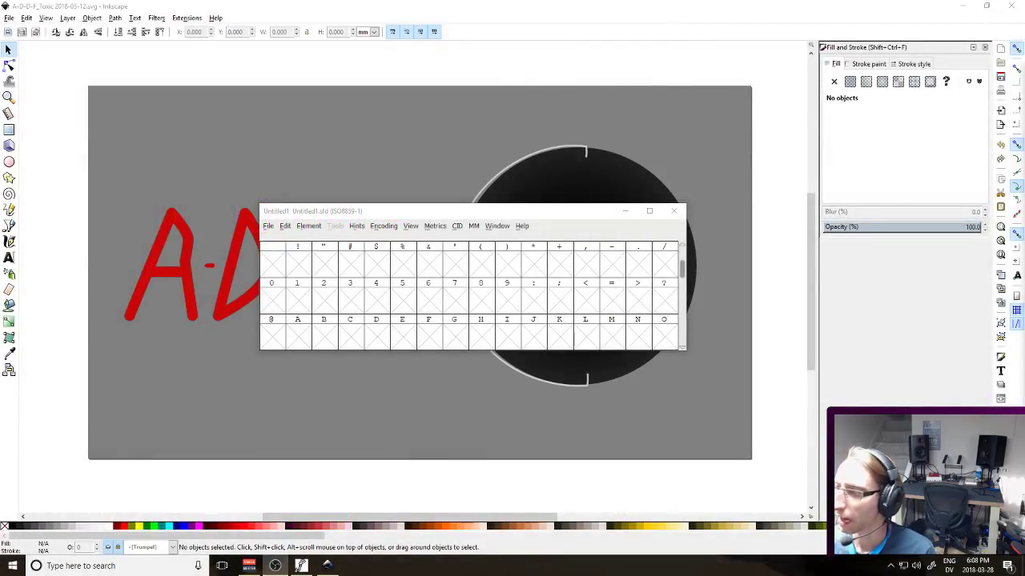
# Move the font window below the logo lettering and open the capital T glyph in its own outline window
pyautogui.moveTo(465, 216); pyautogui.dragTo(464, 399)
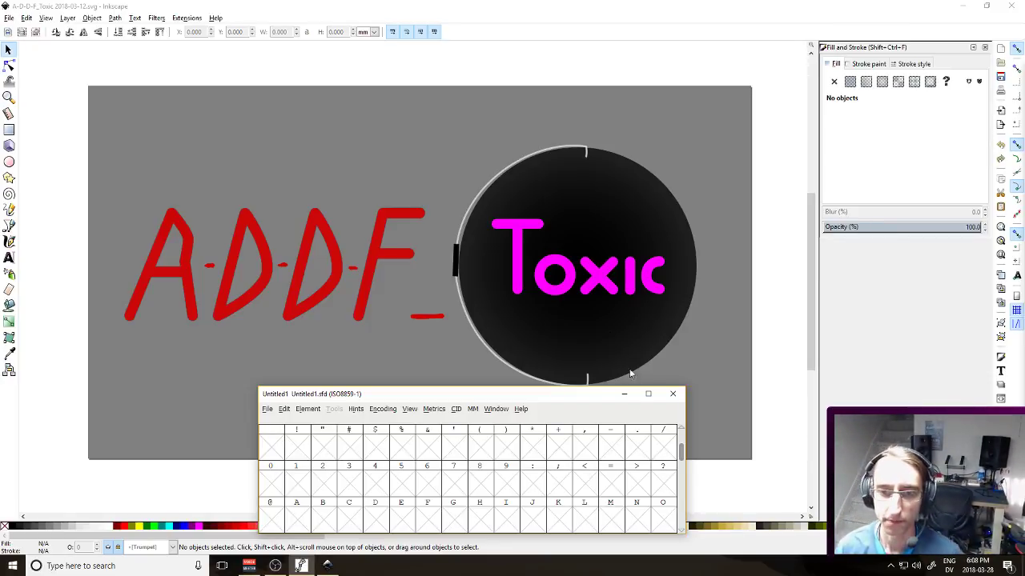
pyautogui.moveTo(540, 395); pyautogui.dragTo(511, 346)
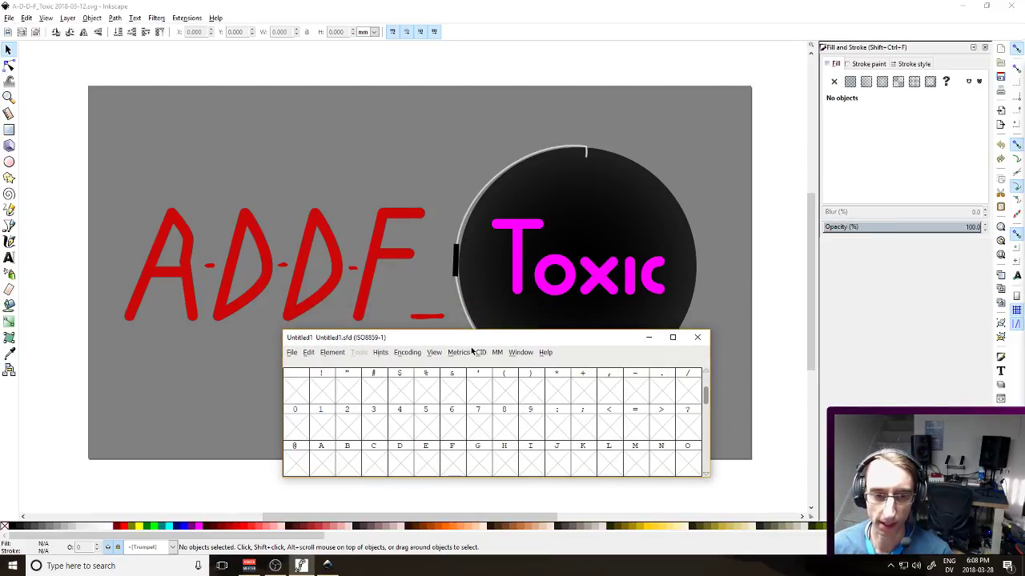
pyautogui.moveTo(461, 350)
pyautogui.mouseDown()
pyautogui.moveTo(421, 339)
pyautogui.moveTo(454, 336)
pyautogui.mouseUp()
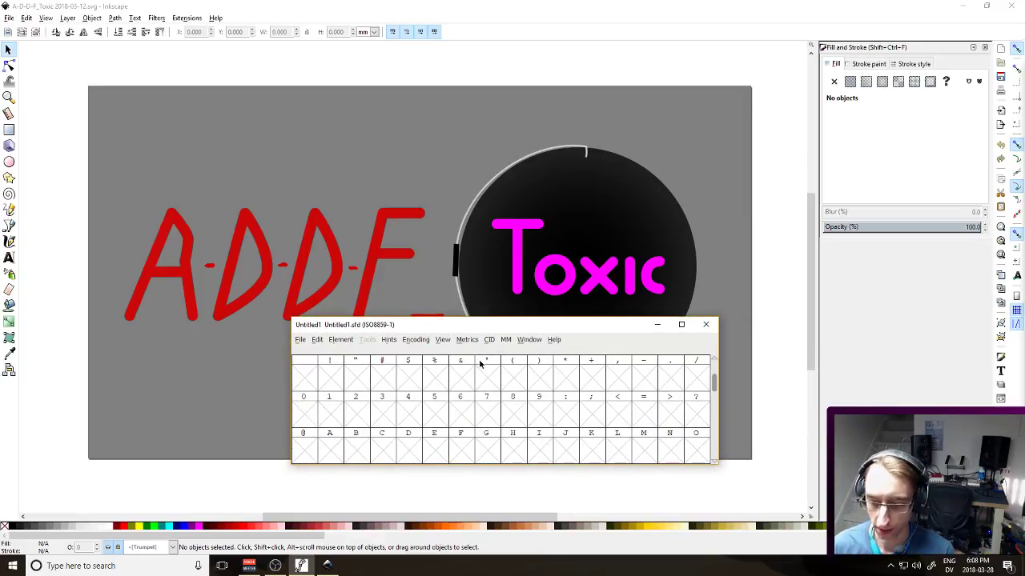
pyautogui.moveTo(480, 364)
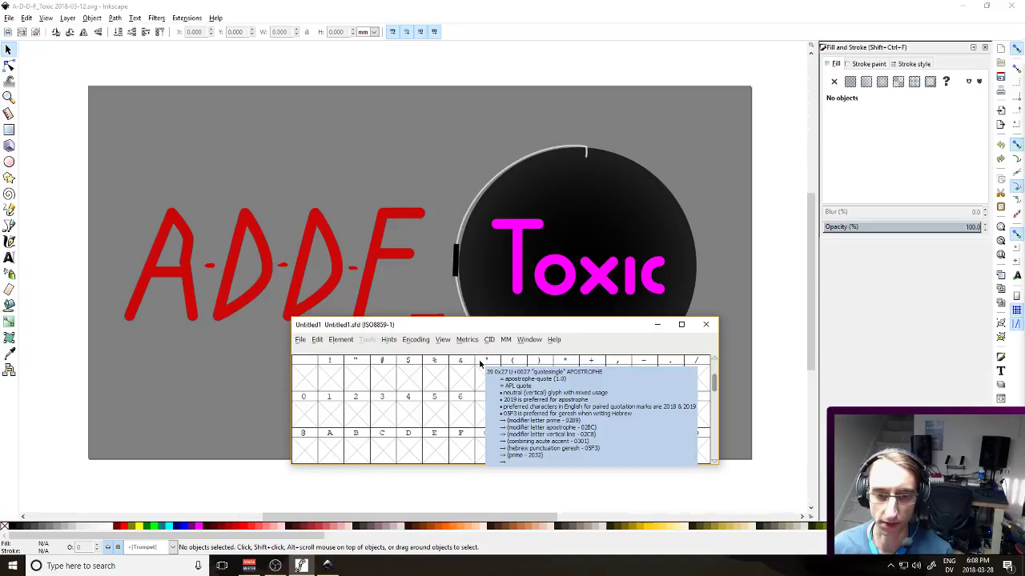
pyautogui.scroll(-2, 498, 400)
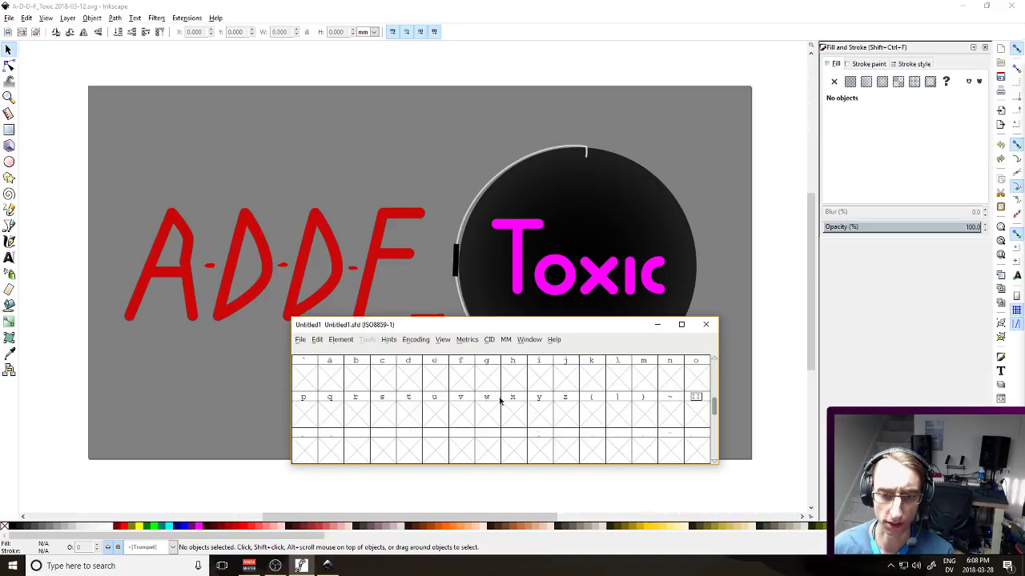
pyautogui.scroll(1, 497, 399)
pyautogui.scroll(-1, 472, 424)
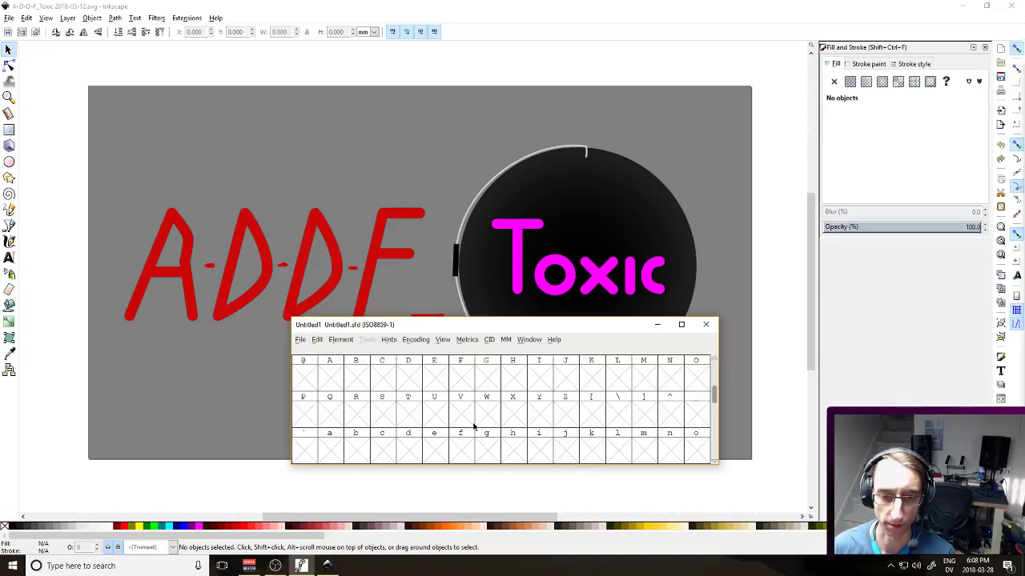
pyautogui.click(415, 412)
pyautogui.doubleClick(415, 412)
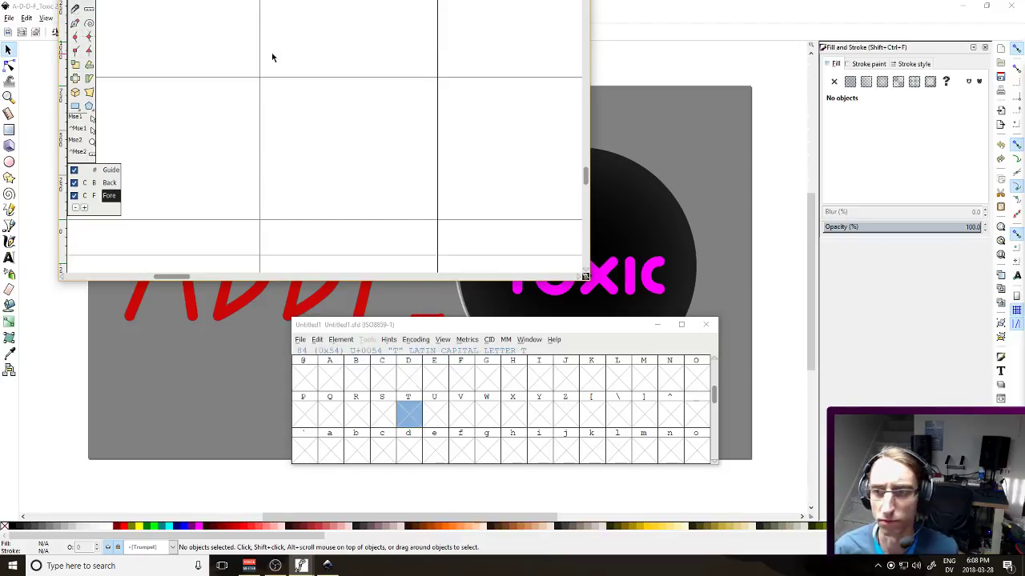
pyautogui.doubleClick(301, 277)
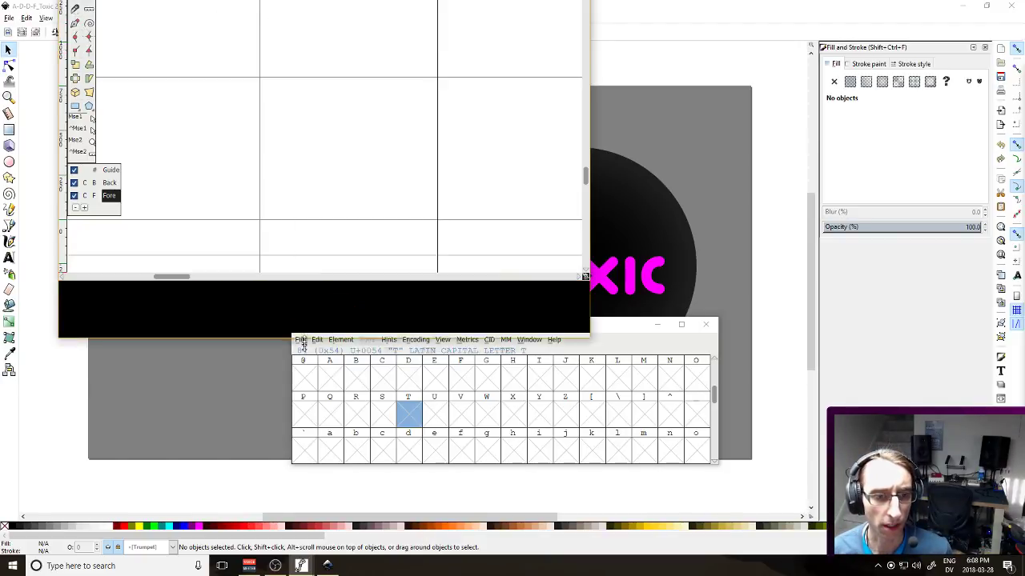
pyautogui.moveTo(298, 2); pyautogui.dragTo(304, 77)
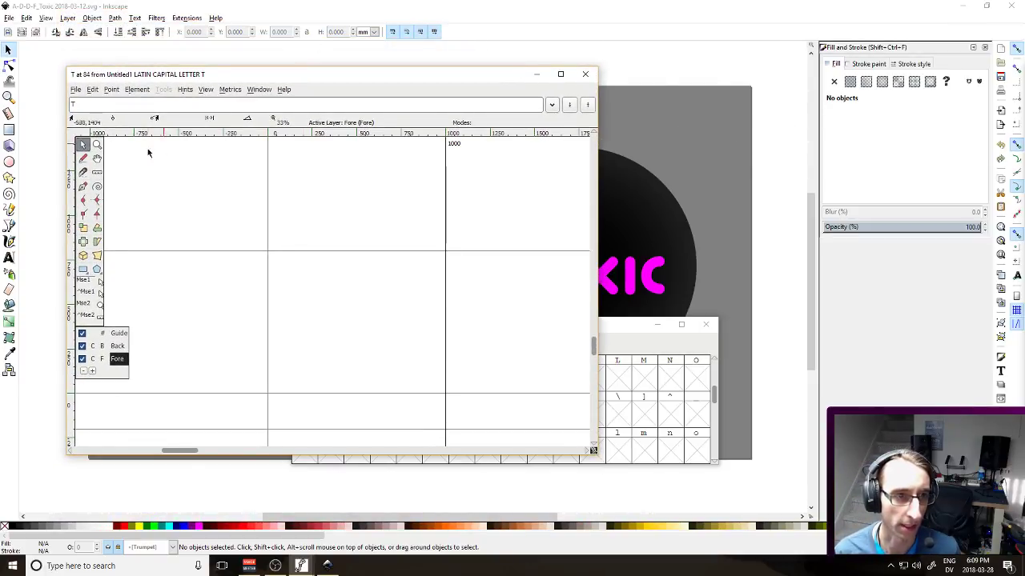
# Draw a wavy freehand curve in the capital T glyph and close its outline window
pyautogui.click(83, 158)
pyautogui.moveTo(304, 285); pyautogui.dragTo(399, 332)
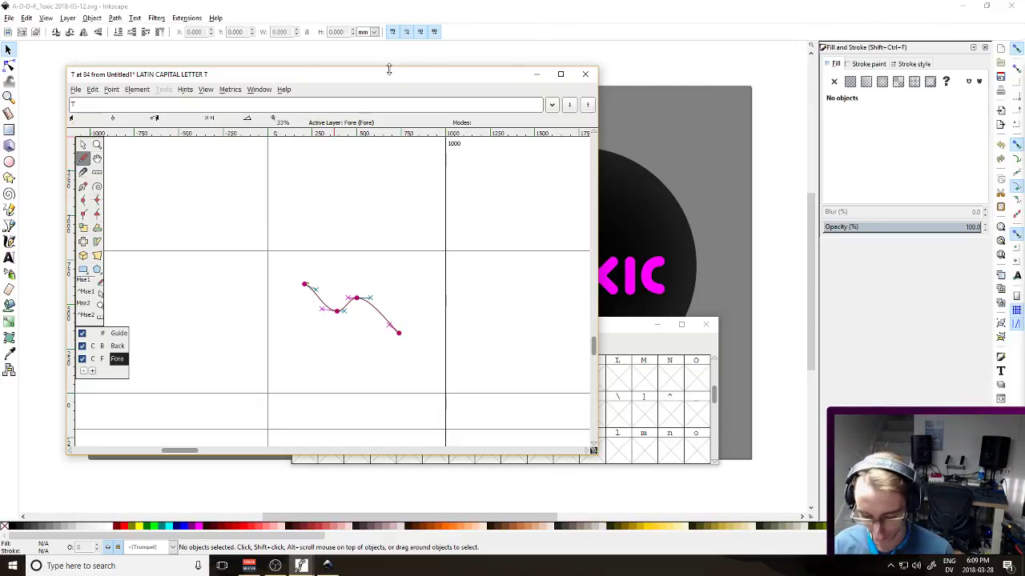
pyautogui.press('ctrl')
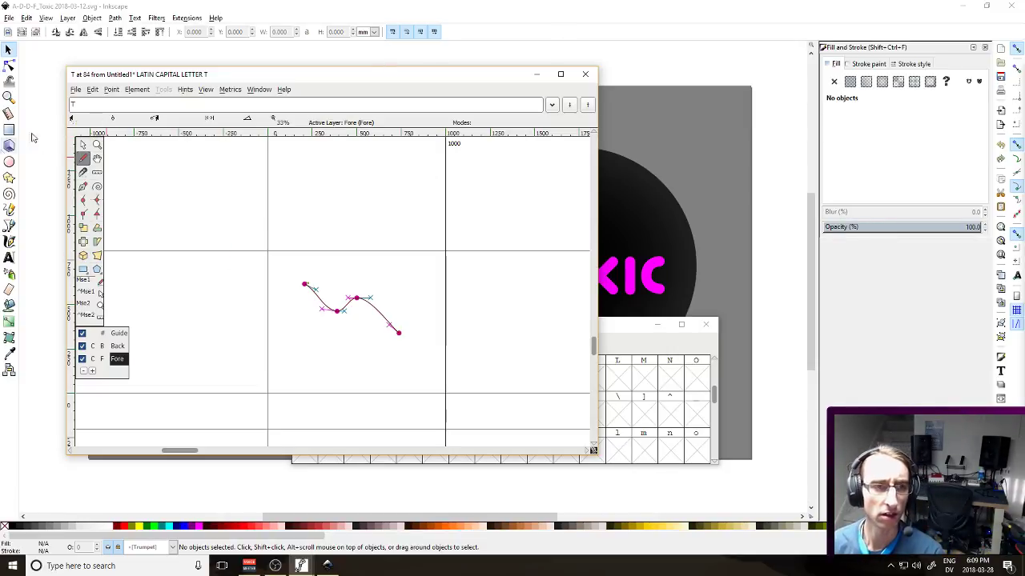
pyautogui.click(586, 76)
# Close the untitled font and discard its changes
pyautogui.rightClick(411, 411)
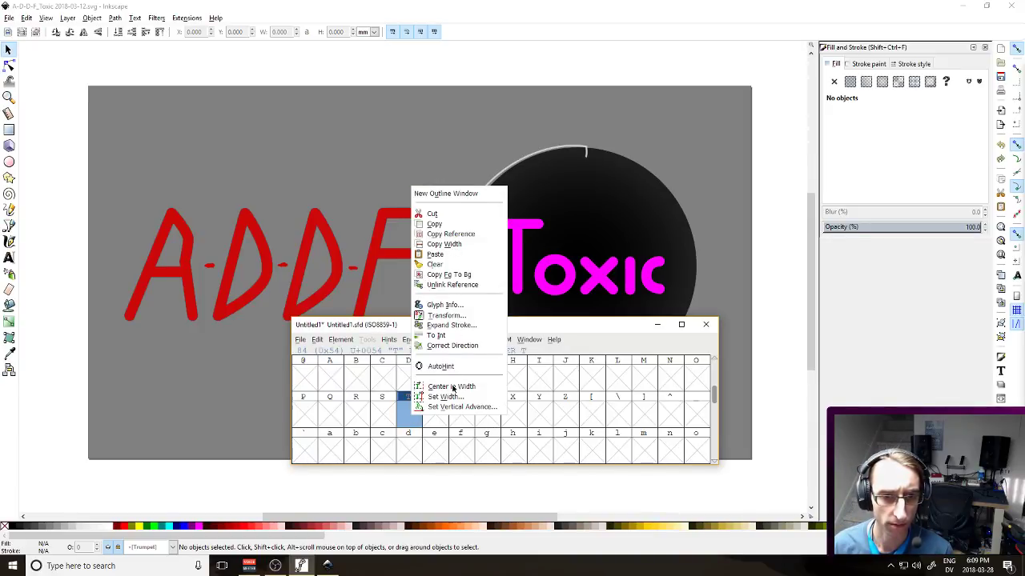
pyautogui.click(682, 324)
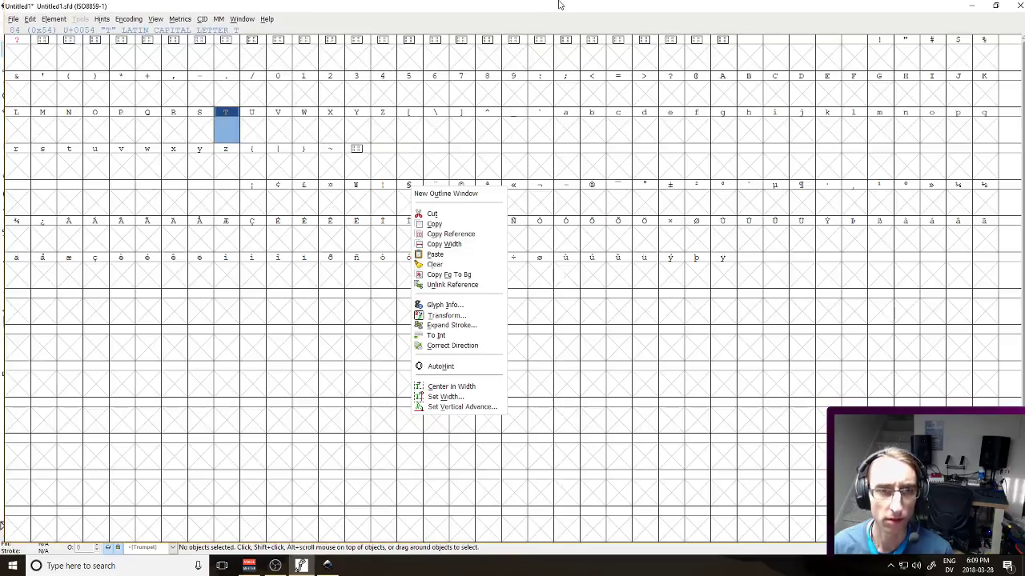
pyautogui.doubleClick(560, 3)
pyautogui.click(706, 324)
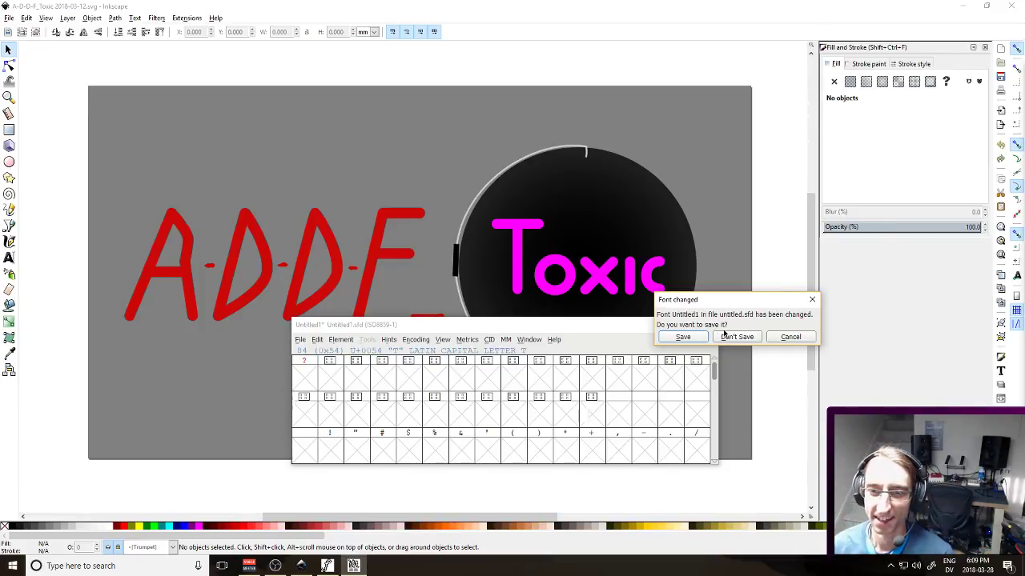
pyautogui.click(723, 337)
# Find FontForge in the Windows search and launch it again
pyautogui.press('super')
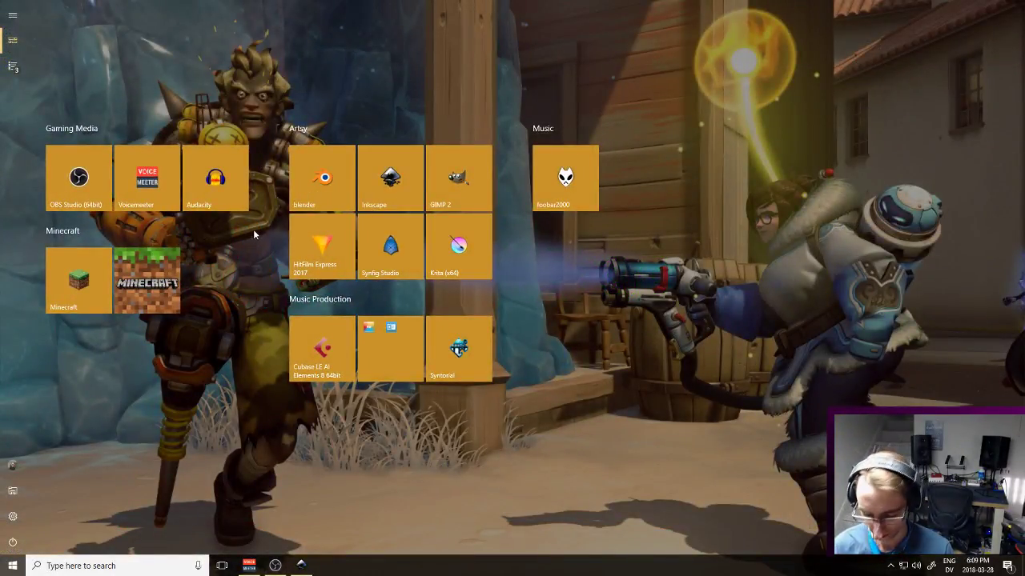
pyautogui.write('u')
pyautogui.press('BackSpace')
pyautogui.write('fontfo')
pyautogui.press('Escape')
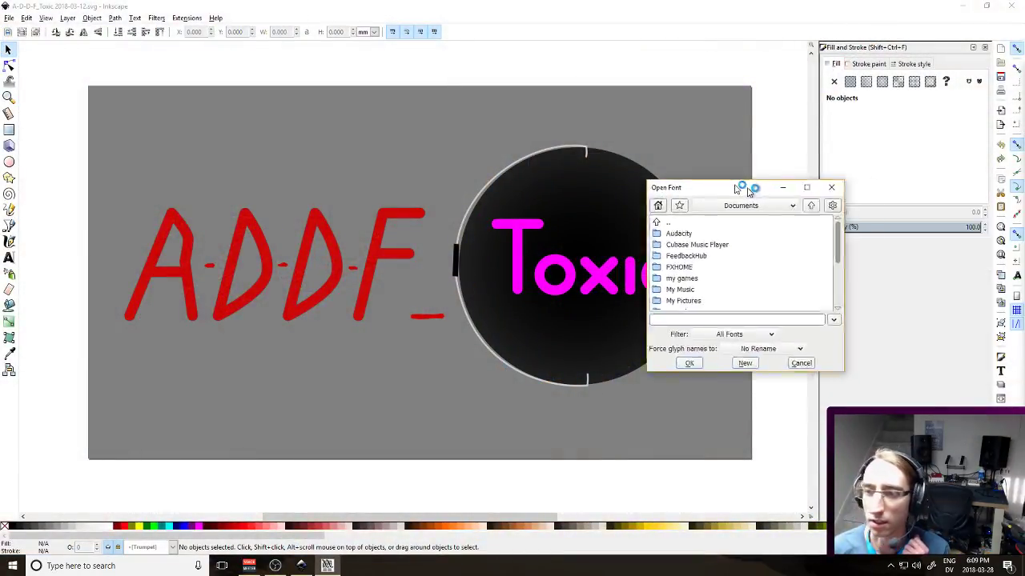
# Create a new blank font and place its window over the lower edge of the logo artwork
pyautogui.moveTo(761, 189); pyautogui.dragTo(521, 167)
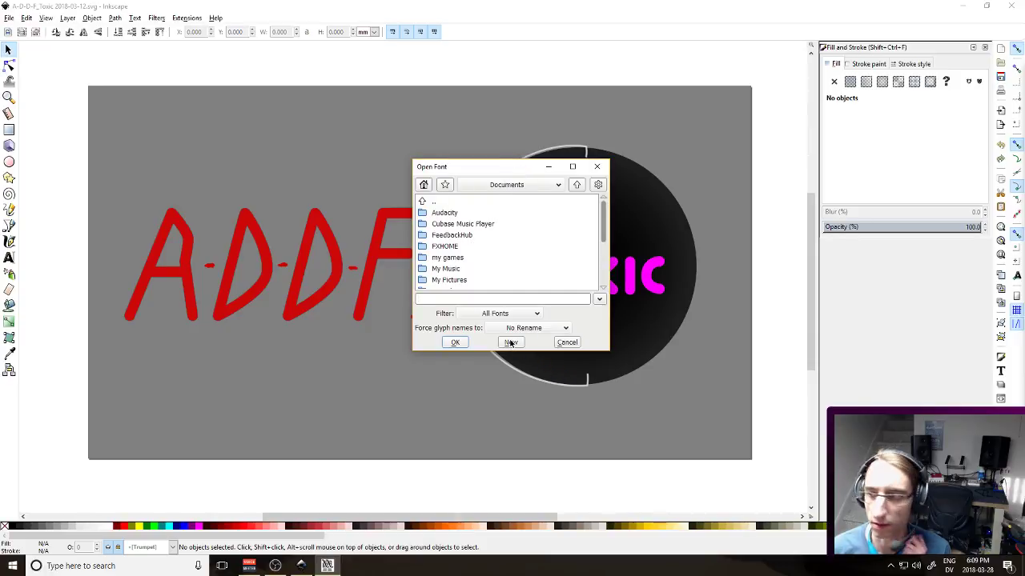
pyautogui.click(511, 341)
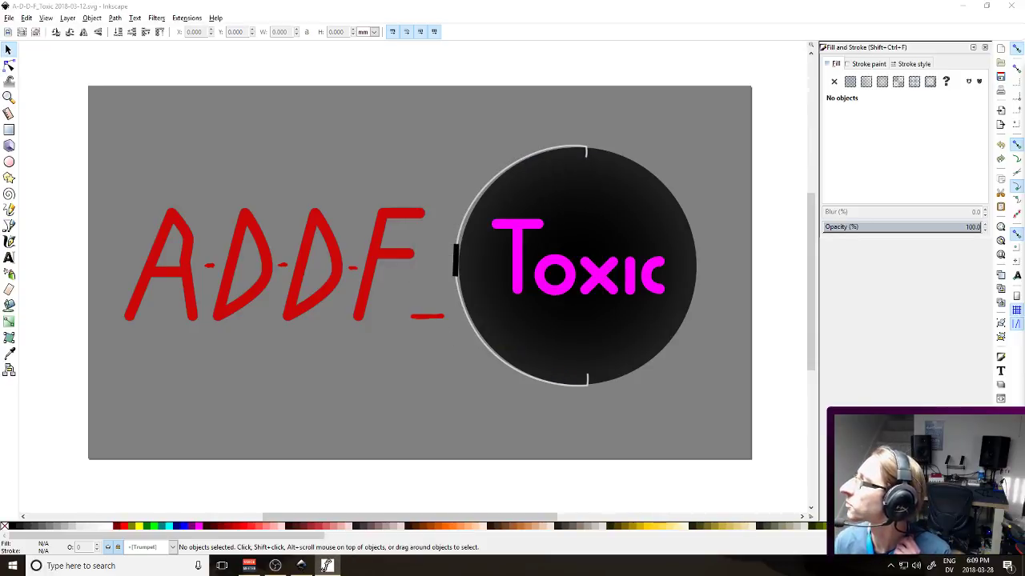
pyautogui.moveTo(929, 200); pyautogui.dragTo(510, 334)
pyautogui.moveTo(626, 329); pyautogui.dragTo(626, 338)
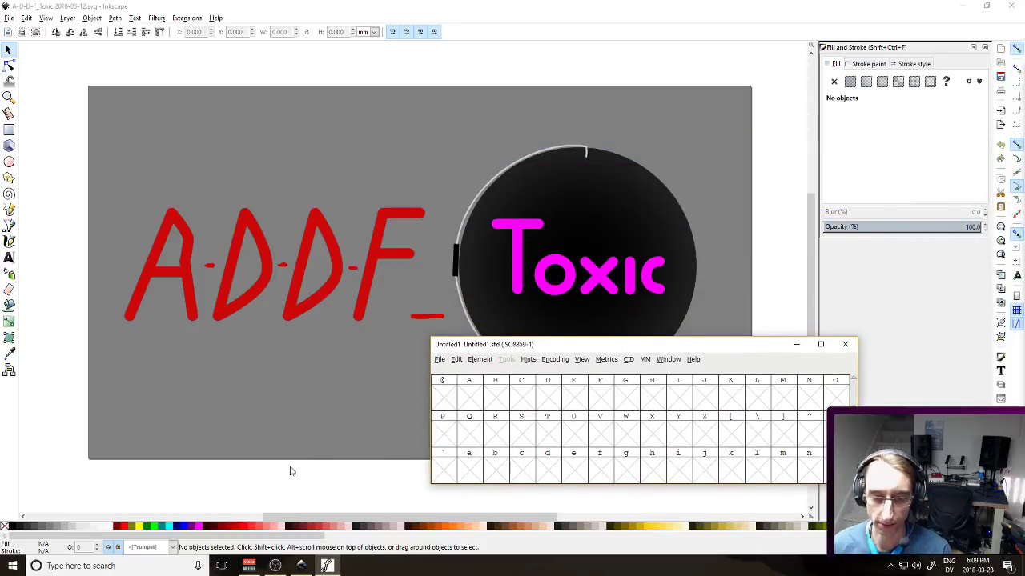
# Launch Inkscape with a new blank document and bring it in front of the font window
pyautogui.press('super')
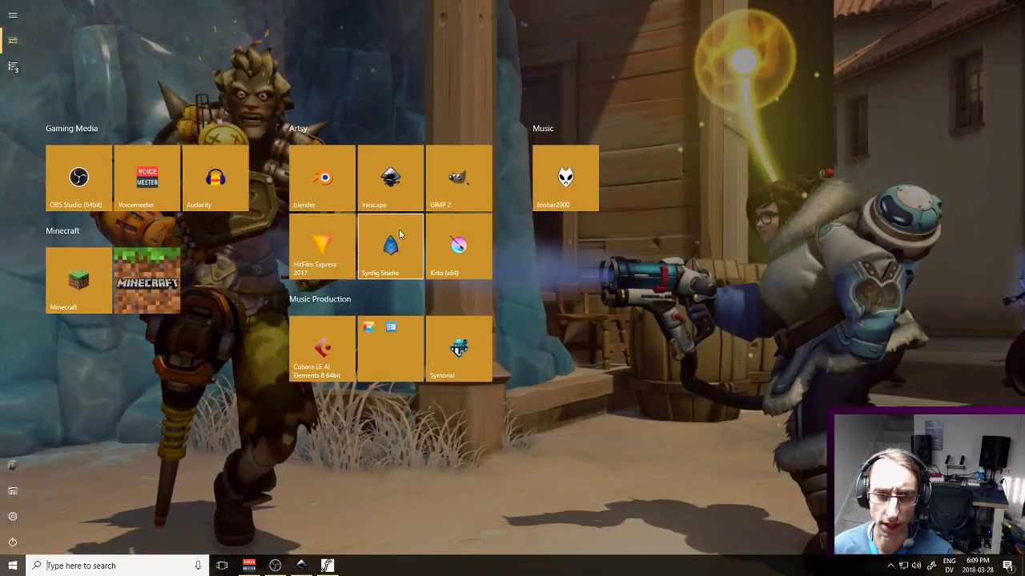
pyautogui.click(402, 185)
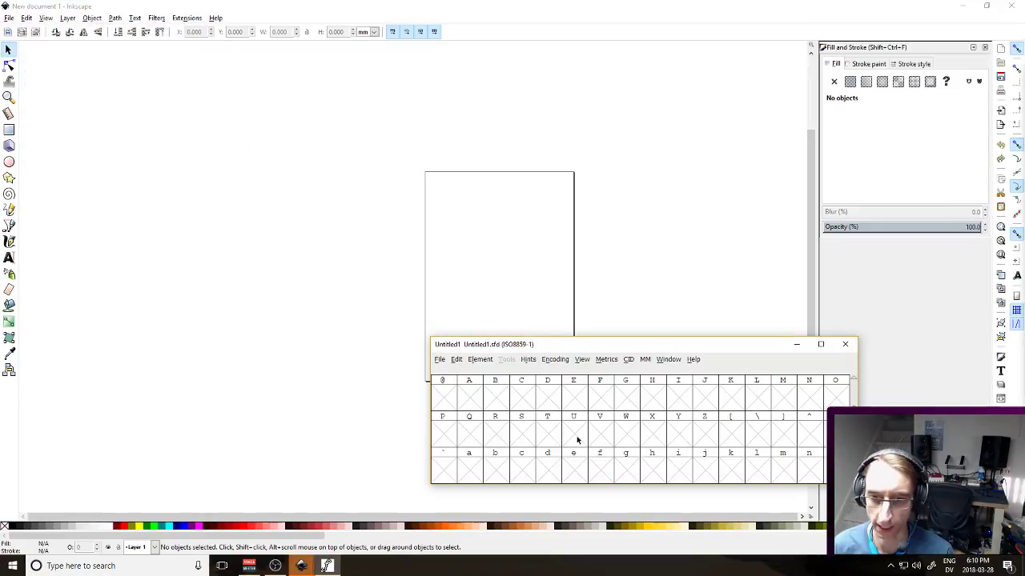
pyautogui.click(629, 223)
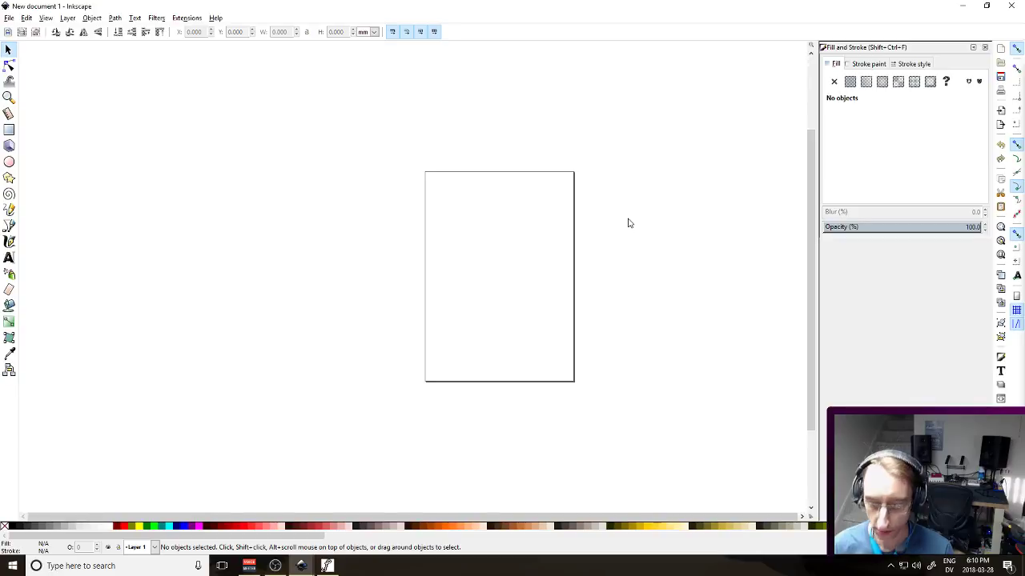
# Set the new document's page size to 600 x 600 px and fit the page in view
pyautogui.hotkey('ctrl', 'shift', 'd')
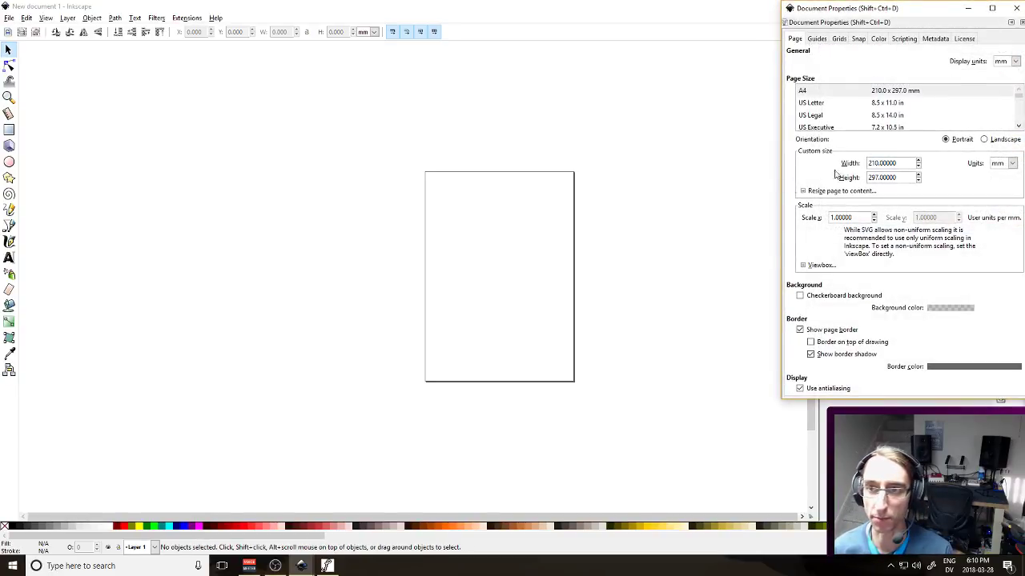
pyautogui.click(1004, 163)
pyautogui.click(1002, 240)
pyautogui.tripleClick(890, 165)
pyautogui.write('600')
pyautogui.press('Tab')
pyautogui.write('600')
pyautogui.press('Tab')
pyautogui.moveTo(949, 18); pyautogui.dragTo(946, 24)
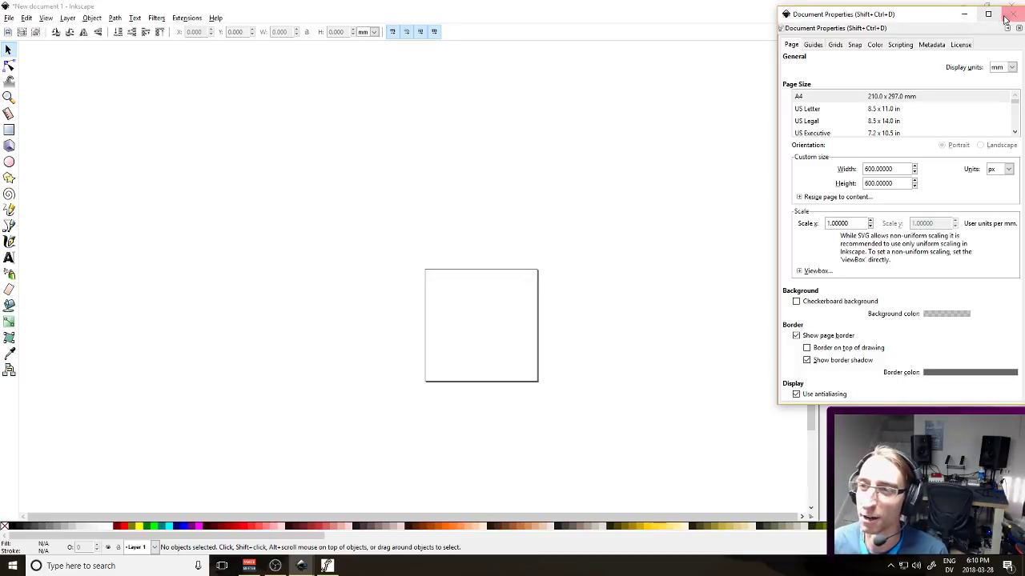
pyautogui.click(1011, 16)
pyautogui.press('5')
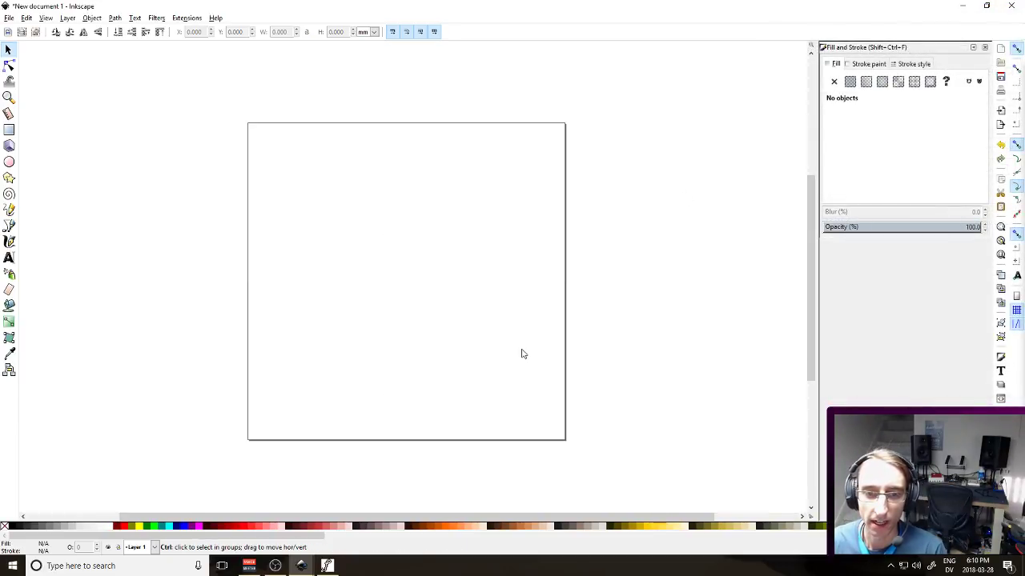
pyautogui.moveTo(490, 322); pyautogui.dragTo(541, 321)
pyautogui.scroll(1, 571, 321)
pyautogui.scroll(1, 574, 338)
pyautogui.scroll(-1, 574, 339)
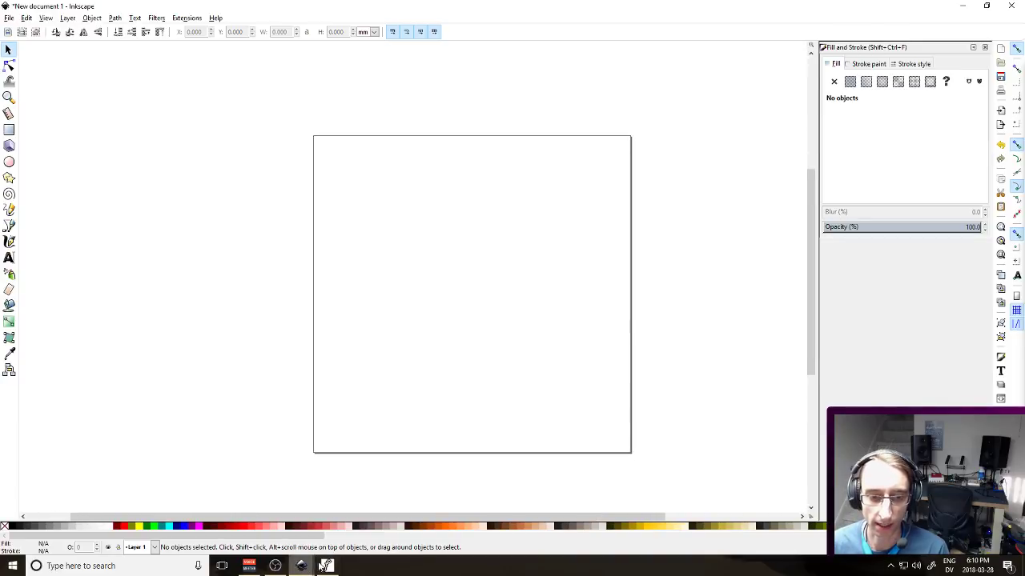
# Switch to FontForge and review its file commands, such as importing artwork and generating fonts
pyautogui.click(327, 566)
pyautogui.rightClick(582, 437)
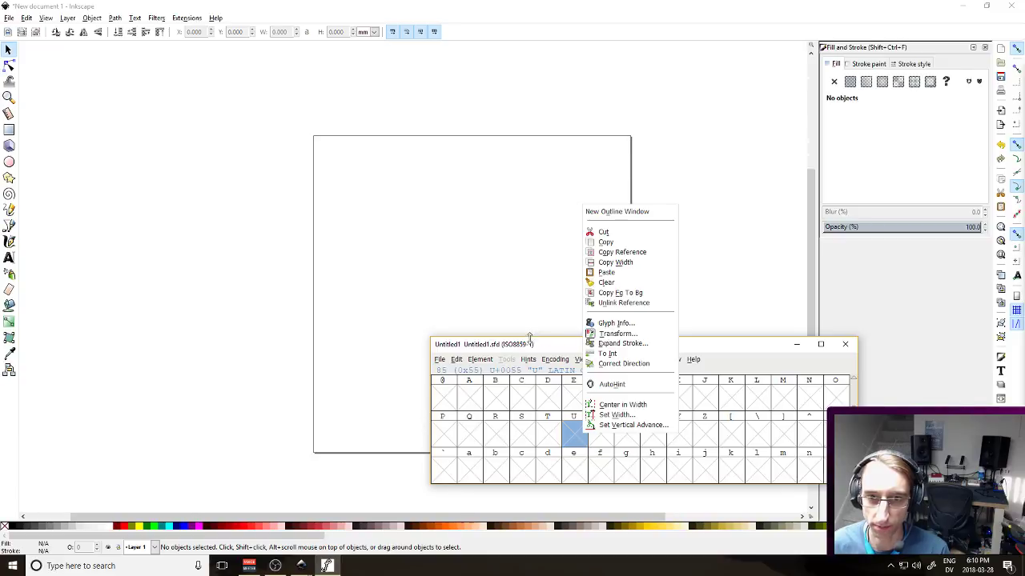
pyautogui.click(461, 358)
pyautogui.click(456, 359)
pyautogui.moveTo(439, 361)
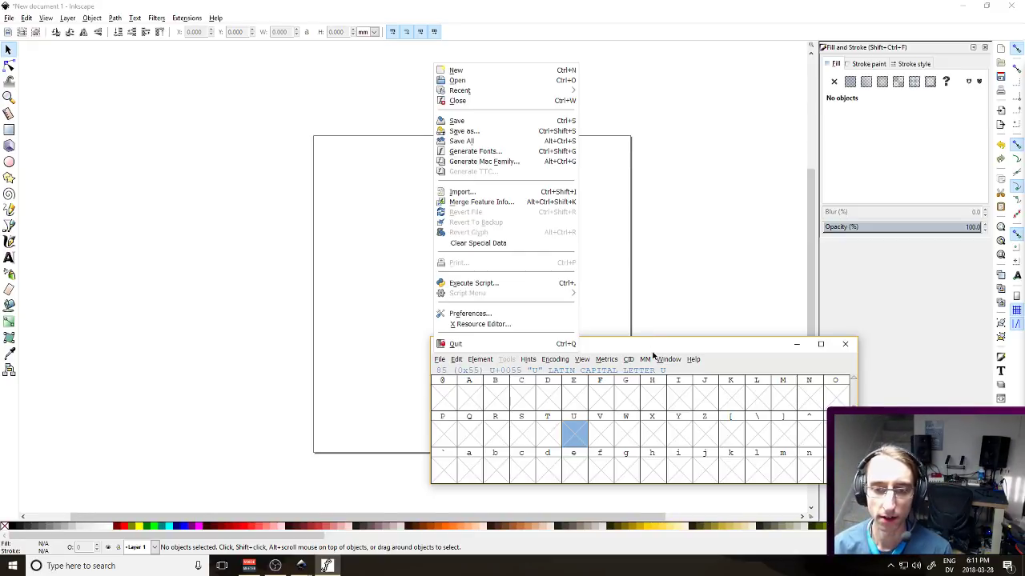
pyautogui.moveTo(653, 349); pyautogui.dragTo(632, 344)
pyautogui.click(326, 566)
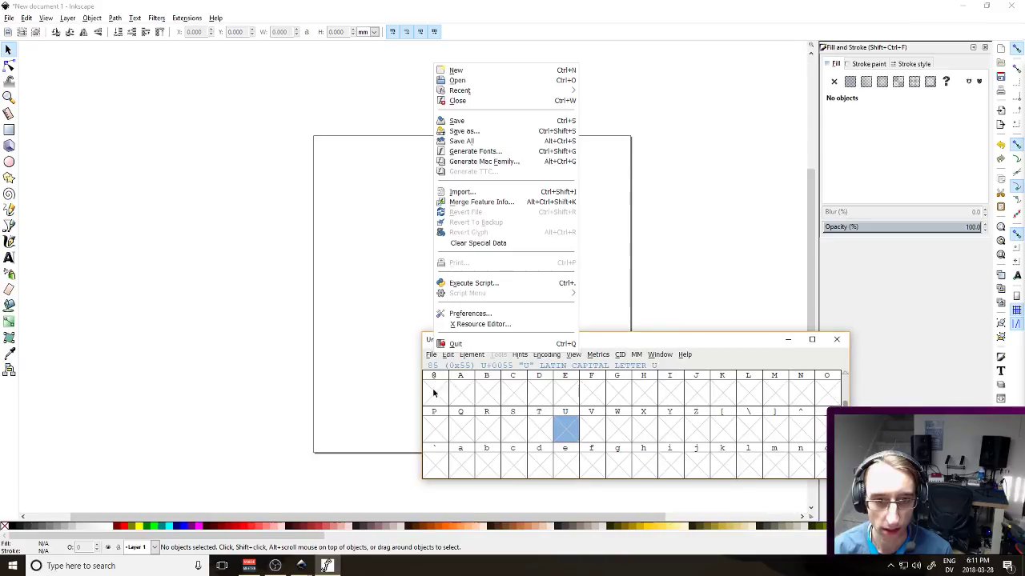
pyautogui.click(432, 356)
pyautogui.moveTo(629, 343); pyautogui.dragTo(578, 372)
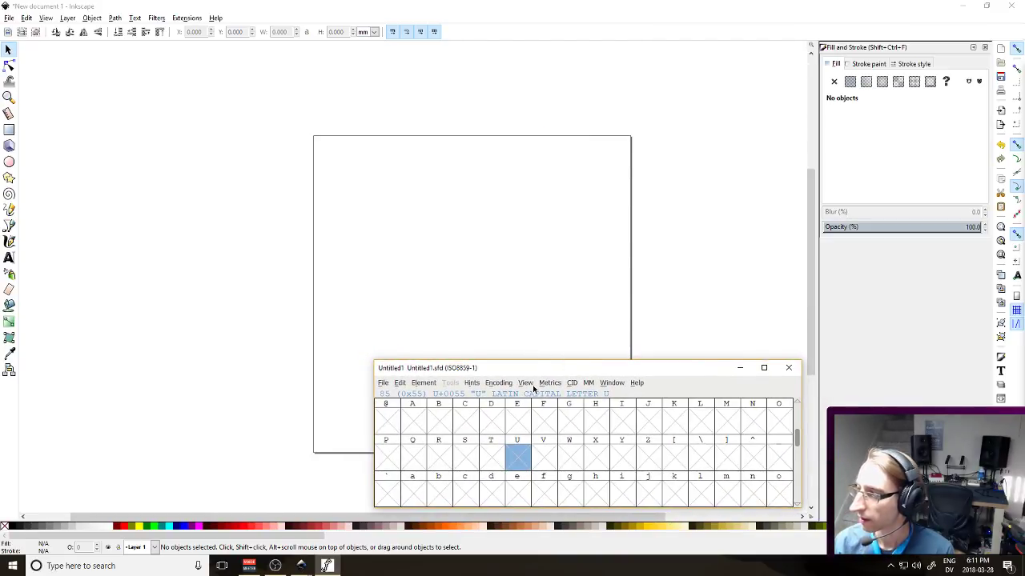
# Switch to Inkscape and copy the magenta T from the A-D-D-F_Toxic logo file into the new 600 px document
pyautogui.click(476, 336)
pyautogui.moveTo(301, 565)
pyautogui.click(243, 516)
pyautogui.click(521, 260)
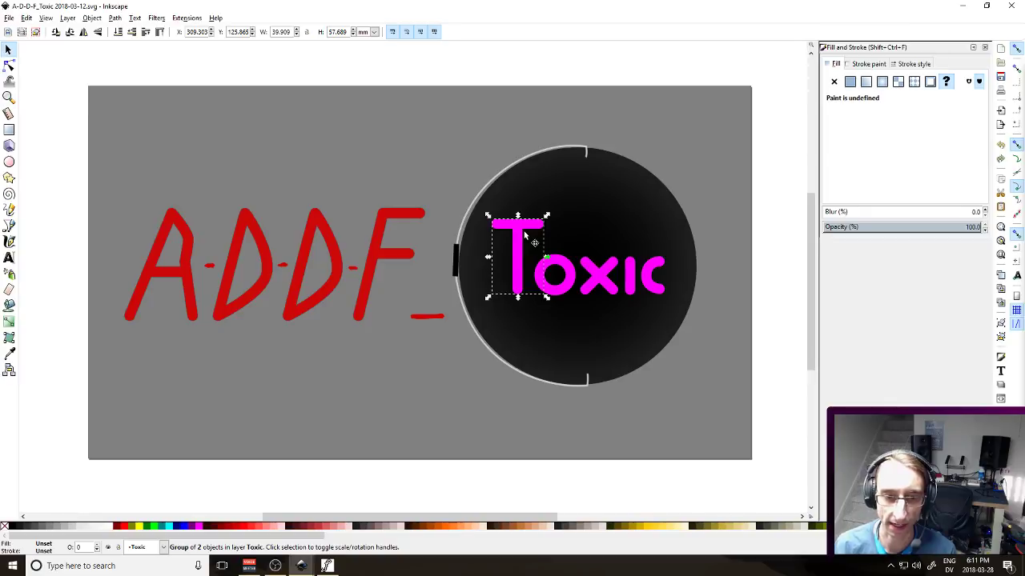
pyautogui.moveTo(302, 567)
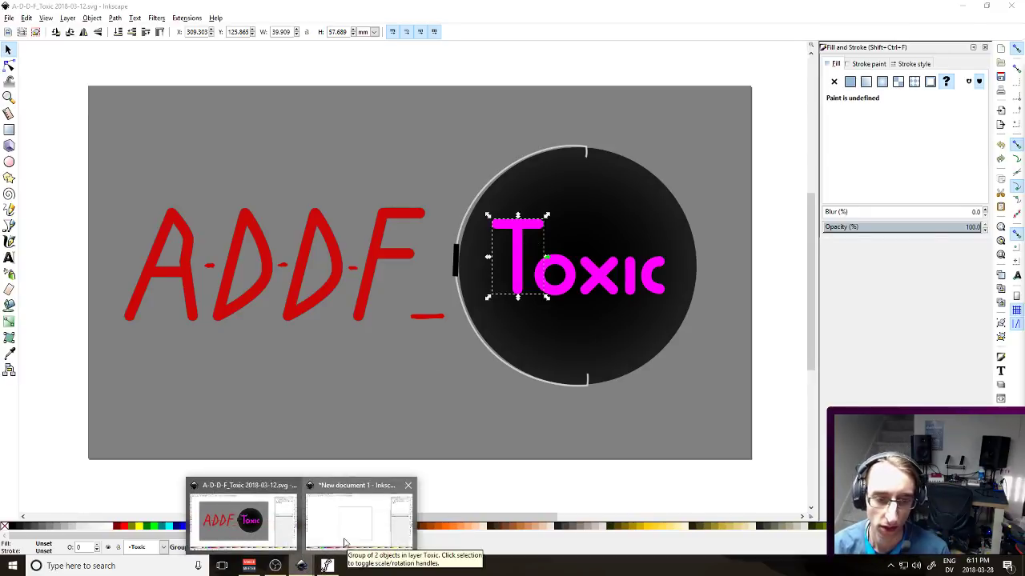
pyautogui.click(356, 520)
pyautogui.hotkey('ctrl', 'v')
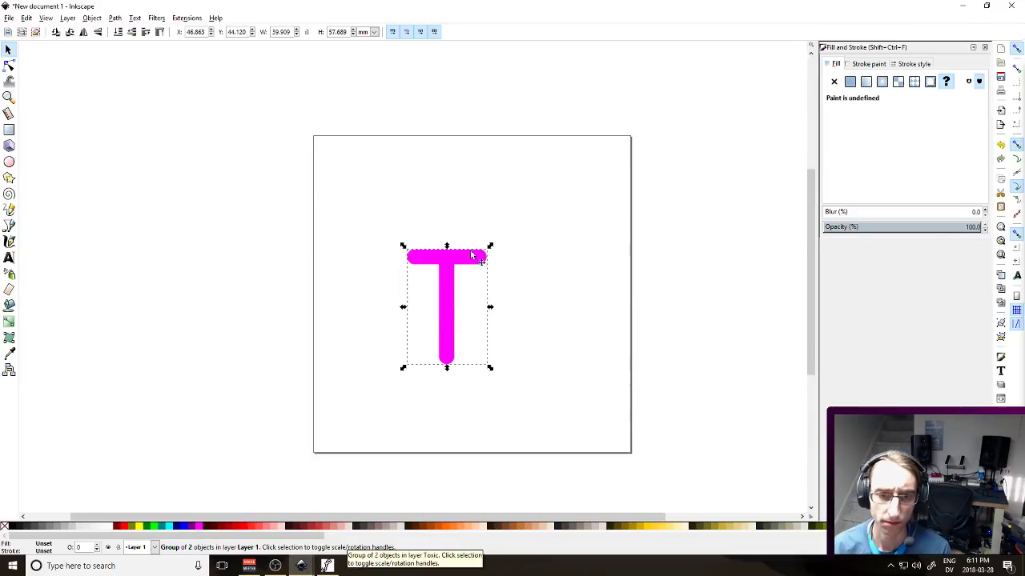
# Enlarge the magenta T to about 105 x 151.5 mm and position it so it nearly fills the page height
pyautogui.moveTo(490, 246); pyautogui.dragTo(625, 93)
pyautogui.moveTo(528, 98); pyautogui.dragTo(492, 169)
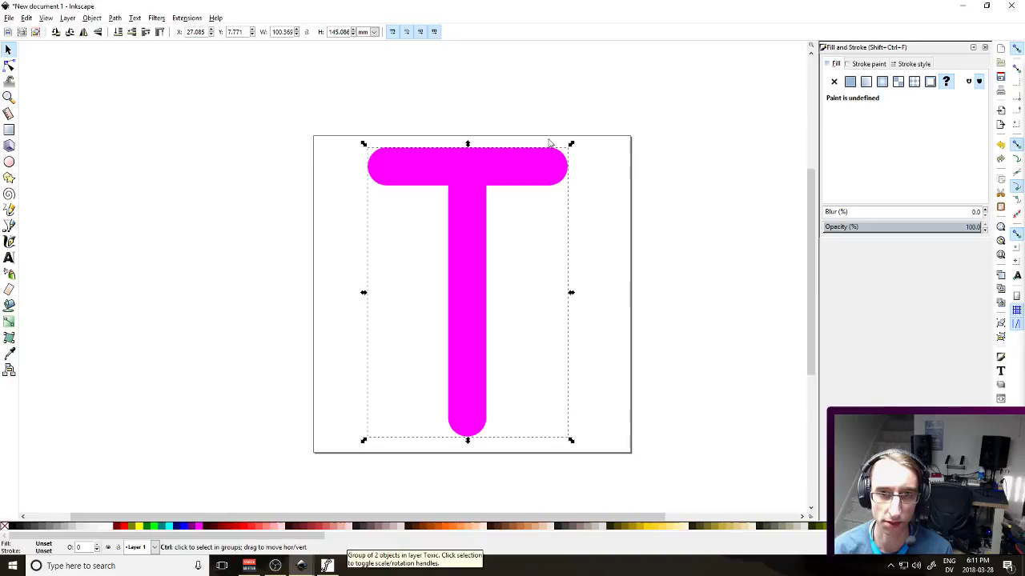
pyautogui.moveTo(569, 146); pyautogui.dragTo(530, 165)
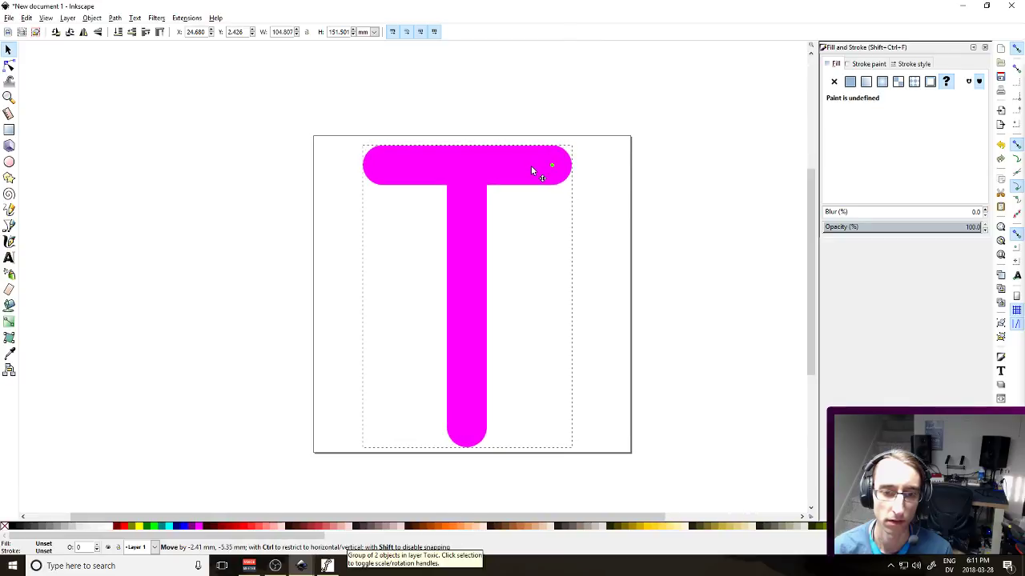
pyautogui.click(615, 162)
# Save the document as CAPITAL LETTER T in Inkscape SVG format inside the Font folder's Characters subfolder
pyautogui.hotkey('ctrl', 's')
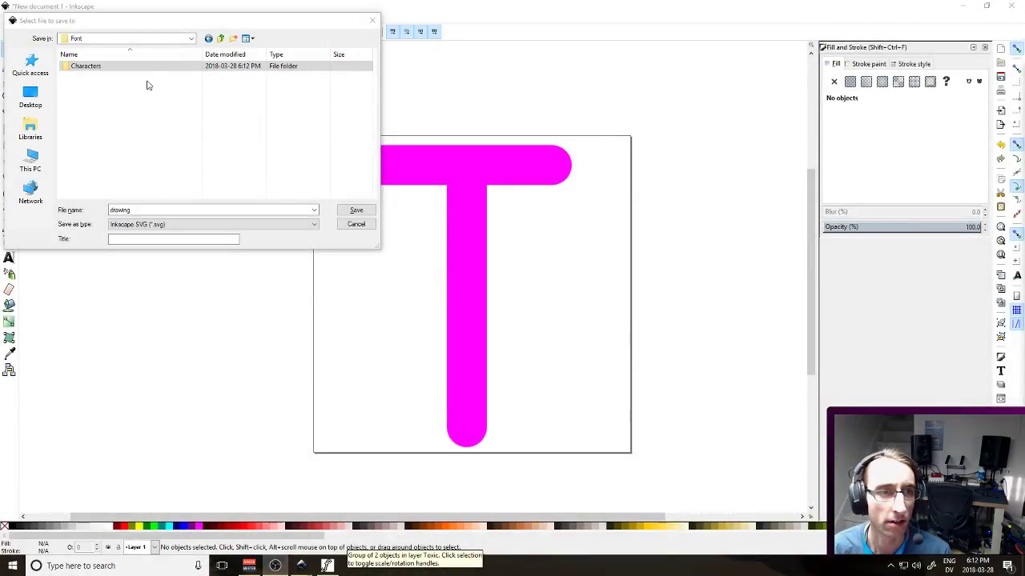
pyautogui.click(149, 67)
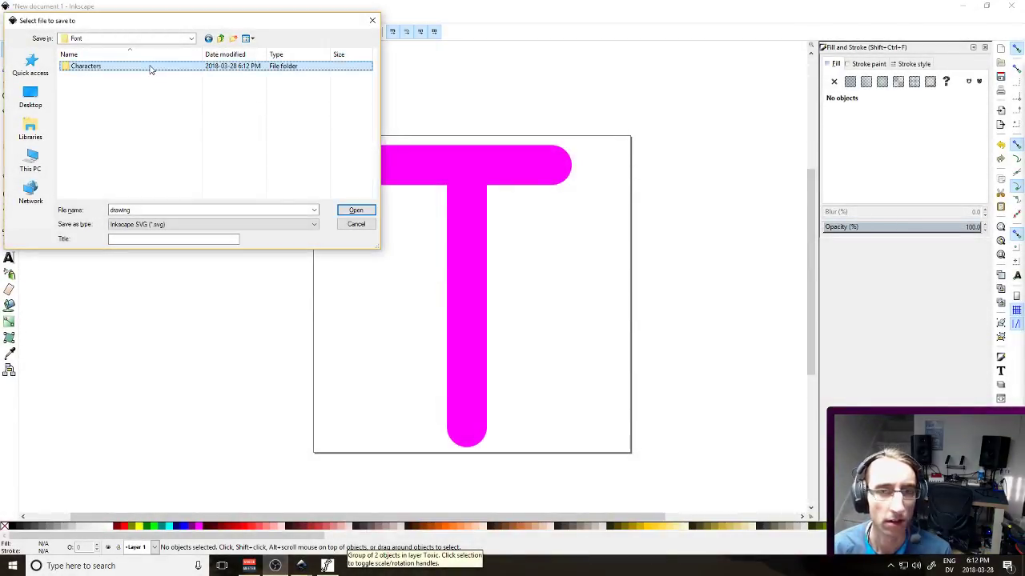
pyautogui.doubleClick(149, 67)
pyautogui.click(162, 209)
pyautogui.write('CAPITAL LETT')
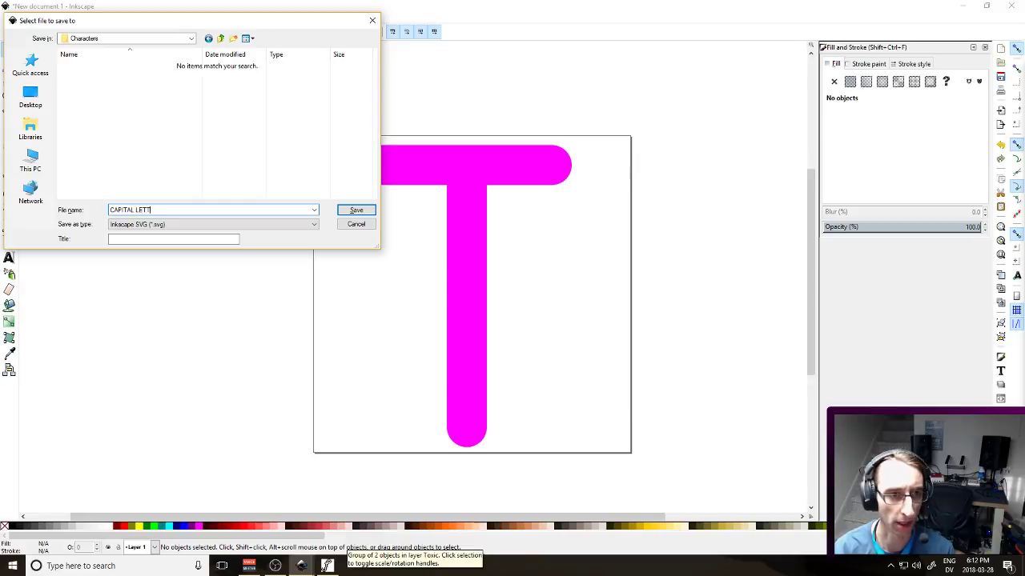
pyautogui.press('Return')
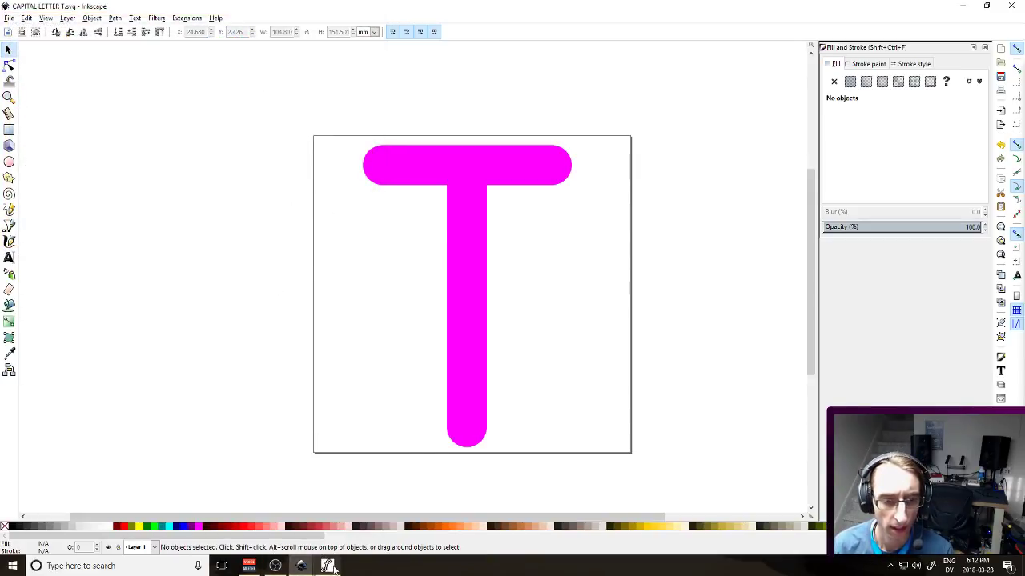
# Enter the T's group and select its vertical stem and crossbar together
pyautogui.click(327, 566)
pyautogui.click(455, 343)
pyautogui.click(476, 221)
pyautogui.press('Escape')
pyautogui.click(469, 210)
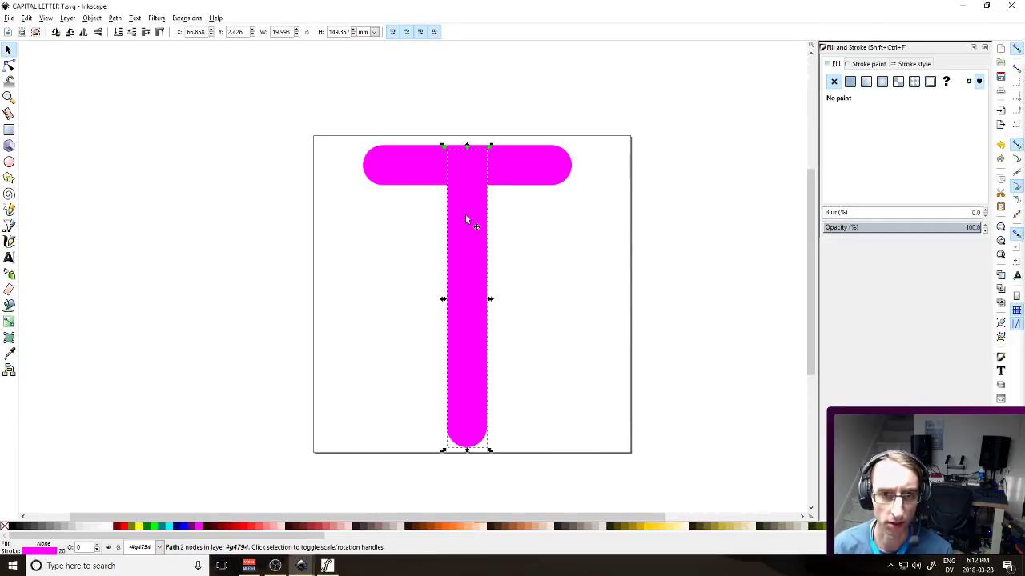
pyautogui.keyDown('shift'); pyautogui.click(405, 164); pyautogui.keyUp('shift')
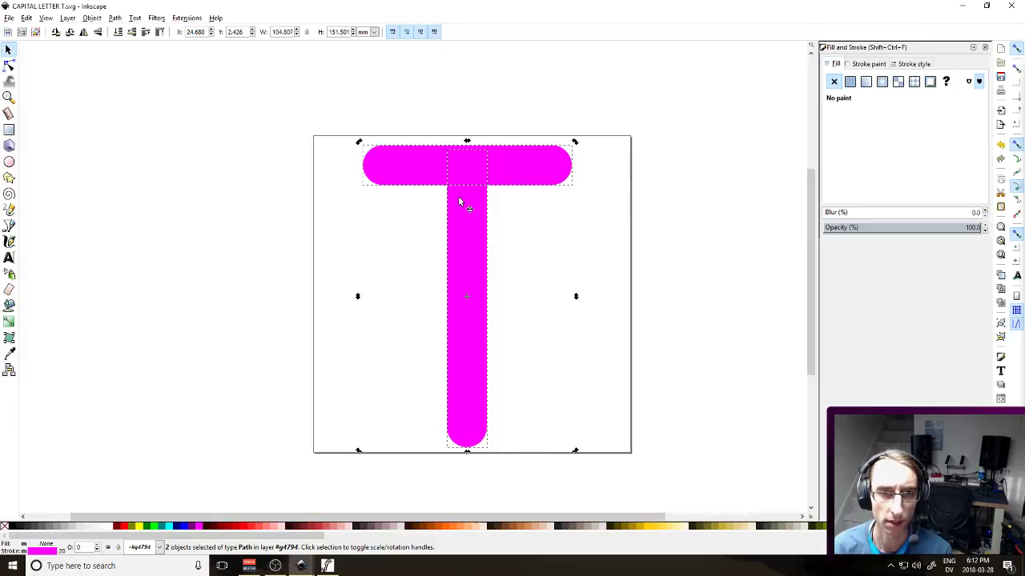
pyautogui.click(264, 254)
pyautogui.click(479, 234)
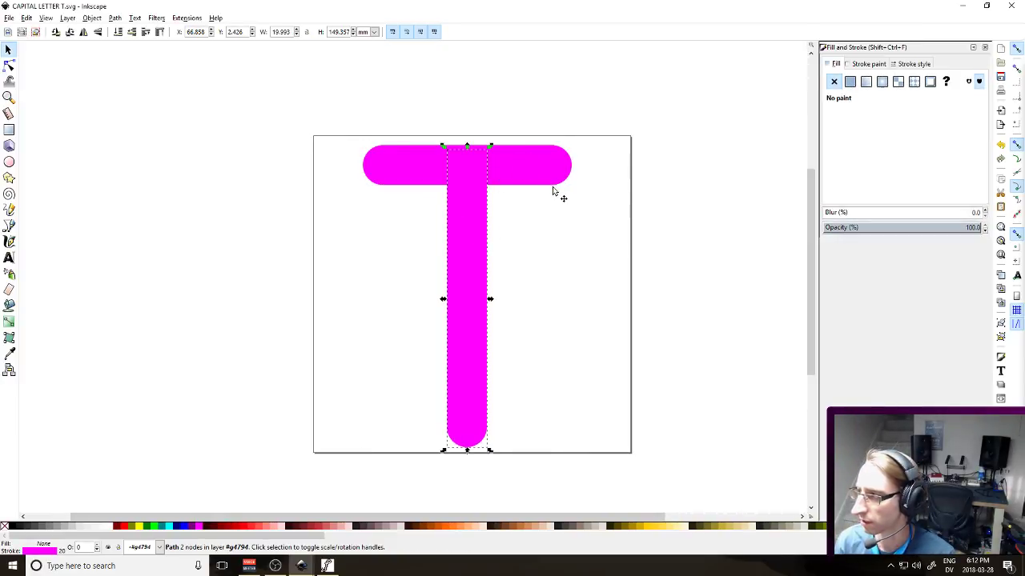
pyautogui.keyDown('shift'); pyautogui.click(530, 172); pyautogui.keyUp('shift')
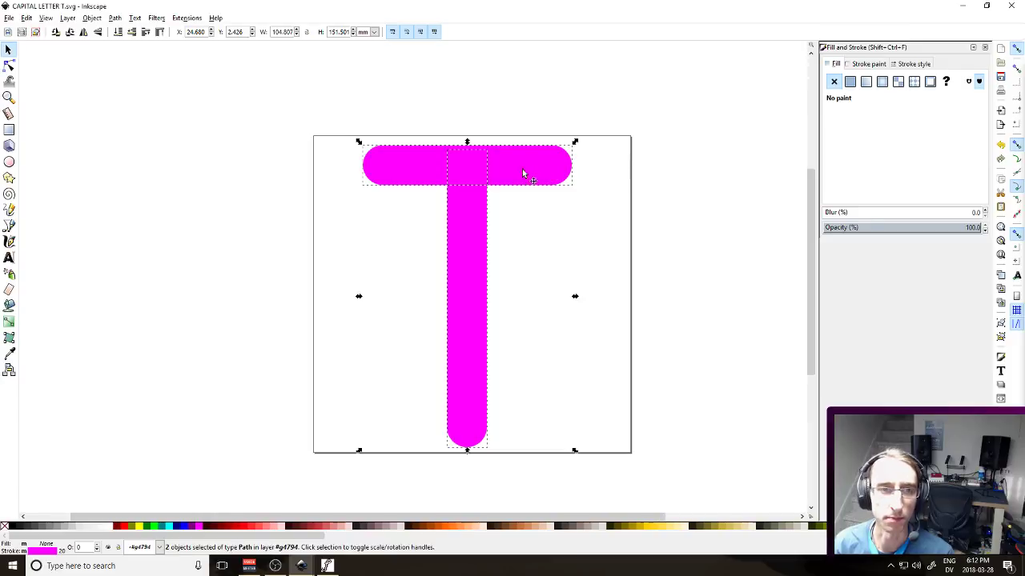
# Review the stroke-to-path command and examine the nodes of the T's unconverted crossbar
pyautogui.click(103, 20)
pyautogui.moveTo(115, 18)
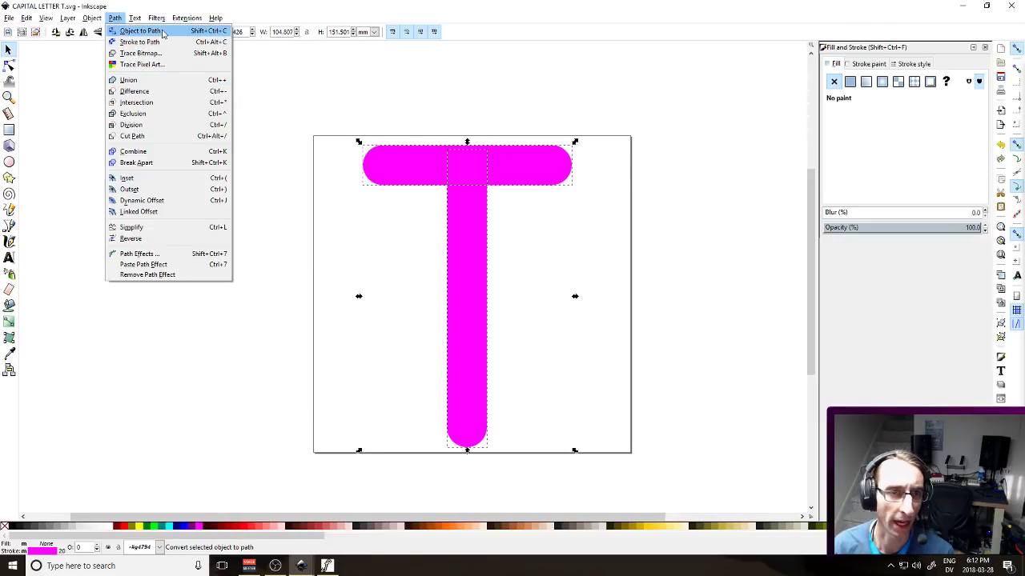
pyautogui.click(150, 41)
pyautogui.click(527, 210)
pyautogui.click(475, 167)
pyautogui.press('n')
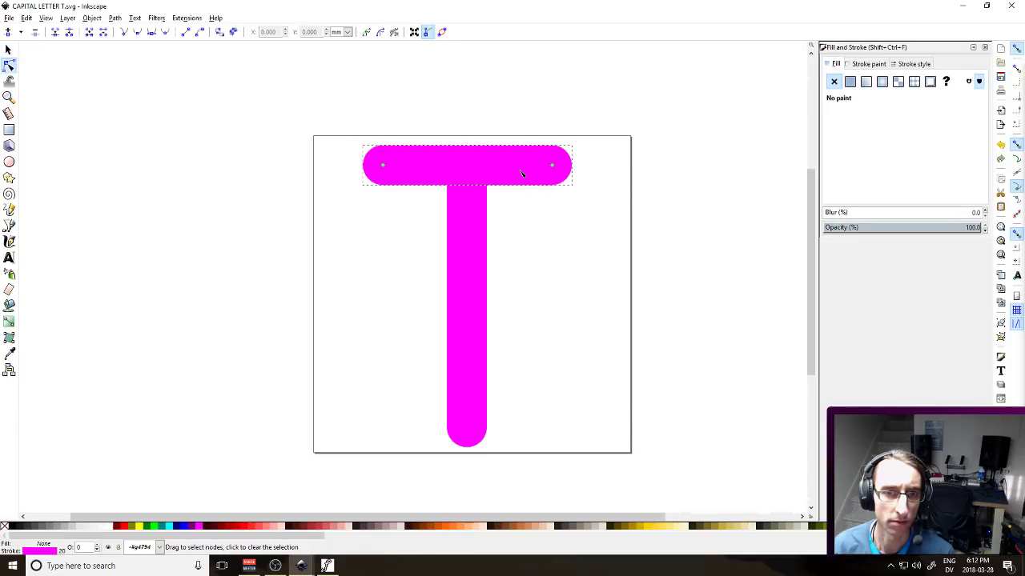
# Try converting the crossbar's stroke to a path and compare its nodes with those of the original stroke
pyautogui.press('s')
pyautogui.click(101, 20)
pyautogui.moveTo(110, 20)
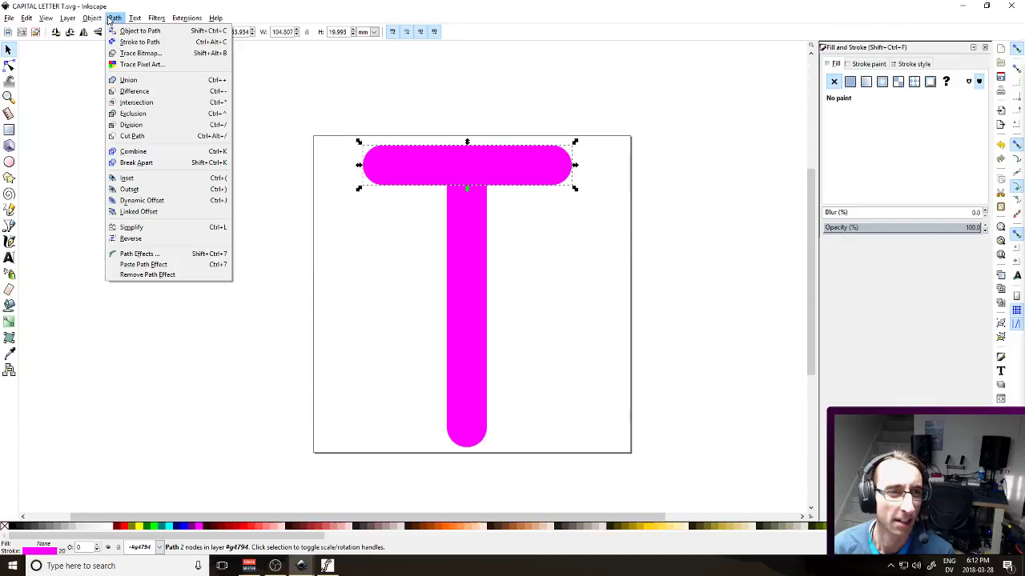
pyautogui.click(165, 42)
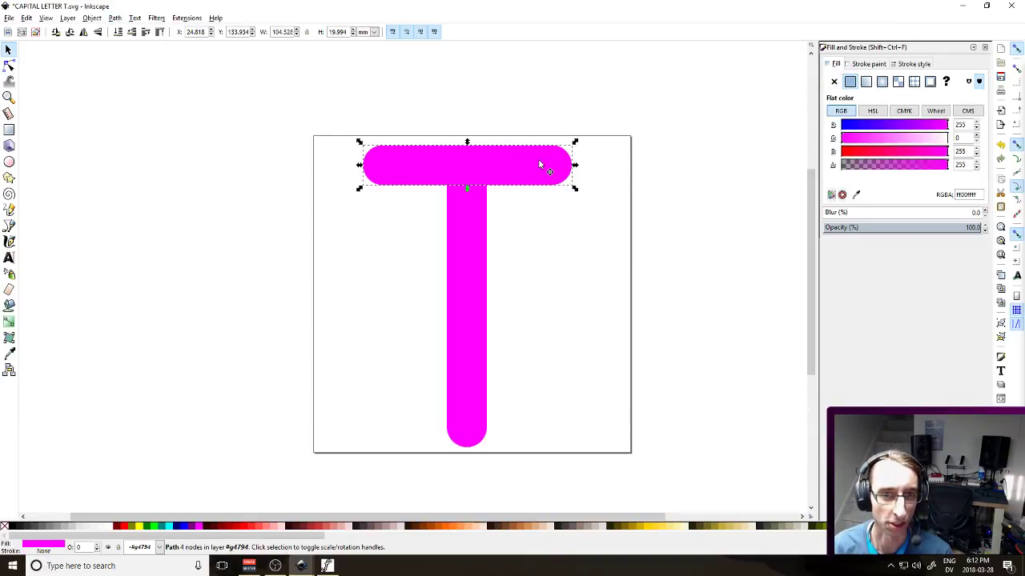
pyautogui.press('n')
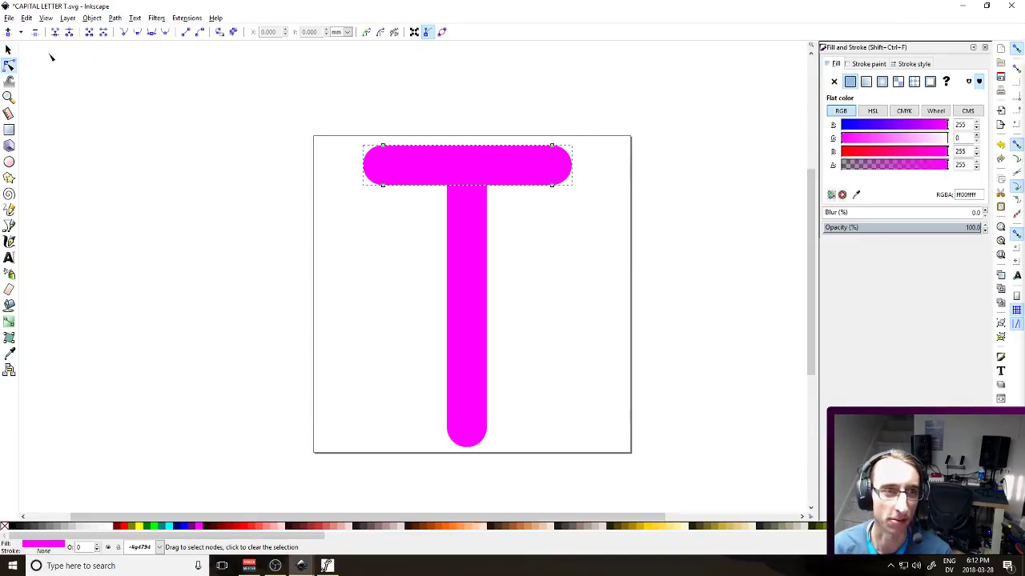
pyautogui.click(228, 120)
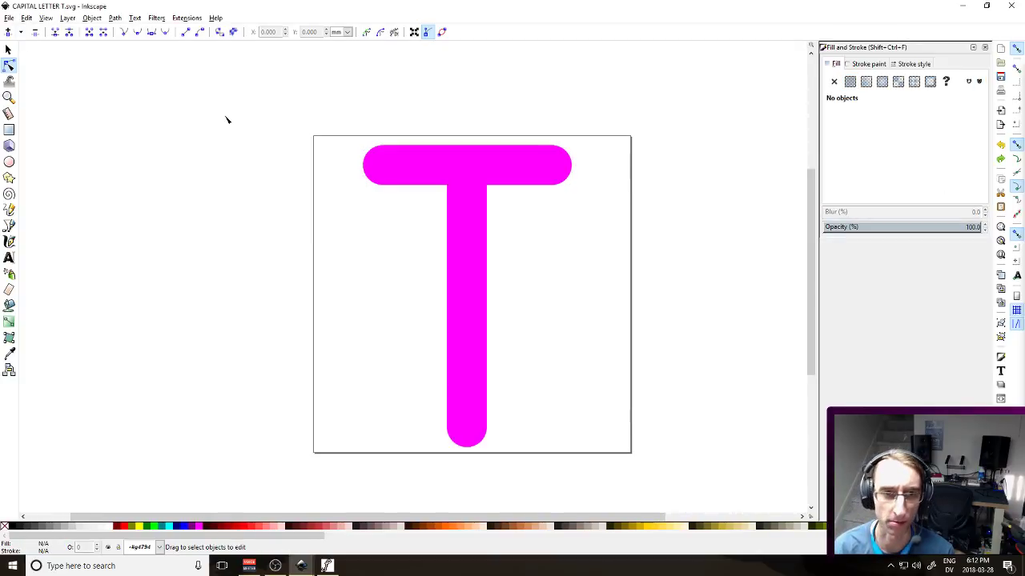
pyautogui.click(521, 167)
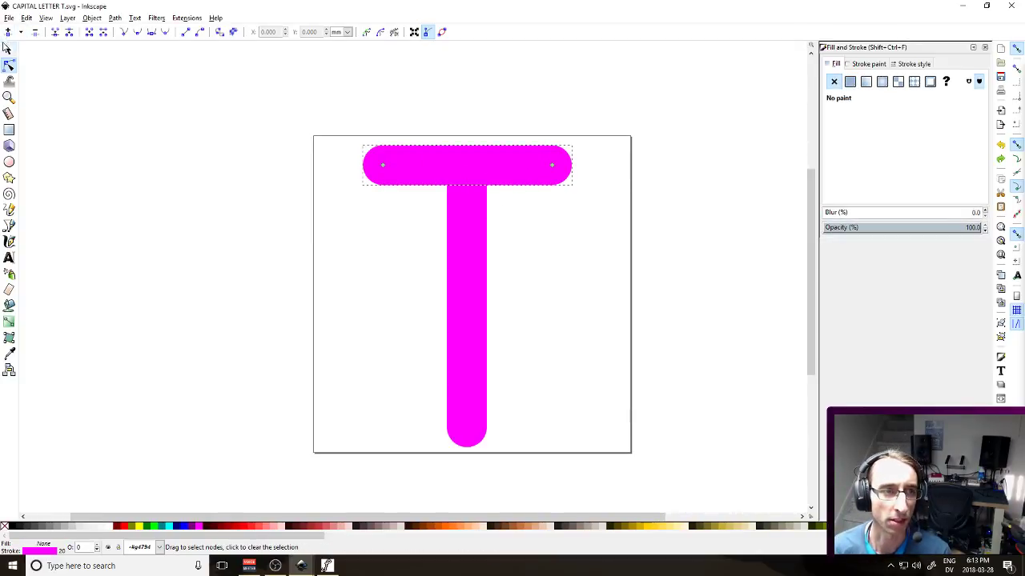
pyautogui.click(8, 50)
pyautogui.click(471, 185)
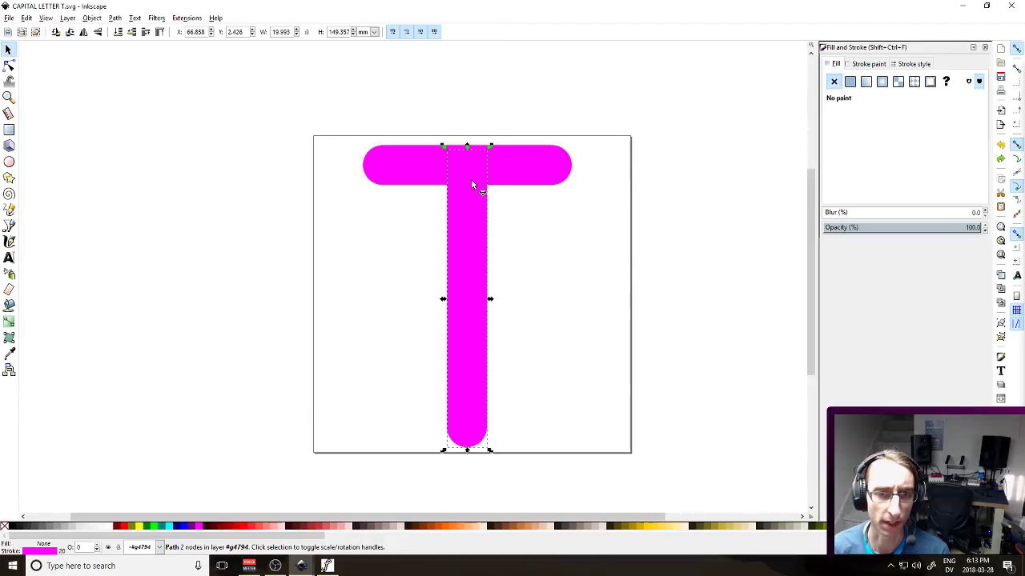
pyautogui.keyDown('shift'); pyautogui.click(538, 179); pyautogui.keyUp('shift')
pyautogui.click(94, 19)
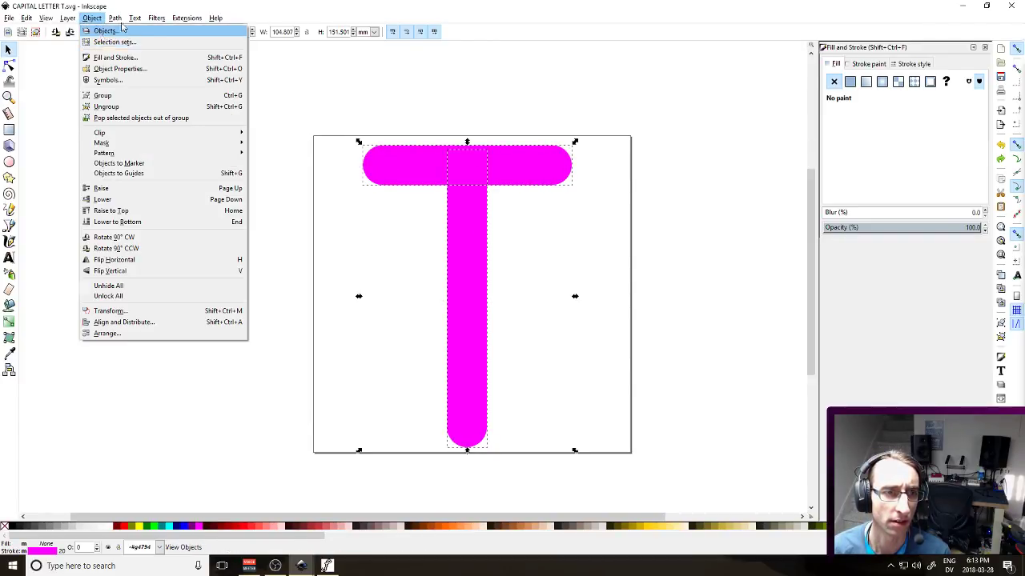
pyautogui.click(341, 70)
pyautogui.click(582, 202)
# Convert the strokes of the T's crossbar and vertical stem to paths, one after the other
pyautogui.click(521, 179)
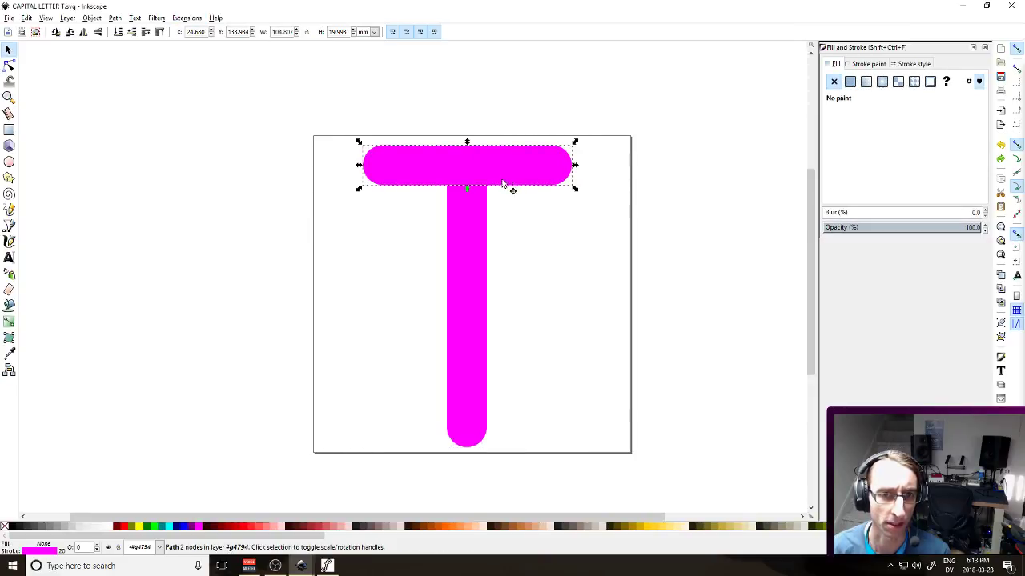
pyautogui.click(136, 18)
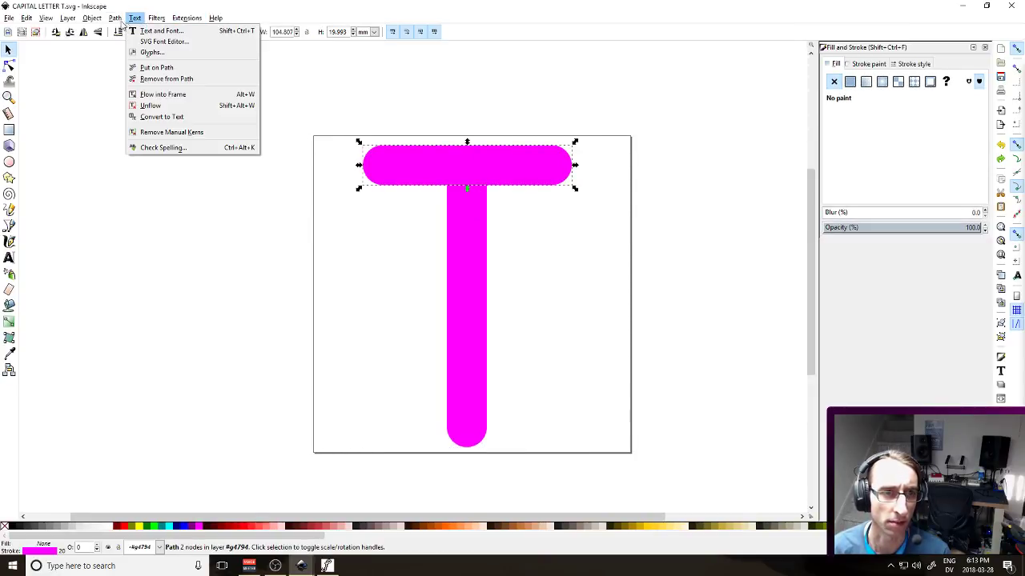
pyautogui.moveTo(115, 17)
pyautogui.click(148, 41)
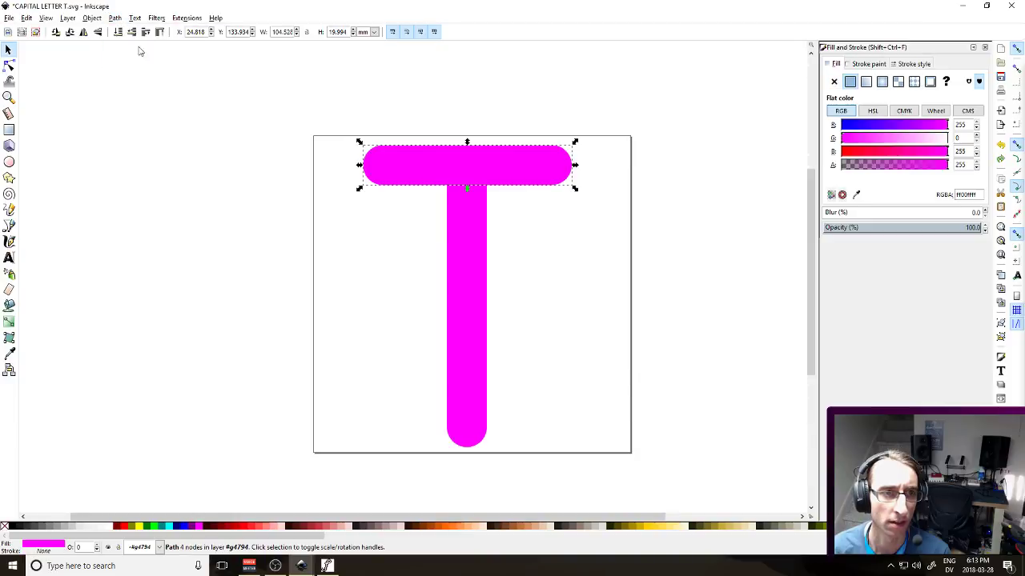
pyautogui.click(486, 289)
pyautogui.click(114, 18)
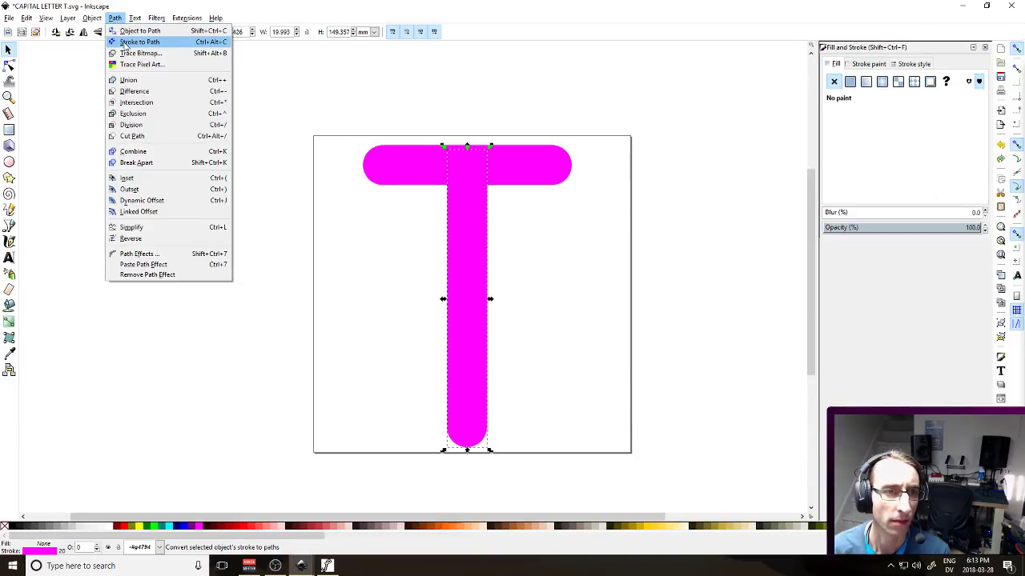
pyautogui.click(148, 41)
# Merge the converted crossbar and stem into a single shape with Union
pyautogui.click(503, 170)
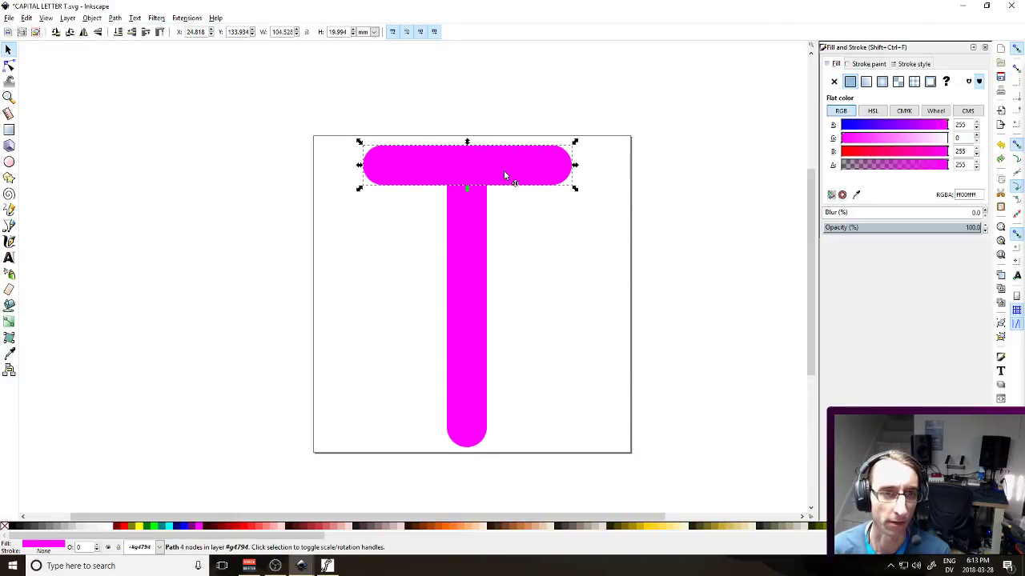
pyautogui.press('n')
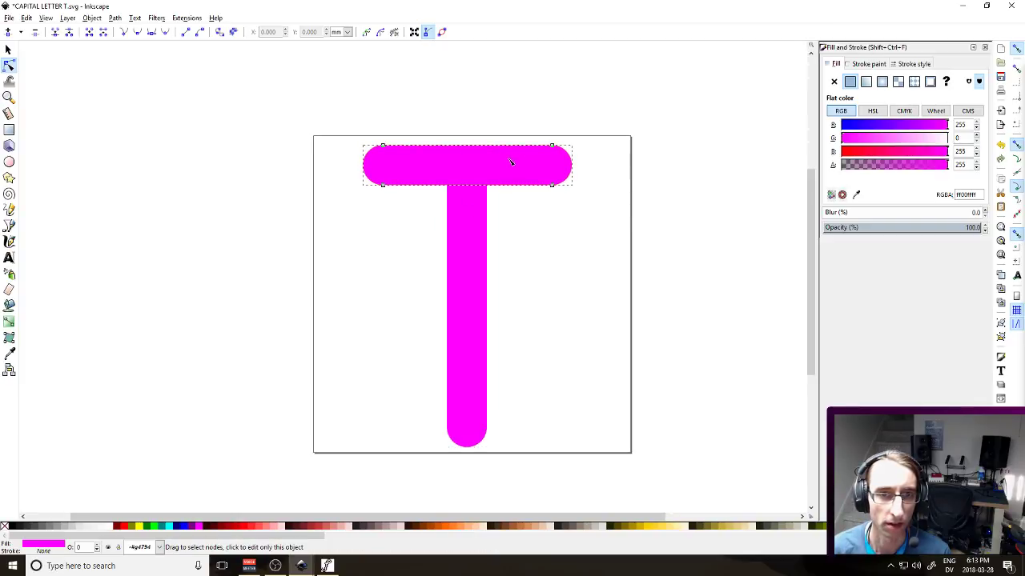
pyautogui.keyDown('shift'); pyautogui.click(416, 167); pyautogui.keyUp('shift')
pyautogui.click(115, 18)
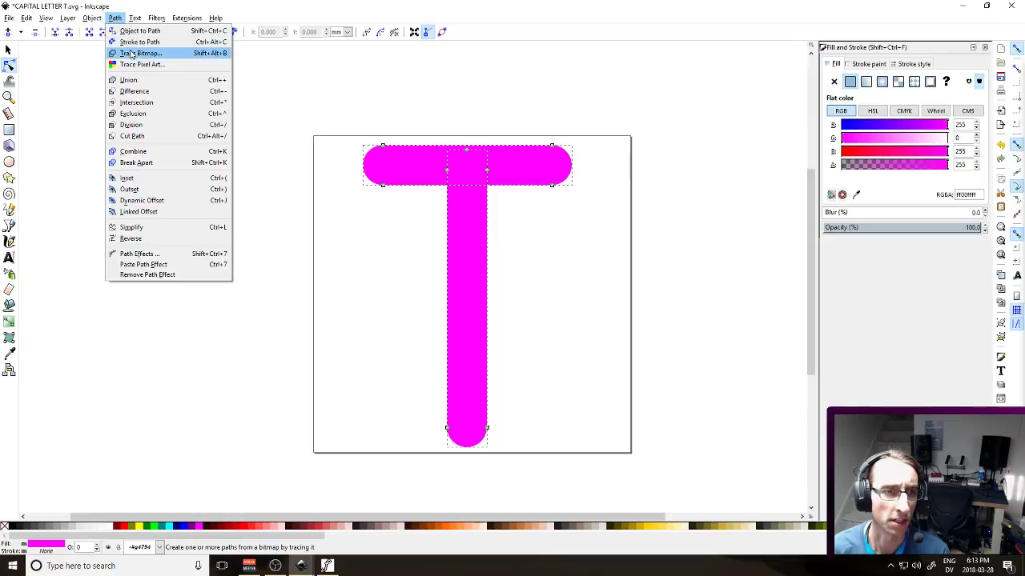
pyautogui.click(128, 80)
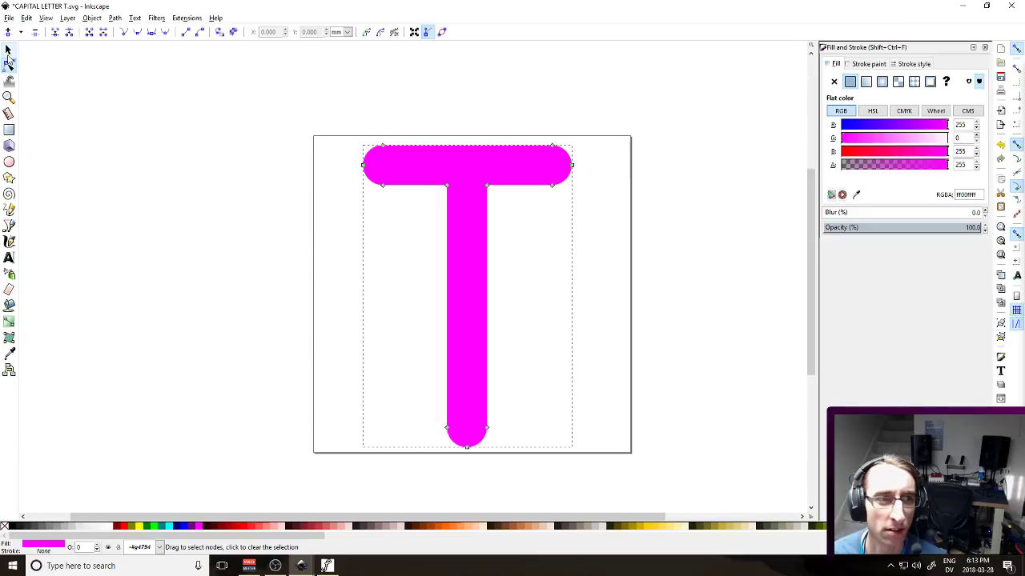
# Examine the outline nodes of the merged T and deselect it
pyautogui.click(134, 18)
pyautogui.click(136, 19)
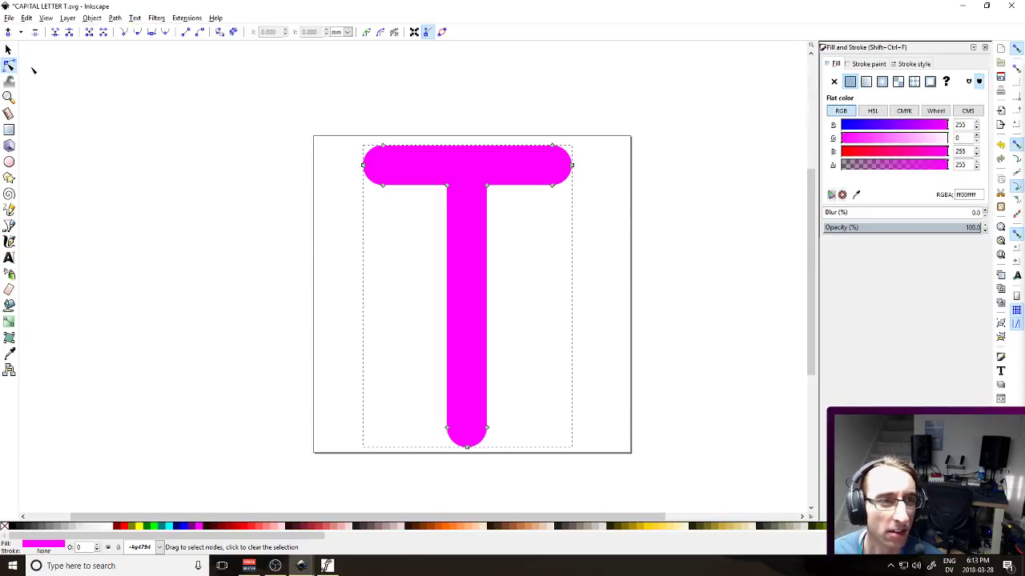
pyautogui.click(8, 48)
pyautogui.click(9, 64)
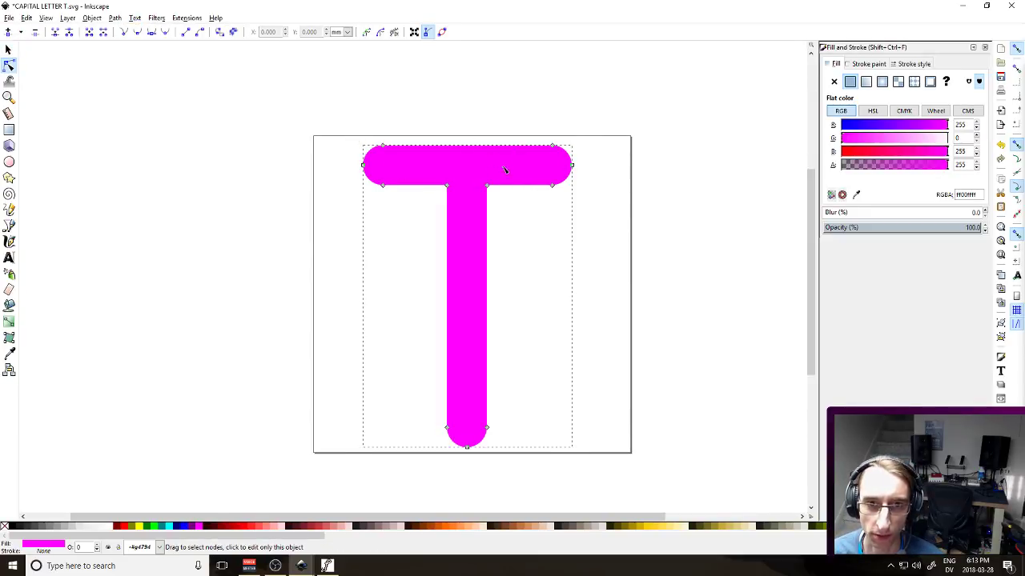
pyautogui.press('s')
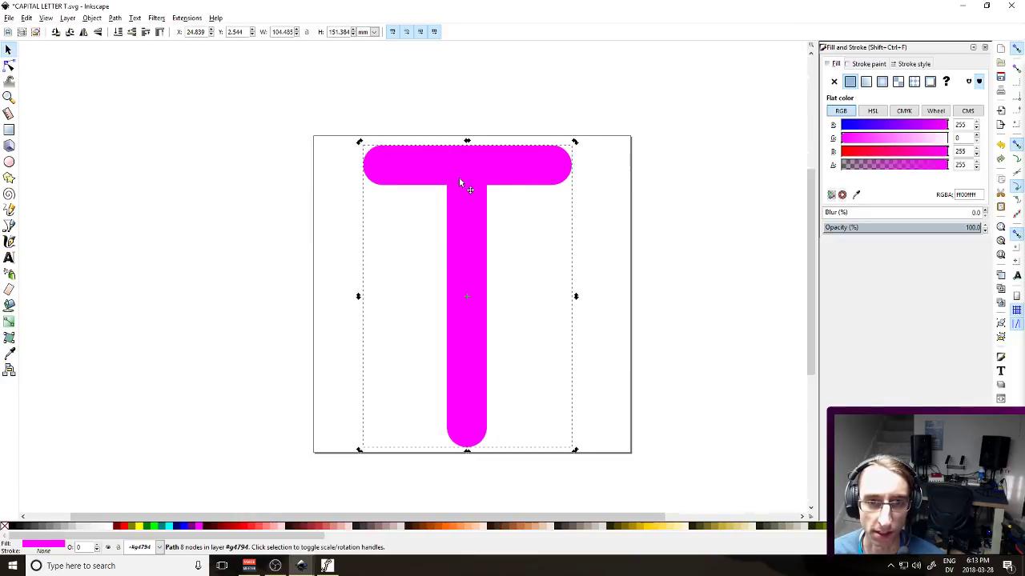
pyautogui.press('n')
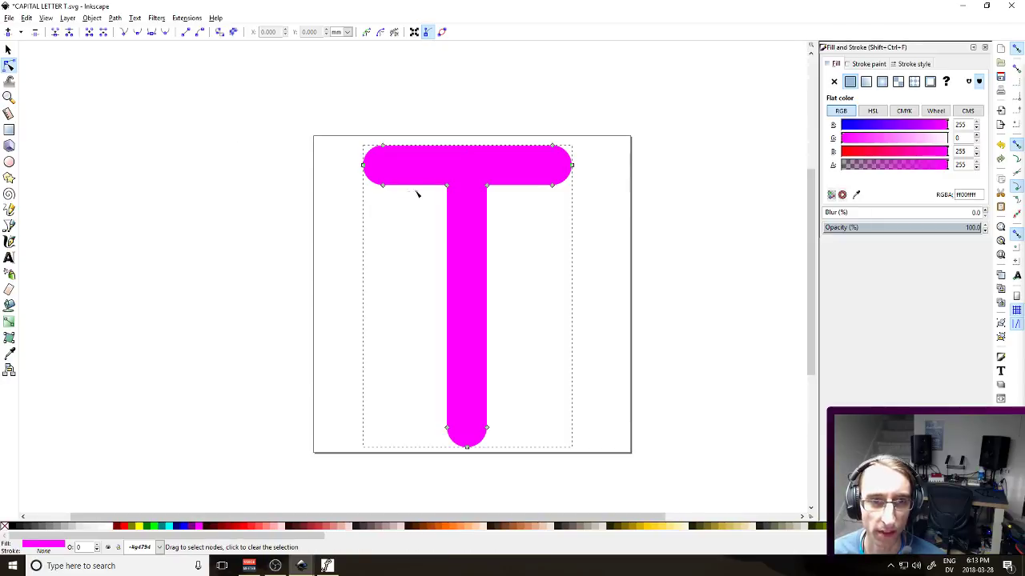
pyautogui.click(8, 50)
pyautogui.click(203, 114)
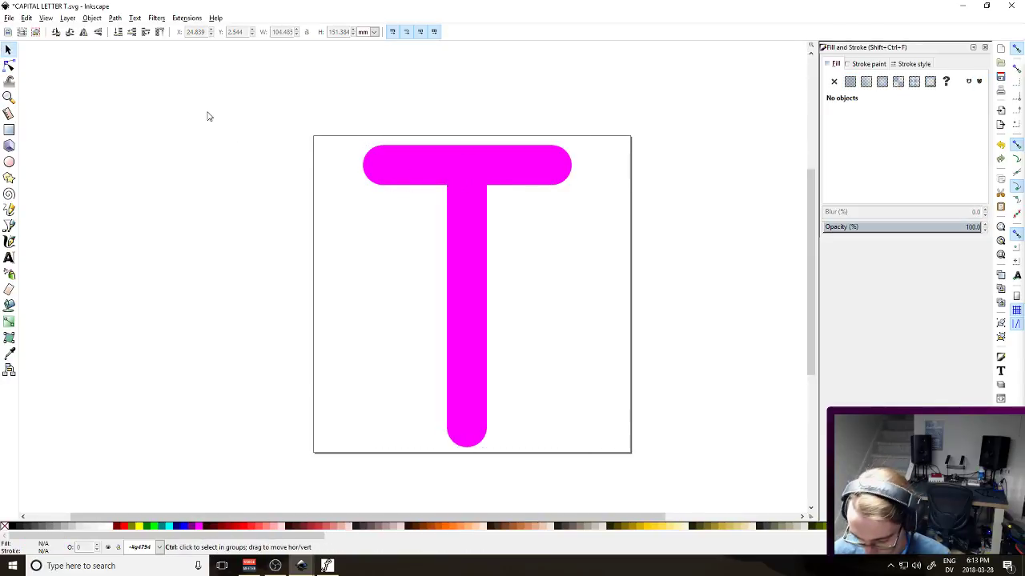
# Save the T document, switch to FontForge and open the capital letter T glyph for editing
pyautogui.hotkey('ctrl', 's')
pyautogui.click(327, 566)
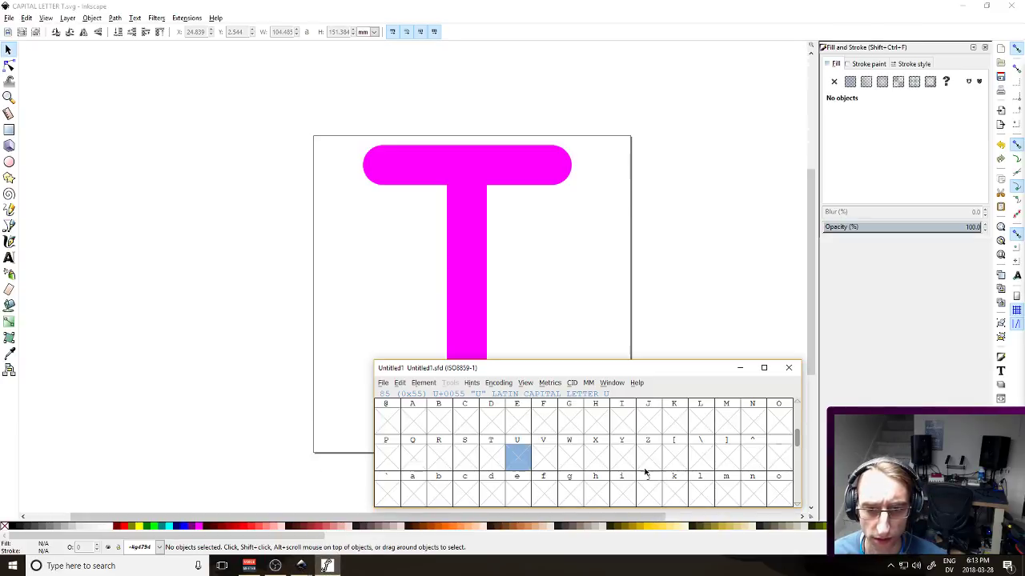
pyautogui.doubleClick(490, 457)
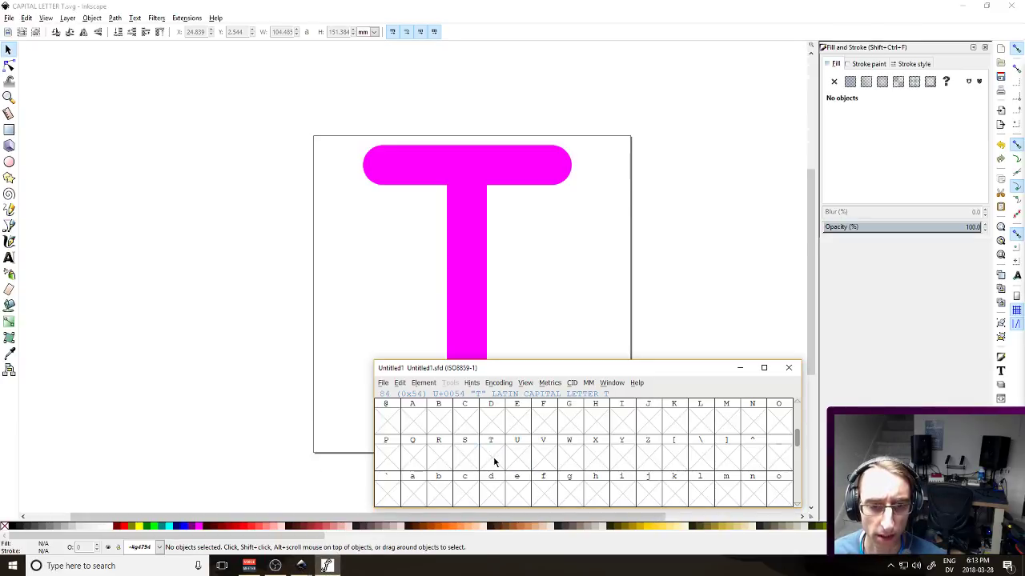
pyautogui.doubleClick(494, 456)
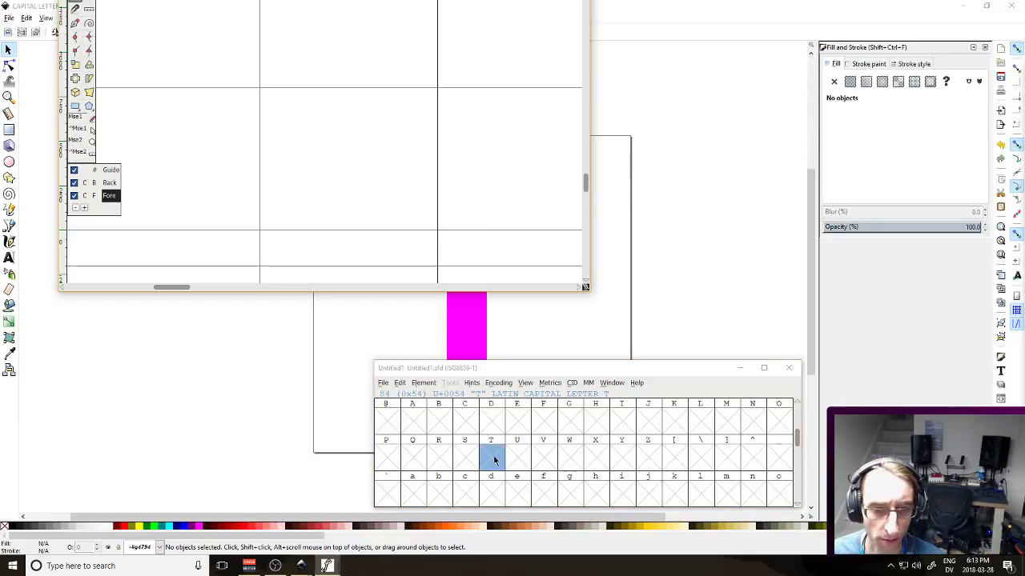
# Enlarge the T glyph window and reposition it so its title and whole drawing area are accessible
pyautogui.moveTo(327, 291); pyautogui.dragTo(328, 435)
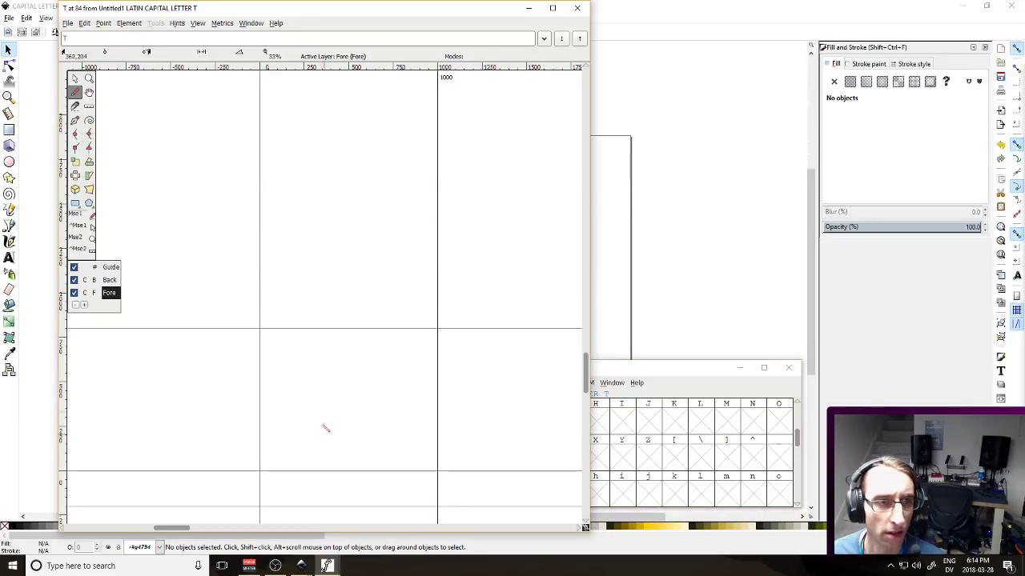
pyautogui.moveTo(269, 6); pyautogui.dragTo(277, 43)
pyautogui.click(78, 57)
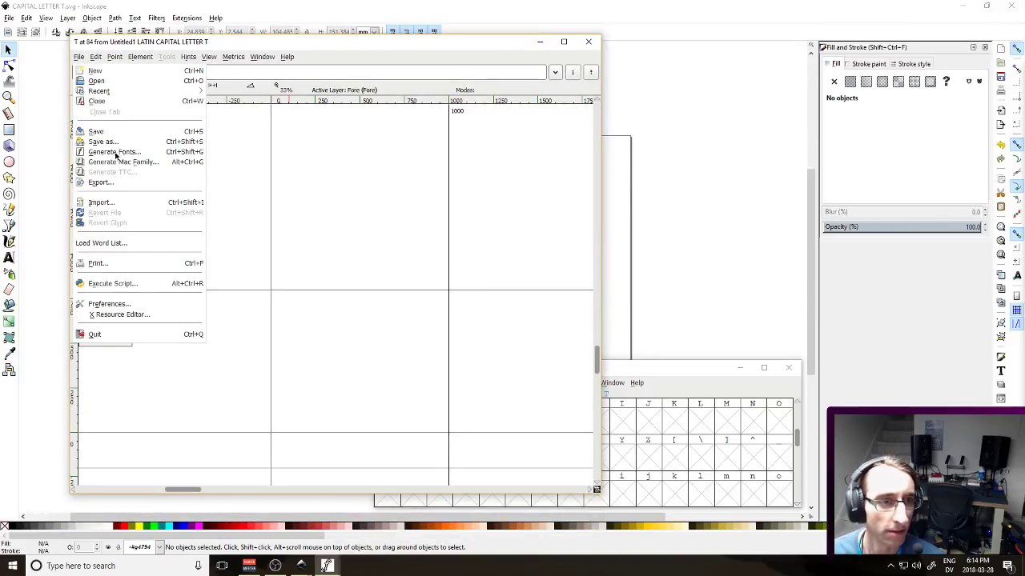
pyautogui.click(124, 203)
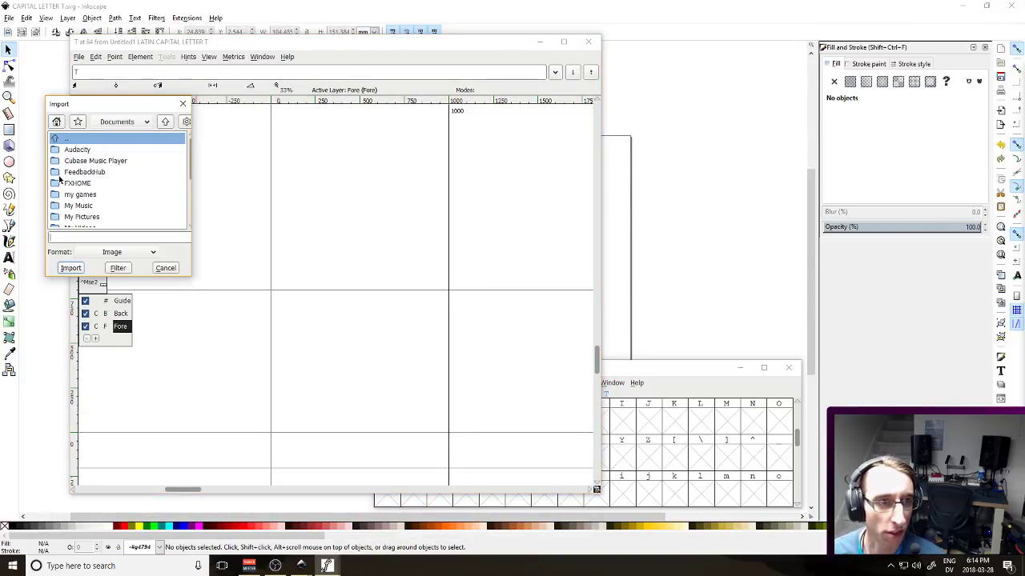
pyautogui.scroll(-2, 84, 205)
pyautogui.scroll(-2, 82, 205)
pyautogui.scroll(4, 83, 205)
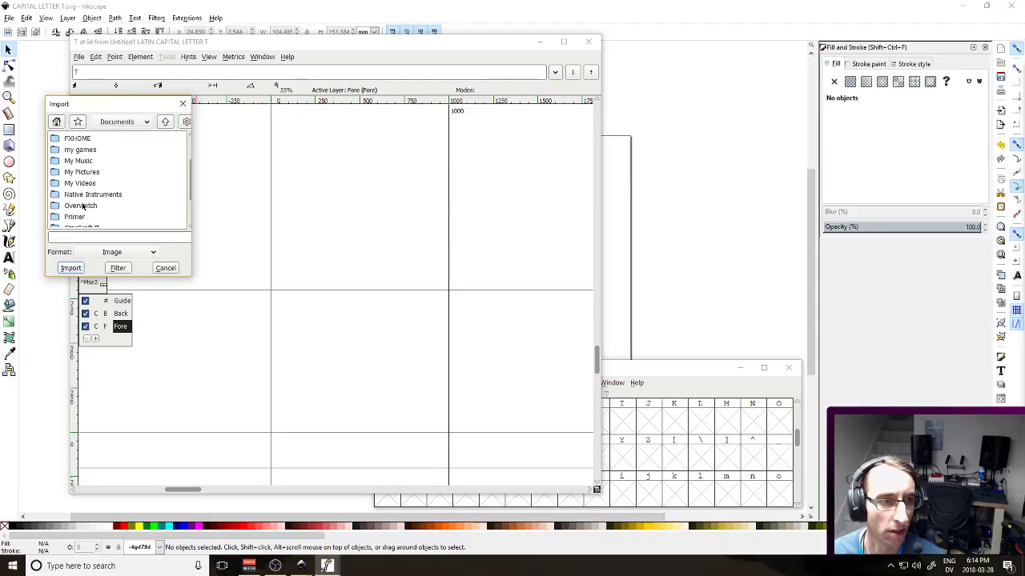
pyautogui.scroll(-3, 84, 204)
pyautogui.scroll(1, 93, 219)
pyautogui.click(103, 238)
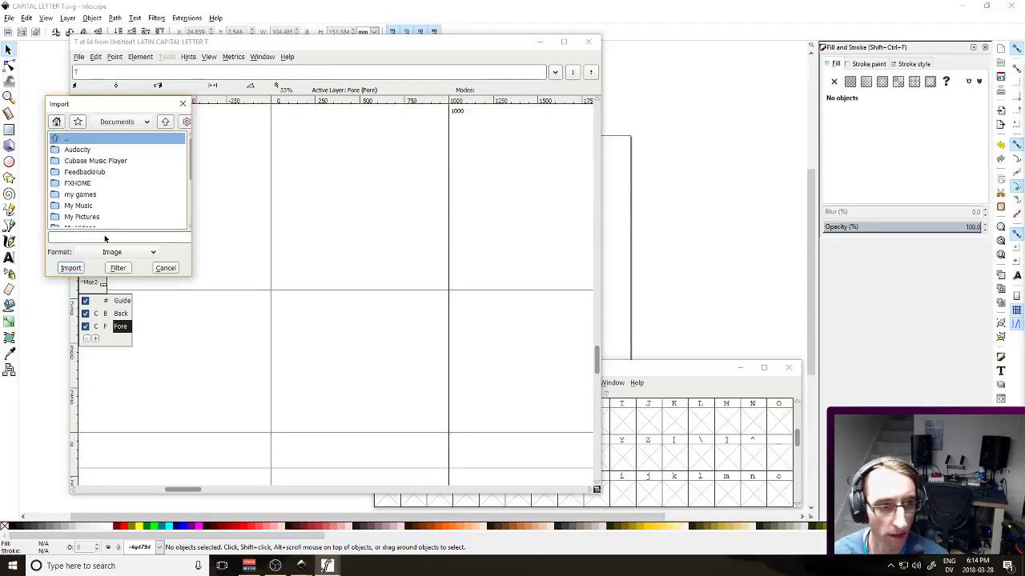
pyautogui.write('F_Toxic')
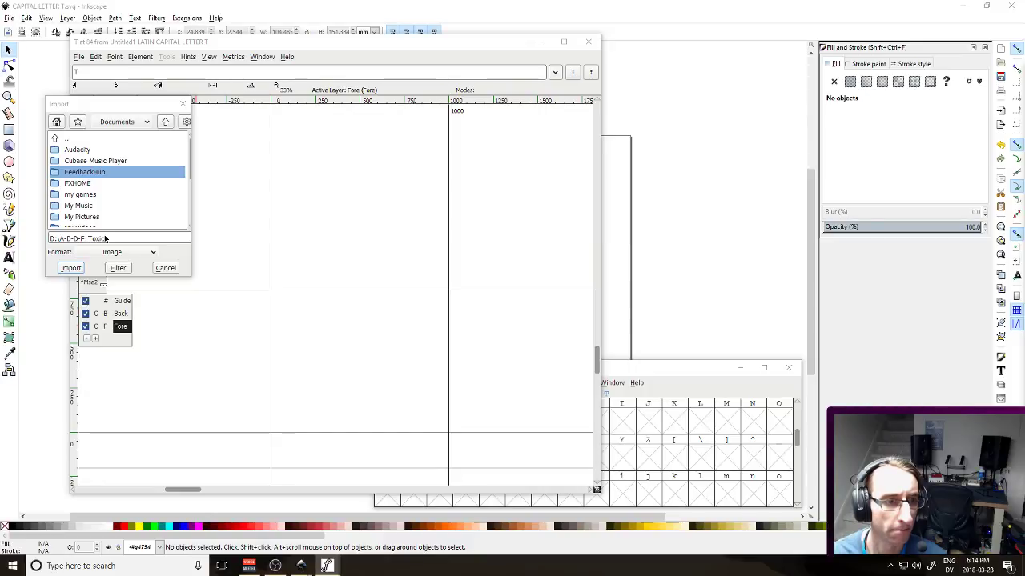
pyautogui.click(137, 238)
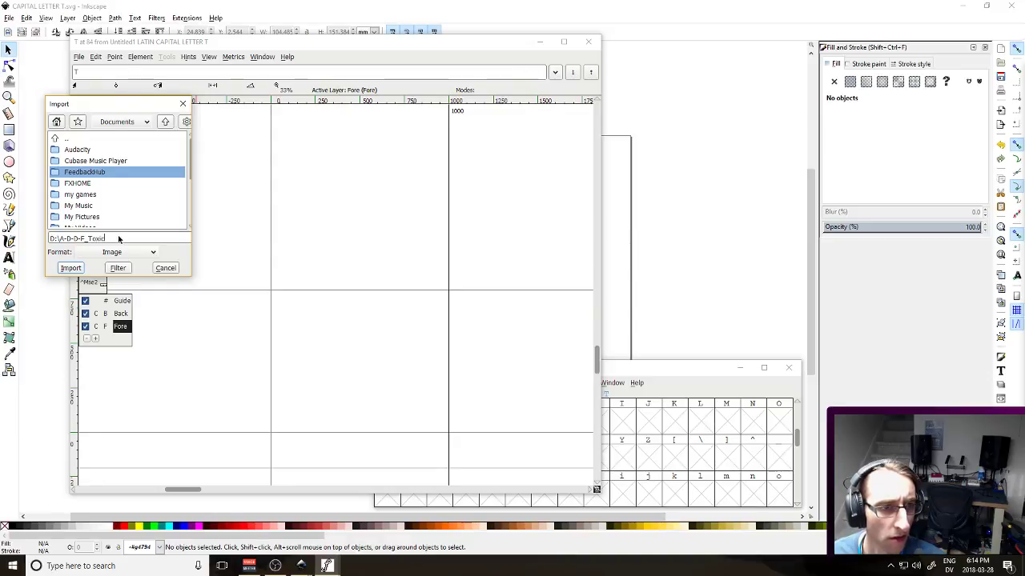
pyautogui.moveTo(116, 109); pyautogui.dragTo(295, 144)
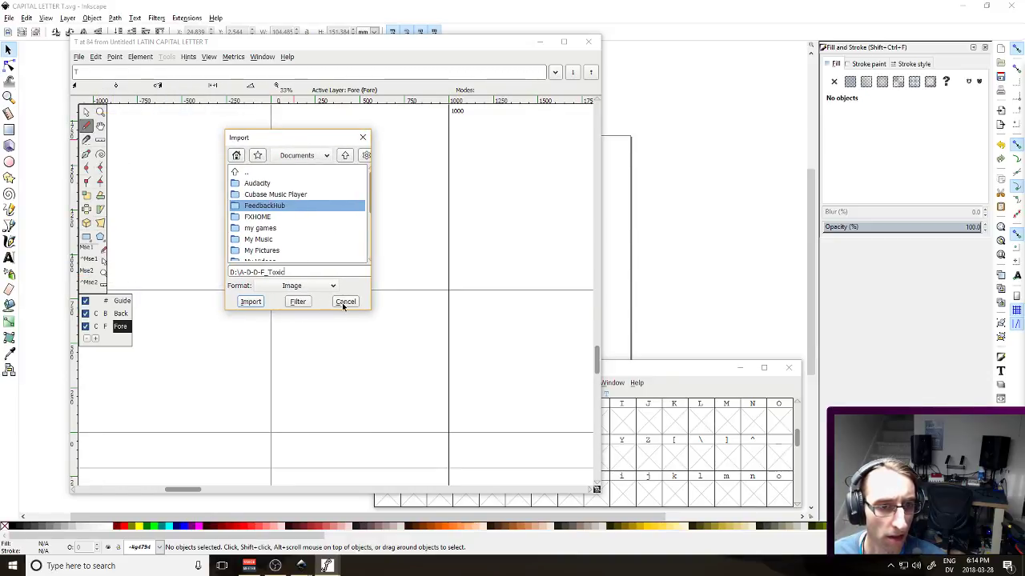
pyautogui.click(363, 138)
pyautogui.click(354, 566)
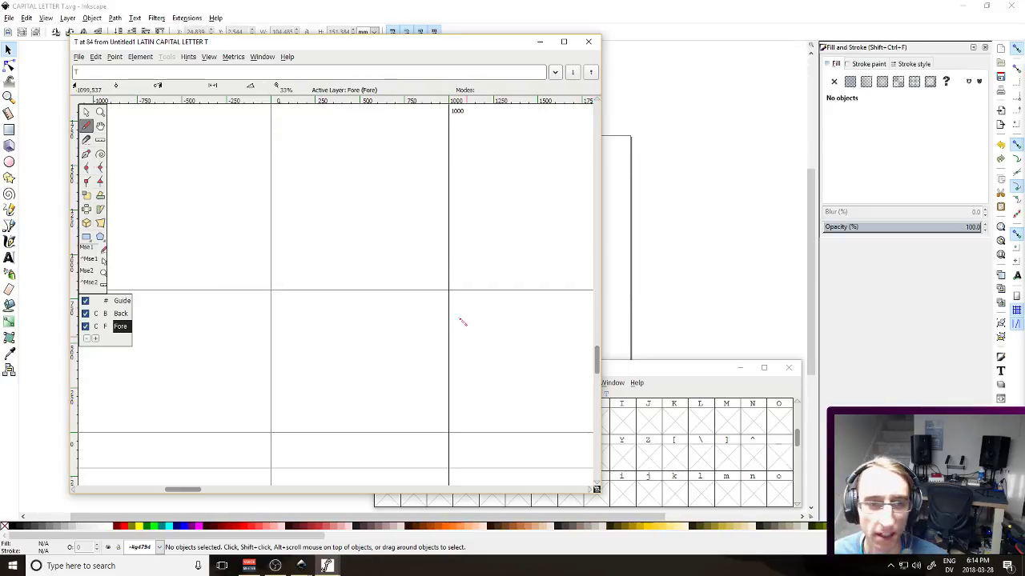
# Start an import into the T glyph and enter the file path D:\A-D-D-F_Toxic\Logo 2018\Font\Characters\CAPITAL LETTER T.svg
pyautogui.click(80, 57)
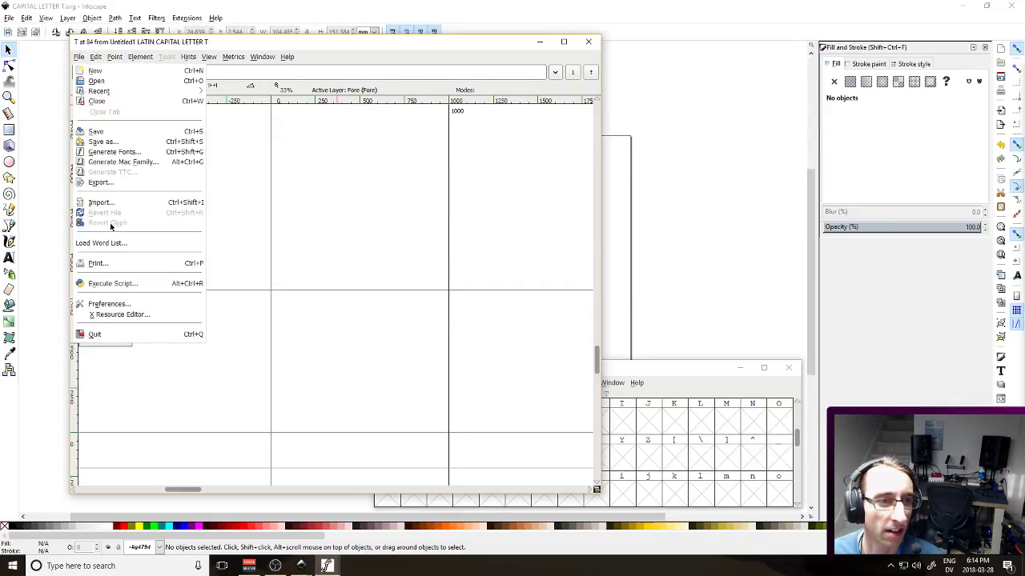
pyautogui.click(122, 201)
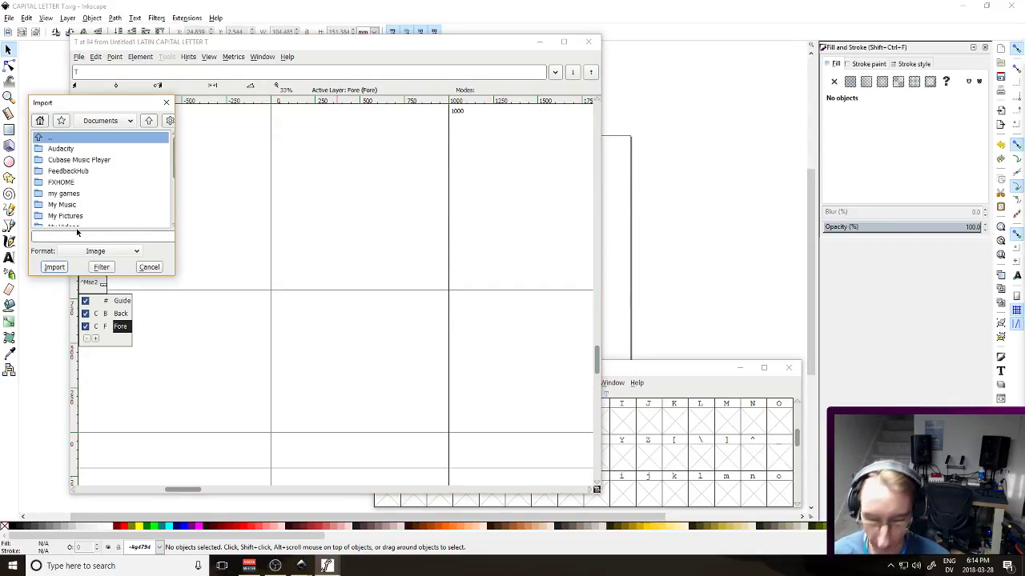
pyautogui.write('D')
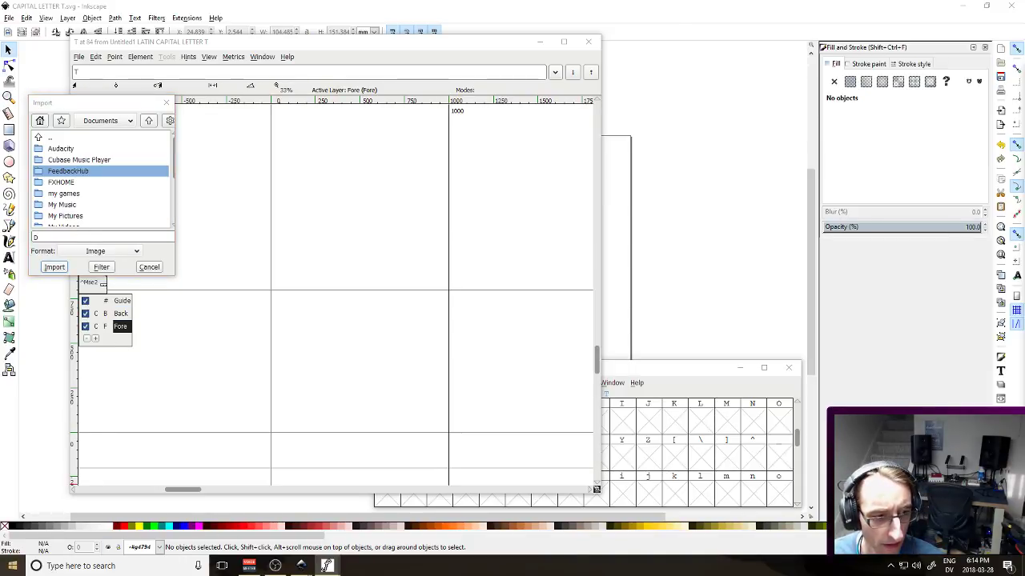
pyautogui.press('super')
pyautogui.click(14, 492)
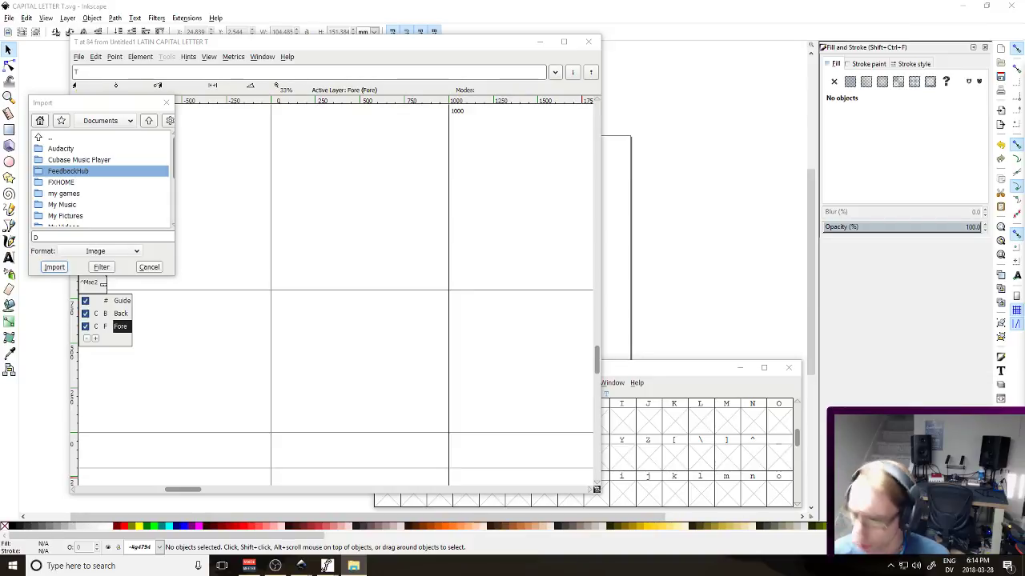
pyautogui.click(105, 239)
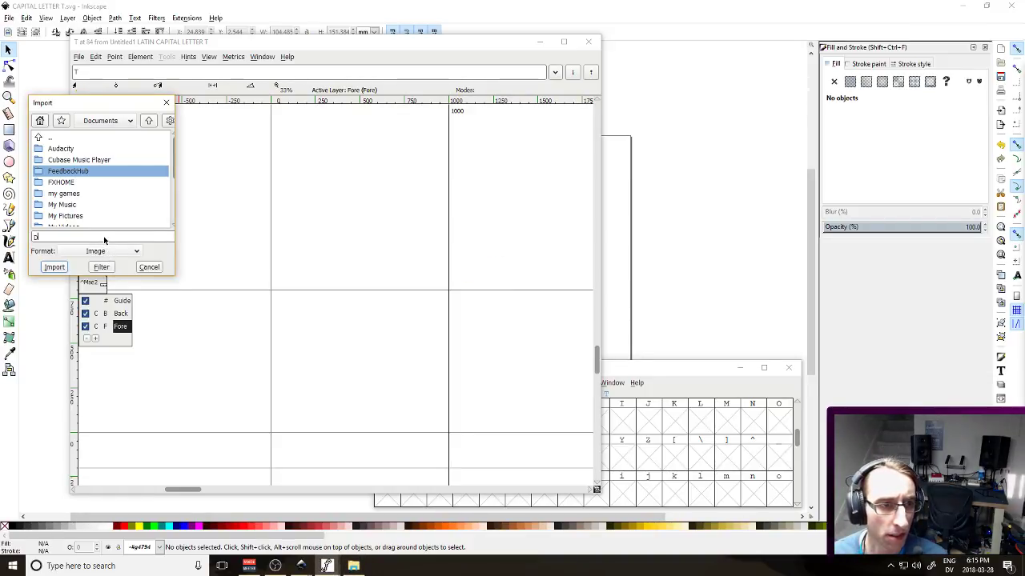
pyautogui.write('D:\\A-D-F_Toxic\\Logo 2018\\Font\\Characters')
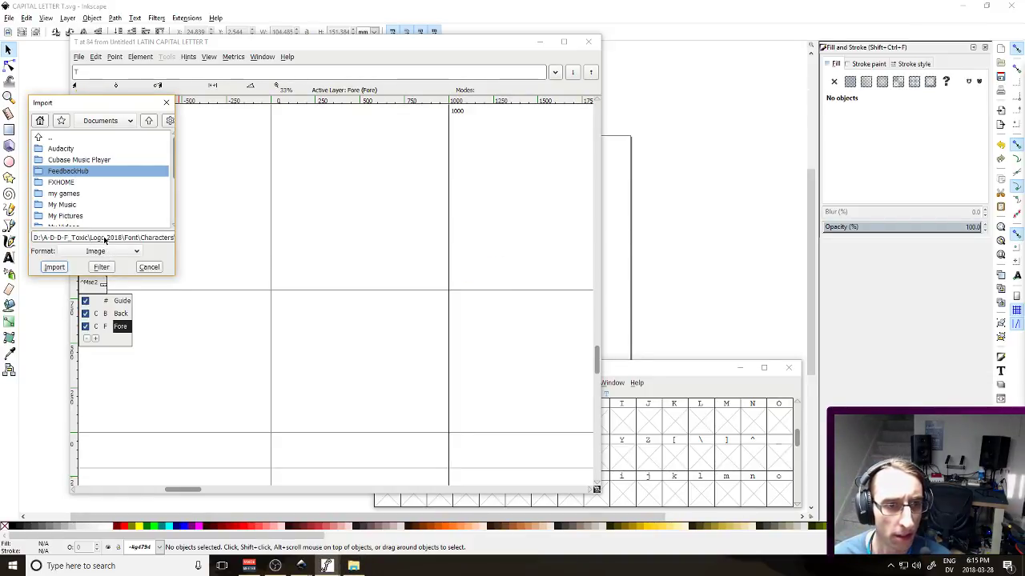
pyautogui.write('\\CAPITAL LE')
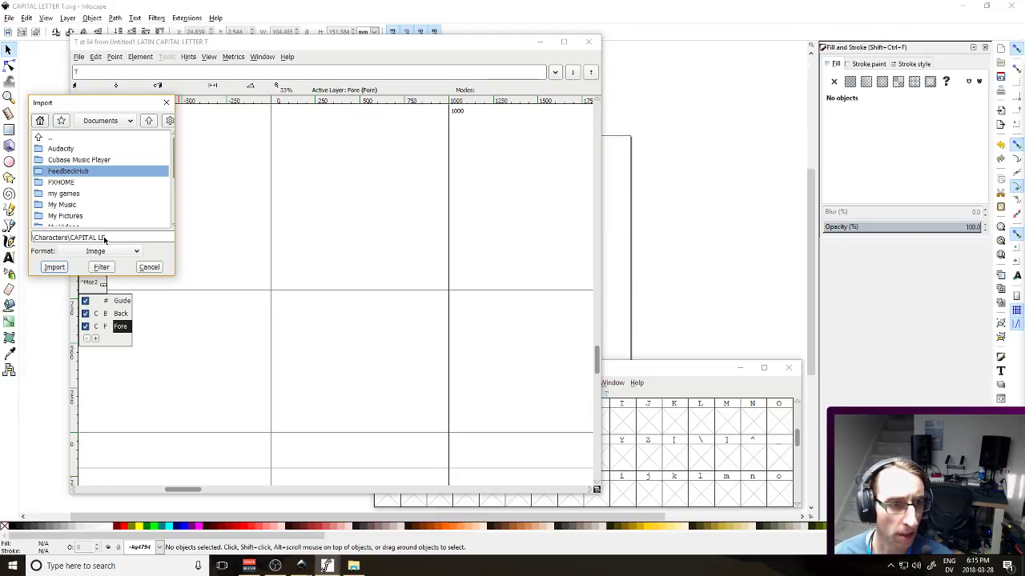
pyautogui.write('TTER T.svg')
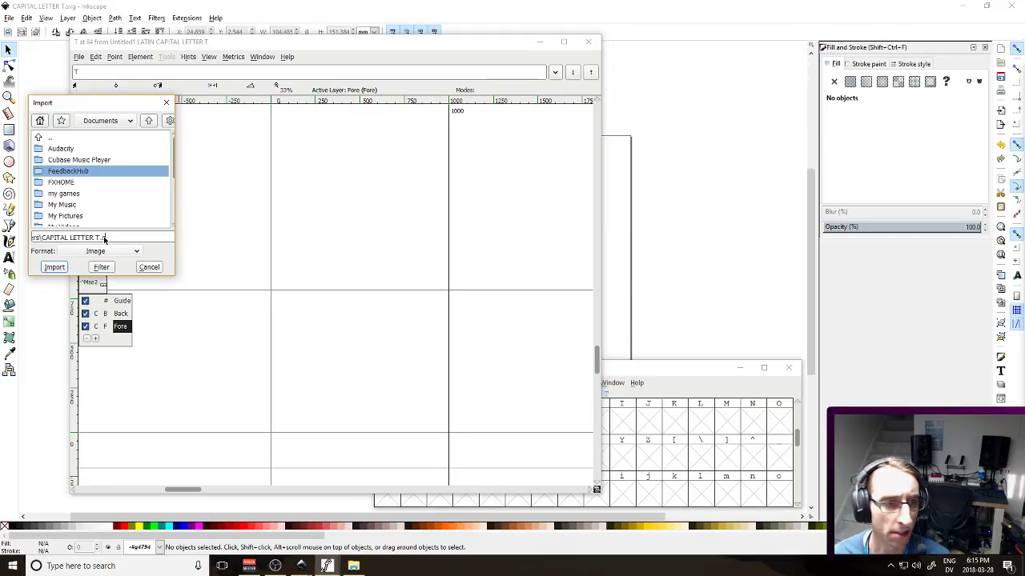
# Set the import format to SVG and import the T outline into the glyph
pyautogui.click(105, 253)
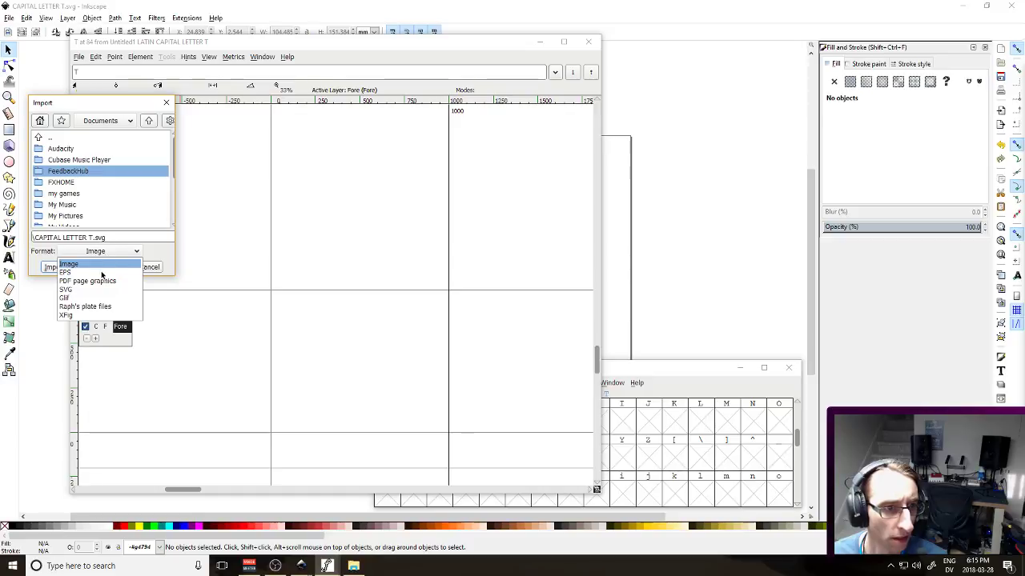
pyautogui.click(90, 290)
pyautogui.click(53, 268)
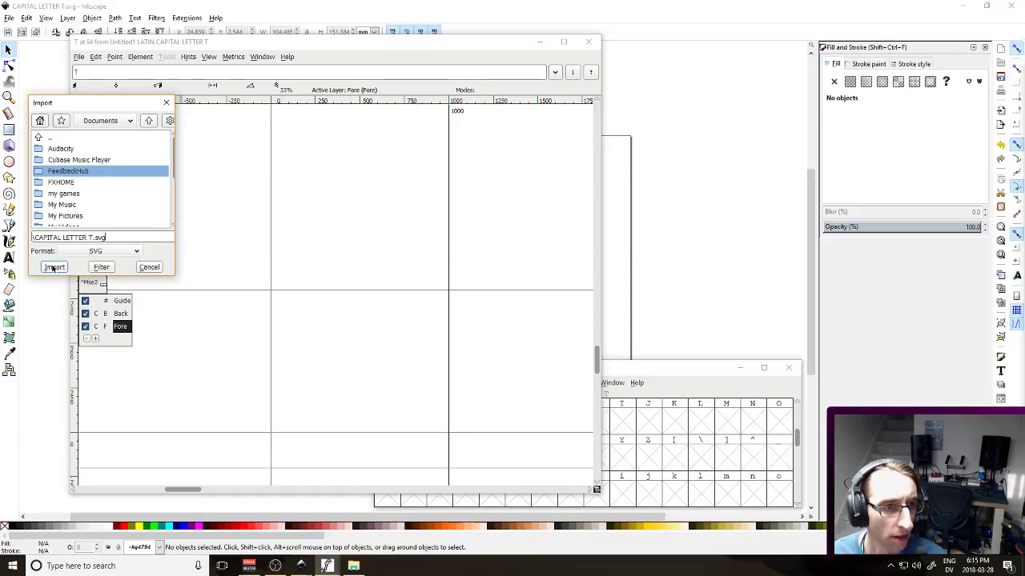
pyautogui.click(107, 253)
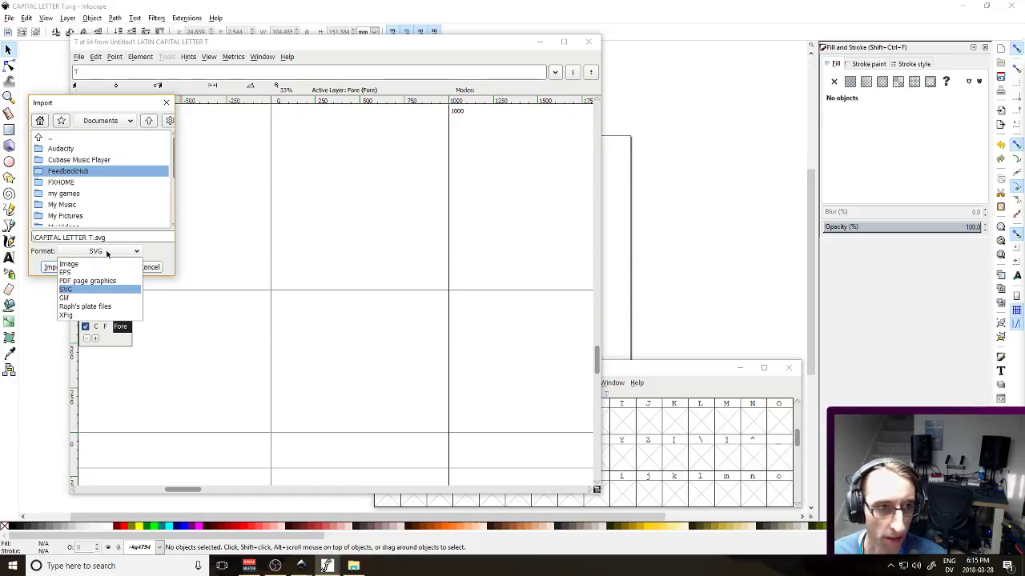
pyautogui.click(90, 289)
pyautogui.click(51, 267)
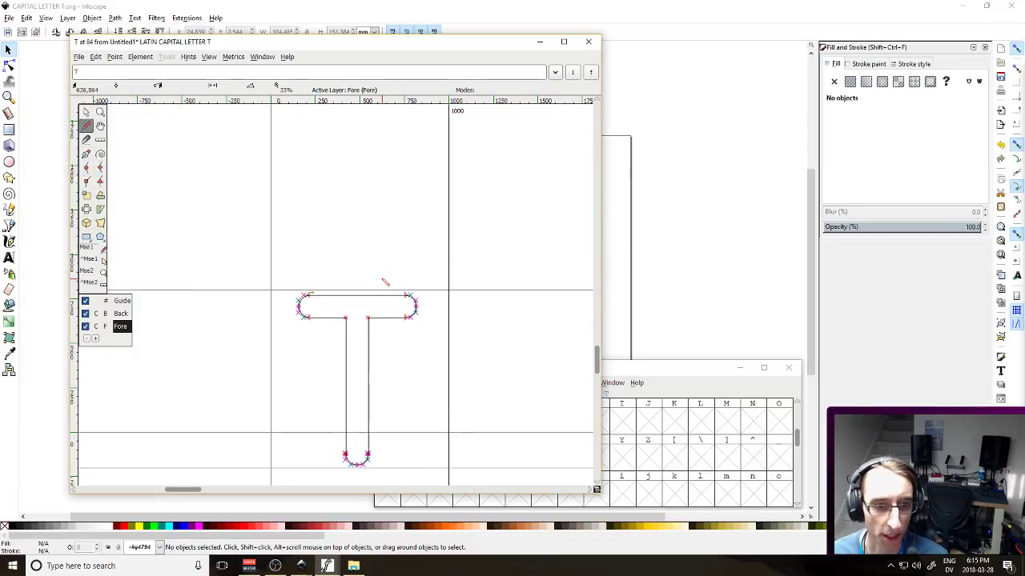
# Shorten the T's stem by moving the nodes of its rounded bottom end up to just above the baseline
pyautogui.click(100, 126)
pyautogui.moveTo(304, 397); pyautogui.dragTo(302, 336)
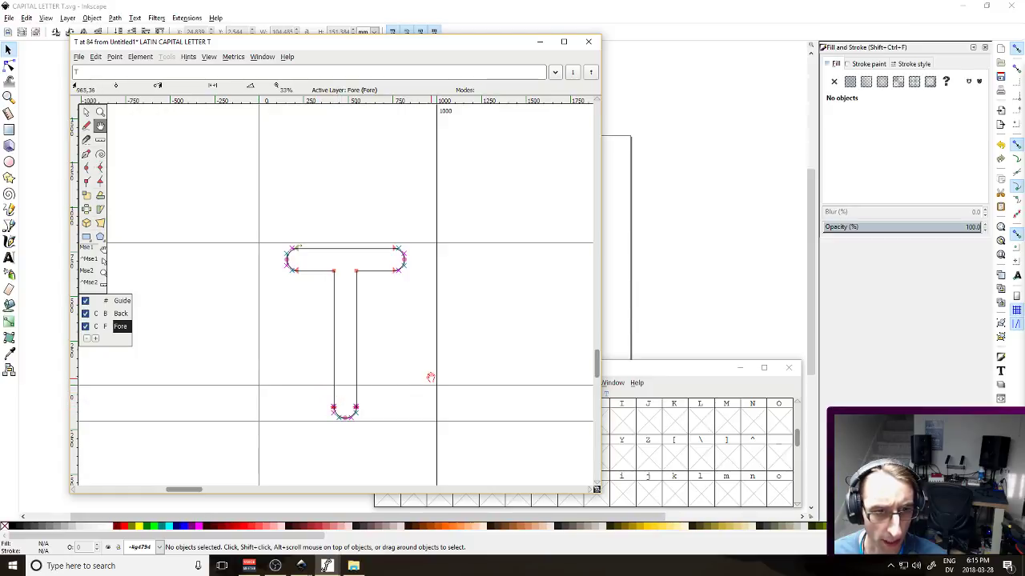
pyautogui.moveTo(389, 384); pyautogui.dragTo(381, 366)
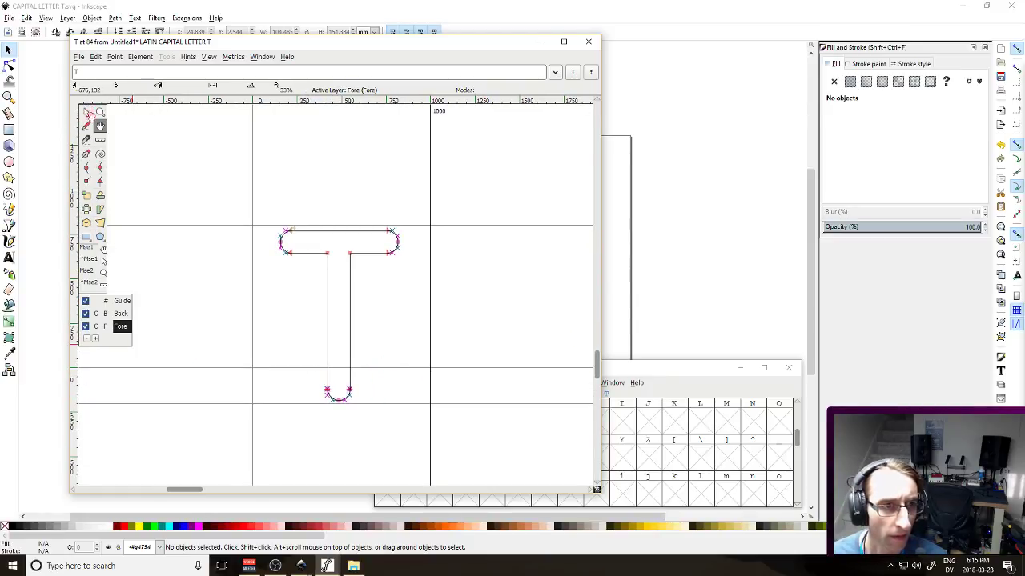
pyautogui.click(86, 112)
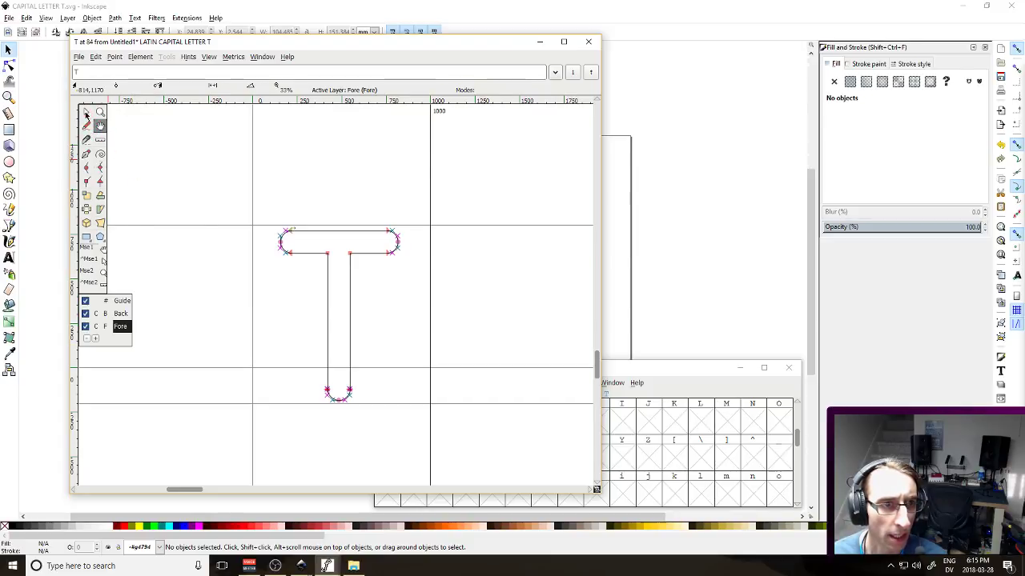
pyautogui.moveTo(284, 349); pyautogui.dragTo(350, 354)
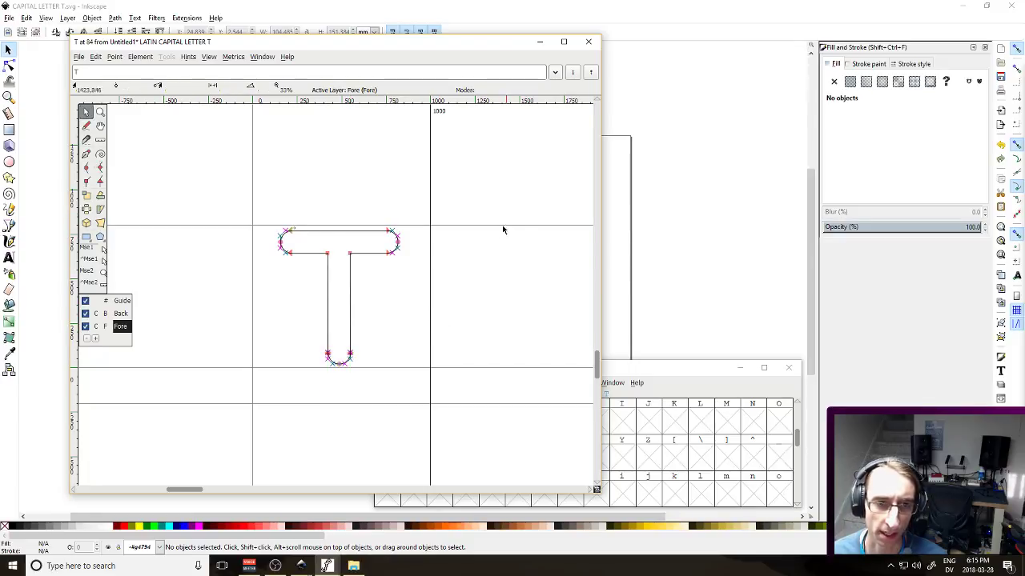
# Narrow the T's crossbar by moving the nodes of both rounded ends inward toward the stem
pyautogui.moveTo(381, 215); pyautogui.dragTo(412, 276)
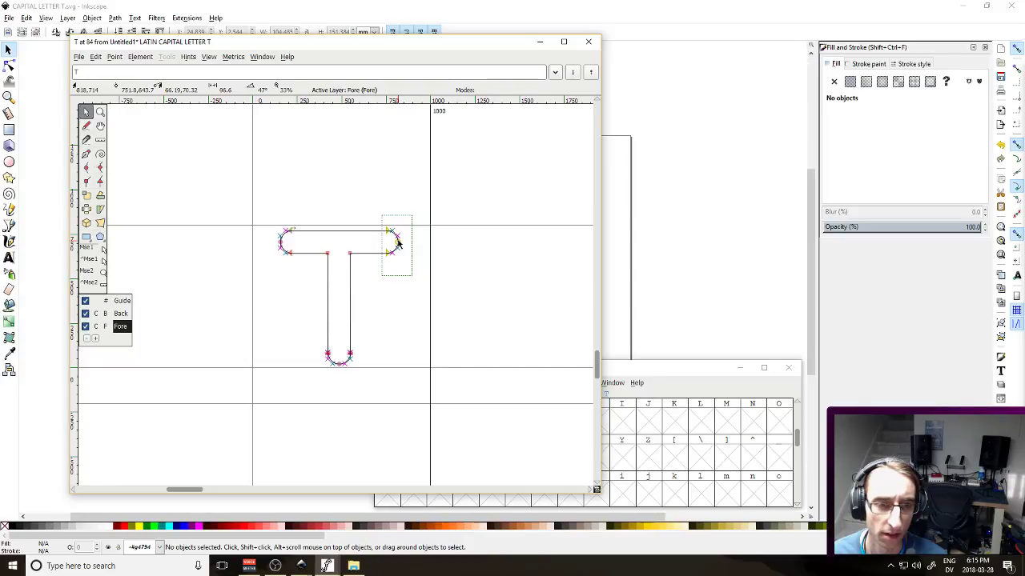
pyautogui.moveTo(398, 243); pyautogui.dragTo(377, 244)
pyautogui.moveTo(269, 216); pyautogui.dragTo(302, 255)
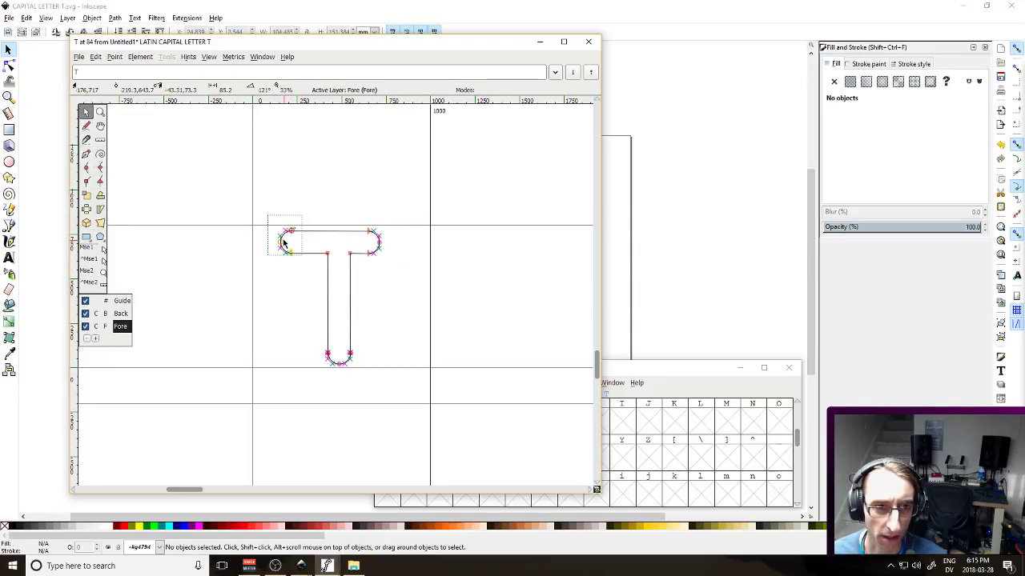
pyautogui.moveTo(263, 202); pyautogui.dragTo(296, 243)
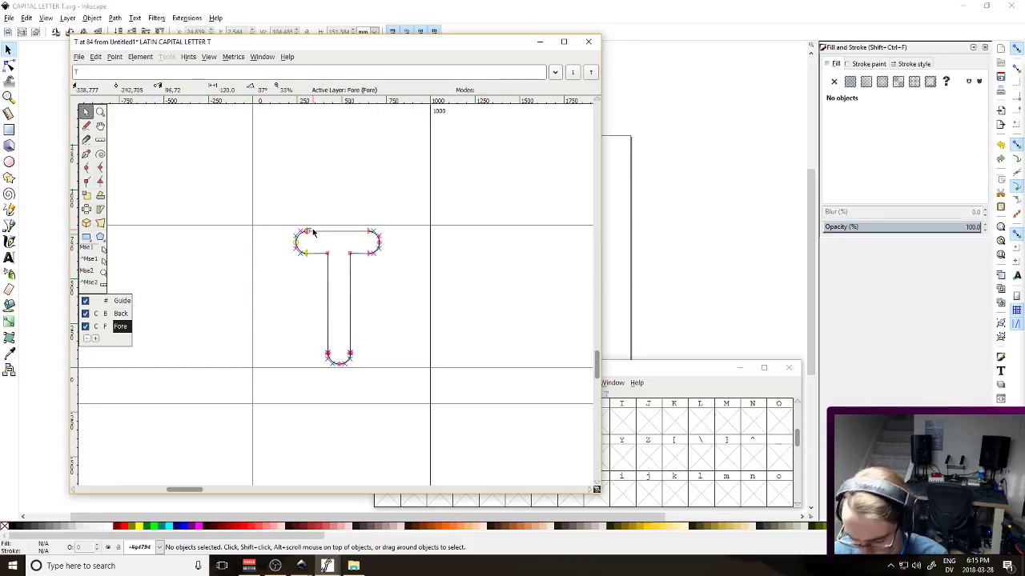
pyautogui.hotkey('ctrl', 'z')
pyautogui.moveTo(281, 243)
pyautogui.mouseDown()
pyautogui.moveTo(301, 245)
pyautogui.moveTo(314, 274)
pyautogui.moveTo(297, 241)
pyautogui.mouseUp()
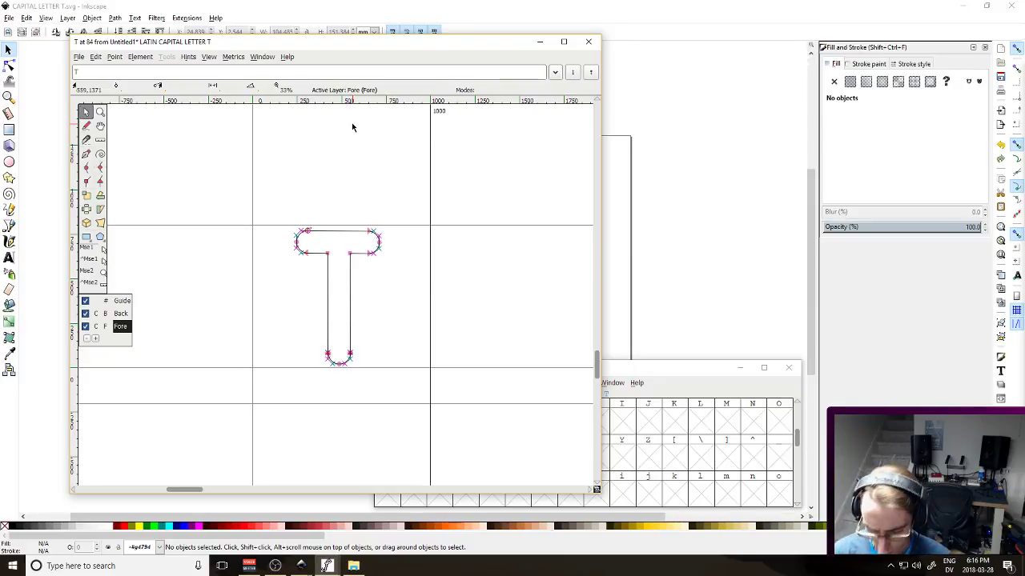
# Close the T glyph's editing window and reposition the font overview to show the glyph grid
pyautogui.hotkey('ctrl', 's')
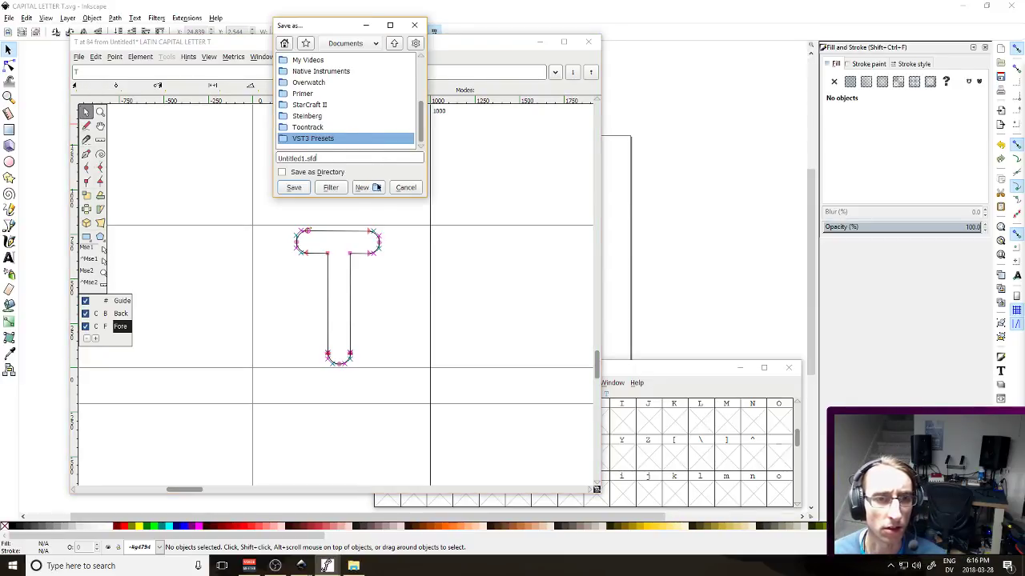
pyautogui.click(403, 188)
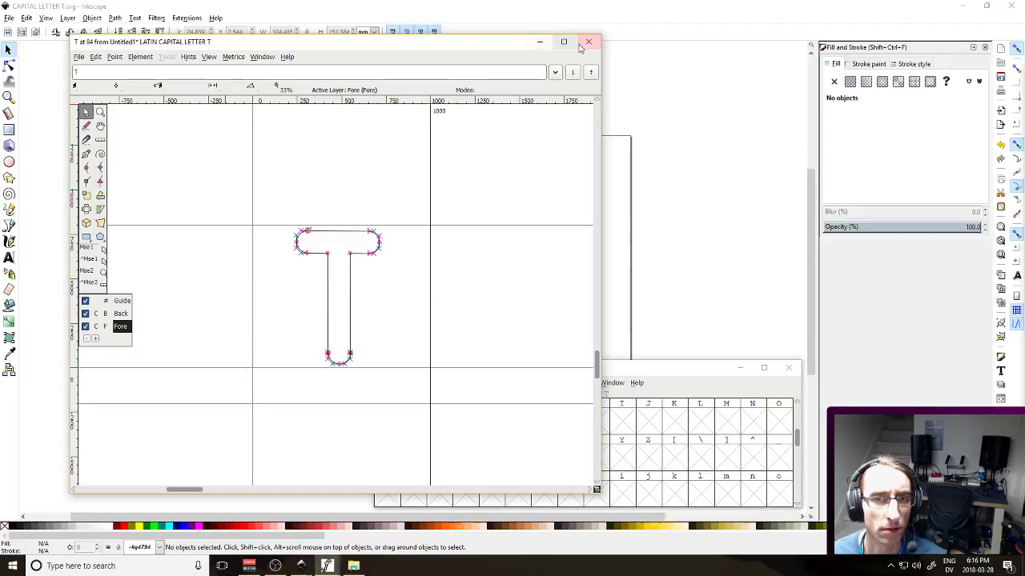
pyautogui.click(589, 42)
pyautogui.moveTo(514, 369); pyautogui.dragTo(393, 245)
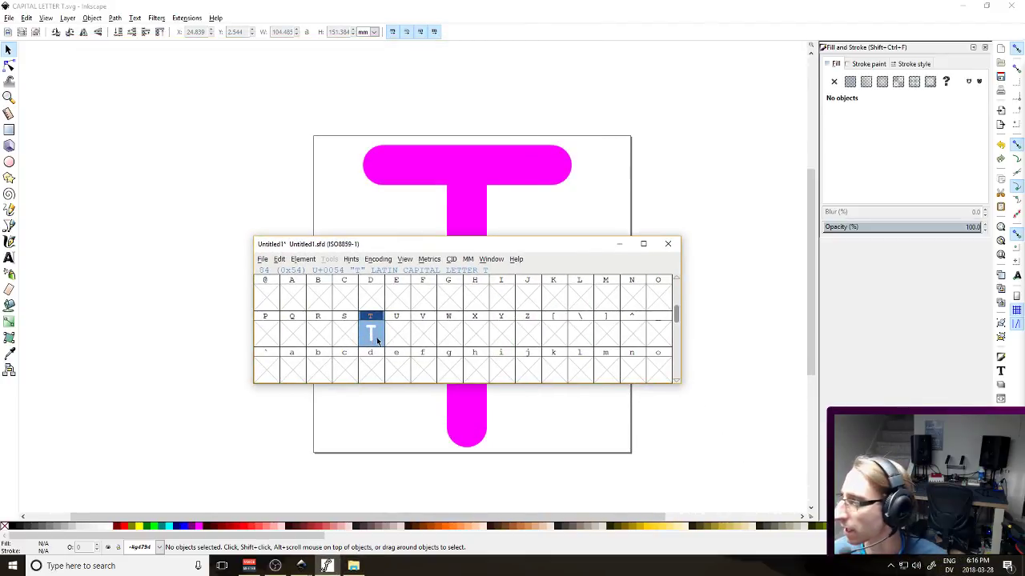
# Start saving the font as a FontForge source file
pyautogui.click(264, 259)
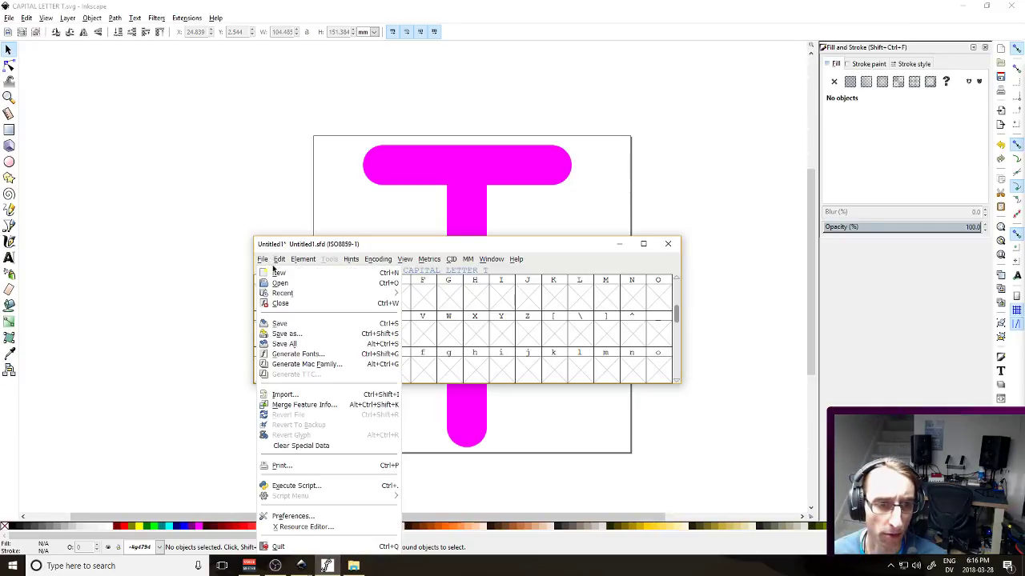
pyautogui.click(296, 324)
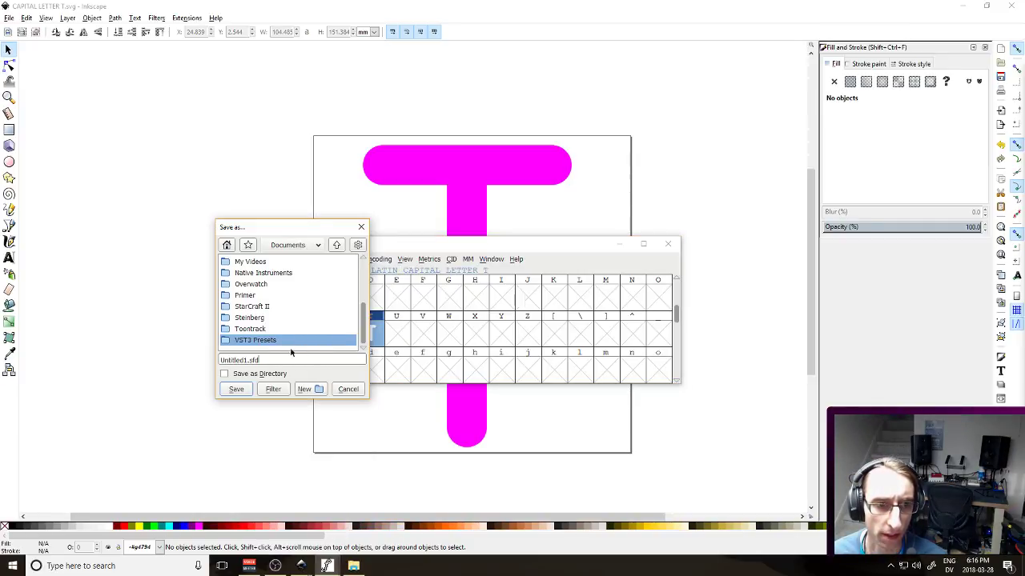
pyautogui.scroll(4, 258, 325)
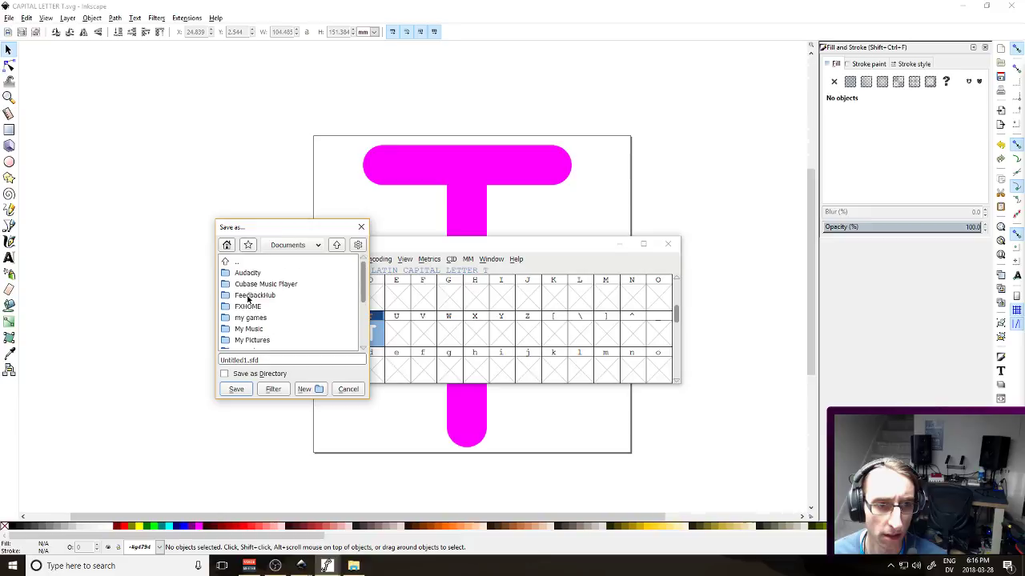
pyautogui.click(236, 262)
pyautogui.click(304, 248)
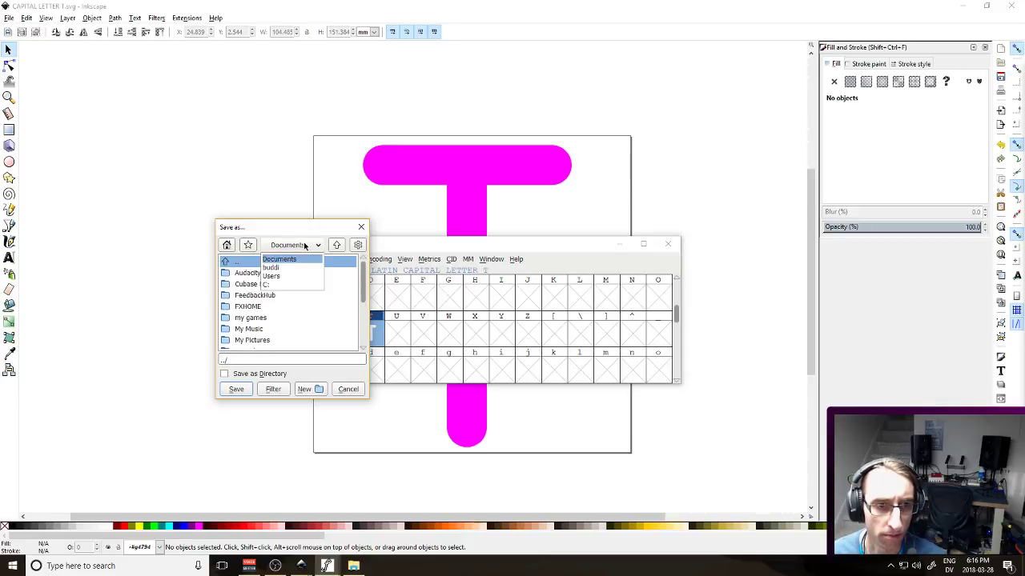
pyautogui.click(292, 285)
pyautogui.click(336, 245)
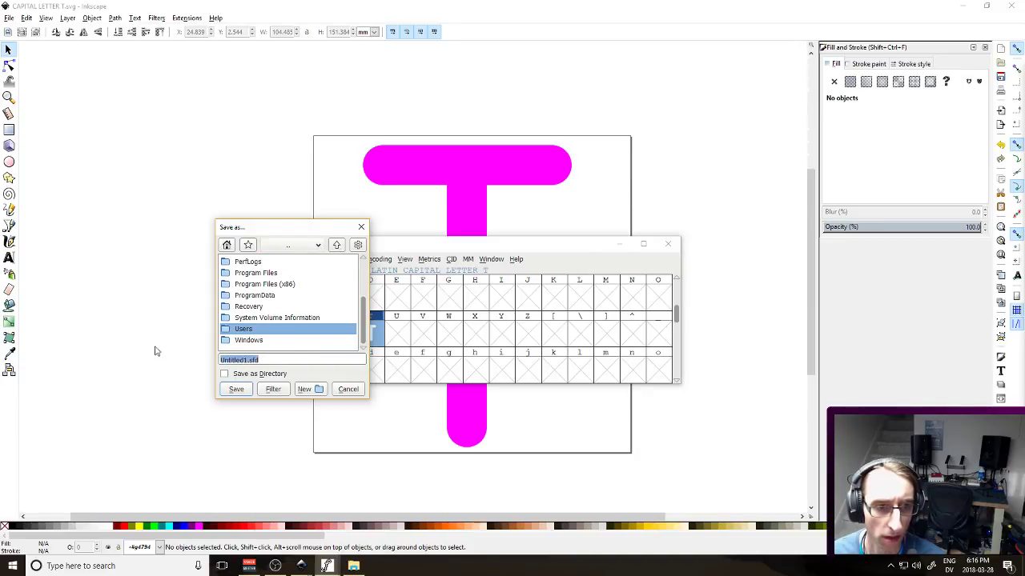
pyautogui.scroll(2, 247, 284)
pyautogui.click(239, 276)
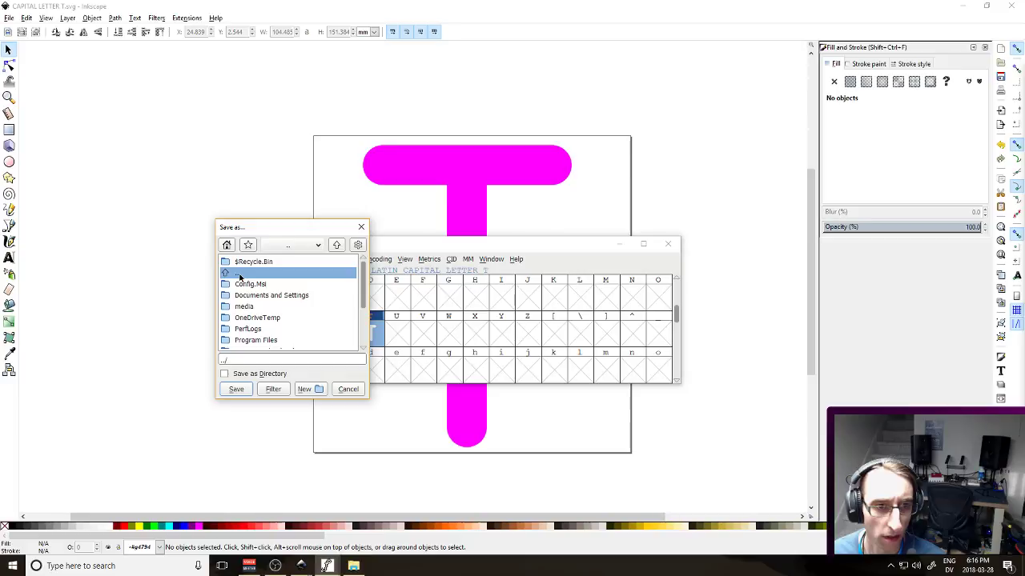
pyautogui.doubleClick(239, 276)
pyautogui.scroll(3, 255, 278)
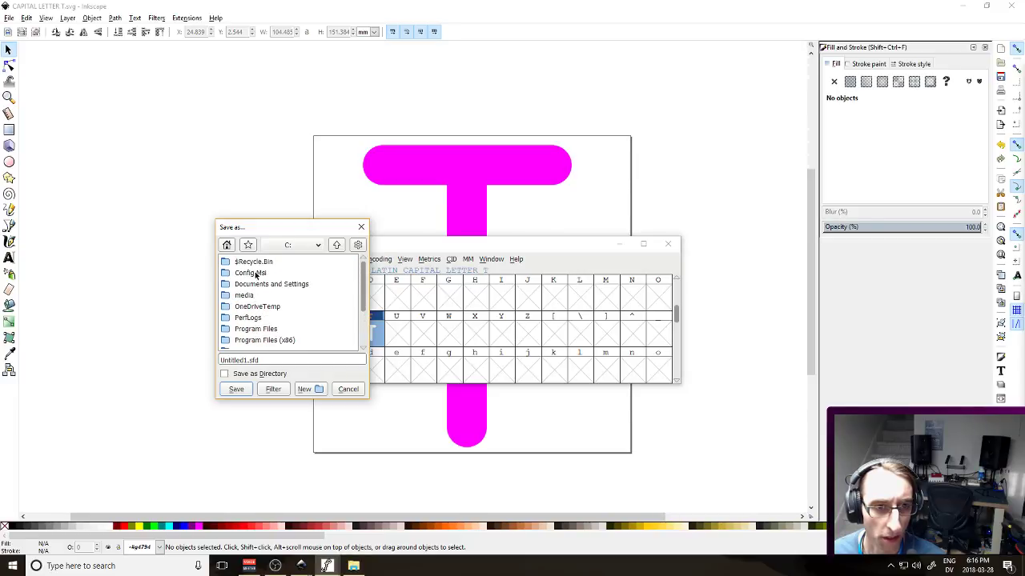
pyautogui.click(227, 245)
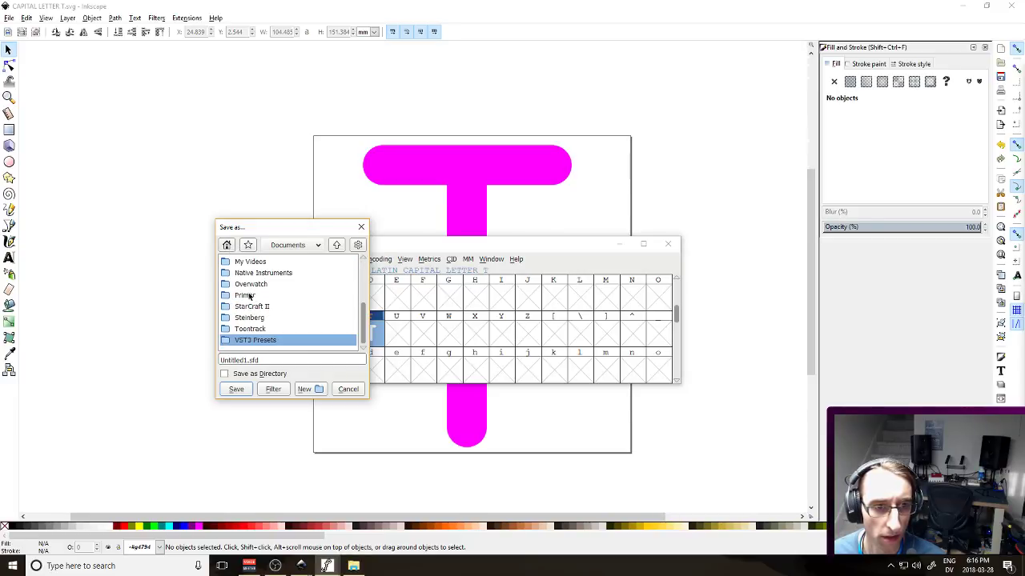
# Create a new folder named Font File inside Documents as the save location
pyautogui.click(311, 389)
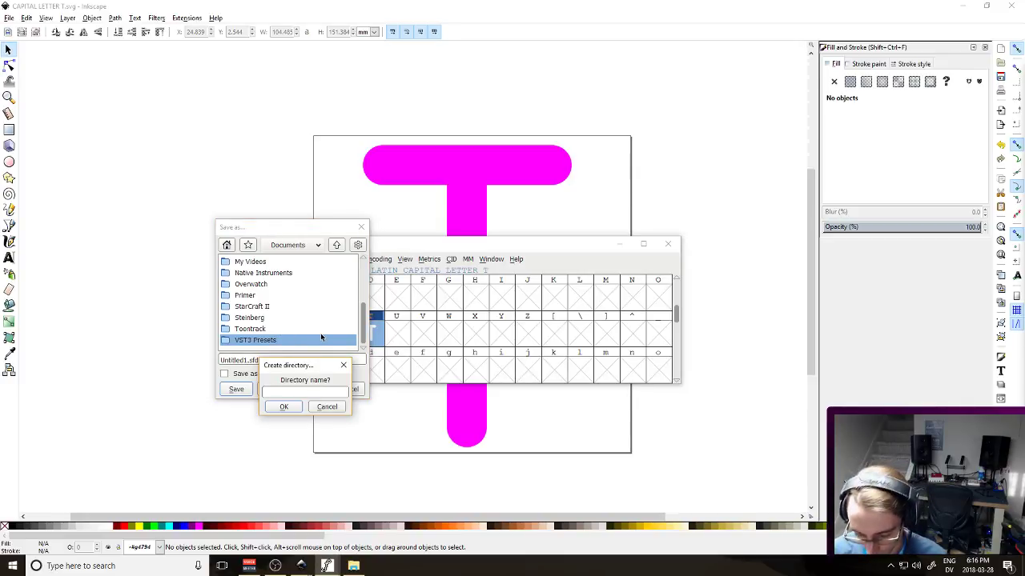
pyautogui.write('Font File')
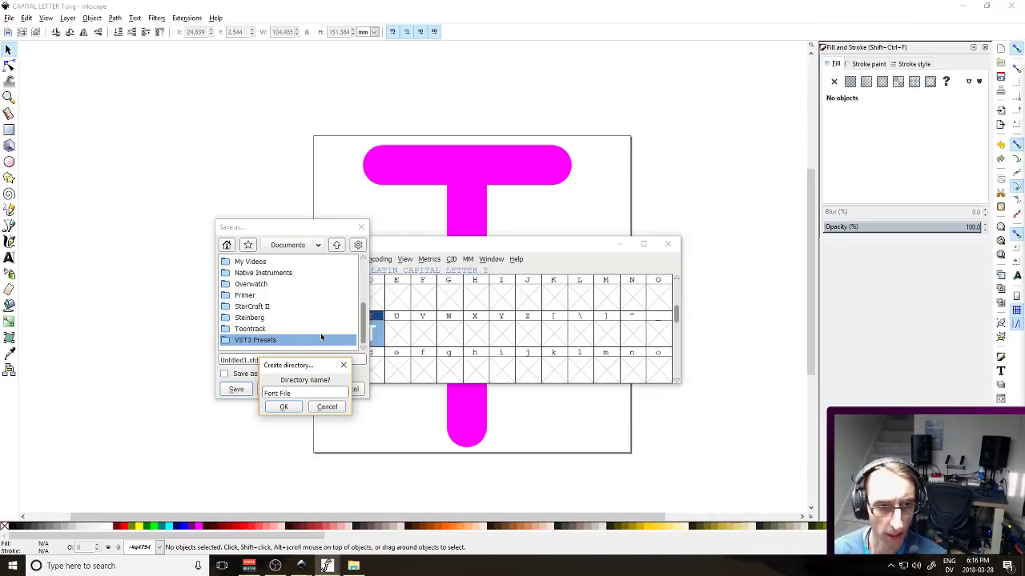
pyautogui.press('Return')
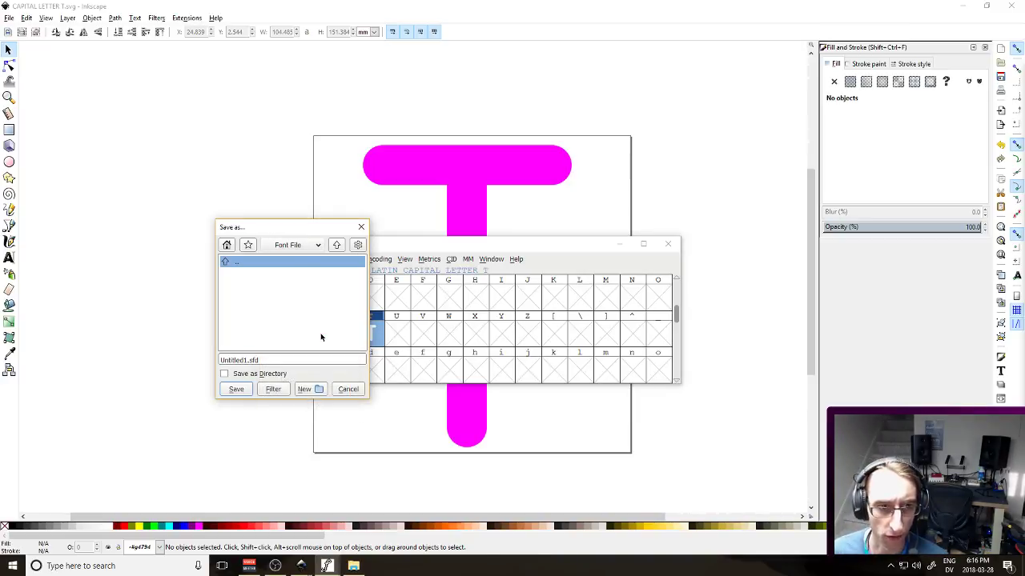
# Name the font file A-D-D-F_Toxic Font.sfd and save it in the Font File folder
pyautogui.tripleClick(270, 362)
pyautogui.press('Home')
pyautogui.hotkey('shift', 'Right')
pyautogui.hotkey('shift', 'Right')
pyautogui.hotkey('shift', 'Right')
pyautogui.hotkey('shift', 'Right')
pyautogui.hotkey('shift', 'Right')
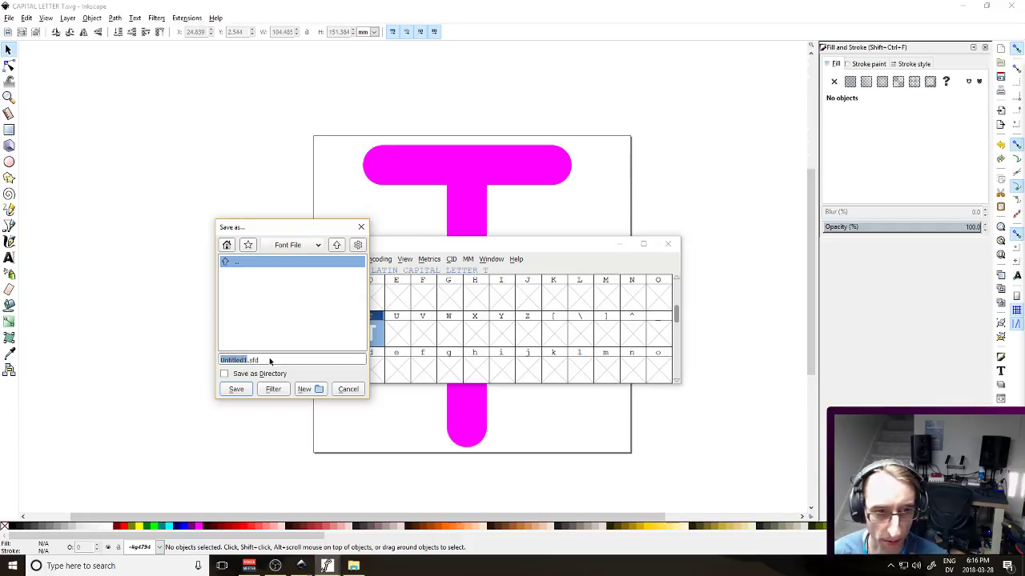
pyautogui.write('A-D-D-F_Toxic Font')
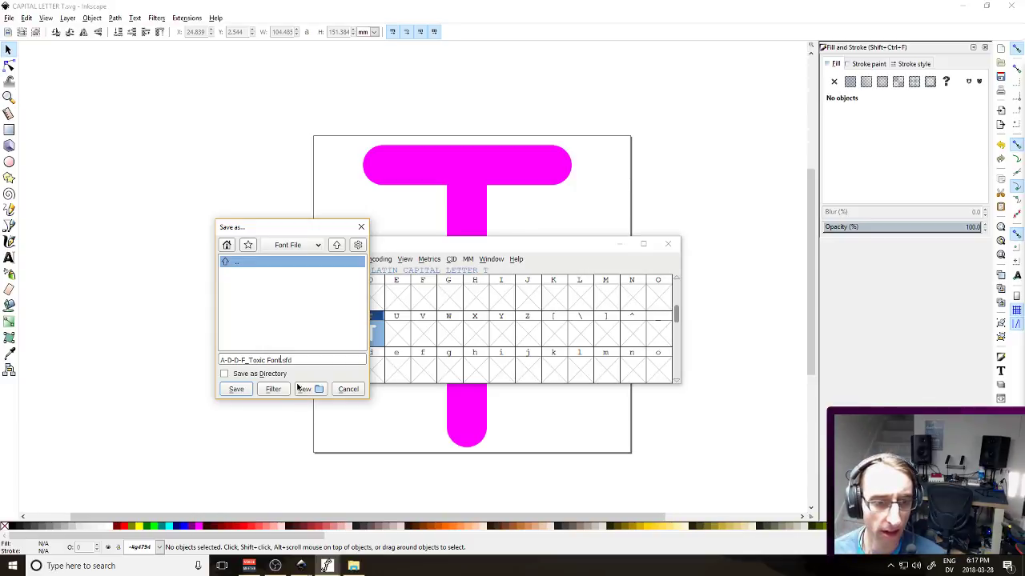
pyautogui.click(236, 390)
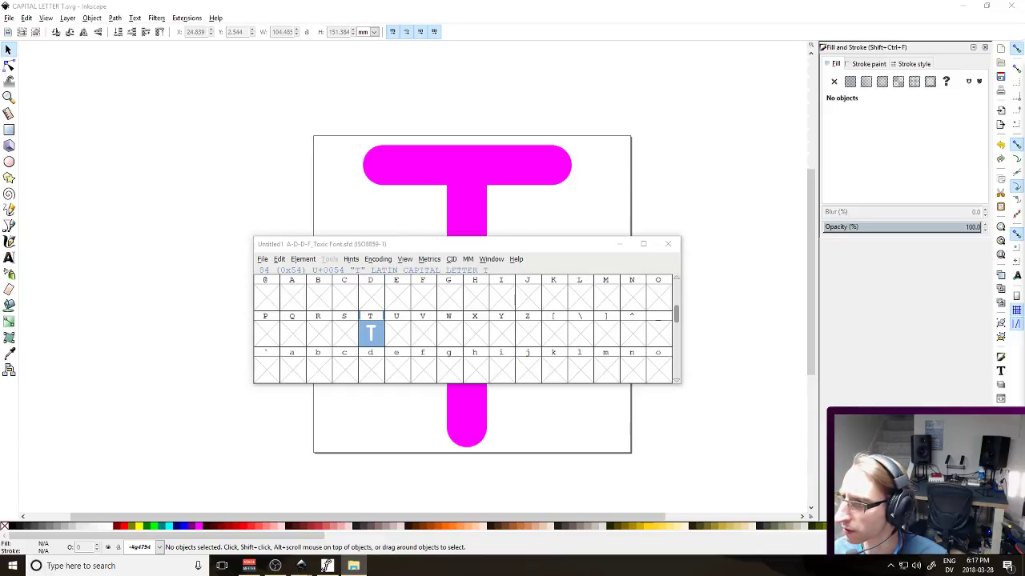
# Switch to Inkscape, leave the CAPITAL LETTER T drawing for the Toxic logo and move the font overview off the lettering
pyautogui.click(510, 145)
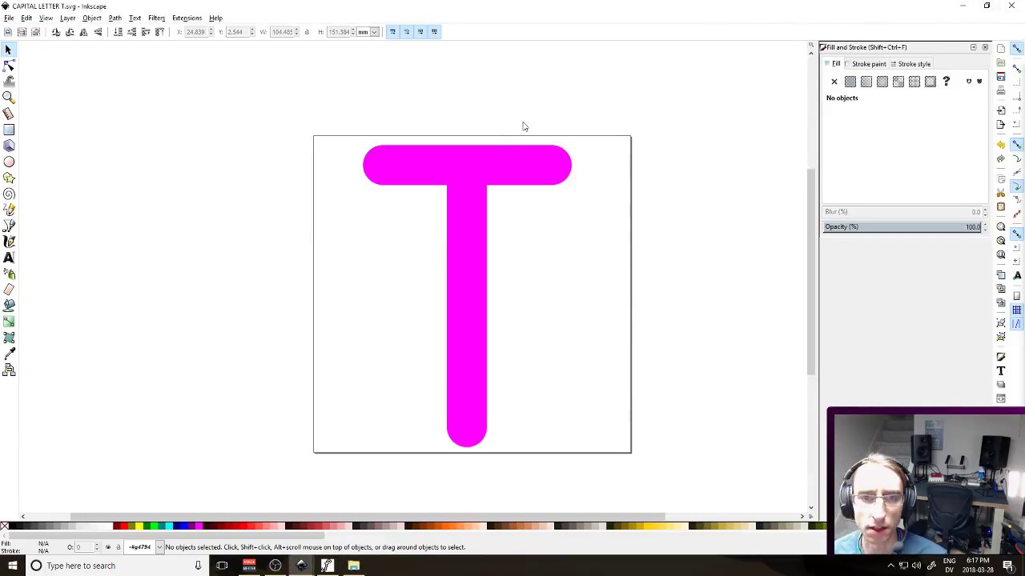
pyautogui.click(1007, 6)
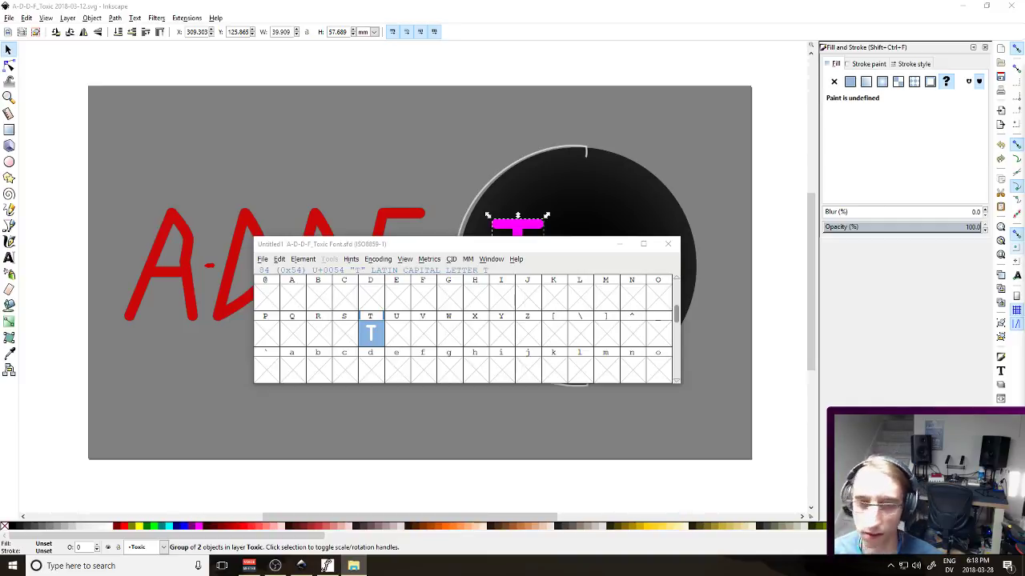
pyautogui.moveTo(533, 245); pyautogui.dragTo(540, 319)
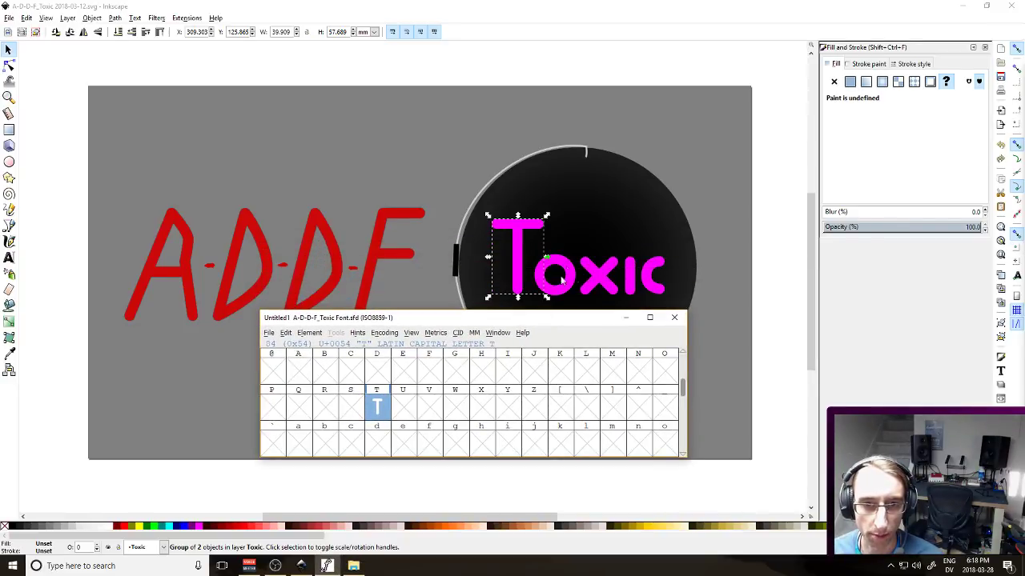
# Select and copy the magenta letter o in the logo's Toxic lettering
pyautogui.click(556, 286)
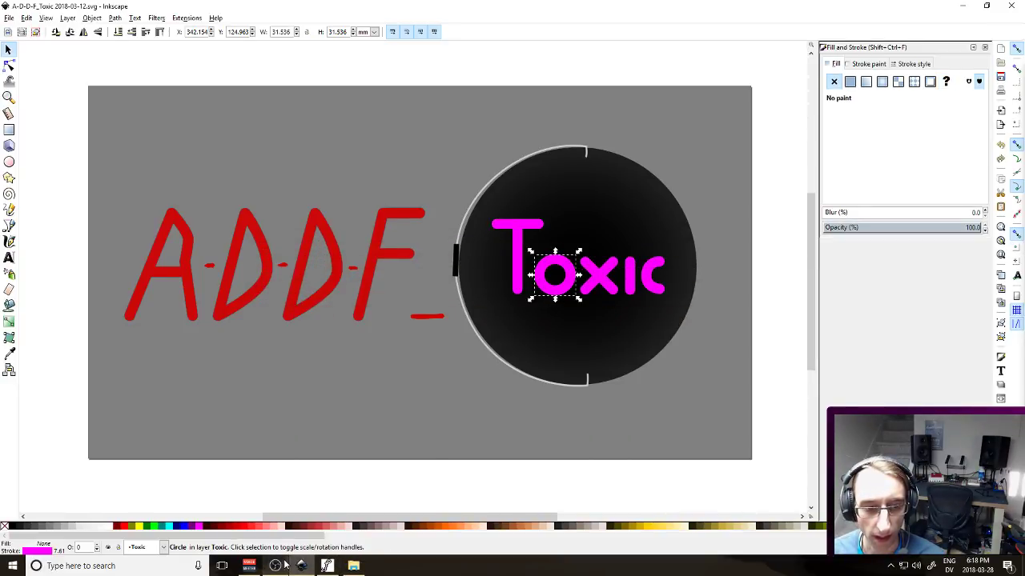
pyautogui.click(535, 293)
pyautogui.click(535, 294)
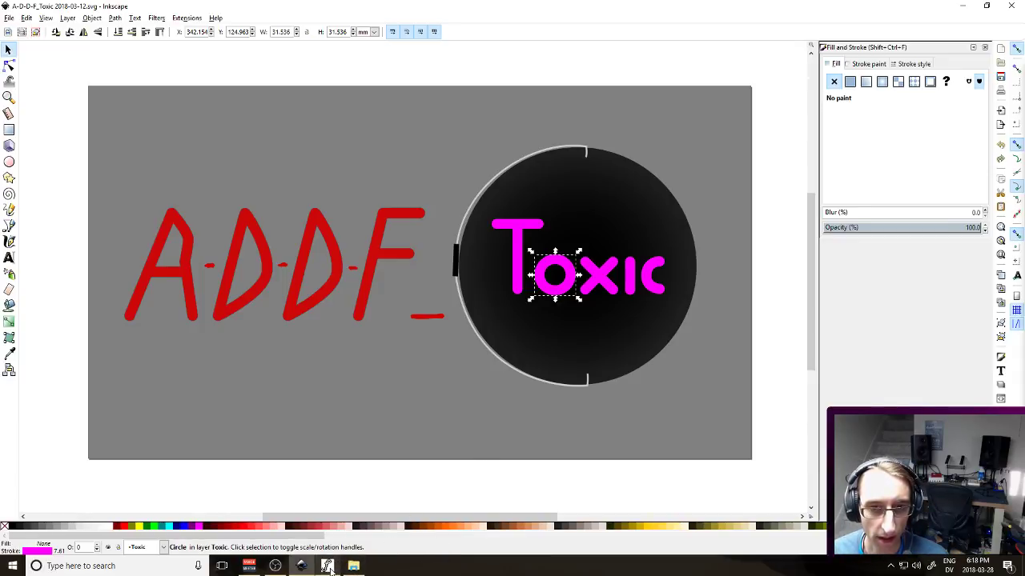
# Create a new blank Inkscape document for the next letter
pyautogui.press('super')
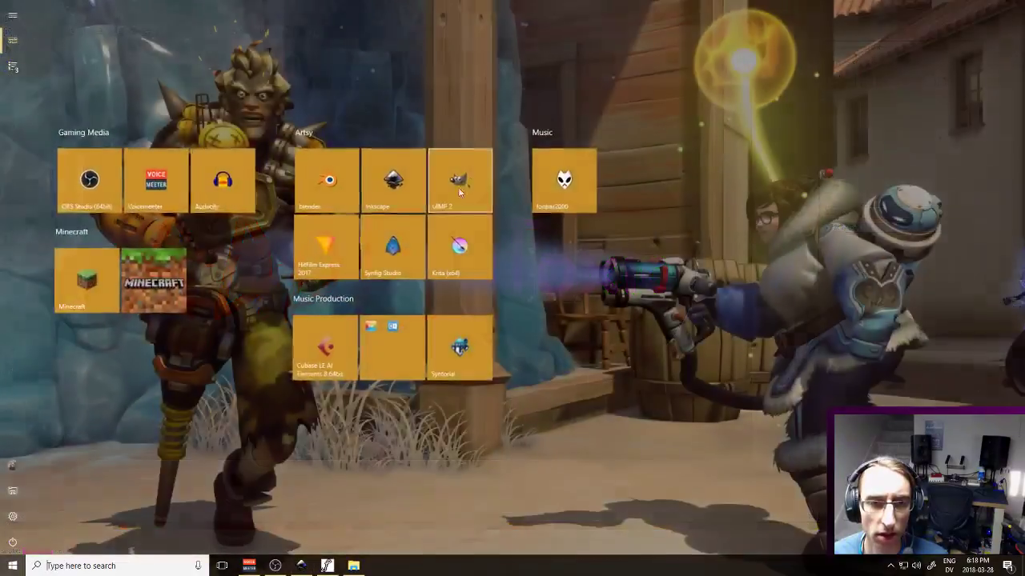
pyautogui.click(397, 191)
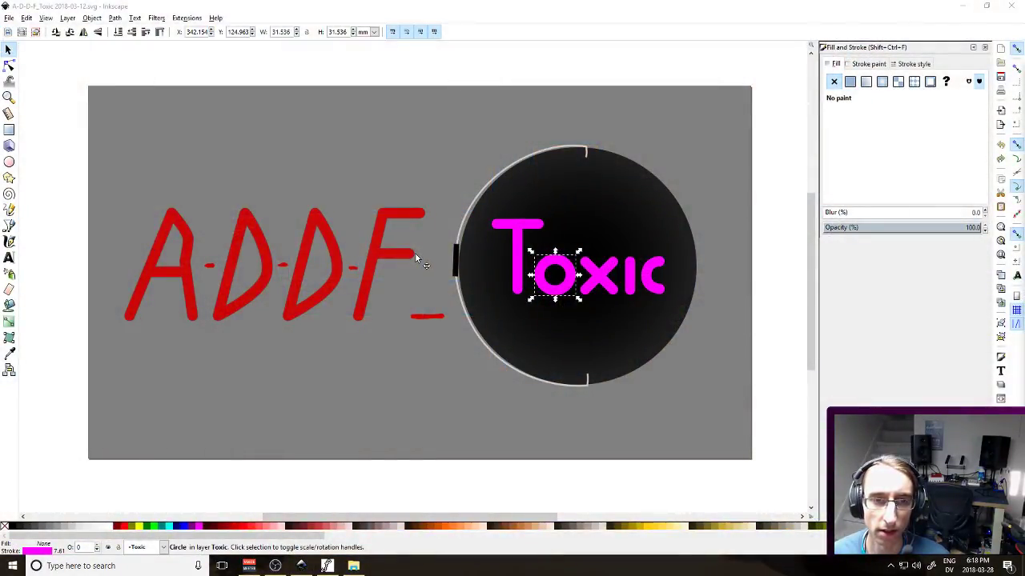
pyautogui.hotkey('ctrl', 'n')
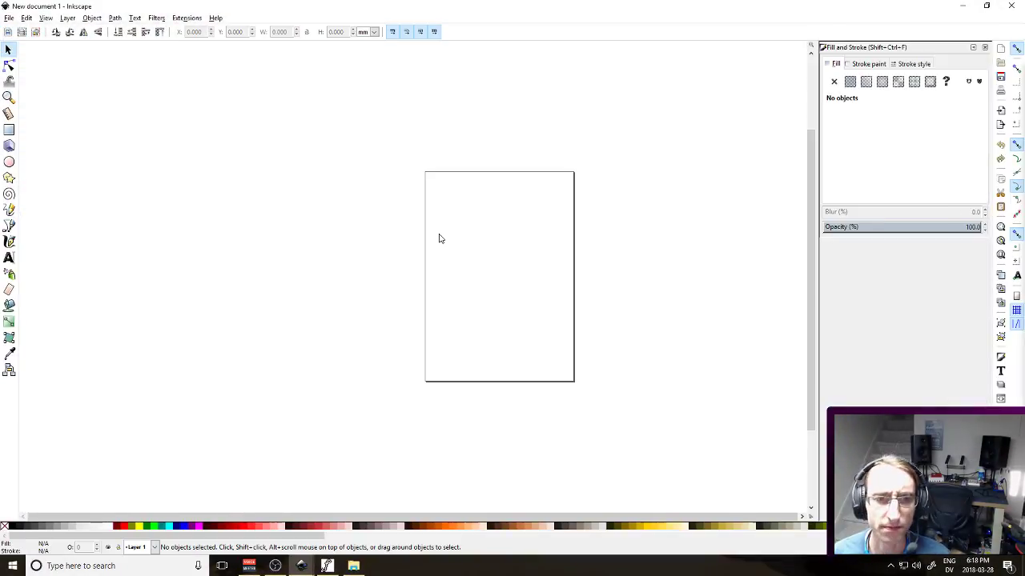
# Set the new document's page size to 600 by 600 px and close the document properties
pyautogui.hotkey('ctrl', 'shift', 'd')
pyautogui.click(997, 163)
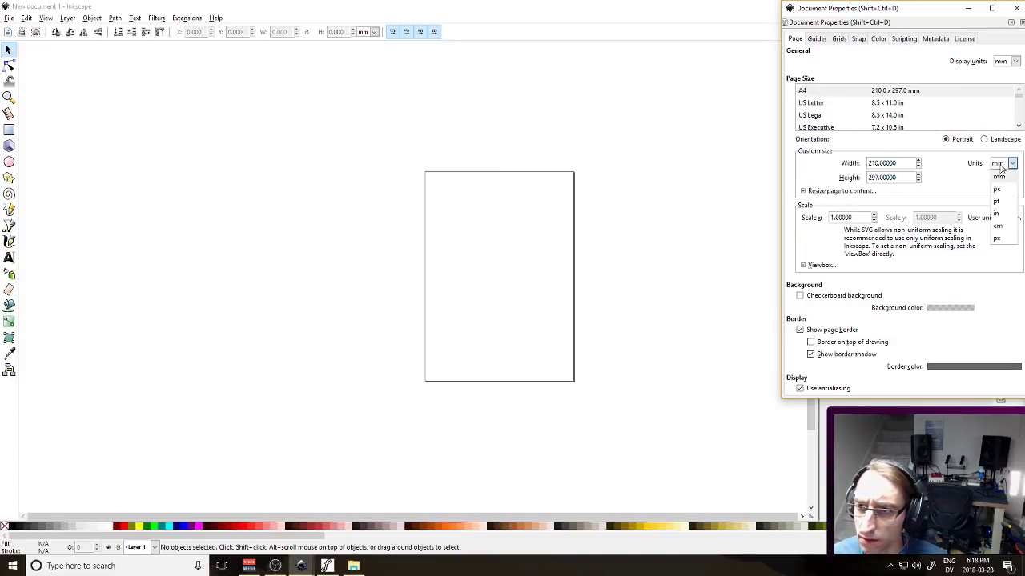
pyautogui.click(993, 229)
pyautogui.tripleClick(906, 163)
pyautogui.write('600')
pyautogui.press('Tab')
pyautogui.write('600')
pyautogui.press('Return')
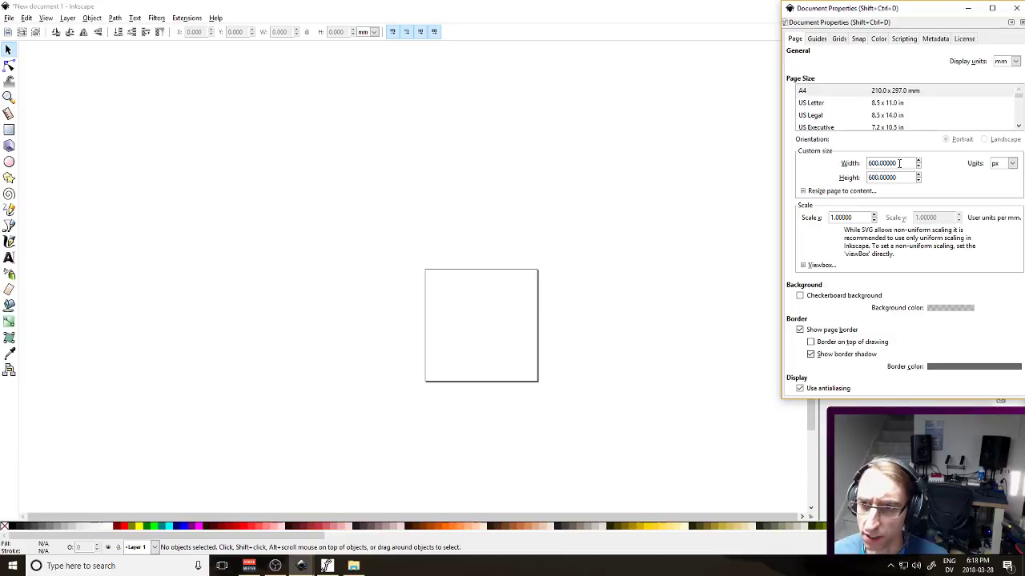
pyautogui.click(1017, 8)
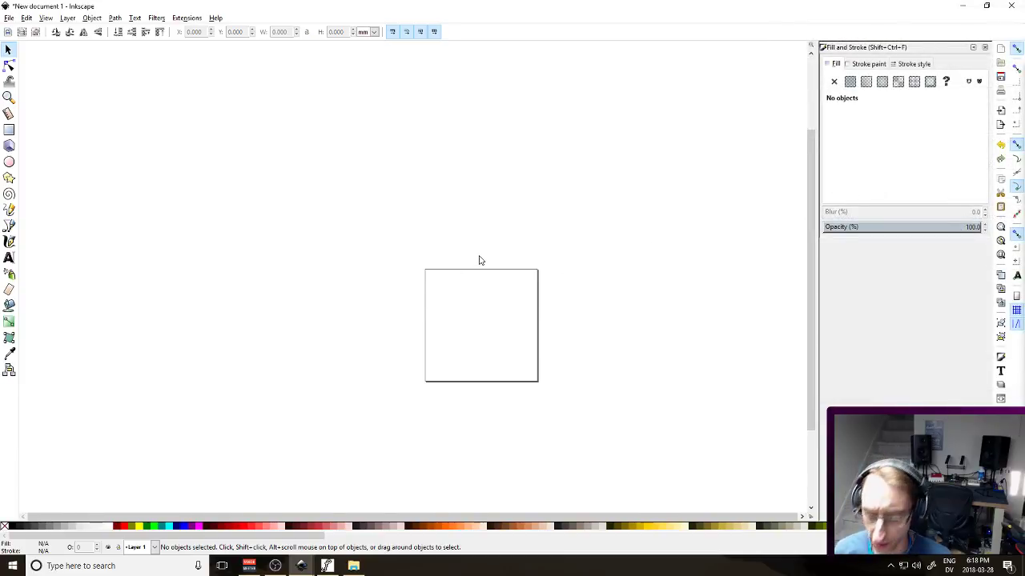
# Paste the copied o ring and fit it to the page at about 155 mm wide and high
pyautogui.hotkey('ctrl', 'v')
pyautogui.moveTo(477, 258)
pyautogui.mouseDown()
pyautogui.moveTo(450, 295)
pyautogui.moveTo(446, 287)
pyautogui.moveTo(547, 385)
pyautogui.mouseUp()
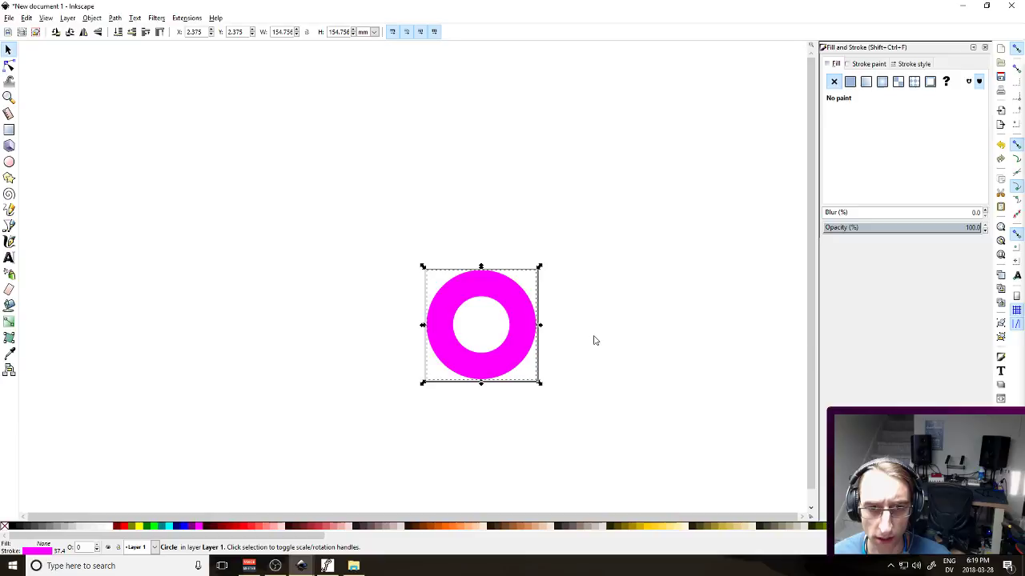
pyautogui.click(594, 341)
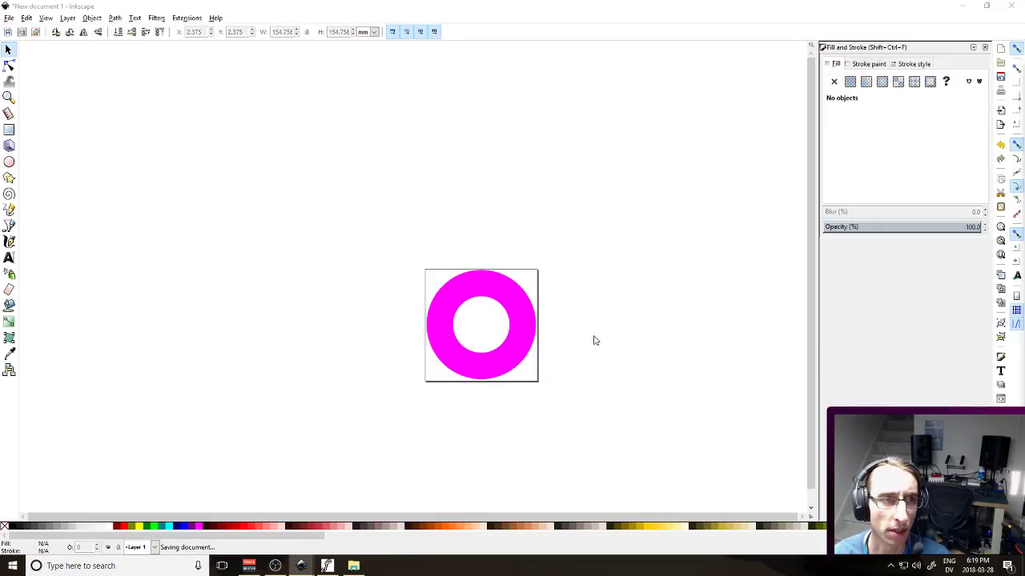
# Start saving the o drawing as an Inkscape SVG in the Characters folder, entering LOWER as the beginning of its file name
pyautogui.hotkey('ctrl', 's')
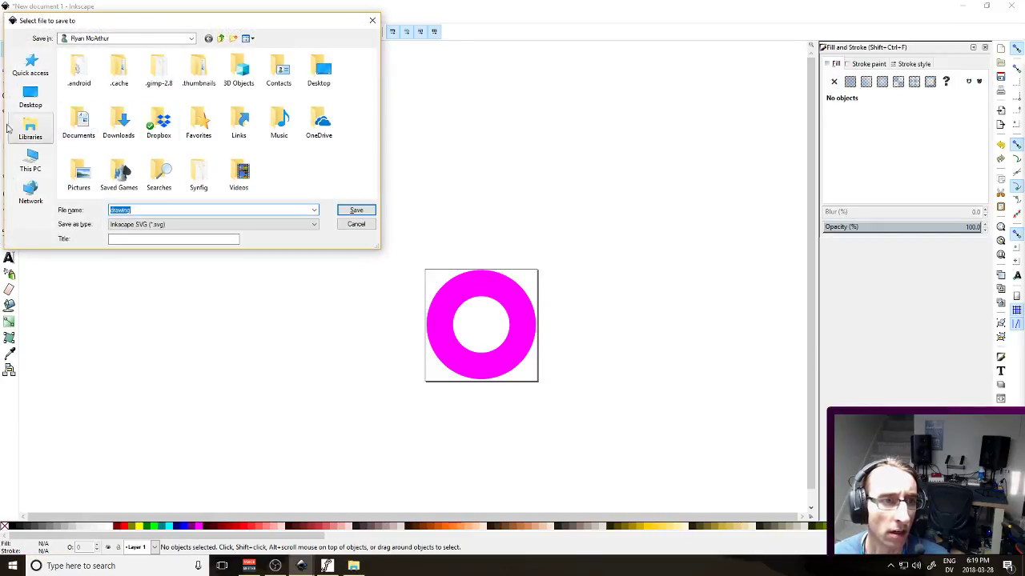
pyautogui.doubleClick(78, 120)
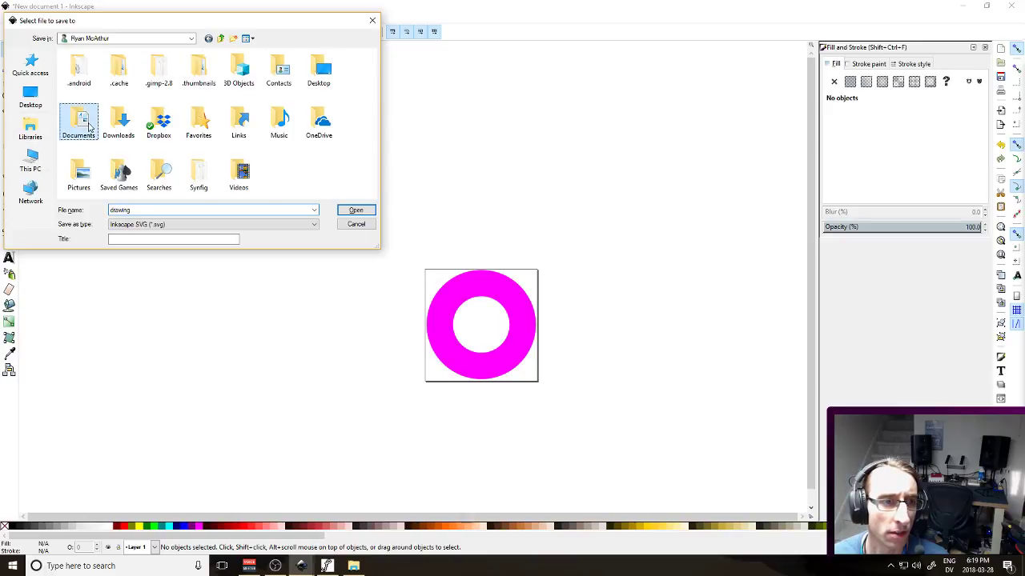
pyautogui.doubleClick(88, 65)
pyautogui.doubleClick(86, 66)
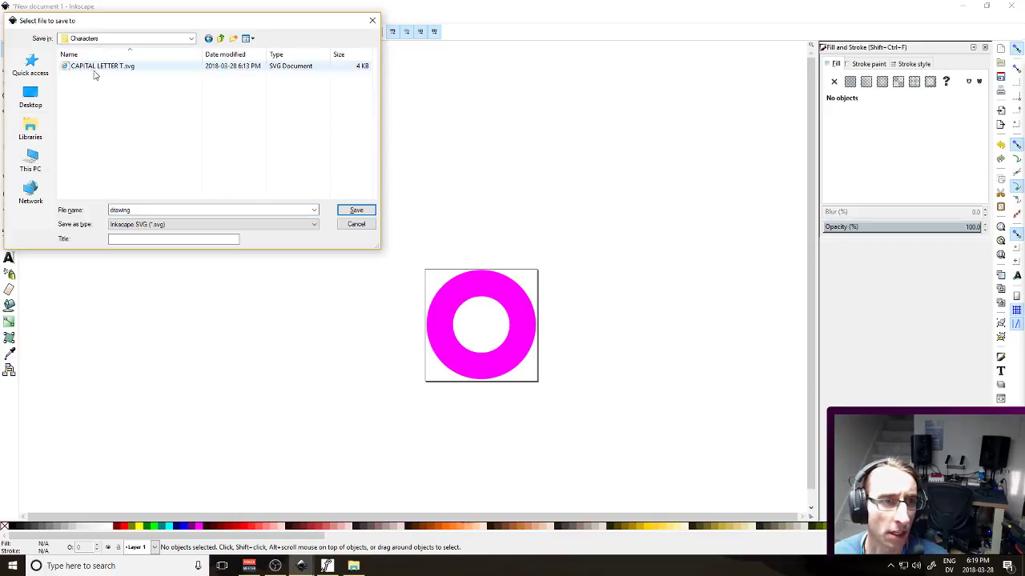
pyautogui.doubleClick(157, 209)
pyautogui.write('LOWER')
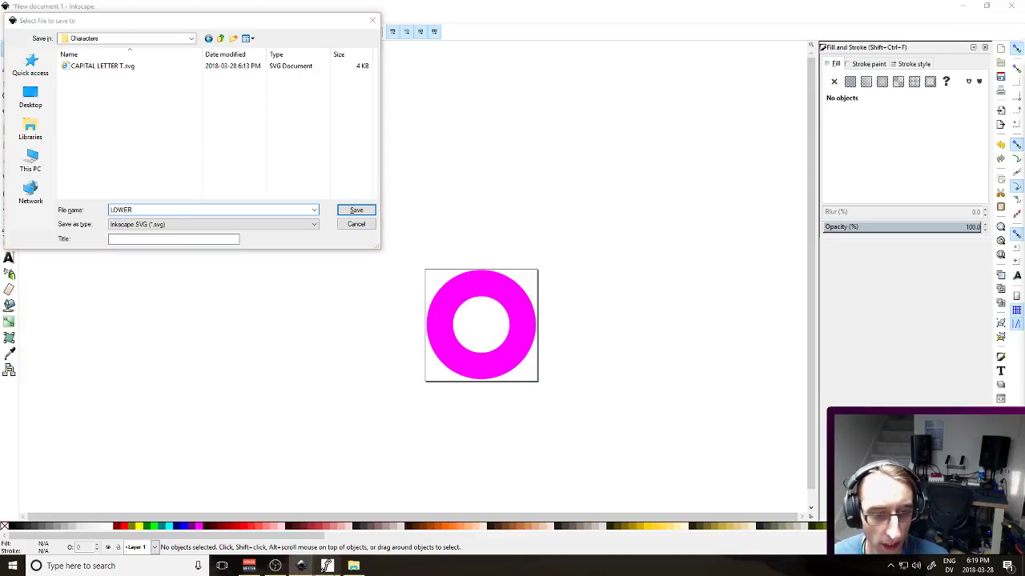
# Switch to FontForge, inspect the lowercase o glyph's window title for its official character name, and close that window
pyautogui.click(327, 566)
pyautogui.scroll(-1, 466, 429)
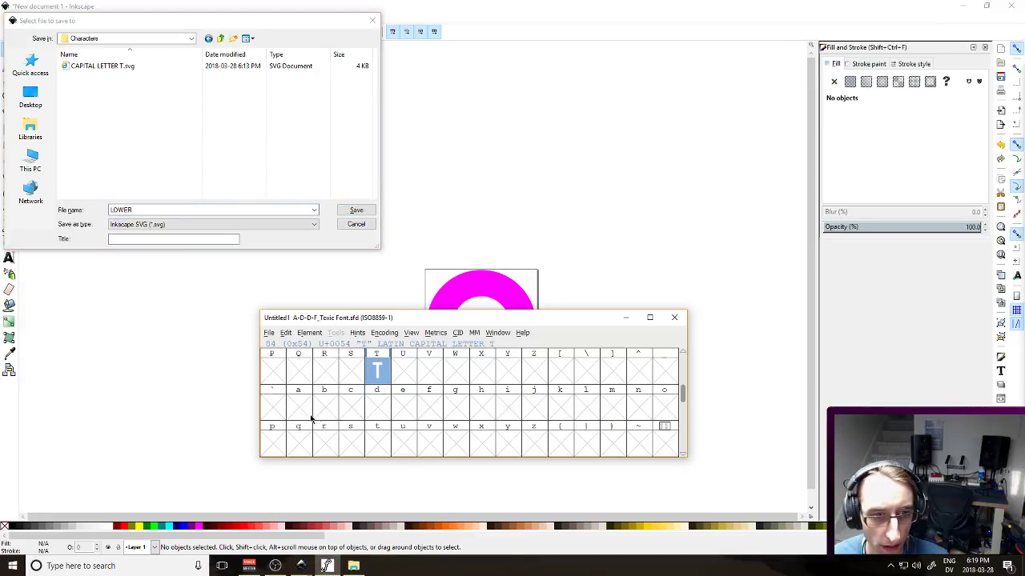
pyautogui.doubleClick(663, 409)
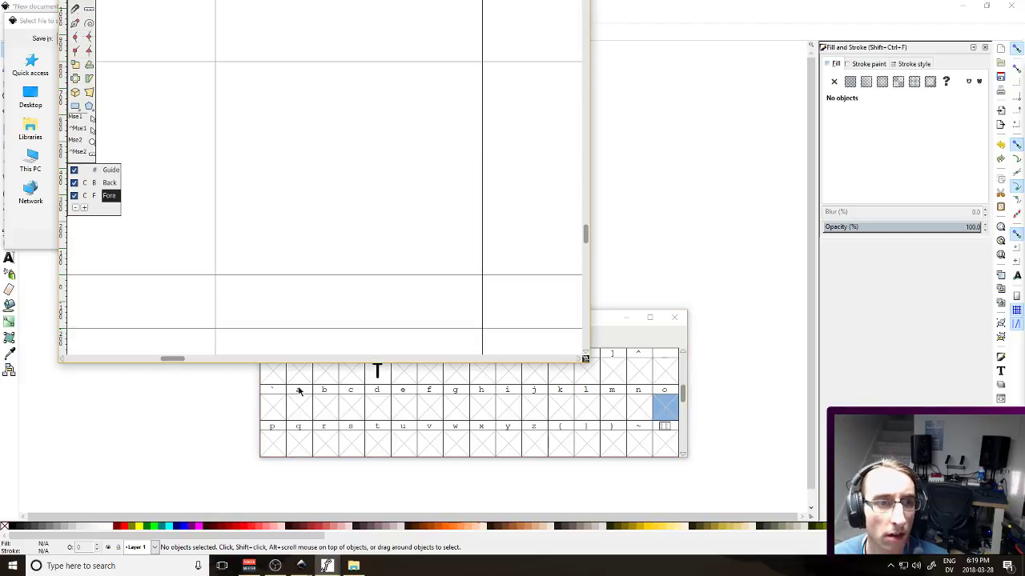
pyautogui.moveTo(278, 361); pyautogui.dragTo(270, 475)
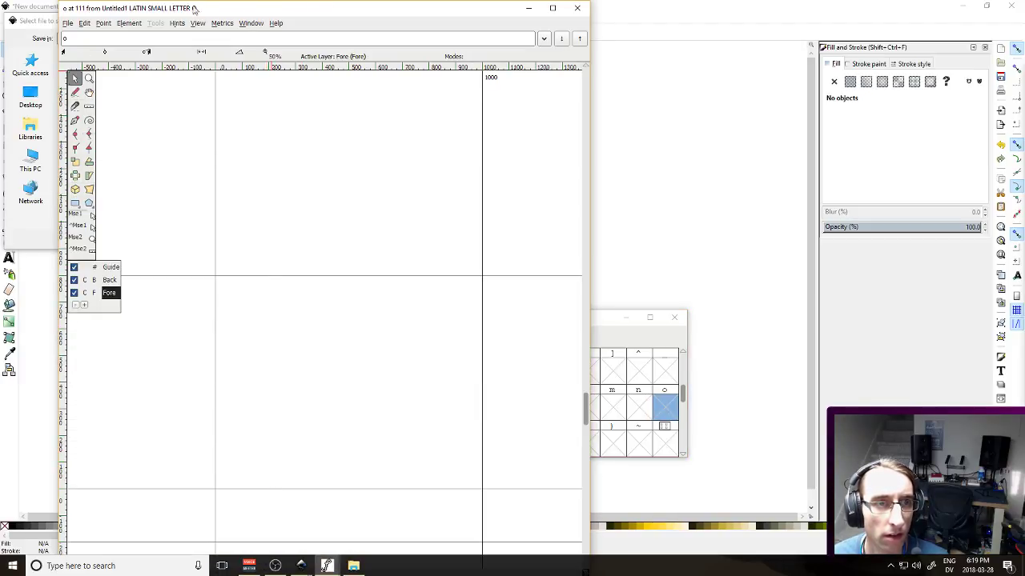
pyautogui.click(577, 8)
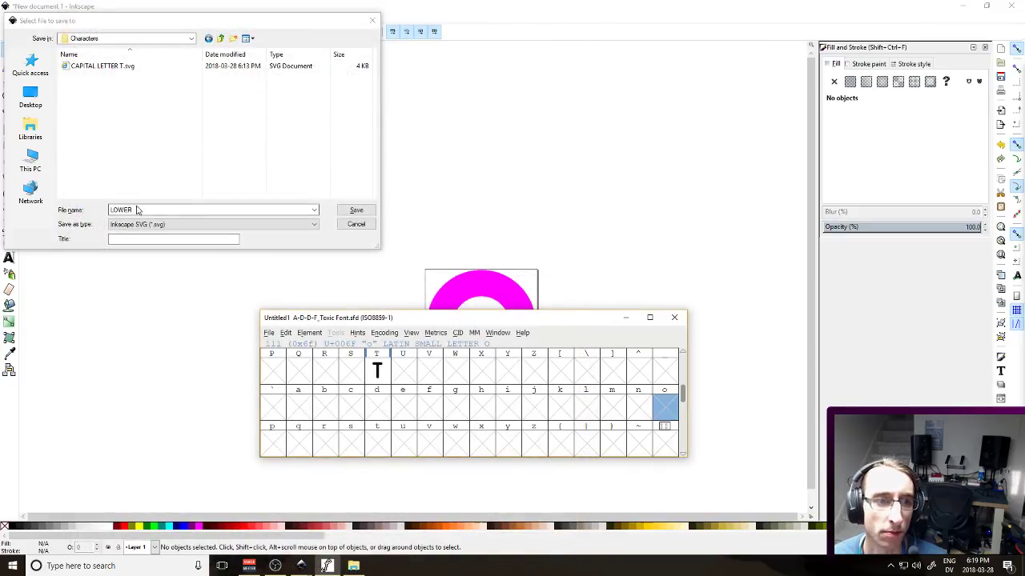
# Replace the file name with SMALL LETTER O and save the drawing as an Inkscape SVG in the Characters folder
pyautogui.click(137, 212)
pyautogui.doubleClick(149, 210)
pyautogui.write('sma')
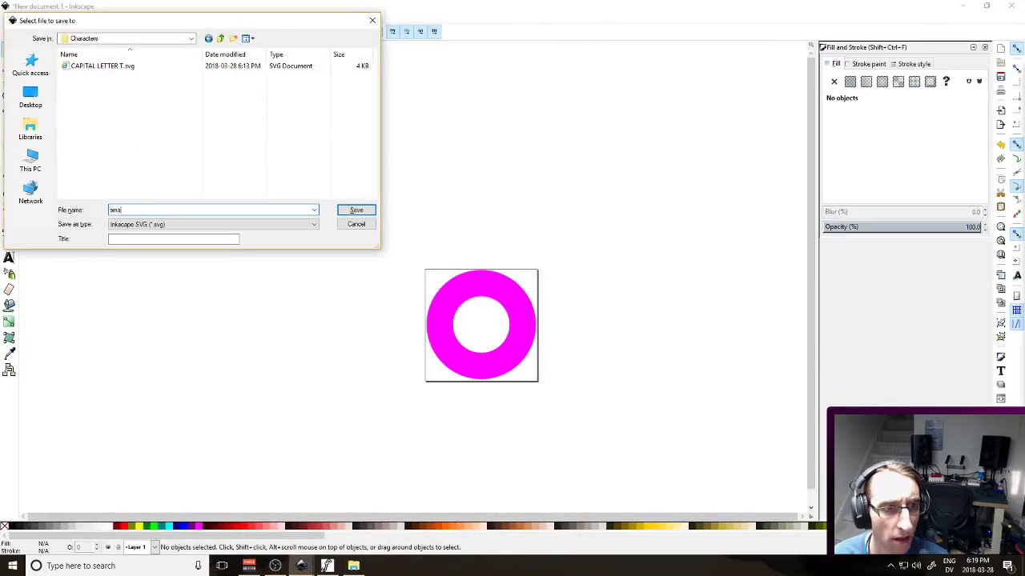
pyautogui.write('LL LETTER O')
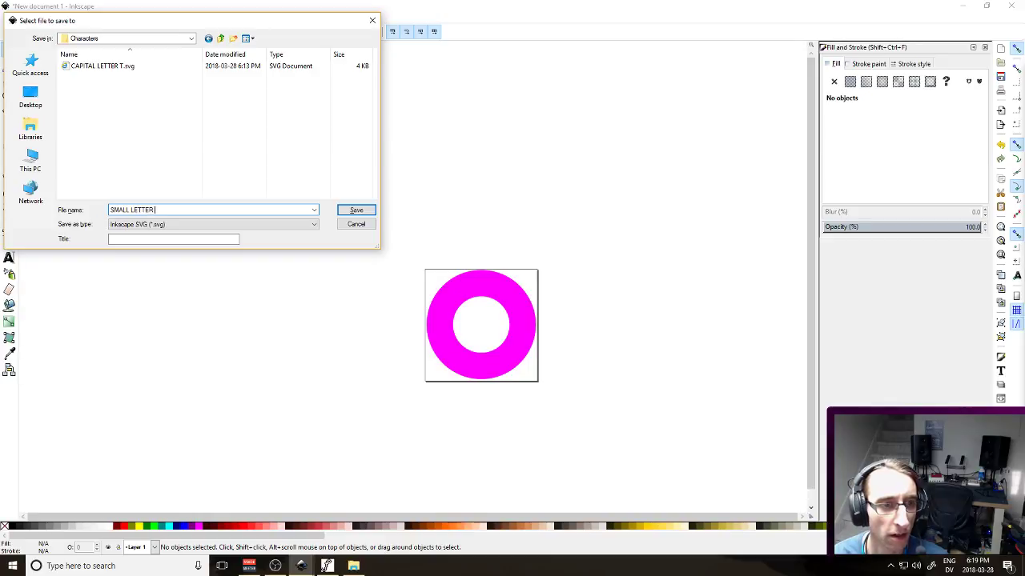
pyautogui.click(356, 210)
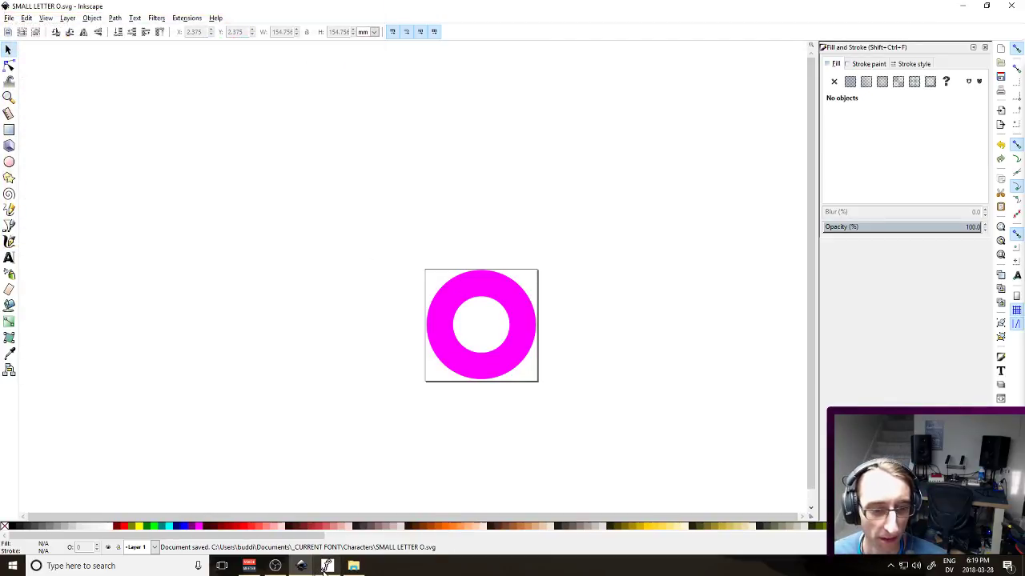
# Switch to FontForge and open the lowercase o glyph for editing, with its baseline and both side-bearing lines in view
pyautogui.click(327, 566)
pyautogui.moveTo(573, 332); pyautogui.dragTo(544, 298)
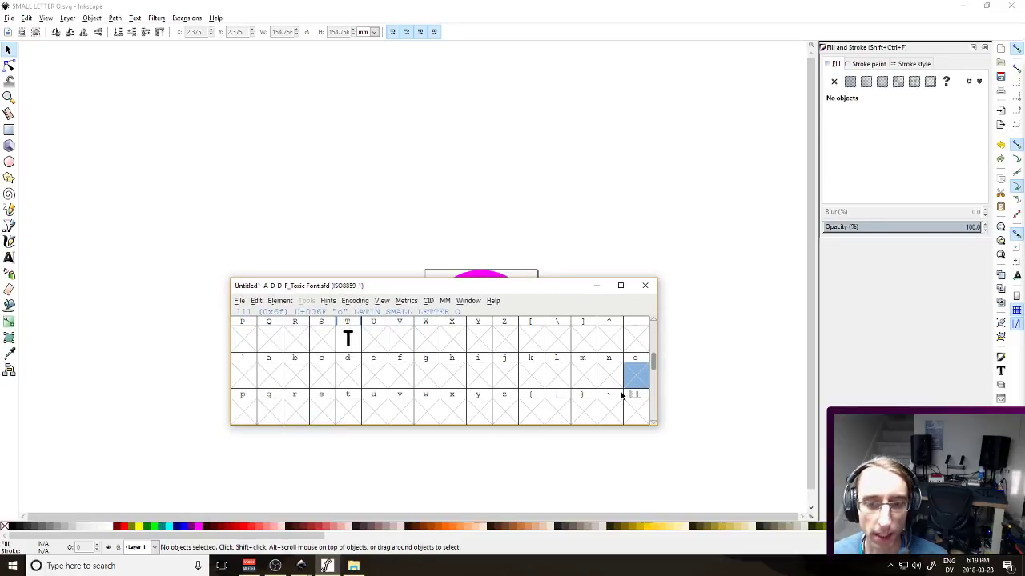
pyautogui.doubleClick(630, 377)
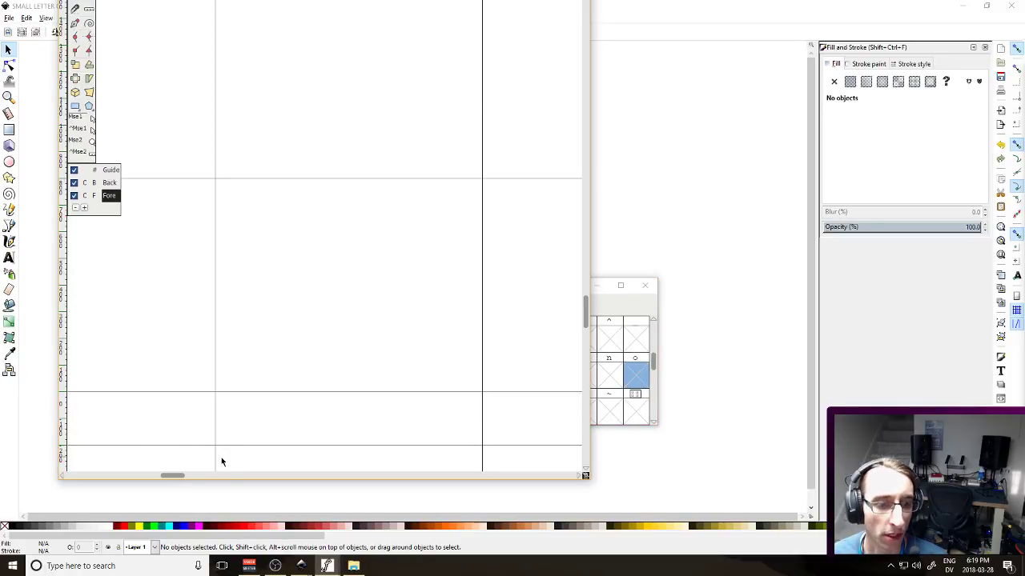
pyautogui.moveTo(236, 478); pyautogui.dragTo(304, 360)
pyautogui.moveTo(435, 393); pyautogui.dragTo(436, 433)
pyautogui.scroll(-1, 422, 307)
pyautogui.scroll(3, 423, 307)
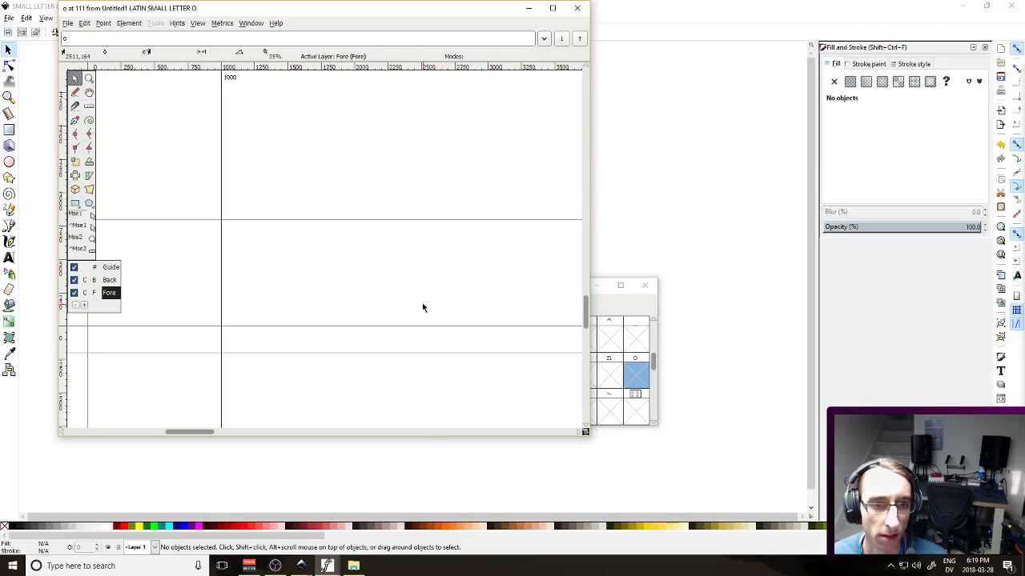
pyautogui.scroll(1, 139, 269)
pyautogui.scroll(-4, 240, 272)
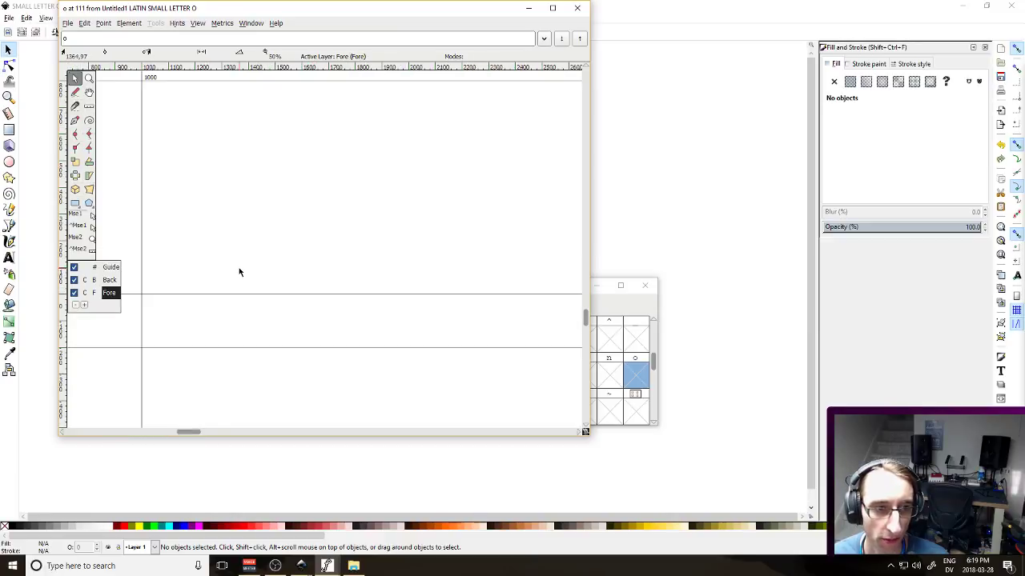
pyautogui.click(89, 92)
pyautogui.moveTo(210, 192); pyautogui.dragTo(387, 248)
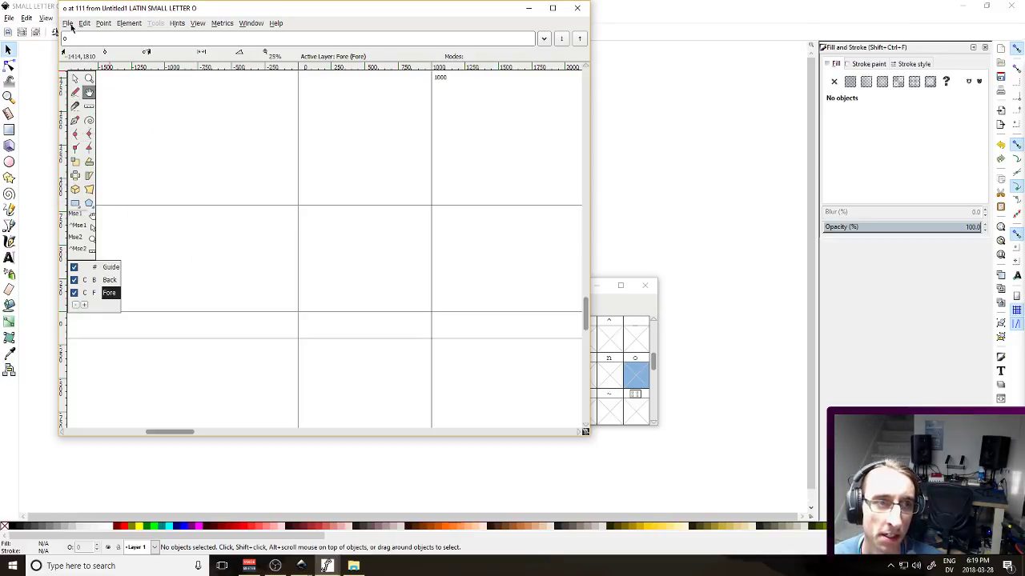
# Import SMALL LETTER O.svg from the Characters folder inside _CURRENT FONT into the o glyph, with Correct Direction enabled
pyautogui.click(68, 23)
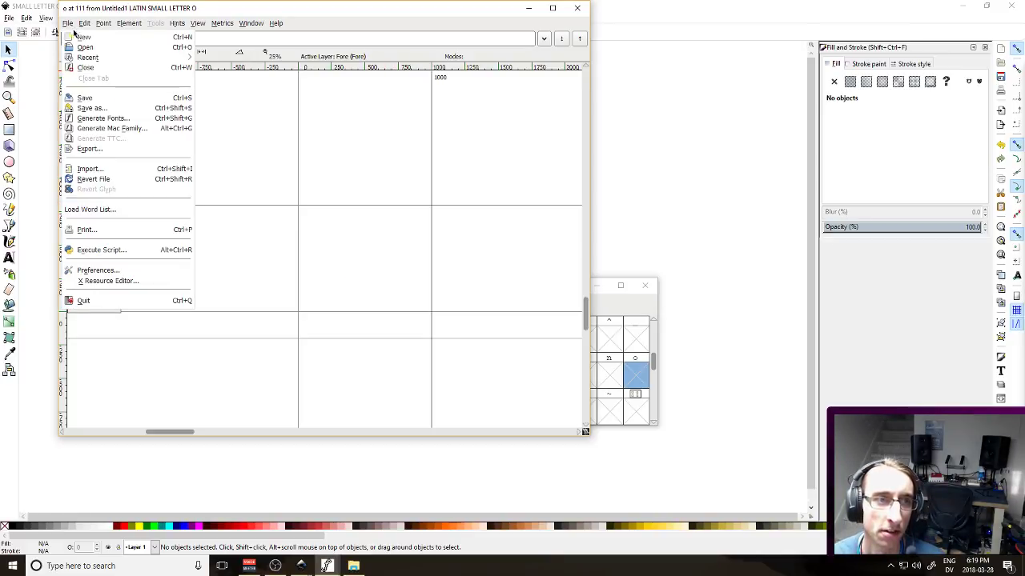
pyautogui.click(104, 169)
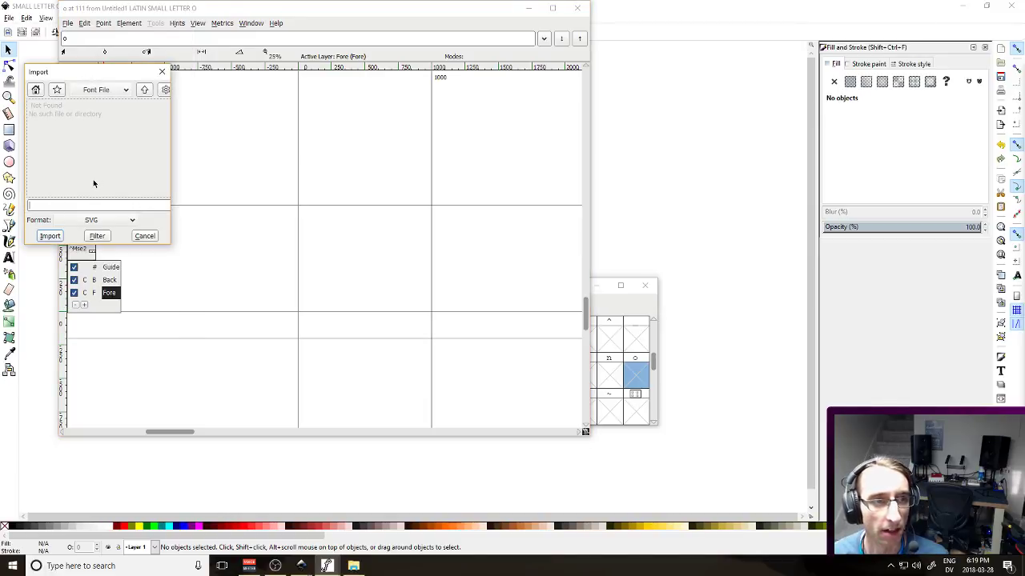
pyautogui.click(145, 90)
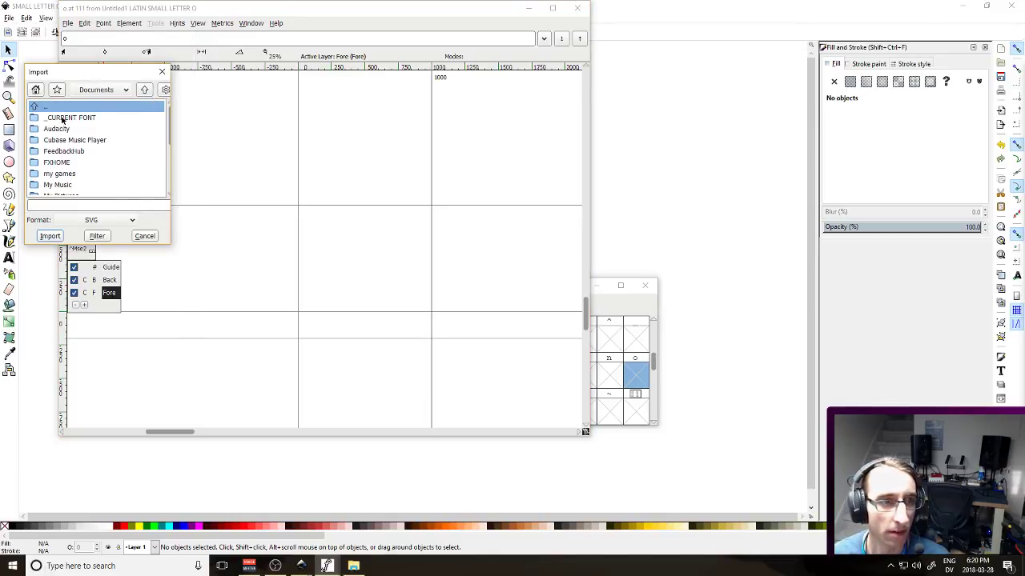
pyautogui.doubleClick(62, 119)
pyautogui.doubleClick(62, 118)
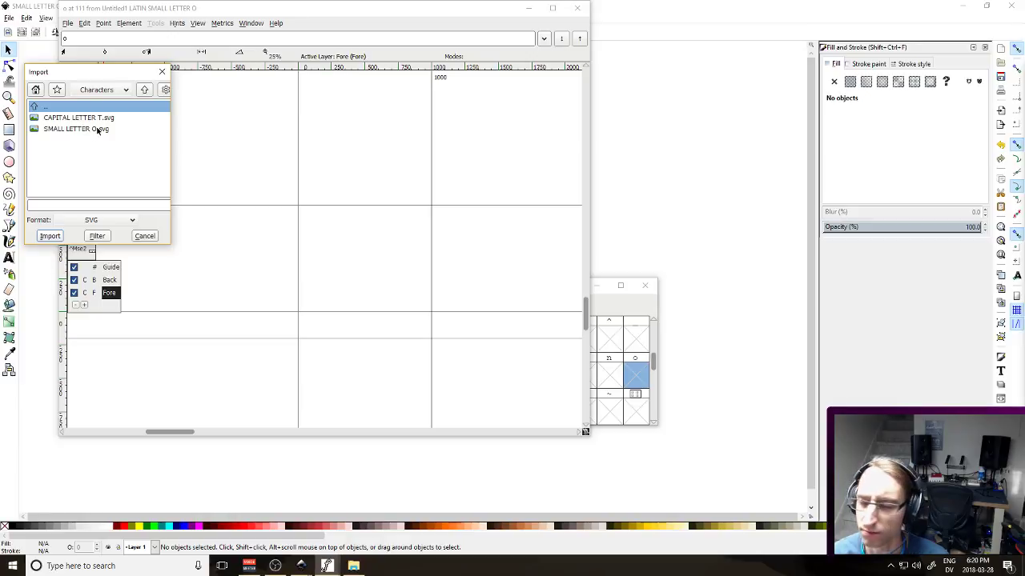
pyautogui.doubleClick(97, 130)
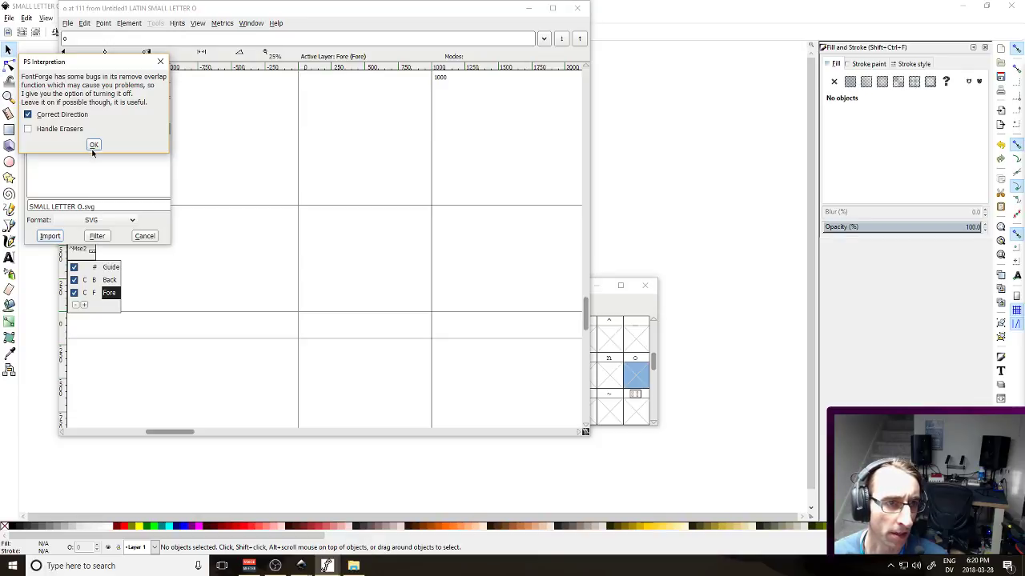
pyautogui.click(93, 145)
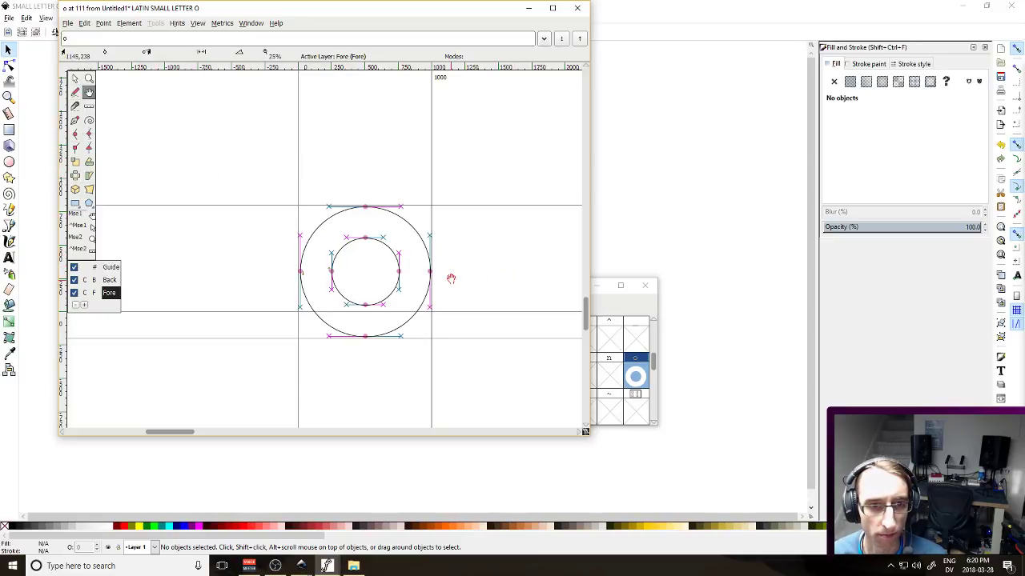
# Select both contours of the o and nudge them up until the outer ring sits on the baseline, then close the glyph window
pyautogui.moveTo(271, 178); pyautogui.dragTo(454, 349)
pyautogui.click(74, 78)
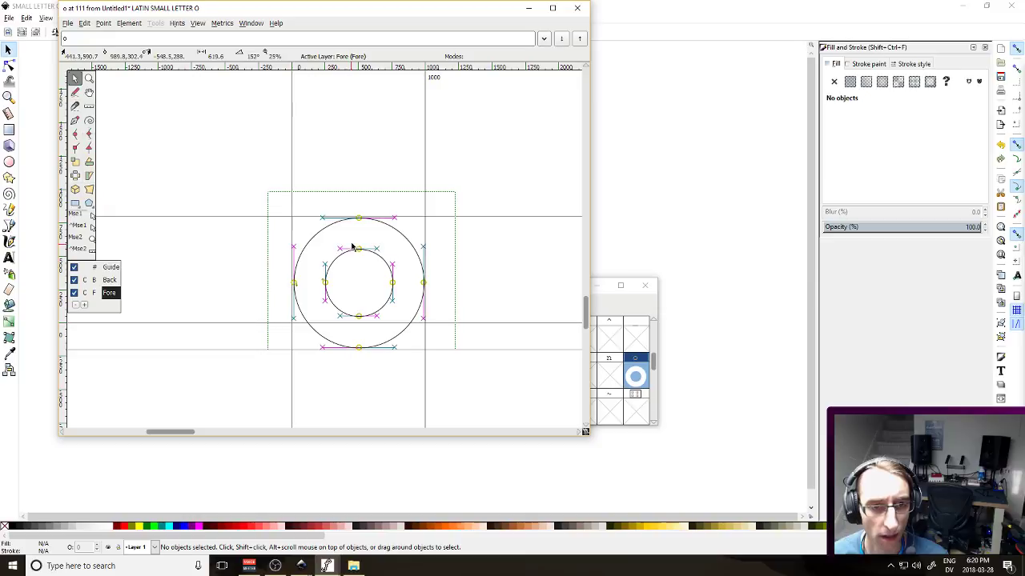
pyautogui.press('Up')
pyautogui.press('Up')
pyautogui.press('Up')
pyautogui.press('Up')
pyautogui.press('Up')
pyautogui.press('Up')
pyautogui.press('Up')
pyautogui.press('Up')
pyautogui.press('Up')
pyautogui.press('Up')
pyautogui.press('Up')
pyautogui.press('Up')
pyautogui.press('Up')
pyautogui.press('Up')
pyautogui.press('Up')
pyautogui.press('Up')
pyautogui.press('Up')
pyautogui.press('Up')
pyautogui.press('Up')
pyautogui.press('Up')
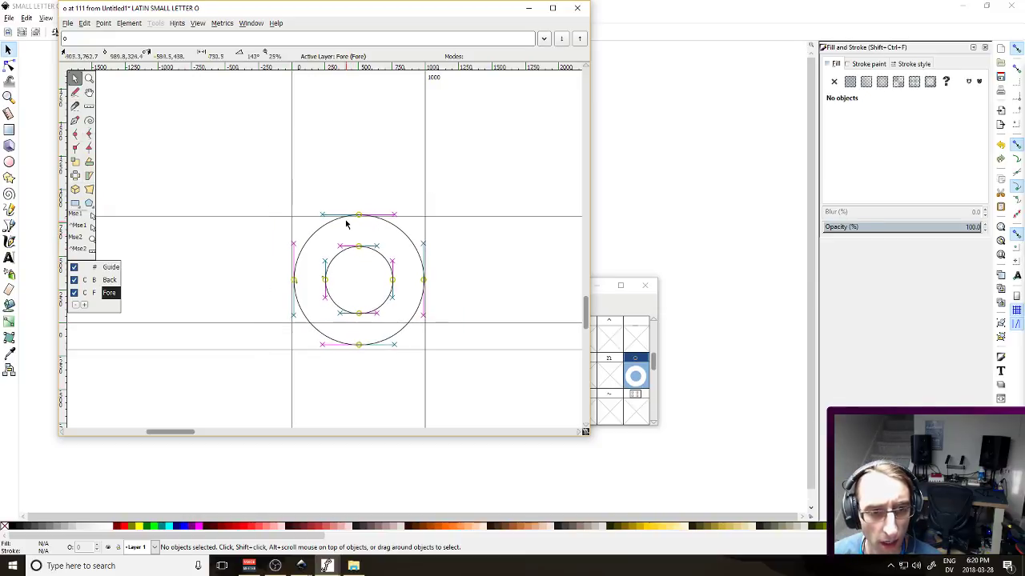
pyautogui.scroll(1, 346, 214)
pyautogui.scroll(-1, 345, 213)
pyautogui.press('Up')
pyautogui.press('Up')
pyautogui.press('Up')
pyautogui.press('Up')
pyautogui.press('Up')
pyautogui.press('Up')
pyautogui.press('Up')
pyautogui.press('Up')
pyautogui.press('Up')
pyautogui.press('Up')
pyautogui.press('Up')
pyautogui.press('Up')
pyautogui.press('Up')
pyautogui.press('Up')
pyautogui.press('Up')
pyautogui.press('Up')
pyautogui.press('Up')
pyautogui.press('Up')
pyautogui.press('Up')
pyautogui.press('Up')
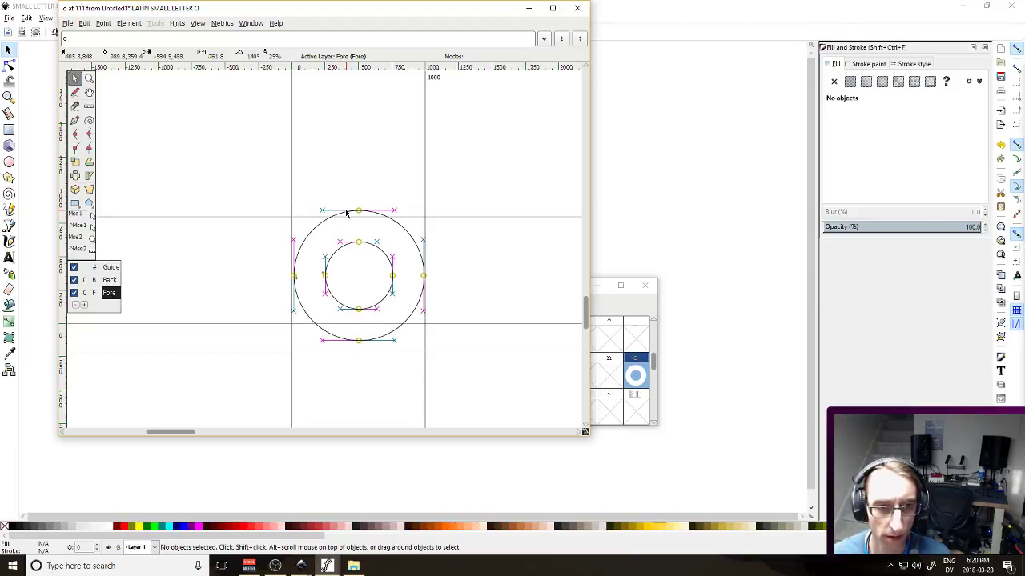
pyautogui.press('Up')
pyautogui.press('Up')
pyautogui.press('Up')
pyautogui.press('Up')
pyautogui.press('Up')
pyautogui.press('Up')
pyautogui.press('Up')
pyautogui.press('Up')
pyautogui.press('Up')
pyautogui.press('Up')
pyautogui.press('Up')
pyautogui.press('Up')
pyautogui.press('Up')
pyautogui.press('Up')
pyautogui.press('Up')
pyautogui.press('Up')
pyautogui.press('Up')
pyautogui.press('Up')
pyautogui.press('Up')
pyautogui.press('Up')
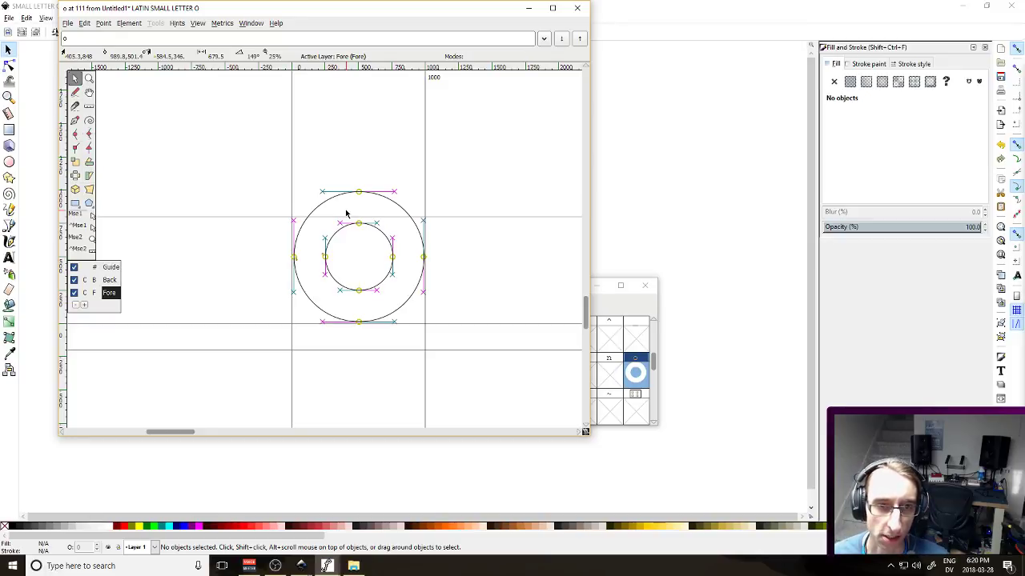
pyautogui.click(471, 160)
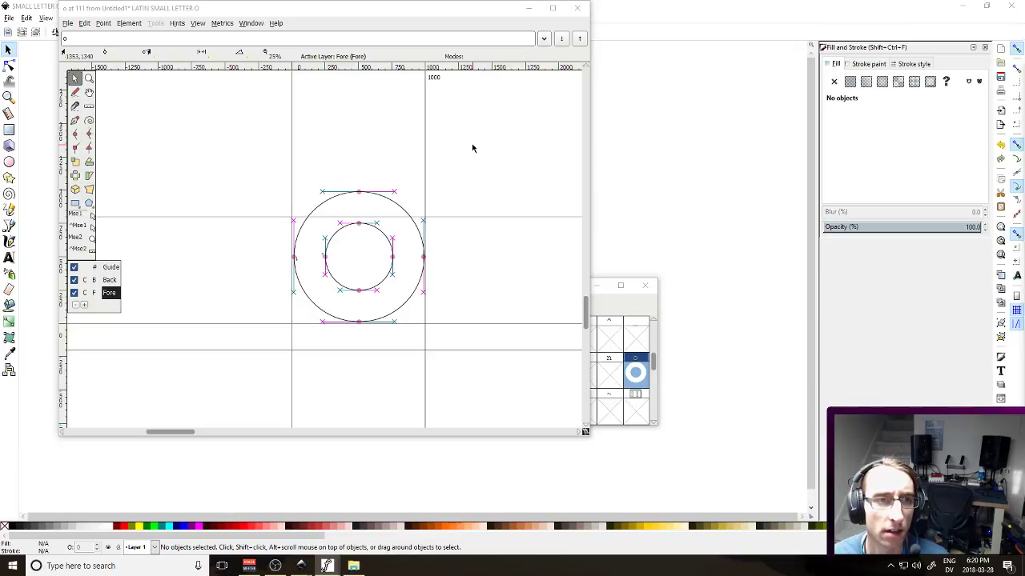
pyautogui.click(472, 148)
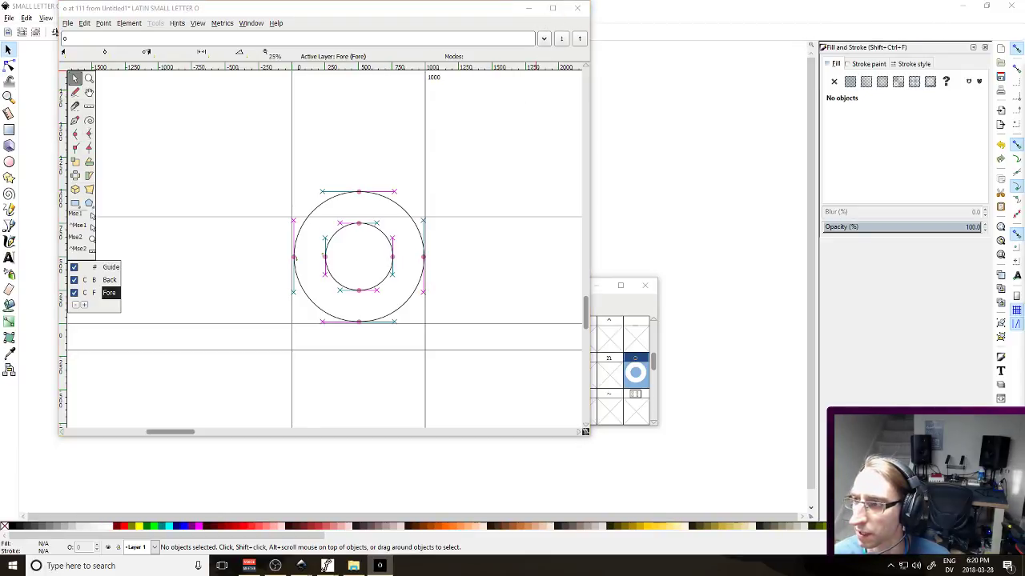
pyautogui.click(576, 8)
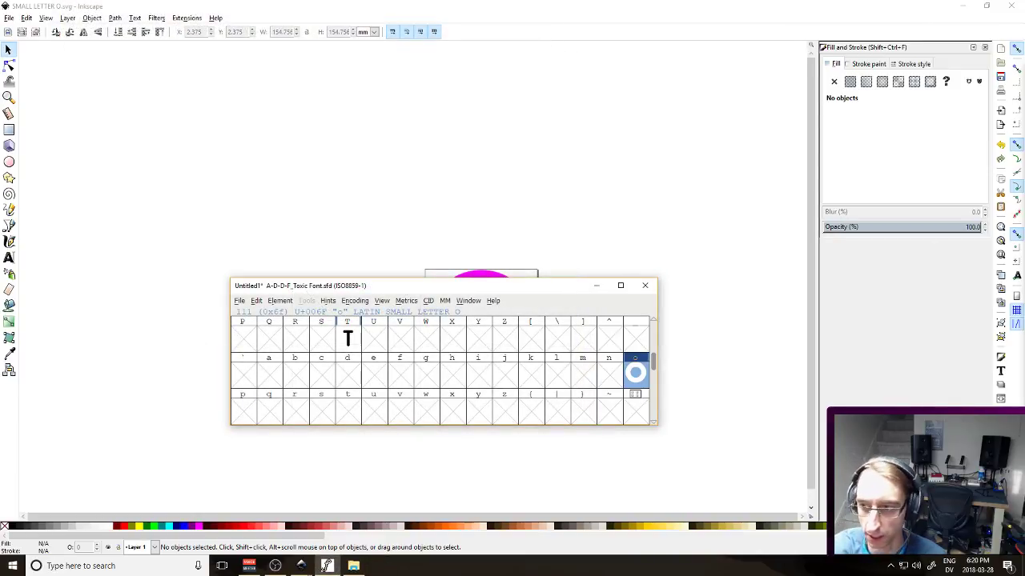
# Return to the FontForge glyph overview, reopen the lowercase o to check its placement between the guide lines, and close it
pyautogui.click(275, 566)
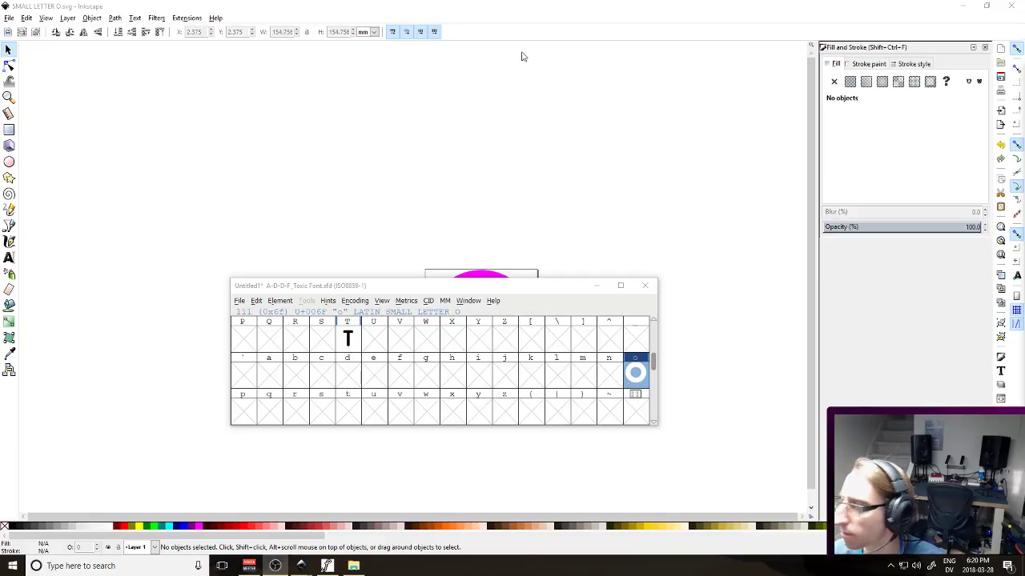
pyautogui.click(528, 5)
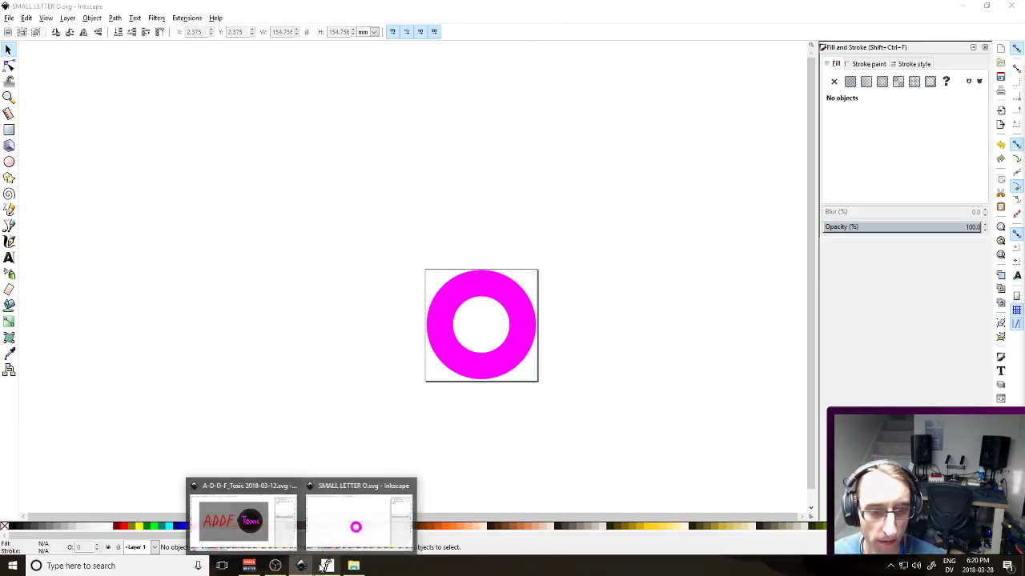
pyautogui.click(323, 566)
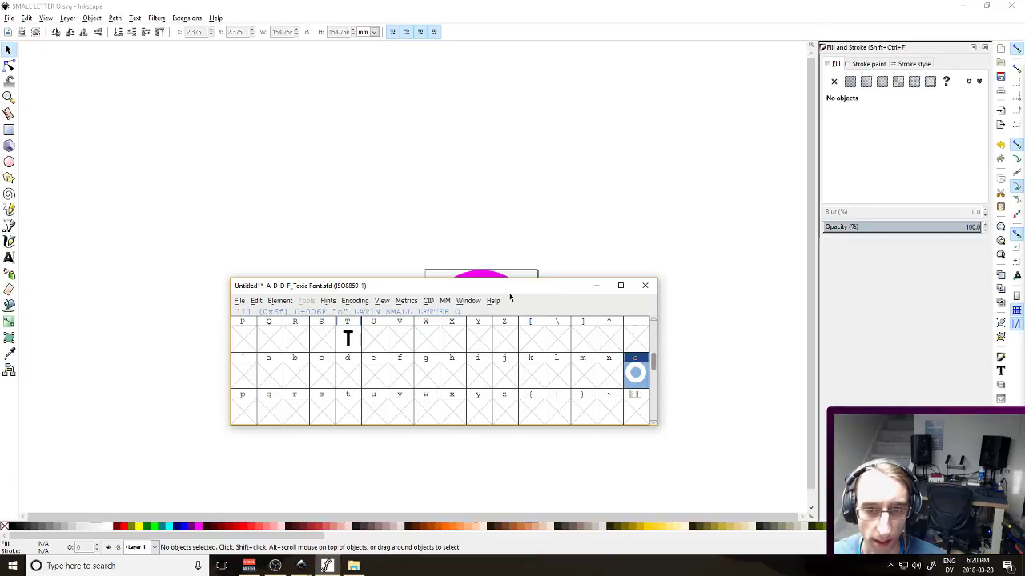
pyautogui.moveTo(511, 285); pyautogui.dragTo(513, 266)
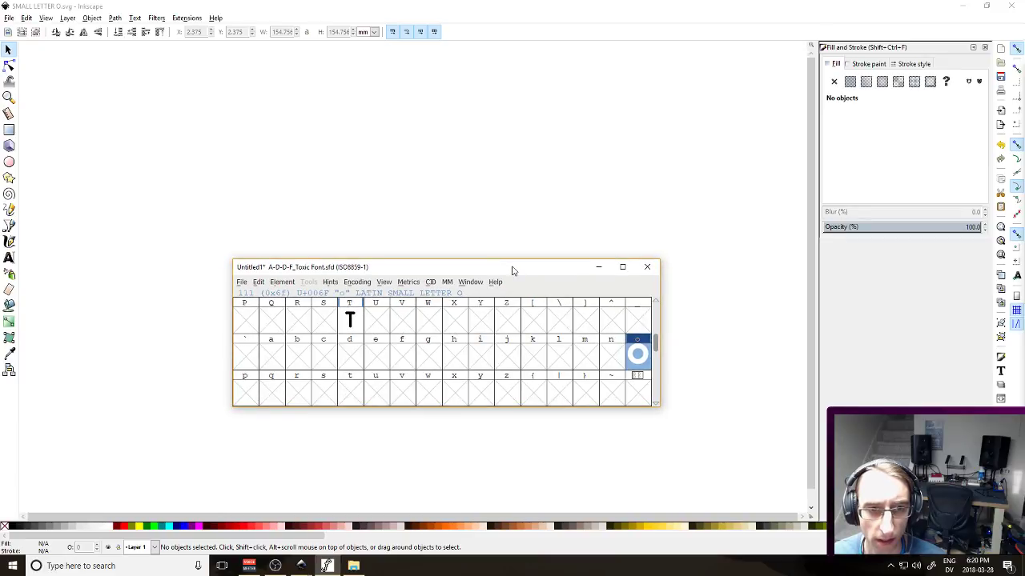
pyautogui.doubleClick(637, 353)
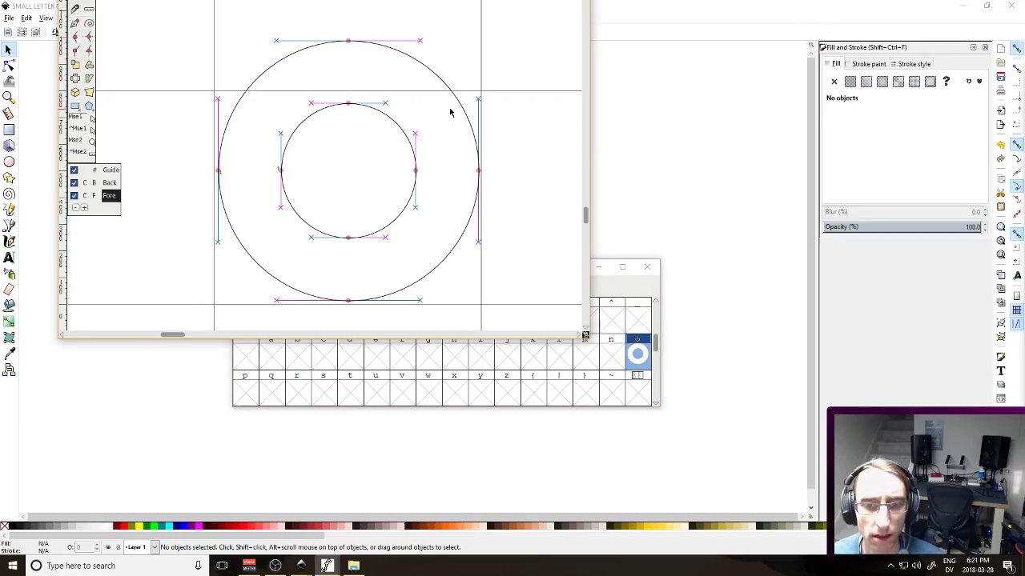
pyautogui.moveTo(421, 335); pyautogui.dragTo(421, 434)
pyautogui.click(581, 6)
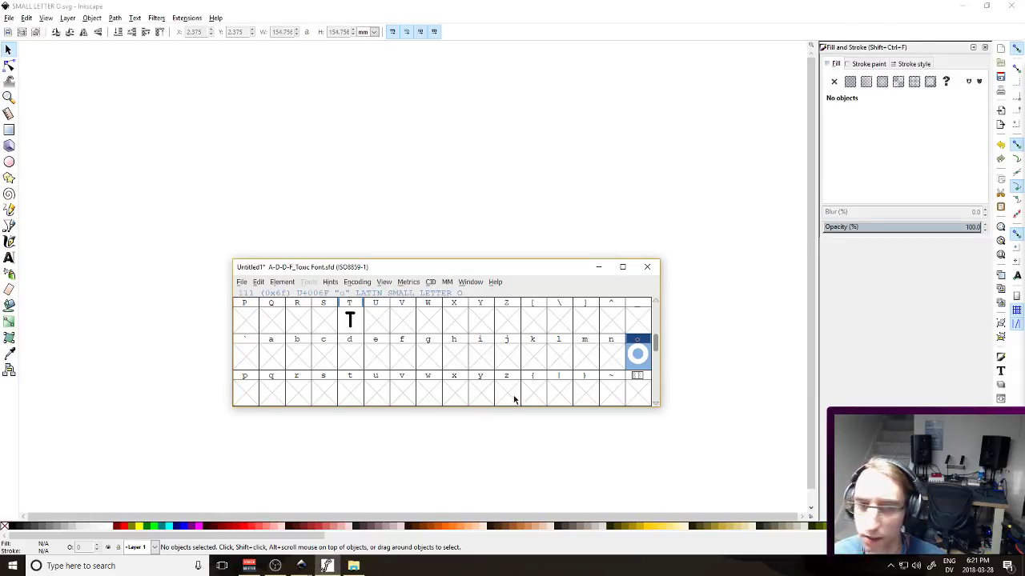
# Save the font as A-D-D-F_Toxic Font.sfd in the _CURRENT FONT folder, replacing the existing file
pyautogui.click(244, 282)
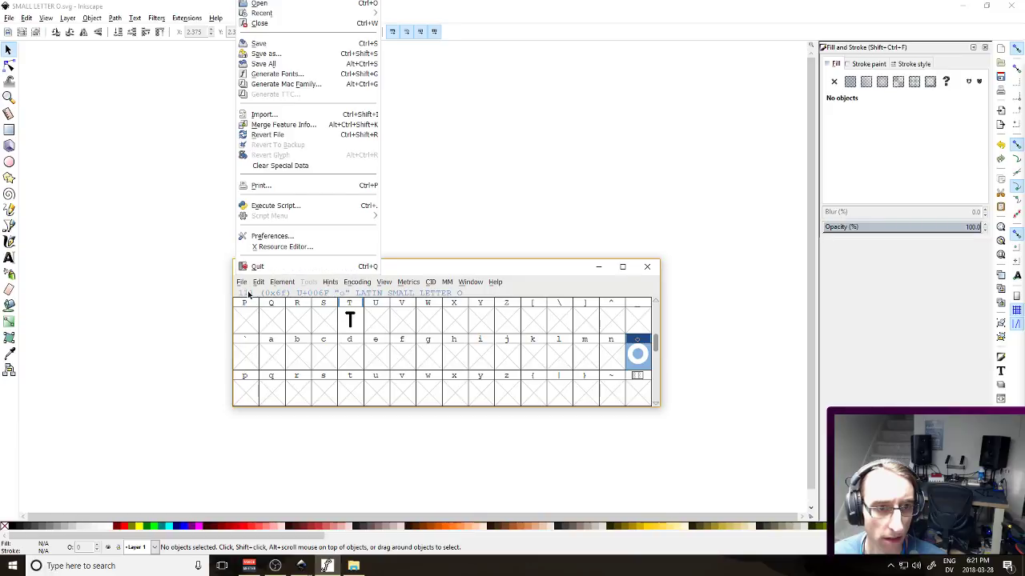
pyautogui.click(281, 54)
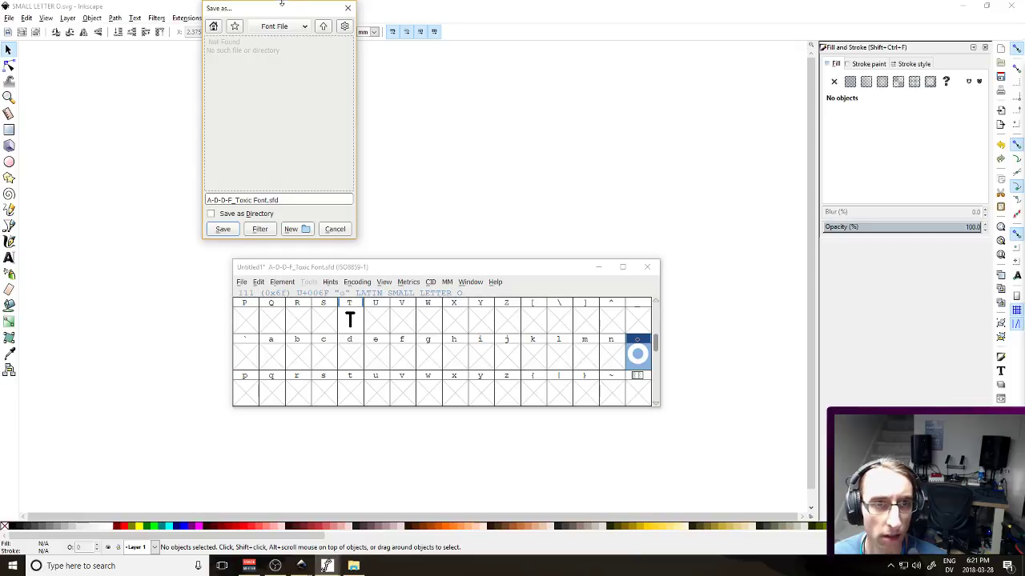
pyautogui.moveTo(282, 9); pyautogui.dragTo(226, 142)
pyautogui.click(265, 158)
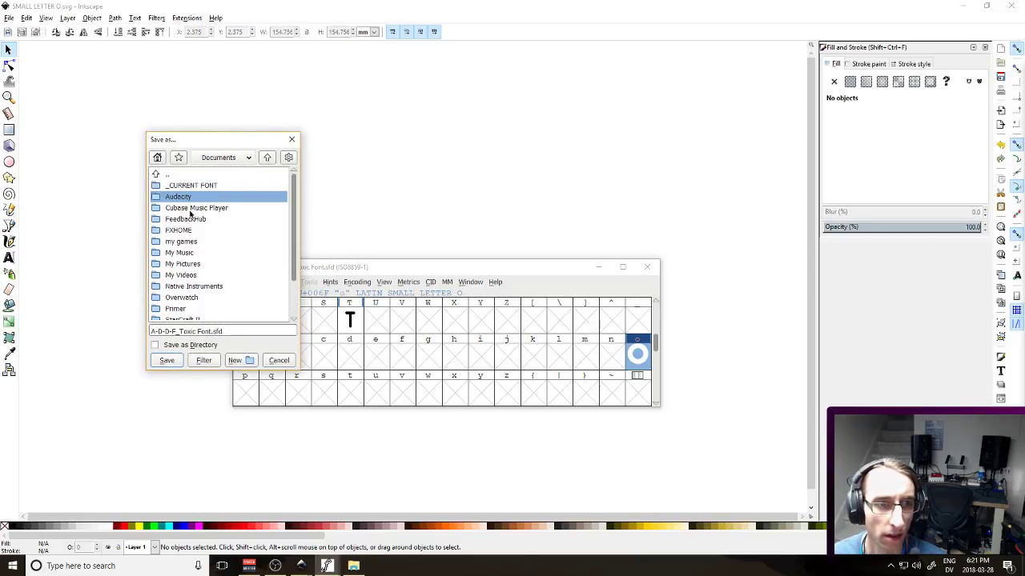
pyautogui.doubleClick(198, 185)
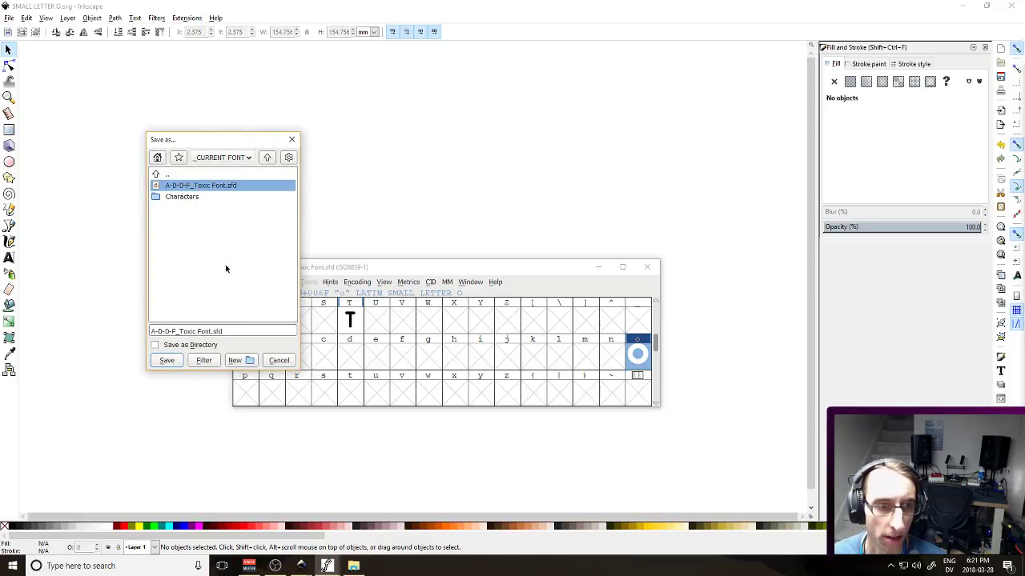
pyautogui.click(166, 361)
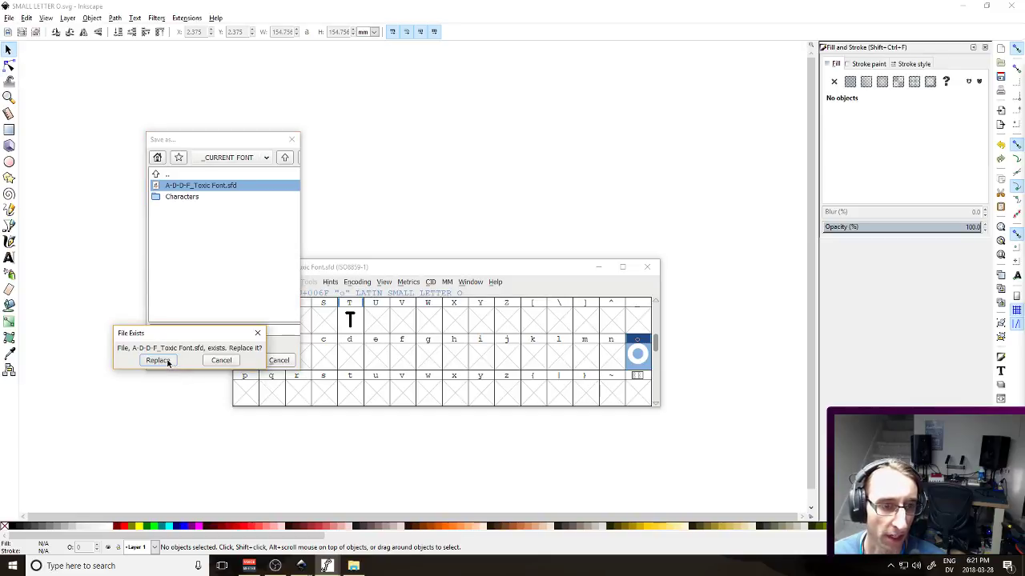
pyautogui.click(166, 361)
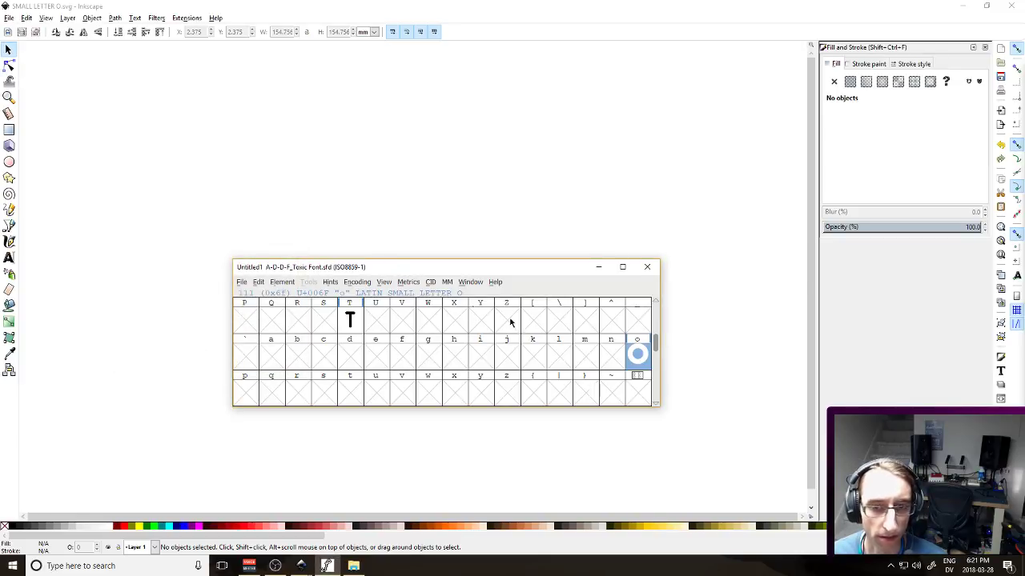
pyautogui.click(582, 355)
pyautogui.click(559, 356)
pyautogui.click(532, 356)
pyautogui.click(506, 355)
pyautogui.click(636, 358)
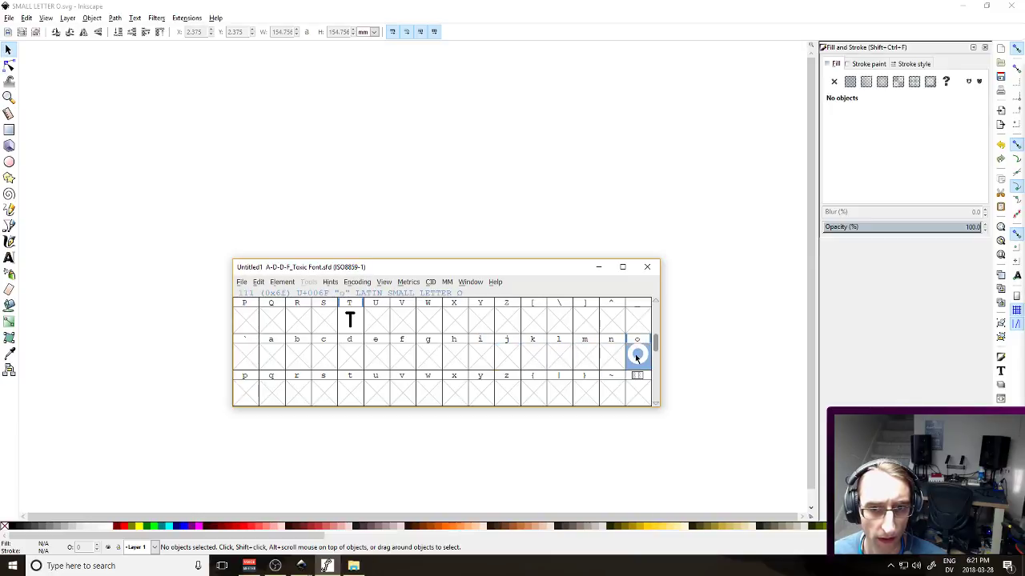
# Try to generate the TrueType font A-D-D-F_Toxic.ttf in the _CURRENT FONT folder despite the non-standard em size, and review the detected errors
pyautogui.click(241, 283)
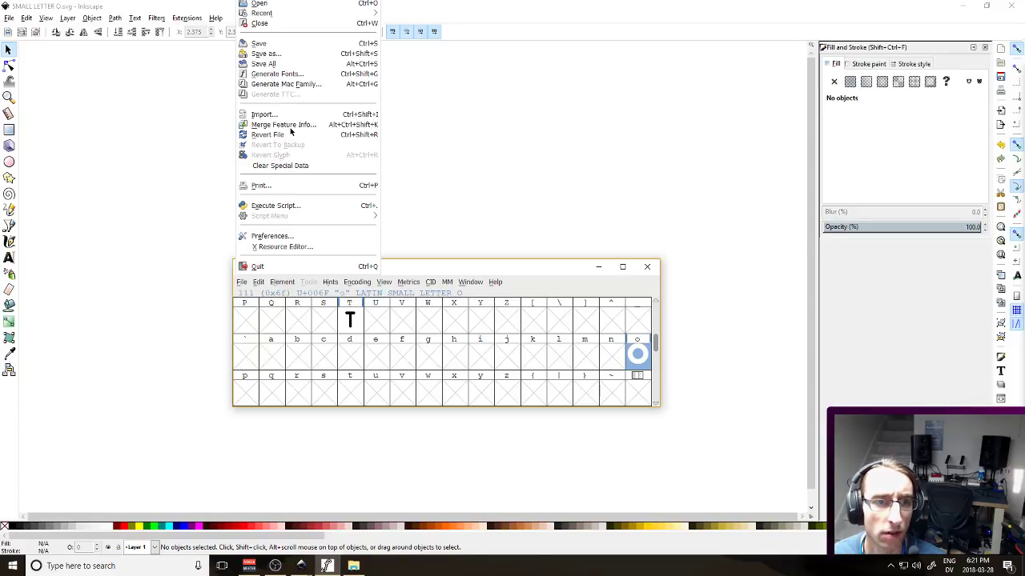
pyautogui.click(276, 73)
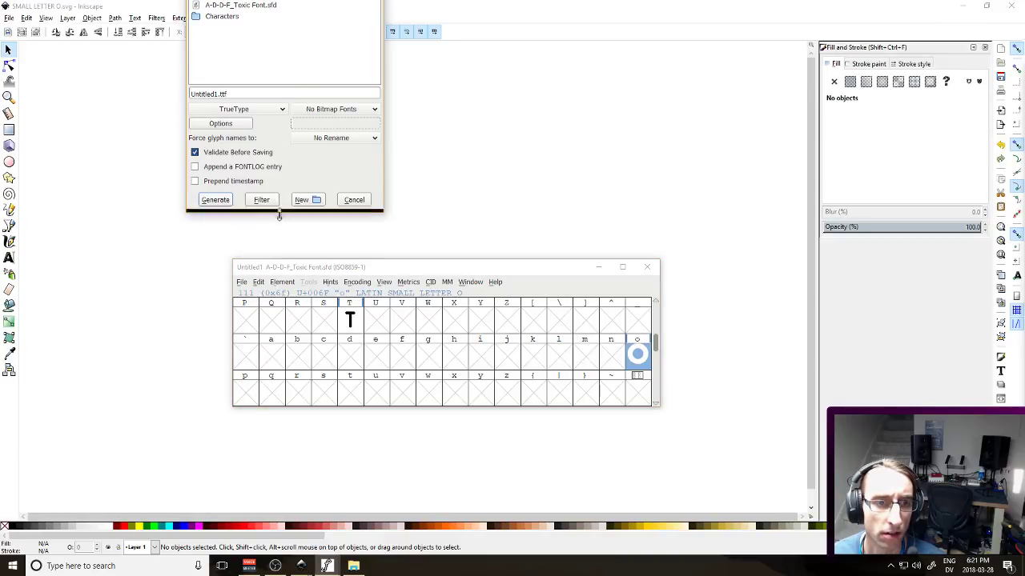
pyautogui.moveTo(283, 11); pyautogui.dragTo(280, 110)
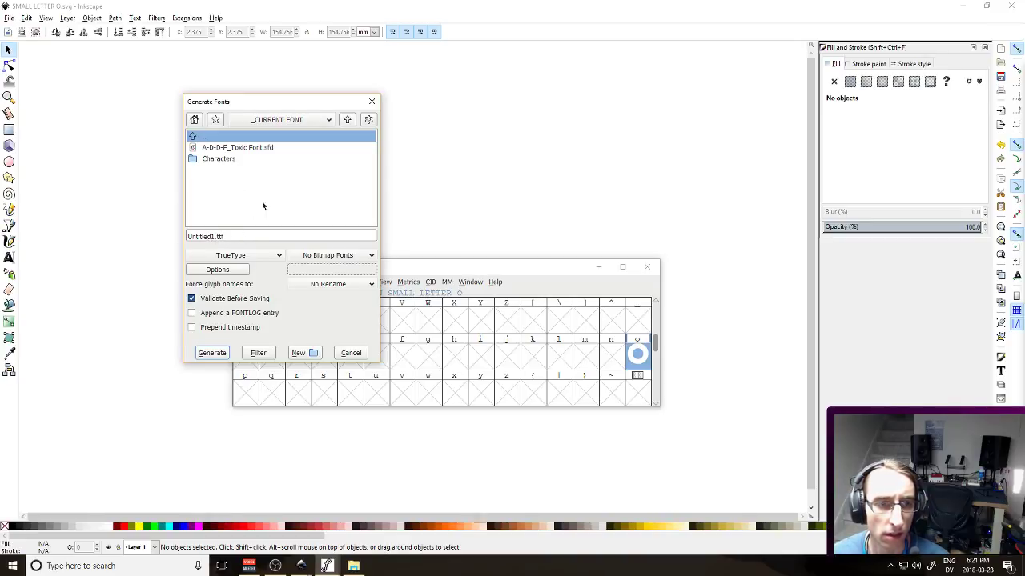
pyautogui.write('A-D-D-F_T')
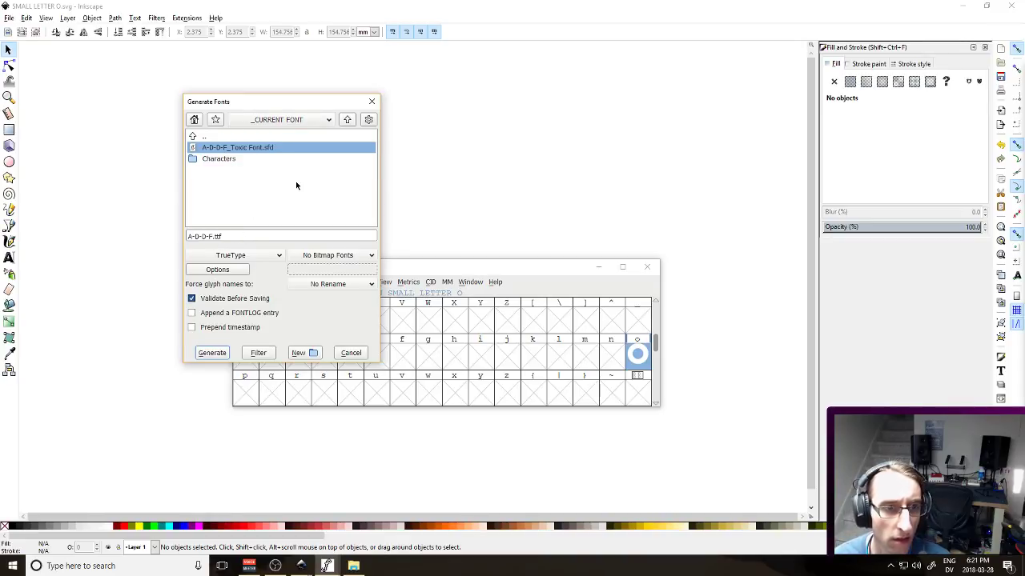
pyautogui.write('oxic')
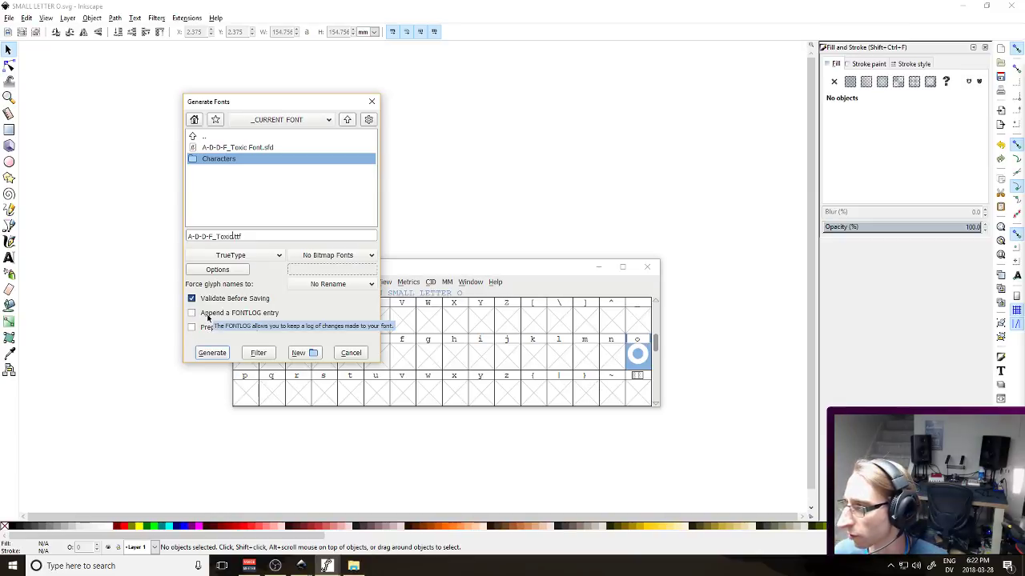
pyautogui.click(213, 352)
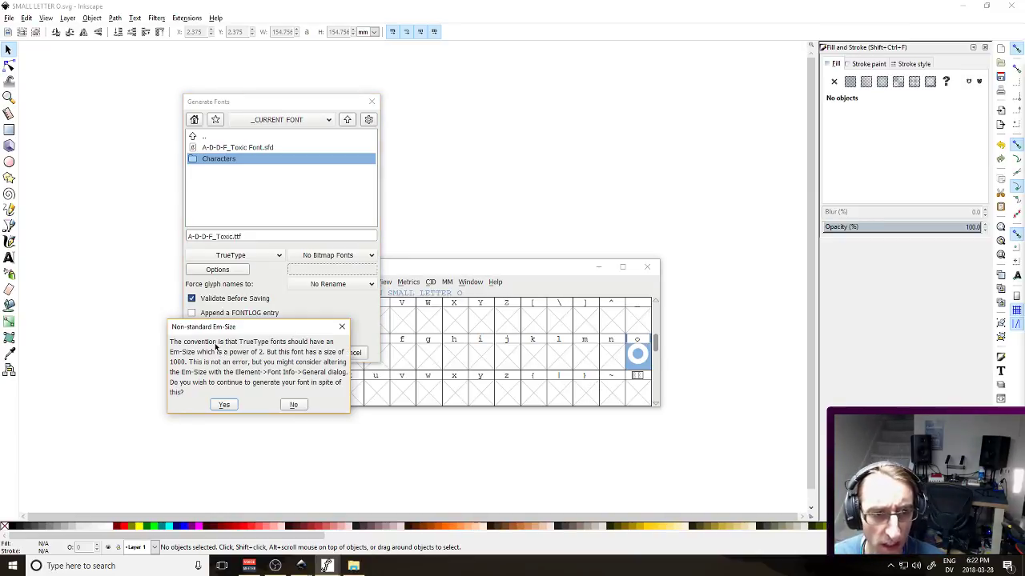
pyautogui.click(224, 405)
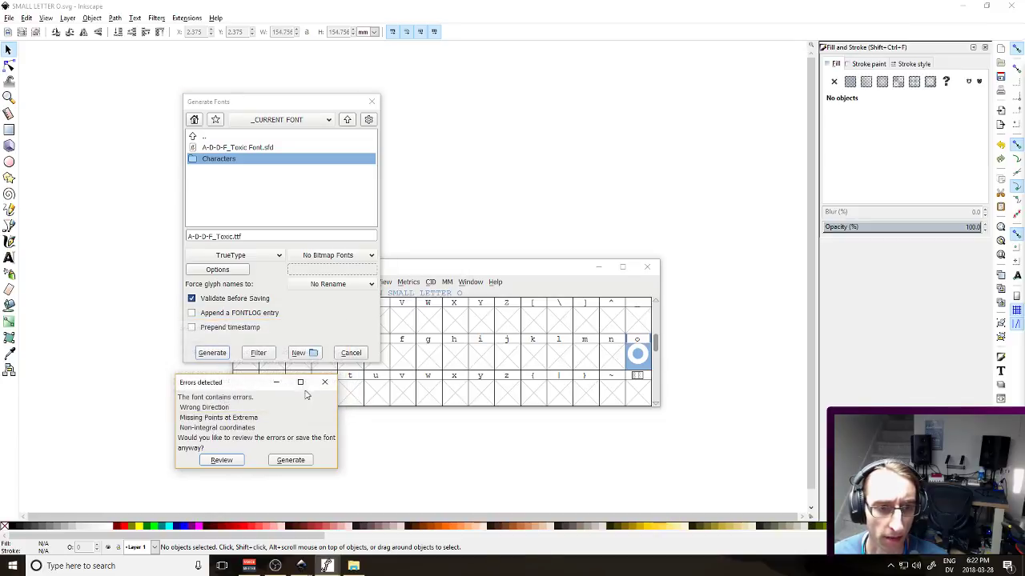
pyautogui.click(222, 461)
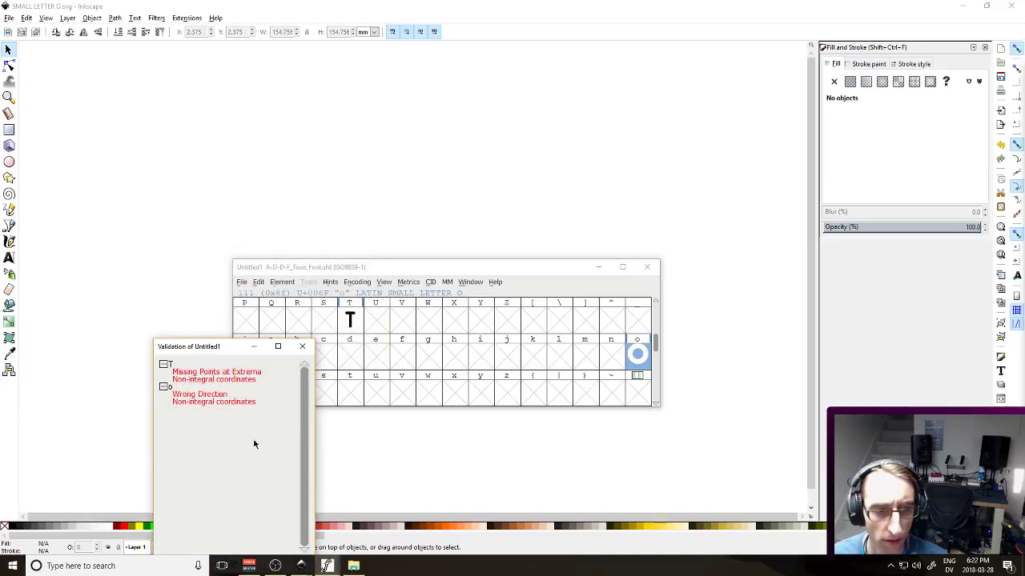
pyautogui.click(301, 347)
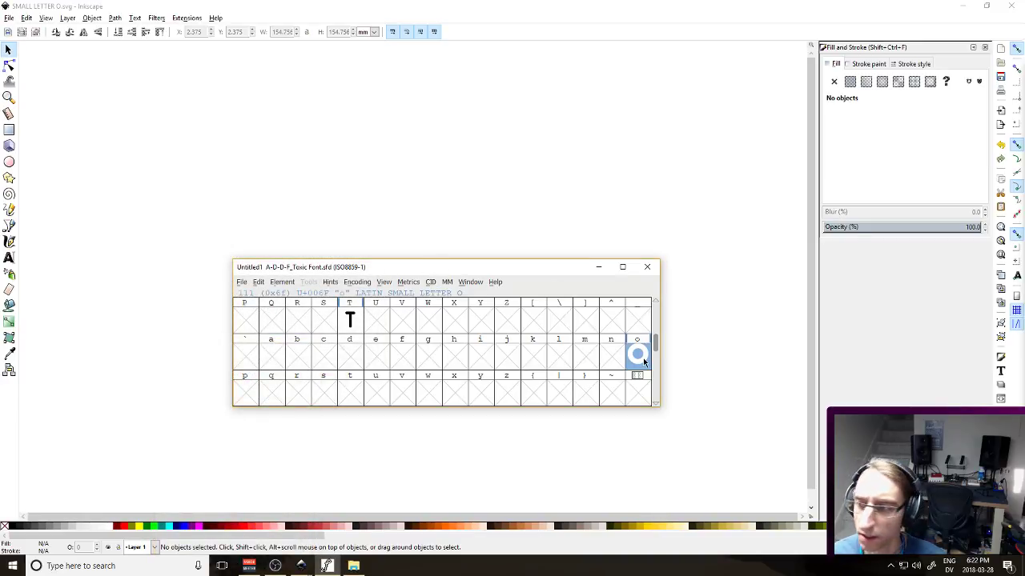
# Switch to Inkscape, select the magenta letter O ring, and convert its stroke to a path
pyautogui.click(327, 566)
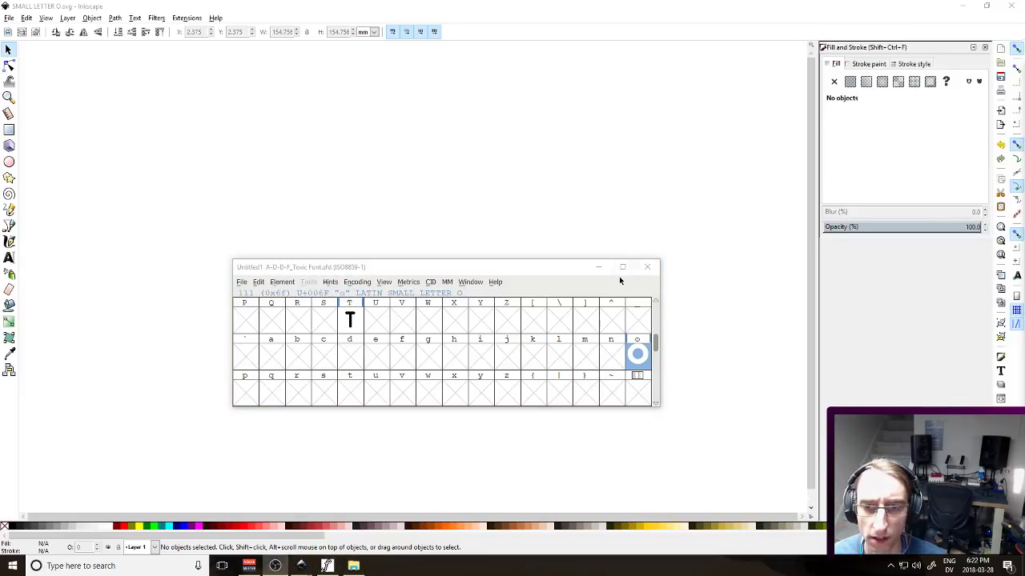
pyautogui.click(480, 232)
pyautogui.click(469, 290)
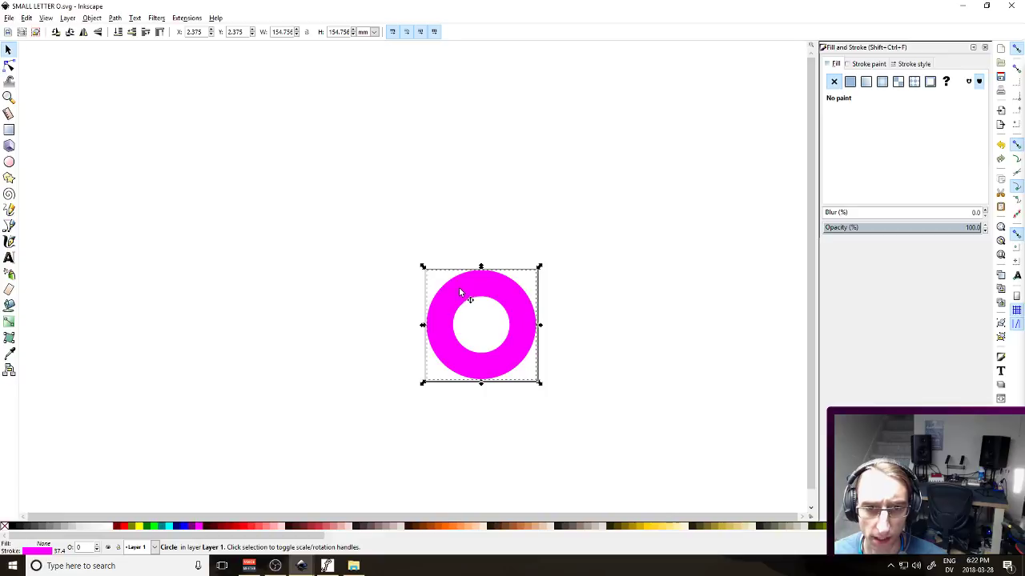
pyautogui.doubleClick(460, 288)
pyautogui.click(9, 51)
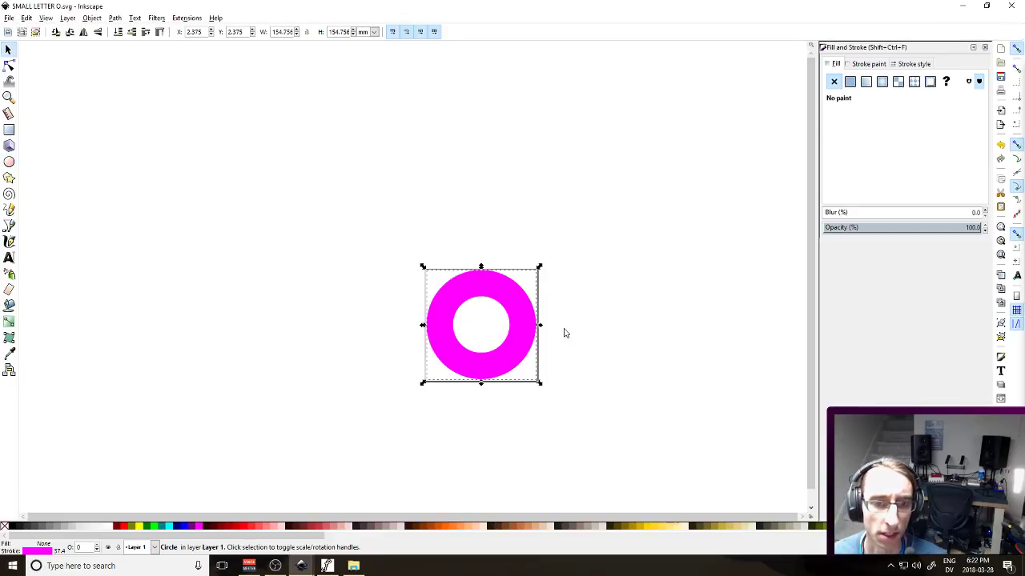
pyautogui.press('n')
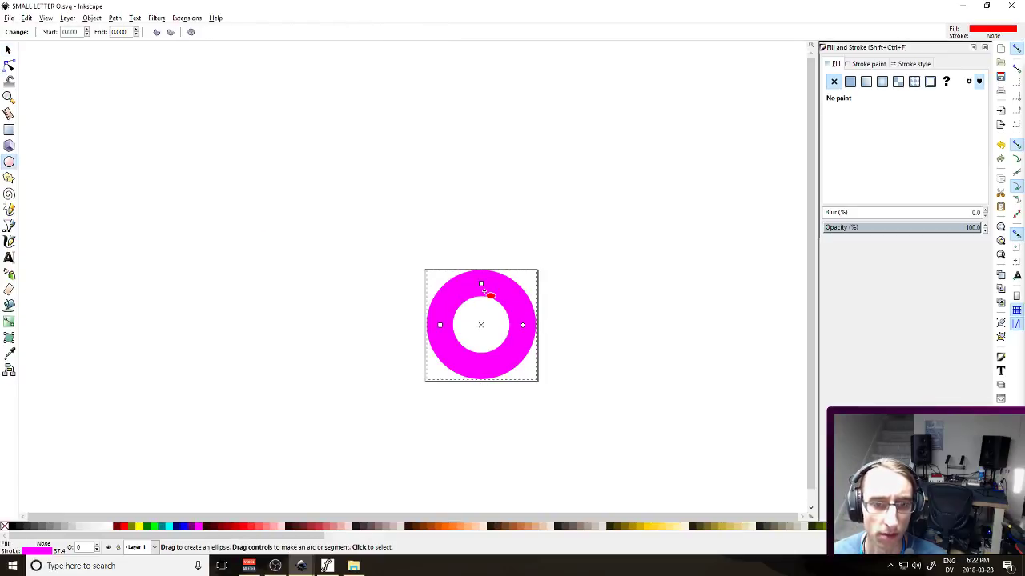
pyautogui.click(9, 51)
pyautogui.click(135, 18)
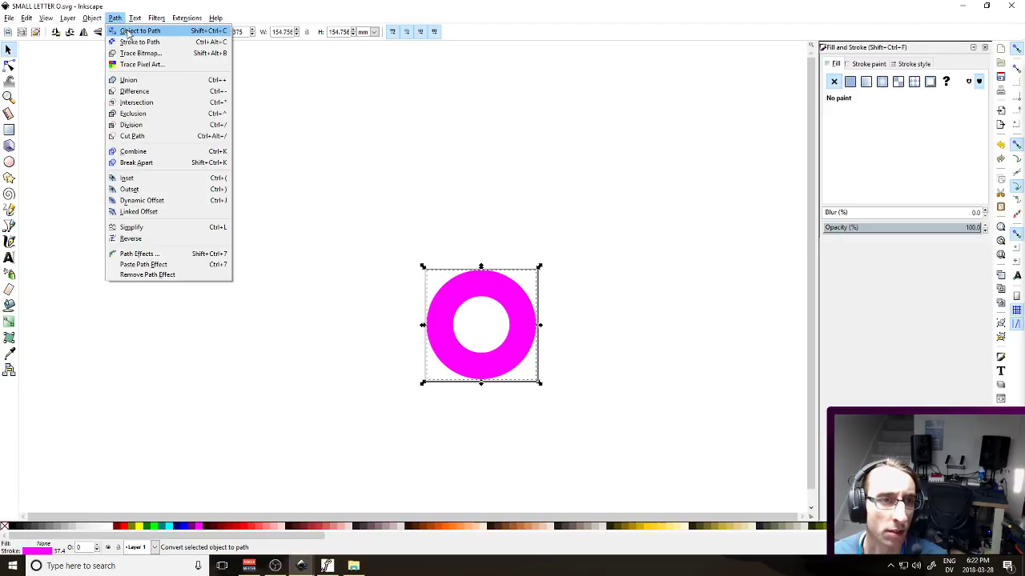
pyautogui.click(133, 43)
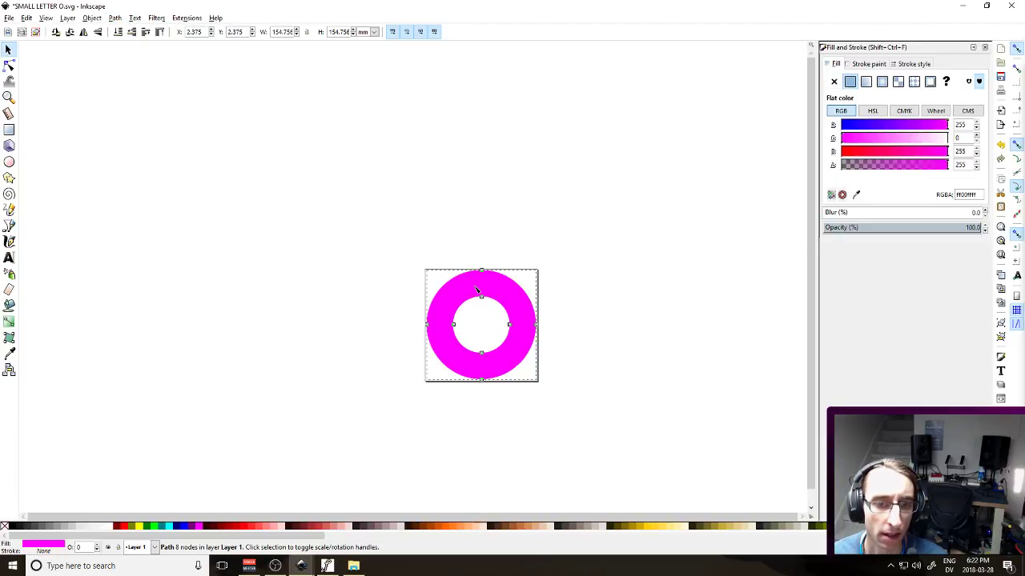
# Check the ring's nodes, then scale it down proportionally to 99.571 mm wide and high from its lower-left corner
pyautogui.press('n')
pyautogui.click(331, 262)
pyautogui.click(9, 51)
pyautogui.moveTo(405, 233); pyautogui.dragTo(606, 417)
pyautogui.moveTo(541, 271); pyautogui.dragTo(528, 304)
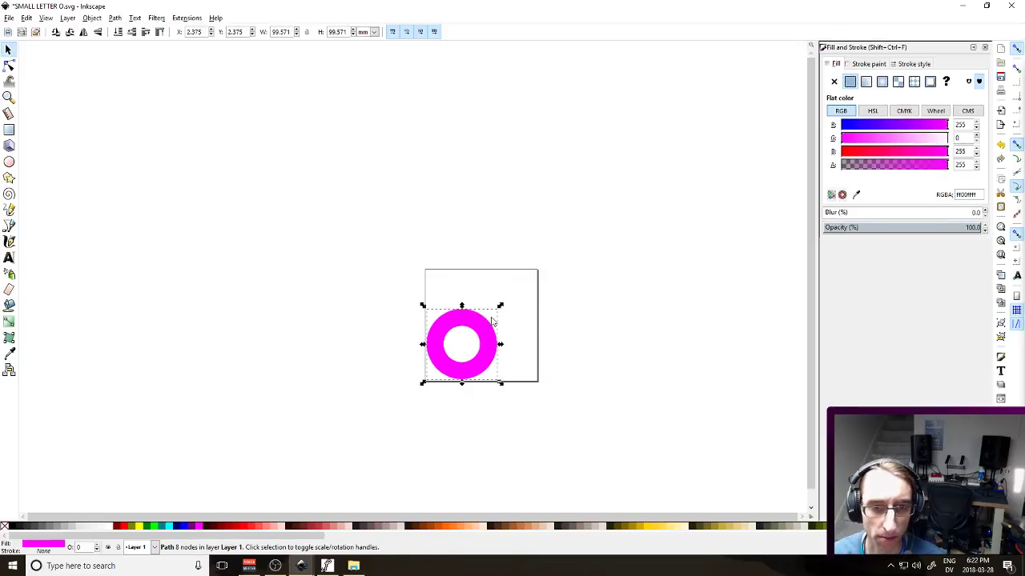
# Nudge the ring right to X 29.363 mm so it is centred horizontally on the page, and save SMALL LETTER O.svg
pyautogui.hotkey('shift', 'Right')
pyautogui.press('Right')
pyautogui.press('Right')
pyautogui.press('Right')
pyautogui.press('Right')
pyautogui.press('Right')
pyautogui.press('Right')
pyautogui.press('Right')
pyautogui.press('Right')
pyautogui.press('Right')
pyautogui.press('Right')
pyautogui.press('Right')
pyautogui.press('Right')
pyautogui.press('Right')
pyautogui.press('Right')
pyautogui.press('Right')
pyautogui.press('Right')
pyautogui.press('Right')
pyautogui.press('Right')
pyautogui.press('Right')
pyautogui.press('Right')
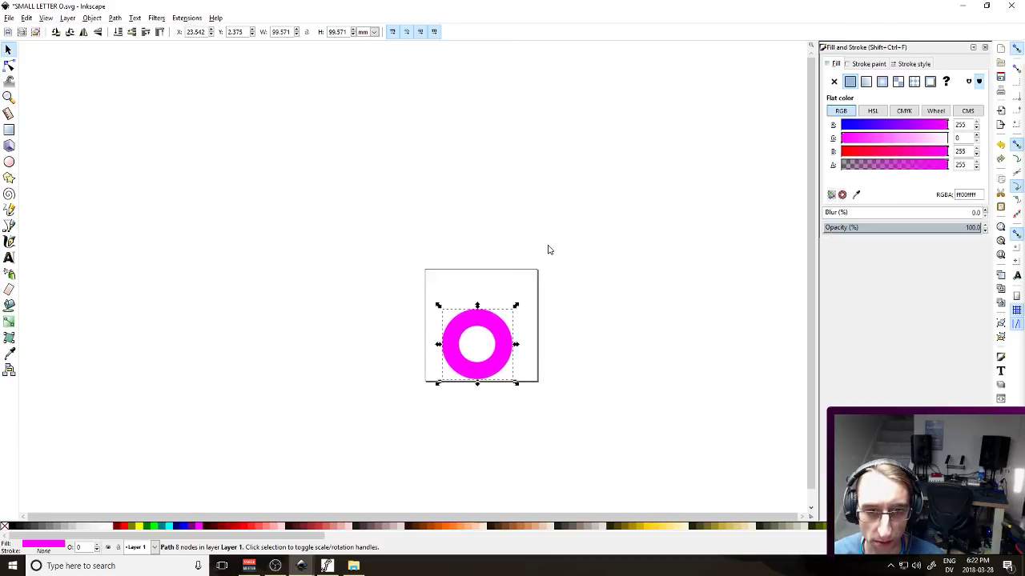
pyautogui.press('Escape')
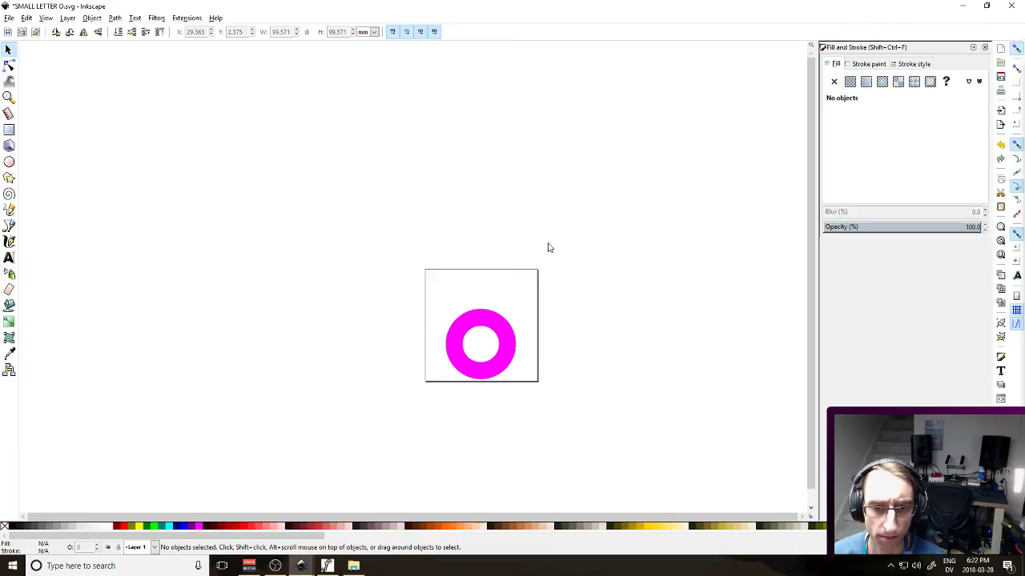
pyautogui.hotkey('ctrl', 's')
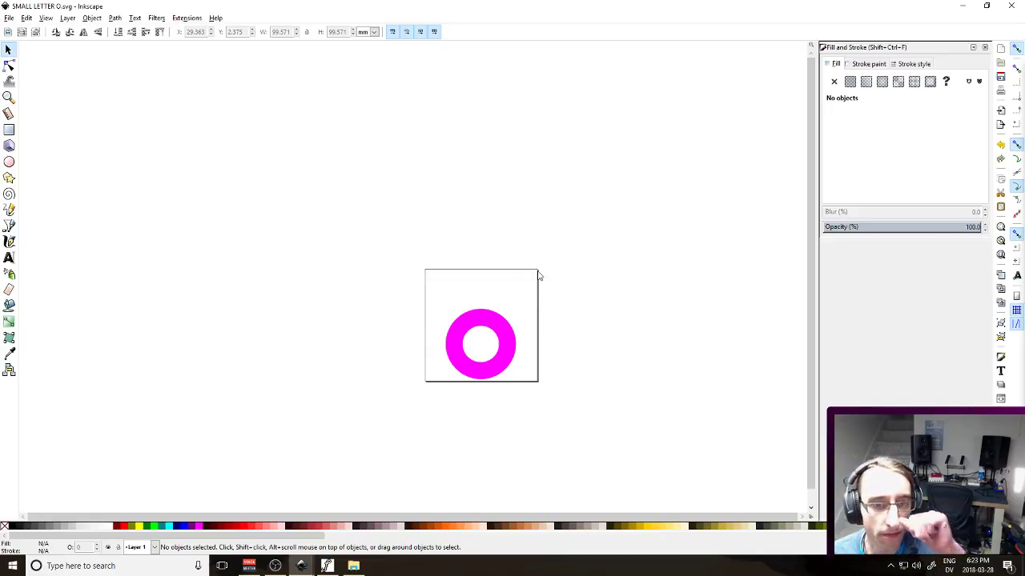
pyautogui.hotkey('ctrl', 's')
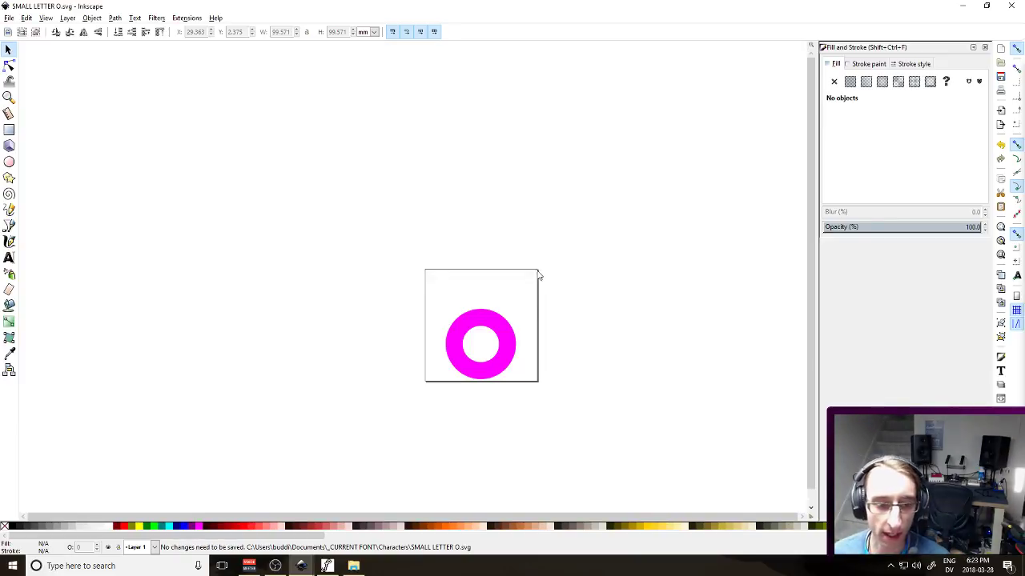
# Switch to FontForge and open the lowercase o glyph for editing
pyautogui.click(325, 568)
pyautogui.doubleClick(636, 364)
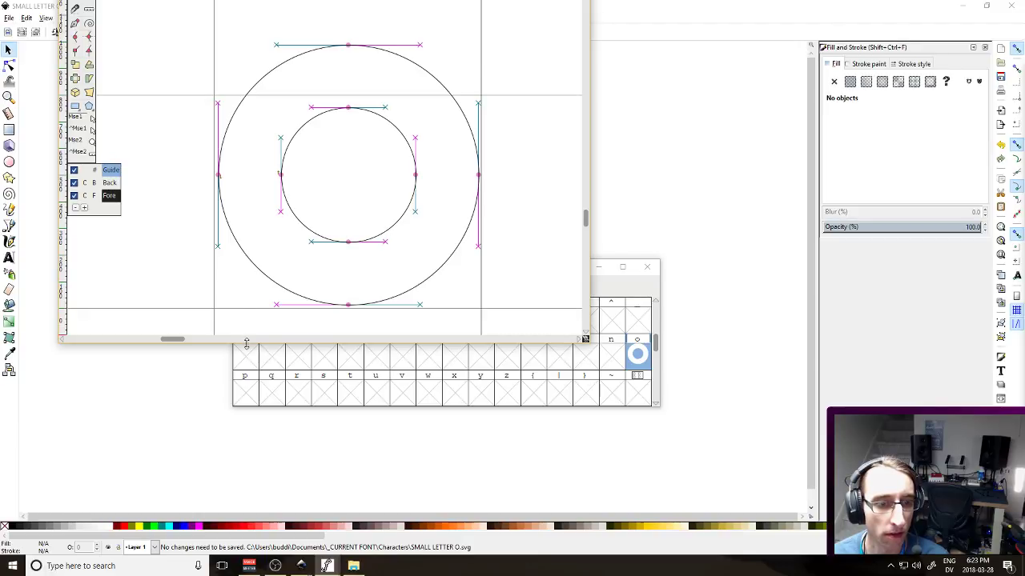
pyautogui.moveTo(247, 343); pyautogui.dragTo(247, 347)
# Import the resized SMALL LETTER O.svg from the Characters folder on top of the existing o contours
pyautogui.click(69, 23)
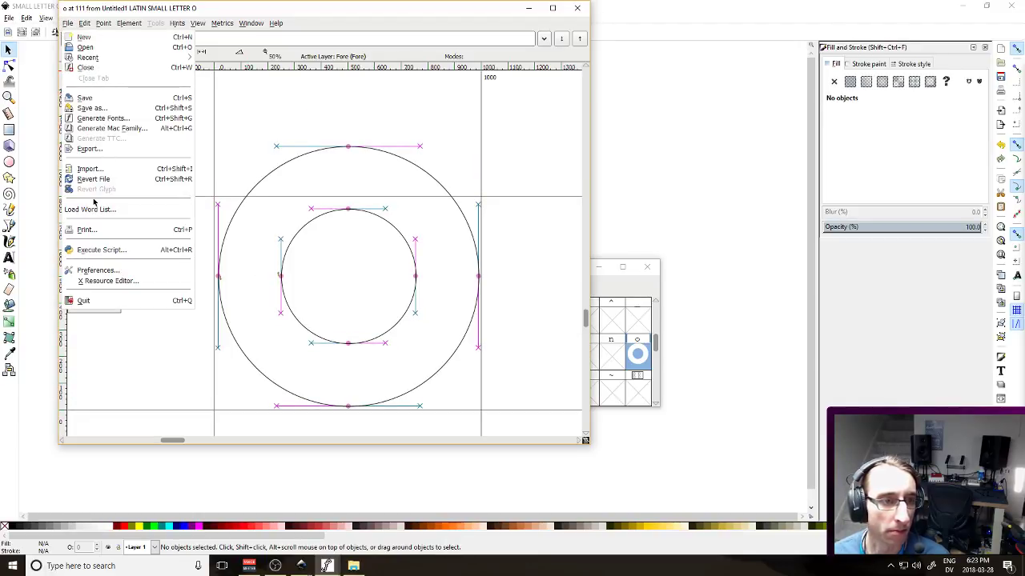
pyautogui.click(90, 169)
pyautogui.click(42, 119)
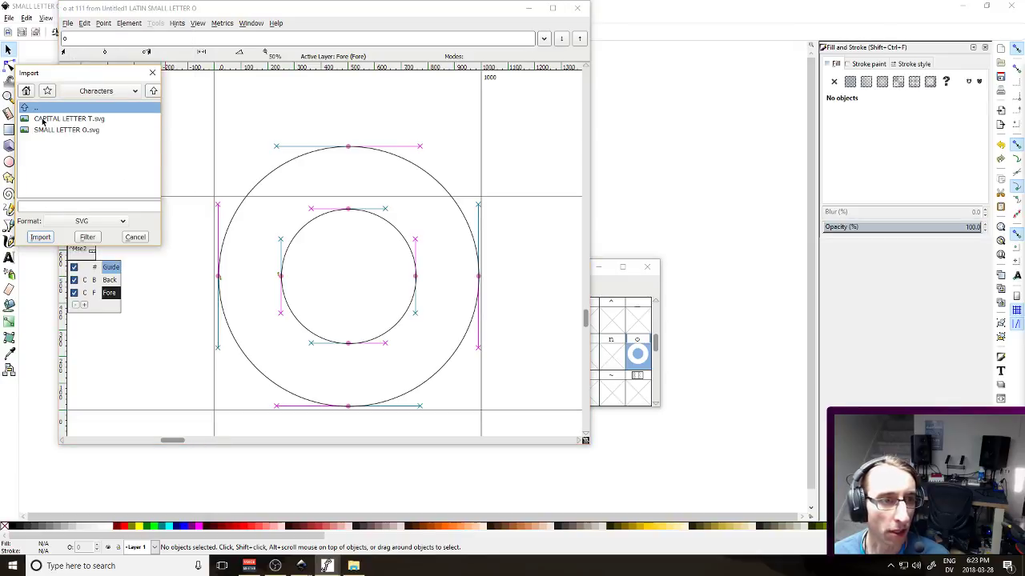
pyautogui.doubleClick(80, 134)
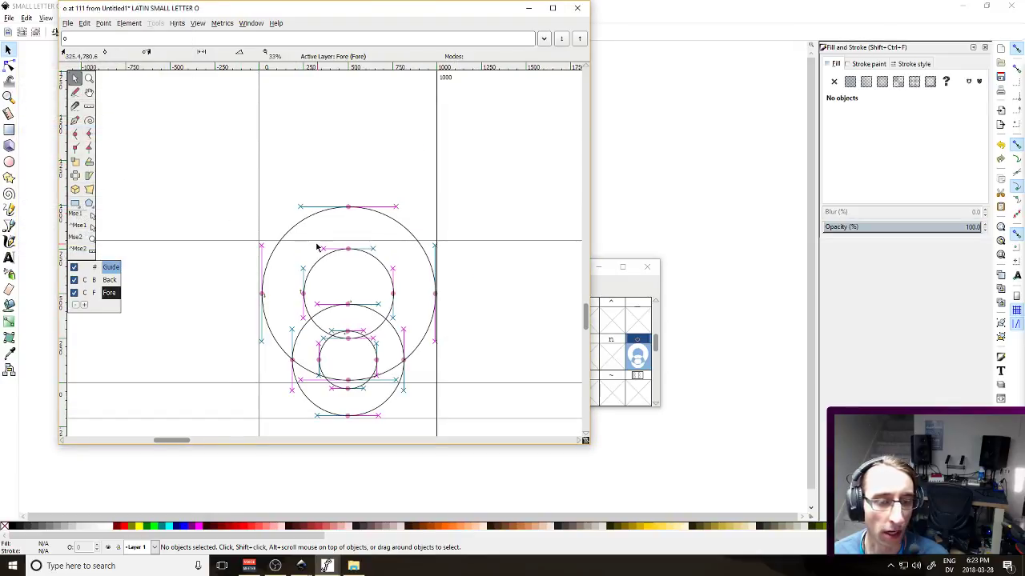
# Delete all contours in the o glyph and import SMALL LETTER O.svg again into the empty outline
pyautogui.moveTo(205, 128); pyautogui.dragTo(478, 352)
pyautogui.press('Delete')
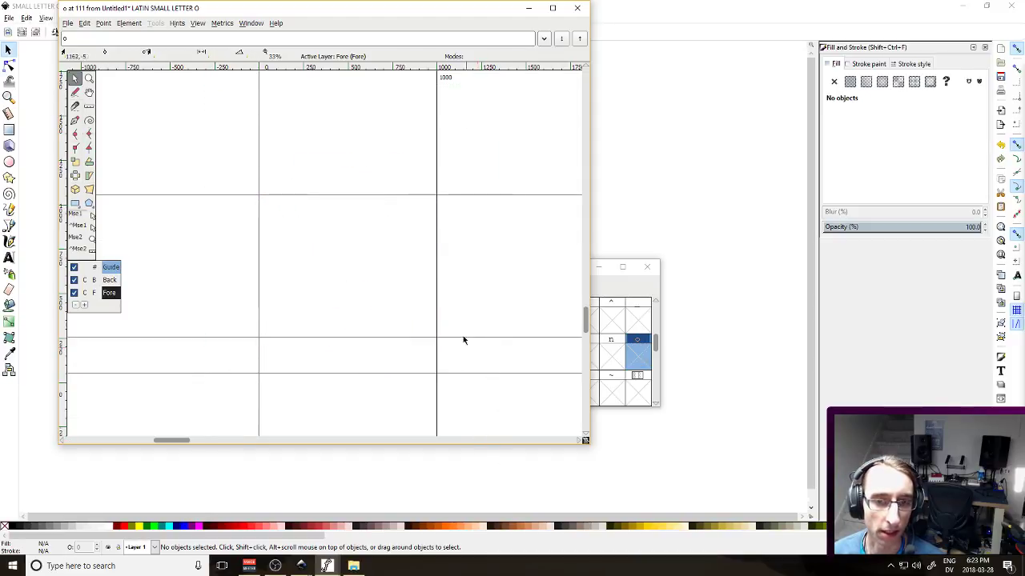
pyautogui.click(68, 23)
pyautogui.click(92, 168)
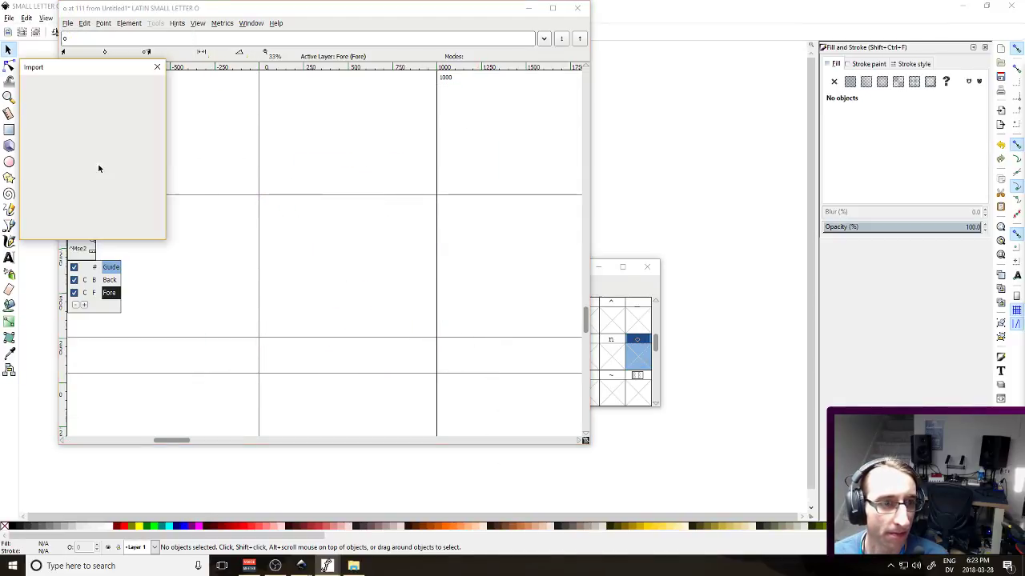
pyautogui.doubleClick(71, 125)
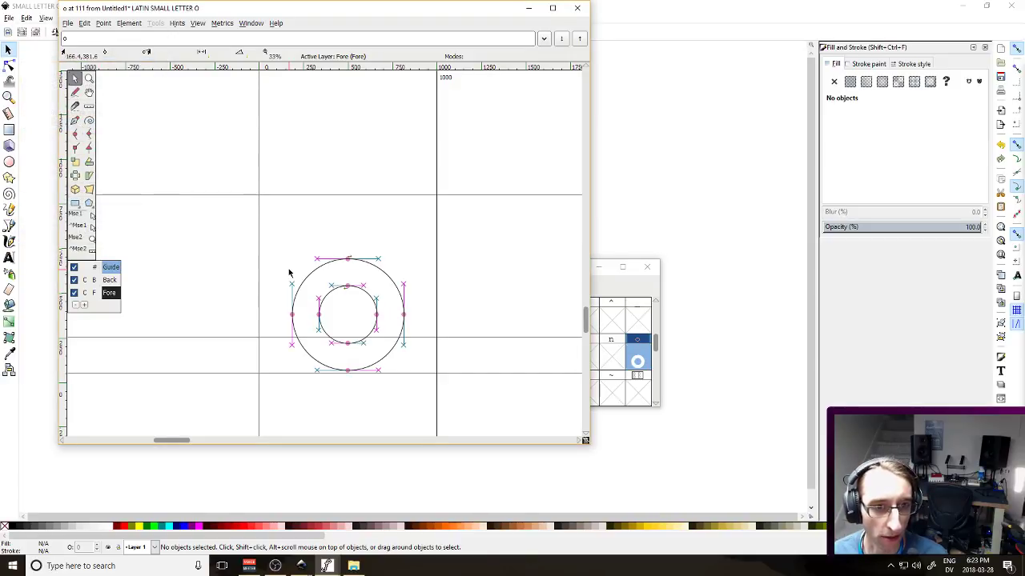
# Select both contours of the smaller o, nudge them up until the outer ring sits just above the baseline, and close the glyph window
pyautogui.moveTo(238, 234); pyautogui.dragTo(421, 373)
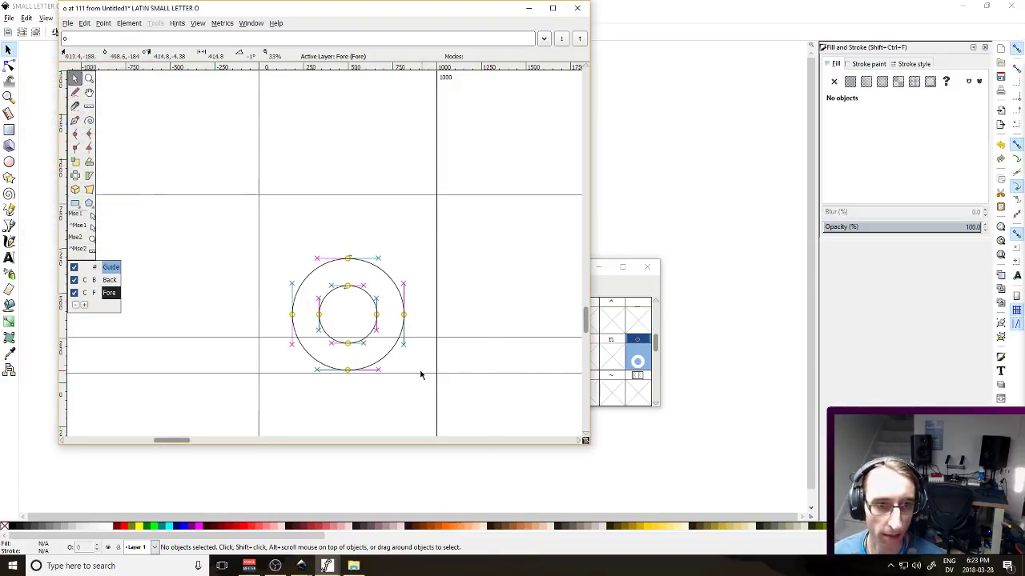
pyautogui.hotkey('shift', 'Up')
pyautogui.hotkey('shift', 'Up')
pyautogui.hotkey('shift', 'Up')
pyautogui.hotkey('shift', 'Up')
pyautogui.hotkey('shift', 'Up')
pyautogui.hotkey('shift', 'Up')
pyautogui.hotkey('shift', 'Up')
pyautogui.hotkey('shift', 'Up')
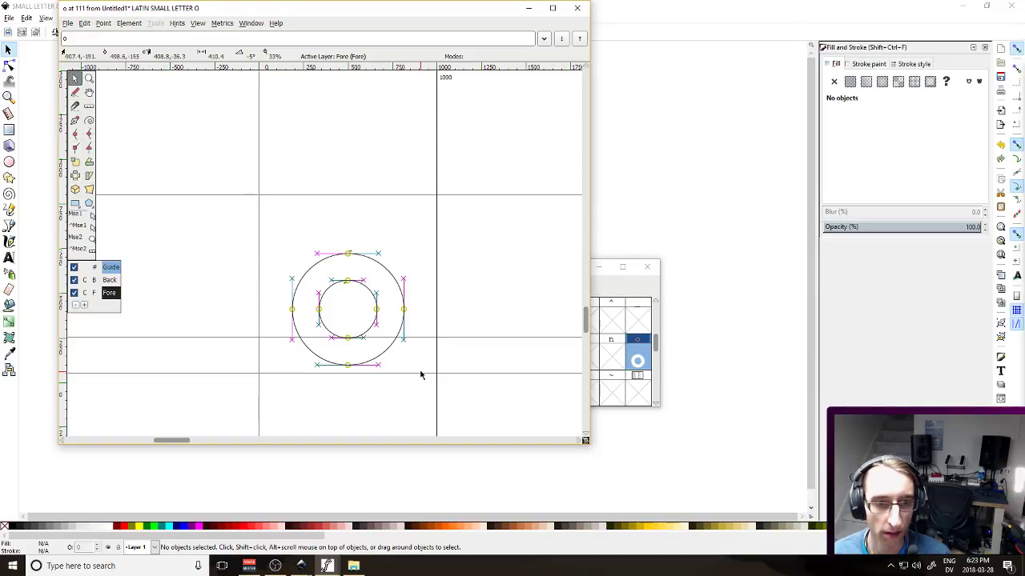
pyautogui.hotkey('shift', 'Up')
pyautogui.hotkey('shift', 'Up')
pyautogui.hotkey('shift', 'Up')
pyautogui.hotkey('shift', 'Up')
pyautogui.hotkey('shift', 'Up')
pyautogui.hotkey('shift', 'Up')
pyautogui.hotkey('shift', 'Up')
pyautogui.hotkey('shift', 'Up')
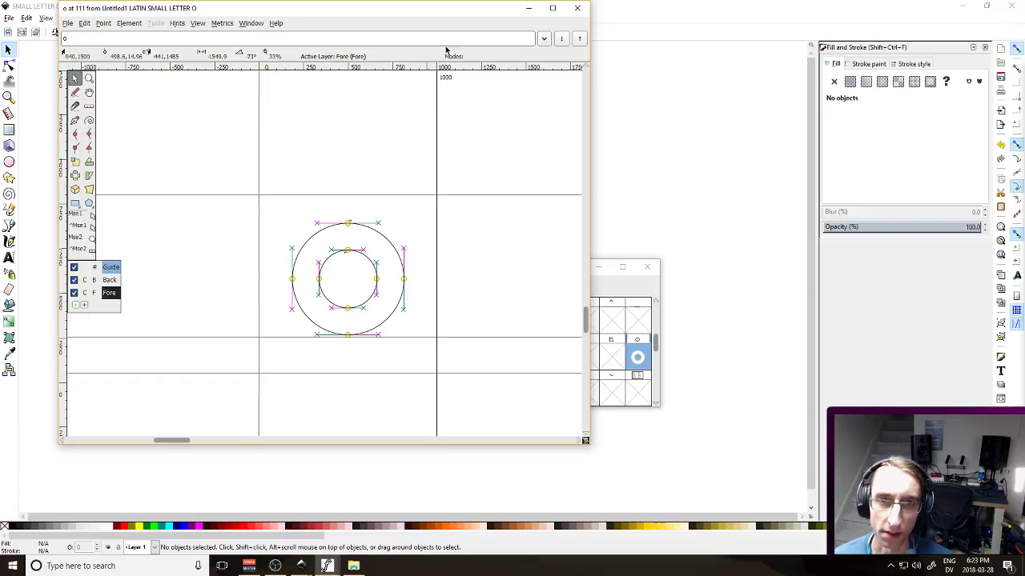
pyautogui.click(577, 7)
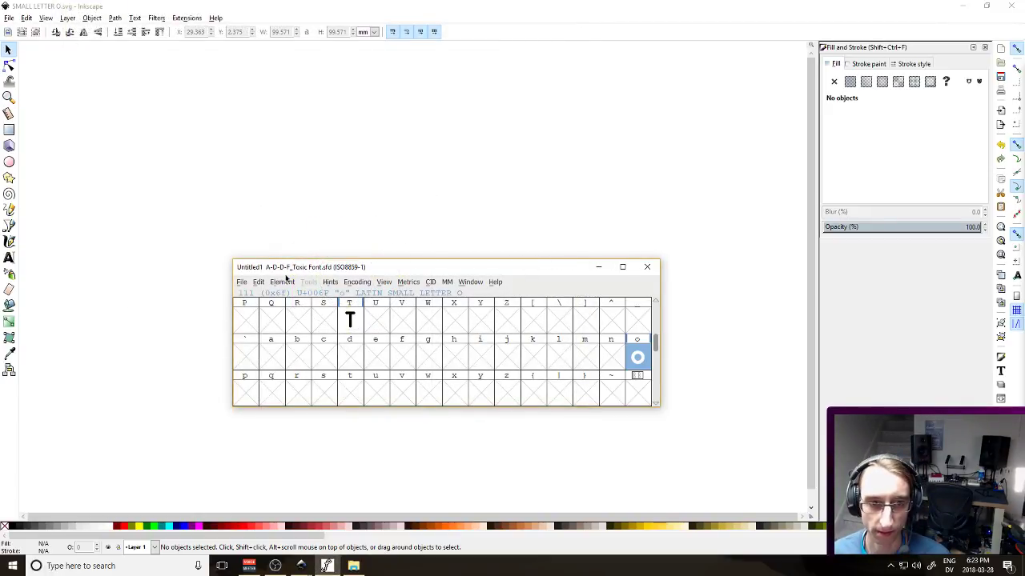
pyautogui.click(324, 282)
pyautogui.click(276, 284)
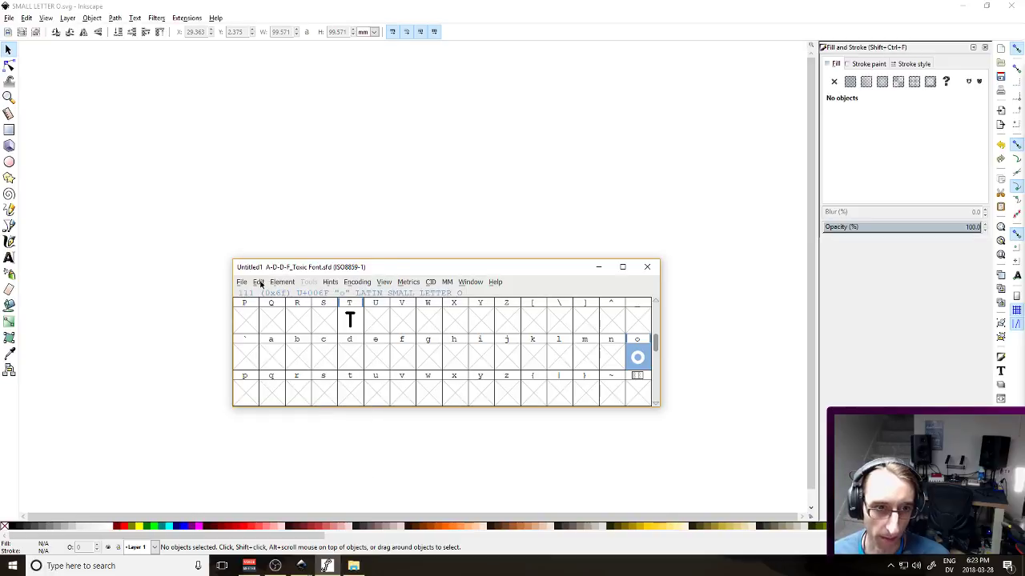
pyautogui.click(259, 282)
pyautogui.click(259, 282)
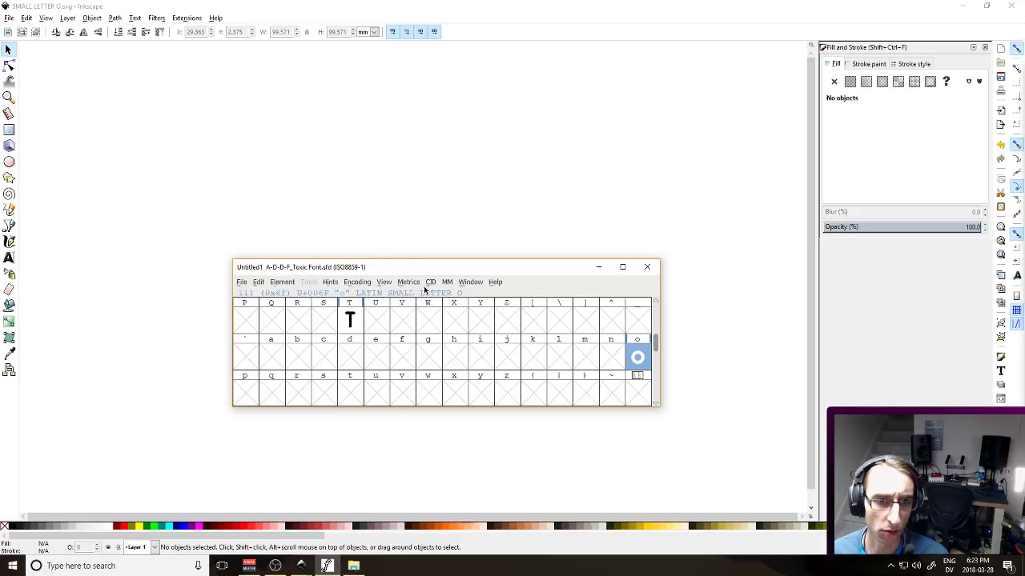
pyautogui.click(384, 282)
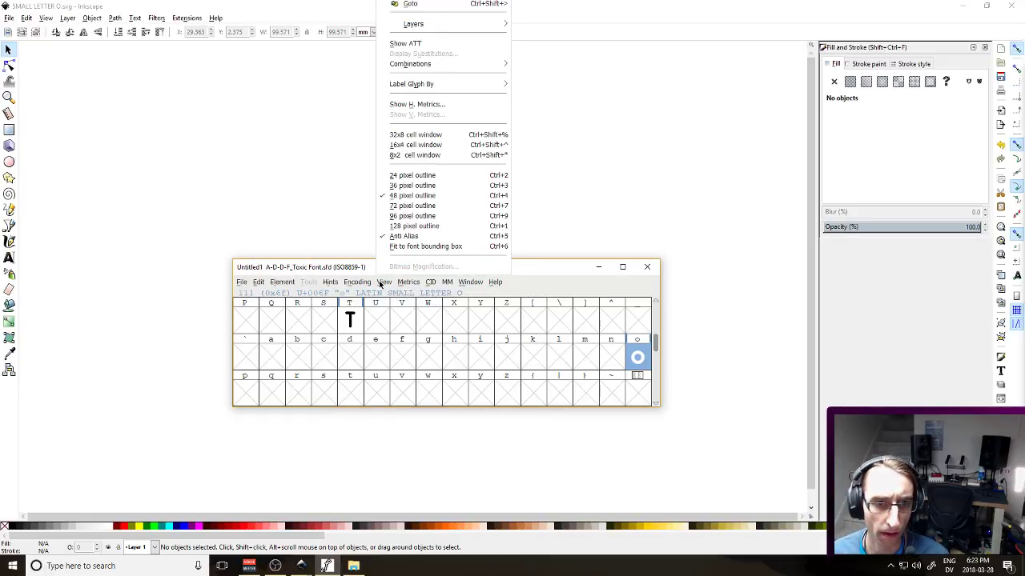
pyautogui.click(357, 281)
pyautogui.click(386, 285)
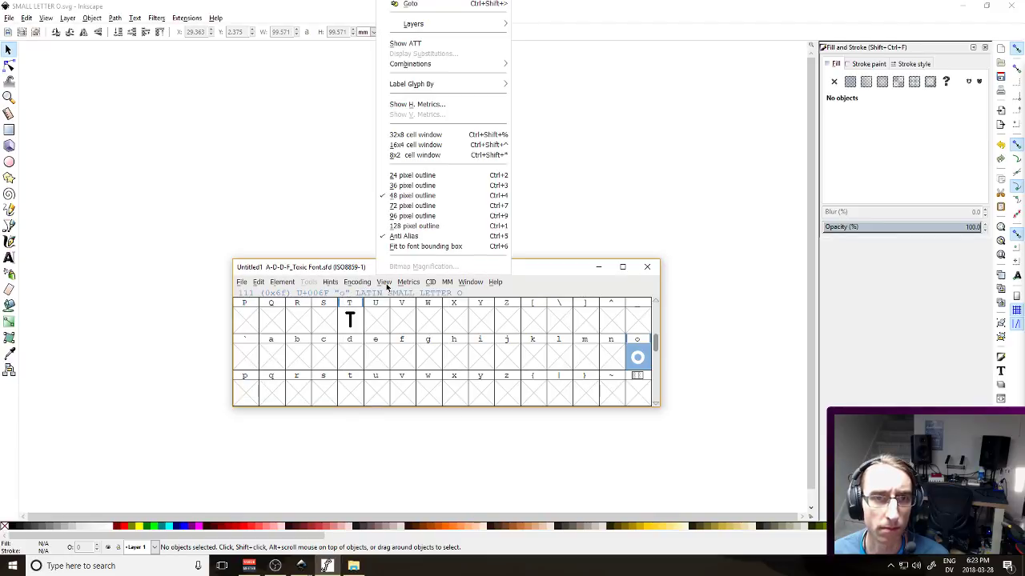
pyautogui.click(385, 286)
pyautogui.click(251, 284)
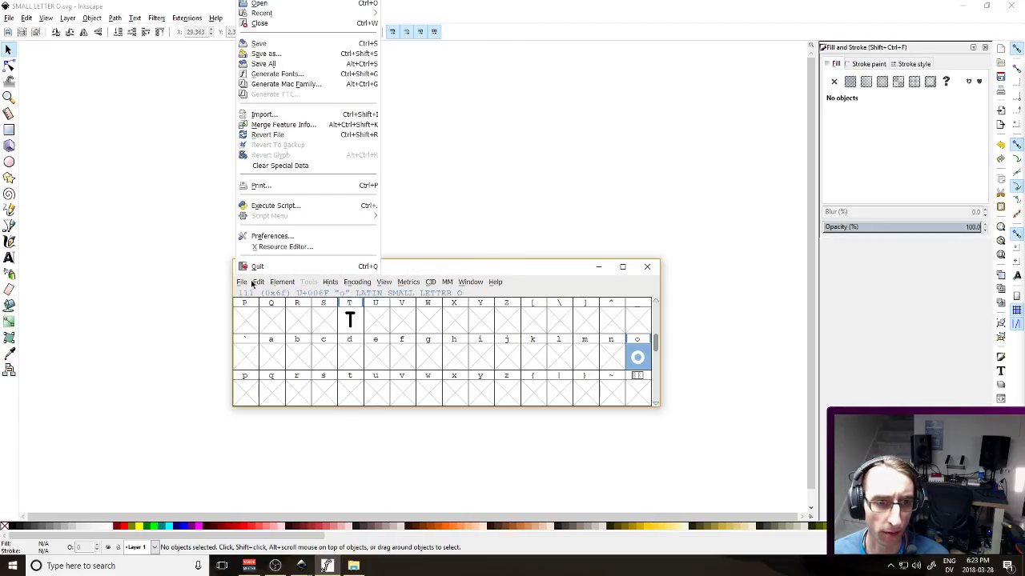
pyautogui.click(261, 284)
pyautogui.click(265, 285)
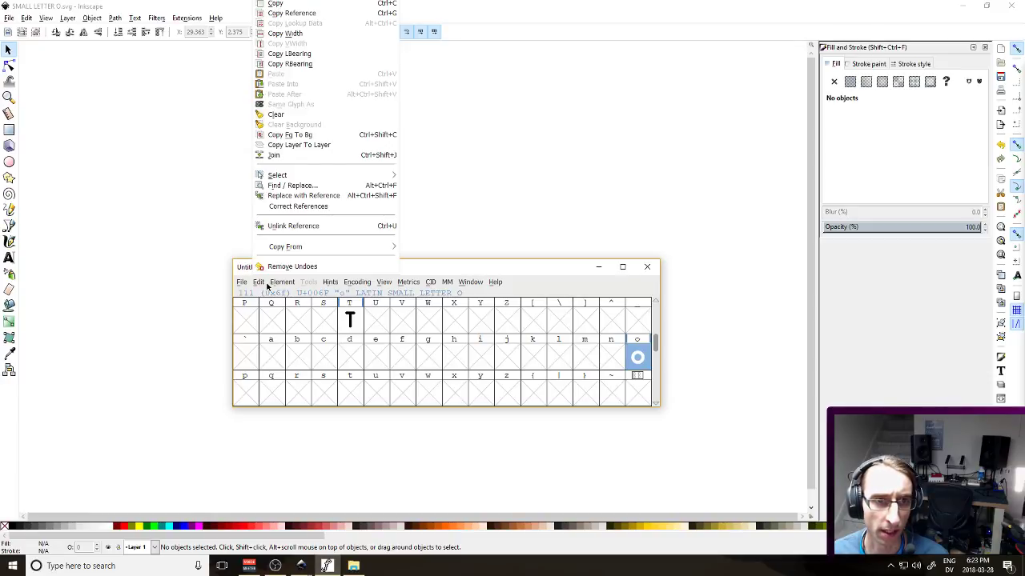
pyautogui.click(503, 275)
pyautogui.moveTo(503, 274); pyautogui.dragTo(487, 354)
pyautogui.click(463, 358)
pyautogui.click(463, 358)
pyautogui.click(423, 359)
pyautogui.click(424, 361)
pyautogui.click(401, 358)
pyautogui.click(403, 358)
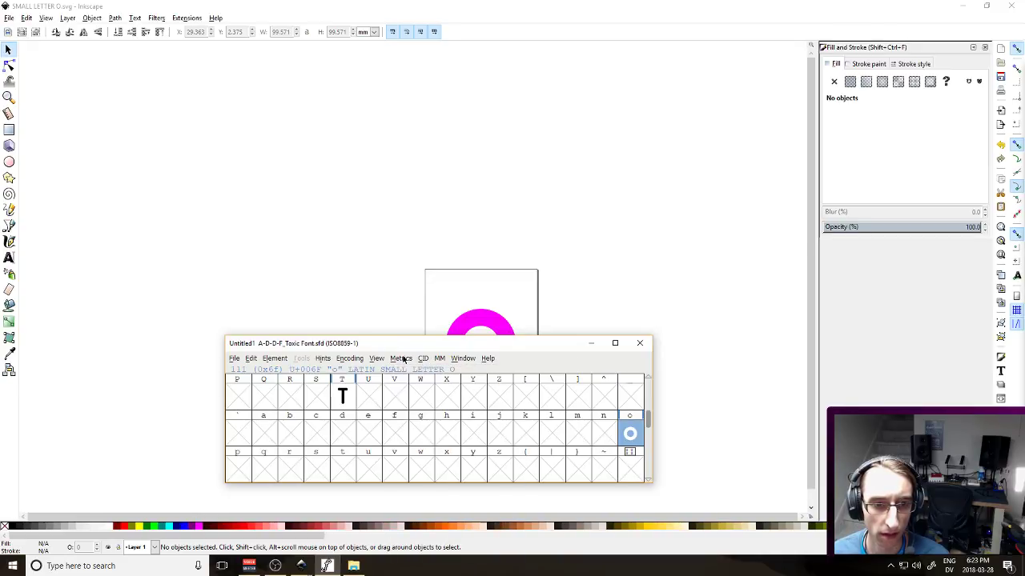
pyautogui.click(374, 359)
pyautogui.click(362, 358)
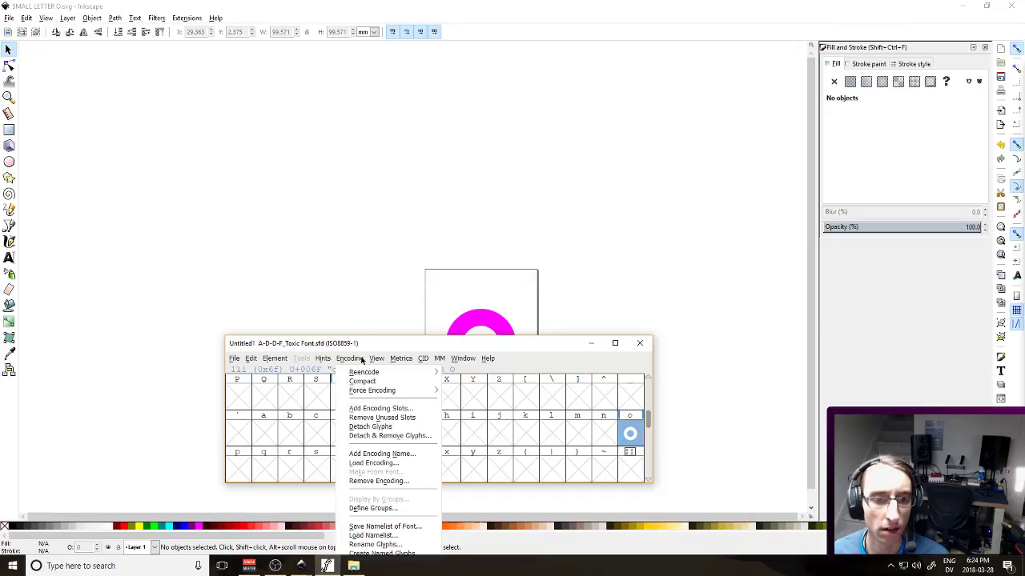
pyautogui.click(324, 359)
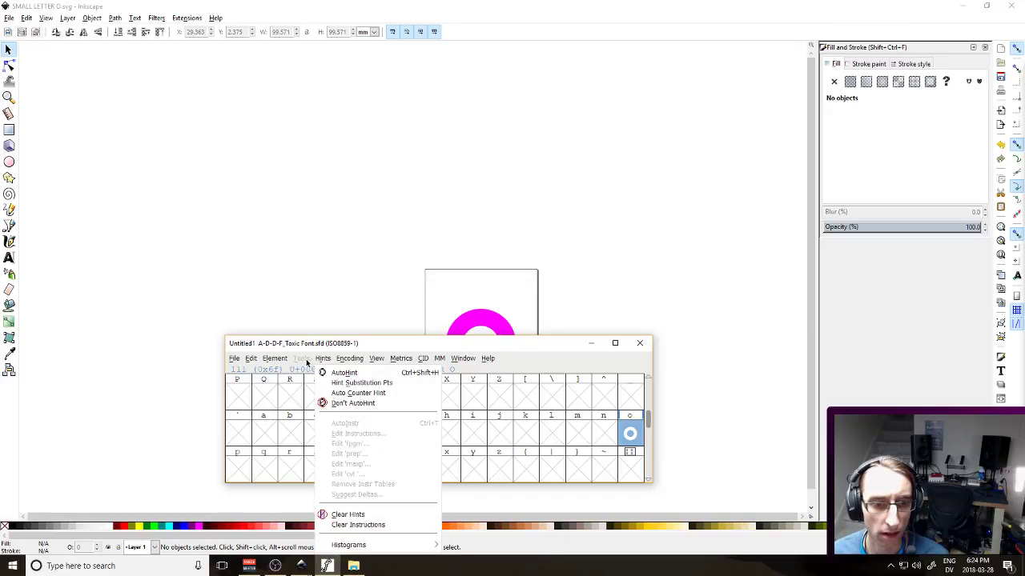
# Open the font information and replace the owner name in the copyright notice with A-D-D-F_Toxic
pyautogui.click(298, 359)
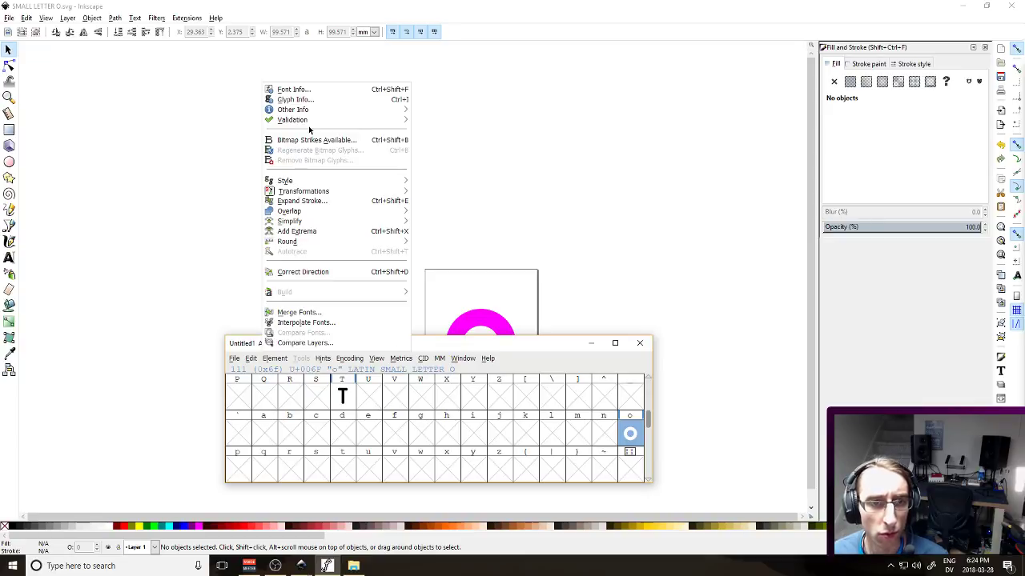
pyautogui.moveTo(366, 108)
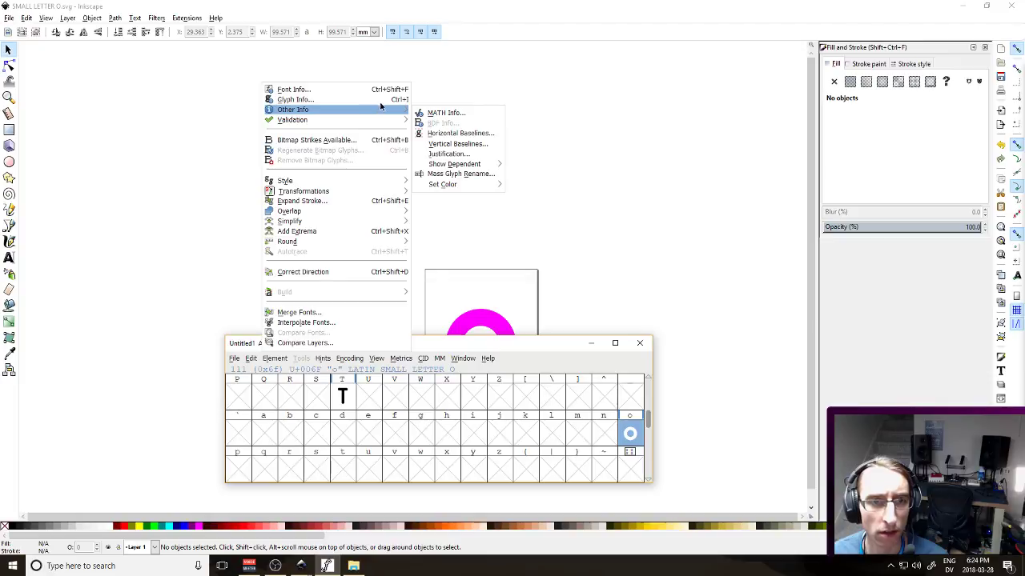
pyautogui.click(385, 89)
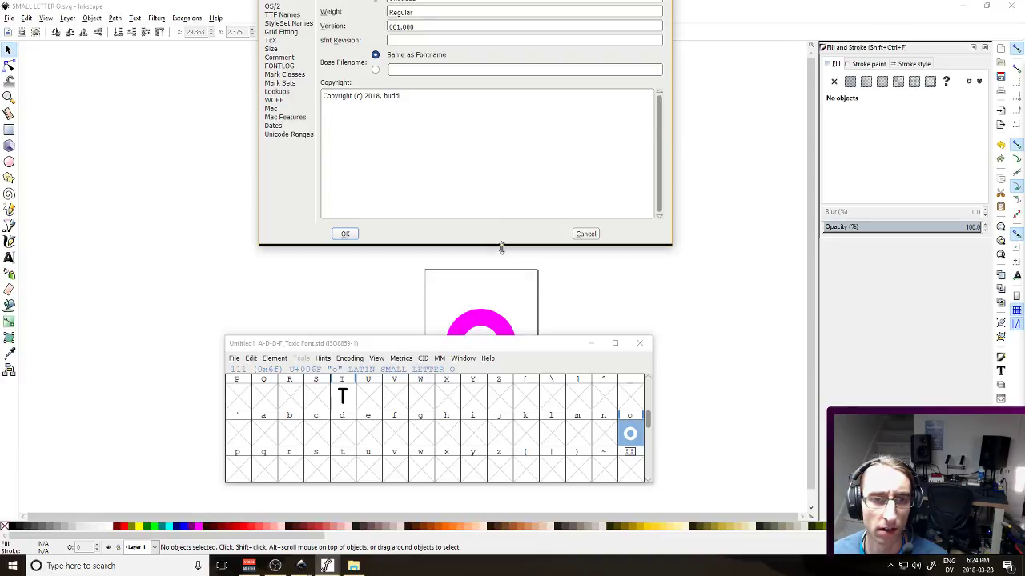
pyautogui.moveTo(441, 163); pyautogui.dragTo(357, 160)
pyautogui.click(390, 158)
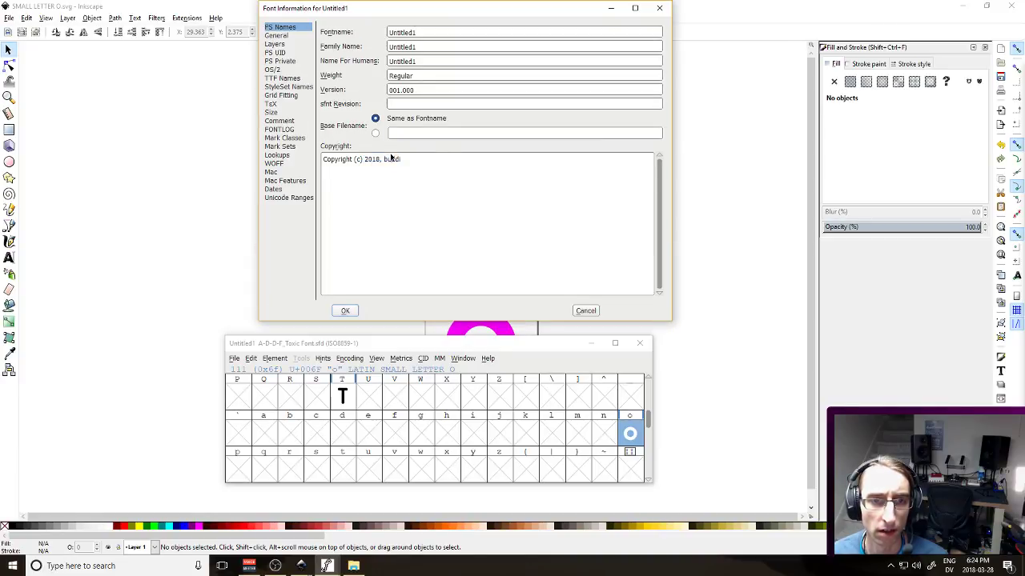
pyautogui.doubleClick(392, 160)
pyautogui.write('A-D-D-F_Toxic')
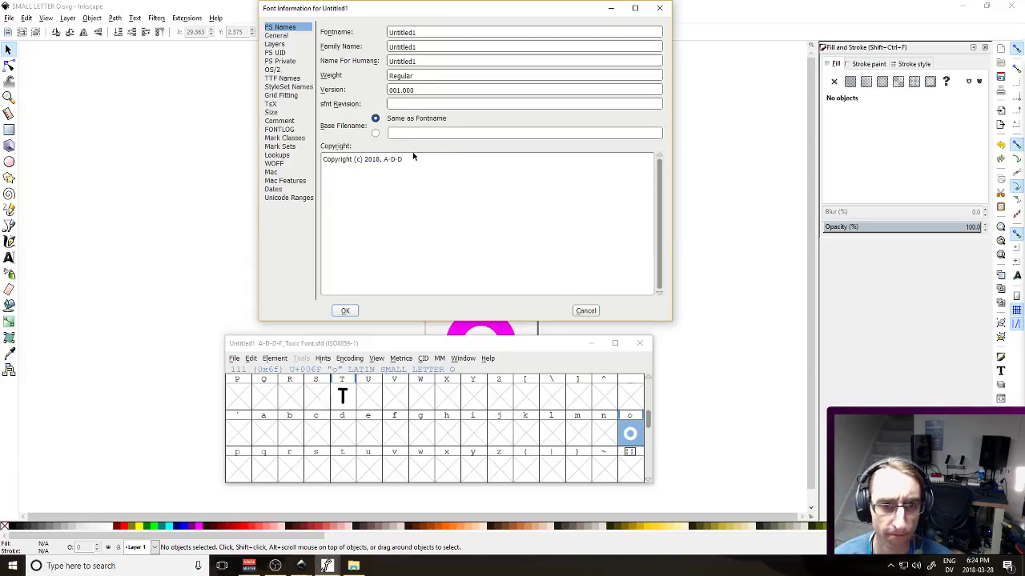
# Set the font's fontname, family name and name for humans to A-D-D-F_Toxic
pyautogui.doubleClick(439, 31)
pyautogui.write('a')
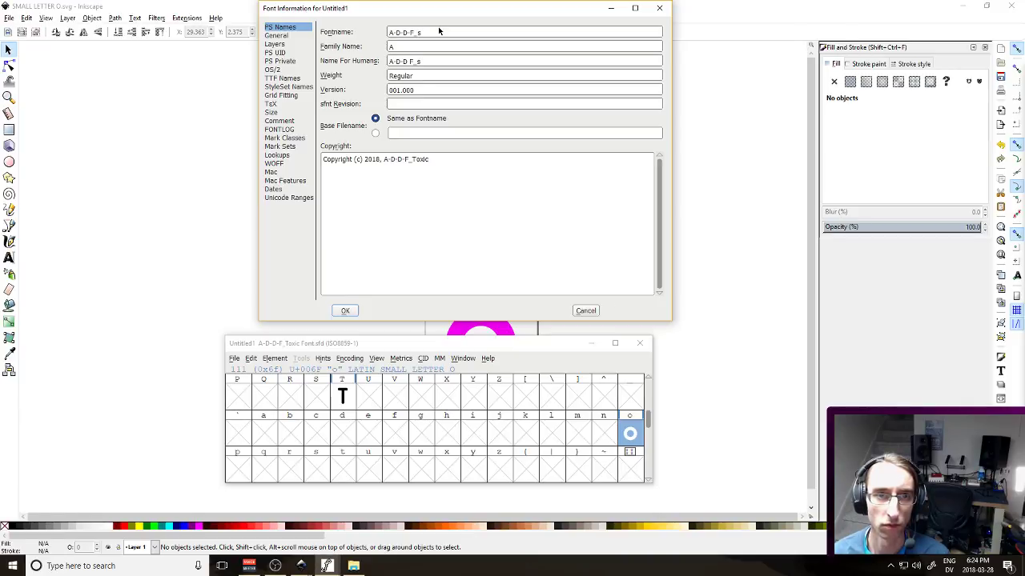
pyautogui.write('-D-D-F_Toxic')
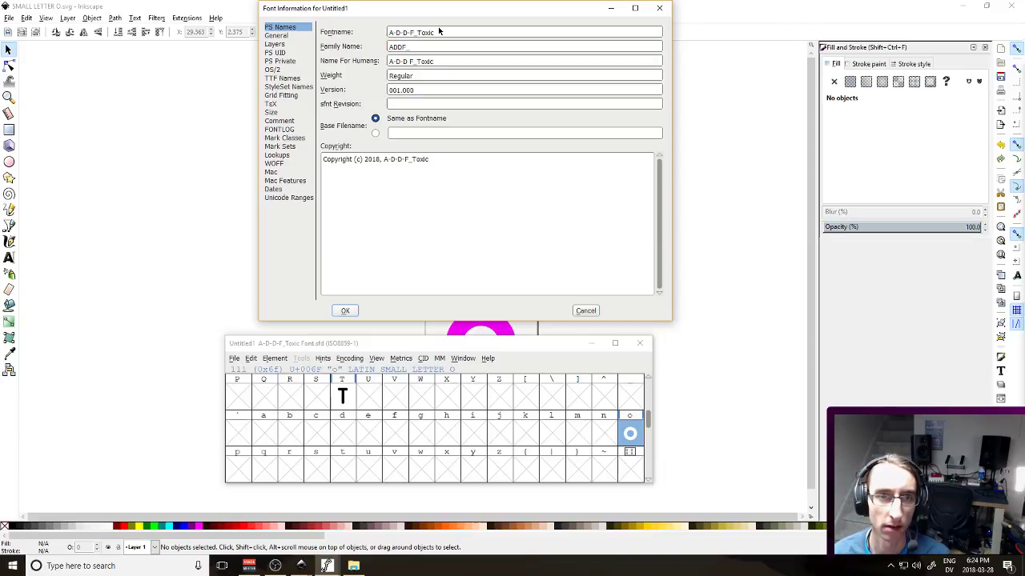
pyautogui.press('Tab')
pyautogui.press('Tab')
pyautogui.click(393, 48)
pyautogui.write('-')
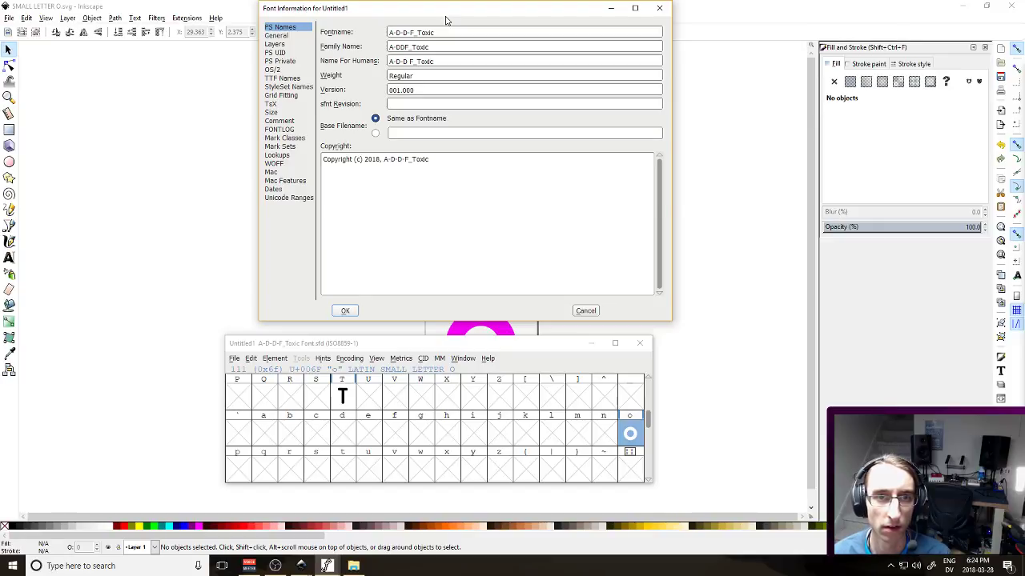
pyautogui.press('Right')
pyautogui.write('-')
pyautogui.press('Right')
pyautogui.write('-')
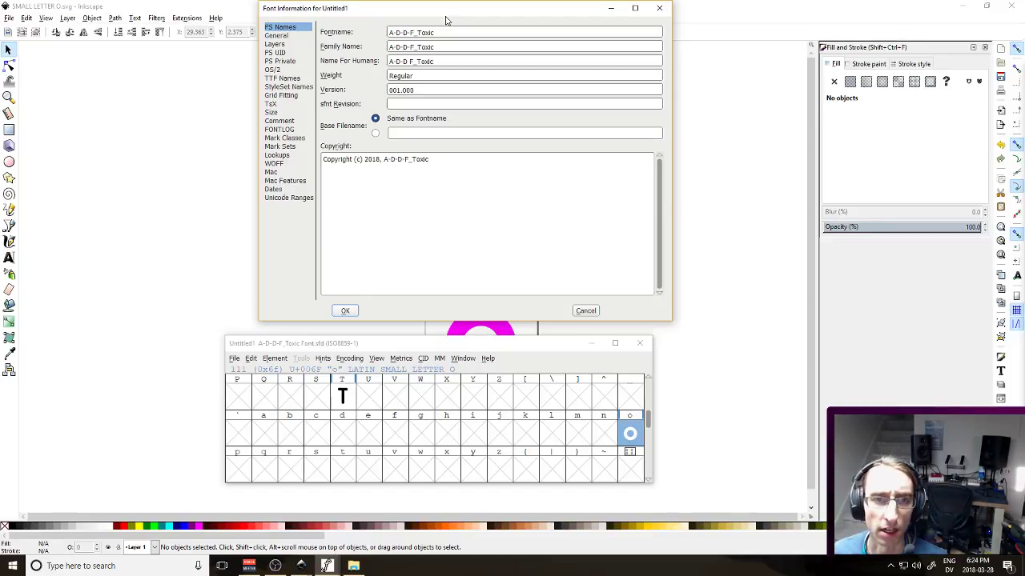
# Check the font's weight and general em-size settings, and apply the font information
pyautogui.click(437, 74)
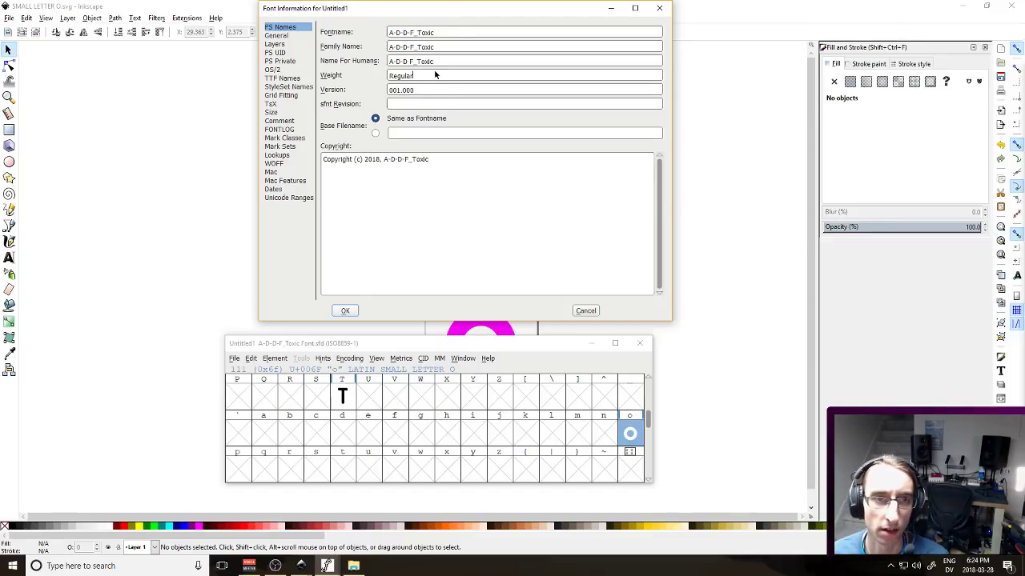
pyautogui.click(293, 37)
pyautogui.click(418, 45)
pyautogui.click(409, 68)
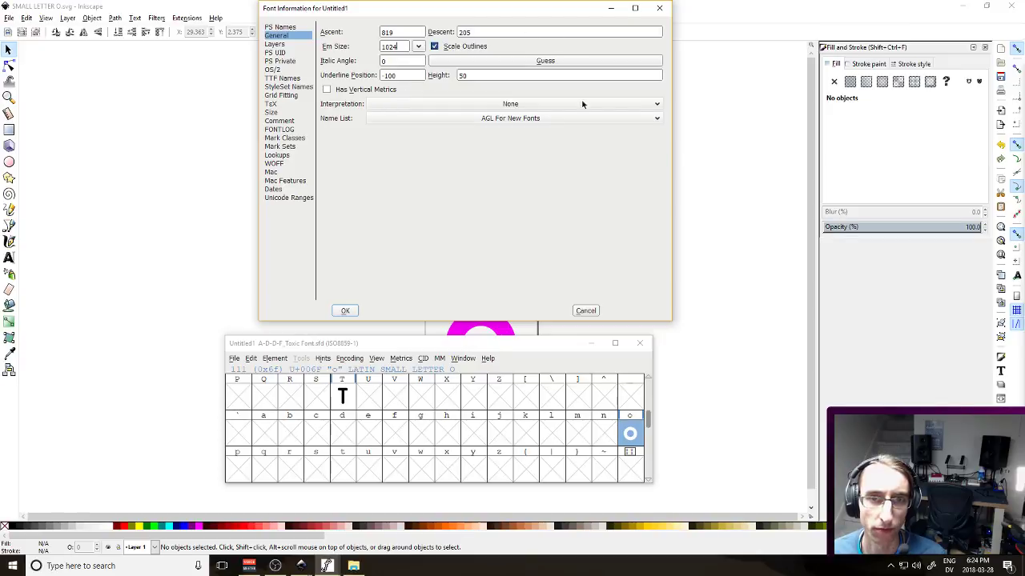
pyautogui.click(345, 311)
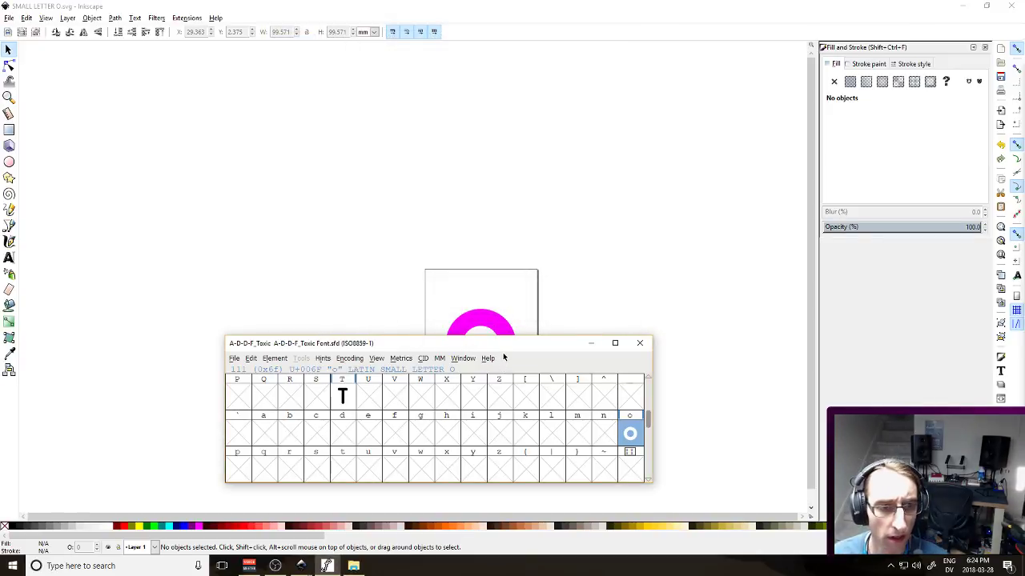
# Generate the TrueType font A-D-D-F_Toxic.ttf in the _CURRENT FONT folder, ignoring the validation errors
pyautogui.click(233, 360)
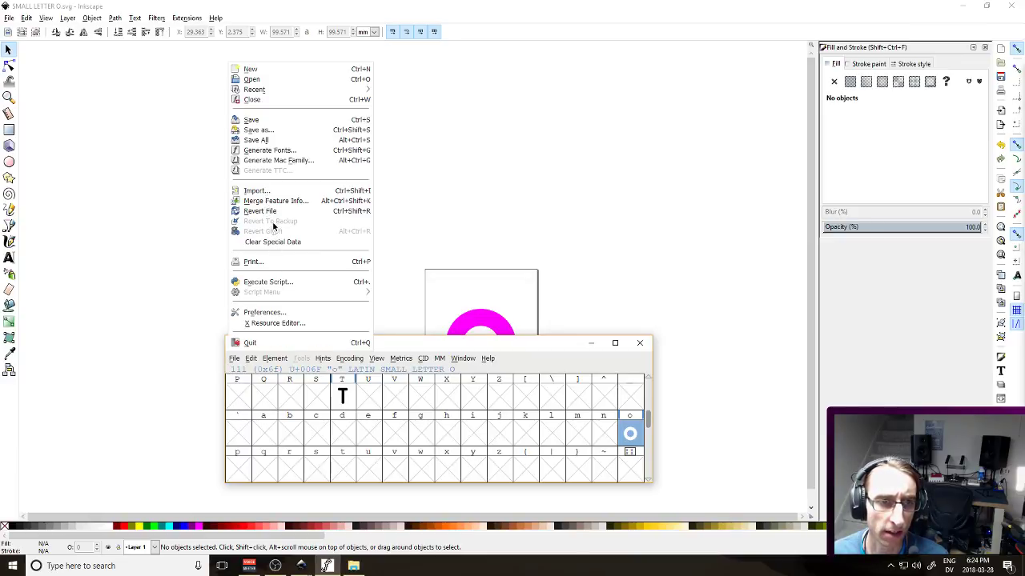
pyautogui.click(272, 150)
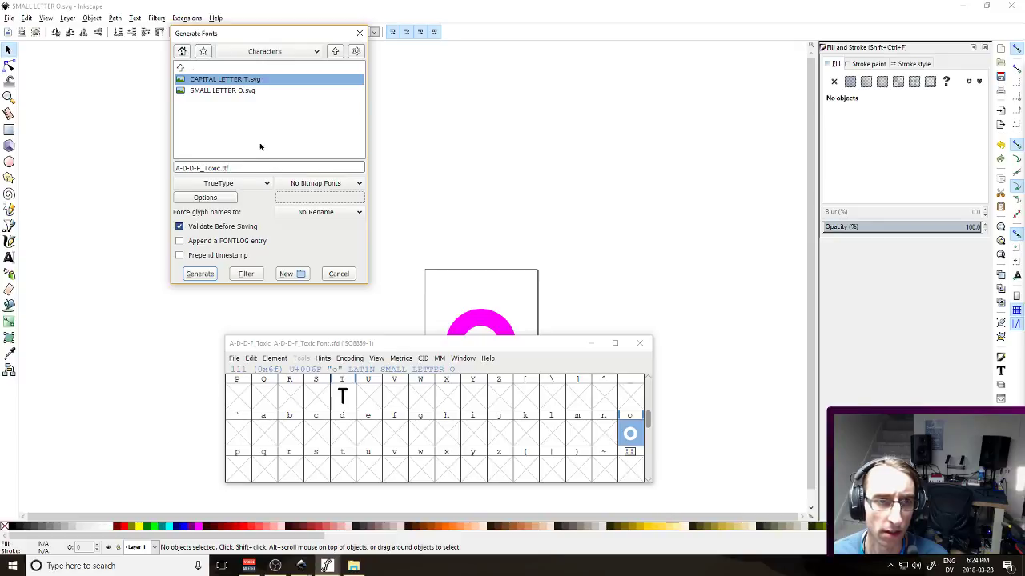
pyautogui.click(335, 51)
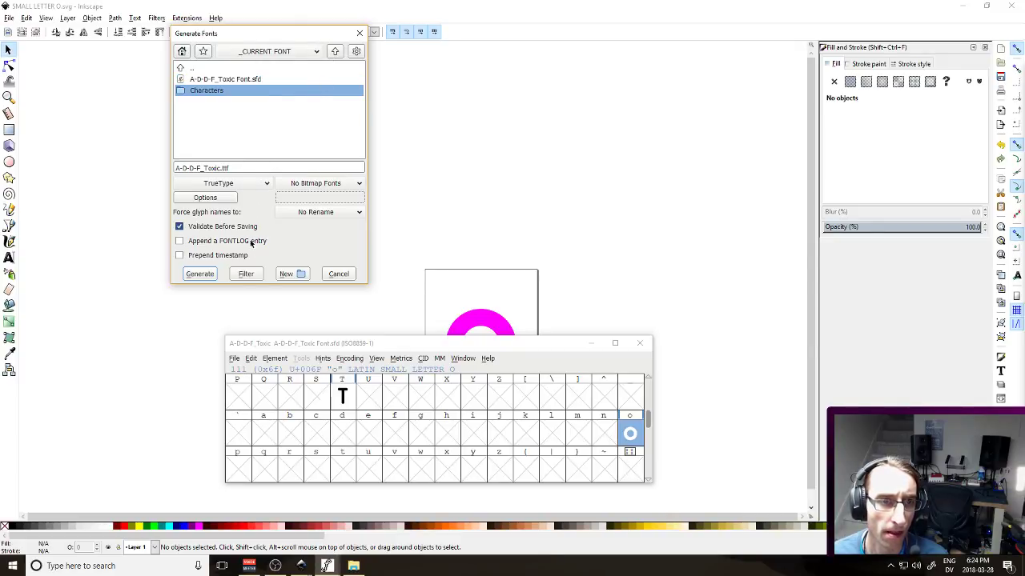
pyautogui.click(200, 274)
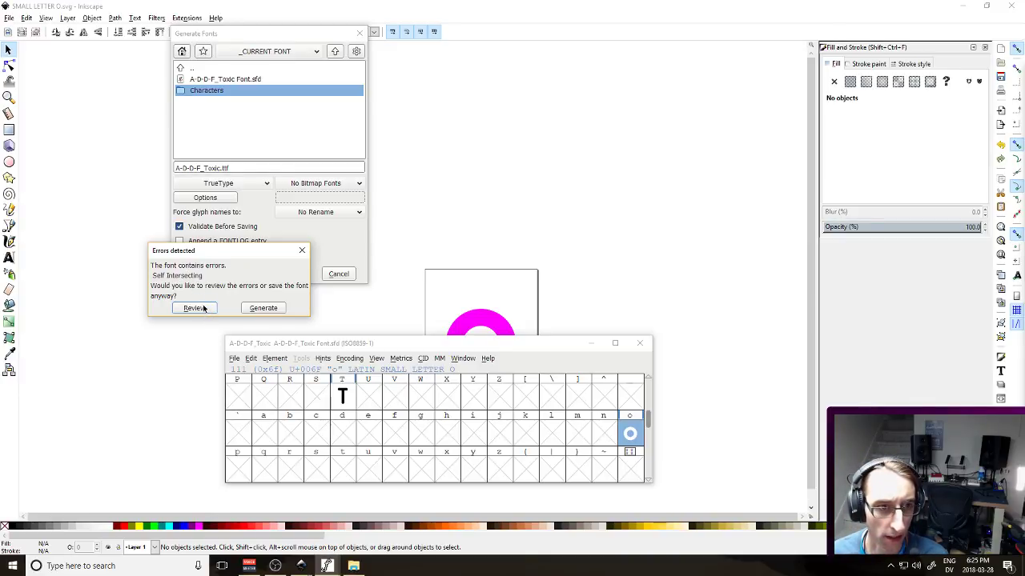
pyautogui.click(272, 310)
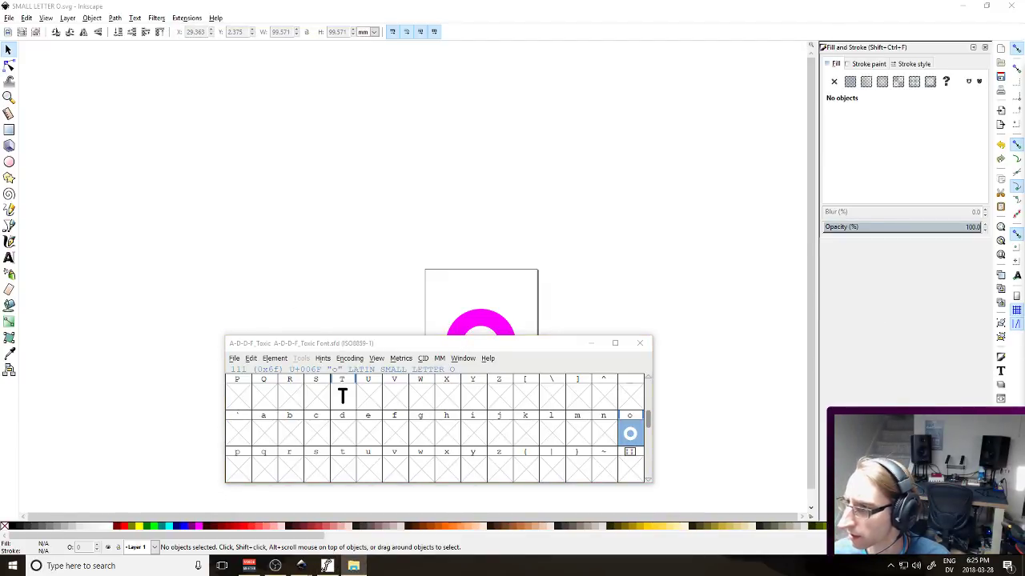
# Open the generated A-D-D-F_Toxic font in the Windows font viewer, examine the T and o in the sample text, and close it
pyautogui.moveTo(961, 233); pyautogui.dragTo(509, 151)
pyautogui.doubleClick(509, 151)
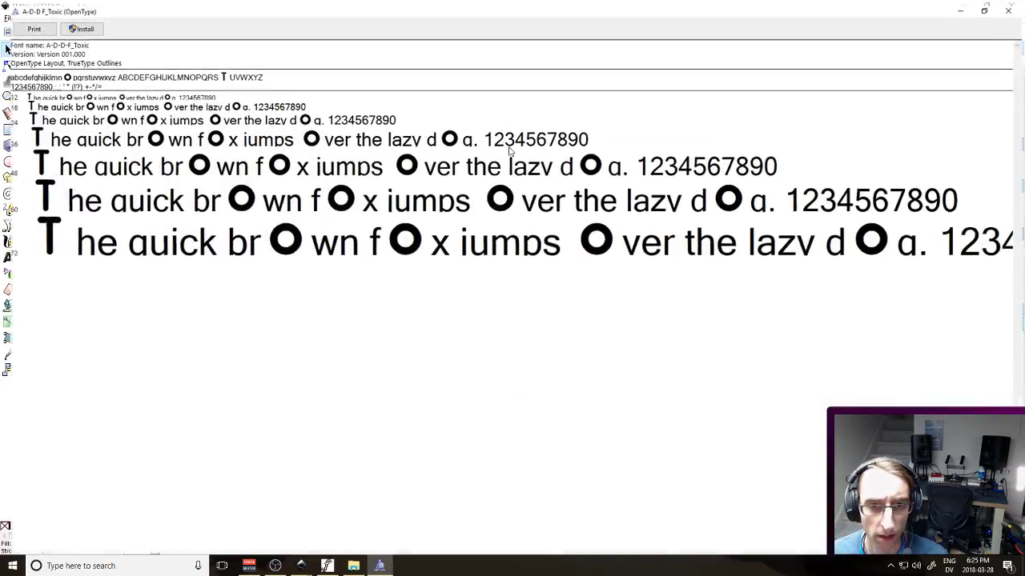
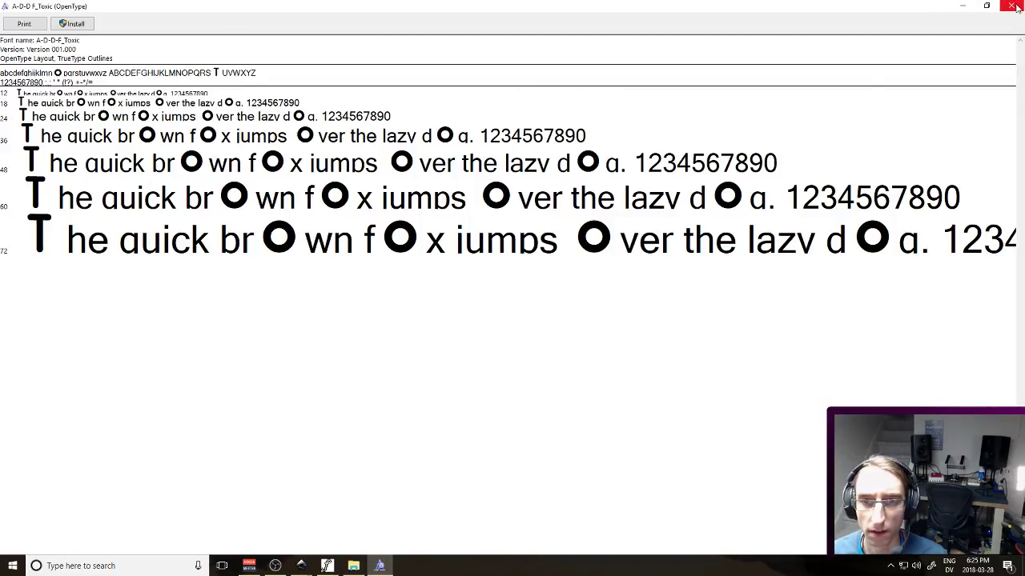
pyautogui.click(1012, 7)
# Check the lowercase o outline in its glyph window, close it, and clear the o glyph from the font
pyautogui.doubleClick(630, 433)
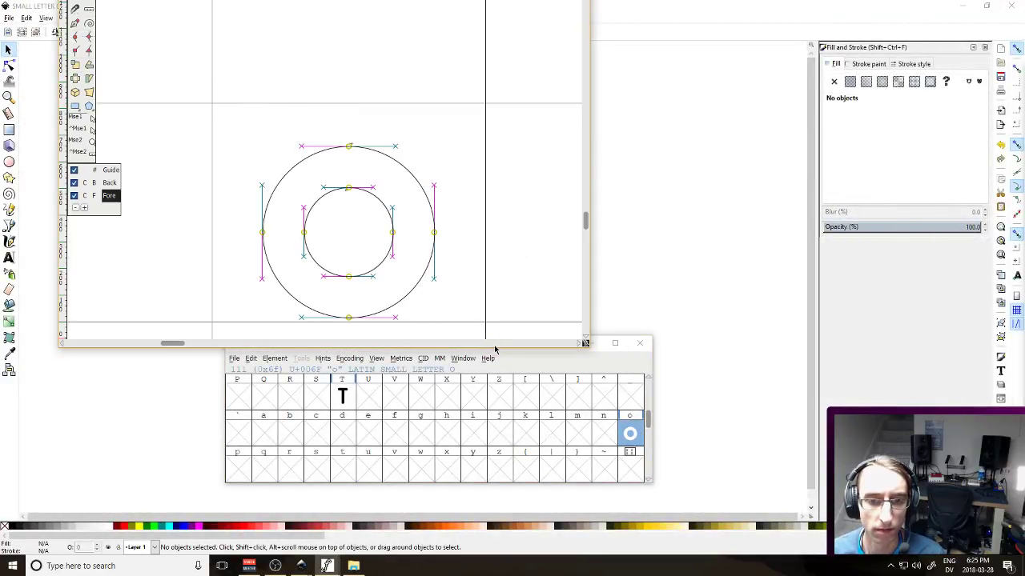
pyautogui.click(630, 451)
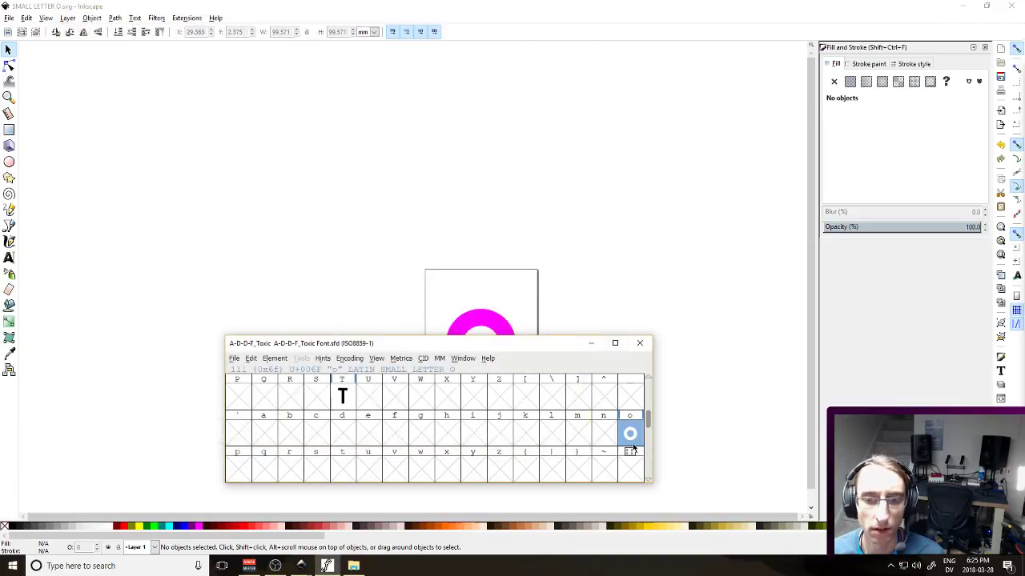
pyautogui.rightClick(630, 435)
pyautogui.click(666, 284)
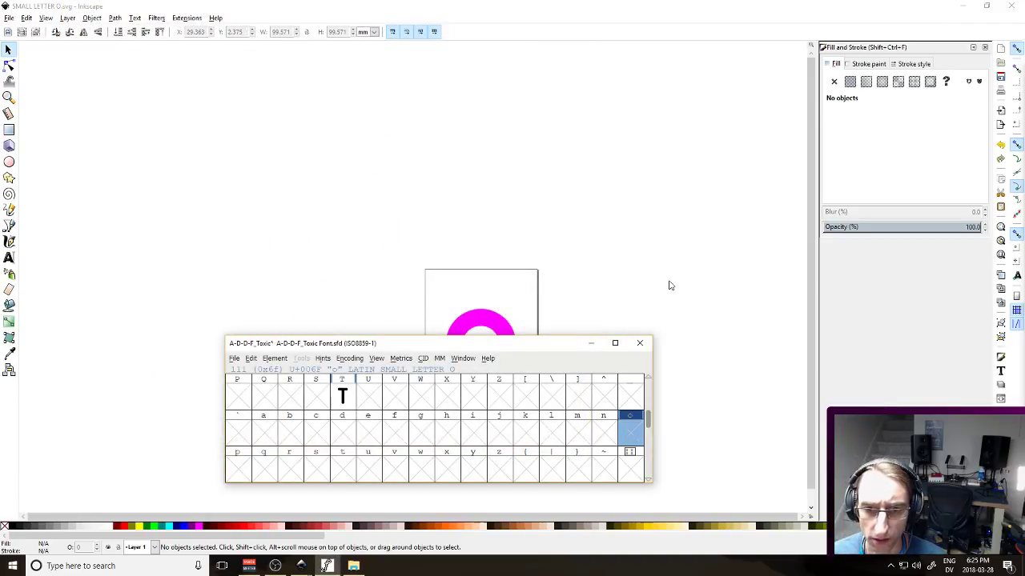
# Switch to Inkscape, scale the magenta ring down to about 65.55 mm wide and high, and save SMALL LETTER O.svg
pyautogui.click(479, 288)
pyautogui.click(513, 341)
pyautogui.moveTo(519, 306); pyautogui.dragTo(512, 334)
pyautogui.hotkey('ctrl', 's')
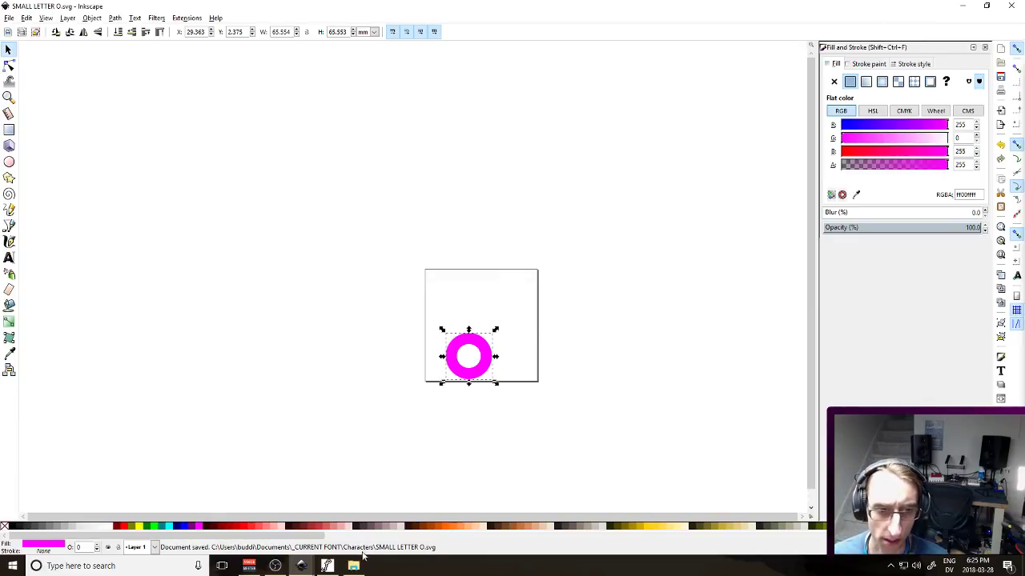
# Return to FontForge and import SMALL LETTER O.svg from the Characters folder into the empty o glyph in SVG format
pyautogui.click(327, 566)
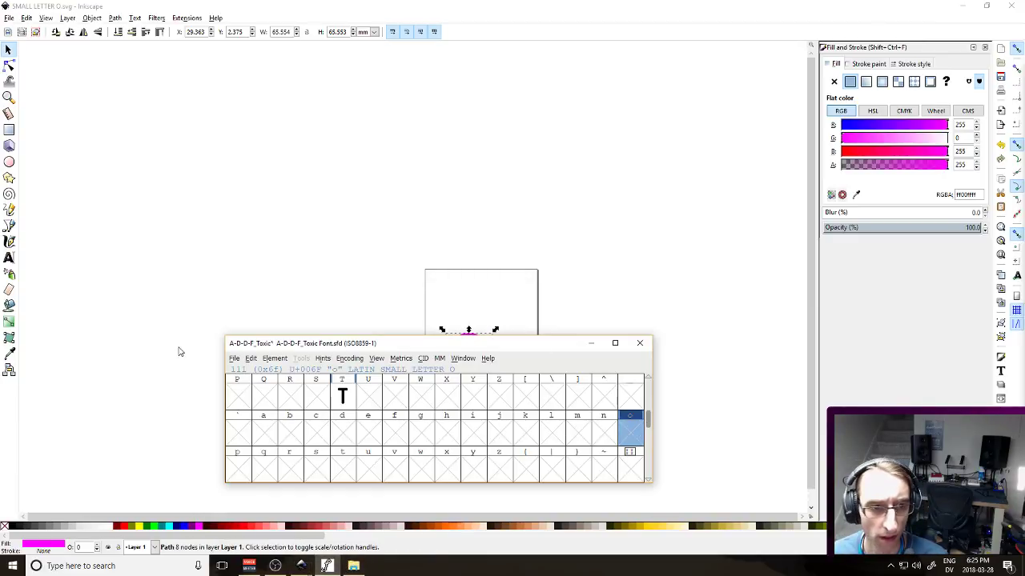
pyautogui.click(233, 358)
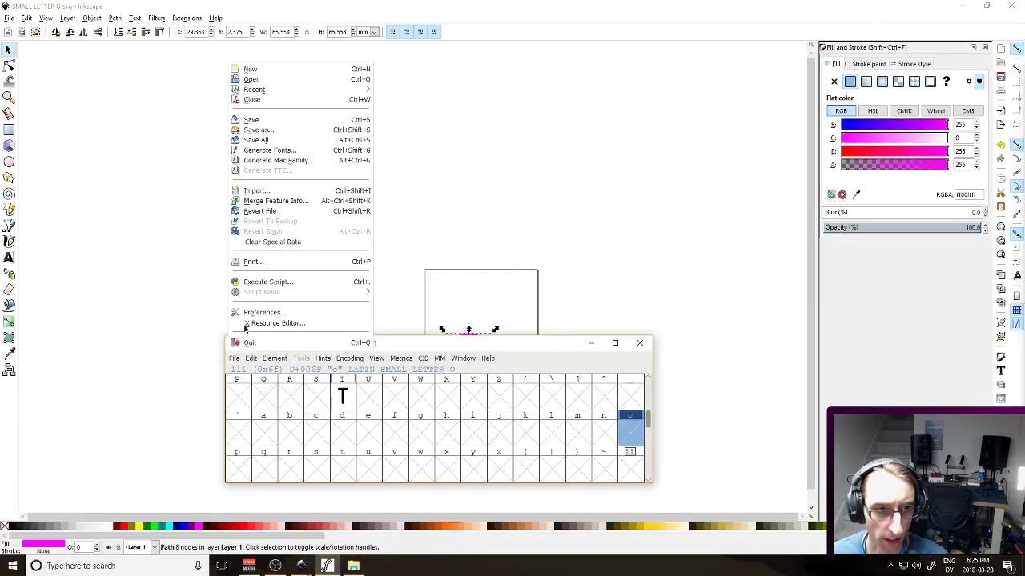
pyautogui.click(271, 192)
pyautogui.doubleClick(197, 136)
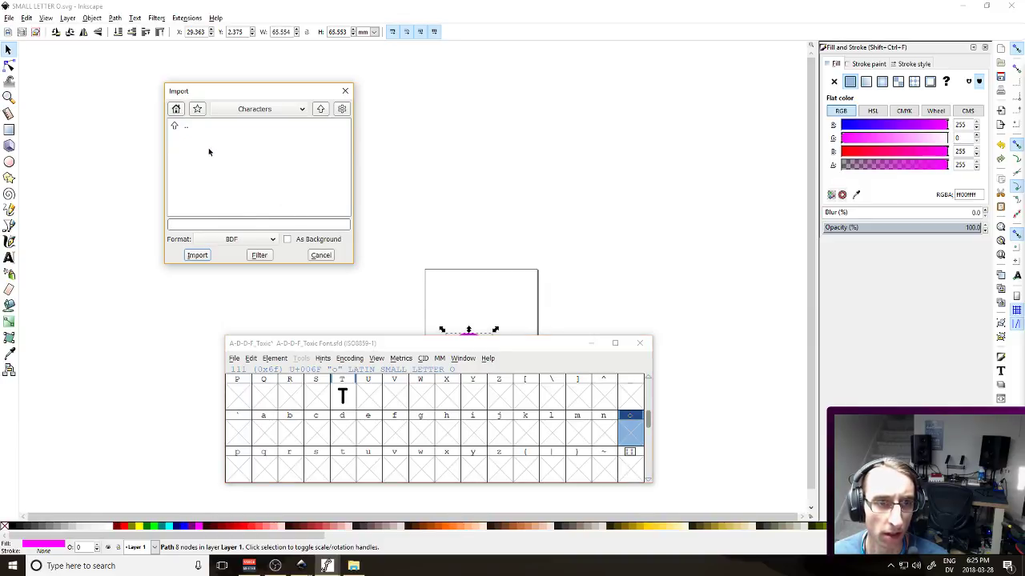
pyautogui.click(255, 242)
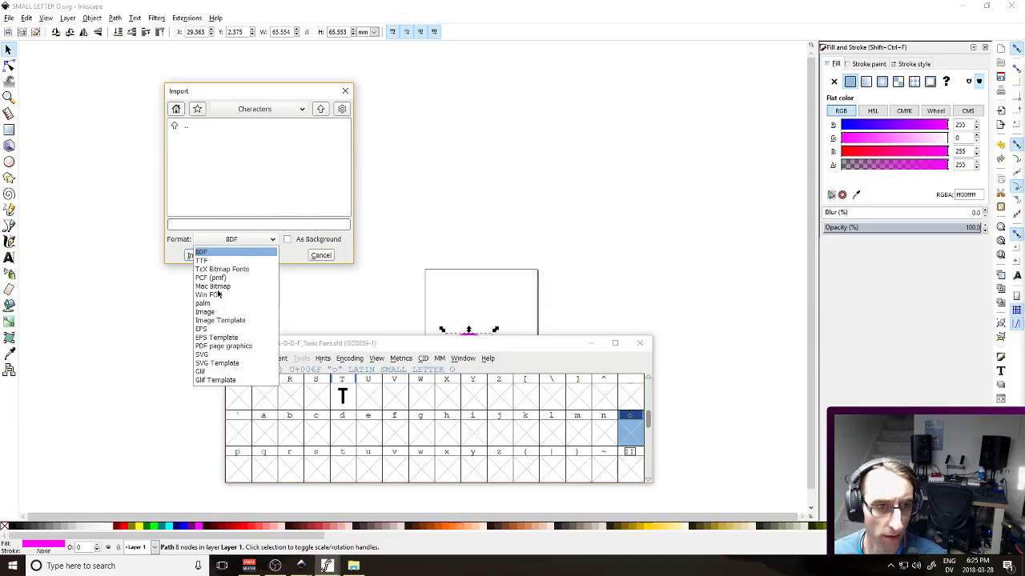
pyautogui.click(227, 363)
pyautogui.click(228, 239)
pyautogui.click(223, 353)
pyautogui.doubleClick(205, 148)
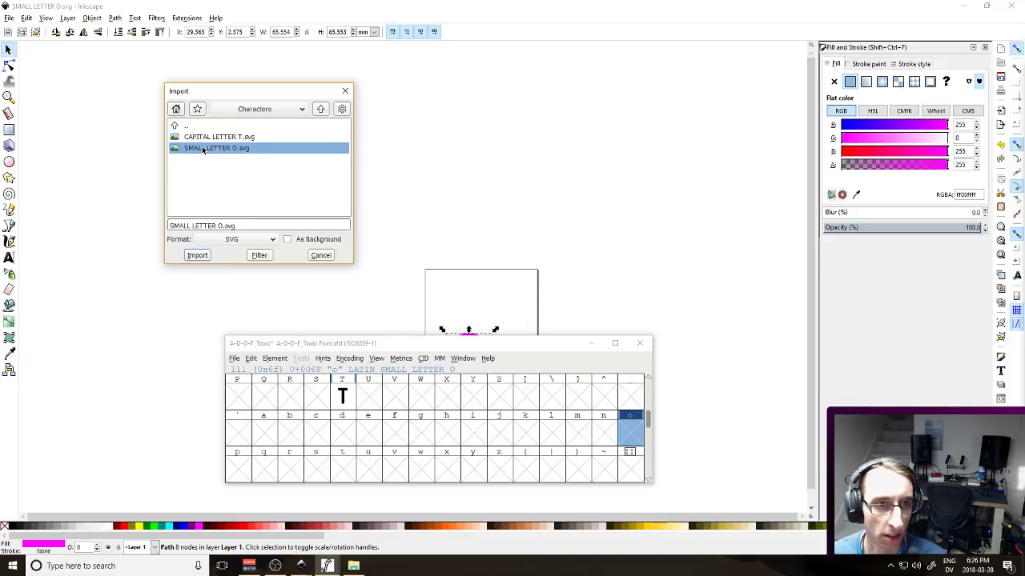
# Open the capital T glyph and scale its advance width by 50%
pyautogui.doubleClick(343, 397)
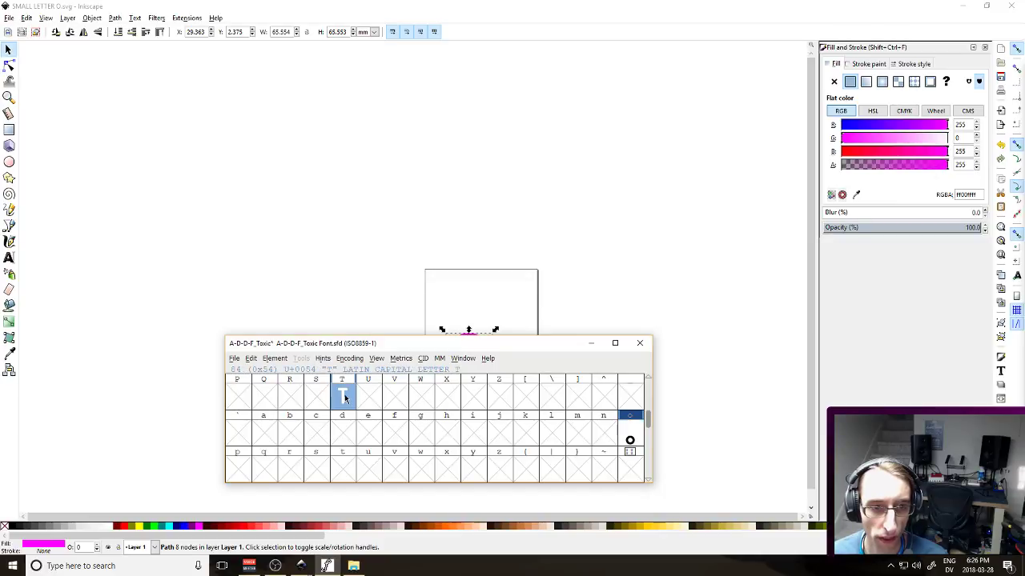
pyautogui.hscroll(3, 346, 348)
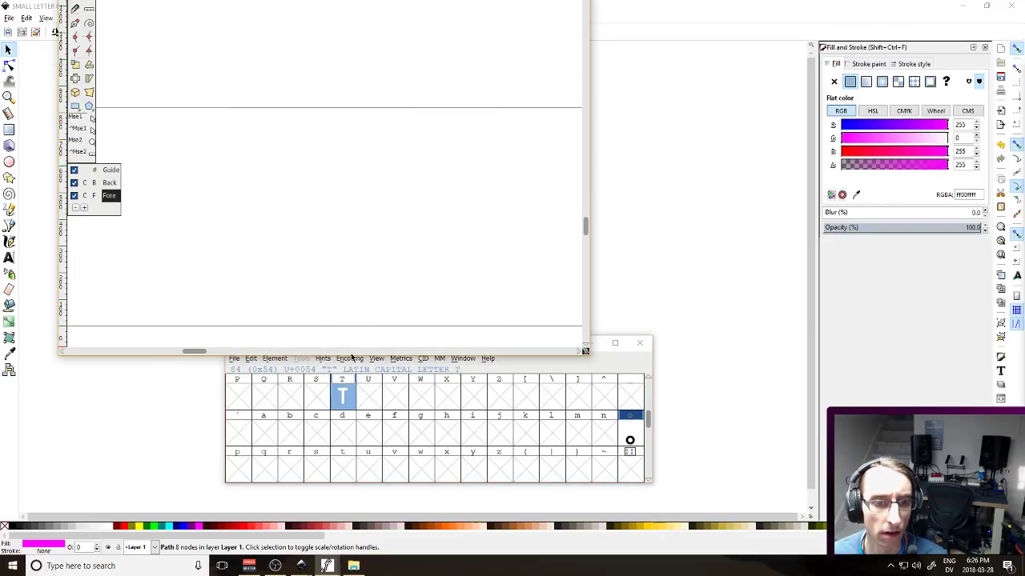
pyautogui.click(354, 356)
pyautogui.click(167, 452)
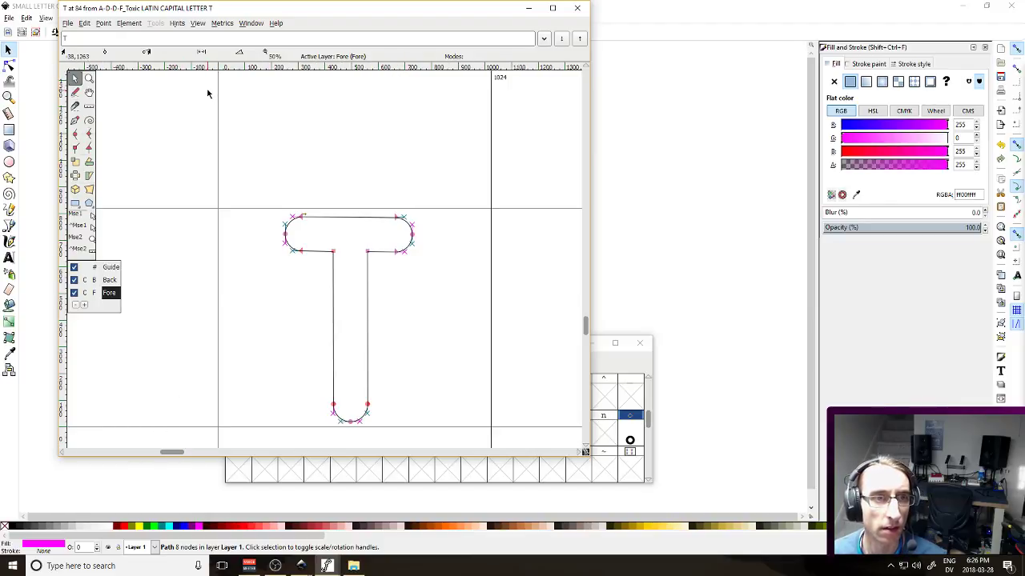
pyautogui.click(197, 24)
pyautogui.moveTo(220, 25)
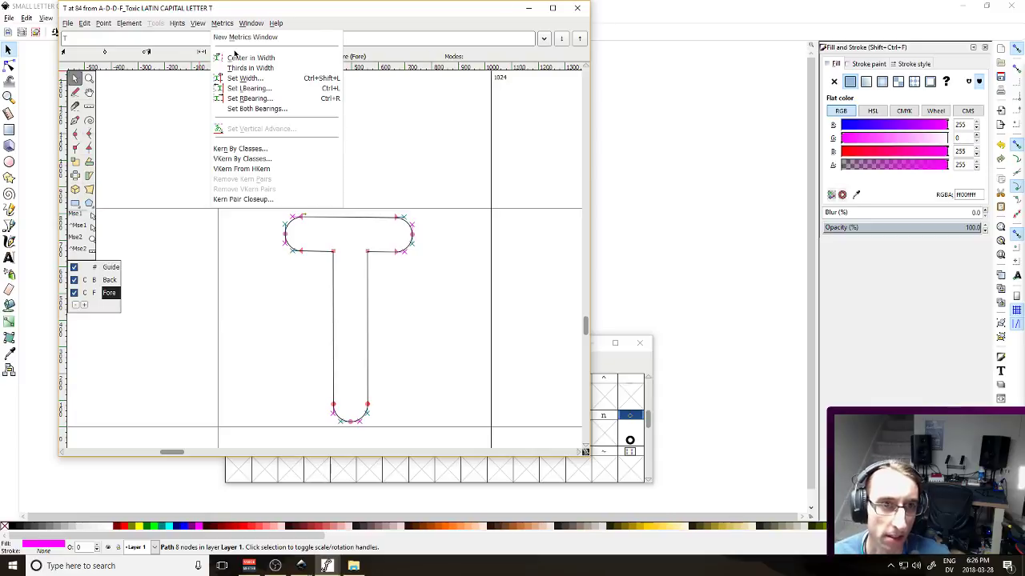
pyautogui.click(257, 79)
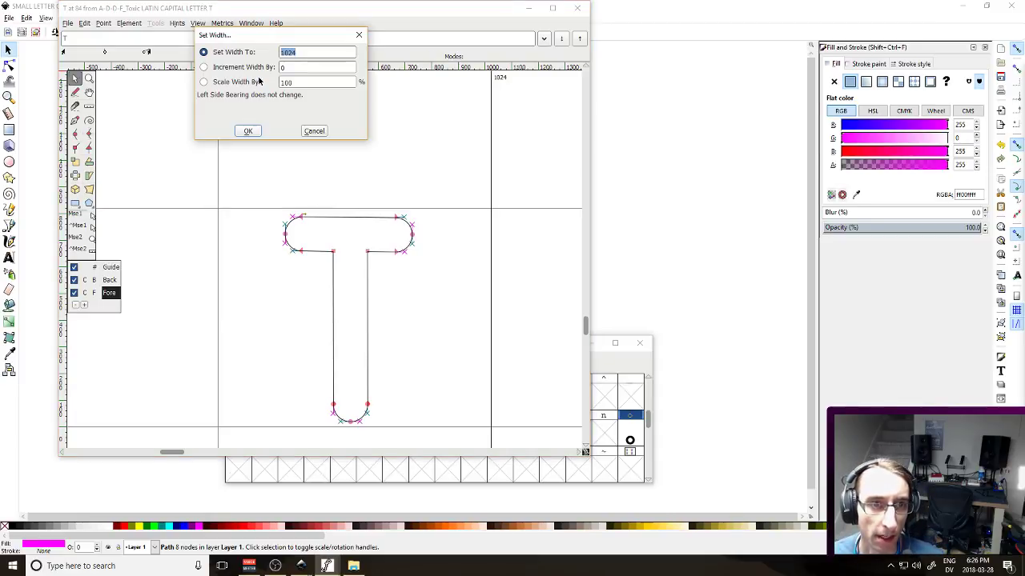
pyautogui.moveTo(285, 36); pyautogui.dragTo(340, 37)
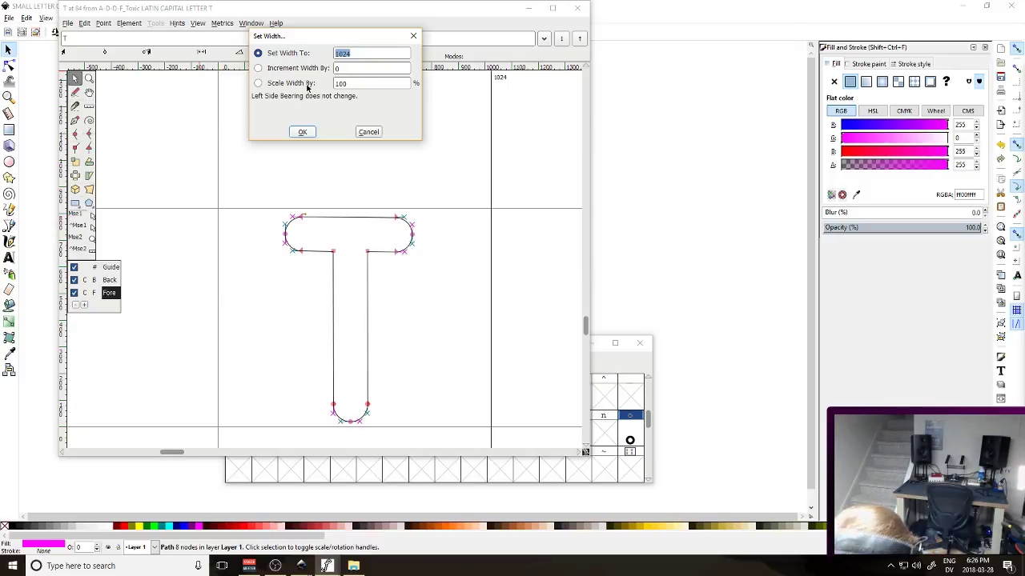
pyautogui.click(334, 85)
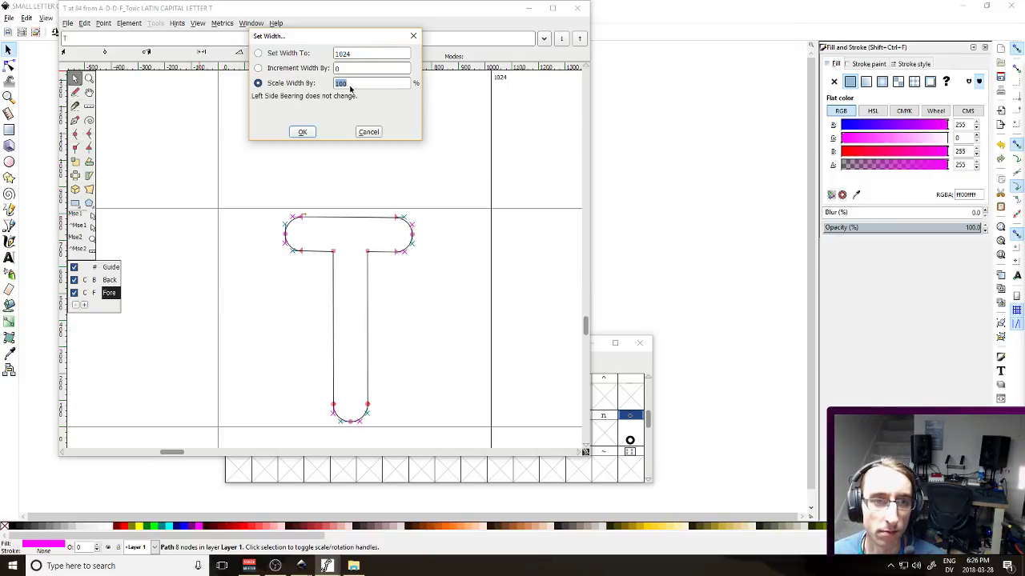
pyautogui.write('50')
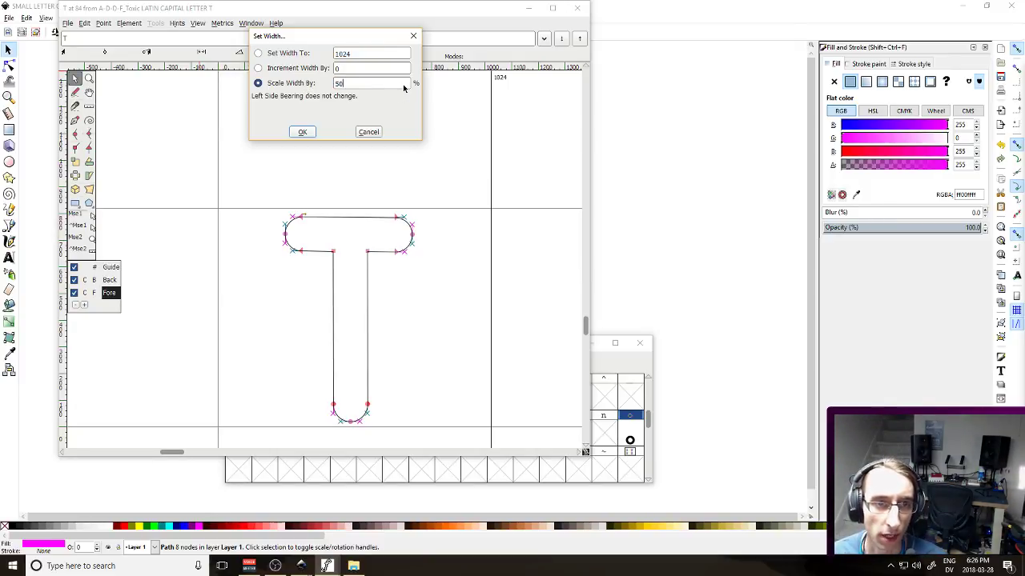
pyautogui.click(302, 132)
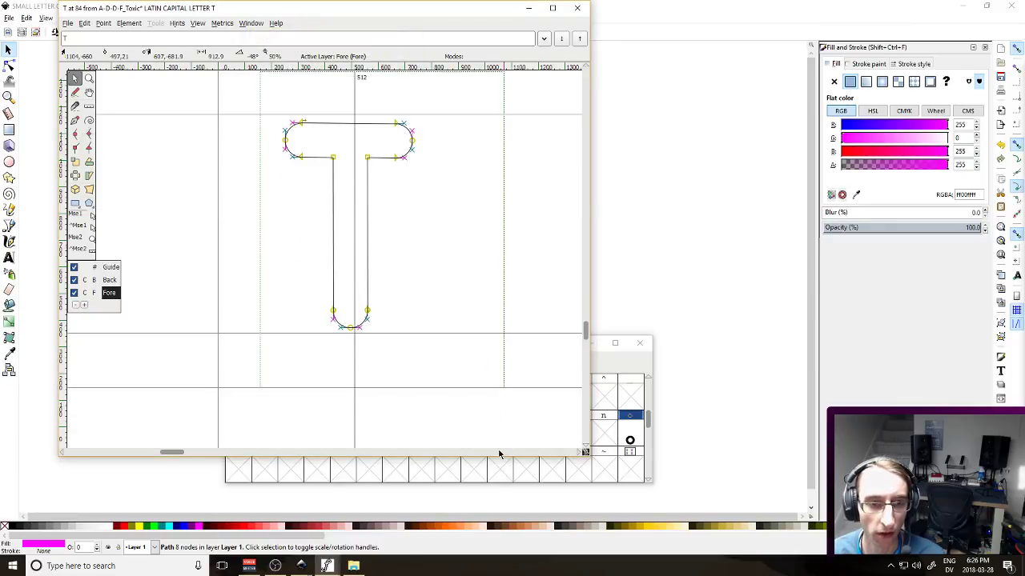
# Shift the T outline left until it fits between the origin and width lines, save the font, and close the glyph window
pyautogui.press('Left')
pyautogui.press('Left')
pyautogui.press('Left')
pyautogui.press('Left')
pyautogui.press('Left')
pyautogui.press('Left')
pyautogui.press('Left')
pyautogui.press('Left')
pyautogui.press('Left')
pyautogui.press('Left')
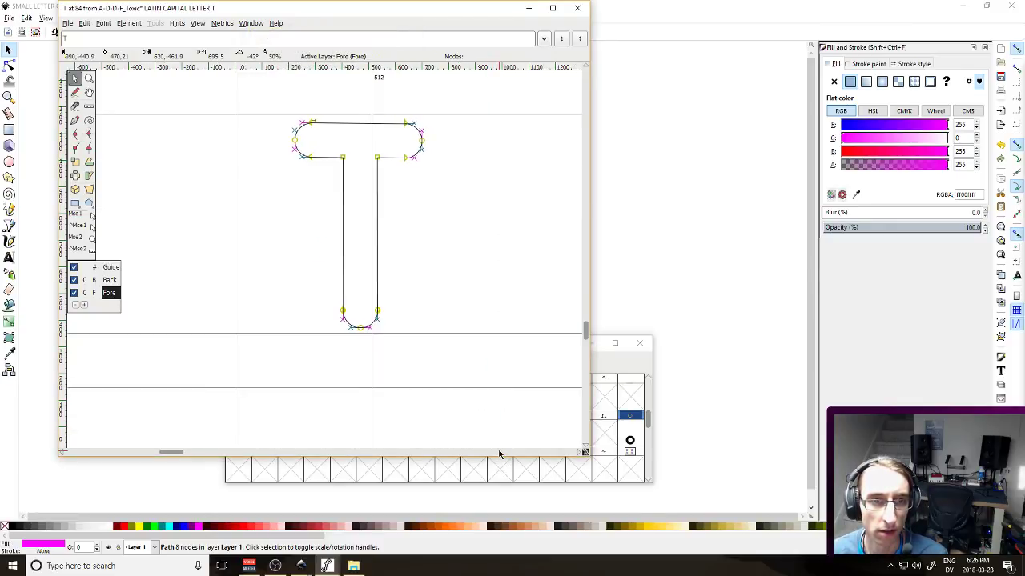
pyautogui.press('Left')
pyautogui.press('Left')
pyautogui.press('Left')
pyautogui.press('Left')
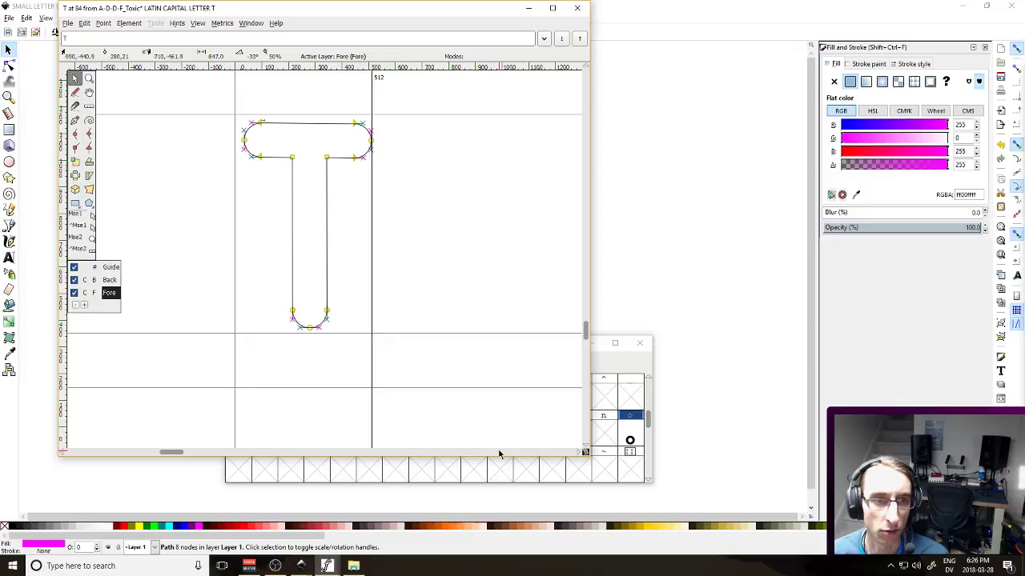
pyautogui.click(426, 176)
pyautogui.moveTo(207, 88); pyautogui.dragTo(434, 404)
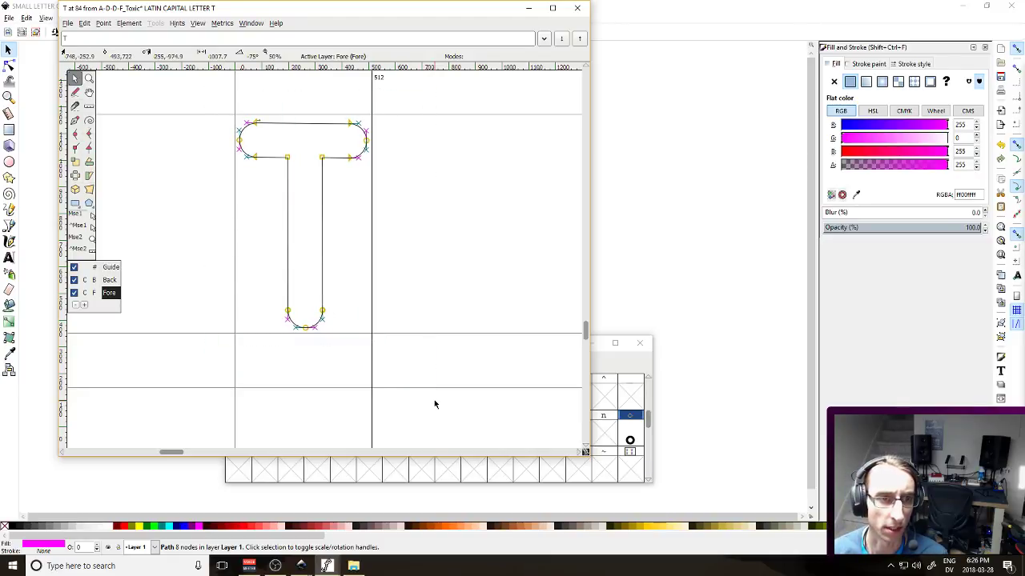
pyautogui.click(426, 321)
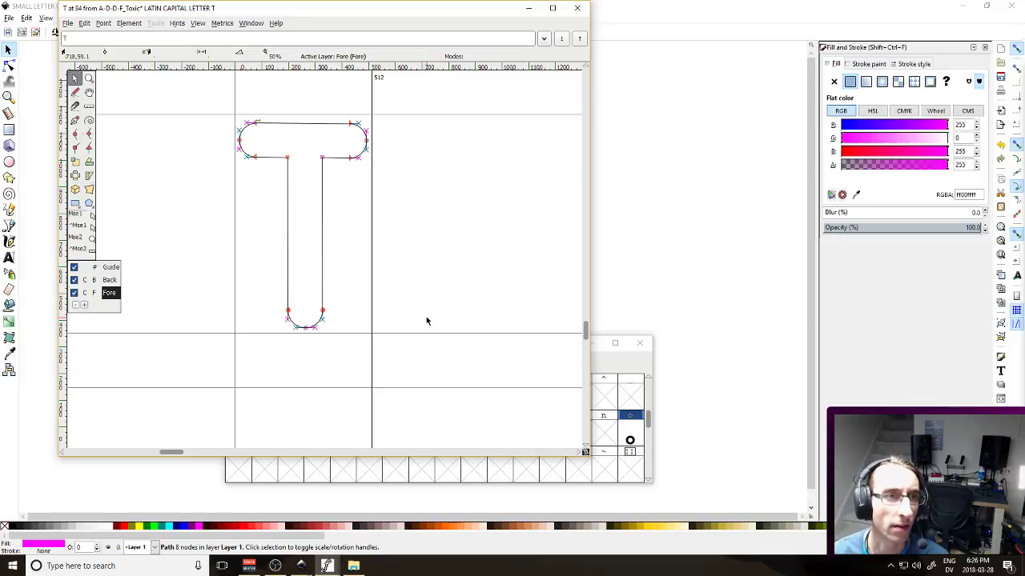
pyautogui.click(577, 7)
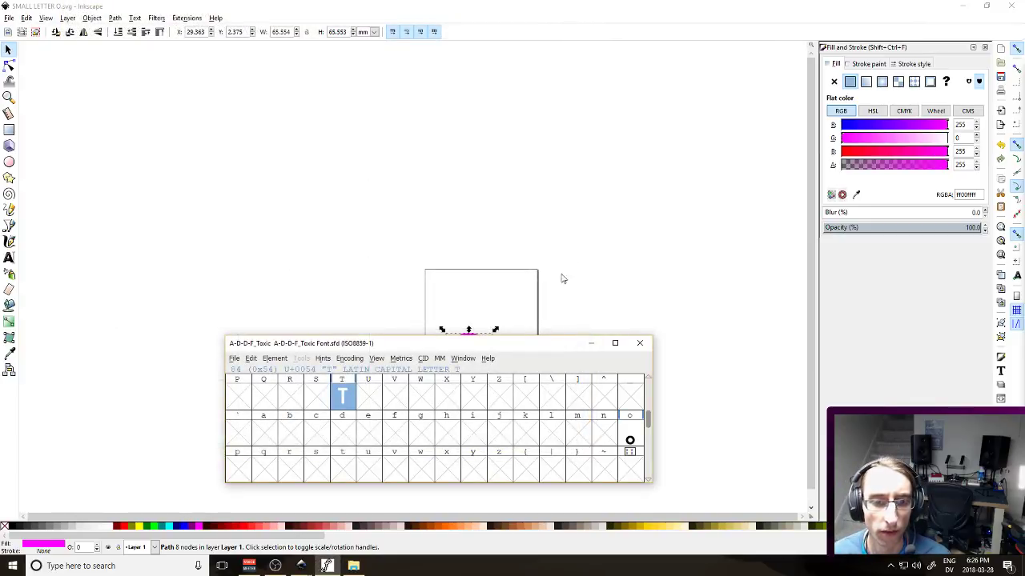
# Check the lowercase o outline, then generate the TrueType font A-D-D-F_Toxic.ttf in the _CURRENT FONT folder, replacing the existing file
pyautogui.doubleClick(631, 441)
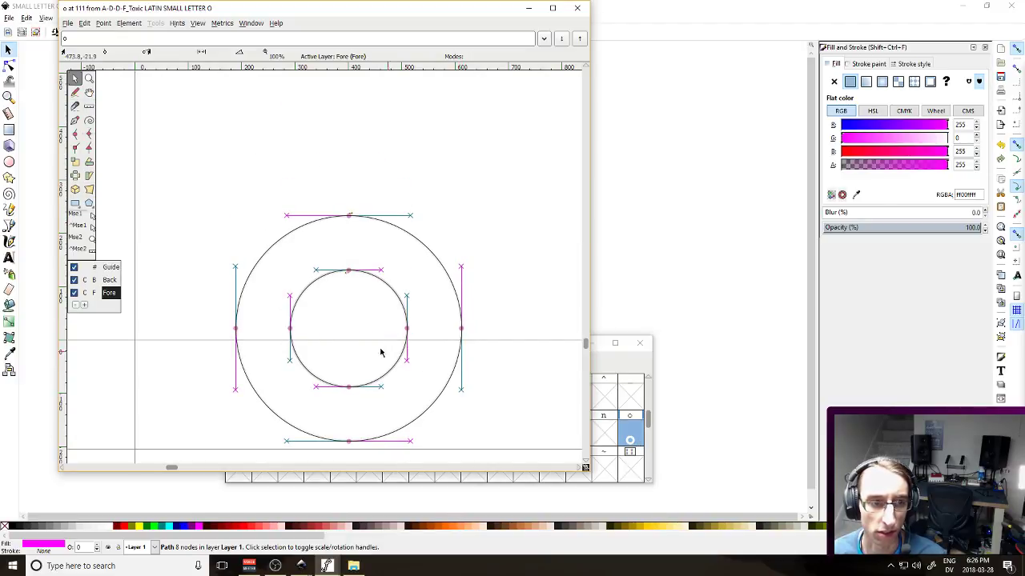
pyautogui.click(577, 9)
pyautogui.click(235, 359)
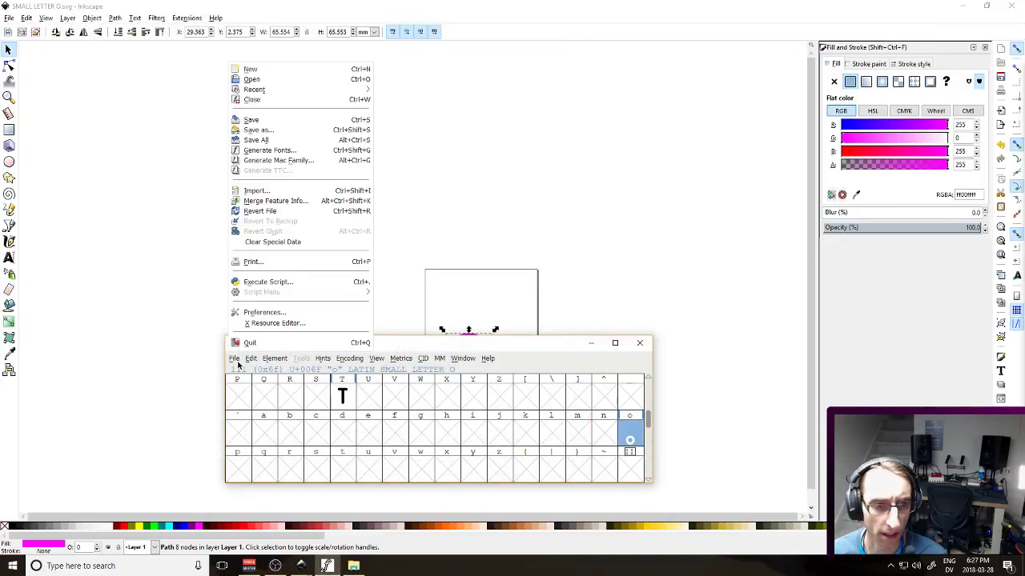
pyautogui.click(269, 151)
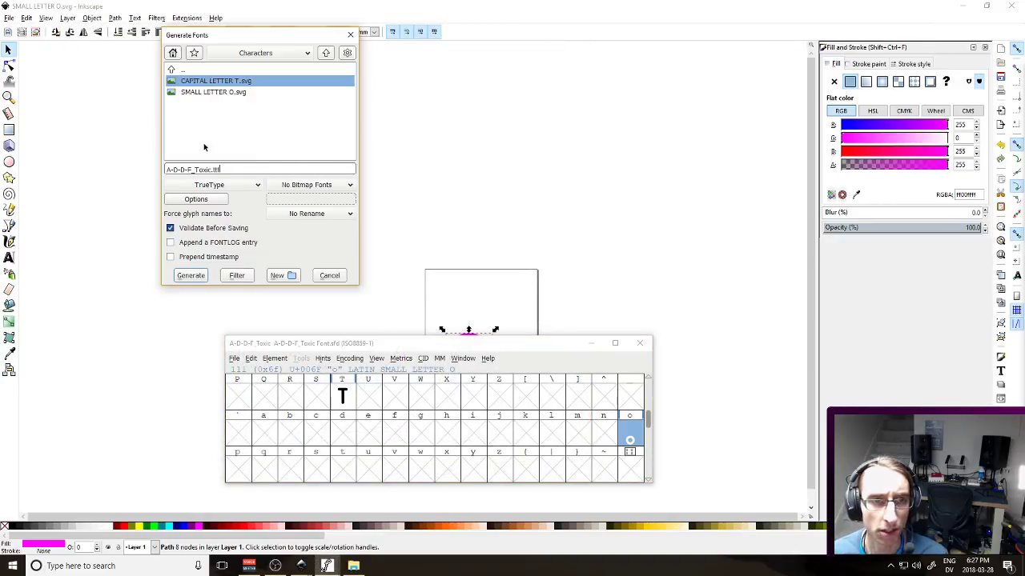
pyautogui.click(326, 53)
pyautogui.click(219, 80)
pyautogui.doubleClick(221, 92)
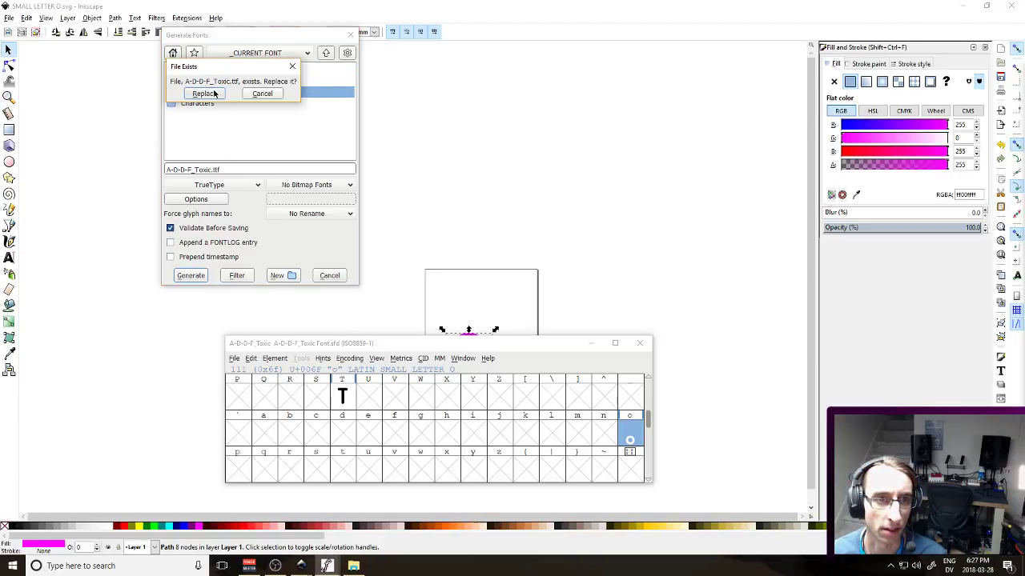
pyautogui.click(214, 94)
pyautogui.click(276, 135)
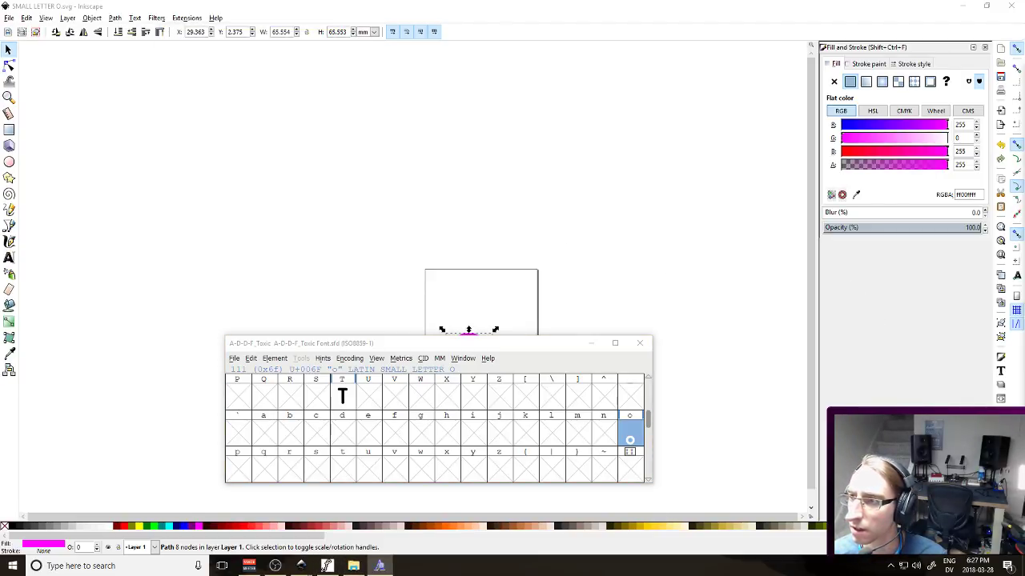
# Examine the T and o in the A-D-D-F_Toxic sample text in the maximized Windows font viewer, and close it
pyautogui.moveTo(567, 146); pyautogui.dragTo(481, 2)
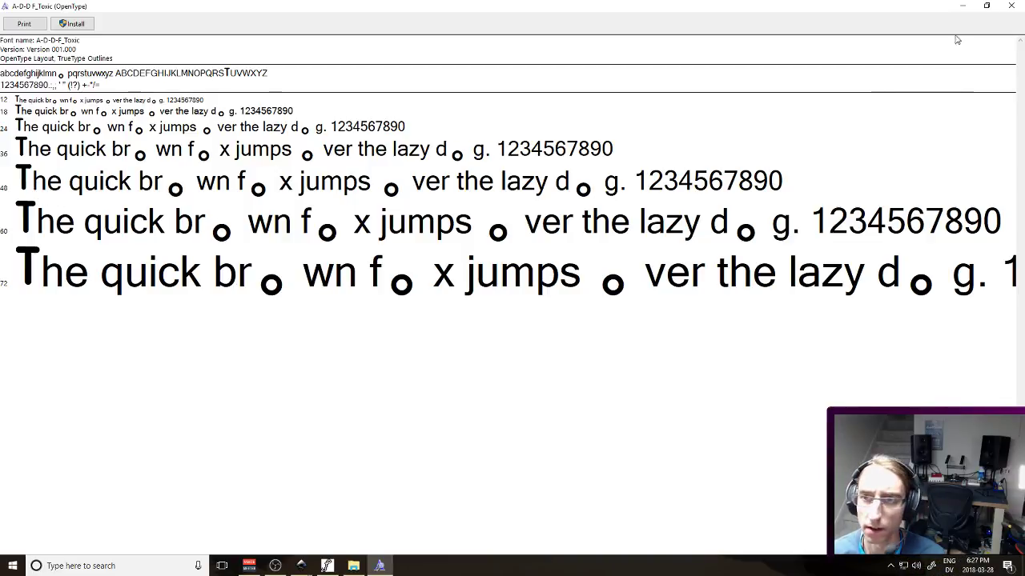
pyautogui.click(1001, 8)
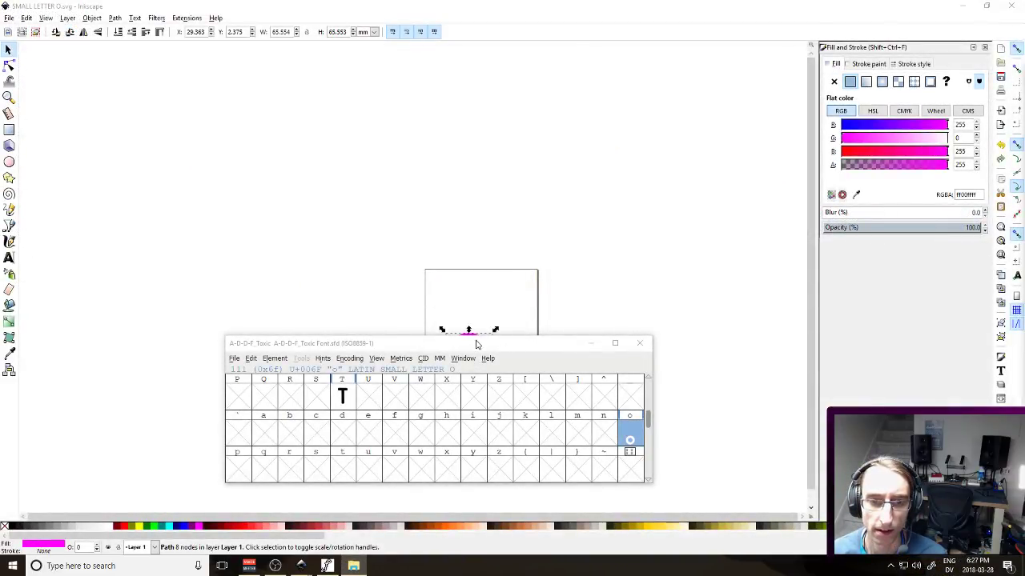
# Switch to Inkscape and move the magenta ring up on the page to a Y position of about 21.95 mm
pyautogui.click(414, 299)
pyautogui.moveTo(409, 294); pyautogui.dragTo(525, 426)
pyautogui.press('Up')
pyautogui.press('Up')
pyautogui.press('Up')
pyautogui.press('Up')
pyautogui.press('Up')
pyautogui.press('Up')
pyautogui.press('Up')
pyautogui.press('Up')
pyautogui.press('Up')
pyautogui.press('Up')
pyautogui.press('Up')
pyautogui.press('Up')
pyautogui.press('Up')
pyautogui.press('Up')
pyautogui.press('Up')
pyautogui.press('Up')
pyautogui.press('Up')
pyautogui.press('Up')
pyautogui.press('Up')
pyautogui.press('Up')
pyautogui.press('Up')
pyautogui.press('Up')
pyautogui.press('Up')
pyautogui.press('Up')
pyautogui.press('Up')
# Scale the magenta ring down to about 45.9 mm wide and high, and save SMALL LETTER O.svg
pyautogui.moveTo(495, 318); pyautogui.dragTo(480, 334)
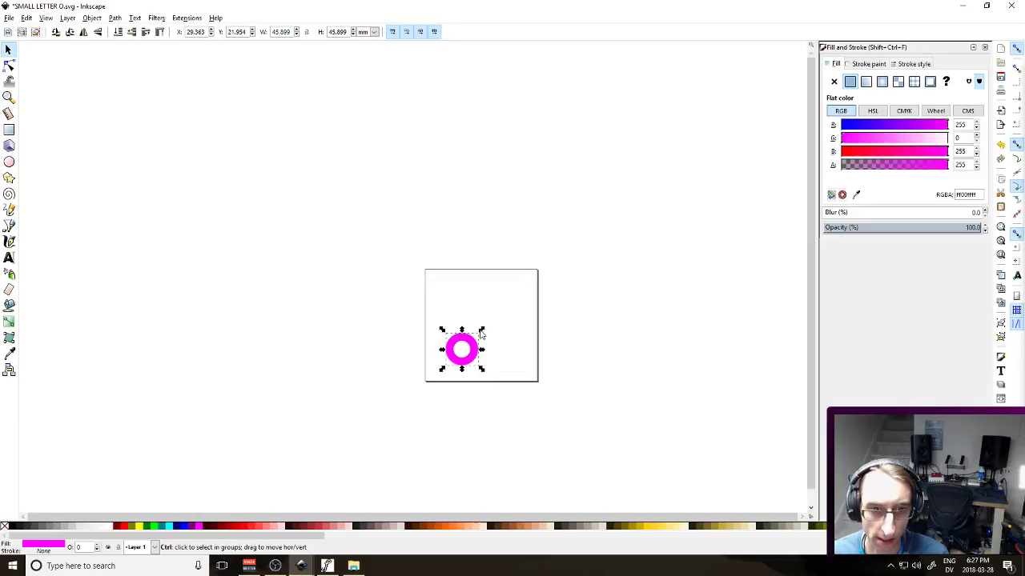
pyautogui.click(494, 305)
pyautogui.hotkey('ctrl', 's')
# Switch to FontForge and clear the lowercase o glyph from the font
pyautogui.hotkey('alt', 'Tab')
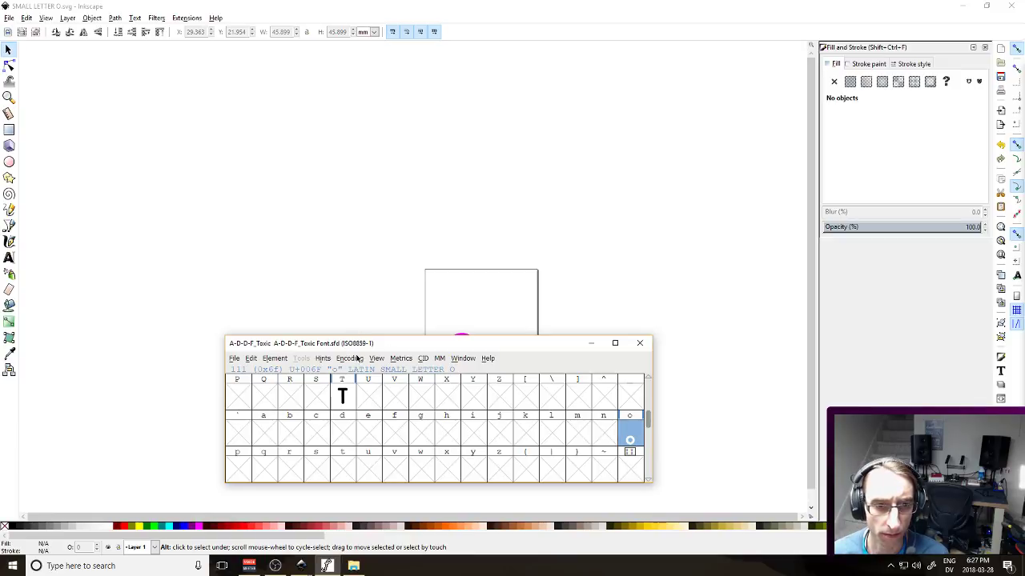
pyautogui.click(233, 358)
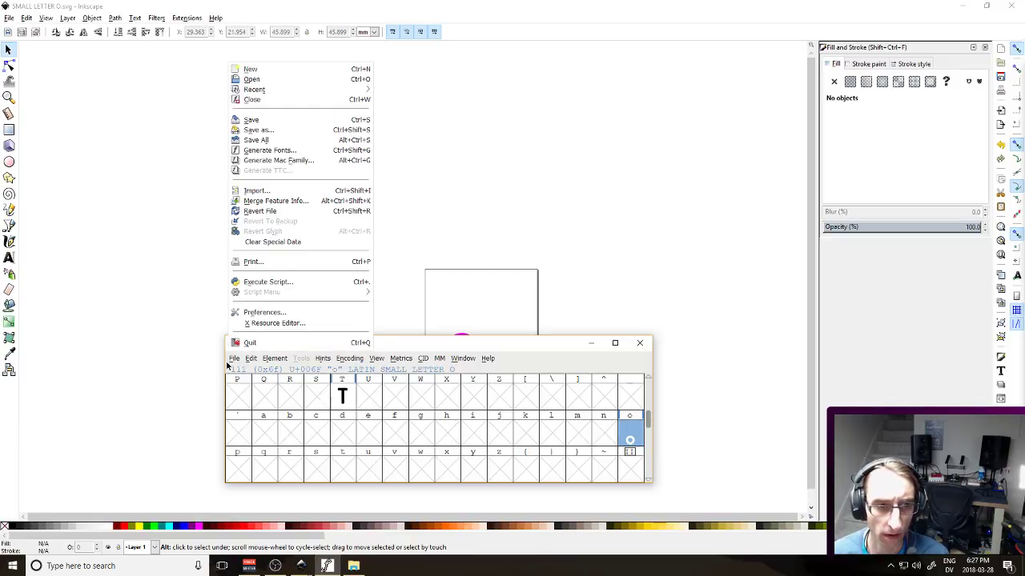
pyautogui.click(610, 433)
pyautogui.rightClick(629, 440)
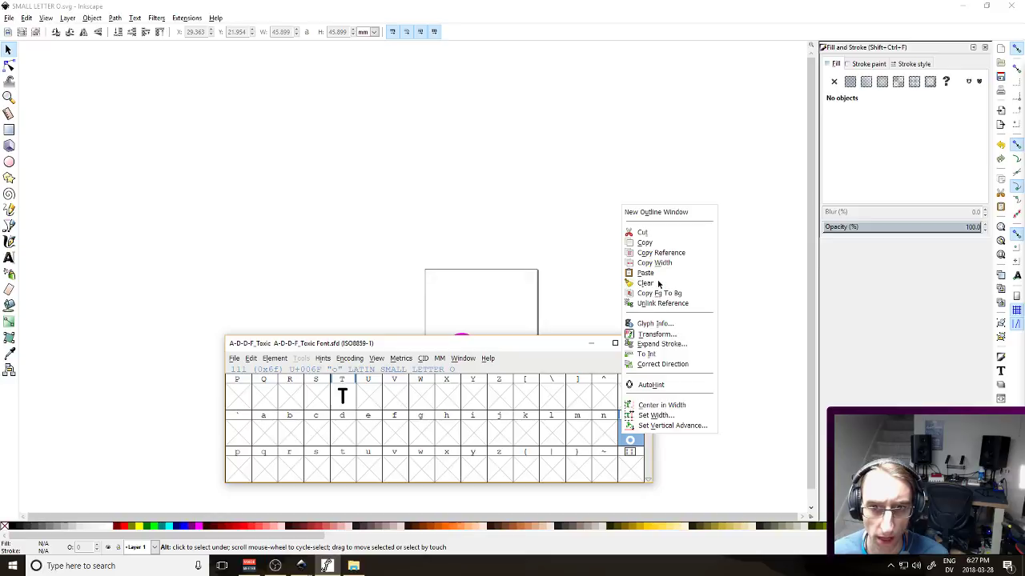
pyautogui.click(658, 283)
pyautogui.rightClick(627, 429)
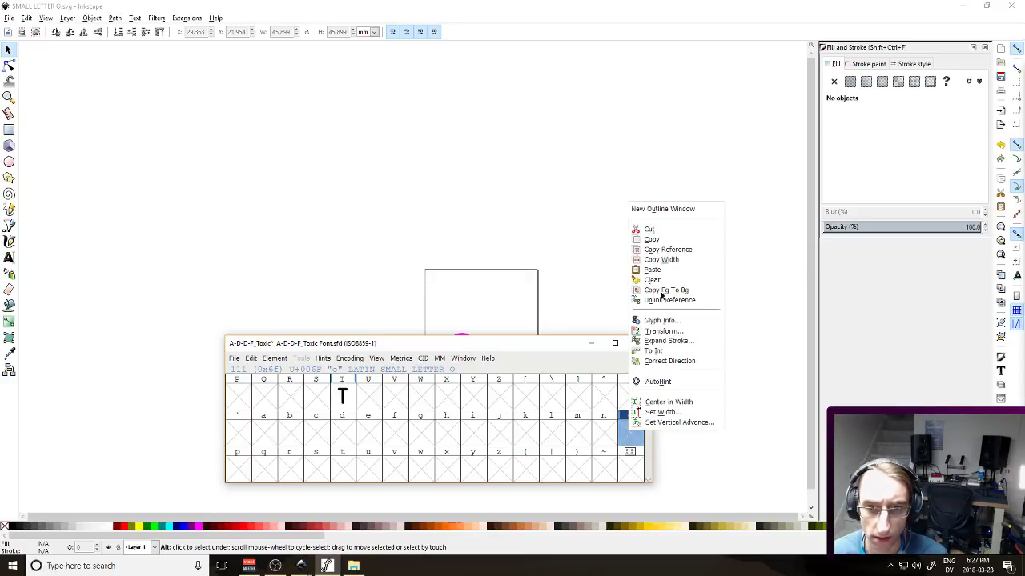
# Open the empty lowercase o glyph and import SMALL LETTER O.svg into it
pyautogui.doubleClick(638, 441)
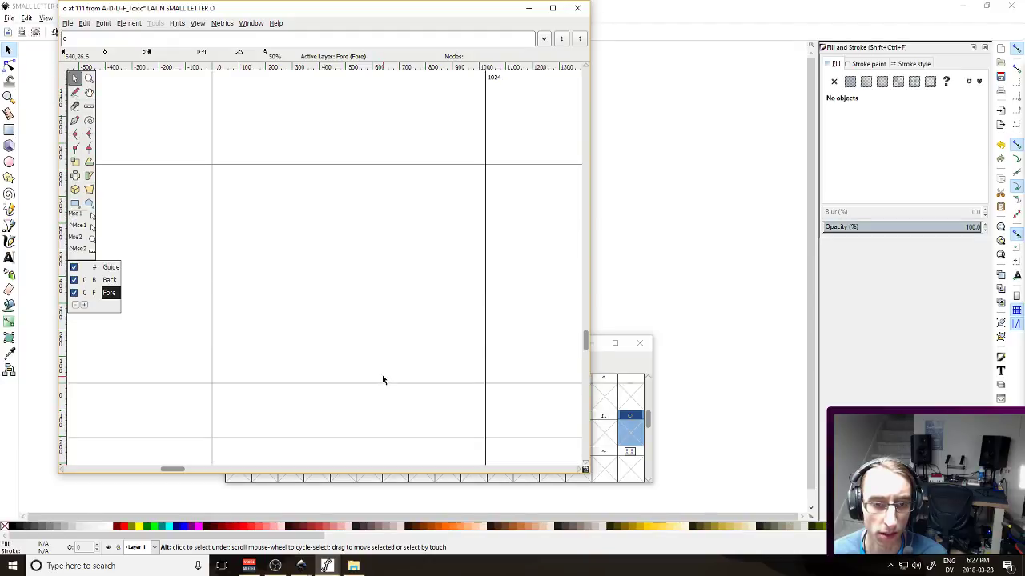
pyautogui.click(68, 23)
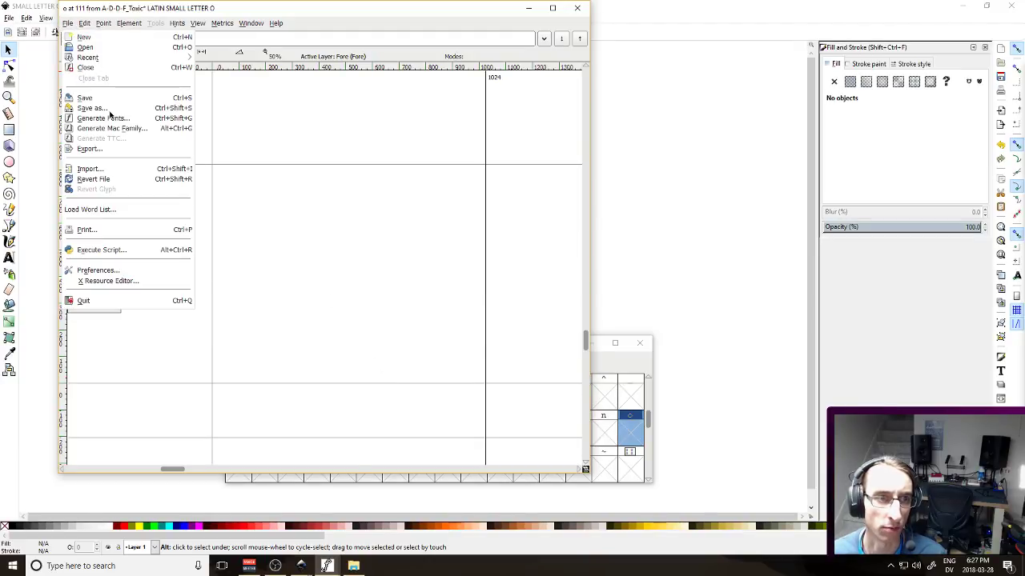
pyautogui.click(90, 169)
pyautogui.doubleClick(105, 119)
pyautogui.doubleClick(68, 130)
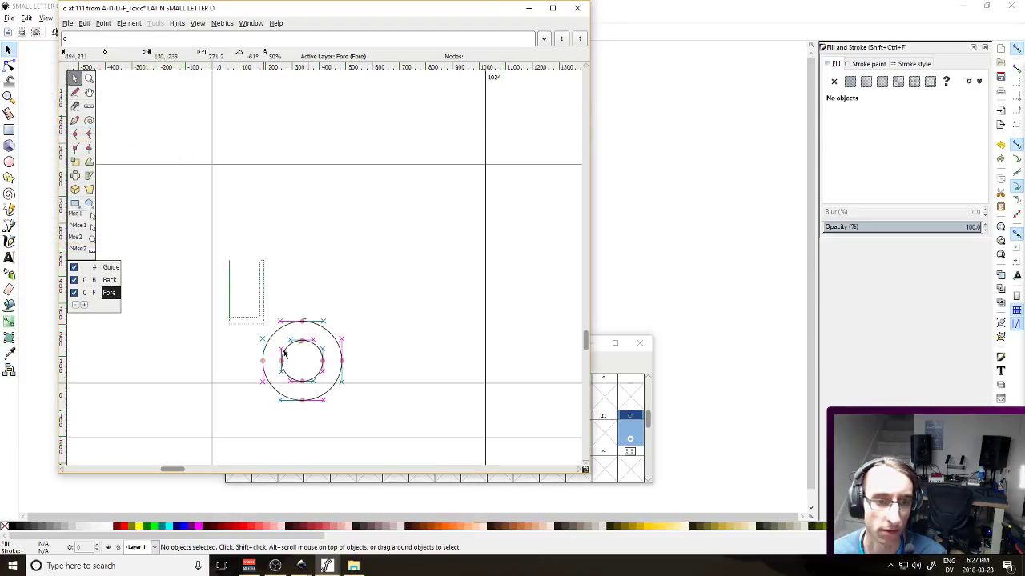
# Raise the o outline until it rests just above the baseline, close its glyph window, and save the font
pyautogui.scroll(-2, 355, 278)
pyautogui.press('Left')
pyautogui.press('Left')
pyautogui.press('Left')
pyautogui.press('Left')
pyautogui.press('Left')
pyautogui.press('Left')
pyautogui.press('Left')
pyautogui.press('Left')
pyautogui.press('Left')
pyautogui.press('Right')
pyautogui.press('Right')
pyautogui.press('Right')
pyautogui.press('Right')
pyautogui.press('Right')
pyautogui.press('Right')
pyautogui.press('Right')
pyautogui.press('Right')
pyautogui.press('Right')
pyautogui.press('Right')
pyautogui.press('Up')
pyautogui.press('Up')
pyautogui.press('Up')
pyautogui.press('Up')
pyautogui.press('Up')
pyautogui.press('Up')
pyautogui.press('Up')
pyautogui.press('Up')
pyautogui.press('Up')
pyautogui.press('Up')
pyautogui.press('Up')
pyautogui.press('Up')
pyautogui.press('Up')
pyautogui.press('Up')
pyautogui.press('Up')
pyautogui.press('Up')
pyautogui.press('Up')
pyautogui.press('Up')
pyautogui.press('Up')
pyautogui.press('Up')
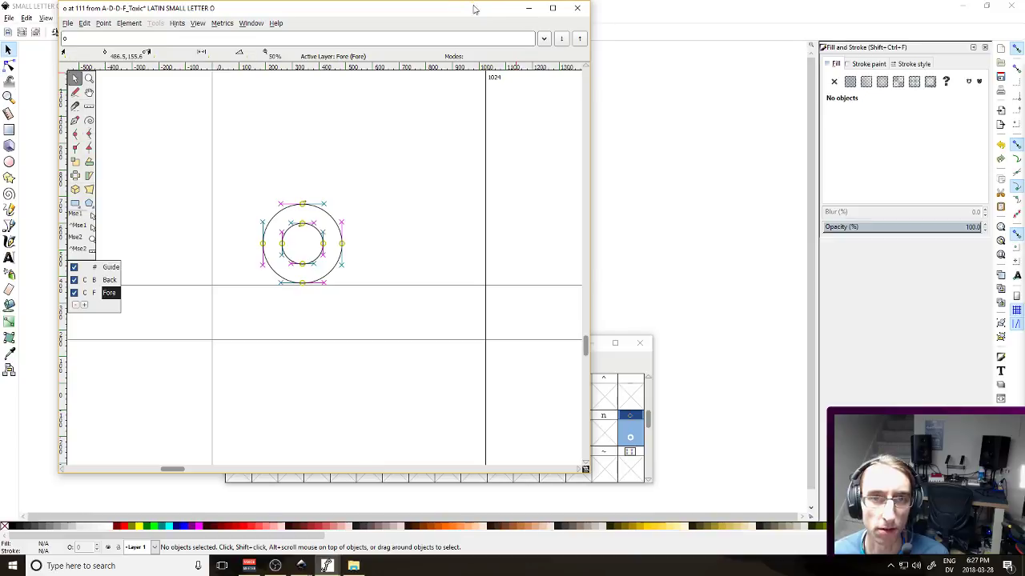
pyautogui.click(577, 7)
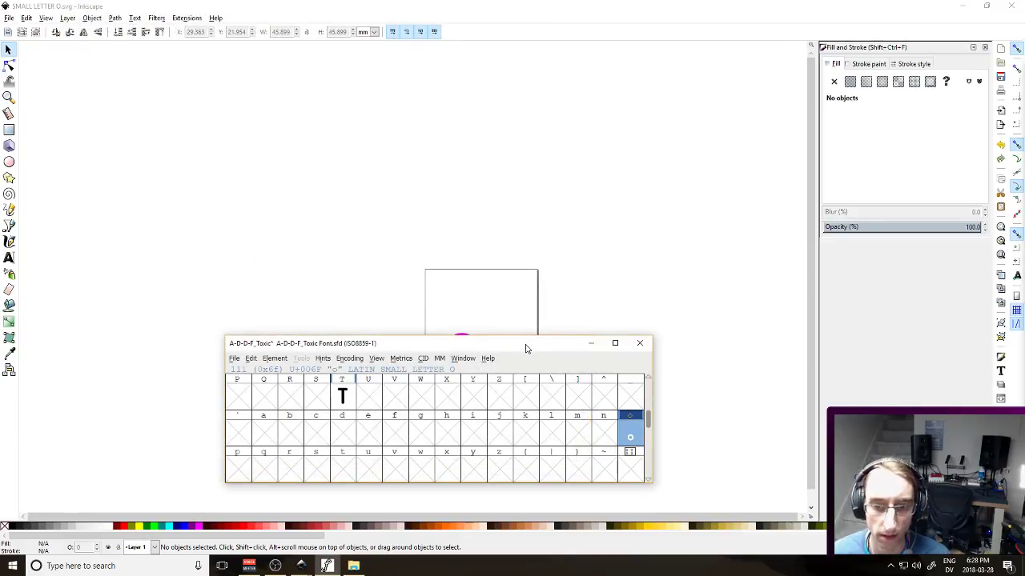
pyautogui.hotkey('ctrl', 's')
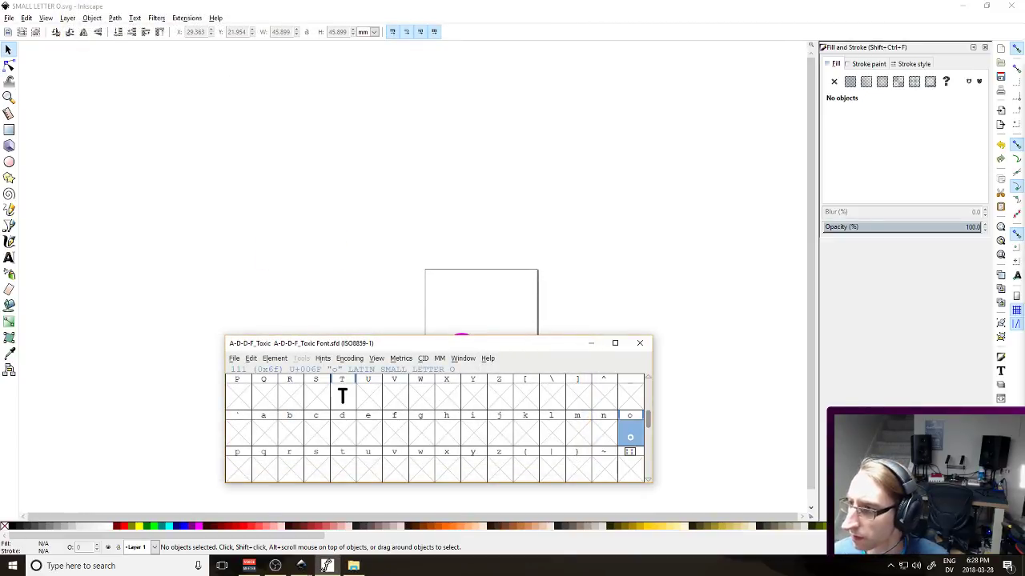
# Generate A-D-D-F_Toxic.ttf as TrueType in the _CURRENT FONT folder despite the validation errors, then close the font preview
pyautogui.click(237, 359)
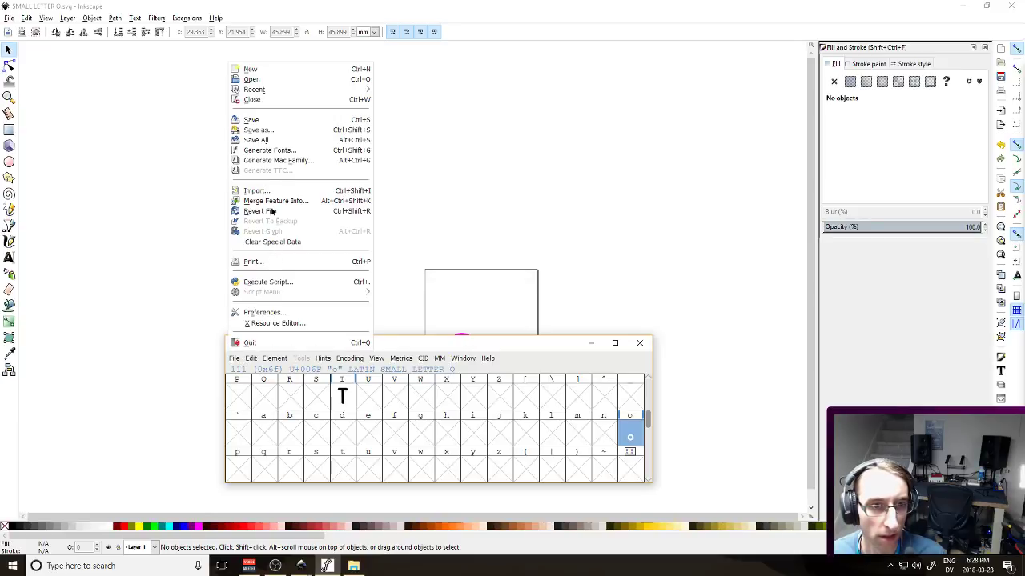
pyautogui.click(268, 151)
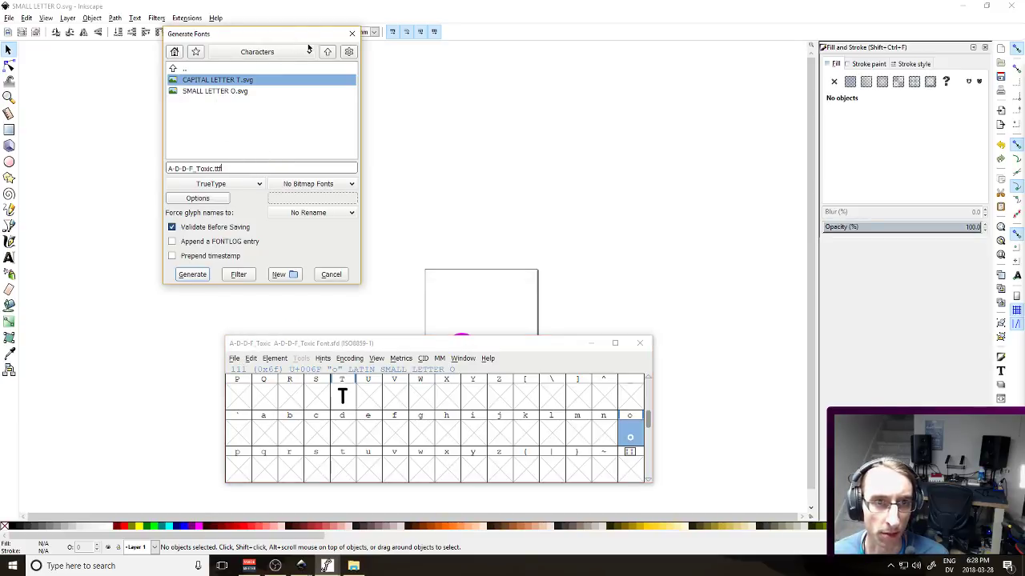
pyautogui.click(324, 53)
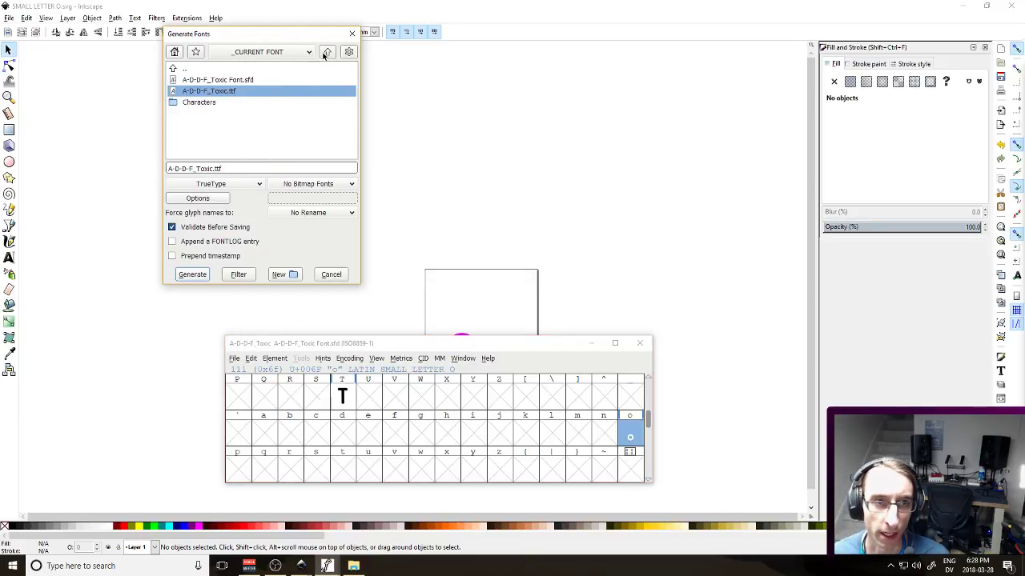
pyautogui.click(193, 275)
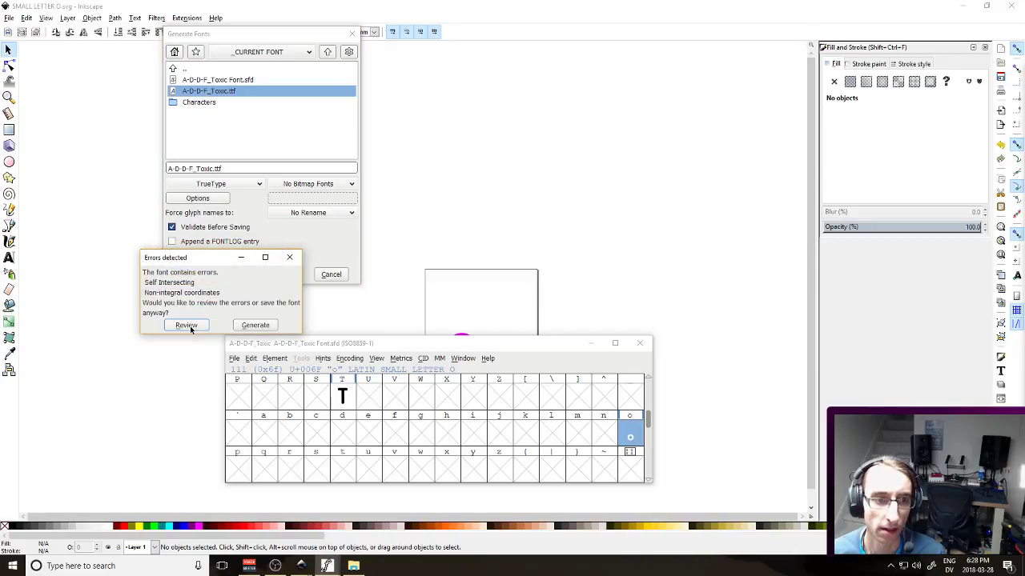
pyautogui.click(255, 325)
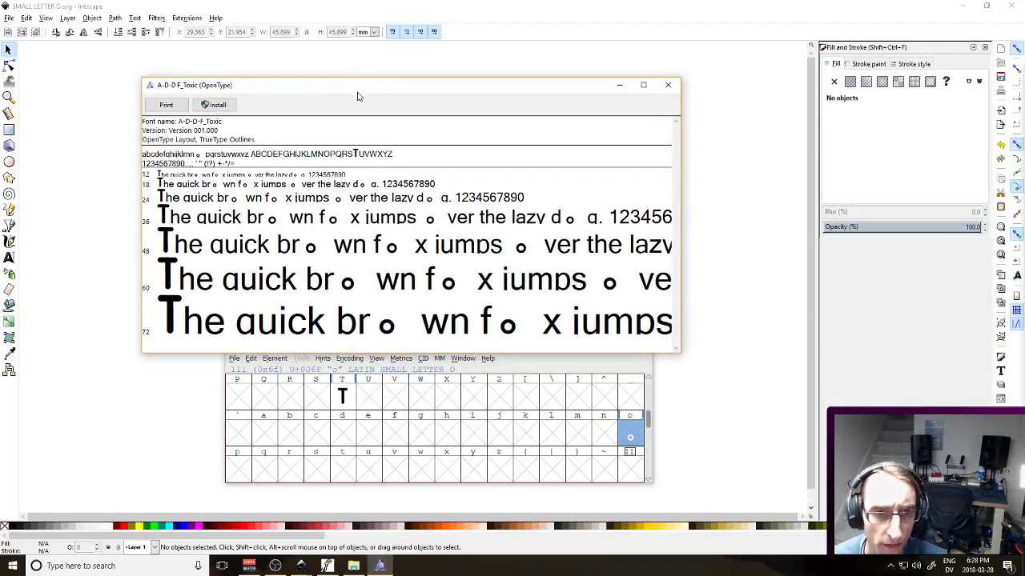
pyautogui.click(667, 84)
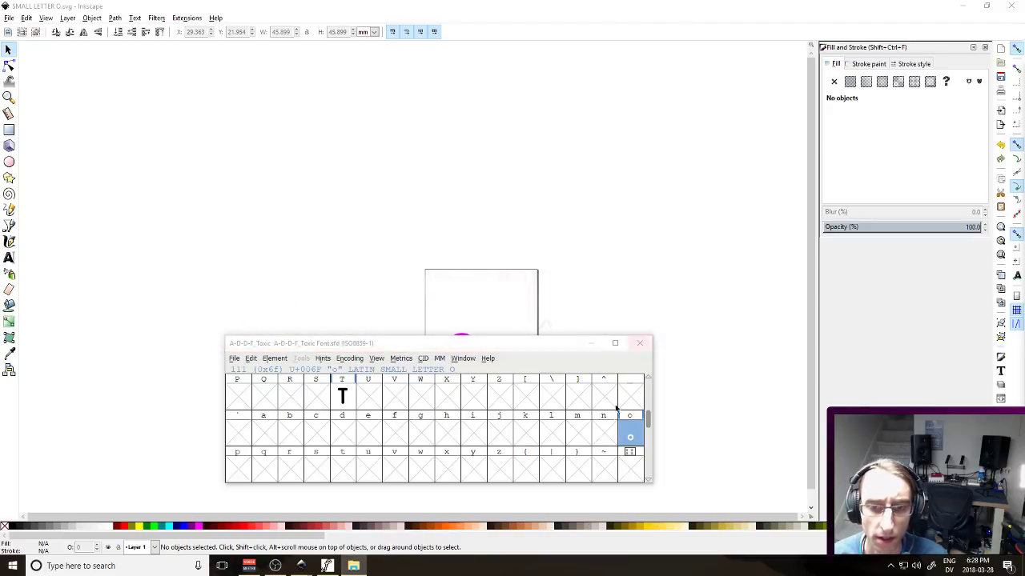
# Open the lowercase o glyph and move its whole outline left until it sits just inside the origin line
pyautogui.doubleClick(633, 437)
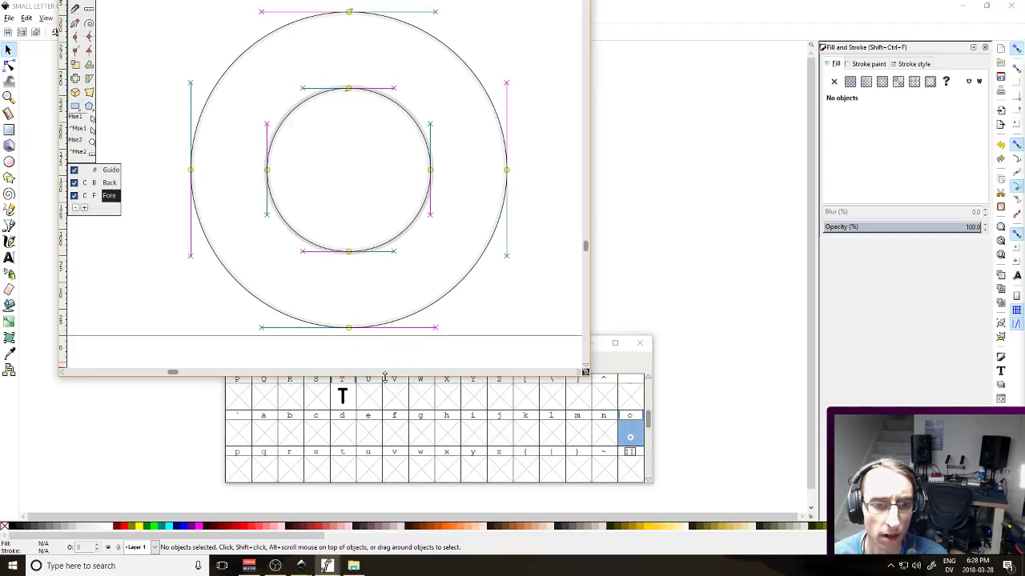
pyautogui.scroll(-5, 391, 354)
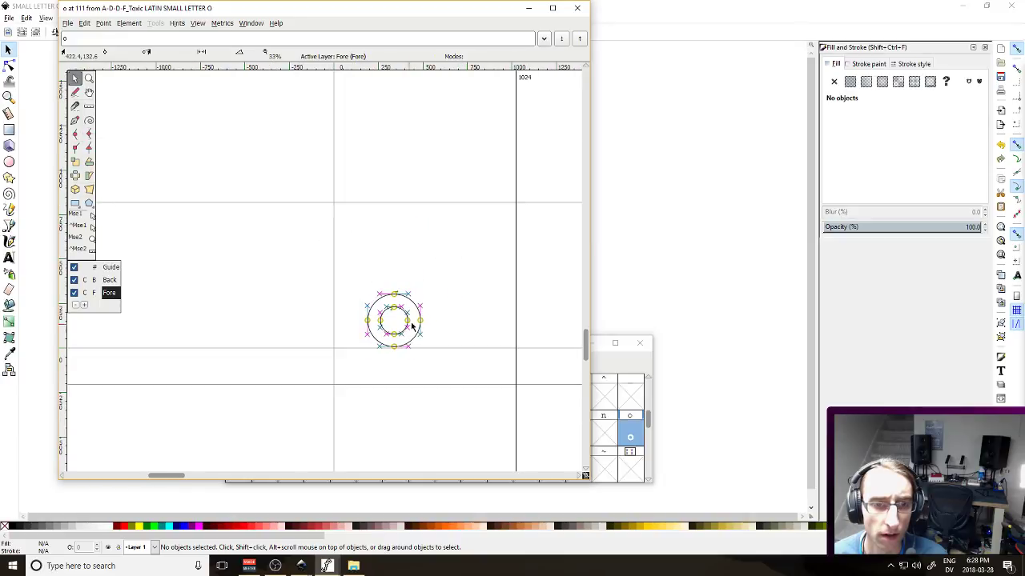
pyautogui.moveTo(321, 260); pyautogui.dragTo(463, 401)
pyautogui.press('Left')
pyautogui.press('Left')
pyautogui.press('Left')
pyautogui.press('Left')
pyautogui.press('Left')
pyautogui.press('Left')
pyautogui.press('Left')
pyautogui.press('Left')
pyautogui.press('Left')
pyautogui.press('Left')
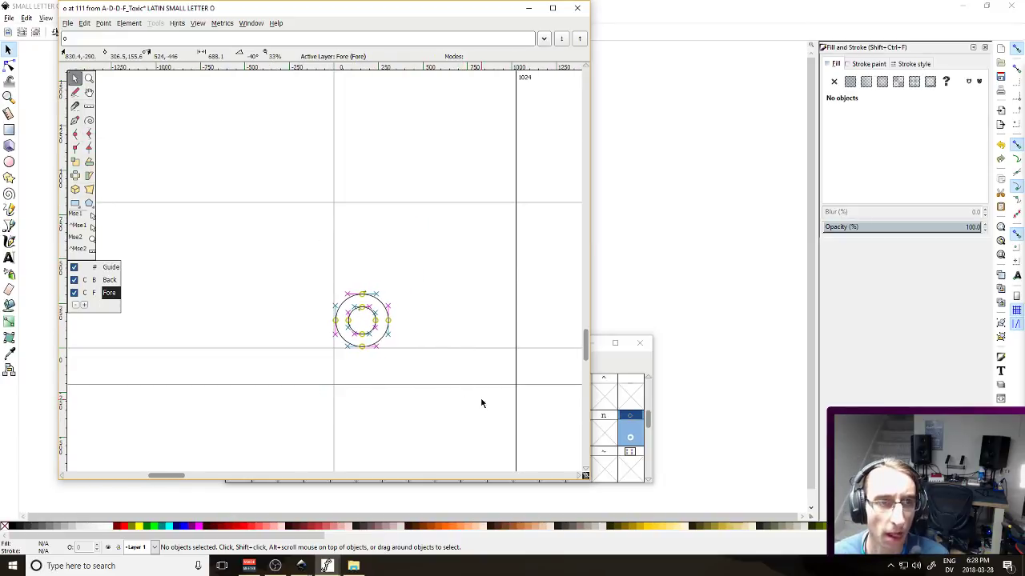
# Scale the o glyph's advance width by 50%, keeping its left side bearing
pyautogui.click(126, 23)
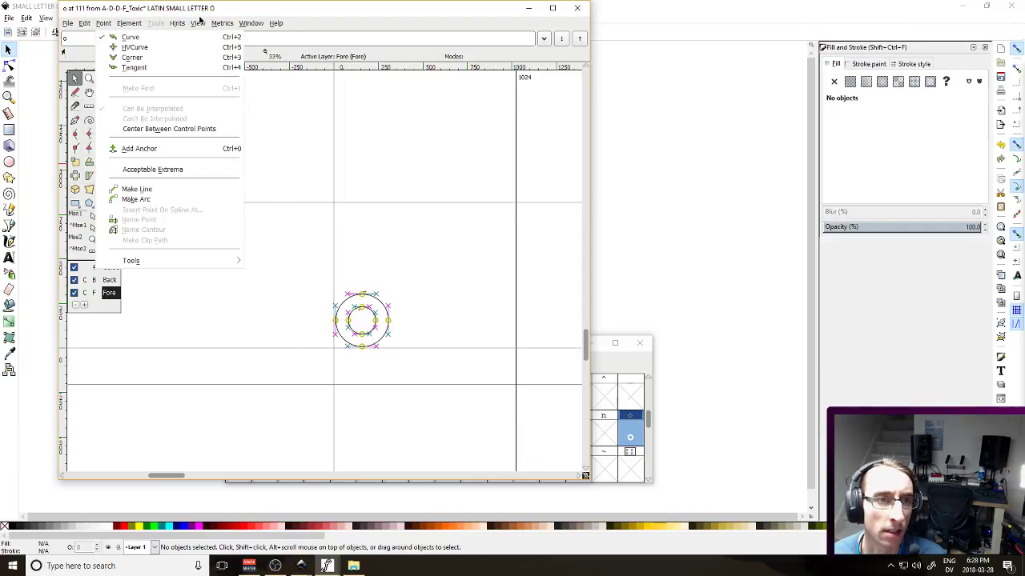
pyautogui.click(221, 23)
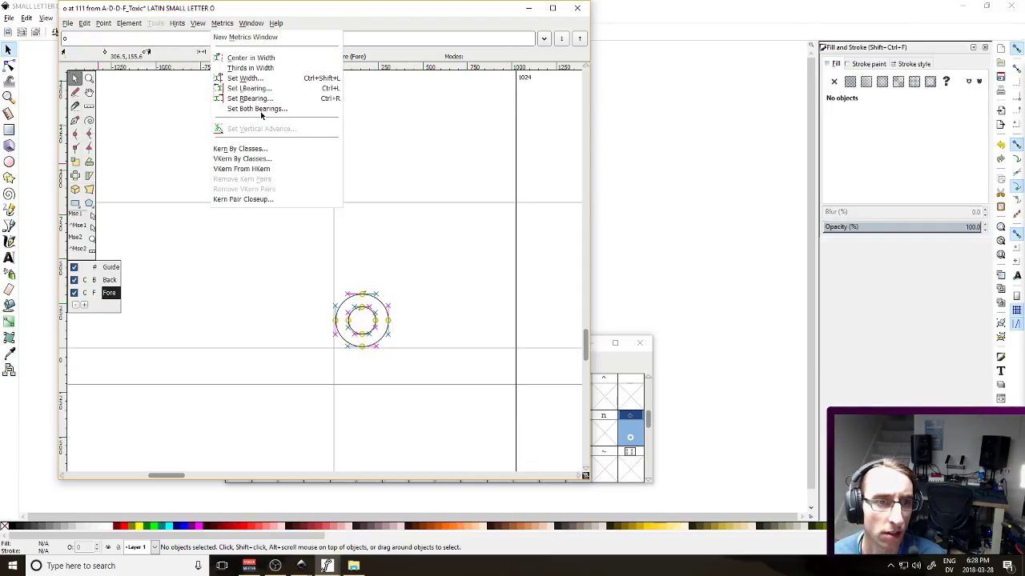
pyautogui.click(266, 78)
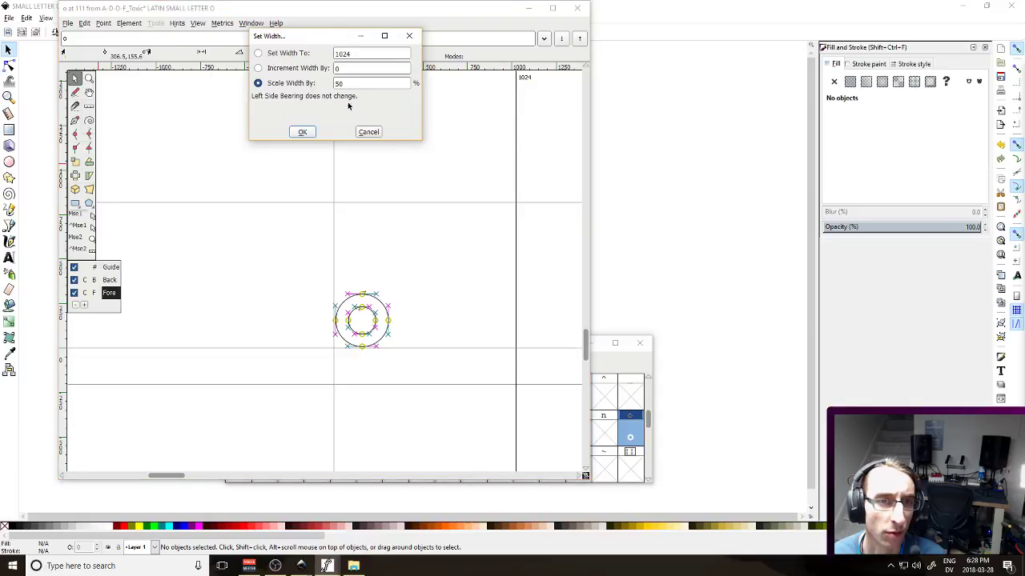
pyautogui.click(302, 132)
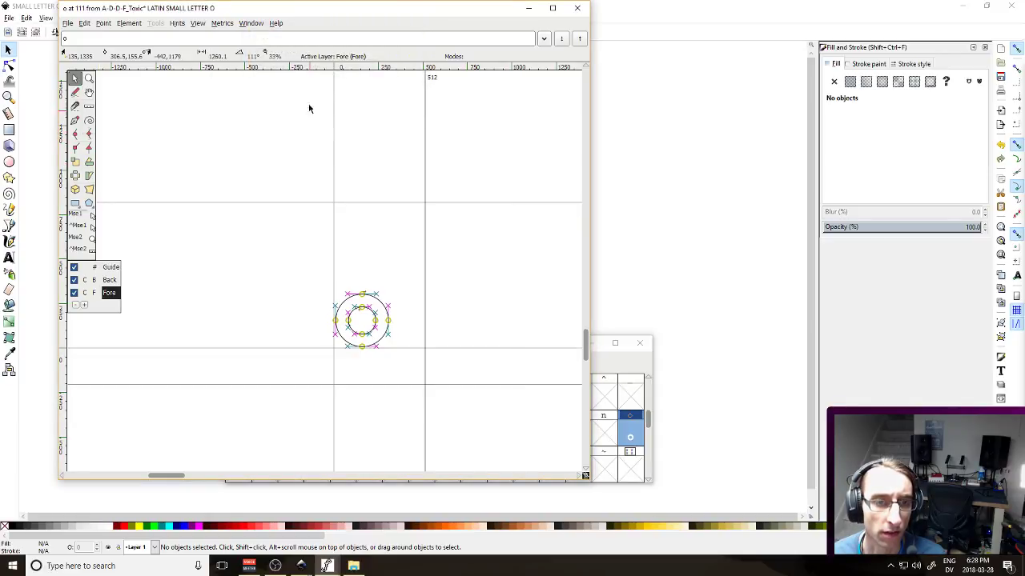
# Scale the o glyph's advance width by 75% twice in succession
pyautogui.click(216, 24)
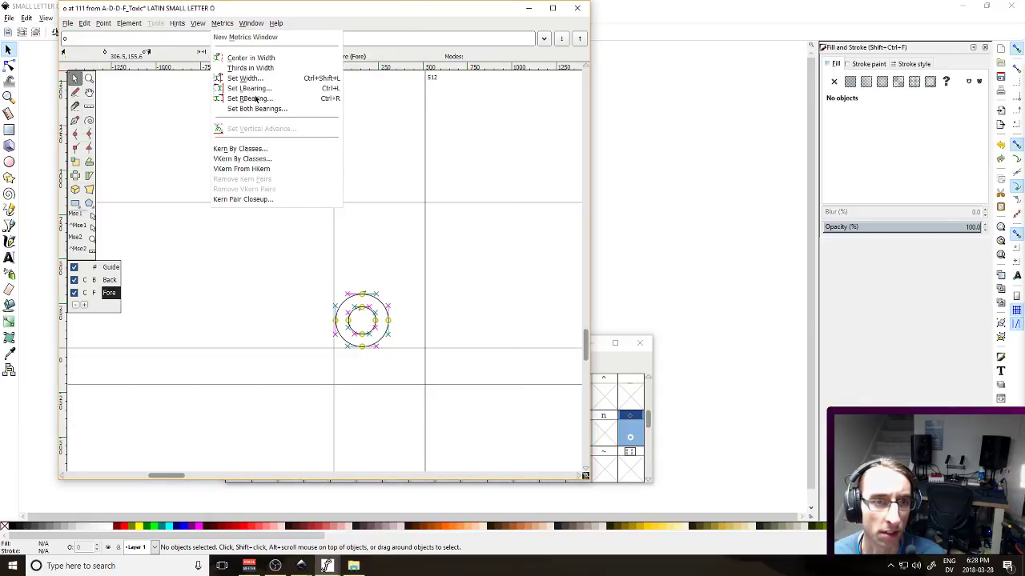
pyautogui.click(250, 79)
pyautogui.doubleClick(348, 85)
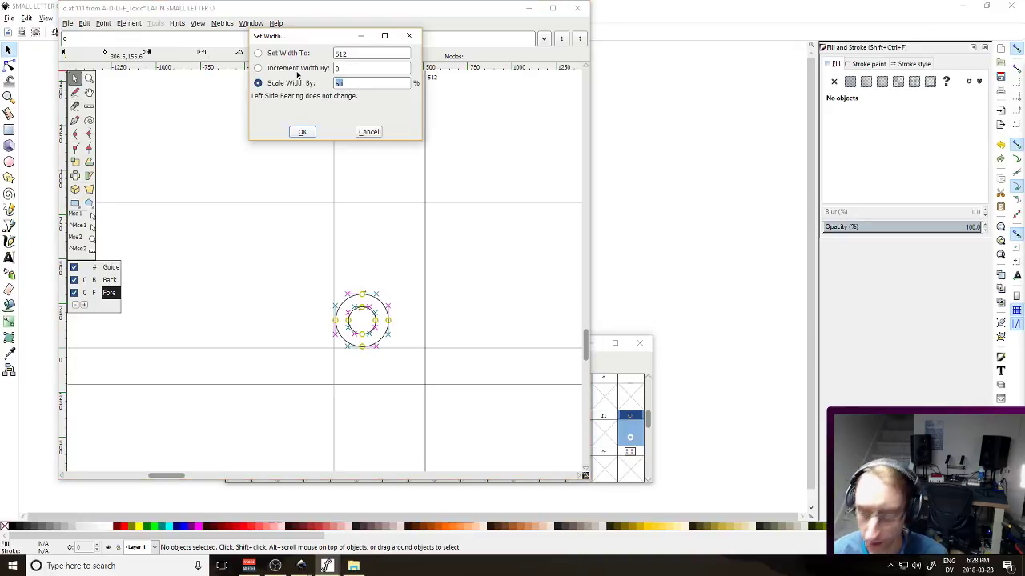
pyautogui.write('75')
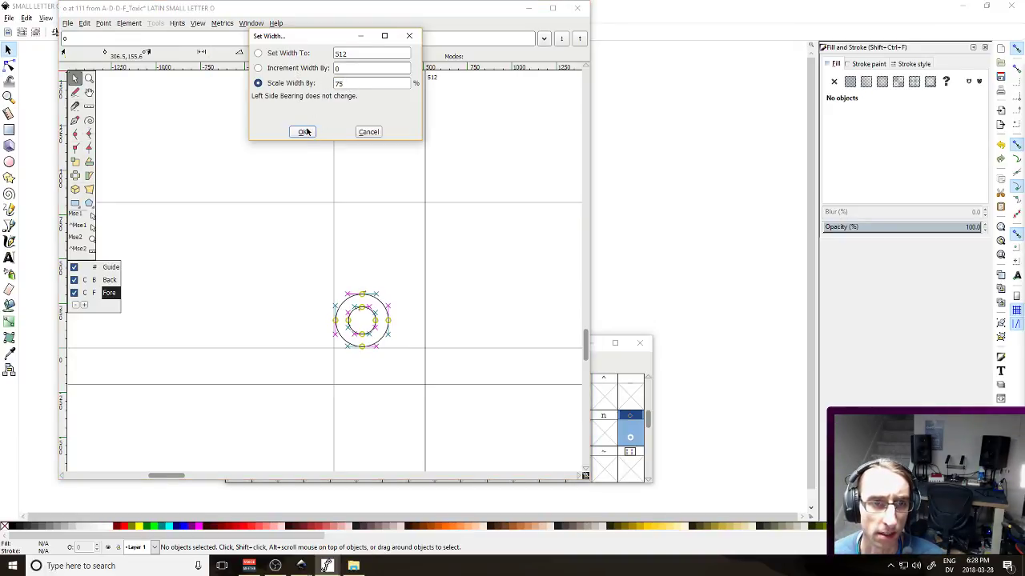
pyautogui.click(304, 132)
pyautogui.click(222, 23)
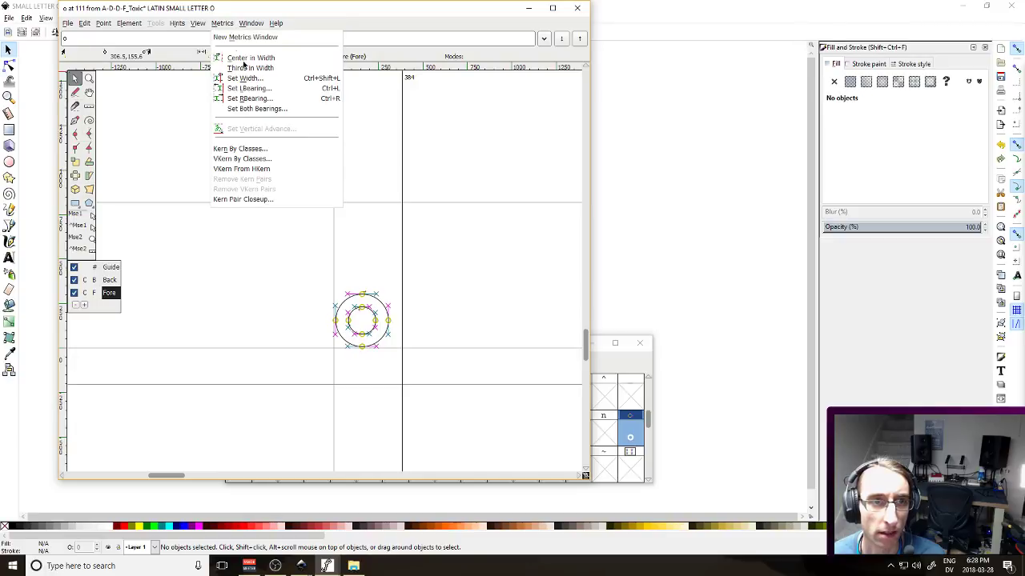
pyautogui.click(257, 78)
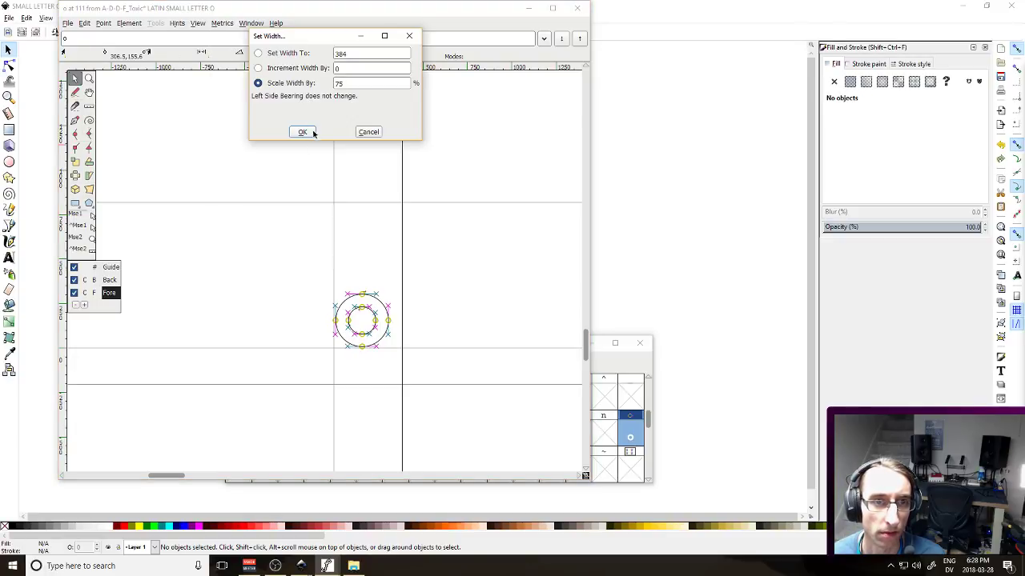
pyautogui.click(304, 132)
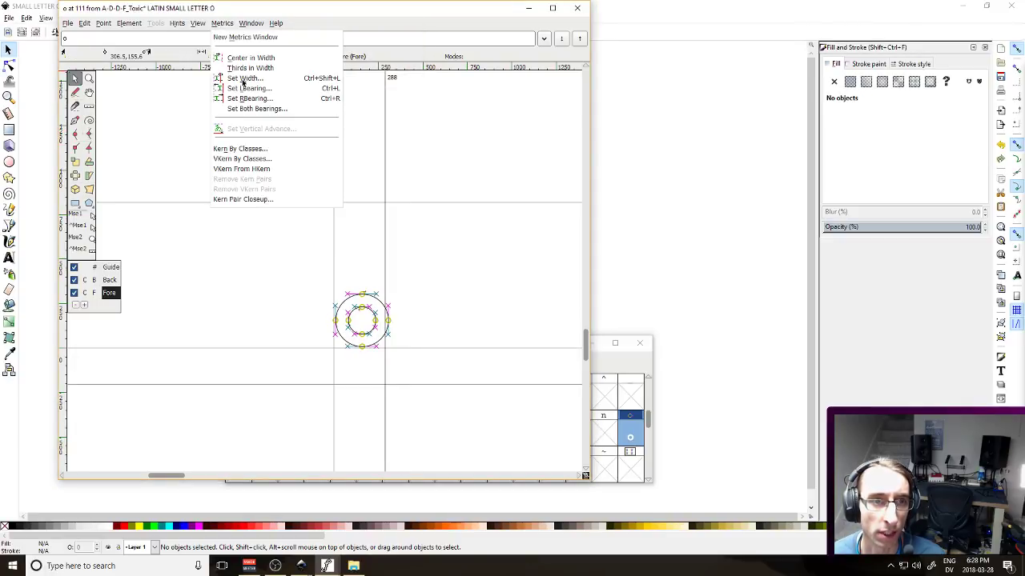
# Set the o glyph's advance width to 300 as an absolute value
pyautogui.click(244, 79)
pyautogui.doubleClick(342, 55)
pyautogui.write('300')
pyautogui.press('Return')
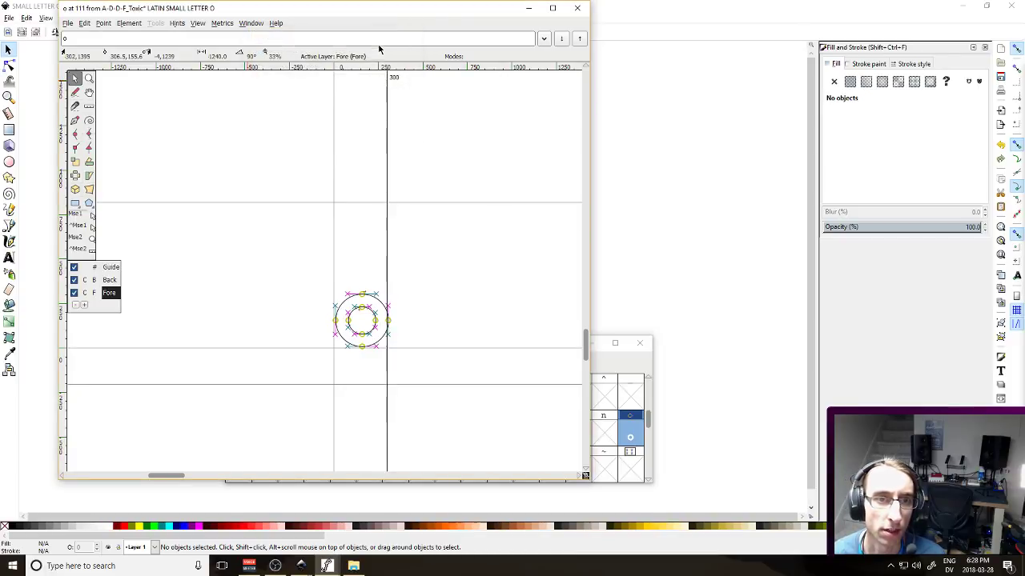
# Check the width line against the o outline and set the glyph's advance width to 315
pyautogui.scroll(5, 357, 264)
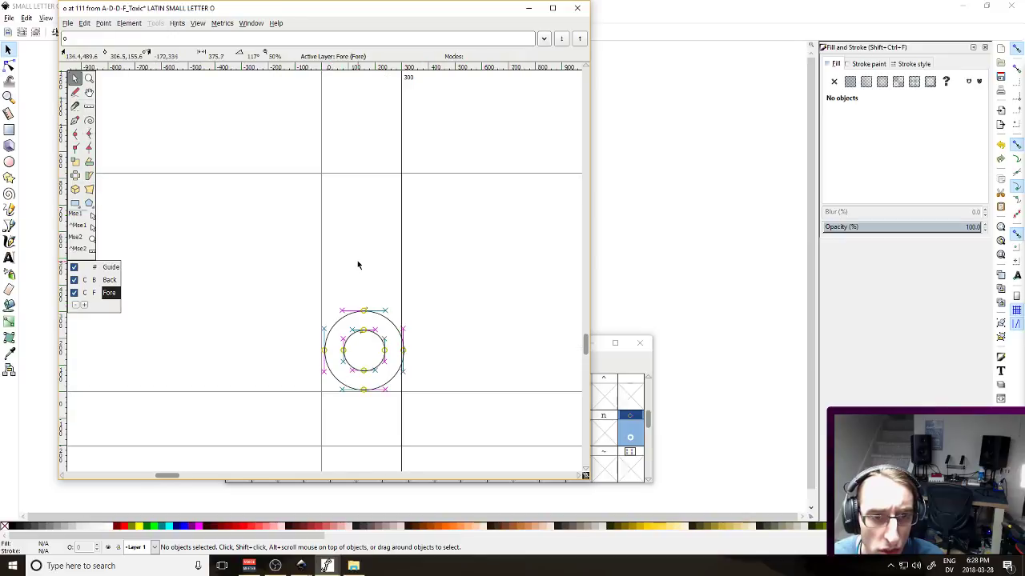
pyautogui.scroll(-2, 366, 274)
pyautogui.scroll(-5, 437, 280)
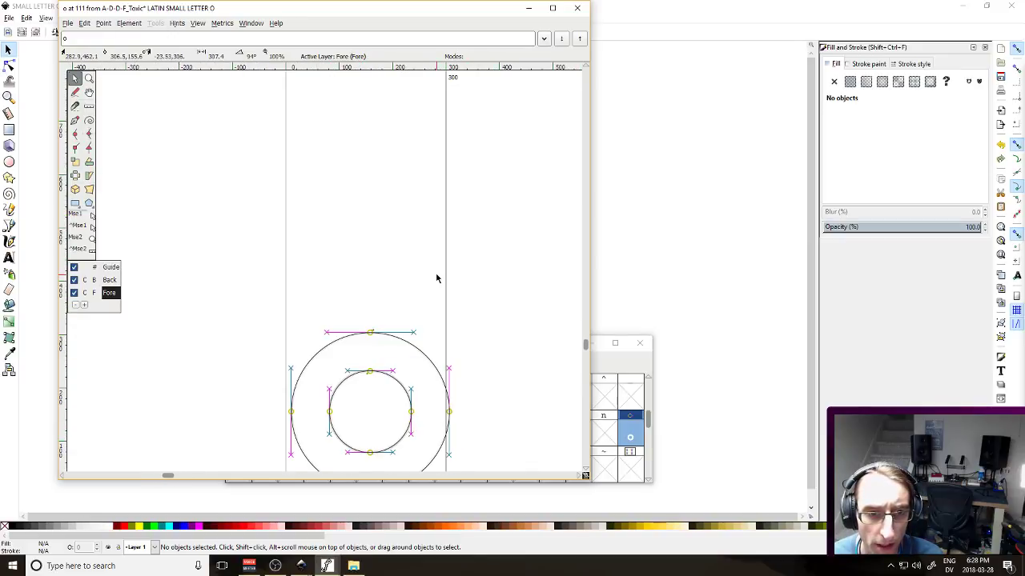
pyautogui.scroll(1, 436, 278)
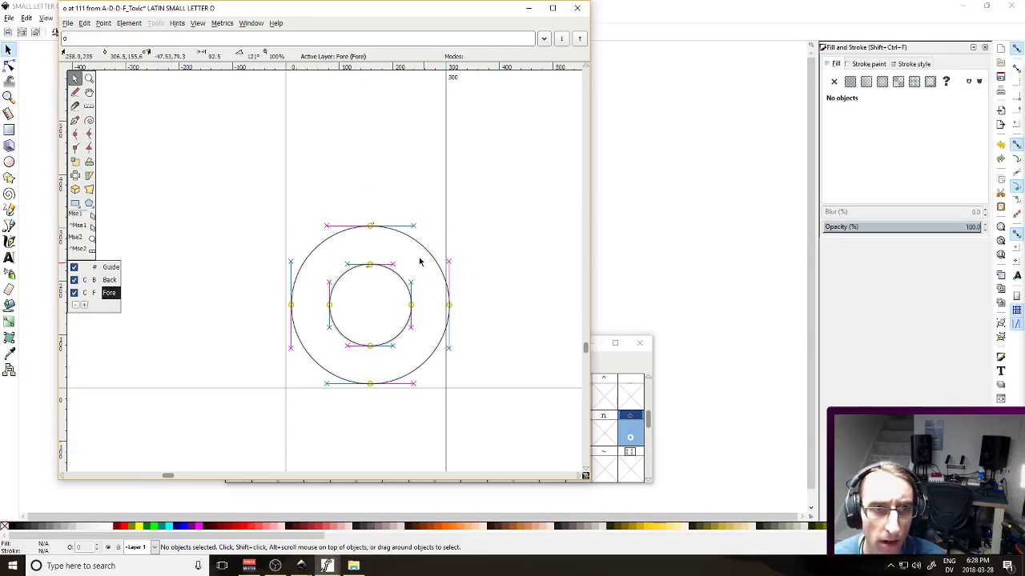
pyautogui.click(222, 22)
pyautogui.click(244, 78)
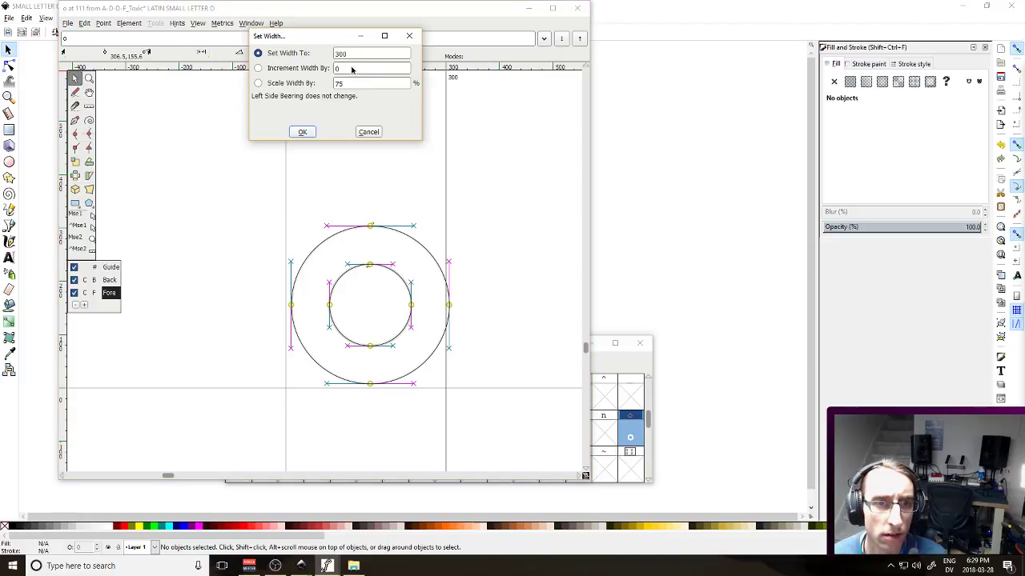
pyautogui.write('315')
pyautogui.press('Return')
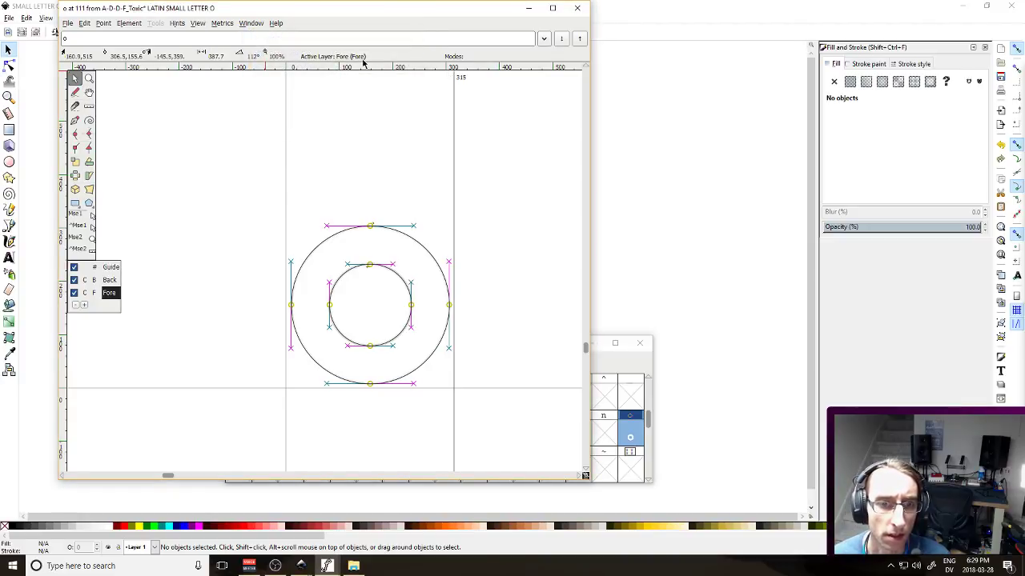
# Inspect the spacing on both sides of the o outline, save the font, and close the glyph window
pyautogui.click(211, 23)
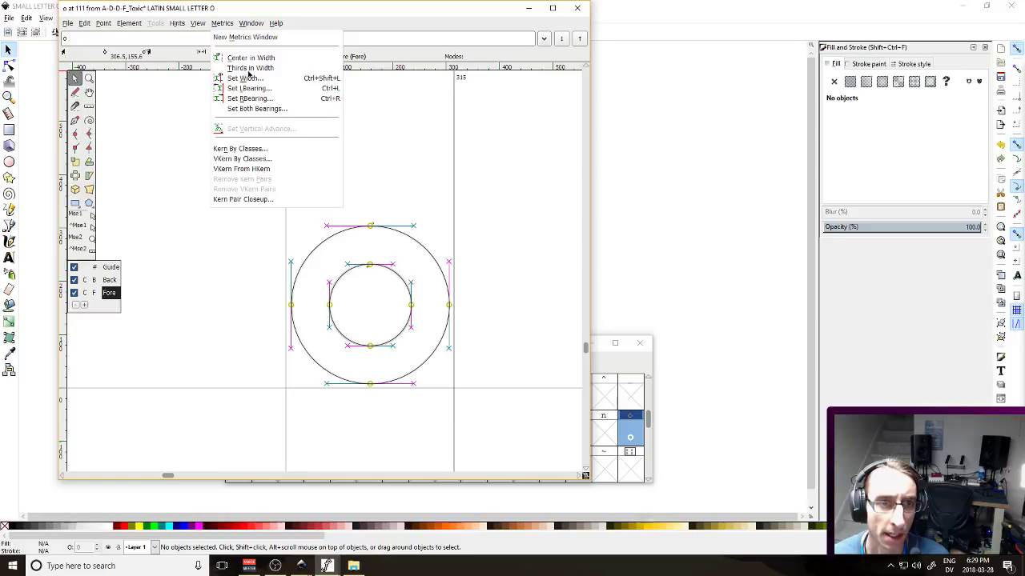
pyautogui.press('Escape')
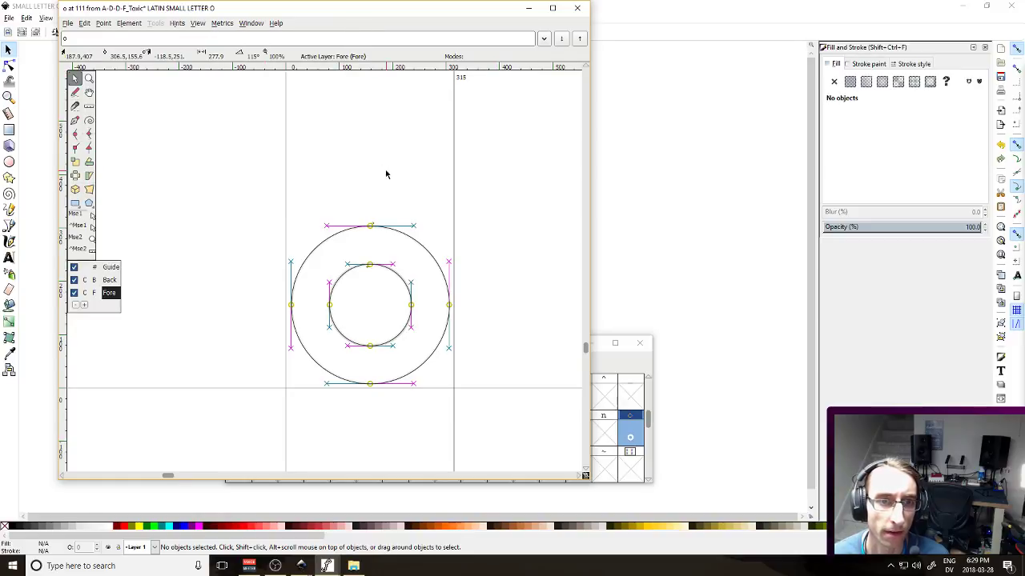
pyautogui.scroll(-2, 385, 171)
pyautogui.scroll(2, 388, 166)
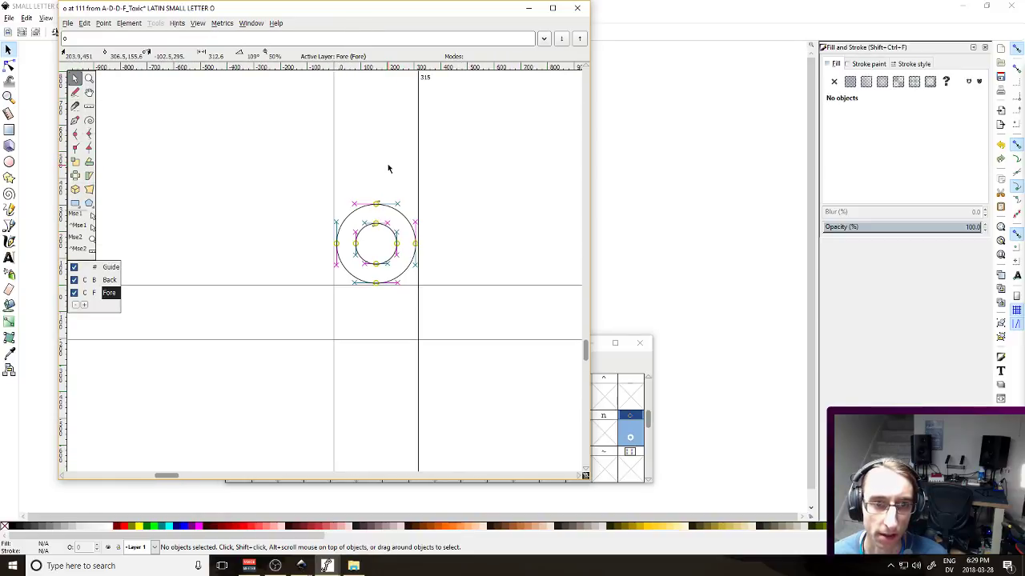
pyautogui.scroll(4, 402, 166)
pyautogui.scroll(-5, 402, 211)
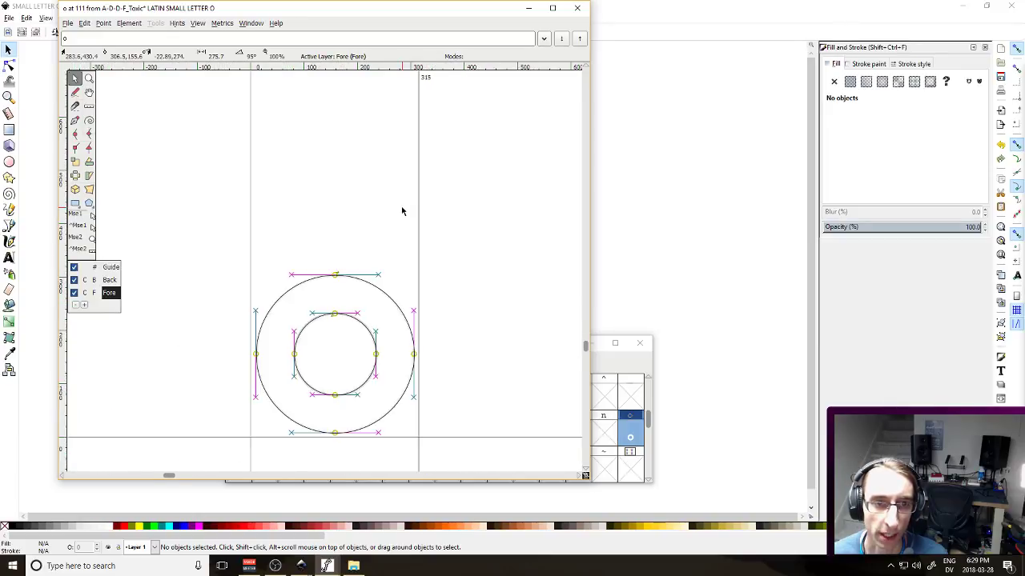
pyautogui.scroll(1, 304, 176)
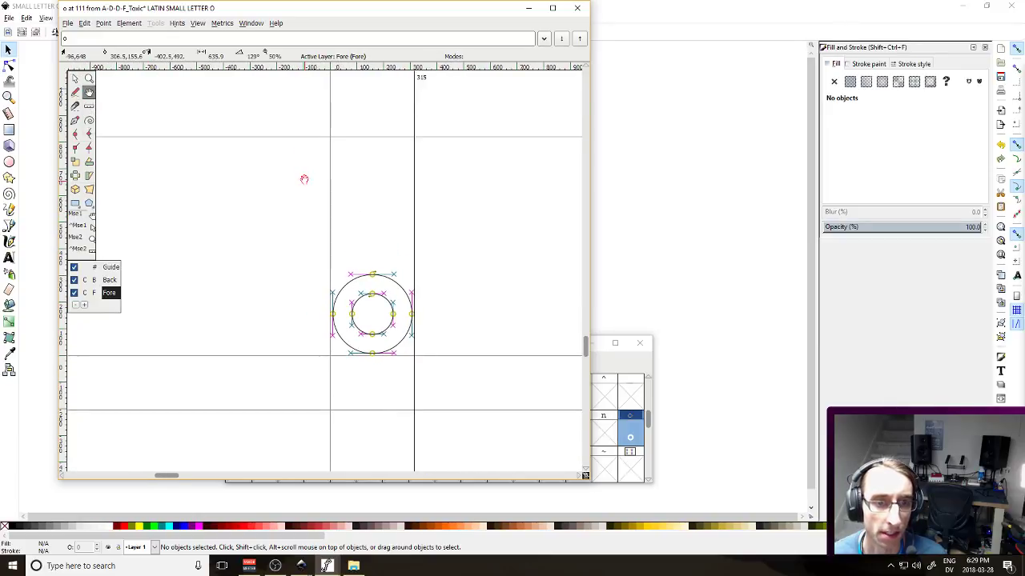
pyautogui.press('space')
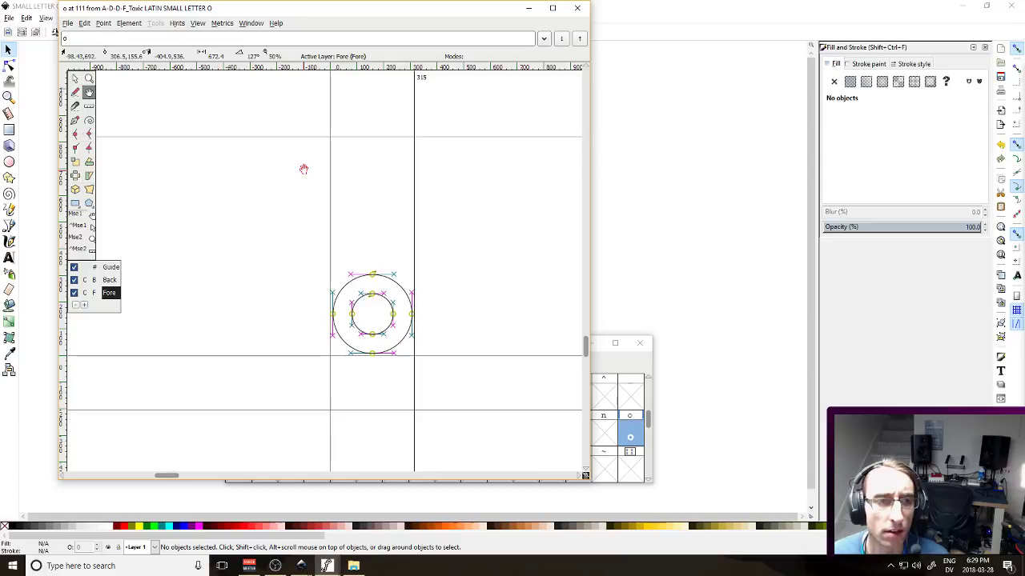
pyautogui.click(577, 8)
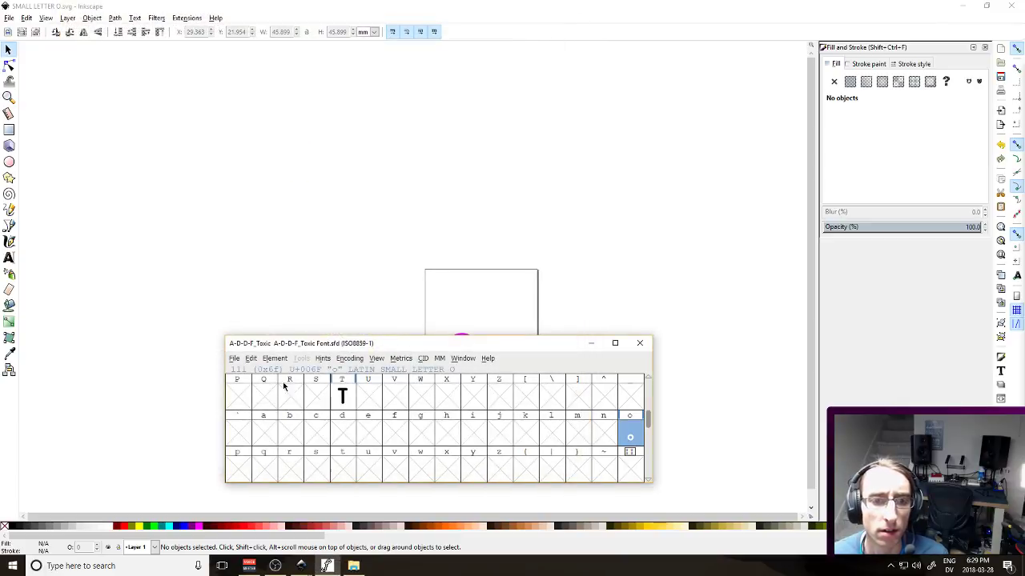
# Generate the TrueType font over the existing A-D-D-F_Toxic.ttf despite the validation errors, and preview its sample text
pyautogui.click(234, 358)
pyautogui.click(264, 151)
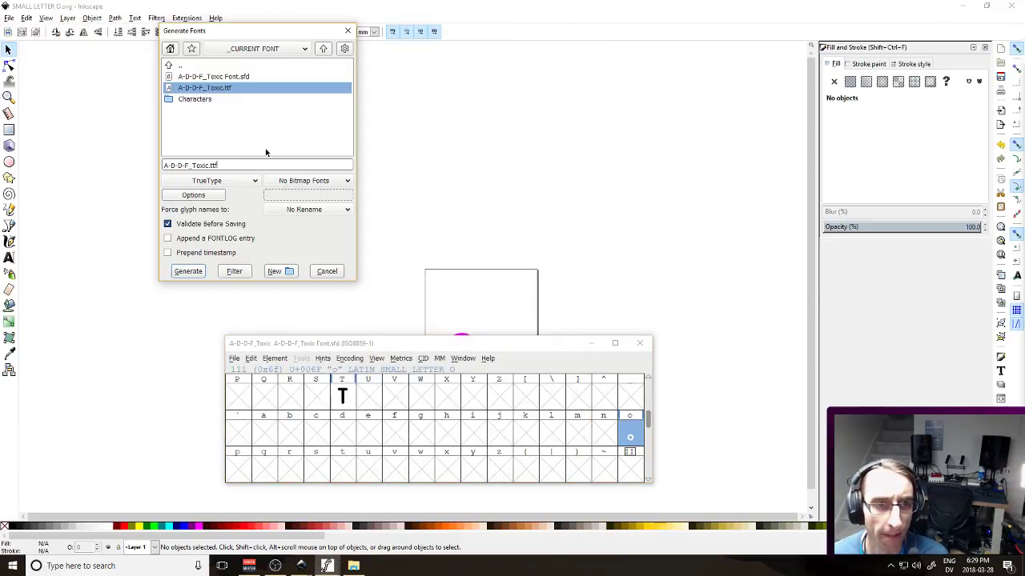
pyautogui.click(189, 271)
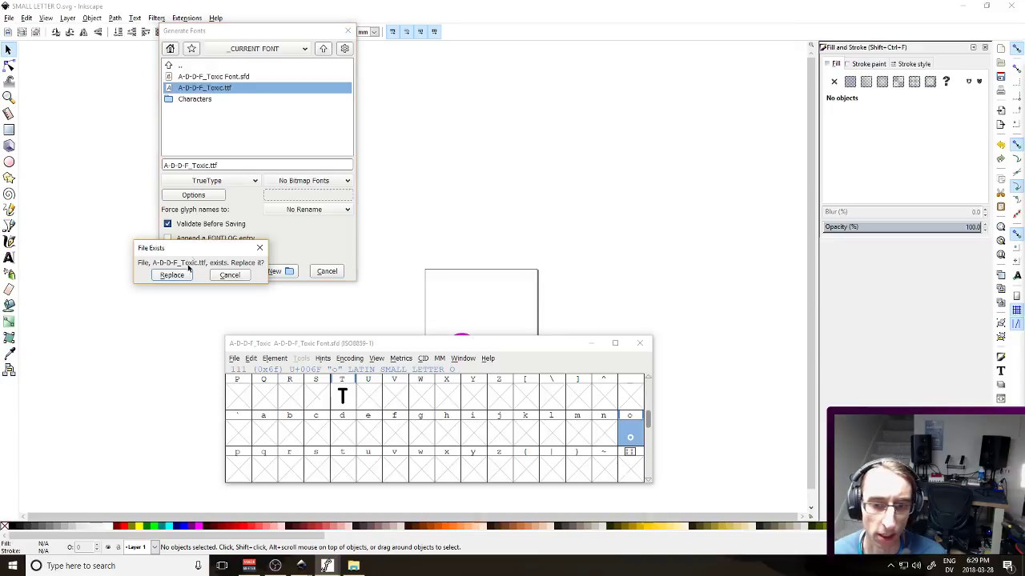
pyautogui.click(171, 276)
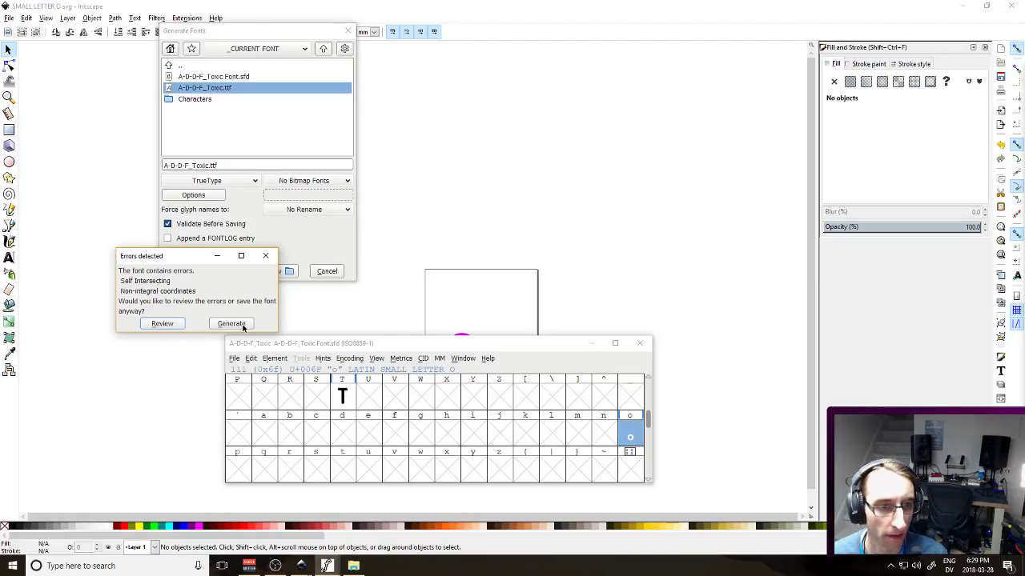
pyautogui.click(243, 327)
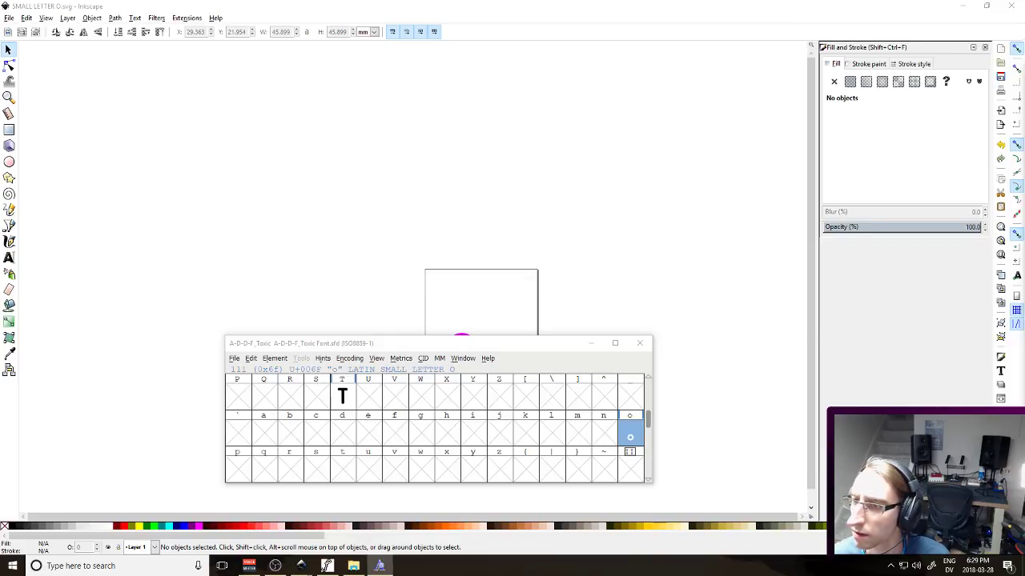
pyautogui.doubleClick(422, 150)
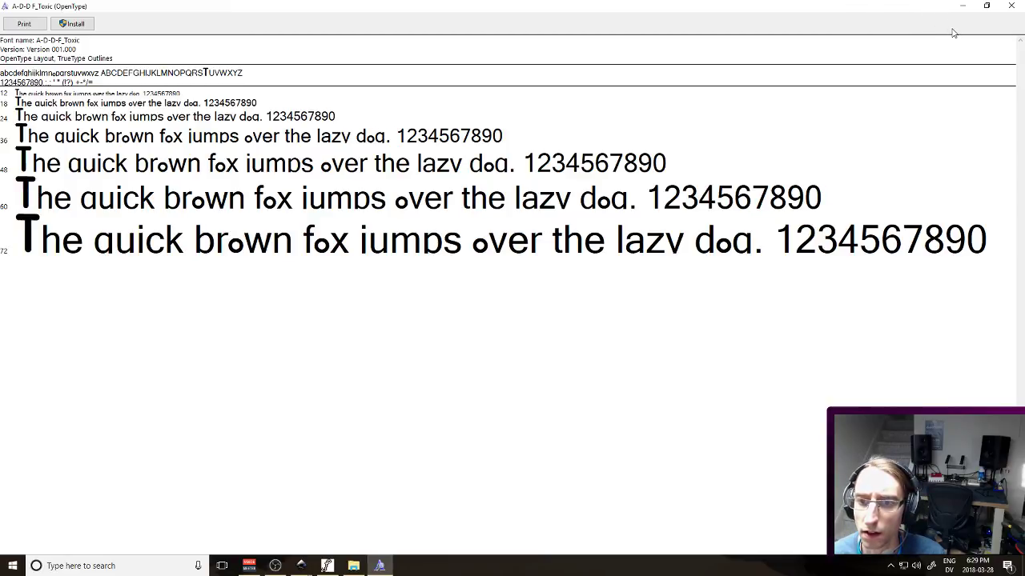
pyautogui.click(1011, 6)
# Switch to the Inkscape drawing of the small o, enlarge the ring proportionally to about 55.7 mm, and save it
pyautogui.click(472, 342)
pyautogui.moveTo(480, 333); pyautogui.dragTo(492, 325)
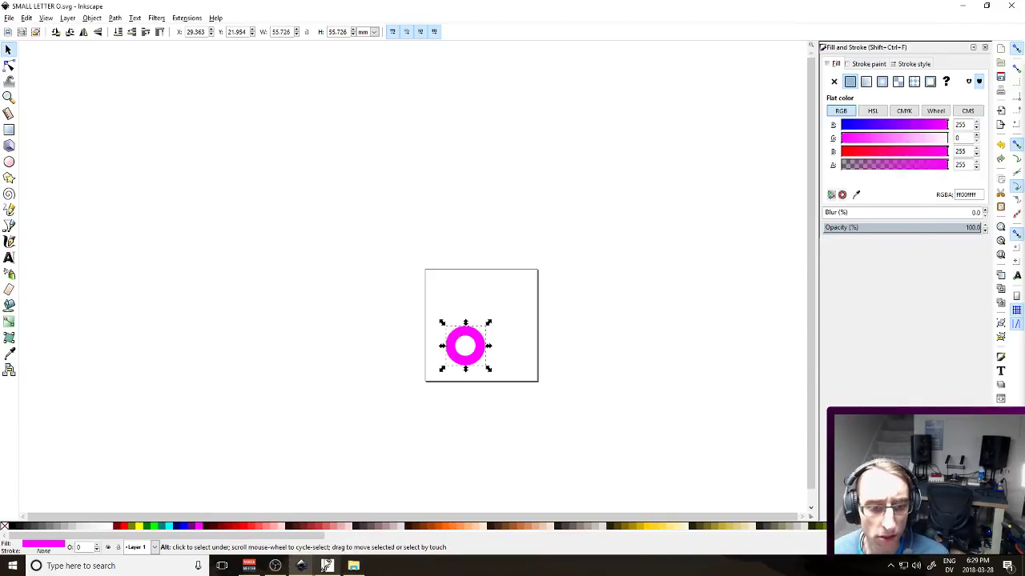
# Switch to FontForge, clear the existing outline of the lowercase o glyph, and open the empty glyph for editing
pyautogui.click(326, 566)
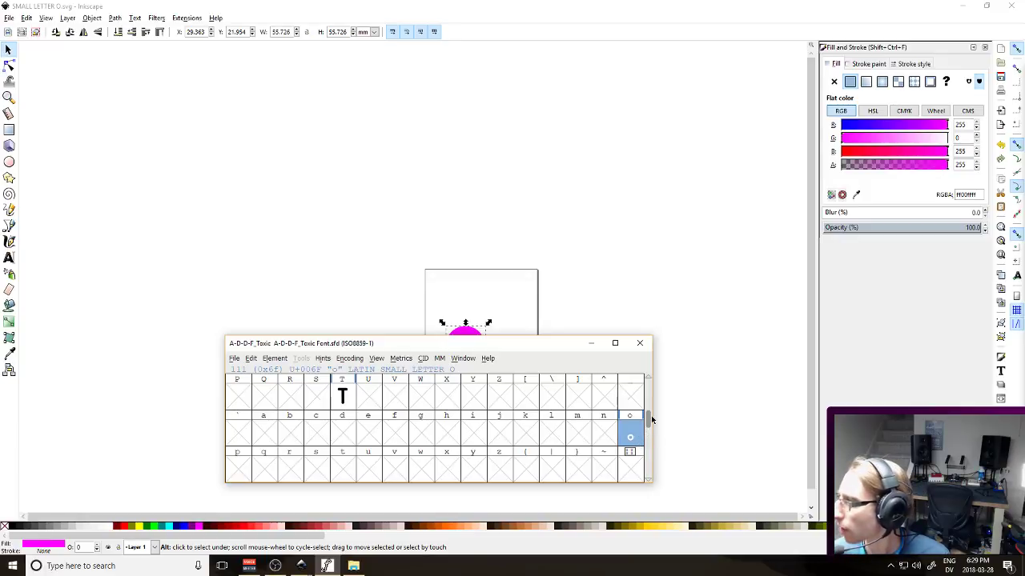
pyautogui.rightClick(631, 436)
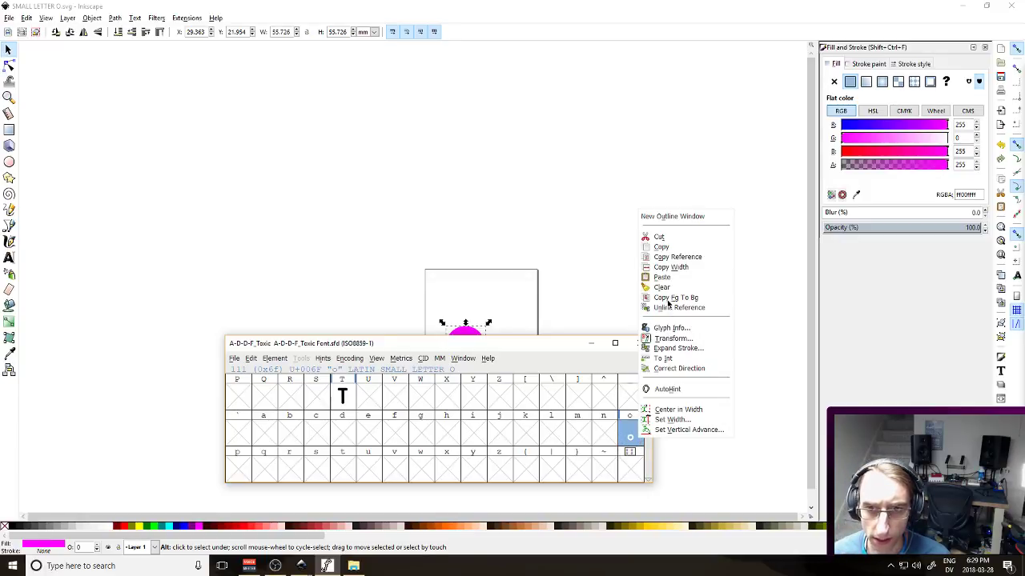
pyautogui.click(669, 288)
pyautogui.doubleClick(631, 437)
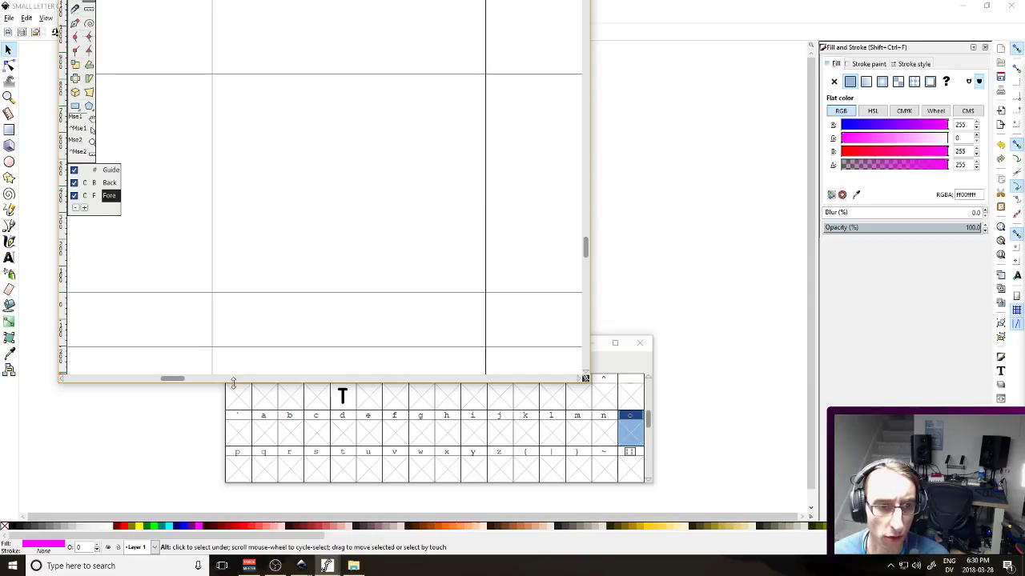
# Import SMALL LETTER O.svg from the Characters folder into the o glyph
pyautogui.click(68, 23)
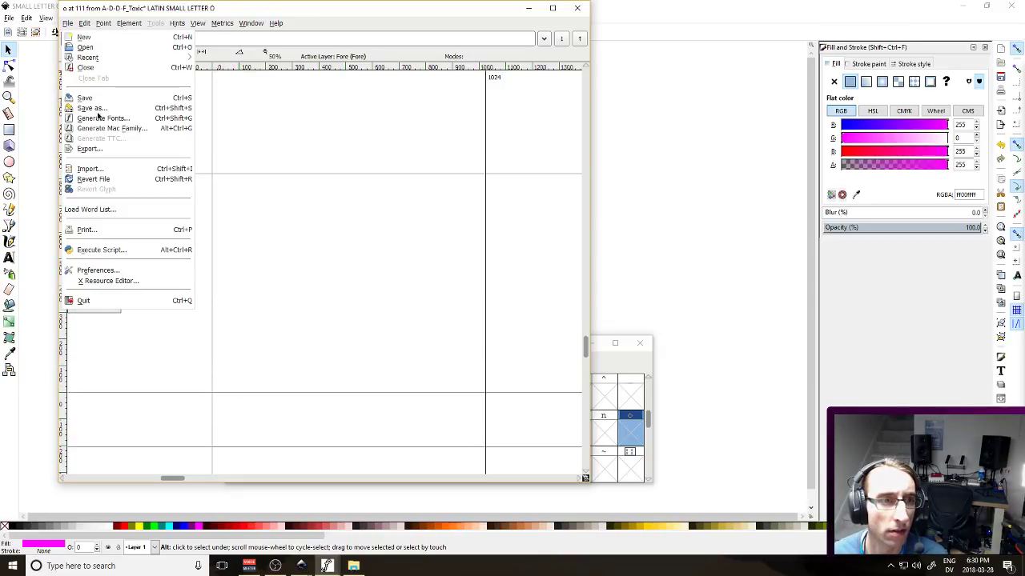
pyautogui.click(90, 170)
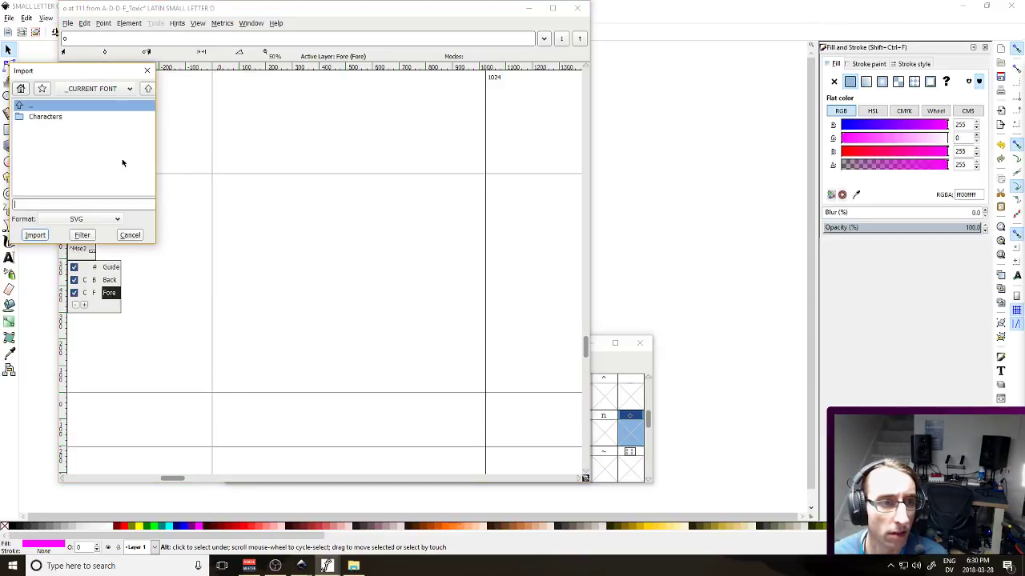
pyautogui.click(55, 116)
pyautogui.click(54, 126)
pyautogui.doubleClick(54, 127)
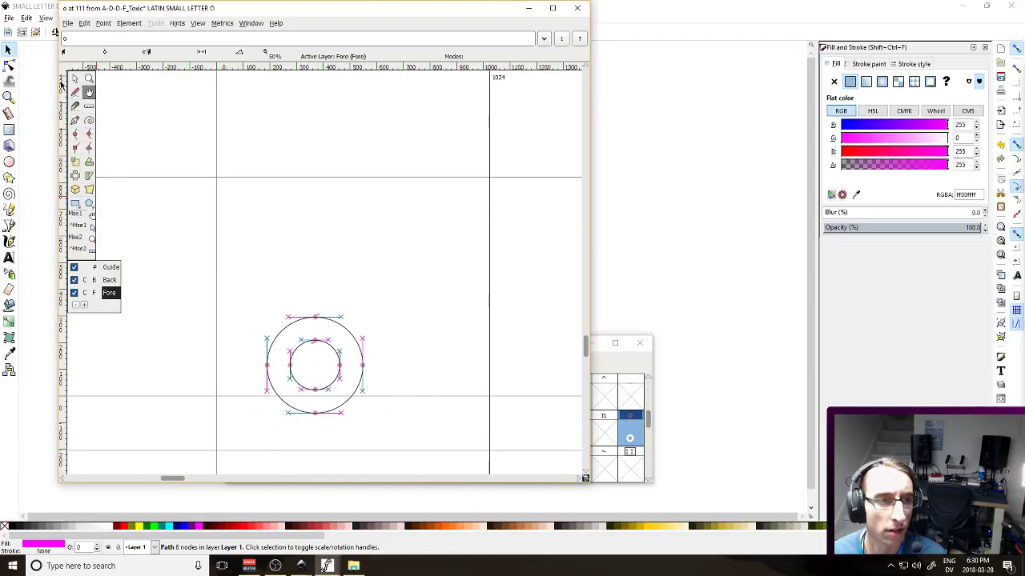
# Select both circles of the o outline and move them up onto the baseline and left to just inside the origin line
pyautogui.click(75, 78)
pyautogui.moveTo(236, 272); pyautogui.dragTo(414, 450)
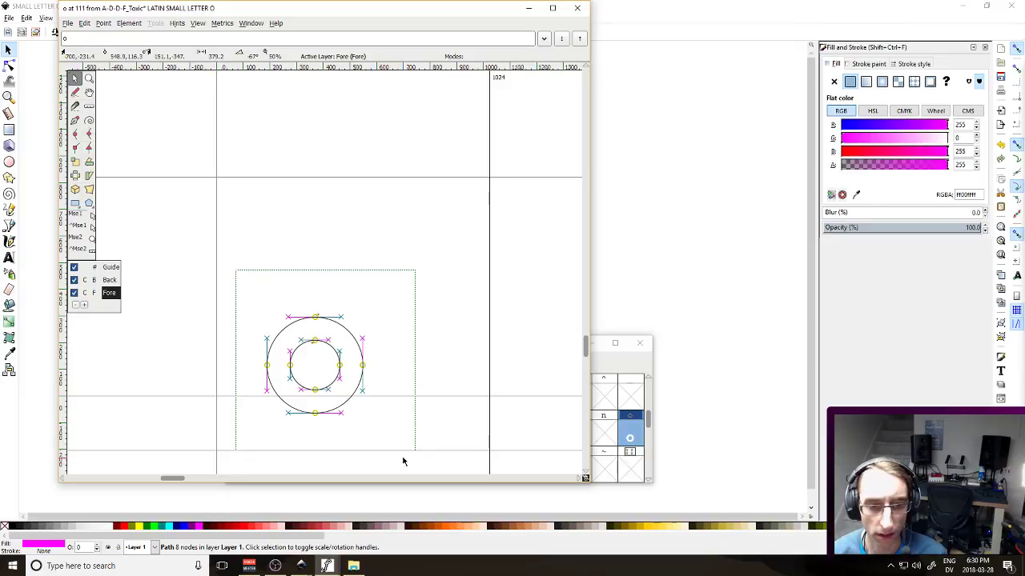
pyautogui.hotkey('shift', 'Left')
pyautogui.hotkey('shift', 'Up')
pyautogui.hotkey('shift', 'Up')
pyautogui.hotkey('shift', 'Up')
pyautogui.hotkey('shift', 'Up')
pyautogui.hotkey('shift', 'Up')
pyautogui.hotkey('shift', 'Up')
pyautogui.hotkey('shift', 'Up')
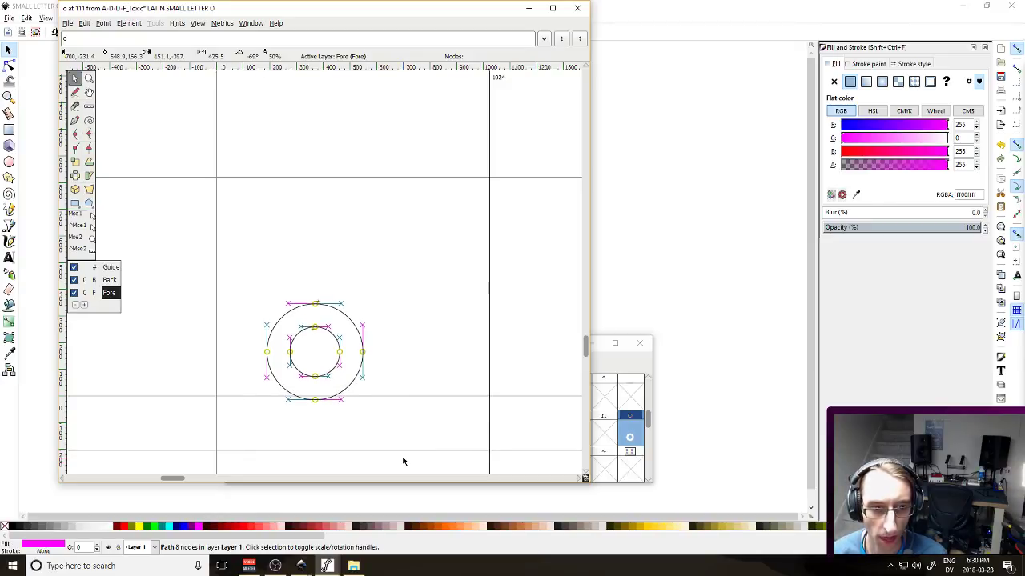
pyautogui.hotkey('shift', 'Left')
pyautogui.hotkey('shift', 'Left')
pyautogui.hotkey('shift', 'Left')
pyautogui.hotkey('shift', 'Left')
pyautogui.hotkey('shift', 'Left')
pyautogui.hotkey('shift', 'Left')
pyautogui.hotkey('shift', 'Left')
pyautogui.hotkey('shift', 'Left')
pyautogui.hotkey('shift', 'Left')
pyautogui.hotkey('shift', 'Left')
pyautogui.hotkey('shift', 'Left')
pyautogui.hotkey('shift', 'Left')
pyautogui.hotkey('shift', 'Left')
pyautogui.hotkey('shift', 'Left')
pyautogui.hotkey('shift', 'Left')
pyautogui.hotkey('shift', 'Left')
pyautogui.hotkey('shift', 'Left')
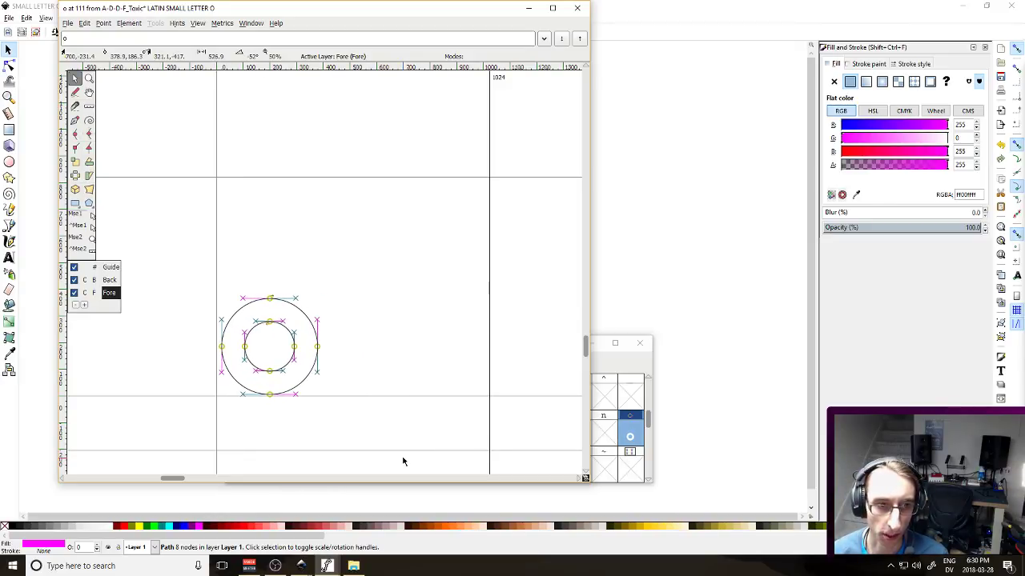
# Set the o glyph's advance width to 350
pyautogui.click(177, 23)
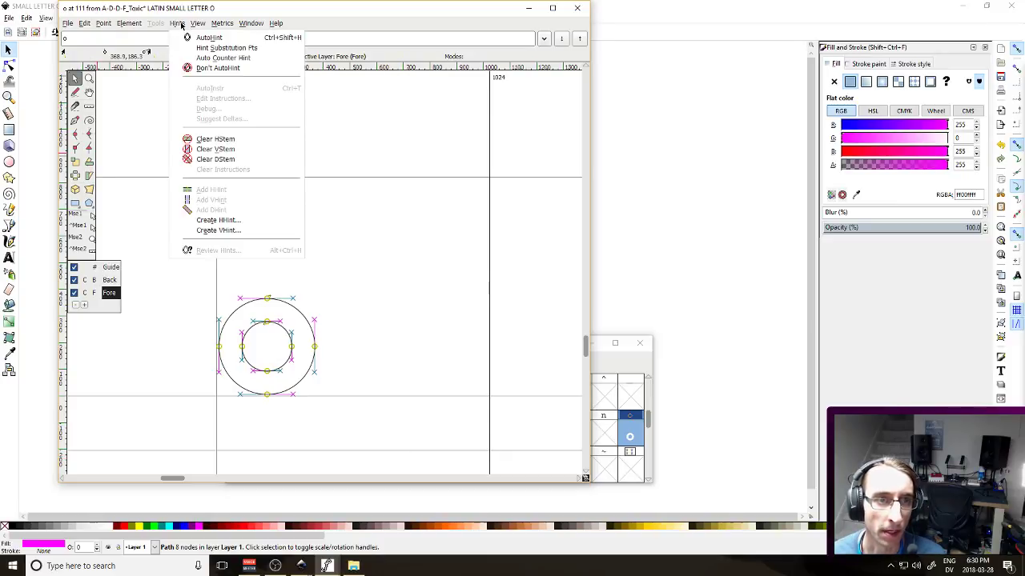
pyautogui.moveTo(141, 23)
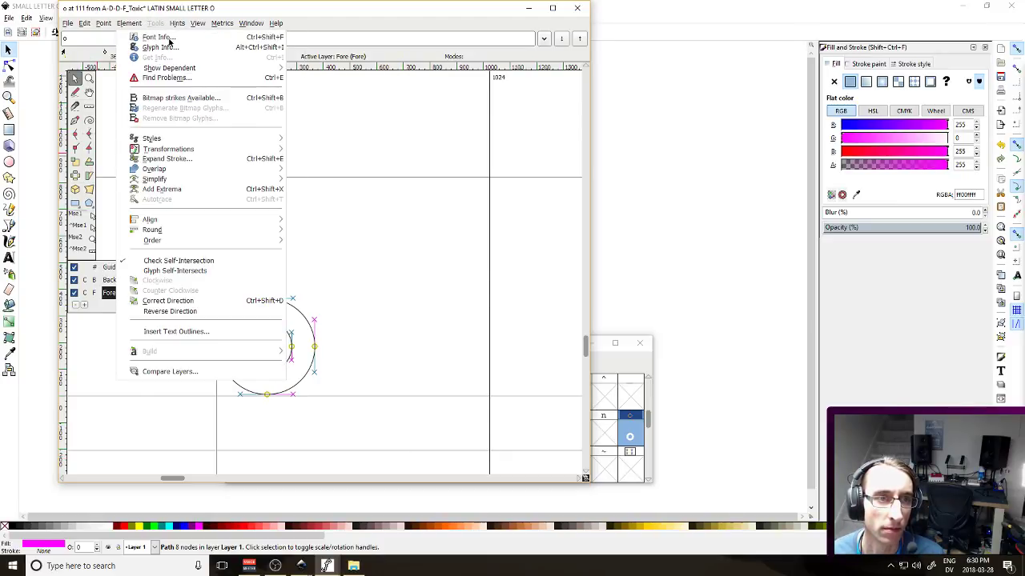
pyautogui.moveTo(222, 24)
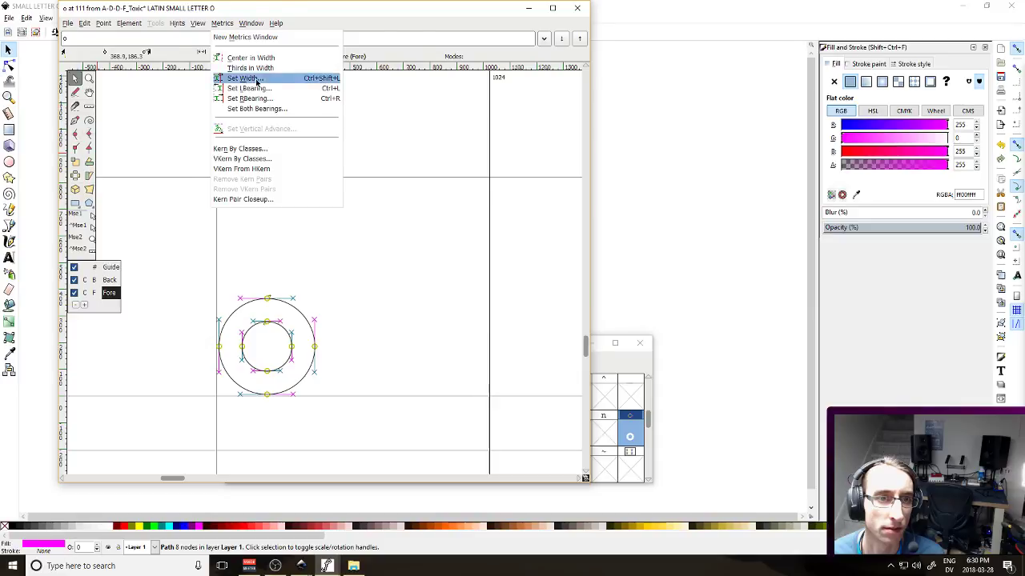
pyautogui.click(255, 79)
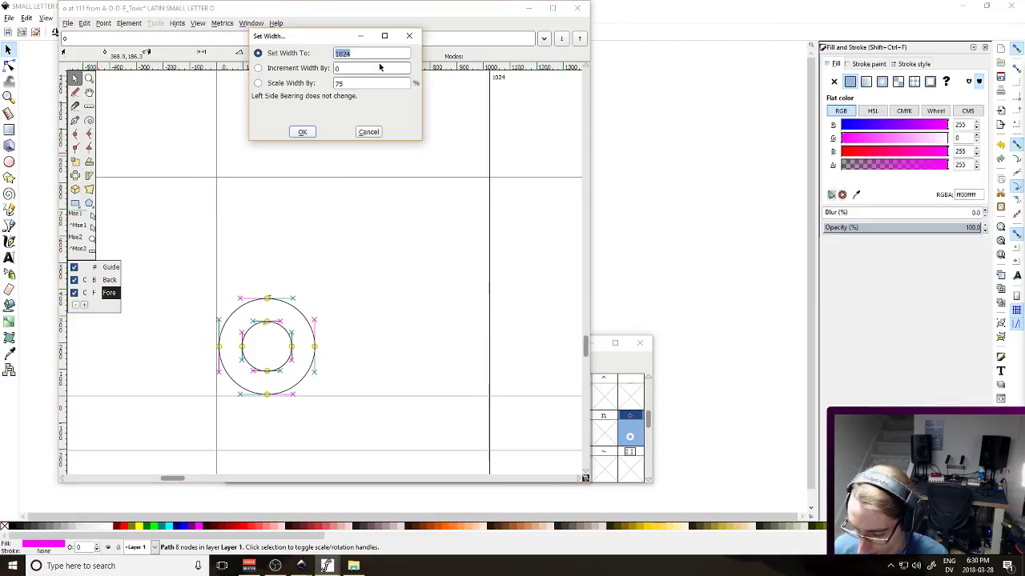
pyautogui.write('350')
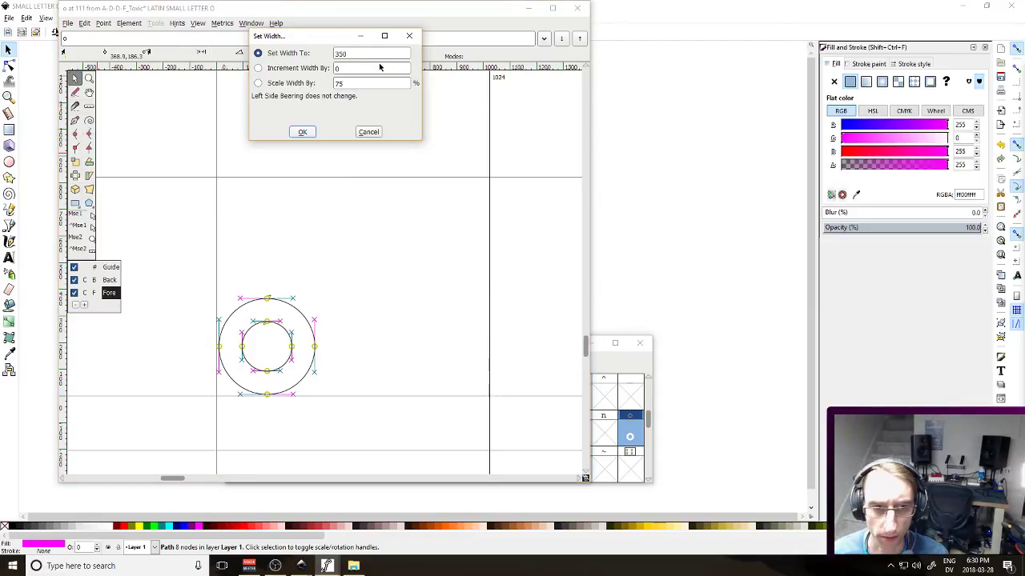
pyautogui.press('Return')
# Set the o glyph's advance width to 375, close the glyph window, and save the font
pyautogui.click(218, 24)
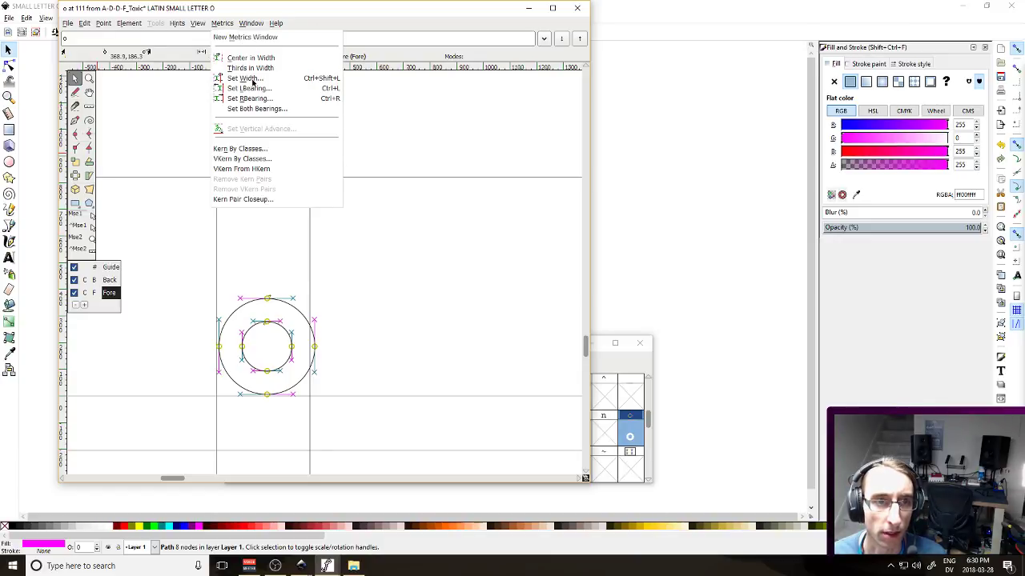
pyautogui.click(268, 79)
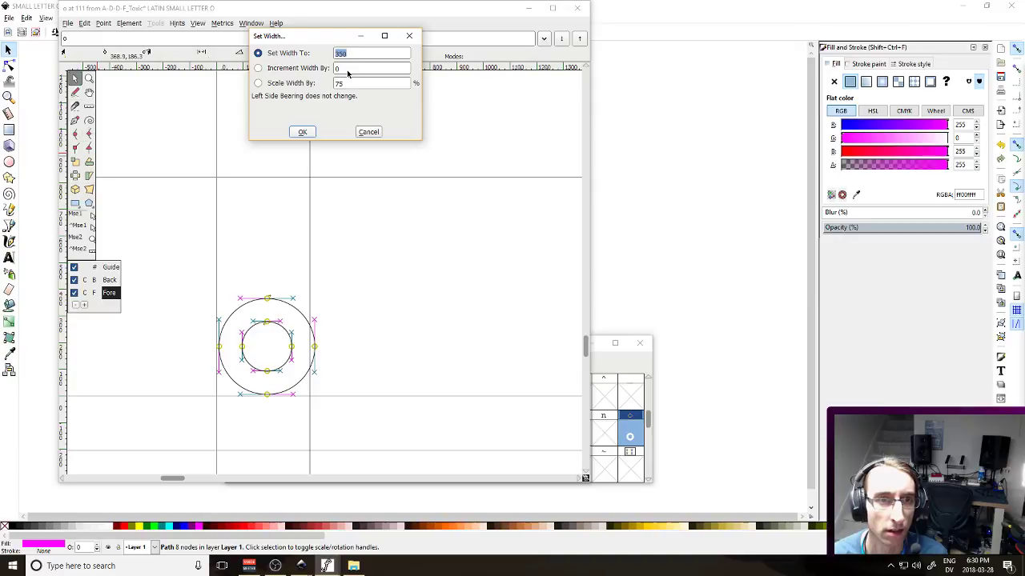
pyautogui.write('375')
pyautogui.press('Return')
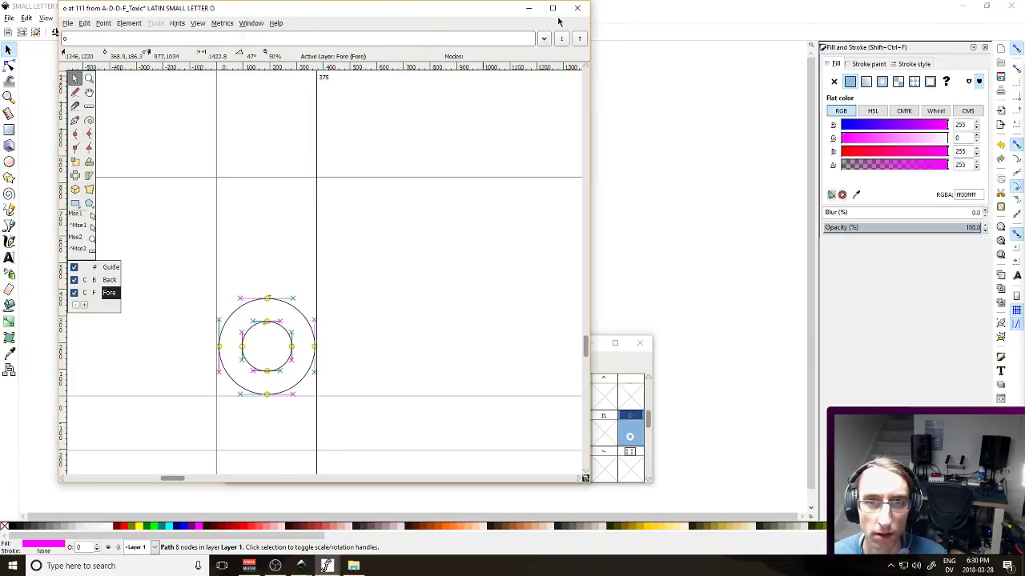
pyautogui.click(577, 8)
pyautogui.hotkey('ctrl', 's')
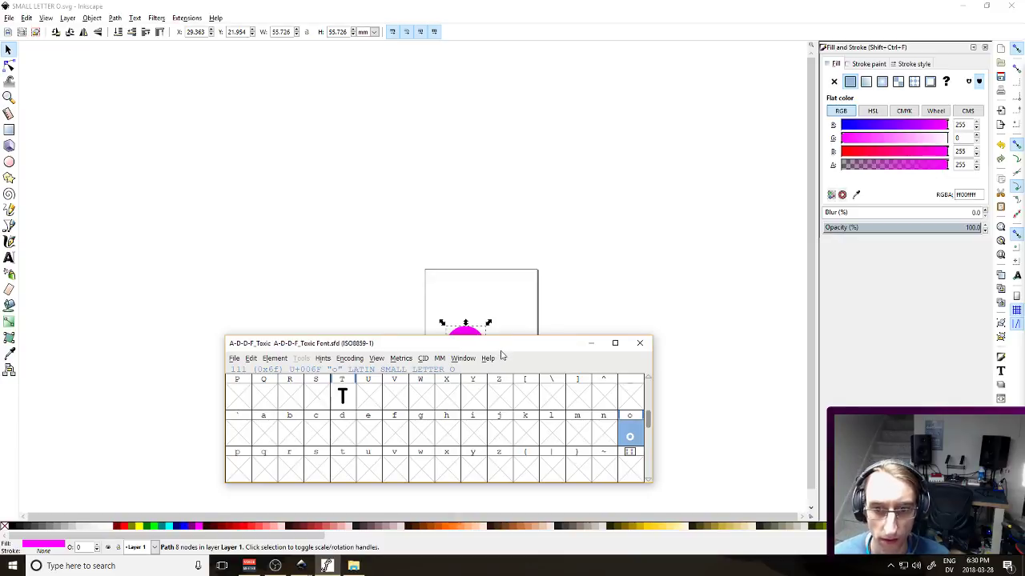
# Regenerate A-D-D-F_Toxic.ttf in the _CURRENT FONT folder, replacing the existing file despite the errors, and preview the font
pyautogui.click(235, 358)
pyautogui.click(272, 150)
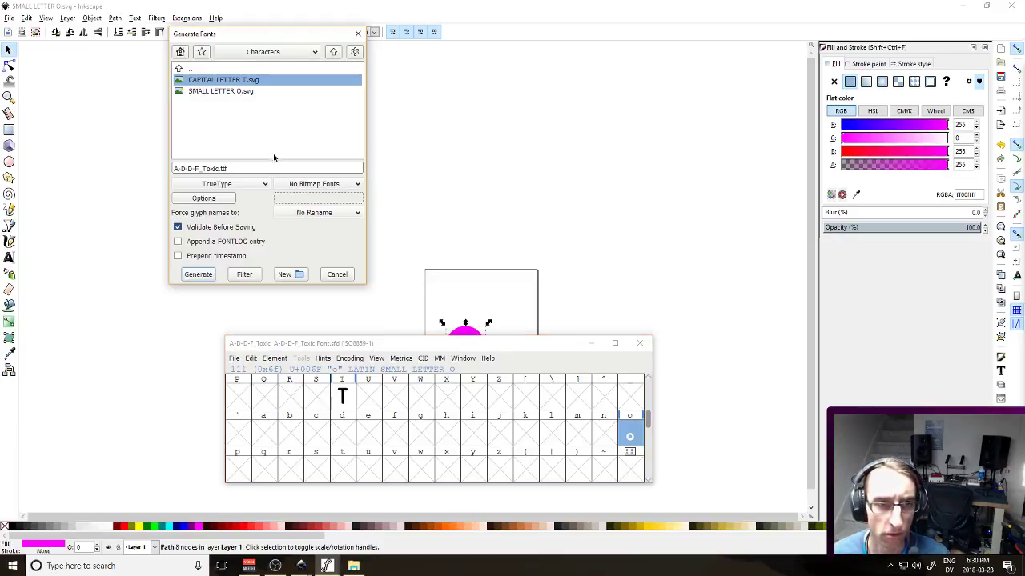
pyautogui.click(333, 53)
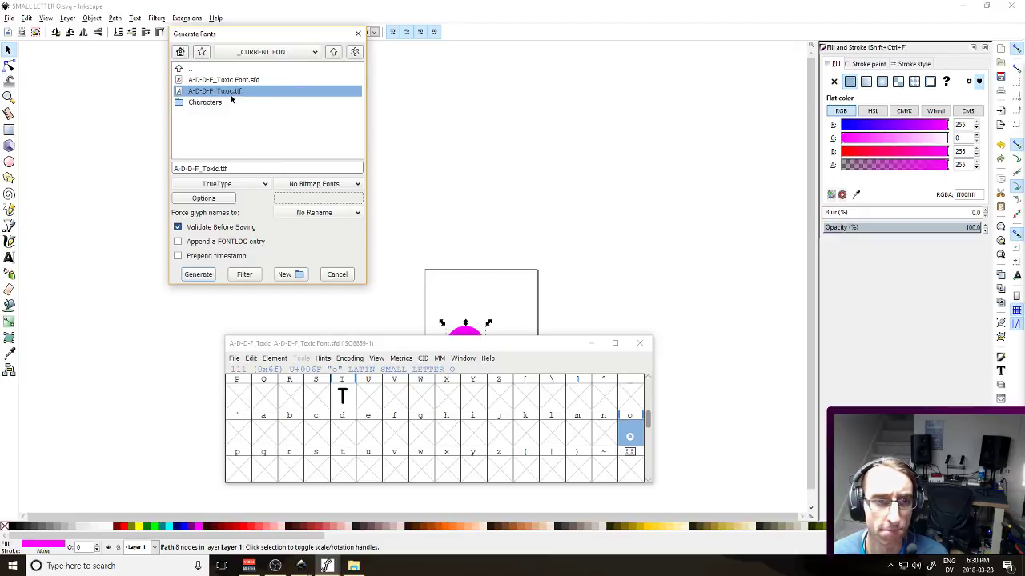
pyautogui.click(204, 279)
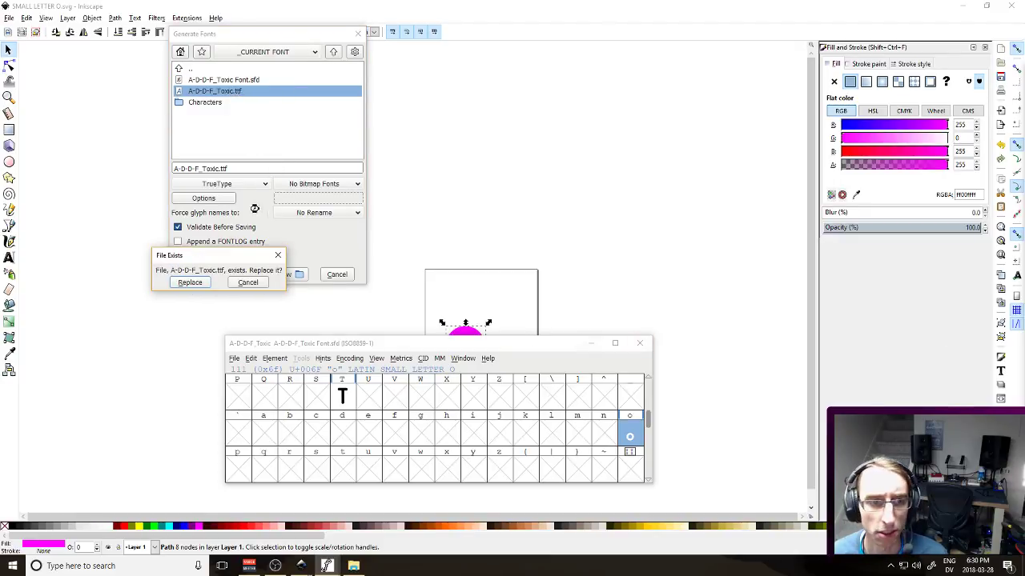
pyautogui.click(251, 328)
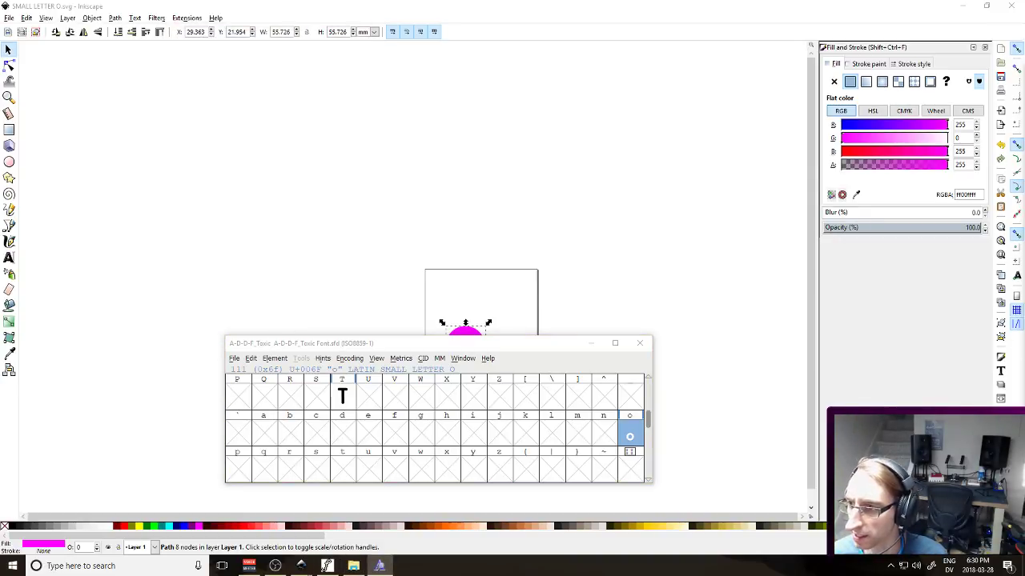
pyautogui.moveTo(503, 144); pyautogui.dragTo(469, 9)
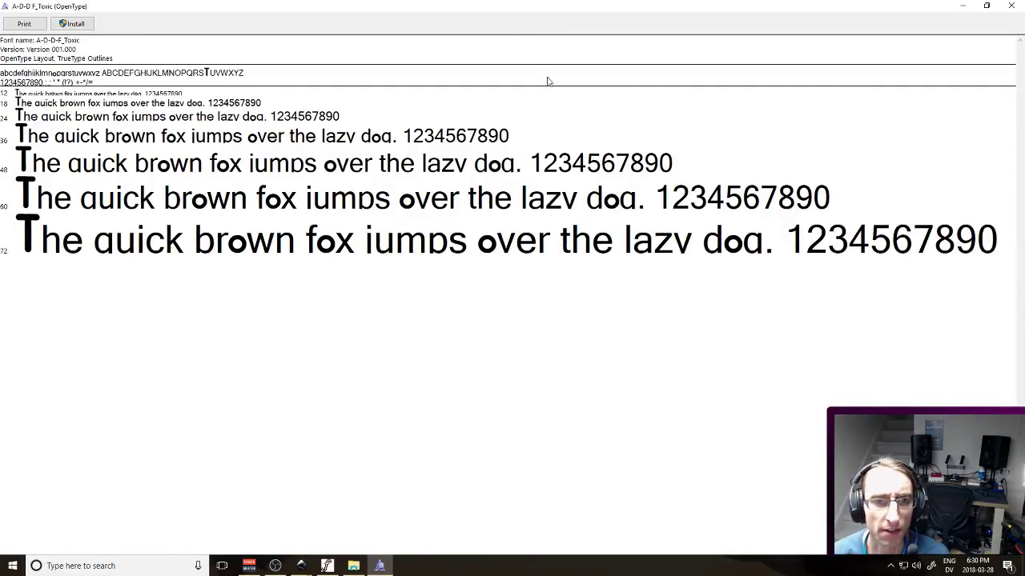
pyautogui.click(1011, 5)
# Return to the Inkscape drawing and enlarge the o ring proportionally to about 61 mm
pyautogui.click(617, 6)
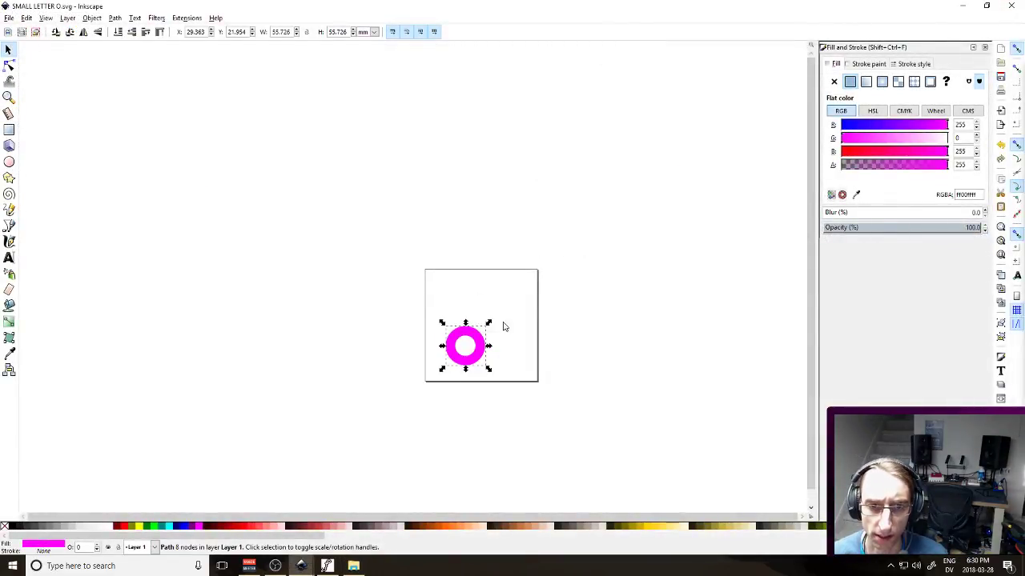
pyautogui.moveTo(488, 322); pyautogui.dragTo(494, 321)
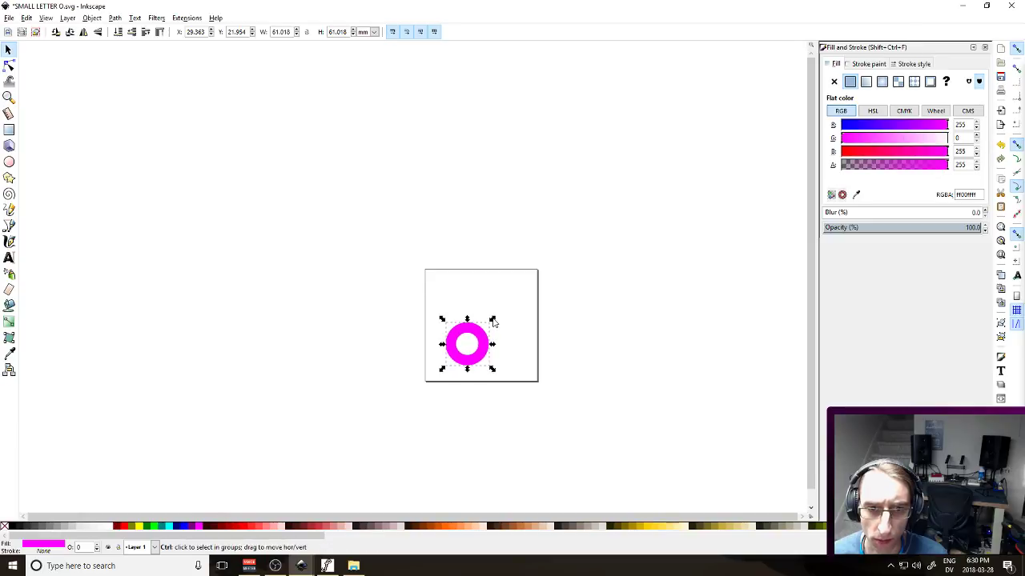
# Nudge the o ring into the page's lower-left corner, at about X 2.9 mm and Y 0.8 mm
pyautogui.hscroll(-2, 489, 320)
pyautogui.hscroll(2, 489, 321)
pyautogui.hotkey('shift', 'Left')
pyautogui.hotkey('shift', 'Left')
pyautogui.hotkey('shift', 'Left')
pyautogui.hotkey('shift', 'Left')
pyautogui.hotkey('shift', 'Left')
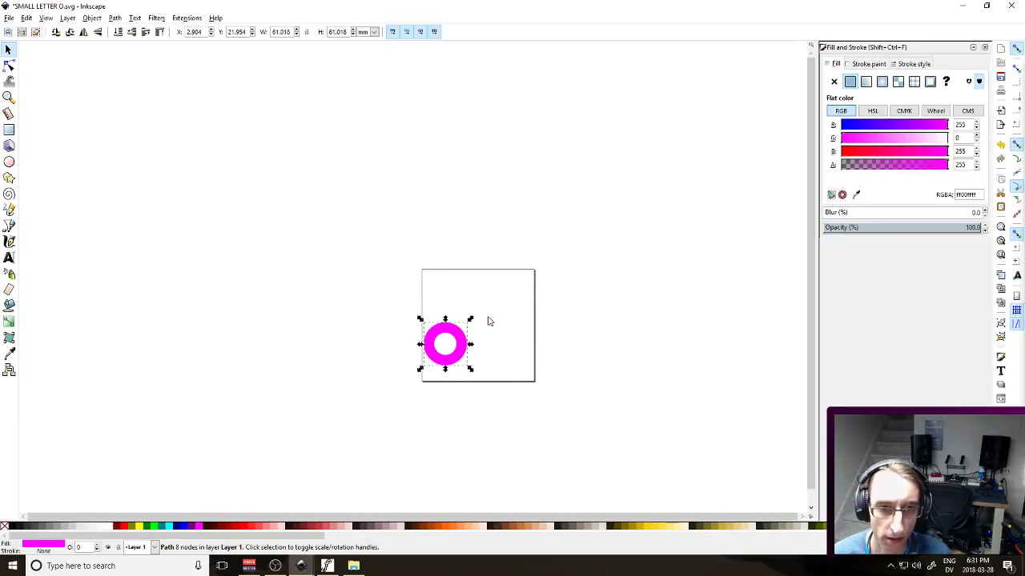
pyautogui.hotkey('shift', 'Down')
pyautogui.hotkey('shift', 'Down')
pyautogui.hotkey('shift', 'Down')
pyautogui.hotkey('shift', 'Down')
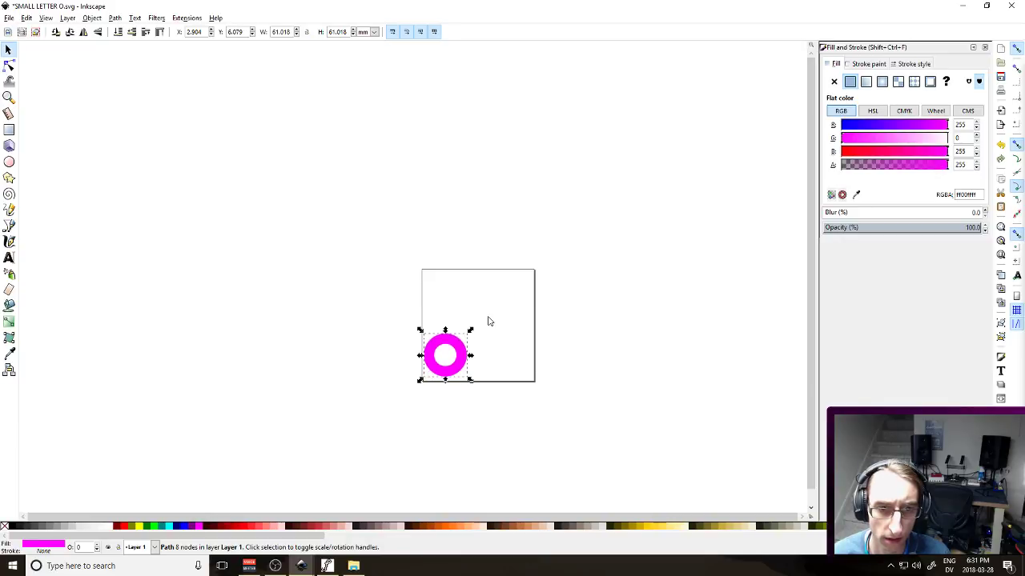
pyautogui.hotkey('shift', 'Up')
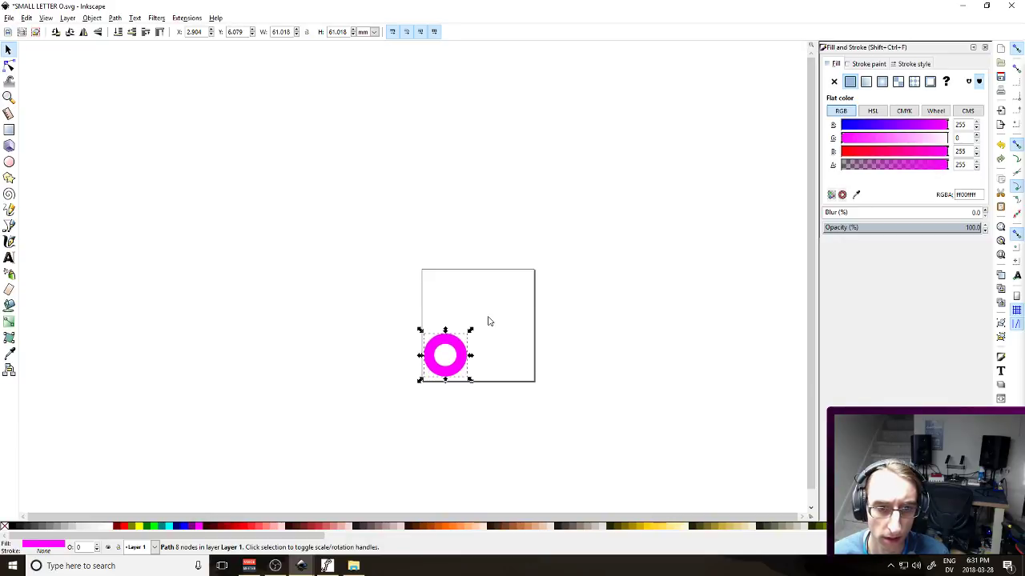
pyautogui.hotkey('shift', 'Down')
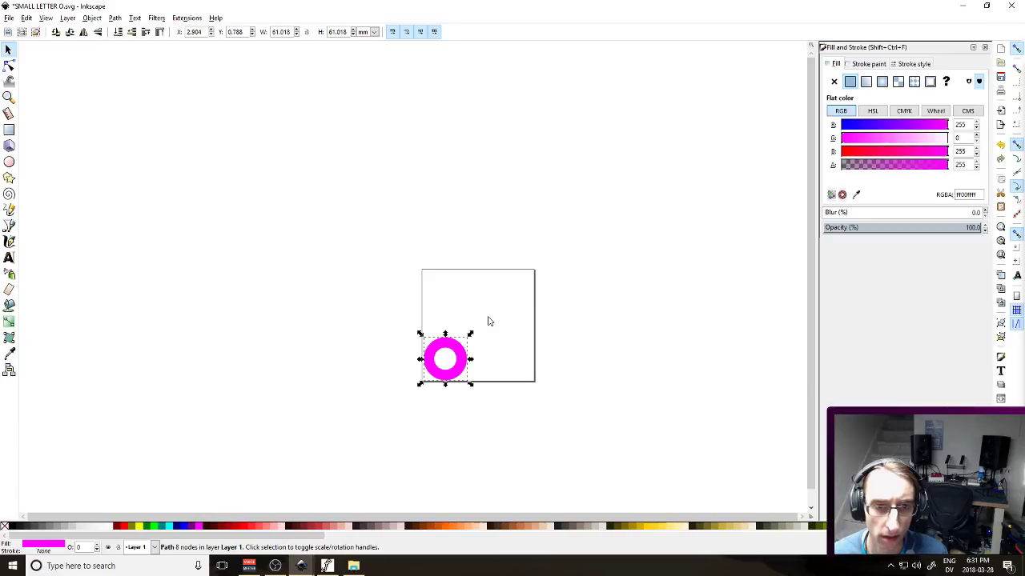
# Save the enlarged SMALL LETTER O drawing, switch to FontForge, and clear the existing outline from the o glyph
pyautogui.press('ctrl')
pyautogui.hotkey('ctrl', 's')
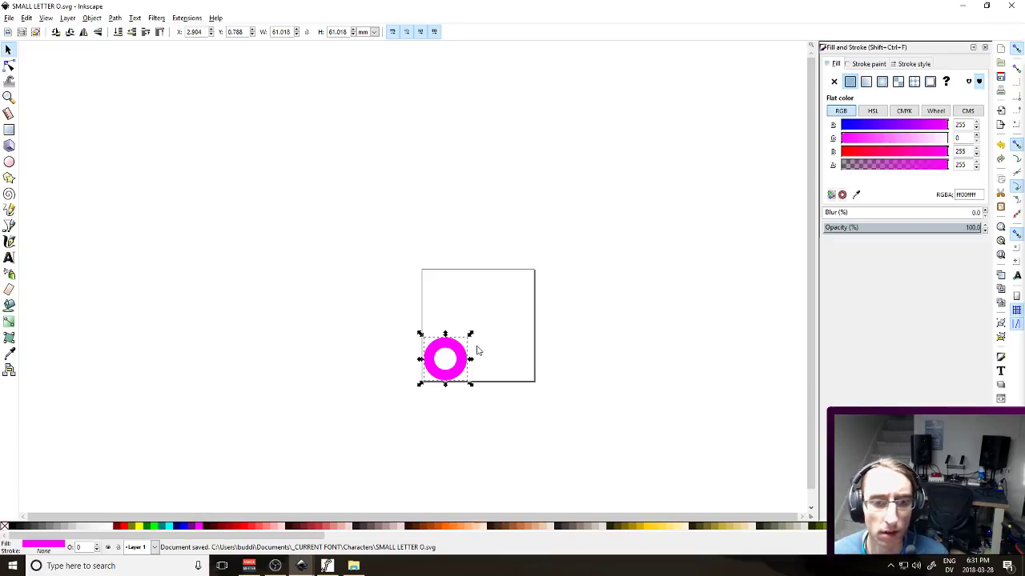
pyautogui.click(1010, 5)
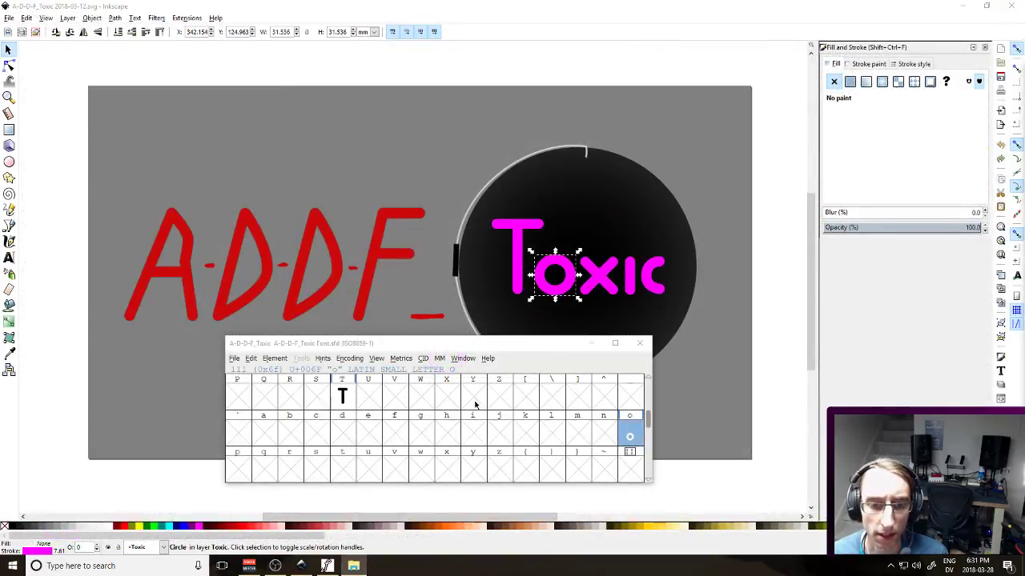
pyautogui.rightClick(630, 435)
pyautogui.click(669, 285)
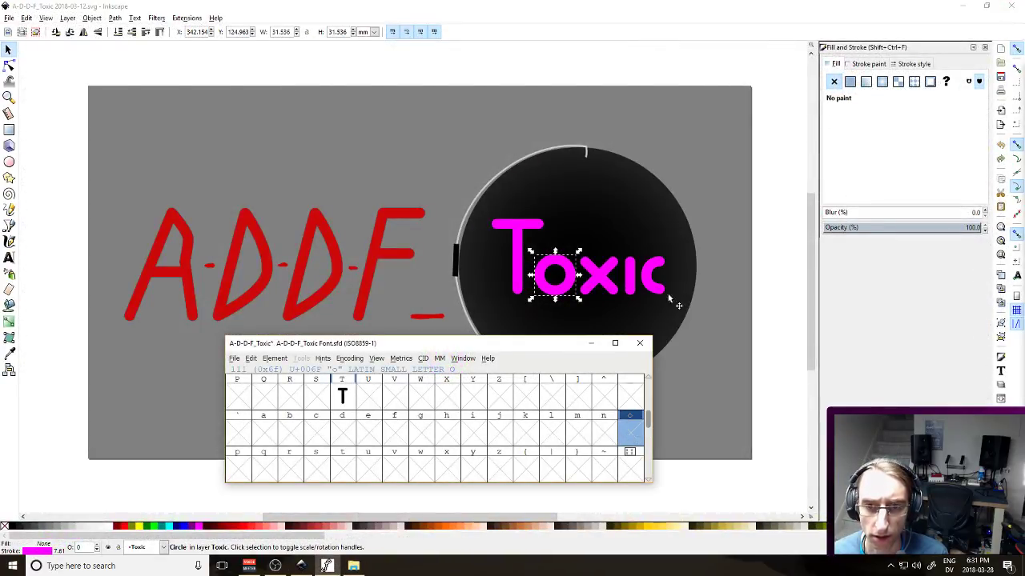
# Open the empty o glyph and import the updated SMALL LETTER O.svg outline into it
pyautogui.doubleClick(634, 433)
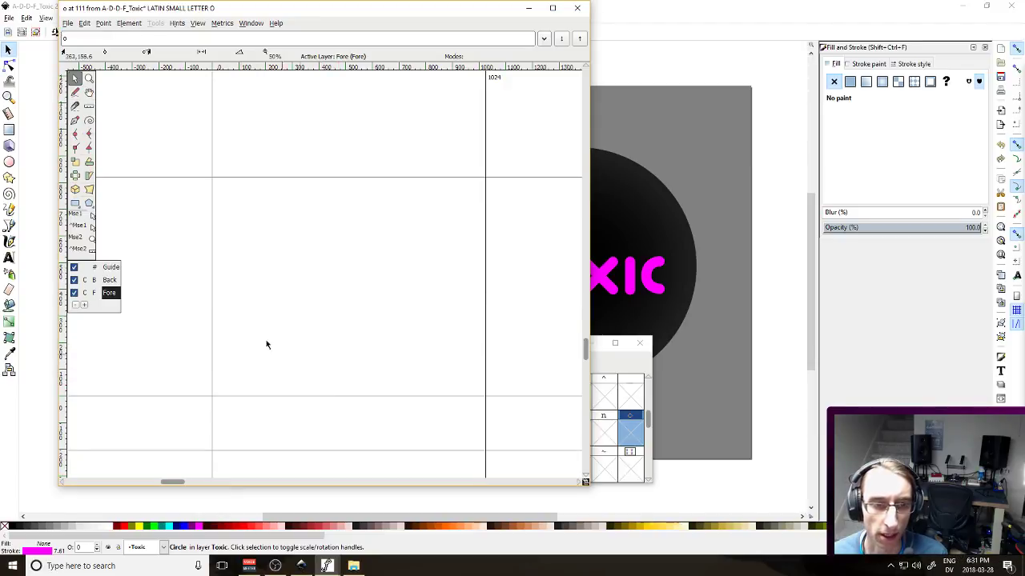
pyautogui.click(72, 24)
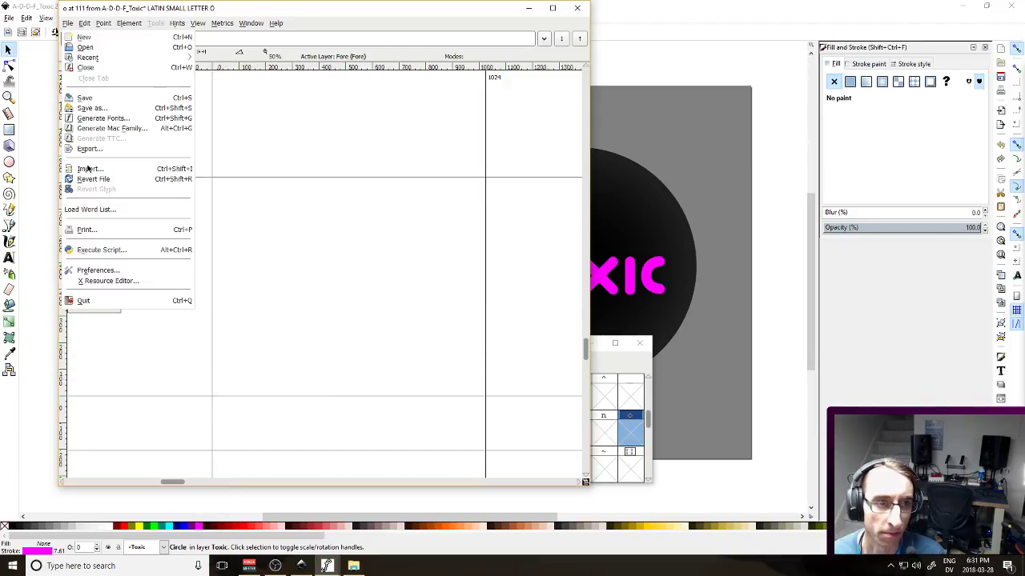
pyautogui.click(89, 169)
pyautogui.click(48, 117)
pyautogui.doubleClick(48, 117)
pyautogui.doubleClick(50, 129)
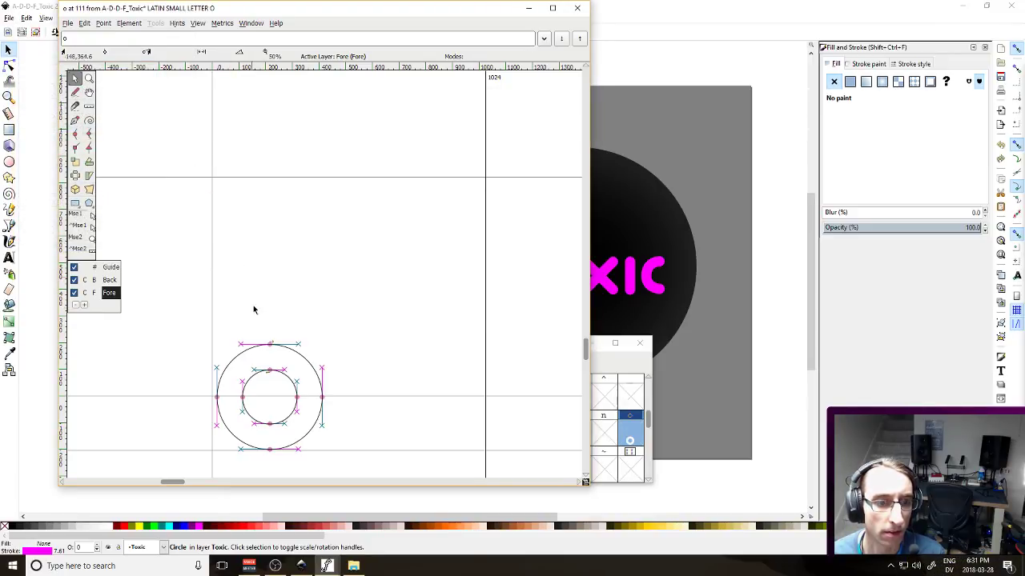
# Select the whole imported ring and nudge it up until its bottom edge sits just above the baseline
pyautogui.moveTo(168, 294); pyautogui.dragTo(349, 462)
pyautogui.press('Up')
pyautogui.press('Up')
pyautogui.press('Up')
pyautogui.press('Up')
pyautogui.press('Up')
pyautogui.press('Up')
pyautogui.press('Up')
pyautogui.press('Up')
pyautogui.press('Up')
pyautogui.press('Up')
pyautogui.press('Up')
pyautogui.press('Up')
pyautogui.press('Up')
pyautogui.press('Up')
pyautogui.press('Up')
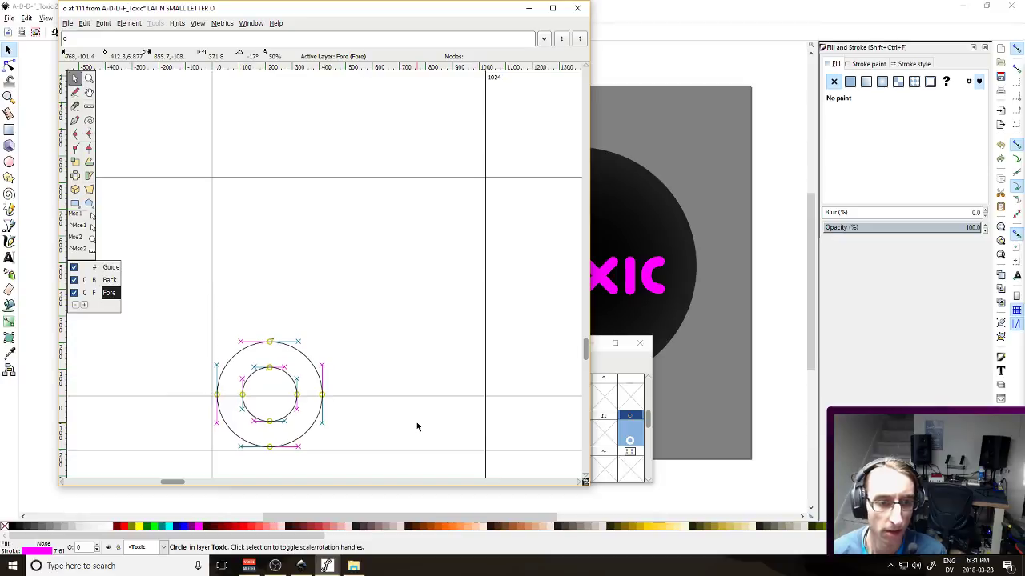
pyautogui.press('Up')
pyautogui.press('Up')
pyautogui.press('Up')
pyautogui.press('Up')
pyautogui.press('Up')
pyautogui.press('Up')
pyautogui.press('Up')
pyautogui.press('Up')
pyautogui.press('Up')
pyautogui.press('Up')
pyautogui.press('Up')
pyautogui.press('Up')
pyautogui.press('Up')
pyautogui.press('Up')
pyautogui.press('Up')
pyautogui.press('Up')
pyautogui.press('Up')
pyautogui.press('Up')
pyautogui.press('Up')
pyautogui.press('Up')
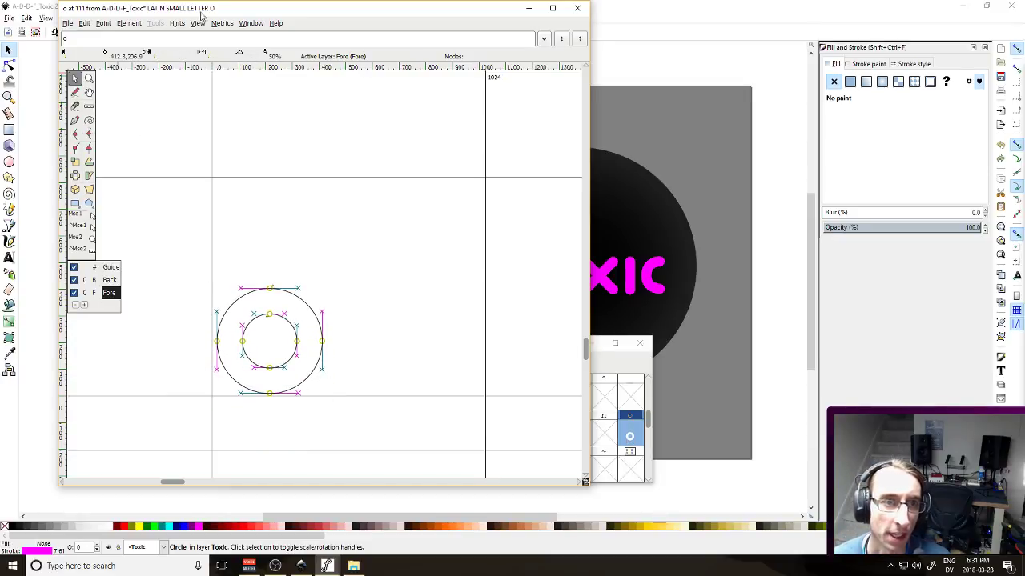
# Try advance widths of 350 and 375 for the o glyph
pyautogui.click(198, 23)
pyautogui.moveTo(223, 24)
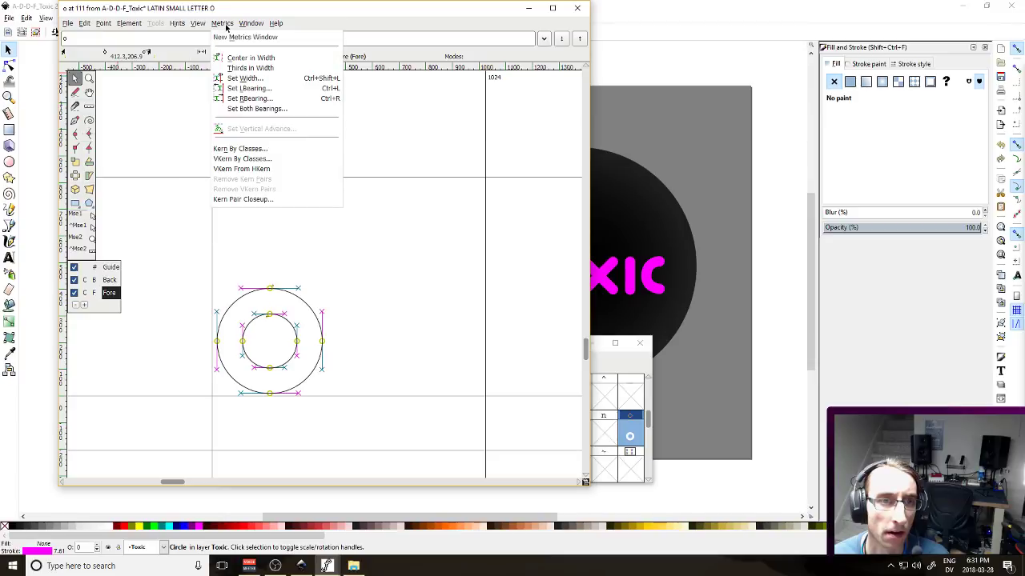
pyautogui.click(261, 79)
pyautogui.doubleClick(357, 54)
pyautogui.write('350')
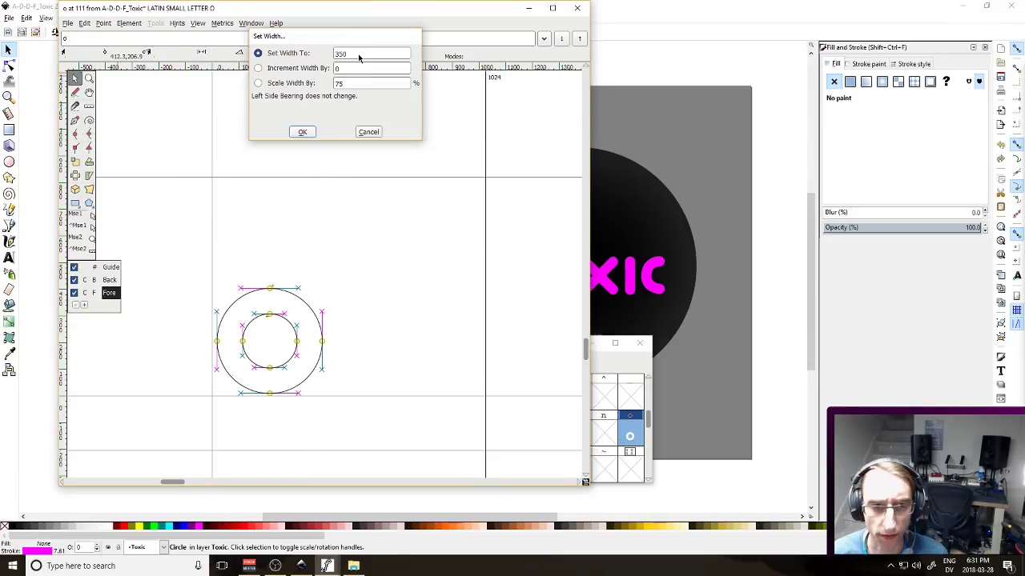
pyautogui.press('Return')
pyautogui.click(222, 23)
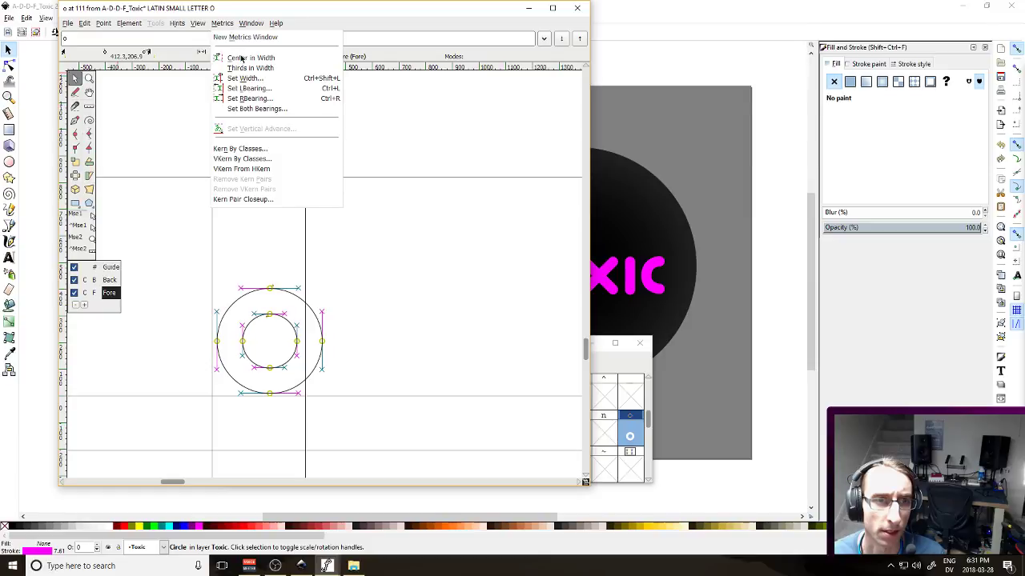
pyautogui.click(256, 79)
pyautogui.write('375')
pyautogui.press('Return')
# Set the o glyph's advance width to 425, save the font, and close the glyph window
pyautogui.click(197, 22)
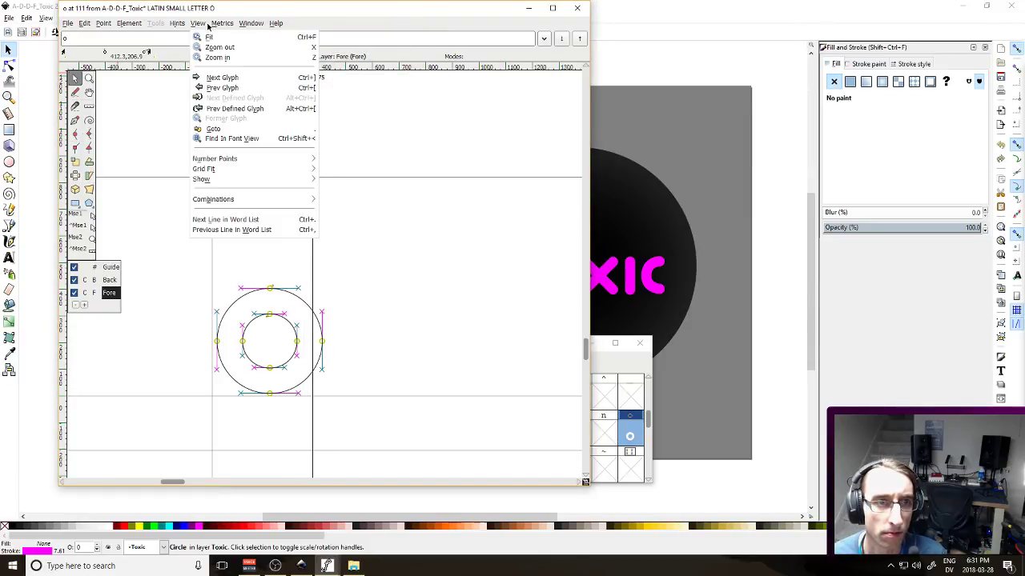
pyautogui.moveTo(221, 23)
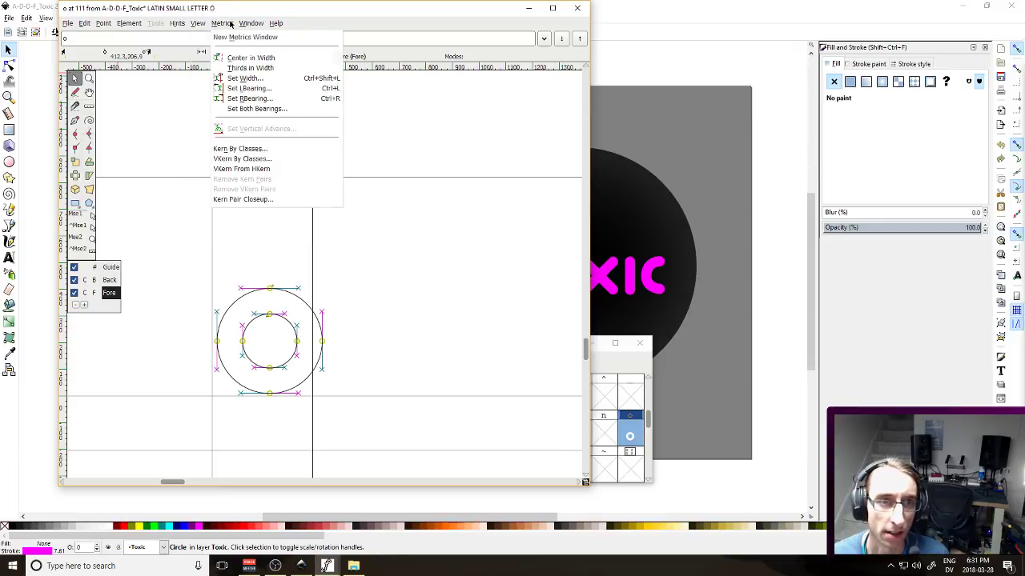
pyautogui.click(255, 78)
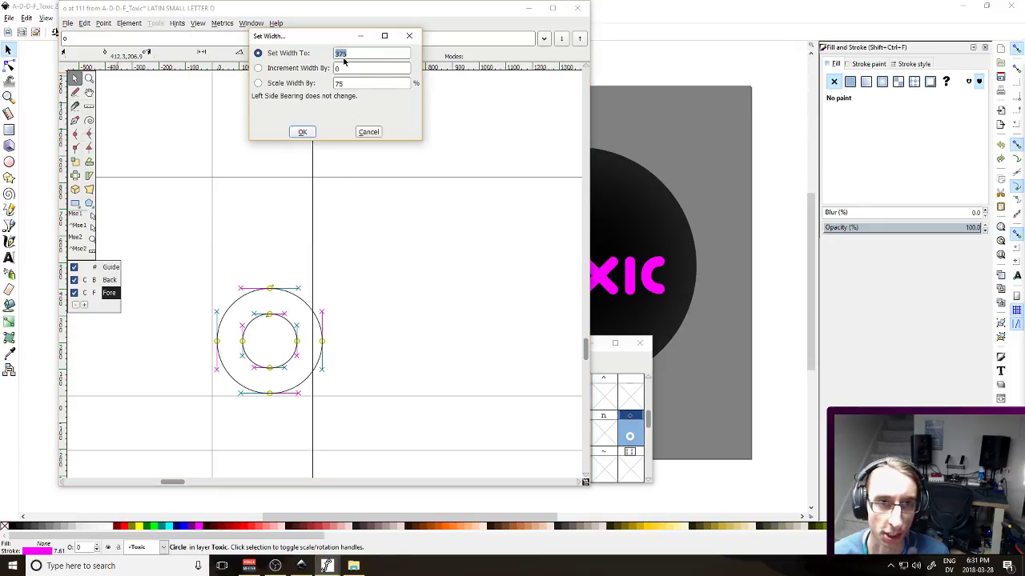
pyautogui.write('425')
pyautogui.press('Return')
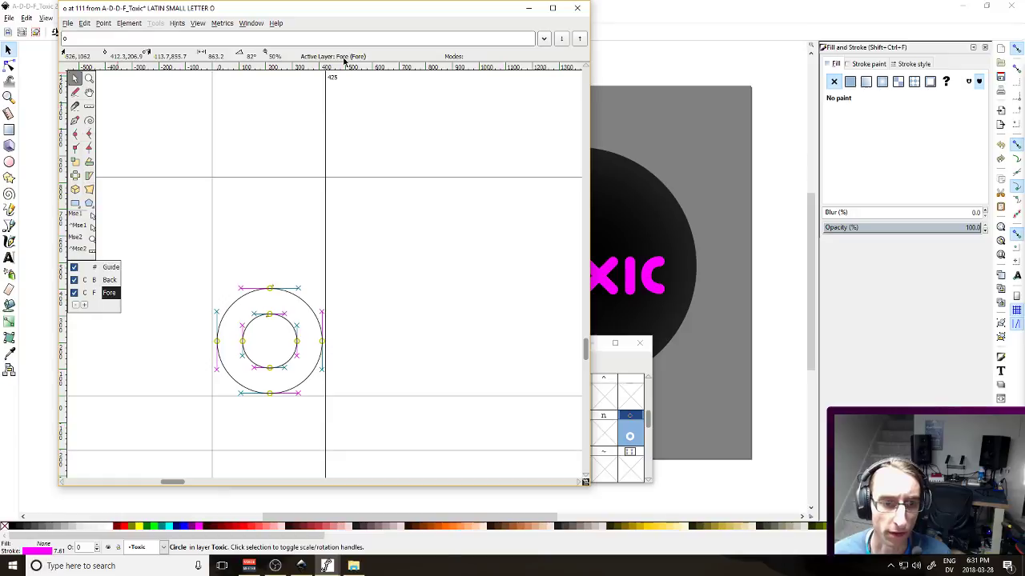
pyautogui.hotkey('ctrl', 's')
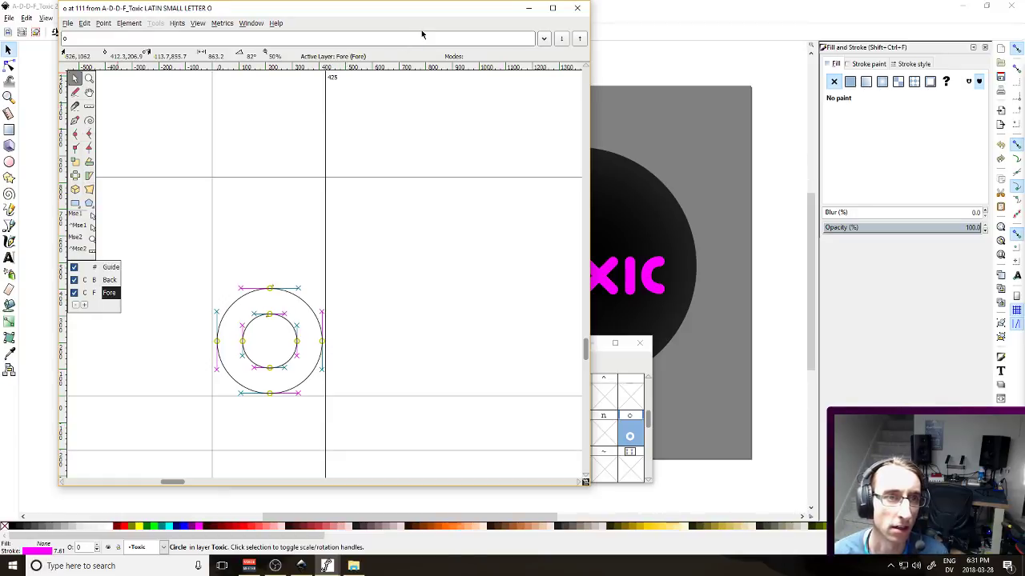
pyautogui.click(577, 8)
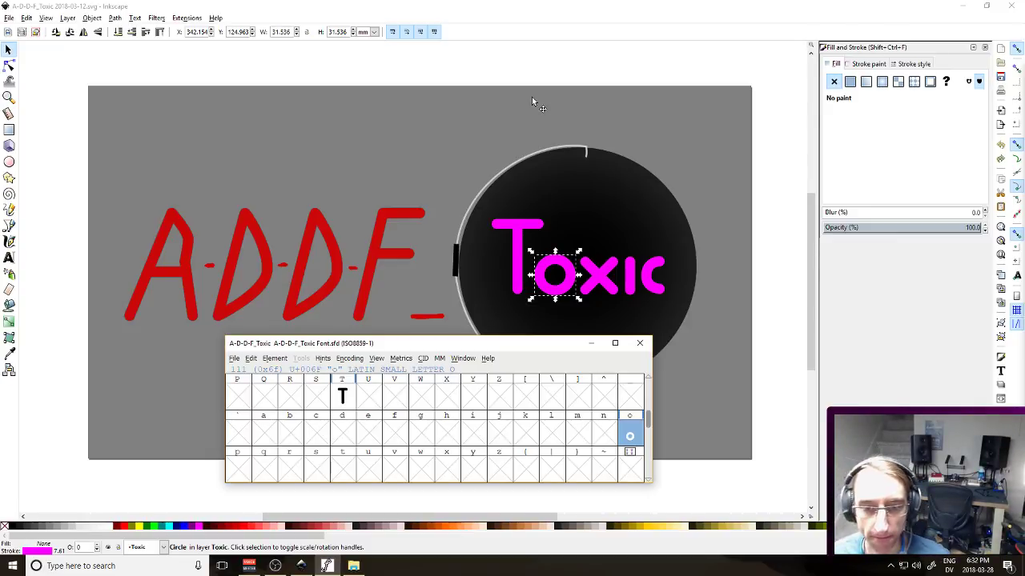
# Return to the Inkscape logo drawing, copy the x from the Toxic lettering, and create a new document
pyautogui.hotkey('alt', 'Tab')
pyautogui.click(607, 277)
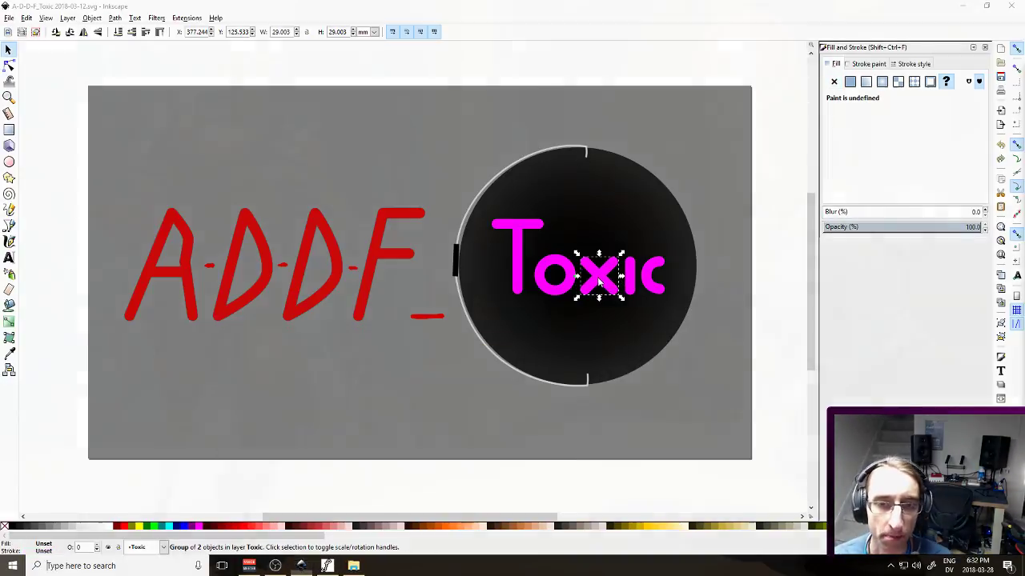
pyautogui.press('super')
pyautogui.click(381, 183)
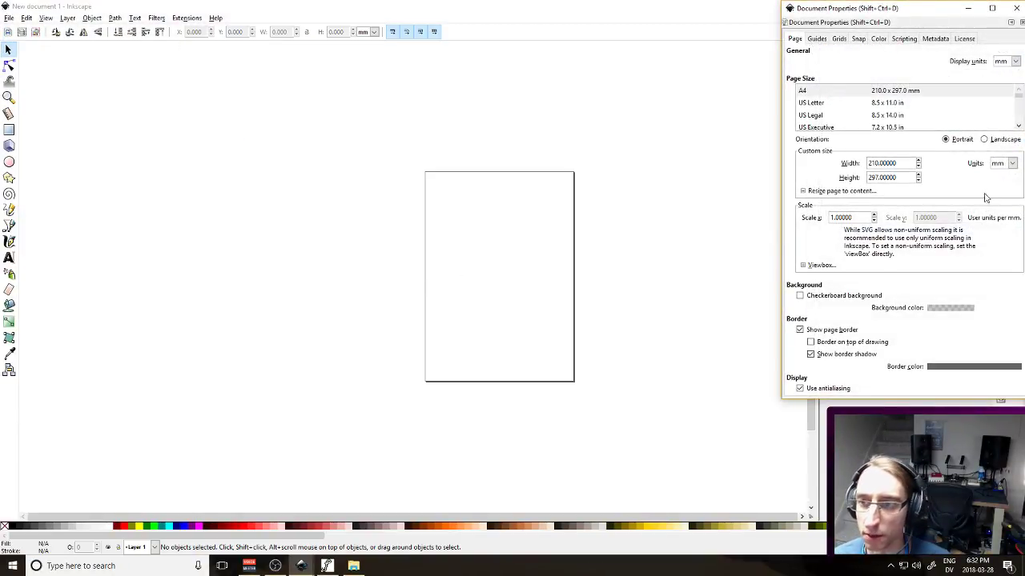
# Set the new document's page size to 600 by 600 px
pyautogui.click(1004, 163)
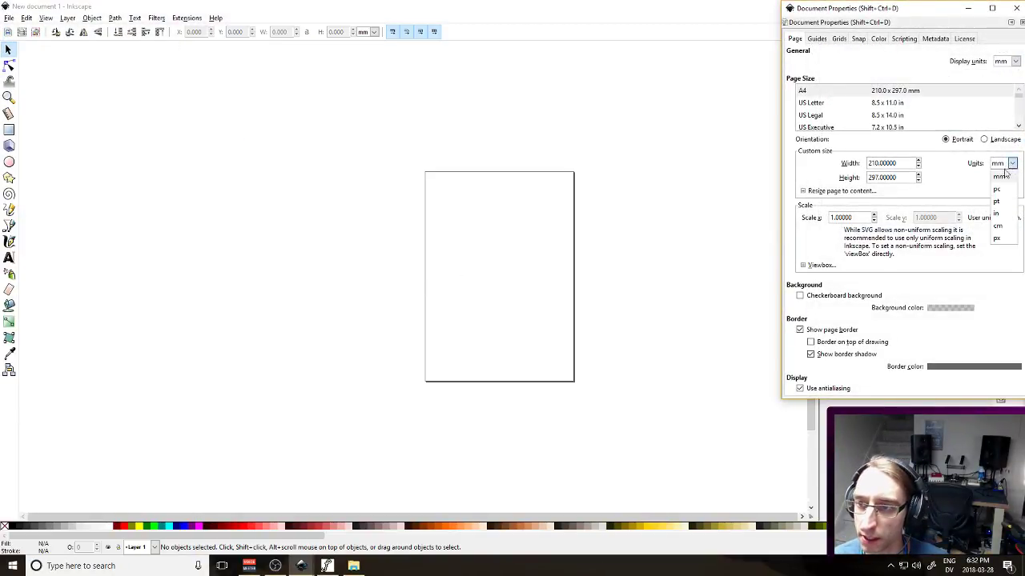
pyautogui.click(996, 232)
pyautogui.doubleClick(905, 164)
pyautogui.write('600')
pyautogui.press('Tab')
pyautogui.write('600')
pyautogui.press('Tab')
pyautogui.click(1012, 8)
# Paste the x, move it into the page's lower-left corner, and enlarge it proportionally to about 58 mm
pyautogui.hotkey('ctrl', 'v')
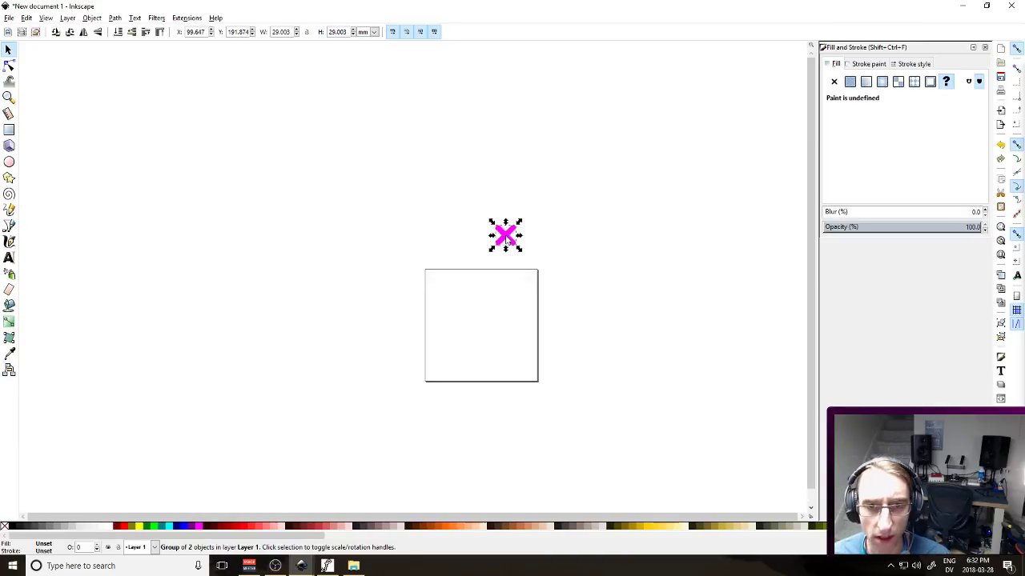
pyautogui.moveTo(505, 236); pyautogui.dragTo(435, 374)
pyautogui.scroll(4, 437, 376)
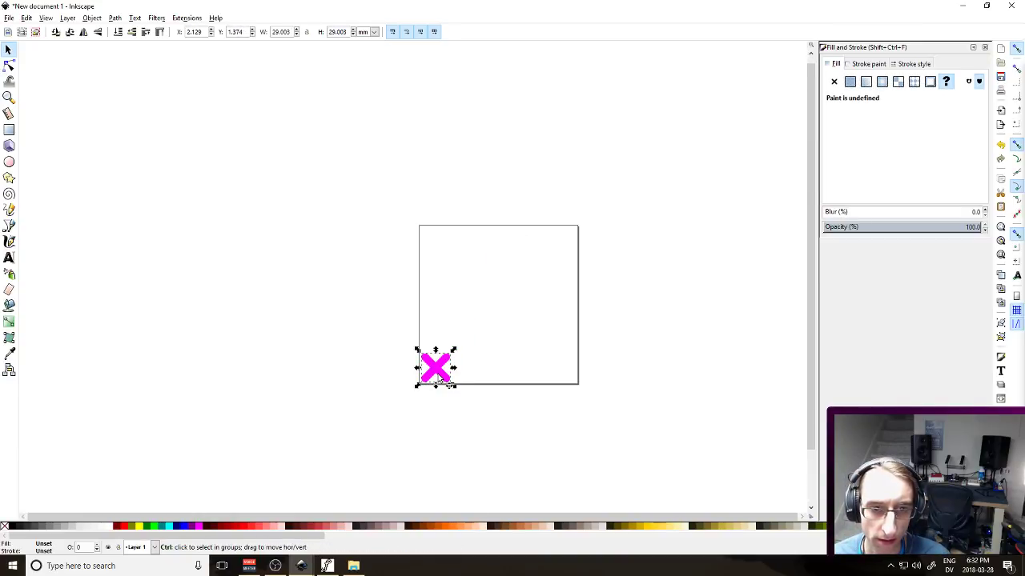
pyautogui.moveTo(476, 312); pyautogui.dragTo(596, 231)
pyautogui.scroll(-3, 602, 231)
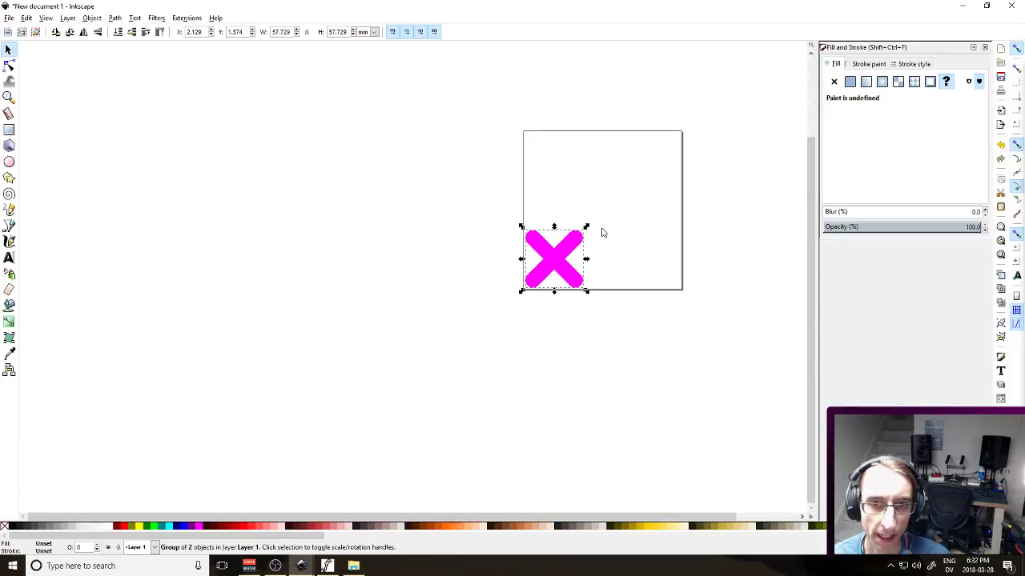
# Try enlarging the x proportionally to about 66 mm
pyautogui.moveTo(533, 260); pyautogui.dragTo(541, 251)
pyautogui.click(596, 244)
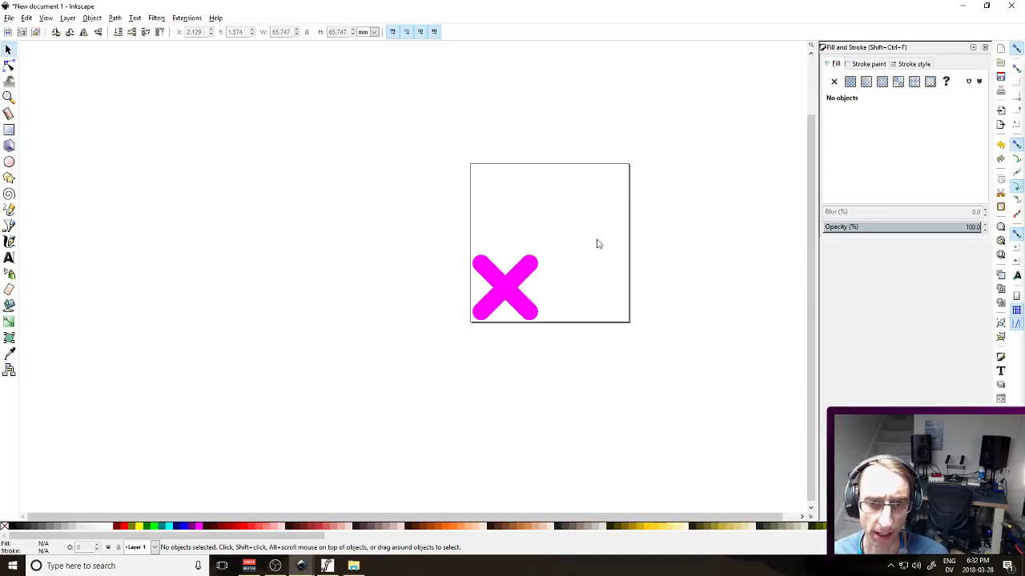
pyautogui.click(506, 289)
pyautogui.press('n')
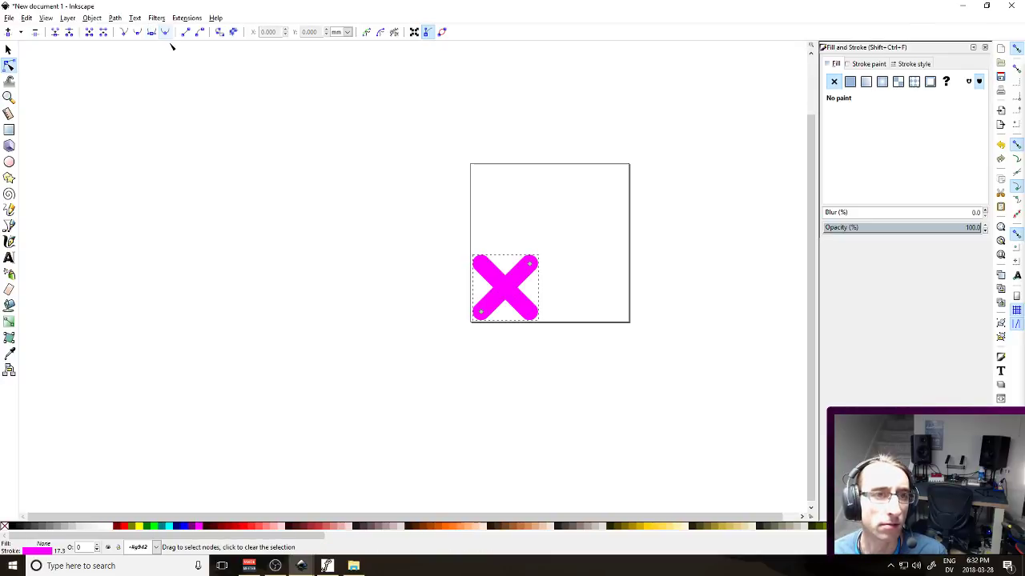
pyautogui.hotkey('ctrl', 'z')
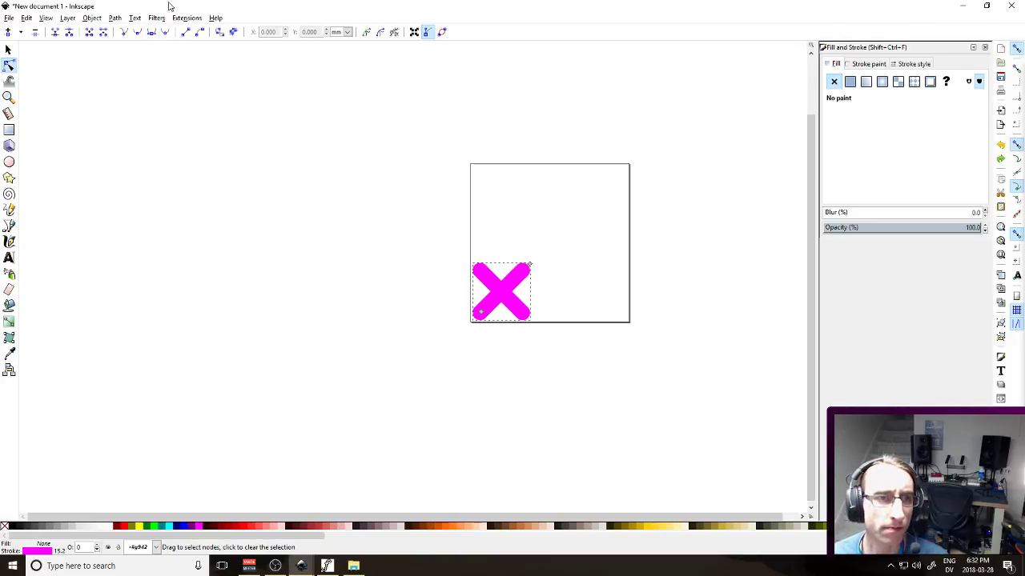
# Convert the strokes of both diagonal bars of the x to paths
pyautogui.click(135, 18)
pyautogui.click(114, 18)
pyautogui.click(115, 17)
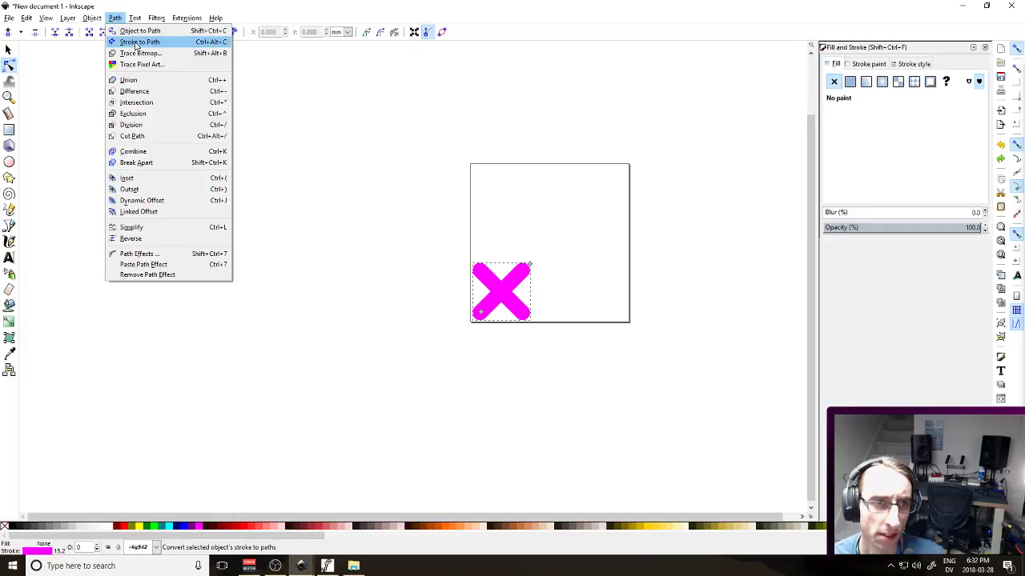
pyautogui.click(137, 41)
pyautogui.hotkey('ctrl', 'z')
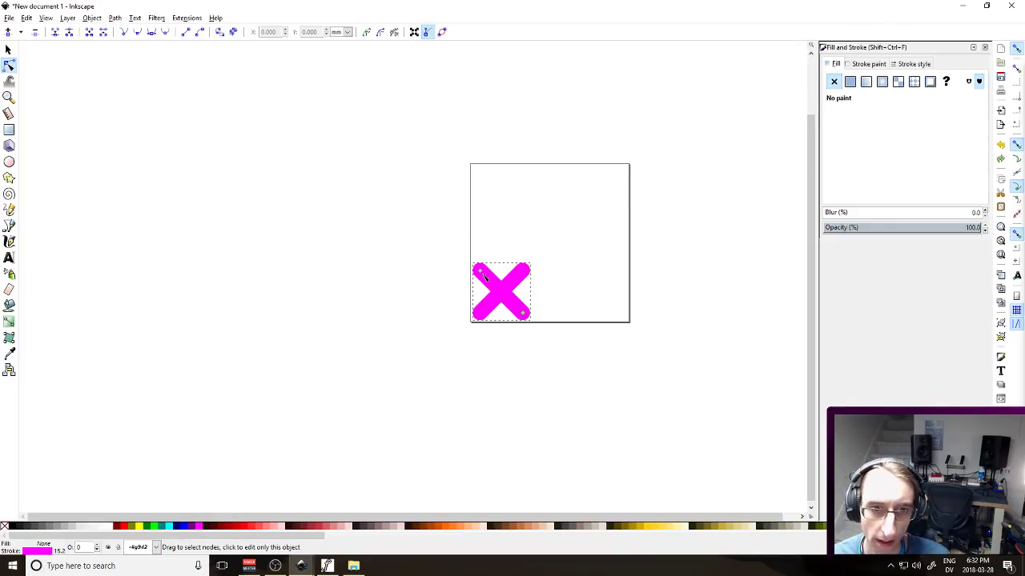
pyautogui.click(135, 17)
pyautogui.click(138, 42)
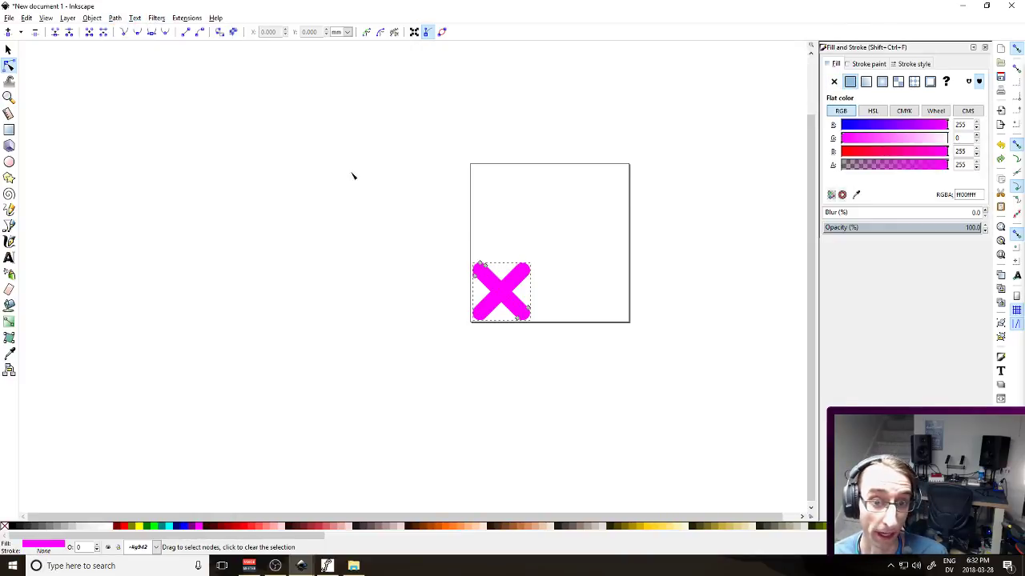
# Select both bars of the x, merge them into a single path with Union, and show its nodes
pyautogui.click(8, 49)
pyautogui.moveTo(419, 232); pyautogui.dragTo(587, 360)
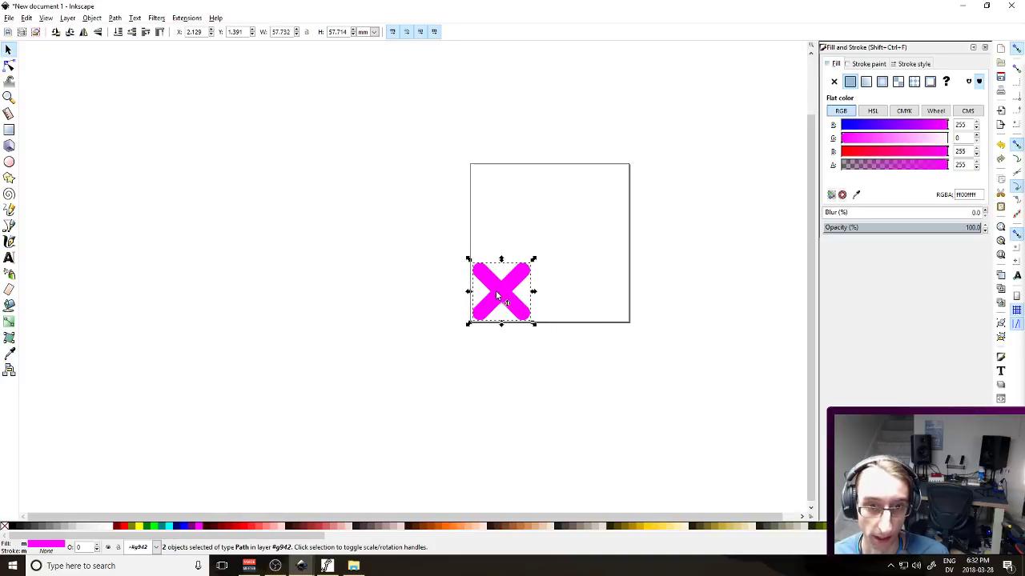
pyautogui.click(535, 244)
pyautogui.click(521, 312)
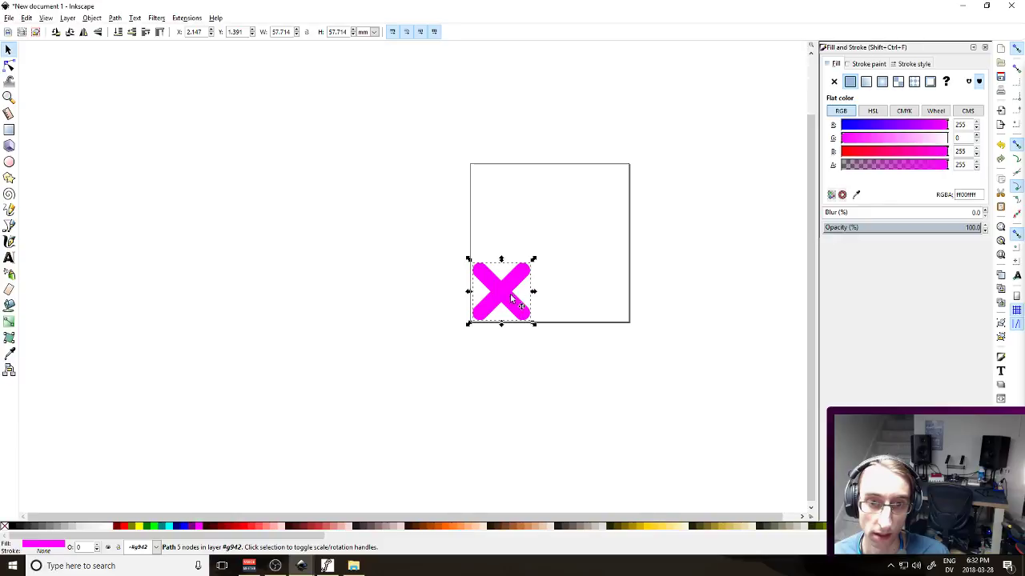
pyautogui.moveTo(411, 203); pyautogui.dragTo(582, 350)
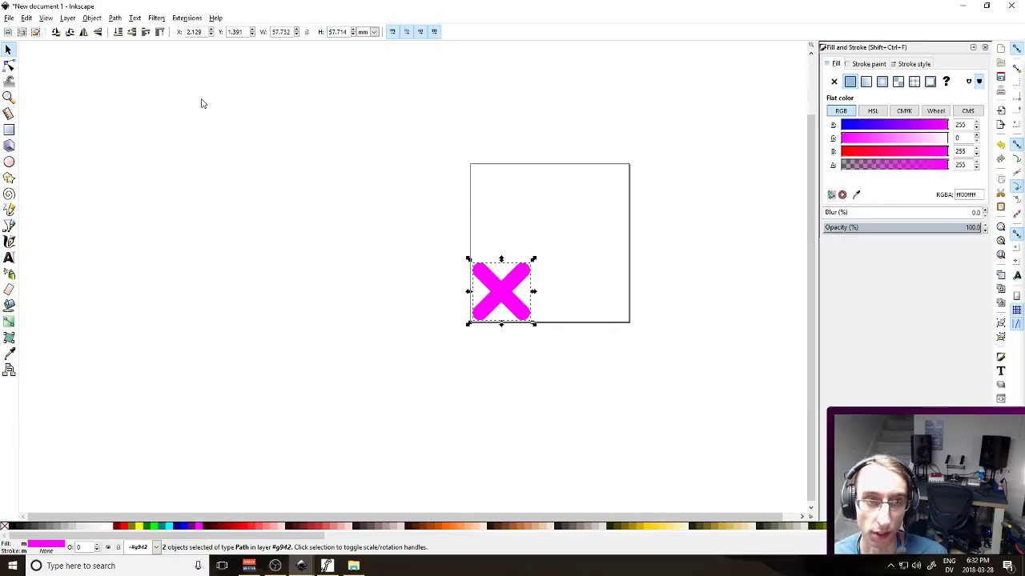
pyautogui.click(157, 18)
pyautogui.moveTo(133, 18)
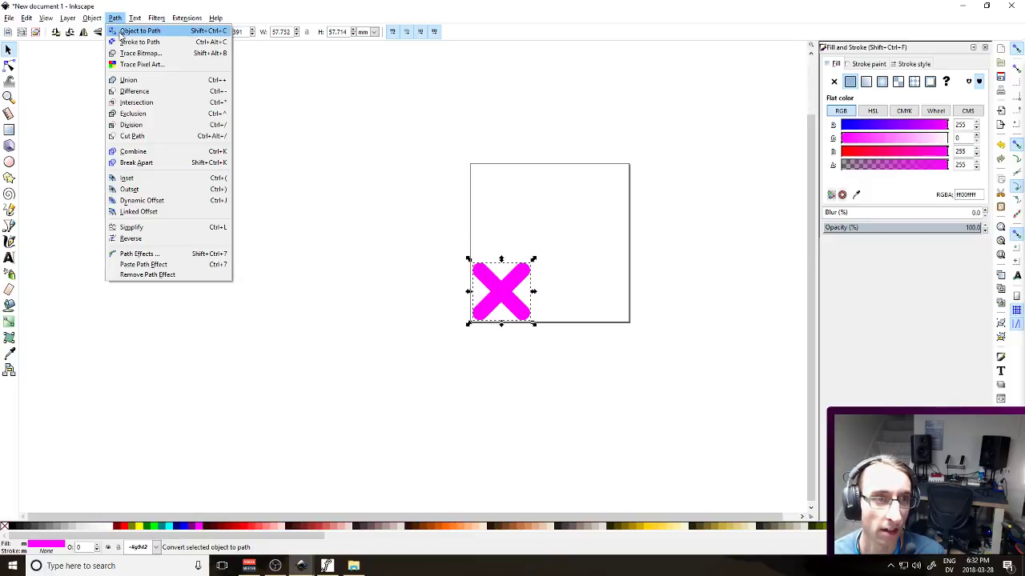
pyautogui.click(124, 80)
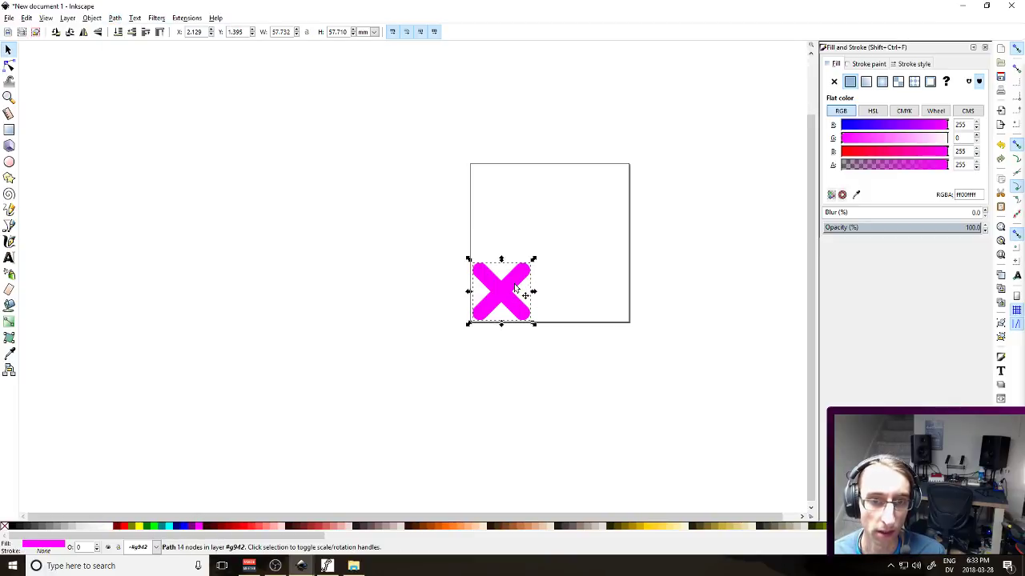
pyautogui.press('n')
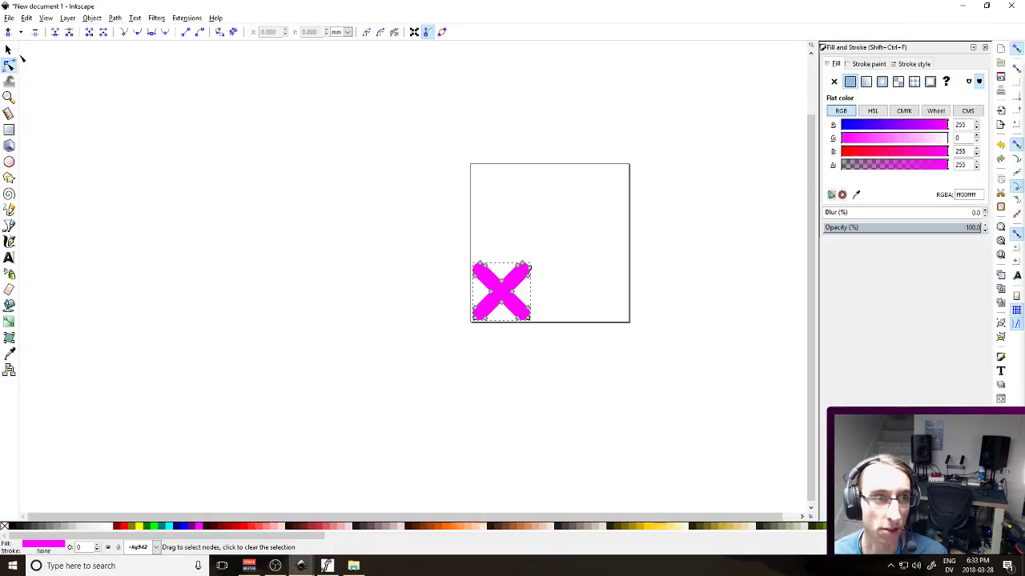
# Save the x drawing as an Inkscape SVG named SMALL LETTER X in the _CURRENT FONT Characters folder, and close its window
pyautogui.press('s')
pyautogui.click(332, 185)
pyautogui.hotkey('ctrl', 's')
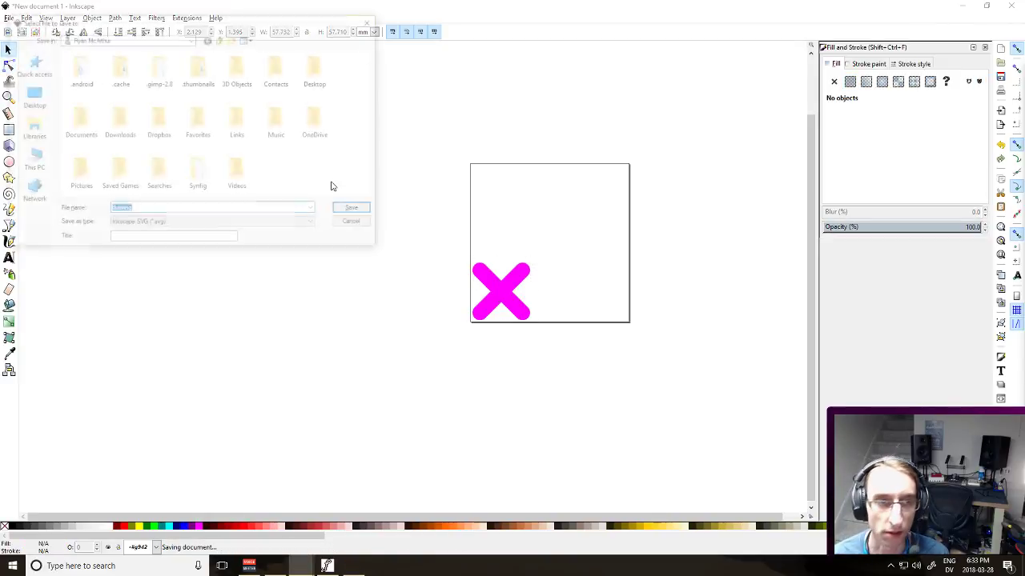
pyautogui.doubleClick(81, 118)
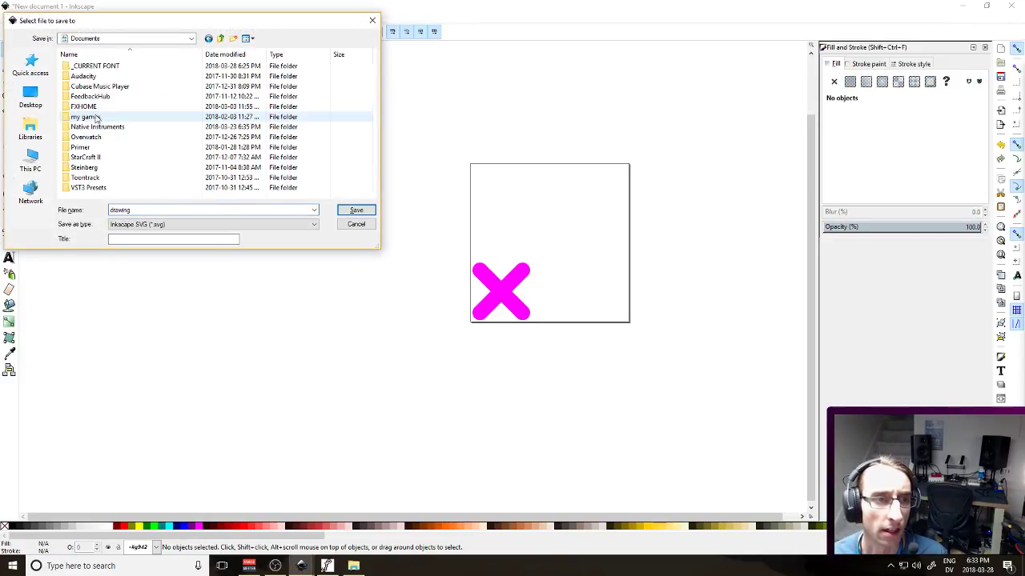
pyautogui.doubleClick(105, 67)
pyautogui.doubleClick(108, 67)
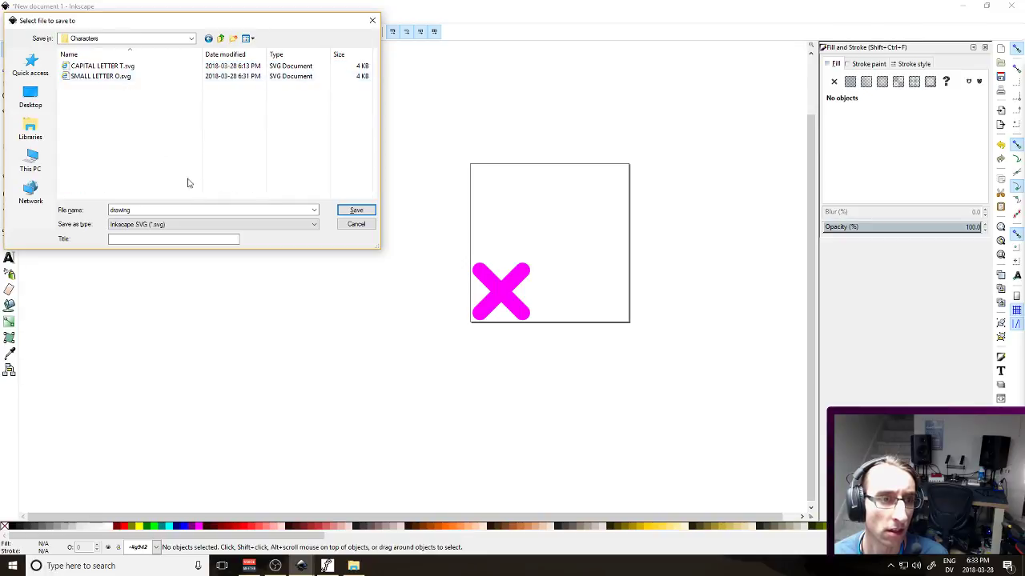
pyautogui.click(198, 209)
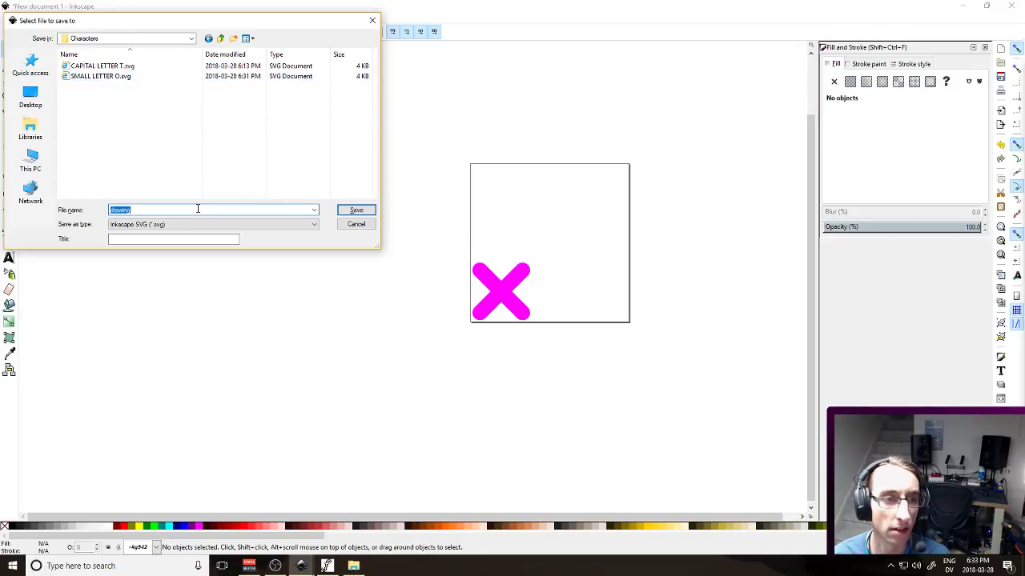
pyautogui.write('SMALL LETTER X')
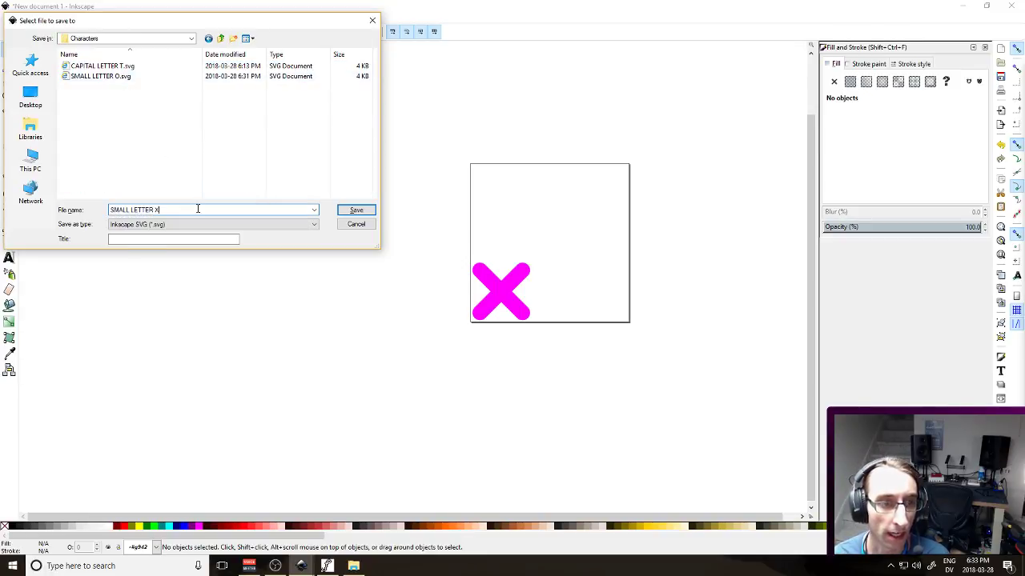
pyautogui.press('Return')
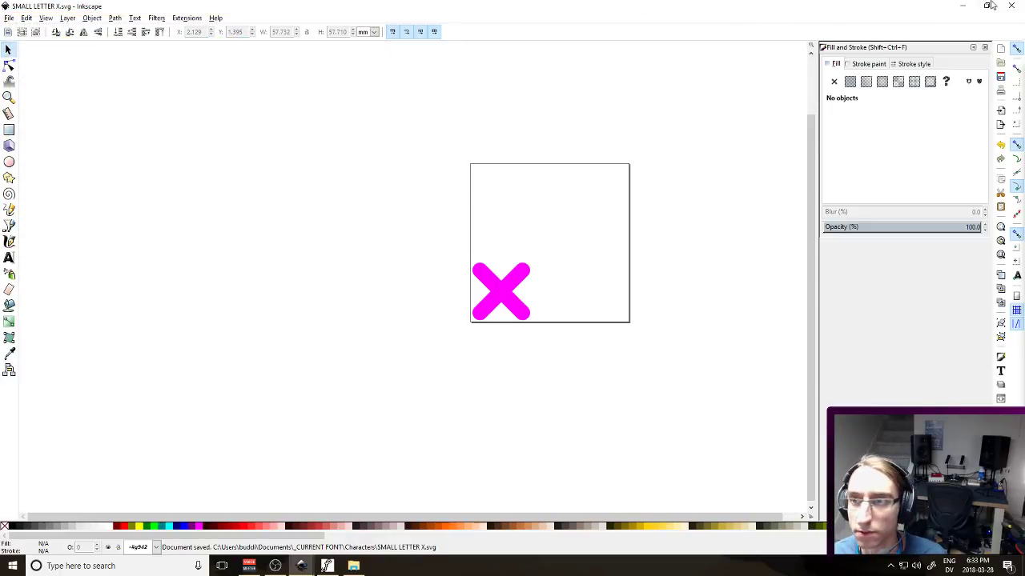
pyautogui.click(1010, 7)
# Switch to FontForge and import SMALL LETTER X.svg into the empty lowercase x glyph
pyautogui.click(327, 566)
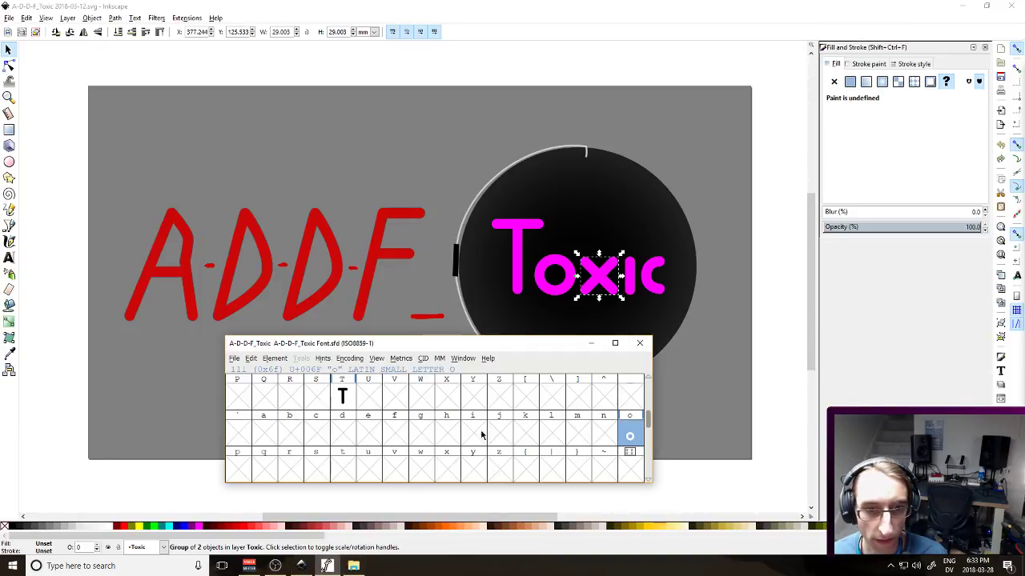
pyautogui.doubleClick(446, 464)
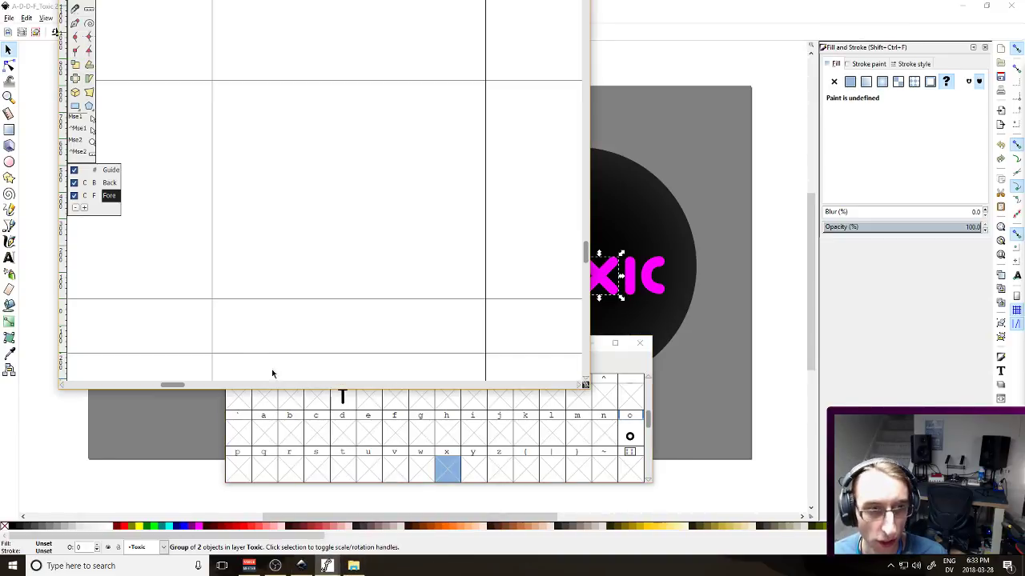
pyautogui.click(68, 22)
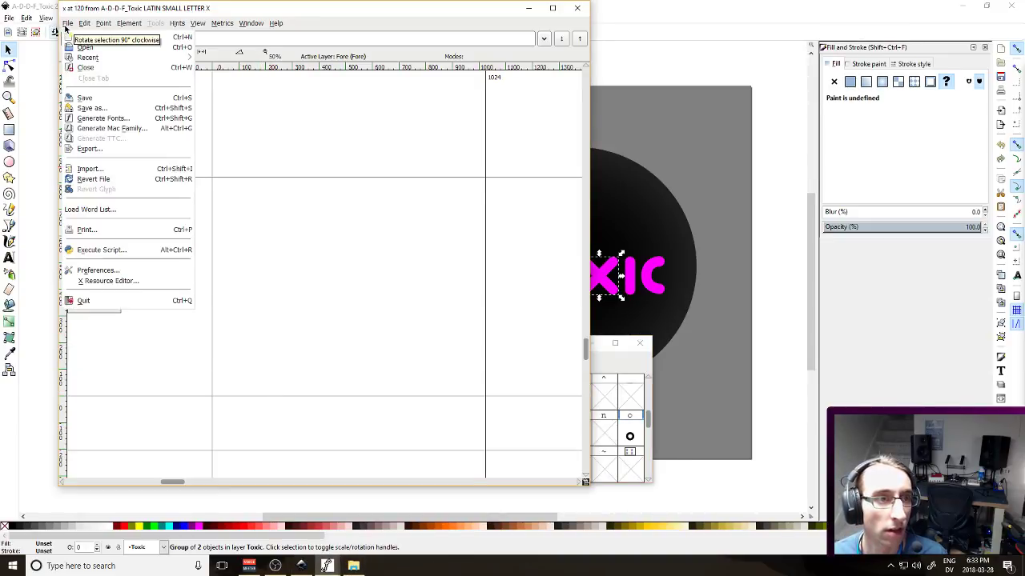
pyautogui.click(88, 168)
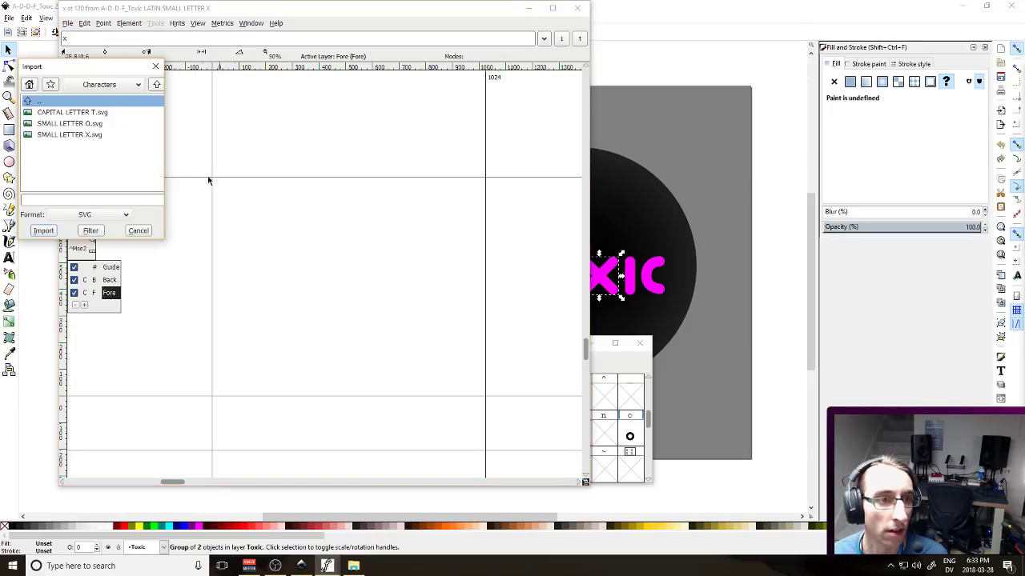
pyautogui.doubleClick(85, 135)
# Select the whole imported x outline, raise it until it rests on the baseline, and close the glyph window
pyautogui.moveTo(184, 288); pyautogui.dragTo(364, 379)
pyautogui.press('Up')
pyautogui.press('Up')
pyautogui.press('Up')
pyautogui.press('Up')
pyautogui.press('Up')
pyautogui.press('Up')
pyautogui.press('Up')
pyautogui.press('Up')
pyautogui.press('Up')
pyautogui.press('Up')
pyautogui.press('Up')
pyautogui.press('Up')
pyautogui.press('Up')
pyautogui.press('Up')
pyautogui.press('Up')
pyautogui.press('Up')
pyautogui.press('Up')
pyautogui.press('Up')
pyautogui.press('Up')
pyautogui.press('Up')
pyautogui.press('Up')
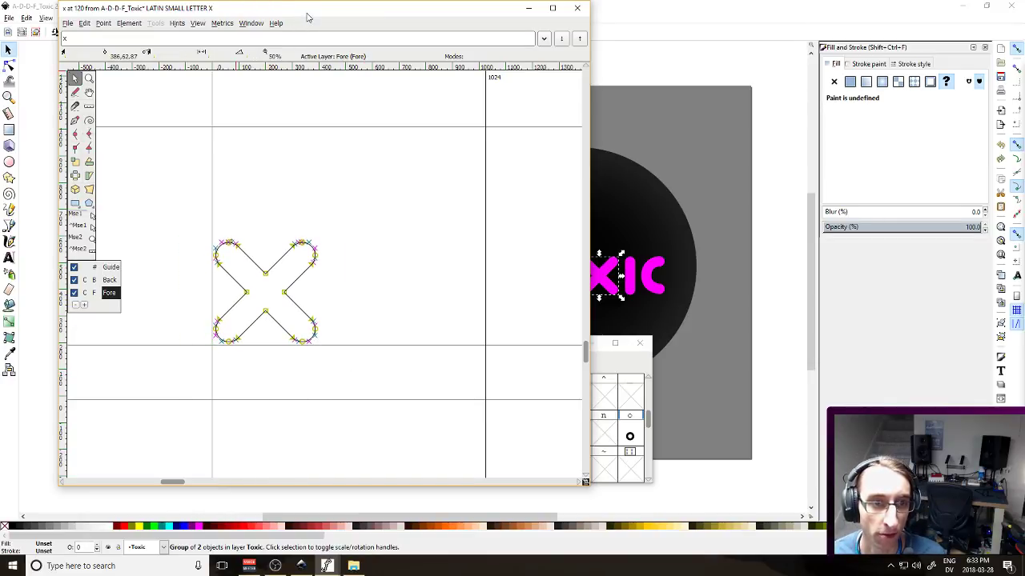
pyautogui.click(577, 8)
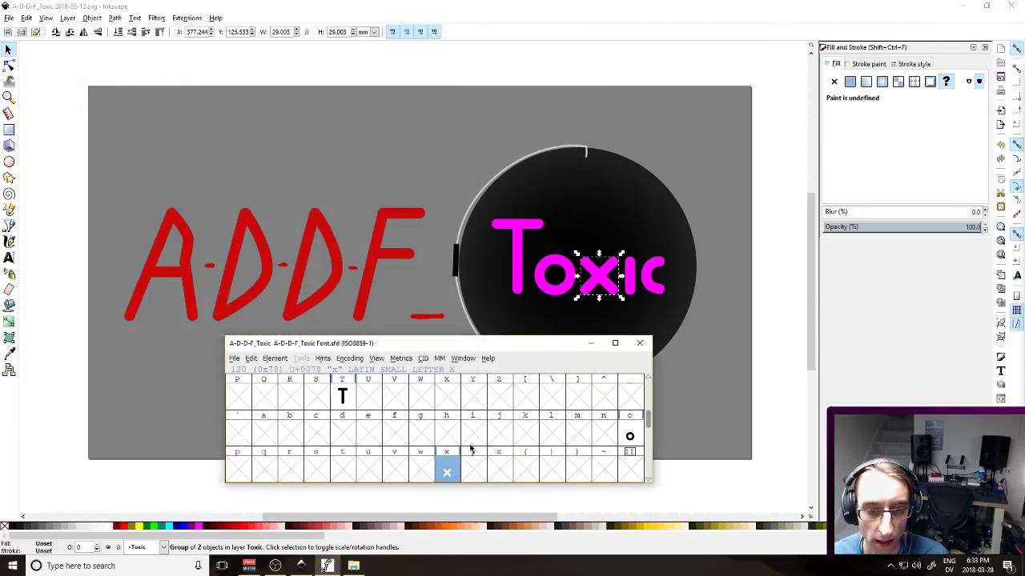
# Switch back to the A-D-D-F_Toxic logo in Inkscape and select the letter i of Toxic
pyautogui.click(631, 265)
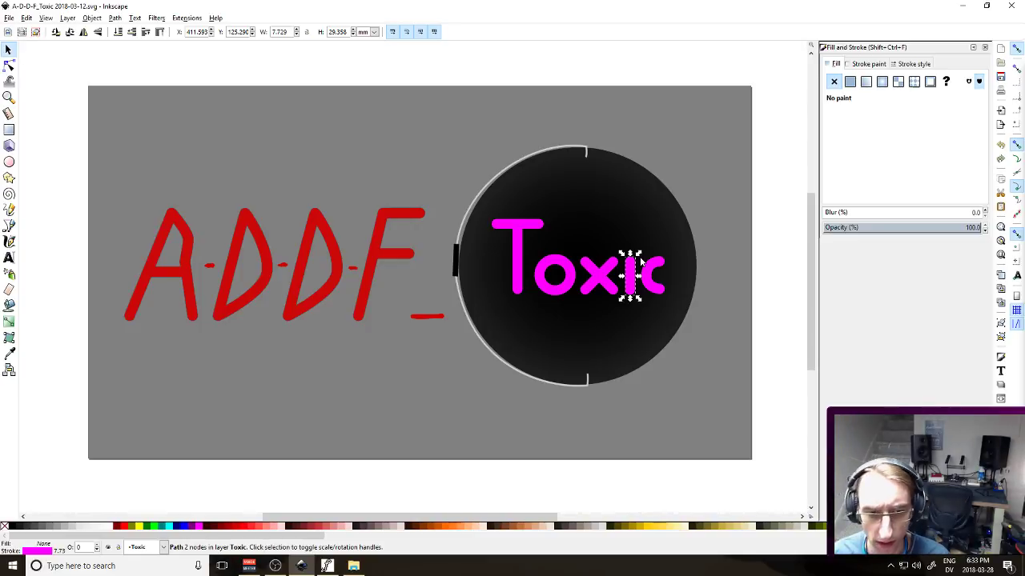
# Create a new blank document
pyautogui.press('super')
pyautogui.press('super')
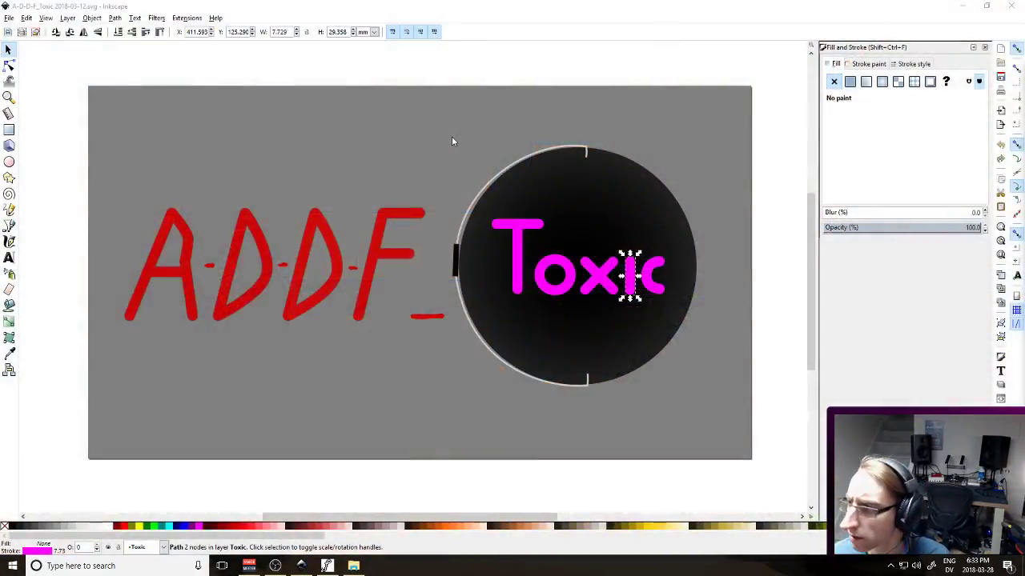
pyautogui.hotkey('ctrl', 'n')
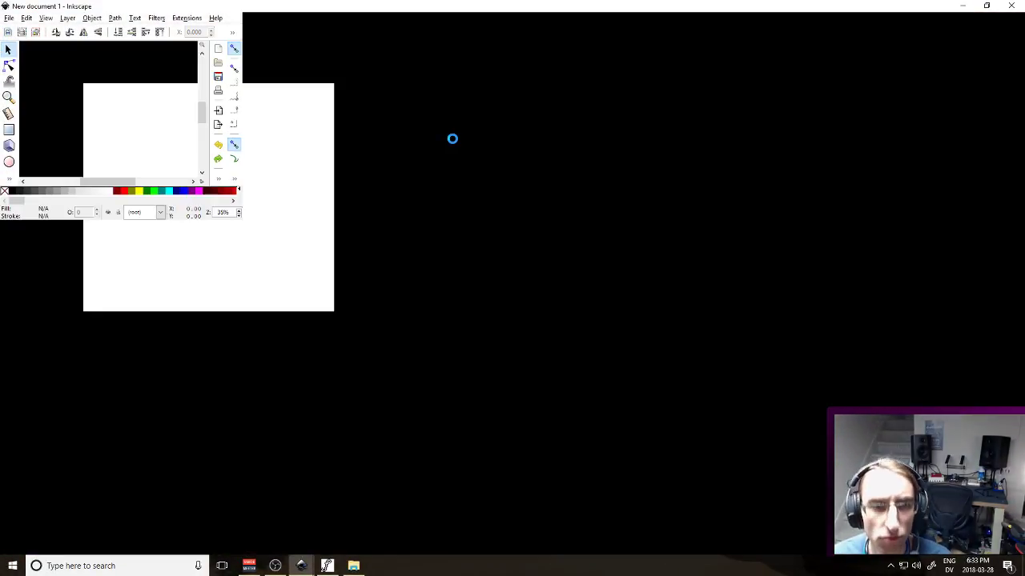
# Set the new document's custom page size to 600 by 600 px
pyautogui.hotkey('ctrl', 'shift', 'd')
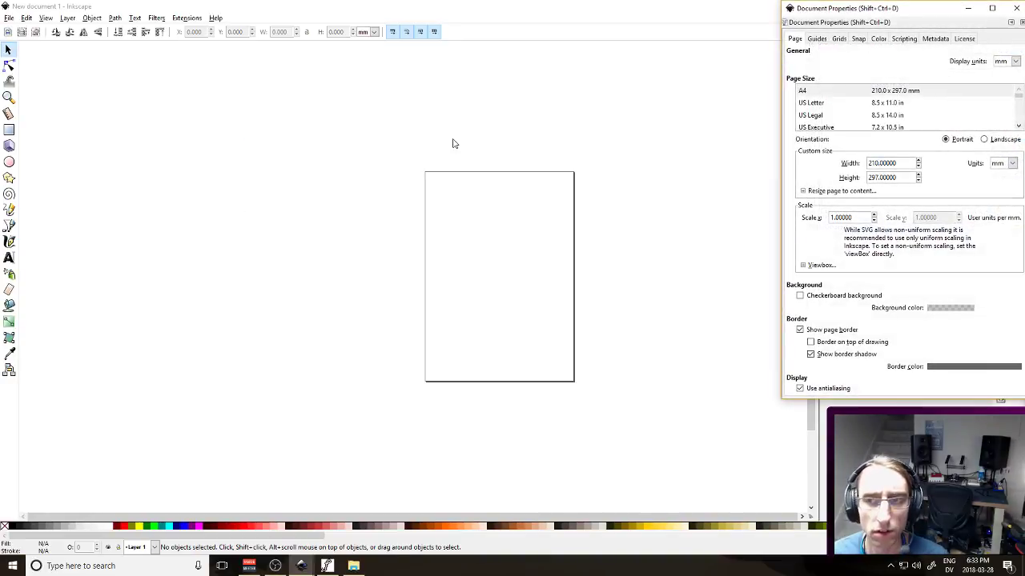
pyautogui.click(1006, 166)
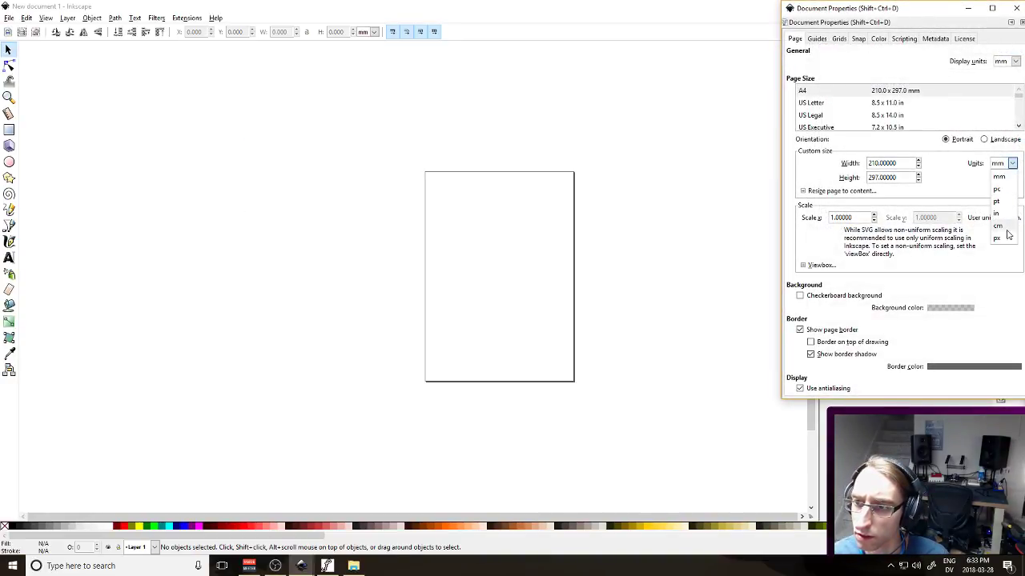
pyautogui.click(1006, 238)
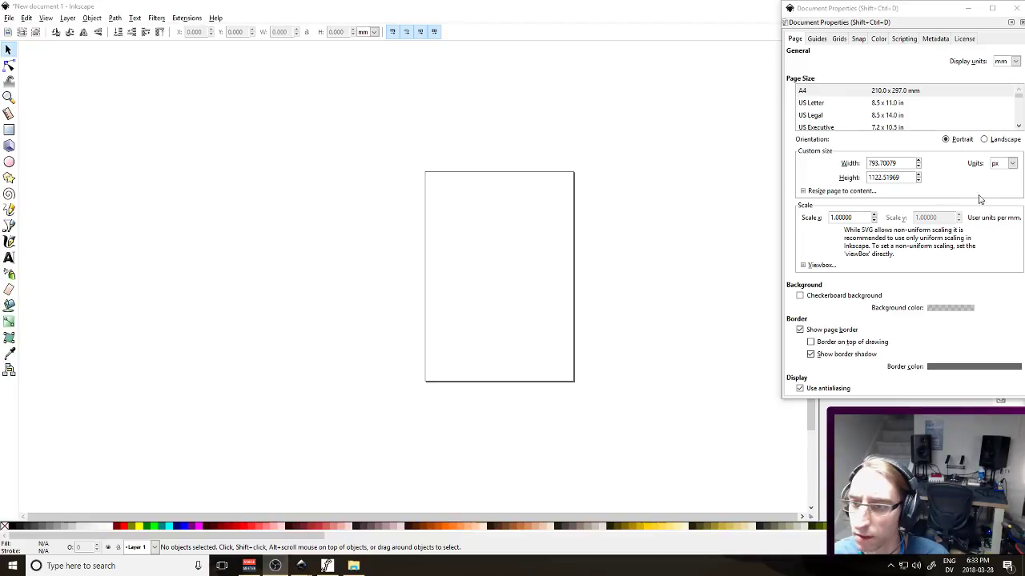
pyautogui.click(897, 162)
pyautogui.write('600')
pyautogui.press('Tab')
pyautogui.write('600')
pyautogui.press('Tab')
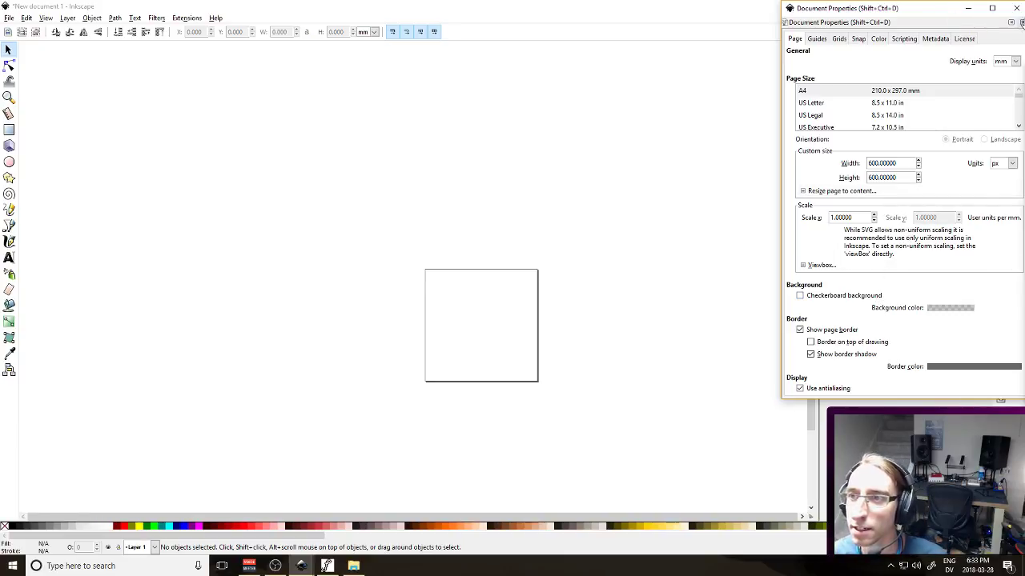
pyautogui.click(1015, 7)
# Paste the copied magenta letter i stroke and move it into the page's lower-left corner
pyautogui.click(345, 207)
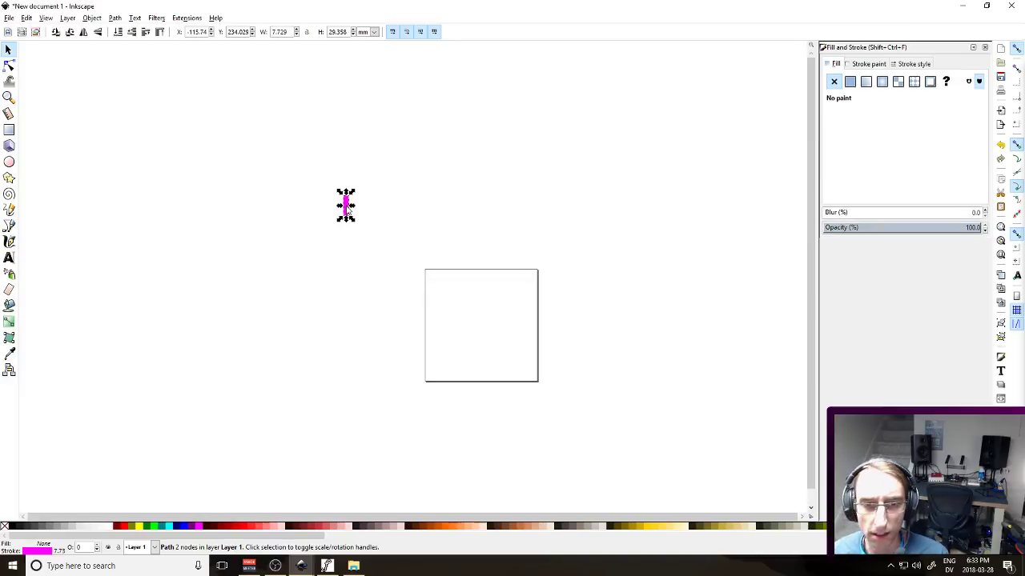
pyautogui.moveTo(346, 212); pyautogui.dragTo(437, 374)
pyautogui.keyDown('ctrl'); pyautogui.scroll(4, 437, 374); pyautogui.keyUp('ctrl')
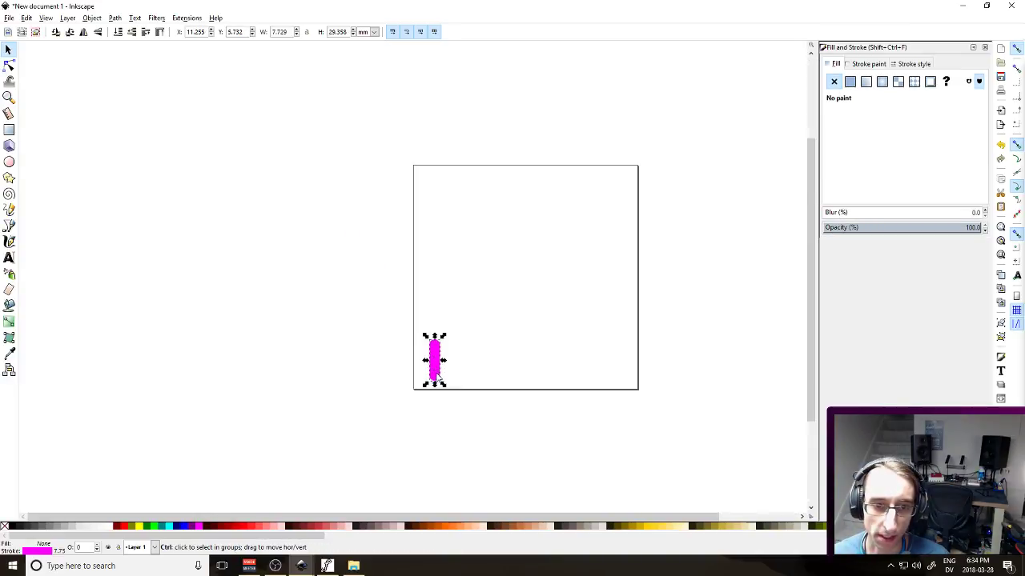
# Try to enlarge the pasted magenta stroke before converting it to a path
pyautogui.moveTo(447, 302); pyautogui.dragTo(568, 183)
pyautogui.moveTo(501, 183); pyautogui.dragTo(498, 232)
pyautogui.click(293, 251)
pyautogui.click(443, 351)
# Convert the magenta line with Stroke to Path and select the resulting outline
pyautogui.doubleClick(436, 328)
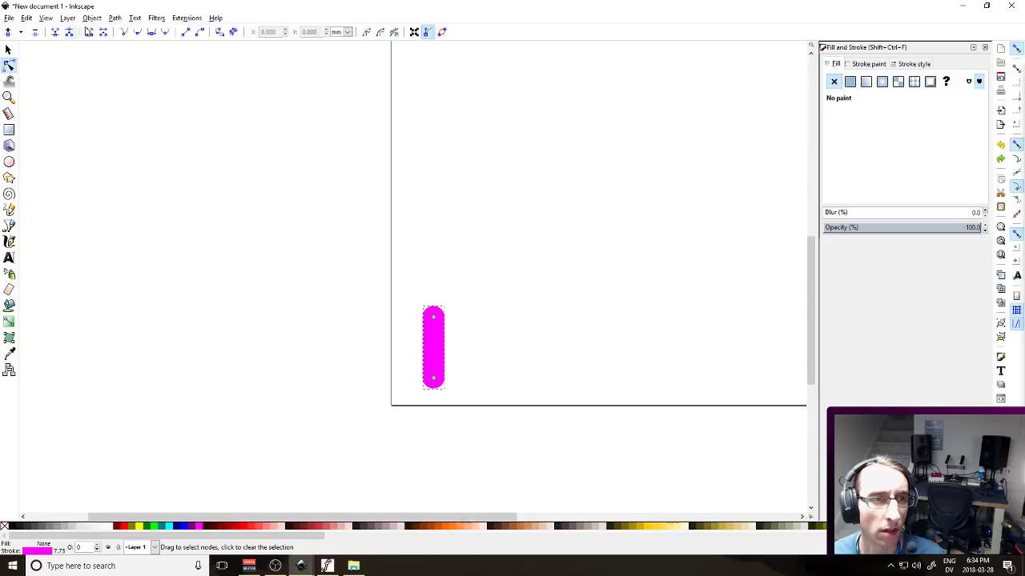
pyautogui.click(139, 18)
pyautogui.click(132, 41)
pyautogui.click(8, 50)
pyautogui.moveTo(312, 216); pyautogui.dragTo(484, 394)
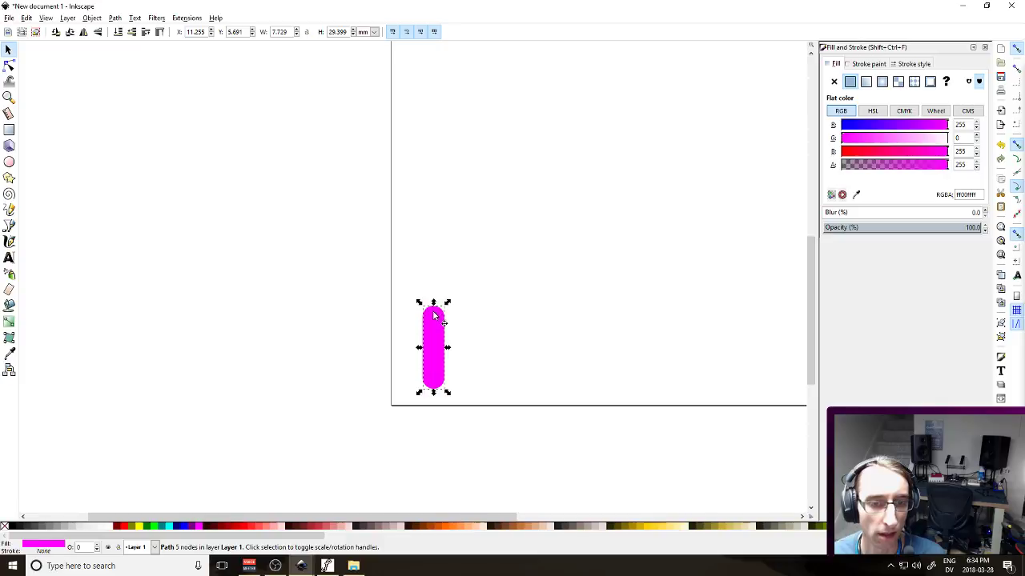
# Scale the magenta outline up to about 14.9 mm wide and 56.8 mm high, and deselect it
pyautogui.moveTo(446, 304); pyautogui.dragTo(524, 226)
pyautogui.scroll(-2, 528, 224)
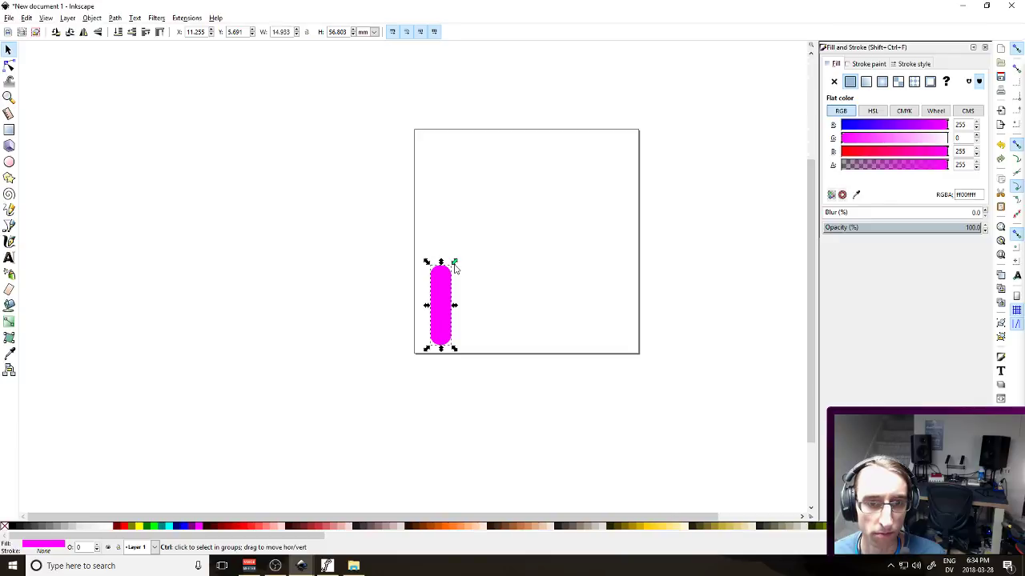
pyautogui.click(513, 251)
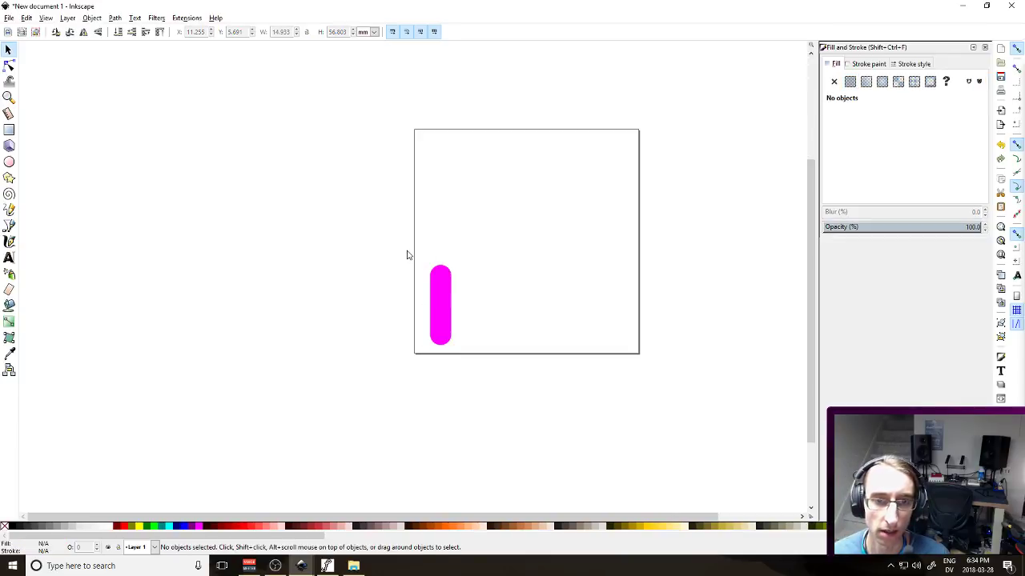
# Save the drawing as SMALL LETTER I in the Characters folder under Documents\_CURRENT FONT, and close the document
pyautogui.hotkey('ctrl', 's')
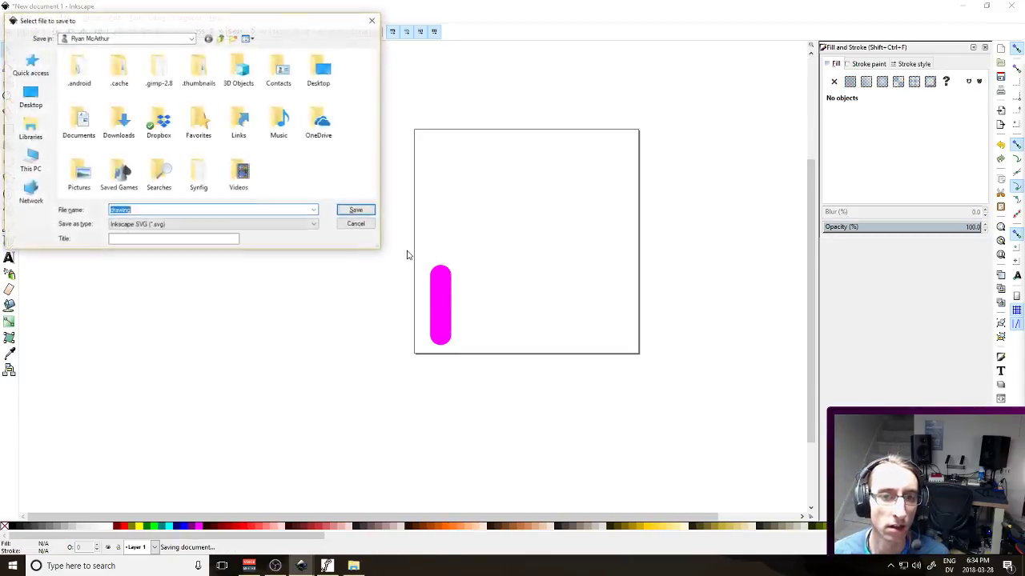
pyautogui.doubleClick(80, 128)
pyautogui.doubleClick(92, 66)
pyautogui.doubleClick(118, 68)
pyautogui.doubleClick(171, 210)
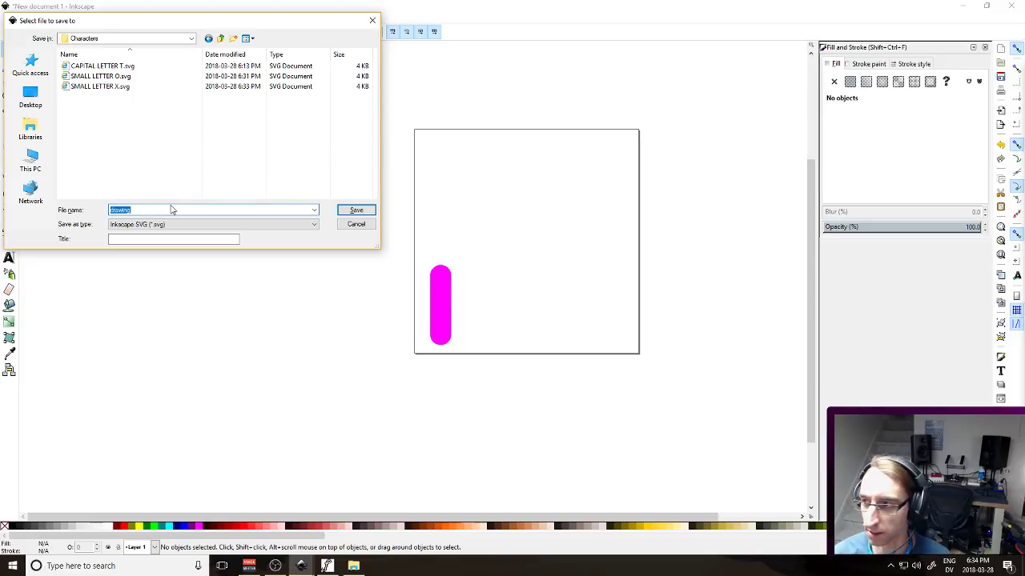
pyautogui.write('SMALL LETTER')
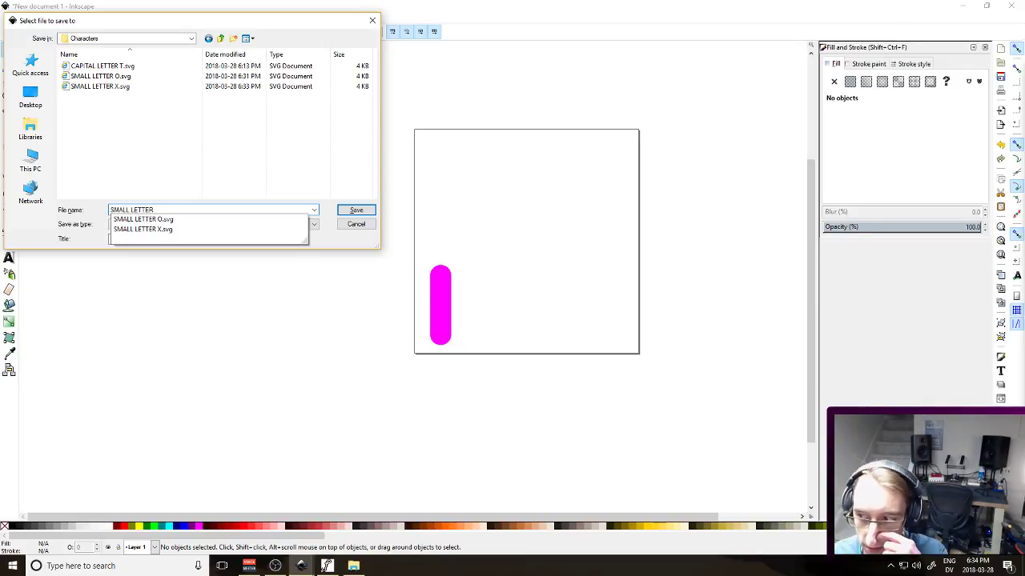
pyautogui.write('l')
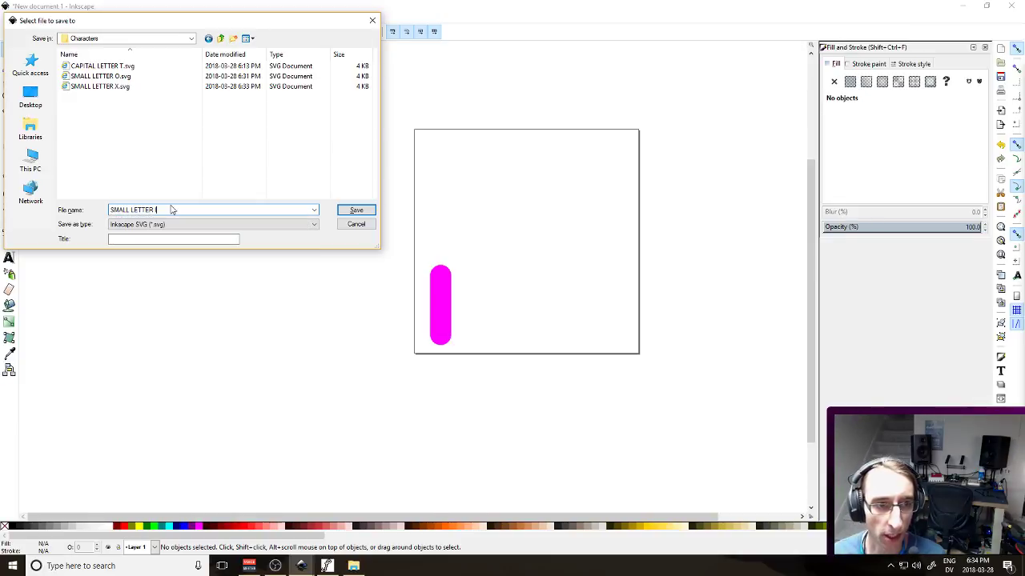
pyautogui.press('Return')
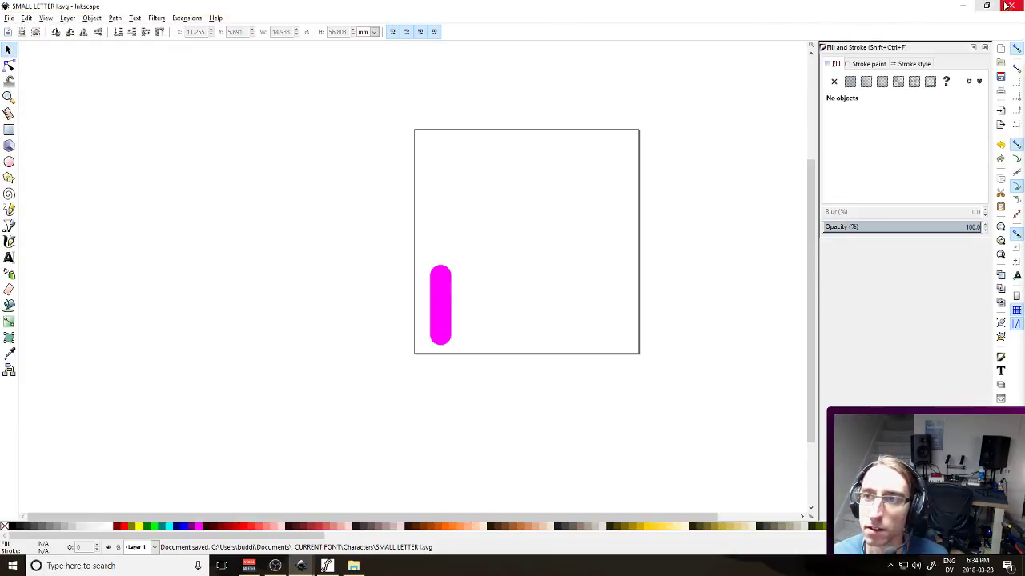
pyautogui.click(1010, 6)
# Switch to the FontForge font window and open the lowercase x glyph, bringing its full editing window into view
pyautogui.click(327, 566)
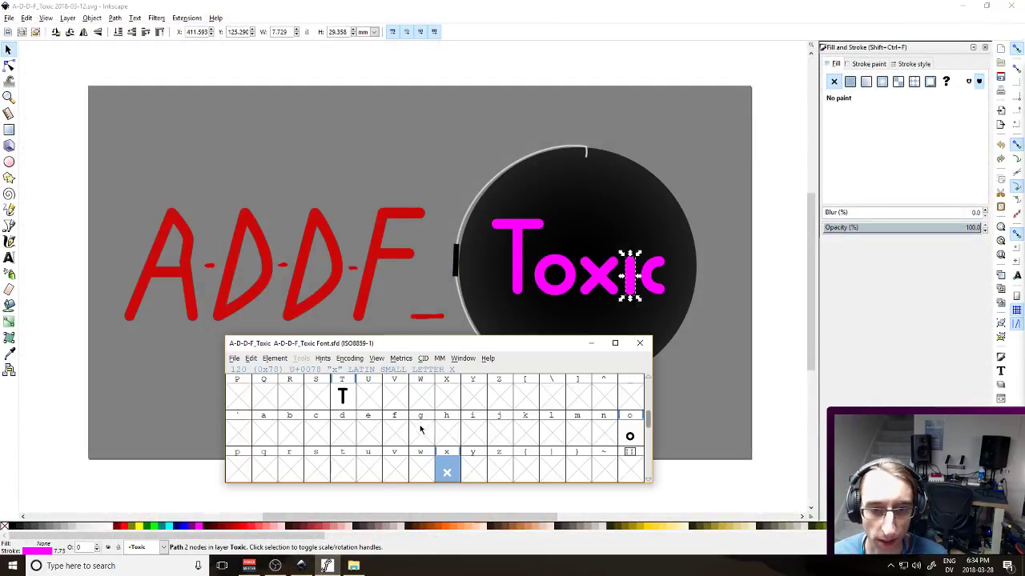
pyautogui.doubleClick(446, 470)
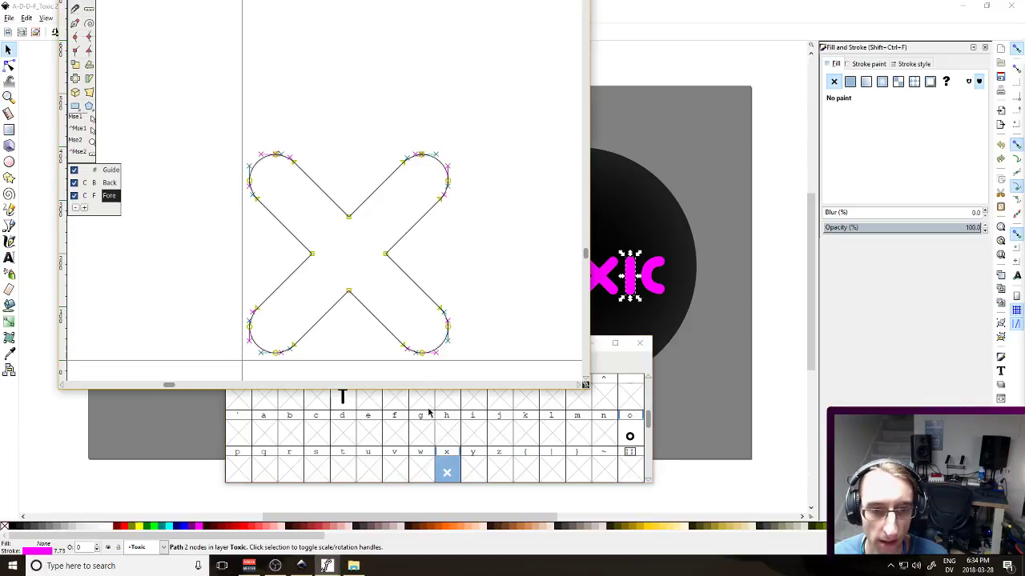
pyautogui.scroll(-2, 435, 252)
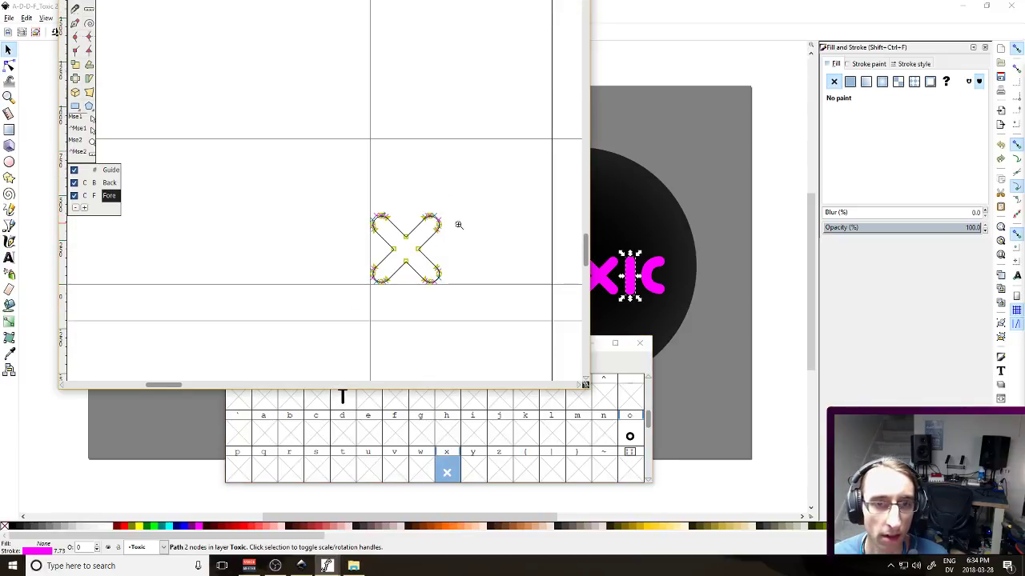
pyautogui.moveTo(496, 219); pyautogui.dragTo(498, 219)
pyautogui.scroll(-4, 351, 236)
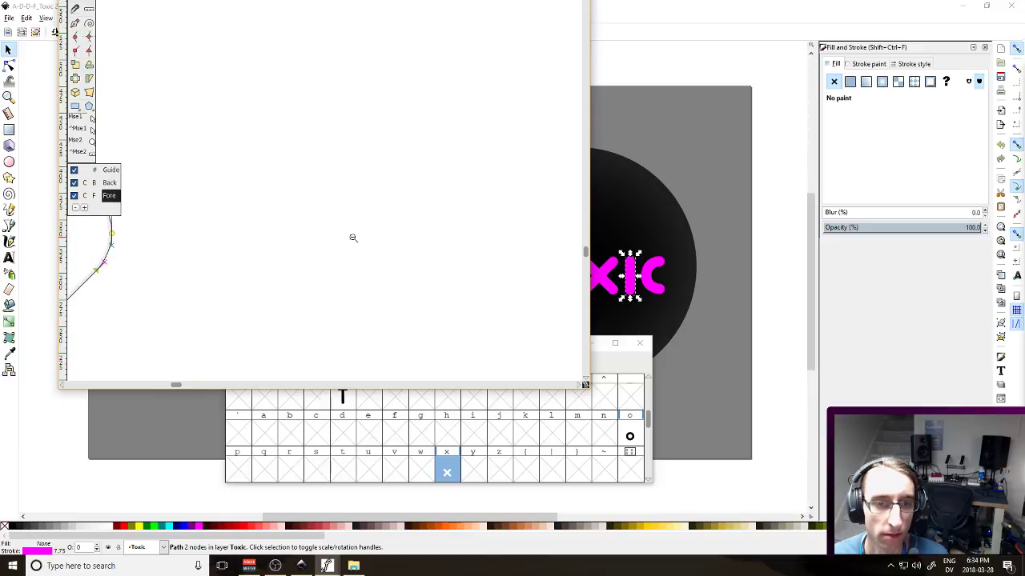
pyautogui.click(190, 389)
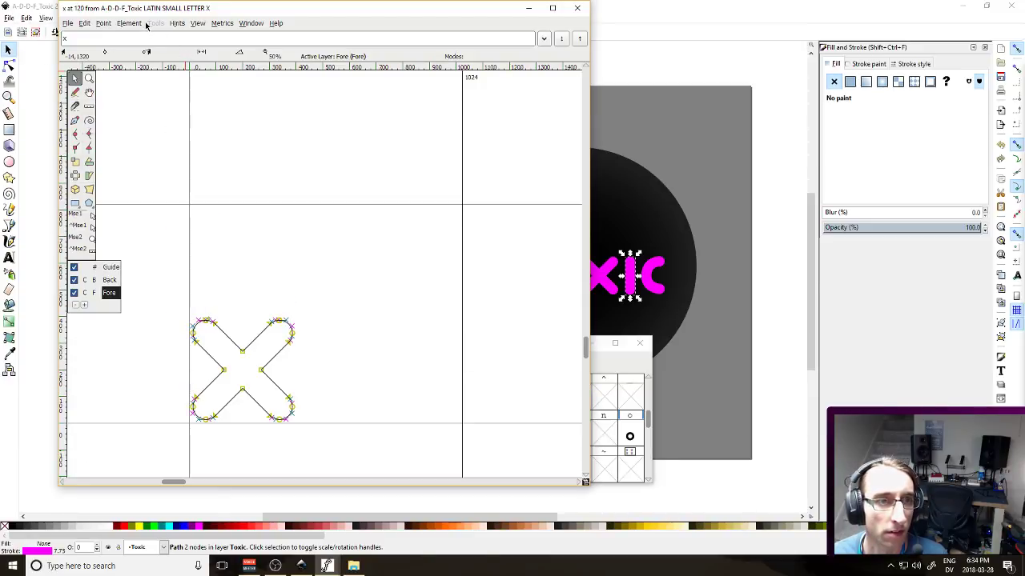
# Scale the x glyph's advance width by 50 percent
pyautogui.click(178, 24)
pyautogui.moveTo(219, 26)
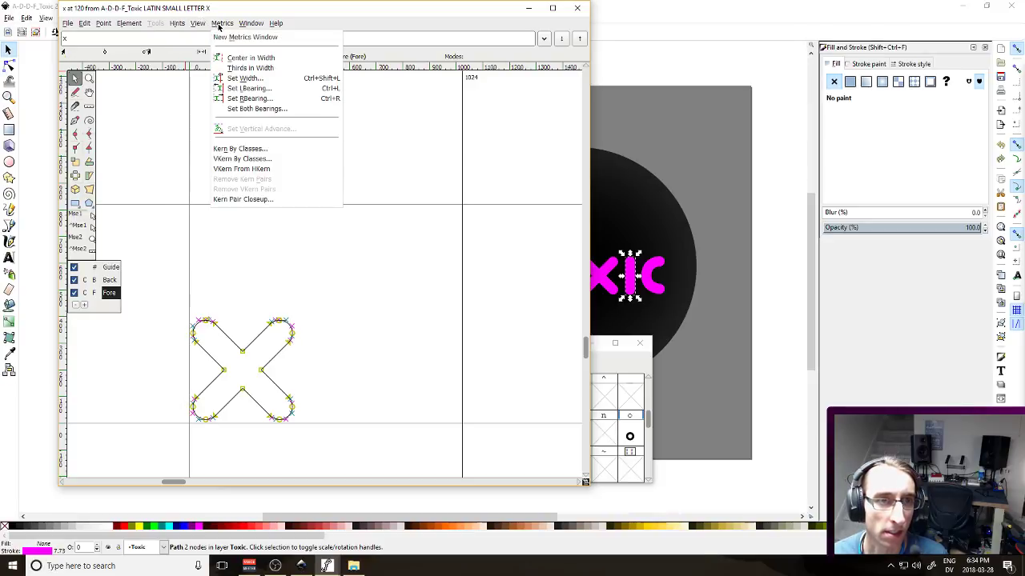
pyautogui.click(263, 79)
pyautogui.click(336, 84)
pyautogui.write('50')
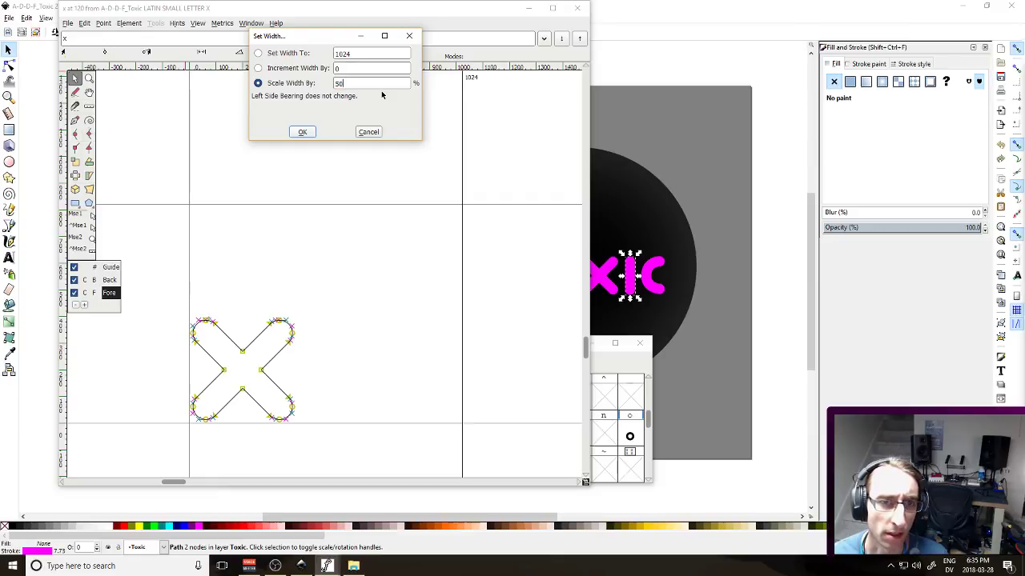
pyautogui.click(304, 132)
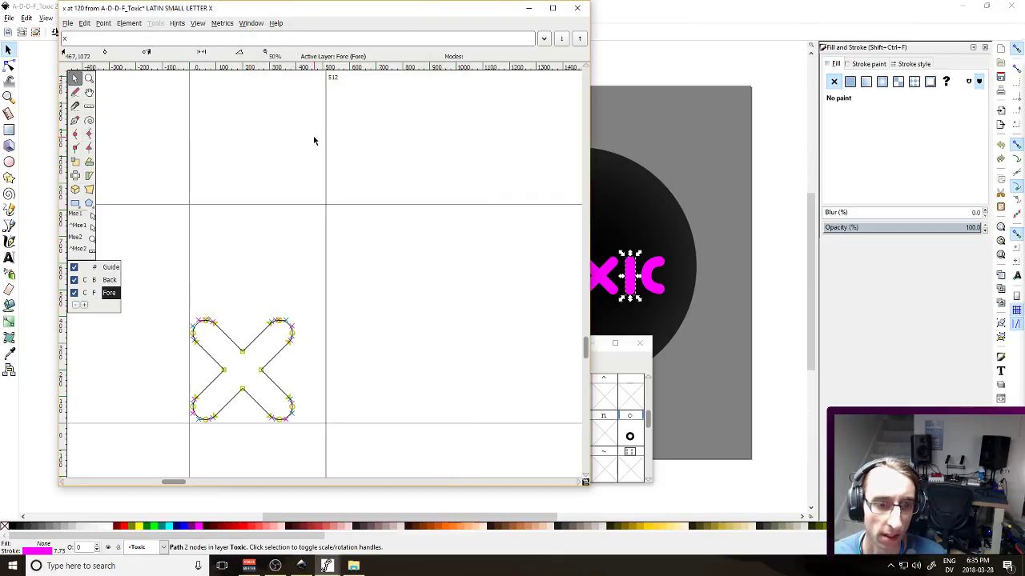
# Set the x glyph's advance width to 475
pyautogui.click(198, 23)
pyautogui.click(225, 23)
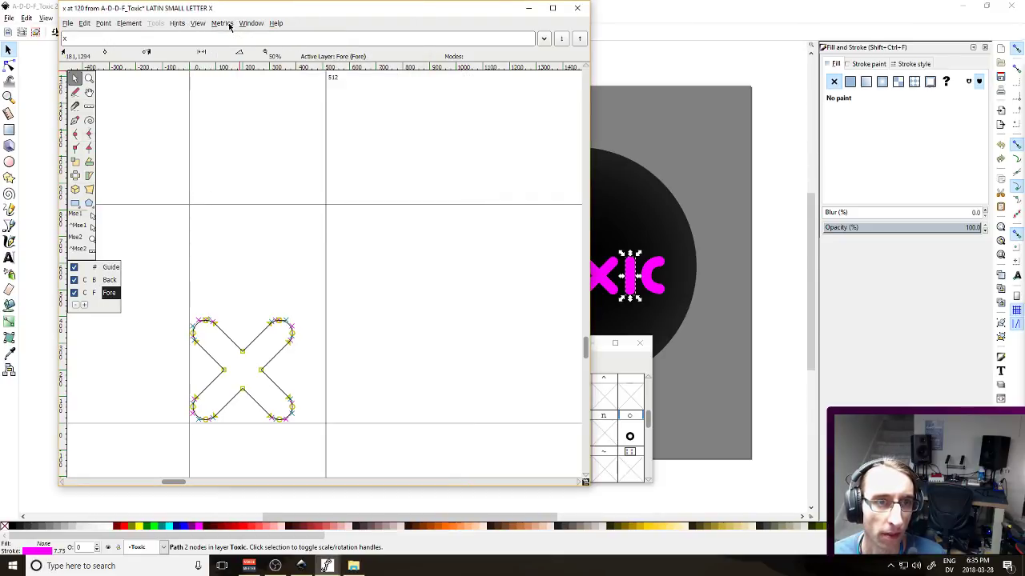
pyautogui.click(280, 78)
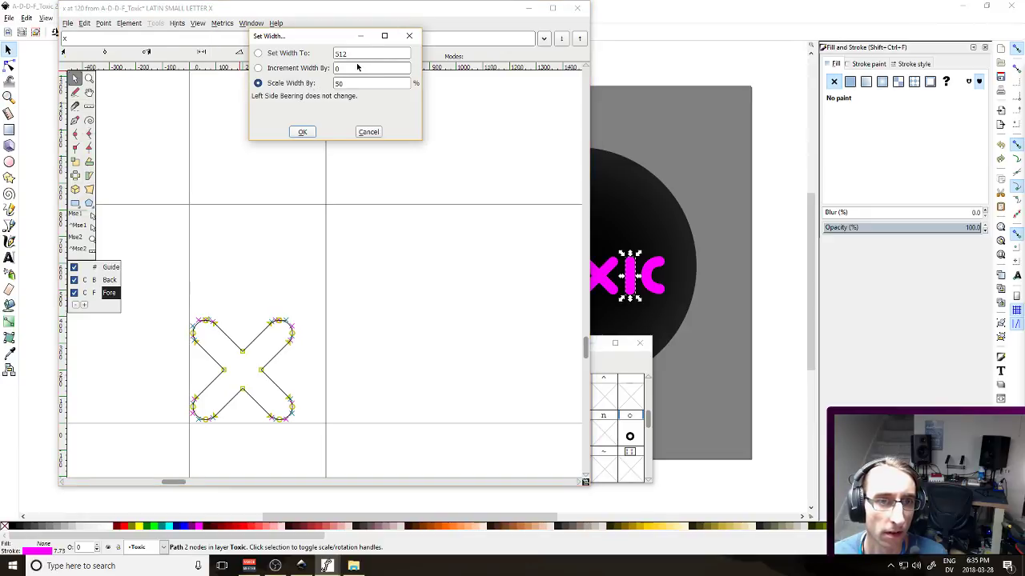
pyautogui.click(309, 55)
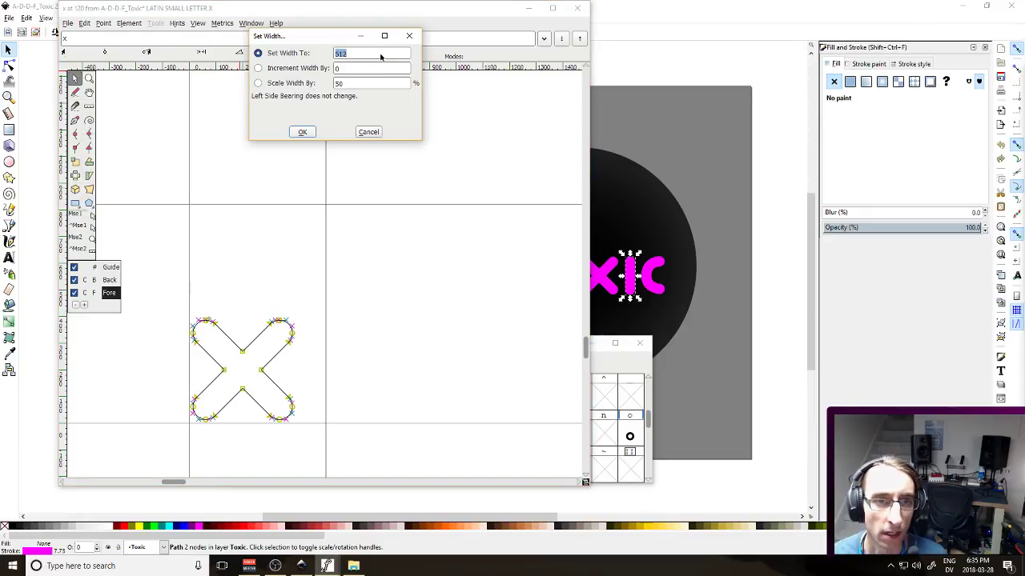
pyautogui.write('475')
pyautogui.press('Return')
# Set the x glyph's advance width to 425 and check it against the outline
pyautogui.click(198, 23)
pyautogui.press('Escape')
pyautogui.click(223, 23)
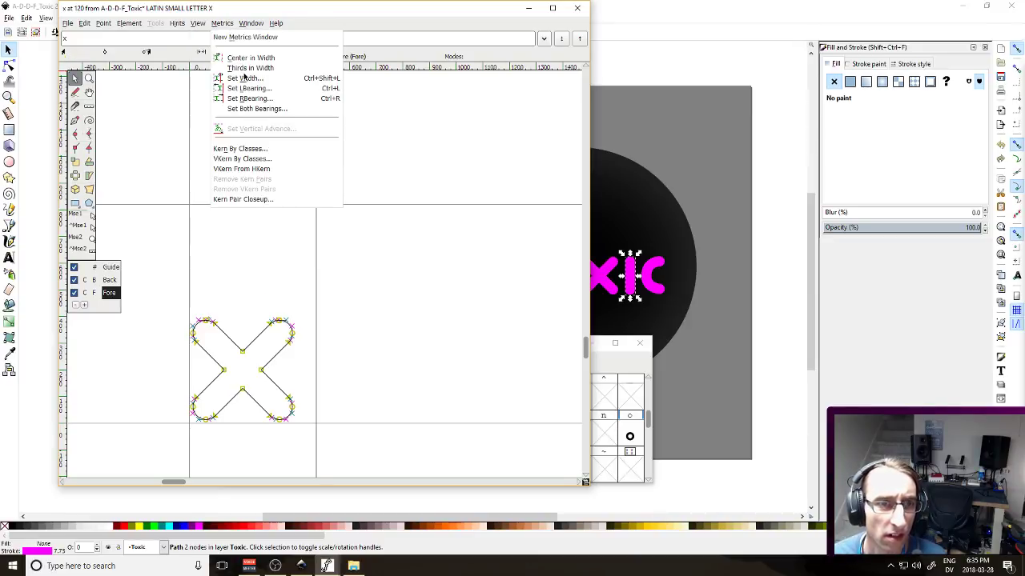
pyautogui.click(246, 79)
pyautogui.doubleClick(362, 61)
pyautogui.write('425')
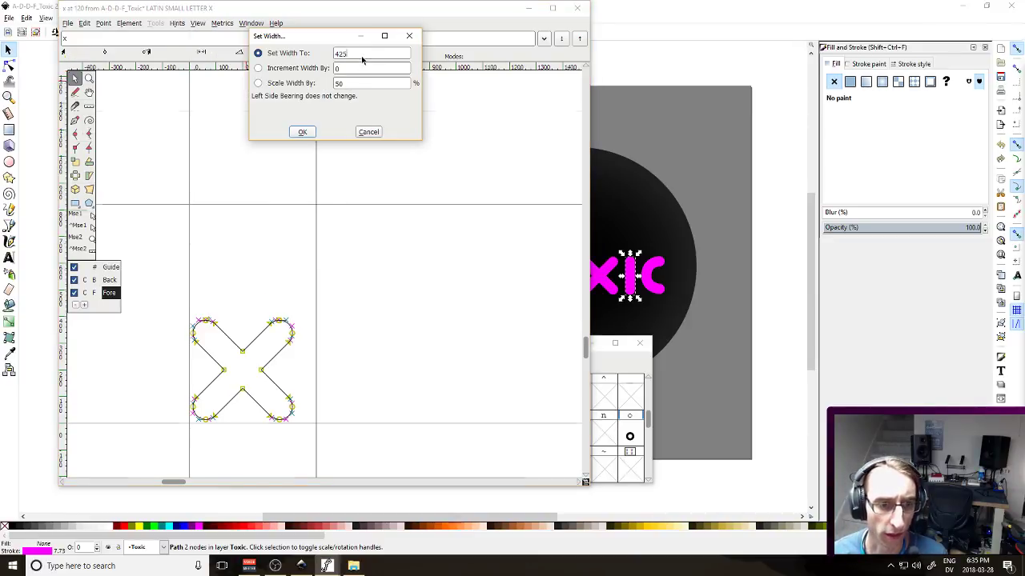
pyautogui.press('Return')
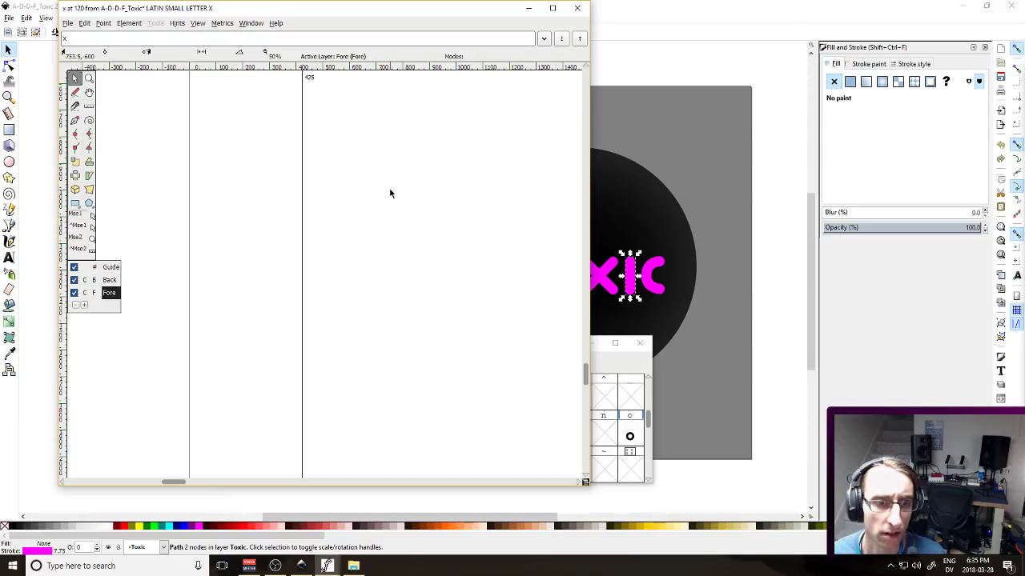
pyautogui.scroll(5, 396, 192)
pyautogui.scroll(1, 398, 198)
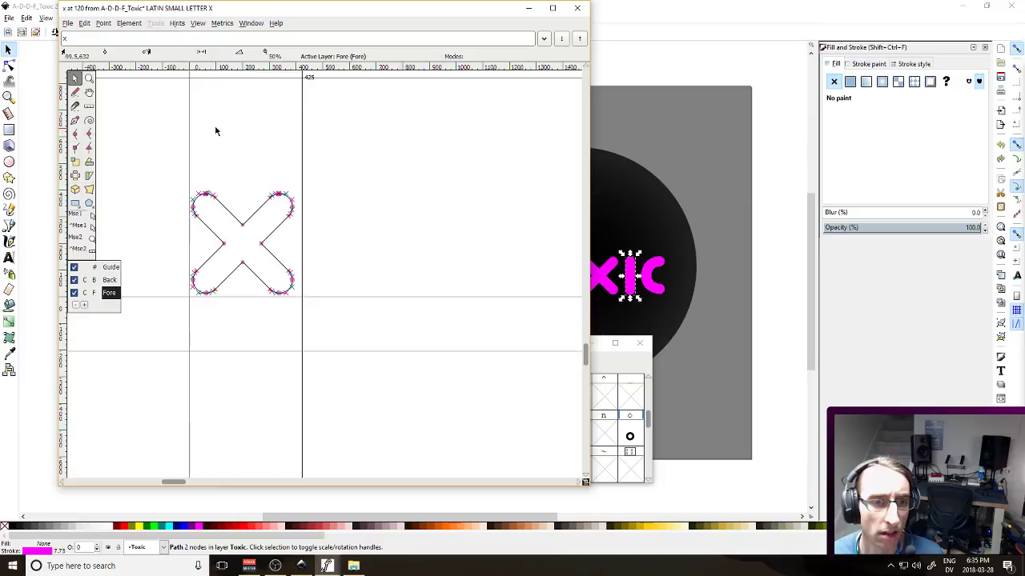
# Set the x glyph's advance width to 400 and close the glyph window
pyautogui.click(227, 24)
pyautogui.click(252, 78)
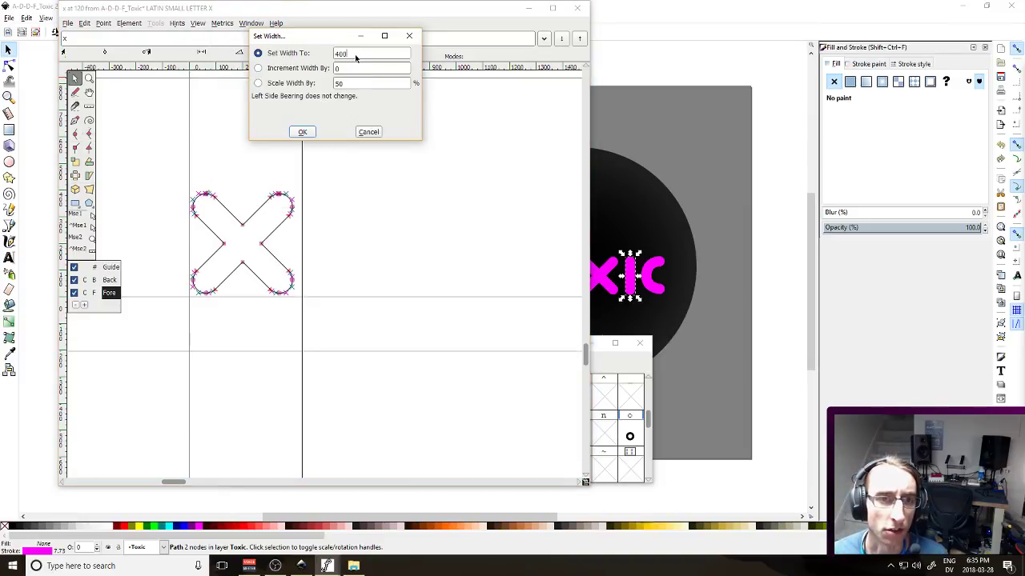
pyautogui.click(302, 128)
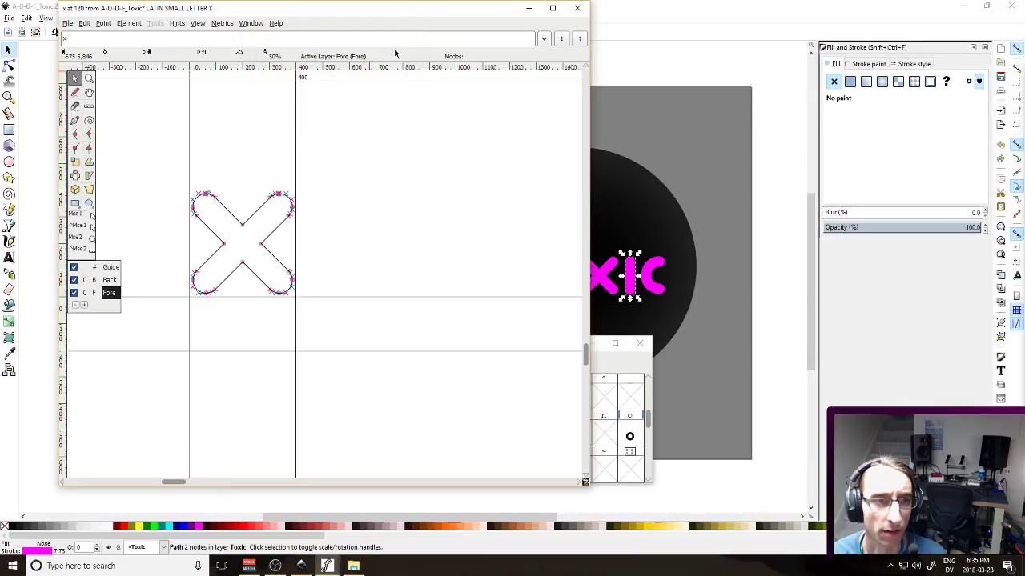
pyautogui.click(577, 7)
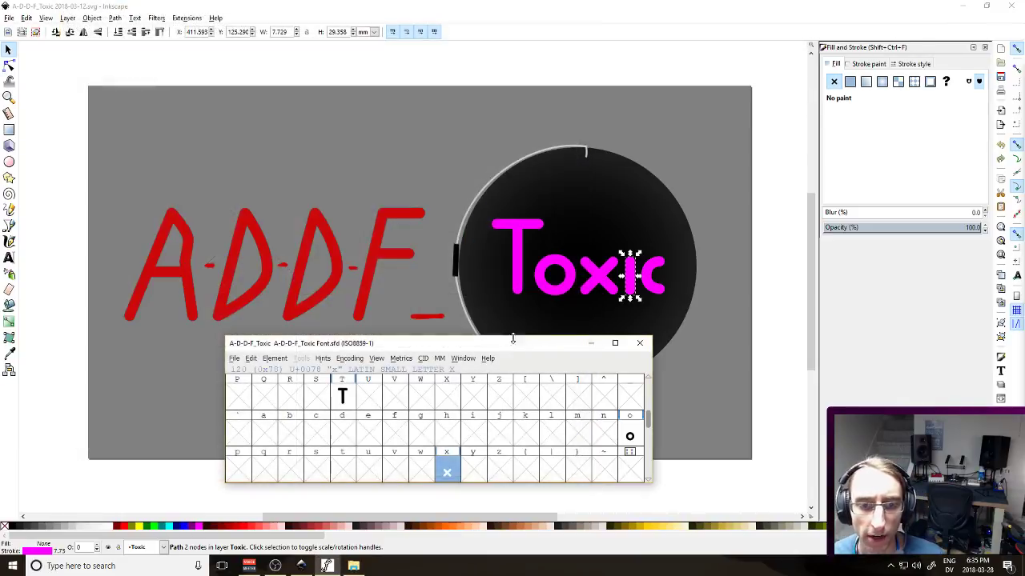
# Open the lowercase i glyph for editing and import SMALL LETTER I.svg into it
pyautogui.doubleClick(471, 432)
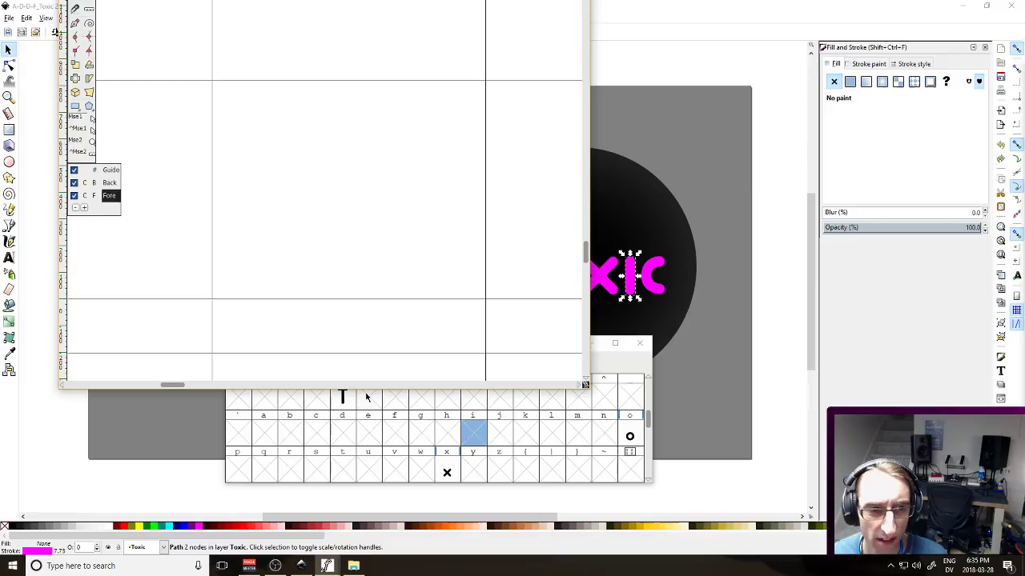
pyautogui.click(68, 24)
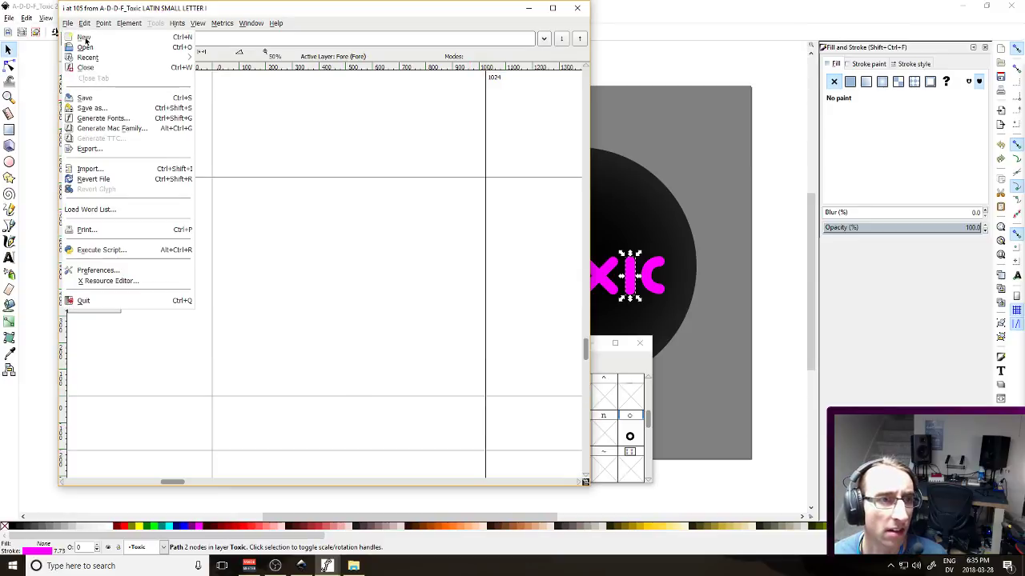
pyautogui.click(97, 169)
pyautogui.doubleClick(94, 132)
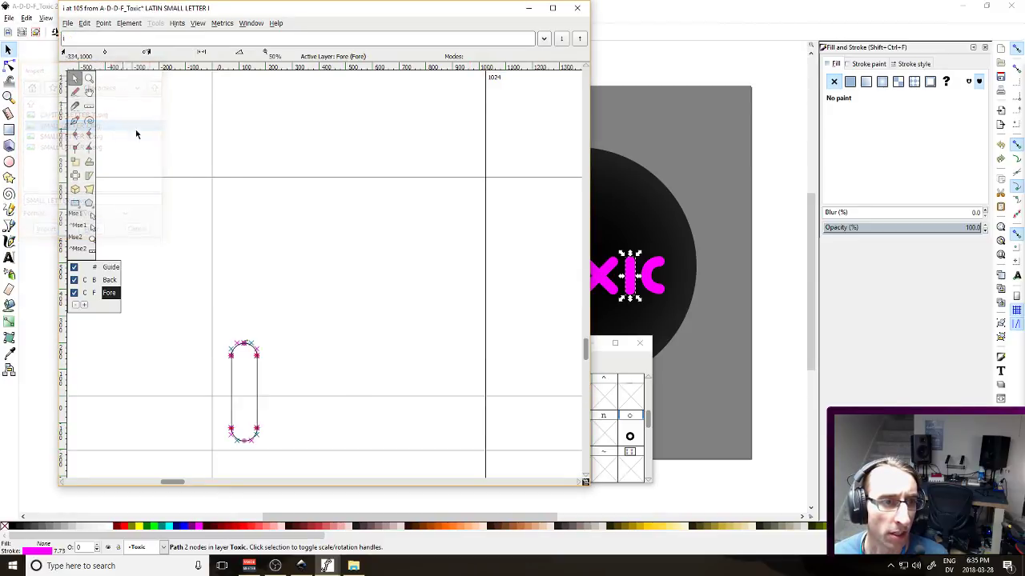
# Move the whole i outline up about 180 units to just above the baseline and 20 units to the left
pyautogui.moveTo(204, 289); pyautogui.dragTo(308, 481)
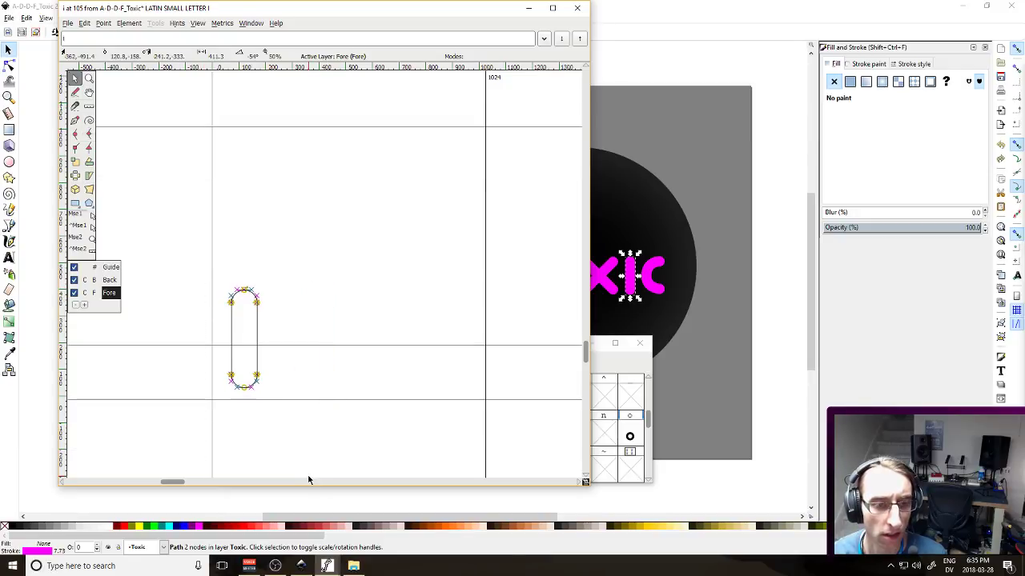
pyautogui.press('Up')
pyautogui.press('Up')
pyautogui.press('Up')
pyautogui.press('Up')
pyautogui.press('Up')
pyautogui.press('Up')
pyautogui.press('Up')
pyautogui.press('Up')
pyautogui.press('Up')
pyautogui.press('Up')
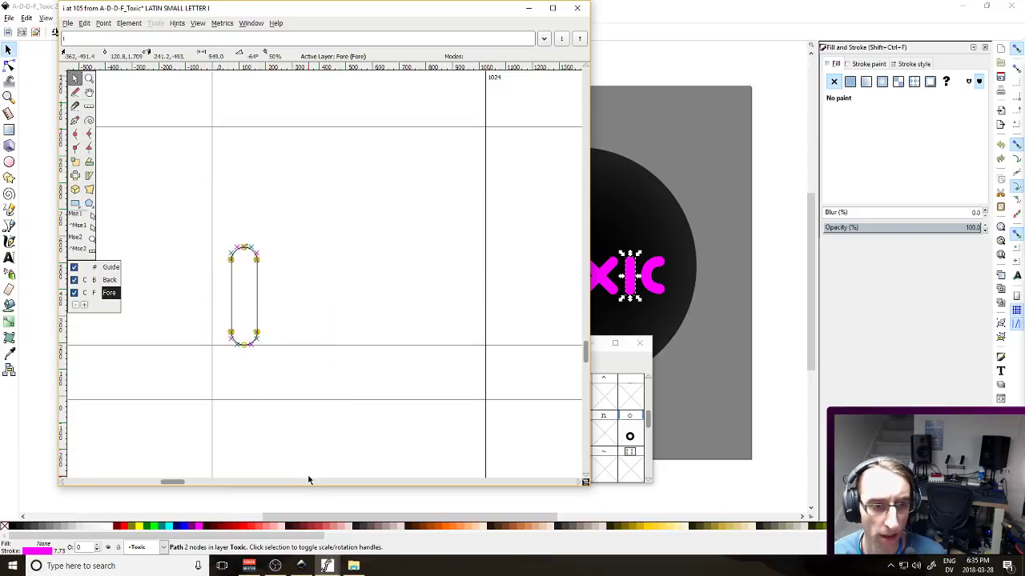
pyautogui.press('Left')
pyautogui.press('Left')
pyautogui.press('Left')
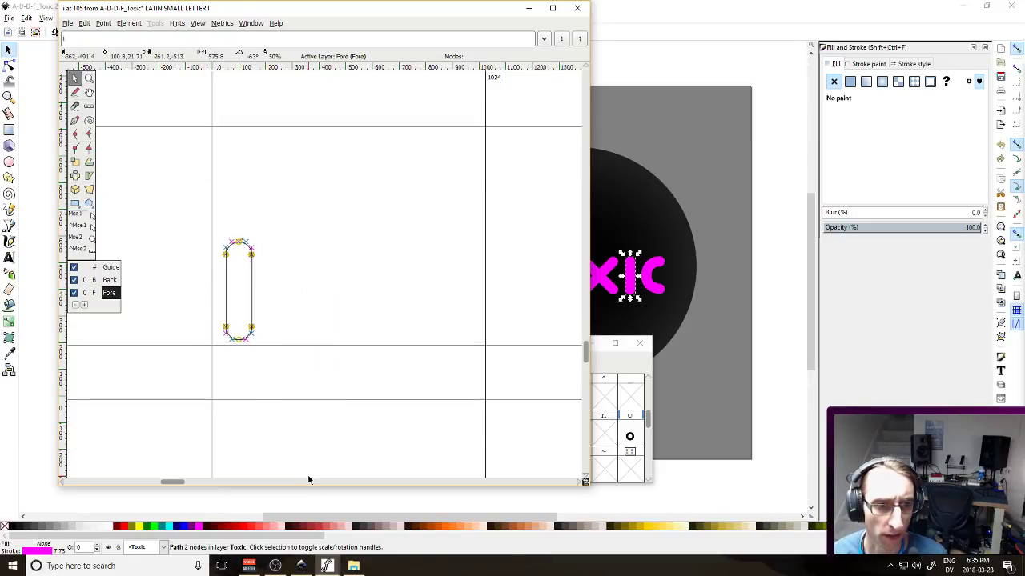
# Scale the i glyph's advance width by 25 percent
pyautogui.click(222, 23)
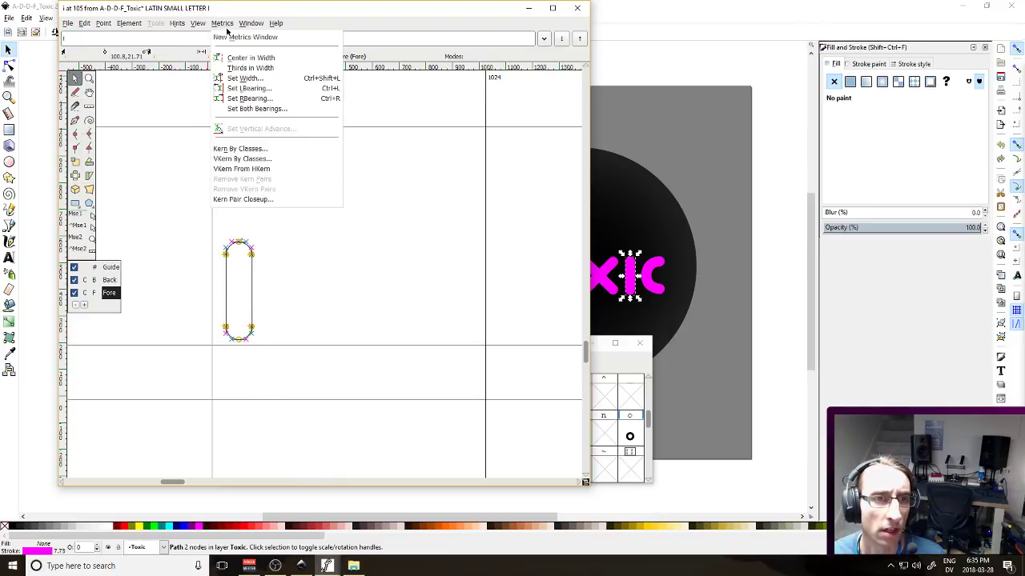
pyautogui.click(258, 78)
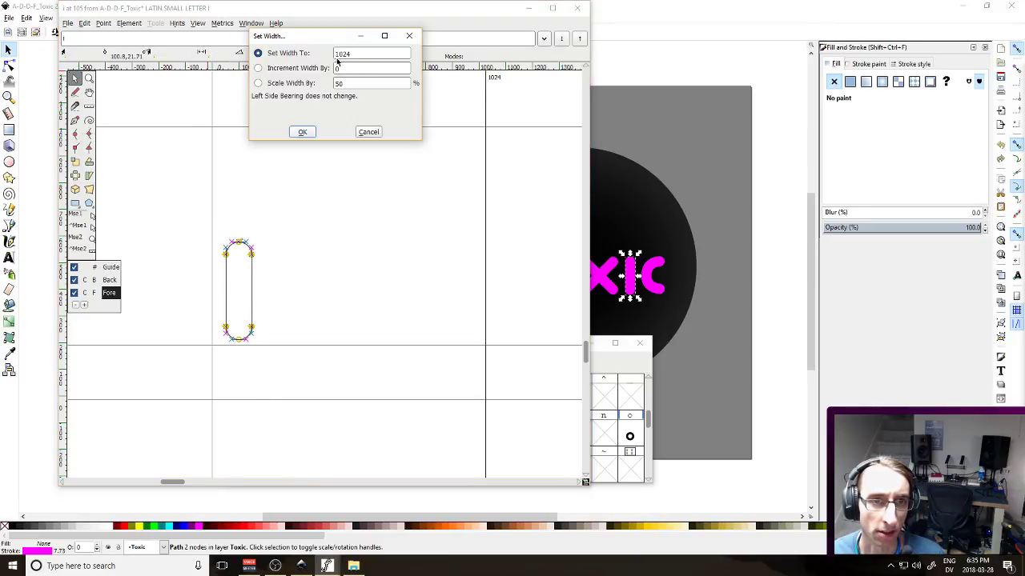
pyautogui.click(305, 85)
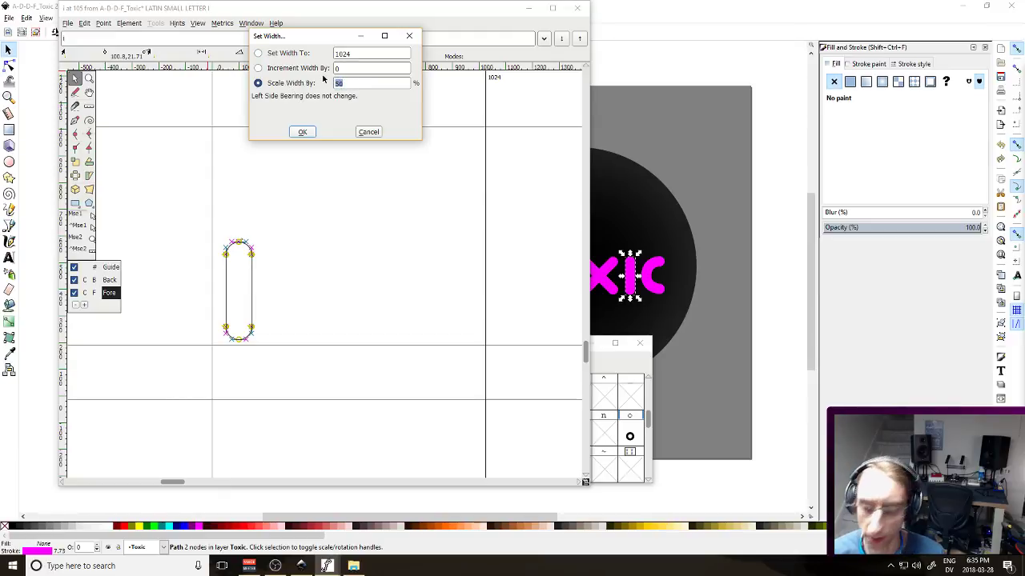
pyautogui.write('25')
pyautogui.click(311, 134)
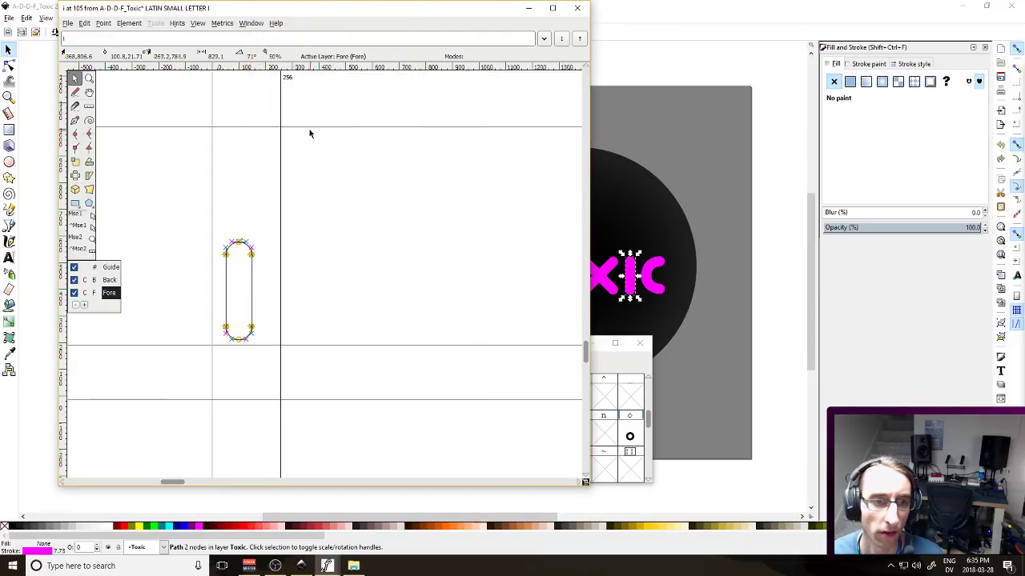
# Set the i glyph's advance width to 200 and close the glyph window
pyautogui.click(222, 22)
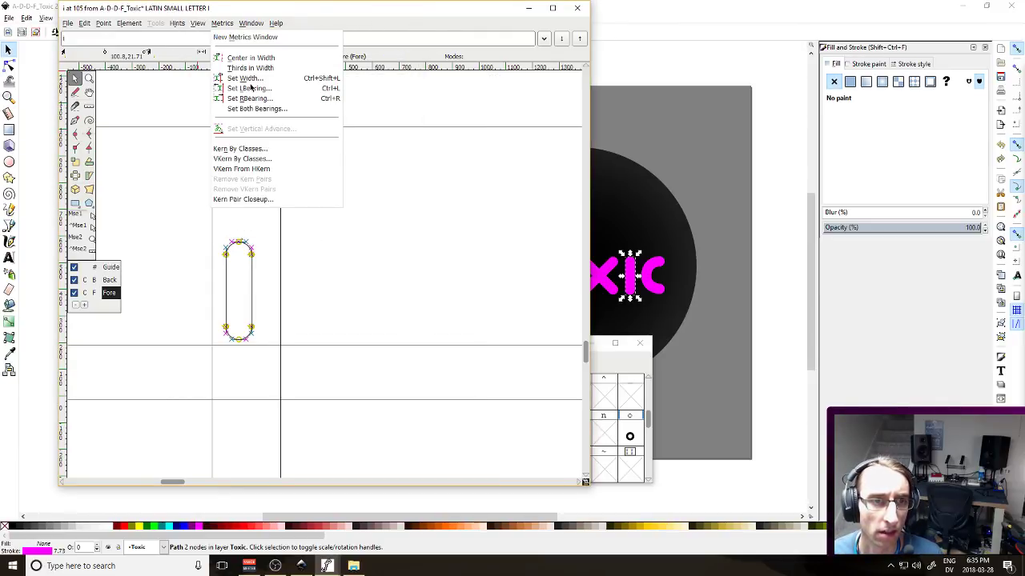
pyautogui.click(244, 78)
pyautogui.write('200')
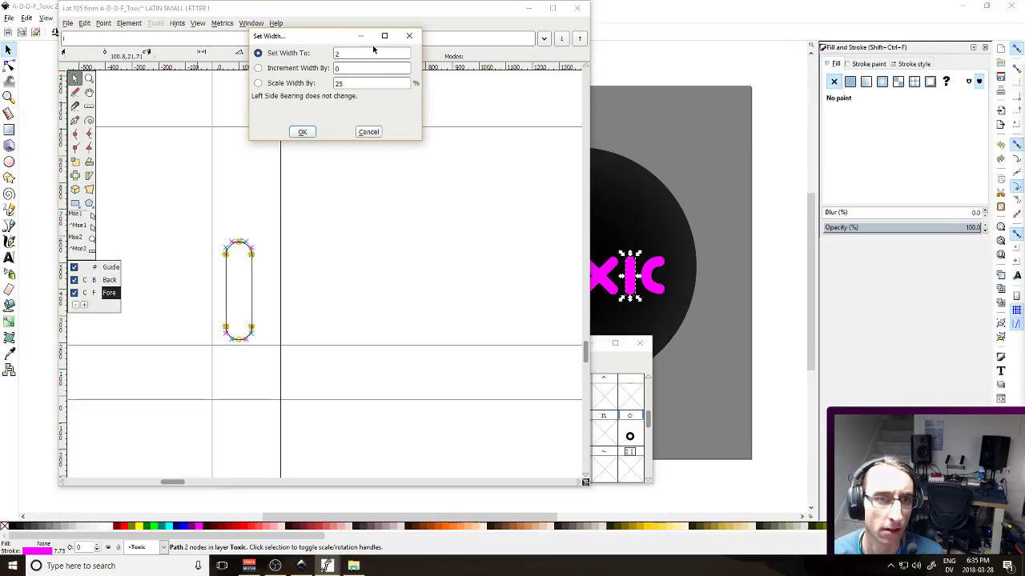
pyautogui.press('Return')
pyautogui.click(371, 132)
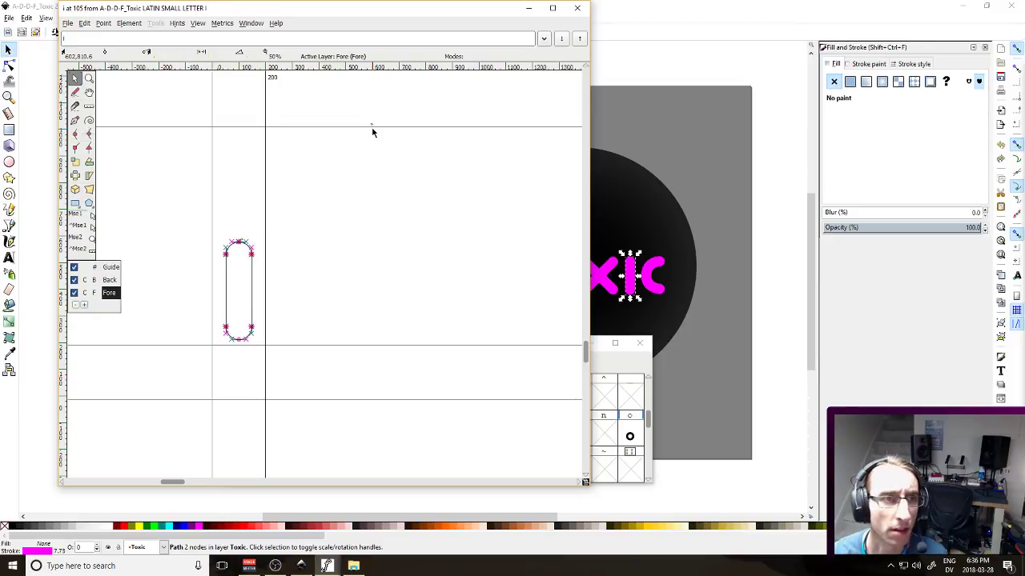
pyautogui.click(588, 9)
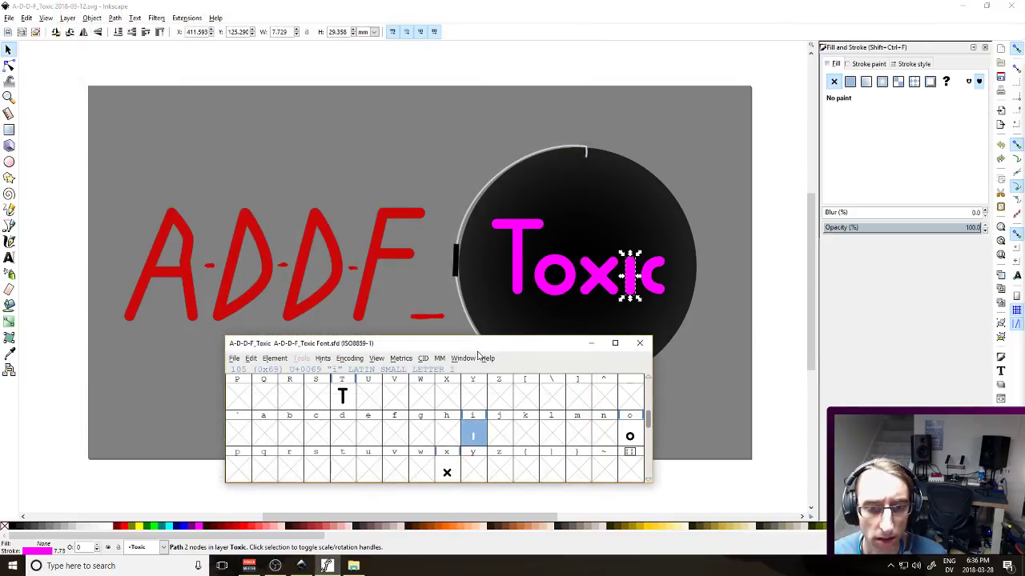
# Copy the letter c of the Toxic logo in Inkscape and open a new Inkscape document
pyautogui.click(655, 276)
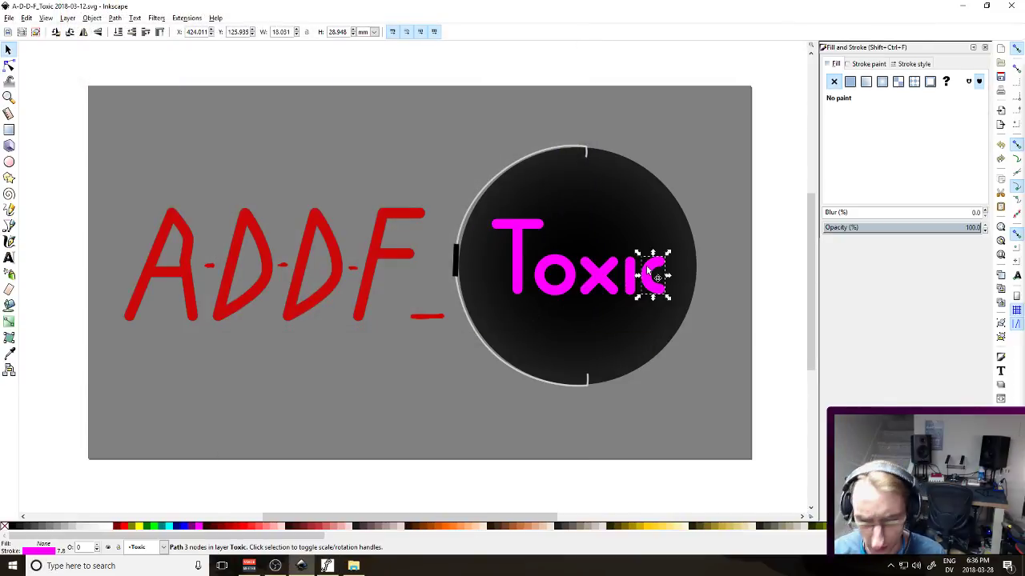
pyautogui.press('super')
pyautogui.click(405, 192)
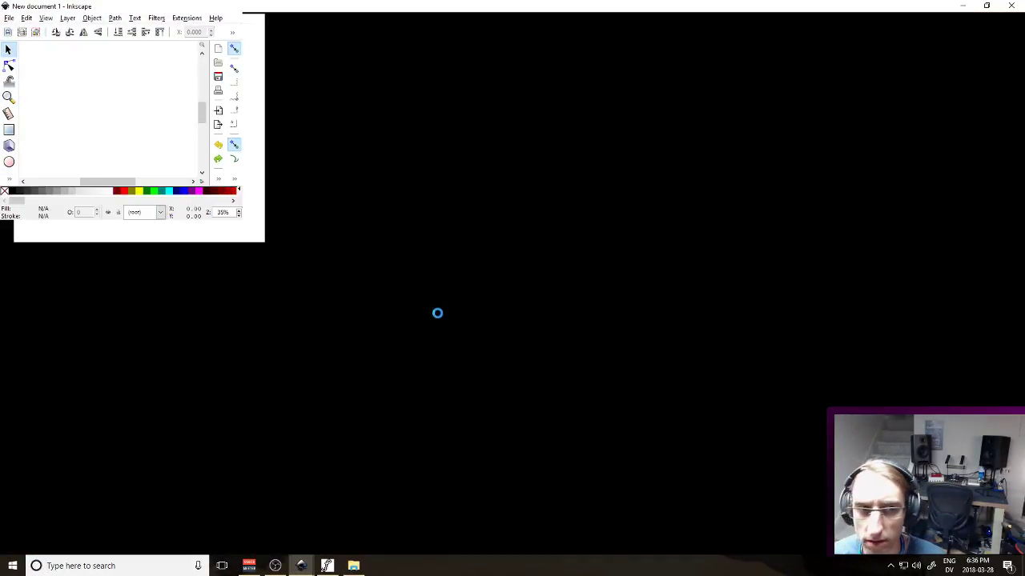
# Set the new document's page size to 600 by 600 px
pyautogui.hotkey('ctrl', 'shift', 'd')
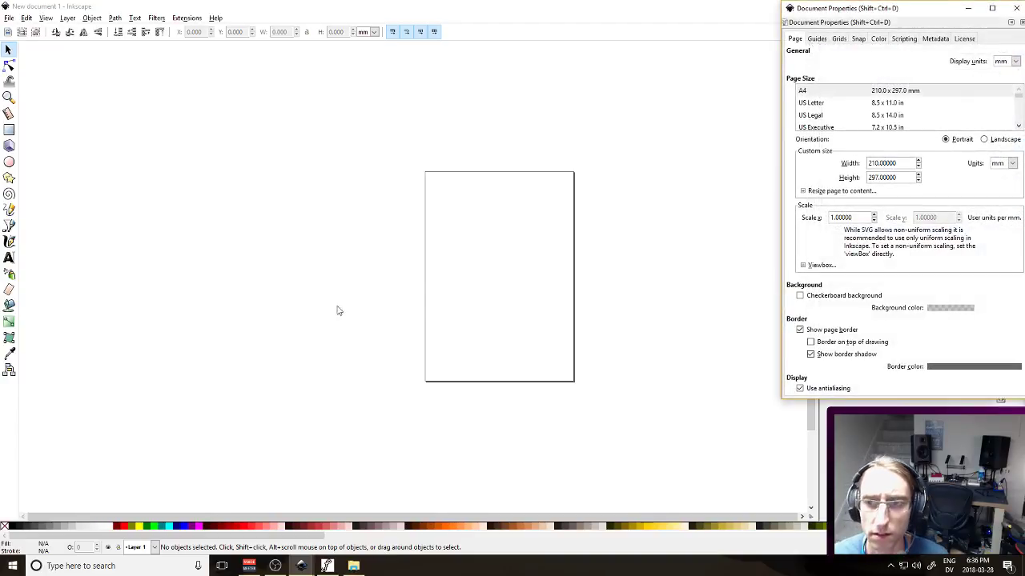
pyautogui.click(1003, 163)
pyautogui.click(1003, 238)
pyautogui.tripleClick(878, 162)
pyautogui.write('600')
pyautogui.press('Tab')
pyautogui.write('600')
pyautogui.press('Return')
pyautogui.click(1019, 7)
# Paste the c into the page's lower-left corner and enlarge it to about 44.9 by 72 mm
pyautogui.hotkey('ctrl', 'v')
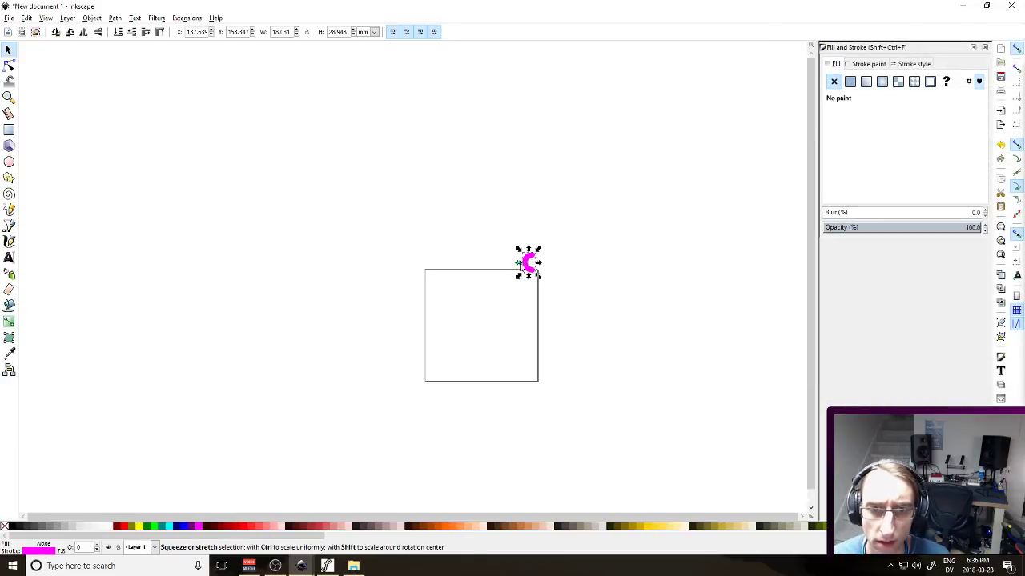
pyautogui.moveTo(526, 264); pyautogui.dragTo(446, 373)
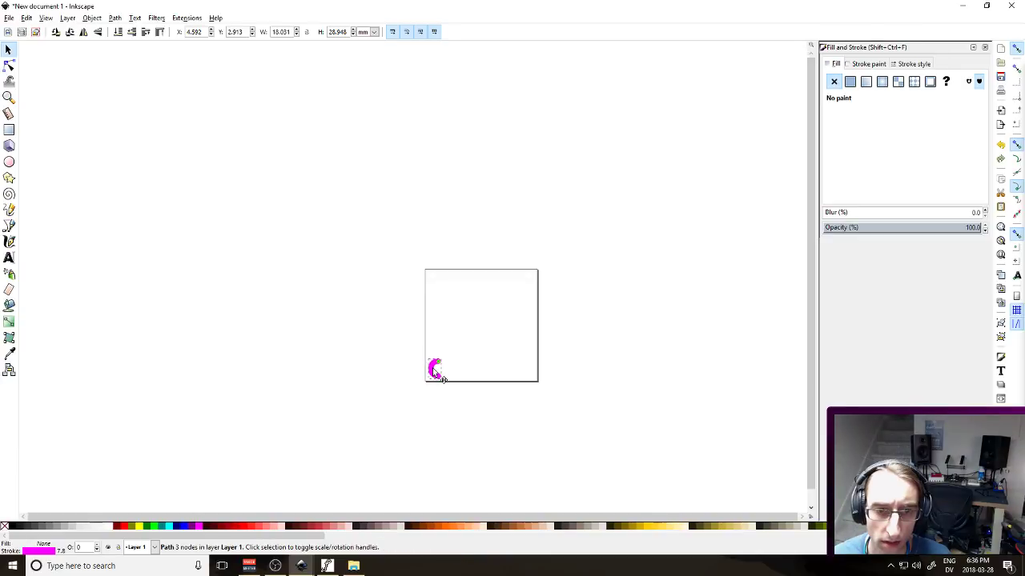
pyautogui.keyDown('ctrl'); pyautogui.scroll(5, 445, 373); pyautogui.keyUp('ctrl')
pyautogui.click(334, 340)
pyautogui.click(329, 339)
pyautogui.keyDown('ctrl'); pyautogui.scroll(-2, 496, 327); pyautogui.keyUp('ctrl')
pyautogui.moveTo(586, 246); pyautogui.dragTo(541, 281)
pyautogui.moveTo(401, 349); pyautogui.dragTo(487, 263)
pyautogui.press('Escape')
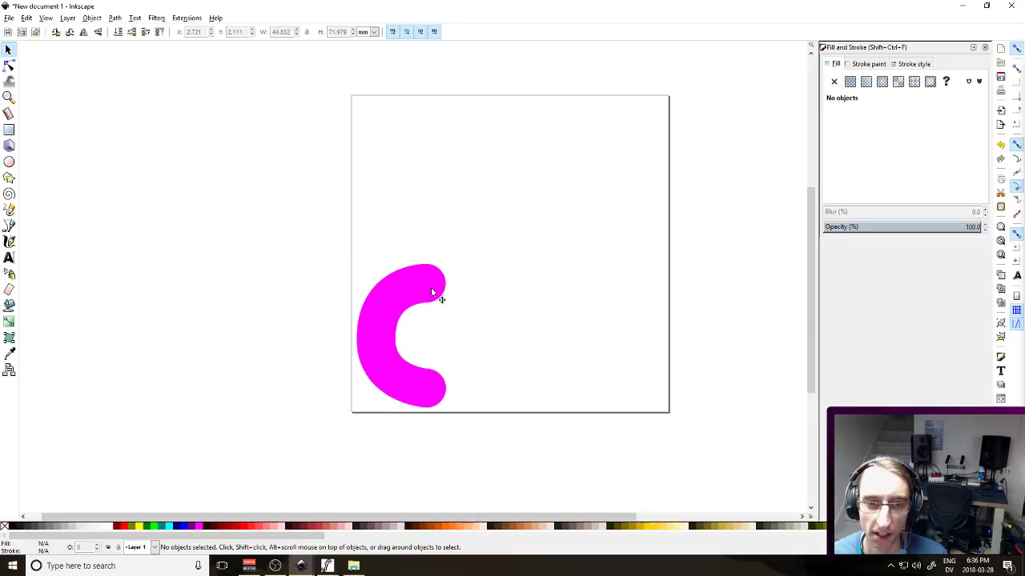
# Convert the c's stroke to a filled path
pyautogui.click(440, 290)
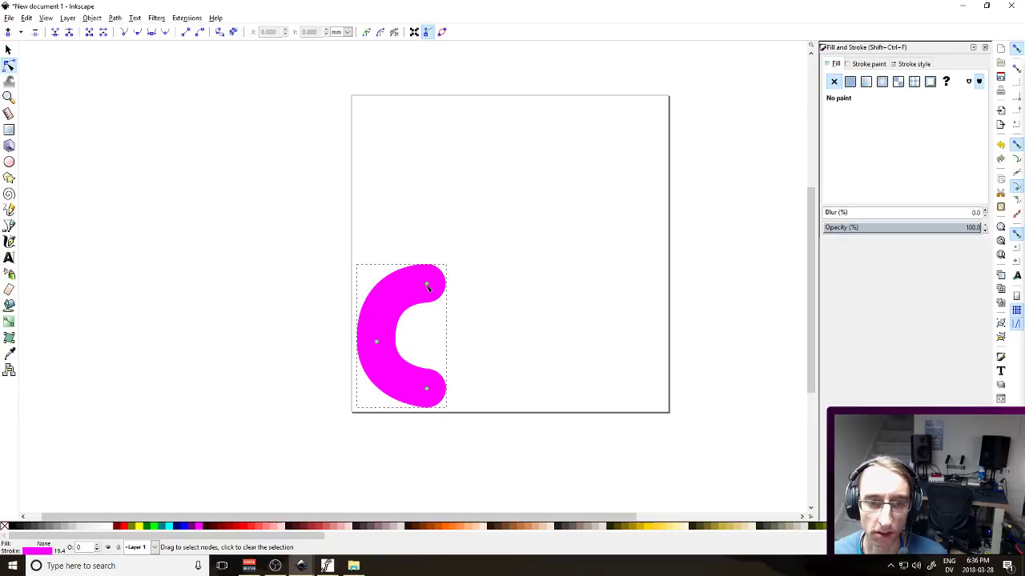
pyautogui.click(92, 19)
pyautogui.click(136, 41)
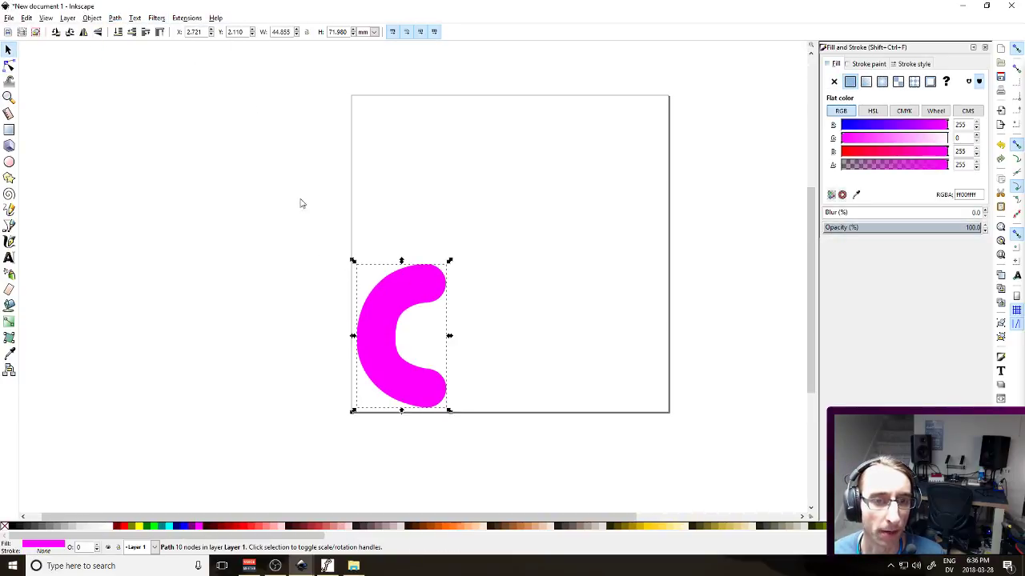
pyautogui.click(169, 161)
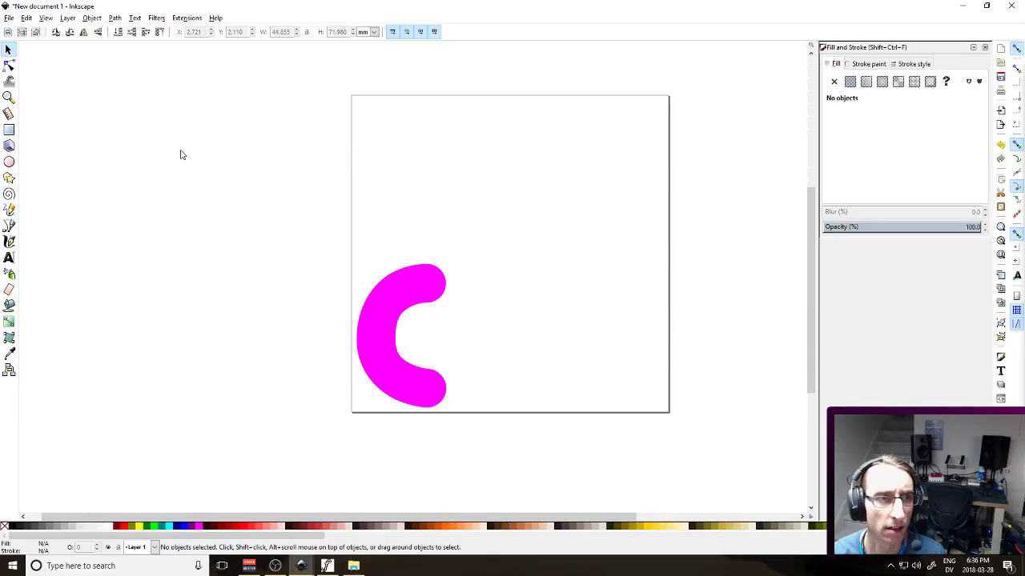
# Save the drawing as SMALL LETTER C in the Characters folder of _CURRENT FONT and close its window
pyautogui.hotkey('ctrl', 's')
pyautogui.doubleClick(104, 120)
pyautogui.press('BackSpace')
pyautogui.doubleClick(80, 116)
pyautogui.press('Return')
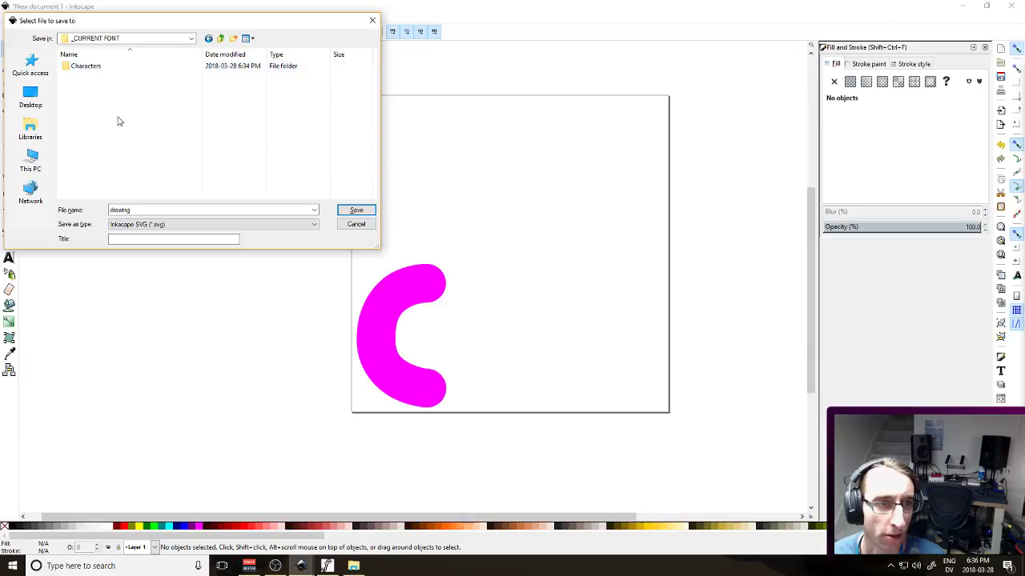
pyautogui.doubleClick(104, 68)
pyautogui.doubleClick(168, 208)
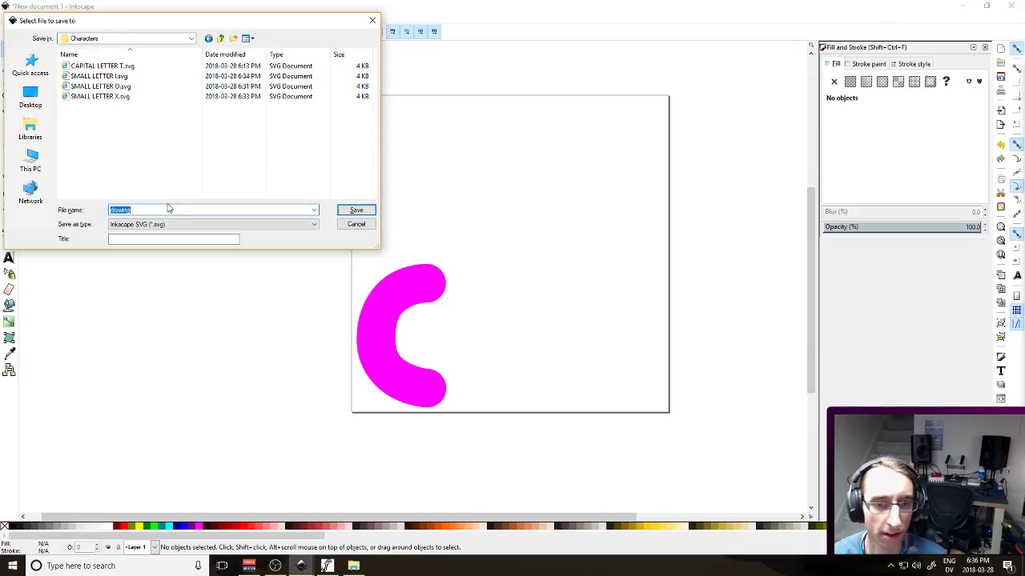
pyautogui.write('SMALL LETTER C')
pyautogui.press('Return')
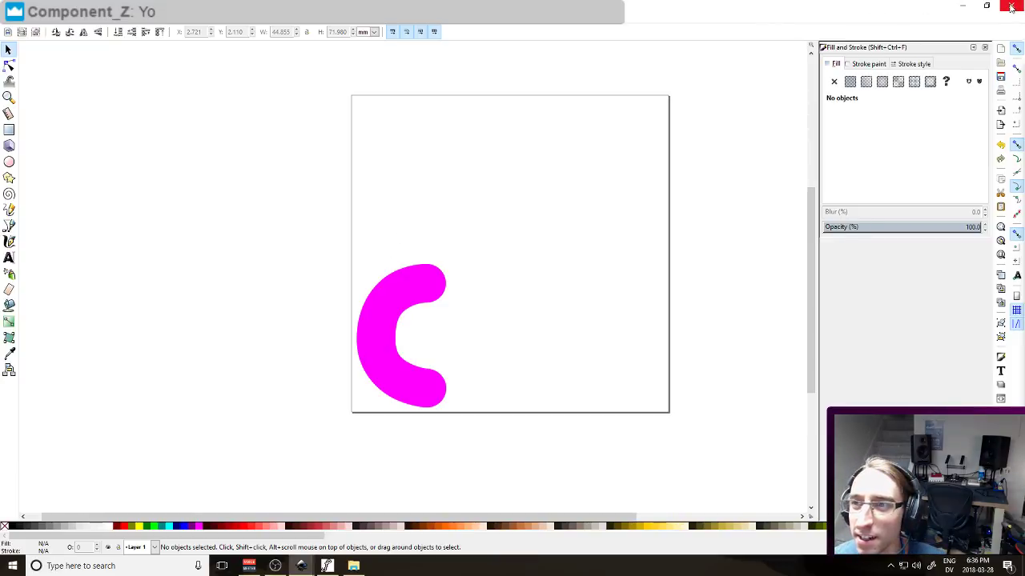
pyautogui.click(1011, 6)
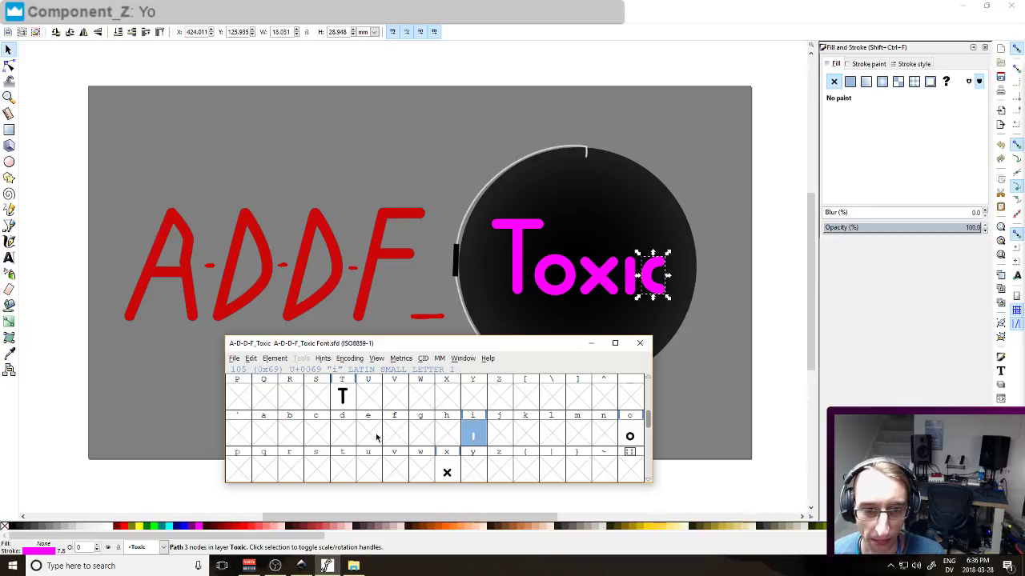
# Open the lowercase c glyph in FontForge and import SMALL LETTER C.svg into it
pyautogui.doubleClick(318, 436)
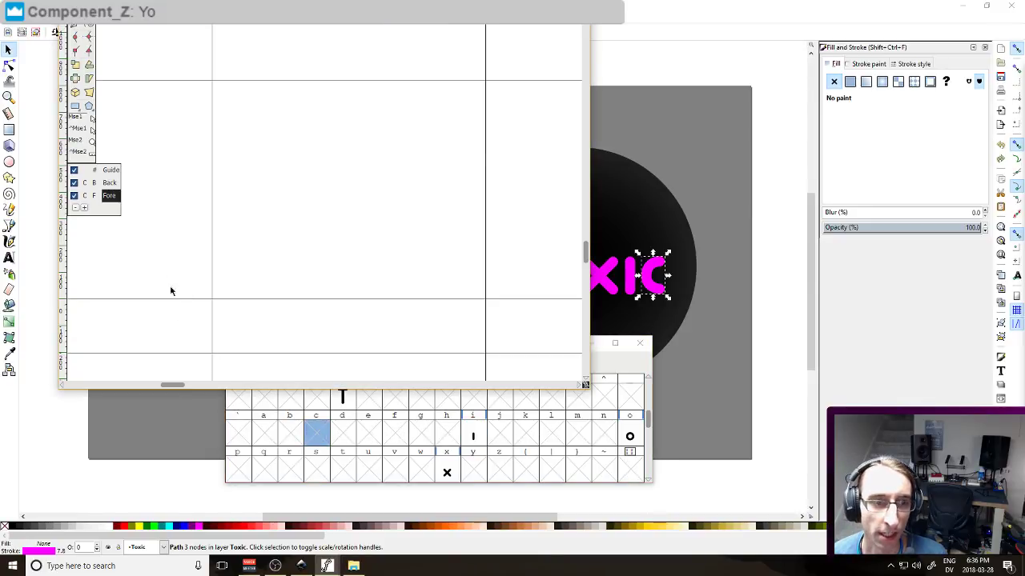
pyautogui.moveTo(190, 391); pyautogui.dragTo(190, 485)
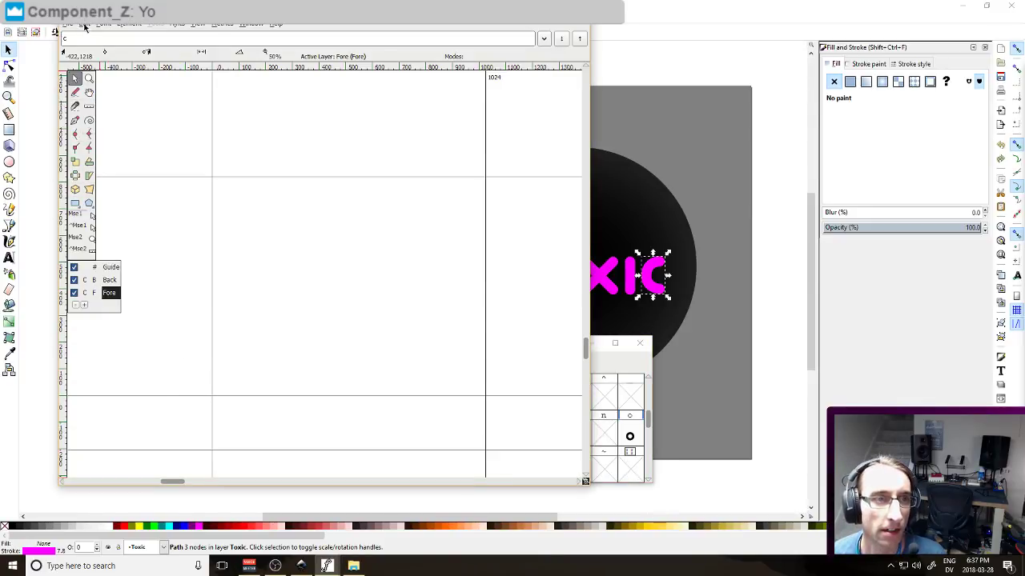
pyautogui.click(72, 23)
pyautogui.click(89, 168)
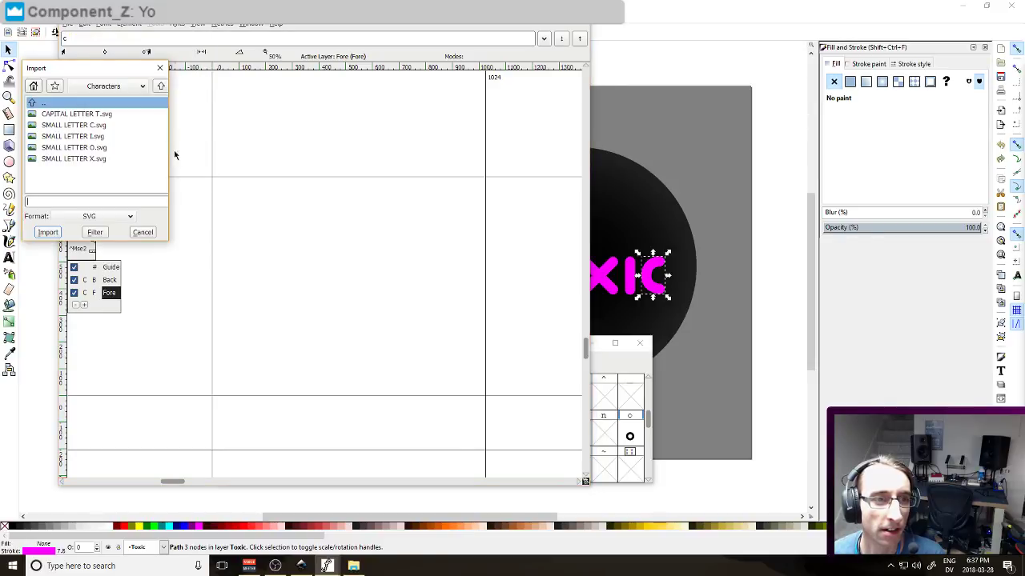
pyautogui.doubleClick(74, 125)
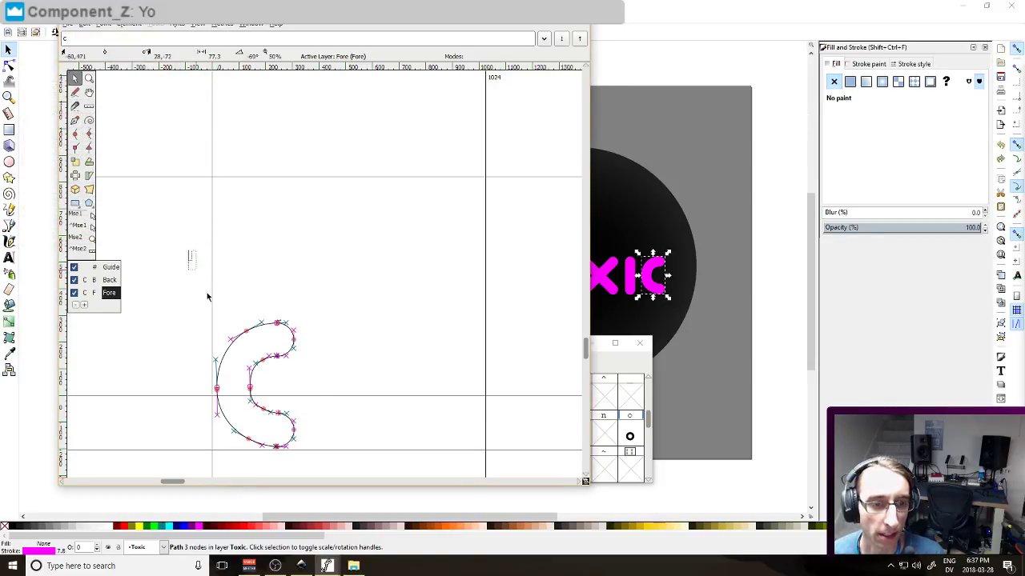
# Move the whole c outline up about 210 units until its bottom sits just above the baseline
pyautogui.press('Up')
pyautogui.press('Up')
pyautogui.press('Up')
pyautogui.press('Up')
pyautogui.press('Up')
pyautogui.press('Up')
pyautogui.press('Up')
pyautogui.press('Up')
pyautogui.press('Up')
pyautogui.press('Up')
pyautogui.press('Up')
pyautogui.press('Up')
pyautogui.press('Up')
pyautogui.press('Up')
pyautogui.press('Up')
pyautogui.press('Up')
pyautogui.press('Up')
pyautogui.press('Up')
pyautogui.press('Up')
pyautogui.press('Up')
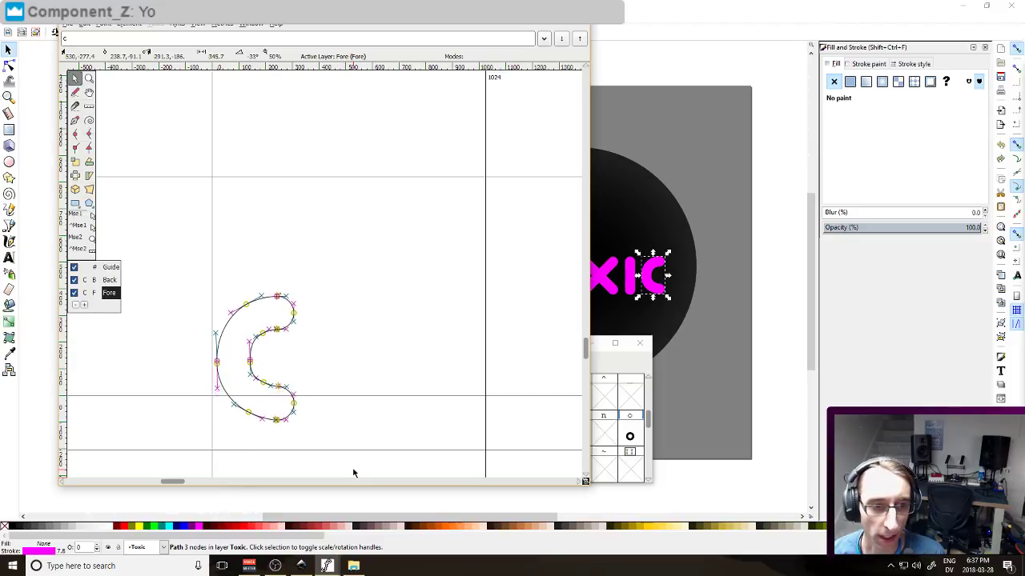
pyautogui.press('Up')
pyautogui.press('Up')
pyautogui.press('Up')
pyautogui.press('Up')
pyautogui.press('Up')
pyautogui.press('Up')
pyautogui.press('Up')
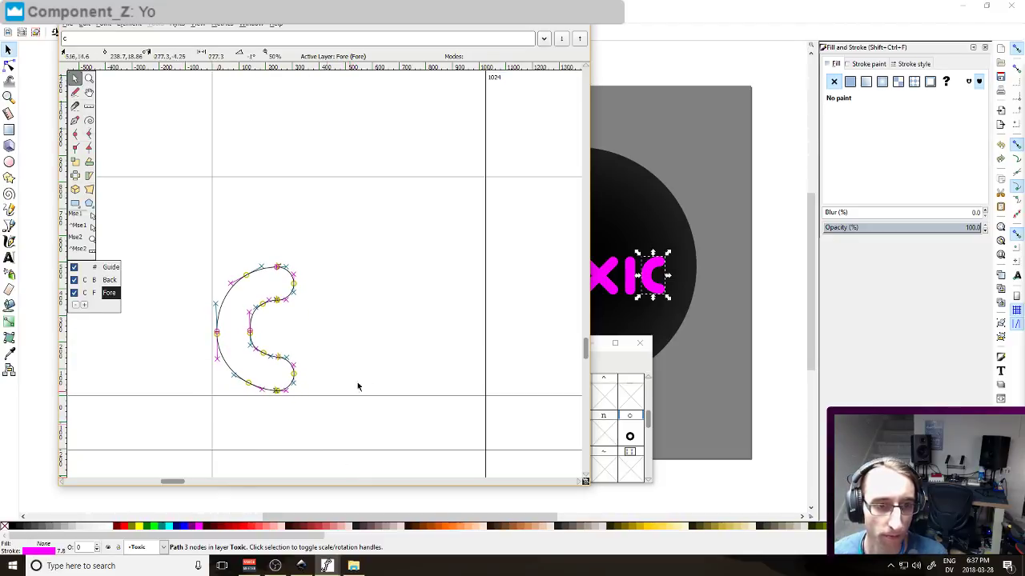
# Scale the advance width of the lowercase c glyph by 35%
pyautogui.click(197, 24)
pyautogui.click(217, 28)
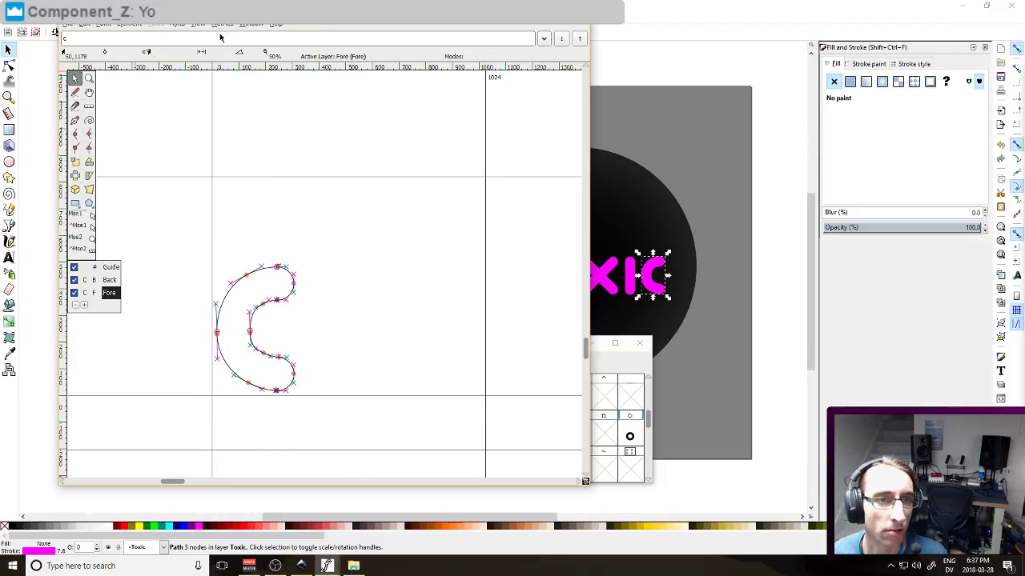
pyautogui.click(224, 31)
pyautogui.click(246, 78)
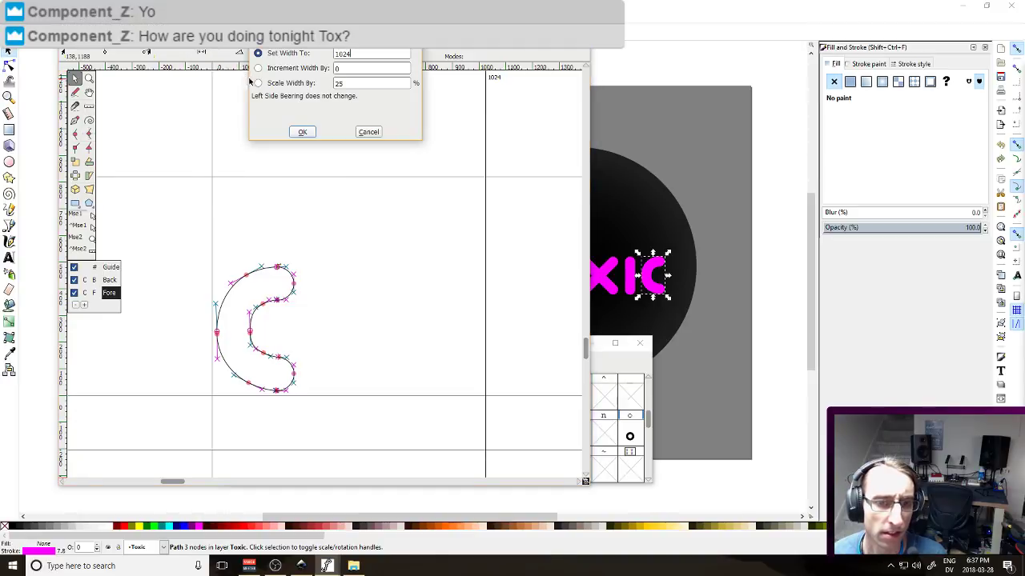
pyautogui.click(293, 85)
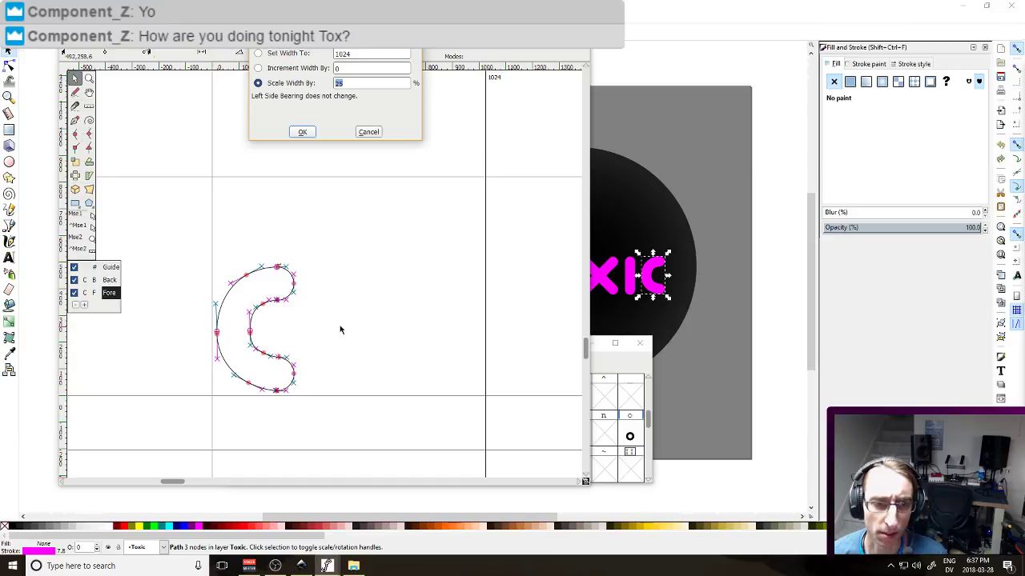
pyautogui.click(303, 131)
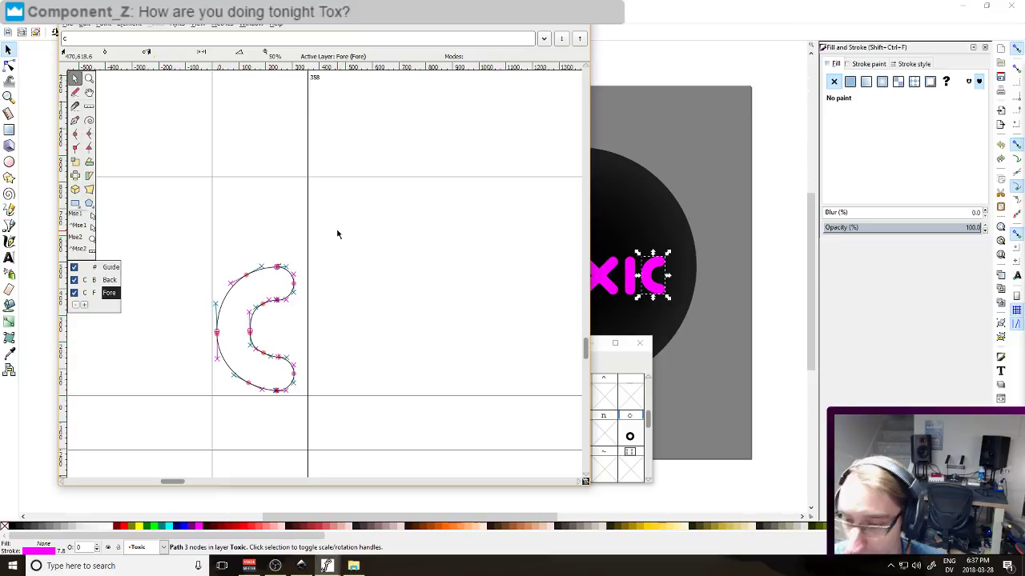
# Set the lowercase c glyph's width to 325, close its glyph window and save the font
pyautogui.click(225, 26)
pyautogui.click(259, 80)
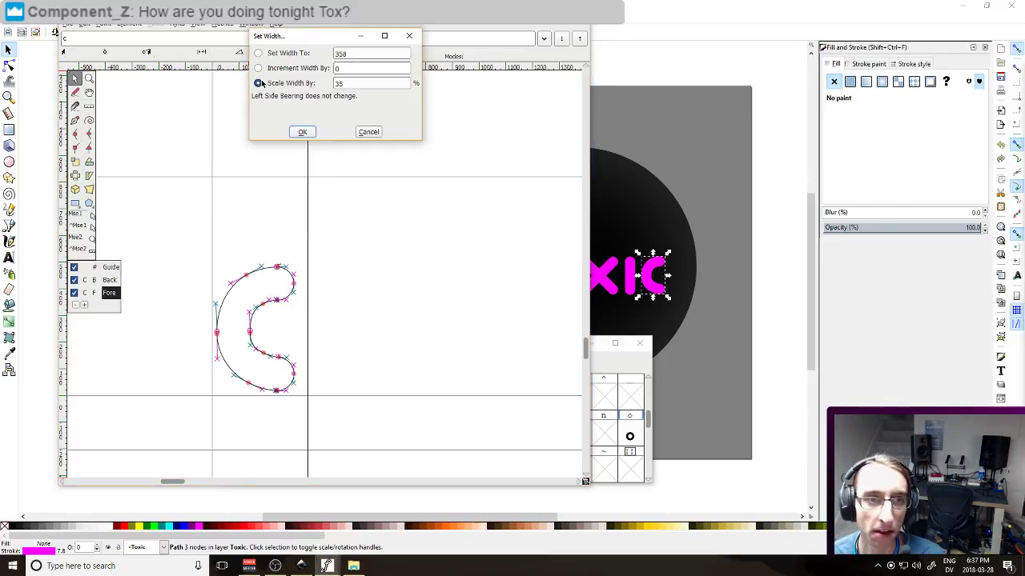
pyautogui.doubleClick(356, 54)
pyautogui.write('325')
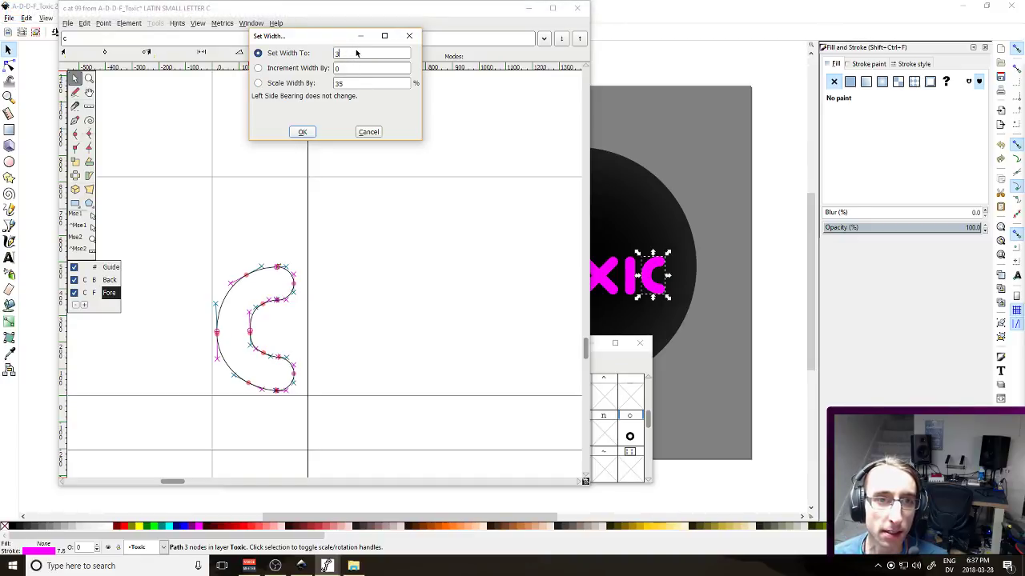
pyautogui.press('Return')
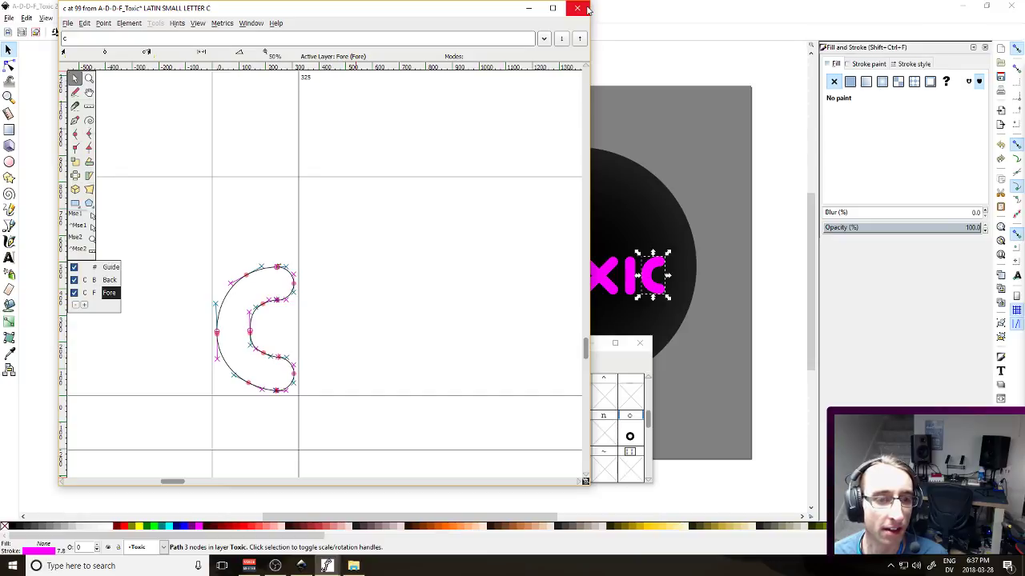
pyautogui.click(577, 8)
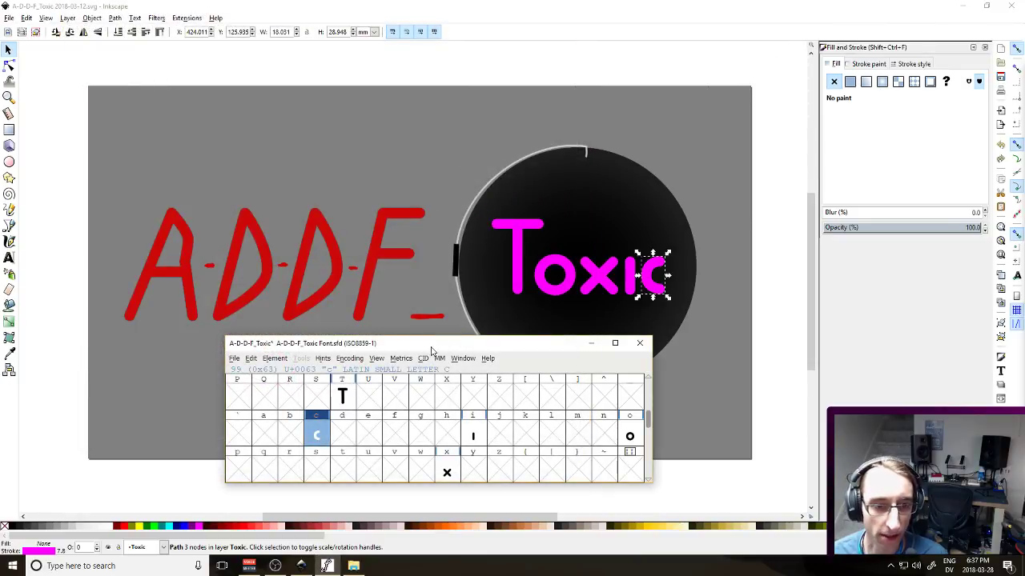
pyautogui.hotkey('ctrl', 's')
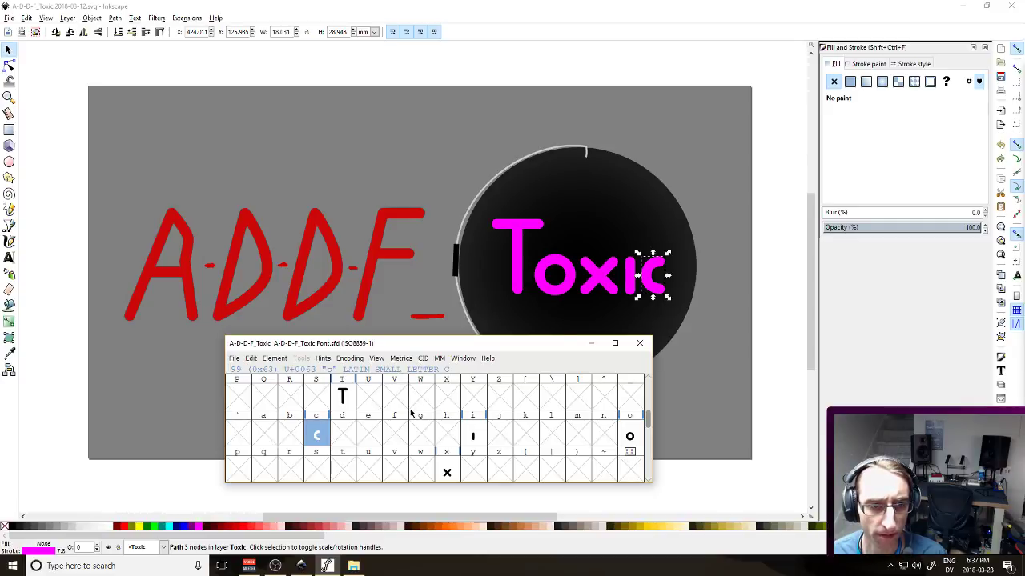
pyautogui.click(209, 293)
pyautogui.press('Escape')
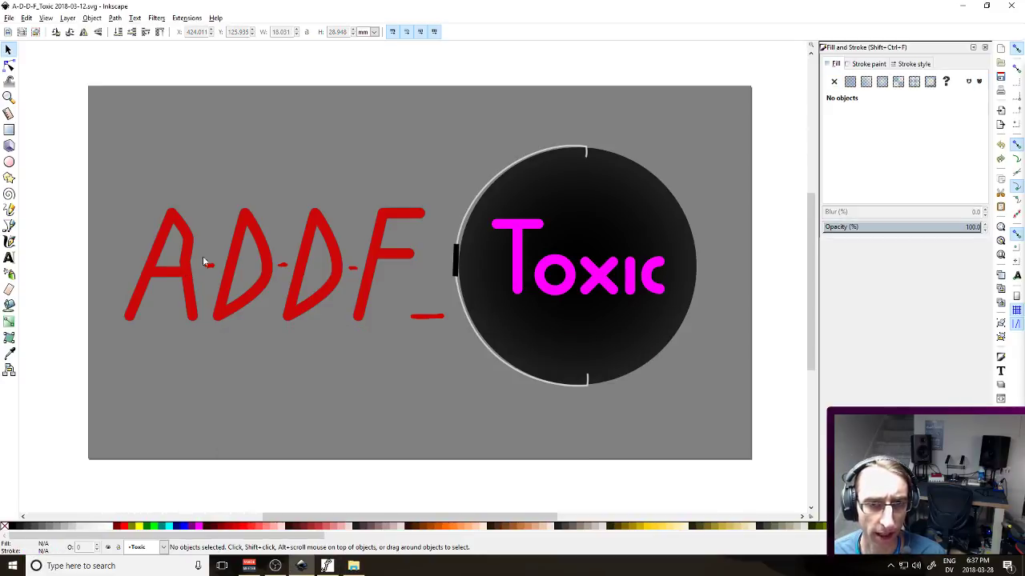
pyautogui.click(326, 566)
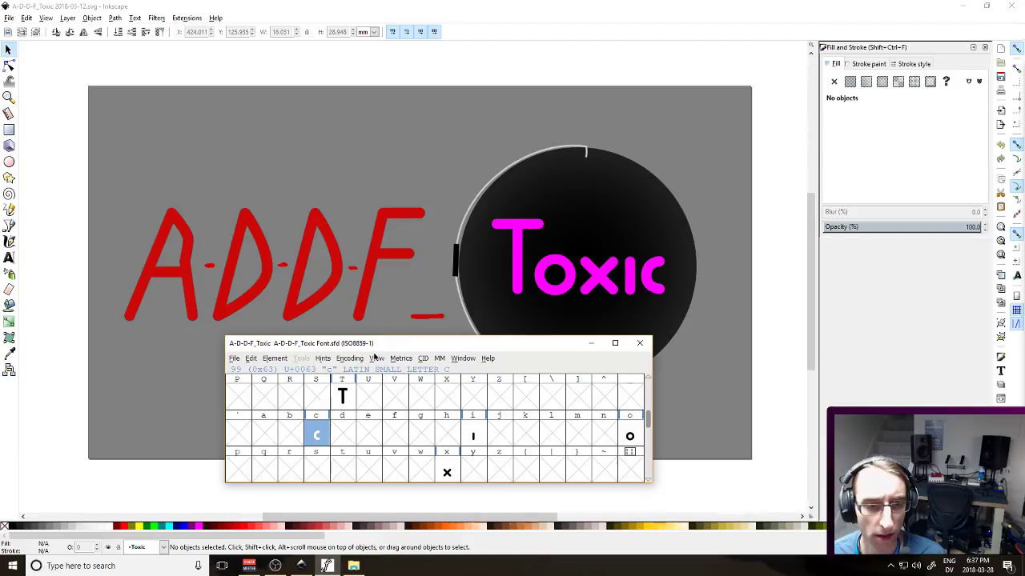
pyautogui.click(346, 361)
pyautogui.click(376, 361)
pyautogui.click(376, 362)
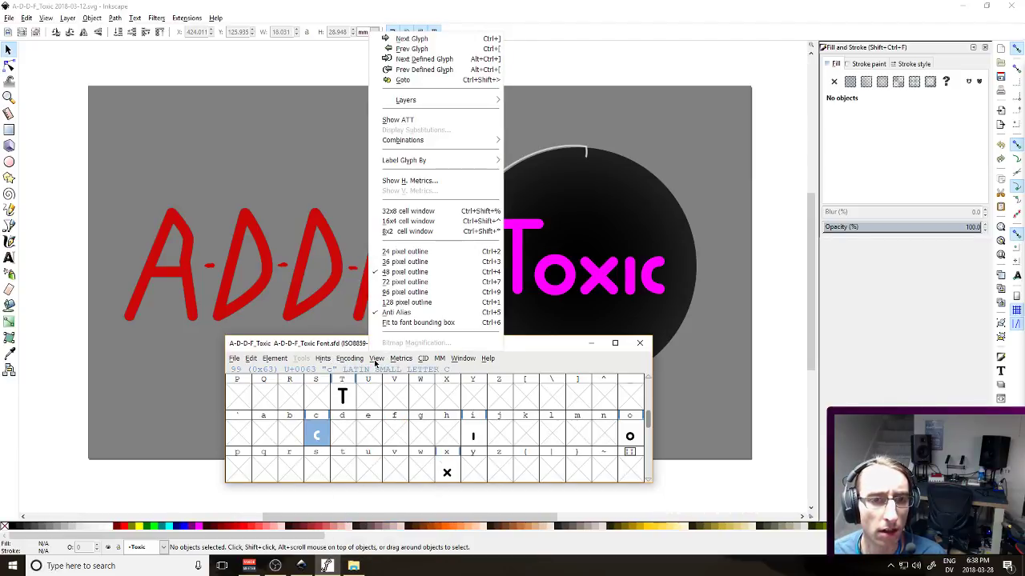
pyautogui.click(403, 360)
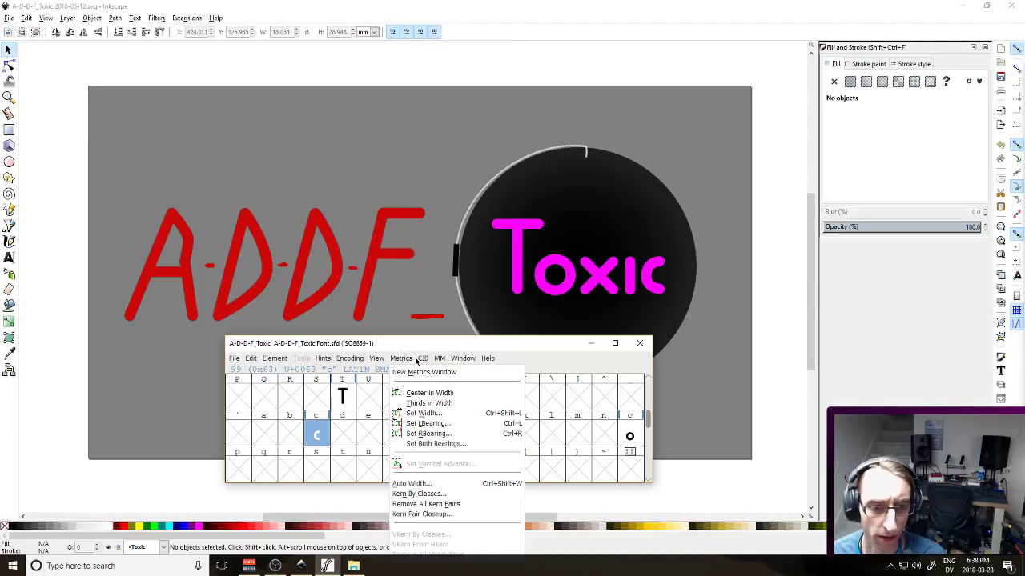
pyautogui.click(430, 353)
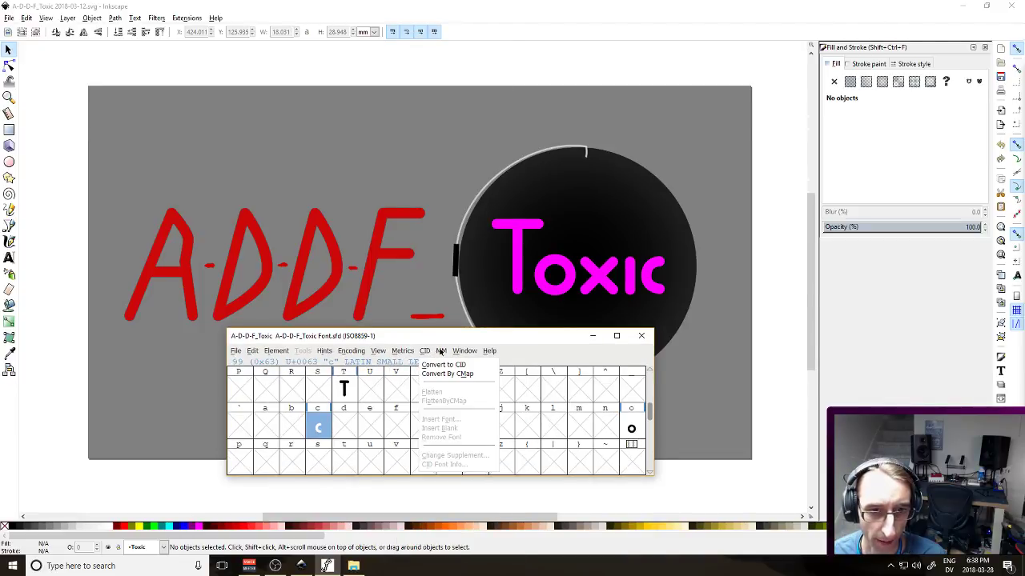
pyautogui.click(465, 350)
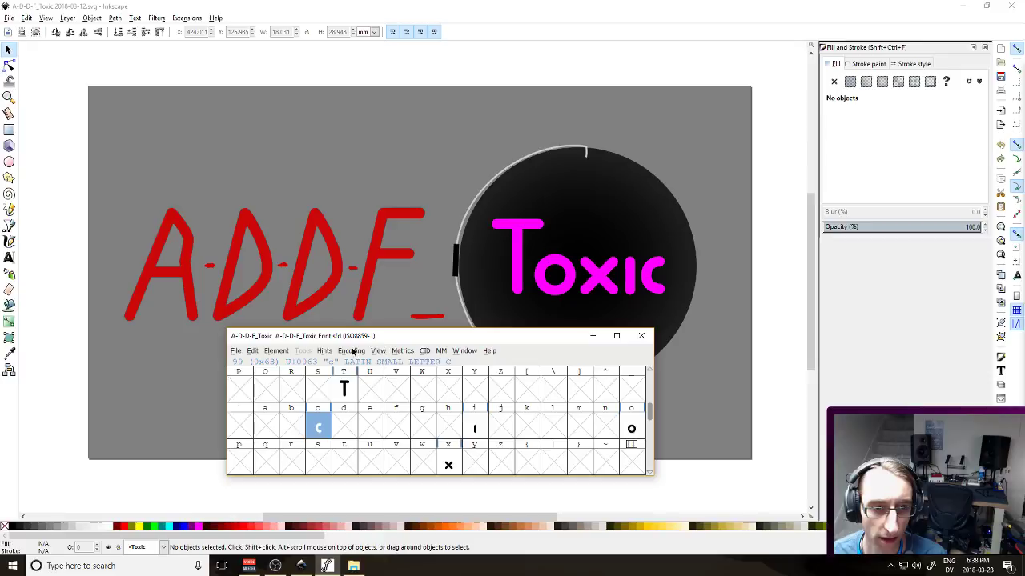
# Switch the font's glyph grid to the compact encoding and back to the full ISO 8859-1 layout
pyautogui.click(355, 353)
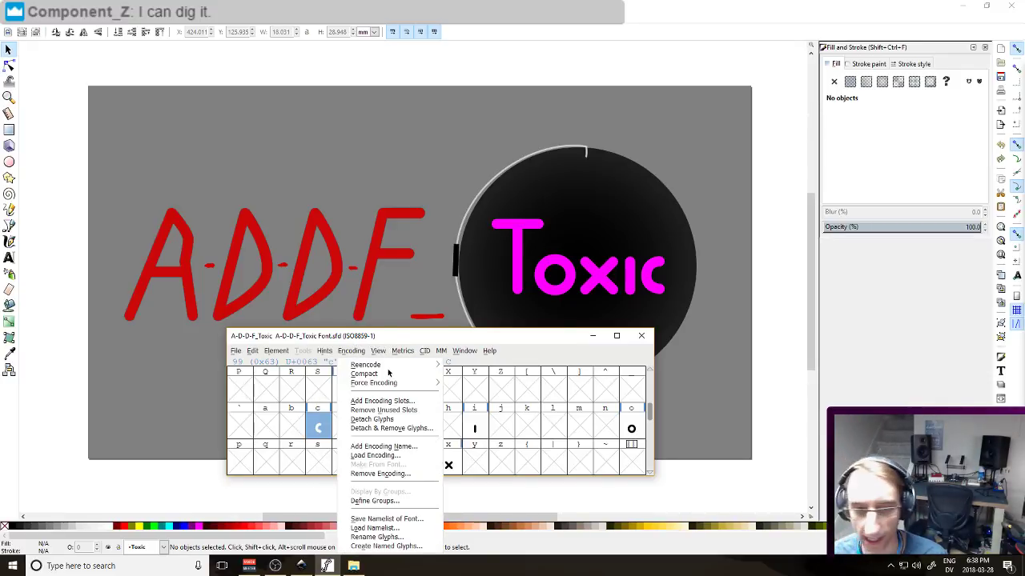
pyautogui.moveTo(394, 369)
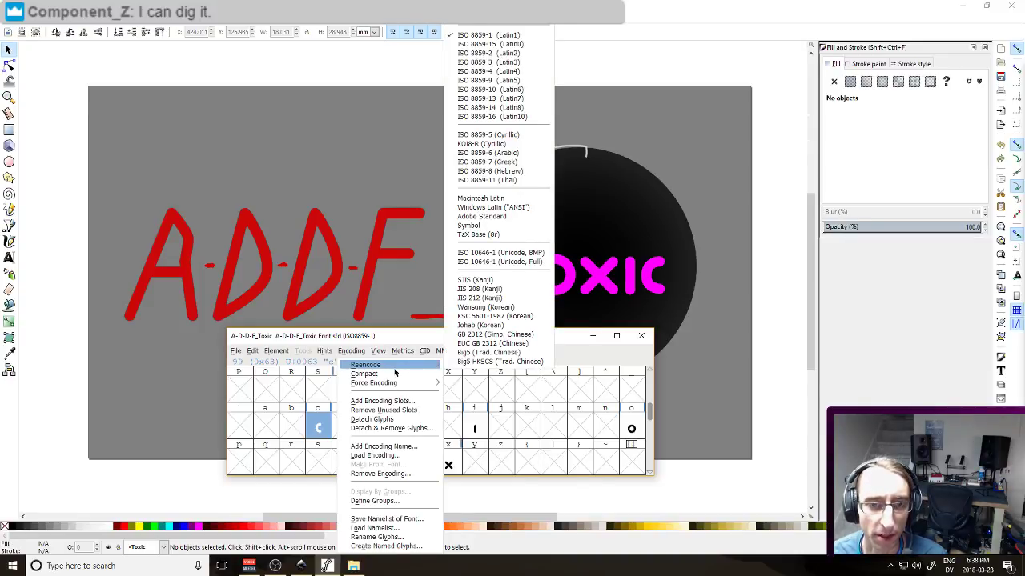
pyautogui.click(392, 373)
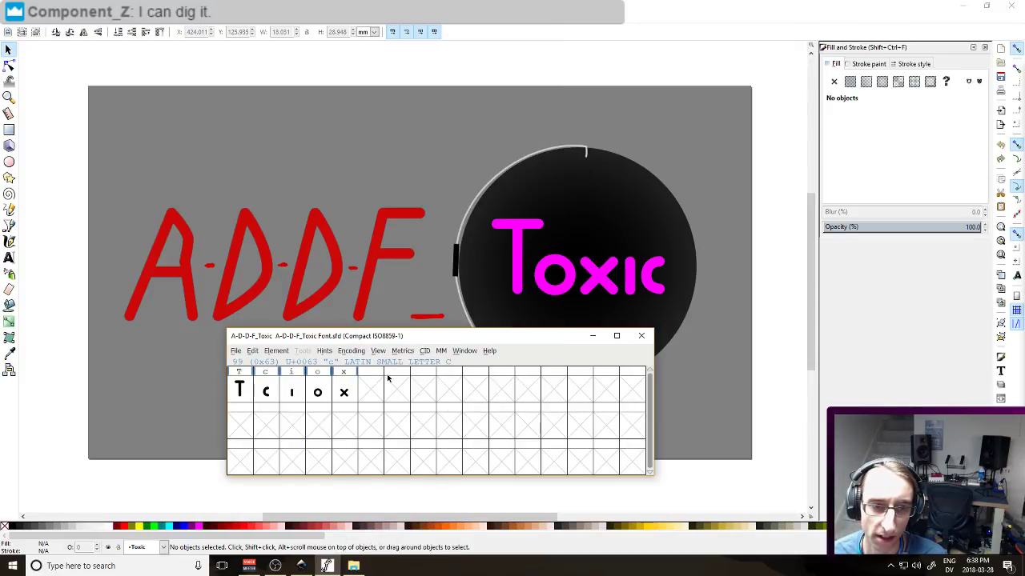
pyautogui.click(351, 350)
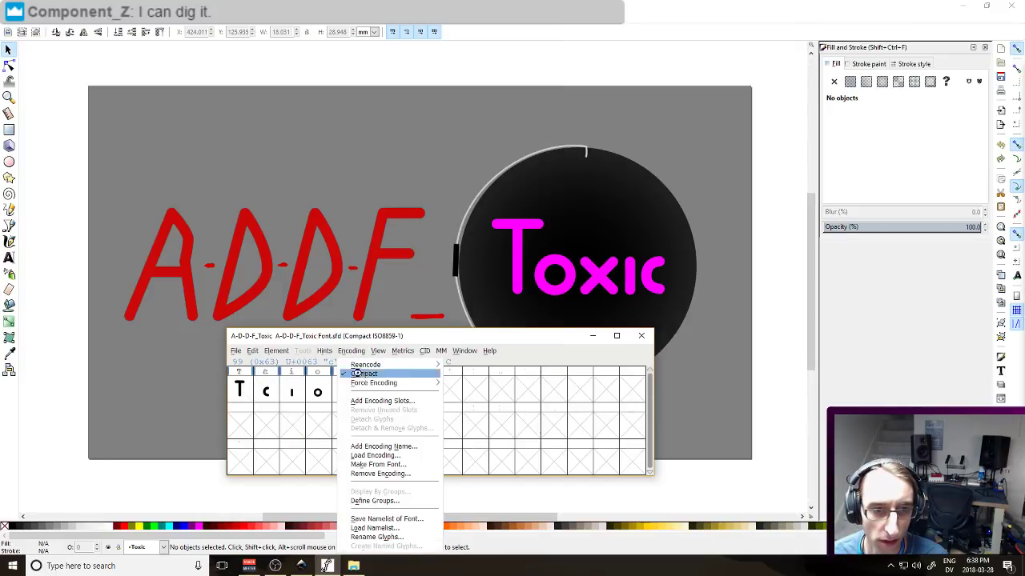
pyautogui.click(357, 373)
pyautogui.click(352, 352)
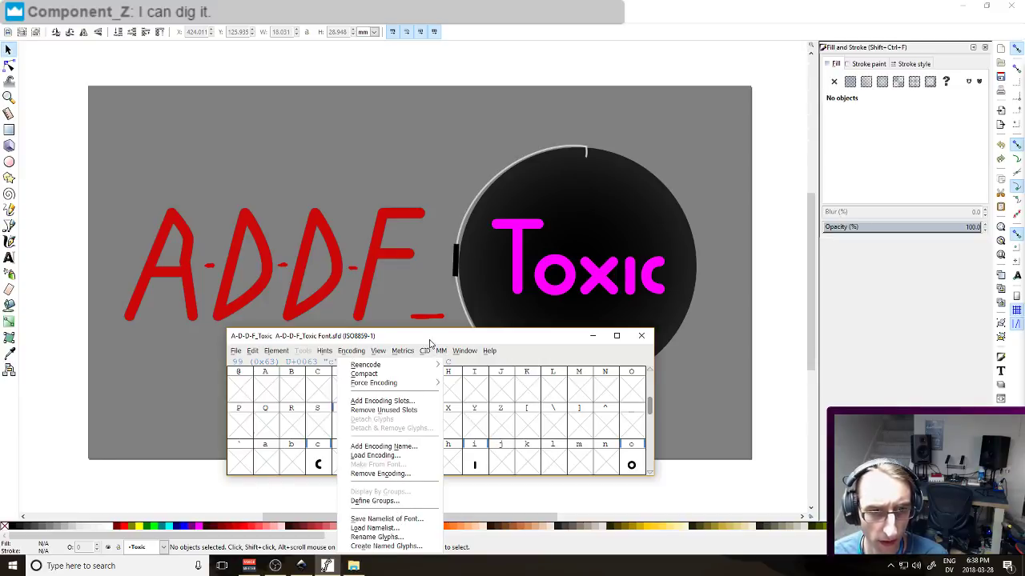
pyautogui.click(355, 353)
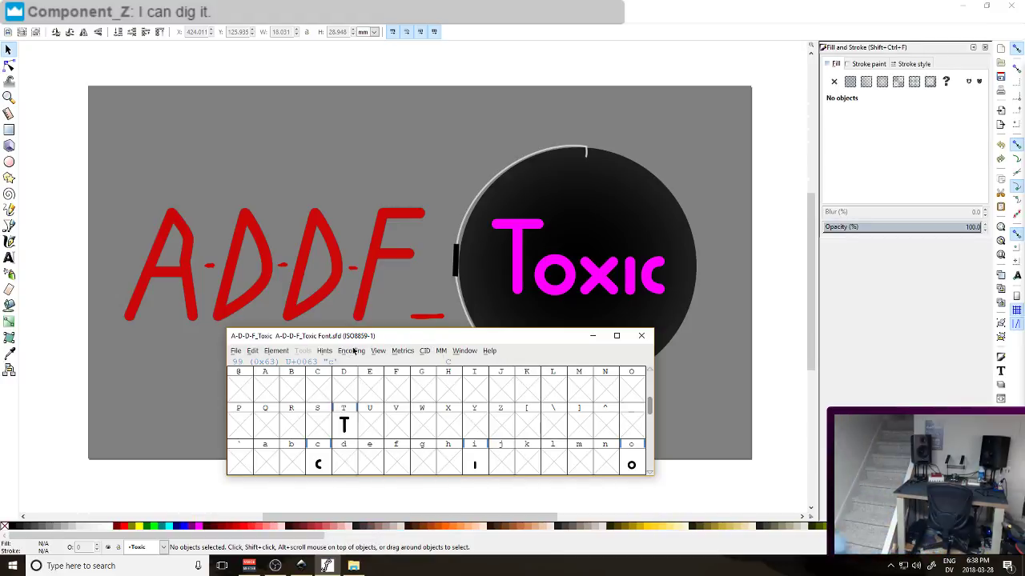
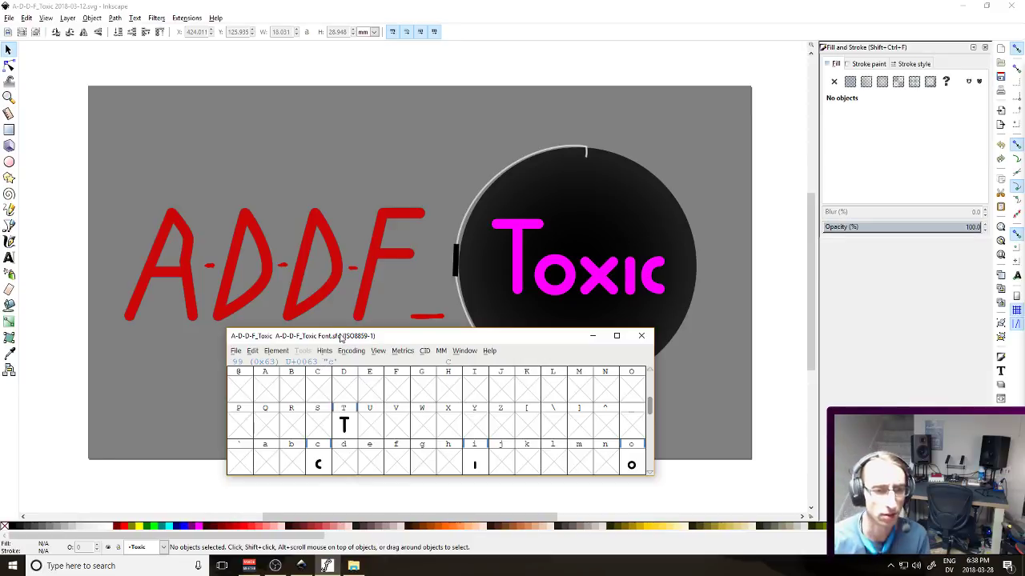
pyautogui.click(272, 350)
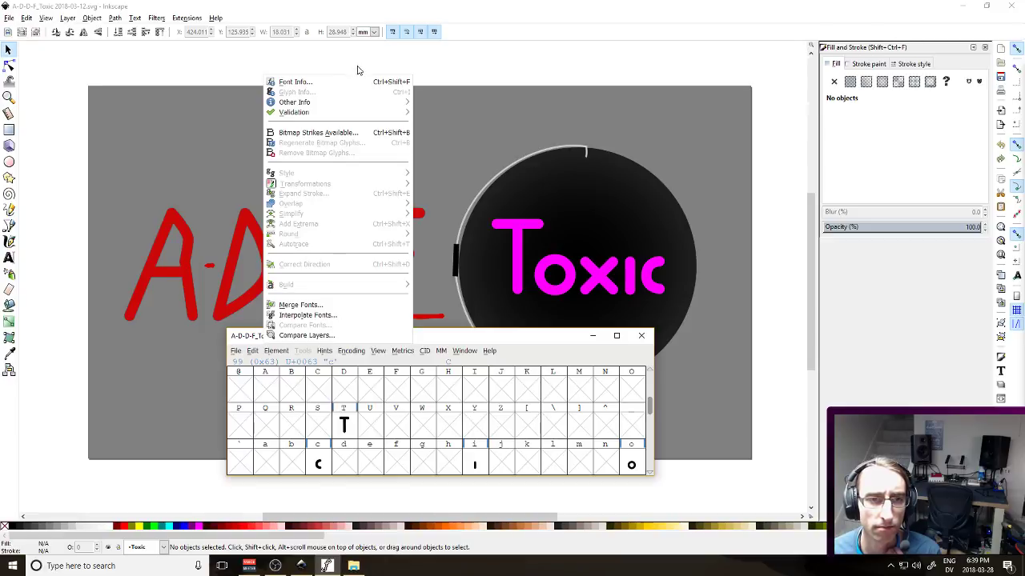
pyautogui.moveTo(359, 104)
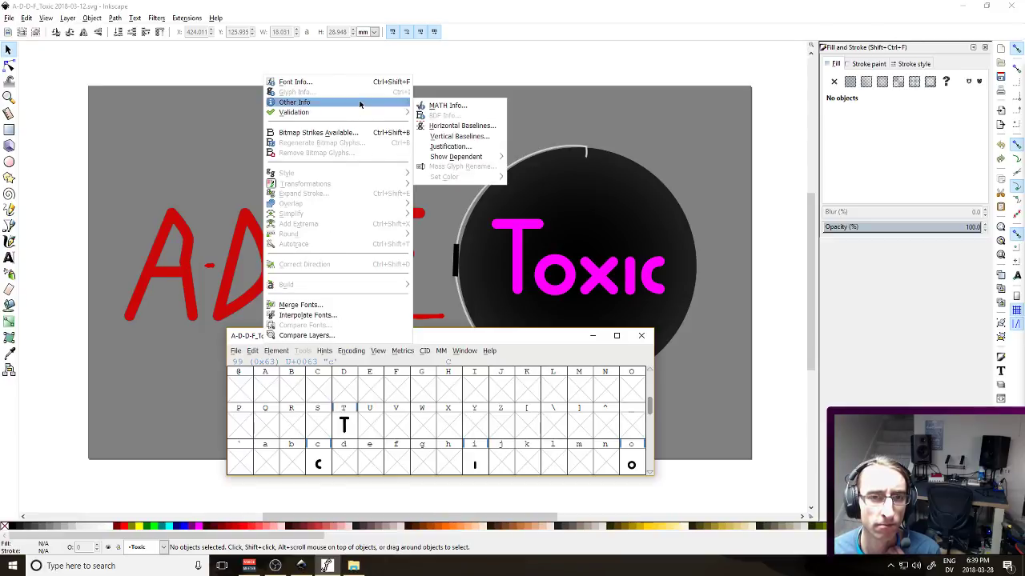
pyautogui.press('Escape')
pyautogui.press('Escape')
pyautogui.click(276, 351)
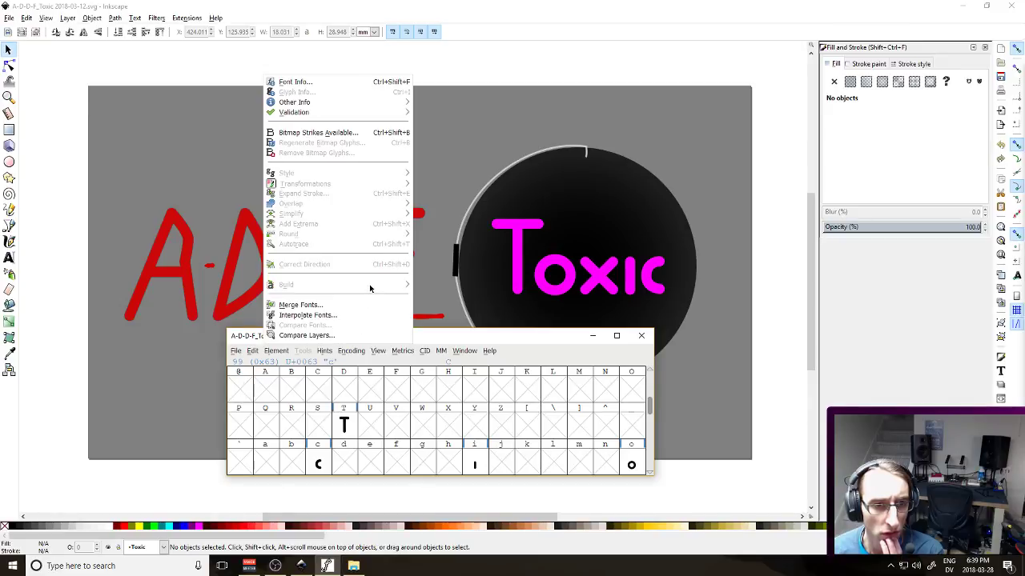
pyautogui.moveTo(370, 288)
pyautogui.moveTo(364, 240)
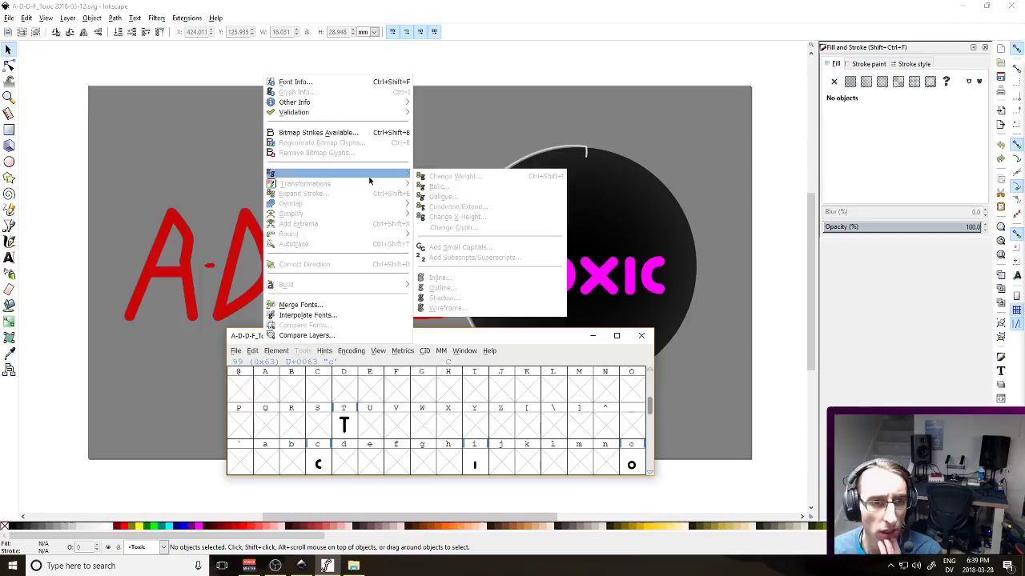
pyautogui.moveTo(371, 186)
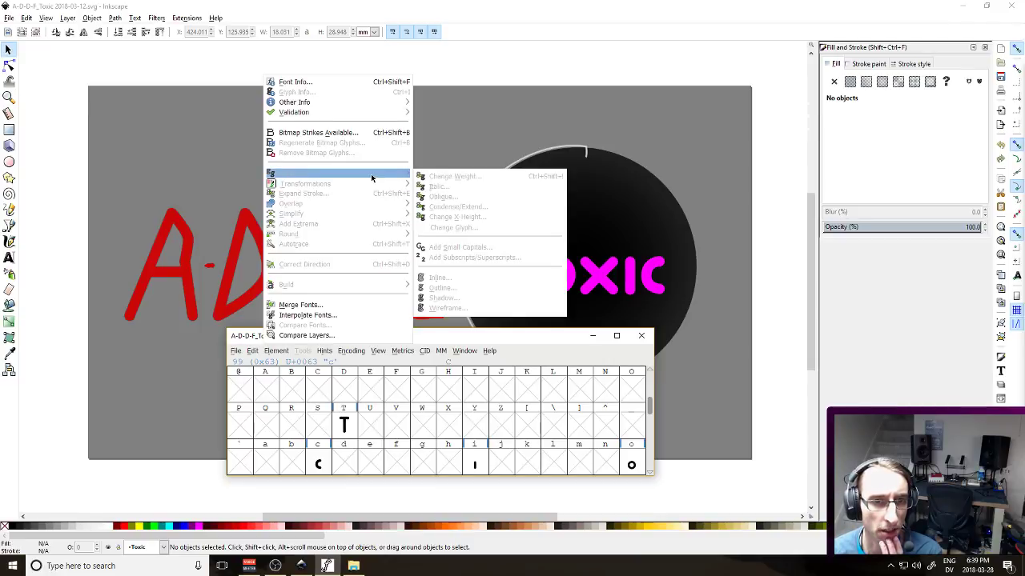
pyautogui.moveTo(403, 172)
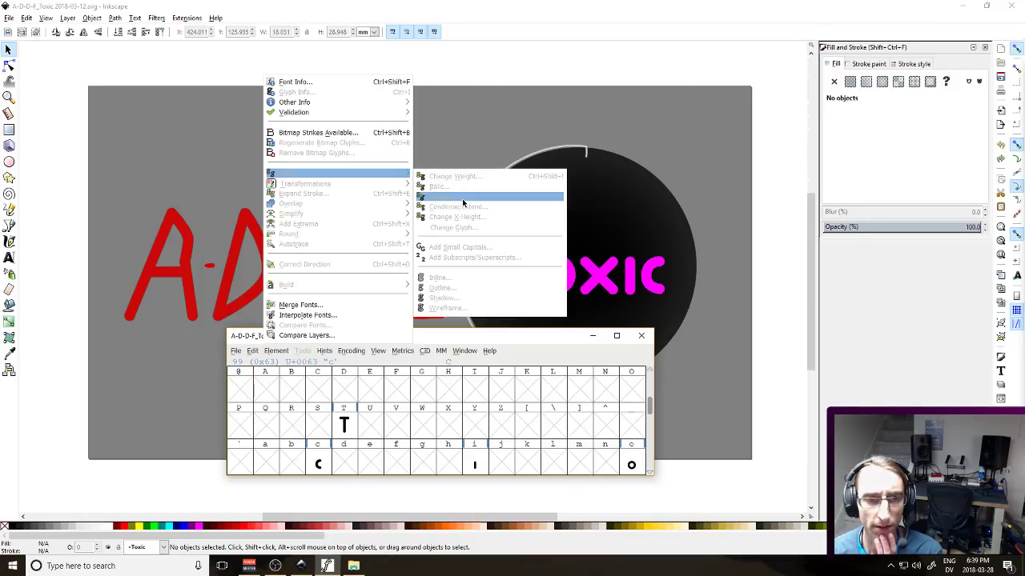
pyautogui.click(461, 350)
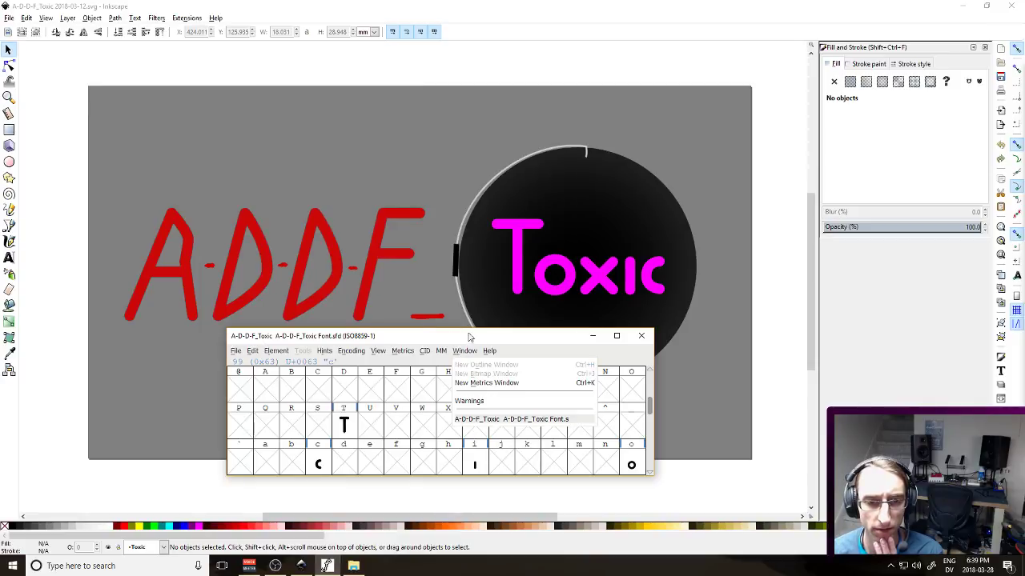
pyautogui.click(471, 351)
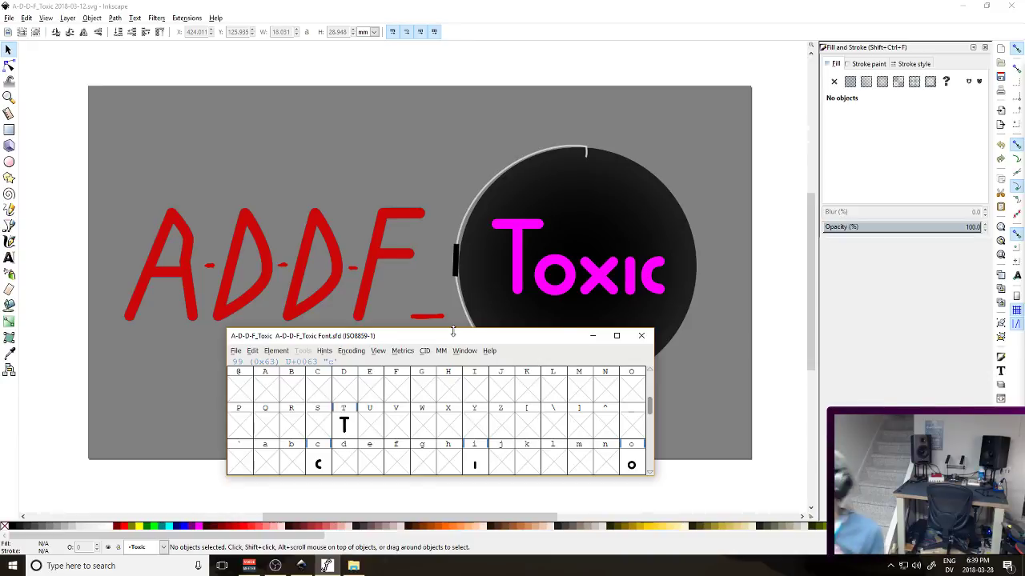
# Try to select the red ADDF lettering in the Inkscape logo drawing with a selection box, and return to FontForge
pyautogui.click(113, 192)
pyautogui.moveTo(107, 183); pyautogui.dragTo(416, 356)
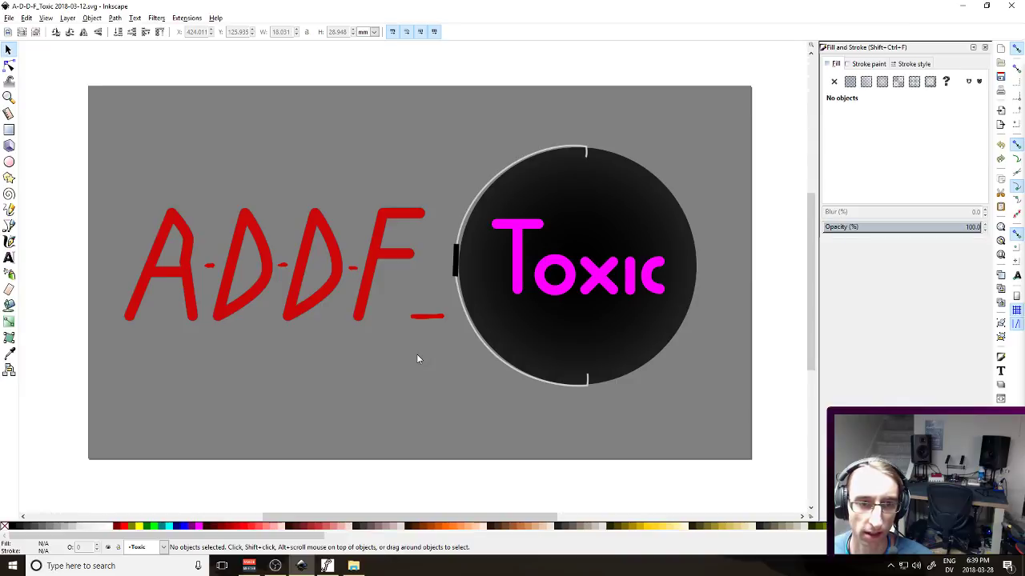
pyautogui.click(327, 566)
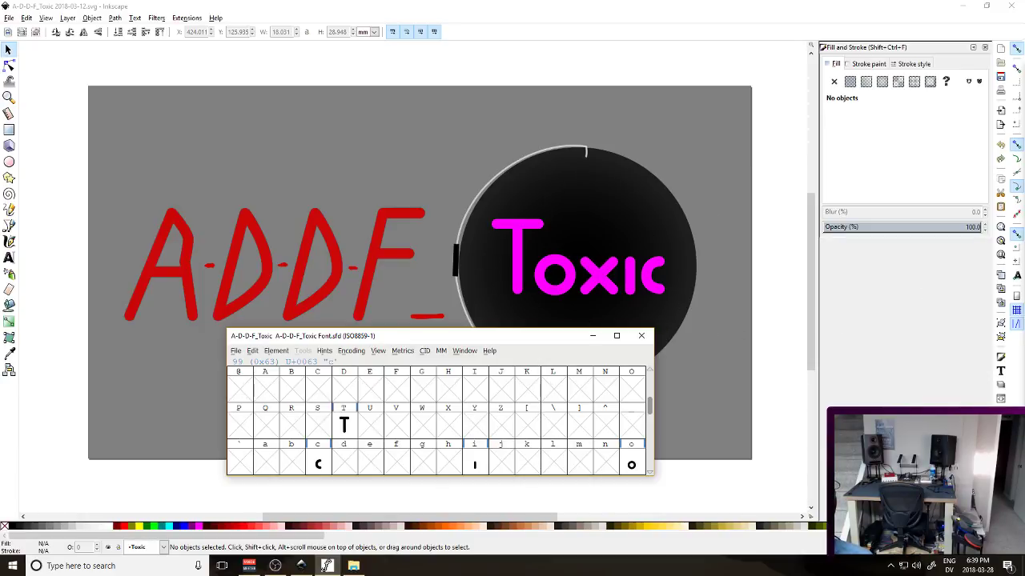
# Lock the Toxic layer in Inkscape and select the red letter A in the ADDF layer
pyautogui.click(118, 547)
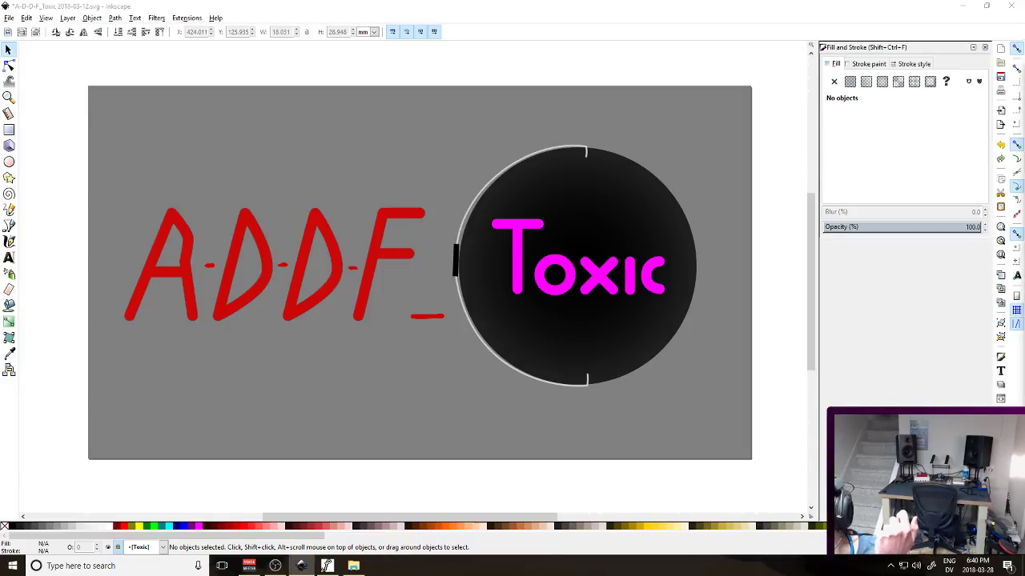
pyautogui.click(184, 234)
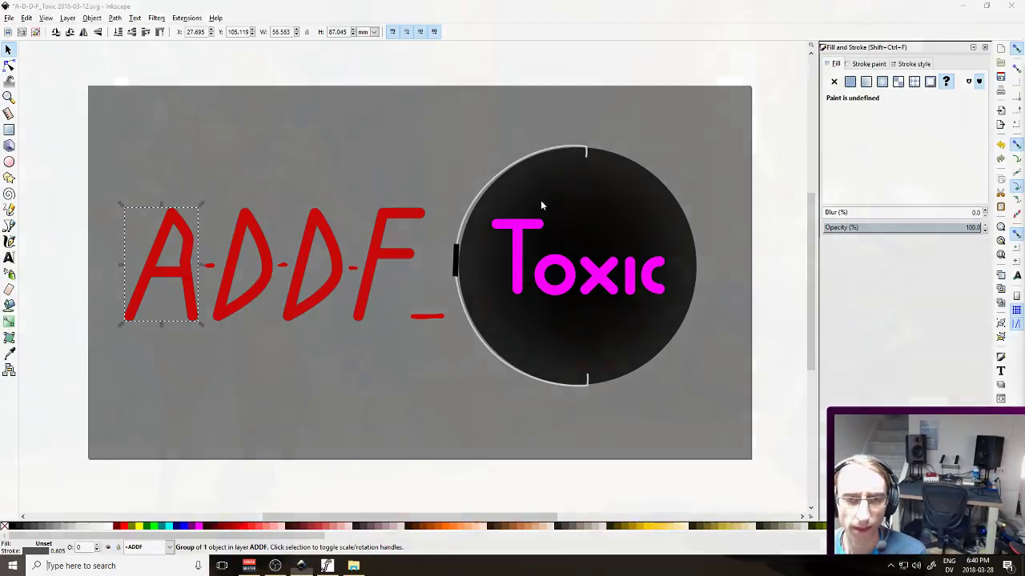
# Switch to the blank new Inkscape document and set its page size to 600 by 600 px
pyautogui.press('super')
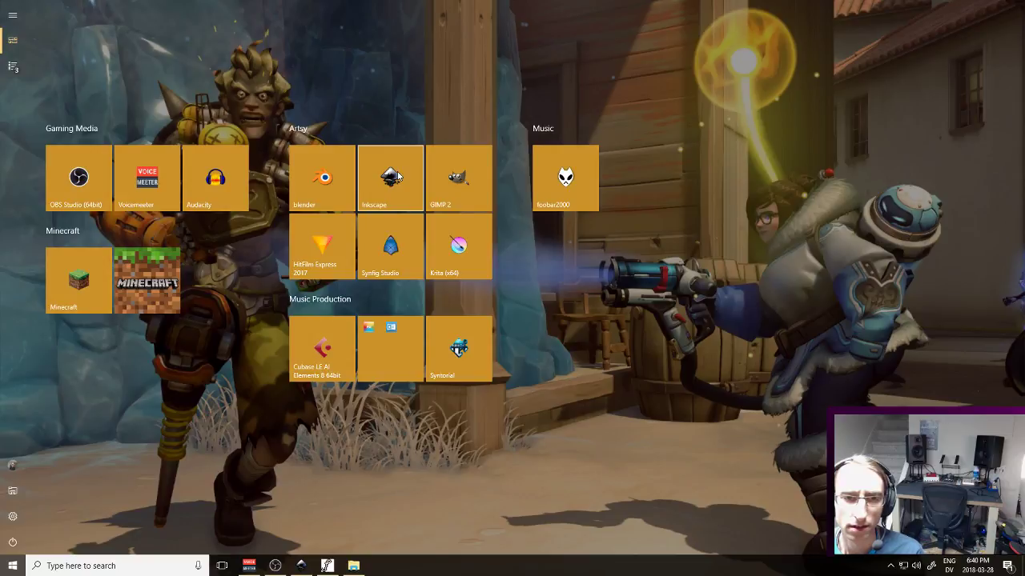
pyautogui.press('super')
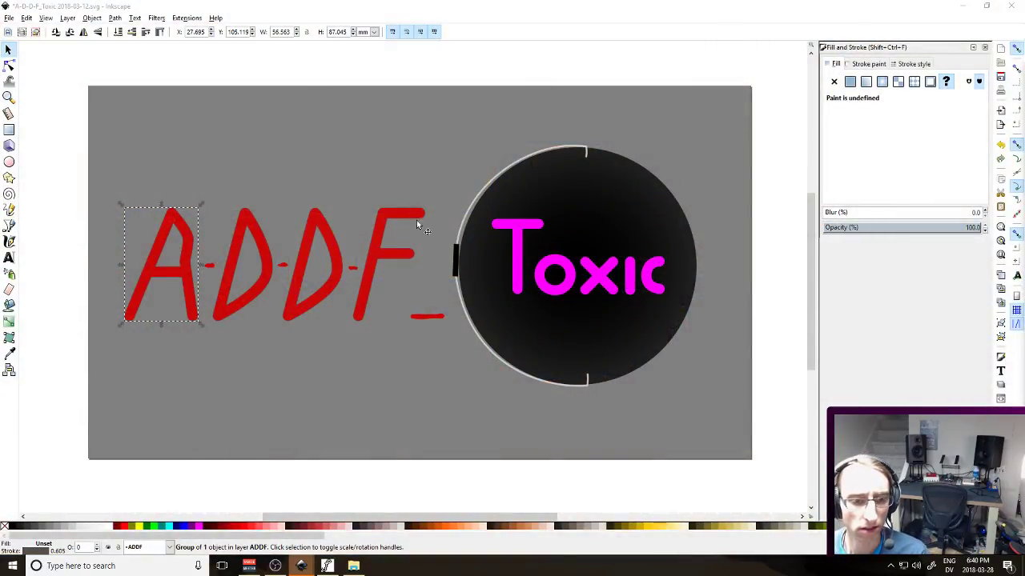
pyautogui.moveTo(301, 566)
pyautogui.click(346, 536)
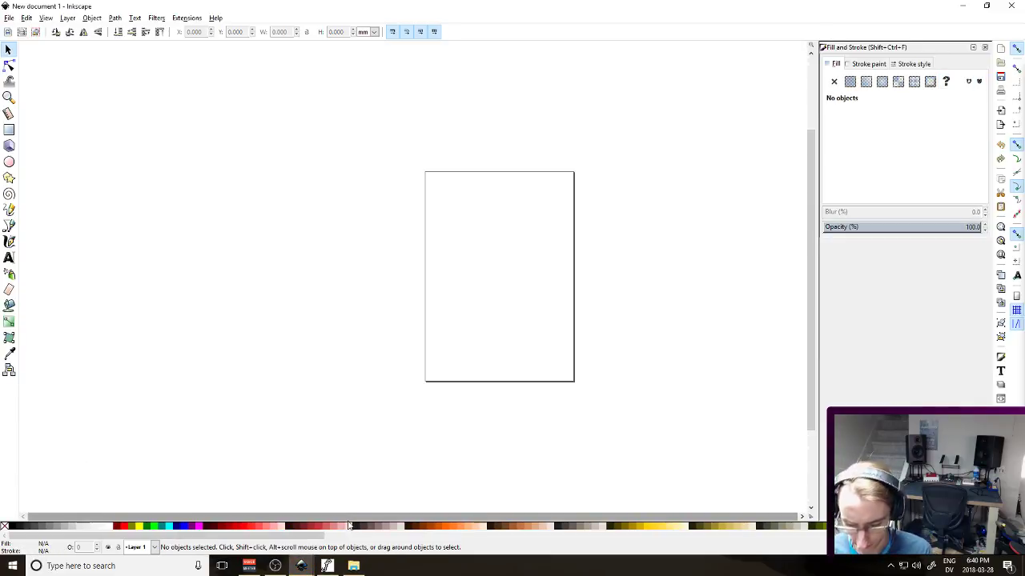
pyautogui.hotkey('ctrl', 'shift', 'd')
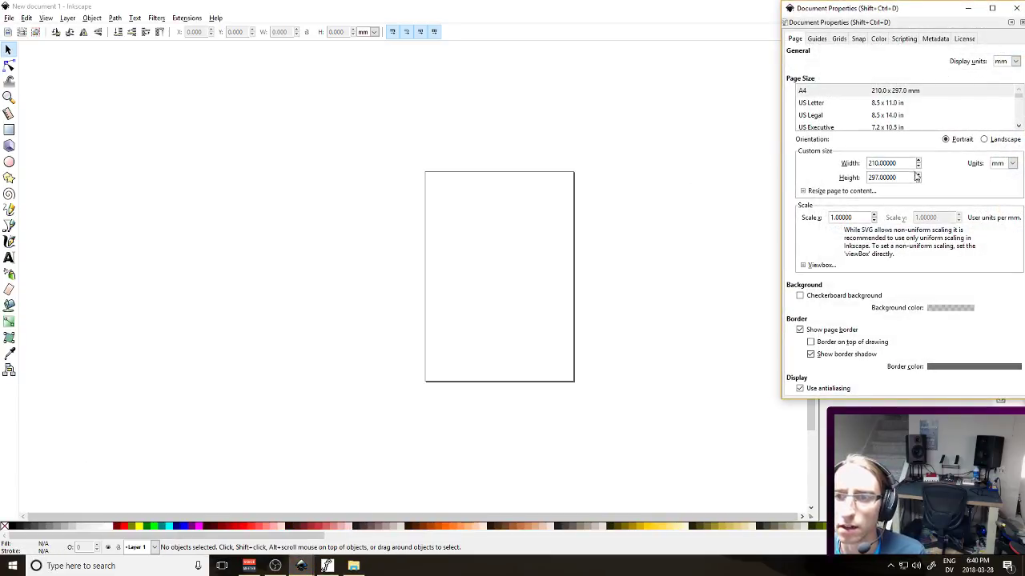
pyautogui.click(999, 163)
pyautogui.click(1001, 237)
pyautogui.tripleClick(902, 162)
pyautogui.write('600')
pyautogui.press('Tab')
pyautogui.write('600')
pyautogui.press('Tab')
pyautogui.click(1016, 8)
# Copy the red A from the logo drawing into the new document, place it at the page's lower-left corner and enlarge it to about 99 × 153 mm
pyautogui.hotkey('ctrl', 'v')
pyautogui.press('Delete')
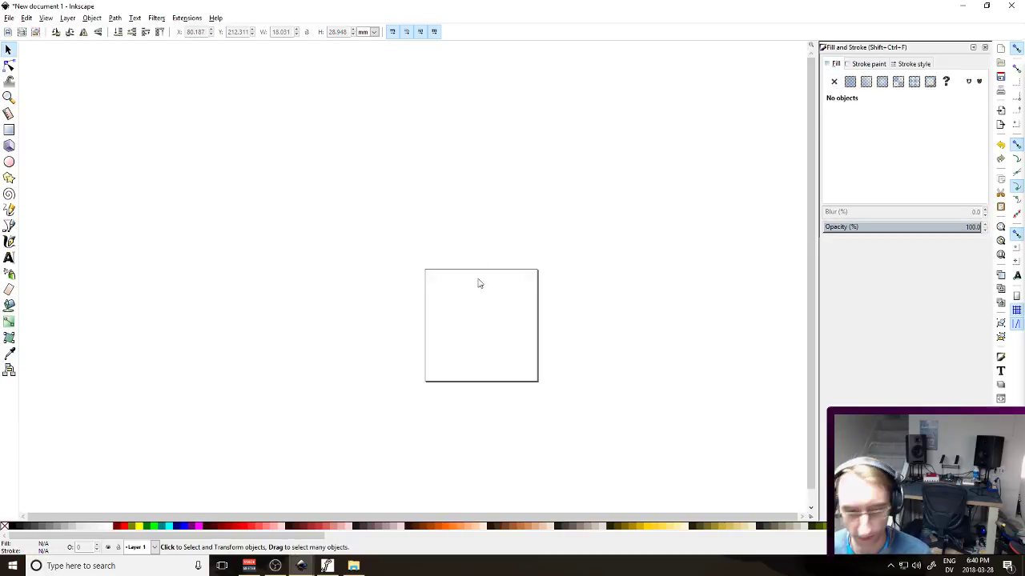
pyautogui.hotkey('ctrl', 'Tab')
pyautogui.hotkey('ctrl', 'c')
pyautogui.hotkey('ctrl', 'Tab')
pyautogui.hotkey('ctrl', 'v')
pyautogui.moveTo(224, 270); pyautogui.dragTo(464, 362)
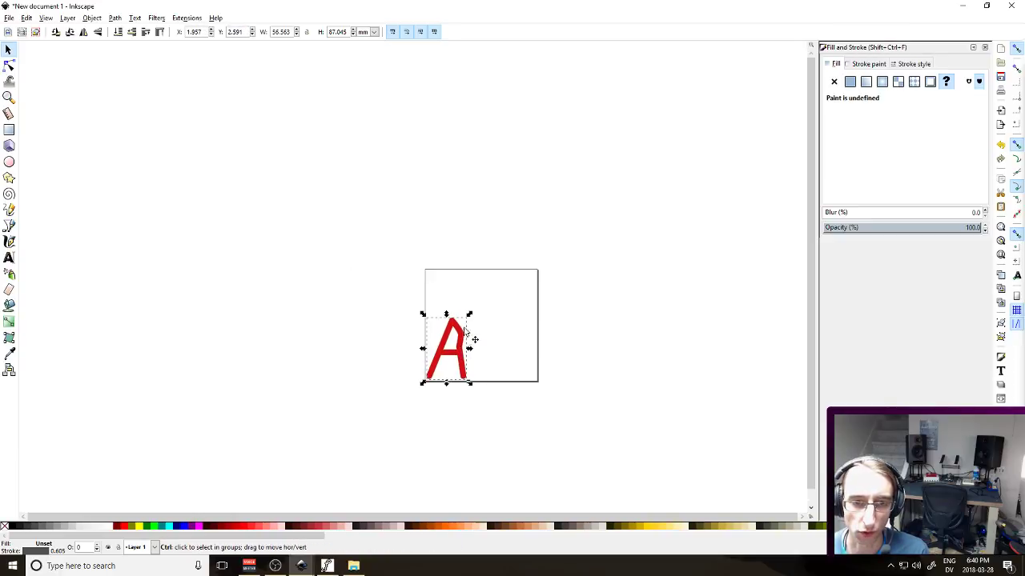
pyautogui.moveTo(469, 318); pyautogui.dragTo(523, 276)
pyautogui.click(518, 240)
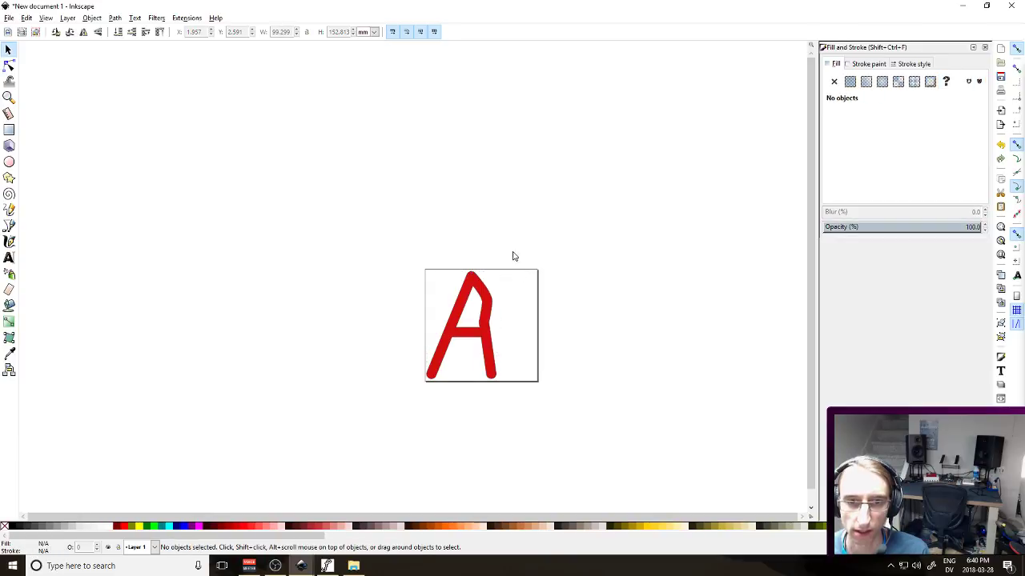
pyautogui.scroll(2, 495, 305)
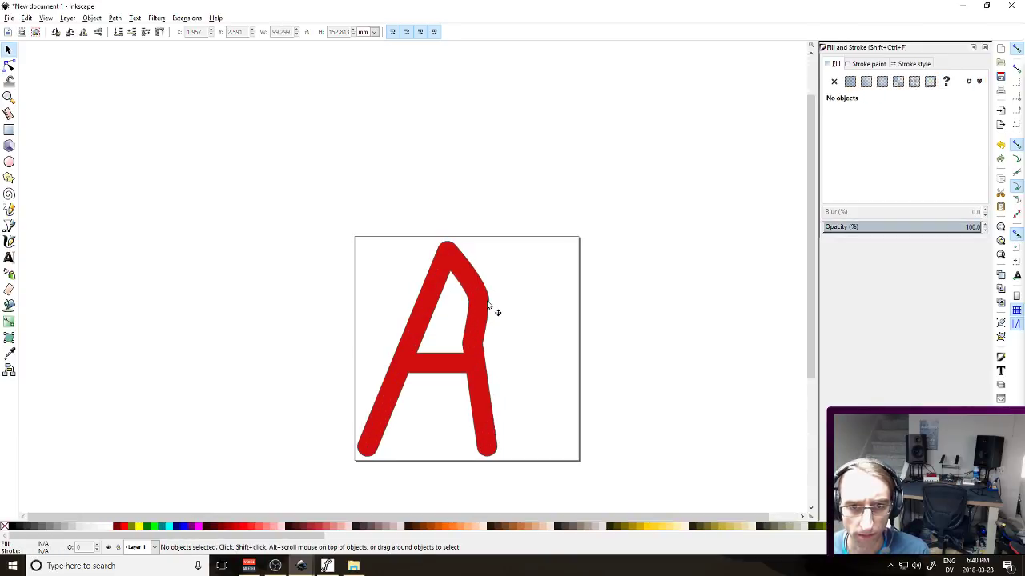
# Save the drawing as ITALIC CAPITAL LETTER A in the Characters folder of Documents\_CURRENT FONT
pyautogui.hotkey('ctrl', 's')
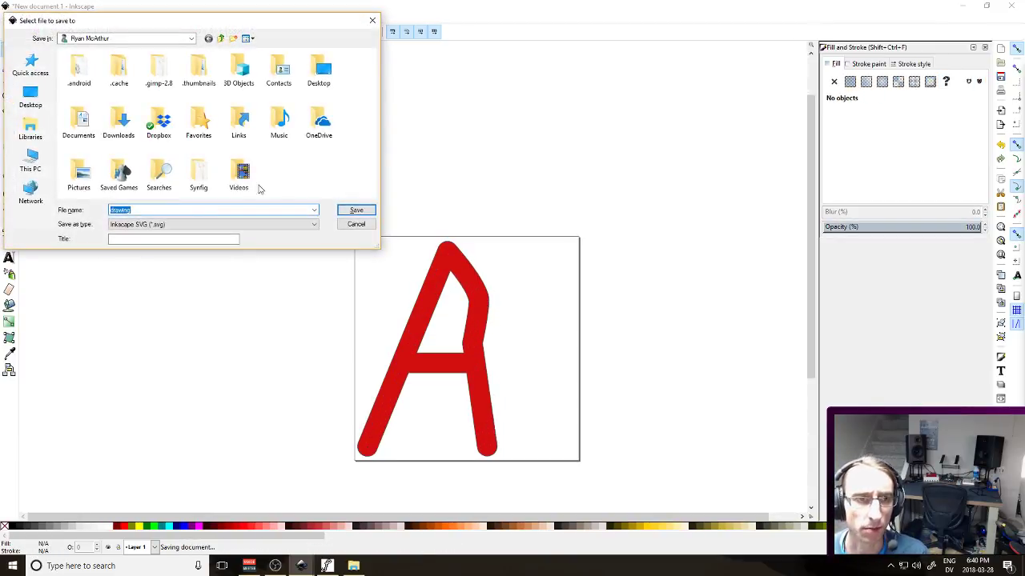
pyautogui.doubleClick(80, 132)
pyautogui.doubleClick(113, 67)
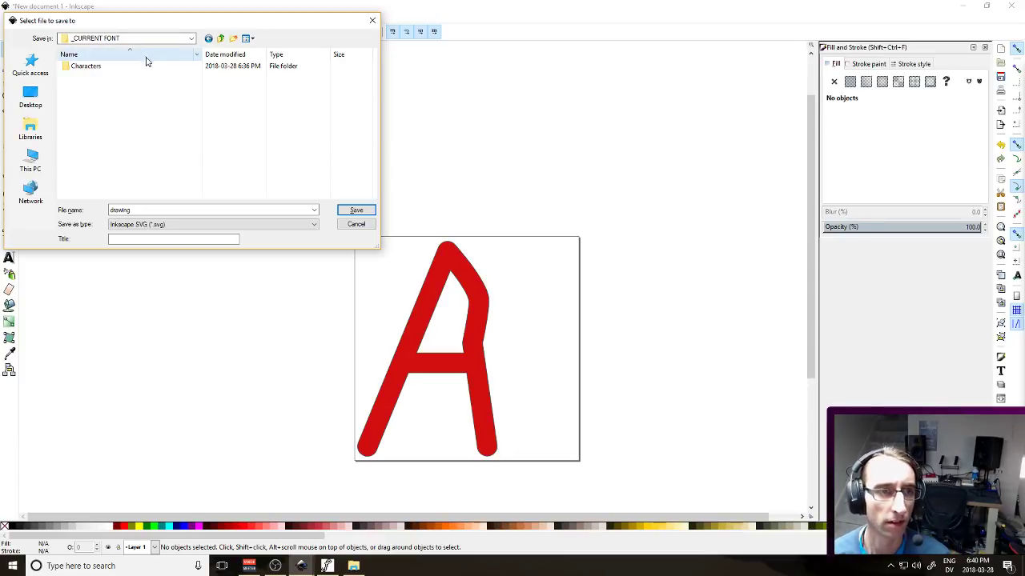
pyautogui.doubleClick(144, 69)
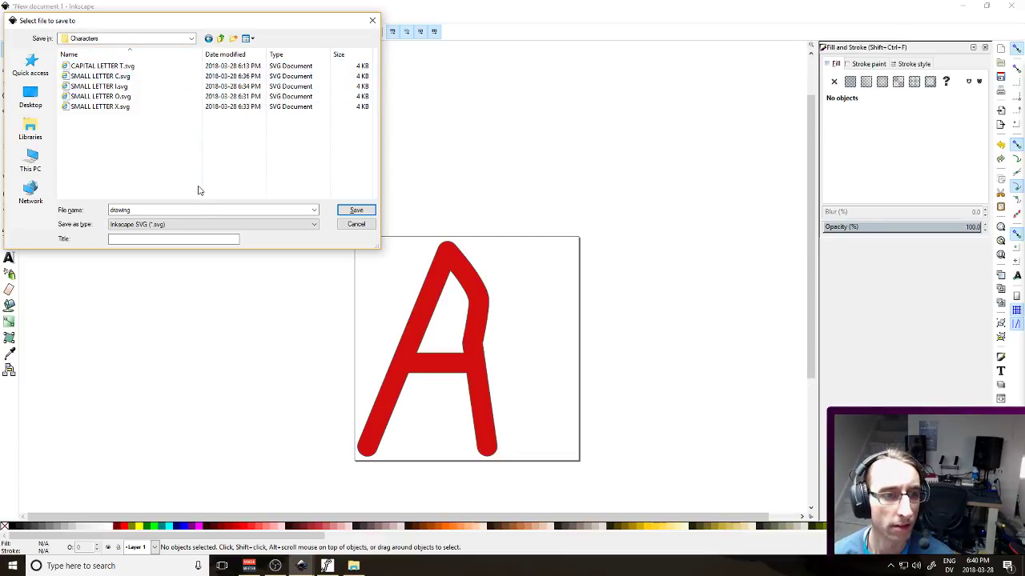
pyautogui.doubleClick(204, 209)
pyautogui.write('CAPI')
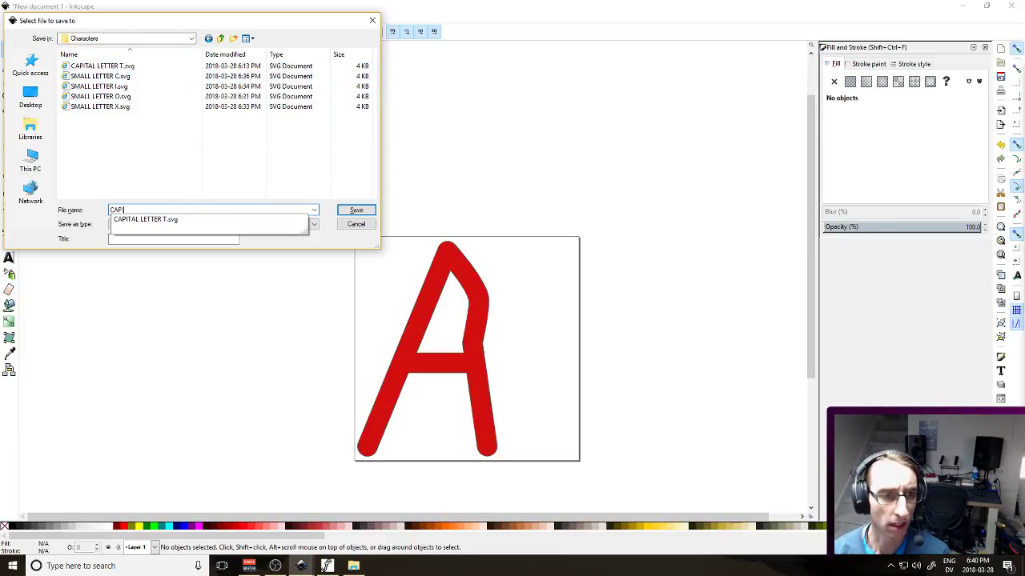
pyautogui.write('TAL LETTER A')
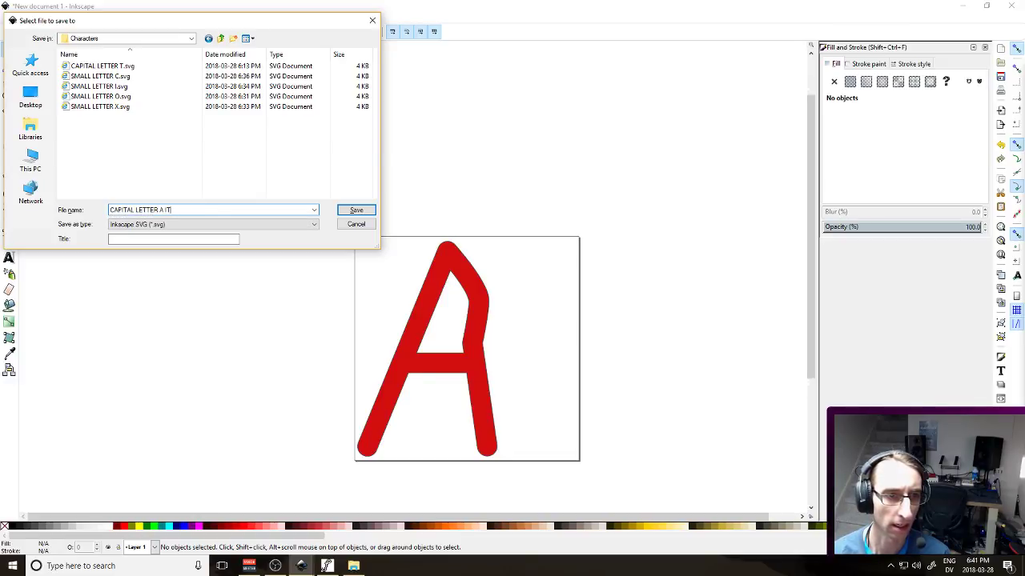
pyautogui.write('ITALIC')
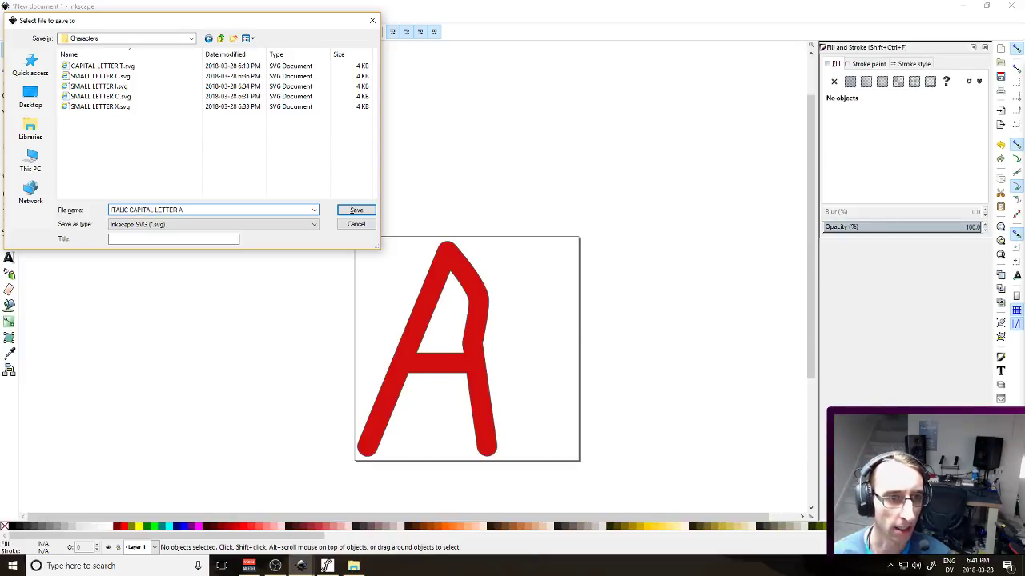
pyautogui.press('Return')
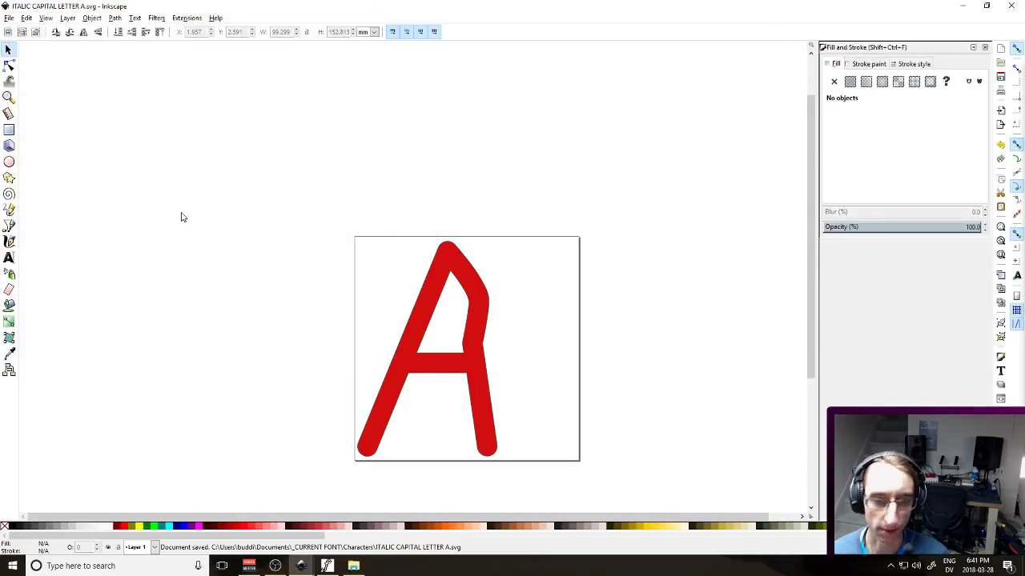
# Save the drawing under the new name CAPITAL LETTER A in the same folder
pyautogui.hotkey('ctrl', 'shift', 's')
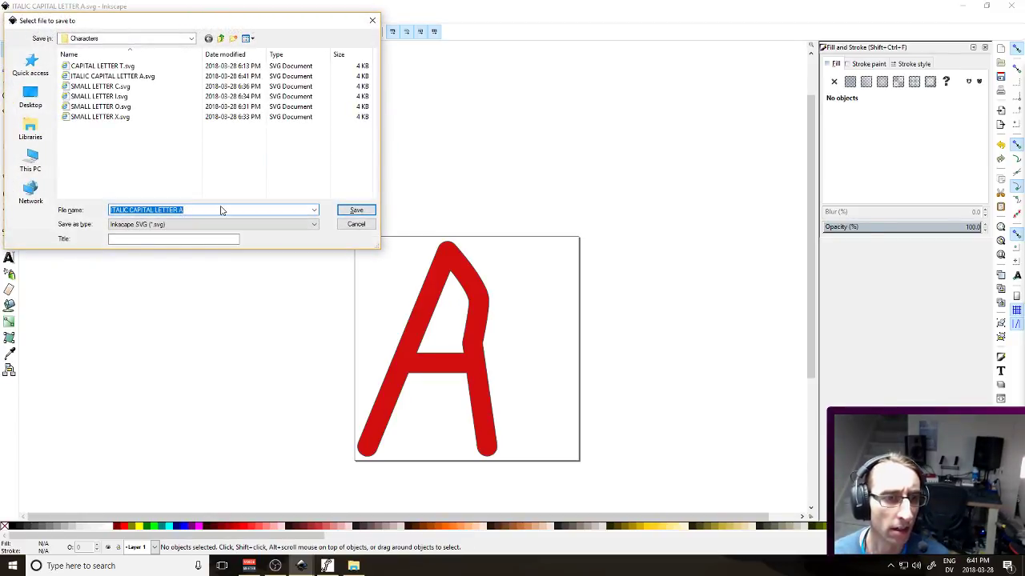
pyautogui.press('Home')
pyautogui.hotkey('ctrl', 'shift', 'Right')
pyautogui.press('Delete')
pyautogui.press('Return')
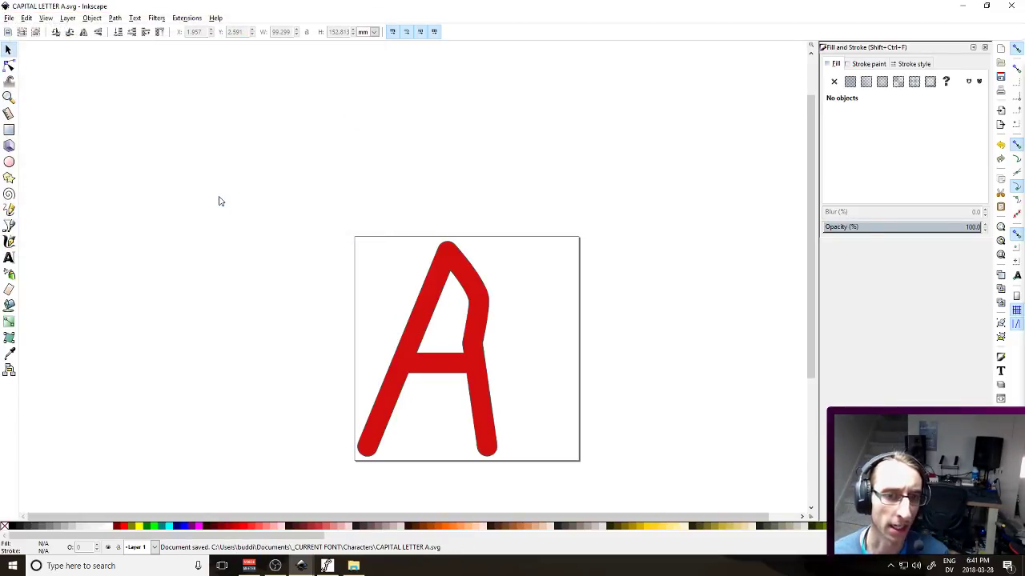
# Edit the A's path nodes and delete those forming the sharp bend on both sides of its right leg
pyautogui.click(480, 301)
pyautogui.click(470, 298)
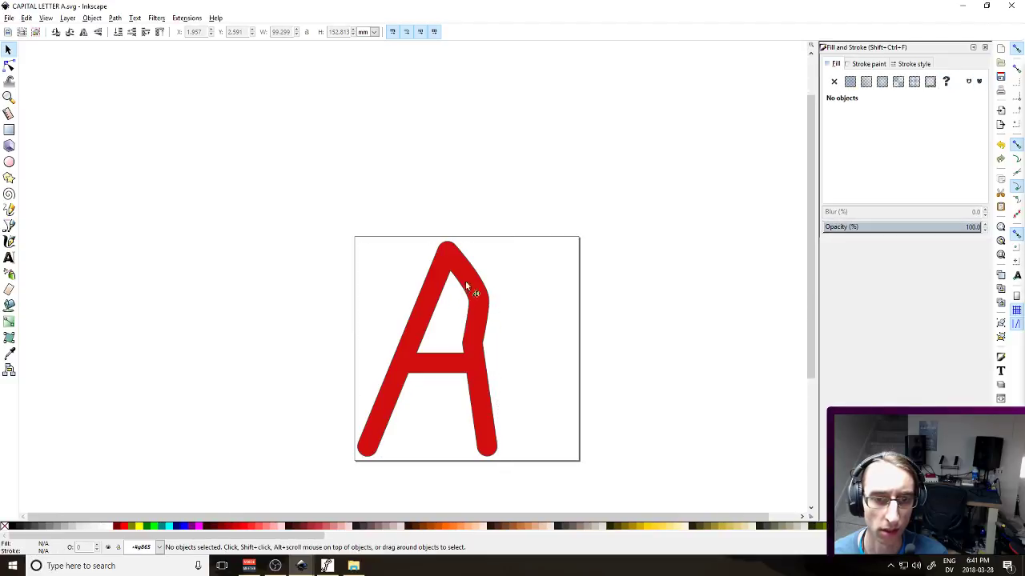
pyautogui.doubleClick(473, 276)
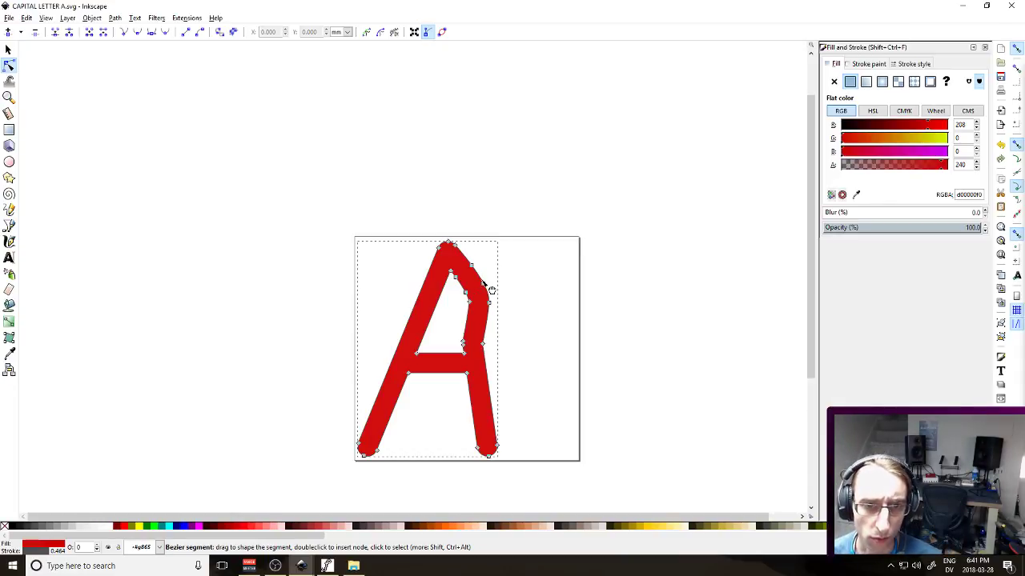
pyautogui.moveTo(491, 274); pyautogui.dragTo(465, 327)
pyautogui.hotkey('shift', 's')
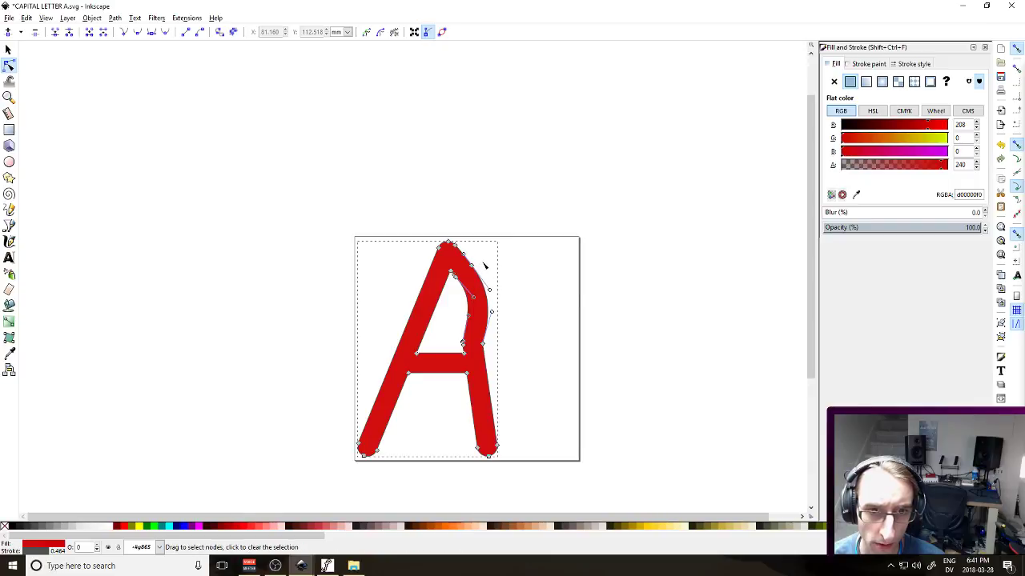
# Delete the leftover bend nodes on the A's right leg and straighten the leg's inner edge above the crossbar
pyautogui.click(473, 269)
pyautogui.click(491, 318)
pyautogui.click(465, 342)
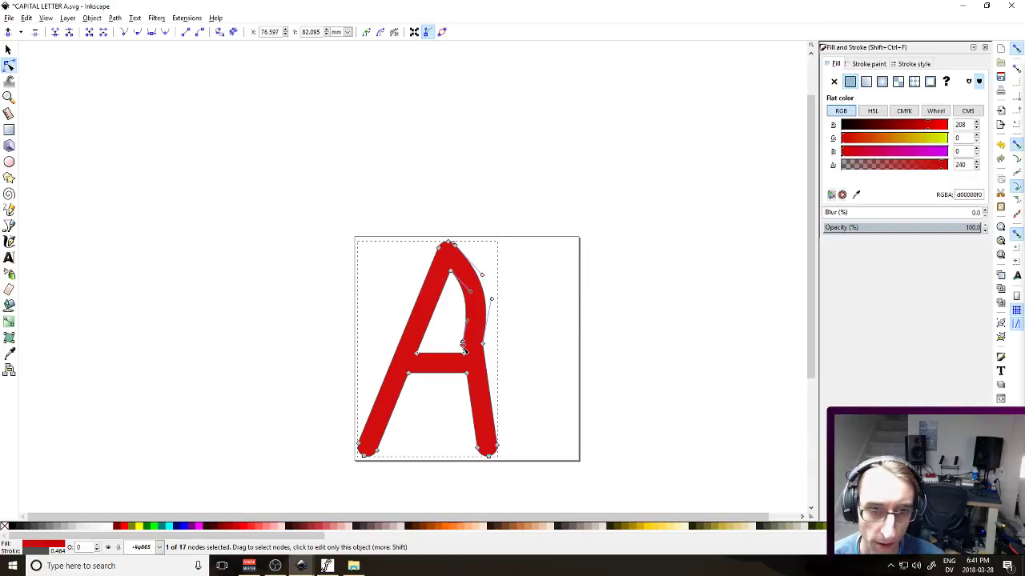
pyautogui.click(482, 344)
pyautogui.press('Delete')
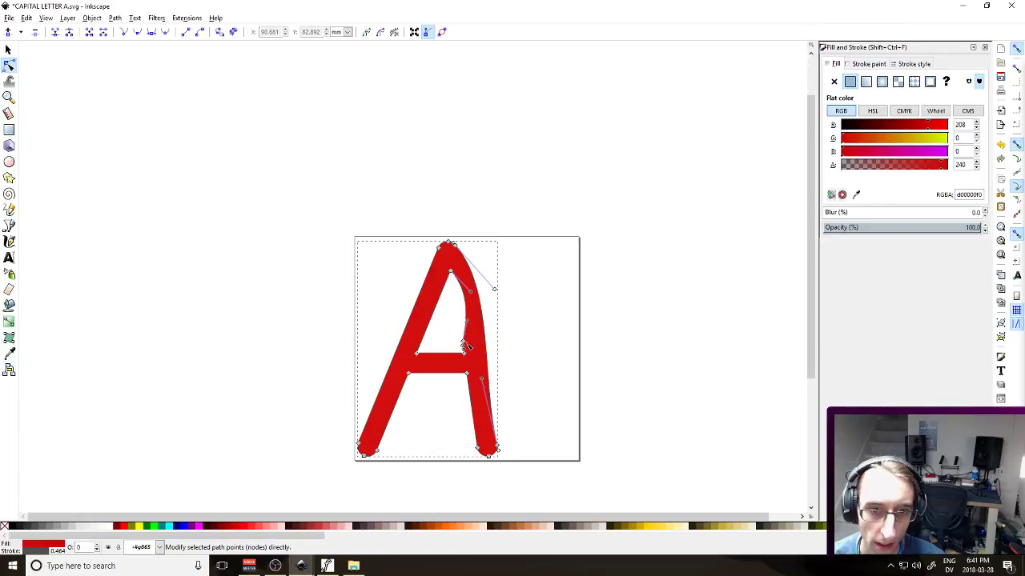
pyautogui.click(463, 329)
pyautogui.moveTo(474, 299); pyautogui.dragTo(458, 312)
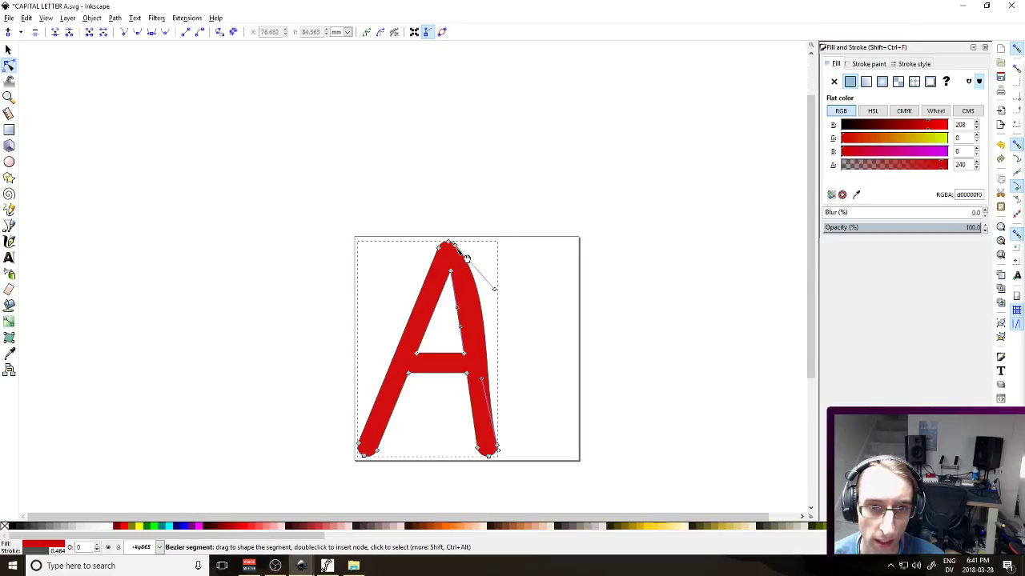
# Delete the node just right of the A's apex and adjust the curve handles to smooth the right leg's outer edge
pyautogui.click(463, 255)
pyautogui.hotkey('shift', 's')
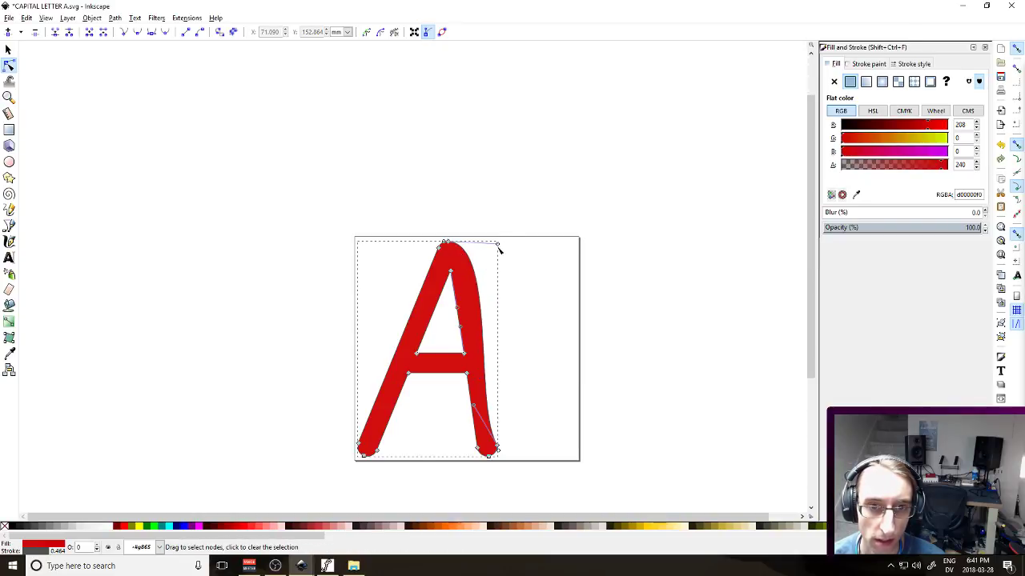
pyautogui.click(447, 242)
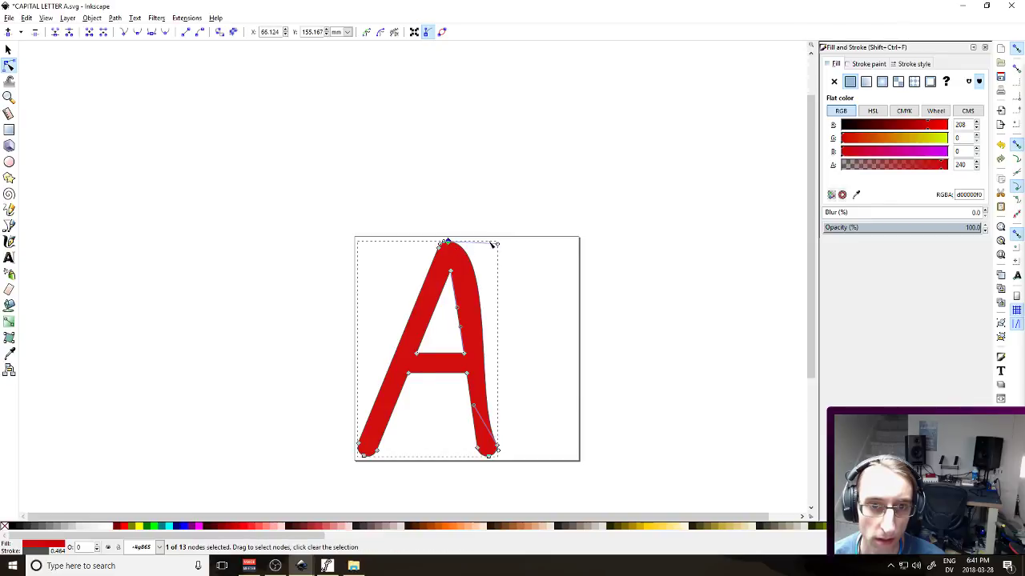
pyautogui.moveTo(497, 243)
pyautogui.mouseDown()
pyautogui.moveTo(453, 248)
pyautogui.moveTo(487, 240)
pyautogui.mouseUp()
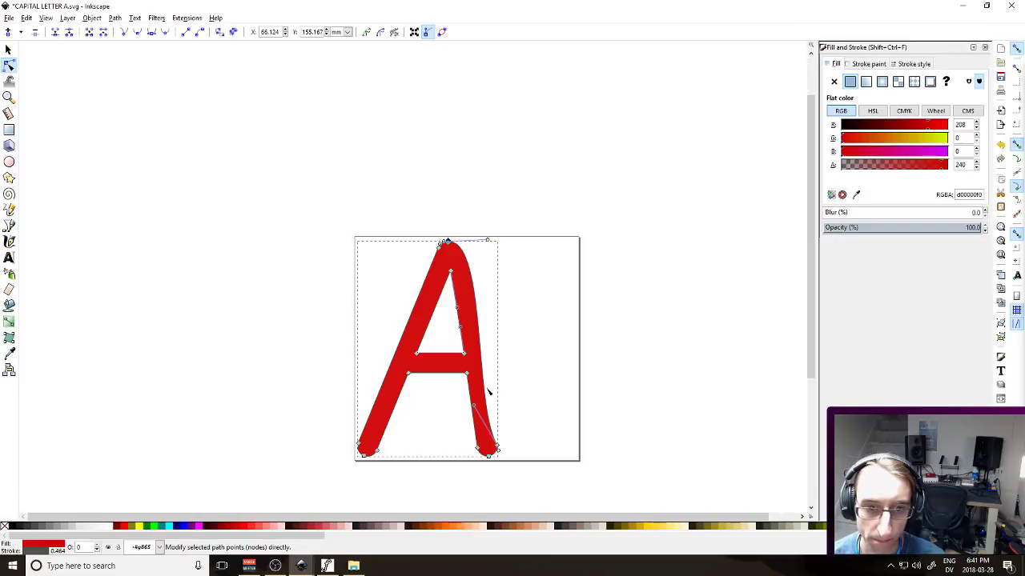
pyautogui.moveTo(478, 406); pyautogui.dragTo(489, 400)
pyautogui.moveTo(485, 238)
pyautogui.mouseDown()
pyautogui.moveTo(469, 257)
pyautogui.moveTo(474, 241)
pyautogui.mouseUp()
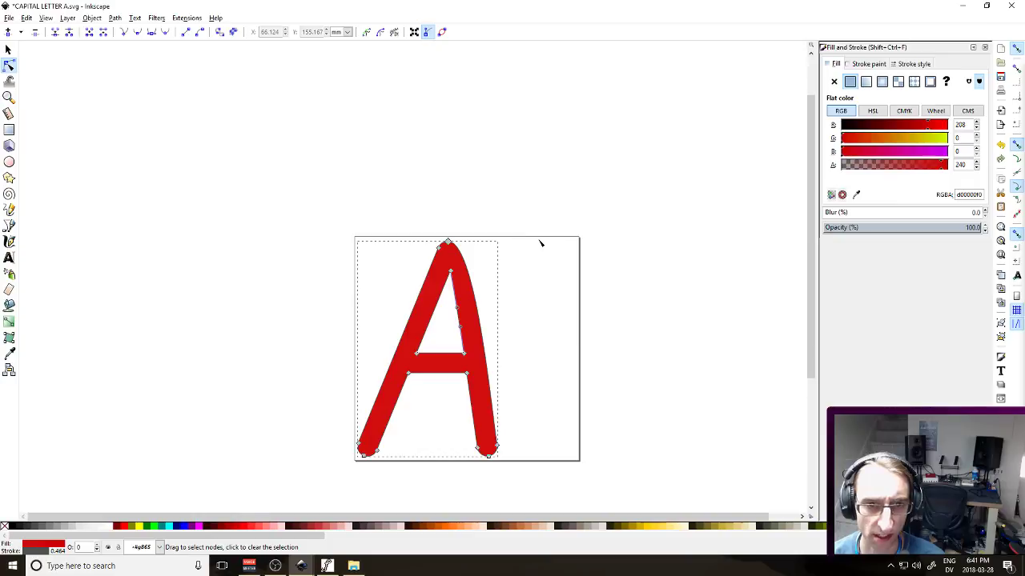
pyautogui.press('s')
pyautogui.click(177, 134)
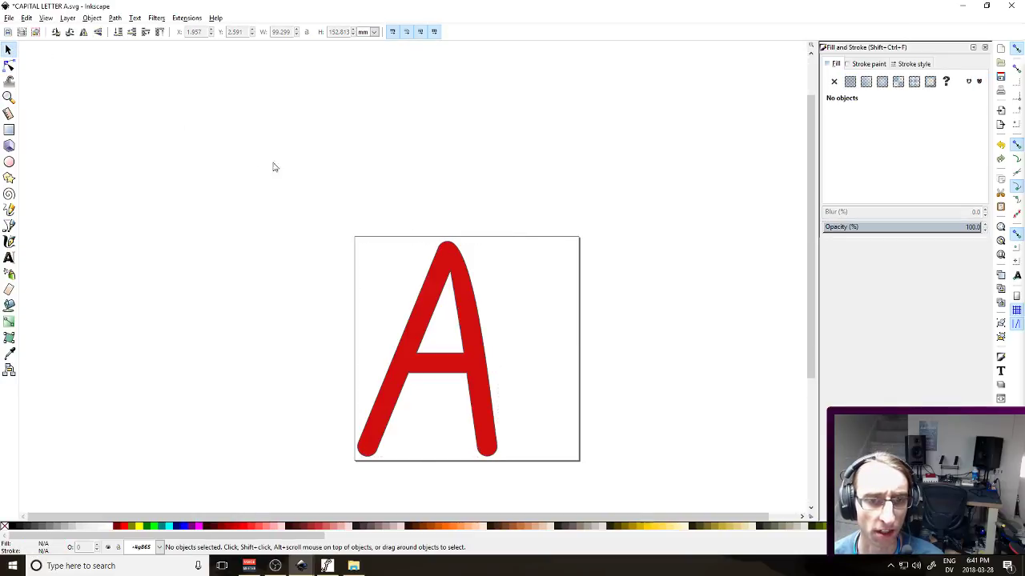
# Try to delete the node just left of the A's apex, and undo the deletion
pyautogui.doubleClick(448, 246)
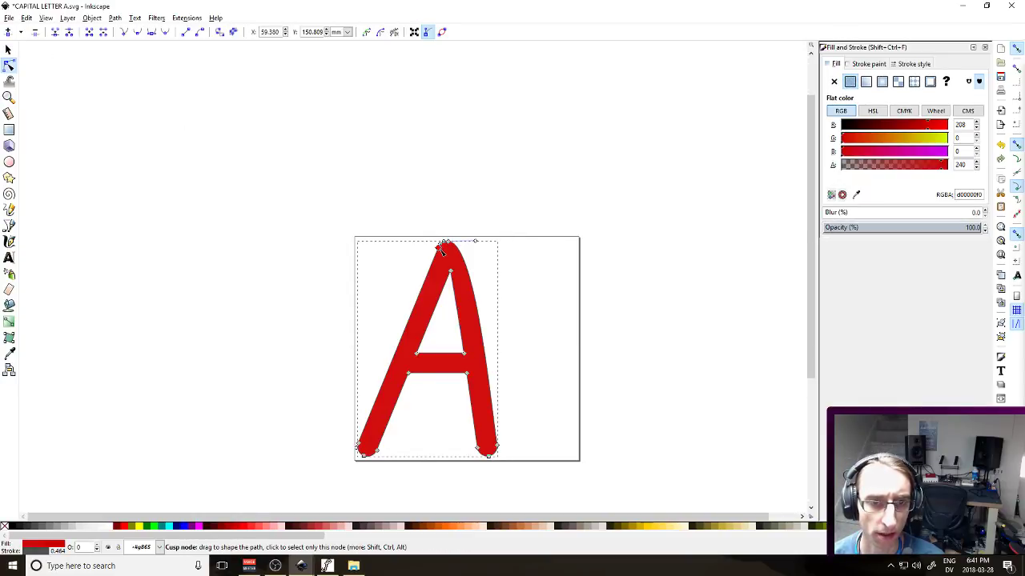
pyautogui.click(448, 245)
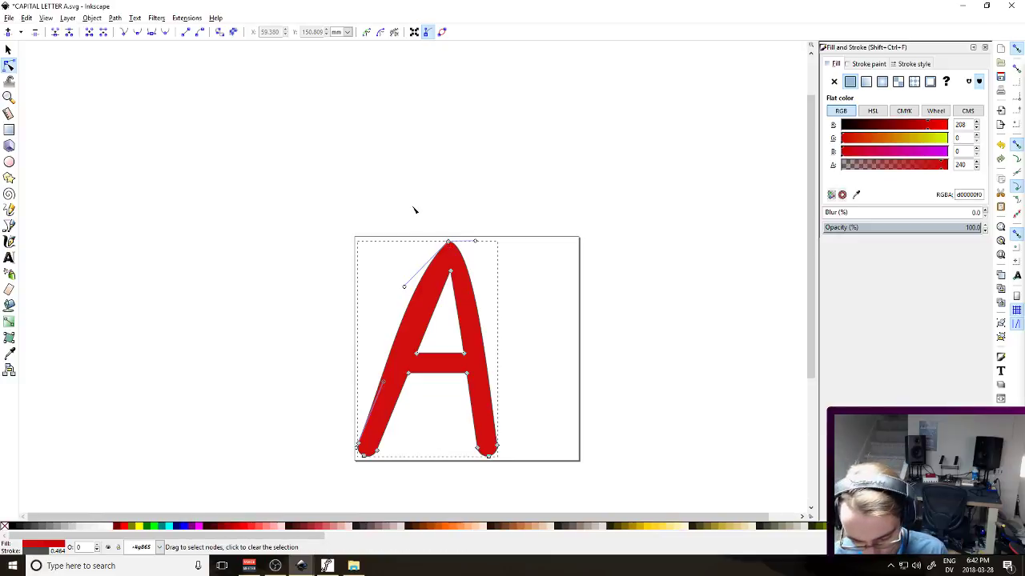
pyautogui.hotkey('ctrl', 'z')
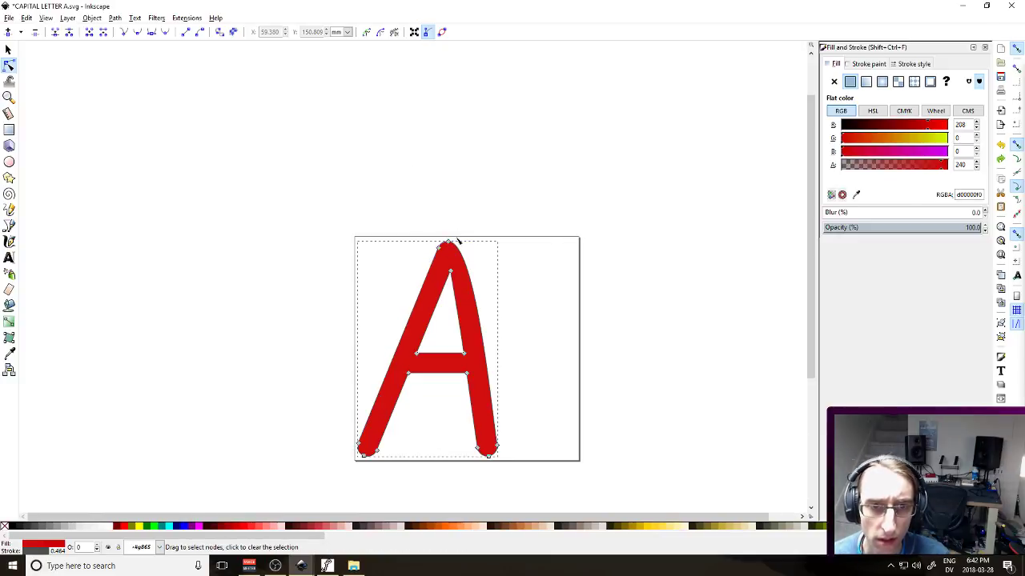
# Check the A's outline with its nodes hidden and examine the node just right of the apex
pyautogui.click(461, 250)
pyautogui.click(481, 229)
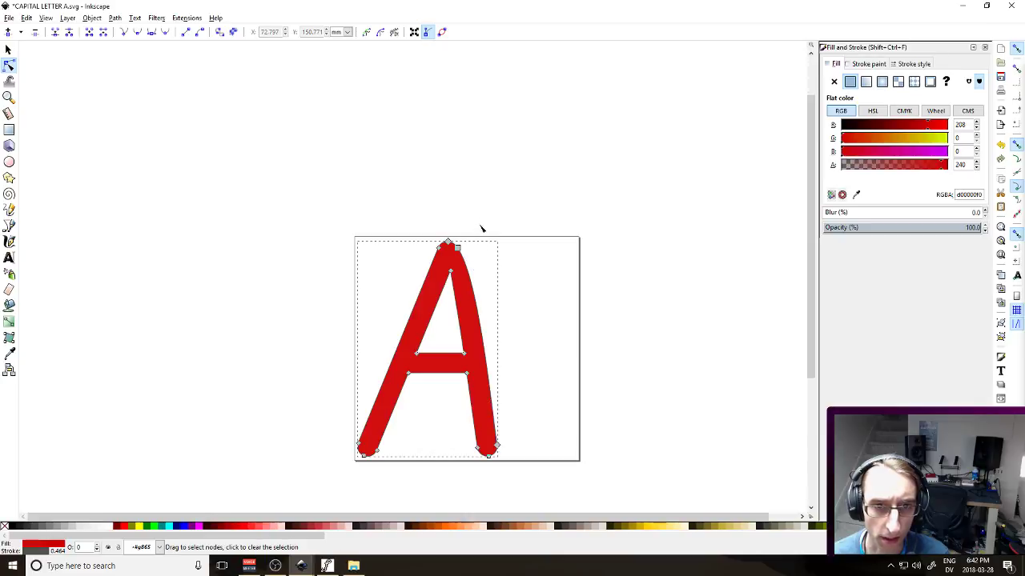
pyautogui.click(8, 50)
pyautogui.click(94, 101)
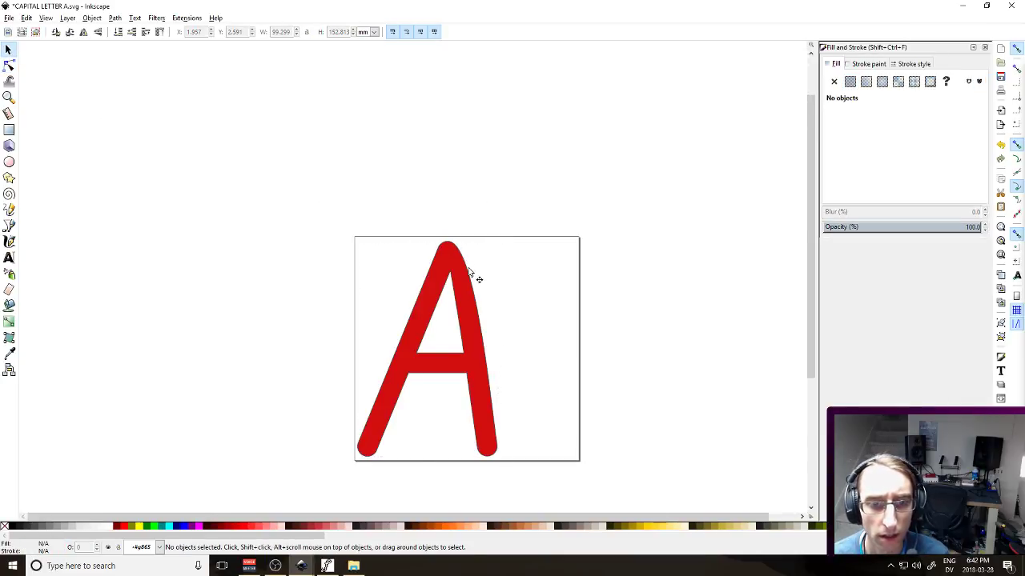
pyautogui.click(464, 270)
pyautogui.doubleClick(469, 263)
pyautogui.click(459, 250)
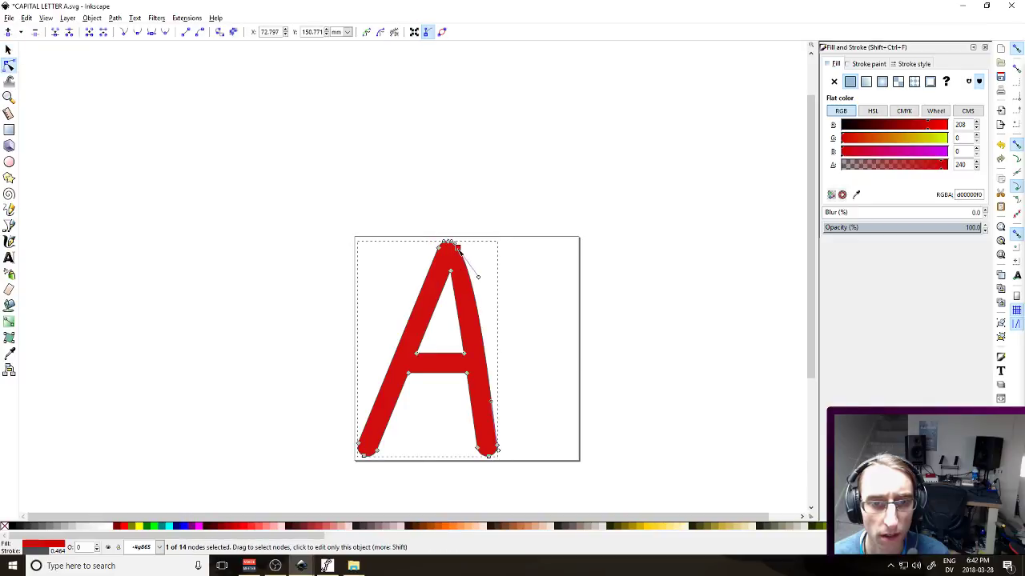
pyautogui.click(461, 241)
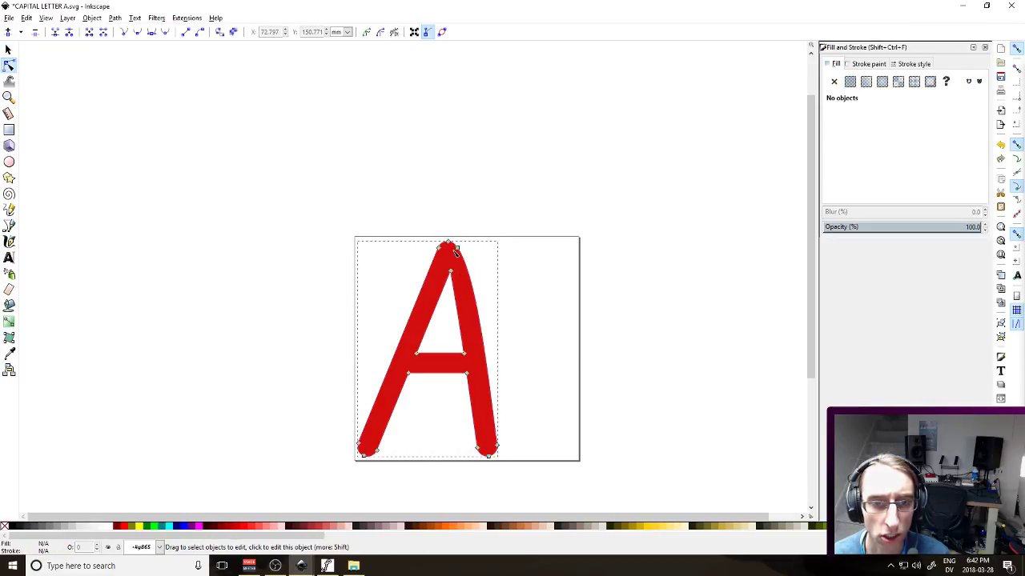
# Nudge the node just right of the A's apex rightward to about X 75.4 mm and adjust its lower curve handle
pyautogui.click(453, 244)
pyautogui.click(457, 247)
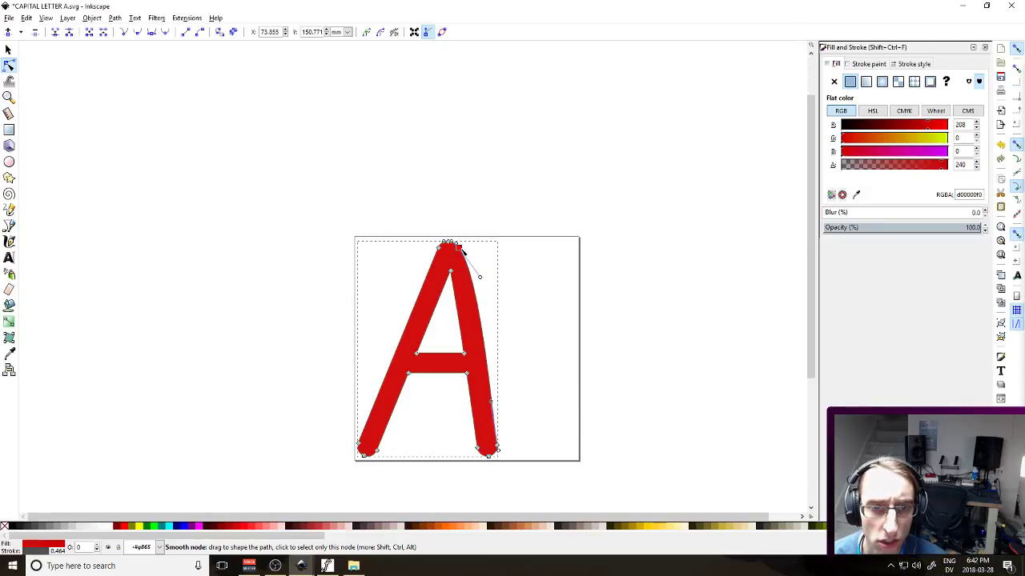
pyautogui.moveTo(478, 279); pyautogui.dragTo(475, 282)
pyautogui.press('Right')
pyautogui.press('Right')
pyautogui.press('Right')
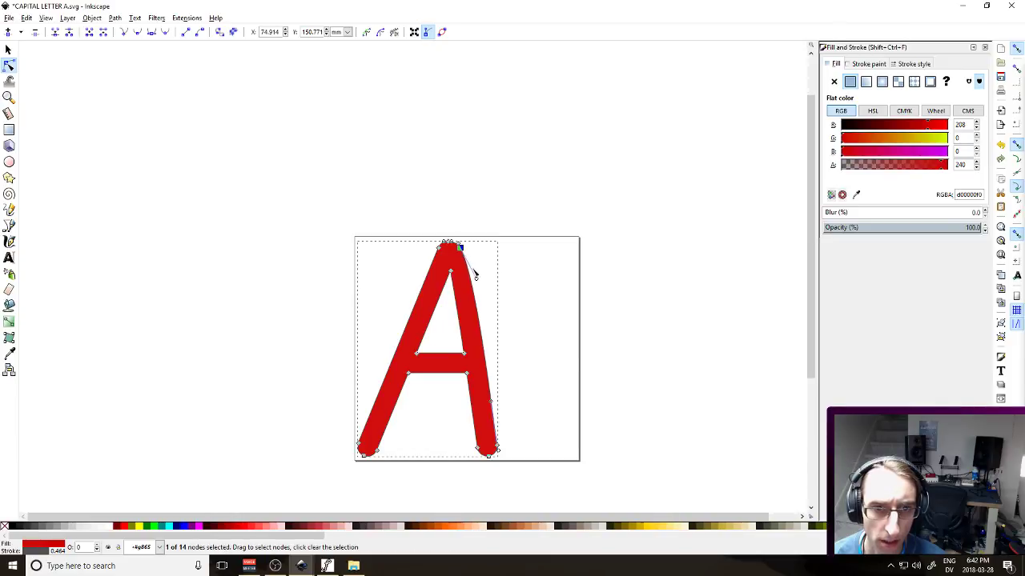
pyautogui.moveTo(478, 281); pyautogui.dragTo(476, 280)
pyautogui.click(574, 209)
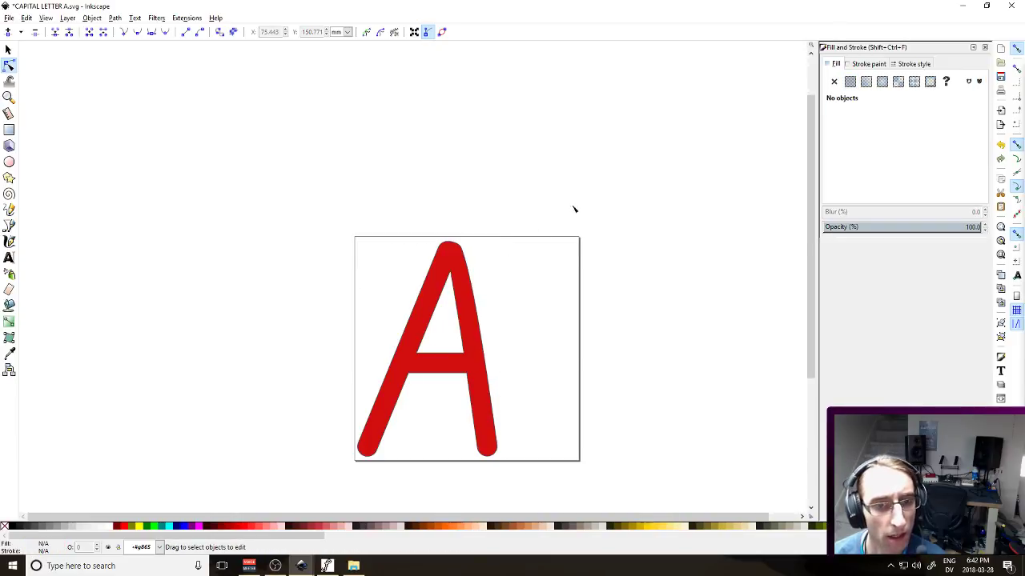
# Nudge the A's apex node rightward to about X 67.2 mm and save CAPITAL LETTER A.svg
pyautogui.click(452, 249)
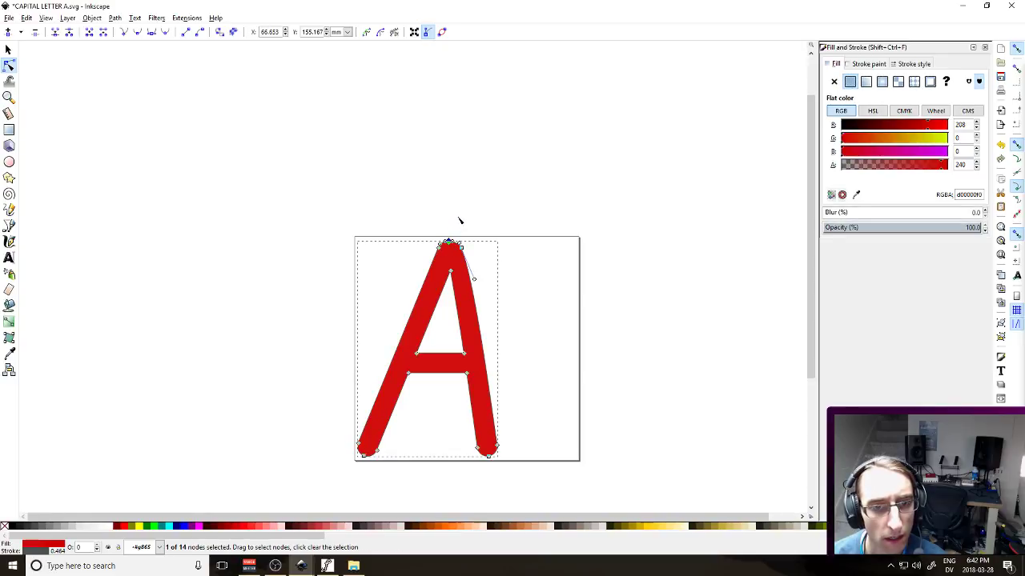
pyautogui.click(529, 115)
pyautogui.click(526, 113)
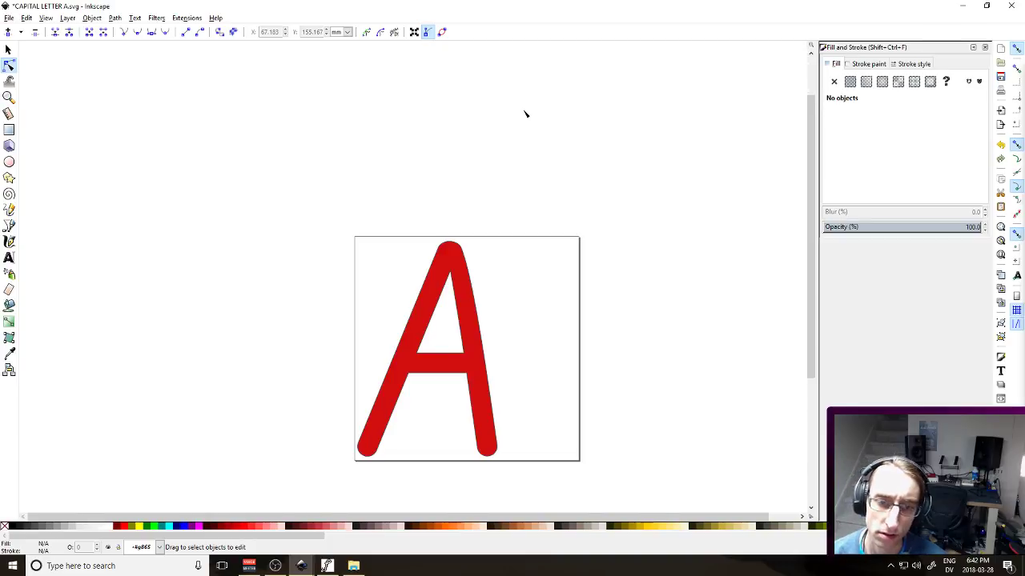
pyautogui.hotkey('ctrl', 's')
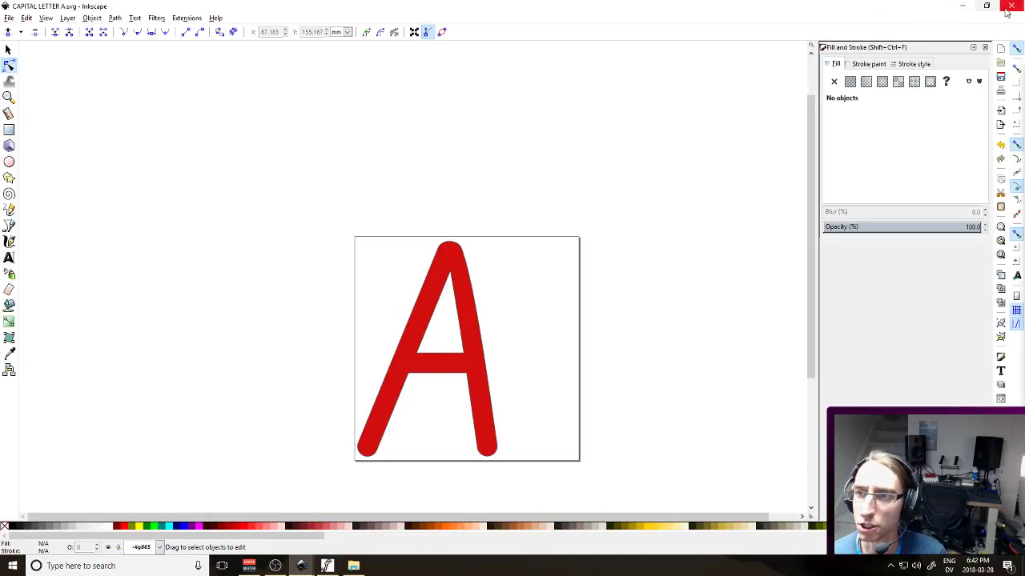
# Close the A drawing, switch to FontForge, and import CAPITAL LETTER A.svg into the capital A glyph
pyautogui.click(1009, 6)
pyautogui.hotkey('alt', 'Tab')
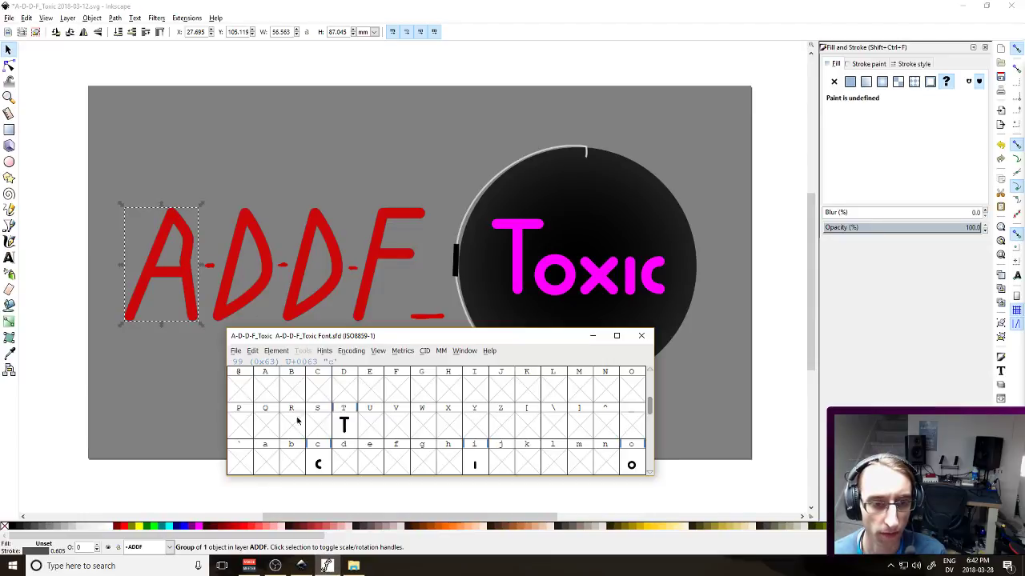
pyautogui.doubleClick(267, 390)
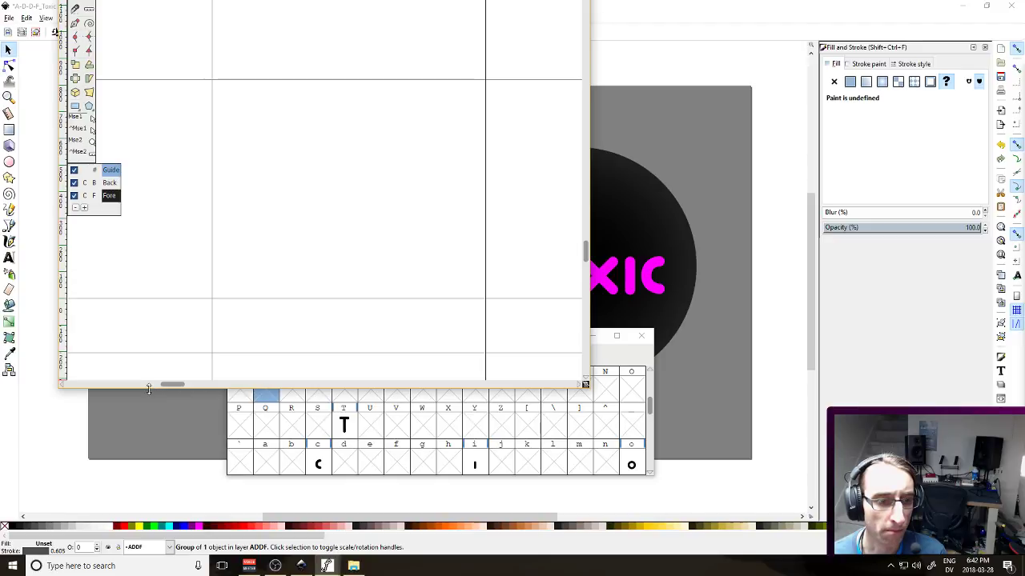
pyautogui.click(68, 22)
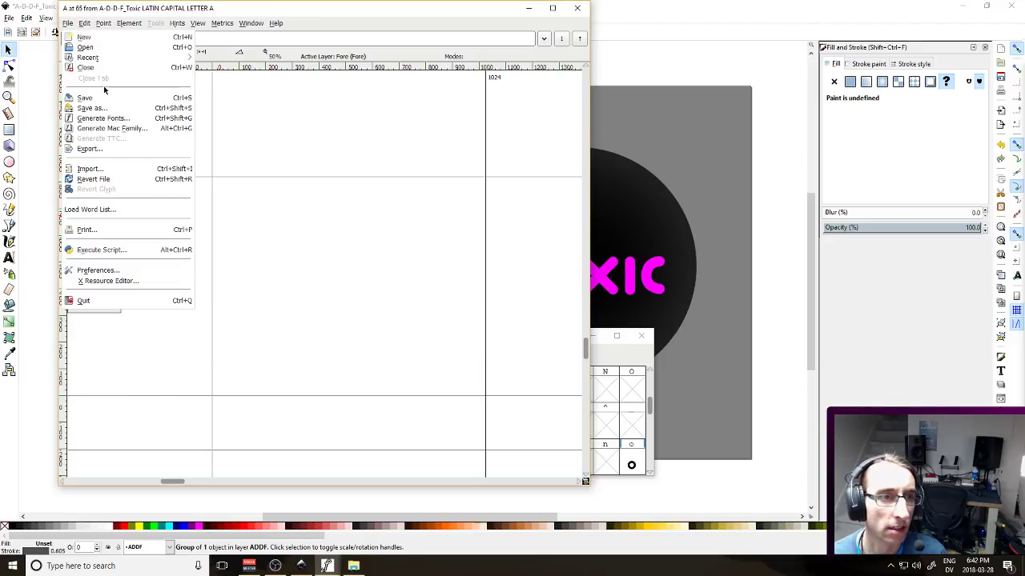
pyautogui.click(90, 168)
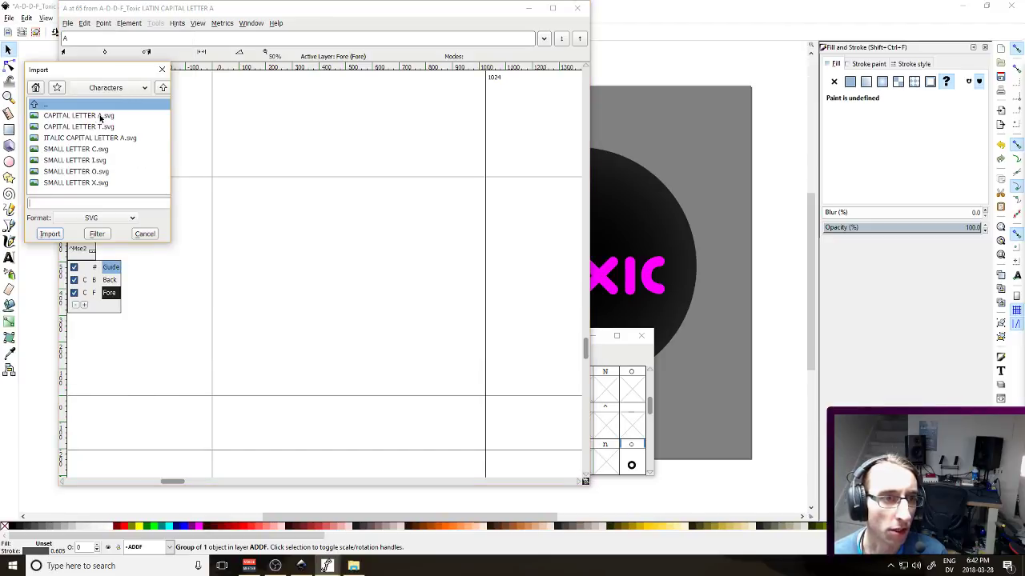
pyautogui.doubleClick(127, 117)
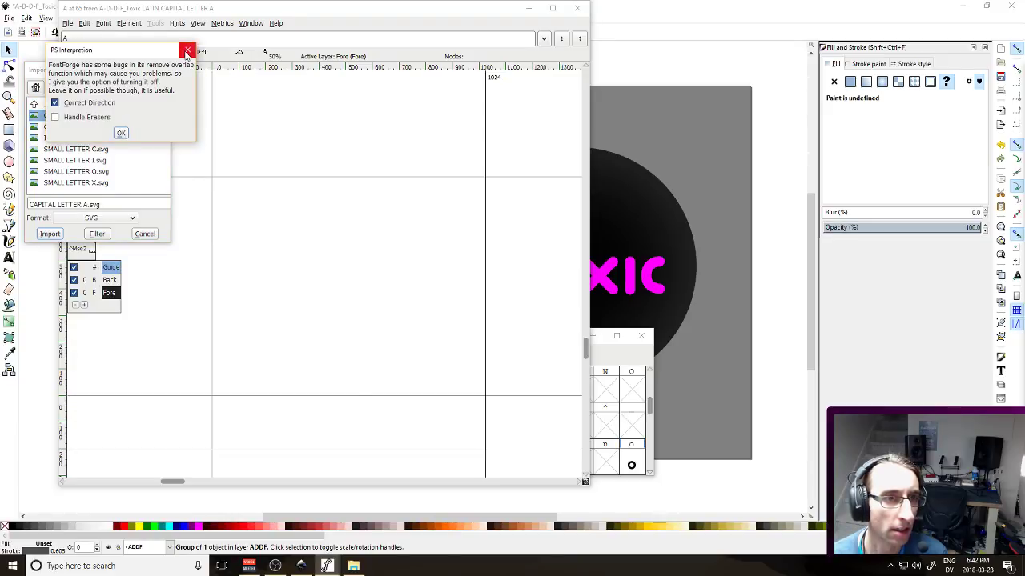
pyautogui.click(187, 50)
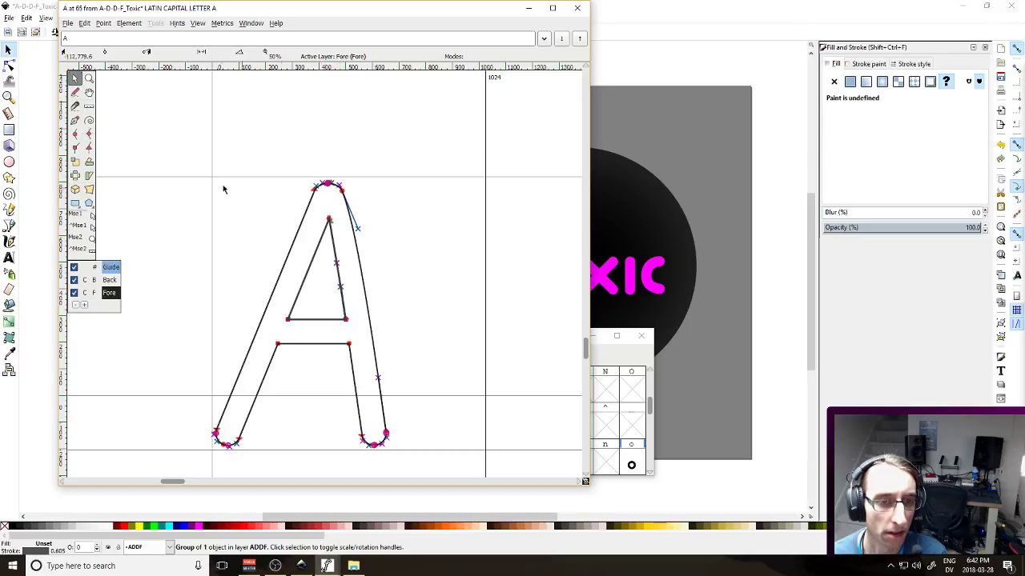
# Select the imported A outline to check its height against the glyph guides, and close the glyph window
pyautogui.moveTo(138, 133); pyautogui.dragTo(411, 254)
pyautogui.moveTo(200, 118); pyautogui.dragTo(488, 399)
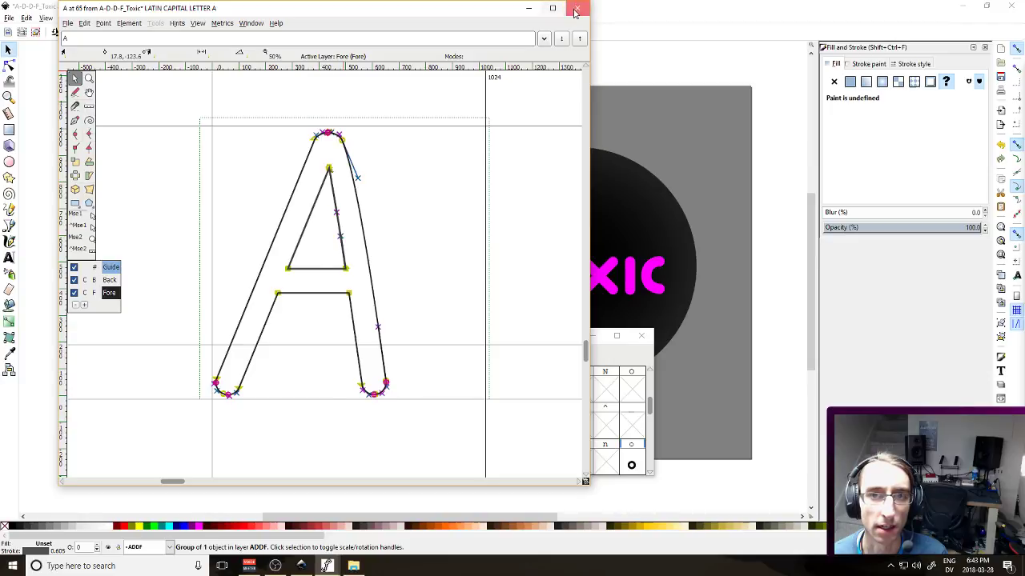
pyautogui.click(575, 9)
# Reopen CAPITAL LETTER A.svg in Inkscape and scale the A down proportionally to about 84 × 129 mm from its lower-left corner
pyautogui.press('super')
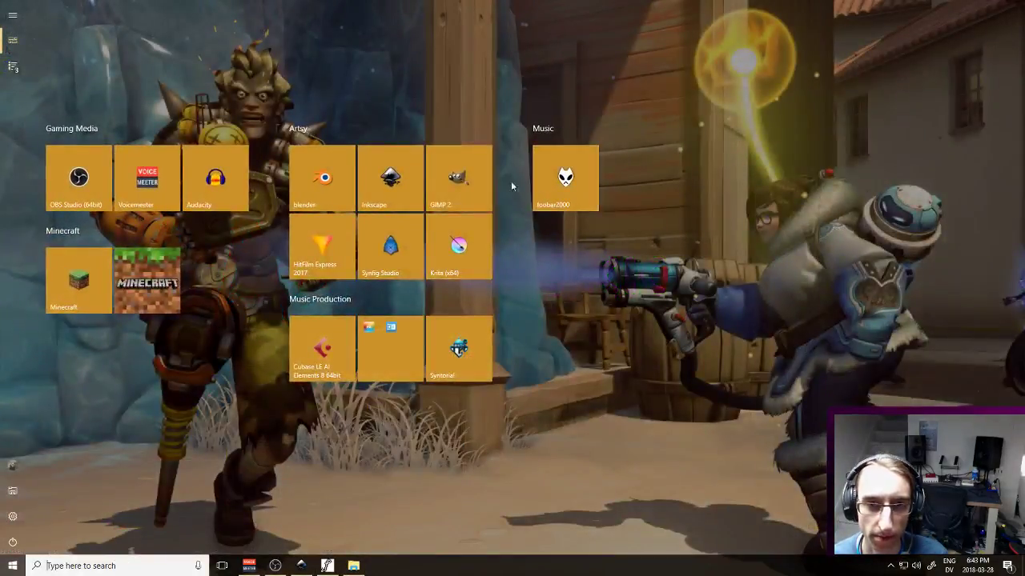
pyautogui.press('super')
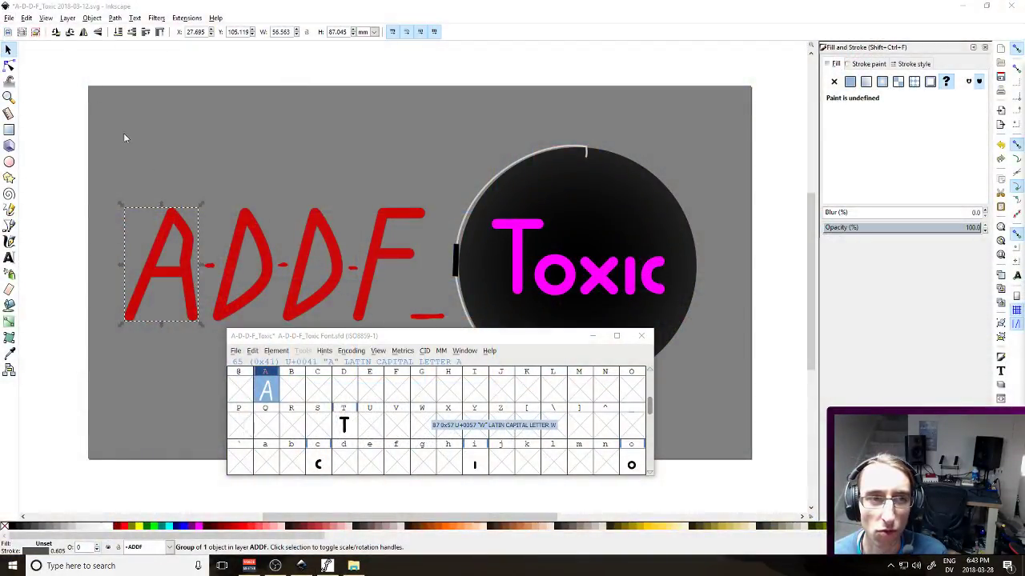
pyautogui.hotkey('ctrl', 'n')
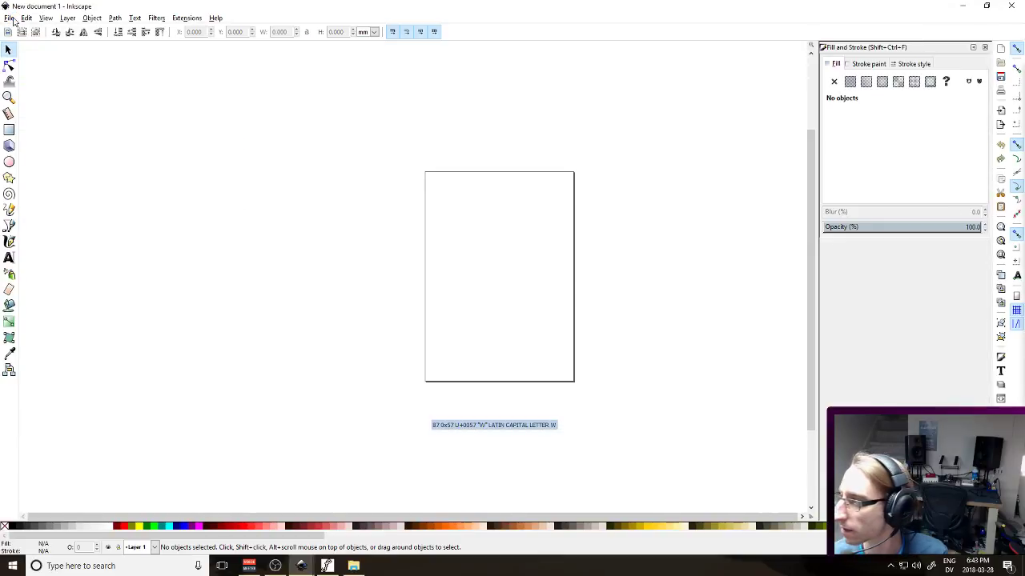
pyautogui.click(9, 18)
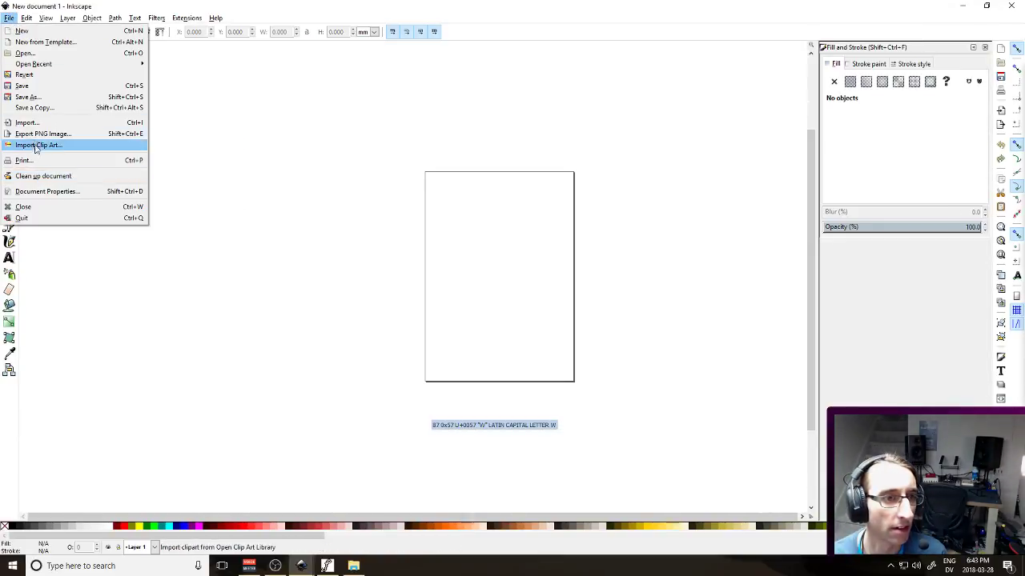
pyautogui.moveTo(44, 65)
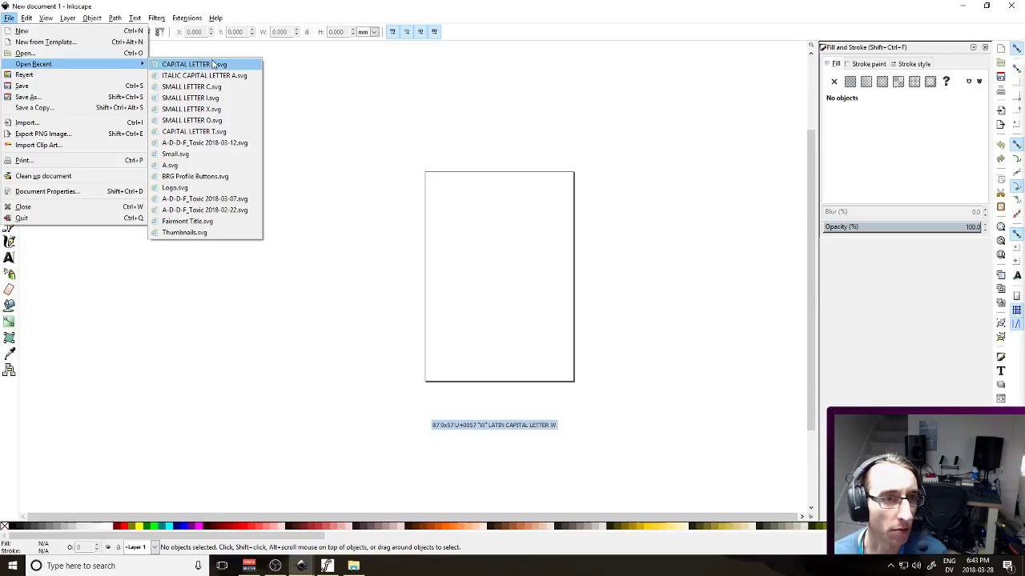
pyautogui.click(210, 65)
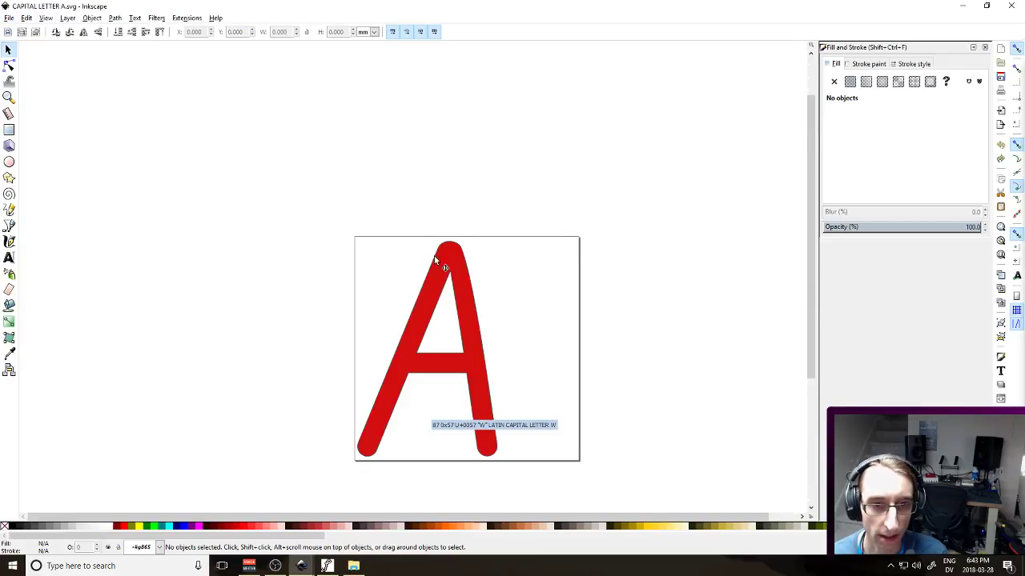
pyautogui.moveTo(333, 219); pyautogui.dragTo(567, 470)
pyautogui.moveTo(500, 238); pyautogui.dragTo(498, 273)
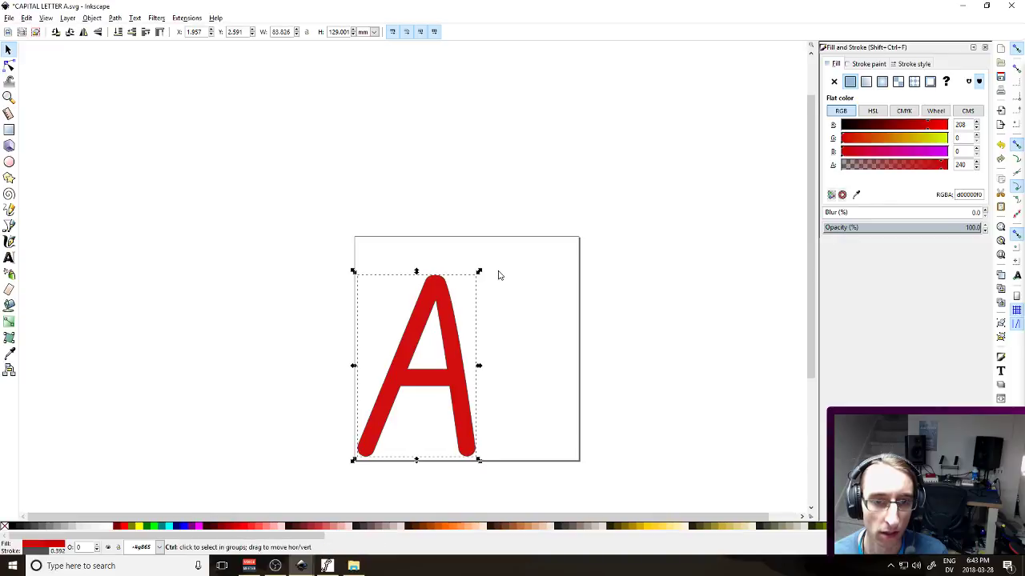
# Try to convert the A's stroke to a path, and undo the conversion
pyautogui.click(90, 18)
pyautogui.moveTo(114, 19)
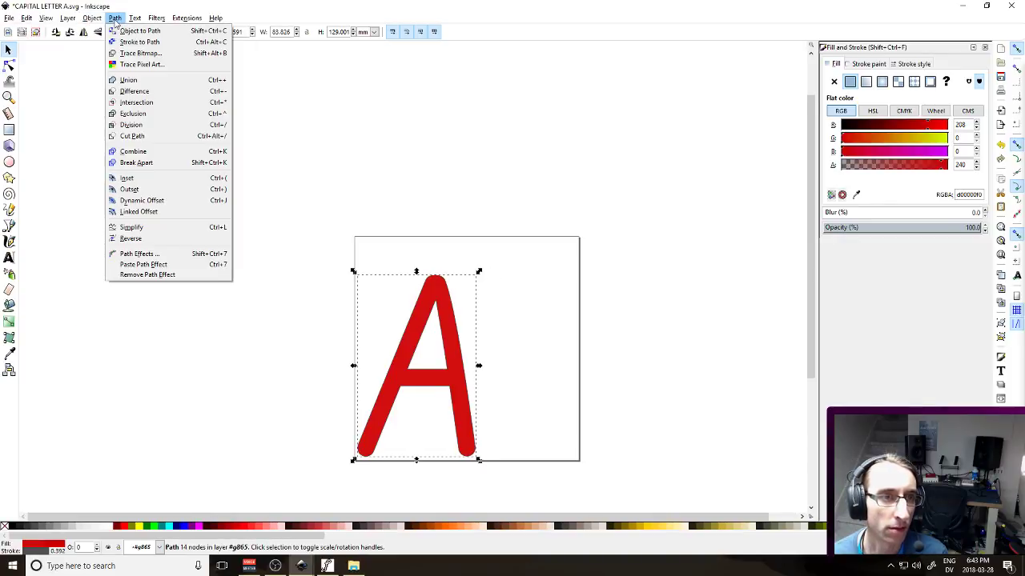
pyautogui.click(136, 41)
pyautogui.click(393, 177)
pyautogui.click(451, 352)
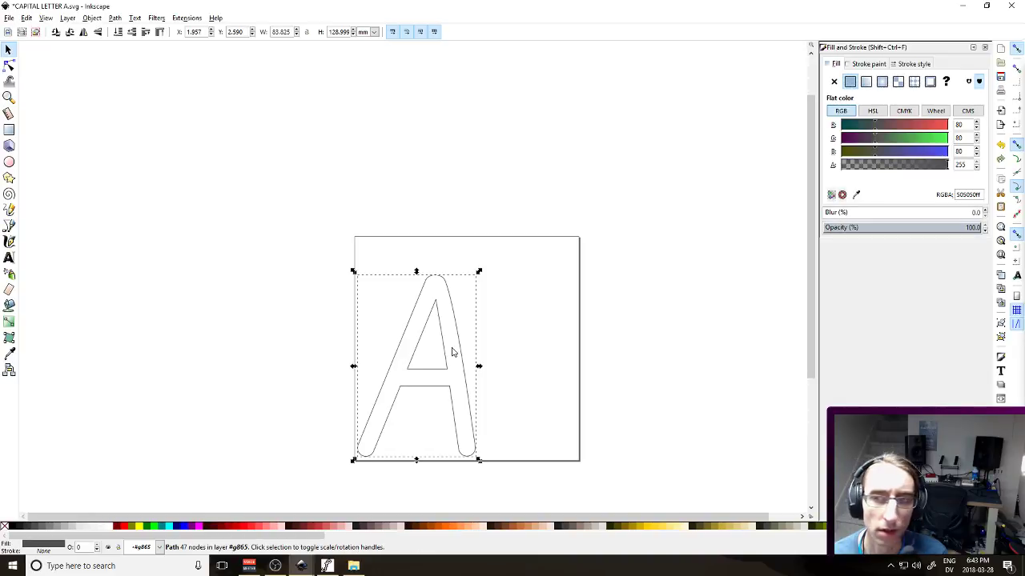
pyautogui.click(453, 350)
pyautogui.click(459, 348)
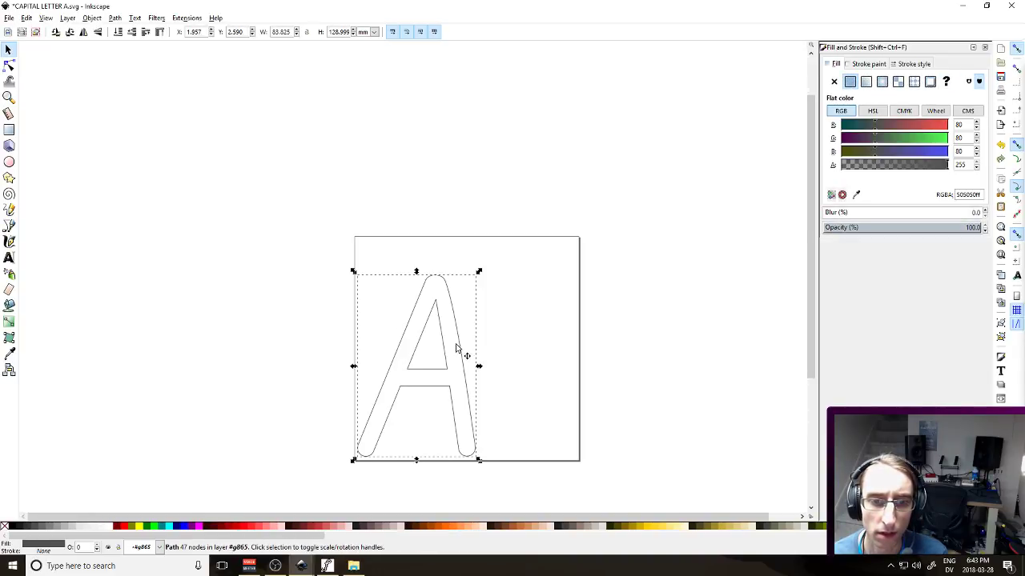
pyautogui.press('n')
pyautogui.click(516, 311)
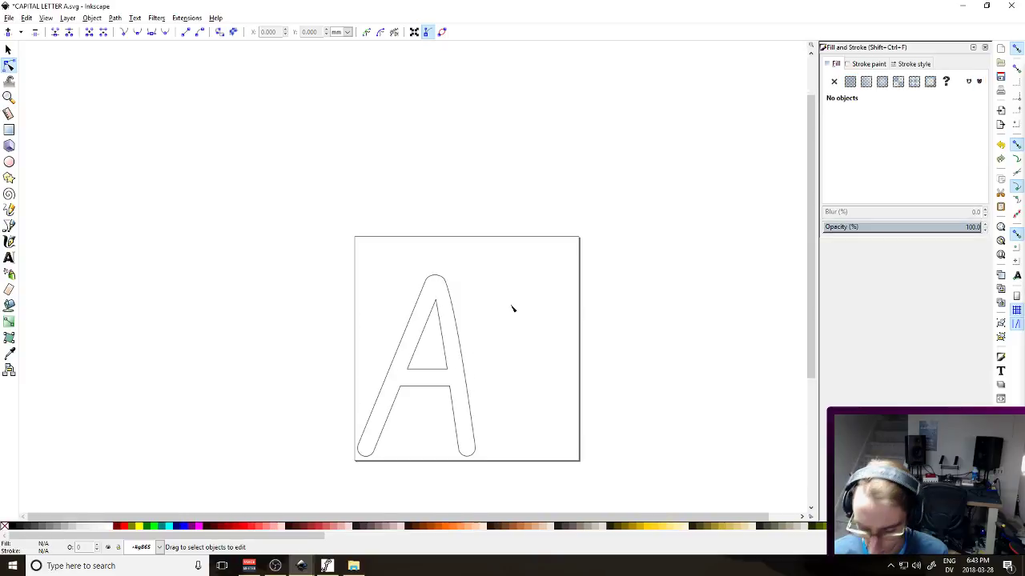
pyautogui.press('ctrl+KP_5')
pyautogui.click(450, 325)
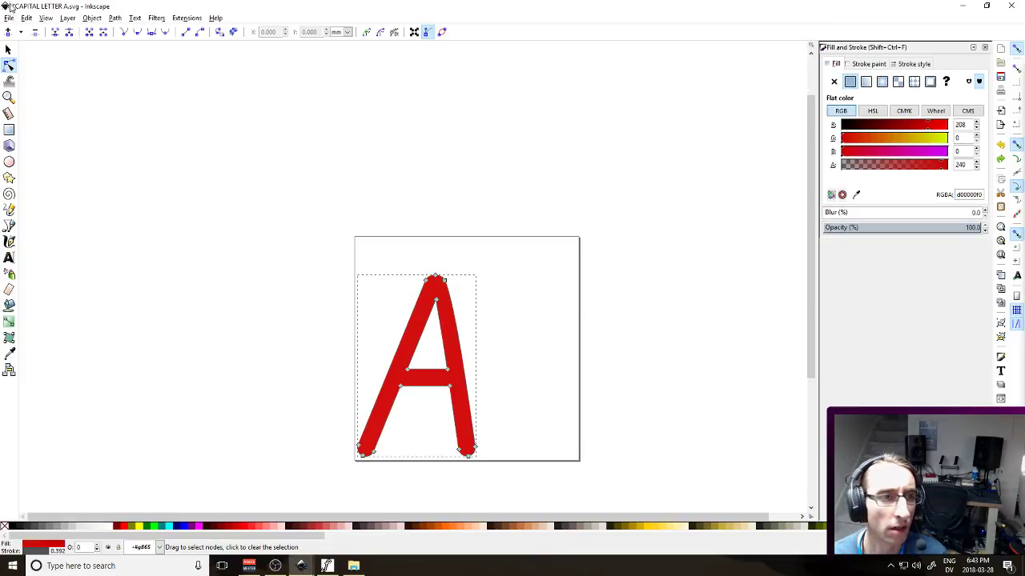
# Deselect the resized A and save CAPITAL LETTER A.svg
pyautogui.click(8, 49)
pyautogui.click(137, 121)
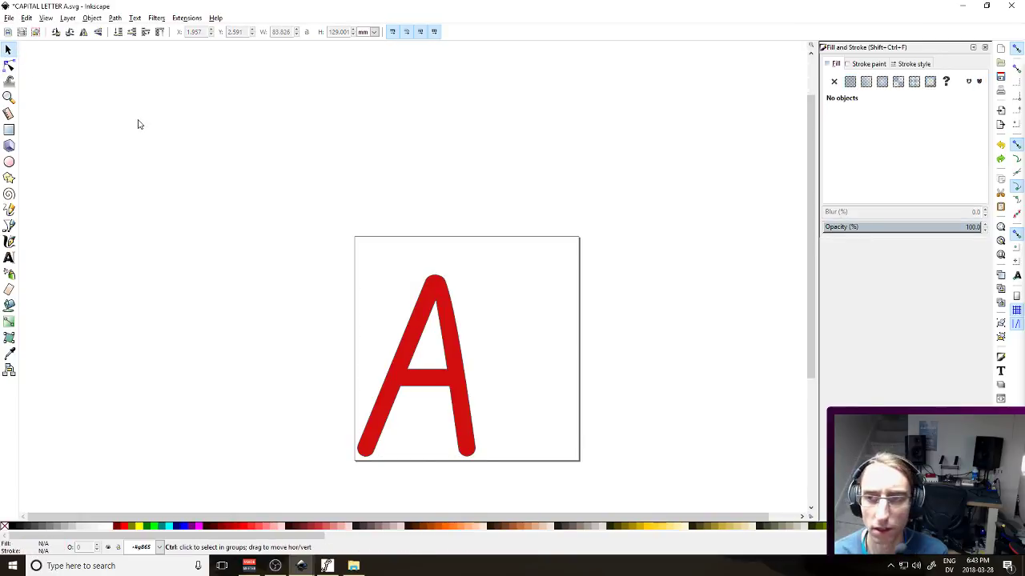
pyautogui.hotkey('ctrl', 's')
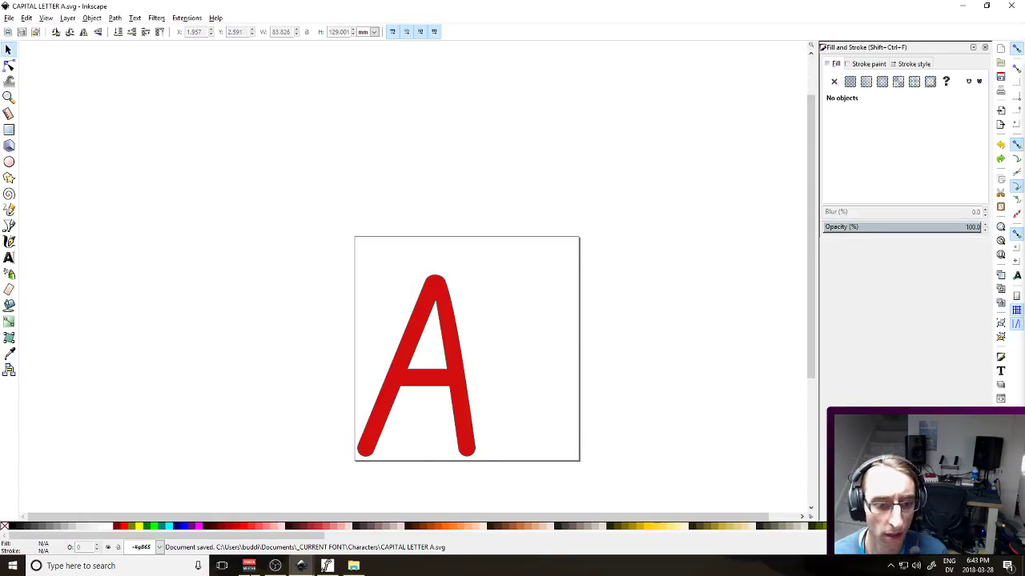
# Switch to FontForge and clear the outline from the capital A glyph
pyautogui.click(327, 566)
pyautogui.rightClick(270, 393)
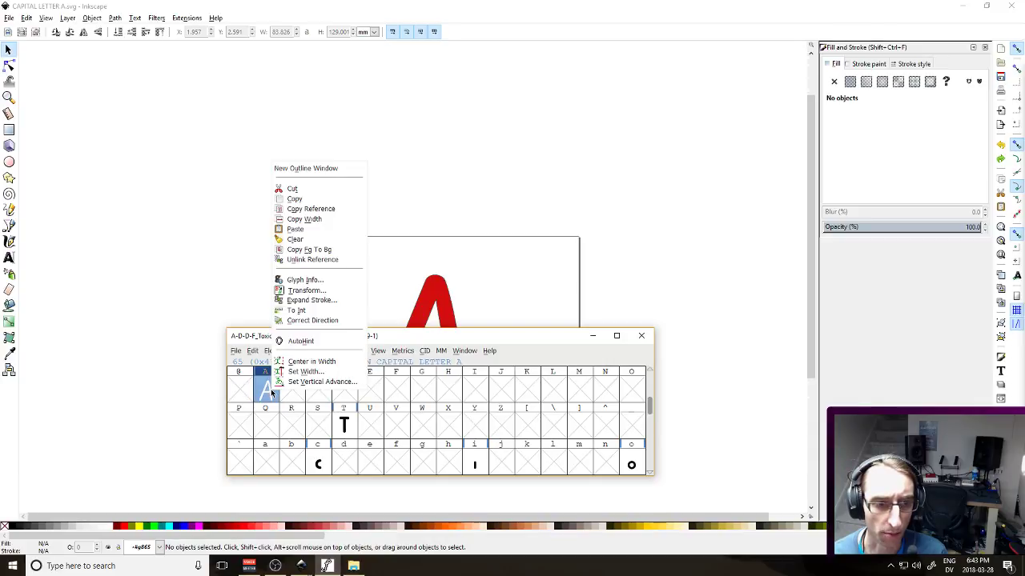
pyautogui.click(315, 239)
# Open the capital A glyph for editing and import CAPITAL LETTER A.svg with Correct Direction enabled
pyautogui.doubleClick(274, 392)
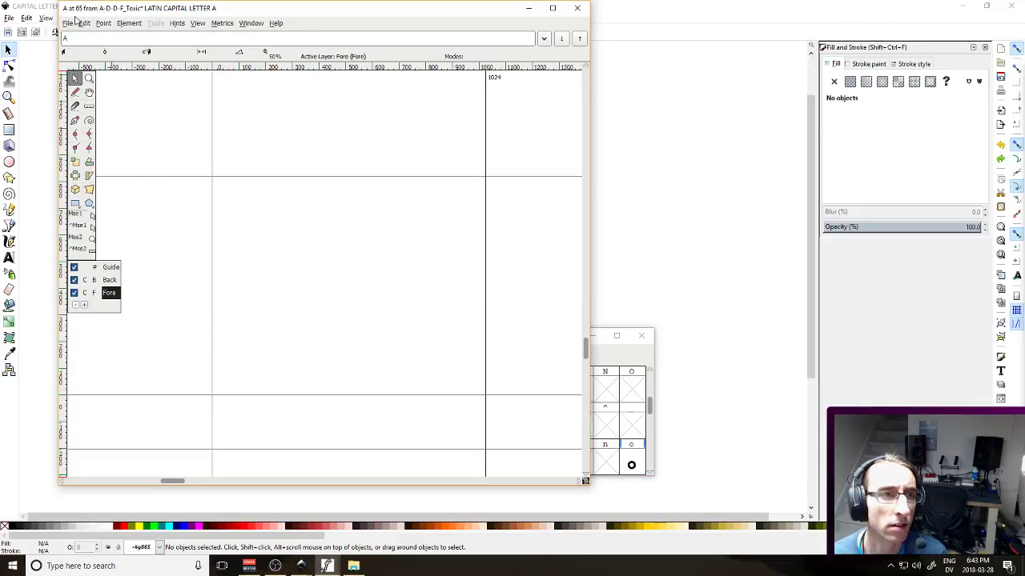
pyautogui.click(73, 25)
pyautogui.click(88, 169)
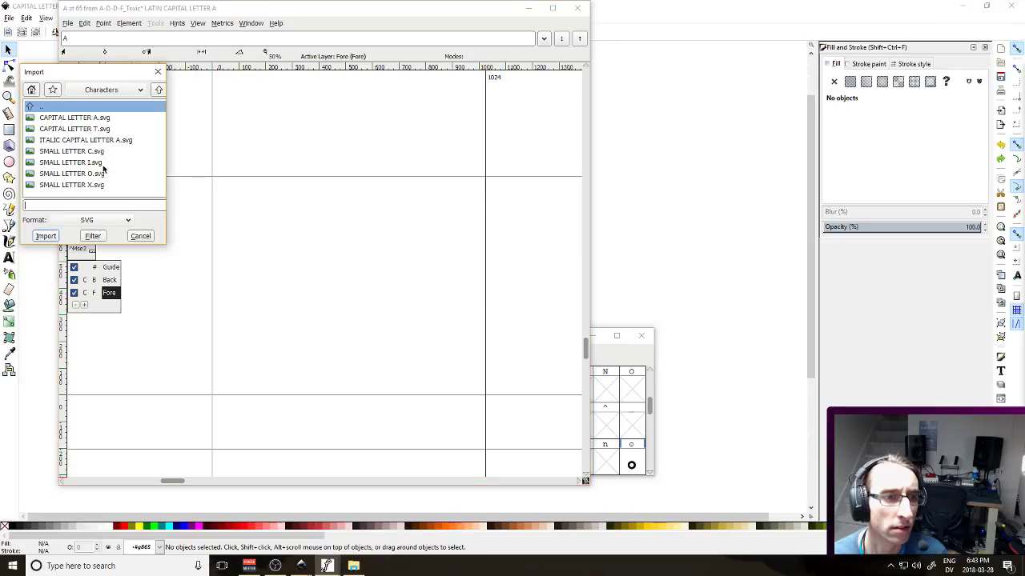
pyautogui.doubleClick(73, 117)
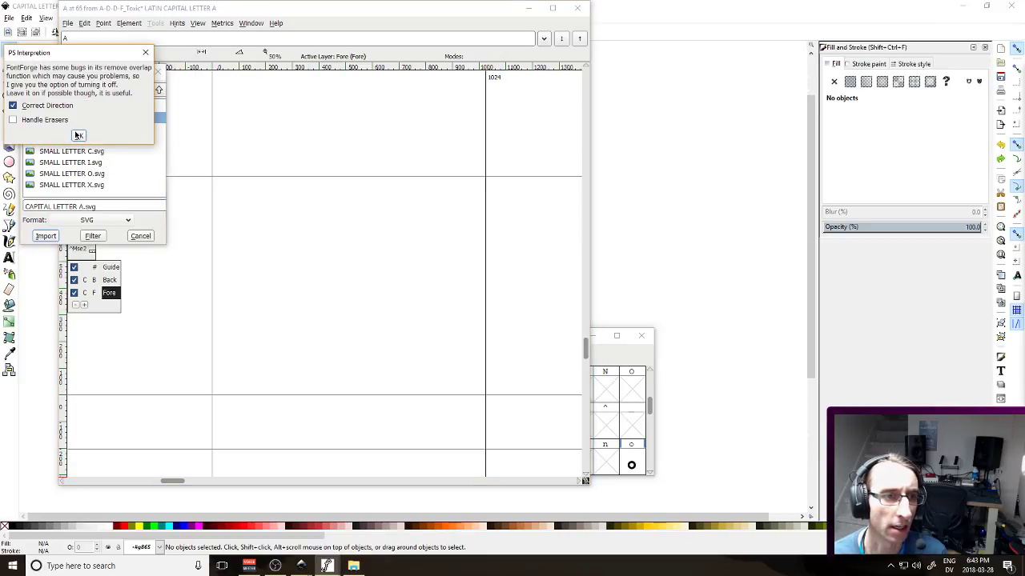
pyautogui.click(80, 137)
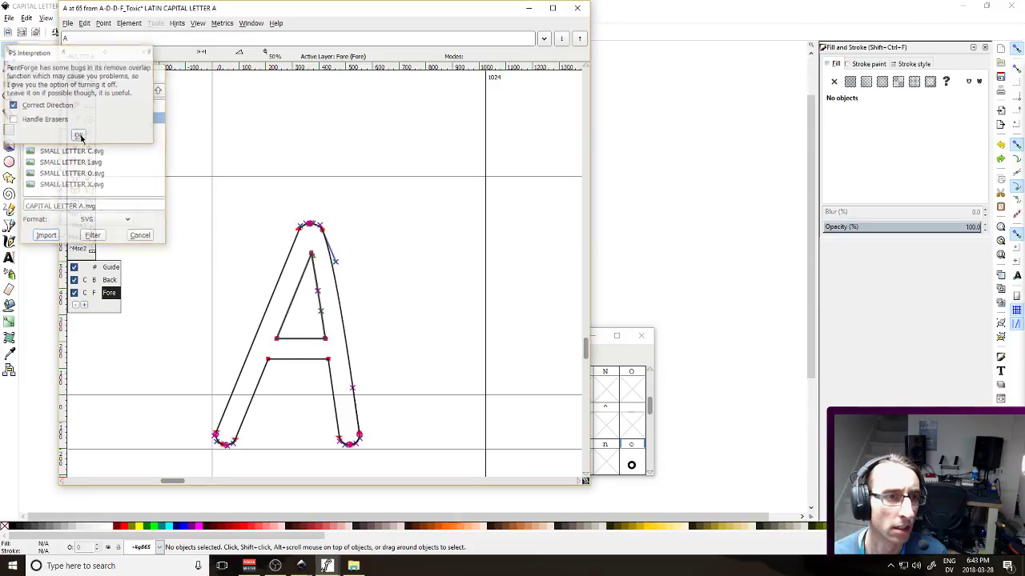
# Select the entire A outline, raise it until its feet rest on the baseline, and close the glyph
pyautogui.moveTo(167, 165); pyautogui.dragTo(479, 463)
pyautogui.hotkey('shift', 'Up')
pyautogui.hotkey('shift', 'Up')
pyautogui.hotkey('shift', 'Up')
pyautogui.hotkey('shift', 'Up')
pyautogui.hotkey('shift', 'Up')
pyautogui.hotkey('shift', 'Up')
pyautogui.hotkey('shift', 'Up')
pyautogui.hotkey('shift', 'Up')
pyautogui.hotkey('shift', 'Up')
pyautogui.hotkey('shift', 'Up')
pyautogui.hotkey('shift', 'Up')
pyautogui.hotkey('shift', 'Up')
pyautogui.hotkey('shift', 'Up')
pyautogui.hotkey('shift', 'Up')
pyautogui.hotkey('shift', 'Up')
pyautogui.hotkey('shift', 'Up')
pyautogui.hotkey('shift', 'Up')
pyautogui.hotkey('shift', 'Up')
pyautogui.hotkey('shift', 'Up')
pyautogui.hotkey('shift', 'Up')
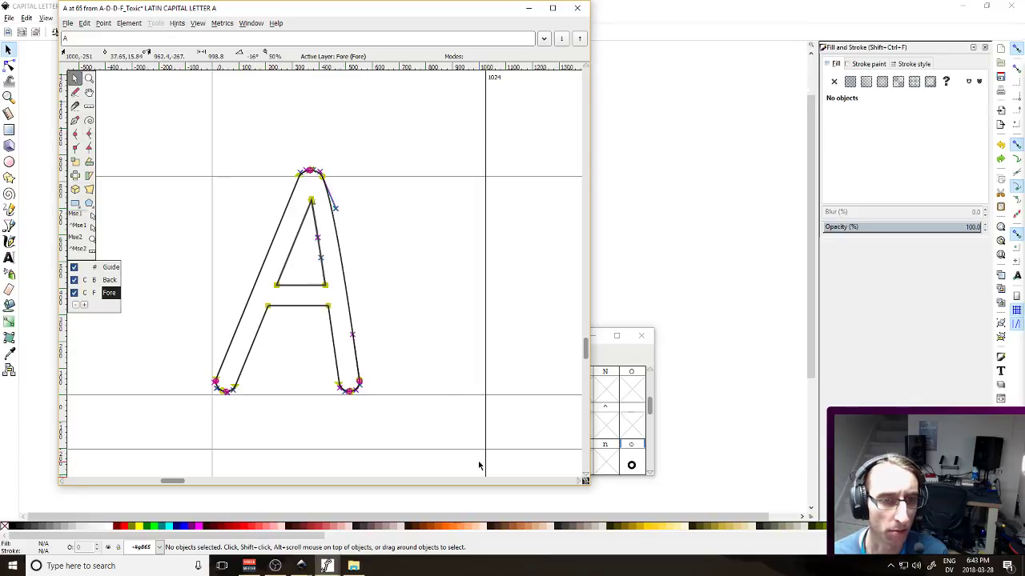
pyautogui.click(577, 7)
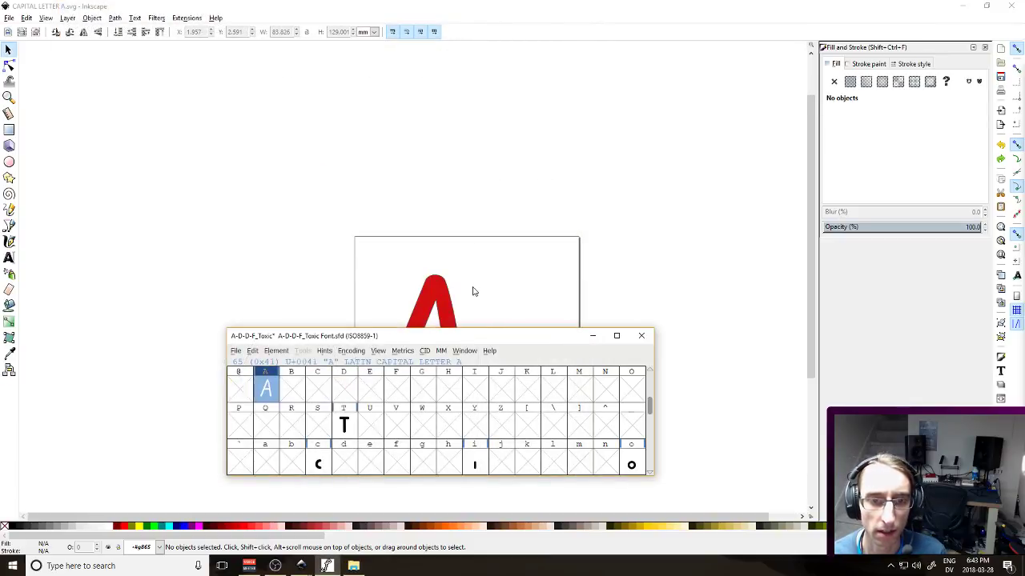
# Switch to Inkscape, scale the A down proportionally to about 78 × 120 mm from its lower-left corner, and save the file
pyautogui.click(472, 293)
pyautogui.moveTo(362, 255); pyautogui.dragTo(569, 469)
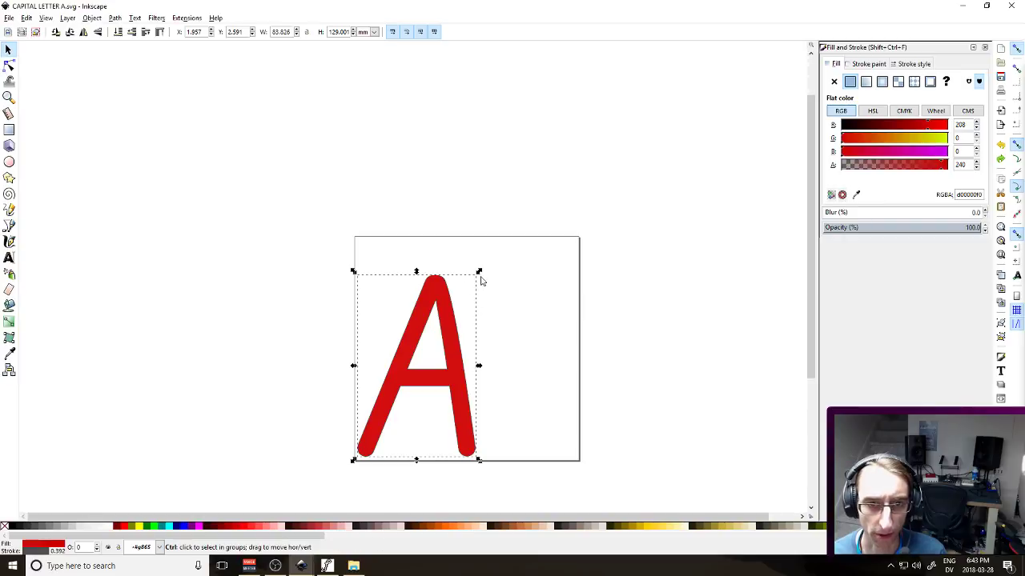
pyautogui.moveTo(478, 274); pyautogui.dragTo(472, 283)
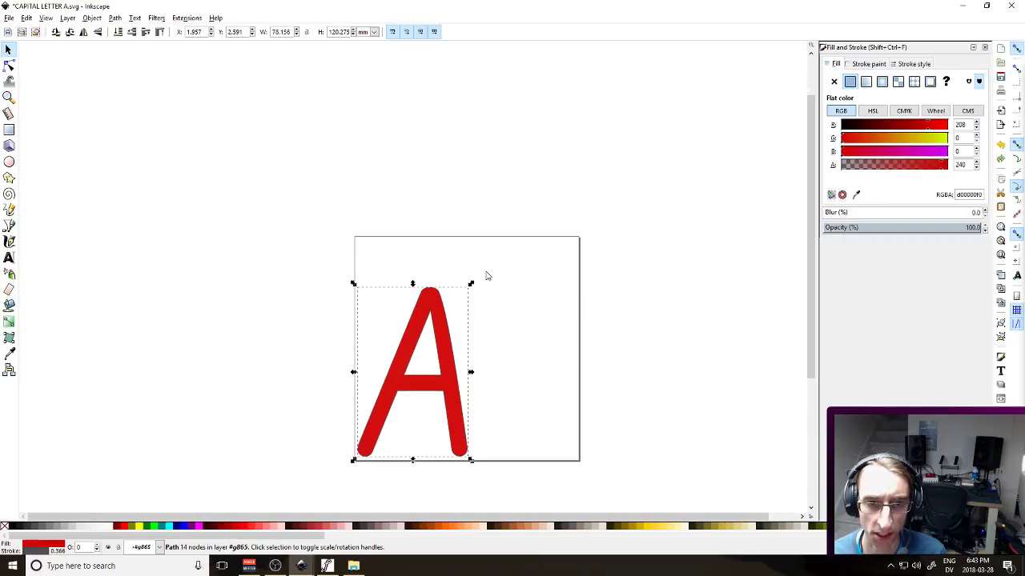
pyautogui.click(488, 274)
pyautogui.hotkey('ctrl', 's')
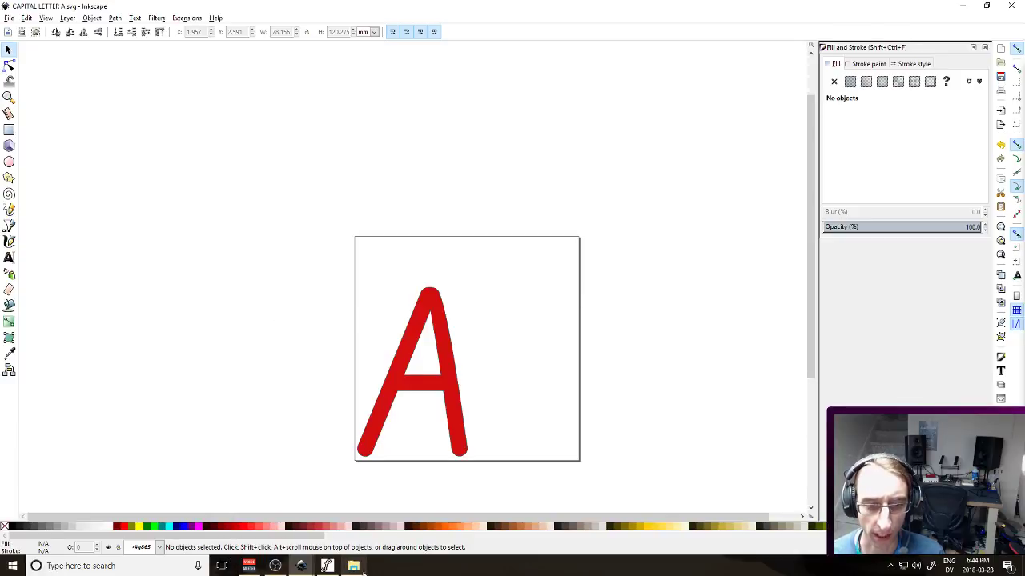
# Switch to FontForge and clear the oversized outline from the capital A glyph
pyautogui.click(334, 570)
pyautogui.rightClick(272, 388)
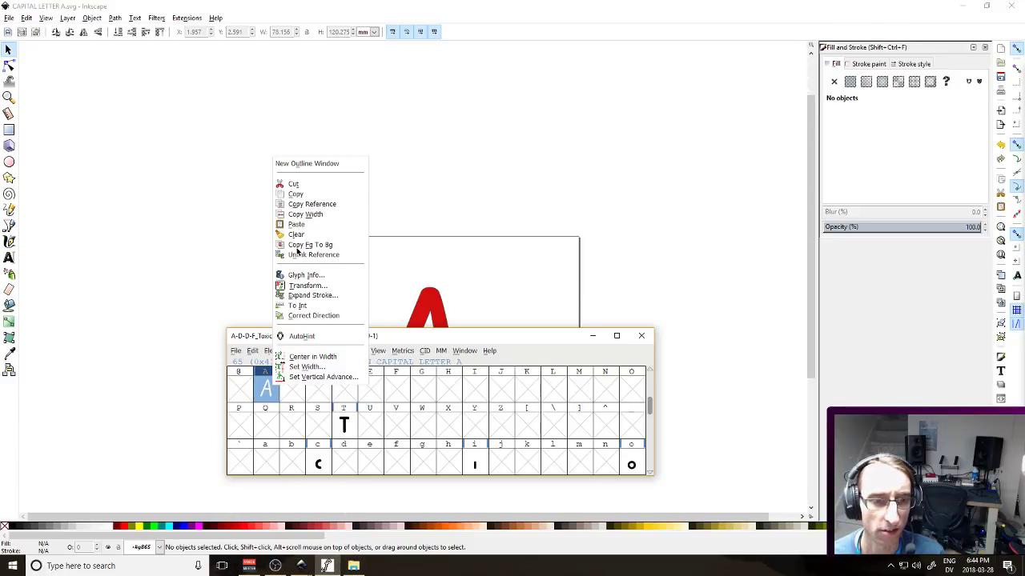
pyautogui.click(299, 236)
pyautogui.click(235, 351)
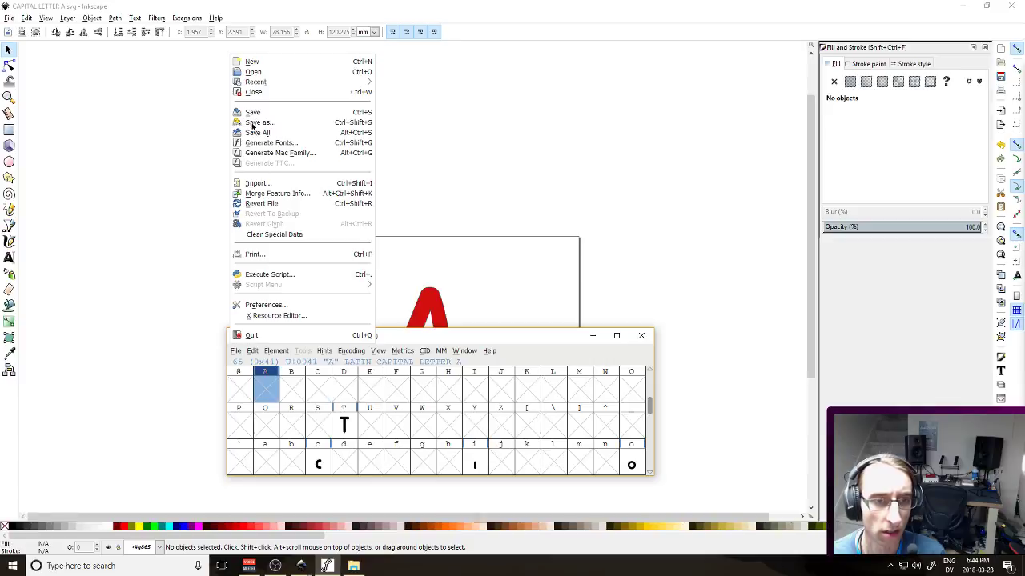
pyautogui.click(268, 184)
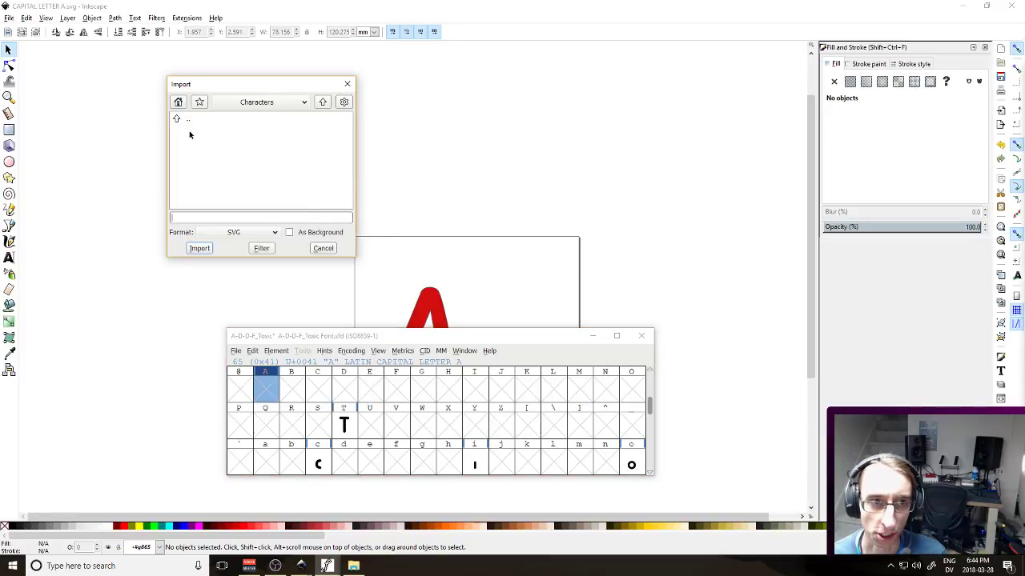
pyautogui.click(316, 249)
# Open the empty capital A glyph and import the resized CAPITAL LETTER A.svg with Correct Direction enabled
pyautogui.doubleClick(266, 388)
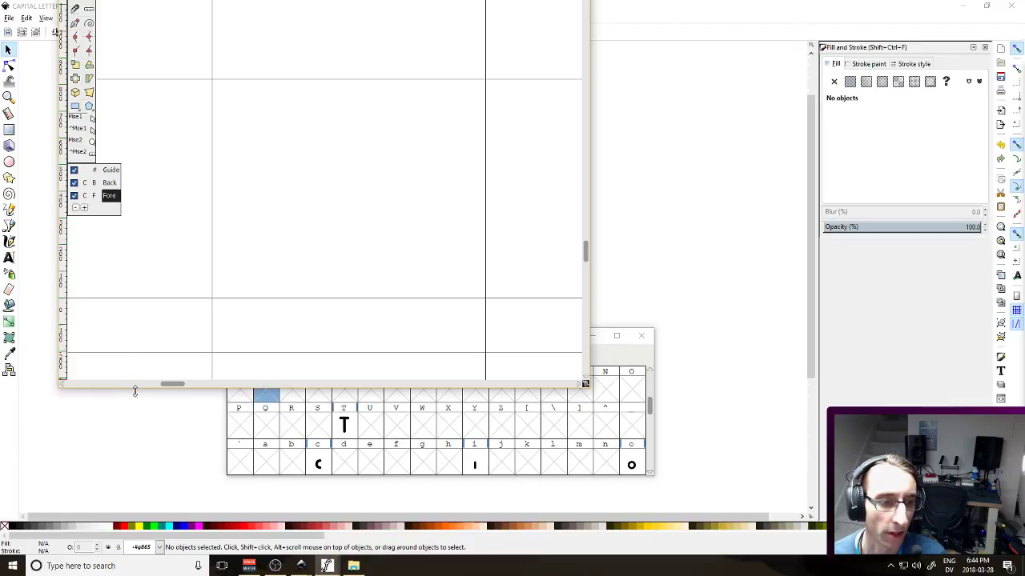
pyautogui.moveTo(135, 391); pyautogui.dragTo(134, 485)
pyautogui.click(68, 23)
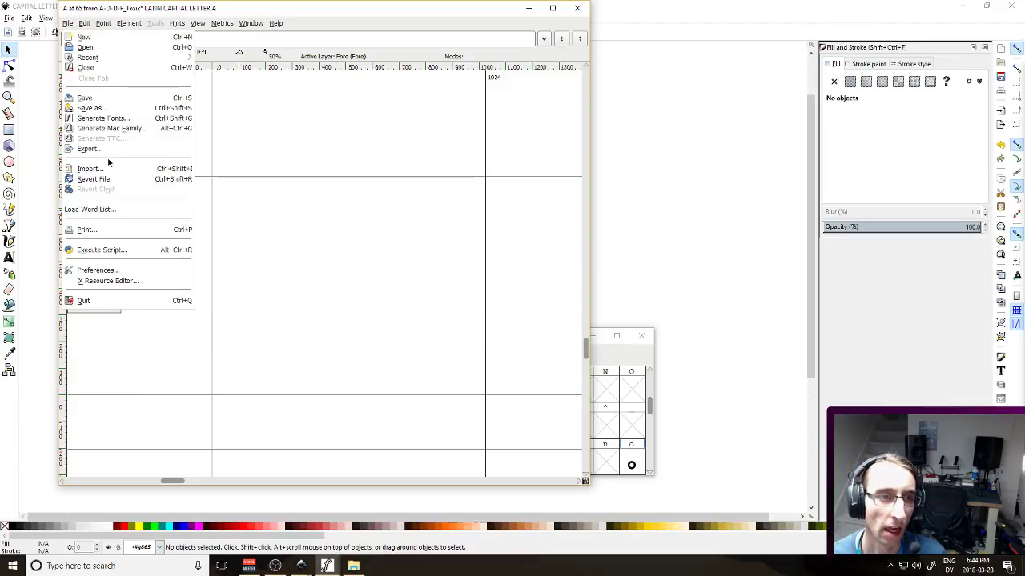
pyautogui.click(90, 168)
pyautogui.doubleClick(115, 118)
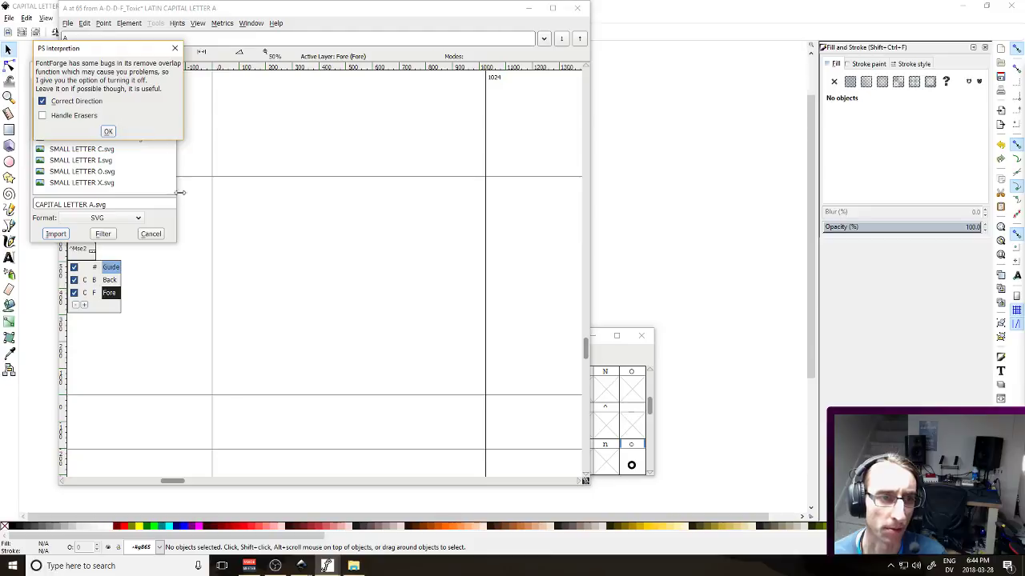
pyautogui.click(108, 132)
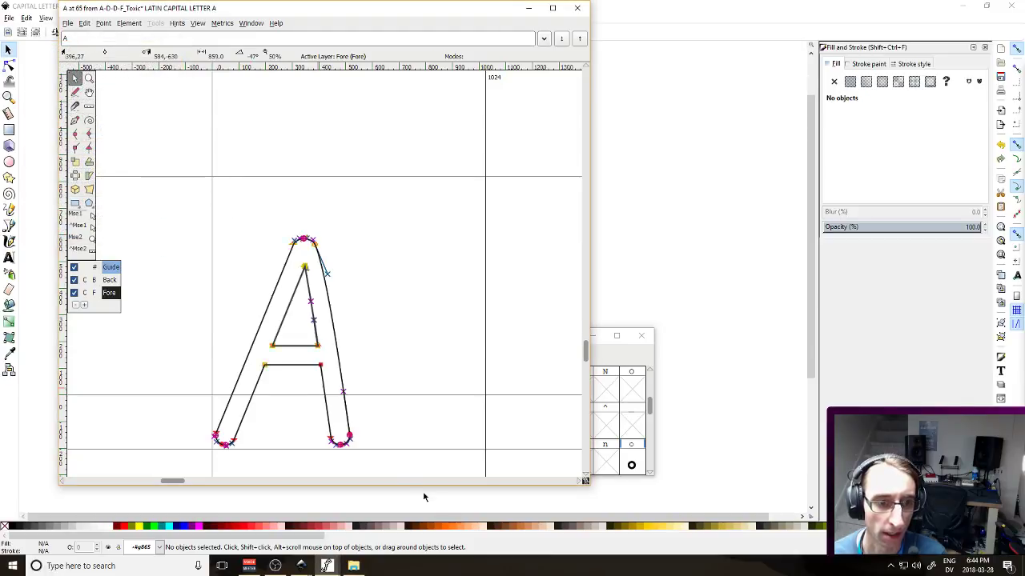
# Raise the entire imported A outline until its feet rest on the baseline, then deselect it
pyautogui.scroll(-3, 427, 438)
pyautogui.press('Up')
pyautogui.press('Up')
pyautogui.press('Up')
pyautogui.press('Up')
pyautogui.press('Up')
pyautogui.press('Up')
pyautogui.press('Up')
pyautogui.press('Up')
pyautogui.press('Up')
pyautogui.press('Up')
pyautogui.press('Up')
pyautogui.press('Up')
pyautogui.press('Up')
pyautogui.press('Up')
pyautogui.press('Up')
pyautogui.press('Up')
pyautogui.press('Up')
pyautogui.press('Up')
pyautogui.press('Up')
pyautogui.press('Up')
pyautogui.press('Up')
pyautogui.press('Up')
pyautogui.press('Up')
pyautogui.press('Up')
pyautogui.press('Up')
pyautogui.press('Up')
pyautogui.press('Up')
pyautogui.press('Up')
pyautogui.press('Up')
pyautogui.press('Up')
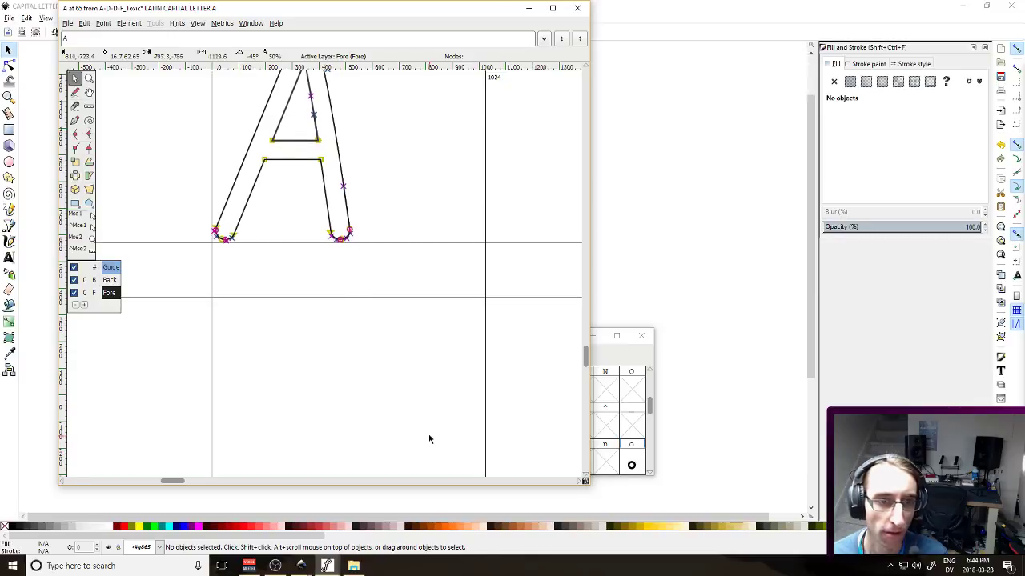
pyautogui.scroll(3, 422, 412)
pyautogui.press('Up')
pyautogui.press('Up')
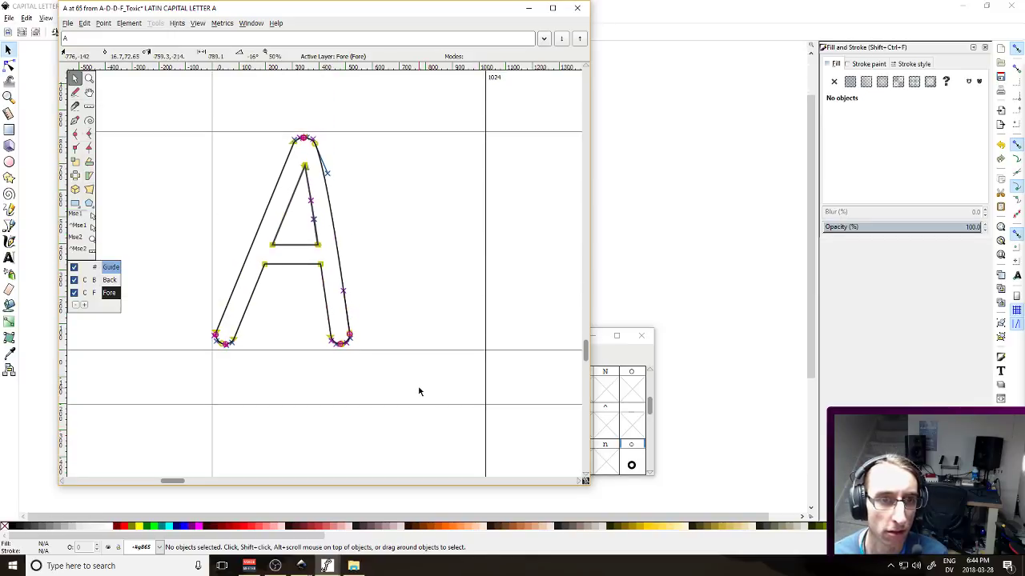
pyautogui.click(417, 390)
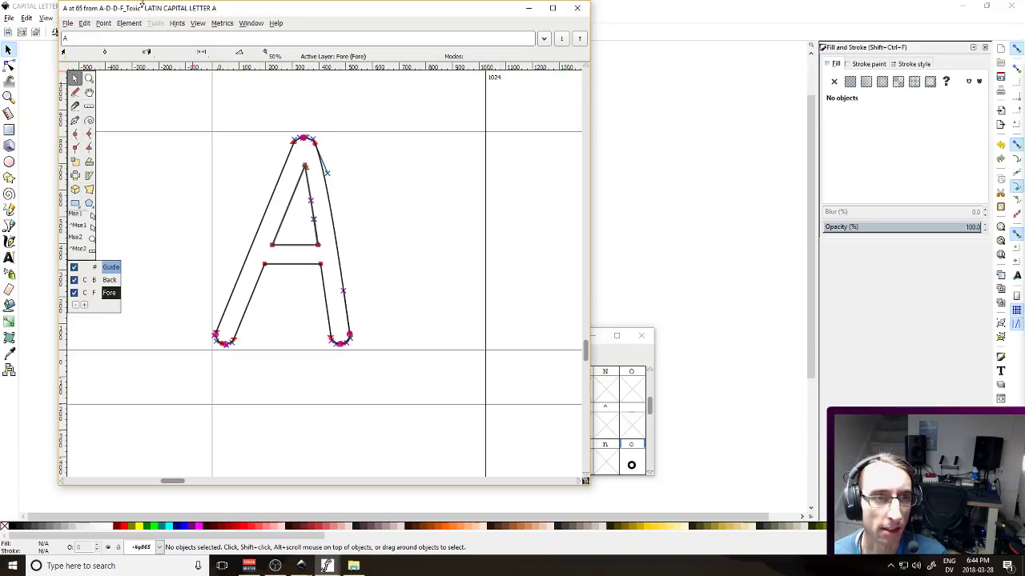
# Scale the A glyph's advance width by 50%
pyautogui.click(177, 22)
pyautogui.moveTo(222, 23)
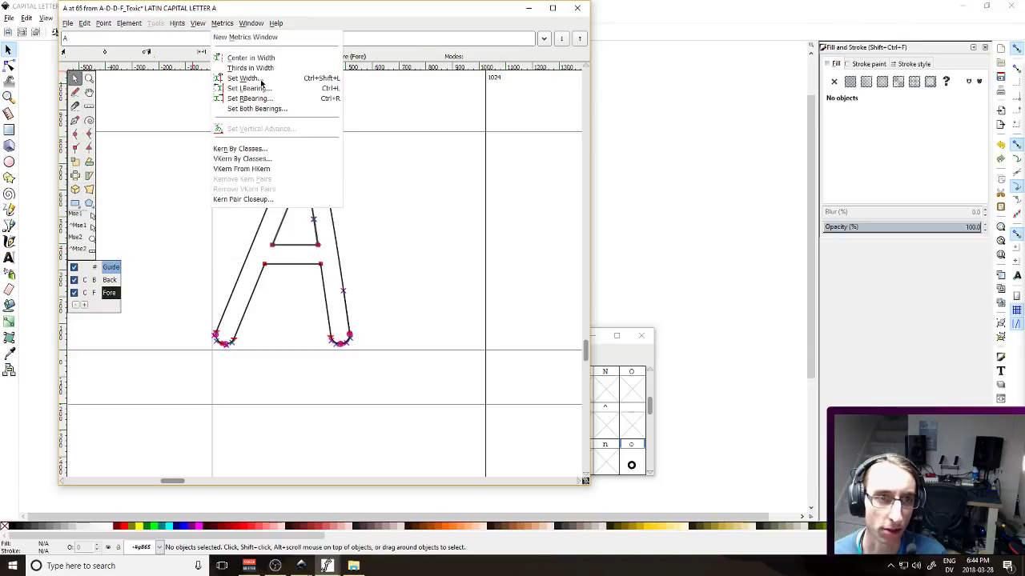
pyautogui.click(259, 78)
pyautogui.click(306, 87)
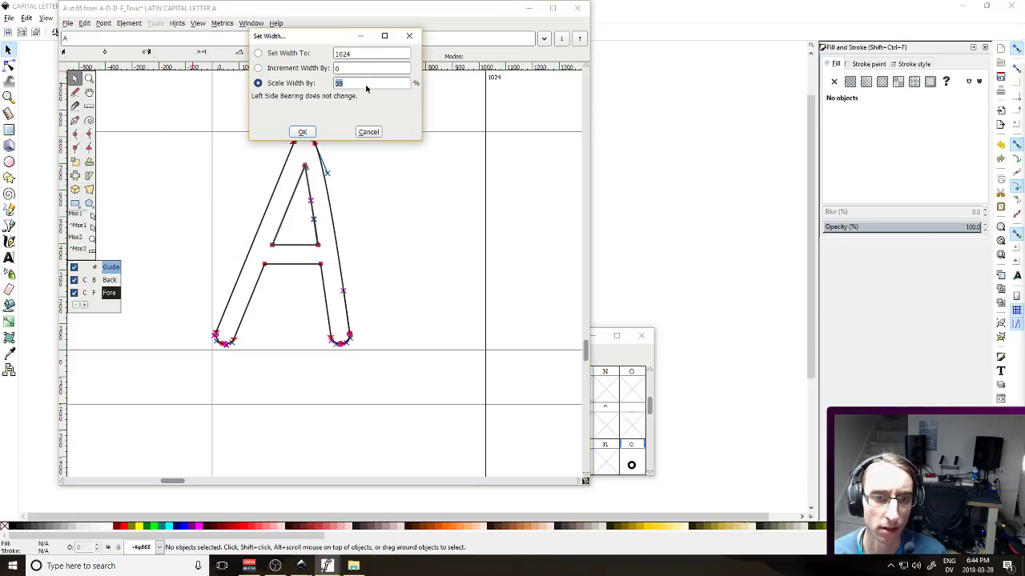
pyautogui.click(300, 131)
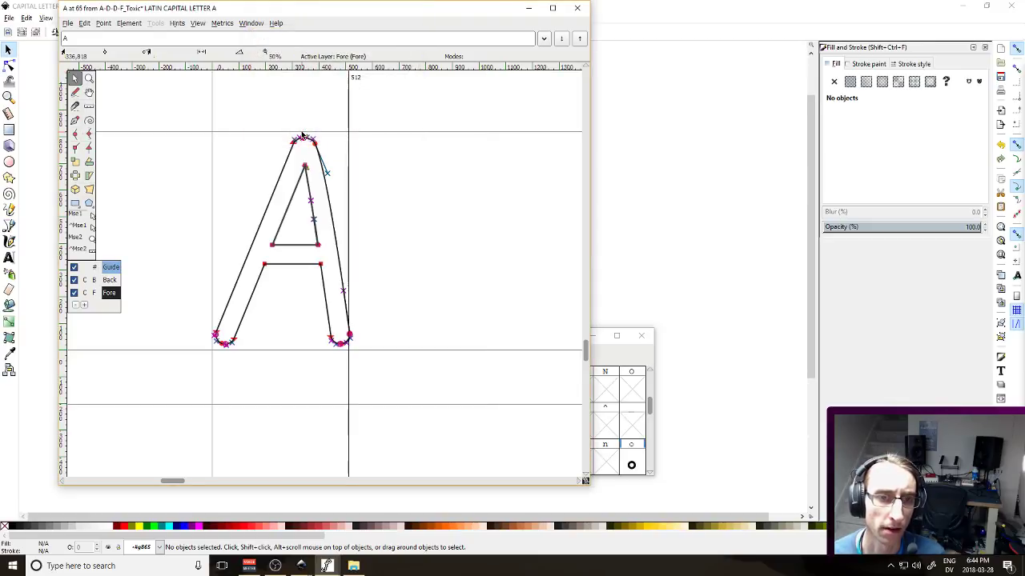
# Set the A glyph's advance width to 550, close the glyph, and save the font
pyautogui.click(187, 25)
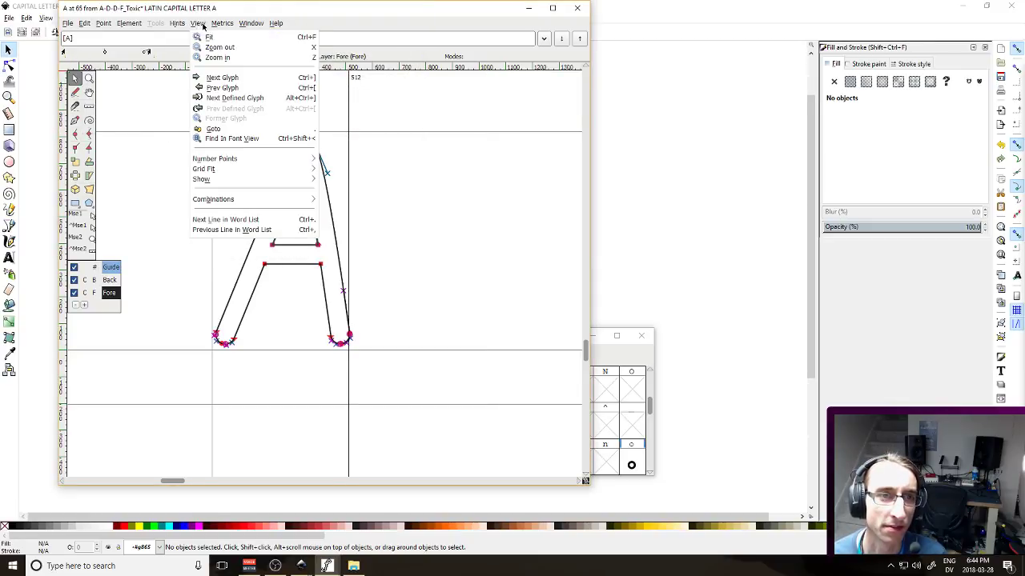
pyautogui.moveTo(221, 23)
pyautogui.click(251, 78)
pyautogui.doubleClick(364, 54)
pyautogui.write('550')
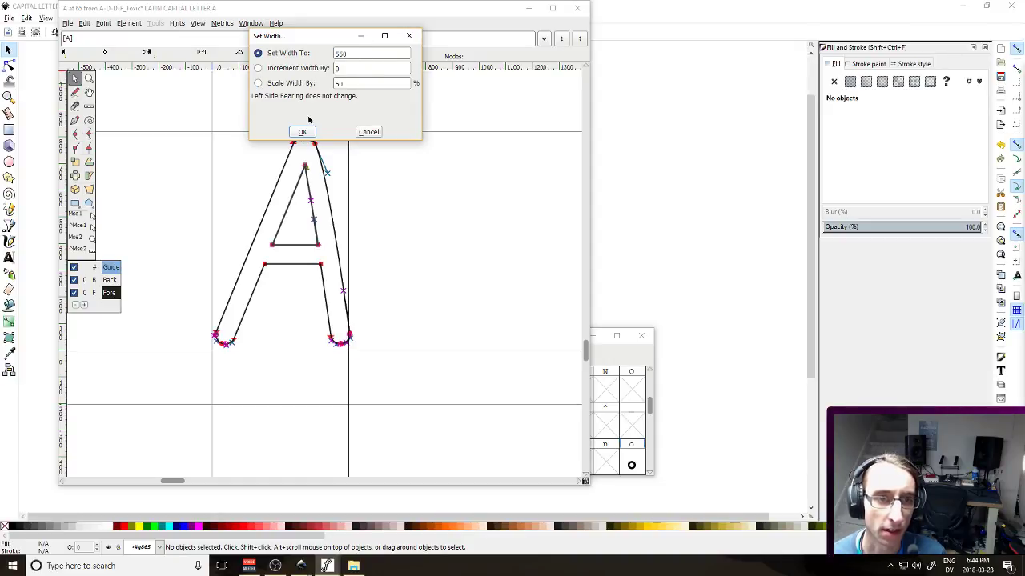
pyautogui.click(311, 131)
pyautogui.click(577, 8)
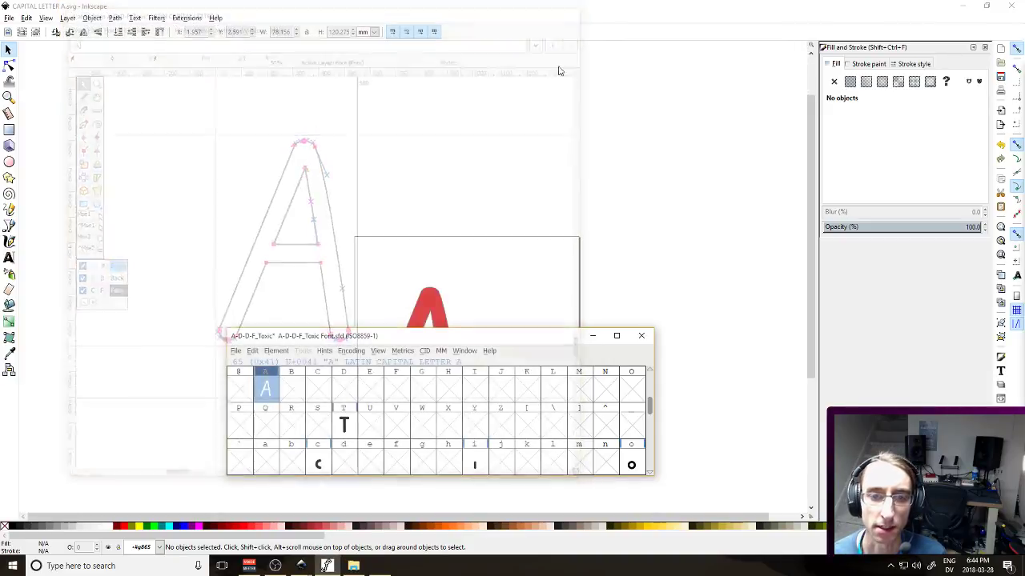
pyautogui.hotkey('ctrl', 's')
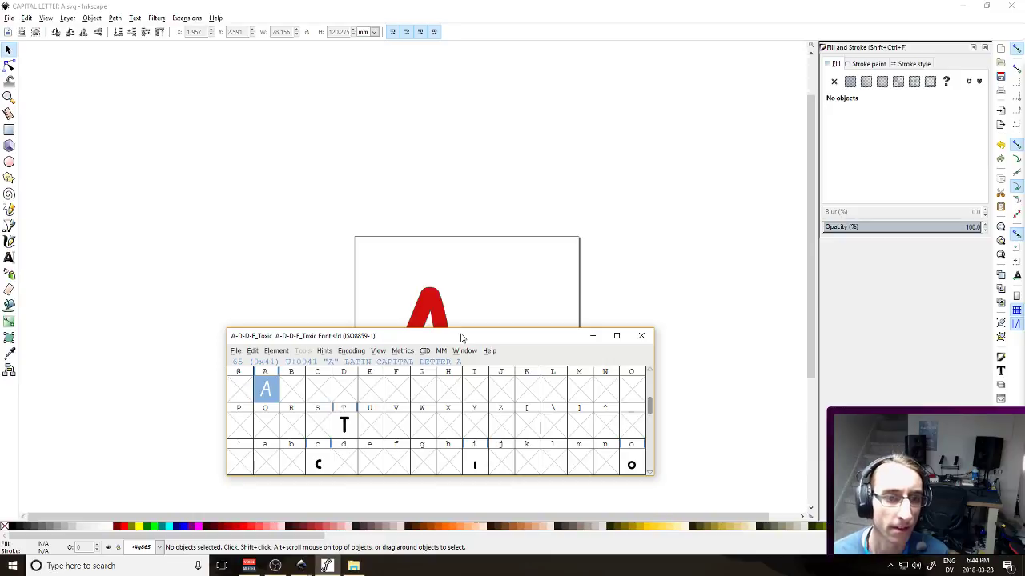
# Close CAPITAL LETTER A.svg in Inkscape and copy the first red D from the logo document
pyautogui.click(1010, 5)
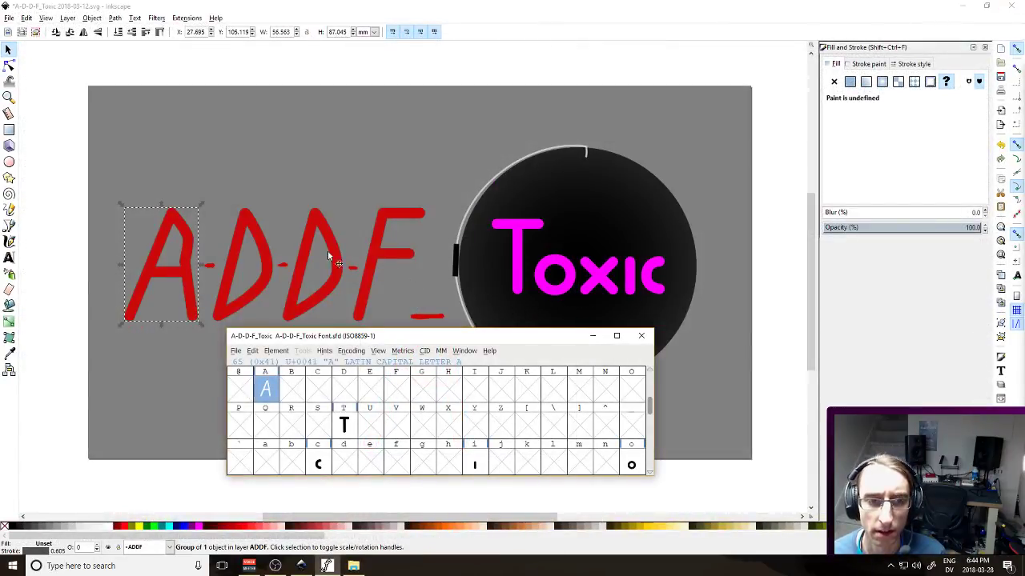
pyautogui.click(261, 236)
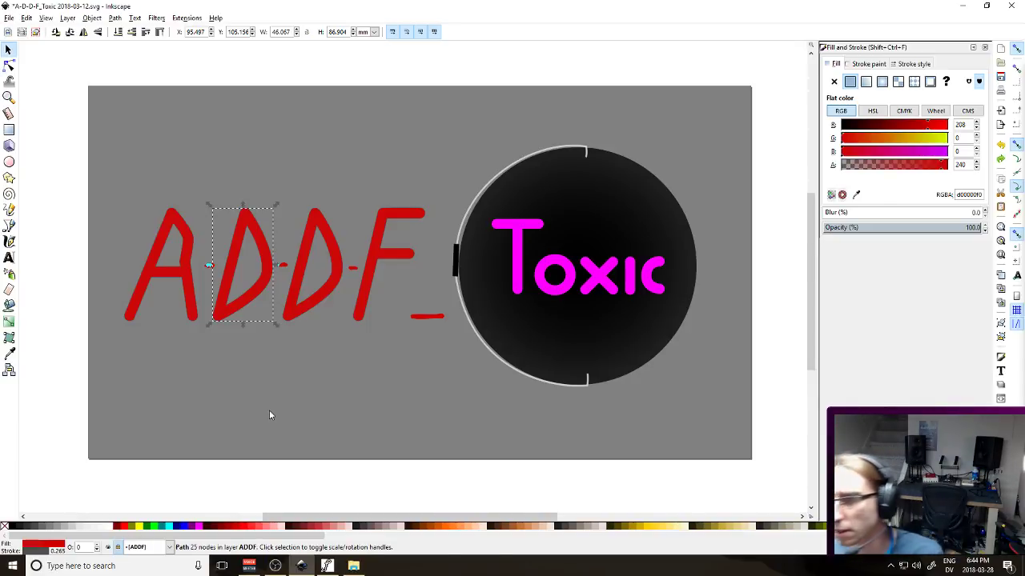
# Create a blank Inkscape document and set its page size to 600 × 600 px
pyautogui.press('super')
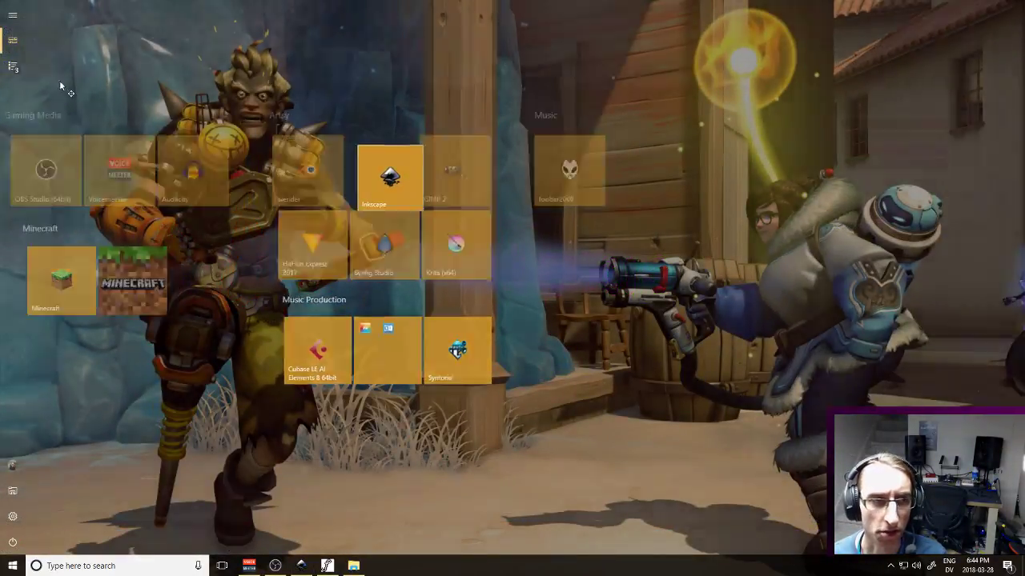
pyautogui.press('super')
pyautogui.hotkey('ctrl', 'n')
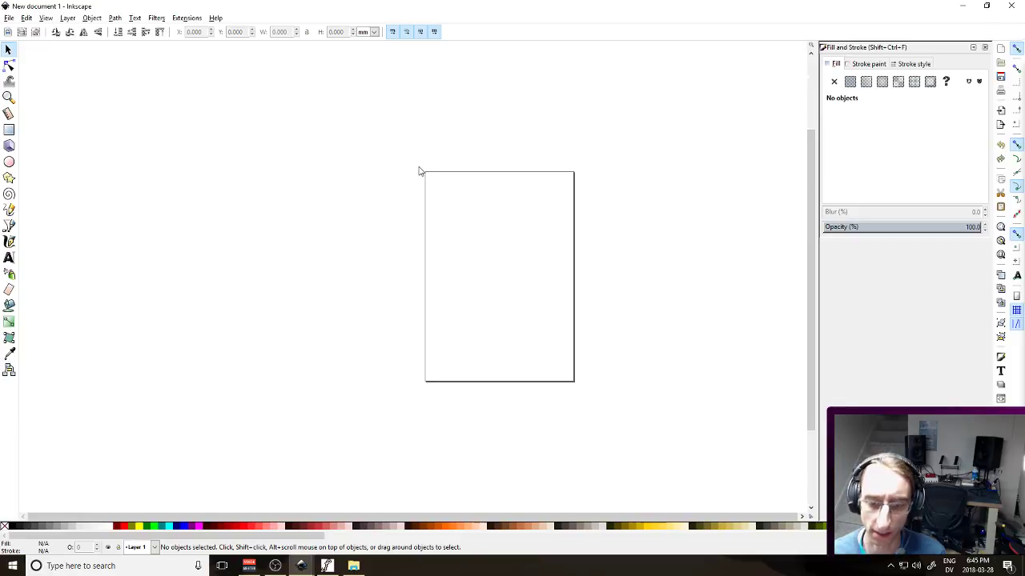
pyautogui.hotkey('ctrl', 'shift', 'd')
pyautogui.click(1001, 164)
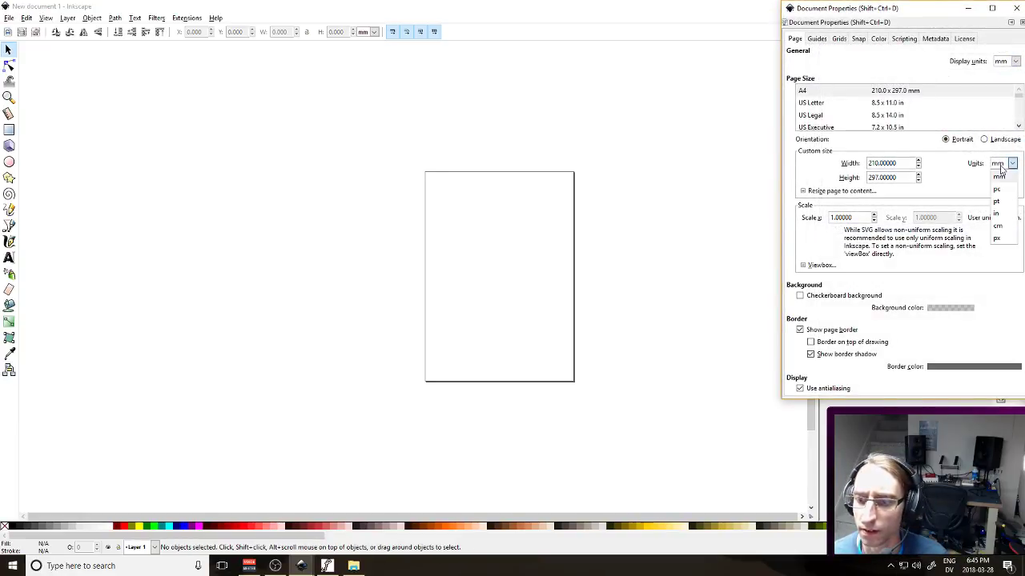
pyautogui.click(997, 238)
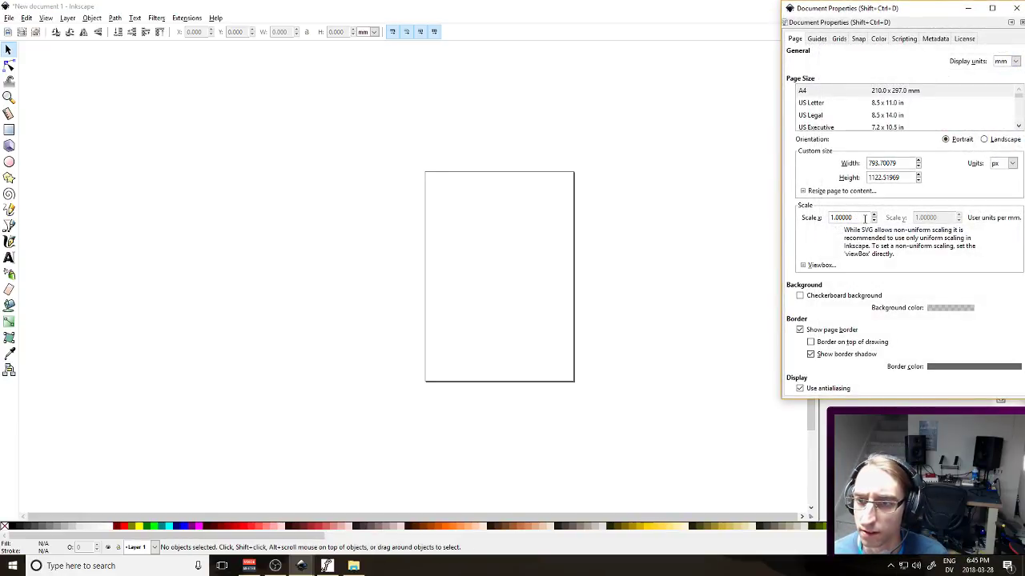
pyautogui.tripleClick(882, 163)
pyautogui.write('600')
pyautogui.press('Tab')
pyautogui.write('600')
pyautogui.press('Tab')
pyautogui.click(1011, 8)
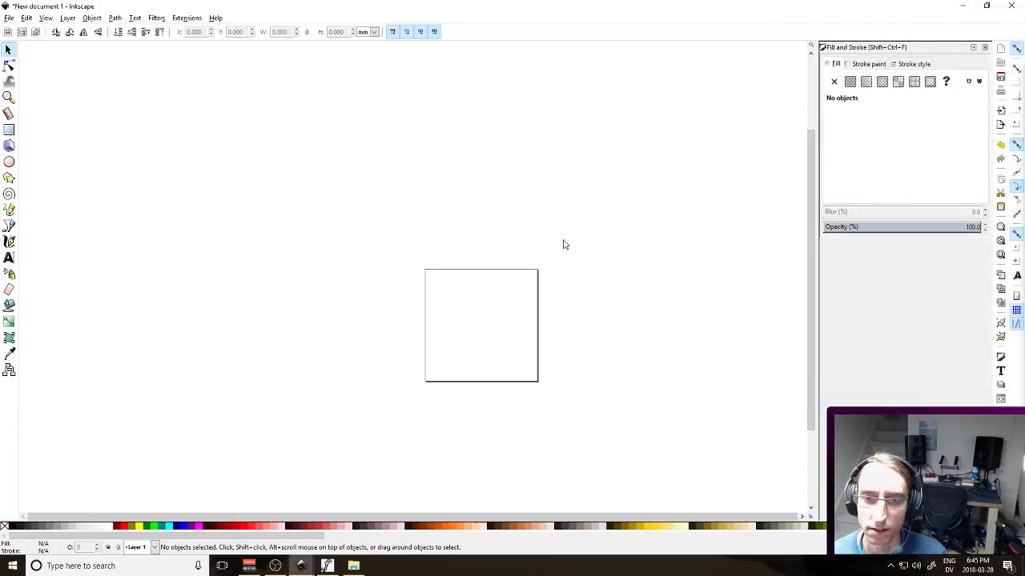
# Paste the D into the page's lower-left corner and scale it up proportionally to about 65 × 122 mm
pyautogui.hotkey('ctrl', 'v')
pyautogui.moveTo(577, 243); pyautogui.dragTo(464, 360)
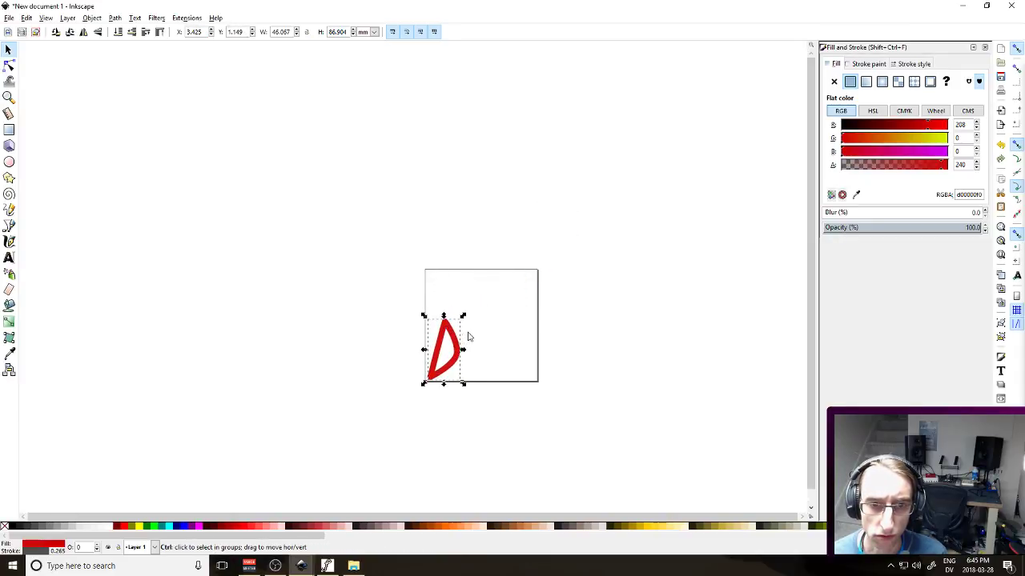
pyautogui.moveTo(464, 321); pyautogui.dragTo(495, 298)
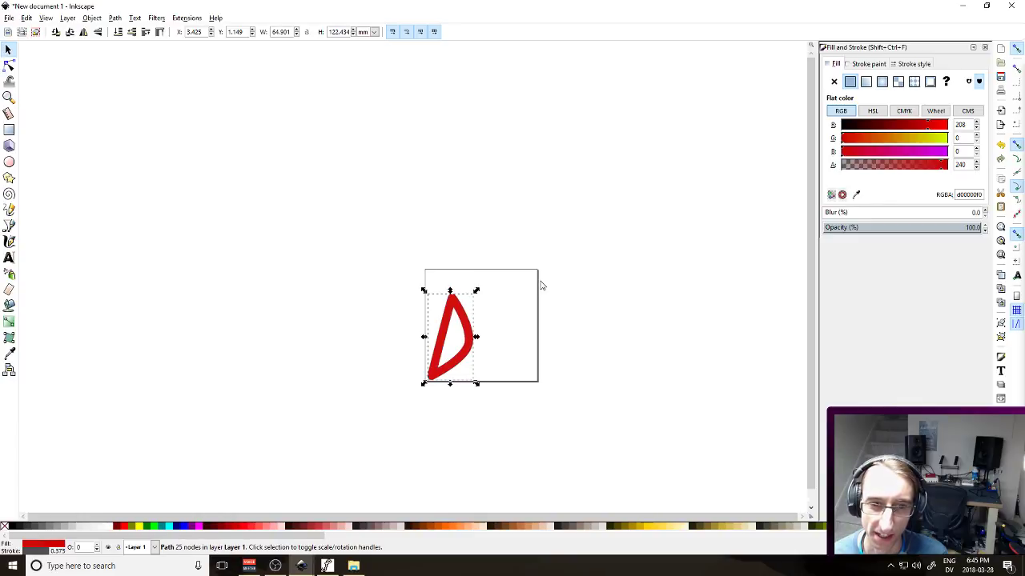
# Save the drawing in the Characters folder as ITALIC CAPITAL LETTER D
pyautogui.click(540, 283)
pyautogui.hotkey('ctrl', 's')
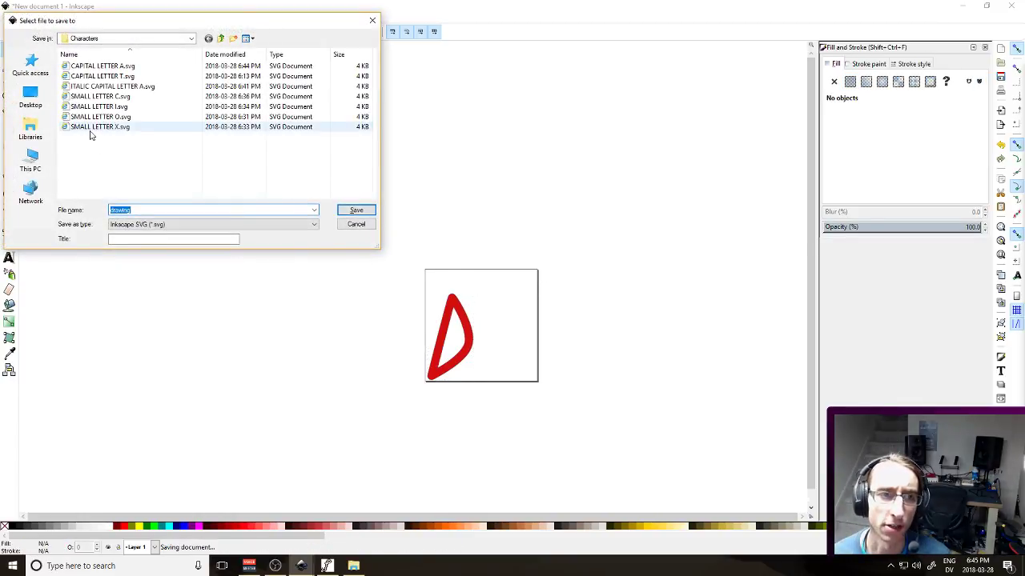
pyautogui.write('ITALIC CAPITAL LE')
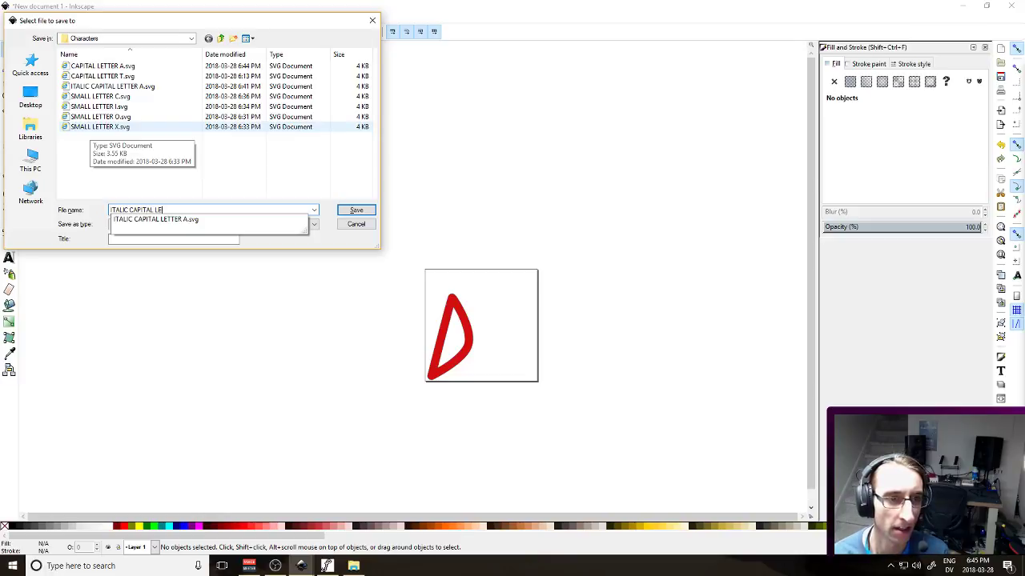
pyautogui.write('D')
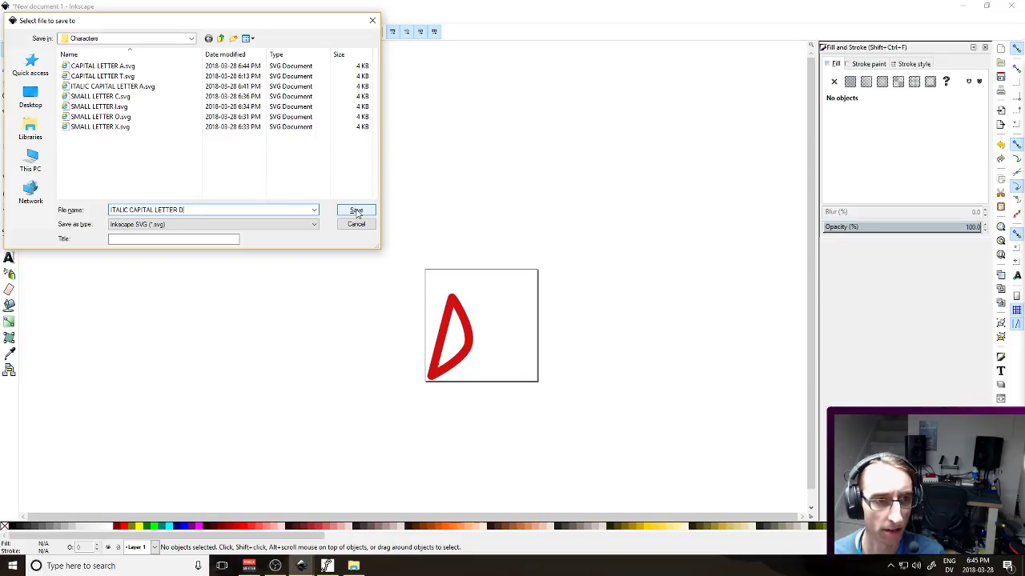
pyautogui.click(356, 210)
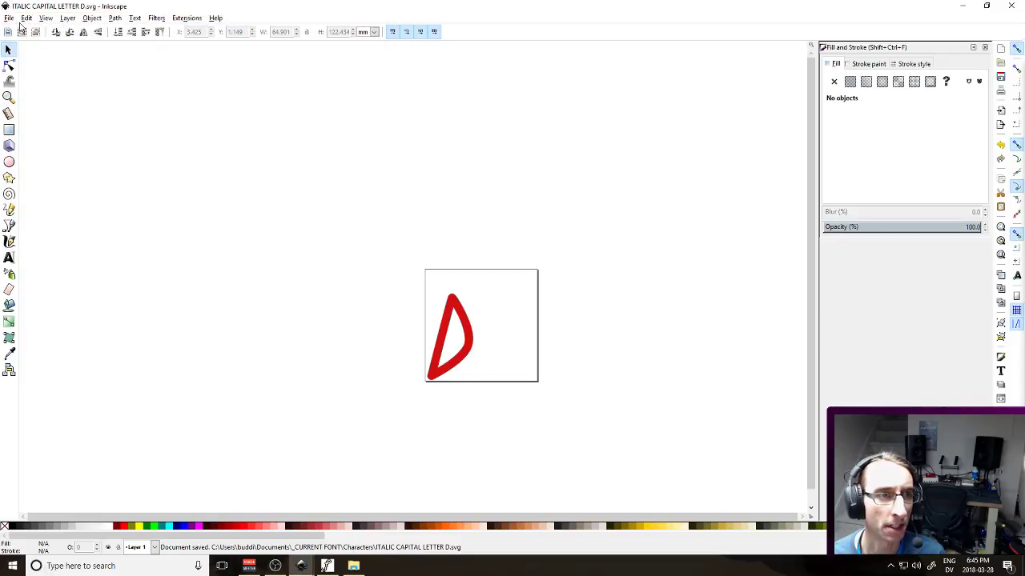
# Save the drawing under the new name CAPITAL LETTER D in the same folder
pyautogui.click(9, 18)
pyautogui.click(50, 97)
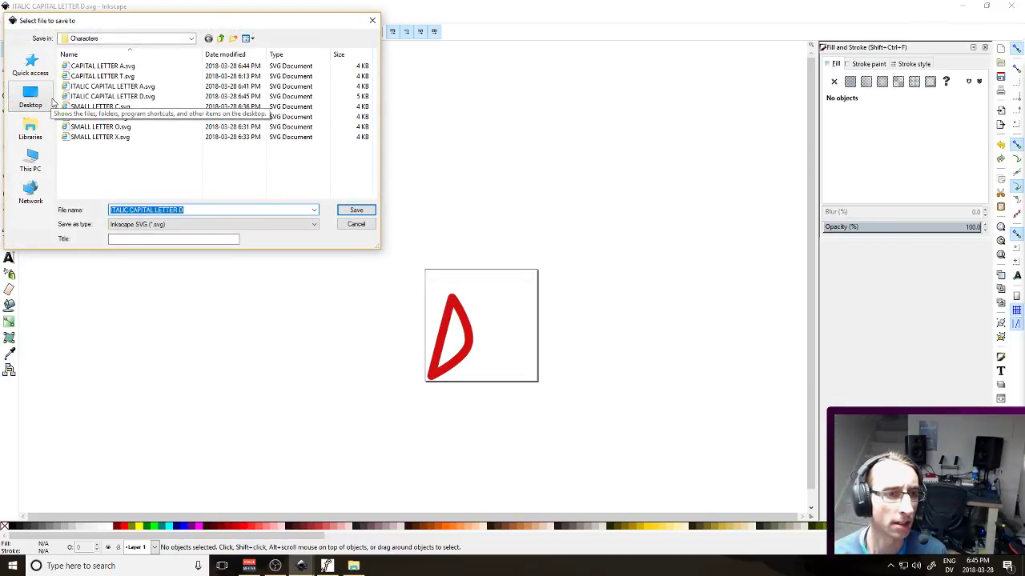
pyautogui.press('Home')
pyautogui.press('Delete')
pyautogui.press('Return')
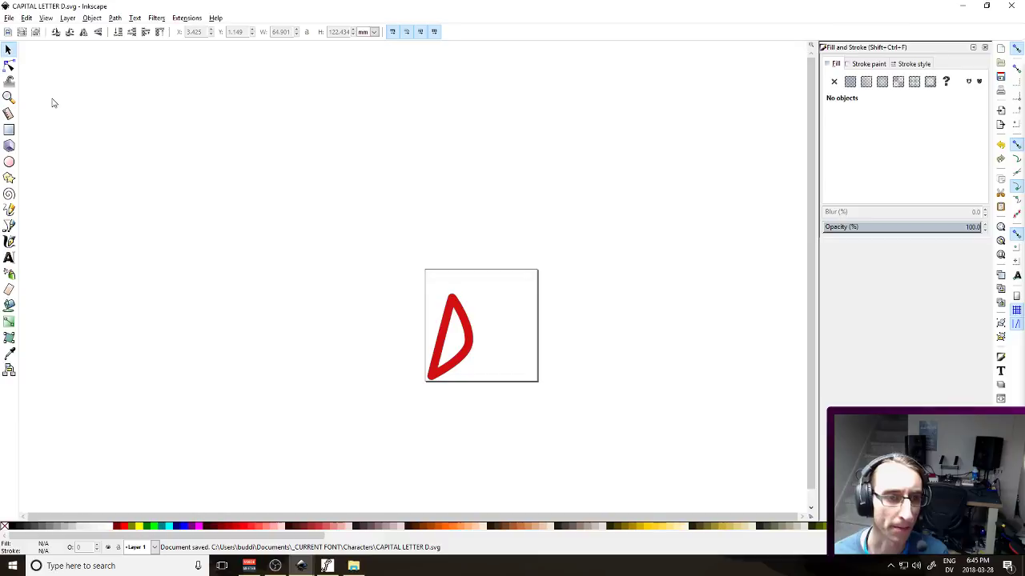
# Skew the slanted D horizontally until its stem is vertical and the letter is about 53 mm wide
pyautogui.moveTo(392, 232)
pyautogui.mouseDown()
pyautogui.moveTo(473, 354)
pyautogui.moveTo(484, 344)
pyautogui.mouseUp()
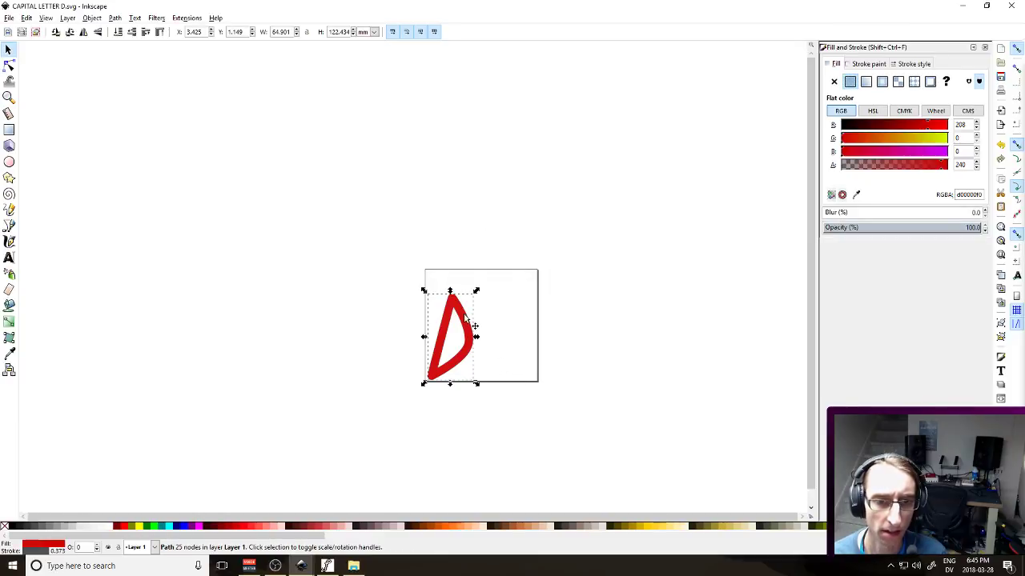
pyautogui.press('n')
pyautogui.keyDown('ctrl'); pyautogui.scroll(3, 472, 319); pyautogui.keyUp('ctrl')
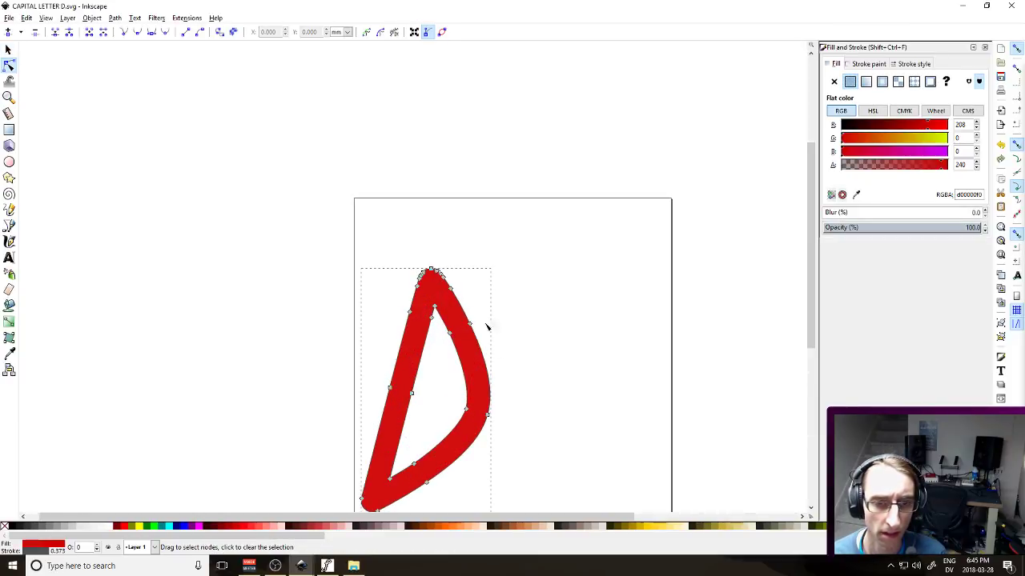
pyautogui.scroll(-3, 480, 322)
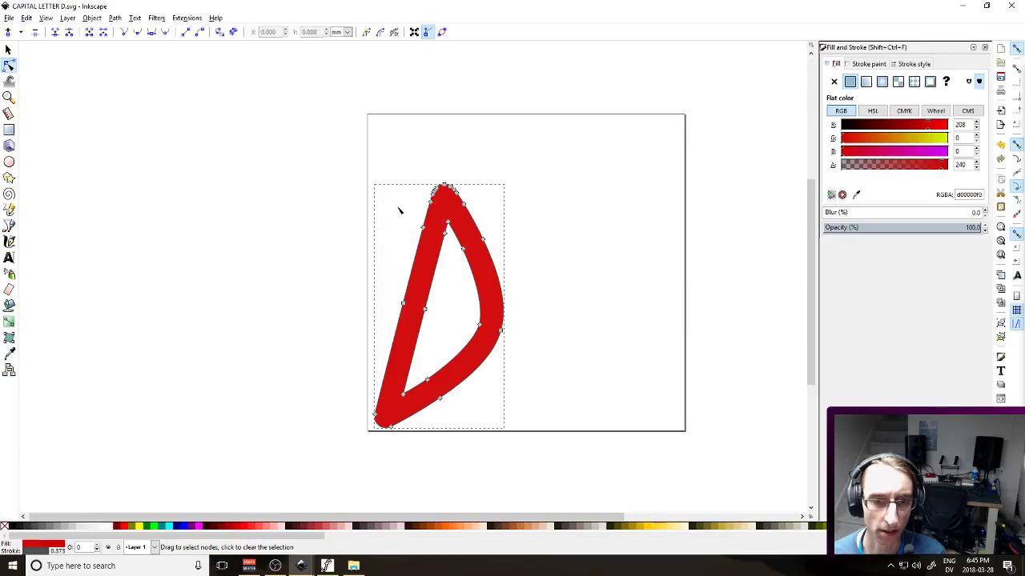
pyautogui.click(9, 50)
pyautogui.click(451, 206)
pyautogui.moveTo(438, 182); pyautogui.dragTo(409, 187)
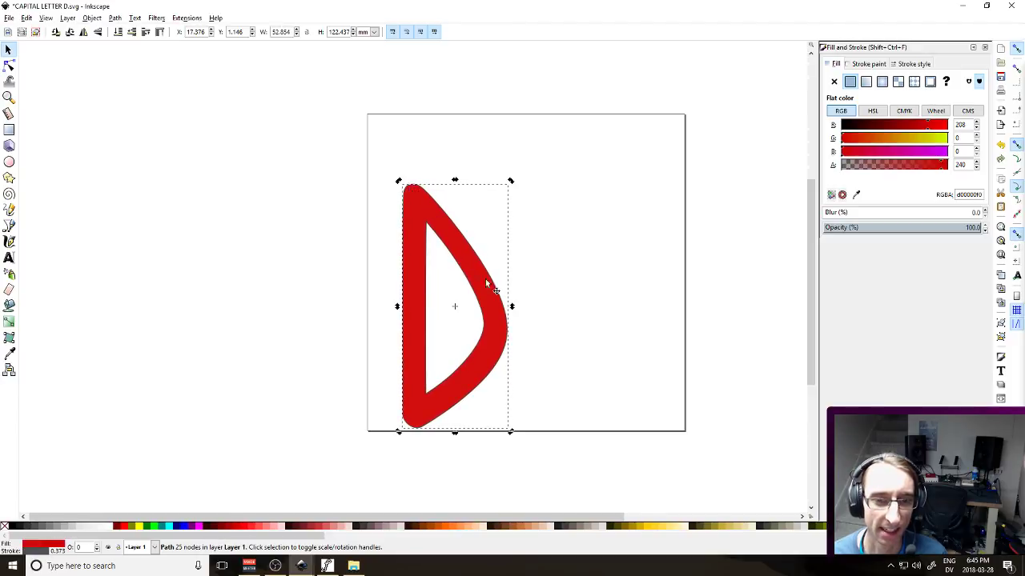
# Nudge the upright D toward the page's left edge, to an X position of about 2 mm
pyautogui.press('Left')
pyautogui.press('Left')
pyautogui.press('Left')
pyautogui.press('Left')
pyautogui.press('Left')
pyautogui.press('Left')
pyautogui.press('Left')
pyautogui.press('Left')
pyautogui.press('Left')
pyautogui.press('Left')
pyautogui.press('Left')
pyautogui.press('Left')
pyautogui.press('Left')
pyautogui.press('Left')
pyautogui.press('Left')
pyautogui.press('Left')
pyautogui.press('Left')
pyautogui.press('Left')
pyautogui.press('Left')
pyautogui.press('Left')
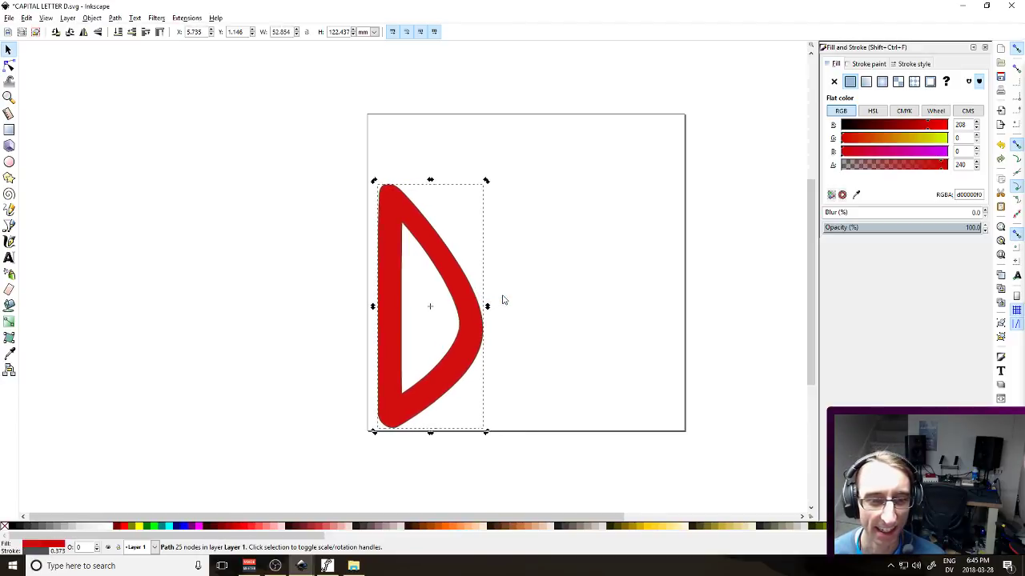
pyautogui.press('Left')
pyautogui.press('Left')
pyautogui.press('Left')
pyautogui.press('Left')
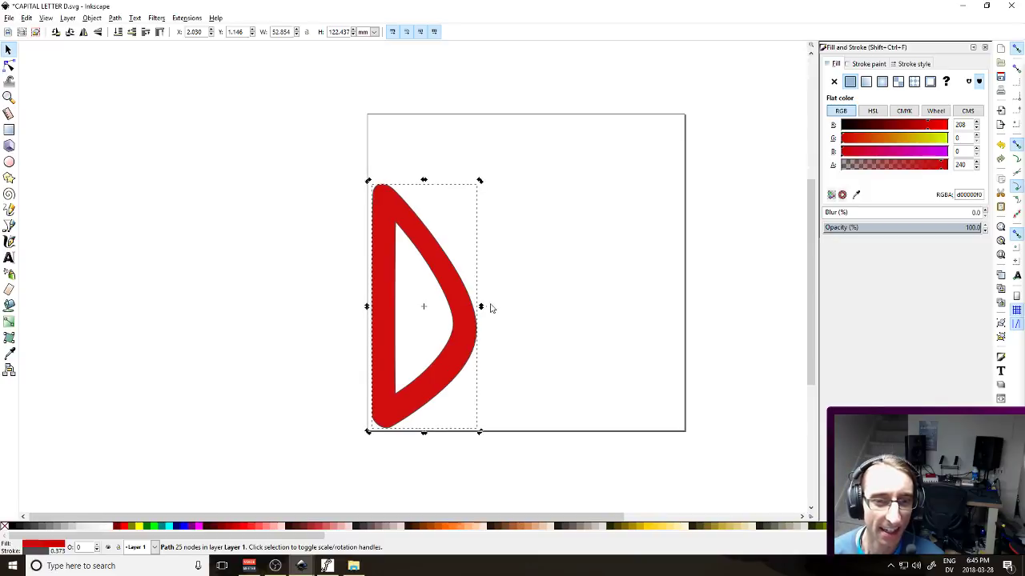
# Move the inner and outer nodes at the D's rightmost bulge up together to about Y 61.8 mm
pyautogui.press('n')
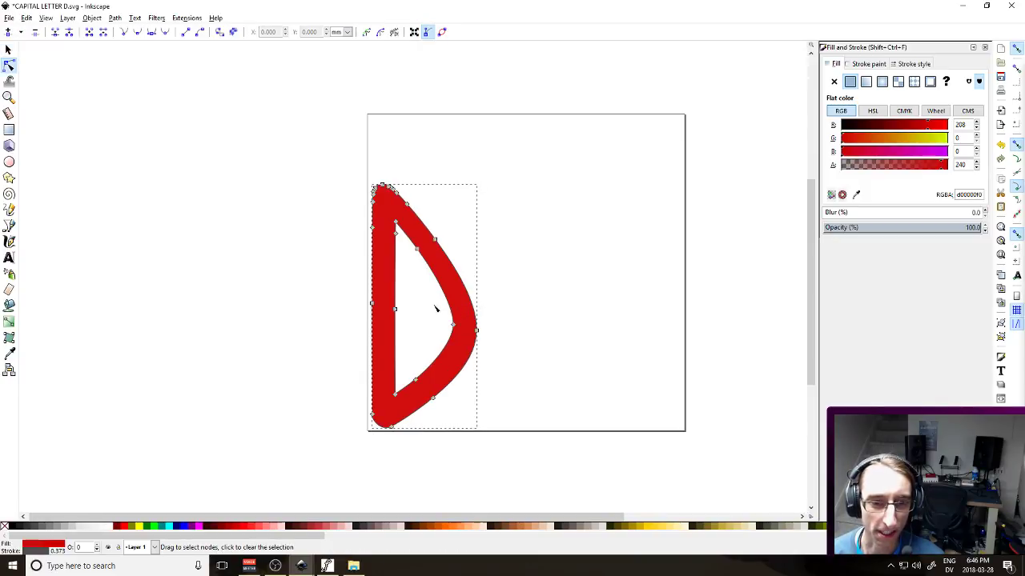
pyautogui.moveTo(429, 280); pyautogui.dragTo(526, 355)
pyautogui.press('Up')
pyautogui.press('Up')
pyautogui.press('Up')
pyautogui.press('Up')
pyautogui.press('Up')
pyautogui.press('Up')
pyautogui.press('Up')
pyautogui.press('Up')
pyautogui.press('Up')
pyautogui.press('Up')
pyautogui.press('Up')
pyautogui.press('Up')
pyautogui.press('Up')
pyautogui.press('Up')
pyautogui.press('Up')
pyautogui.press('Up')
pyautogui.press('Up')
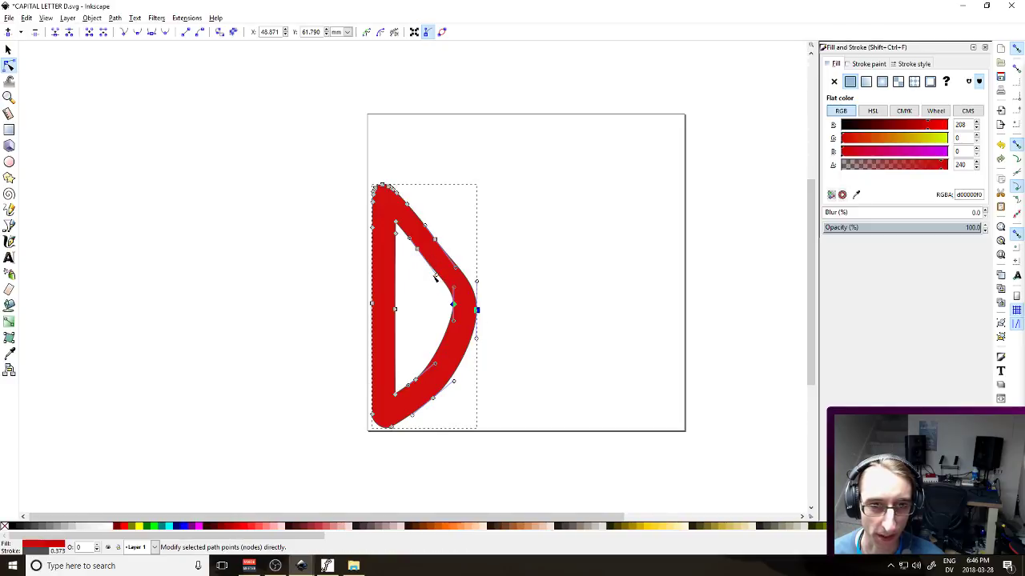
# Shorten the upper curve's handles and move the outer rightmost node to about X 52.6, Y 63 mm
pyautogui.moveTo(439, 277); pyautogui.dragTo(435, 238)
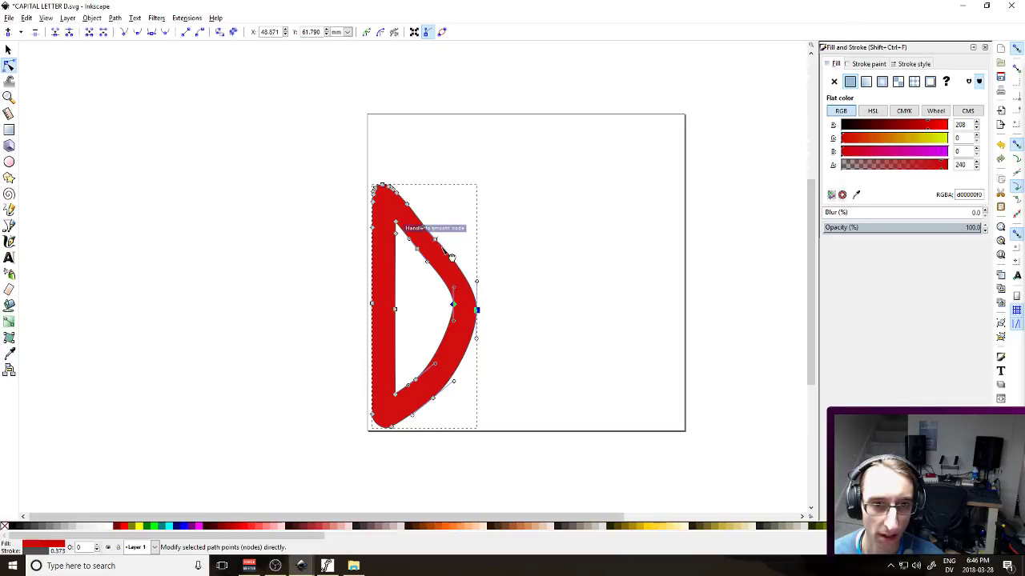
pyautogui.click(475, 306)
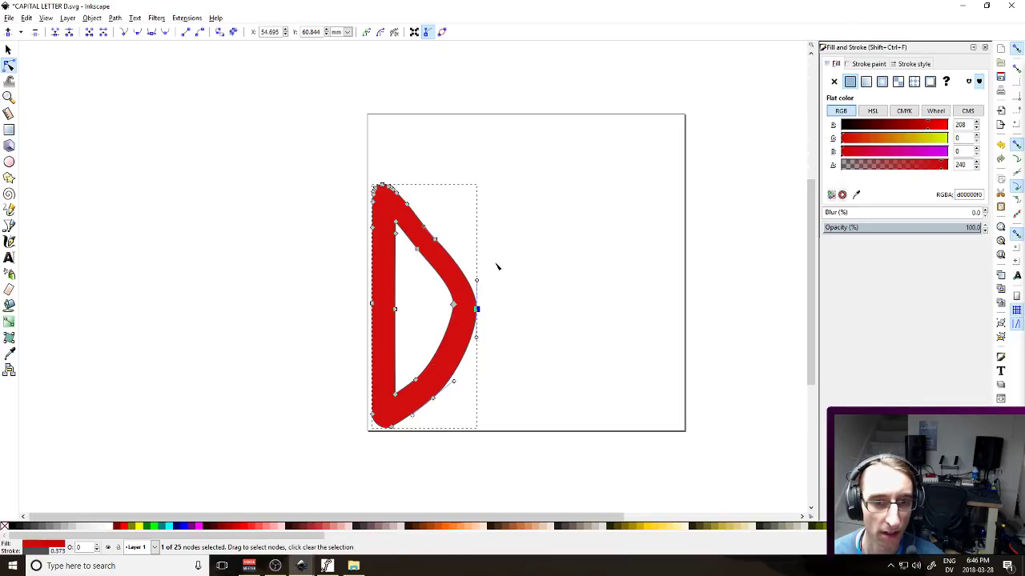
pyautogui.press('Left')
pyautogui.press('Left')
pyautogui.press('Left')
pyautogui.press('Escape')
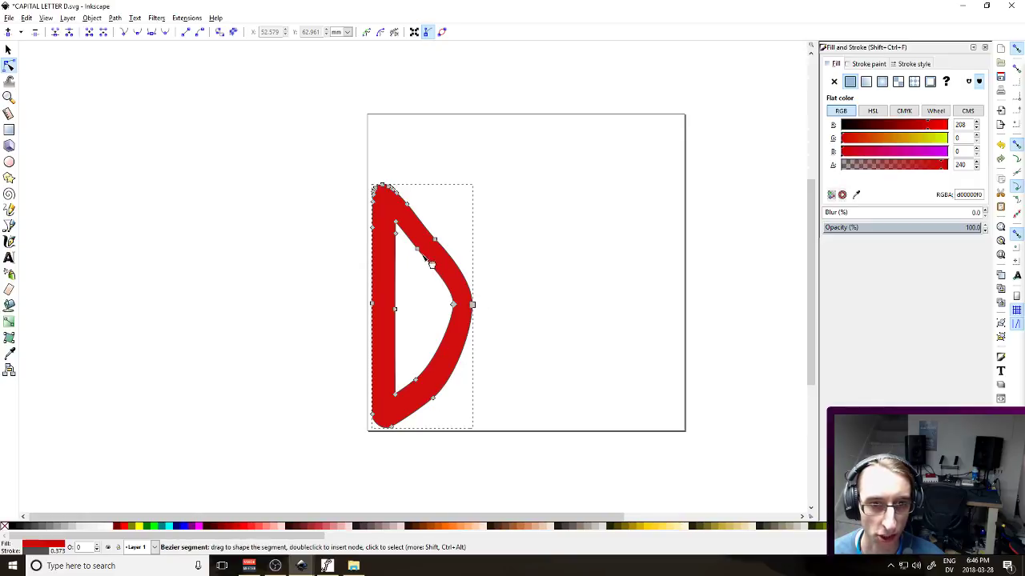
# Move the outer node on the D's lower curve slightly inward to about X 32, Y 17.9 mm
pyautogui.click(526, 380)
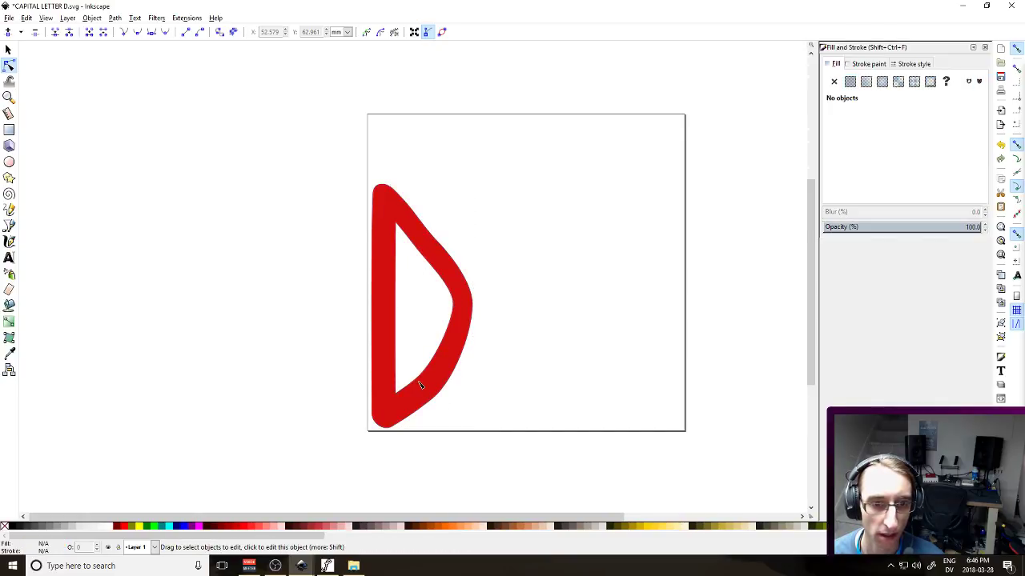
pyautogui.click(424, 387)
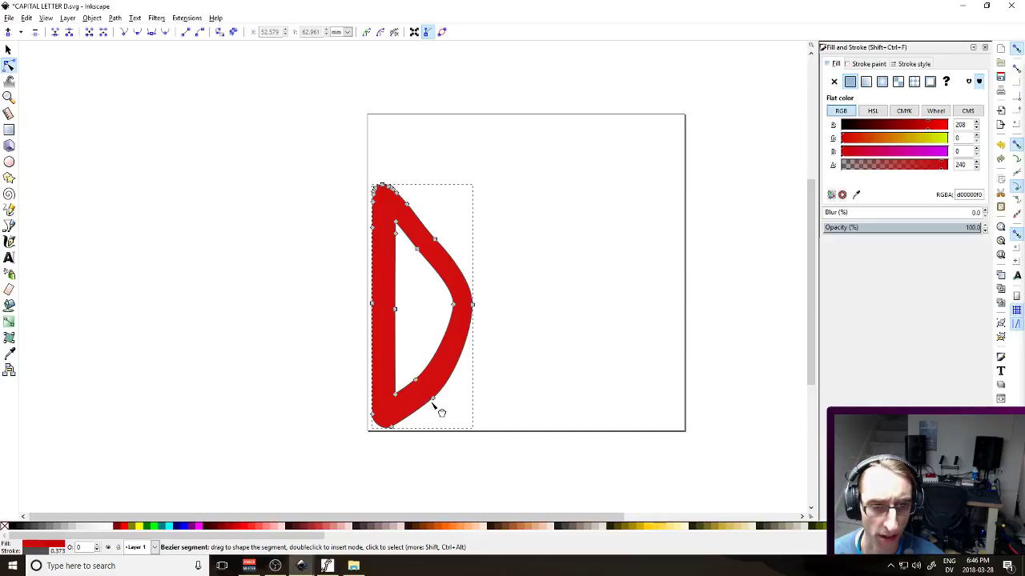
pyautogui.moveTo(435, 400); pyautogui.dragTo(432, 397)
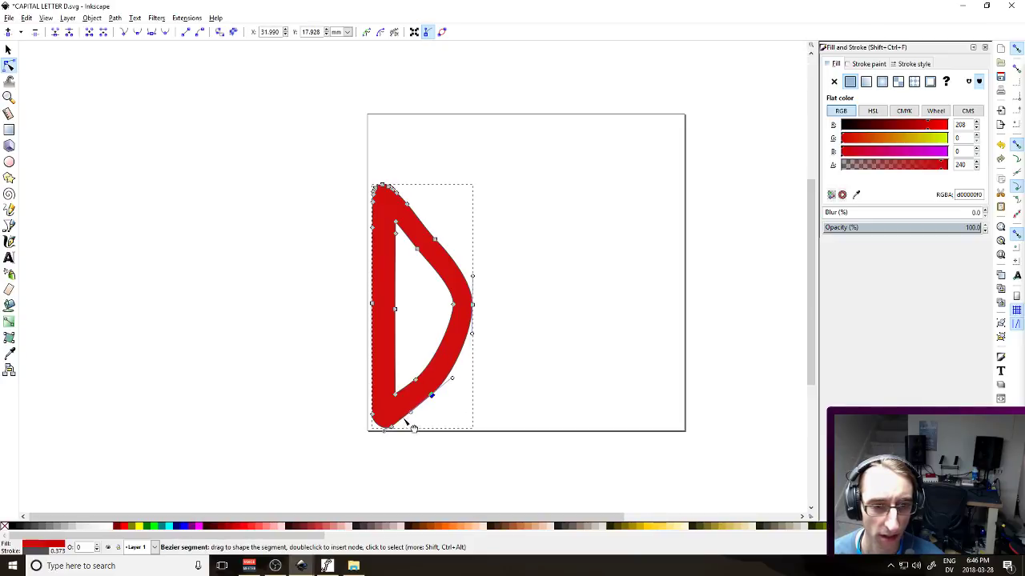
pyautogui.click(503, 400)
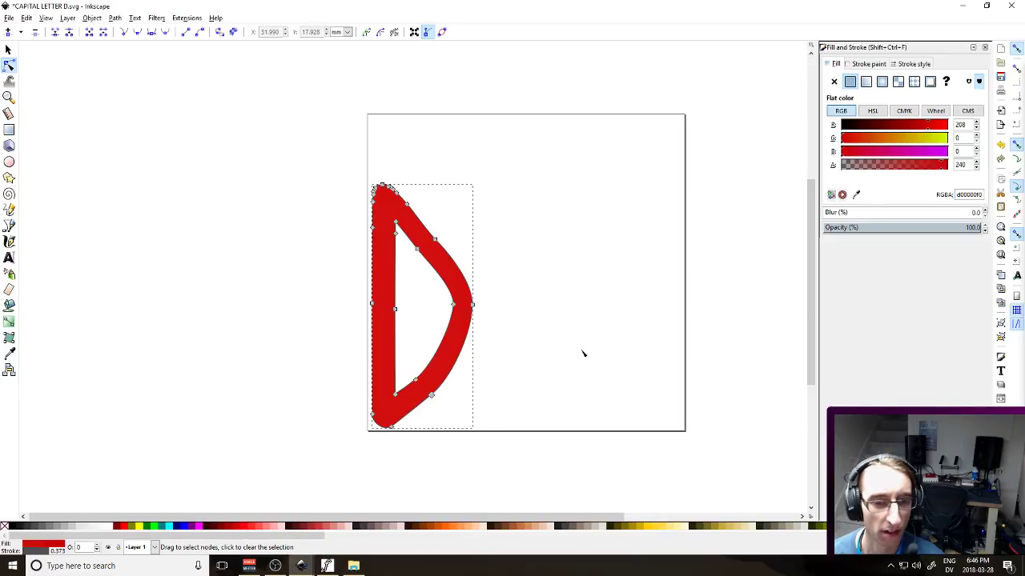
# Lengthen the lower and upper handles of the D's outer rightmost node slightly to round the bulge
pyautogui.click(466, 340)
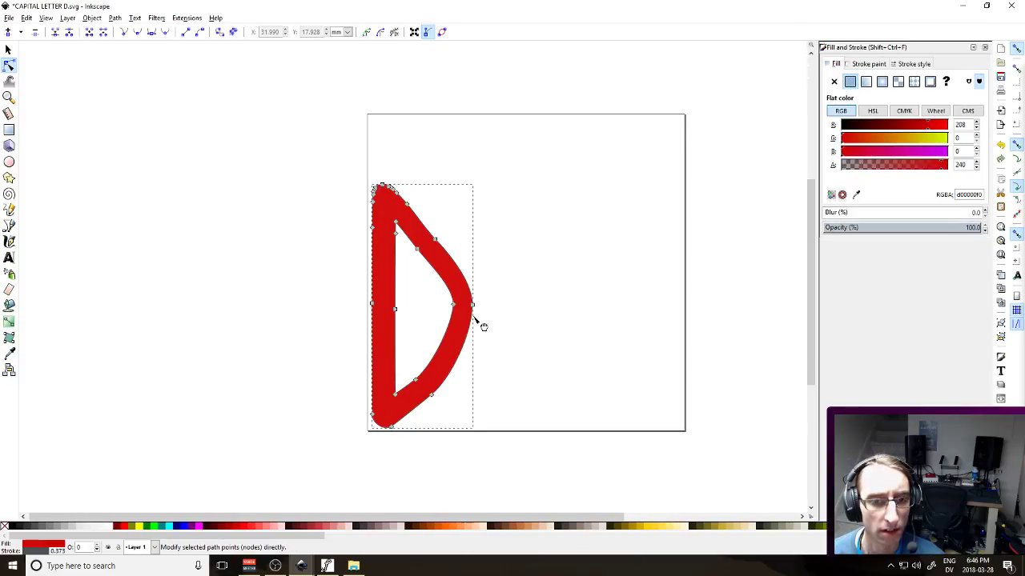
pyautogui.moveTo(472, 334); pyautogui.dragTo(473, 342)
pyautogui.click(517, 289)
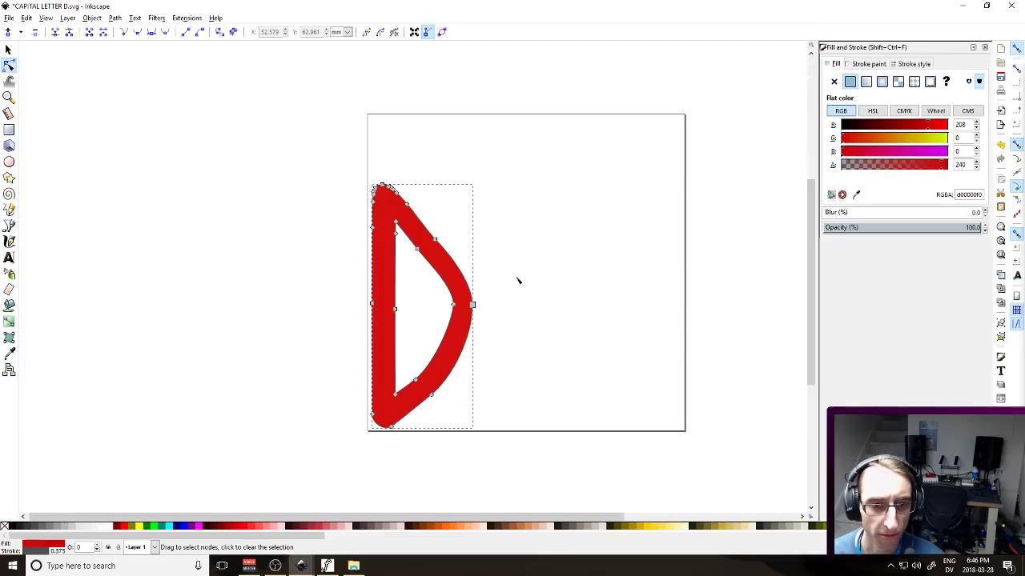
pyautogui.click(473, 304)
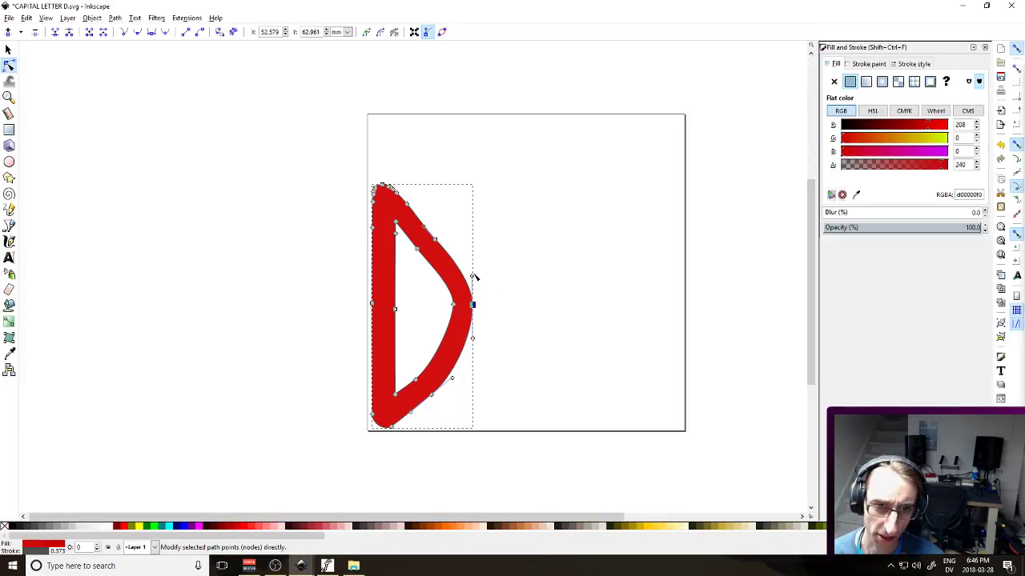
pyautogui.moveTo(473, 278); pyautogui.dragTo(470, 272)
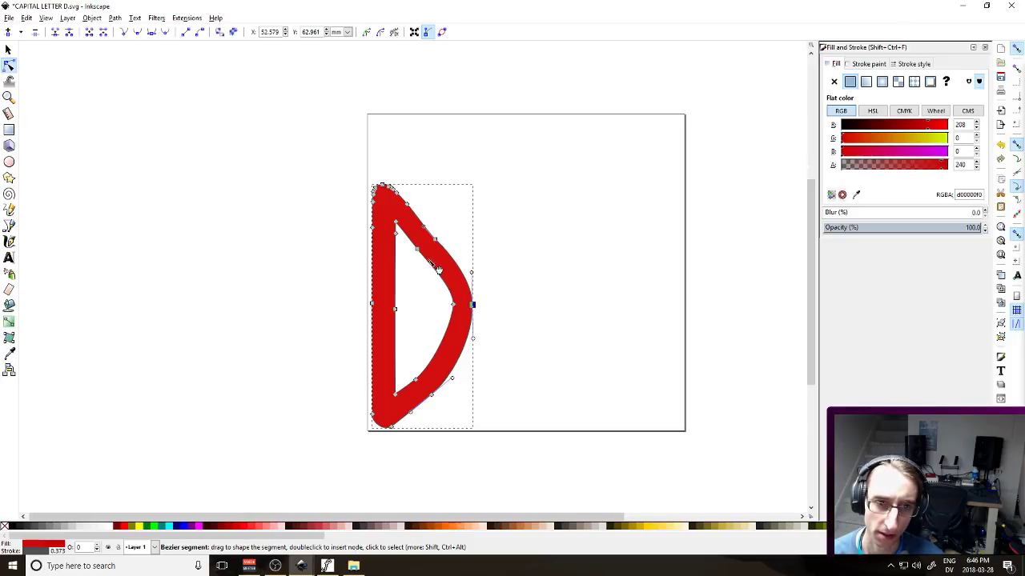
# Delete the four intermediate nodes along the D's inner and outer curves and make the outer rightmost node auto-smooth
pyautogui.click(434, 239)
pyautogui.click(413, 248)
pyautogui.moveTo(416, 364)
pyautogui.mouseDown()
pyautogui.moveTo(435, 405)
pyautogui.moveTo(451, 384)
pyautogui.mouseUp()
pyautogui.click(518, 334)
pyautogui.click(470, 304)
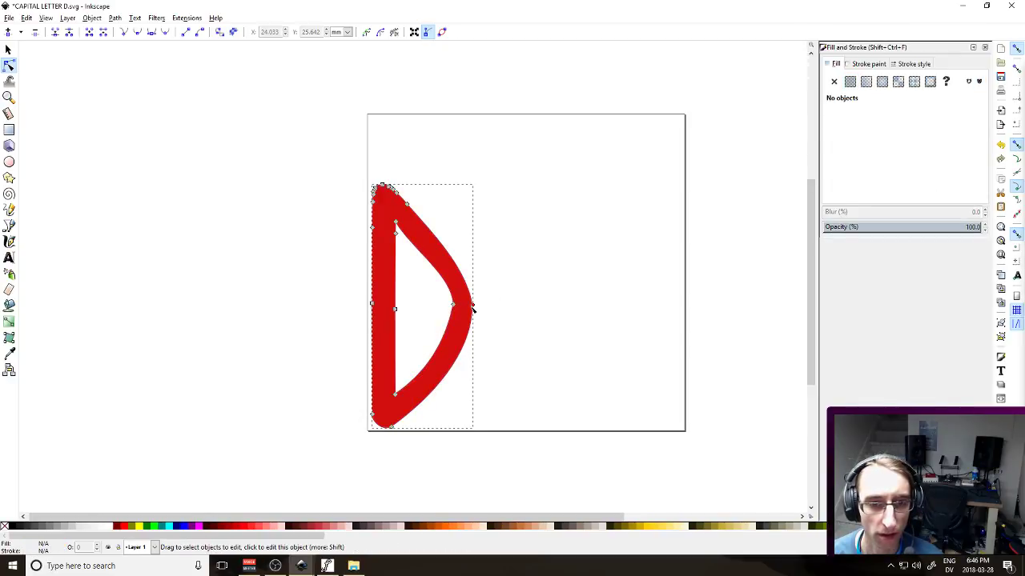
pyautogui.click(472, 305)
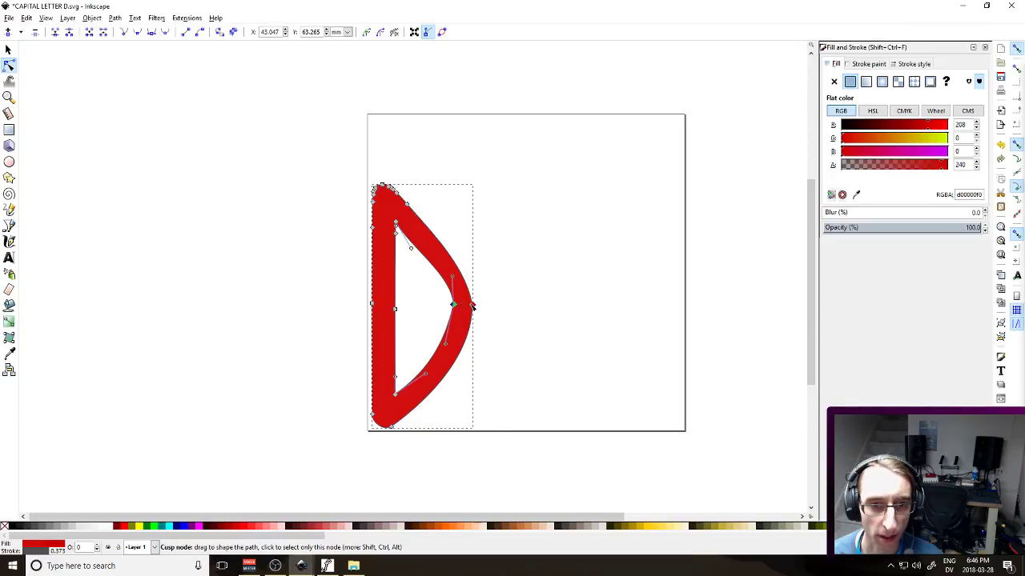
pyautogui.click(160, 35)
# Try to smooth the top and rightmost nodes of the D's inner outline
pyautogui.click(453, 302)
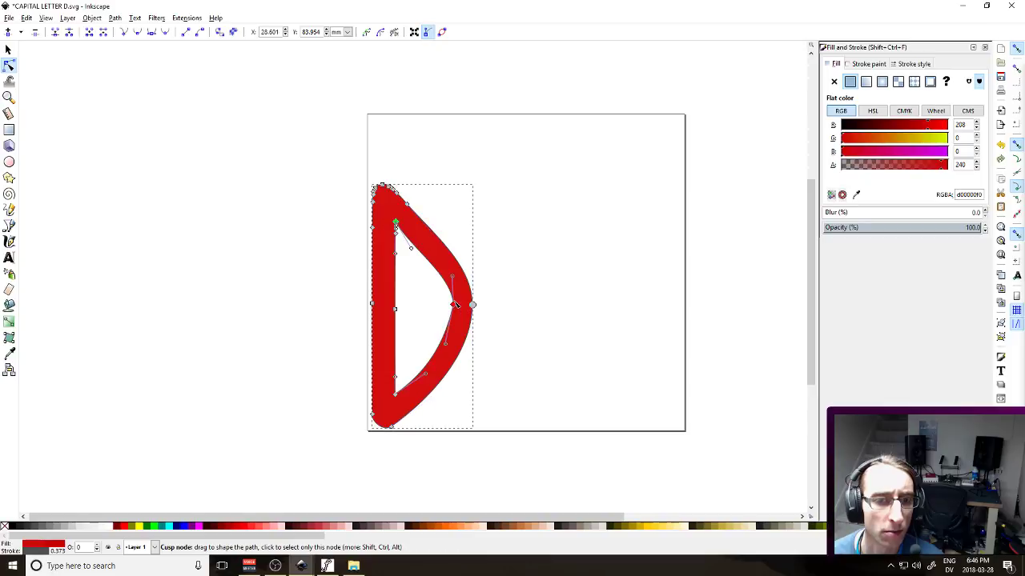
pyautogui.click(162, 33)
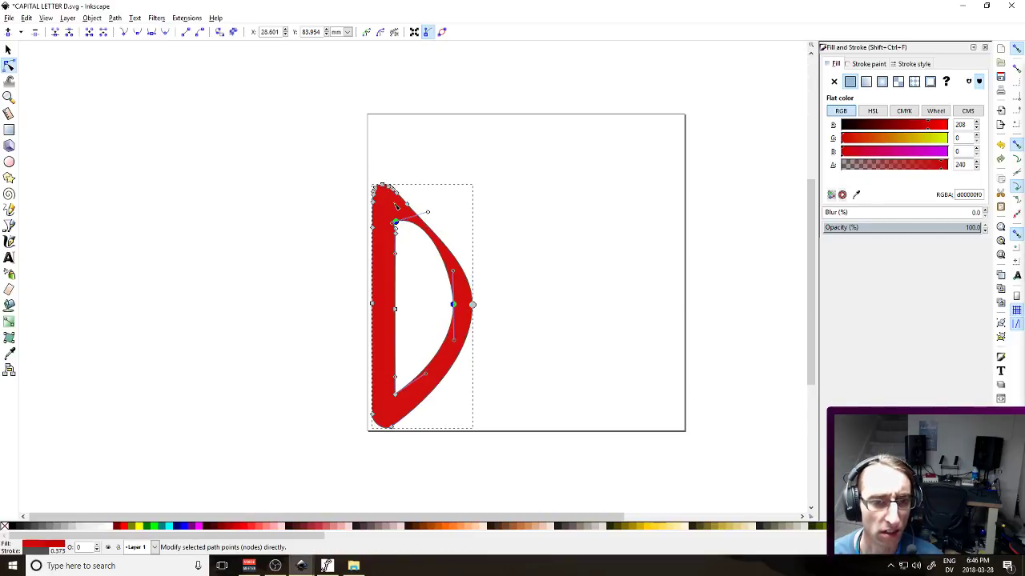
pyautogui.hotkey('ctrl', 'z')
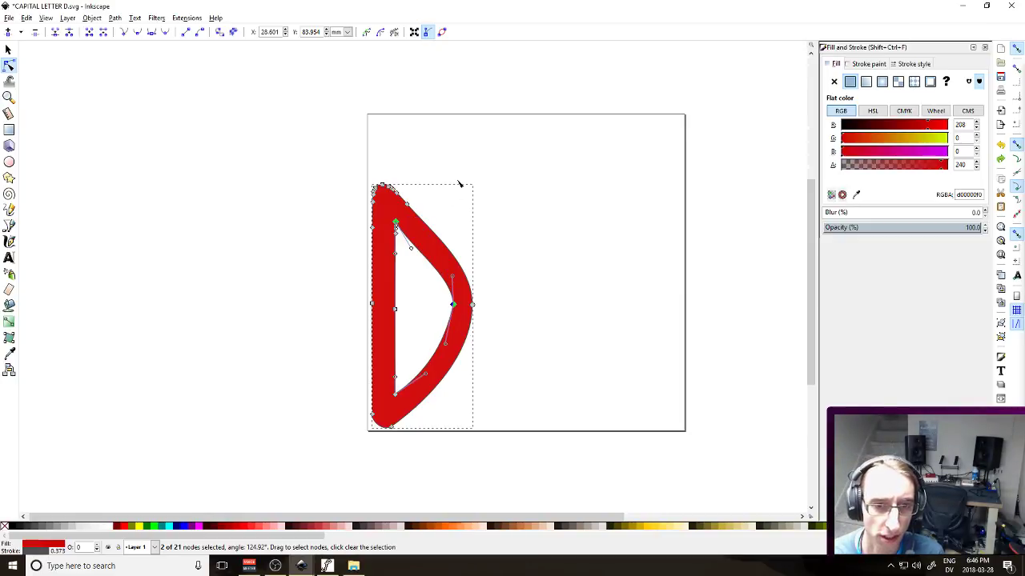
pyautogui.press('Escape')
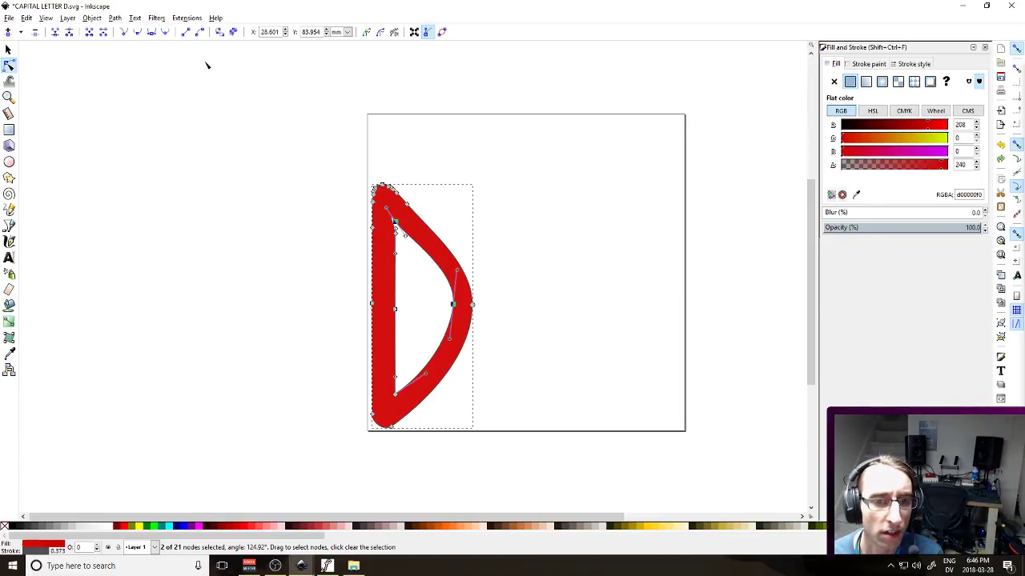
# Reshape the upper curve of the D's inner outline between its top node and rightmost node
pyautogui.click(416, 195)
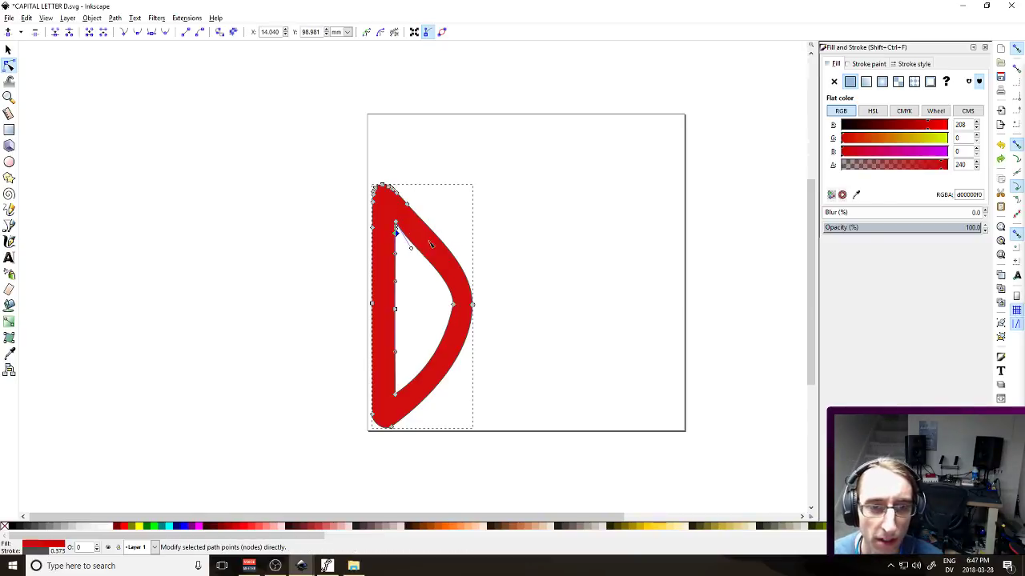
pyautogui.click(397, 229)
pyautogui.click(398, 235)
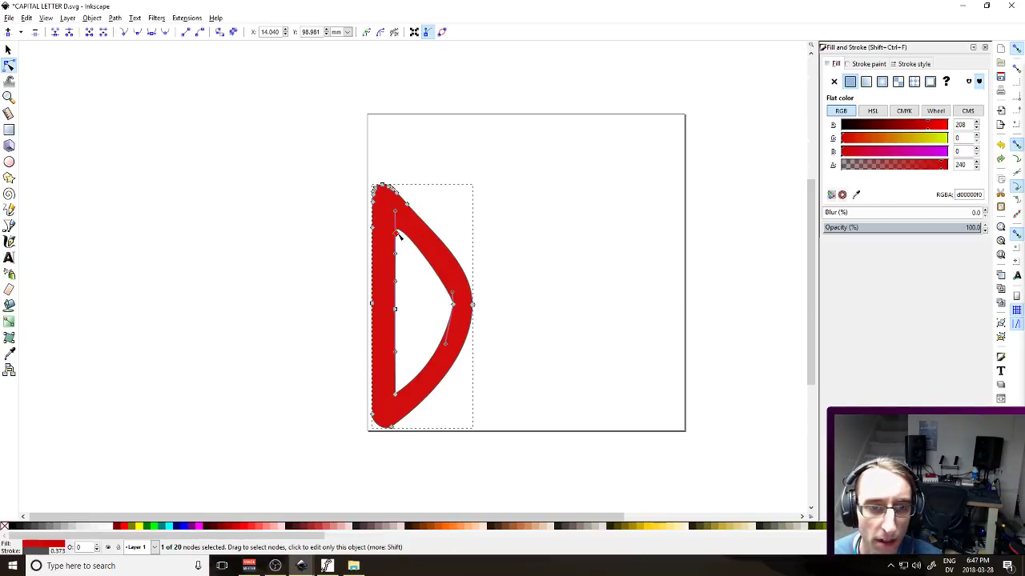
pyautogui.press('Tab')
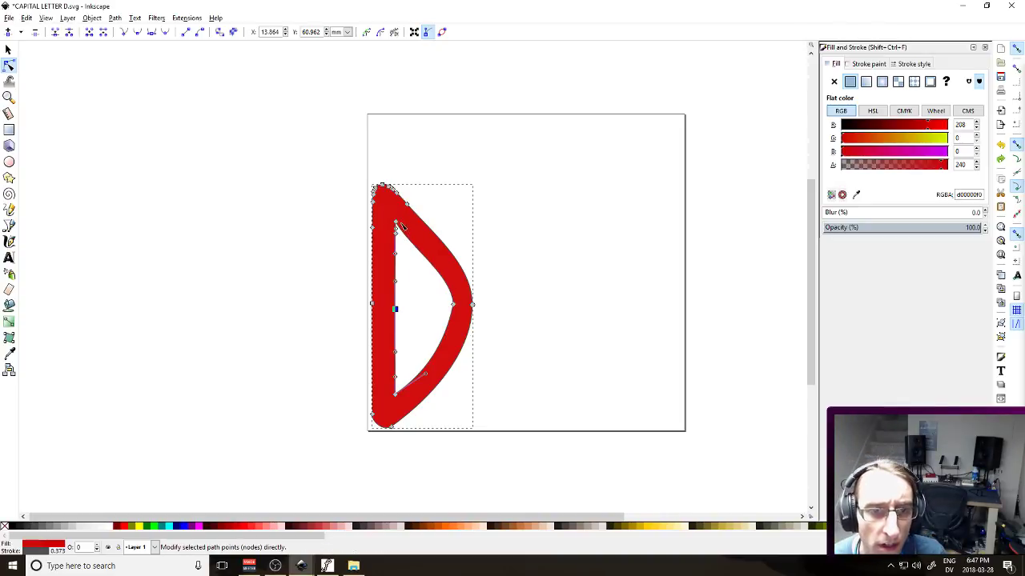
pyautogui.moveTo(411, 243); pyautogui.dragTo(394, 222)
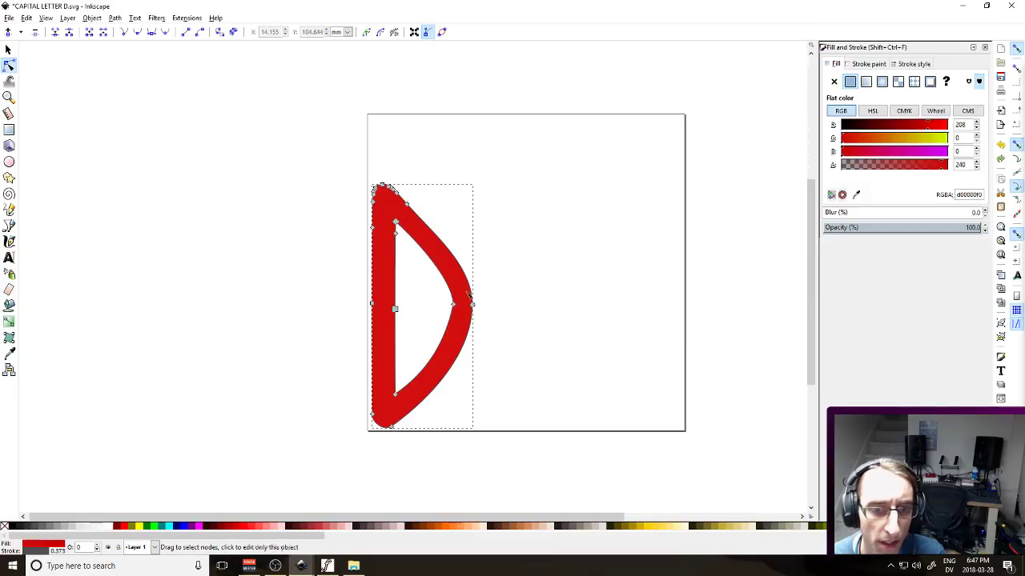
# Smooth the rightmost node of the D's inner outline and save CAPITAL LETTER D.svg
pyautogui.click(530, 239)
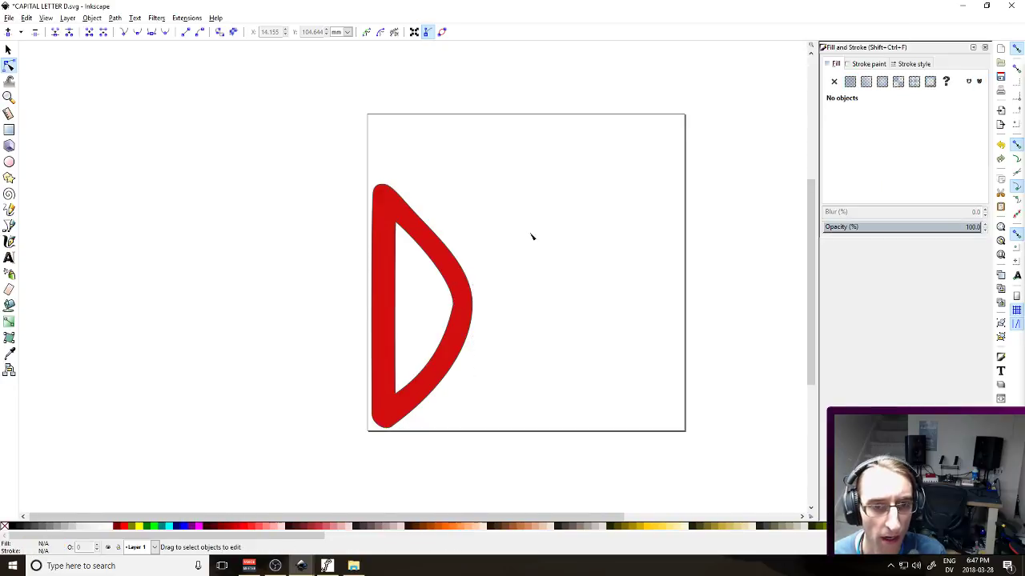
pyautogui.click(453, 303)
pyautogui.click(453, 304)
pyautogui.click(152, 36)
pyautogui.click(551, 264)
pyautogui.click(554, 231)
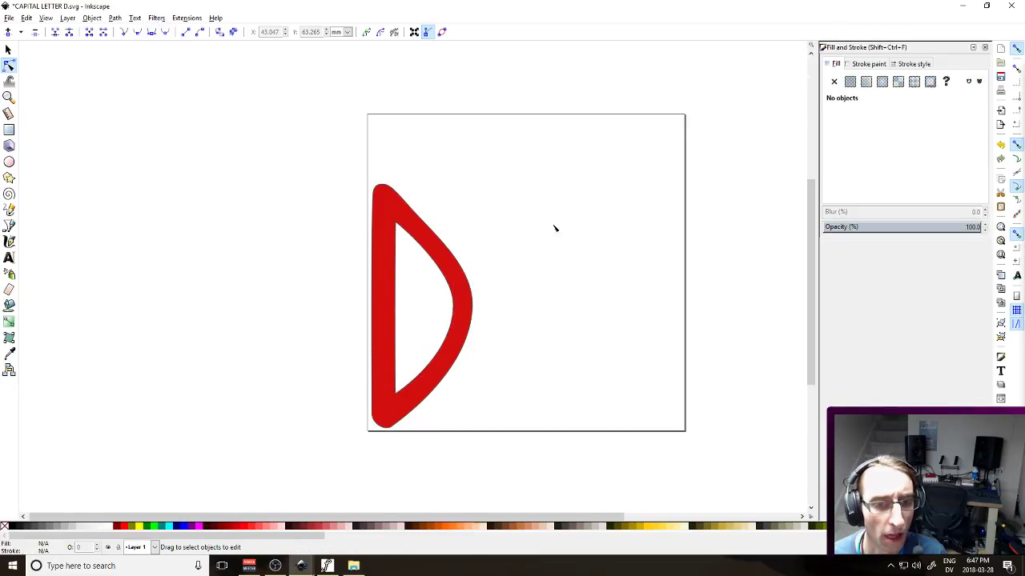
pyautogui.hotkey('ctrl', 's')
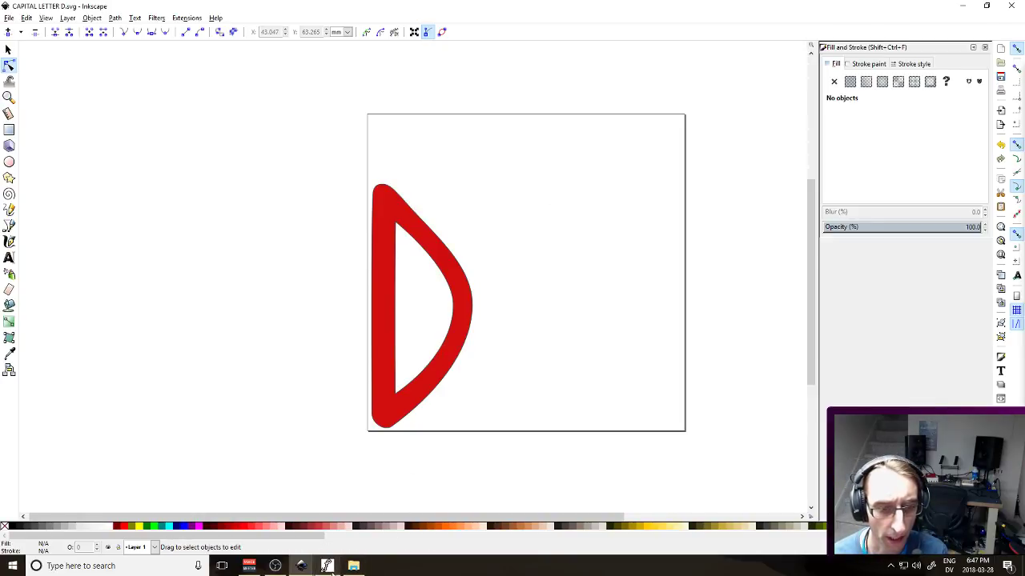
# Switch to FontForge, open the capital D glyph and import CAPITAL LETTER D.svg with Correct Direction enabled
pyautogui.click(330, 520)
pyautogui.doubleClick(345, 390)
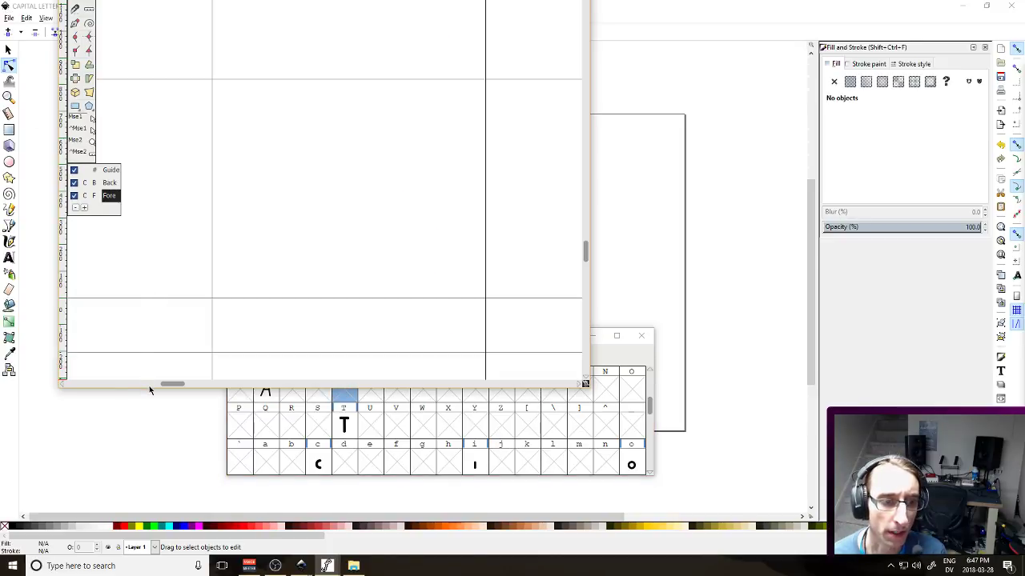
pyautogui.click(68, 22)
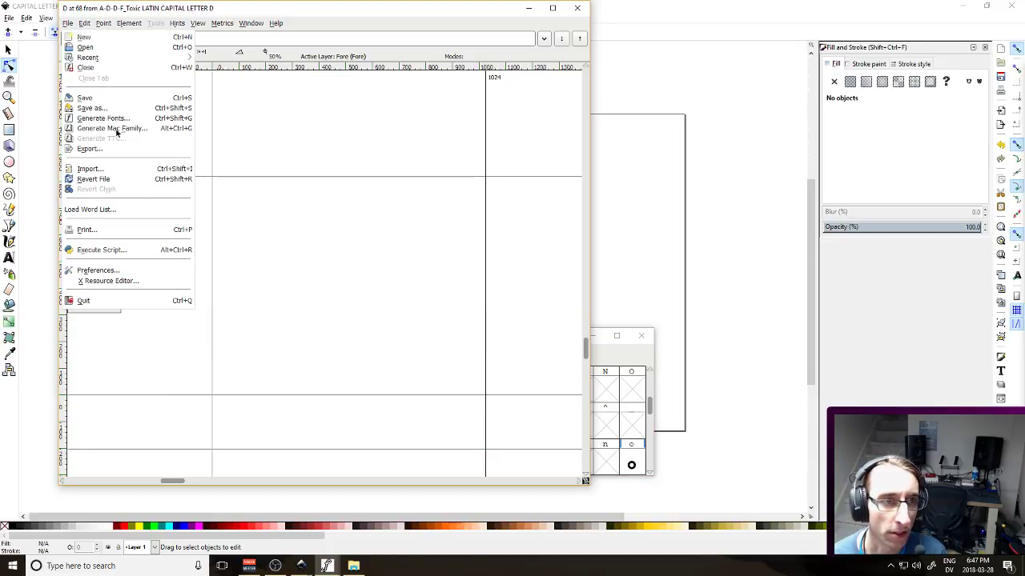
pyautogui.click(107, 178)
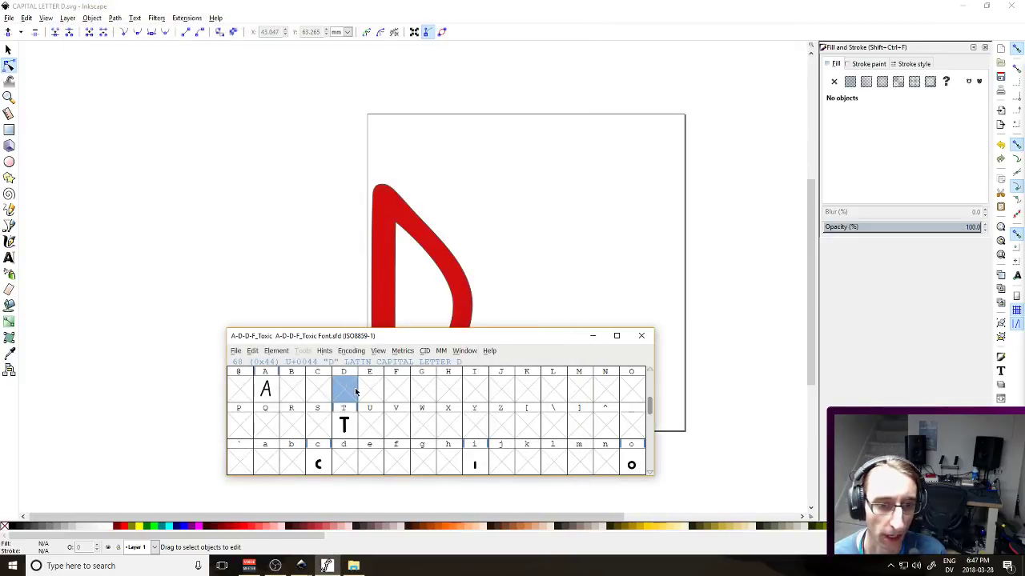
pyautogui.doubleClick(356, 391)
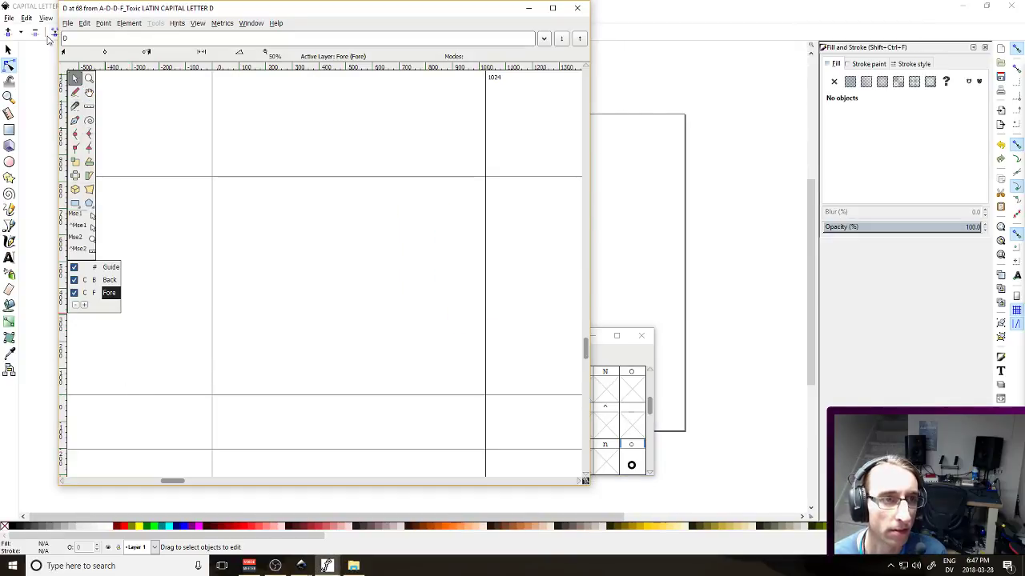
pyautogui.click(68, 22)
pyautogui.click(89, 169)
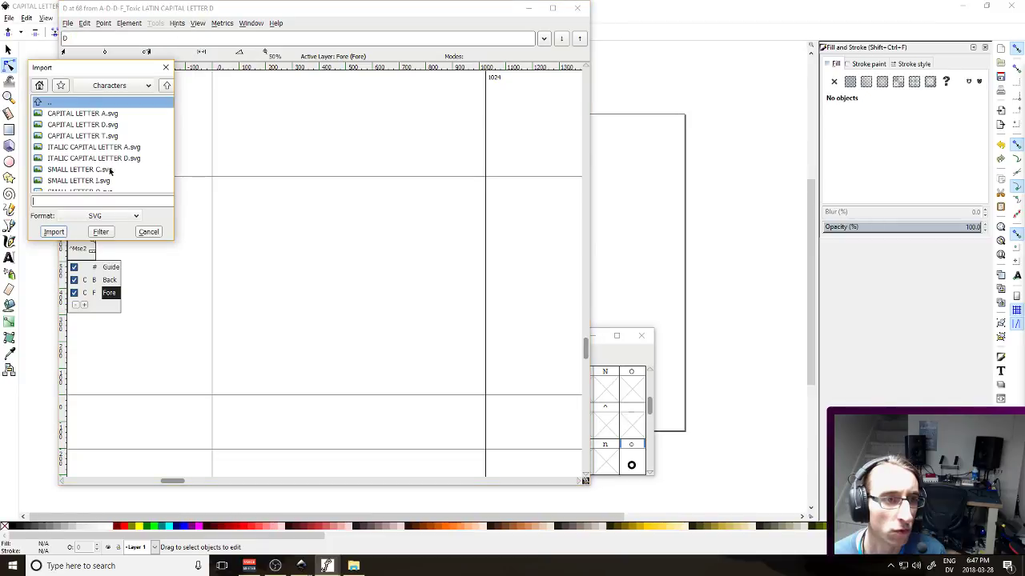
pyautogui.doubleClick(116, 126)
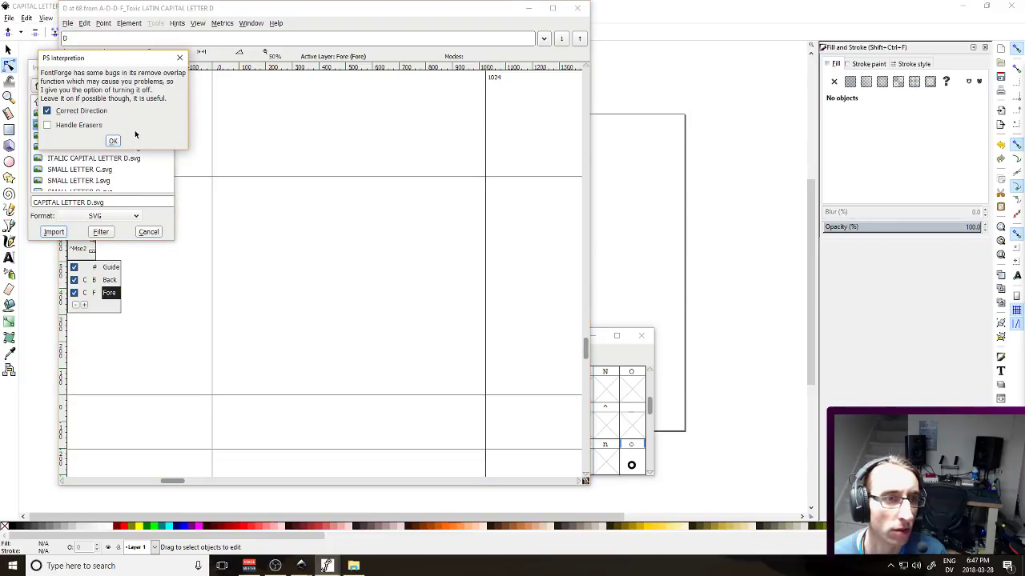
pyautogui.click(114, 141)
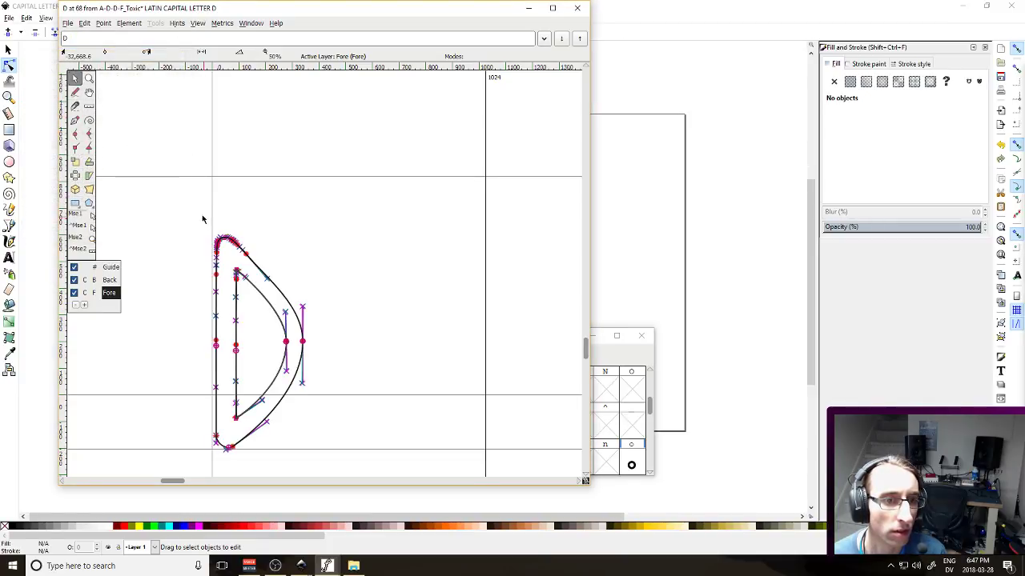
# Move the whole imported D outline up until it rests on the baseline and save the font
pyautogui.hotkey('ctrl', 'a')
pyautogui.press('Up')
pyautogui.press('Up')
pyautogui.press('Up')
pyautogui.press('Up')
pyautogui.press('Up')
pyautogui.press('Up')
pyautogui.press('Up')
pyautogui.press('Up')
pyautogui.press('Up')
pyautogui.press('Up')
pyautogui.press('Up')
pyautogui.press('Up')
pyautogui.press('Up')
pyautogui.press('Up')
pyautogui.press('Up')
pyautogui.press('Up')
pyautogui.press('Up')
pyautogui.press('Up')
pyautogui.press('Up')
pyautogui.press('Up')
pyautogui.press('Up')
pyautogui.press('Up')
pyautogui.press('Up')
pyautogui.press('Up')
pyautogui.press('Up')
pyautogui.press('Up')
pyautogui.press('Up')
pyautogui.press('Up')
pyautogui.press('Up')
pyautogui.press('Up')
pyautogui.press('Up')
pyautogui.press('Up')
pyautogui.press('Up')
pyautogui.press('Up')
pyautogui.press('Up')
pyautogui.press('Up')
pyautogui.press('Up')
pyautogui.press('Up')
pyautogui.press('Up')
pyautogui.press('Up')
pyautogui.press('Up')
pyautogui.press('Up')
pyautogui.press('Up')
pyautogui.press('Up')
pyautogui.press('Up')
pyautogui.press('Up')
pyautogui.press('Up')
pyautogui.press('Up')
pyautogui.press('Up')
pyautogui.press('Up')
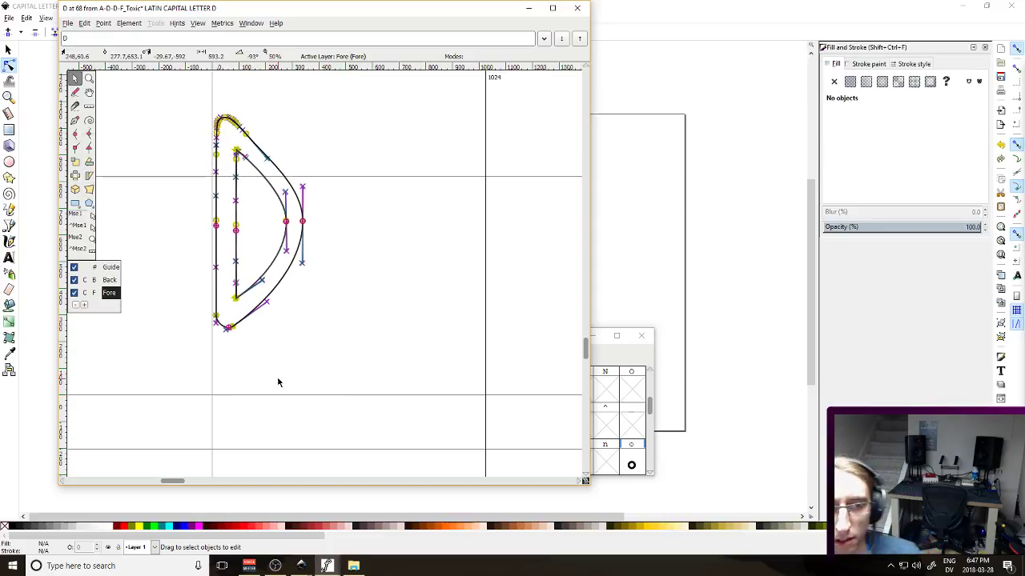
pyautogui.press('Down')
pyautogui.press('Down')
pyautogui.press('Down')
pyautogui.press('Down')
pyautogui.press('Down')
pyautogui.press('Down')
pyautogui.press('Down')
pyautogui.press('Down')
pyautogui.press('Down')
pyautogui.press('Down')
pyautogui.press('Down')
pyautogui.press('Down')
pyautogui.press('Down')
pyautogui.press('Down')
pyautogui.press('Down')
pyautogui.press('Down')
pyautogui.press('Down')
pyautogui.press('Down')
pyautogui.press('Down')
pyautogui.press('Down')
pyautogui.press('Down')
pyautogui.press('Down')
pyautogui.press('Down')
pyautogui.press('Down')
pyautogui.press('Down')
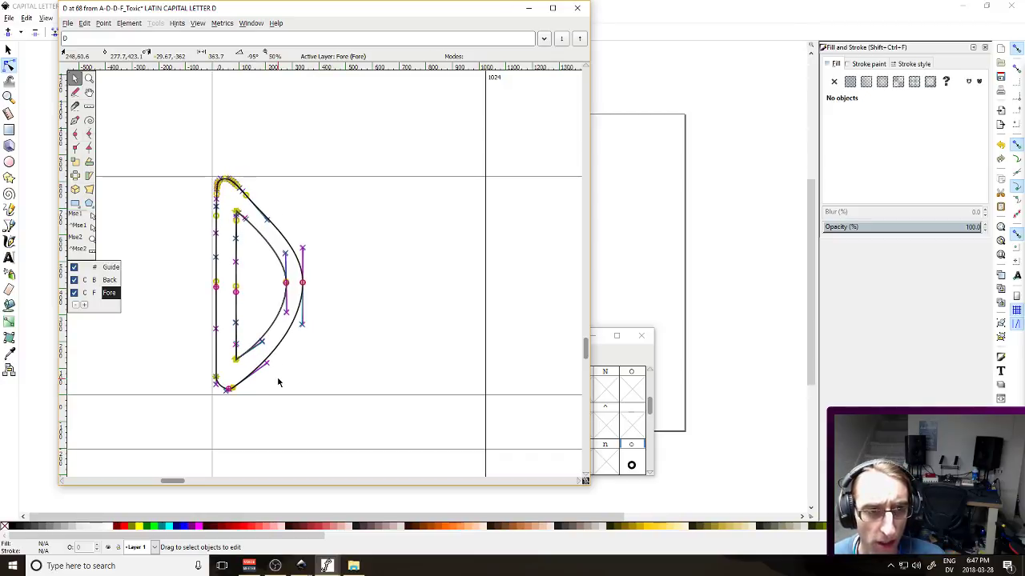
pyautogui.press('Down')
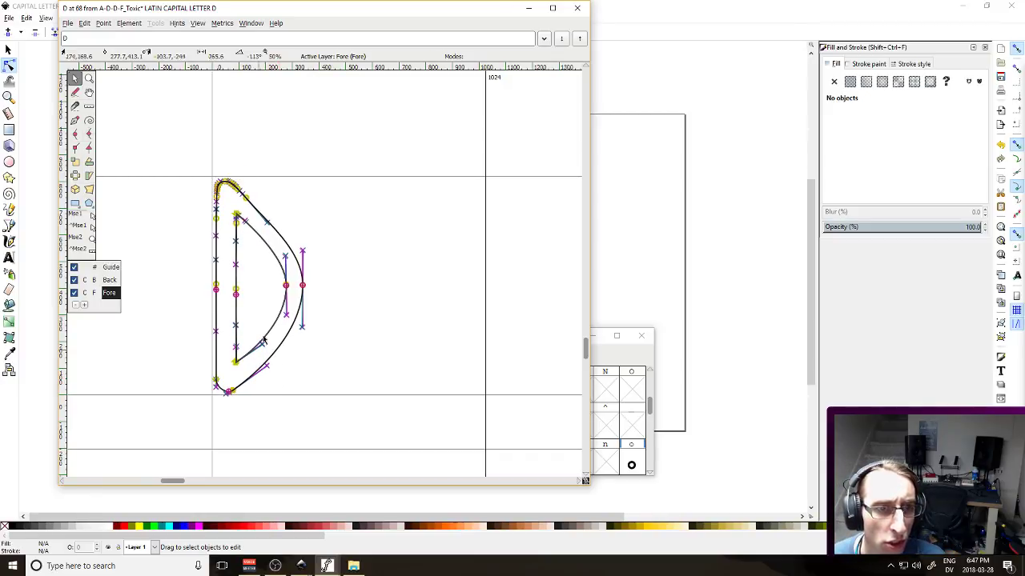
pyautogui.click(445, 190)
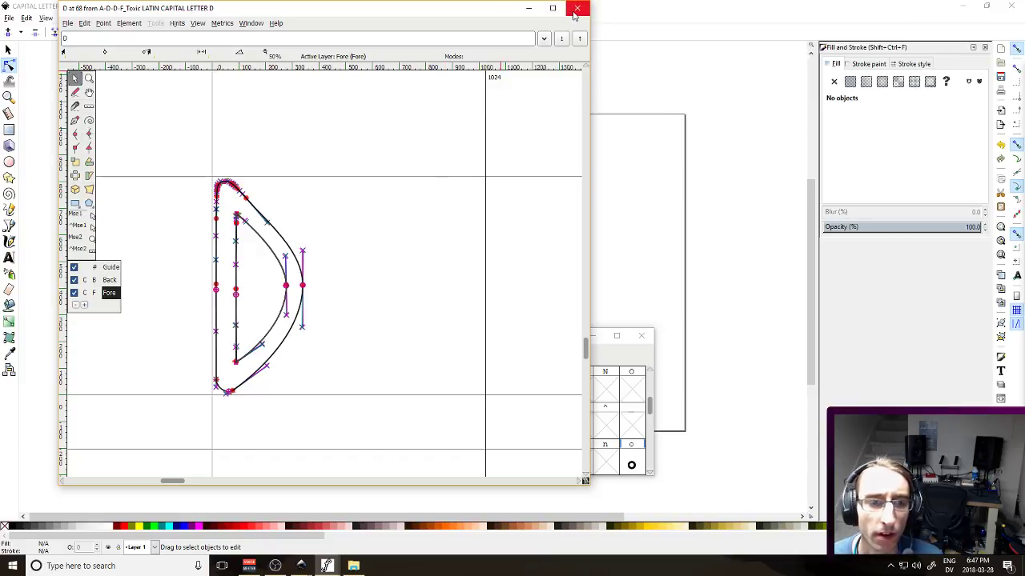
# Put away the D glyph window and close the CAPITAL LETTER D.svg document in Inkscape
pyautogui.click(529, 8)
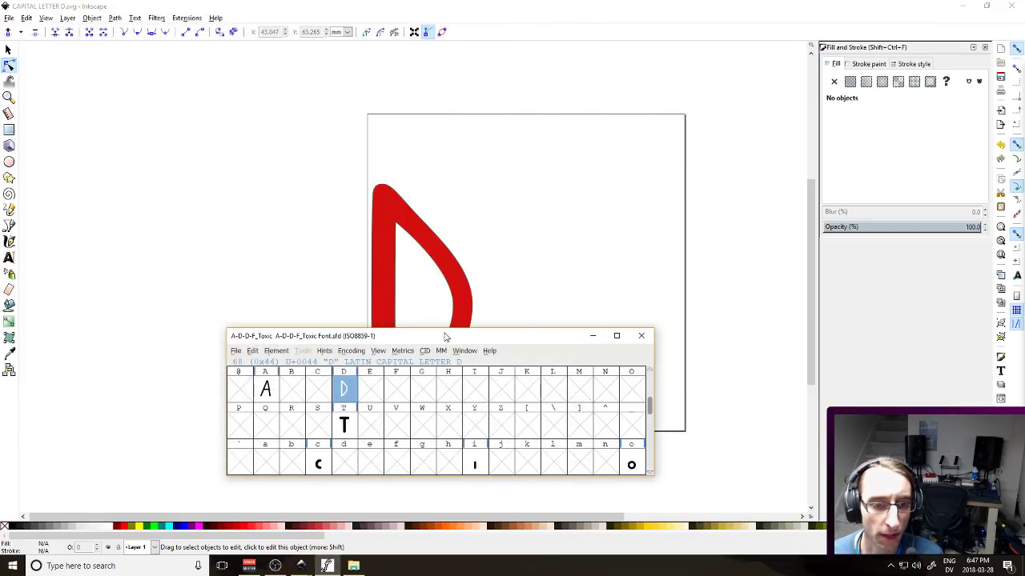
pyautogui.click(485, 297)
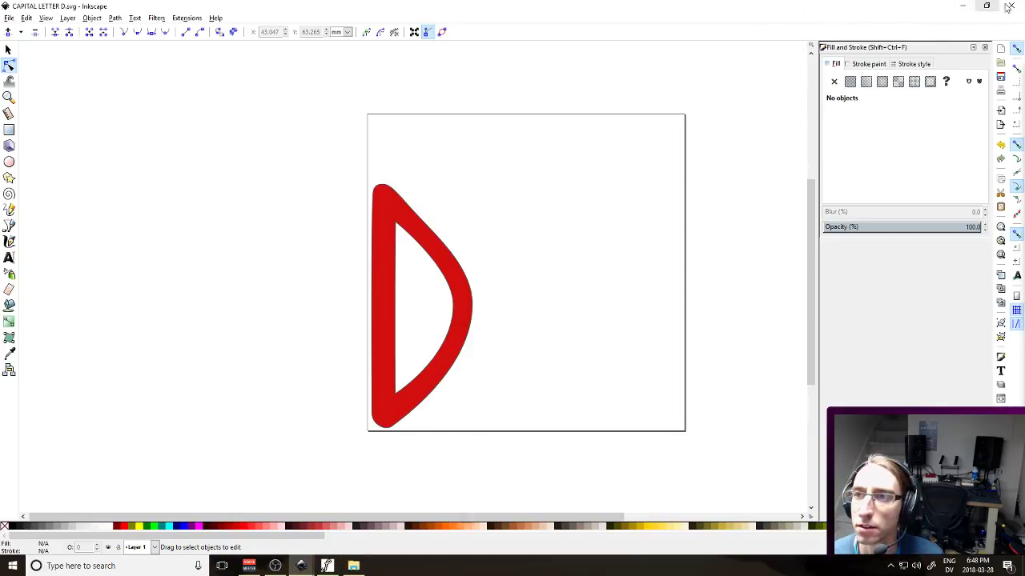
pyautogui.click(1010, 6)
# Select and copy the red italic F in the A-D-D-F_Toxic logo drawing
pyautogui.click(384, 236)
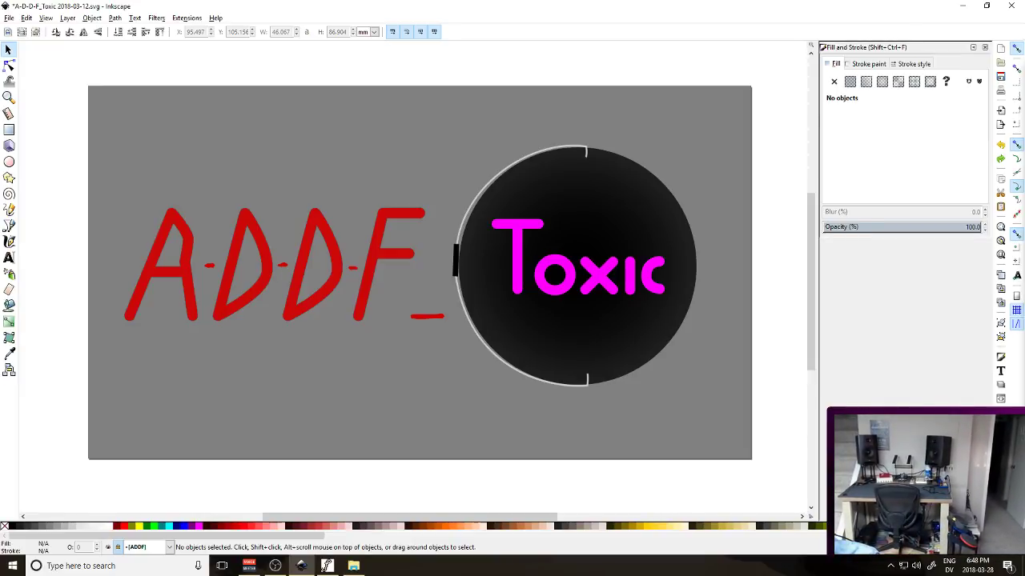
pyautogui.click(377, 235)
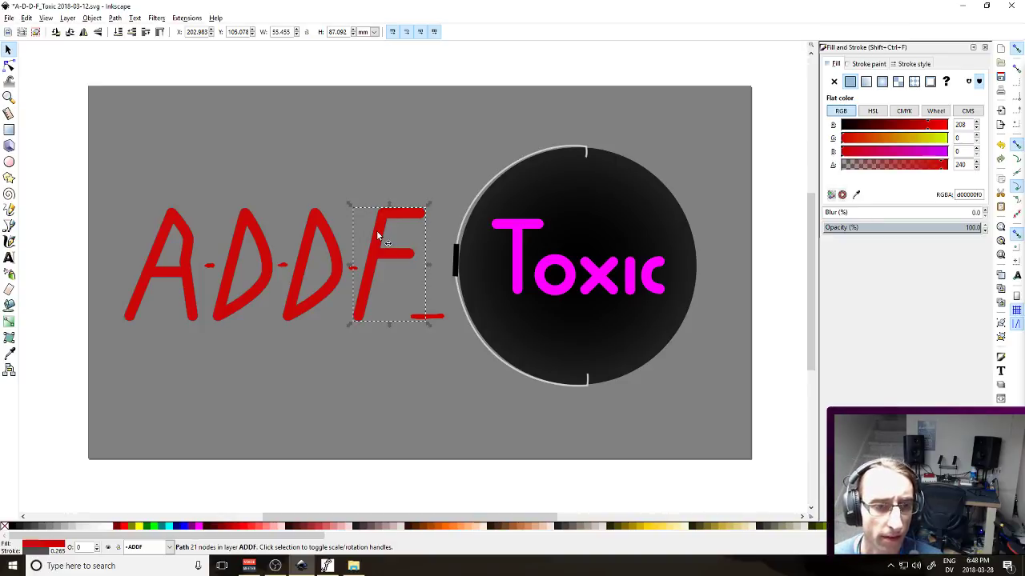
pyautogui.click(337, 565)
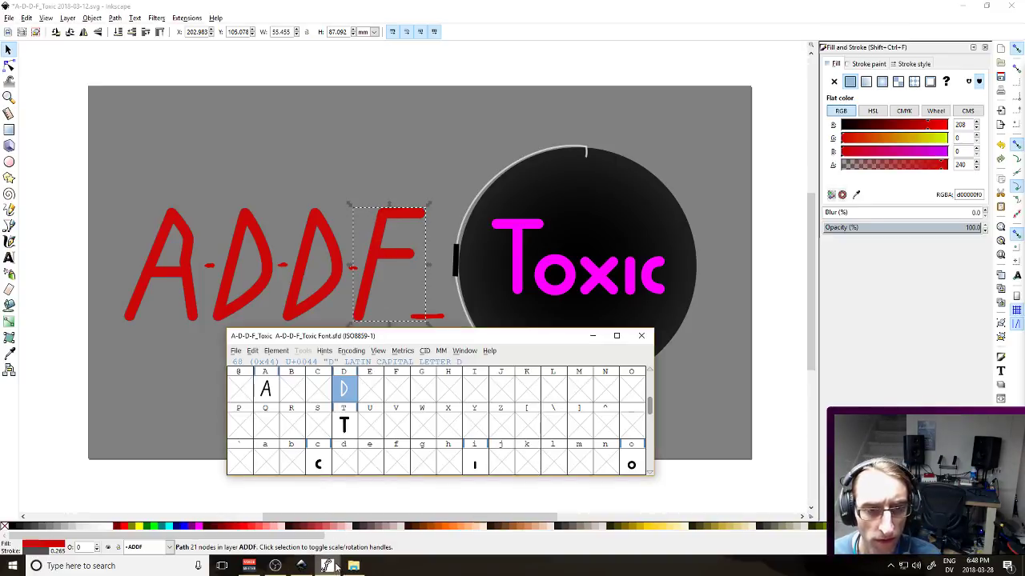
pyautogui.click(325, 63)
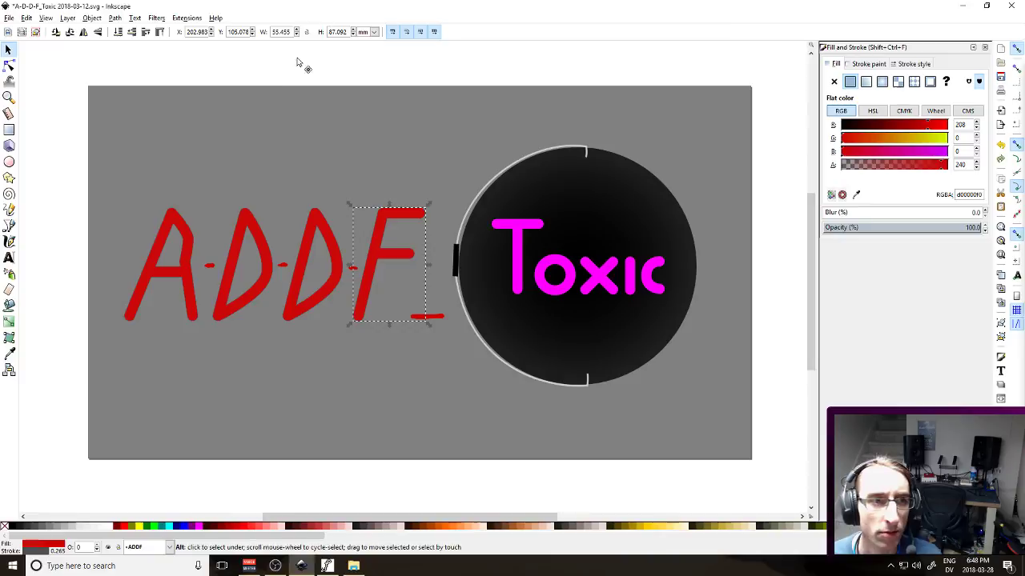
pyautogui.press('super')
pyautogui.press('super')
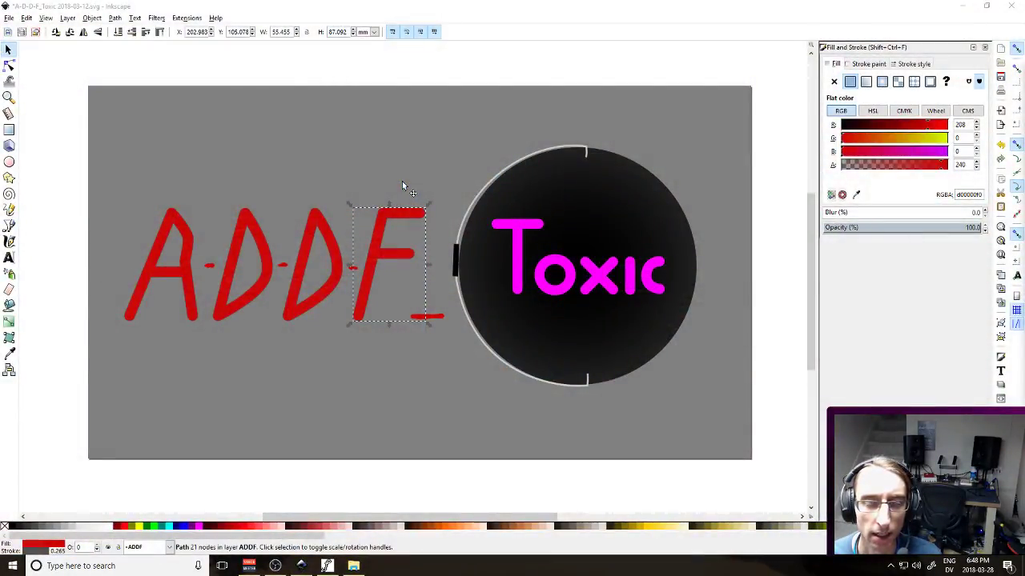
# Create a new document and set its page size to 600 × 600 px
pyautogui.hotkey('ctrl', 'n')
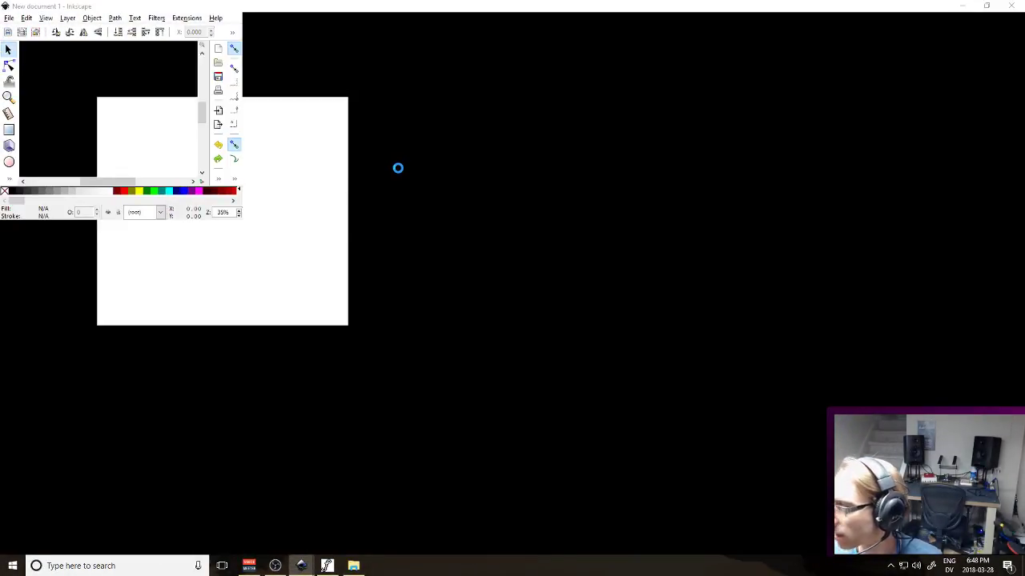
pyautogui.hotkey('ctrl', 'shift', 'd')
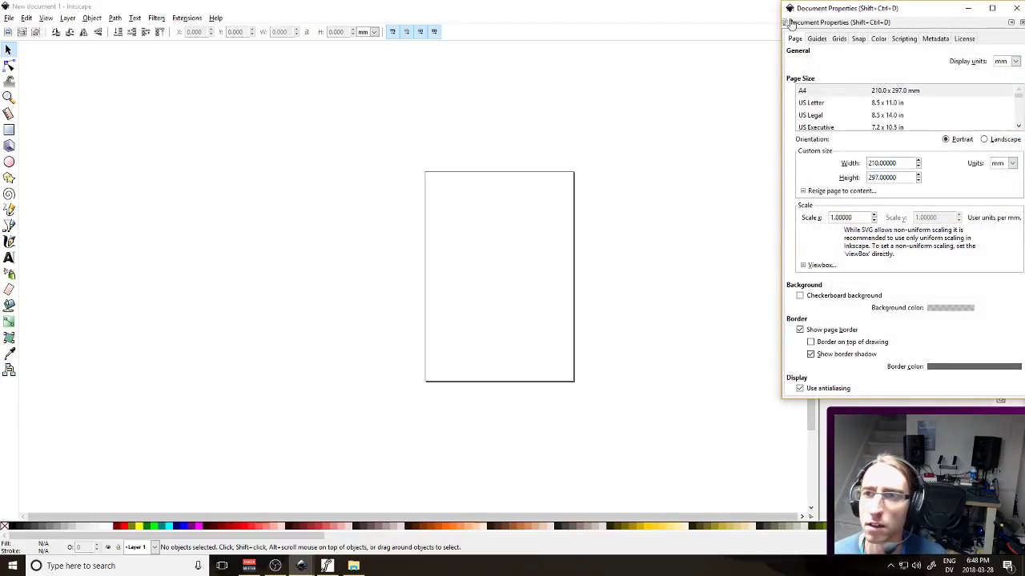
pyautogui.click(1002, 162)
pyautogui.click(1004, 232)
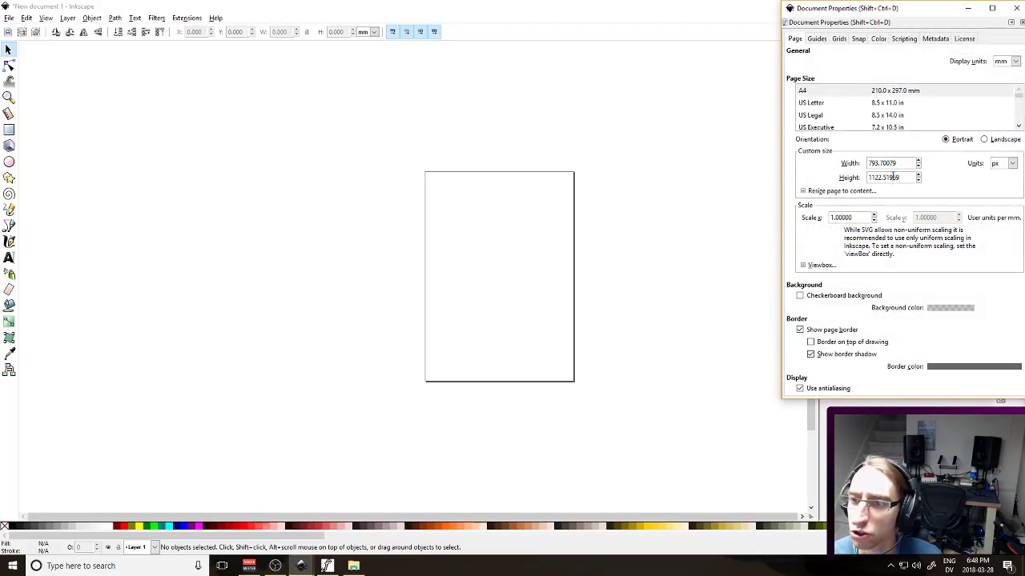
pyautogui.tripleClick(893, 163)
pyautogui.write('600')
pyautogui.press('Tab')
pyautogui.write('600')
pyautogui.press('Tab')
pyautogui.click(1016, 8)
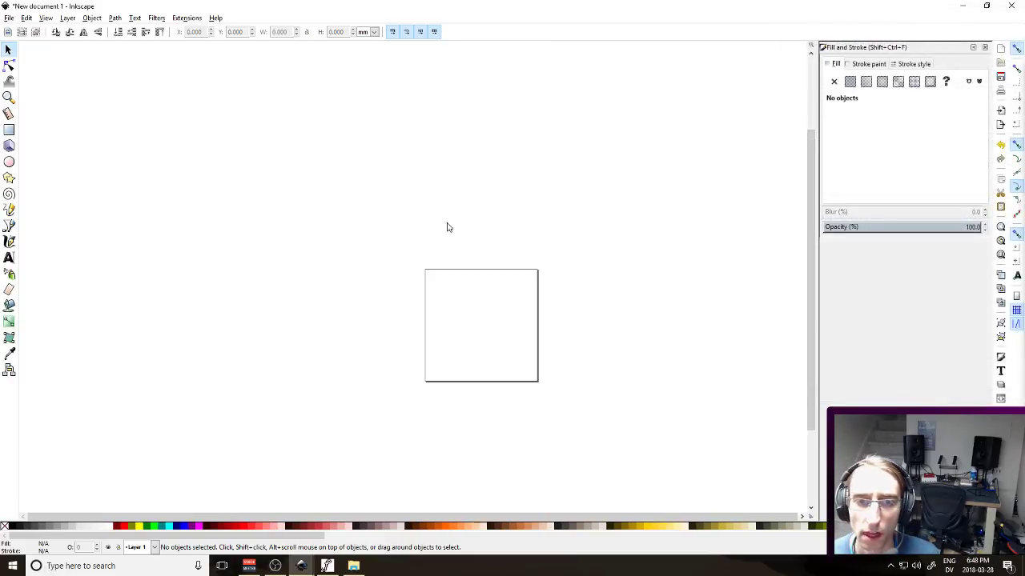
# Paste the F into the page's lower-left corner and scale it proportionally to about 77 × 121 mm
pyautogui.hotkey('ctrl', 'v')
pyautogui.moveTo(458, 224); pyautogui.dragTo(448, 341)
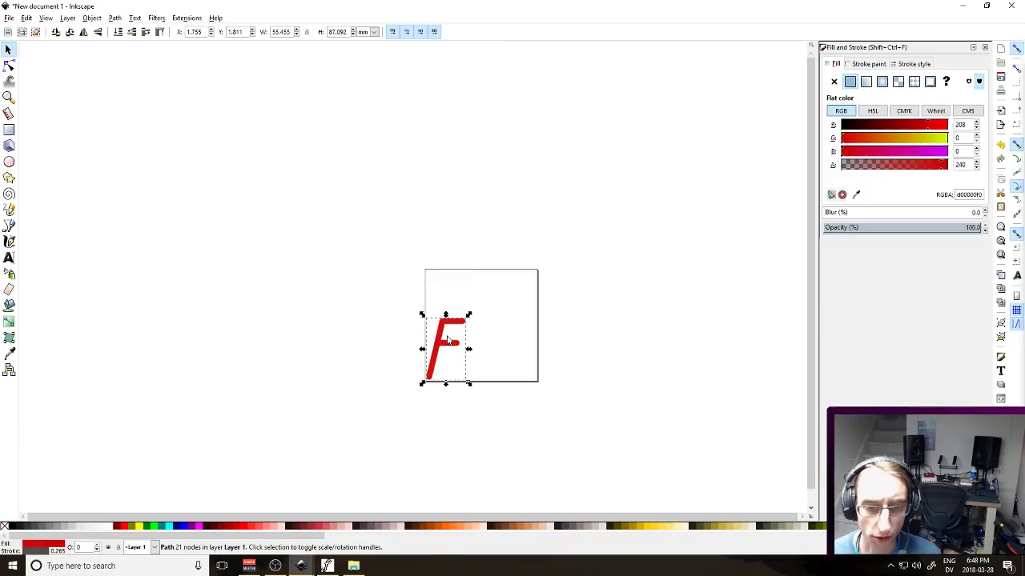
pyautogui.keyDown('ctrl'); pyautogui.scroll(3, 480, 338); pyautogui.keyUp('ctrl')
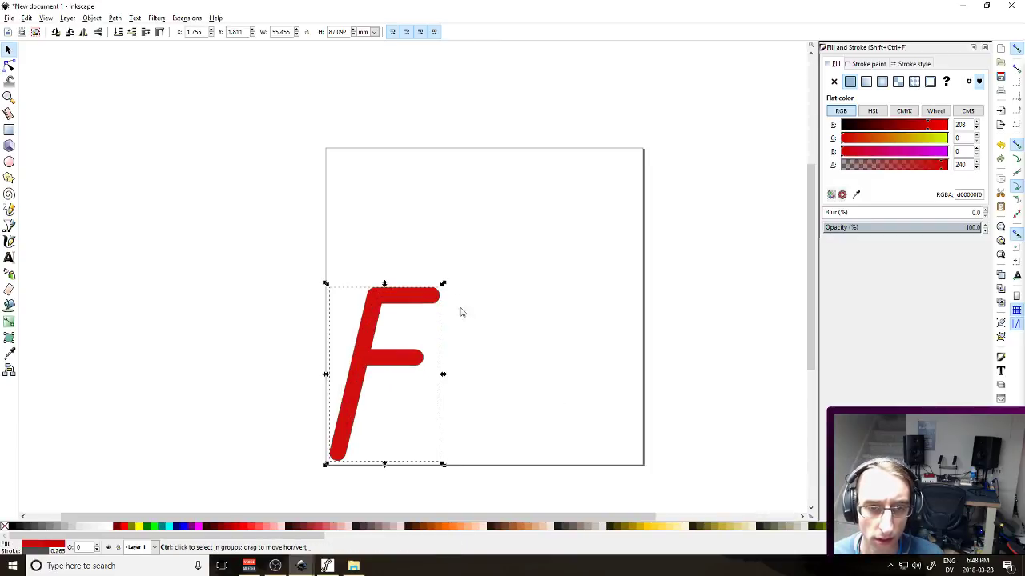
pyautogui.moveTo(442, 286); pyautogui.dragTo(498, 223)
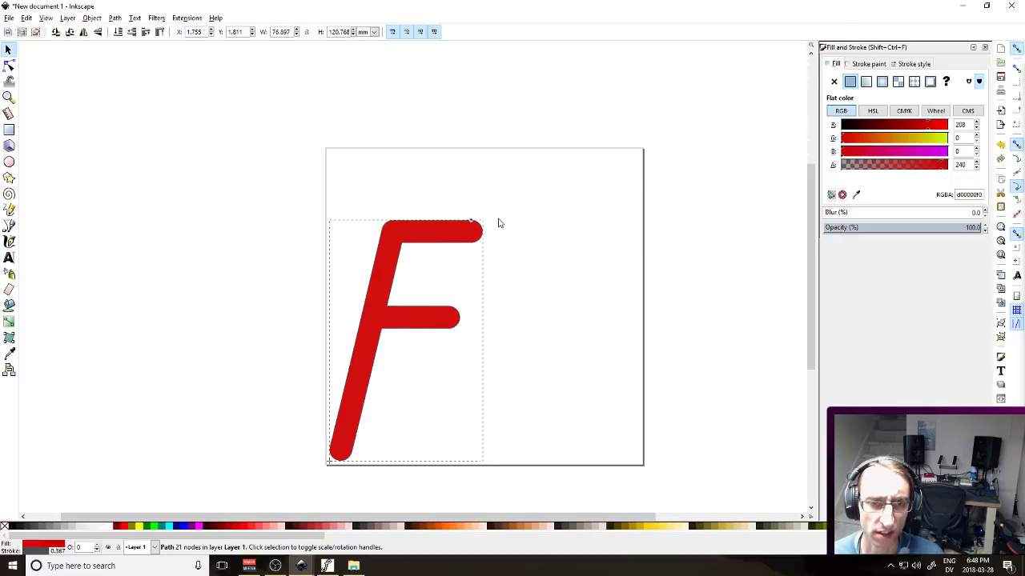
pyautogui.click(540, 232)
# Save the document as ITALIC CAPITAL LETTER F in the Characters folder
pyautogui.hotkey('ctrl', 's')
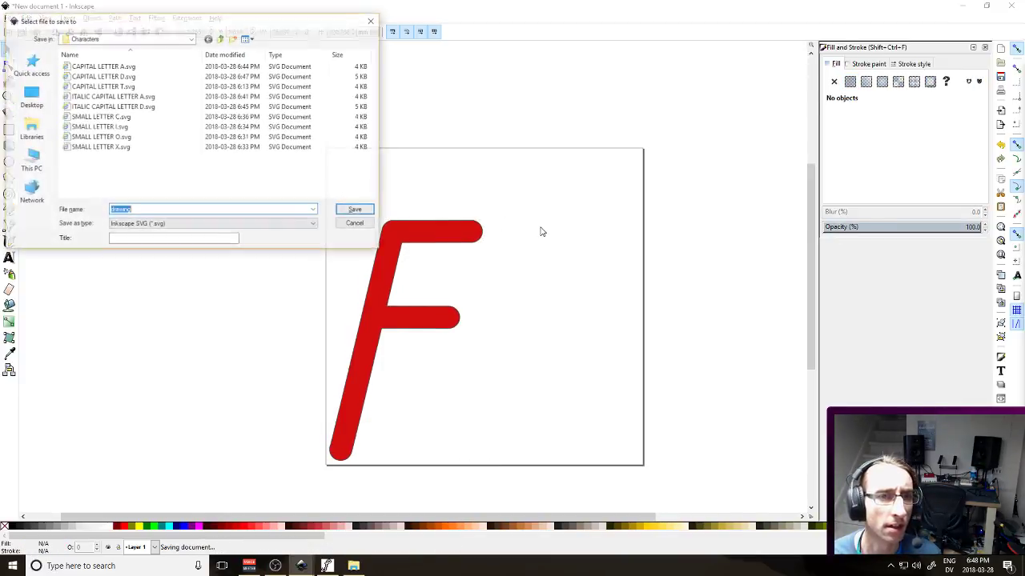
pyautogui.write('ea')
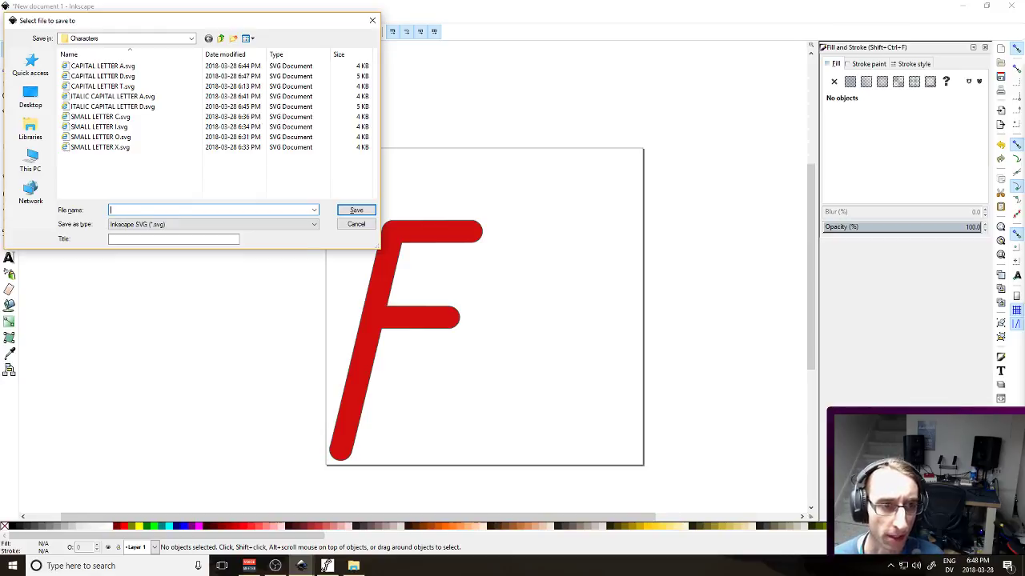
pyautogui.write('ita')
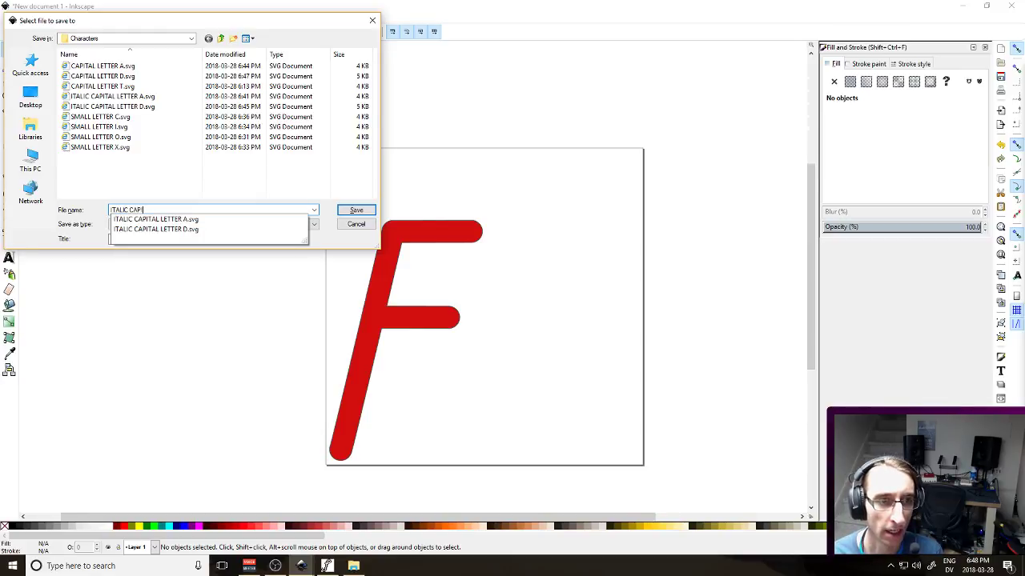
pyautogui.write('LIC CAPITAL LETTER F')
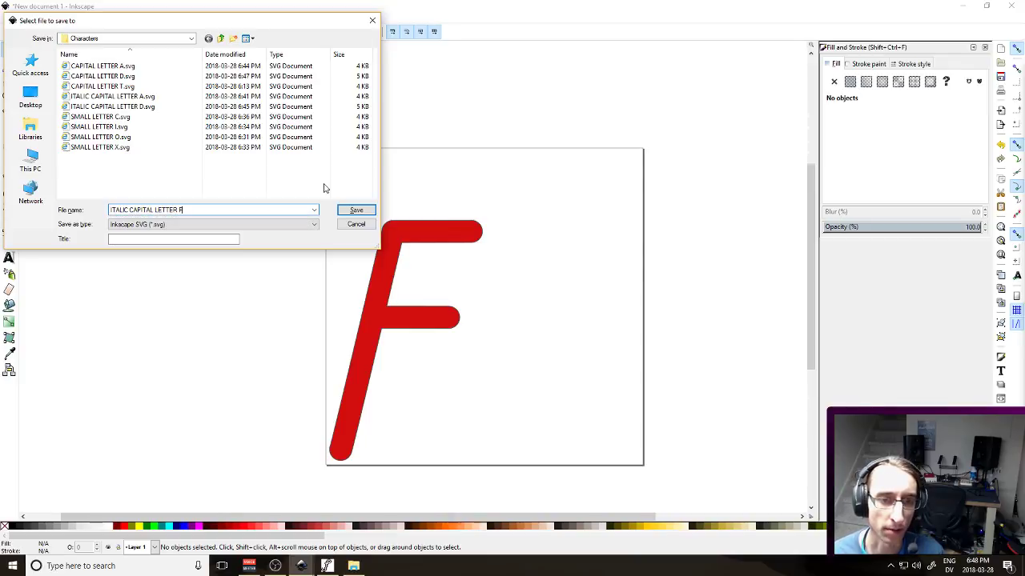
pyautogui.press('Return')
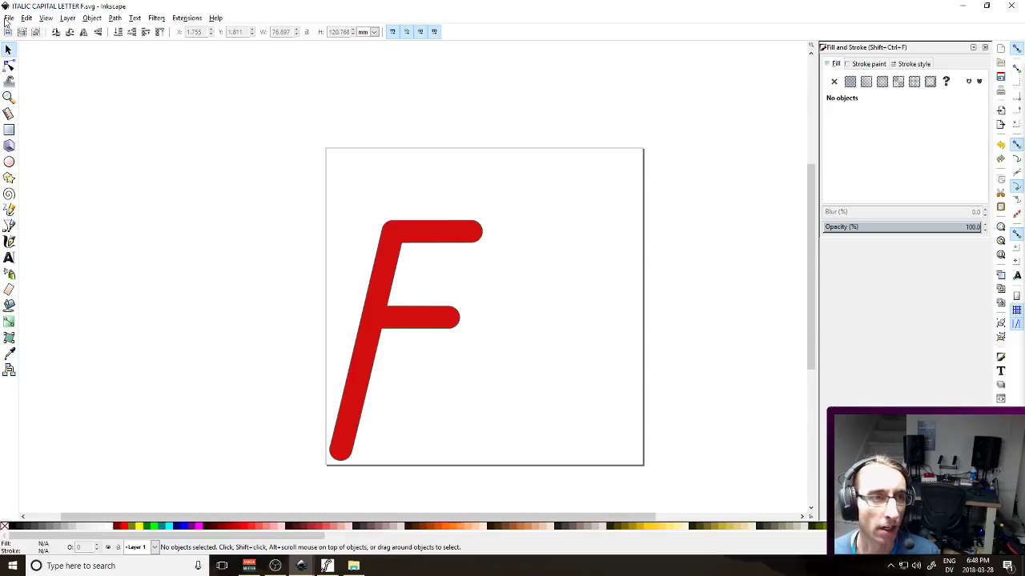
# Save the document under the new name CAPITAL LETTER F.svg for the upright version
pyautogui.click(9, 18)
pyautogui.click(28, 97)
pyautogui.press('Home')
pyautogui.press('Delete')
pyautogui.press('Delete')
pyautogui.press('Delete')
pyautogui.press('Delete')
pyautogui.press('Delete')
pyautogui.press('Delete')
pyautogui.press('Delete')
pyautogui.press('Return')
# Skew the F upright to about 51.5 mm wide and shift it left to about X 3.9 mm
pyautogui.moveTo(192, 198); pyautogui.dragTo(565, 478)
pyautogui.click(393, 331)
pyautogui.moveTo(406, 218); pyautogui.dragTo(378, 224)
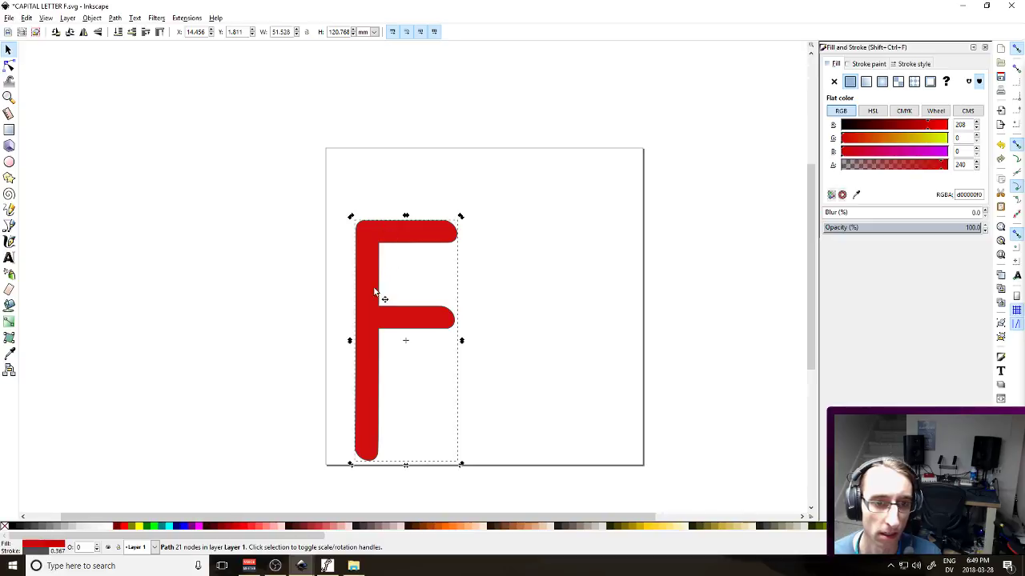
pyautogui.hscroll(-1, 374, 293)
pyautogui.hotkey('shift', 'Left')
pyautogui.hotkey('shift', 'Left')
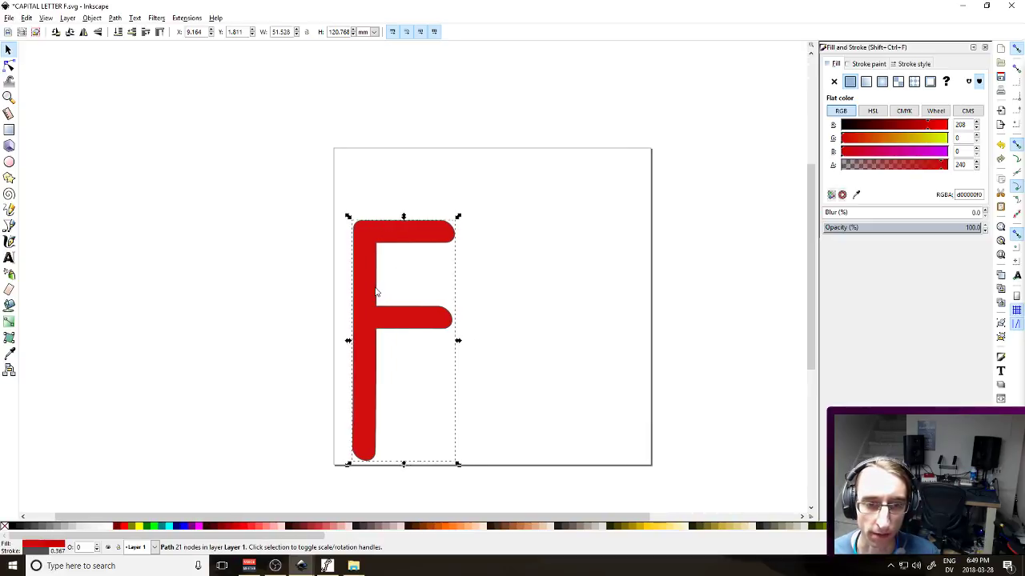
pyautogui.click(553, 309)
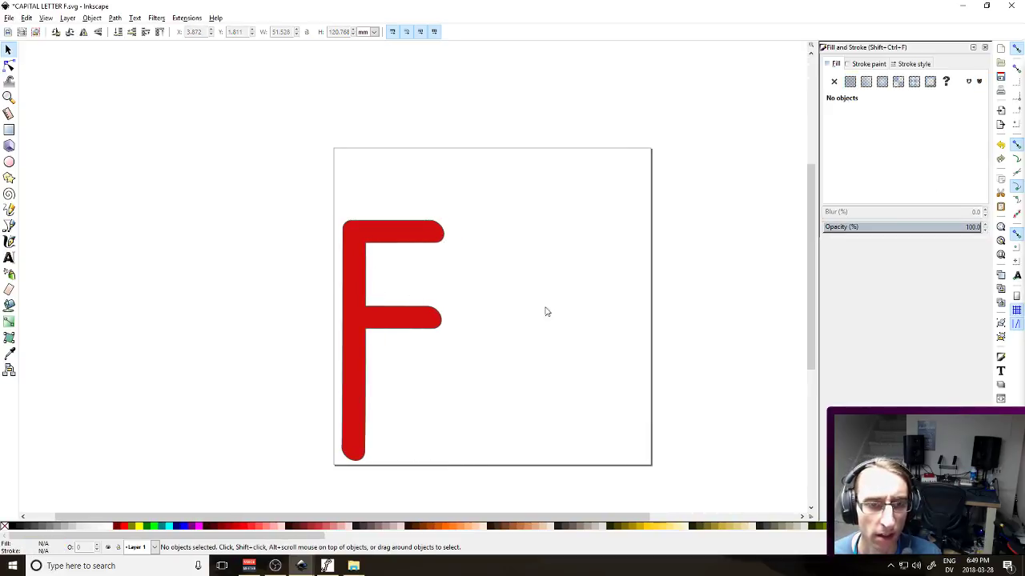
# Edit the path nodes and handles at the foot of the F's stem to give it an even rounded end
pyautogui.click(355, 453)
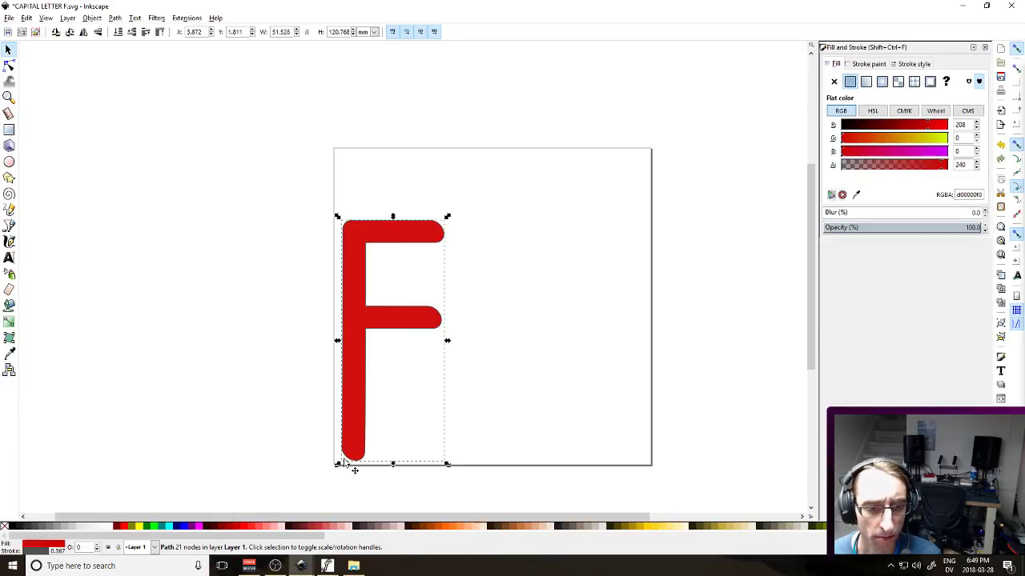
pyautogui.doubleClick(354, 453)
pyautogui.click(342, 445)
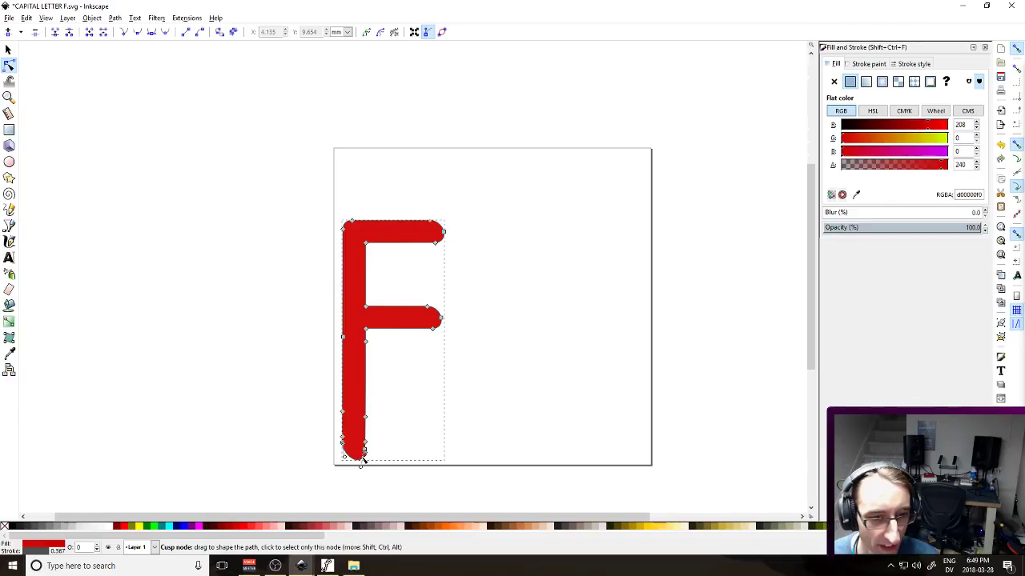
pyautogui.click(364, 457)
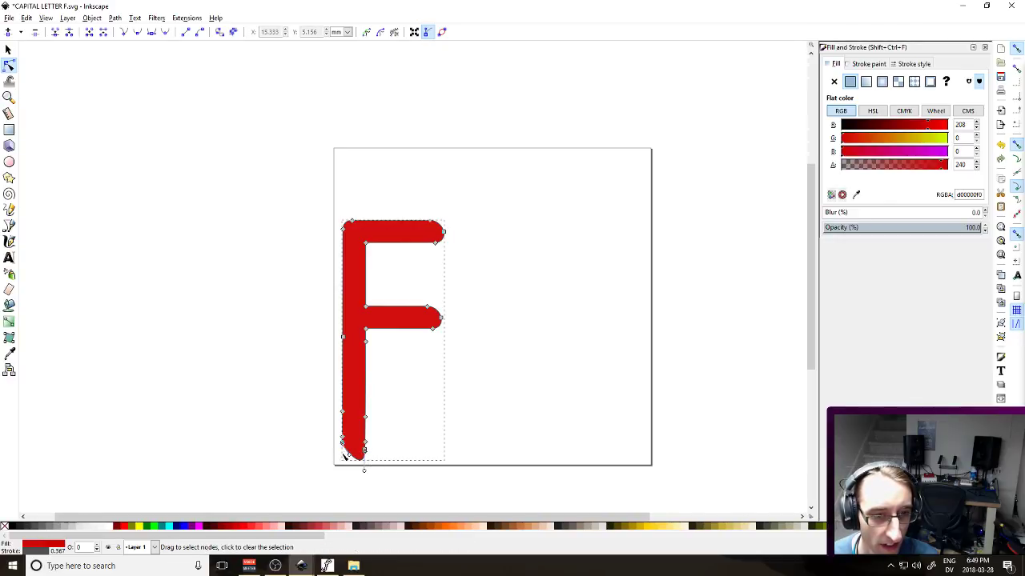
pyautogui.moveTo(341, 443); pyautogui.dragTo(342, 468)
pyautogui.click(538, 422)
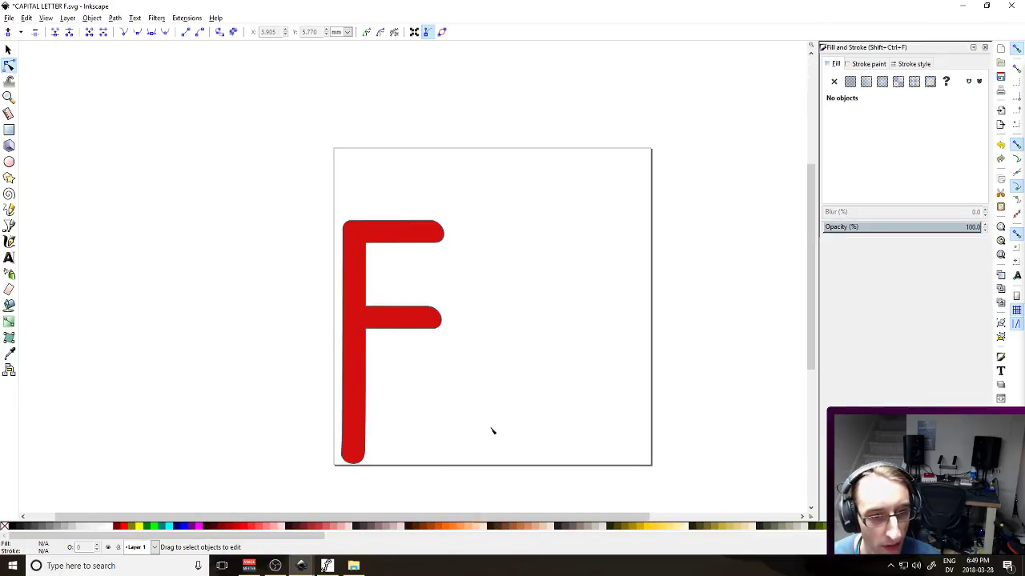
# Move the upper node at the end of the F's middle arm outward to tighten its rounded corner
pyautogui.scroll(1, 405, 383)
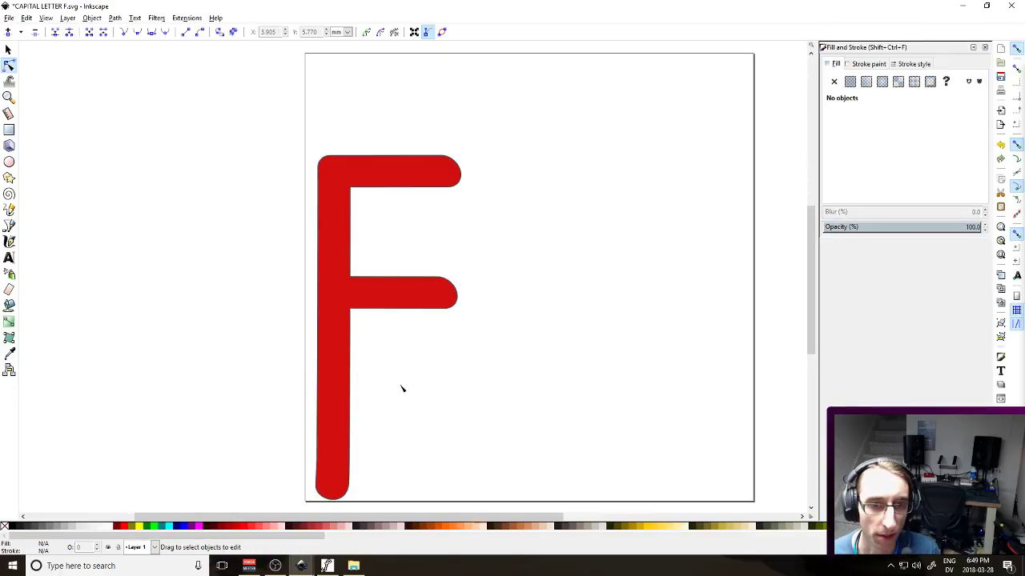
pyautogui.moveTo(400, 389); pyautogui.dragTo(421, 350)
pyautogui.click(481, 256)
pyautogui.moveTo(459, 244); pyautogui.dragTo(473, 247)
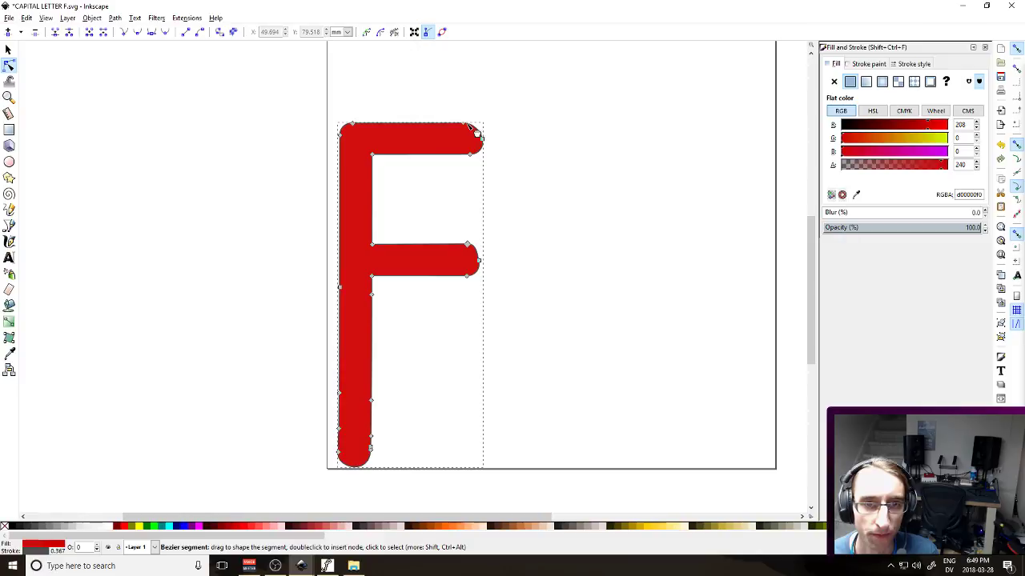
# Move the upper node at the end of the F's top arm outward and adjust the tip's curve handles
pyautogui.moveTo(468, 125); pyautogui.dragTo(478, 126)
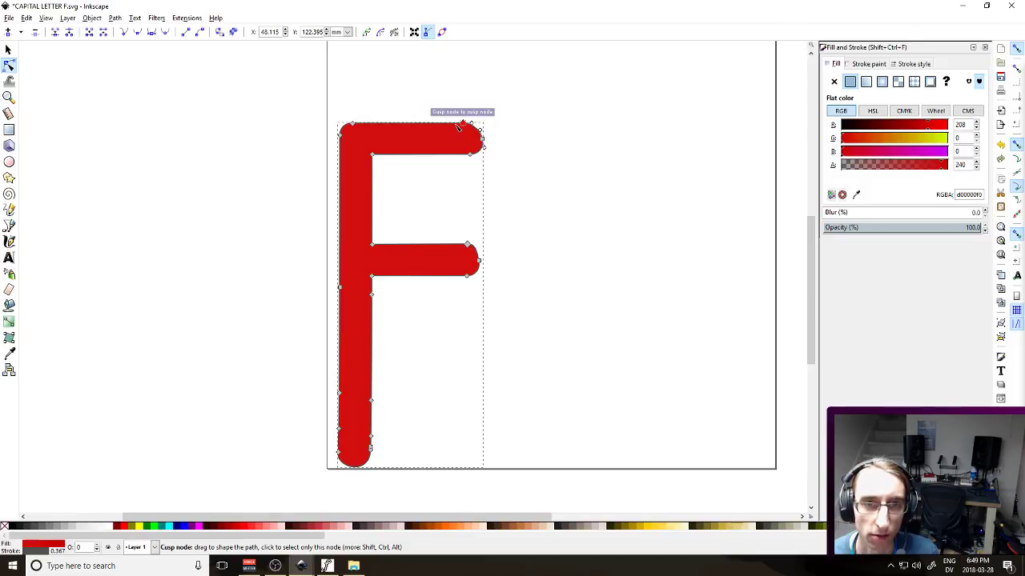
pyautogui.moveTo(466, 124); pyautogui.dragTo(477, 125)
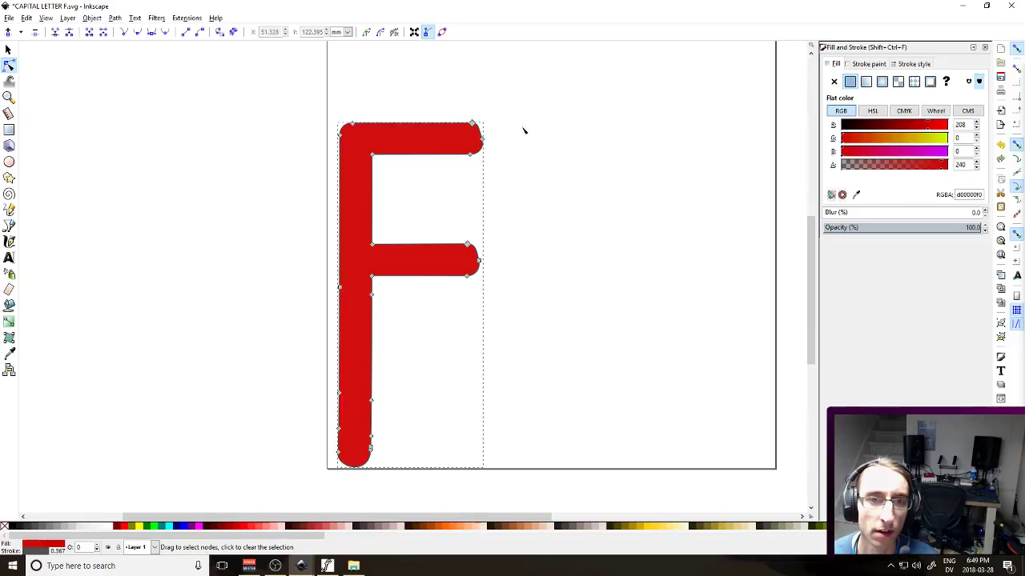
pyautogui.click(467, 124)
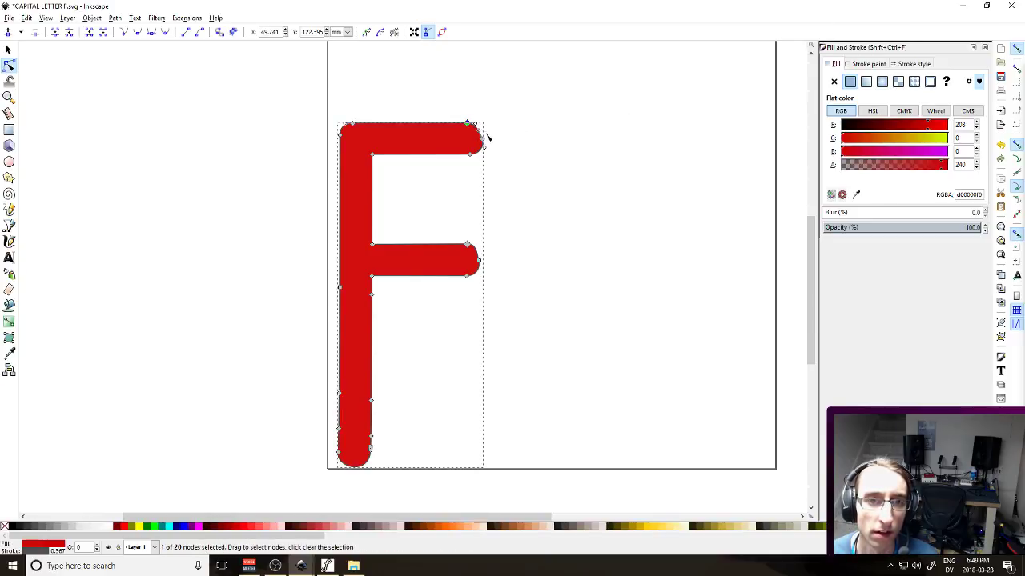
pyautogui.moveTo(487, 137); pyautogui.dragTo(485, 134)
pyautogui.click(481, 140)
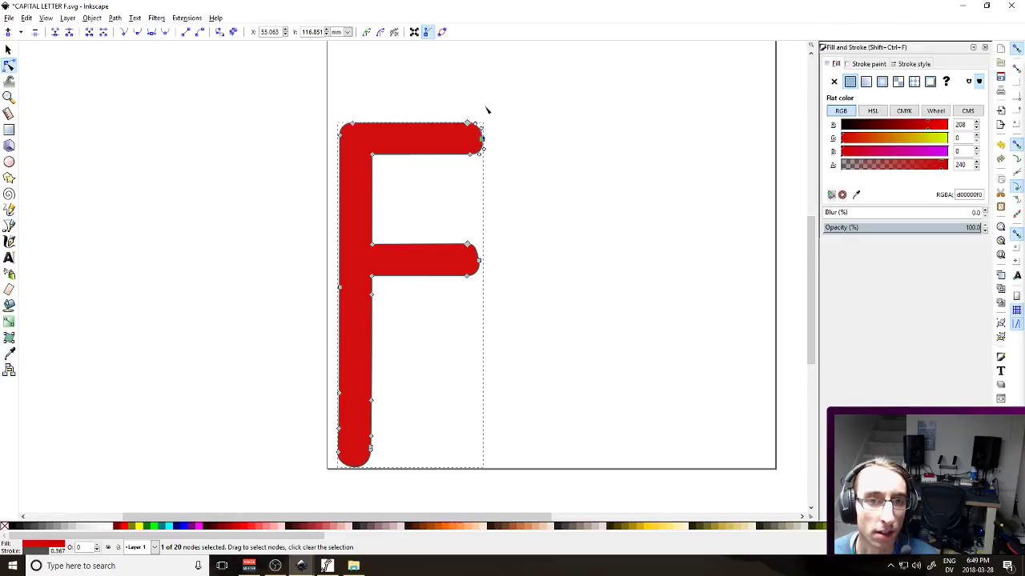
pyautogui.click(501, 149)
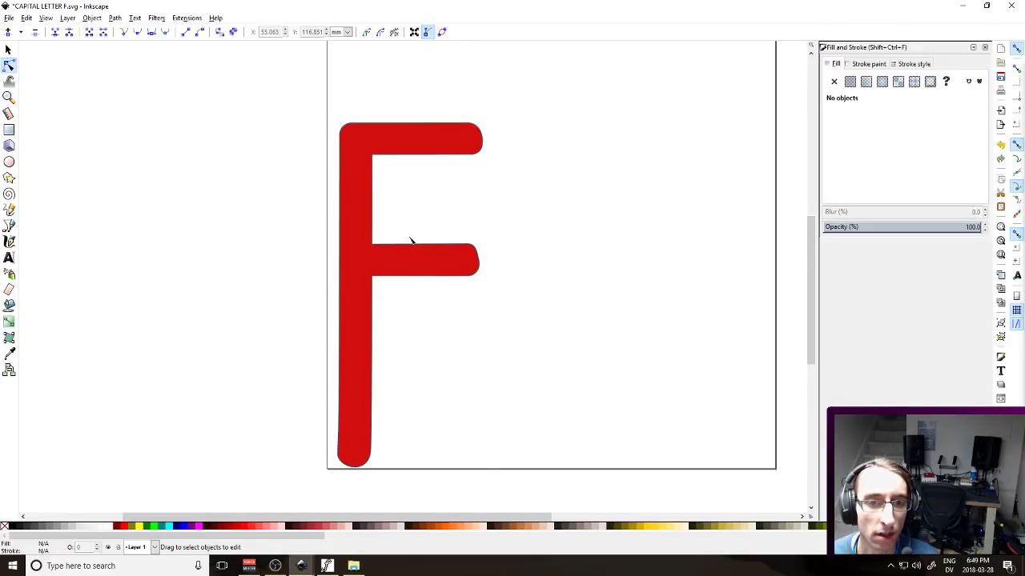
# Make the tip node of the F's middle arm symmetric and adjust its handle to round the end
pyautogui.click(477, 261)
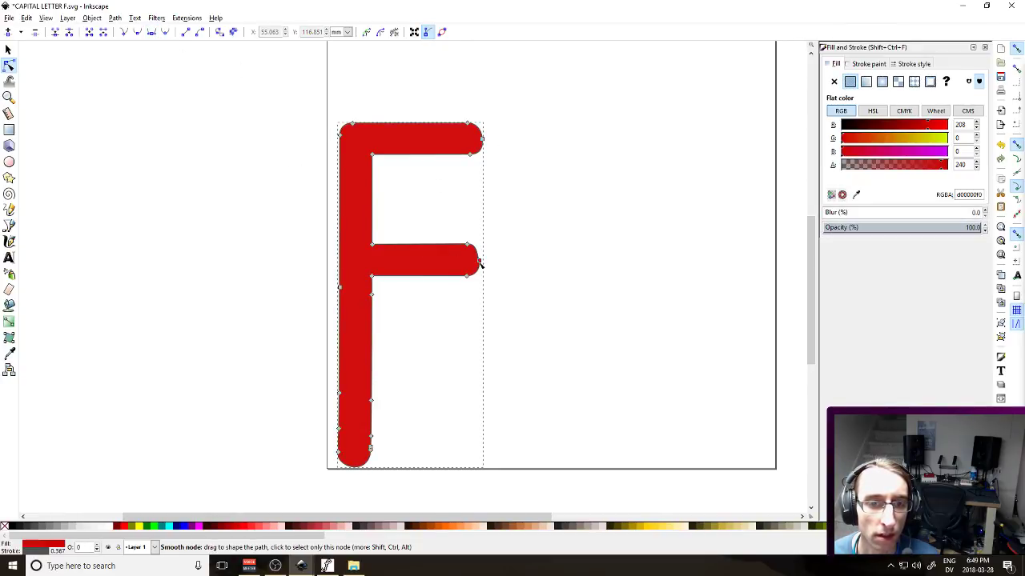
pyautogui.click(149, 34)
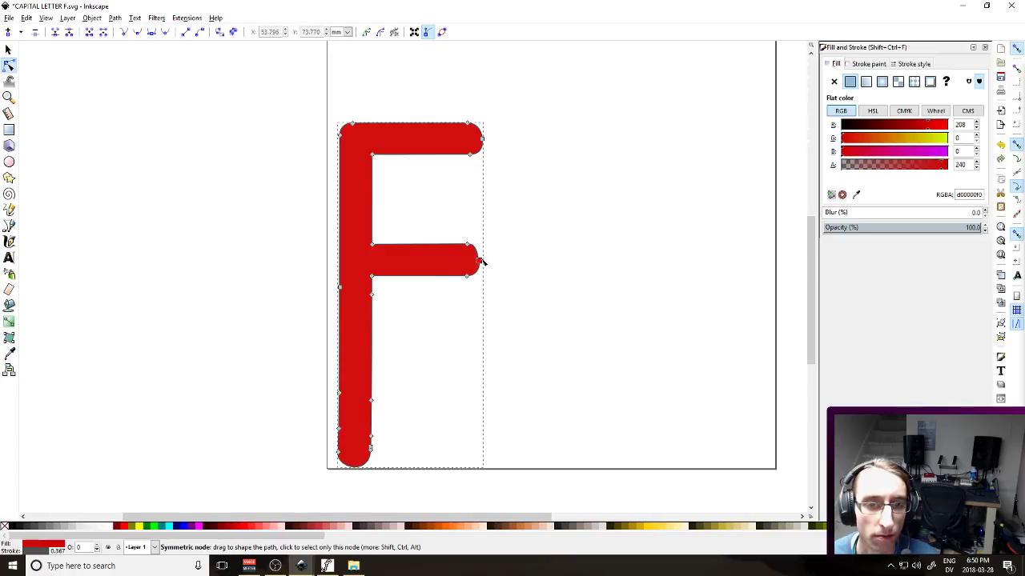
pyautogui.moveTo(480, 253); pyautogui.dragTo(478, 255)
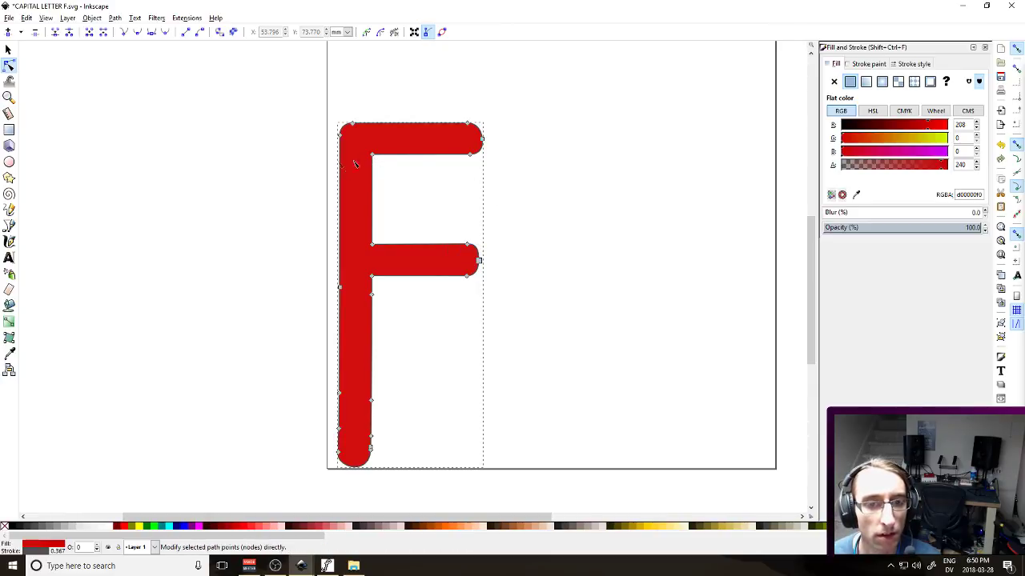
# Leave node editing and save the upright F document
pyautogui.click(8, 50)
pyautogui.click(122, 109)
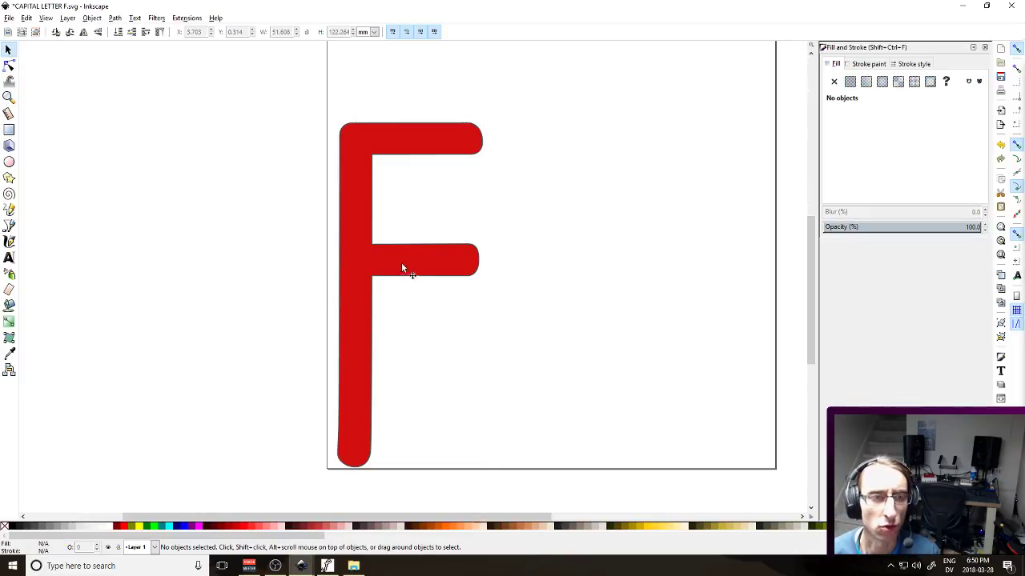
pyautogui.scroll(-2, 397, 246)
pyautogui.hotkey('ctrl', 's')
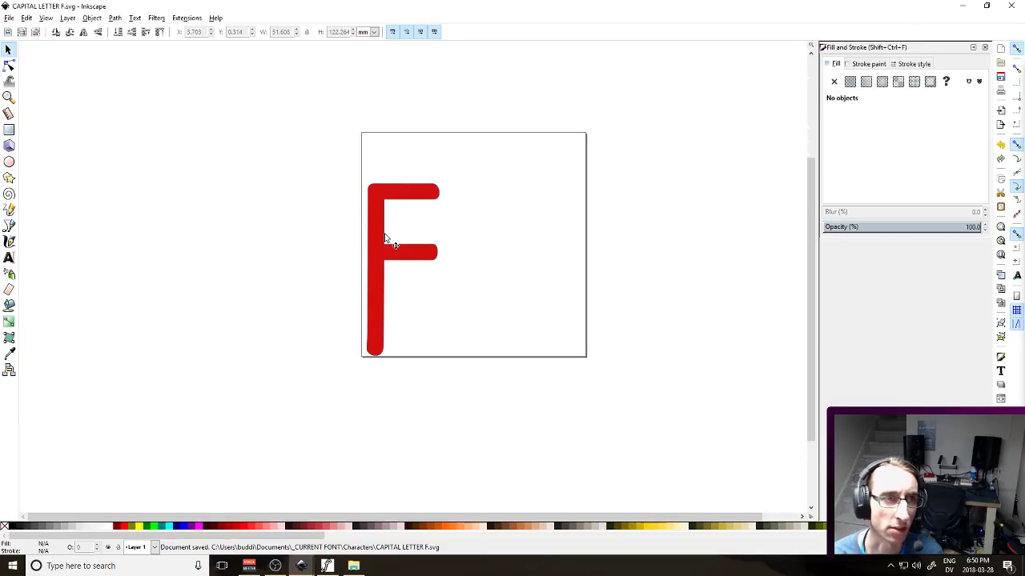
# Switch to FontForge and open the capital F glyph for editing
pyautogui.click(327, 566)
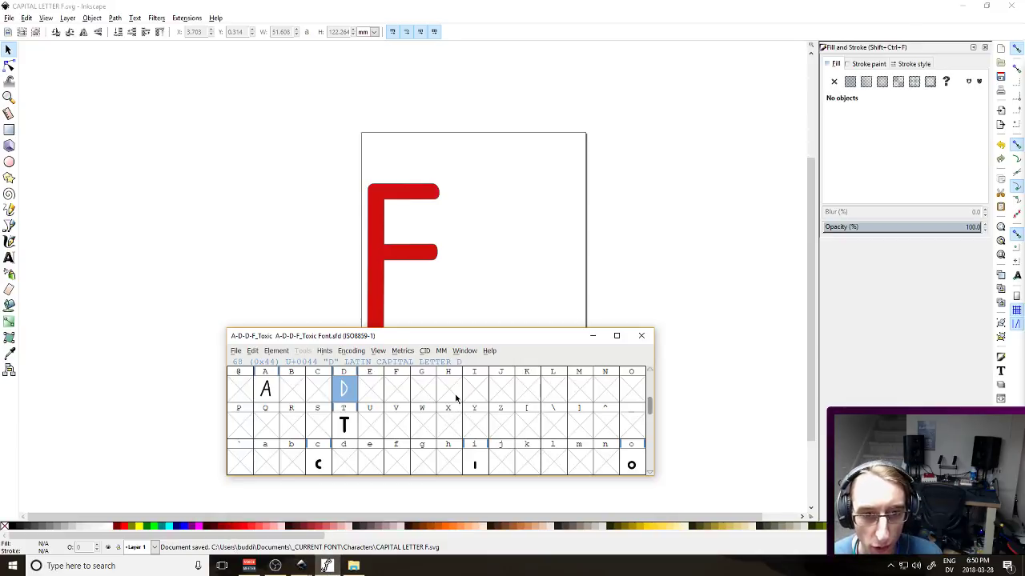
pyautogui.doubleClick(399, 388)
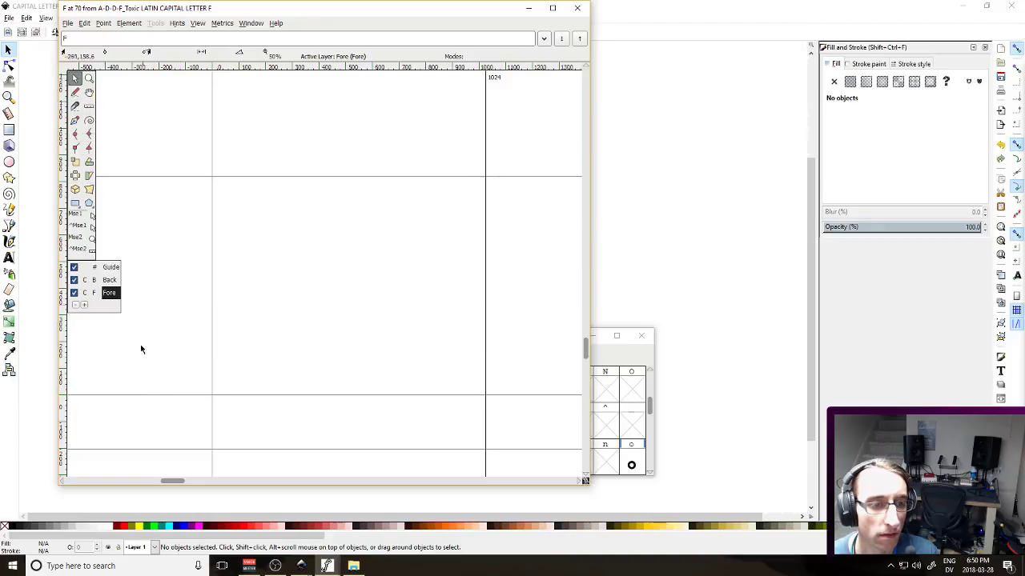
pyautogui.click(68, 24)
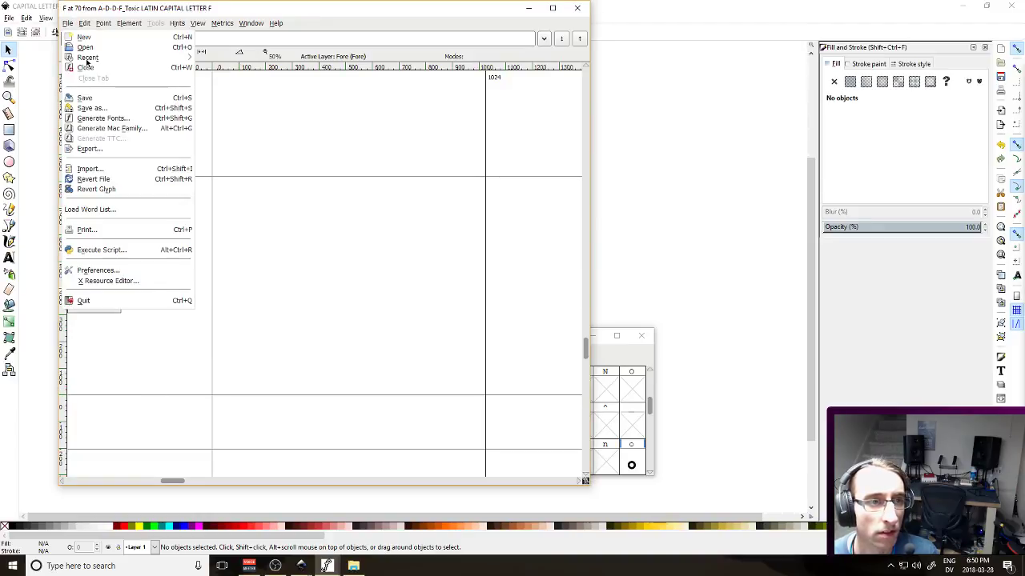
pyautogui.click(90, 169)
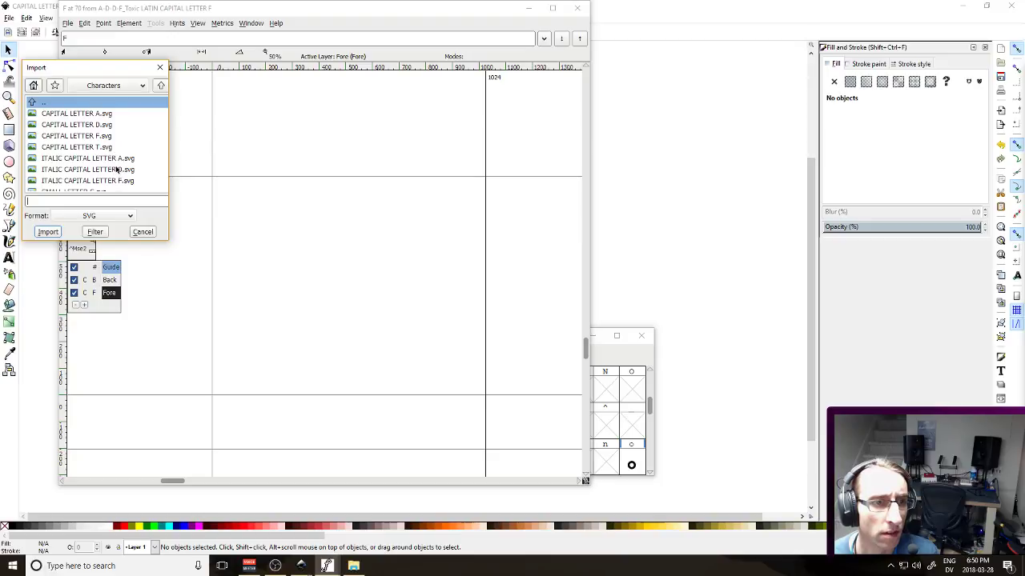
pyautogui.doubleClick(124, 180)
pyautogui.click(120, 195)
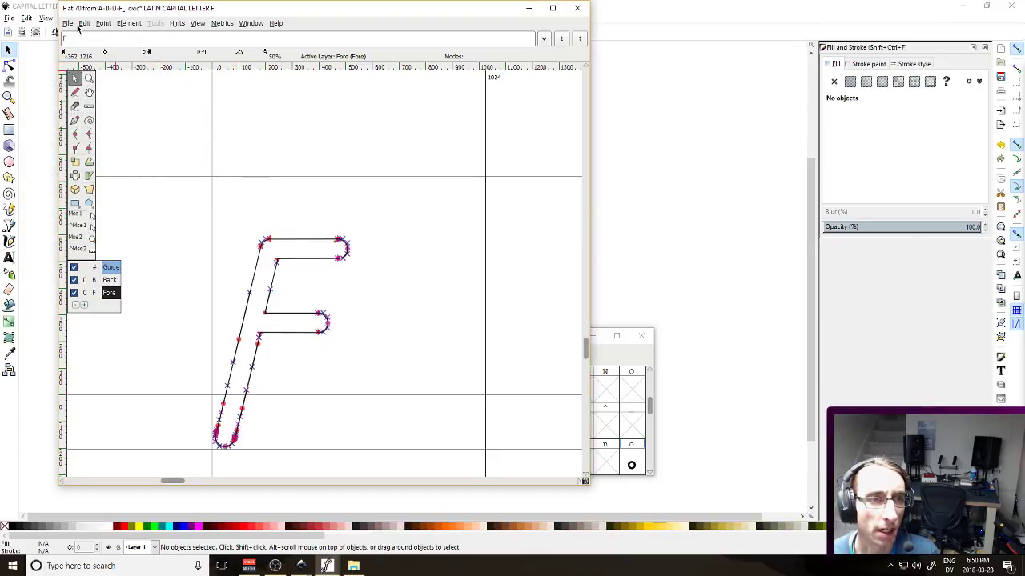
pyautogui.hotkey('ctrl', 'z')
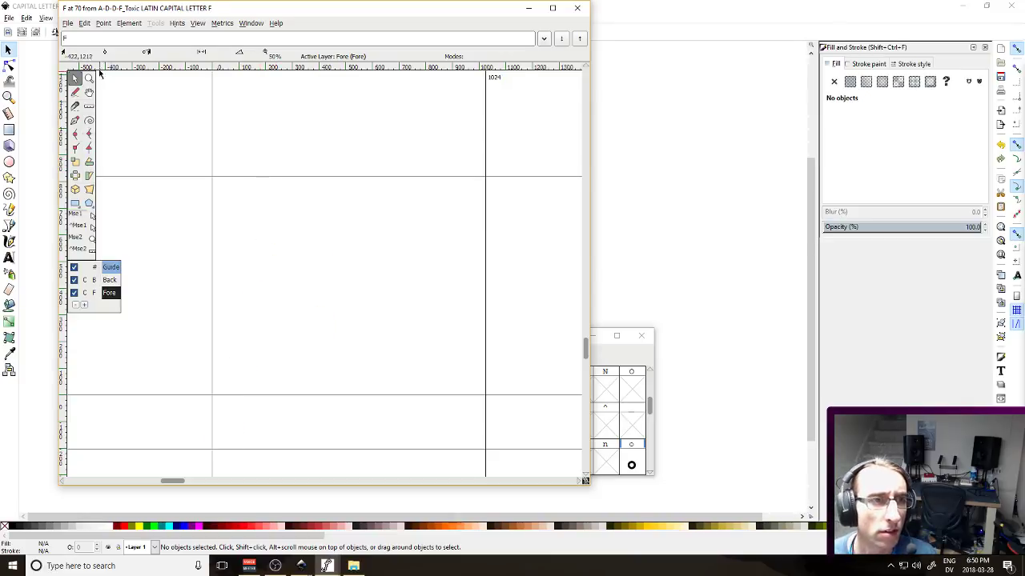
# Import CAPITAL LETTER F.svg from the Characters folder into the F glyph
pyautogui.click(69, 23)
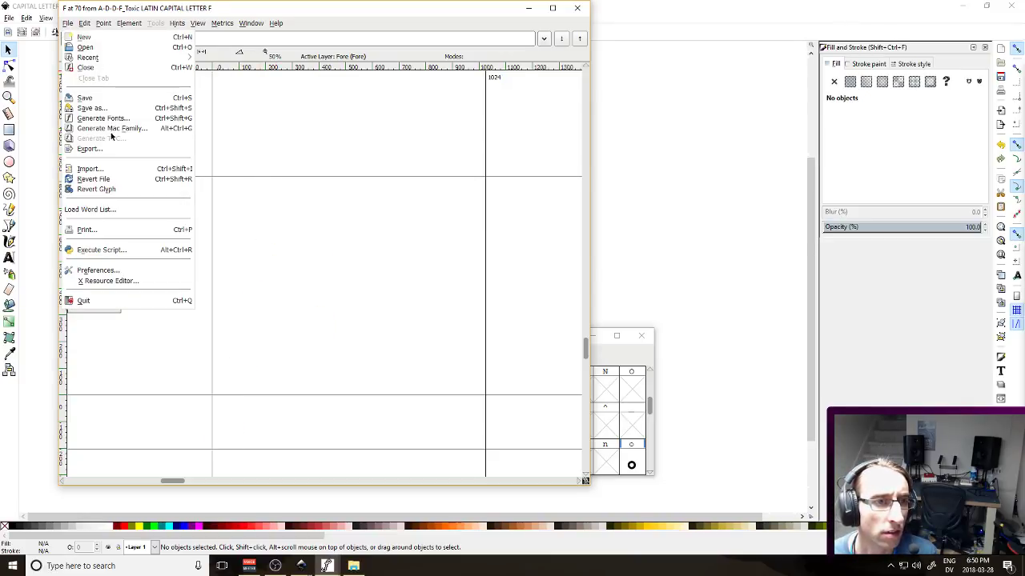
pyautogui.click(104, 171)
pyautogui.doubleClick(94, 144)
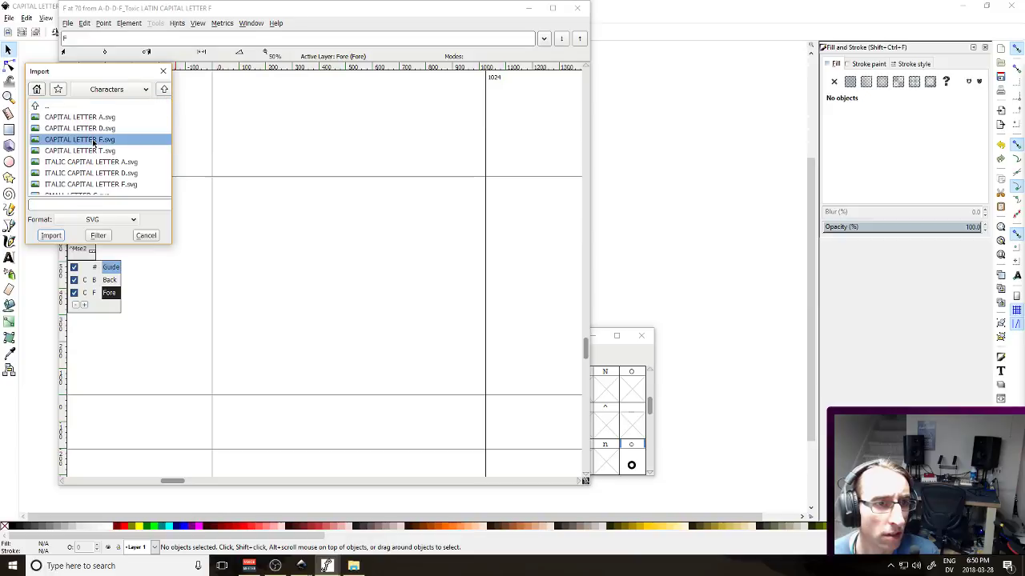
pyautogui.click(90, 158)
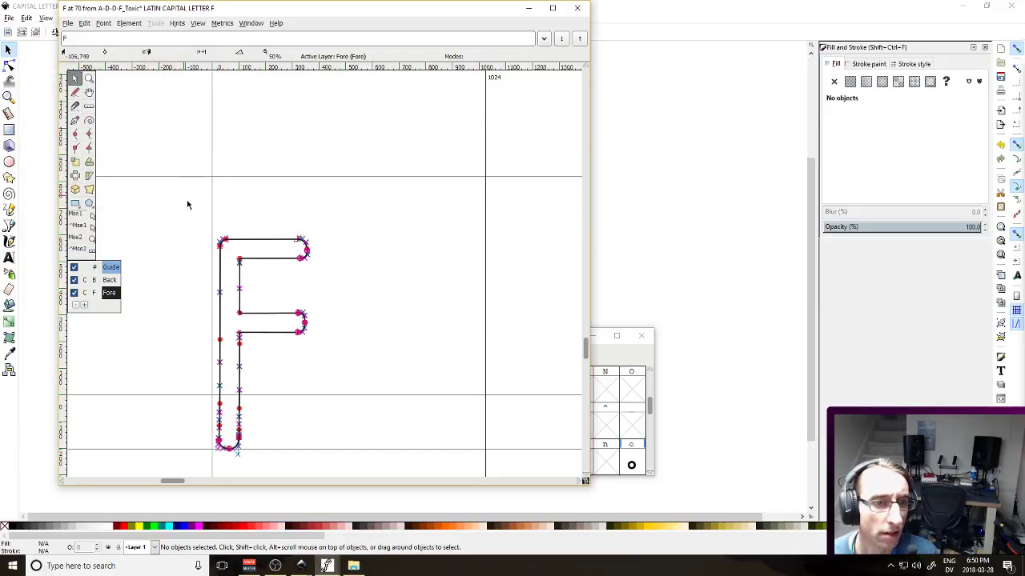
# Move the imported F outline straight up until its foot sits just above the baseline, then deselect it
pyautogui.press('Up')
pyautogui.press('Up')
pyautogui.press('Up')
pyautogui.press('Up')
pyautogui.press('Up')
pyautogui.press('Up')
pyautogui.press('Up')
pyautogui.press('Up')
pyautogui.press('Up')
pyautogui.press('Up')
pyautogui.press('Up')
pyautogui.press('Up')
pyautogui.press('Up')
pyautogui.press('Up')
pyautogui.press('Up')
pyautogui.press('Up')
pyautogui.press('Up')
pyautogui.press('Up')
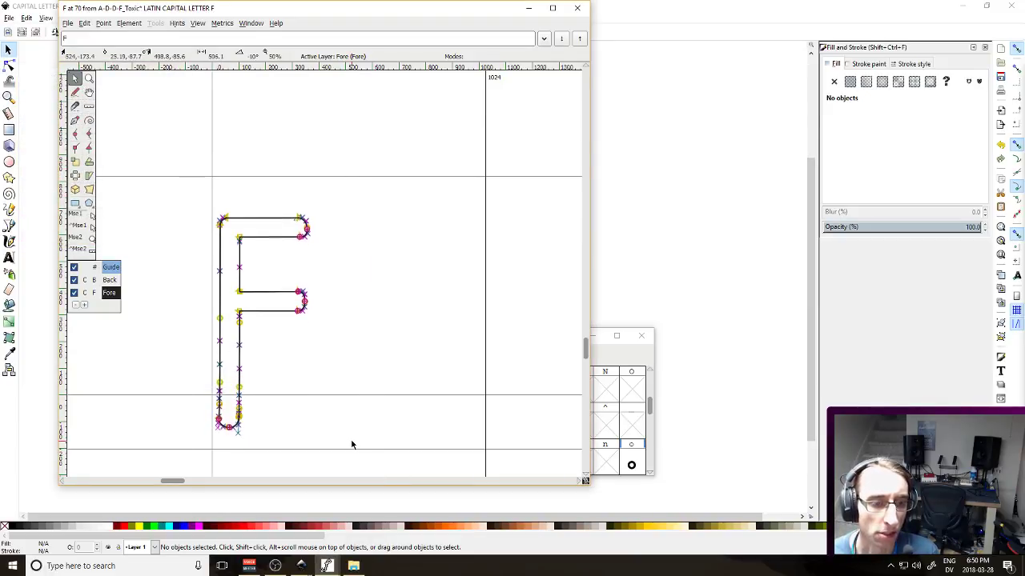
pyautogui.press('Up')
pyautogui.press('Up')
pyautogui.press('Up')
pyautogui.press('Up')
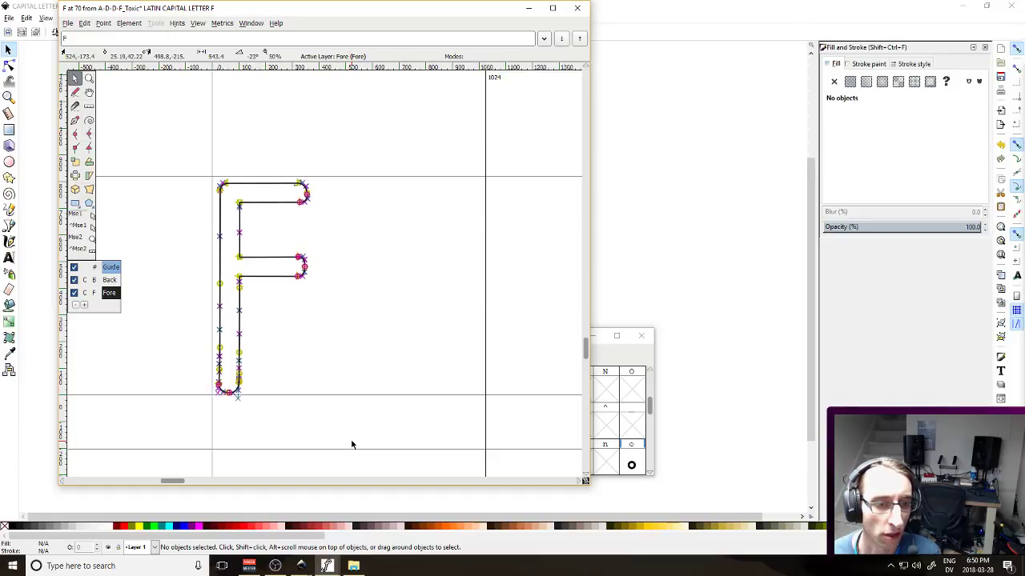
pyautogui.press('Up')
pyautogui.click(351, 444)
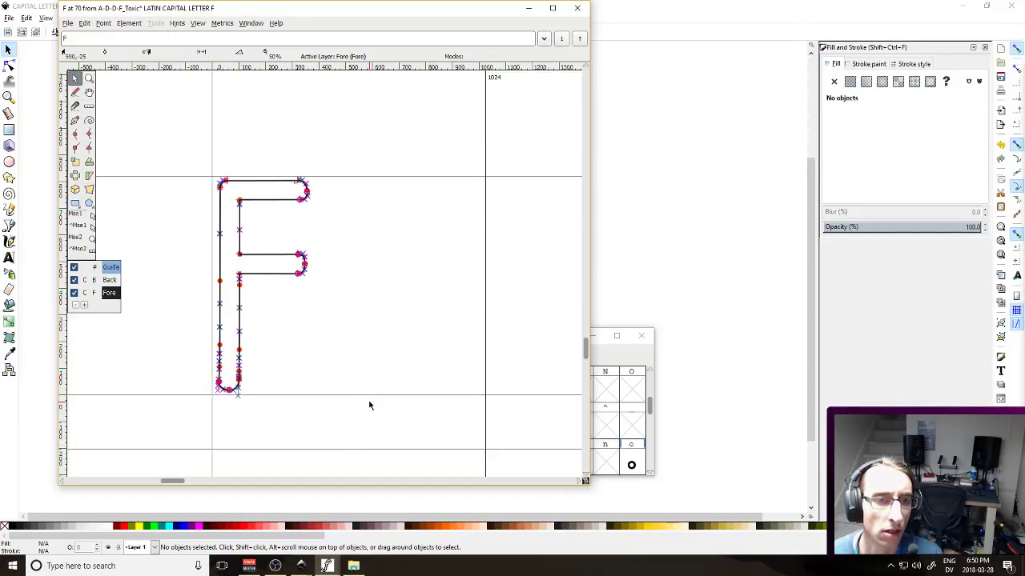
# Scale the F glyph's advance width by 50%
pyautogui.click(218, 24)
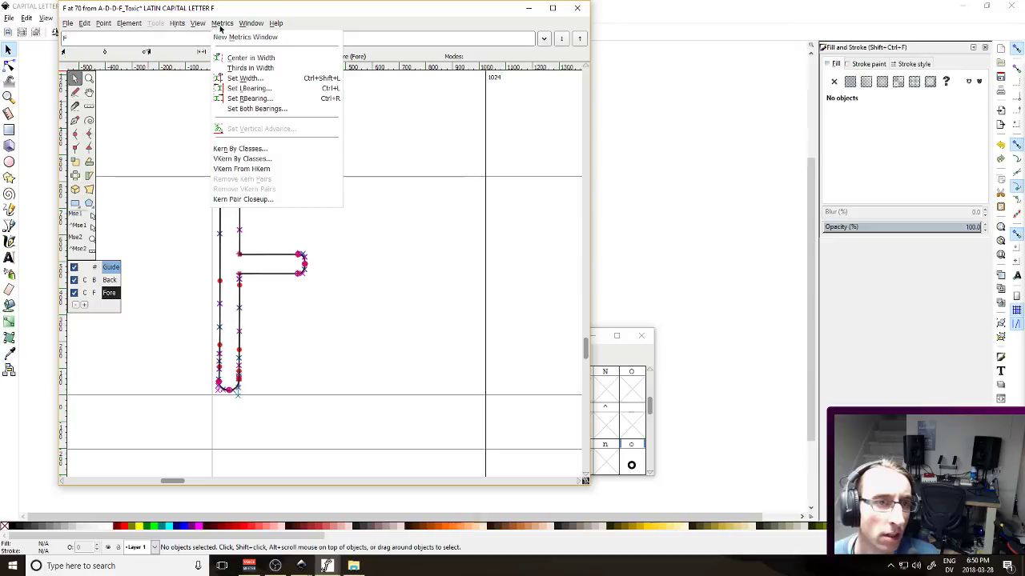
pyautogui.click(250, 80)
pyautogui.click(334, 84)
pyautogui.click(305, 132)
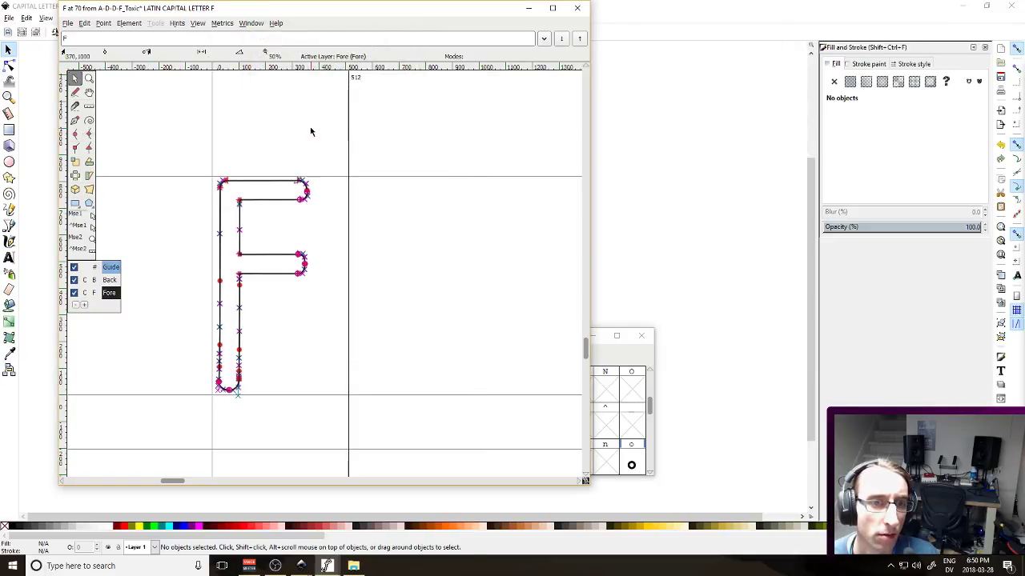
# Set the F glyph's advance width to 425
pyautogui.click(177, 24)
pyautogui.moveTo(200, 24)
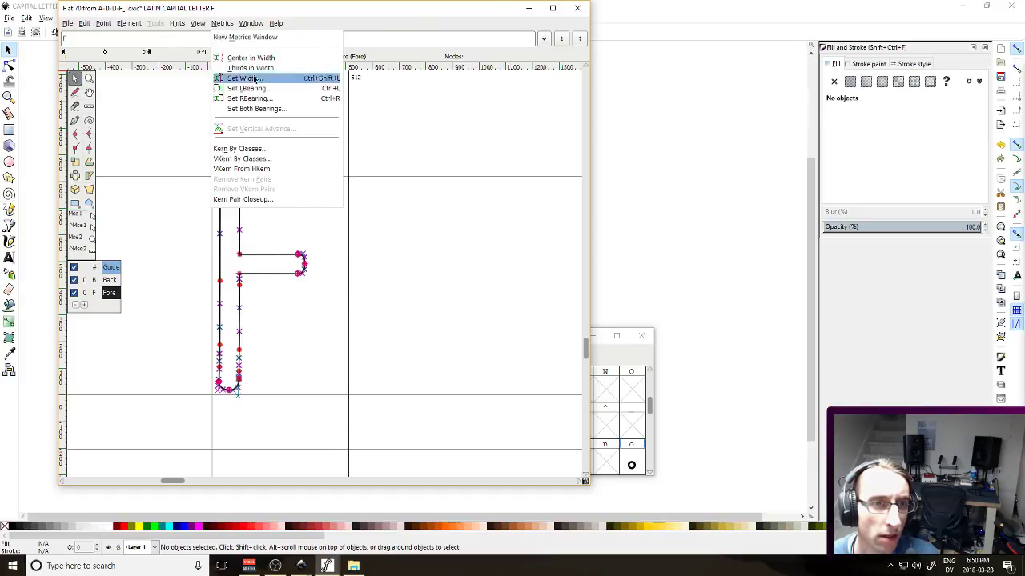
pyautogui.click(255, 80)
pyautogui.doubleClick(356, 54)
pyautogui.write('425')
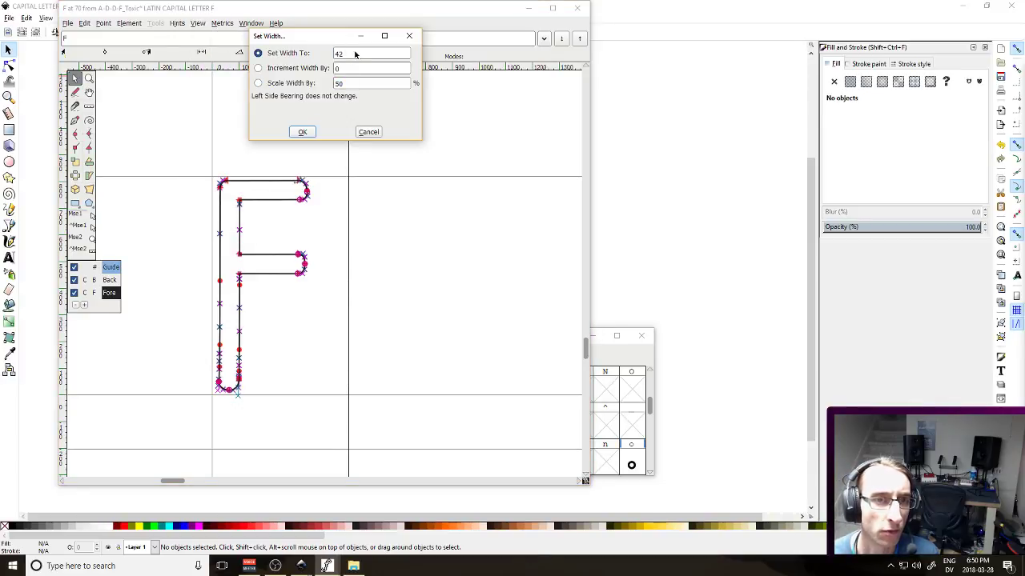
pyautogui.press('Return')
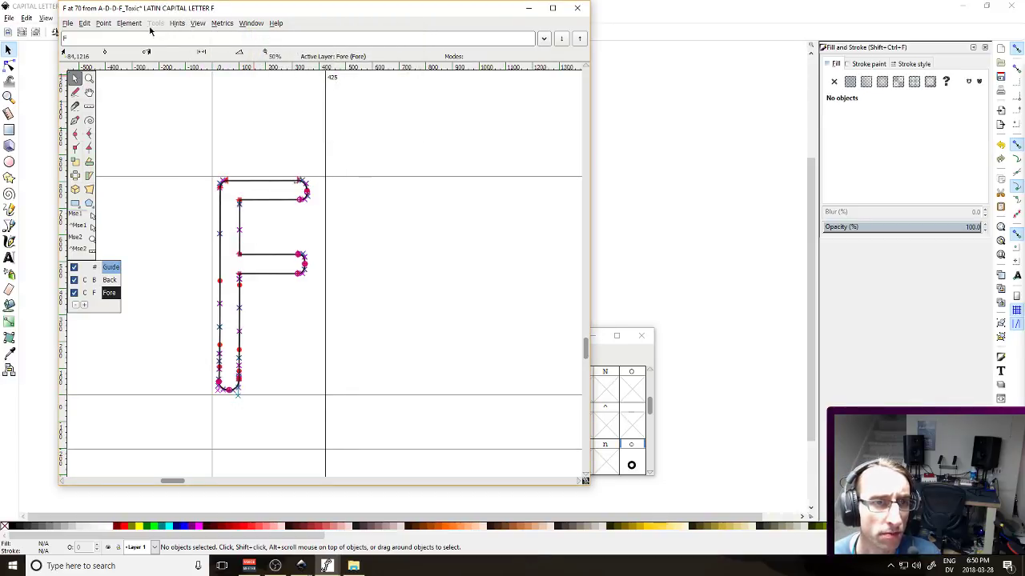
# Set the F glyph's advance width to 375, save the font and close the glyph
pyautogui.click(128, 23)
pyautogui.click(222, 24)
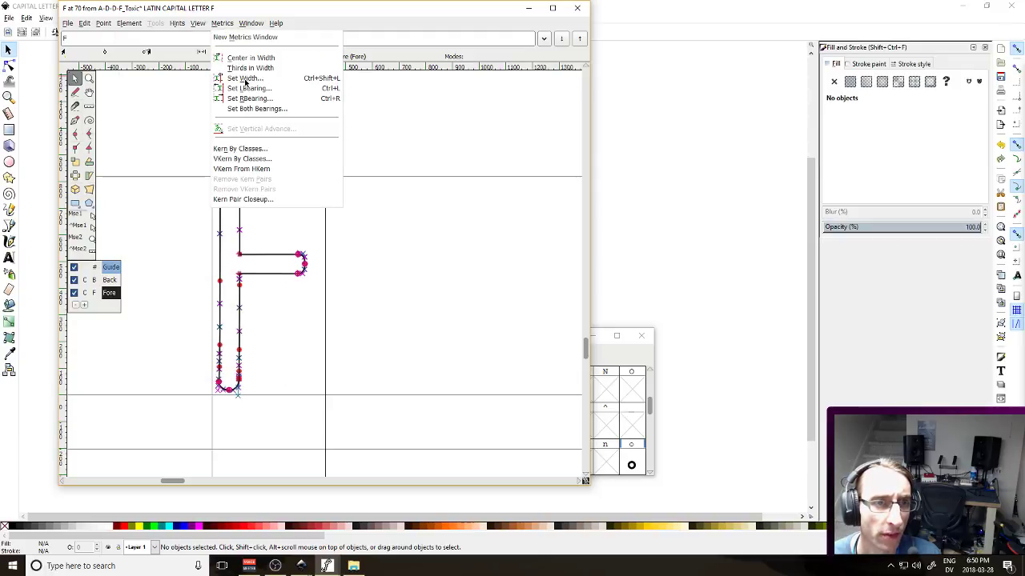
pyautogui.click(246, 79)
pyautogui.doubleClick(349, 57)
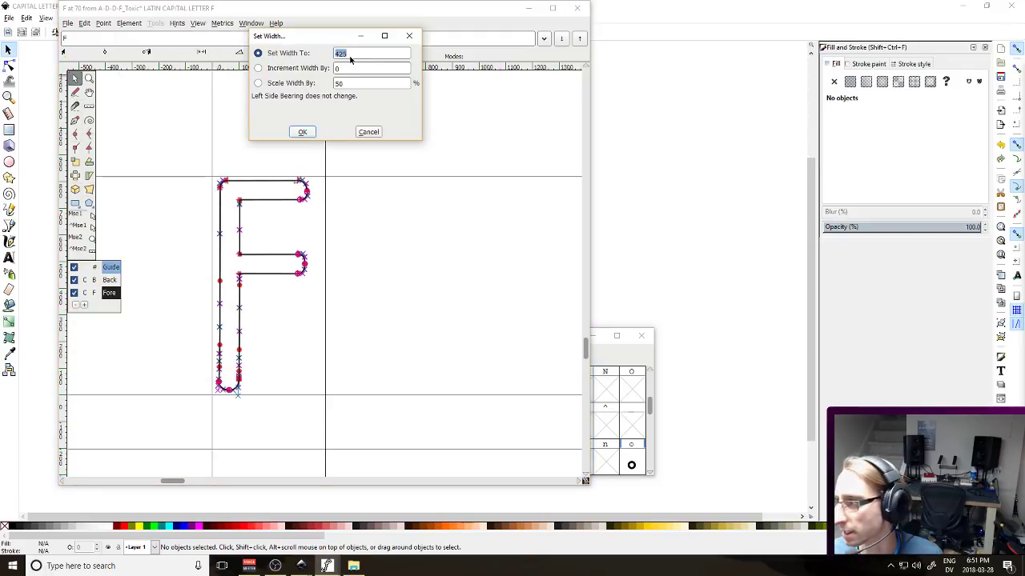
pyautogui.write('375')
pyautogui.press('Return')
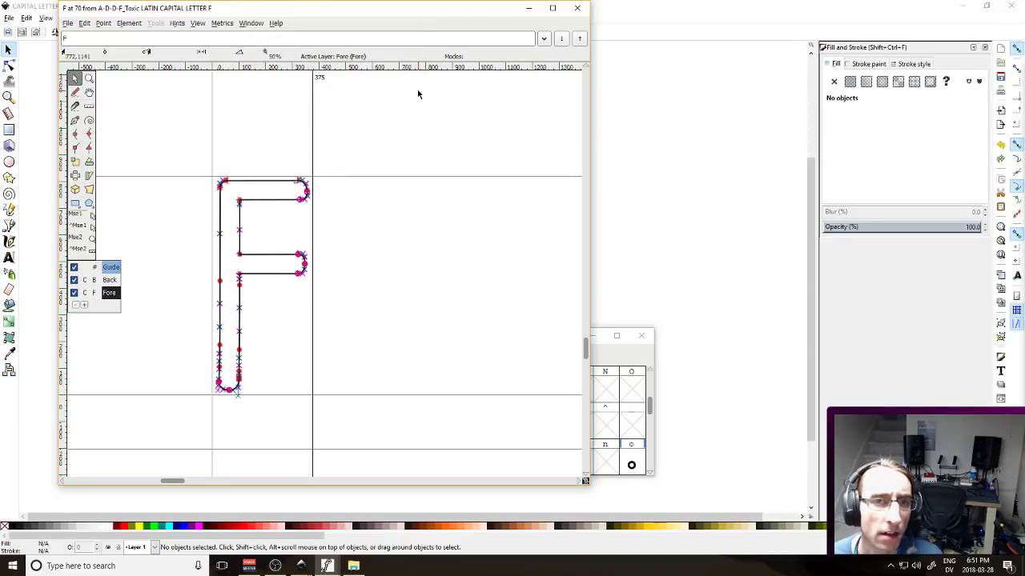
pyautogui.click(577, 8)
# Open the capital D glyph, scale its advance width by percentage down to 358, then save the font and close the glyph
pyautogui.doubleClick(344, 390)
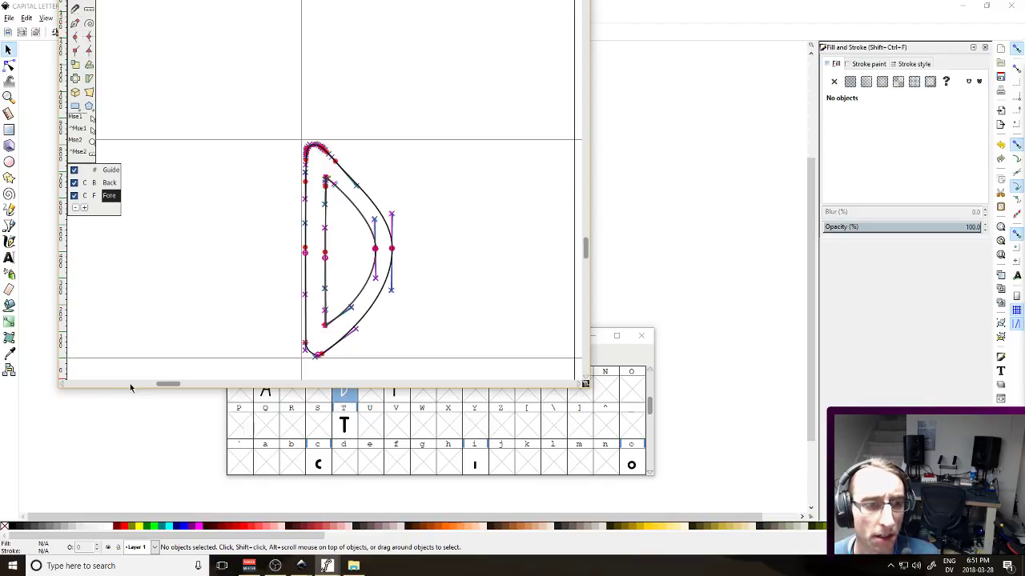
pyautogui.click(196, 23)
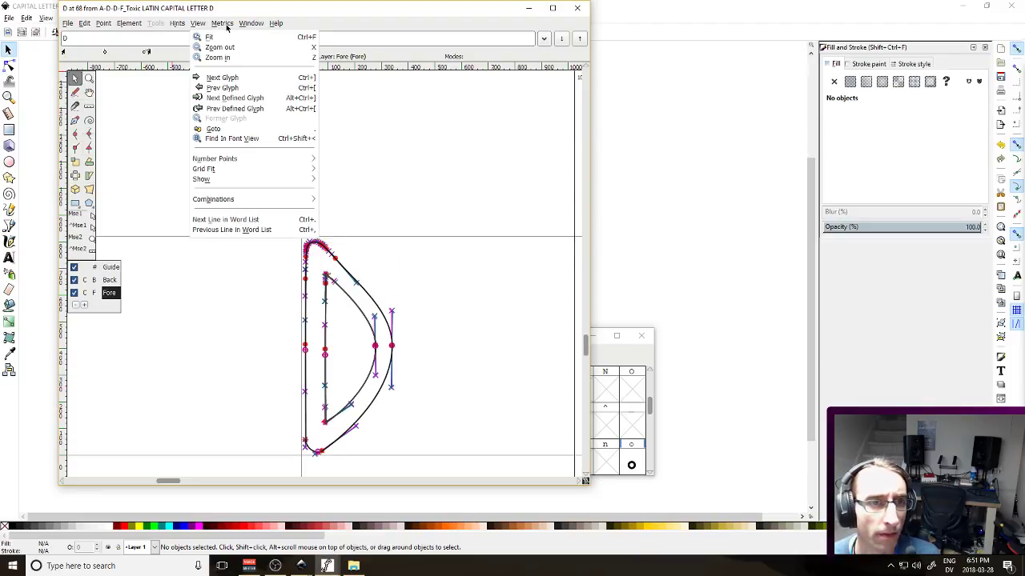
pyautogui.click(244, 78)
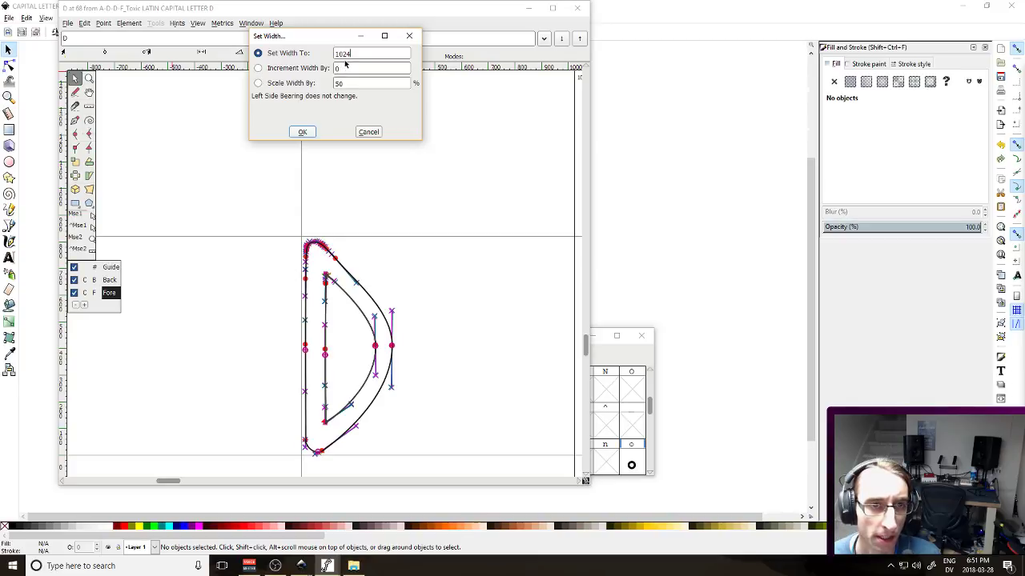
pyautogui.click(302, 85)
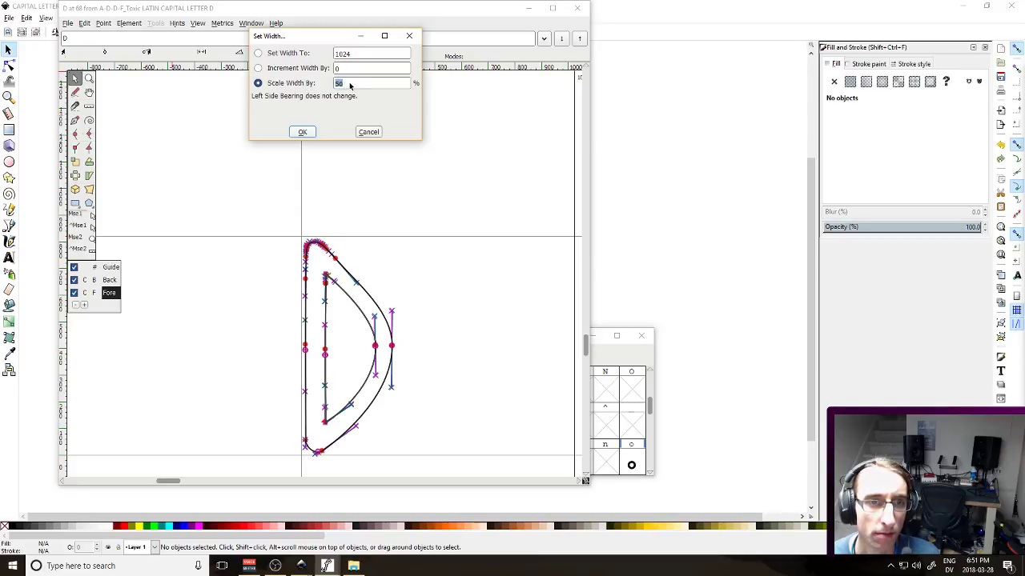
pyautogui.write('4')
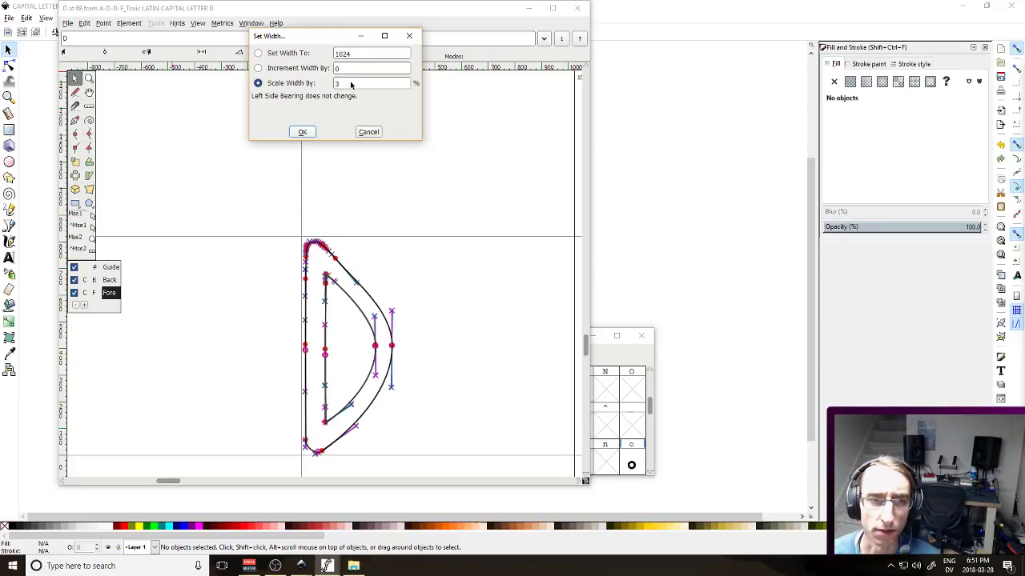
pyautogui.click(312, 133)
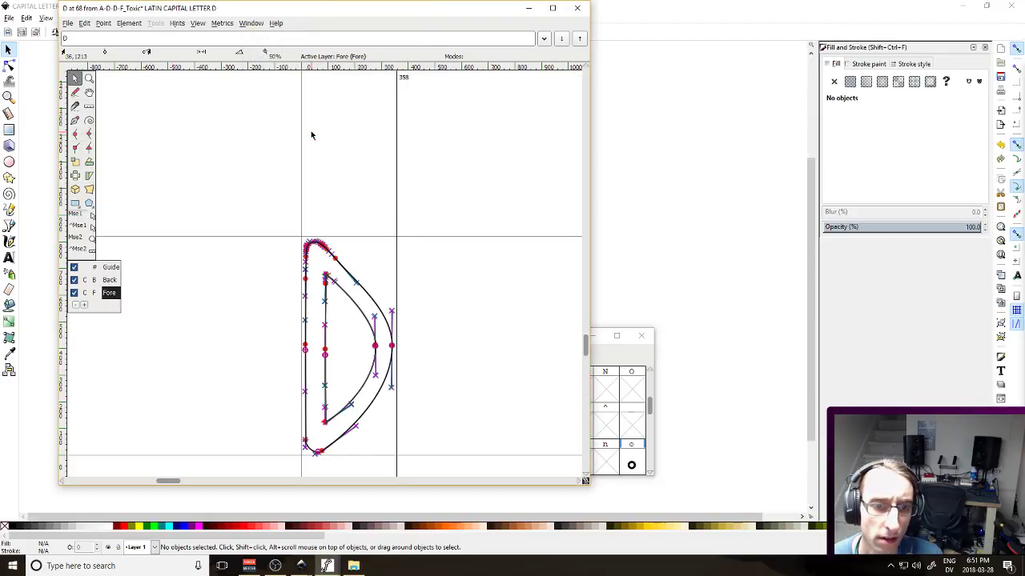
pyautogui.hotkey('ctrl', 's')
pyautogui.click(578, 9)
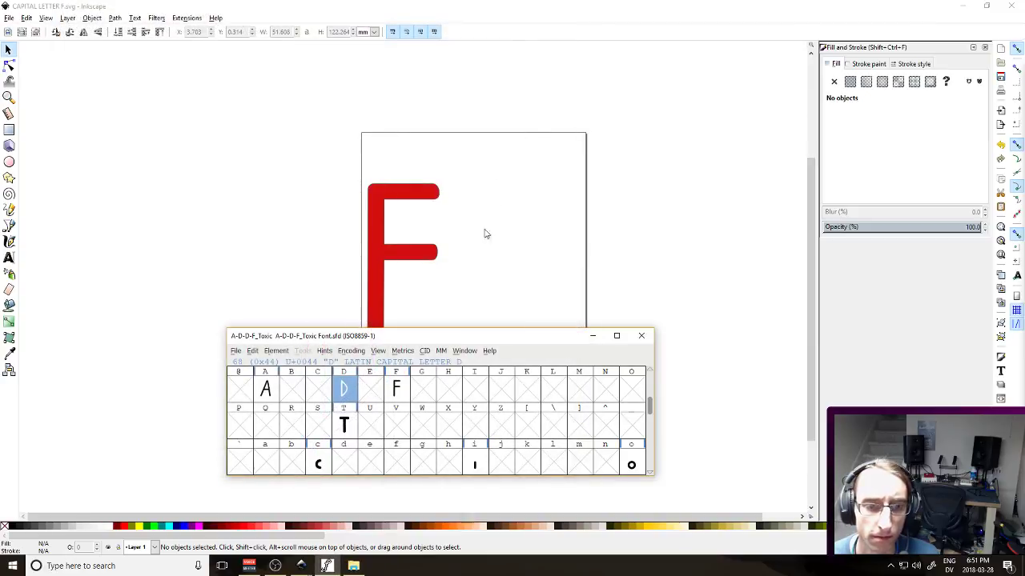
# Close the capital F drawing in Inkscape, and check the A glyph's outline and advance width in its glyph editor
pyautogui.click(1010, 6)
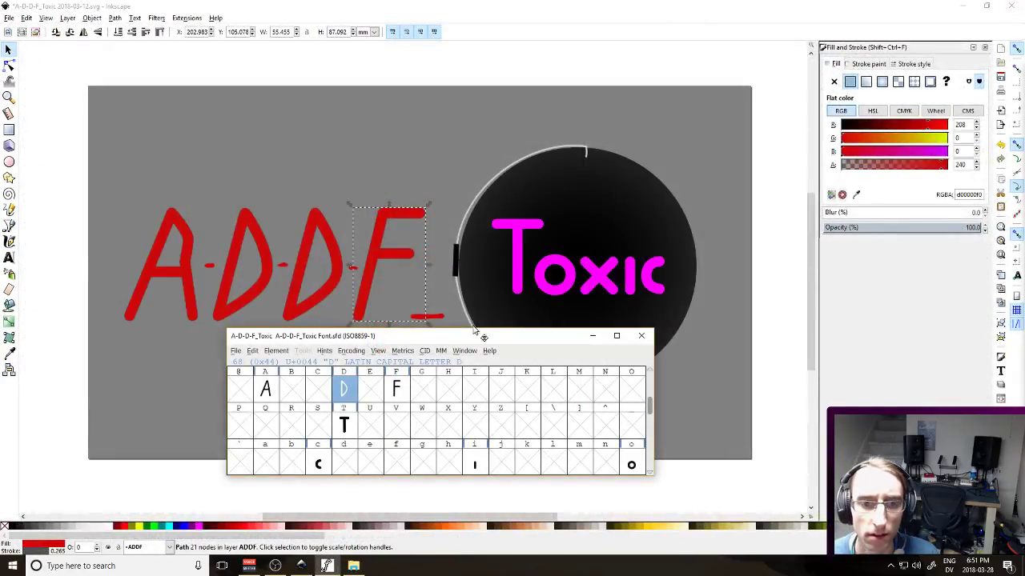
pyautogui.click(267, 388)
pyautogui.doubleClick(271, 388)
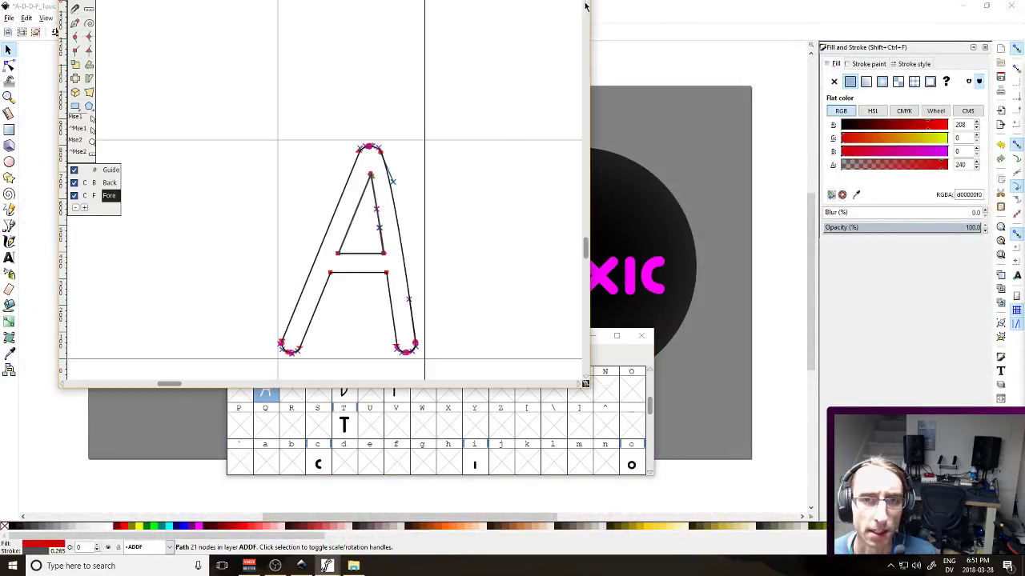
pyautogui.click(342, 385)
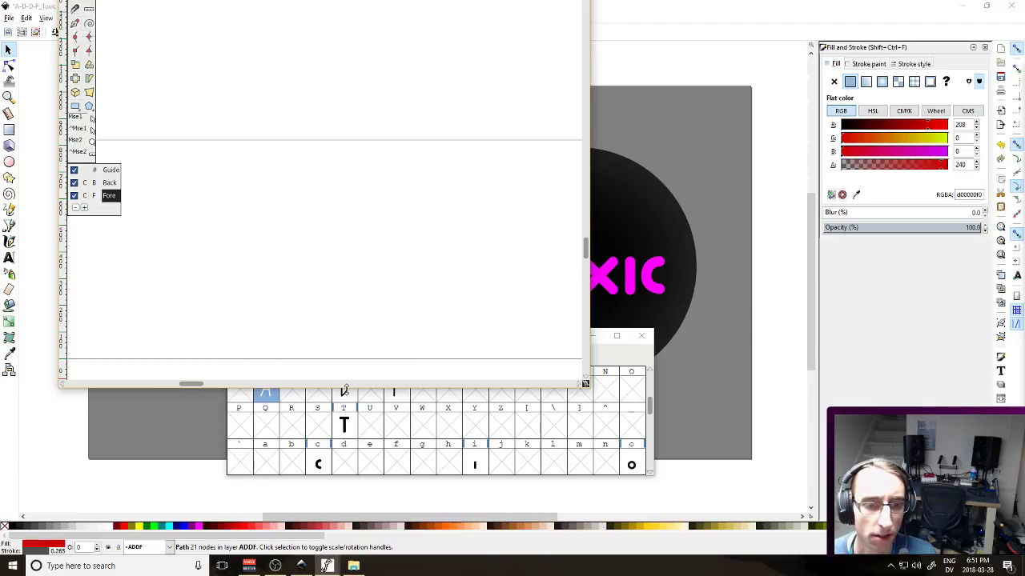
pyautogui.click(346, 390)
pyautogui.click(579, 7)
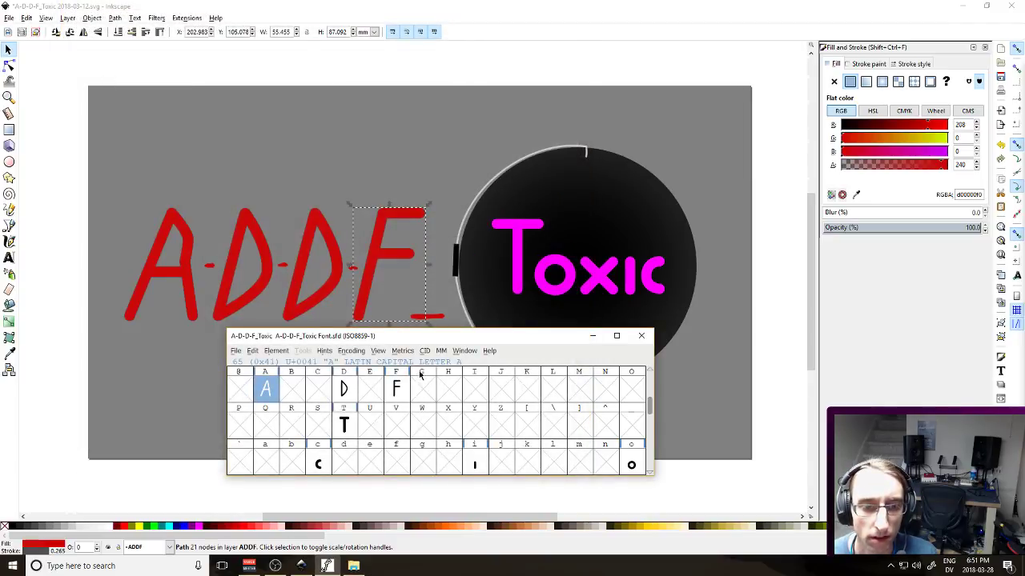
# Switch to the logo drawing in Inkscape and copy the red underscore after the F
pyautogui.scroll(-1, 512, 409)
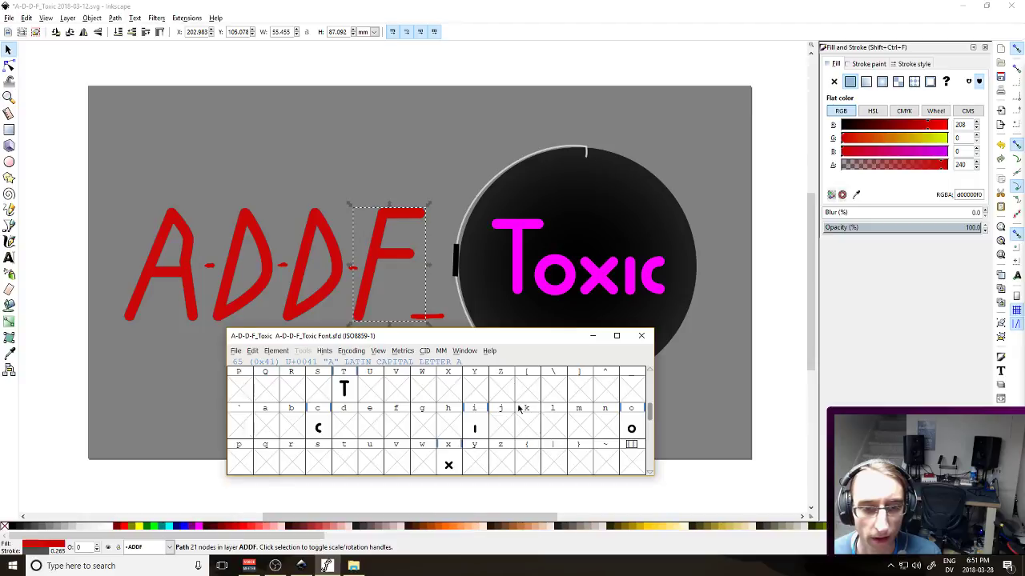
pyautogui.click(730, 268)
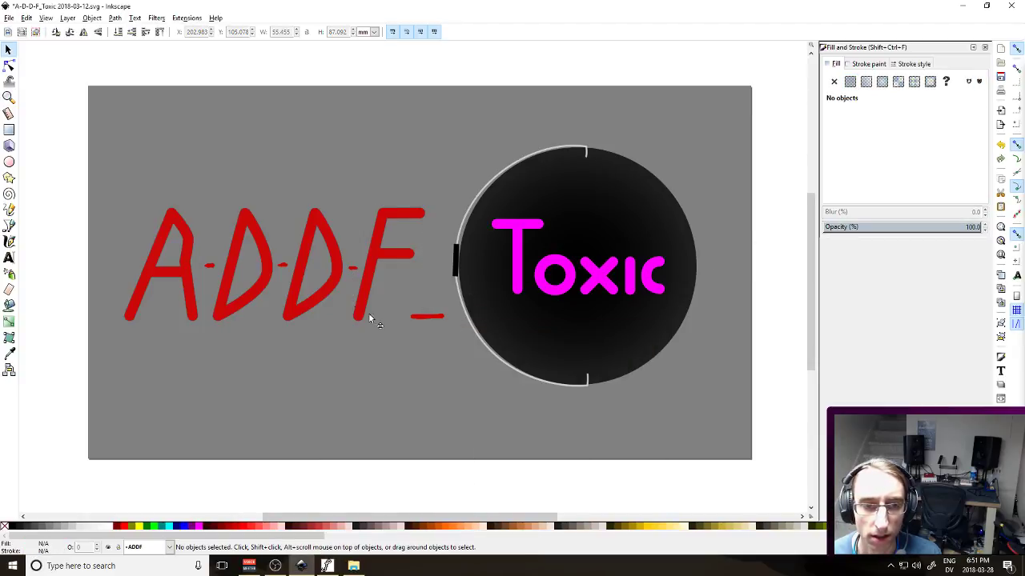
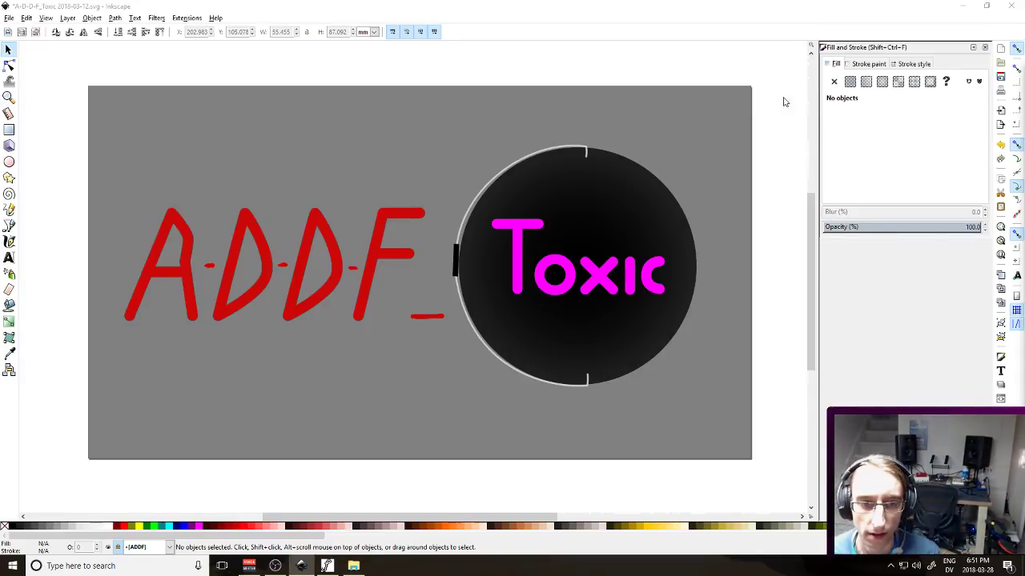
pyautogui.click(432, 317)
pyautogui.press('ctrl')
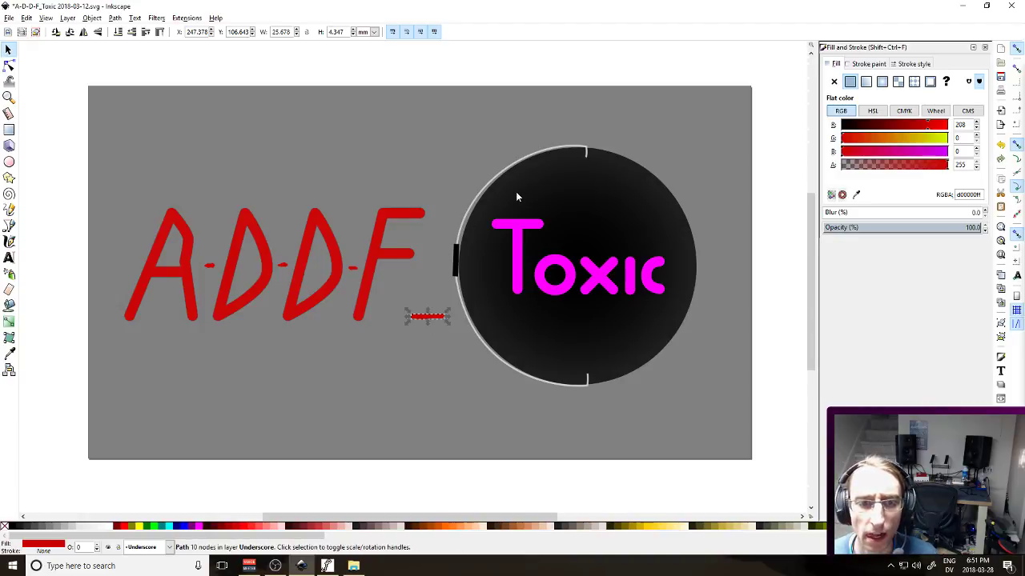
pyautogui.press('super')
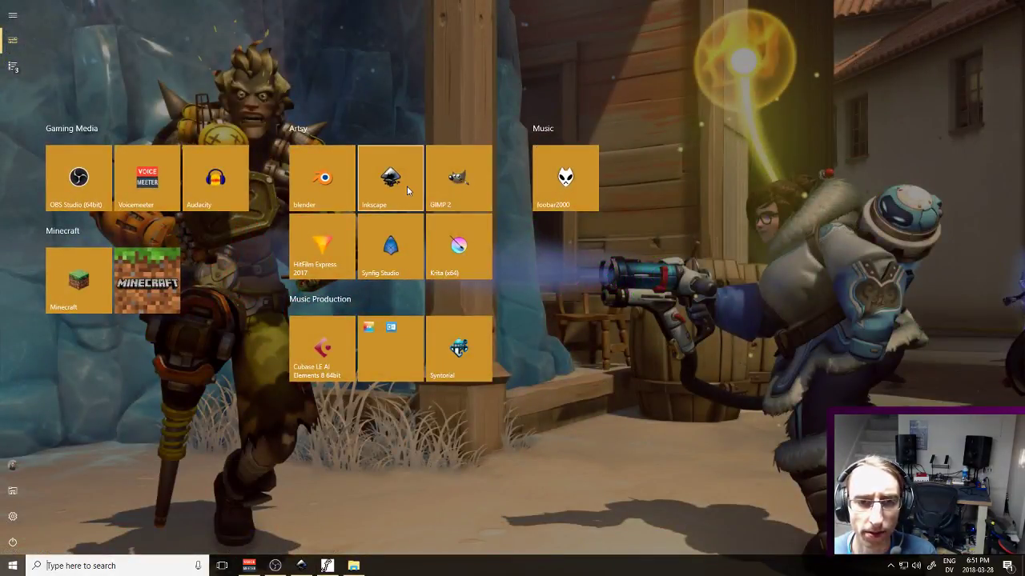
pyautogui.press('super')
# Create a new document and set its custom page size to 600 by 600 px
pyautogui.hotkey('ctrl', 'n')
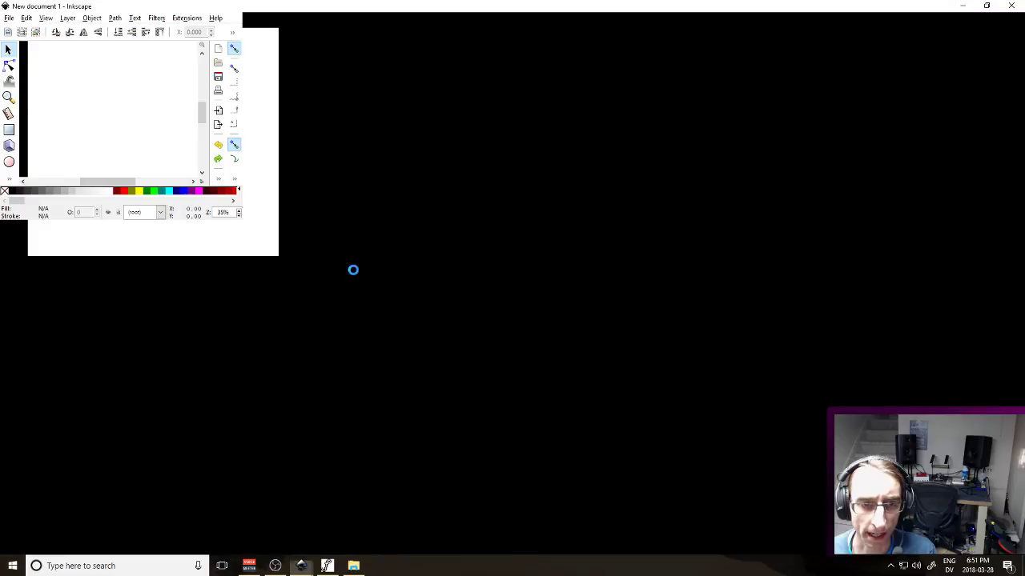
pyautogui.hotkey('shift', 'ctrl', 'd')
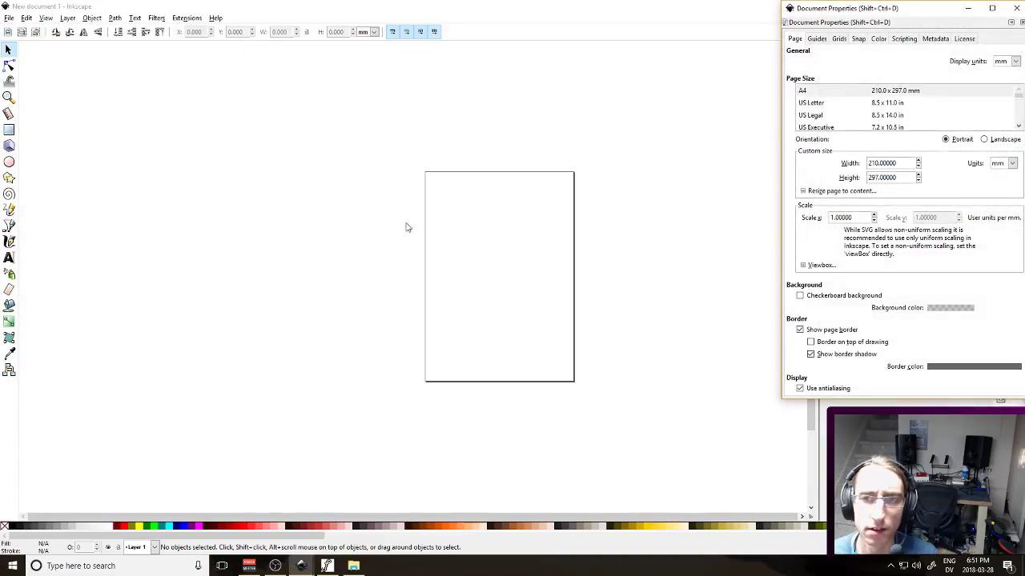
pyautogui.click(1005, 163)
pyautogui.click(1000, 238)
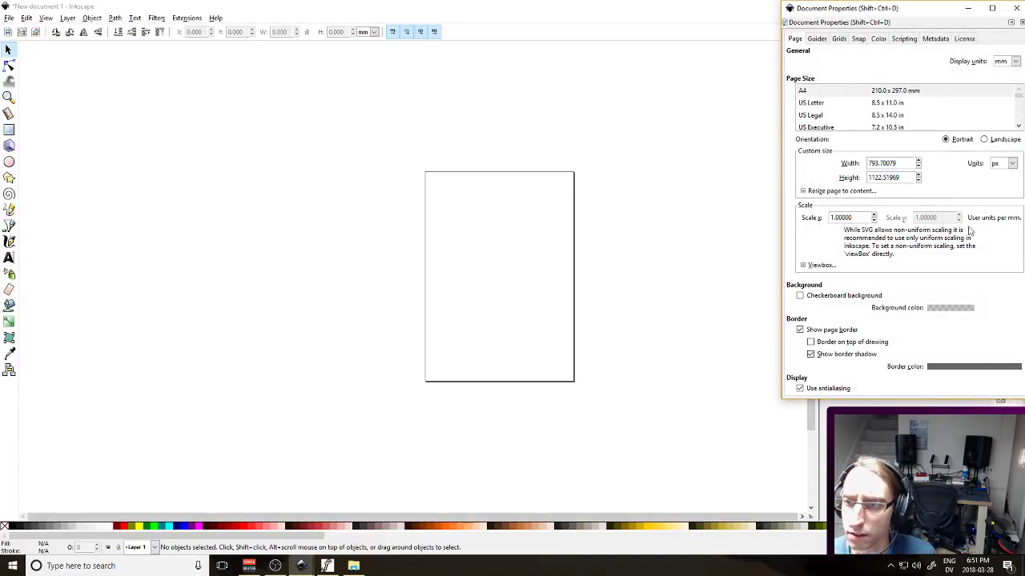
pyautogui.tripleClick(903, 162)
pyautogui.write('600')
pyautogui.press('Tab')
pyautogui.write('600')
pyautogui.press('Tab')
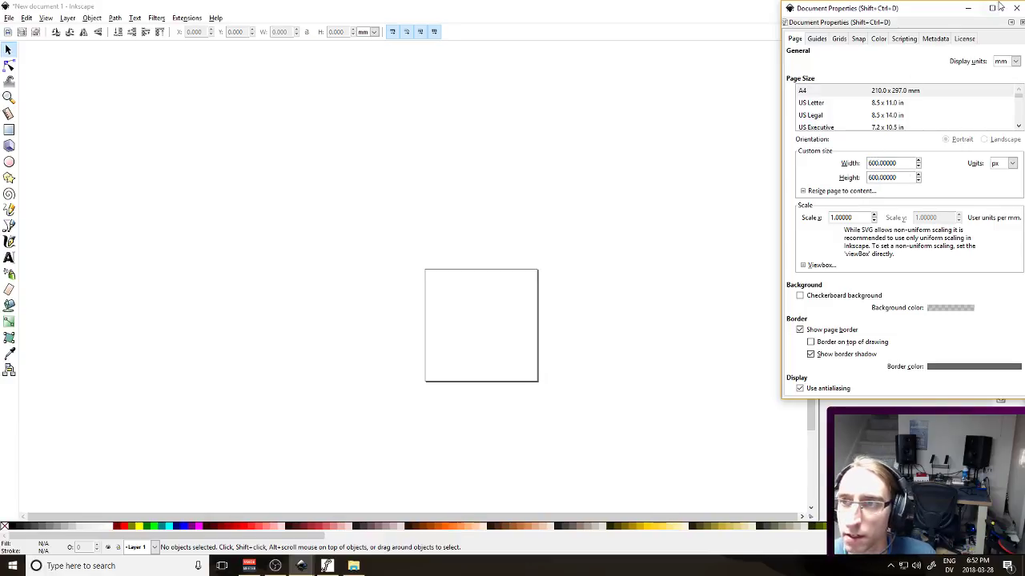
pyautogui.click(1016, 7)
# Paste the underscore, enlarge it to about 99 by 17 mm, and place it in the page's lower-left corner
pyautogui.keyDown('ctrl'); pyautogui.scroll(2, 488, 344); pyautogui.keyUp('ctrl')
pyautogui.hotkey('ctrl', 'v')
pyautogui.moveTo(482, 338); pyautogui.dragTo(427, 389)
pyautogui.moveTo(453, 366); pyautogui.dragTo(504, 325)
pyautogui.click(650, 301)
# Save the drawing as UNDERSCORE.svg in the Characters folder
pyautogui.hotkey('ctrl', 's')
pyautogui.write('I')
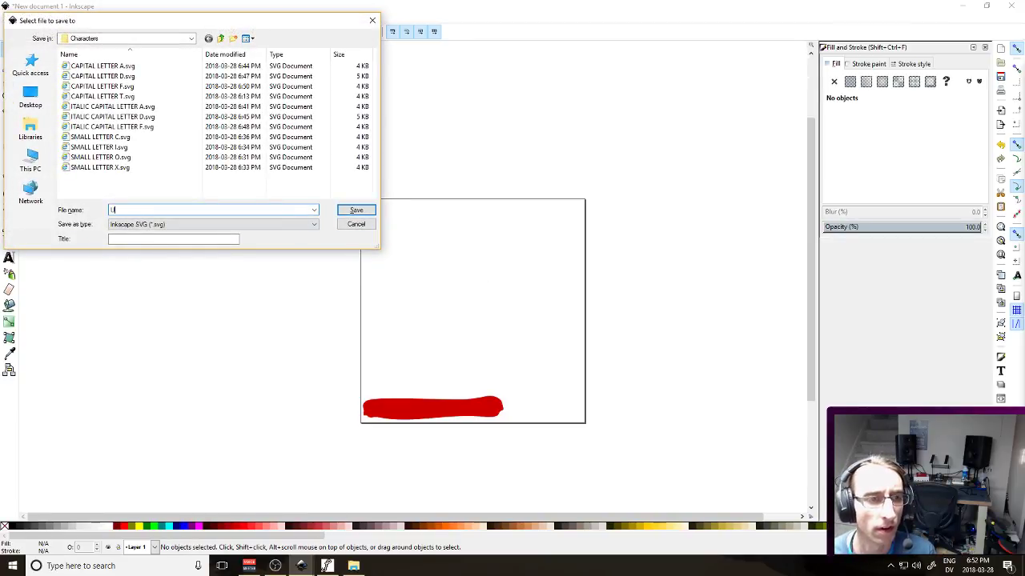
pyautogui.press('Return')
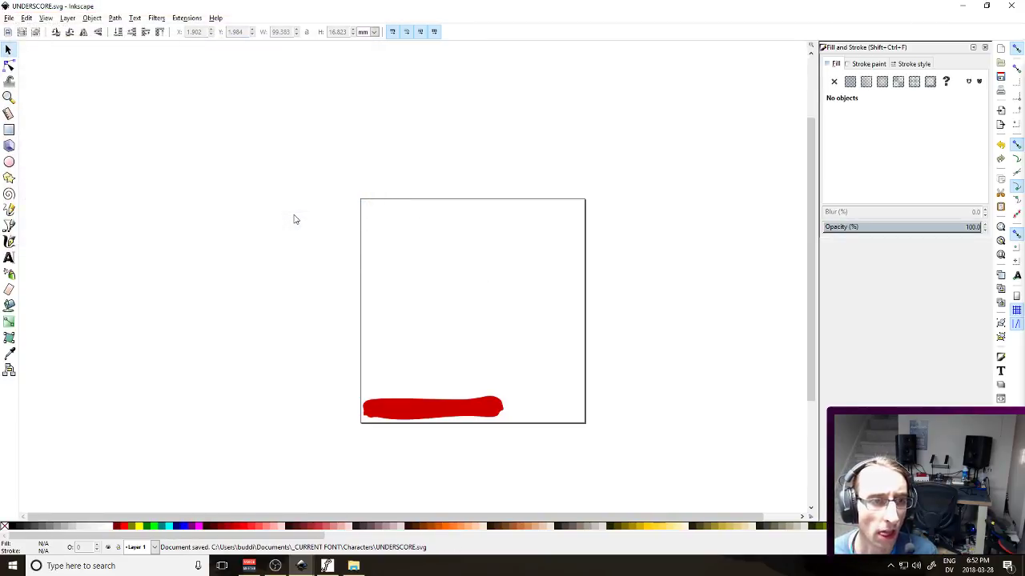
# Switch to the A-D-D-F_Toxic font window in FontForge and look through the glyph grid for the underscore slot
pyautogui.click(327, 566)
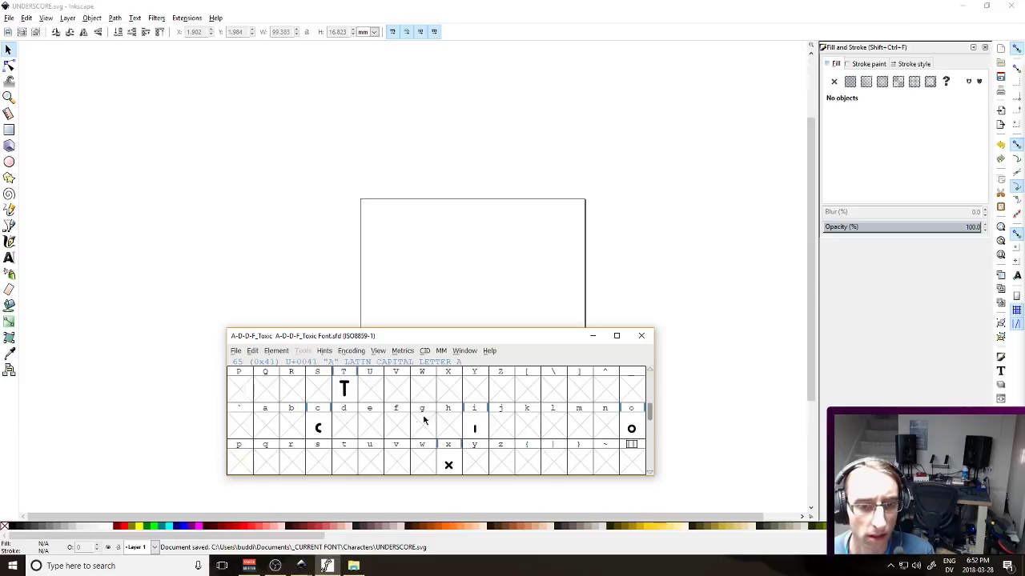
pyautogui.scroll(-2, 576, 430)
pyautogui.scroll(3, 575, 430)
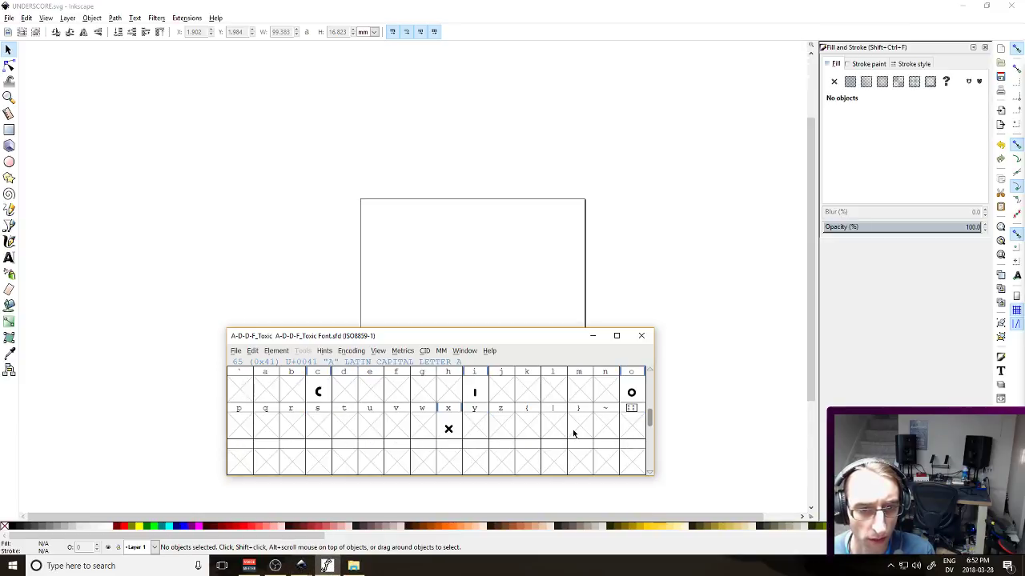
pyautogui.scroll(3, 573, 433)
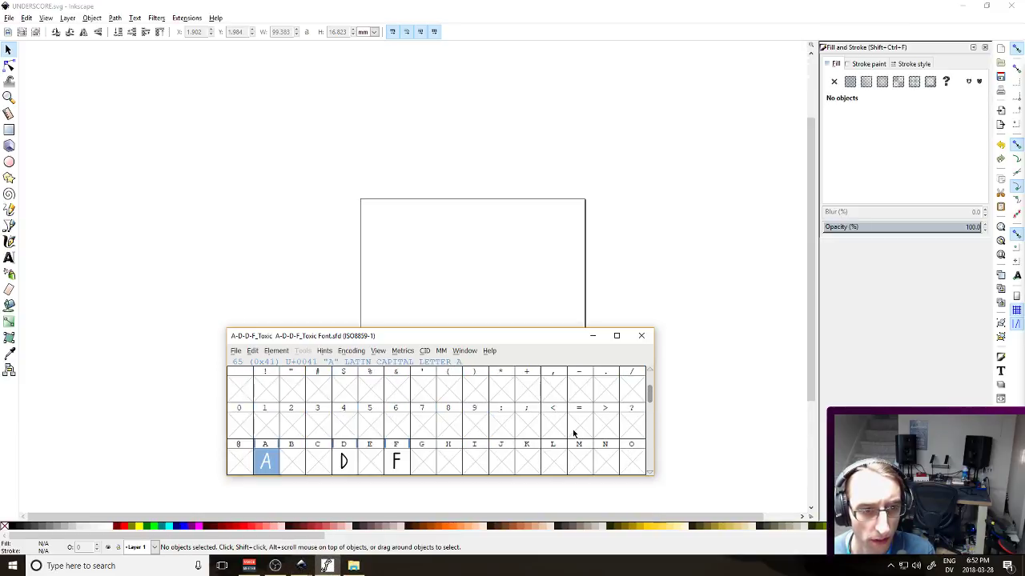
pyautogui.click(582, 420)
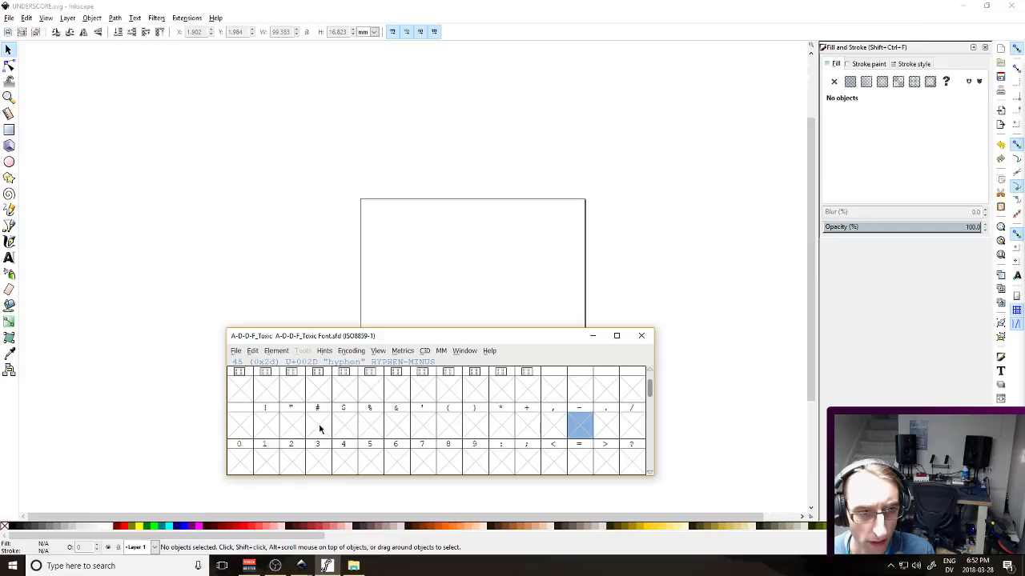
pyautogui.scroll(1, 566, 430)
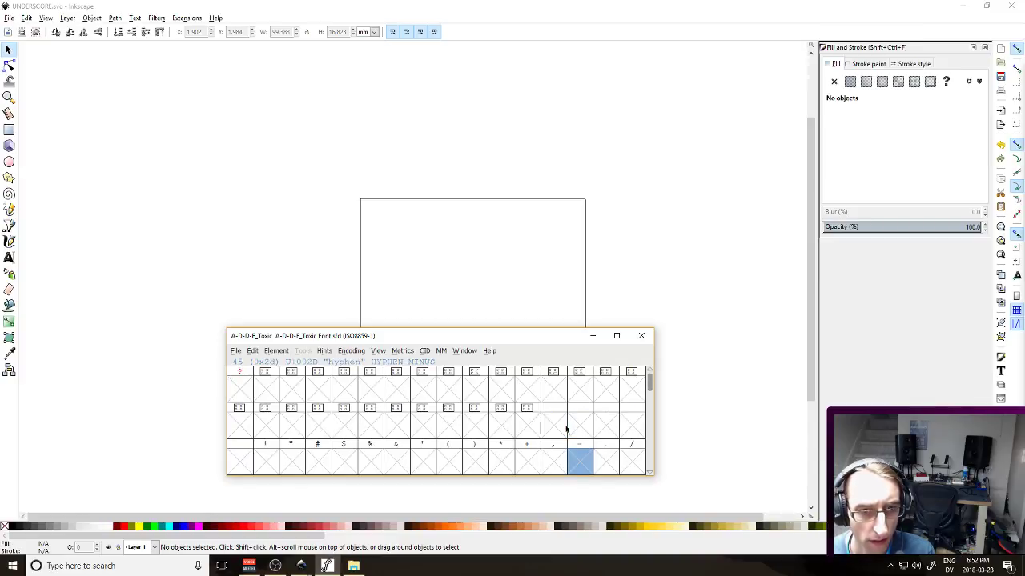
pyautogui.scroll(-4, 566, 430)
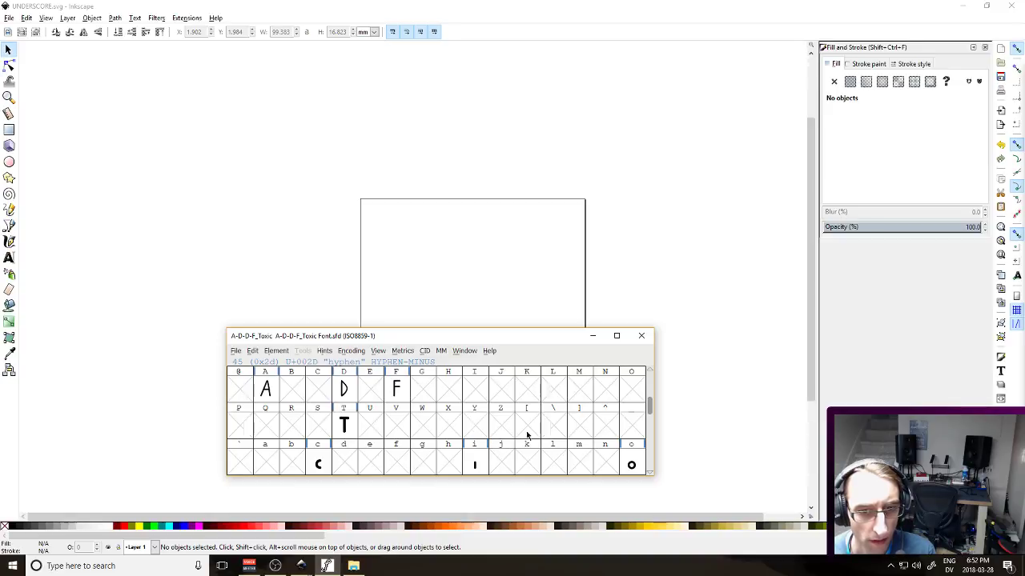
pyautogui.scroll(-2, 535, 446)
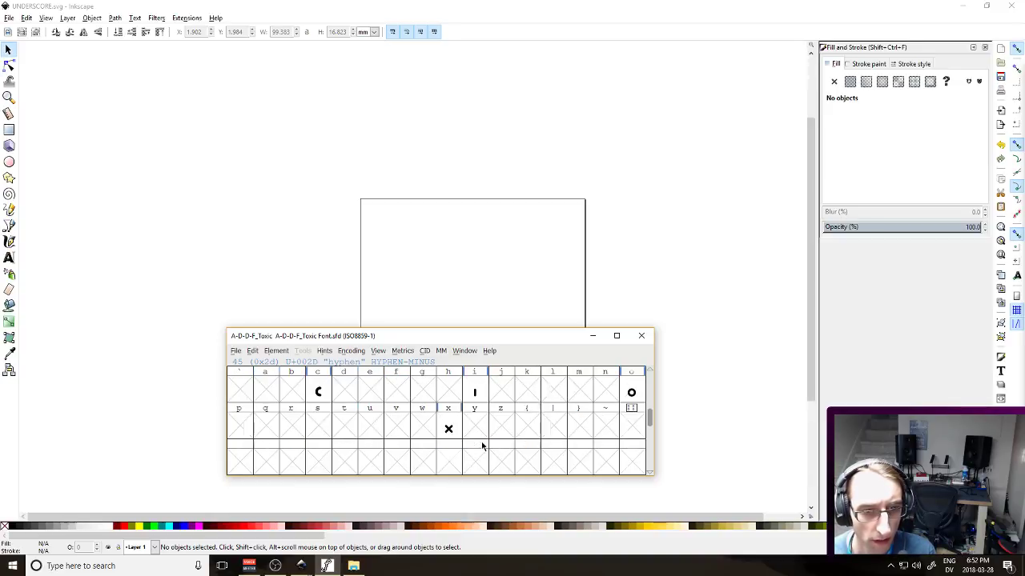
pyautogui.scroll(-3, 534, 435)
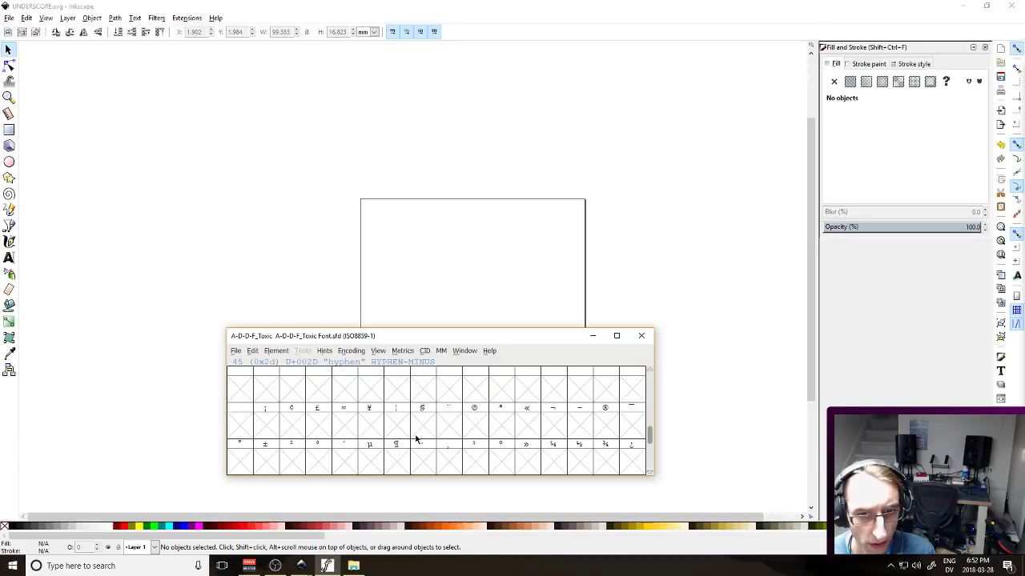
pyautogui.click(577, 422)
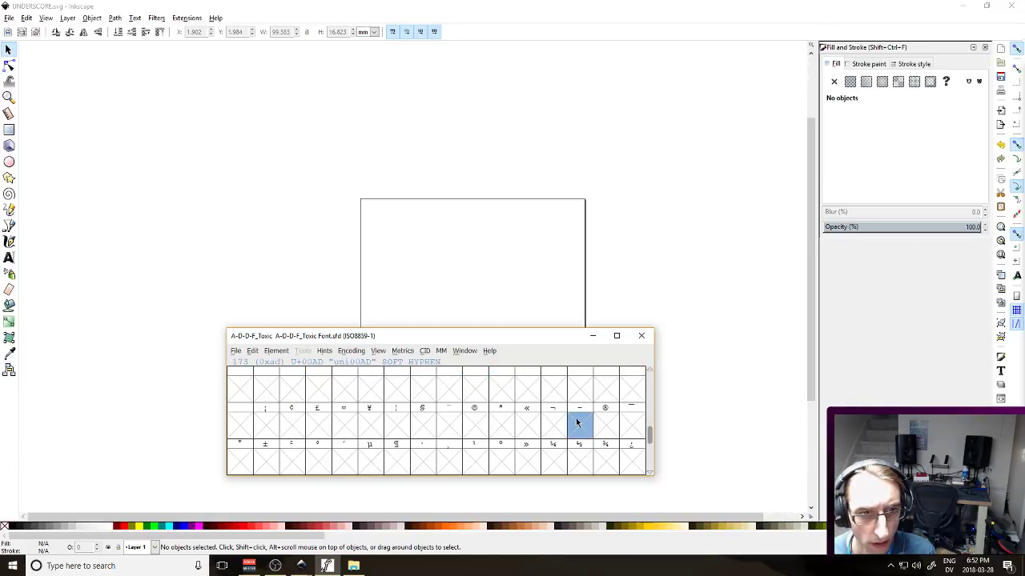
pyautogui.moveTo(577, 423)
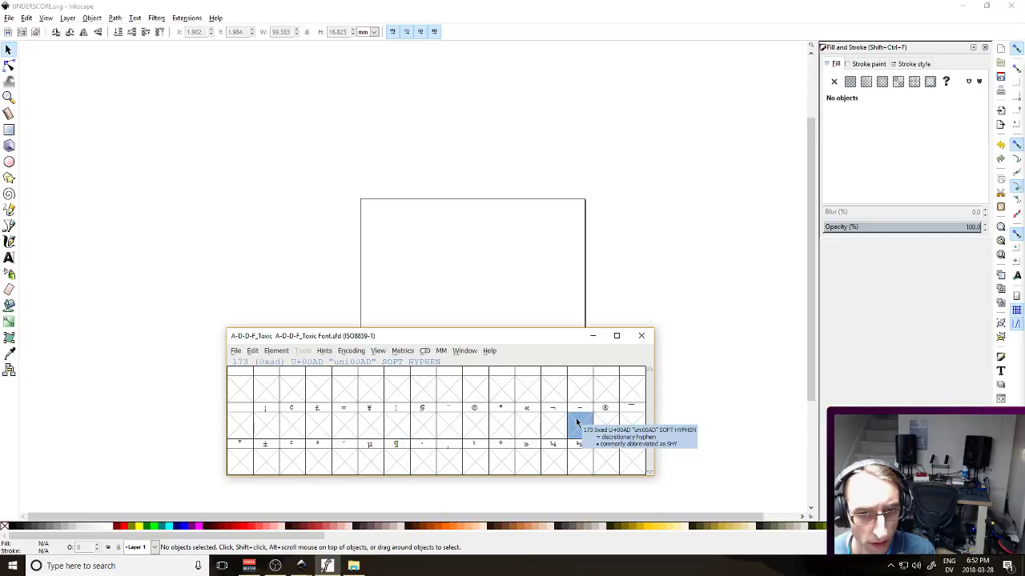
pyautogui.scroll(-4, 574, 421)
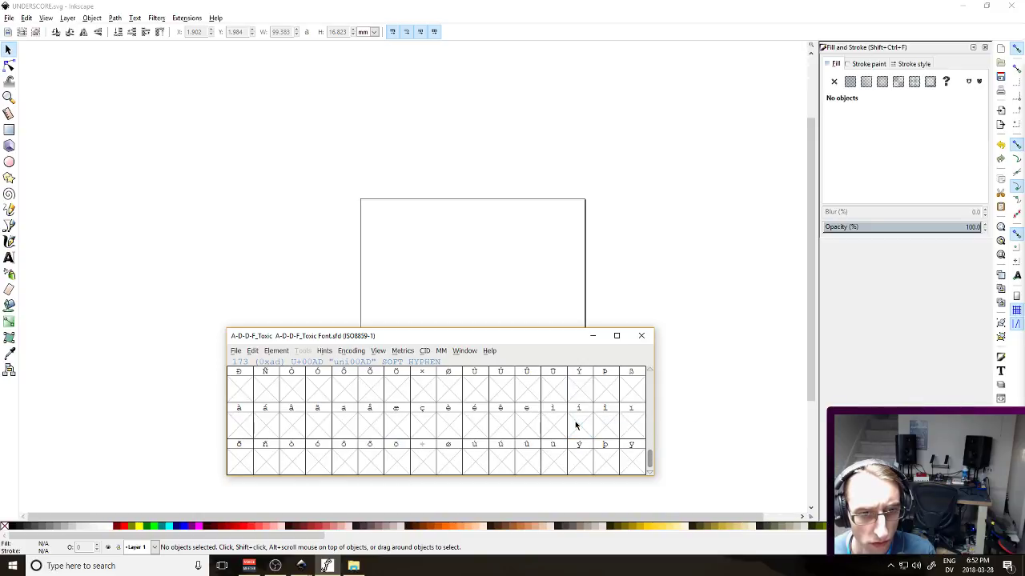
pyautogui.scroll(4, 575, 421)
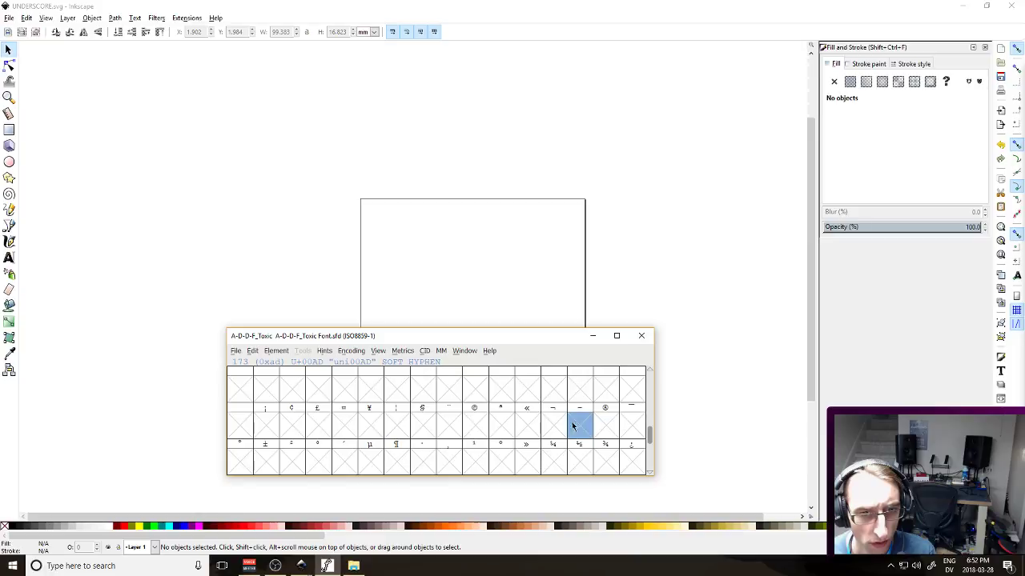
pyautogui.scroll(4, 453, 430)
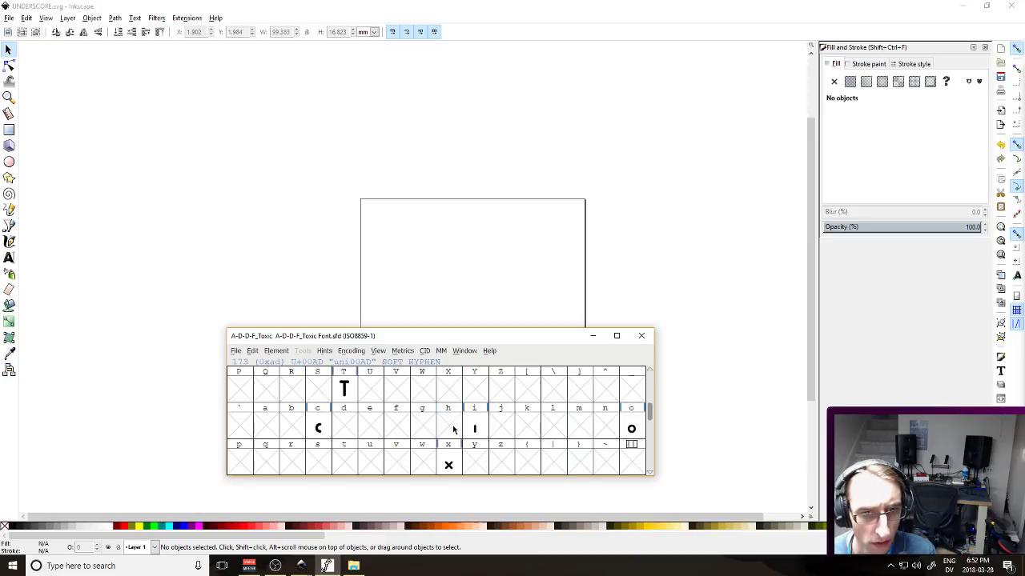
pyautogui.scroll(3, 306, 422)
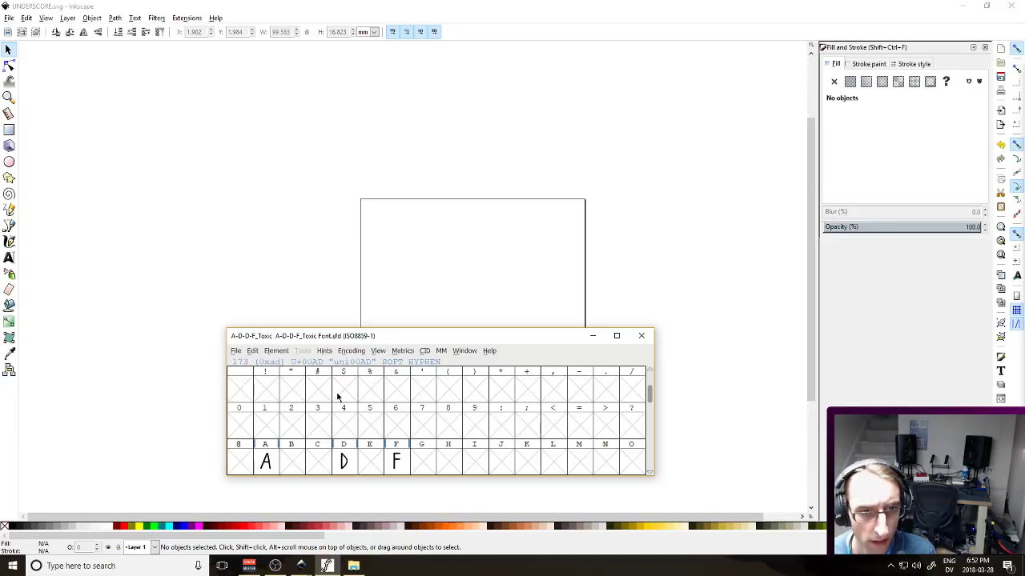
pyautogui.click(242, 390)
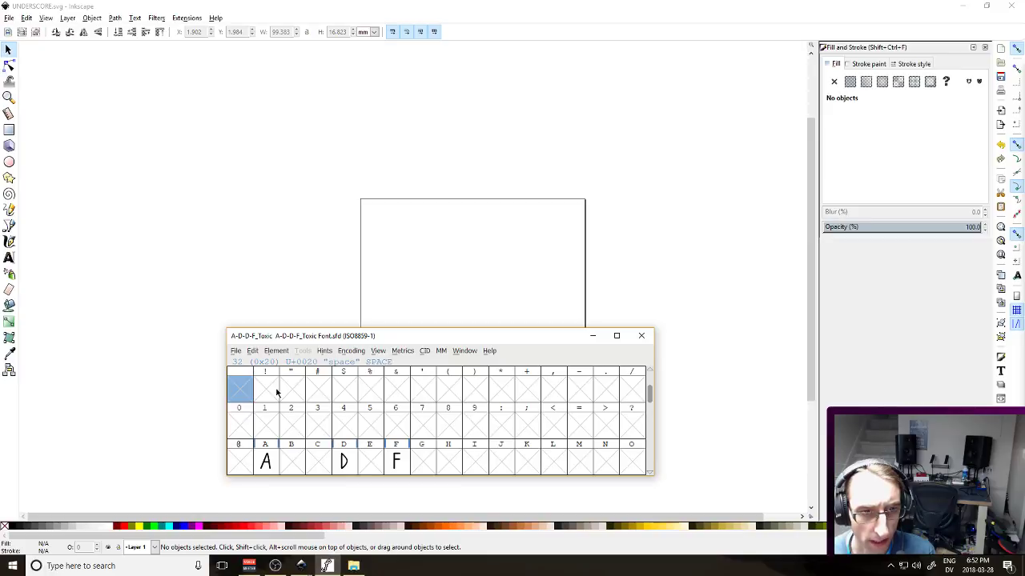
pyautogui.doubleClick(247, 389)
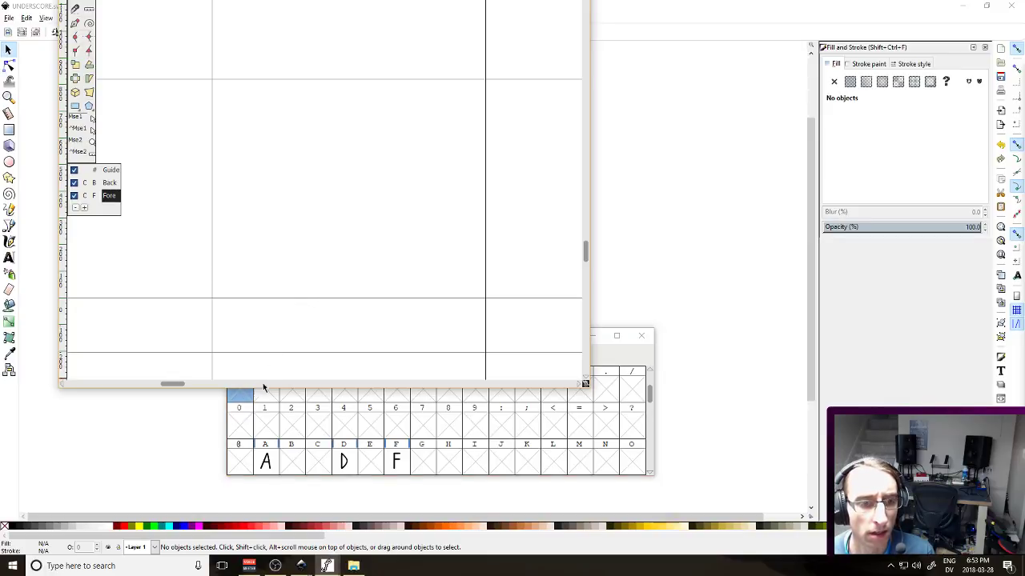
pyautogui.hotkey('alt', 'F4')
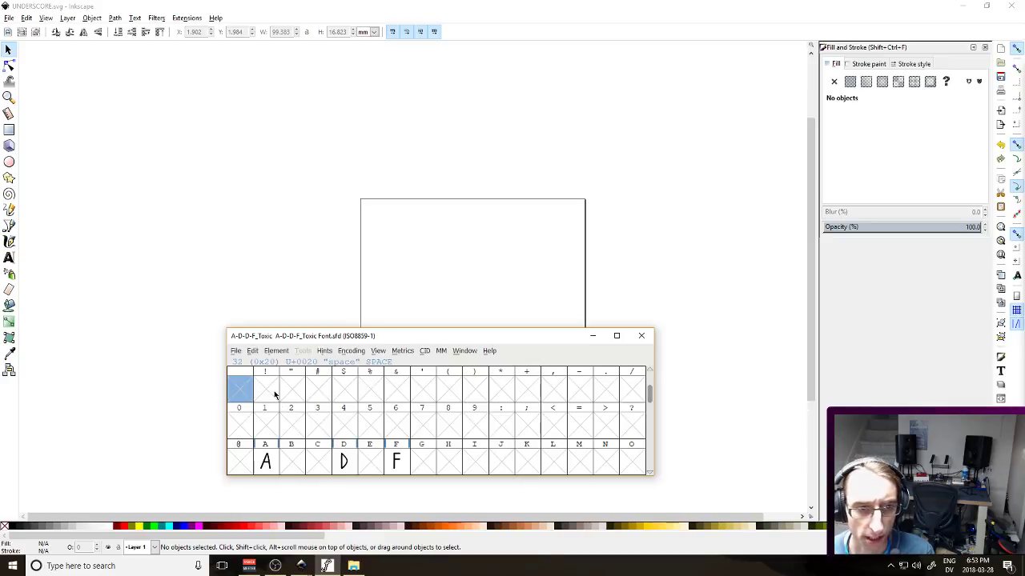
# Check the hyphen slot and the rows of capital and lowercase letters for the underscore slot
pyautogui.click(587, 393)
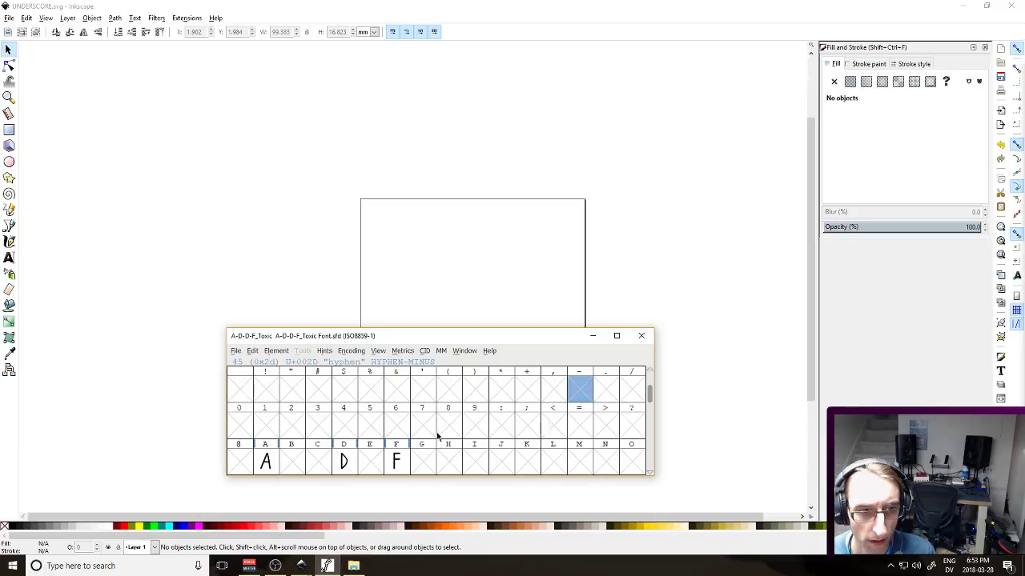
pyautogui.scroll(-1, 439, 435)
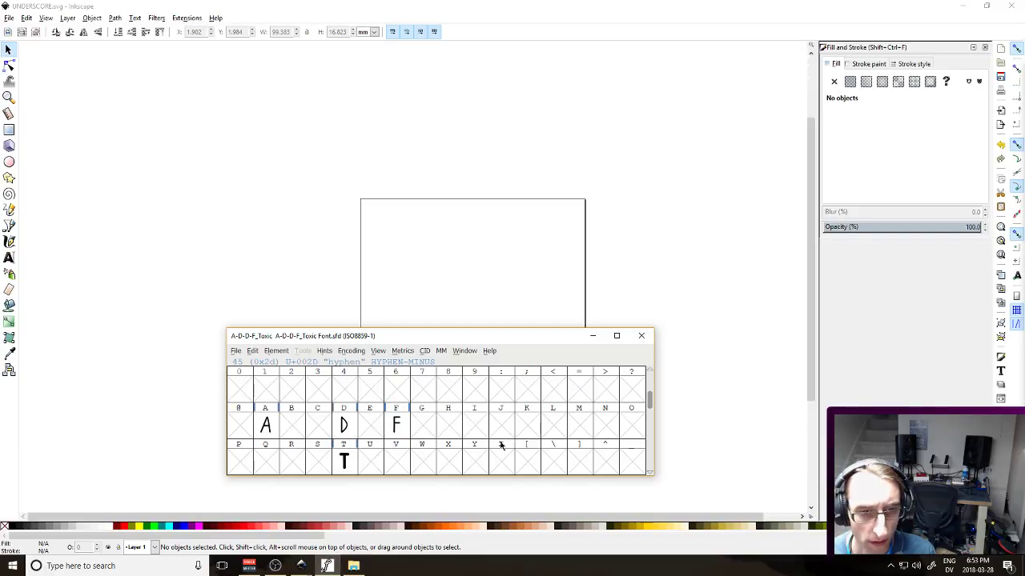
pyautogui.scroll(-1, 472, 452)
pyautogui.scroll(-1, 472, 450)
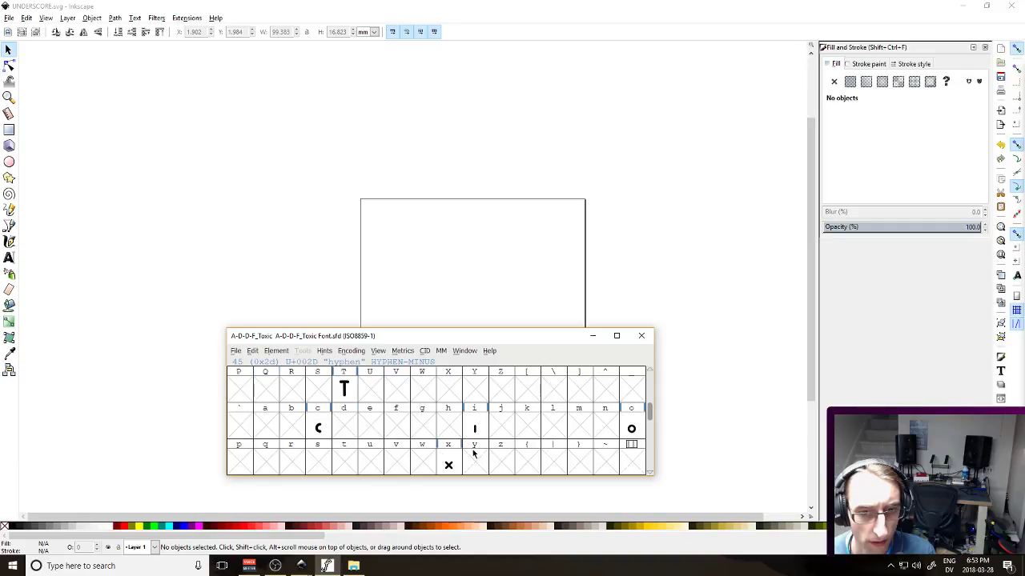
# Open the Windows Character Map, enter "underscore" as the search term, and inspect the underscore character in the Arial set
pyautogui.press('super')
pyautogui.write('d')
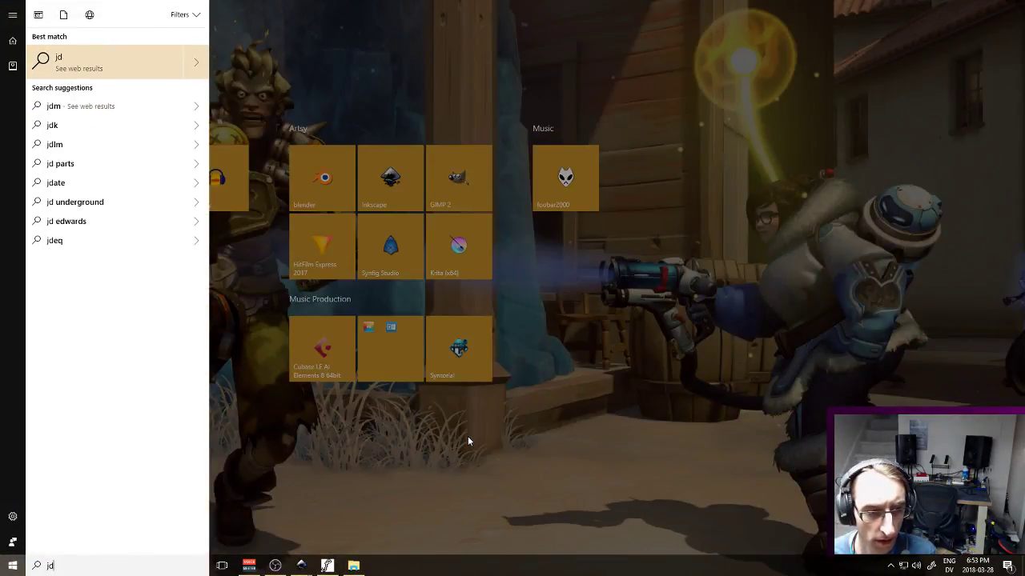
pyautogui.write('haracter map')
pyautogui.press('Return')
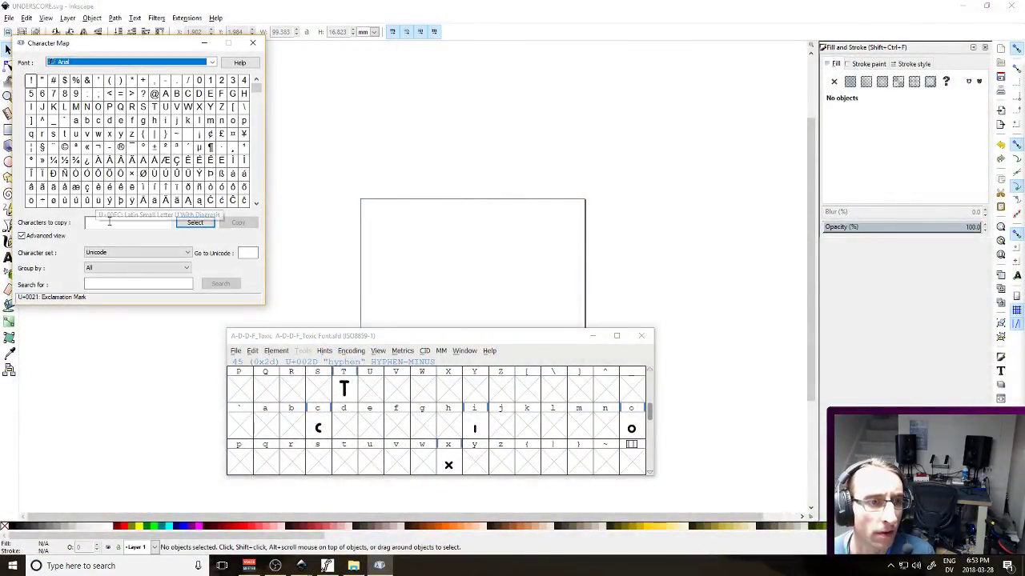
pyautogui.click(138, 283)
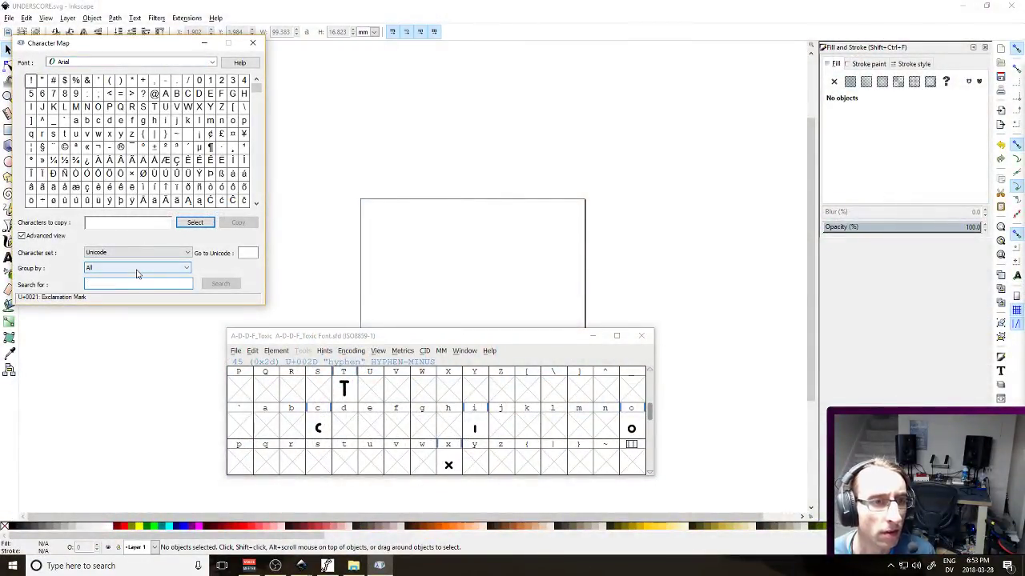
pyautogui.write('under')
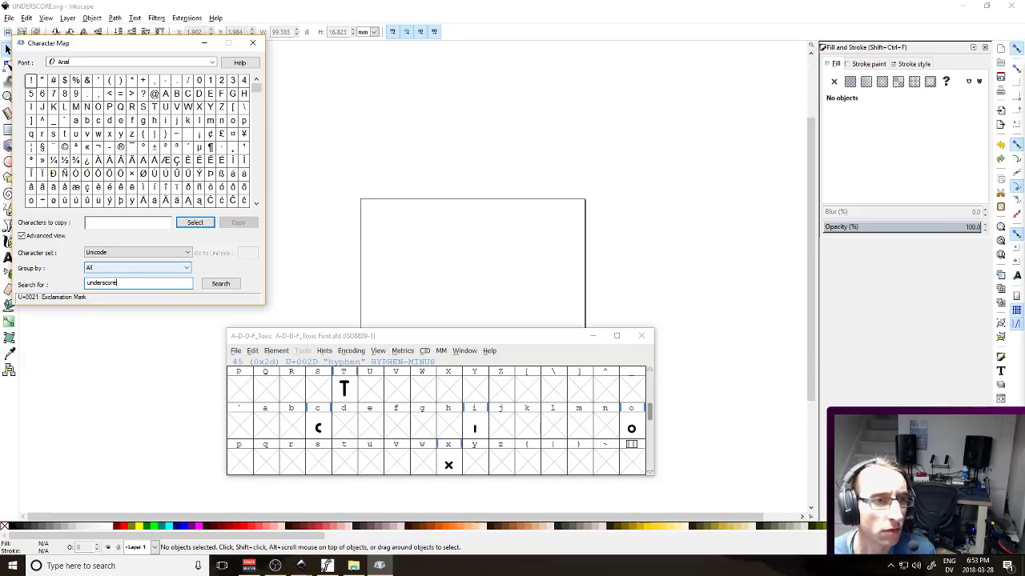
pyautogui.write('score')
pyautogui.click(52, 121)
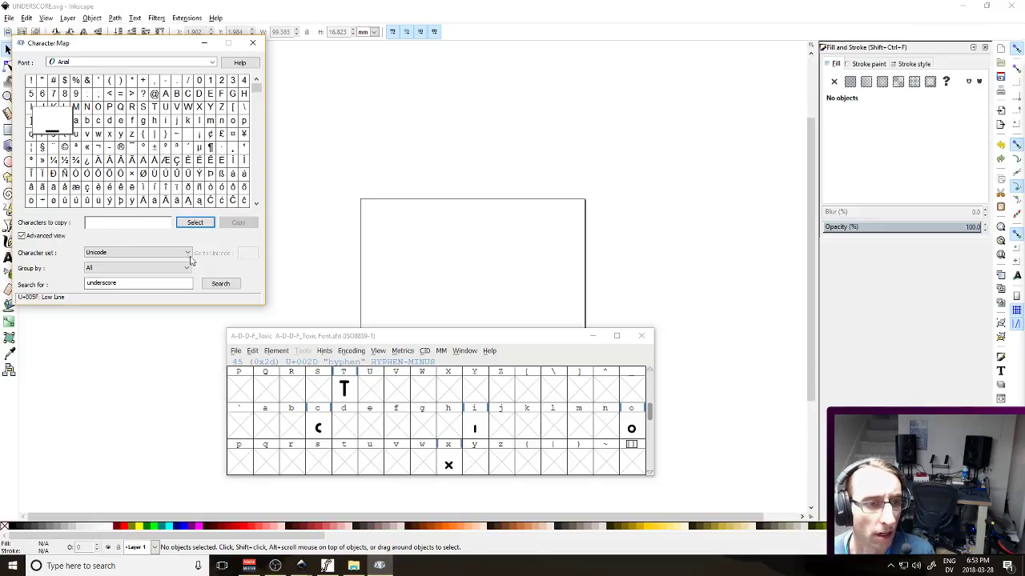
pyautogui.moveTo(48, 126); pyautogui.dragTo(49, 122)
pyautogui.moveTo(121, 121); pyautogui.dragTo(516, 353)
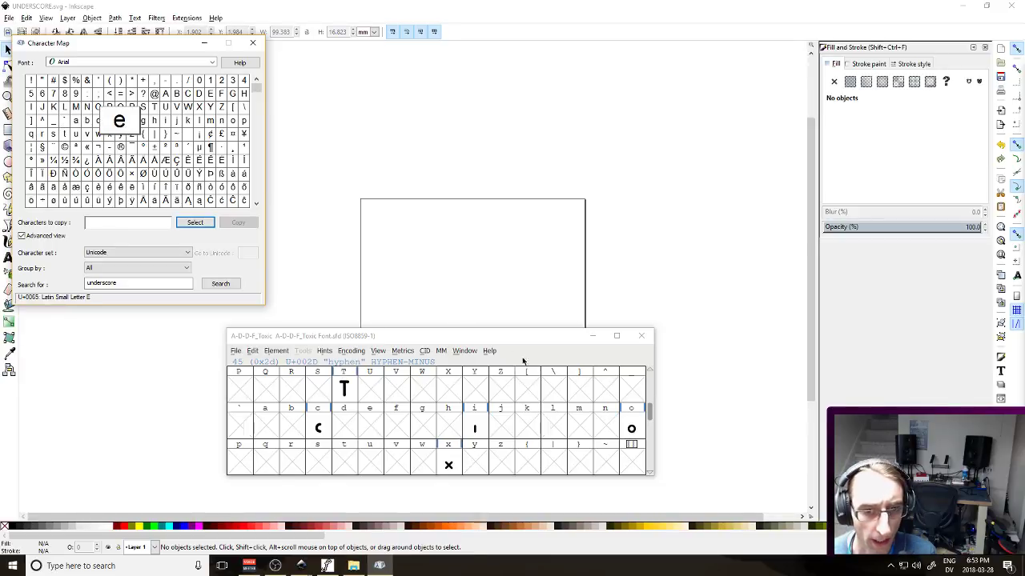
# Select the underscore (U+005F) slot in the font's glyph grid and close Character Map
pyautogui.moveTo(560, 458); pyautogui.dragTo(520, 461)
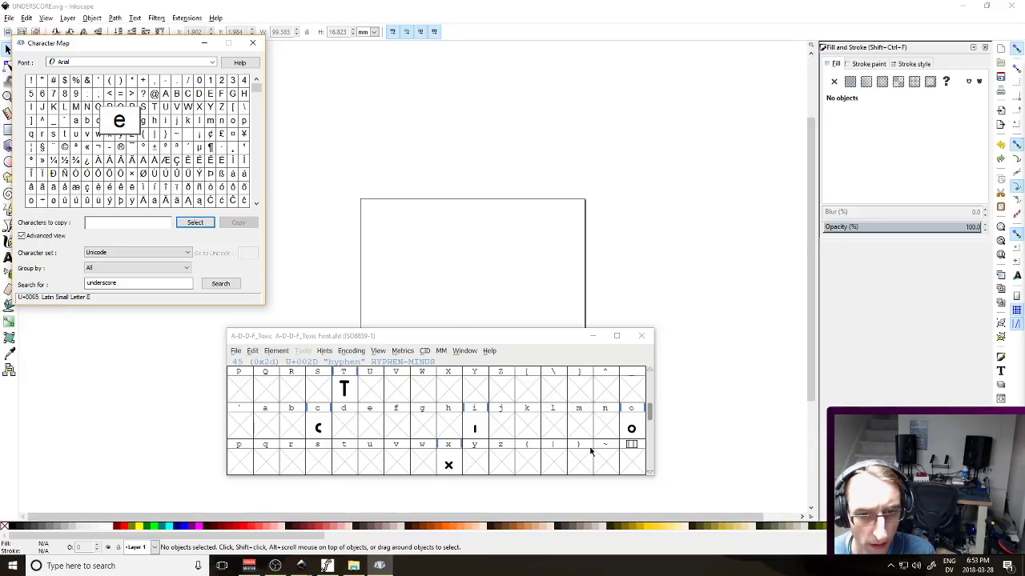
pyautogui.scroll(-1, 590, 452)
pyautogui.scroll(1, 590, 453)
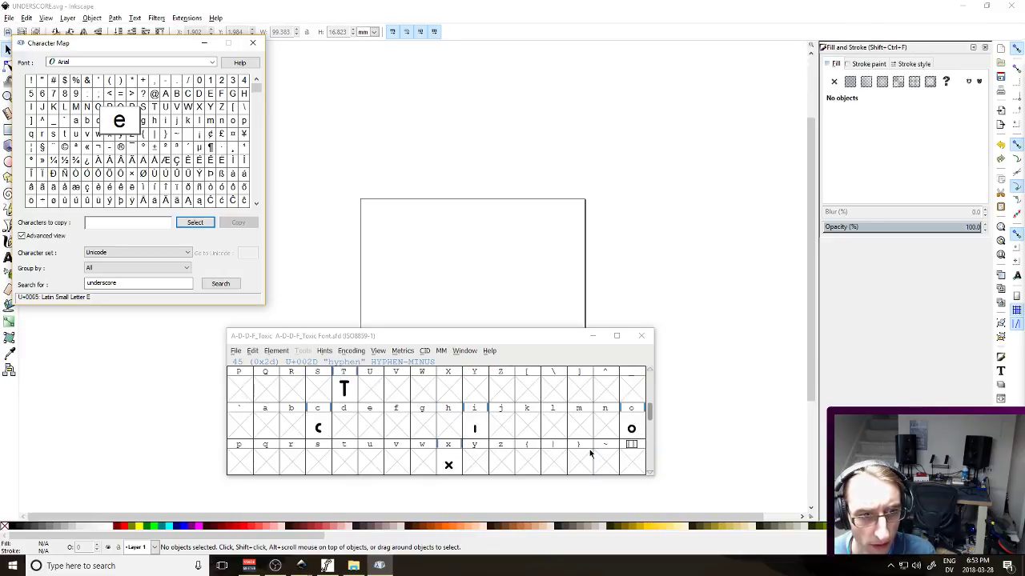
pyautogui.click(636, 384)
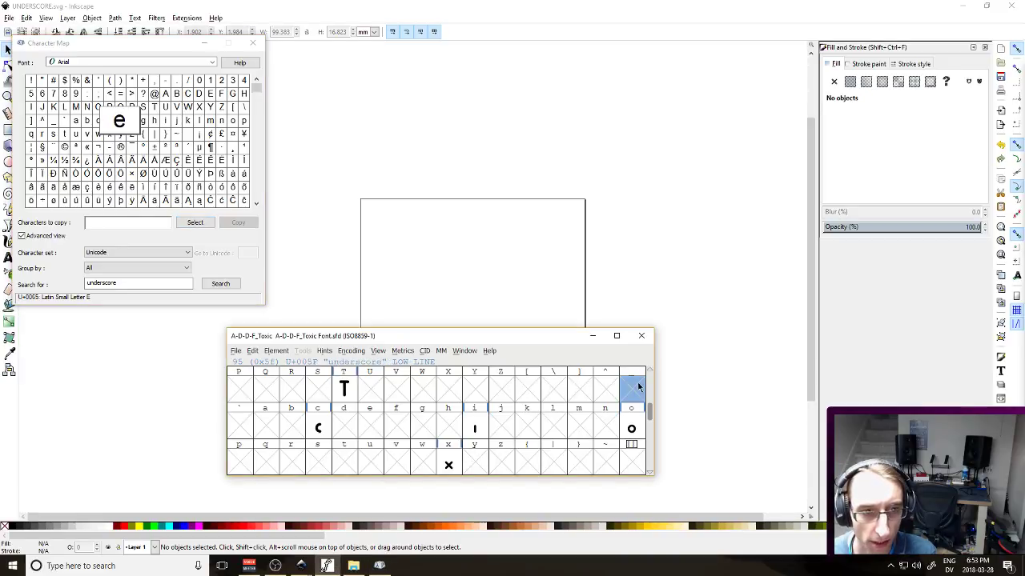
pyautogui.click(252, 43)
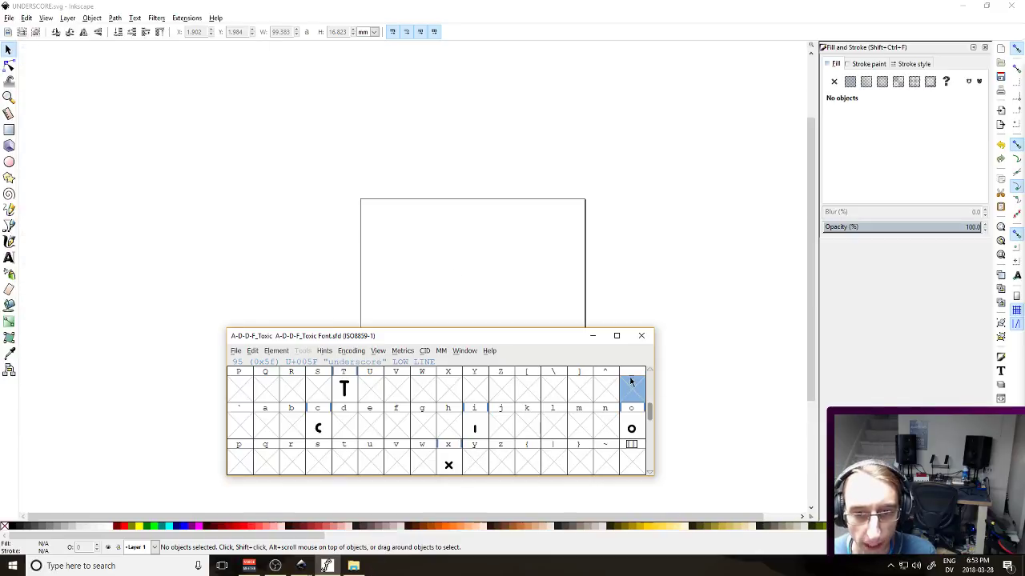
# Open Windows Magnifier and enlarge the view to 400% to examine the underscore slot in the glyph grid
pyautogui.press('super')
pyautogui.write('w')
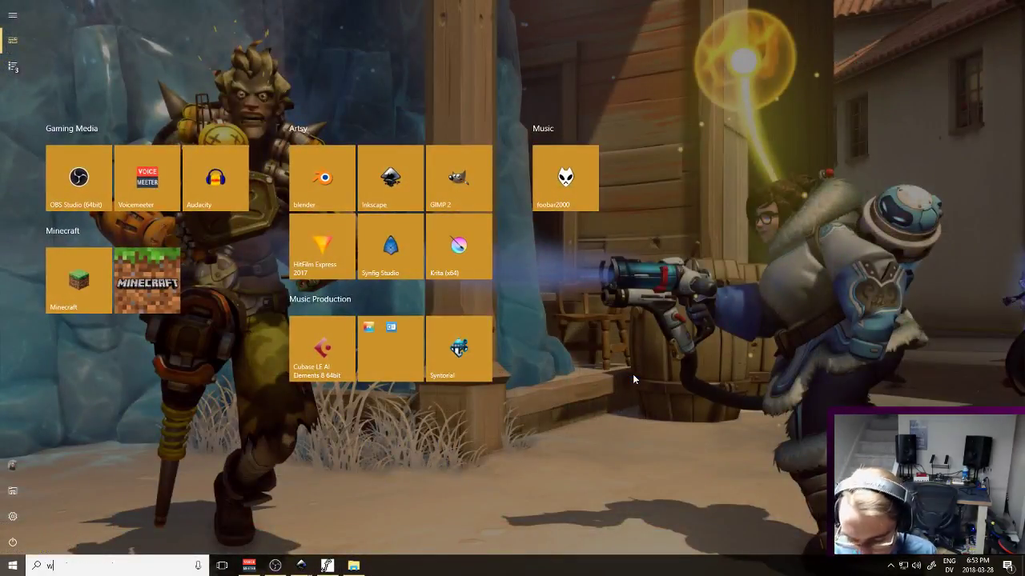
pyautogui.press('BackSpace')
pyautogui.write('magnifier')
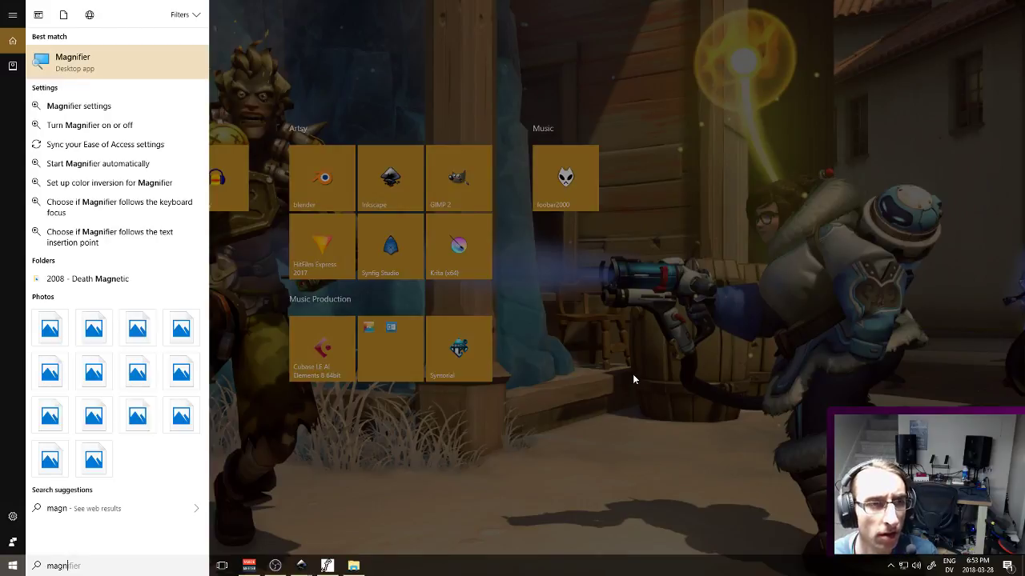
pyautogui.press('Return')
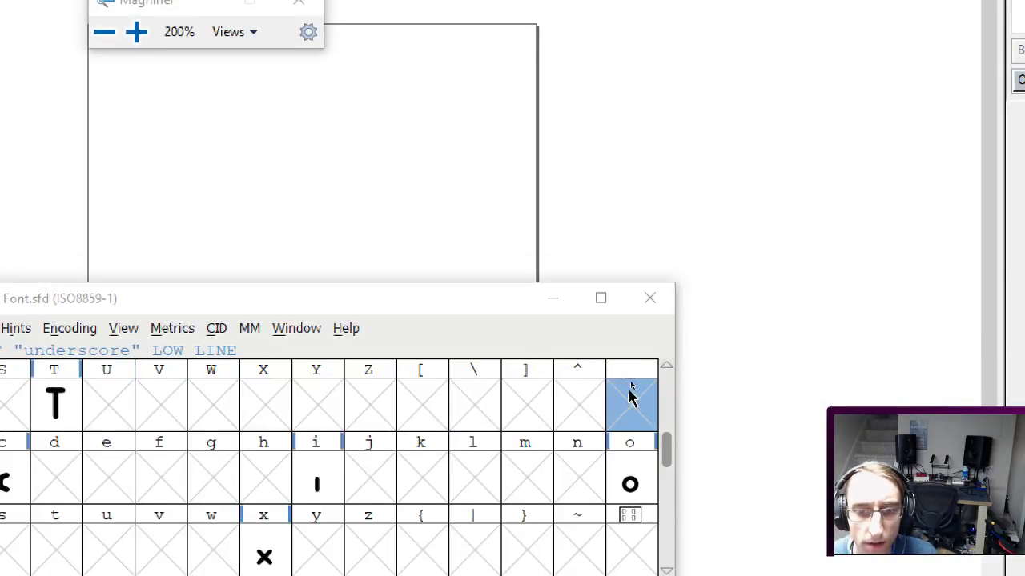
pyautogui.click(141, 45)
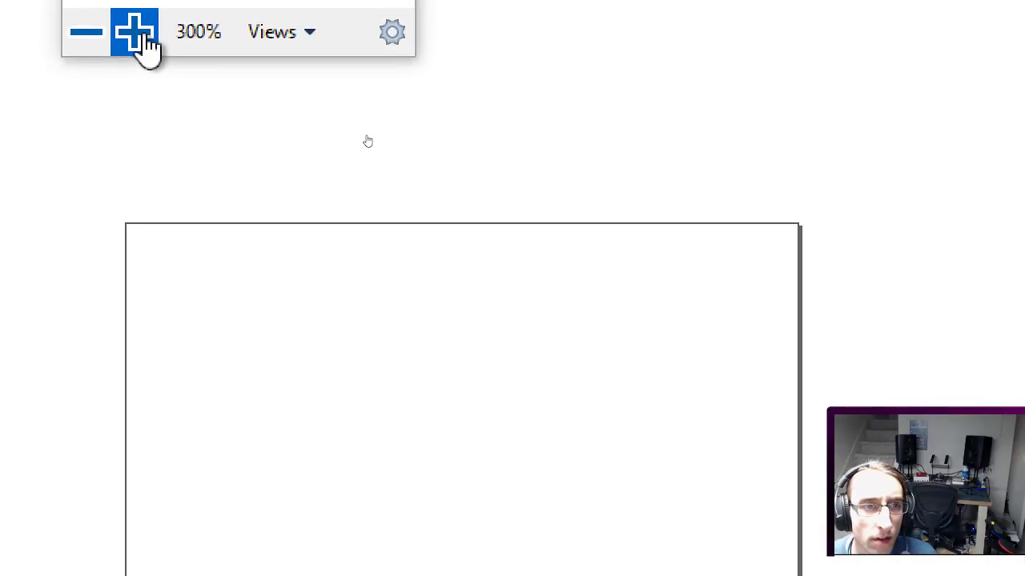
pyautogui.click(141, 45)
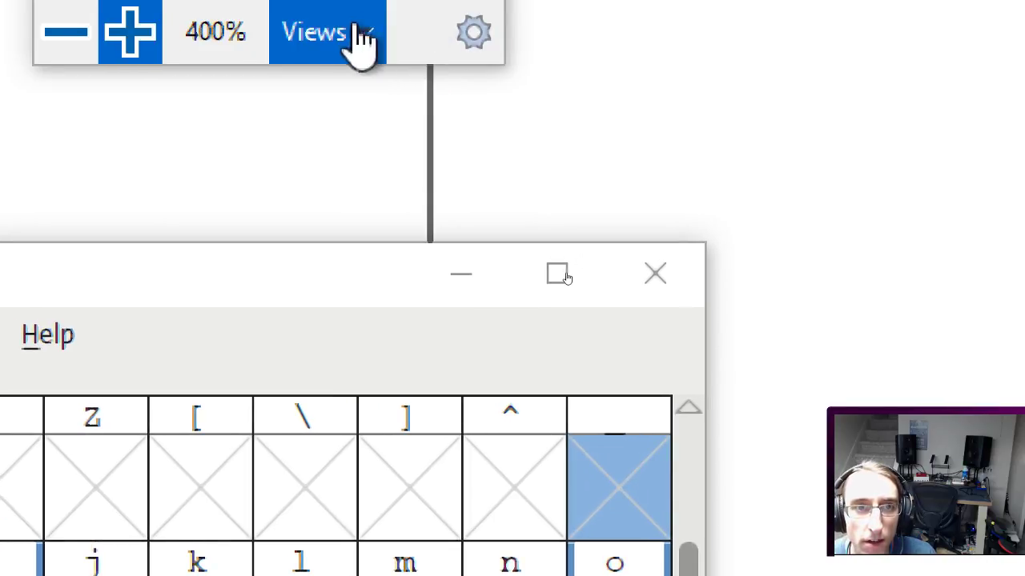
# Turn off Magnifier and close its settings window to return to the font's glyph grid
pyautogui.click(474, 39)
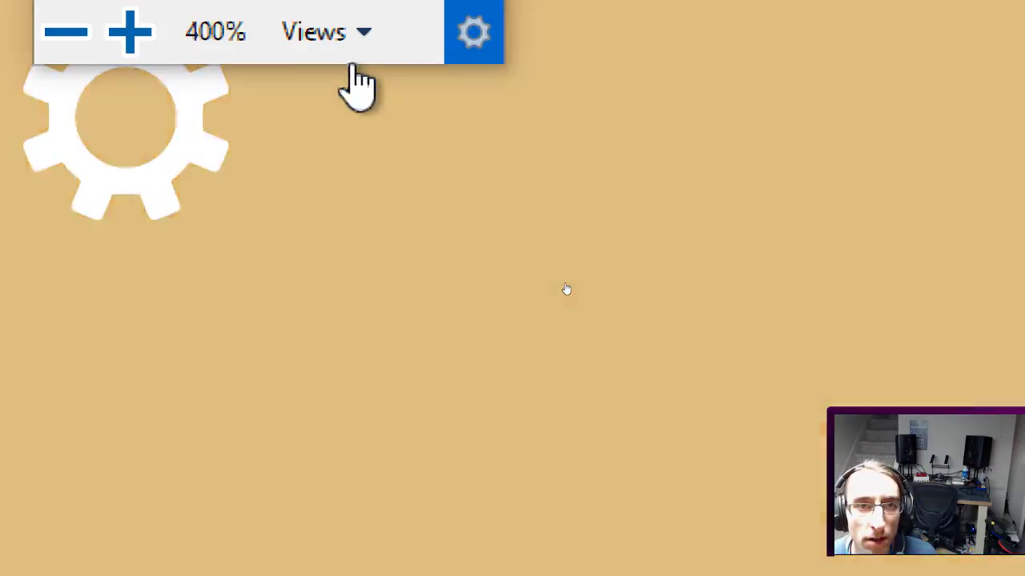
pyautogui.click(314, 36)
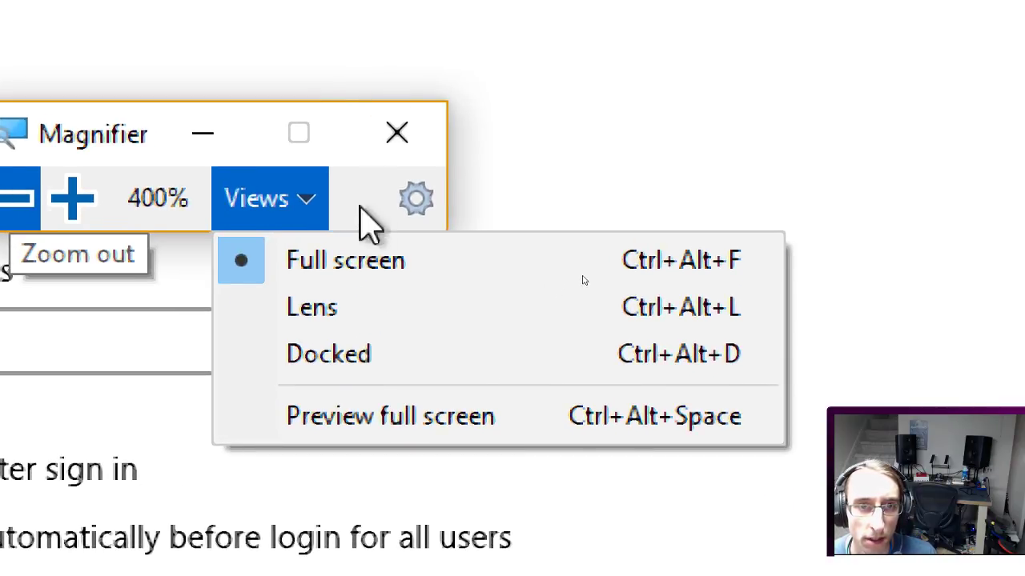
pyautogui.click(469, 20)
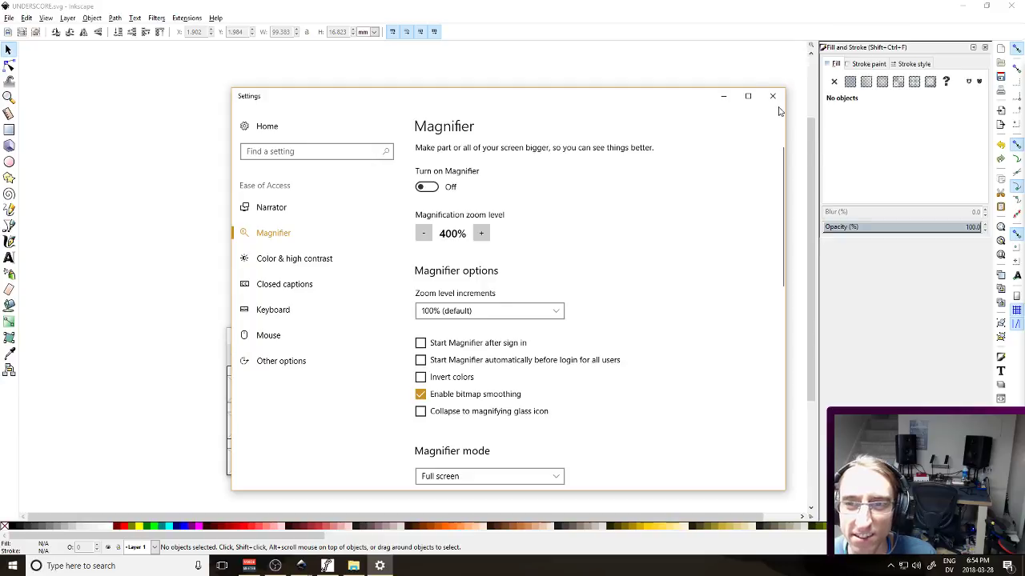
pyautogui.click(773, 96)
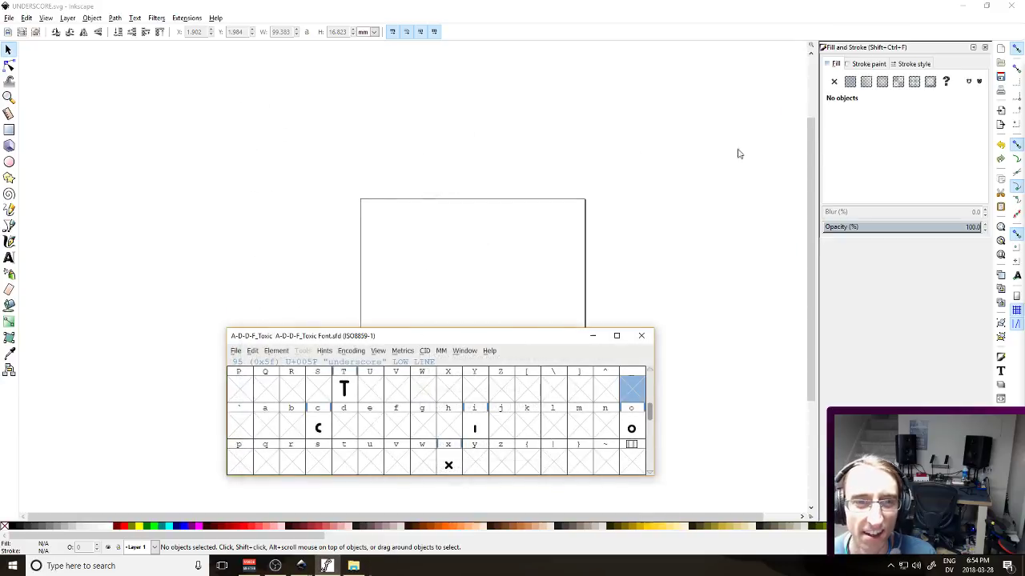
# Open the underscore glyph for editing and import UNDERSCORE.svg into it
pyautogui.doubleClick(622, 385)
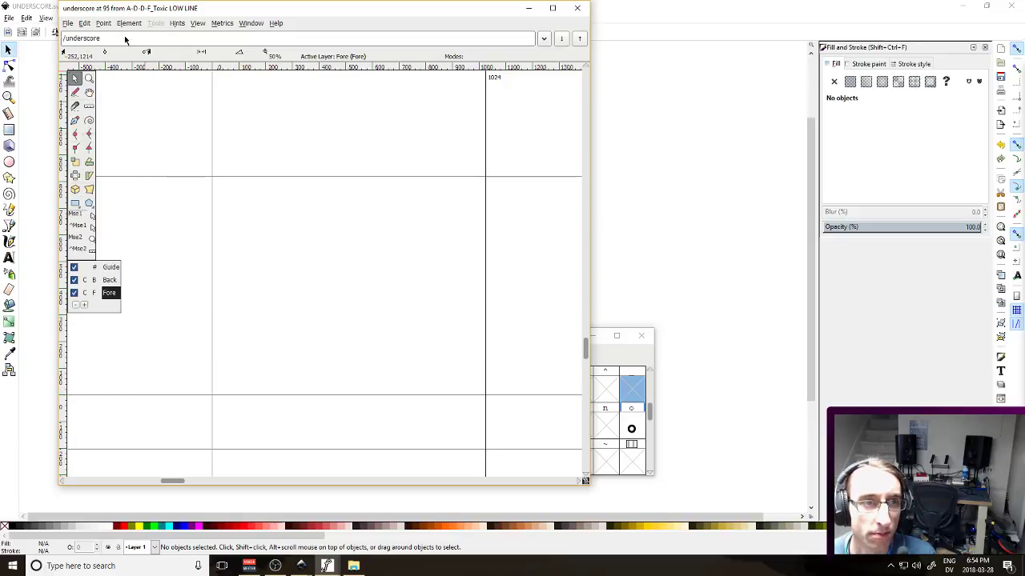
pyautogui.click(68, 22)
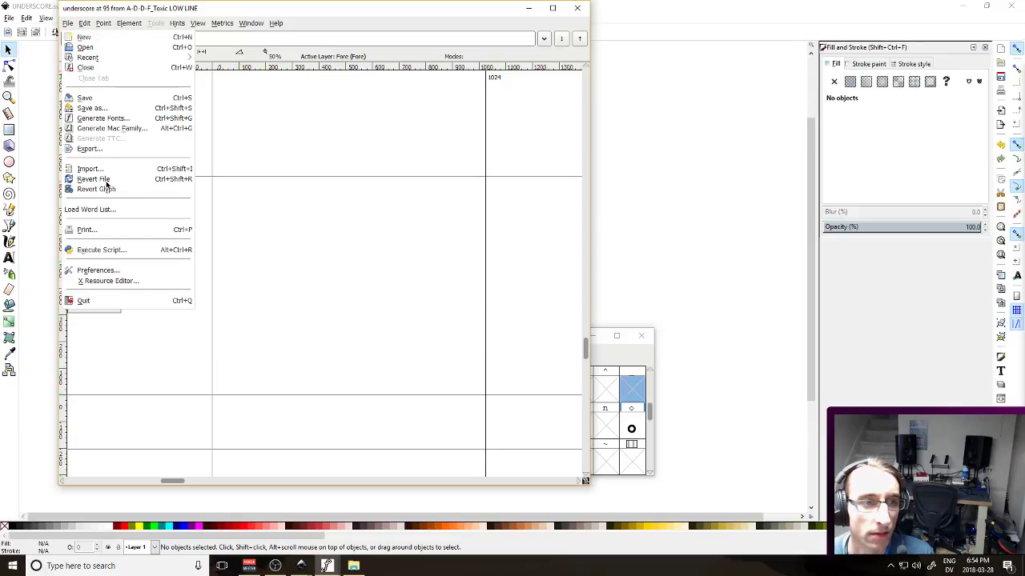
pyautogui.click(105, 170)
pyautogui.scroll(-3, 112, 160)
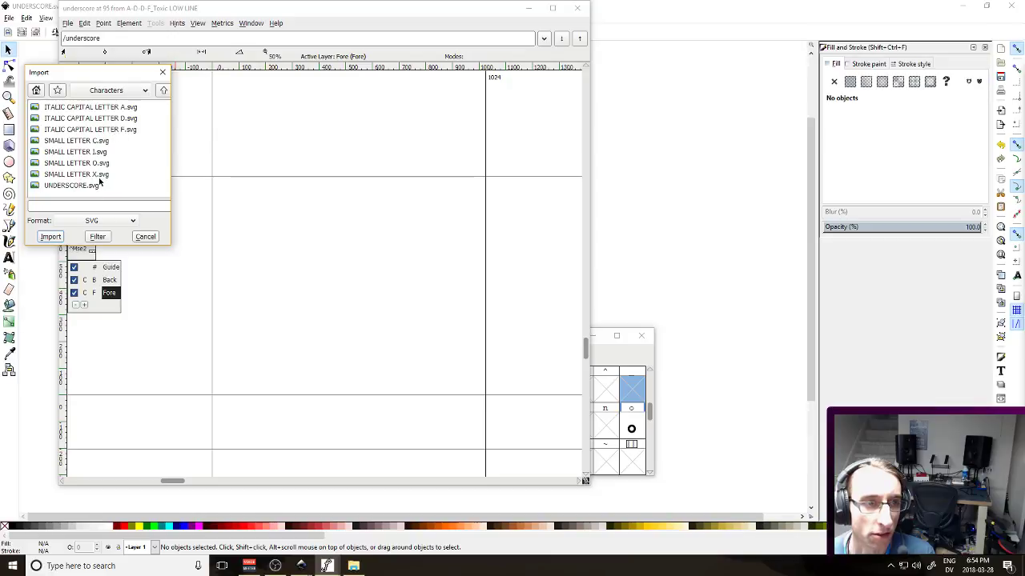
pyautogui.doubleClick(80, 186)
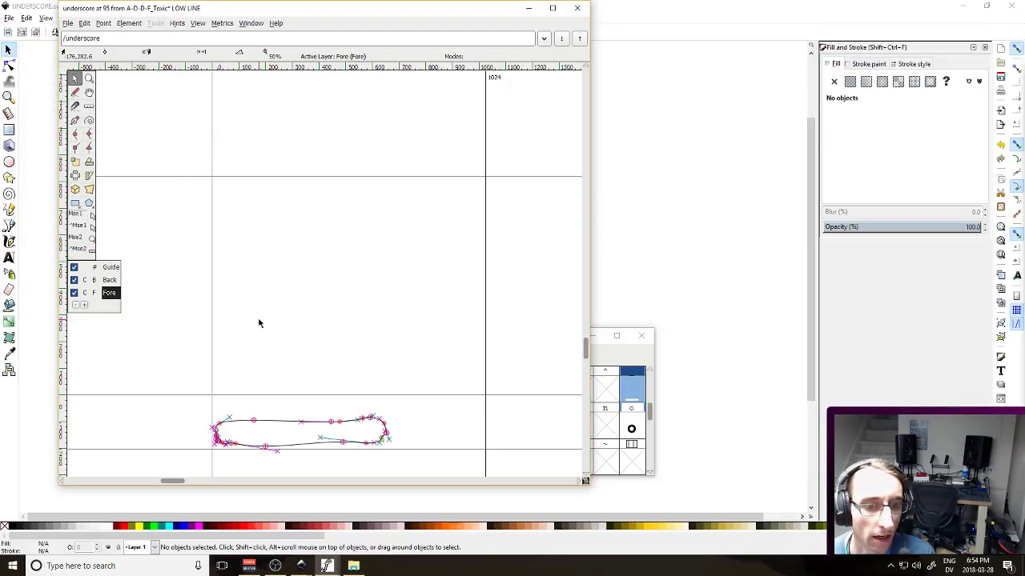
# Select the whole underscore outline and move it up until its lower edge rests on the baseline, then deselect it
pyautogui.moveTo(190, 357); pyautogui.dragTo(437, 345)
pyautogui.press('Up')
pyautogui.press('Up')
pyautogui.press('Up')
pyautogui.press('Up')
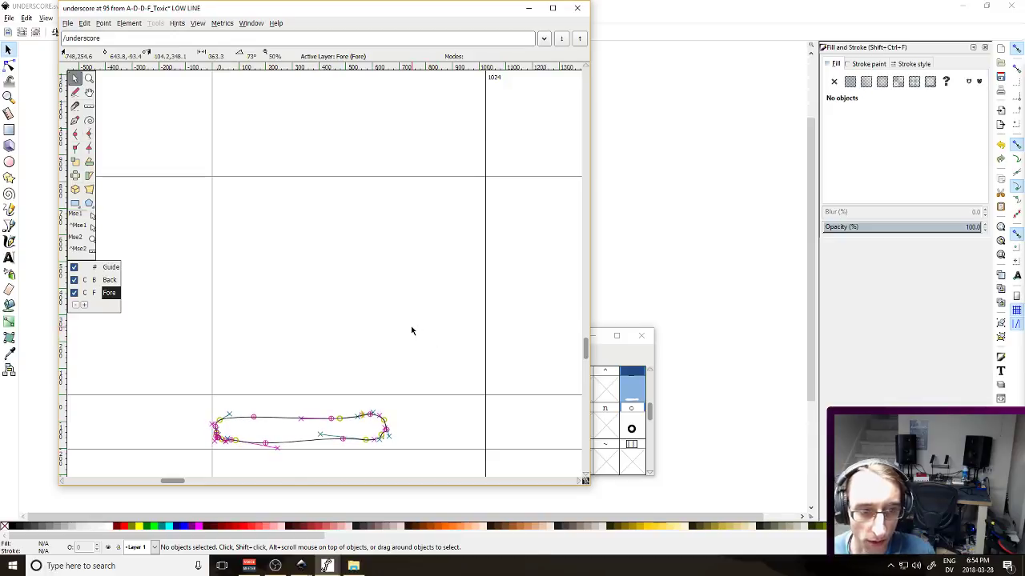
pyautogui.press('Up')
pyautogui.press('Up')
pyautogui.press('Up')
pyautogui.press('Up')
pyautogui.press('Up')
pyautogui.press('Up')
pyautogui.press('Up')
pyautogui.press('Up')
pyautogui.press('Up')
pyautogui.press('Up')
pyautogui.press('Up')
pyautogui.press('Up')
pyautogui.press('Up')
pyautogui.press('Up')
pyautogui.press('Up')
pyautogui.press('Up')
pyautogui.press('Up')
pyautogui.press('Up')
pyautogui.press('Up')
pyautogui.press('Up')
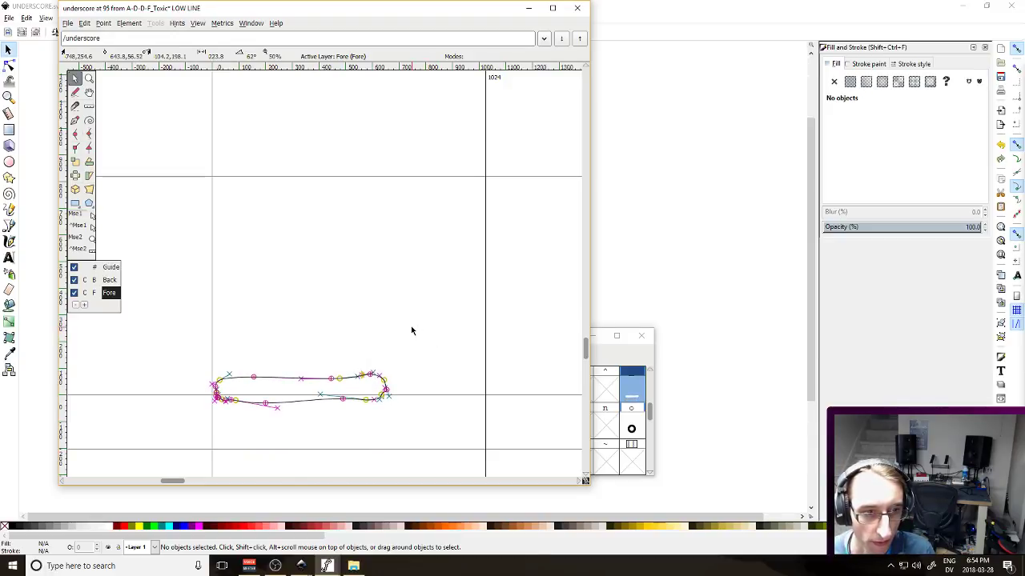
pyautogui.press('Up')
pyautogui.press('Up')
pyautogui.press('Up')
pyautogui.press('Up')
pyautogui.press('Up')
pyautogui.press('Up')
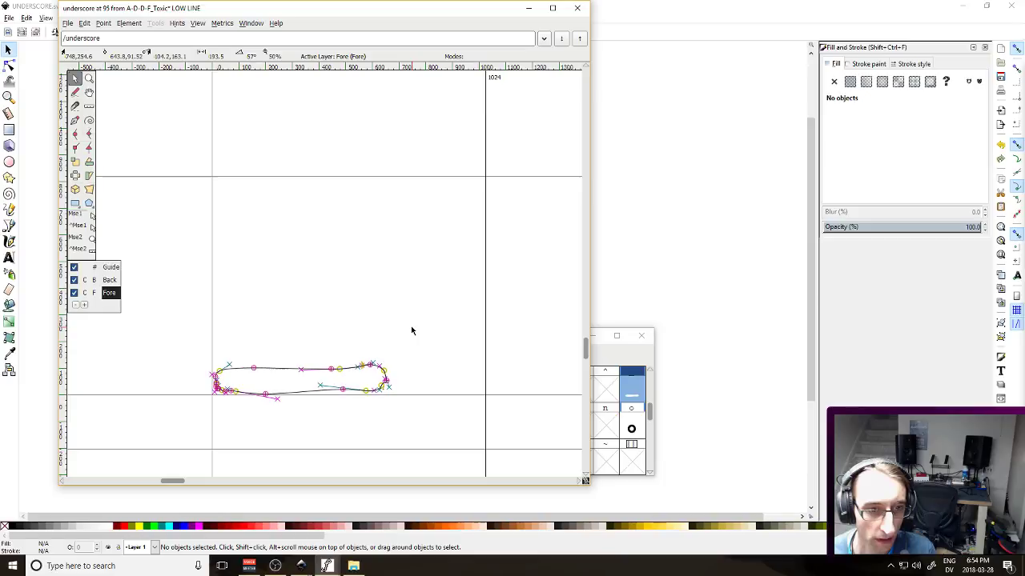
pyautogui.press('Down')
pyautogui.press('Down')
pyautogui.press('Down')
pyautogui.press('Down')
pyautogui.press('Down')
pyautogui.press('Down')
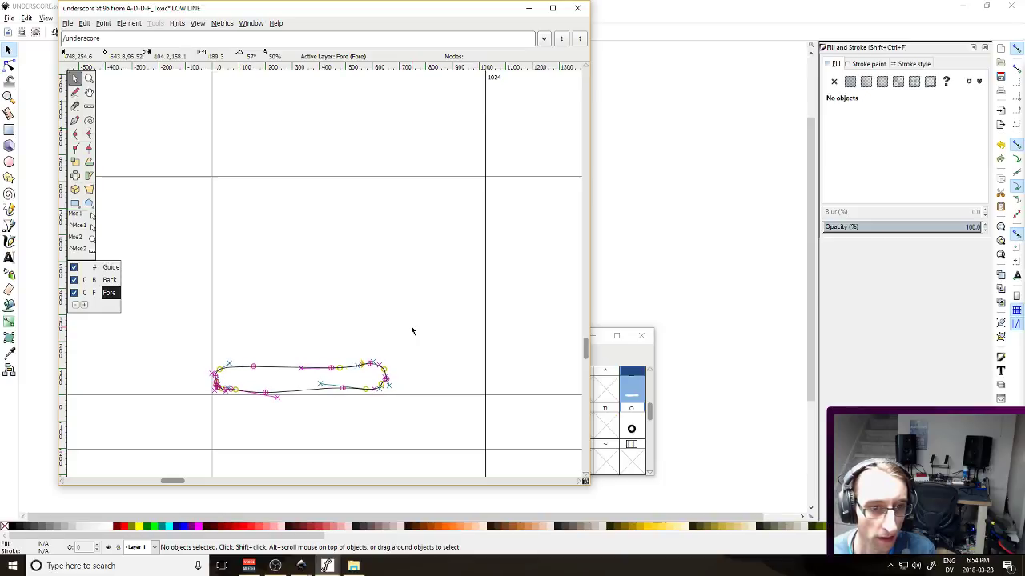
pyautogui.click(402, 318)
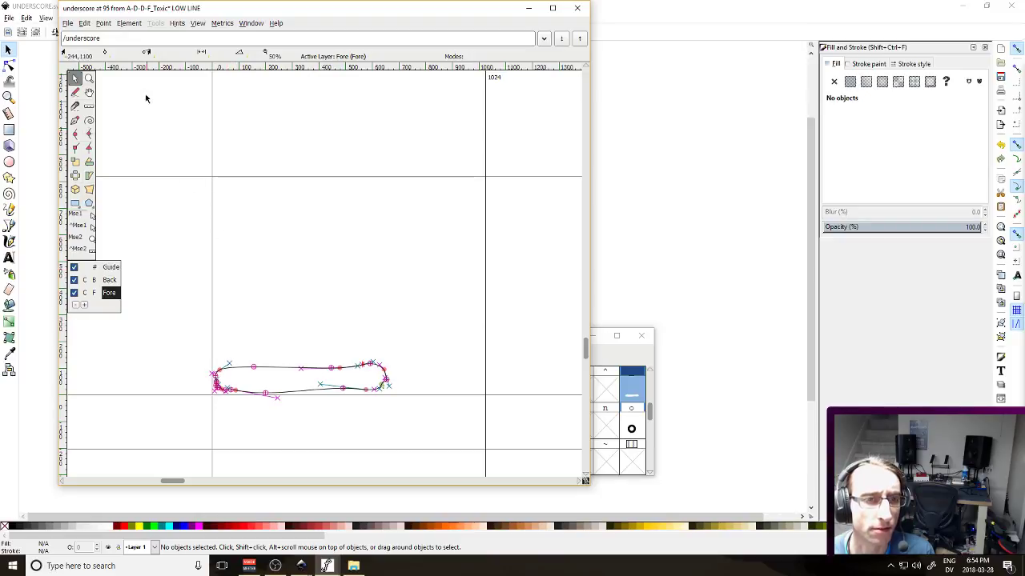
# Scale the underscore glyph's advance width by 75%
pyautogui.click(221, 23)
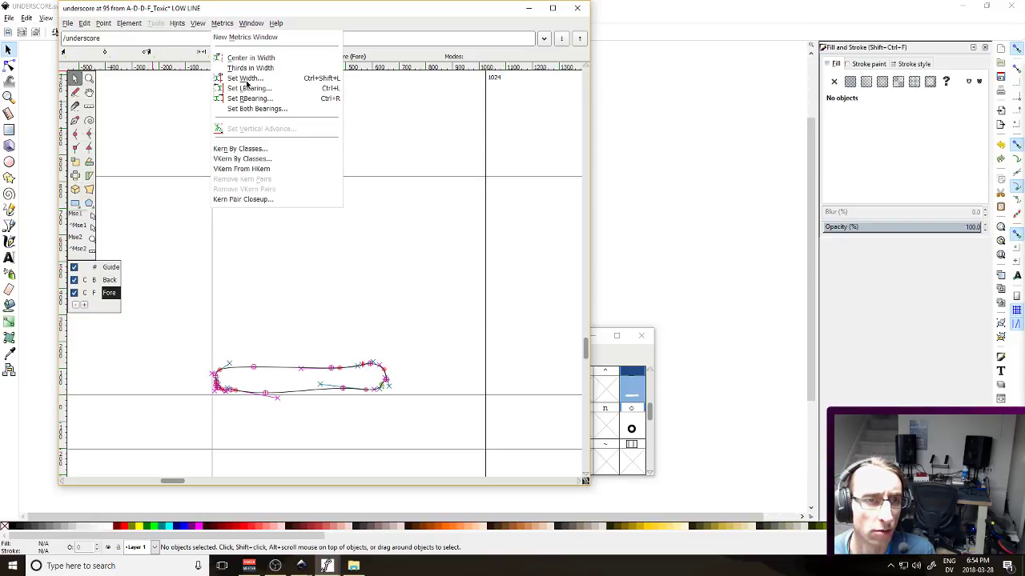
pyautogui.click(245, 78)
pyautogui.write('75')
pyautogui.press('Return')
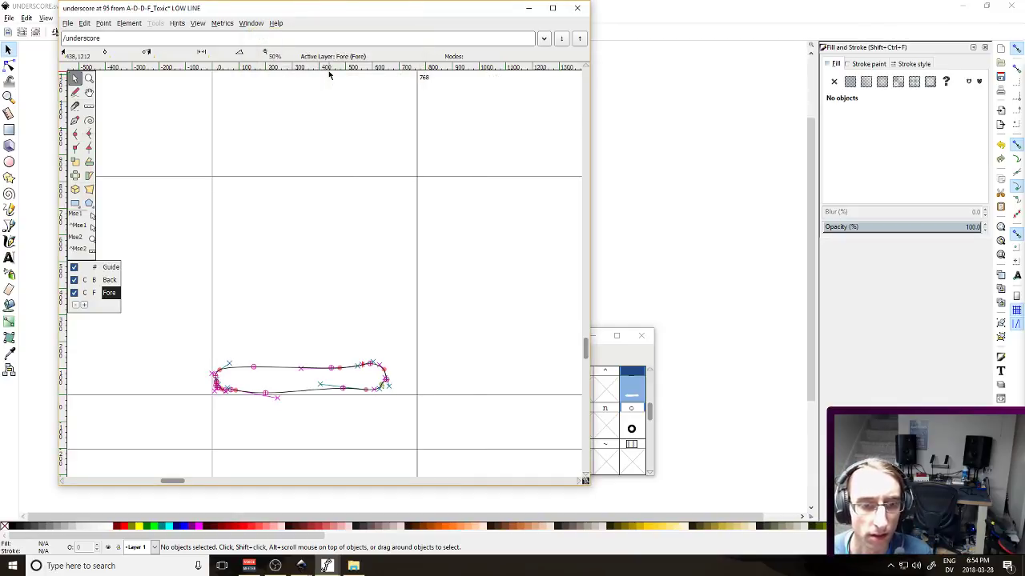
# Set the underscore glyph's advance width to 725
pyautogui.click(222, 22)
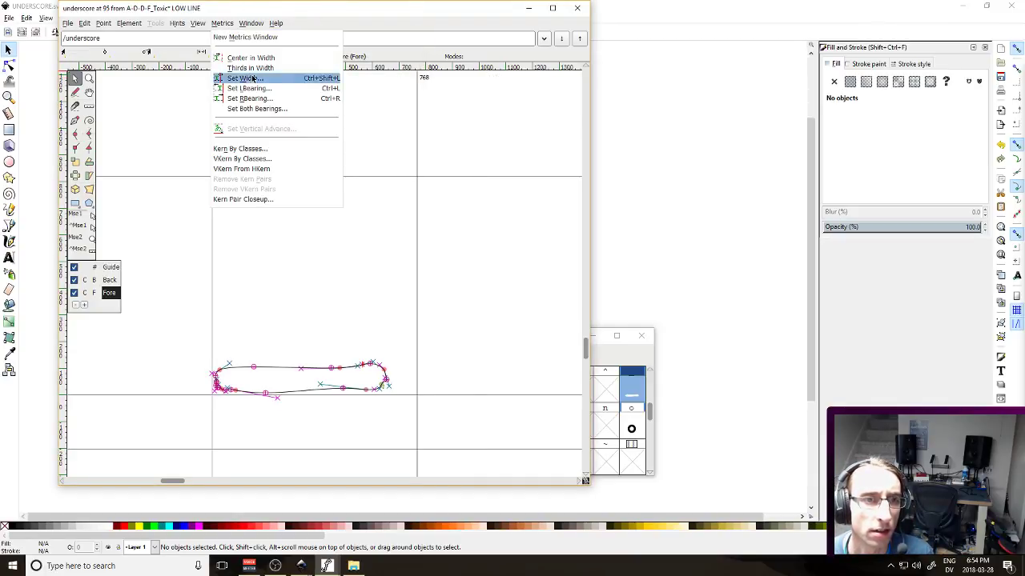
pyautogui.click(245, 79)
pyautogui.doubleClick(363, 53)
pyautogui.write('725')
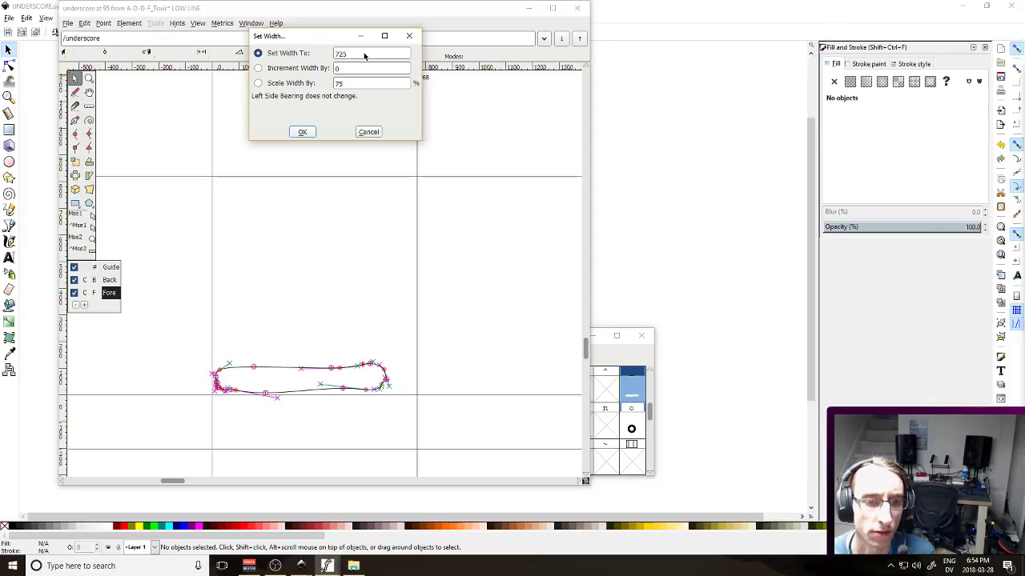
pyautogui.press('Return')
# Set the underscore glyph's advance width to 700
pyautogui.click(222, 22)
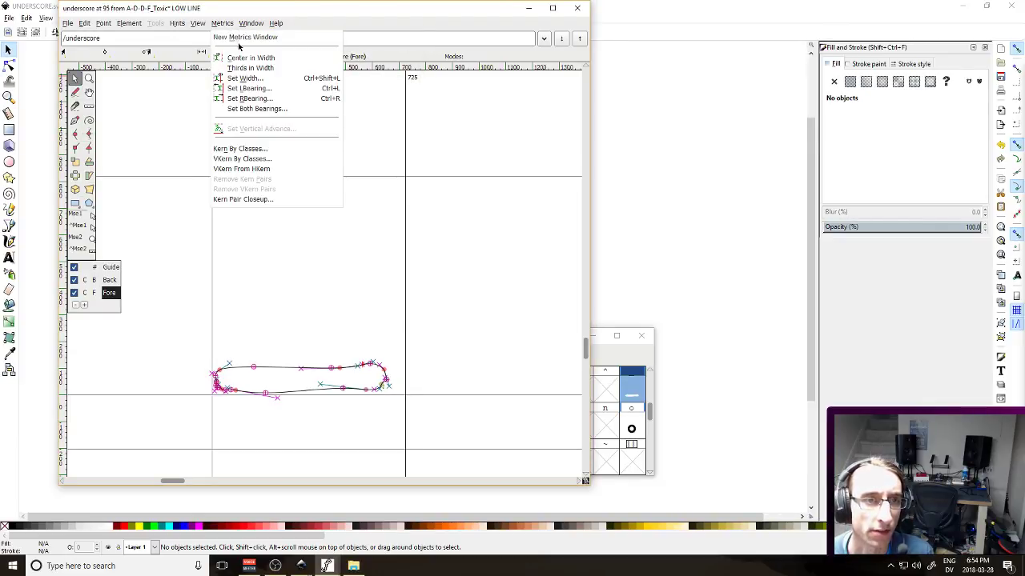
pyautogui.click(244, 77)
pyautogui.doubleClick(345, 53)
pyautogui.write('700')
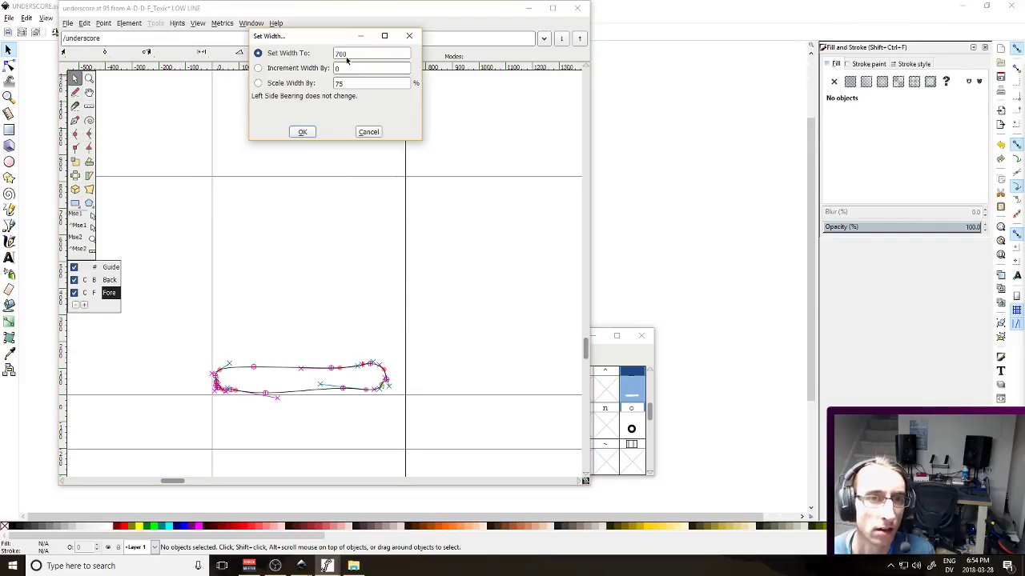
pyautogui.press('Return')
pyautogui.click(222, 23)
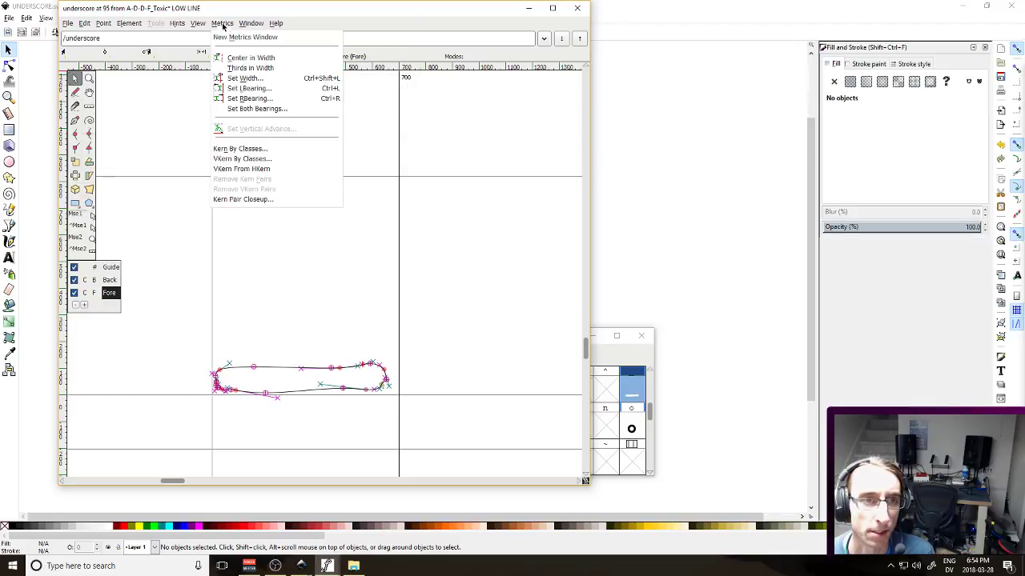
# Set the underscore glyph's advance width to 675 and close its outline window
pyautogui.click(244, 78)
pyautogui.doubleClick(356, 54)
pyautogui.write('675')
pyautogui.press('Return')
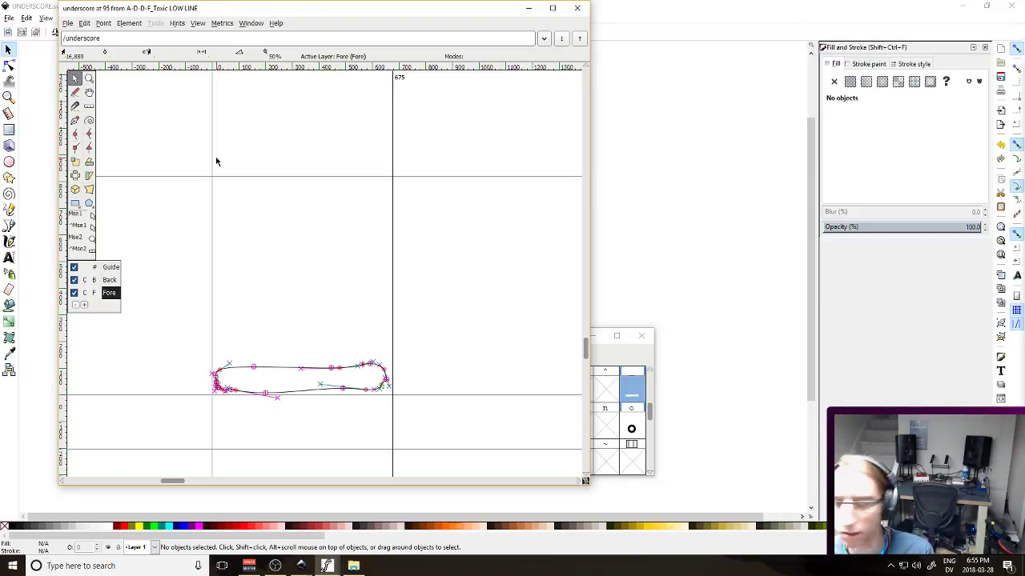
pyautogui.click(577, 7)
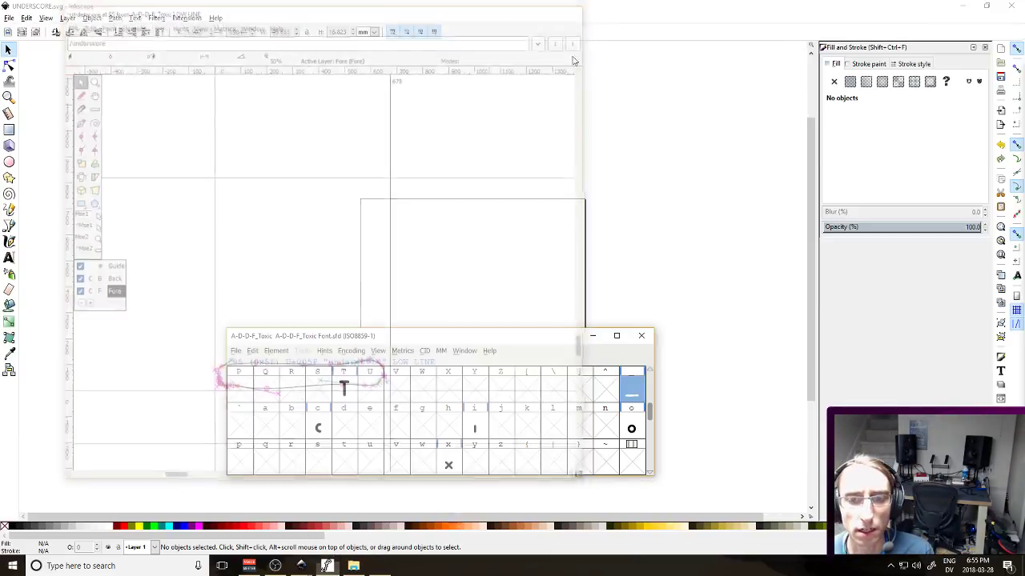
# Switch to Inkscape, close UNDERSCORE.svg and copy the red dash between the second D and the F in the logo
pyautogui.click(558, 213)
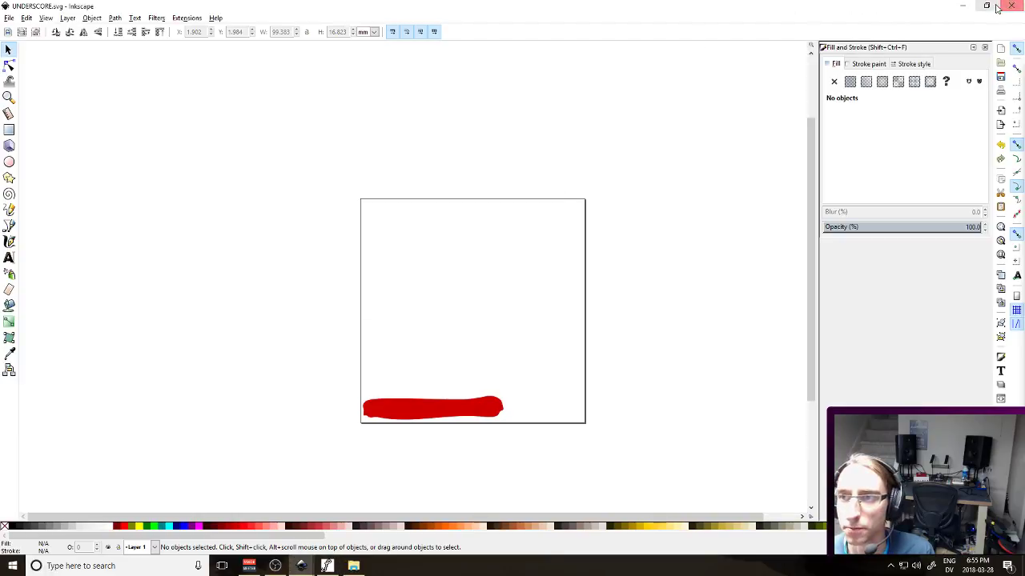
pyautogui.click(1010, 6)
pyautogui.click(353, 265)
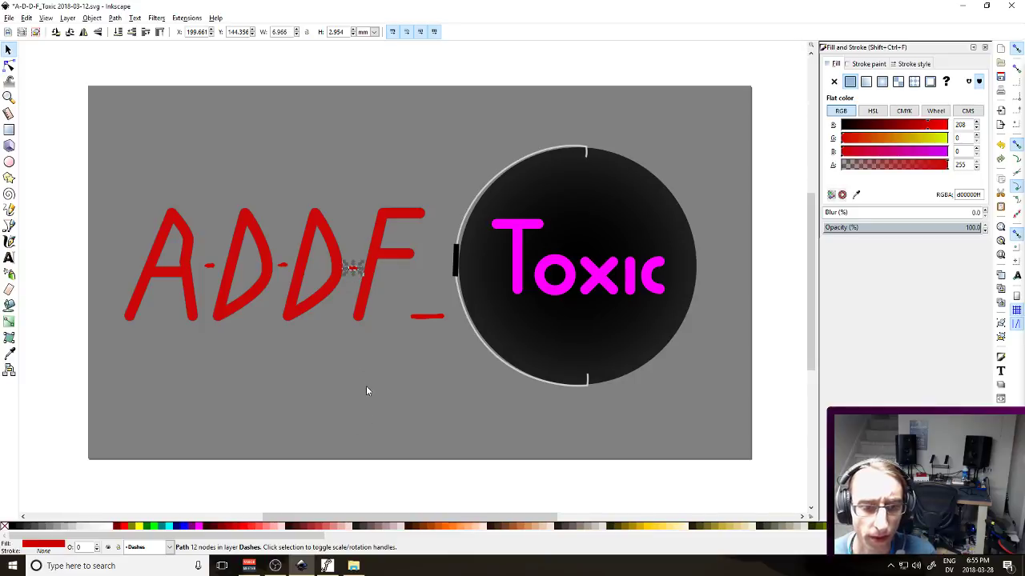
pyautogui.press('super')
pyautogui.press('Escape')
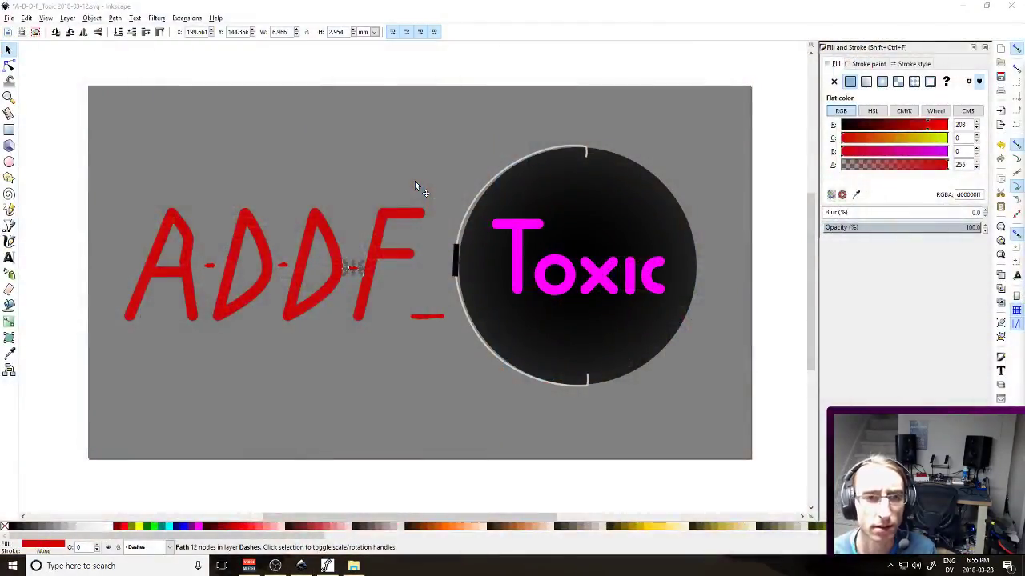
# Create a new drawing with a custom page size of 600 by 600 px
pyautogui.hotkey('ctrl', 'n')
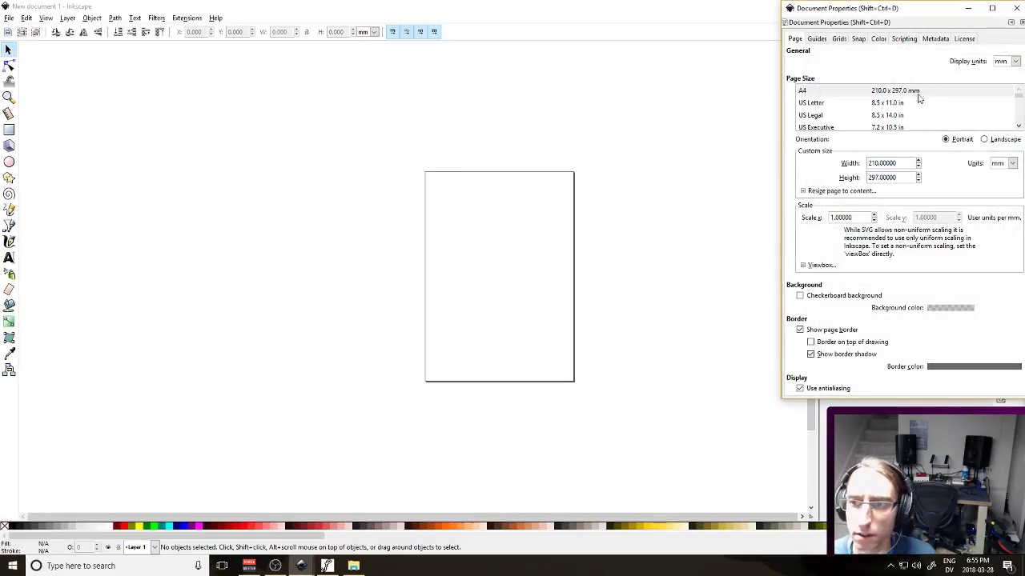
pyautogui.click(1010, 164)
pyautogui.click(997, 239)
pyautogui.tripleClick(902, 163)
pyautogui.write('600')
pyautogui.press('Tab')
pyautogui.write('600')
pyautogui.press('Tab')
pyautogui.click(1016, 8)
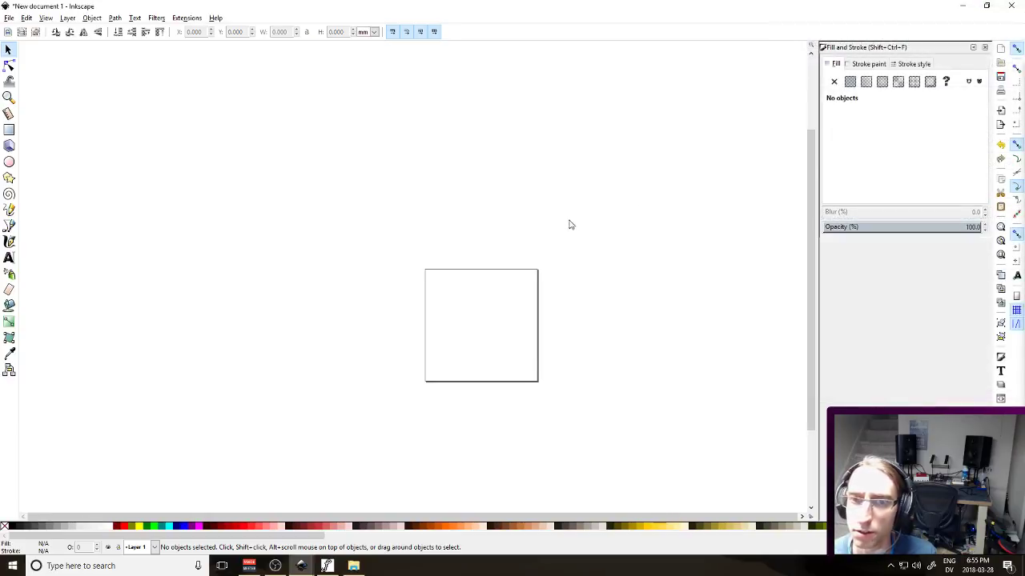
# Paste the dash and enlarge it to about 40 × 17 mm just inside the page's left edge, around mid-height
pyautogui.hotkey('ctrl', 'v')
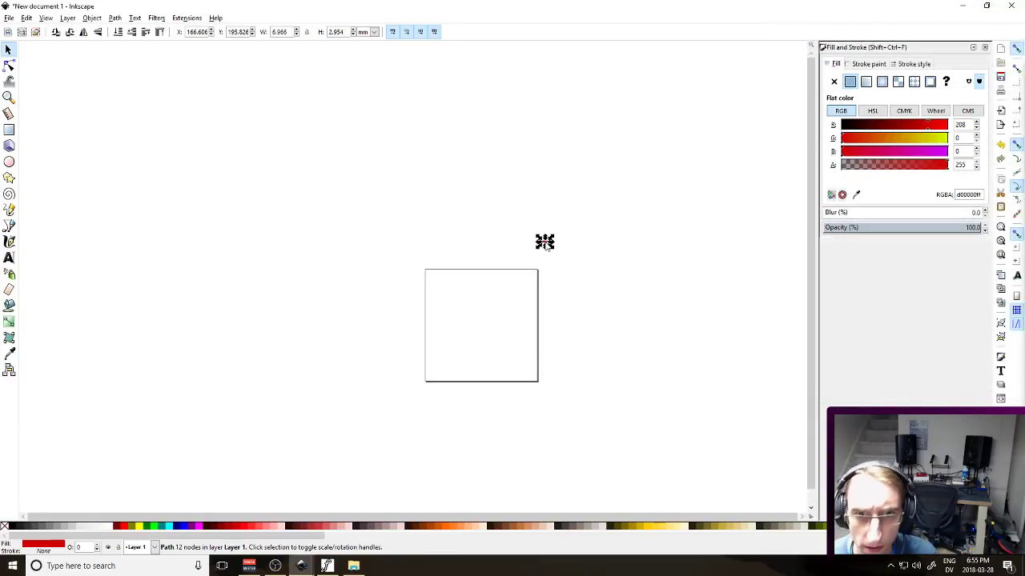
pyautogui.moveTo(546, 245); pyautogui.dragTo(430, 338)
pyautogui.scroll(1, 432, 340)
pyautogui.scroll(1, 505, 362)
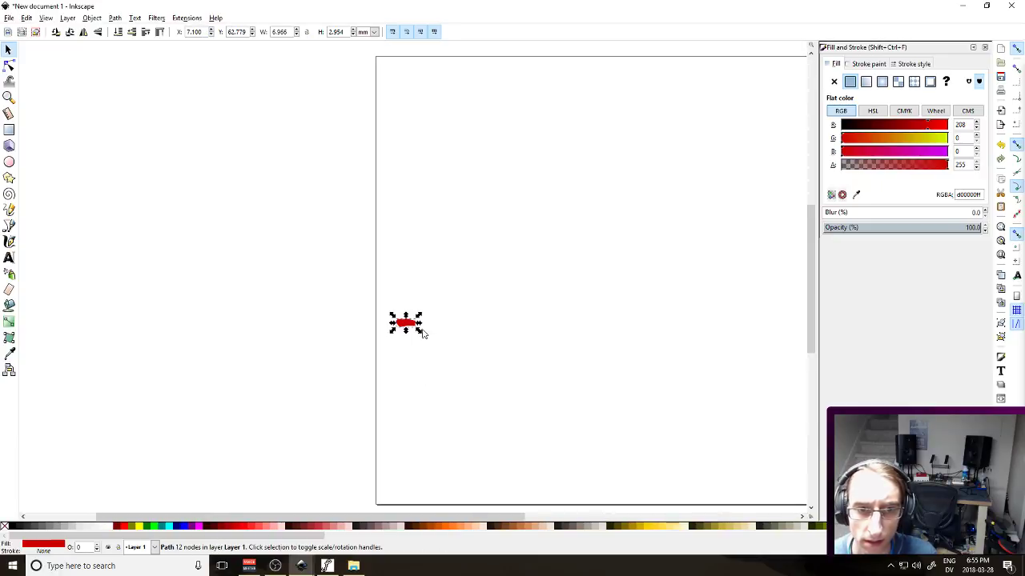
pyautogui.moveTo(415, 334); pyautogui.dragTo(504, 230)
pyautogui.click(440, 273)
pyautogui.moveTo(440, 273); pyautogui.dragTo(441, 258)
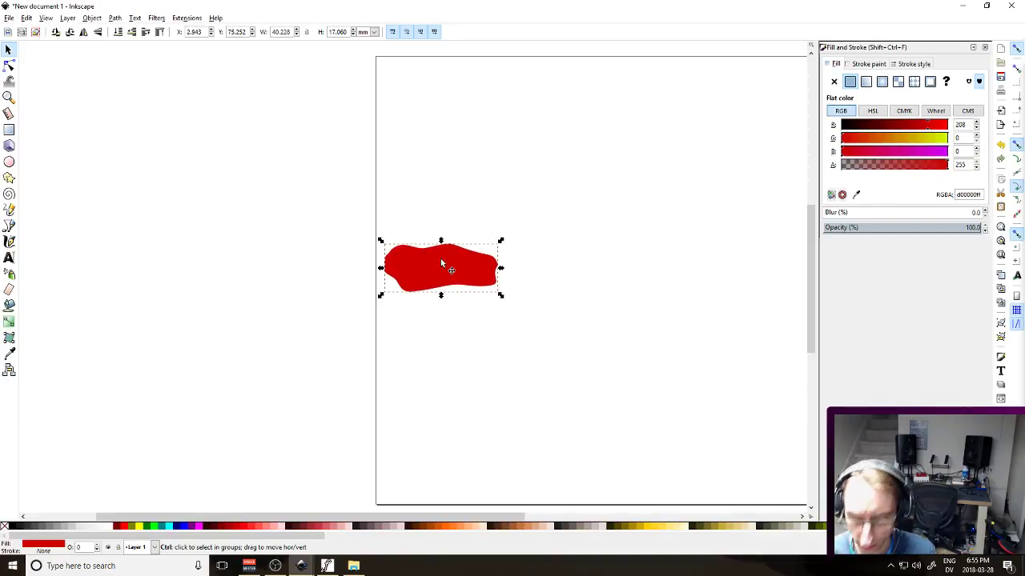
# Save the drawing as HYPHEN in the Characters folder, checking the glyph name at the hyphen-minus slot in the font
pyautogui.hotkey('ctrl', 's')
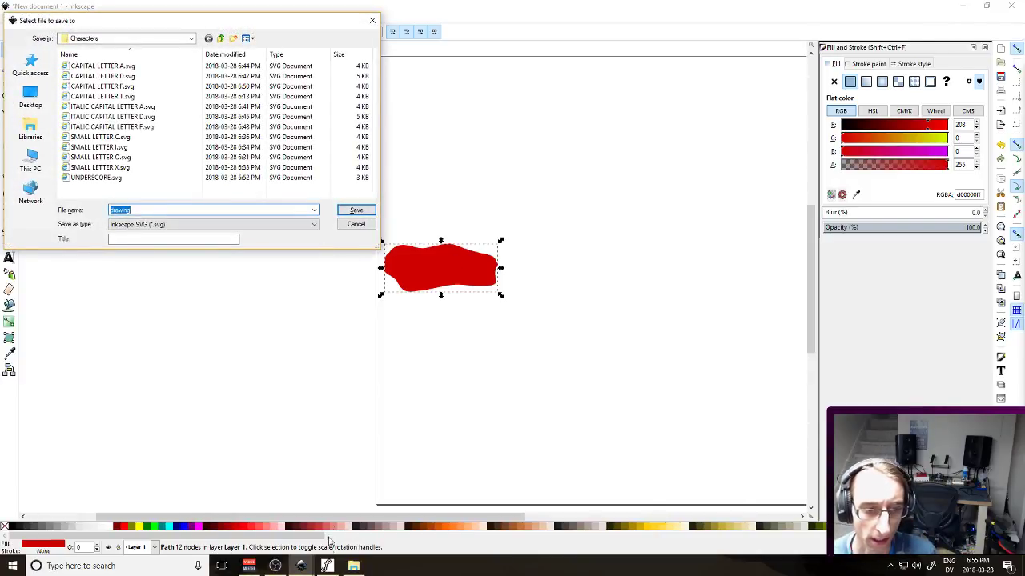
pyautogui.click(326, 566)
pyautogui.scroll(2, 559, 415)
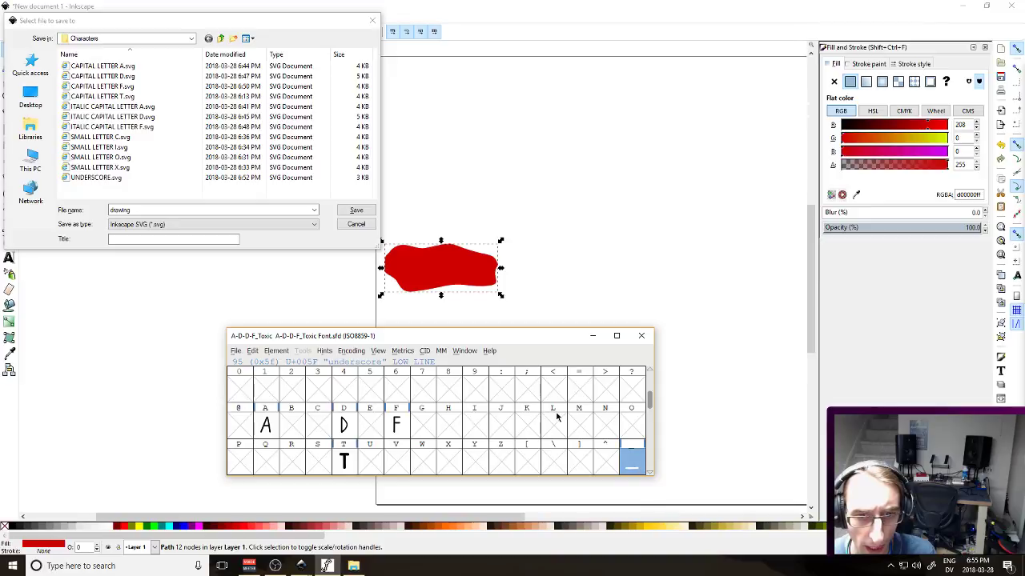
pyautogui.scroll(2, 557, 409)
pyautogui.click(579, 426)
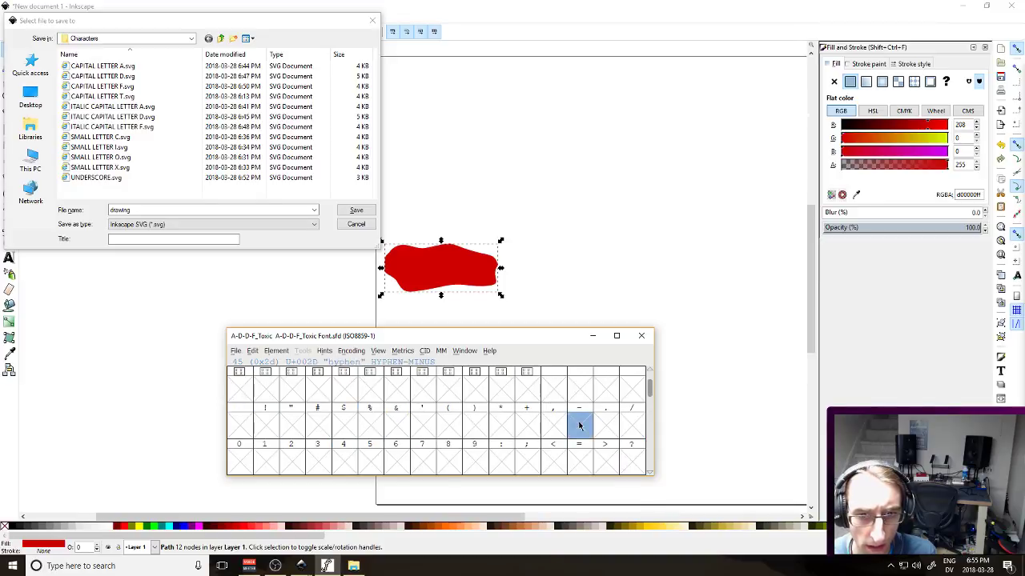
pyautogui.click(260, 218)
pyautogui.write('h')
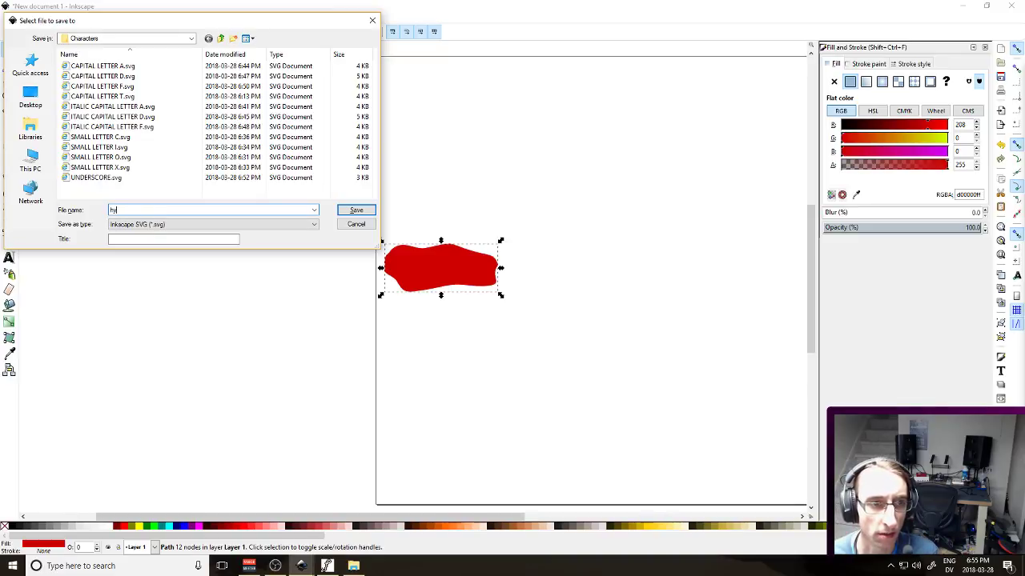
pyautogui.write('YPHEN')
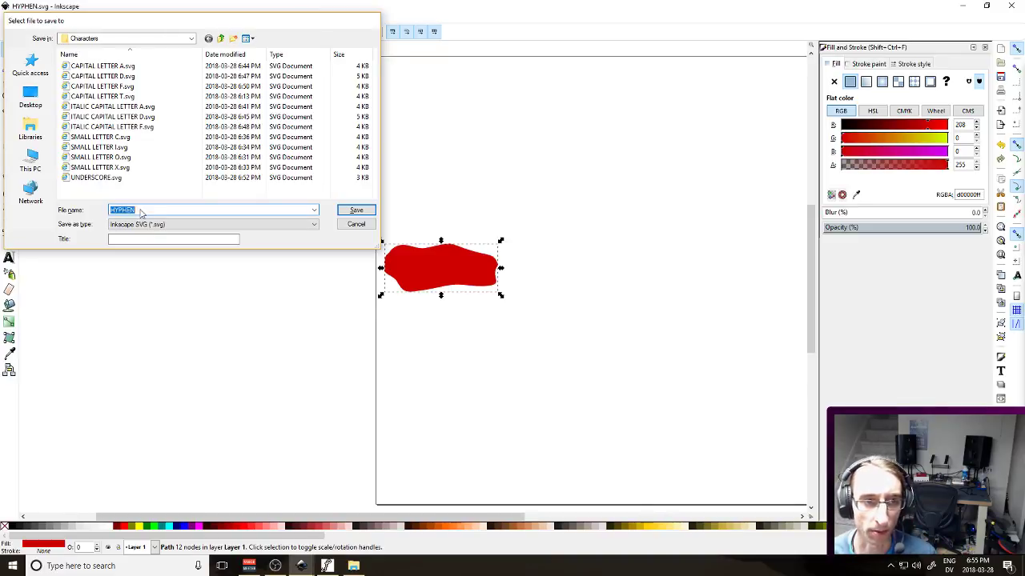
pyautogui.press('Return')
# Switch to the A-D-D-F_Toxic font in FontForge and open the hyphen-minus glyph for editing
pyautogui.scroll(-1, 509, 256)
pyautogui.moveTo(583, 244); pyautogui.dragTo(496, 227)
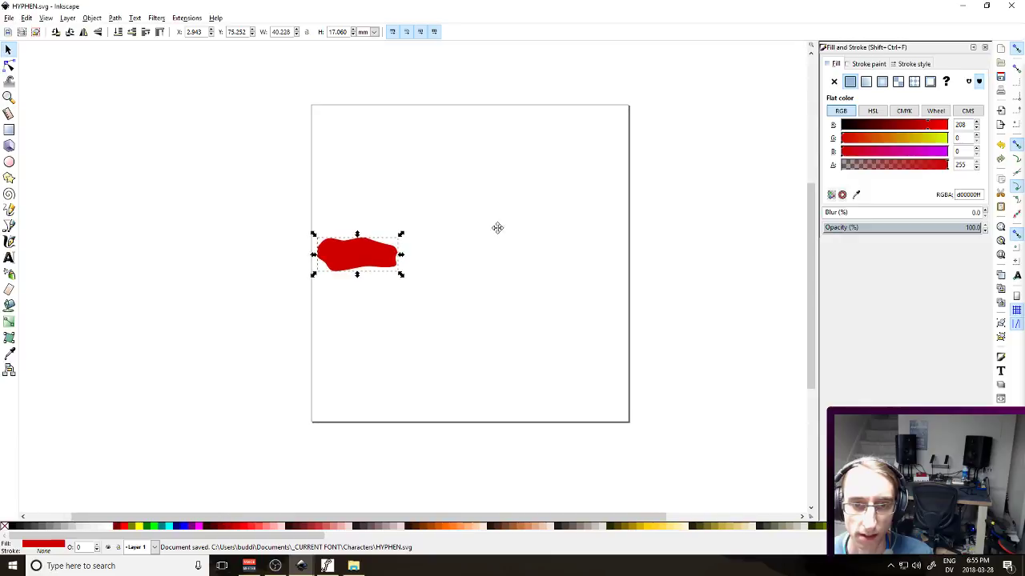
pyautogui.click(327, 566)
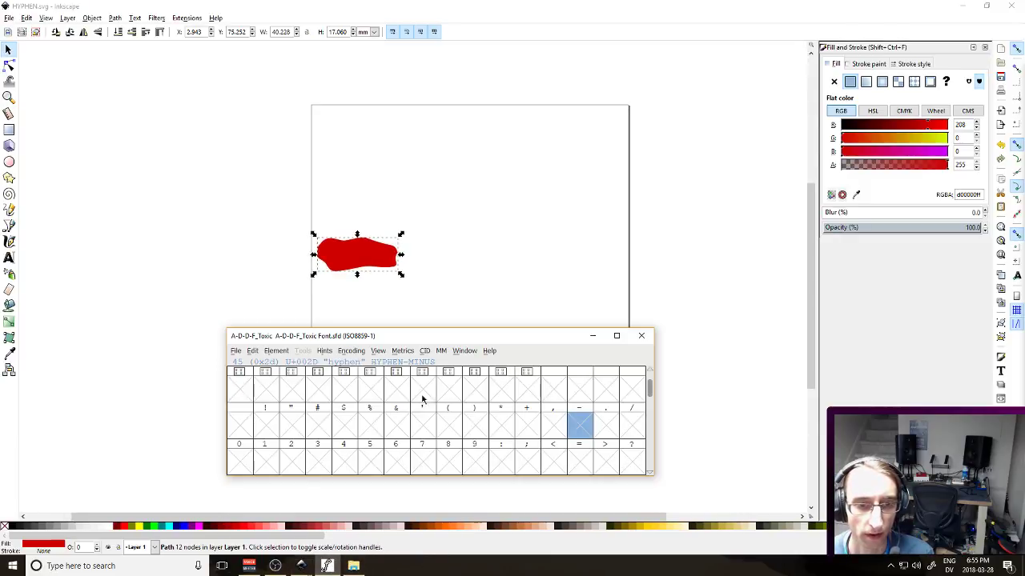
pyautogui.doubleClick(573, 427)
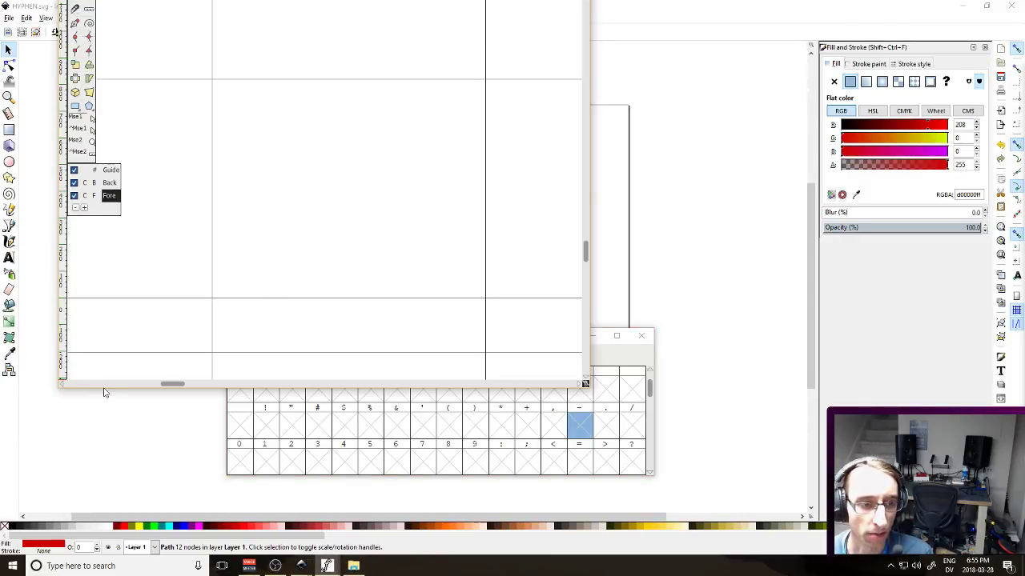
pyautogui.click(68, 23)
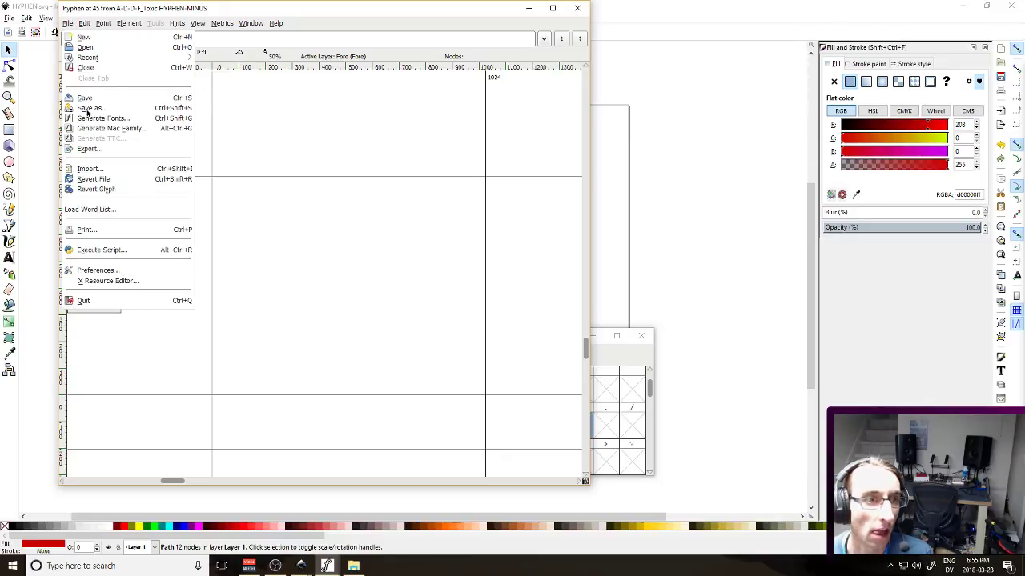
pyautogui.click(95, 118)
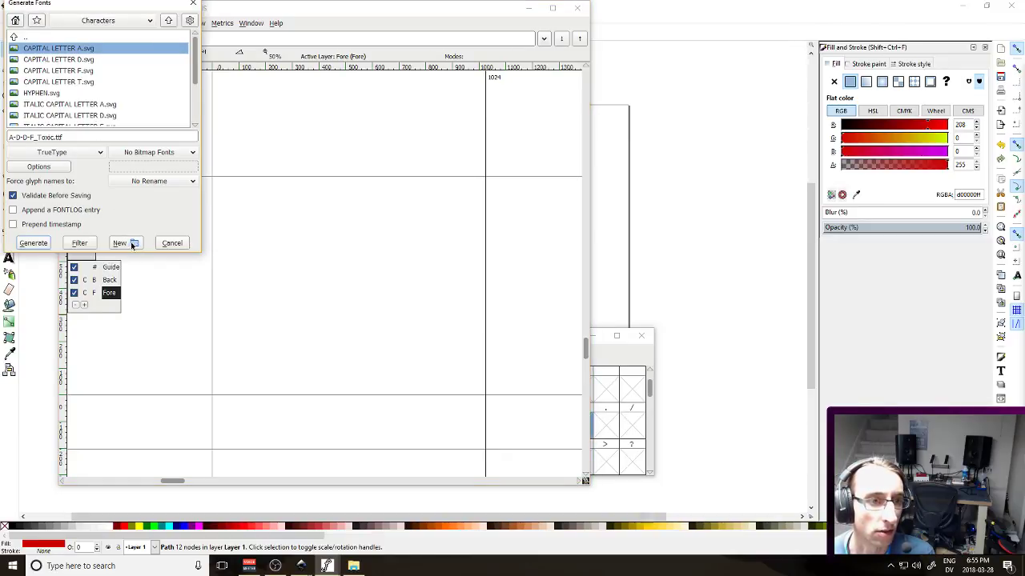
pyautogui.click(172, 243)
# Import the HYPHEN.svg outline into the hyphen glyph
pyautogui.click(68, 23)
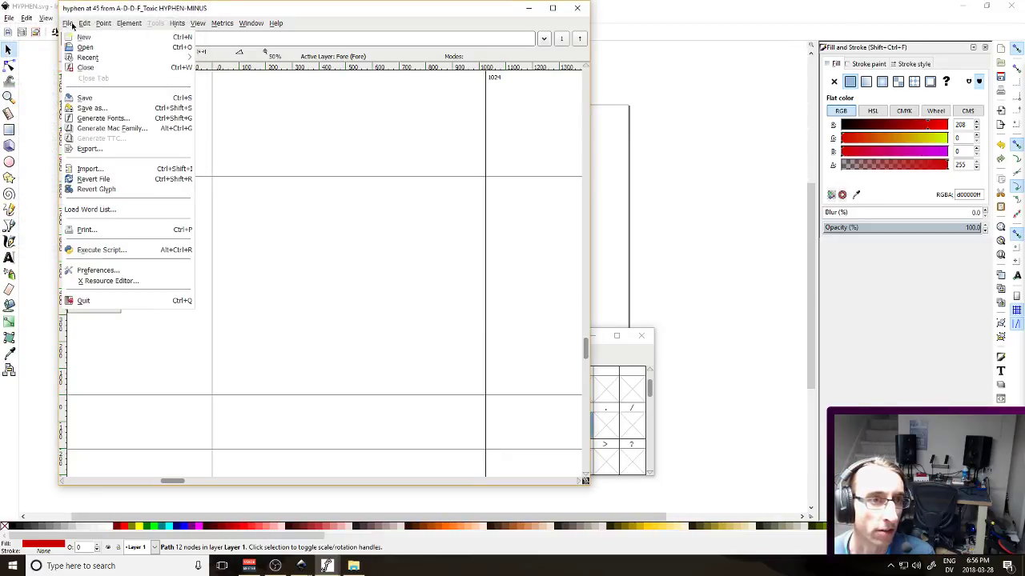
pyautogui.click(100, 166)
pyautogui.doubleClick(84, 158)
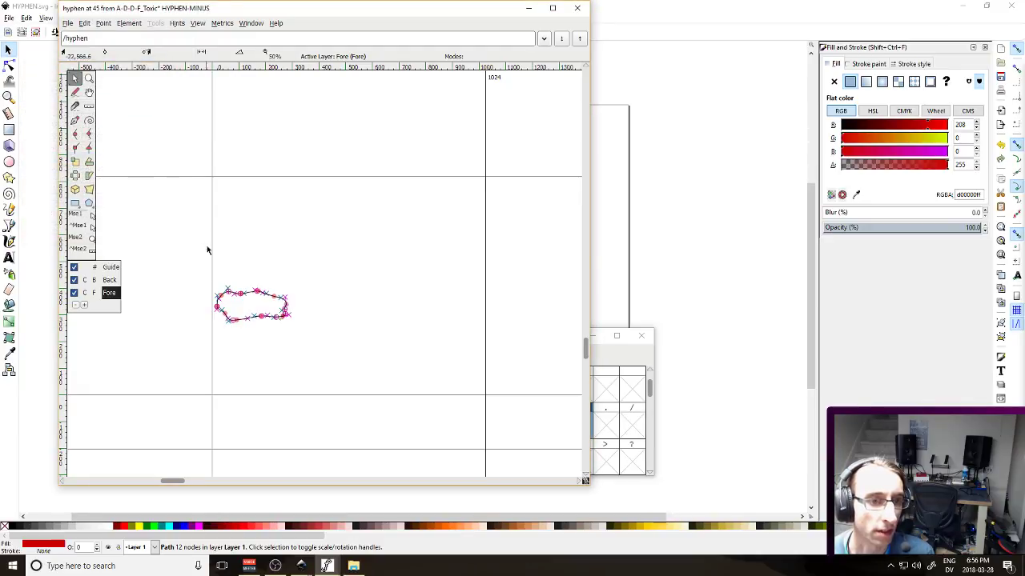
# Scale the hyphen glyph's advance width by 25%
pyautogui.click(222, 23)
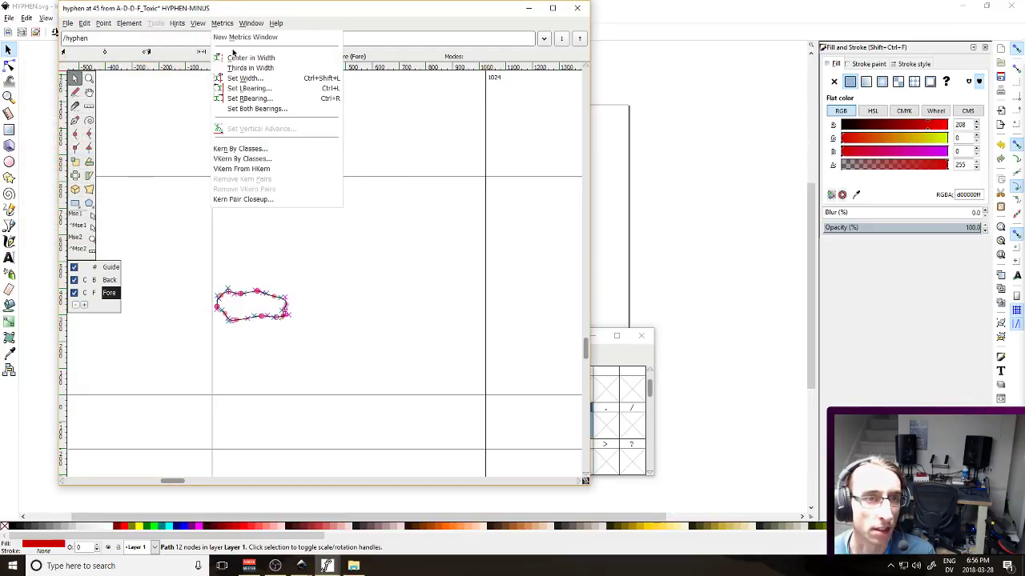
pyautogui.click(267, 78)
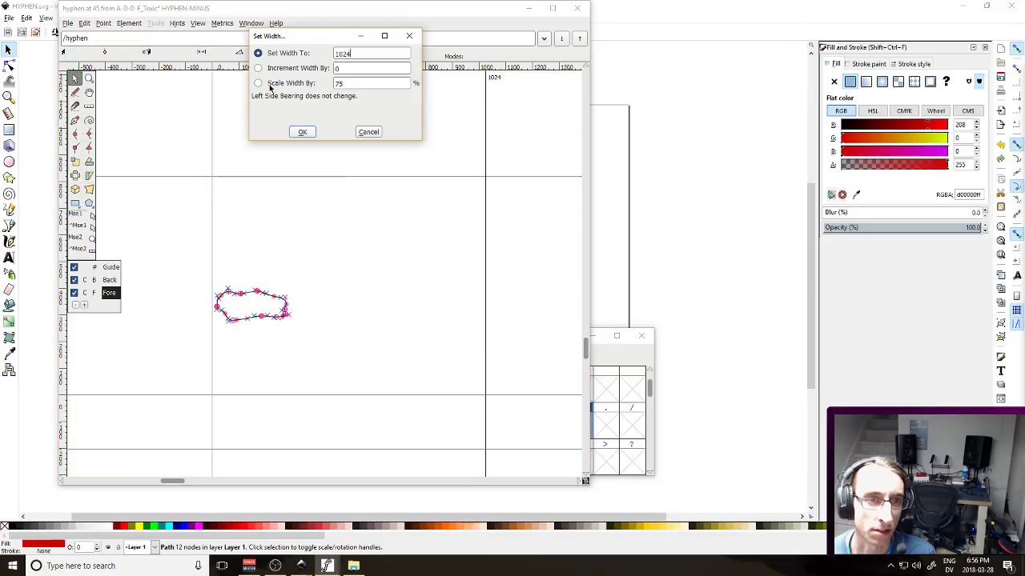
pyautogui.click(298, 83)
pyautogui.write('25')
pyautogui.press('Return')
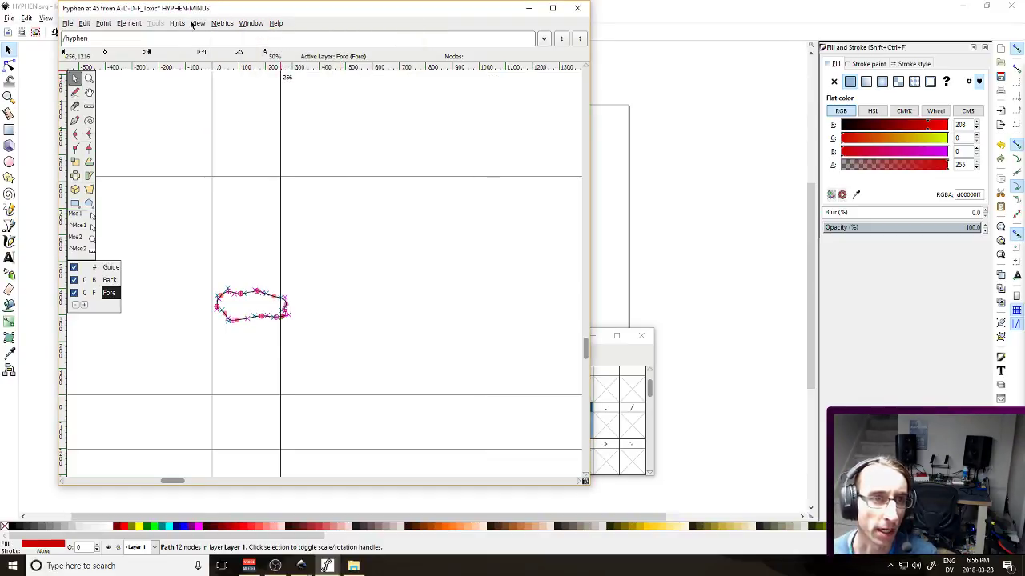
# Set the hyphen glyph's advance width to 300, then close its outline window and the HYPHEN.svg drawing
pyautogui.click(222, 23)
pyautogui.click(258, 80)
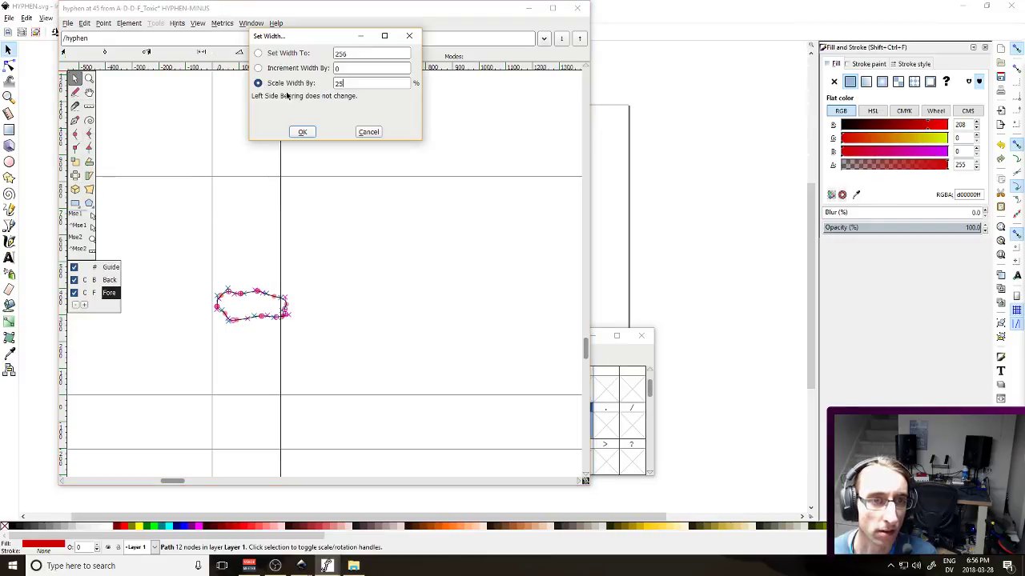
pyautogui.click(349, 57)
pyautogui.doubleClick(349, 58)
pyautogui.write('300')
pyautogui.press('Return')
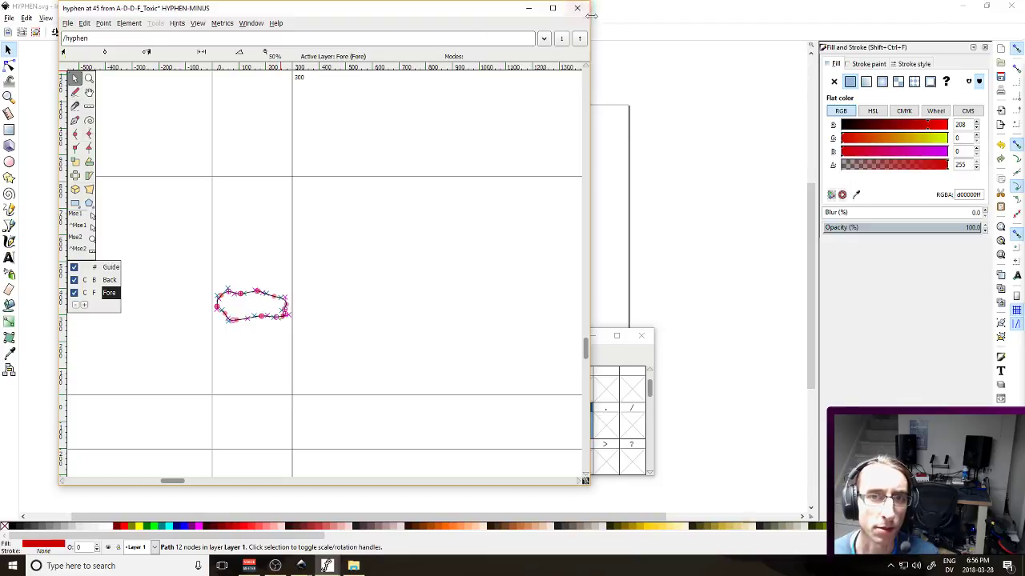
pyautogui.click(578, 7)
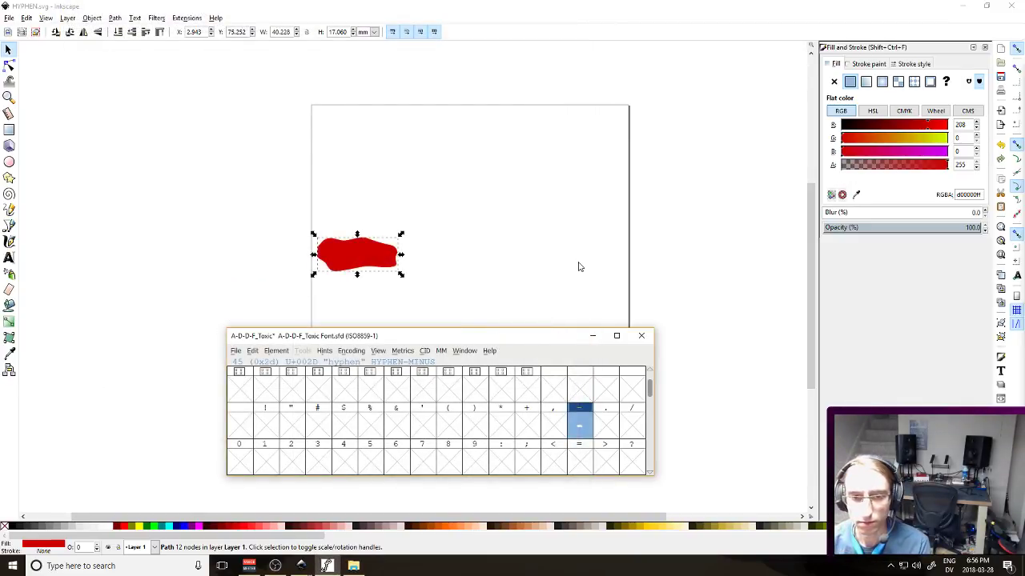
pyautogui.click(560, 84)
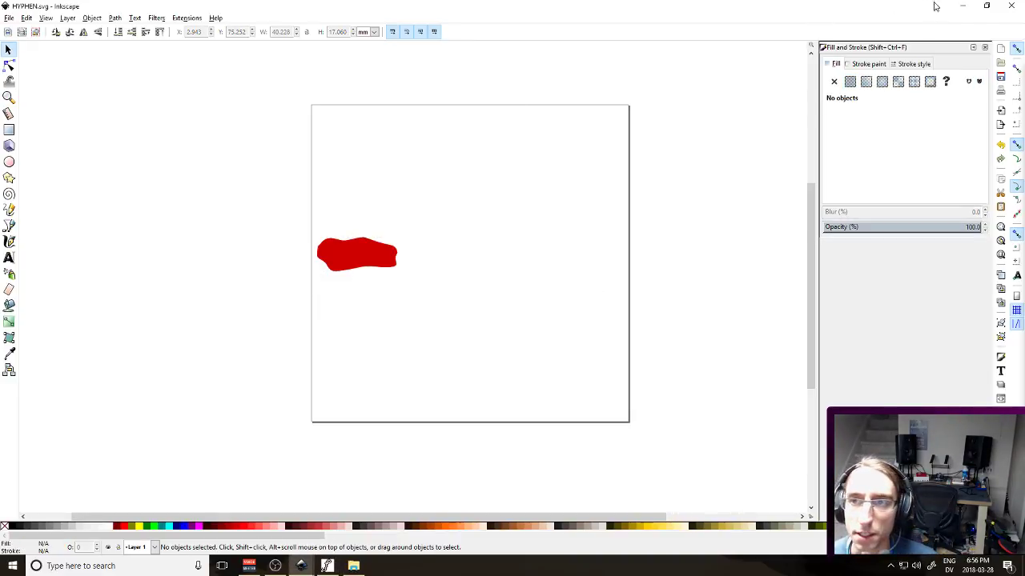
pyautogui.click(1011, 6)
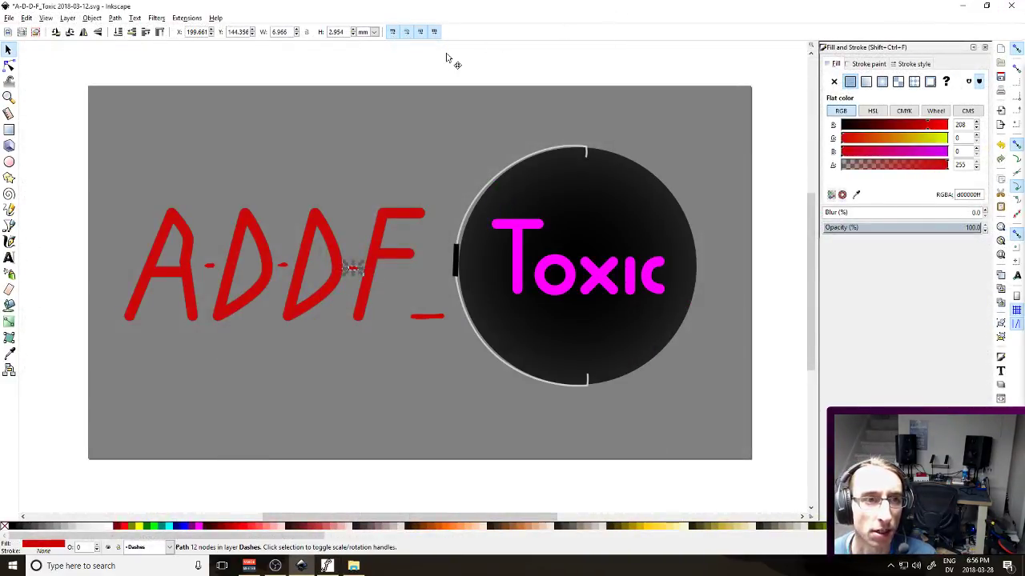
# Open Soon.svg from the Source folder inside Stream Assets in Inkscape
pyautogui.hotkey('ctrl', 'o')
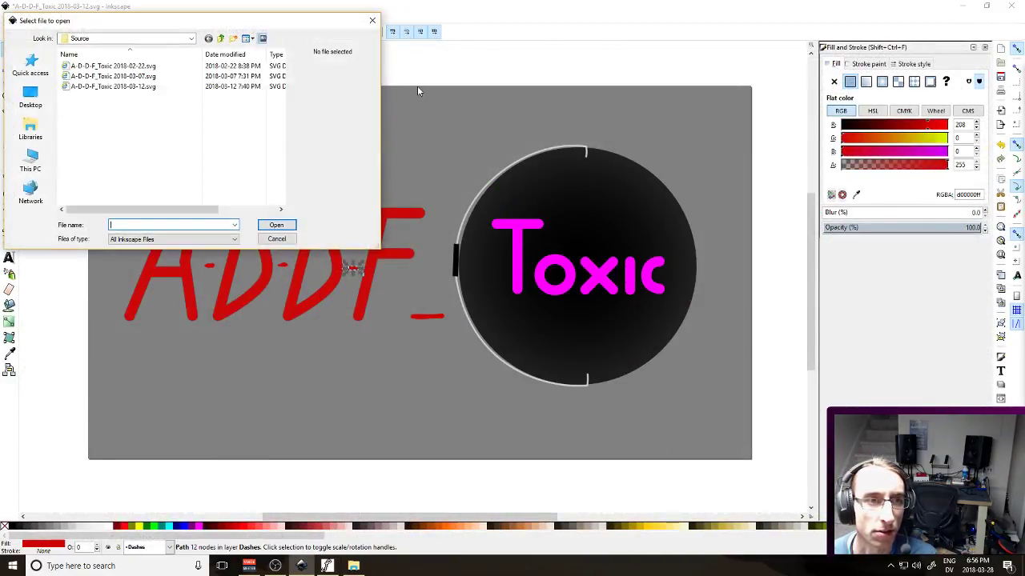
pyautogui.click(221, 38)
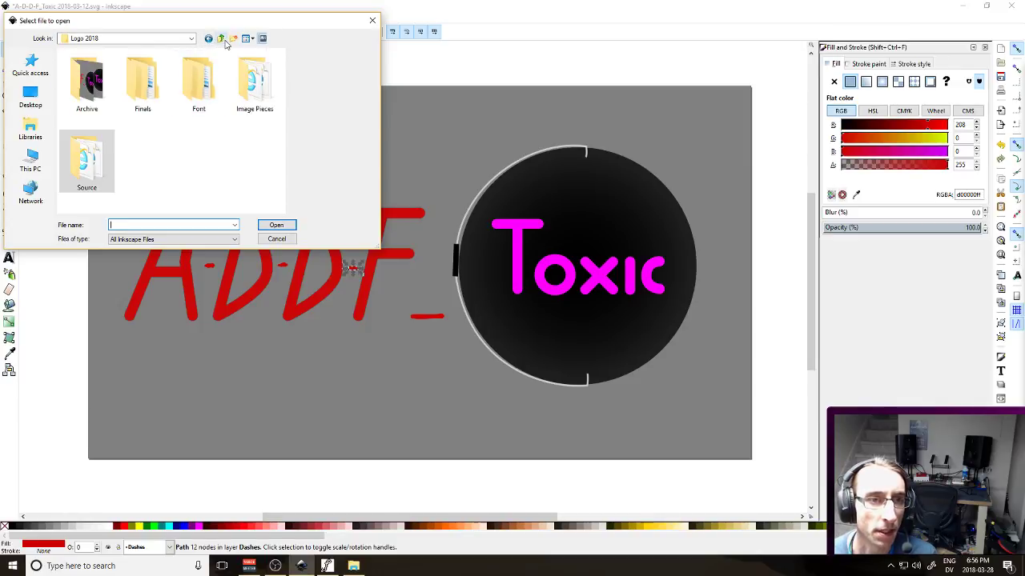
pyautogui.click(221, 38)
pyautogui.doubleClick(120, 76)
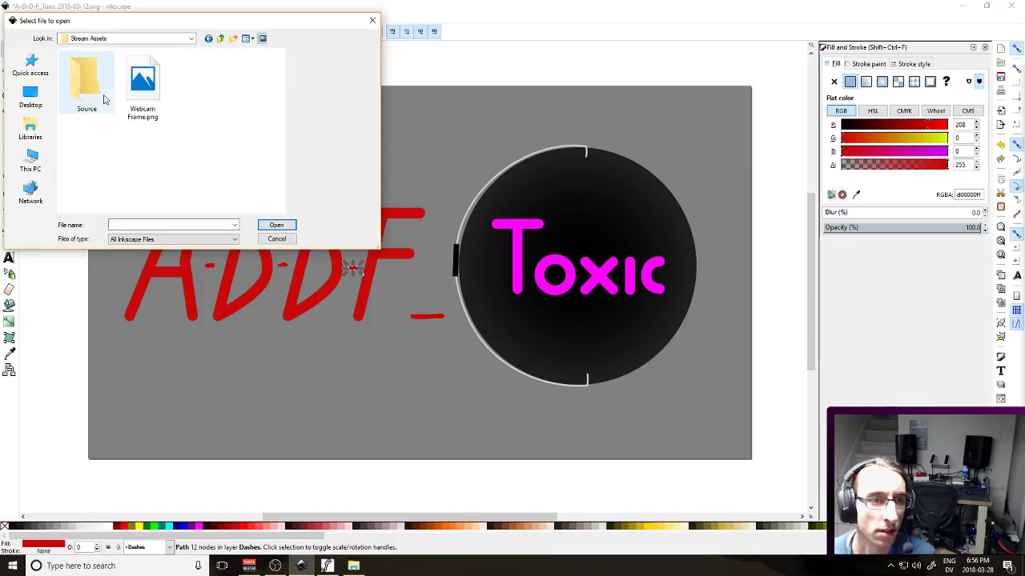
pyautogui.doubleClick(100, 97)
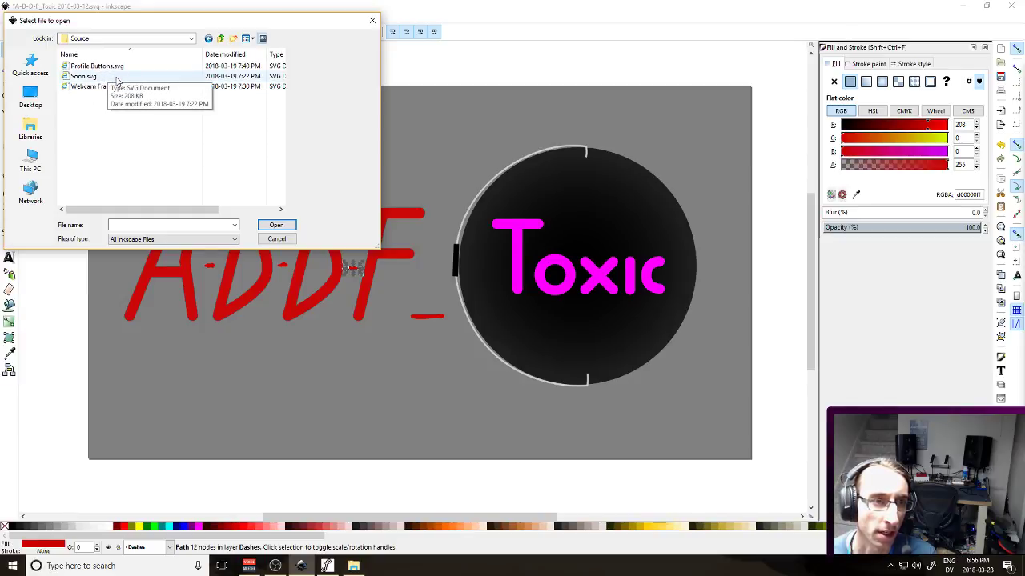
pyautogui.click(117, 78)
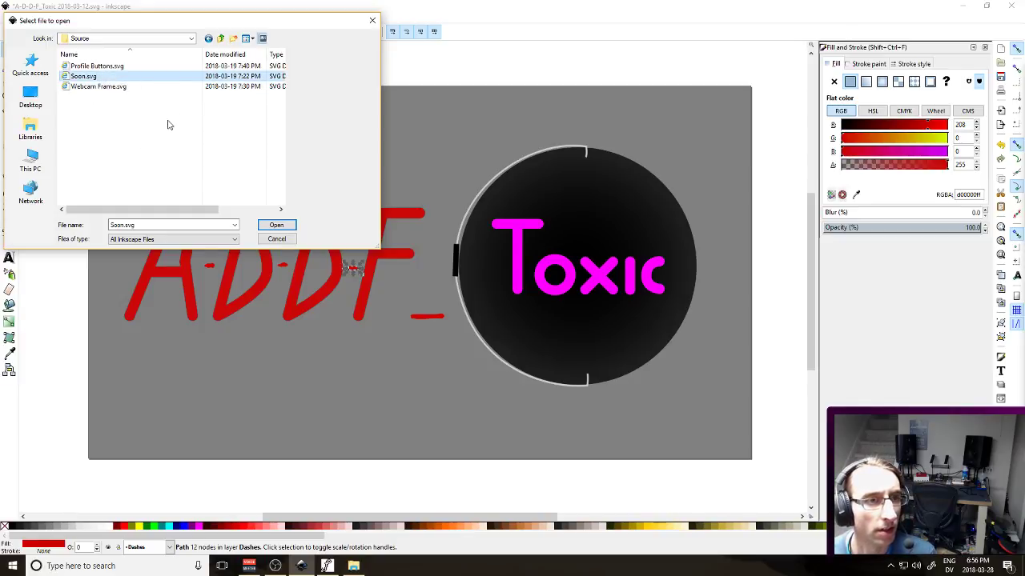
pyautogui.press('Return')
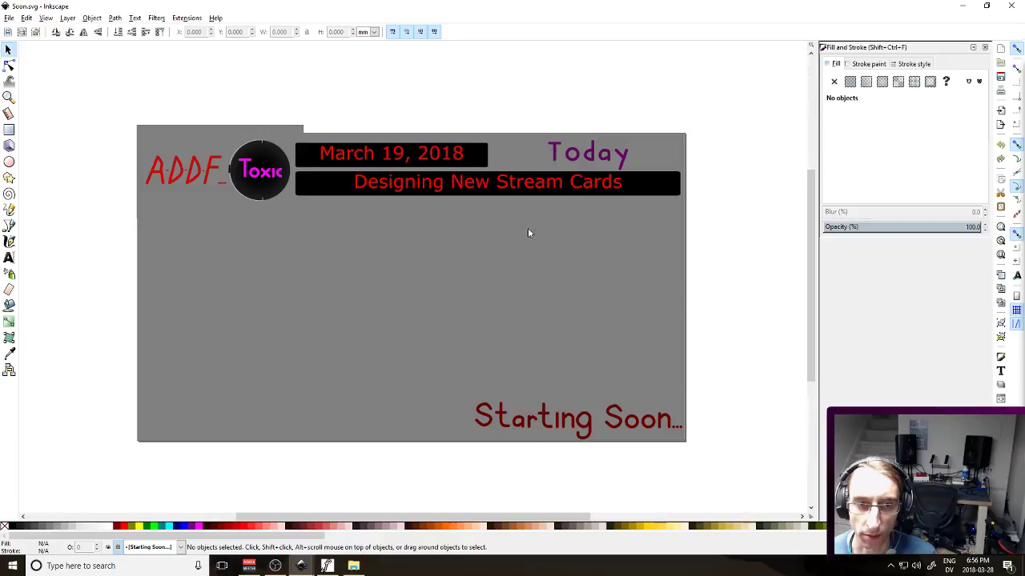
# Switch to the A-D-D-F_Toxic font in FontForge, select the lowercase d glyph, and reposition the font window over the drawing
pyautogui.click(327, 566)
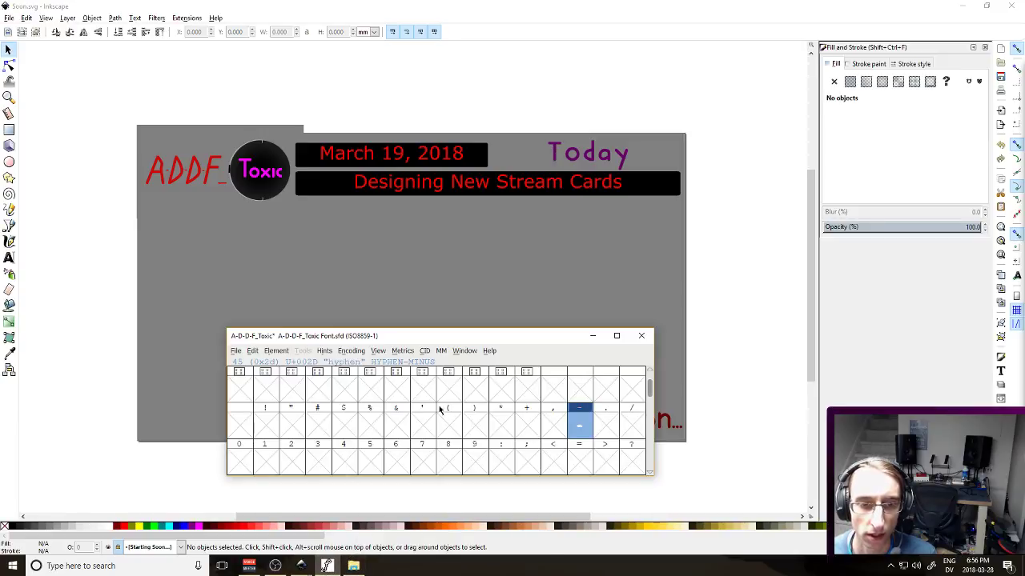
pyautogui.scroll(-3, 484, 458)
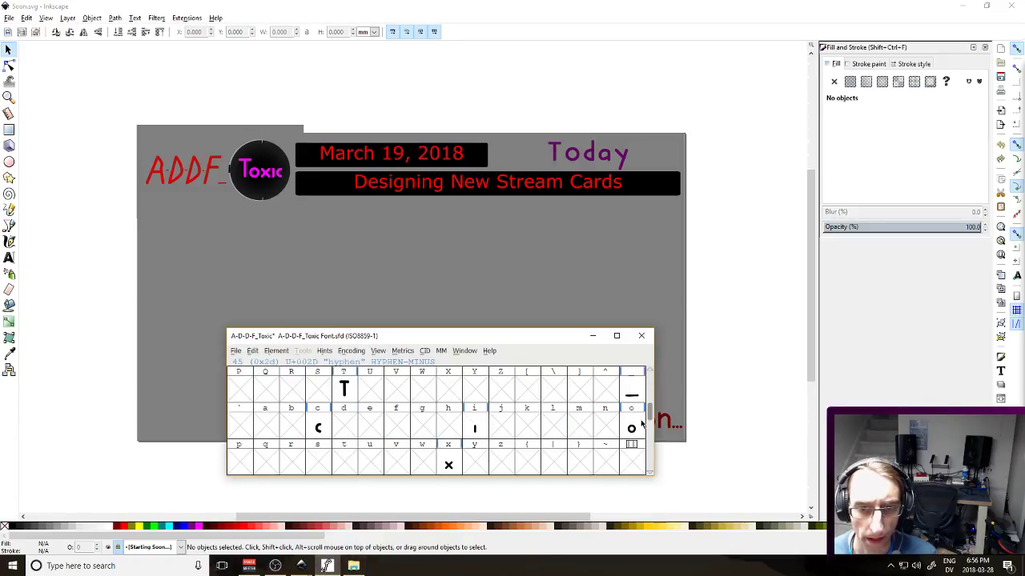
pyautogui.click(346, 427)
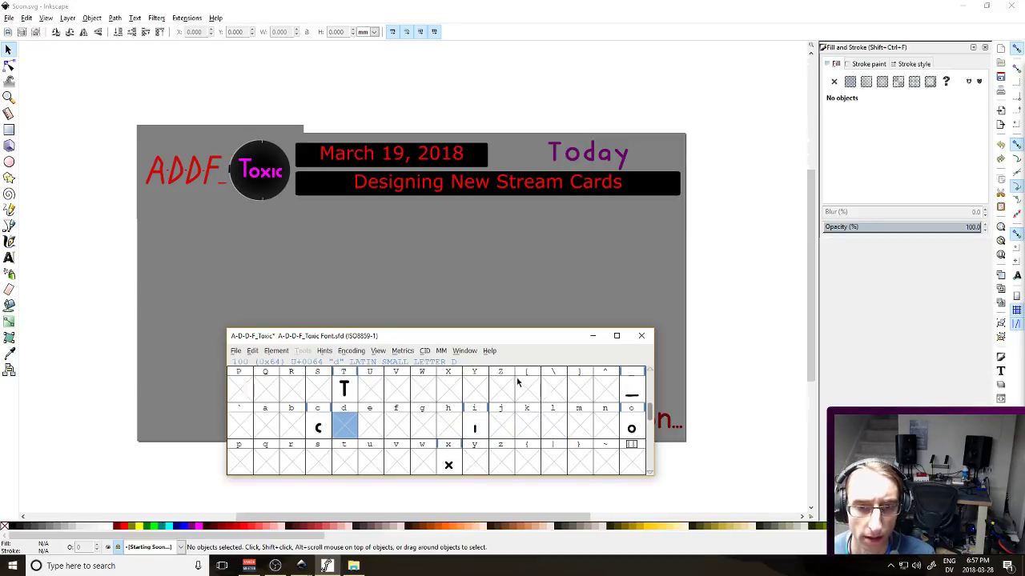
pyautogui.moveTo(527, 338); pyautogui.dragTo(526, 177)
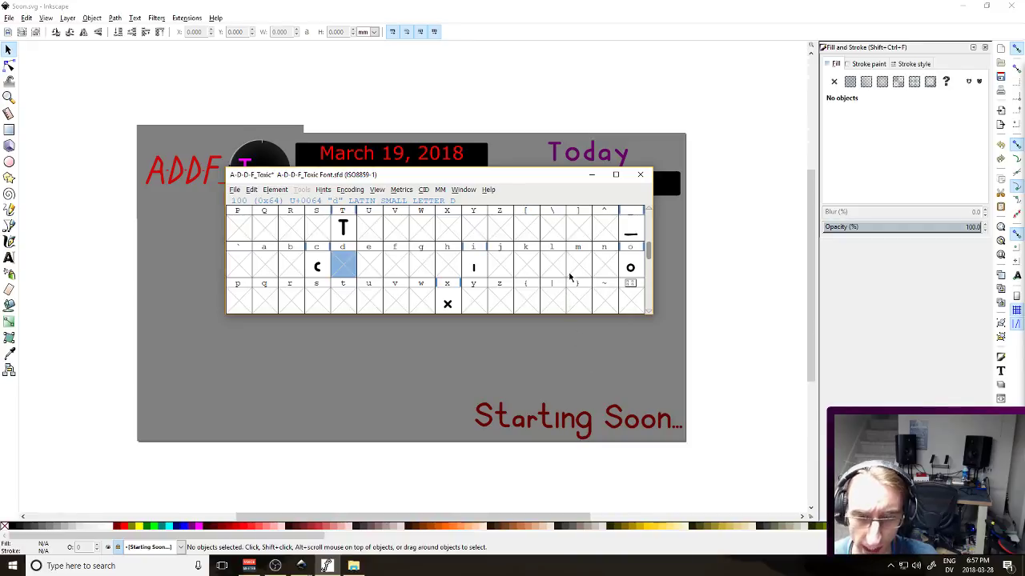
pyautogui.moveTo(521, 181); pyautogui.dragTo(540, 212)
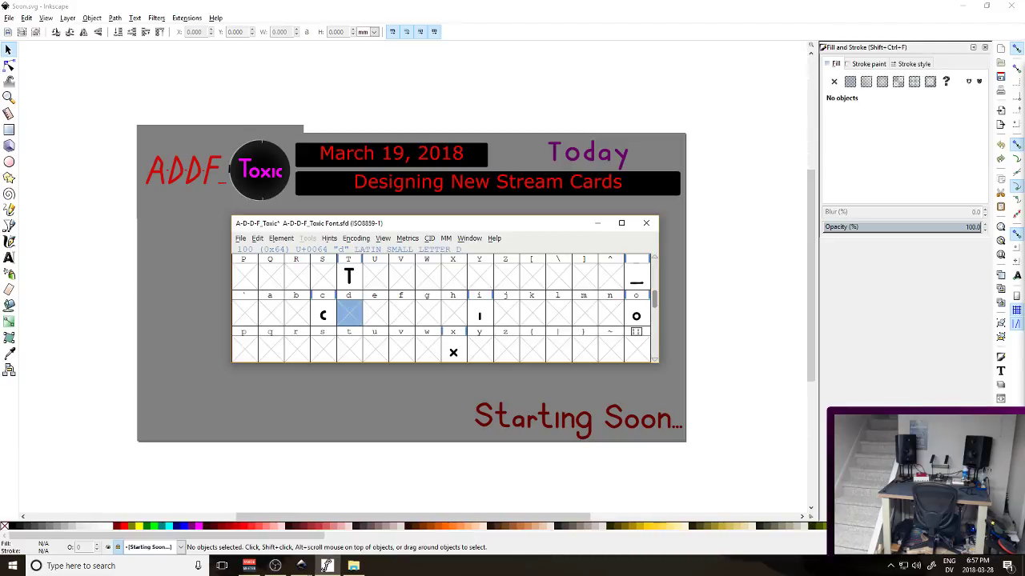
# Close the A-D-D-F_Toxic 2018-03-12.svg and Soon.svg drawings in Inkscape without saving their changes
pyautogui.hotkey('alt', 'Tab')
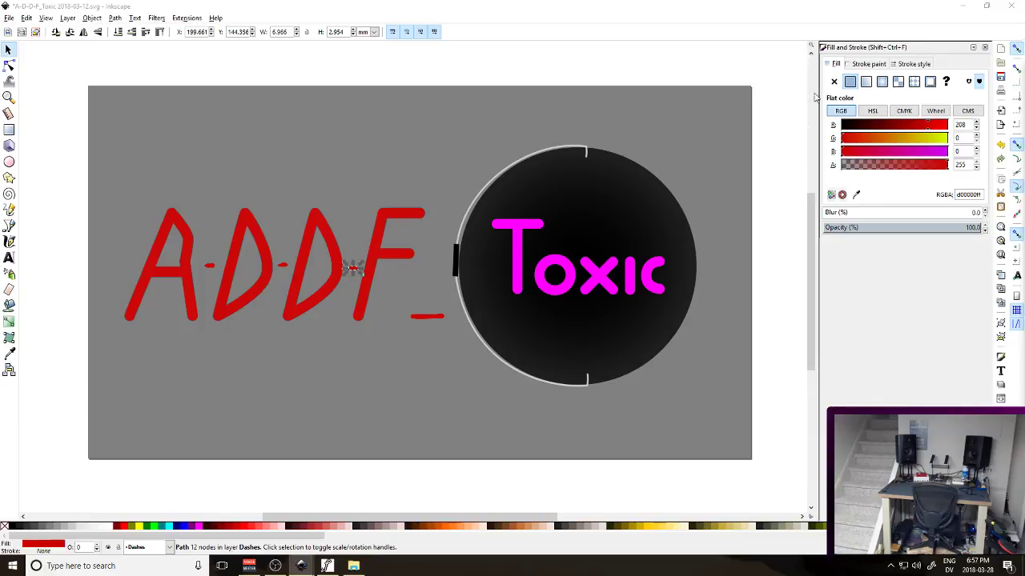
pyautogui.click(1010, 5)
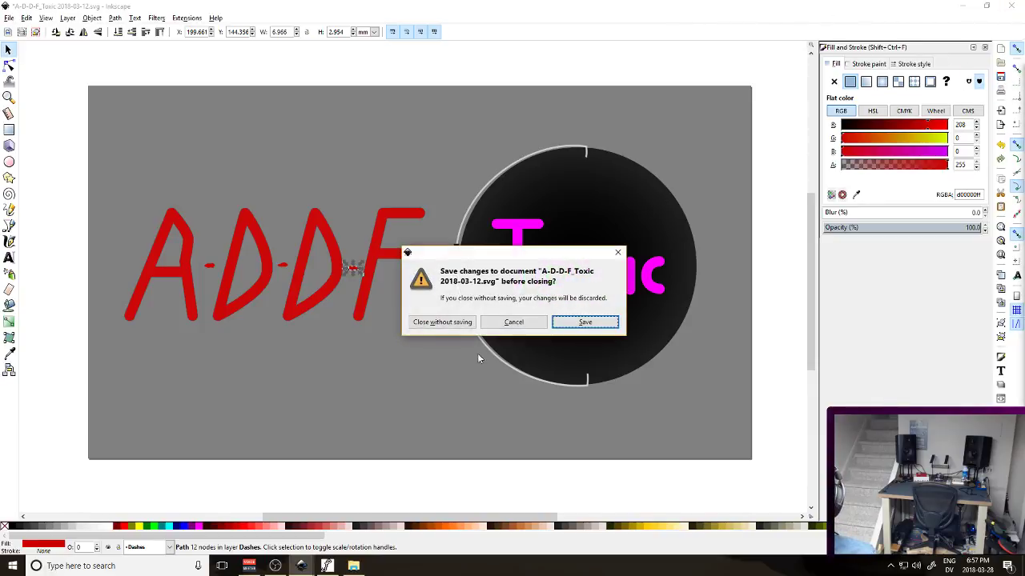
pyautogui.click(438, 322)
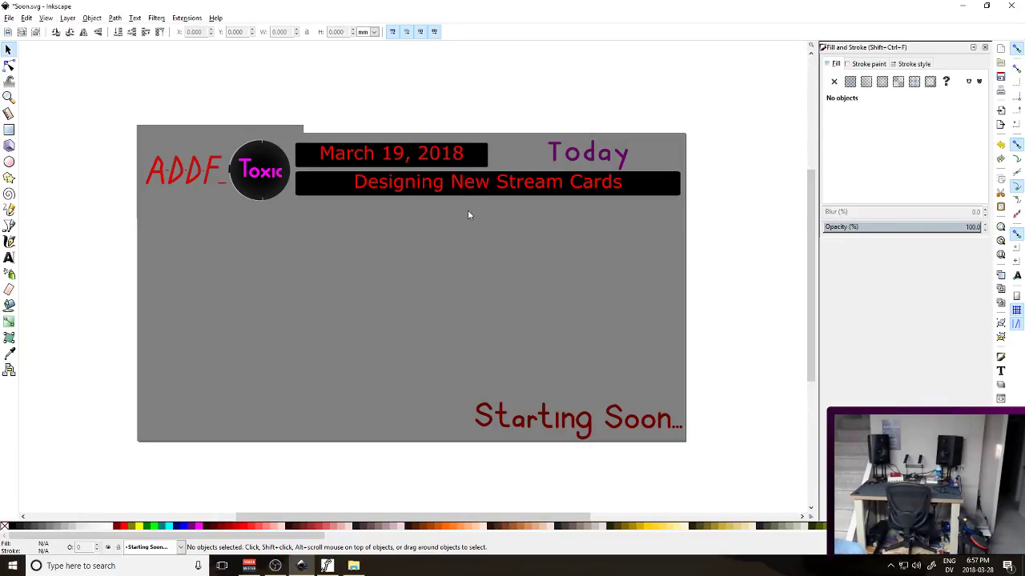
pyautogui.click(1010, 8)
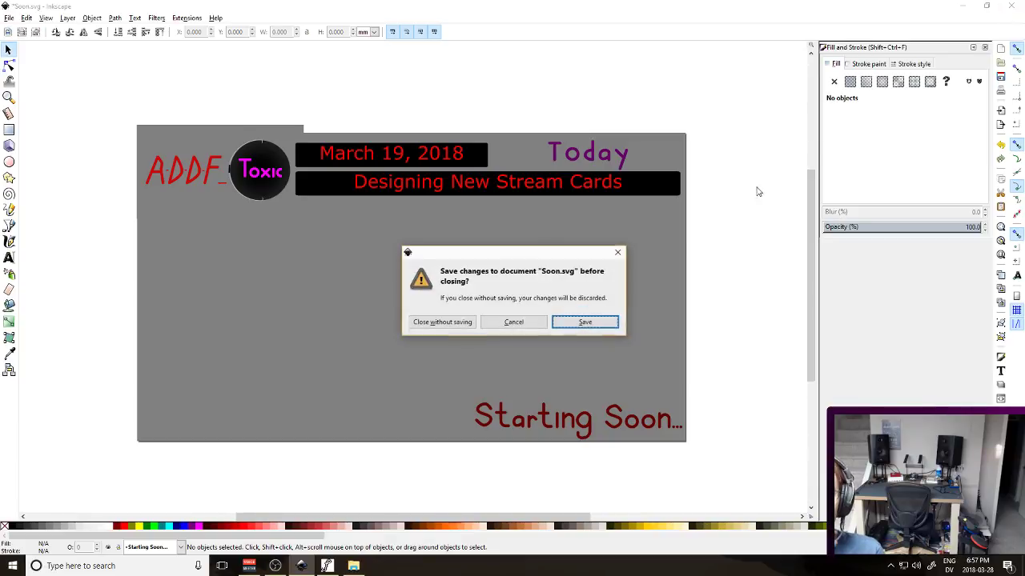
pyautogui.click(442, 322)
# Relaunch Inkscape with Soon.svg and copy the letter d from the word Today
pyautogui.press('super')
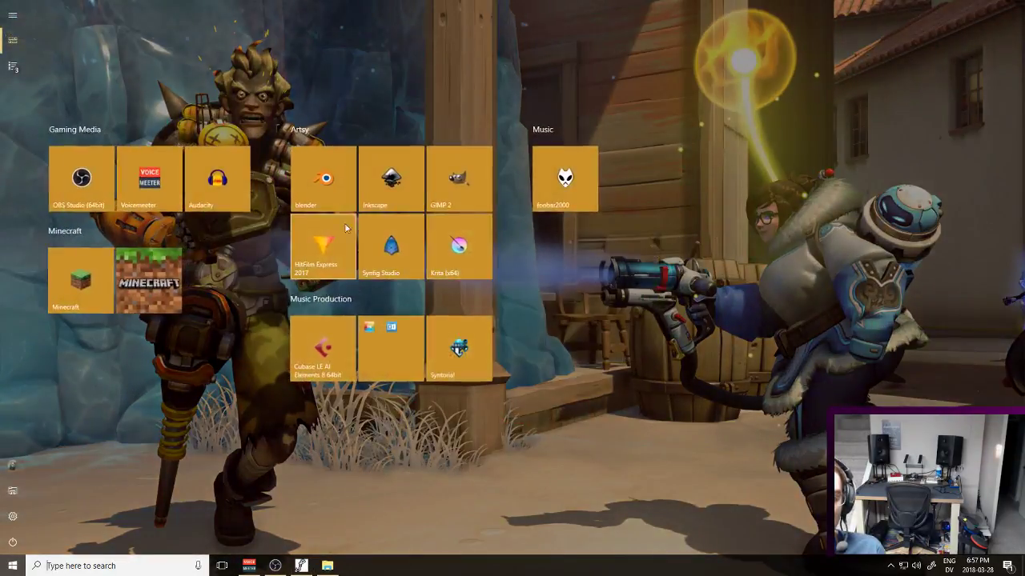
pyautogui.press('super')
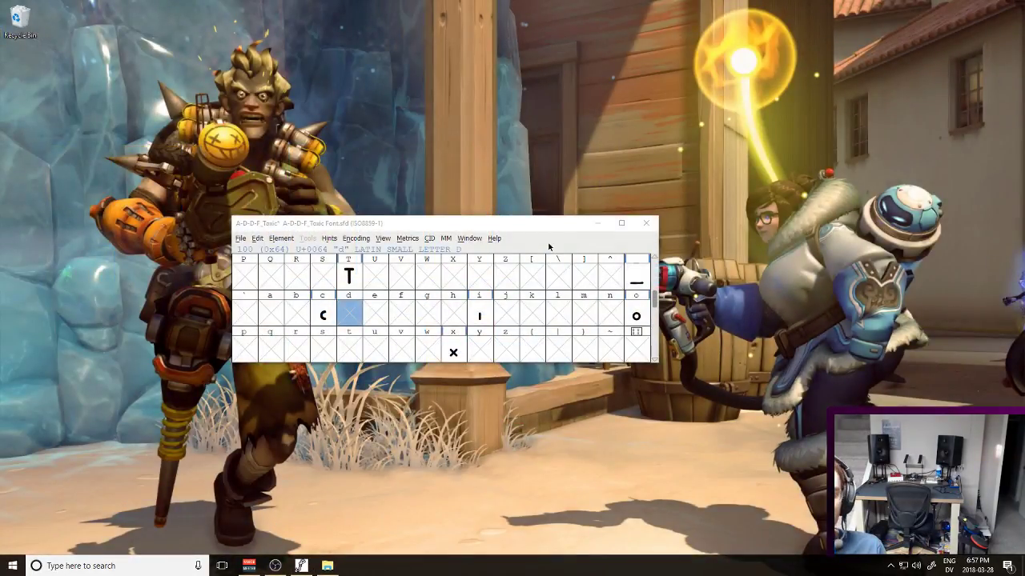
pyautogui.hotkey('ctrl', 'o')
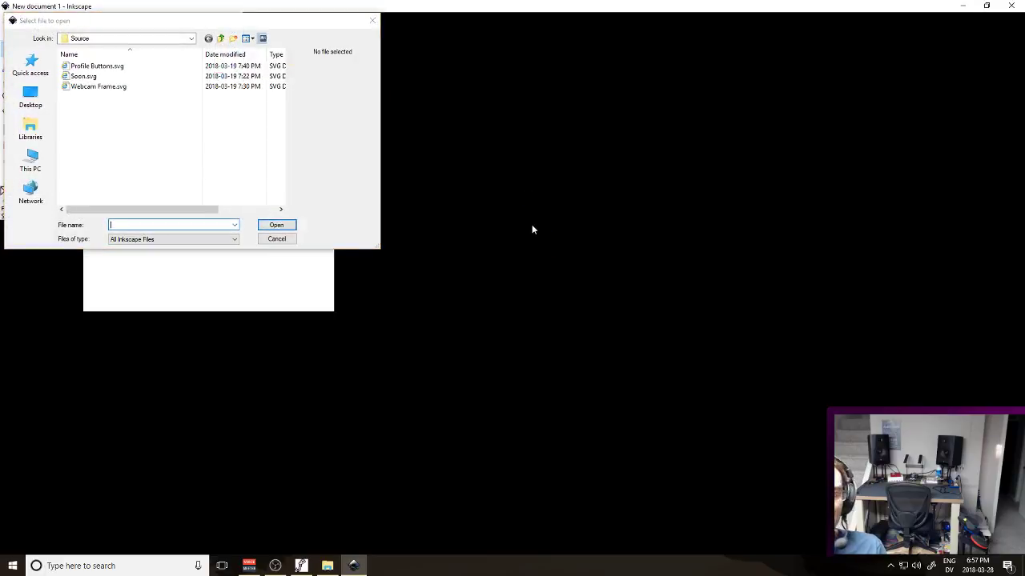
pyautogui.doubleClick(182, 77)
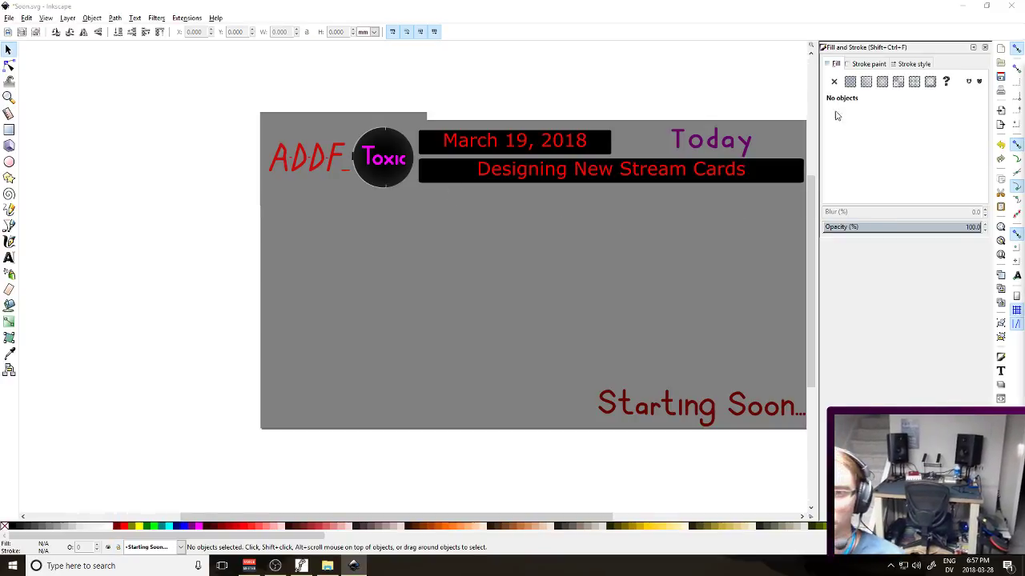
pyautogui.click(708, 142)
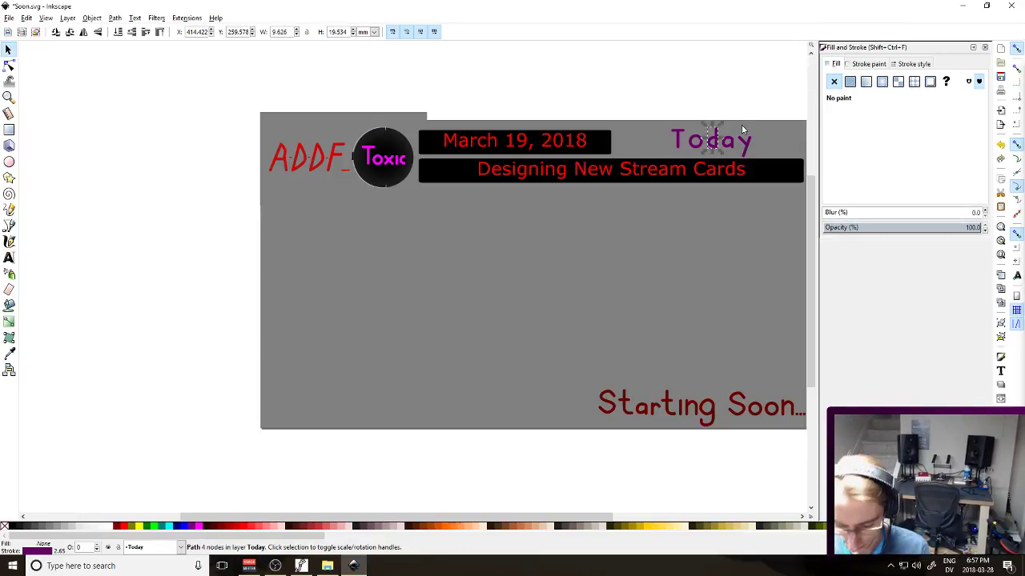
# Start a new Inkscape document and set its page size to 600 by 600 px
pyautogui.press('super')
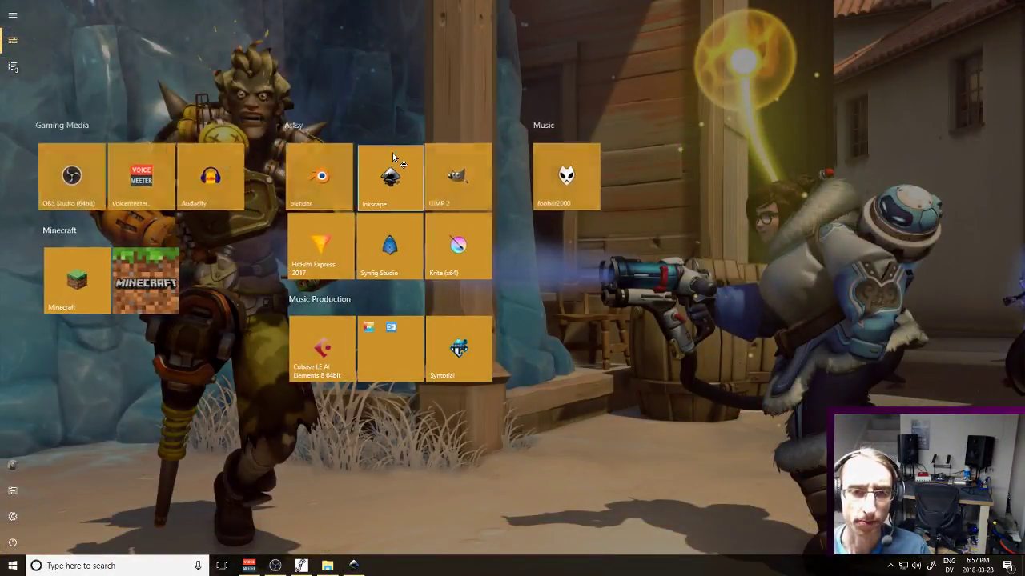
pyautogui.click(392, 153)
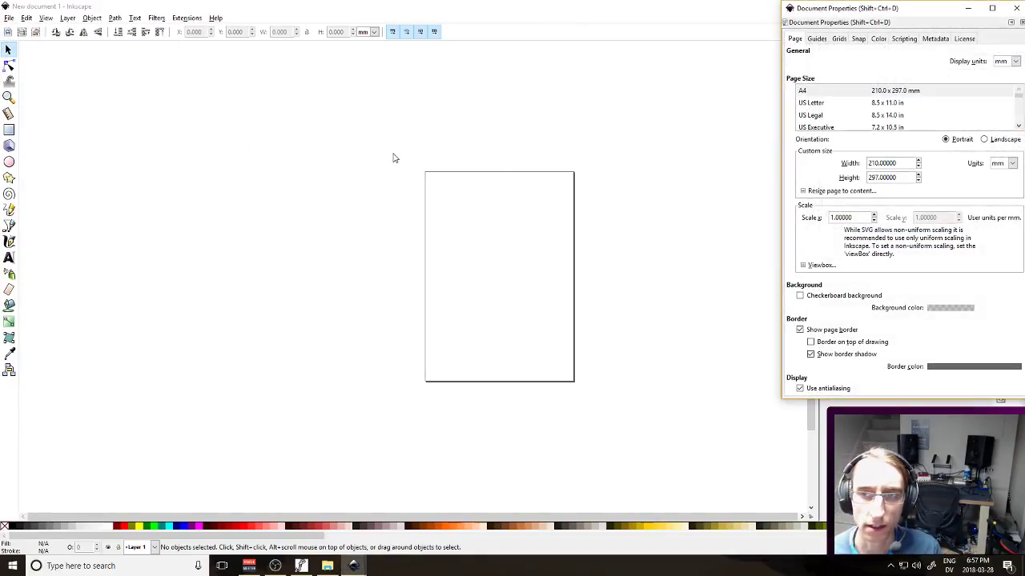
pyautogui.click(1001, 164)
pyautogui.click(997, 237)
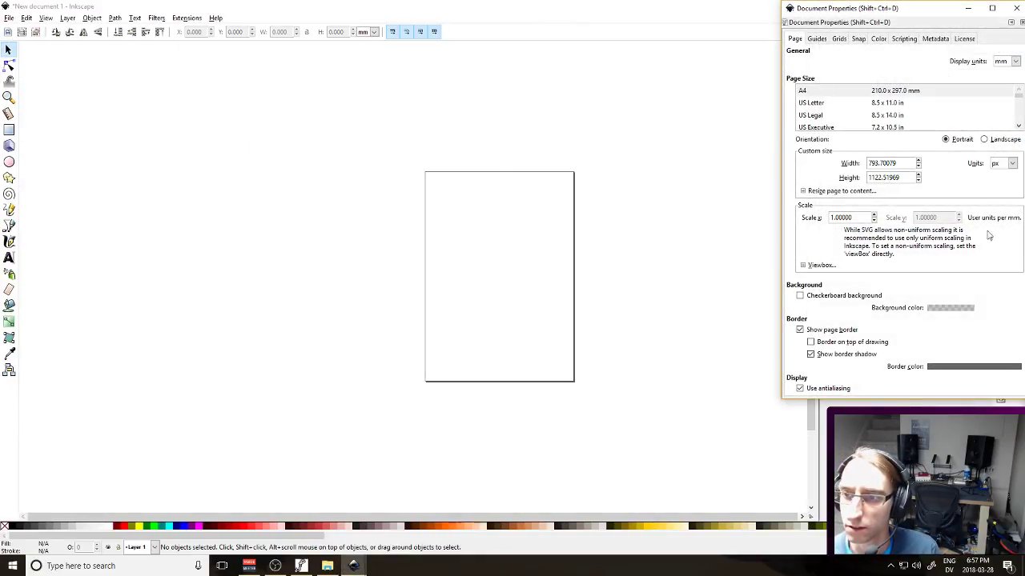
pyautogui.tripleClick(897, 163)
pyautogui.write('600')
pyautogui.press('Tab')
pyautogui.write('600')
pyautogui.press('Tab')
pyautogui.press('Return')
pyautogui.click(934, 181)
pyautogui.click(1016, 8)
# Paste the letter d, enlarge it to about 59 by 119 mm, and place it at the page's lower-left corner
pyautogui.hotkey('ctrl', 'v')
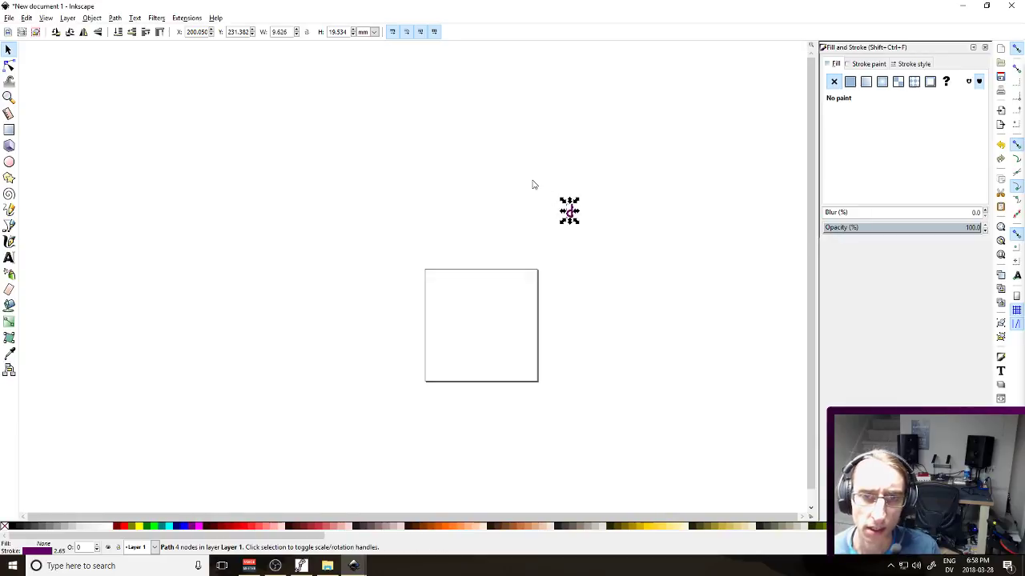
pyautogui.moveTo(570, 212); pyautogui.dragTo(590, 157)
pyautogui.scroll(3, 432, 372)
pyautogui.press('Down')
pyautogui.press('Down')
pyautogui.press('Down')
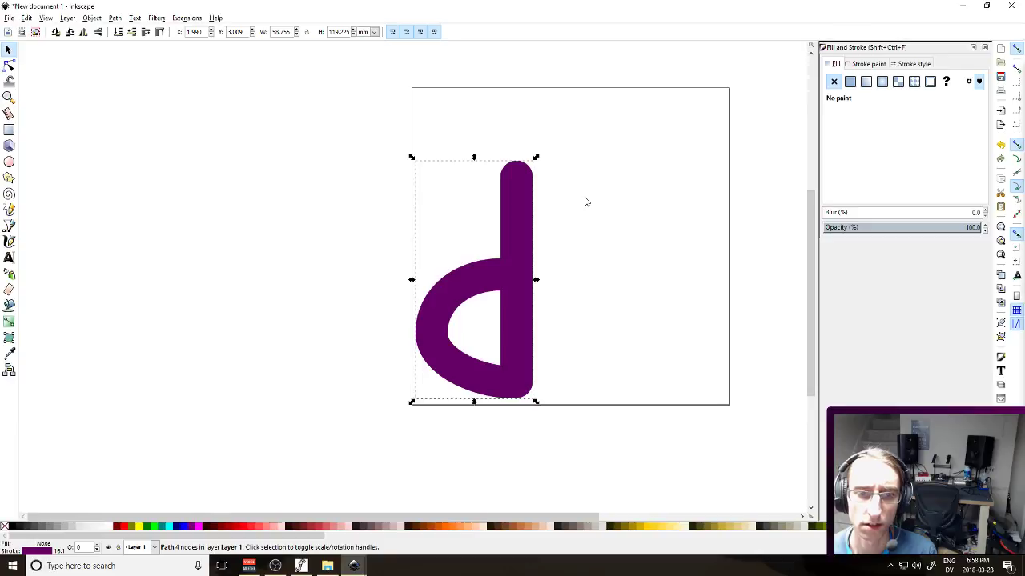
pyautogui.press('Down')
pyautogui.click(571, 158)
# Save the drawing as SMALL LETTER D in the font's Characters folder
pyautogui.hotkey('ctrl', 's')
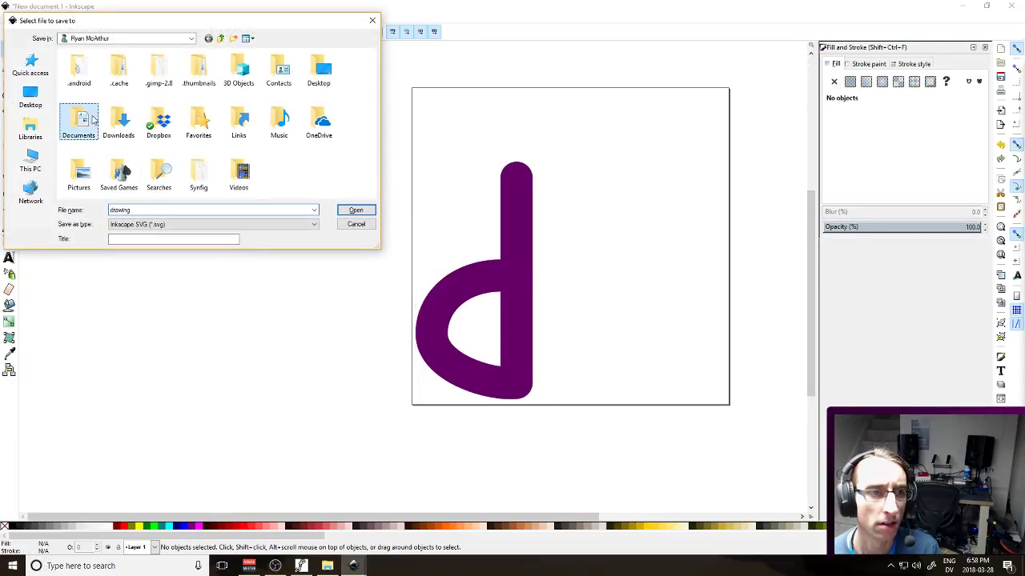
pyautogui.doubleClick(77, 116)
pyautogui.doubleClick(94, 66)
pyautogui.doubleClick(85, 66)
pyautogui.click(169, 209)
pyautogui.write('smal')
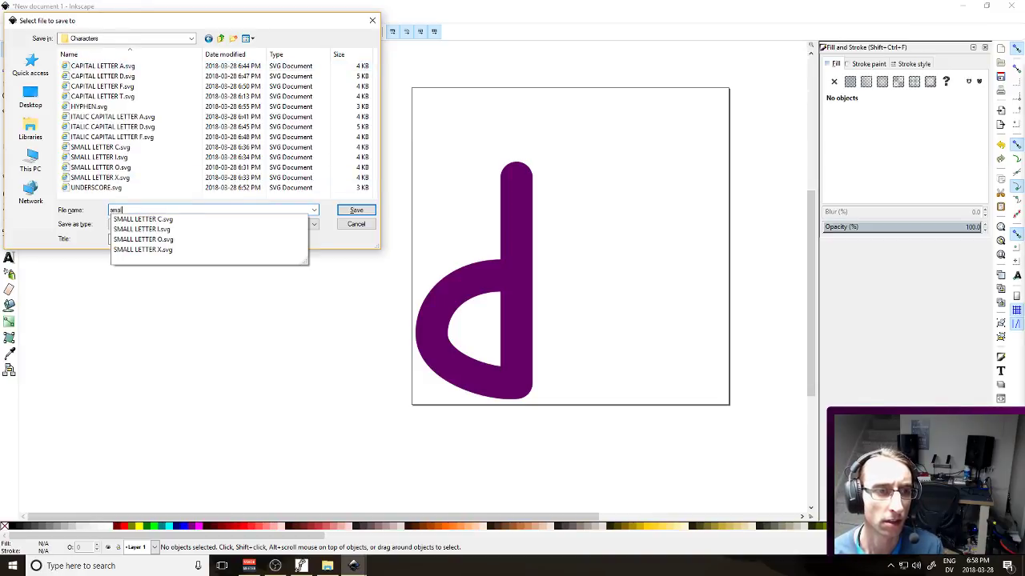
pyautogui.write('L LETTER D')
pyautogui.press('Return')
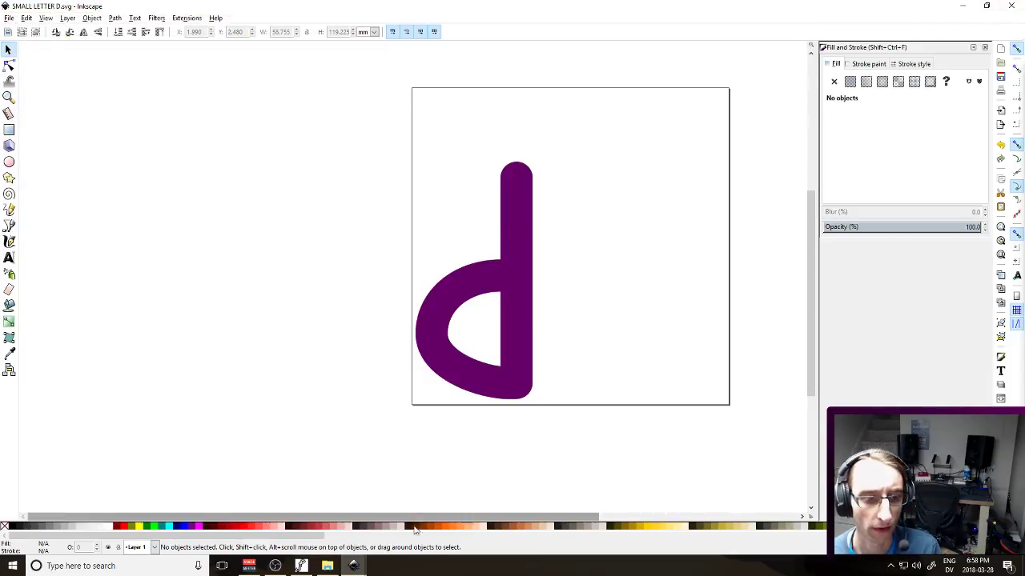
# Switch to the A-D-D-F_Toxic font in FontForge and open the lowercase d glyph for editing
pyautogui.click(301, 566)
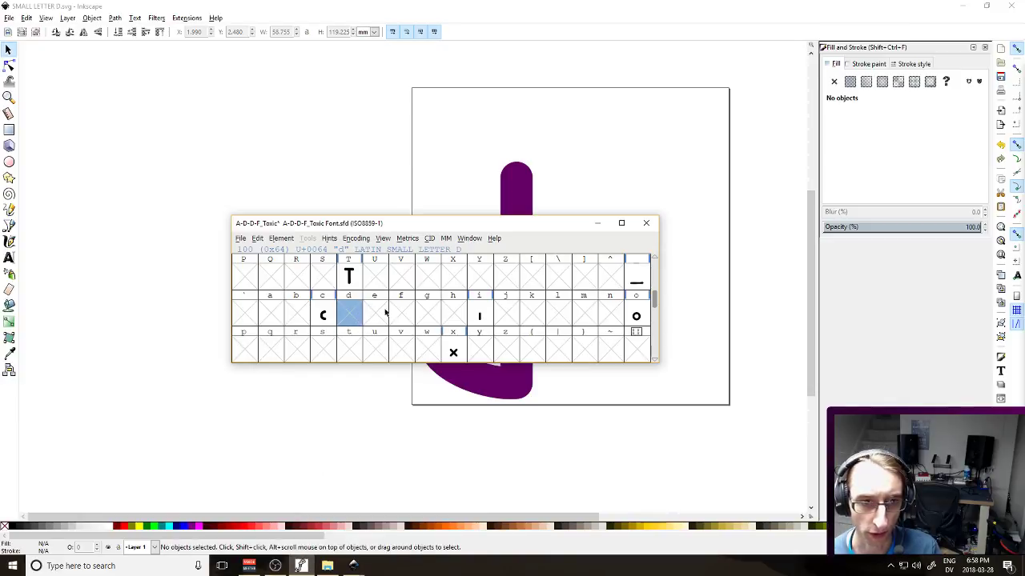
pyautogui.doubleClick(348, 316)
pyautogui.doubleClick(254, 388)
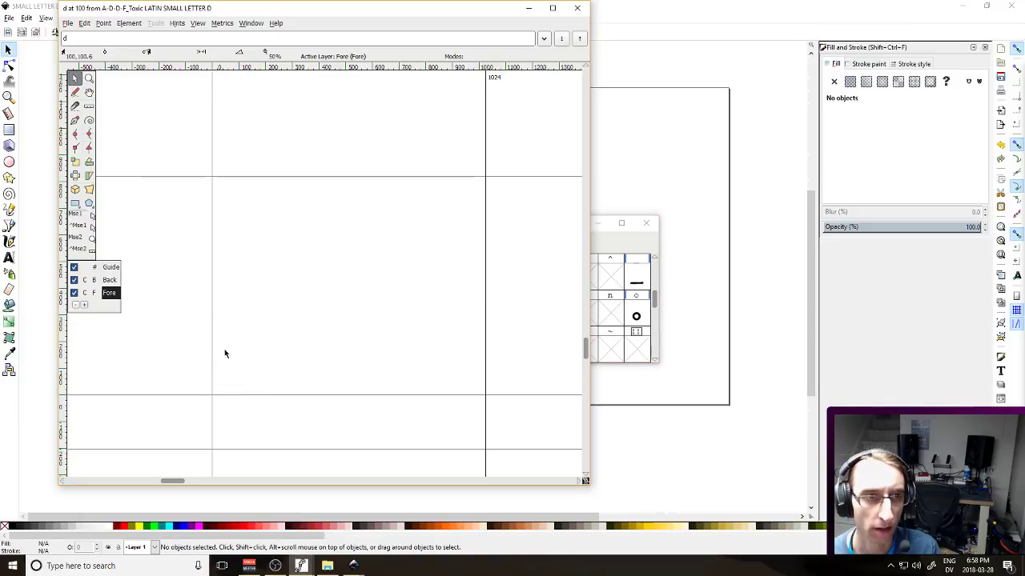
# Try importing the CAPITAL LETTER D.svg outline into the lowercase d glyph and undo the import
pyautogui.click(68, 23)
pyautogui.click(103, 170)
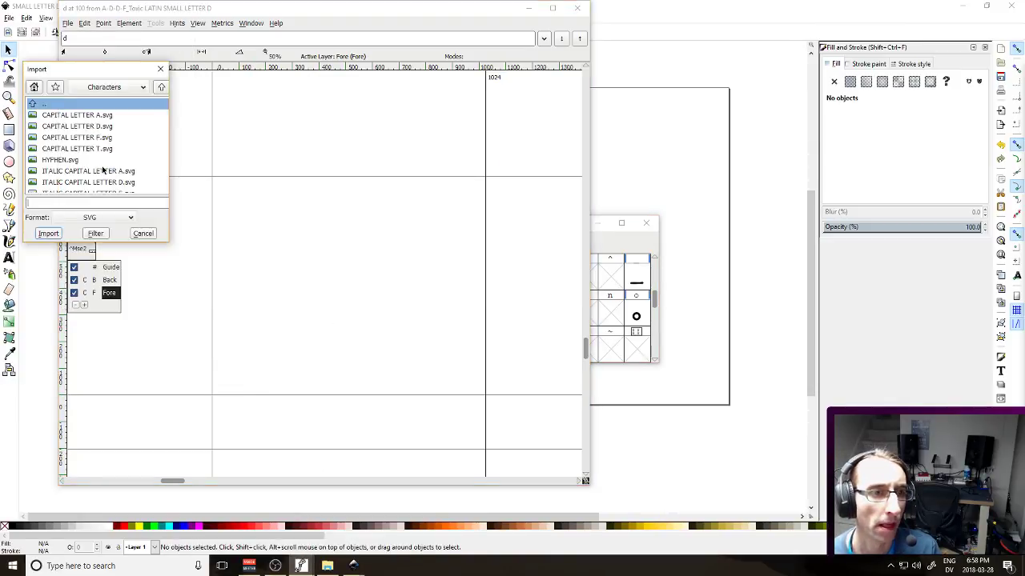
pyautogui.doubleClick(114, 127)
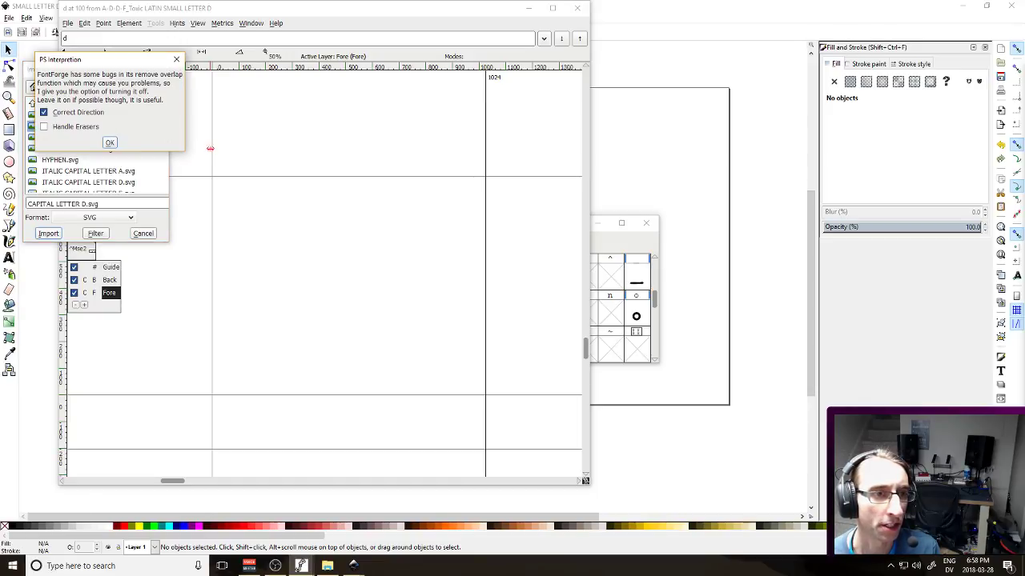
pyautogui.click(116, 145)
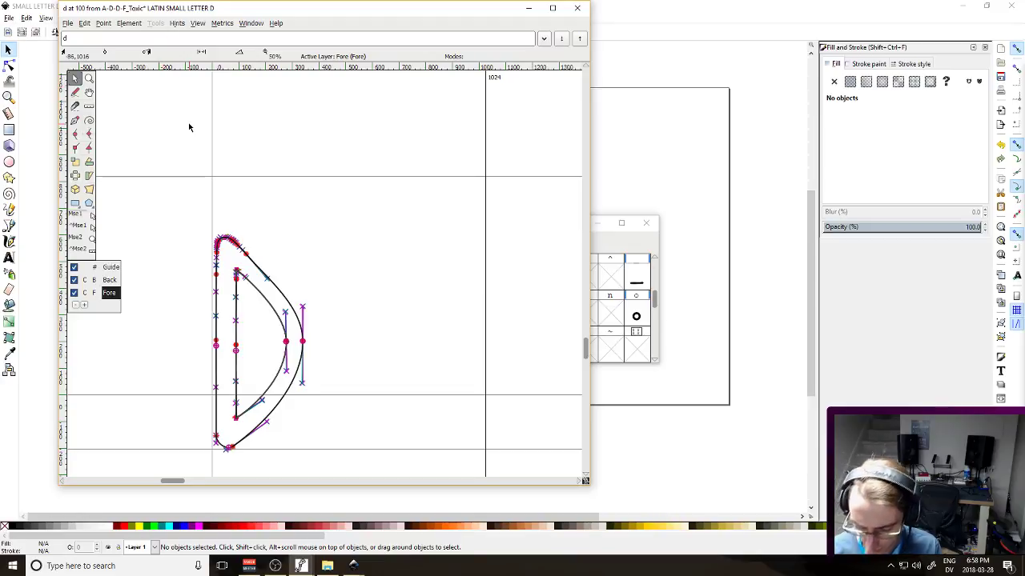
pyautogui.hotkey('ctrl', 'z')
# Try importing the SMALL LETTER D.svg outline into the lowercase d glyph, check it in the font overview, and delete it
pyautogui.click(70, 24)
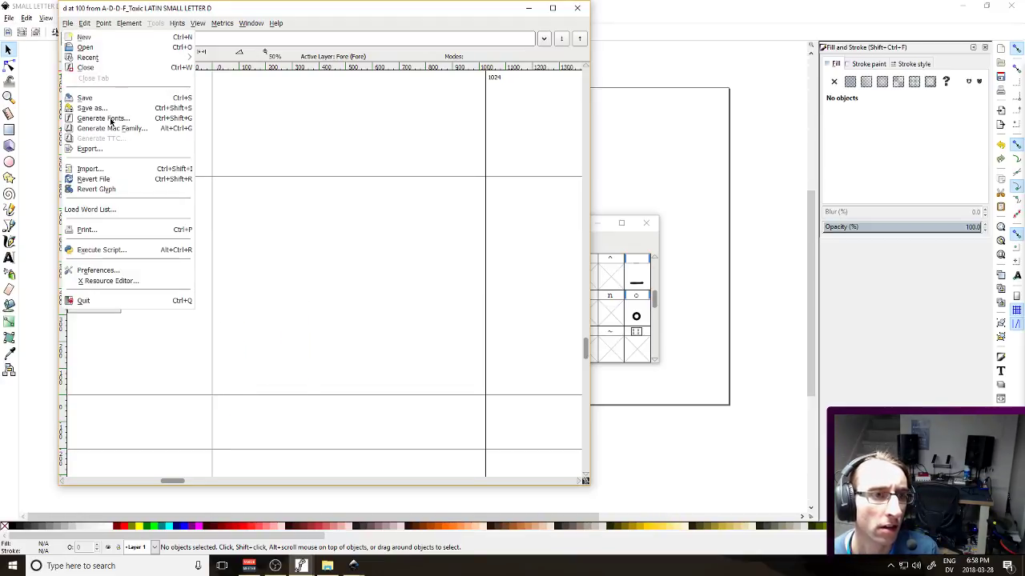
pyautogui.click(90, 169)
pyautogui.scroll(-3, 118, 170)
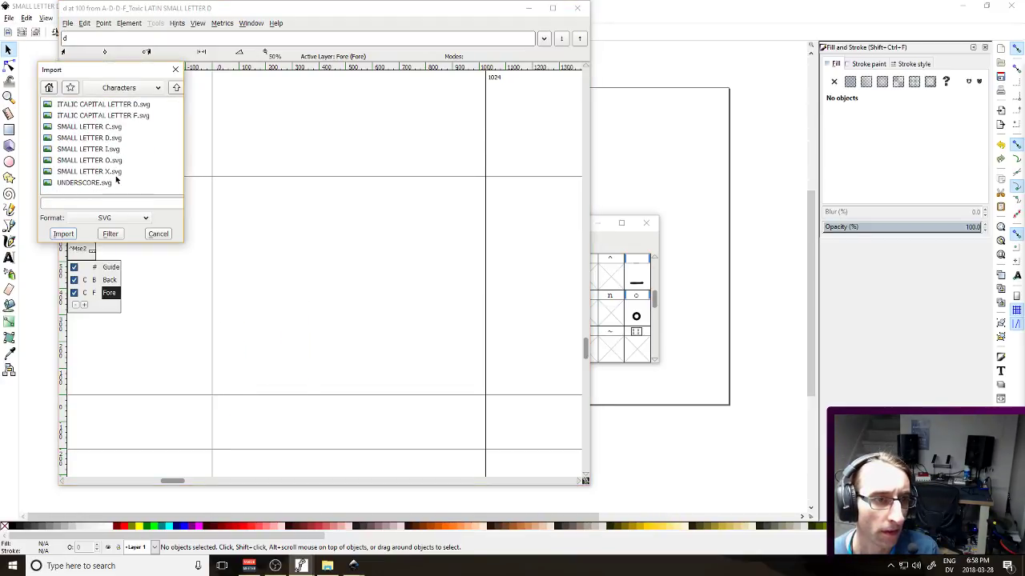
pyautogui.doubleClick(120, 140)
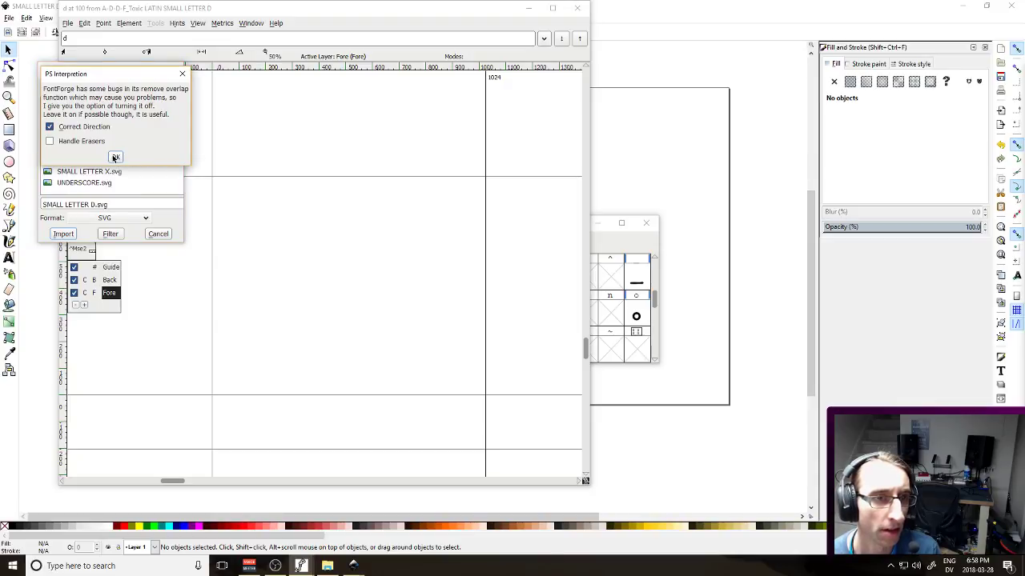
pyautogui.click(115, 157)
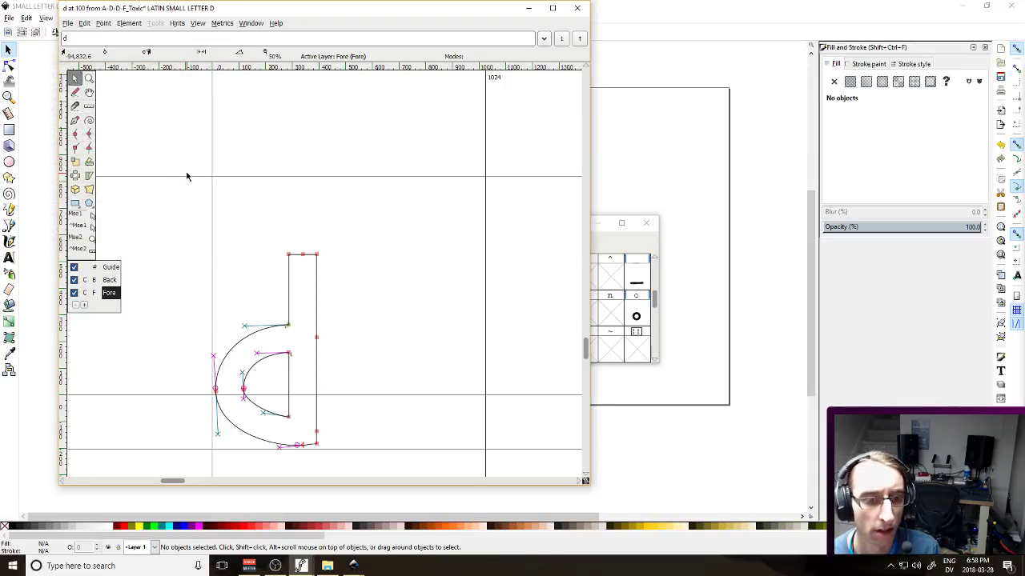
pyautogui.click(609, 236)
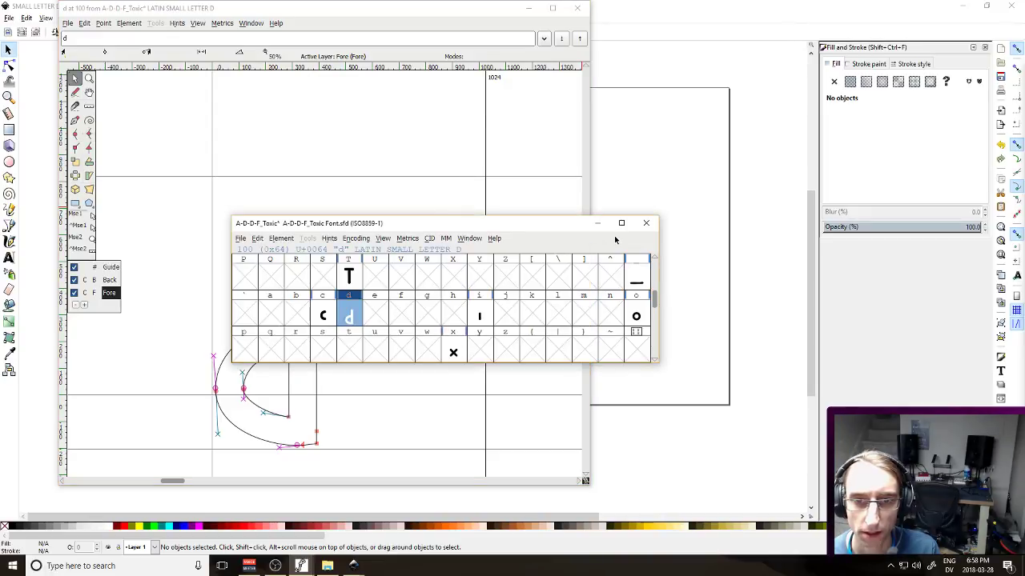
pyautogui.click(387, 96)
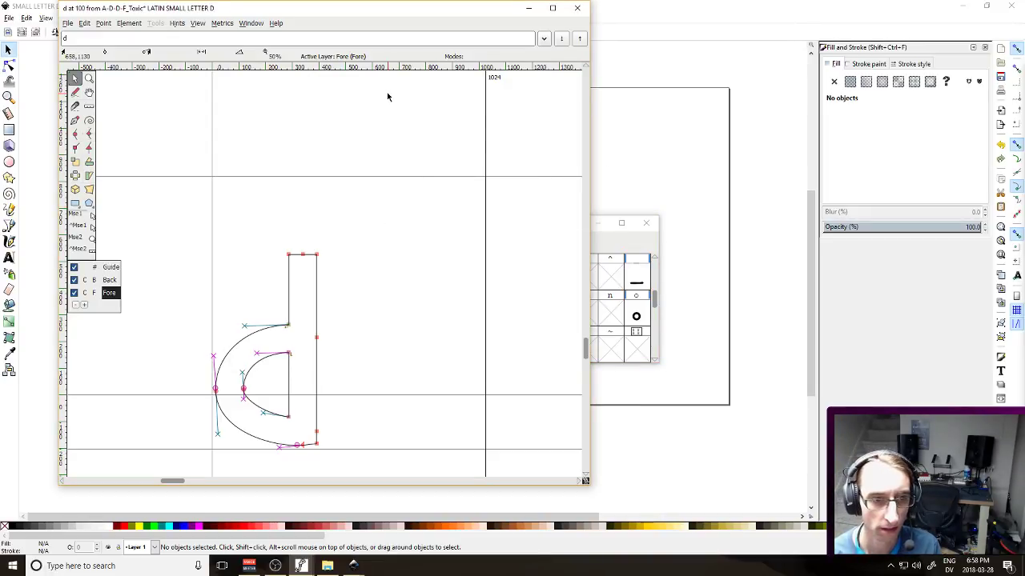
pyautogui.hotkey('ctrl', 'a')
pyautogui.press('Delete')
# Switch to the SMALL LETTER D drawing in Inkscape, convert the d's stroke to a path, and save the file
pyautogui.hotkey('alt', 'Tab')
pyautogui.click(524, 206)
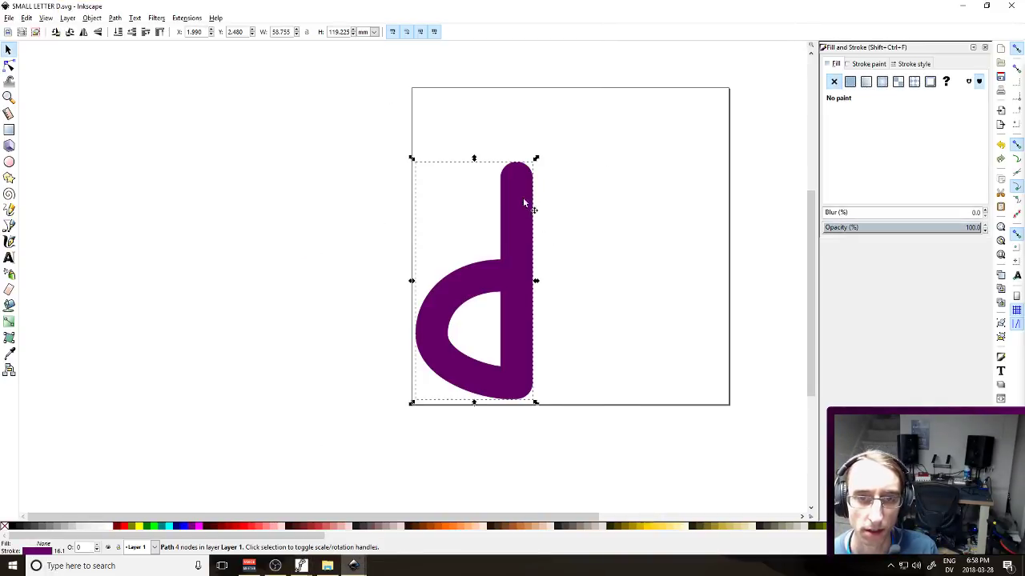
pyautogui.press('n')
pyautogui.click(525, 229)
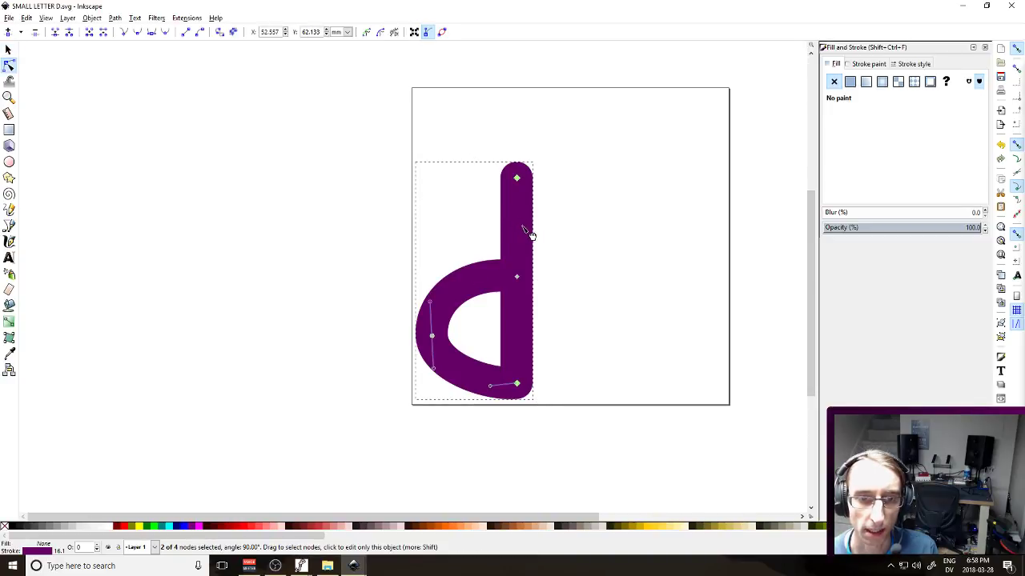
pyautogui.click(7, 50)
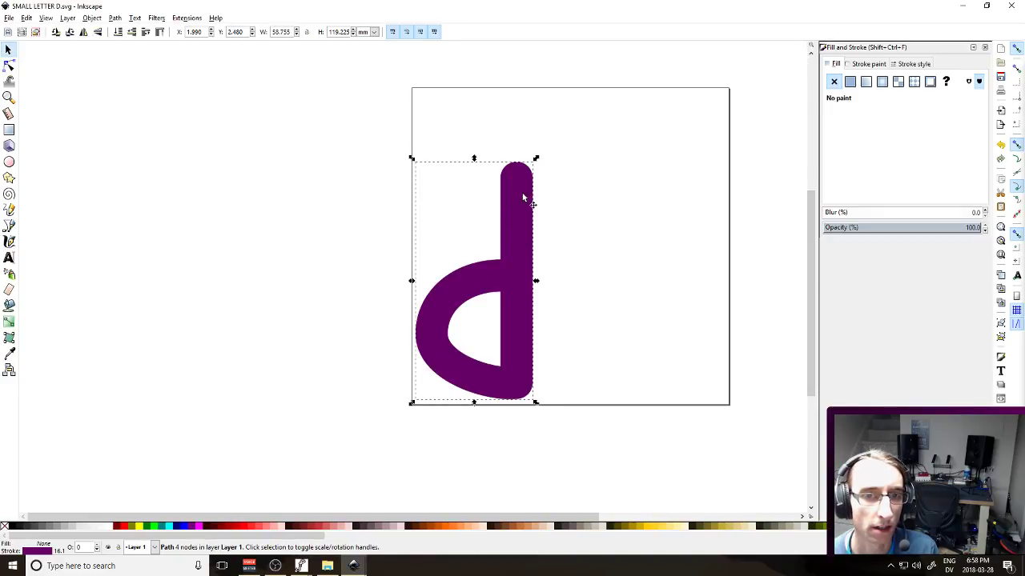
pyautogui.click(113, 19)
pyautogui.click(113, 19)
pyautogui.click(114, 18)
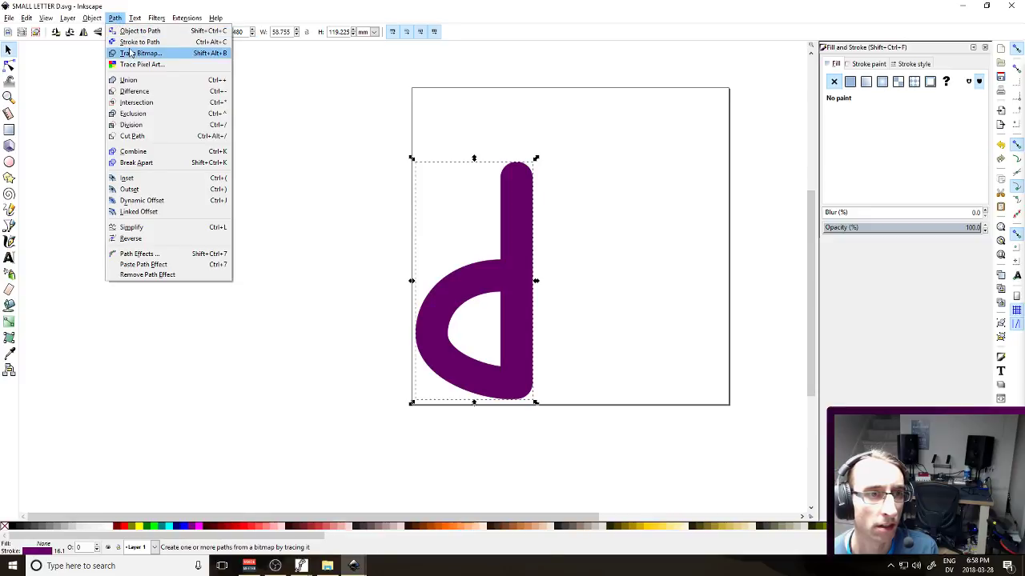
pyautogui.click(140, 42)
pyautogui.hotkey('ctrl', 's')
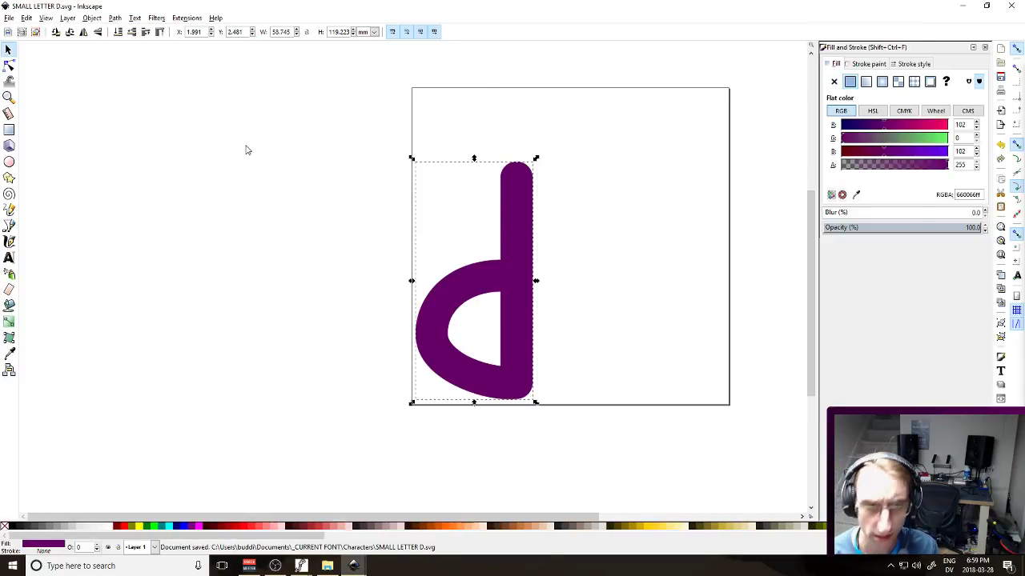
# Return to FontForge and import the resaved SMALL LETTER D.svg into the empty lowercase d glyph
pyautogui.hotkey('alt', 'Tab')
pyautogui.click(68, 23)
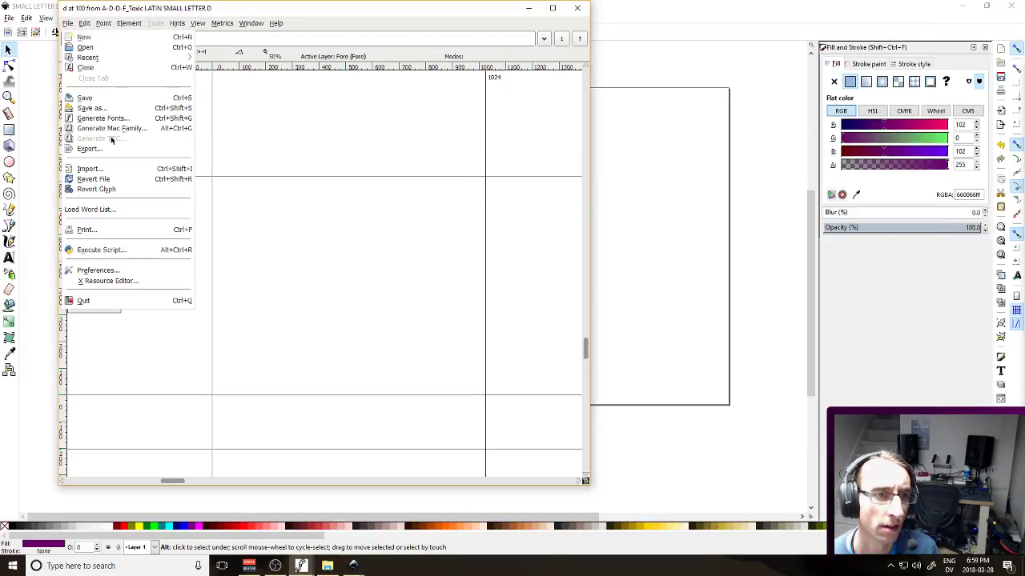
pyautogui.click(95, 169)
pyautogui.scroll(-3, 81, 158)
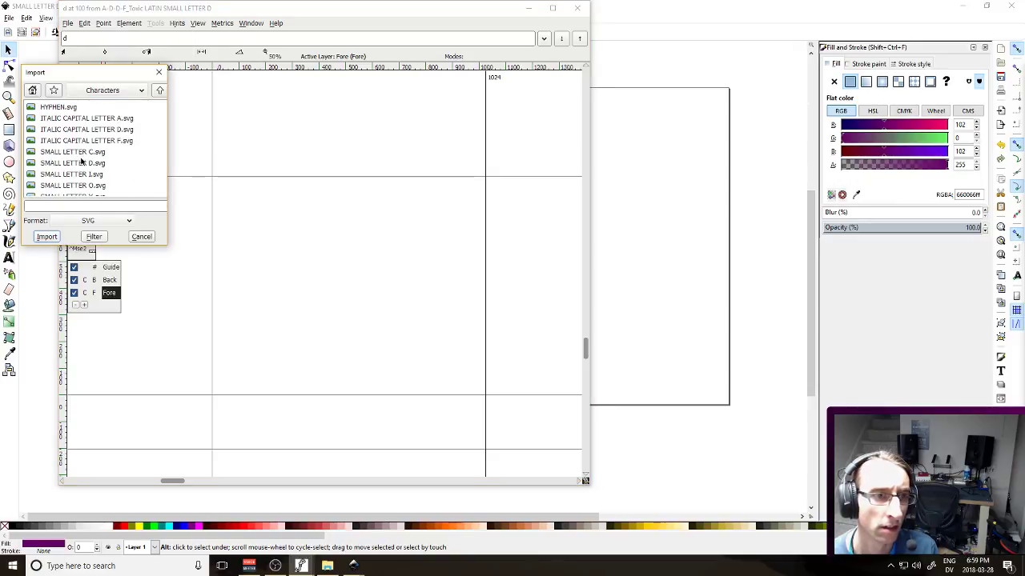
pyautogui.doubleClick(93, 140)
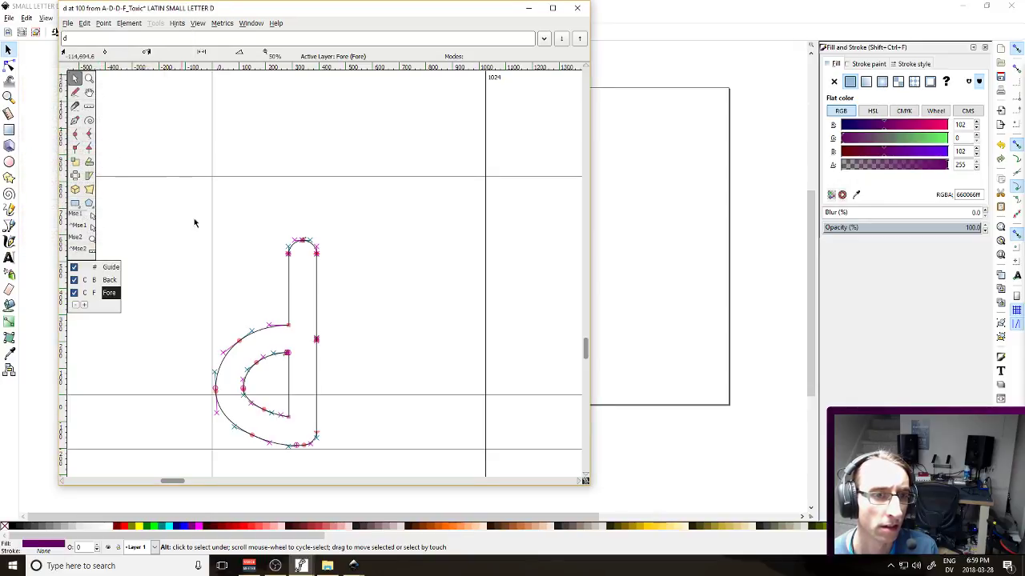
# Raise the whole d outline to sit just above the baseline, save the font, and close the glyph window
pyautogui.moveTo(171, 217); pyautogui.dragTo(407, 459)
pyautogui.press('Up')
pyautogui.press('Up')
pyautogui.press('Up')
pyautogui.press('Up')
pyautogui.press('Up')
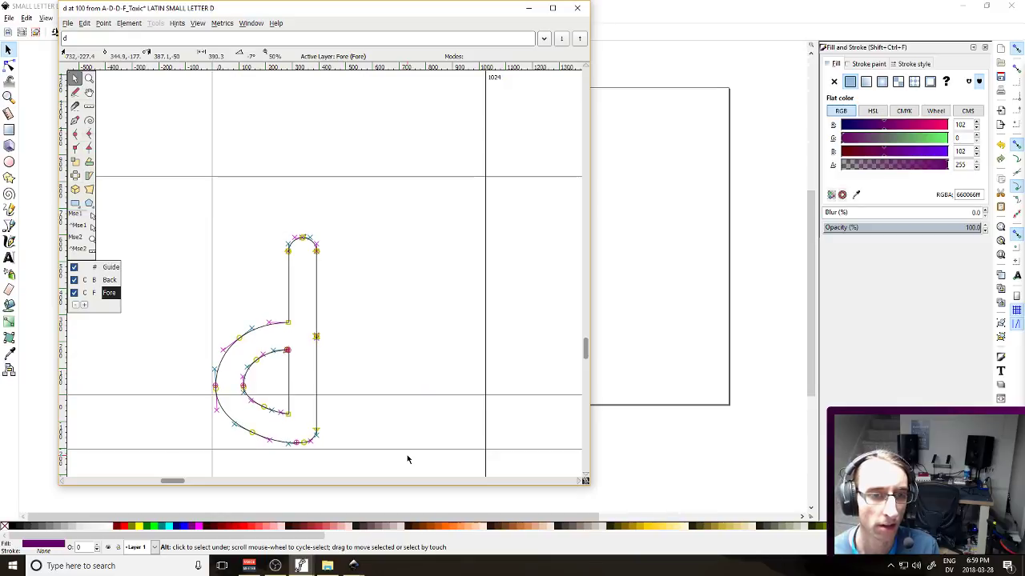
pyautogui.press('Up')
pyautogui.press('Up')
pyautogui.press('Up')
pyautogui.press('Up')
pyautogui.press('Up')
pyautogui.press('Up')
pyautogui.press('Up')
pyautogui.press('Up')
pyautogui.press('Up')
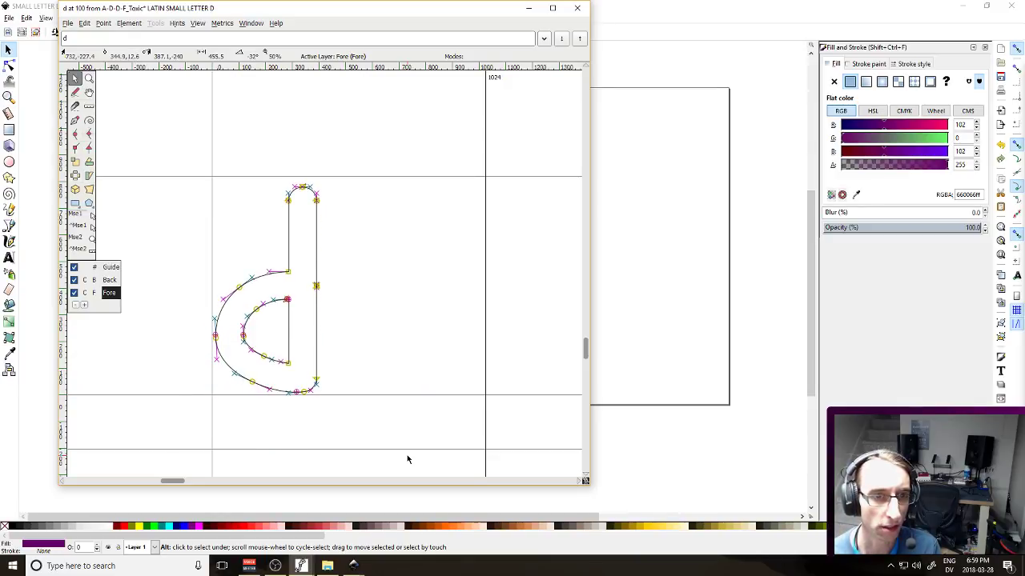
pyautogui.press('Up')
pyautogui.click(404, 454)
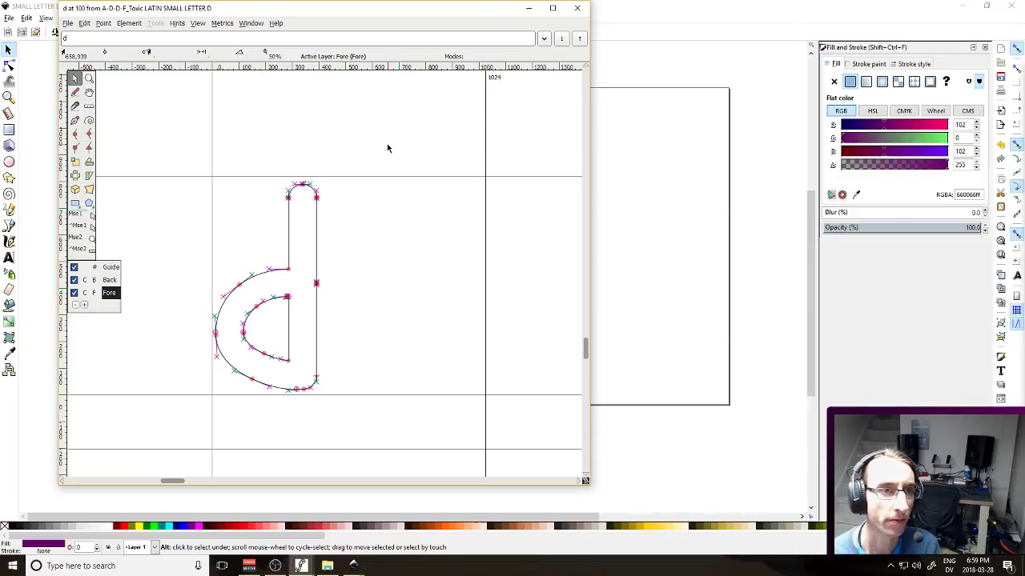
pyautogui.click(577, 7)
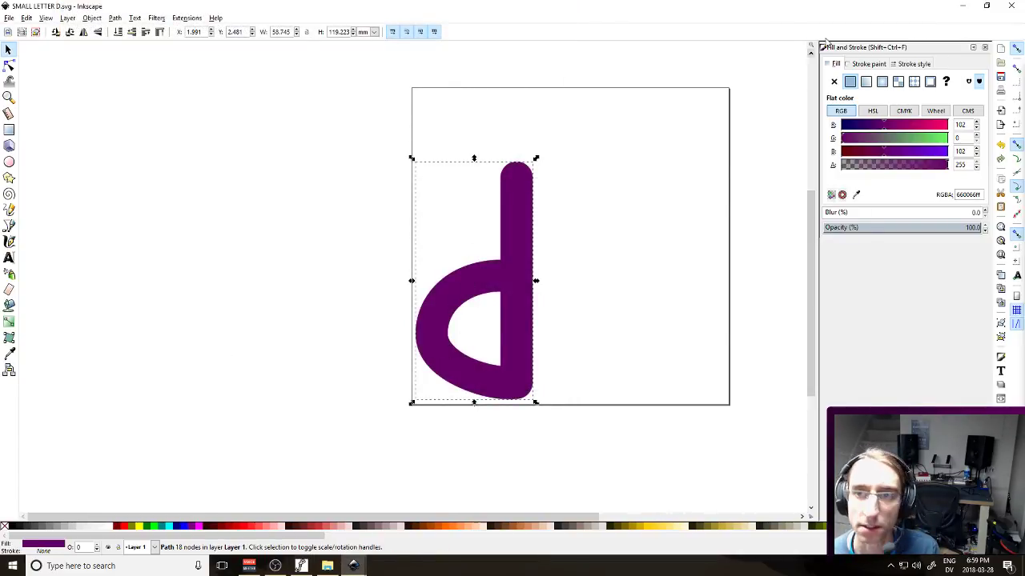
# Close the small d drawing and copy the letter a from the word Today in Soon.svg
pyautogui.click(1006, 5)
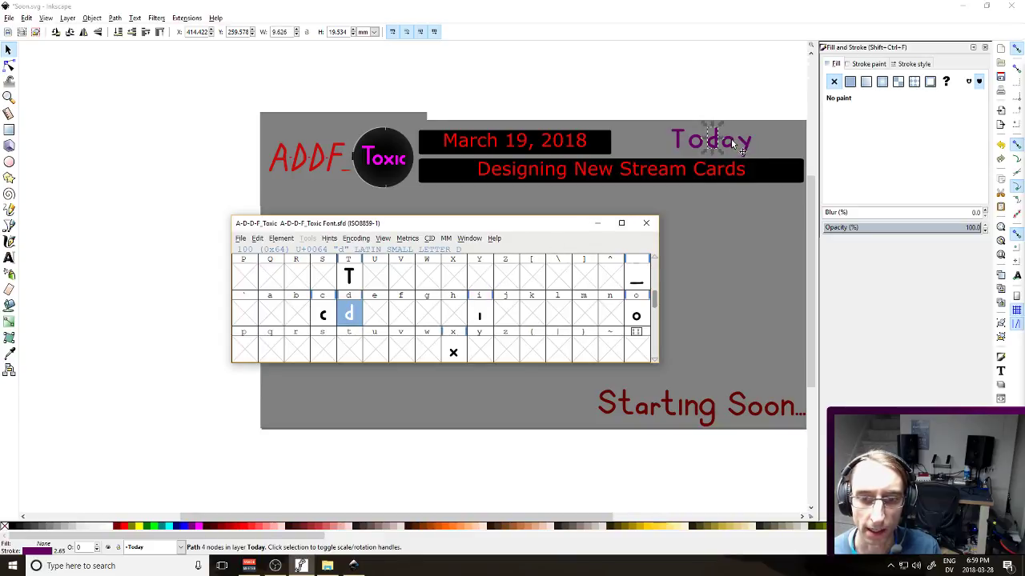
pyautogui.click(731, 138)
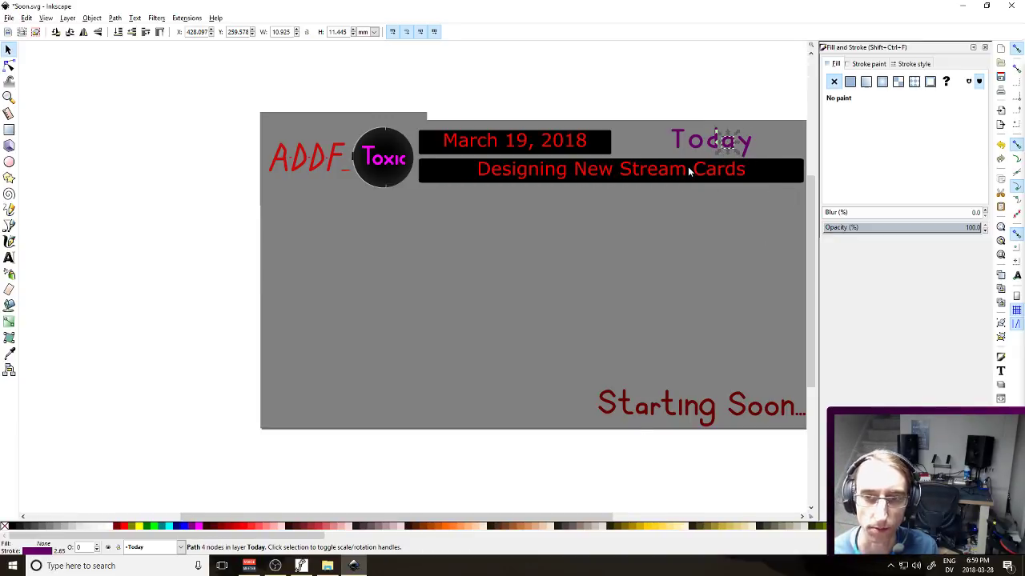
# Open a new Inkscape document and set its page size to 600 by 600 px
pyautogui.press('super')
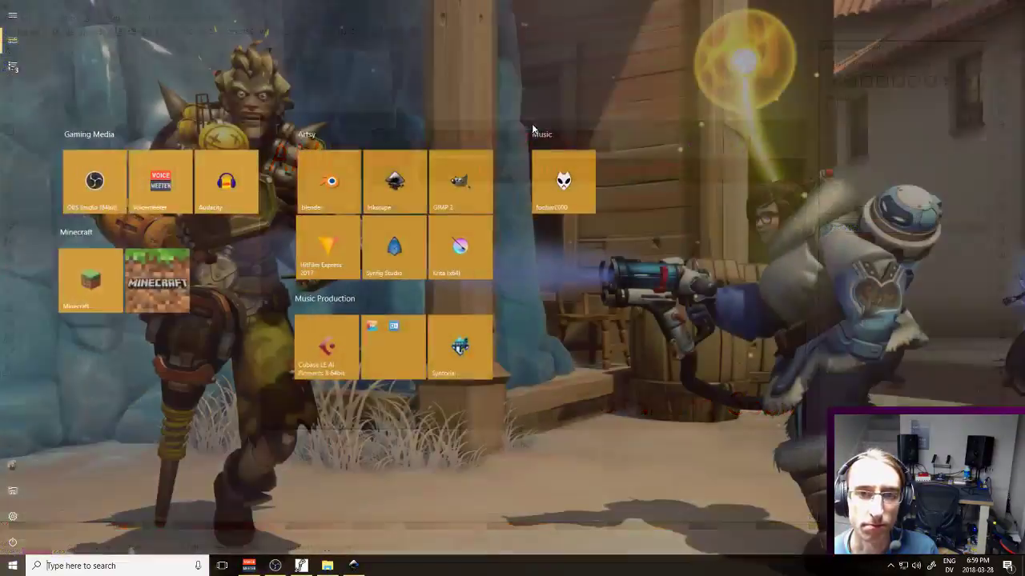
pyautogui.click(397, 179)
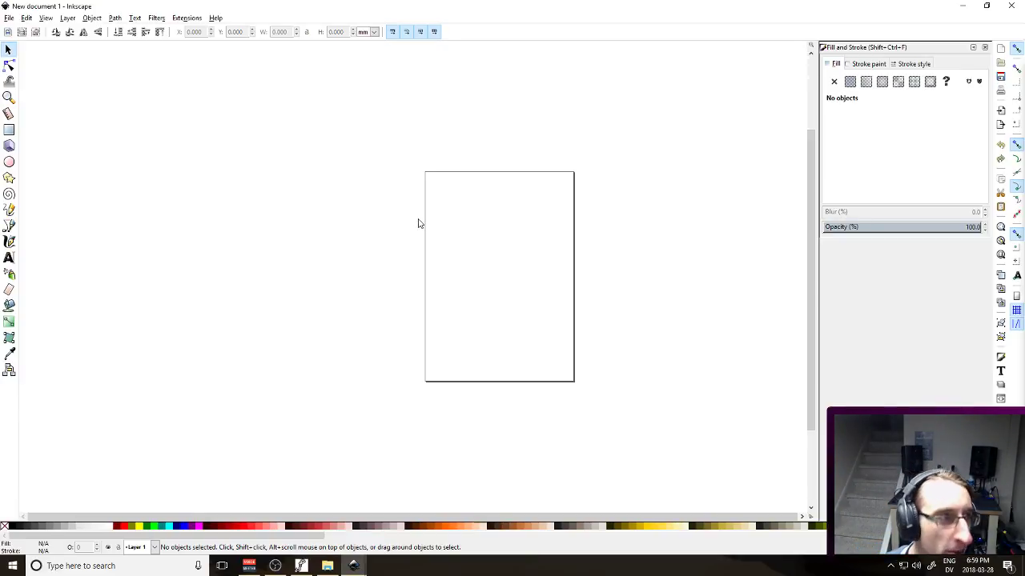
pyautogui.hotkey('ctrl', 'shift', 'd')
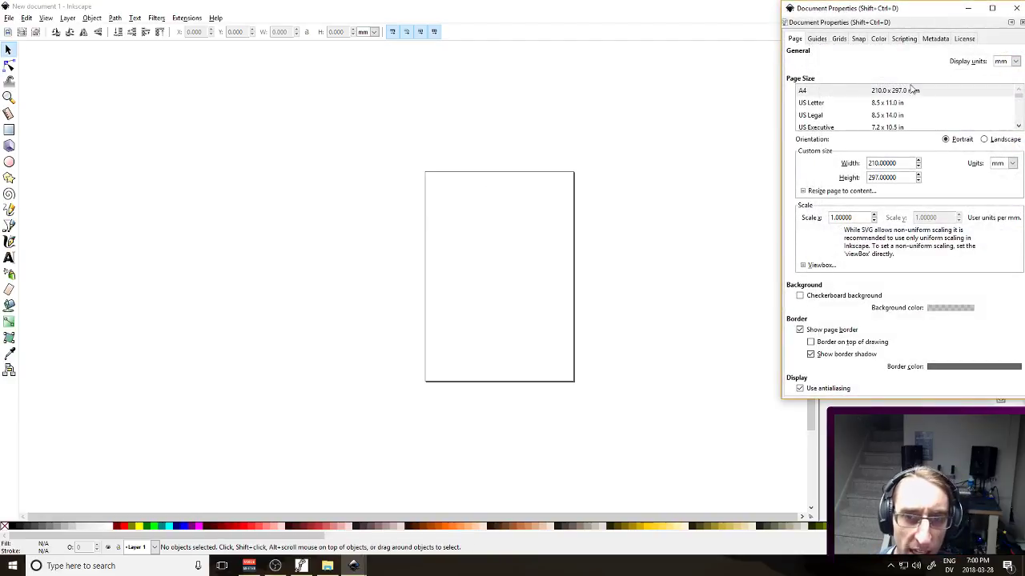
pyautogui.click(1001, 164)
pyautogui.click(1002, 237)
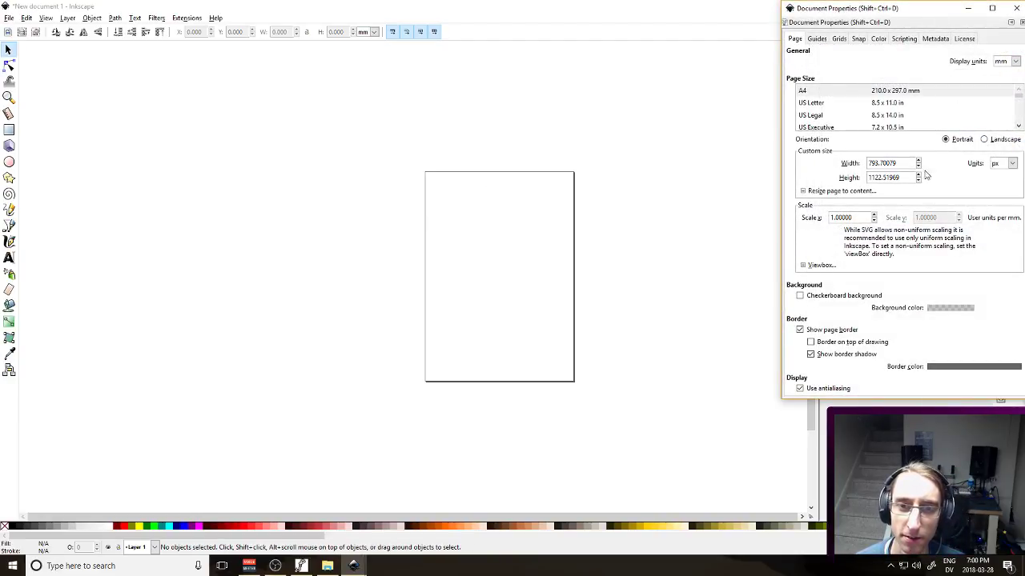
pyautogui.doubleClick(909, 162)
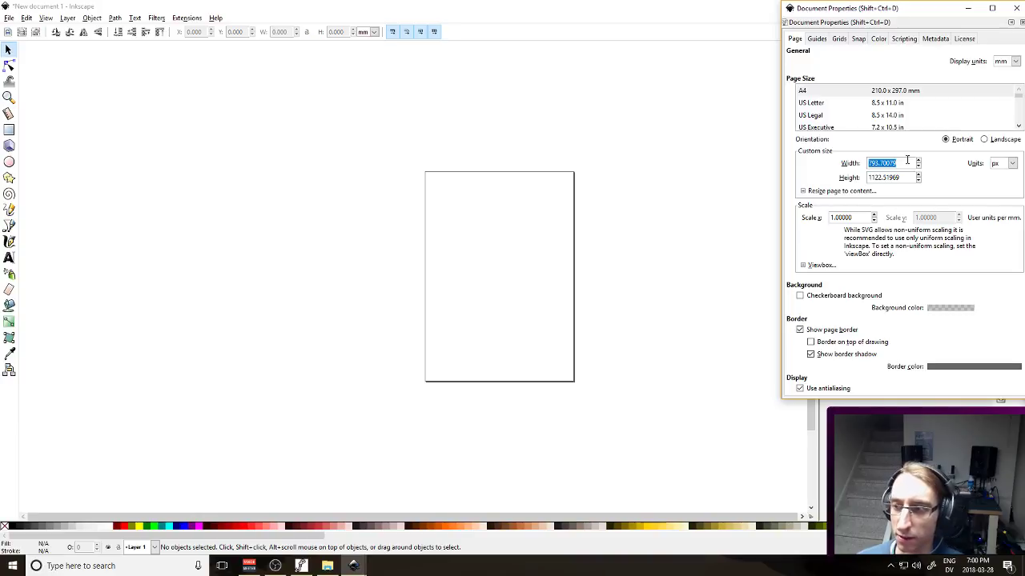
pyautogui.write('600')
pyautogui.press('Tab')
pyautogui.write('600')
pyautogui.press('Tab')
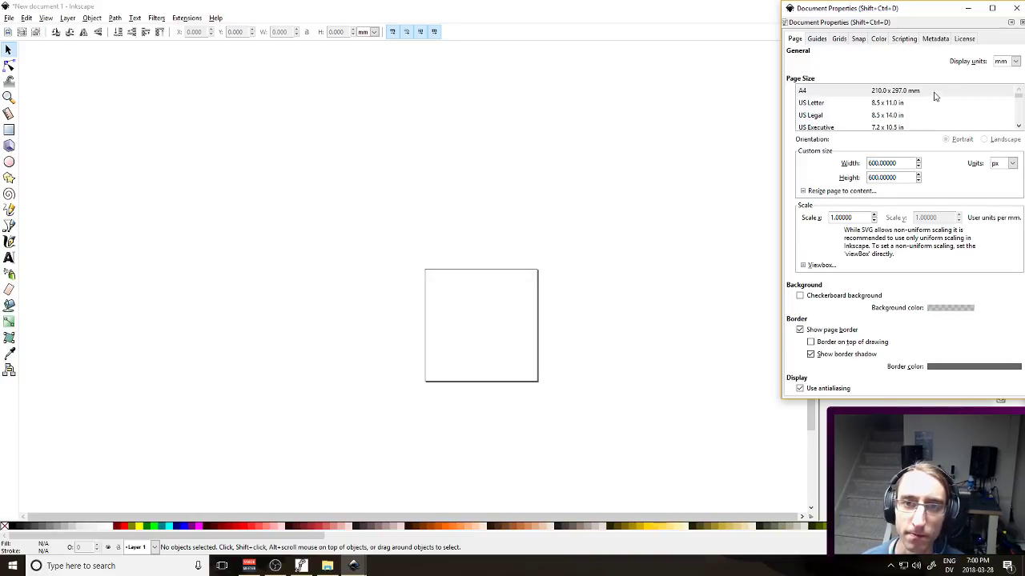
pyautogui.click(1011, 8)
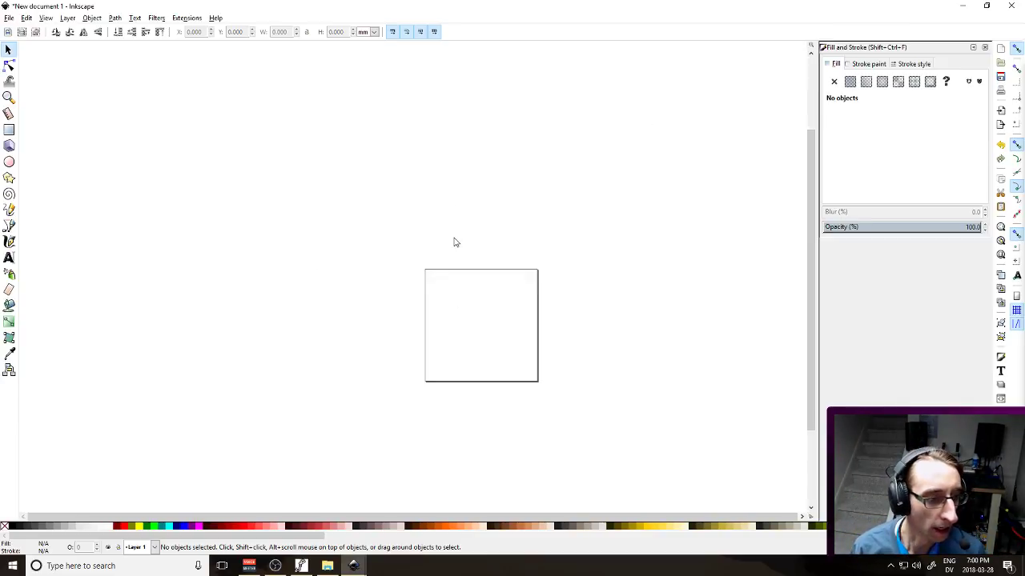
# Paste the letter a, enlarge it to about 70 by 73 mm, and place it at the page's lower-left corner
pyautogui.hotkey('ctrl', 'v')
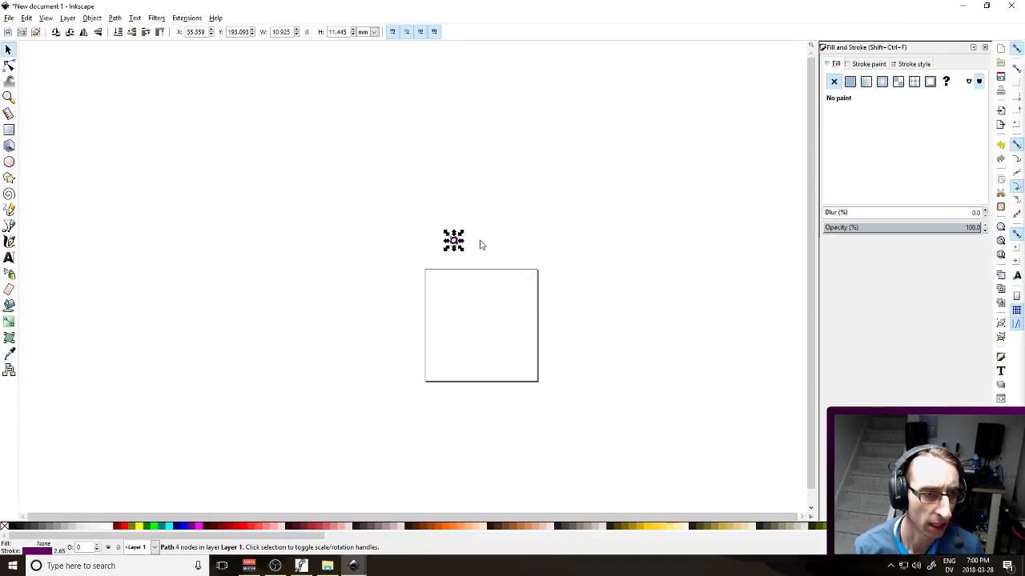
pyautogui.moveTo(456, 249); pyautogui.dragTo(479, 328)
pyautogui.press('Down')
pyautogui.press('Down')
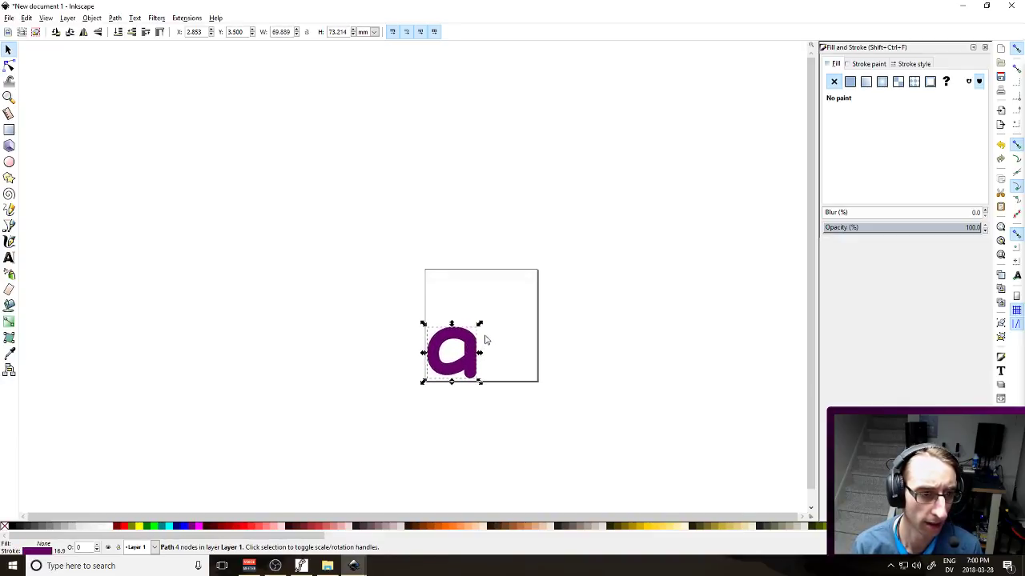
pyautogui.scroll(3, 487, 346)
pyautogui.scroll(1, 487, 346)
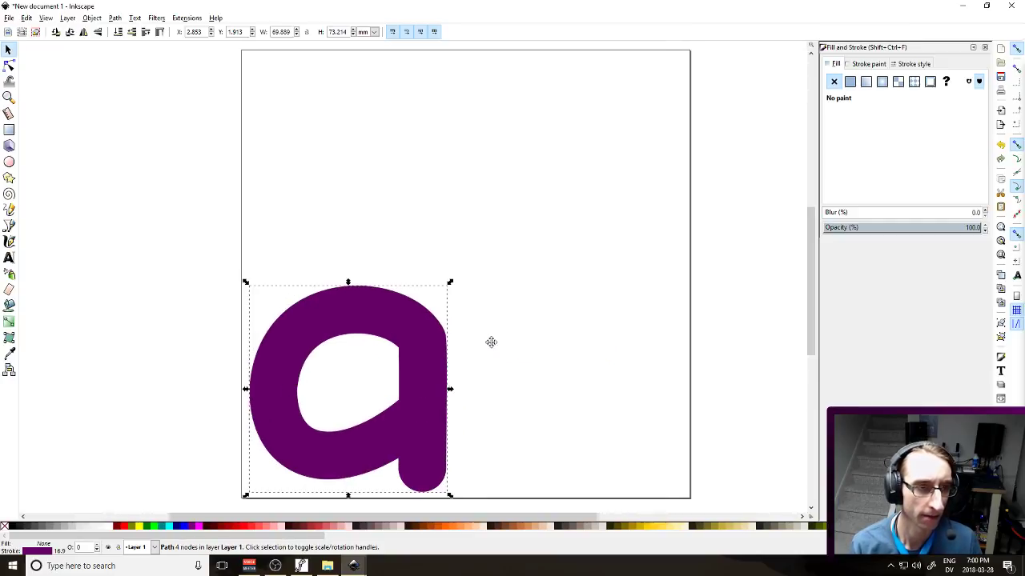
pyautogui.moveTo(487, 341); pyautogui.dragTo(528, 333)
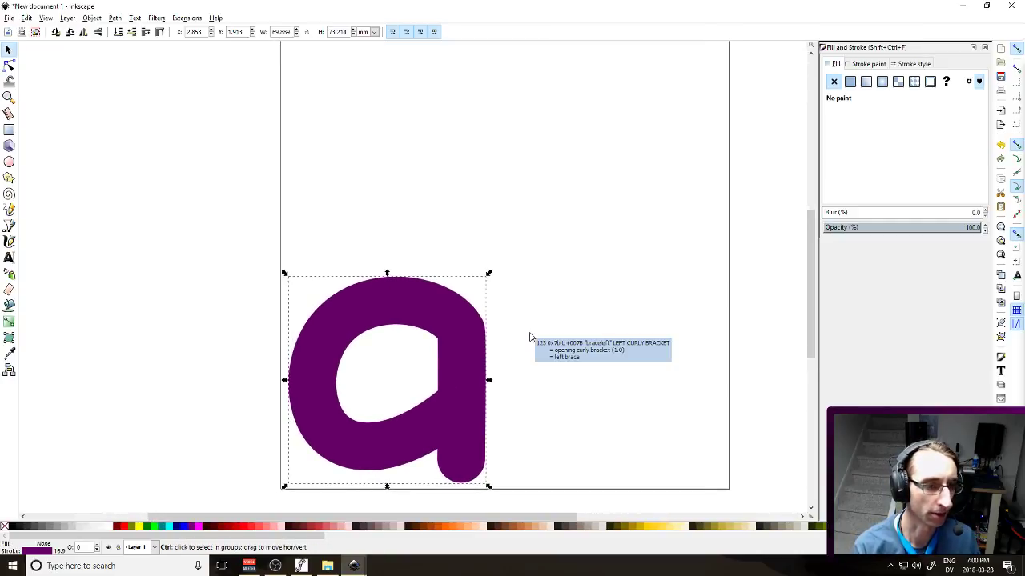
# Save the drawing as SMALL LETTER A in the Characters folder inside _CURRENT FONT
pyautogui.hotkey('ctrl', 's')
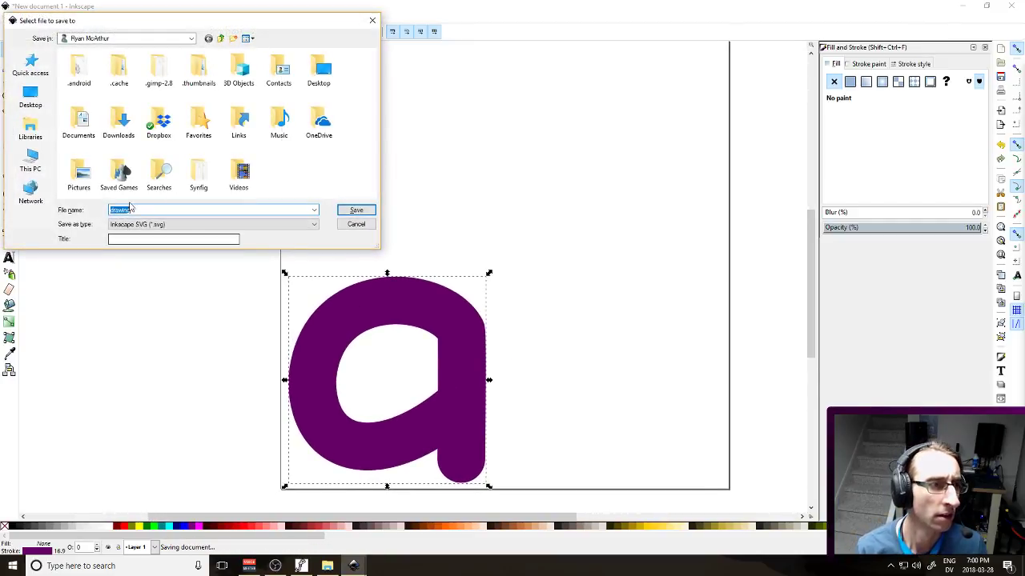
pyautogui.doubleClick(81, 120)
pyautogui.doubleClick(90, 66)
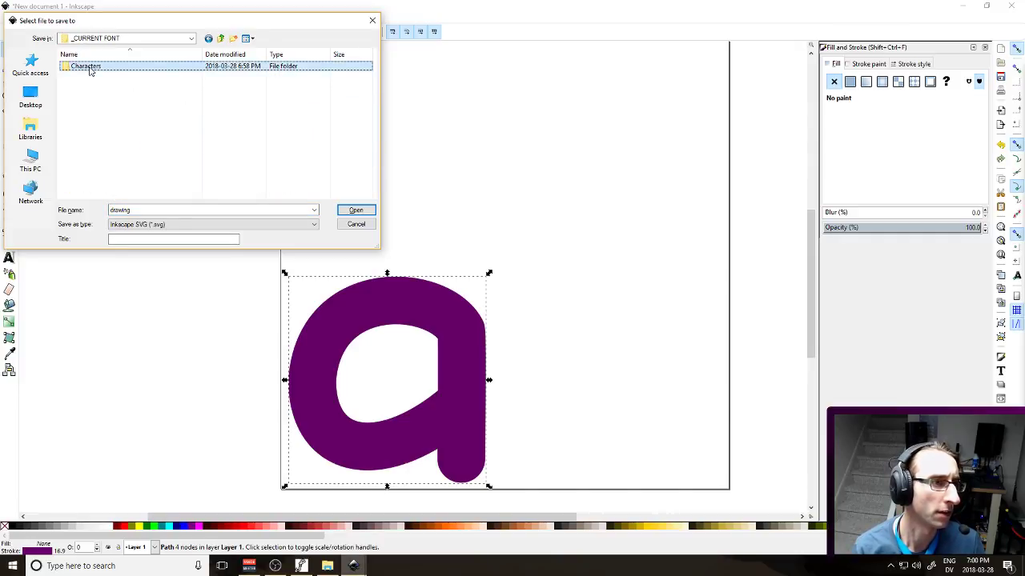
pyautogui.doubleClick(88, 66)
pyautogui.doubleClick(132, 211)
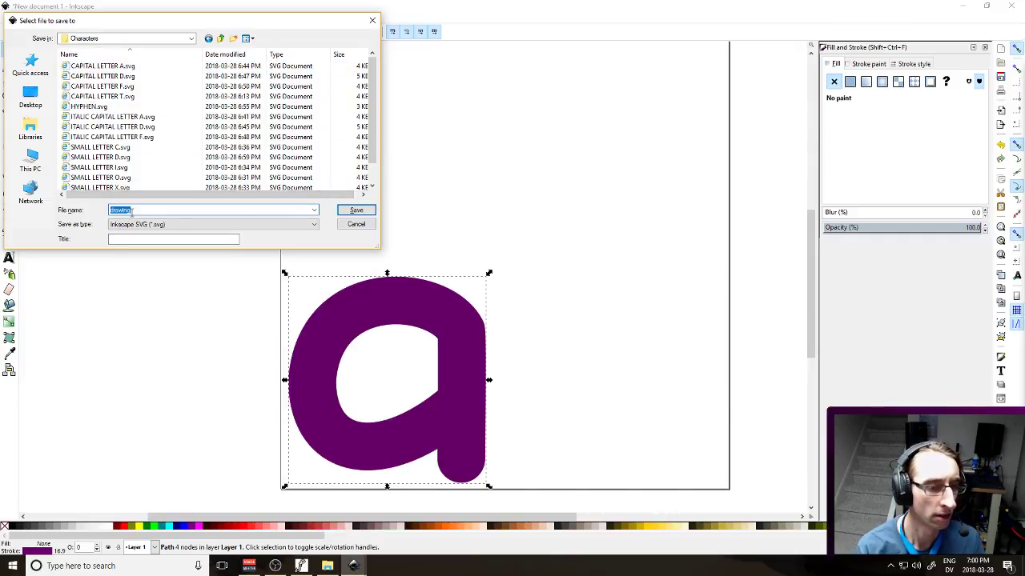
pyautogui.write('SMALL LETTER A')
pyautogui.press('Return')
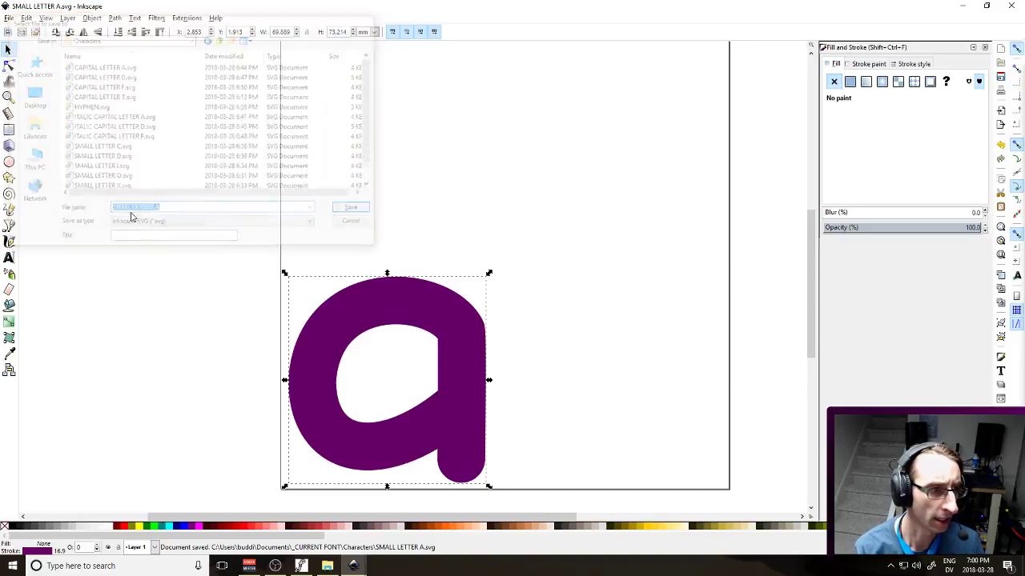
# Switch to FontForge, open the small a glyph and import SMALL LETTER A.svg with Correct Direction enabled
pyautogui.click(301, 566)
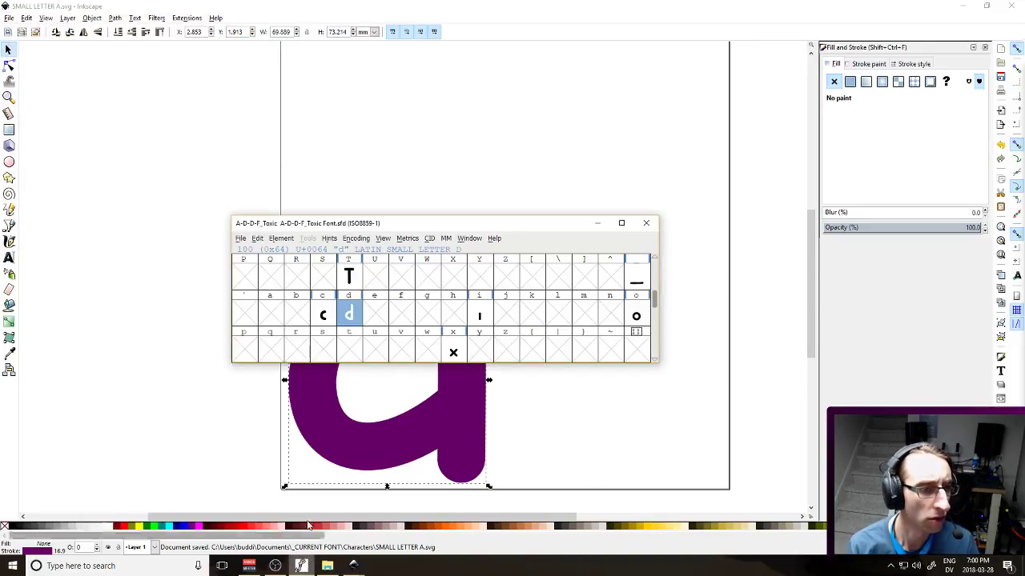
pyautogui.doubleClick(271, 316)
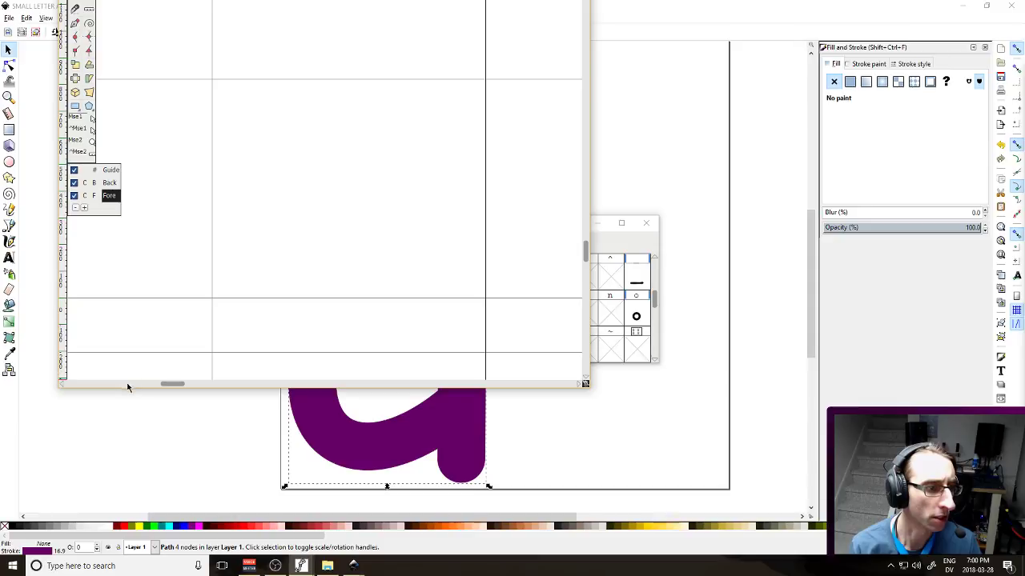
pyautogui.click(67, 23)
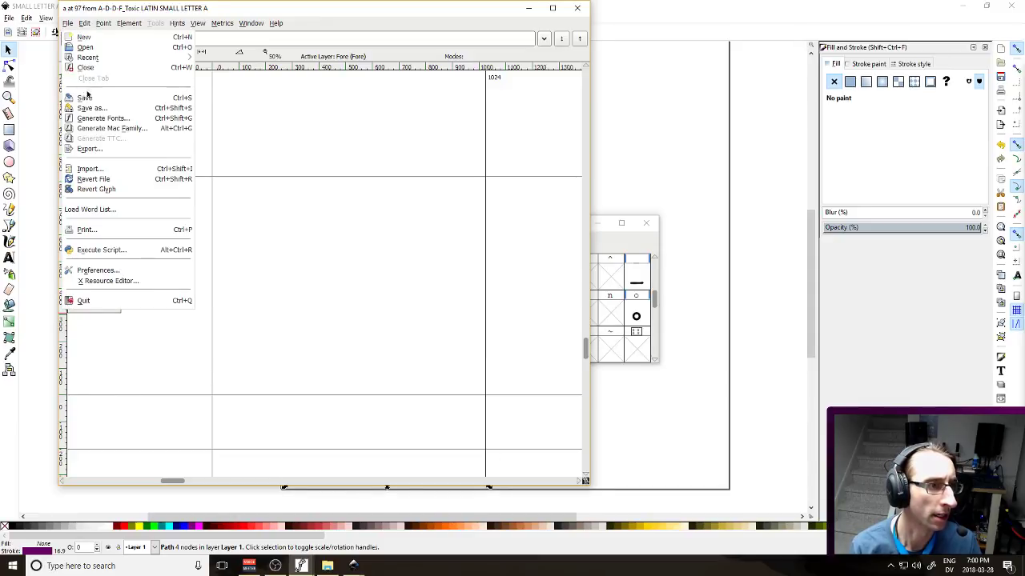
pyautogui.click(91, 169)
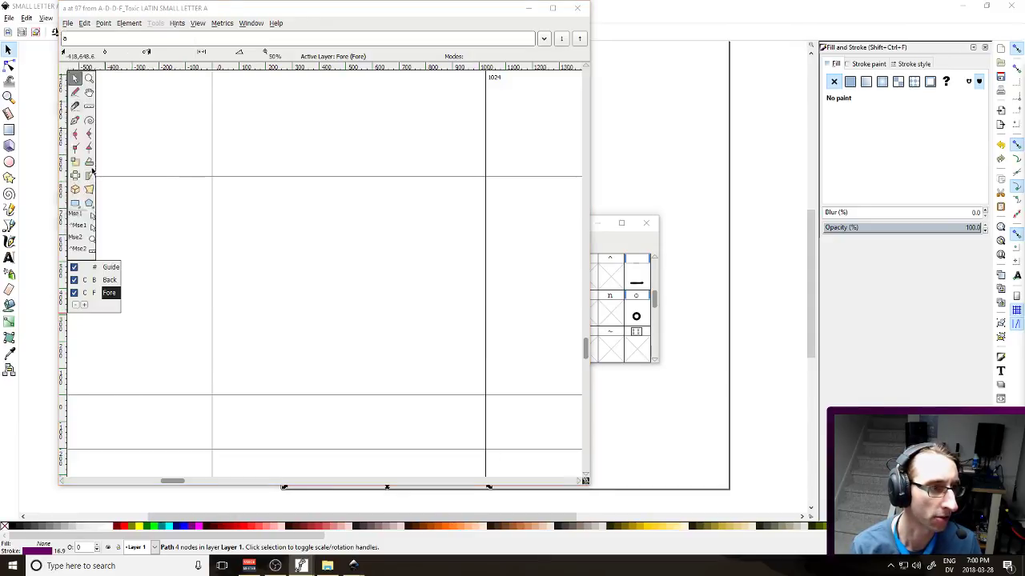
pyautogui.scroll(-1, 86, 136)
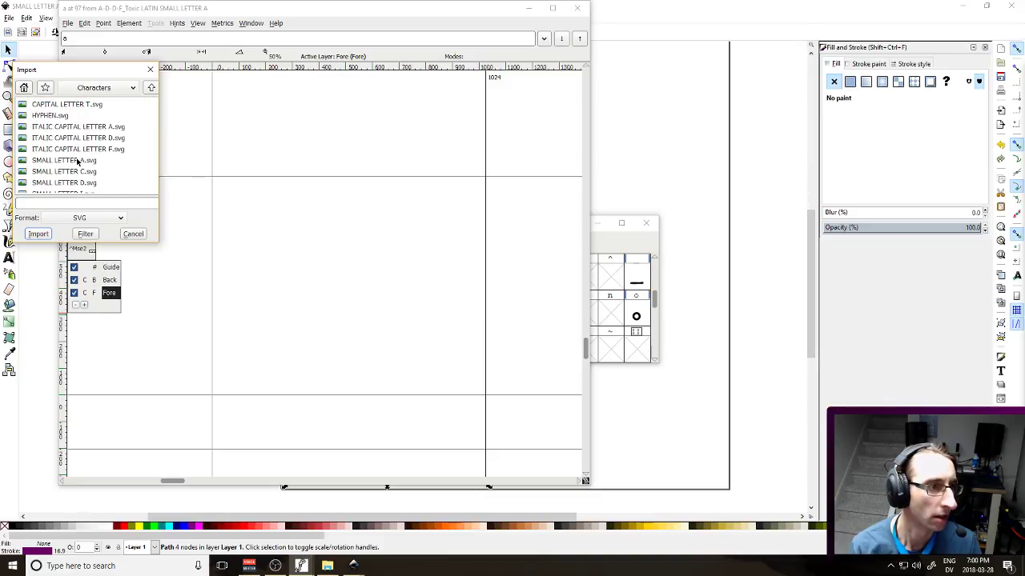
pyautogui.doubleClick(77, 162)
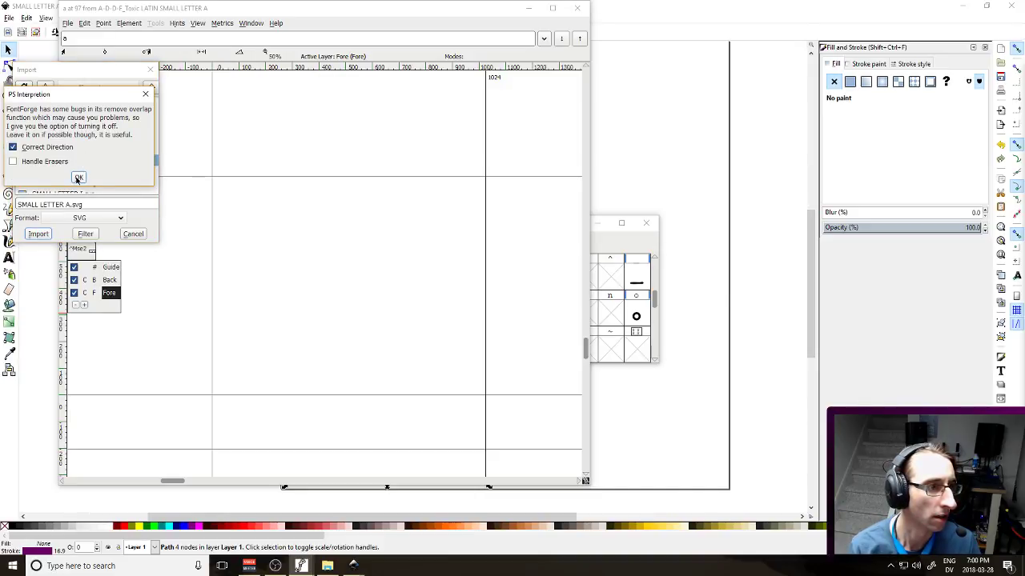
pyautogui.click(79, 176)
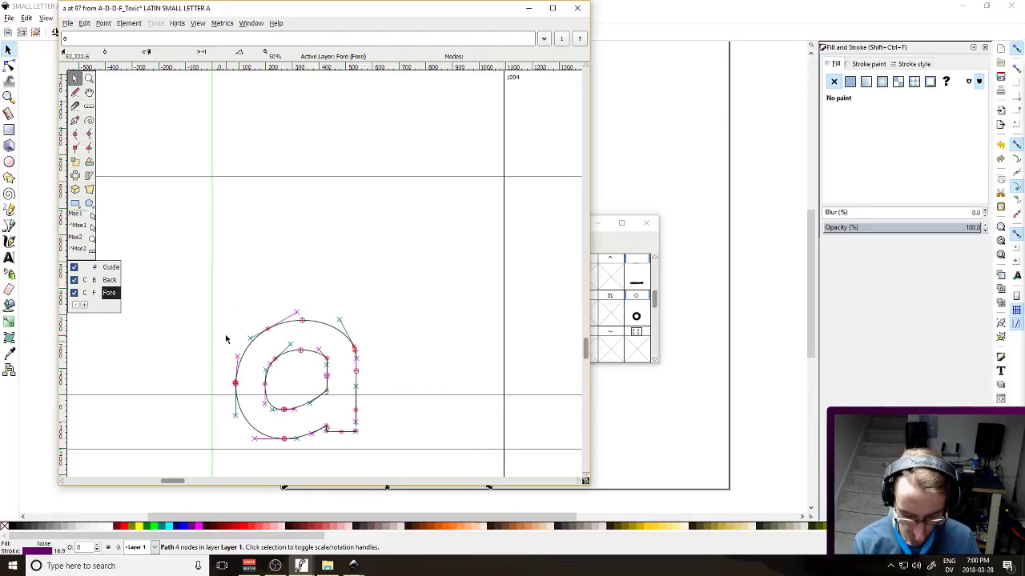
# Try nudging the imported a outline to the right, and undo the changes back to an empty glyph
pyautogui.click(358, 280)
pyautogui.press('Right')
pyautogui.press('Right')
pyautogui.press('Right')
pyautogui.press('Right')
pyautogui.press('Right')
pyautogui.press('Right')
pyautogui.press('Right')
pyautogui.press('Right')
pyautogui.press('Right')
pyautogui.press('Right')
pyautogui.press('Right')
pyautogui.press('Right')
pyautogui.press('Right')
pyautogui.press('Right')
pyautogui.press('Right')
pyautogui.hotkey('ctrl', 'z')
pyautogui.hotkey('ctrl', 'z')
pyautogui.hotkey('ctrl', 'z')
pyautogui.hotkey('ctrl', 'z')
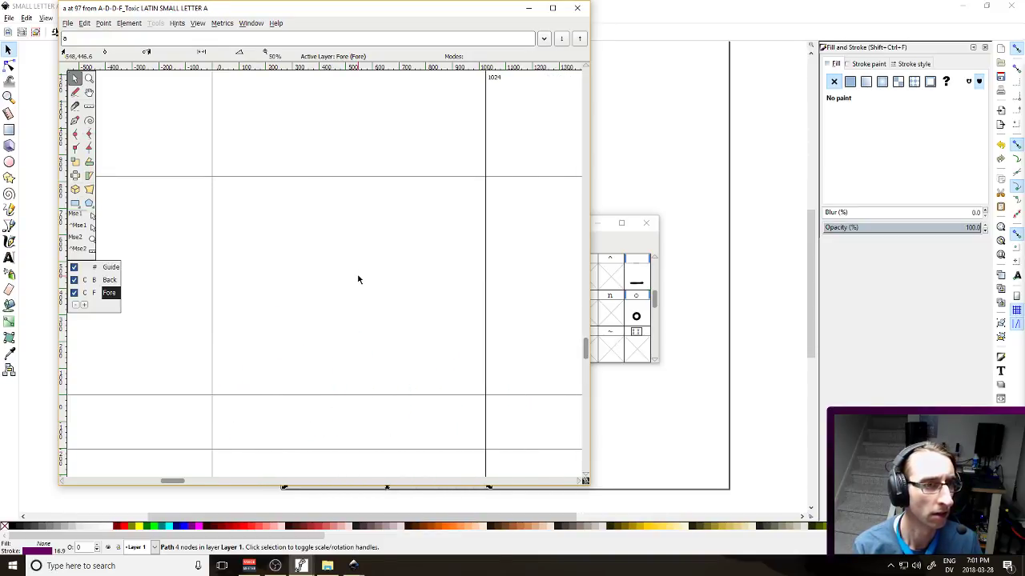
# Narrow the empty small a glyph's advance width to 726 and close its window
pyautogui.moveTo(475, 268); pyautogui.dragTo(320, 290)
pyautogui.moveTo(485, 272); pyautogui.dragTo(407, 293)
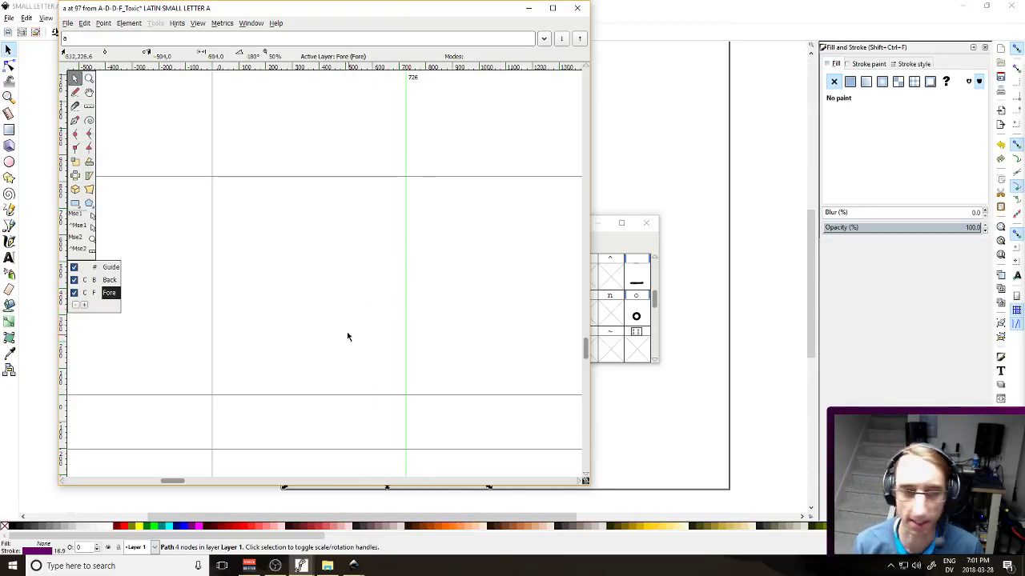
pyautogui.click(576, 9)
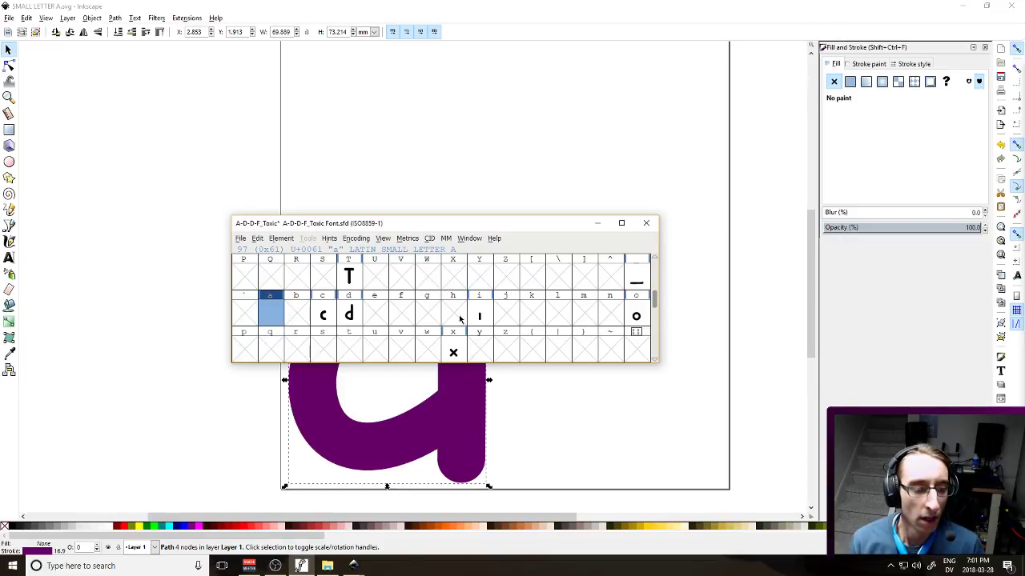
# Switch to Inkscape, convert the letter a's stroke to a path and save the drawing
pyautogui.click(551, 428)
pyautogui.click(460, 357)
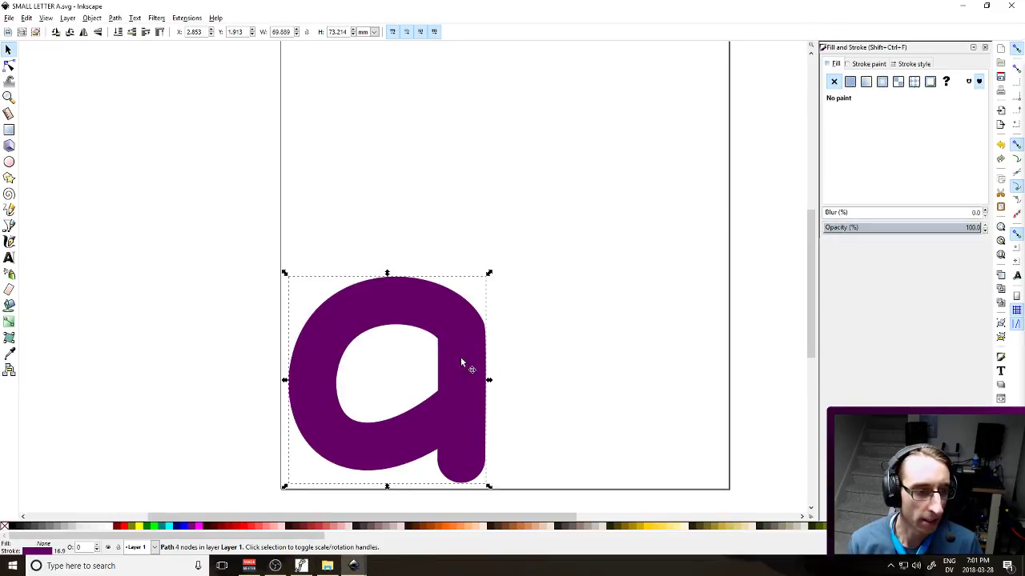
pyautogui.click(117, 17)
pyautogui.click(136, 41)
pyautogui.click(283, 155)
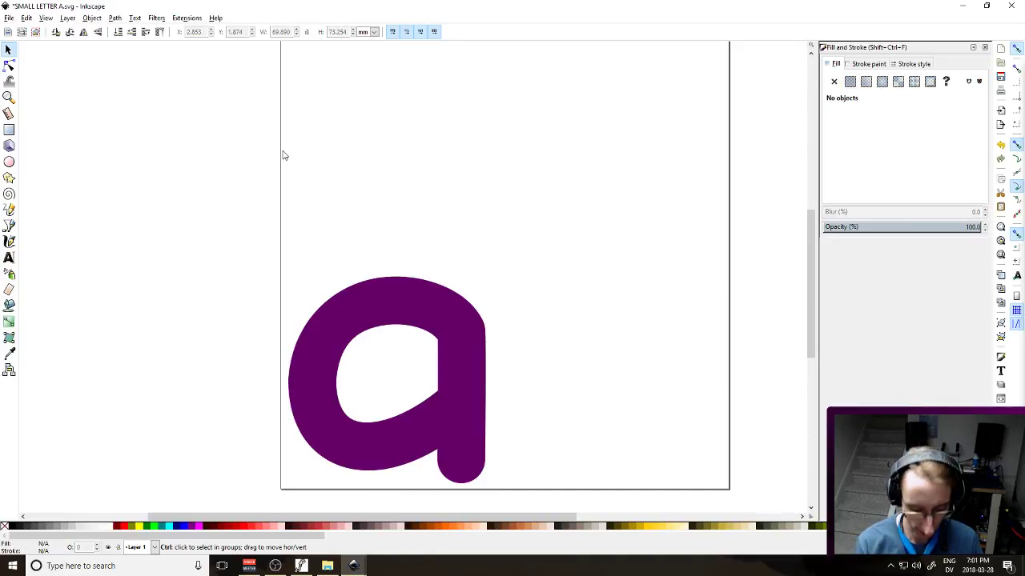
# Return to FontForge, reopen the small a glyph and import the updated SMALL LETTER A.svg
pyautogui.hotkey('alt', 'Tab')
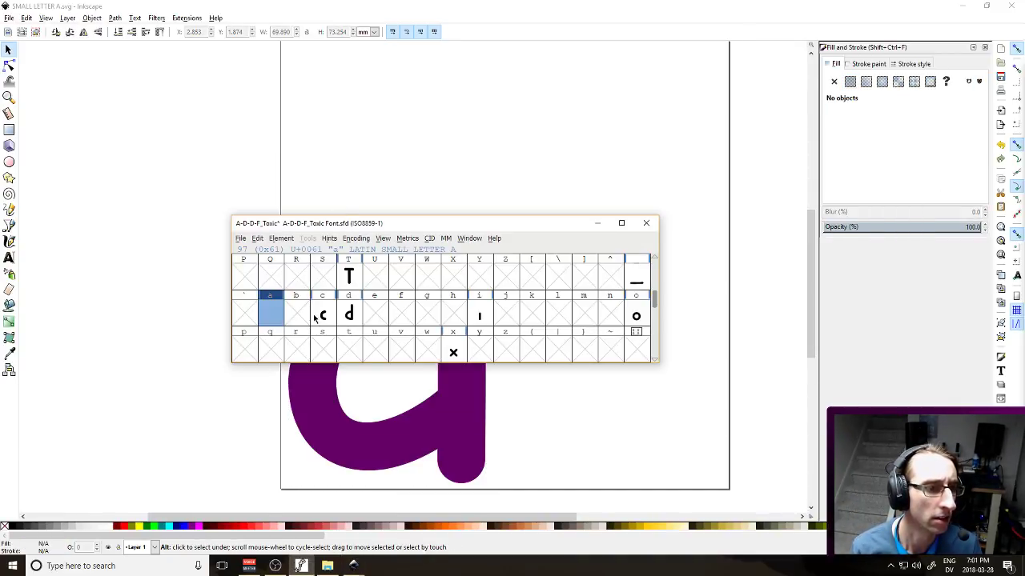
pyautogui.doubleClick(281, 316)
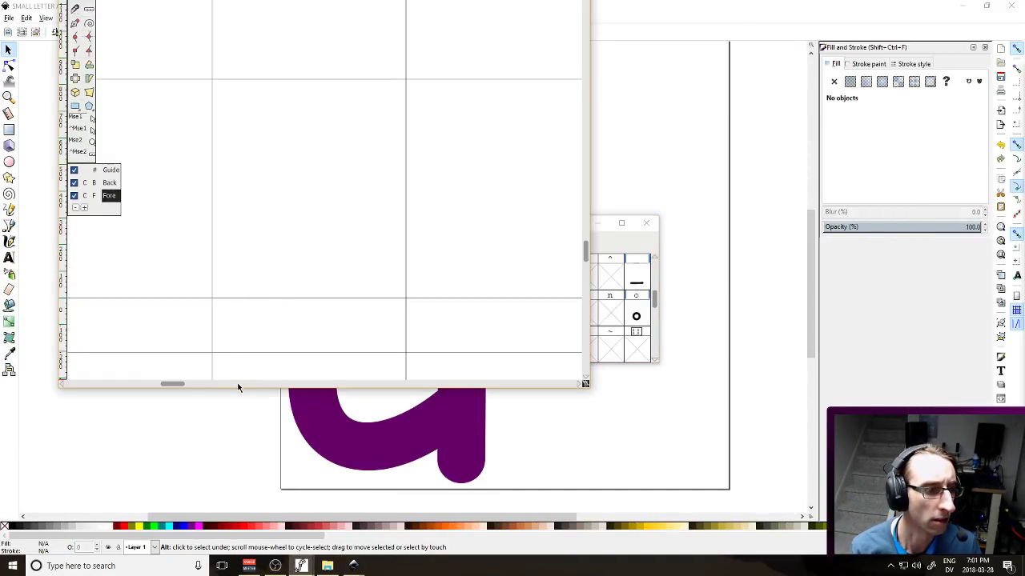
pyautogui.click(68, 22)
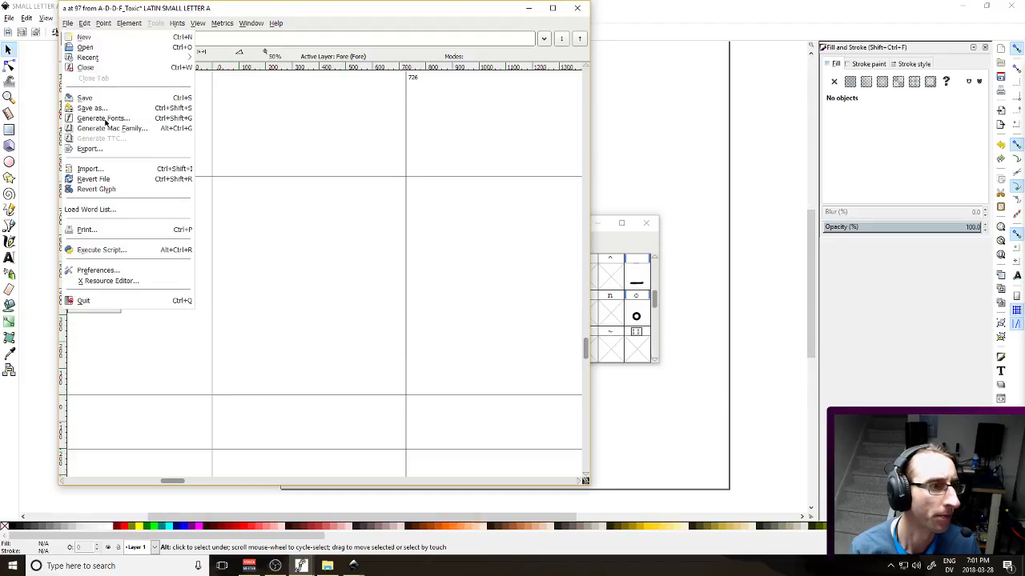
pyautogui.click(97, 170)
pyautogui.scroll(-2, 116, 167)
pyautogui.click(98, 148)
pyautogui.doubleClick(97, 149)
pyautogui.scroll(-3, 375, 313)
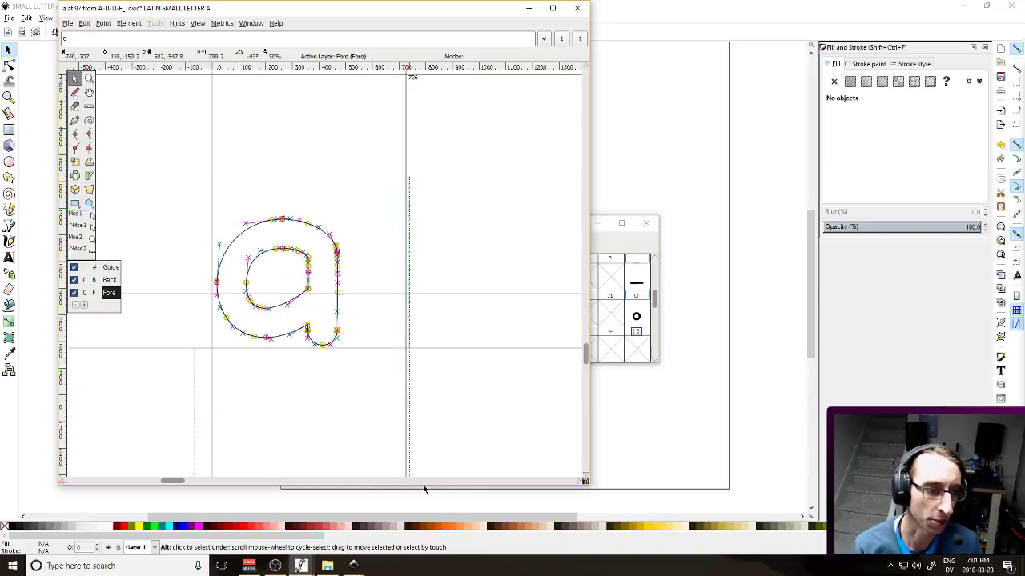
pyautogui.scroll(3, 376, 296)
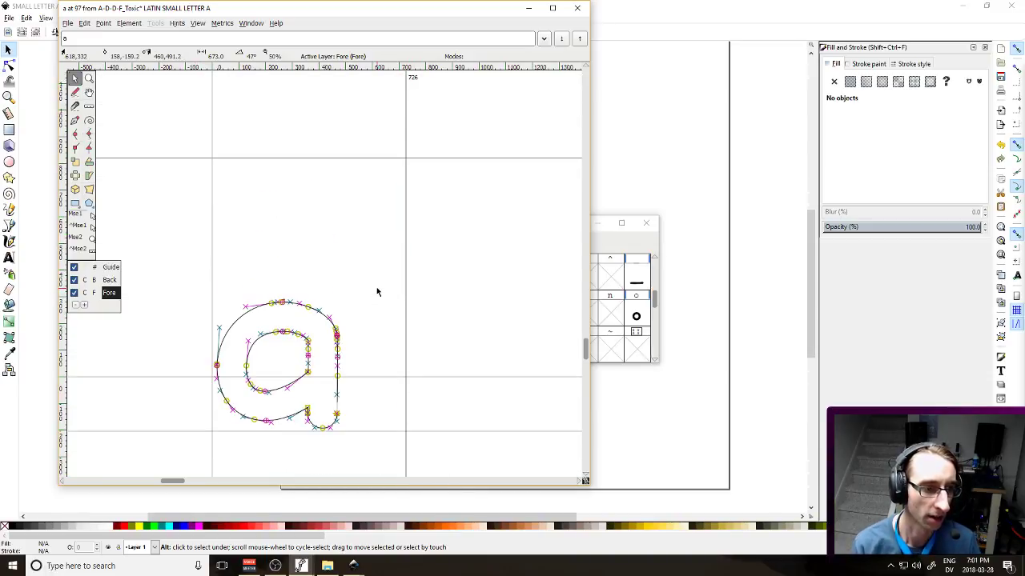
# Raise the imported a outline until its stem rests on the baseline, and save the font
pyautogui.hotkey('shift', 'Up')
pyautogui.hotkey('shift', 'Up')
pyautogui.hotkey('shift', 'Up')
pyautogui.hotkey('shift', 'Up')
pyautogui.hotkey('shift', 'Up')
pyautogui.hotkey('shift', 'Up')
pyautogui.hotkey('shift', 'Up')
pyautogui.hotkey('shift', 'Up')
pyautogui.hotkey('shift', 'Up')
pyautogui.hotkey('shift', 'Up')
pyautogui.hotkey('shift', 'Up')
pyautogui.hotkey('shift', 'Up')
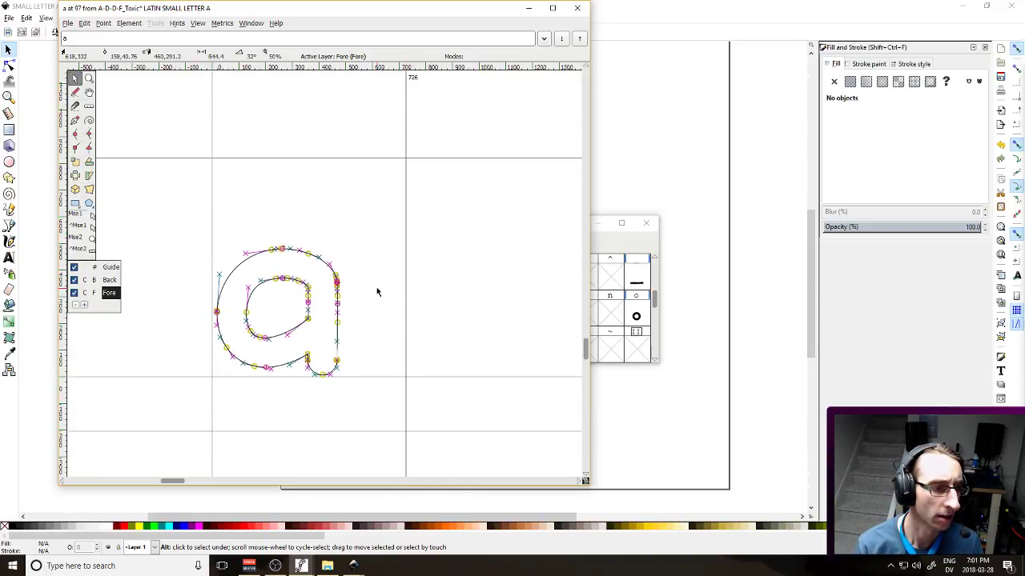
pyautogui.click(398, 286)
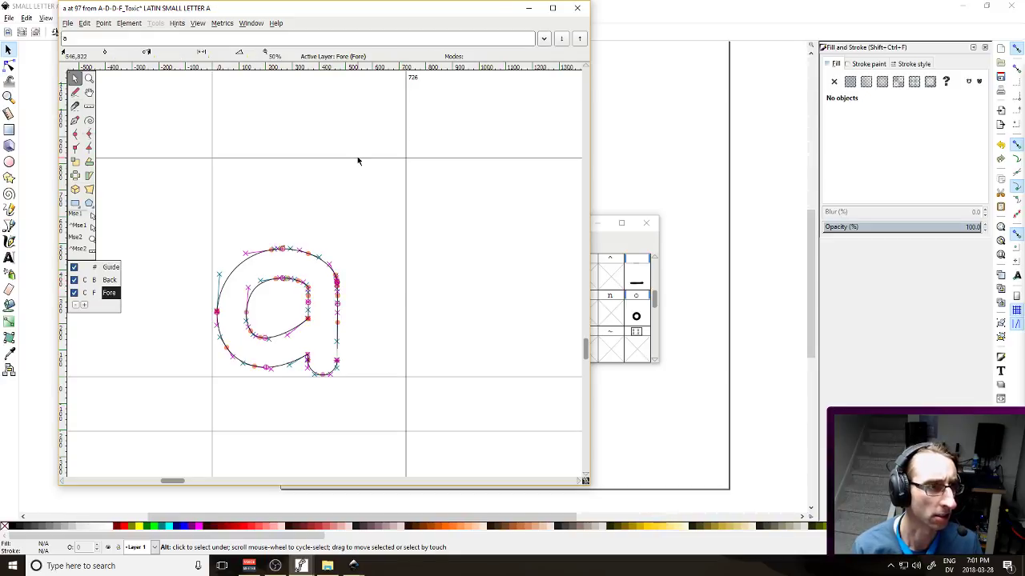
pyautogui.click(577, 7)
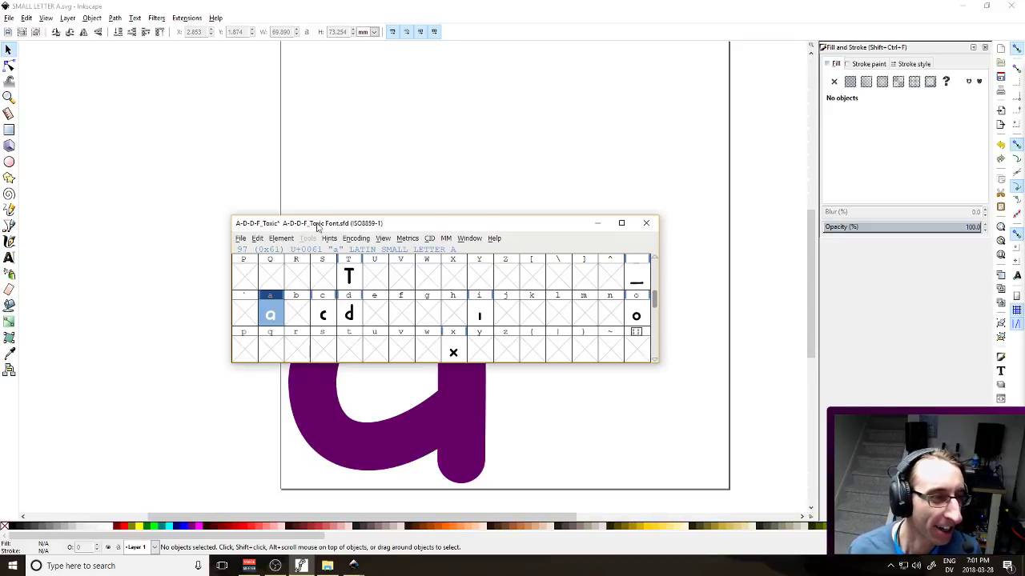
pyautogui.hotkey('ctrl', 's')
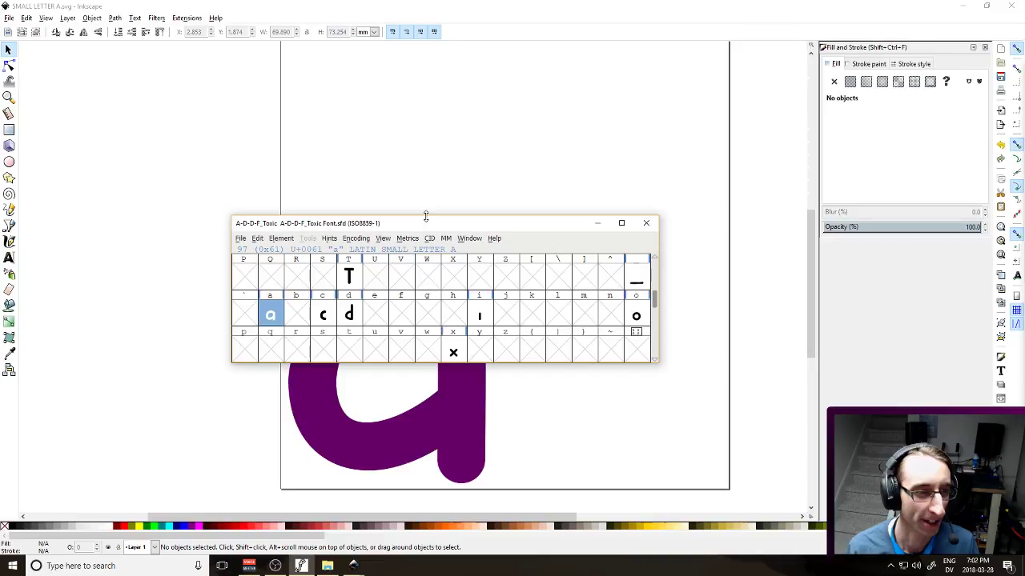
# Switch to Inkscape, close the small a drawing and copy the letter y from the word Today in Soon.svg
pyautogui.moveTo(430, 219); pyautogui.dragTo(493, 138)
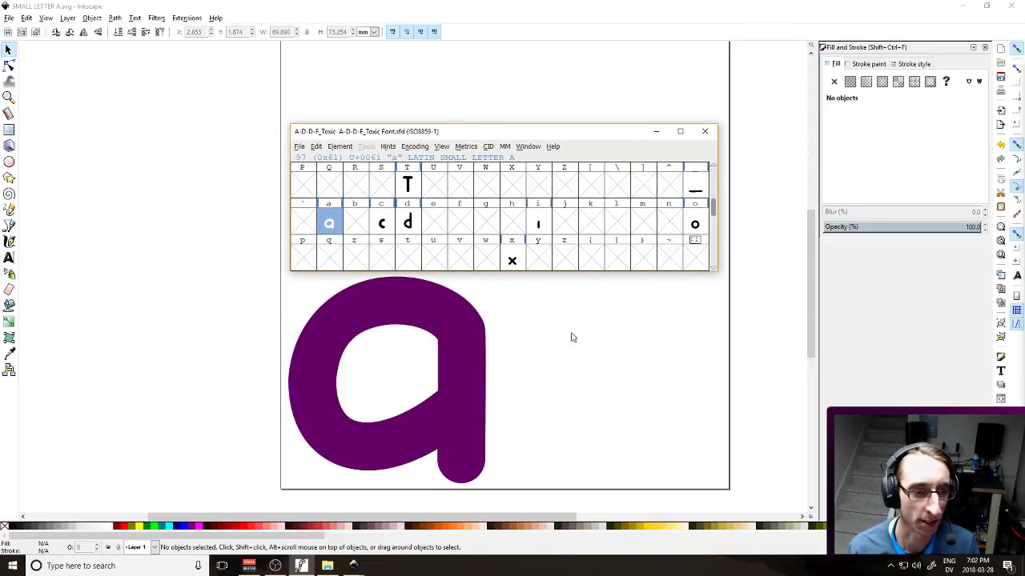
pyautogui.click(634, 345)
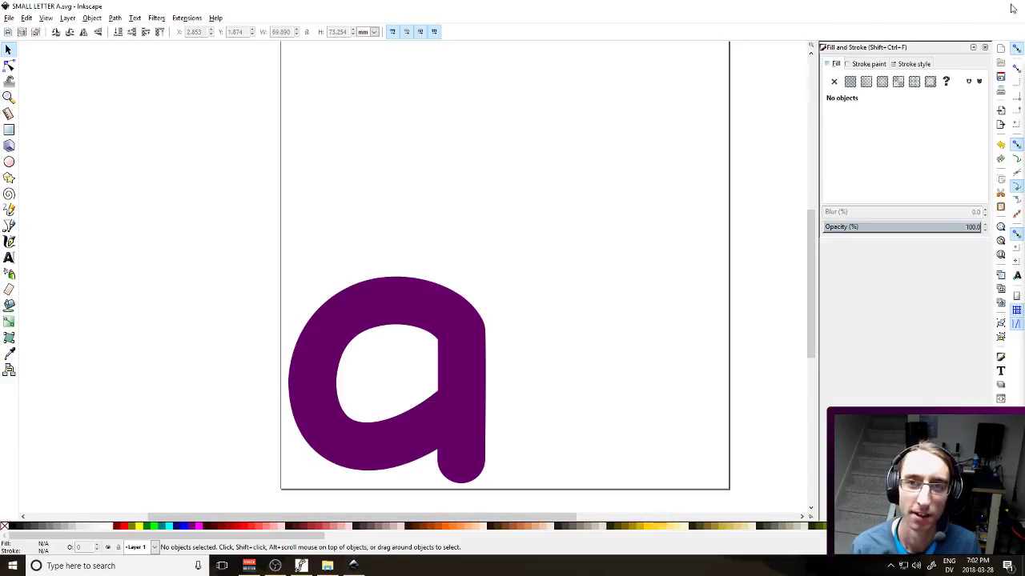
pyautogui.click(1013, 8)
pyautogui.moveTo(607, 137); pyautogui.dragTo(595, 188)
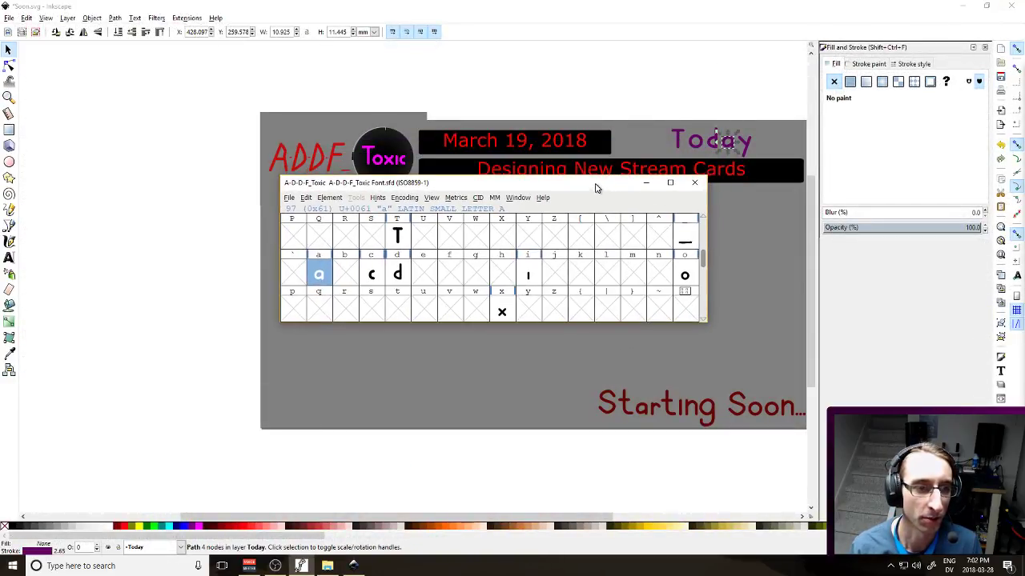
pyautogui.click(743, 147)
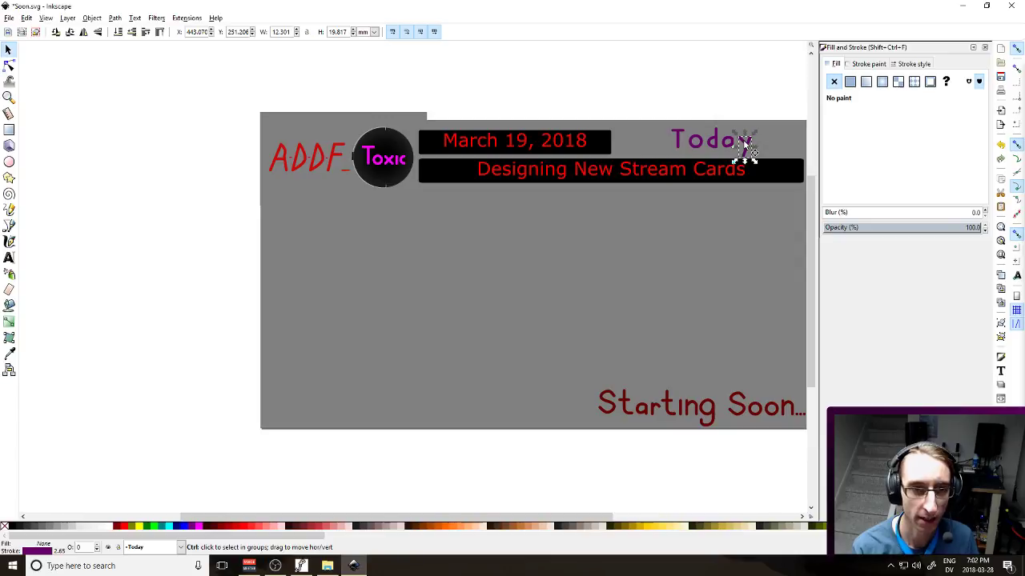
pyautogui.press('super')
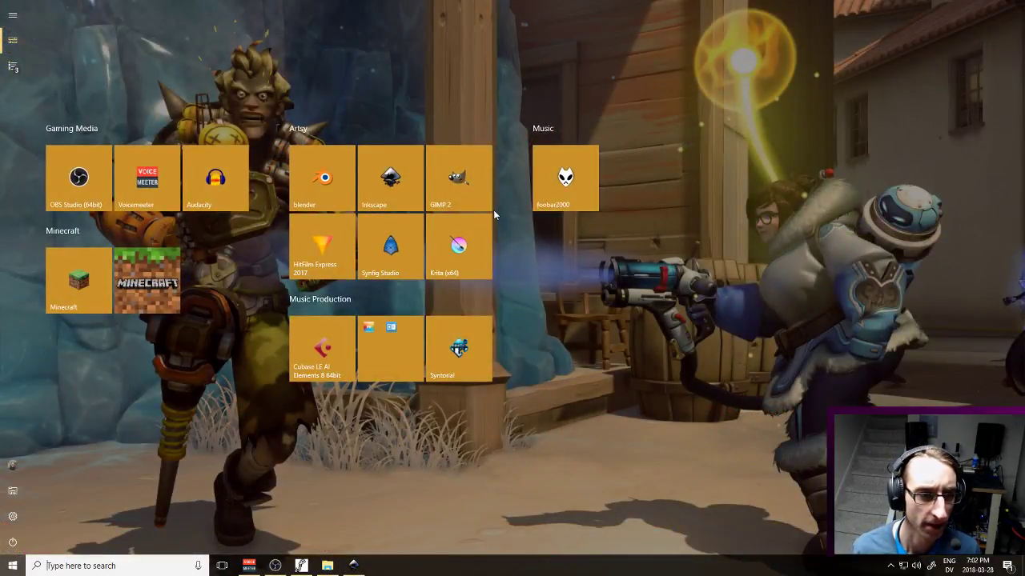
pyautogui.press('Escape')
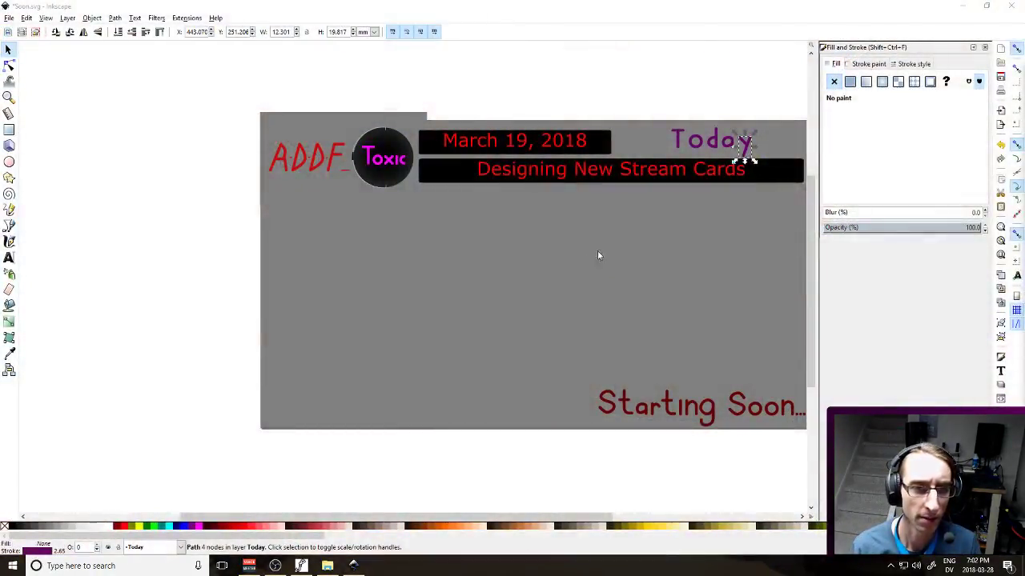
pyautogui.click(735, 265)
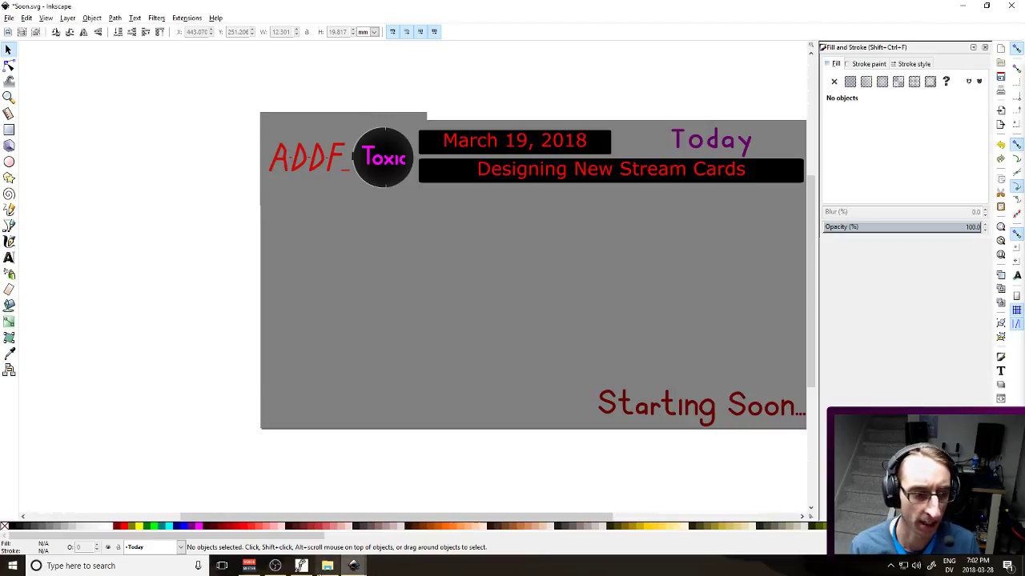
# Open another new Inkscape document and set its page to 600 by 600 px
pyautogui.click(353, 565)
pyautogui.click(416, 521)
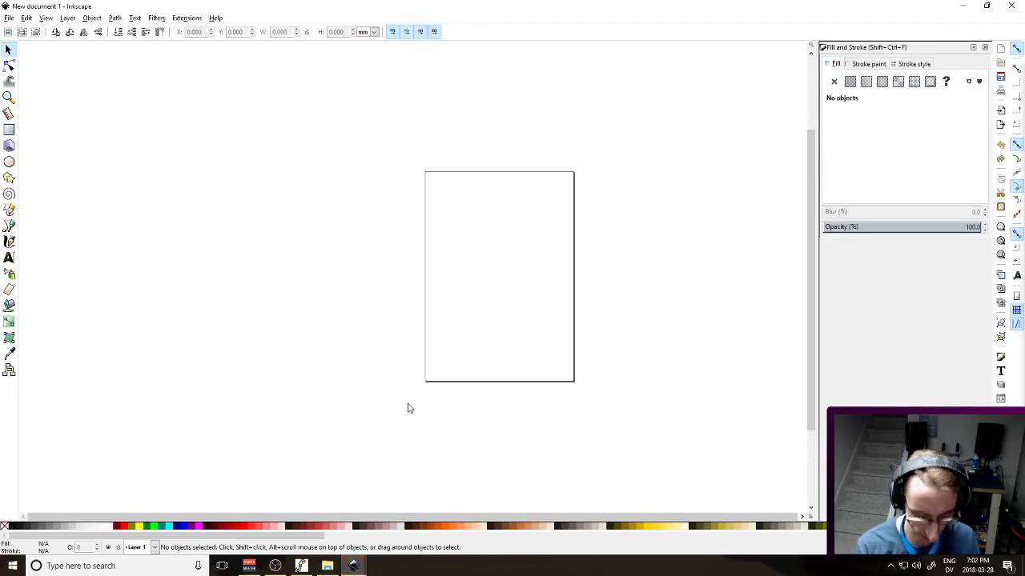
pyautogui.hotkey('ctrl', 'shift', 'd')
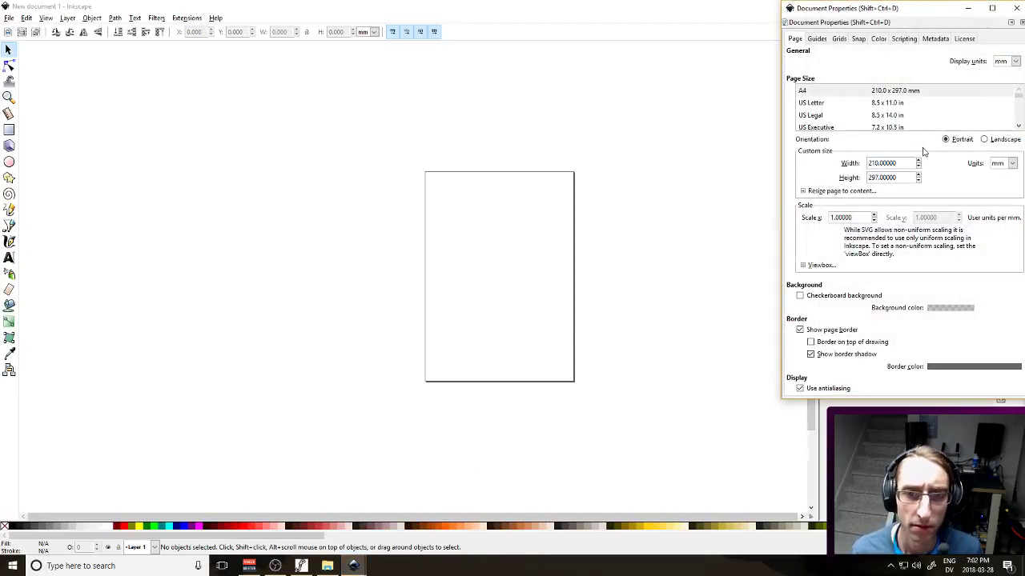
pyautogui.click(1000, 163)
pyautogui.click(1002, 238)
pyautogui.tripleClick(895, 163)
pyautogui.write('600')
pyautogui.press('Tab')
pyautogui.write('600')
pyautogui.press('Tab')
pyautogui.click(1015, 8)
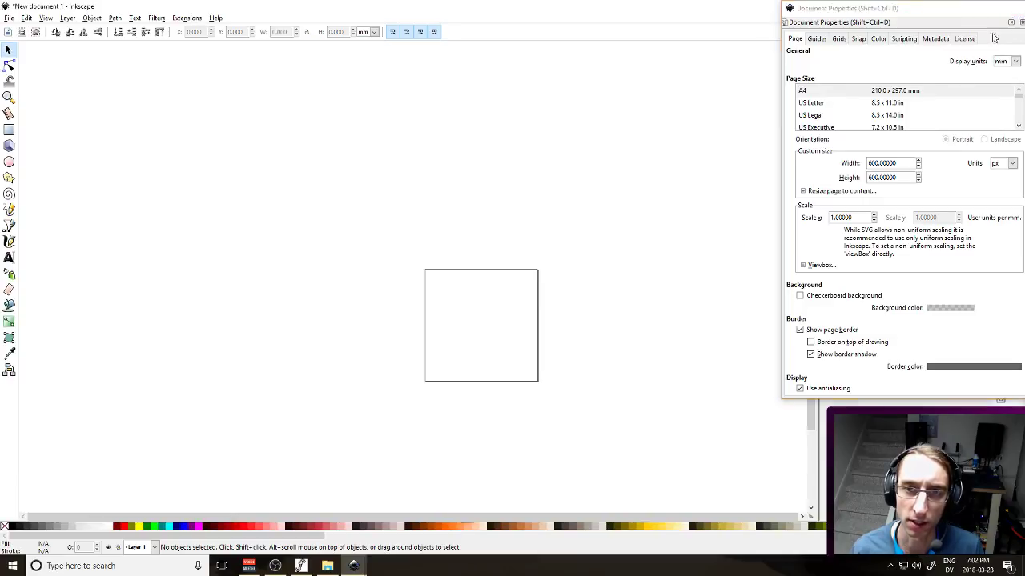
# Paste the letter y, enlarge it to about 54 by 86 mm, and place it near the page's lower-left corner
pyautogui.hotkey('ctrl', 'v')
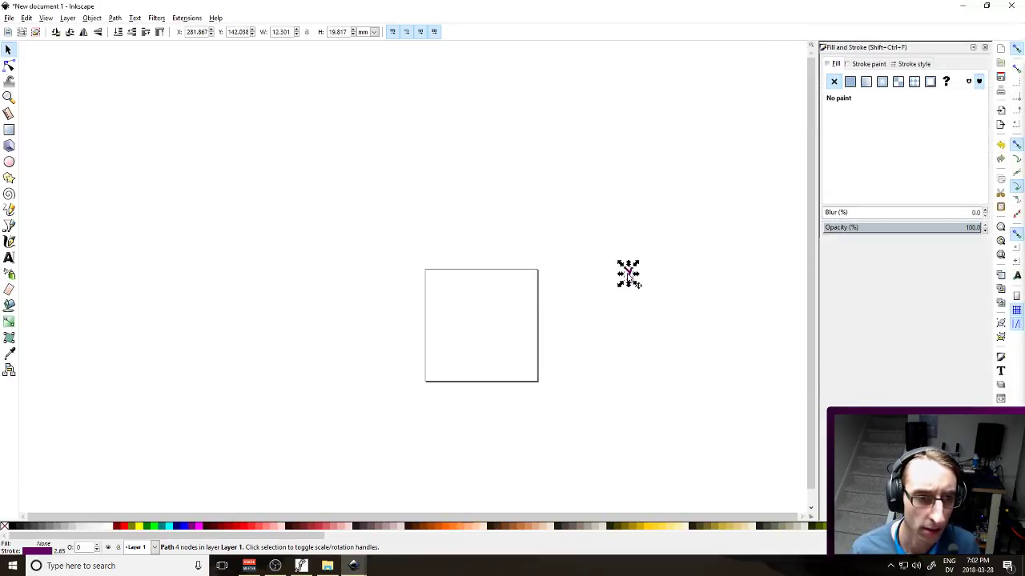
pyautogui.moveTo(628, 274); pyautogui.dragTo(553, 262)
pyautogui.scroll(4, 485, 333)
pyautogui.doubleClick(448, 257)
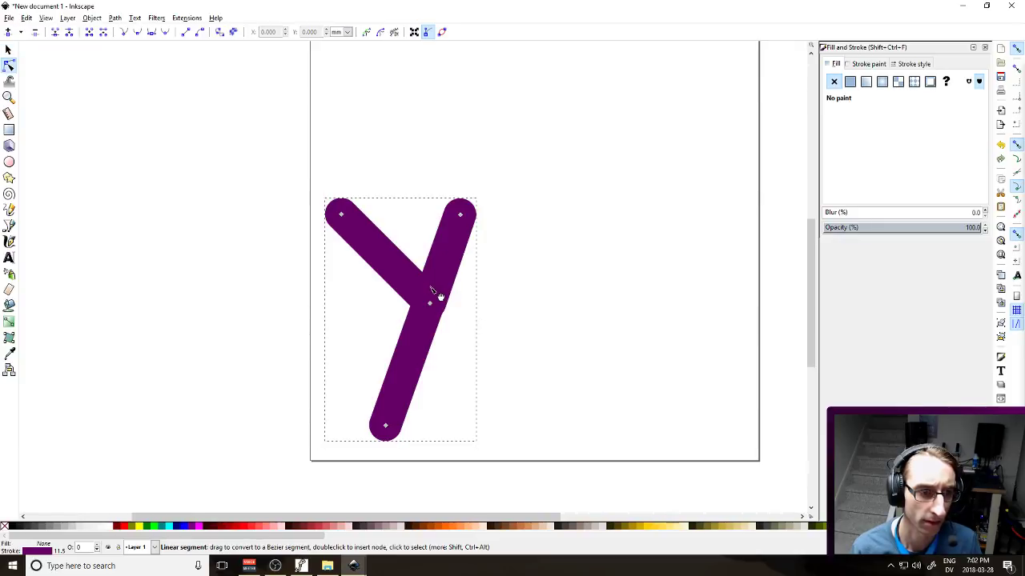
pyautogui.click(8, 50)
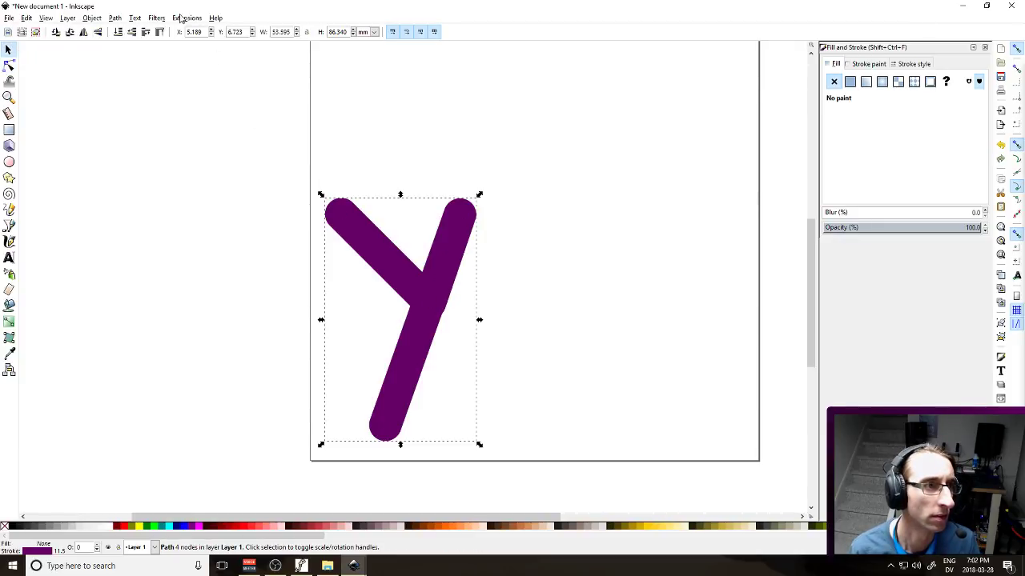
pyautogui.click(156, 18)
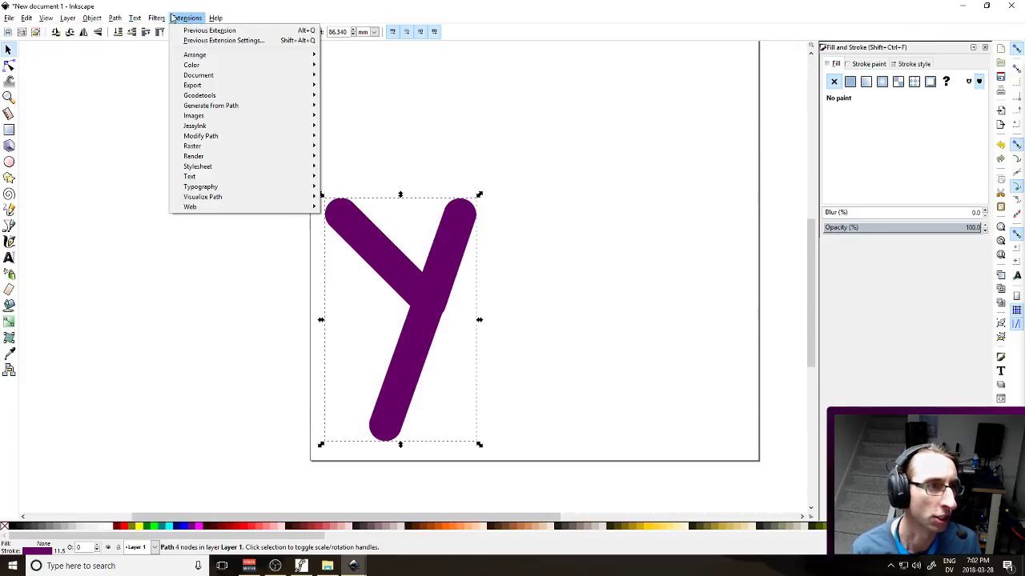
# Convert the y's stroke to a path and nudge the two nodes where its left arm joins the stem slightly to the right
pyautogui.moveTo(117, 18)
pyautogui.click(139, 41)
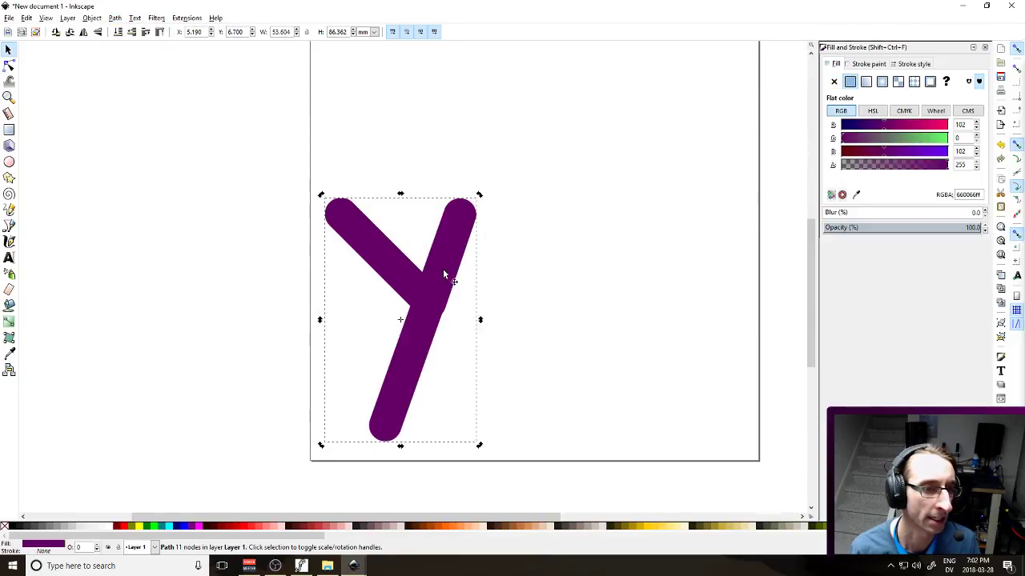
pyautogui.press('n')
pyautogui.click(444, 310)
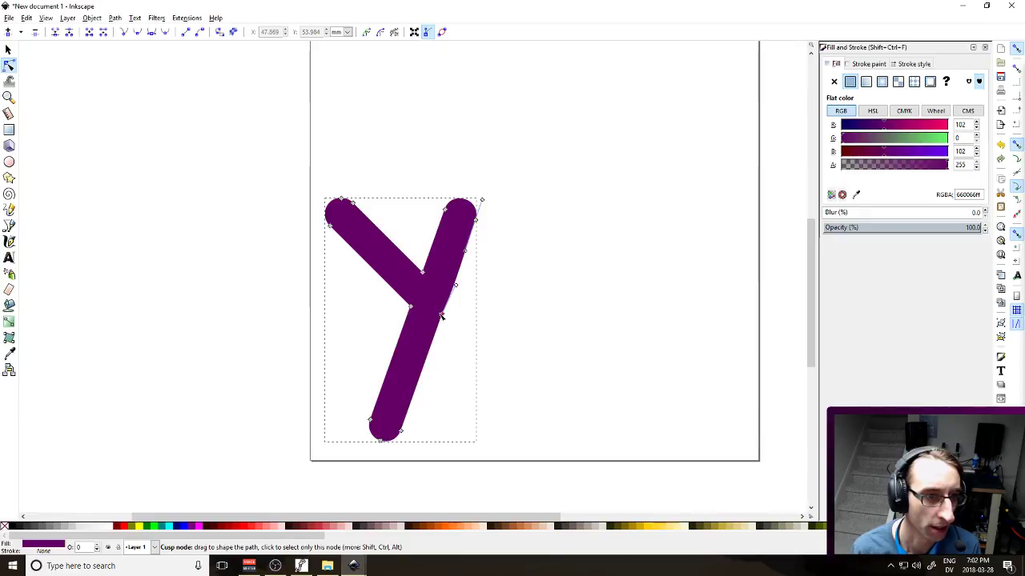
pyautogui.click(442, 316)
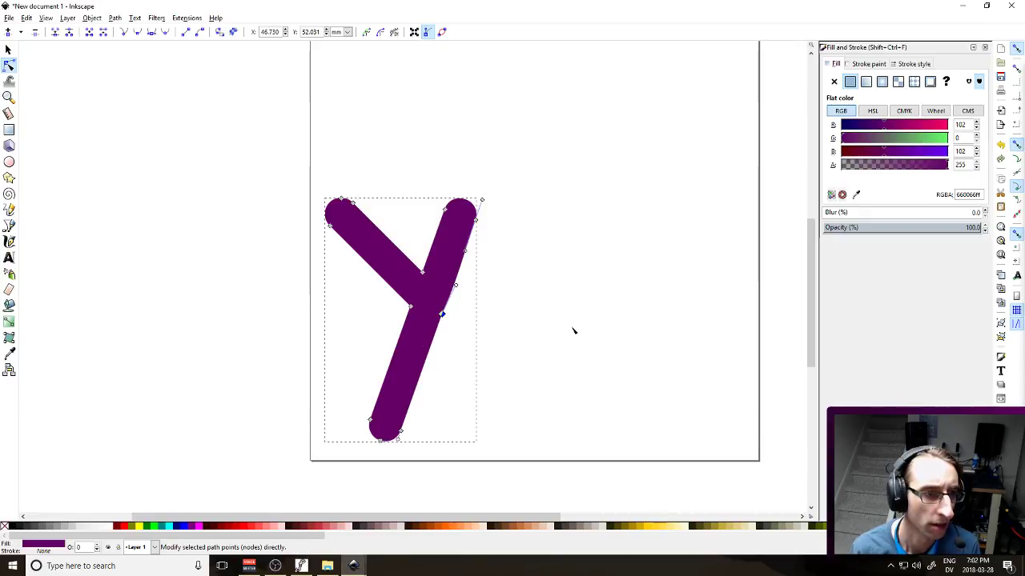
pyautogui.click(422, 272)
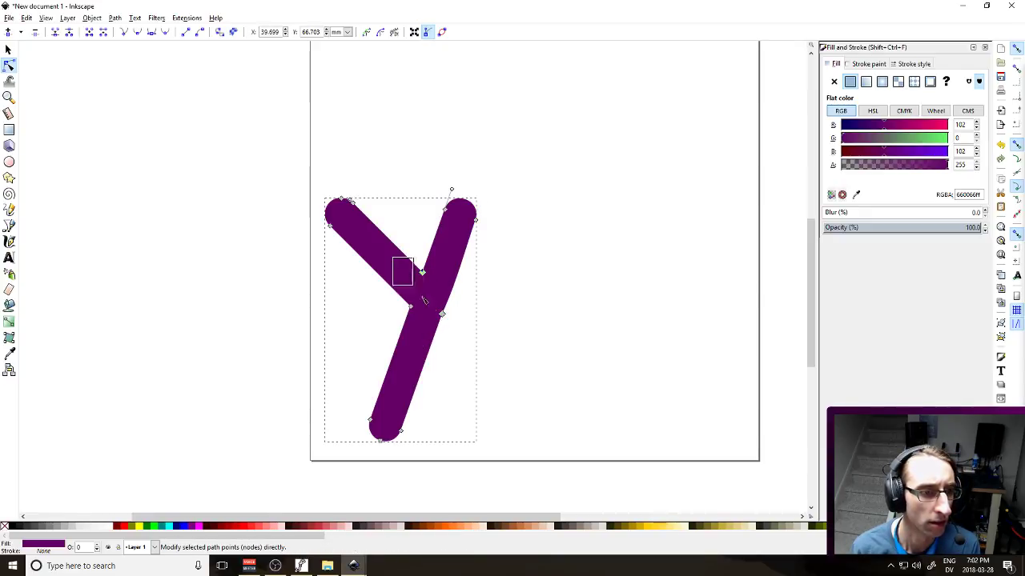
pyautogui.click(410, 306)
pyautogui.moveTo(370, 263); pyautogui.dragTo(415, 308)
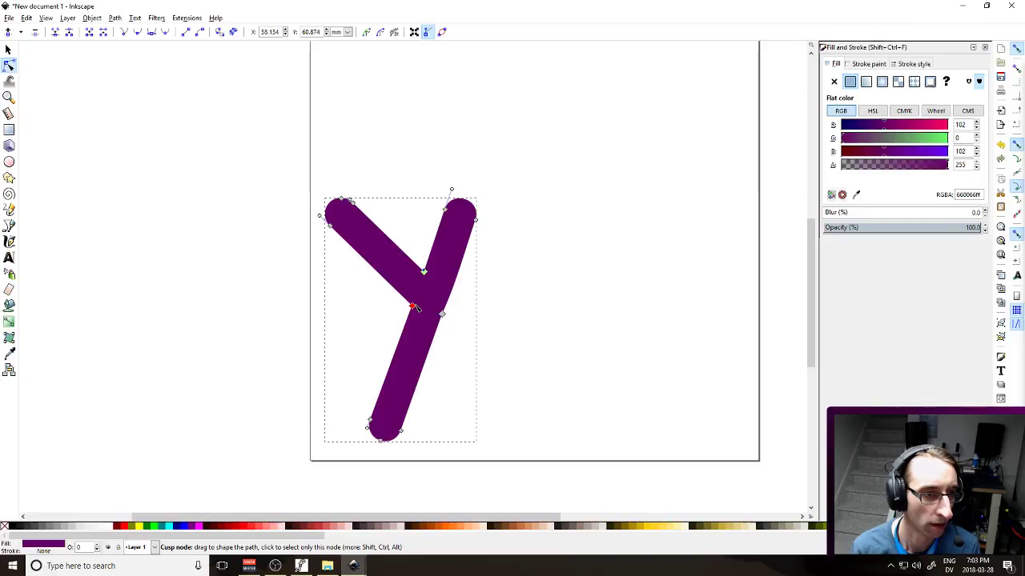
pyautogui.click(528, 226)
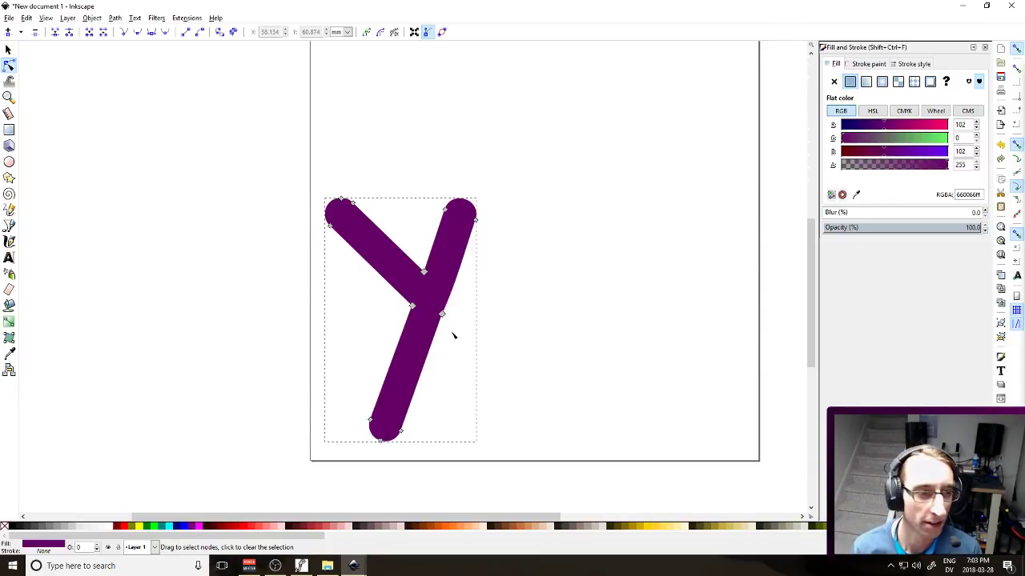
pyautogui.click(529, 257)
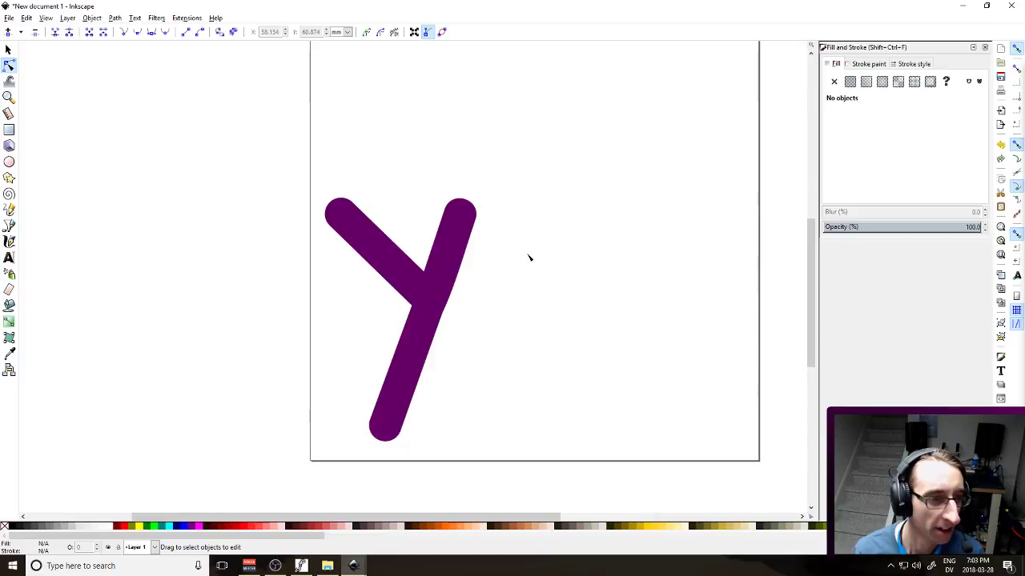
# Straighten the right edge of the y's long stroke by aligning the curve handle near the arm junction with the edge
pyautogui.click(449, 300)
pyautogui.click(454, 306)
pyautogui.moveTo(457, 285); pyautogui.dragTo(454, 283)
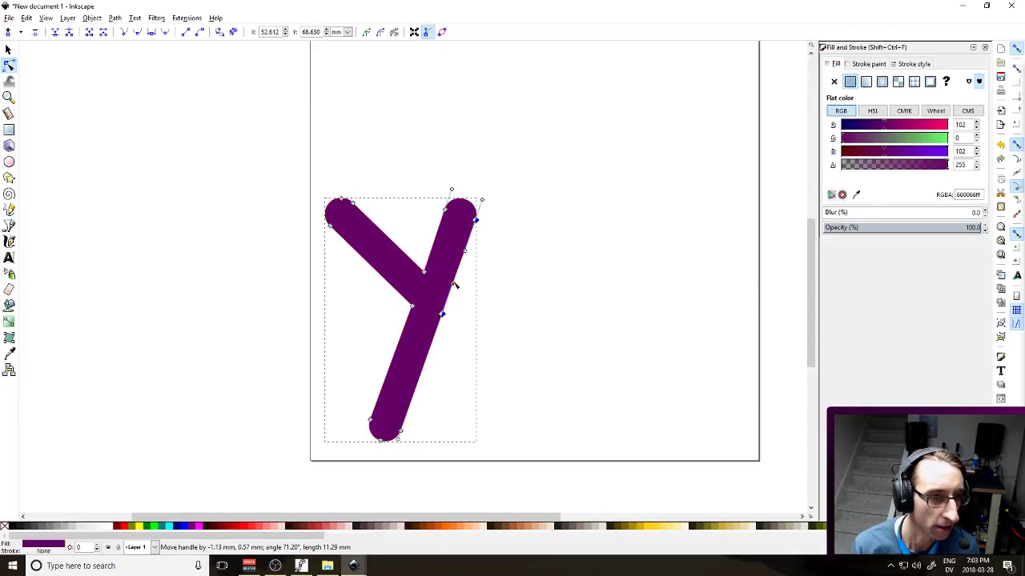
pyautogui.click(564, 253)
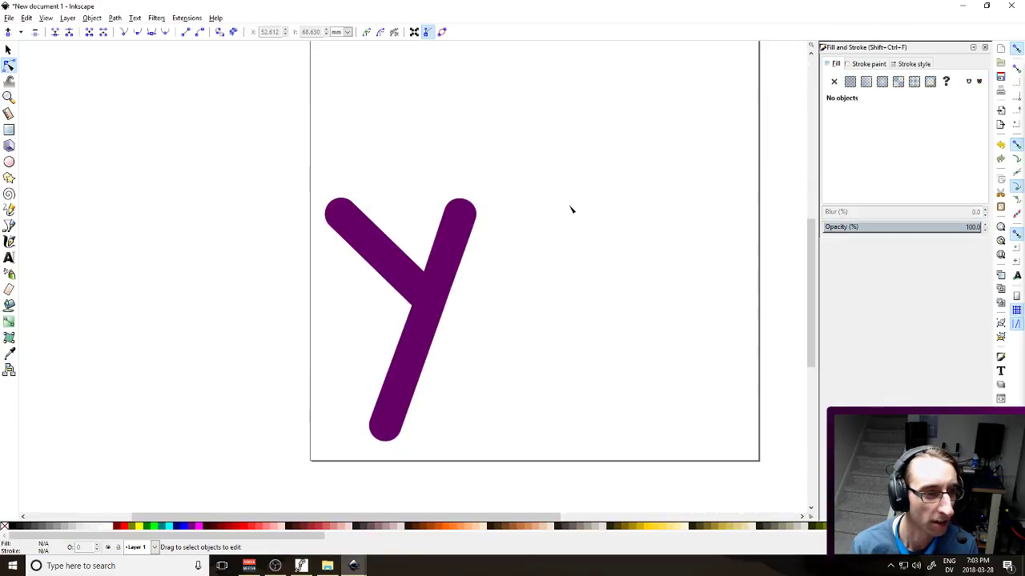
# Save the drawing as SMALL LETTER Y in the Characters folder inside _CURRENT FONT
pyautogui.click(8, 49)
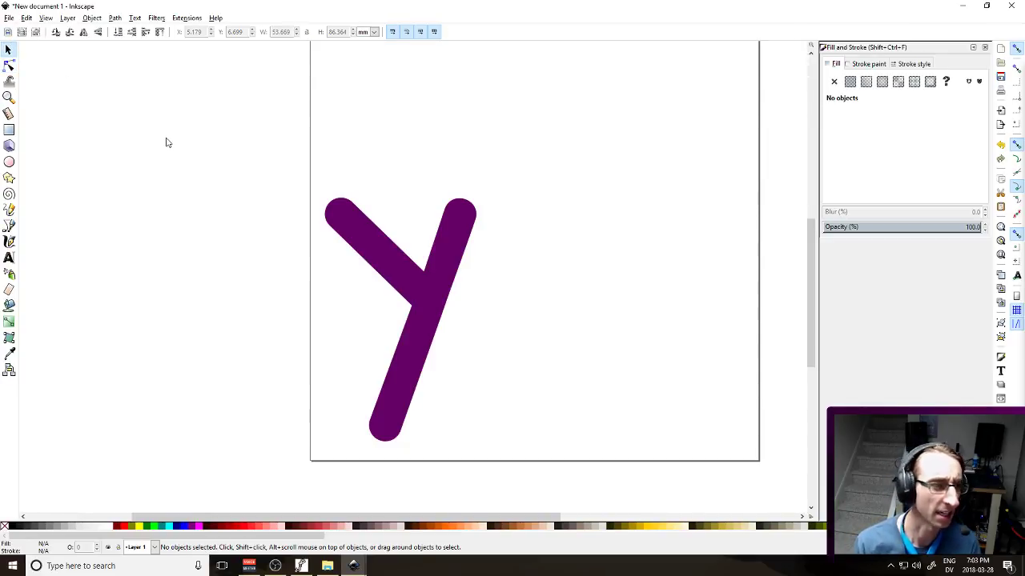
pyautogui.hotkey('ctrl', 's')
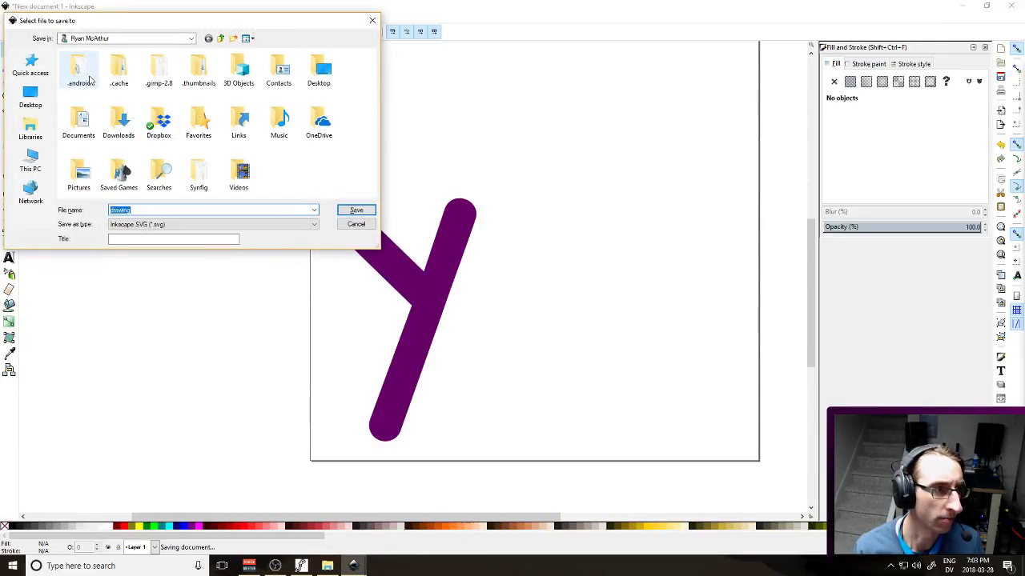
pyautogui.doubleClick(78, 120)
pyautogui.doubleClick(98, 69)
pyautogui.click(102, 68)
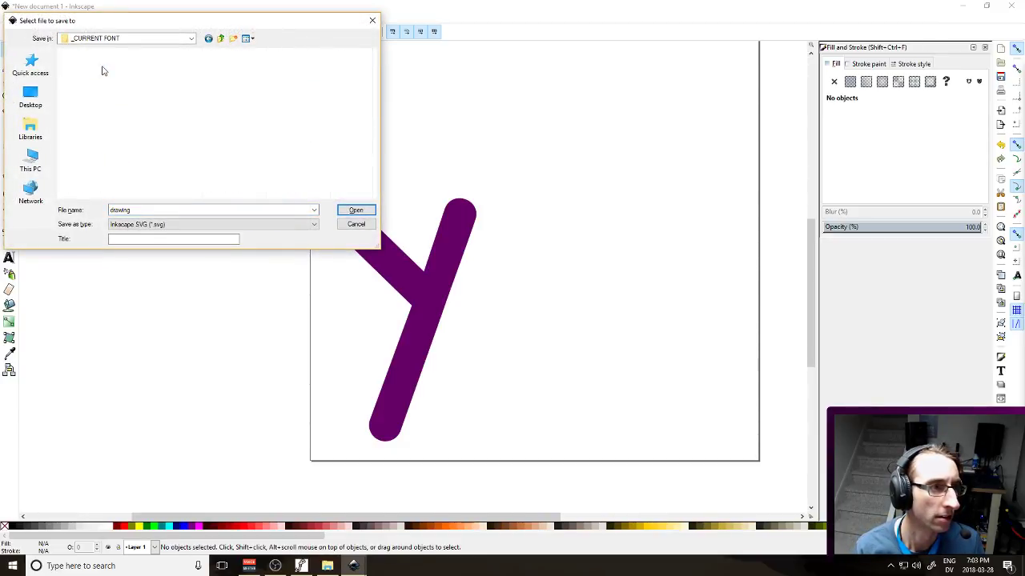
pyautogui.doubleClick(101, 69)
pyautogui.doubleClick(147, 209)
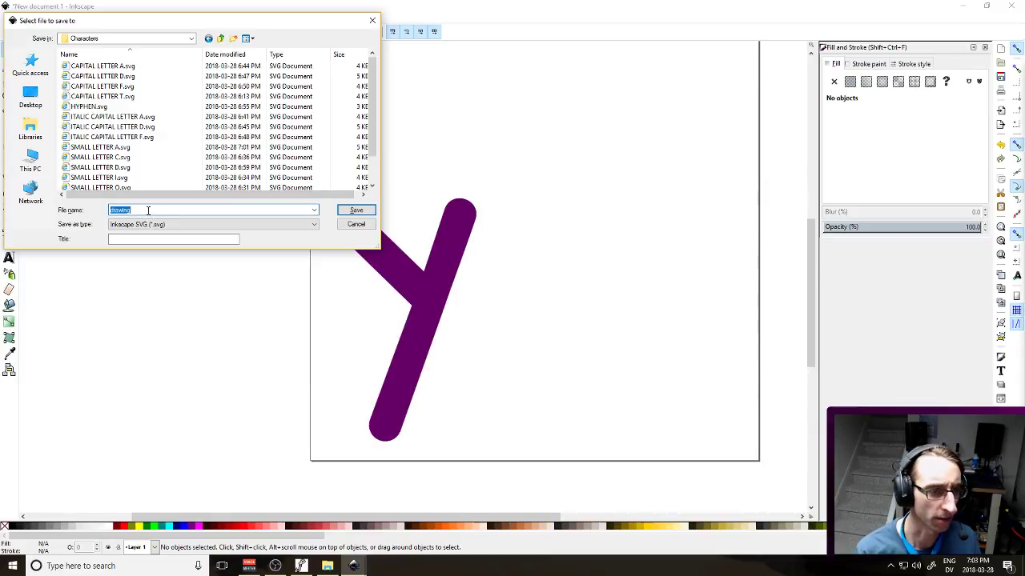
pyautogui.write('SMALL')
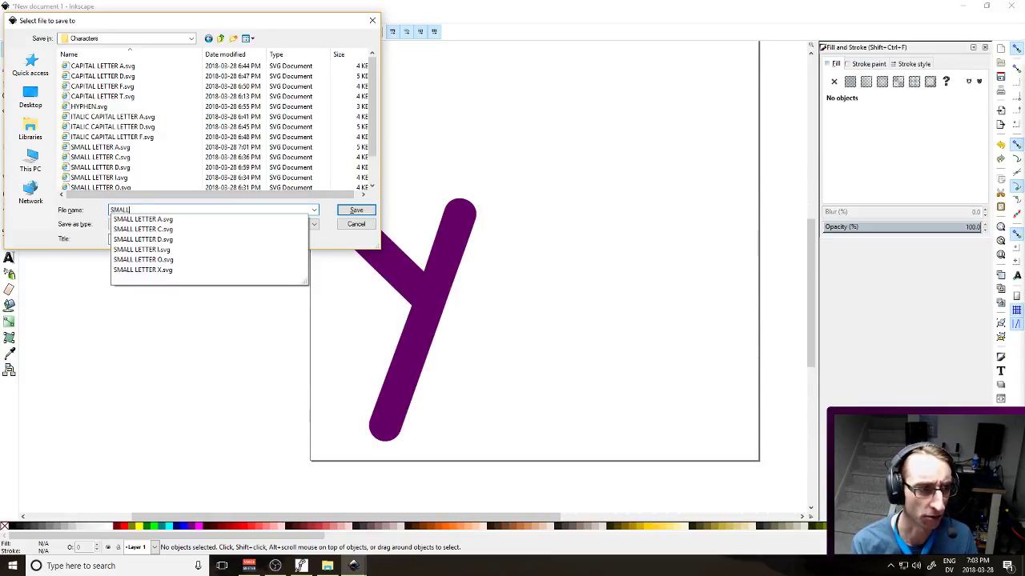
pyautogui.write(' SM')
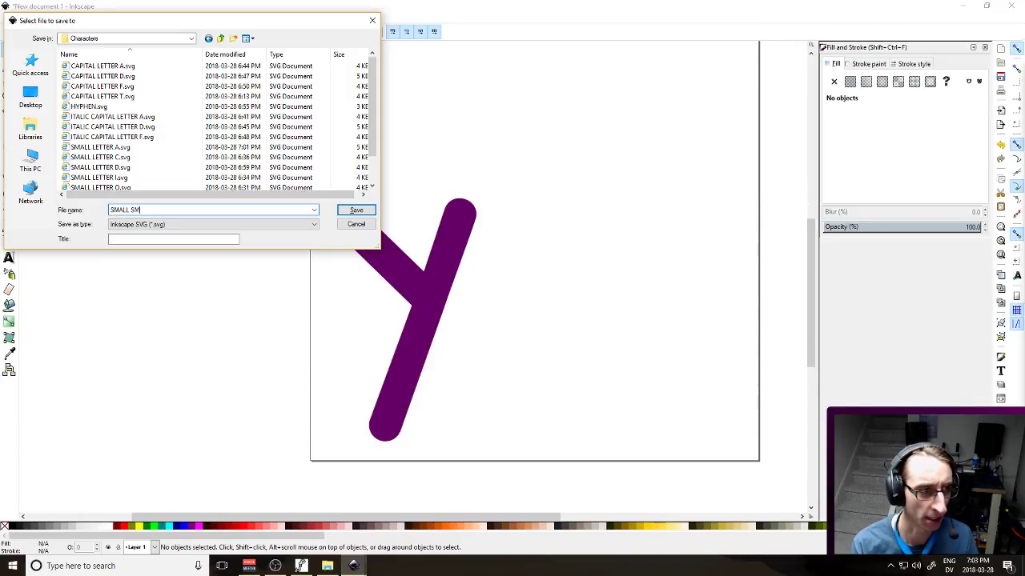
pyautogui.press('BackSpace')
pyautogui.press('BackSpace')
pyautogui.press('BackSpace')
pyautogui.write('LETTER Y')
pyautogui.press('Return')
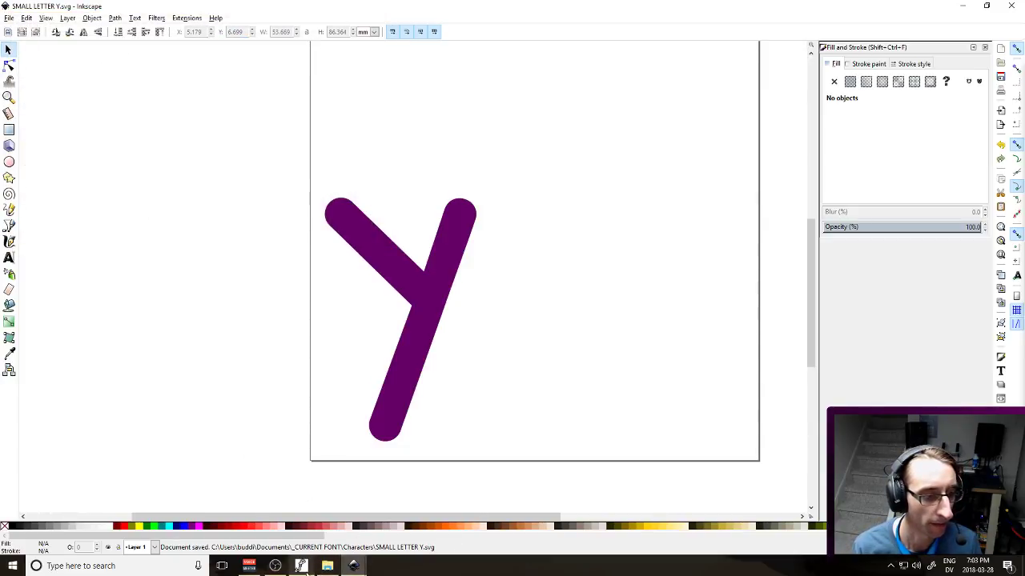
# Switch to FontForge, open the small a glyph, set its advance width to 500, and close the glyph
pyautogui.click(301, 566)
pyautogui.click(534, 310)
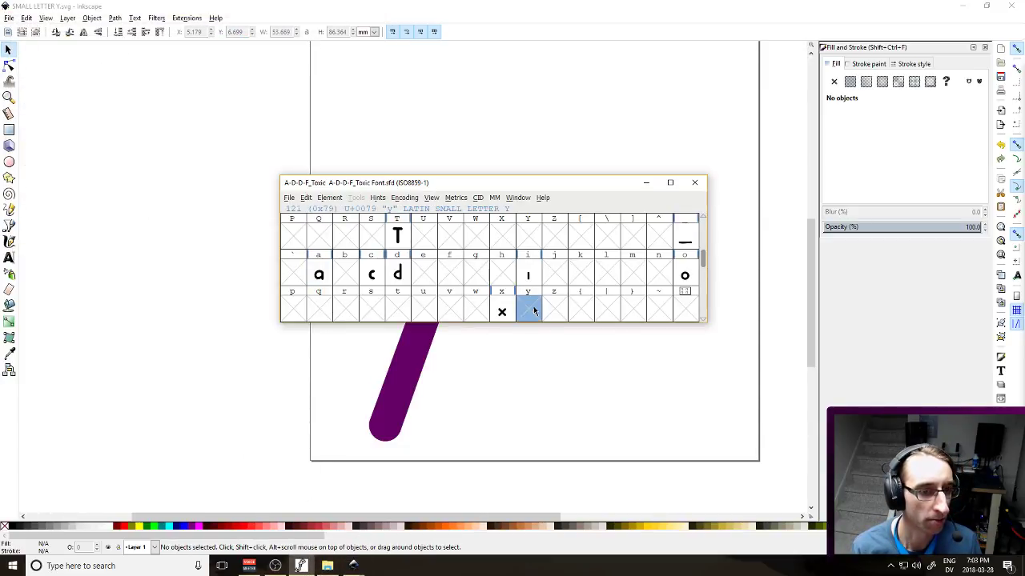
pyautogui.click(319, 276)
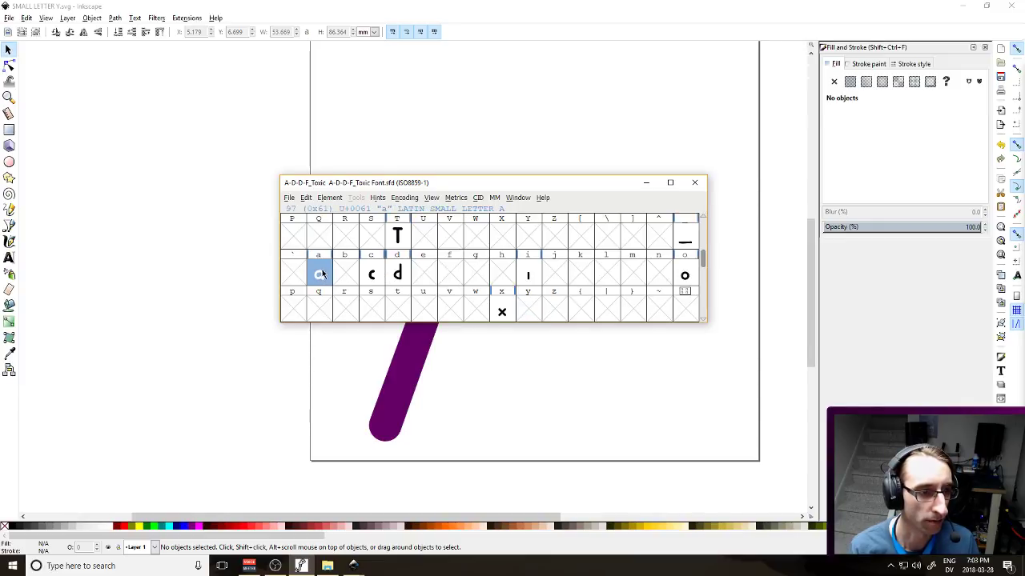
pyautogui.doubleClick(318, 274)
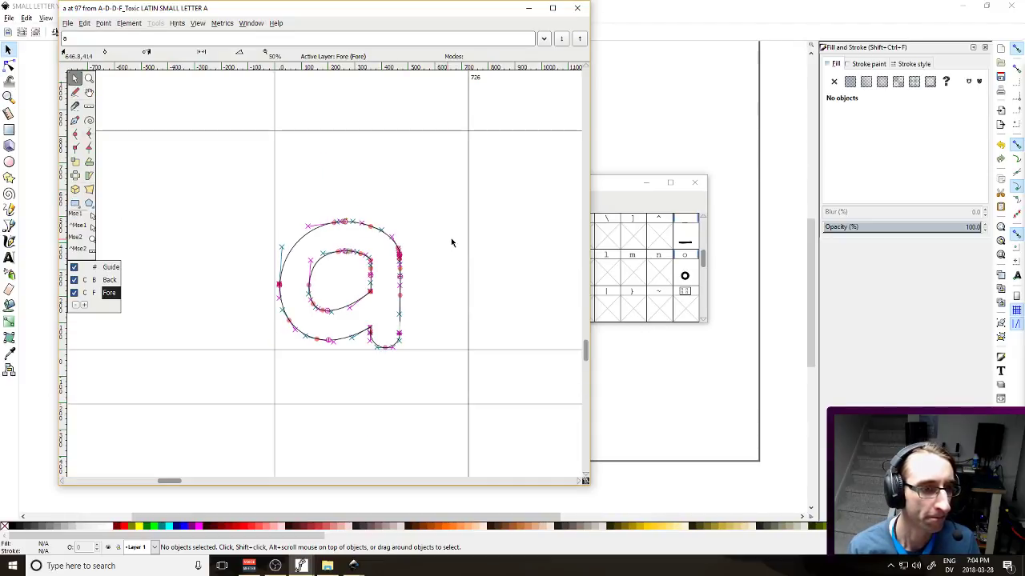
pyautogui.moveTo(469, 248); pyautogui.dragTo(407, 259)
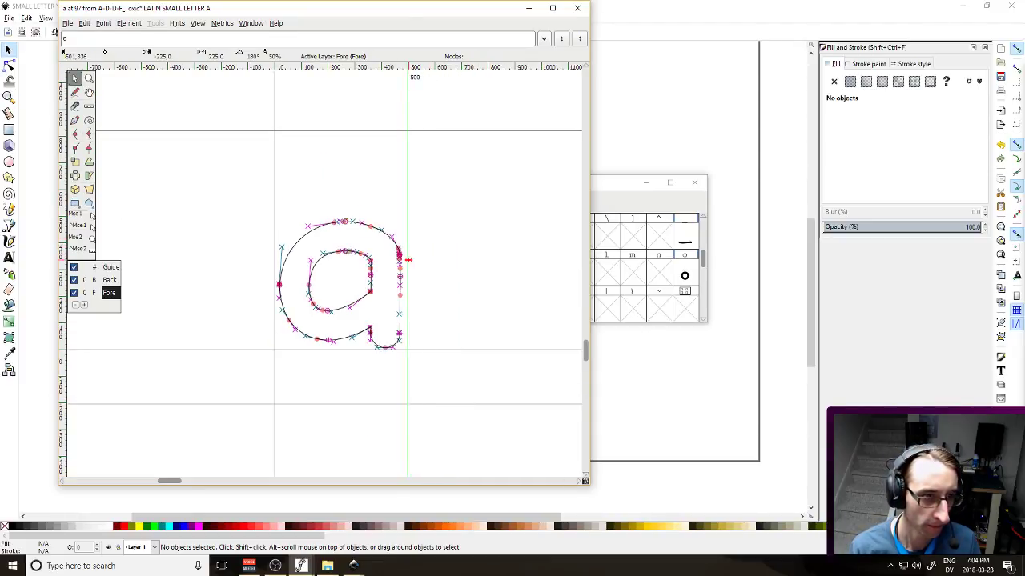
pyautogui.click(576, 7)
# Open the empty small y glyph and import SMALL LETTER Y.svg into it
pyautogui.doubleClick(528, 311)
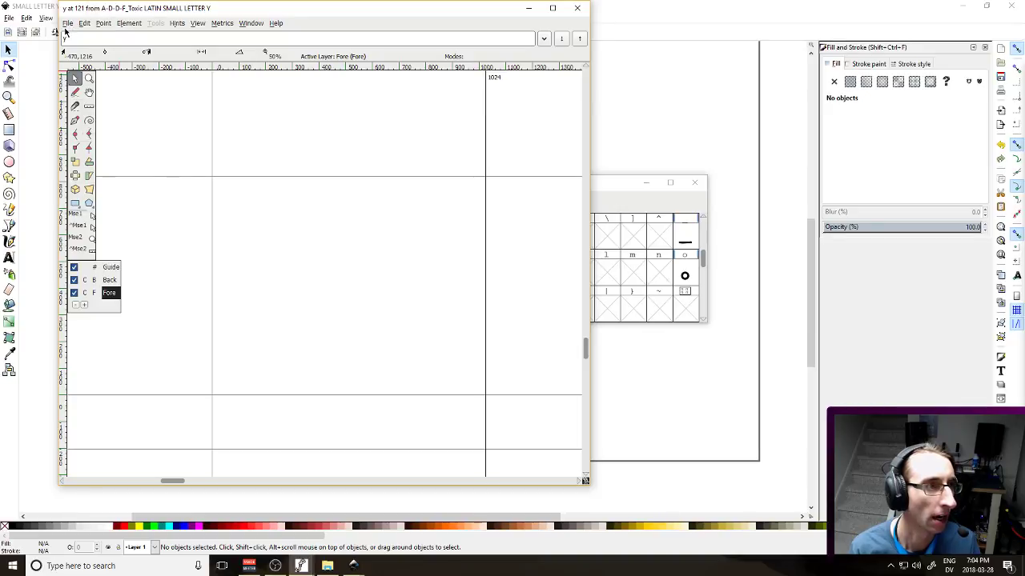
pyautogui.click(68, 22)
pyautogui.click(108, 169)
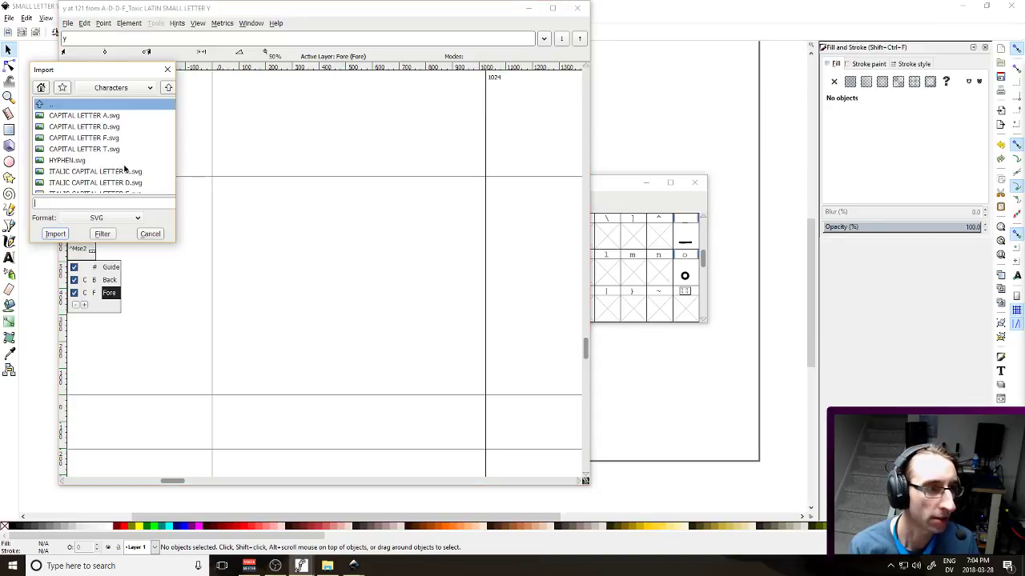
pyautogui.scroll(-5, 102, 140)
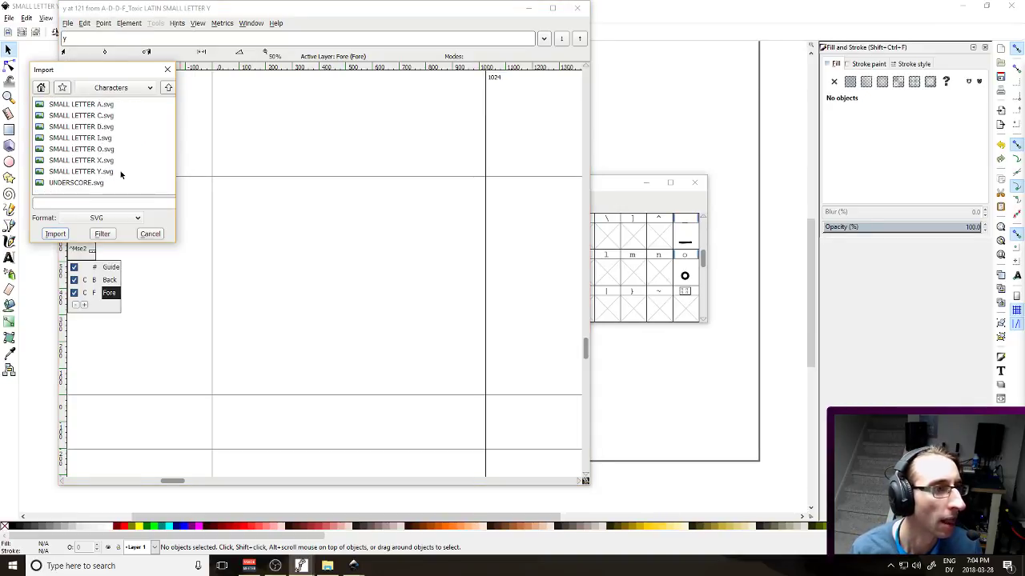
pyautogui.doubleClick(120, 171)
# Lower the whole y outline until its arm junction sits near the baseline and the tail extends below the descender line
pyautogui.moveTo(198, 270); pyautogui.dragTo(320, 365)
pyautogui.hotkey('ctrl', 'a')
pyautogui.press('Down')
pyautogui.press('Down')
pyautogui.press('Down')
pyautogui.press('Down')
pyautogui.press('Down')
pyautogui.press('Down')
pyautogui.press('Down')
pyautogui.press('Down')
pyautogui.press('Down')
pyautogui.press('Down')
pyautogui.press('Down')
pyautogui.press('Down')
pyautogui.press('Down')
pyautogui.press('Down')
pyautogui.press('Down')
pyautogui.press('Down')
pyautogui.press('Down')
pyautogui.press('Down')
pyautogui.press('Down')
pyautogui.press('Down')
pyautogui.press('Down')
pyautogui.press('Down')
pyautogui.press('Down')
pyautogui.press('Down')
pyautogui.press('Down')
pyautogui.press('Down')
pyautogui.press('Down')
pyautogui.press('Down')
pyautogui.press('Down')
pyautogui.press('Down')
pyautogui.press('Down')
pyautogui.press('Down')
pyautogui.press('Down')
pyautogui.press('Down')
pyautogui.press('Down')
pyautogui.press('Down')
pyautogui.press('Down')
pyautogui.press('Down')
pyautogui.press('Down')
pyautogui.press('Down')
pyautogui.press('Down')
pyautogui.press('Down')
pyautogui.press('Down')
pyautogui.press('Down')
pyautogui.press('Down')
pyautogui.press('Down')
pyautogui.press('Down')
pyautogui.press('Down')
pyautogui.press('Down')
pyautogui.press('Down')
pyautogui.press('Down')
pyautogui.press('Down')
pyautogui.press('Down')
pyautogui.press('Down')
pyautogui.press('Down')
pyautogui.press('Down')
pyautogui.press('Down')
pyautogui.press('Down')
pyautogui.press('Down')
pyautogui.press('Down')
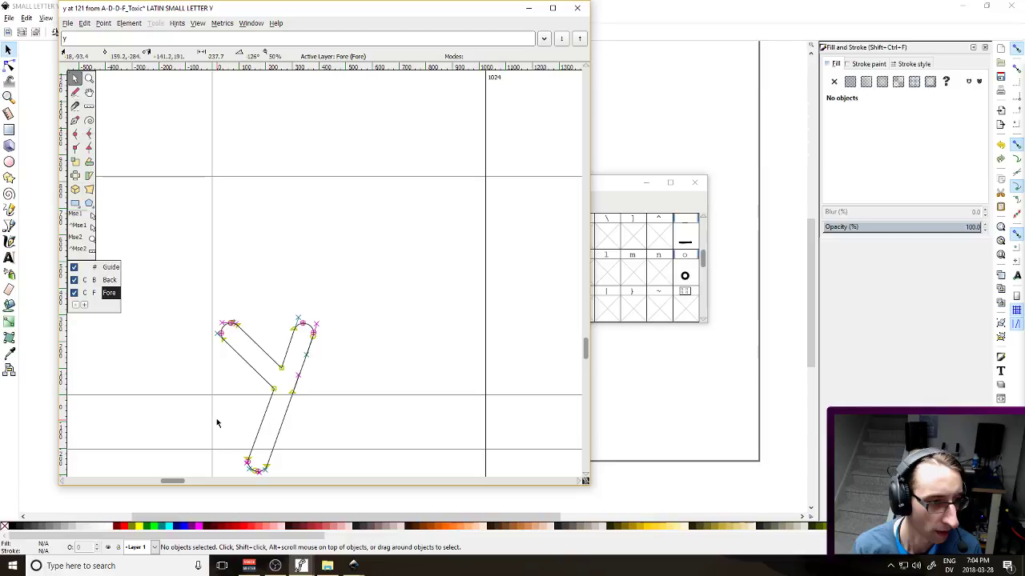
# Set the y glyph's advance width to 418, just beyond the outline's right edge
pyautogui.moveTo(215, 420); pyautogui.dragTo(288, 479)
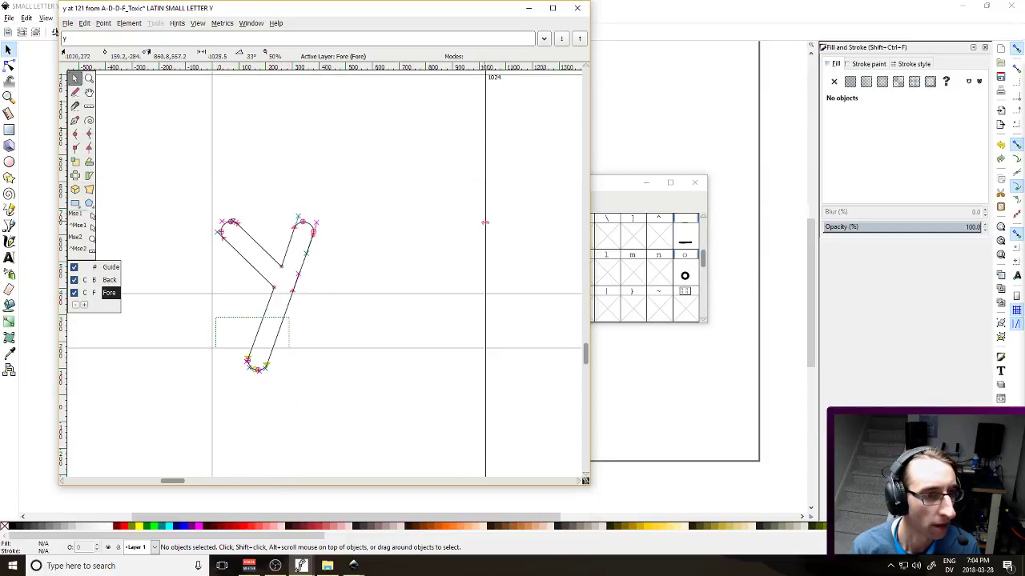
pyautogui.moveTo(485, 230); pyautogui.dragTo(327, 259)
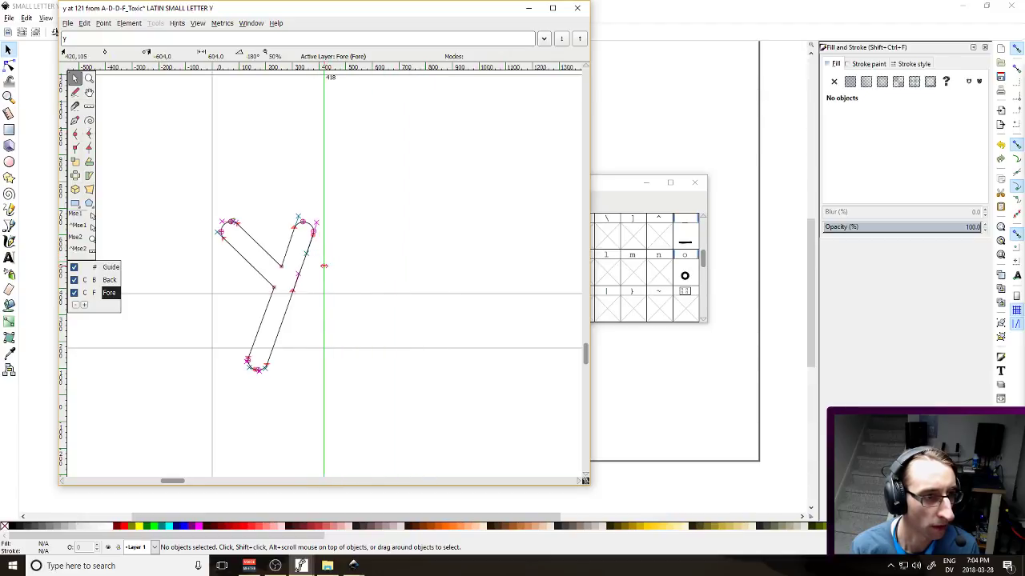
pyautogui.scroll(1, 327, 259)
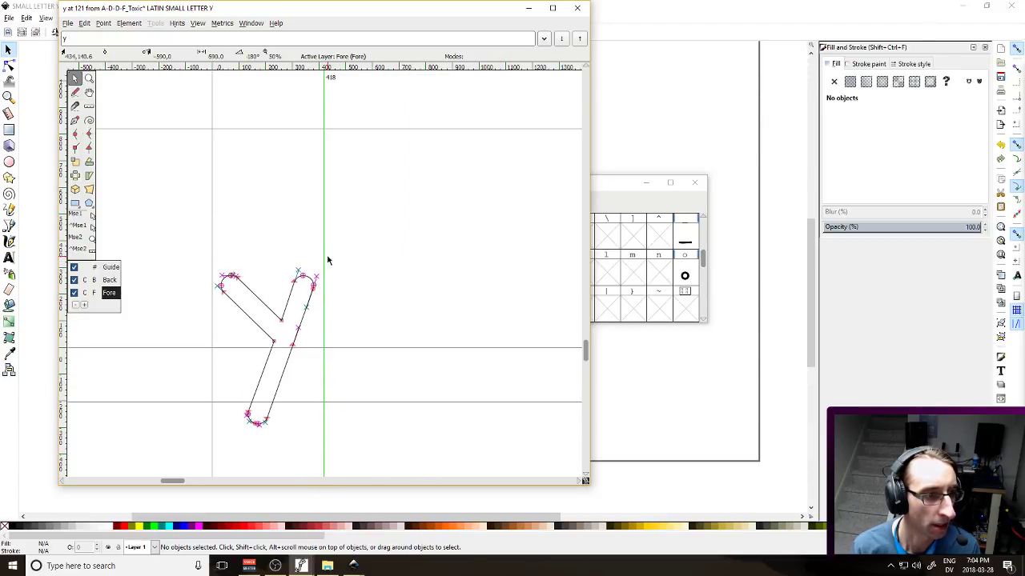
# Raise the whole y outline until its tail ends just below the descender line, and delete the outline from the glyph
pyautogui.moveTo(201, 253); pyautogui.dragTo(347, 414)
pyautogui.press('Up')
pyautogui.press('Up')
pyautogui.press('Up')
pyautogui.press('Up')
pyautogui.press('Up')
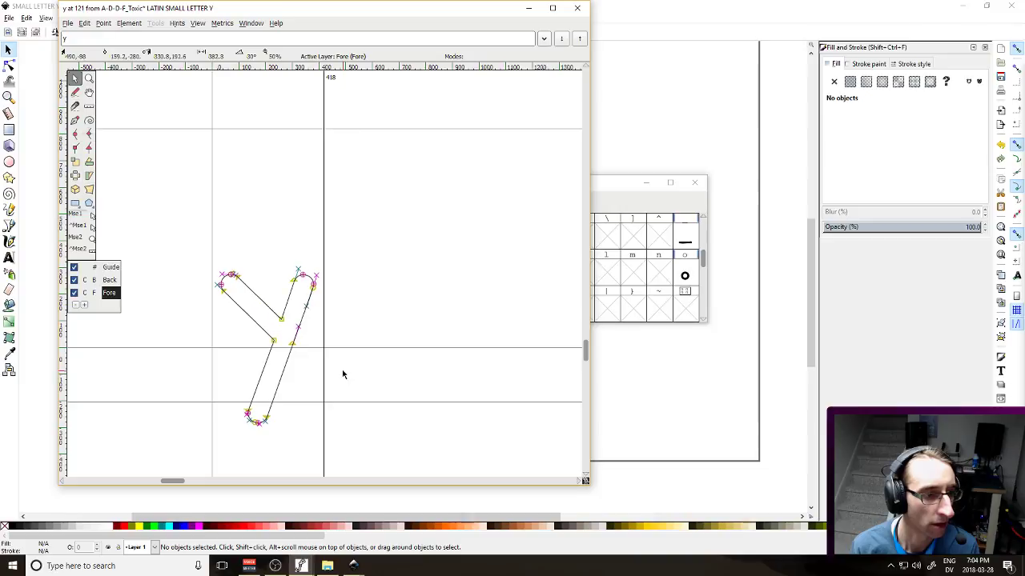
pyautogui.press('Up')
pyautogui.press('Up')
pyautogui.press('Up')
pyautogui.press('Up')
pyautogui.press('Up')
pyautogui.press('Up')
pyautogui.press('Up')
pyautogui.press('Up')
pyautogui.press('Up')
pyautogui.press('Up')
pyautogui.press('Up')
pyautogui.press('Up')
pyautogui.press('Up')
pyautogui.press('Up')
pyautogui.press('Up')
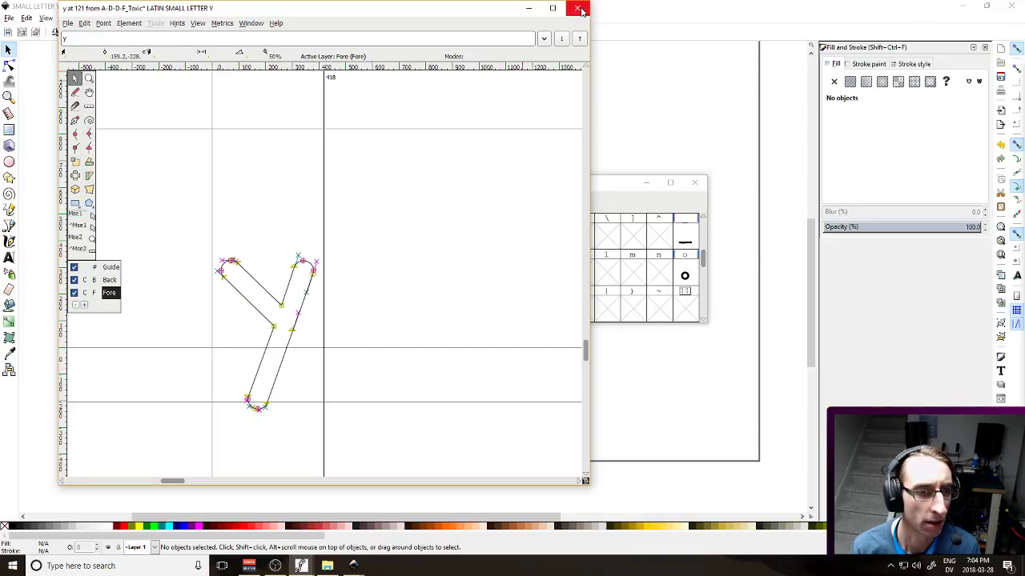
pyautogui.press('Delete')
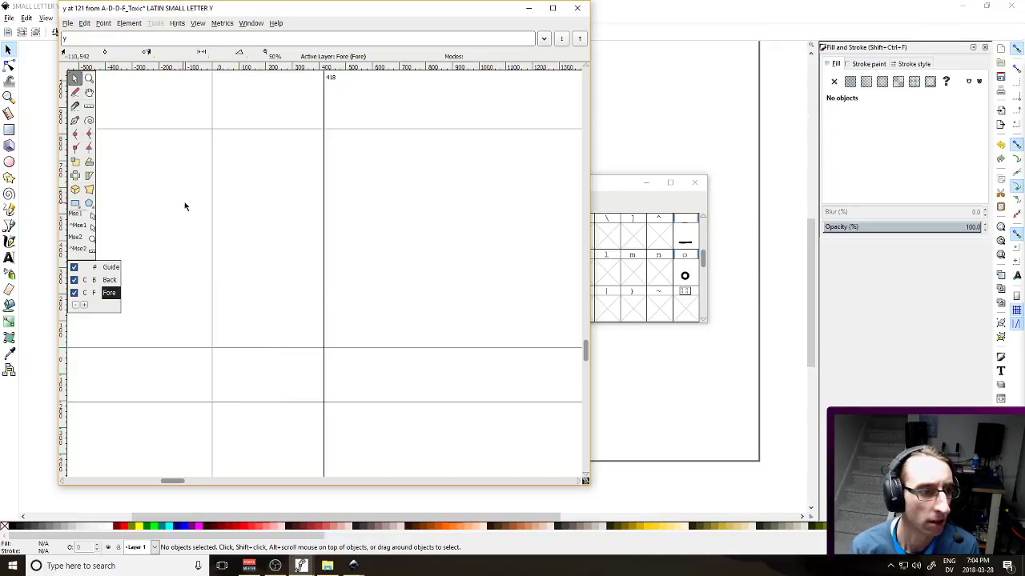
# Return to the y drawing in Inkscape and shorten its tail by moving the rounded end's nodes up along the stroke
pyautogui.click(602, 180)
pyautogui.click(605, 164)
pyautogui.moveTo(329, 390); pyautogui.dragTo(419, 474)
pyautogui.click(392, 425)
pyautogui.moveTo(354, 405); pyautogui.dragTo(400, 452)
pyautogui.doubleClick(392, 404)
pyautogui.moveTo(331, 389); pyautogui.dragTo(411, 487)
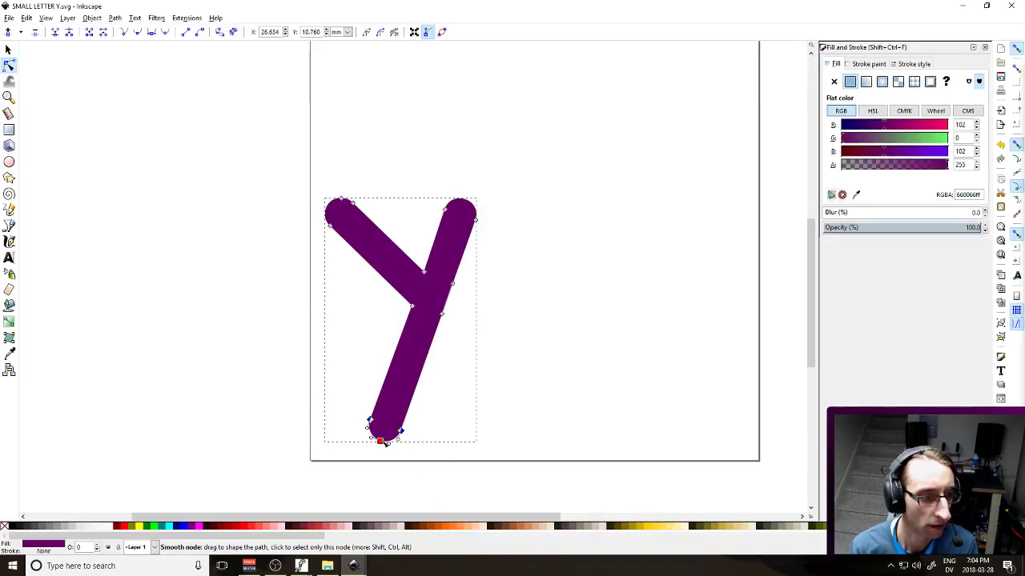
pyautogui.moveTo(386, 441); pyautogui.dragTo(391, 412)
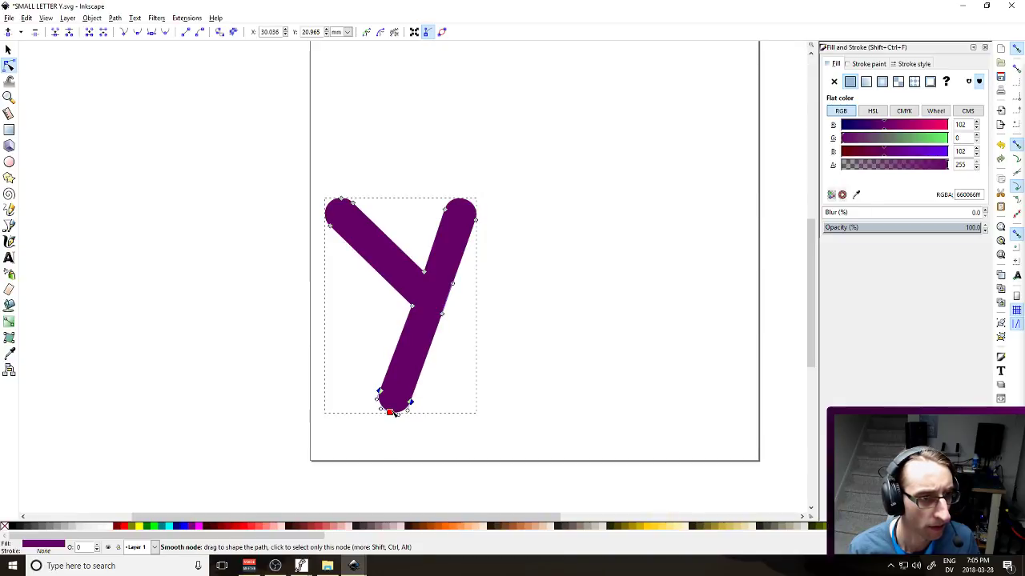
# Move the y's arm junction nodes slightly up and its left arm's rounded end inward to make the letter narrower
pyautogui.moveTo(399, 234); pyautogui.dragTo(434, 310)
pyautogui.moveTo(427, 275)
pyautogui.mouseDown()
pyautogui.moveTo(430, 265)
pyautogui.moveTo(421, 285)
pyautogui.moveTo(425, 269)
pyautogui.mouseUp()
pyautogui.moveTo(315, 173); pyautogui.dragTo(352, 231)
pyautogui.click(270, 183)
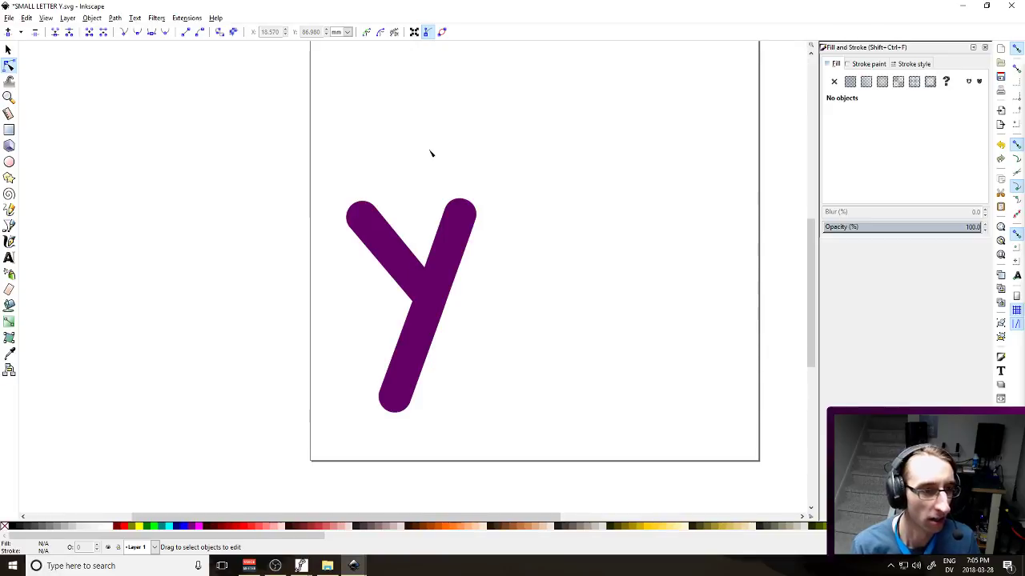
# Save the reshaped y drawing and switch back to the y glyph in FontForge
pyautogui.hotkey('ctrl', 's')
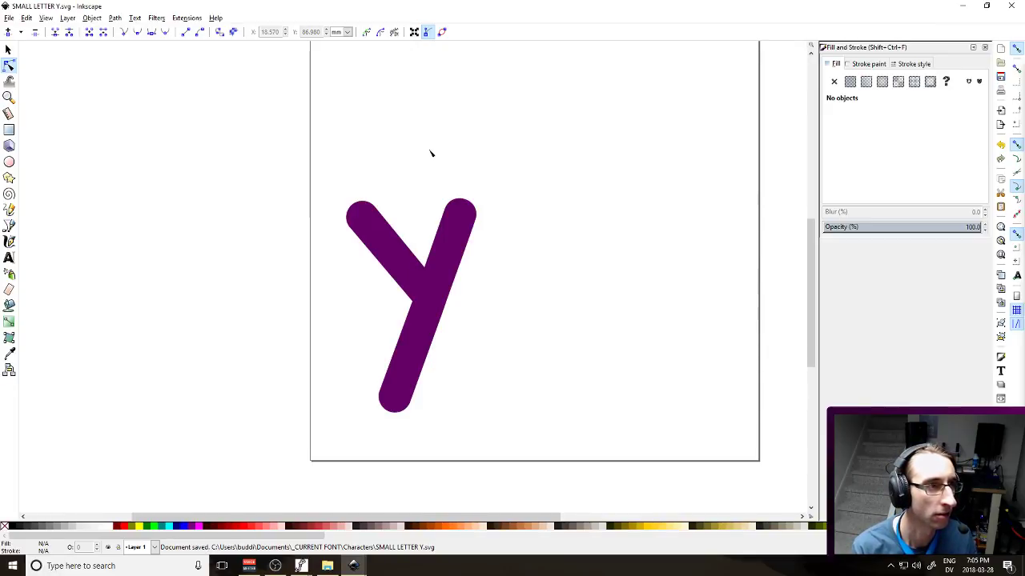
pyautogui.click(301, 566)
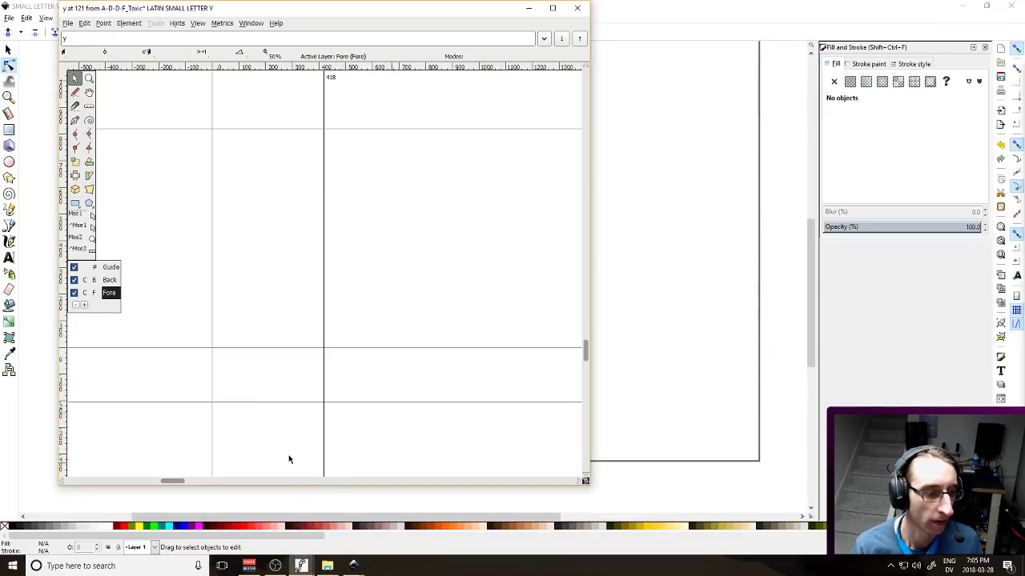
# Import the reshaped SMALL LETTER Y.svg into the empty y glyph
pyautogui.click(68, 22)
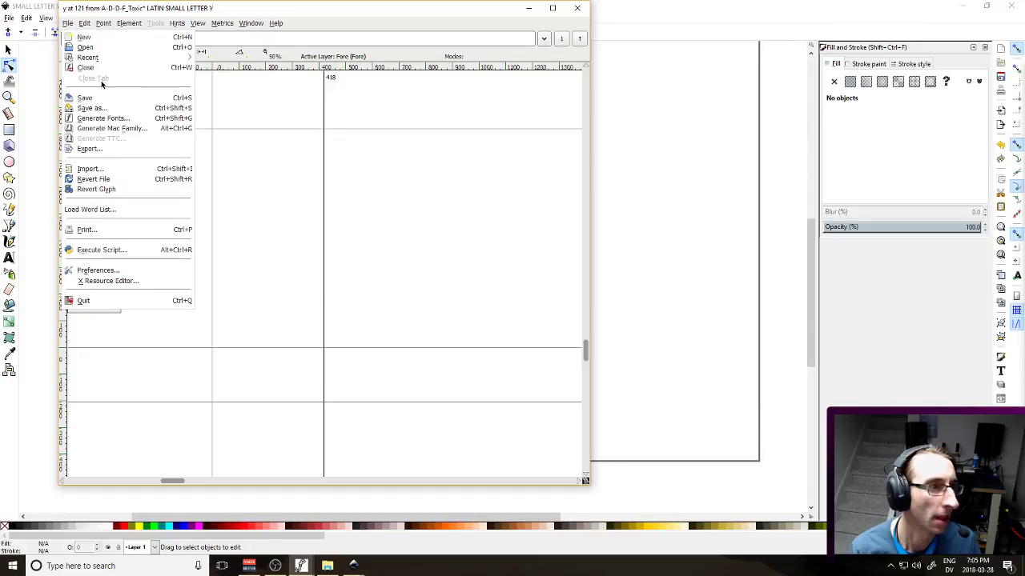
pyautogui.click(101, 171)
pyautogui.scroll(-5, 96, 169)
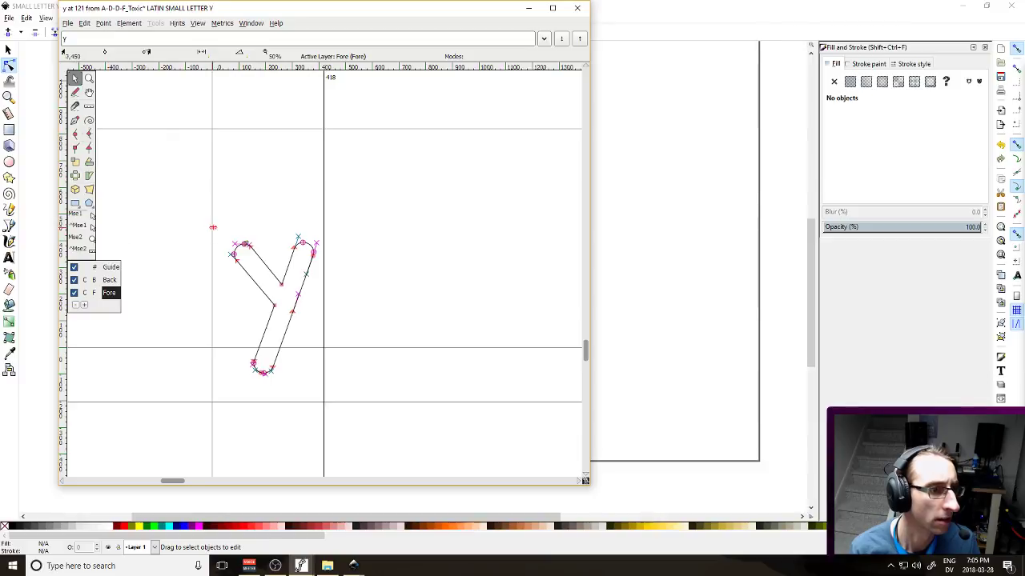
# Move the whole y outline left to the origin line and down until its tail rests on the descender line
pyautogui.moveTo(206, 214); pyautogui.dragTo(365, 401)
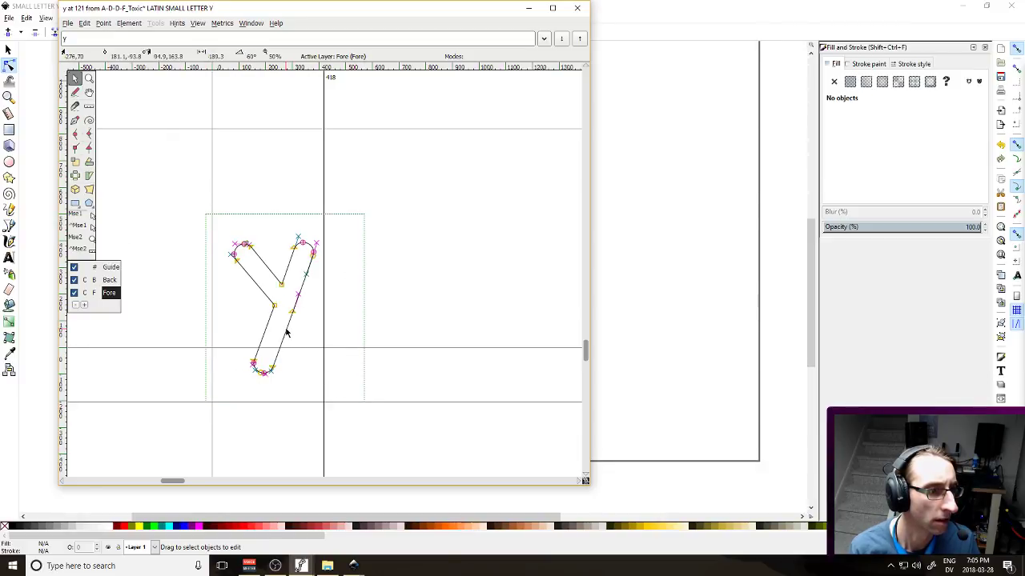
pyautogui.press('Left')
pyautogui.press('Left')
pyautogui.press('Left')
pyautogui.press('Left')
pyautogui.press('Left')
pyautogui.press('Left')
pyautogui.press('Left')
pyautogui.press('Left')
pyautogui.press('Left')
pyautogui.press('Left')
pyautogui.press('Left')
pyautogui.press('Left')
pyautogui.press('Left')
pyautogui.press('Left')
pyautogui.press('Left')
pyautogui.press('Left')
pyautogui.press('Left')
pyautogui.press('Left')
pyautogui.press('Left')
pyautogui.press('Left')
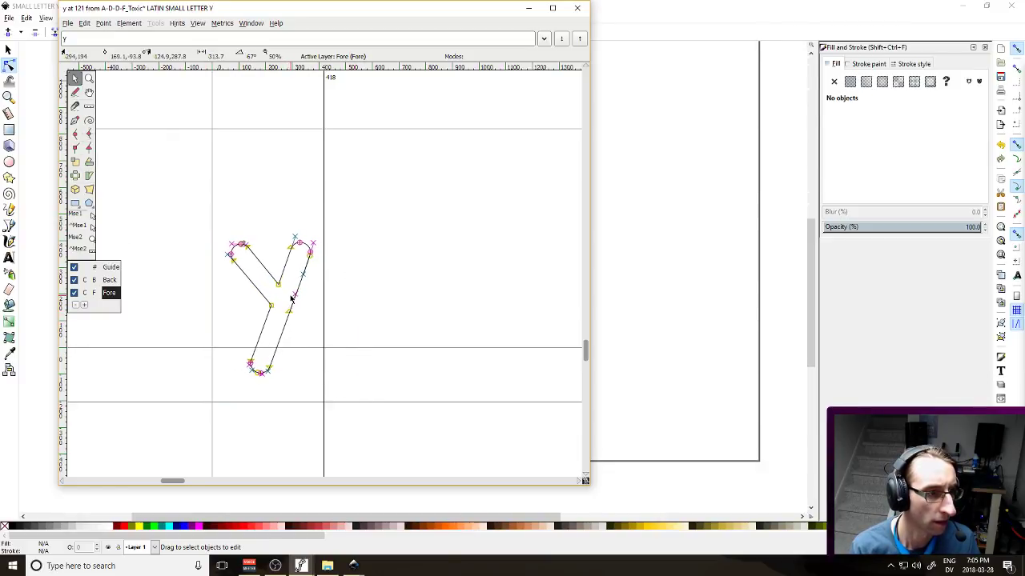
pyautogui.press('Down')
pyautogui.press('Down')
pyautogui.press('Down')
pyautogui.press('Down')
pyautogui.press('Down')
pyautogui.press('Down')
pyautogui.press('Down')
pyautogui.press('Down')
pyautogui.press('Down')
pyautogui.press('Down')
pyautogui.press('Down')
pyautogui.press('Down')
pyautogui.press('Down')
pyautogui.press('Down')
pyautogui.press('Down')
pyautogui.press('Down')
pyautogui.press('Down')
pyautogui.press('Down')
pyautogui.press('Down')
pyautogui.press('Down')
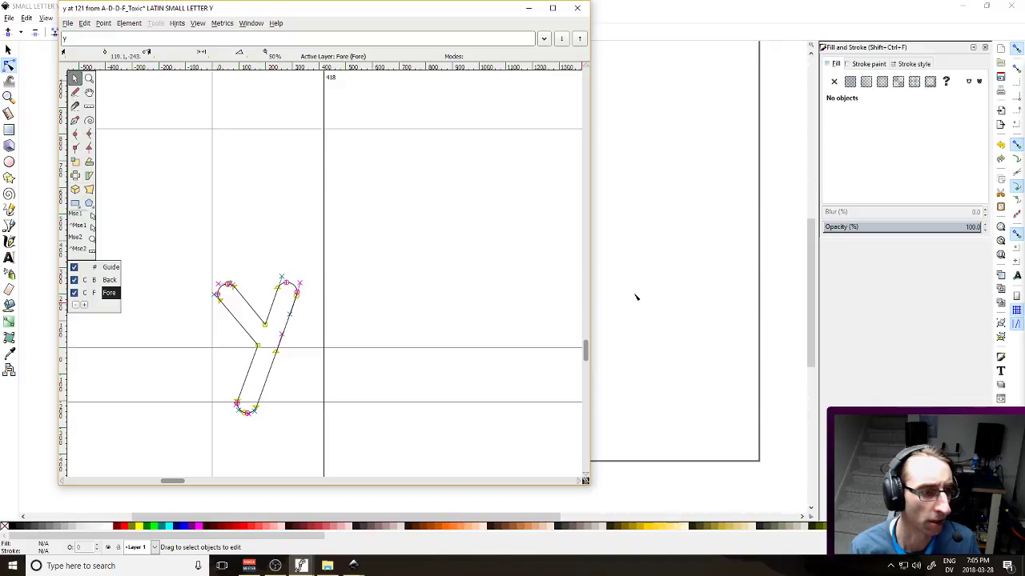
pyautogui.press('Up')
pyautogui.press('Up')
pyautogui.press('Up')
pyautogui.press('Up')
pyautogui.press('Up')
pyautogui.press('Up')
pyautogui.press('Up')
pyautogui.press('Up')
pyautogui.press('Up')
pyautogui.press('Up')
pyautogui.press('Up')
pyautogui.press('Up')
pyautogui.press('Up')
pyautogui.press('Up')
pyautogui.press('Up')
pyautogui.press('Up')
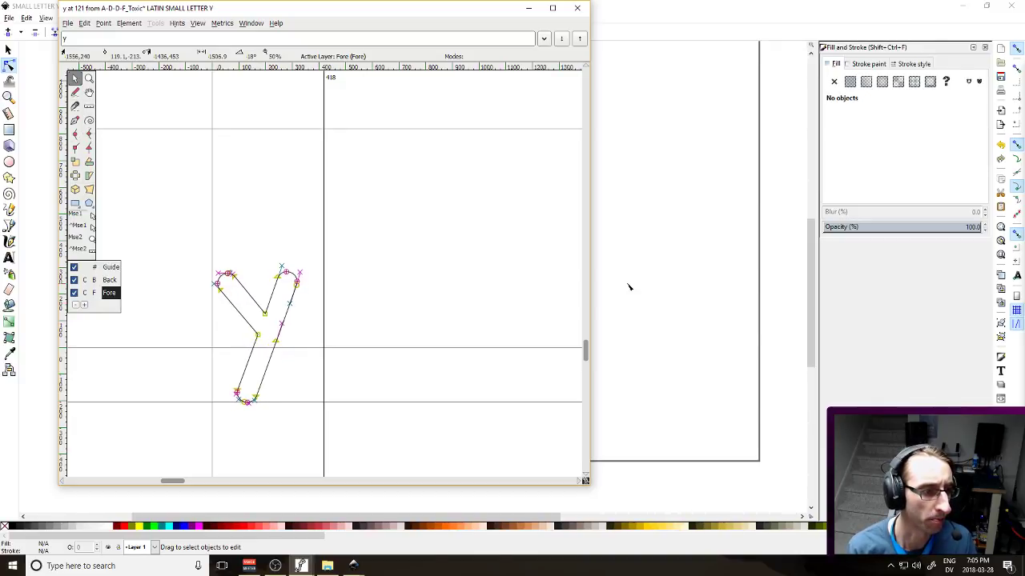
pyautogui.click(422, 334)
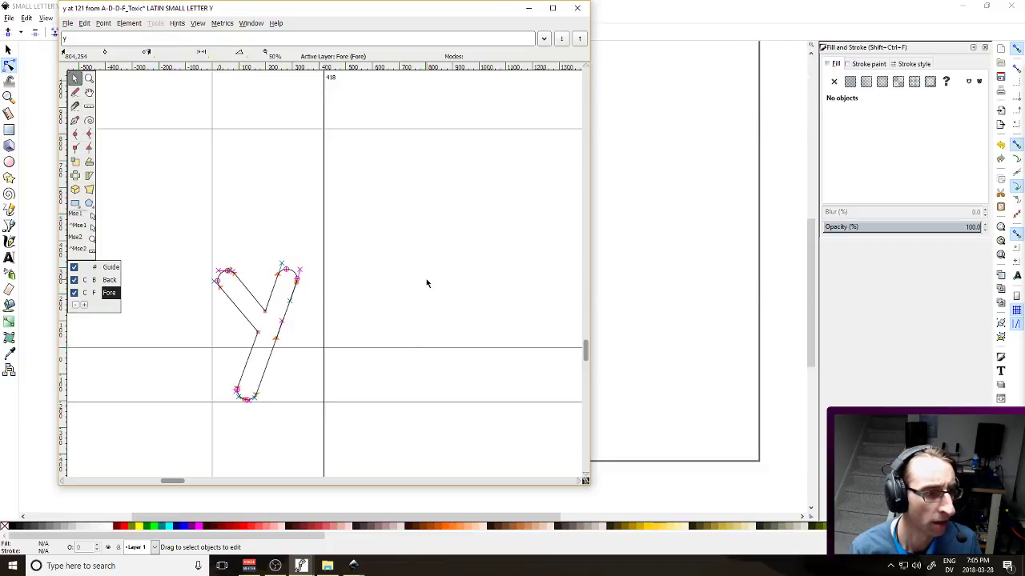
# Narrow the y glyph's advance width to 348 and minimise the glyph window
pyautogui.moveTo(325, 255); pyautogui.dragTo(304, 254)
pyautogui.click(383, 256)
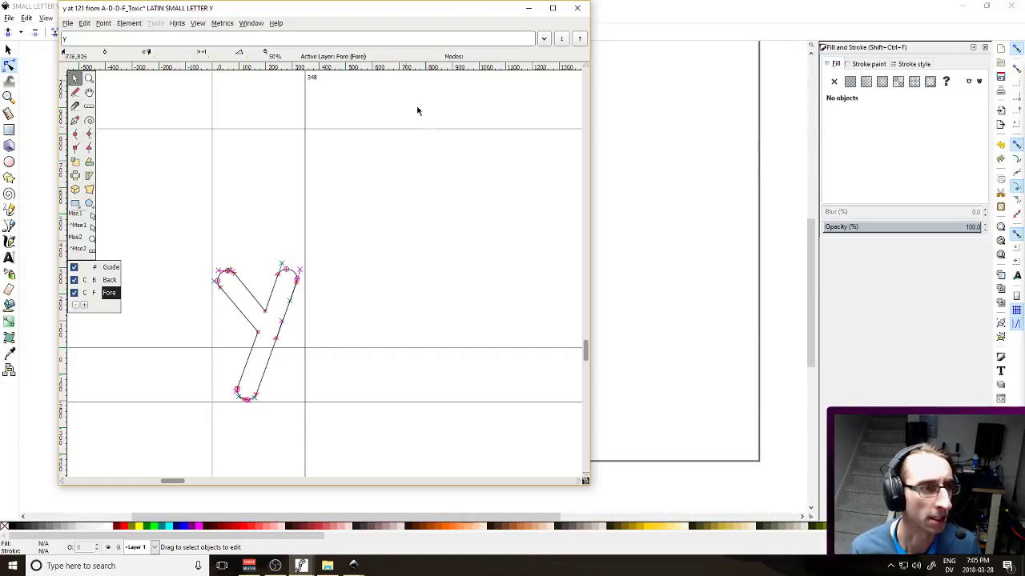
pyautogui.click(528, 8)
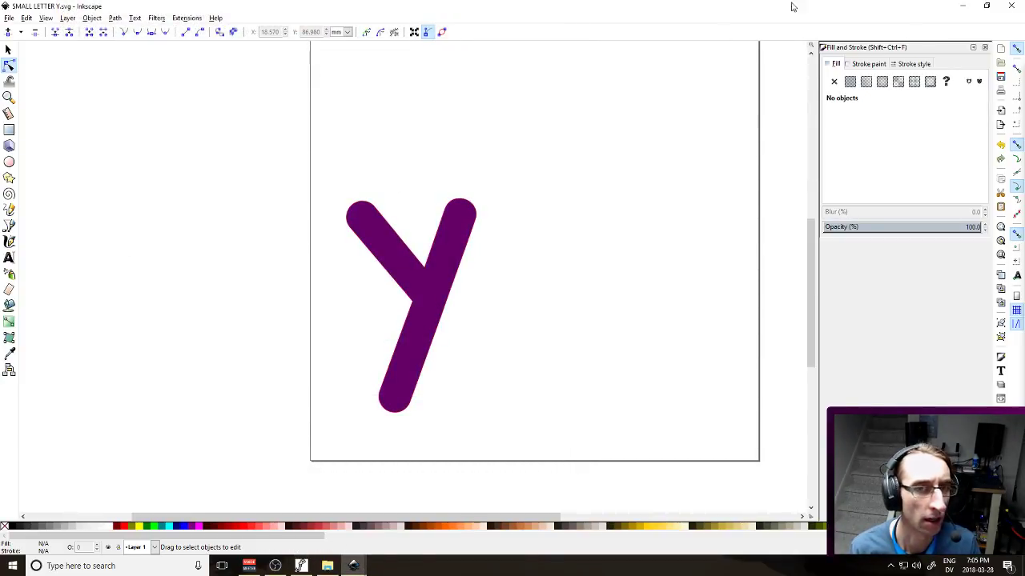
# Bring up the FontForge font overview to check the y glyph among the other characters
pyautogui.click(301, 565)
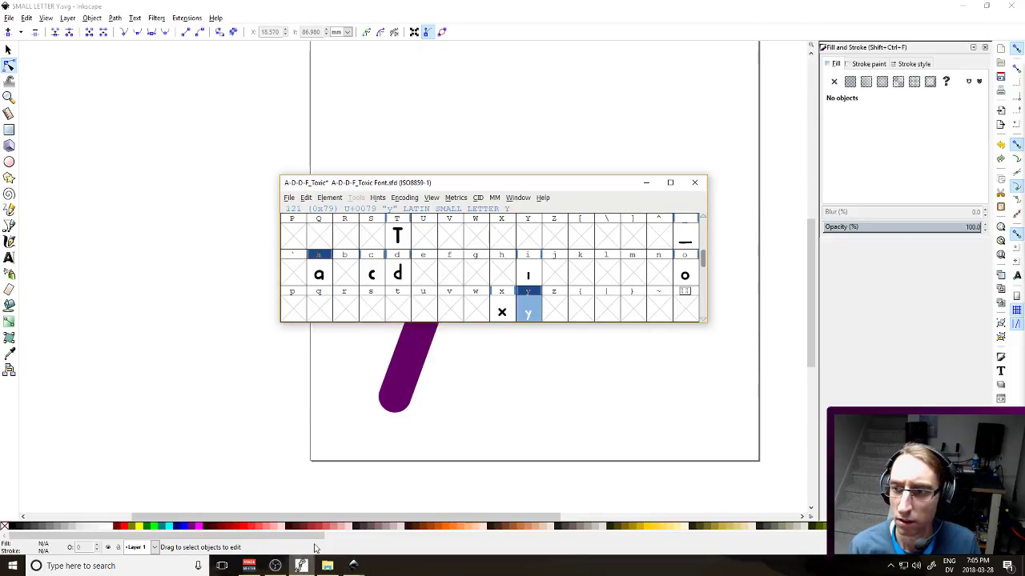
pyautogui.click(544, 197)
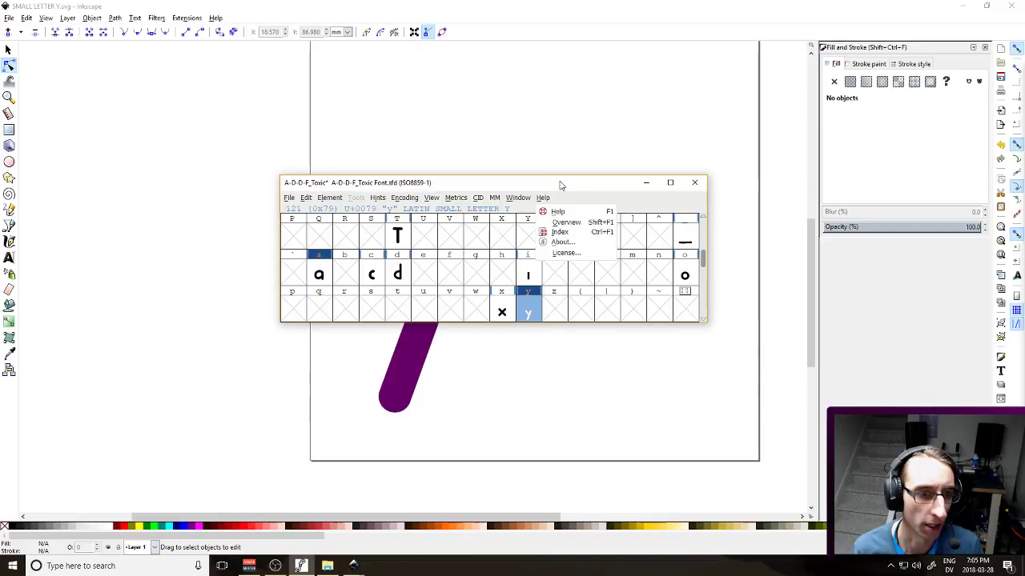
pyautogui.click(627, 203)
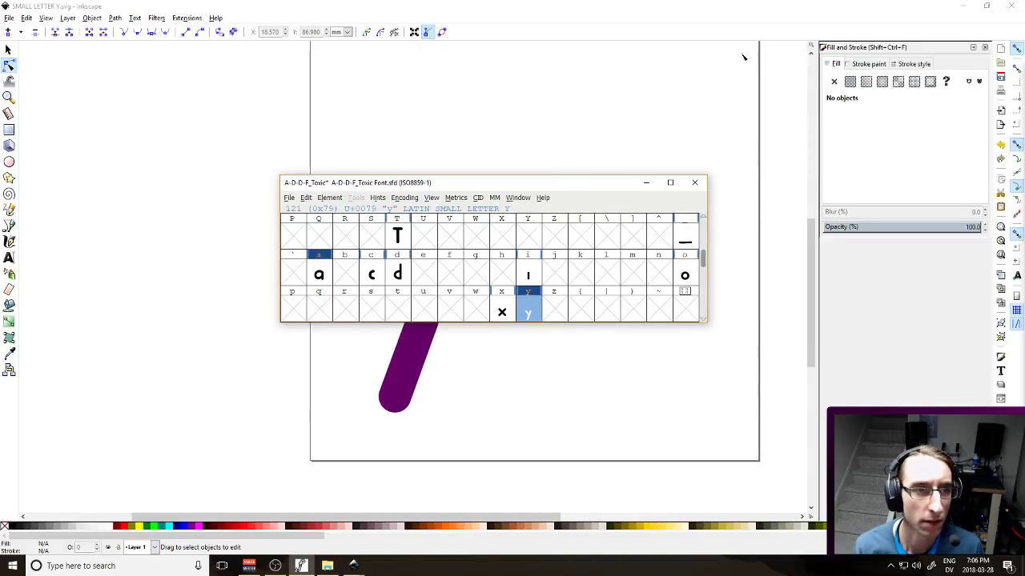
# Close the y drawing in Inkscape and copy the S of "Starting Soon..." from the stream card
pyautogui.click(1012, 6)
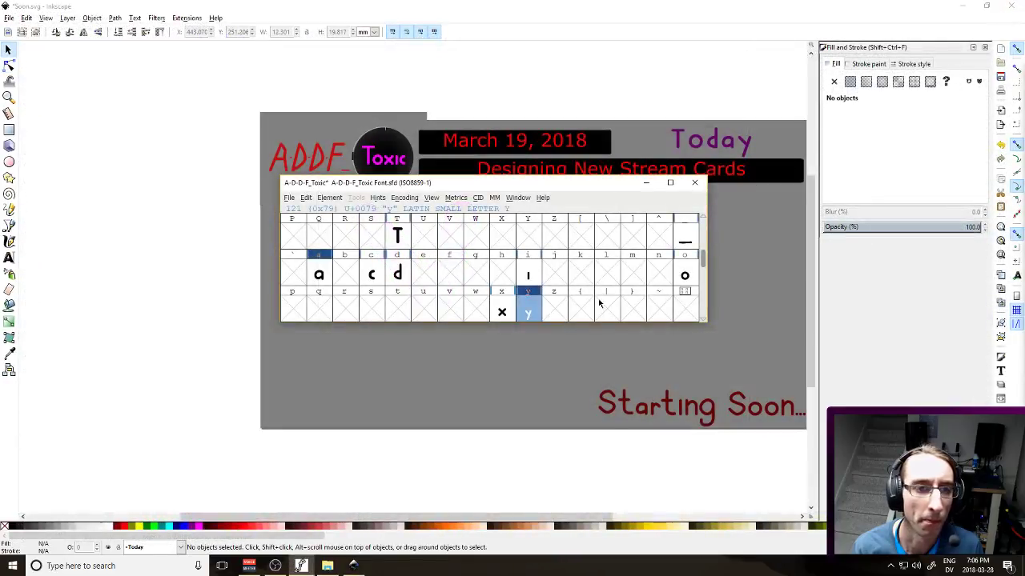
pyautogui.click(611, 405)
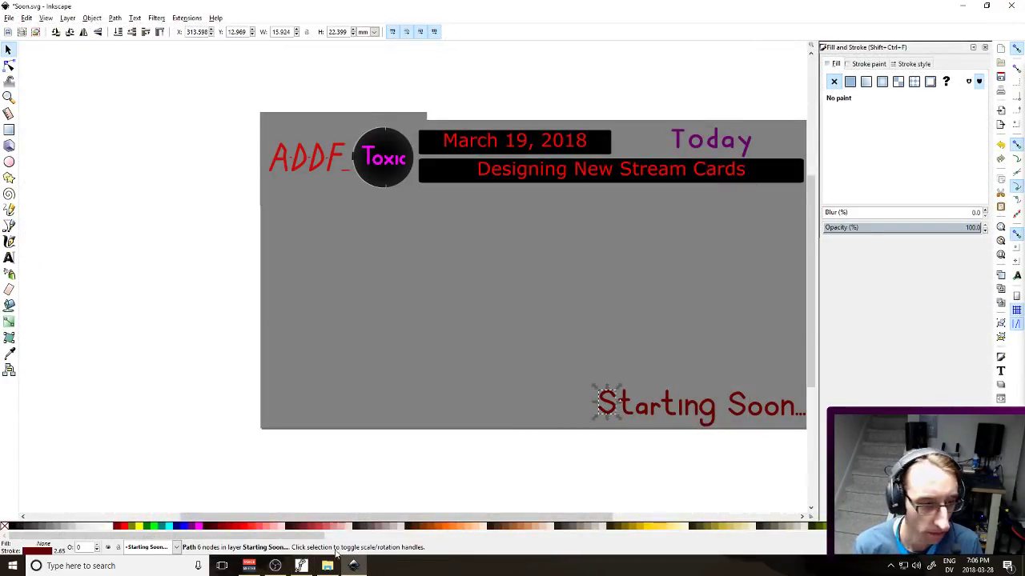
# Start a new Inkscape document and set its page size to 600 × 600 px
pyautogui.press('super')
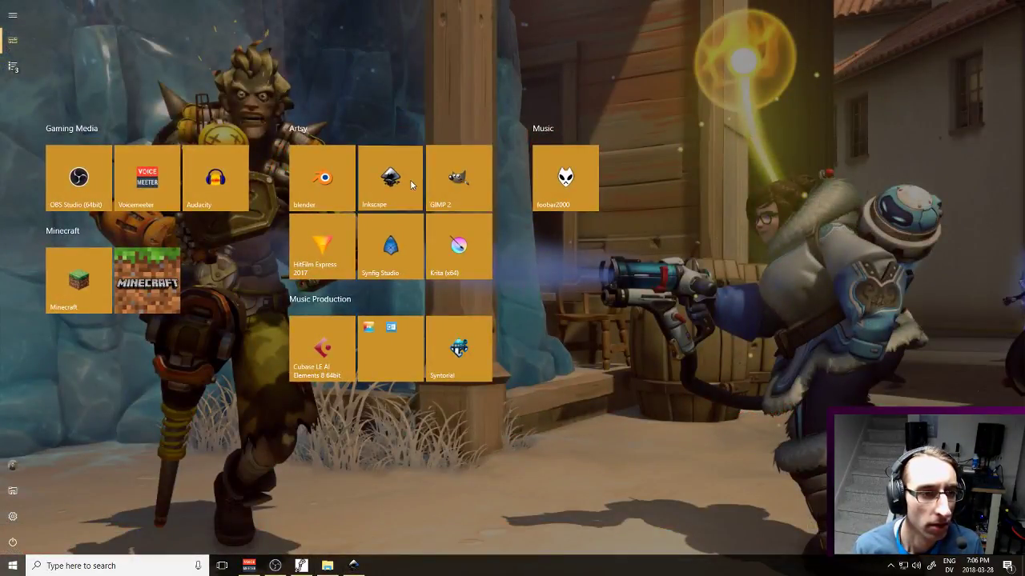
pyautogui.click(410, 184)
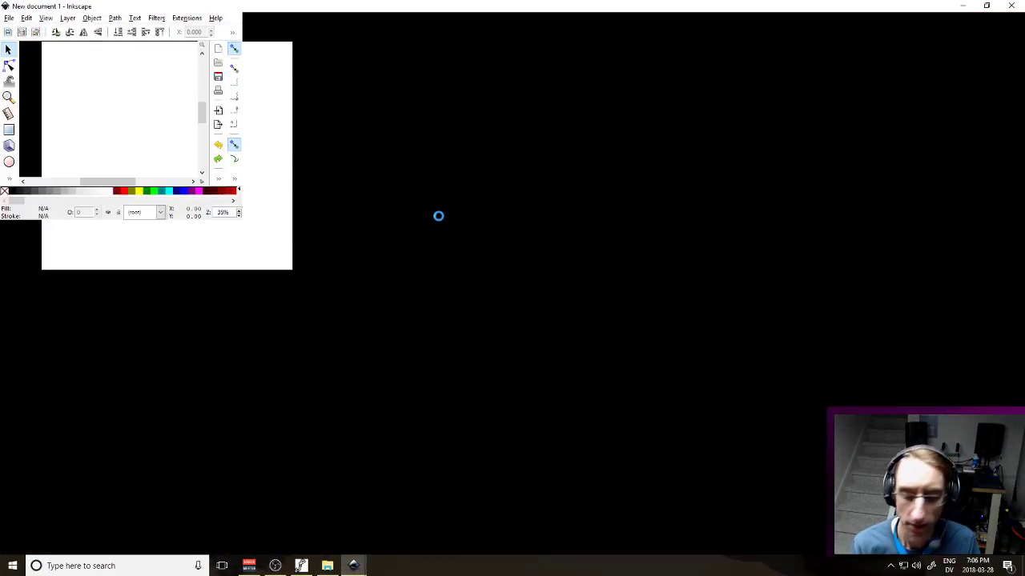
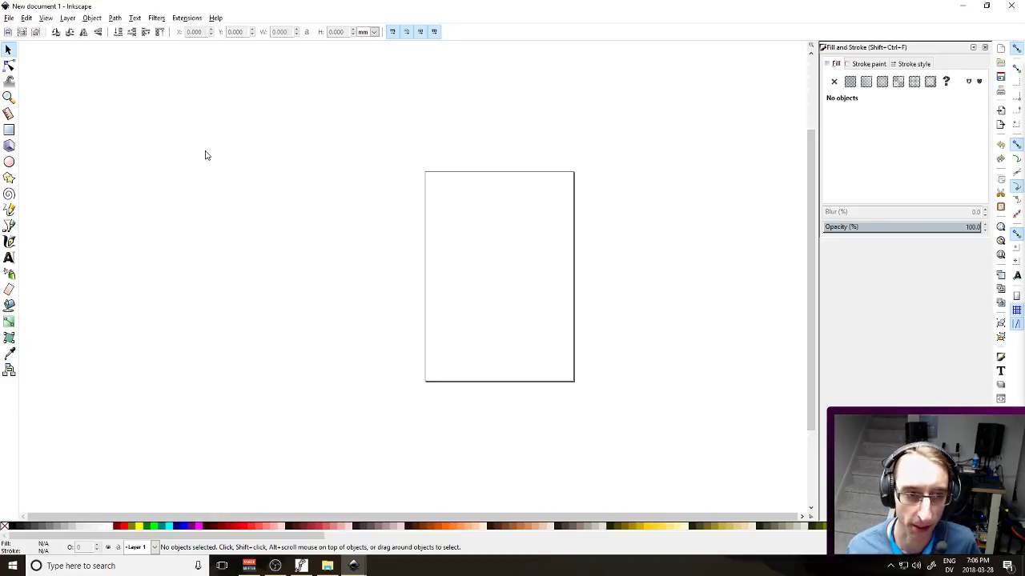
pyautogui.hotkey('ctrl', 'shift', 'd')
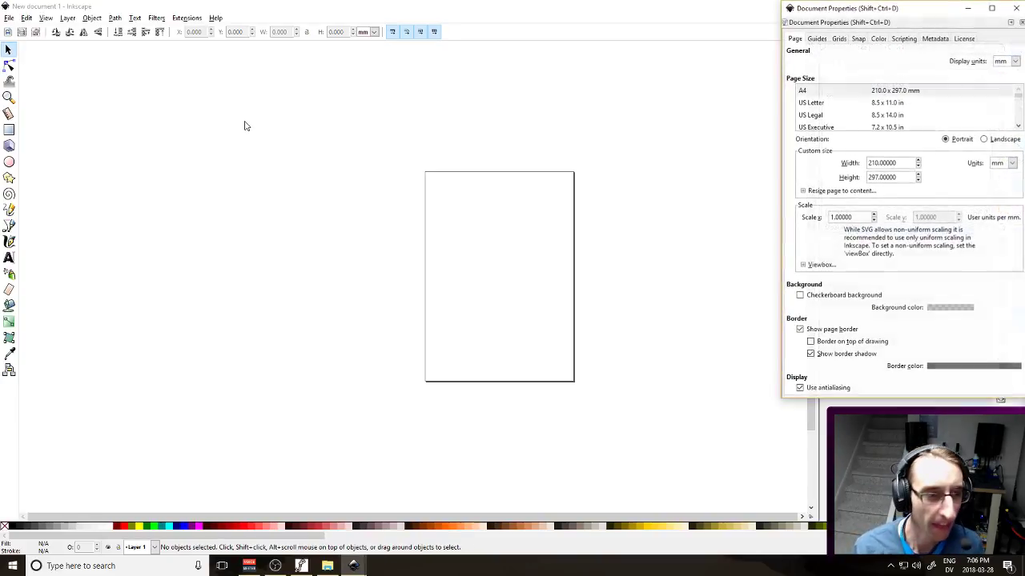
pyautogui.click(1005, 163)
pyautogui.click(1002, 237)
pyautogui.tripleClick(899, 162)
pyautogui.write('600')
pyautogui.press('Tab')
pyautogui.write('600')
pyautogui.press('Return')
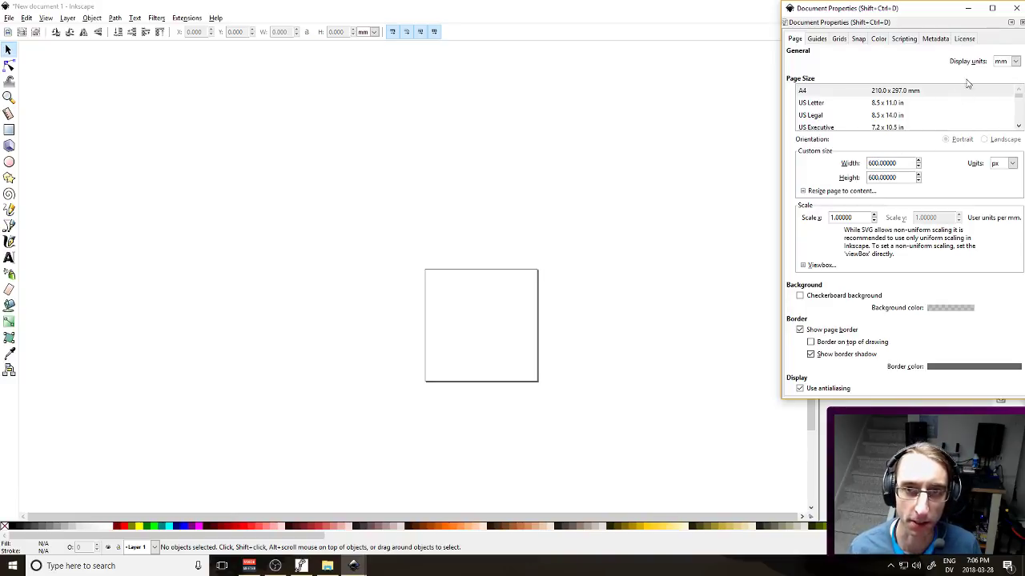
pyautogui.click(1011, 8)
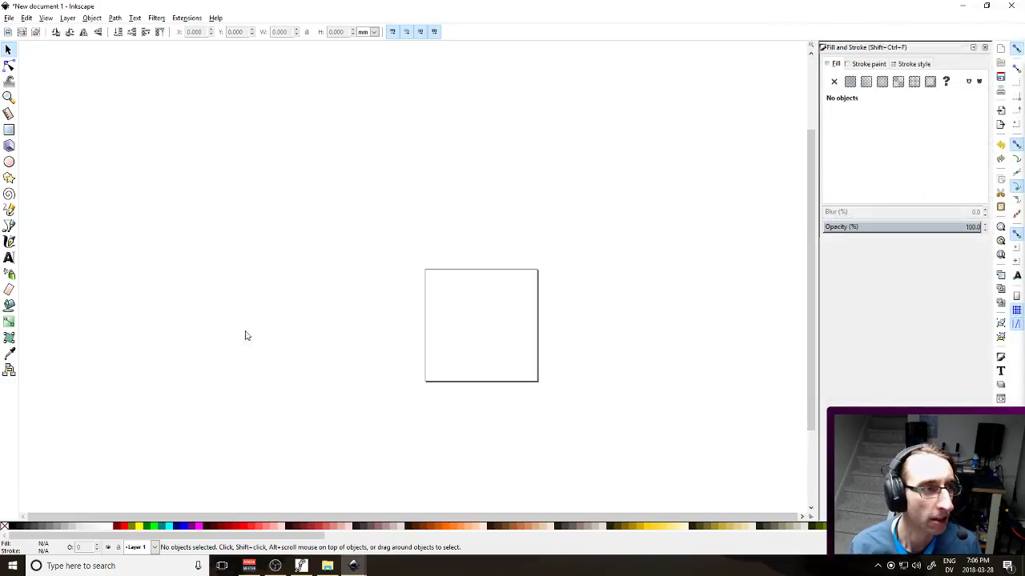
# Paste the S, move it onto the page and enlarge it to about 84 × 118 mm
pyautogui.hotkey('ctrl', 'v')
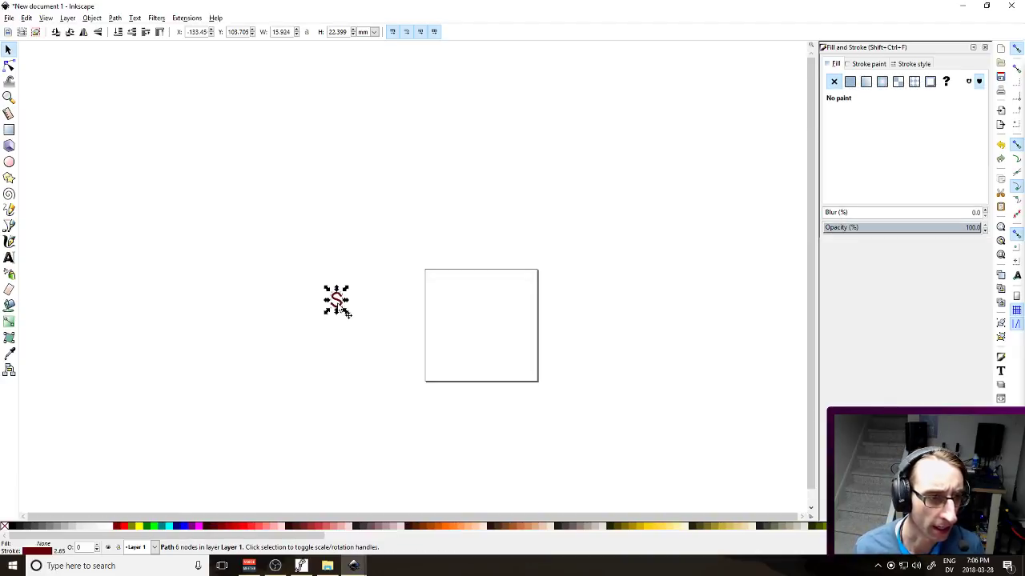
pyautogui.moveTo(343, 307); pyautogui.dragTo(492, 296)
pyautogui.scroll(3, 508, 340)
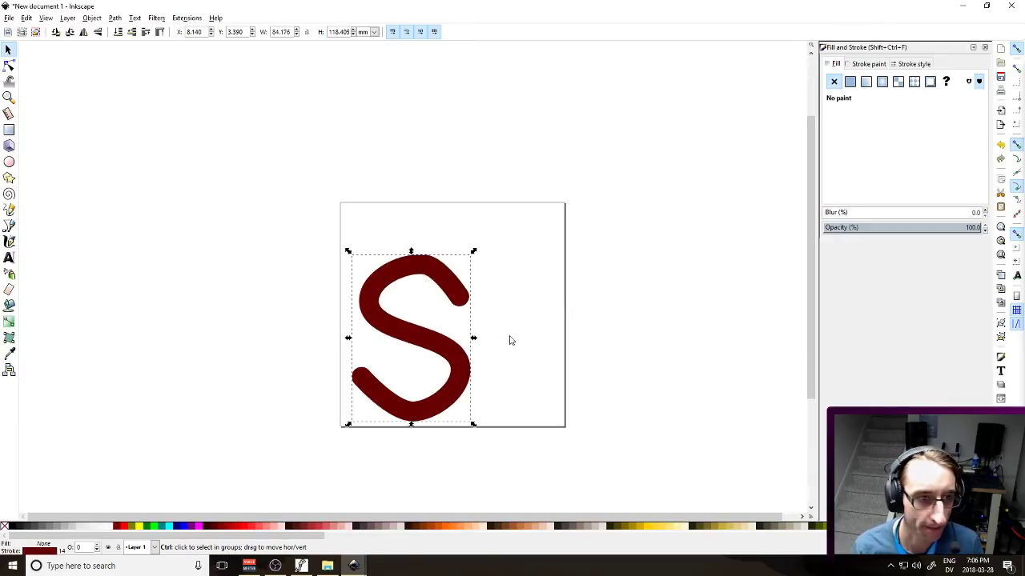
# Nudge the S into the page's lower-left corner, at about X 1.8 mm and Y 1.3 mm
pyautogui.press('Left')
pyautogui.press('Left')
pyautogui.press('Left')
pyautogui.press('Left')
pyautogui.press('Left')
pyautogui.press('Left')
pyautogui.press('Left')
pyautogui.press('Left')
pyautogui.press('Left')
pyautogui.press('Left')
pyautogui.press('Left')
pyautogui.press('Left')
pyautogui.press('Left')
pyautogui.press('Left')
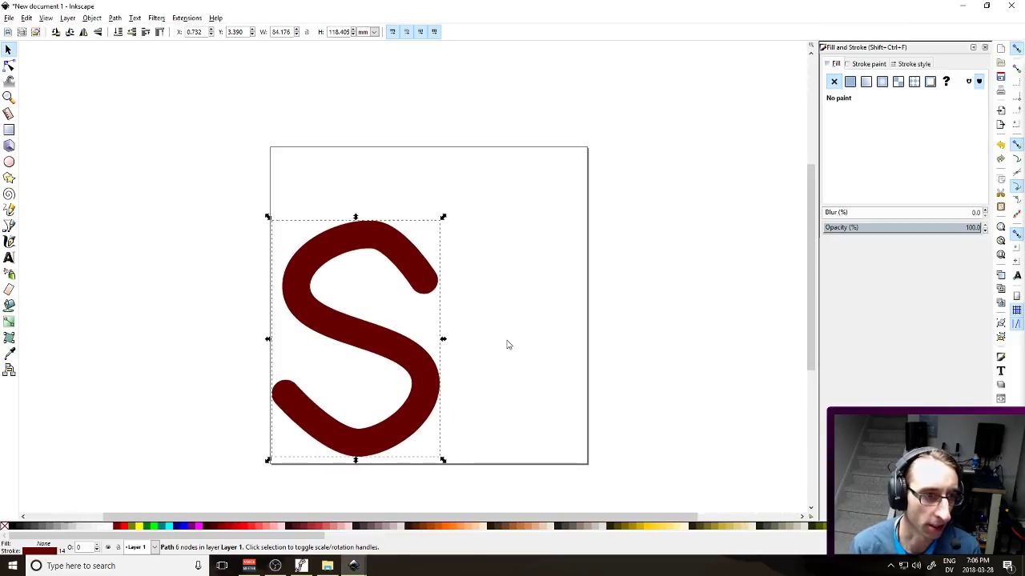
pyautogui.press('Down')
pyautogui.press('Down')
pyautogui.press('Down')
pyautogui.press('Down')
pyautogui.press('Right')
pyautogui.press('Right')
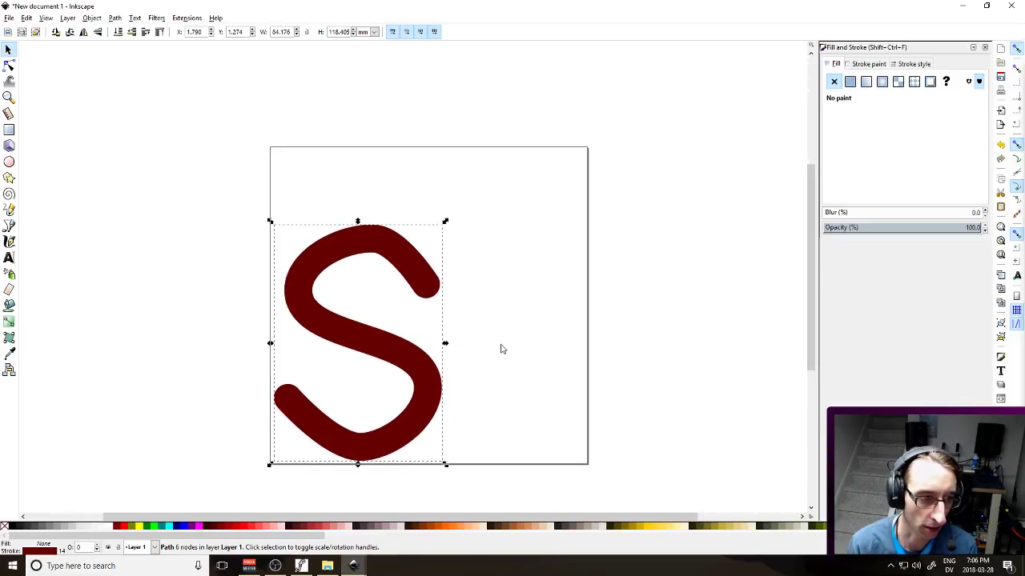
# Save the drawing as CAPITAL LETTER S in the Characters folder inside _CURRENT FONT
pyautogui.press('Escape')
pyautogui.hotkey('ctrl', 's')
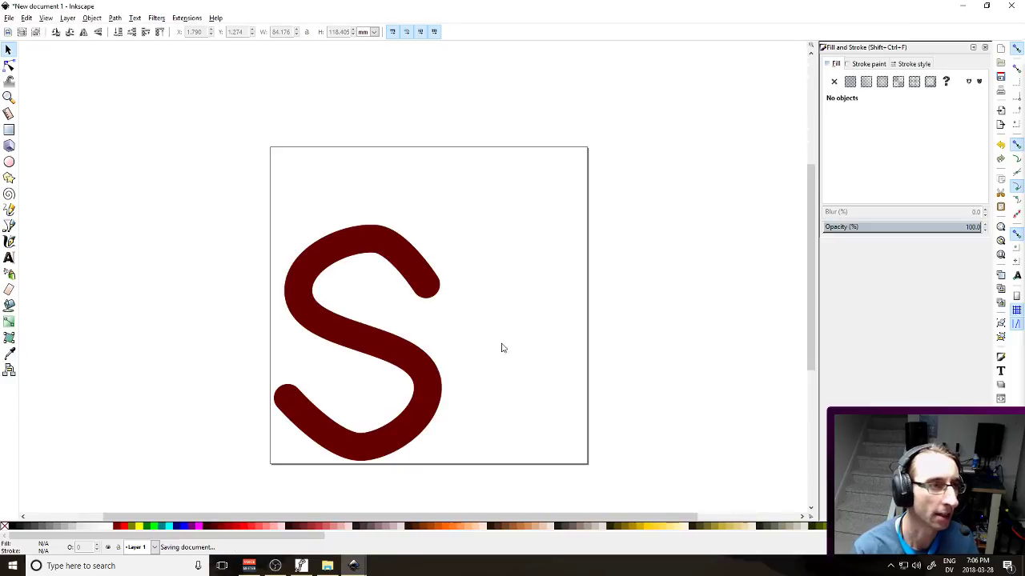
pyautogui.doubleClick(97, 128)
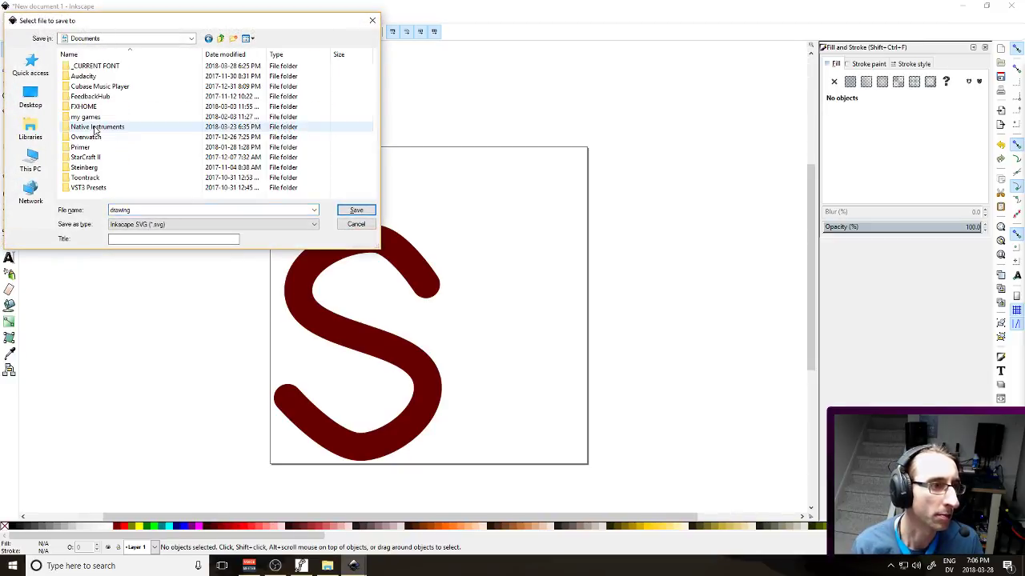
pyautogui.doubleClick(114, 70)
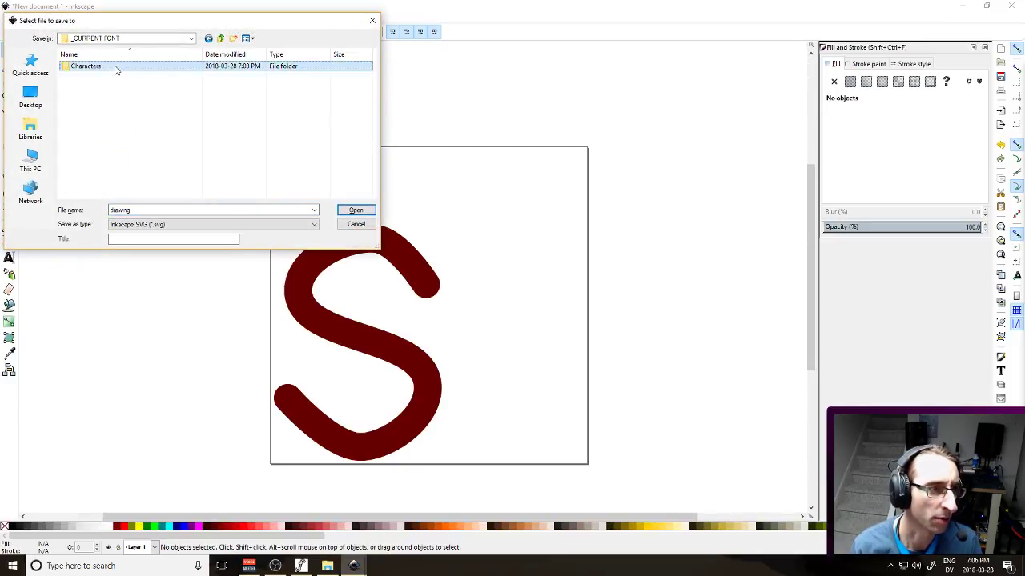
pyautogui.doubleClick(115, 69)
pyautogui.doubleClick(160, 210)
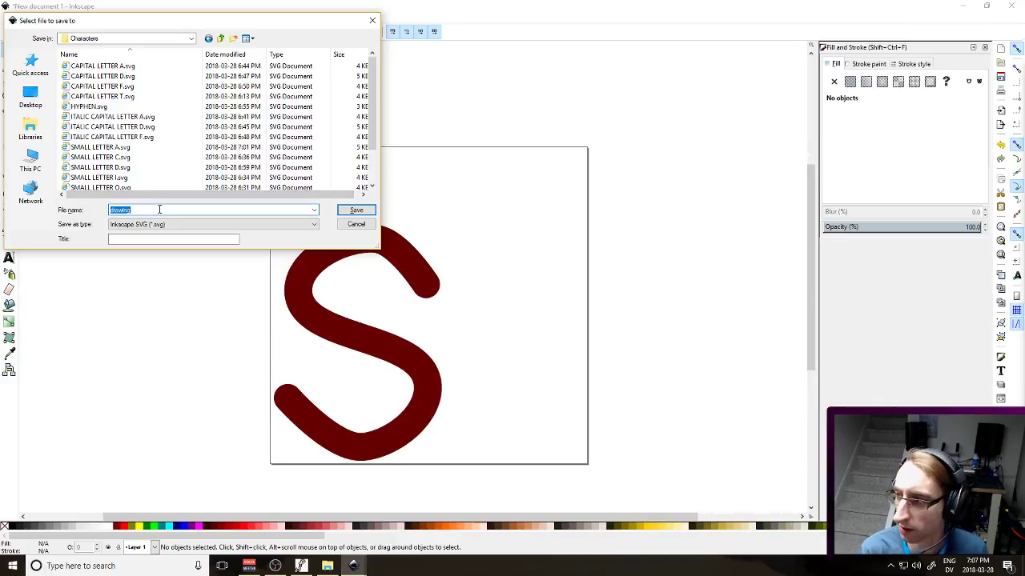
pyautogui.write('ca')
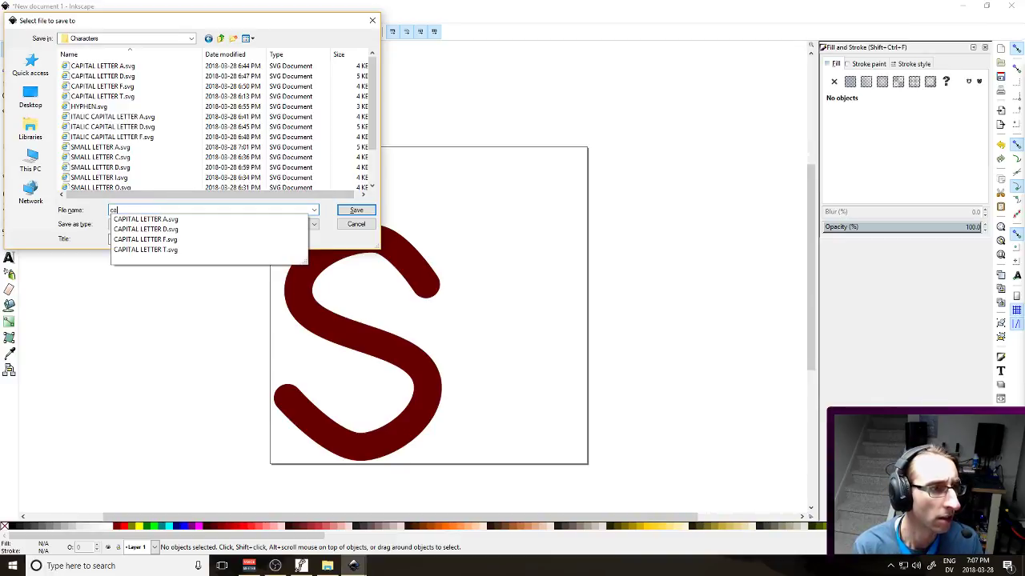
pyautogui.press('BackSpace')
pyautogui.press('BackSpace')
pyautogui.write('CAPITAL LET')
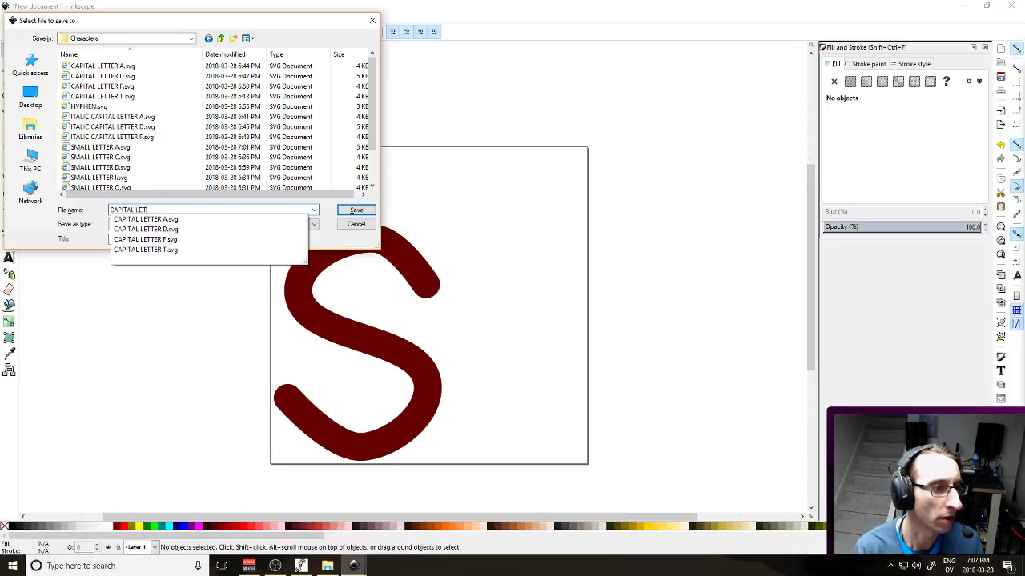
pyautogui.write('TER S')
pyautogui.press('Return')
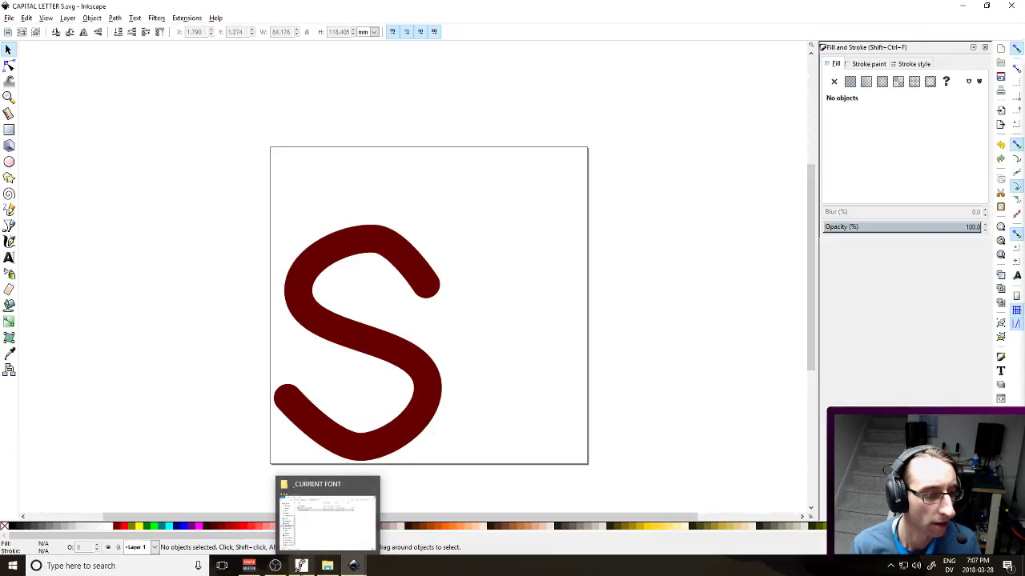
# Switch to FontForge and open the lowercase s glyph for editing
pyautogui.click(301, 565)
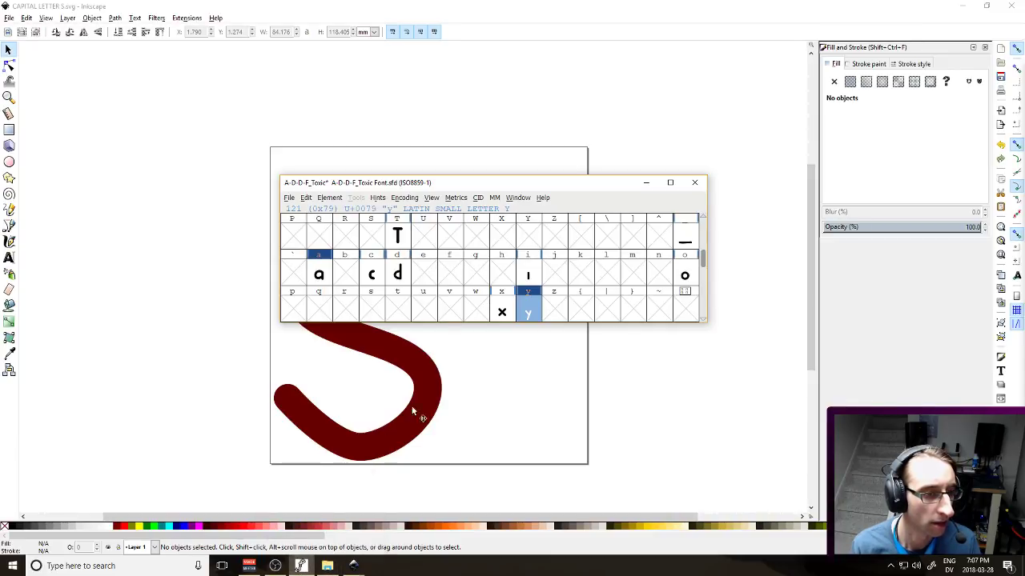
pyautogui.doubleClick(369, 309)
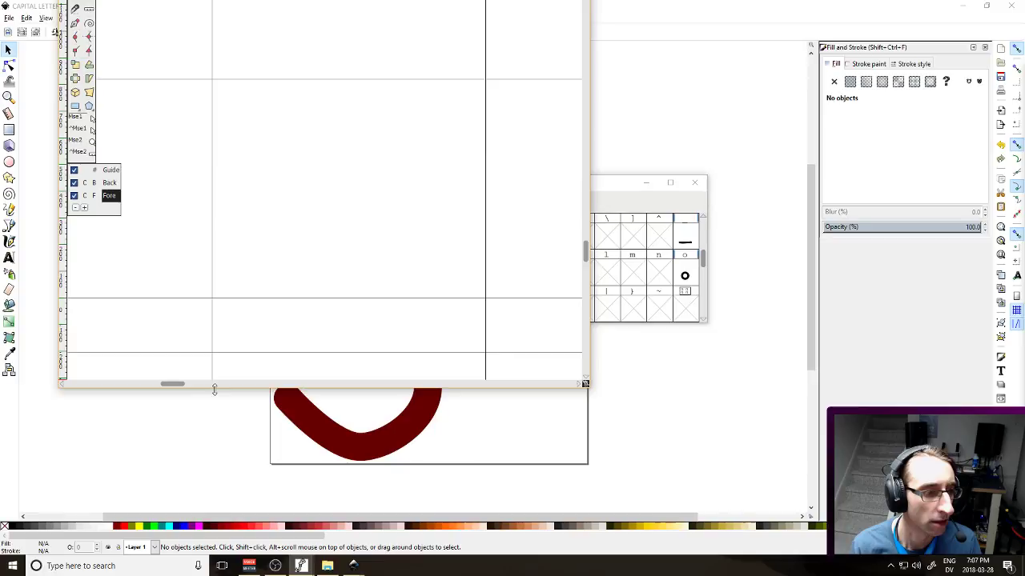
# Try to import CAPITAL LETTER S.svg from the Characters folder into the lowercase s glyph
pyautogui.click(69, 23)
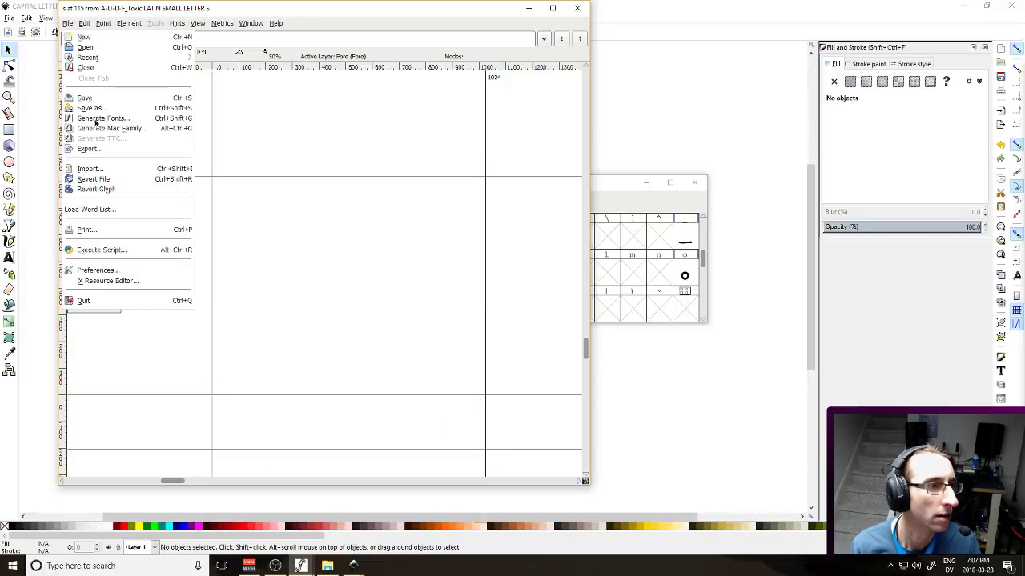
pyautogui.click(90, 169)
pyautogui.scroll(-3, 98, 174)
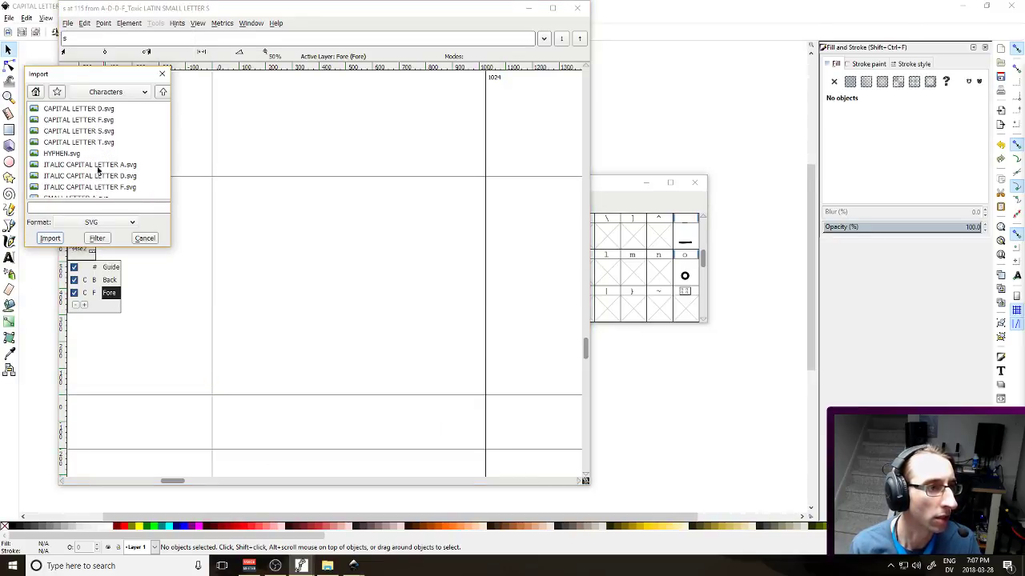
pyautogui.doubleClick(98, 131)
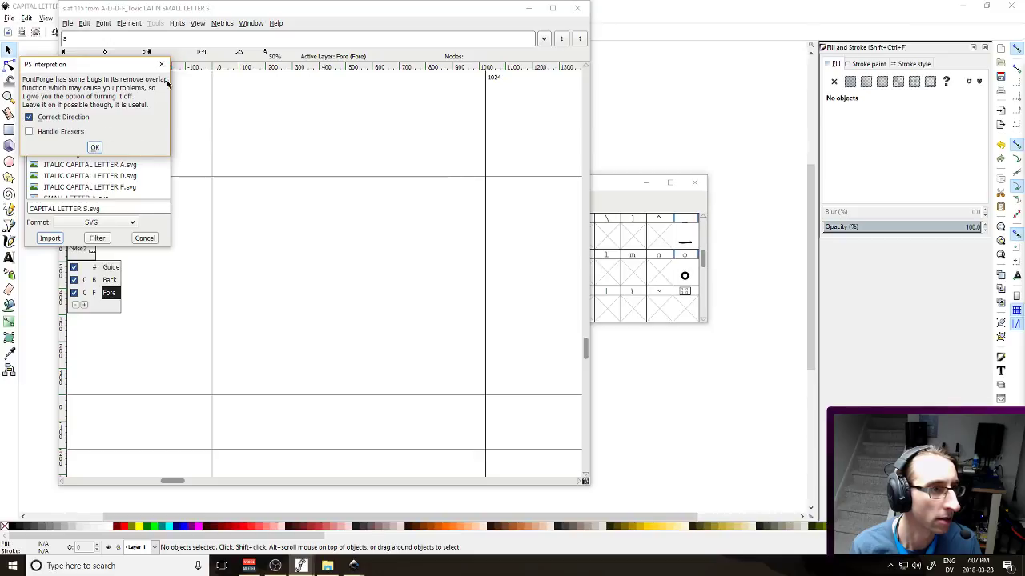
pyautogui.click(161, 64)
pyautogui.click(608, 141)
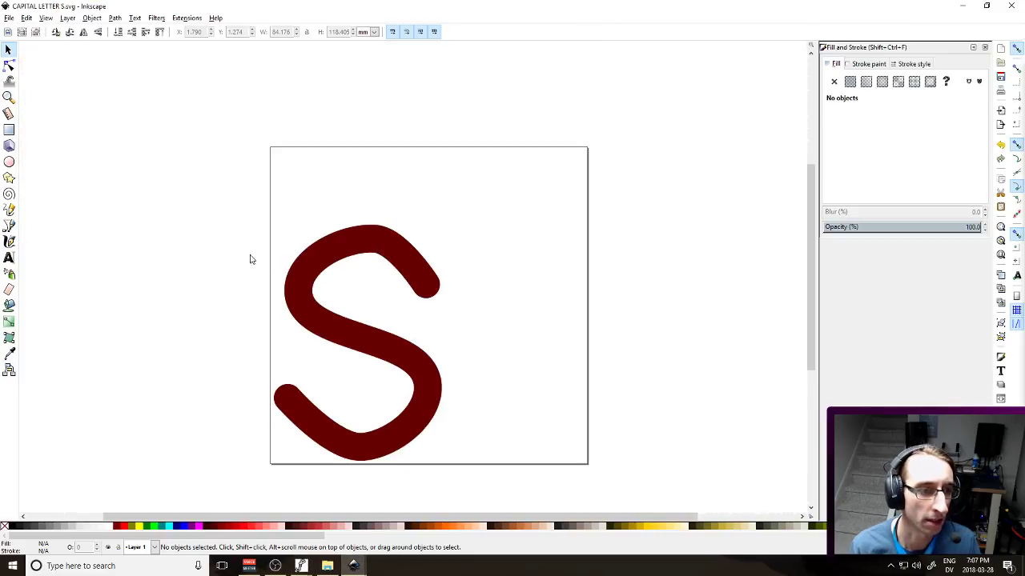
pyautogui.hotkey('alt', 'Tab')
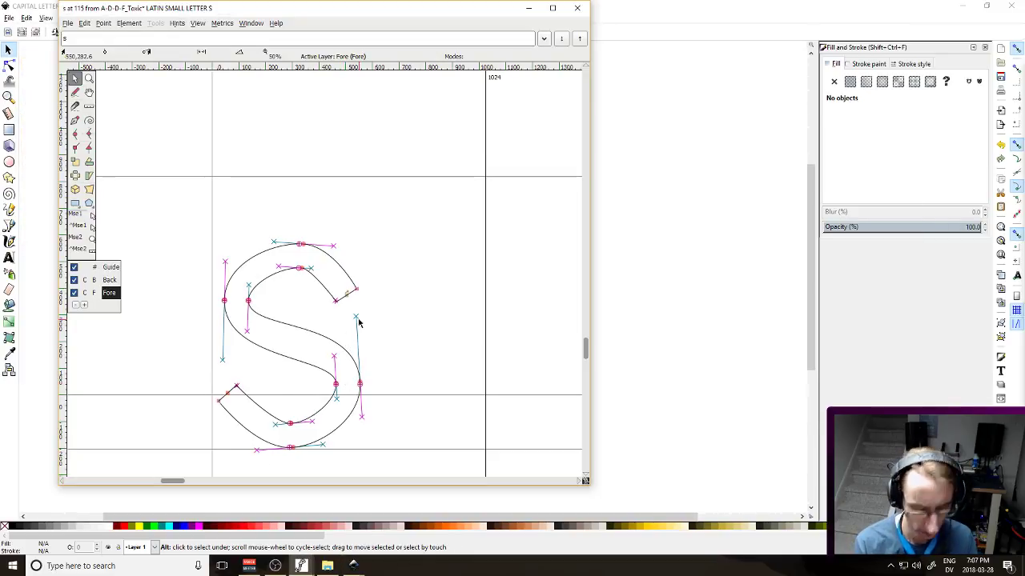
pyautogui.write('s')
# Switch back to Inkscape, convert the S's stroke to a path and save the drawing
pyautogui.hotkey('alt', 'Tab')
pyautogui.click(384, 232)
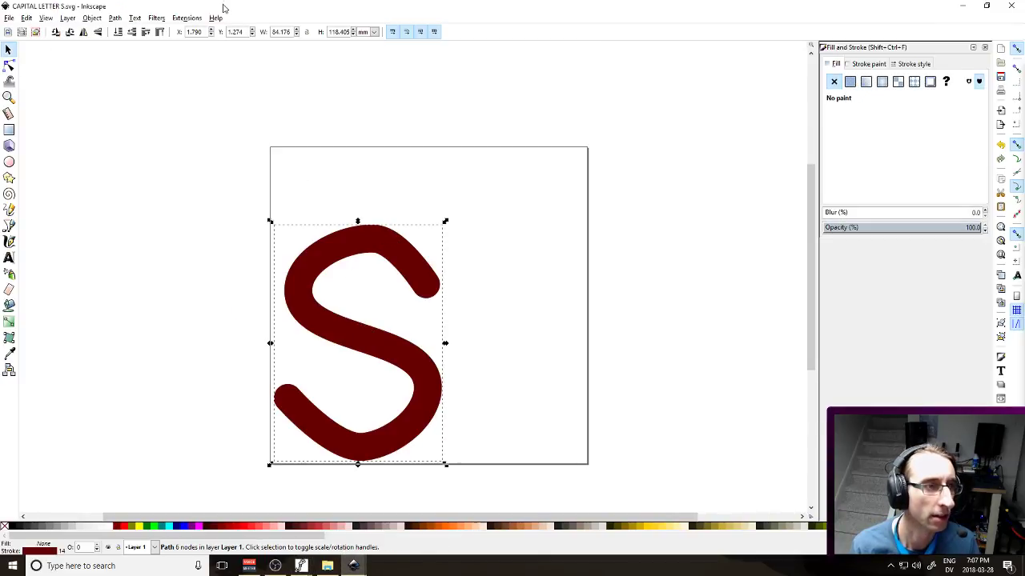
pyautogui.click(134, 17)
pyautogui.click(128, 40)
pyautogui.click(188, 97)
# Return to FontForge and import the converted CAPITAL LETTER S.svg into the lowercase s glyph
pyautogui.hotkey('alt', 'Tab')
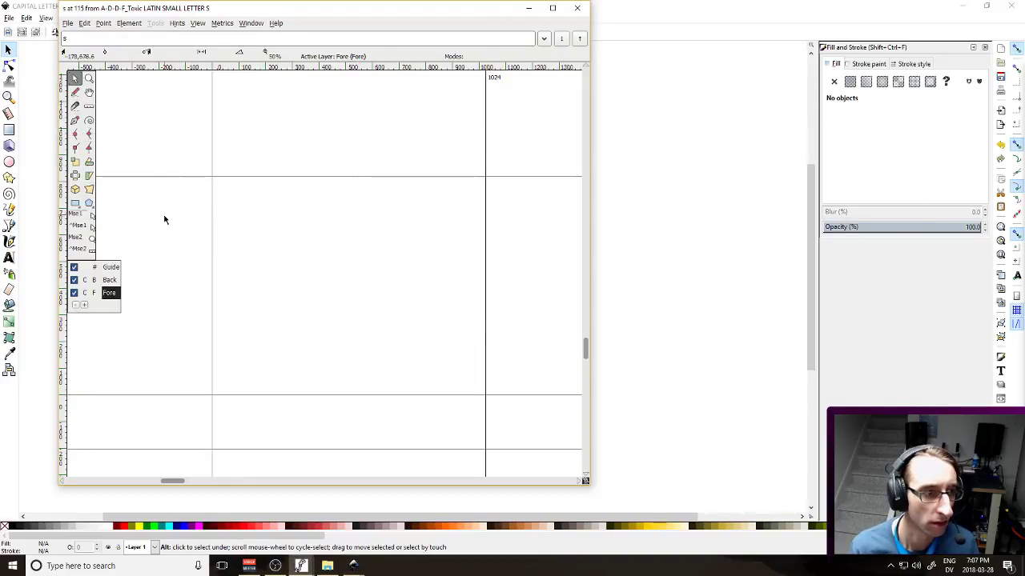
pyautogui.click(68, 24)
pyautogui.click(89, 169)
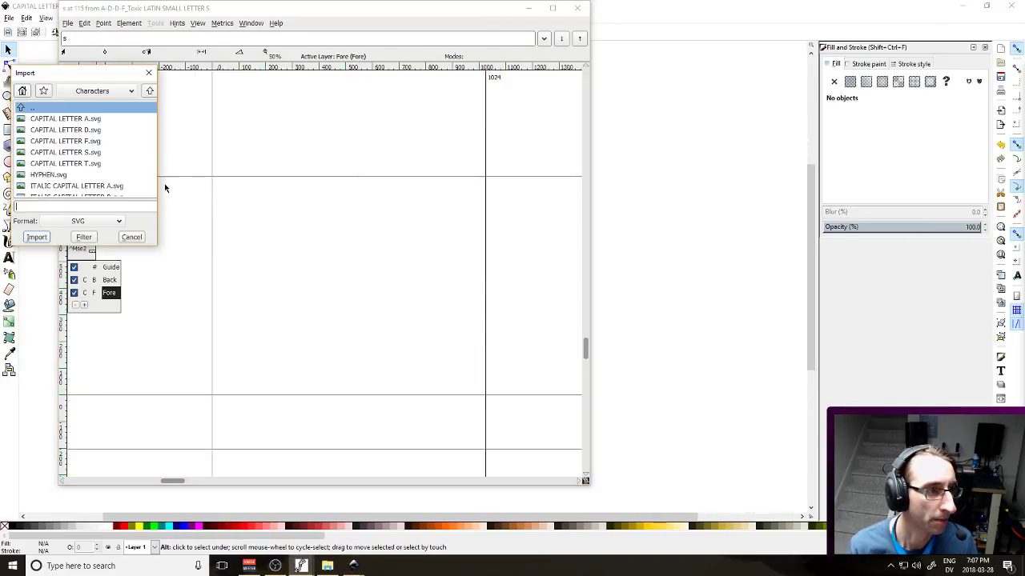
pyautogui.doubleClick(66, 152)
# Select the whole s outline and move it straight up until its bottom curve rests just above the baseline
pyautogui.moveTo(198, 217); pyautogui.dragTo(404, 344)
pyautogui.press('Up')
pyautogui.press('Up')
pyautogui.press('Up')
pyautogui.press('Up')
pyautogui.press('Up')
pyautogui.press('Up')
pyautogui.press('Up')
pyautogui.press('Up')
pyautogui.press('Up')
pyautogui.press('Up')
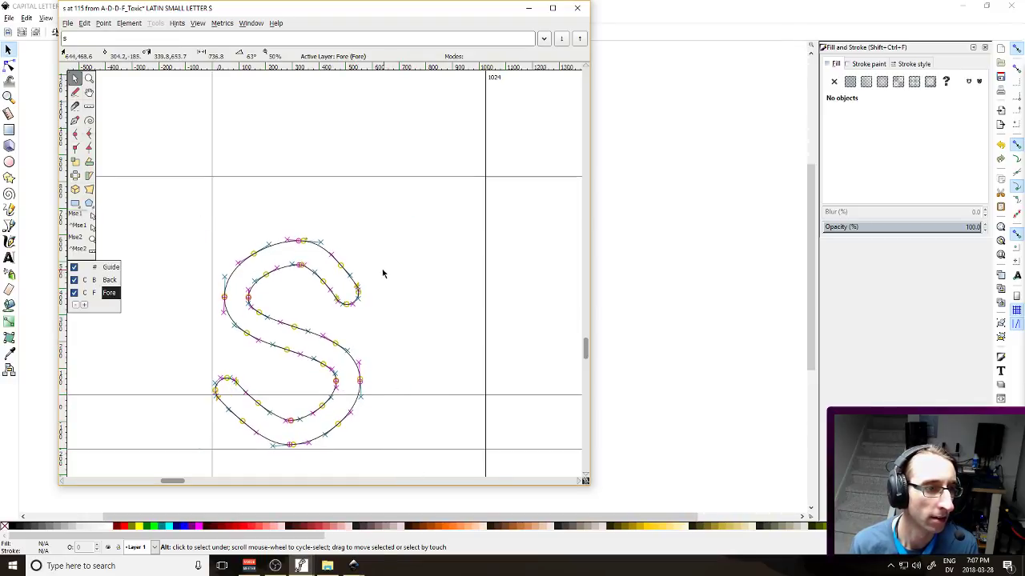
pyautogui.press('Up')
pyautogui.press('Up')
pyautogui.press('Up')
pyautogui.press('Up')
pyautogui.press('Up')
pyautogui.press('Up')
pyautogui.press('Up')
pyautogui.press('Up')
pyautogui.press('Up')
pyautogui.press('Up')
pyautogui.press('Up')
pyautogui.press('Up')
pyautogui.press('Up')
pyautogui.press('Up')
pyautogui.press('Up')
pyautogui.press('Up')
pyautogui.press('Up')
pyautogui.press('Up')
pyautogui.press('Up')
pyautogui.press('Up')
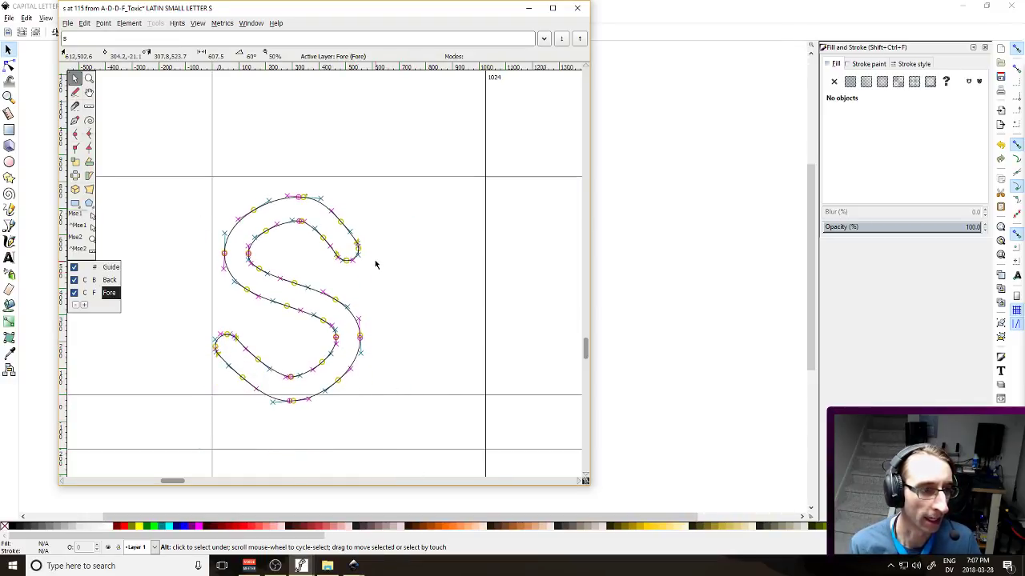
pyautogui.press('Up')
pyautogui.press('Up')
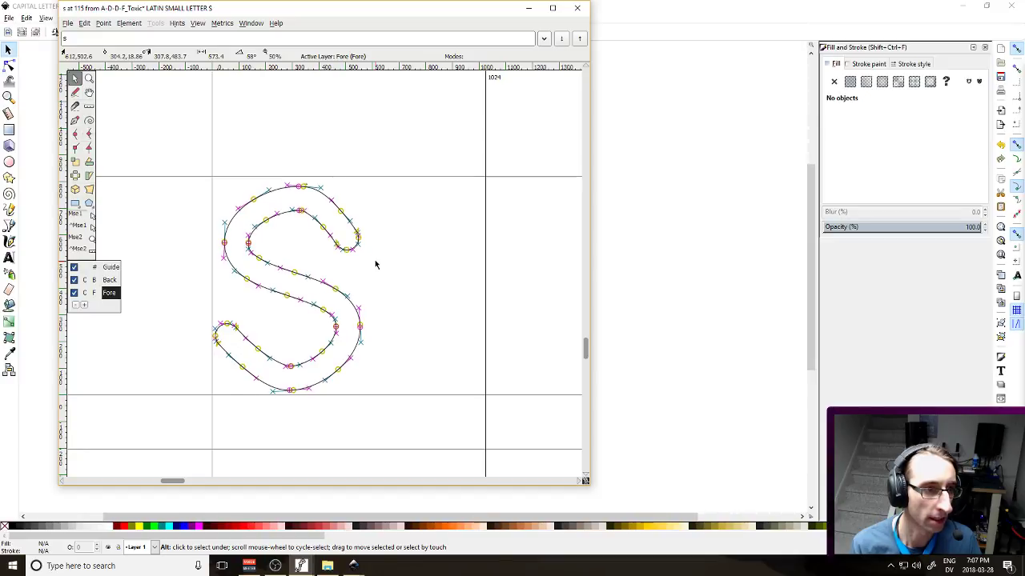
pyautogui.click(453, 257)
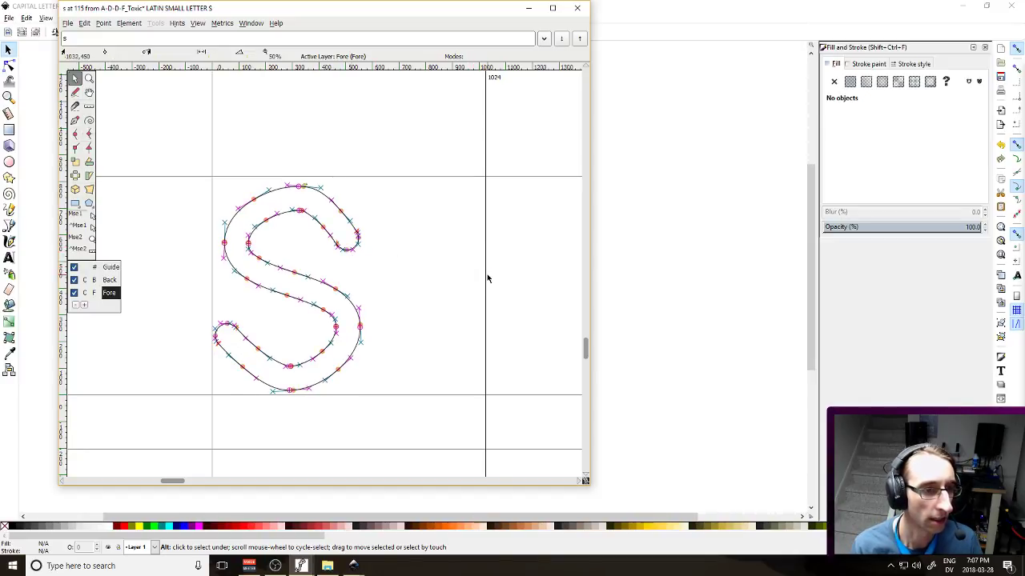
# Reduce the s glyph's advance width to 582, save the font and close the glyph window
pyautogui.moveTo(486, 277); pyautogui.dragTo(369, 296)
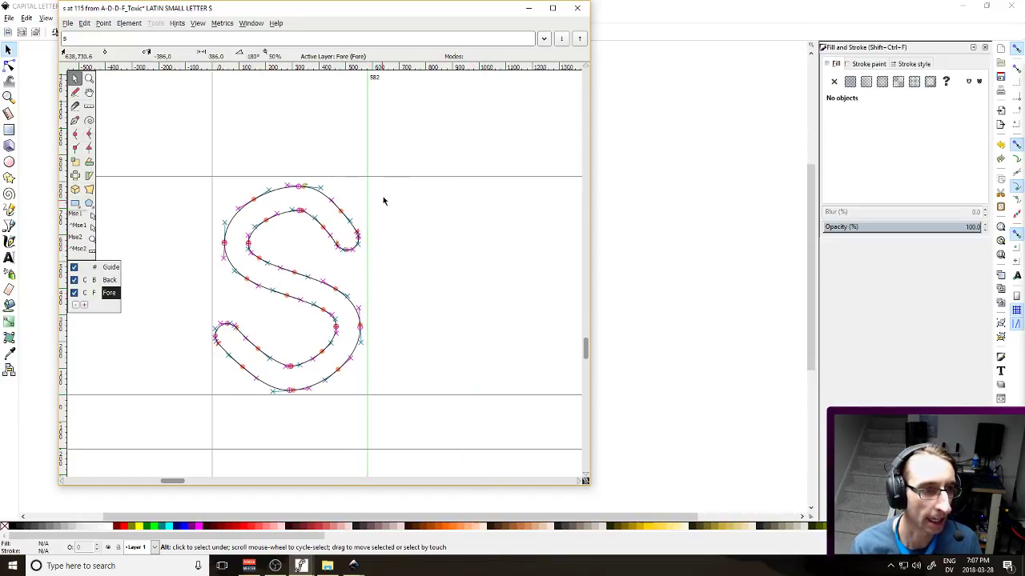
pyautogui.click(339, 176)
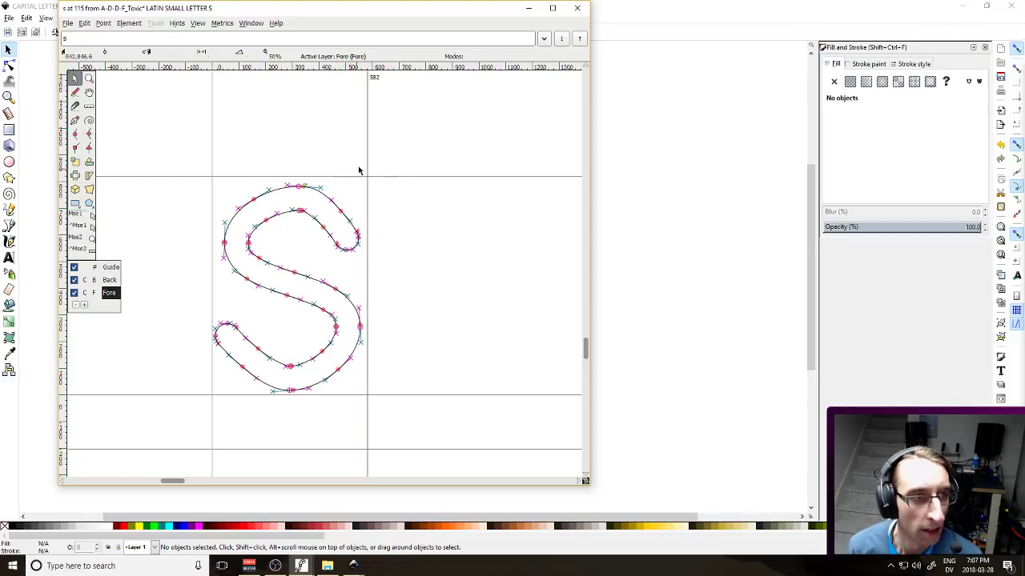
pyautogui.hotkey('ctrl', 's')
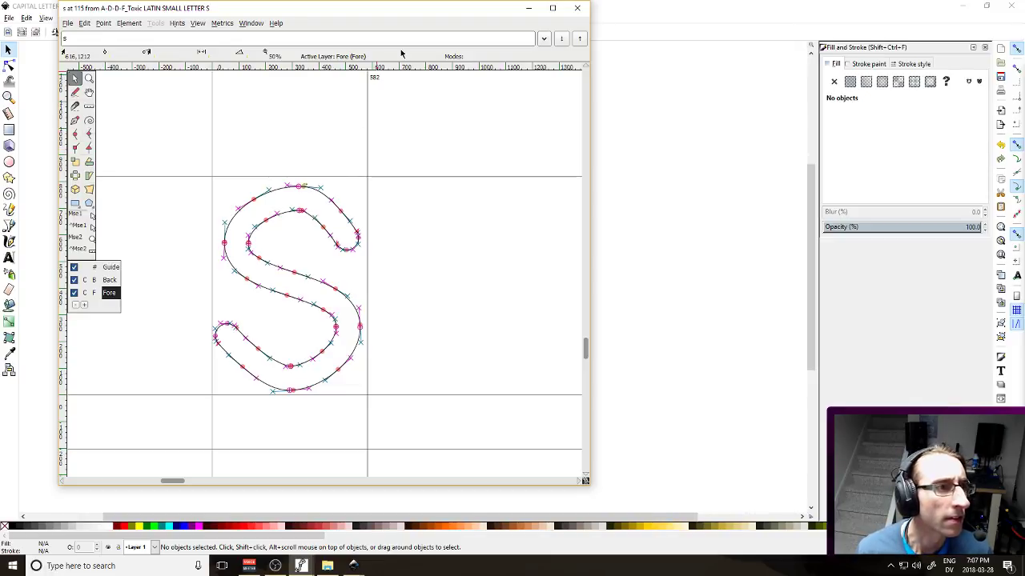
pyautogui.click(577, 8)
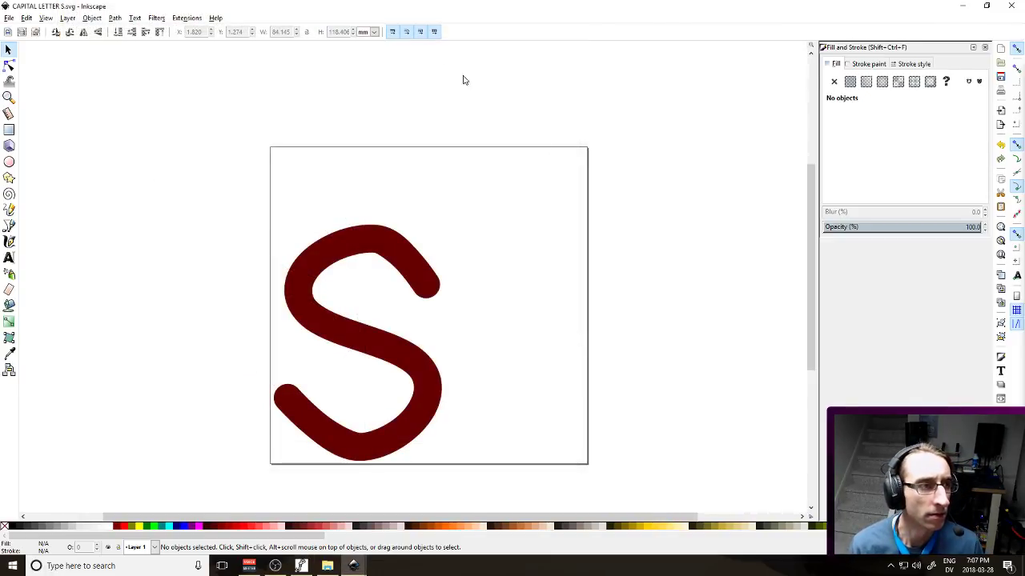
# Close the S drawing, copy the first t of "Starting Soon..." from Soon.svg and start a new Inkscape document
pyautogui.click(1007, 5)
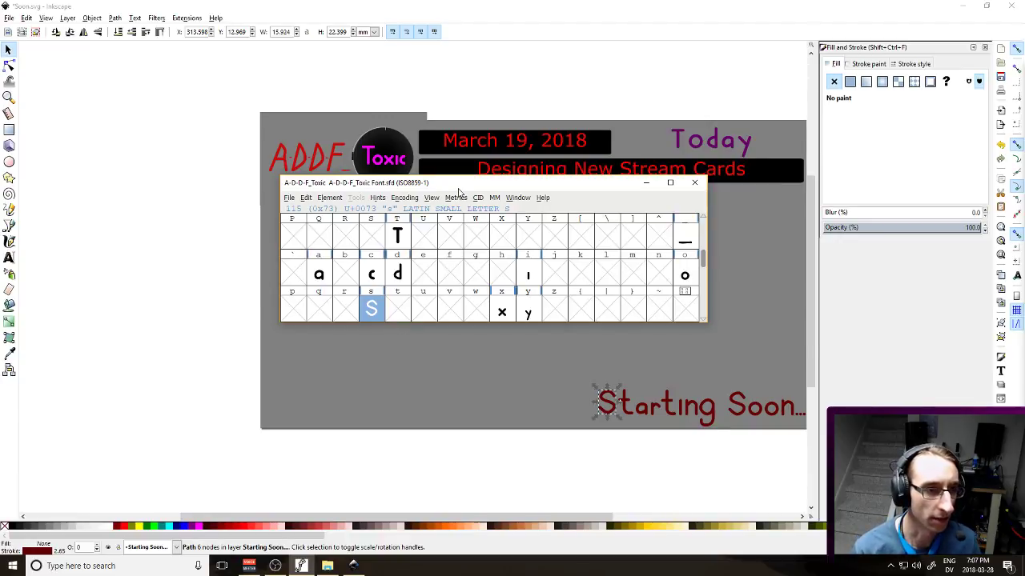
pyautogui.click(618, 404)
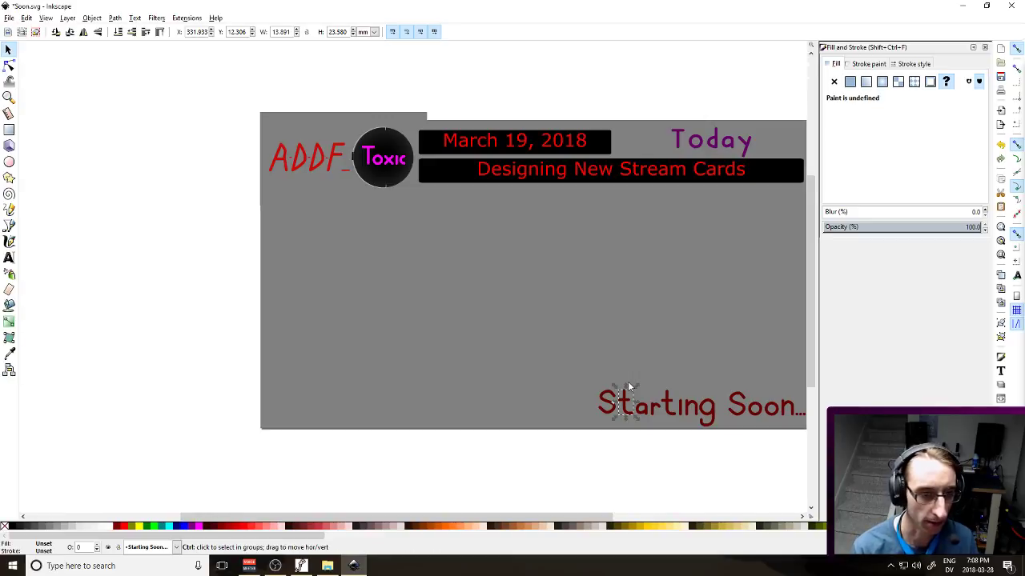
pyautogui.press('super')
pyautogui.click(366, 184)
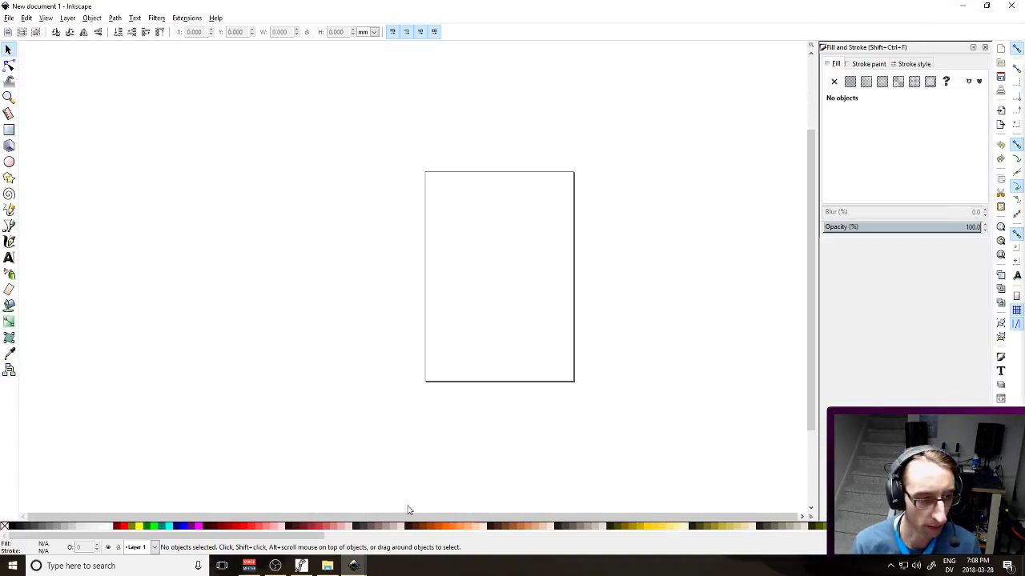
pyautogui.click(328, 566)
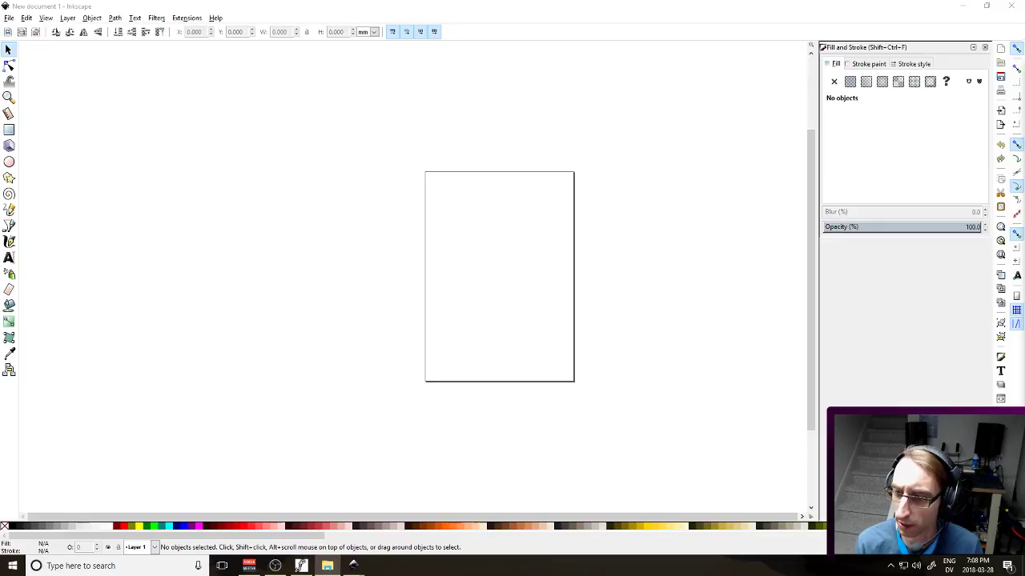
pyautogui.click(526, 307)
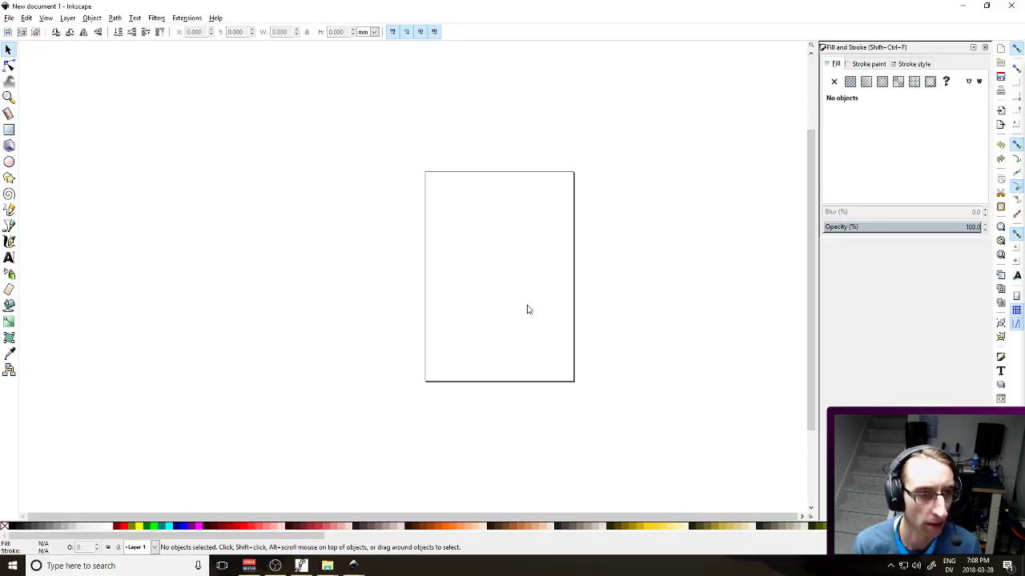
# Set the new document's page size to 600 × 600 px and close the document properties
pyautogui.hotkey('ctrl', 'shift', 'd')
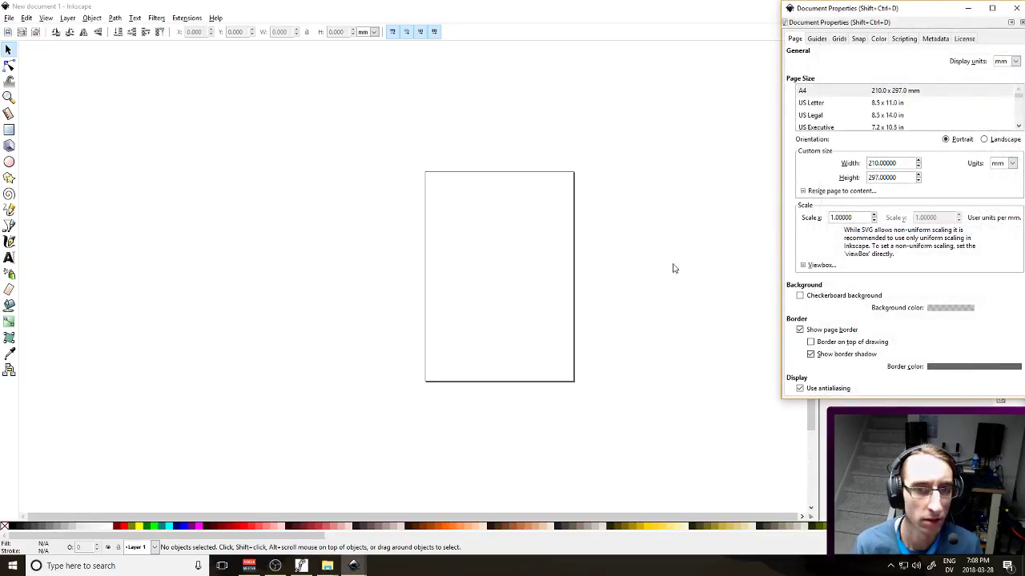
pyautogui.click(1010, 163)
pyautogui.click(1007, 175)
pyautogui.click(1010, 163)
pyautogui.click(1004, 242)
pyautogui.doubleClick(886, 161)
pyautogui.write('6006')
pyautogui.press('Tab')
pyautogui.write('00')
pyautogui.write('0')
pyautogui.hotkey('shift', 'Tab')
pyautogui.write('600')
pyautogui.press('Tab')
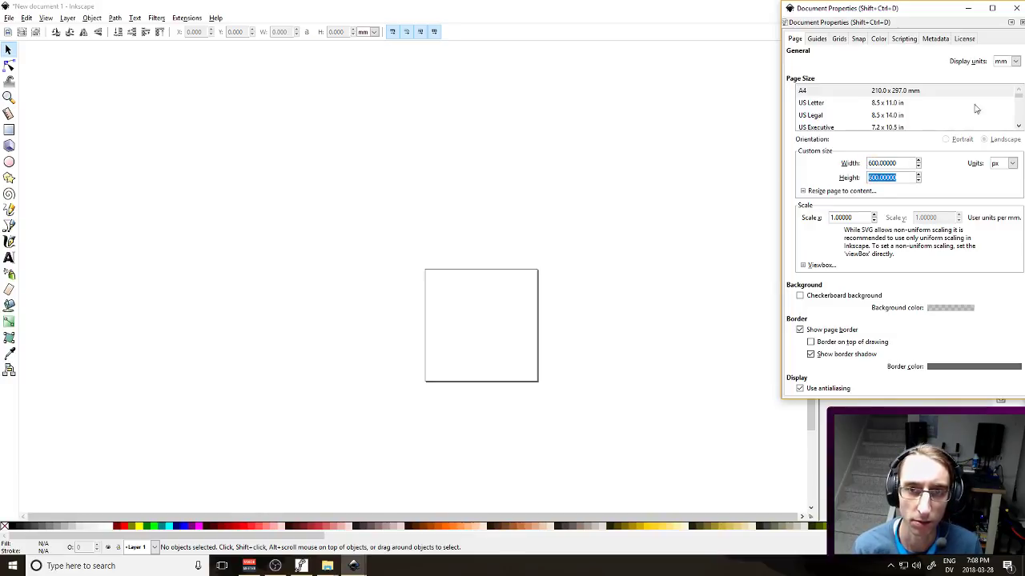
pyautogui.click(1017, 8)
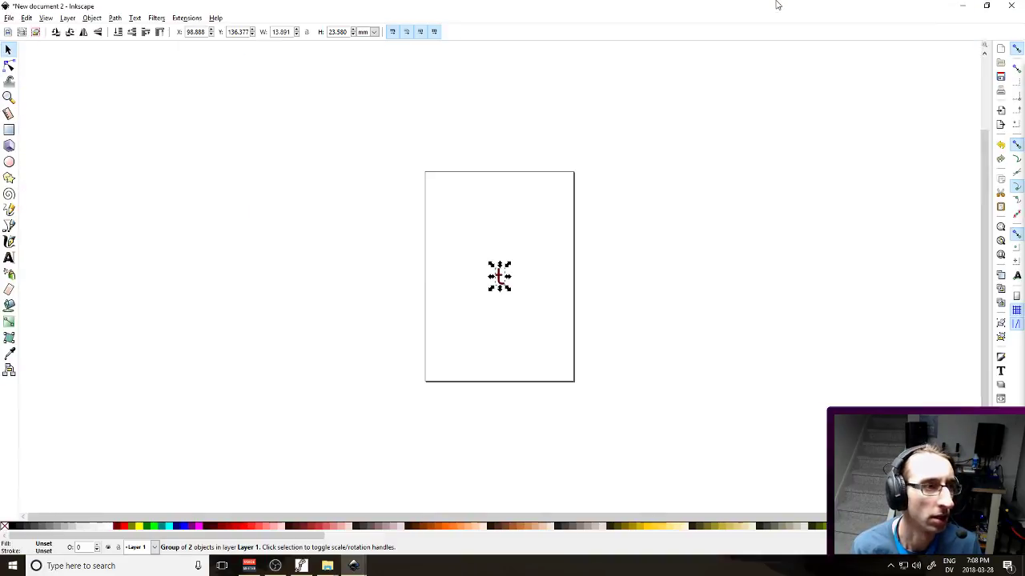
# Close the surplus New document 2 without saving and dismiss the floating Layers dialog
pyautogui.click(1011, 6)
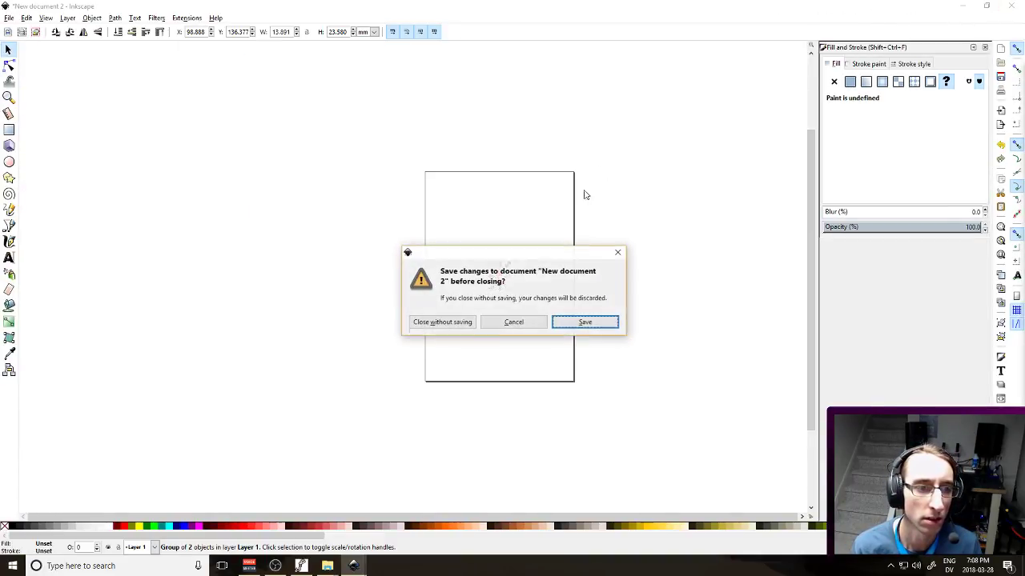
pyautogui.click(464, 321)
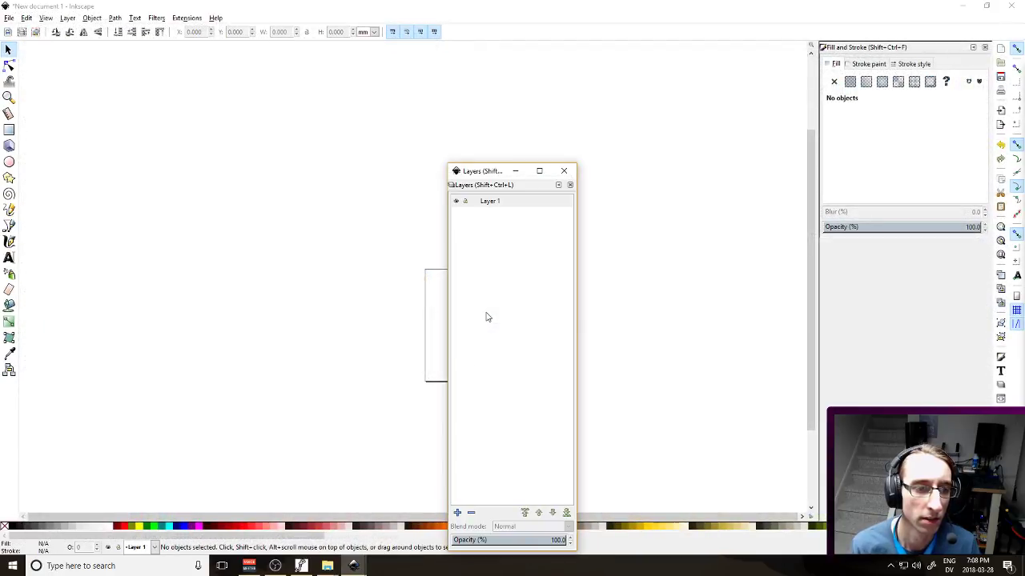
pyautogui.click(563, 170)
# Paste the t, enlarge it to about 66 × 111 mm and place it in the page's lower-left corner
pyautogui.hotkey('ctrl', 'v')
pyautogui.moveTo(496, 260); pyautogui.dragTo(481, 325)
pyautogui.click(496, 262)
pyautogui.moveTo(496, 262); pyautogui.dragTo(485, 299)
pyautogui.click(535, 306)
pyautogui.scroll(1, 507, 330)
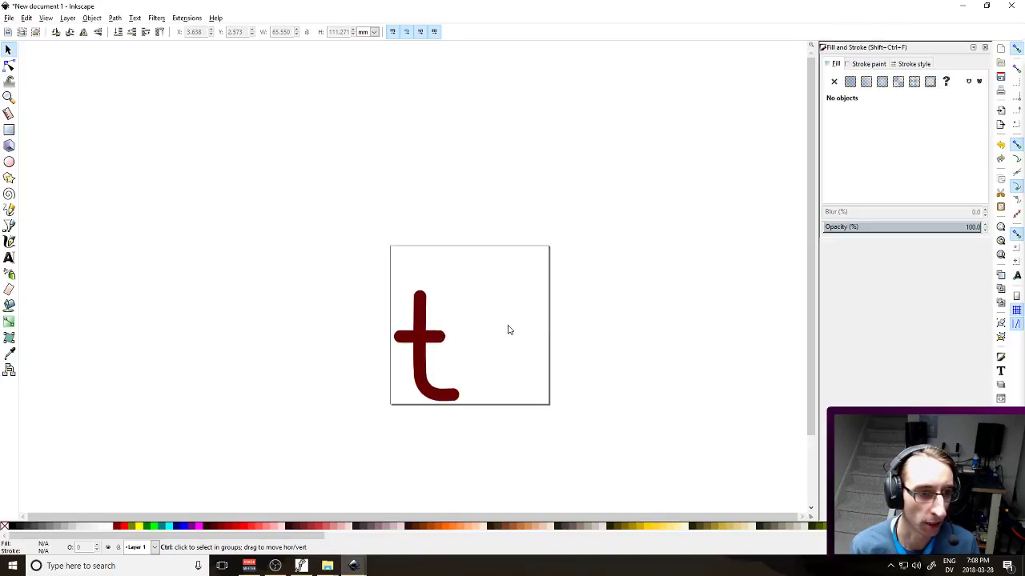
# Convert the strokes of the t's crossbar and stem to paths inside the group
pyautogui.scroll(2, 507, 329)
pyautogui.scroll(-3, 500, 296)
pyautogui.hscroll(-3, 505, 258)
pyautogui.click(464, 251)
pyautogui.press('Escape')
pyautogui.click(452, 245)
pyautogui.click(114, 18)
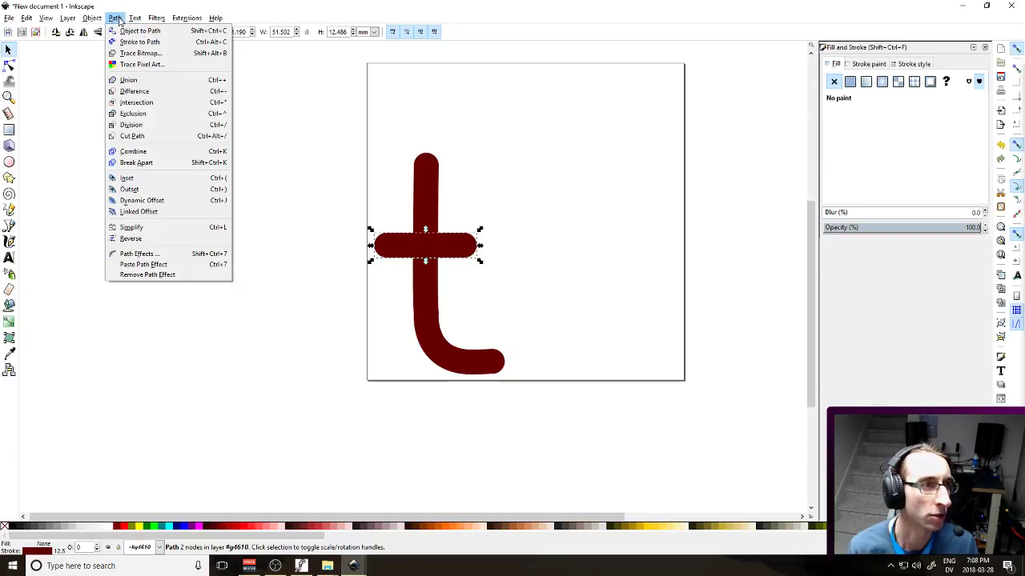
pyautogui.click(427, 204)
pyautogui.click(90, 22)
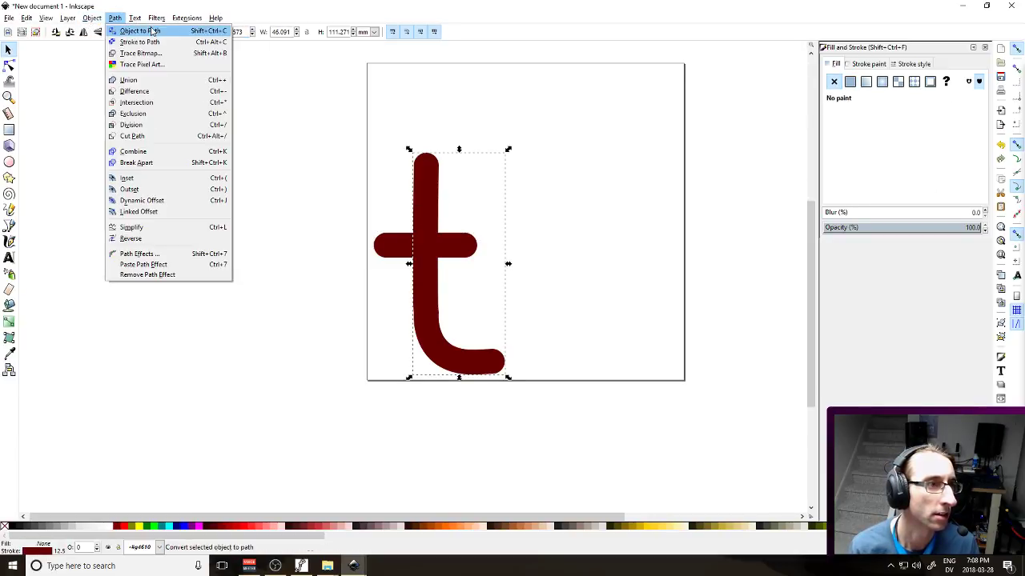
pyautogui.click(126, 43)
# Select both parts of the t, unite them into one path and inspect its nodes
pyautogui.moveTo(306, 120)
pyautogui.mouseDown()
pyautogui.moveTo(515, 359)
pyautogui.moveTo(519, 383)
pyautogui.mouseUp()
pyautogui.click(116, 19)
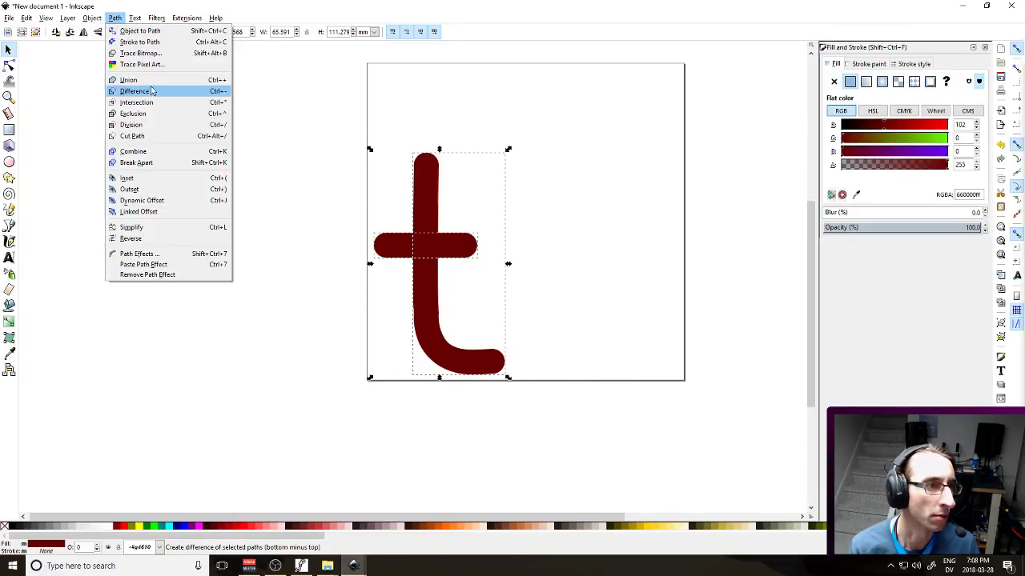
pyautogui.click(132, 78)
pyautogui.click(336, 152)
pyautogui.click(436, 215)
pyautogui.press('n')
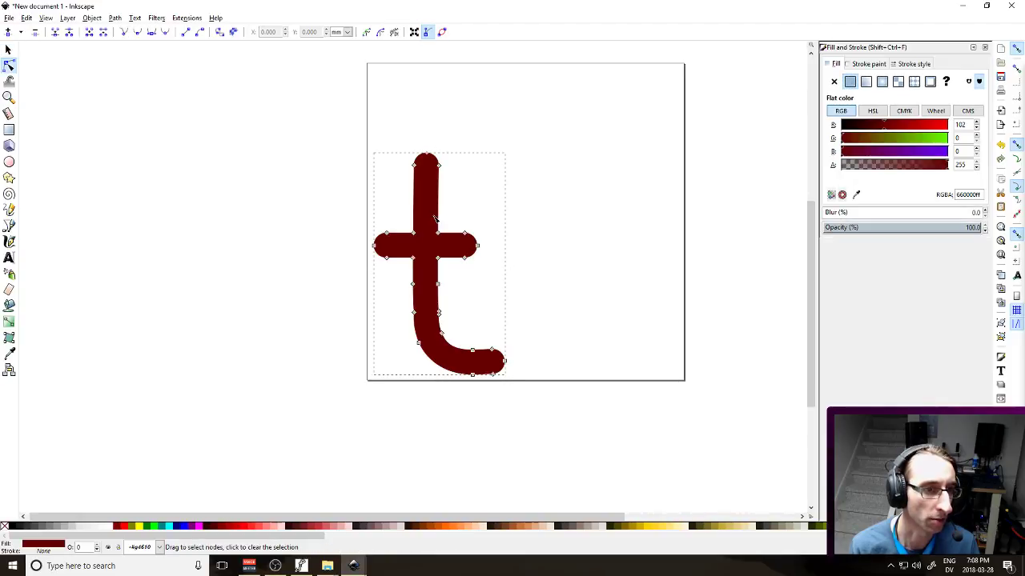
pyautogui.click(8, 49)
pyautogui.click(201, 110)
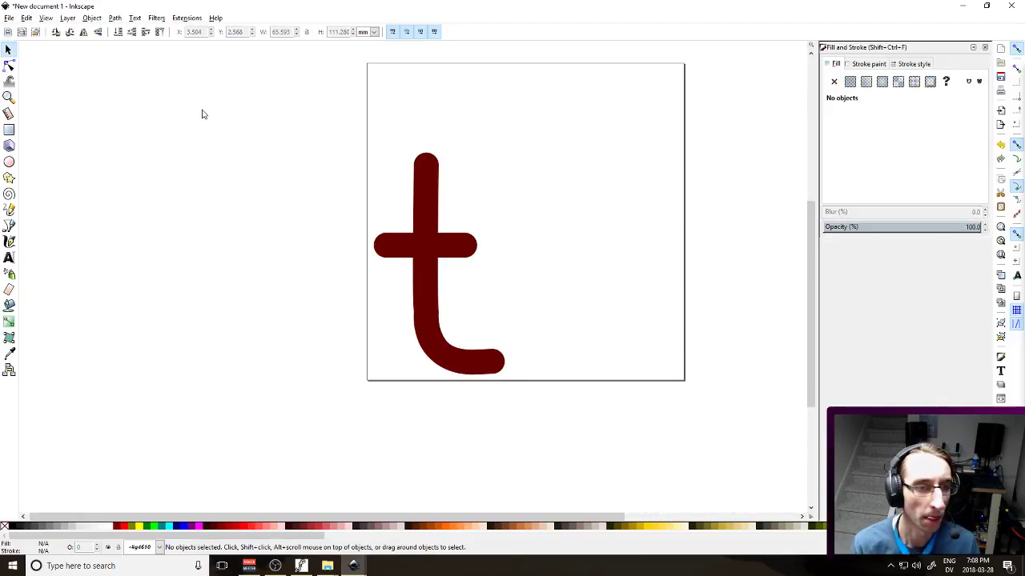
# Save the t drawing as SMALL LETTER T in the Characters folder of _CURRENT FONT
pyautogui.hotkey('ctrl', 's')
pyautogui.doubleClick(79, 71)
pyautogui.press('BackSpace')
pyautogui.doubleClick(85, 119)
pyautogui.doubleClick(89, 66)
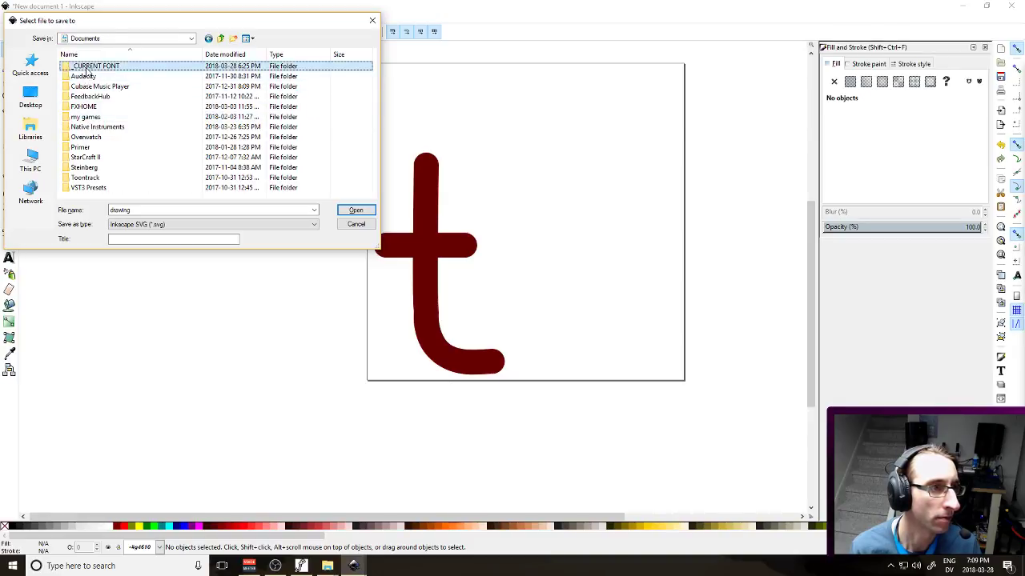
pyautogui.doubleClick(83, 66)
pyautogui.doubleClick(166, 208)
pyautogui.press('BackSpace')
pyautogui.press('BackSpace')
pyautogui.write('NS')
pyautogui.press('BackSpace')
pyautogui.press('BackSpace')
pyautogui.write('SMALL LETTER T')
pyautogui.press('Return')
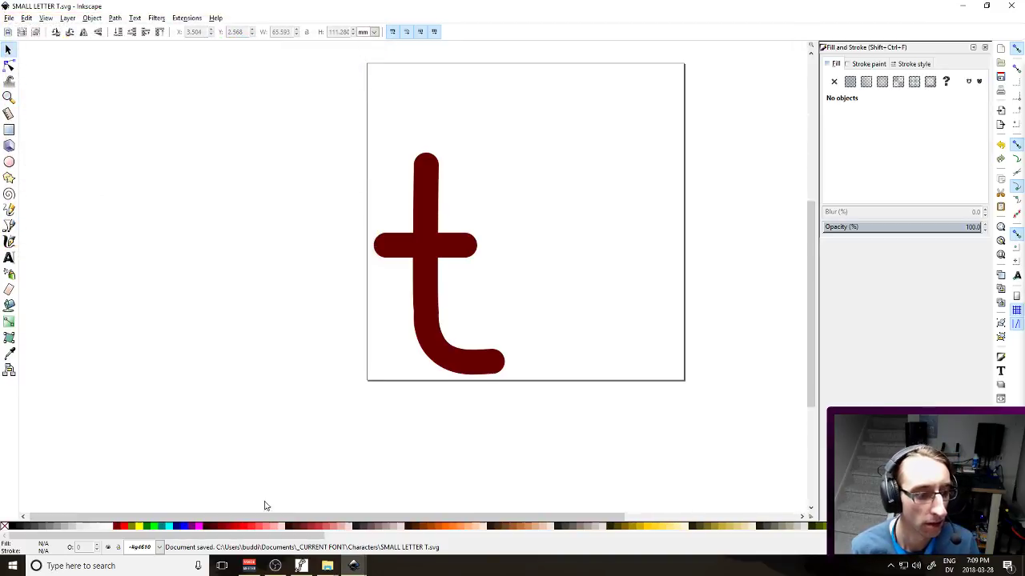
# Switch to FontForge, open the small letter t glyph and import SMALL LETTER T.svg into it
pyautogui.click(302, 567)
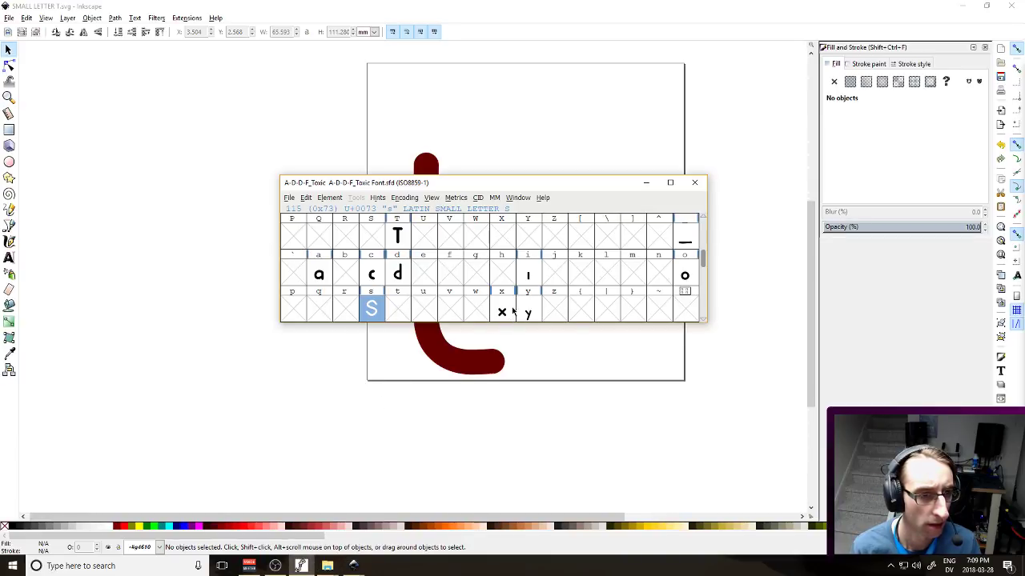
pyautogui.doubleClick(400, 311)
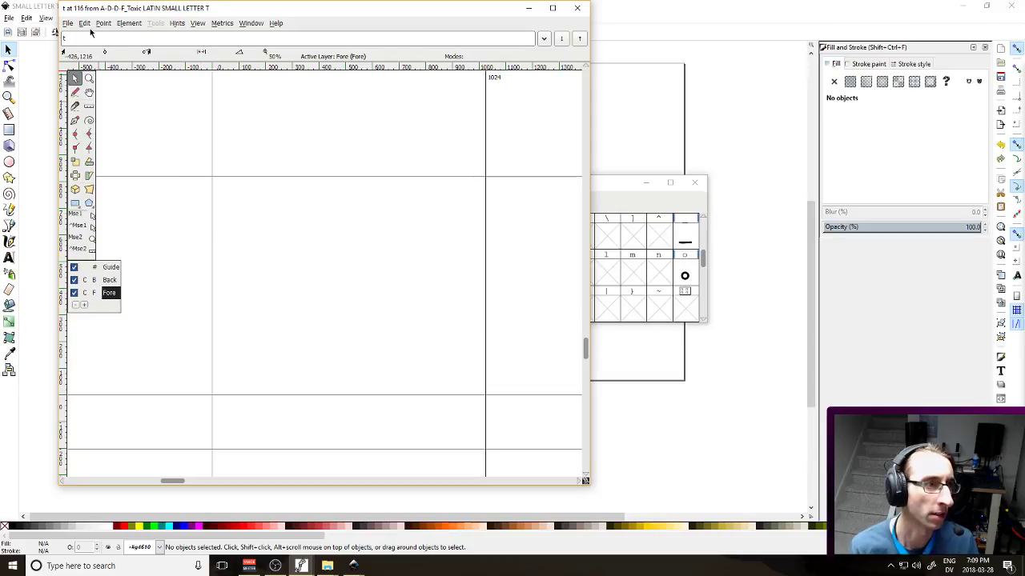
pyautogui.click(69, 23)
pyautogui.click(90, 168)
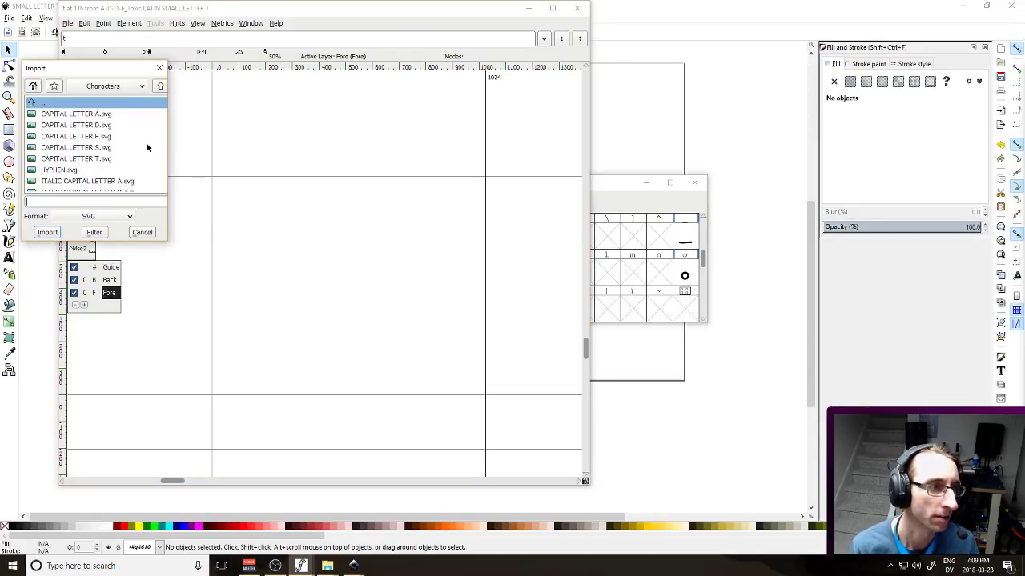
pyautogui.scroll(-5, 95, 140)
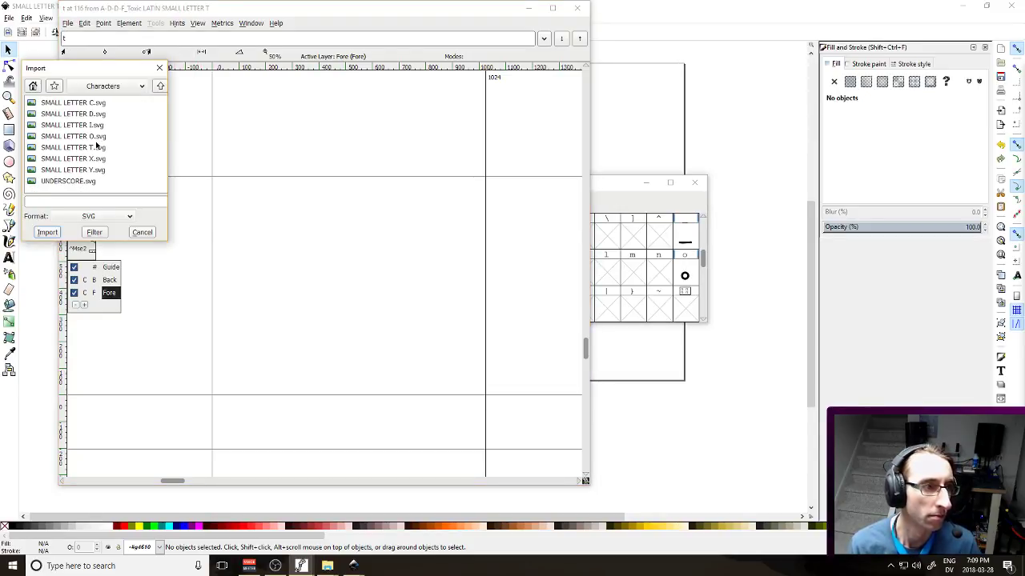
pyautogui.doubleClick(96, 148)
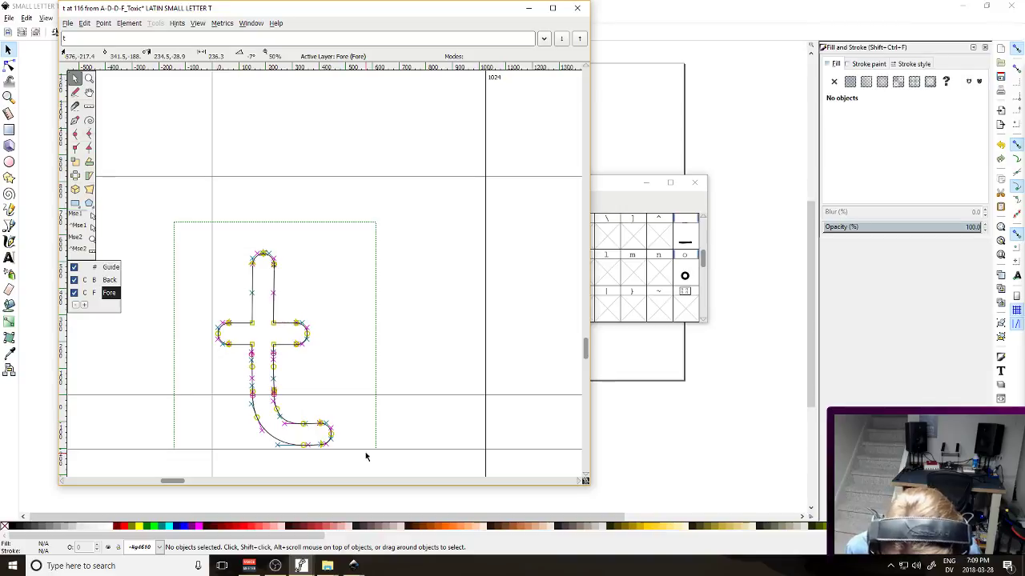
# Raise the imported t outline to rest on the baseline and nudge it closer to the glyph's left bearing line
pyautogui.hotkey('ctrl', 'z')
pyautogui.hotkey('ctrl', 'z')
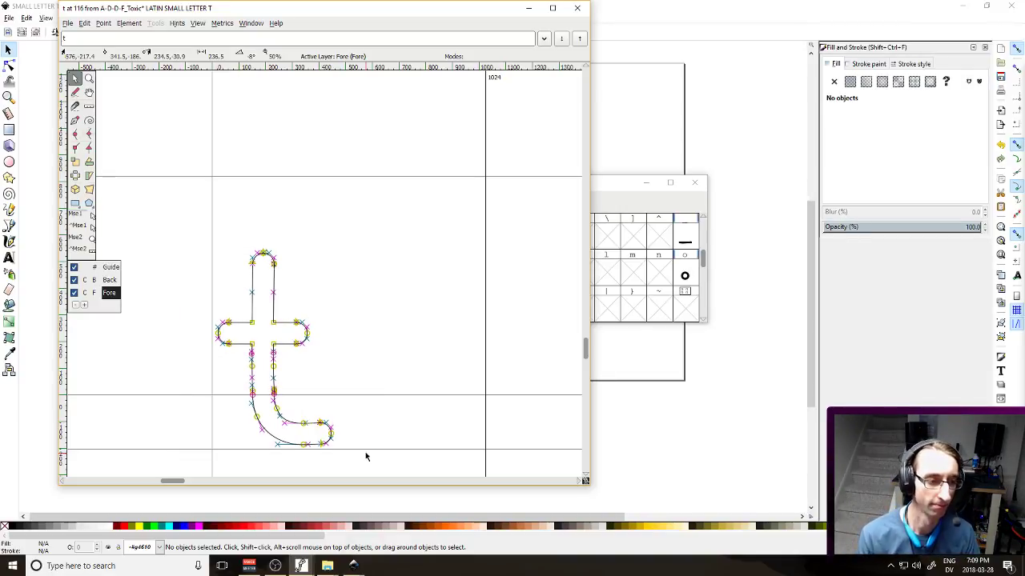
pyautogui.hotkey('ctrl', 'z')
pyautogui.hotkey('ctrl', 'z')
pyautogui.hotkey('ctrl', 'z')
pyautogui.hotkey('ctrl', 'z')
pyautogui.hotkey('ctrl', 'z')
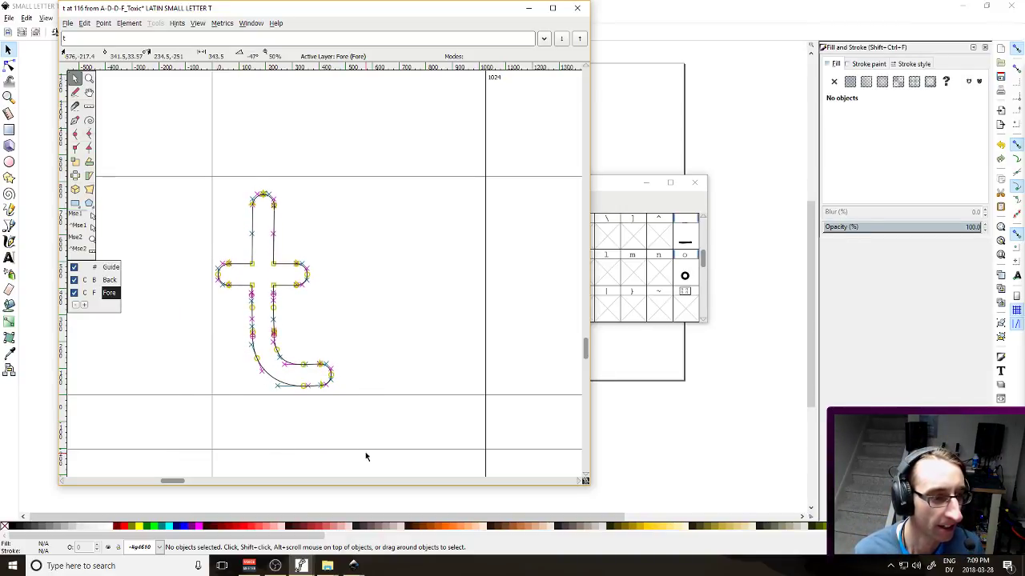
pyautogui.hotkey('ctrl', 'z')
pyautogui.hotkey('ctrl', 'z')
pyautogui.hotkey('ctrl', 'z')
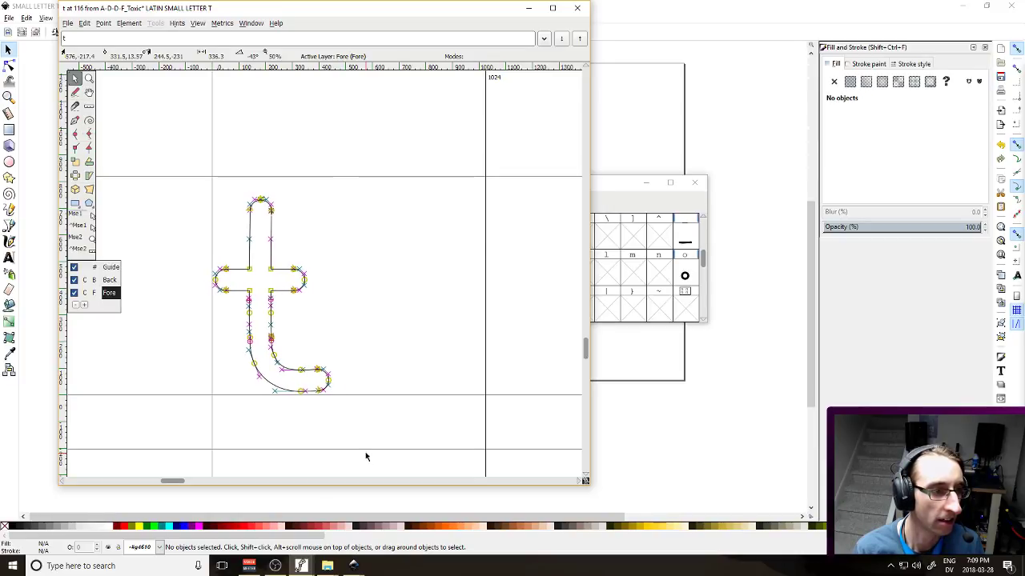
pyautogui.hotkey('ctrl', 'z')
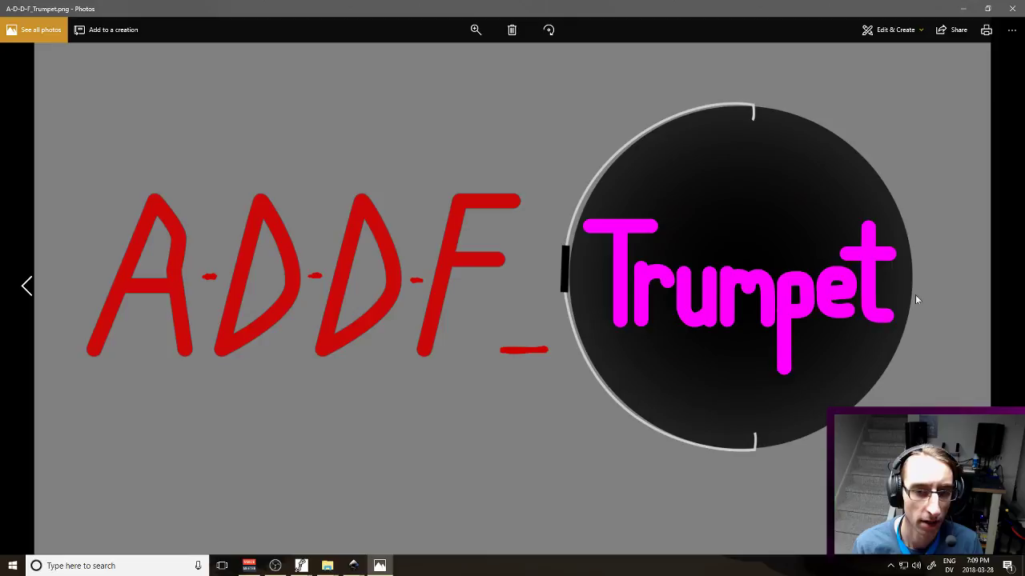
# Compare the t with the lettering in A-D-D-F_Trumpet.png and delete the imported outline from the glyph
pyautogui.moveTo(751, 16); pyautogui.dragTo(725, 133)
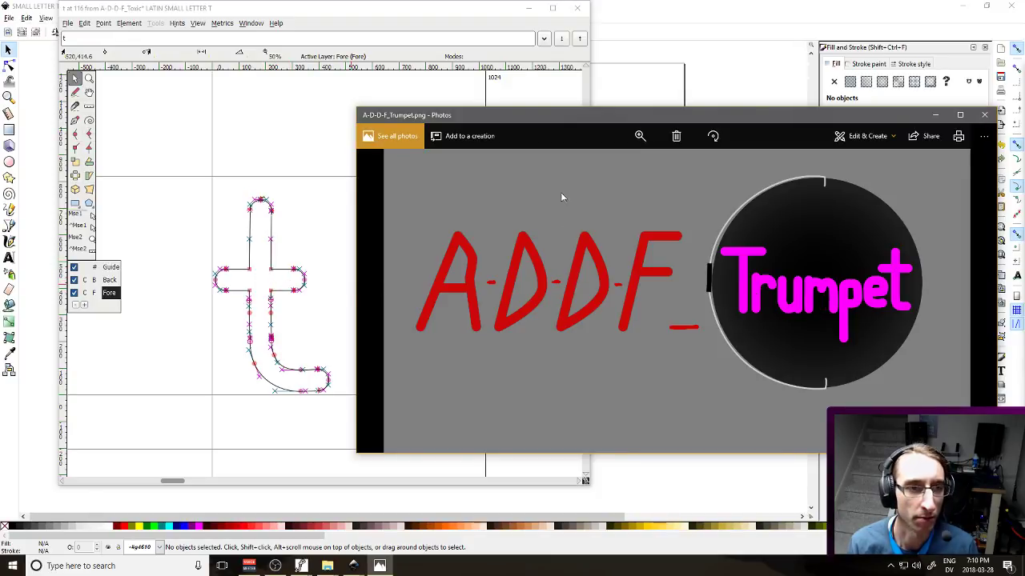
pyautogui.click(254, 128)
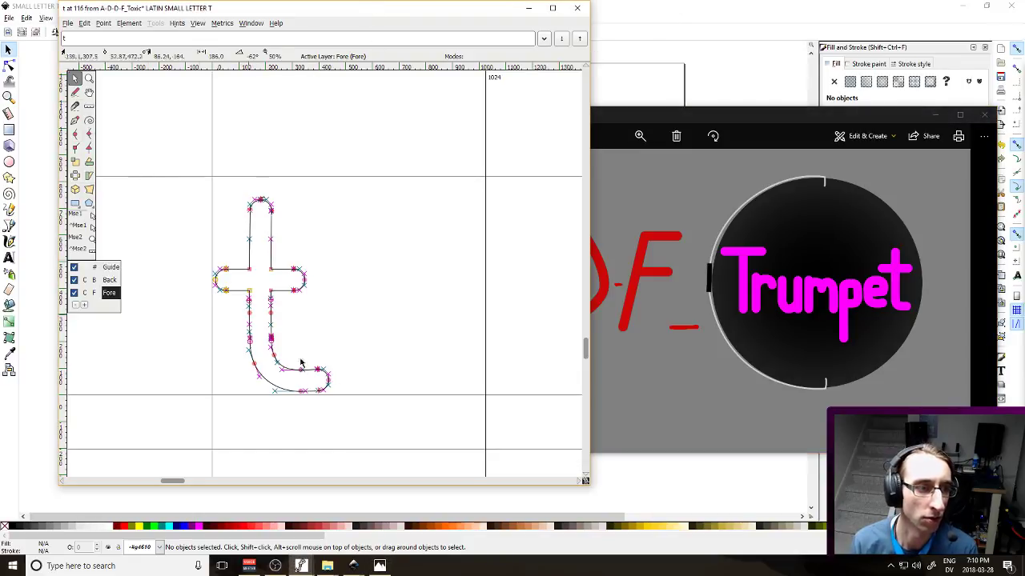
pyautogui.moveTo(263, 329); pyautogui.dragTo(452, 450)
pyautogui.press('Delete')
# Return to the SMALL LETTER T drawing in Inkscape and open the t path for node editing
pyautogui.click(657, 16)
pyautogui.moveTo(364, 200); pyautogui.dragTo(543, 286)
pyautogui.click(425, 232)
pyautogui.press('n')
pyautogui.moveTo(318, 213); pyautogui.dragTo(568, 278)
pyautogui.press('Up')
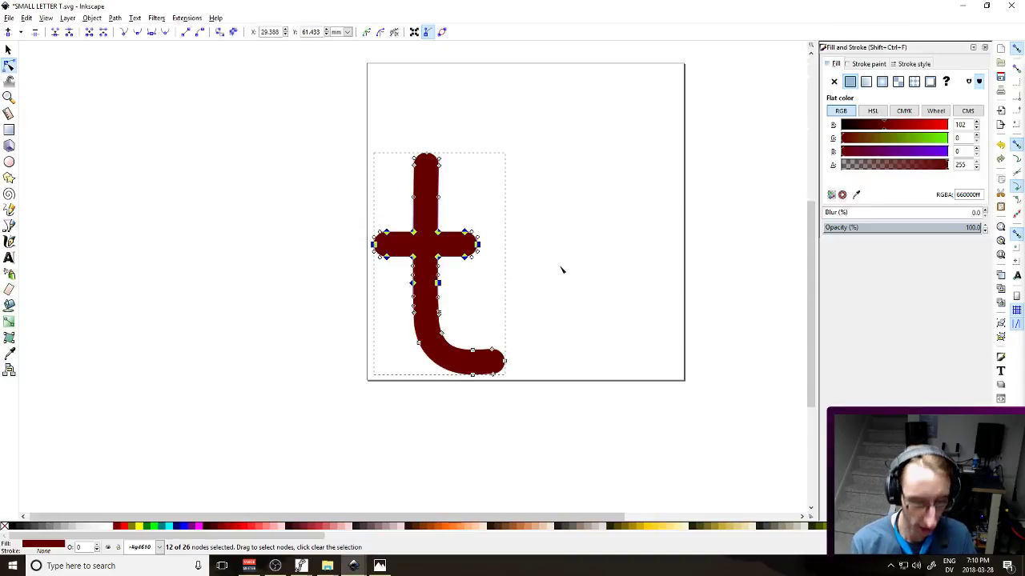
pyautogui.hotkey('ctrl', 'z')
# Select only the t's crossbar nodes and raise the crossbar to a Y position of about 78 mm
pyautogui.moveTo(350, 216); pyautogui.dragTo(501, 269)
pyautogui.press('Up')
pyautogui.press('Up')
pyautogui.press('Up')
pyautogui.press('Up')
pyautogui.press('Up')
pyautogui.press('Up')
pyautogui.press('Up')
pyautogui.press('Up')
pyautogui.press('Up')
pyautogui.press('Up')
pyautogui.press('Up')
pyautogui.press('Up')
pyautogui.press('Up')
pyautogui.press('Up')
pyautogui.press('Up')
pyautogui.press('Up')
pyautogui.press('Up')
pyautogui.press('Up')
pyautogui.press('Up')
pyautogui.press('Up')
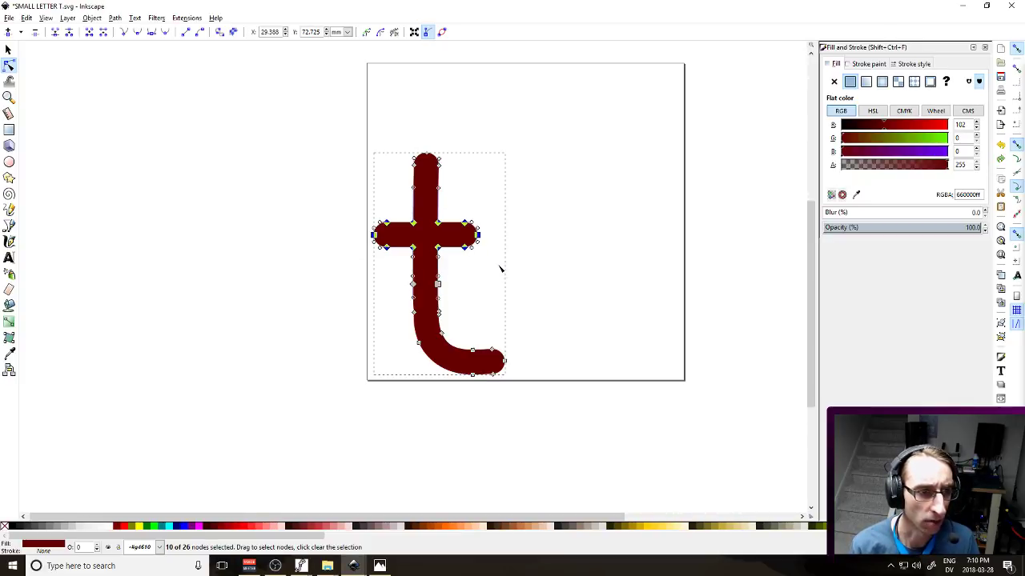
pyautogui.press('Escape')
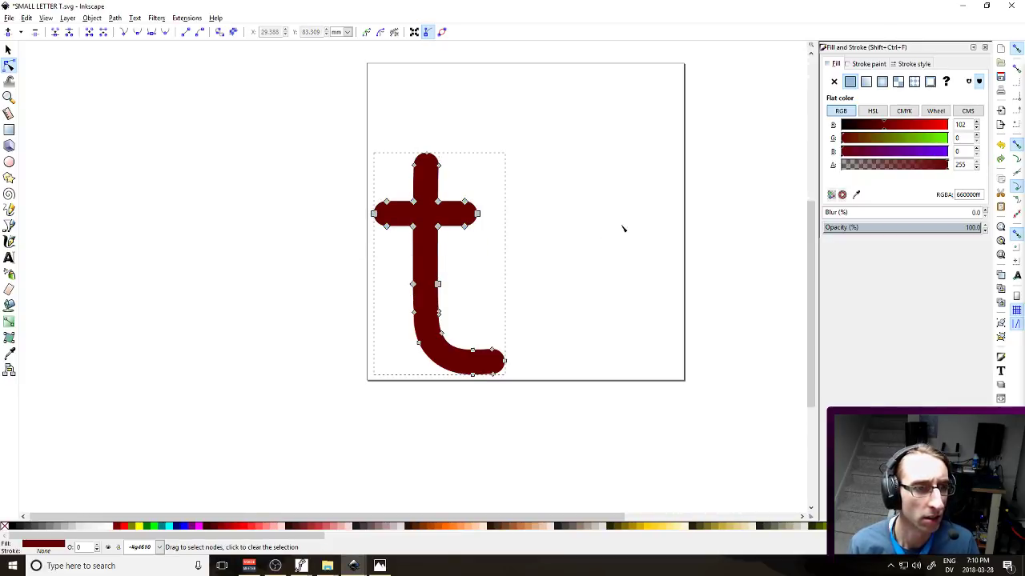
pyautogui.moveTo(335, 177); pyautogui.dragTo(525, 241)
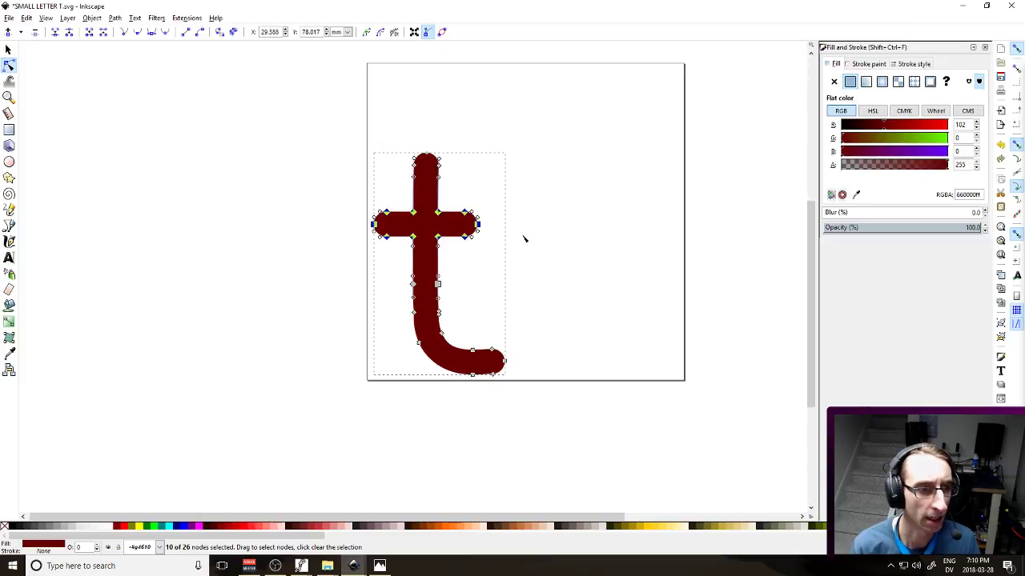
pyautogui.click(548, 230)
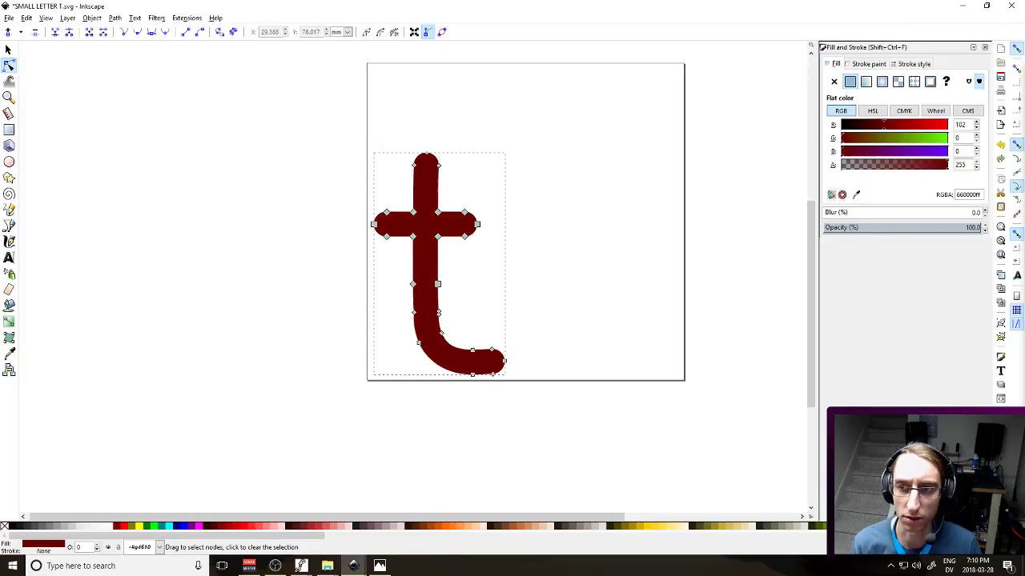
# Check the crossbar height against the t in A-D-D-F_Trumpet.png and save the revised SMALL LETTER T.svg
pyautogui.hotkey('alt', 'Tab')
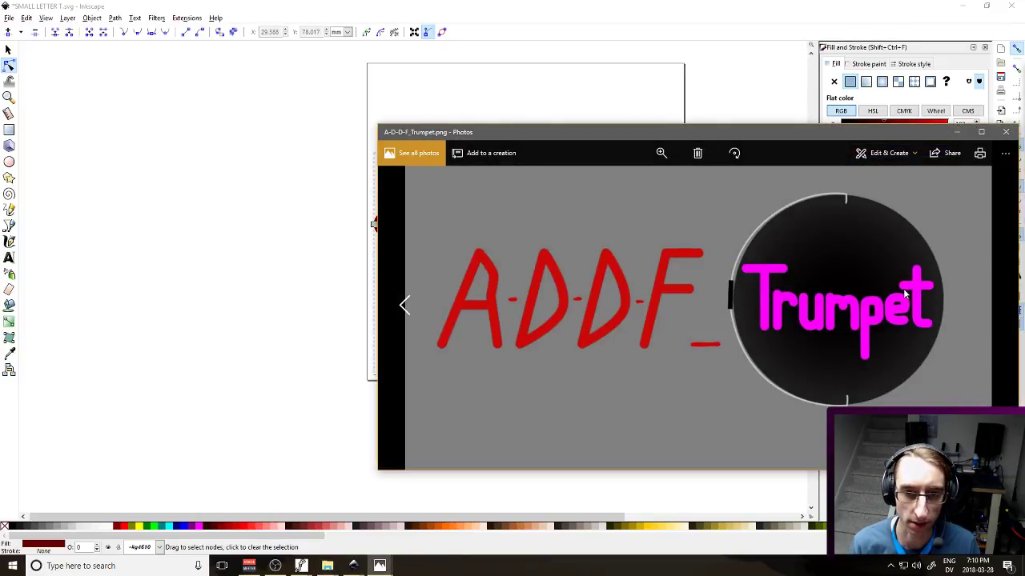
pyautogui.click(1005, 132)
pyautogui.click(671, 195)
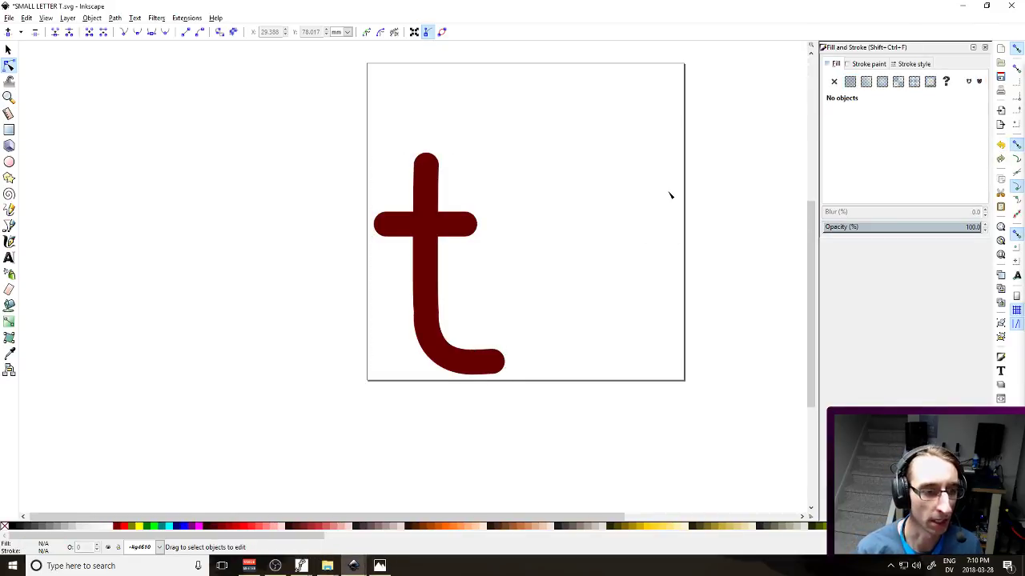
pyautogui.hotkey('ctrl', 's')
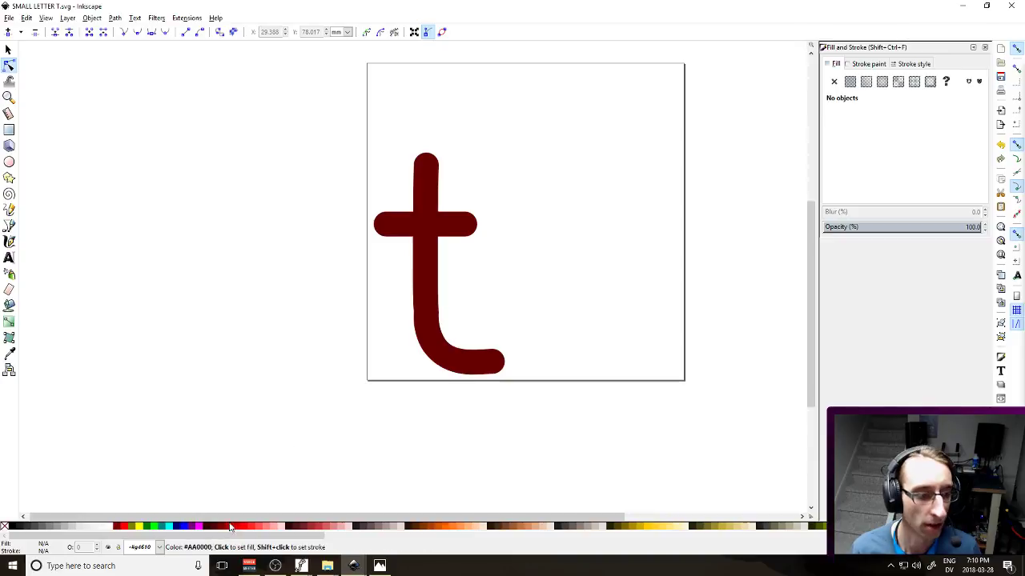
# Import the revised SMALL LETTER T.svg into the empty small letter t glyph in FontForge
pyautogui.moveTo(301, 565)
pyautogui.click(339, 537)
pyautogui.click(68, 24)
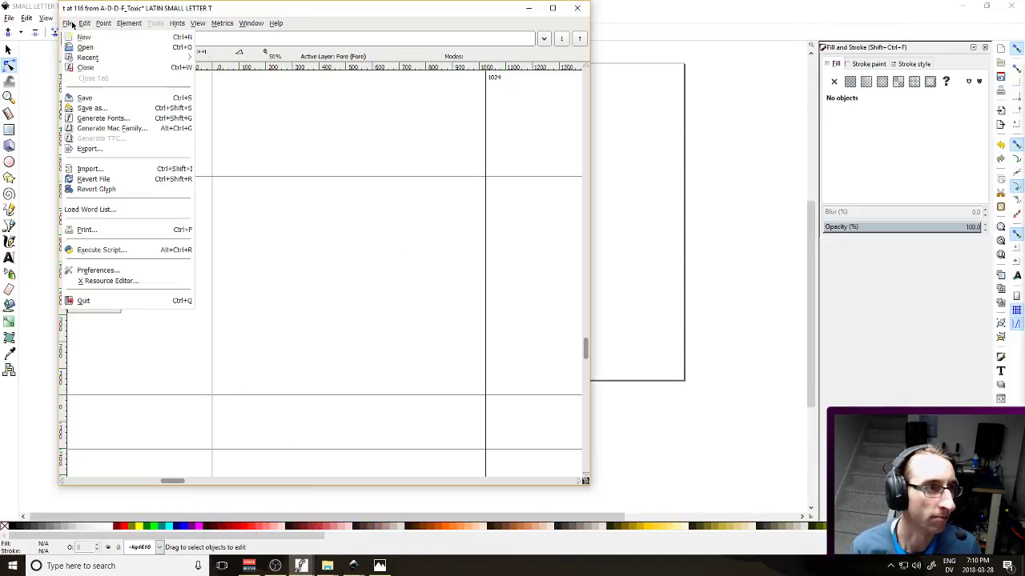
pyautogui.click(105, 171)
pyautogui.scroll(-5, 104, 164)
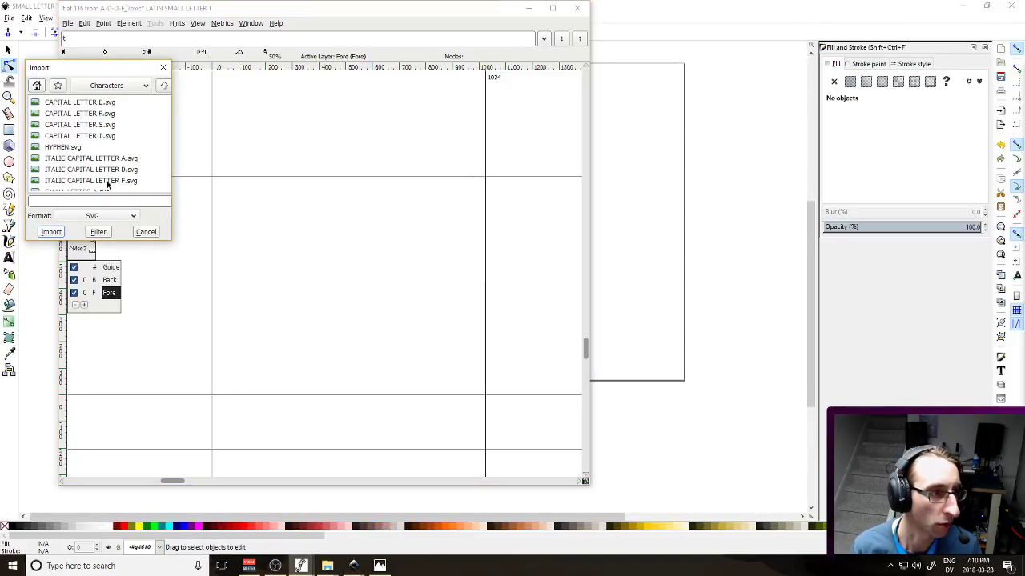
pyautogui.doubleClick(132, 147)
# Select the whole imported t outline and raise it until its foot rests on the baseline
pyautogui.moveTo(205, 228); pyautogui.dragTo(389, 448)
pyautogui.press('Up')
pyautogui.press('Up')
pyautogui.press('Up')
pyautogui.press('Up')
pyautogui.press('Up')
pyautogui.press('Up')
pyautogui.press('Up')
pyautogui.press('Up')
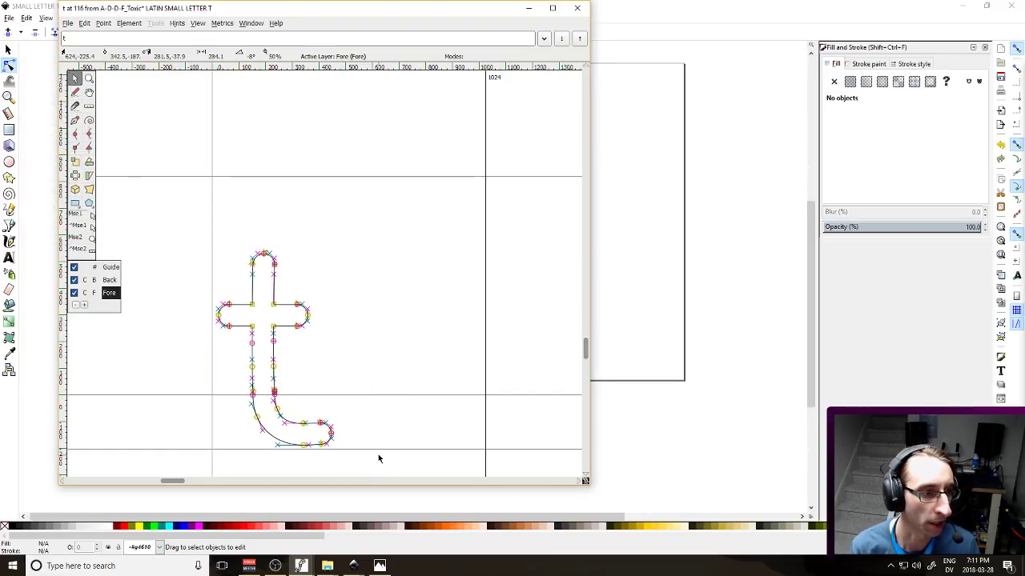
pyautogui.press('Up')
pyautogui.press('Up')
pyautogui.press('Up')
pyautogui.press('Up')
pyautogui.press('Up')
pyautogui.press('Up')
pyautogui.press('Up')
pyautogui.press('Up')
pyautogui.press('Up')
pyautogui.press('Up')
pyautogui.press('Up')
pyautogui.press('Up')
pyautogui.press('Up')
pyautogui.press('Up')
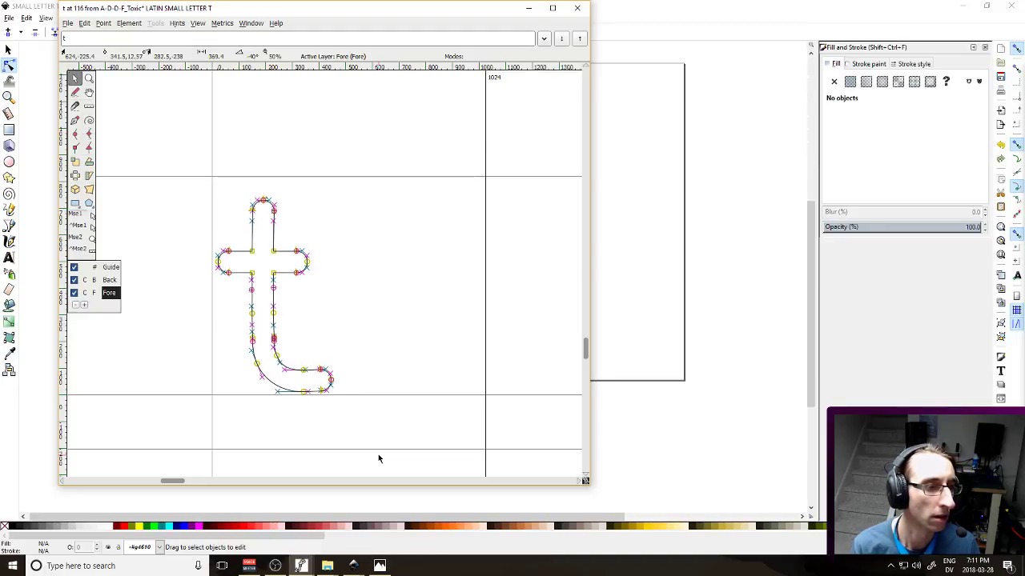
pyautogui.click(418, 359)
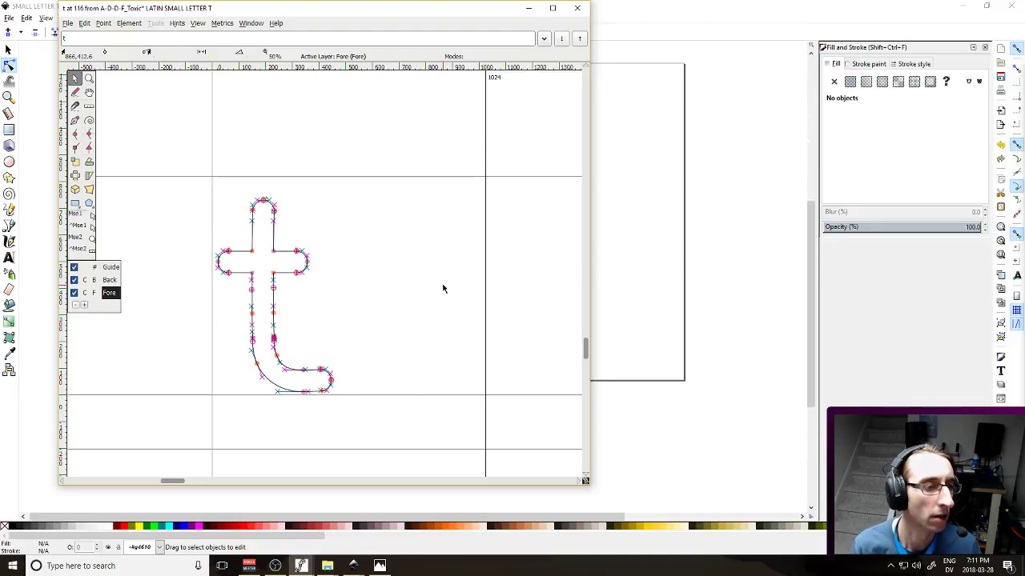
# Try to lengthen the t's stem by raising its top nodes toward the ascender line
pyautogui.moveTo(235, 176); pyautogui.dragTo(313, 228)
pyautogui.press('Up')
pyautogui.press('Up')
pyautogui.press('Up')
pyautogui.press('Up')
pyautogui.press('Up')
pyautogui.press('Up')
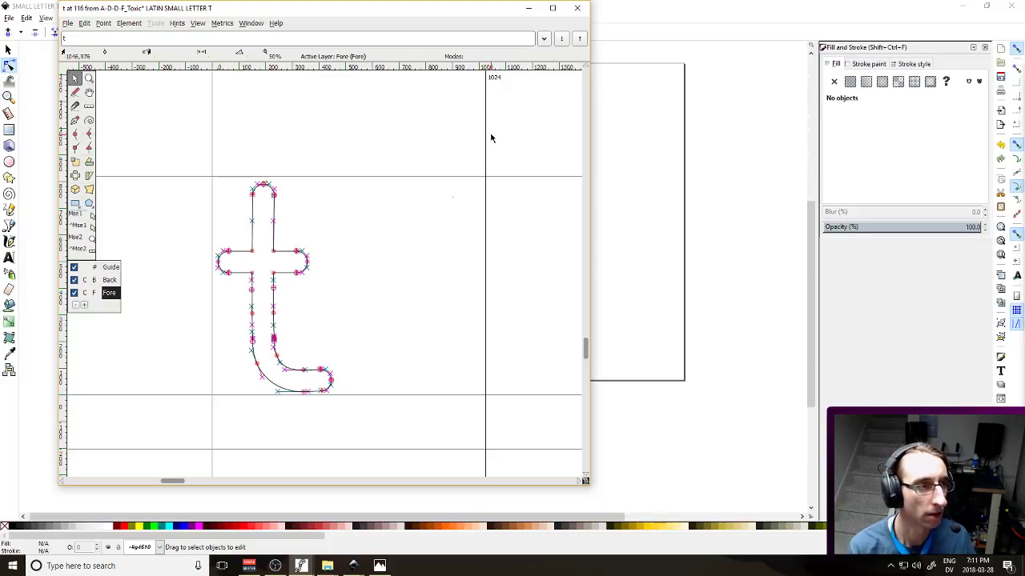
# Undo the lengthening of the t's stem
pyautogui.hotkey('ctrl', 'z')
pyautogui.hotkey('ctrl', 'z')
pyautogui.hotkey('ctrl', 'z')
pyautogui.hotkey('ctrl', 'z')
pyautogui.hotkey('ctrl', 'z')
pyautogui.hotkey('ctrl', 'z')
pyautogui.hotkey('ctrl', 'z')
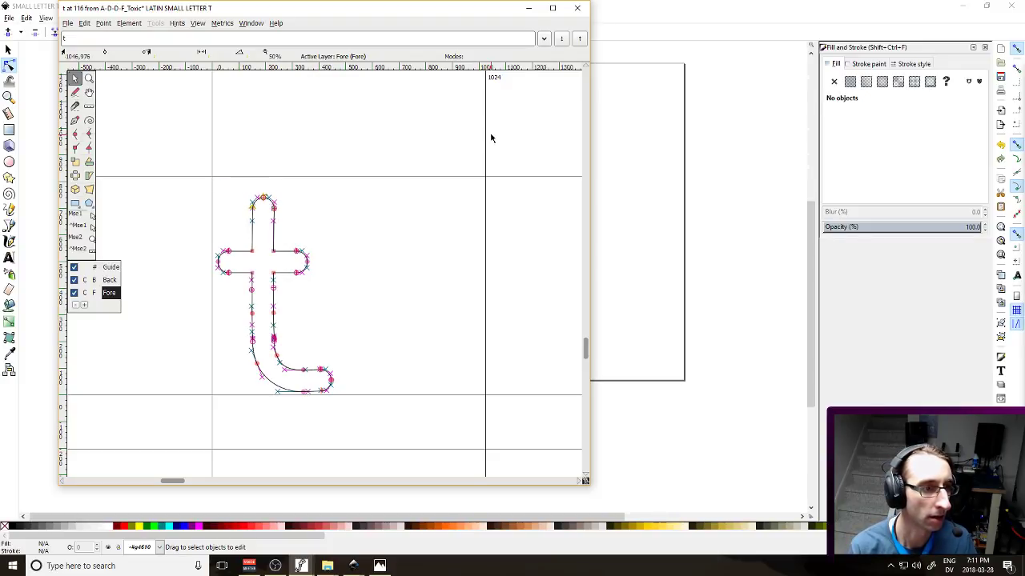
pyautogui.hotkey('ctrl', 'z')
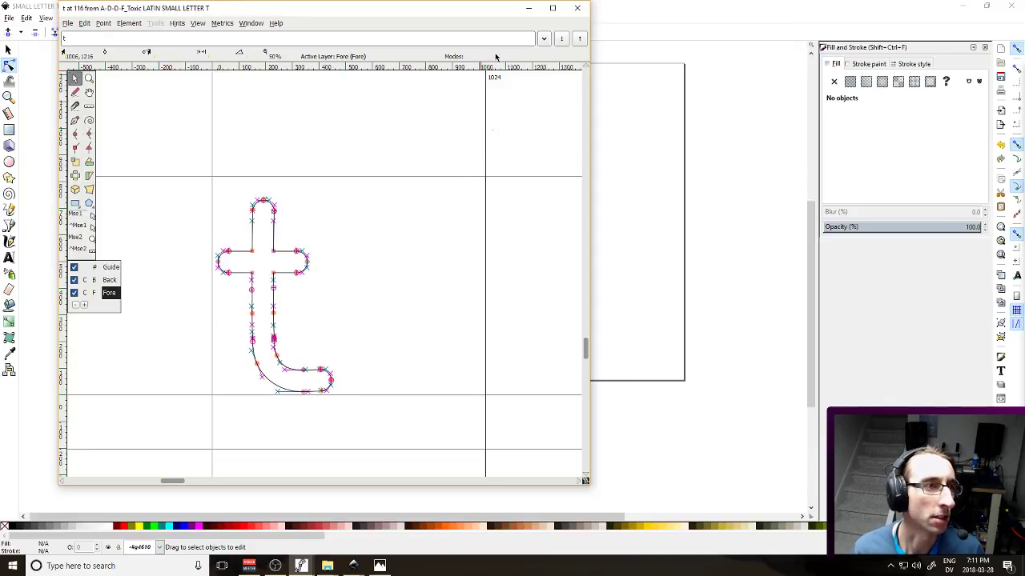
# Save the font and close the t glyph window, the SMALL LETTER T document and the Trumpet reference image
pyautogui.click(577, 8)
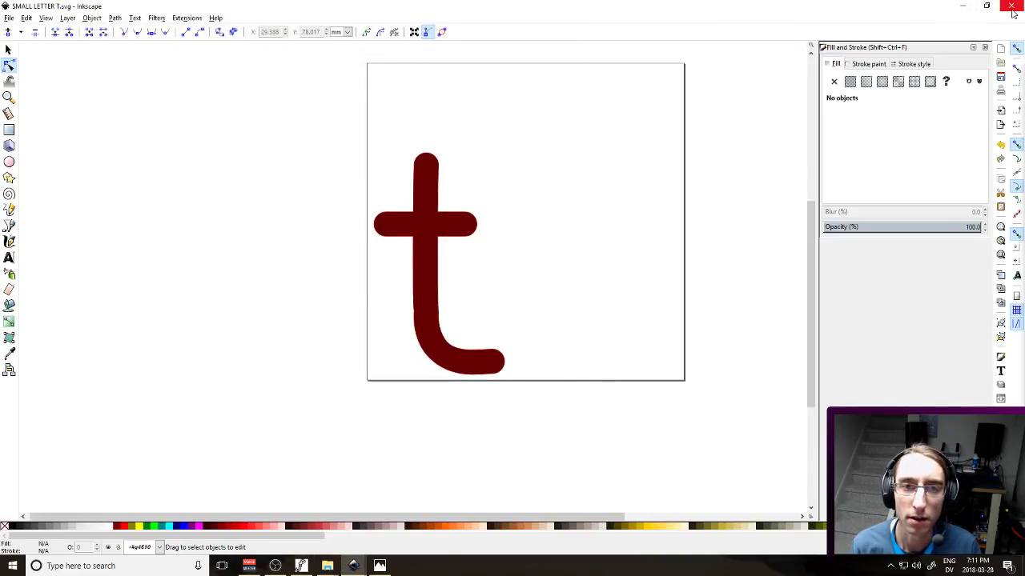
pyautogui.click(1010, 5)
pyautogui.click(984, 115)
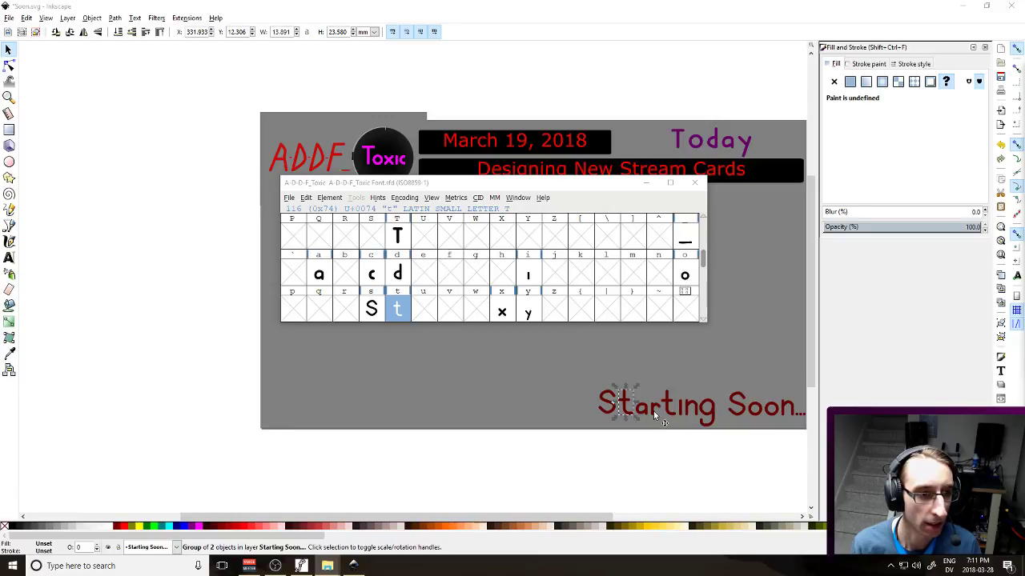
# Look through the font's glyph grid to see which letters of Starting Soon... still have no glyph
pyautogui.scroll(-1, 612, 289)
pyautogui.scroll(1, 612, 293)
pyautogui.scroll(2, 612, 292)
pyautogui.scroll(1, 476, 256)
pyautogui.scroll(-1, 314, 243)
pyautogui.scroll(-2, 544, 264)
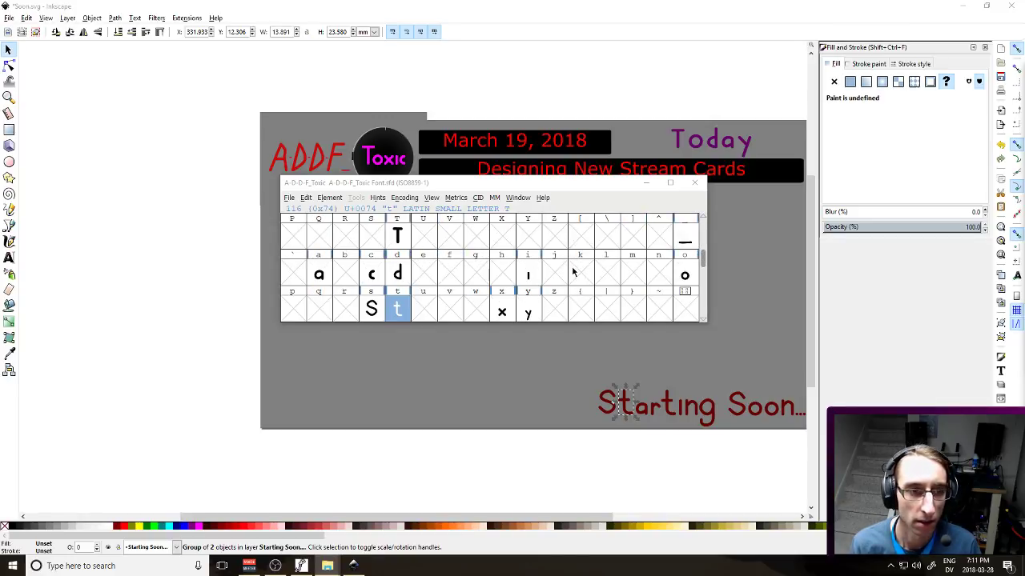
pyautogui.scroll(-1, 572, 273)
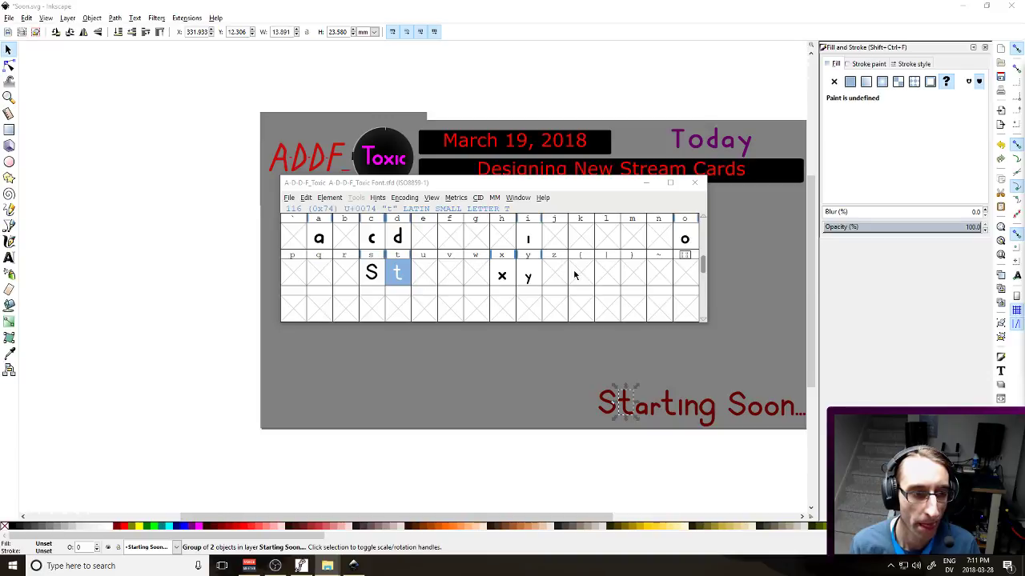
# Select the r in the Starting Soon... lettering and open a new blank Inkscape document
pyautogui.click(655, 406)
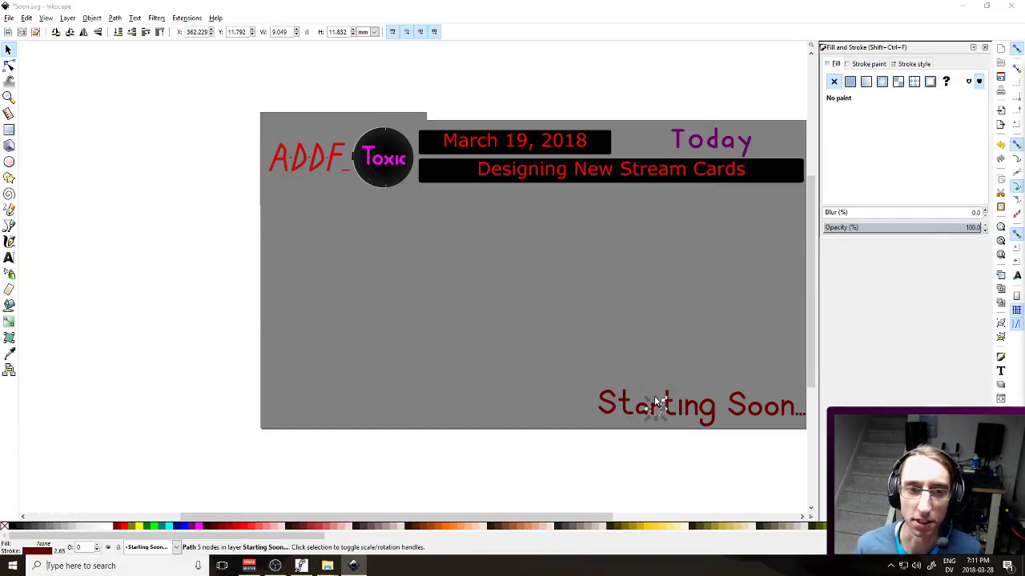
pyautogui.press('super')
pyautogui.click(387, 189)
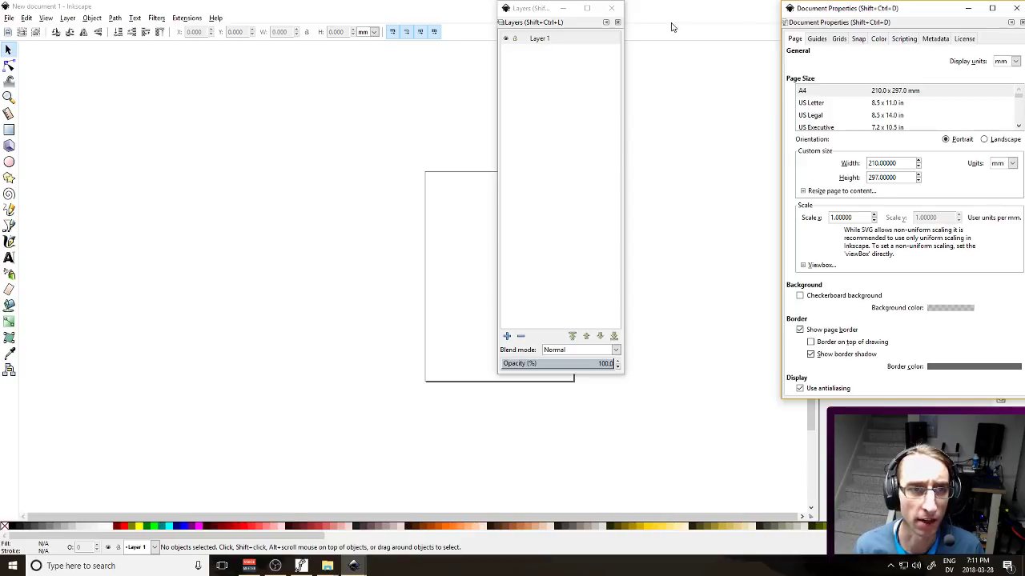
# Set the new document's page size to 600 × 600 px
pyautogui.click(611, 8)
pyautogui.click(1001, 163)
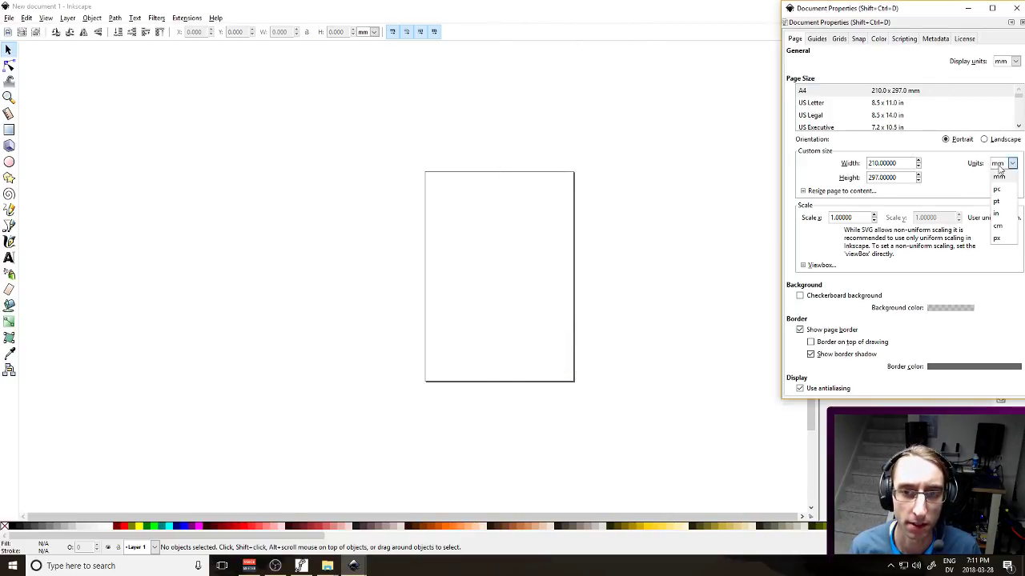
pyautogui.click(1000, 229)
pyautogui.tripleClick(907, 162)
pyautogui.write('600')
pyautogui.press('Tab')
pyautogui.write('600')
pyautogui.press('Return')
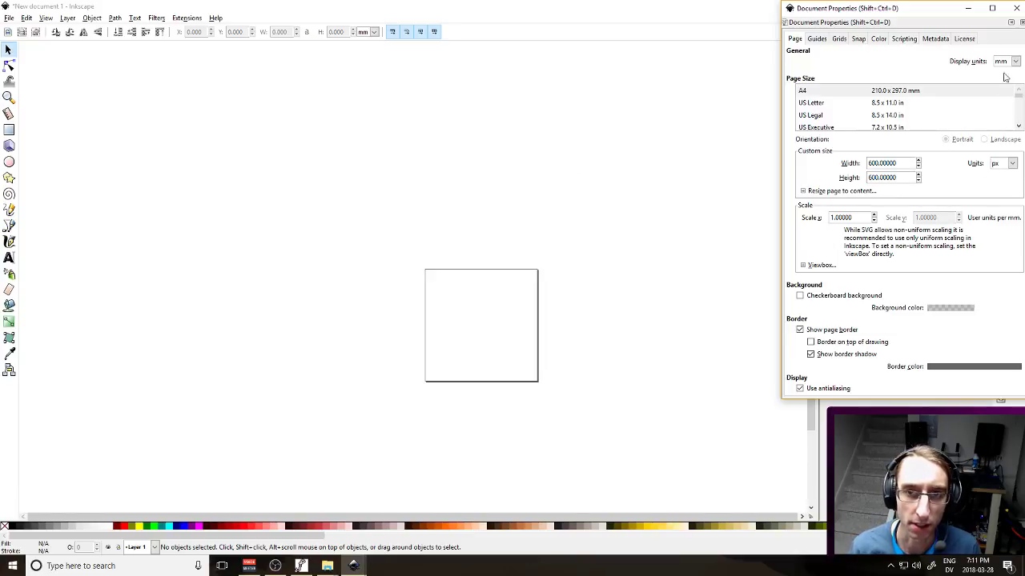
pyautogui.click(1011, 8)
# Paste the r, scale it to about 58 × 75 mm and place it in the page's lower-left corner
pyautogui.click(598, 219)
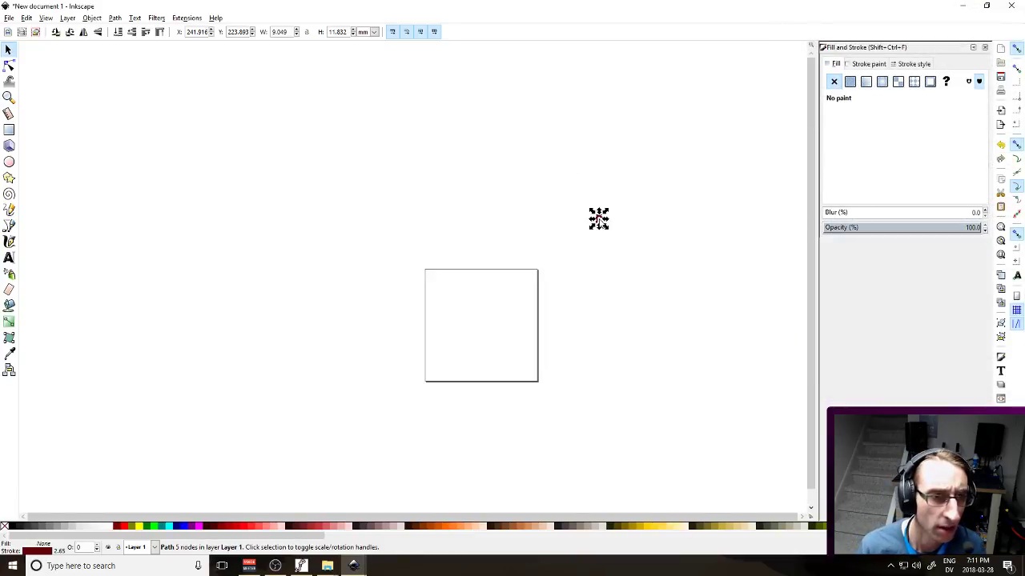
pyautogui.moveTo(599, 219); pyautogui.dragTo(489, 328)
pyautogui.click(541, 311)
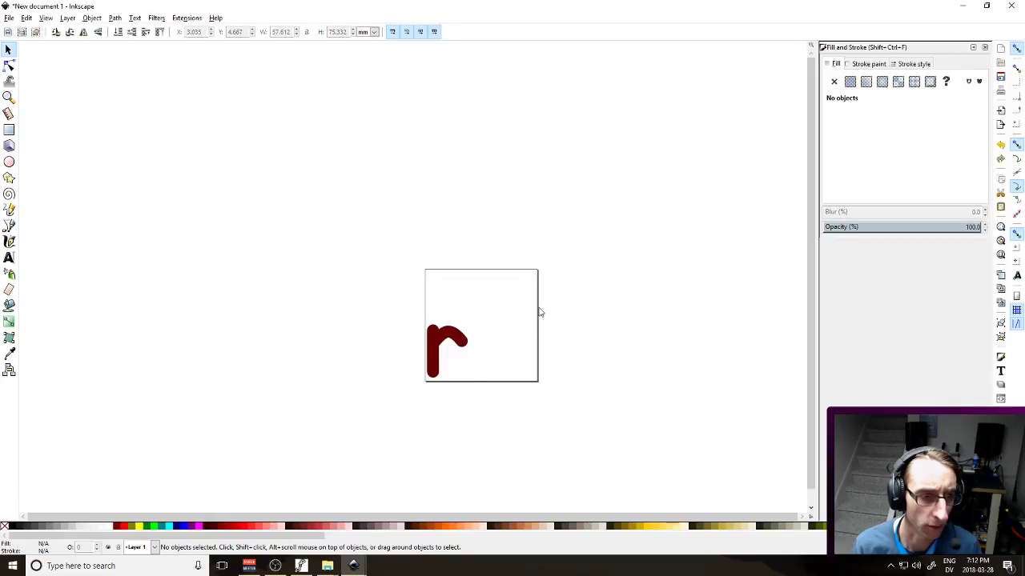
# Convert the r's stroke to a path
pyautogui.scroll(3, 479, 335)
pyautogui.doubleClick(441, 305)
pyautogui.click(432, 320)
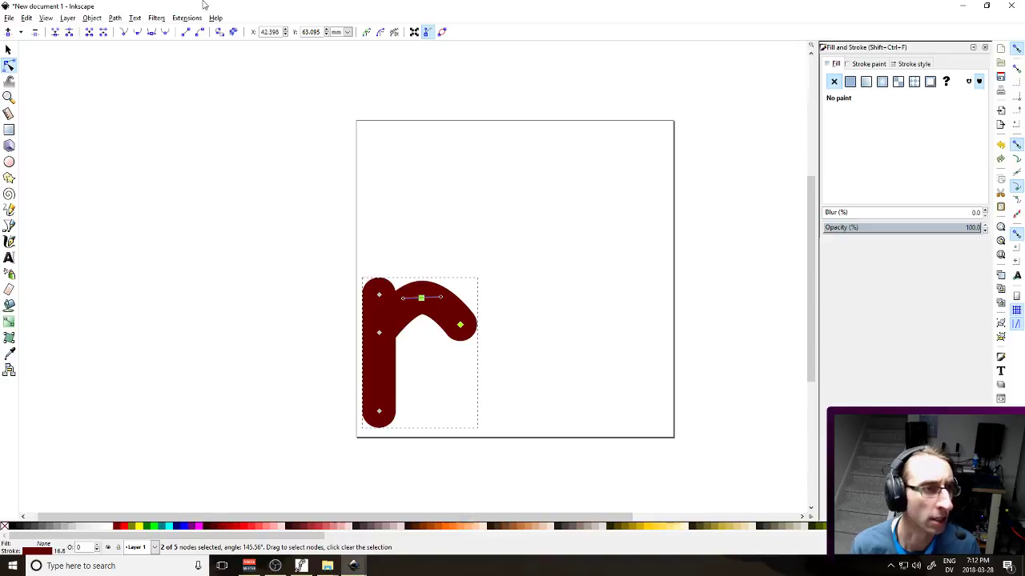
pyautogui.click(92, 17)
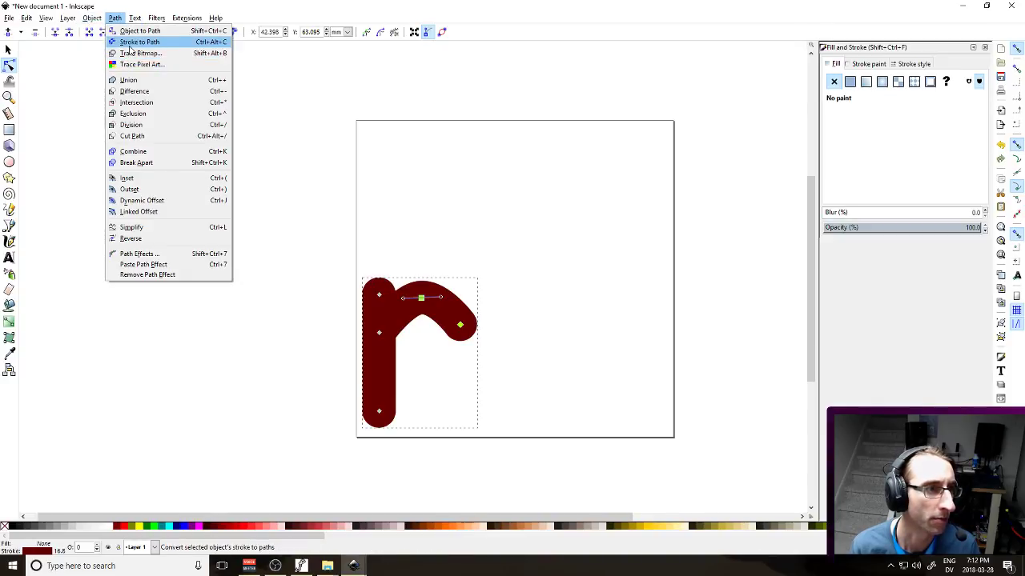
pyautogui.click(144, 45)
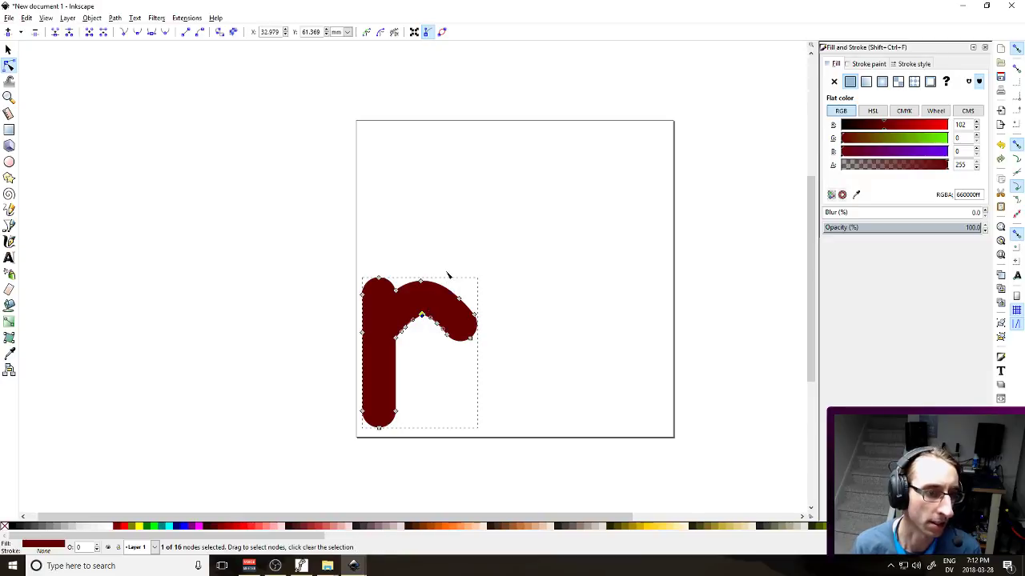
# Adjust the nodes along the inside of the r's arch to smooth the curve where it meets the stem
pyautogui.click(450, 268)
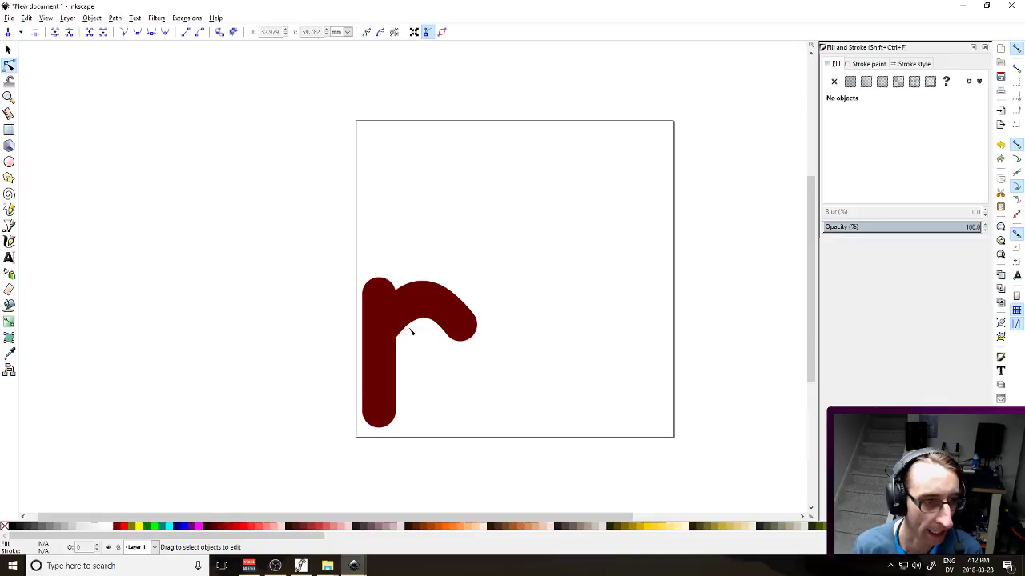
pyautogui.click(405, 336)
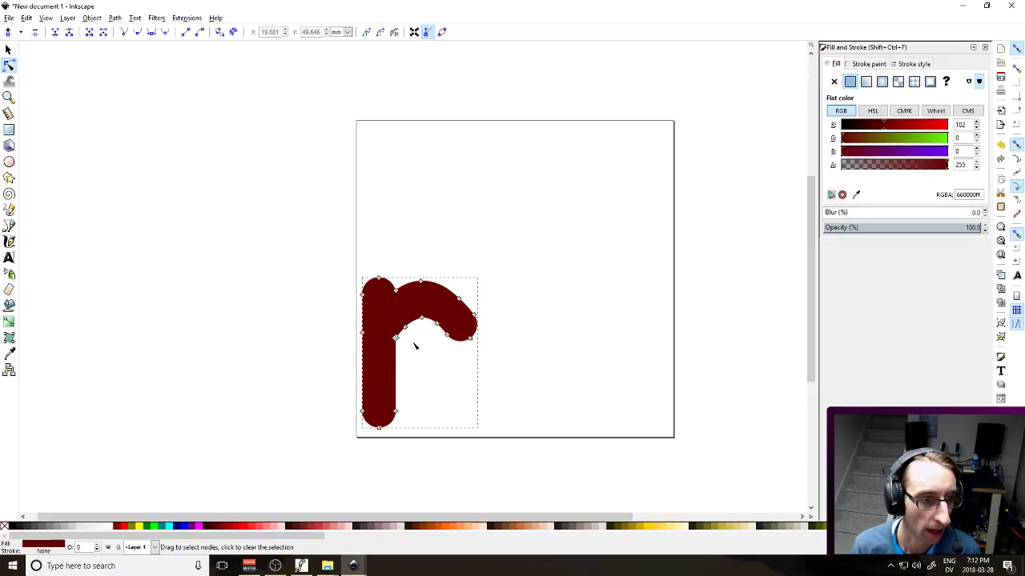
pyautogui.click(461, 364)
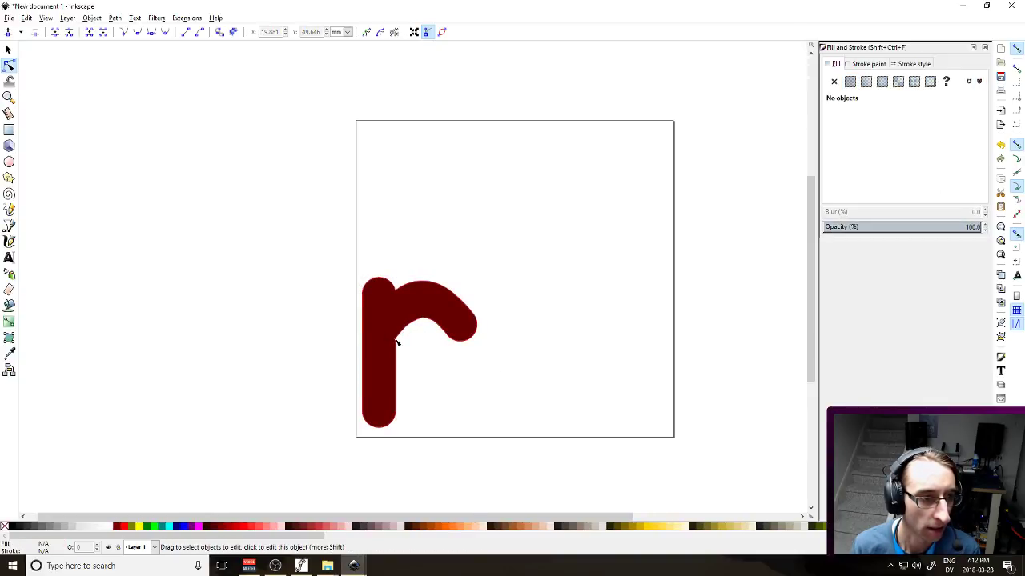
pyautogui.click(397, 337)
pyautogui.click(244, 254)
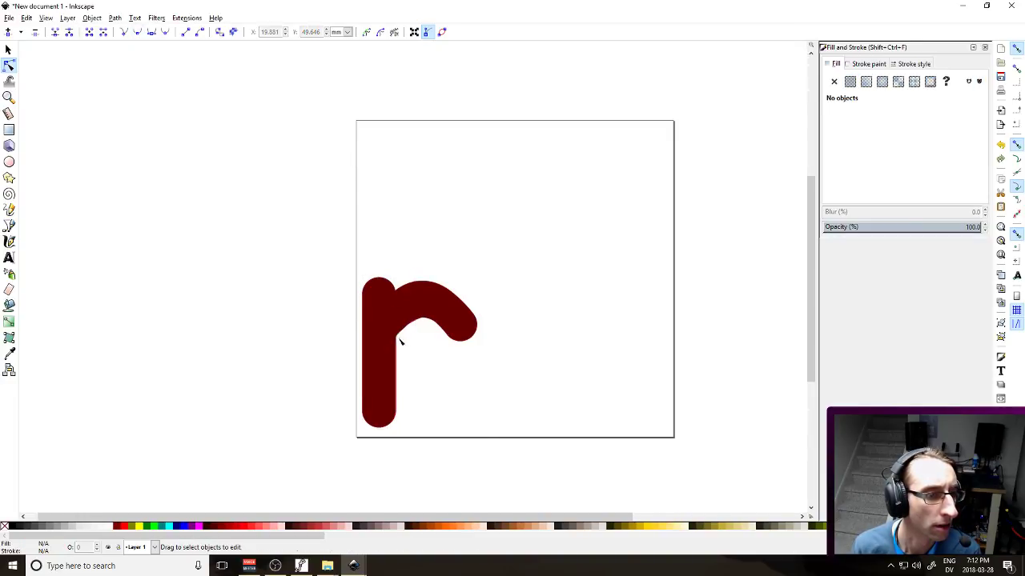
pyautogui.click(404, 342)
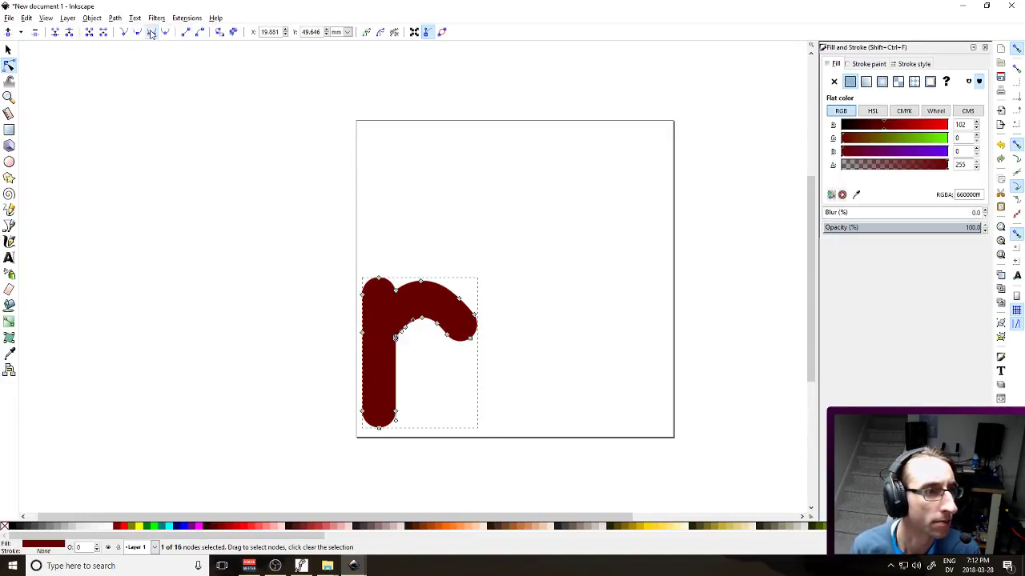
pyautogui.click(545, 221)
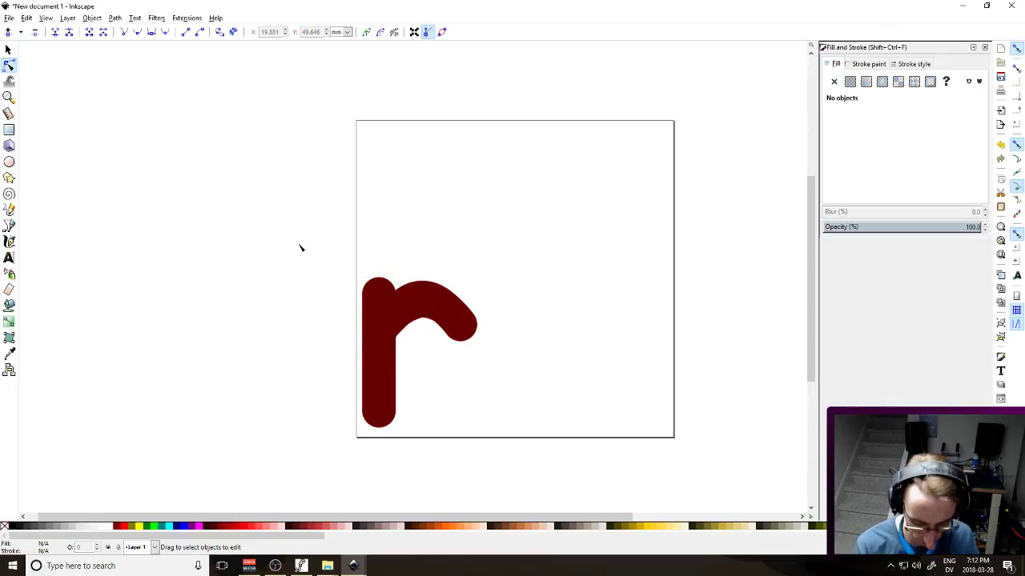
# Save the document as SMALL LETTER R in the _CURRENT FONT\Characters folder under Documents
pyautogui.hotkey('ctrl', 's')
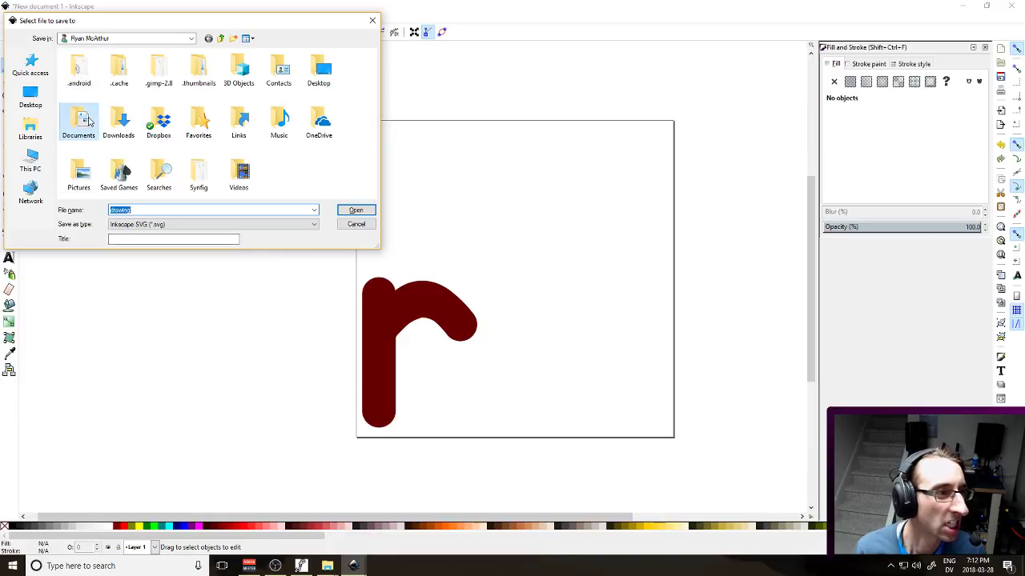
pyautogui.doubleClick(88, 120)
pyautogui.doubleClick(99, 67)
pyautogui.doubleClick(88, 66)
pyautogui.click(159, 210)
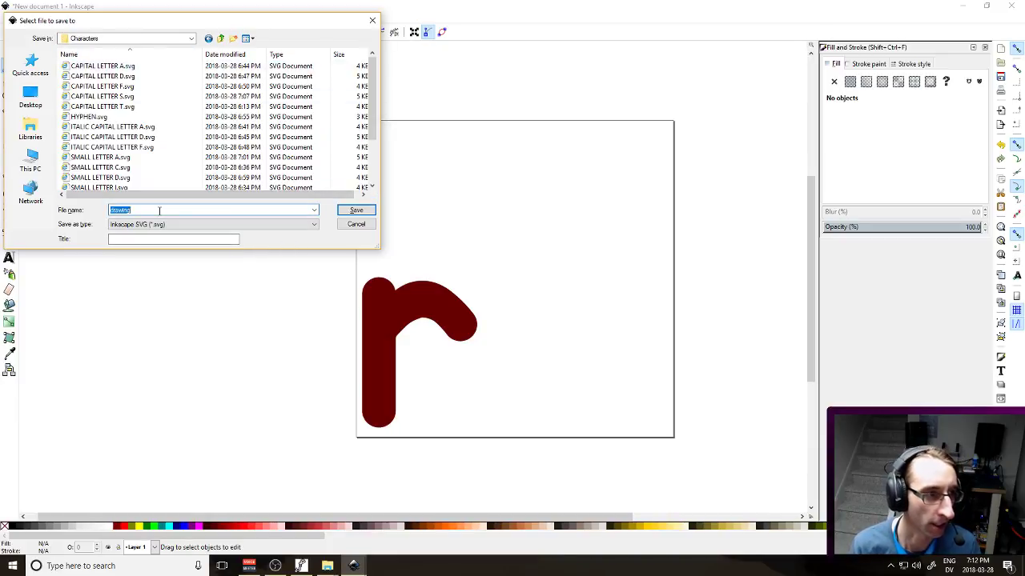
pyautogui.write('SMALL LETTER R')
pyautogui.press('Return')
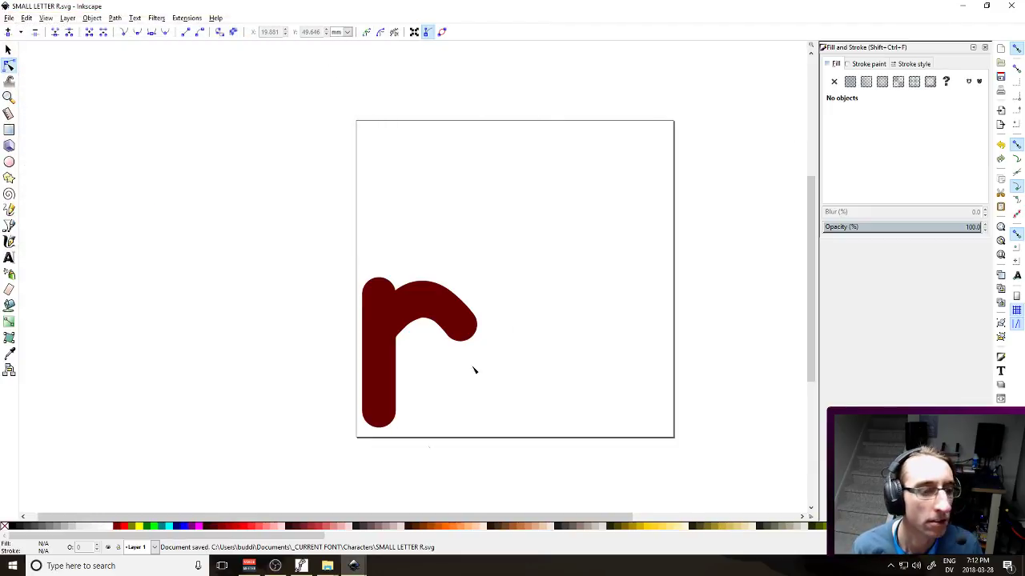
# Switch to FontForge, open the lowercase r glyph and import SMALL LETTER R.svg into it
pyautogui.click(301, 566)
pyautogui.doubleClick(346, 285)
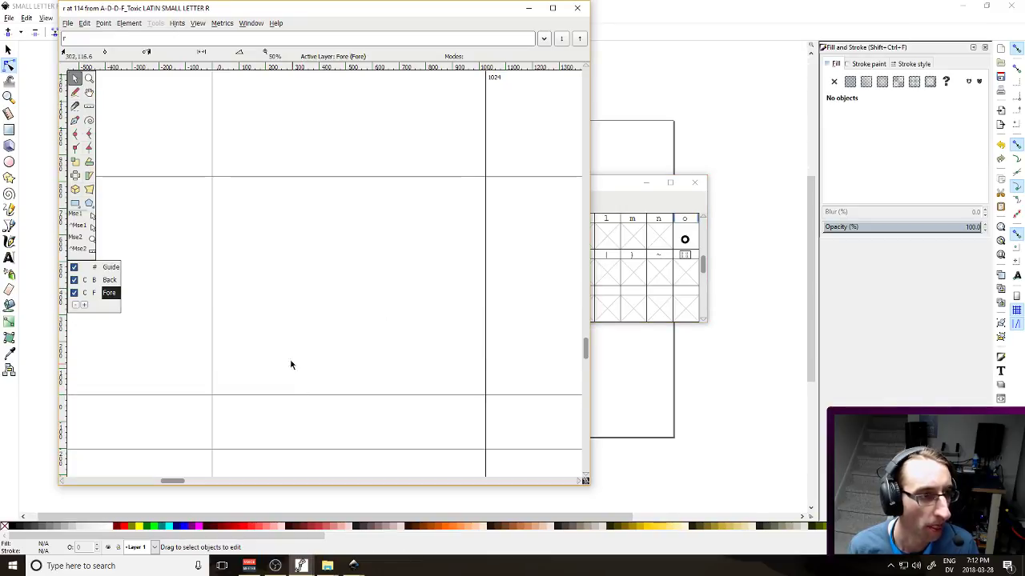
pyautogui.click(69, 23)
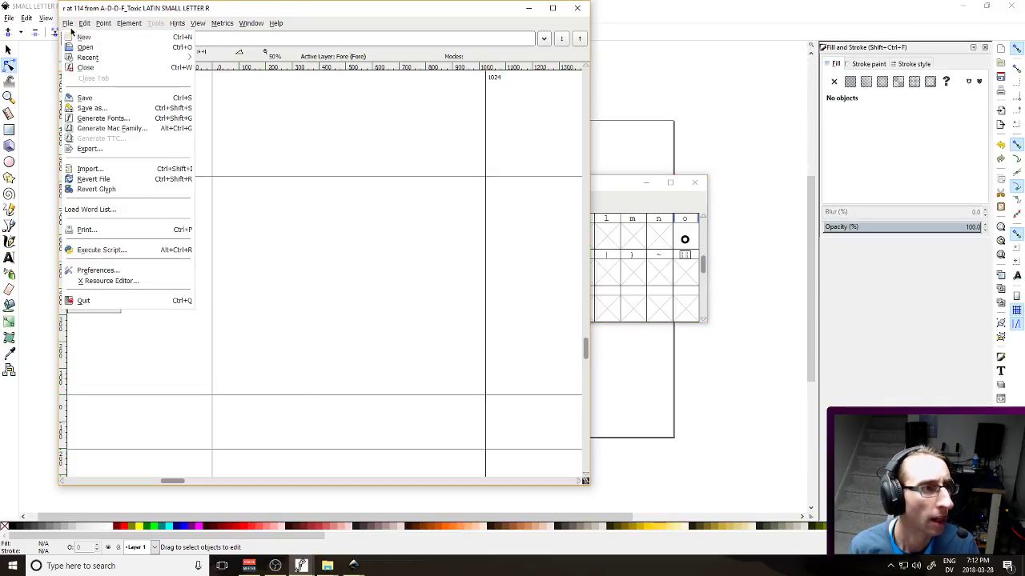
pyautogui.click(89, 169)
pyautogui.scroll(-5, 100, 166)
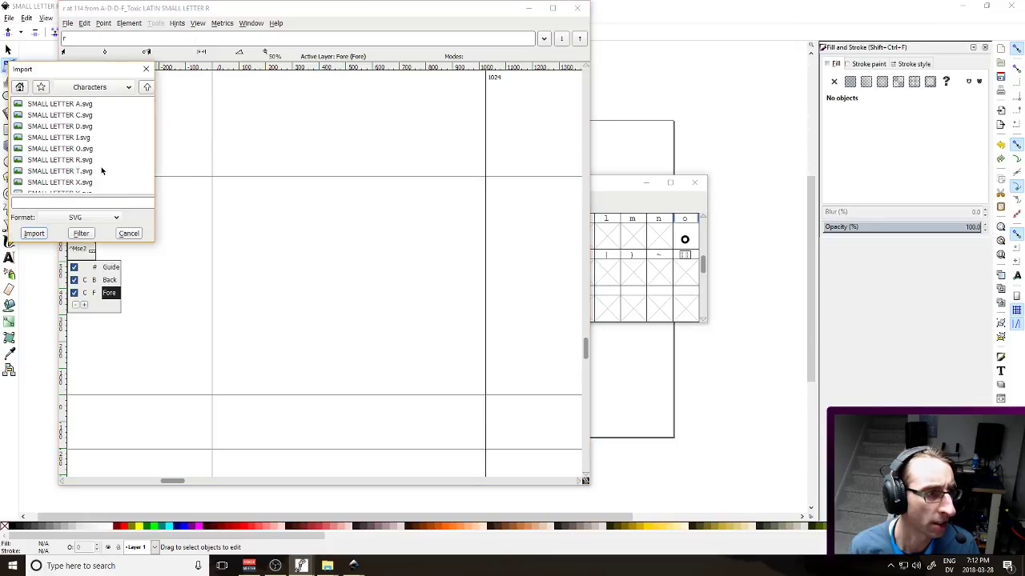
pyautogui.doubleClick(80, 139)
# Select the whole r outline and move it up until the foot of its stem sits on the baseline
pyautogui.moveTo(200, 313); pyautogui.dragTo(328, 468)
pyautogui.press('Up')
pyautogui.press('Up')
pyautogui.press('Up')
pyautogui.press('Up')
pyautogui.press('Up')
pyautogui.press('Up')
pyautogui.press('Up')
pyautogui.press('Up')
pyautogui.press('Up')
pyautogui.press('Up')
pyautogui.press('Up')
pyautogui.press('Up')
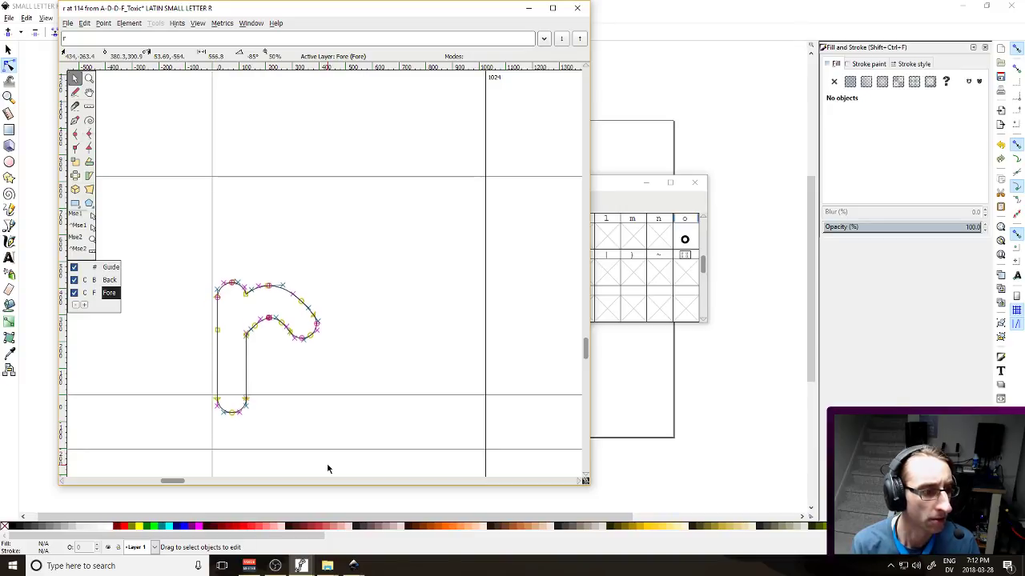
pyautogui.click(374, 273)
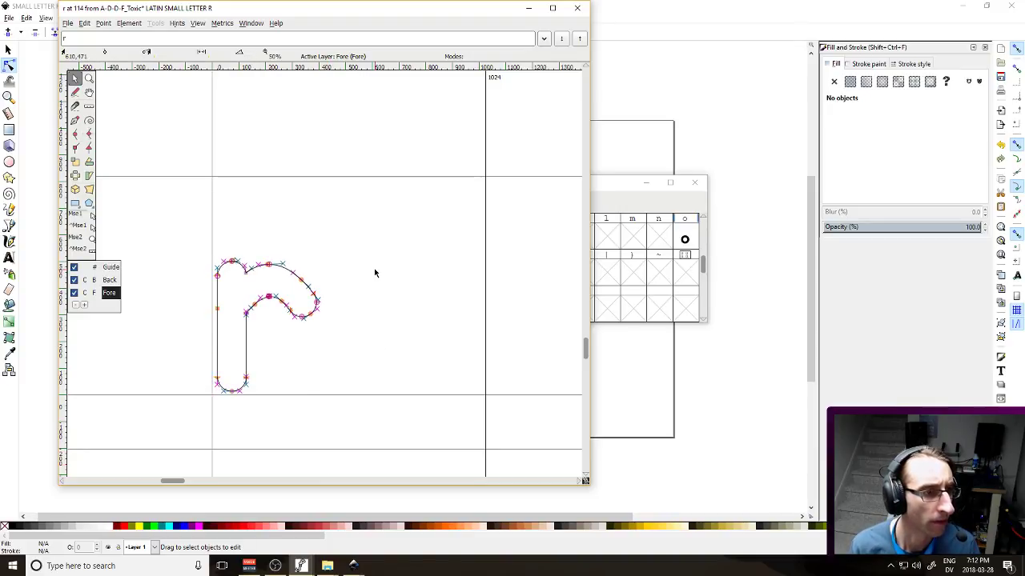
# Reduce the r glyph's advance width to 416, save the font and close the glyph window
pyautogui.moveTo(486, 292); pyautogui.dragTo(324, 297)
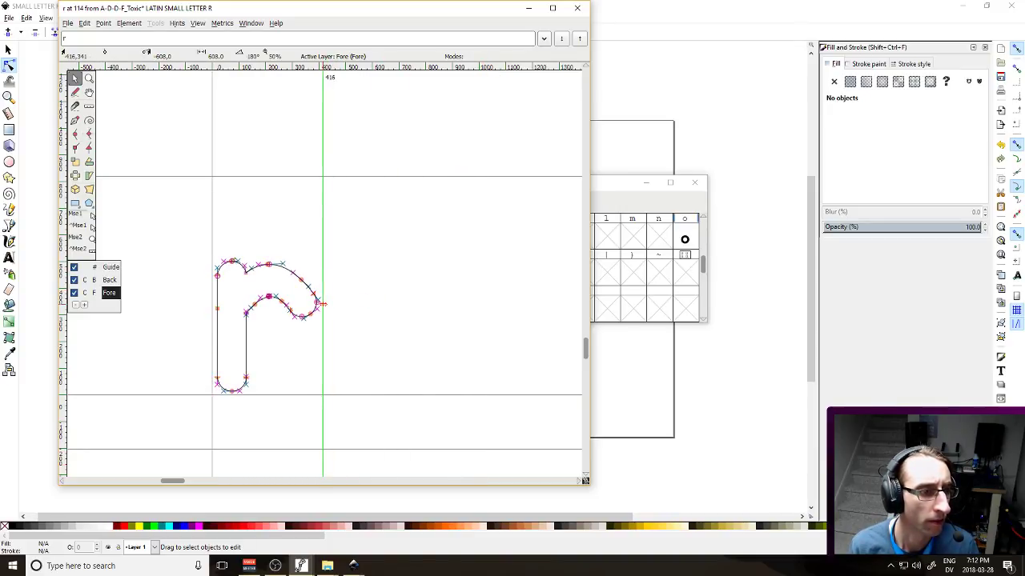
pyautogui.click(349, 302)
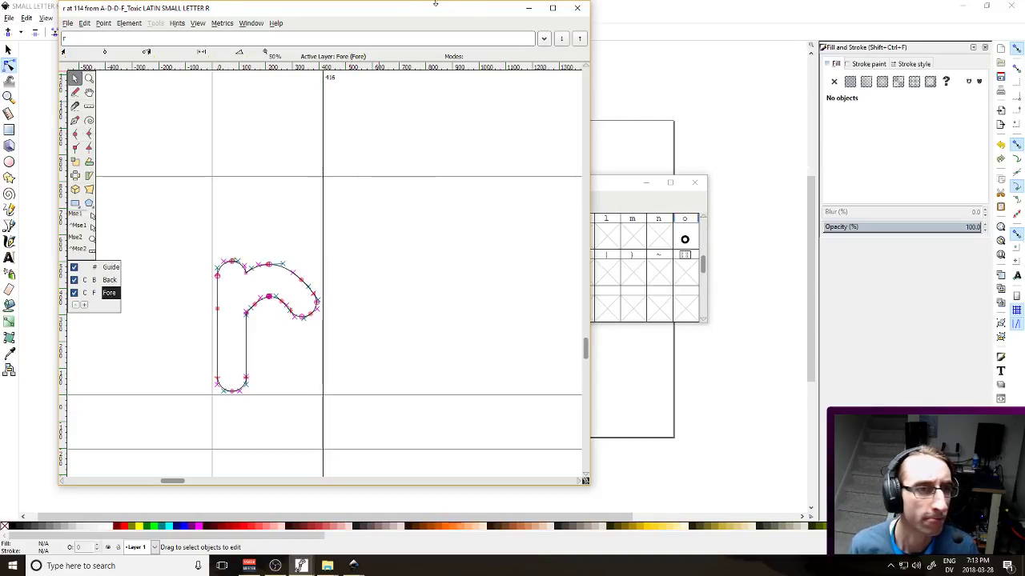
pyautogui.click(578, 7)
# Check the s glyph's spacing, then reduce the t glyph's advance width to 480 and close its window
pyautogui.doubleClick(372, 272)
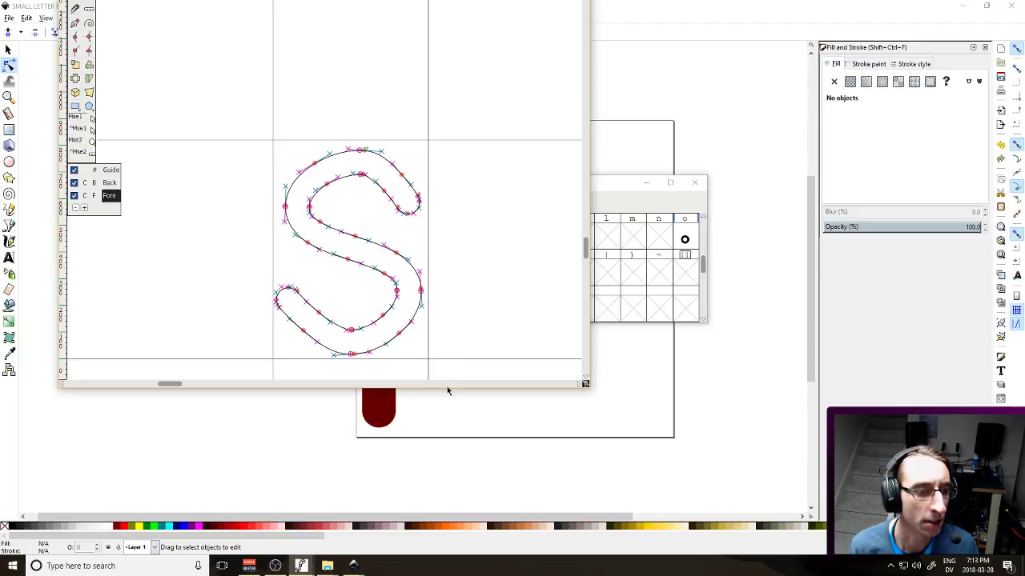
pyautogui.click(577, 7)
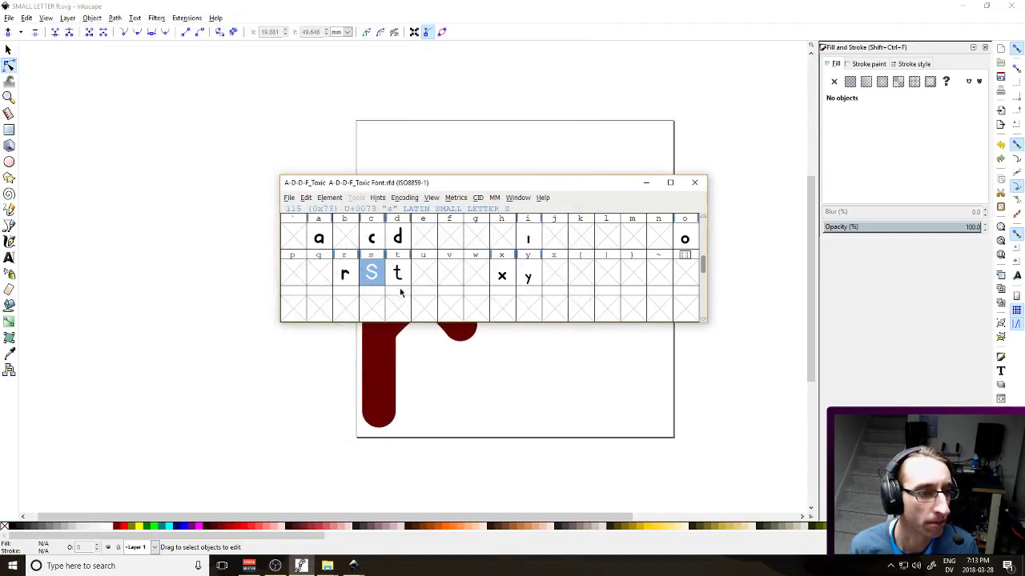
pyautogui.doubleClick(401, 293)
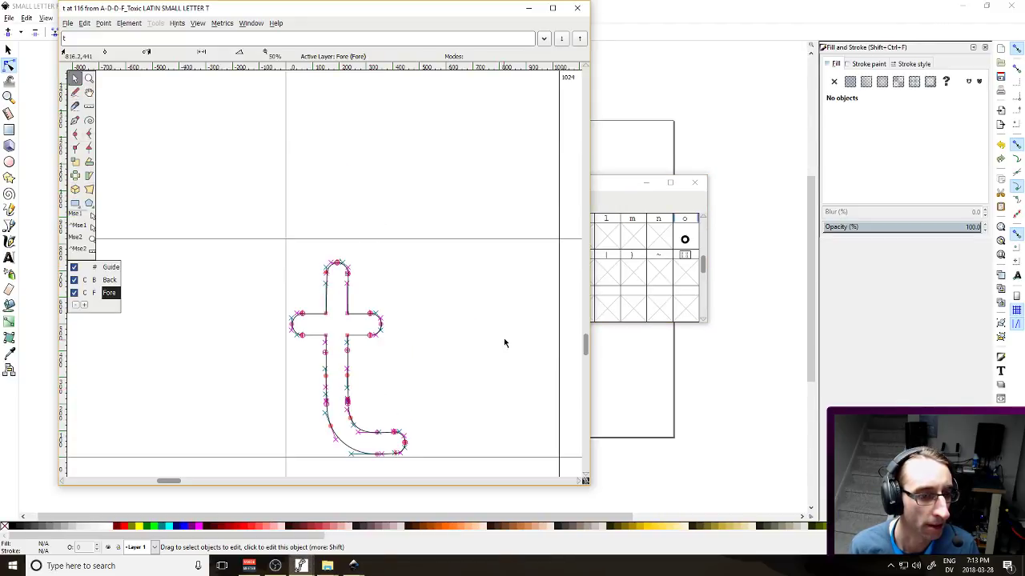
pyautogui.moveTo(560, 347); pyautogui.dragTo(414, 359)
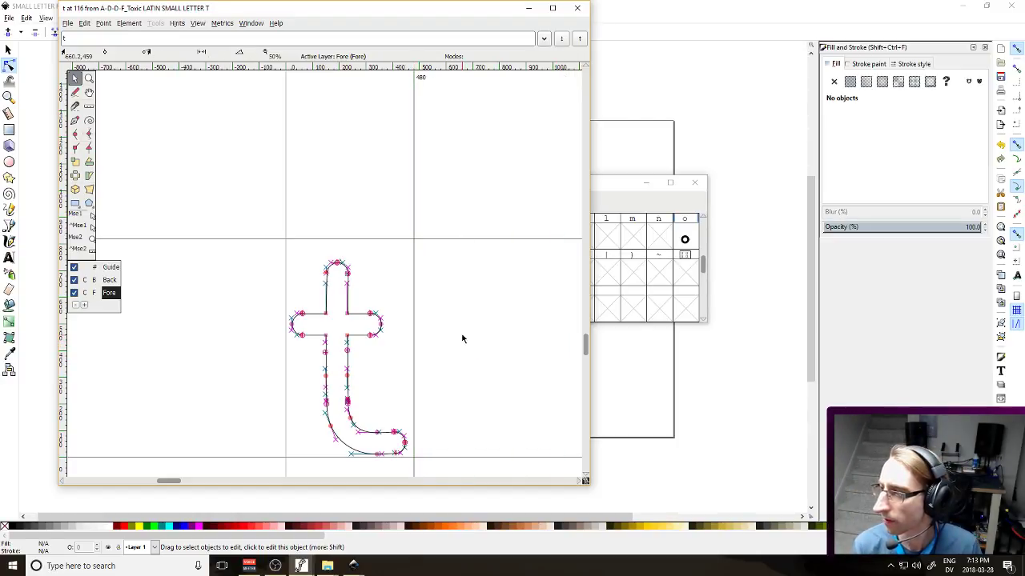
pyautogui.click(577, 7)
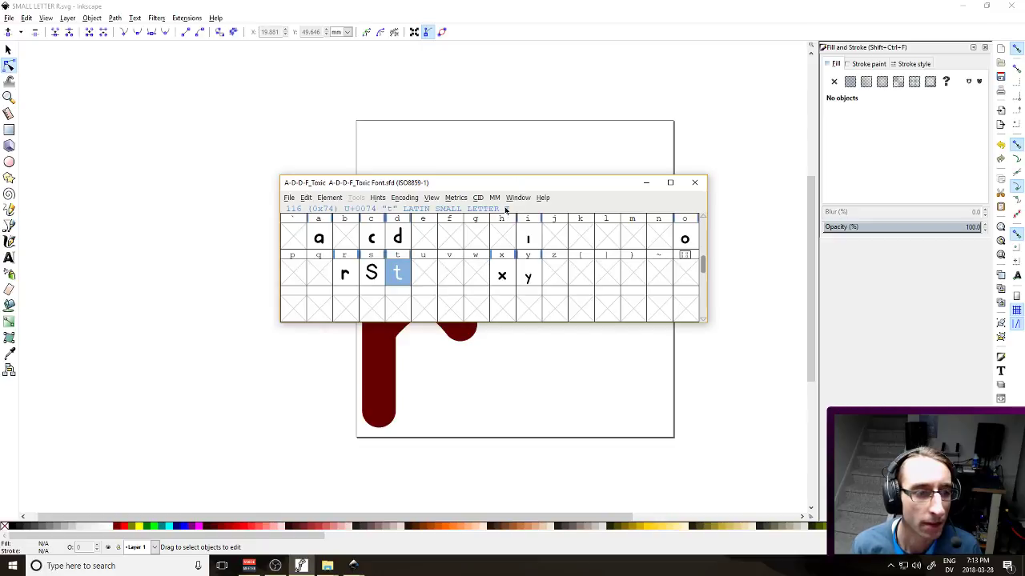
# Close the SMALL LETTER R document and select the first n in the Starting Soon... lettering of Soon.svg
pyautogui.click(801, 5)
pyautogui.click(1011, 5)
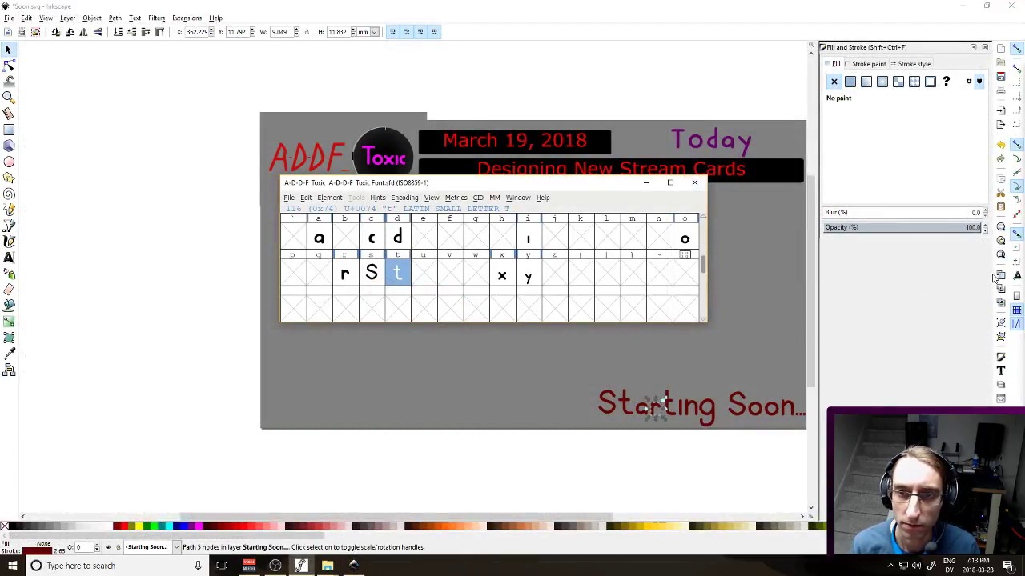
pyautogui.click(662, 400)
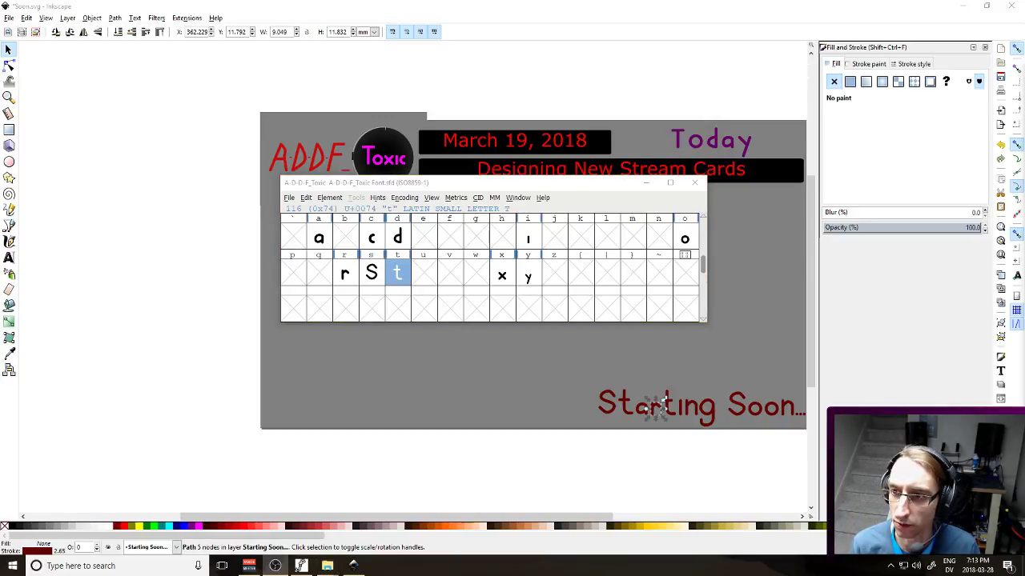
pyautogui.keyDown('ctrl'); pyautogui.click(686, 410); pyautogui.keyUp('ctrl')
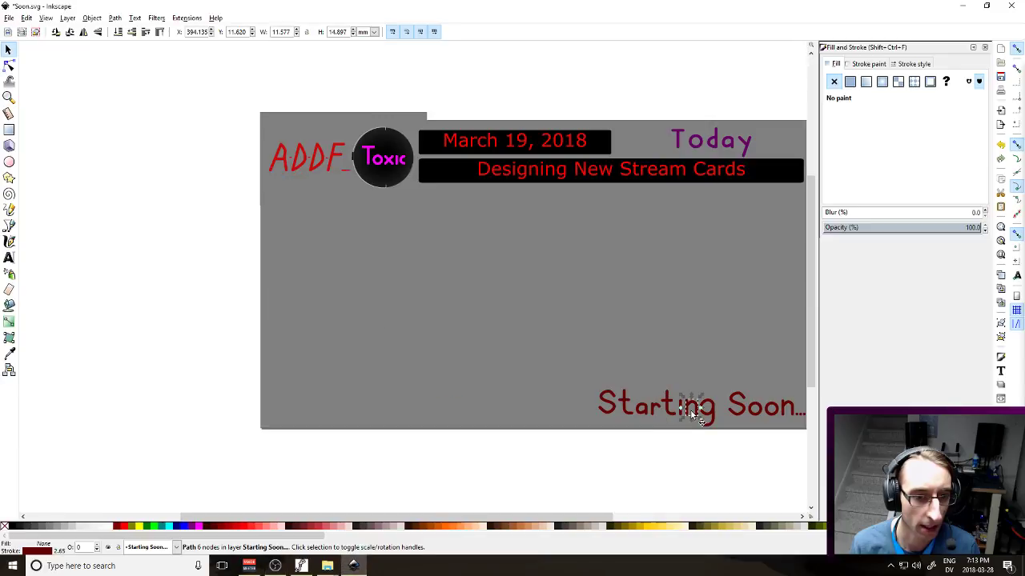
# Open a new blank Inkscape document and set its page size to 600 × 600 px
pyautogui.press('super')
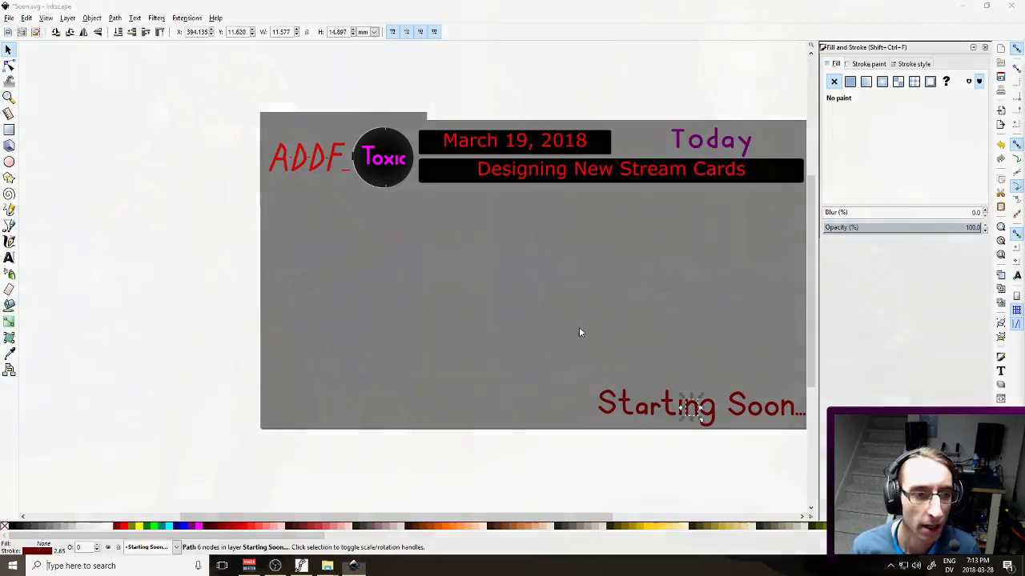
pyautogui.click(373, 204)
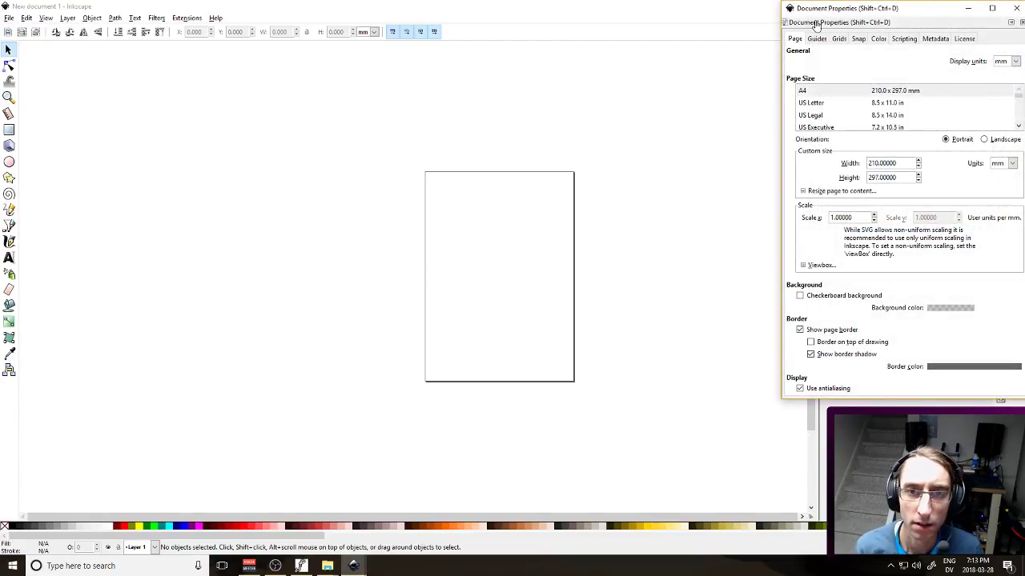
pyautogui.click(997, 163)
pyautogui.click(1002, 244)
pyautogui.tripleClick(893, 162)
pyautogui.write('600')
pyautogui.press('Tab')
pyautogui.write('600')
pyautogui.press('Tab')
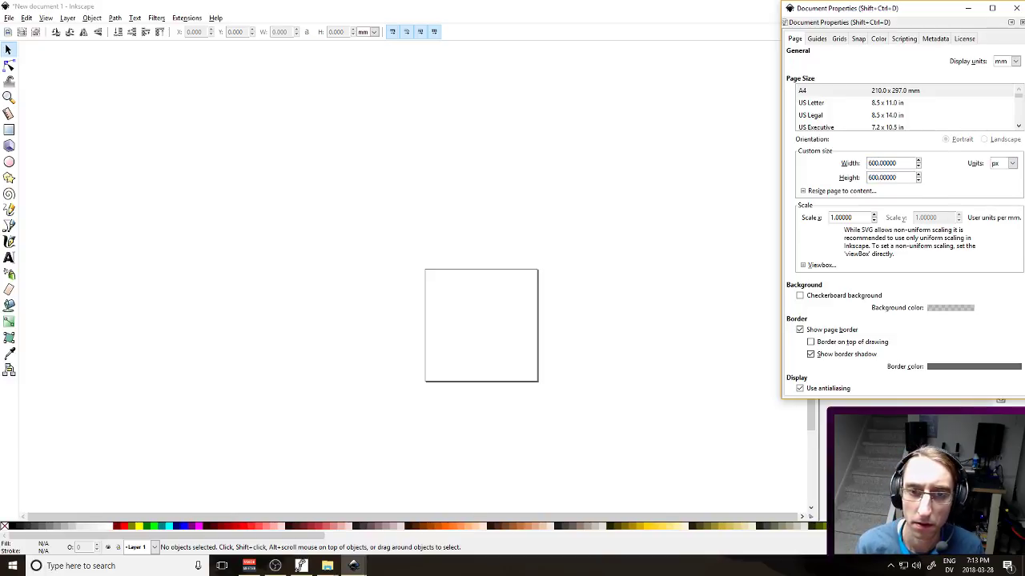
pyautogui.click(1015, 8)
pyautogui.click(604, 232)
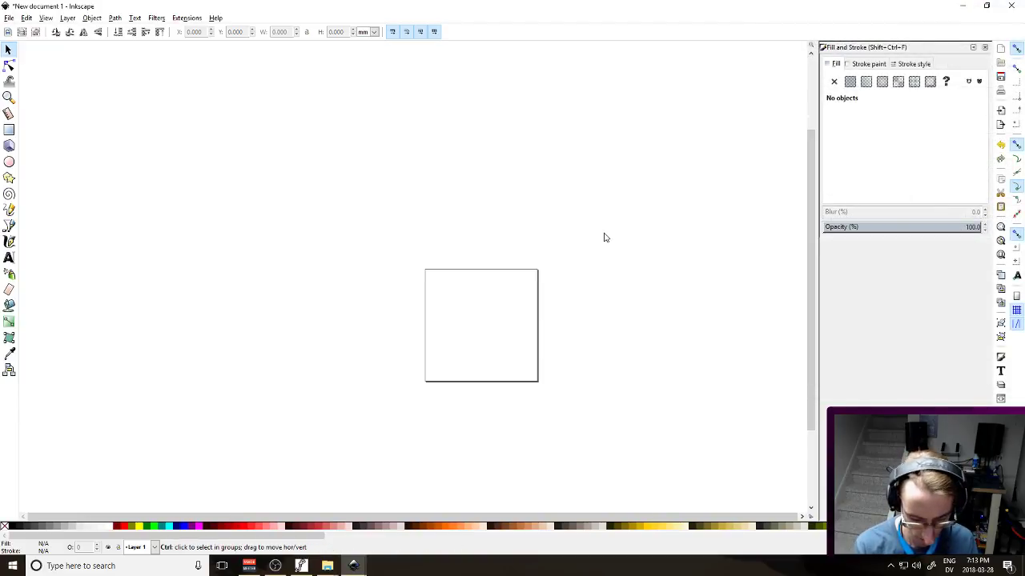
# Fit the pasted n into the lower-left corner of the 600 × 600 px page and convert its stroke to a path
pyautogui.moveTo(604, 232); pyautogui.dragTo(474, 320)
pyautogui.click(505, 322)
pyautogui.doubleClick(449, 332)
pyautogui.click(92, 18)
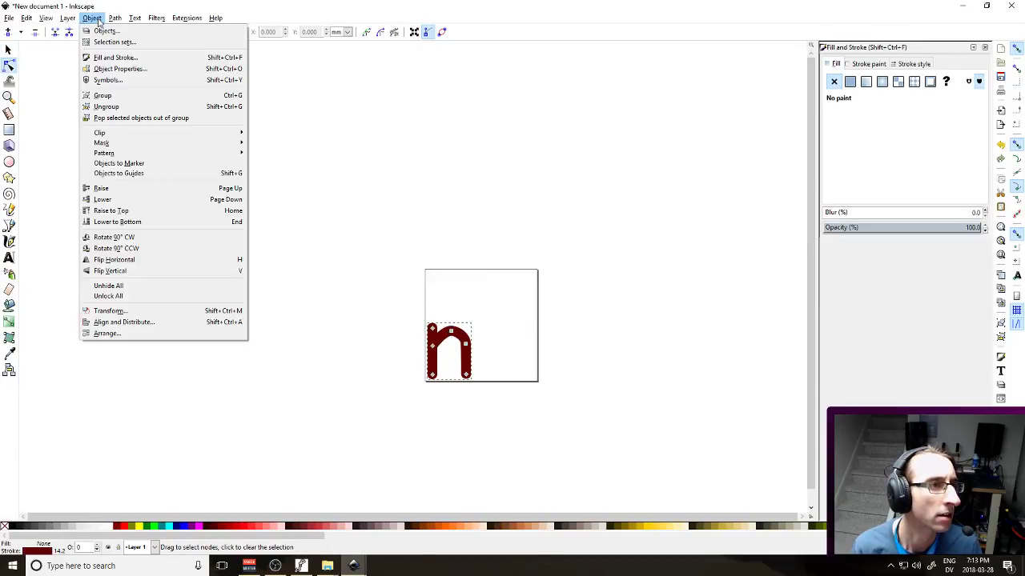
pyautogui.click(140, 41)
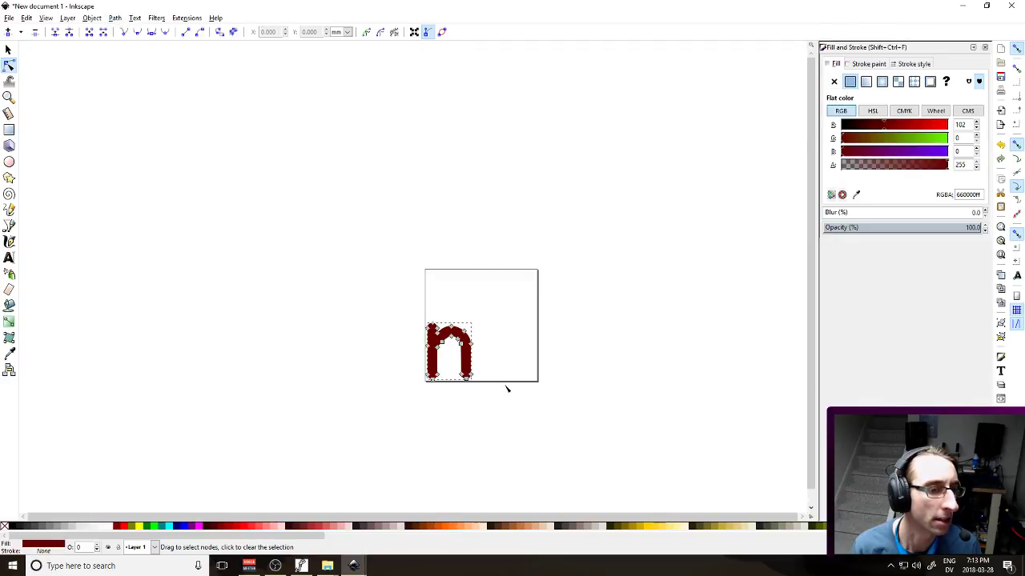
# Lower the cusp node at the peak of the n's inner arch to Y 62.711 mm
pyautogui.scroll(2, 507, 389)
pyautogui.click(483, 325)
pyautogui.click(397, 289)
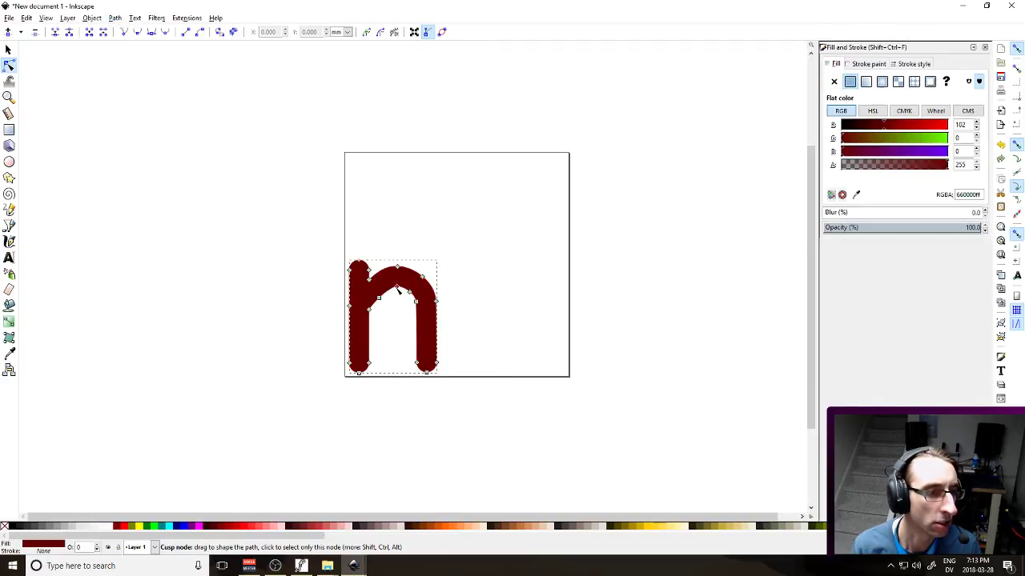
pyautogui.click(235, 162)
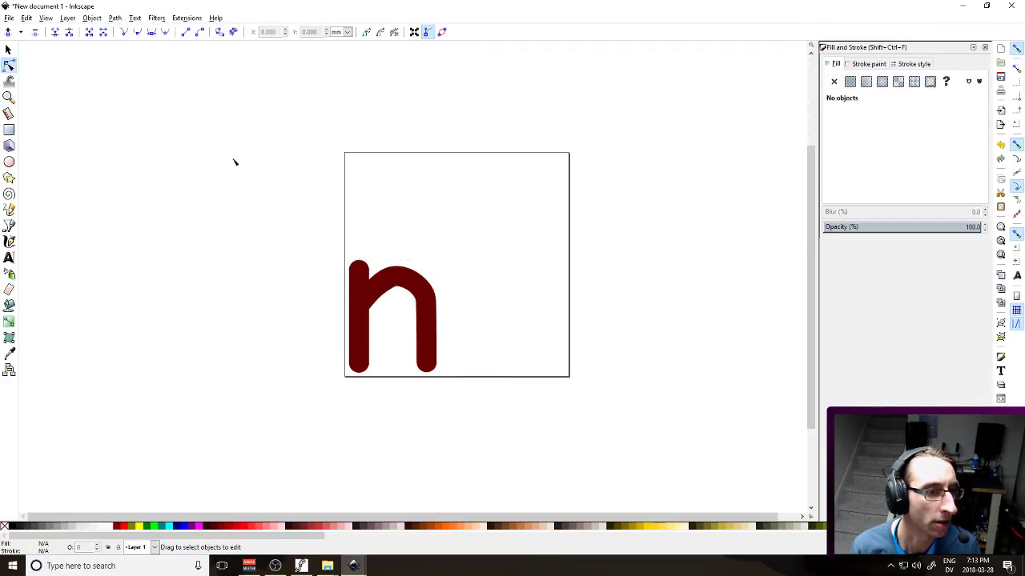
pyautogui.click(397, 292)
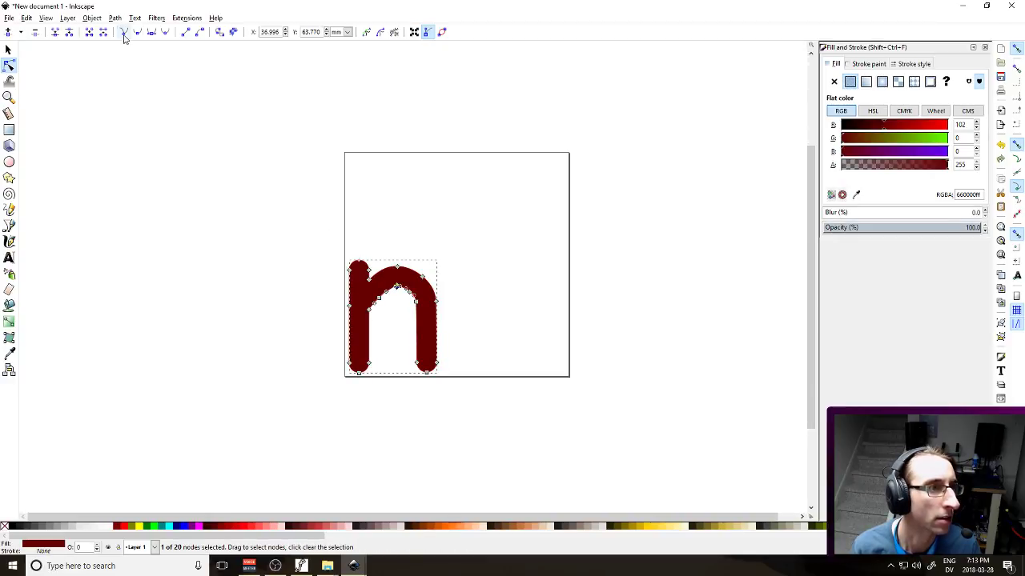
pyautogui.click(485, 231)
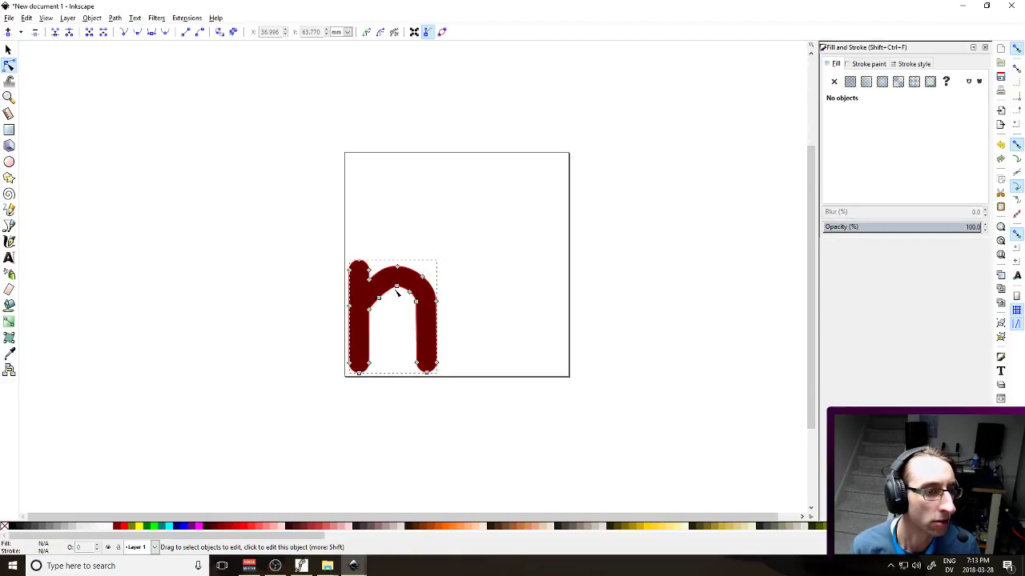
pyautogui.click(399, 293)
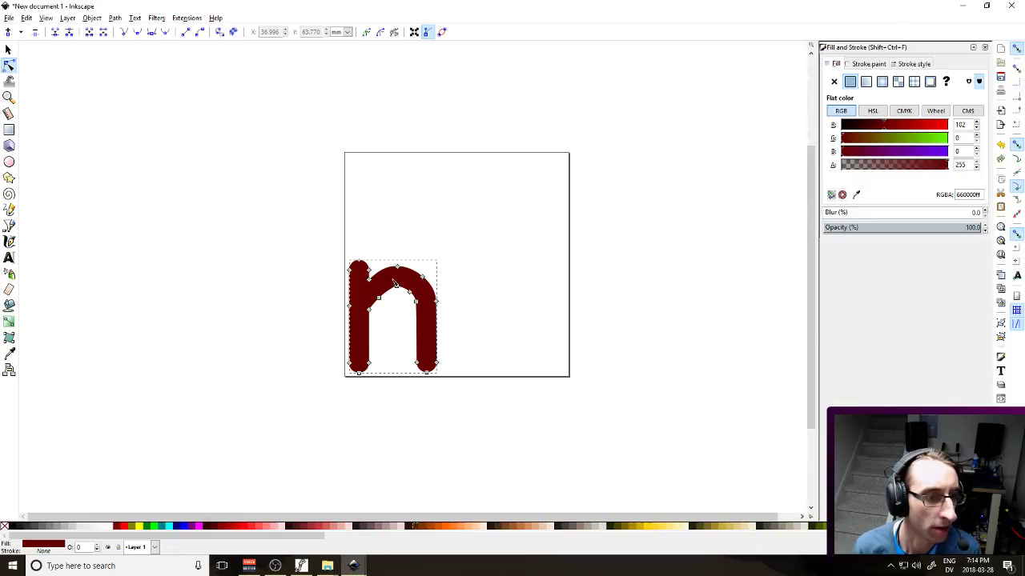
pyautogui.click(396, 287)
pyautogui.click(560, 230)
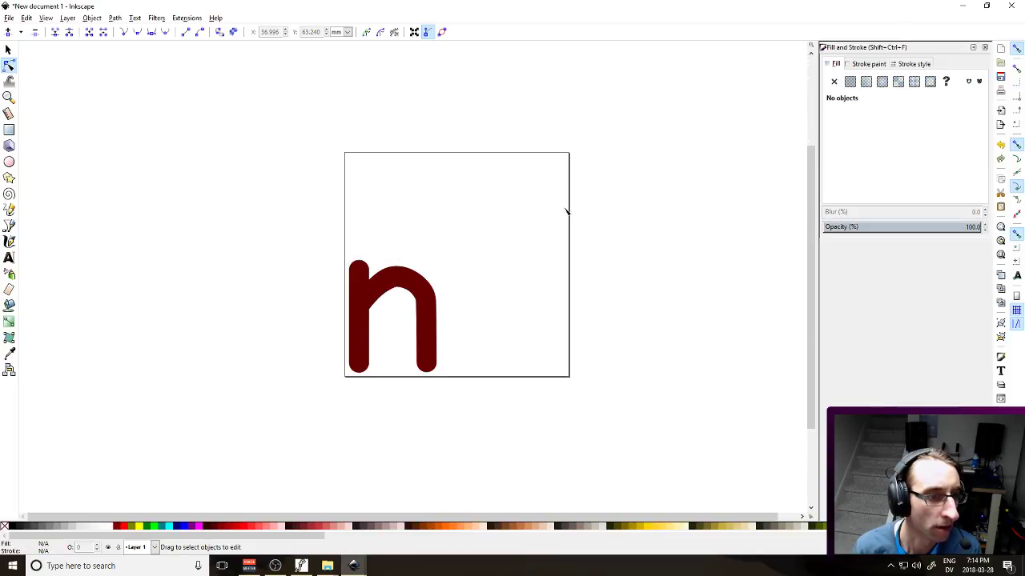
pyautogui.click(432, 280)
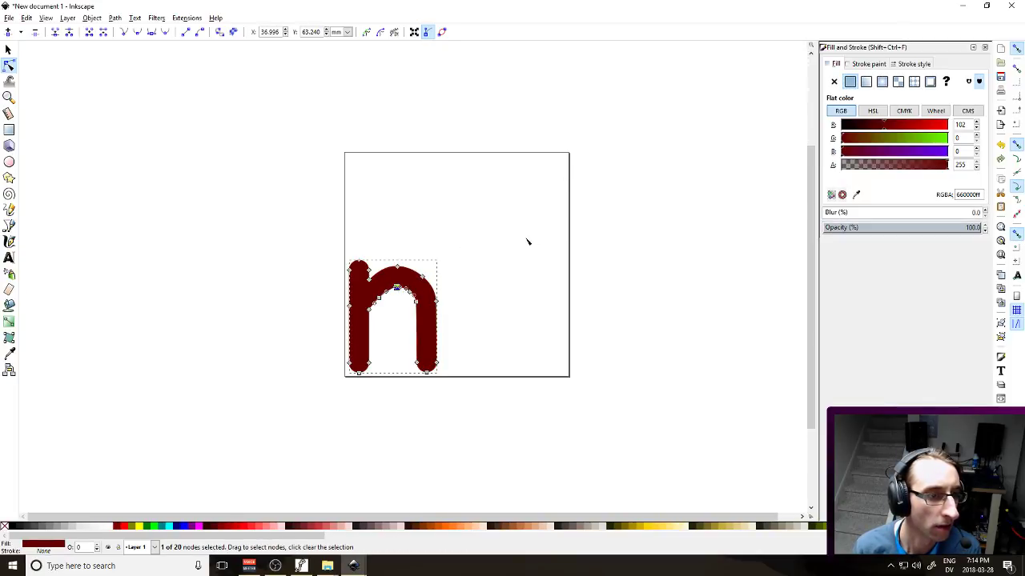
pyautogui.click(600, 181)
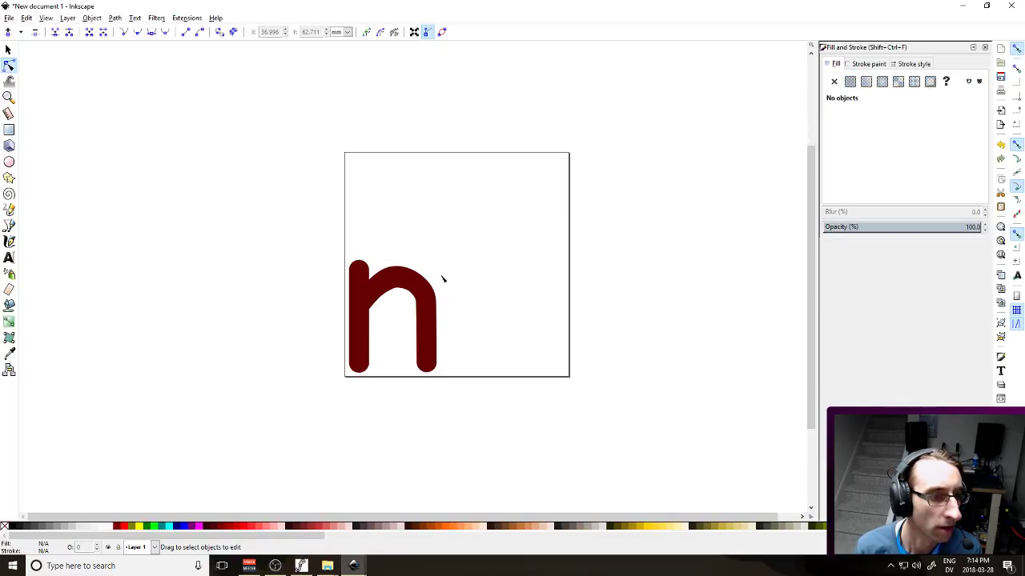
# Delete the extra node between the peak and the right end of the n's inner arch
pyautogui.click(415, 301)
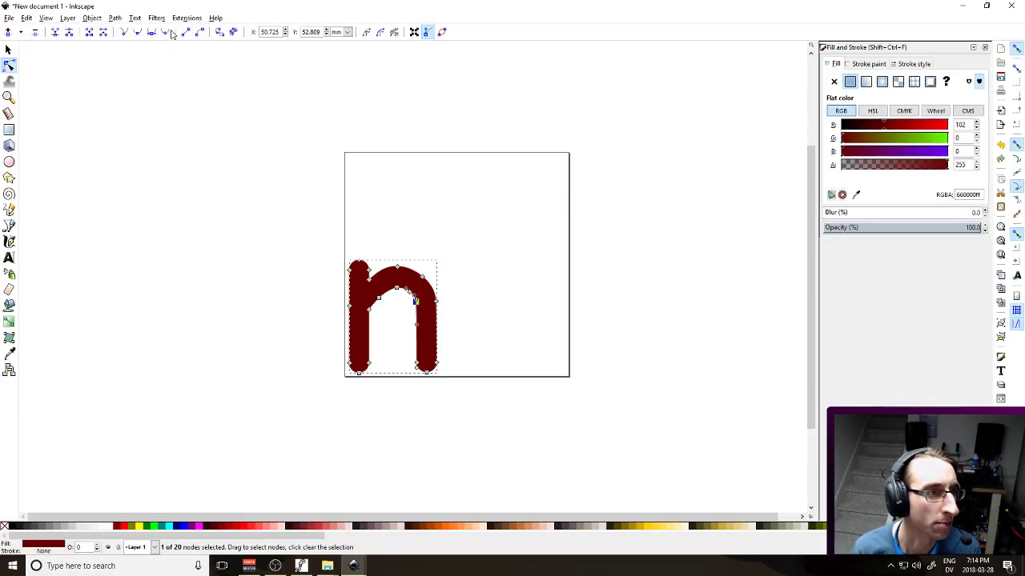
pyautogui.click(505, 233)
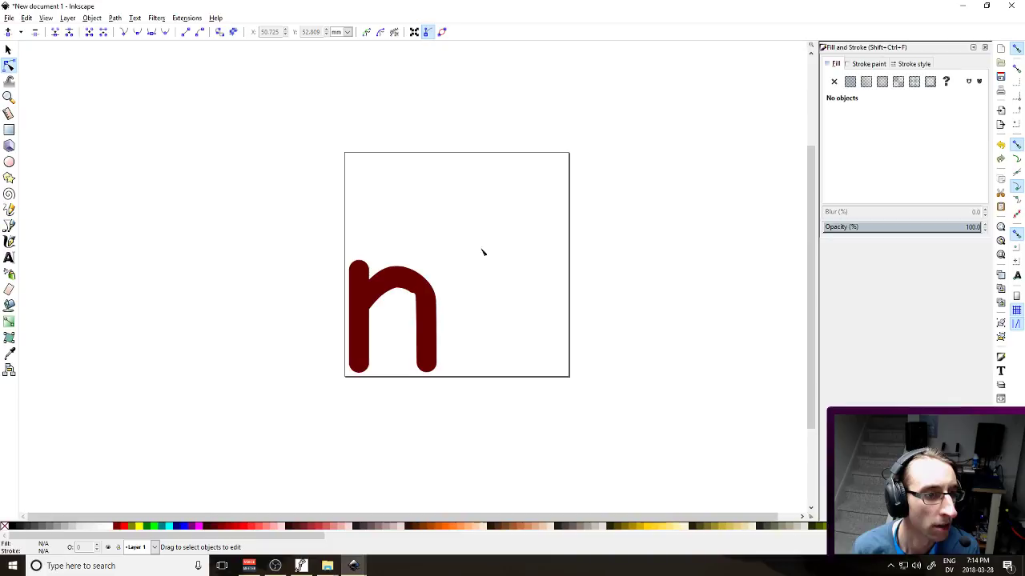
pyautogui.click(416, 298)
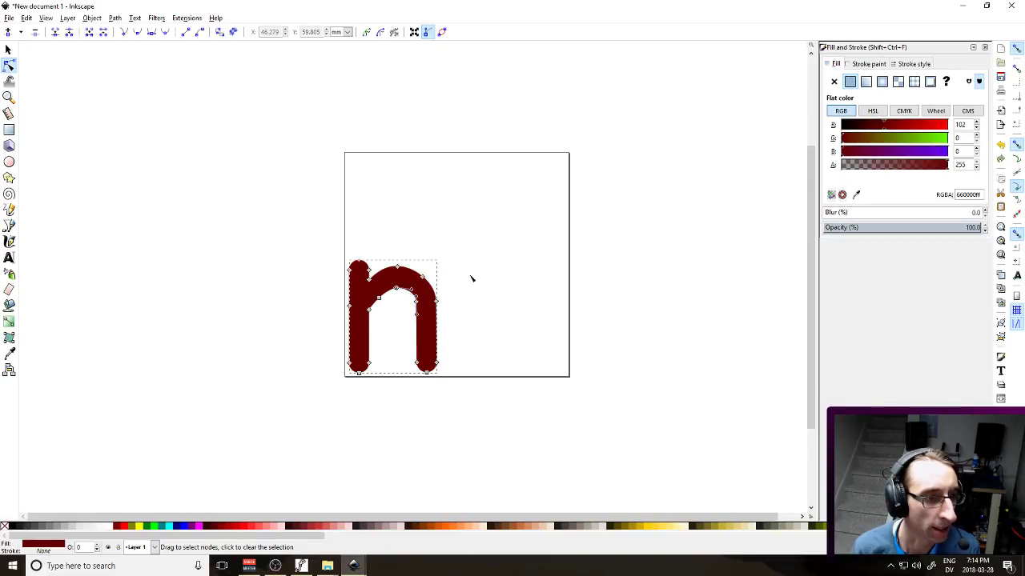
pyautogui.click(513, 267)
pyautogui.click(403, 291)
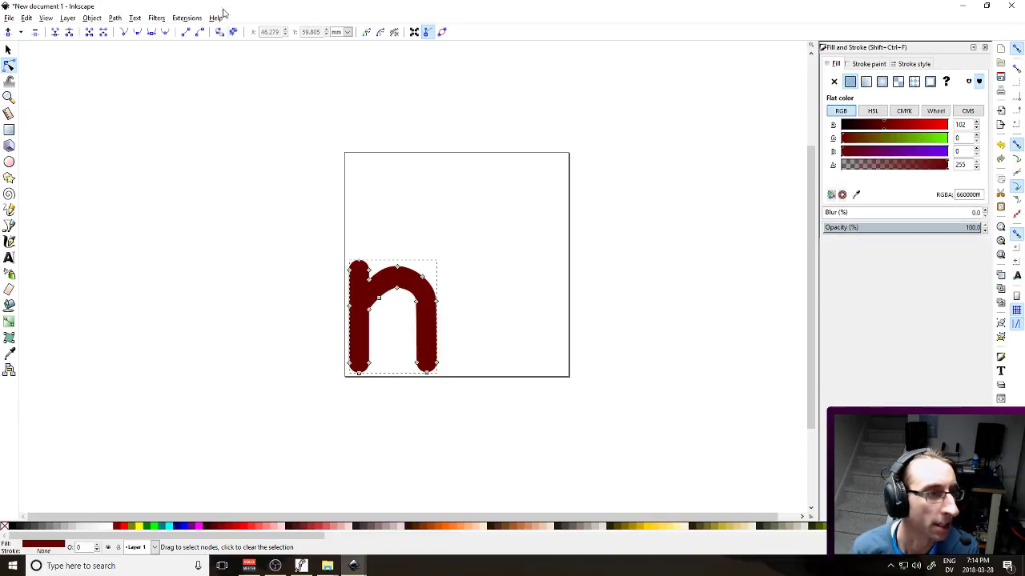
# Lower the inner arch's peak node to Y 61.653 mm and adjust the curve handle at the arch's right end
pyautogui.click(397, 289)
pyautogui.click(549, 201)
pyautogui.click(549, 201)
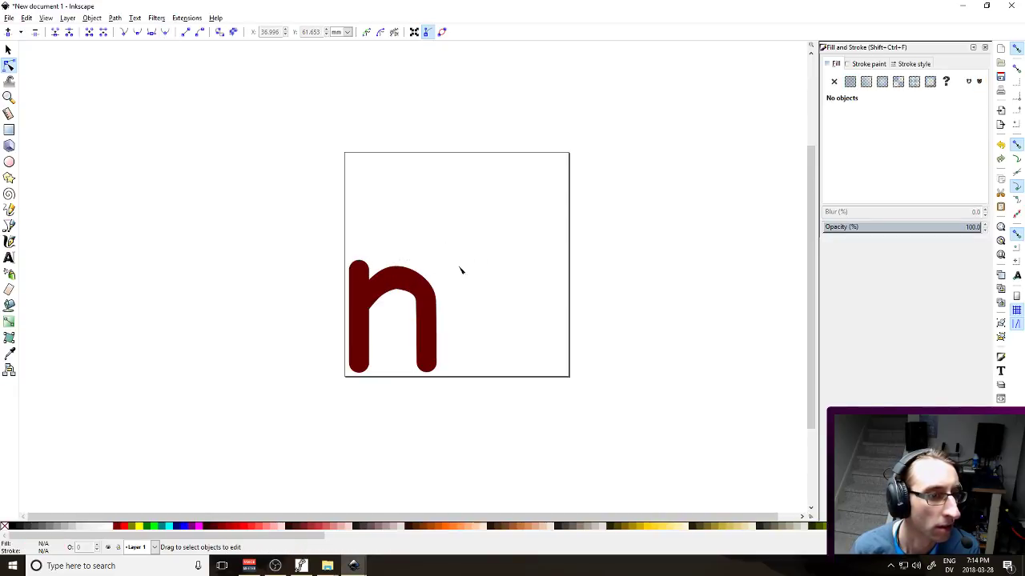
pyautogui.click(426, 308)
pyautogui.moveTo(417, 303); pyautogui.dragTo(415, 298)
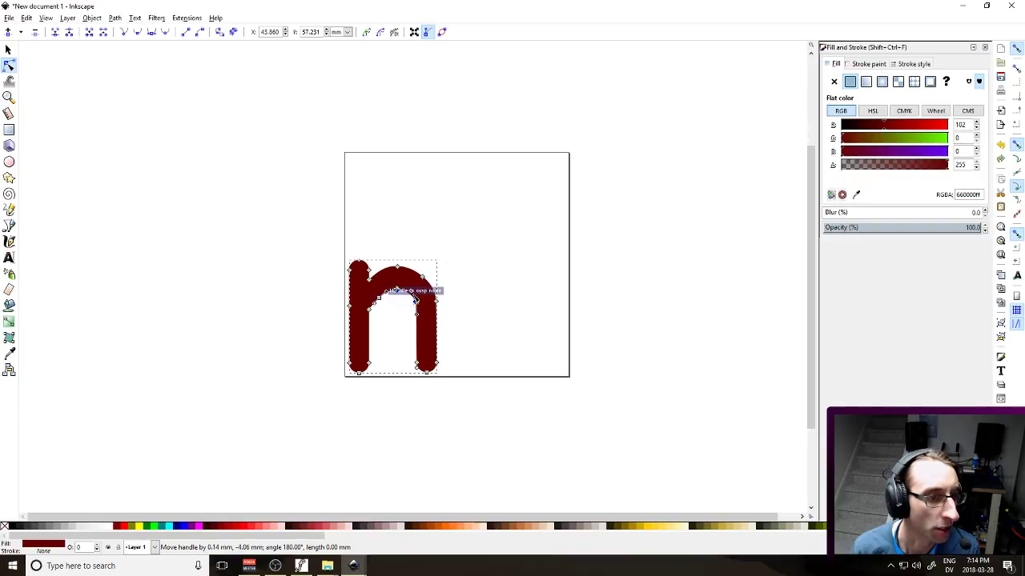
pyautogui.click(597, 258)
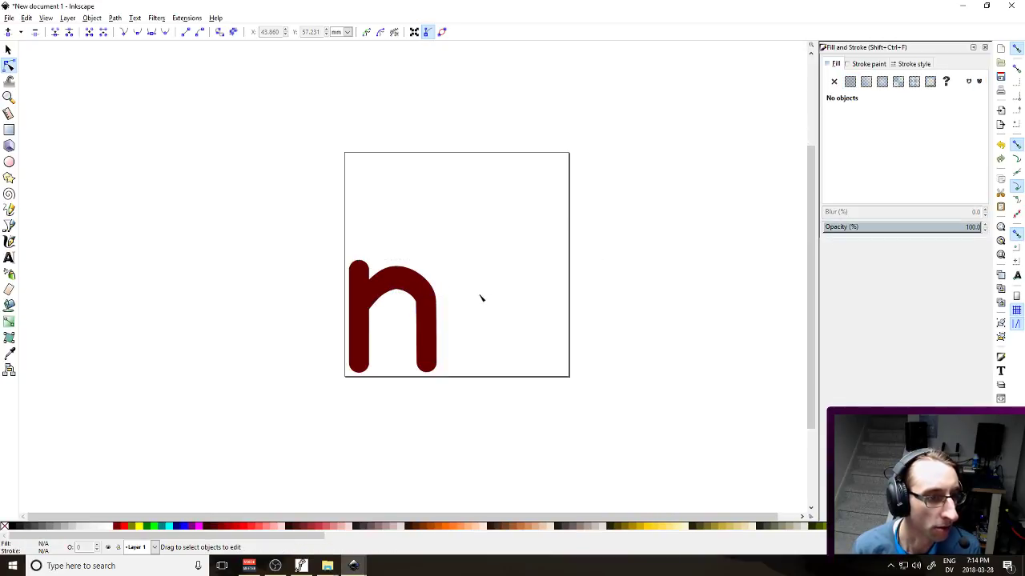
# Make the node at the inner arch's right end auto-smooth and align its lower handle with the right stem
pyautogui.click(416, 303)
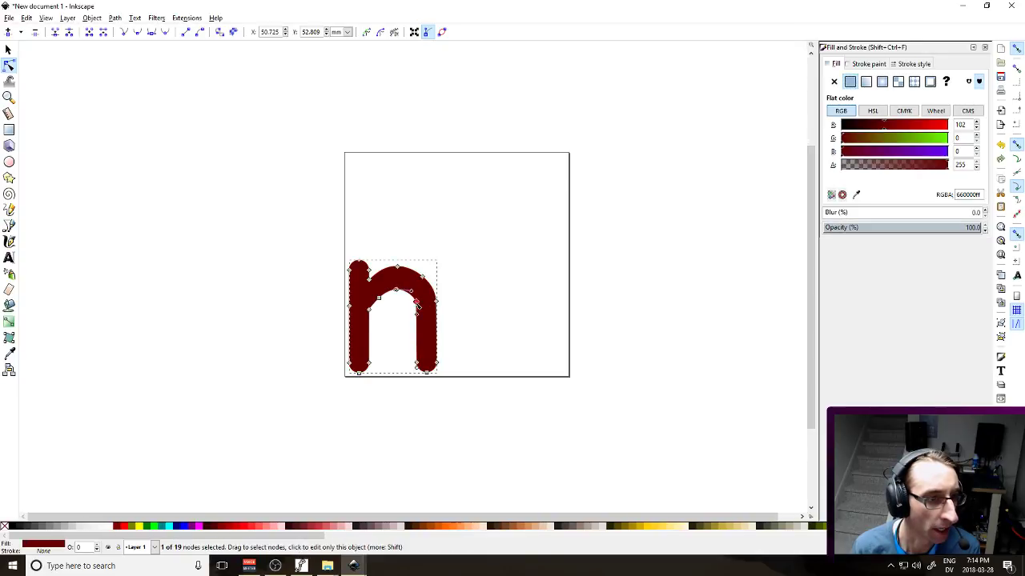
pyautogui.click(164, 32)
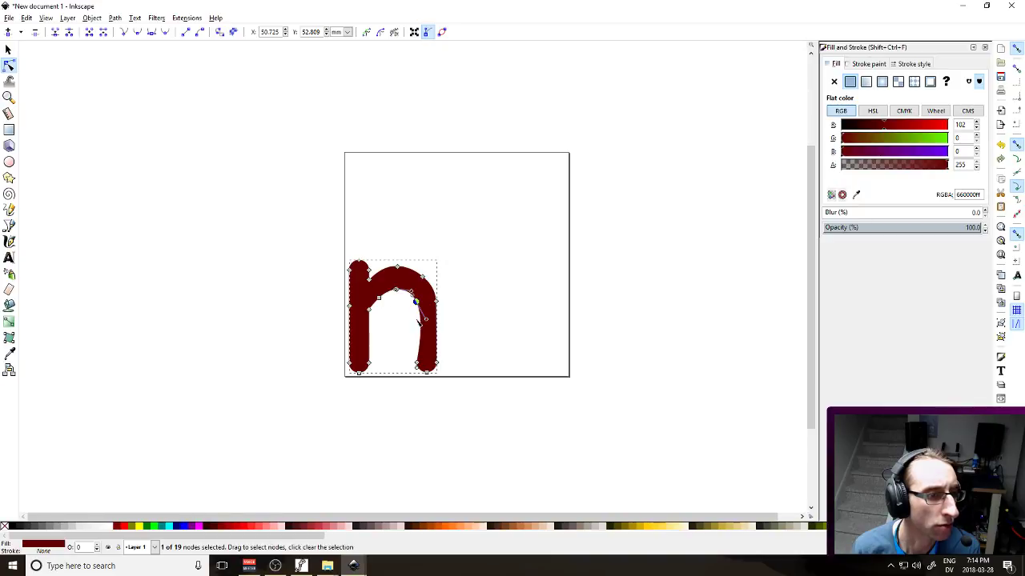
pyautogui.moveTo(426, 320); pyautogui.dragTo(419, 325)
pyautogui.click(584, 200)
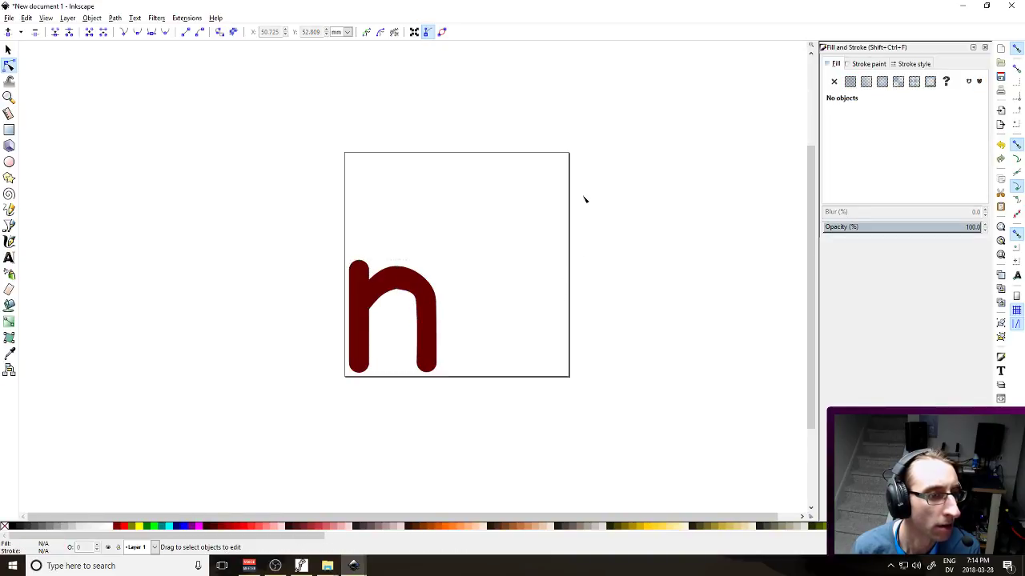
# Select the peak and right-end nodes of the inner arch together and lower the selection to Y 53.527 mm
pyautogui.click(419, 308)
pyautogui.click(416, 303)
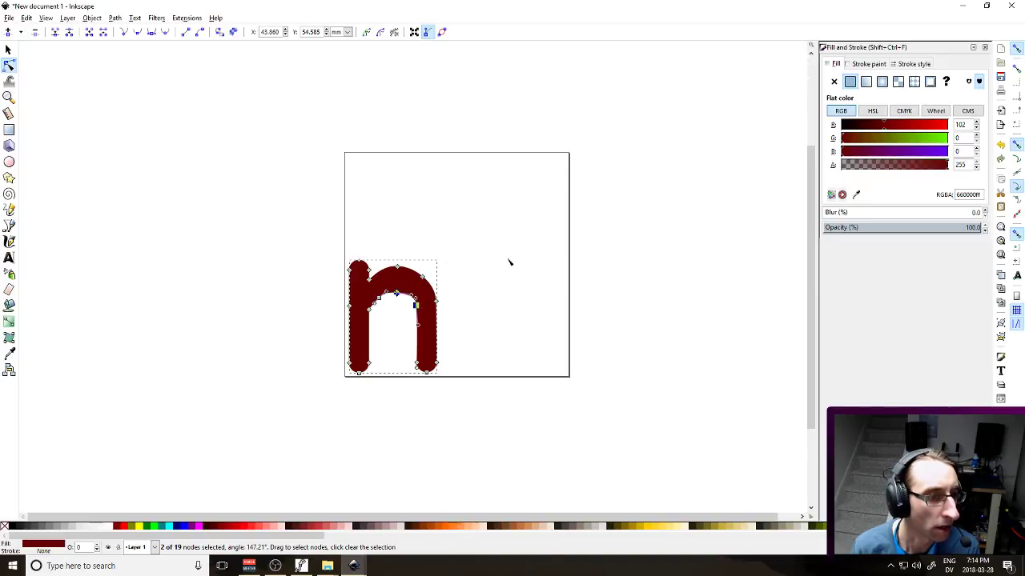
pyautogui.click(515, 257)
pyautogui.click(533, 224)
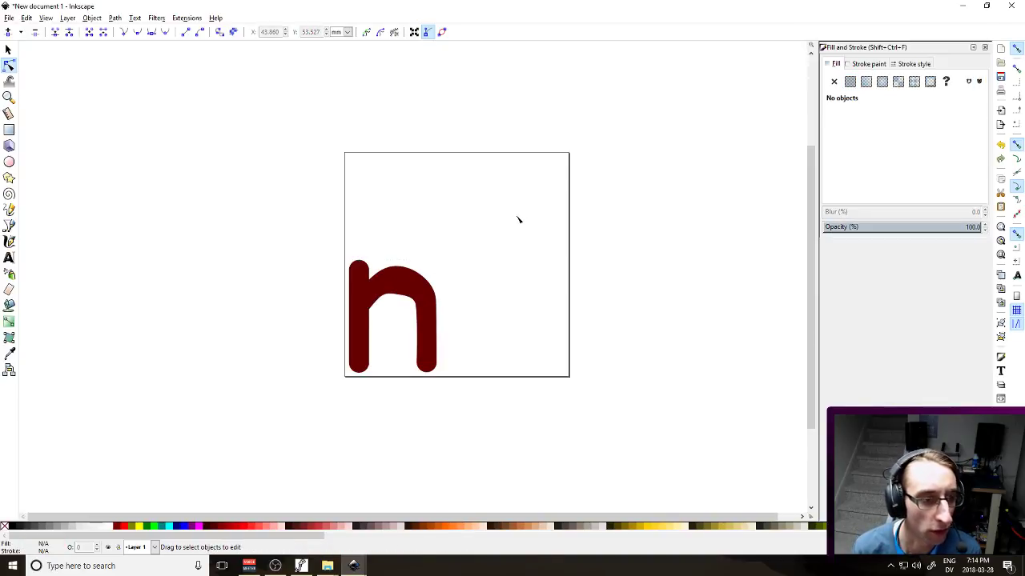
# Delete the extra node on the inner arch's left side and raise the peak node to X 37.752, Y 63.240 mm
pyautogui.click(392, 298)
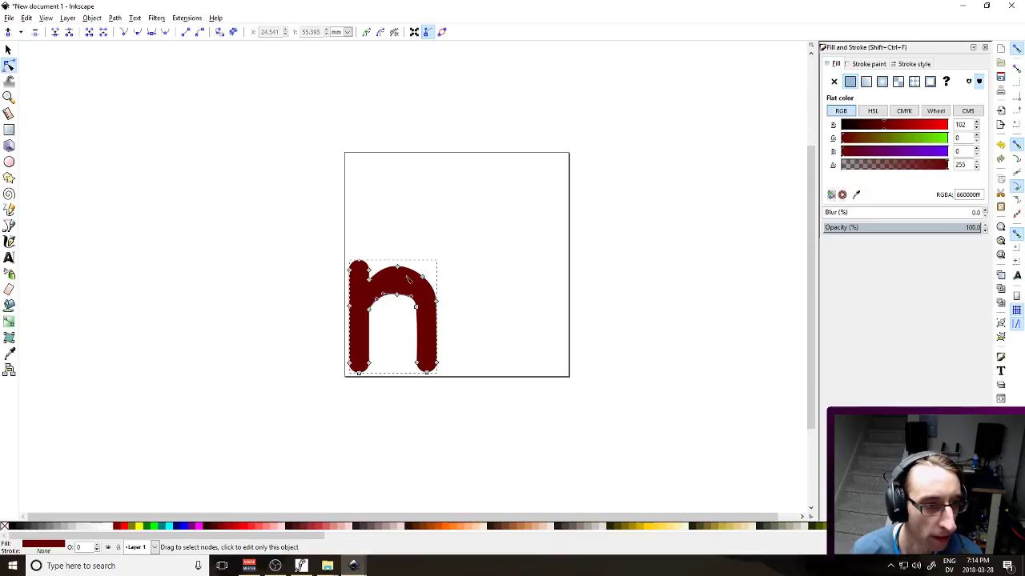
pyautogui.click(550, 228)
pyautogui.click(408, 296)
pyautogui.click(398, 298)
pyautogui.moveTo(399, 297); pyautogui.dragTo(401, 290)
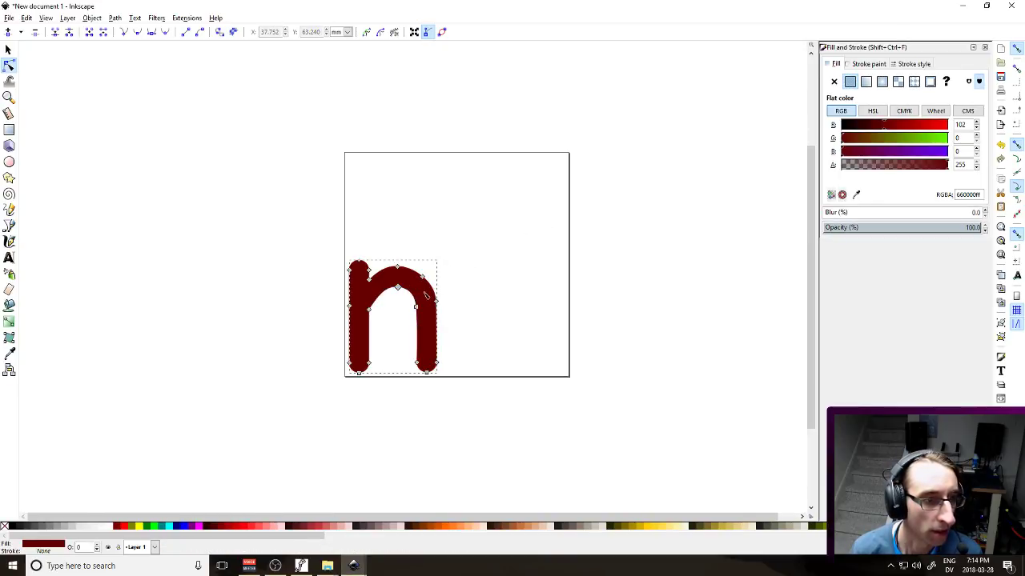
pyautogui.click(492, 251)
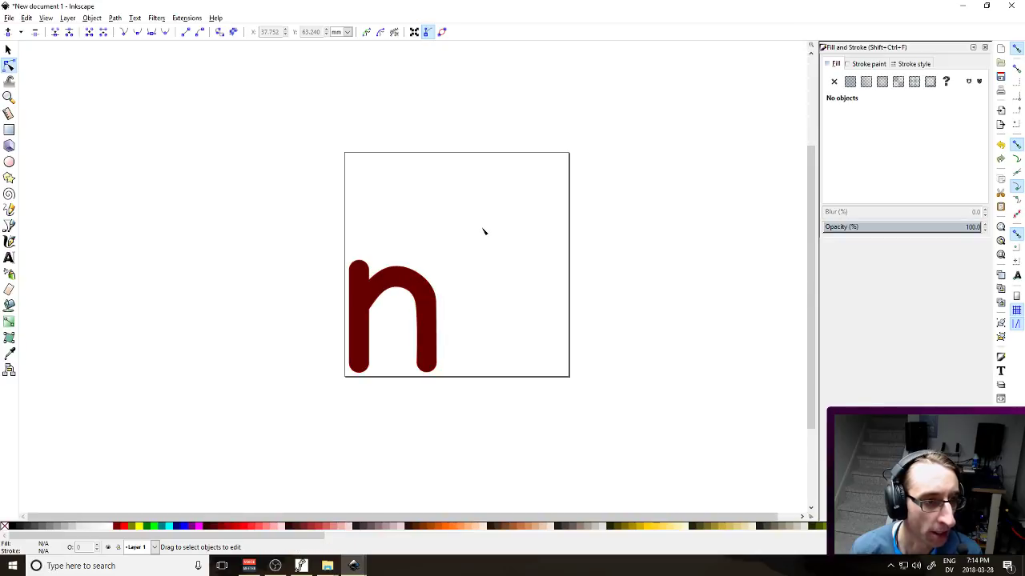
# Save the drawing as CAPITAL LETTER N in the Characters folder of _CURRENT FONT and close the document
pyautogui.hotkey('ctrl', 's')
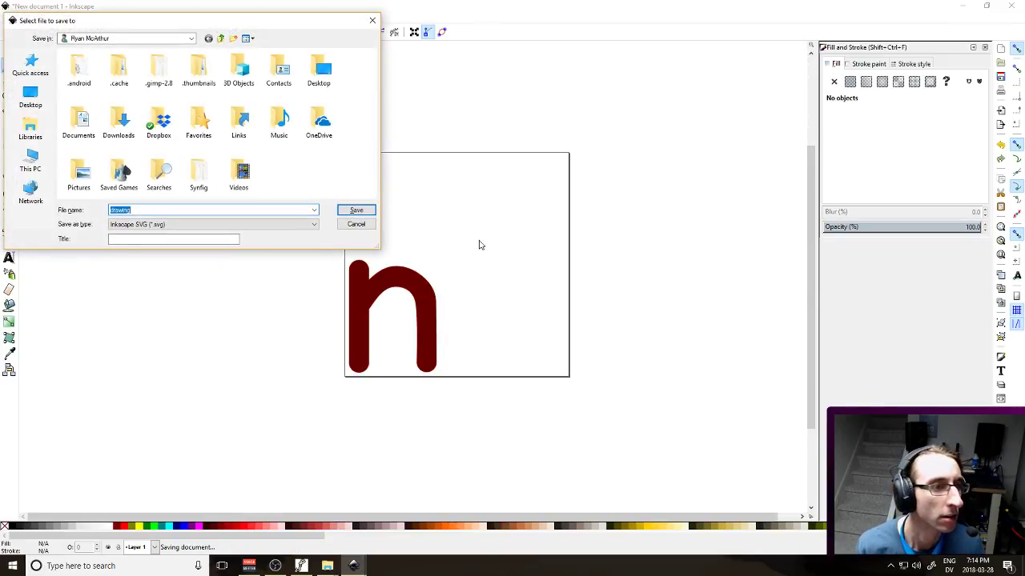
pyautogui.doubleClick(80, 66)
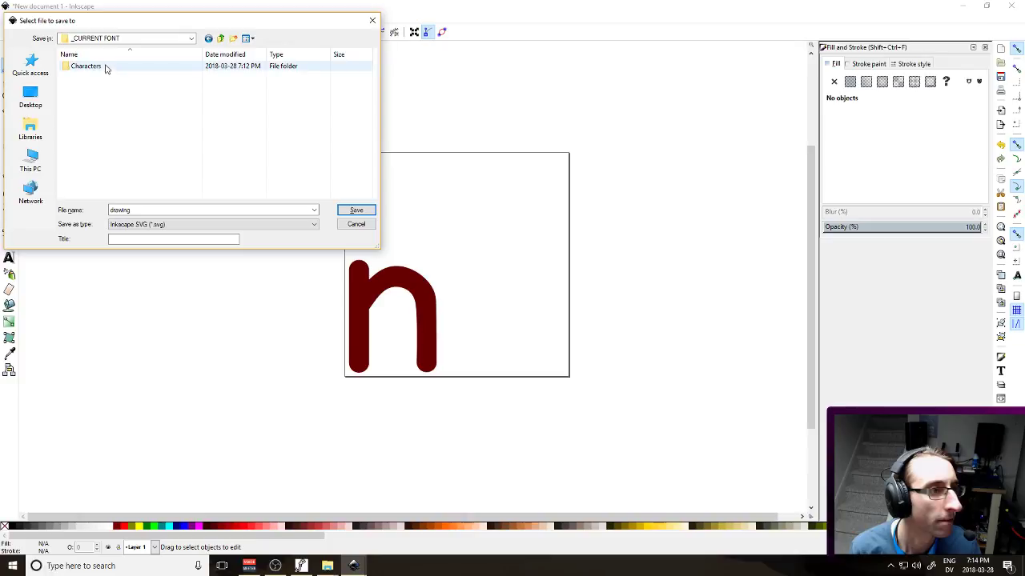
pyautogui.doubleClick(97, 66)
pyautogui.doubleClick(158, 209)
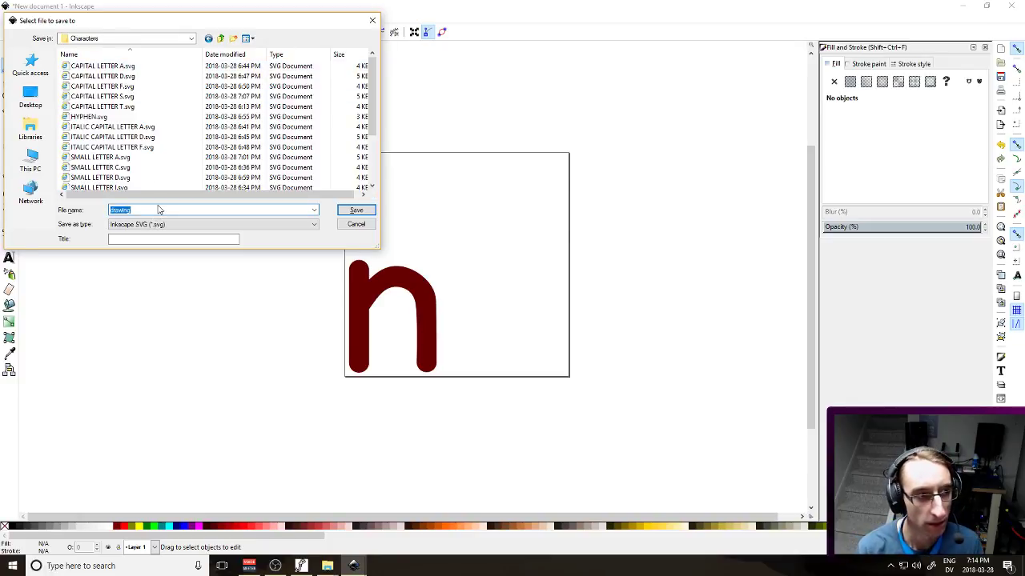
pyautogui.write('CAPITAL LETTER N')
pyautogui.press('Return')
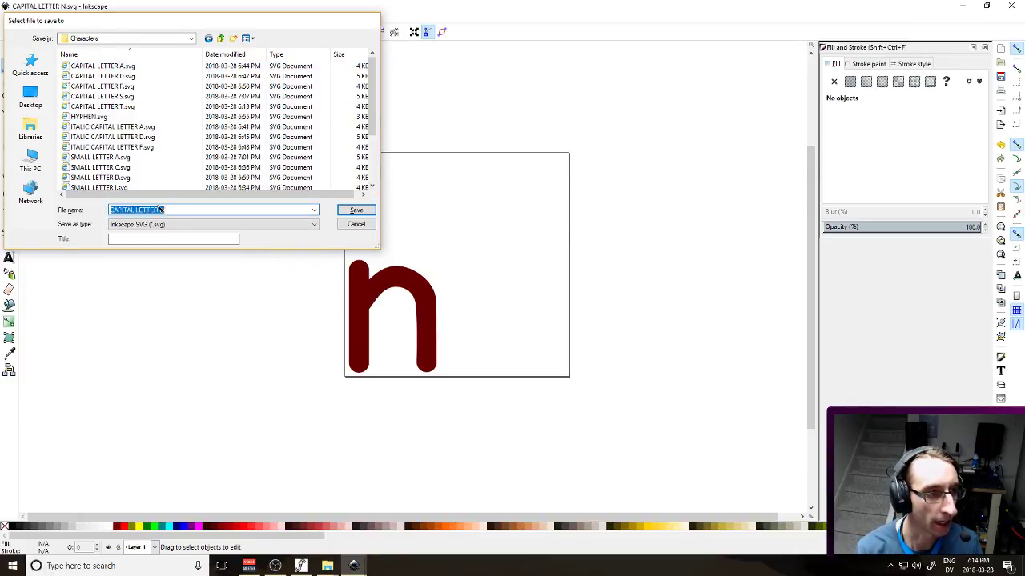
pyautogui.click(1010, 5)
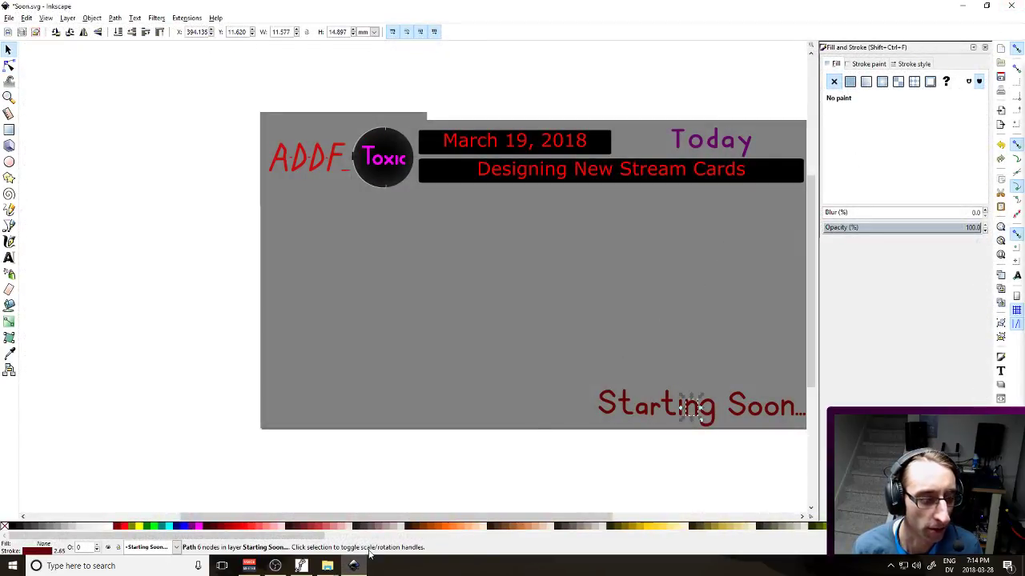
# Switch to FontForge, open the small n glyph and import the n SVG from the Characters folder into it
pyautogui.moveTo(327, 565)
pyautogui.moveTo(292, 544)
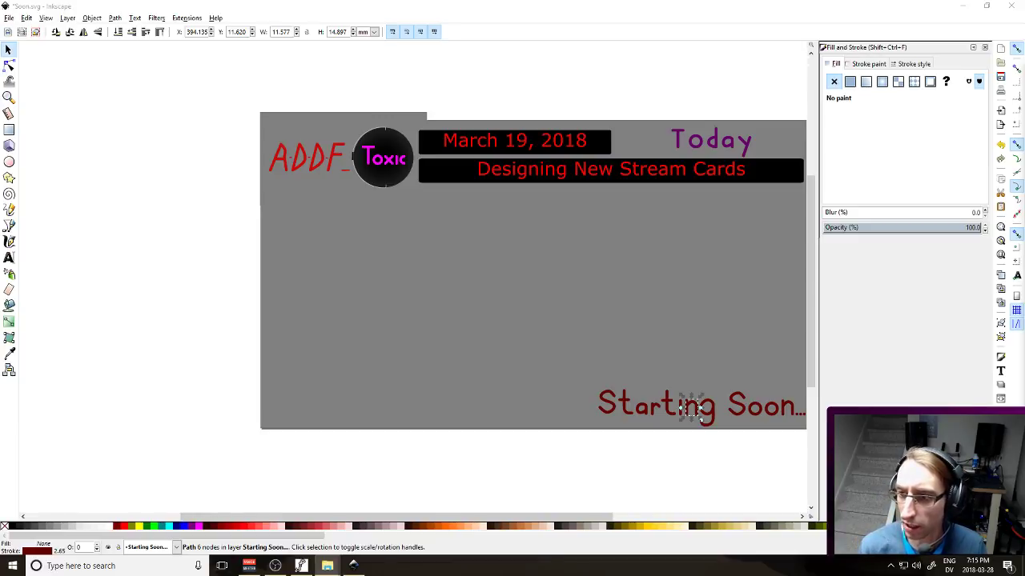
pyautogui.click(217, 241)
pyautogui.hotkey('alt', 'Tab')
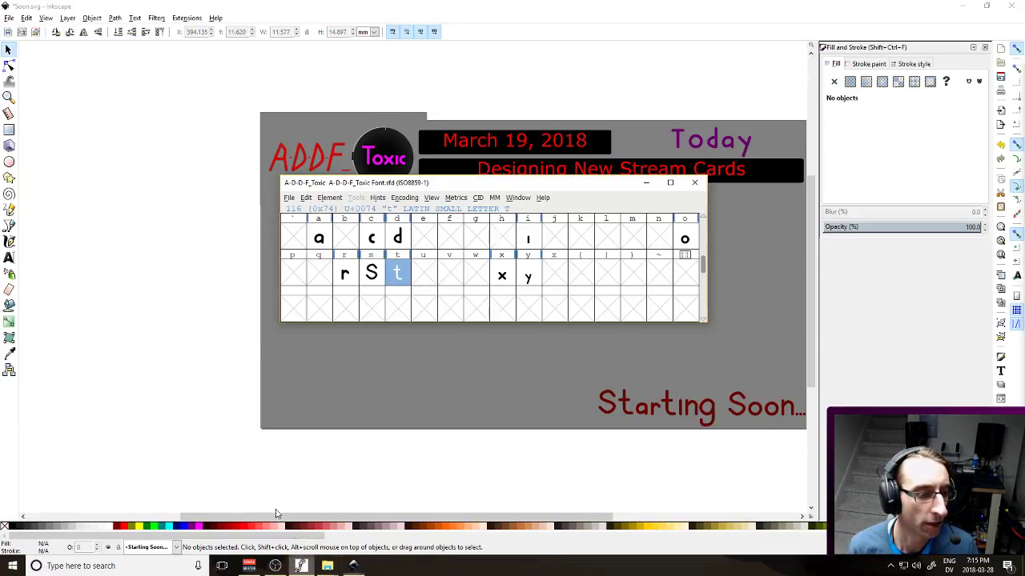
pyautogui.doubleClick(664, 249)
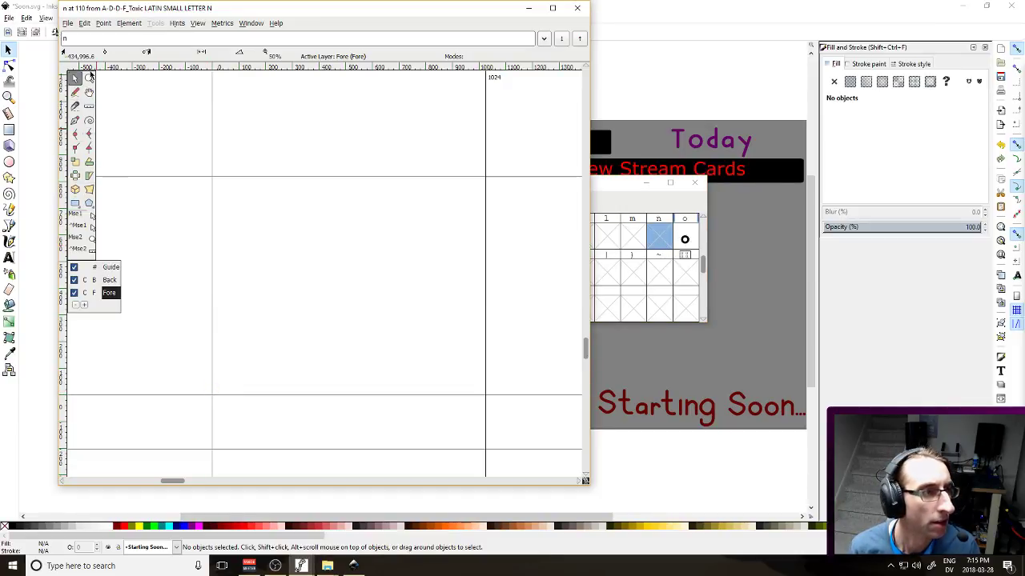
pyautogui.click(69, 24)
pyautogui.click(100, 168)
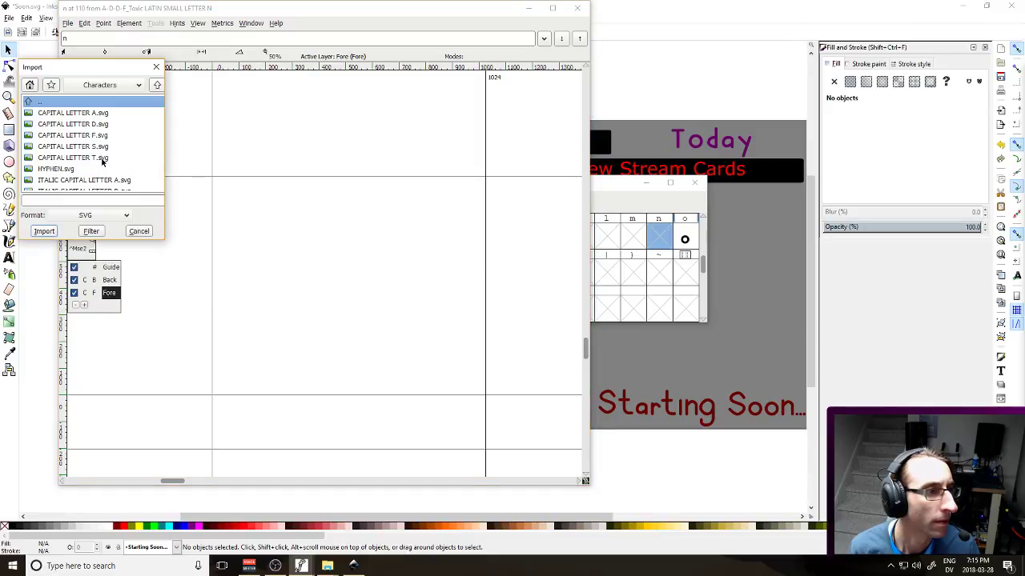
pyautogui.scroll(-3, 102, 161)
pyautogui.doubleClick(99, 169)
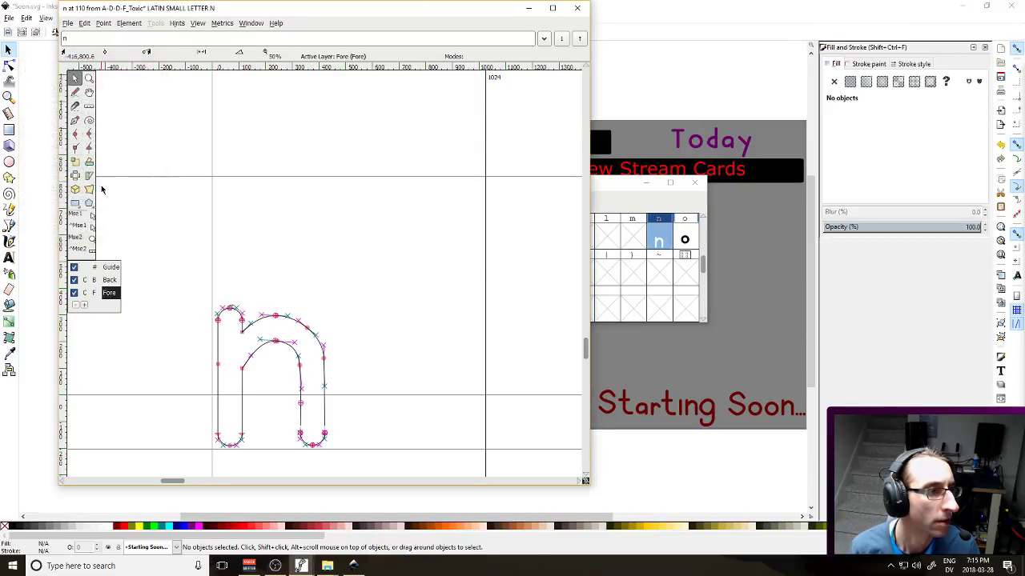
# Raise the whole n outline onto the baseline, set the glyph's advance width to 450 and close the glyph window
pyautogui.moveTo(210, 275); pyautogui.dragTo(373, 475)
pyautogui.press('Up')
pyautogui.press('Up')
pyautogui.press('Up')
pyautogui.press('Up')
pyautogui.press('Up')
pyautogui.press('Up')
pyautogui.press('Up')
pyautogui.press('Up')
pyautogui.press('Up')
pyautogui.press('Up')
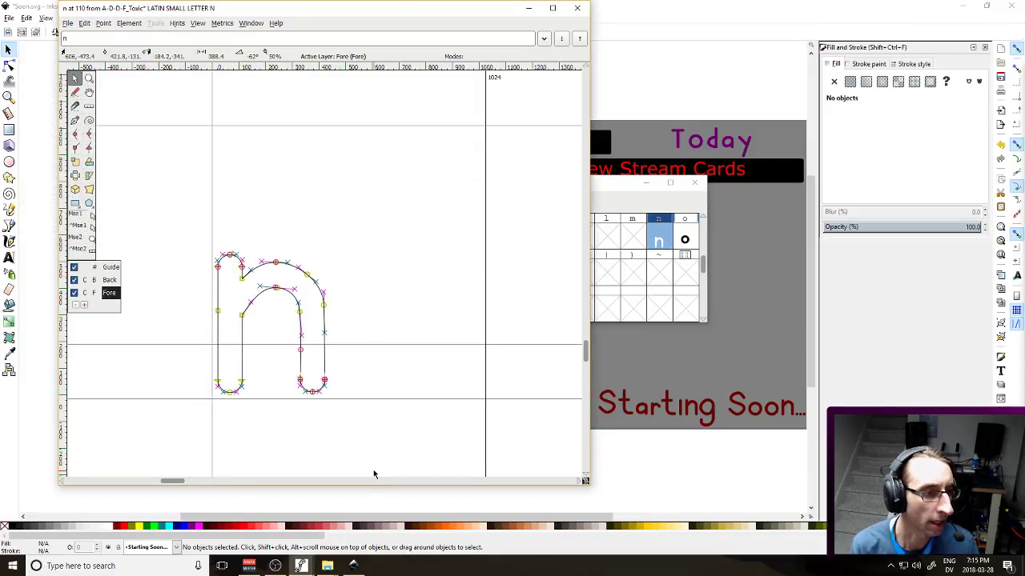
pyautogui.press('Up')
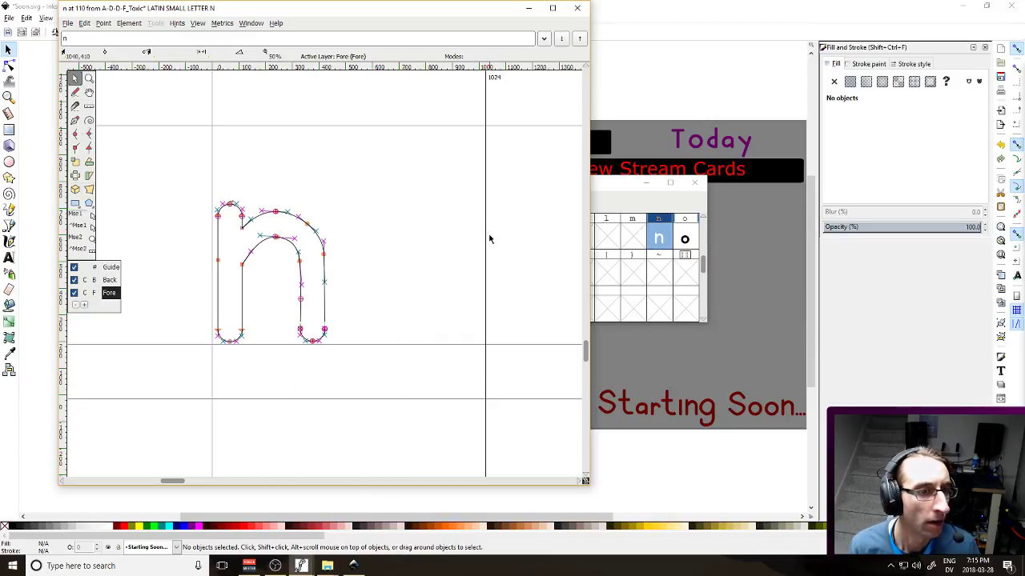
pyautogui.moveTo(485, 239); pyautogui.dragTo(332, 271)
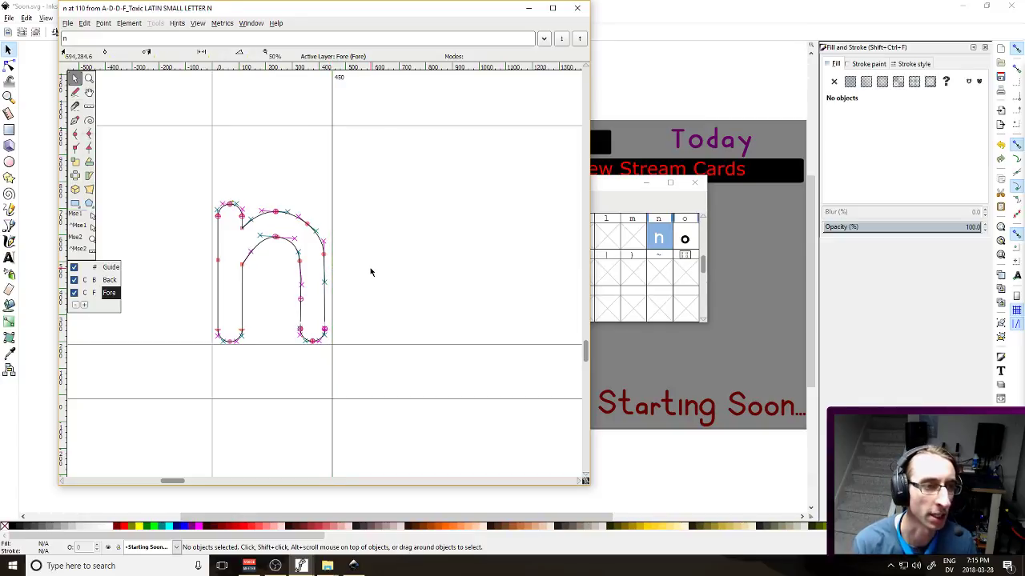
pyautogui.click(577, 7)
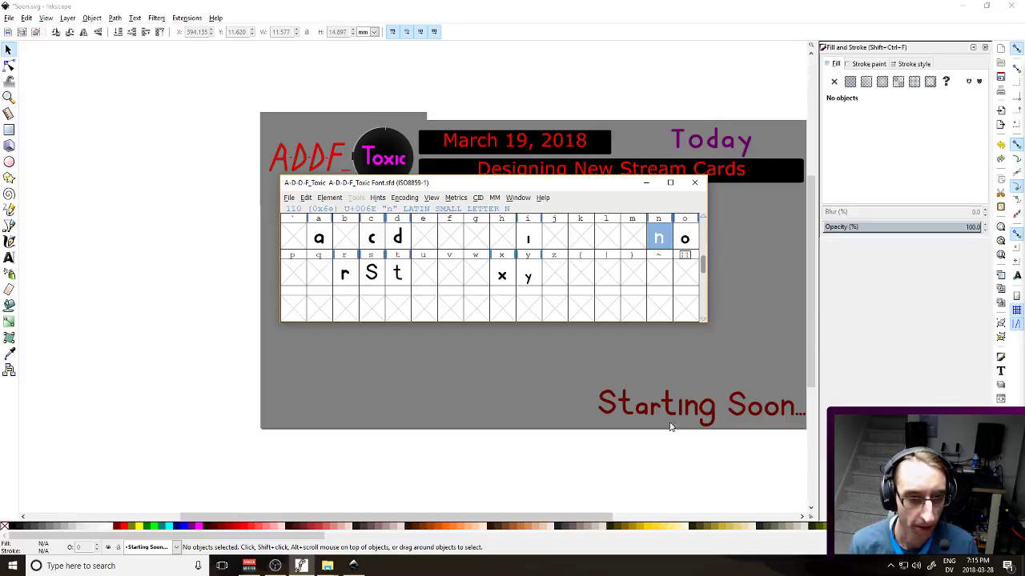
# Switch to Inkscape, select the g in the "Starting Soon..." text and create a new document
pyautogui.click(700, 409)
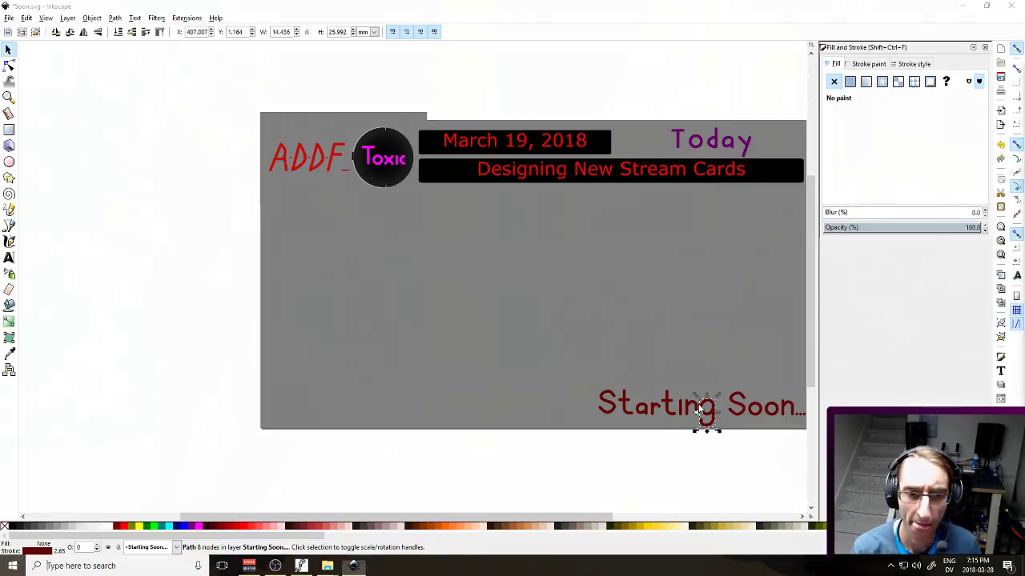
pyautogui.press('super')
pyautogui.press('super')
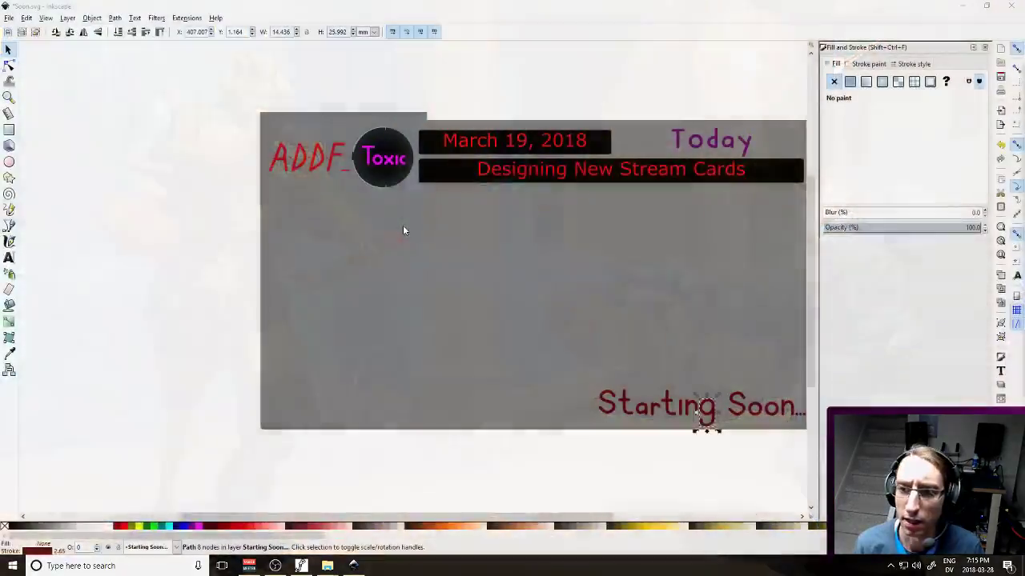
pyautogui.hotkey('ctrl', 'n')
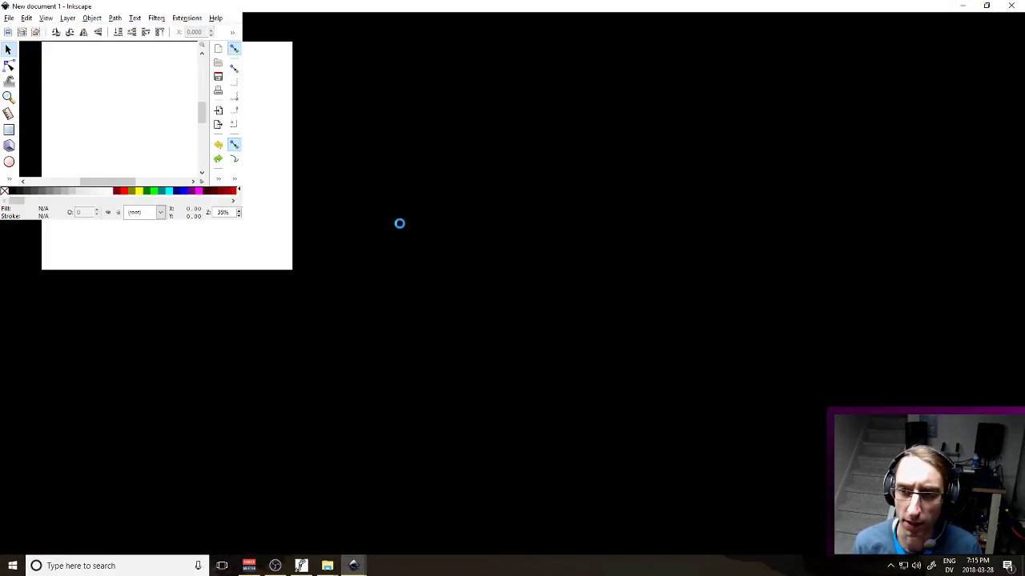
# View the A-D-D-F_Trumpet.png logo image from the desktop and close it
pyautogui.press('super+d')
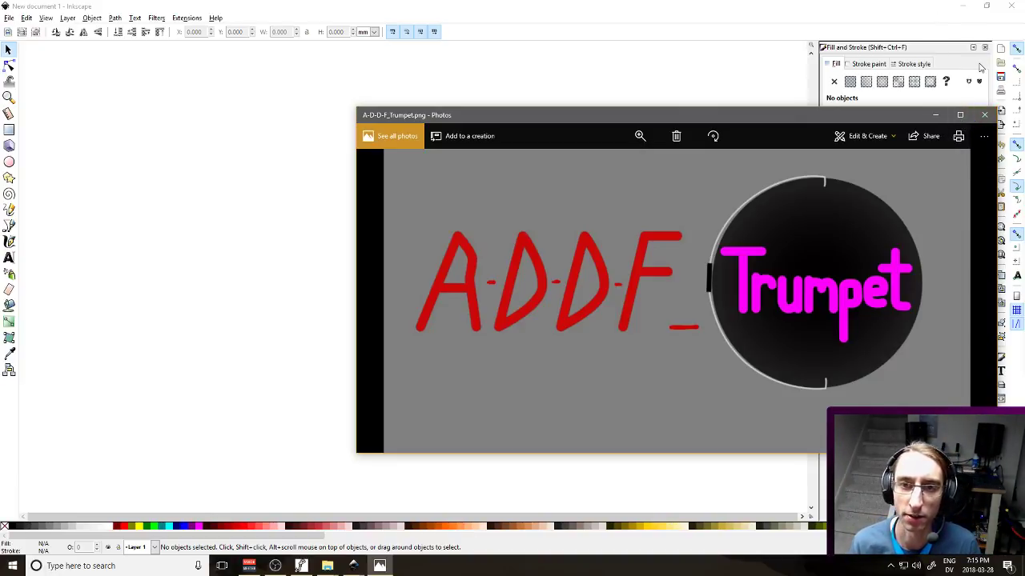
pyautogui.click(985, 115)
# Set the new document's page to a custom size of 600 by 600 px
pyautogui.hotkey('ctrl', 'shift', 'd')
pyautogui.click(1002, 163)
pyautogui.click(1002, 232)
pyautogui.doubleClick(894, 164)
pyautogui.write('600')
pyautogui.press('Tab')
pyautogui.write('600')
pyautogui.press('Tab')
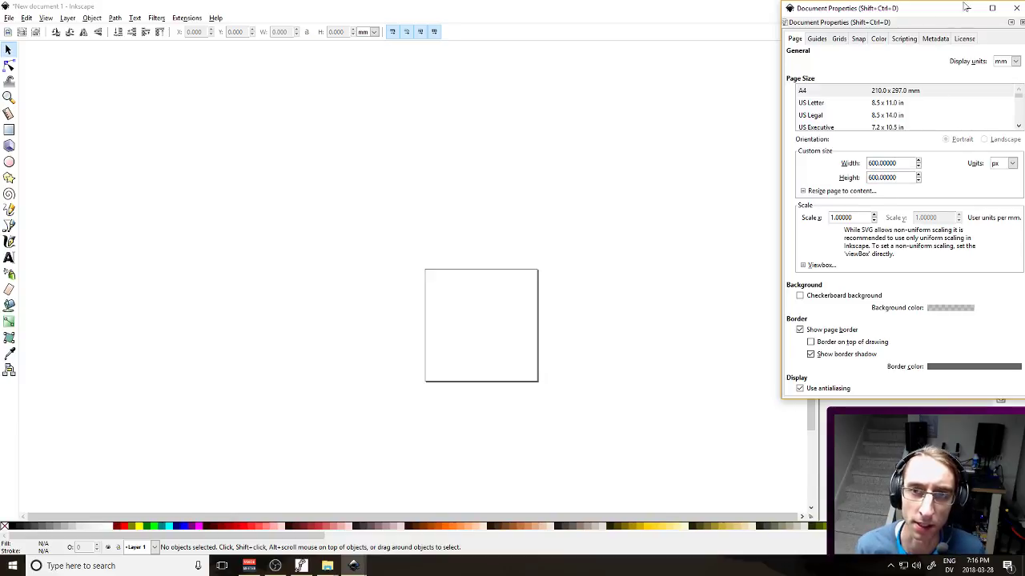
pyautogui.click(1015, 8)
# Copy the g from Soon.svg and paste it into the new document
pyautogui.moveTo(353, 565)
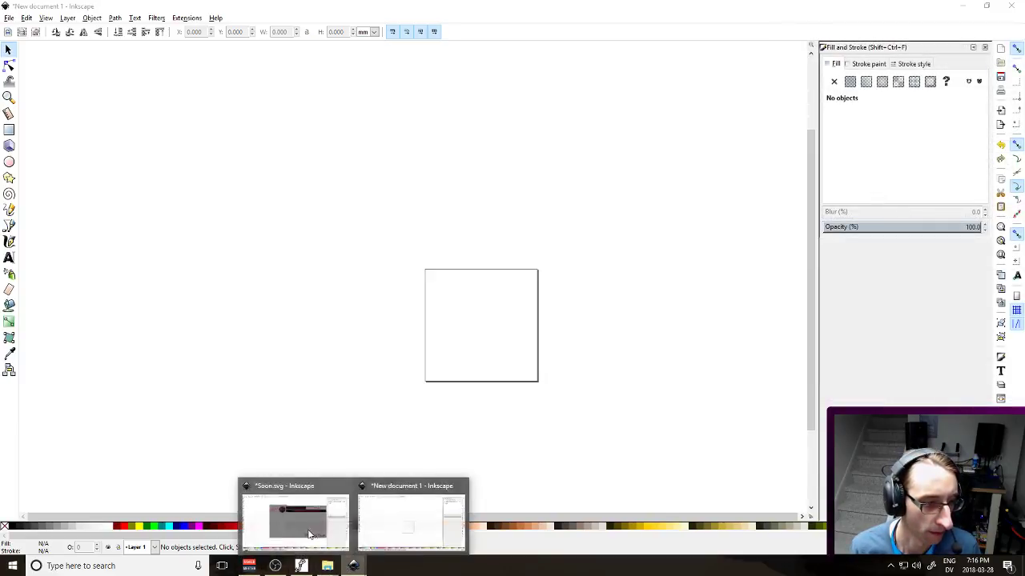
pyautogui.click(296, 524)
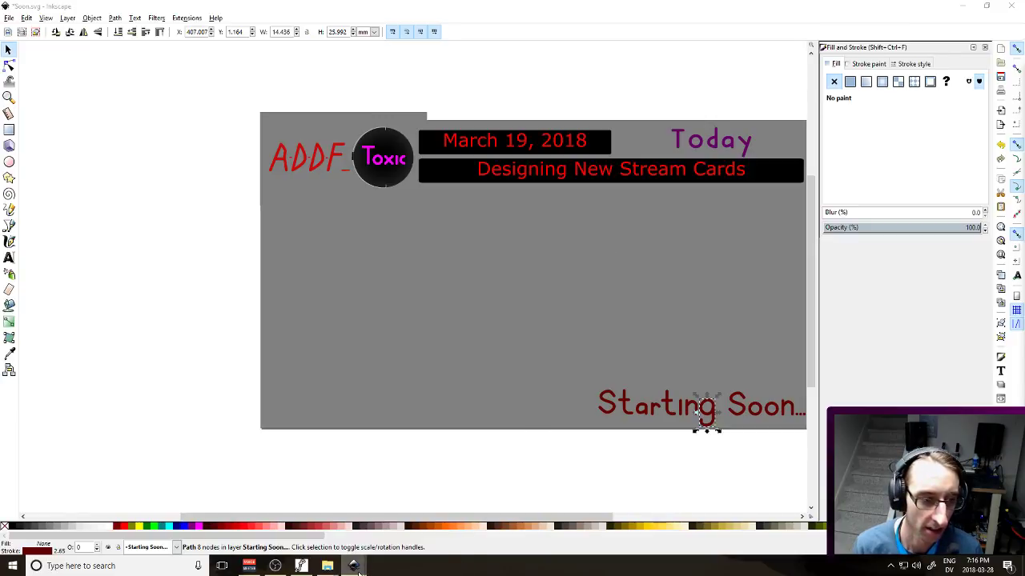
pyautogui.moveTo(353, 566)
pyautogui.click(405, 502)
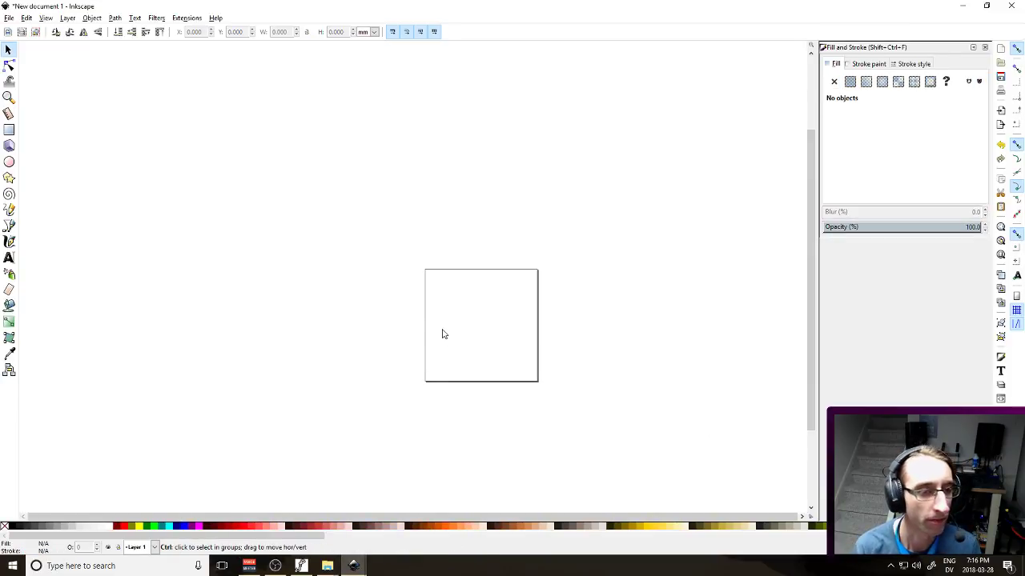
pyautogui.hotkey('ctrl', 'v')
# Enlarge the g to about 49.4 by 88.9 mm and place it at the page's lower-left corner, X 2.609, Y 1.367 mm
pyautogui.moveTo(448, 356); pyautogui.dragTo(461, 324)
pyautogui.click(481, 330)
pyautogui.click(461, 348)
pyautogui.click(494, 312)
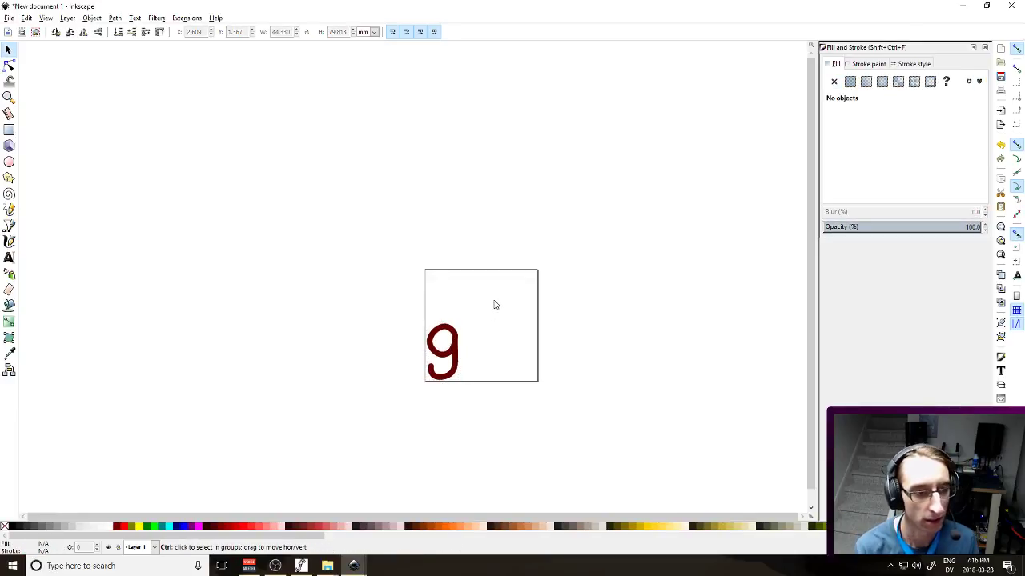
pyautogui.moveTo(412, 286); pyautogui.dragTo(498, 393)
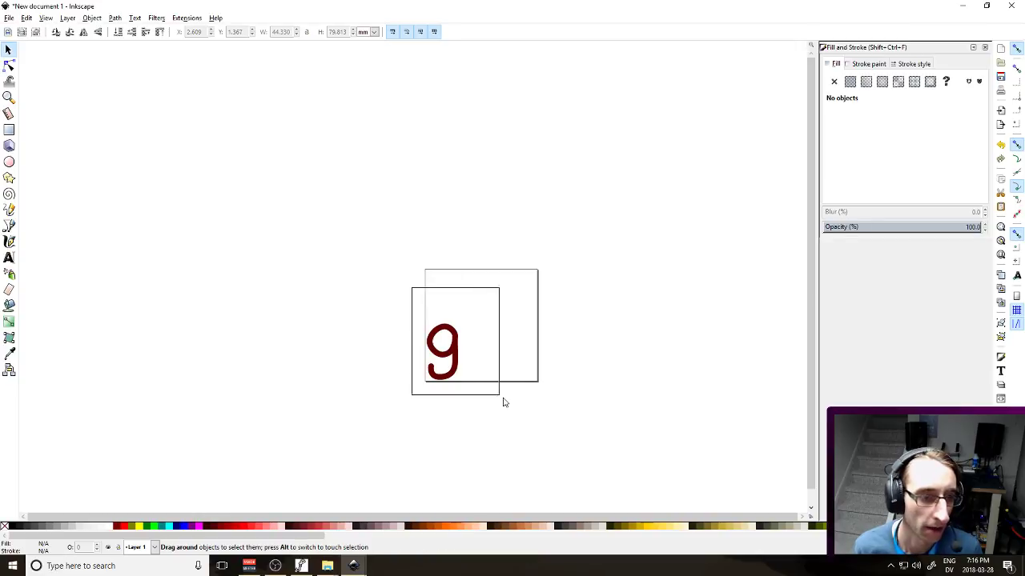
pyautogui.moveTo(464, 321); pyautogui.dragTo(468, 319)
pyautogui.click(489, 325)
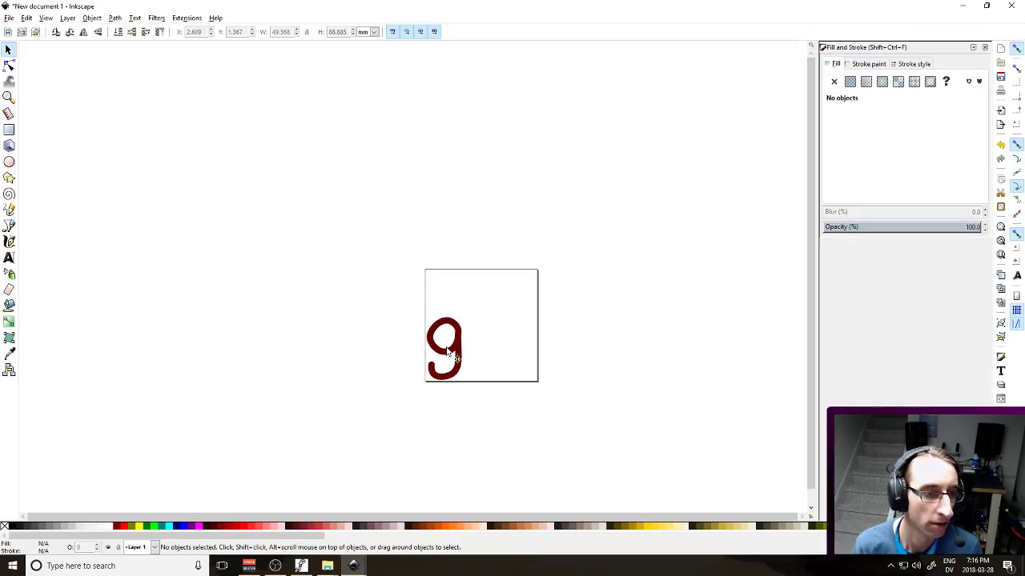
# Save the drawing as SMALL LETTER G in the Characters folder of _CURRENT FONT in Documents
pyautogui.hotkey('ctrl', 's')
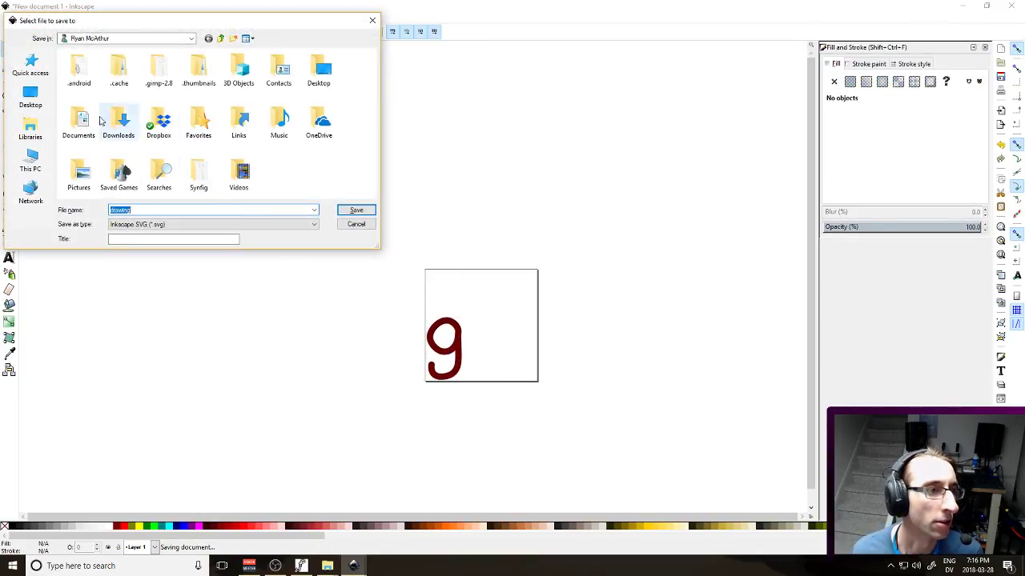
pyautogui.doubleClick(81, 118)
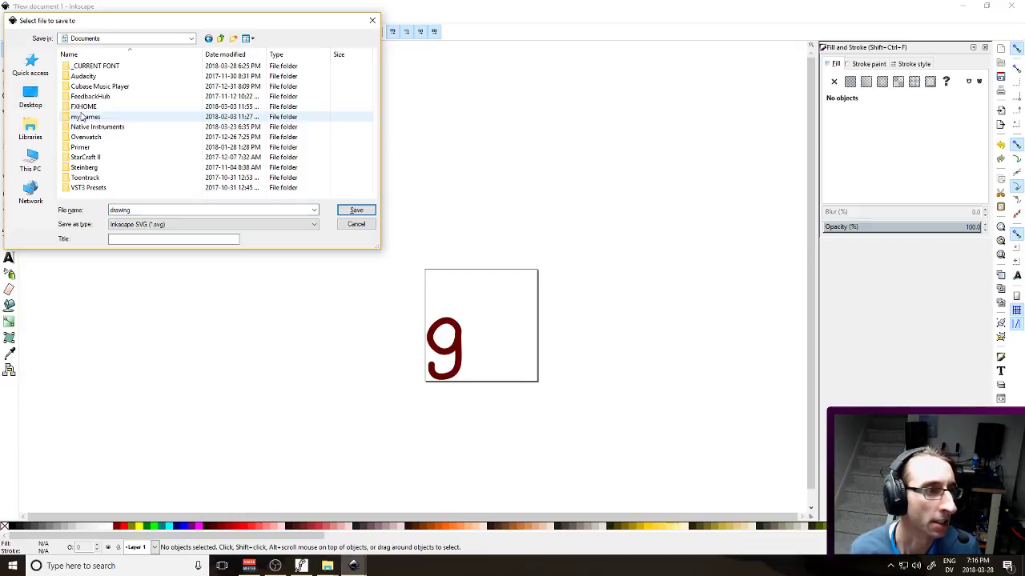
pyautogui.doubleClick(90, 66)
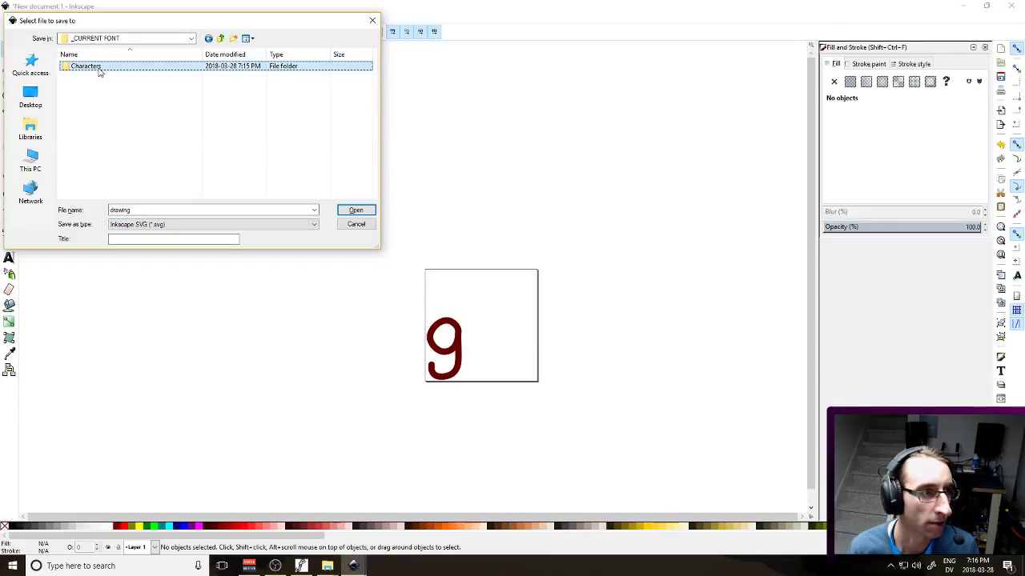
pyautogui.doubleClick(90, 68)
pyautogui.doubleClick(145, 210)
pyautogui.write('SMALL')
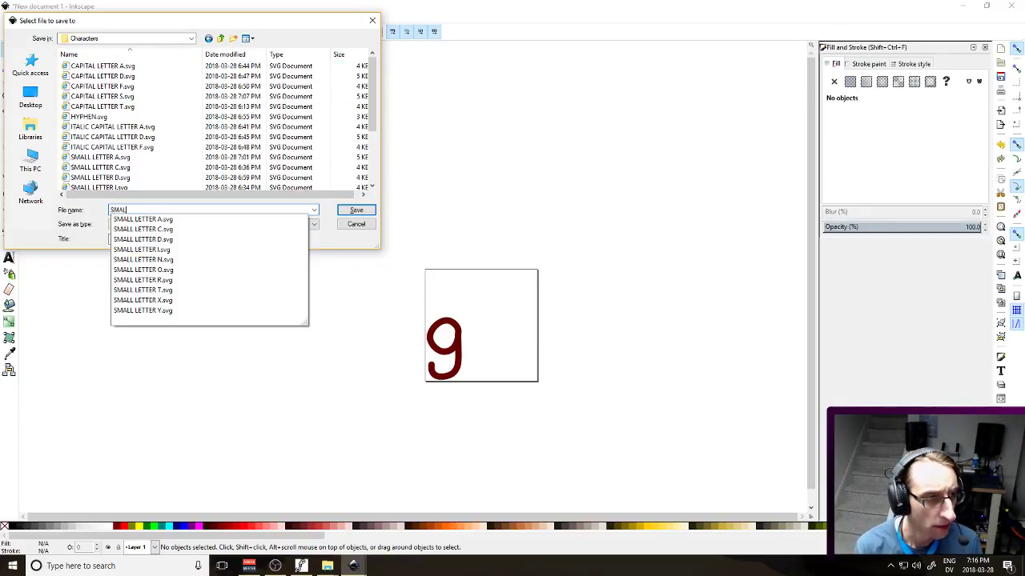
pyautogui.write(' LETTER G')
pyautogui.press('Return')
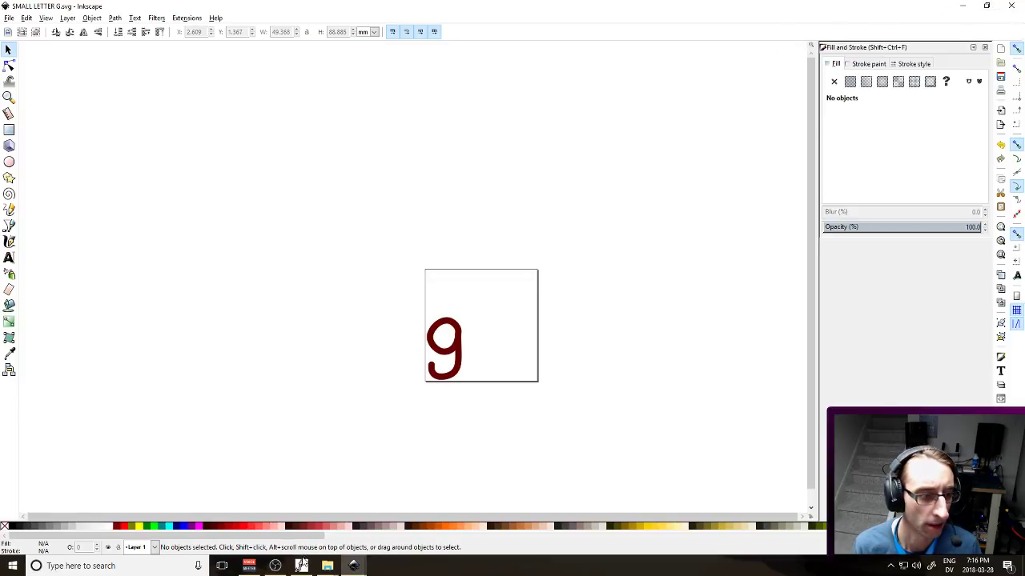
# Switch to FontForge and try to import SMALL LETTER G.svg from the Characters folder into the small g glyph
pyautogui.click(301, 566)
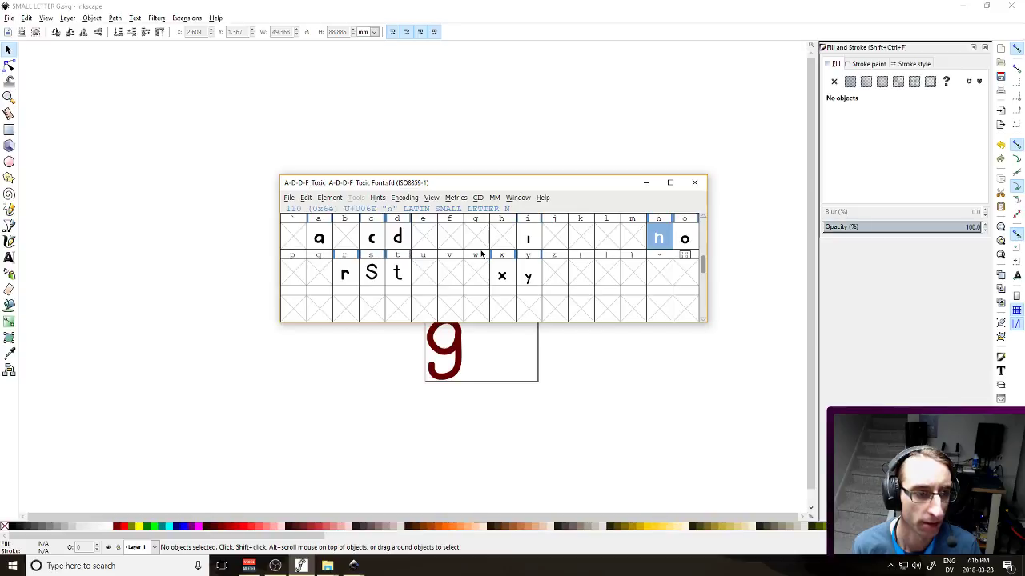
pyautogui.doubleClick(375, 274)
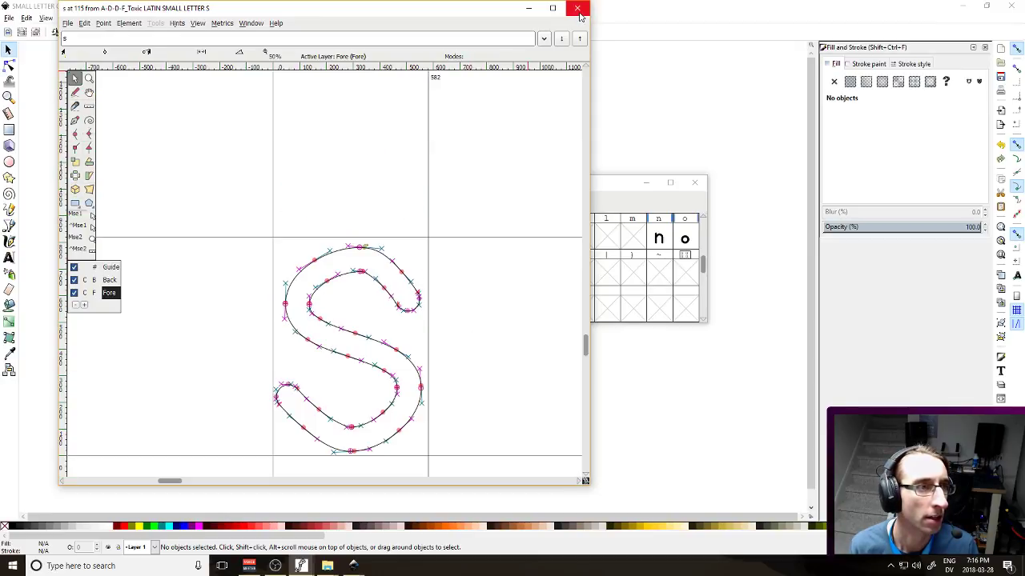
pyautogui.click(578, 8)
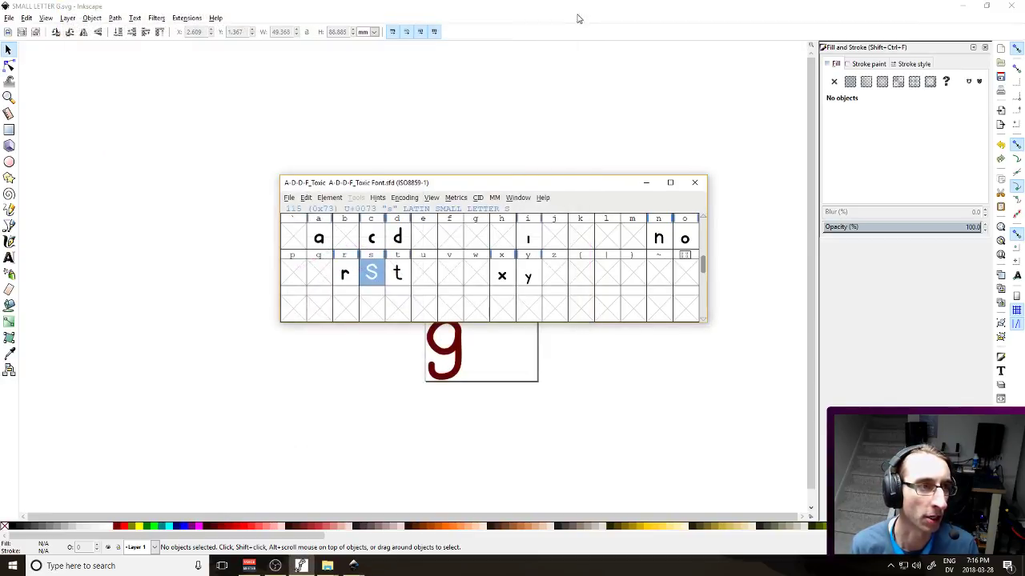
pyautogui.doubleClick(485, 237)
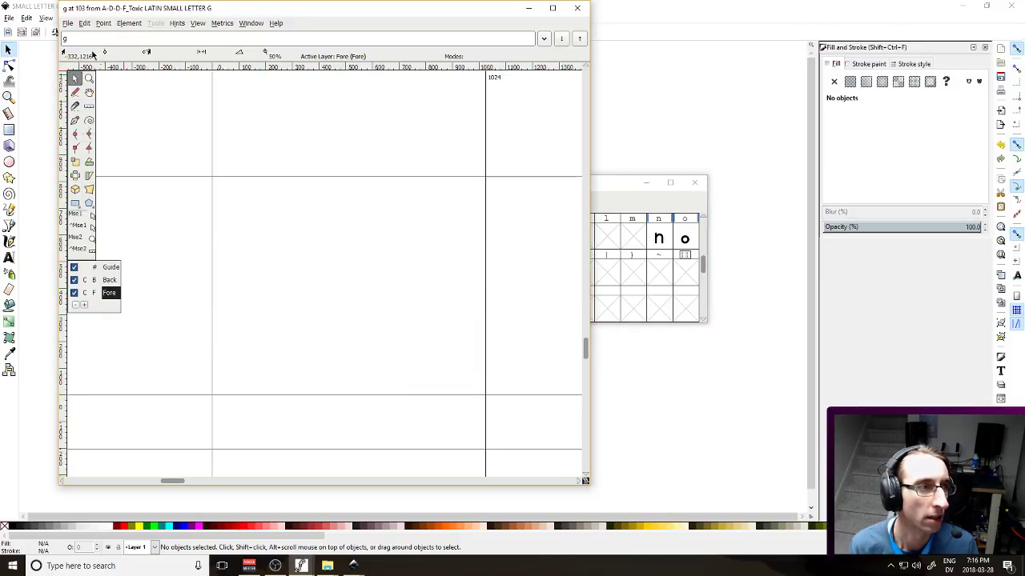
pyautogui.click(67, 23)
pyautogui.click(106, 170)
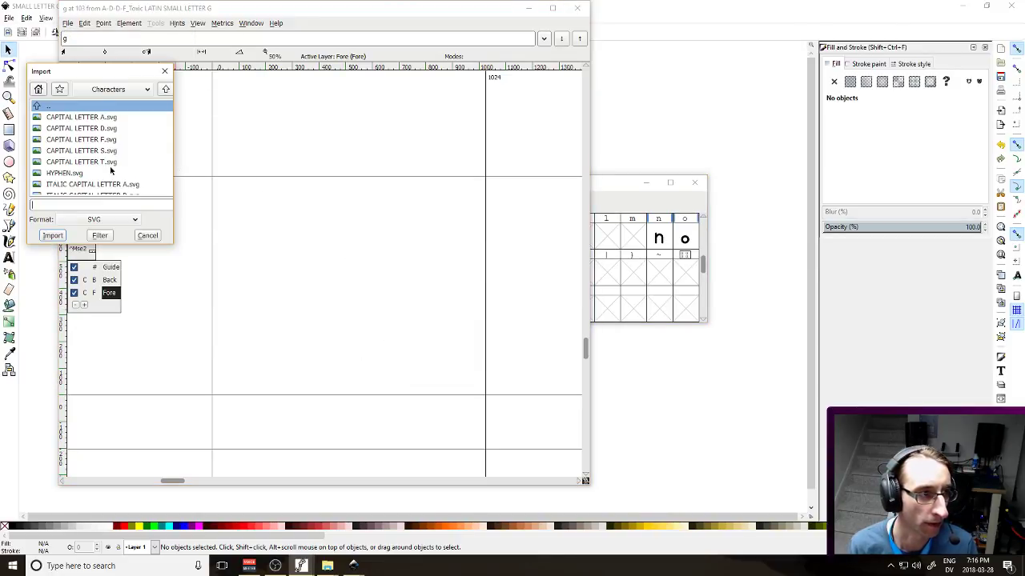
pyautogui.scroll(-5, 110, 172)
pyautogui.scroll(-2, 110, 172)
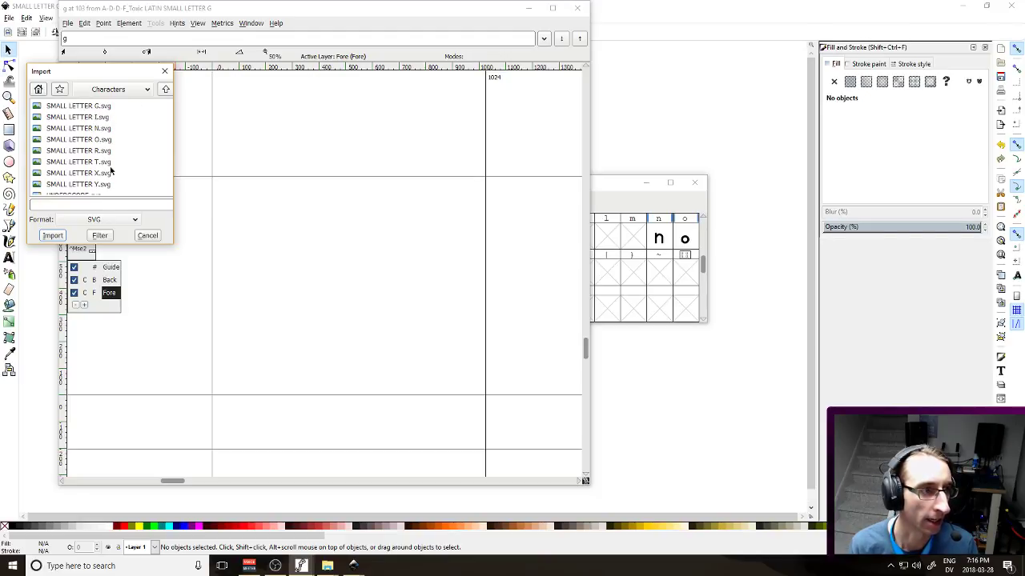
pyautogui.doubleClick(104, 112)
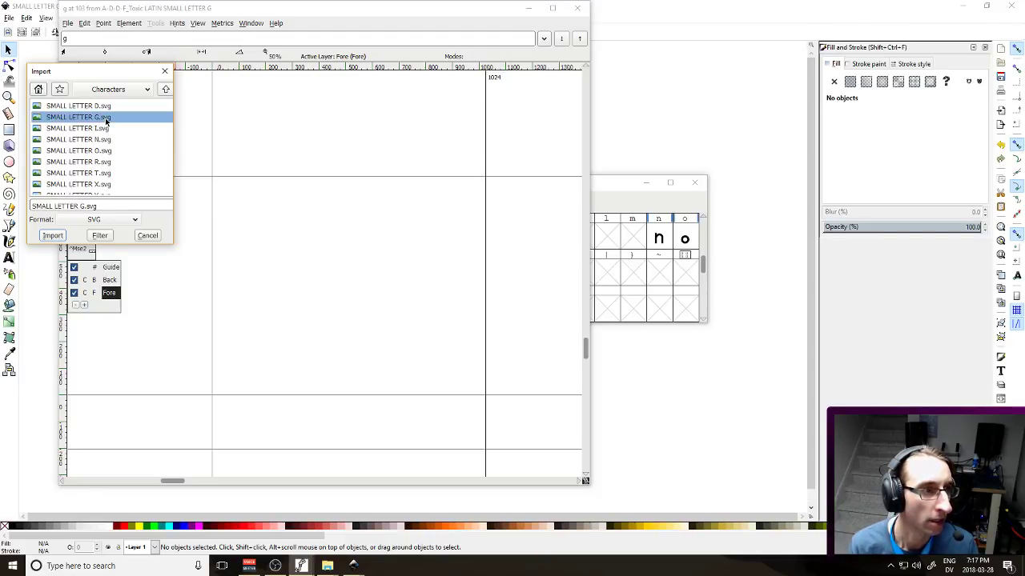
pyautogui.click(169, 52)
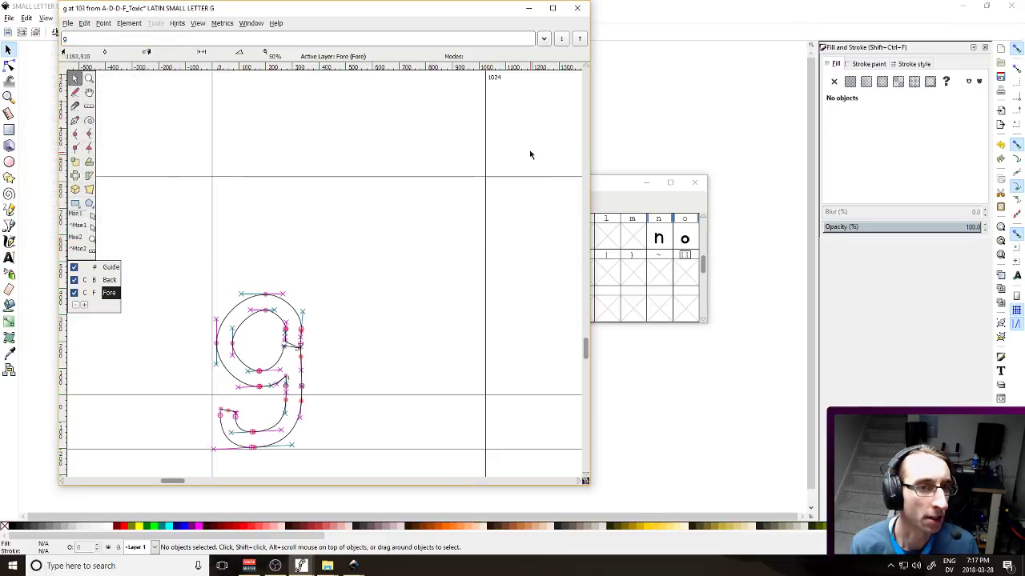
# Undo the last change to the small g glyph and return to the g drawing in Inkscape
pyautogui.scroll(-2, 393, 473)
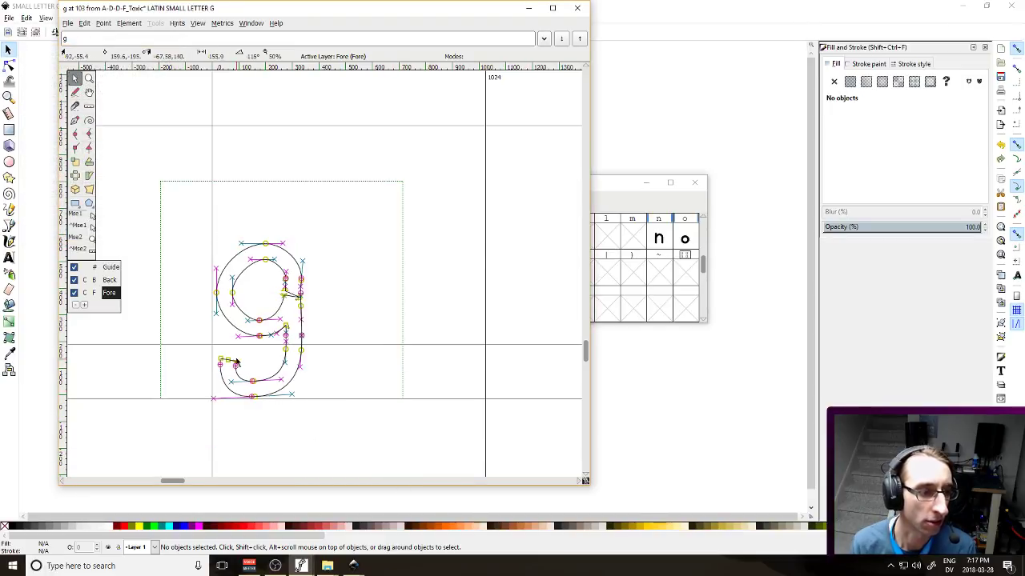
pyautogui.hotkey('ctrl', 'z')
pyautogui.click(716, 145)
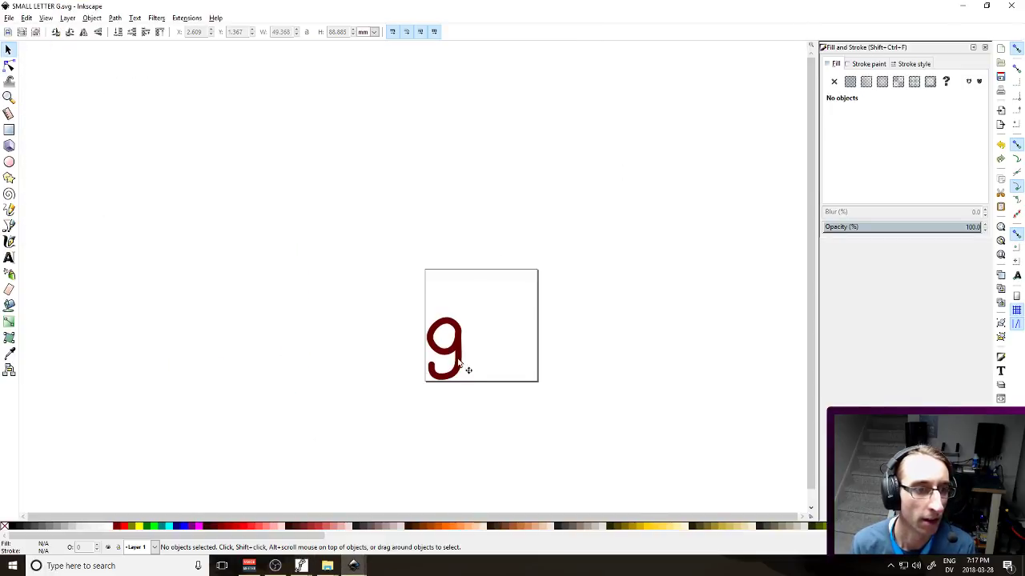
# Convert the g's stroke to a path, check its outline nodes and save SMALL LETTER G.svg
pyautogui.click(463, 368)
pyautogui.click(155, 18)
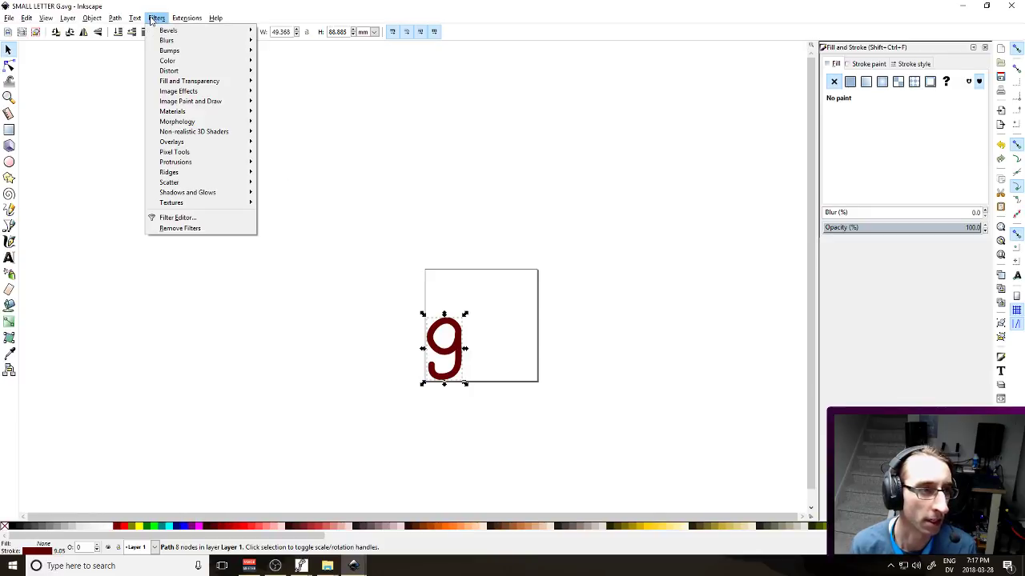
pyautogui.moveTo(114, 18)
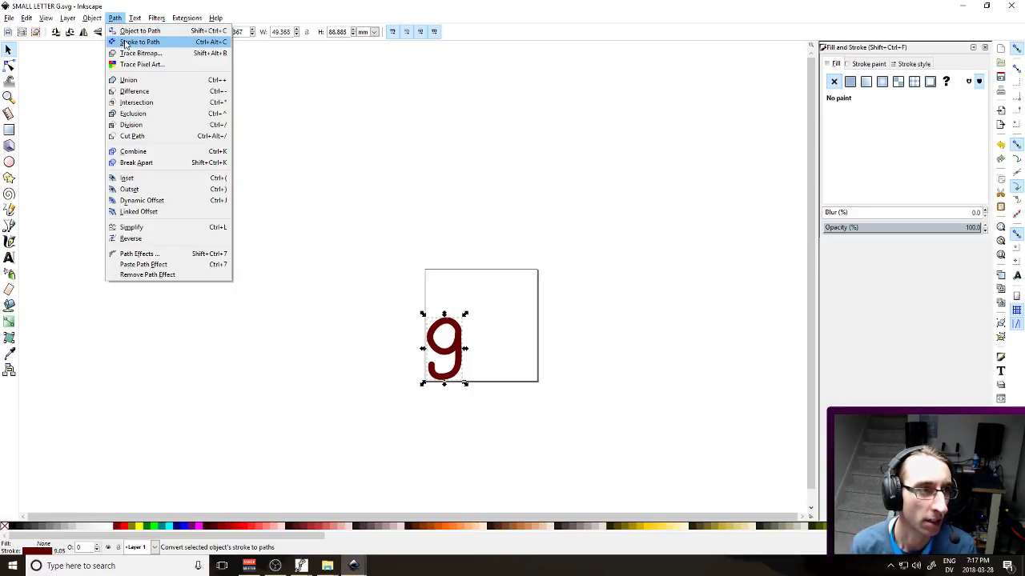
pyautogui.click(126, 41)
pyautogui.moveTo(388, 274); pyautogui.dragTo(531, 412)
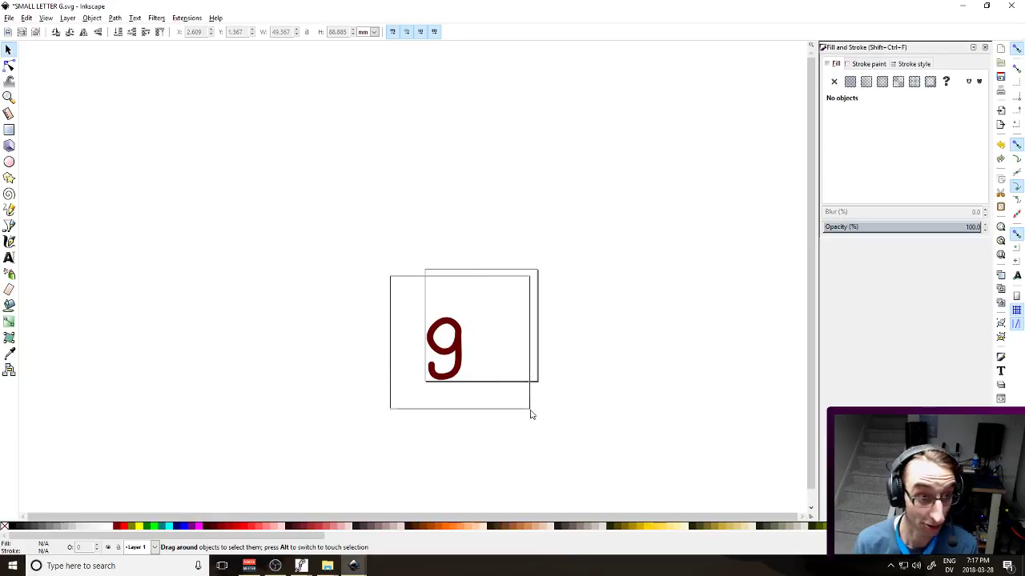
pyautogui.scroll(4, 464, 384)
pyautogui.press('n')
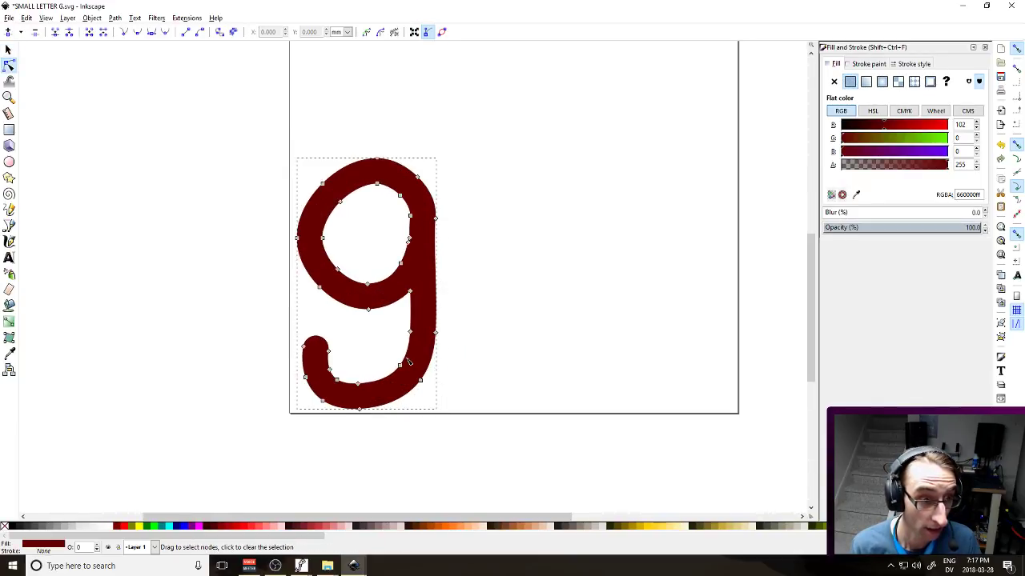
pyautogui.click(513, 318)
pyautogui.hotkey('ctrl', 's')
pyautogui.scroll(-2, 517, 292)
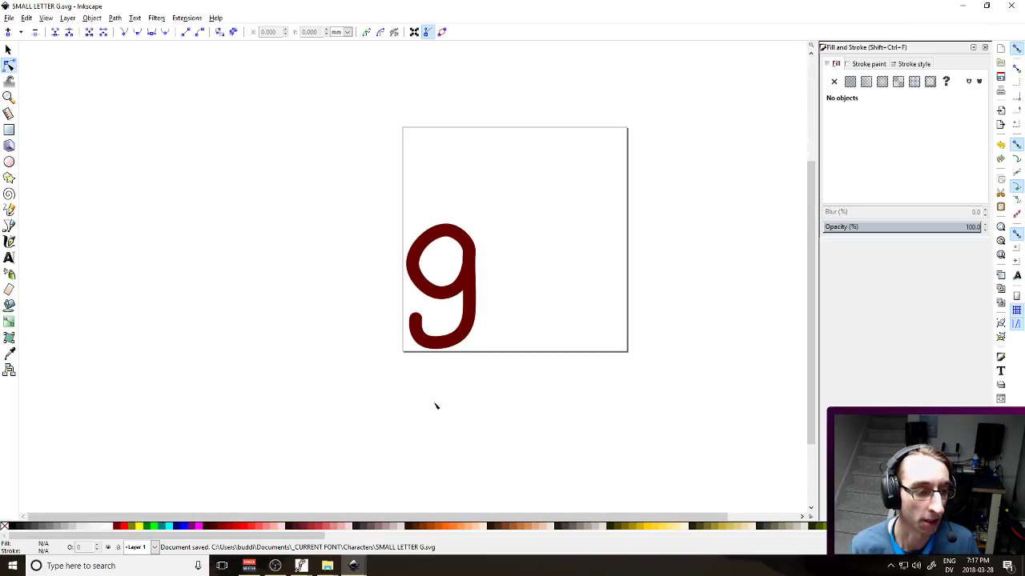
# Switch to FontForge and import SMALL LETTER G.svg from the Characters folder into the small g glyph, selecting its whole outline
pyautogui.moveTo(301, 565)
pyautogui.click(264, 512)
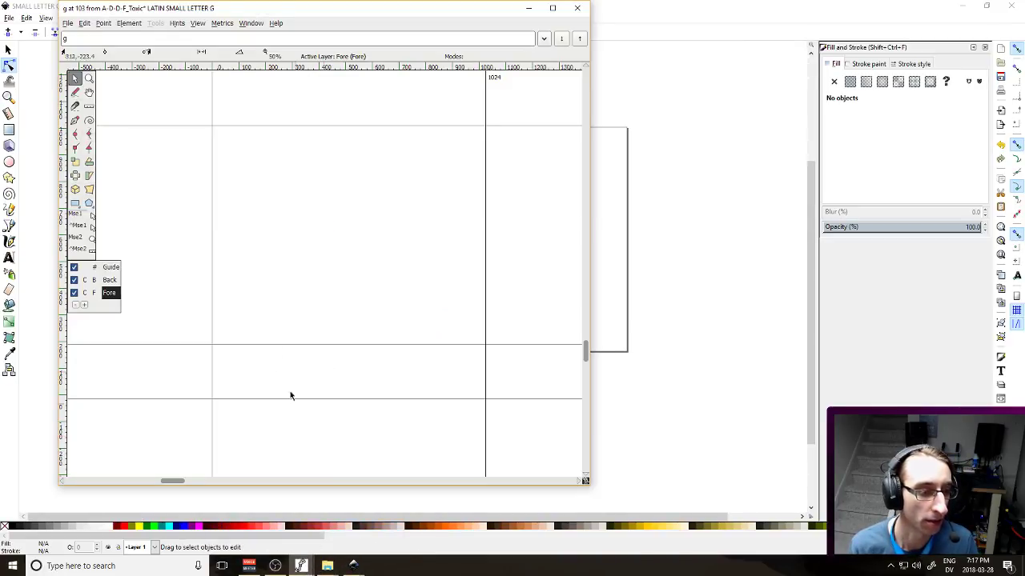
pyautogui.click(68, 23)
pyautogui.click(104, 168)
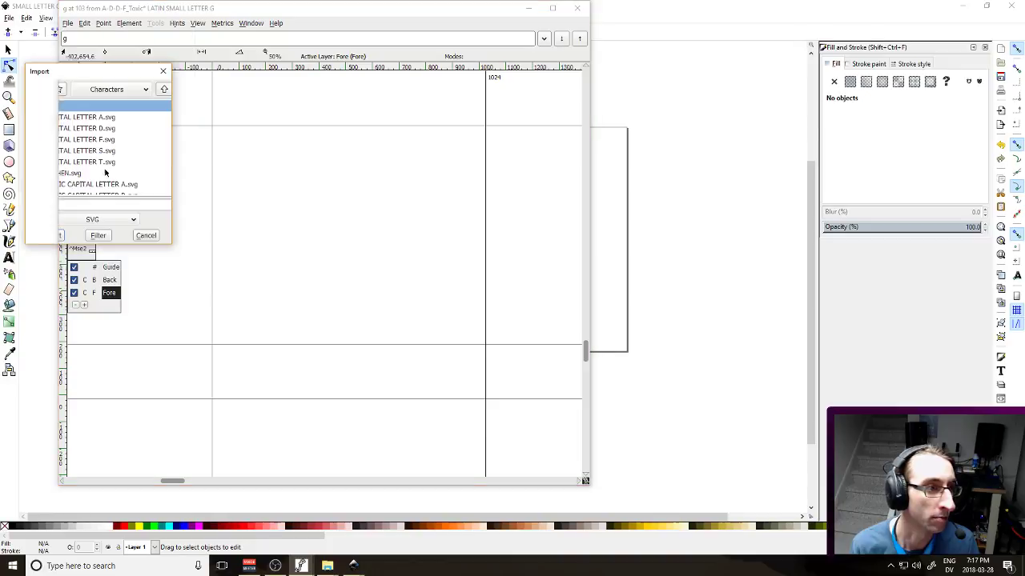
pyautogui.scroll(-1, 104, 178)
pyautogui.doubleClick(104, 185)
pyautogui.moveTo(176, 226); pyautogui.dragTo(390, 398)
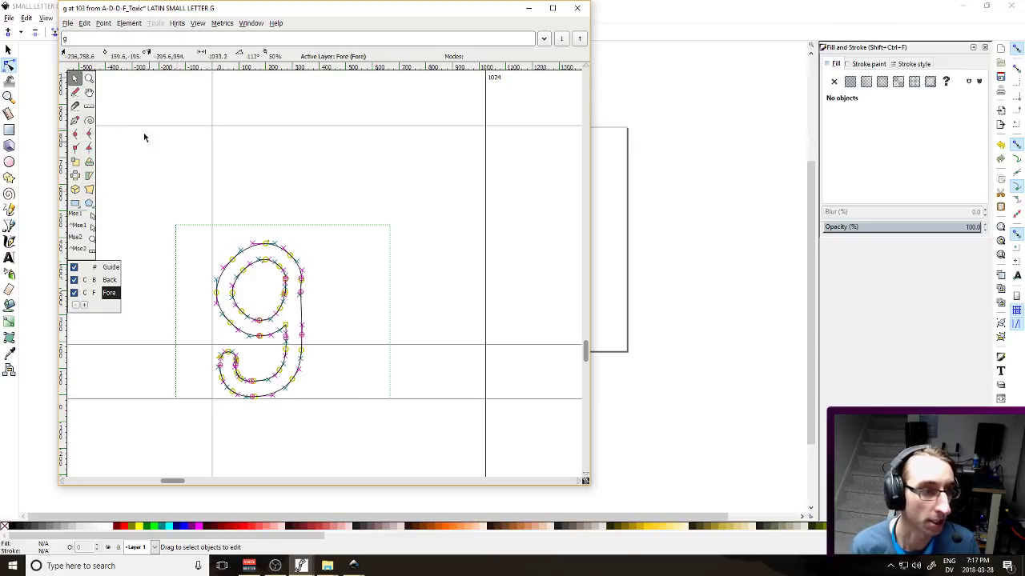
# Reduce the small g glyph's advance width to 376, nudge it slightly closer to the letter and close the glyph window
pyautogui.click(286, 177)
pyautogui.moveTo(486, 297); pyautogui.dragTo(311, 310)
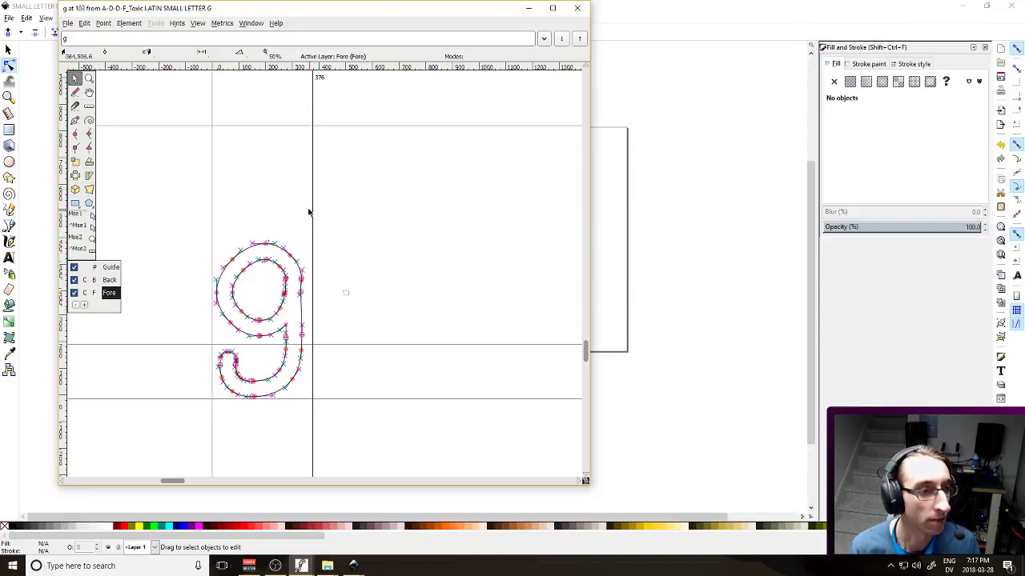
pyautogui.moveTo(312, 215); pyautogui.dragTo(308, 219)
pyautogui.click(577, 7)
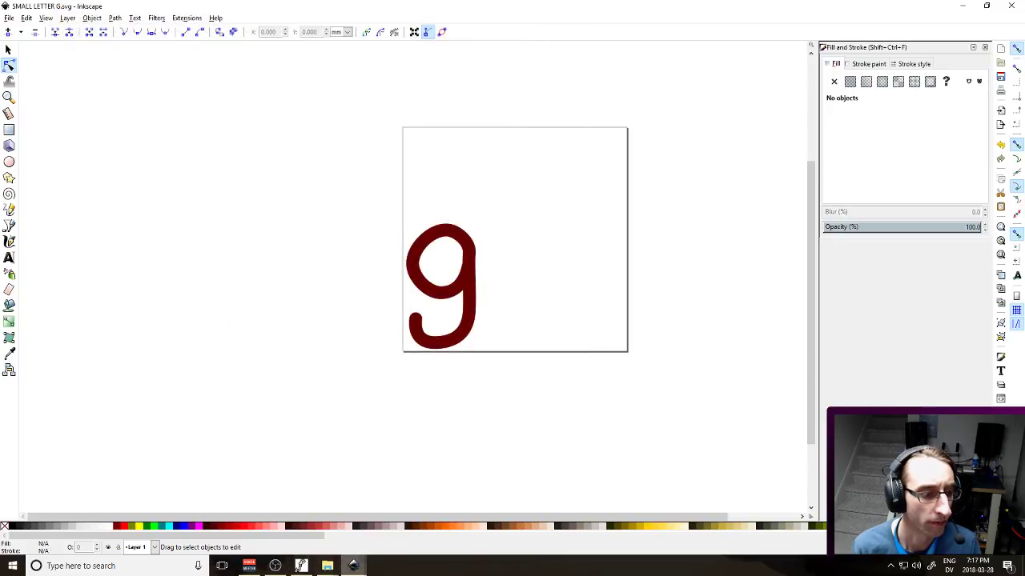
# Open the empty capital S glyph from the font overview and import CAPITAL LETTER S.svg into it
pyautogui.click(301, 566)
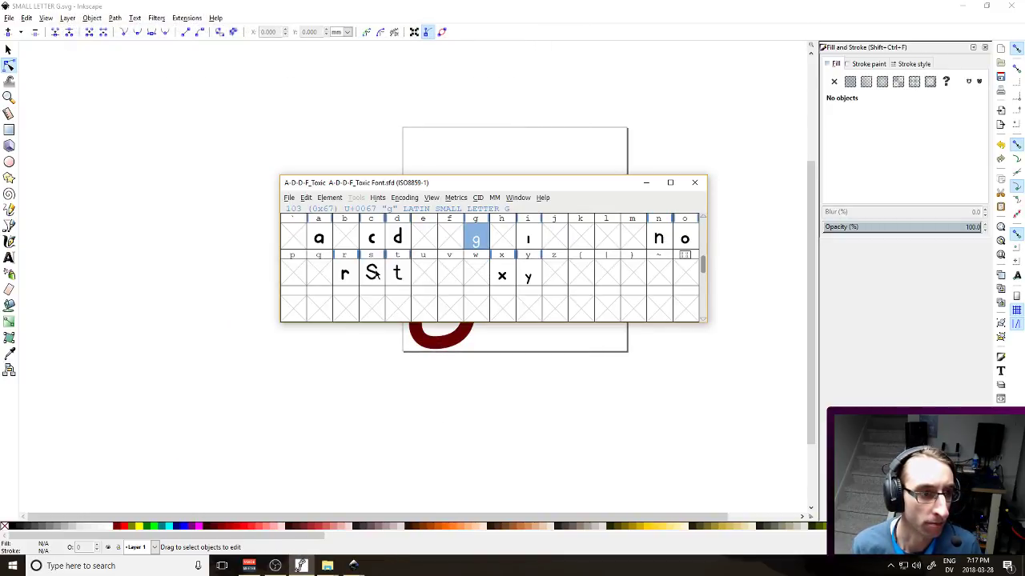
pyautogui.scroll(2, 374, 272)
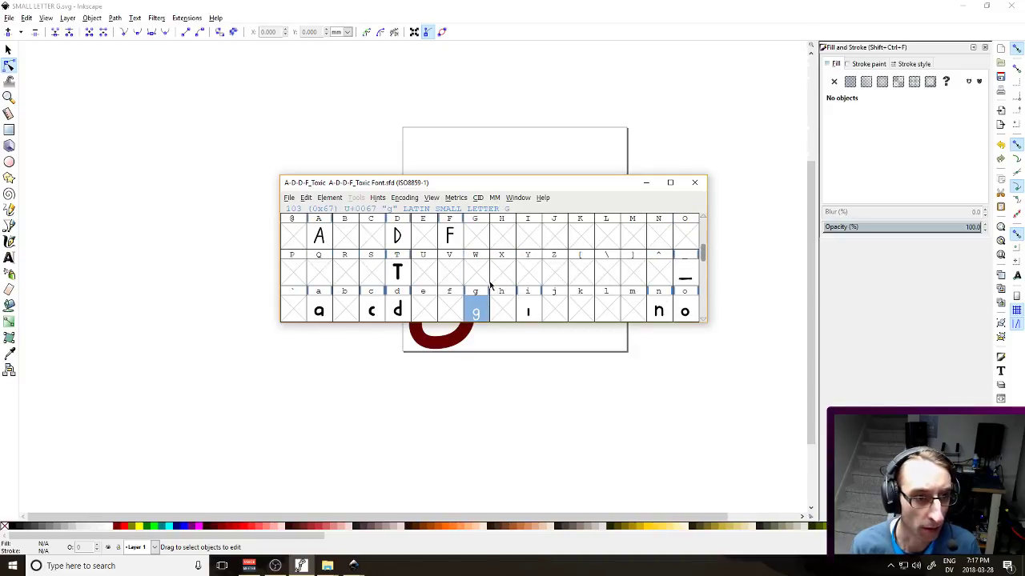
pyautogui.doubleClick(366, 275)
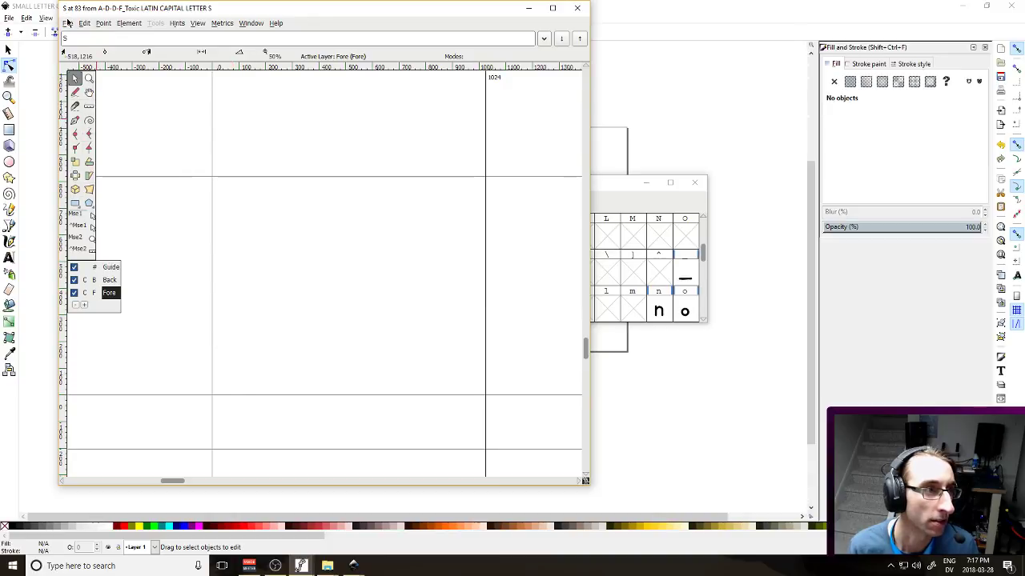
pyautogui.click(68, 24)
pyautogui.click(110, 171)
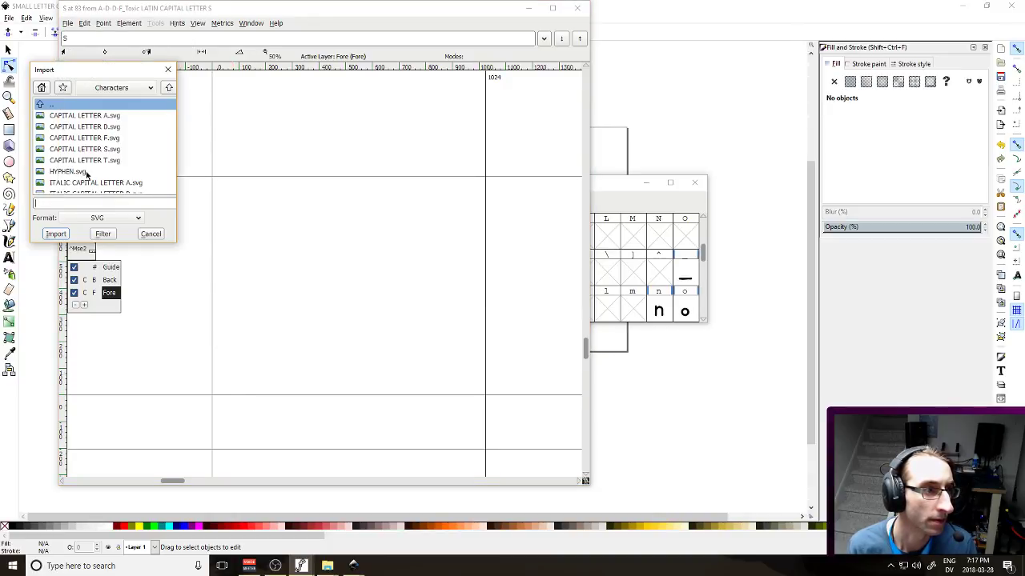
pyautogui.doubleClick(99, 152)
# Raise the whole capital S outline to just above the baseline and set the glyph's advance width to 584
pyautogui.moveTo(185, 209); pyautogui.dragTo(417, 450)
pyautogui.press('Up')
pyautogui.press('Up')
pyautogui.press('Up')
pyautogui.press('Up')
pyautogui.press('Up')
pyautogui.press('Up')
pyautogui.press('Up')
pyautogui.press('Up')
pyautogui.press('Up')
pyautogui.press('Up')
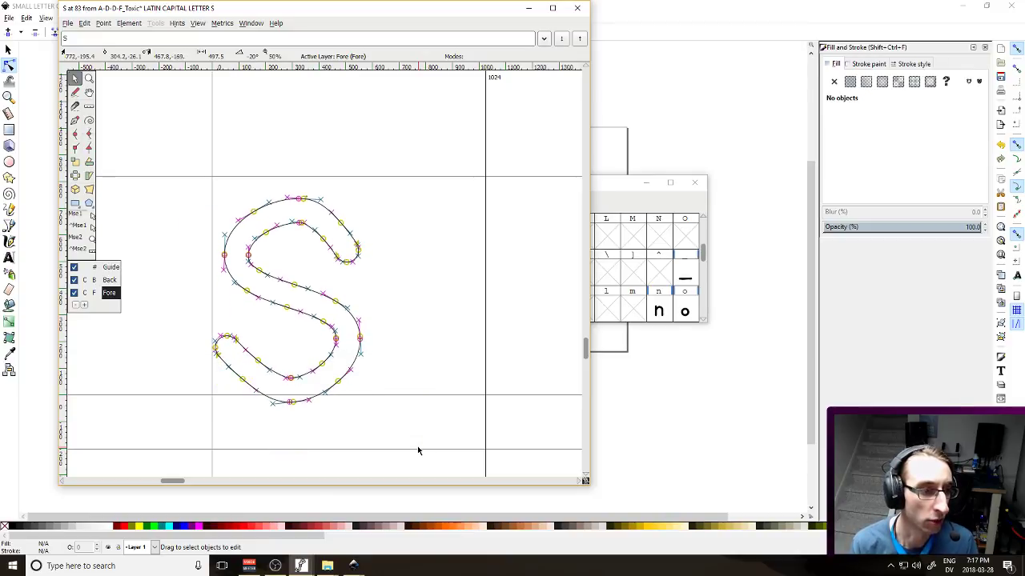
pyautogui.press('Up')
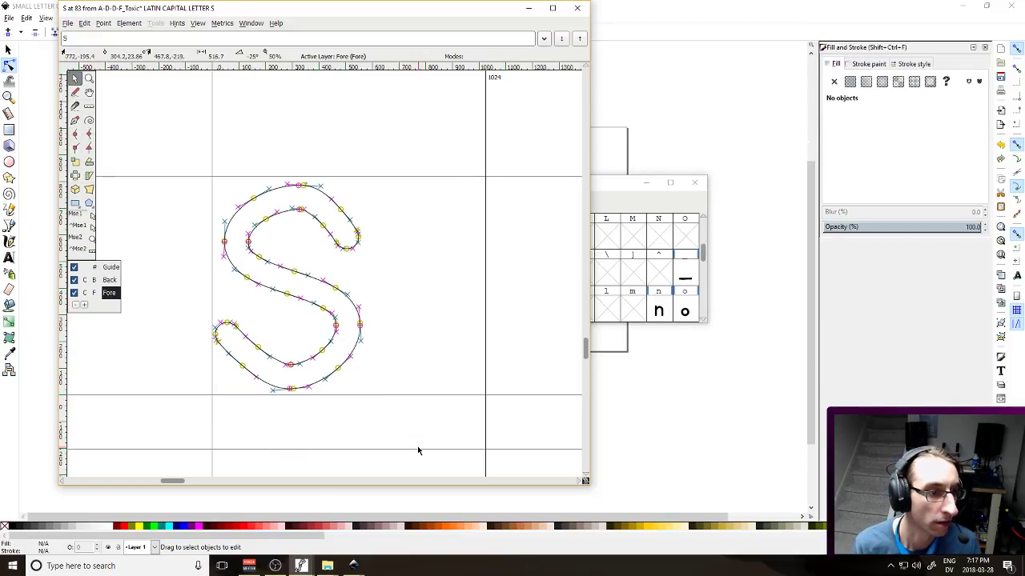
pyautogui.moveTo(487, 277); pyautogui.dragTo(367, 293)
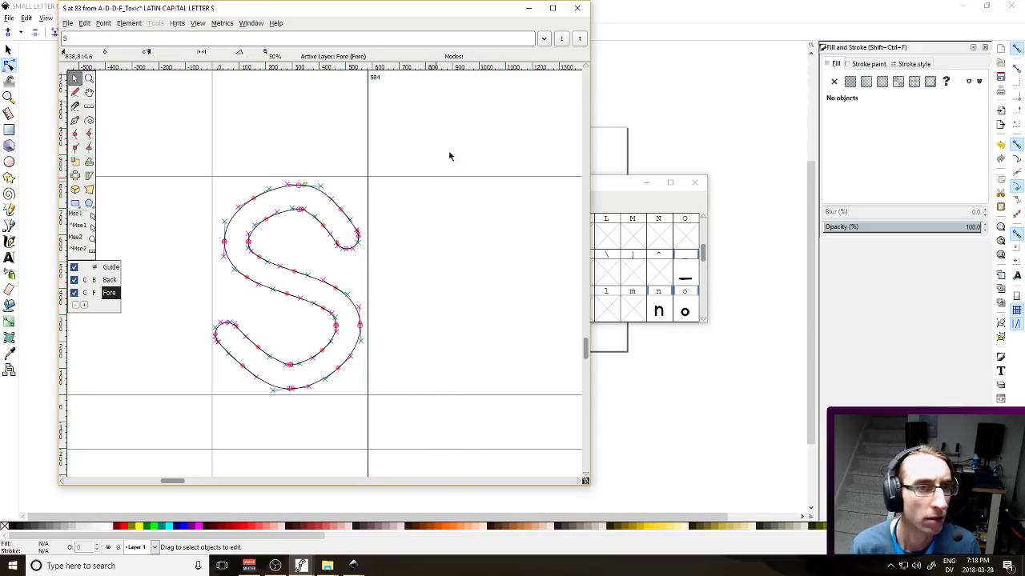
# Close the capital S outline window and clear the outline from the lowercase s glyph slot
pyautogui.click(576, 7)
pyautogui.scroll(-2, 399, 303)
pyautogui.scroll(-1, 400, 298)
pyautogui.scroll(1, 398, 292)
pyautogui.rightClick(380, 273)
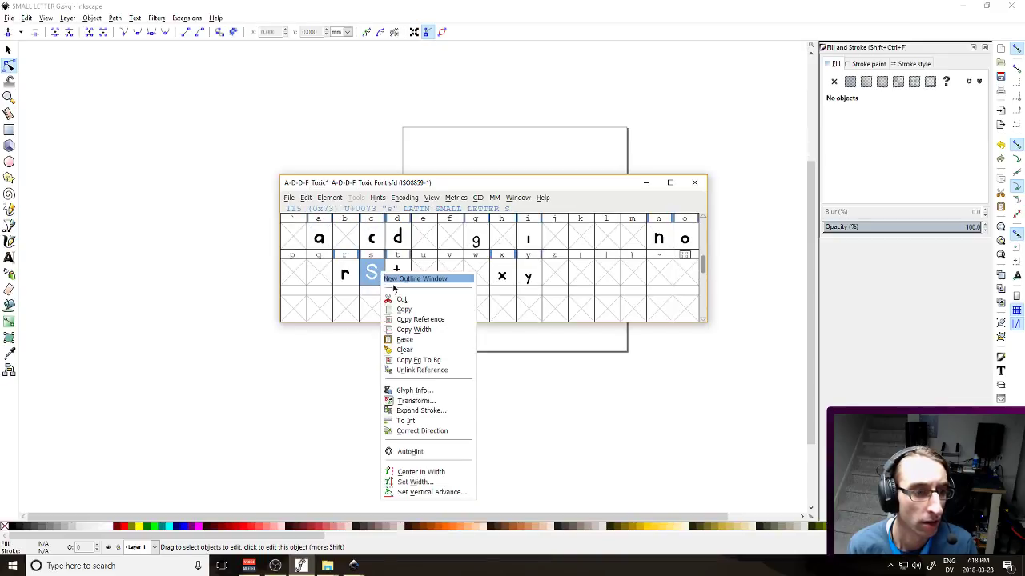
pyautogui.click(414, 350)
# Close Soon.svg without saving and relaunch Inkscape with a new blank document
pyautogui.click(607, 416)
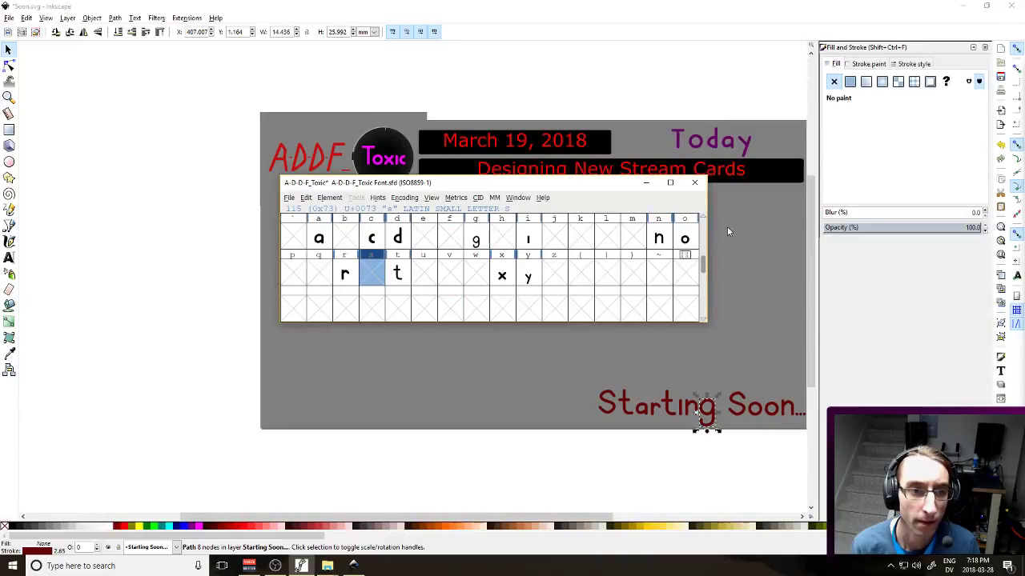
pyautogui.click(1012, 7)
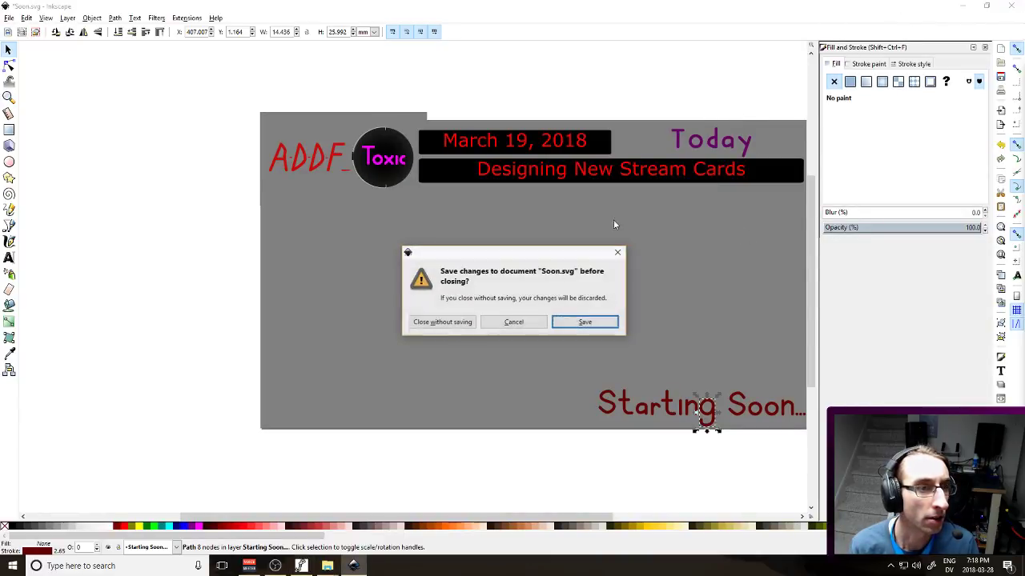
pyautogui.click(463, 325)
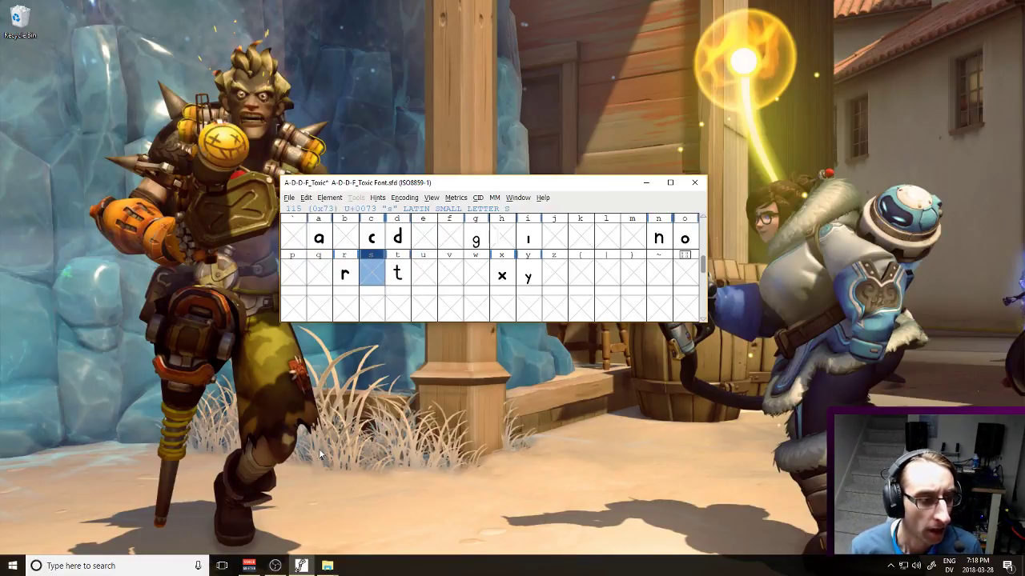
pyautogui.press('super')
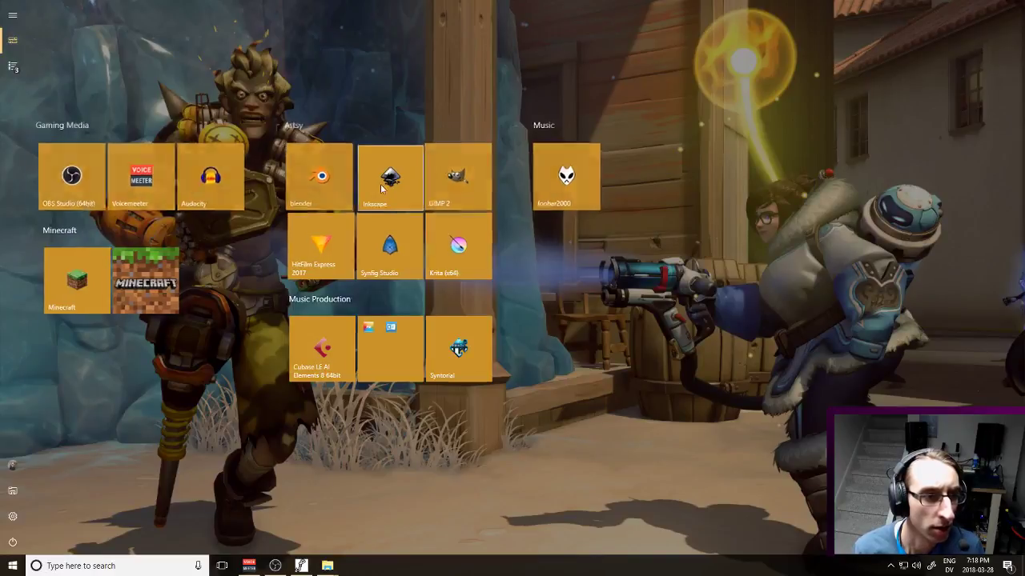
pyautogui.press('super')
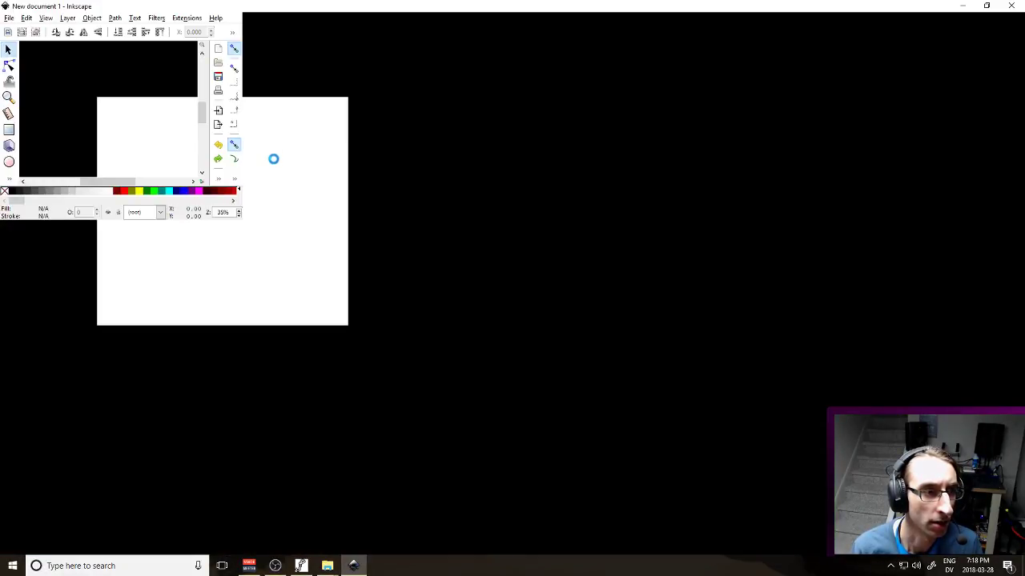
pyautogui.hotkey('ctrl', 'o')
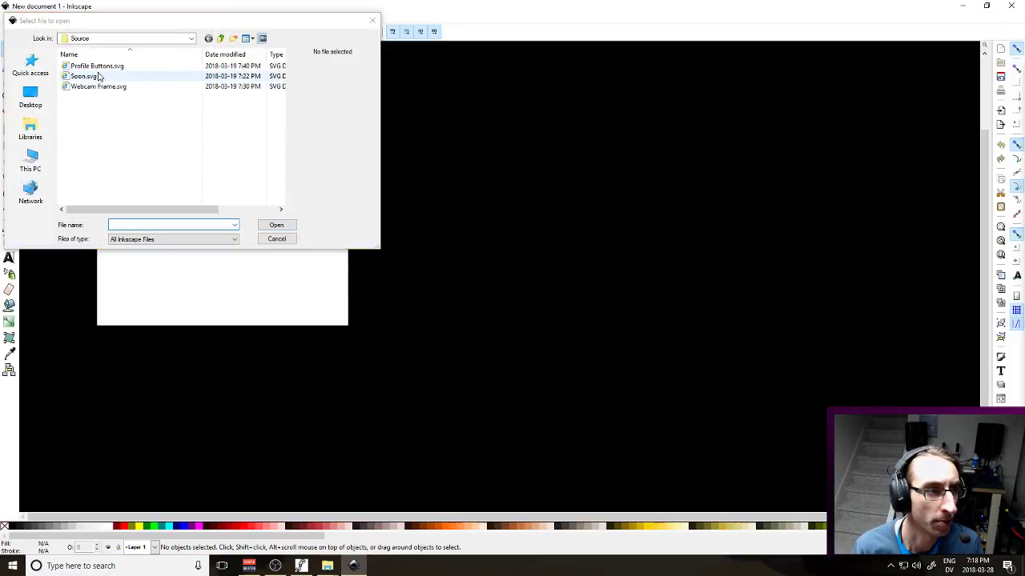
pyautogui.click(220, 38)
pyautogui.click(220, 38)
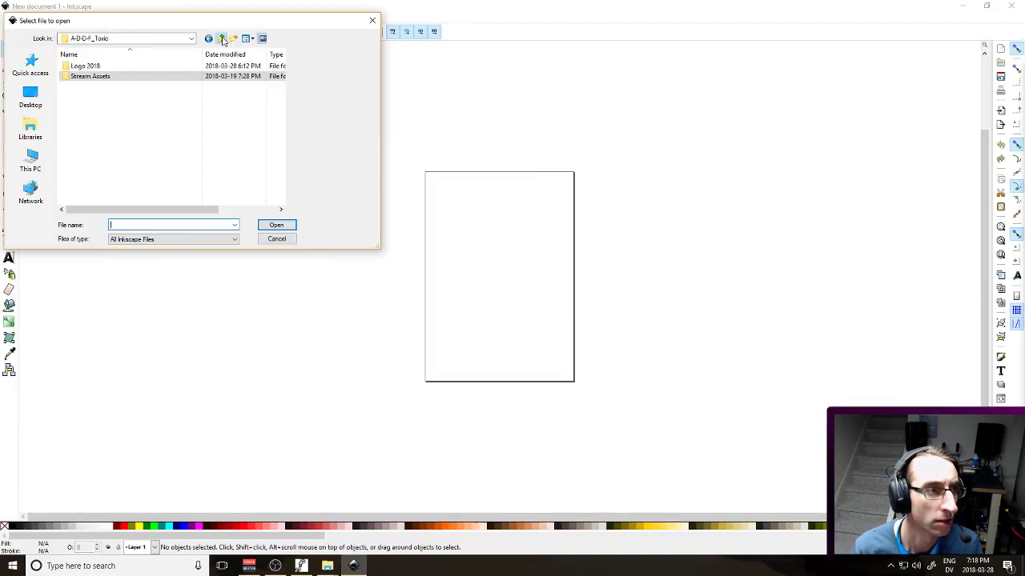
pyautogui.doubleClick(157, 68)
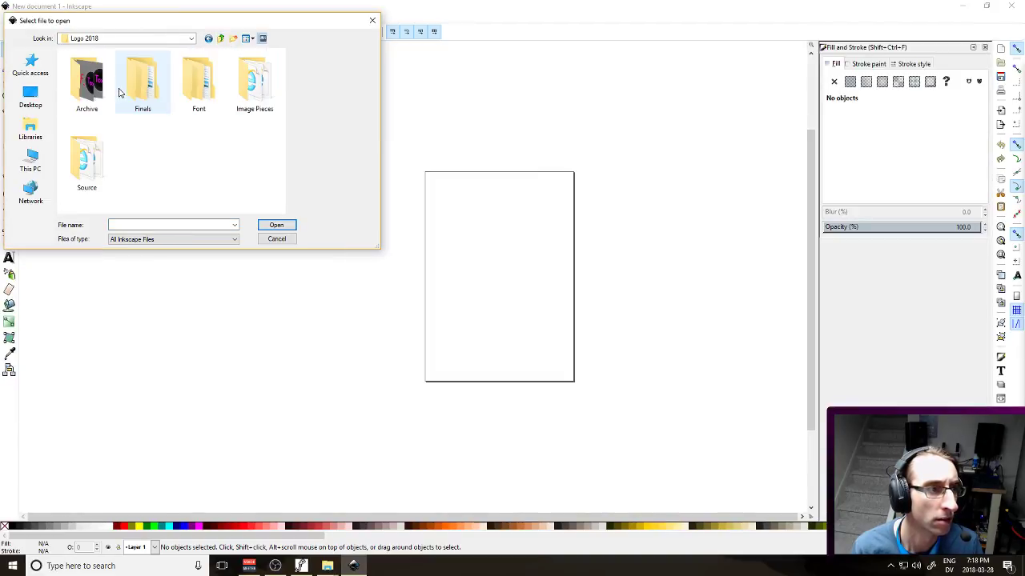
pyautogui.doubleClick(167, 101)
pyautogui.doubleClick(99, 66)
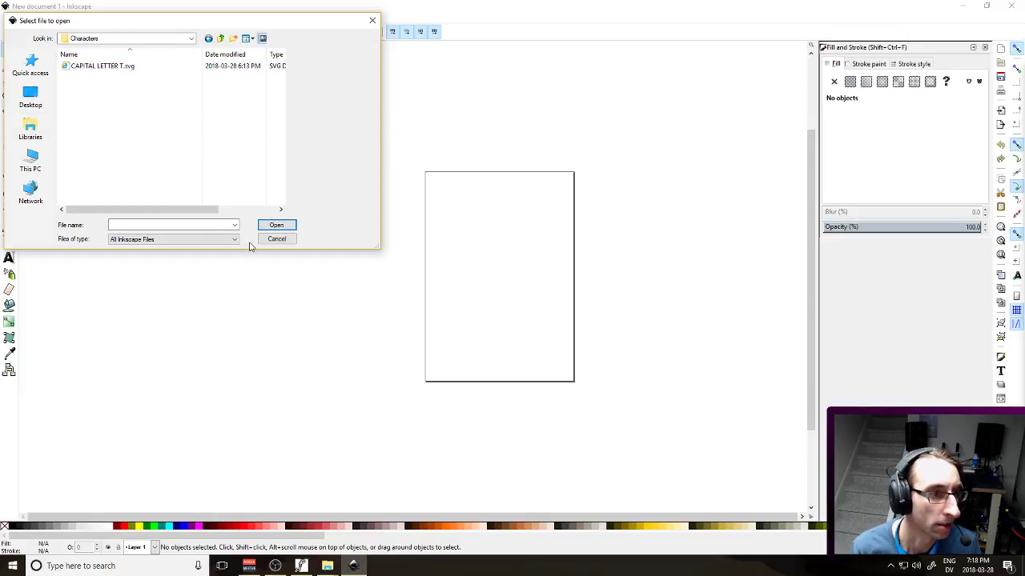
pyautogui.click(275, 239)
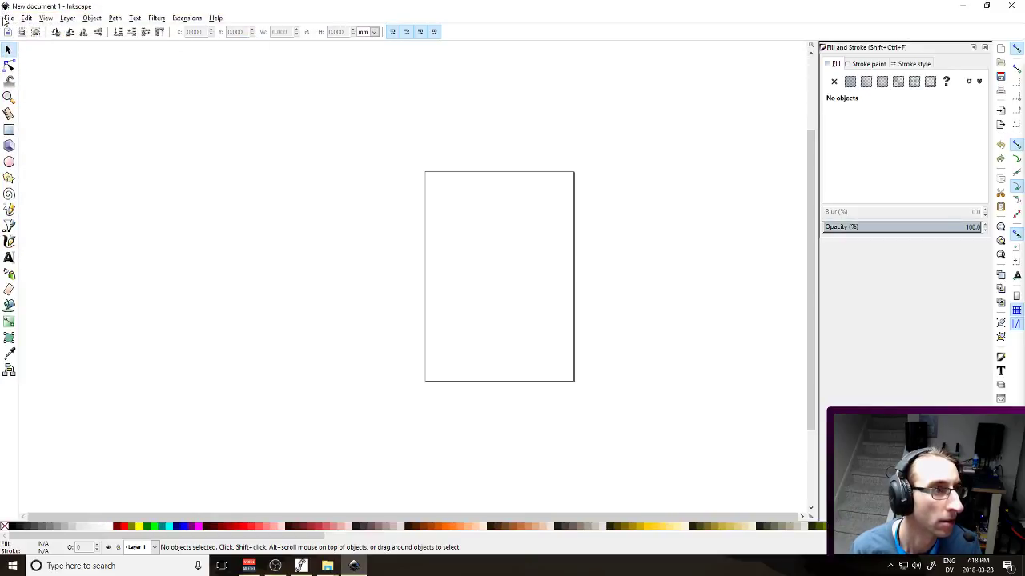
# Open the recent file CAPITAL LETTER S.svg and save it under the name SMALL LETTER S in the Characters folder
pyautogui.click(9, 18)
pyautogui.moveTo(76, 65)
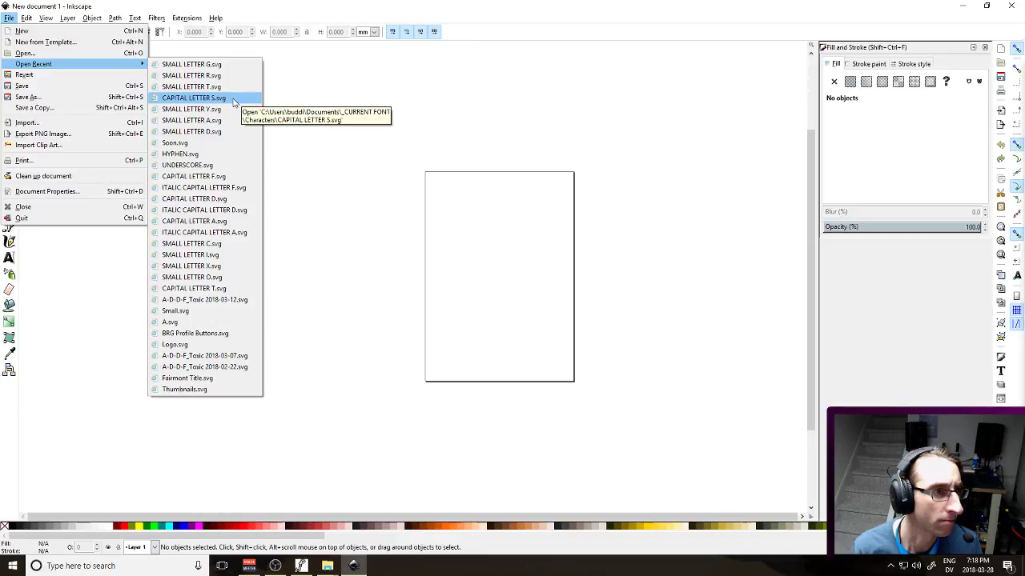
pyautogui.click(234, 103)
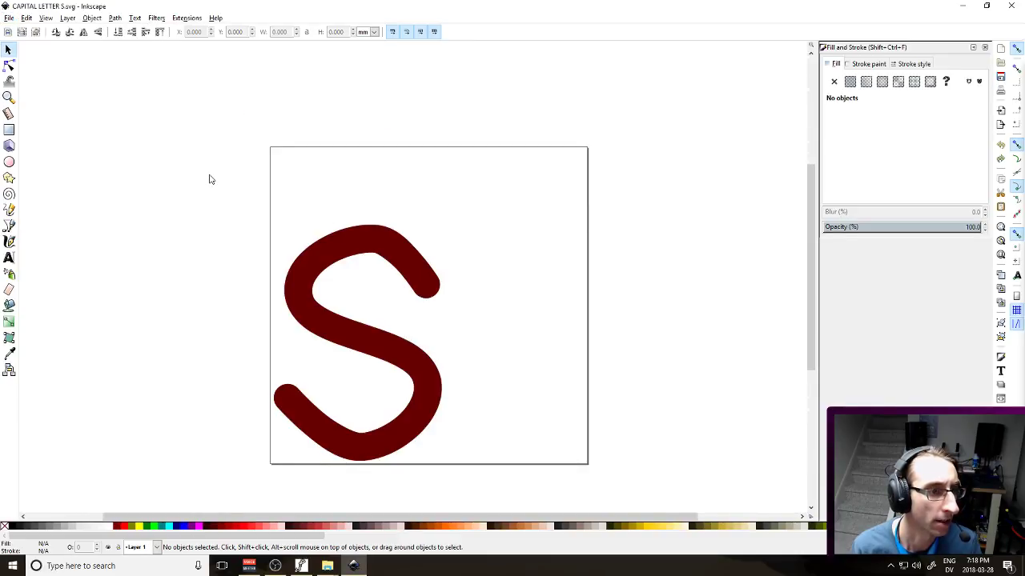
pyautogui.click(9, 18)
pyautogui.click(42, 98)
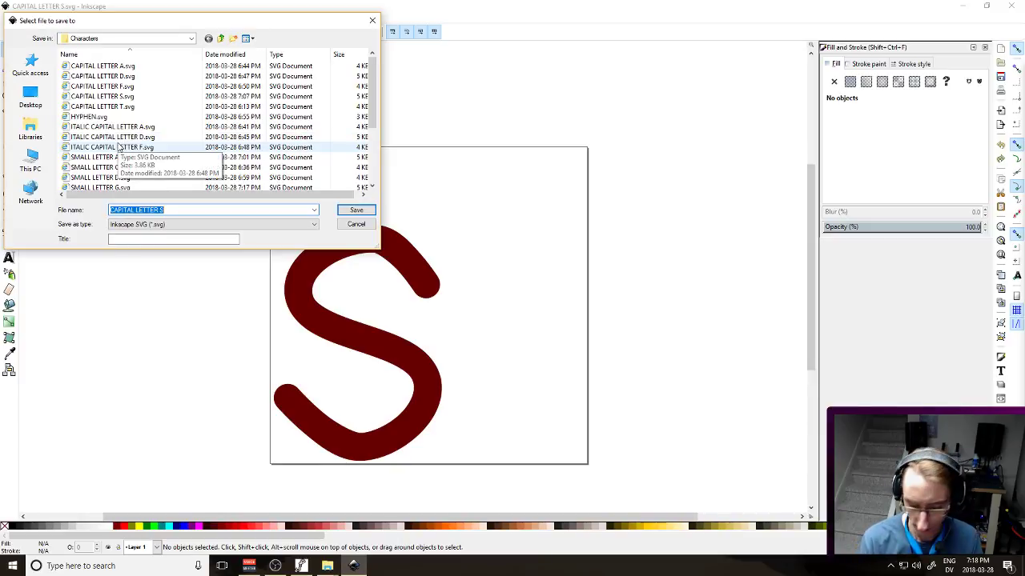
pyautogui.write('SMALL')
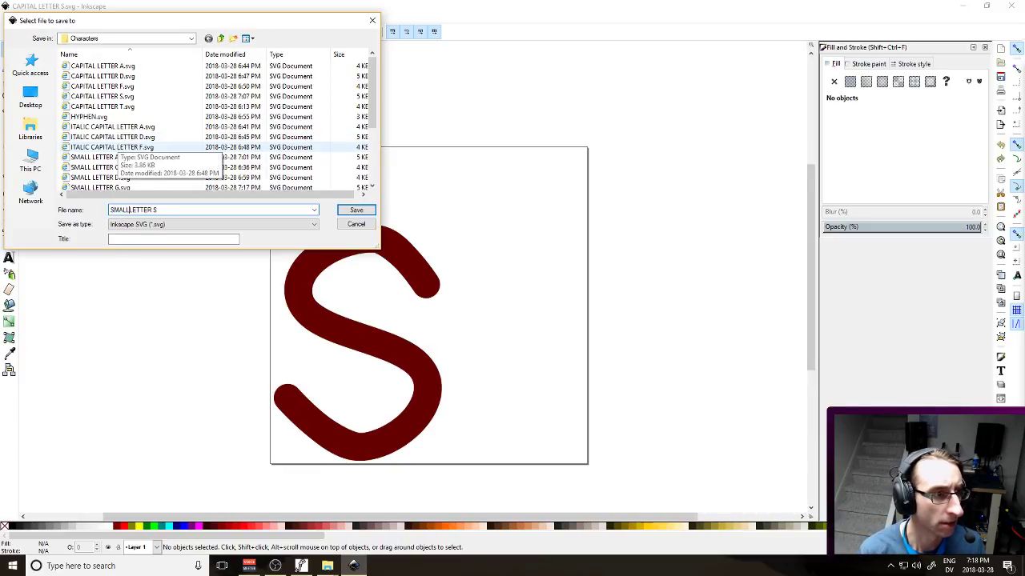
pyautogui.press('Return')
# Scale the S path down proportionally to about 52 by 73 mm from its lower-left corner, then save and close the drawing
pyautogui.moveTo(361, 314); pyautogui.dragTo(514, 469)
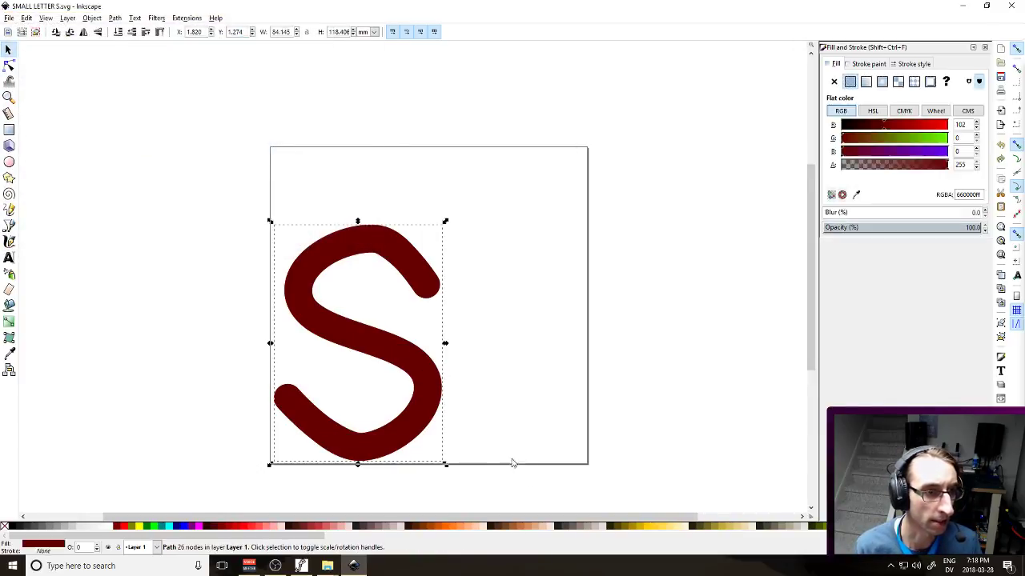
pyautogui.moveTo(446, 222); pyautogui.dragTo(383, 310)
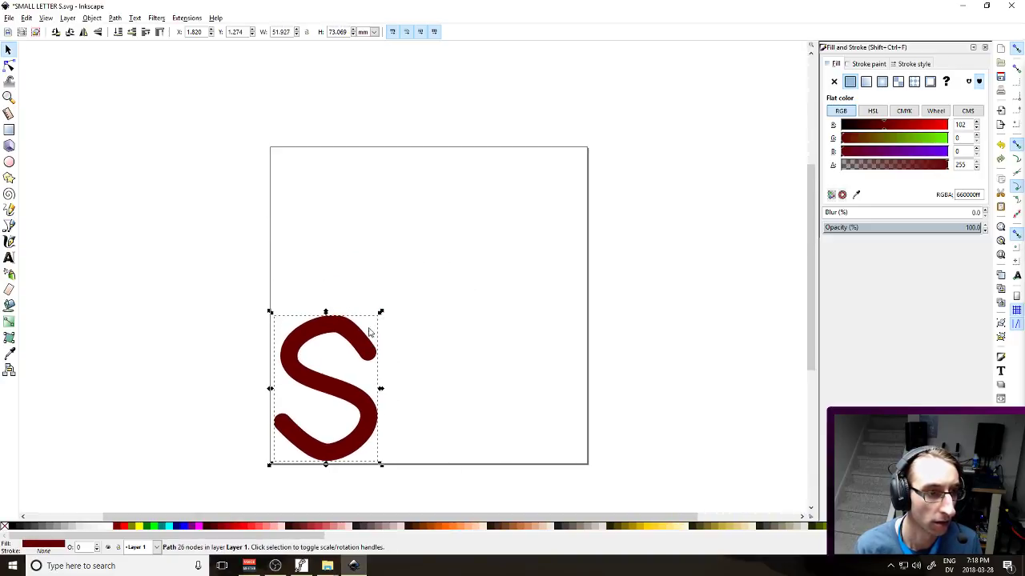
pyautogui.press('n')
pyautogui.click(333, 274)
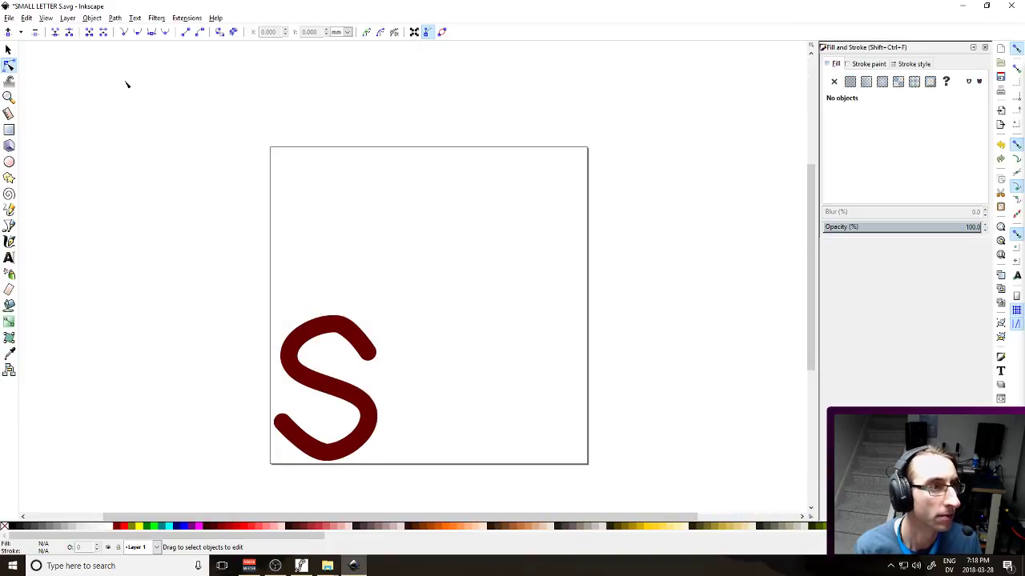
pyautogui.hotkey('ctrl', 's')
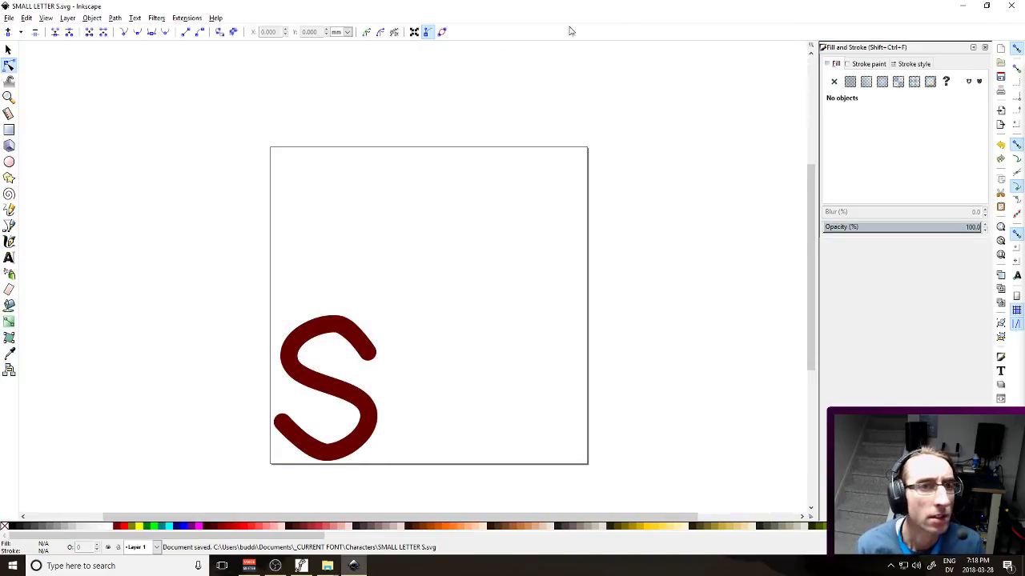
pyautogui.click(1009, 6)
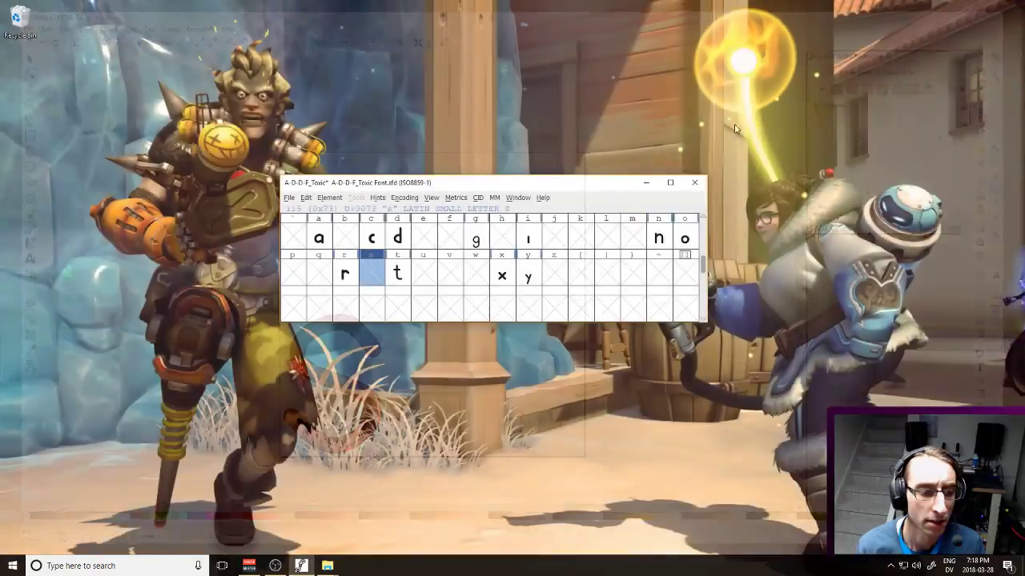
# Open the empty lowercase s glyph in FontForge and import SMALL LETTER S.svg into it
pyautogui.doubleClick(372, 269)
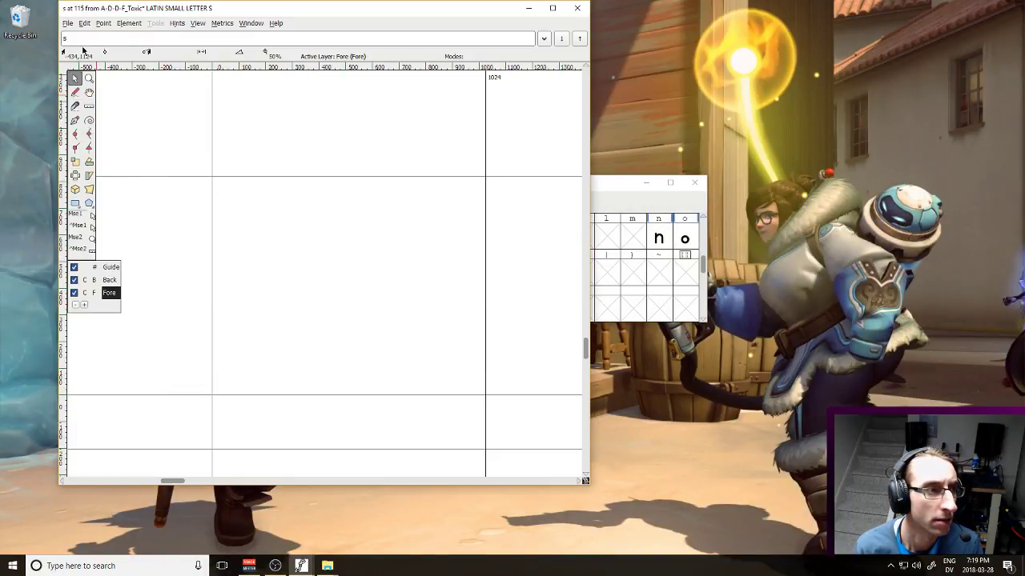
pyautogui.click(72, 22)
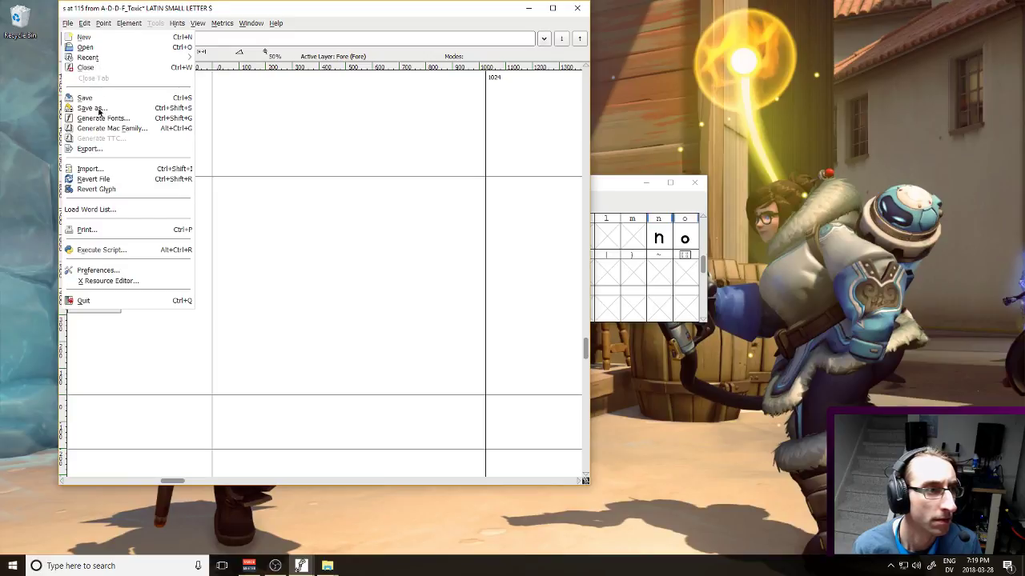
pyautogui.click(100, 169)
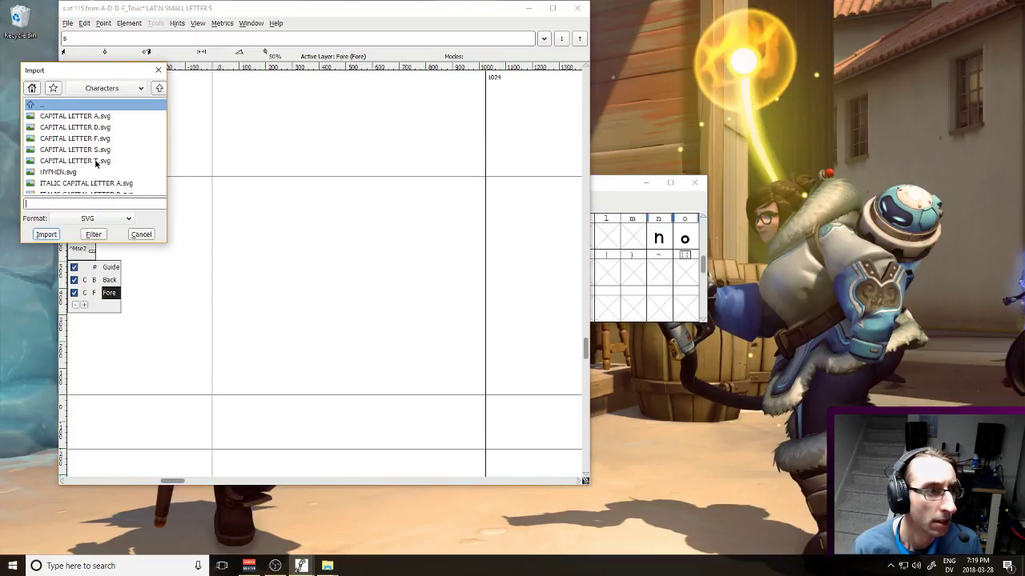
pyautogui.scroll(-2, 105, 158)
pyautogui.scroll(-2, 105, 158)
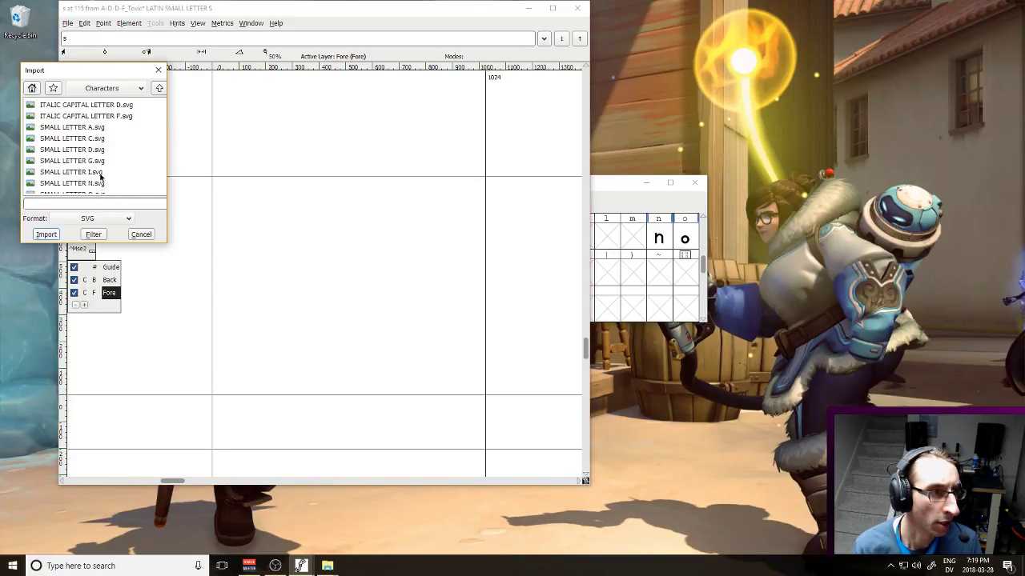
pyautogui.click(102, 184)
pyautogui.doubleClick(101, 184)
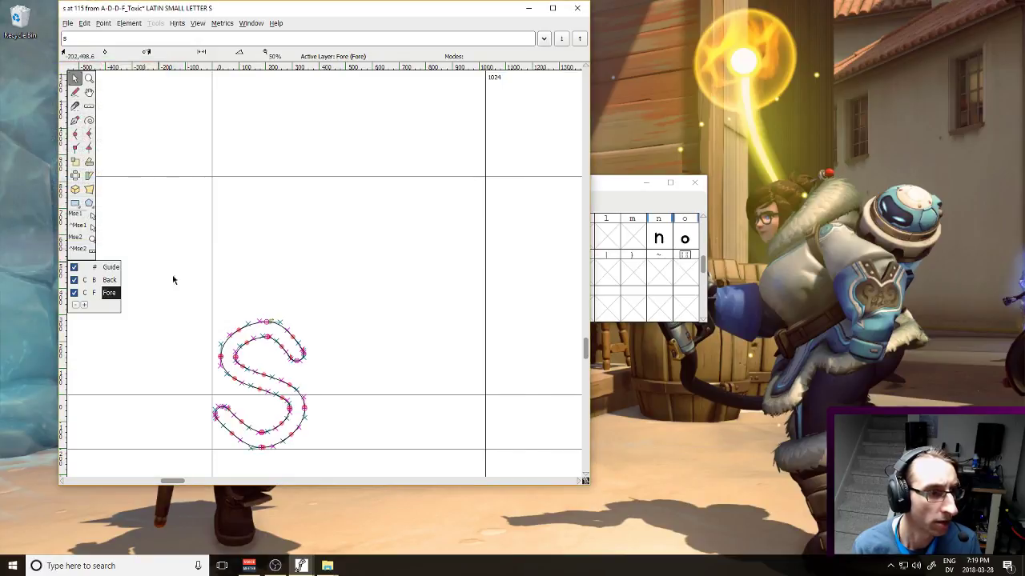
# Raise the imported s outline onto the baseline, set the glyph's advance width to about 374, and close its window
pyautogui.scroll(-2, 274, 400)
pyautogui.press('Up')
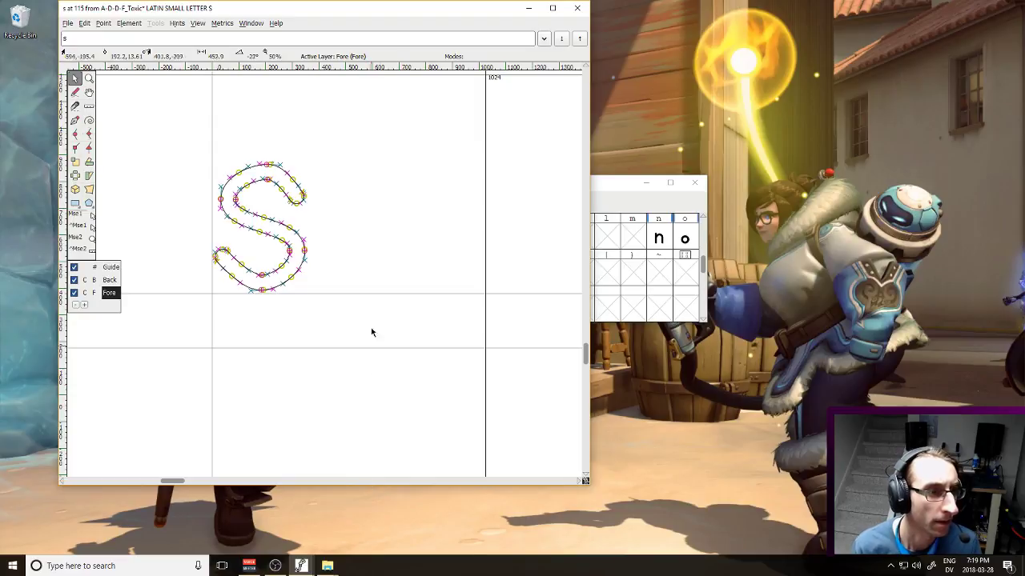
pyautogui.scroll(2, 373, 309)
pyautogui.moveTo(486, 302); pyautogui.dragTo(312, 319)
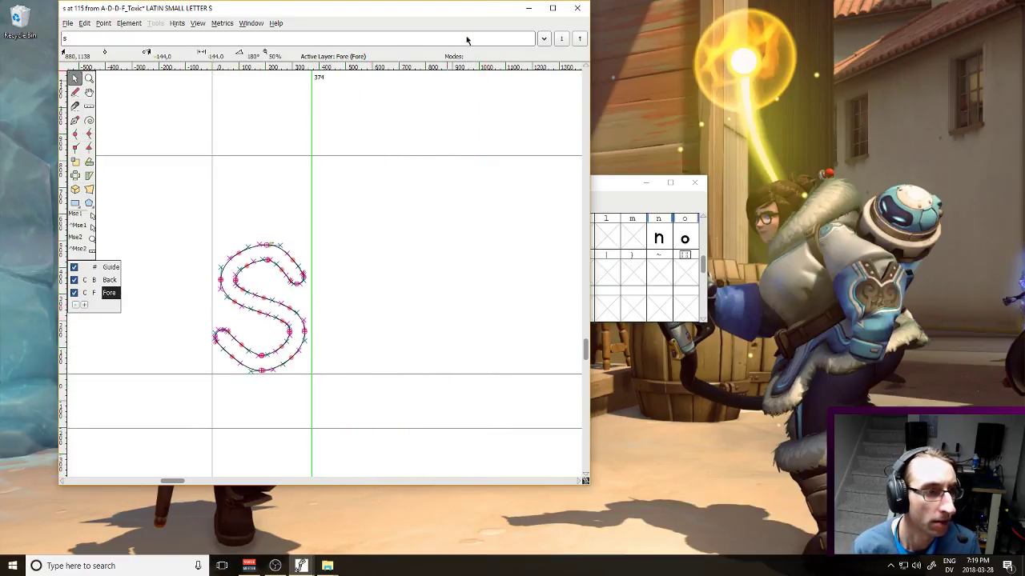
pyautogui.click(577, 8)
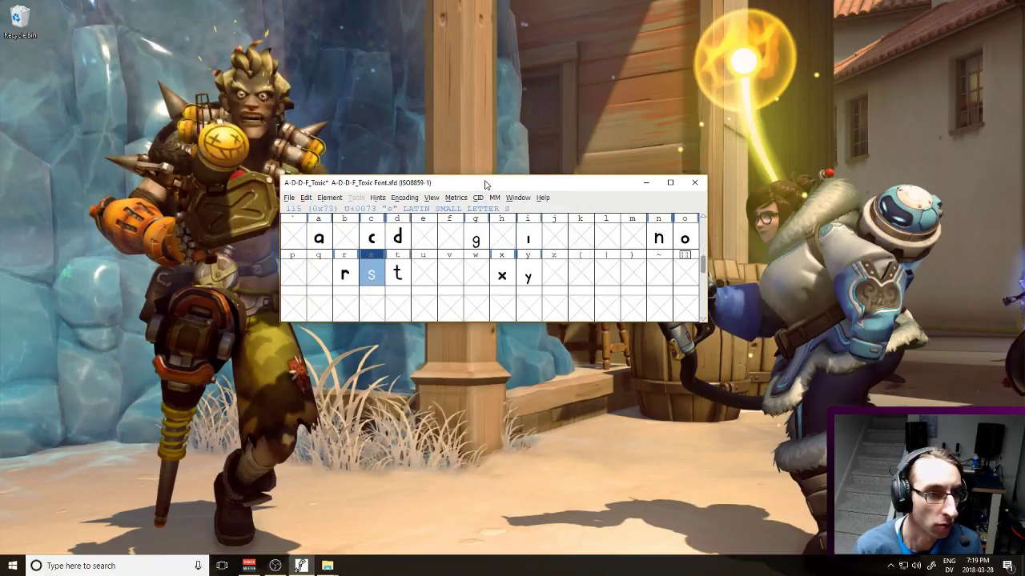
# Save the font and generate TrueType file A-D-D-F_Toxic.ttf in _CURRENT FONT, replacing the existing file and skipping the error review
pyautogui.hotkey('ctrl', 's')
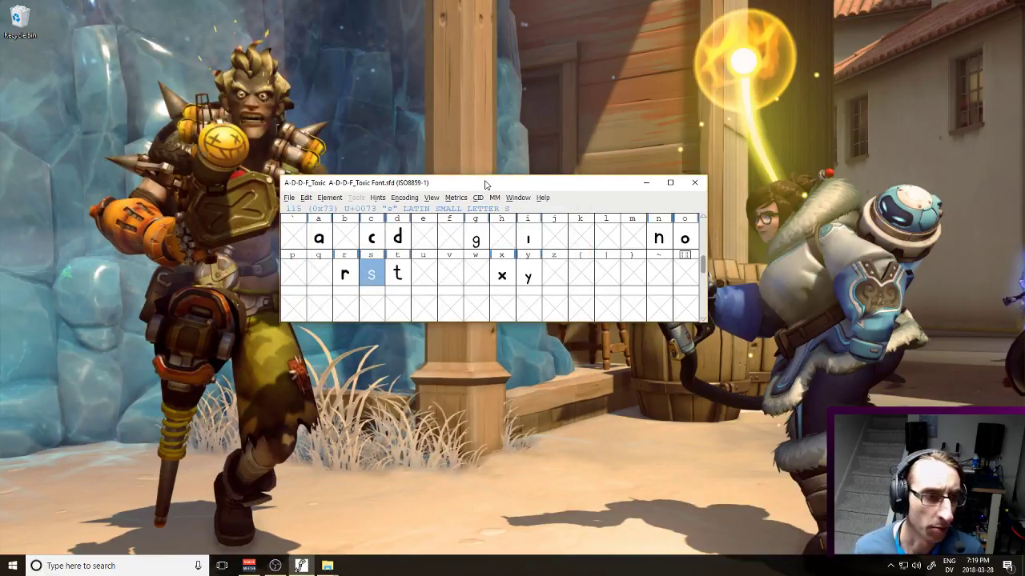
pyautogui.click(296, 199)
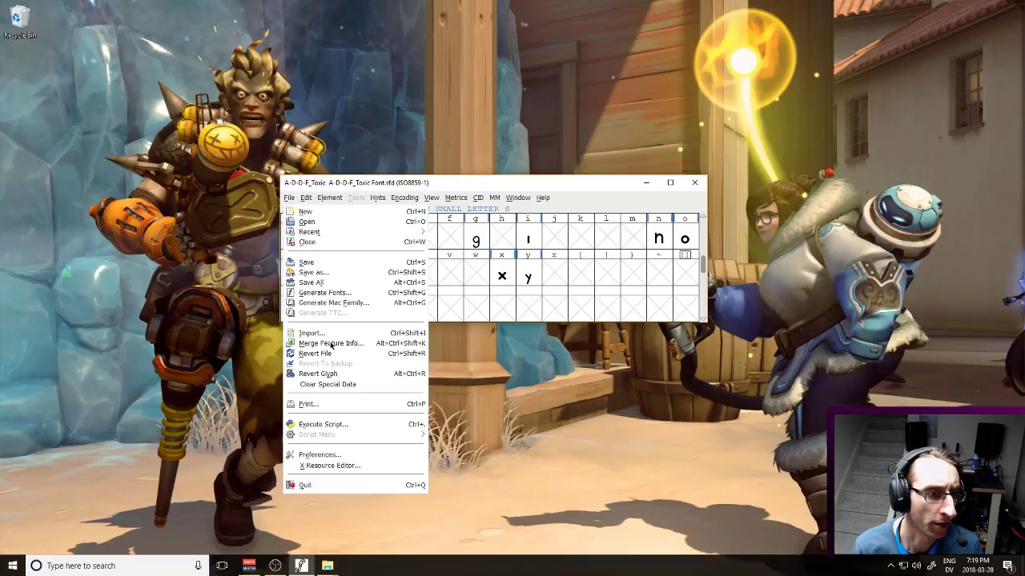
pyautogui.click(321, 293)
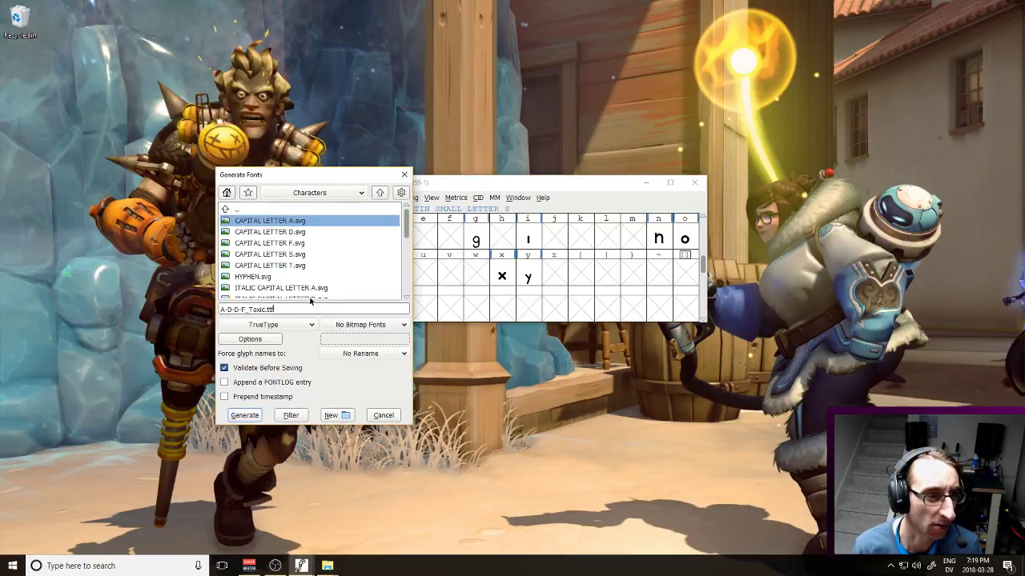
pyautogui.click(379, 192)
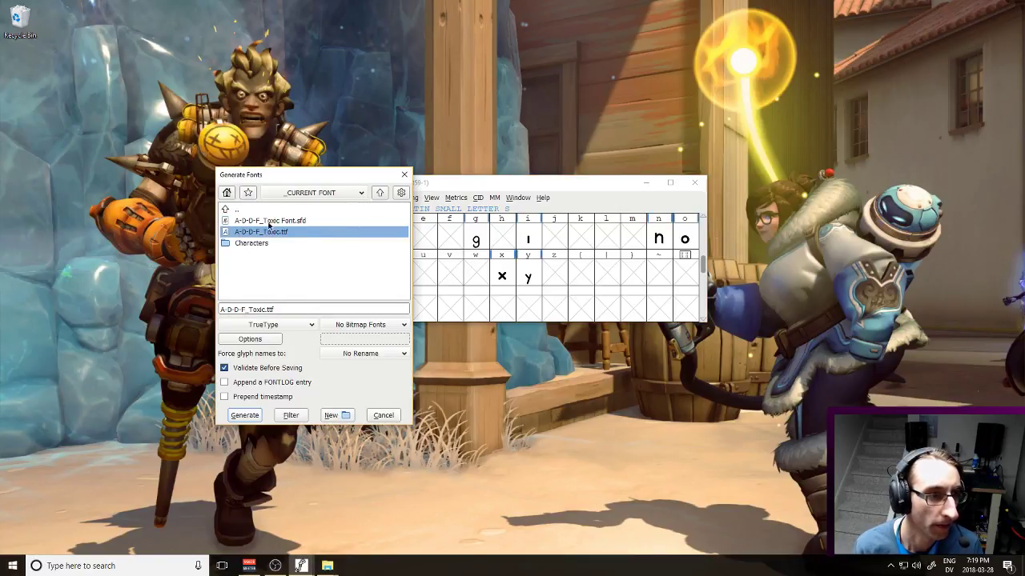
pyautogui.click(246, 415)
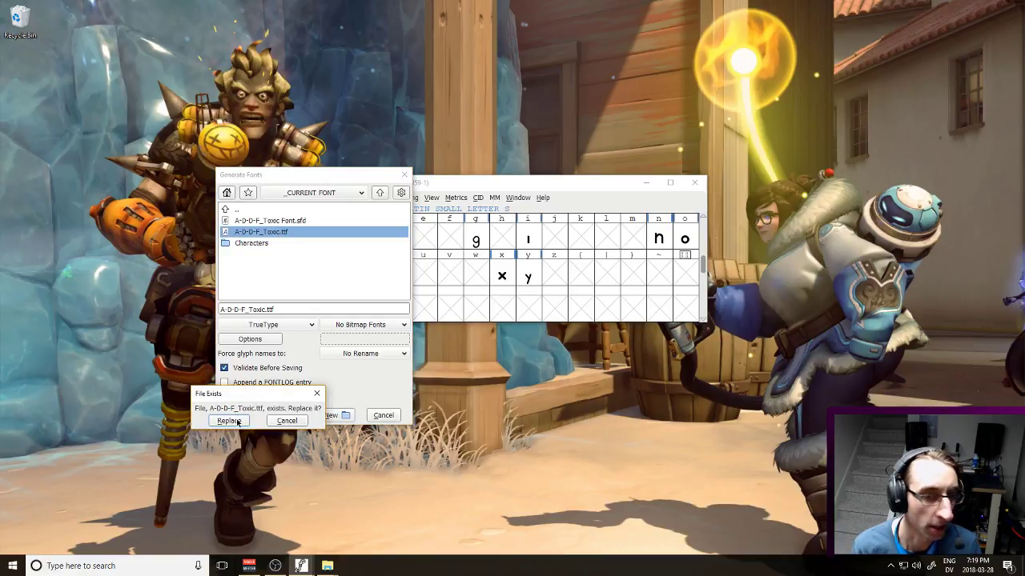
pyautogui.click(228, 421)
pyautogui.hotkey('alt', 'Tab')
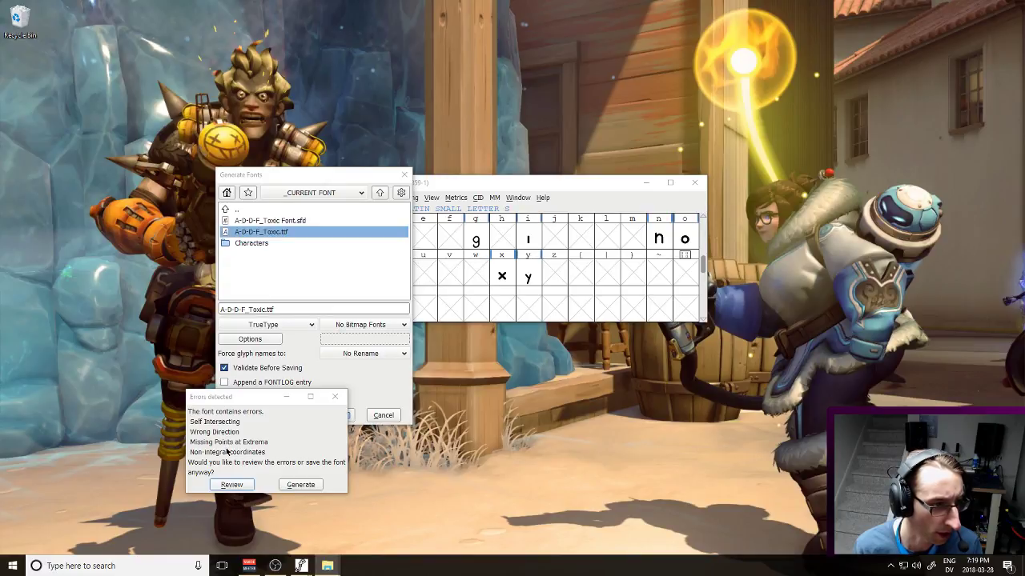
pyautogui.click(290, 483)
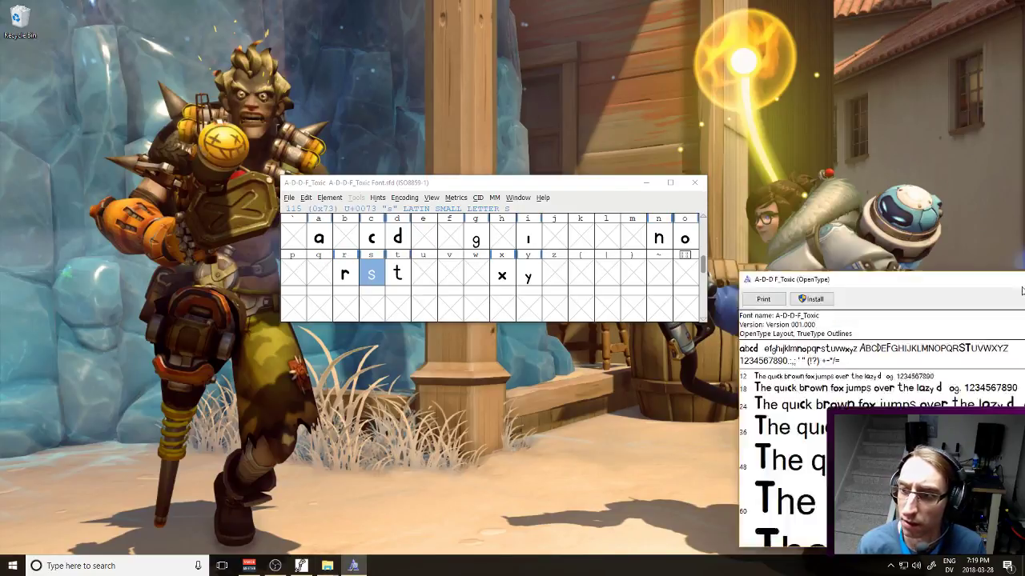
# Enlarge the A-D-D-F_Toxic font preview to inspect its sample text, and close the preview
pyautogui.moveTo(496, 232); pyautogui.dragTo(544, 0)
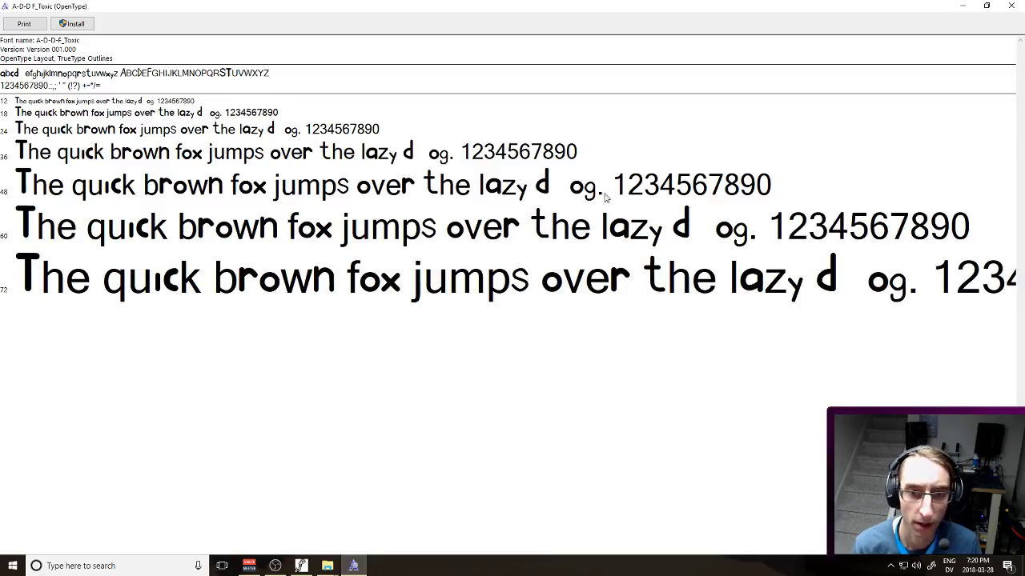
pyautogui.click(1009, 11)
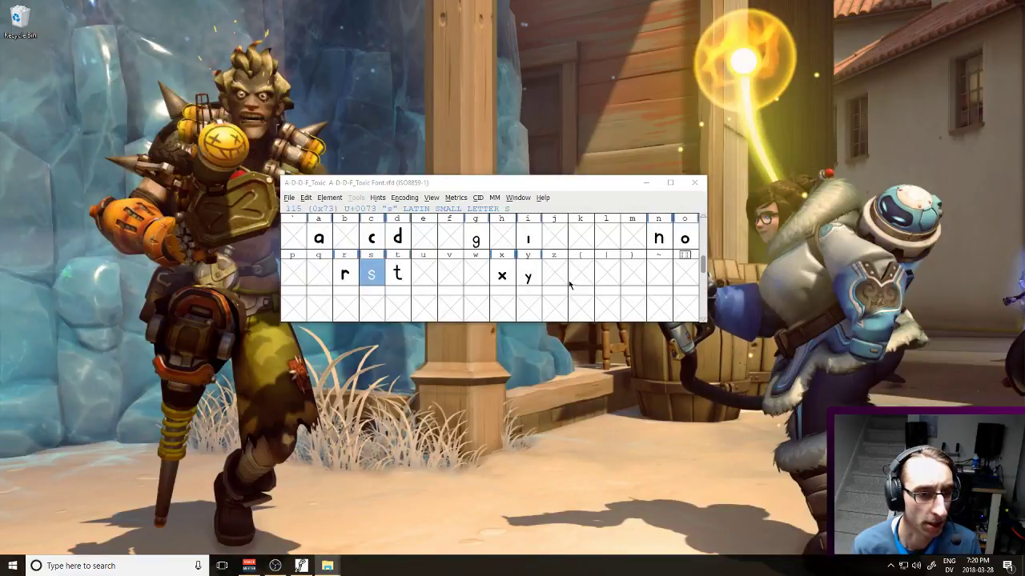
# Narrow the lowercase d glyph's advance width to just beyond its stem, close its window, and save the font
pyautogui.scroll(1, 582, 286)
pyautogui.scroll(3, 593, 280)
pyautogui.click(668, 269)
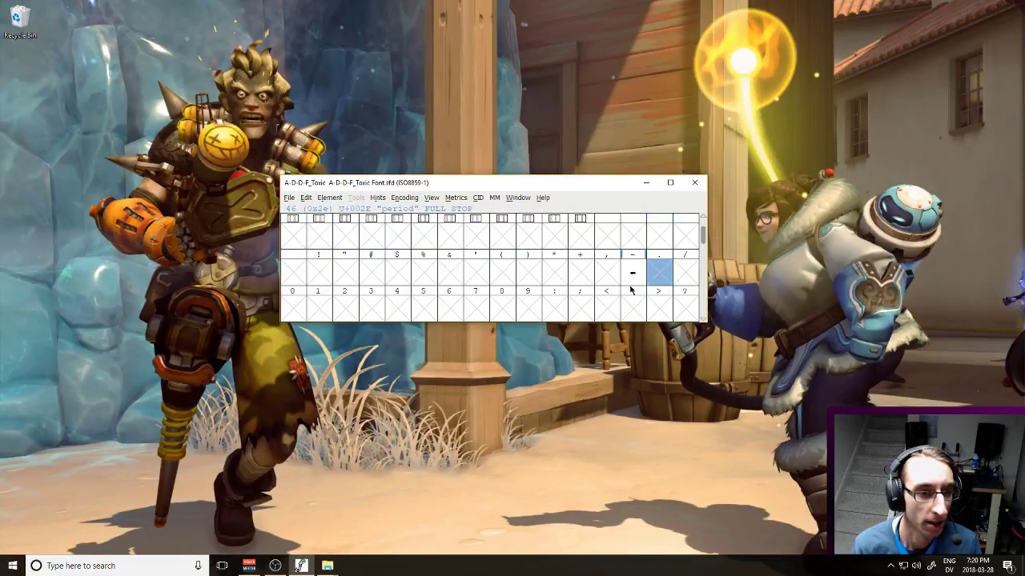
pyautogui.scroll(-4, 507, 285)
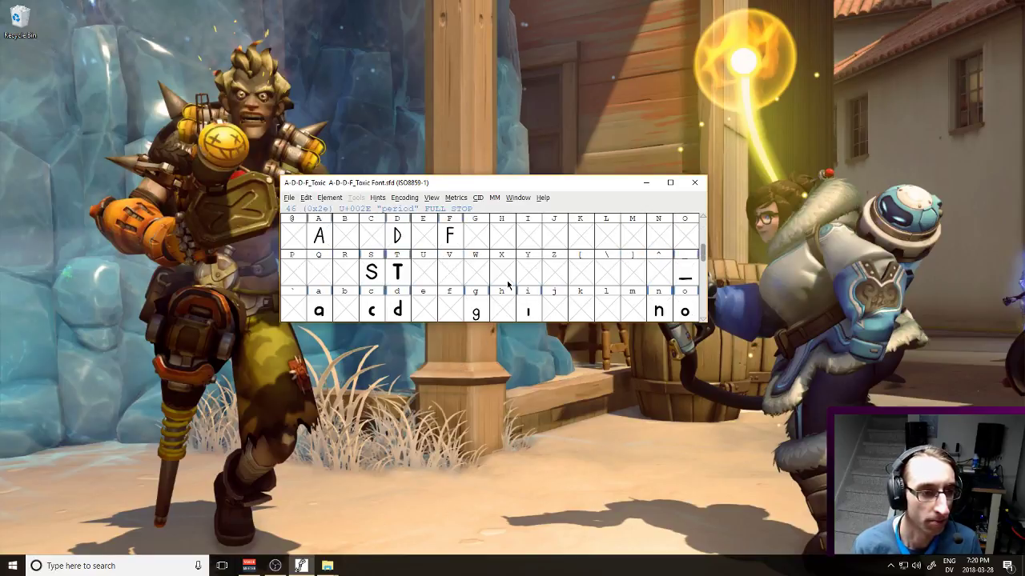
pyautogui.doubleClick(398, 277)
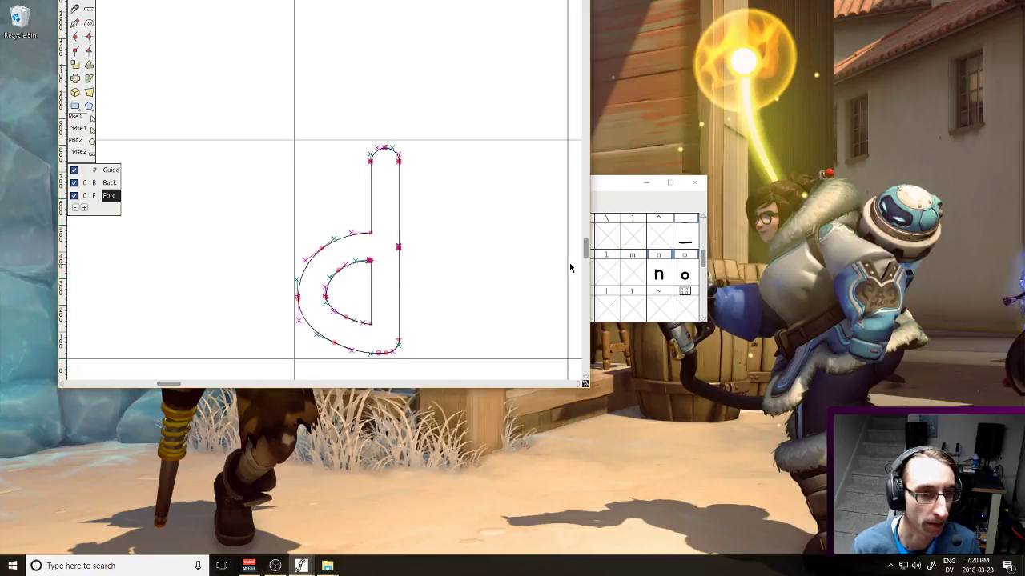
pyautogui.moveTo(567, 265); pyautogui.dragTo(408, 280)
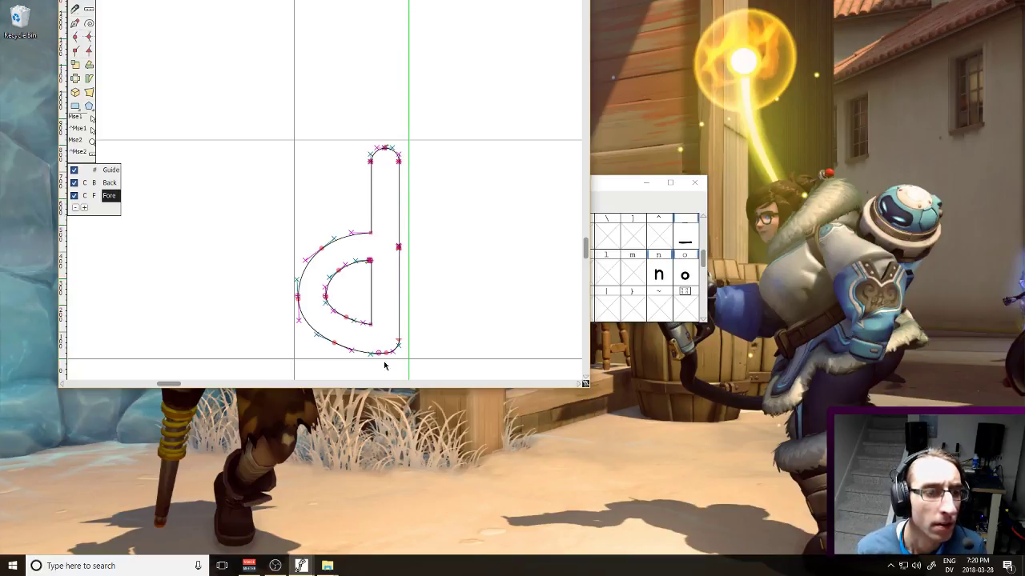
pyautogui.moveTo(408, 387); pyautogui.dragTo(407, 484)
pyautogui.click(575, 8)
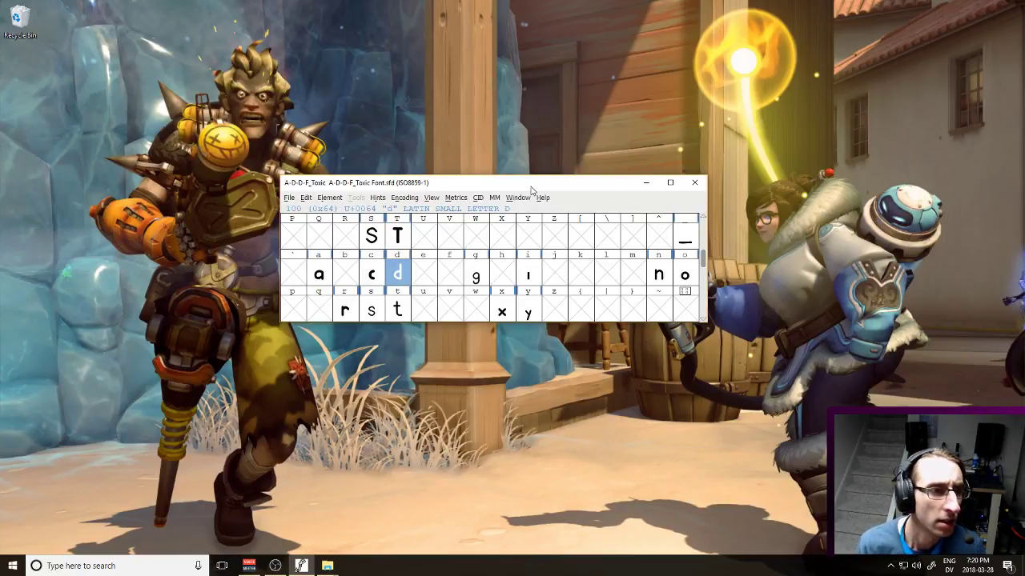
pyautogui.hotkey('ctrl', 's')
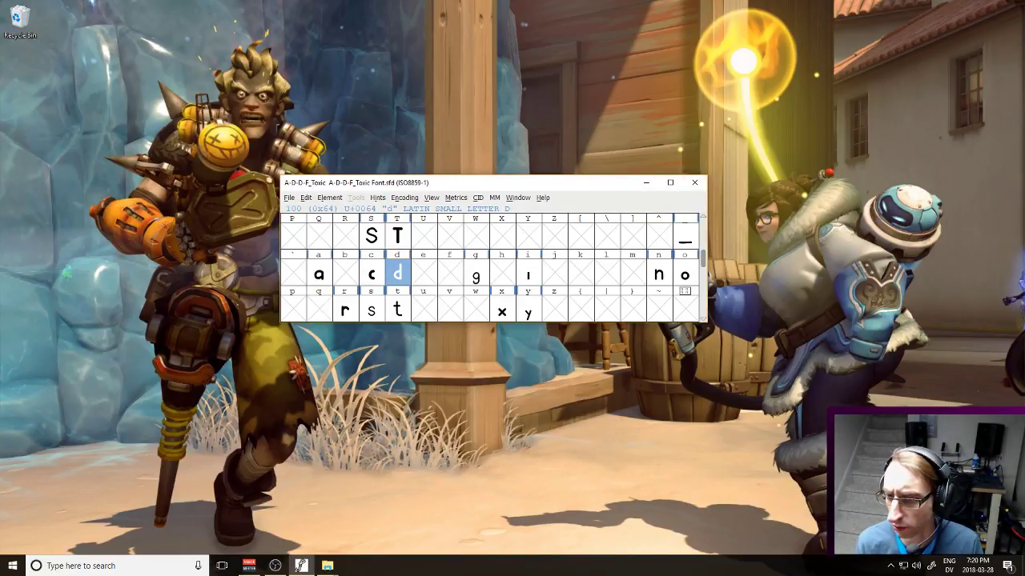
# Launch Inkscape and open Soon.svg from the Source folder
pyautogui.hotkey('alt', 'Tab')
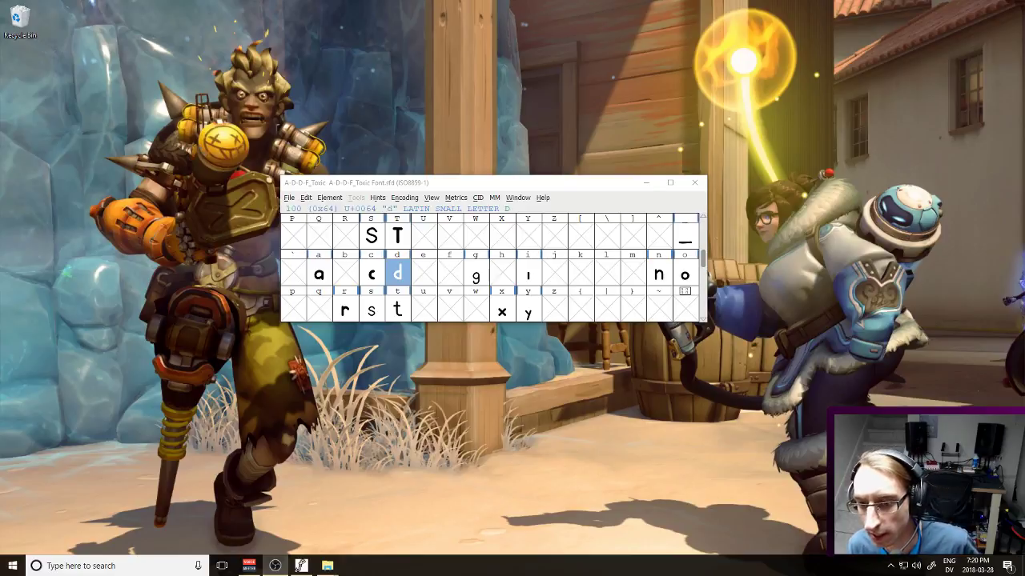
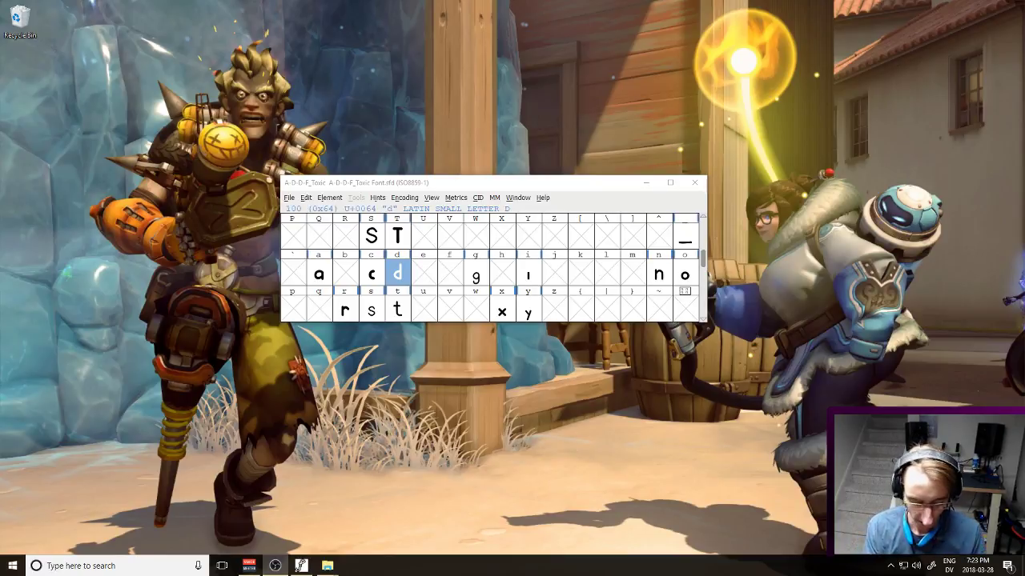
pyautogui.press('super')
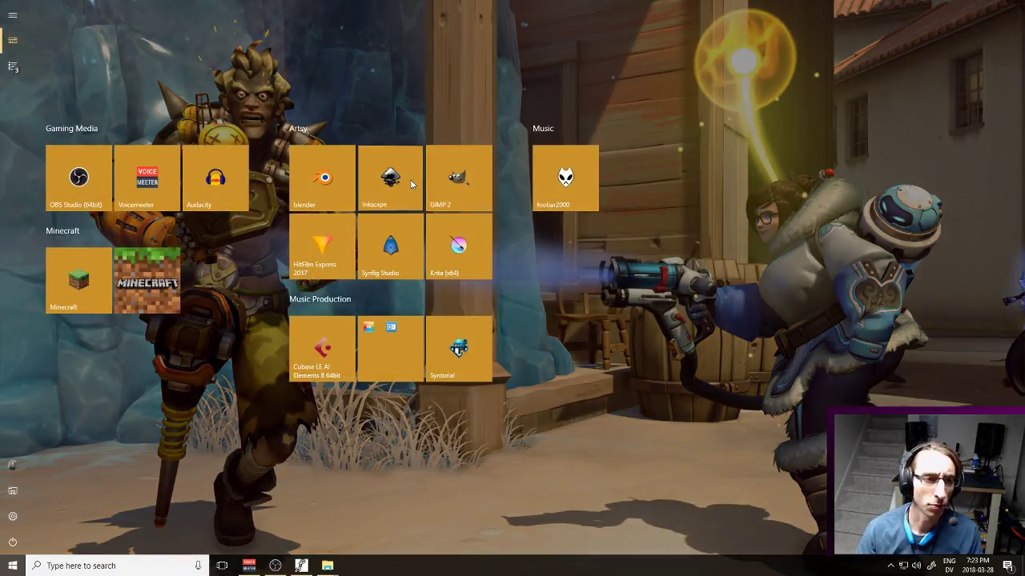
pyautogui.press('super')
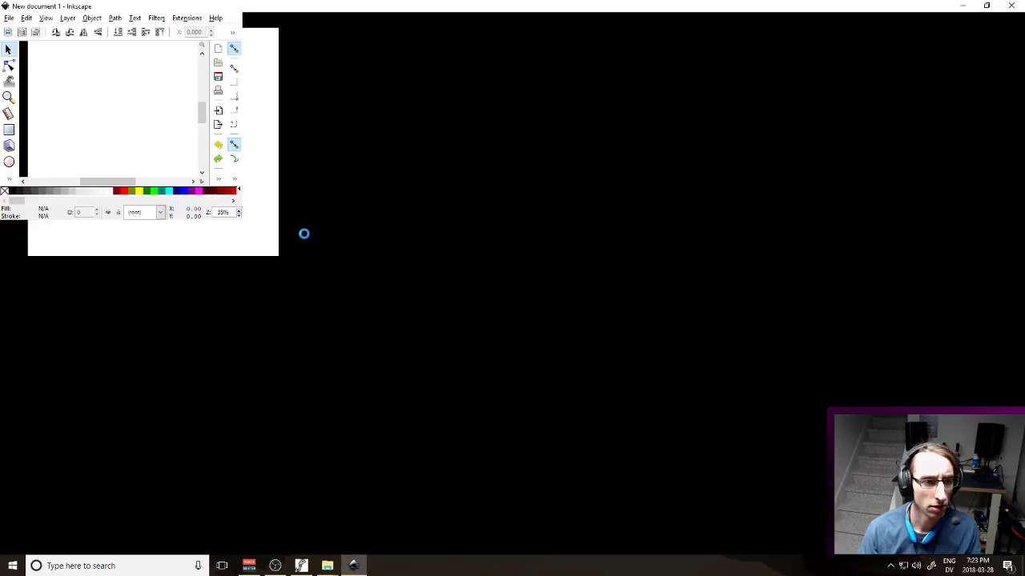
pyautogui.hotkey('ctrl', 'o')
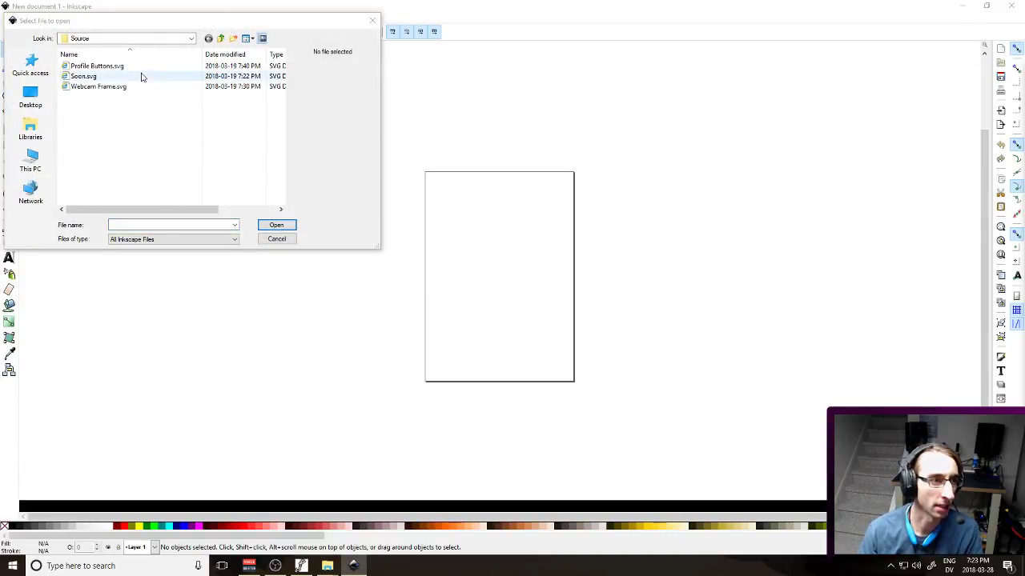
pyautogui.doubleClick(140, 76)
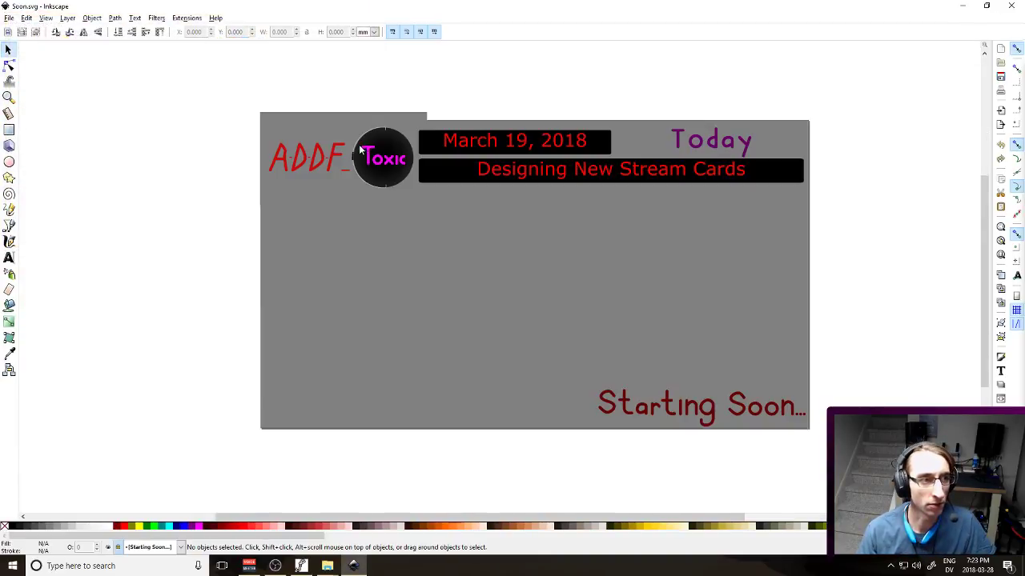
# Unlock the Starting Soon... layer and copy the first ellipsis dot after the word Soon
pyautogui.moveTo(723, 416); pyautogui.dragTo(600, 376)
pyautogui.scroll(5, 658, 395)
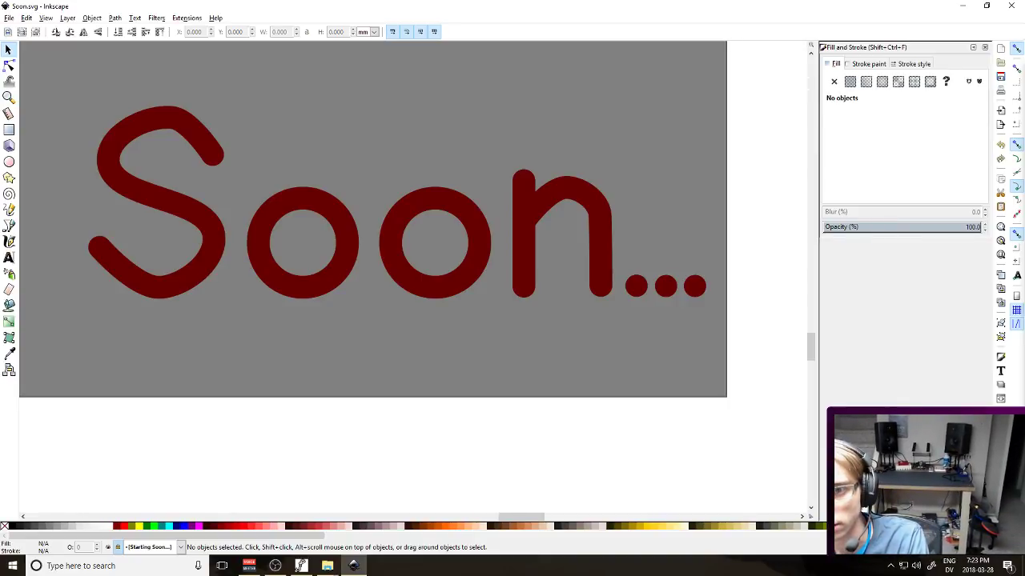
pyautogui.click(118, 547)
pyautogui.click(636, 283)
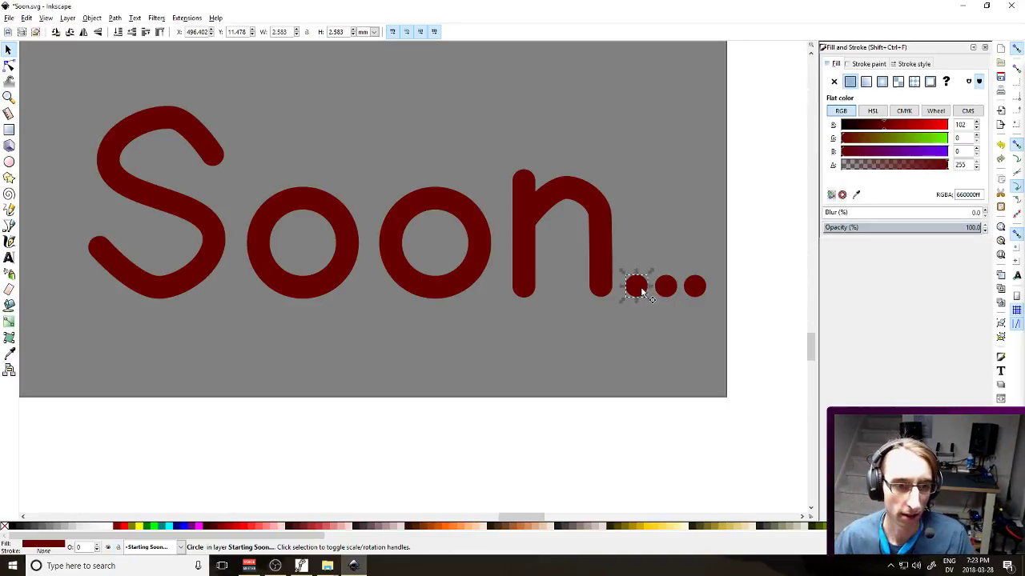
pyautogui.press('ctrl')
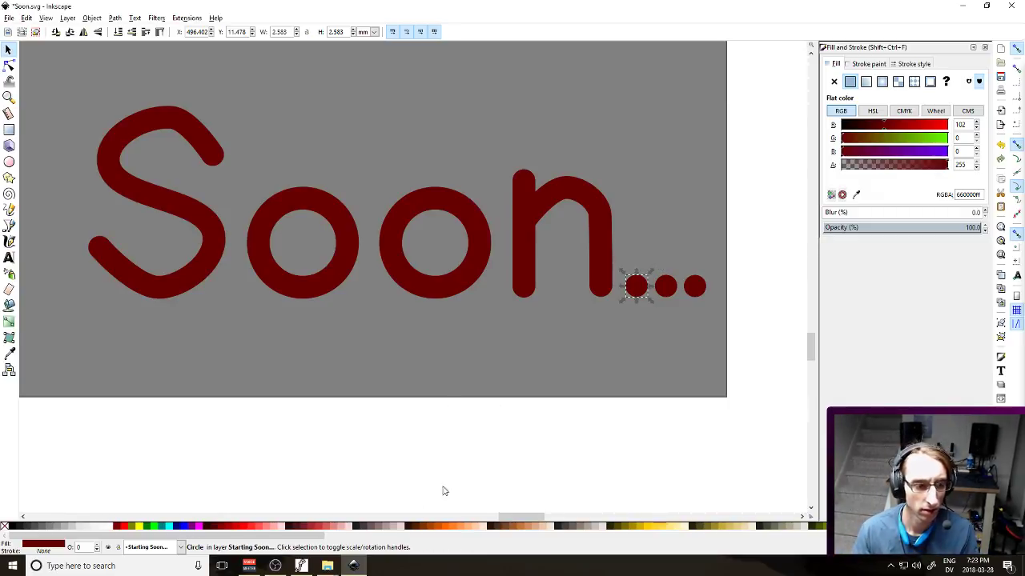
pyautogui.moveTo(301, 568)
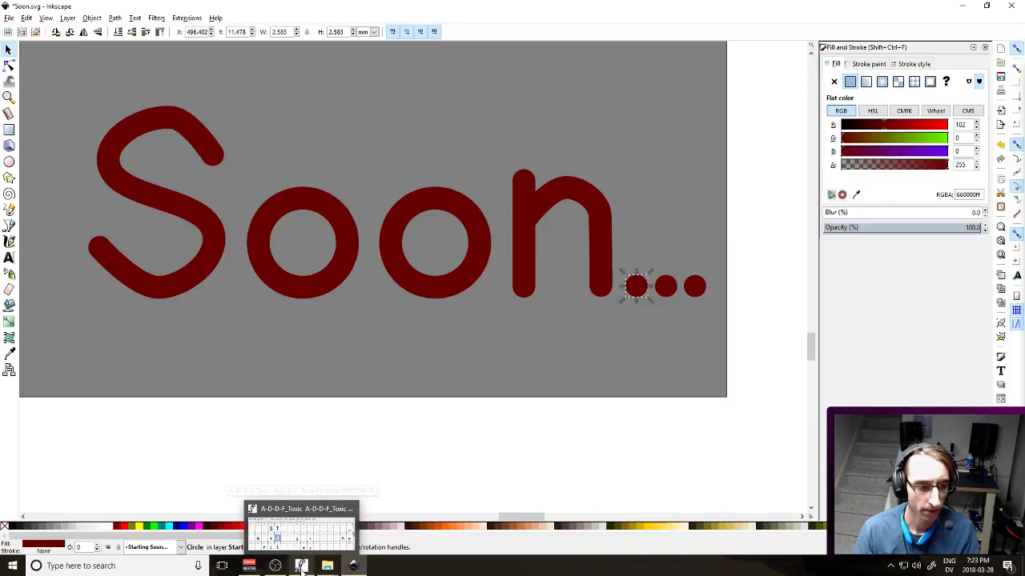
pyautogui.moveTo(709, 275)
pyautogui.mouseDown()
pyautogui.moveTo(725, 253)
pyautogui.moveTo(693, 248)
pyautogui.mouseUp()
pyautogui.click(638, 286)
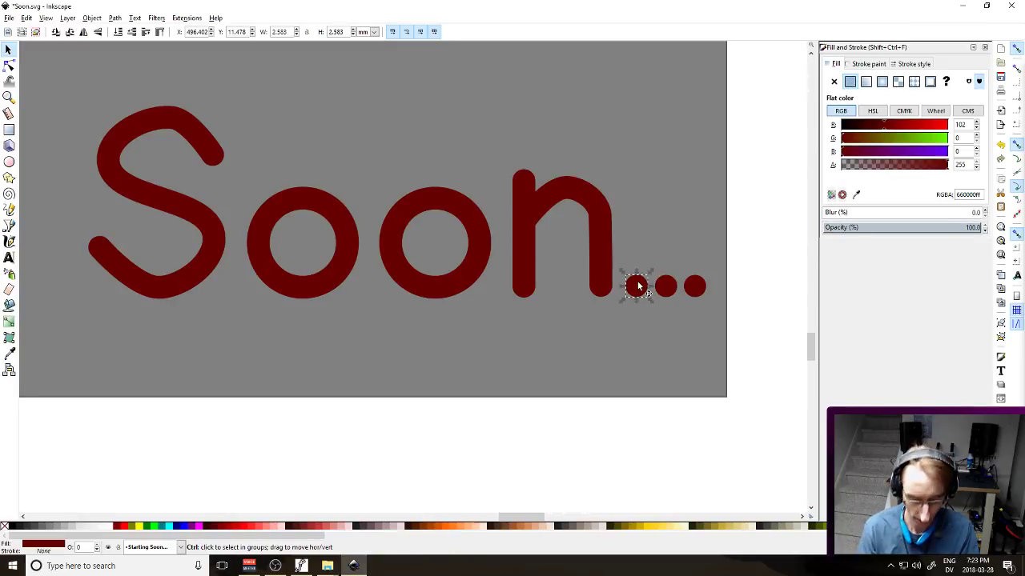
# Start a new Inkscape document and set its page size to 600 by 600 px
pyautogui.press('super')
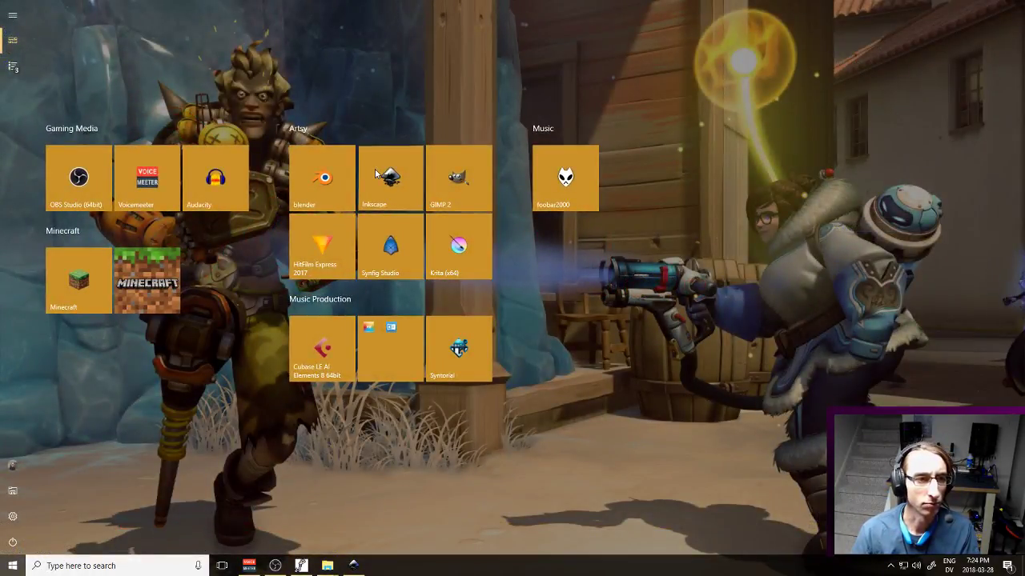
pyautogui.press('super')
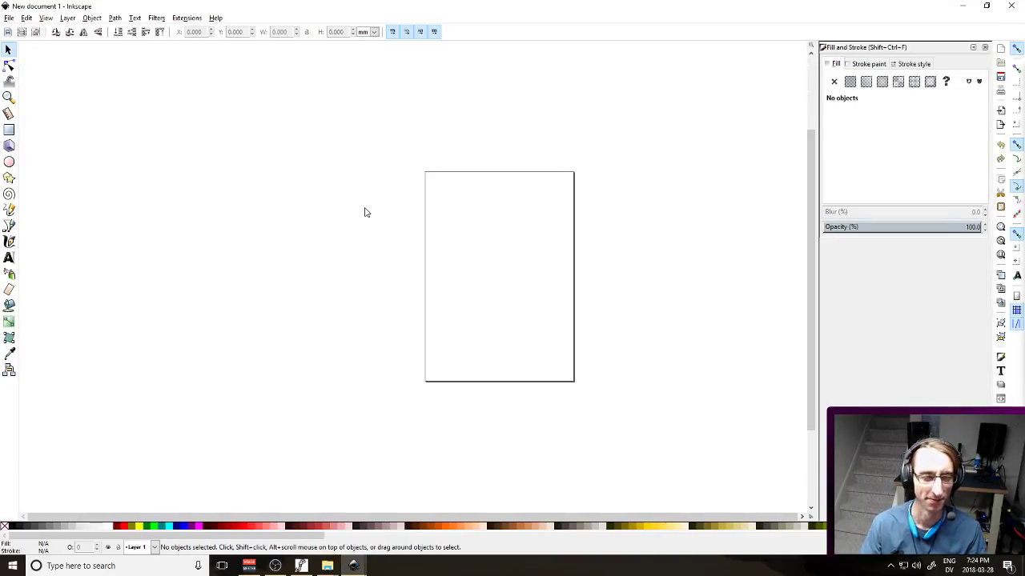
pyautogui.hotkey('shift', 'ctrl', 'd')
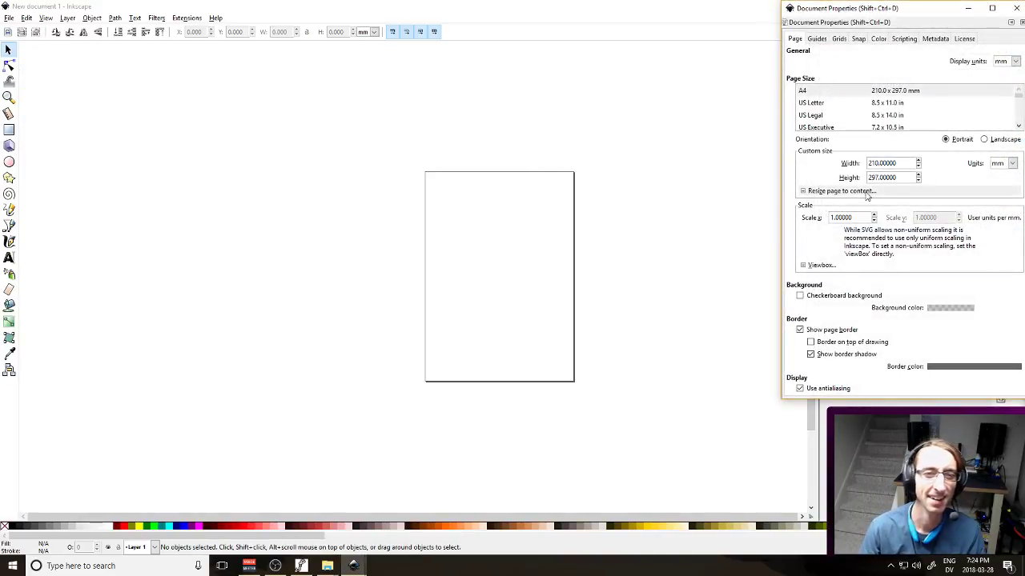
pyautogui.click(996, 165)
pyautogui.click(996, 238)
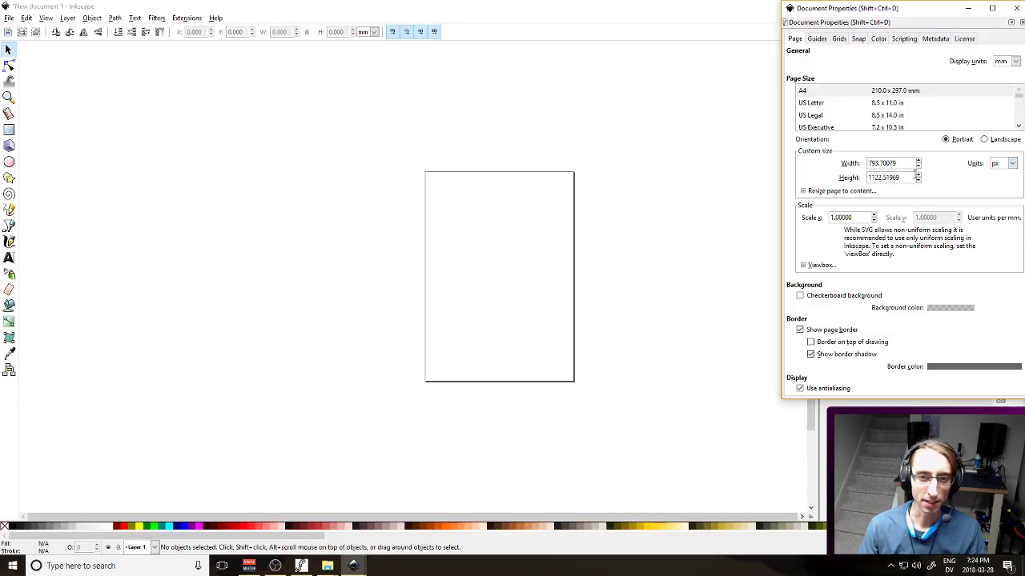
pyautogui.doubleClick(903, 163)
pyautogui.write('600')
pyautogui.press('Tab')
pyautogui.write('600')
pyautogui.press('Tab')
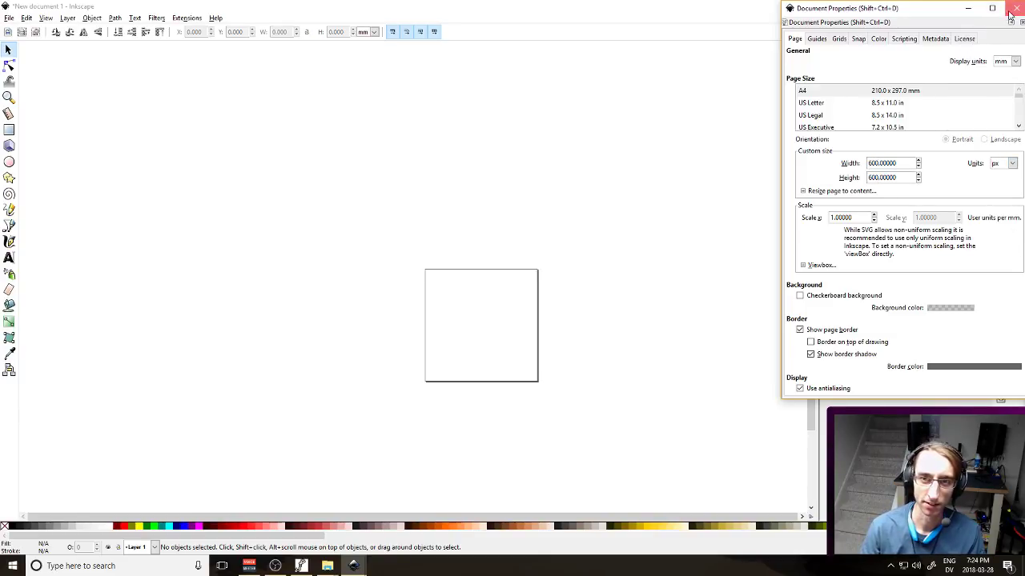
pyautogui.click(1010, 8)
# Paste the dot, scale it proportionally to about 35 mm, and place it just inside the page's lower-left corner
pyautogui.hotkey('ctrl', 'v')
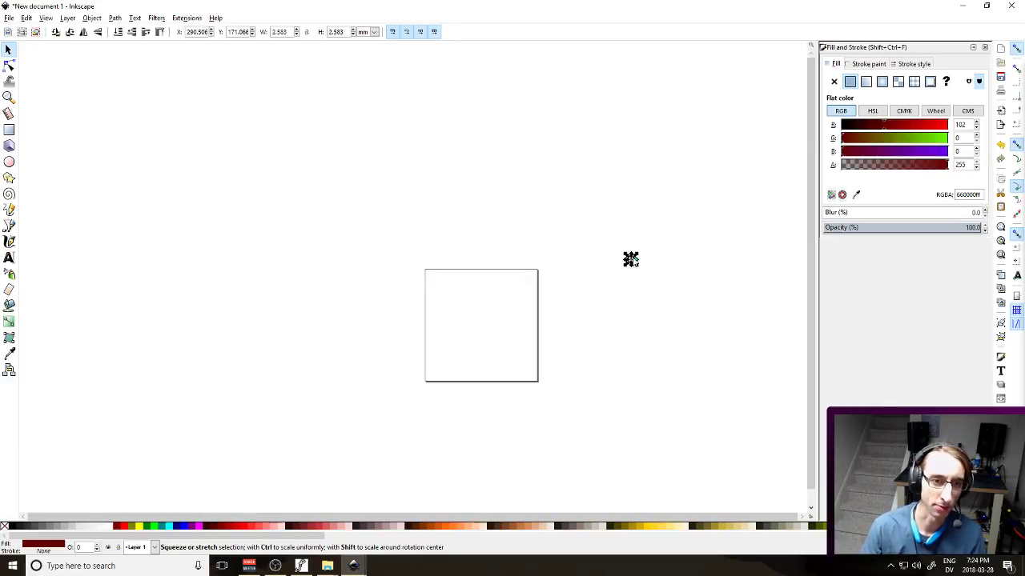
pyautogui.keyDown('ctrl'); pyautogui.scroll(5, 630, 259); pyautogui.keyUp('ctrl')
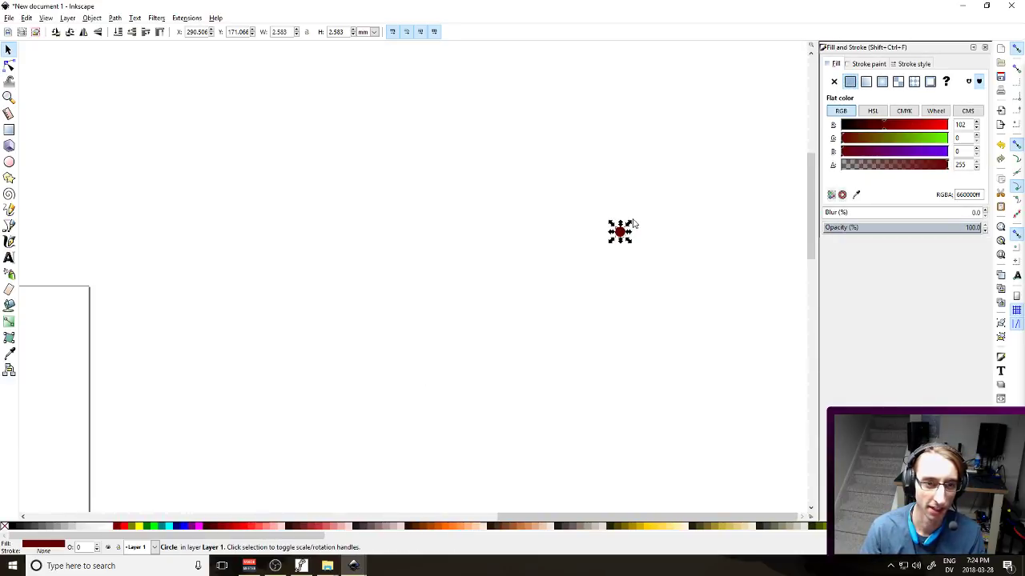
pyautogui.moveTo(616, 234); pyautogui.dragTo(131, 375)
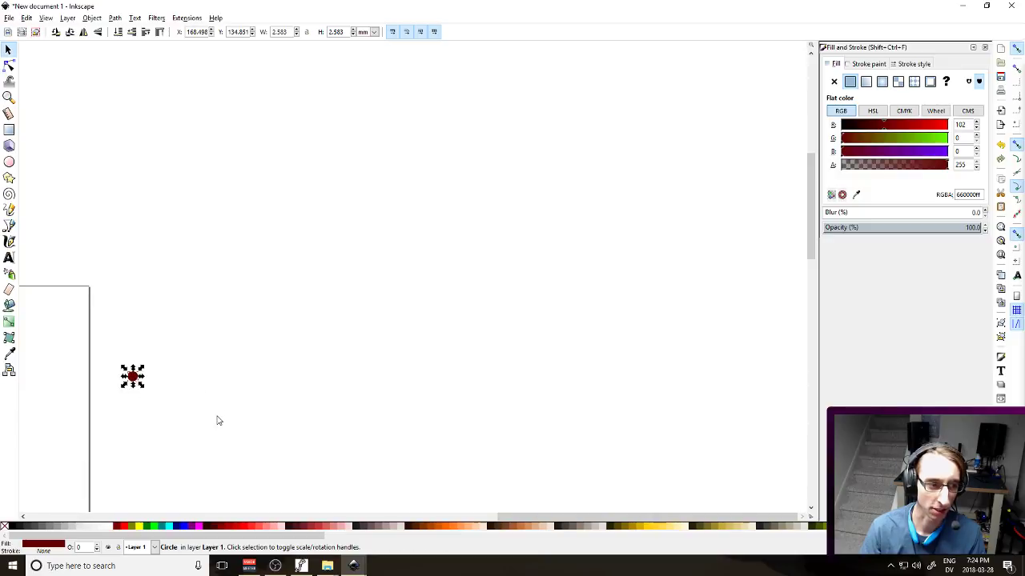
pyautogui.moveTo(217, 419); pyautogui.dragTo(536, 323)
pyautogui.moveTo(413, 336); pyautogui.dragTo(573, 287)
pyautogui.moveTo(605, 229); pyautogui.dragTo(231, 388)
pyautogui.keyDown('ctrl'); pyautogui.scroll(-1, 232, 387); pyautogui.keyUp('ctrl')
pyautogui.moveTo(318, 411); pyautogui.dragTo(467, 306)
pyautogui.moveTo(410, 362); pyautogui.dragTo(510, 299)
pyautogui.moveTo(490, 240); pyautogui.dragTo(392, 402)
pyautogui.keyDown('ctrl'); pyautogui.scroll(-1, 441, 398); pyautogui.keyUp('ctrl')
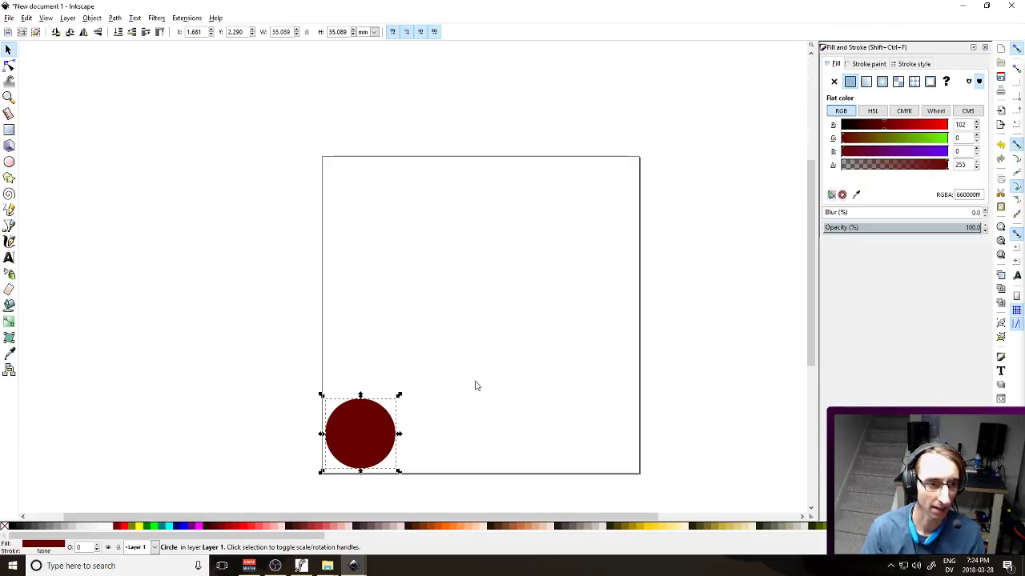
pyautogui.moveTo(475, 384); pyautogui.dragTo(455, 390)
# Save the dot drawing as FULL STOP in the Characters folder, checking the period glyph's Unicode name in FontForge for the file name
pyautogui.hotkey('ctrl', 's')
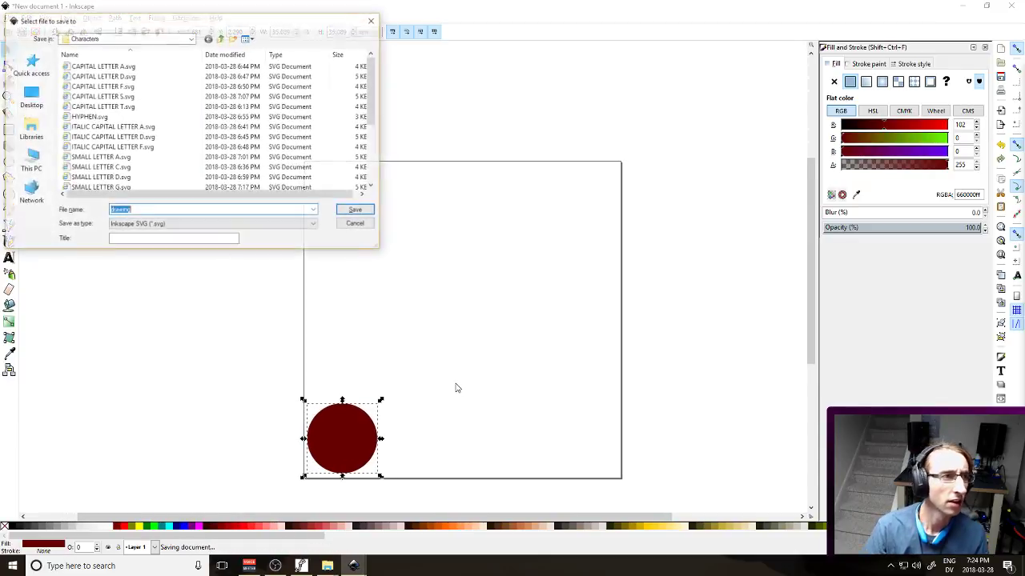
pyautogui.click(302, 566)
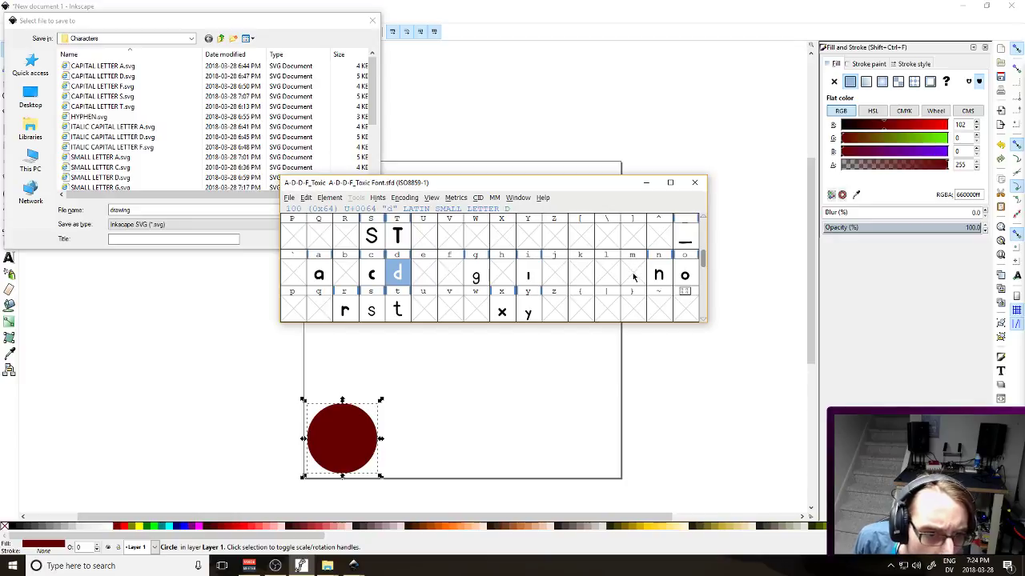
pyautogui.scroll(3, 636, 281)
pyautogui.click(659, 241)
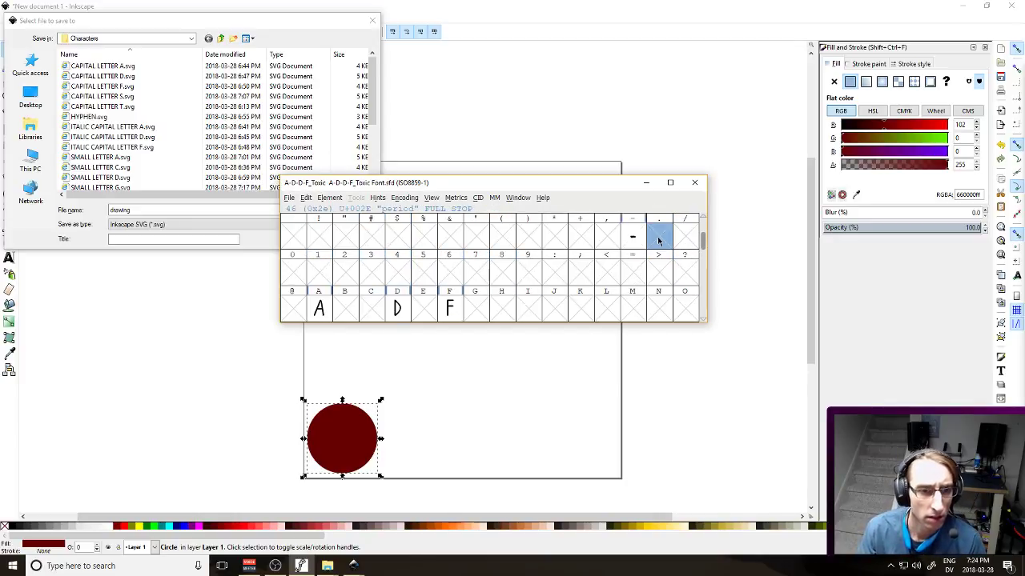
pyautogui.click(218, 209)
pyautogui.doubleClick(218, 208)
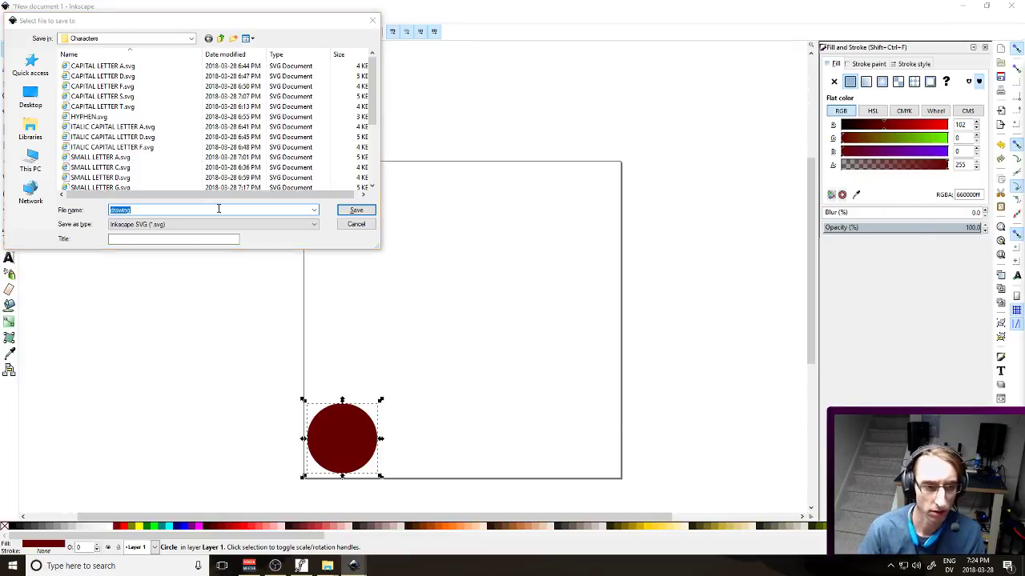
pyautogui.hotkey('alt', 'Tab')
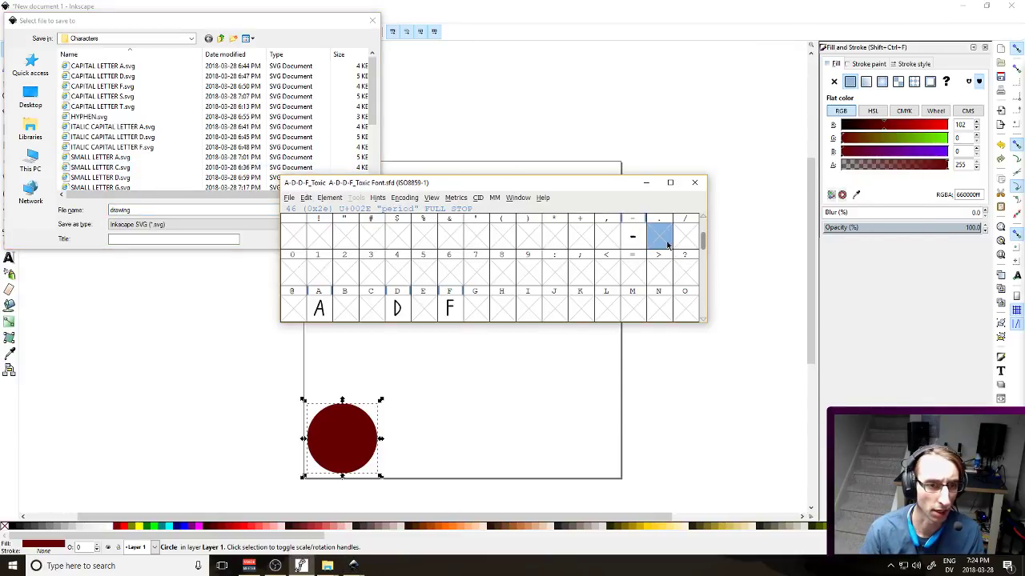
pyautogui.doubleClick(669, 247)
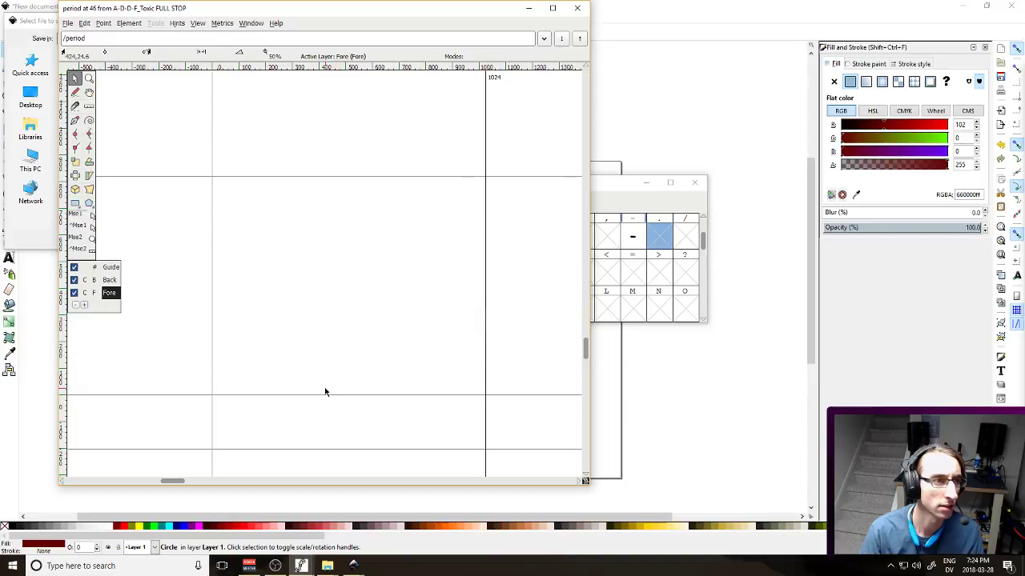
pyautogui.click(577, 7)
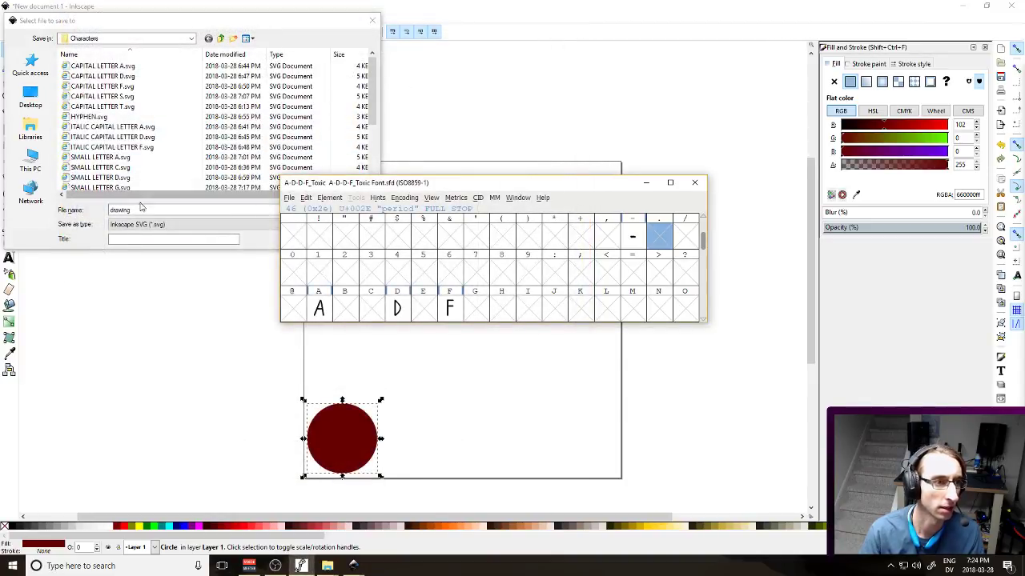
pyautogui.click(140, 206)
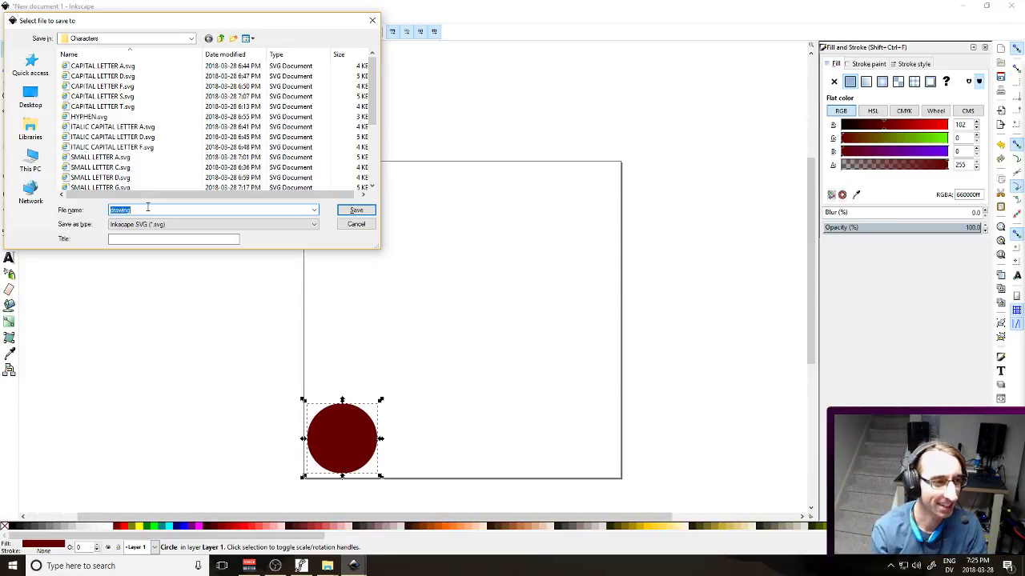
pyautogui.write('FULL STOP')
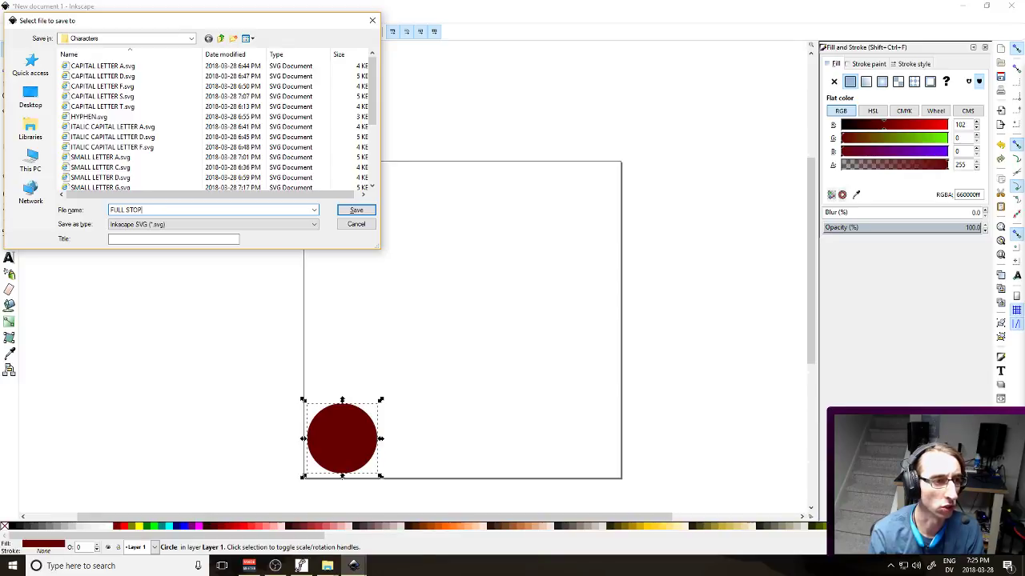
pyautogui.press('Return')
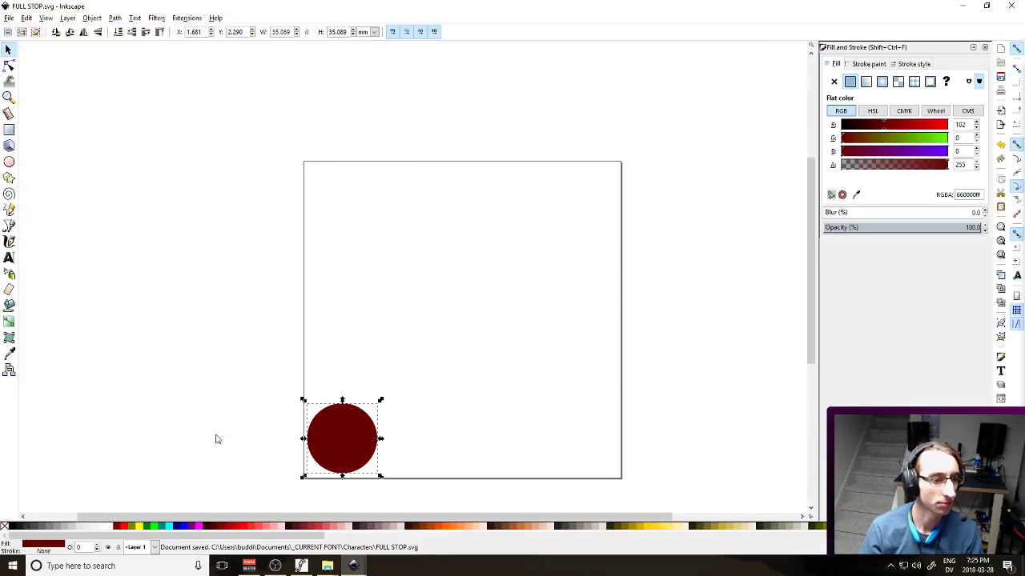
# Open the period glyph in FontForge and import FULL STOP.svg from the Characters folder in SVG format
pyautogui.click(301, 566)
pyautogui.doubleClick(658, 236)
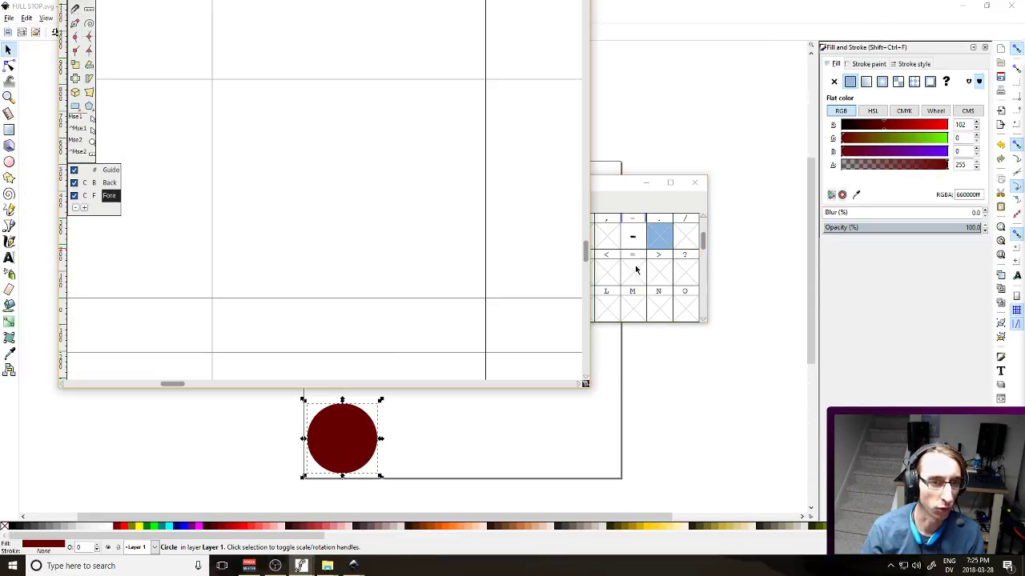
pyautogui.moveTo(323, 388); pyautogui.dragTo(324, 484)
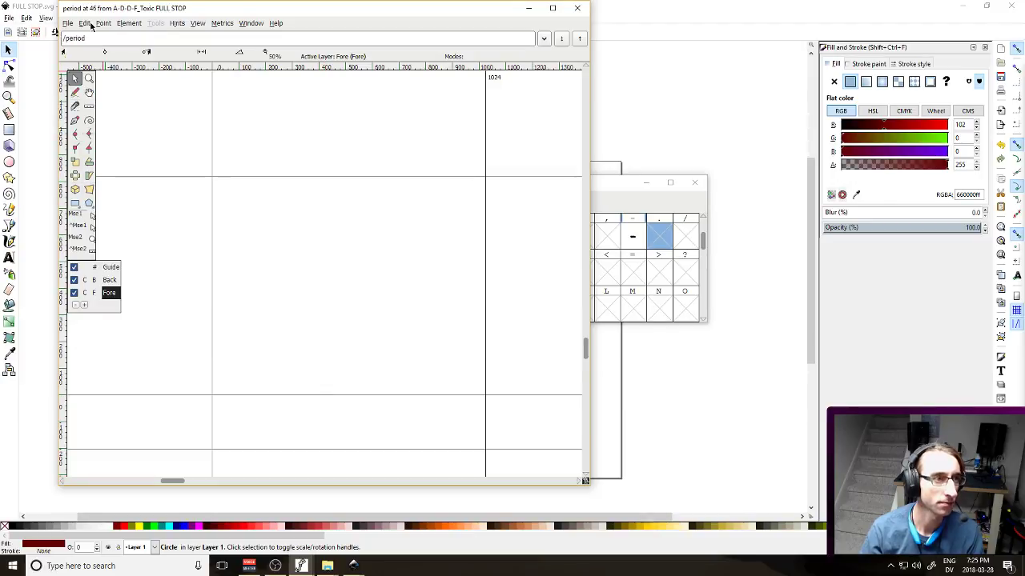
pyautogui.click(68, 22)
pyautogui.click(89, 169)
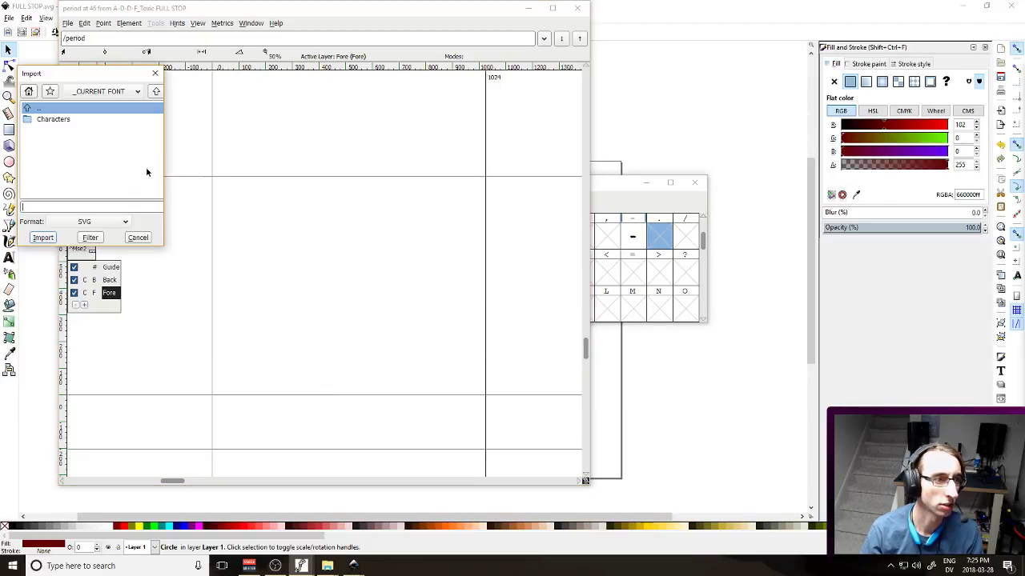
pyautogui.click(64, 120)
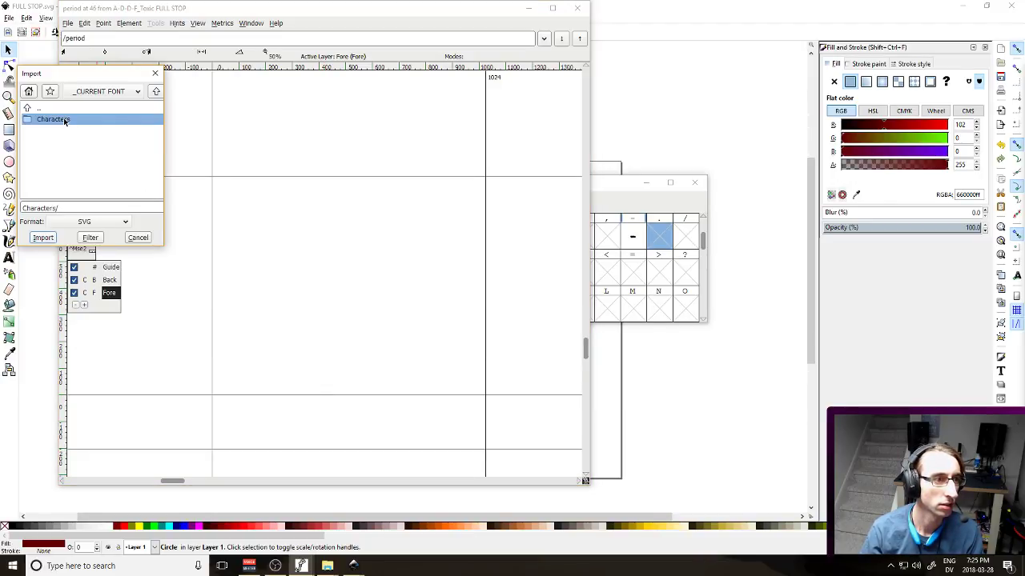
pyautogui.doubleClick(65, 120)
pyautogui.doubleClick(72, 164)
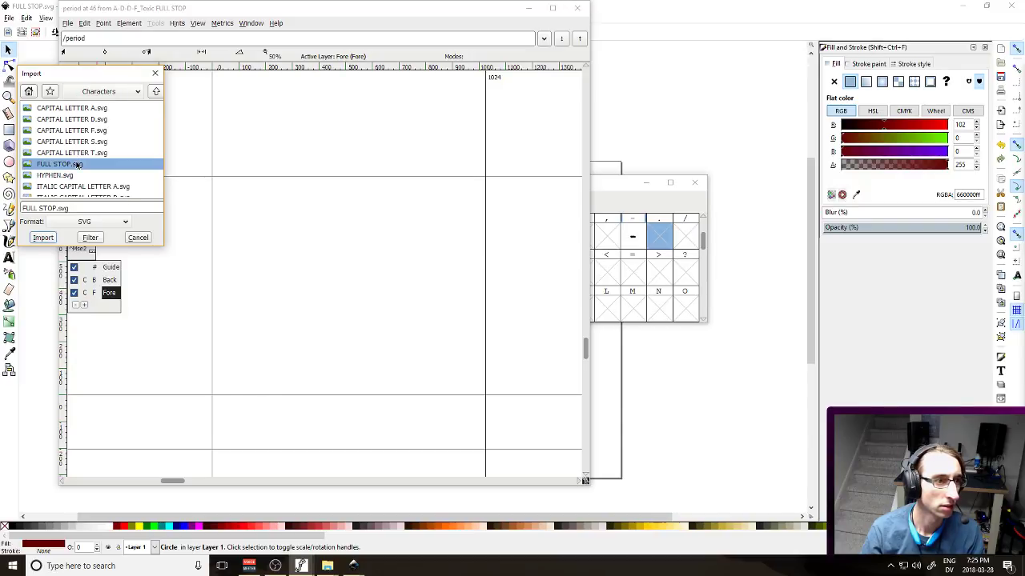
# Raise the imported dot until it sits just above the baseline, and narrow the period's advance width to just past the dot
pyautogui.moveTo(204, 368); pyautogui.dragTo(327, 468)
pyautogui.hotkey('shift', 'Up')
pyautogui.hotkey('shift', 'Up')
pyautogui.hotkey('shift', 'Up')
pyautogui.hotkey('shift', 'Up')
pyautogui.hotkey('shift', 'Up')
pyautogui.hotkey('shift', 'Up')
pyautogui.hotkey('shift', 'Up')
pyautogui.hotkey('shift', 'Up')
pyautogui.hotkey('shift', 'Up')
pyautogui.hotkey('shift', 'Up')
pyautogui.hotkey('shift', 'Up')
pyautogui.hotkey('shift', 'Up')
pyautogui.hotkey('shift', 'Up')
pyautogui.hotkey('shift', 'Up')
pyautogui.hotkey('shift', 'Up')
pyautogui.hotkey('shift', 'Up')
pyautogui.hotkey('shift', 'Up')
pyautogui.hotkey('shift', 'Up')
pyautogui.hotkey('shift', 'Up')
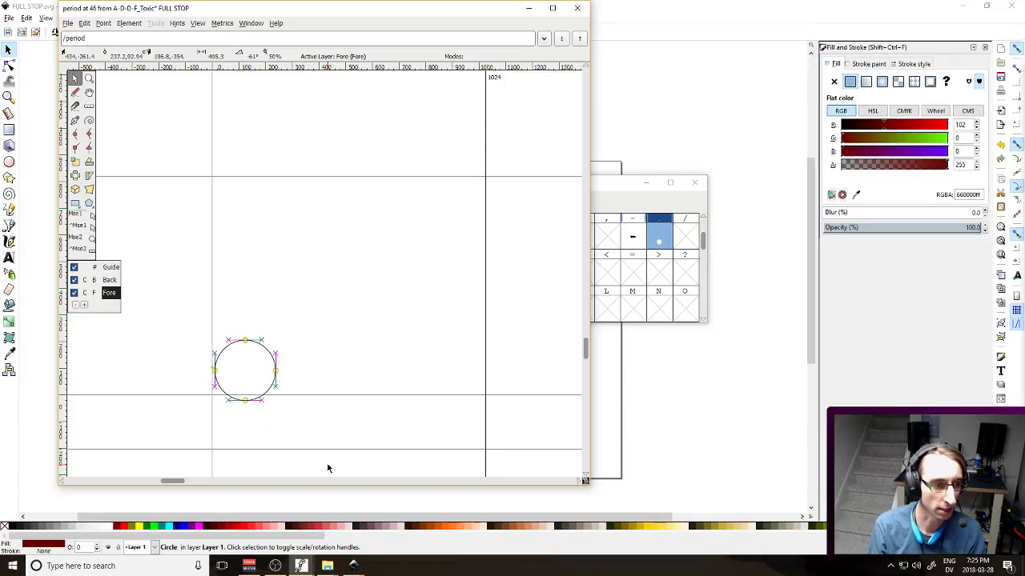
pyautogui.hotkey('shift', 'Up')
pyautogui.hotkey('shift', 'Up')
pyautogui.hotkey('shift', 'Up')
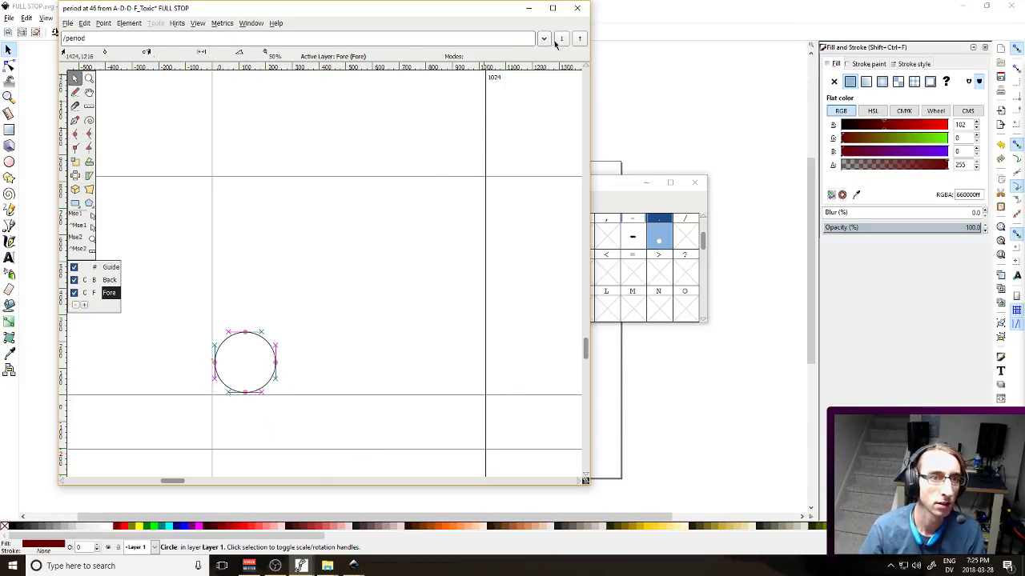
pyautogui.moveTo(484, 264); pyautogui.dragTo(293, 298)
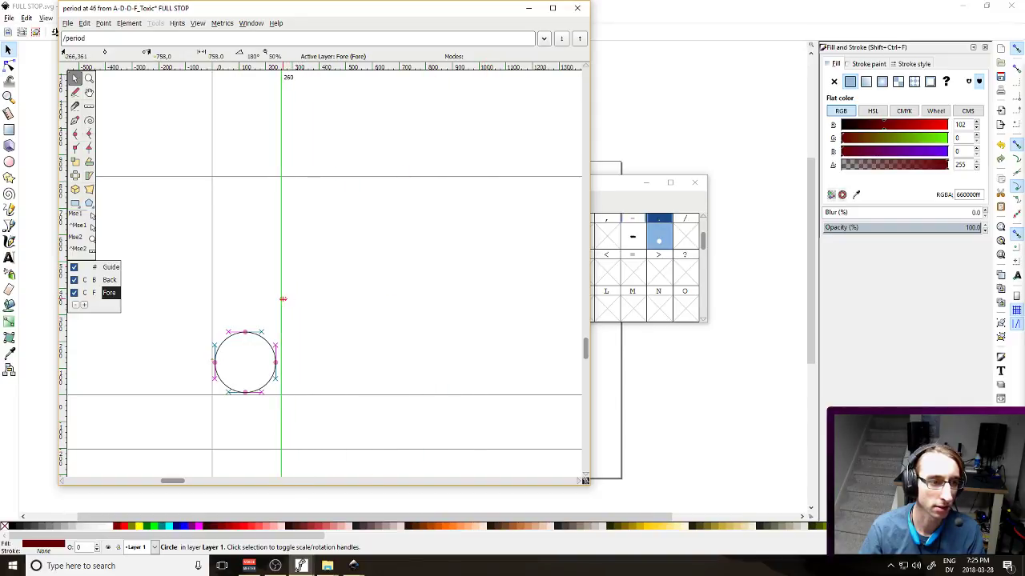
pyautogui.click(577, 7)
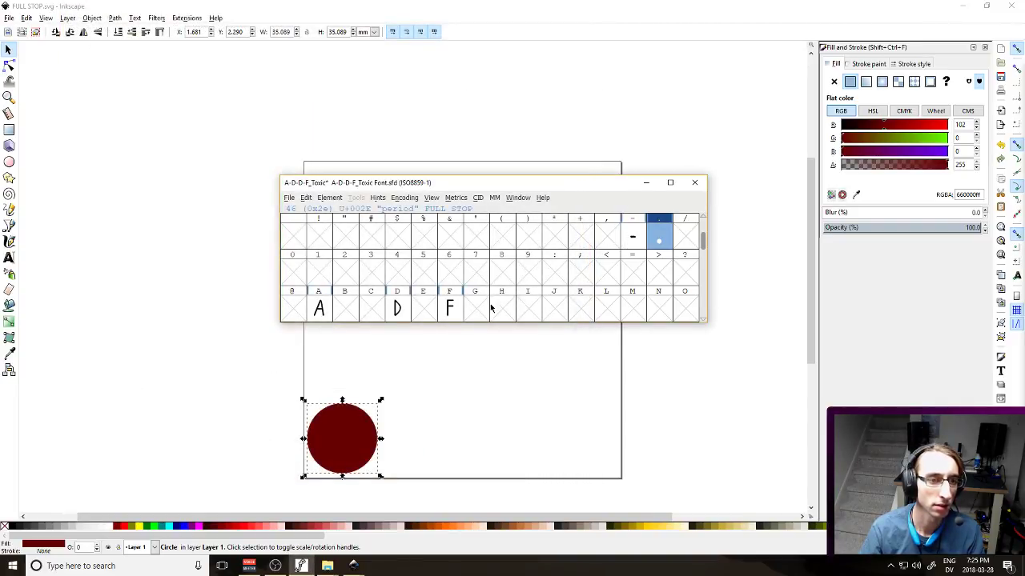
# Open the space glyph, narrow its advance width to under a third of the default, and close the glyph window
pyautogui.click(298, 238)
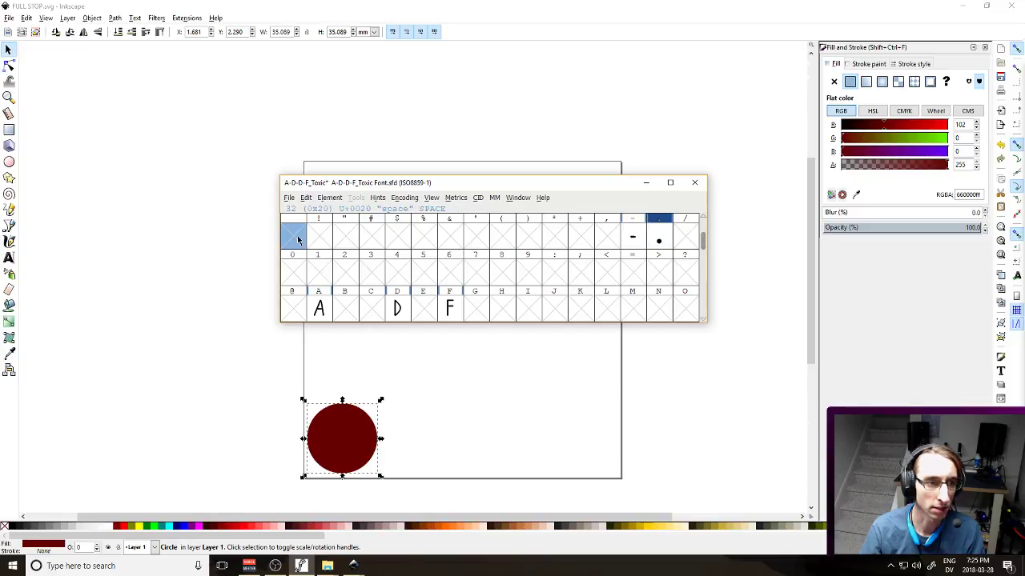
pyautogui.doubleClick(297, 235)
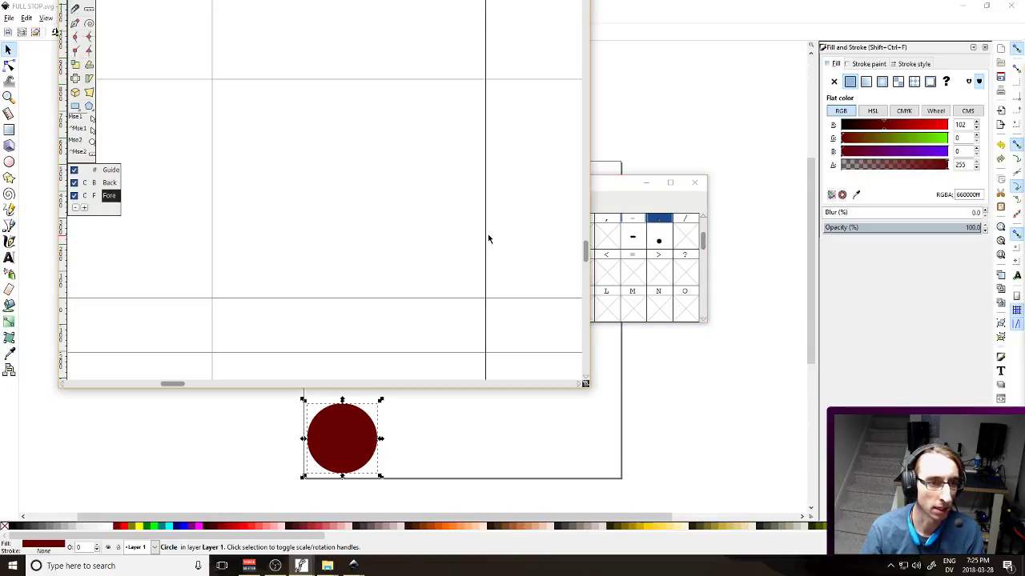
pyautogui.moveTo(486, 235); pyautogui.dragTo(291, 252)
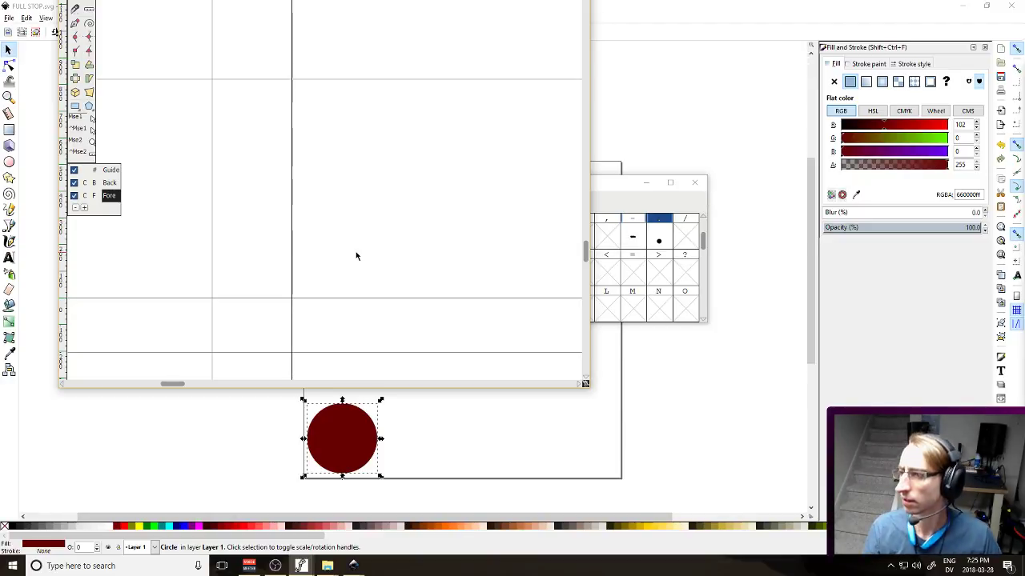
pyautogui.doubleClick(384, 391)
pyautogui.click(578, 8)
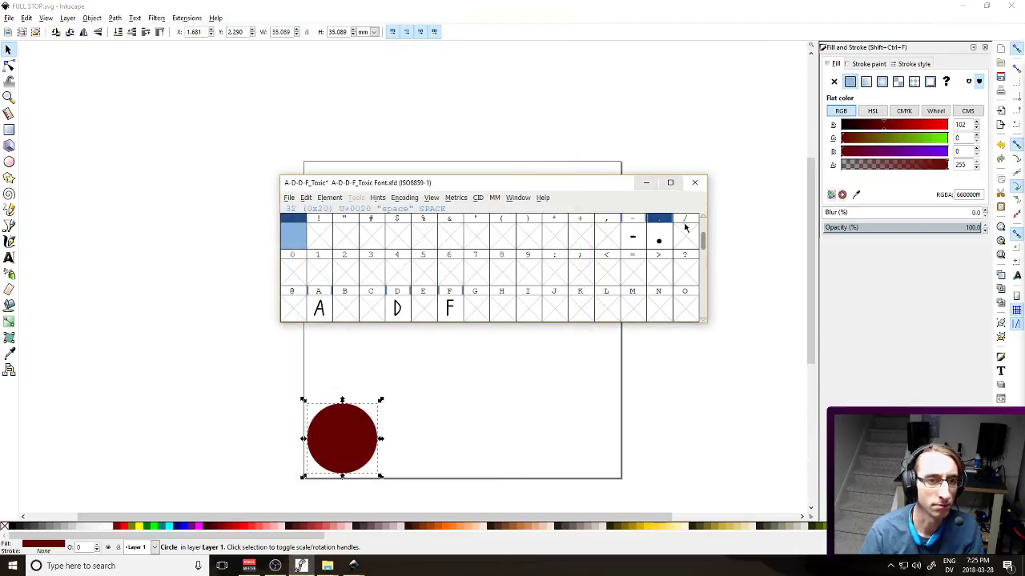
# Save the font and generate it as TrueType A-D-D-F_Toxic.ttf in the _CURRENT FONT folder, overriding the validation errors
pyautogui.click(290, 197)
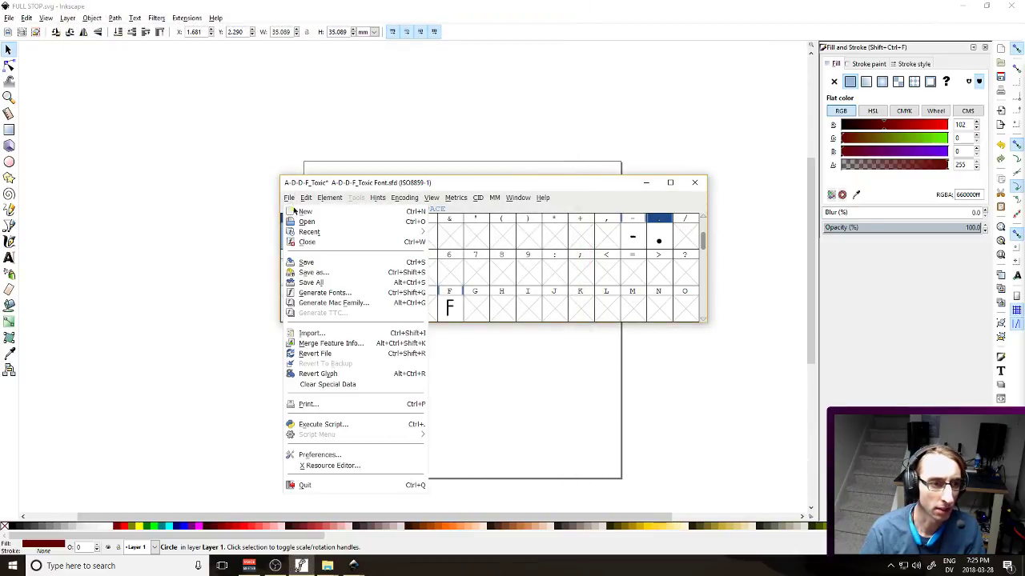
pyautogui.click(306, 262)
pyautogui.click(290, 198)
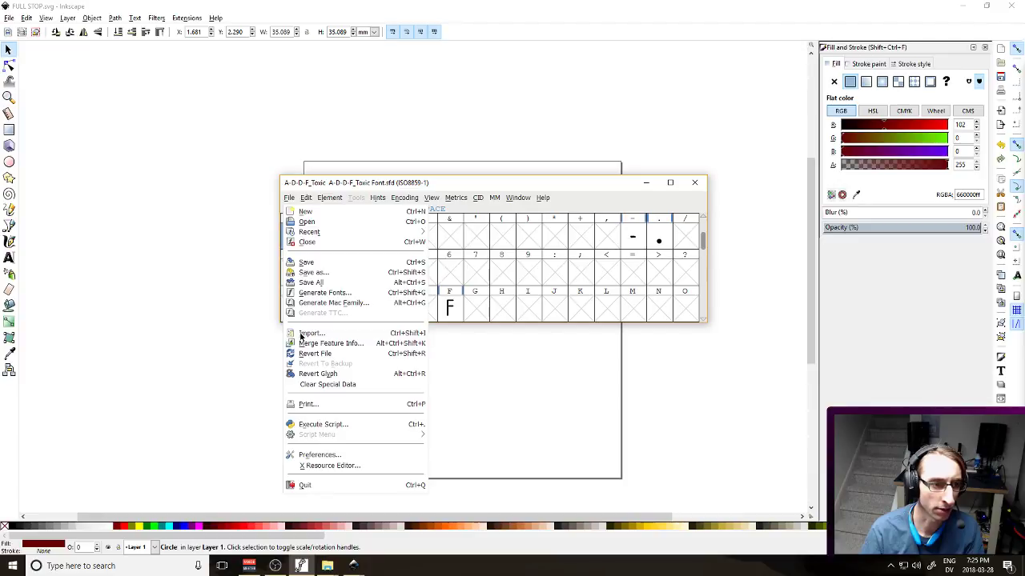
pyautogui.click(314, 292)
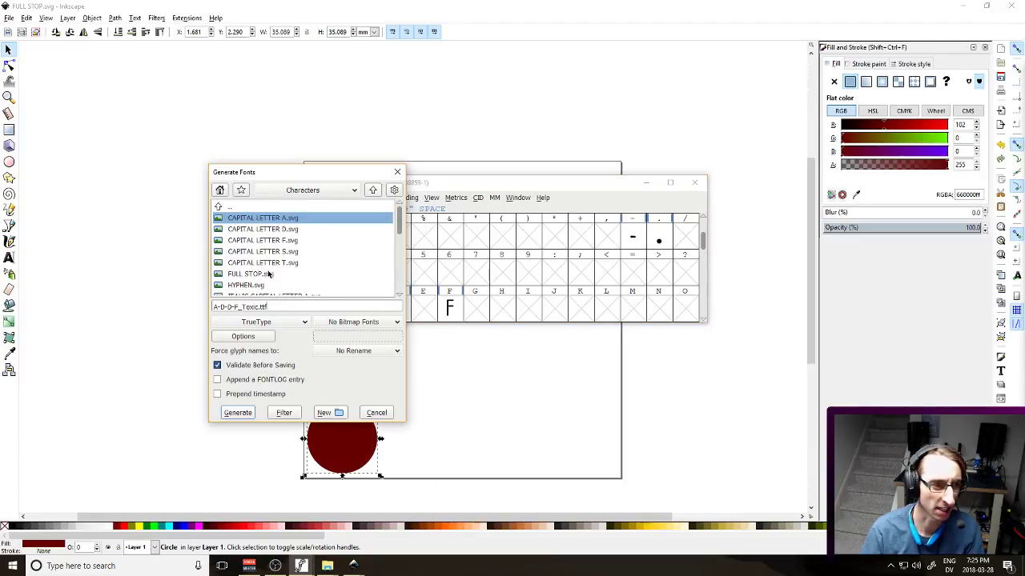
pyautogui.doubleClick(351, 206)
pyautogui.click(237, 413)
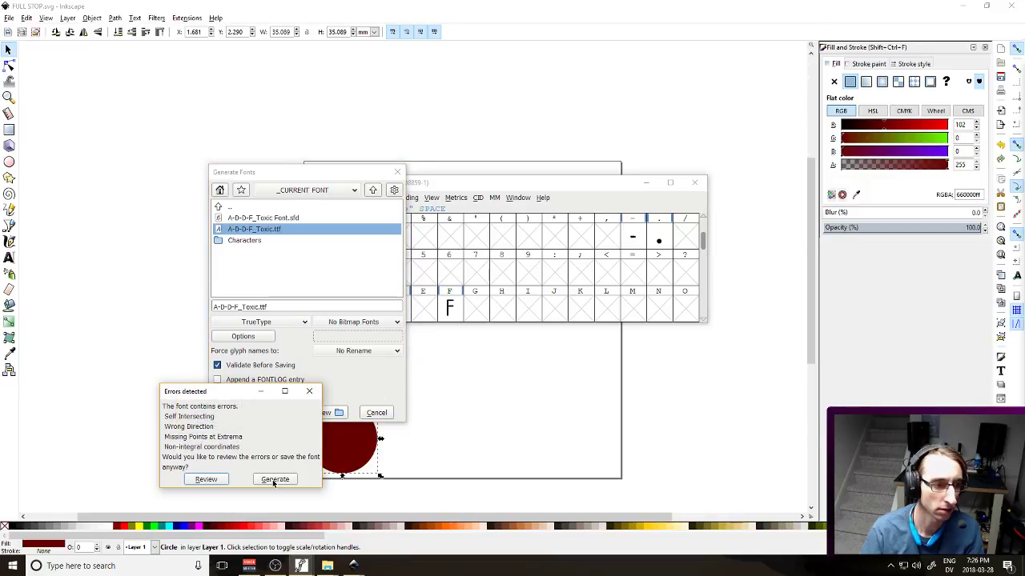
pyautogui.click(273, 479)
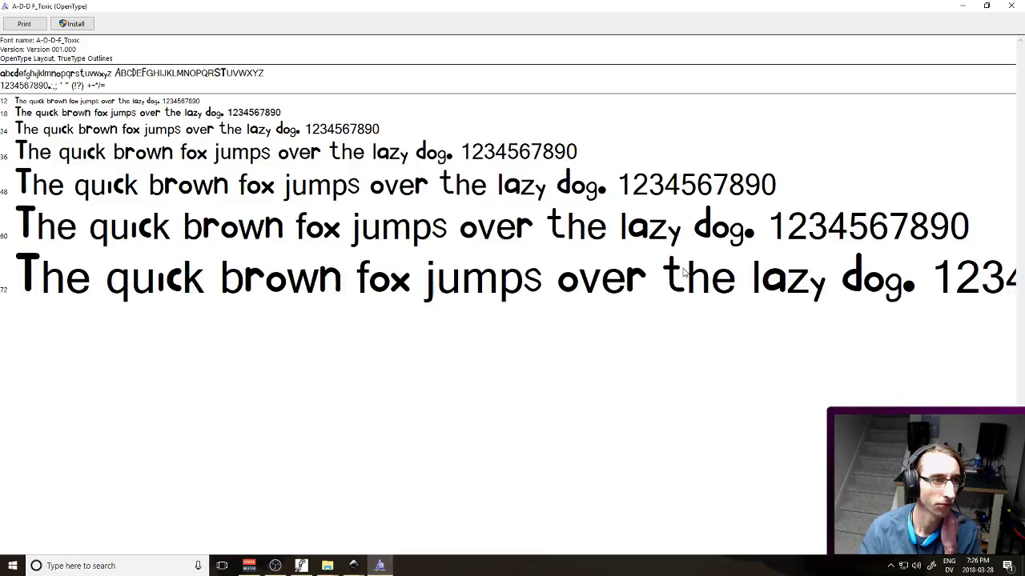
pyautogui.click(1012, 8)
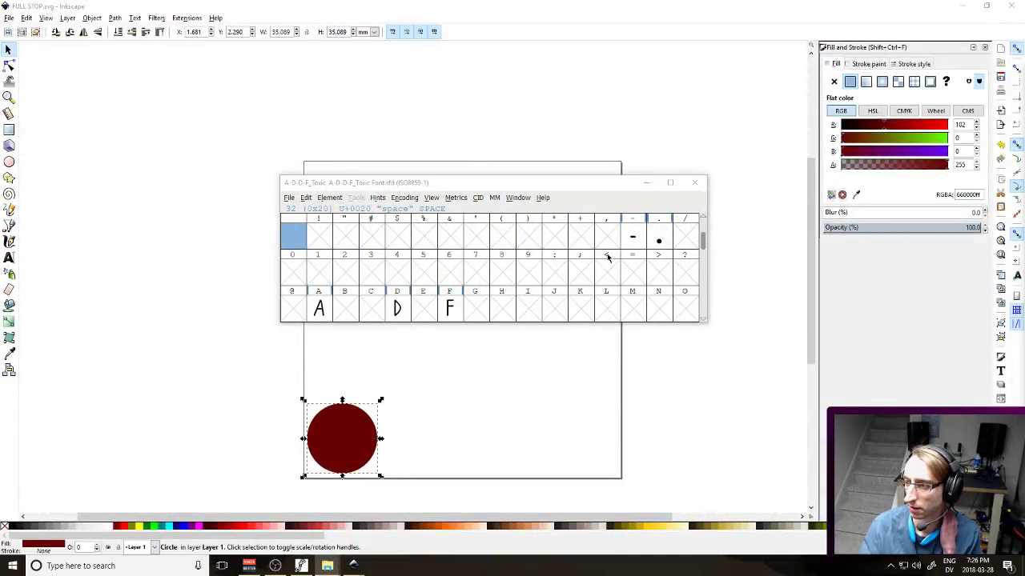
# Switch to Inkscape, shrink the dot proportionally to about 27.6 mm while keeping its lower-left corner in place, and save FULL STOP.svg
pyautogui.click(603, 387)
pyautogui.click(352, 436)
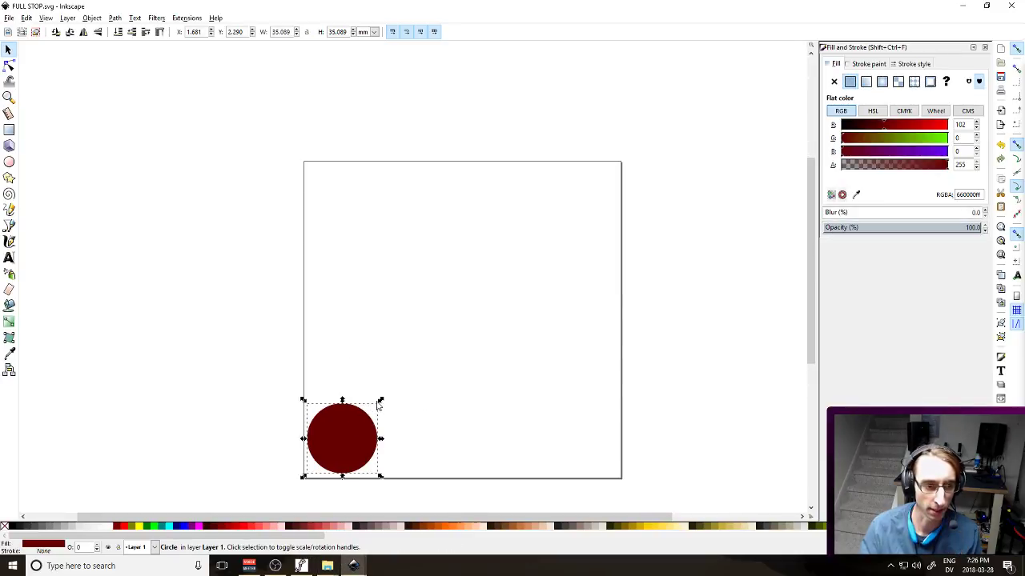
pyautogui.moveTo(380, 404); pyautogui.dragTo(368, 416)
pyautogui.click(445, 387)
pyautogui.hotkey('ctrl', 's')
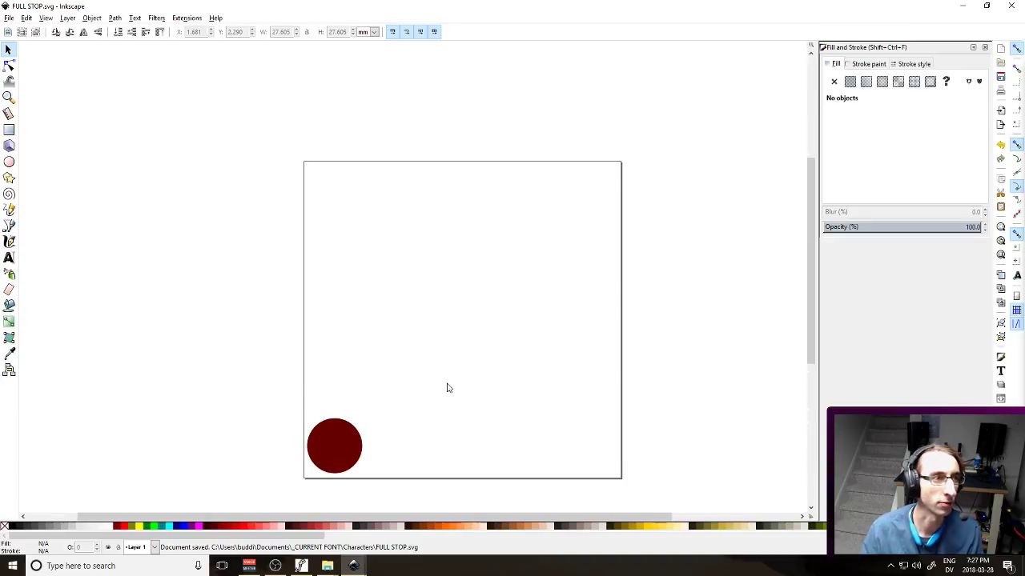
# Reopen the period glyph in FontForge and remove its old dot outline
pyautogui.click(301, 566)
pyautogui.scroll(-2, 449, 264)
pyautogui.scroll(3, 371, 250)
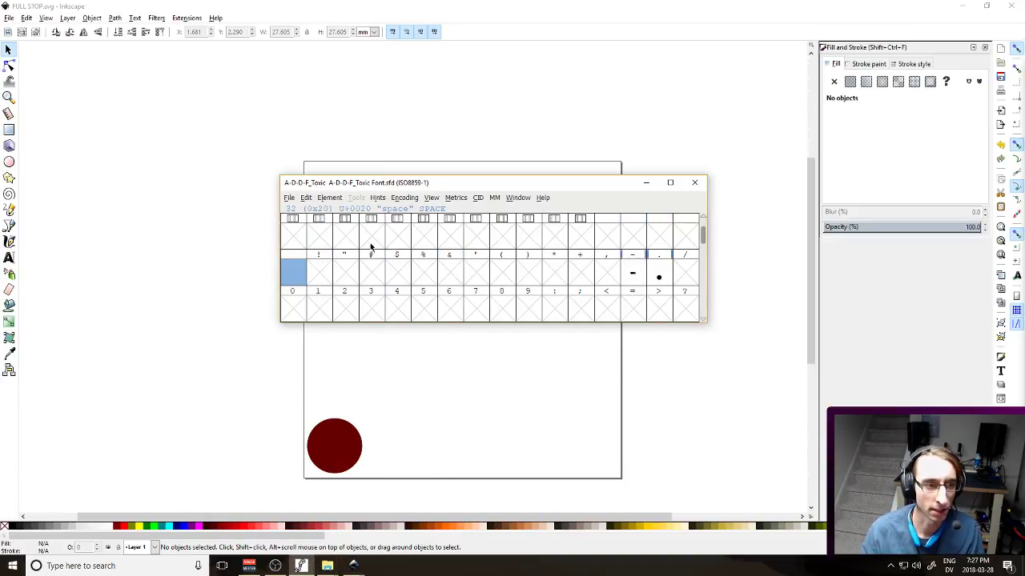
pyautogui.scroll(-1, 295, 274)
pyautogui.doubleClick(658, 242)
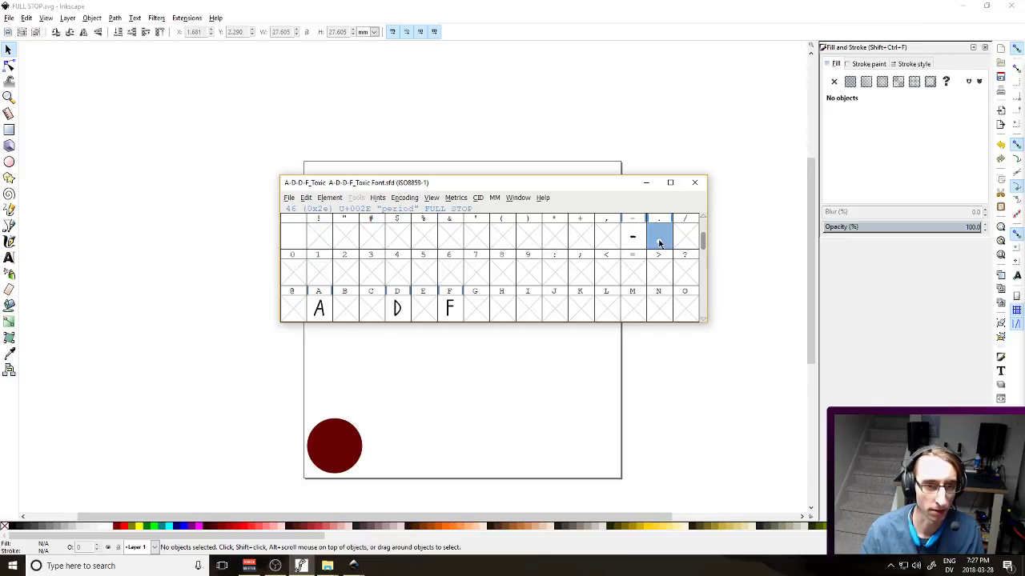
pyautogui.hscroll(-5, 254, 96)
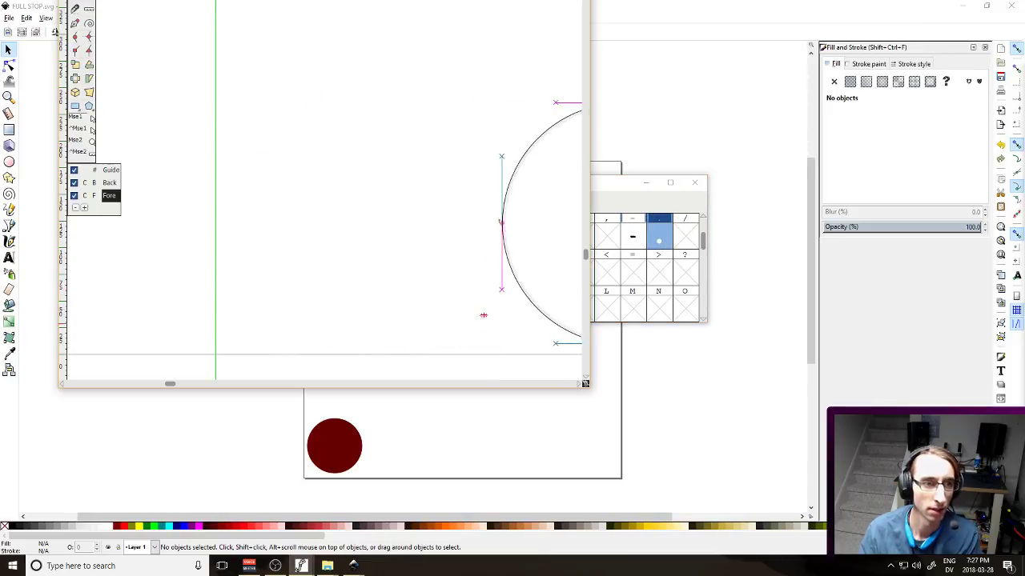
pyautogui.hscroll(4, 486, 320)
pyautogui.scroll(-5, 489, 256)
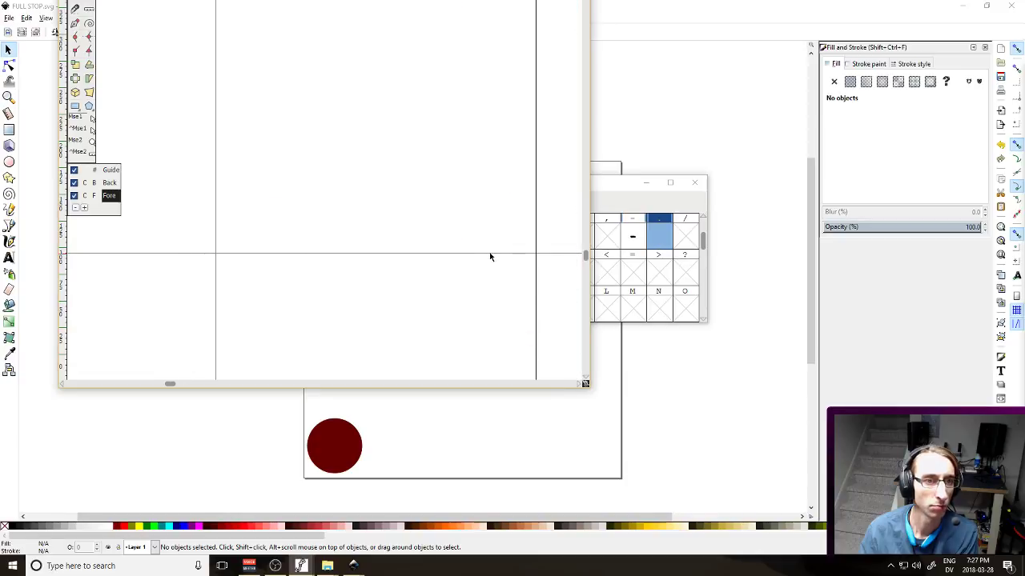
# Import FULL STOP.svg from the Characters folder into the empty period glyph
pyautogui.scroll(-3, 452, 213)
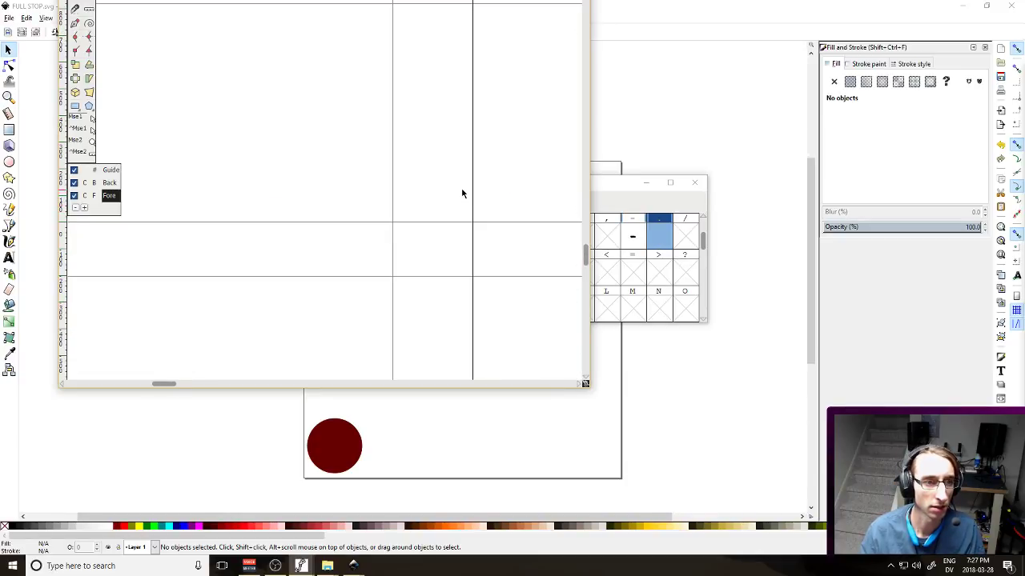
pyautogui.hscroll(3, 224, 188)
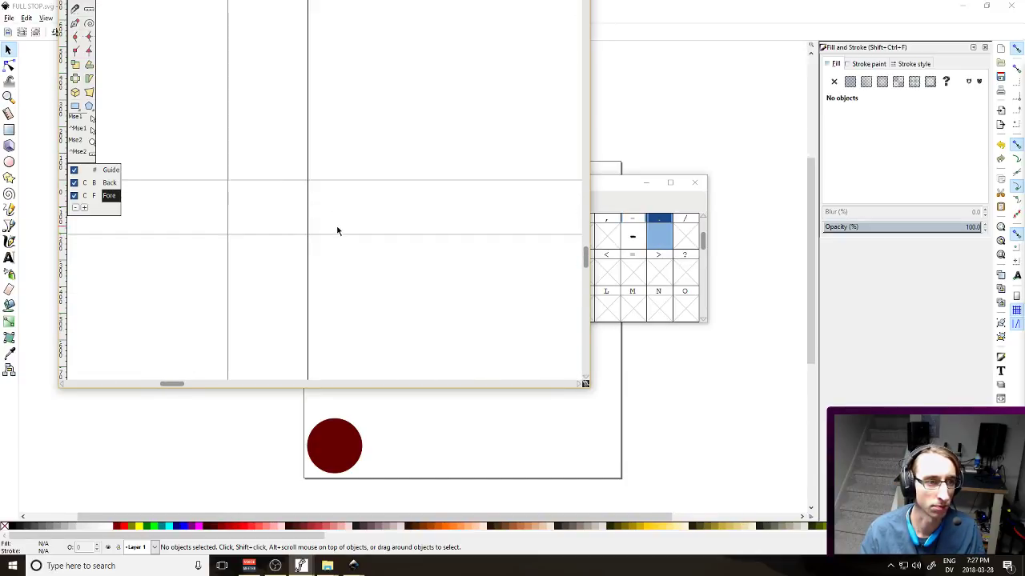
pyautogui.scroll(3, 379, 208)
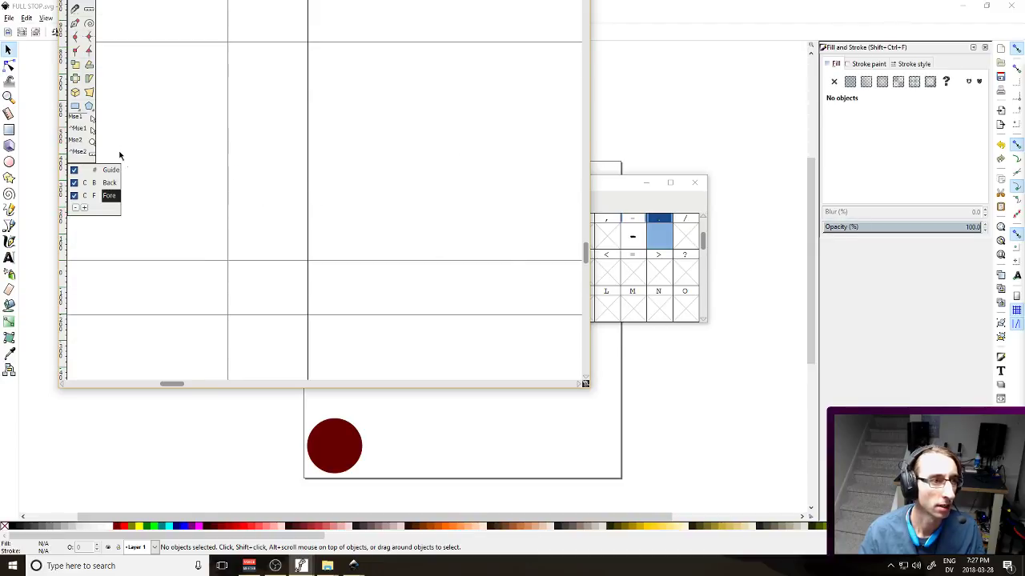
pyautogui.click(193, 390)
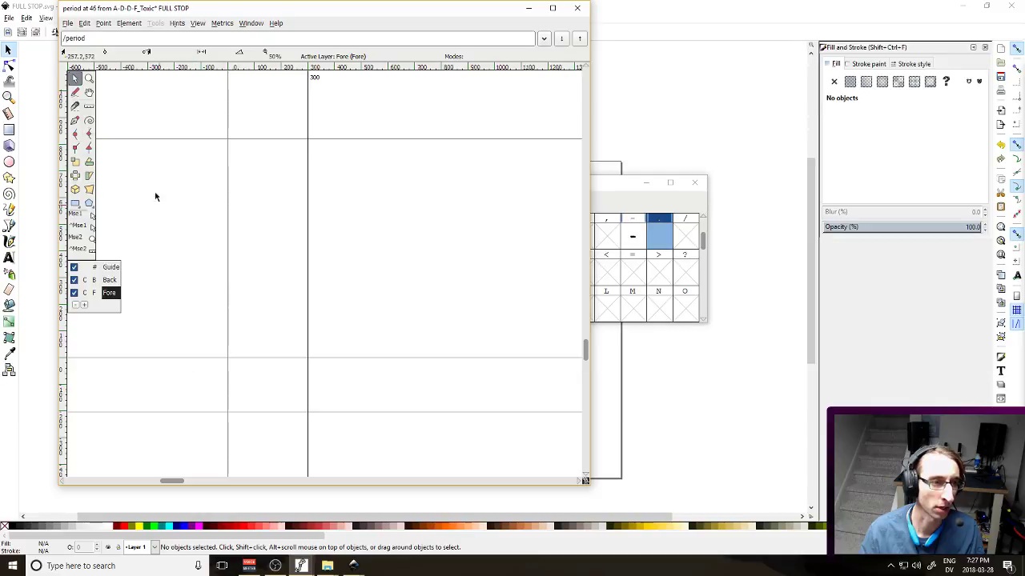
pyautogui.click(69, 24)
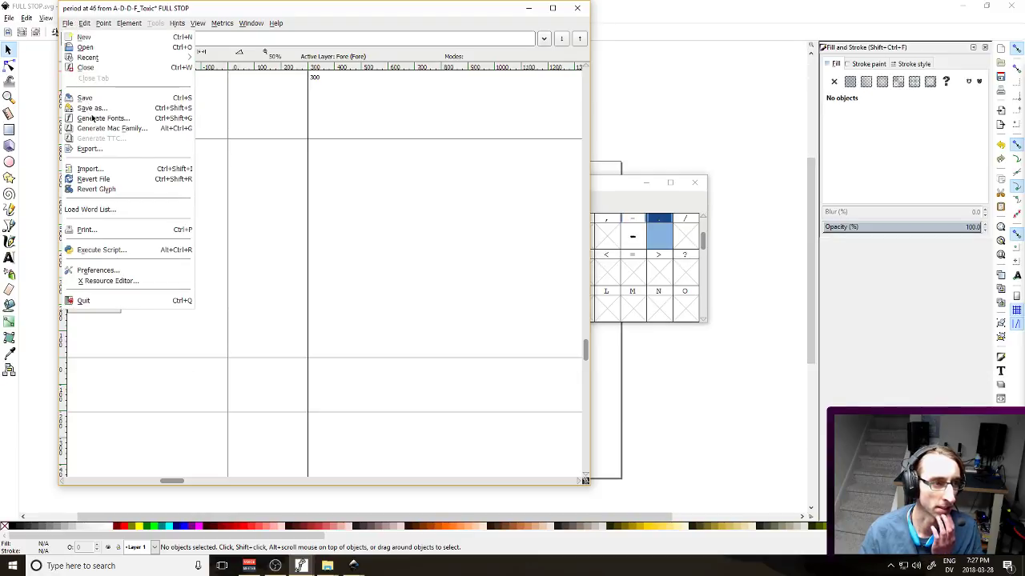
pyautogui.click(102, 169)
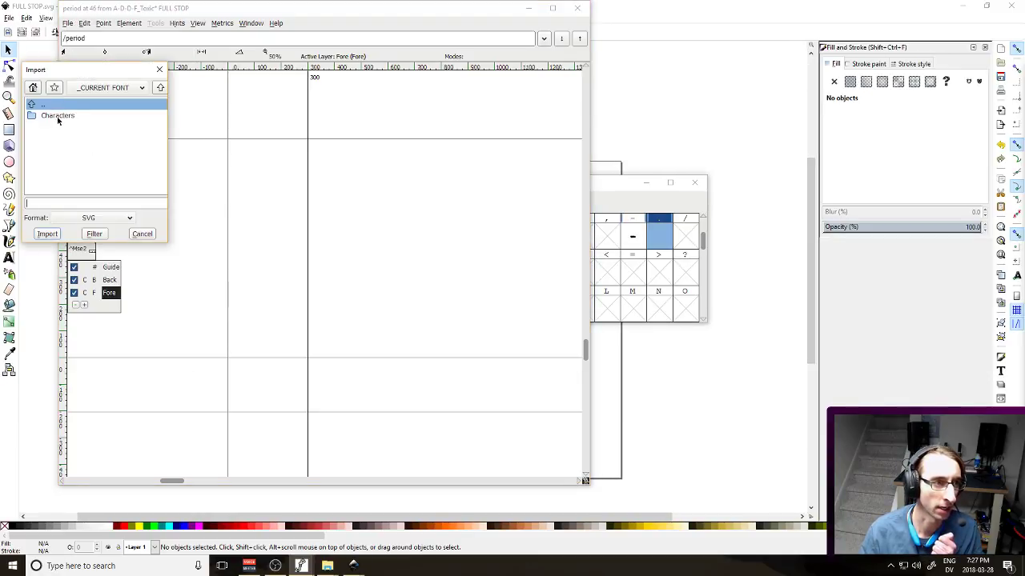
pyautogui.click(57, 117)
pyautogui.click(75, 172)
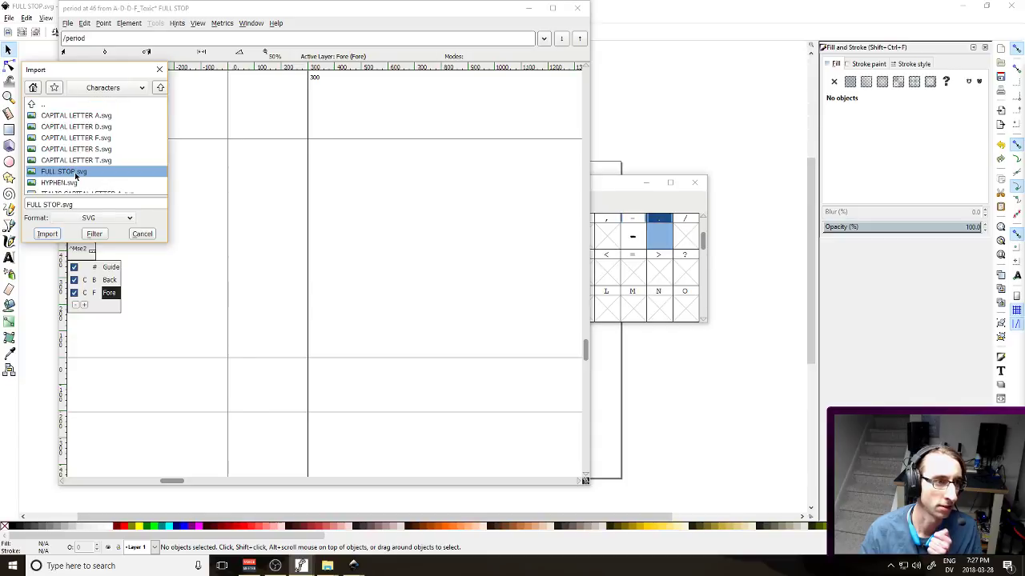
pyautogui.doubleClick(75, 174)
# Nudge the imported dot outline upward until it rests just above the baseline
pyautogui.press('Up')
pyautogui.press('Up')
pyautogui.press('Up')
pyautogui.press('Up')
pyautogui.press('Up')
pyautogui.press('Up')
pyautogui.press('Up')
pyautogui.press('Up')
pyautogui.press('Up')
pyautogui.press('Up')
pyautogui.press('Up')
pyautogui.press('Up')
pyautogui.press('Up')
pyautogui.press('Up')
pyautogui.press('Up')
pyautogui.press('Up')
pyautogui.press('Up')
pyautogui.press('Up')
pyautogui.press('Up')
pyautogui.press('Up')
pyautogui.press('Down')
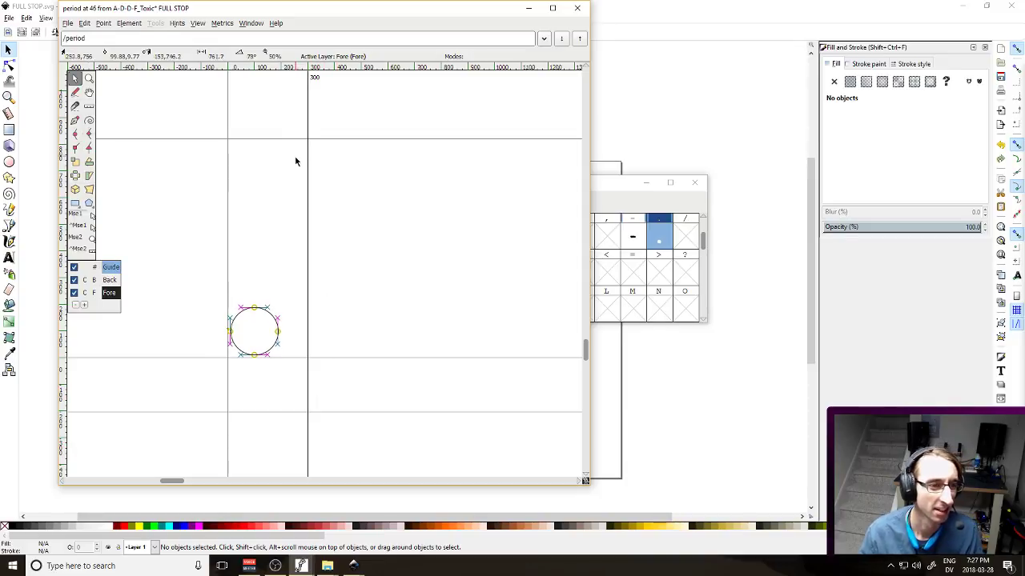
# Narrow the period glyph's advance width to about 206 units and close the glyph window
pyautogui.moveTo(307, 221); pyautogui.dragTo(283, 233)
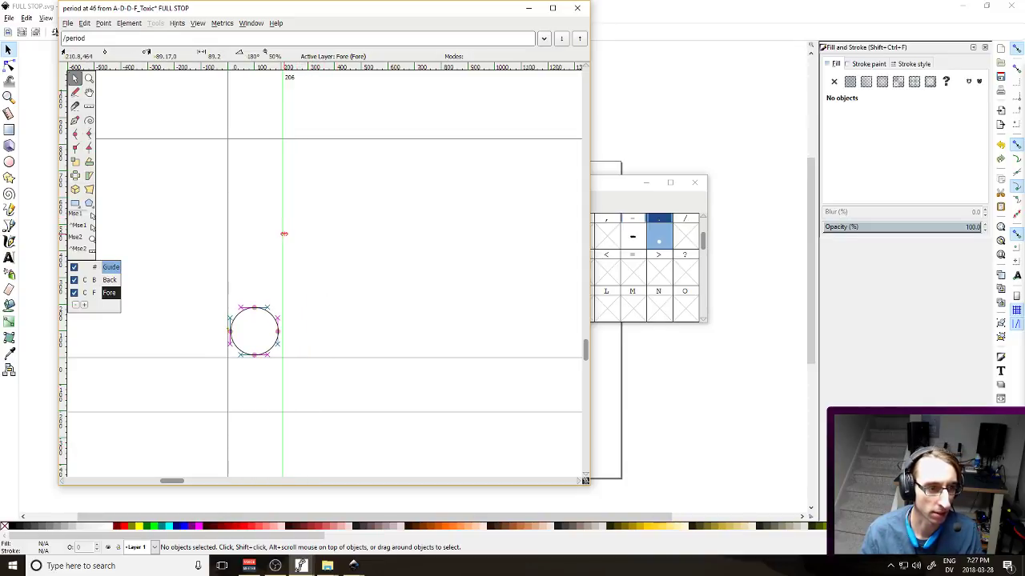
pyautogui.click(552, 8)
pyautogui.doubleClick(569, 15)
pyautogui.click(577, 8)
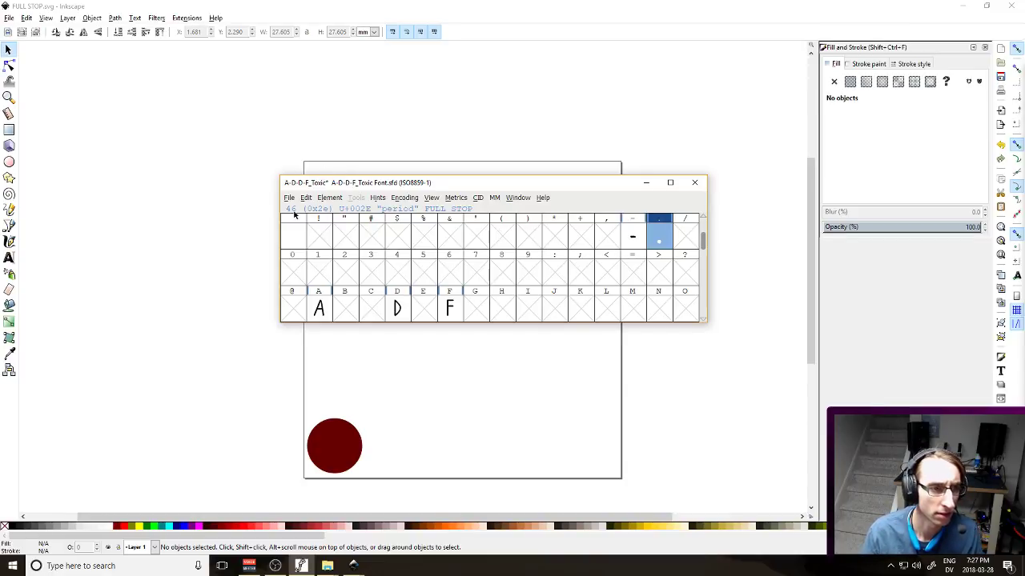
# Save the font and regenerate A-D-D-F_Toxic.ttf as TrueType in the _CURRENT FONT folder, generating despite the validation errors
pyautogui.click(293, 201)
pyautogui.click(313, 264)
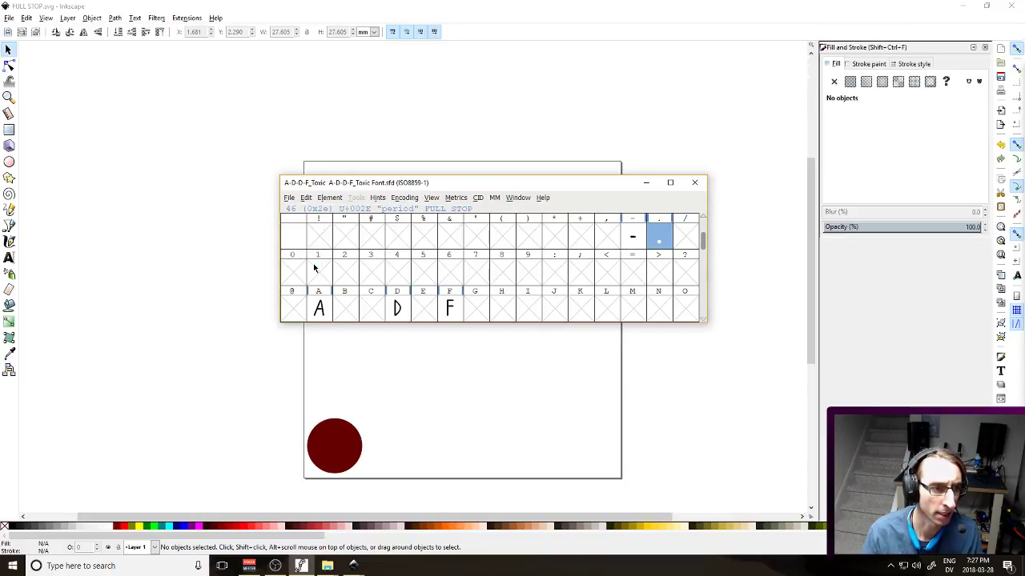
pyautogui.click(298, 200)
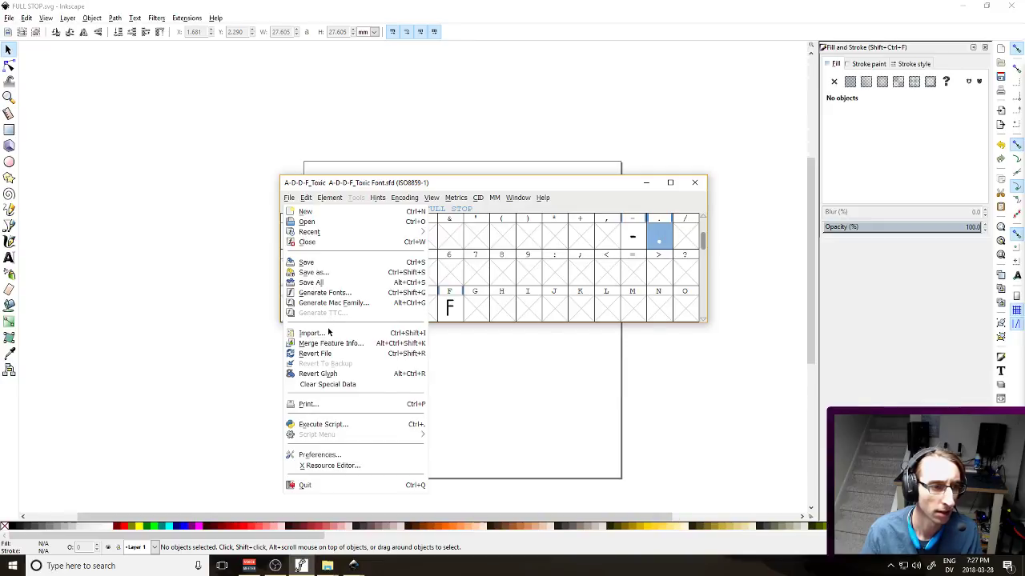
pyautogui.click(324, 293)
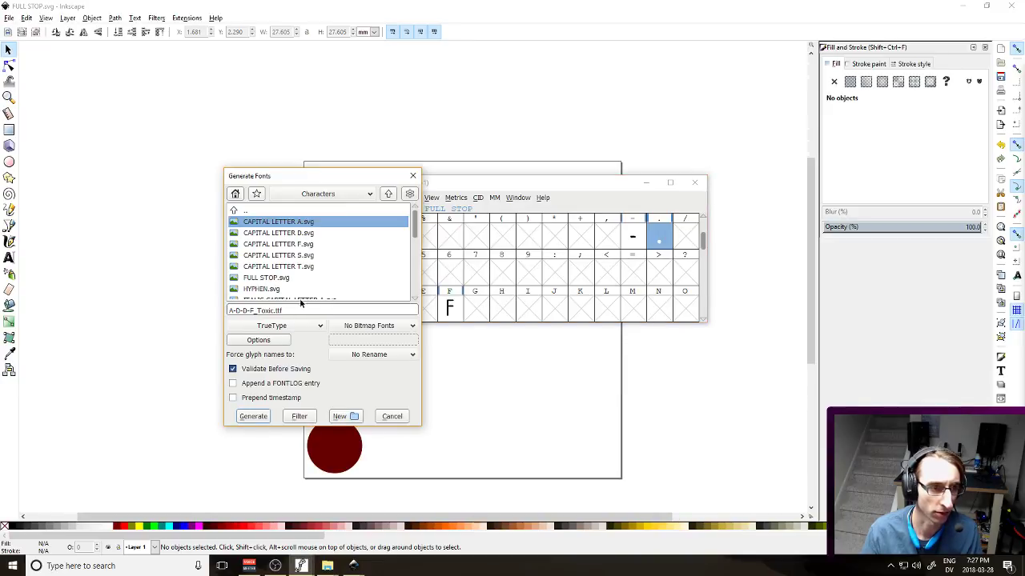
pyautogui.click(387, 196)
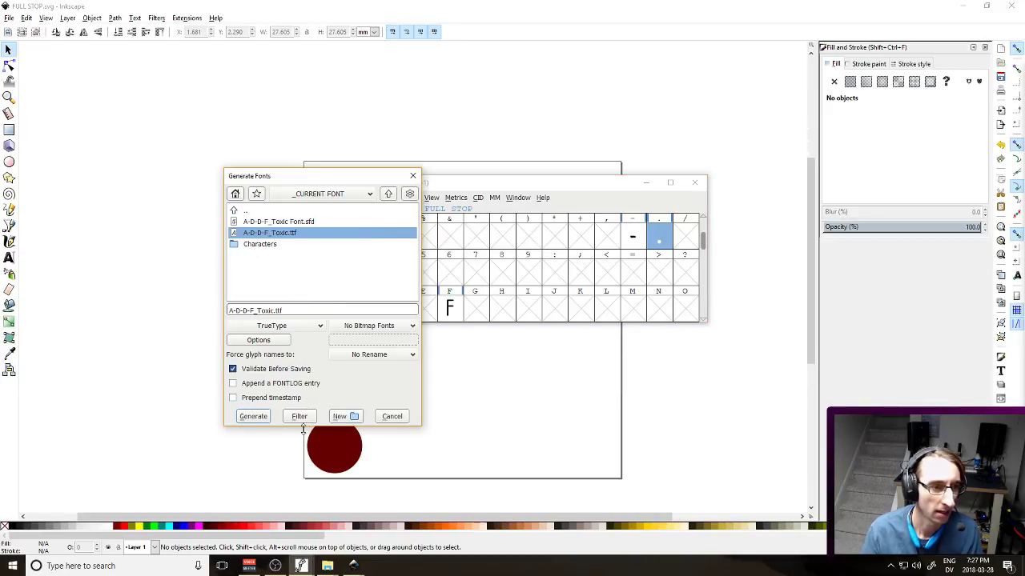
pyautogui.click(253, 417)
pyautogui.click(244, 419)
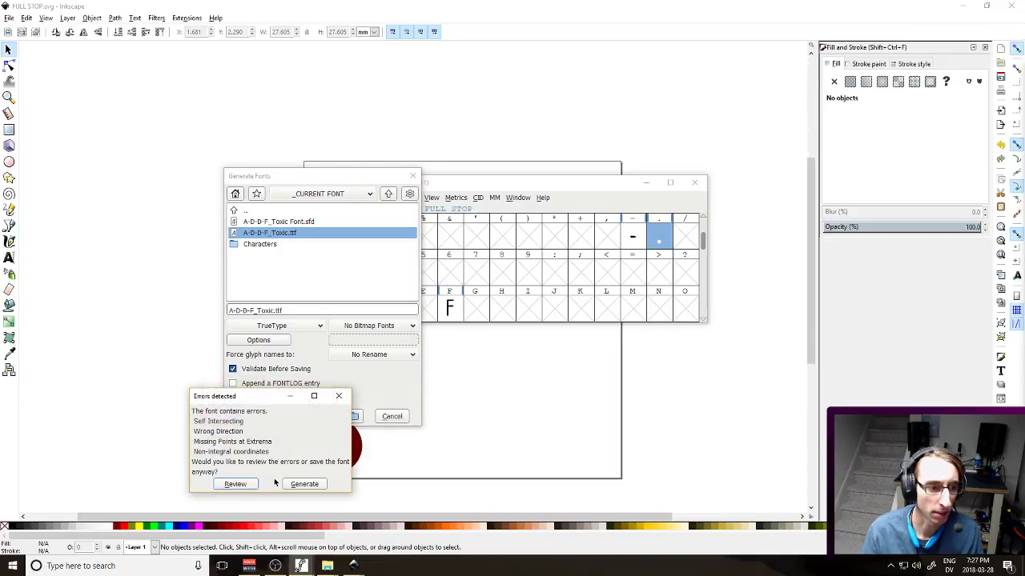
pyautogui.click(304, 484)
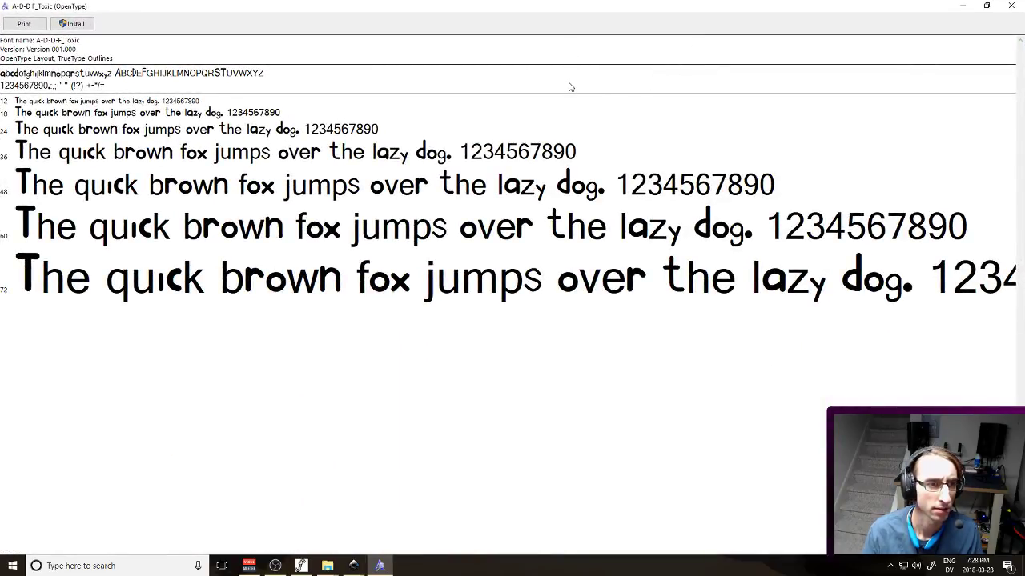
# Close the font preview, FULL STOP.svg and Soon.svg, discarding the changes to Soon.svg
pyautogui.click(1011, 5)
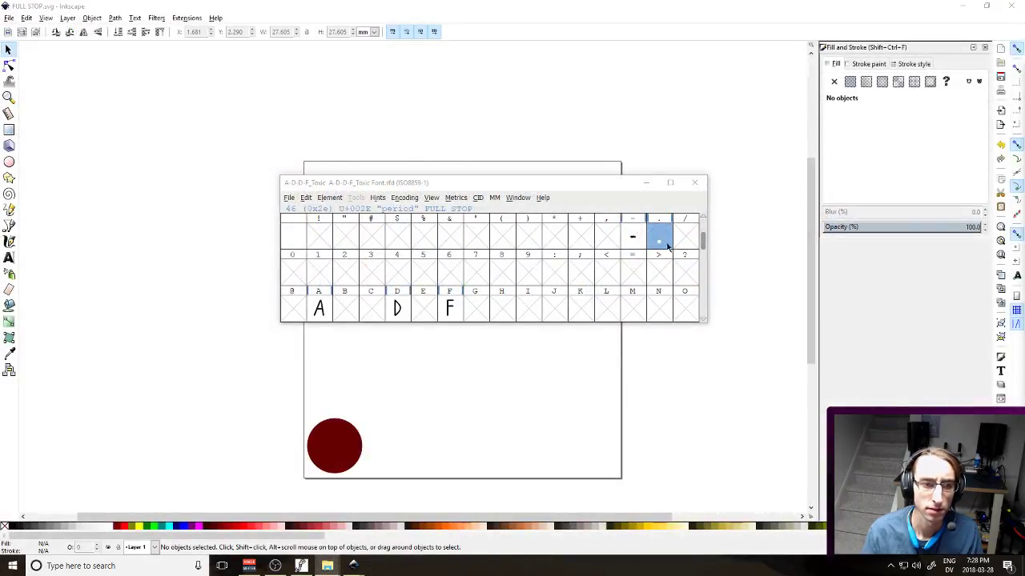
pyautogui.click(1011, 6)
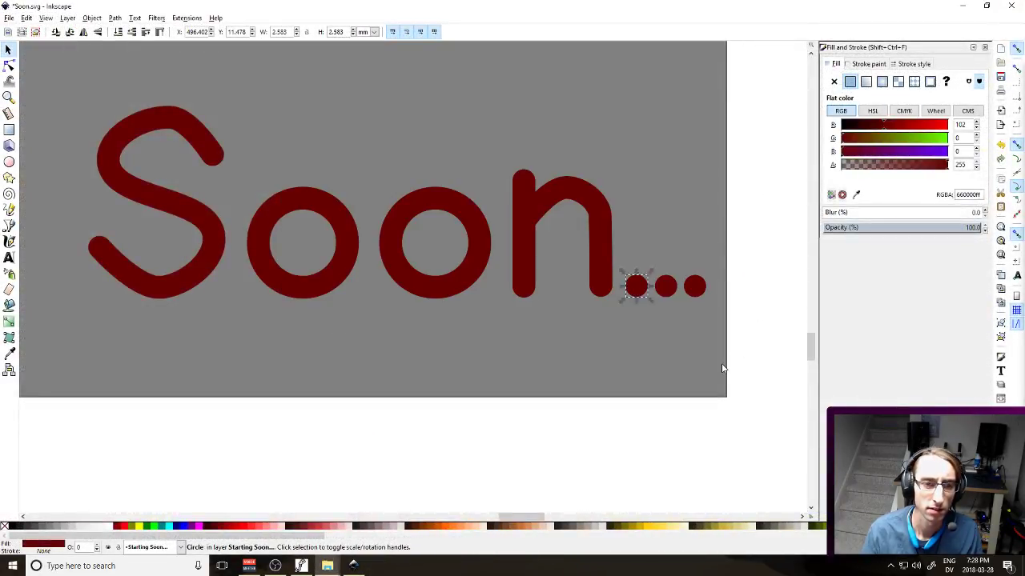
pyautogui.click(722, 368)
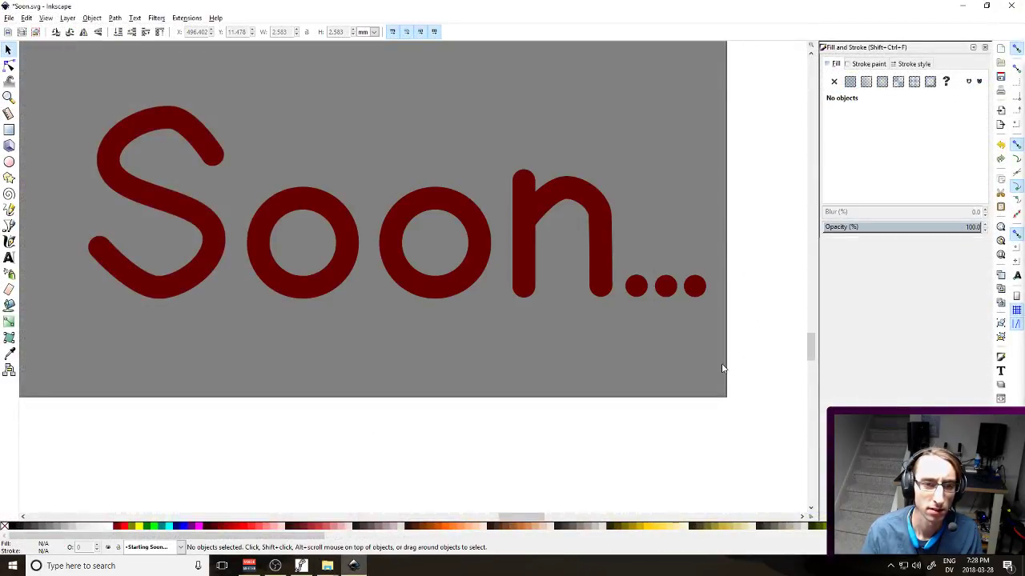
pyautogui.click(1011, 6)
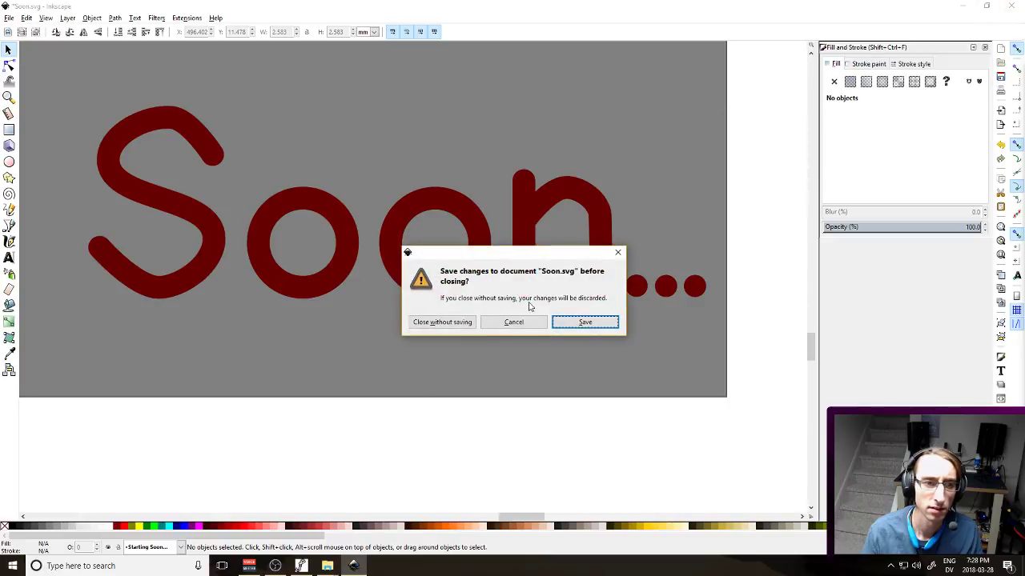
pyautogui.click(448, 323)
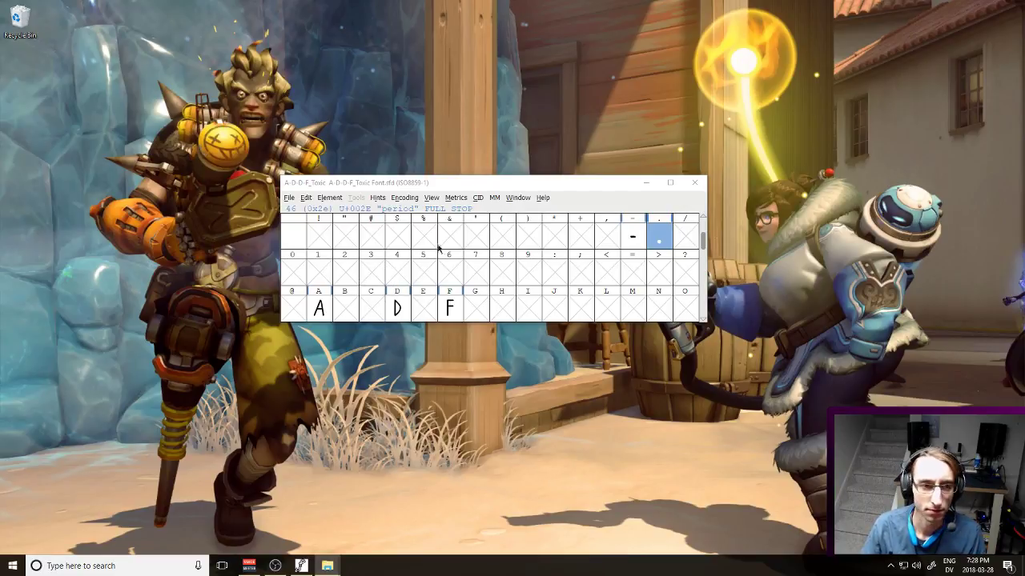
pyautogui.moveTo(538, 186); pyautogui.dragTo(539, 190)
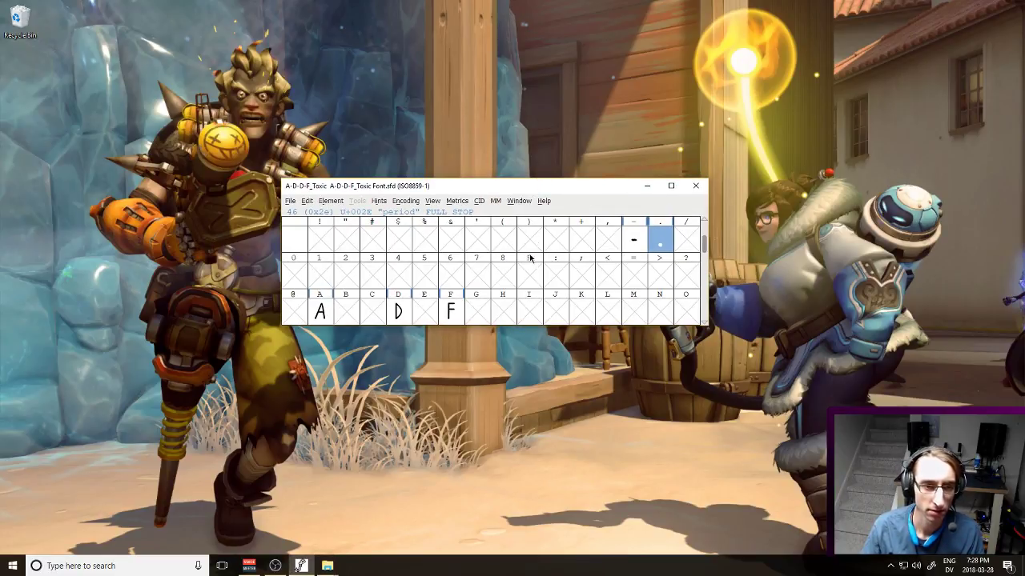
pyautogui.scroll(-2, 517, 278)
pyautogui.scroll(2, 517, 276)
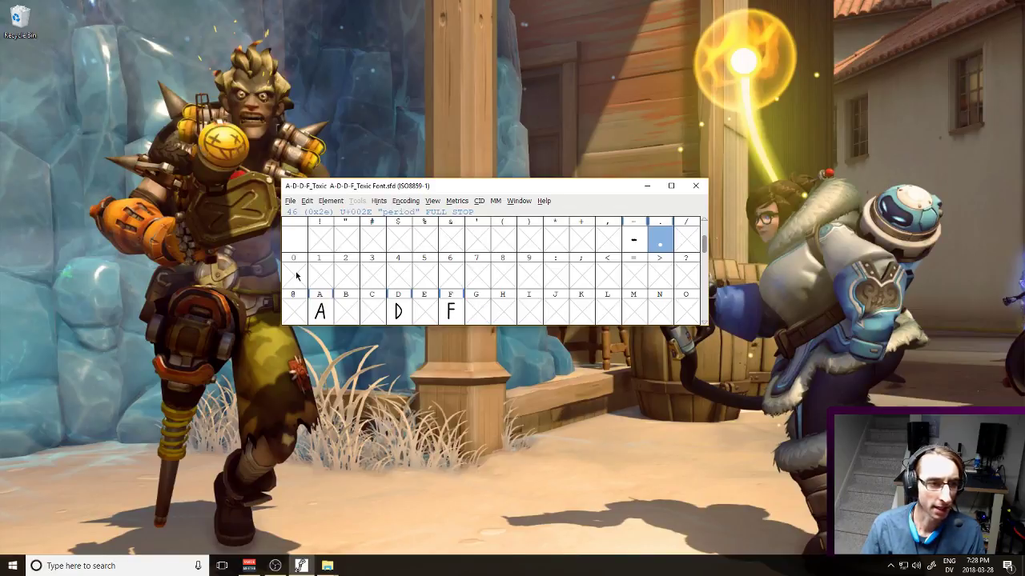
# Launch Inkscape and open the recent file SMALL LETTER O.svg
pyautogui.press('super')
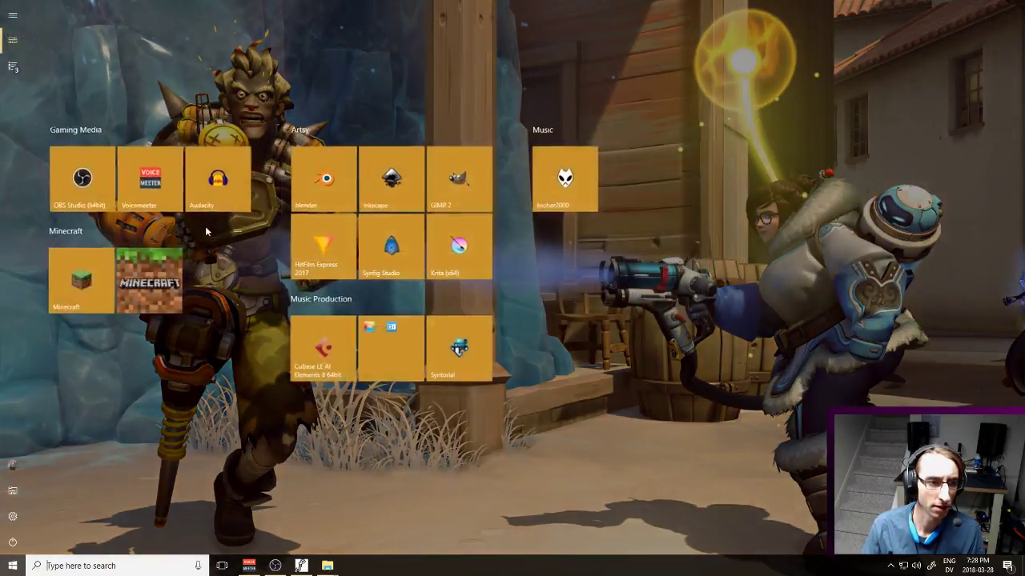
pyautogui.press('super')
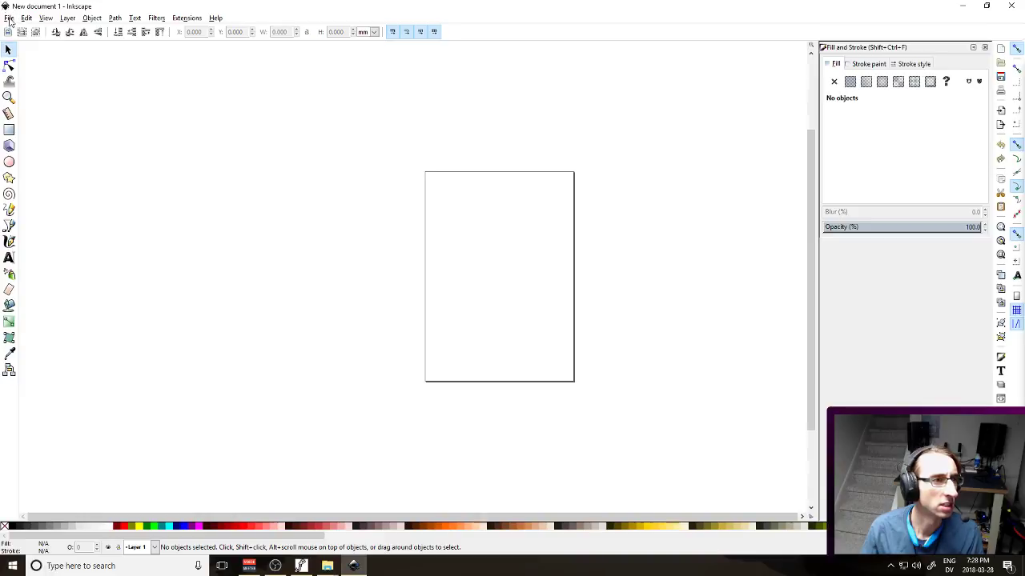
pyautogui.click(8, 18)
pyautogui.moveTo(48, 64)
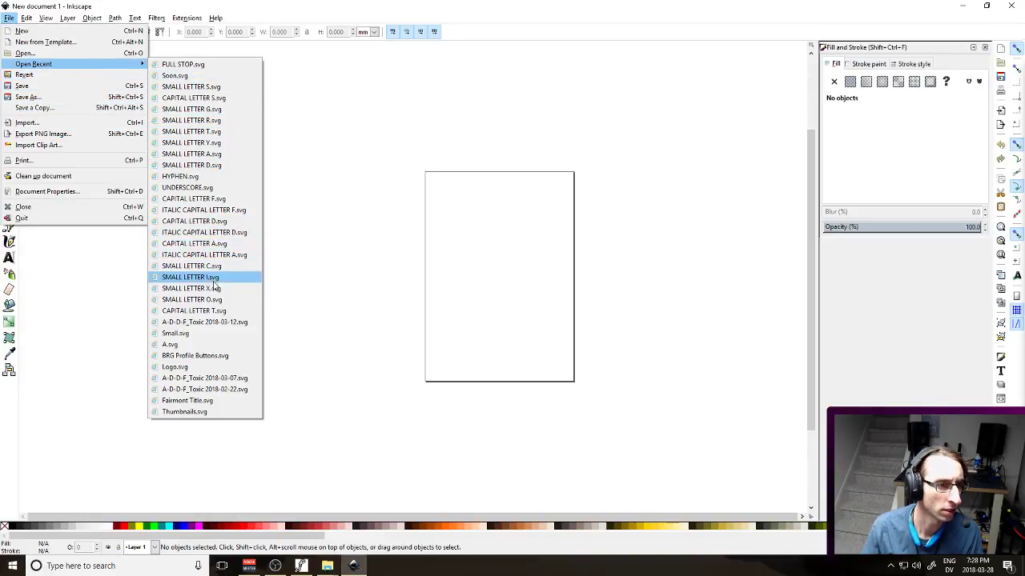
pyautogui.click(218, 300)
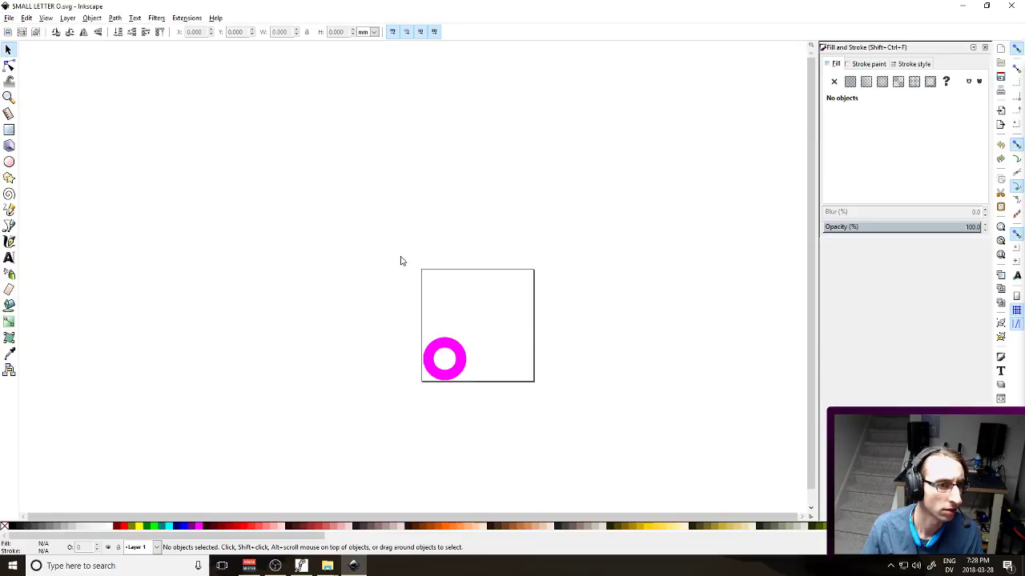
# Save the small letter O drawing under the new name CAPITAL LETTER O in the Characters folder
pyautogui.click(10, 18)
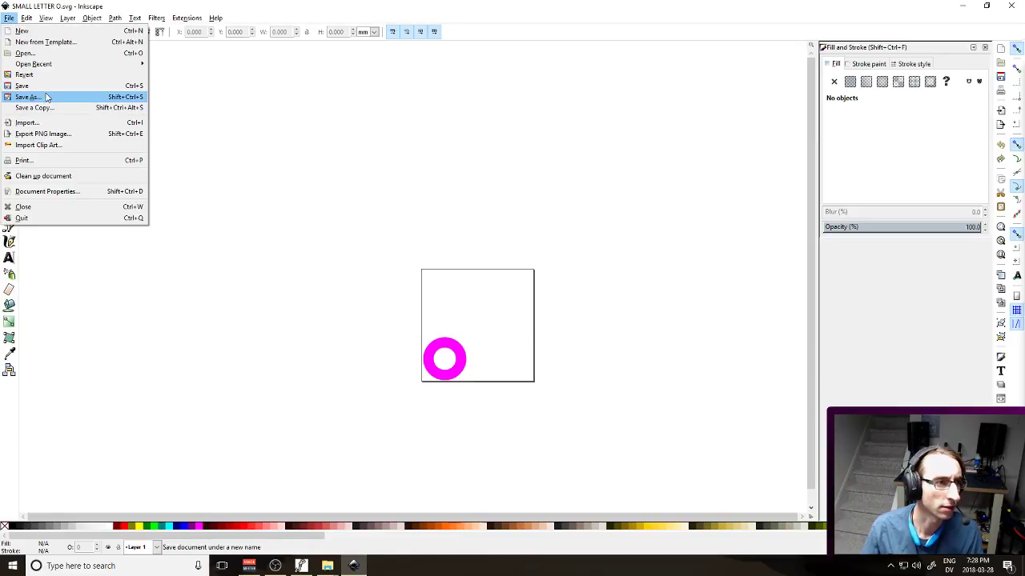
pyautogui.click(48, 95)
pyautogui.hotkey('ctrl', 'shift', 'Left')
pyautogui.hotkey('ctrl', 'shift', 'Left')
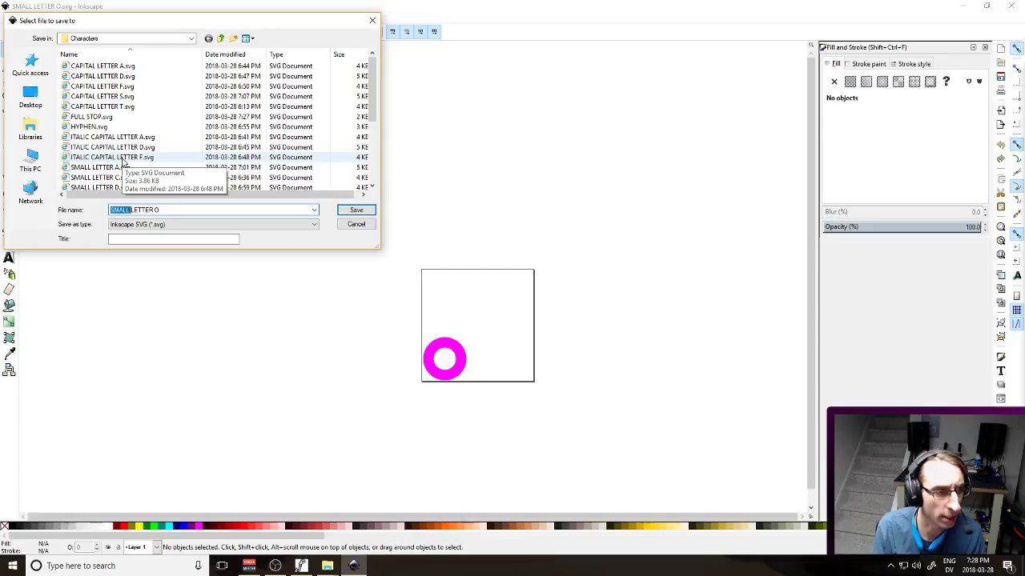
pyautogui.write('c')
pyautogui.write('APITAL')
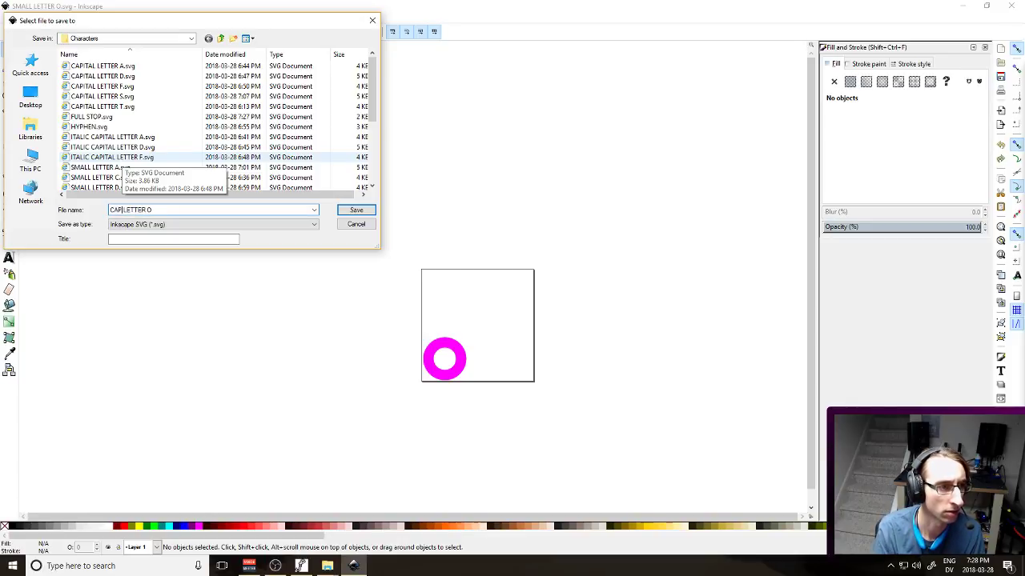
pyautogui.press('Return')
# Enlarge the ring proportionally to about 122 mm from its fixed lower-left corner and save CAPITAL LETTER O.svg
pyautogui.moveTo(398, 291); pyautogui.dragTo(525, 412)
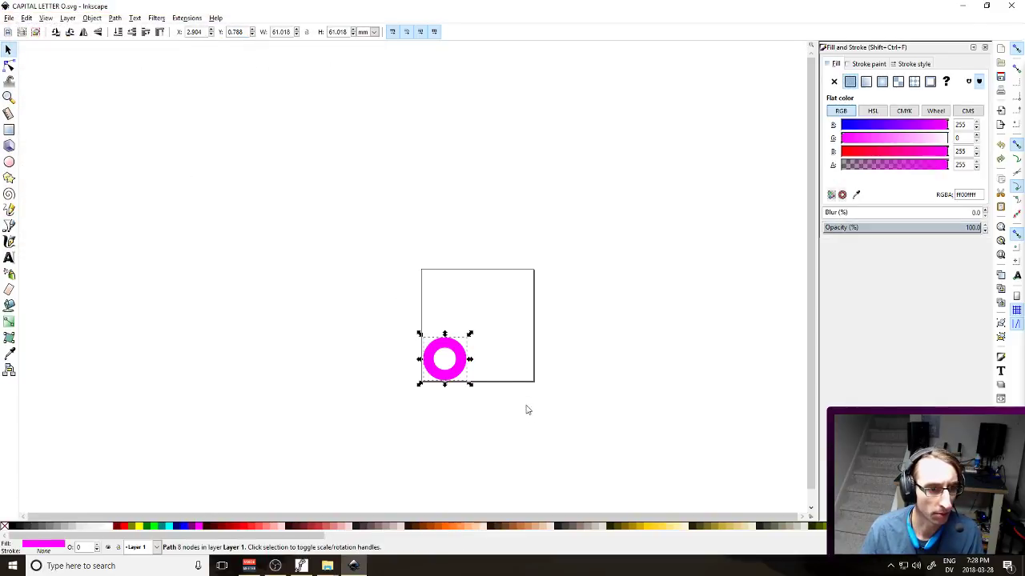
pyautogui.moveTo(468, 337); pyautogui.dragTo(528, 292)
pyautogui.click(547, 287)
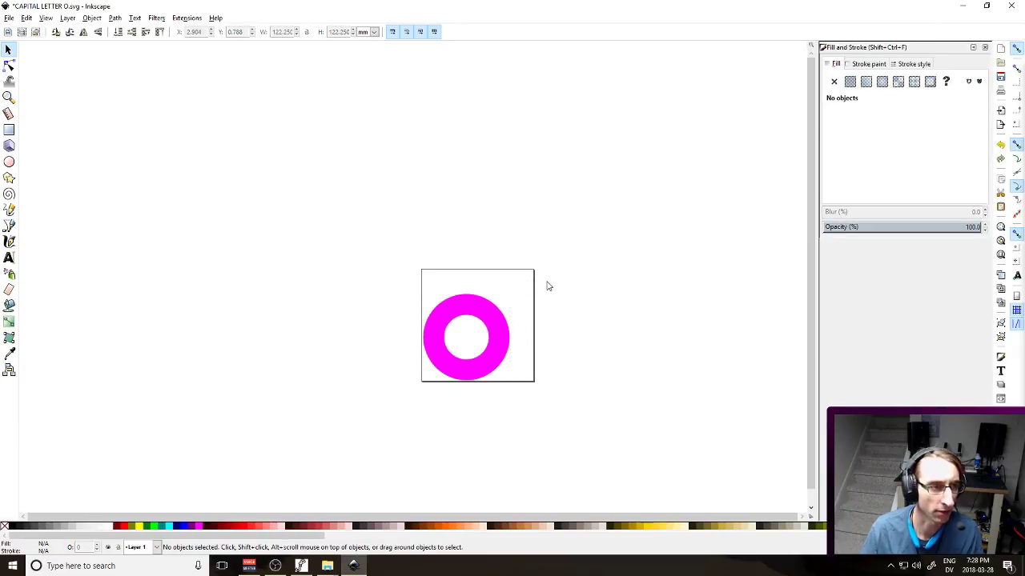
pyautogui.hotkey('ctrl', 's')
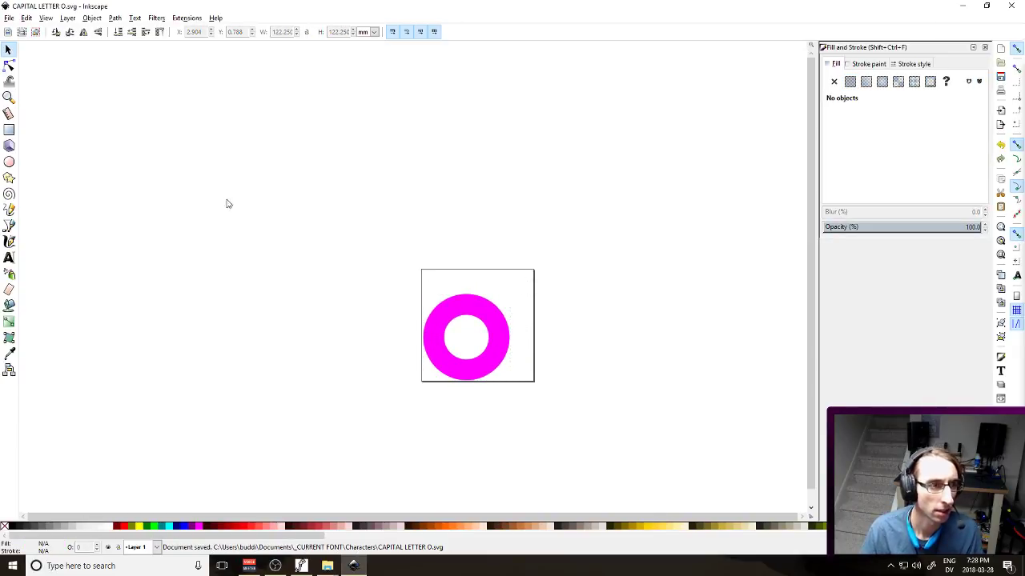
# Look up the zero glyph in the font and save the ring drawing under the new name DIGIT 0 in the Characters folder
pyautogui.click(9, 18)
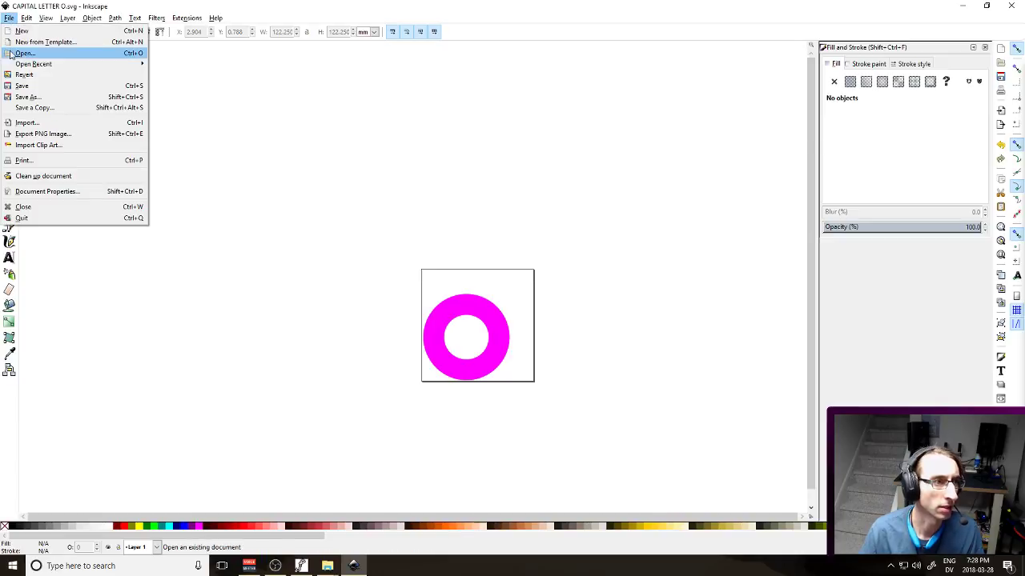
pyautogui.click(33, 98)
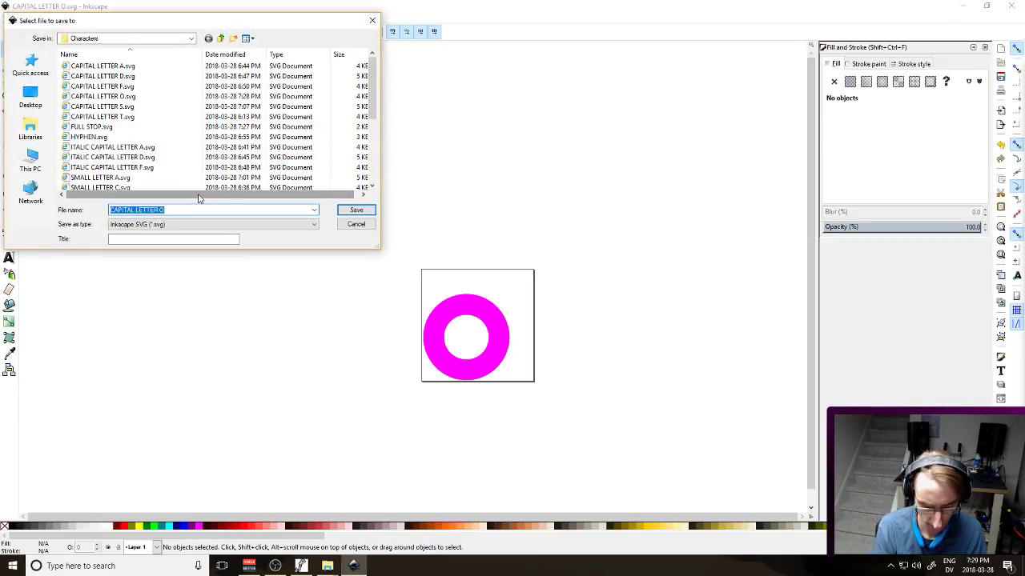
pyautogui.hotkey('alt', 'Tab')
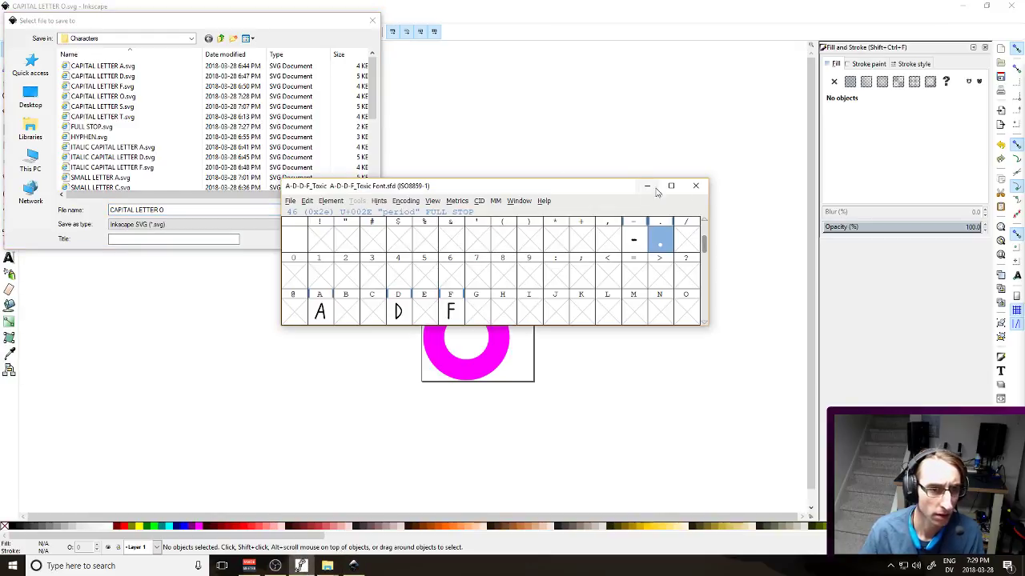
pyautogui.click(298, 274)
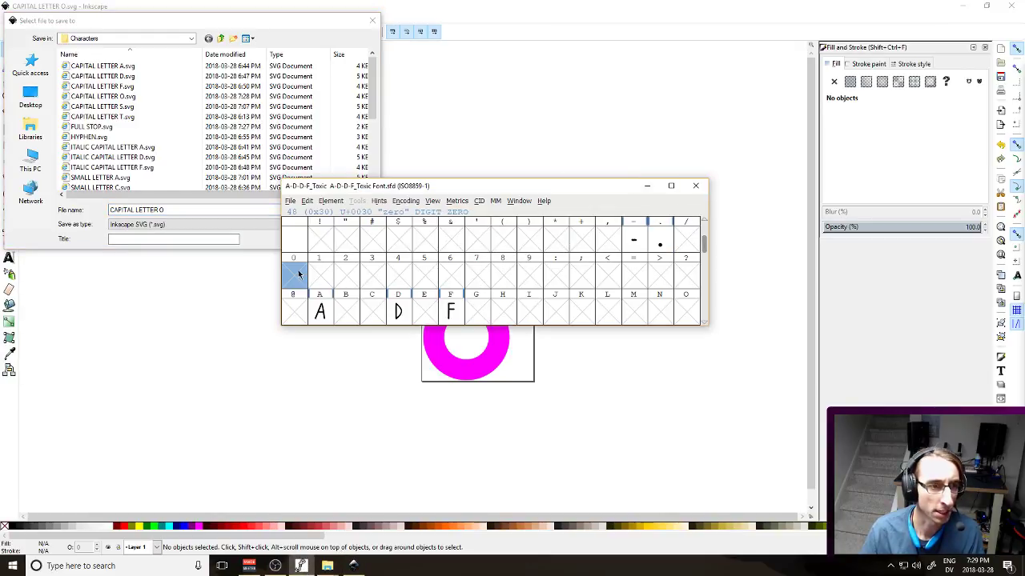
pyautogui.doubleClick(294, 277)
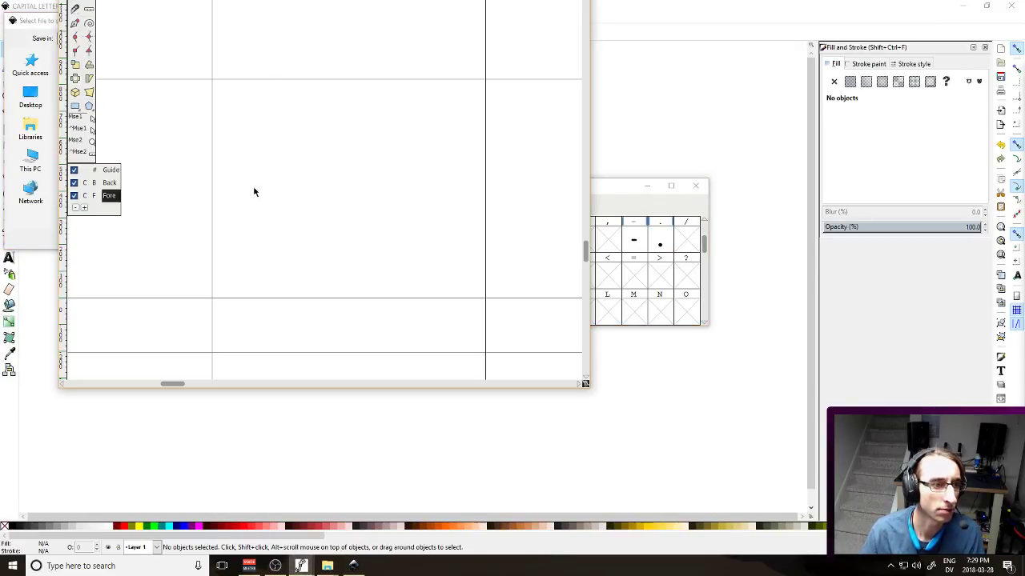
pyautogui.doubleClick(245, 386)
pyautogui.click(577, 8)
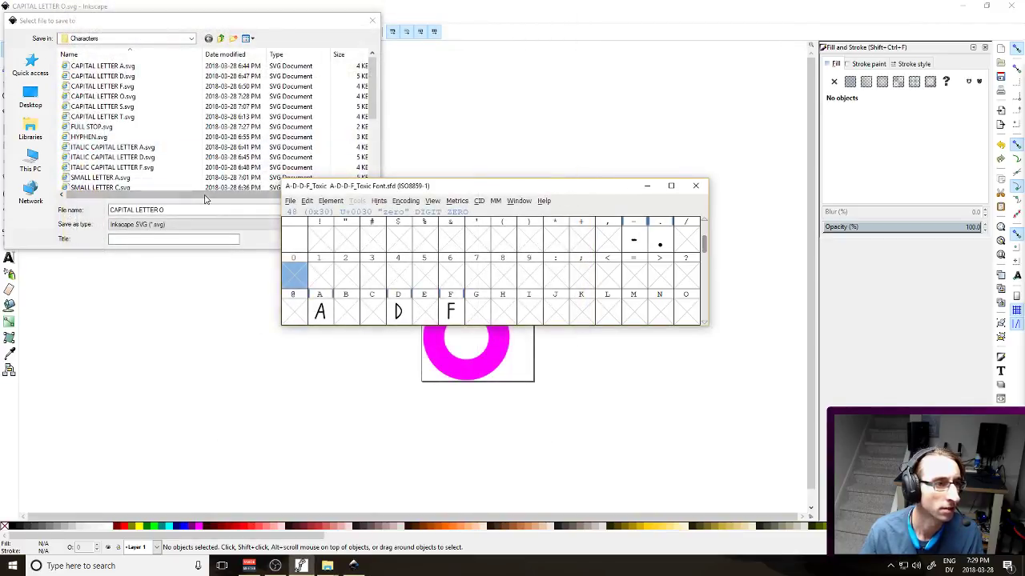
pyautogui.click(195, 209)
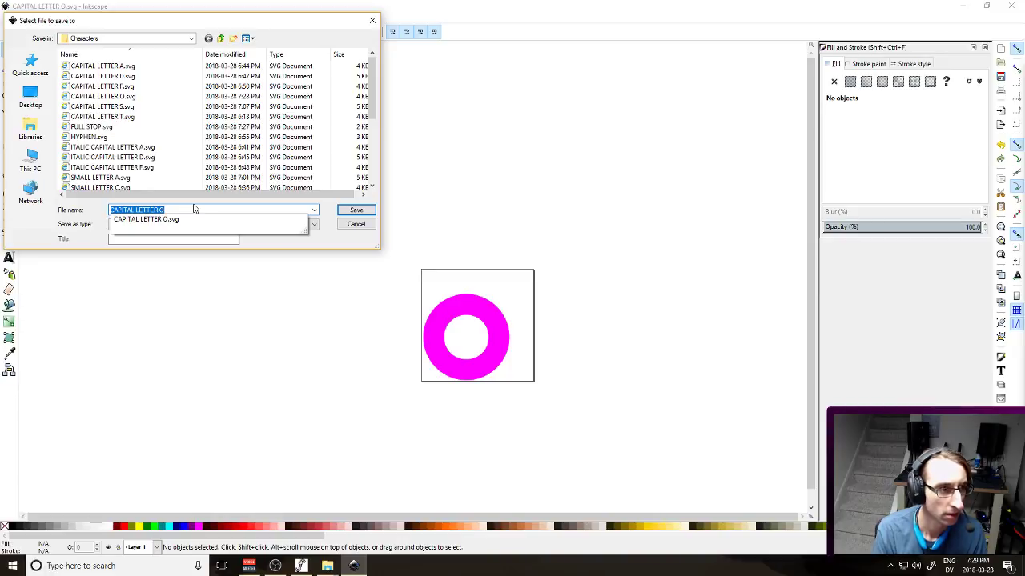
pyautogui.write('digit')
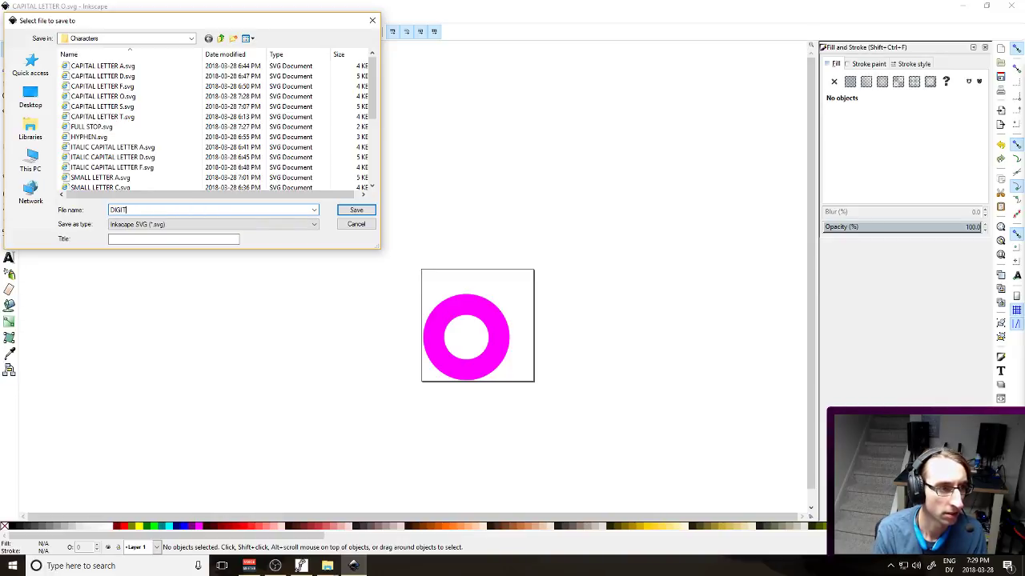
pyautogui.press('Return')
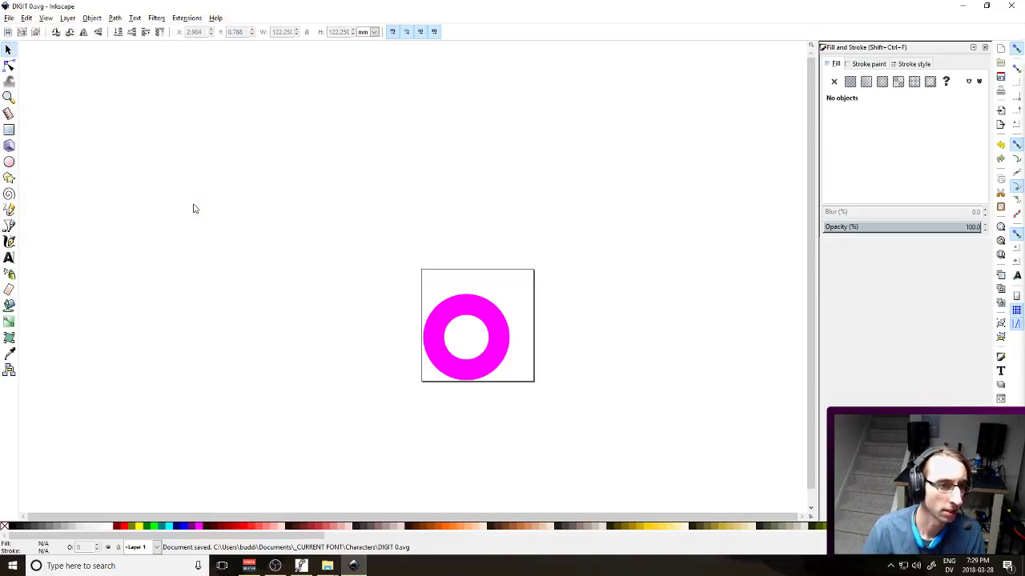
# Squeeze the ring horizontally to about 62 mm wide at full height, save DIGIT 0.svg and close Inkscape
pyautogui.click(495, 331)
pyautogui.press('n')
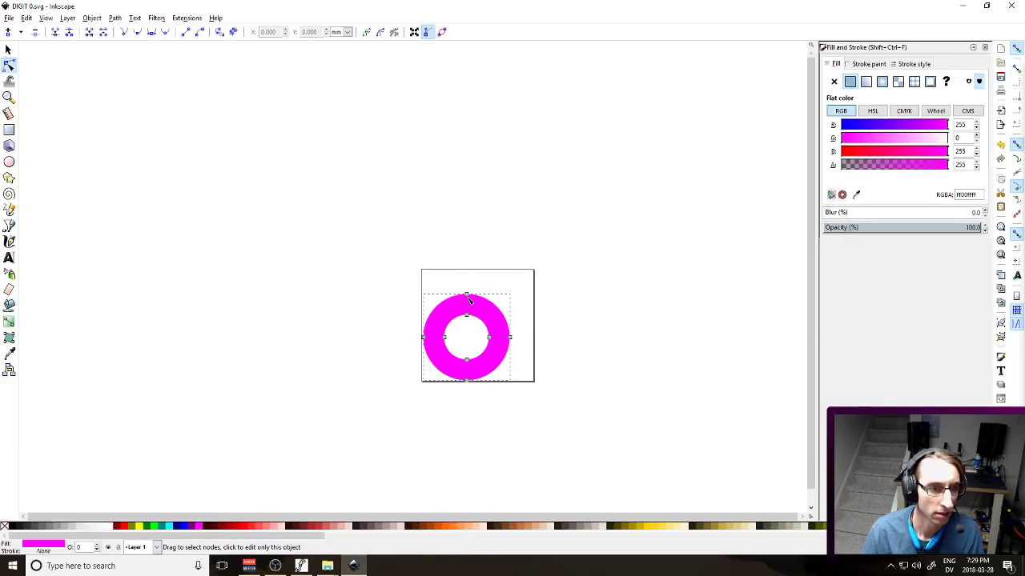
pyautogui.click(443, 275)
pyautogui.click(509, 337)
pyautogui.press('s')
pyautogui.moveTo(513, 336); pyautogui.dragTo(472, 334)
pyautogui.click(513, 311)
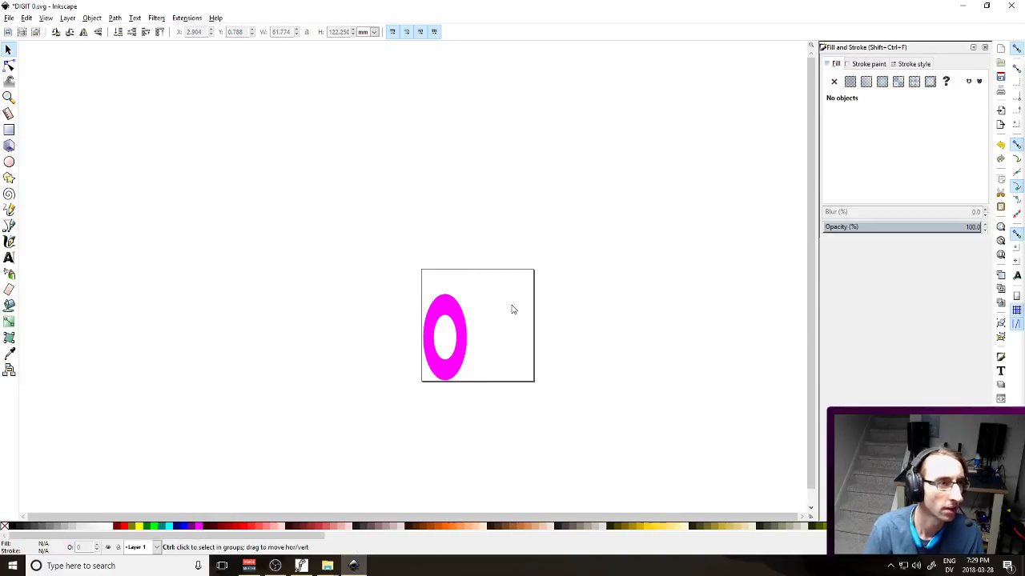
pyautogui.hotkey('ctrl', 's')
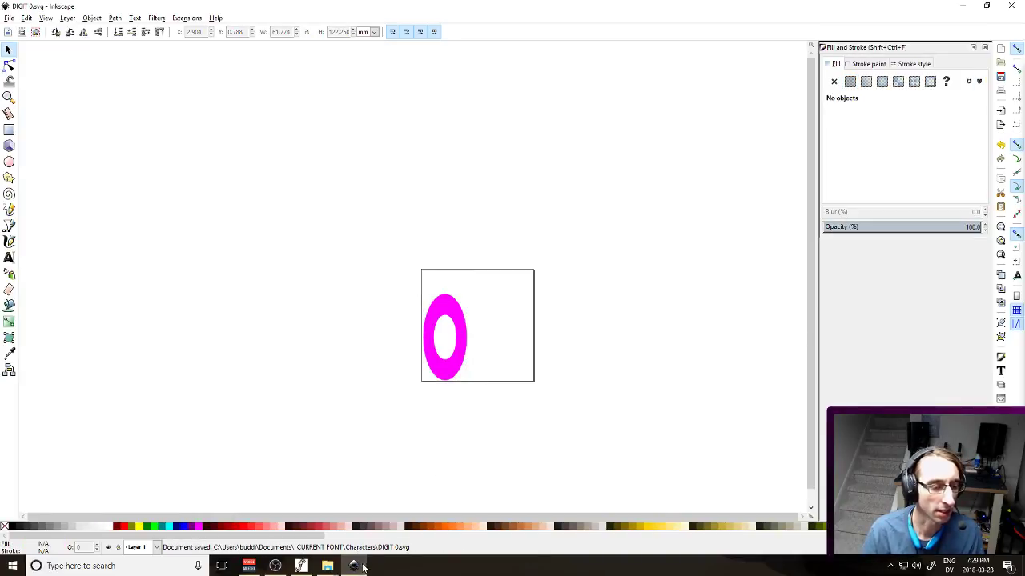
pyautogui.click(1011, 6)
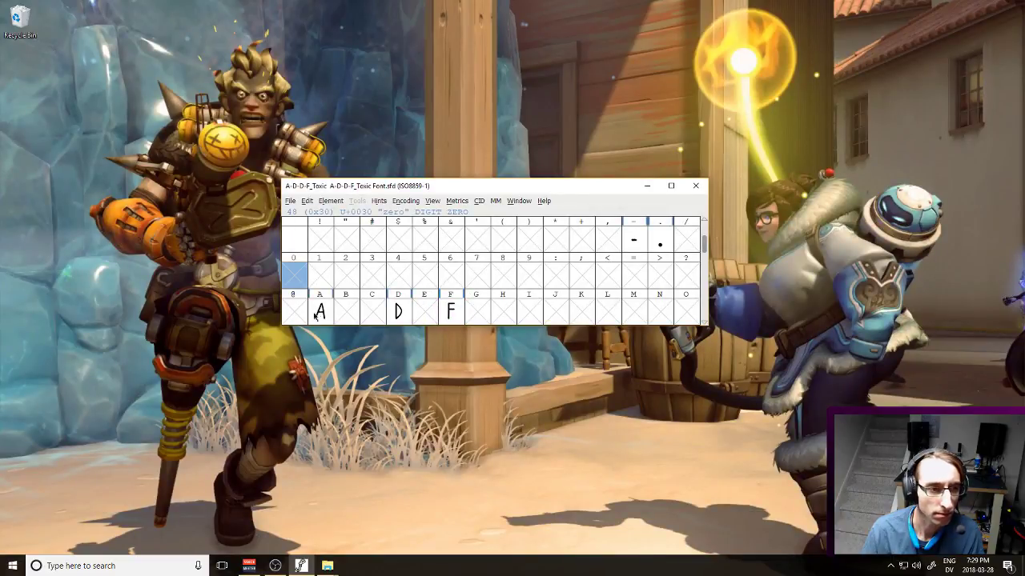
# Open the zero glyph in FontForge, enlarge its window and import DIGIT 0.svg as its outline
pyautogui.doubleClick(301, 277)
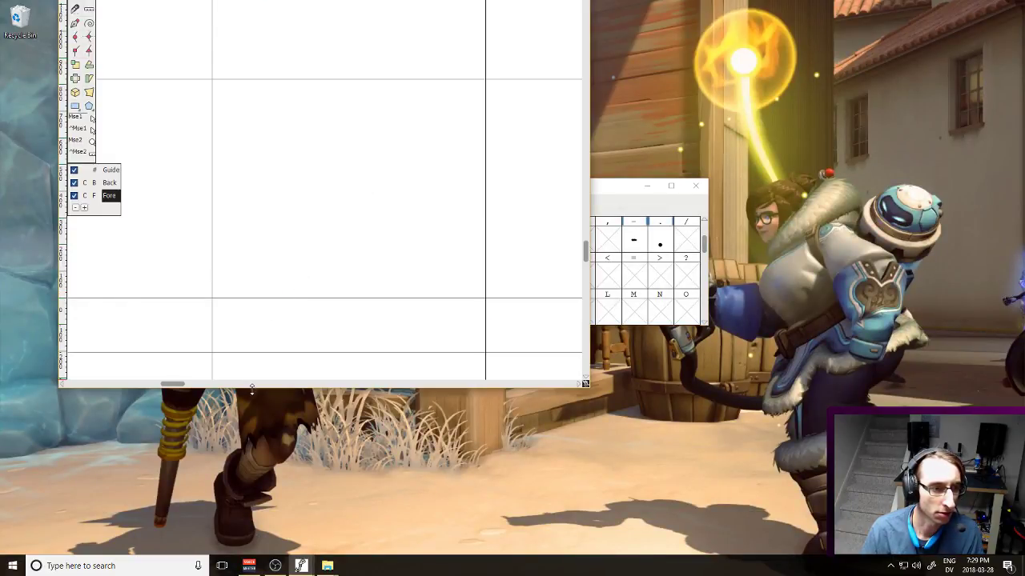
pyautogui.moveTo(251, 388); pyautogui.dragTo(252, 484)
pyautogui.click(68, 23)
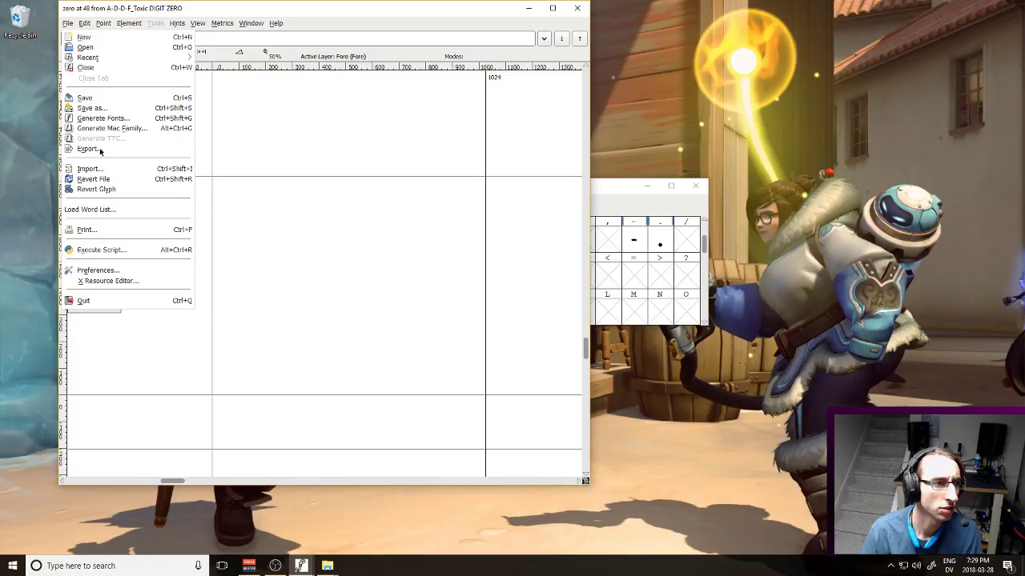
pyautogui.click(90, 168)
pyautogui.doubleClick(80, 118)
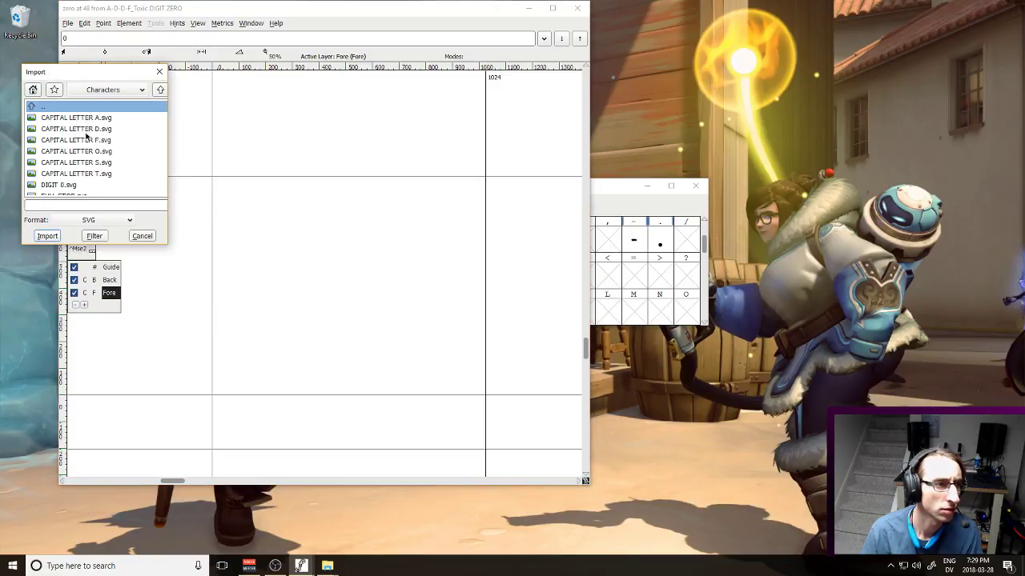
pyautogui.doubleClick(108, 182)
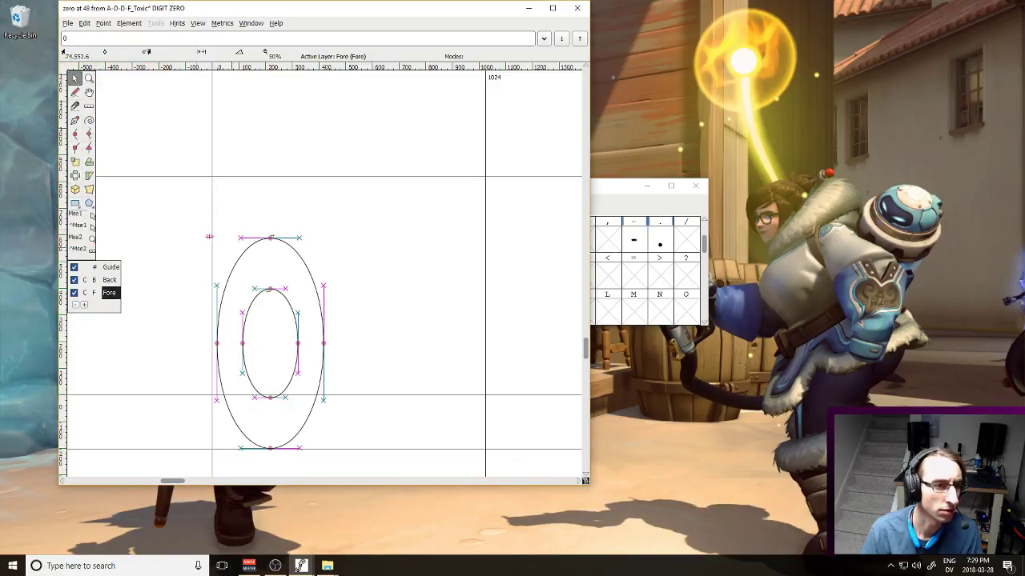
# Raise the zero outline until it sits just above the baseline, reduce its advance width to about 442 units and close the glyph
pyautogui.moveTo(381, 493); pyautogui.dragTo(370, 455)
pyautogui.hotkey('alt', 'Up')
pyautogui.hotkey('alt', 'Up')
pyautogui.hotkey('alt', 'Up')
pyautogui.hotkey('alt', 'Up')
pyautogui.hotkey('alt', 'Up')
pyautogui.hotkey('alt', 'Up')
pyautogui.hotkey('alt', 'Up')
pyautogui.hotkey('alt', 'Up')
pyautogui.hotkey('alt', 'Up')
pyautogui.hotkey('alt', 'Up')
pyautogui.hotkey('alt', 'Up')
pyautogui.hotkey('alt', 'Up')
pyautogui.hotkey('alt', 'Up')
pyautogui.hotkey('alt', 'Up')
pyautogui.hotkey('alt', 'Up')
pyautogui.hotkey('alt', 'Up')
pyautogui.hotkey('alt', 'Up')
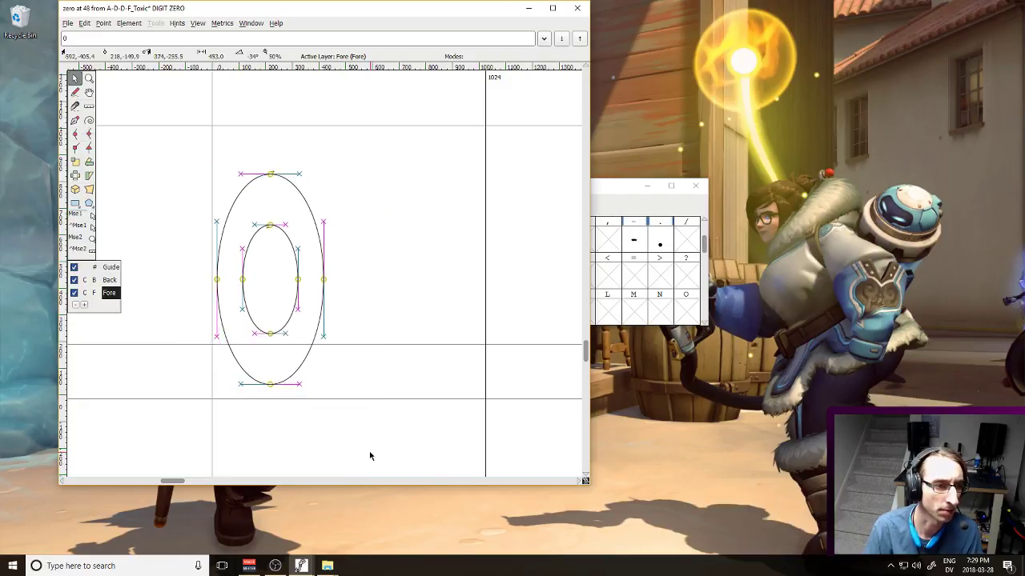
pyautogui.hotkey('alt', 'Up')
pyautogui.hotkey('alt', 'Up')
pyautogui.hotkey('alt', 'Up')
pyautogui.hotkey('alt', 'Up')
pyautogui.hotkey('alt', 'Up')
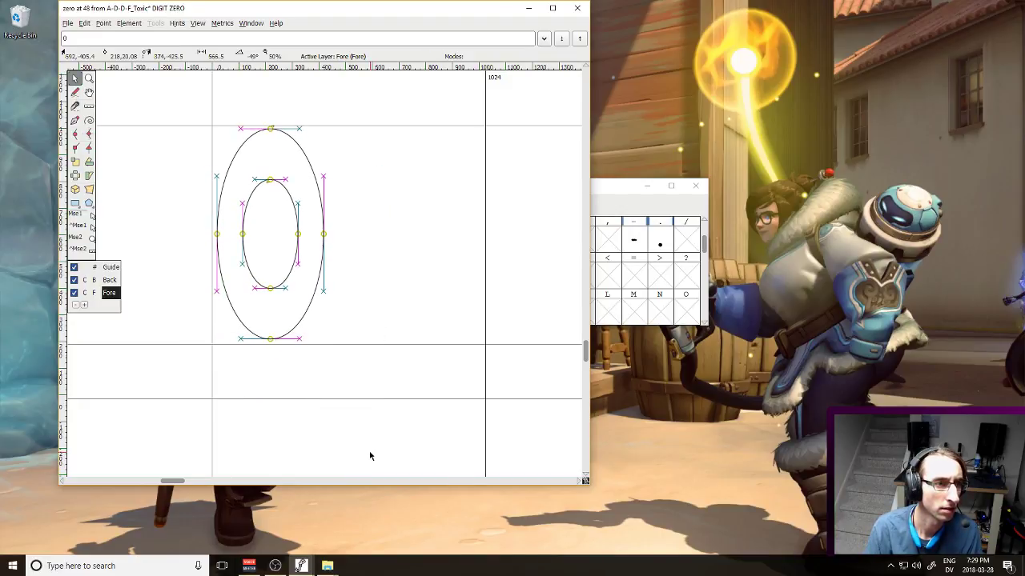
pyautogui.hotkey('alt', 'Down')
pyautogui.click(370, 456)
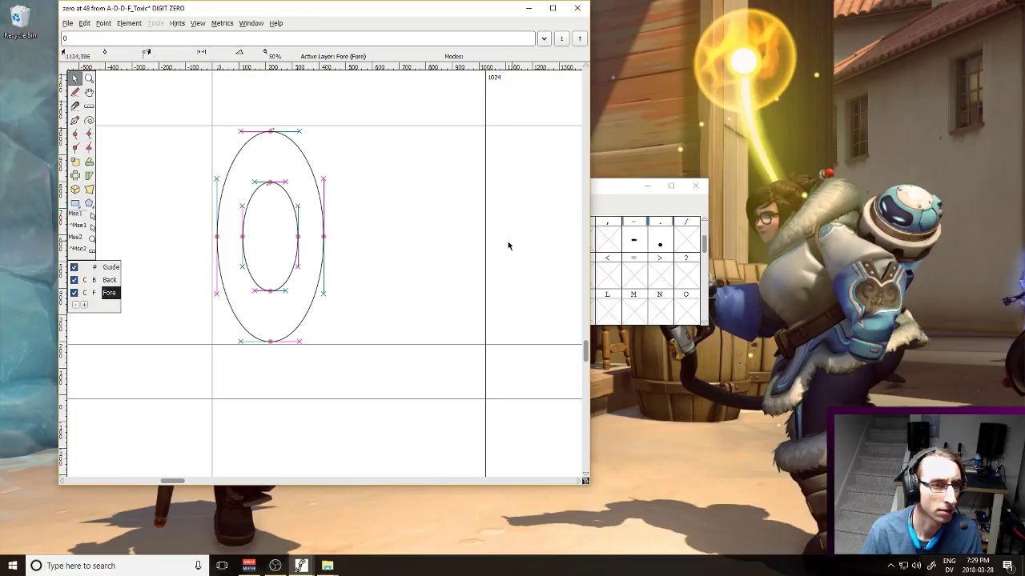
pyautogui.moveTo(485, 237); pyautogui.dragTo(330, 316)
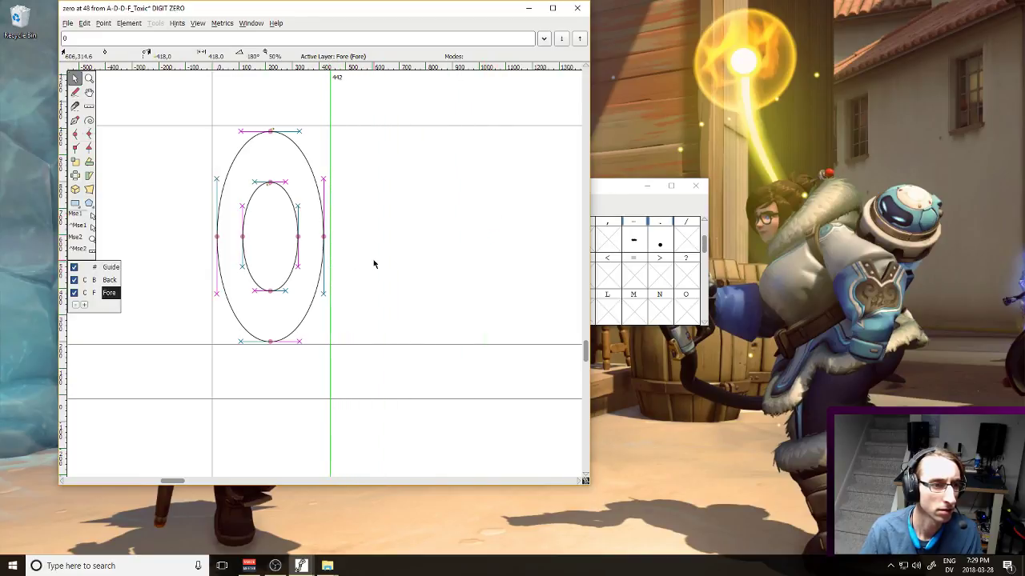
pyautogui.click(577, 9)
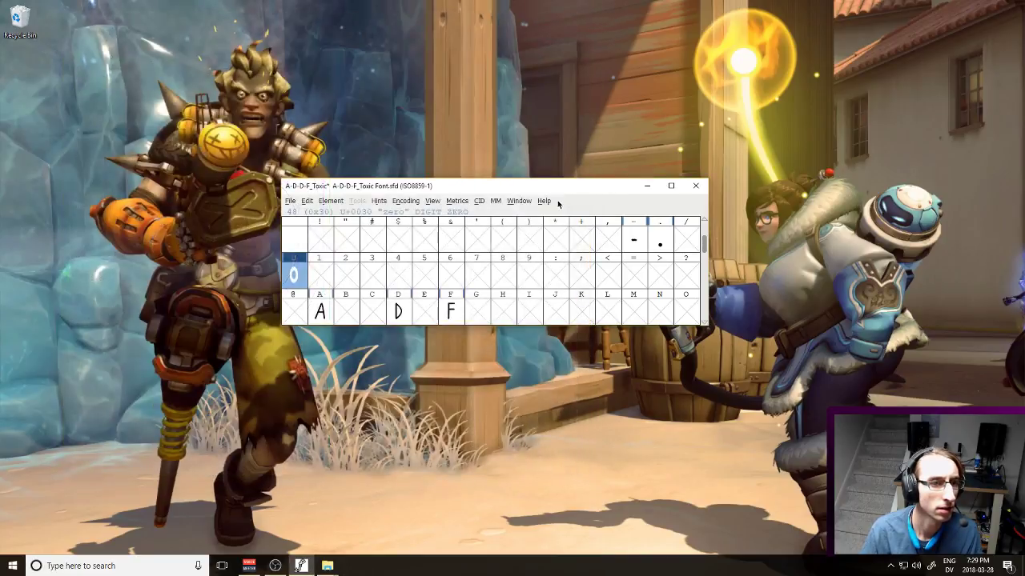
# Open the capital O glyph and import CAPITAL LETTER O.svg as its outline
pyautogui.scroll(-2, 485, 294)
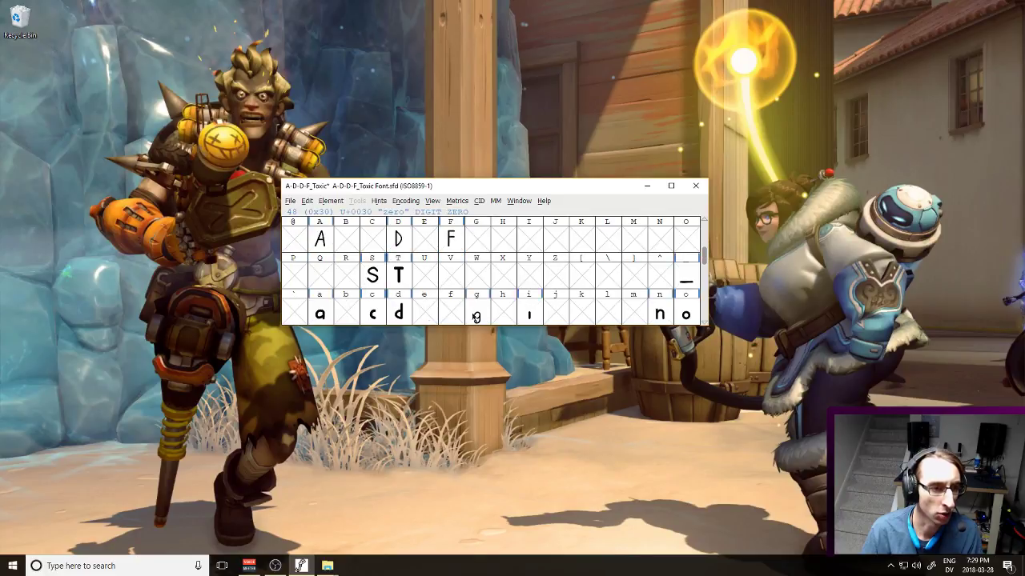
pyautogui.doubleClick(687, 238)
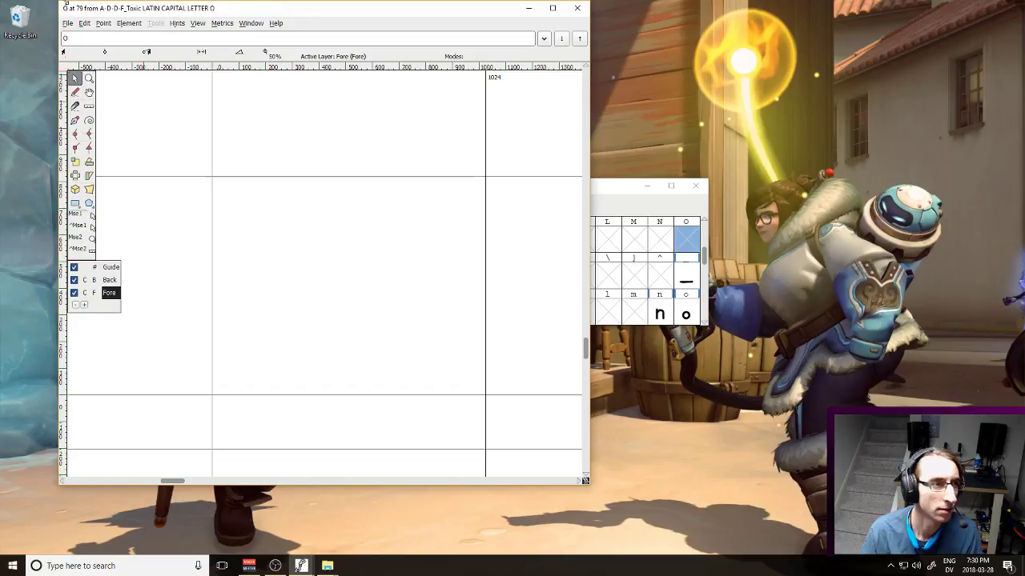
pyautogui.click(68, 22)
pyautogui.click(89, 168)
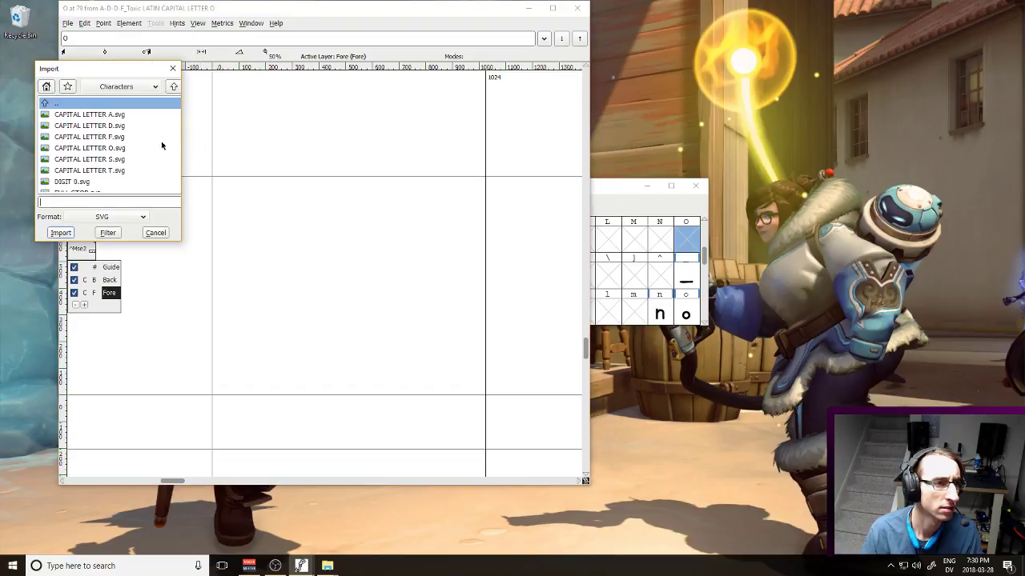
pyautogui.doubleClick(114, 150)
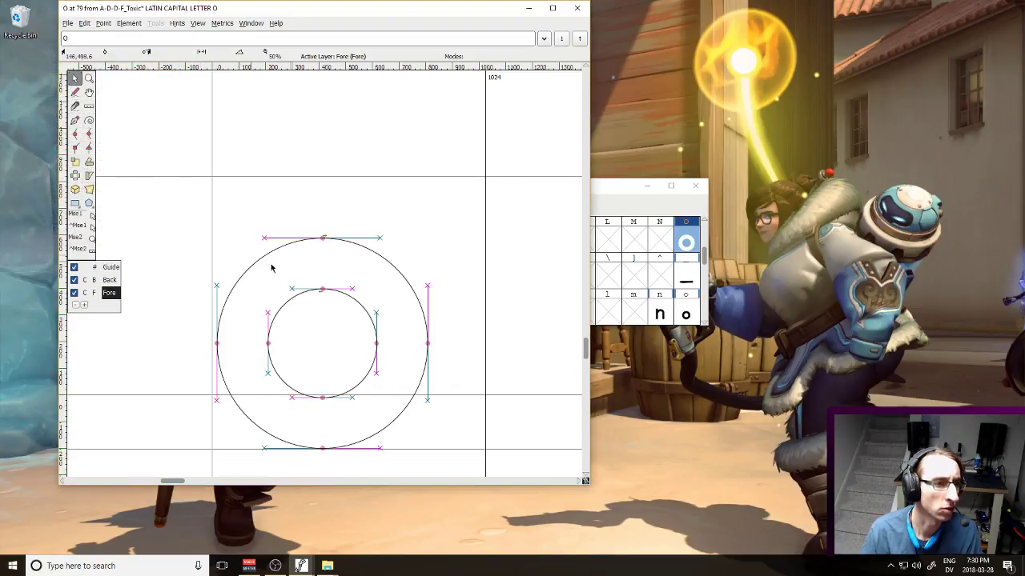
# Raise the capital O outline onto the baseline, pull its advance width in to just beyond the ring's edge and close the glyph
pyautogui.hotkey('shift', 'Up')
pyautogui.hotkey('shift', 'Up')
pyautogui.hotkey('shift', 'Up')
pyautogui.hotkey('shift', 'Up')
pyautogui.hotkey('shift', 'Up')
pyautogui.hotkey('shift', 'Up')
pyautogui.hotkey('shift', 'Up')
pyautogui.hotkey('shift', 'Up')
pyautogui.hotkey('shift', 'Up')
pyautogui.hotkey('shift', 'Up')
pyautogui.hotkey('shift', 'Up')
pyautogui.hotkey('shift', 'Up')
pyautogui.hotkey('shift', 'Up')
pyautogui.hotkey('shift', 'Up')
pyautogui.hotkey('shift', 'Up')
pyautogui.hotkey('shift', 'Up')
pyautogui.hotkey('shift', 'Up')
pyautogui.hotkey('shift', 'Up')
pyautogui.hotkey('shift', 'Up')
pyautogui.hotkey('shift', 'Up')
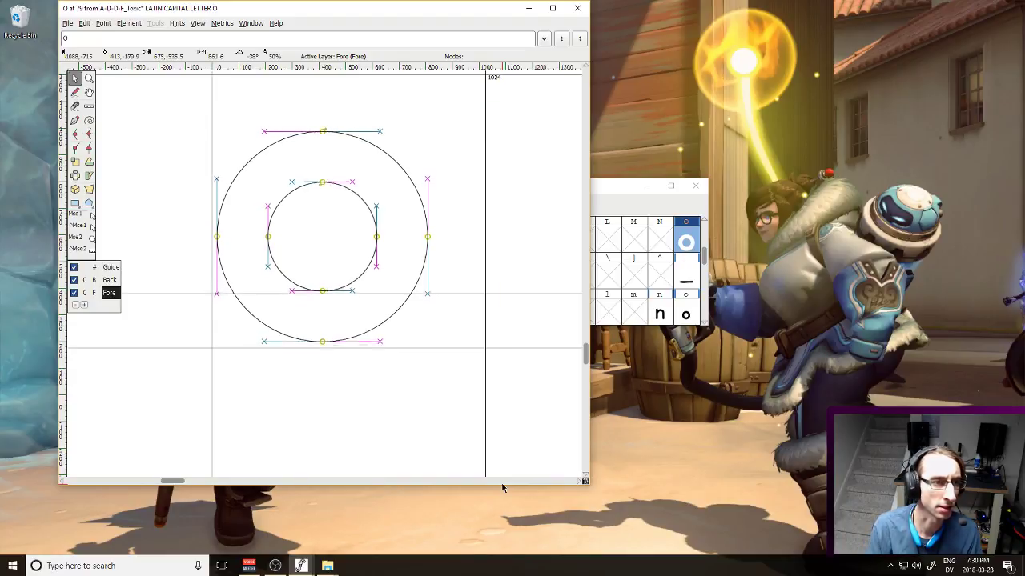
pyautogui.hotkey('shift', 'Up')
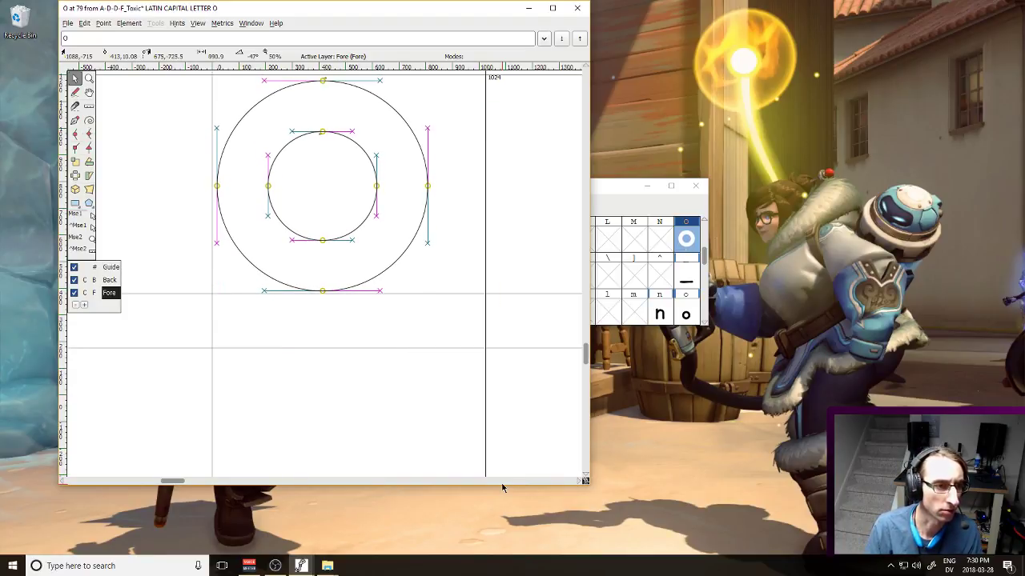
pyautogui.scroll(1, 449, 320)
pyautogui.moveTo(486, 238); pyautogui.dragTo(432, 264)
pyautogui.click(577, 8)
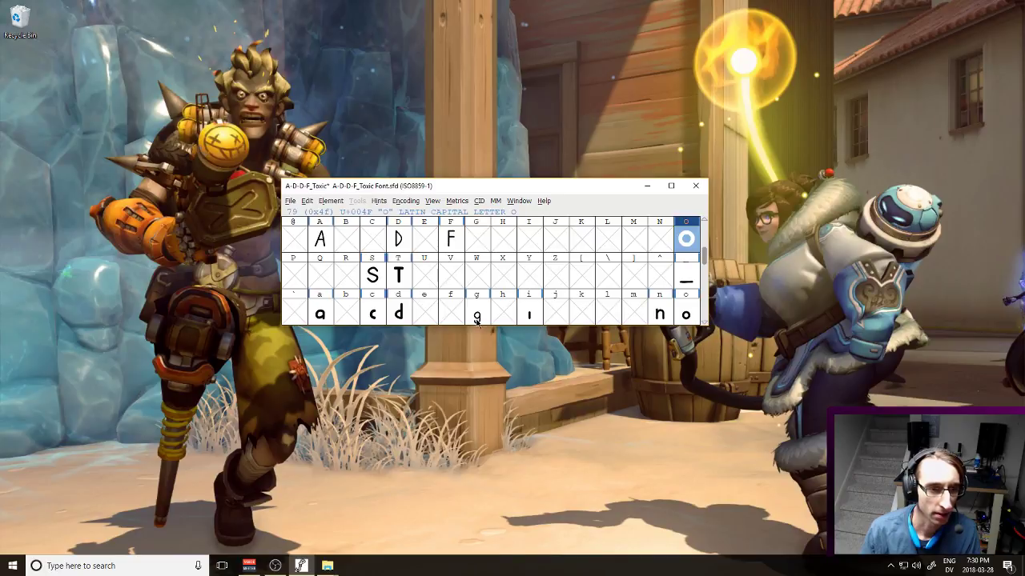
# Examine the font's character grid from the capital letters through the symbols and accented letters for slots still to fill
pyautogui.scroll(-1, 485, 319)
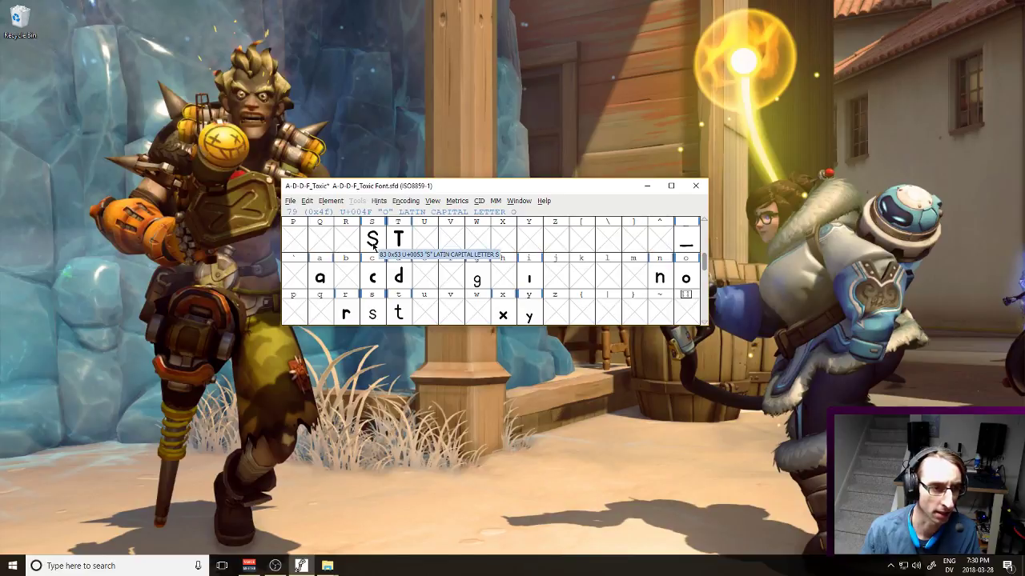
pyautogui.scroll(-2, 387, 316)
pyautogui.scroll(1, 387, 316)
pyautogui.click(403, 301)
pyautogui.click(370, 317)
pyautogui.click(342, 314)
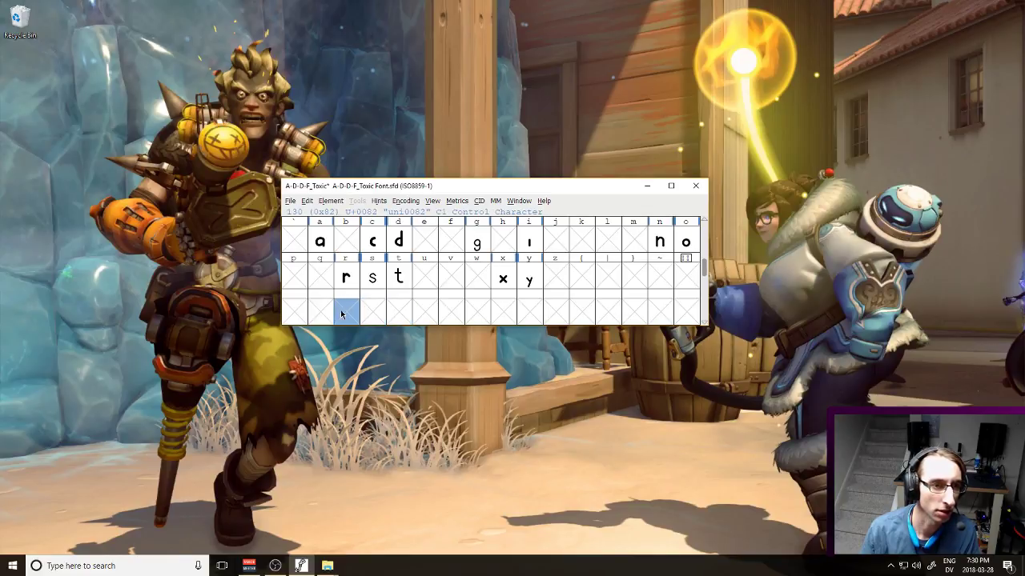
pyautogui.click(431, 308)
pyautogui.click(480, 306)
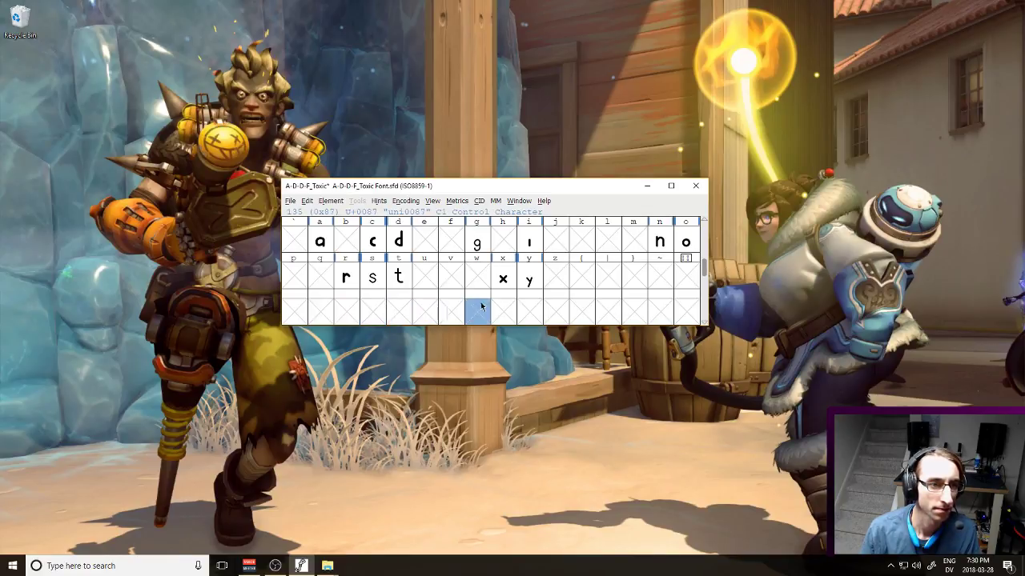
pyautogui.click(529, 307)
pyautogui.click(506, 310)
pyautogui.scroll(-3, 512, 312)
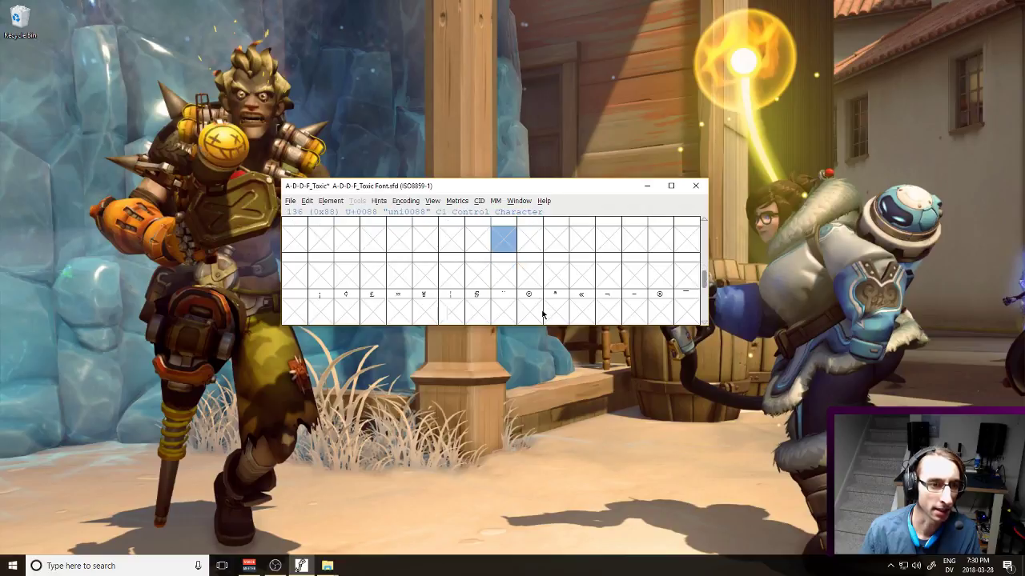
pyautogui.click(321, 276)
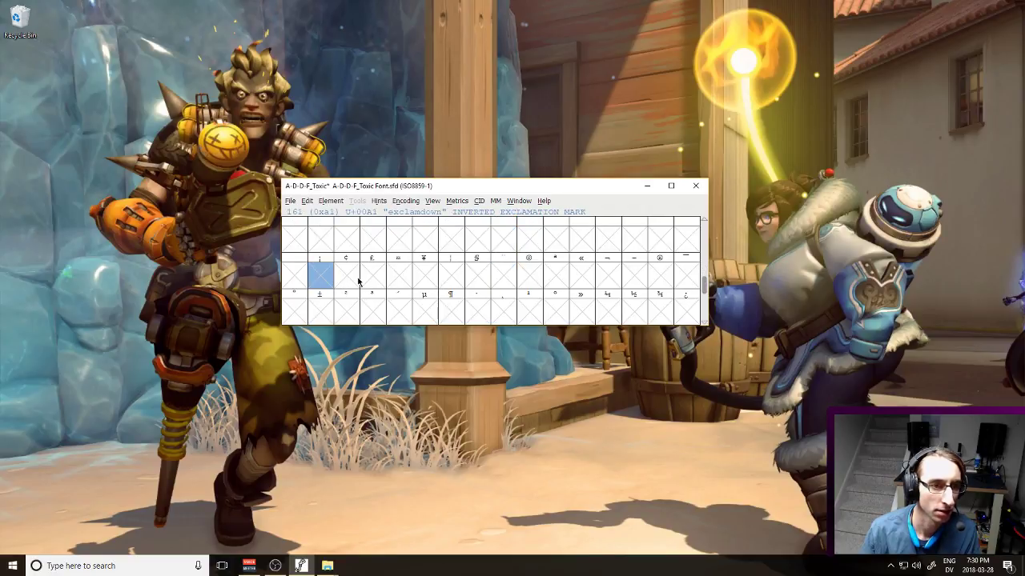
pyautogui.click(357, 282)
pyautogui.click(388, 287)
pyautogui.click(478, 289)
pyautogui.click(628, 295)
pyautogui.click(656, 276)
pyautogui.scroll(-4, 655, 295)
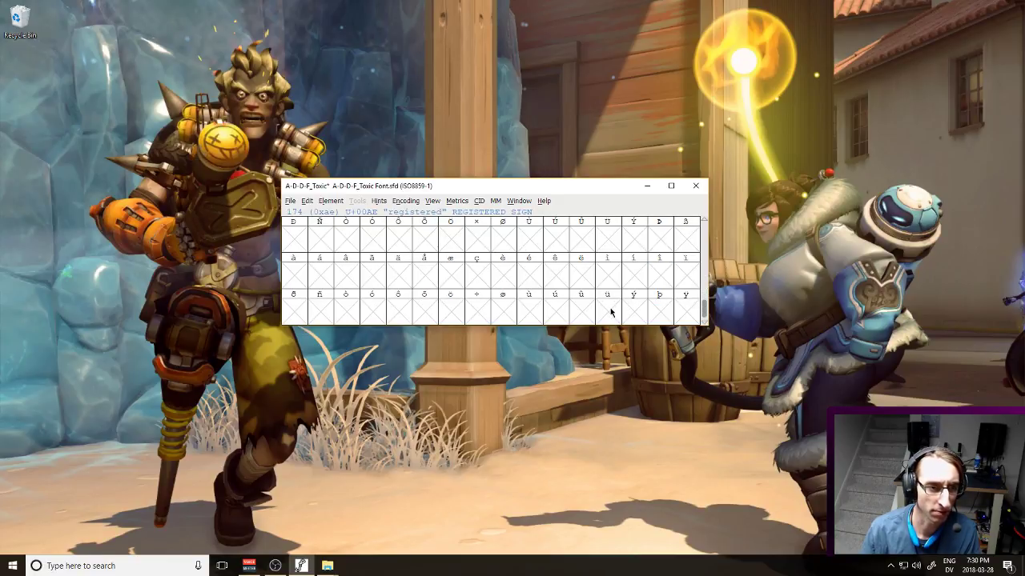
# Examine the font's character grid from the accented letters back up to the digits for slots still to fill
pyautogui.click(546, 273)
pyautogui.click(535, 277)
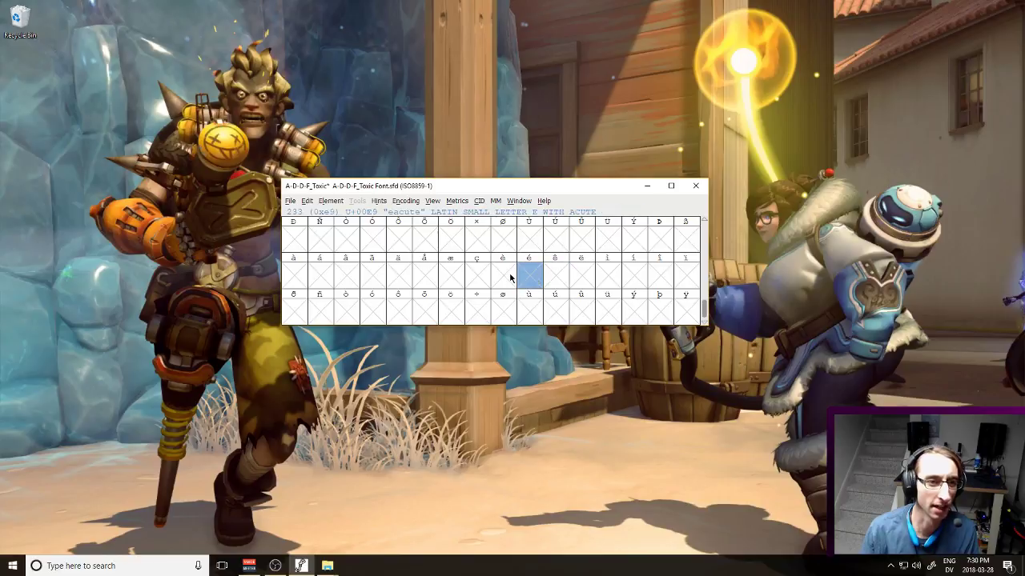
pyautogui.click(511, 277)
pyautogui.scroll(2, 480, 286)
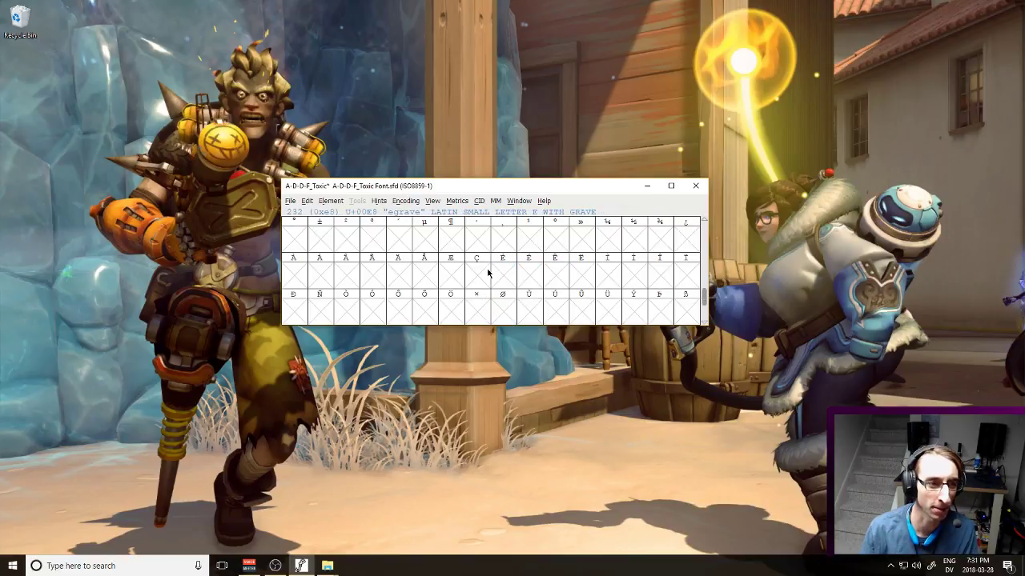
pyautogui.scroll(8, 538, 291)
pyautogui.scroll(-2, 549, 297)
pyautogui.scroll(4, 550, 300)
pyautogui.scroll(-1, 551, 300)
pyautogui.click(502, 274)
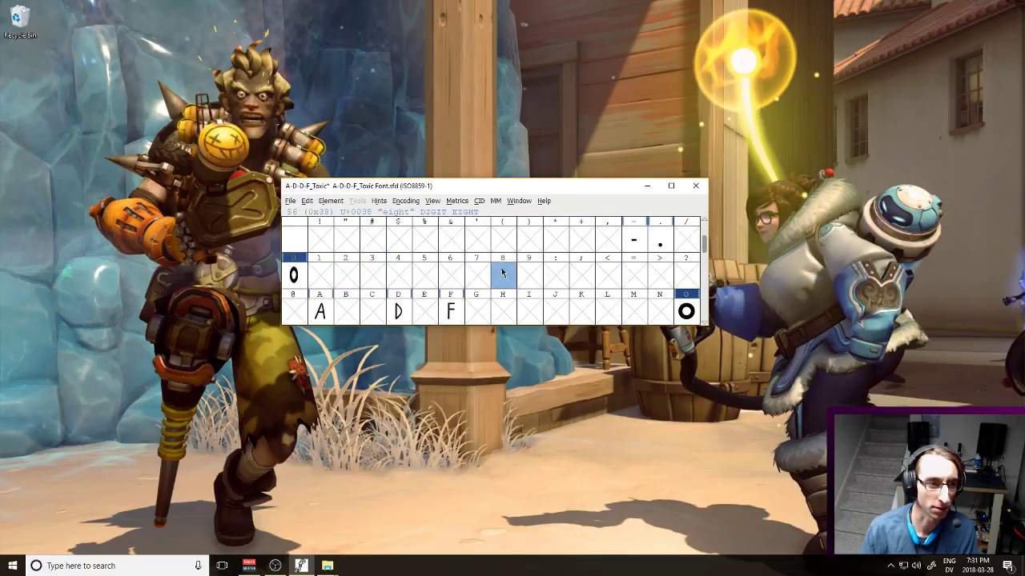
pyautogui.click(381, 275)
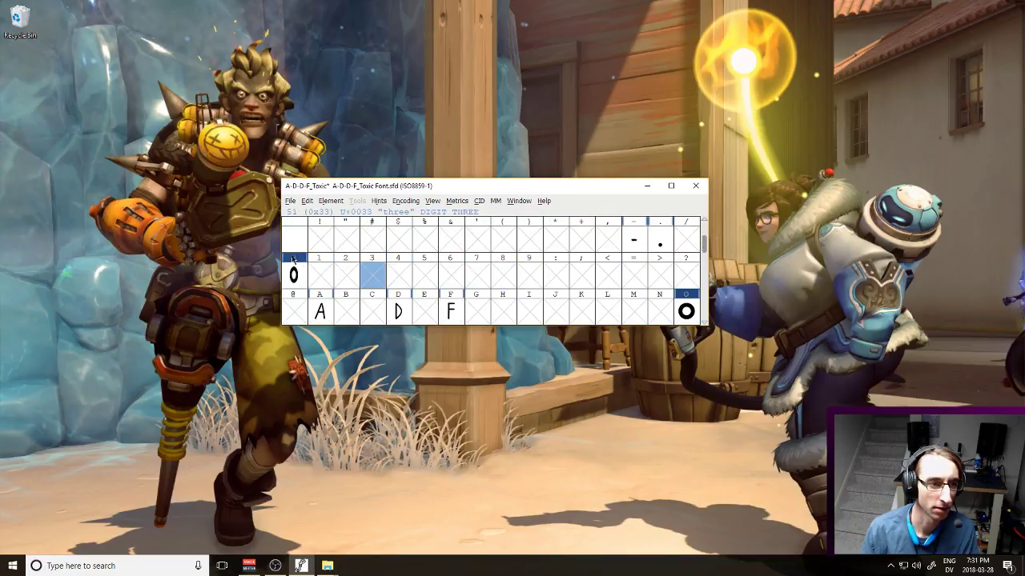
# Save the font file and select the empty digit 1 slot in the character grid
pyautogui.click(291, 201)
pyautogui.click(310, 267)
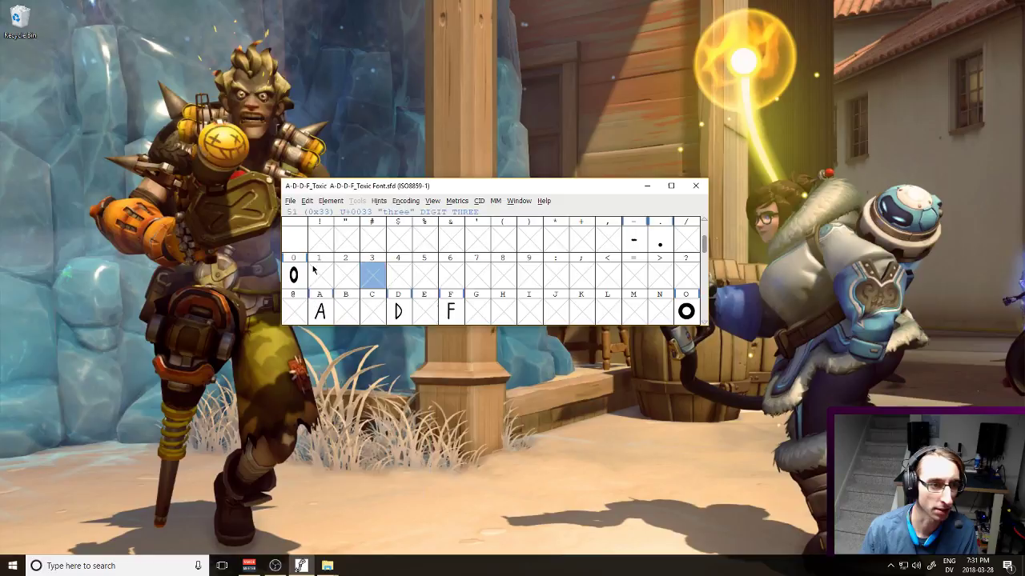
pyautogui.click(589, 298)
pyautogui.scroll(-1, 494, 314)
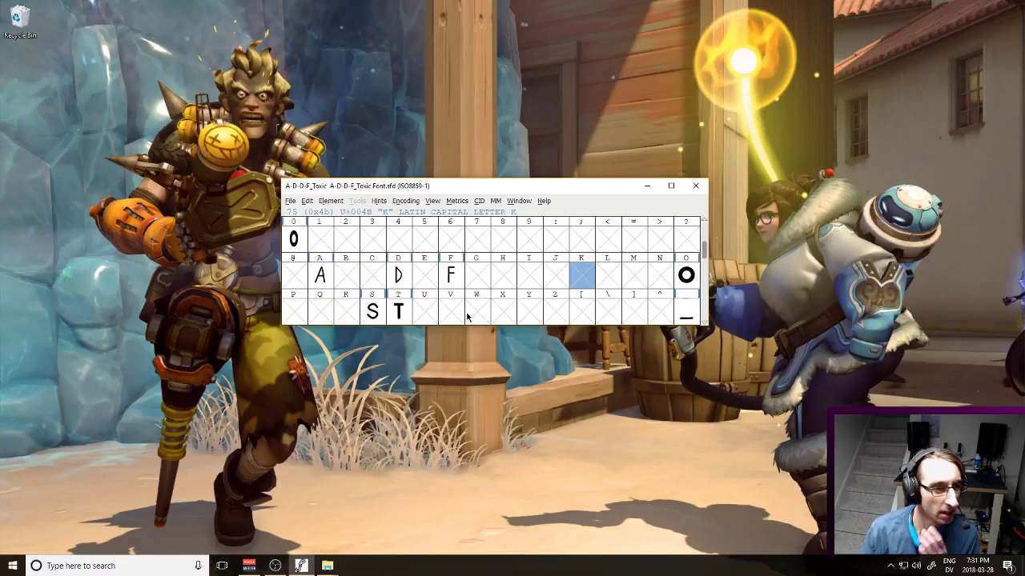
pyautogui.click(318, 237)
# Switch to Inkscape, open the recent file SMALL LETTER I.svg and select its bar shape
pyautogui.press('super')
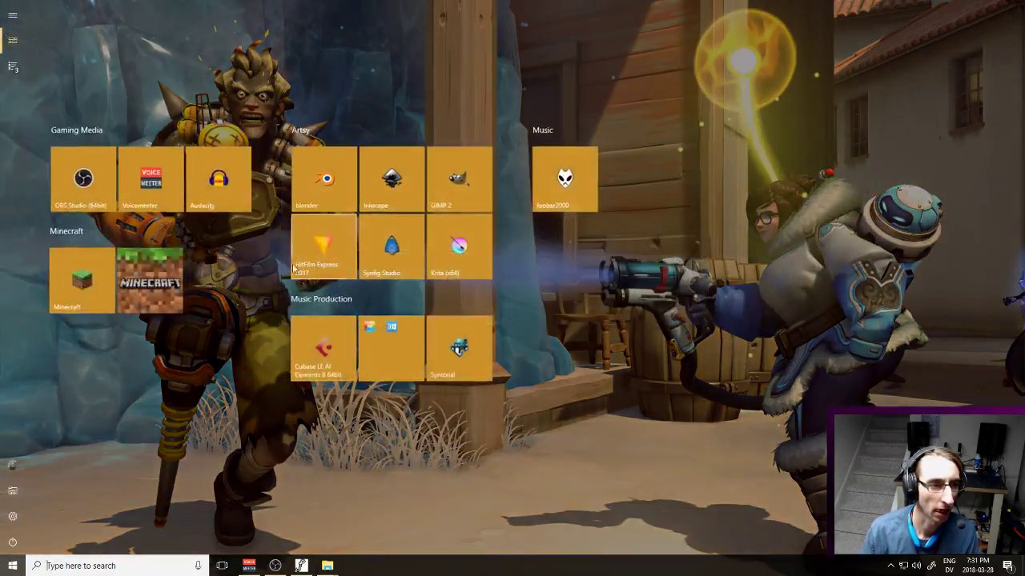
pyautogui.press('super')
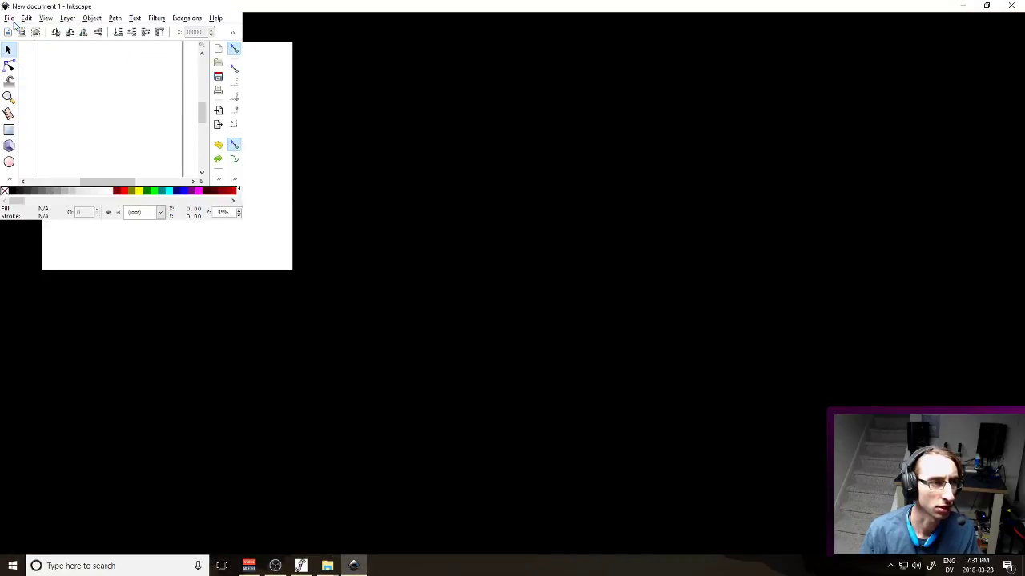
pyautogui.click(10, 18)
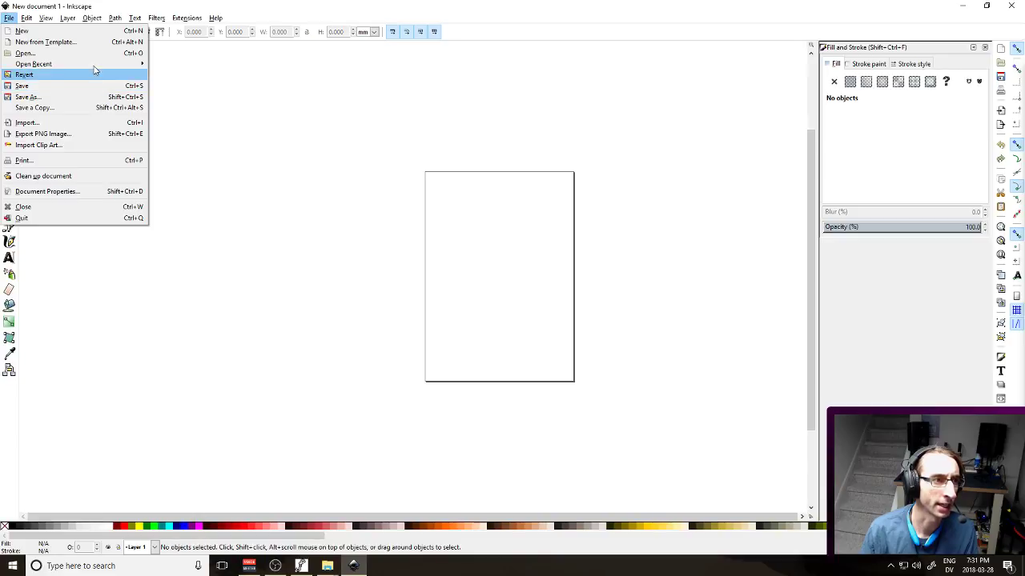
pyautogui.moveTo(101, 66)
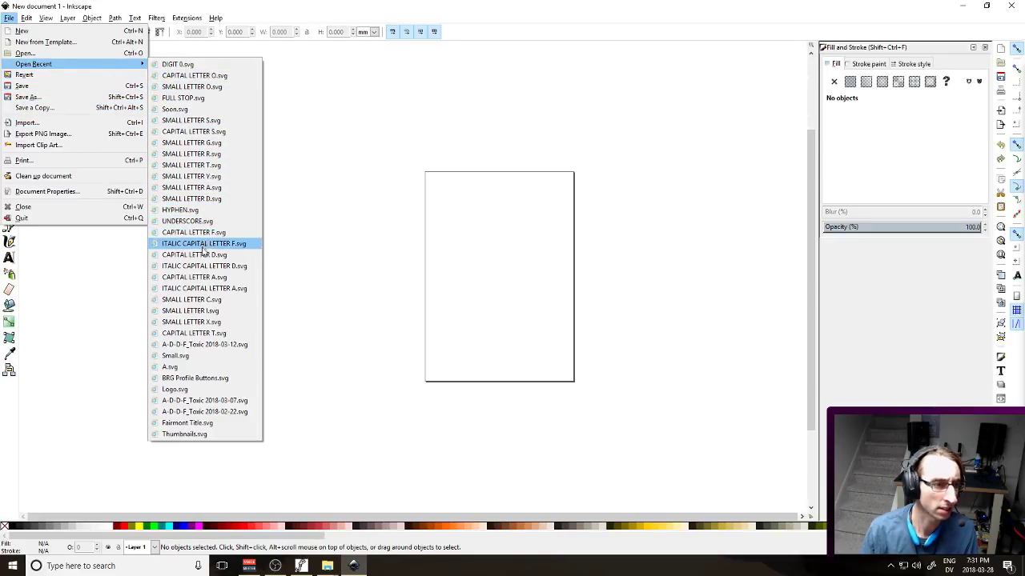
pyautogui.click(196, 311)
pyautogui.moveTo(415, 254); pyautogui.dragTo(517, 377)
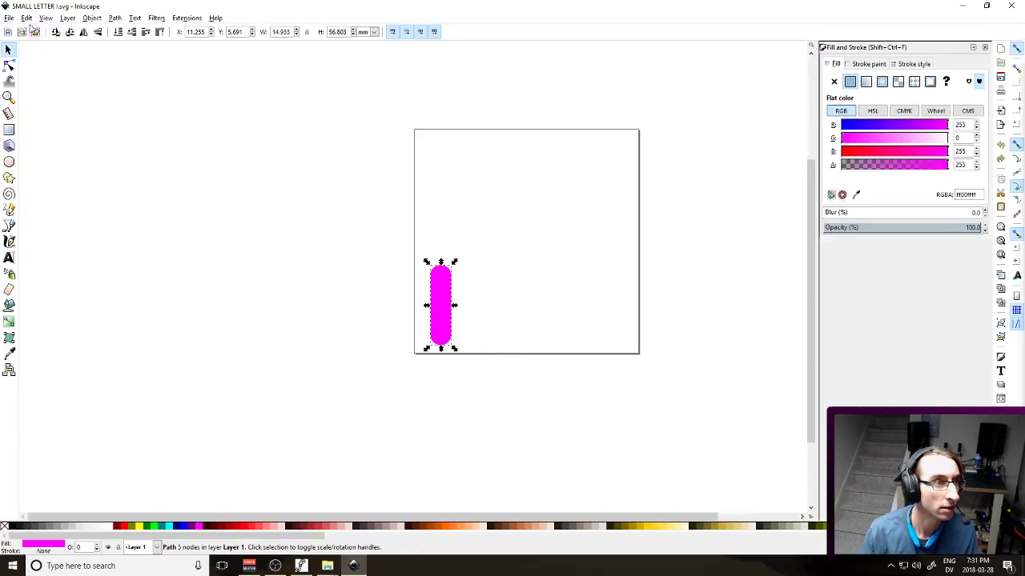
# Save the drawing under the new name CAPITAL LETTER I in the Characters folder
pyautogui.click(9, 17)
pyautogui.click(38, 100)
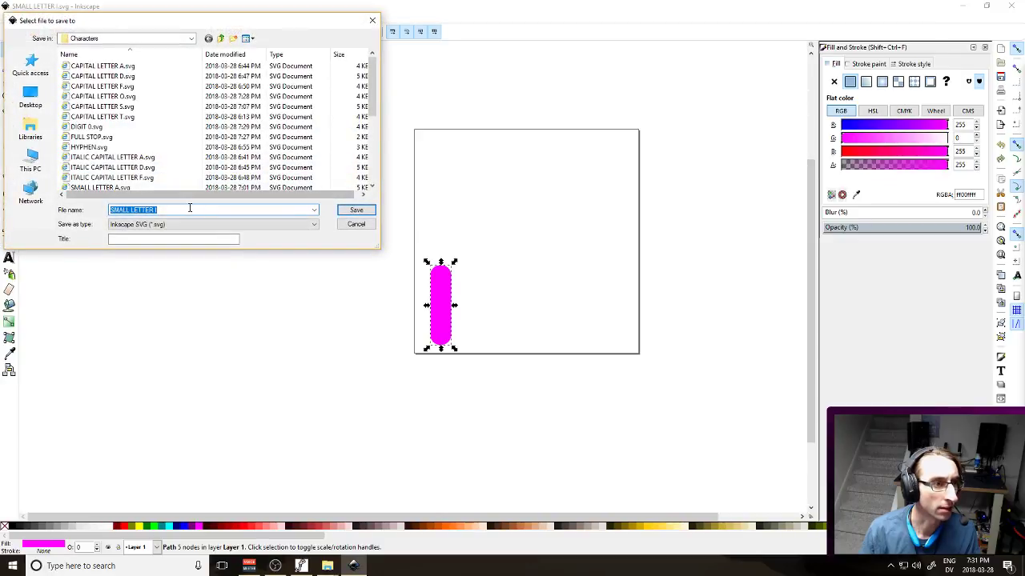
pyautogui.click(197, 210)
pyautogui.press('Home')
pyautogui.hotkey('ctrl', 'shift', 'Right')
pyautogui.write('CAPI')
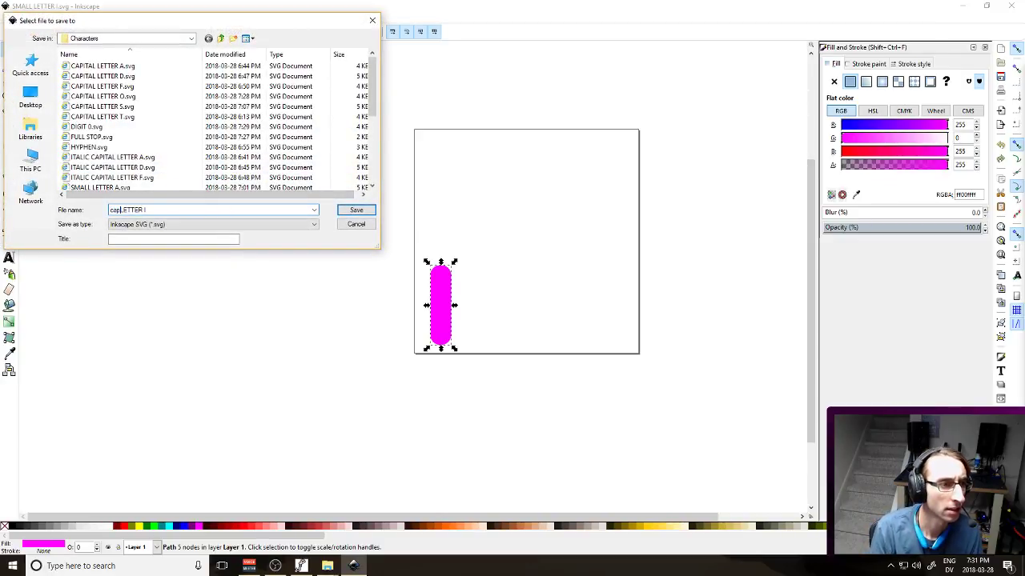
pyautogui.write('PITAL LET')
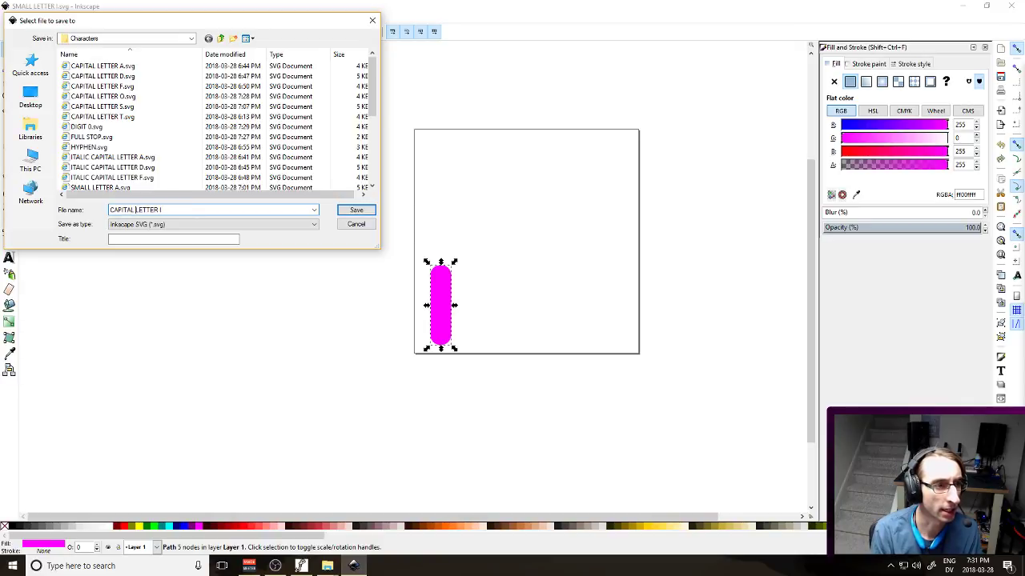
pyautogui.press('Return')
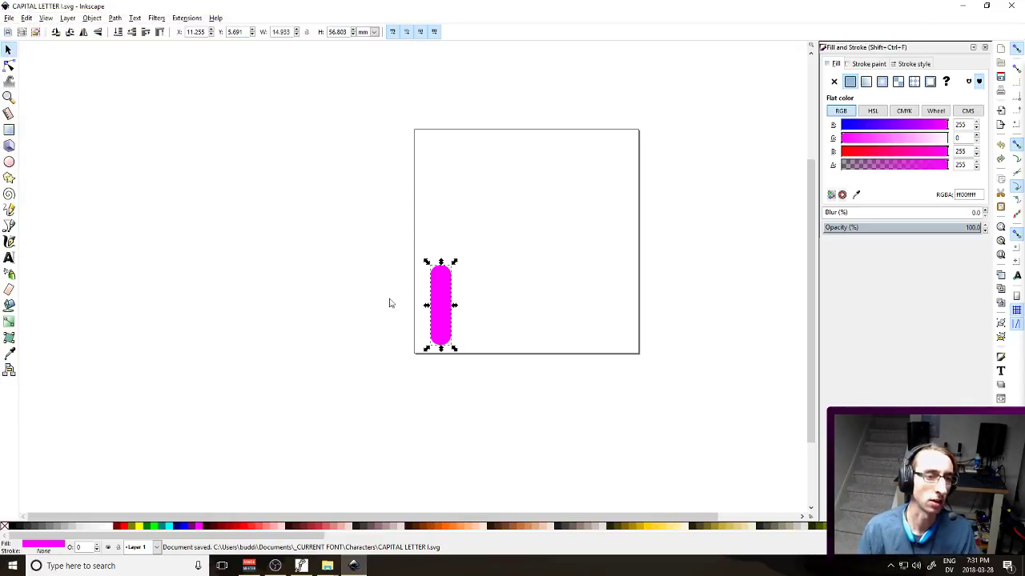
# Stretch the bar upward to about 107 mm tall and raise its upper side nodes to shorten the rounded top end
pyautogui.moveTo(441, 267); pyautogui.dragTo(472, 234)
pyautogui.click(526, 213)
pyautogui.doubleClick(442, 226)
pyautogui.press('Up')
pyautogui.press('Up')
pyautogui.press('Up')
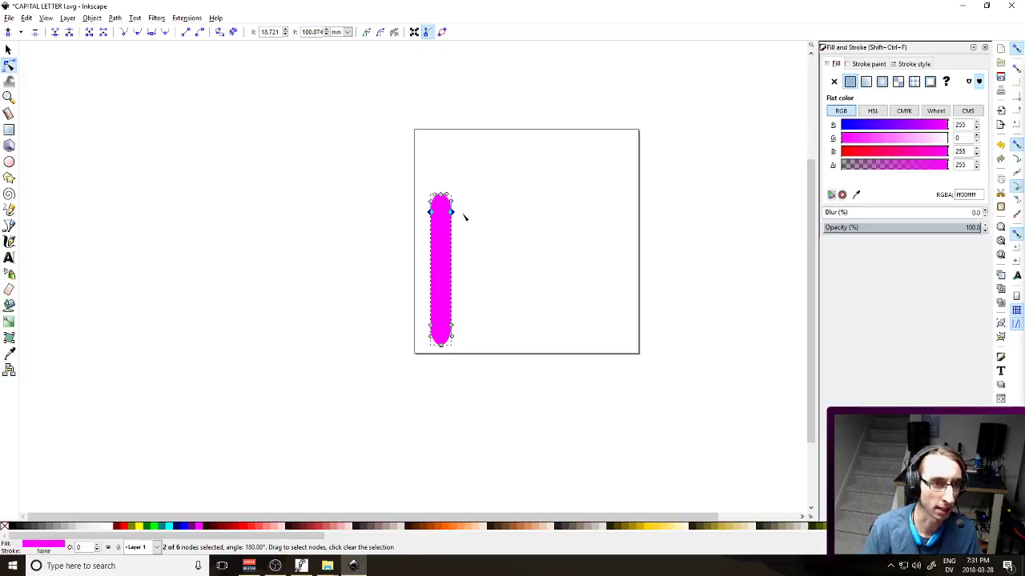
pyautogui.press('Up')
pyautogui.press('Up')
pyautogui.press('Up')
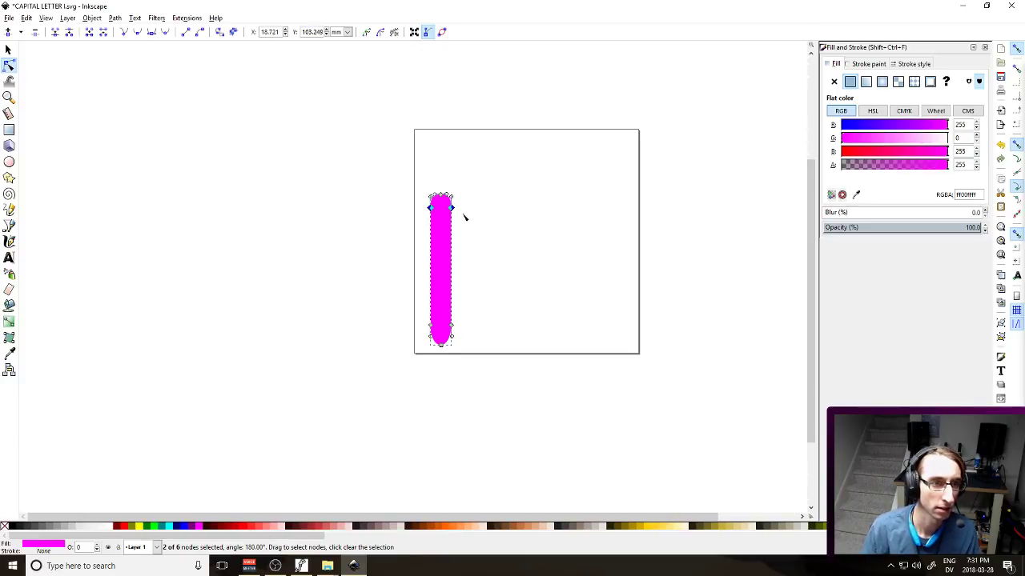
pyautogui.click(498, 264)
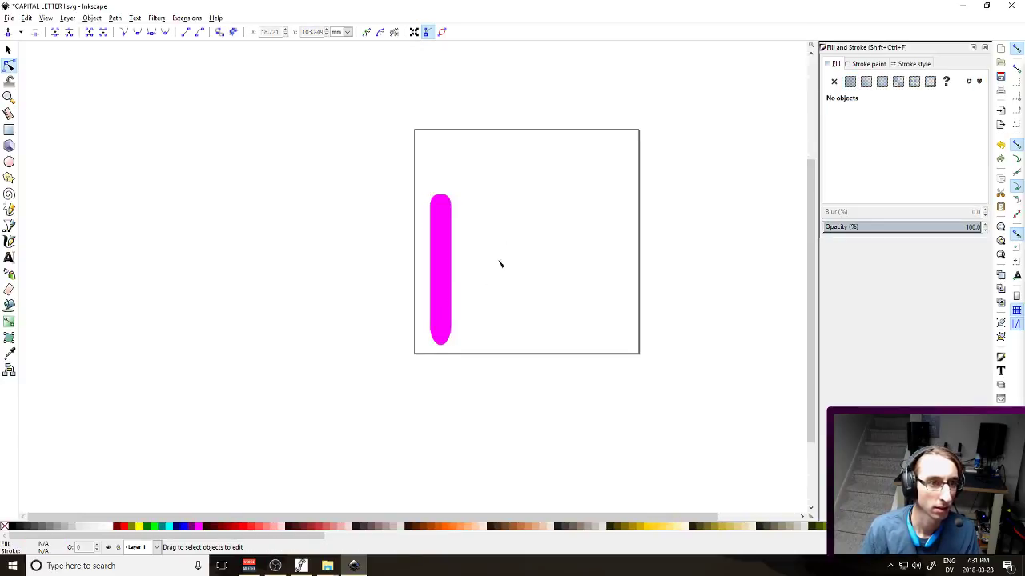
# Lower the bar's two bottom side nodes to a Y position of about 15.9 mm to round the lower end
pyautogui.click(443, 310)
pyautogui.moveTo(415, 314); pyautogui.dragTo(467, 340)
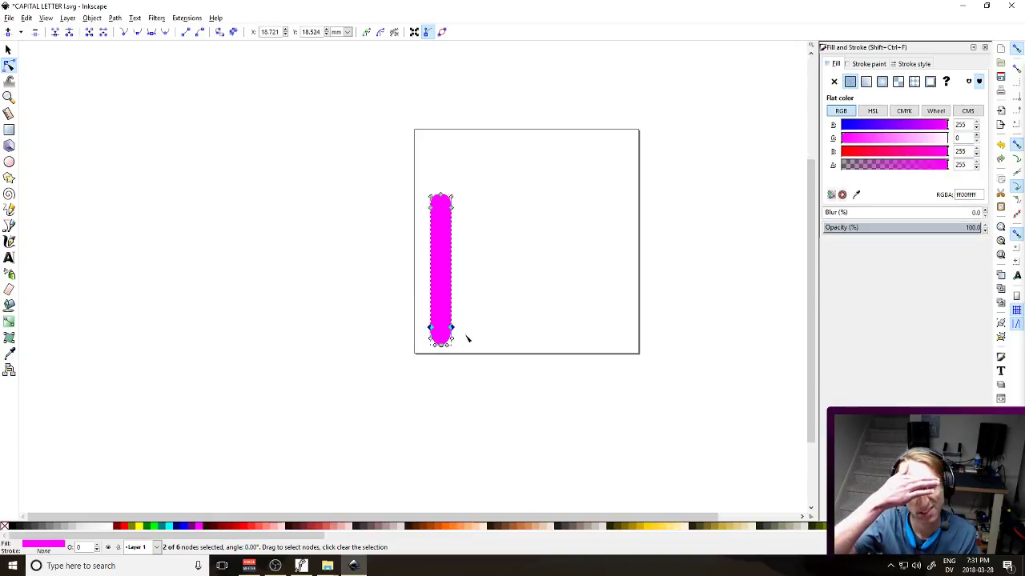
pyautogui.press('Down')
pyautogui.press('Down')
pyautogui.press('Down')
pyautogui.press('Down')
pyautogui.press('Down')
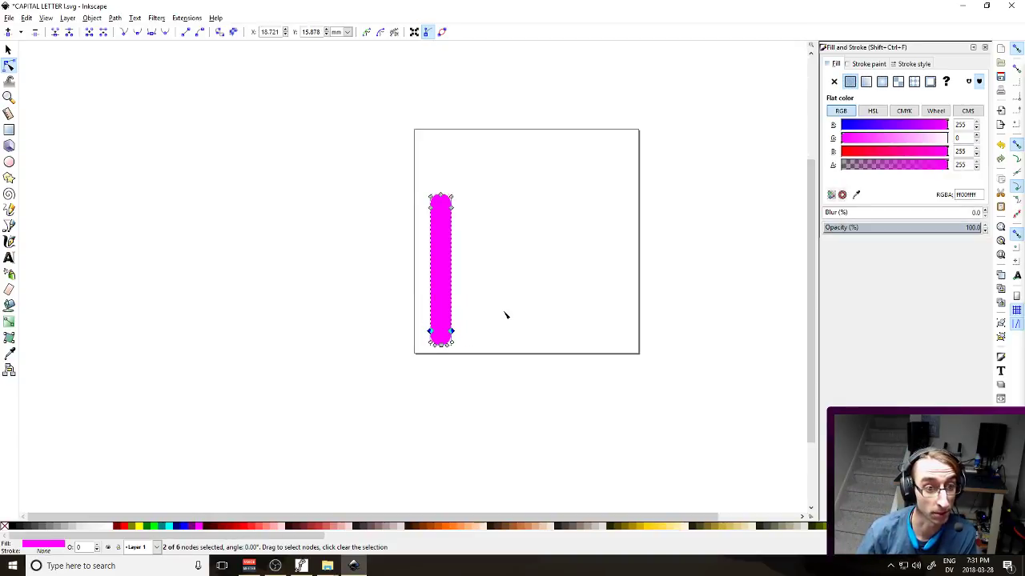
pyautogui.click(507, 301)
# Set the bar's two upper side nodes to a Y position of about 102.7 mm and save the capital I drawing
pyautogui.click(440, 242)
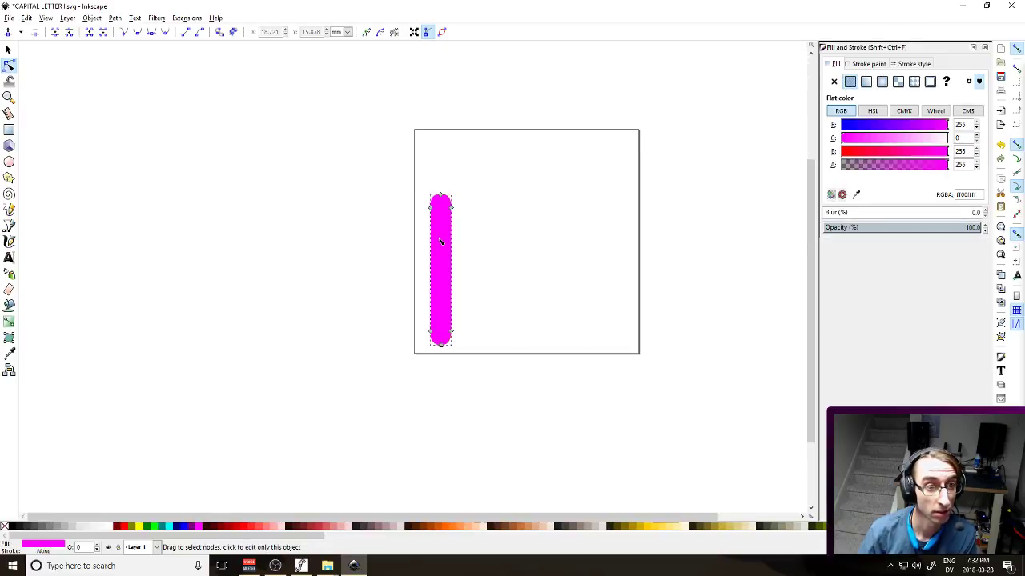
pyautogui.moveTo(421, 202); pyautogui.dragTo(467, 227)
pyautogui.click(552, 270)
pyautogui.click(557, 282)
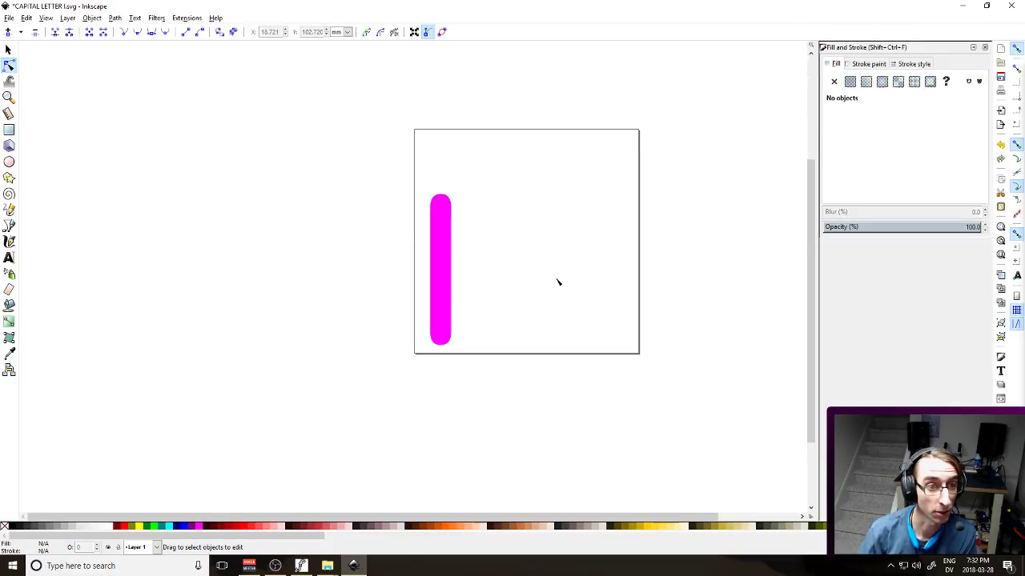
pyautogui.hotkey('ctrl', 's')
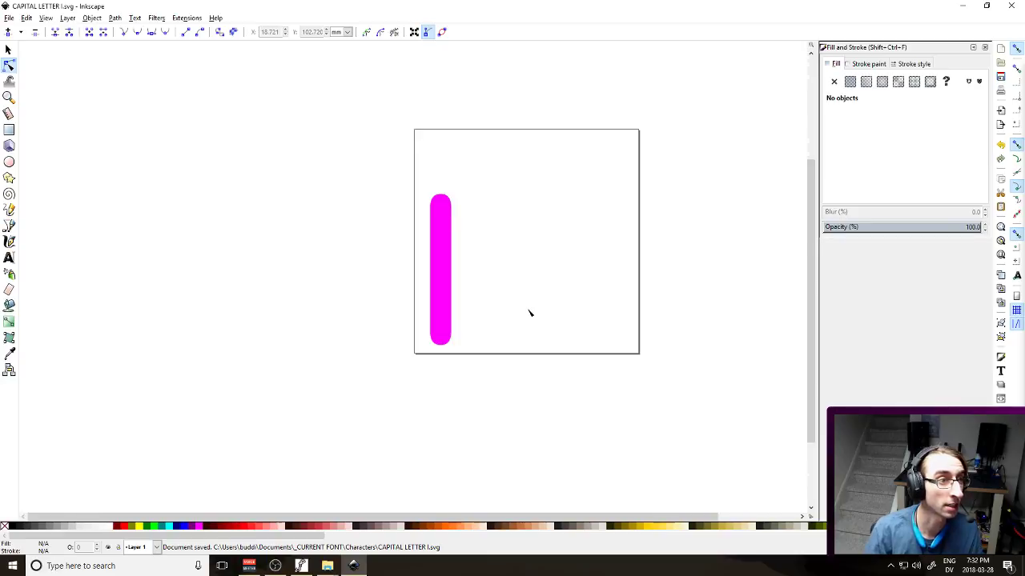
# Save a copy of the capital I drawing as DIGIT 1 in the Characters folder
pyautogui.click(15, 18)
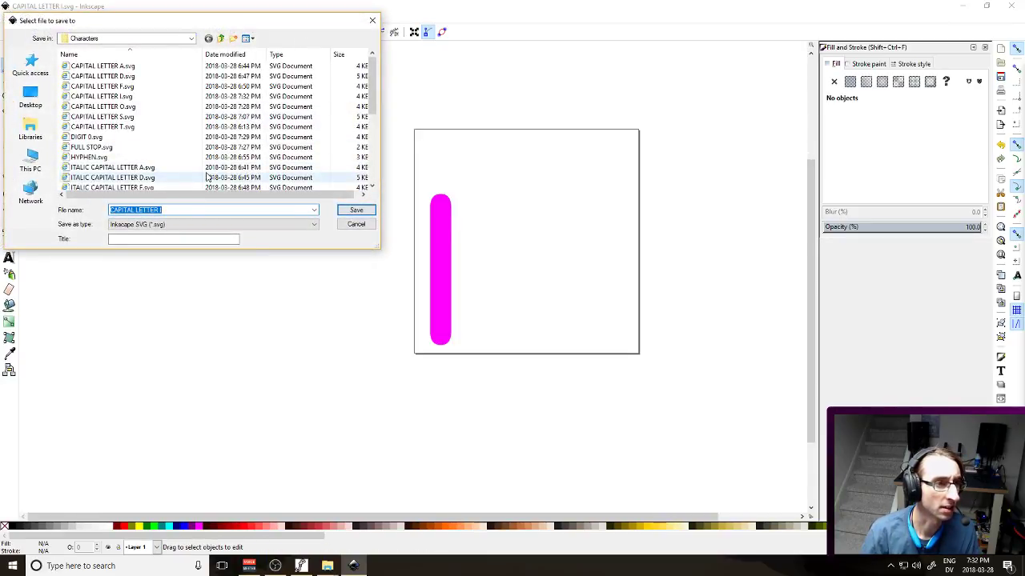
pyautogui.write('DIGIT 1')
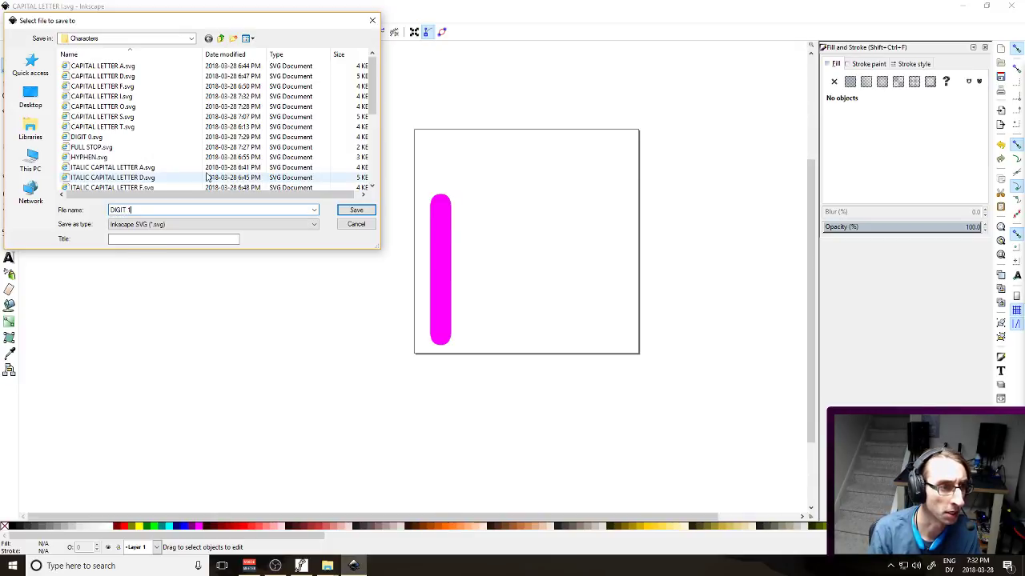
pyautogui.press('Return')
# Move the whole bar horizontally to the right, to an X position of about 29.2 mm
pyautogui.click(442, 269)
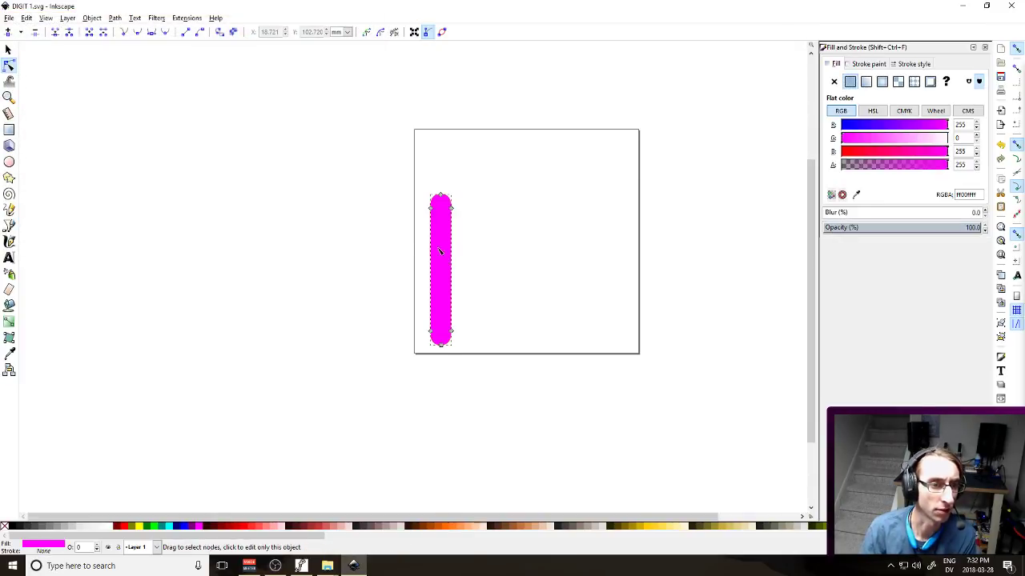
pyautogui.click(8, 50)
pyautogui.press('Right')
pyautogui.press('Right')
pyautogui.press('Right')
pyautogui.press('Right')
pyautogui.press('Right')
pyautogui.press('Right')
pyautogui.press('Right')
pyautogui.press('Right')
pyautogui.press('Right')
pyautogui.press('Right')
pyautogui.press('Right')
pyautogui.press('Right')
pyautogui.press('Right')
pyautogui.press('Right')
pyautogui.press('Right')
pyautogui.press('Right')
pyautogui.press('Right')
pyautogui.press('Right')
pyautogui.press('Right')
pyautogui.press('Right')
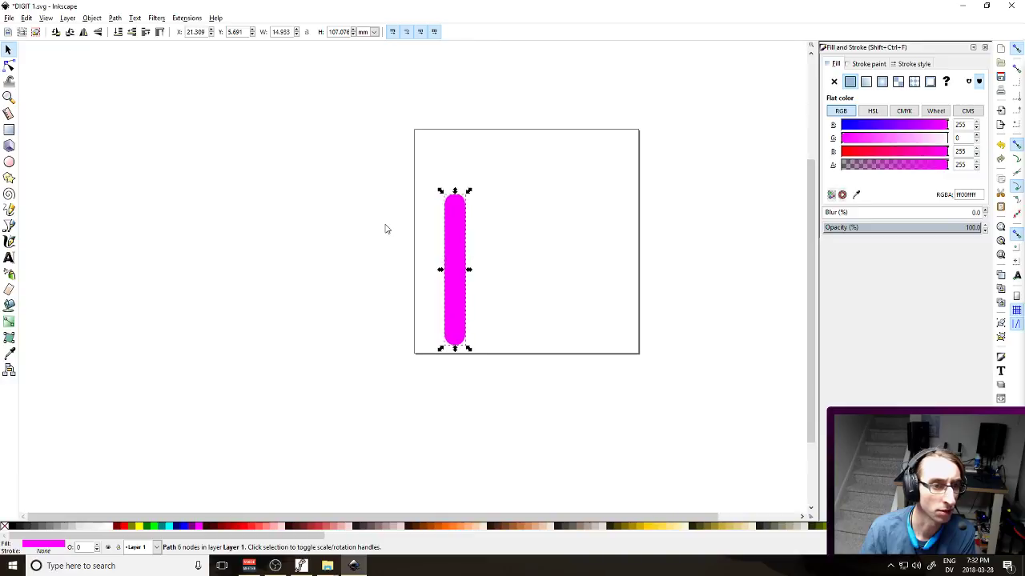
pyautogui.press('Right')
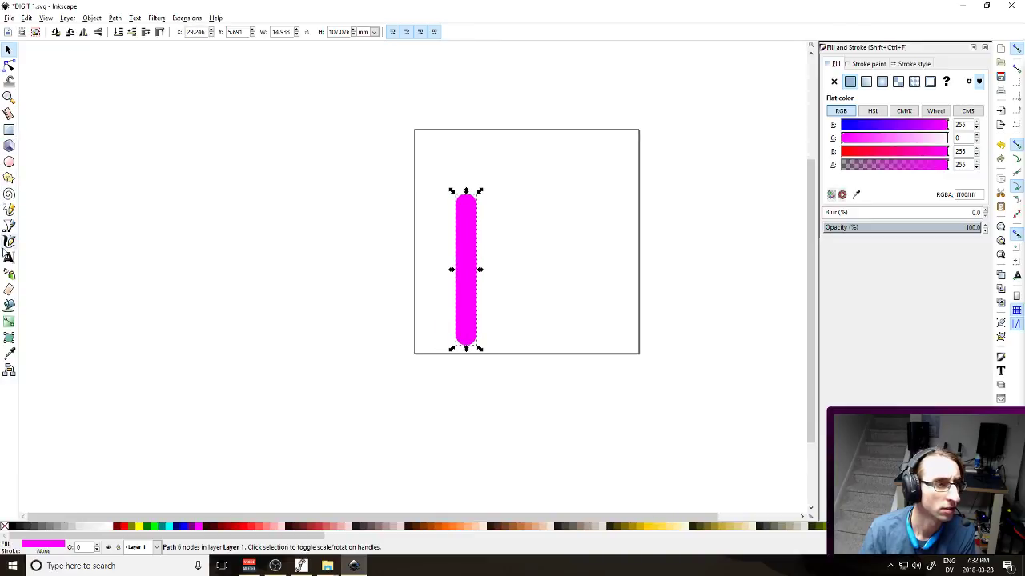
# Leave the bar without a stroke and change its flat fill colour to black
pyautogui.click(914, 68)
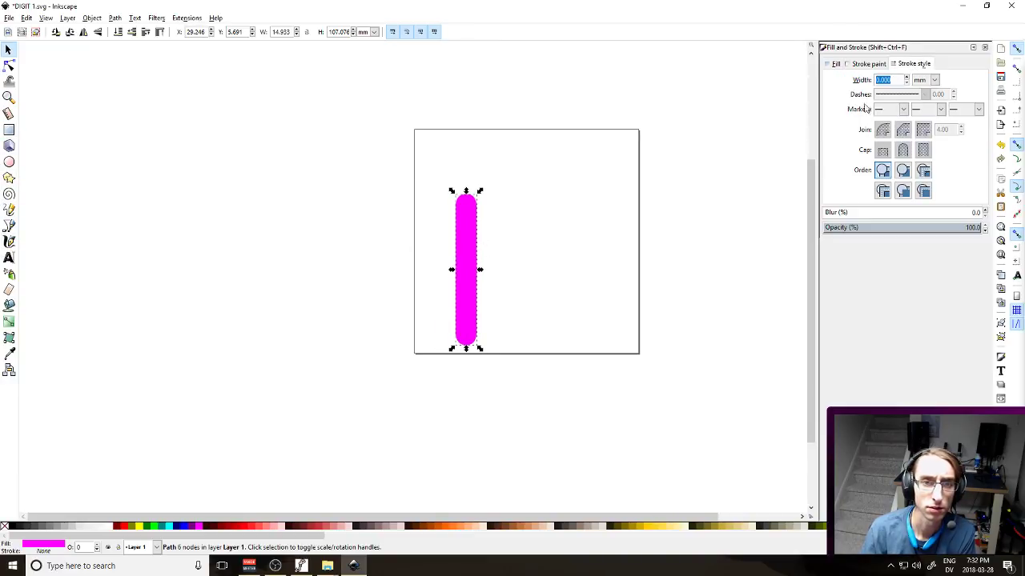
pyautogui.click(868, 64)
pyautogui.click(850, 81)
pyautogui.click(833, 81)
pyautogui.click(835, 63)
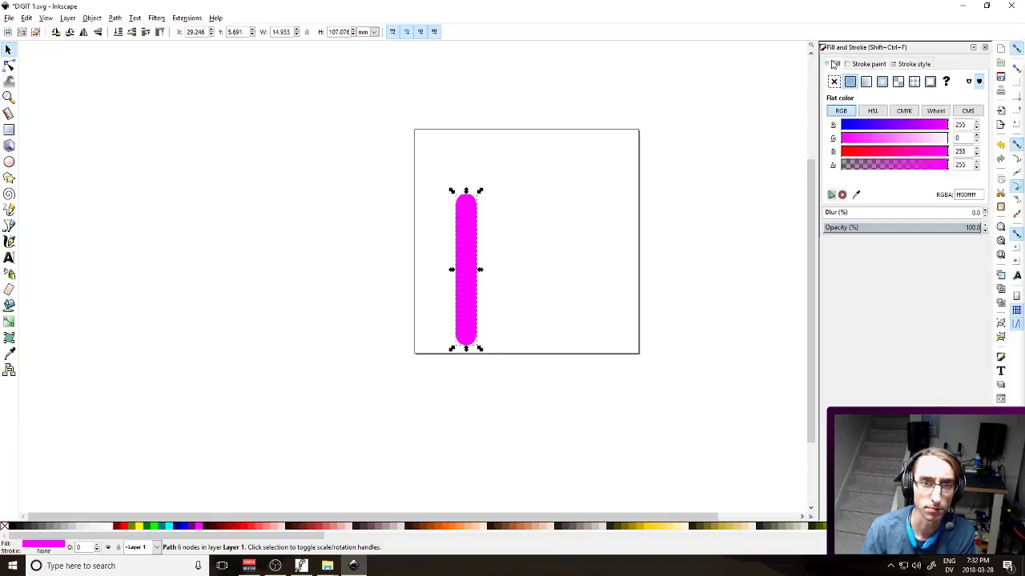
pyautogui.moveTo(861, 124); pyautogui.dragTo(840, 151)
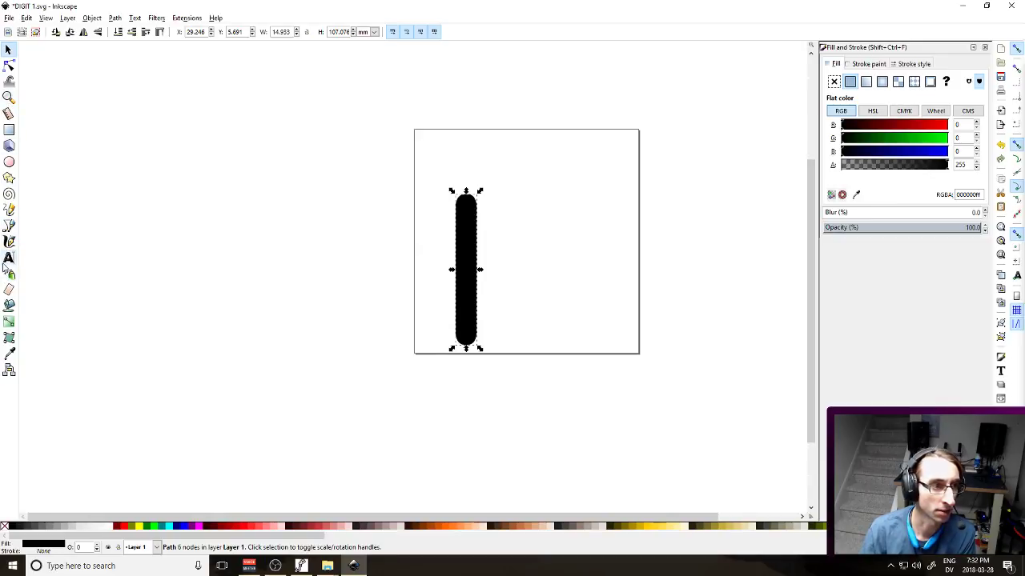
# Draw a straight horizontal line about 62 mm long across the bar's foot and give it a flat black fill
pyautogui.click(9, 225)
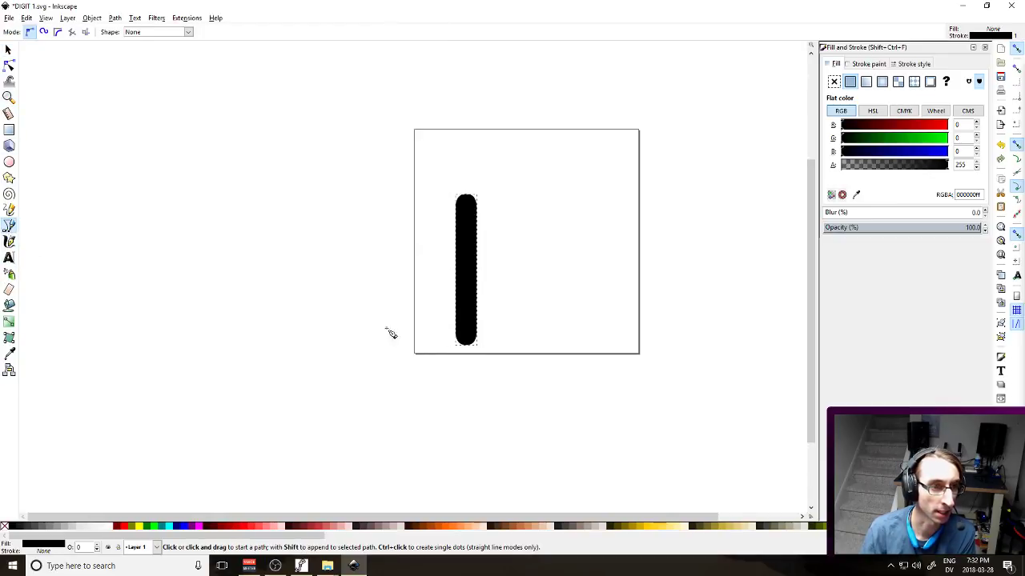
pyautogui.click(424, 337)
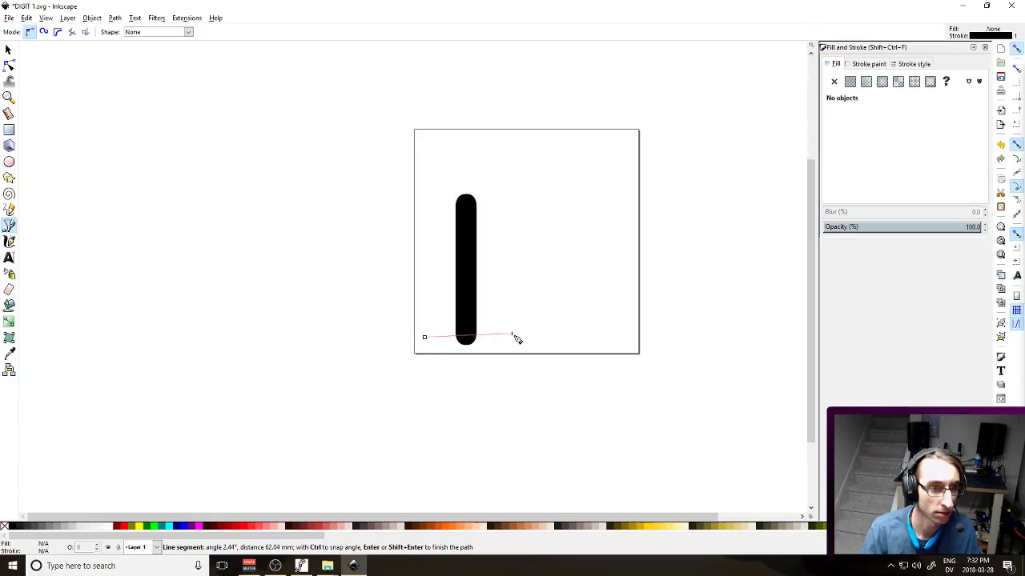
pyautogui.click(517, 346)
pyautogui.rightClick(518, 296)
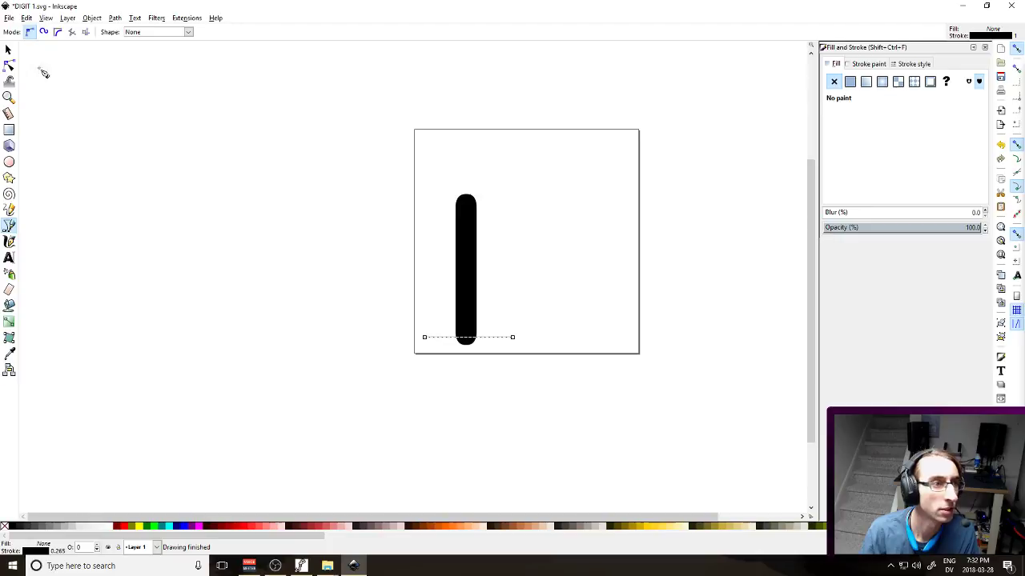
pyautogui.click(8, 50)
pyautogui.click(850, 82)
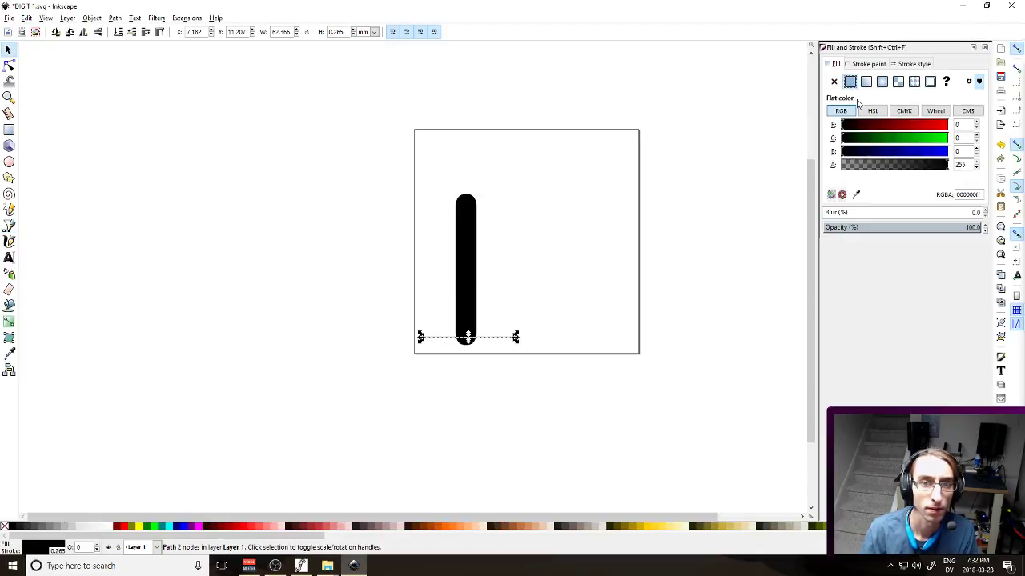
# Remove the fill from the horizontal line at the bar's foot, keep its flat black stroke, and select the line for node editing
pyautogui.click(833, 81)
pyautogui.click(866, 63)
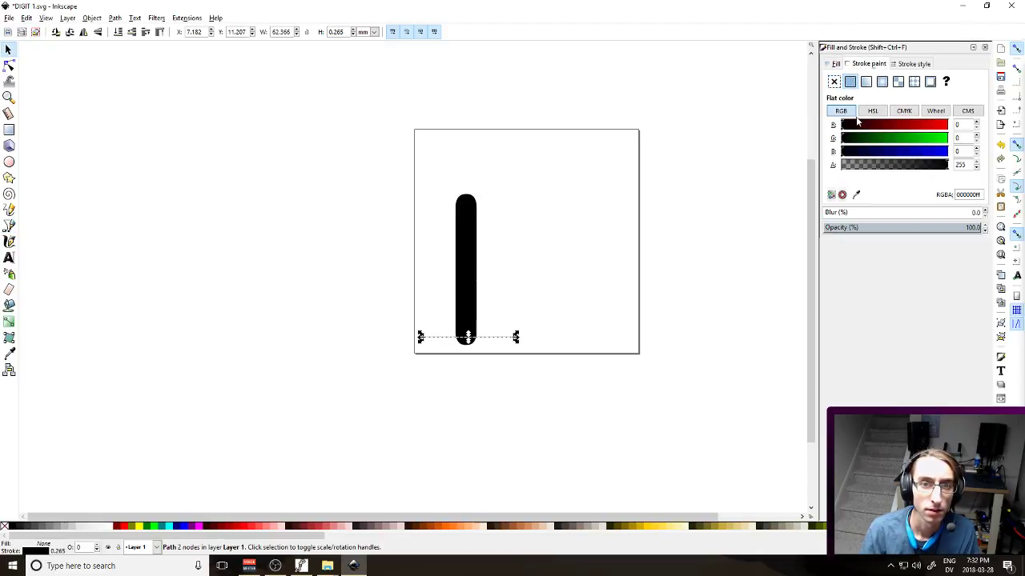
pyautogui.click(466, 227)
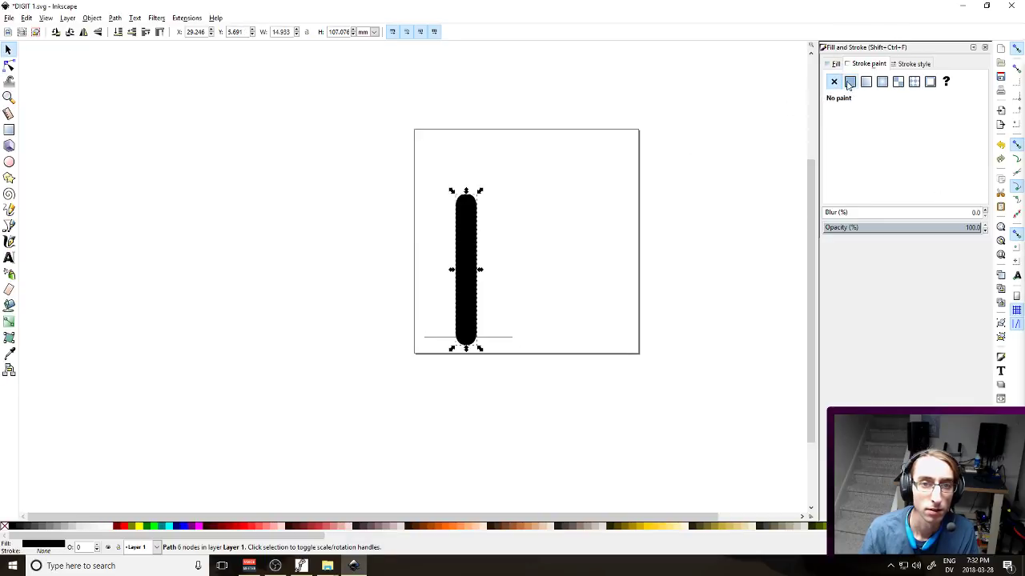
pyautogui.press('n')
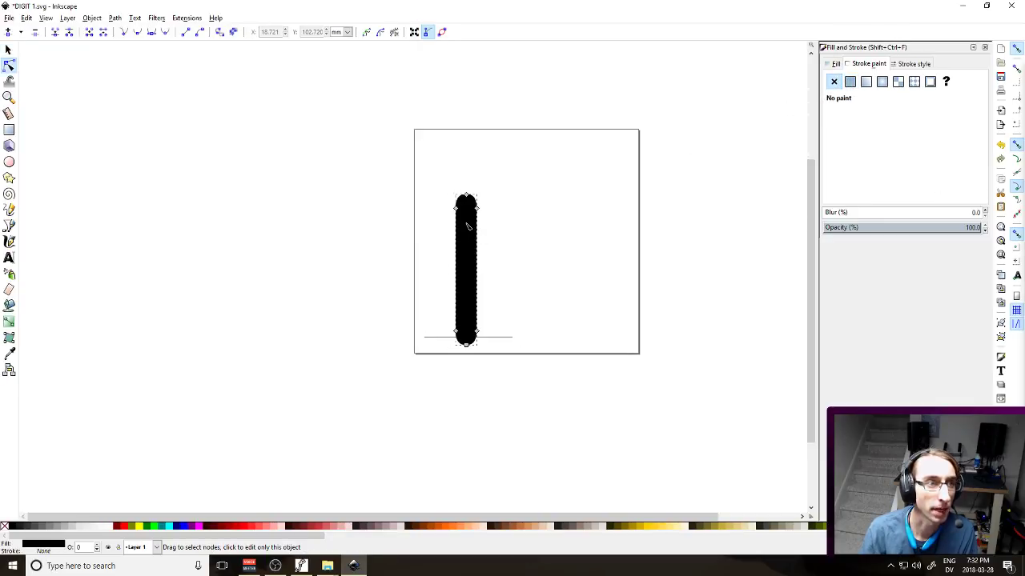
pyautogui.click(542, 226)
pyautogui.click(445, 339)
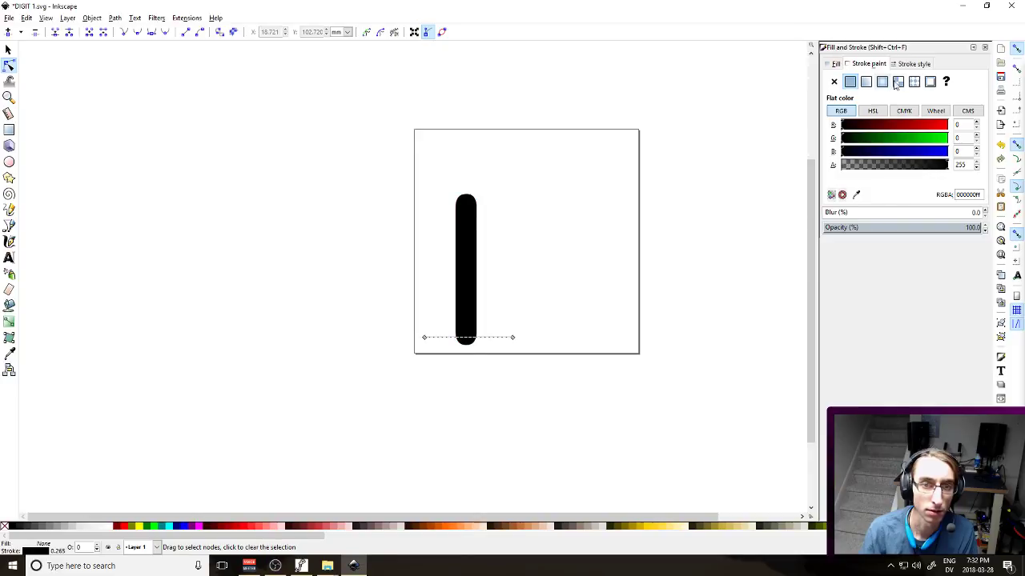
# Set the foot line's stroke width to 50 px with a round cap and a round join
pyautogui.click(916, 64)
pyautogui.click(928, 80)
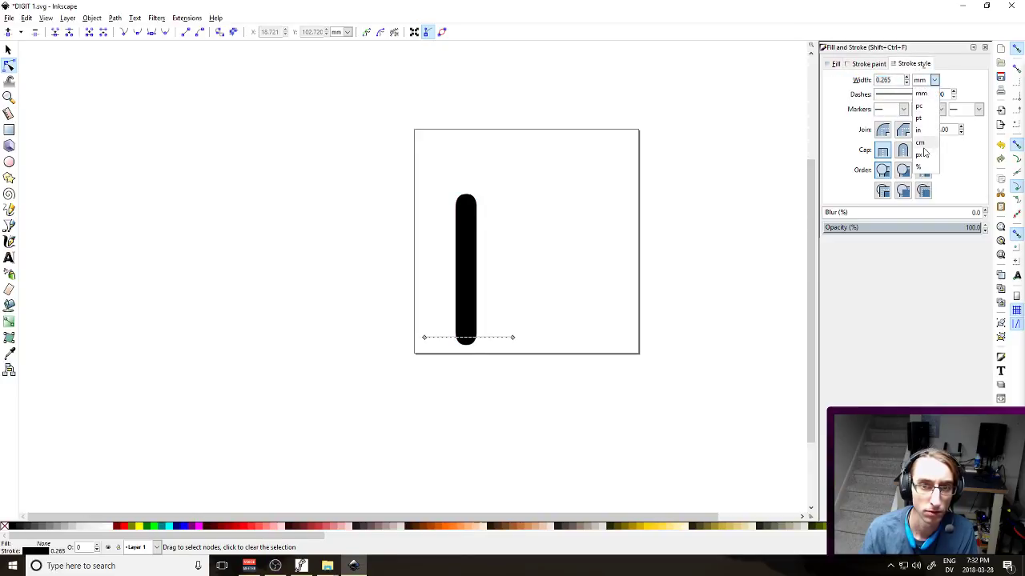
pyautogui.click(925, 152)
pyautogui.write('10')
pyautogui.press('Return')
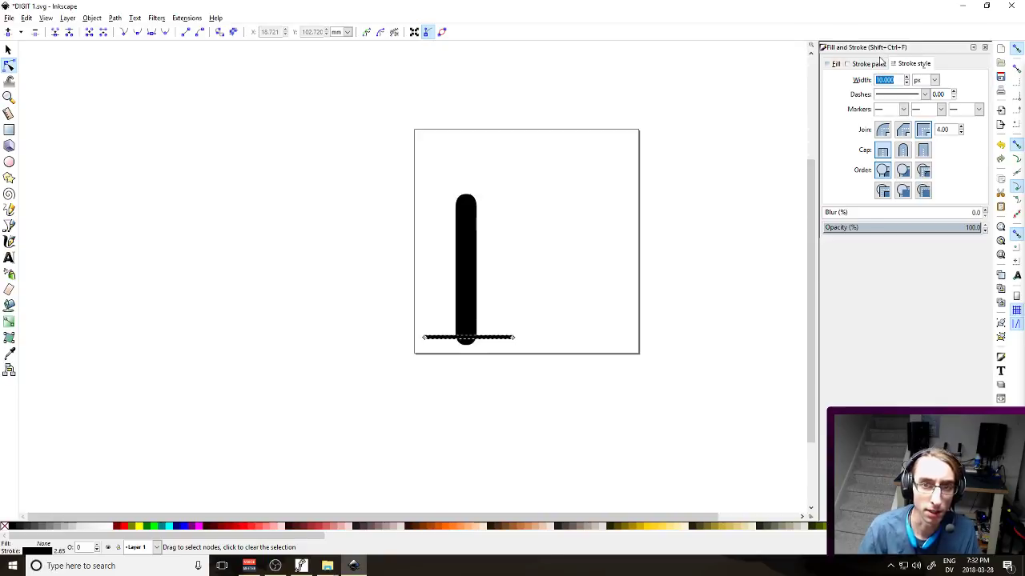
pyautogui.write('30')
pyautogui.press('Return')
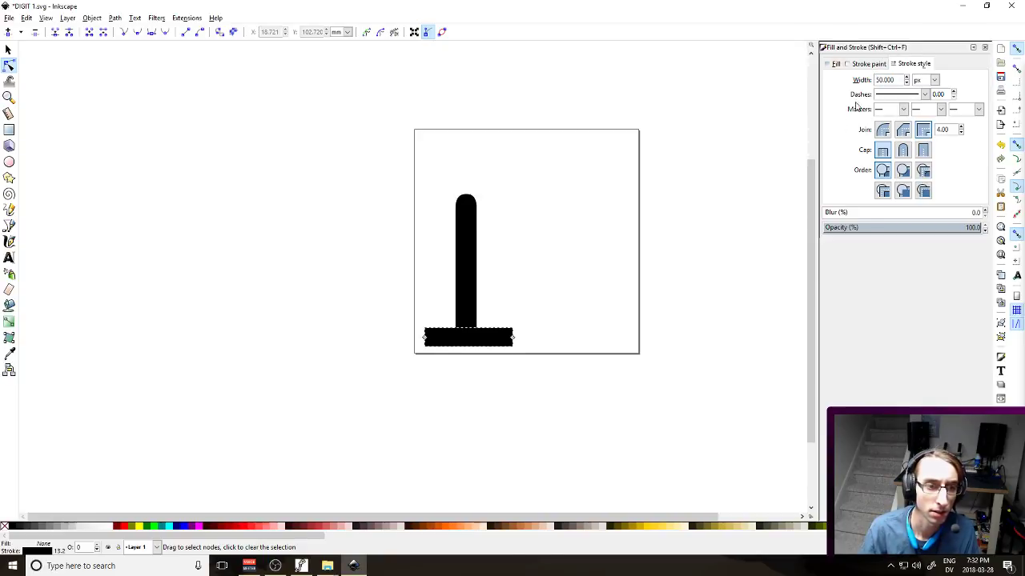
pyautogui.click(903, 149)
pyautogui.click(882, 129)
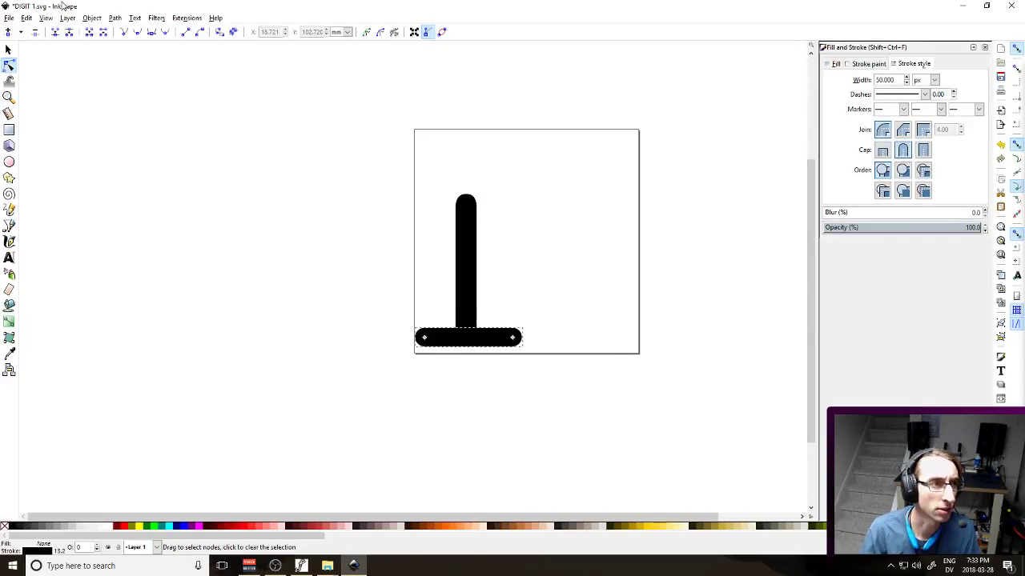
# Convert the foot line's stroke to a path and unite it with the vertical bar
pyautogui.click(88, 17)
pyautogui.click(124, 47)
pyautogui.hotkey('ctrl', 'a')
pyautogui.click(114, 18)
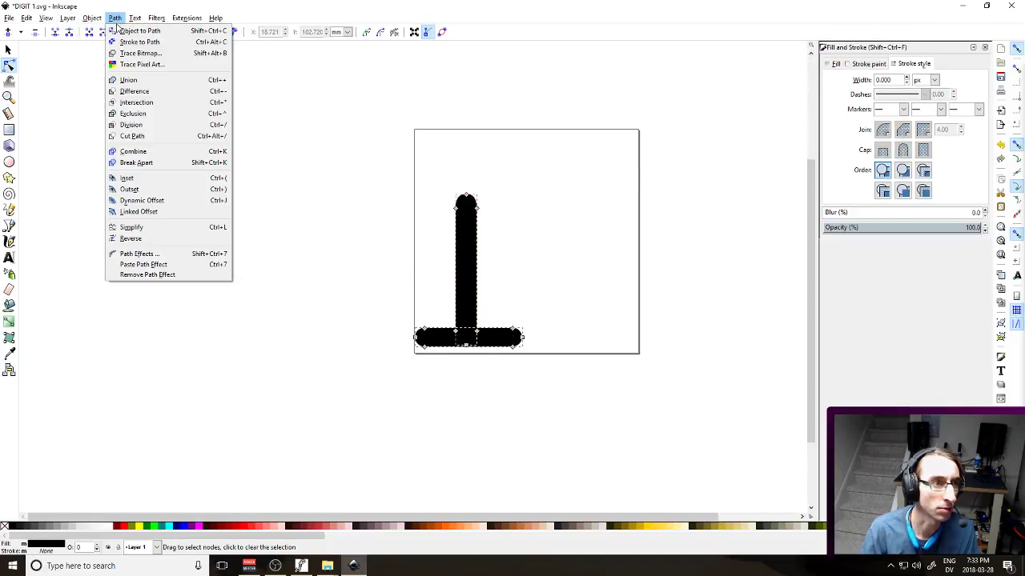
pyautogui.click(164, 94)
pyautogui.click(468, 296)
pyautogui.click(633, 226)
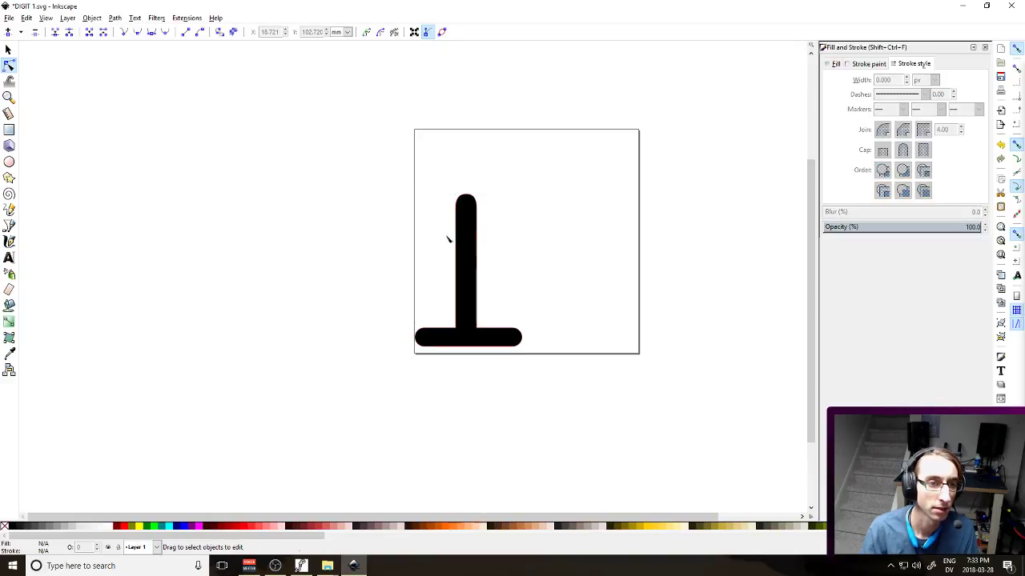
# Draw a straight diagonal line about 22 mm wide and 17 mm high from the bar's top down to the left
pyautogui.click(8, 225)
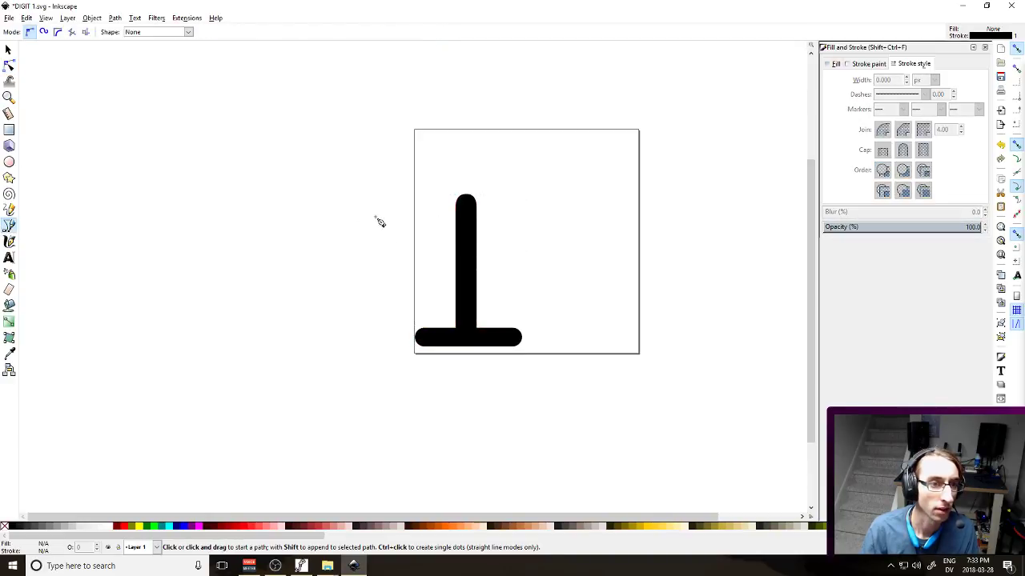
pyautogui.click(468, 200)
pyautogui.click(436, 216)
pyautogui.press('Return')
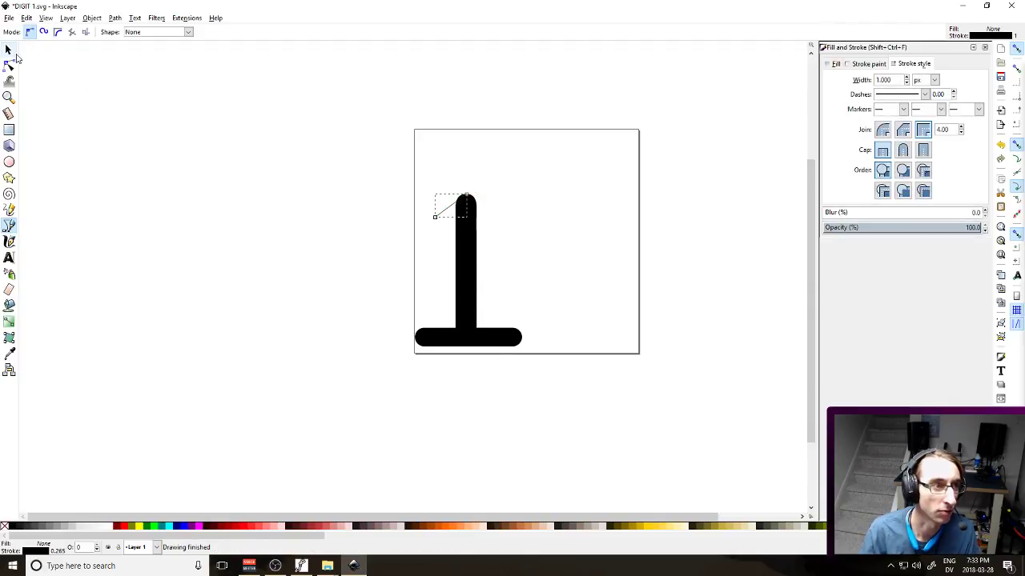
pyautogui.click(9, 49)
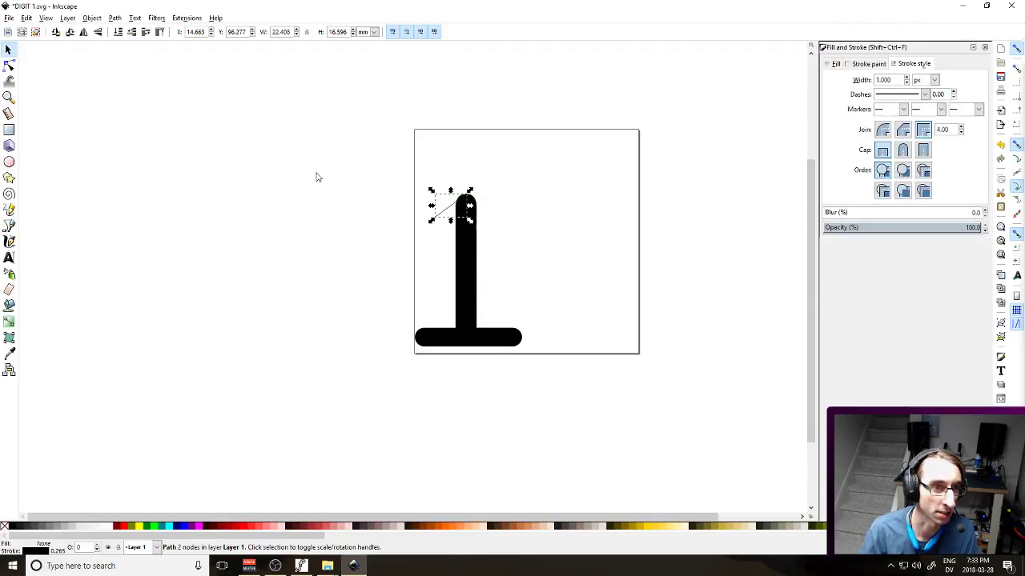
# Set the diagonal line's stroke width to 50 px with a round cap and a round join
pyautogui.tripleClick(903, 80)
pyautogui.write('50')
pyautogui.press('Return')
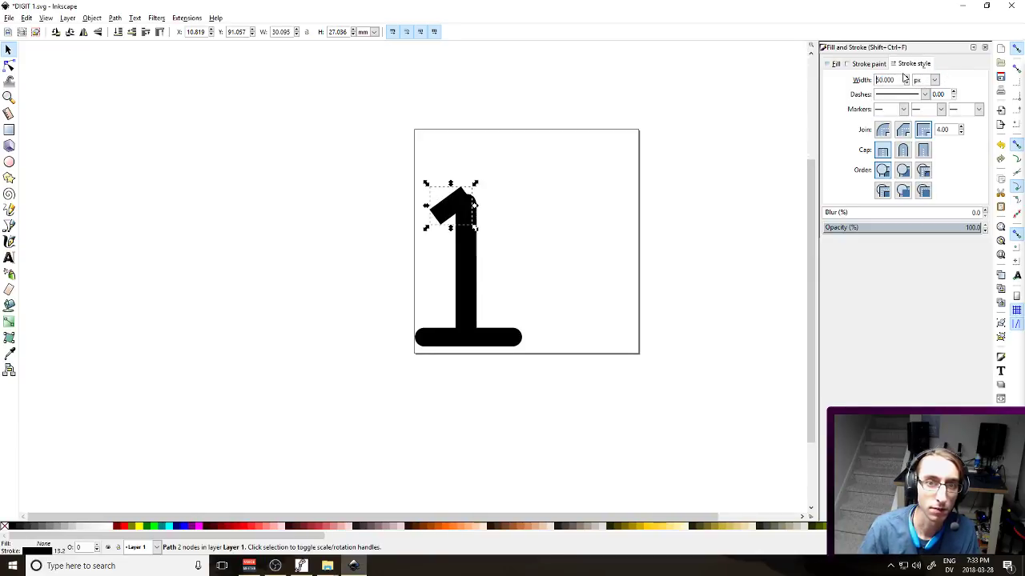
pyautogui.click(903, 150)
pyautogui.click(882, 128)
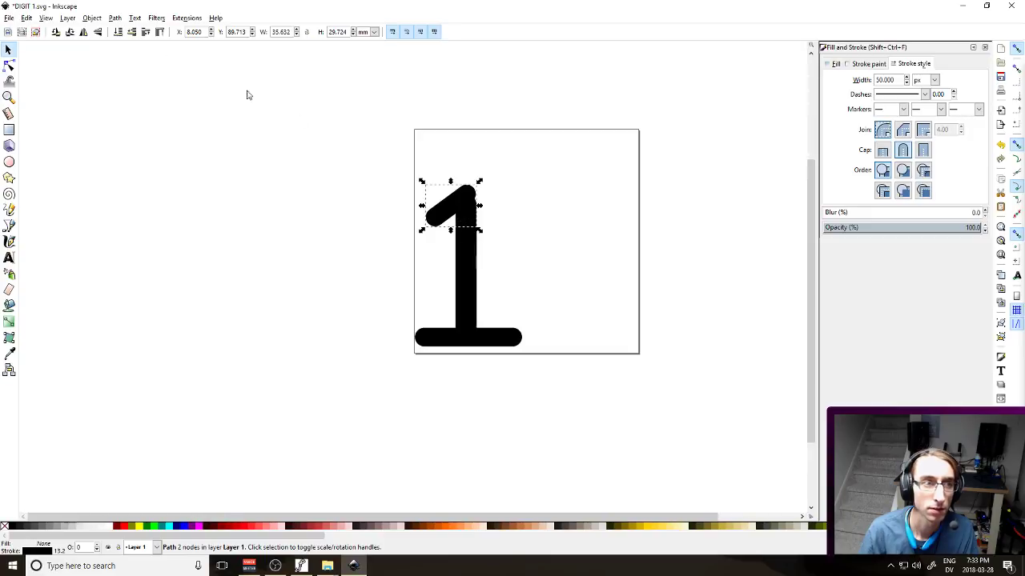
# Convert the diagonal flag's stroke to a path and keep the flag selected
pyautogui.click(115, 17)
pyautogui.click(128, 38)
pyautogui.click(484, 299)
pyautogui.click(459, 241)
pyautogui.click(446, 211)
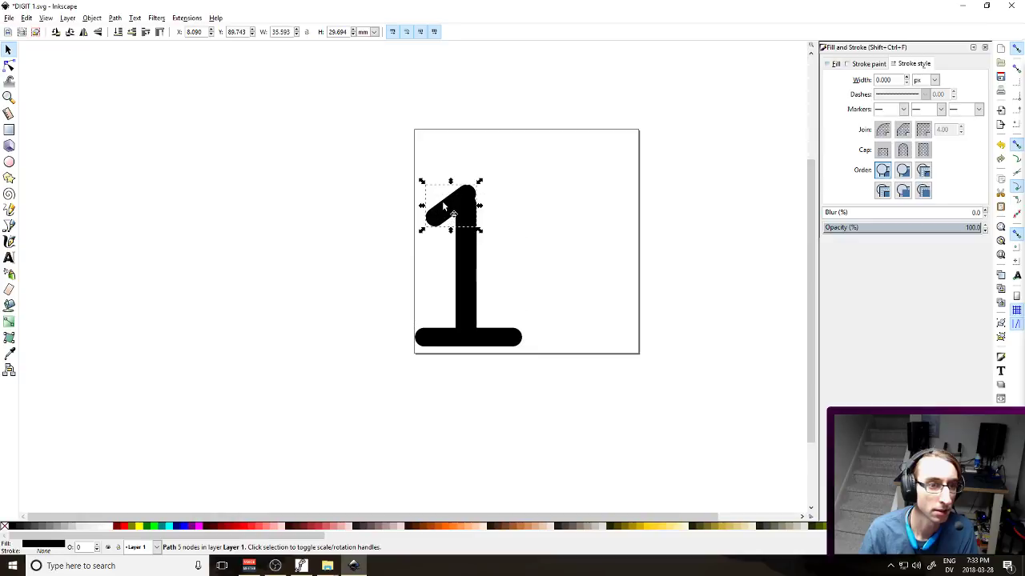
# Nudge the diagonal flag down onto the bar's rounded top, to a Y position of about 83.9 mm
pyautogui.press('Down')
pyautogui.press('Down')
pyautogui.press('Down')
pyautogui.press('Down')
pyautogui.press('Down')
pyautogui.press('Down')
pyautogui.press('Down')
pyautogui.press('Down')
pyautogui.press('Down')
pyautogui.press('Down')
pyautogui.press('Down')
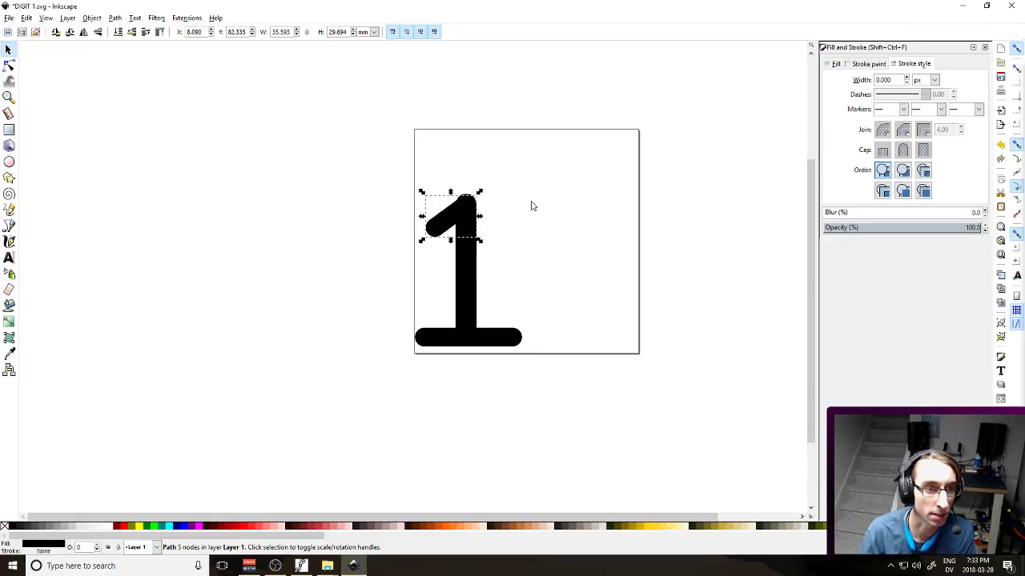
pyautogui.click(536, 204)
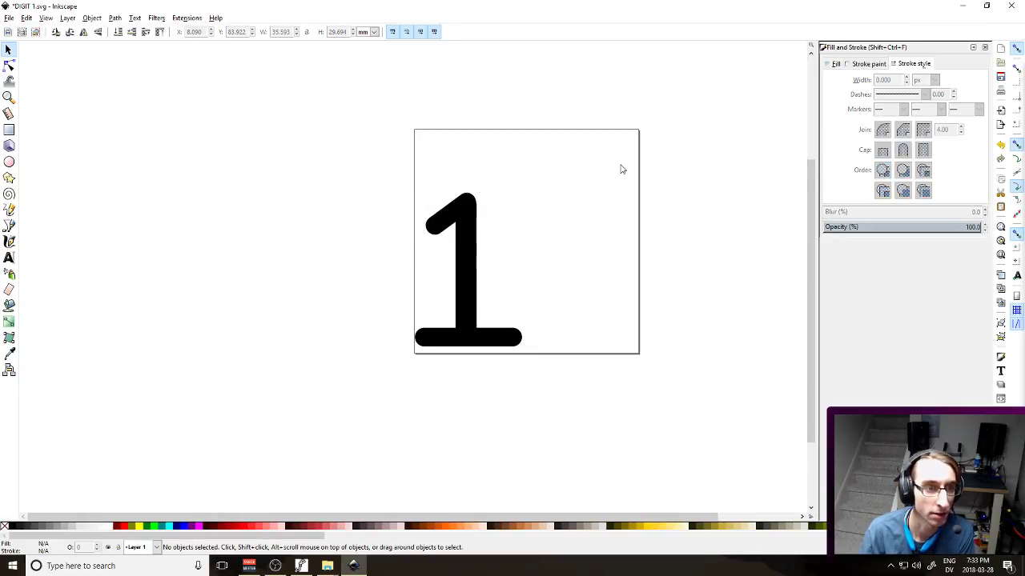
# Unite the flag with the bar and foot into a single path and save the DIGIT 1 drawing
pyautogui.click(436, 214)
pyautogui.keyDown('shift'); pyautogui.click(465, 273); pyautogui.keyUp('shift')
pyautogui.click(115, 18)
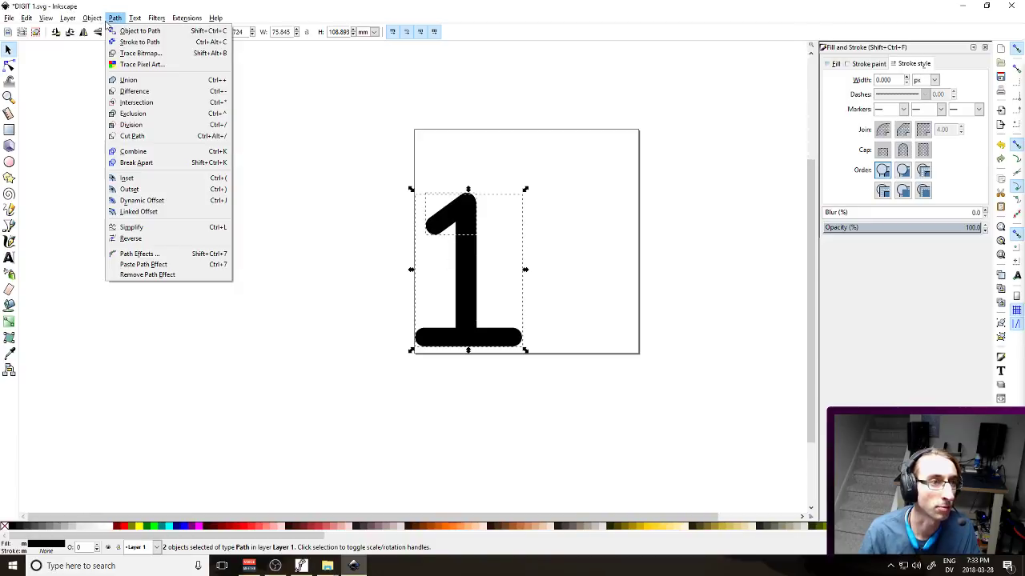
pyautogui.moveTo(91, 21)
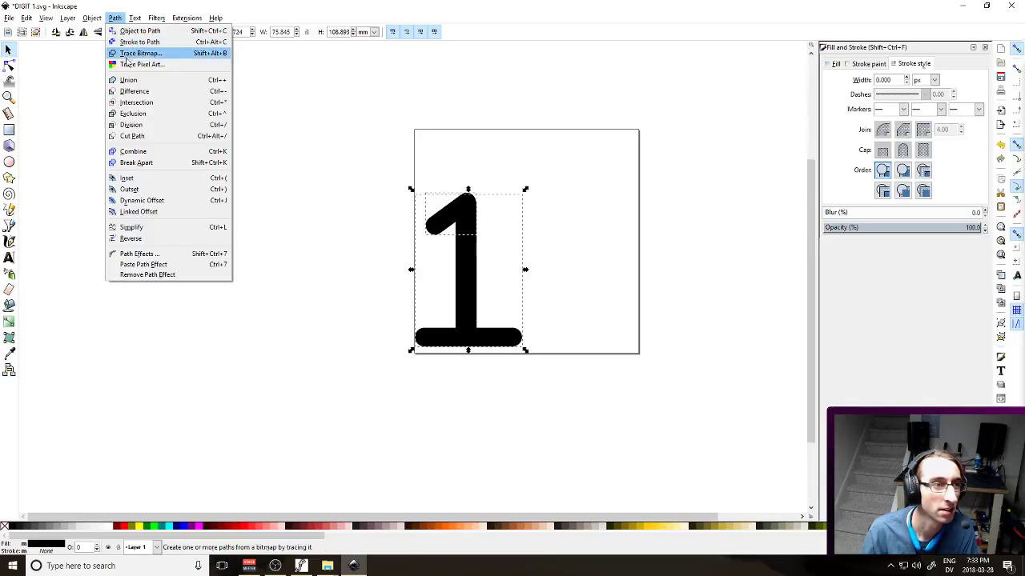
pyautogui.click(254, 123)
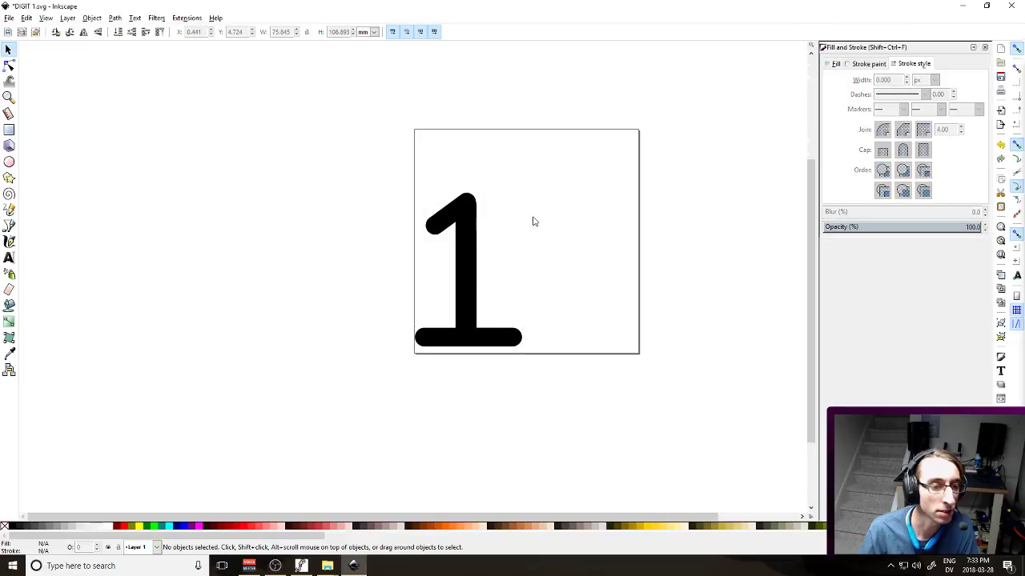
pyautogui.hotkey('ctrl', 's')
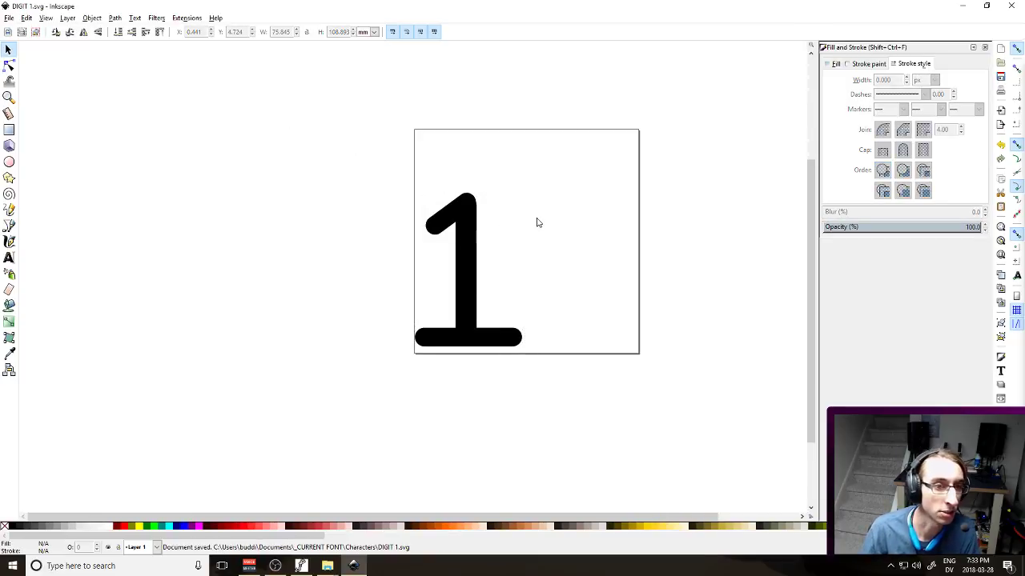
# Move the nodes of the flag and upright bar slightly right, to an X of about 27.8 mm, leaving the foot's ends in place
pyautogui.click(427, 230)
pyautogui.press('n')
pyautogui.moveTo(429, 189)
pyautogui.mouseDown()
pyautogui.moveTo(507, 297)
pyautogui.moveTo(495, 288)
pyautogui.mouseUp()
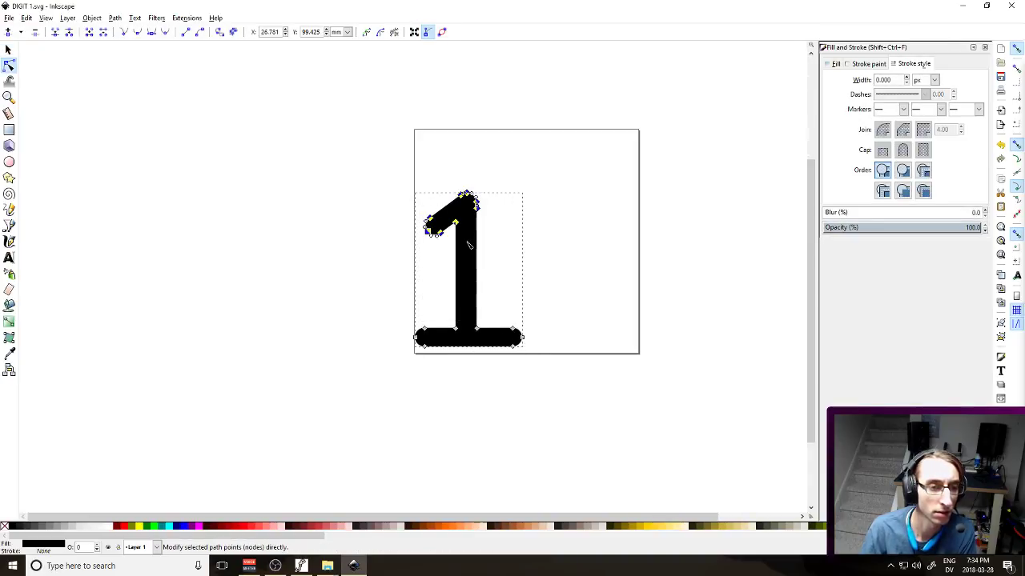
pyautogui.moveTo(449, 345); pyautogui.dragTo(487, 308)
pyautogui.click(517, 280)
pyautogui.press('Escape')
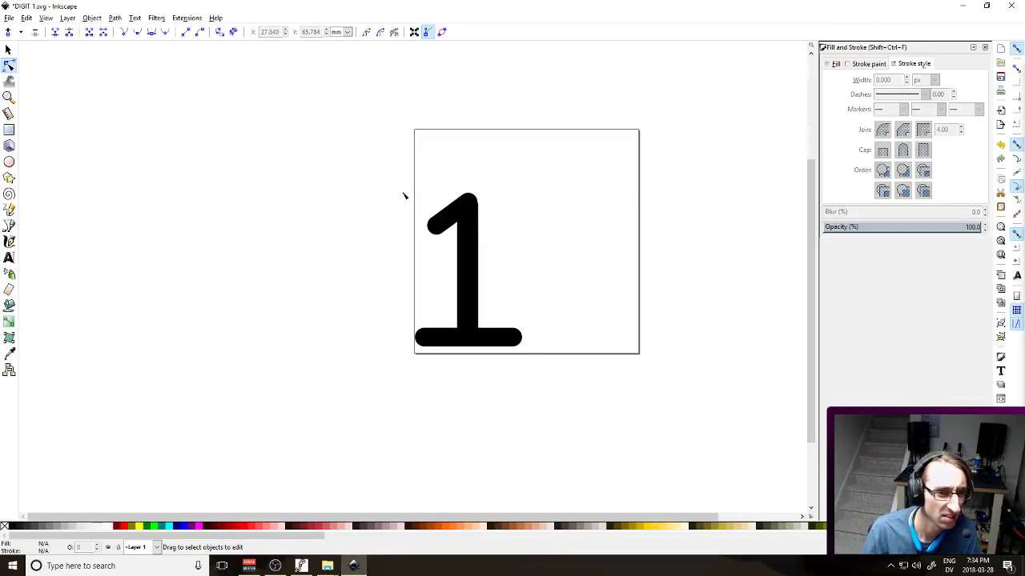
# Shift the flag and bar nodes further right over the foot, to an X of about 28.9 mm, and save the drawing
pyautogui.moveTo(429, 187); pyautogui.dragTo(521, 336)
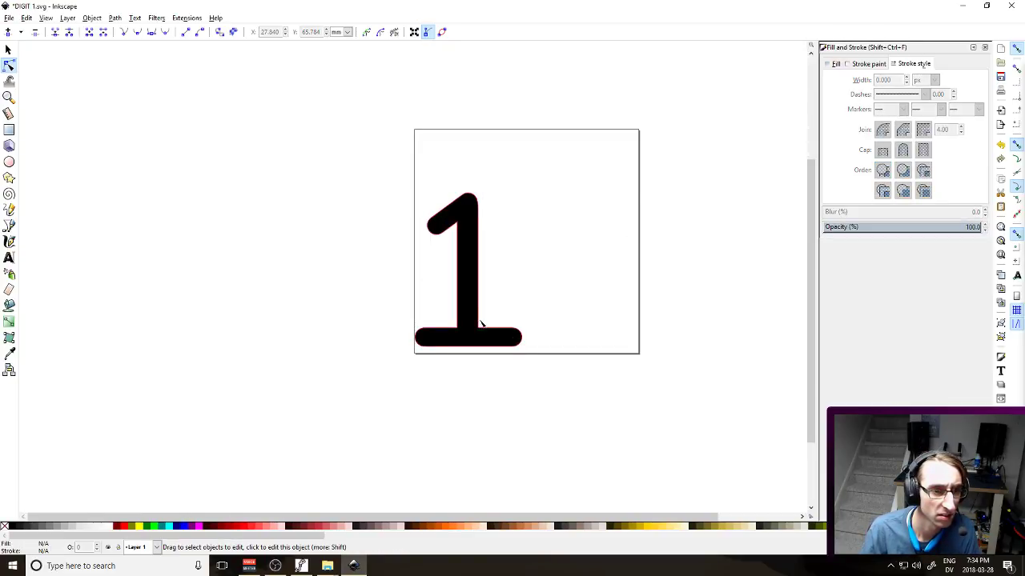
pyautogui.moveTo(422, 185); pyautogui.dragTo(509, 346)
pyautogui.moveTo(422, 186); pyautogui.dragTo(507, 273)
pyautogui.moveTo(441, 312); pyautogui.dragTo(483, 275)
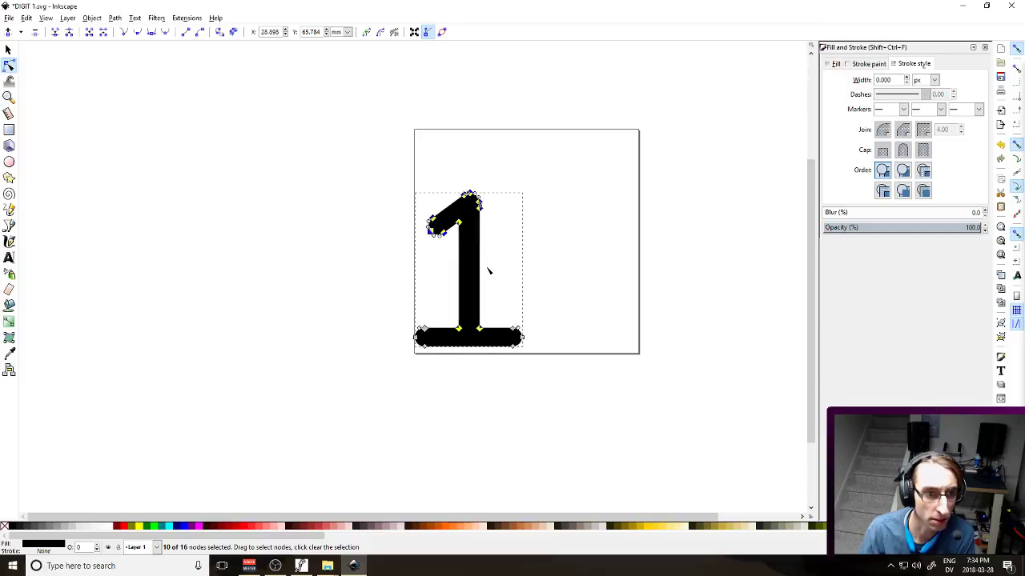
pyautogui.click(653, 228)
pyautogui.hotkey('ctrl', 's')
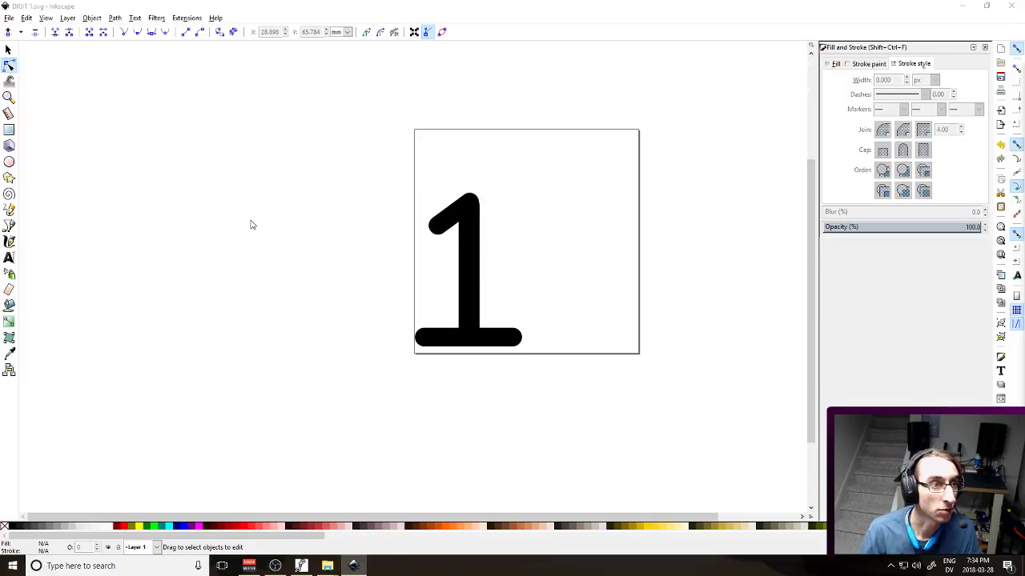
# Open CAPITAL LETTER I.svg from the Characters folder inside Documents > _CURRENT FONT
pyautogui.hotkey('ctrl', 'o')
pyautogui.click(34, 135)
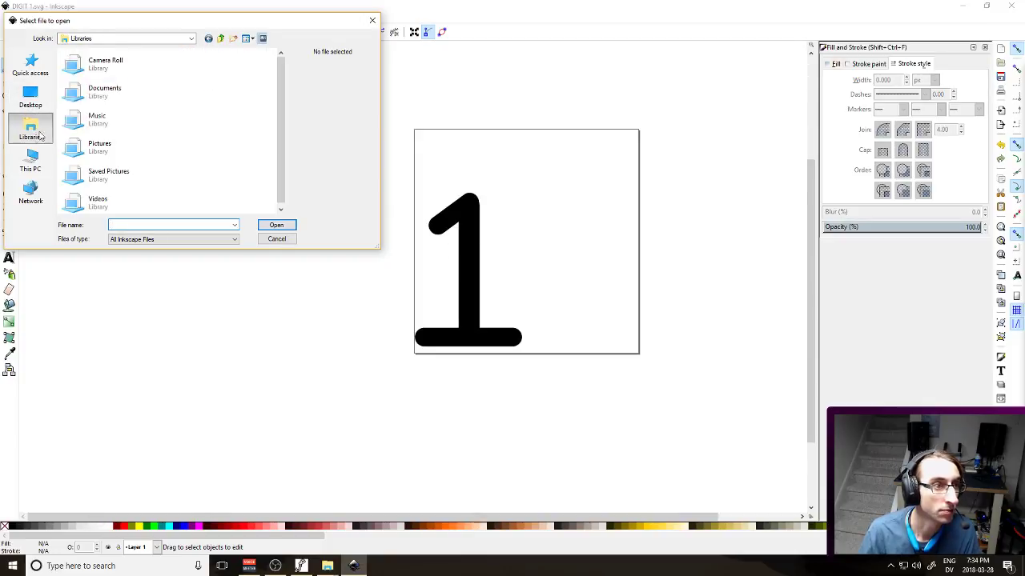
pyautogui.doubleClick(97, 93)
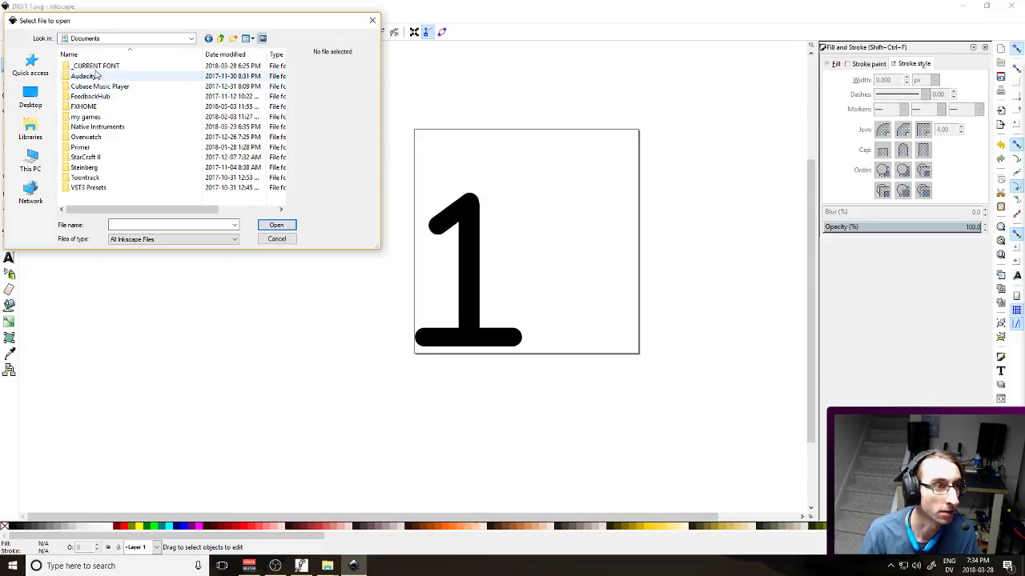
pyautogui.doubleClick(92, 66)
pyautogui.doubleClick(100, 68)
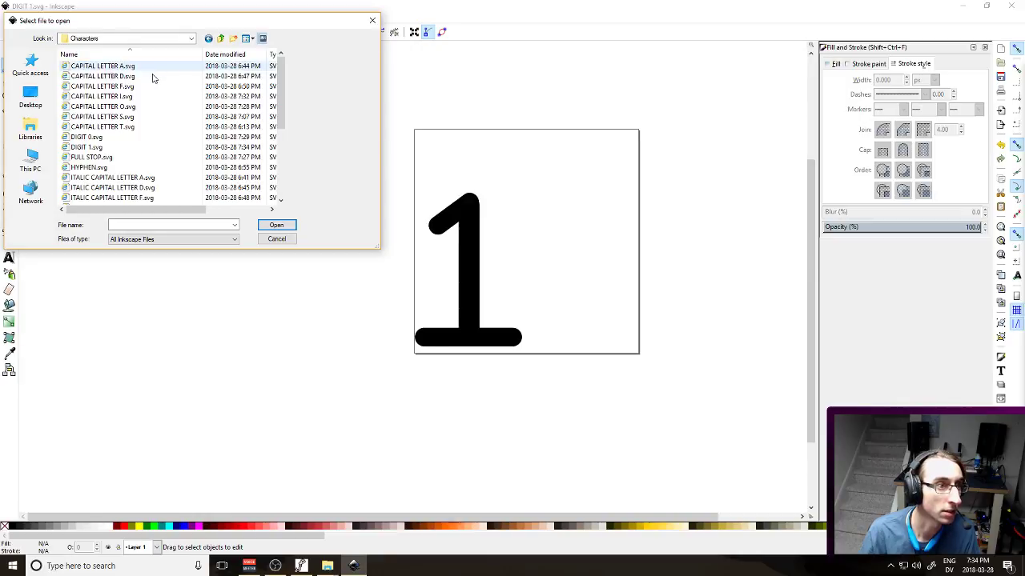
pyautogui.doubleClick(147, 98)
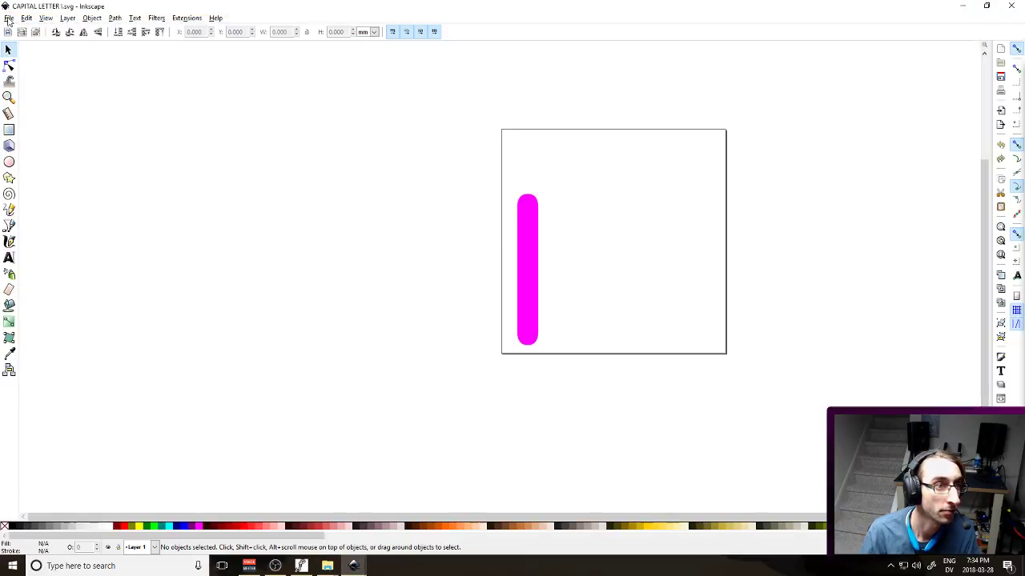
# Save a copy of the plain bar drawing as SMALL LETTER L in the Characters folder, and open CAPITAL LETTER I.svg again
pyautogui.click(8, 18)
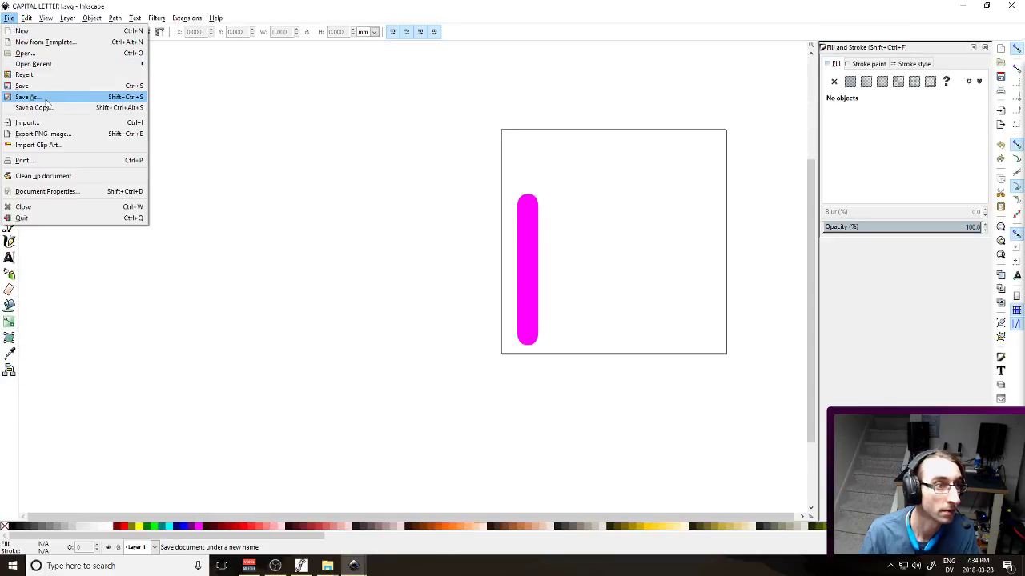
pyautogui.click(32, 97)
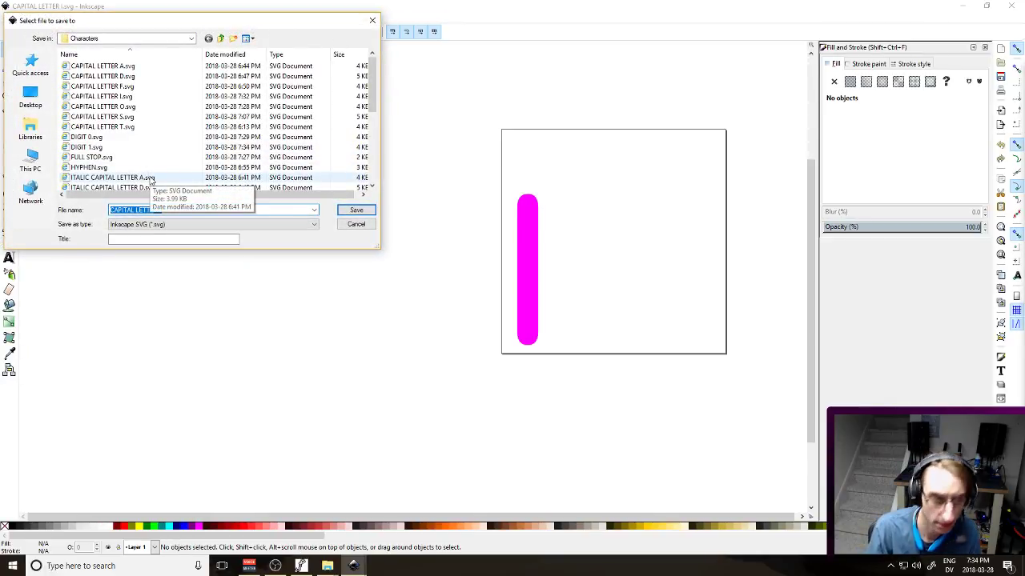
pyautogui.write('SMALL LETTE')
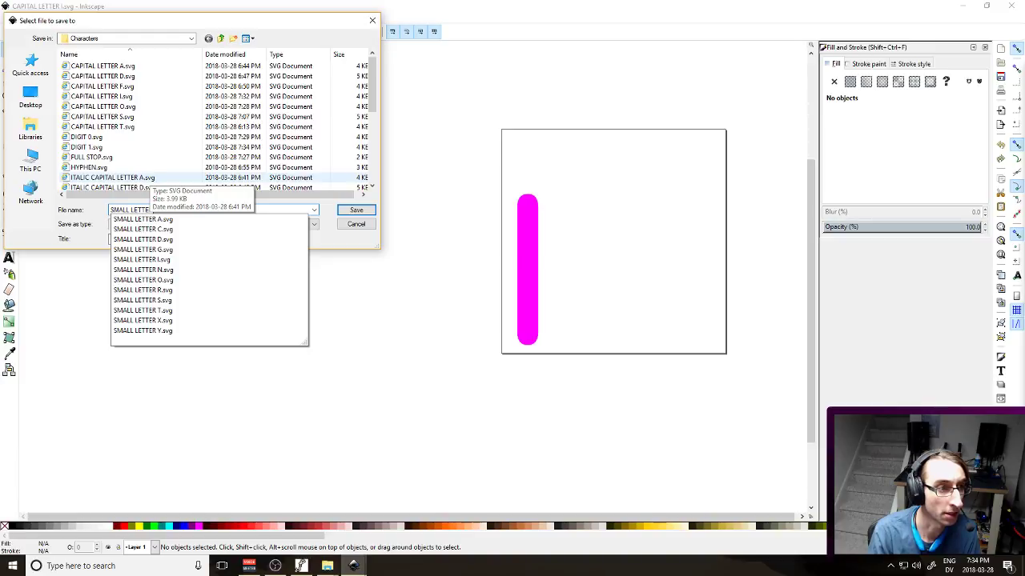
pyautogui.write('R L\\')
pyautogui.press('Return')
pyautogui.press('Return')
pyautogui.press('End')
pyautogui.press('BackSpace')
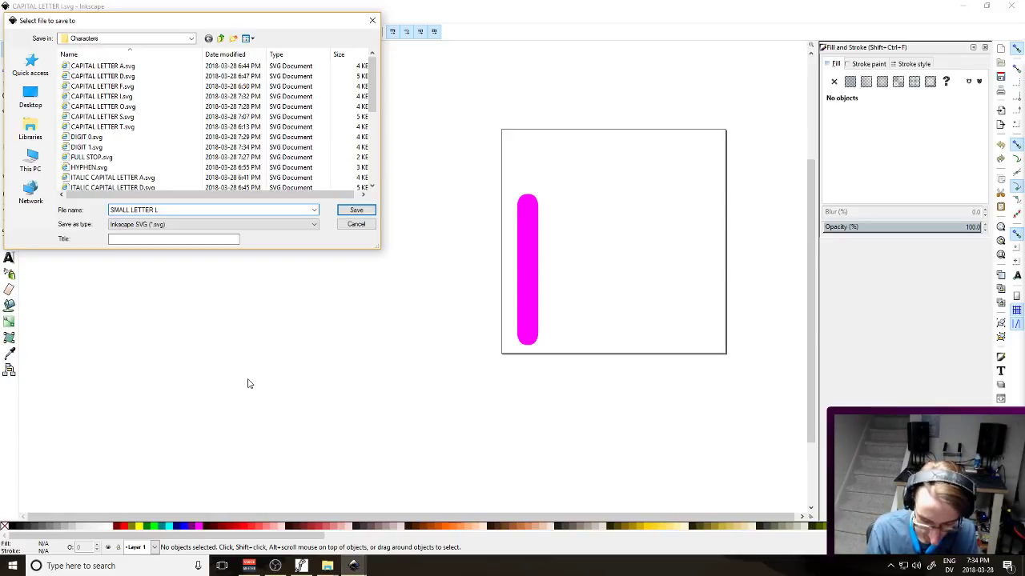
pyautogui.press('Return')
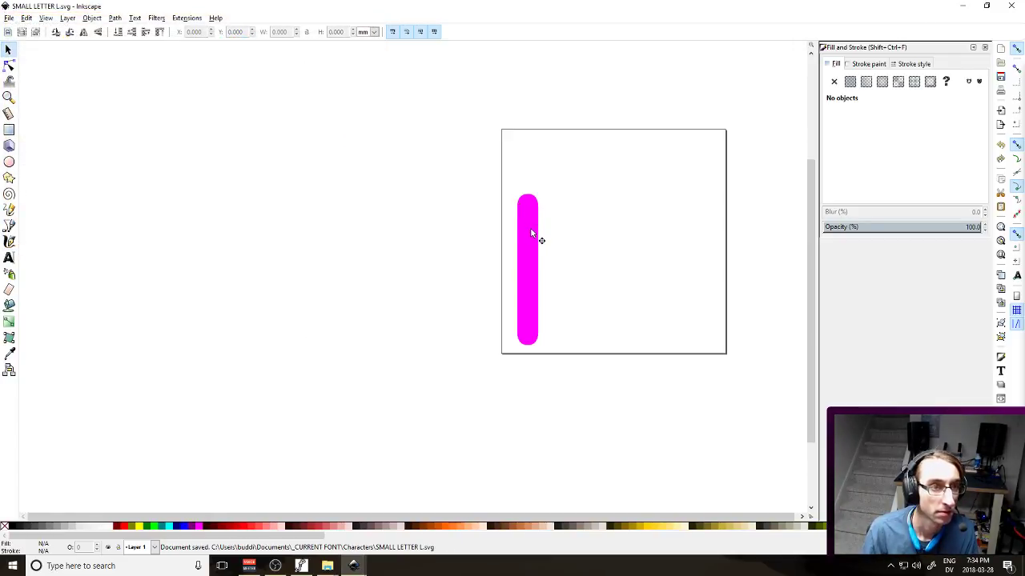
pyautogui.hotkey('ctrl', 'o')
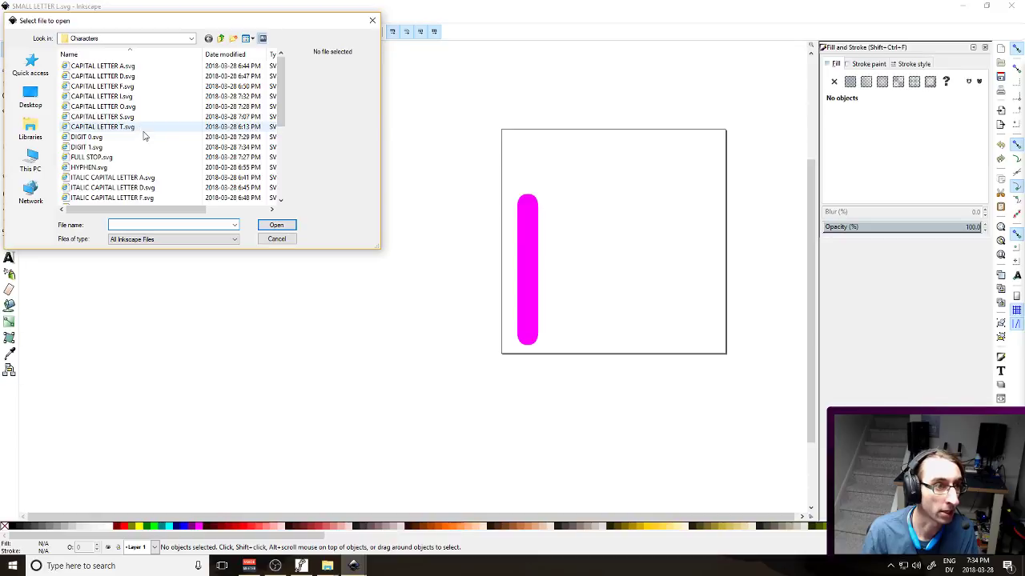
pyautogui.doubleClick(144, 96)
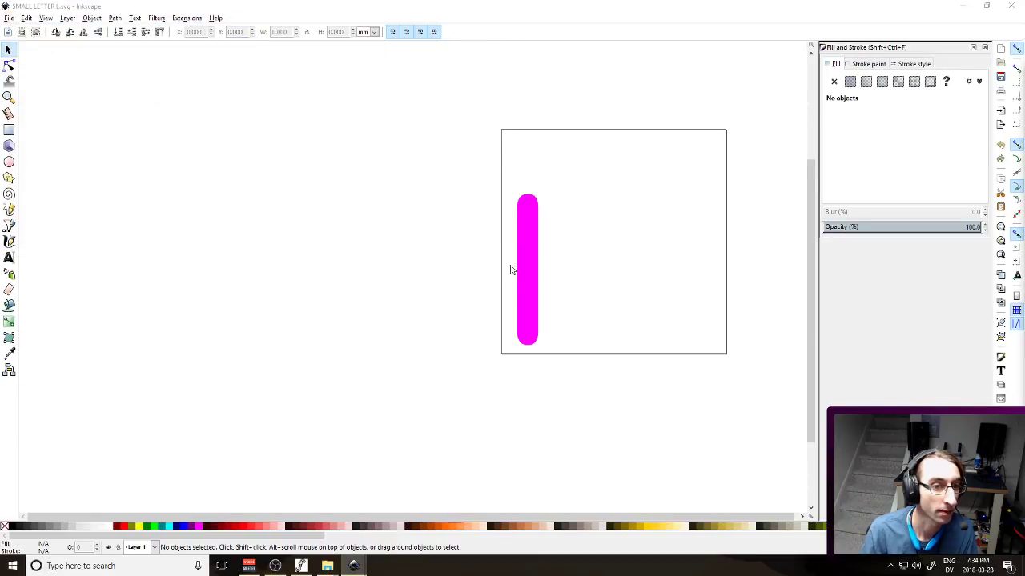
# Move the vertical bar right to an X of about 35.1 mm and darken its magenta fill to near-black navy
pyautogui.click(530, 262)
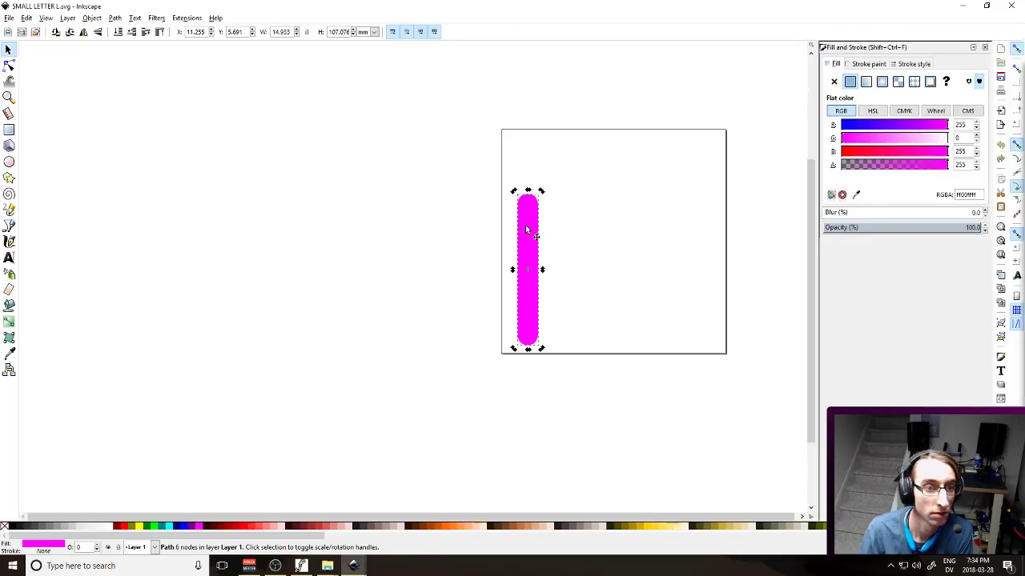
pyautogui.press('Right')
pyautogui.press('Right')
pyautogui.press('Right')
pyautogui.press('Right')
pyautogui.press('Right')
pyautogui.press('Right')
pyautogui.press('Right')
pyautogui.press('Right')
pyautogui.press('Right')
pyautogui.press('Right')
pyautogui.press('Right')
pyautogui.press('Right')
pyautogui.press('Right')
pyautogui.press('Right')
pyautogui.press('Right')
pyautogui.press('Right')
pyautogui.press('Right')
pyautogui.press('Right')
pyautogui.press('Right')
pyautogui.press('Right')
pyautogui.press('Right')
pyautogui.press('Right')
pyautogui.press('Right')
pyautogui.press('Right')
pyautogui.press('Right')
pyautogui.press('Right')
pyautogui.press('Right')
pyautogui.press('Right')
pyautogui.press('Right')
pyautogui.press('Right')
pyautogui.press('Right')
pyautogui.press('Right')
pyautogui.press('Right')
pyautogui.press('Right')
pyautogui.press('Right')
pyautogui.press('Right')
pyautogui.press('Right')
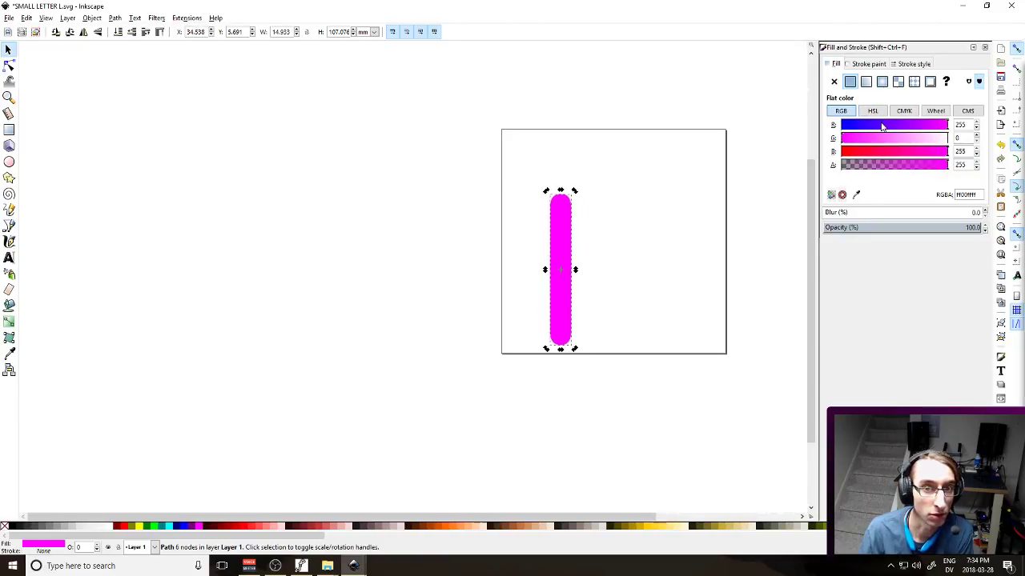
pyautogui.moveTo(869, 125); pyautogui.dragTo(790, 128)
pyautogui.moveTo(860, 151); pyautogui.dragTo(836, 152)
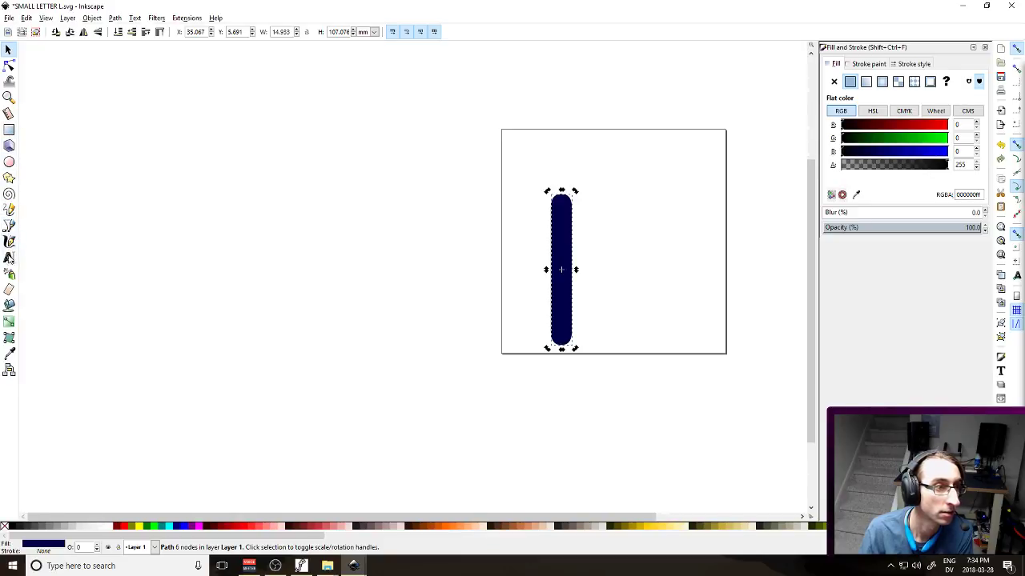
# Draw a straight horizontal line about 61 mm long across the bottom end of the upright bar
pyautogui.click(10, 226)
pyautogui.click(509, 345)
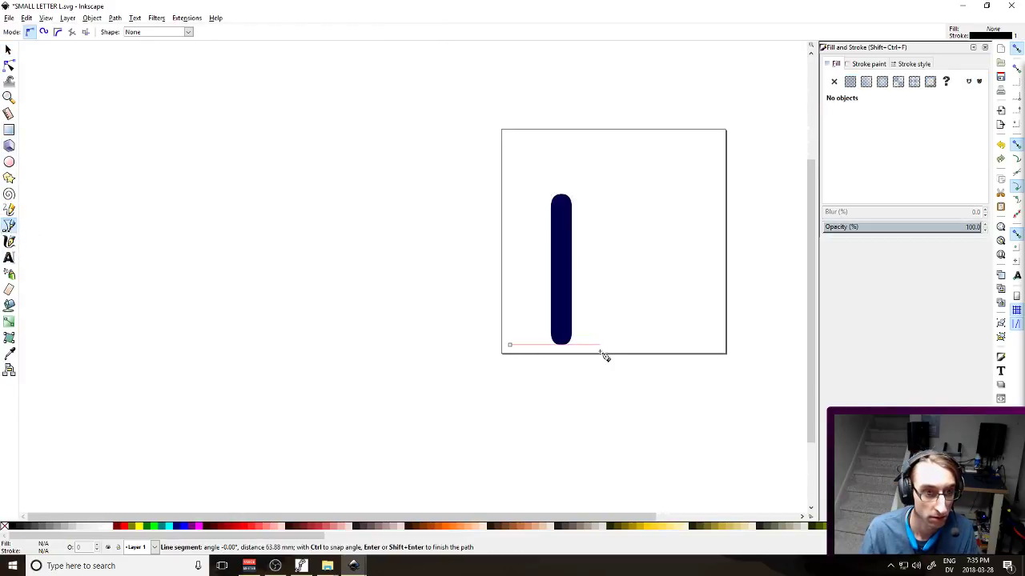
pyautogui.click(596, 345)
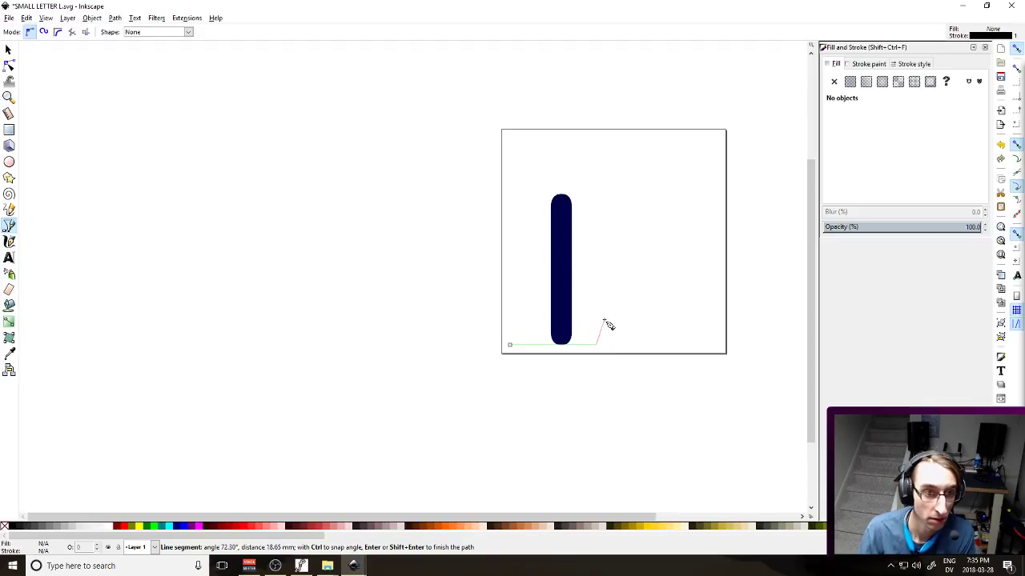
pyautogui.press('Return')
pyautogui.press('s')
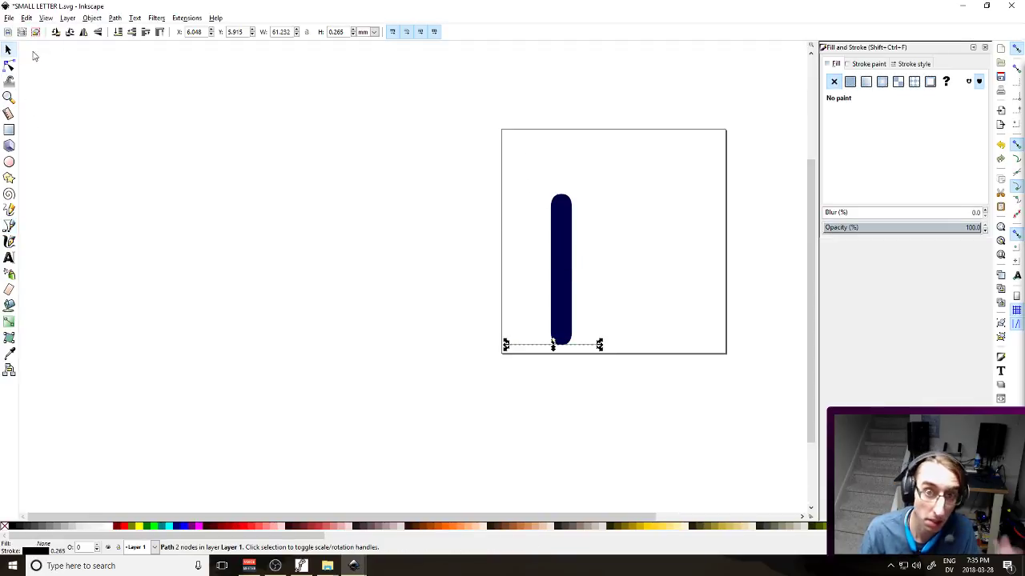
# Give the horizontal line a 50 px stroke with a round join and round caps
pyautogui.click(875, 68)
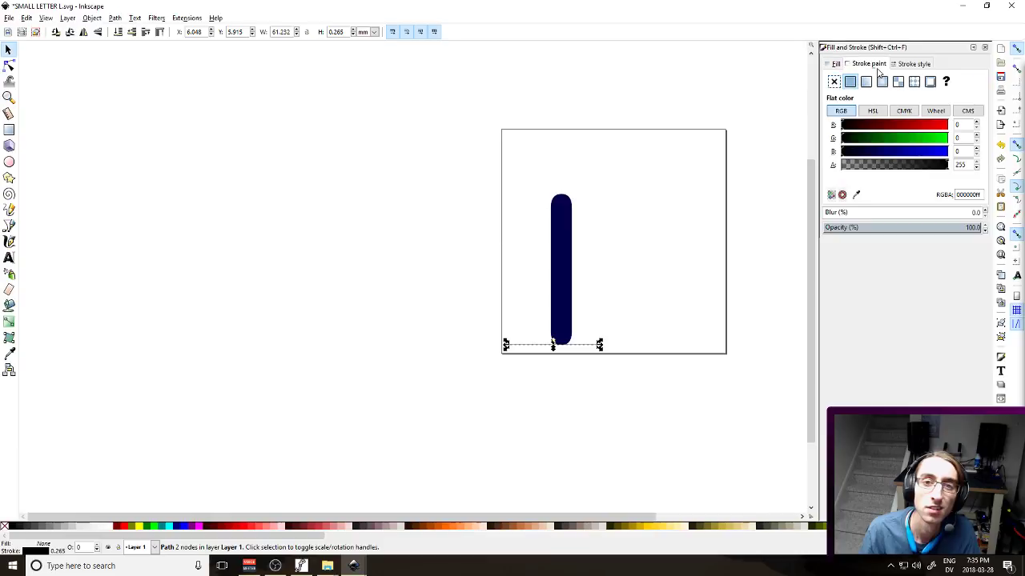
pyautogui.click(898, 67)
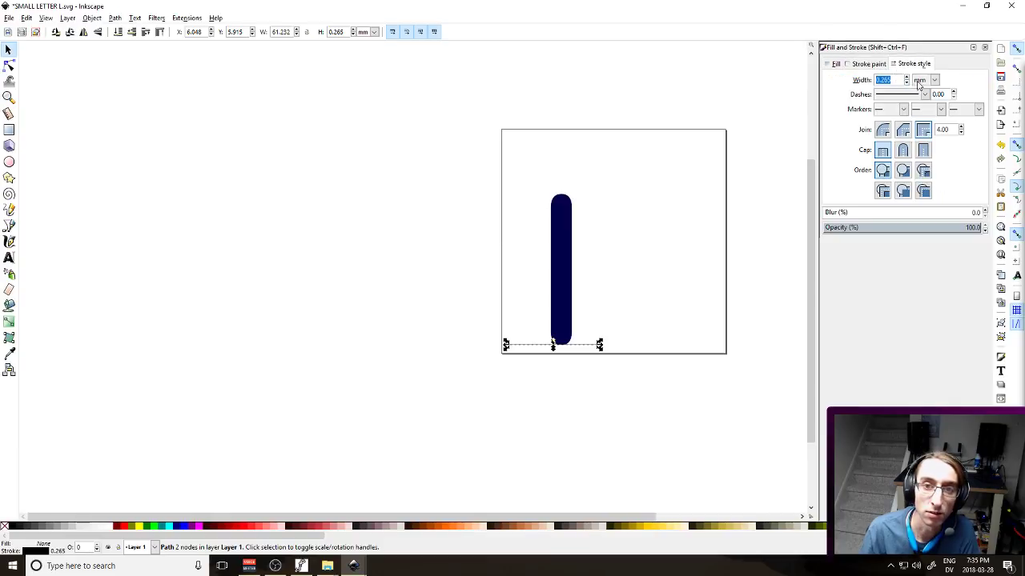
pyautogui.click(917, 80)
pyautogui.click(925, 157)
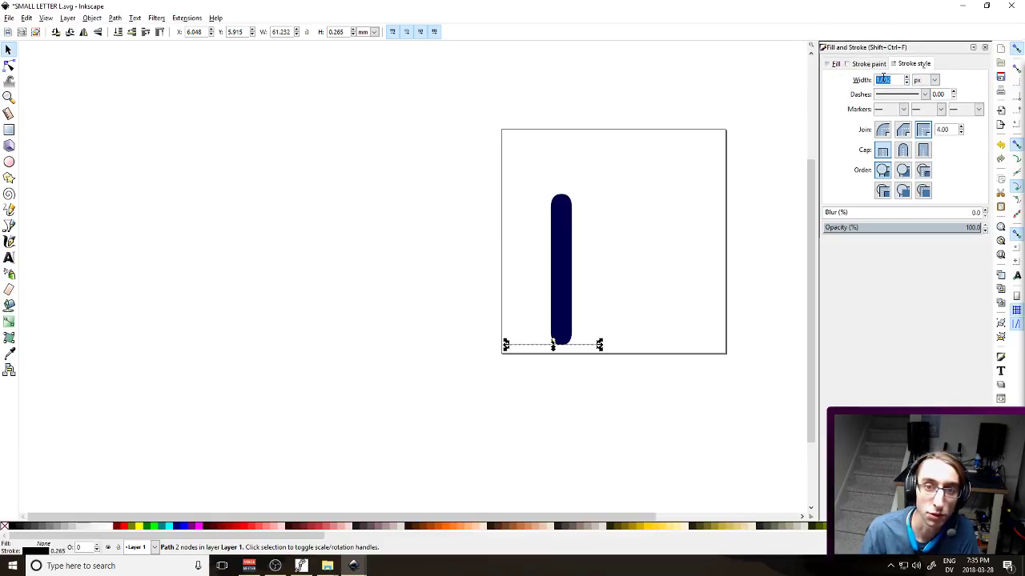
pyautogui.write('50')
pyautogui.press('Return')
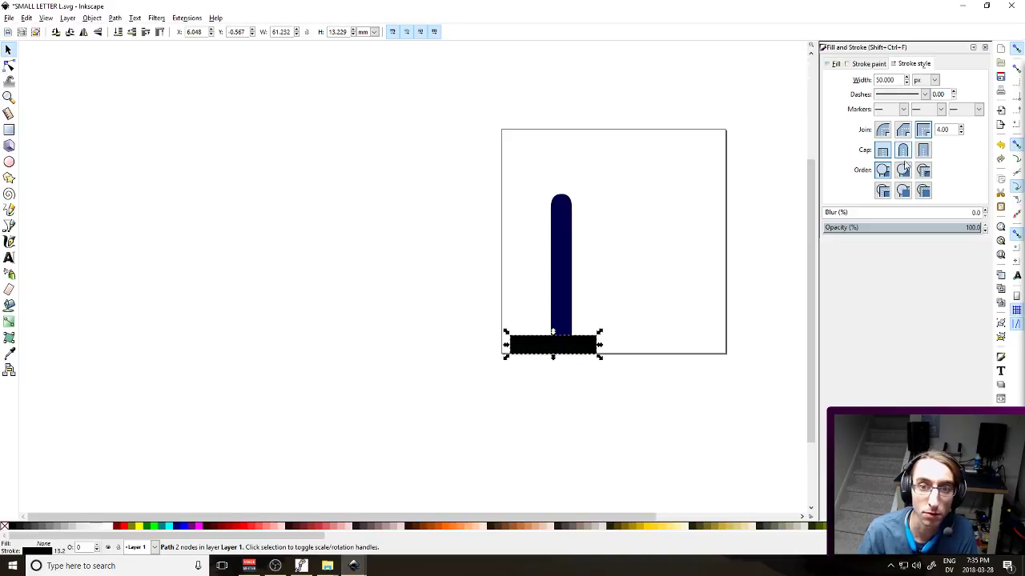
pyautogui.click(882, 130)
pyautogui.click(902, 149)
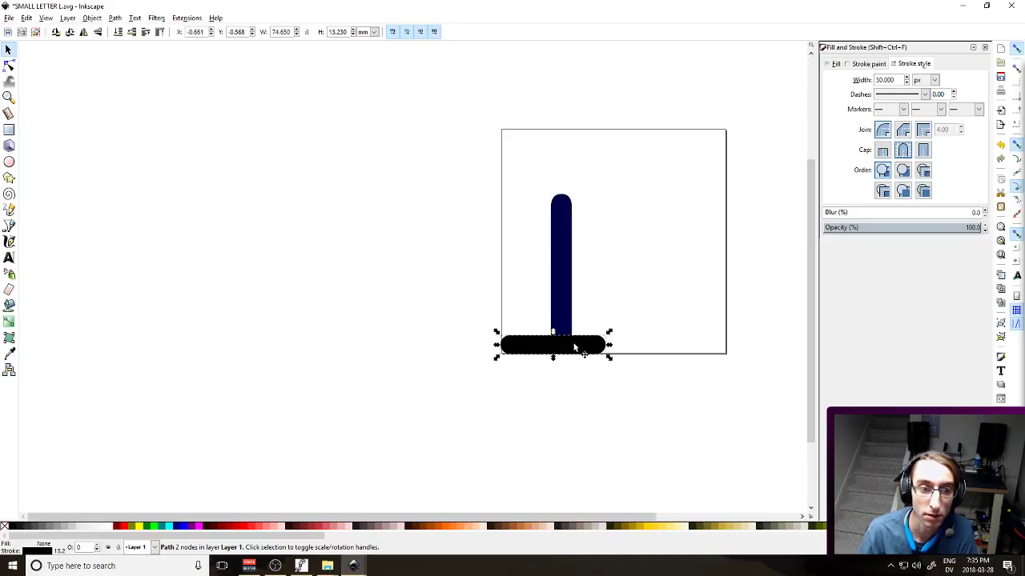
# Shift the foot bar slightly right and up beneath the upright, and set the upright's fill to pure black
pyautogui.moveTo(574, 347); pyautogui.dragTo(580, 344)
pyautogui.click(566, 305)
pyautogui.click(849, 65)
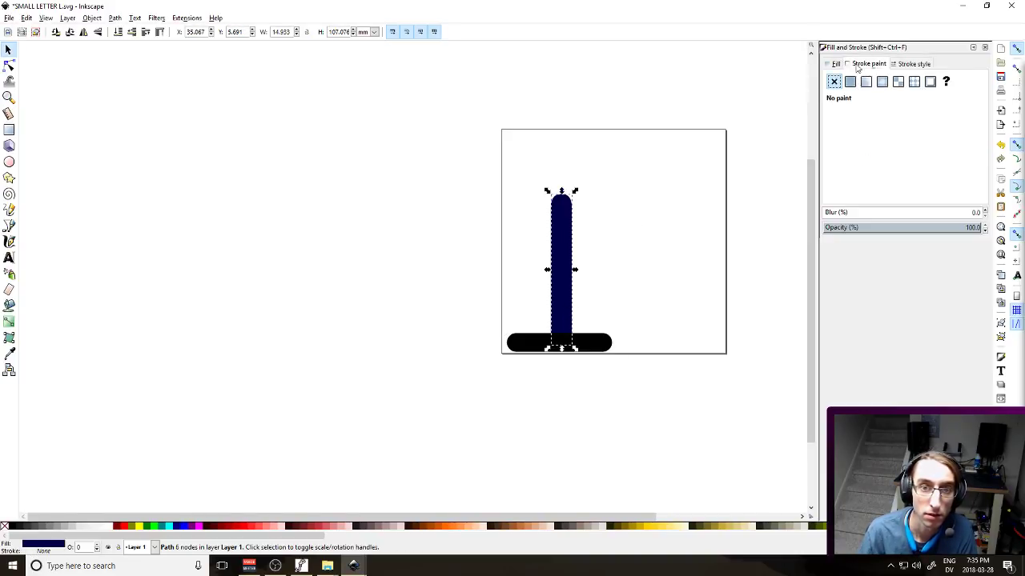
pyautogui.click(834, 65)
pyautogui.moveTo(866, 149); pyautogui.dragTo(795, 157)
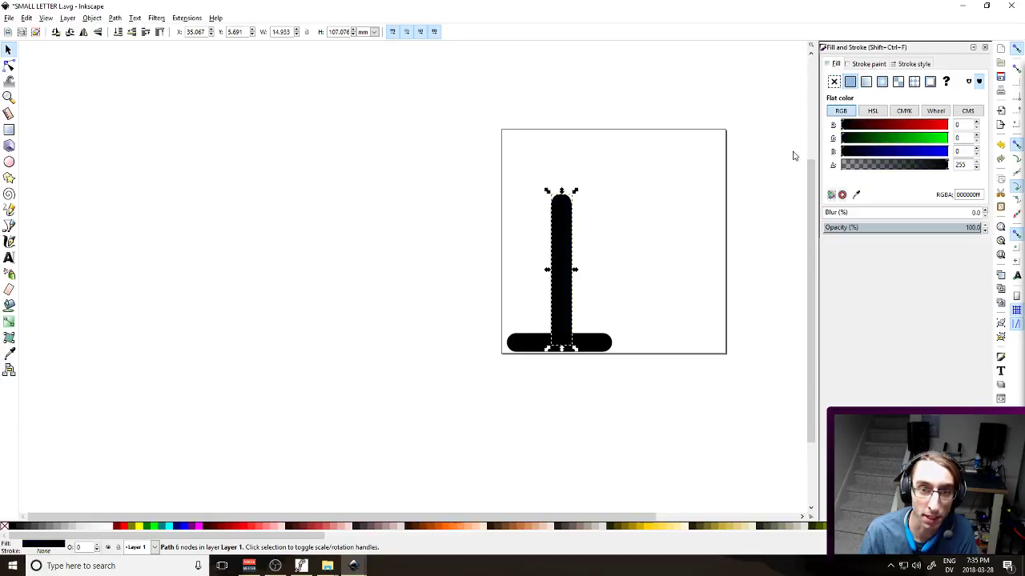
pyautogui.click(871, 64)
pyautogui.click(919, 64)
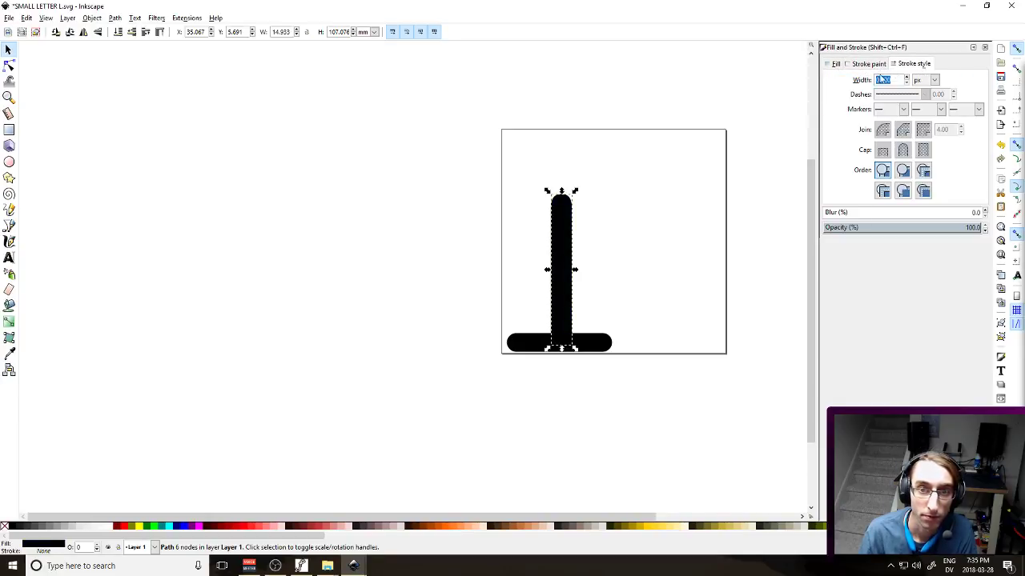
# Centre the foot bar on the upright and adjust its height, to about X 4.6 mm and Y 2.9 mm
pyautogui.click(593, 343)
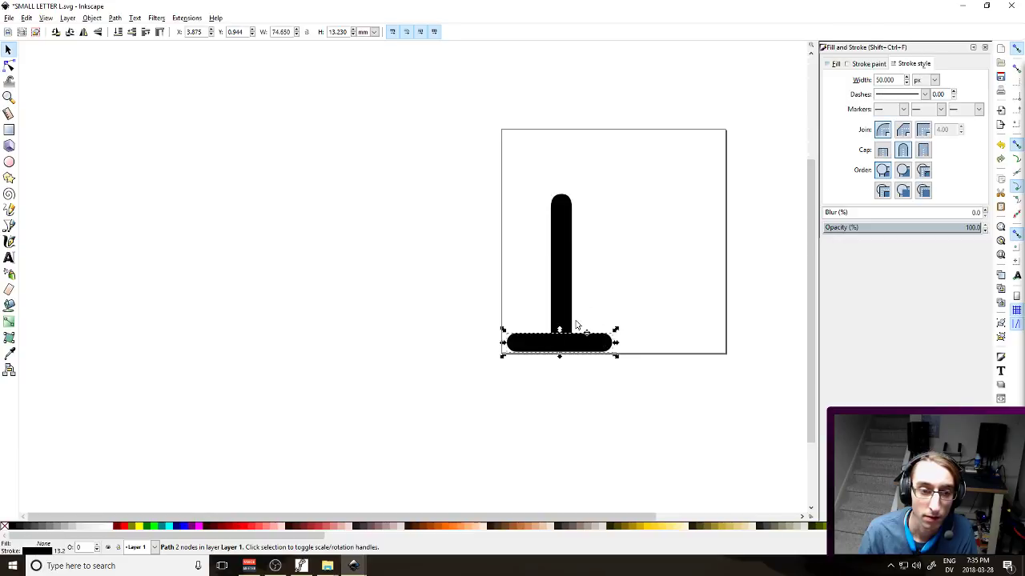
pyautogui.moveTo(589, 341); pyautogui.dragTo(599, 342)
pyautogui.click(644, 304)
pyautogui.click(588, 346)
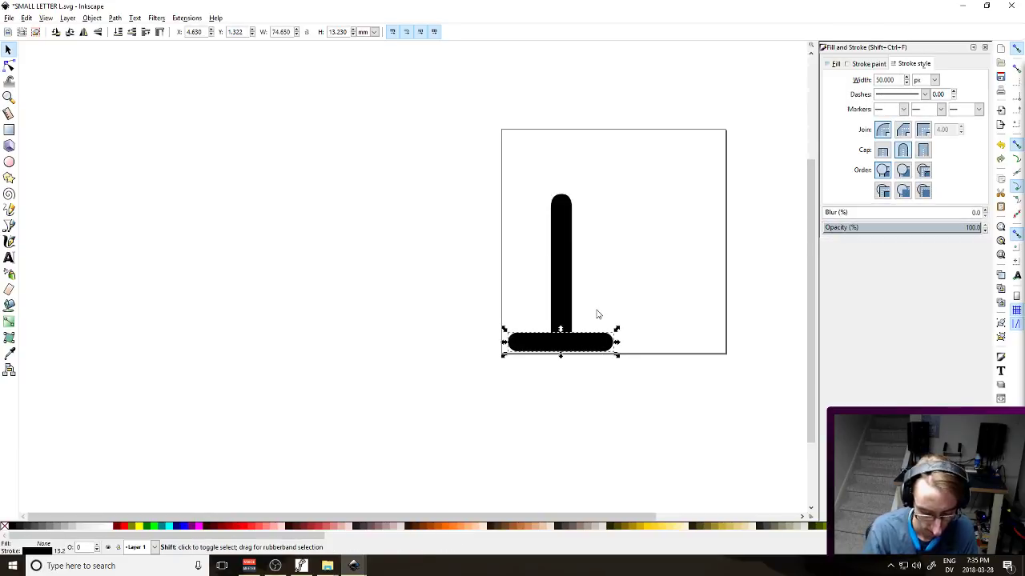
pyautogui.press('Down')
pyautogui.press('Down')
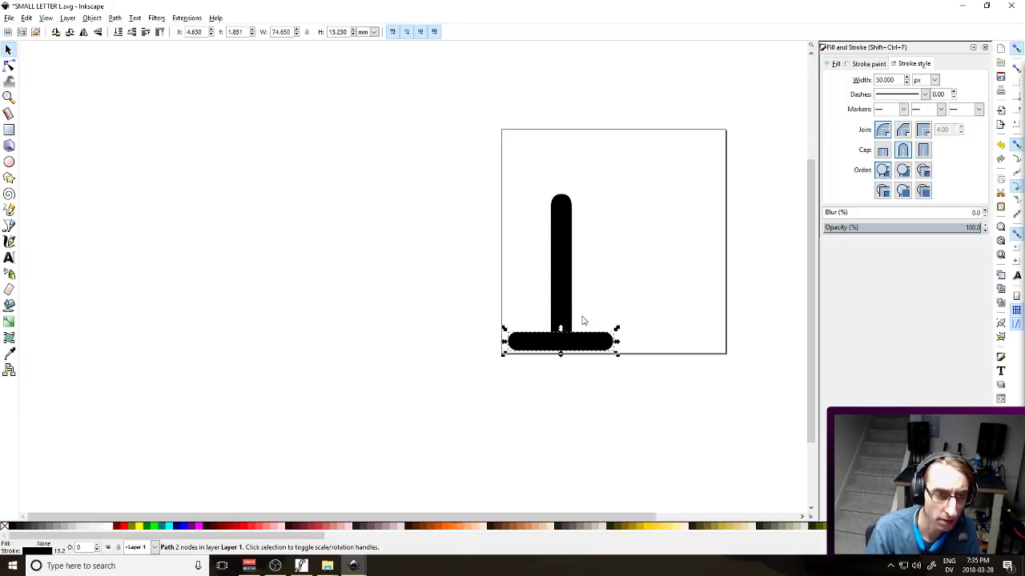
pyautogui.press('Up')
pyautogui.press('Up')
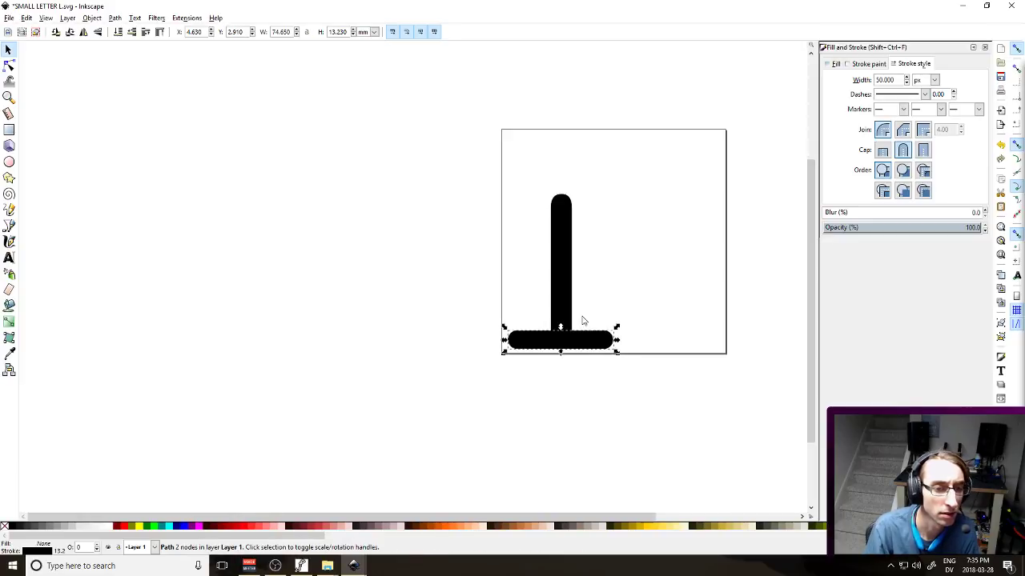
# Duplicate the foot bar and move the copy straight up until it caps the top end of the upright
pyautogui.hotkey('ctrl', 'd')
pyautogui.press('Up')
pyautogui.press('Up')
pyautogui.press('Up')
pyautogui.press('Up')
pyautogui.press('Up')
pyautogui.press('Up')
pyautogui.press('Up')
pyautogui.press('Up')
pyautogui.press('Up')
pyautogui.press('Up')
pyautogui.press('Up')
pyautogui.press('Up')
pyautogui.press('Up')
pyautogui.press('Up')
pyautogui.press('Up')
pyautogui.press('Up')
pyautogui.press('Up')
pyautogui.press('Up')
pyautogui.press('Up')
pyautogui.press('Up')
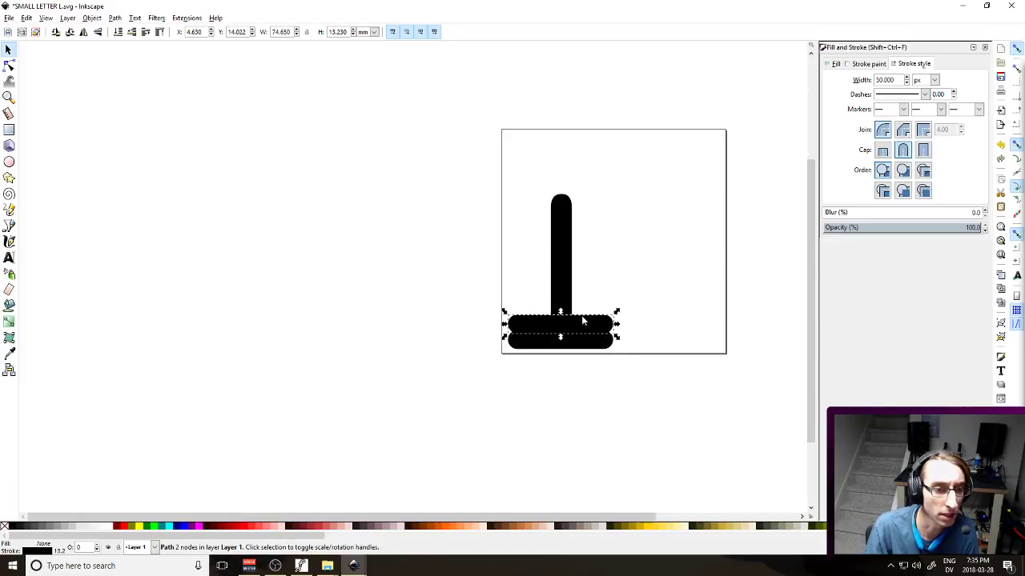
pyautogui.press('Up')
pyautogui.press('Up')
pyautogui.press('Up')
pyautogui.press('Up')
pyautogui.press('Up')
pyautogui.press('Up')
pyautogui.press('Up')
pyautogui.press('Up')
pyautogui.press('Up')
pyautogui.press('Up')
pyautogui.press('Up')
pyautogui.press('Up')
pyautogui.press('Up')
pyautogui.press('Up')
pyautogui.press('Up')
pyautogui.press('Up')
pyautogui.press('Up')
pyautogui.press('Up')
pyautogui.press('Up')
pyautogui.press('Up')
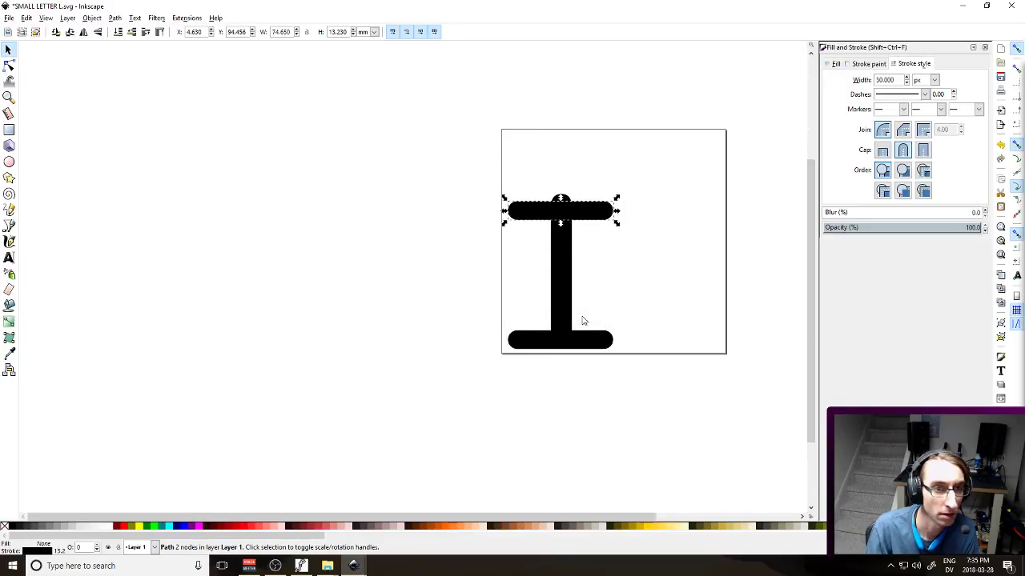
# Convert the strokes of the top and bottom crossbars to paths
pyautogui.keyDown('shift'); pyautogui.click(599, 342); pyautogui.keyUp('shift')
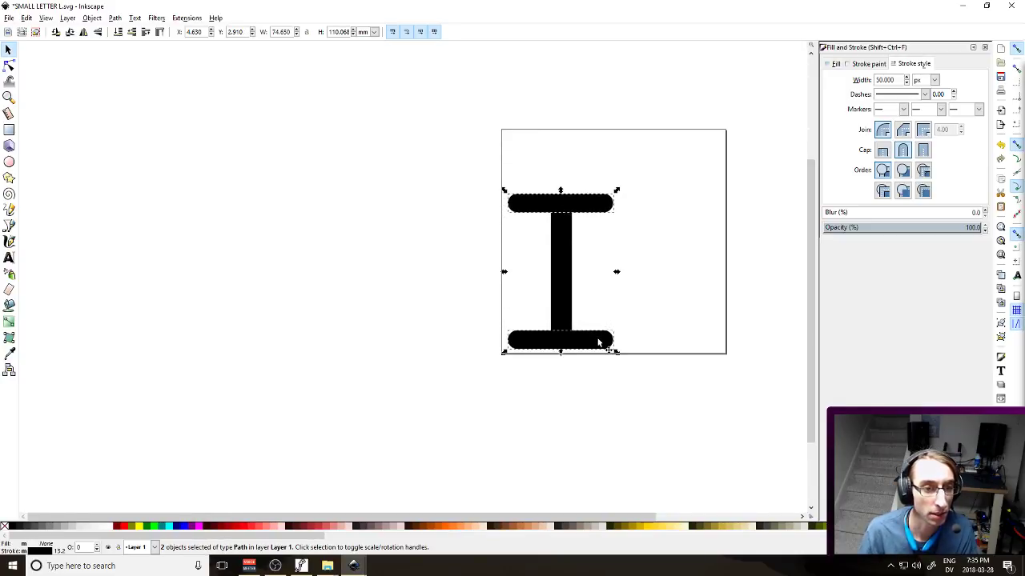
pyautogui.click(115, 18)
pyautogui.click(136, 43)
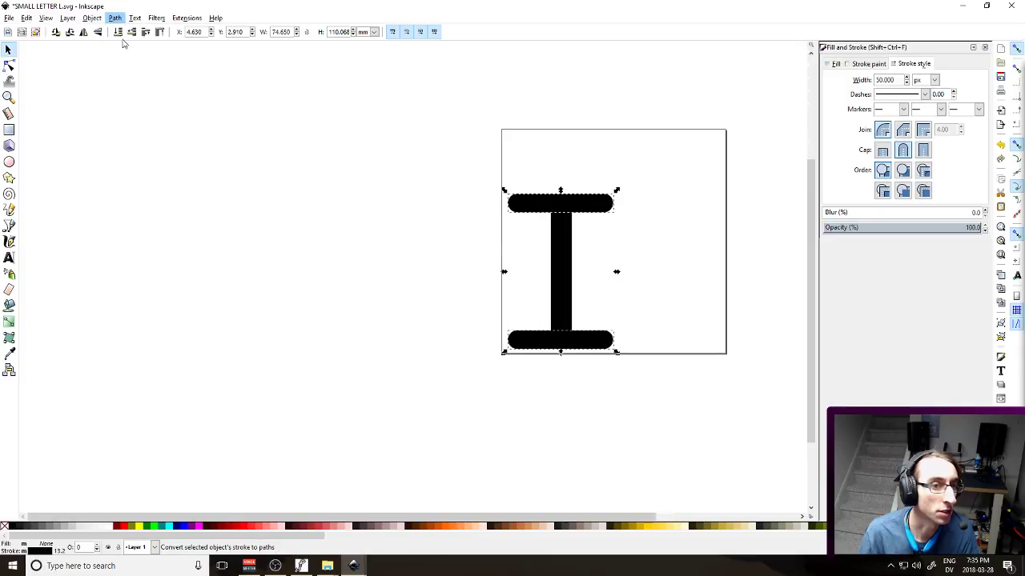
# Unite the two crossbars with the upright into a single path
pyautogui.keyDown('shift'); pyautogui.click(569, 257); pyautogui.keyUp('shift')
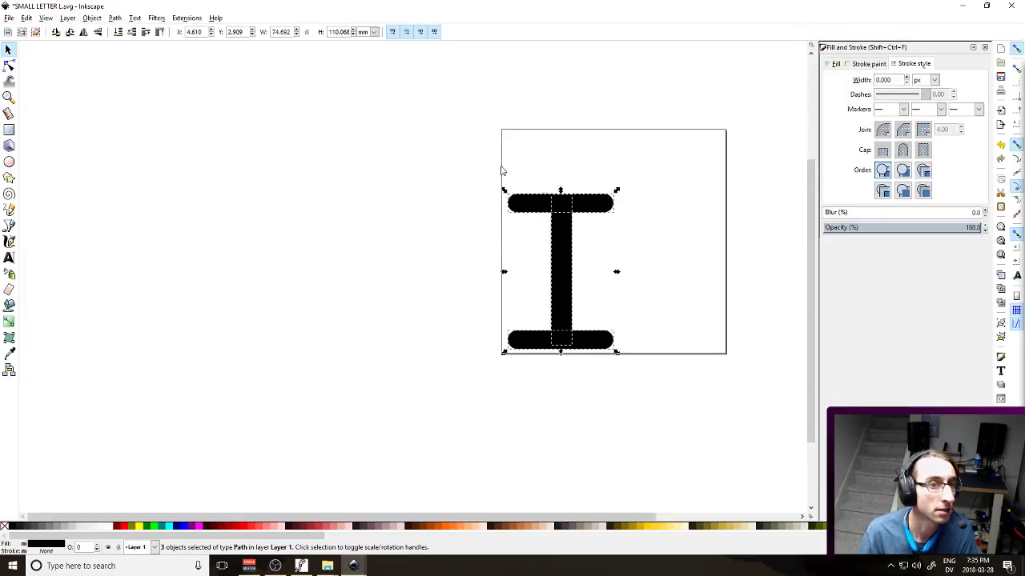
pyautogui.click(613, 204)
pyautogui.press('n')
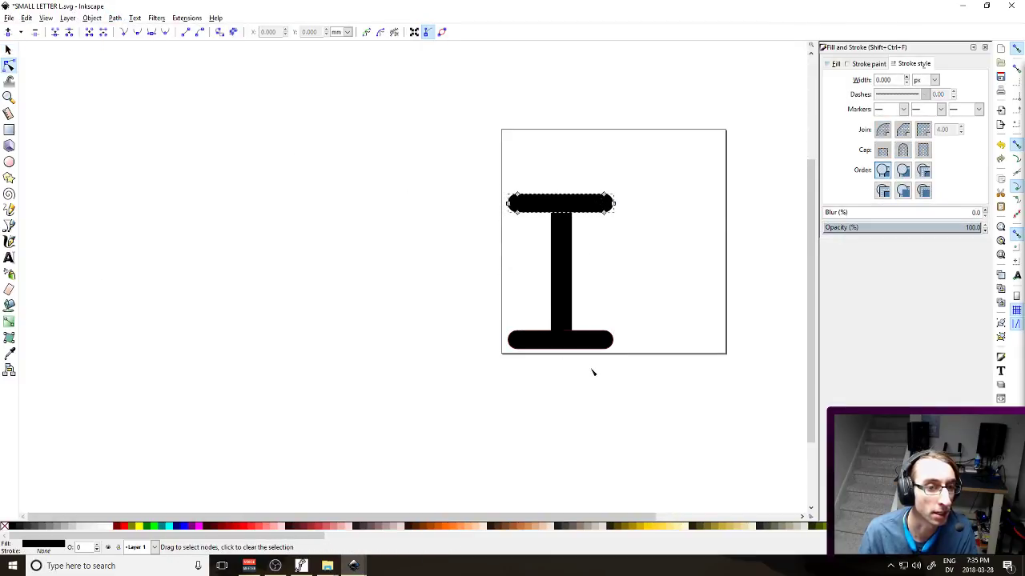
pyautogui.moveTo(435, 134); pyautogui.dragTo(671, 378)
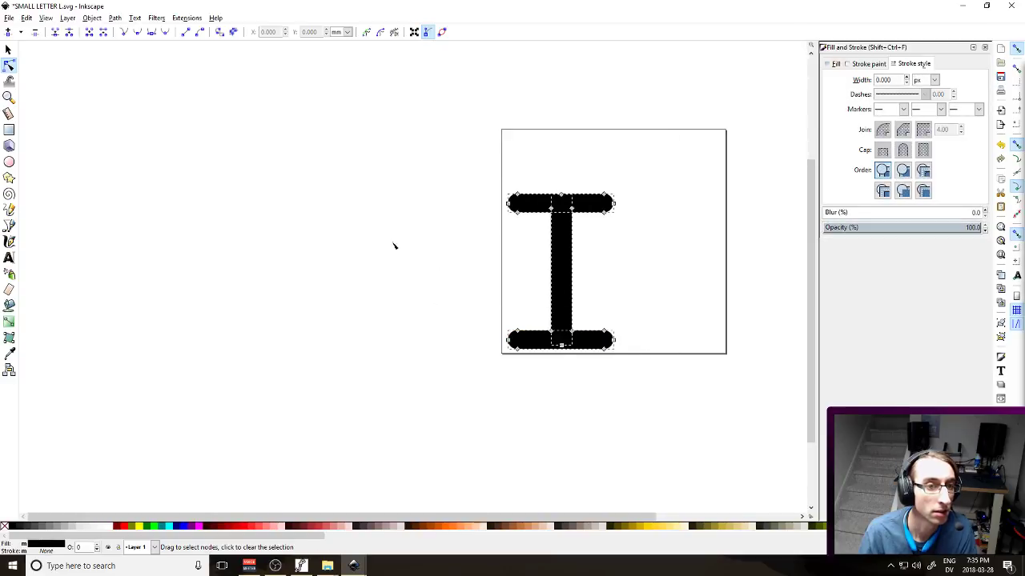
pyautogui.click(84, 19)
pyautogui.moveTo(115, 18)
pyautogui.click(131, 81)
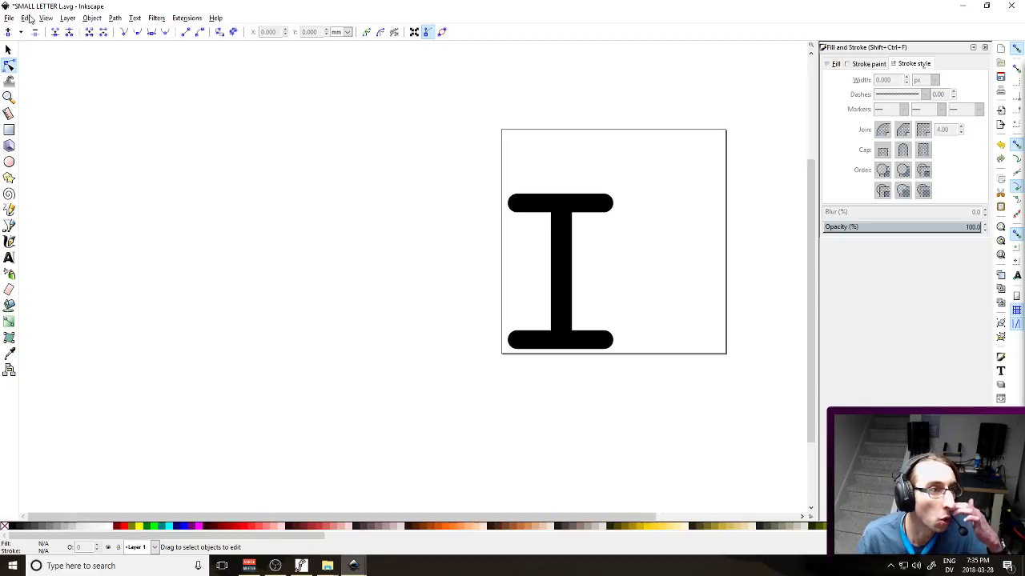
# Save the serifed capital I drawing as CAPITAL LETTER I.svg in the Characters folder, replacing the existing file
pyautogui.click(8, 19)
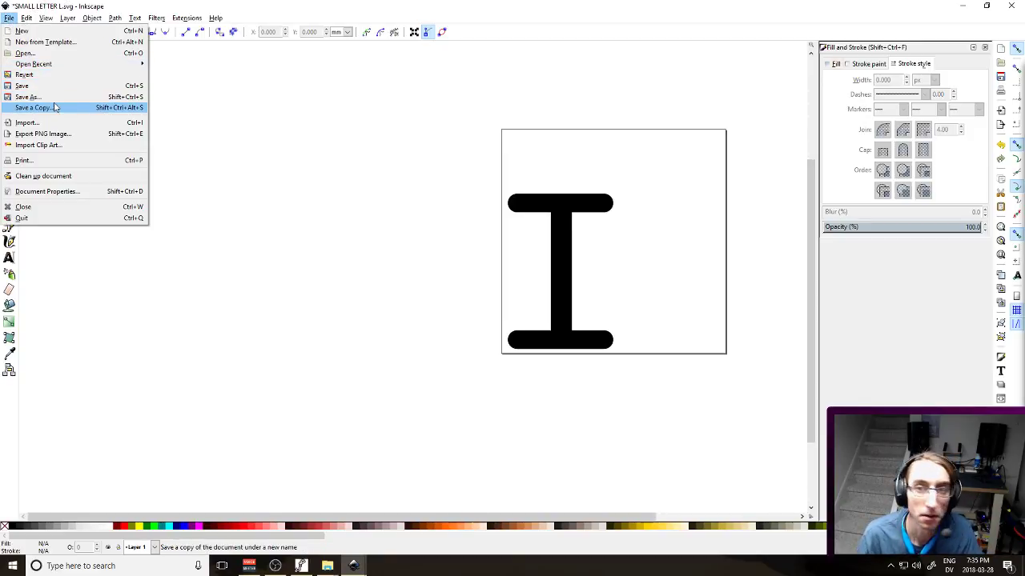
pyautogui.click(55, 97)
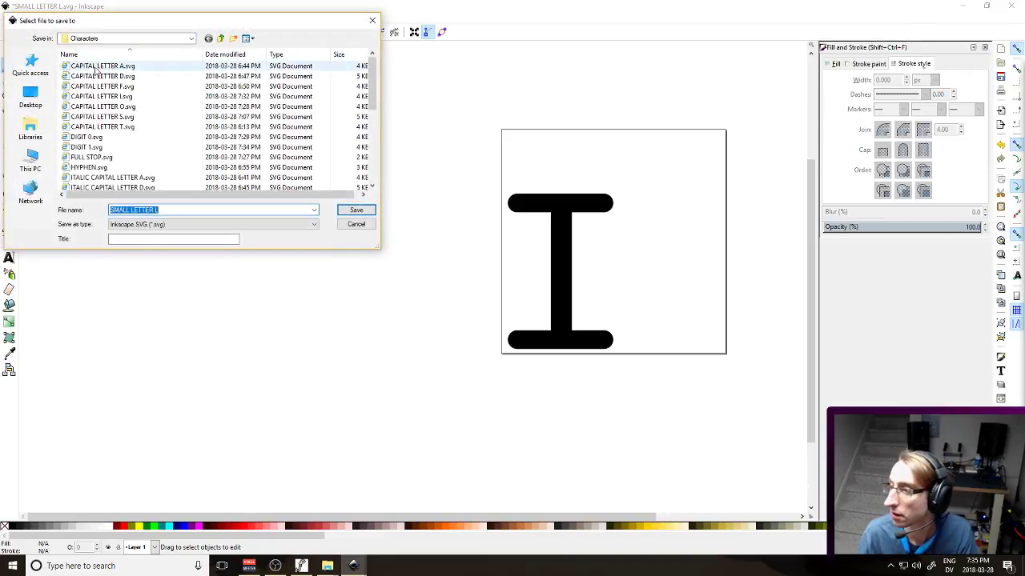
pyautogui.doubleClick(144, 99)
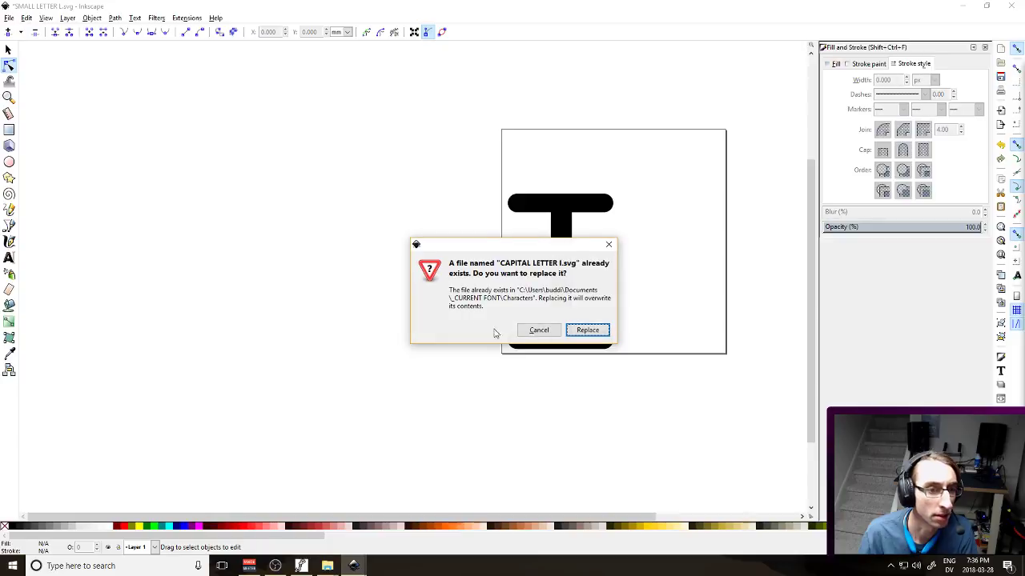
pyautogui.click(588, 329)
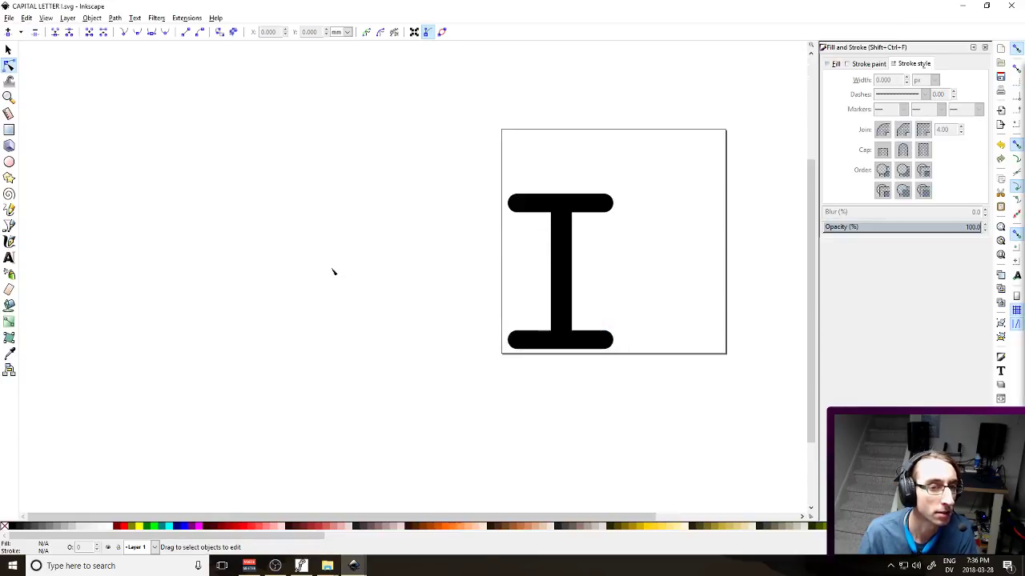
# Open SMALL LETTER L.svg from the Characters folder to check the saved drawing
pyautogui.hotkey('ctrl', 'o')
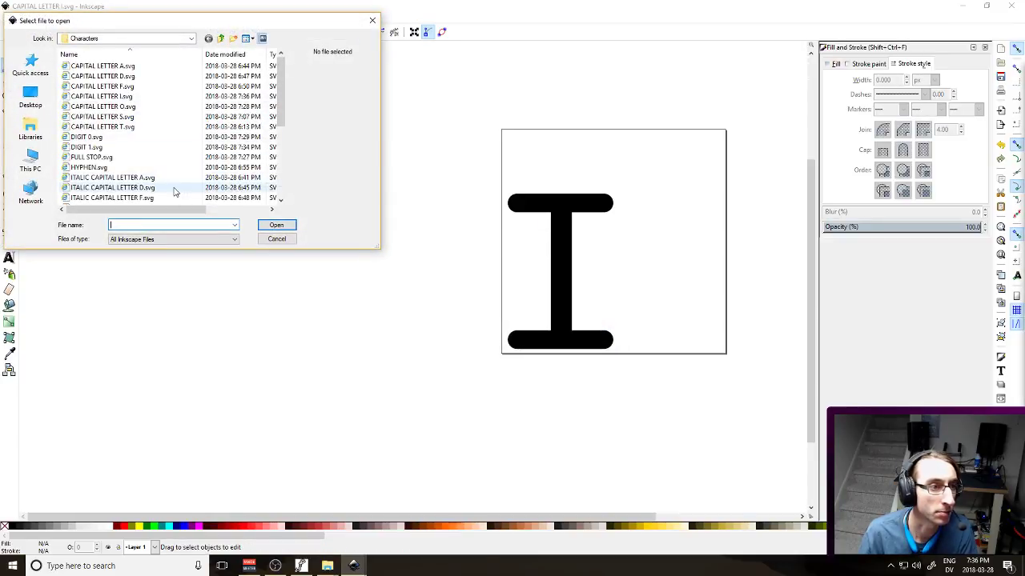
pyautogui.scroll(-4, 174, 191)
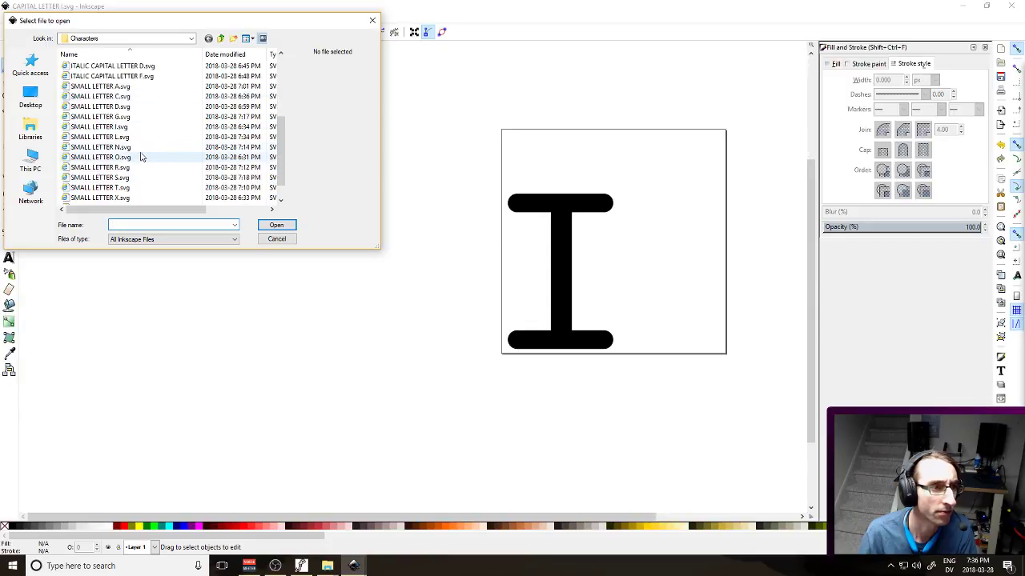
pyautogui.doubleClick(137, 139)
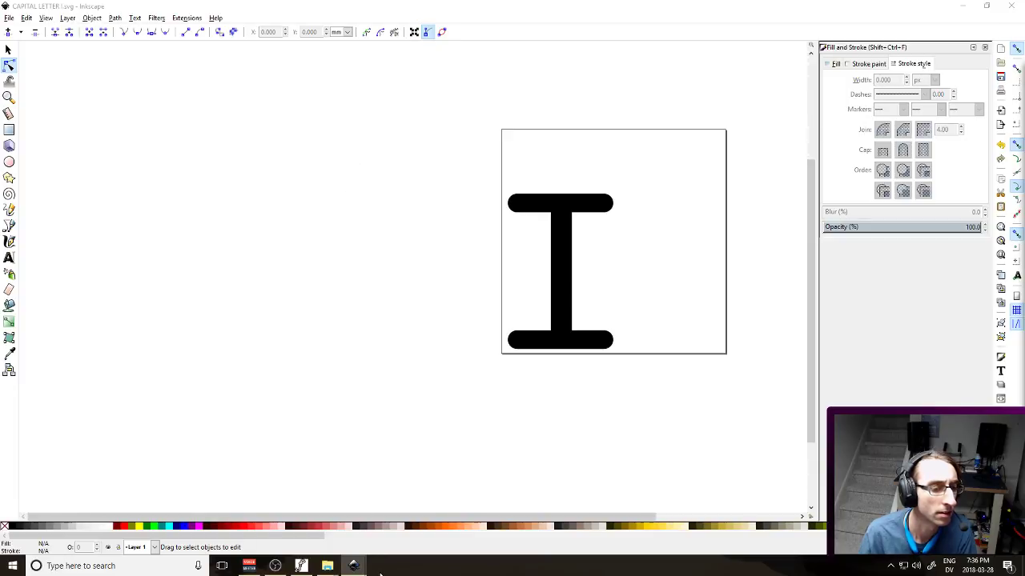
# Close all open Inkscape document windows, leaving the FontForge font window
pyautogui.moveTo(355, 566)
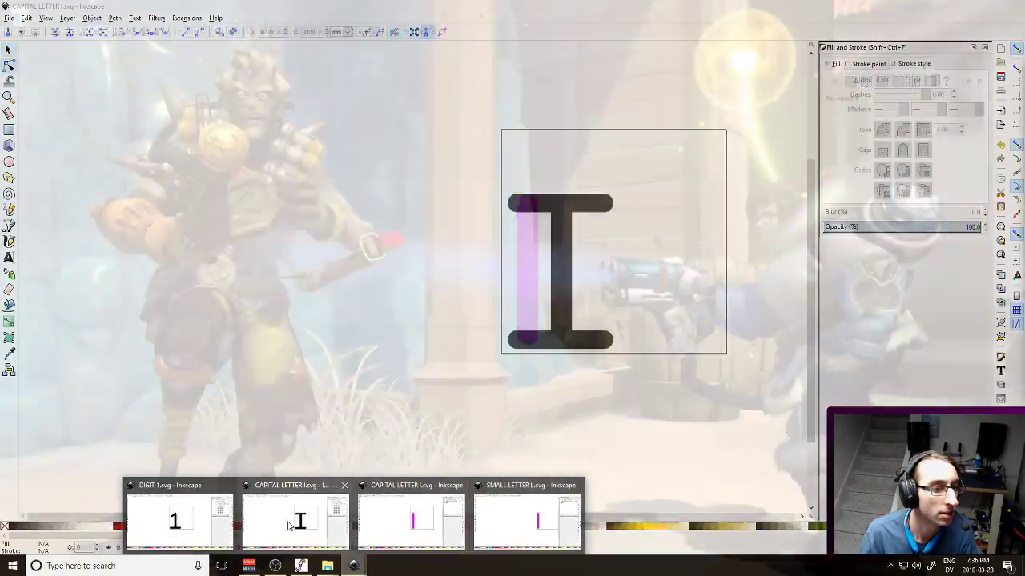
pyautogui.click(227, 485)
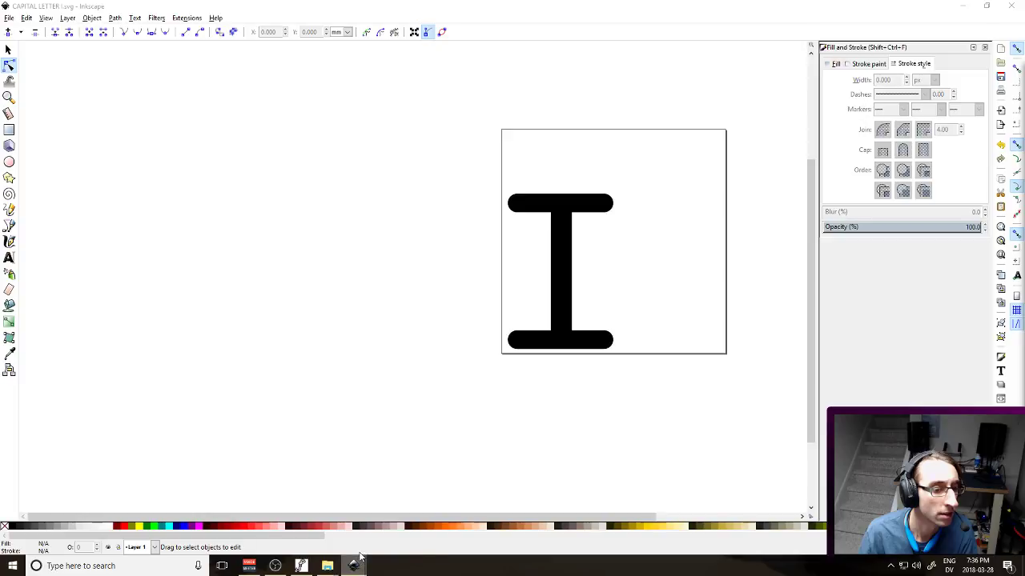
pyautogui.rightClick(358, 560)
pyautogui.click(320, 502)
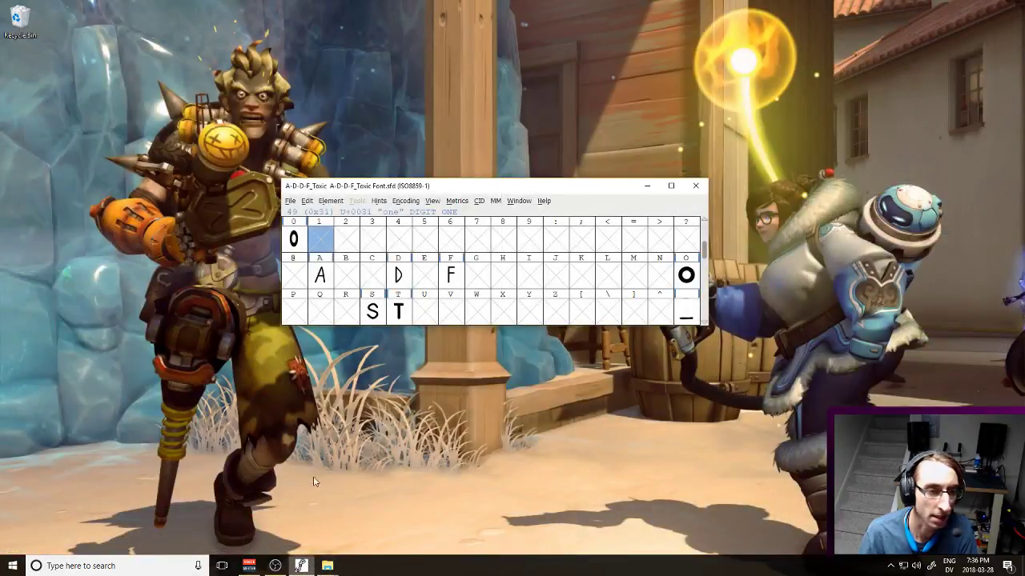
# In FontForge, open the digit one glyph and import DIGIT 1.svg into it
pyautogui.moveTo(503, 189); pyautogui.dragTo(493, 189)
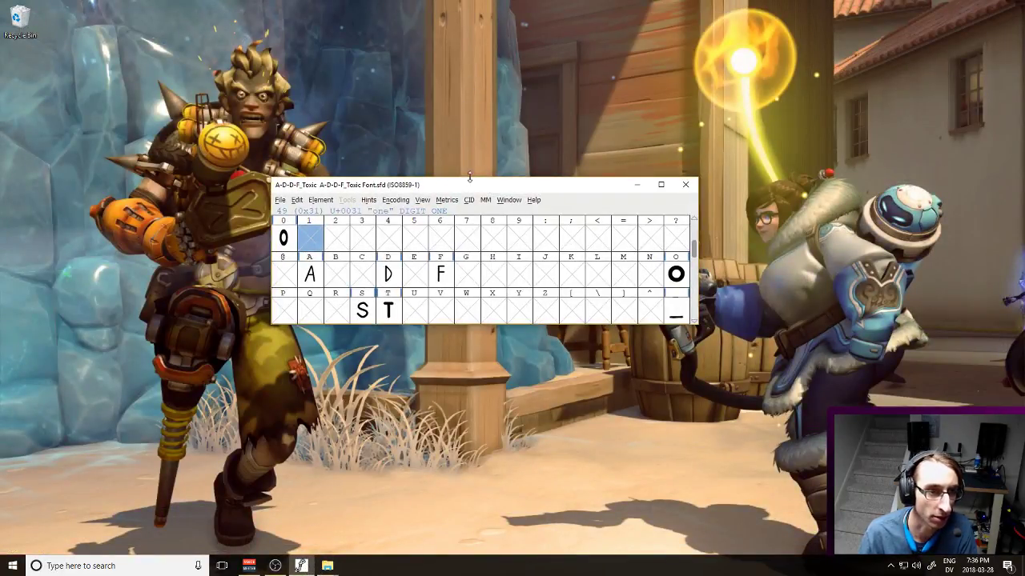
pyautogui.click(520, 274)
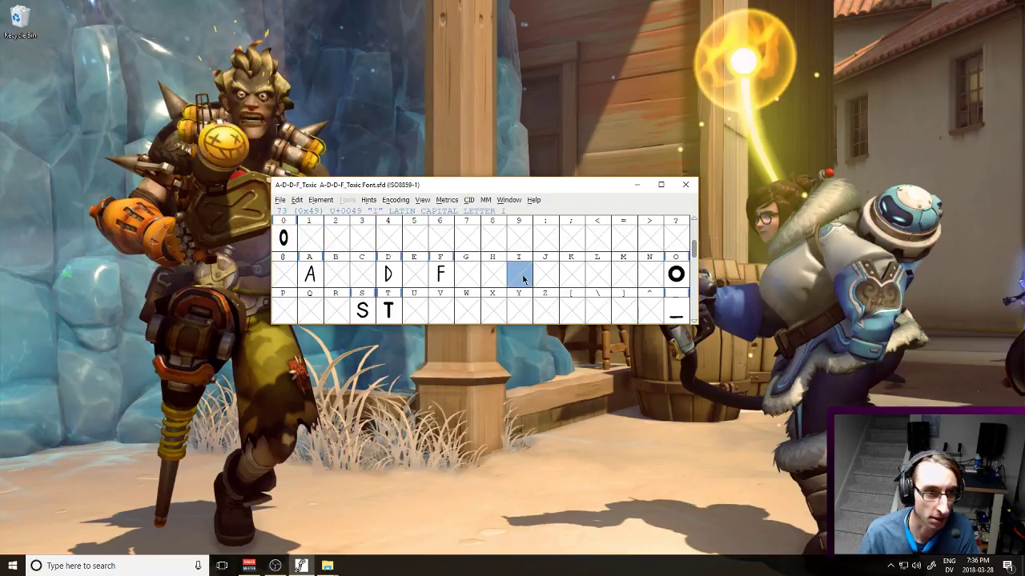
pyautogui.doubleClick(319, 244)
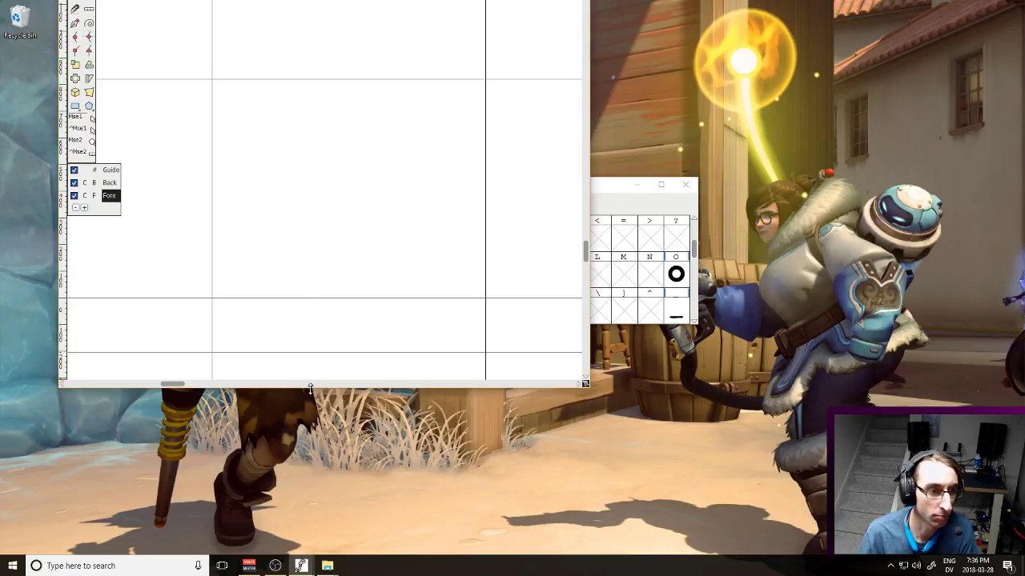
pyautogui.moveTo(310, 389); pyautogui.dragTo(310, 485)
pyautogui.click(68, 23)
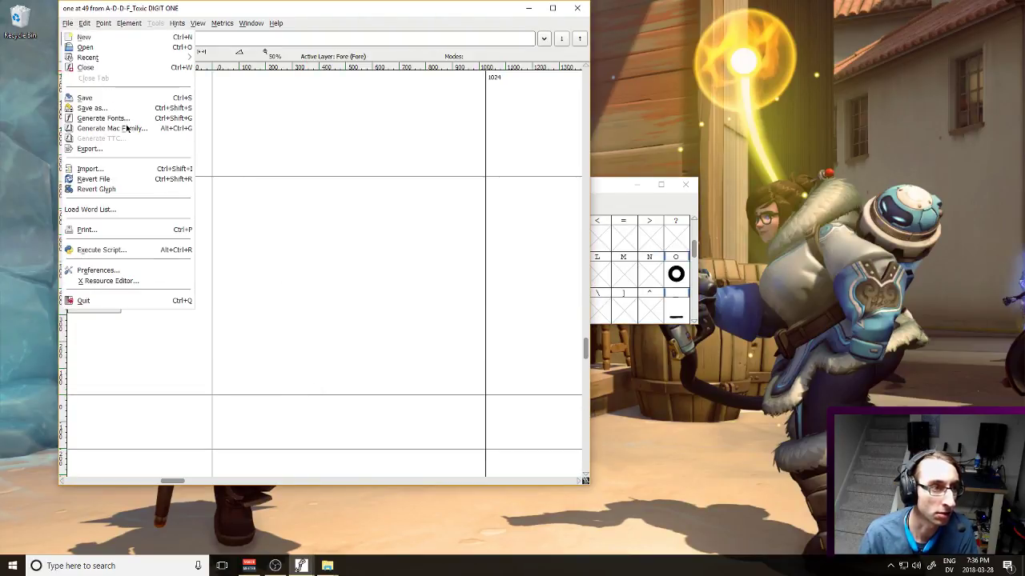
pyautogui.click(107, 169)
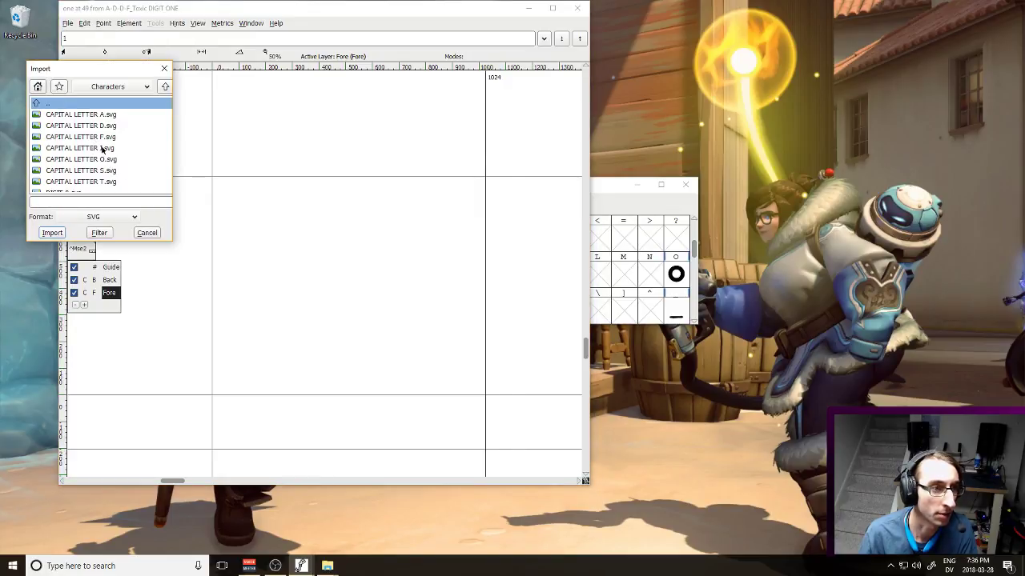
pyautogui.scroll(-1, 108, 164)
pyautogui.scroll(-1, 91, 192)
pyautogui.doubleClick(91, 184)
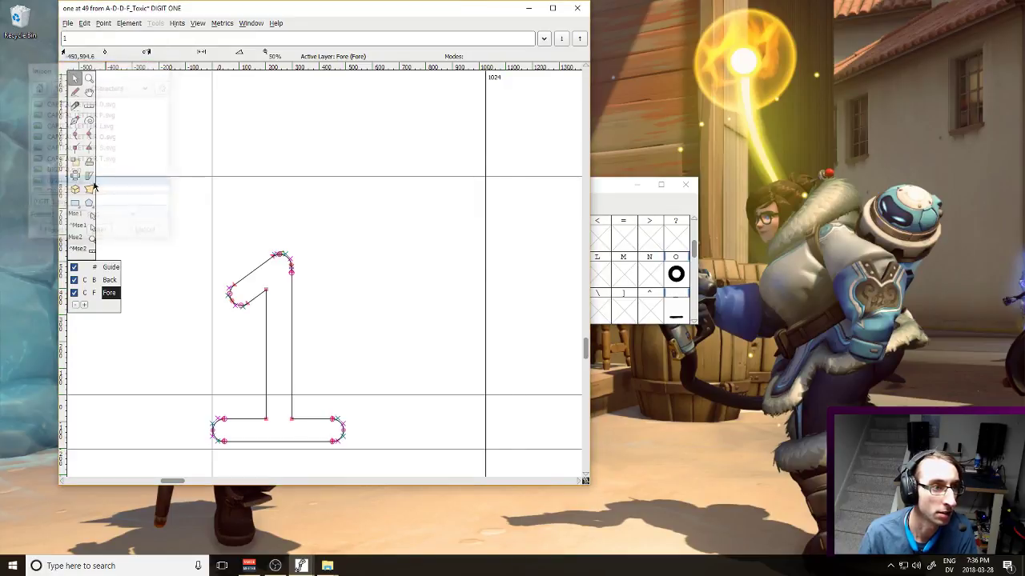
# Raise the whole digit 1 outline onto the baseline, narrow its advance width to just past the foot, and close the glyph
pyautogui.moveTo(207, 247); pyautogui.dragTo(440, 449)
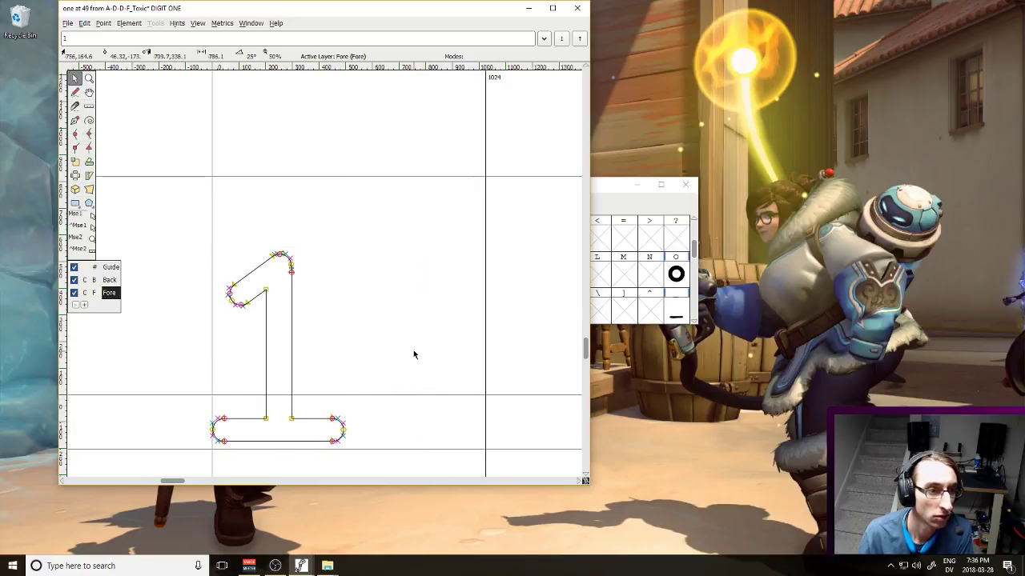
pyautogui.hotkey('shift', 'Up')
pyautogui.hotkey('shift', 'Up')
pyautogui.hotkey('shift', 'Up')
pyautogui.hotkey('shift', 'Up')
pyautogui.hotkey('shift', 'Up')
pyautogui.hotkey('shift', 'Up')
pyautogui.hotkey('shift', 'Up')
pyautogui.hotkey('shift', 'Up')
pyautogui.hotkey('shift', 'Up')
pyautogui.hotkey('shift', 'Up')
pyautogui.hotkey('shift', 'Up')
pyautogui.hotkey('shift', 'Up')
pyautogui.hotkey('shift', 'Up')
pyautogui.hotkey('shift', 'Up')
pyautogui.hotkey('shift', 'Up')
pyautogui.hotkey('shift', 'Up')
pyautogui.hotkey('shift', 'Up')
pyautogui.hotkey('shift', 'Up')
pyautogui.hotkey('shift', 'Up')
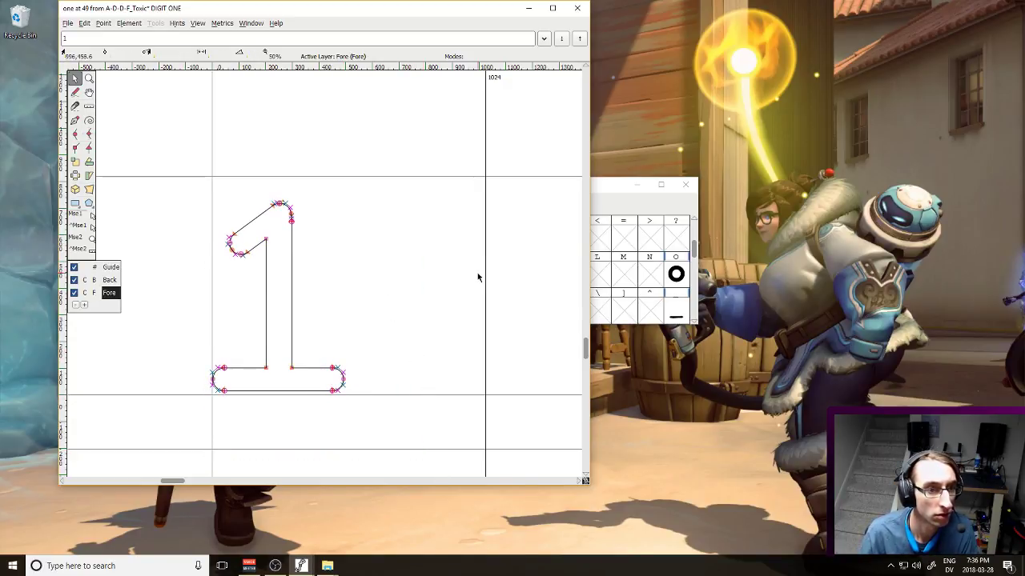
pyautogui.moveTo(485, 289); pyautogui.dragTo(349, 313)
pyautogui.click(577, 8)
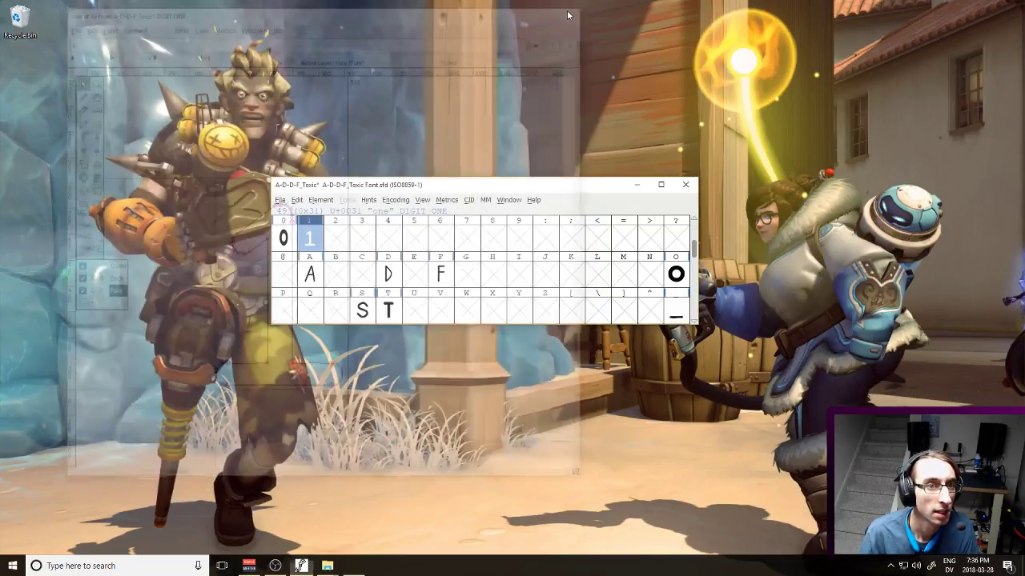
# Open the Latin capital letter I glyph and import CAPITAL LETTER I.svg into it
pyautogui.doubleClick(516, 269)
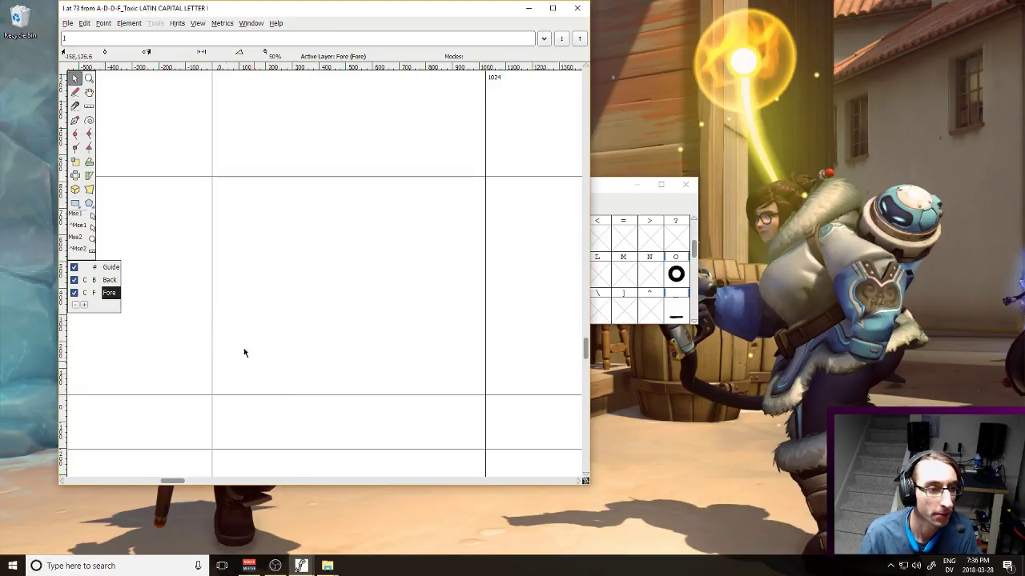
pyautogui.click(69, 24)
pyautogui.click(89, 169)
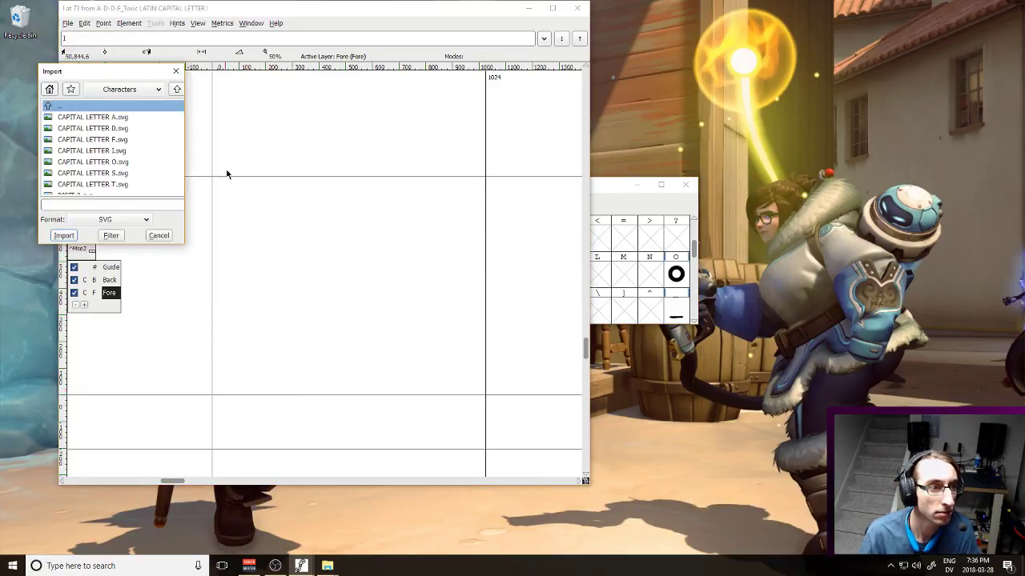
pyautogui.doubleClick(120, 151)
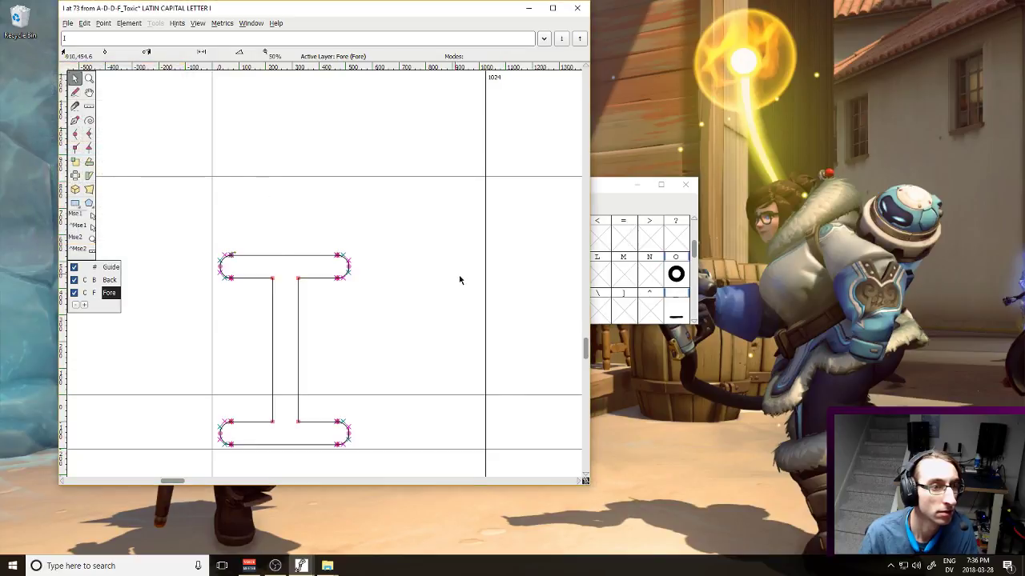
# Select the entire capital I outline and raise it until its bottom crossbar sits just above the baseline
pyautogui.moveTo(188, 232); pyautogui.dragTo(414, 461)
pyautogui.scroll(-2, 416, 462)
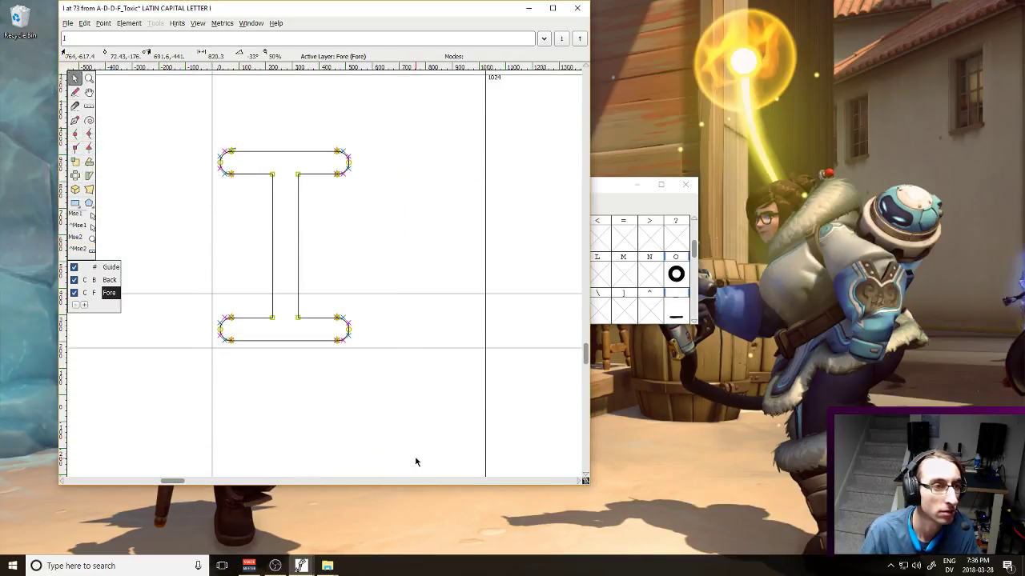
pyautogui.press('Up')
pyautogui.press('Up')
pyautogui.press('Up')
pyautogui.press('Up')
pyautogui.press('Up')
pyautogui.press('Up')
pyautogui.press('Up')
pyautogui.press('Up')
pyautogui.press('Up')
pyautogui.press('Up')
pyautogui.press('Up')
pyautogui.press('Up')
pyautogui.press('Up')
pyautogui.press('Up')
pyautogui.press('Up')
pyautogui.press('Up')
pyautogui.press('Up')
pyautogui.press('Up')
pyautogui.press('Up')
pyautogui.press('Up')
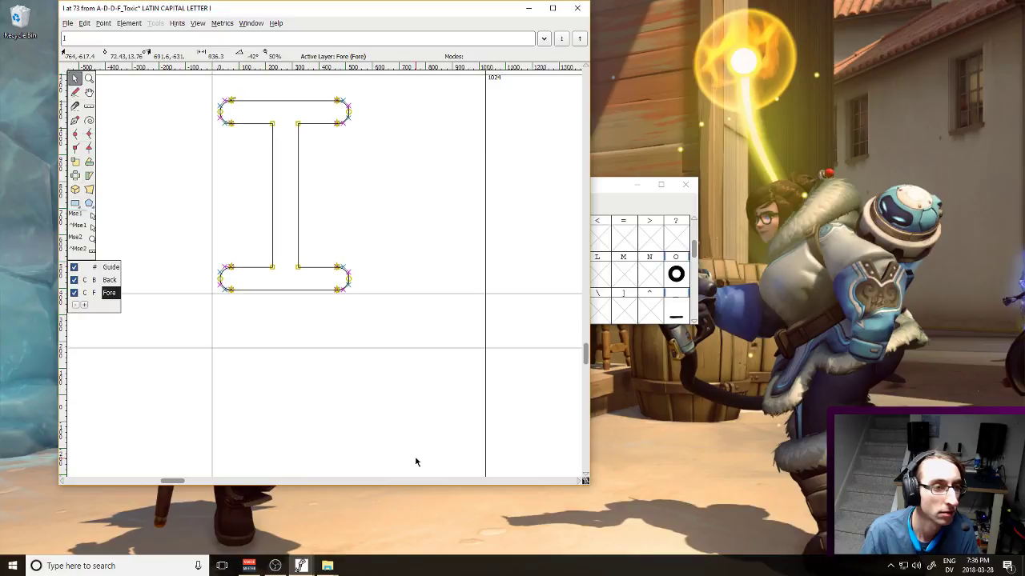
pyautogui.scroll(2, 394, 386)
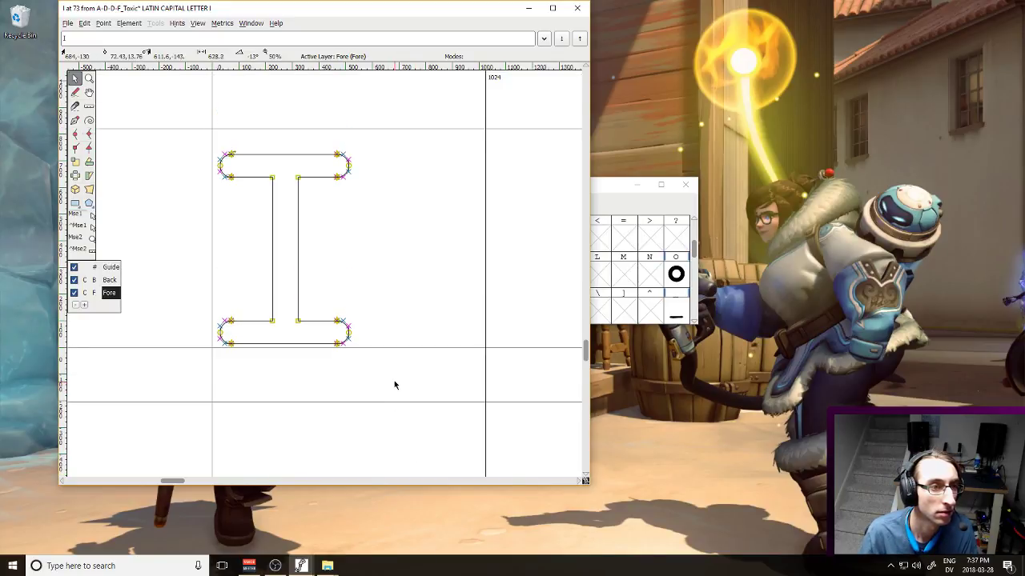
# Narrow the capital I's advance width to 544, just past its crossbars, and close the glyph
pyautogui.moveTo(485, 240); pyautogui.dragTo(356, 288)
pyautogui.click(421, 277)
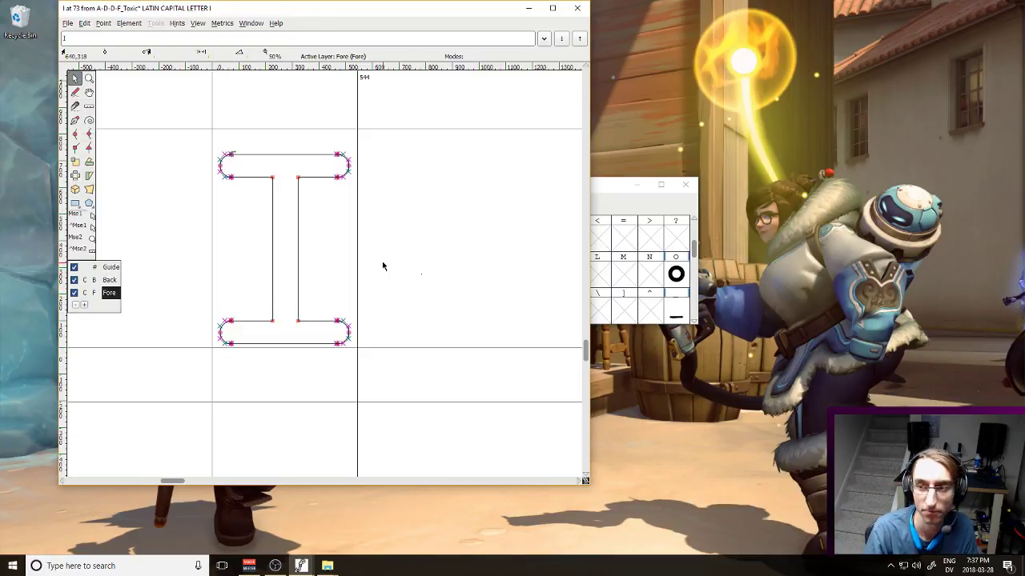
pyautogui.click(577, 8)
# Open the Latin small letter l glyph and import SMALL LETTER L.svg into it
pyautogui.scroll(-2, 438, 306)
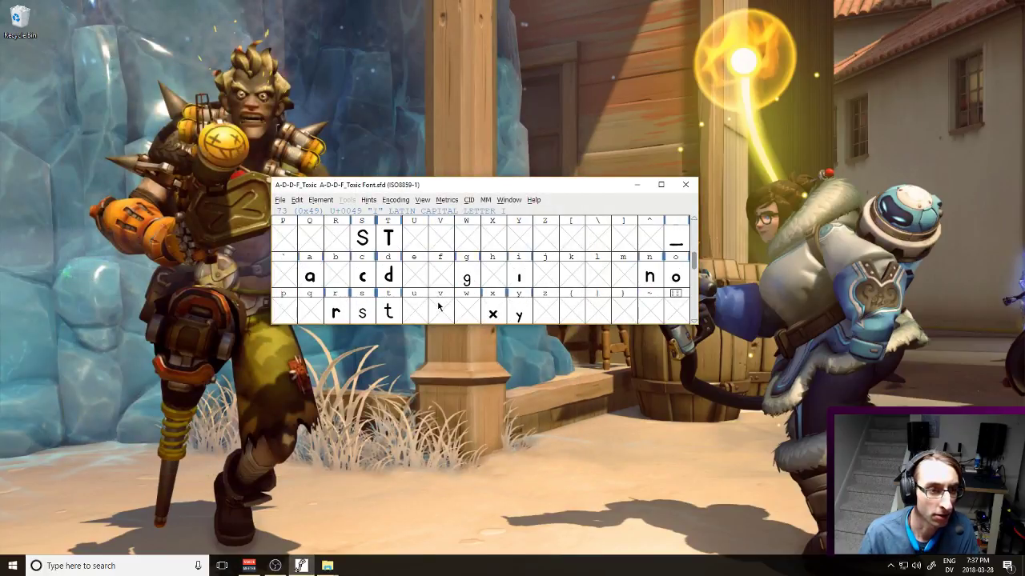
pyautogui.doubleClick(600, 278)
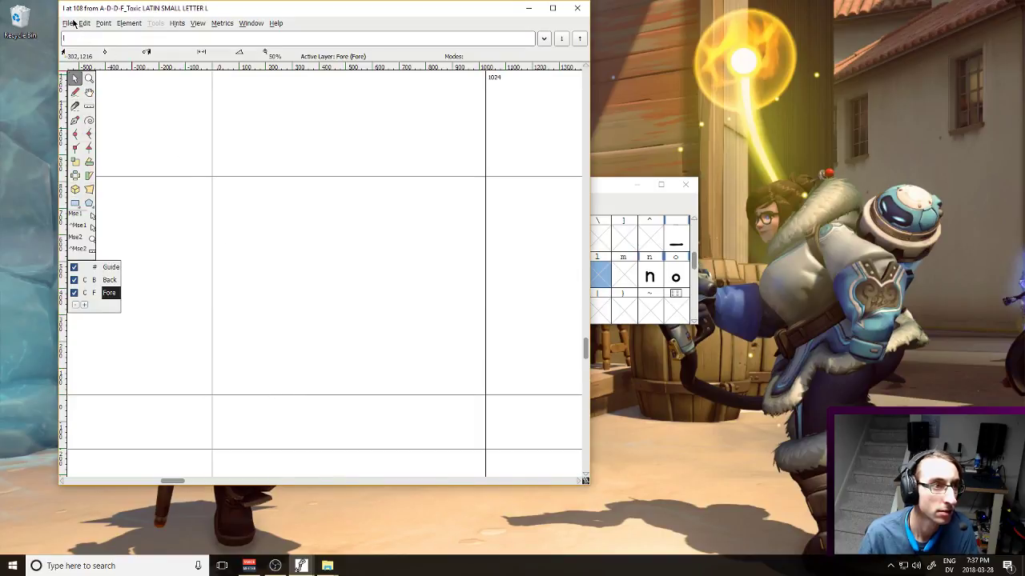
pyautogui.click(69, 23)
pyautogui.click(89, 169)
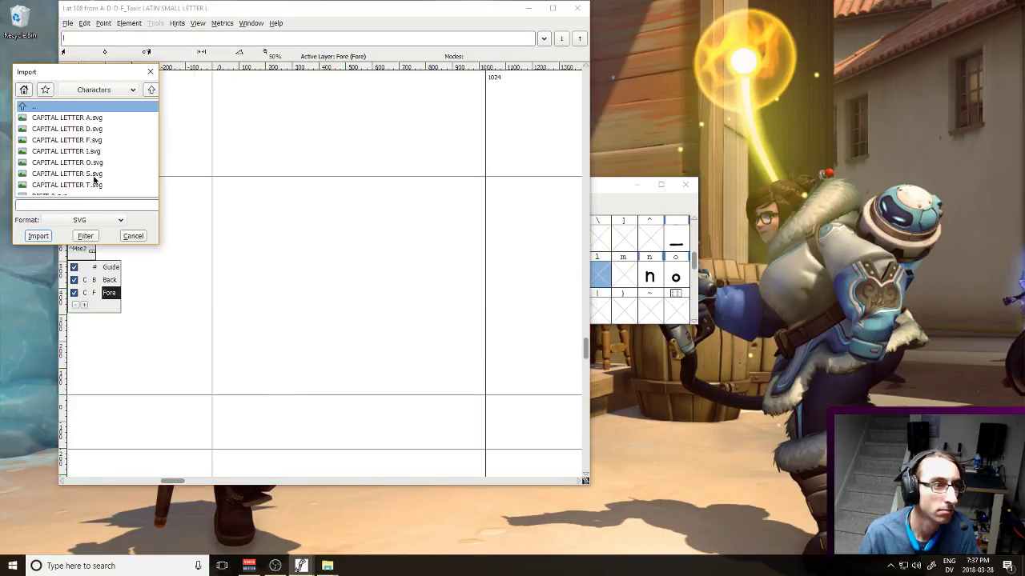
pyautogui.scroll(-5, 94, 180)
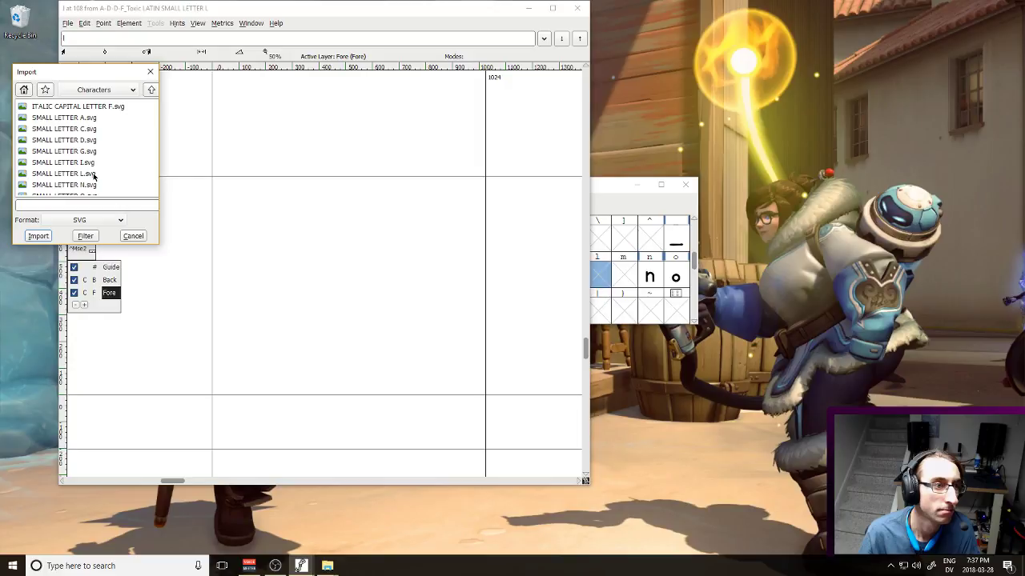
pyautogui.doubleClick(94, 176)
# Raise the whole small l outline onto the baseline, close the glyph, and save the font
pyautogui.moveTo(163, 228); pyautogui.dragTo(391, 471)
pyautogui.press('Up')
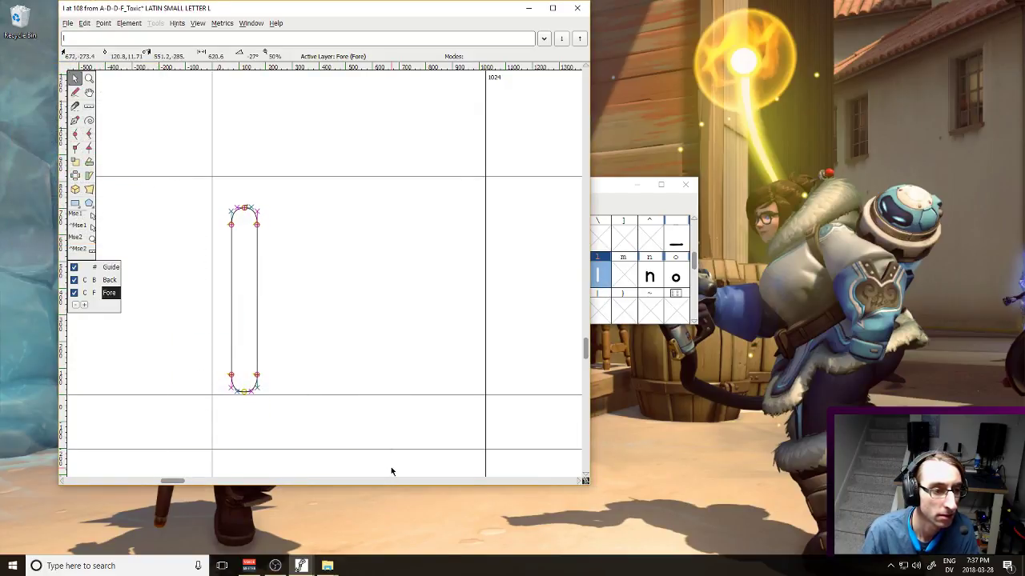
pyautogui.click(577, 8)
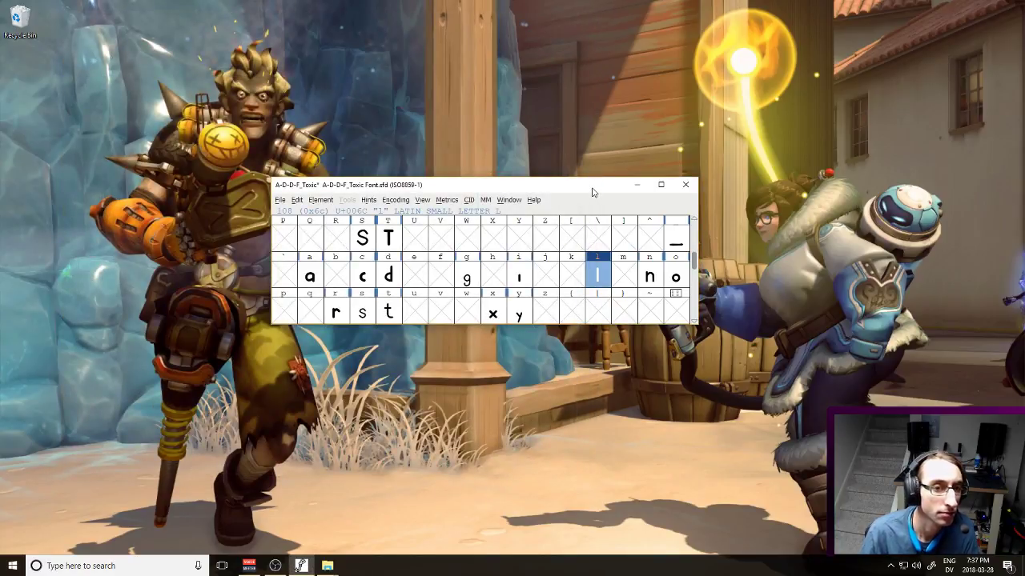
pyautogui.hotkey('ctrl', 's')
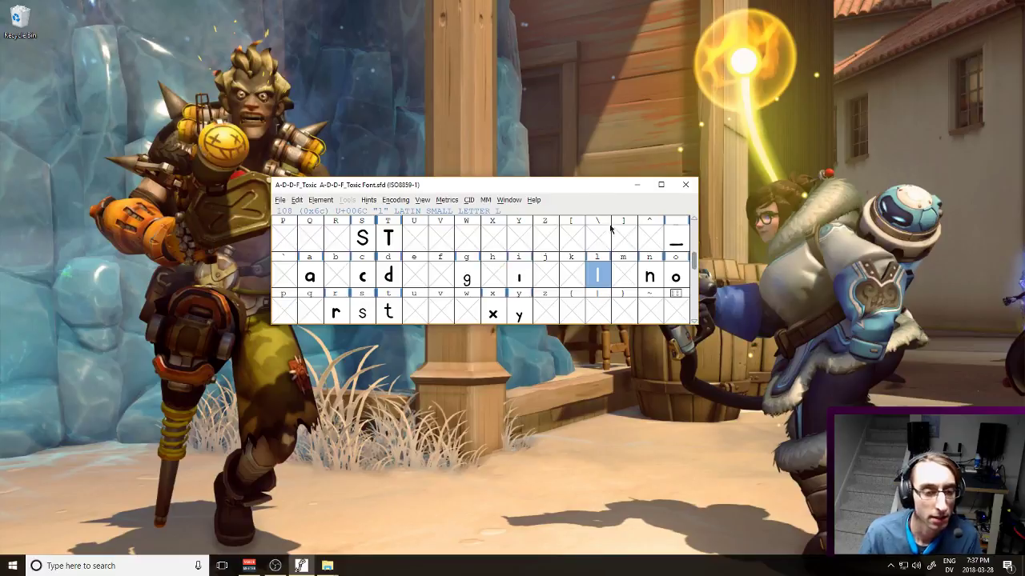
# Reopen the small l glyph and narrow its advance width to just past the stem
pyautogui.doubleClick(606, 273)
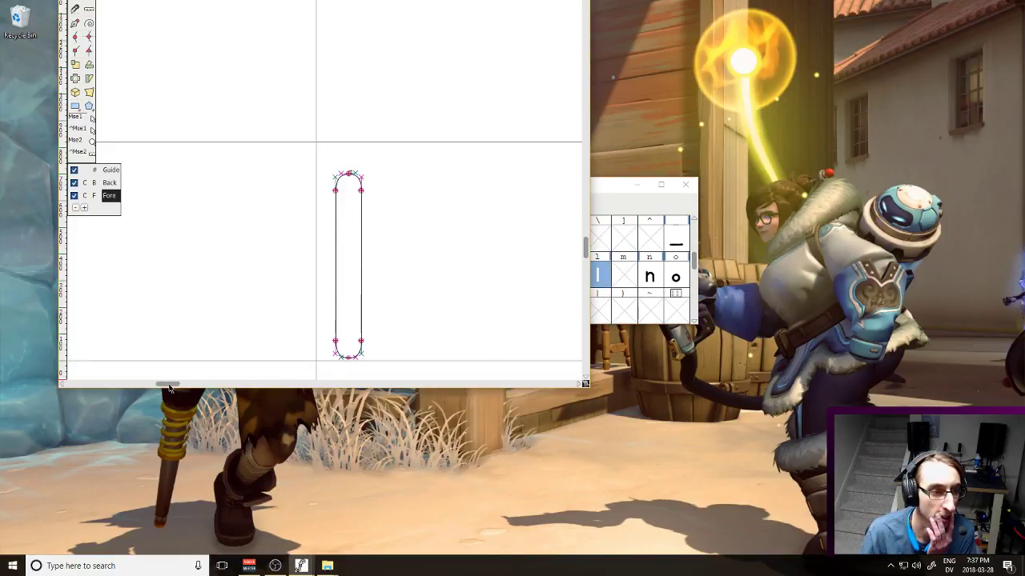
pyautogui.moveTo(170, 388); pyautogui.dragTo(176, 388)
pyautogui.moveTo(501, 286); pyautogui.dragTo(293, 302)
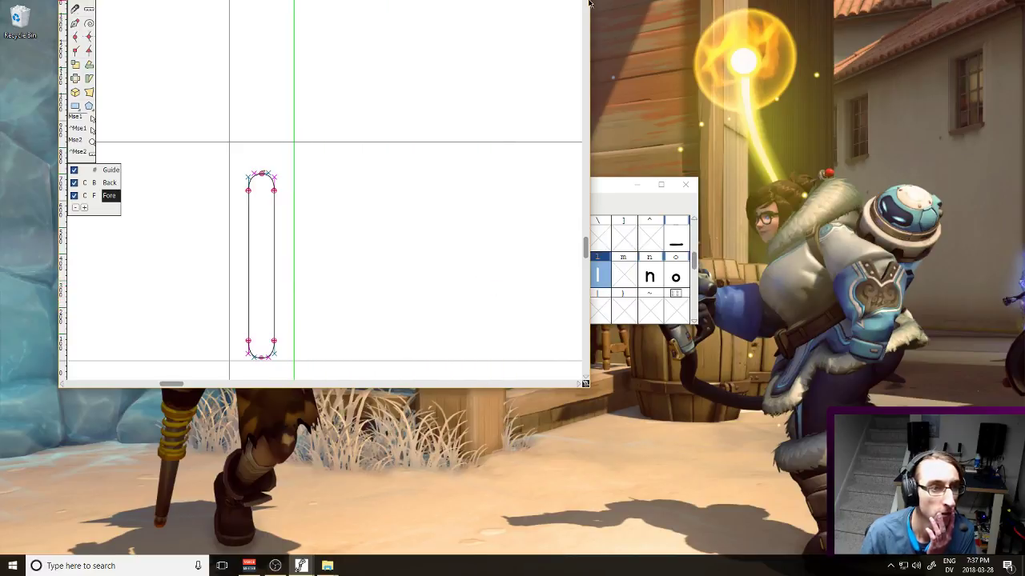
# Close the small l glyph, then open the capital I glyph to compare its design and close it
pyautogui.doubleClick(414, 387)
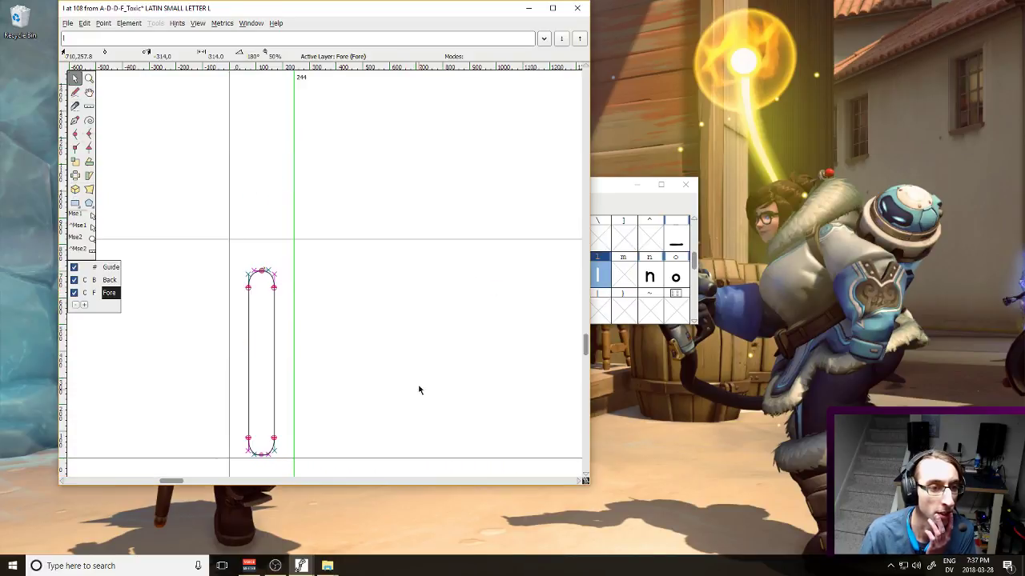
pyautogui.click(577, 8)
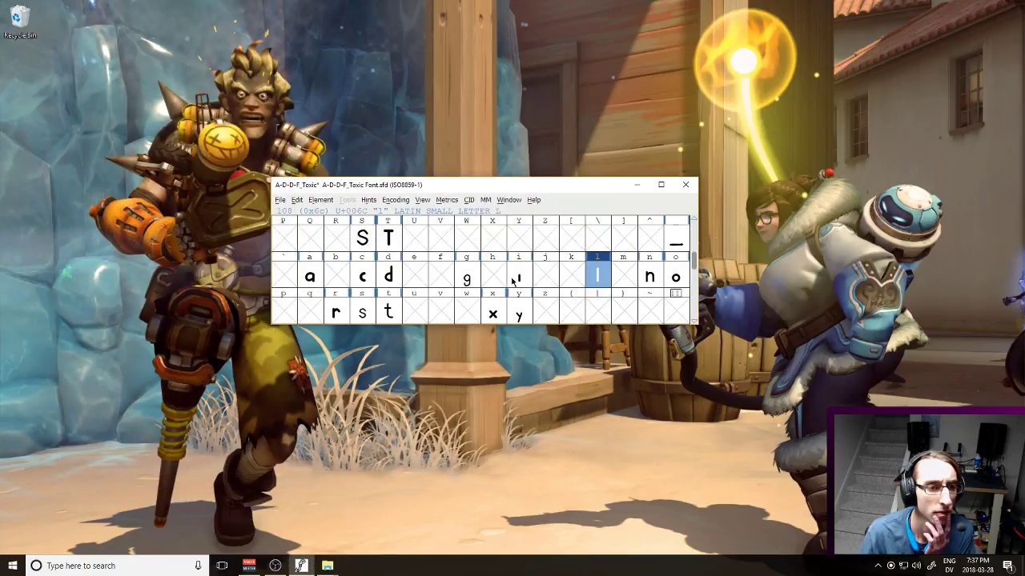
pyautogui.scroll(1, 416, 275)
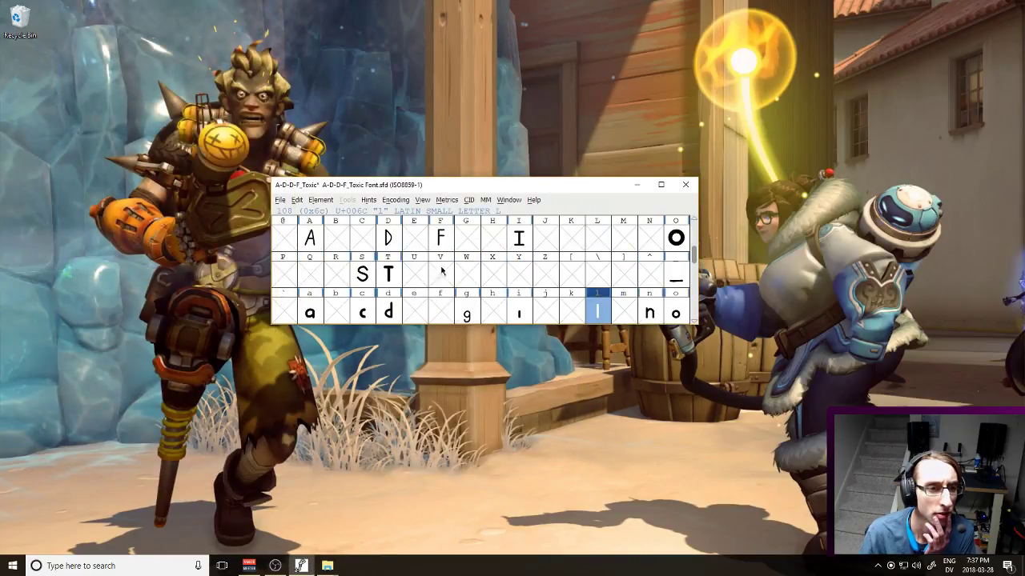
pyautogui.doubleClick(518, 238)
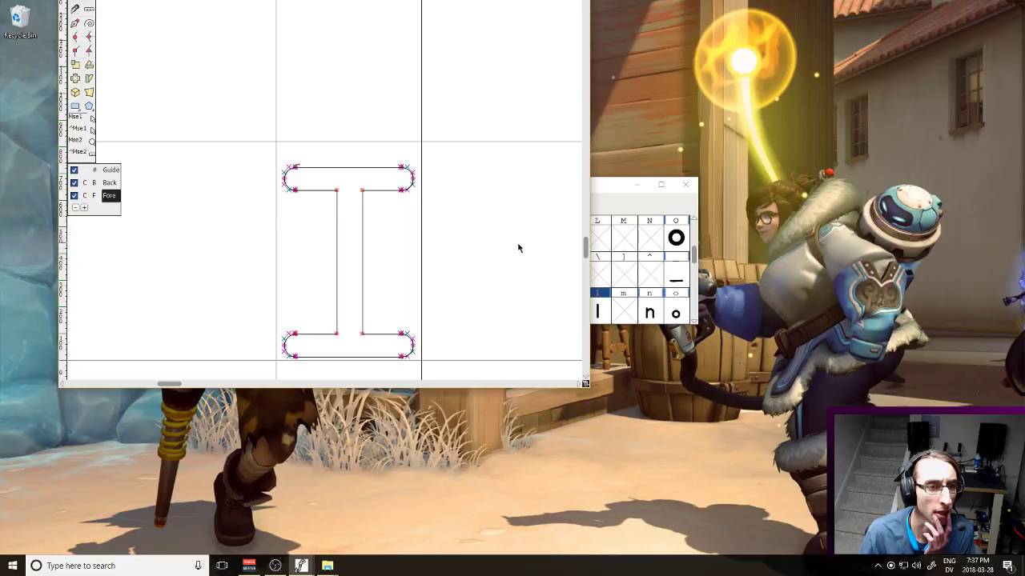
pyautogui.doubleClick(482, 389)
pyautogui.click(577, 9)
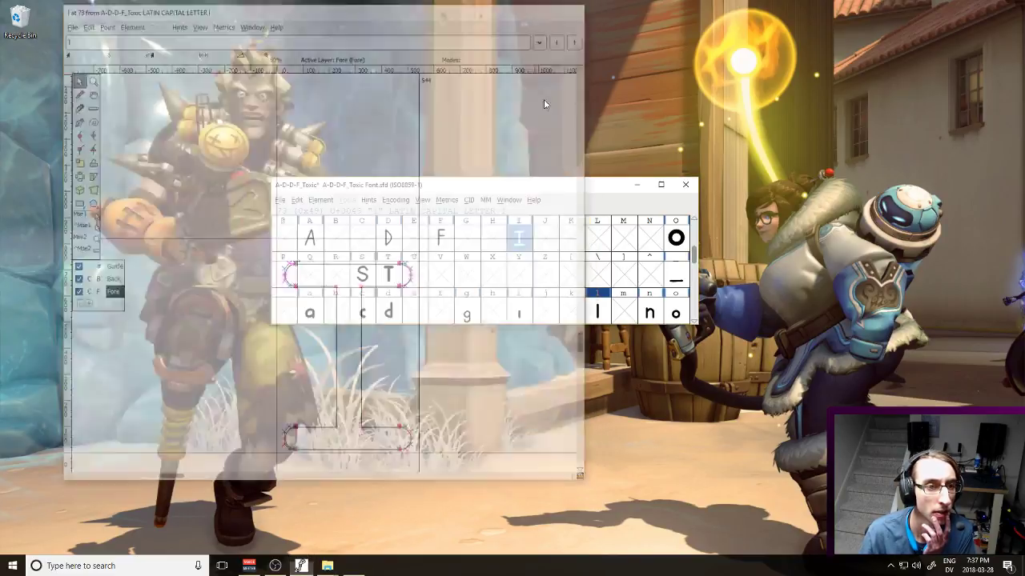
# Check the digit 1 glyph's outline and spacing, close it, and save the font
pyautogui.doubleClick(306, 238)
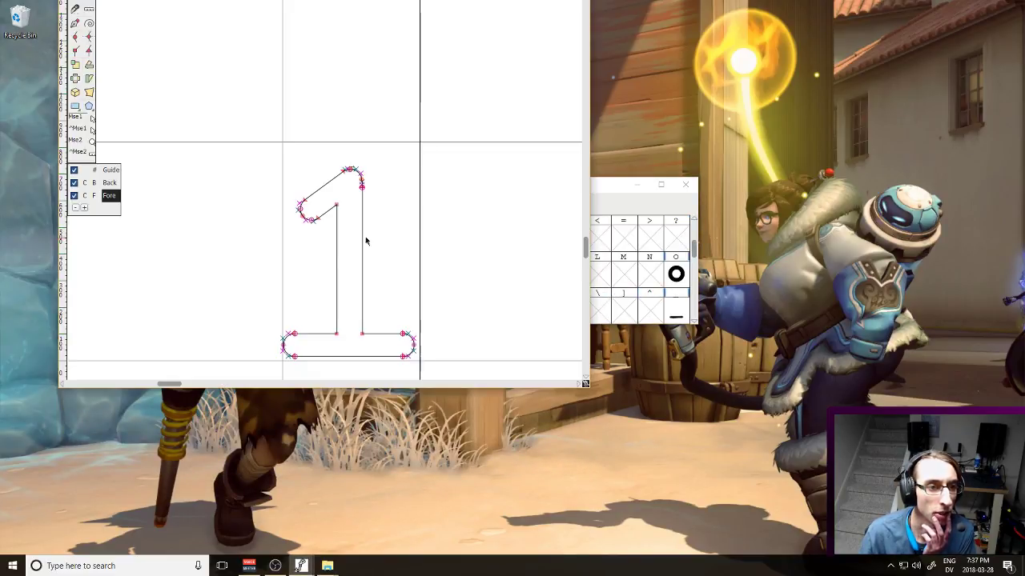
pyautogui.doubleClick(432, 388)
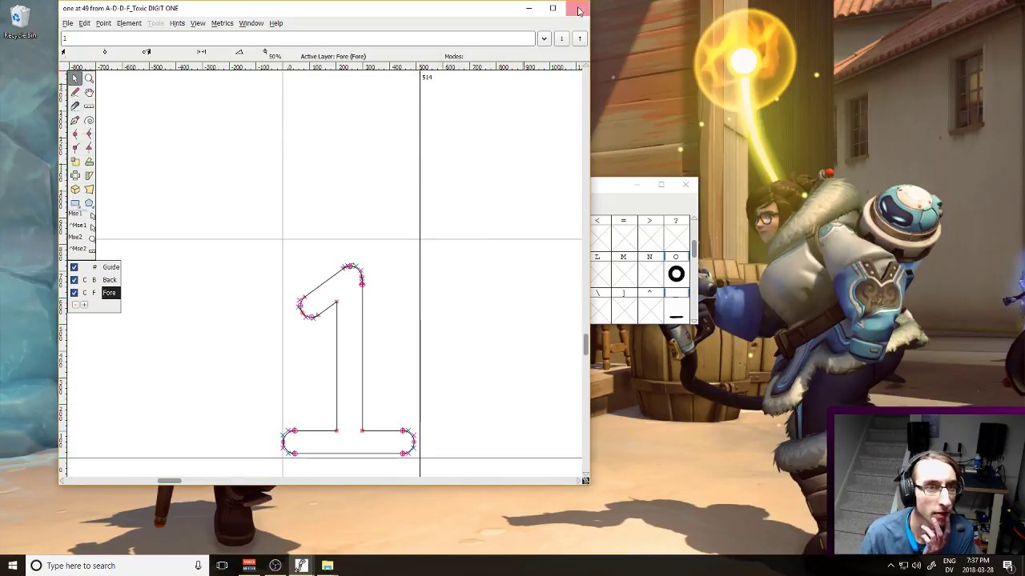
pyautogui.click(577, 8)
pyautogui.hotkey('ctrl', 's')
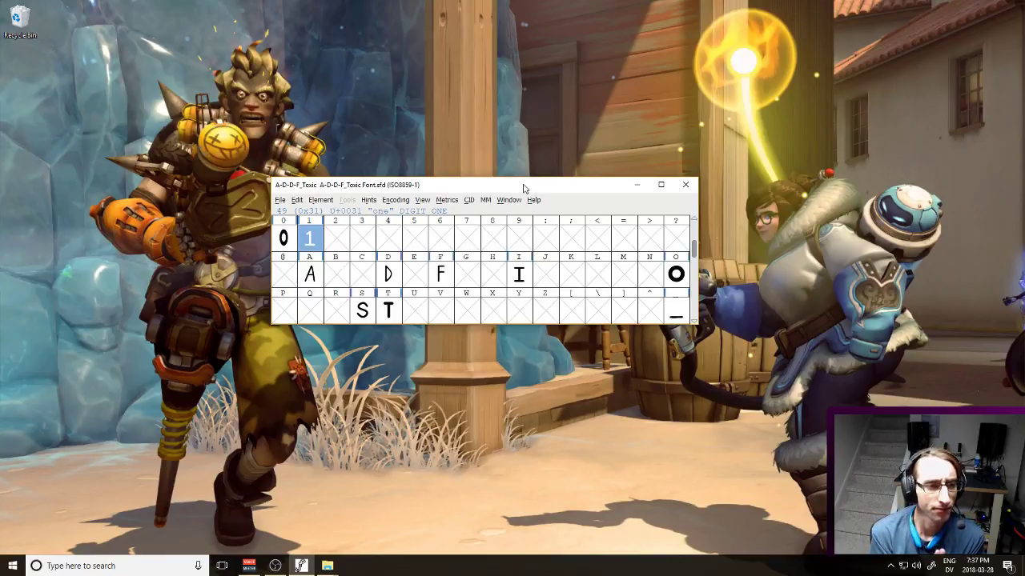
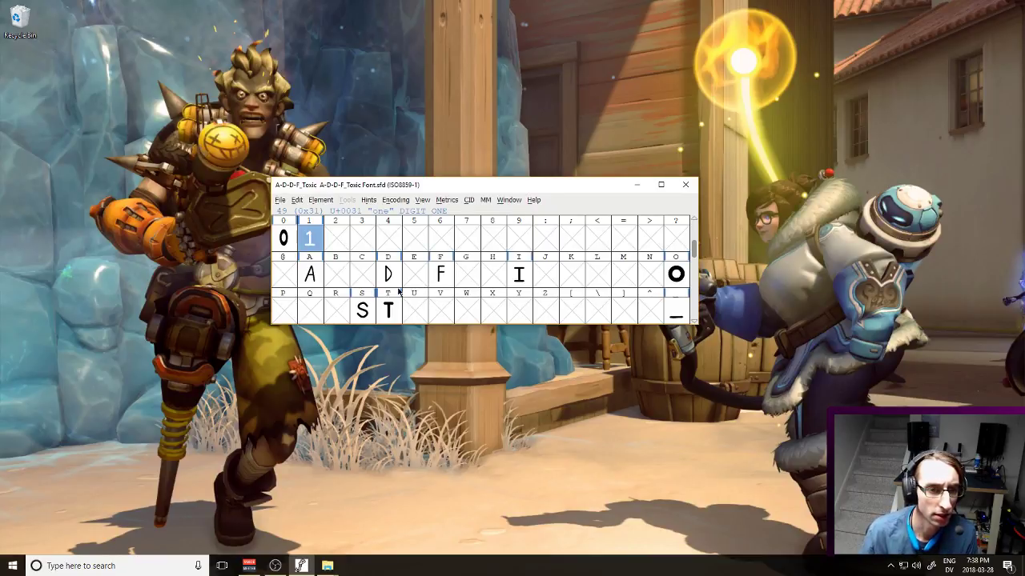
# Launch Inkscape and open SMALL LETTER C.svg from the Characters folder
pyautogui.press('super')
pyautogui.press('super')
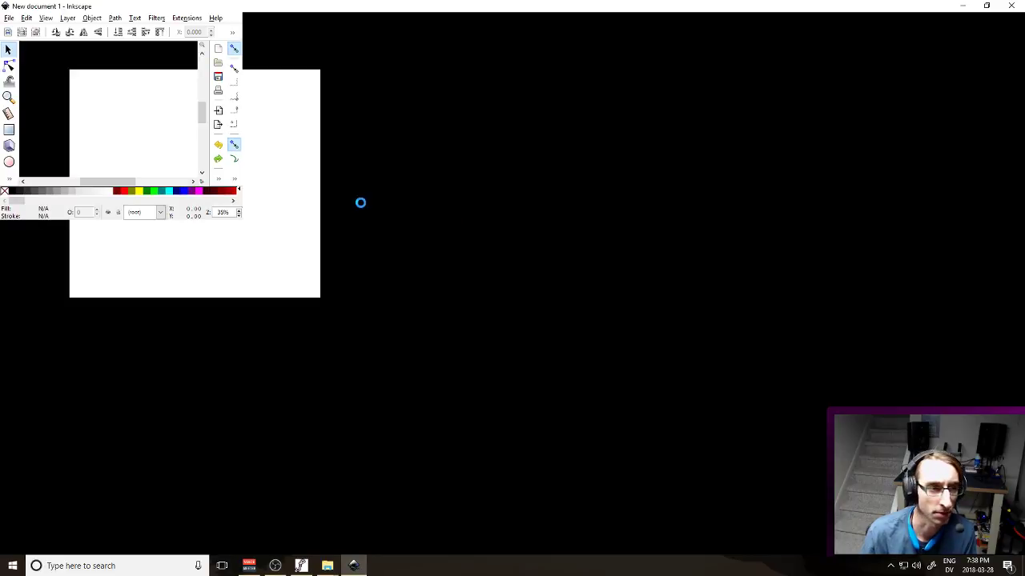
pyautogui.hotkey('ctrl', 'o')
pyautogui.scroll(-1, 133, 130)
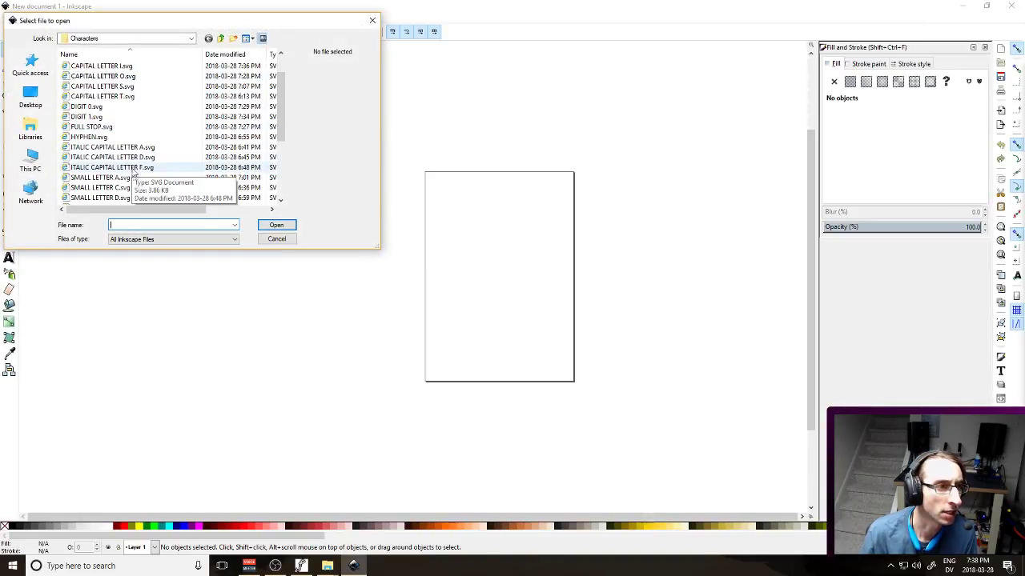
pyautogui.doubleClick(137, 189)
# Save the drawing under the new name CAPITAL LETTER C in the Characters folder
pyautogui.click(10, 18)
pyautogui.click(48, 96)
pyautogui.press('Home')
pyautogui.hotkey('ctrl', 'shift', 'Right')
pyautogui.write('C')
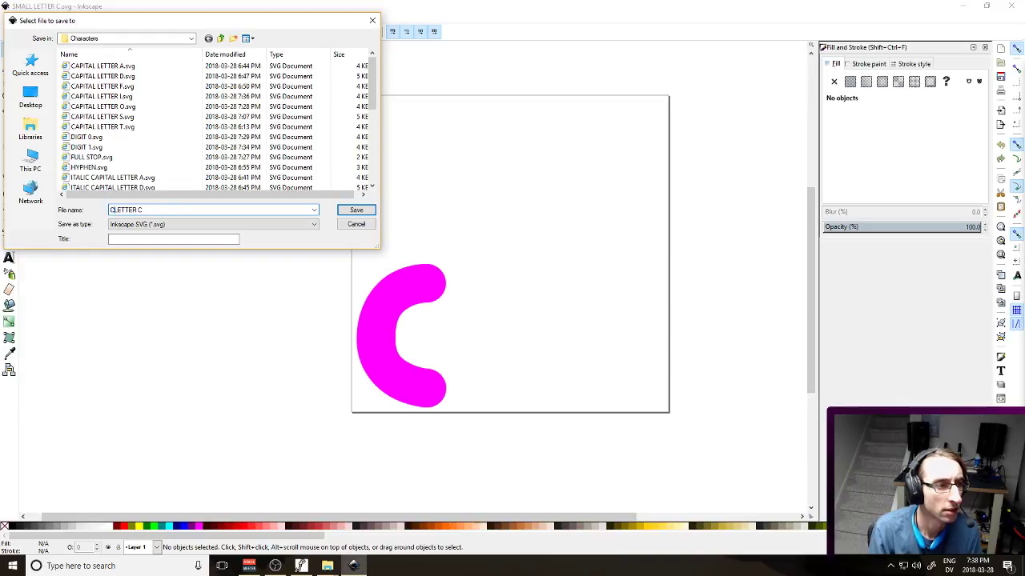
pyautogui.write('APITAL')
pyautogui.press('Return')
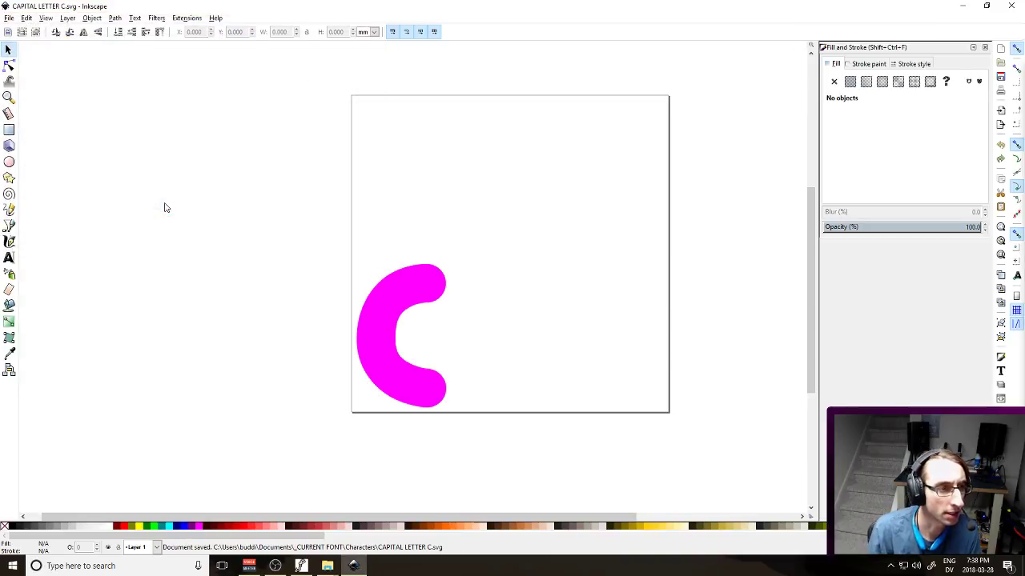
# Enlarge the C to about 81 by 130 mm and shift its inner nodes to thin the back and upper arm
pyautogui.moveTo(297, 229); pyautogui.dragTo(496, 412)
pyautogui.moveTo(455, 271); pyautogui.dragTo(568, 151)
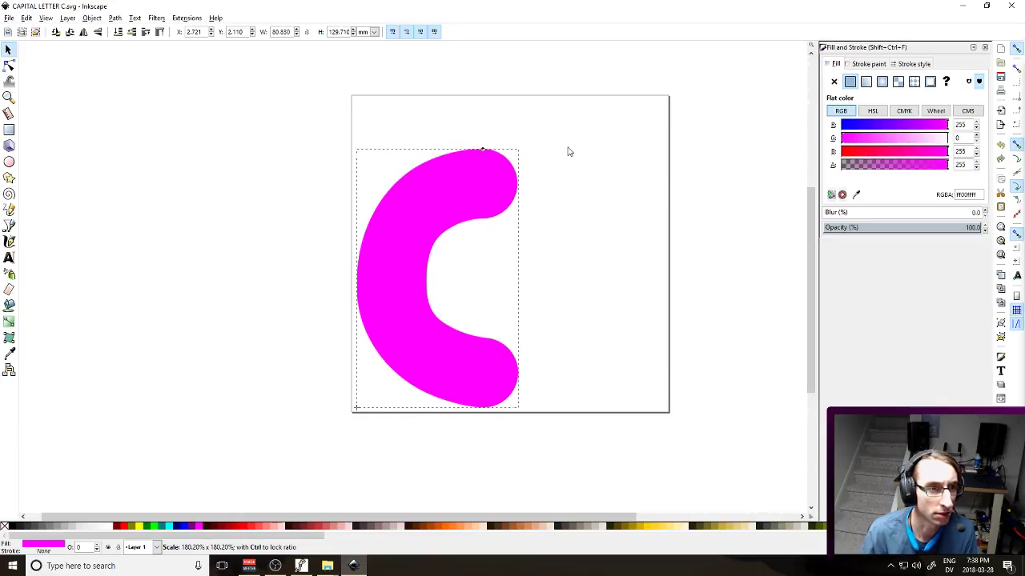
pyautogui.press('n')
pyautogui.moveTo(406, 205); pyautogui.dragTo(502, 352)
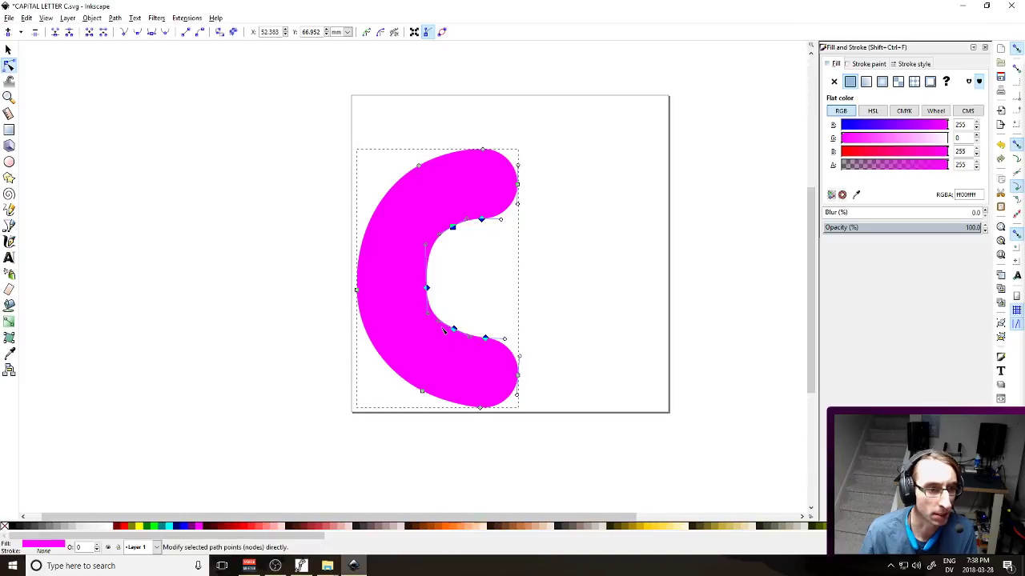
pyautogui.moveTo(444, 277); pyautogui.dragTo(404, 290)
pyautogui.moveTo(429, 217)
pyautogui.mouseDown()
pyautogui.moveTo(480, 251)
pyautogui.moveTo(447, 211)
pyautogui.mouseUp()
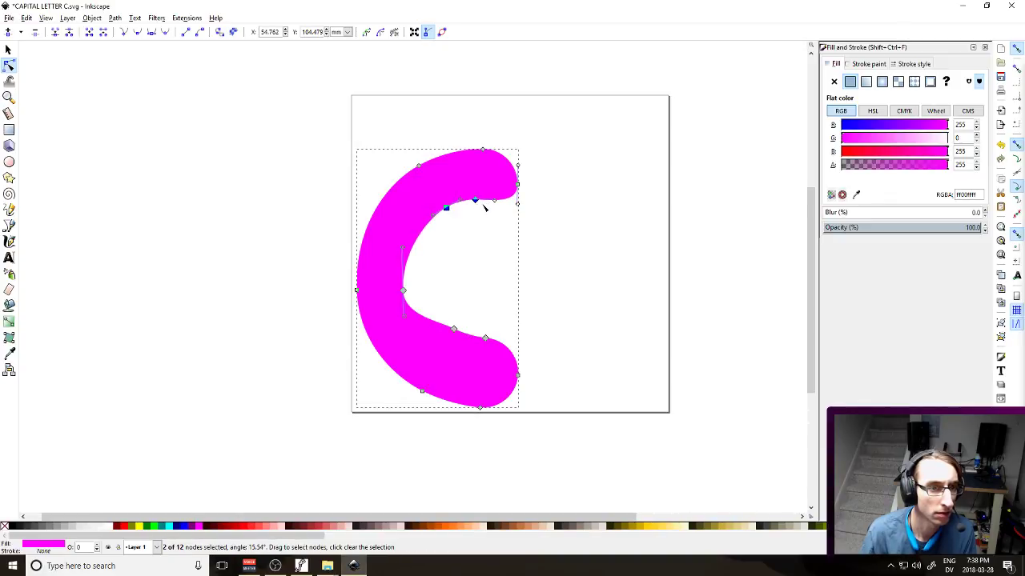
# Narrow and round the C's upper end, and move the lower inner and end nodes to thin the lower arm
pyautogui.moveTo(517, 186)
pyautogui.mouseDown()
pyautogui.moveTo(512, 176)
pyautogui.moveTo(481, 196)
pyautogui.moveTo(499, 196)
pyautogui.moveTo(513, 171)
pyautogui.moveTo(506, 189)
pyautogui.mouseUp()
pyautogui.click(475, 200)
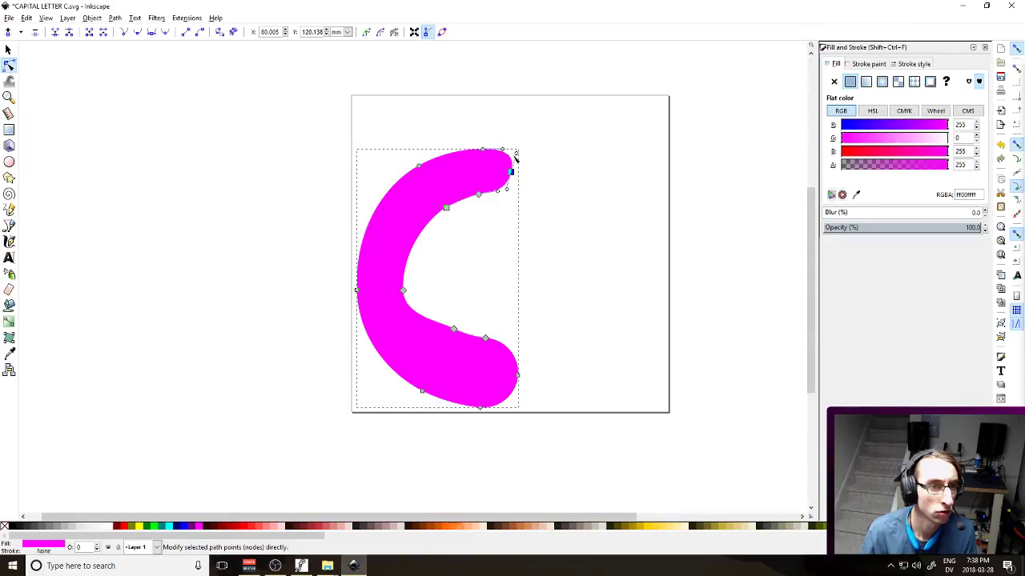
pyautogui.click(124, 32)
pyautogui.moveTo(491, 153)
pyautogui.mouseDown()
pyautogui.moveTo(514, 155)
pyautogui.moveTo(506, 157)
pyautogui.mouseUp()
pyautogui.click(548, 210)
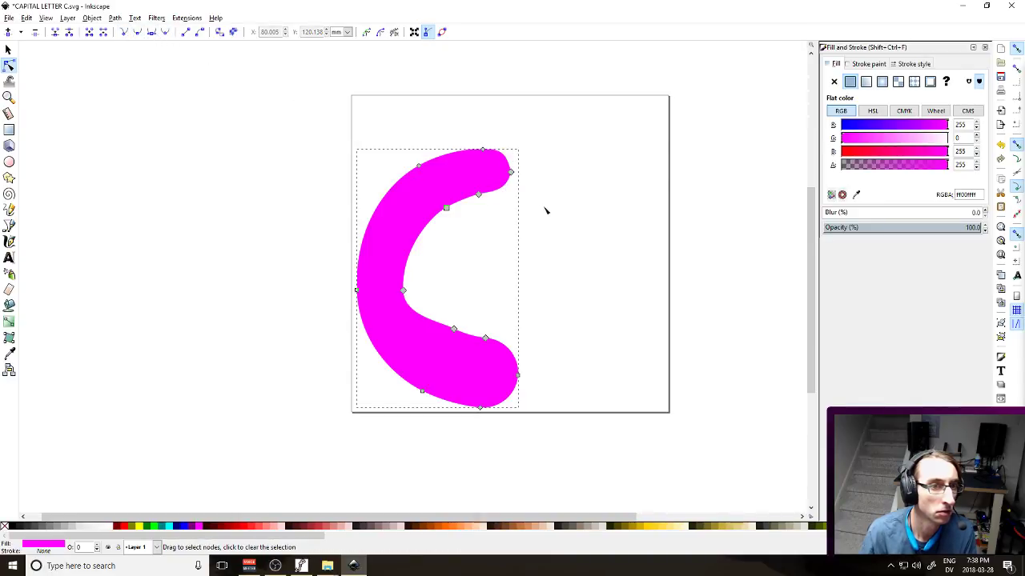
pyautogui.moveTo(436, 306); pyautogui.dragTo(519, 383)
pyautogui.click(570, 345)
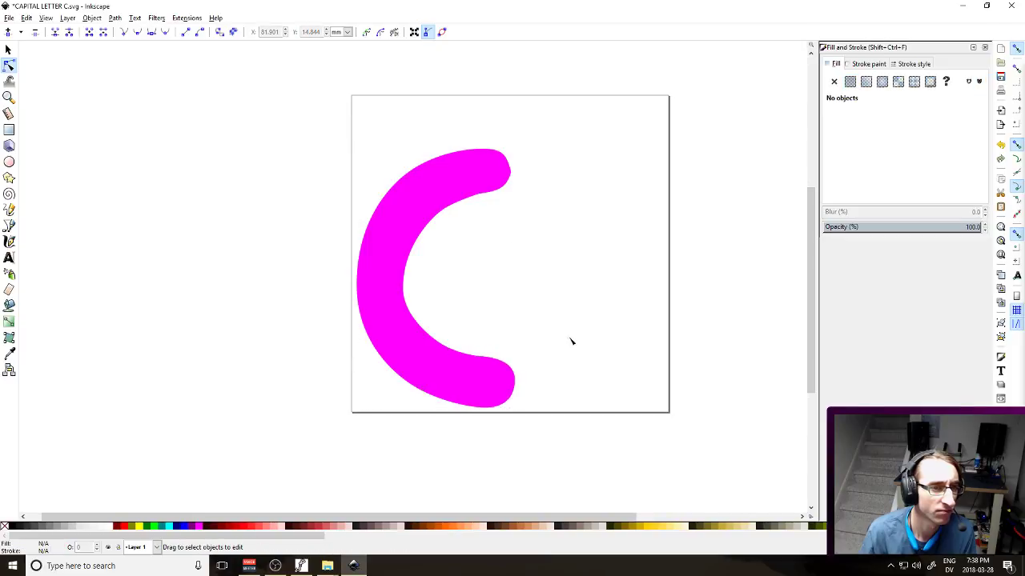
# Make the node at the tip of the C's upper arm symmetric, save the drawing, and close Inkscape
pyautogui.click(503, 175)
pyautogui.click(512, 172)
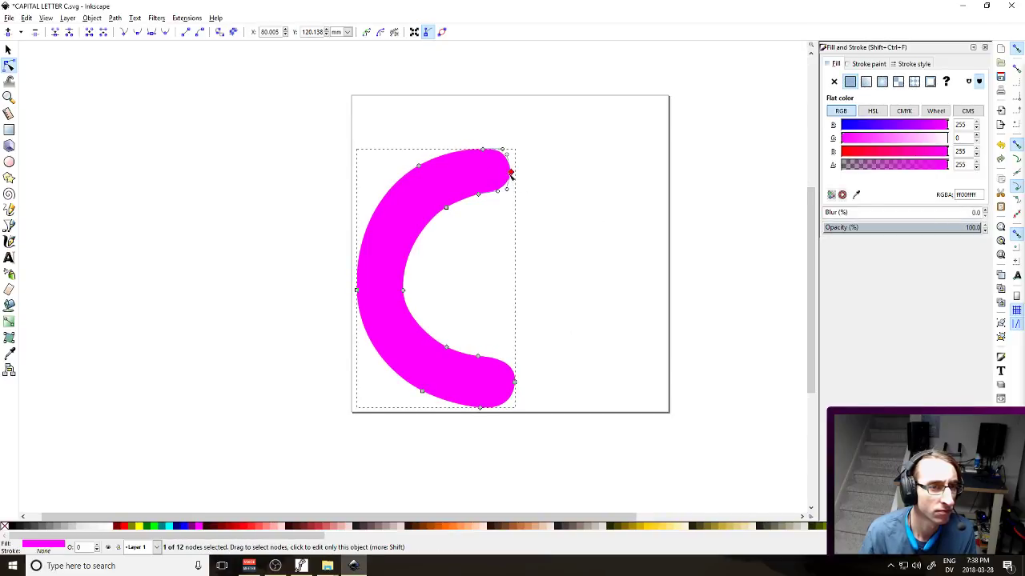
pyautogui.click(153, 34)
pyautogui.click(530, 173)
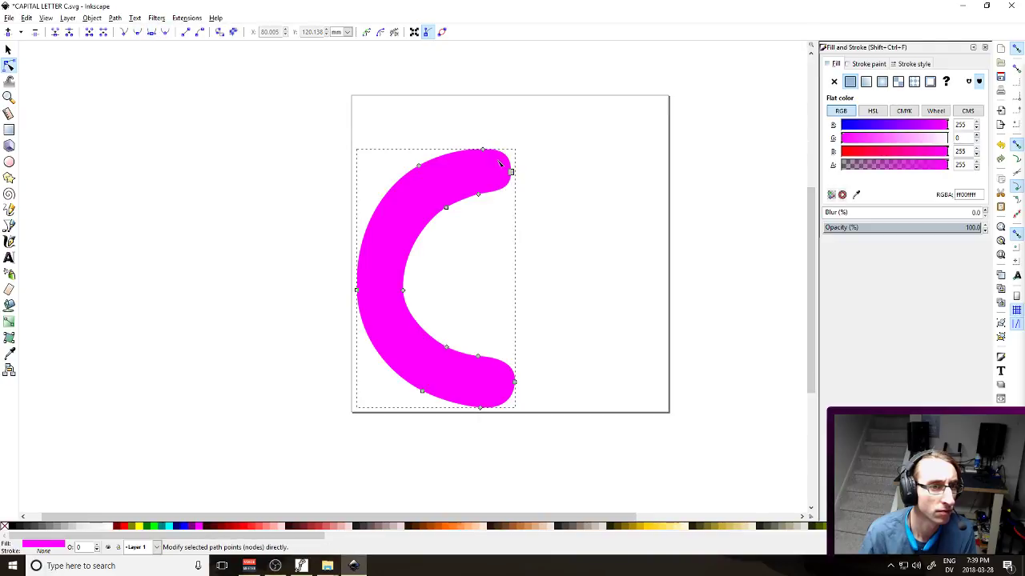
pyautogui.click(596, 96)
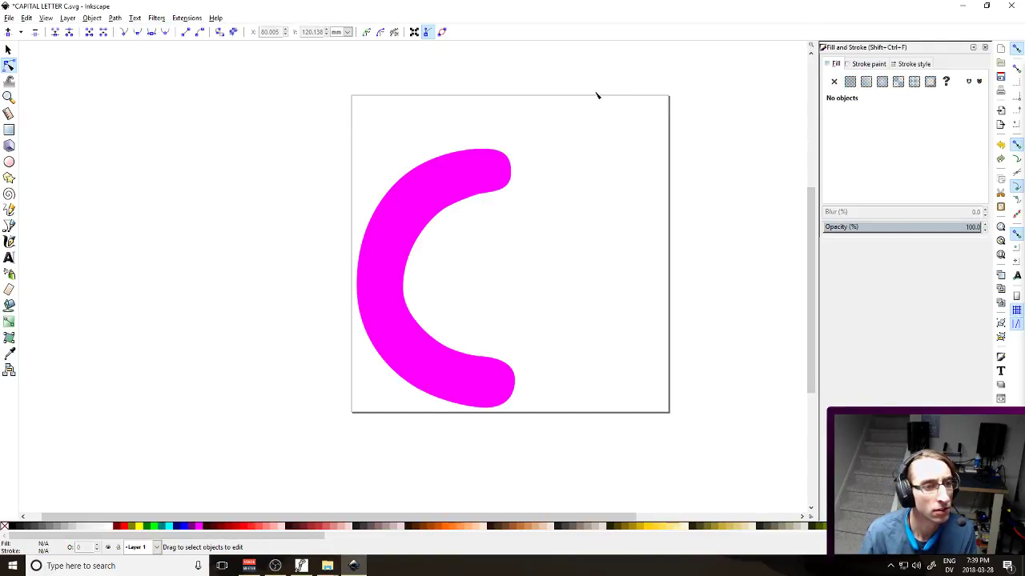
pyautogui.hotkey('ctrl', 's')
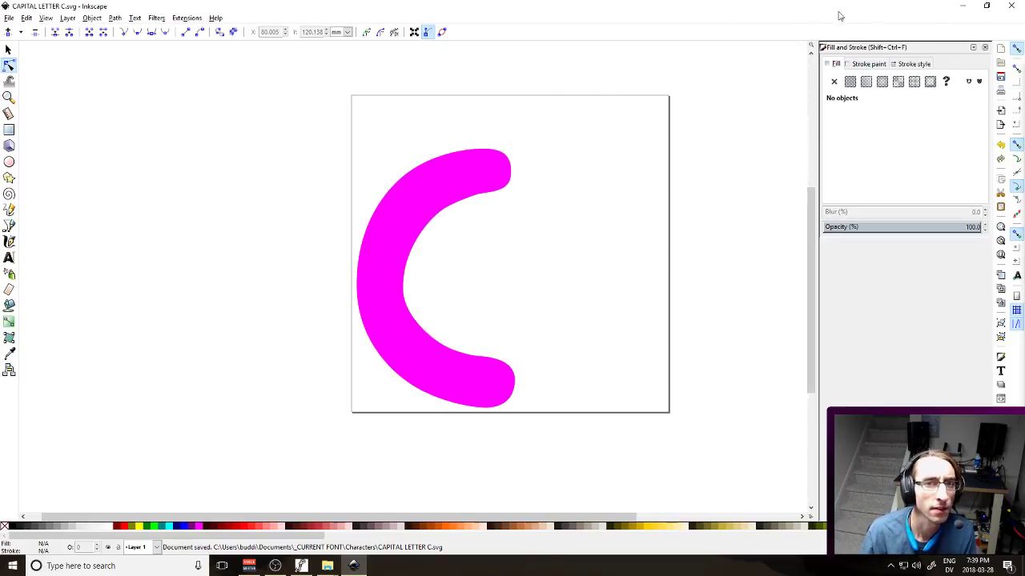
pyautogui.click(1010, 5)
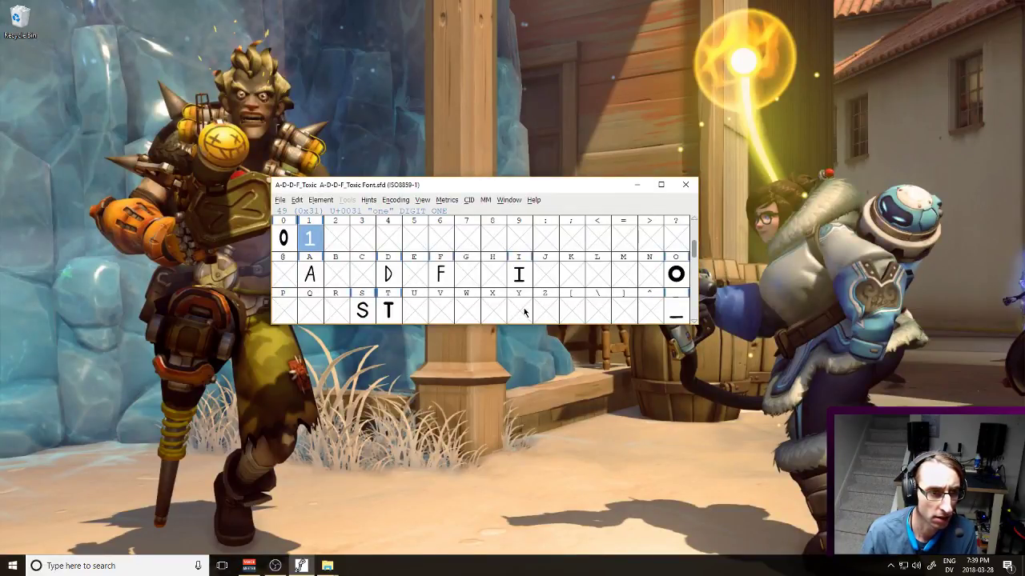
# Open the Latin capital letter C glyph in FontForge and import CAPITAL LETTER C.svg into it
pyautogui.doubleClick(370, 278)
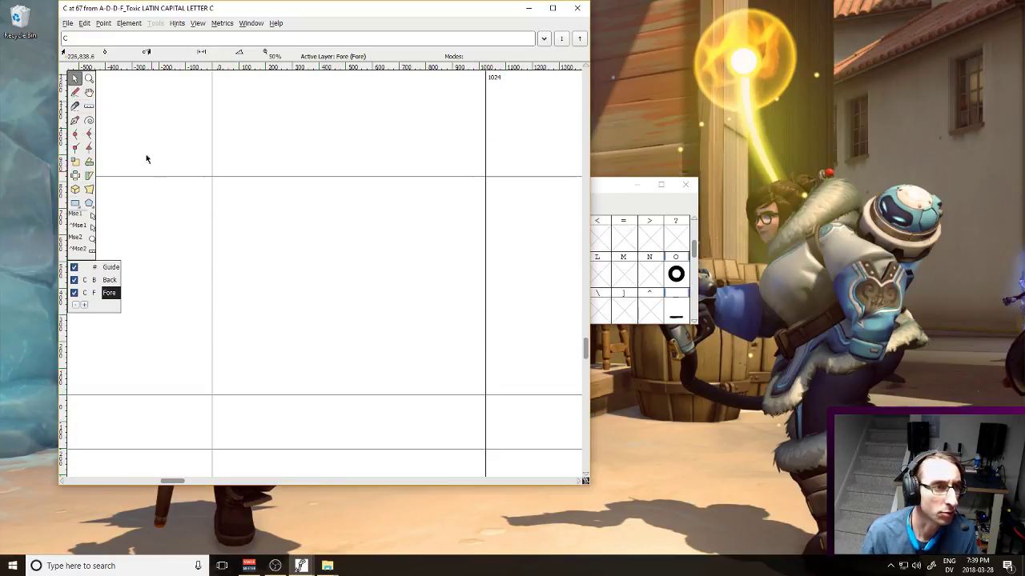
pyautogui.click(74, 23)
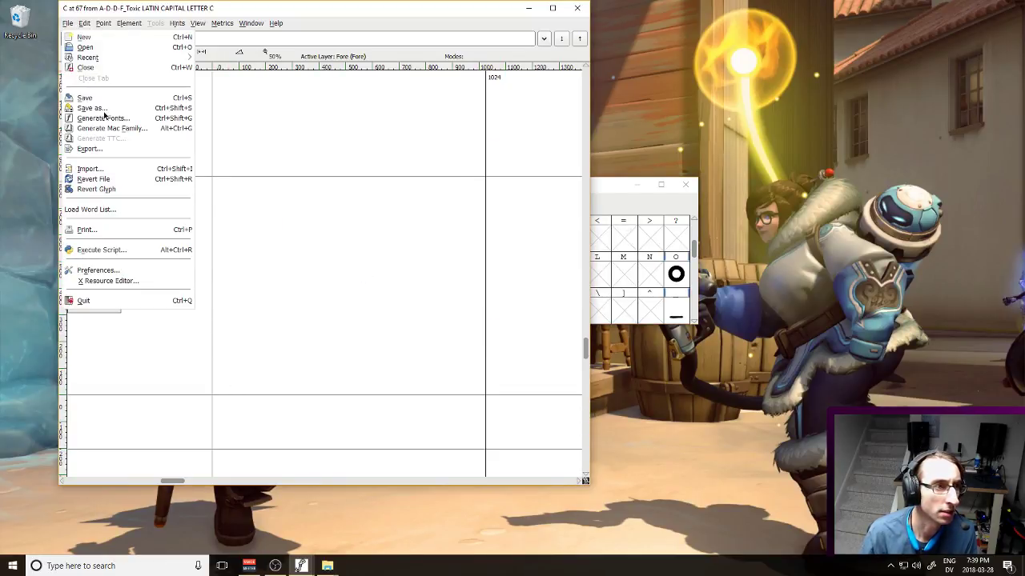
pyautogui.click(111, 171)
pyautogui.doubleClick(115, 128)
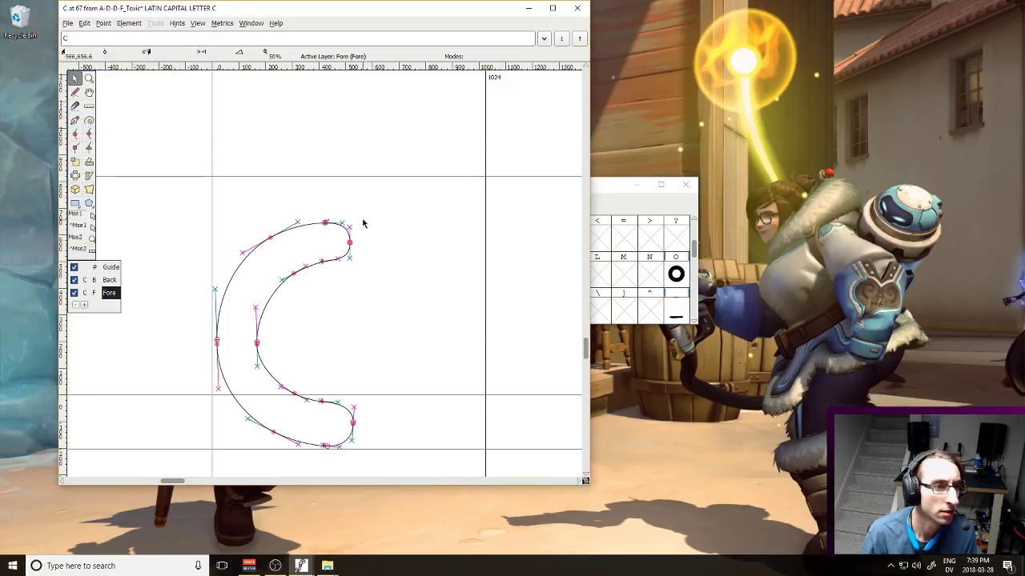
# Raise the whole imported capital C outline toward the baseline
pyautogui.hotkey('shift', 'Up')
pyautogui.hotkey('shift', 'Up')
pyautogui.hotkey('shift', 'Up')
pyautogui.hotkey('shift', 'Up')
pyautogui.hotkey('shift', 'Up')
pyautogui.hotkey('shift', 'Up')
pyautogui.hotkey('shift', 'Up')
pyautogui.hotkey('shift', 'Up')
pyautogui.hotkey('shift', 'Up')
pyautogui.hotkey('shift', 'Up')
pyautogui.hotkey('shift', 'Up')
pyautogui.hotkey('shift', 'Up')
pyautogui.hotkey('shift', 'Up')
pyautogui.hotkey('shift', 'Up')
pyautogui.hotkey('shift', 'Up')
pyautogui.hotkey('shift', 'Up')
pyautogui.hotkey('shift', 'Up')
pyautogui.hotkey('shift', 'Up')
pyautogui.hotkey('shift', 'Up')
pyautogui.hotkey('shift', 'Up')
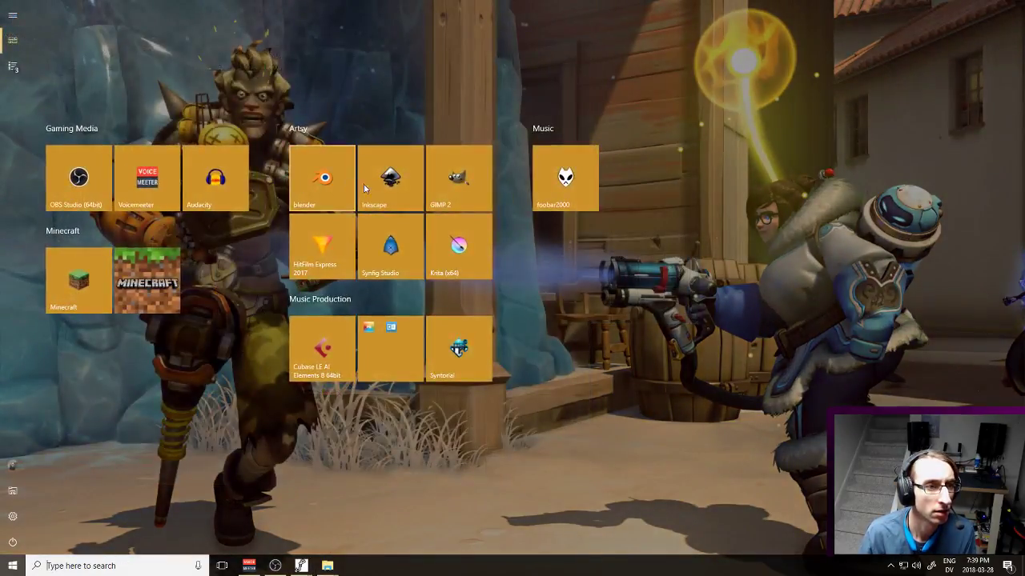
# Launch Inkscape and reopen the recent drawing CAPITAL LETTER C.svg
pyautogui.press('super')
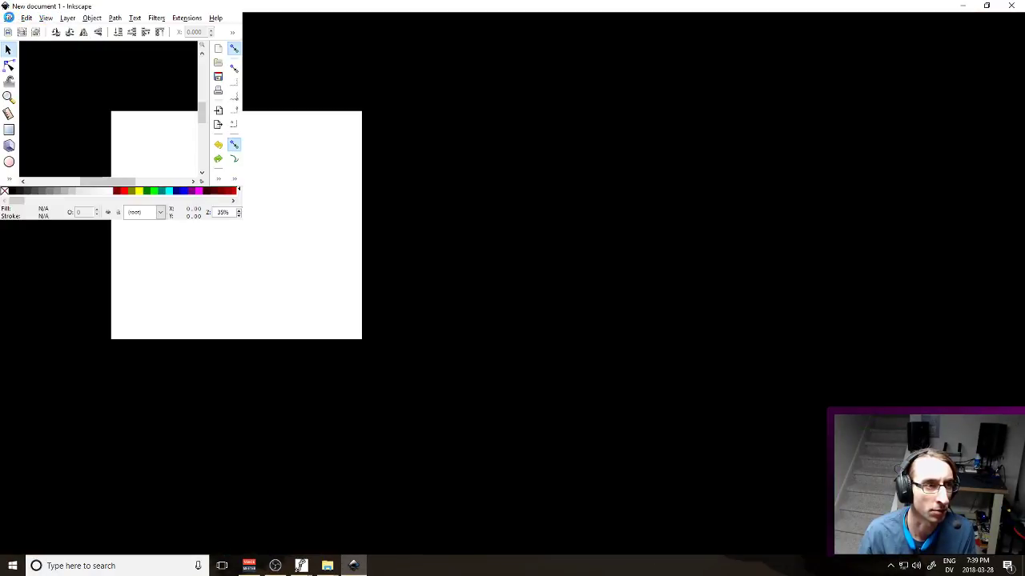
pyautogui.click(13, 18)
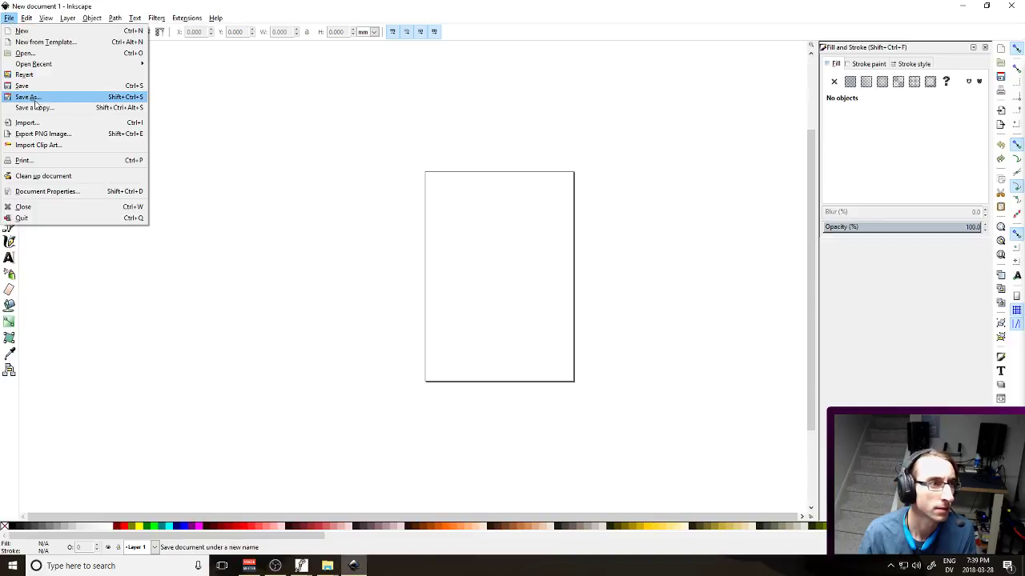
pyautogui.moveTo(63, 64)
pyautogui.click(224, 64)
# Lower all the nodes of the C's upper arm by about 4 mm to shorten the letter, and save the drawing
pyautogui.moveTo(309, 113); pyautogui.dragTo(561, 400)
pyautogui.press('n')
pyautogui.click(444, 168)
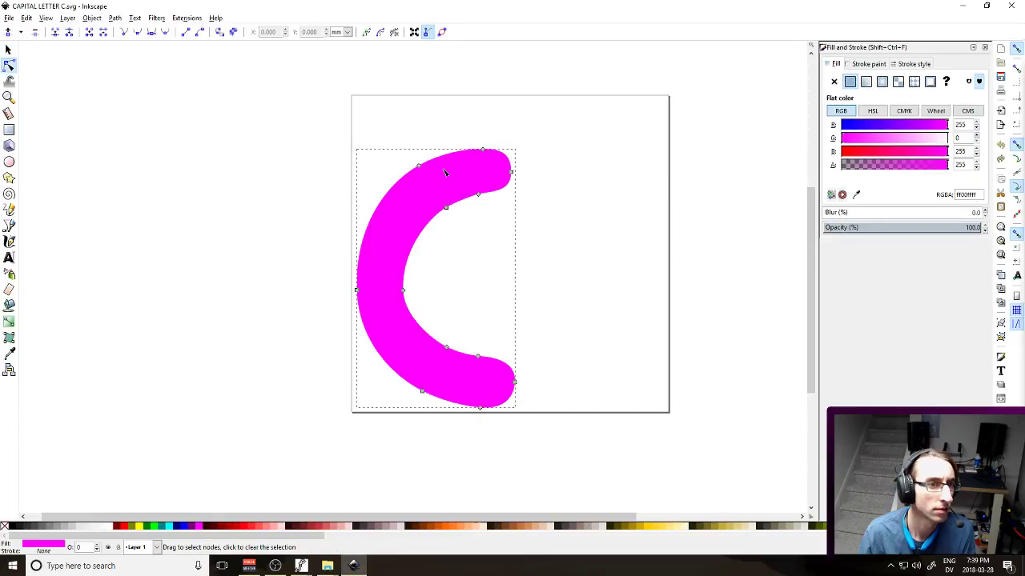
pyautogui.moveTo(403, 134); pyautogui.dragTo(552, 227)
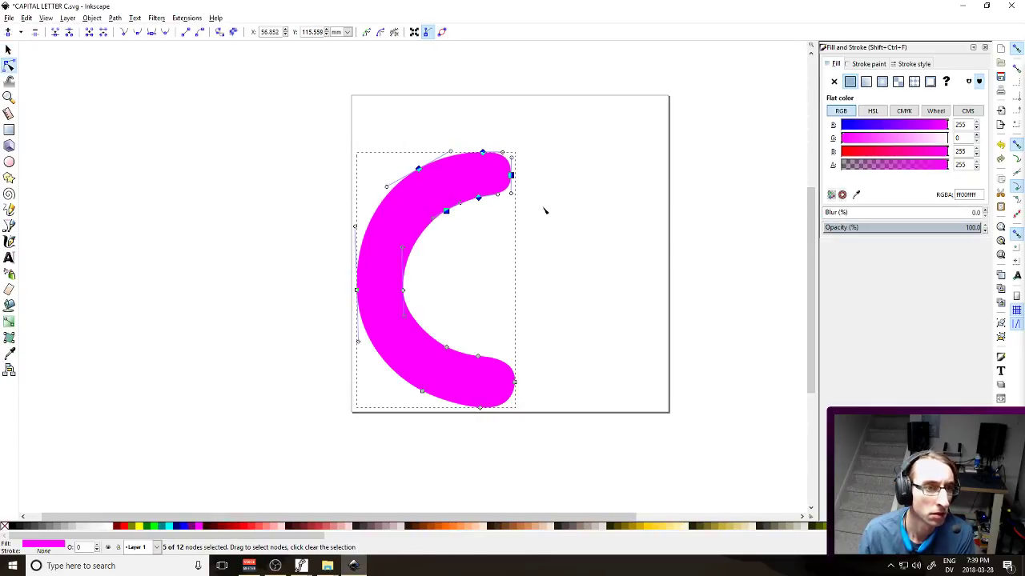
pyautogui.click(597, 192)
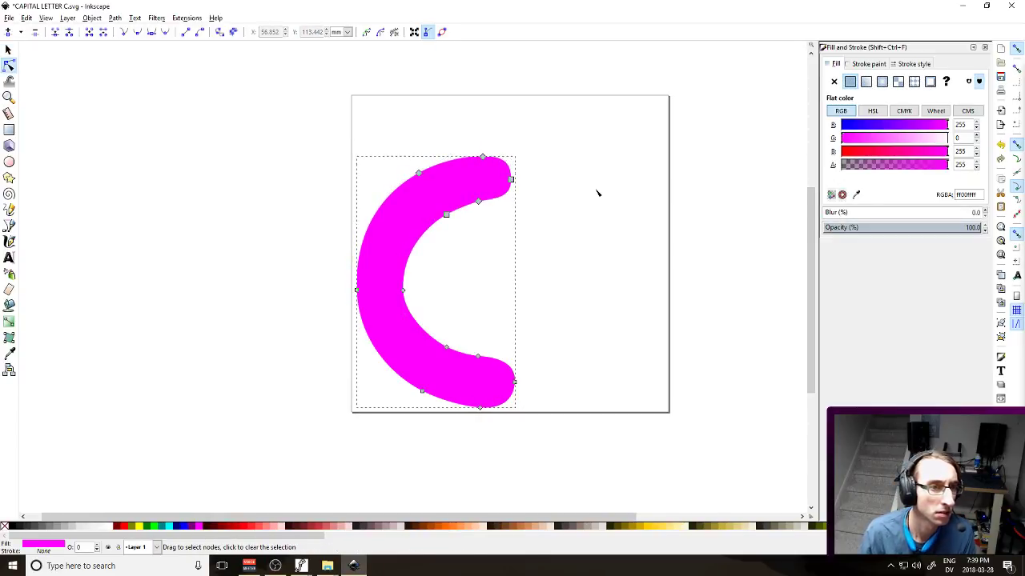
pyautogui.click(597, 192)
pyautogui.hotkey('ctrl', 's')
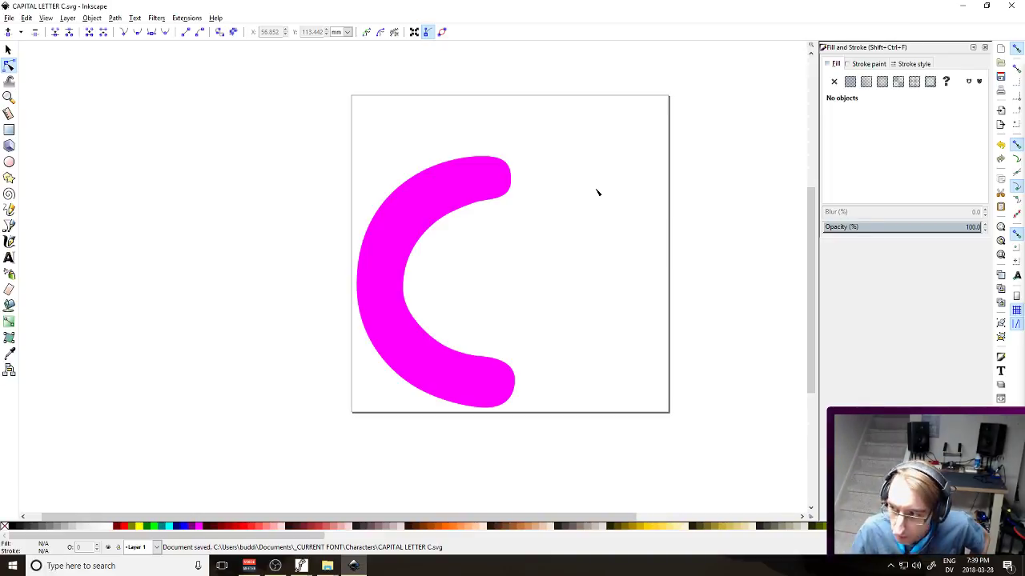
pyautogui.click(274, 565)
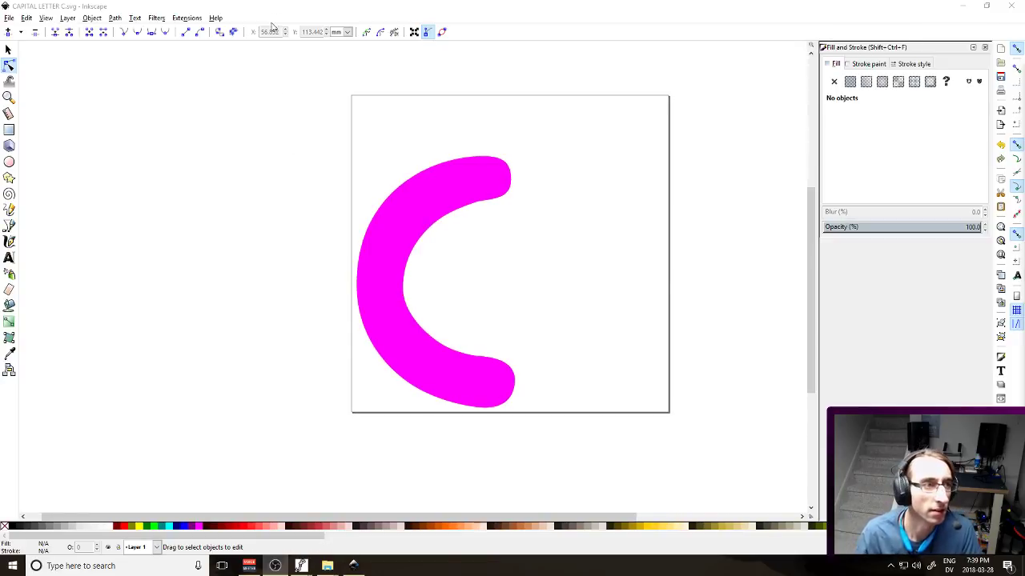
# Switch to the empty capital C glyph window in FontForge and import CAPITAL LETTER C.svg into it
pyautogui.click(303, 566)
pyautogui.moveTo(309, 569)
pyautogui.click(263, 519)
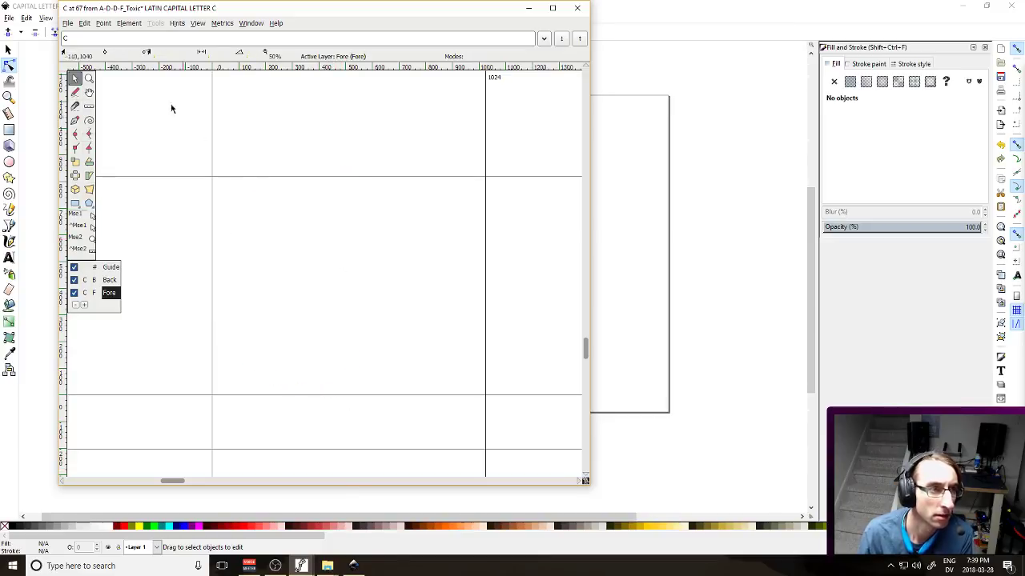
pyautogui.click(69, 24)
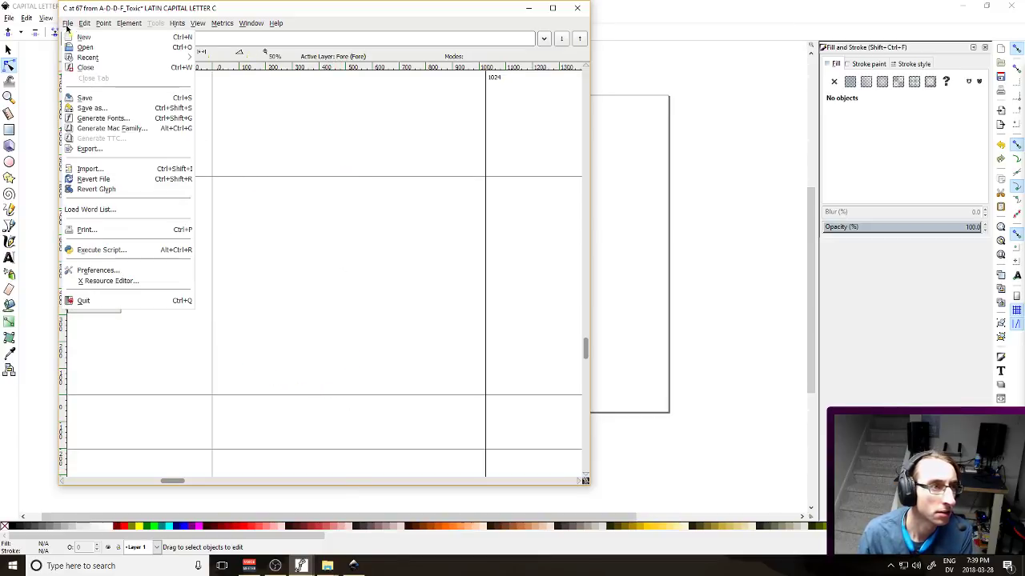
pyautogui.click(94, 169)
pyautogui.doubleClick(78, 129)
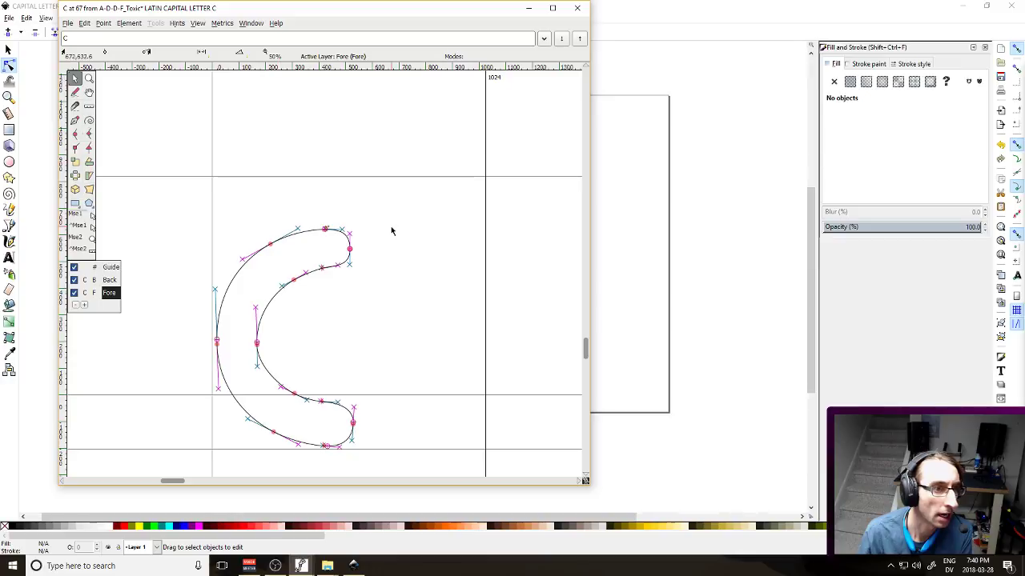
# Raise the whole imported capital C outline until its lower arm rests on the baseline
pyautogui.press('Up')
pyautogui.press('Up')
pyautogui.press('Up')
pyautogui.press('Up')
pyautogui.press('Up')
pyautogui.press('Up')
pyautogui.press('Up')
pyautogui.press('Up')
pyautogui.press('Up')
pyautogui.press('Up')
pyautogui.press('Up')
pyautogui.press('Up')
pyautogui.press('Up')
pyautogui.press('Up')
pyautogui.press('Up')
pyautogui.press('Up')
pyautogui.press('Up')
pyautogui.press('Up')
pyautogui.press('Up')
pyautogui.press('Up')
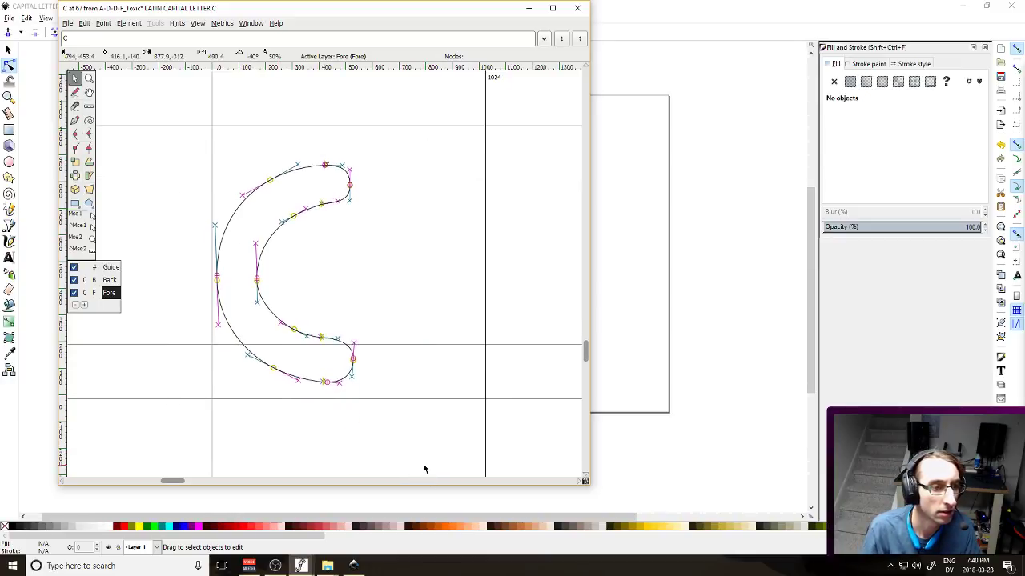
pyautogui.press('Down')
pyautogui.press('Down')
pyautogui.press('Down')
pyautogui.press('Down')
pyautogui.press('Down')
pyautogui.press('Down')
pyautogui.press('Down')
pyautogui.press('Down')
pyautogui.click(424, 468)
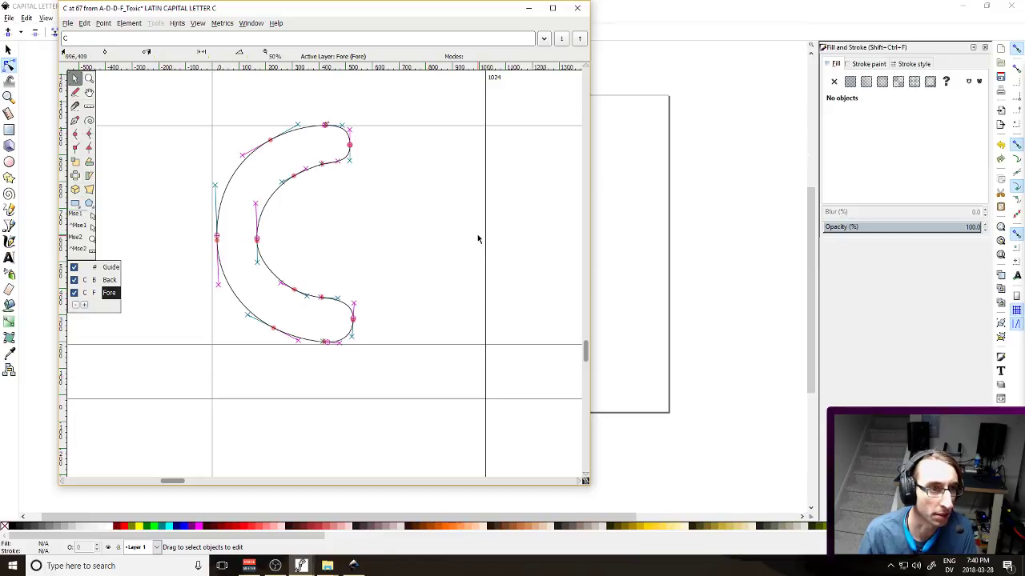
# In Inkscape, lower all the nodes of the C's upper arm by about 5 mm and save the drawing
pyautogui.click(634, 290)
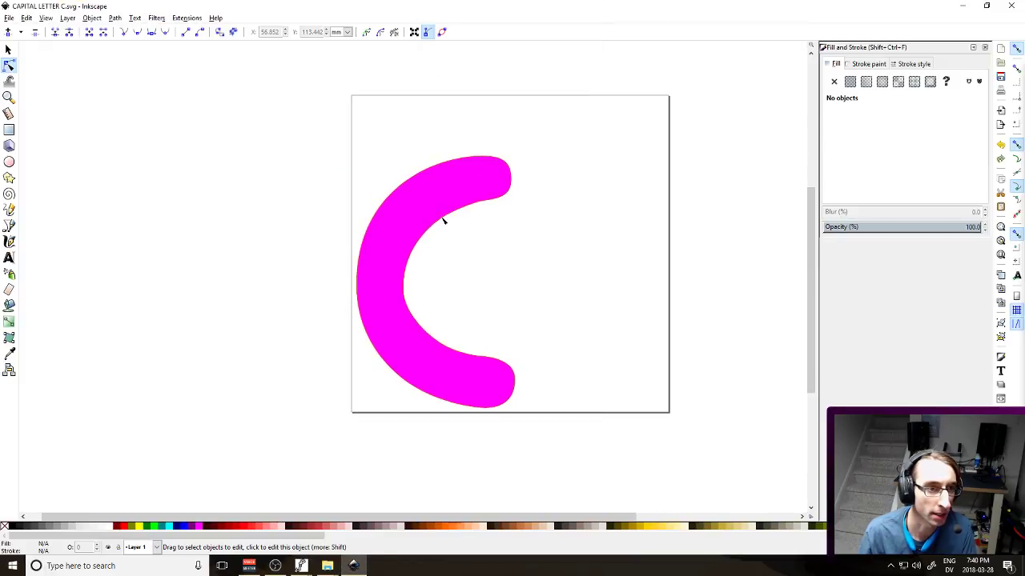
pyautogui.click(442, 220)
pyautogui.moveTo(376, 131); pyautogui.dragTo(558, 282)
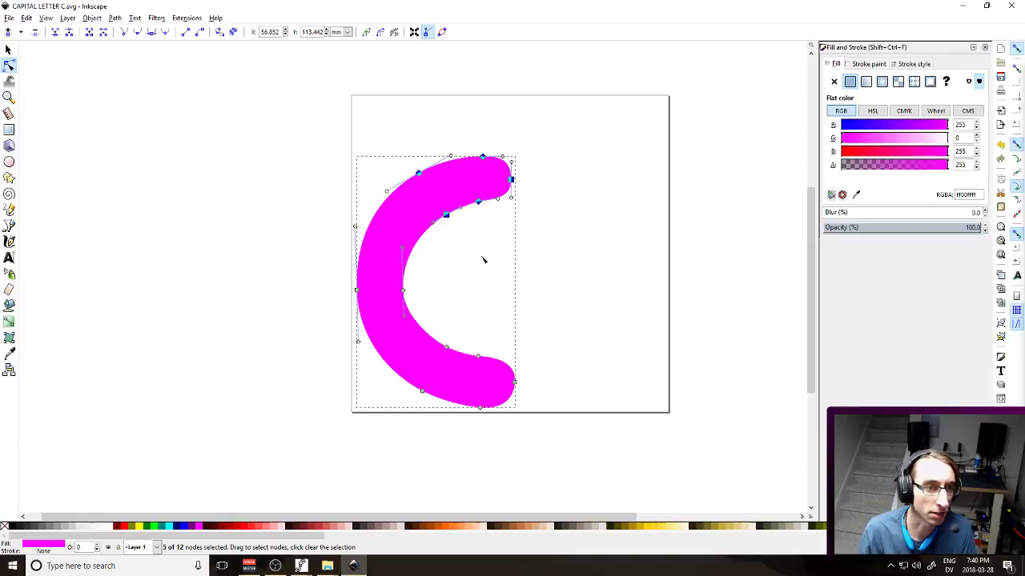
pyautogui.press('Down')
pyautogui.press('Down')
pyautogui.press('Down')
pyautogui.press('Down')
pyautogui.press('Down')
pyautogui.press('Down')
pyautogui.press('Down')
pyautogui.press('Down')
pyautogui.press('Down')
pyautogui.press('Down')
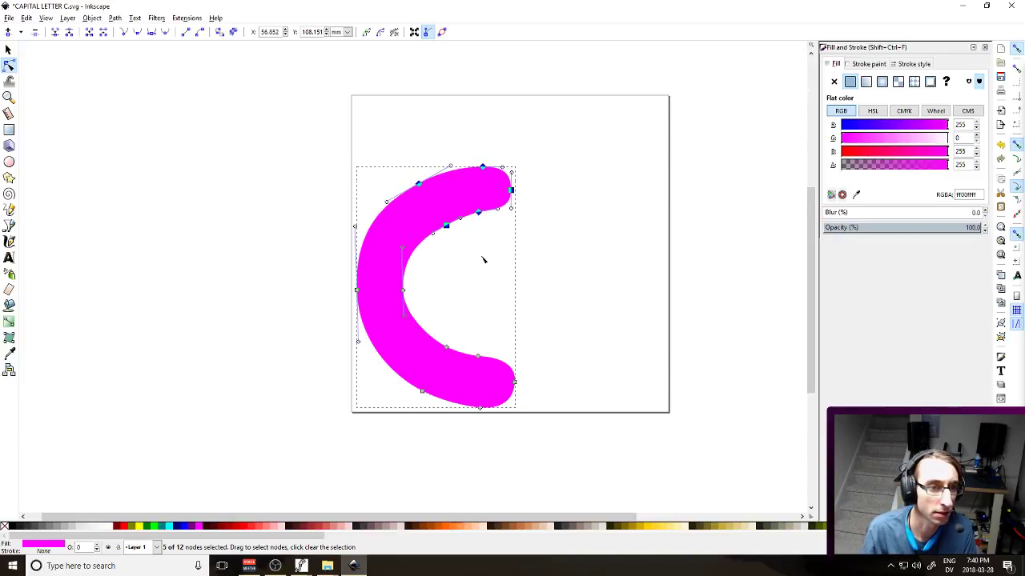
pyautogui.click(559, 208)
pyautogui.hotkey('ctrl', 's')
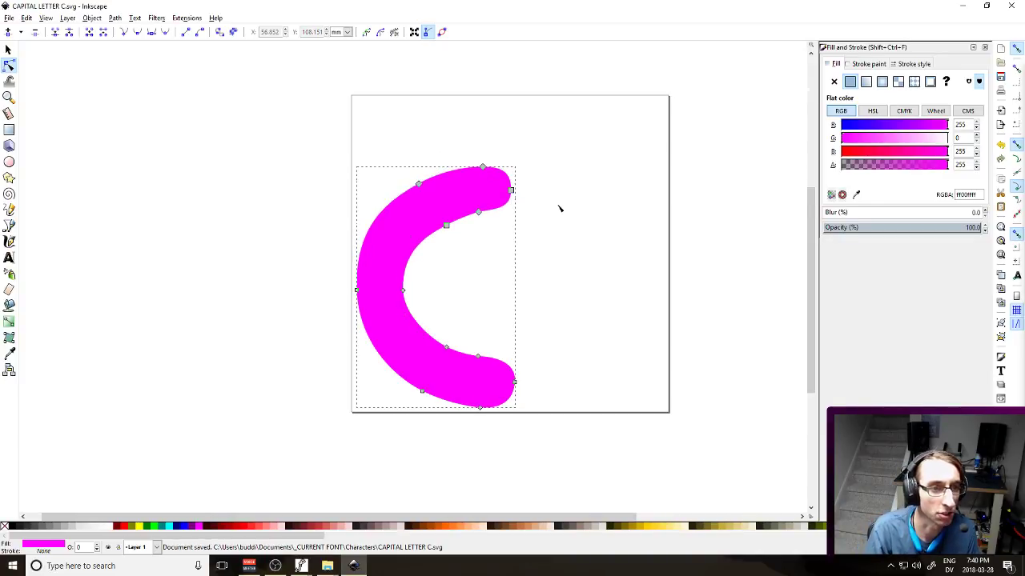
# Back in FontForge, delete the old outline from the capital C glyph and import CAPITAL LETTER C.svg again
pyautogui.hotkey('alt', 'Tab')
pyautogui.moveTo(184, 119); pyautogui.dragTo(478, 394)
pyautogui.press('Delete')
pyautogui.click(69, 23)
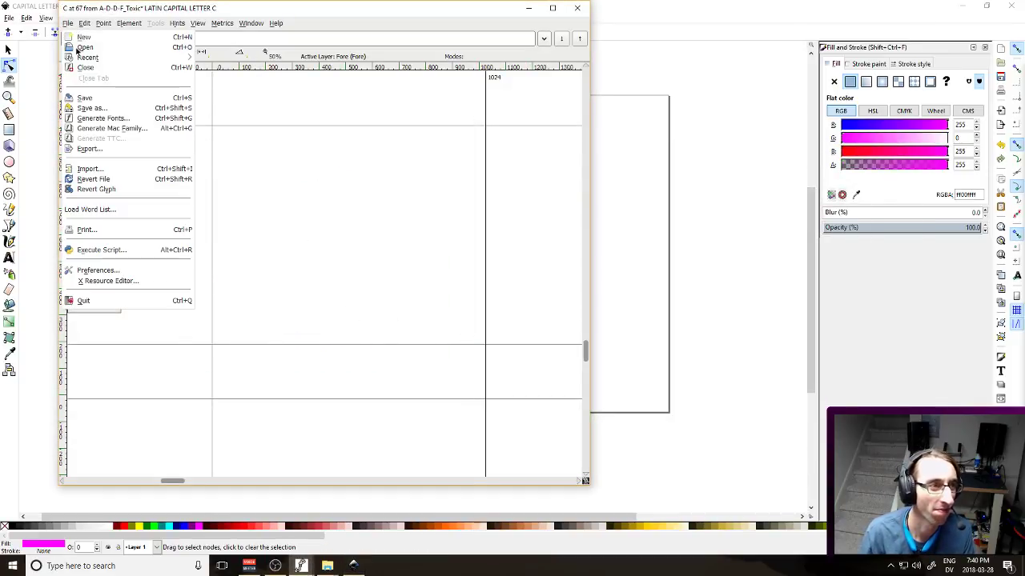
pyautogui.click(89, 169)
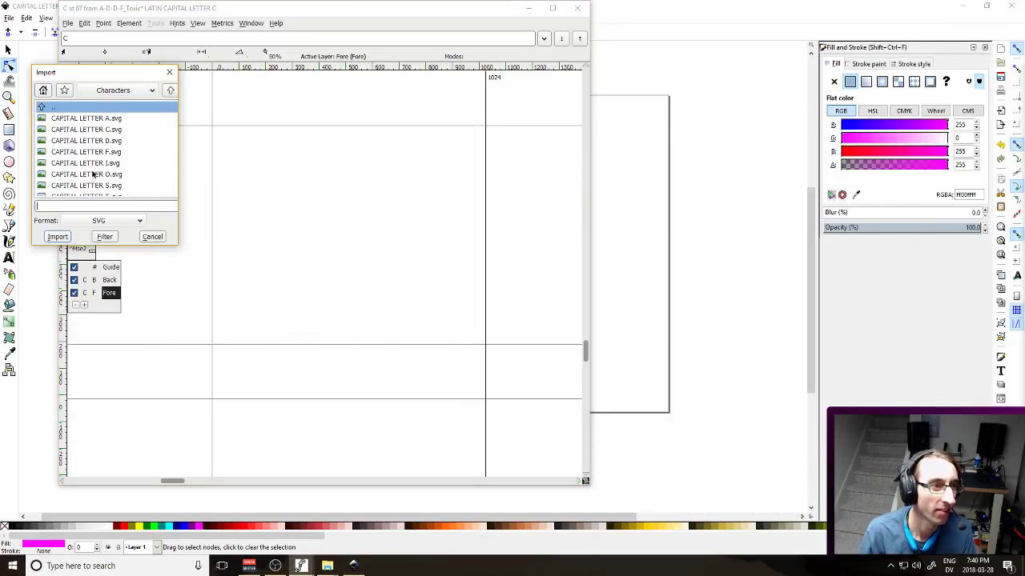
pyautogui.doubleClick(102, 129)
# Raise the whole reimported C outline so its lower arm rests on the baseline, and close the glyph window
pyautogui.moveTo(197, 176); pyautogui.dragTo(441, 399)
pyautogui.hotkey('shift', 'Up')
pyautogui.hotkey('shift', 'Up')
pyautogui.hotkey('shift', 'Up')
pyautogui.hotkey('shift', 'Up')
pyautogui.hotkey('shift', 'Up')
pyautogui.hotkey('shift', 'Up')
pyautogui.hotkey('shift', 'Up')
pyautogui.hotkey('shift', 'Up')
pyautogui.hotkey('shift', 'Up')
pyautogui.hotkey('shift', 'Up')
pyautogui.hotkey('shift', 'Up')
pyautogui.hotkey('shift', 'Up')
pyautogui.hotkey('shift', 'Up')
pyautogui.hotkey('shift', 'Up')
pyautogui.hotkey('shift', 'Up')
pyautogui.hotkey('shift', 'Up')
pyautogui.hotkey('shift', 'Up')
pyautogui.hotkey('shift', 'Up')
pyautogui.hotkey('shift', 'Up')
pyautogui.hotkey('shift', 'Up')
pyautogui.click(441, 399)
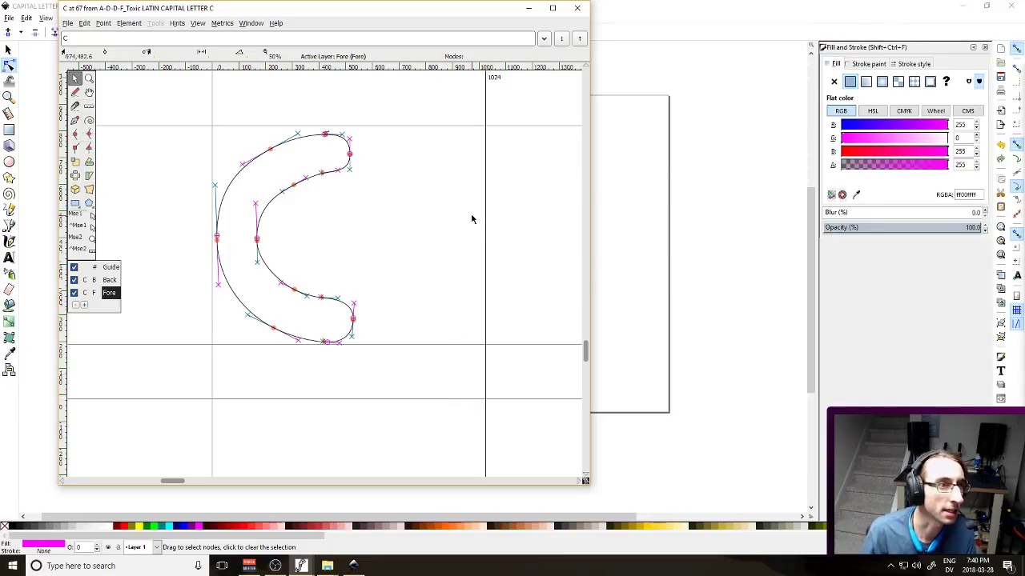
pyautogui.click(577, 7)
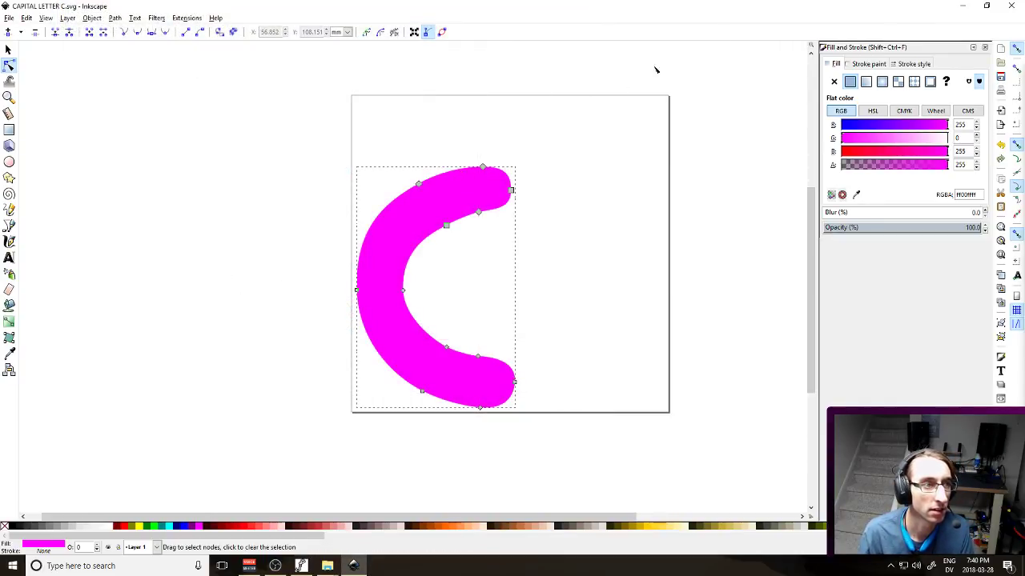
# Close the capital C drawing and relaunch Inkscape with a new blank document
pyautogui.click(1007, 6)
pyautogui.press('super')
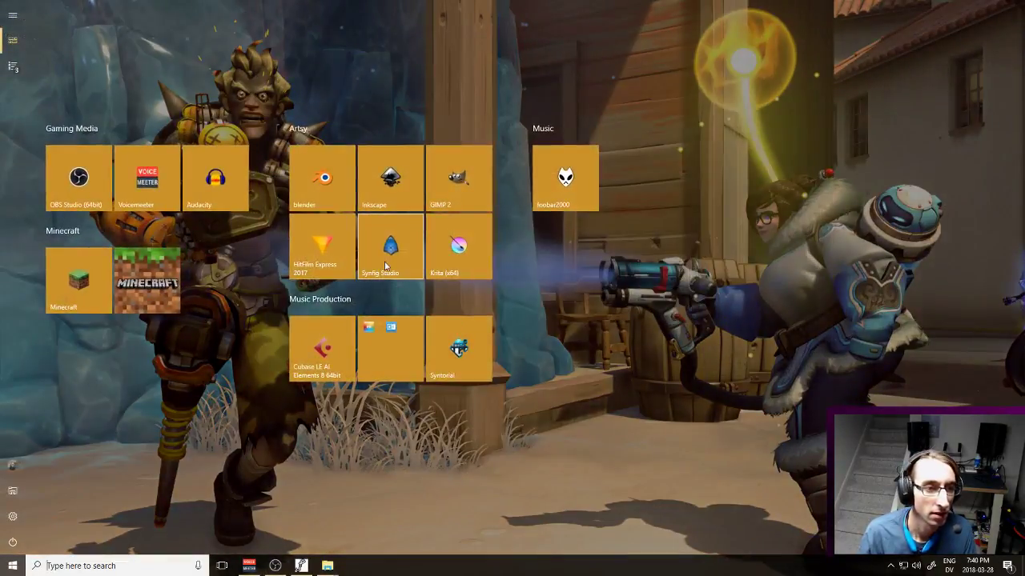
pyautogui.click(412, 174)
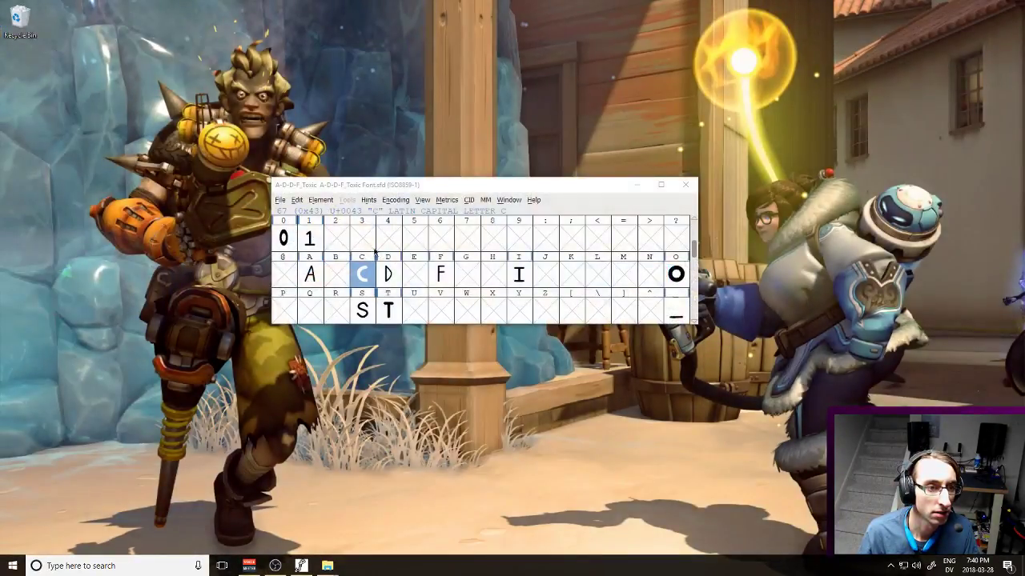
# Reopen the capital C glyph in FontForge, narrow its advance width to just beyond the letter's arms, and close the glyph window
pyautogui.doubleClick(361, 270)
pyautogui.moveTo(550, 252); pyautogui.dragTo(426, 265)
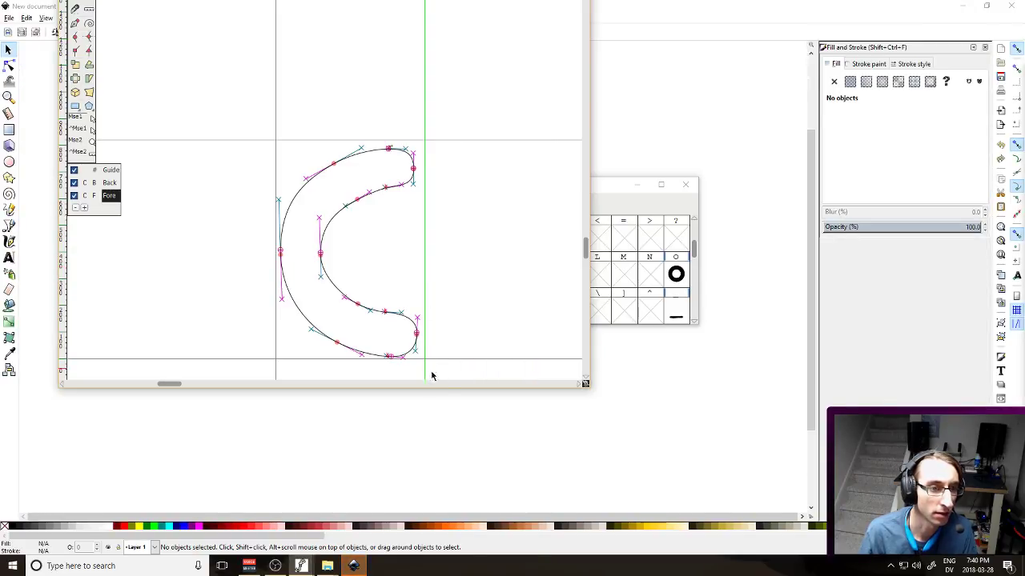
pyautogui.doubleClick(437, 389)
pyautogui.click(578, 8)
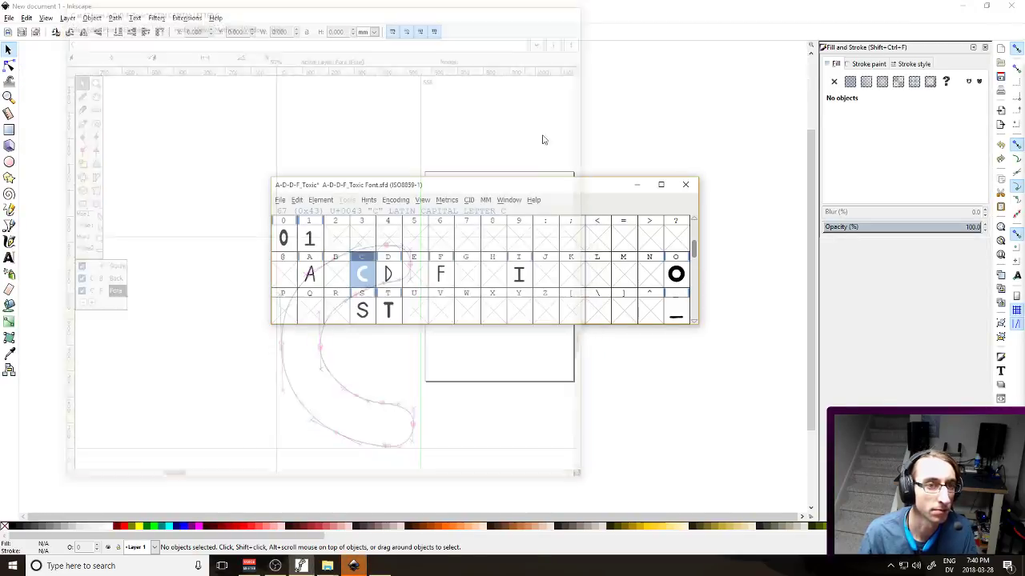
# Set the new Inkscape document's custom page size to 600 × 600 px in the document properties
pyautogui.click(517, 171)
pyautogui.hotkey('ctrl', 'shift', 'd')
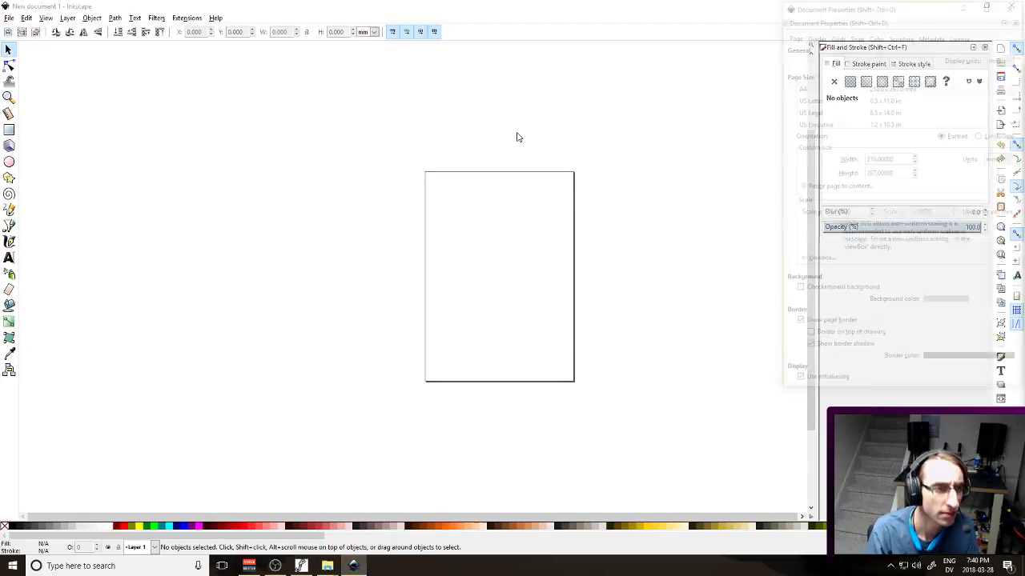
pyautogui.click(1001, 163)
pyautogui.click(1001, 232)
pyautogui.tripleClick(903, 164)
pyautogui.write('600')
pyautogui.press('Tab')
pyautogui.write('600')
pyautogui.press('Tab')
pyautogui.click(1001, 163)
pyautogui.click(1001, 233)
pyautogui.click(1015, 10)
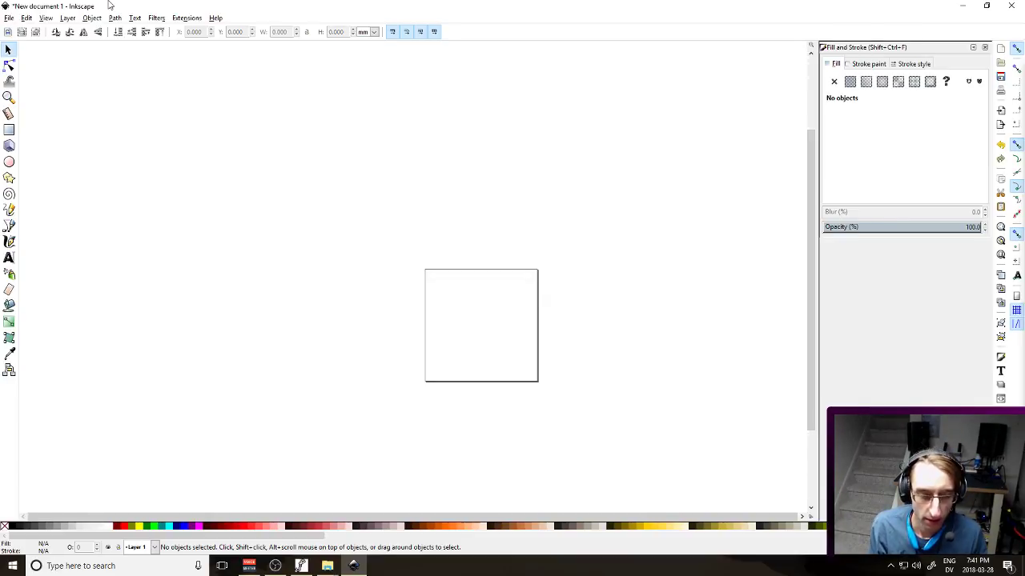
# Start a straight-segment Bezier path for a numeral 2, drawing its upper bow and the diagonal down toward the page's lower-left corner
pyautogui.hotkey('alt', 'Tab')
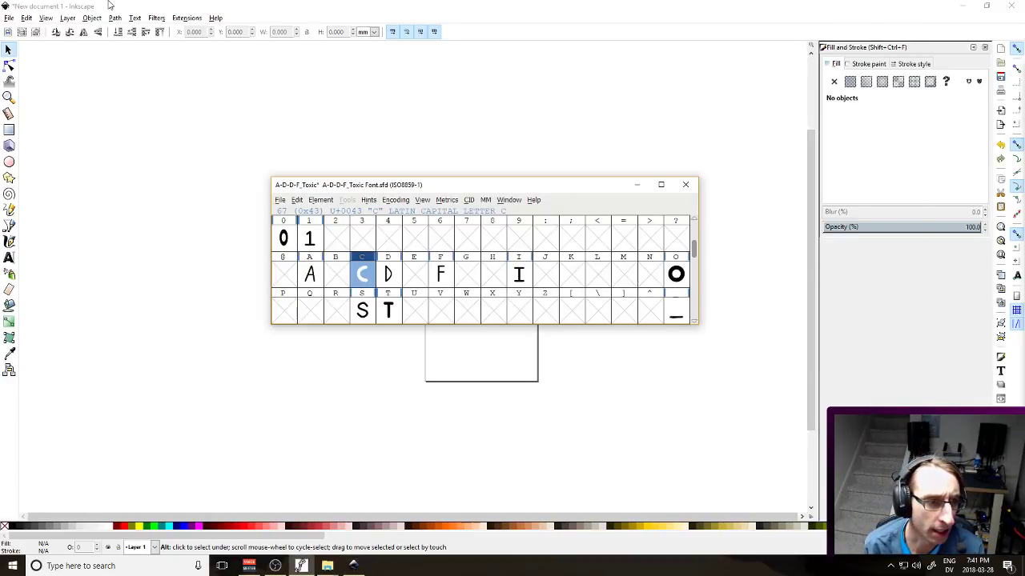
pyautogui.hotkey('alt', 'Tab')
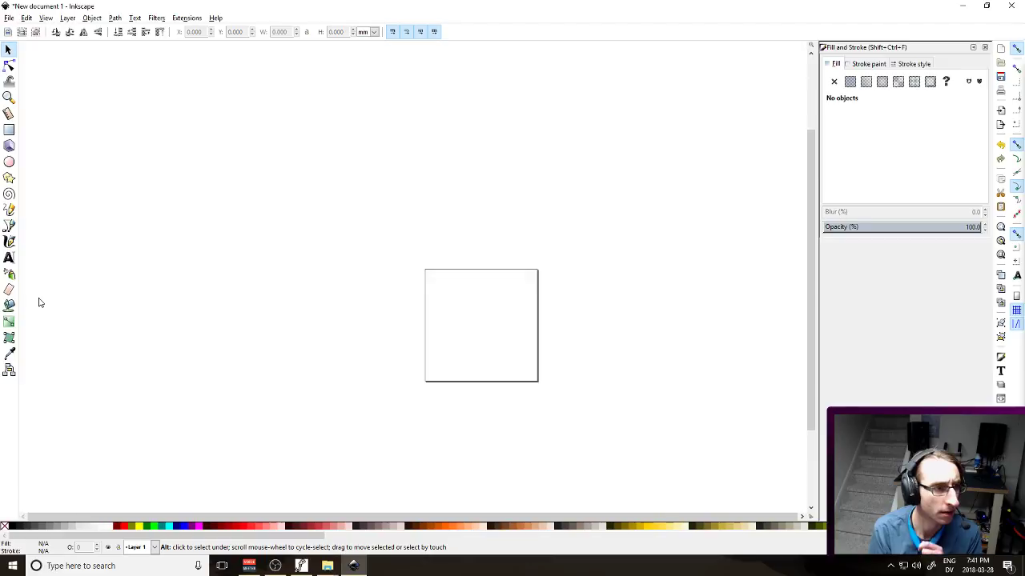
pyautogui.press('z')
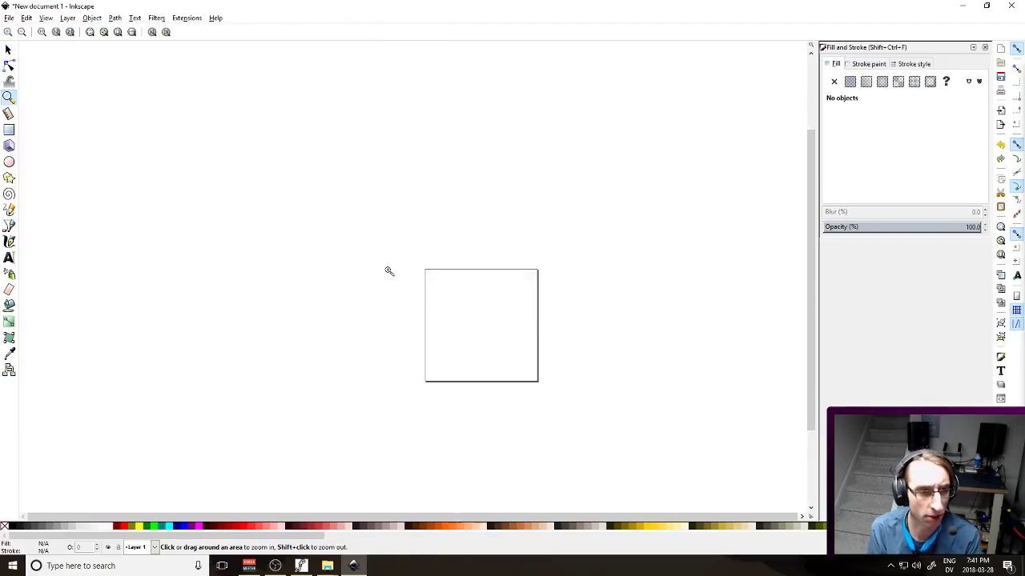
pyautogui.moveTo(421, 263); pyautogui.dragTo(554, 392)
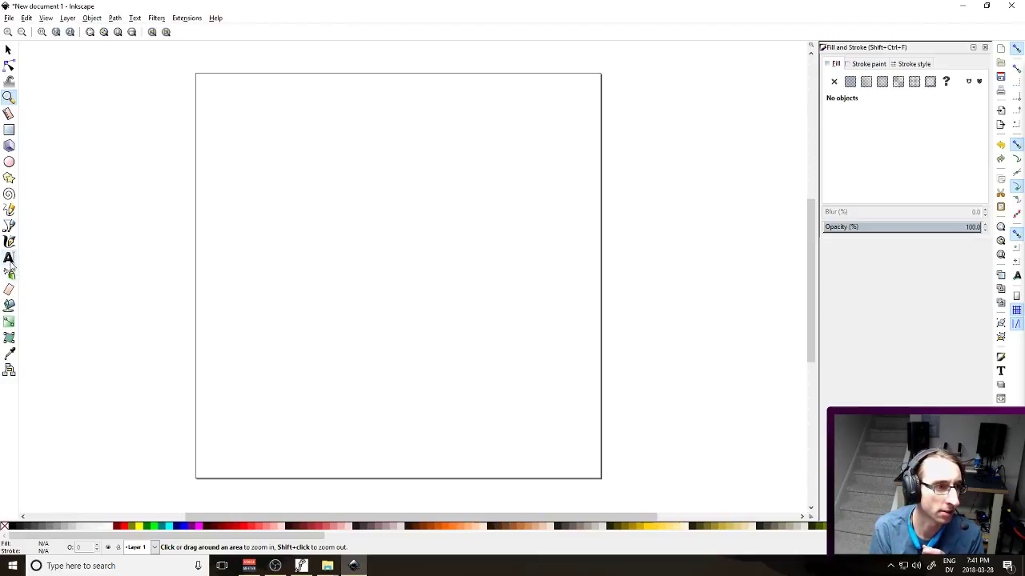
pyautogui.click(9, 257)
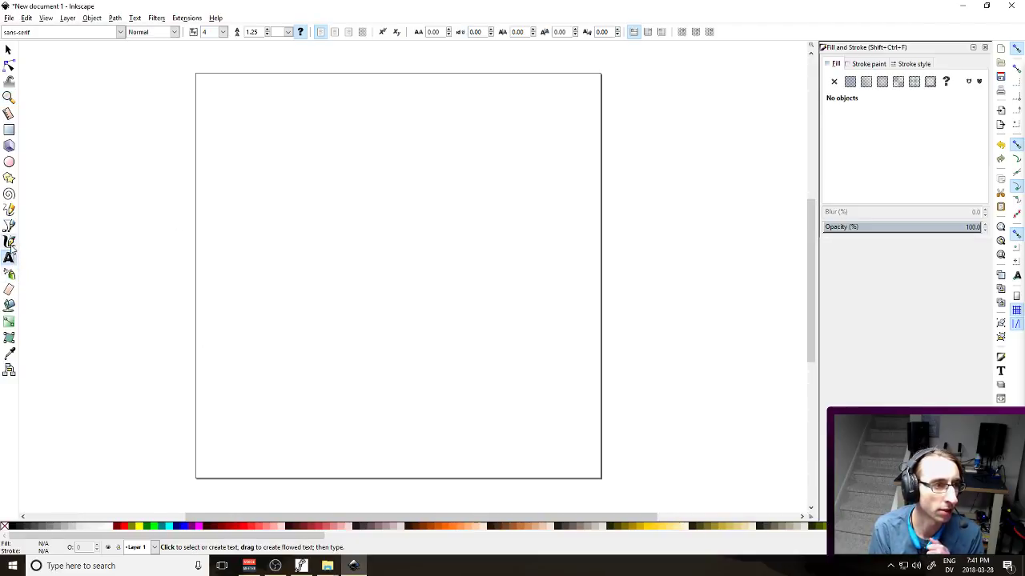
pyautogui.click(9, 241)
pyautogui.click(9, 224)
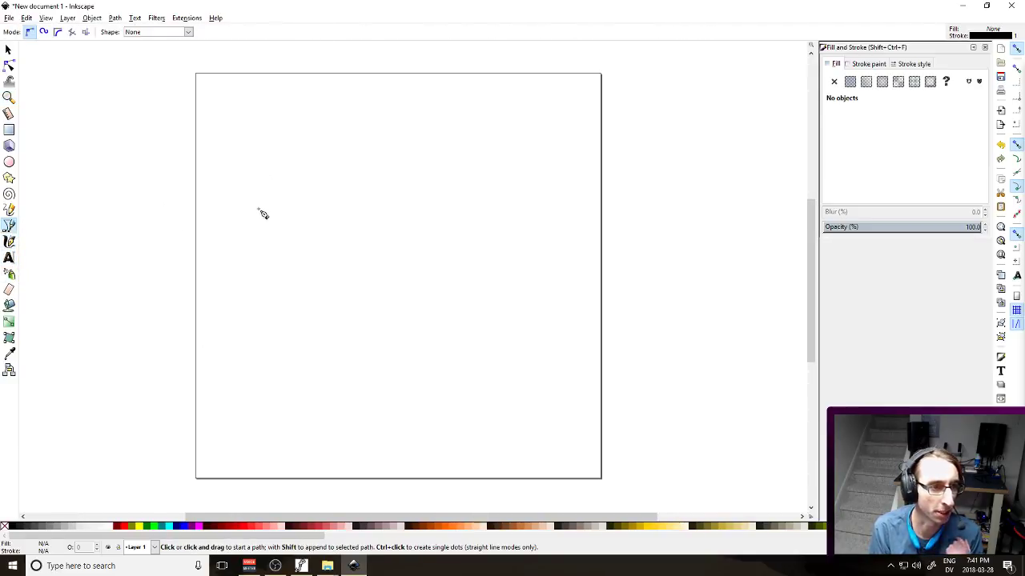
pyautogui.click(226, 216)
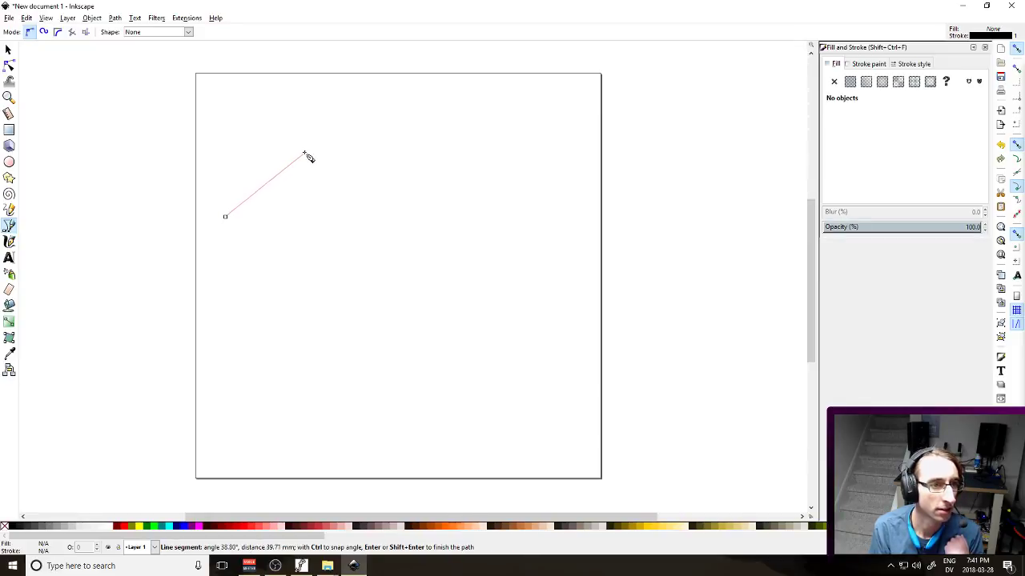
pyautogui.click(303, 143)
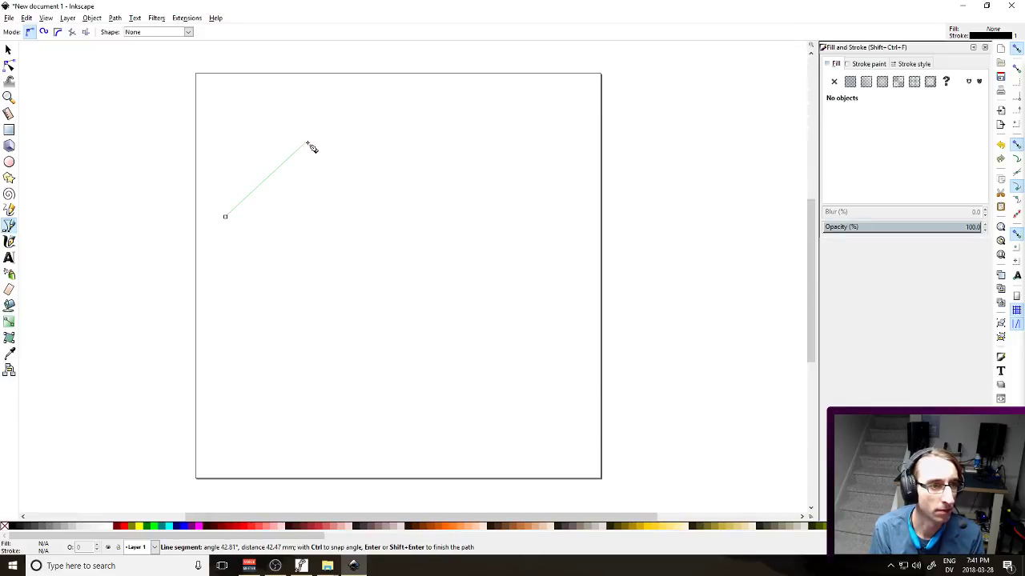
pyautogui.click(365, 144)
pyautogui.click(414, 198)
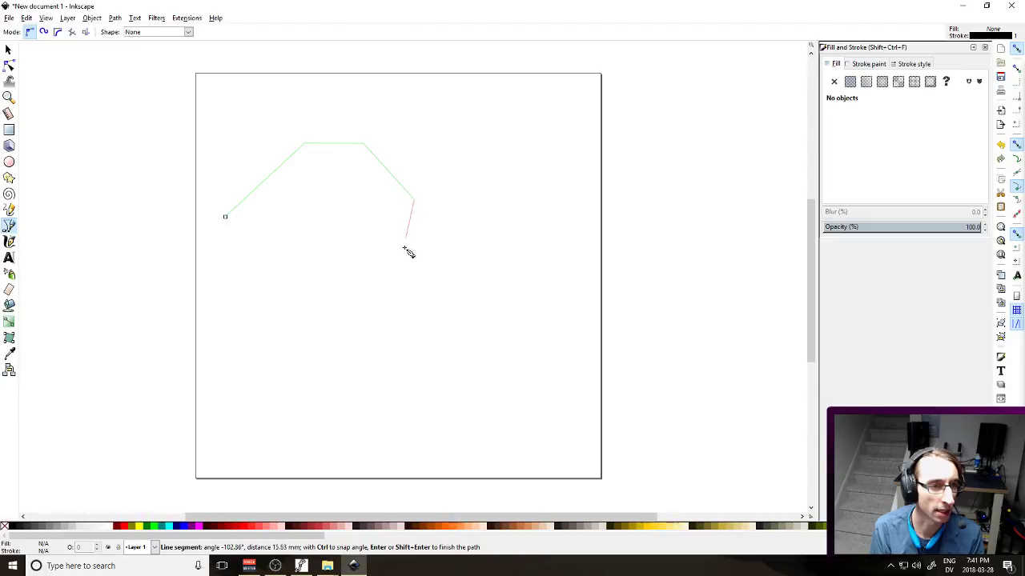
pyautogui.click(409, 313)
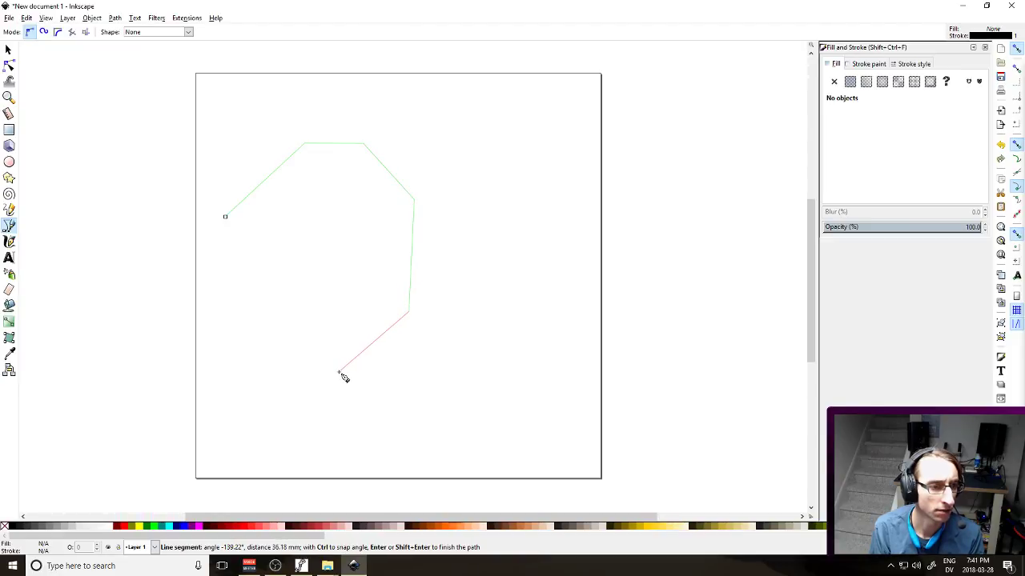
pyautogui.click(260, 445)
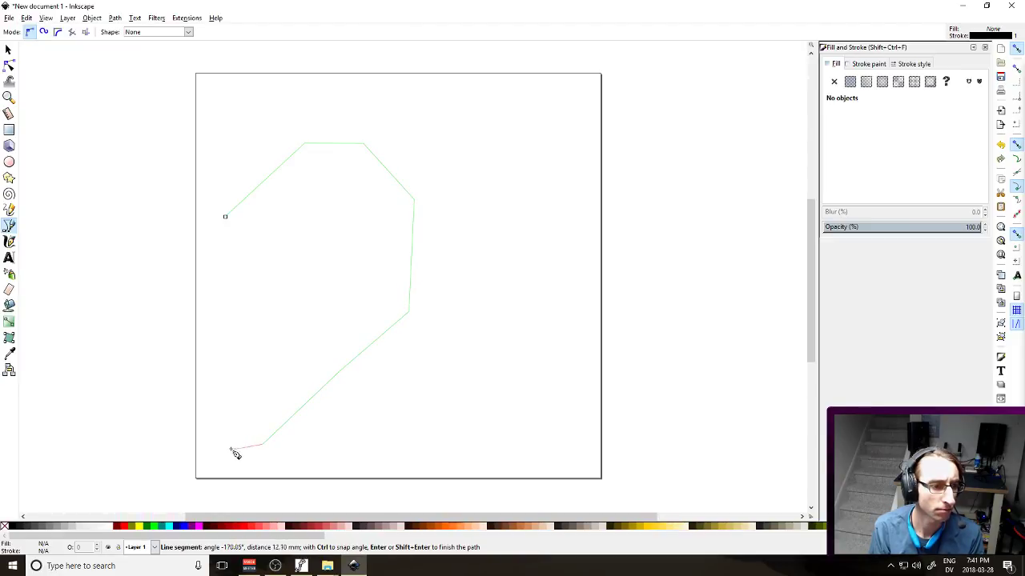
# Continue the path with a small lower-left loop and a base stroke to the right, finishing the 2 about 80 mm wide and 123 mm tall
pyautogui.click(228, 455)
pyautogui.click(211, 433)
pyautogui.click(232, 401)
pyautogui.click(267, 405)
pyautogui.click(300, 443)
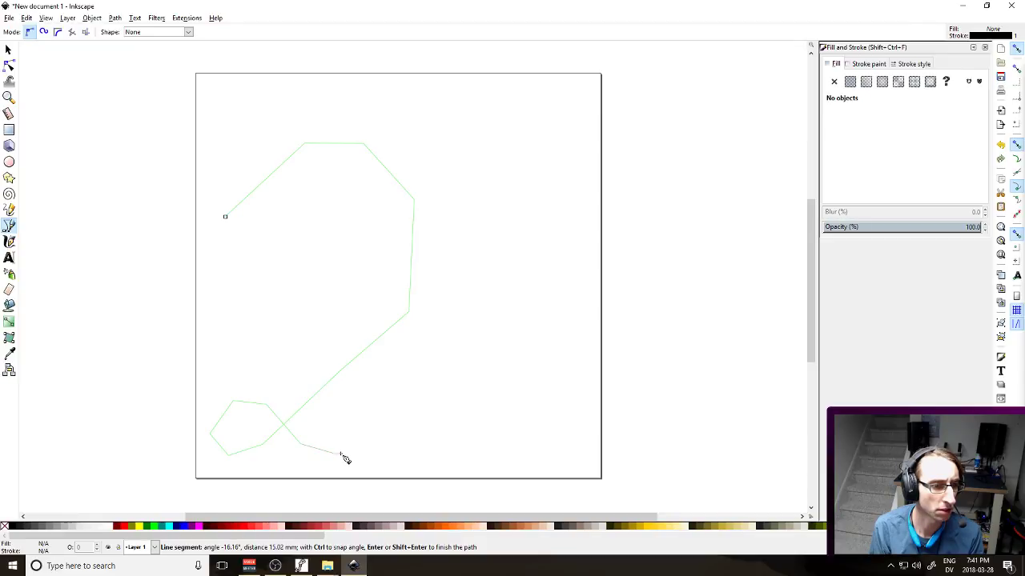
pyautogui.moveTo(371, 455); pyautogui.dragTo(375, 454)
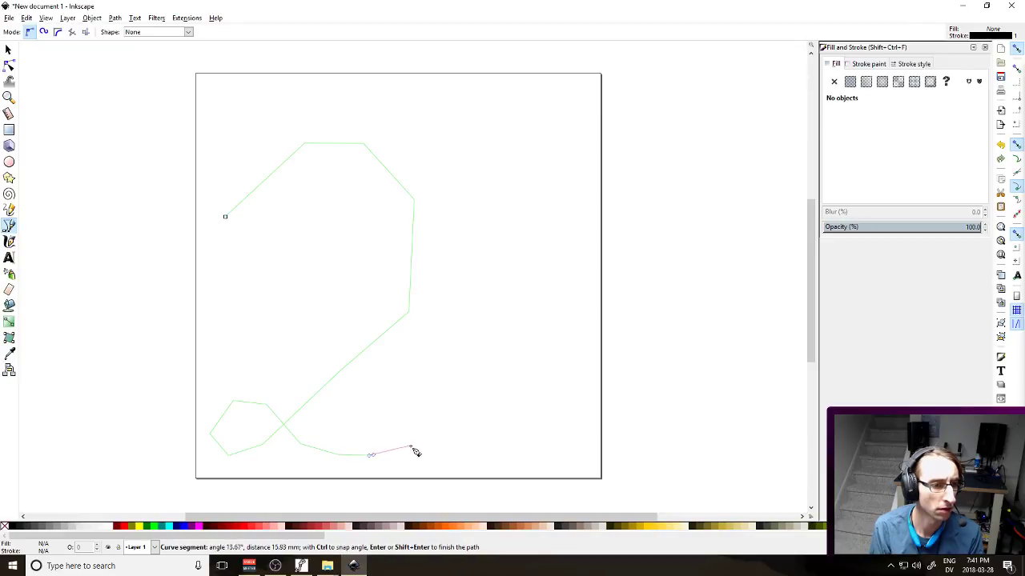
pyautogui.click(406, 449)
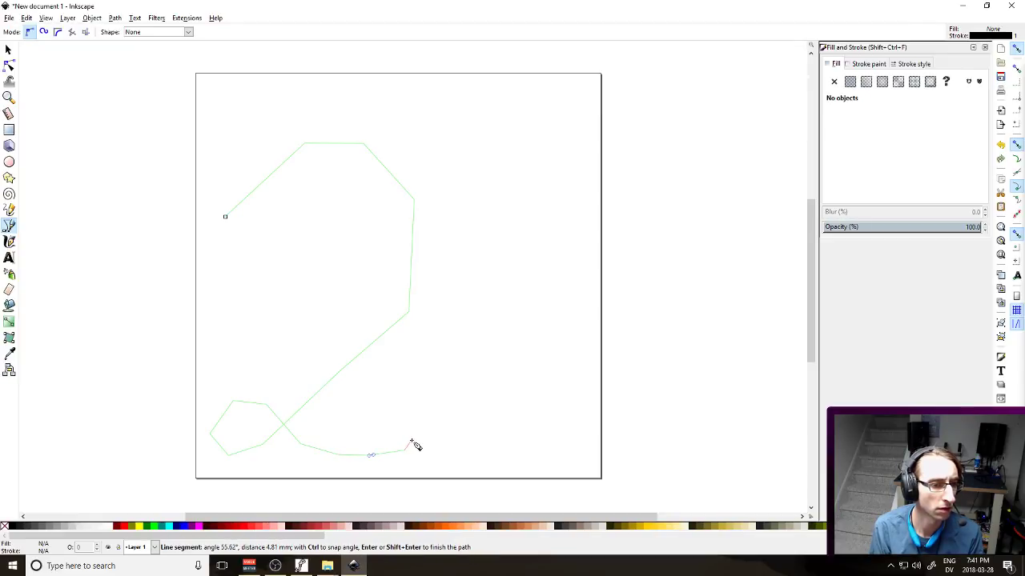
pyautogui.press('Return')
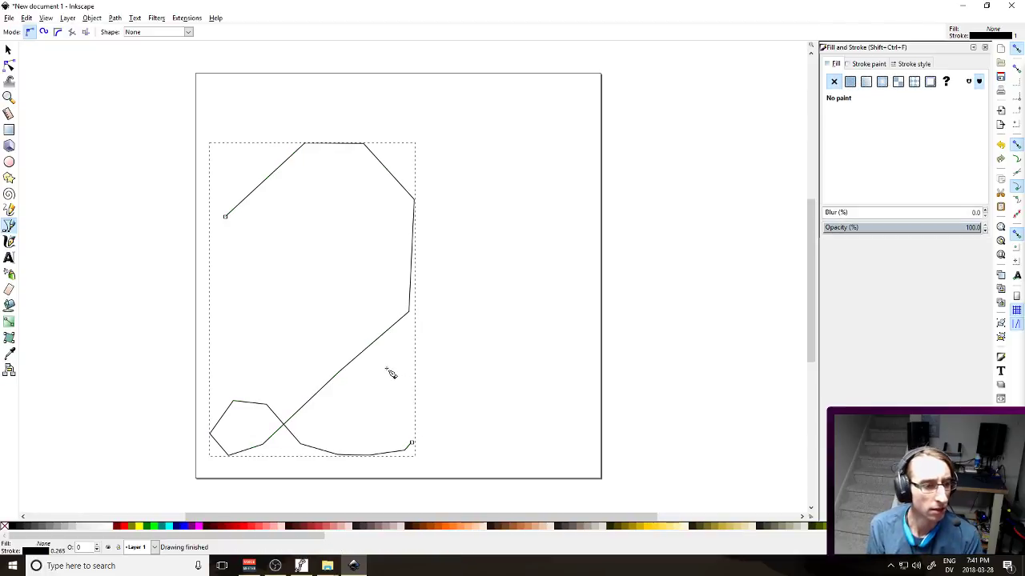
pyautogui.click(8, 50)
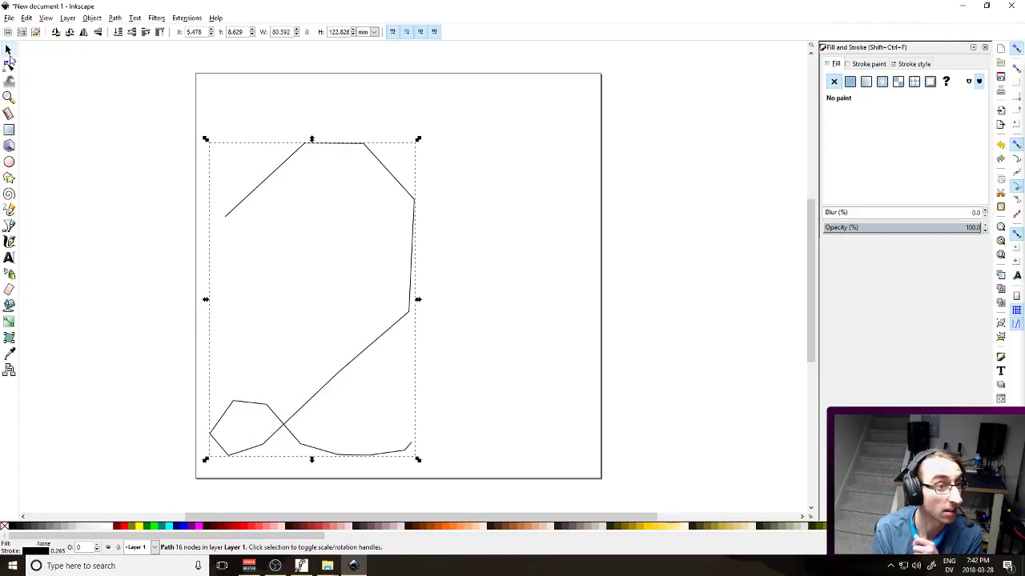
# Give the 2 path a 50 px wide stroke with round caps and round joins
pyautogui.click(862, 65)
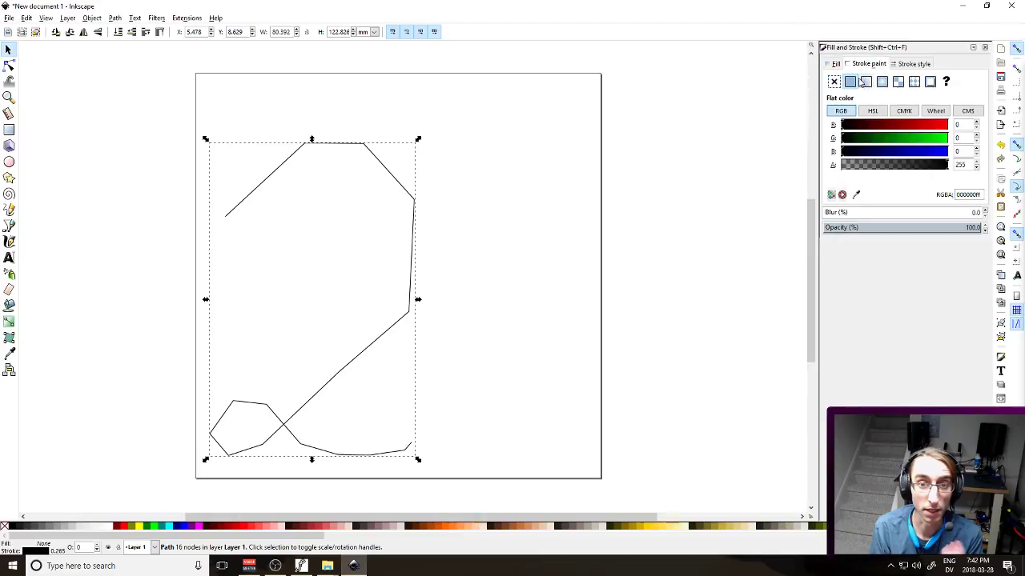
pyautogui.click(913, 63)
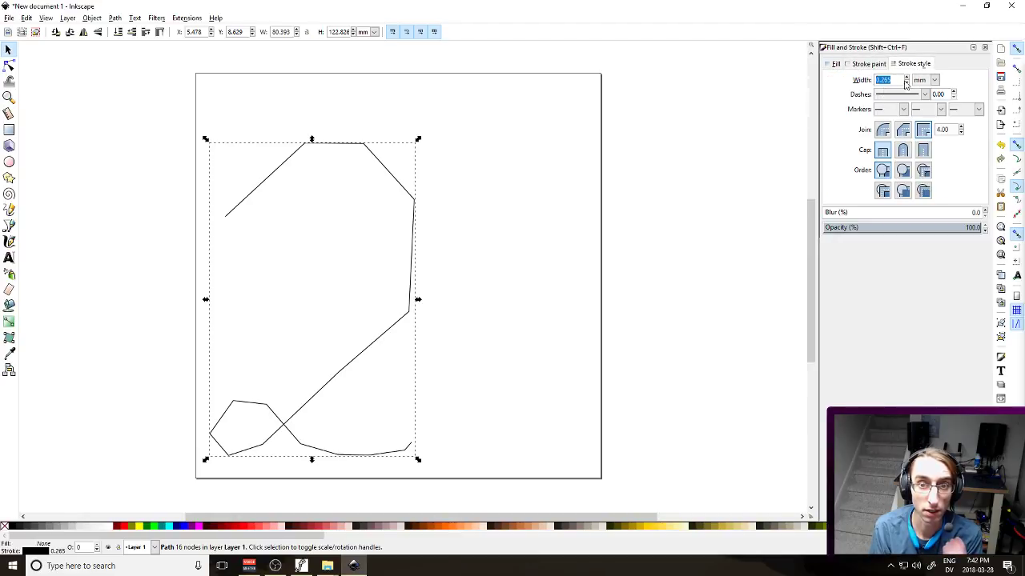
pyautogui.click(934, 80)
pyautogui.click(924, 156)
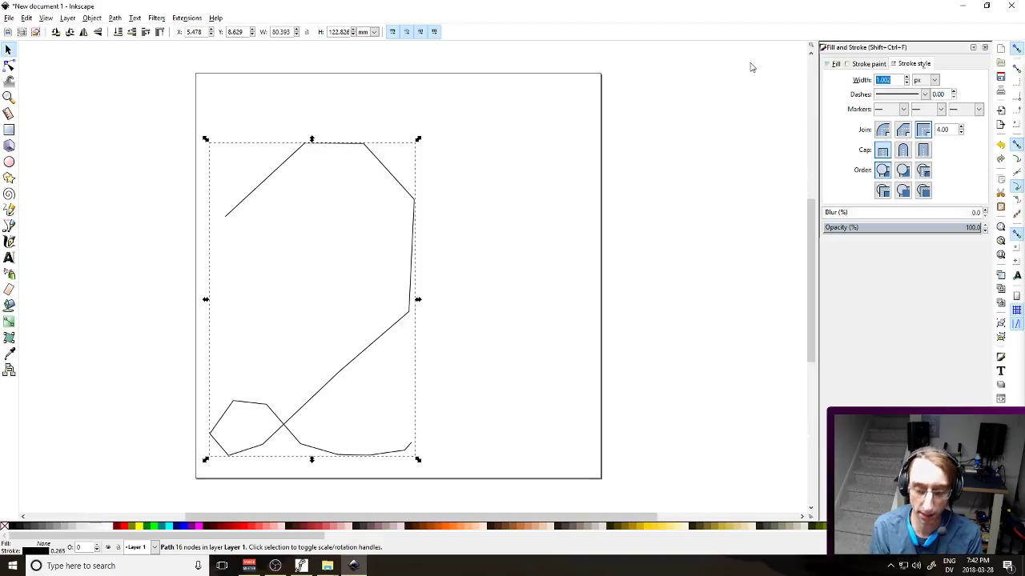
pyautogui.write('50')
pyautogui.press('Return')
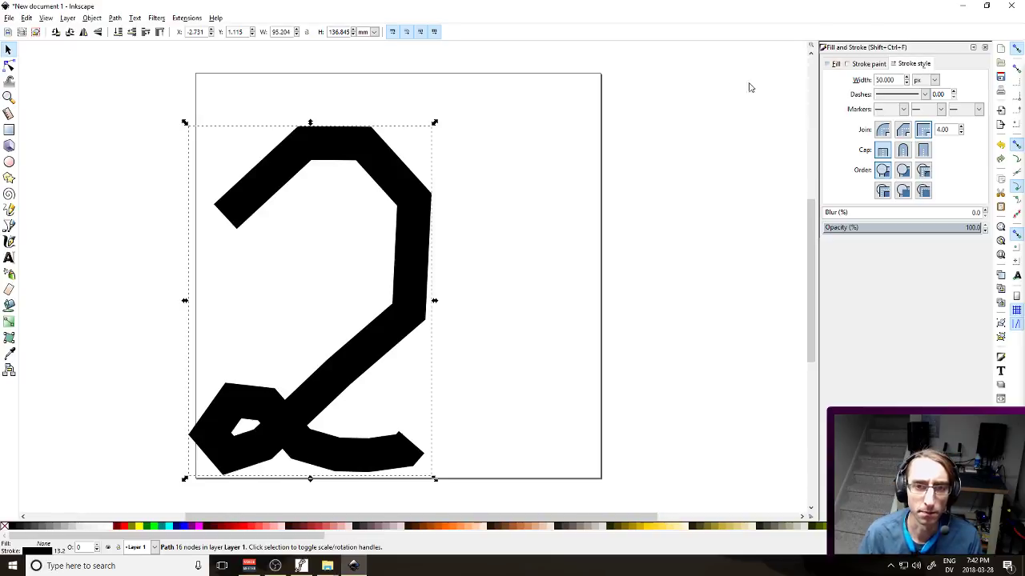
pyautogui.click(902, 149)
pyautogui.click(882, 128)
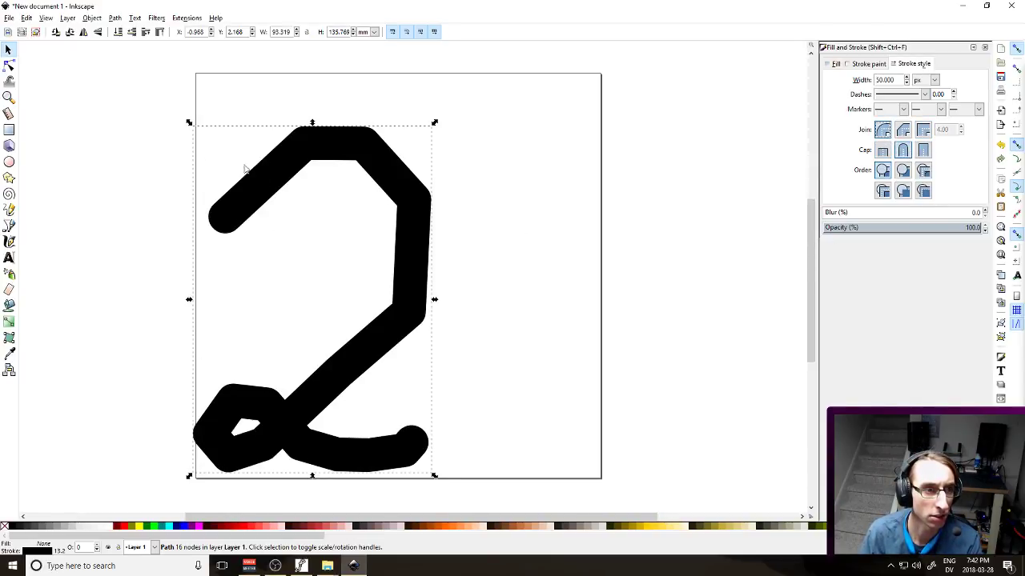
# Delete the node midway along the 2's diagonal and make the four nodes of the upper bow auto-smooth
pyautogui.press('n')
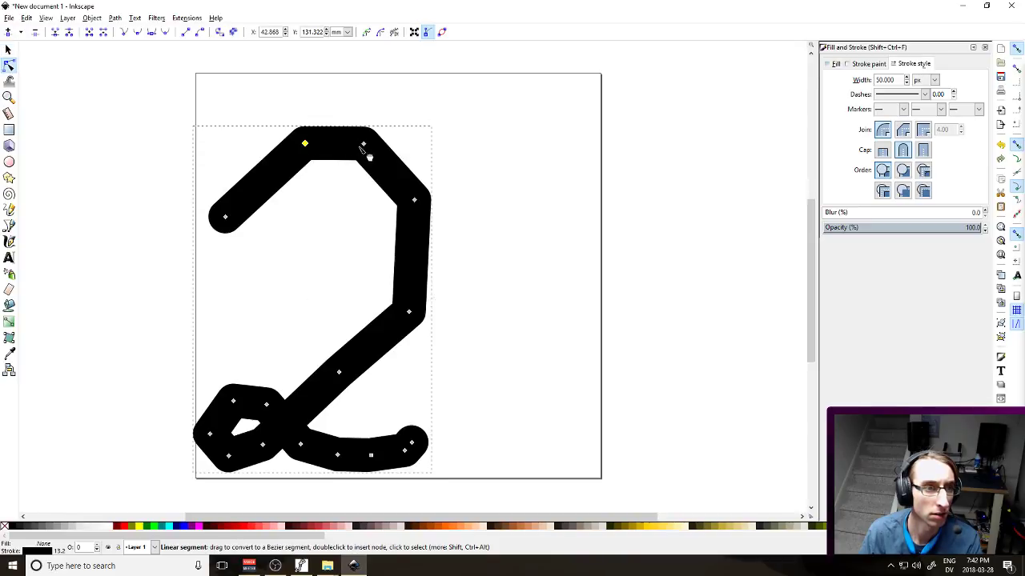
pyautogui.moveTo(311, 126); pyautogui.dragTo(449, 240)
pyautogui.moveTo(302, 124); pyautogui.dragTo(468, 345)
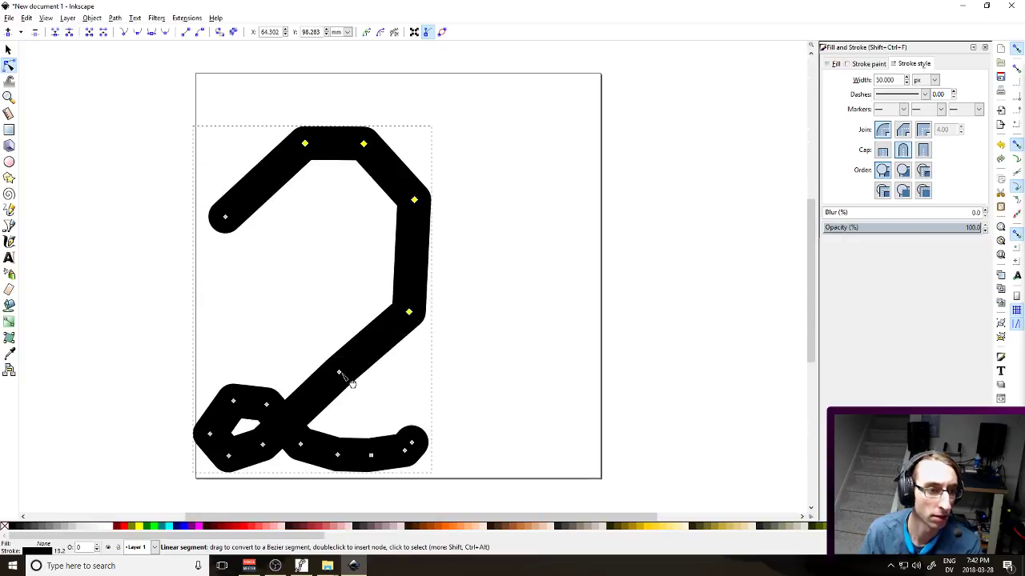
pyautogui.click(346, 369)
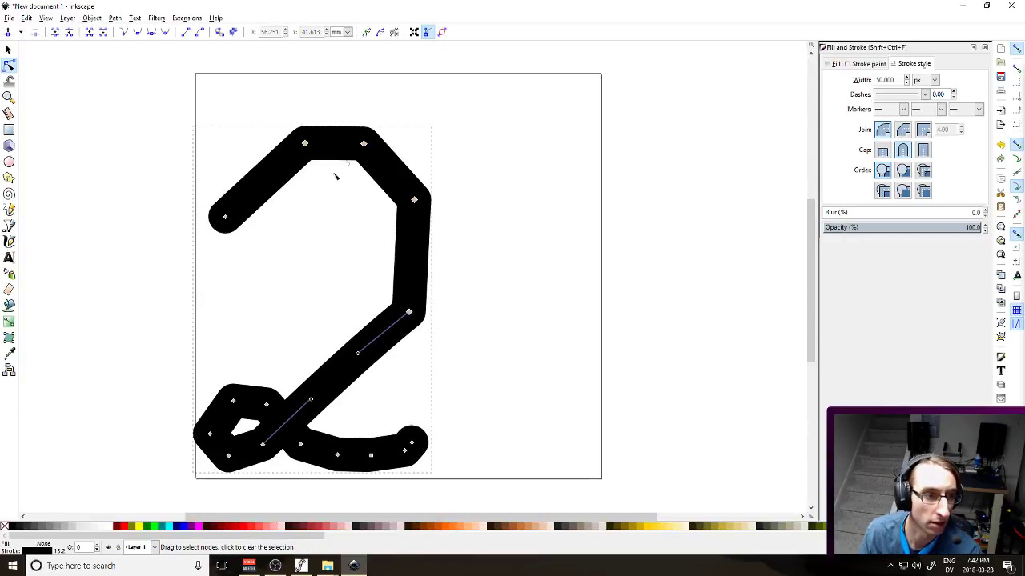
pyautogui.moveTo(281, 112); pyautogui.dragTo(450, 348)
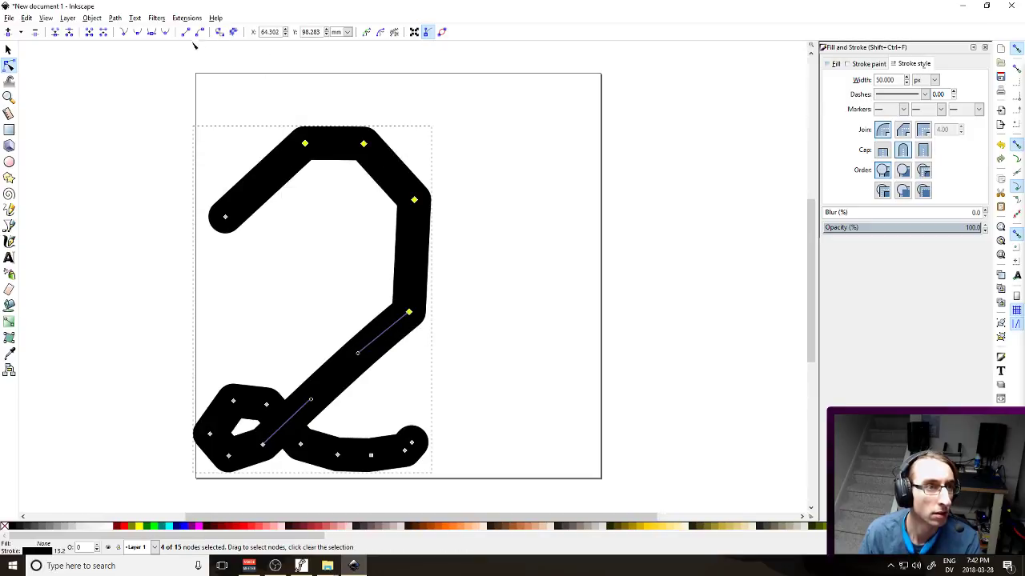
pyautogui.click(165, 33)
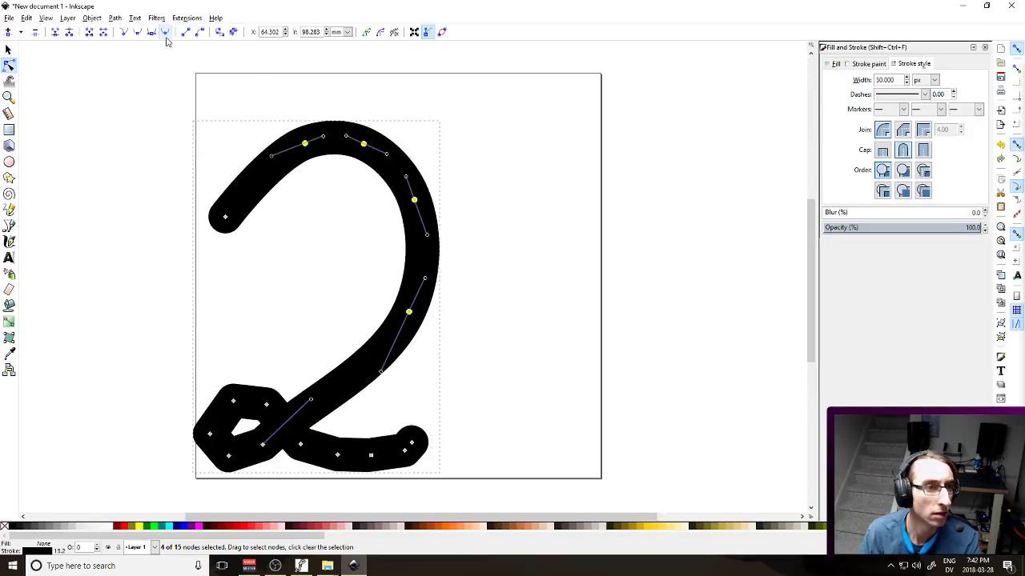
# Make all nodes of the 2's lower loop and base stroke auto-smooth, and deselect the path
pyautogui.moveTo(183, 369); pyautogui.dragTo(415, 491)
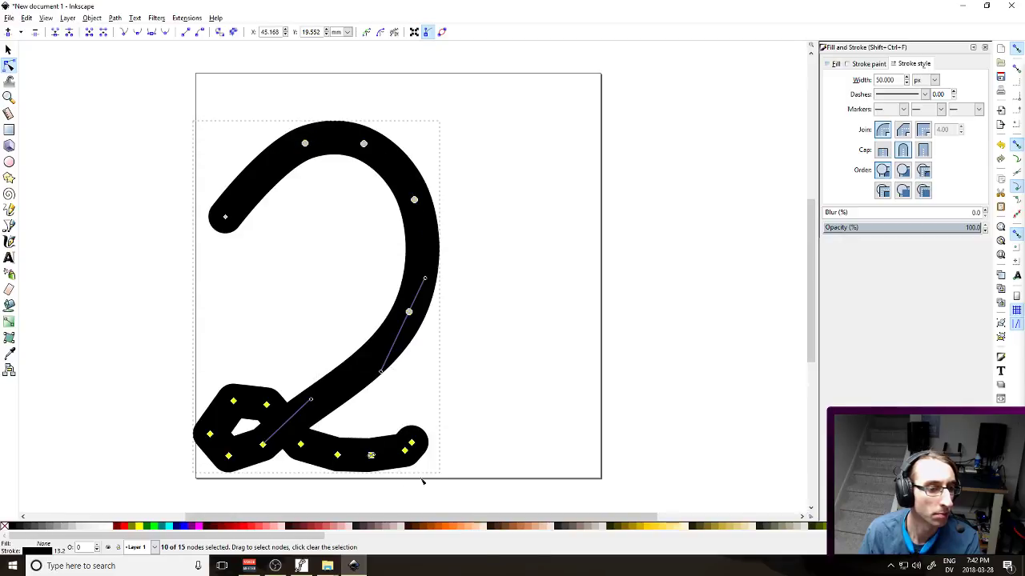
pyautogui.click(162, 34)
pyautogui.click(216, 332)
pyautogui.click(200, 320)
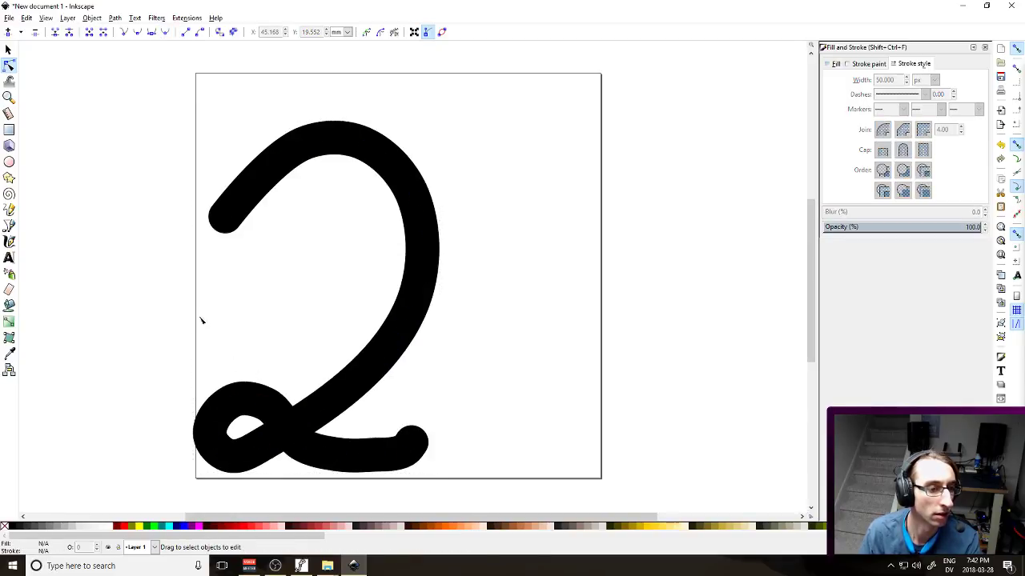
# Delete the last node at the upturned end of the 2's base stroke so it finishes at the preceding node
pyautogui.click(412, 444)
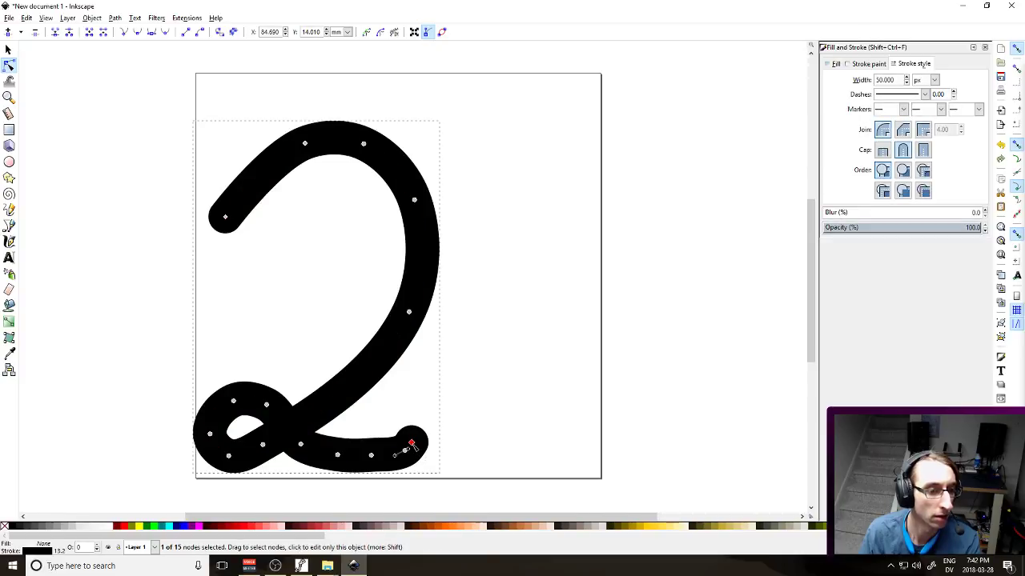
pyautogui.moveTo(411, 443); pyautogui.dragTo(417, 450)
pyautogui.click(456, 403)
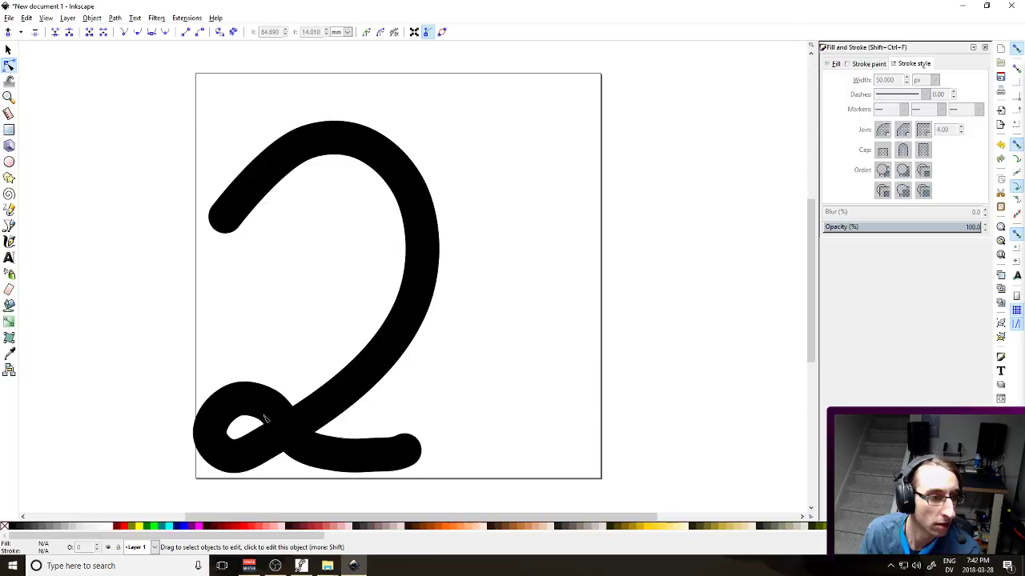
# Select the nine nodes of the digit's lower loop and tail and nudge them slightly to the right
pyautogui.click(267, 420)
pyautogui.moveTo(149, 373); pyautogui.dragTo(423, 493)
pyautogui.press('Right')
pyautogui.press('Right')
pyautogui.press('Right')
pyautogui.press('Right')
pyautogui.press('Right')
pyautogui.press('Right')
pyautogui.press('Right')
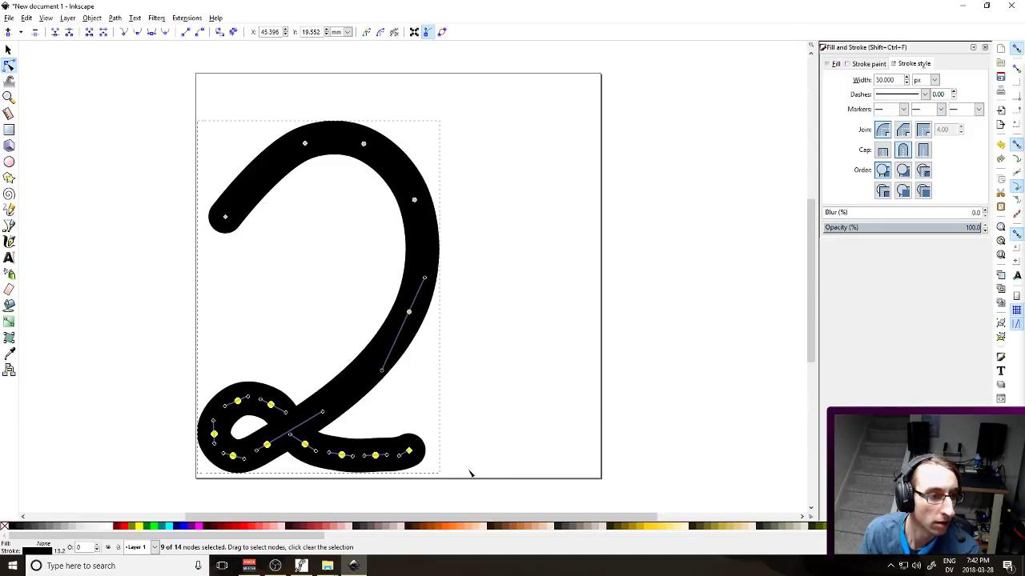
pyautogui.press('Right')
pyautogui.press('Right')
pyautogui.press('Right')
pyautogui.press('Escape')
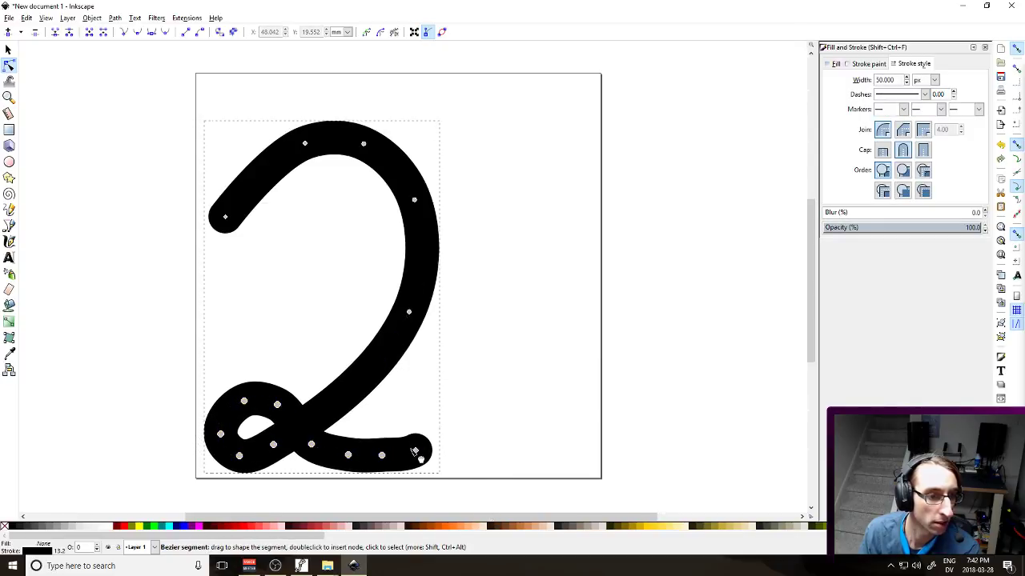
# Move the tail's end node slightly up and to the right so the stroke curves upward
pyautogui.moveTo(416, 452); pyautogui.dragTo(419, 444)
pyautogui.click(406, 466)
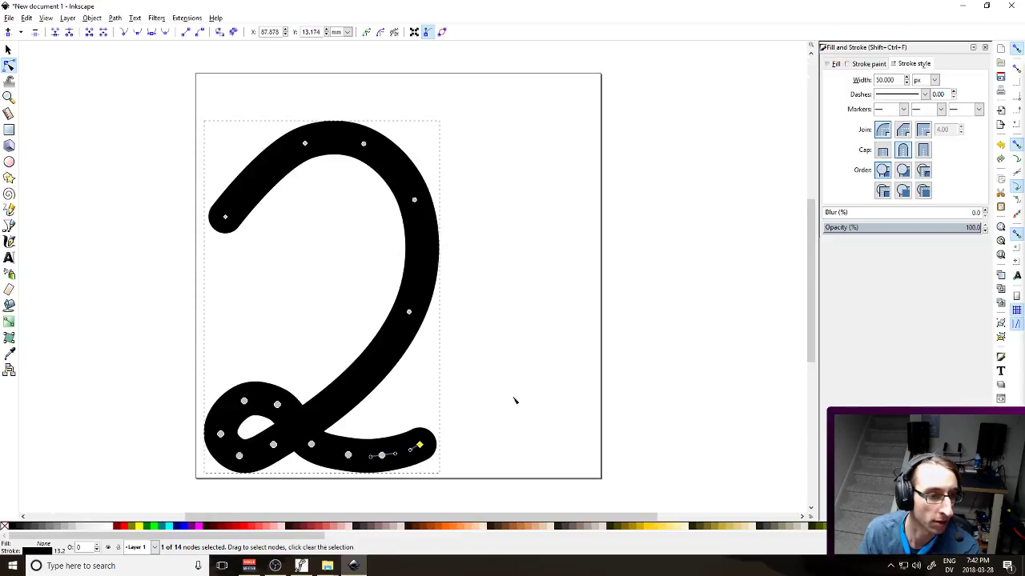
pyautogui.click(506, 323)
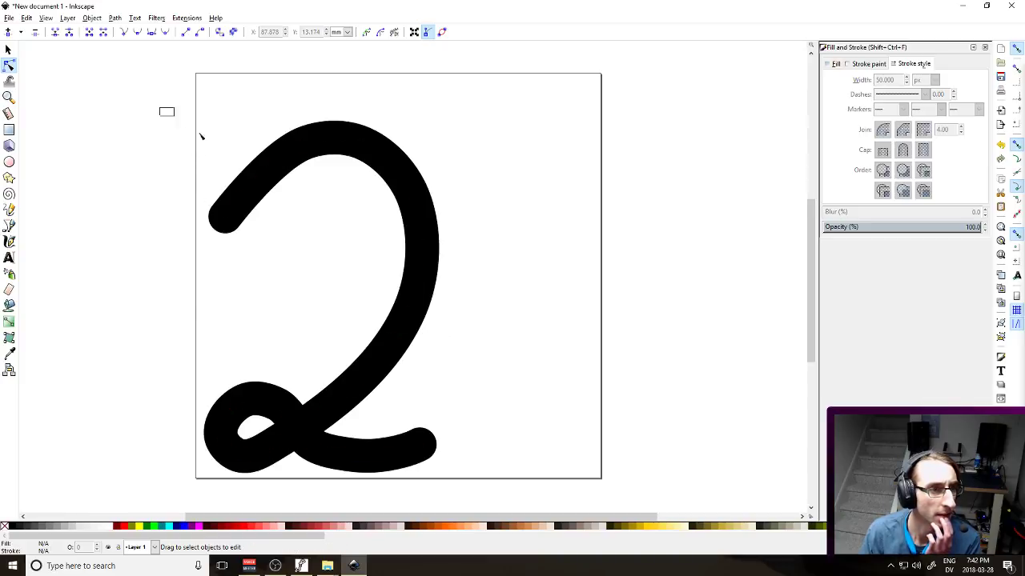
# Lower the four nodes of the digit's upper arc, including its starting point, by about 5 mm
pyautogui.click(425, 273)
pyautogui.moveTo(197, 107); pyautogui.dragTo(456, 266)
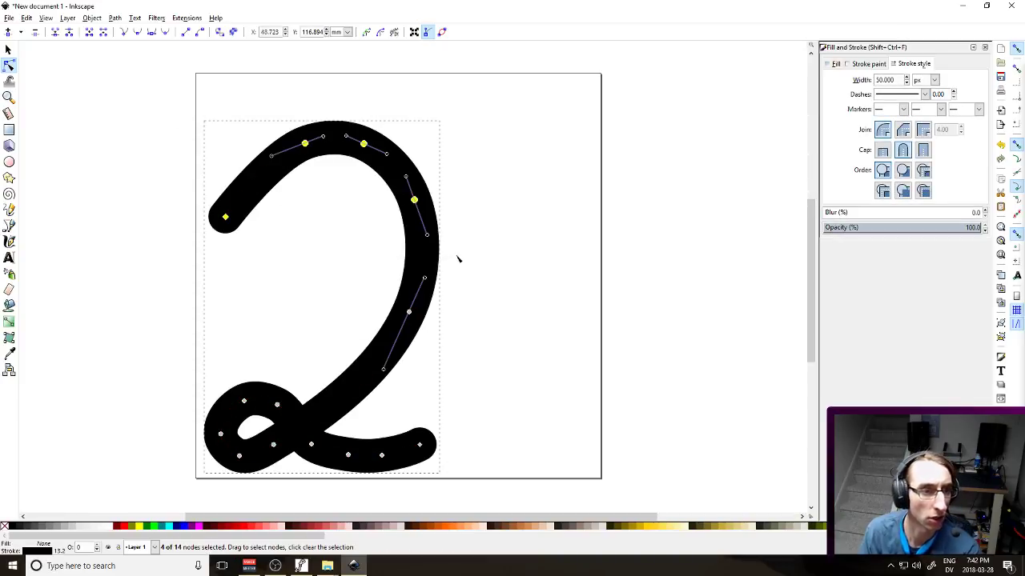
pyautogui.press('Down')
pyautogui.press('Down')
pyautogui.press('Down')
pyautogui.press('Down')
pyautogui.press('Down')
pyautogui.press('Down')
pyautogui.press('Down')
pyautogui.press('Down')
pyautogui.press('Down')
pyautogui.press('Down')
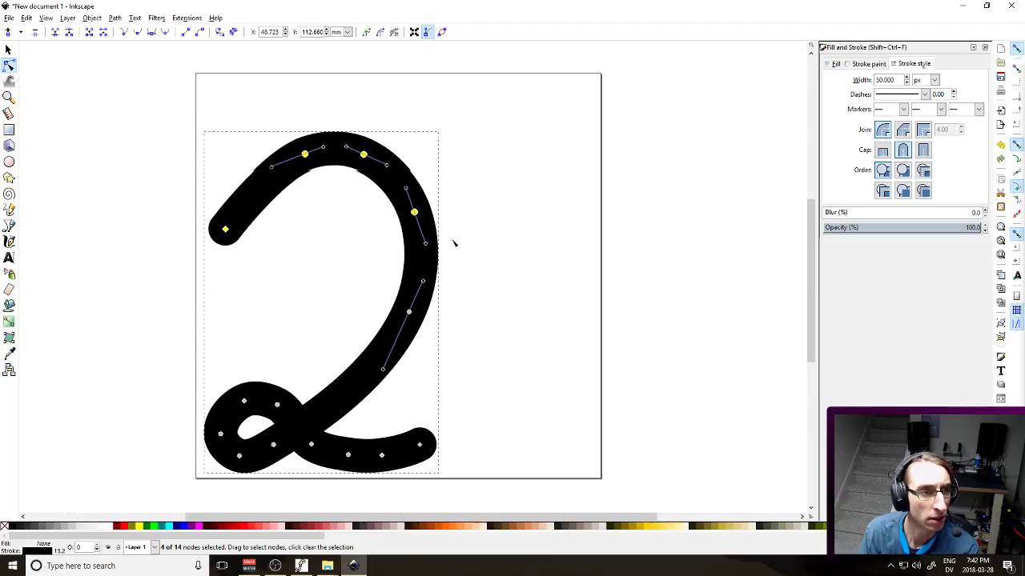
pyautogui.click(454, 242)
# Shift the two nodes on the right side of the 2's curve left to about X 81.5 mm
pyautogui.moveTo(470, 144); pyautogui.dragTo(401, 340)
pyautogui.press('Left')
pyautogui.press('Left')
pyautogui.press('Left')
pyautogui.press('Left')
pyautogui.press('Left')
pyautogui.press('Left')
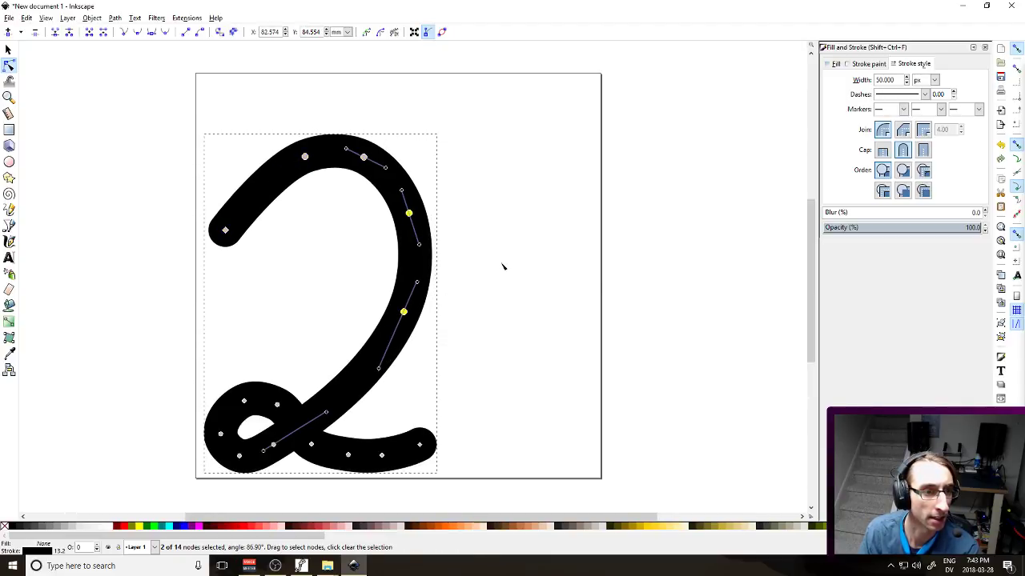
pyautogui.click(502, 267)
pyautogui.click(522, 176)
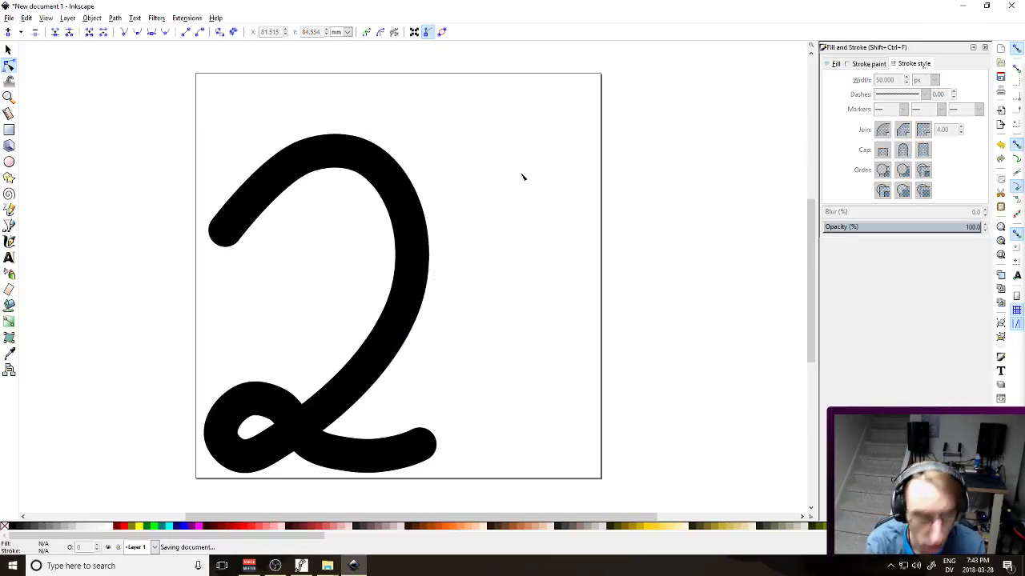
# Save the drawing as DIGIT 2 in the Characters folder and close the document
pyautogui.hotkey('ctrl', 's')
pyautogui.write('DIGIT 2')
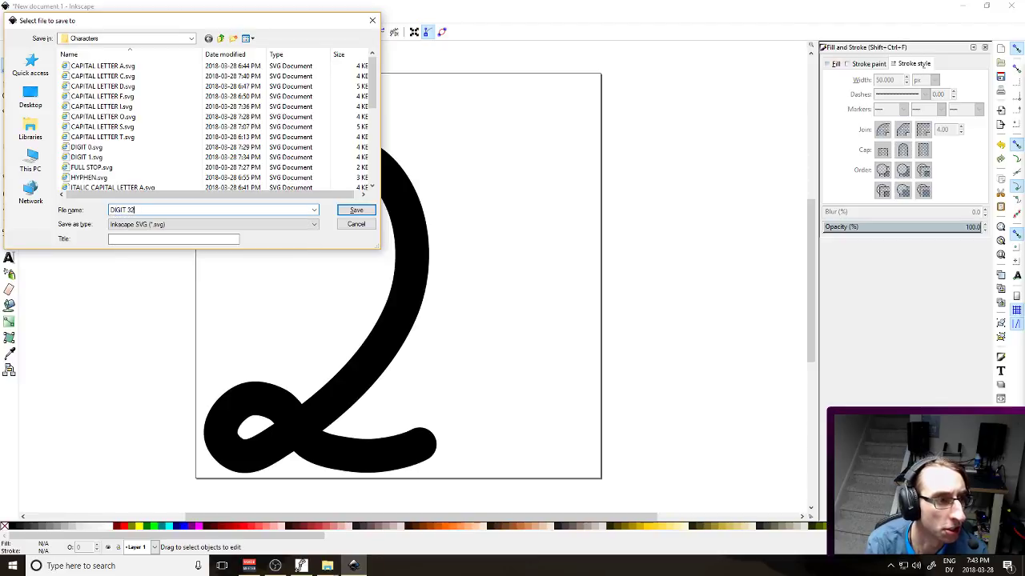
pyautogui.press('Return')
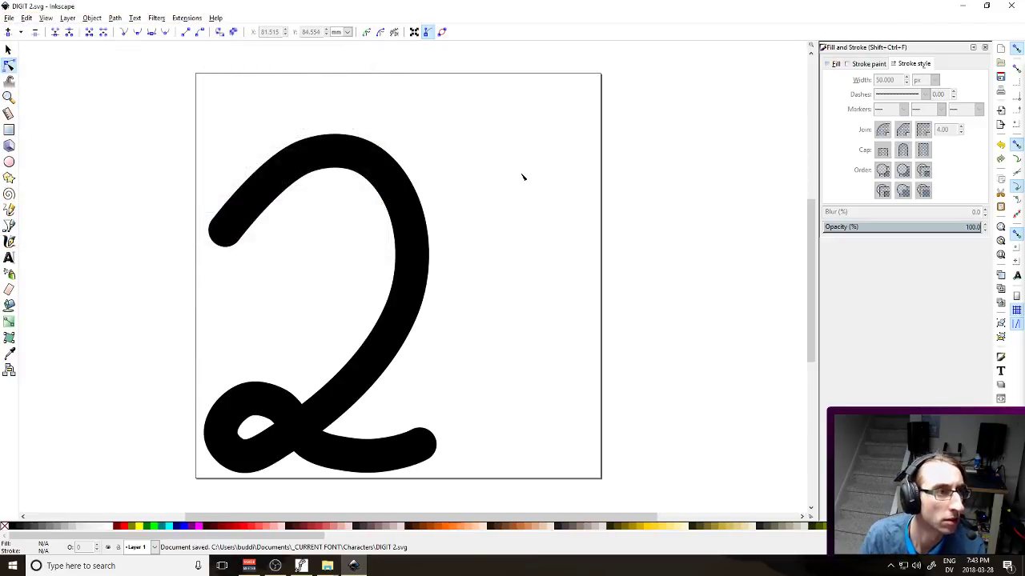
pyautogui.click(1010, 5)
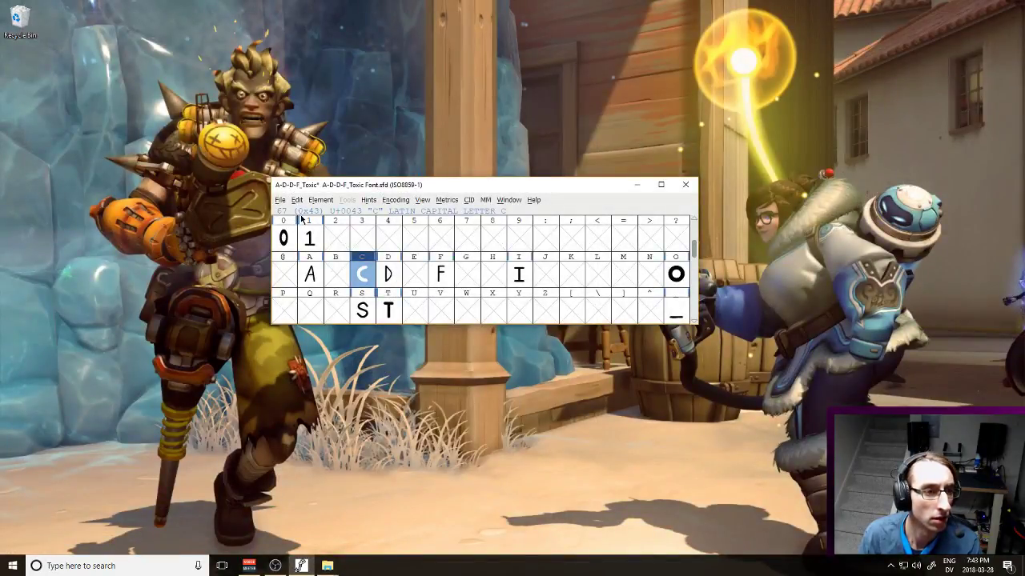
# Start a new Inkscape document and set its page size to 600 by 600 px
pyautogui.press('super')
pyautogui.press('super')
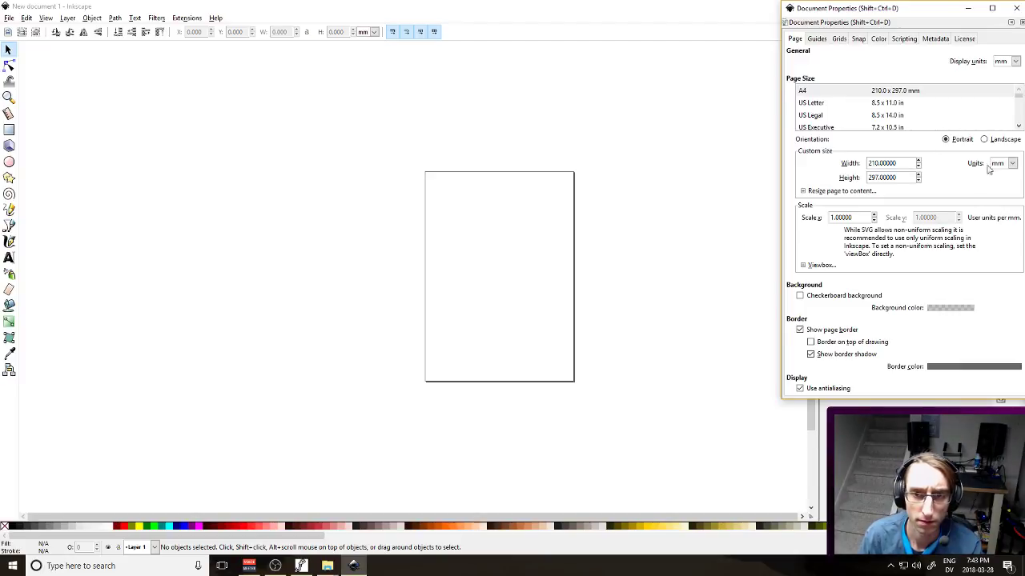
pyautogui.click(1002, 164)
pyautogui.click(1000, 236)
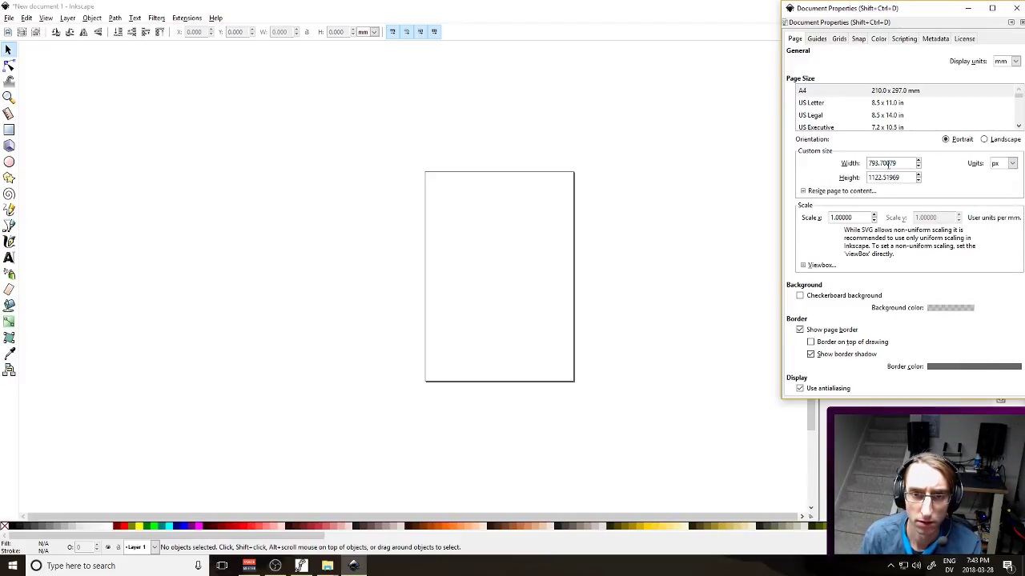
pyautogui.write('600')
pyautogui.press('Tab')
pyautogui.write('600')
pyautogui.press('Tab')
pyautogui.press('space')
pyautogui.press('Escape')
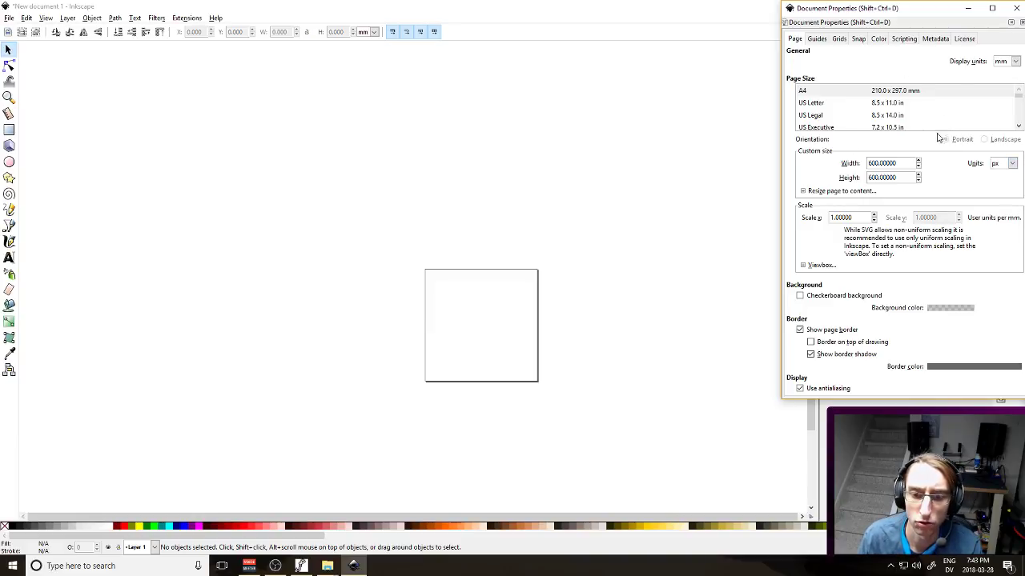
pyautogui.click(1016, 8)
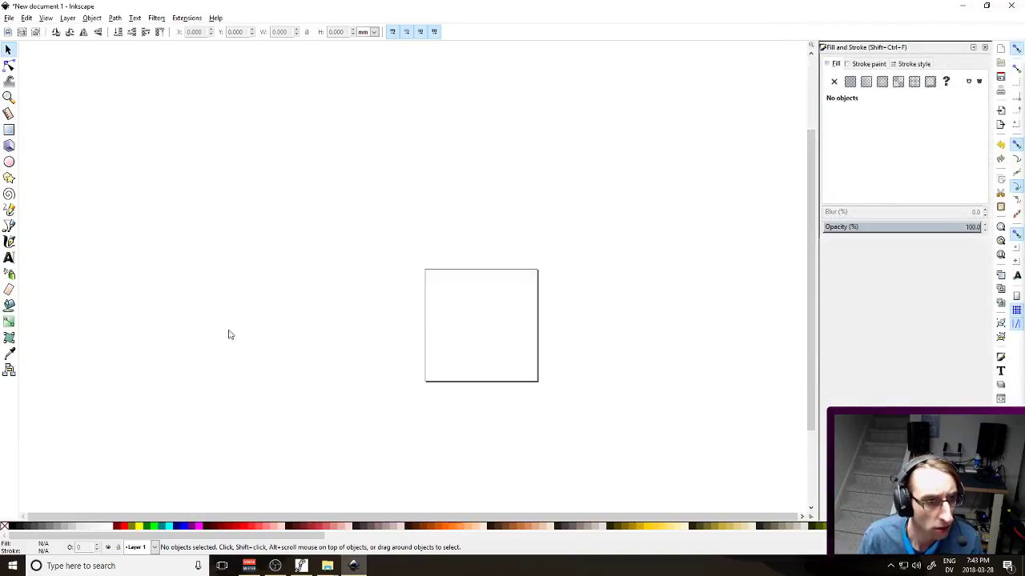
# Draw an open, angular 3 from 11 points with the Pen tool, about 56 mm wide and 104 mm tall
pyautogui.keyDown('ctrl'); pyautogui.scroll(4, 466, 364); pyautogui.keyUp('ctrl')
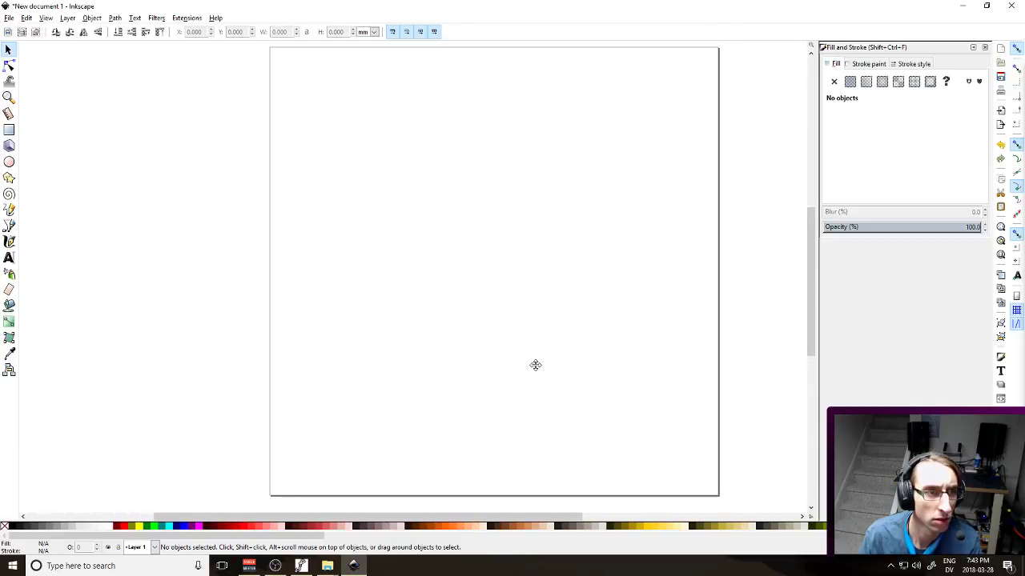
pyautogui.moveTo(536, 365); pyautogui.dragTo(536, 369)
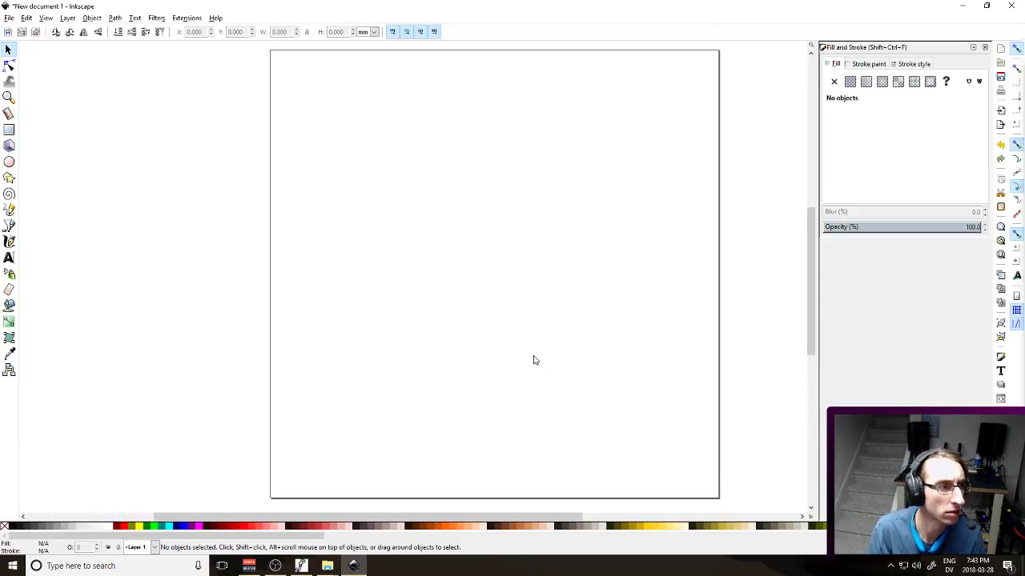
pyautogui.click(10, 224)
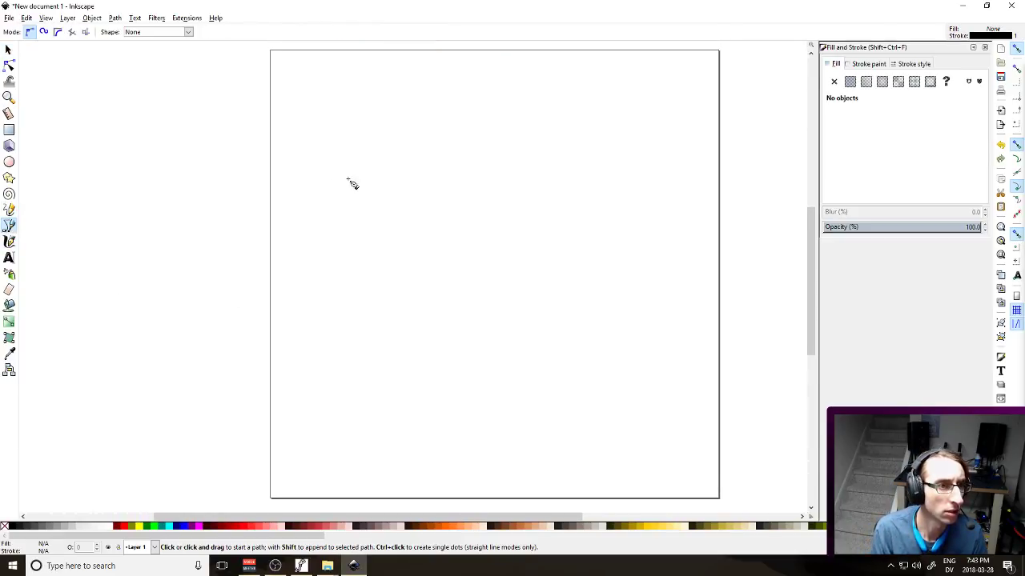
pyautogui.click(298, 171)
pyautogui.click(339, 141)
pyautogui.click(409, 142)
pyautogui.click(453, 179)
pyautogui.click(454, 256)
pyautogui.click(415, 295)
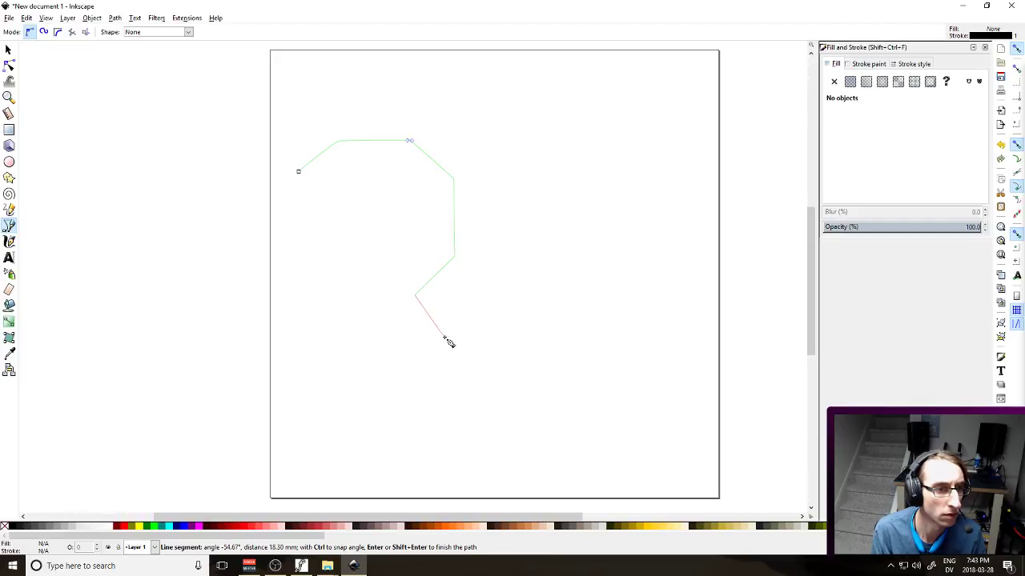
pyautogui.click(448, 328)
pyautogui.click(449, 395)
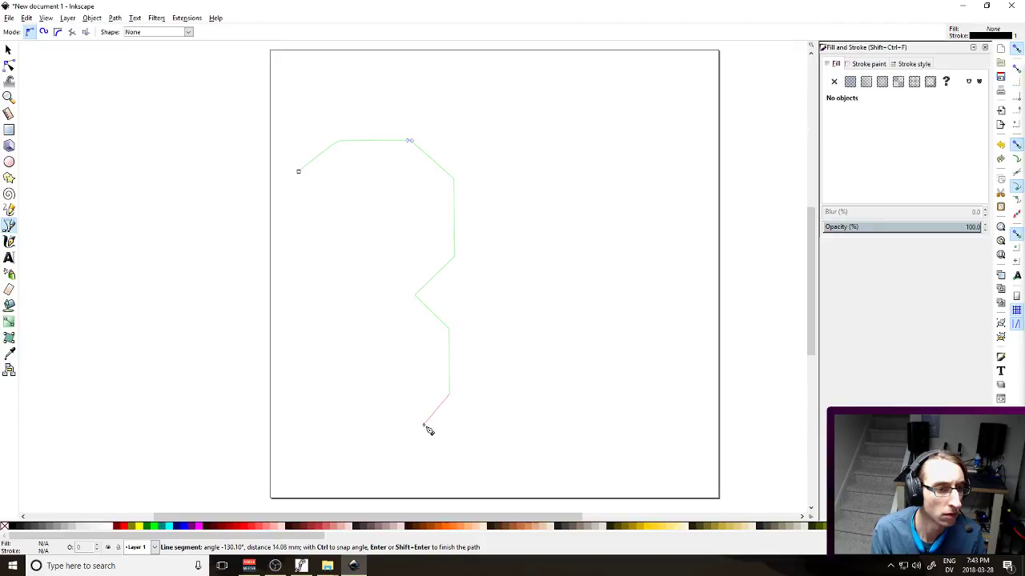
pyautogui.click(416, 433)
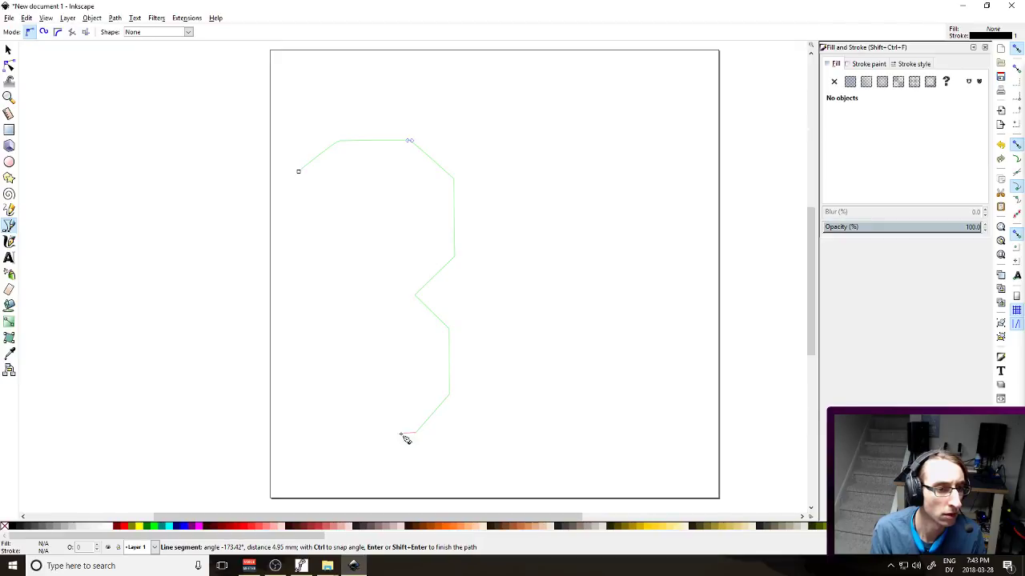
pyautogui.click(339, 432)
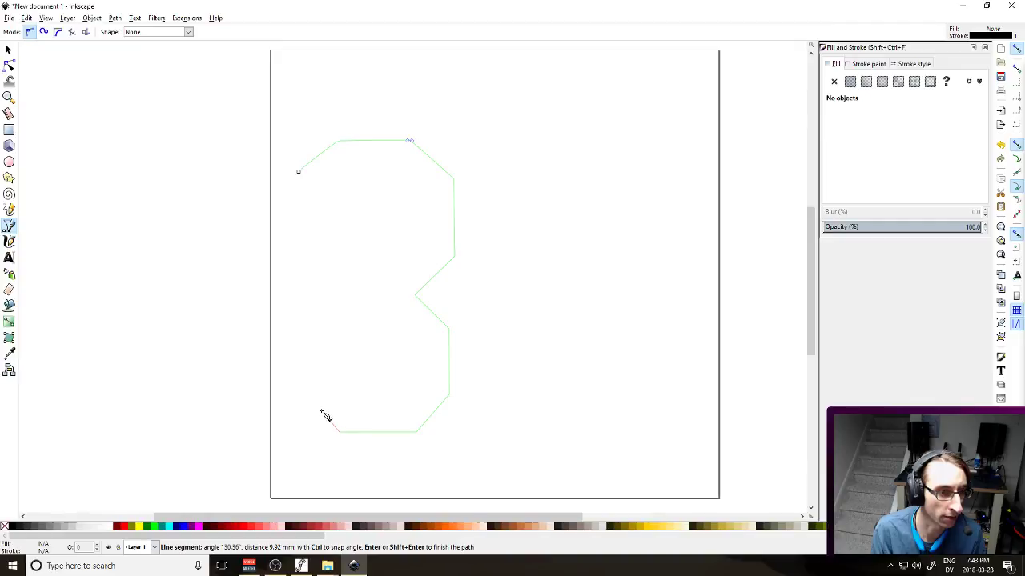
pyautogui.click(320, 410)
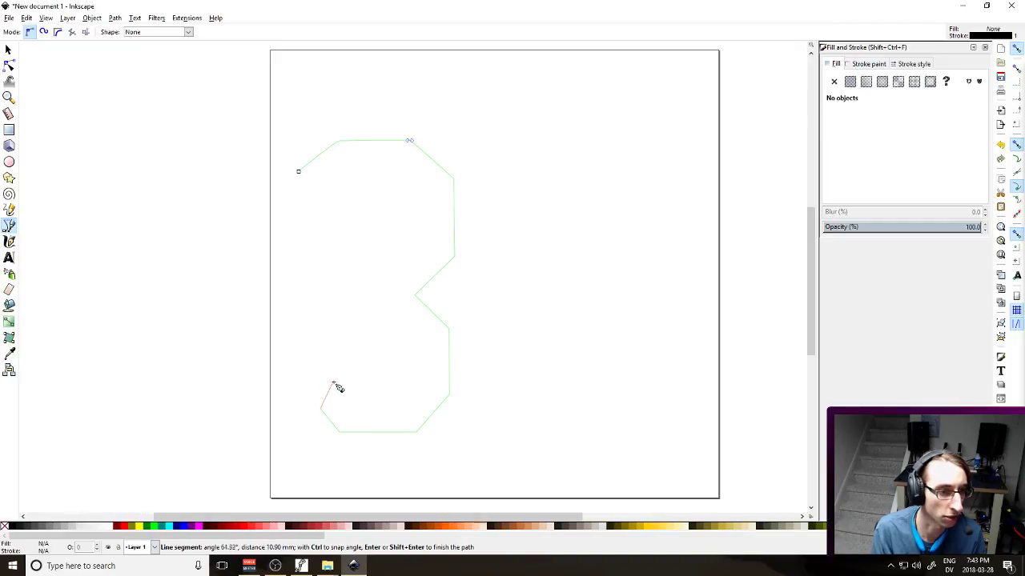
pyautogui.press('Return')
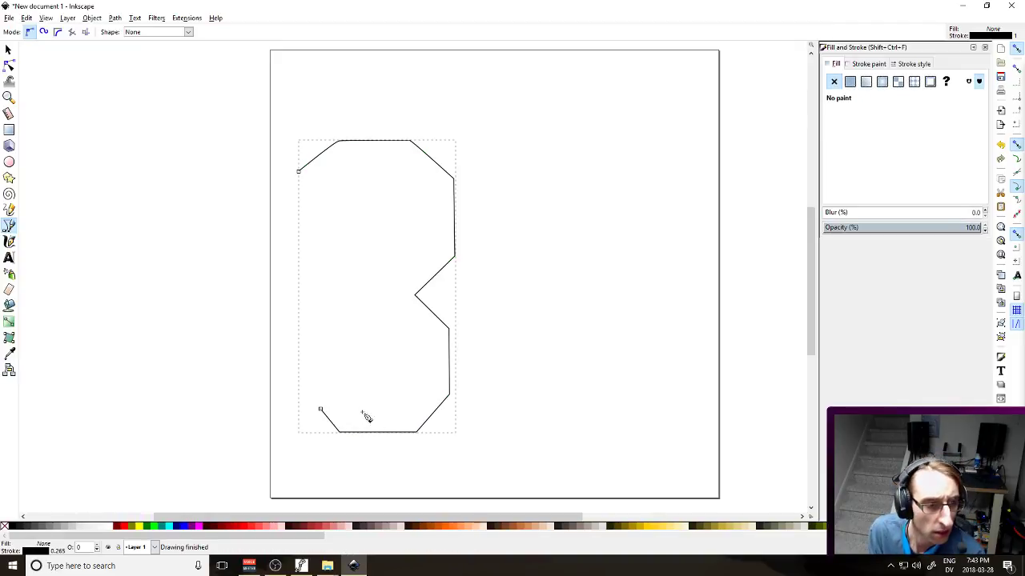
# Select the end node and its neighbour at the 3's lower left and shift both to the left
pyautogui.click(9, 50)
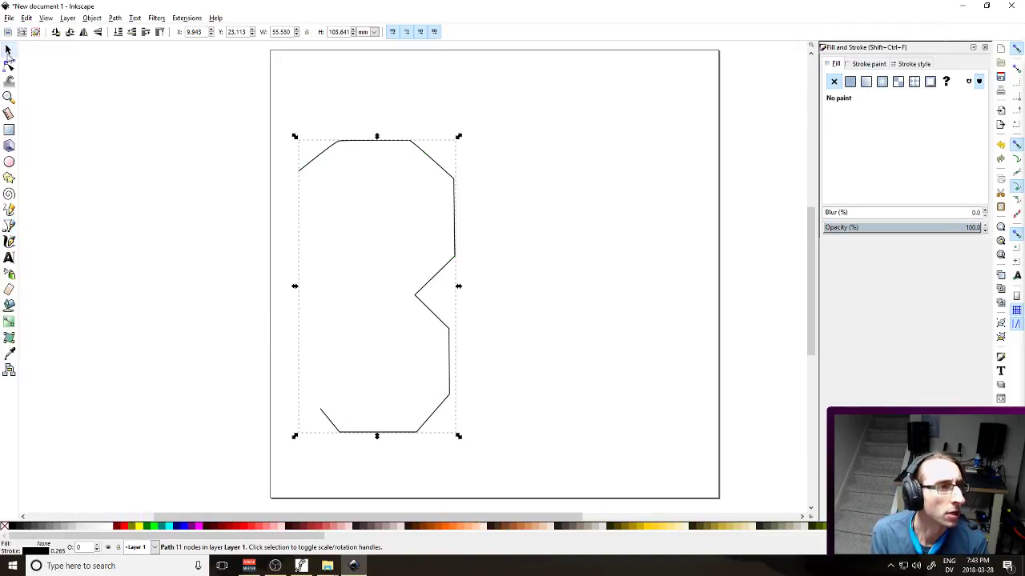
pyautogui.press('n')
pyautogui.moveTo(290, 389); pyautogui.dragTo(357, 448)
pyautogui.keyDown('shift'); pyautogui.click(339, 432); pyautogui.keyUp('shift')
pyautogui.hotkey('shift', 'Left')
pyautogui.hotkey('shift', 'Left')
pyautogui.hotkey('shift', 'Right')
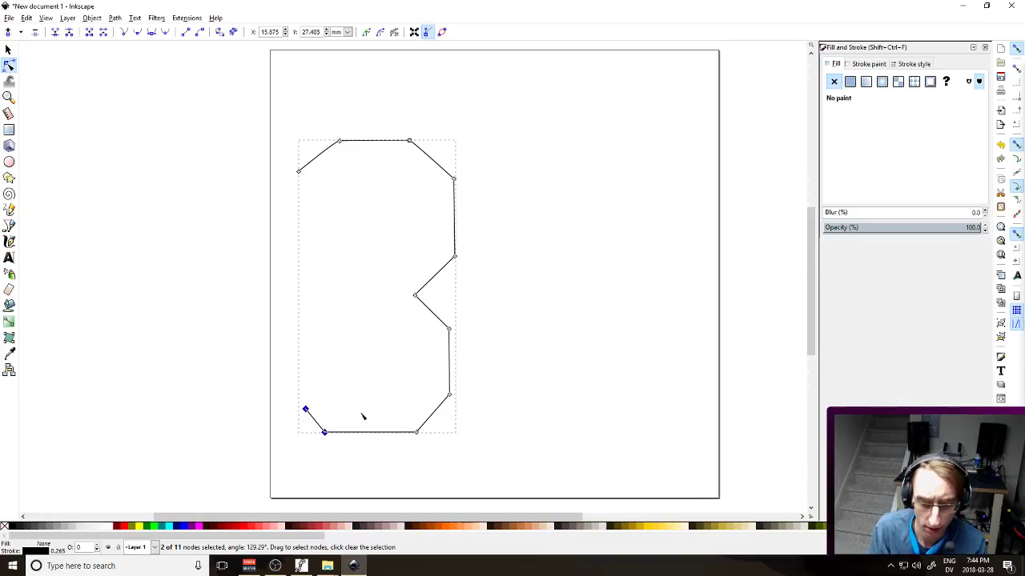
# Move the lower end node of the 3 further left to about X 10.3 mm, Y 30.8 mm
pyautogui.scroll(5, 333, 400)
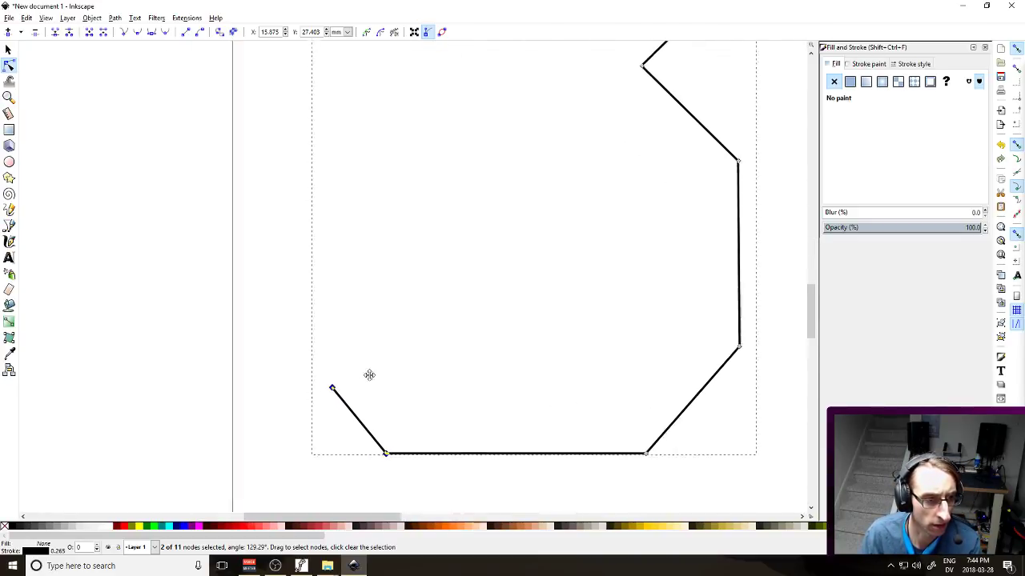
pyautogui.click(341, 393)
pyautogui.moveTo(343, 388); pyautogui.dragTo(325, 392)
pyautogui.scroll(-5, 428, 363)
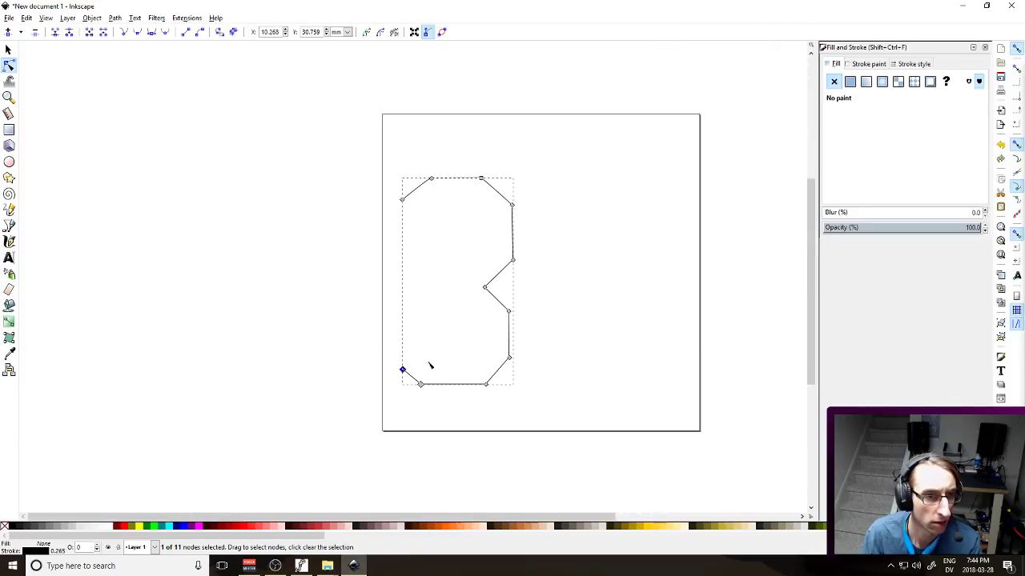
# Give the 3 a 50 px wide stroke with round joins and round caps
pyautogui.click(9, 50)
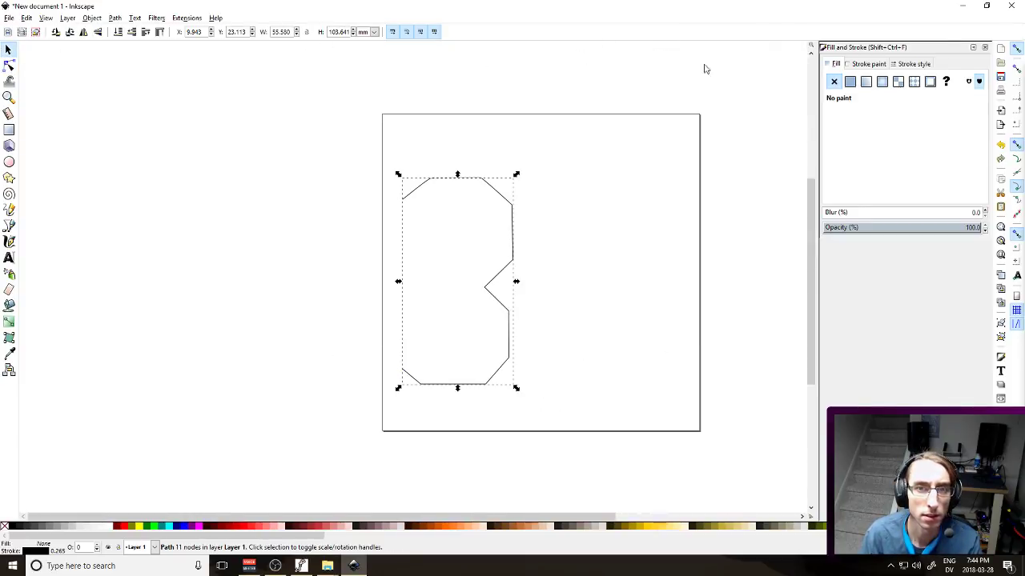
pyautogui.click(868, 64)
pyautogui.click(909, 64)
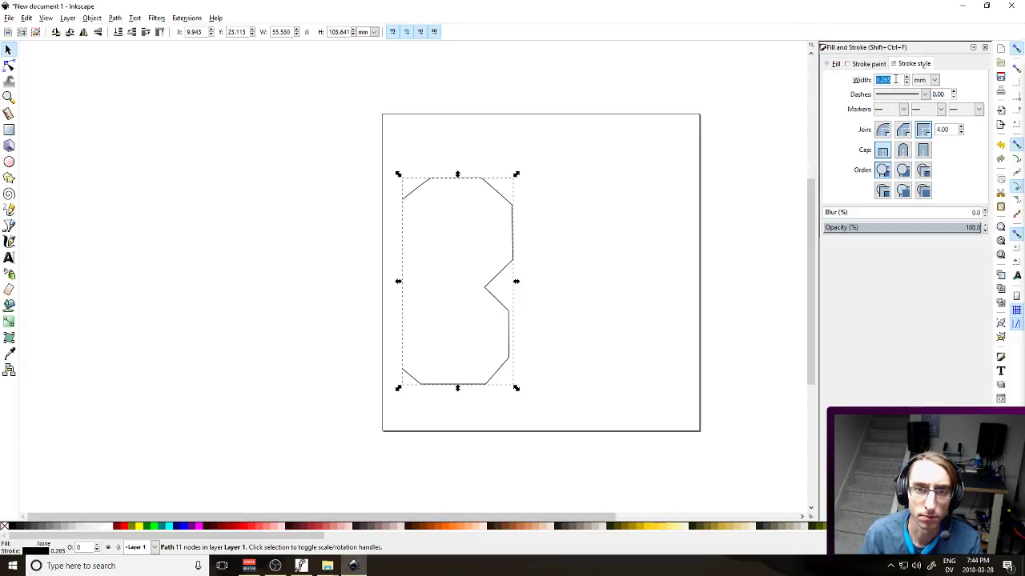
pyautogui.click(920, 80)
pyautogui.click(923, 160)
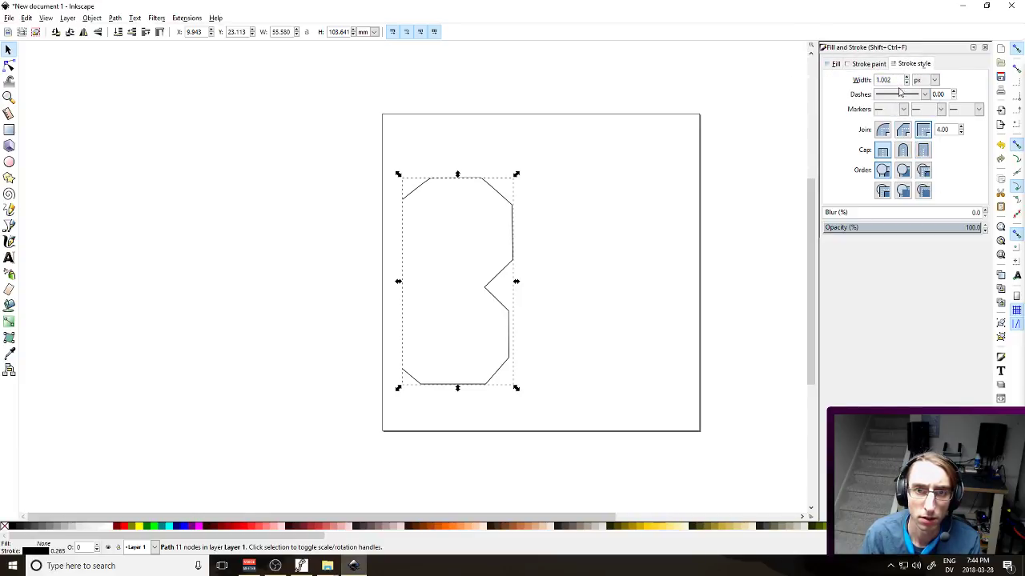
pyautogui.write('50')
pyautogui.press('Return')
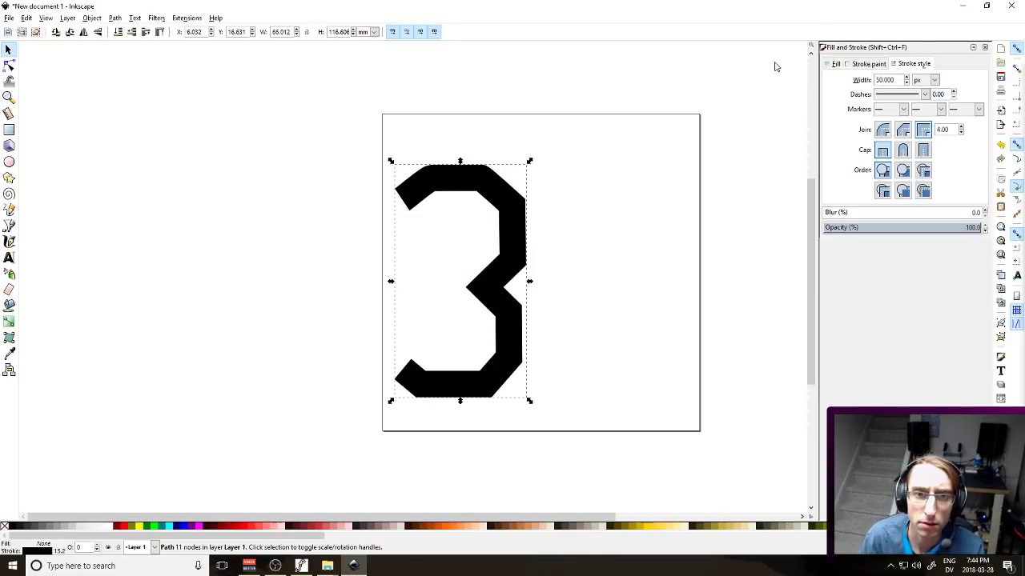
pyautogui.click(882, 130)
pyautogui.click(902, 149)
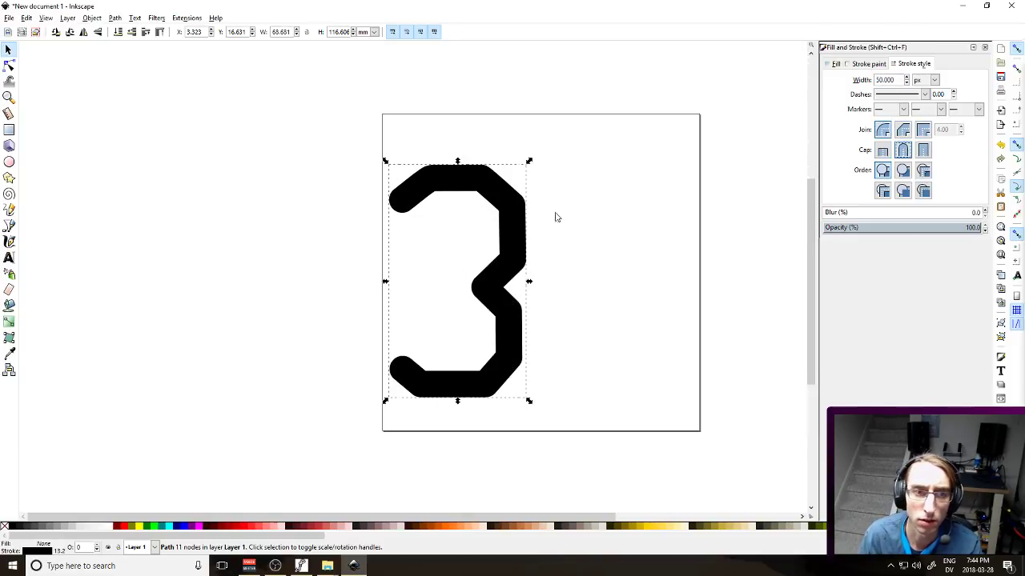
# Try to auto-smooth every node of the 3 except its two end nodes
pyautogui.click(471, 135)
pyautogui.moveTo(405, 131); pyautogui.dragTo(554, 430)
pyautogui.click(500, 302)
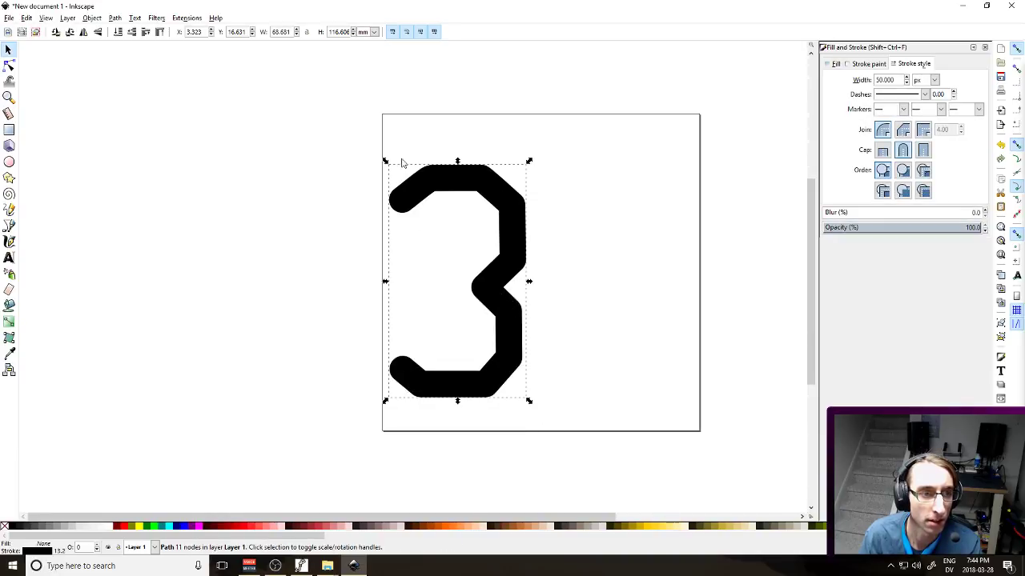
pyautogui.press('n')
pyautogui.moveTo(413, 140); pyautogui.dragTo(558, 414)
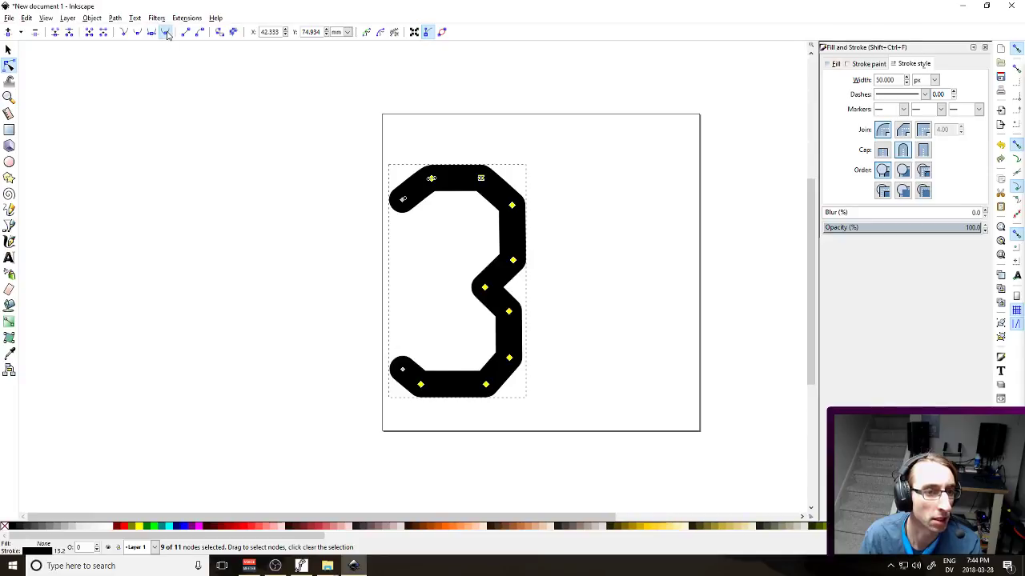
pyautogui.click(151, 31)
pyautogui.click(204, 175)
pyautogui.hotkey('ctrl', 'z')
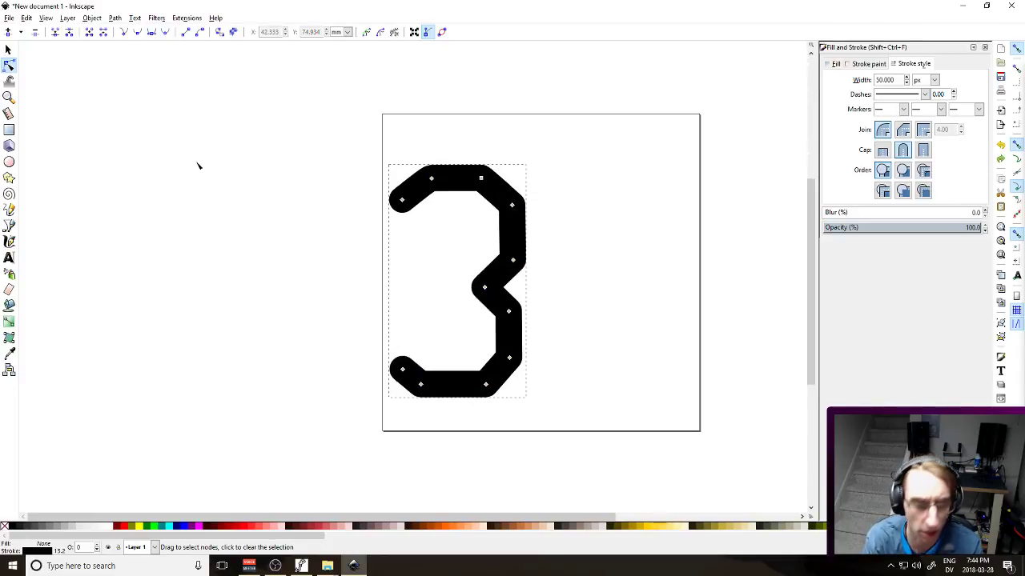
# Auto-smooth all nodes of the 3 except its two ends and the inner middle corner
pyautogui.moveTo(422, 162); pyautogui.dragTo(532, 406)
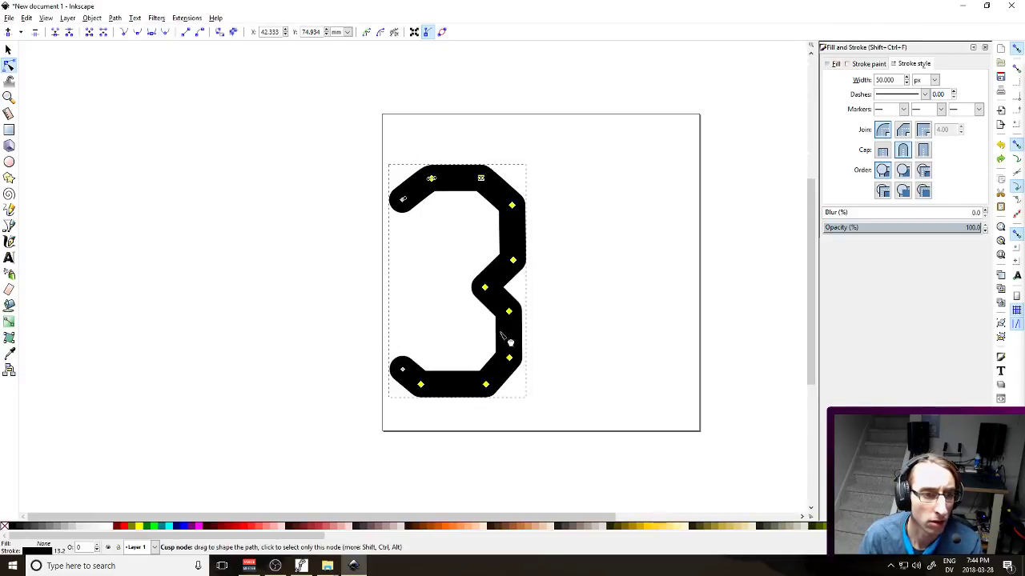
pyautogui.keyDown('shift'); pyautogui.click(485, 288); pyautogui.keyUp('shift')
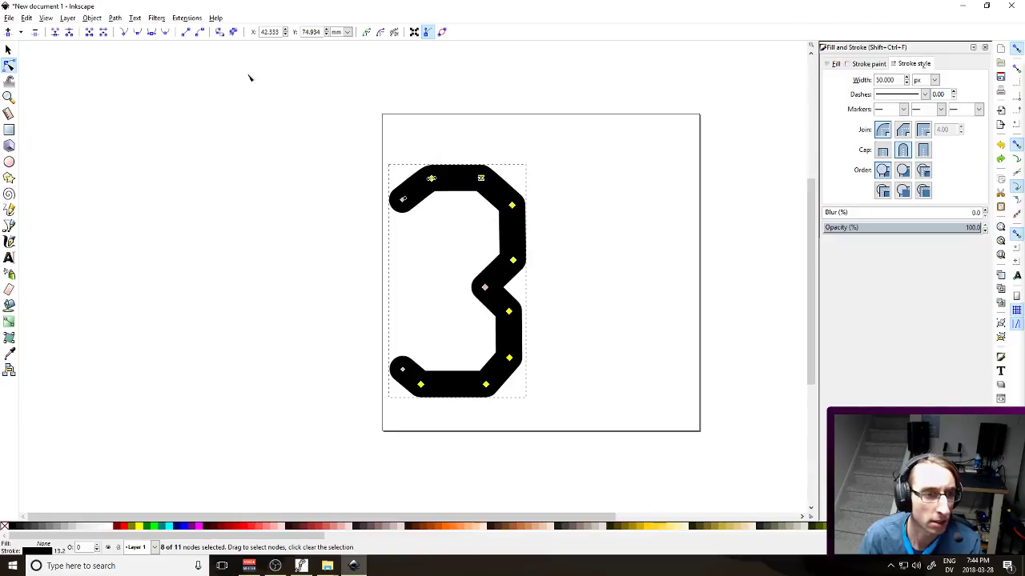
pyautogui.click(166, 33)
pyautogui.click(200, 186)
pyautogui.click(206, 176)
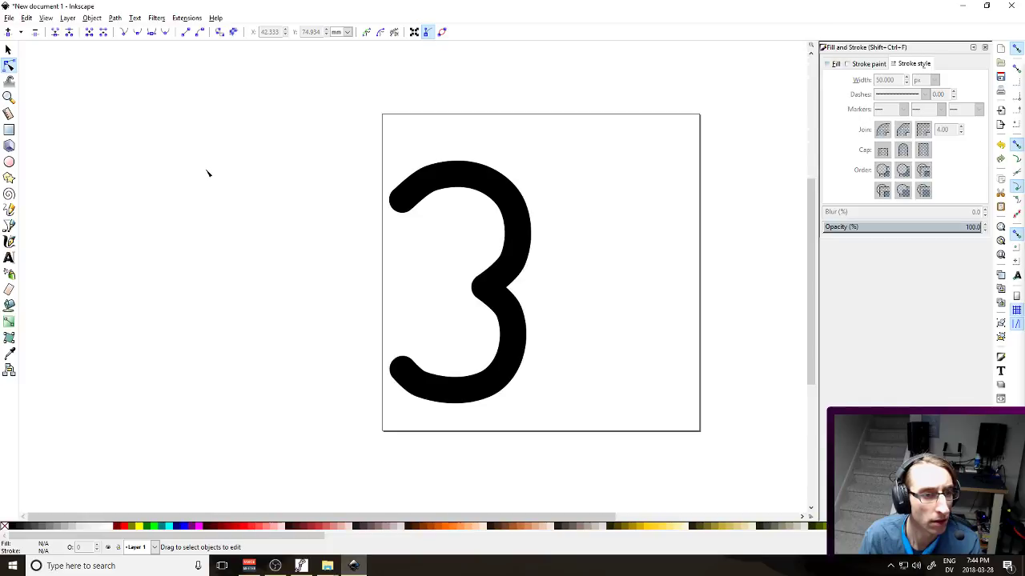
pyautogui.moveTo(309, 117); pyautogui.dragTo(560, 391)
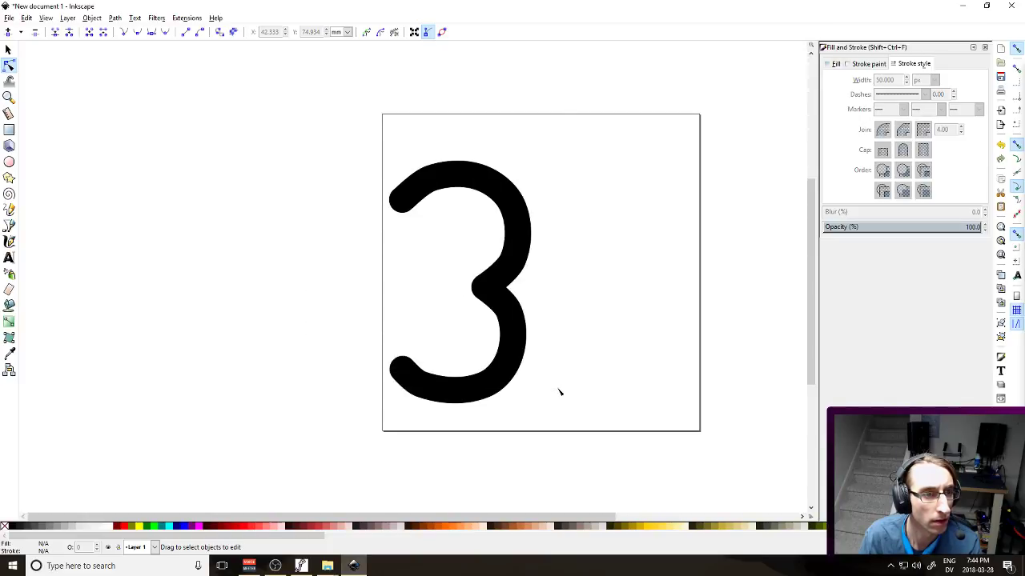
# Convert the 3's stroke to a path
pyautogui.click(8, 50)
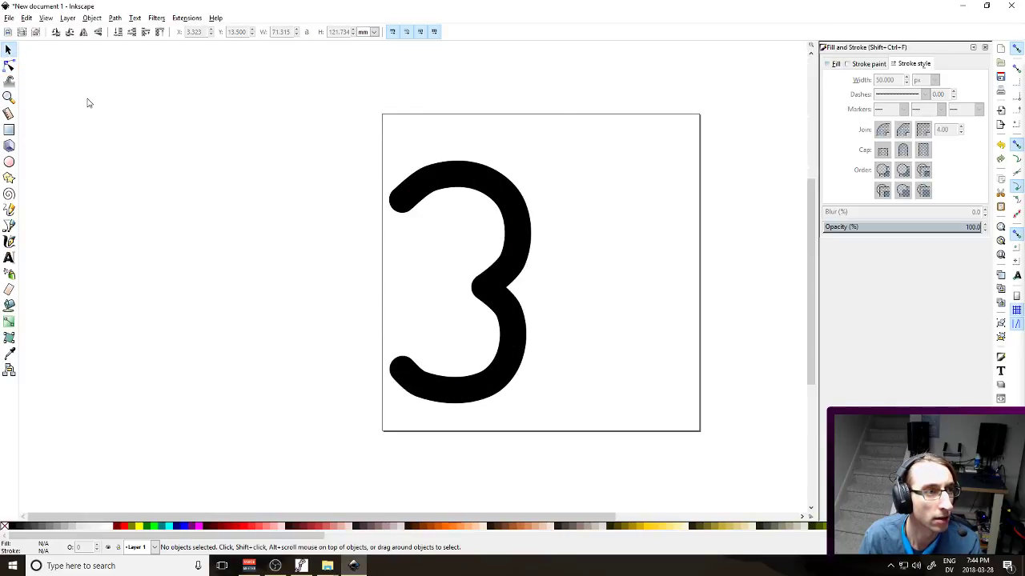
pyautogui.click(450, 179)
pyautogui.click(91, 17)
pyautogui.moveTo(115, 17)
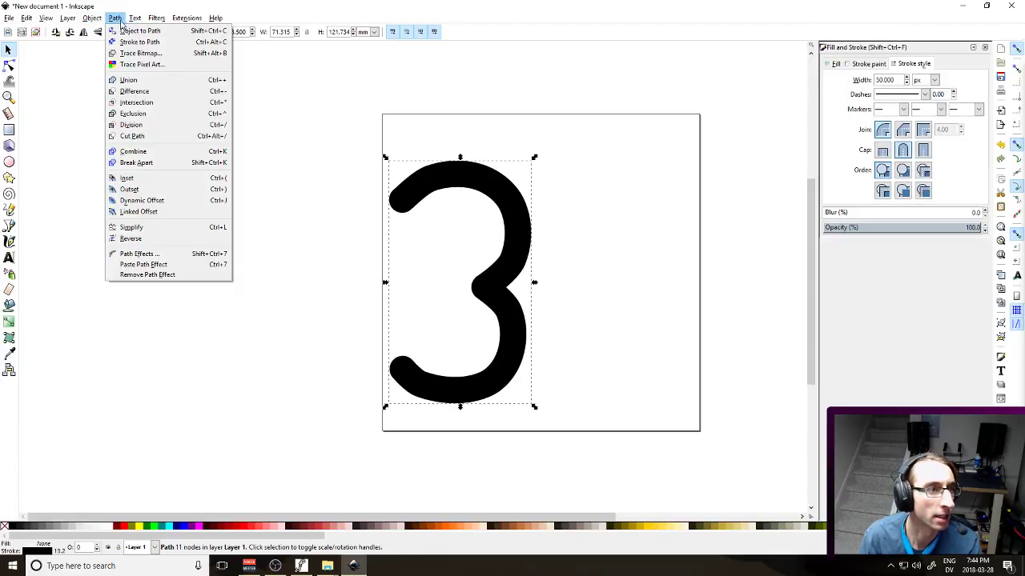
pyautogui.click(127, 43)
pyautogui.click(215, 99)
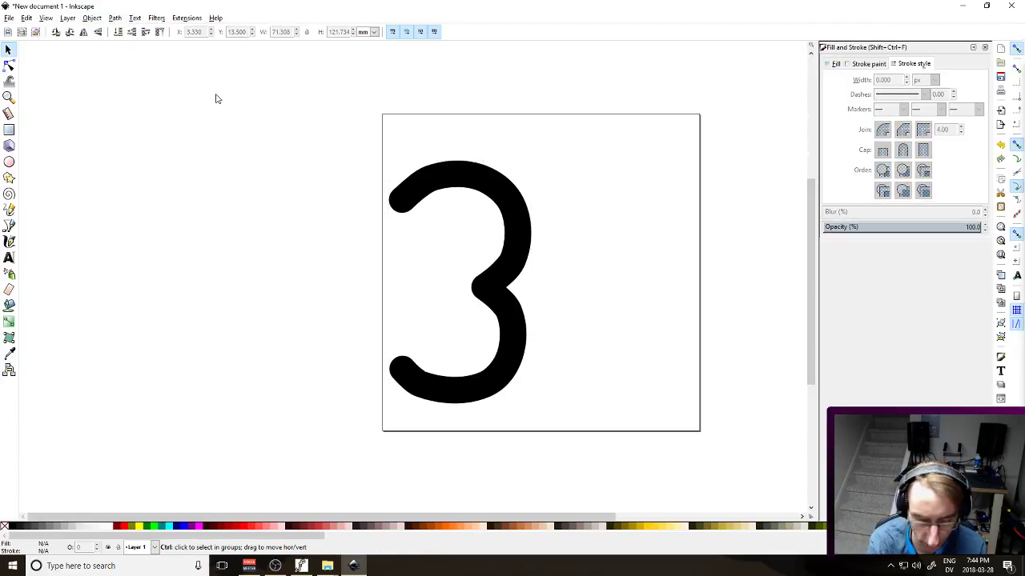
# Save the drawing as DIGIT 3 in the Characters folder and close Inkscape
pyautogui.hotkey('ctrl', 'shift', 's')
pyautogui.write('di')
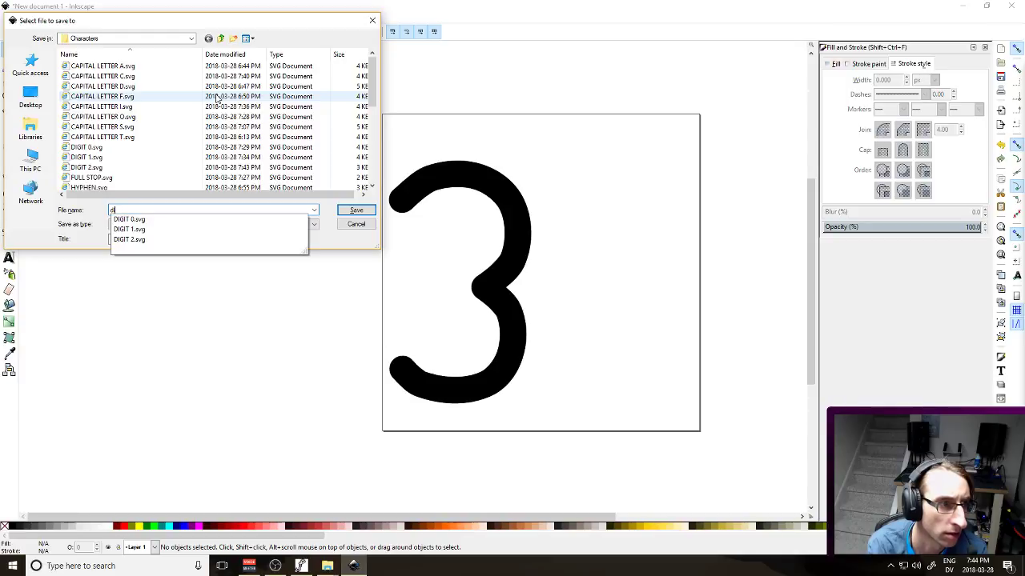
pyautogui.write('giD')
pyautogui.write('DI')
pyautogui.write('GIT 3')
pyautogui.press('Return')
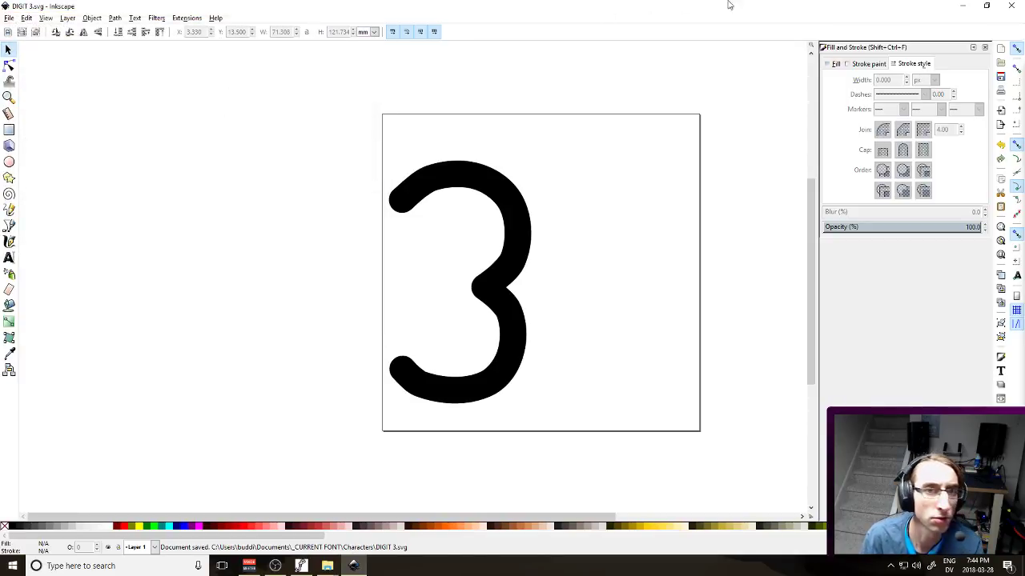
pyautogui.click(1008, 5)
# Restart Inkscape and open the recent file DIGIT 2.svg
pyautogui.press('super')
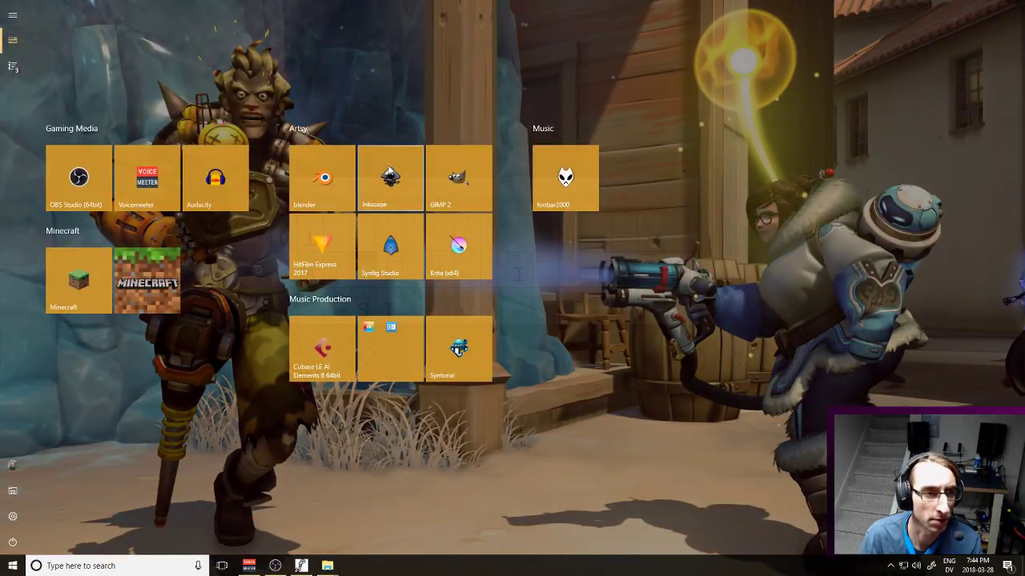
pyautogui.click(401, 141)
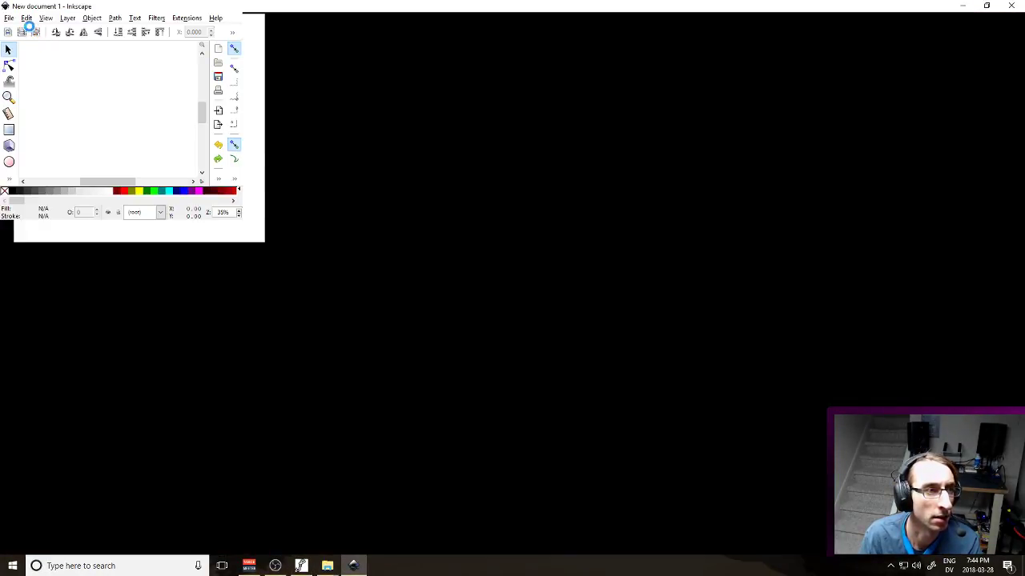
pyautogui.click(8, 18)
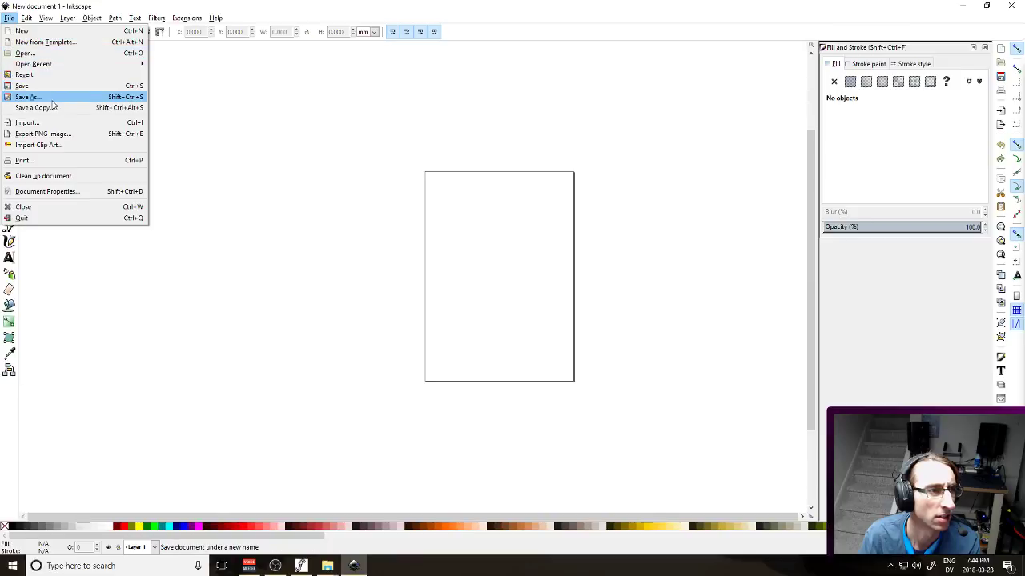
pyautogui.moveTo(136, 64)
pyautogui.click(213, 78)
# Convert the 2's stroke to a path, then save DIGIT 2.svg and close it
pyautogui.click(311, 171)
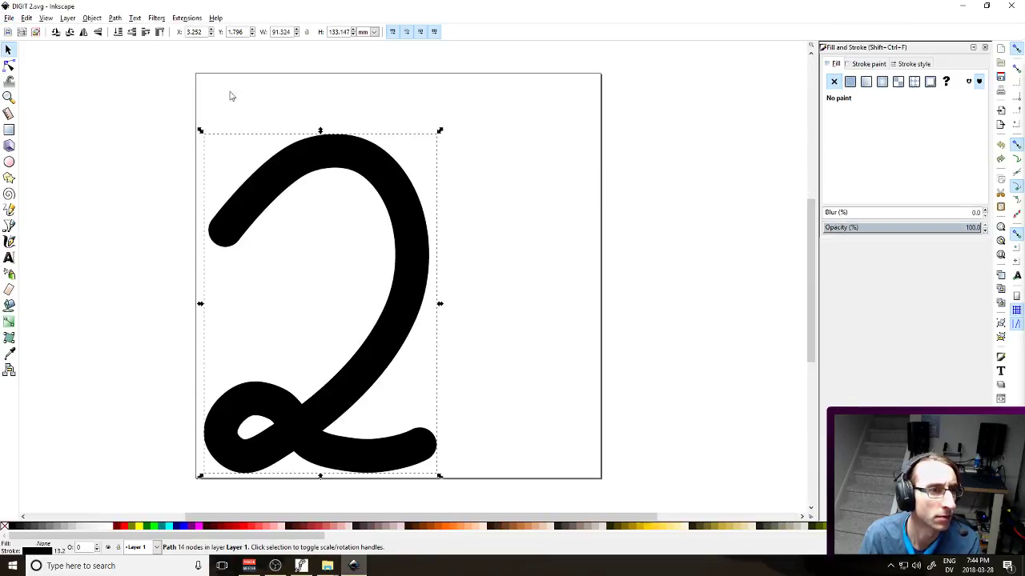
pyautogui.click(115, 17)
pyautogui.click(124, 32)
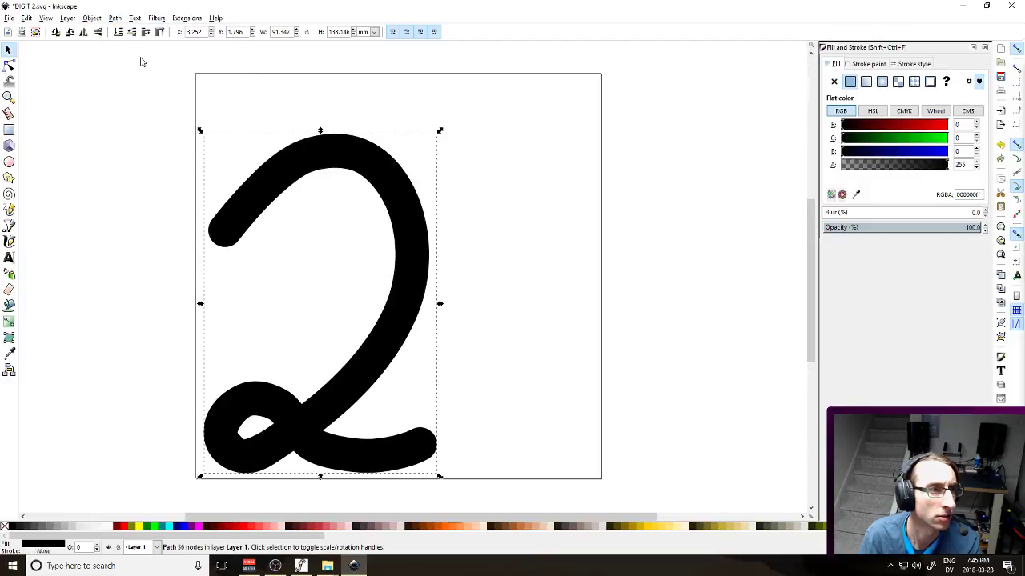
pyautogui.hotkey('ctrl', 's')
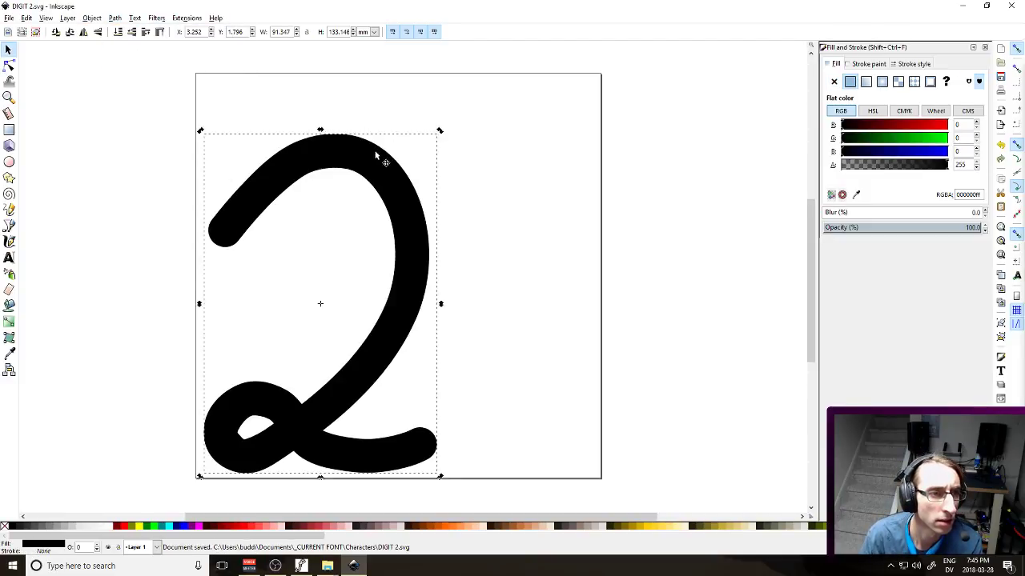
pyautogui.doubleClick(381, 155)
pyautogui.click(1013, 8)
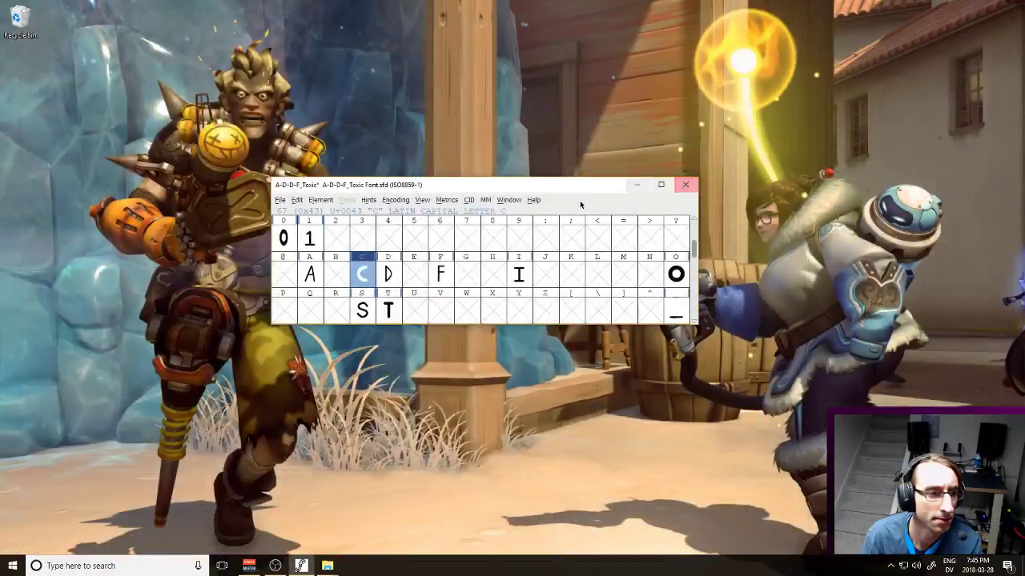
# Start a new Inkscape document and set its page size to 600 by 600 px
pyautogui.press('super')
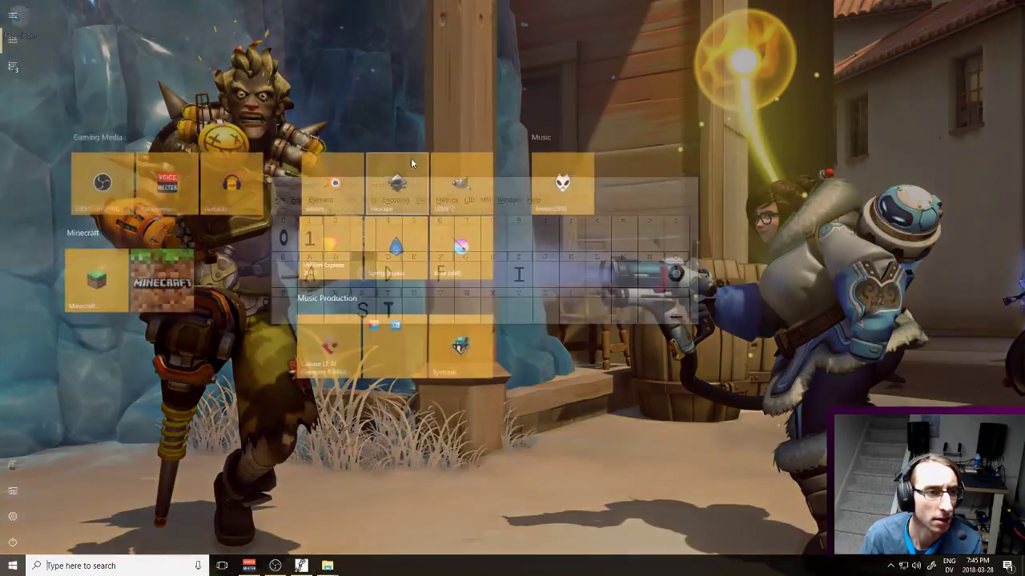
pyautogui.click(469, 163)
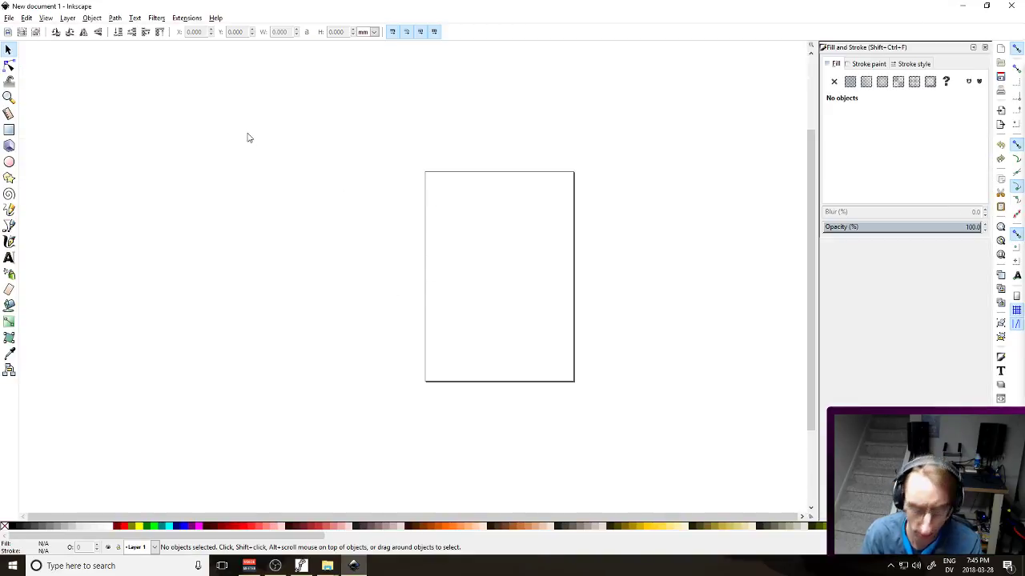
pyautogui.hotkey('ctrl', 'shift', 'd')
pyautogui.click(1004, 163)
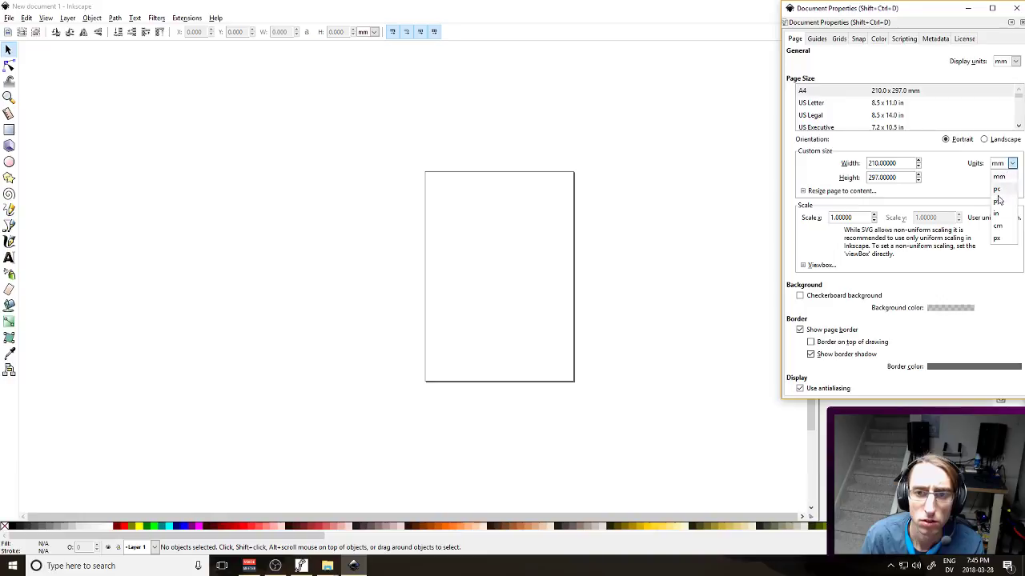
pyautogui.click(1004, 229)
pyautogui.doubleClick(894, 163)
pyautogui.write('6040')
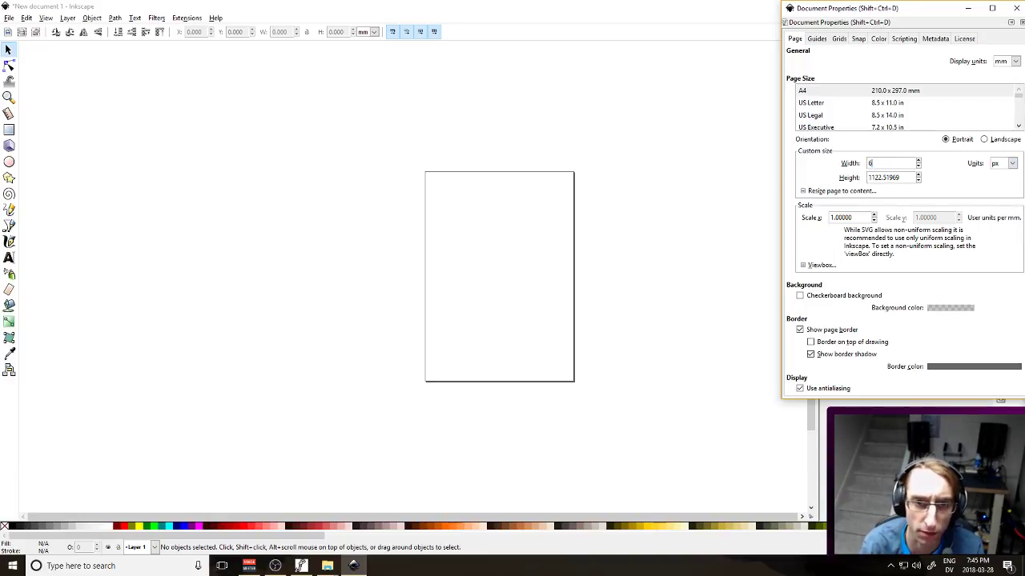
pyautogui.press('Tab')
pyautogui.write('600')
pyautogui.press('Tab')
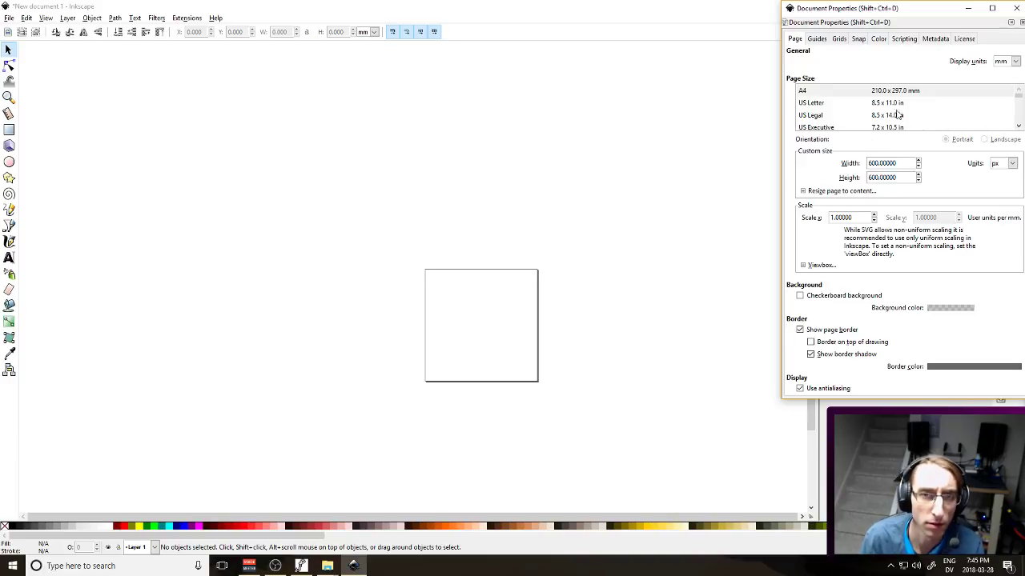
pyautogui.click(1015, 9)
# Draw an open 4 as one five-point straight-line path with the Pen tool, about 40 mm wide and 86 mm tall
pyautogui.scroll(3, 473, 313)
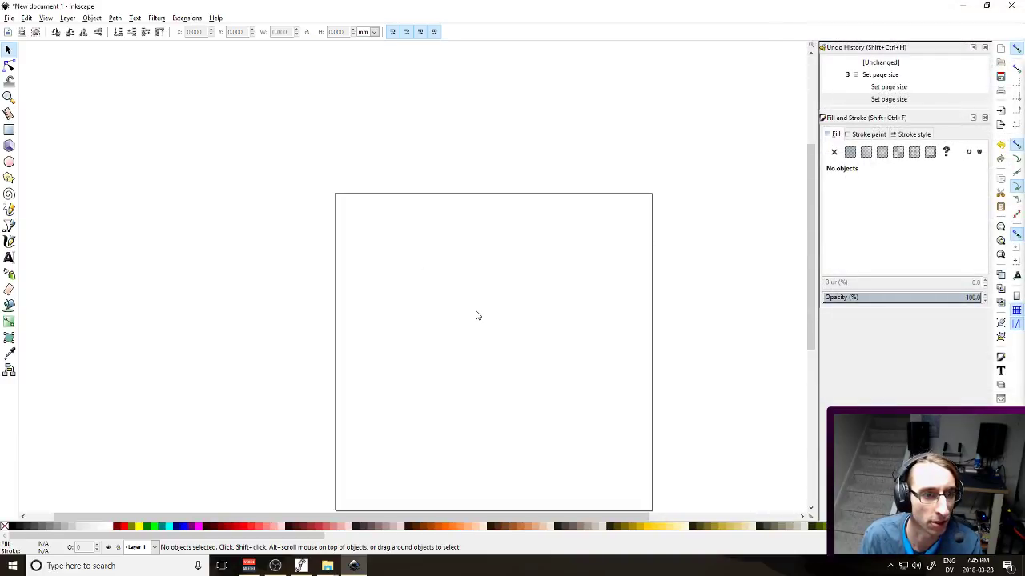
pyautogui.moveTo(505, 279); pyautogui.dragTo(486, 244)
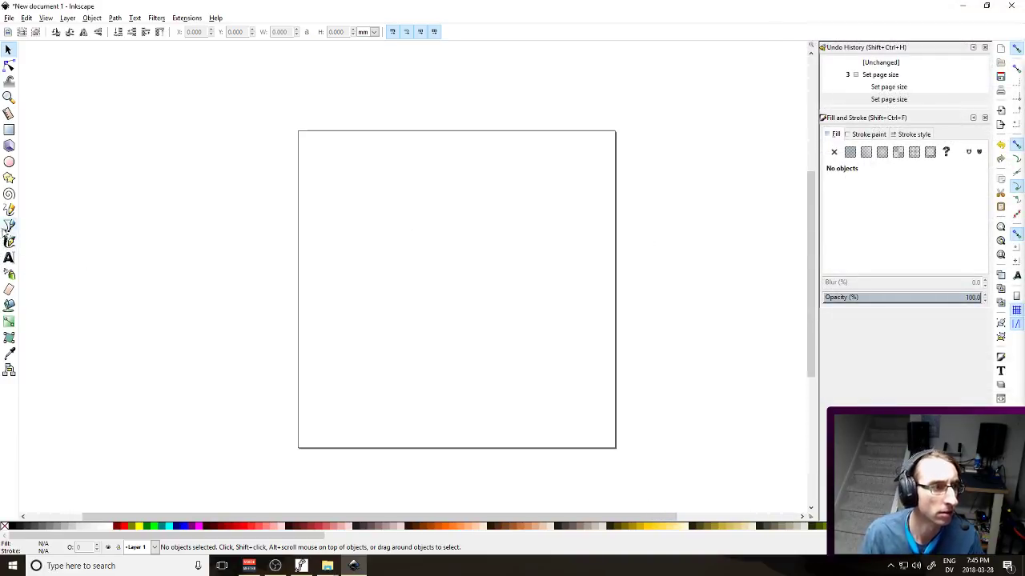
pyautogui.click(8, 225)
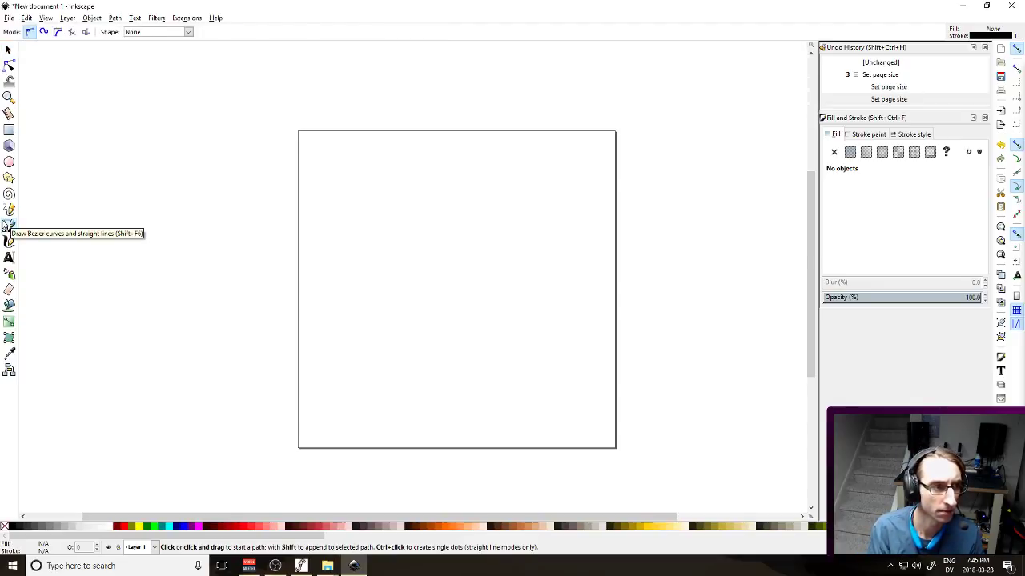
pyautogui.click(335, 224)
pyautogui.click(335, 289)
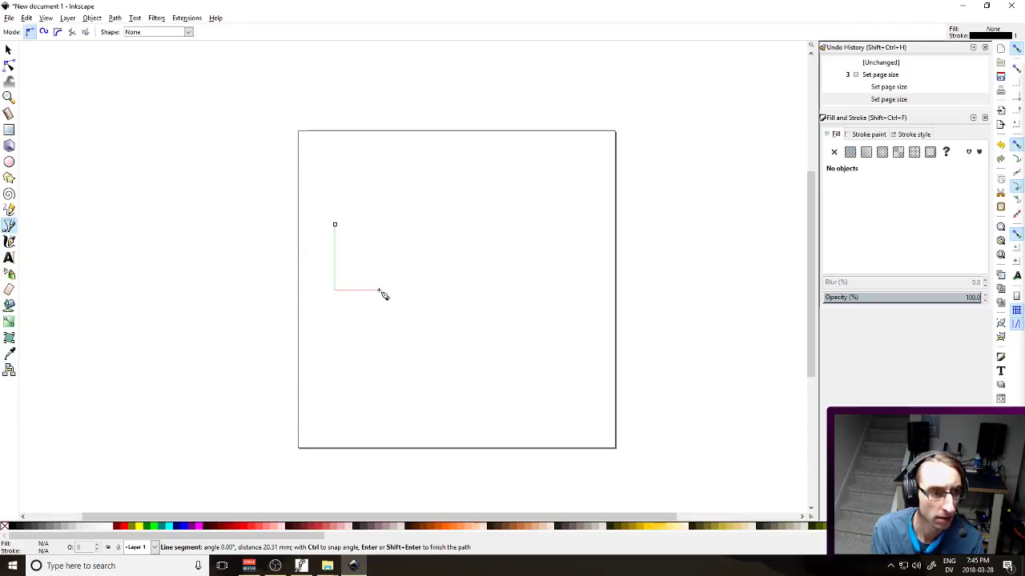
pyautogui.click(413, 289)
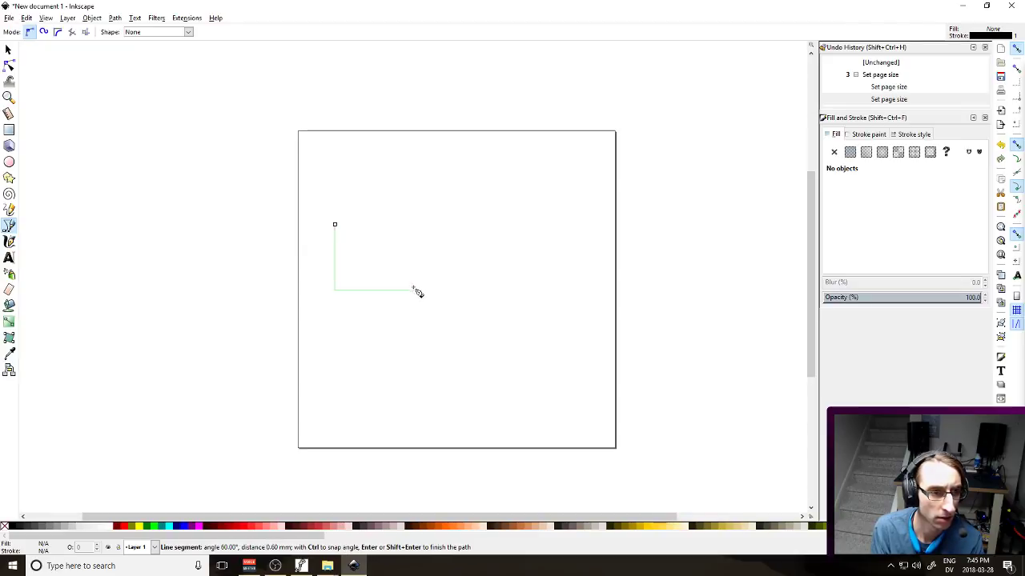
pyautogui.click(413, 225)
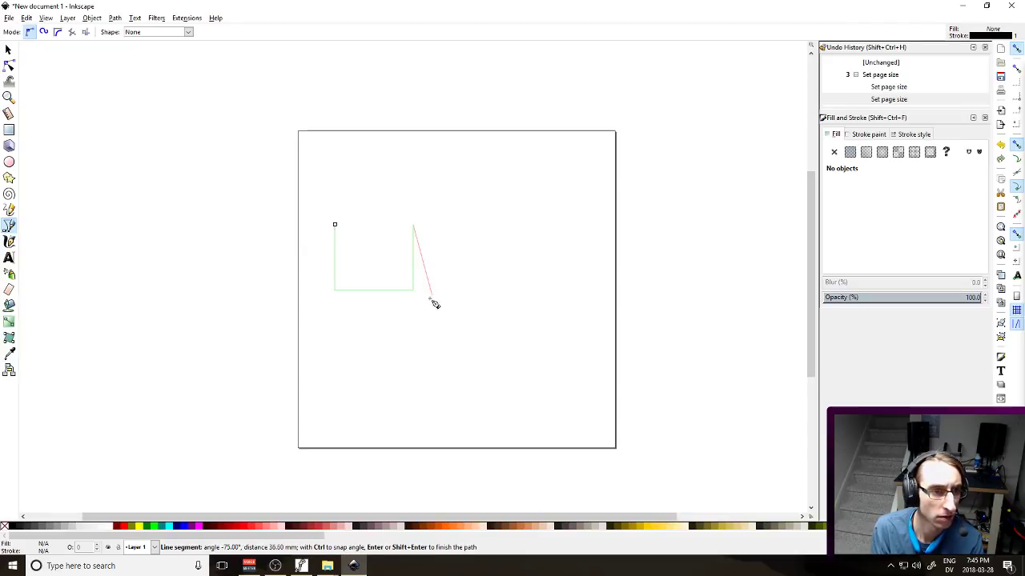
pyautogui.click(413, 393)
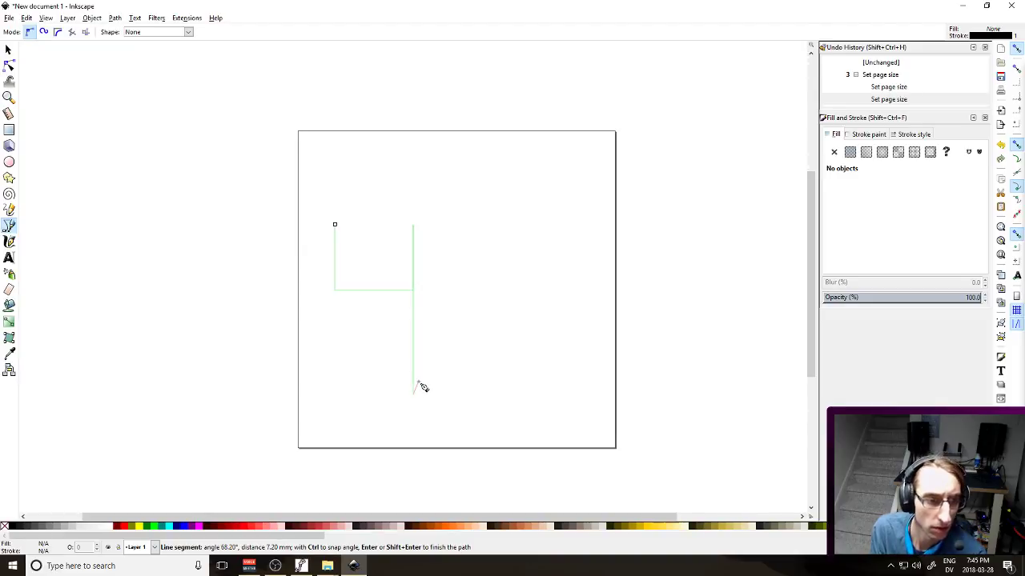
pyautogui.press('Return')
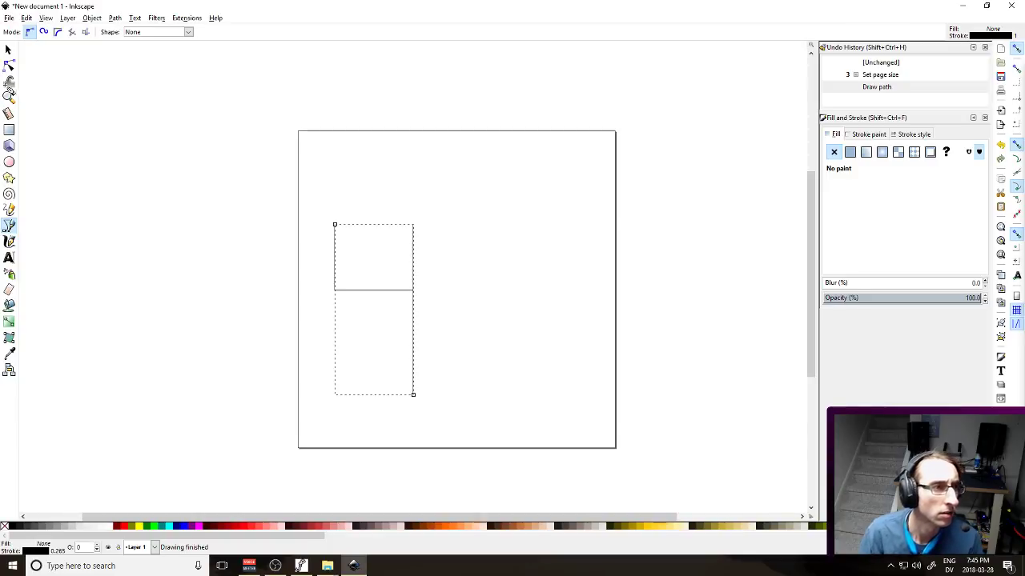
# Give the 4 a 50 px stroke with round joins and round caps
pyautogui.click(8, 50)
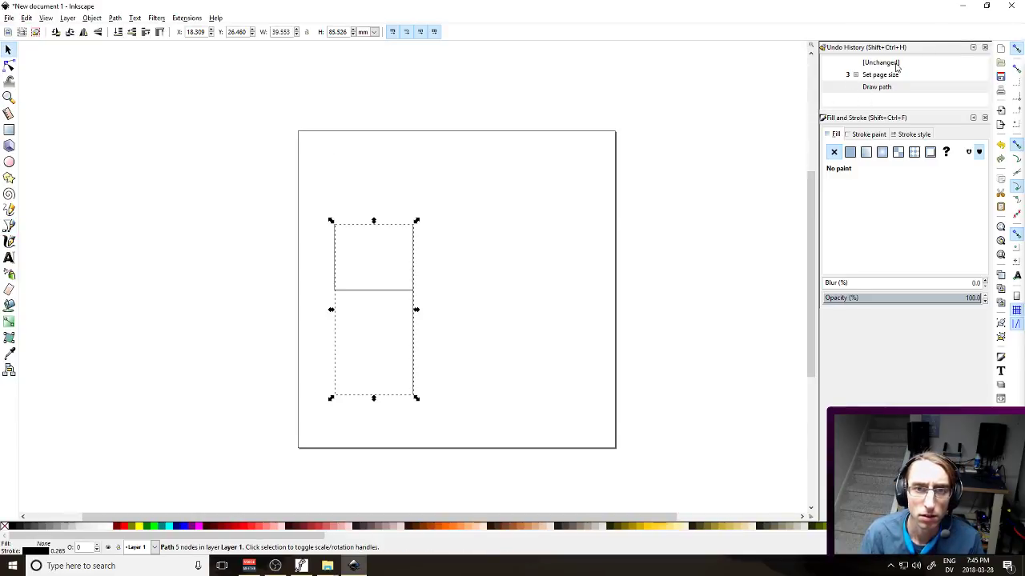
pyautogui.click(985, 48)
pyautogui.click(898, 65)
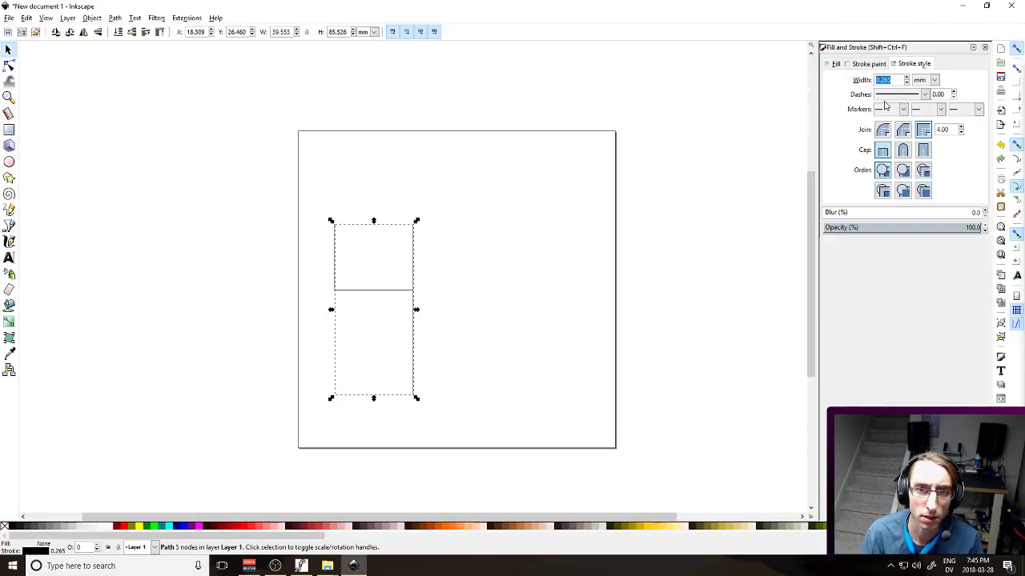
pyautogui.click(933, 80)
pyautogui.click(920, 155)
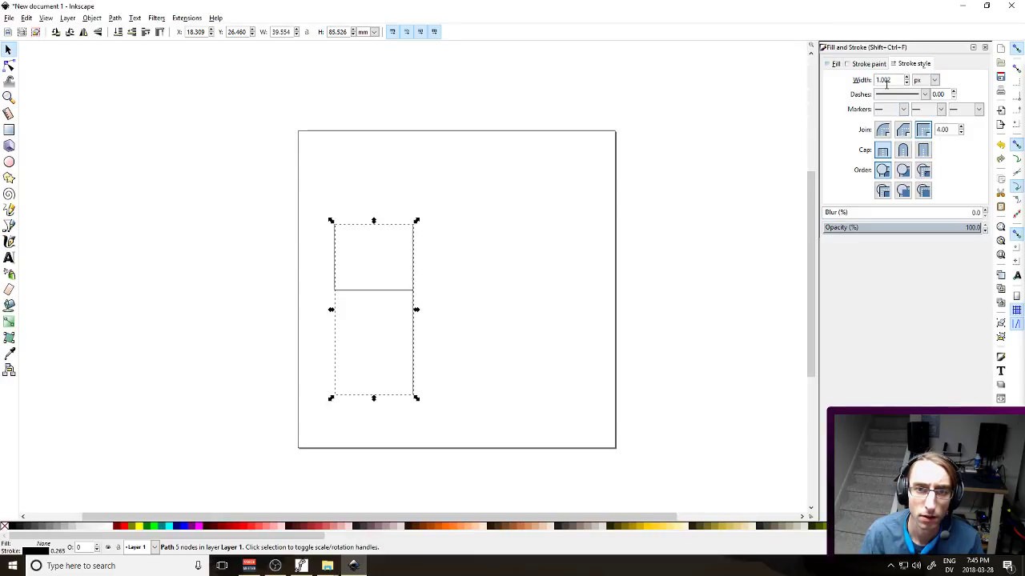
pyautogui.write('50')
pyautogui.press('Return')
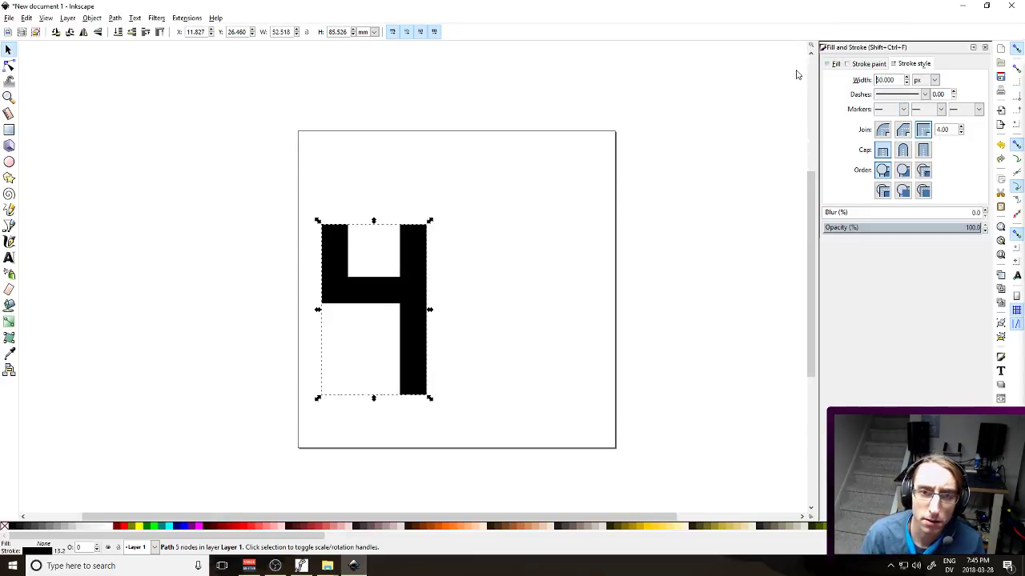
pyautogui.click(903, 130)
pyautogui.click(903, 149)
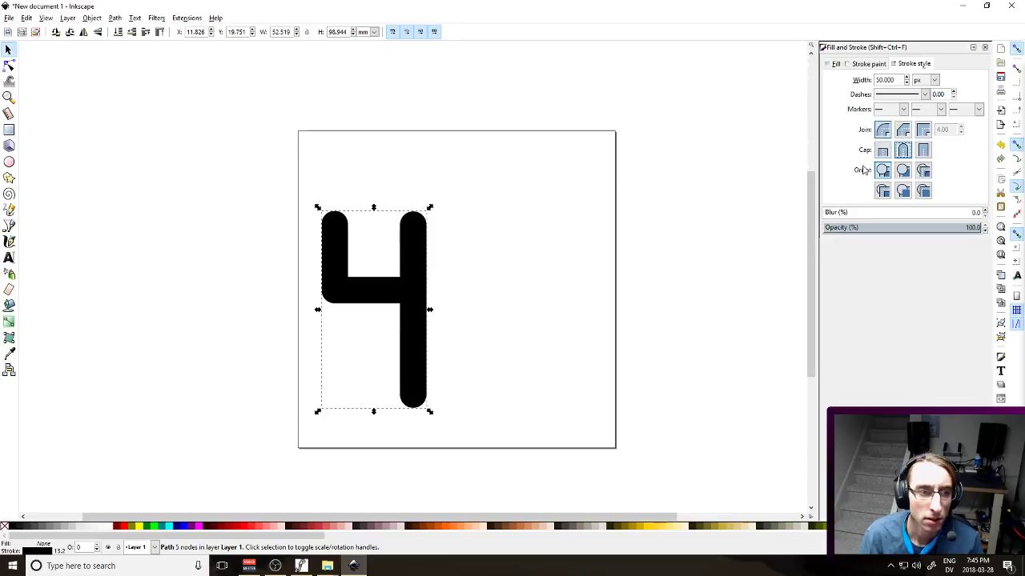
pyautogui.click(864, 65)
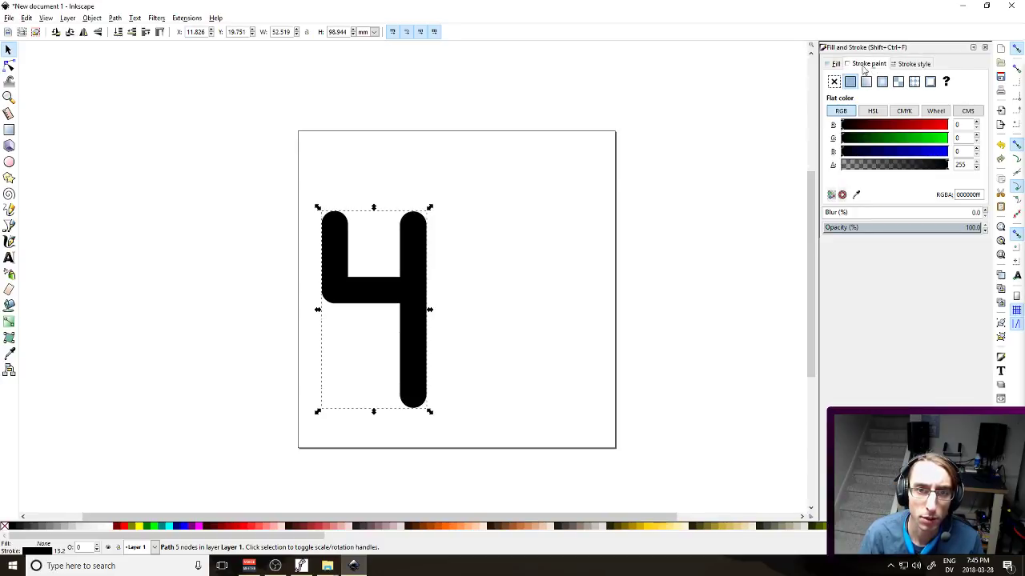
# Select all nodes of the 4 and convert its stroke to a path
pyautogui.doubleClick(416, 267)
pyautogui.click(460, 261)
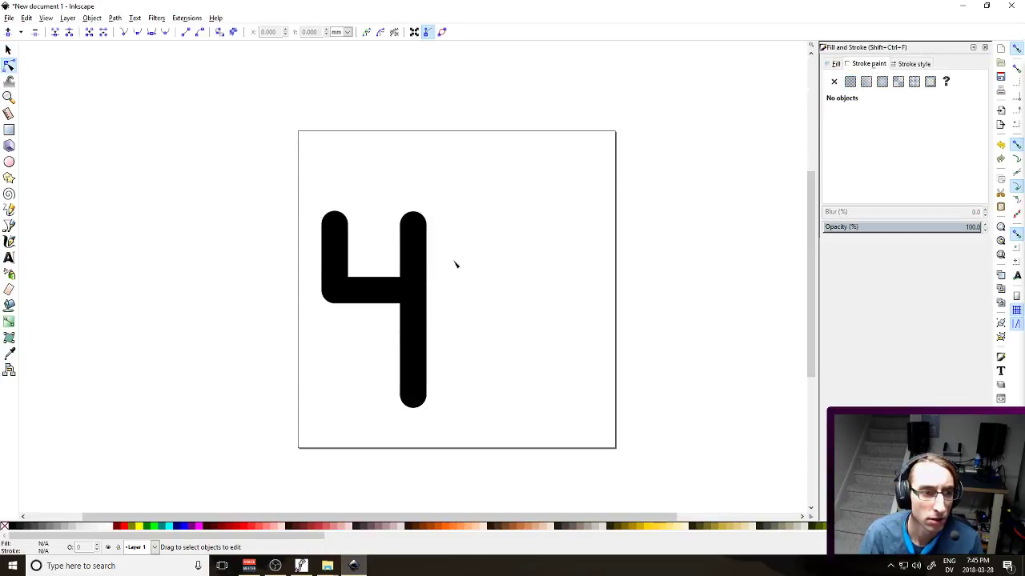
pyautogui.click(416, 293)
pyautogui.click(416, 293)
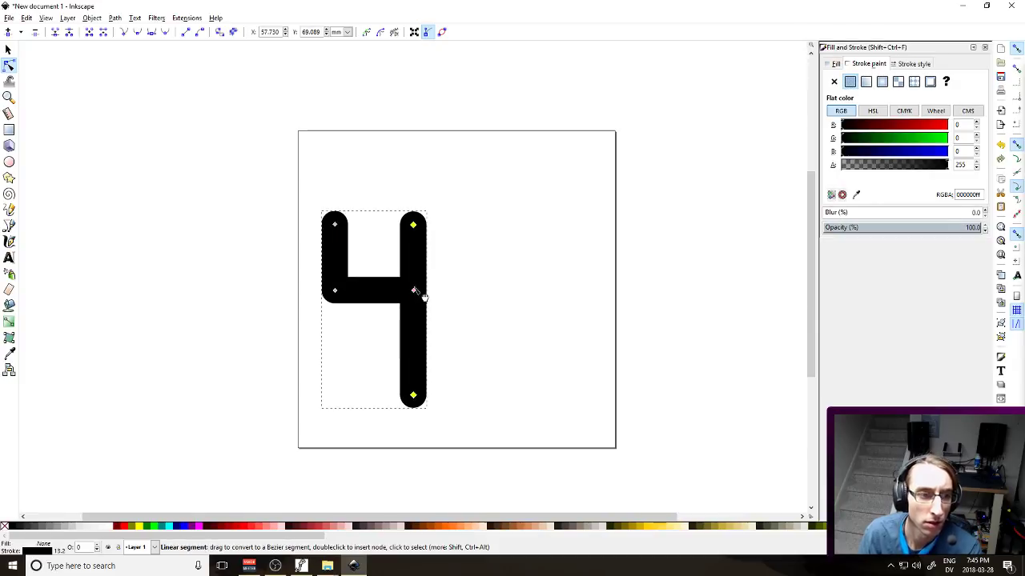
pyautogui.moveTo(290, 175); pyautogui.dragTo(492, 477)
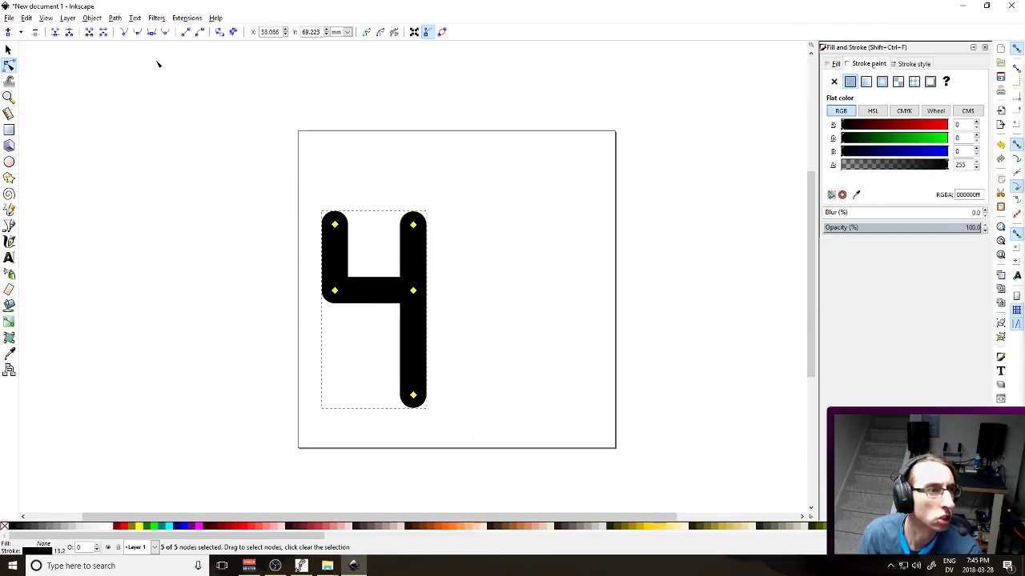
pyautogui.click(114, 17)
pyautogui.click(138, 42)
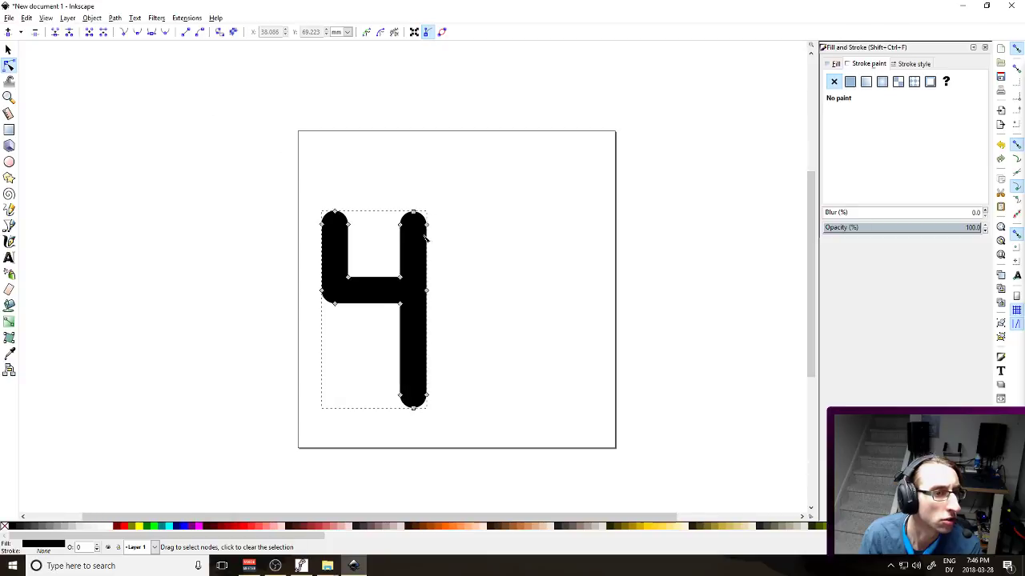
# Enlarge the 4 downward and to the right to about 61 mm wide and 115 mm tall
pyautogui.moveTo(303, 188); pyautogui.dragTo(504, 420)
pyautogui.click(9, 49)
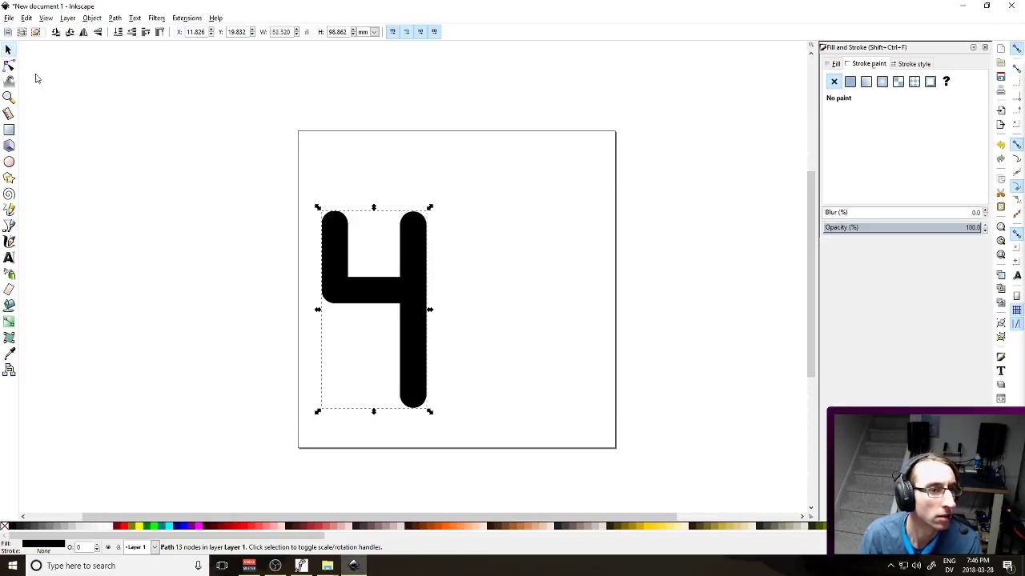
pyautogui.moveTo(428, 412); pyautogui.dragTo(451, 448)
pyautogui.click(492, 396)
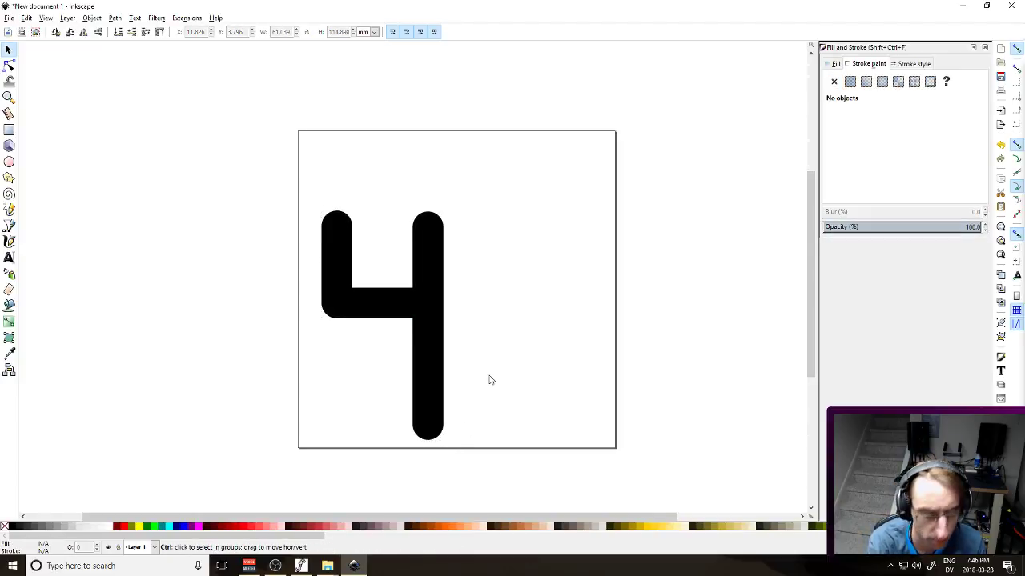
# Save the document as DIGIT 4 and close it
pyautogui.hotkey('ctrl', 's')
pyautogui.write('DIGIT 4')
pyautogui.press('Return')
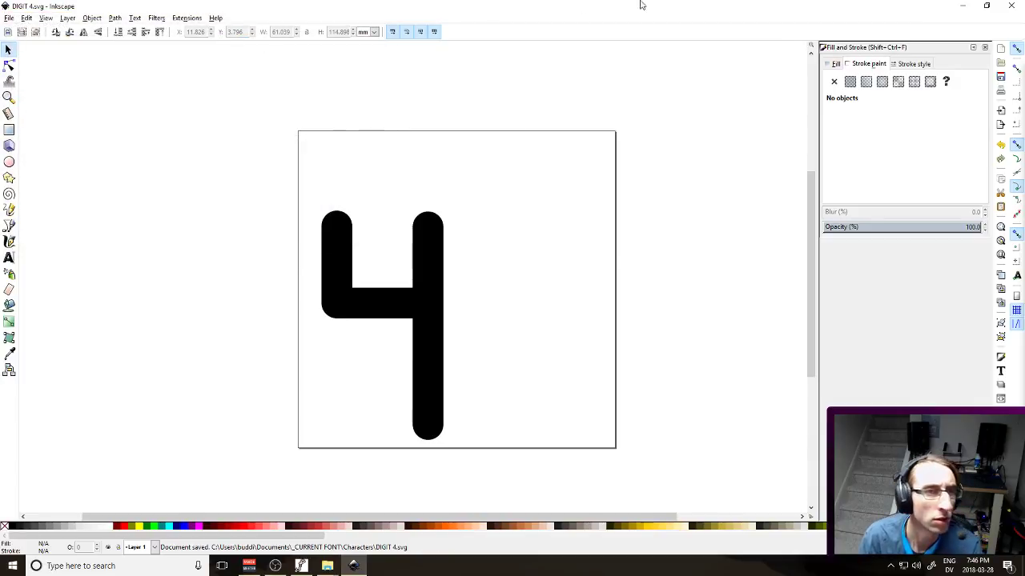
pyautogui.click(1010, 5)
# Restart Inkscape and set the new document's page size to 600 by 600 px
pyautogui.press('super')
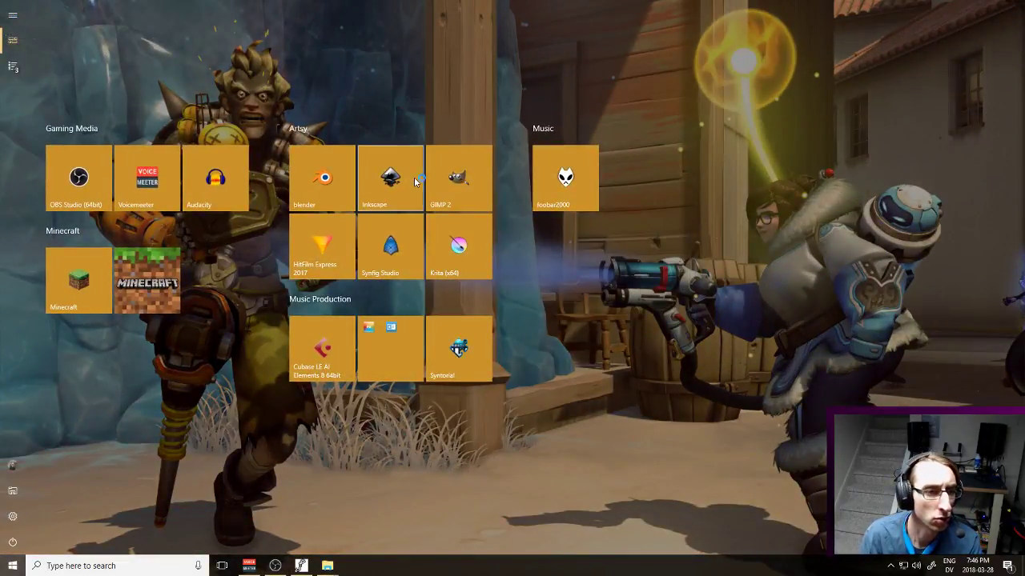
pyautogui.click(414, 177)
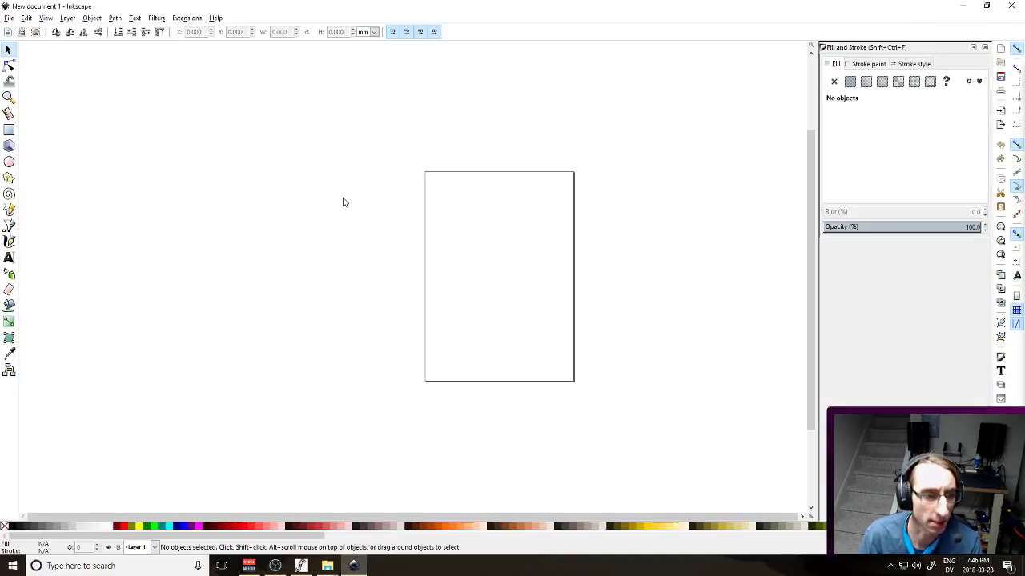
pyautogui.hotkey('ctrl', 'shift', 'd')
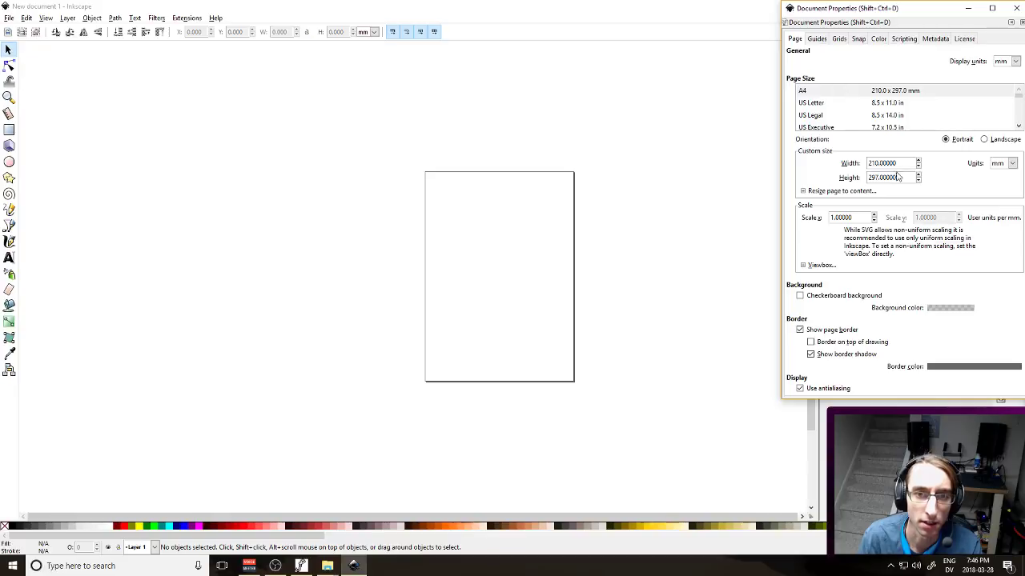
pyautogui.click(1006, 165)
pyautogui.click(997, 233)
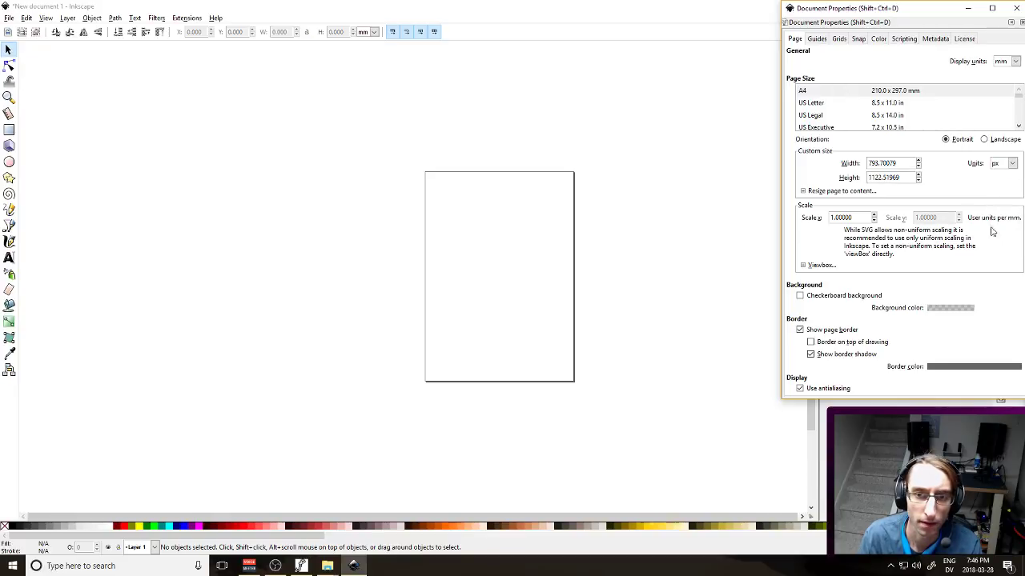
pyautogui.doubleClick(909, 163)
pyautogui.write('600')
pyautogui.press('Tab')
pyautogui.write('600')
pyautogui.press('Tab')
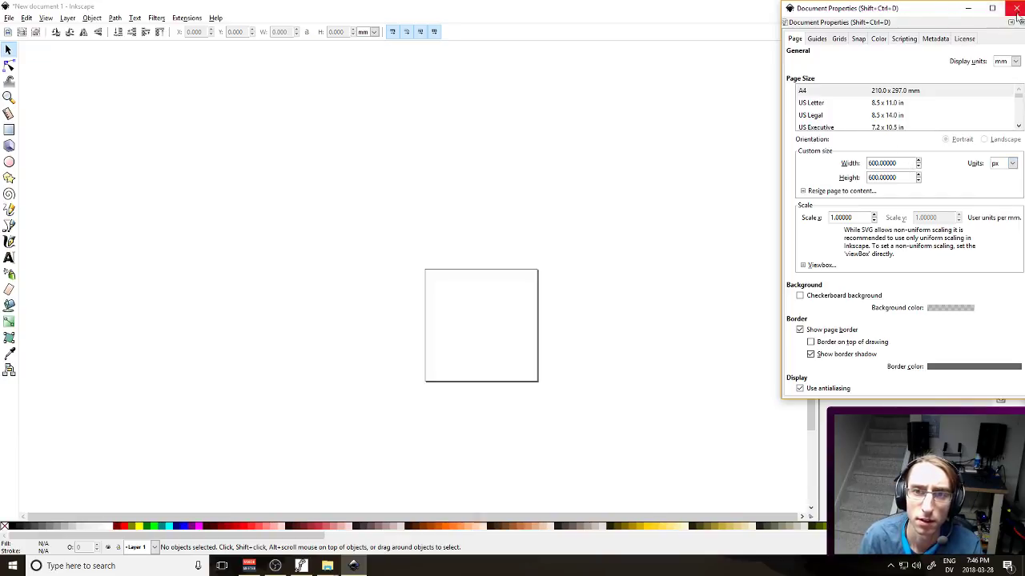
pyautogui.click(1016, 8)
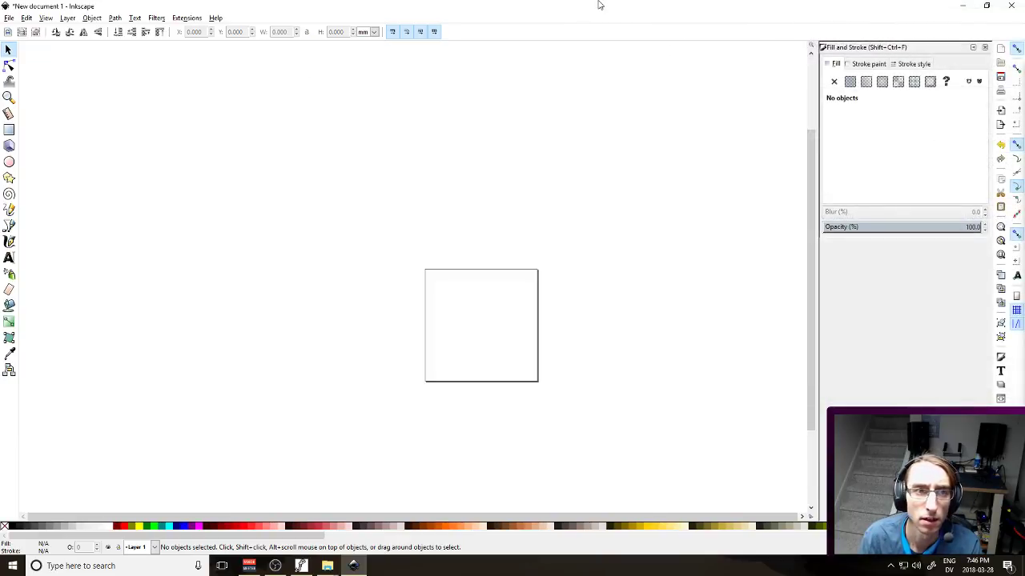
# Draw an open 5 as one ten-point straight-line path with the Pen tool, about 55 mm wide and 93 mm tall
pyautogui.click(9, 225)
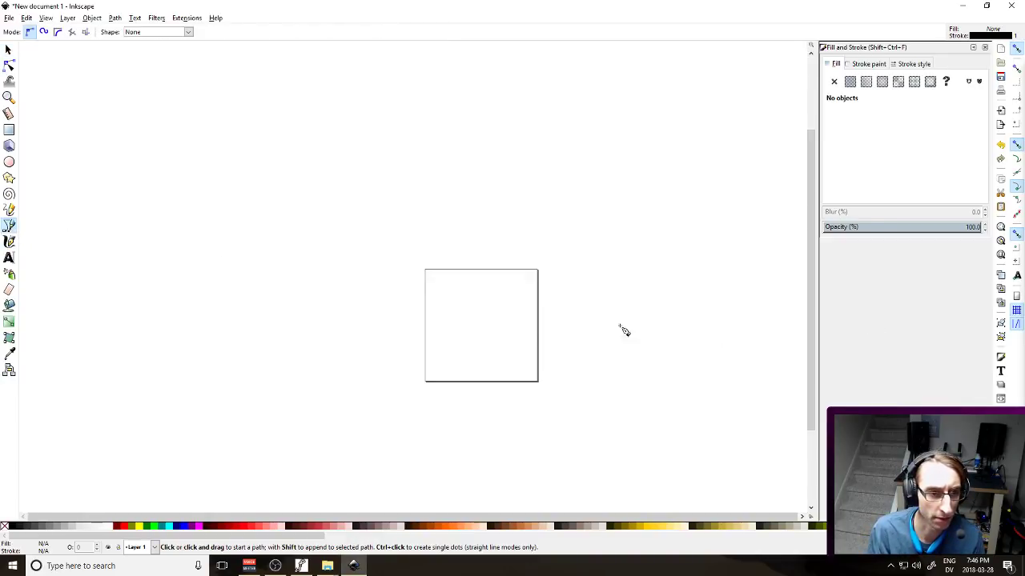
pyautogui.press('z')
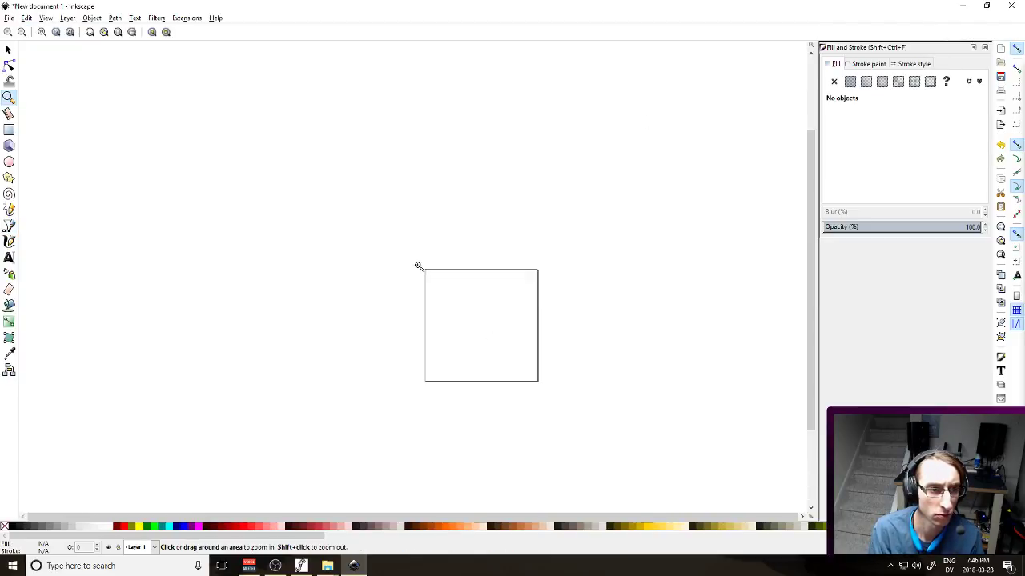
pyautogui.moveTo(432, 274); pyautogui.dragTo(548, 390)
pyautogui.click(9, 225)
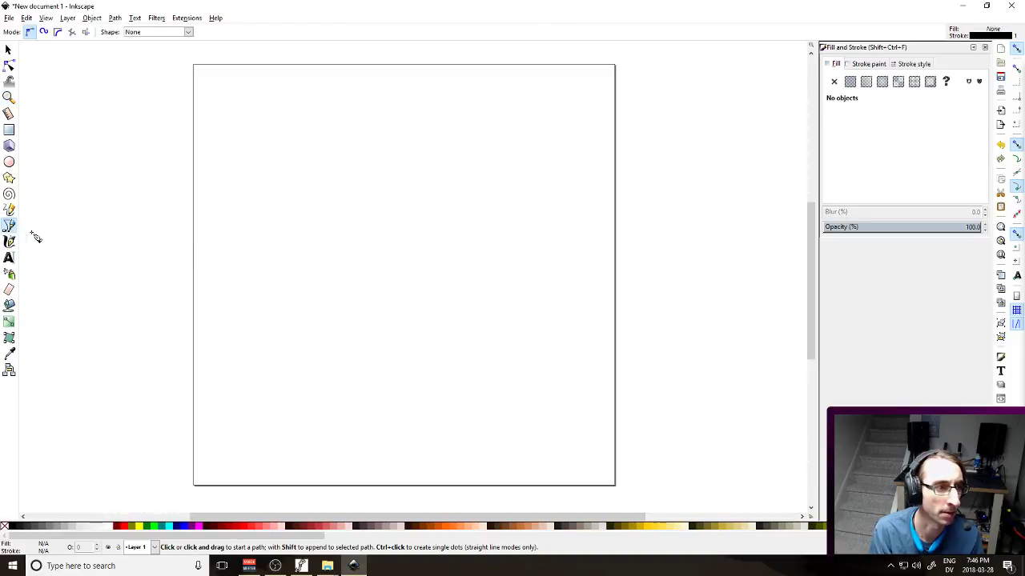
pyautogui.click(378, 174)
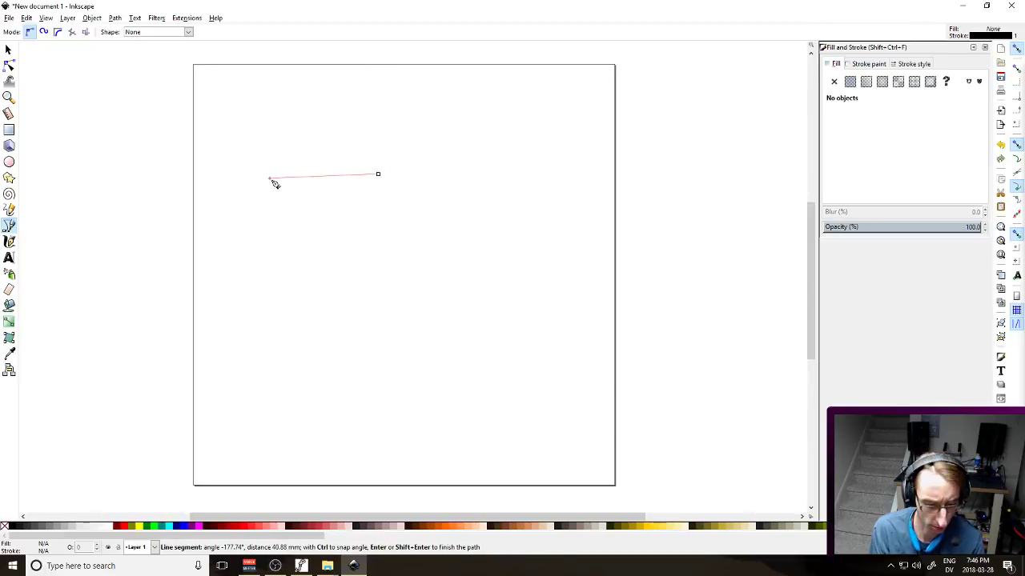
pyautogui.click(245, 175)
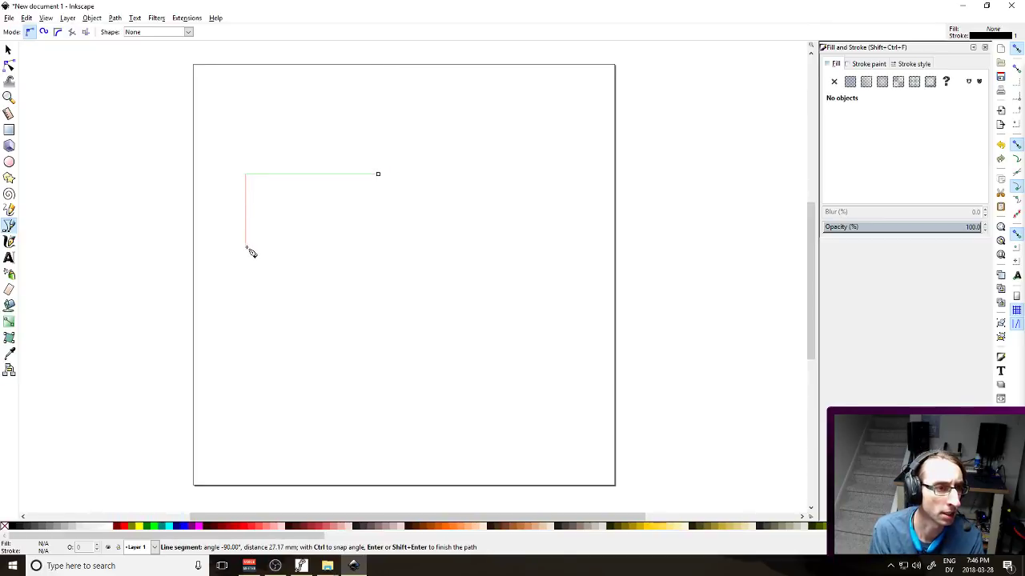
pyautogui.click(246, 264)
pyautogui.click(311, 250)
pyautogui.click(371, 267)
pyautogui.click(389, 321)
pyautogui.click(382, 380)
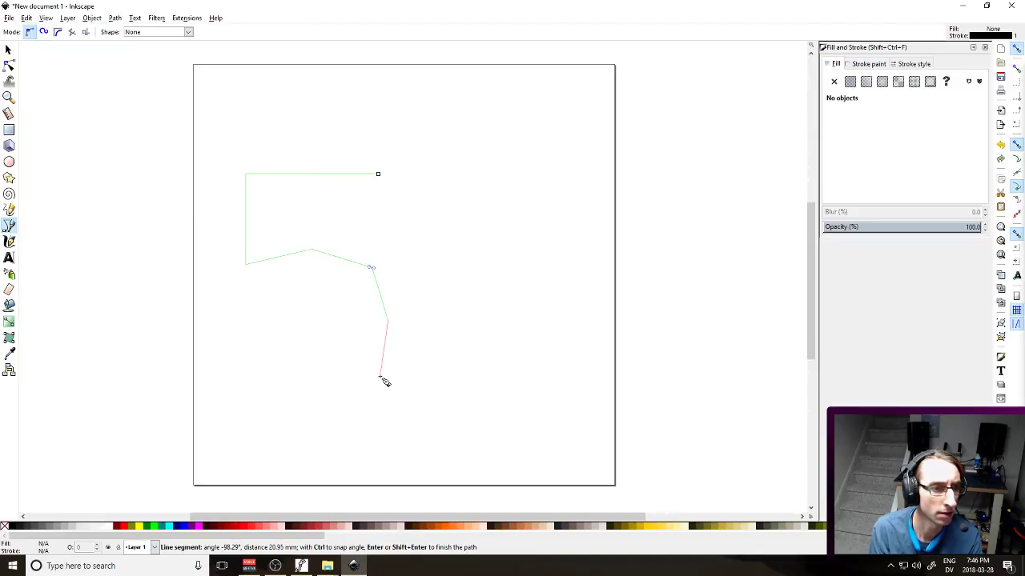
pyautogui.click(349, 413)
pyautogui.click(290, 416)
pyautogui.click(250, 398)
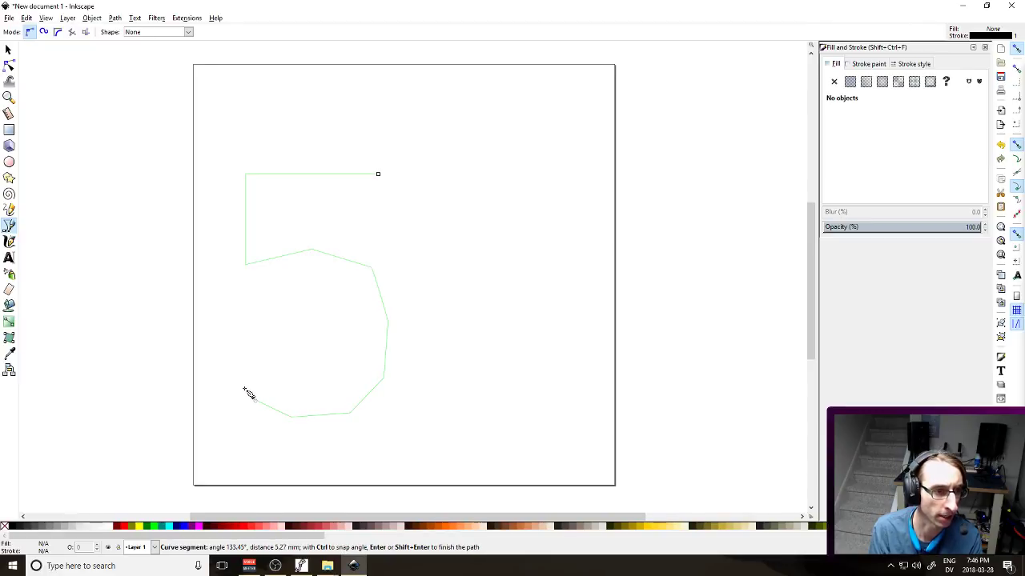
pyautogui.press('Return')
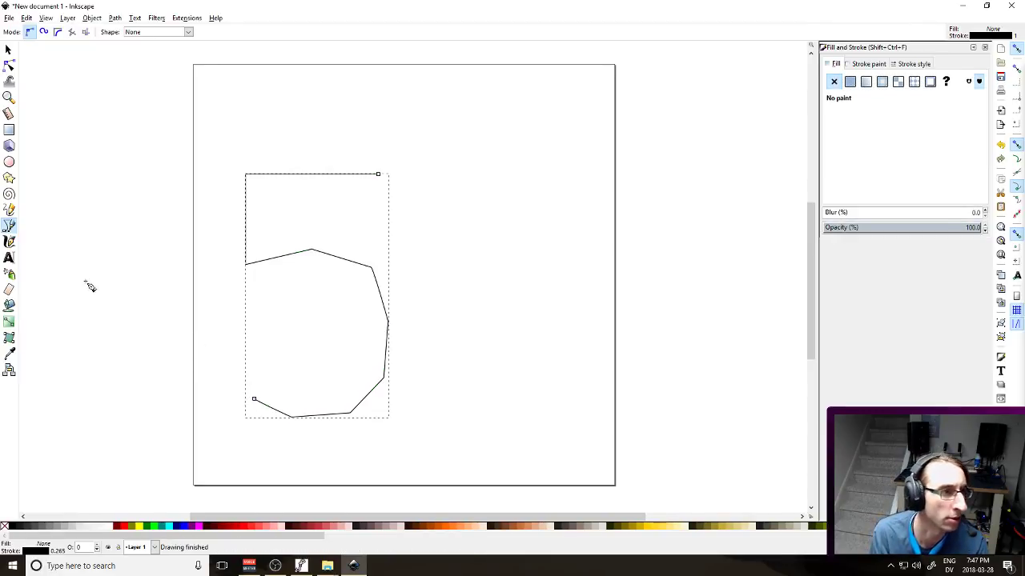
# Move the 5's lower end node slightly up and left, and auto-smooth the bowl's nodes except the corner where it meets the stem
pyautogui.click(11, 67)
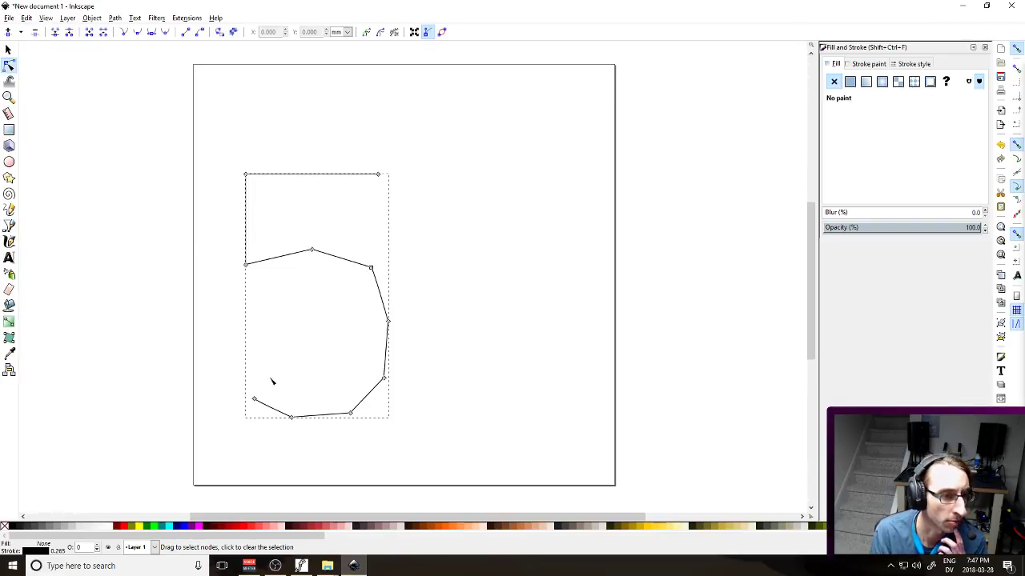
pyautogui.moveTo(254, 400); pyautogui.dragTo(249, 393)
pyautogui.moveTo(200, 246); pyautogui.dragTo(415, 414)
pyautogui.press('o')
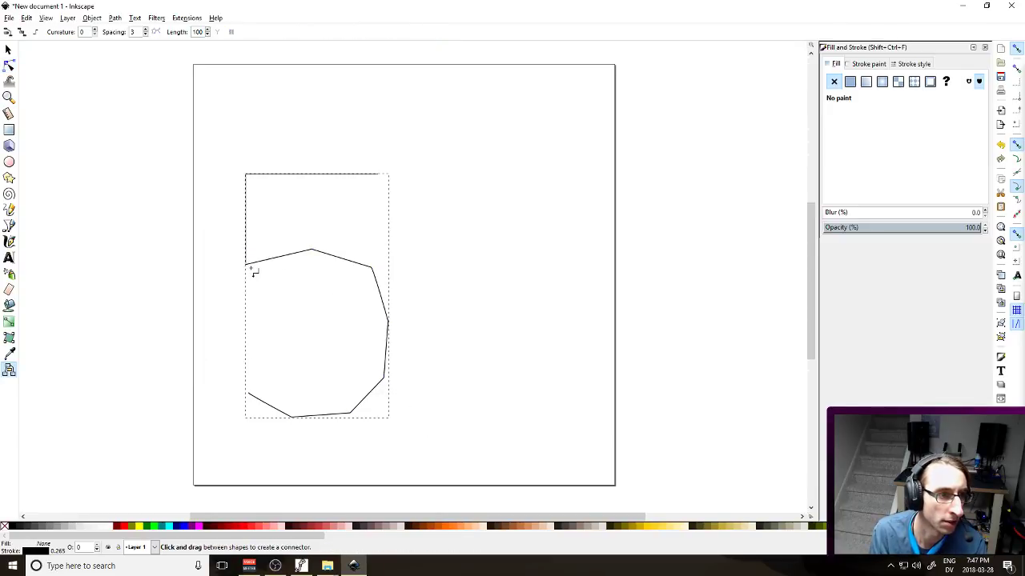
pyautogui.click(9, 66)
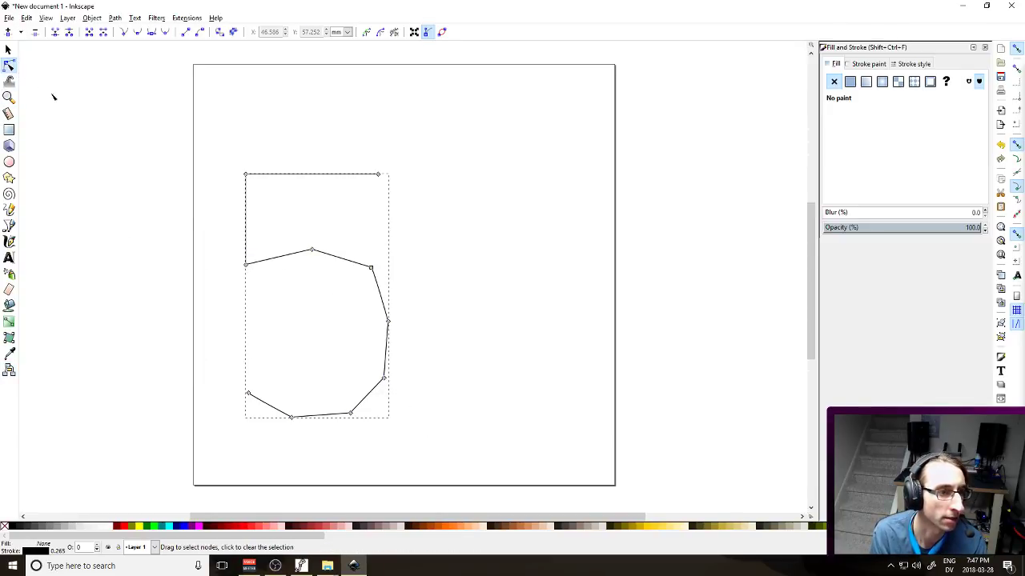
pyautogui.moveTo(216, 248); pyautogui.dragTo(492, 458)
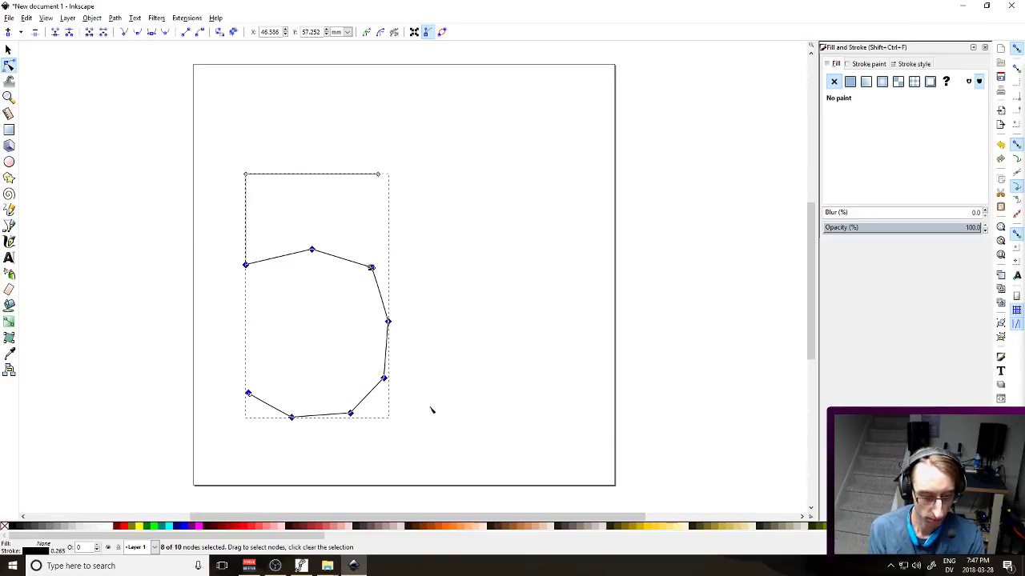
pyautogui.keyDown('shift'); pyautogui.click(246, 264); pyautogui.keyUp('shift')
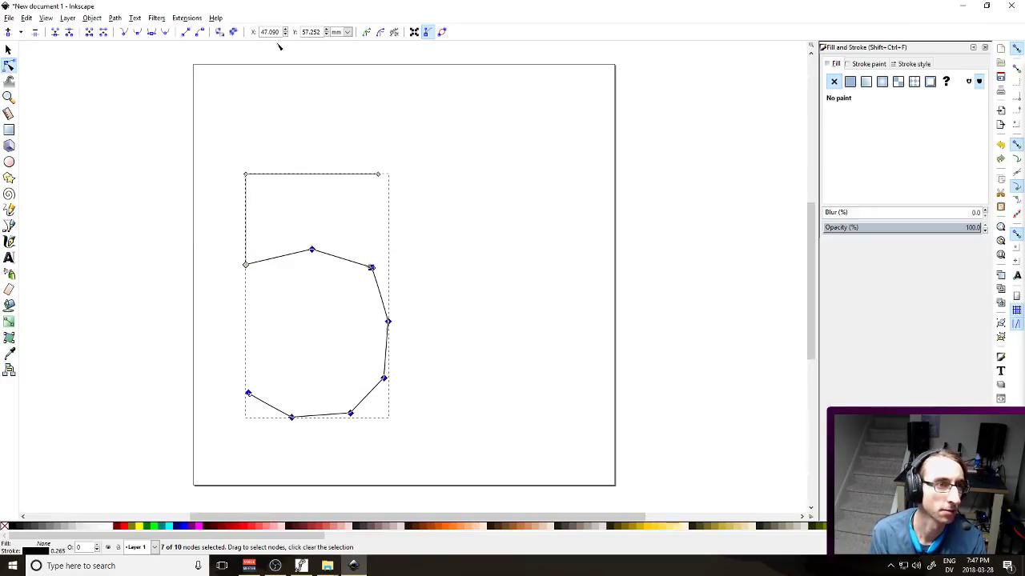
pyautogui.click(163, 34)
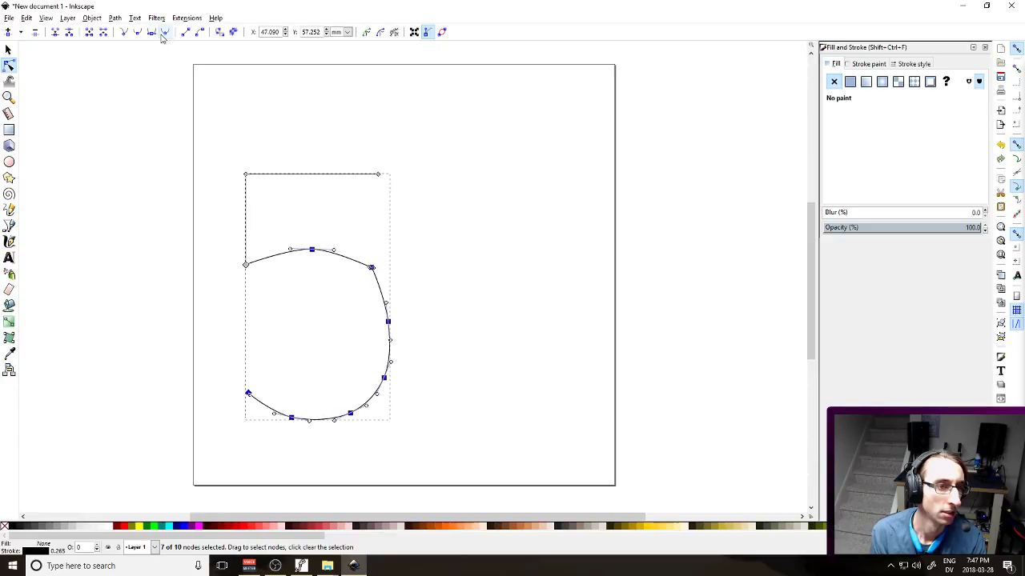
pyautogui.click(453, 162)
pyautogui.click(460, 173)
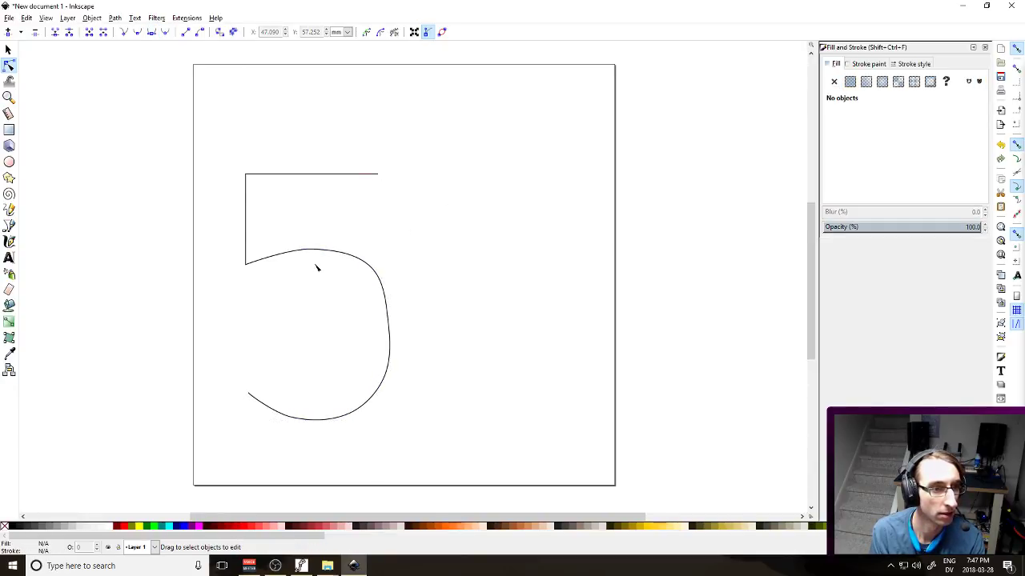
pyautogui.click(8, 50)
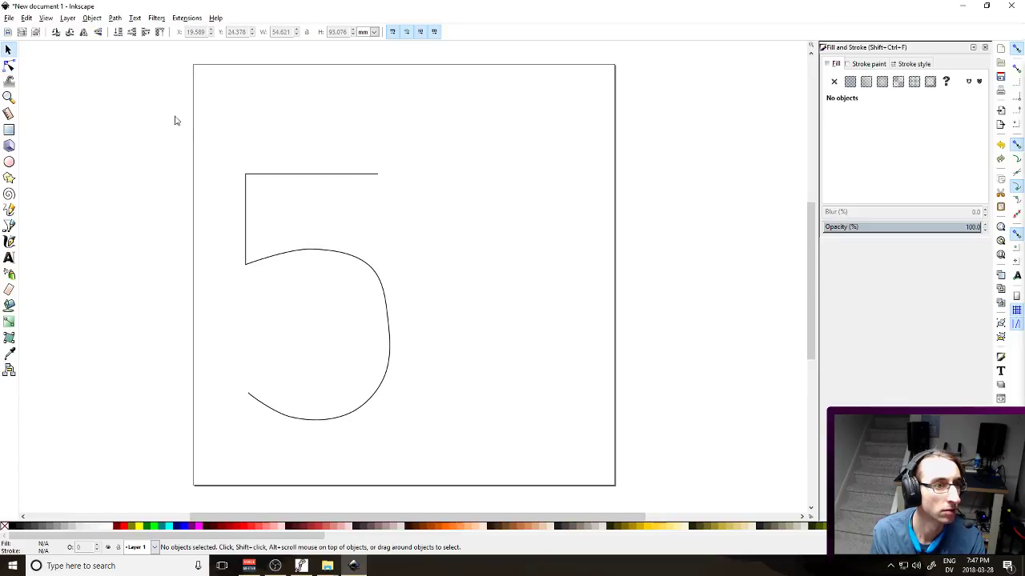
# Give the 5's path a 50 px stroke with round joins and round caps
pyautogui.click(267, 175)
pyautogui.click(911, 65)
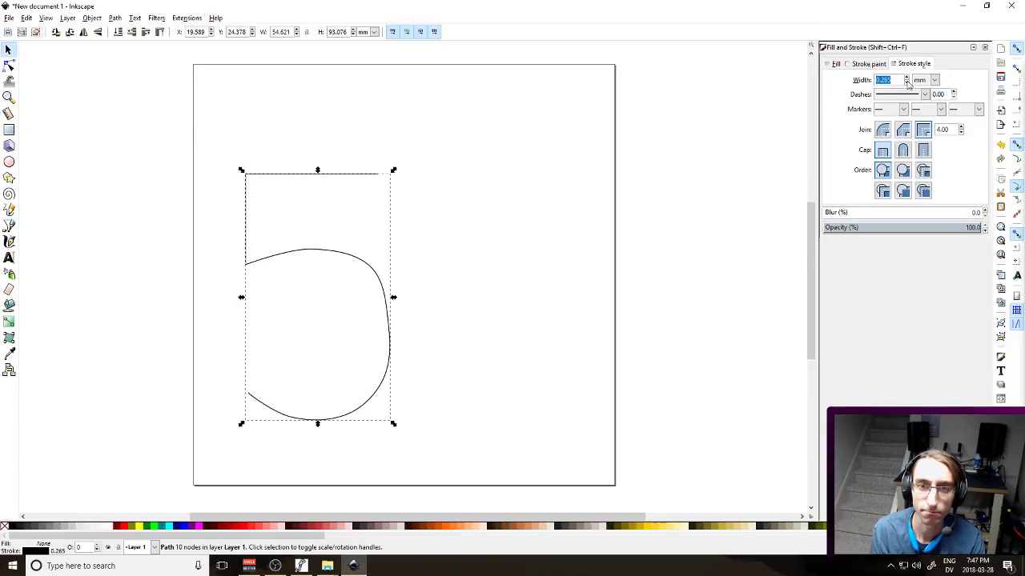
pyautogui.click(933, 80)
pyautogui.click(925, 166)
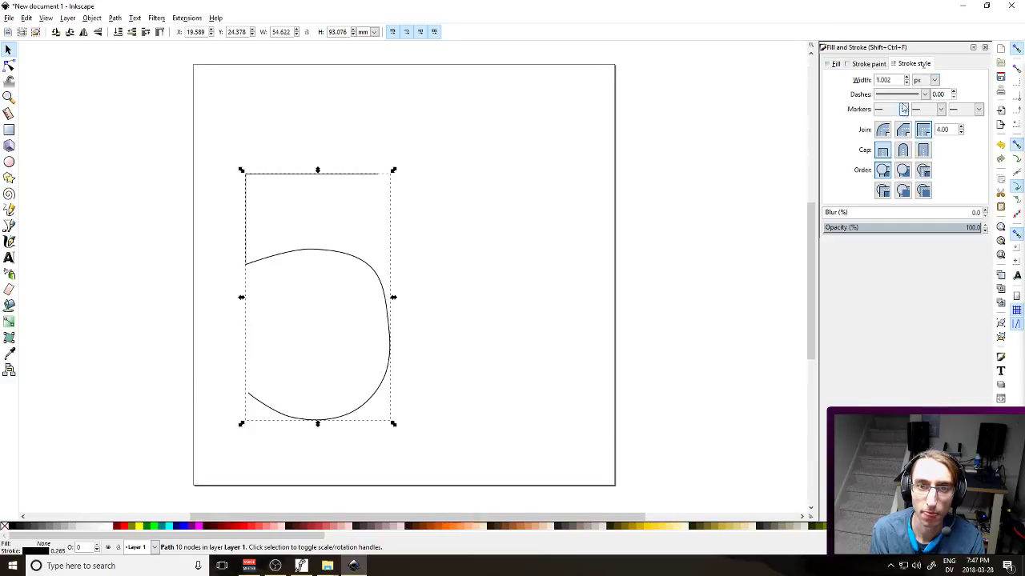
pyautogui.write('50')
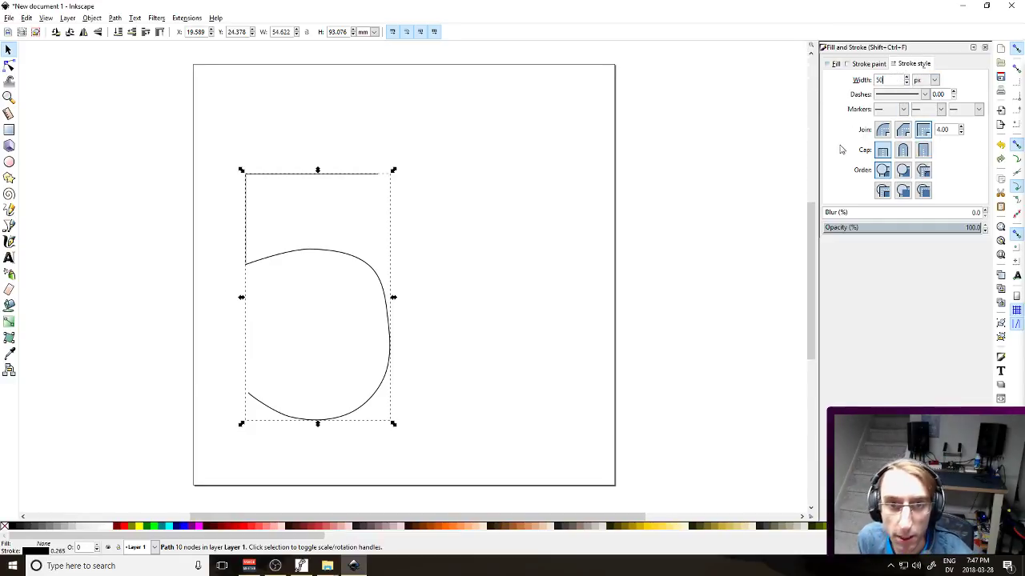
pyautogui.press('Return')
pyautogui.click(882, 129)
pyautogui.click(902, 150)
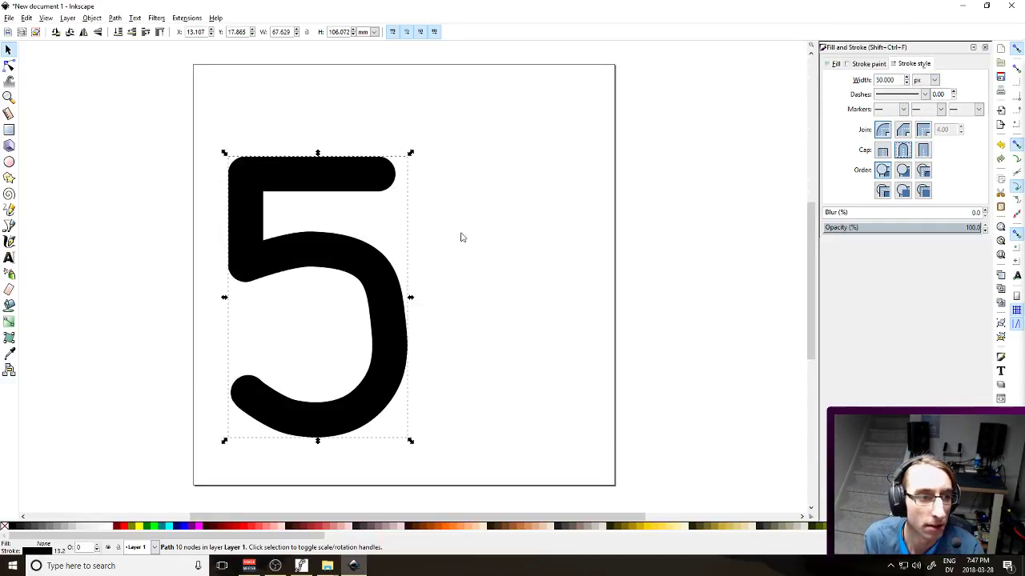
# Bulge the right side of the 5's bowl slightly outward, and nudge the bowl's upper-right node slightly back inward
pyautogui.press('n')
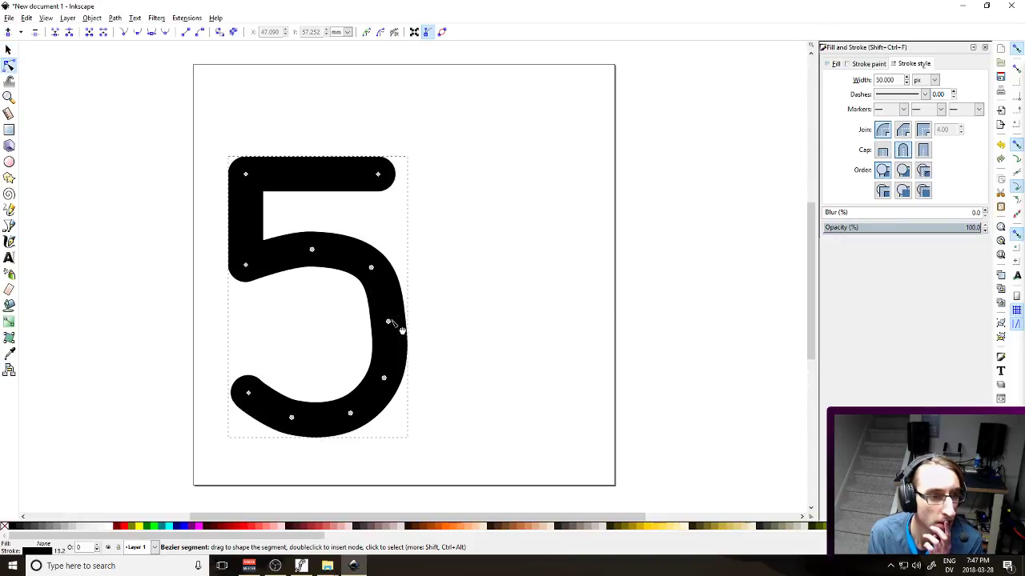
pyautogui.moveTo(390, 324); pyautogui.dragTo(400, 320)
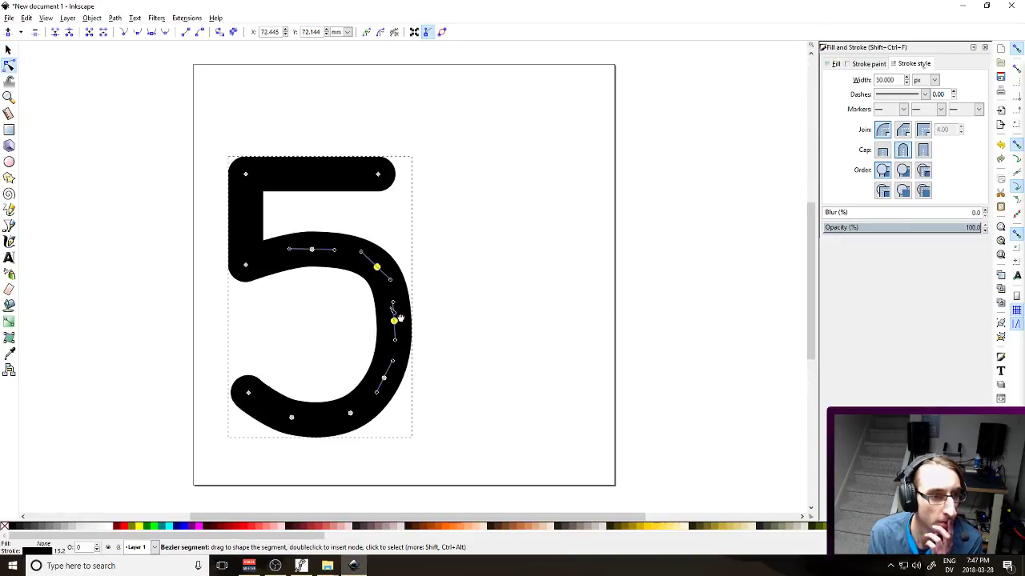
pyautogui.click(377, 268)
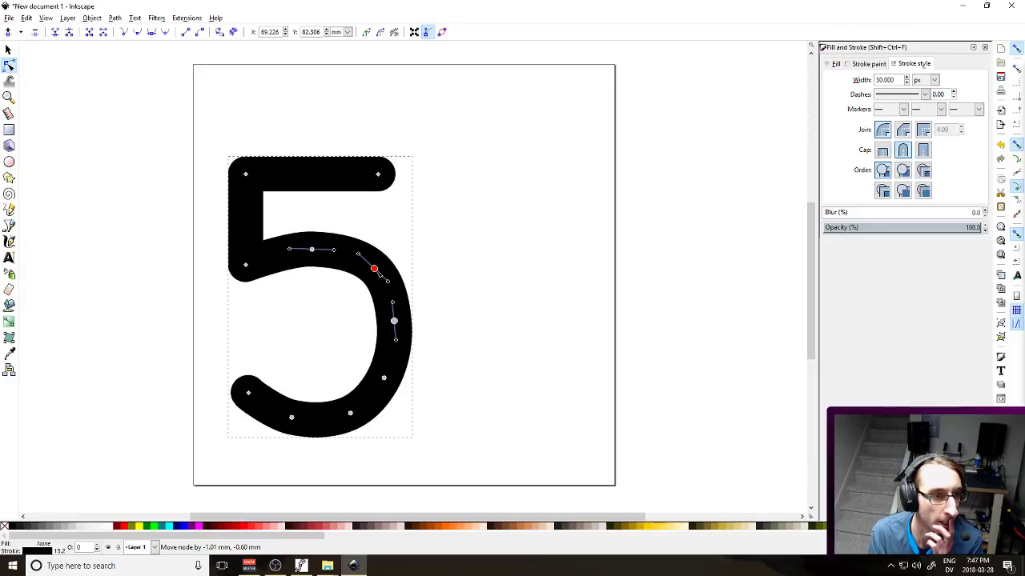
pyautogui.click(450, 254)
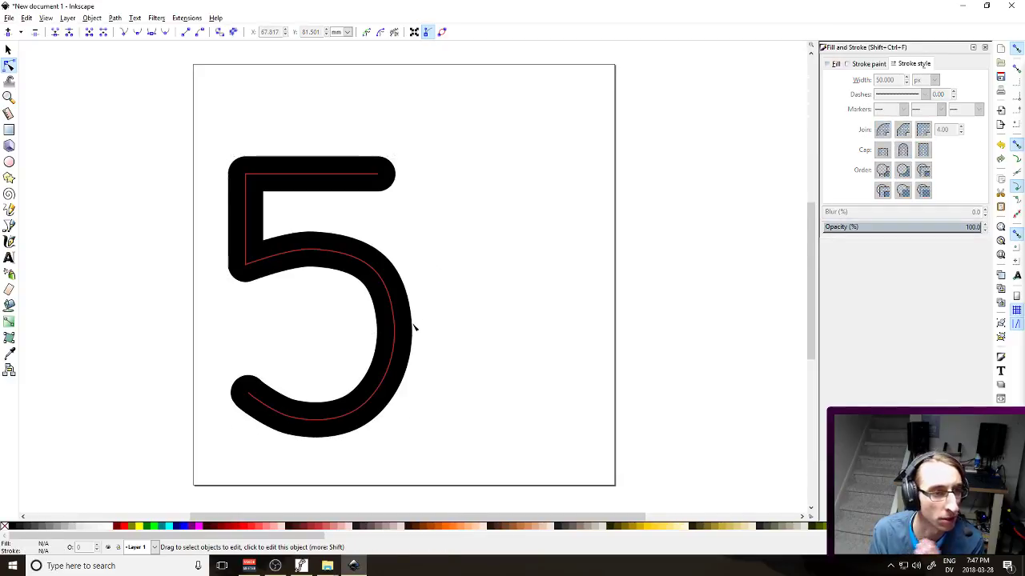
# Enlarge the whole 5 proportionally toward the page's lower-left corner, to about 75 mm wide and 114 mm tall
pyautogui.click(8, 49)
pyautogui.moveTo(120, 103); pyautogui.dragTo(457, 446)
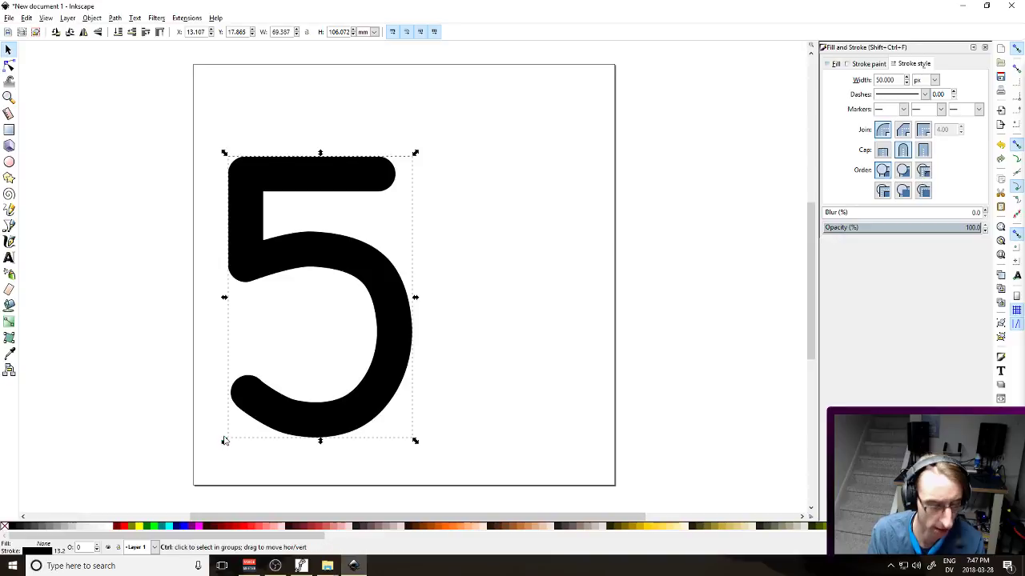
pyautogui.moveTo(225, 445); pyautogui.dragTo(216, 460)
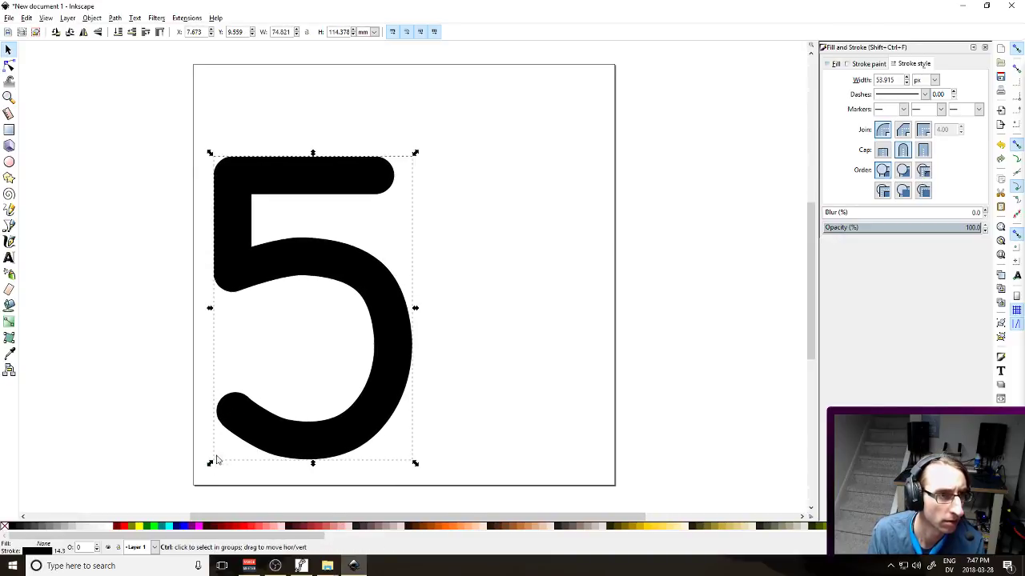
# Convert the 5's stroke to a path and display the nodes of its outline
pyautogui.click(128, 18)
pyautogui.moveTo(91, 18)
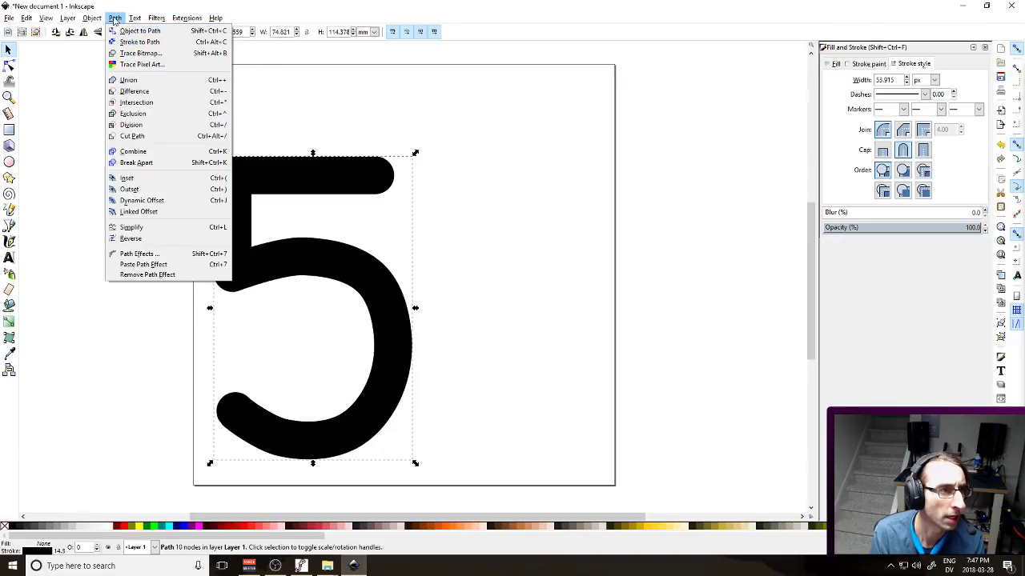
pyautogui.click(130, 42)
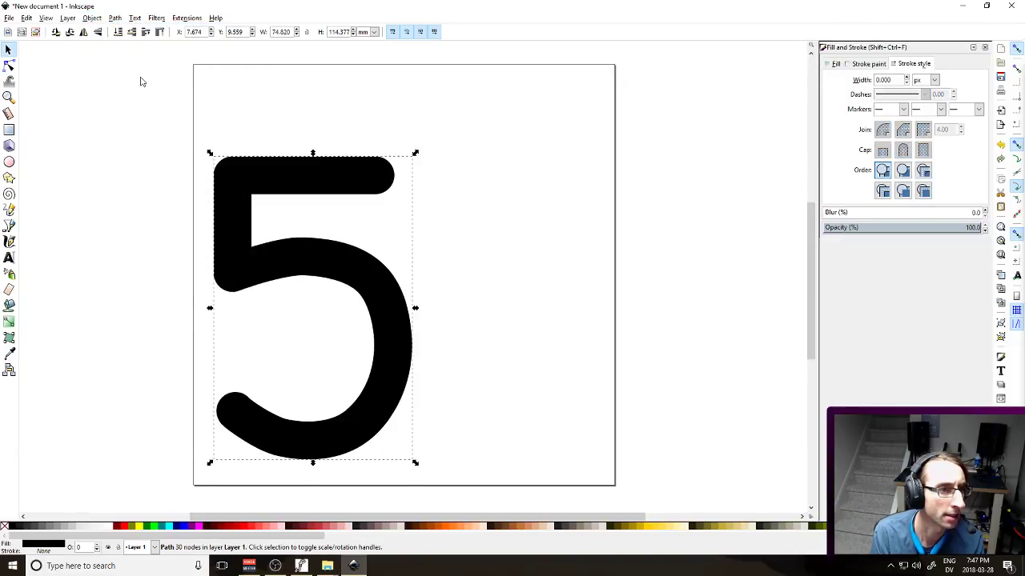
pyautogui.click(140, 81)
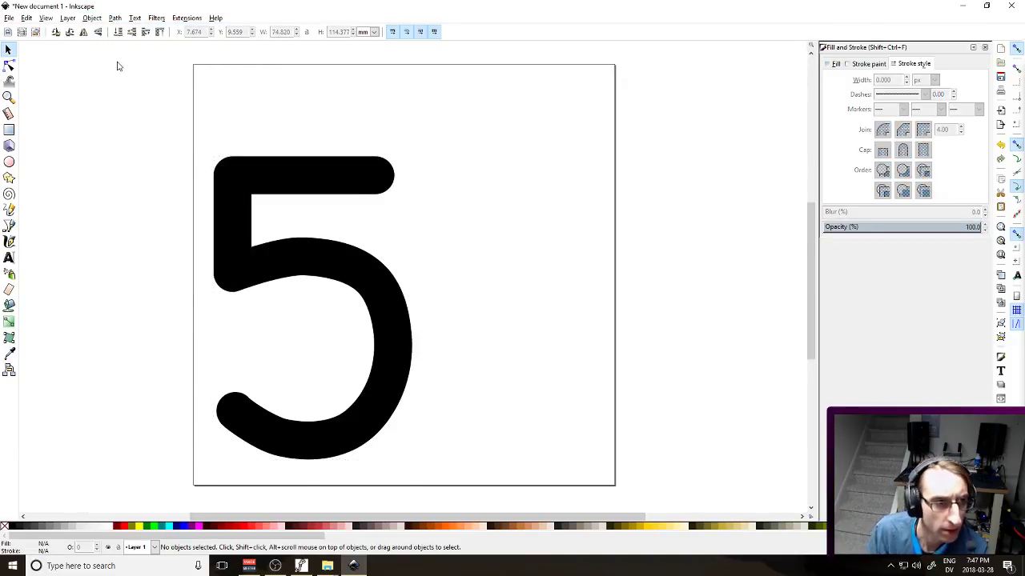
pyautogui.doubleClick(316, 187)
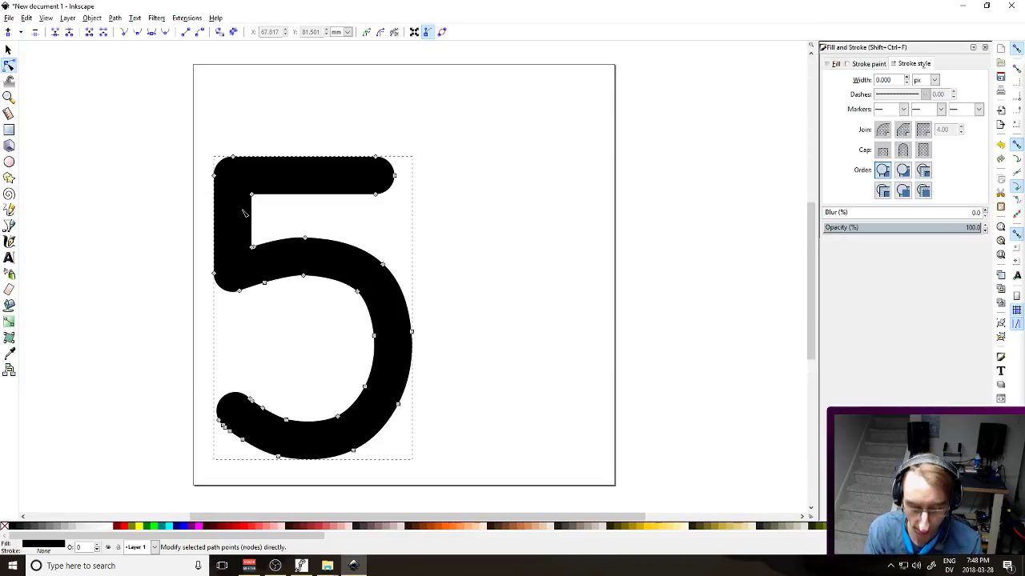
# Save the document as DIGIT 6 and close it
pyautogui.hotkey('ctrl', 's')
pyautogui.write('DIGIT 6')
pyautogui.press('Return')
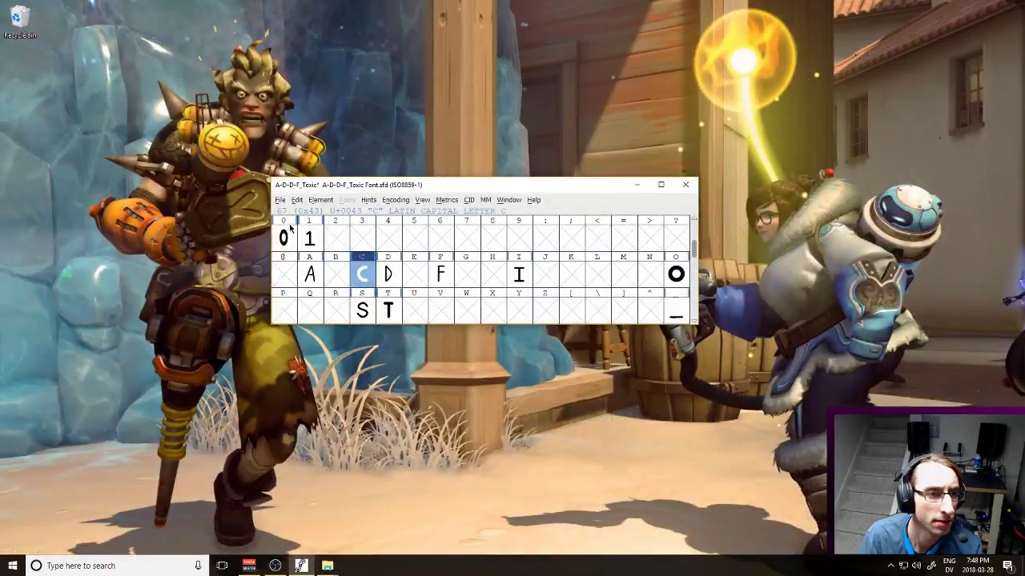
# Restart Inkscape and set the page size of the new document to 600 by 600 px
pyautogui.press('super')
pyautogui.press('super')
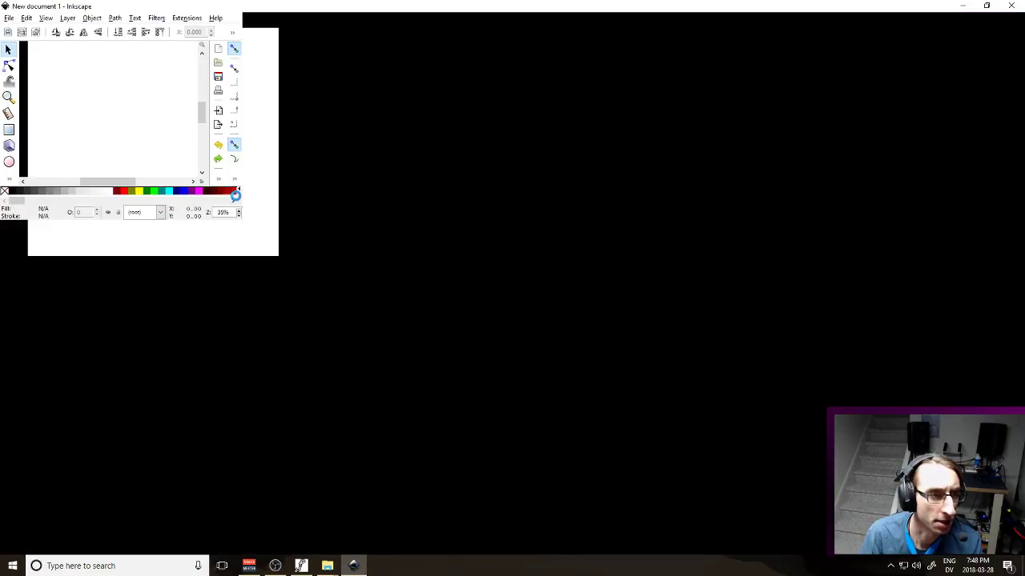
pyautogui.hotkey('ctrl', 'shift', 'd')
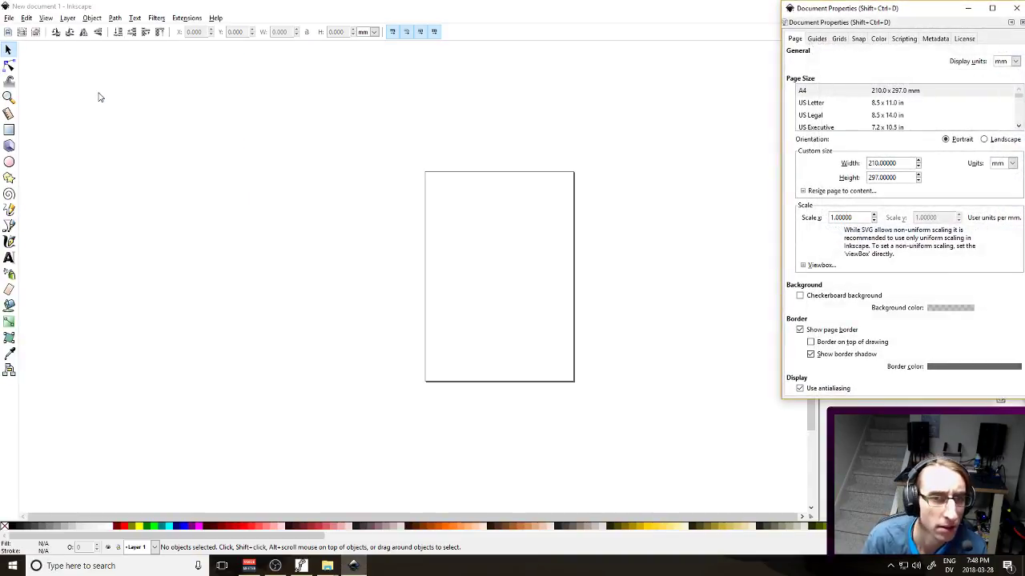
pyautogui.click(996, 163)
pyautogui.click(984, 240)
pyautogui.doubleClick(903, 164)
pyautogui.write('600')
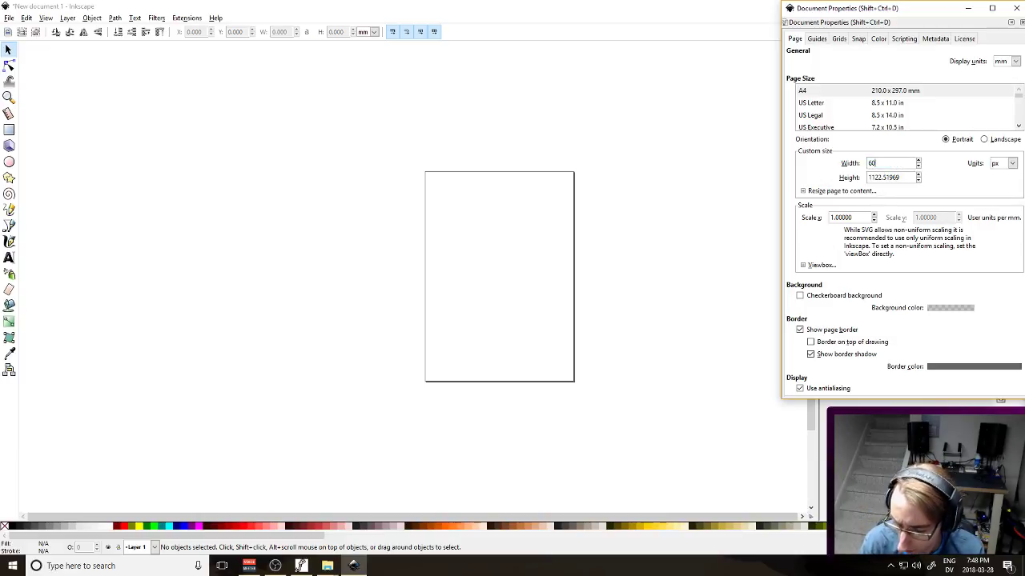
pyautogui.press('Tab')
pyautogui.write('600')
pyautogui.press('Tab')
pyautogui.click(1015, 8)
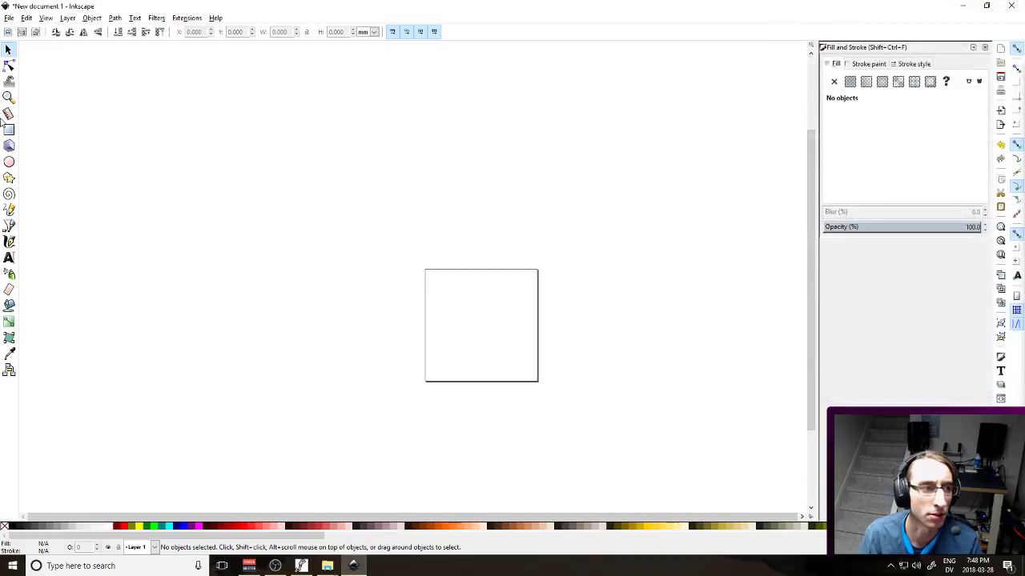
# Draw a 6 with the Pen tool as one nine-node straight-line path ending on its vertical stem, about 63 mm wide and 106 mm tall
pyautogui.press('super')
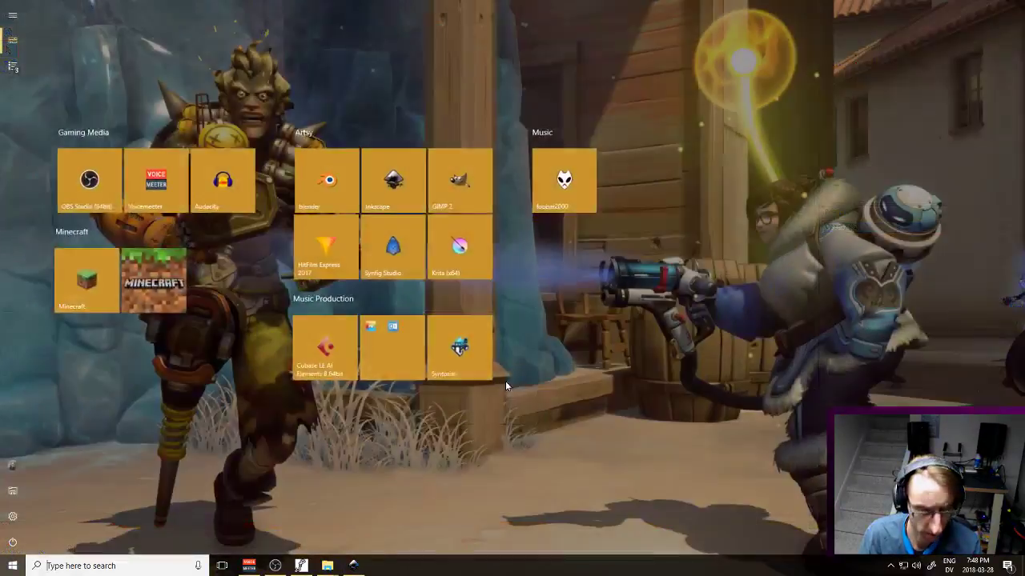
pyautogui.press('super')
pyautogui.scroll(4, 504, 378)
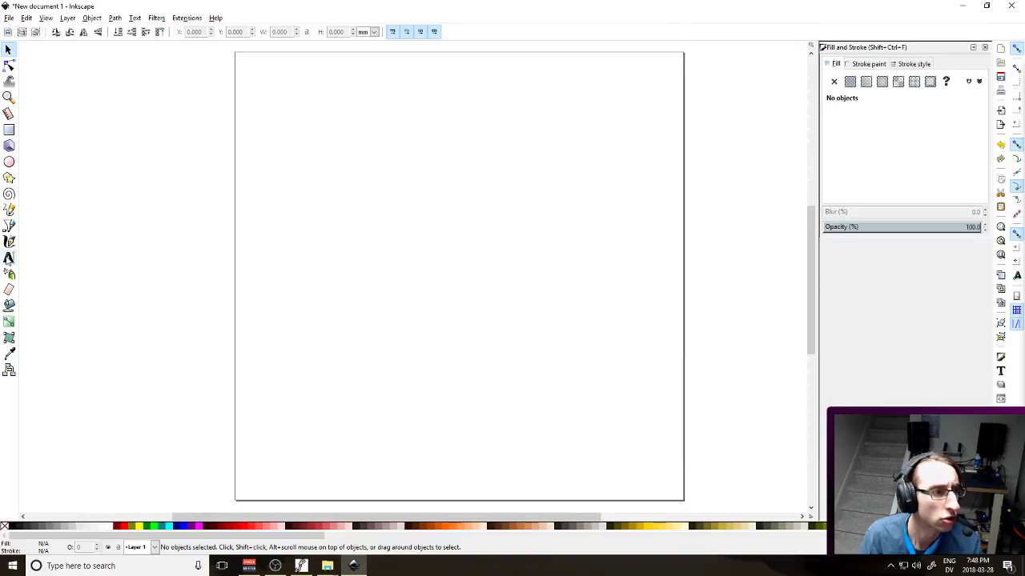
pyautogui.click(10, 226)
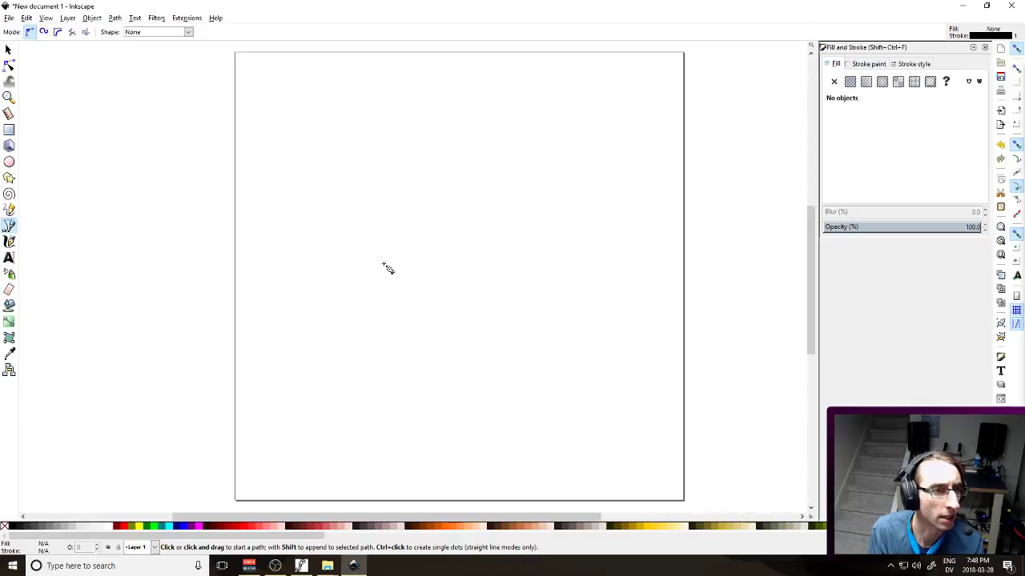
pyautogui.click(281, 167)
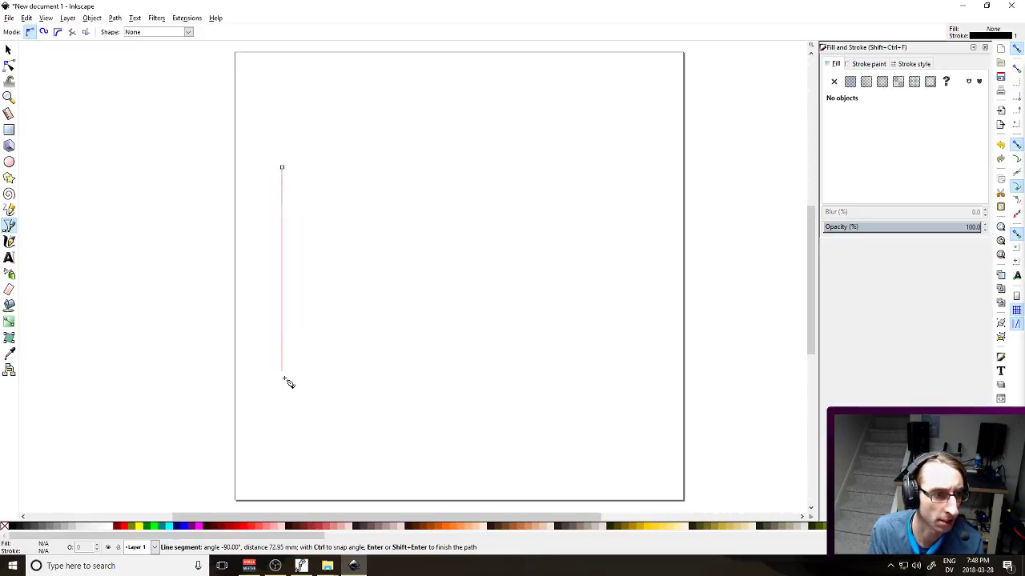
pyautogui.click(282, 411)
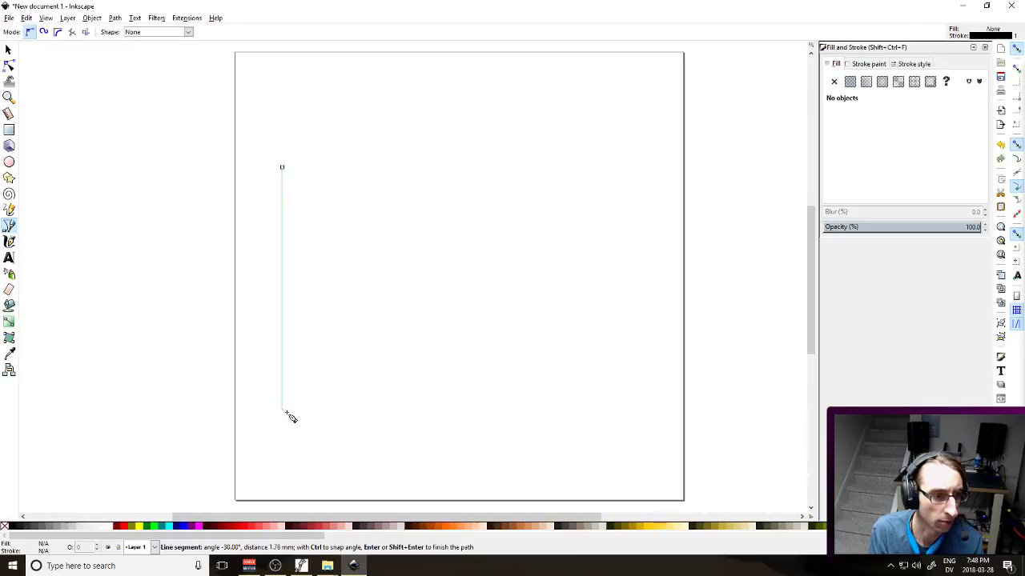
pyautogui.click(339, 465)
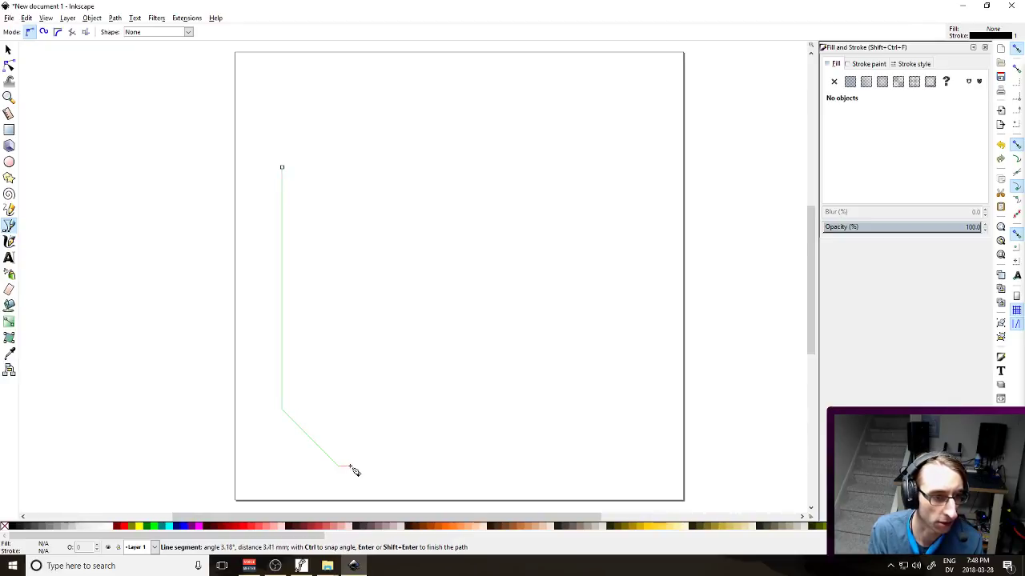
pyautogui.click(406, 465)
pyautogui.click(457, 424)
pyautogui.click(458, 352)
pyautogui.click(413, 301)
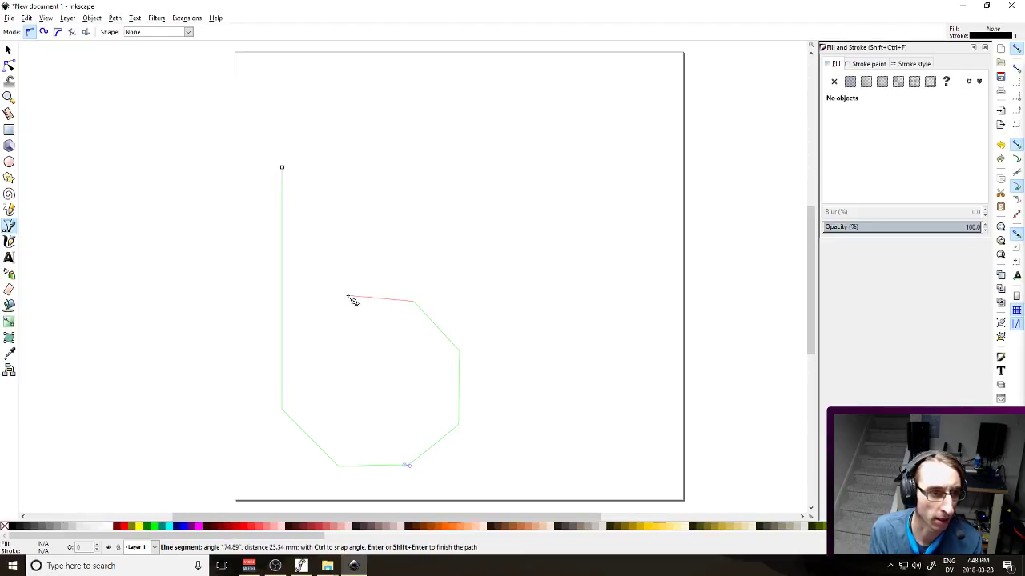
pyautogui.click(282, 350)
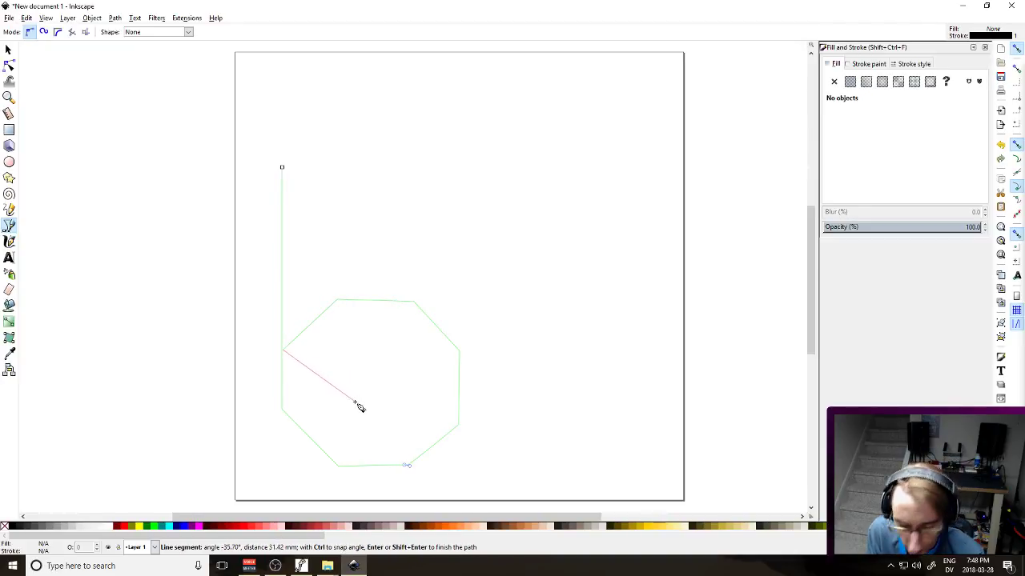
pyautogui.press('Return')
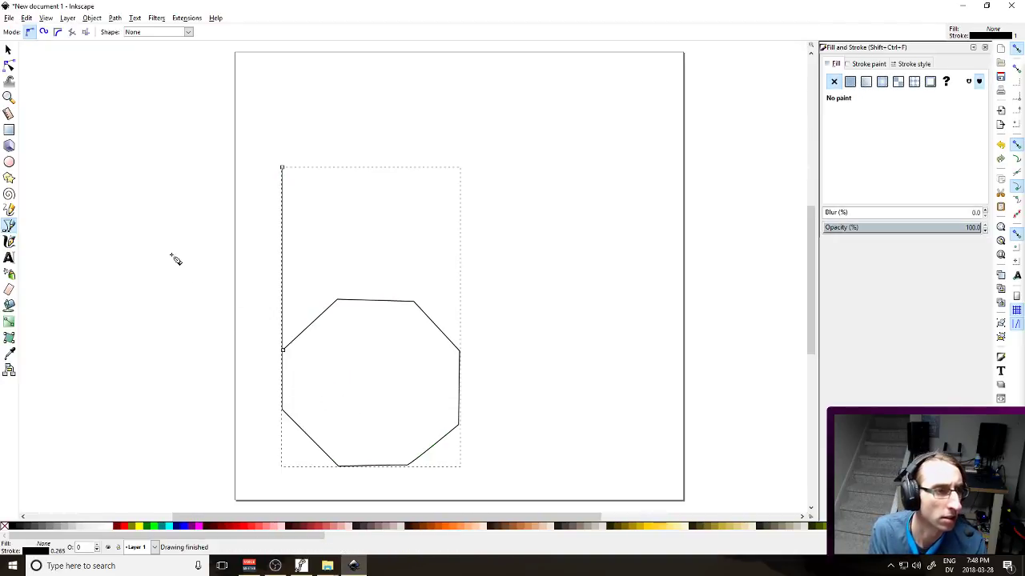
# Set the 6's stroke width to 50 px and make its joins and caps round
pyautogui.click(9, 50)
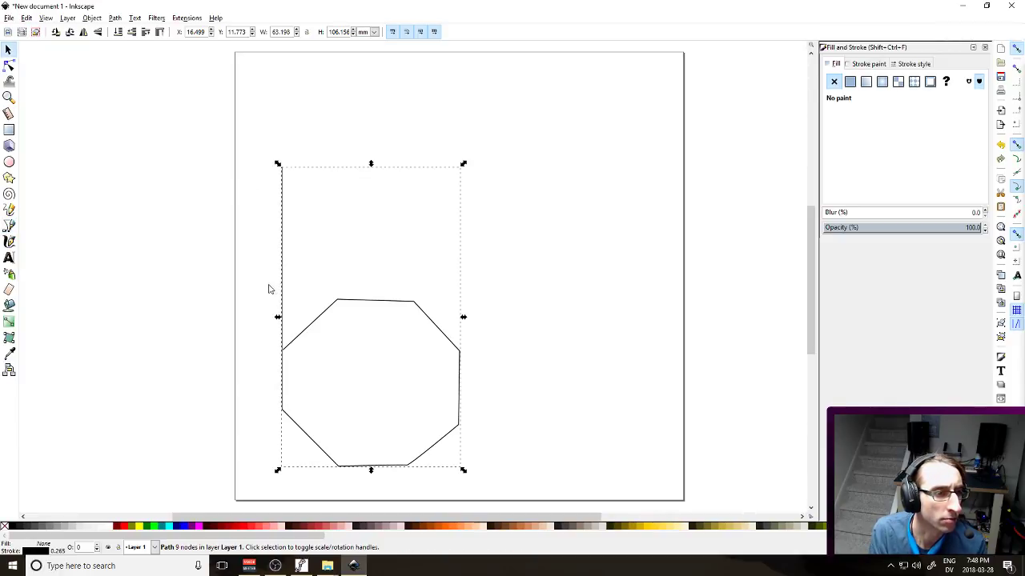
pyautogui.click(909, 65)
pyautogui.click(933, 80)
pyautogui.click(920, 155)
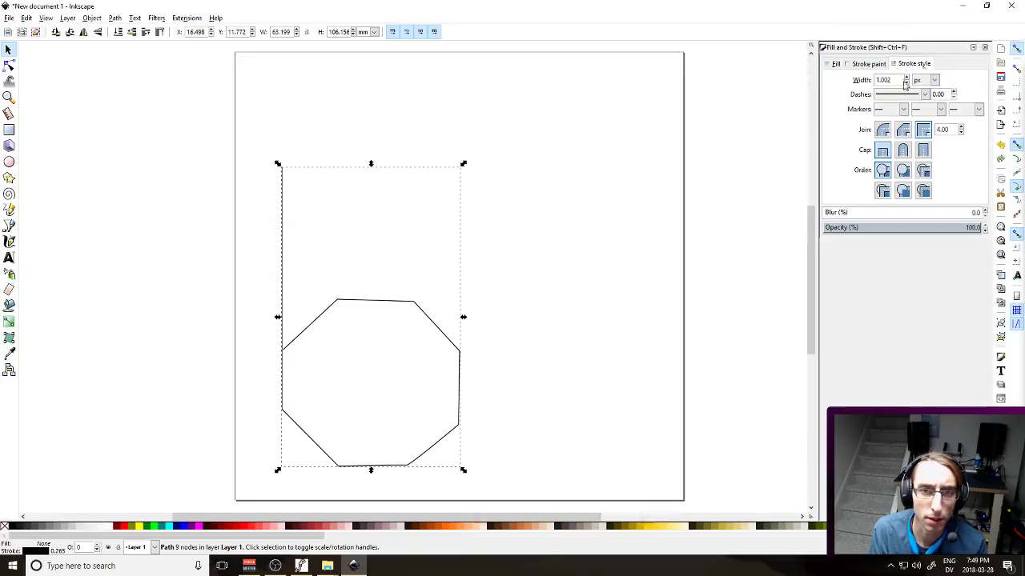
pyautogui.write('50')
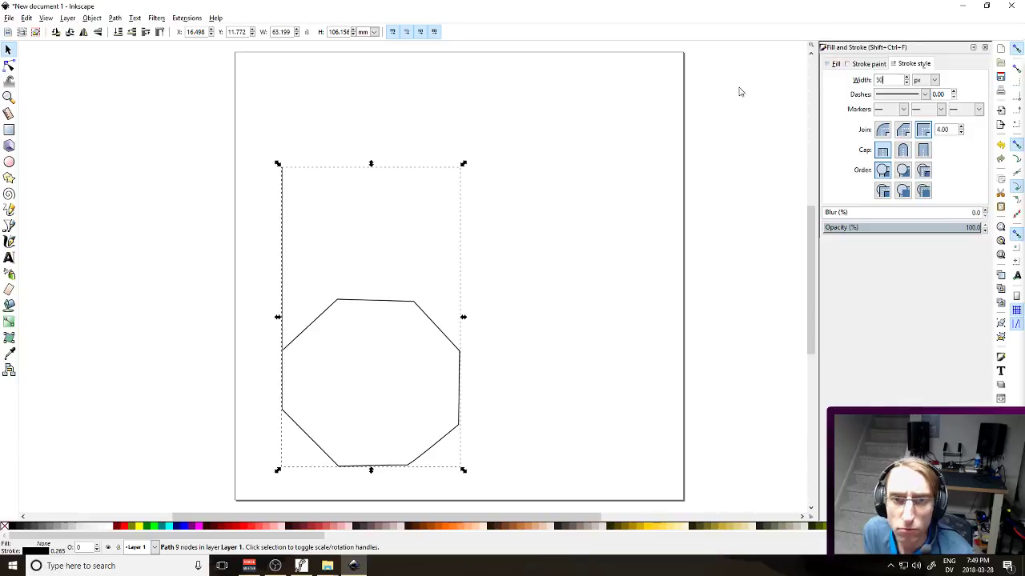
pyautogui.press('Return')
pyautogui.click(903, 129)
pyautogui.click(902, 151)
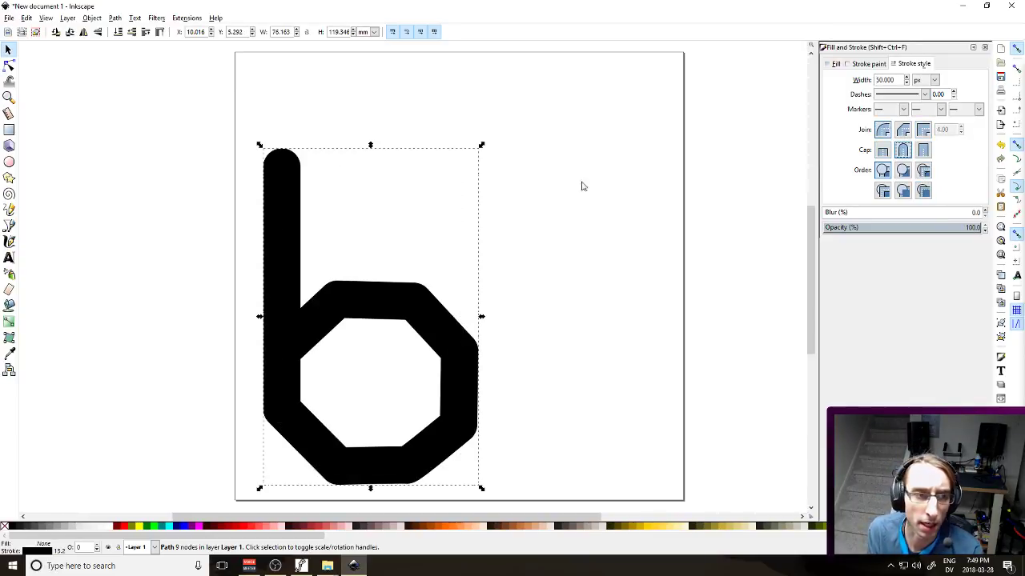
# Try auto-smoothing all of the 6's nodes except the stem's top end, and undo the smoothing
pyautogui.press('n')
pyautogui.moveTo(226, 246); pyautogui.dragTo(534, 470)
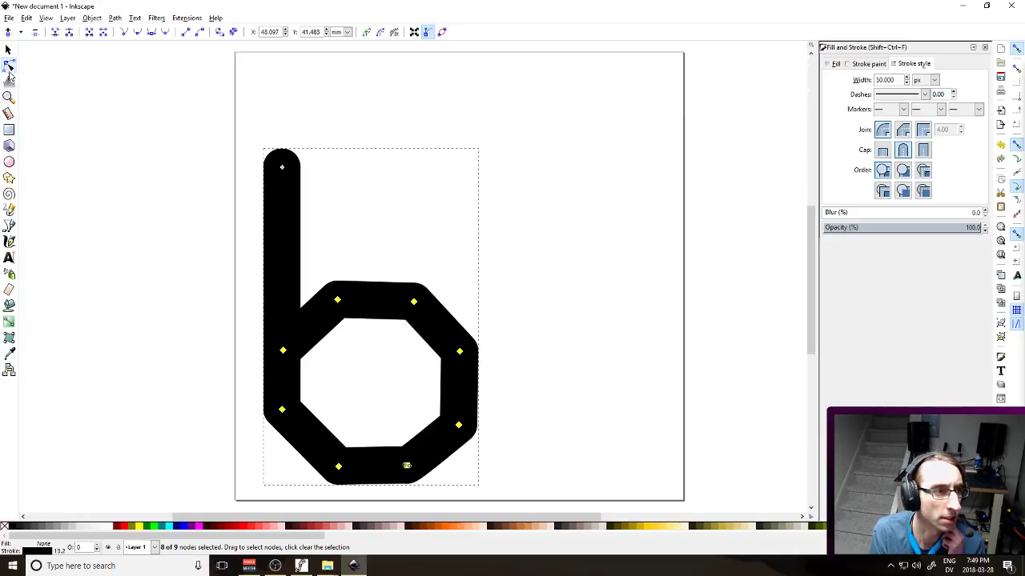
pyautogui.click(160, 36)
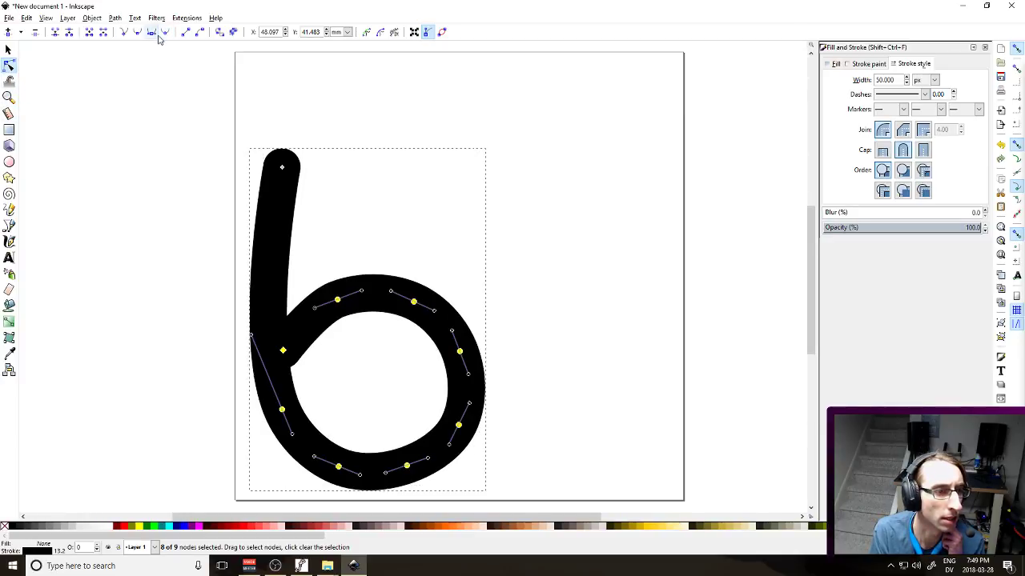
pyautogui.hotkey('ctrl', 'z')
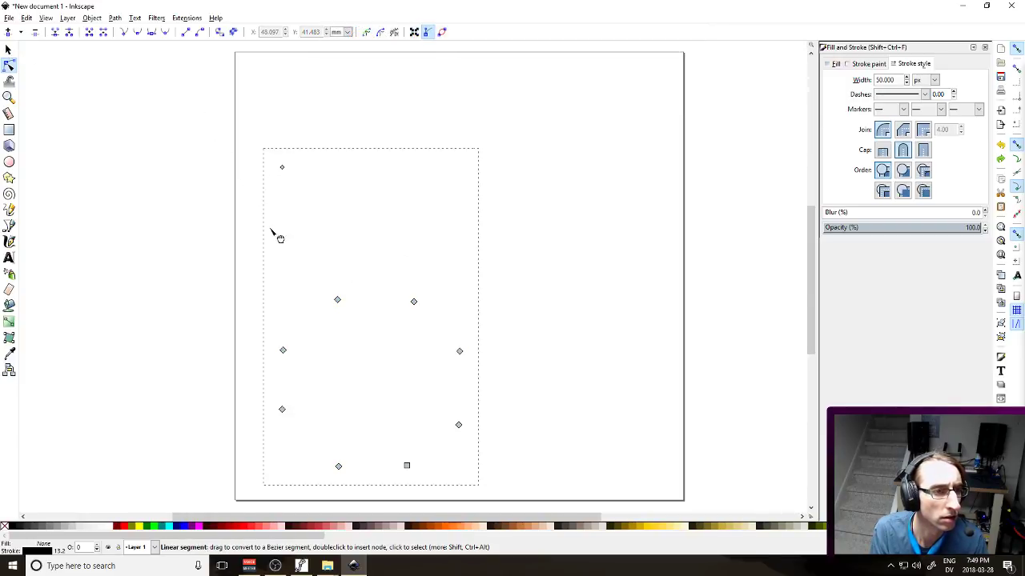
# Raise the top node of the 6's stem slightly and auto-smooth all nodes except that one and the bowl's end node on the stem
pyautogui.click(282, 167)
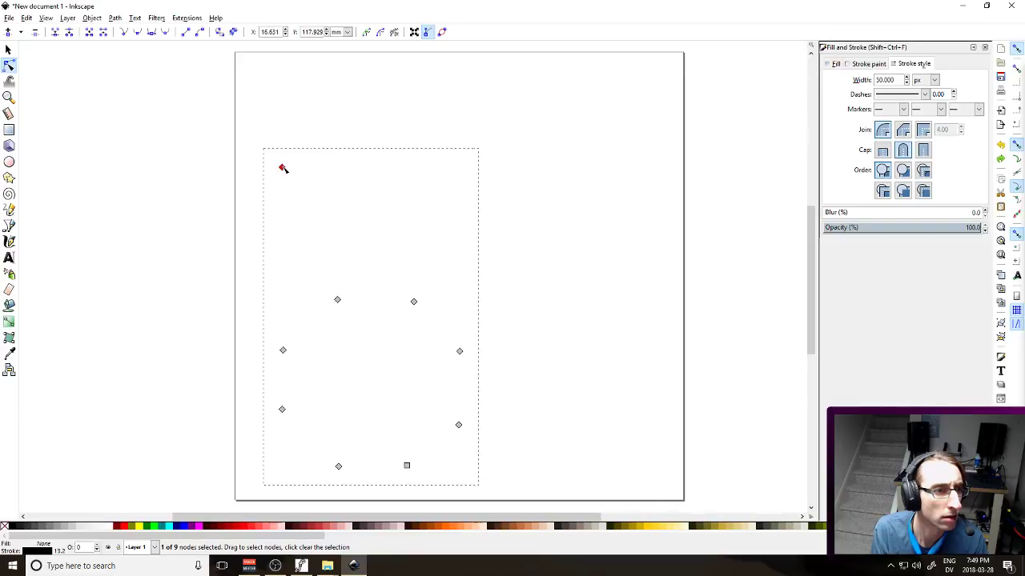
pyautogui.moveTo(281, 167); pyautogui.dragTo(281, 164)
pyautogui.moveTo(224, 265); pyautogui.dragTo(555, 467)
pyautogui.keyDown('shift'); pyautogui.click(284, 353); pyautogui.keyUp('shift')
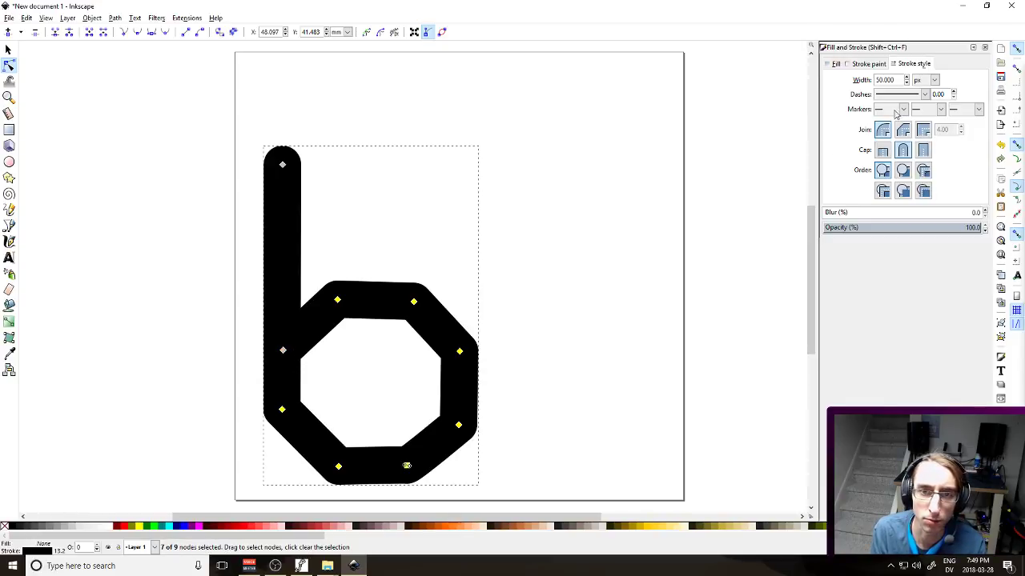
pyautogui.click(165, 32)
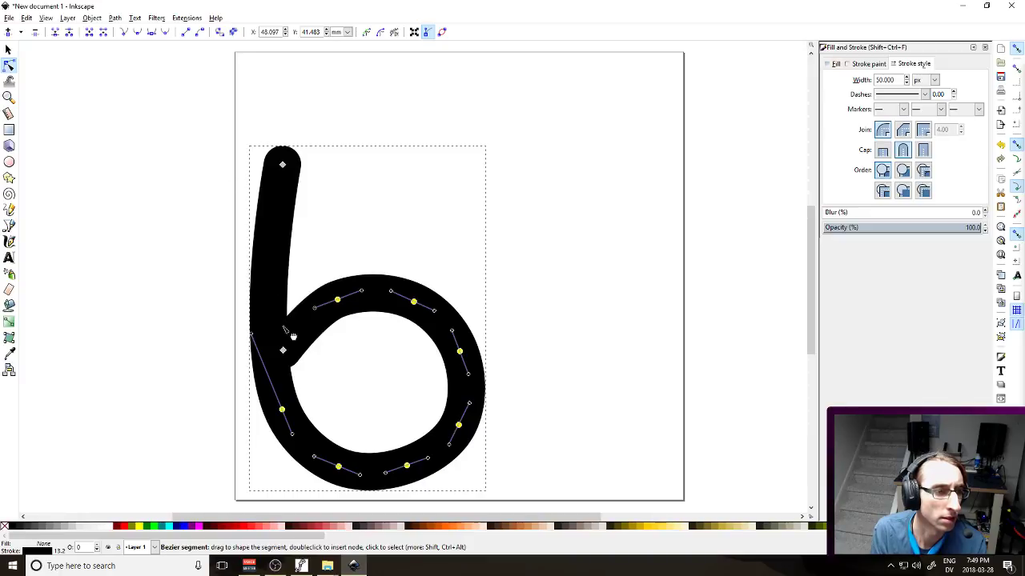
# Straighten the curved stem by aligning the upper handle of its lower node vertically, and convert the figure's stroke to a path
pyautogui.moveTo(254, 337); pyautogui.dragTo(282, 334)
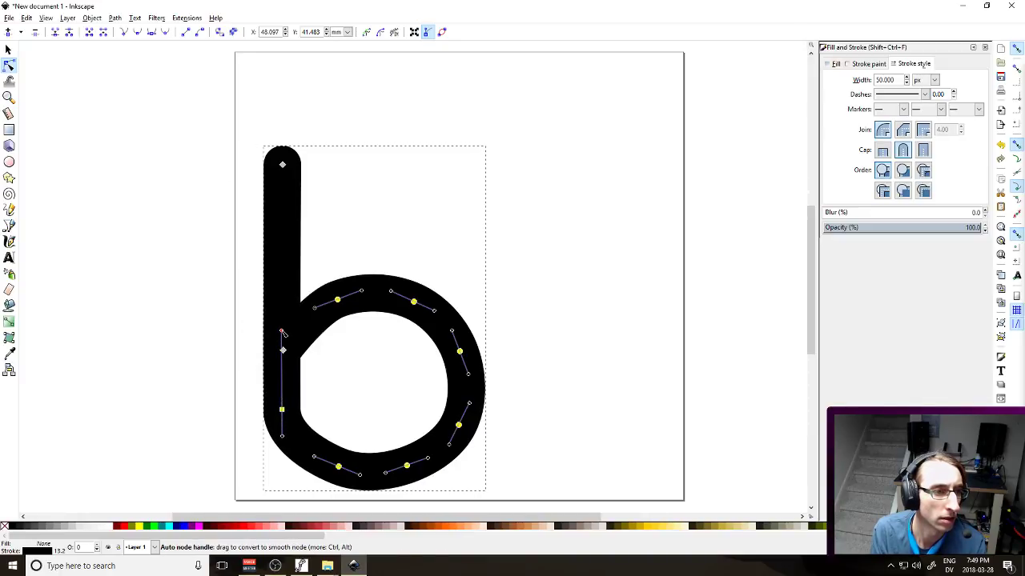
pyautogui.click(216, 310)
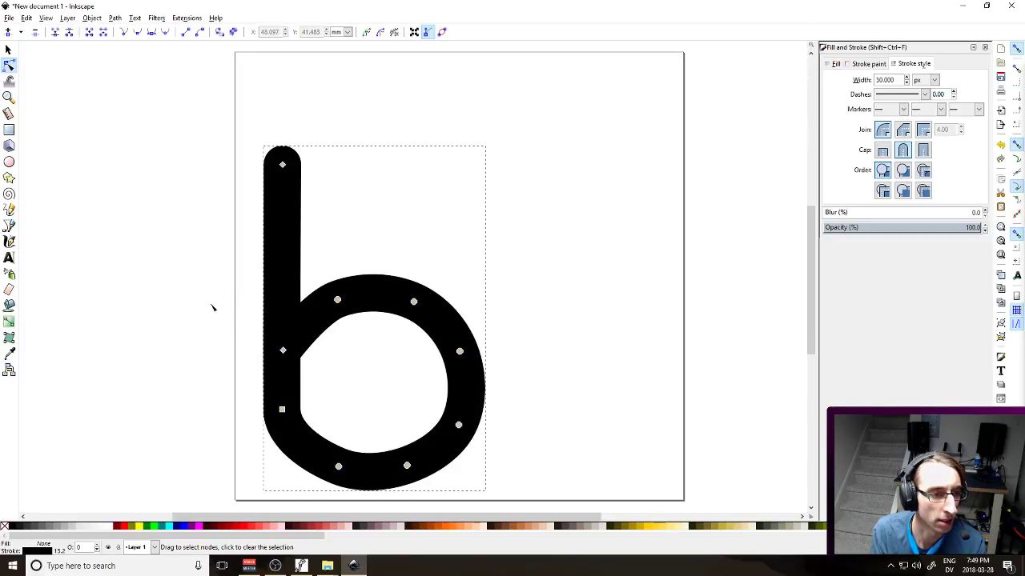
pyautogui.click(9, 49)
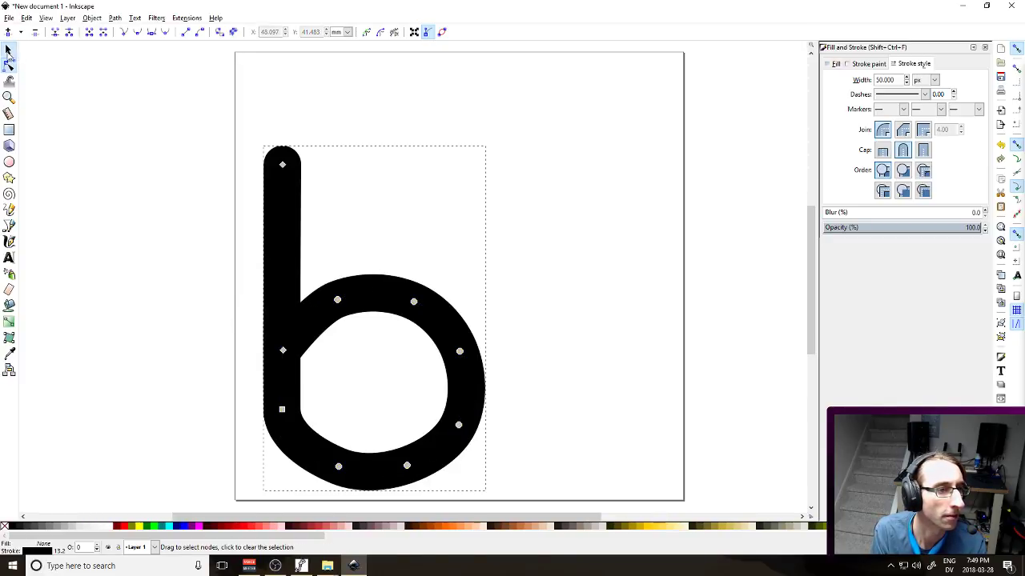
pyautogui.moveTo(211, 131); pyautogui.dragTo(524, 490)
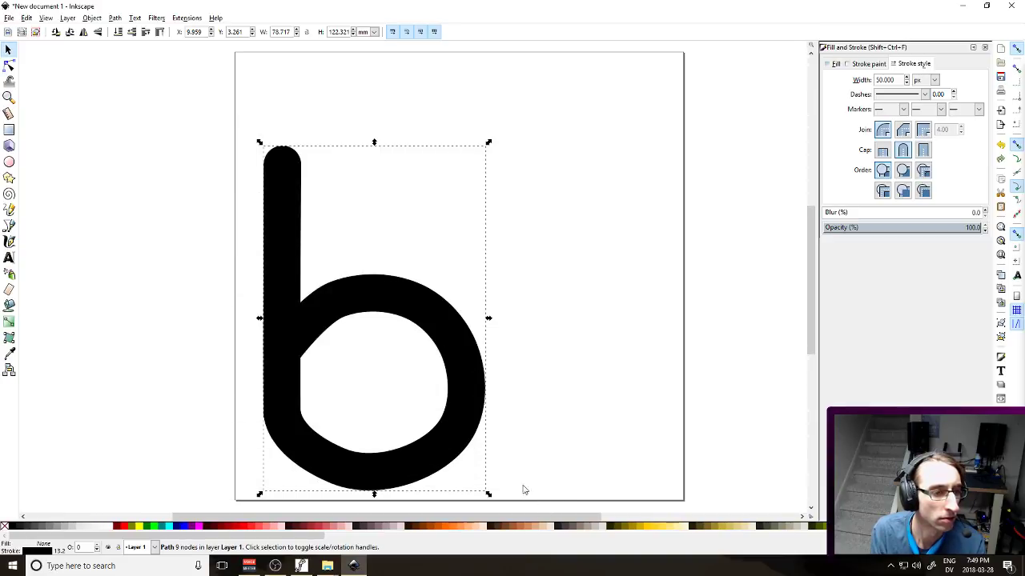
pyautogui.click(115, 19)
pyautogui.click(143, 42)
pyautogui.click(167, 100)
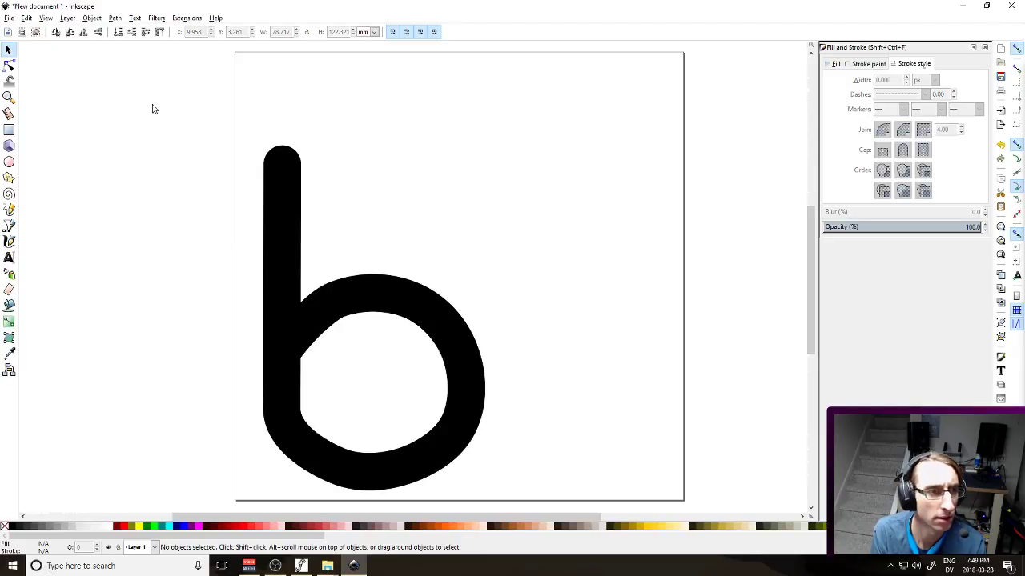
# Scale the converted figure down slightly to about 78 mm wide and 121 mm tall
pyautogui.moveTo(160, 102); pyautogui.dragTo(525, 437)
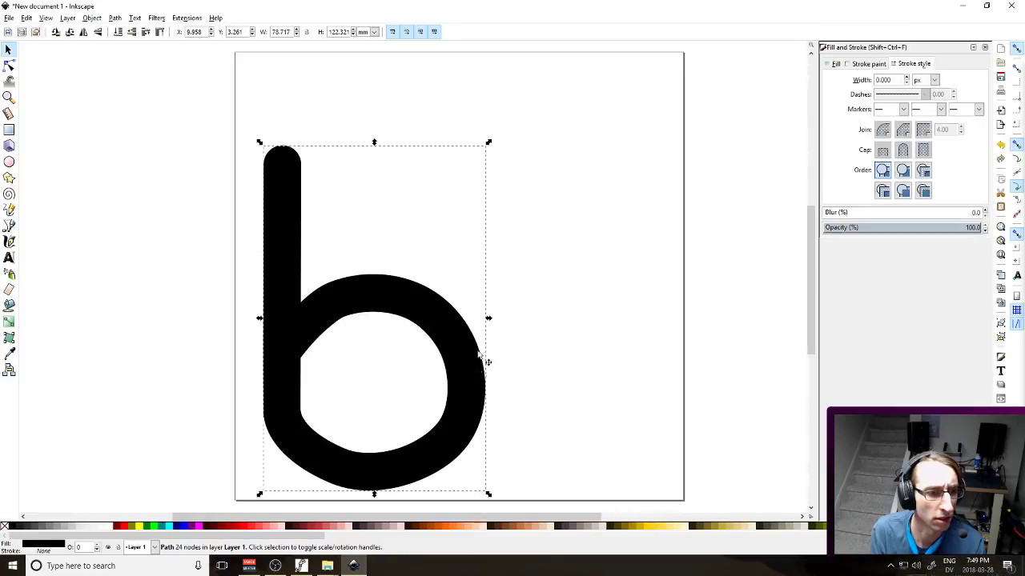
pyautogui.moveTo(490, 145)
pyautogui.mouseDown()
pyautogui.moveTo(478, 159)
pyautogui.moveTo(494, 150)
pyautogui.mouseUp()
pyautogui.click(448, 206)
pyautogui.hotkey('ctrl', 'n')
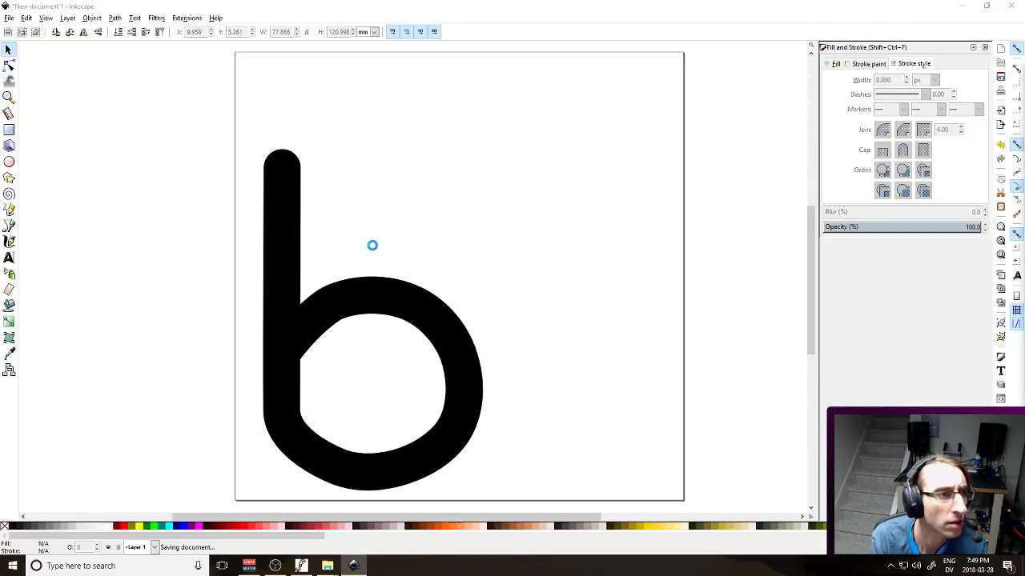
pyautogui.hotkey('ctrl', 's')
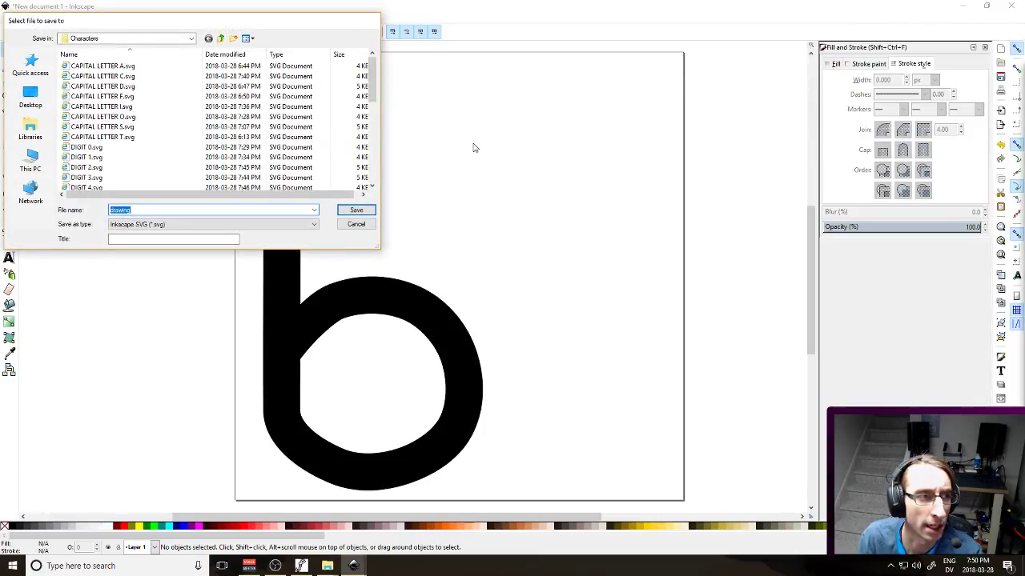
pyautogui.press('Escape')
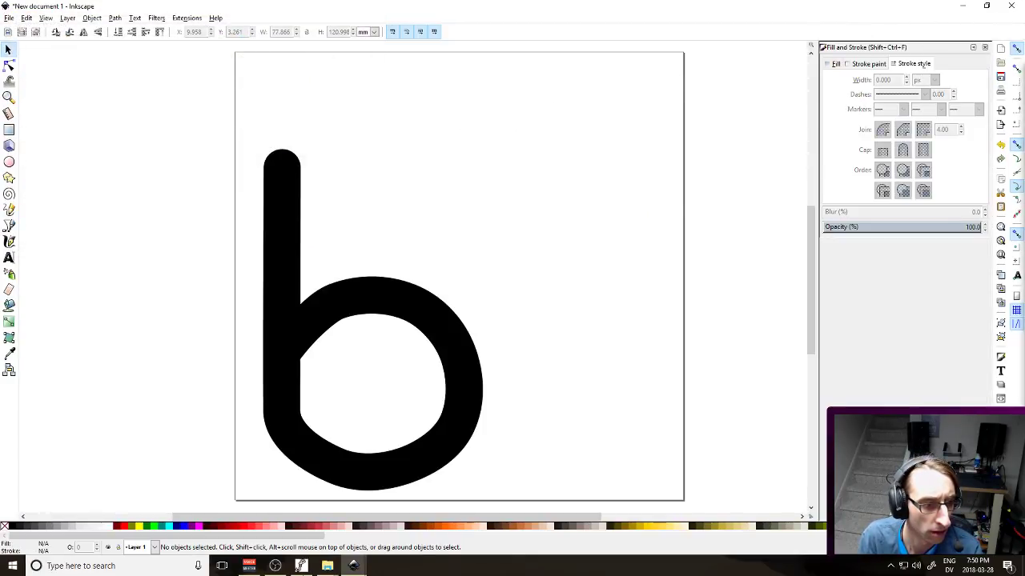
pyautogui.moveTo(353, 566)
pyautogui.click(461, 485)
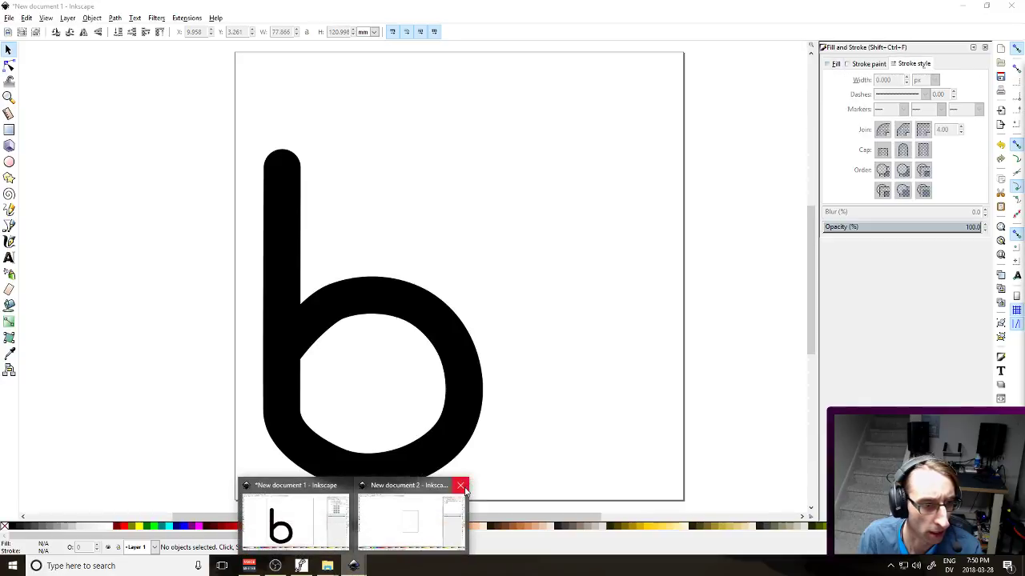
# Save the straight-stemmed figure as DIGIT 6 in the Characters folder
pyautogui.hotkey('ctrl', 's')
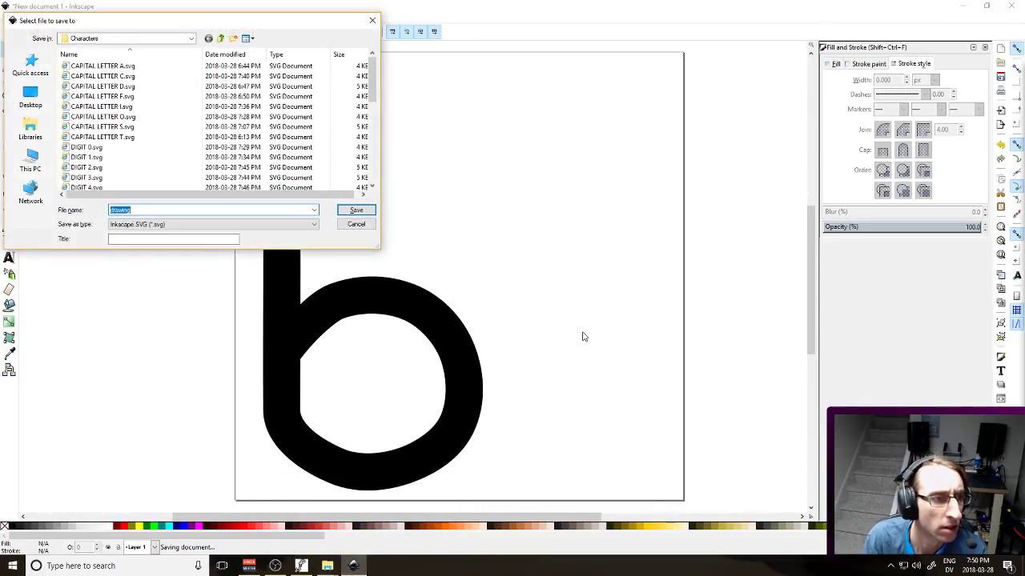
pyautogui.write('DIGIT 6')
pyautogui.press('Return')
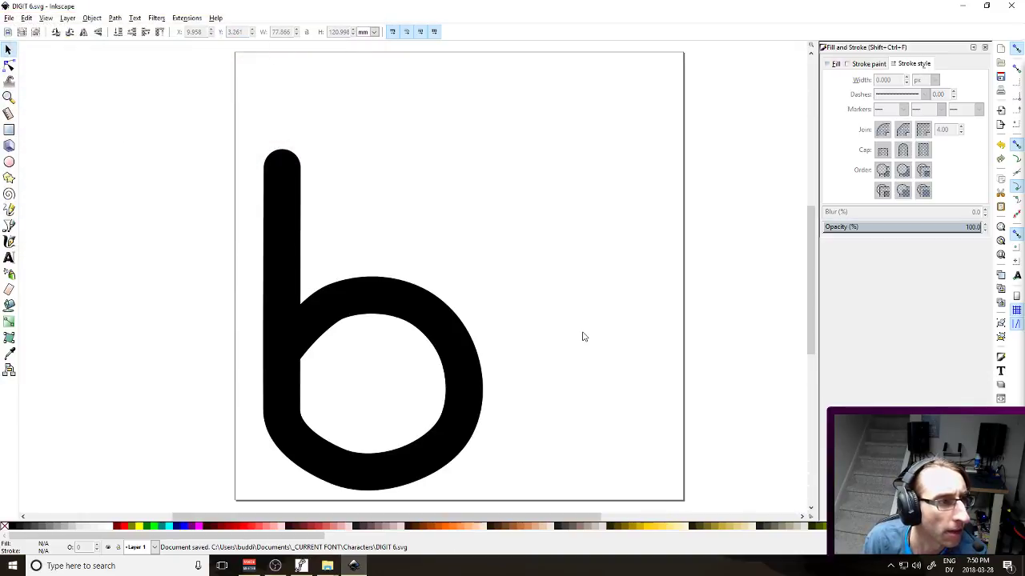
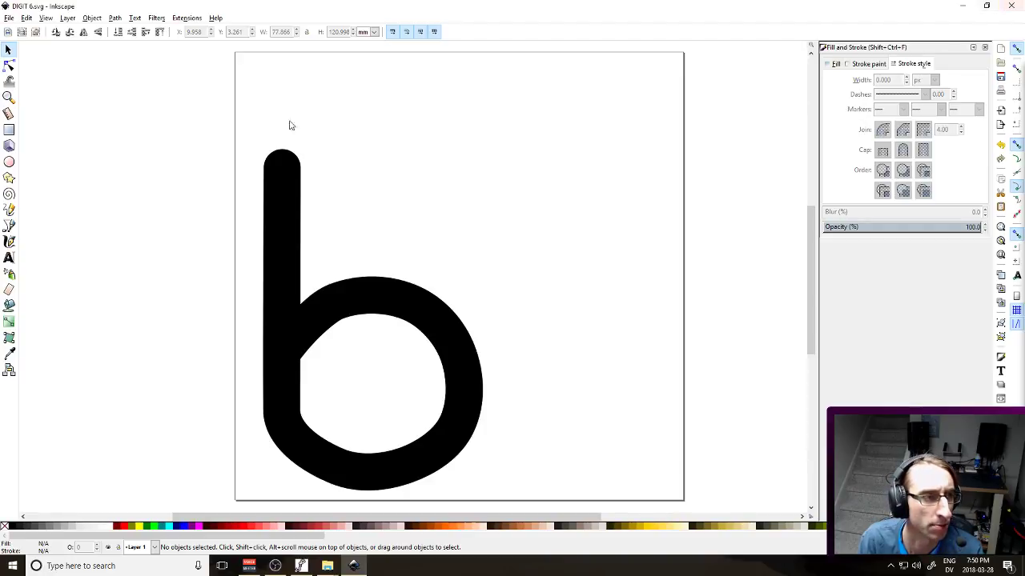
# Save the same drawing under the new name SMALL LETTER B in the Characters folder
pyautogui.click(8, 18)
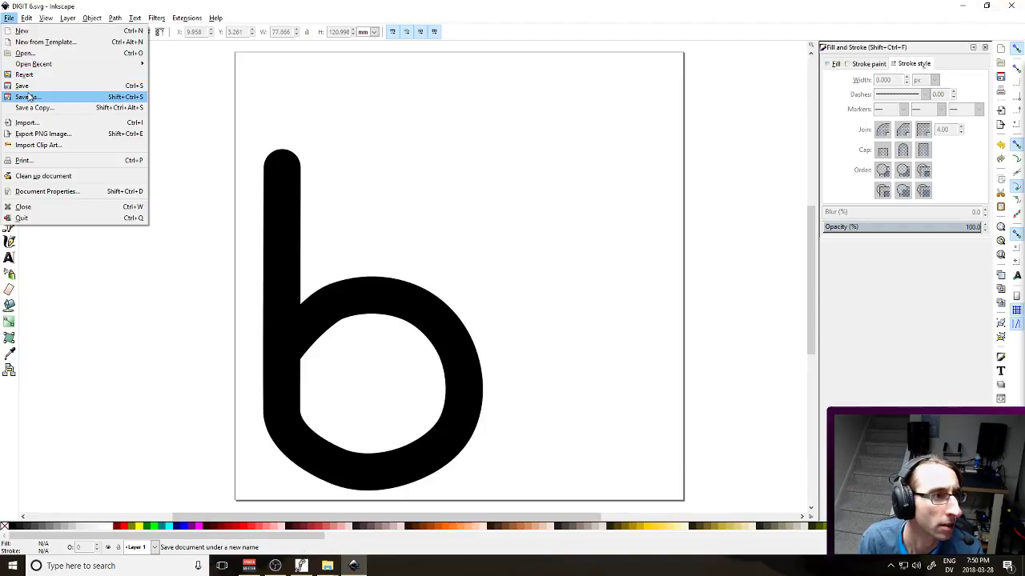
pyautogui.click(28, 97)
pyautogui.write('SMAL')
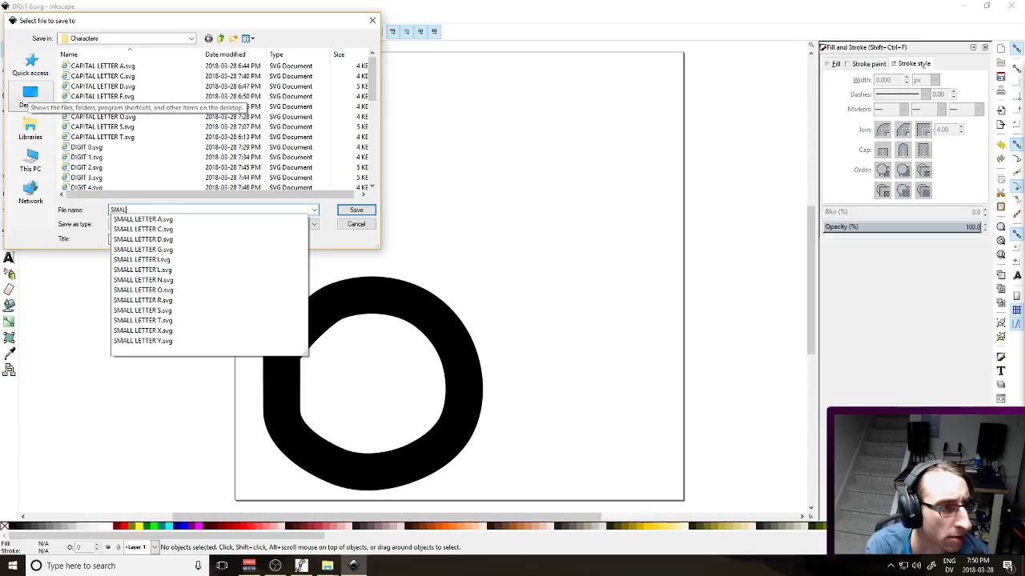
pyautogui.write('L LETTER B')
pyautogui.press('Return')
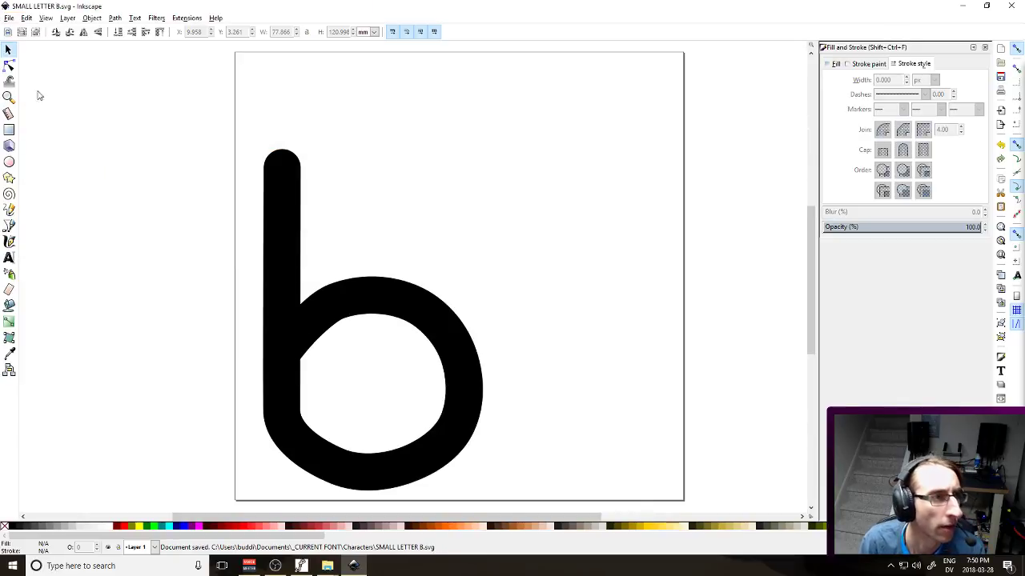
# Open DIGIT 6.svg, select the nodes at the top of the stem, and try to undo the last change
pyautogui.hotkey('ctrl', 'o')
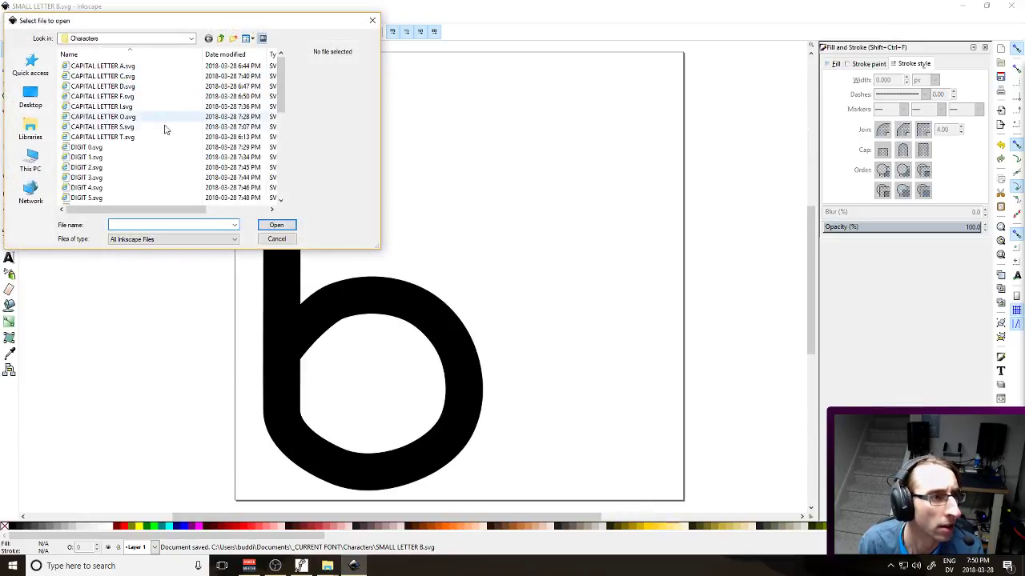
pyautogui.scroll(-1, 138, 191)
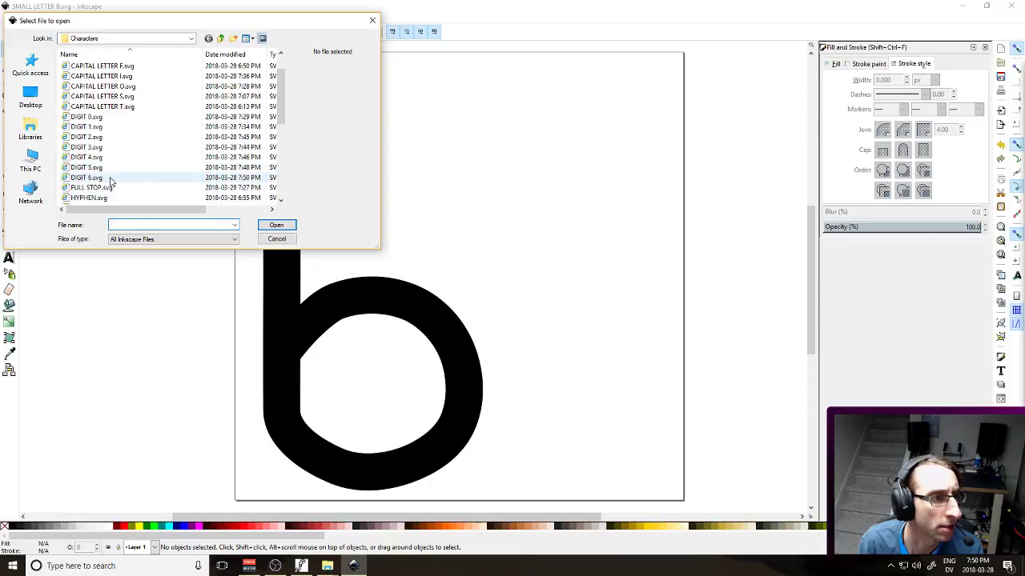
pyautogui.doubleClick(112, 187)
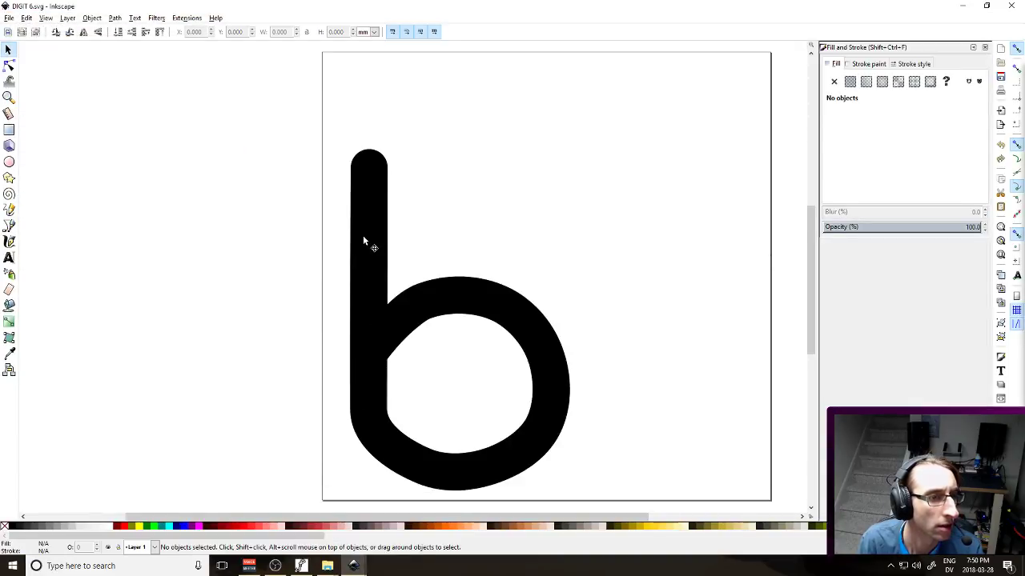
pyautogui.doubleClick(363, 238)
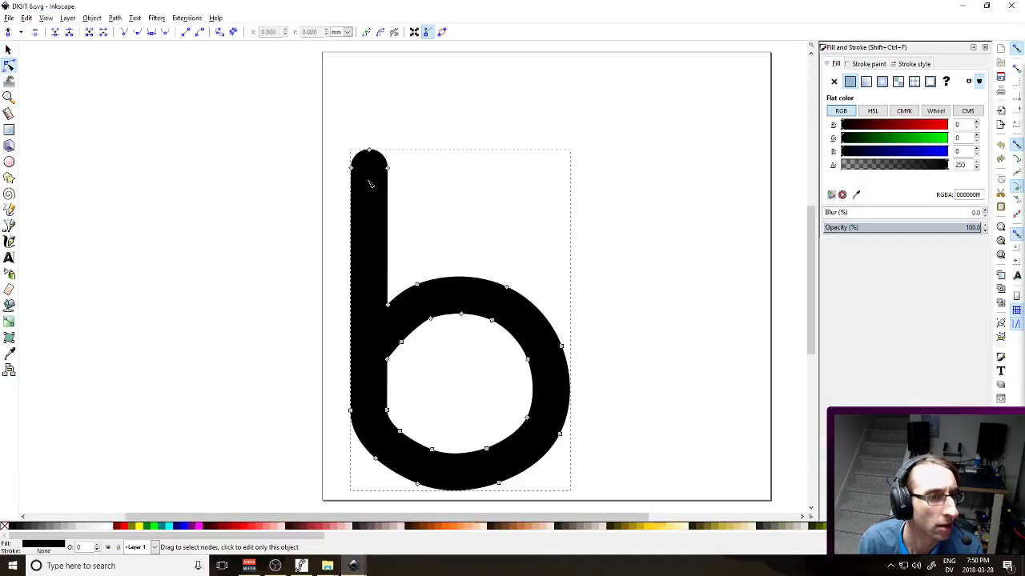
pyautogui.moveTo(350, 137); pyautogui.dragTo(395, 185)
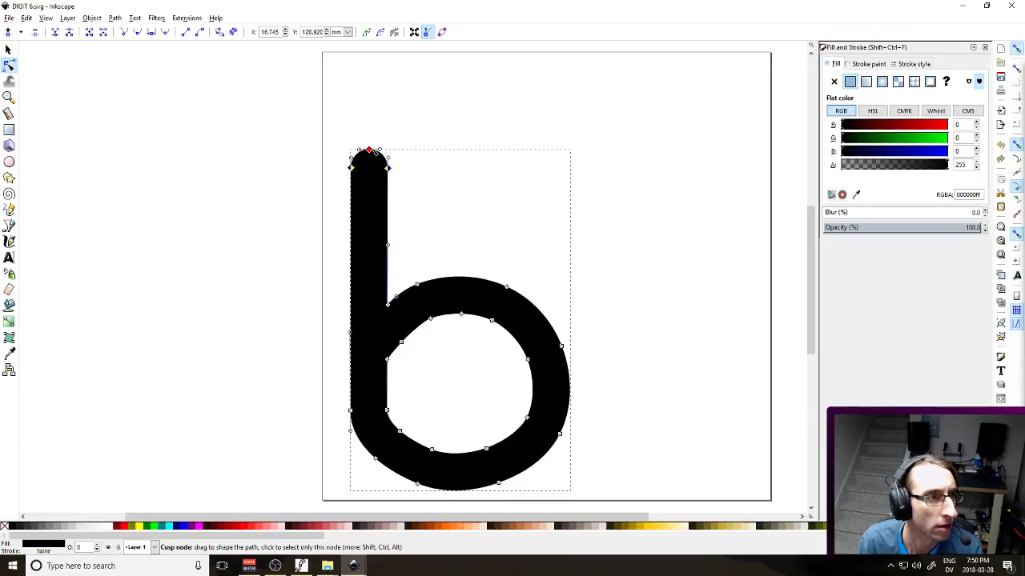
pyautogui.click(454, 173)
pyautogui.hotkey('ctrl', 'z')
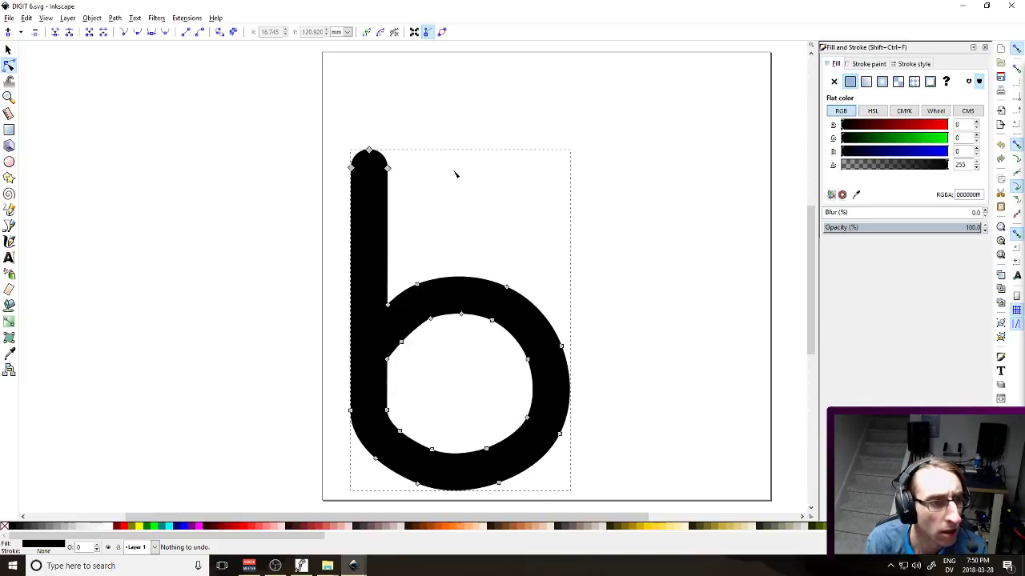
# Return to the SMALL LETTER B document and undo the scaling, stroke-to-path conversion and stem straightening, back to the auto-smoothed stroke with a curved stem
pyautogui.hotkey('ctrl', 'Tab')
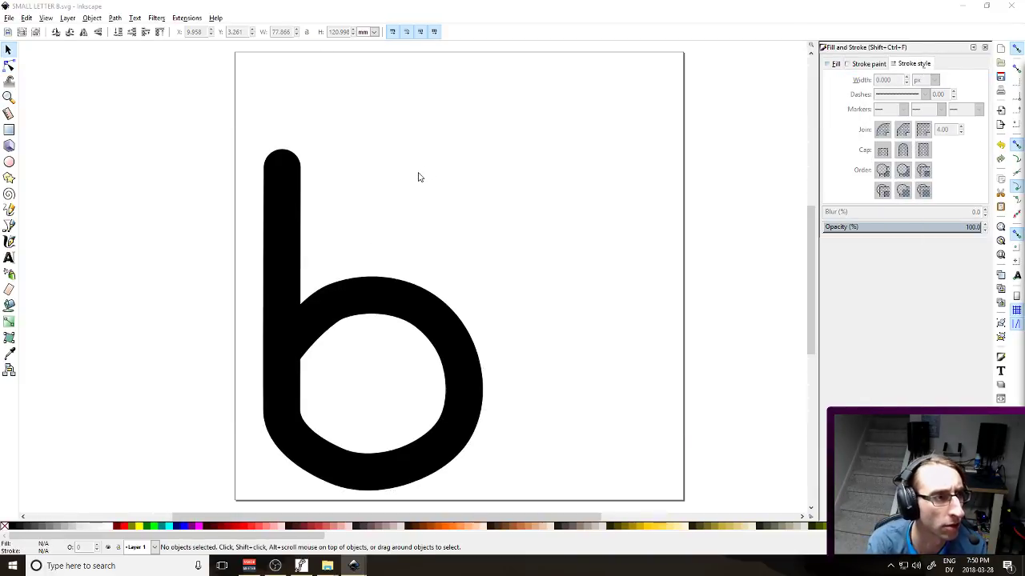
pyautogui.hotkey('ctrl', 'z')
pyautogui.hotkey('ctrl', 'z')
pyautogui.hotkey('ctrl', 'z')
pyautogui.hotkey('ctrl', 'z')
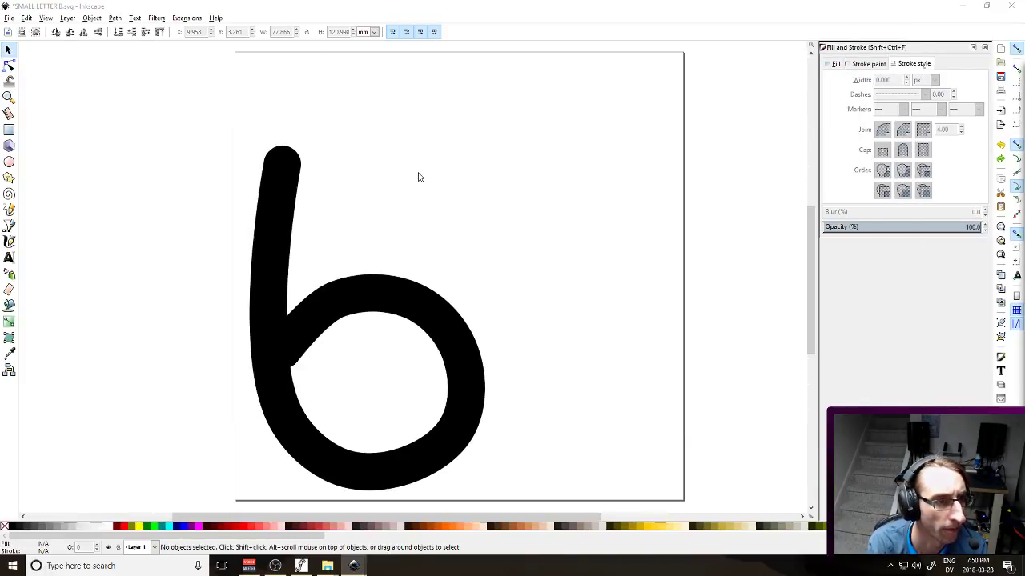
pyautogui.hotkey('ctrl', 'z')
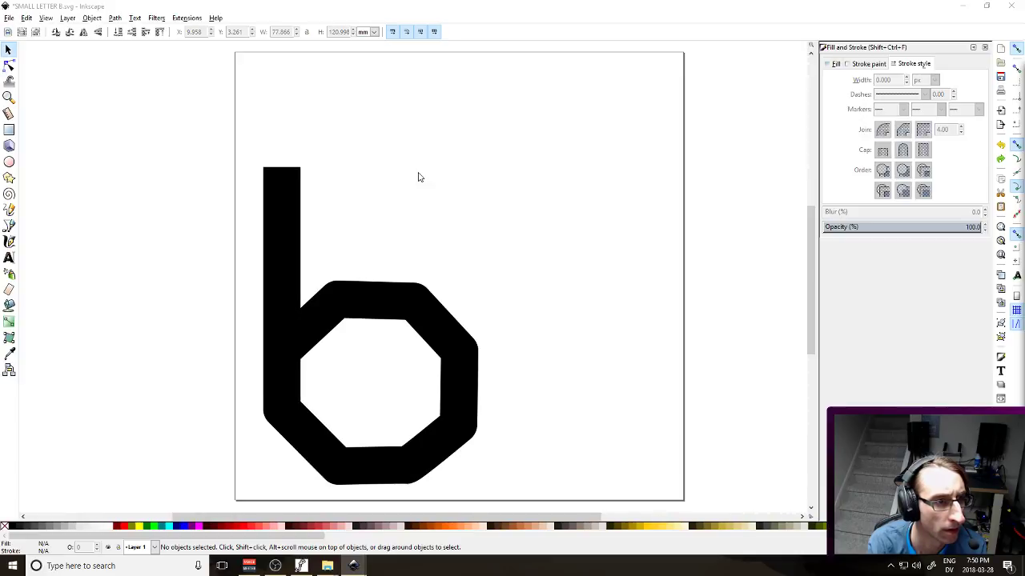
pyautogui.hotkey('ctrl', 'shift', 'z')
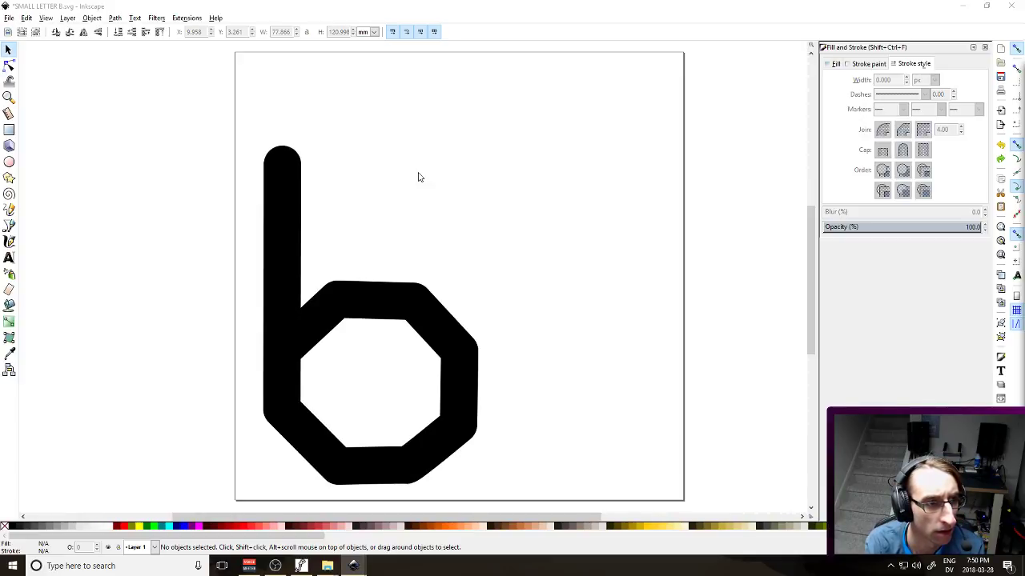
pyautogui.hotkey('ctrl', 'shift', 'z')
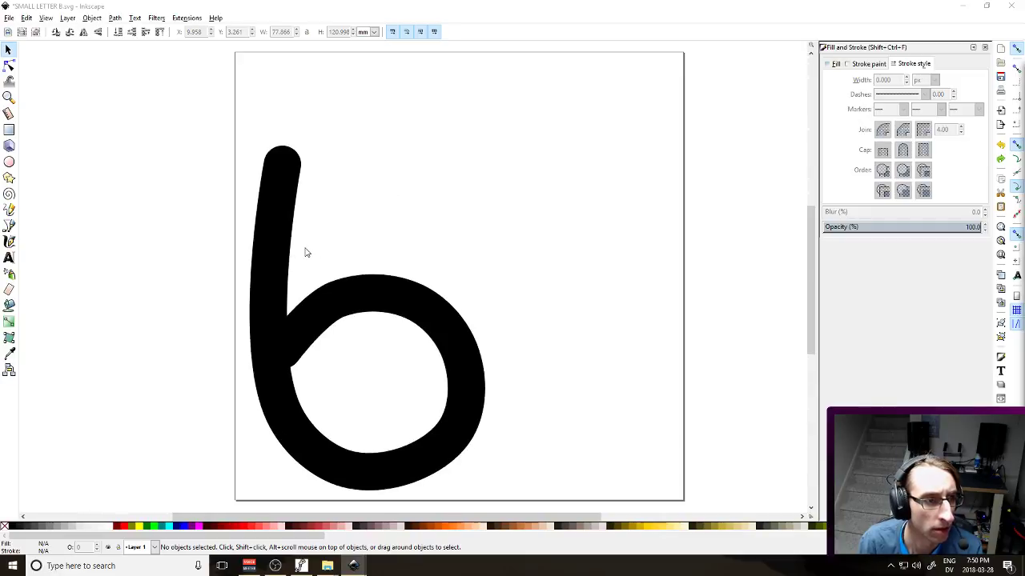
# Save the curved-stem 6 under the name DIGIT 6.svg, replacing the existing file in the Characters folder
pyautogui.click(287, 214)
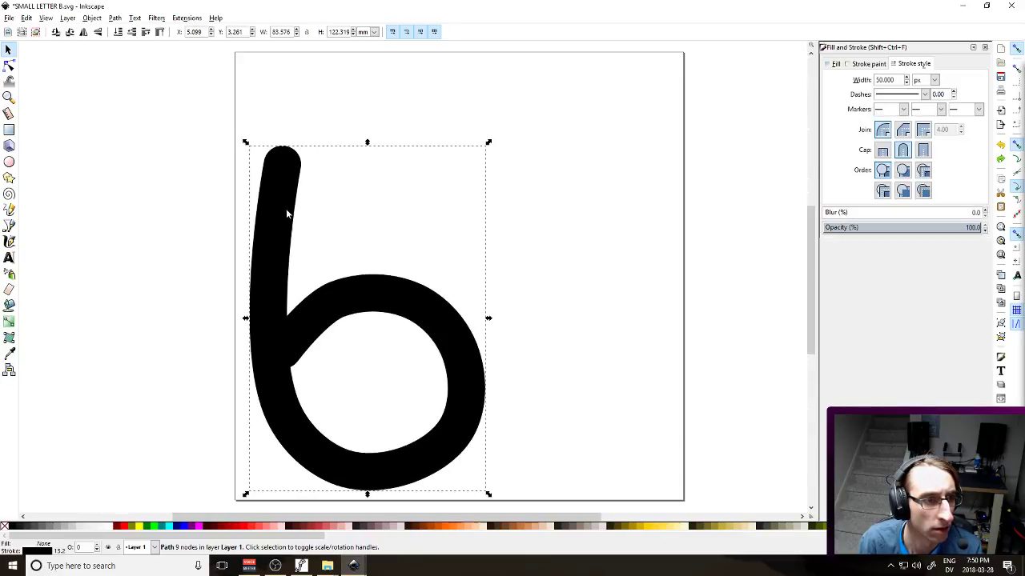
pyautogui.click(9, 17)
pyautogui.click(50, 96)
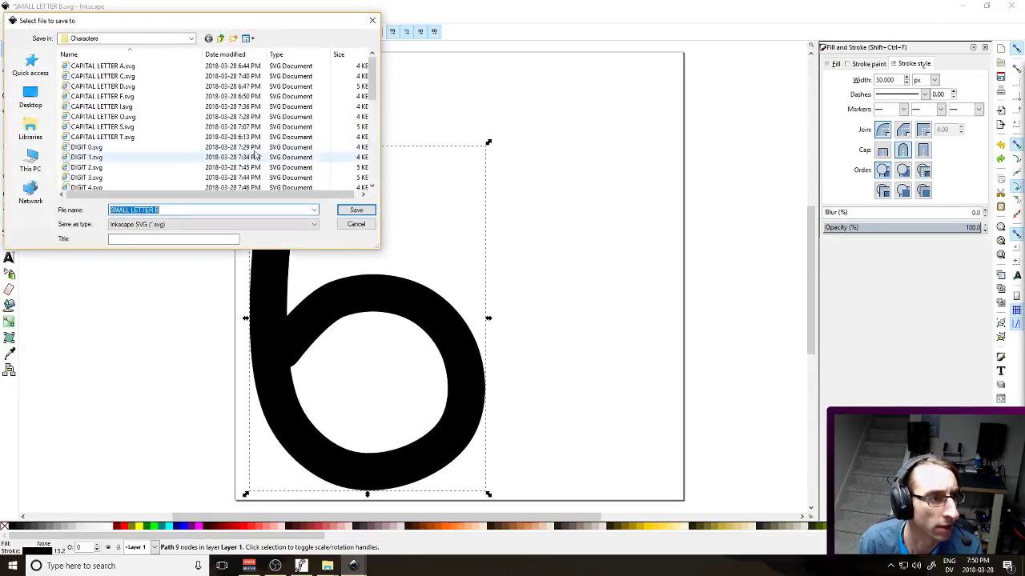
pyautogui.scroll(-1, 136, 145)
pyautogui.doubleClick(113, 177)
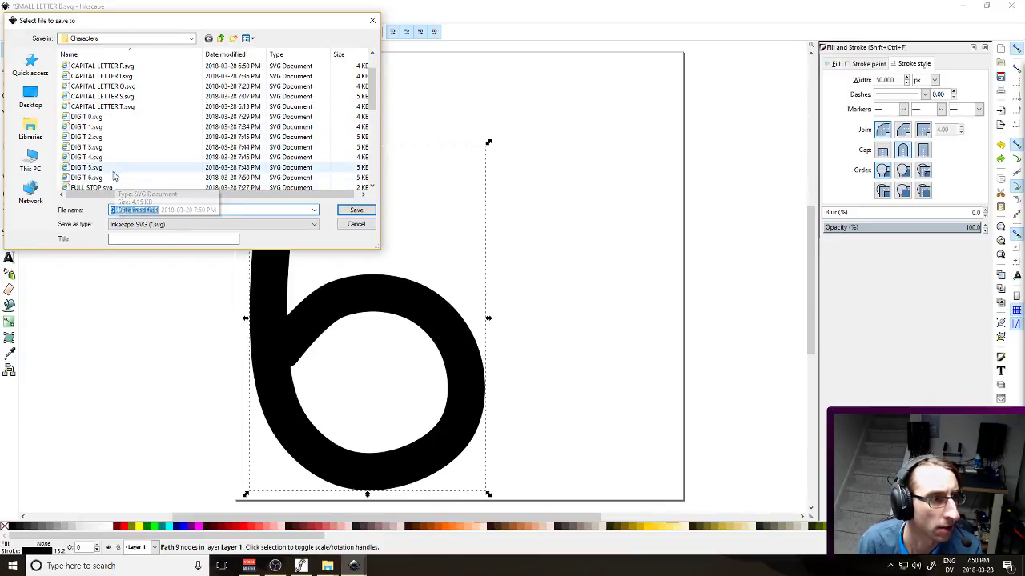
pyautogui.click(593, 332)
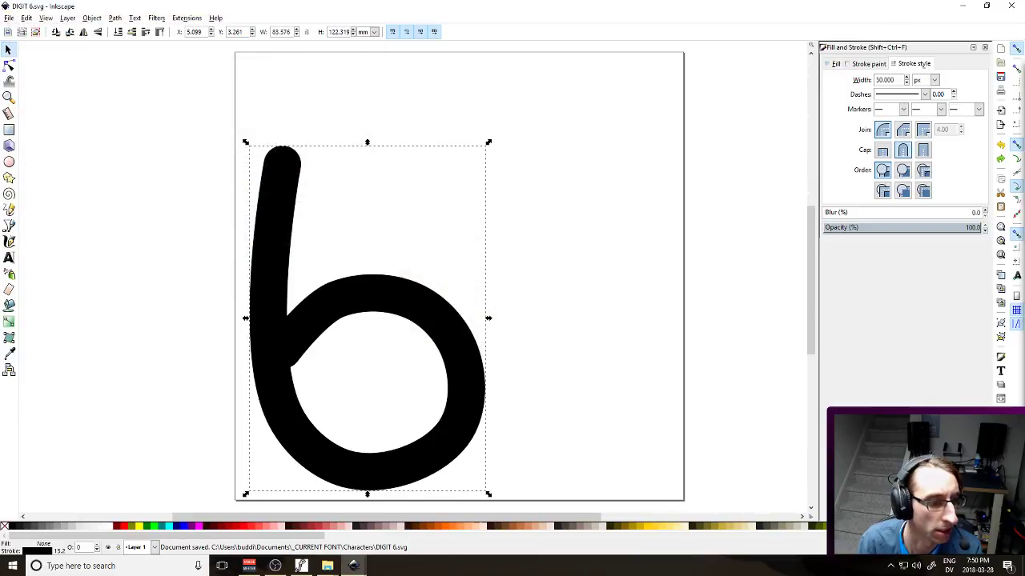
# Close the duplicate straight-stemmed DIGIT 6.svg window, then shift the 6's top node slightly right and add a node midway up the stem
pyautogui.moveTo(362, 570)
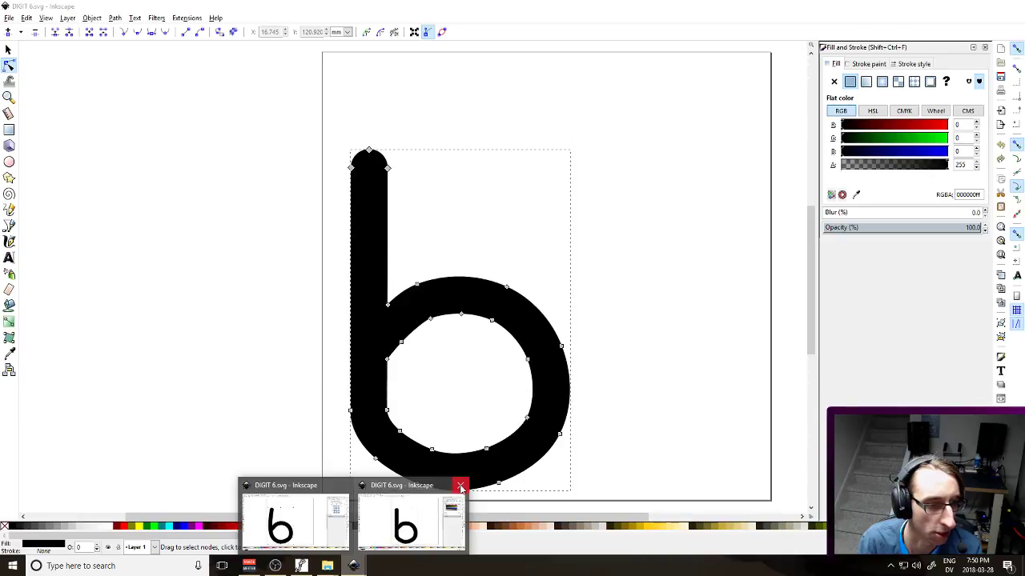
pyautogui.click(460, 486)
pyautogui.press('n')
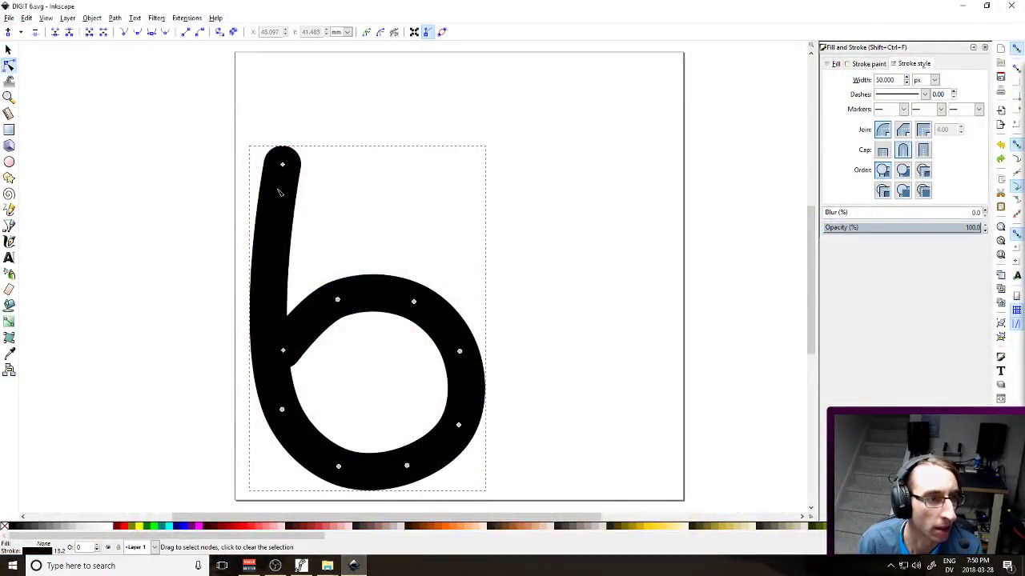
pyautogui.click(283, 168)
pyautogui.moveTo(284, 166); pyautogui.dragTo(290, 168)
pyautogui.doubleClick(280, 241)
pyautogui.moveTo(280, 241); pyautogui.dragTo(278, 245)
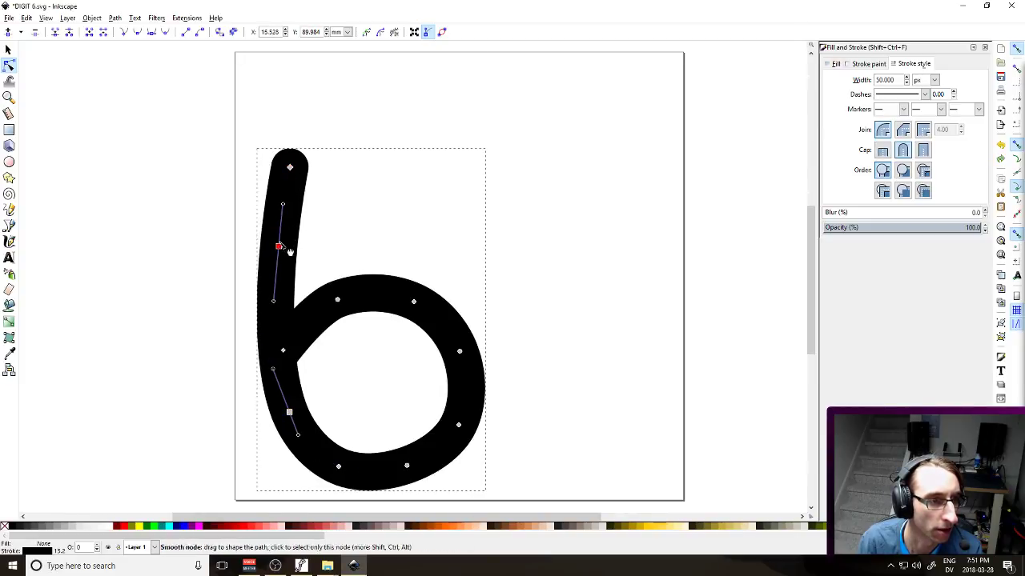
pyautogui.keyDown('shift'); pyautogui.click(290, 168); pyautogui.keyUp('shift')
pyautogui.moveTo(291, 169); pyautogui.dragTo(298, 167)
pyautogui.hotkey('ctrl', 'z')
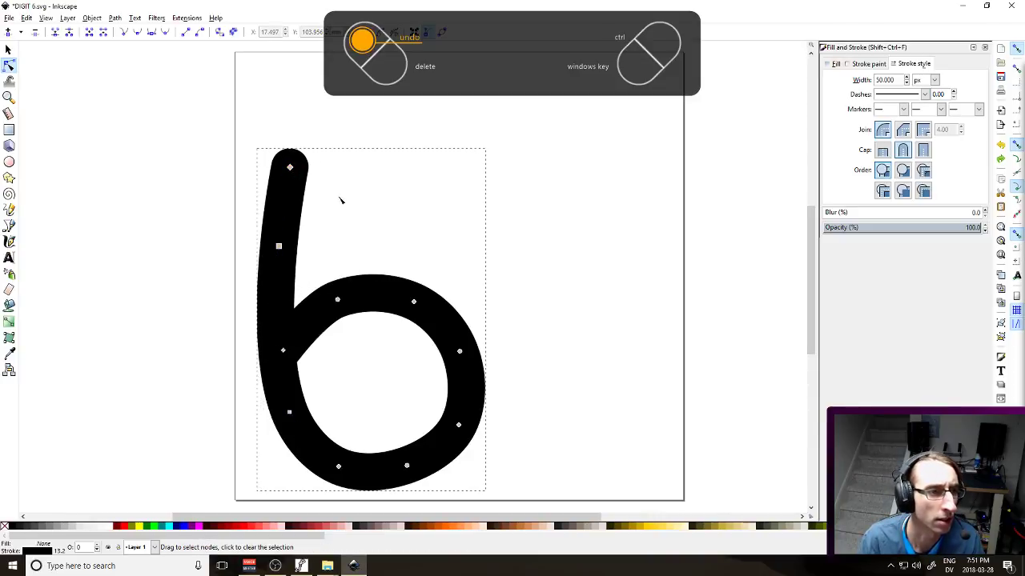
# Lean the upper stem of the 6 to the right by moving its end node and angling the mid-stem node's handle
pyautogui.click(291, 168)
pyautogui.moveTo(290, 169); pyautogui.dragTo(315, 168)
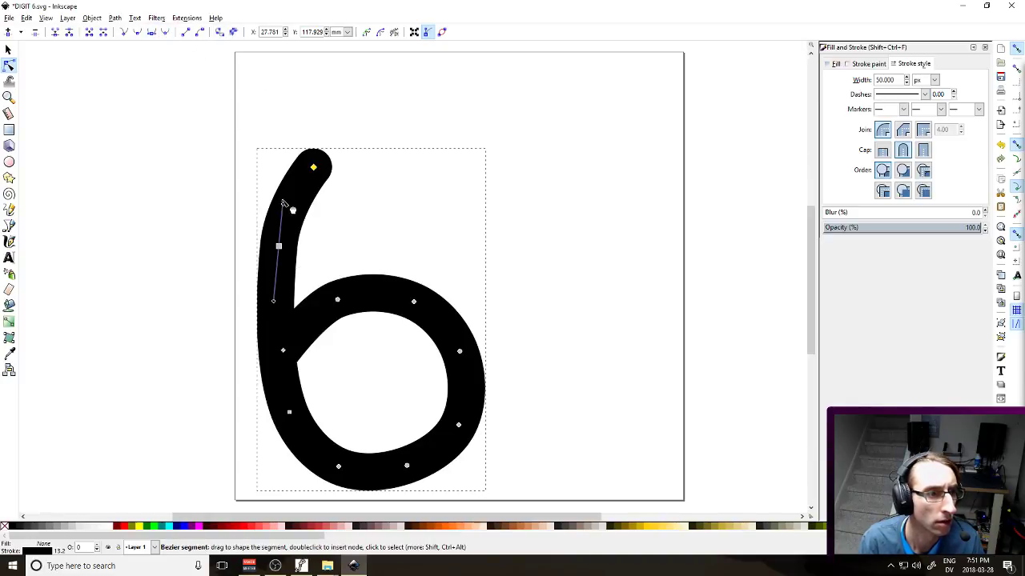
pyautogui.moveTo(295, 211); pyautogui.dragTo(285, 210)
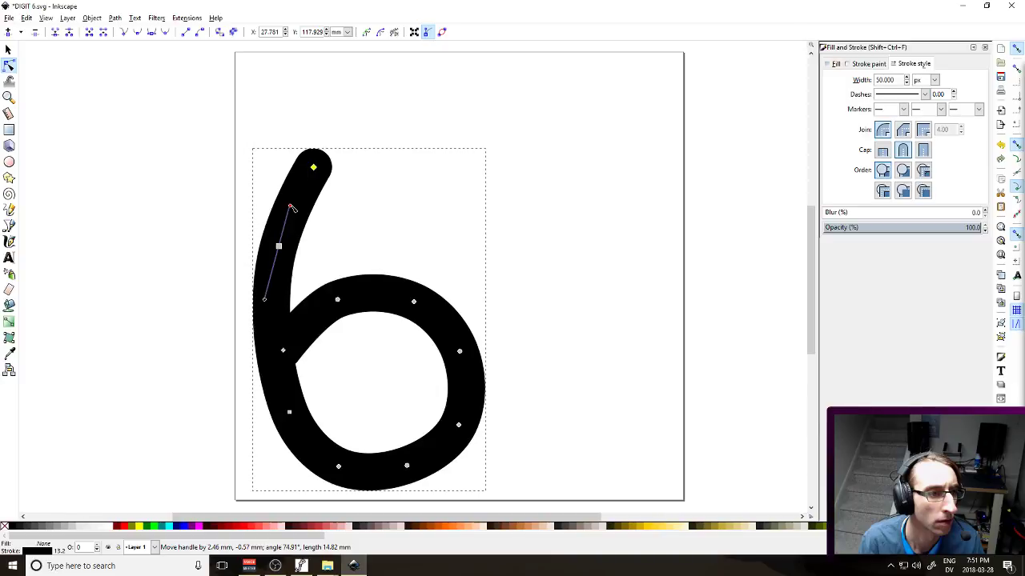
pyautogui.moveTo(313, 168); pyautogui.dragTo(327, 166)
pyautogui.click(547, 167)
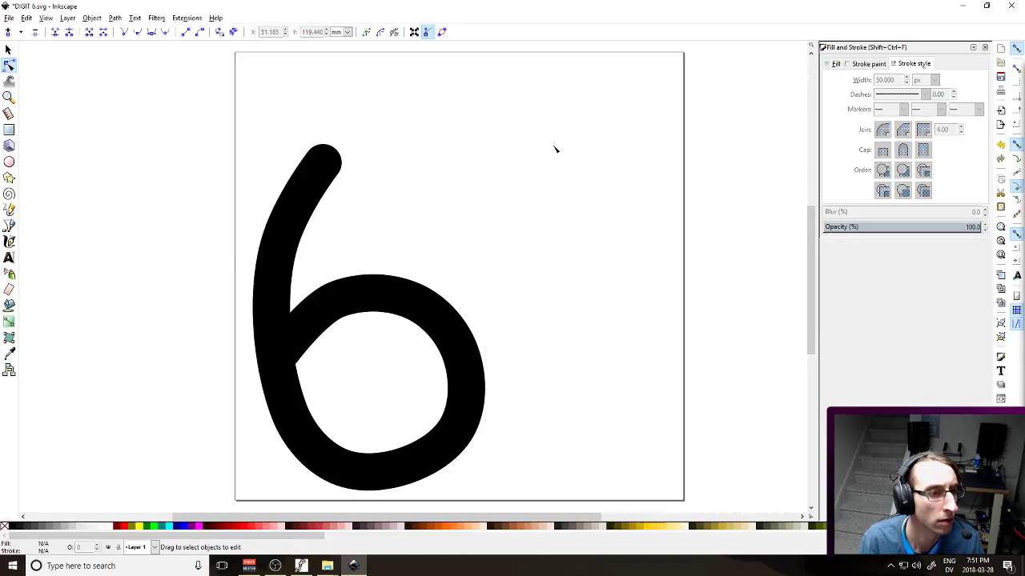
# Insert another node in the upper stem and pull the end node further up and right to form a hooked top
pyautogui.click(316, 196)
pyautogui.click(279, 246)
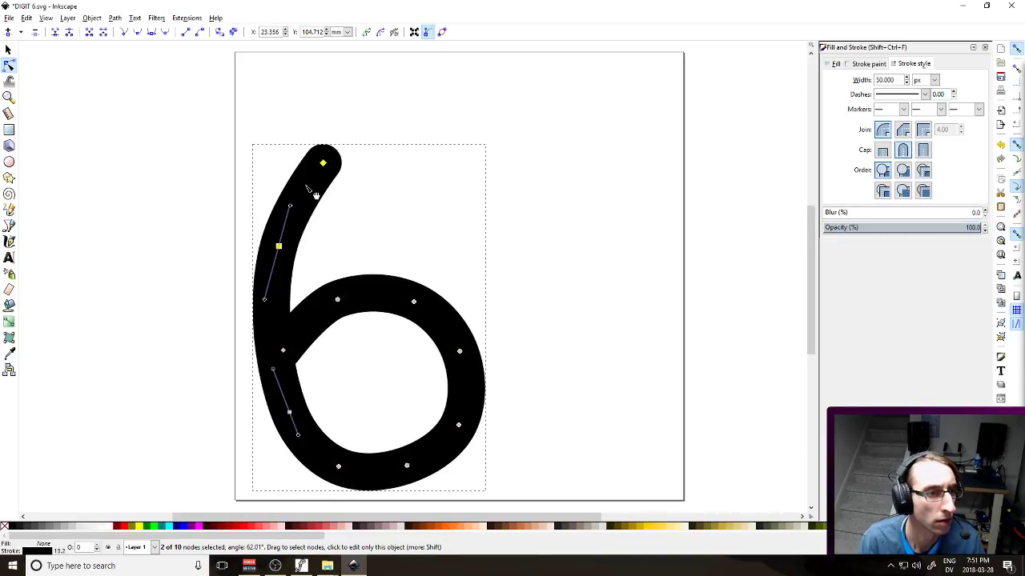
pyautogui.moveTo(308, 188)
pyautogui.mouseDown()
pyautogui.moveTo(361, 160)
pyautogui.moveTo(324, 171)
pyautogui.moveTo(332, 165)
pyautogui.moveTo(308, 190)
pyautogui.mouseUp()
pyautogui.moveTo(361, 161)
pyautogui.mouseDown()
pyautogui.moveTo(328, 168)
pyautogui.moveTo(365, 163)
pyautogui.moveTo(359, 150)
pyautogui.mouseUp()
pyautogui.click(535, 160)
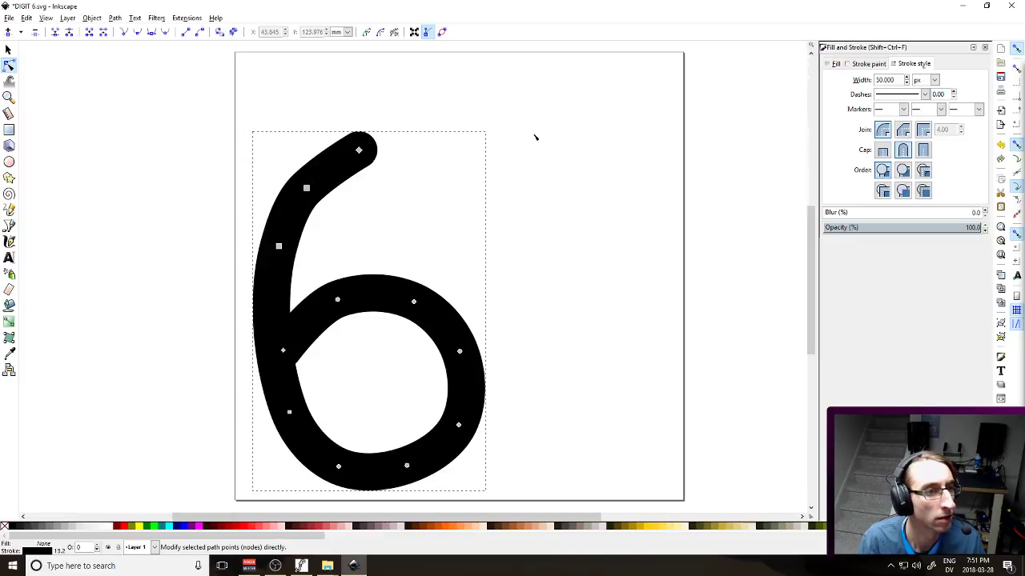
# Convert the 6's stroke to a path and save DIGIT 6.svg
pyautogui.click(8, 49)
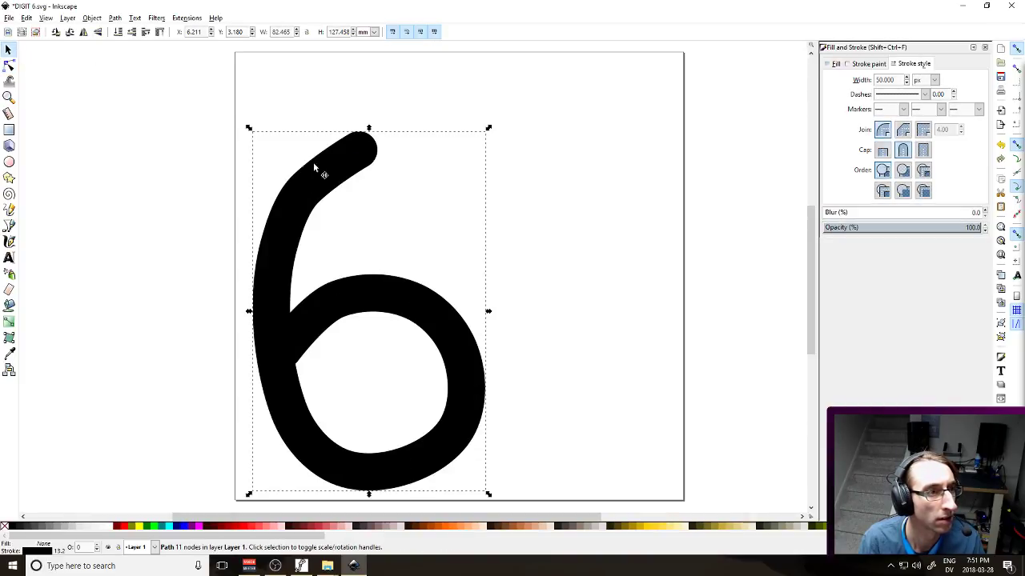
pyautogui.click(114, 17)
pyautogui.click(152, 42)
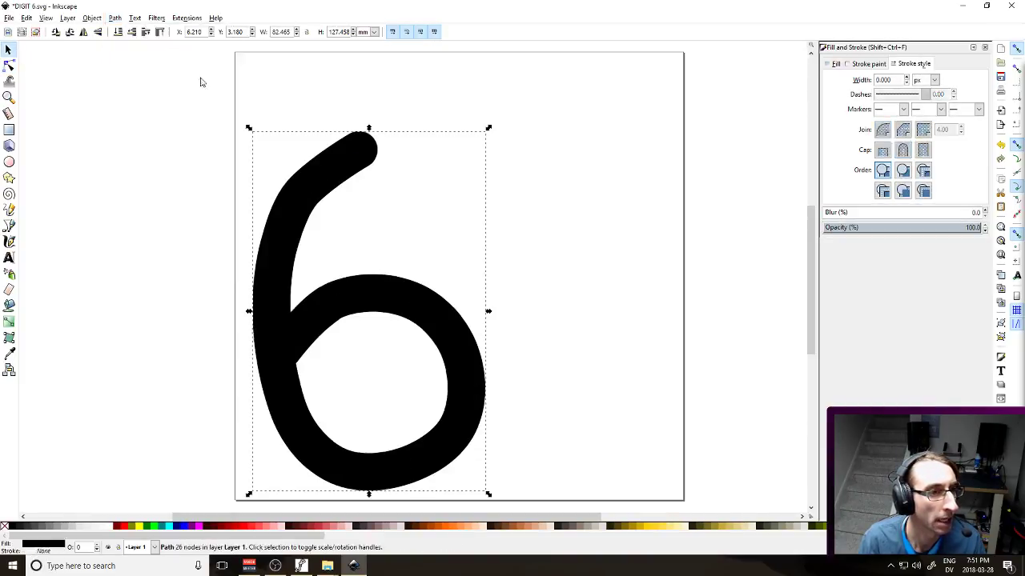
pyautogui.press('n')
pyautogui.click(225, 238)
pyautogui.hotkey('ctrl', 's')
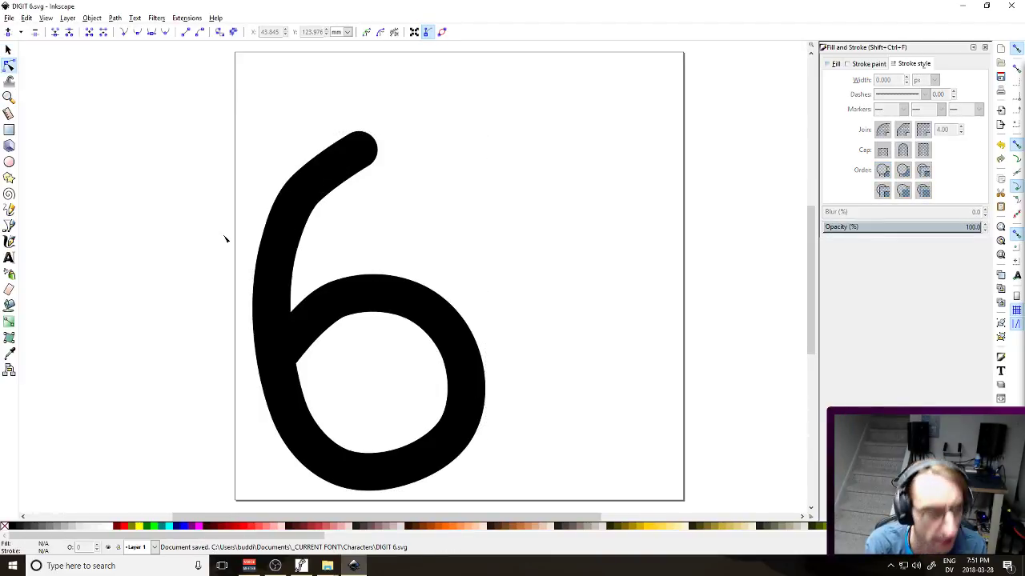
# Close DIGIT 6.svg and relaunch Inkscape with a new blank document
pyautogui.click(1011, 6)
pyautogui.press('super')
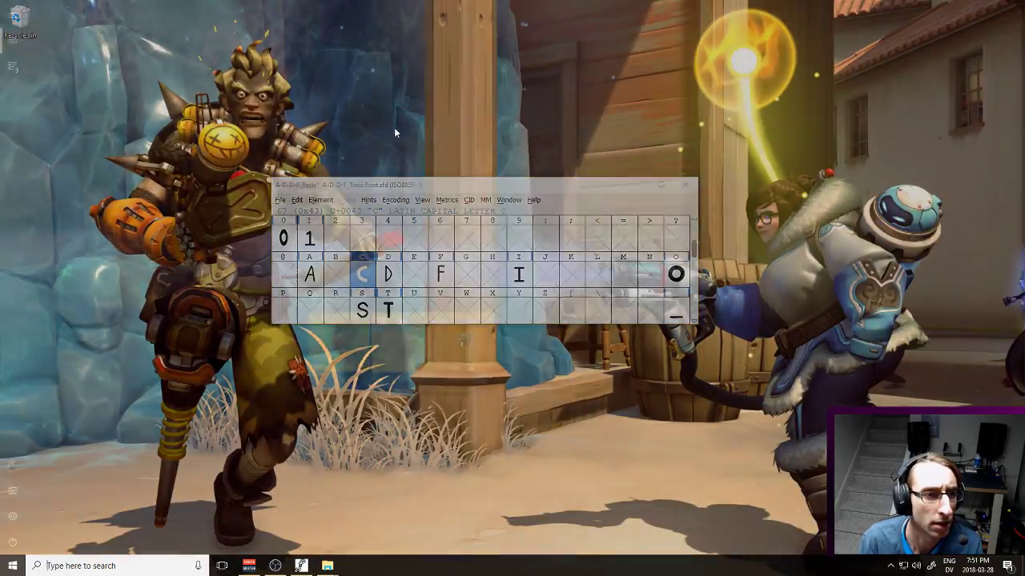
pyautogui.press('super')
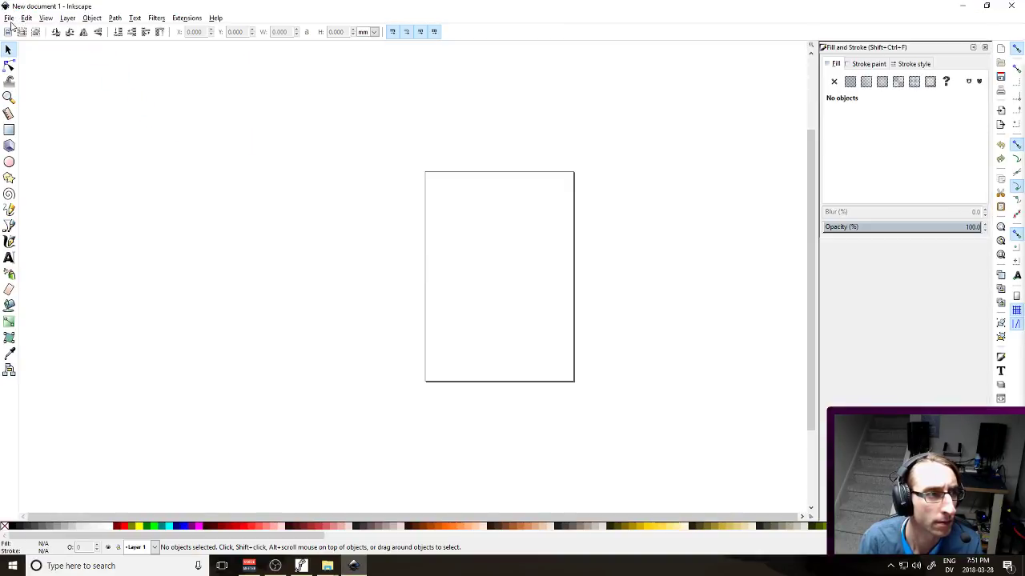
# Set the new document's custom page size to 600 px wide and 600 px high
pyautogui.click(9, 18)
pyautogui.click(237, 173)
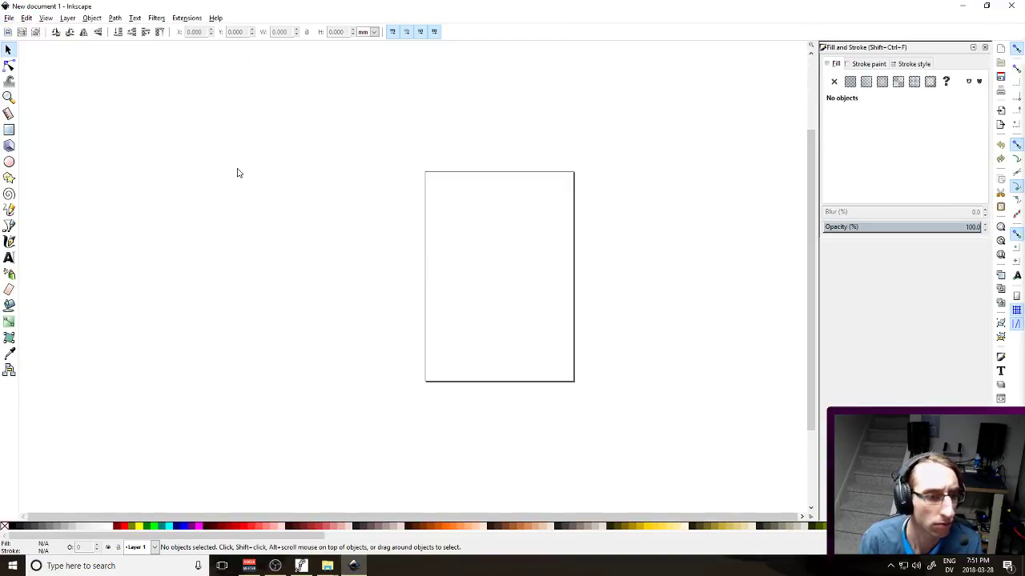
pyautogui.hotkey('ctrl', 'shift', 'd')
pyautogui.click(1011, 164)
pyautogui.click(1000, 229)
pyautogui.tripleClick(884, 159)
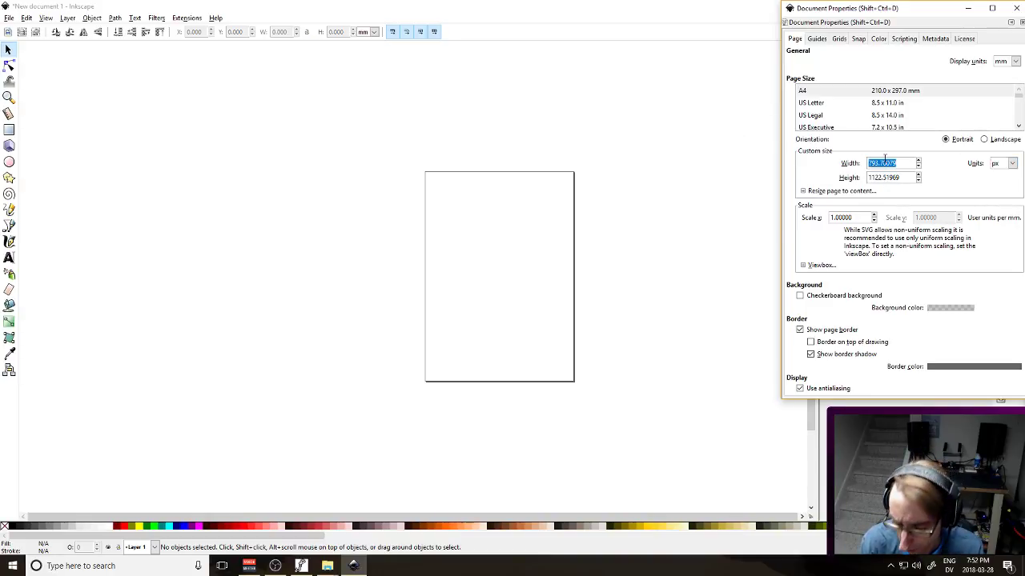
pyautogui.write('60')
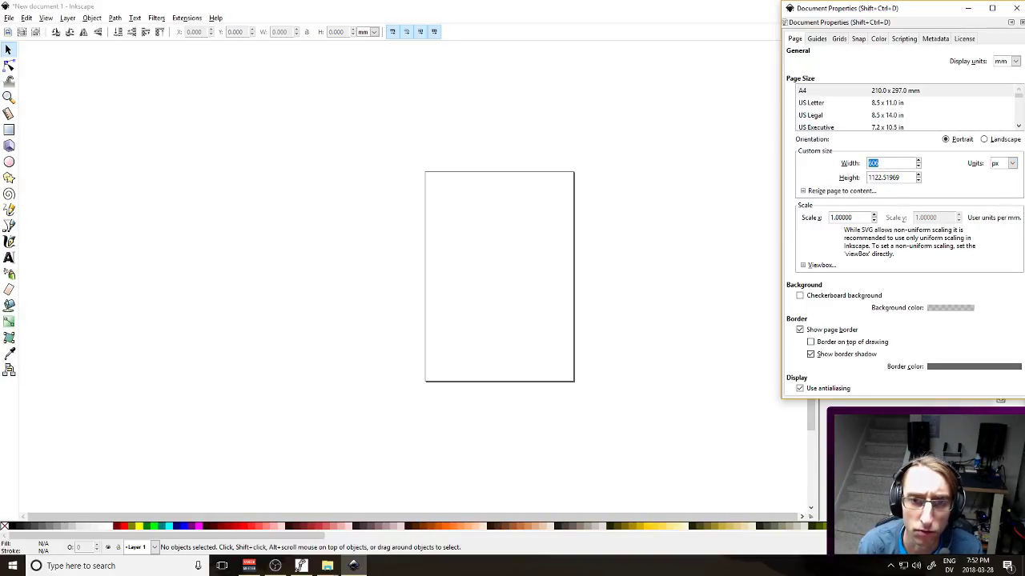
pyautogui.write('0')
pyautogui.press('Tab')
pyautogui.write('600')
pyautogui.press('Tab')
pyautogui.press('space')
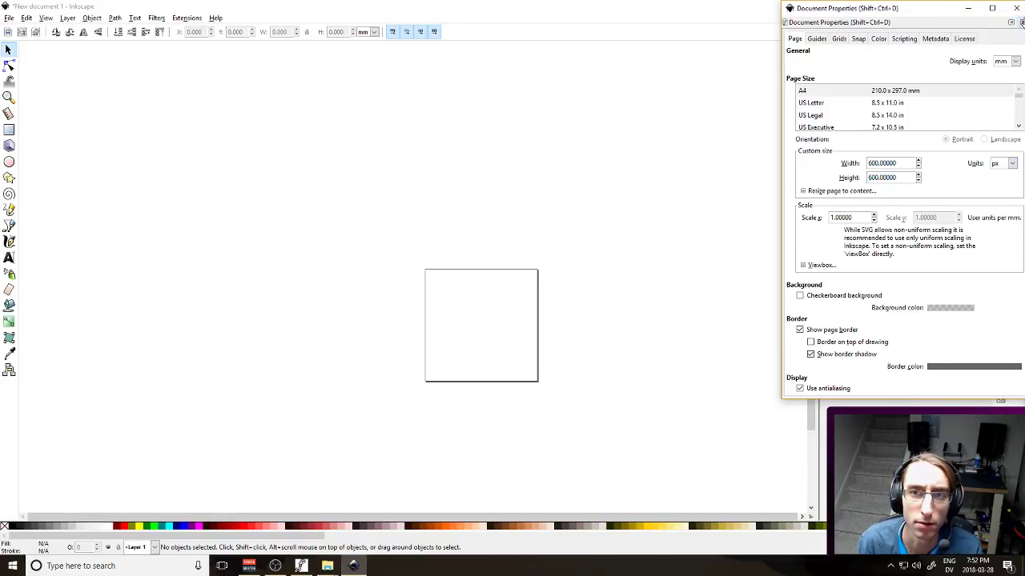
pyautogui.click(1021, 22)
pyautogui.scroll(3, 476, 308)
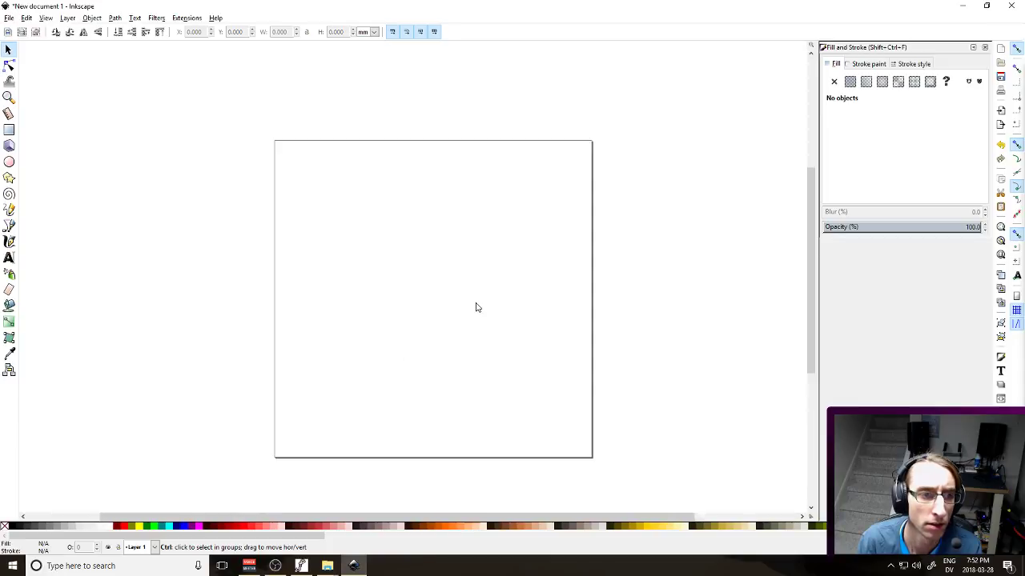
pyautogui.scroll(1, 489, 296)
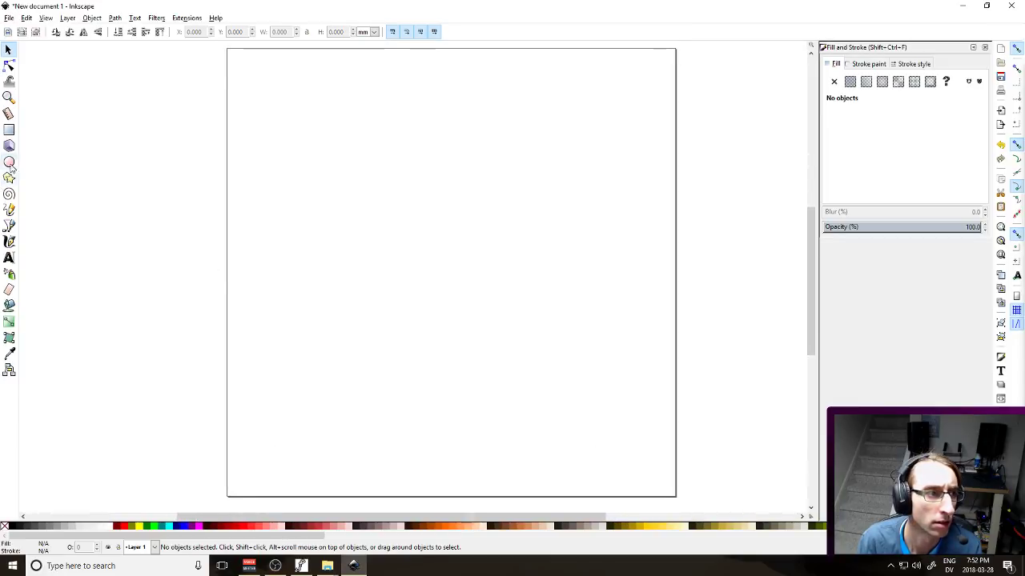
# Draw an open 7 with the Bezier tool: a horizontal bar about 73 mm long, then a straight diagonal down to the page's lower left
pyautogui.click(8, 225)
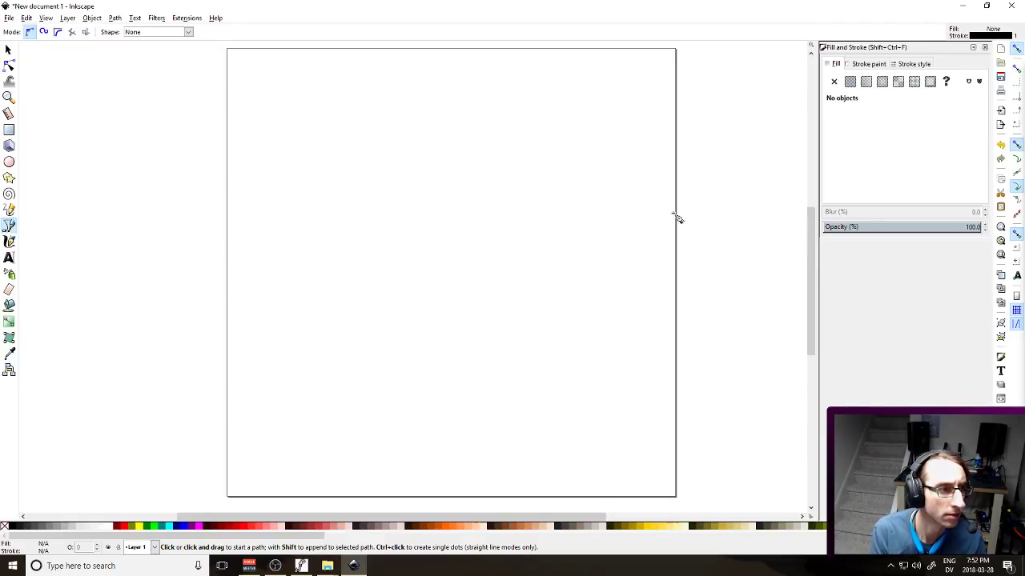
pyautogui.click(244, 166)
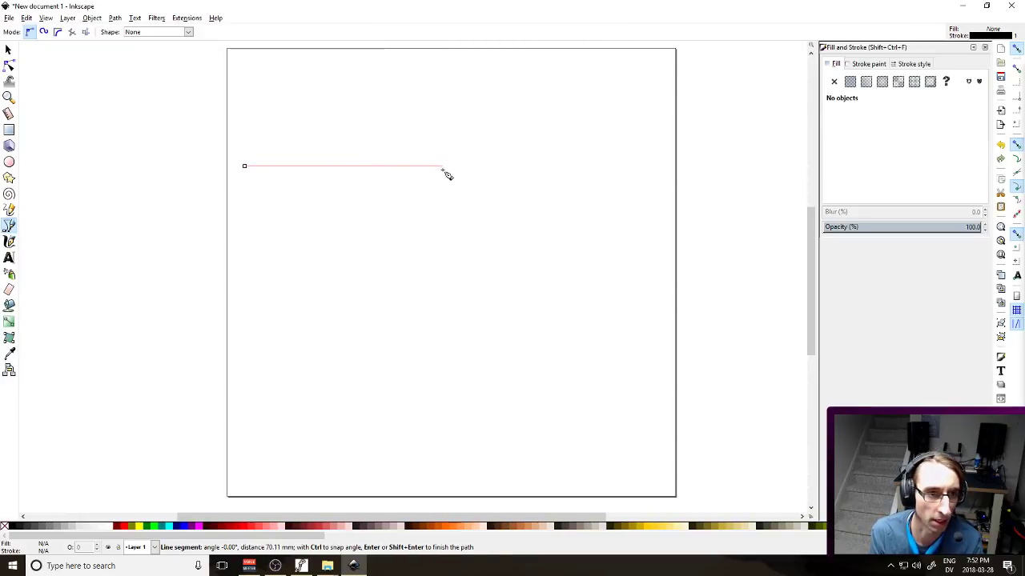
pyautogui.click(469, 167)
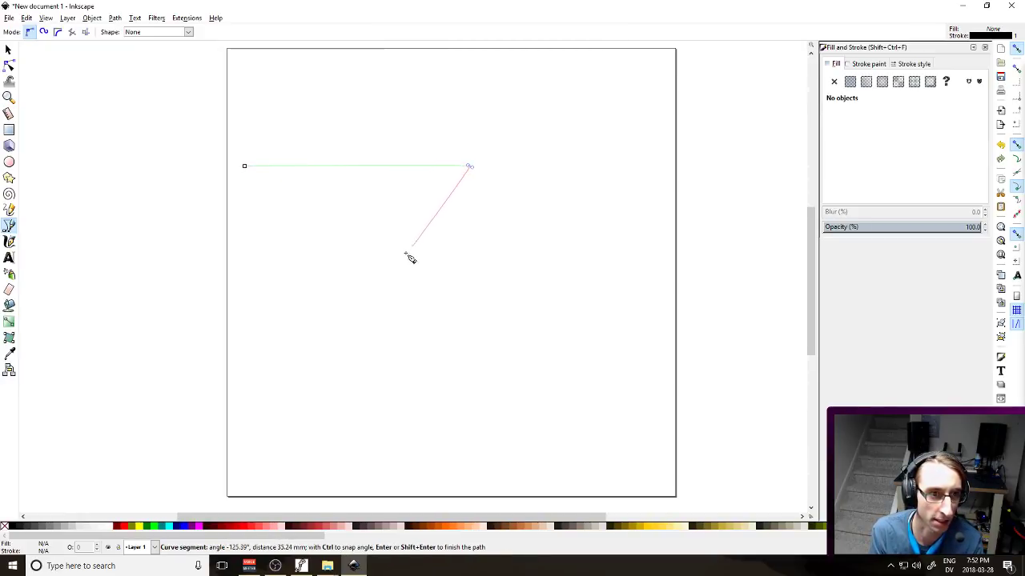
pyautogui.hotkey('ctrl', 'z')
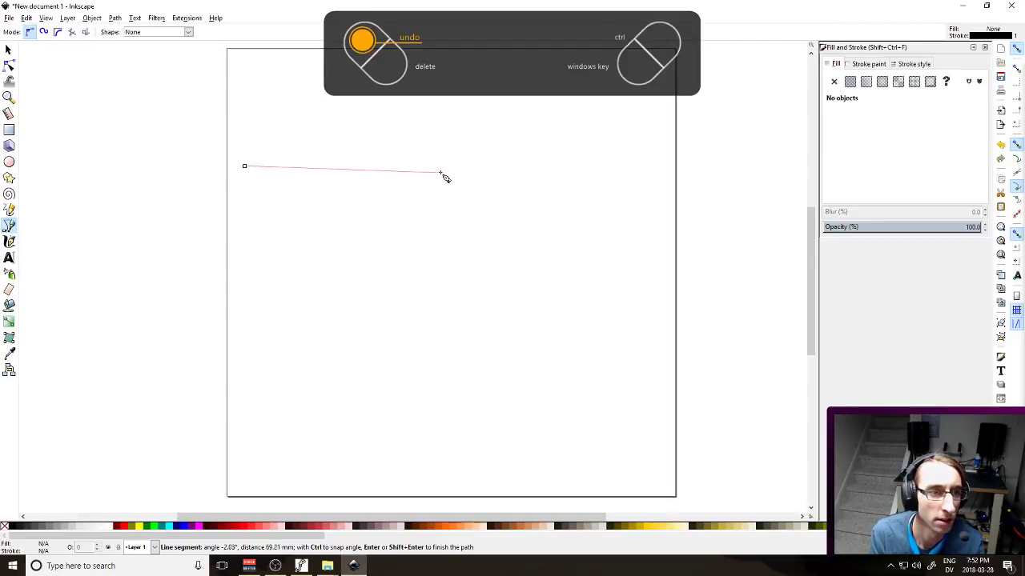
pyautogui.click(450, 166)
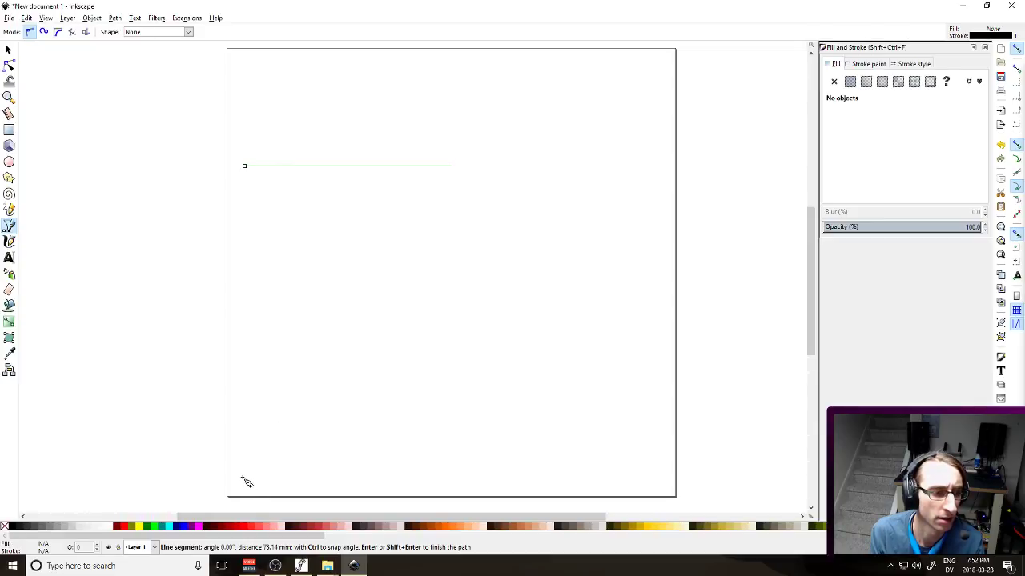
pyautogui.click(265, 488)
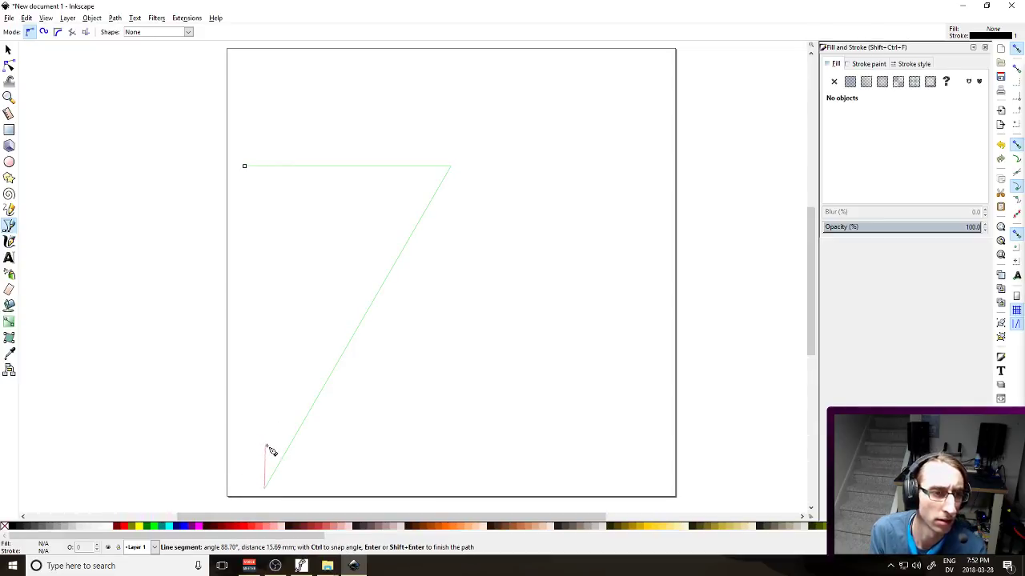
pyautogui.press('Return')
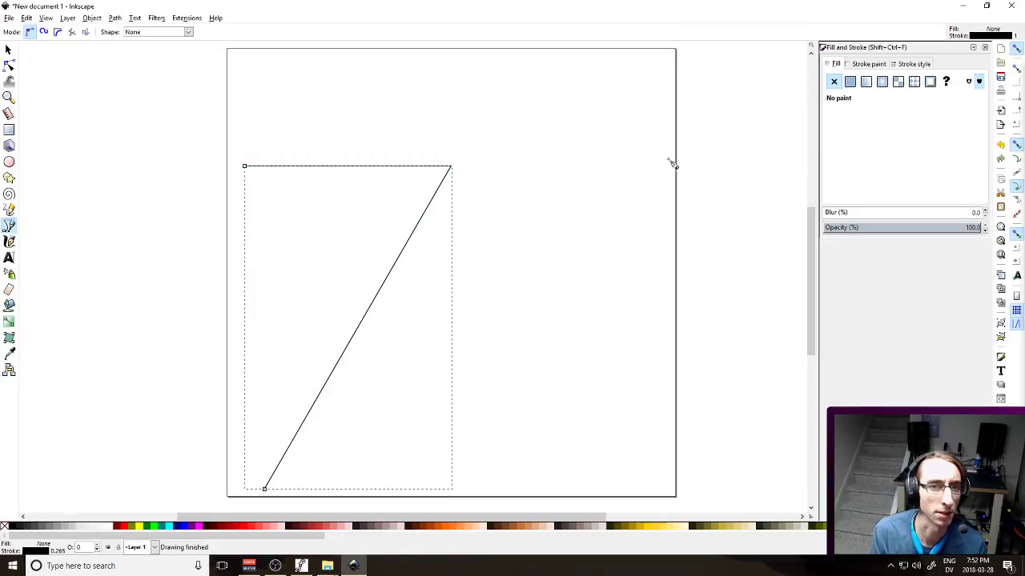
# Set the 7's stroke width to 50 px with a round cap and a round join
pyautogui.click(913, 66)
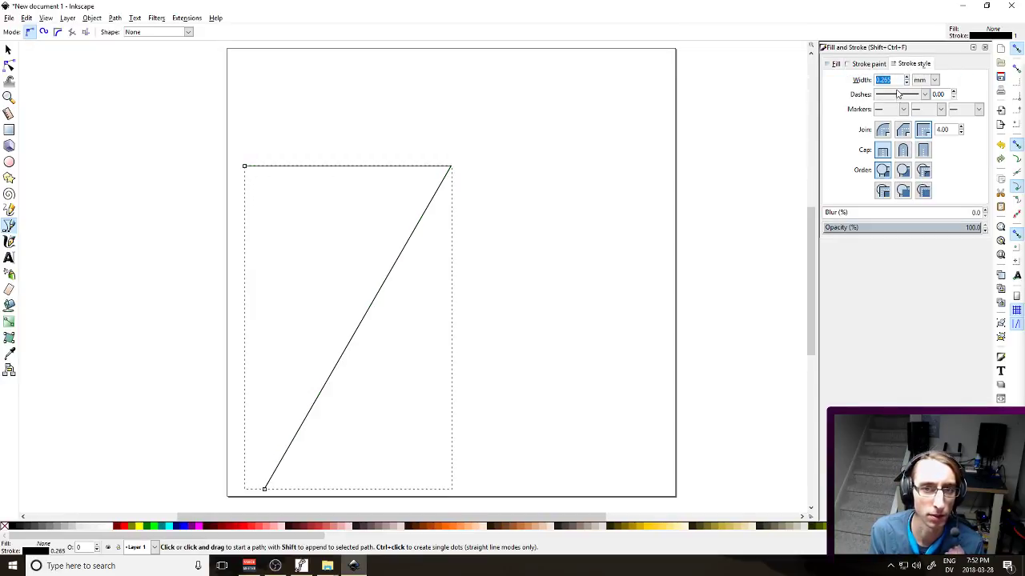
pyautogui.click(933, 80)
pyautogui.click(926, 164)
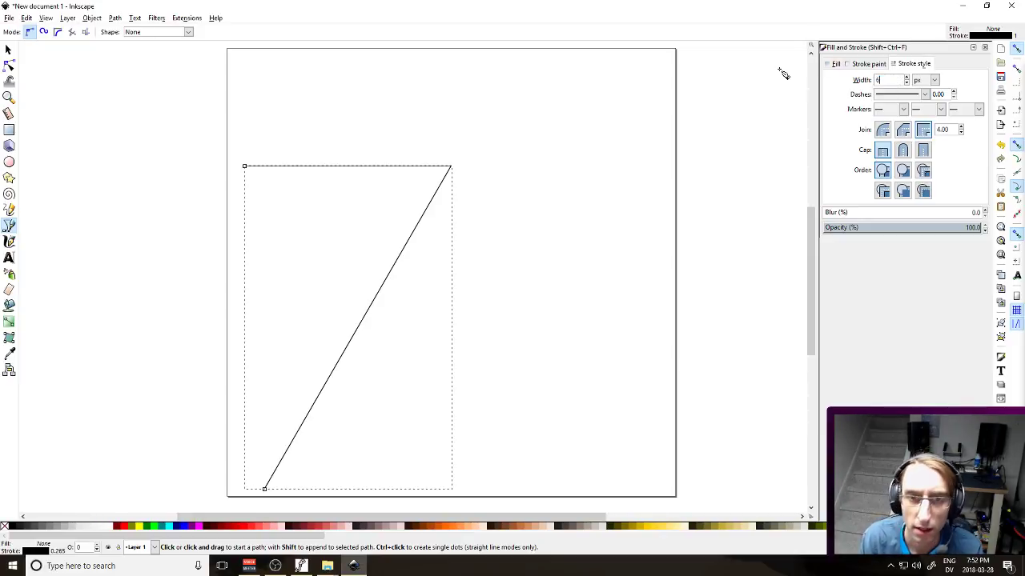
pyautogui.write('600')
pyautogui.press('Return')
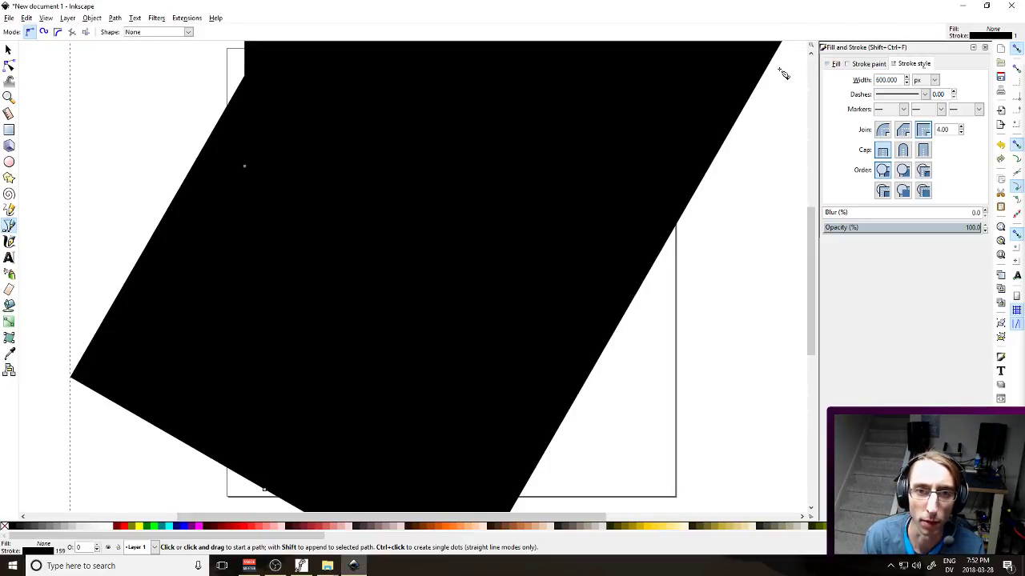
pyautogui.doubleClick(897, 80)
pyautogui.write('50')
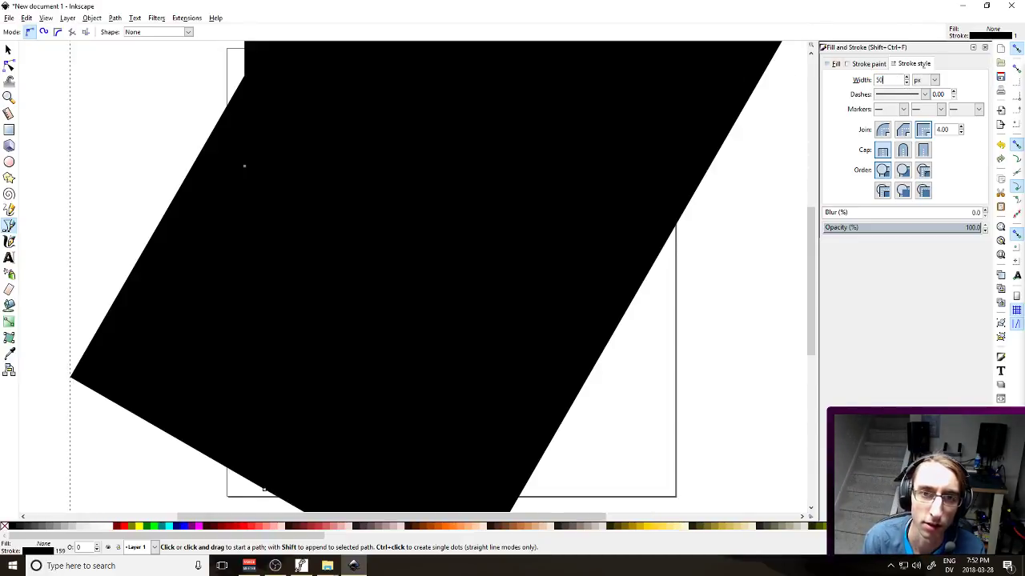
pyautogui.press('Return')
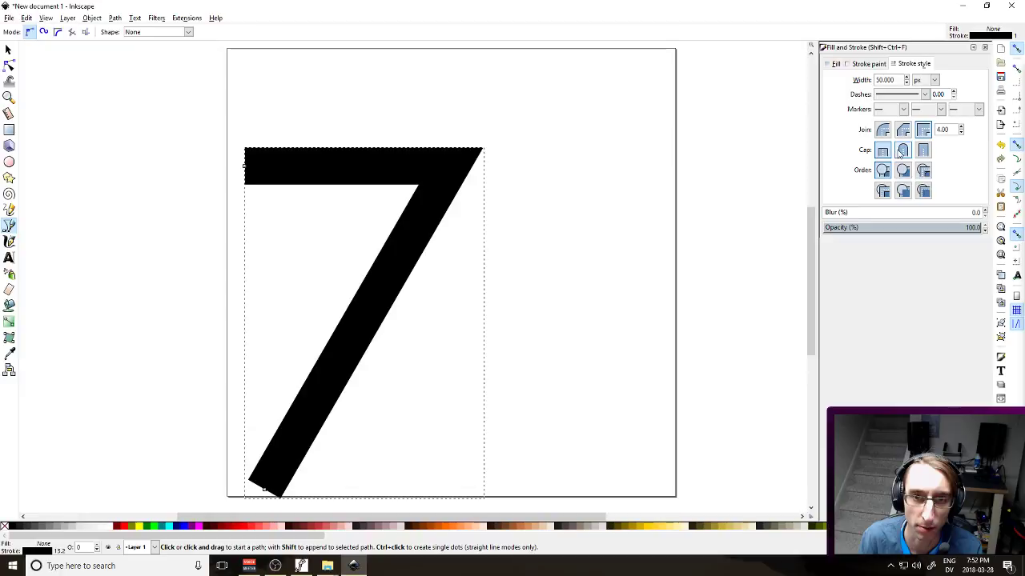
pyautogui.click(903, 149)
pyautogui.click(882, 128)
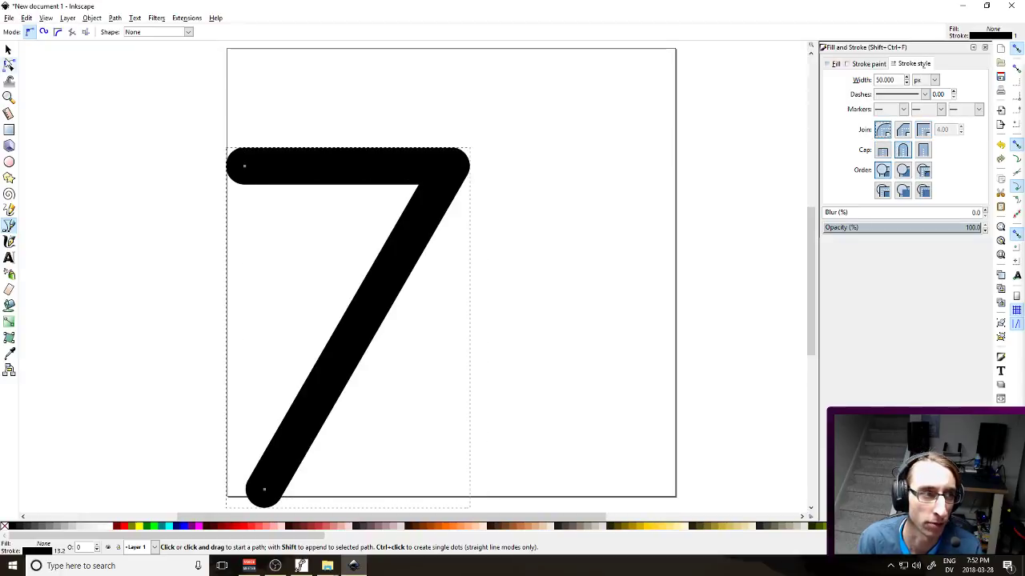
# Move the 7 up and right so it lies inside the page, and show its nodes for editing
pyautogui.click(8, 50)
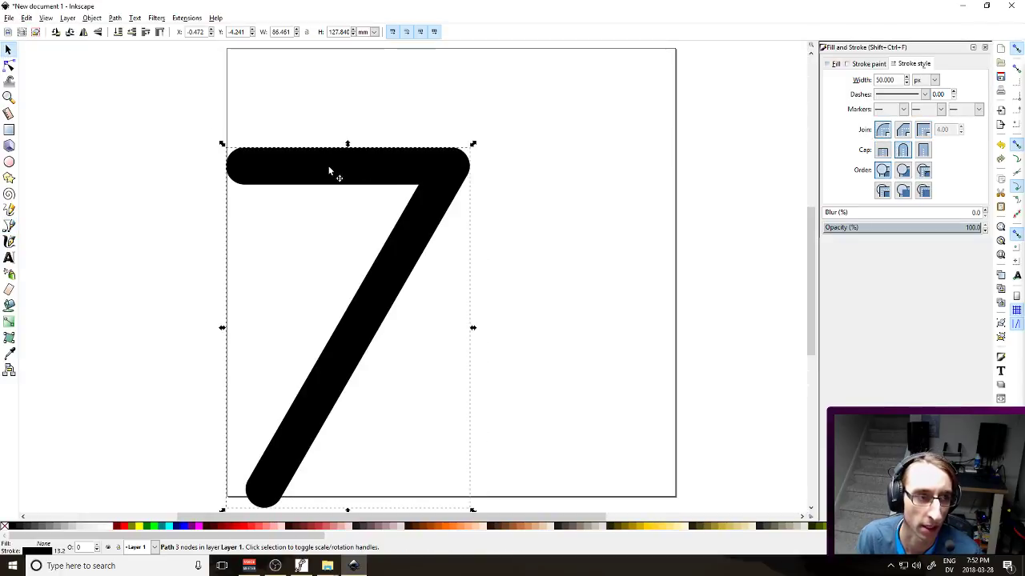
pyautogui.moveTo(333, 169); pyautogui.dragTo(353, 151)
pyautogui.press('n')
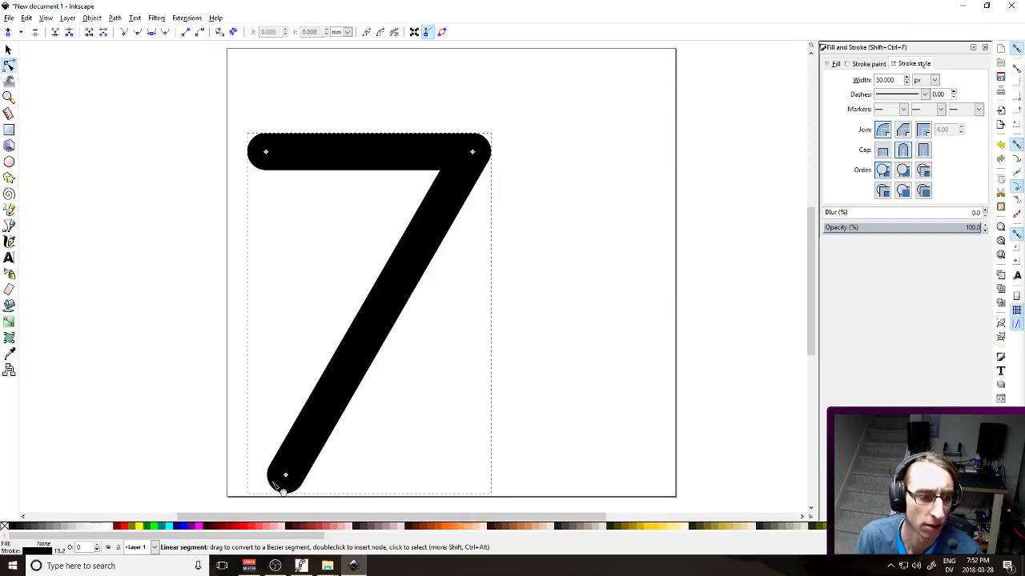
# Shorten the 7's diagonal by pulling its lower node up along the stroke, and move the whole 7 into the page's lower-left area
pyautogui.moveTo(285, 477); pyautogui.dragTo(302, 455)
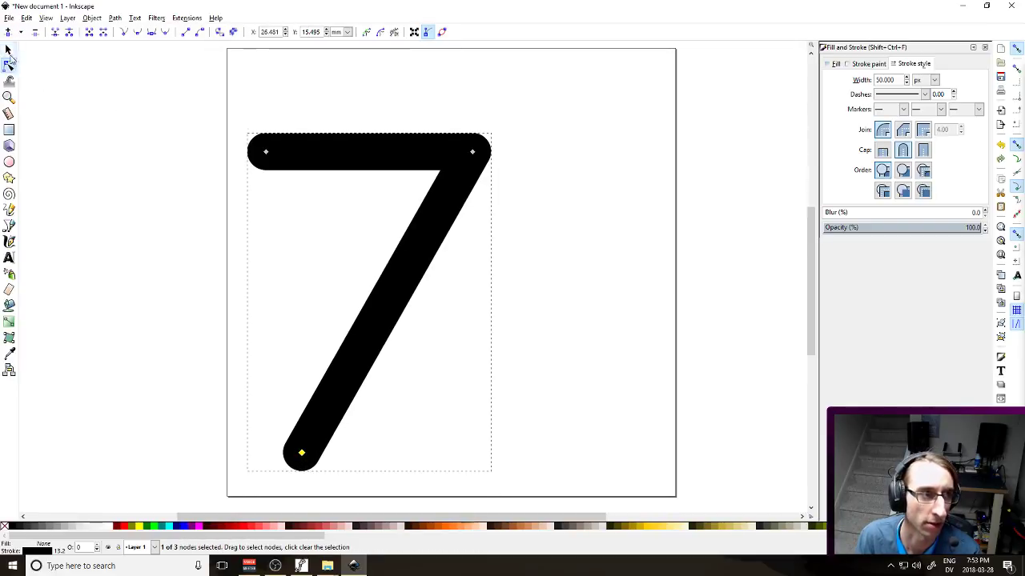
pyautogui.click(8, 50)
pyautogui.moveTo(195, 101); pyautogui.dragTo(503, 476)
pyautogui.press('Down')
pyautogui.press('Left')
pyautogui.press('Down')
pyautogui.hotkey('alt', 'Left')
pyautogui.hotkey('alt', 'Left')
pyautogui.hotkey('alt', 'Left')
pyautogui.hotkey('alt', 'Left')
pyautogui.hotkey('alt', 'Left')
pyautogui.hotkey('alt', 'Left')
pyautogui.hotkey('alt', 'Down')
pyautogui.hotkey('alt', 'Down')
pyautogui.hotkey('alt', 'Down')
pyautogui.hotkey('alt', 'Down')
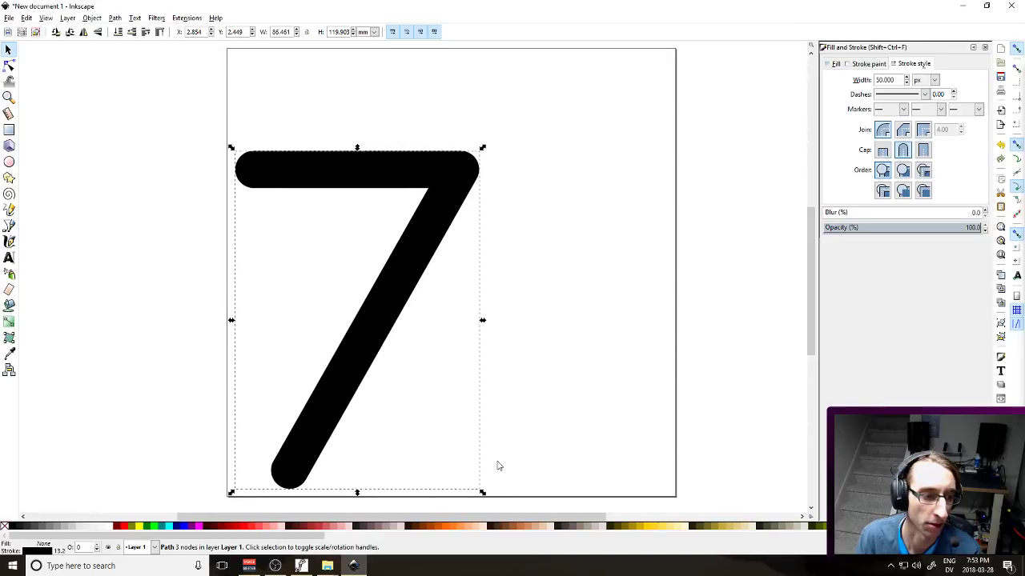
pyautogui.click(562, 392)
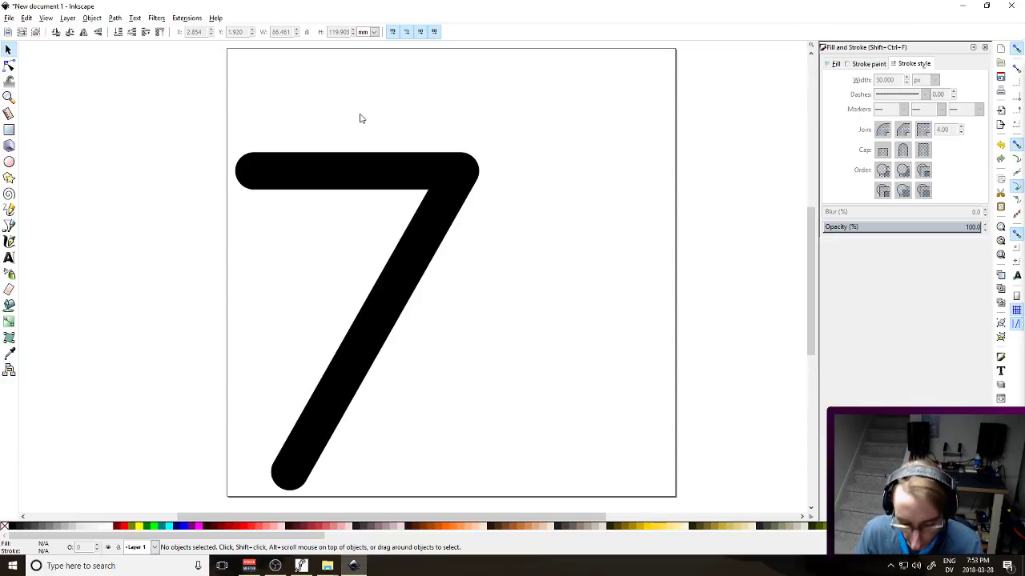
# Save the drawing as DIGIT 7 in the Characters folder as an Inkscape SVG
pyautogui.hotkey('ctrl', 's')
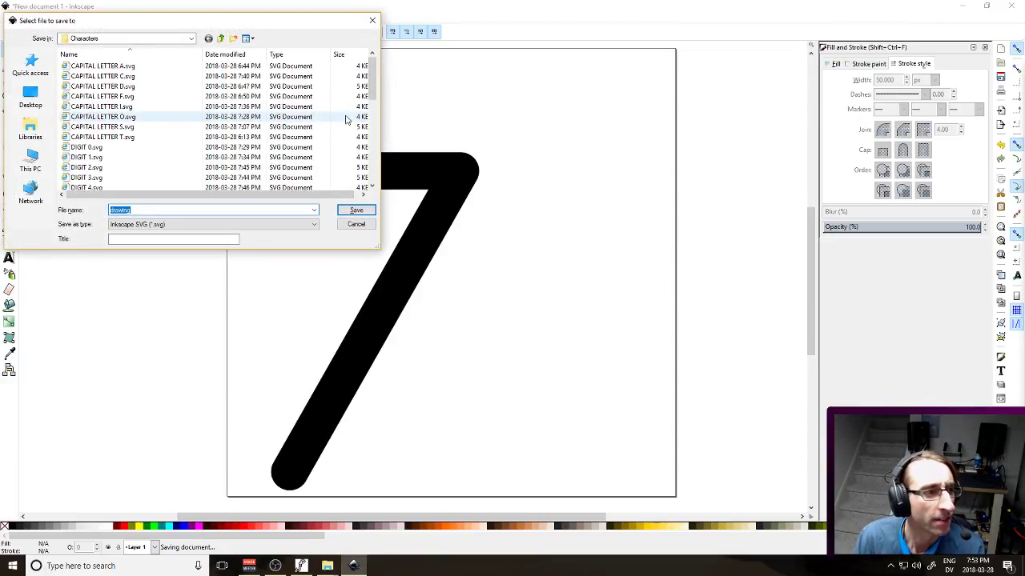
pyautogui.write('DIGIT 7')
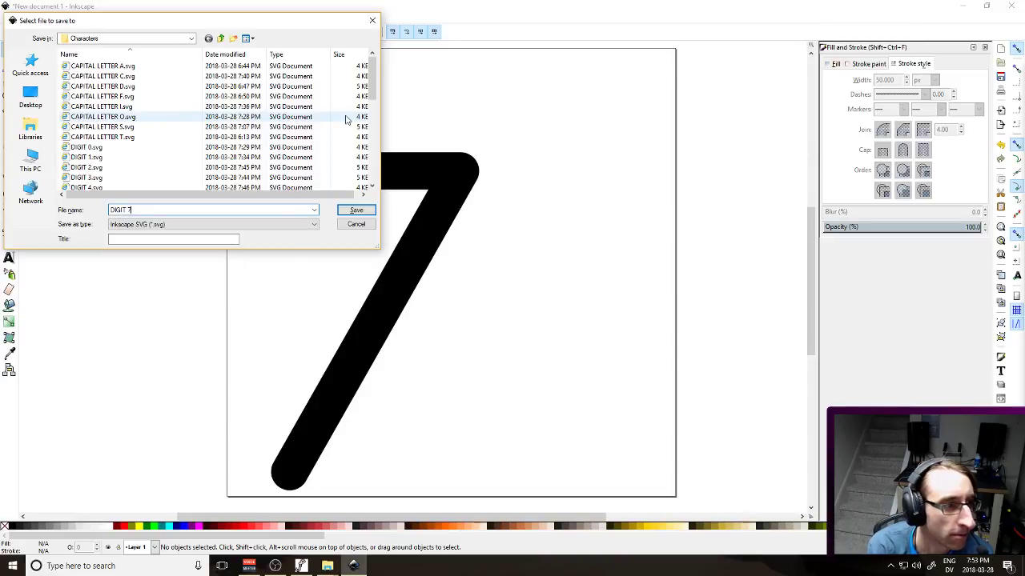
pyautogui.press('Return')
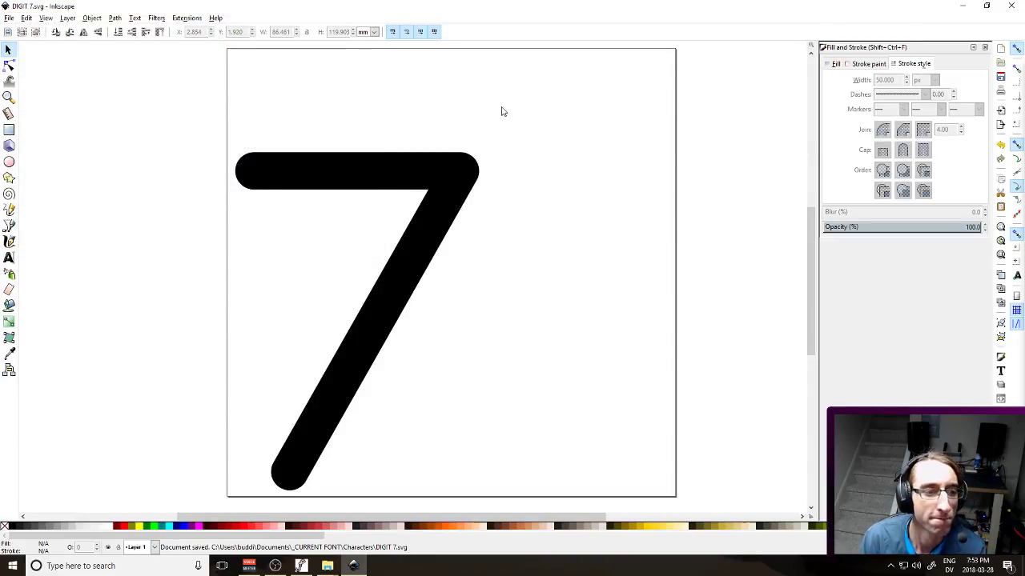
# Convert the 7's stroke to a path and save the file again
pyautogui.click(388, 182)
pyautogui.press('n')
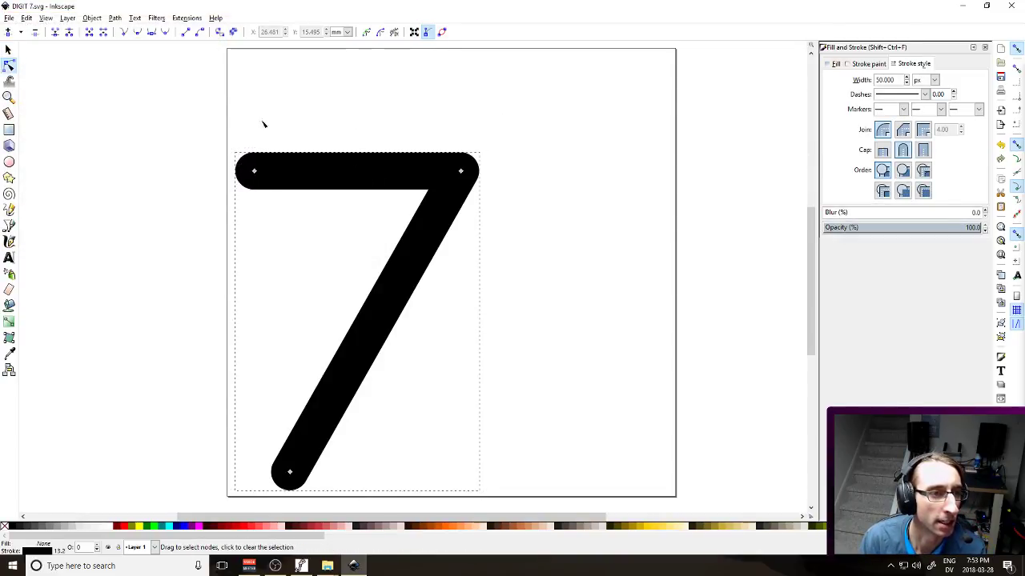
pyautogui.click(115, 17)
pyautogui.click(130, 44)
pyautogui.click(316, 85)
pyautogui.hotkey('ctrl', 's')
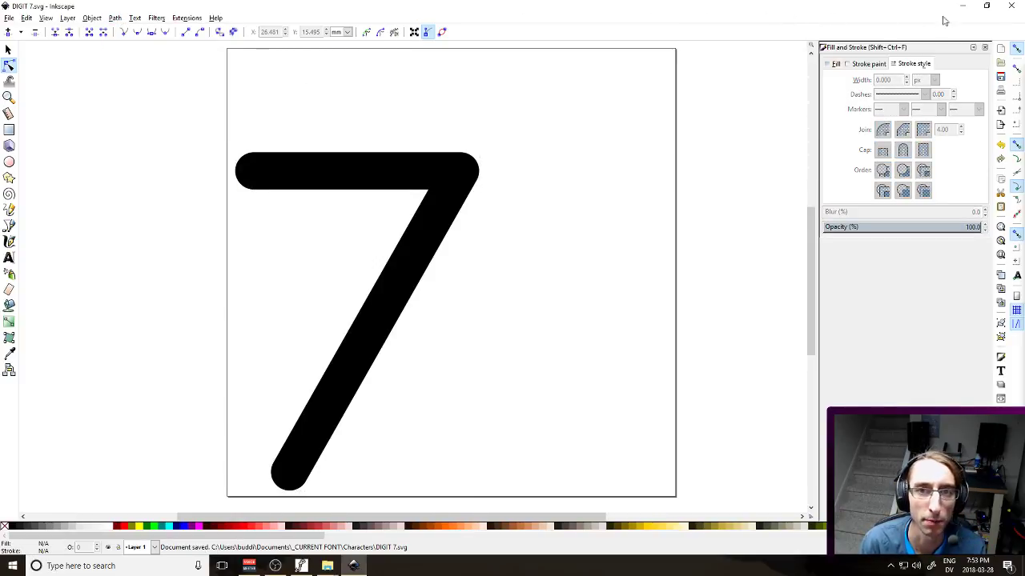
# Close the finished 7 and start Inkscape again with a new blank document
pyautogui.click(1011, 5)
pyautogui.press('super')
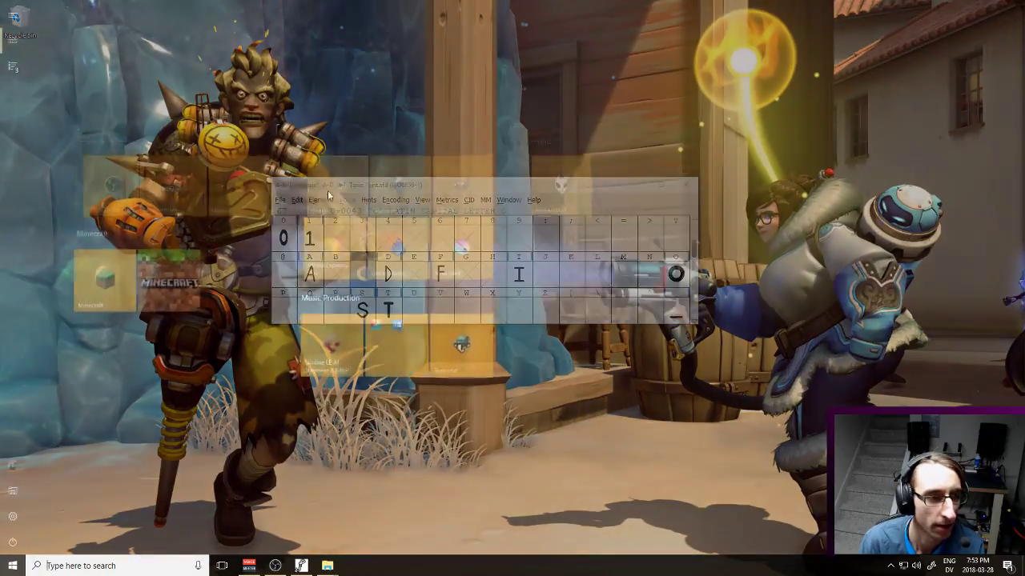
pyautogui.press('super')
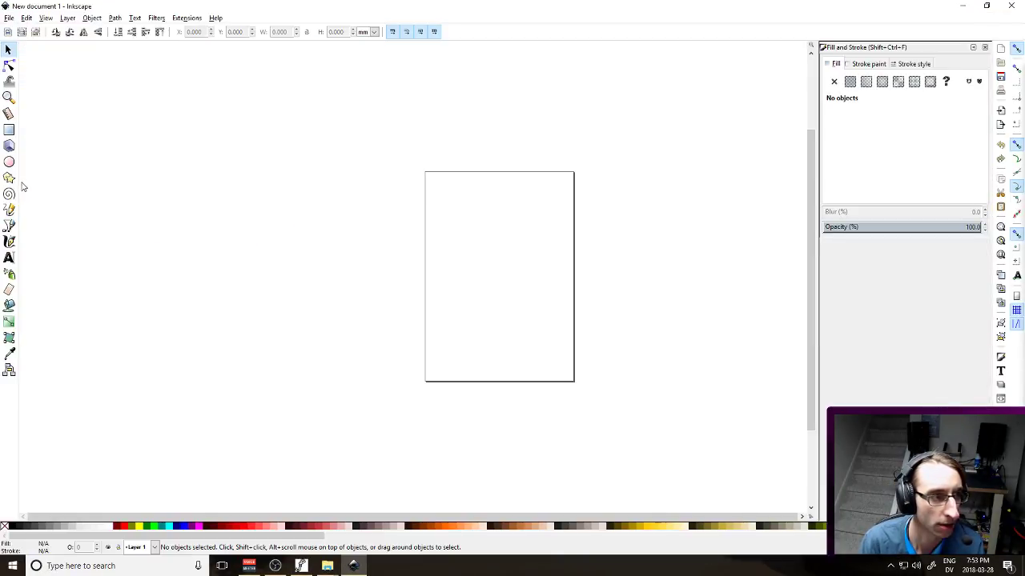
# Draw a filled ellipse about 105 mm wide and 94 mm high, slightly left of the page's centre
pyautogui.click(10, 162)
pyautogui.moveTo(441, 237)
pyautogui.mouseDown()
pyautogui.moveTo(524, 309)
pyautogui.moveTo(517, 304)
pyautogui.mouseUp()
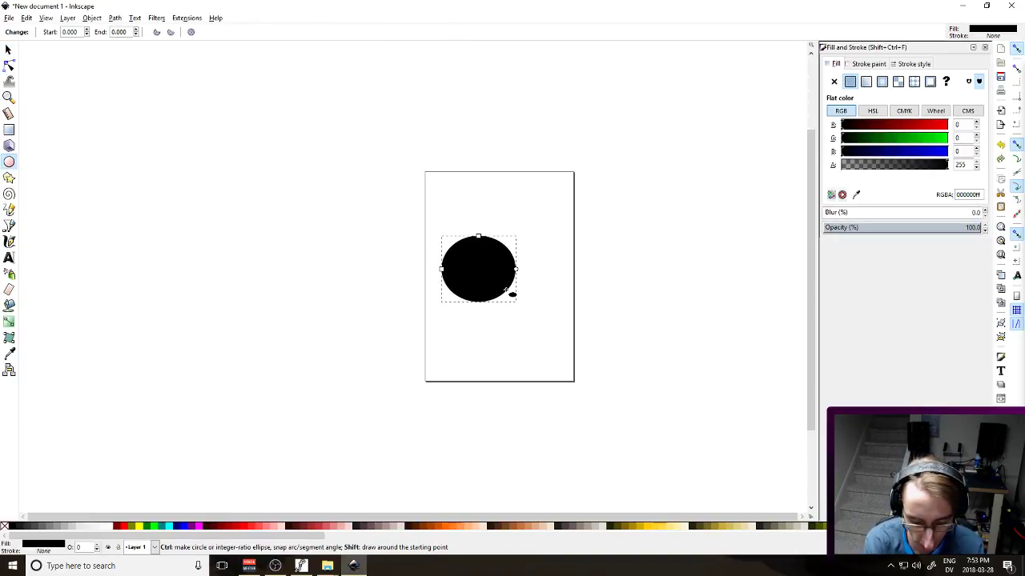
# Set the document's custom page size to 600 px wide and 600 px high
pyautogui.hotkey('shift', 'ctrl', 'd')
pyautogui.click(999, 164)
pyautogui.click(1000, 226)
pyautogui.tripleClick(879, 163)
pyautogui.write('600')
pyautogui.press('Tab')
pyautogui.write('65')
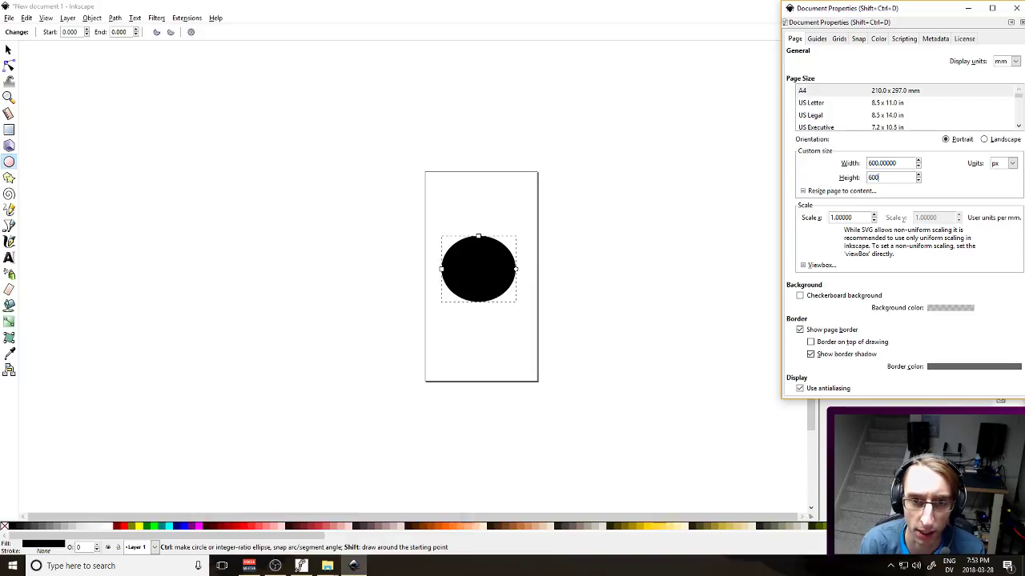
pyautogui.write('0')
pyautogui.press('Tab')
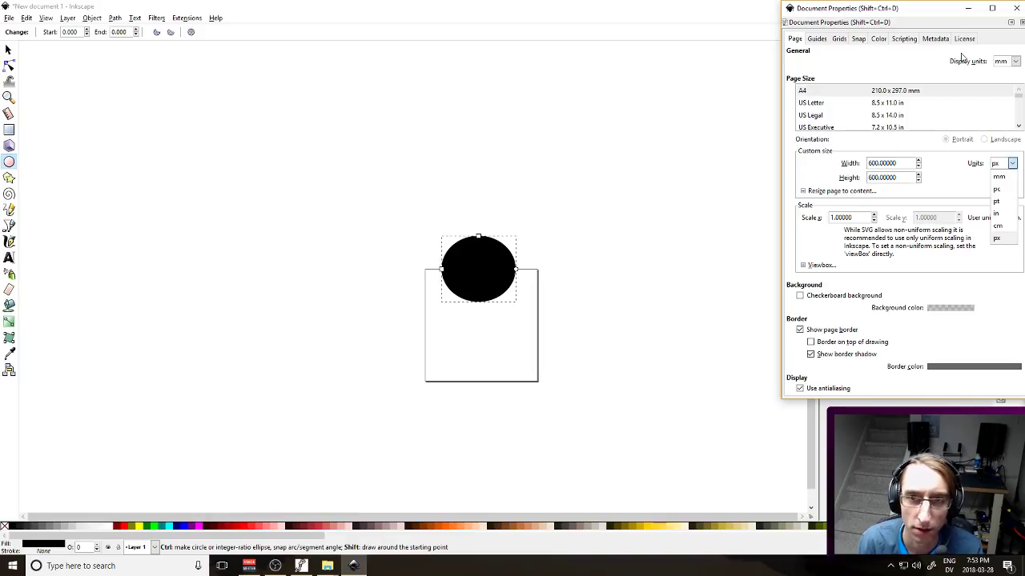
pyautogui.click(1014, 10)
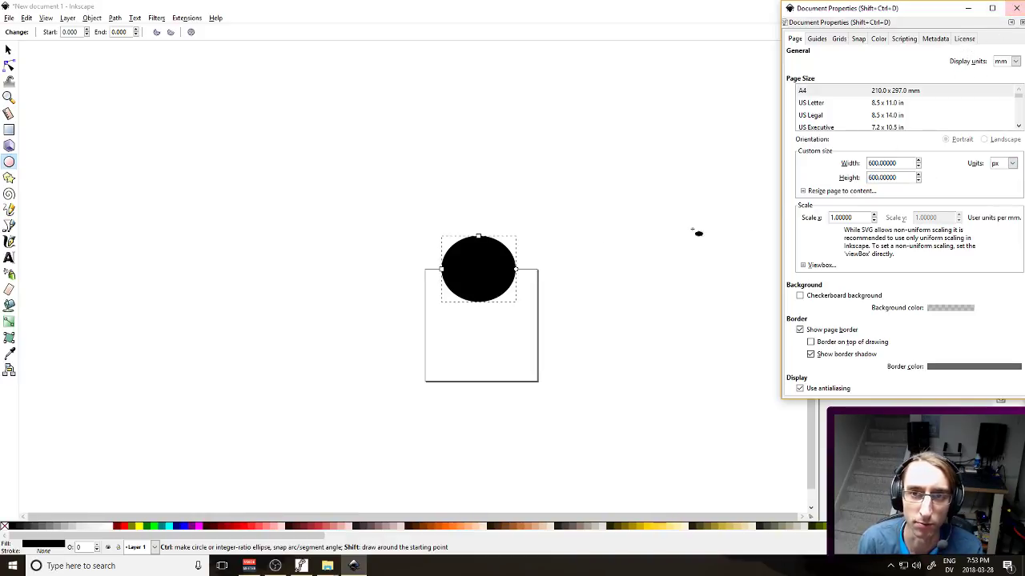
pyautogui.click(1016, 8)
# Give the ellipse a flat black stroke and remove its fill so only the thick outline is drawn
pyautogui.click(833, 81)
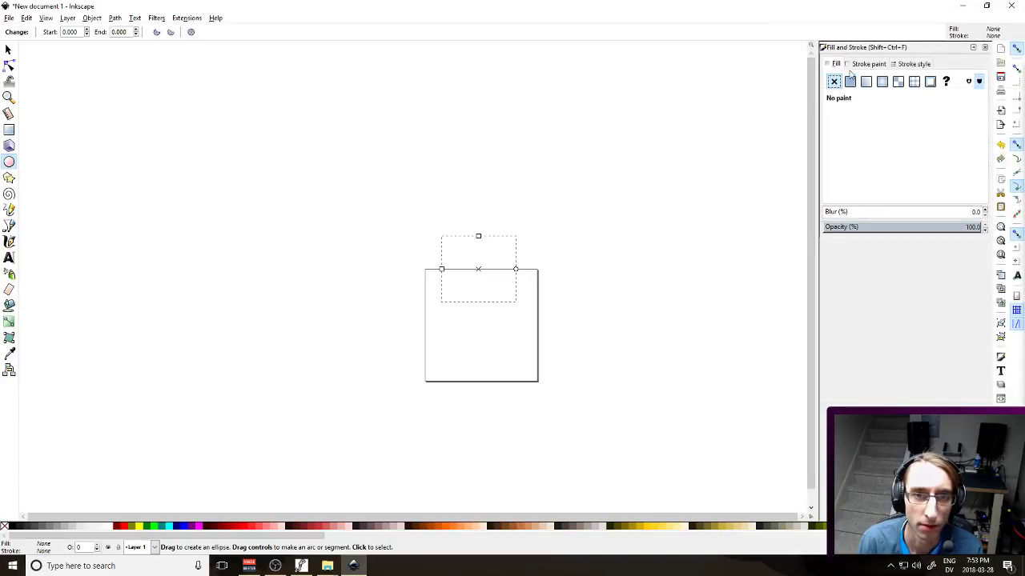
pyautogui.click(849, 81)
pyautogui.click(868, 64)
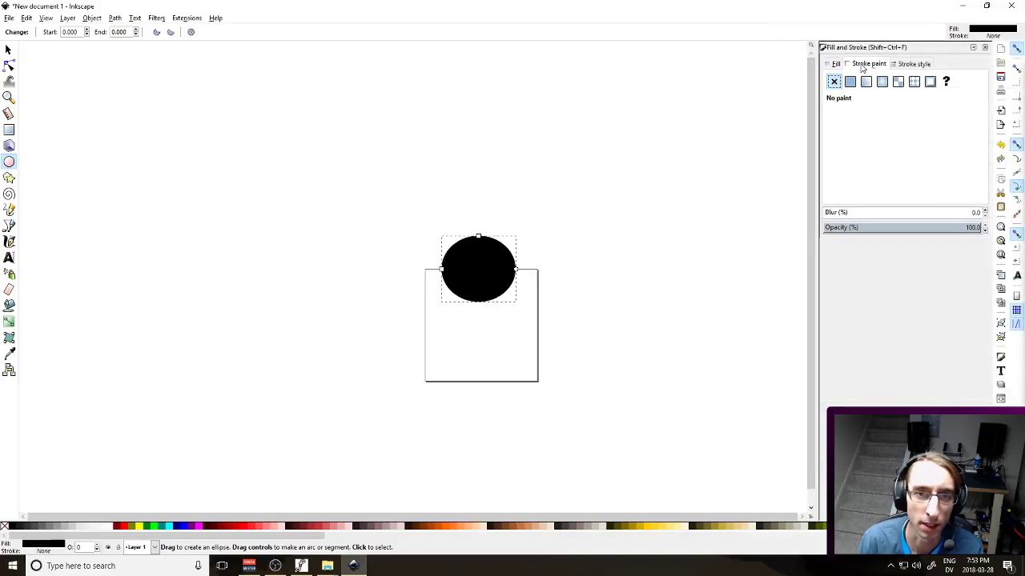
pyautogui.click(846, 81)
pyautogui.click(836, 64)
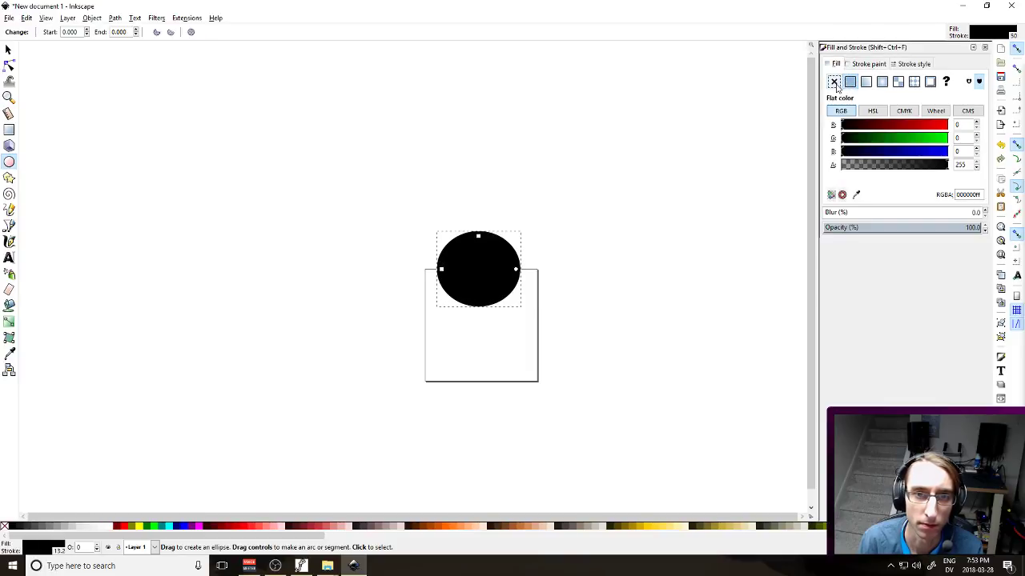
pyautogui.click(833, 81)
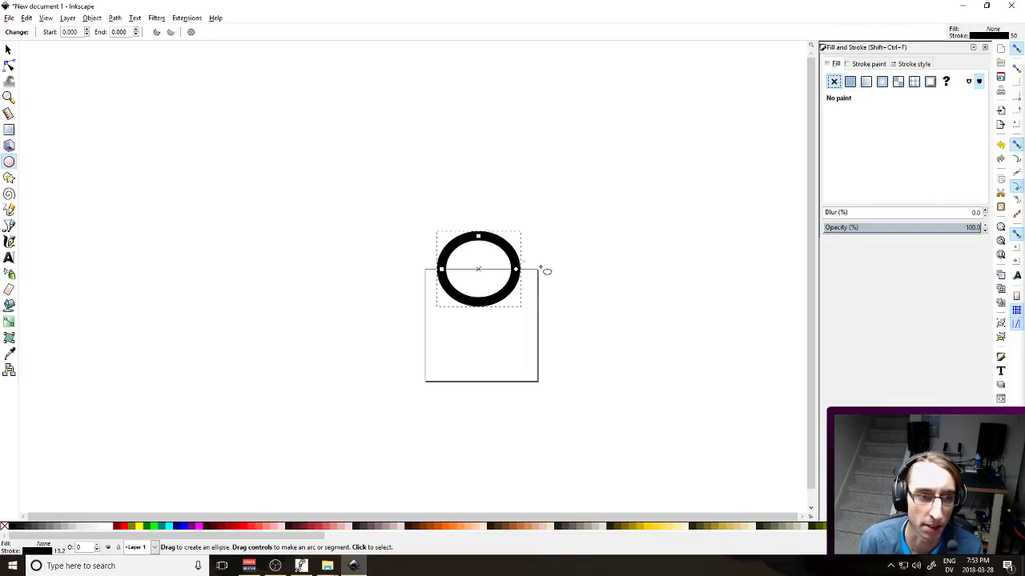
# Resize the ellipse into a circle 50 mm wide and 50 mm high
pyautogui.click(8, 50)
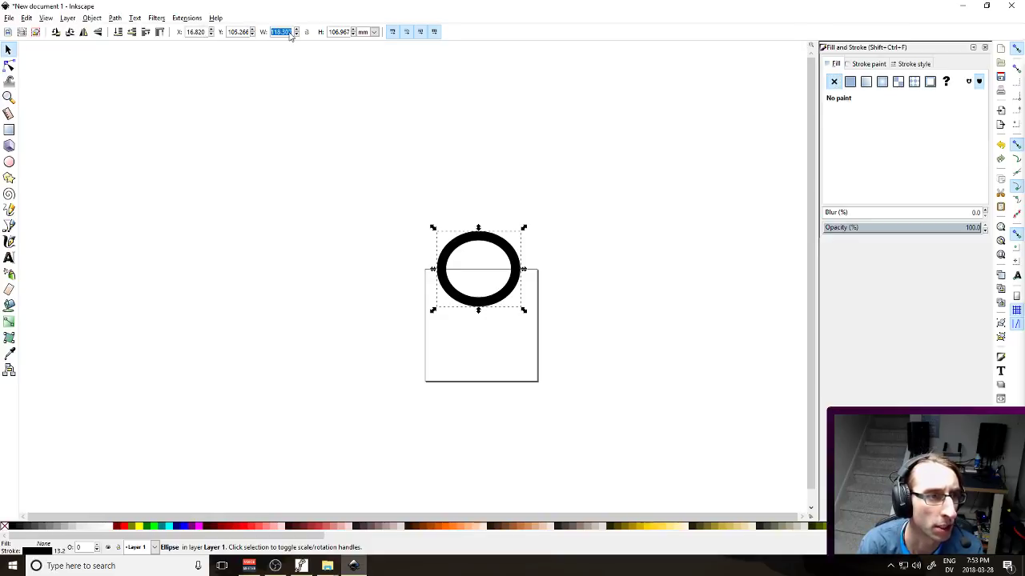
pyautogui.press('Tab')
pyautogui.write('50')
pyautogui.press('Return')
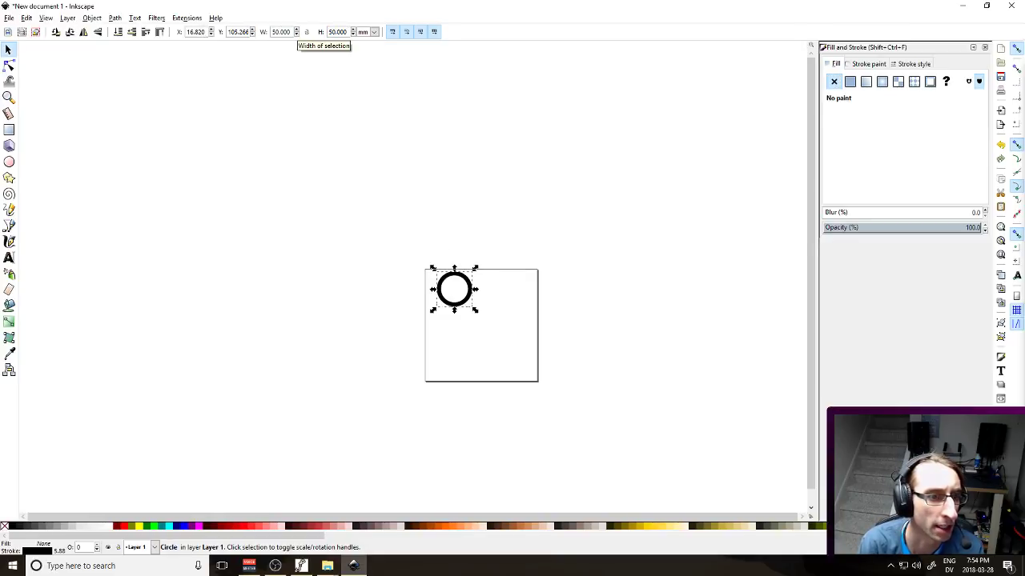
# Move the circle down the page's left half to about X 14.4 mm, Y 62 mm
pyautogui.scroll(3, 327, 313)
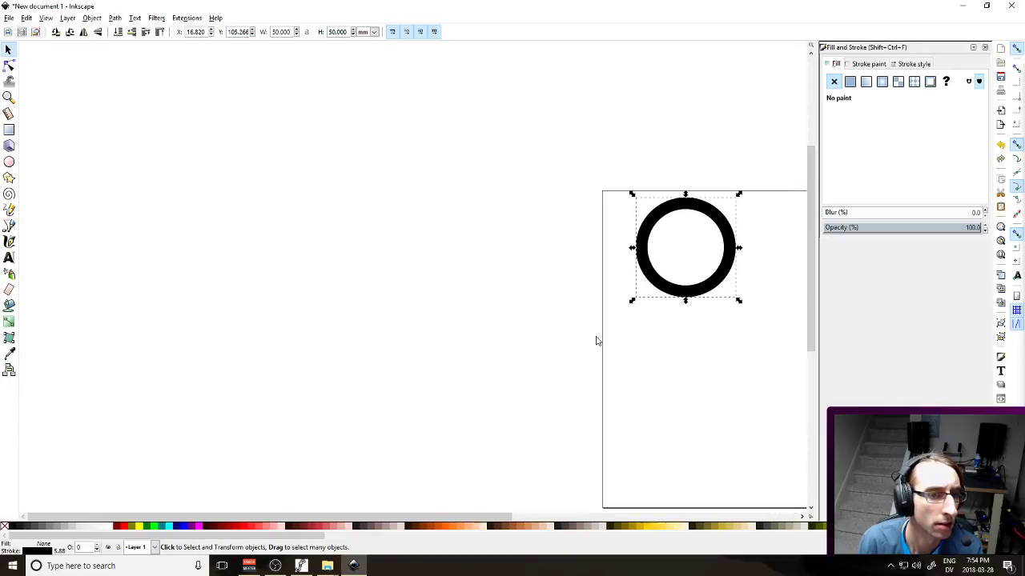
pyautogui.moveTo(584, 338); pyautogui.dragTo(360, 278)
pyautogui.moveTo(485, 207); pyautogui.dragTo(479, 272)
pyautogui.hotkey('shift', 'd')
pyautogui.click(474, 268)
pyautogui.moveTo(475, 253); pyautogui.dragTo(475, 269)
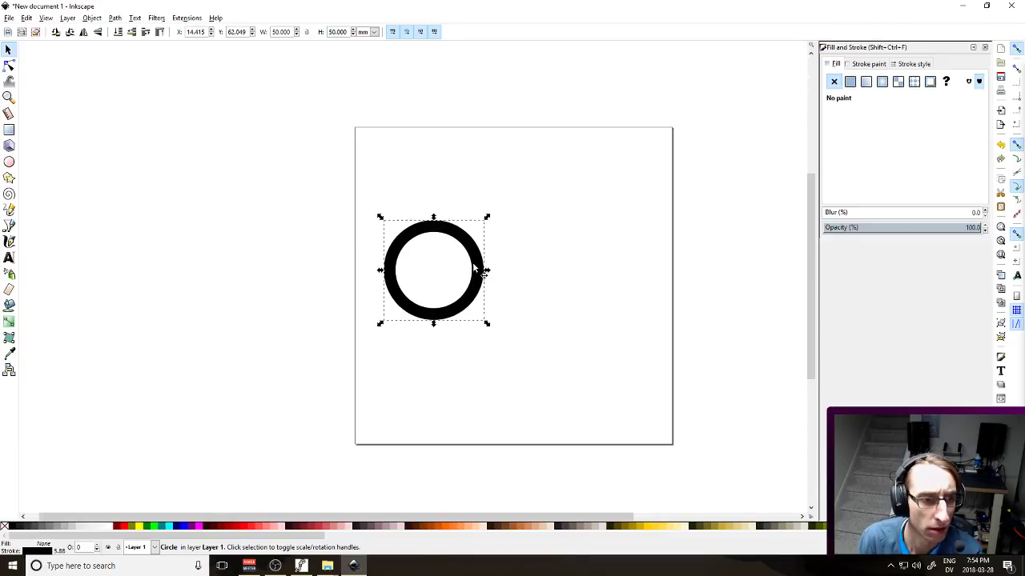
# Duplicate the circle and move the copy straight down about 40 mm so its top edge overlaps the original's bottom edge
pyautogui.hotkey('ctrl', 'd')
pyautogui.press('Down')
pyautogui.press('Down')
pyautogui.press('Down')
pyautogui.press('Down')
pyautogui.press('Down')
pyautogui.press('Down')
pyautogui.press('Down')
pyautogui.press('Down')
pyautogui.press('Down')
pyautogui.press('Down')
pyautogui.press('Down')
pyautogui.press('Down')
pyautogui.press('Down')
pyautogui.press('Down')
pyautogui.press('Down')
pyautogui.press('Down')
pyautogui.press('Down')
pyautogui.press('Down')
pyautogui.press('Down')
pyautogui.press('Down')
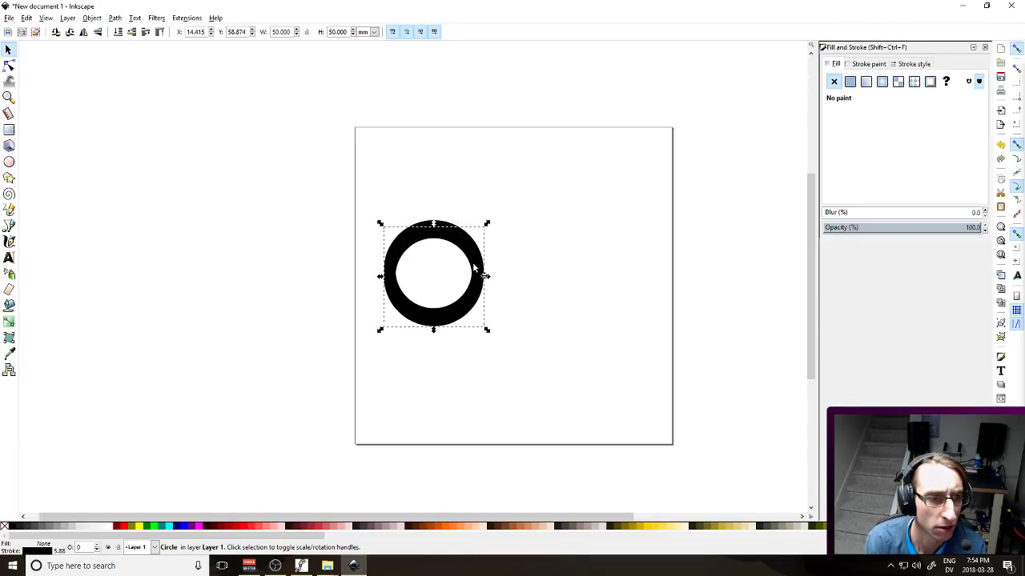
pyautogui.press('Down')
pyautogui.press('Down')
pyautogui.press('Down')
pyautogui.press('Down')
pyautogui.press('Down')
pyautogui.press('Down')
pyautogui.press('Down')
pyautogui.press('Down')
pyautogui.press('Down')
pyautogui.press('Down')
pyautogui.press('Down')
pyautogui.press('Down')
pyautogui.press('Down')
pyautogui.press('Down')
pyautogui.press('Down')
pyautogui.press('Down')
pyautogui.press('Down')
pyautogui.press('Down')
pyautogui.press('Down')
pyautogui.press('Down')
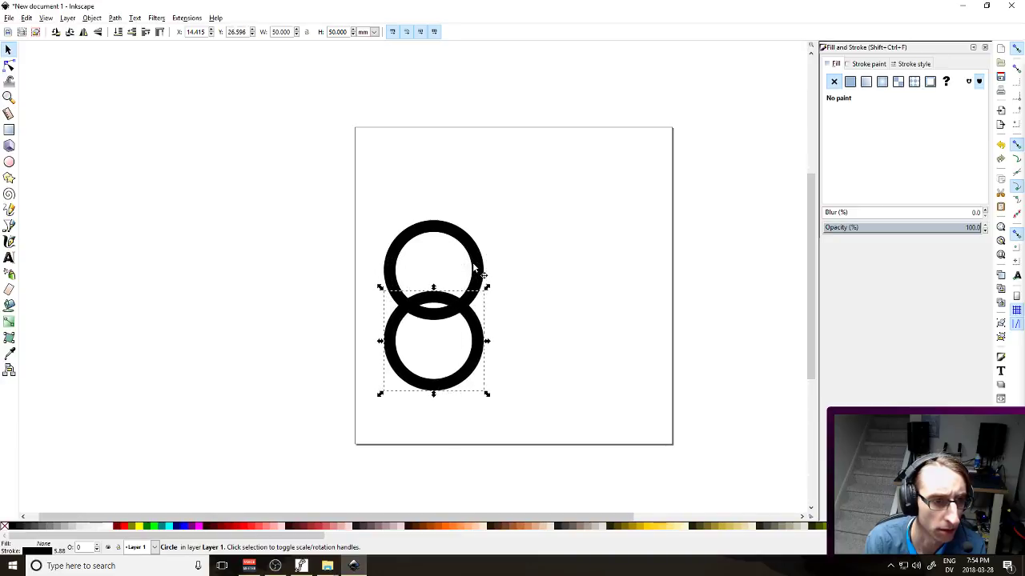
pyautogui.press('Down')
pyautogui.press('Down')
pyautogui.press('Down')
pyautogui.press('Down')
pyautogui.press('Down')
pyautogui.press('Down')
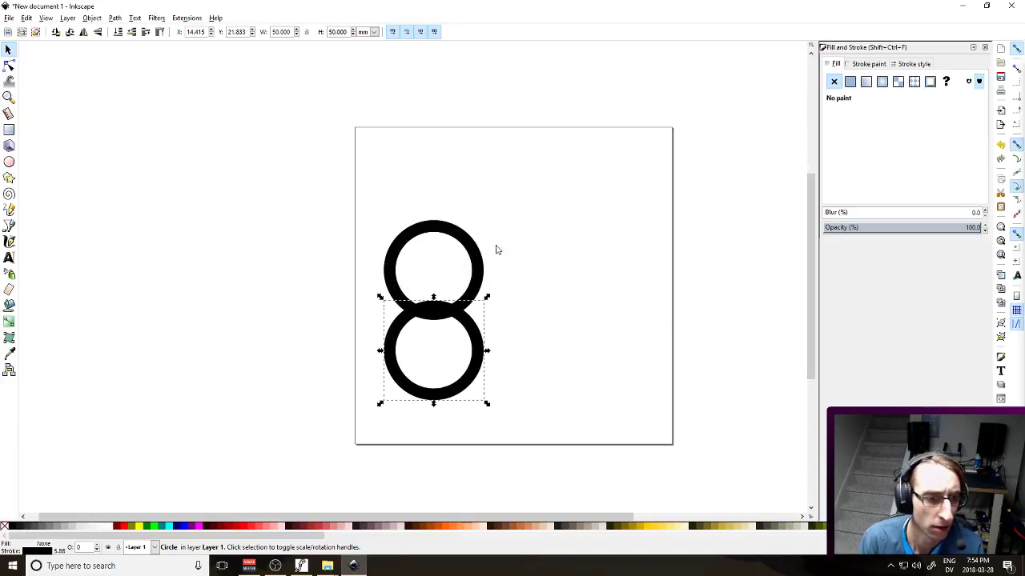
# Enlarge the lower circle to about 61 mm and the upper one to about 55 mm, stacking them as an 8 with touching strokes
pyautogui.moveTo(486, 403); pyautogui.dragTo(464, 441)
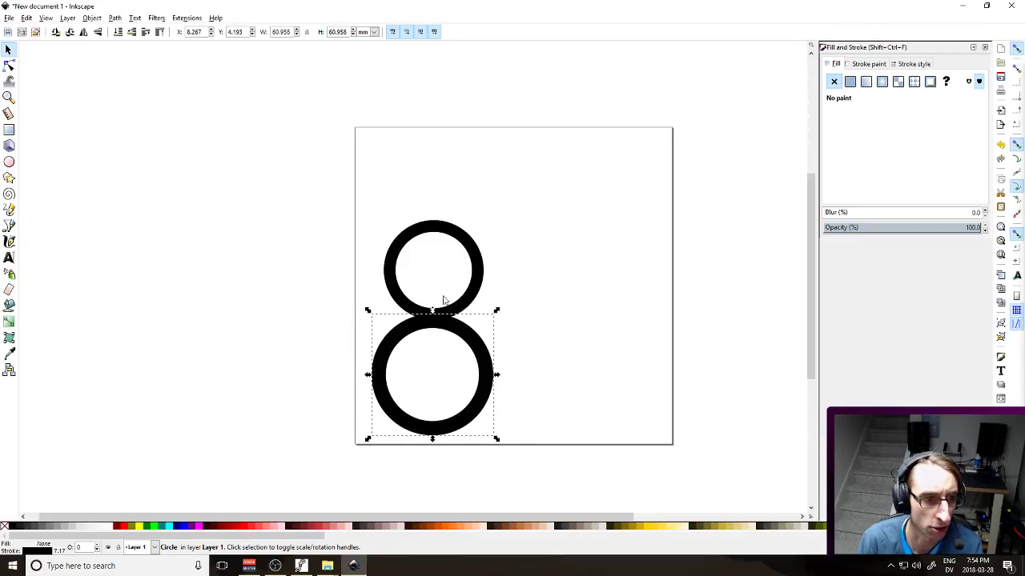
pyautogui.click(469, 296)
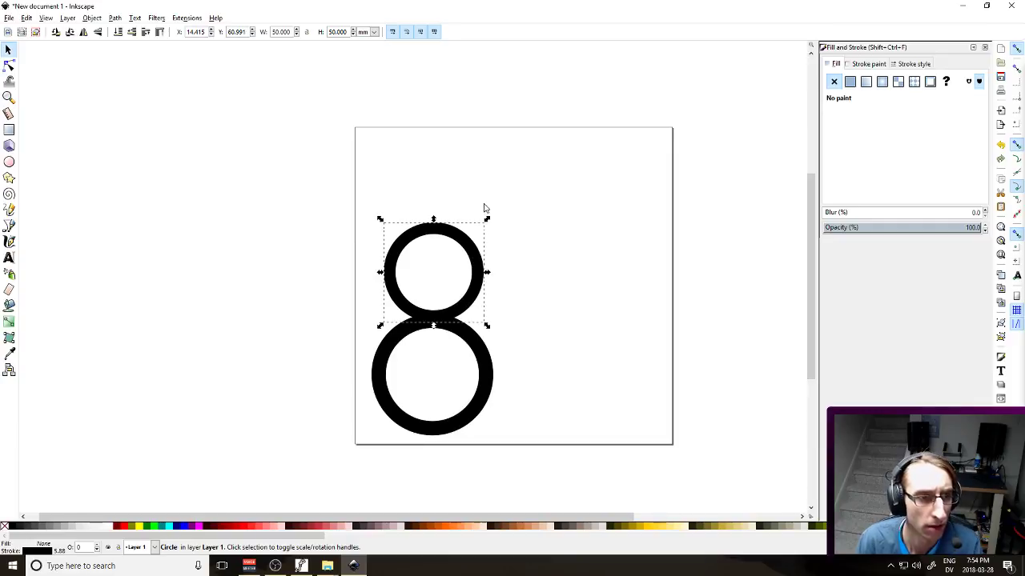
pyautogui.moveTo(487, 219); pyautogui.dragTo(498, 206)
pyautogui.press('Left')
pyautogui.press('Left')
pyautogui.press('Left')
pyautogui.press('Left')
pyautogui.press('Down')
pyautogui.press('Down')
pyautogui.click(566, 232)
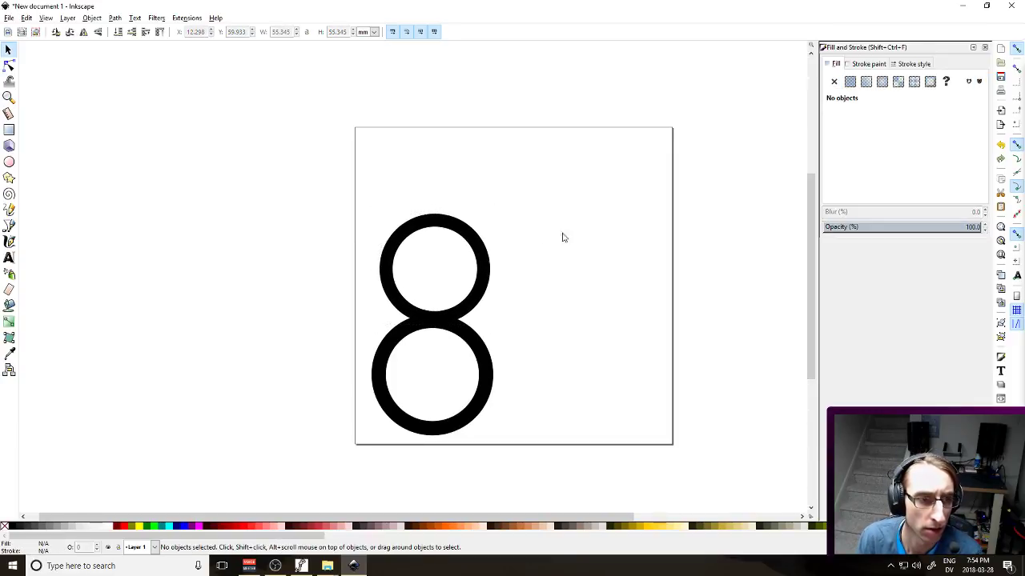
# Convert both circles and their strokes to paths and unite them into one 8-shaped path
pyautogui.click(439, 233)
pyautogui.moveTo(342, 198); pyautogui.dragTo(536, 484)
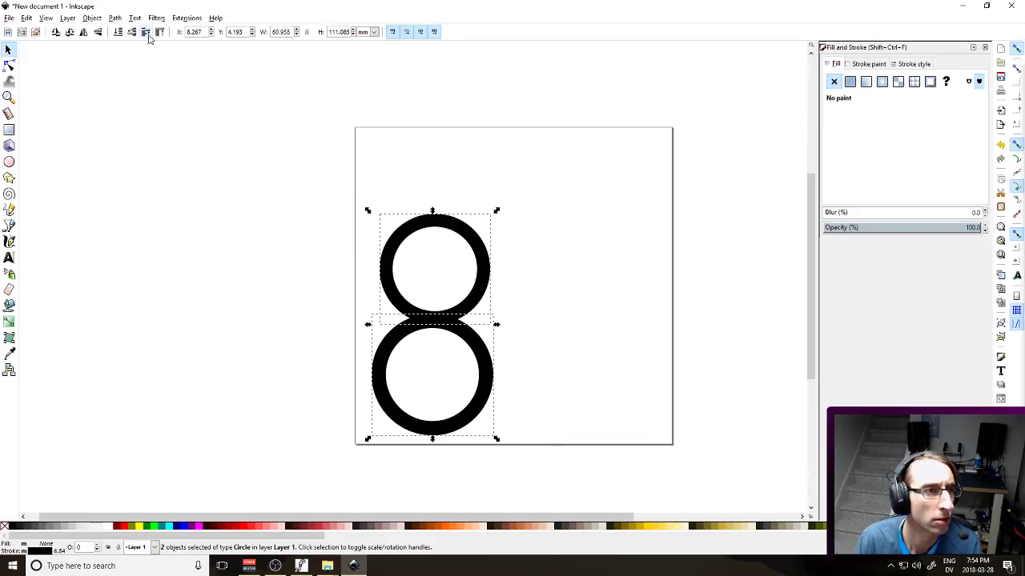
pyautogui.click(115, 17)
pyautogui.click(140, 30)
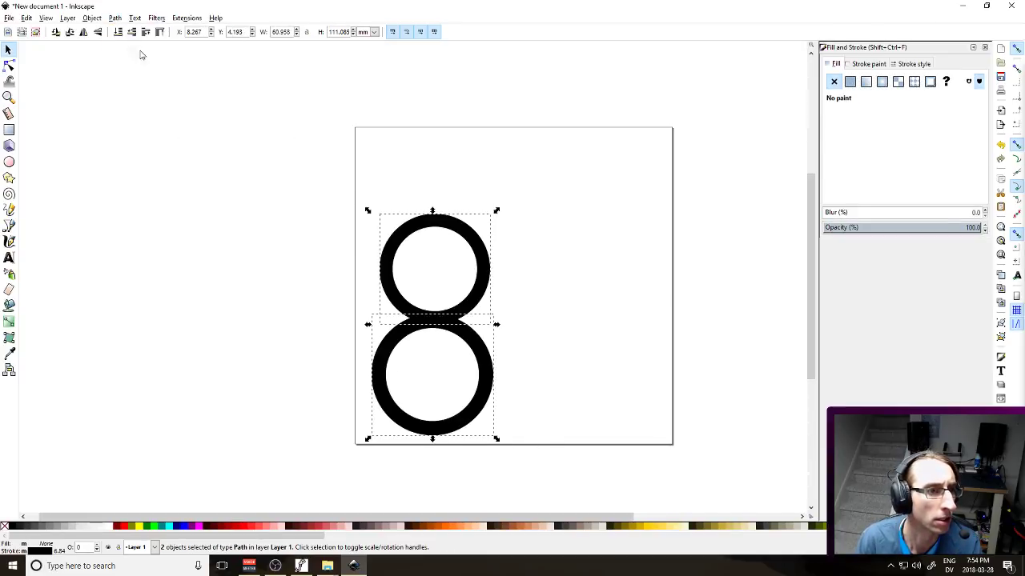
pyautogui.click(115, 17)
pyautogui.click(158, 79)
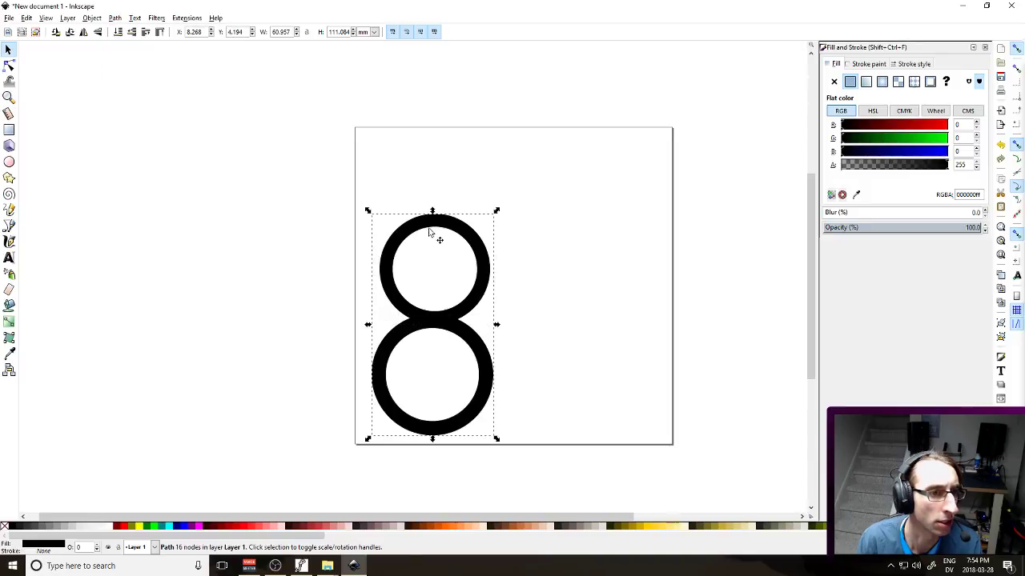
# Save the drawing as DIGIT 8 in the Characters folder and close the document
pyautogui.press('n')
pyautogui.click(585, 308)
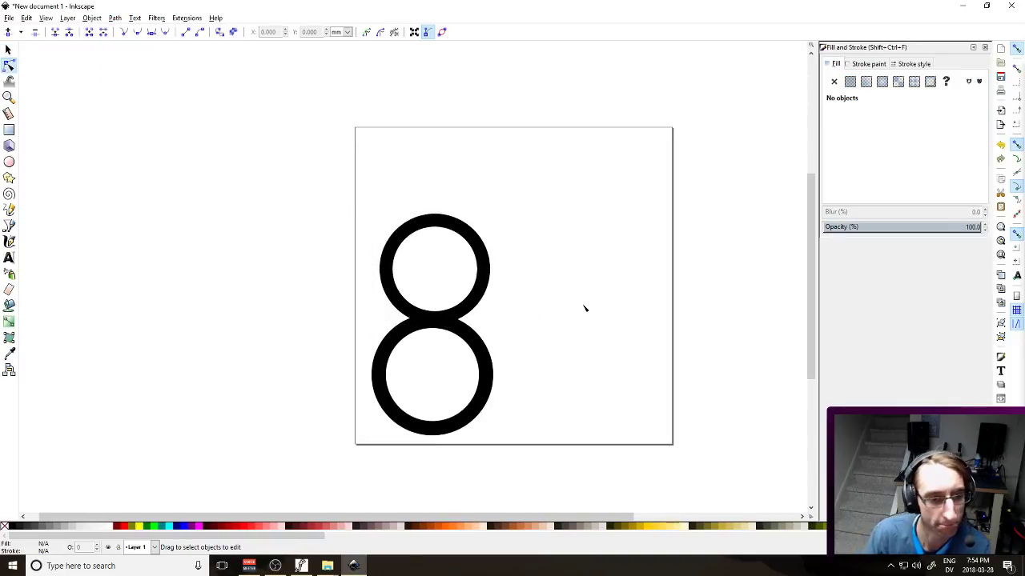
pyautogui.hotkey('ctrl', 's')
pyautogui.write('DI')
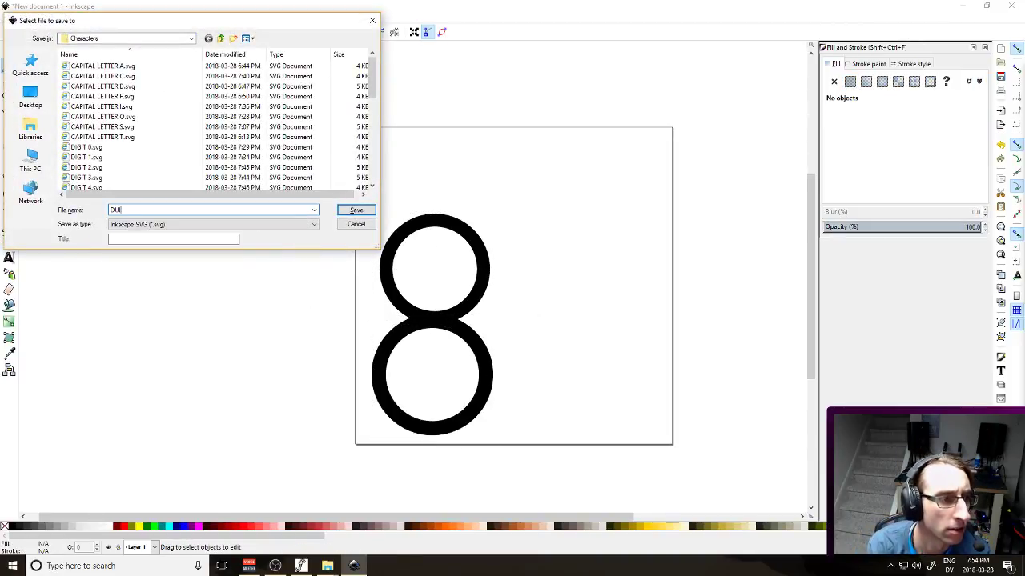
pyautogui.write('GIT 8')
pyautogui.press('Return')
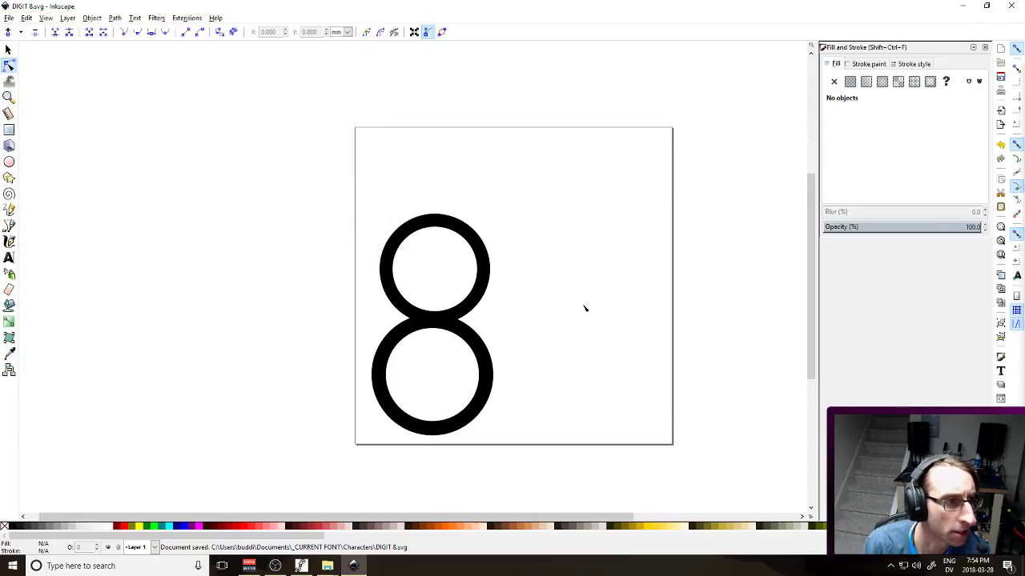
pyautogui.click(1011, 6)
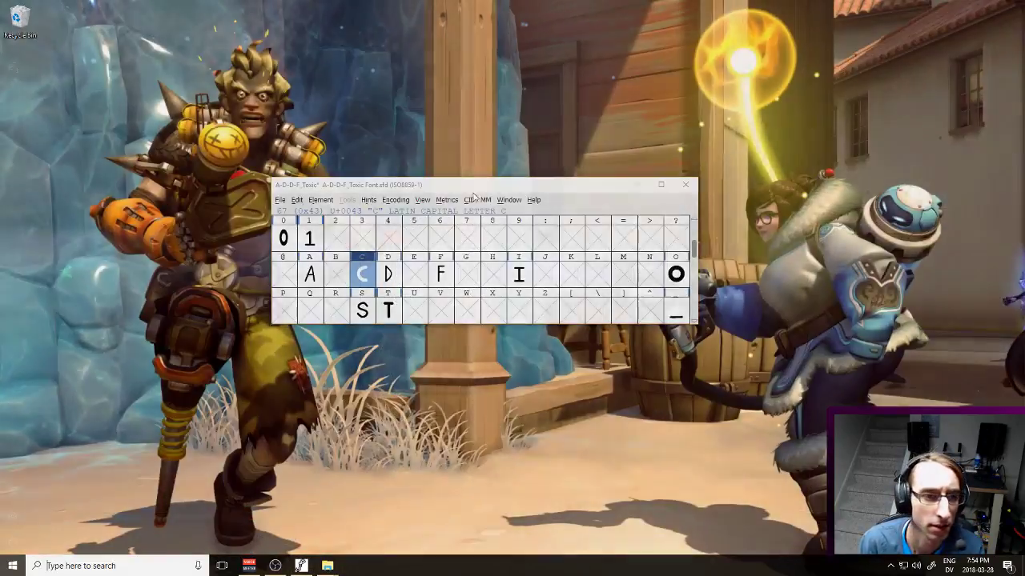
# Launch Inkscape with a new blank document
pyautogui.press('super')
pyautogui.press('super')
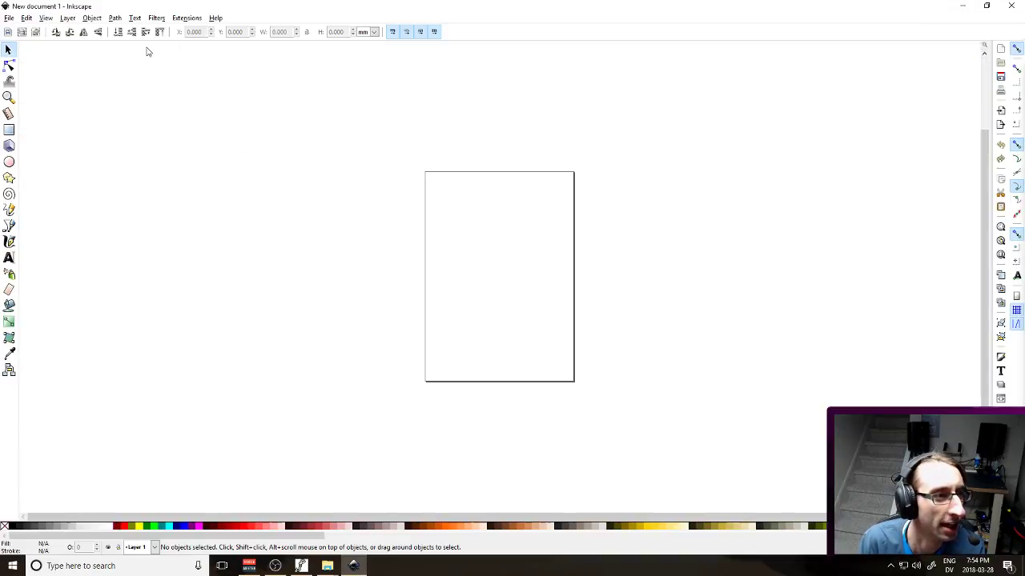
pyautogui.hotkey('ctrl', 'o')
pyautogui.doubleClick(179, 89)
# Switch the page size units to px and set the page to 600 × 600 px
pyautogui.hotkey('ctrl', 'shift', 'd')
pyautogui.click(999, 164)
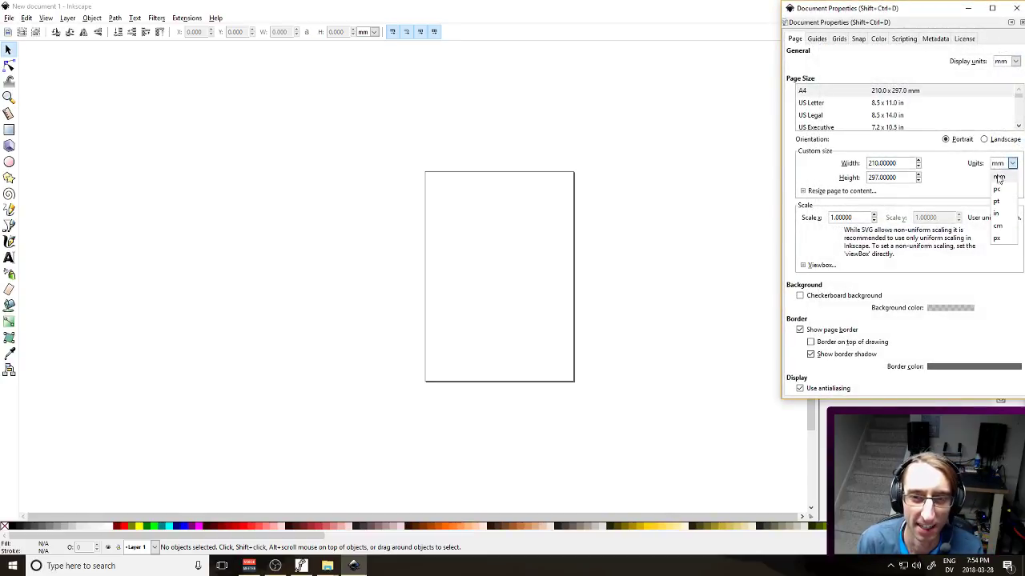
pyautogui.click(994, 240)
pyautogui.doubleClick(876, 162)
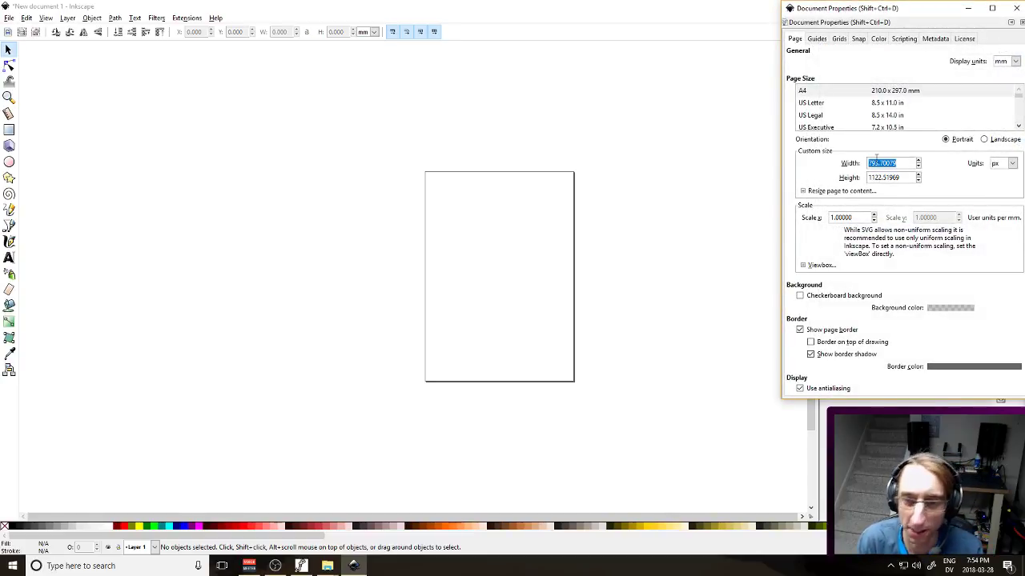
pyautogui.write('600')
pyautogui.press('Tab')
pyautogui.write('600')
pyautogui.press('Tab')
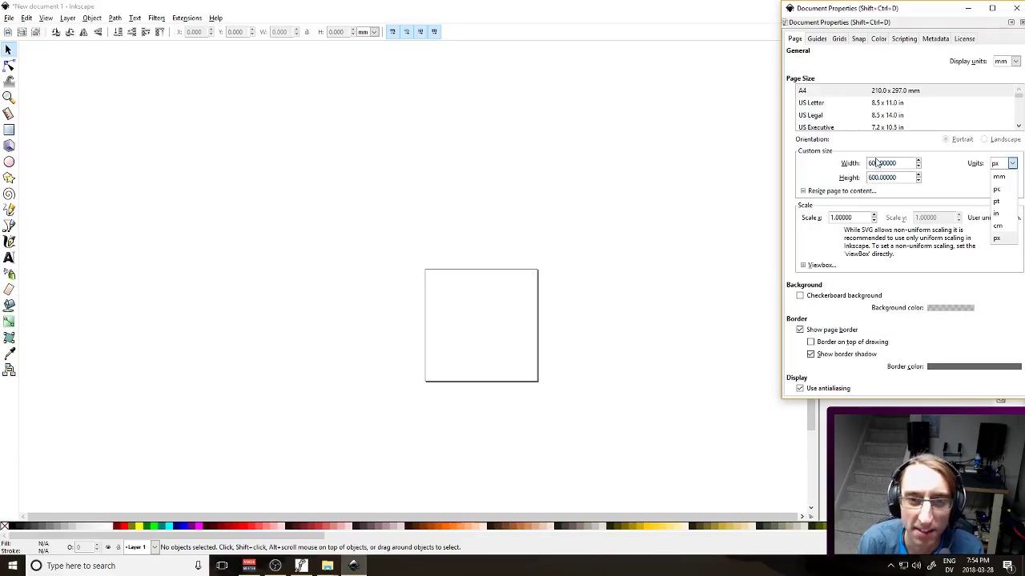
pyautogui.press('Escape')
pyautogui.click(267, 252)
pyautogui.click(1010, 6)
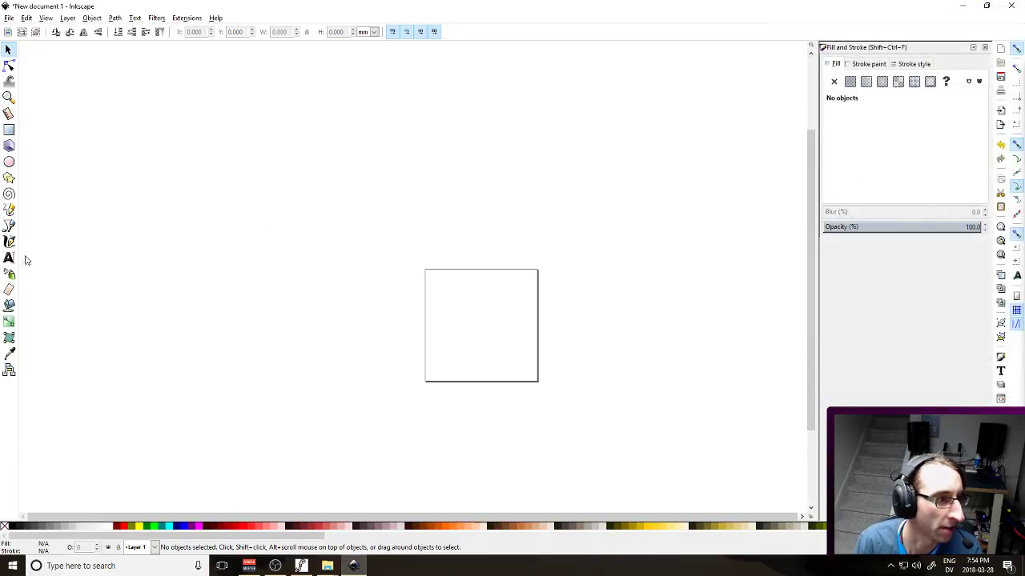
# Draw the lower and left sides of a 9's bowl with straight Bezier segments, starting from its right side
pyautogui.click(9, 227)
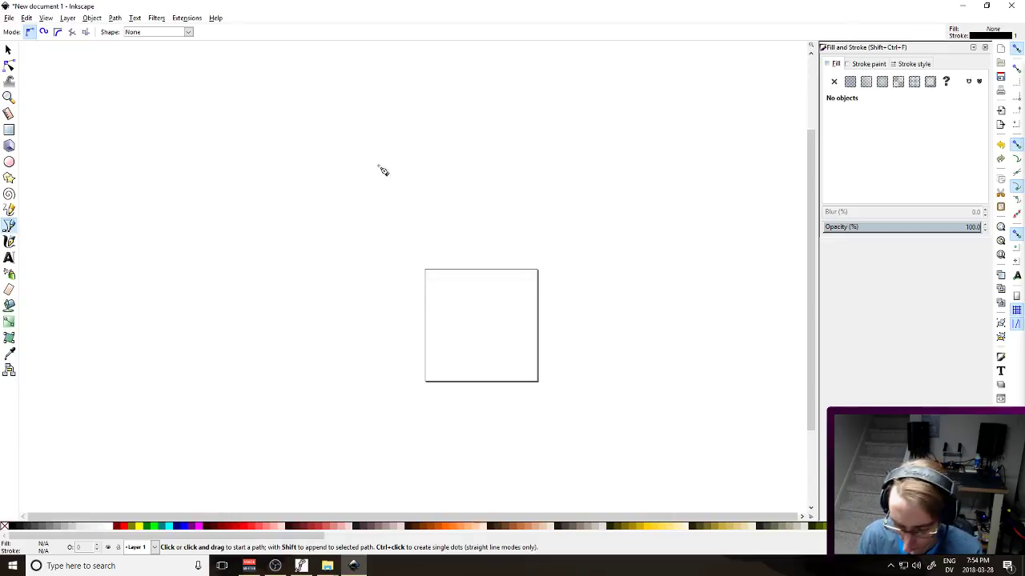
pyautogui.press('z')
pyautogui.moveTo(423, 265); pyautogui.dragTo(535, 377)
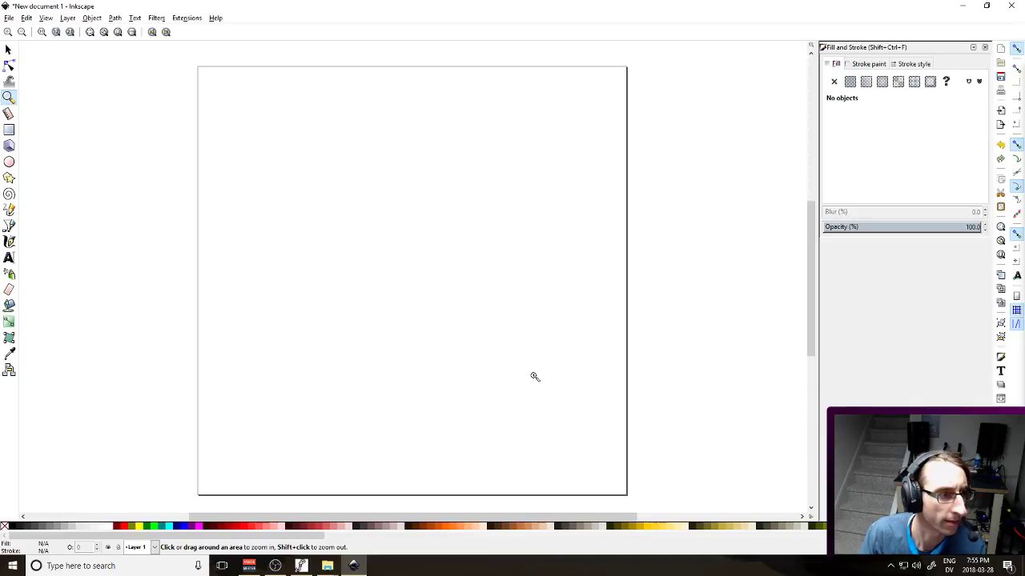
pyautogui.click(269, 217)
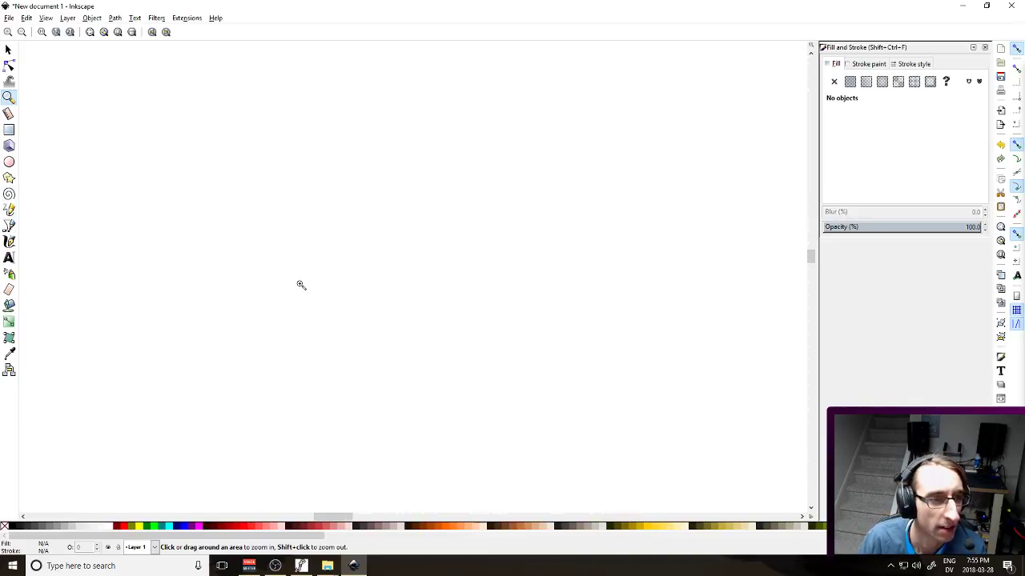
pyautogui.keyDown('shift'); pyautogui.click(324, 275); pyautogui.keyUp('shift')
pyautogui.keyDown('shift'); pyautogui.click(329, 275); pyautogui.keyUp('shift')
pyautogui.moveTo(434, 281); pyautogui.dragTo(459, 213)
pyautogui.click(9, 224)
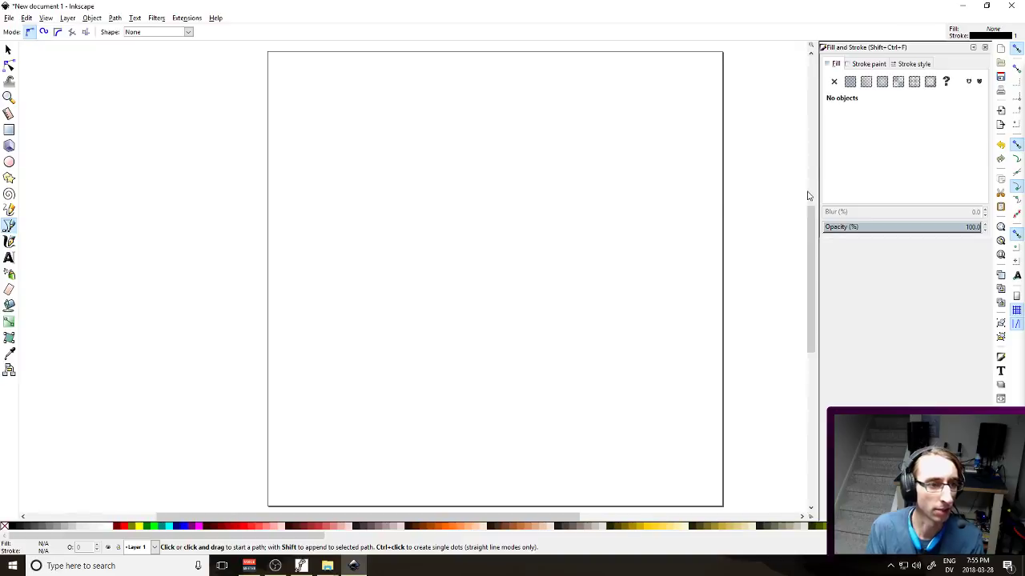
pyautogui.click(414, 241)
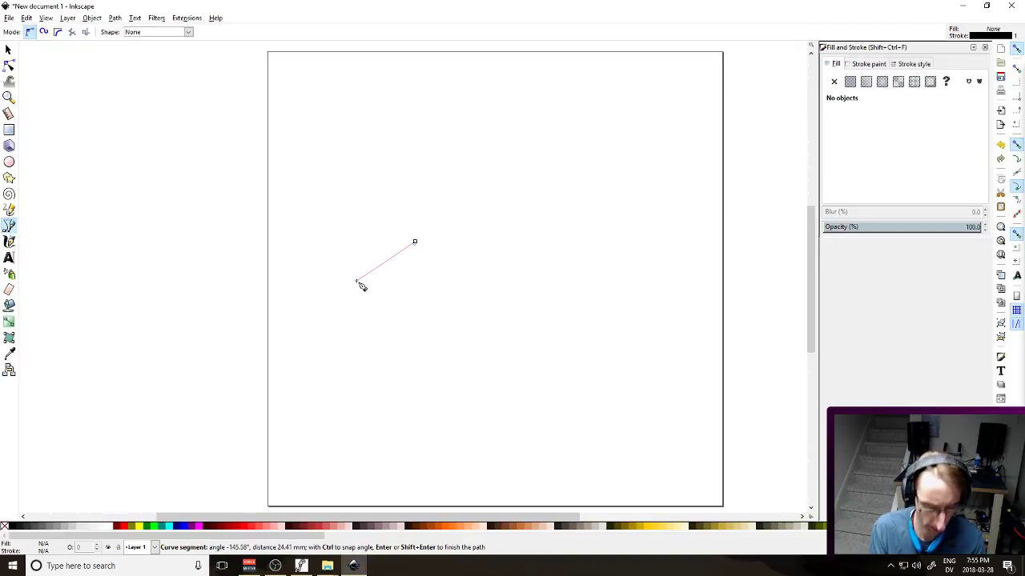
pyautogui.hotkey('ctrl', 'z')
pyautogui.click(414, 248)
pyautogui.moveTo(365, 288); pyautogui.dragTo(319, 291)
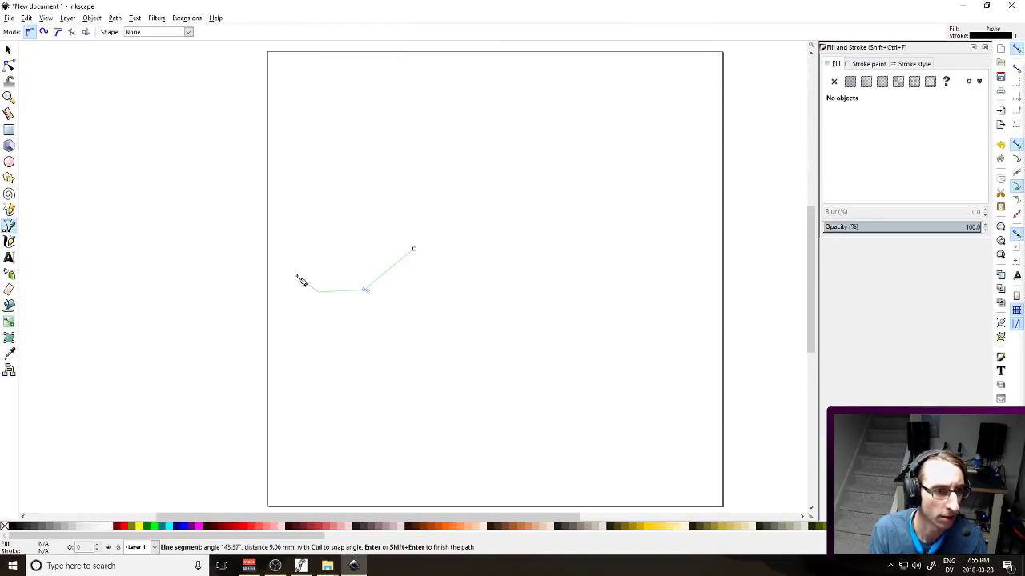
pyautogui.click(286, 258)
pyautogui.click(287, 213)
pyautogui.click(309, 185)
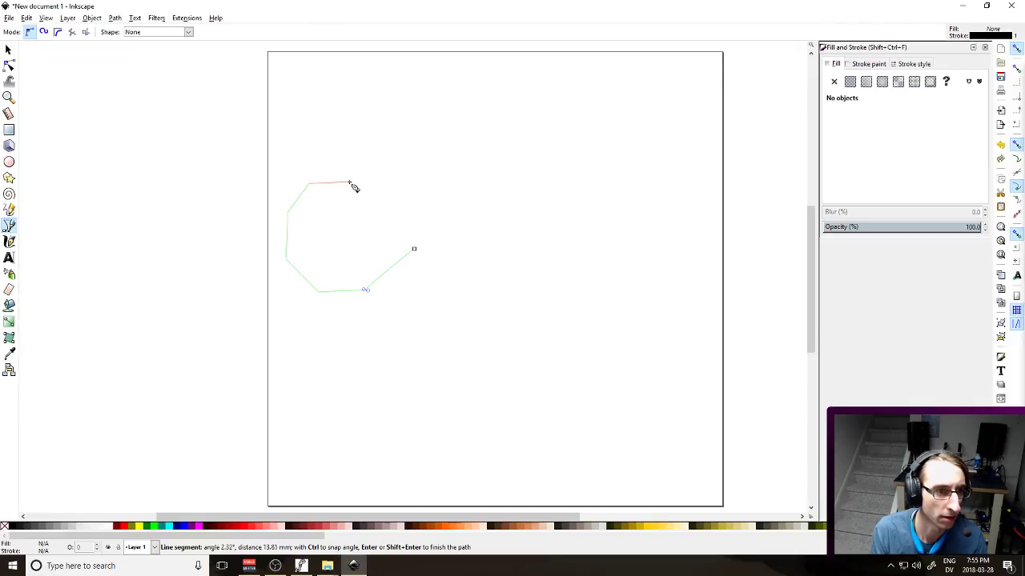
# Continue the path over the top of the bowl, add a vertical stem about 53 mm long and finish it
pyautogui.click(342, 175)
pyautogui.click(377, 175)
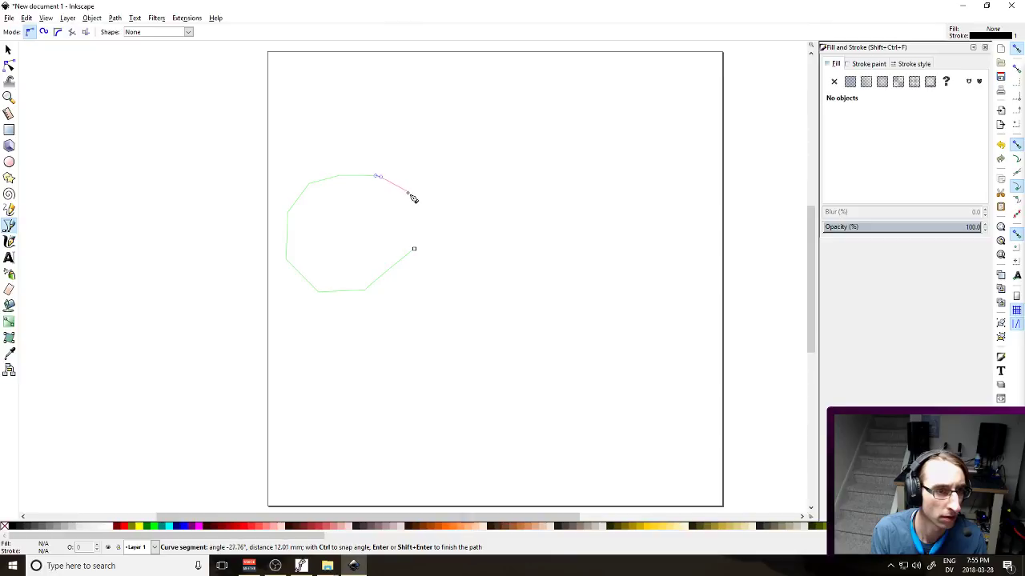
pyautogui.click(403, 191)
pyautogui.click(416, 217)
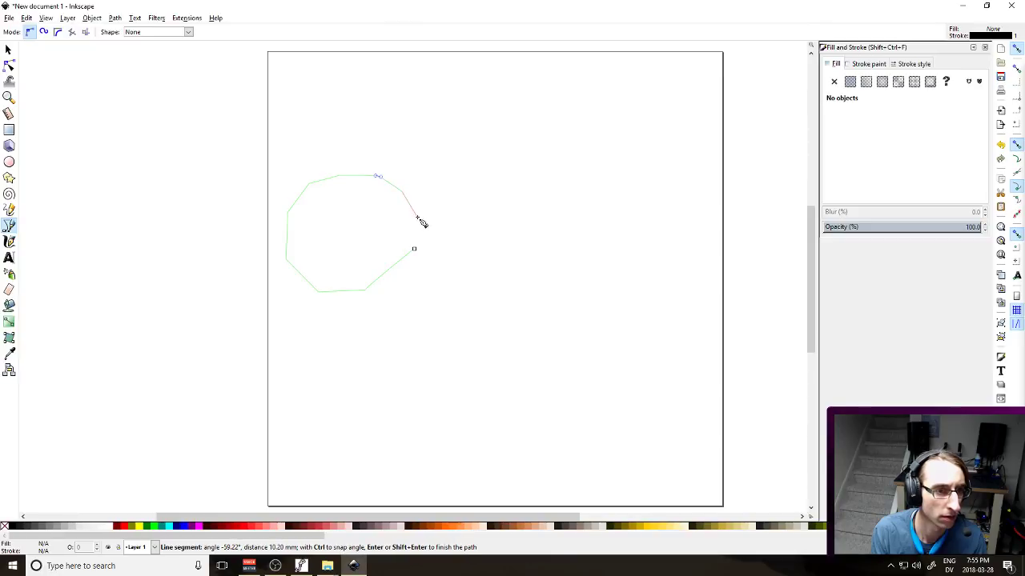
pyautogui.click(414, 369)
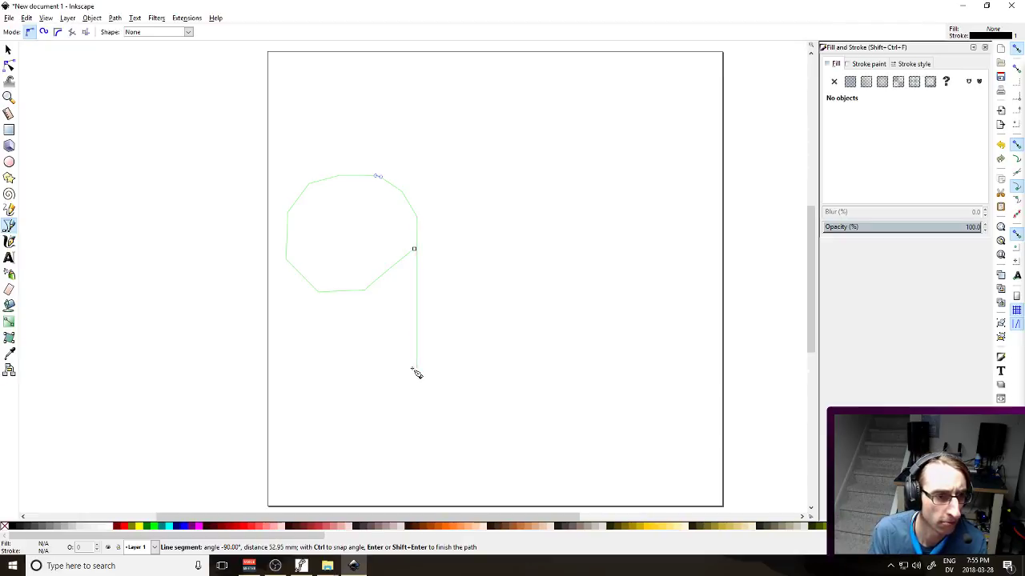
pyautogui.press('Return')
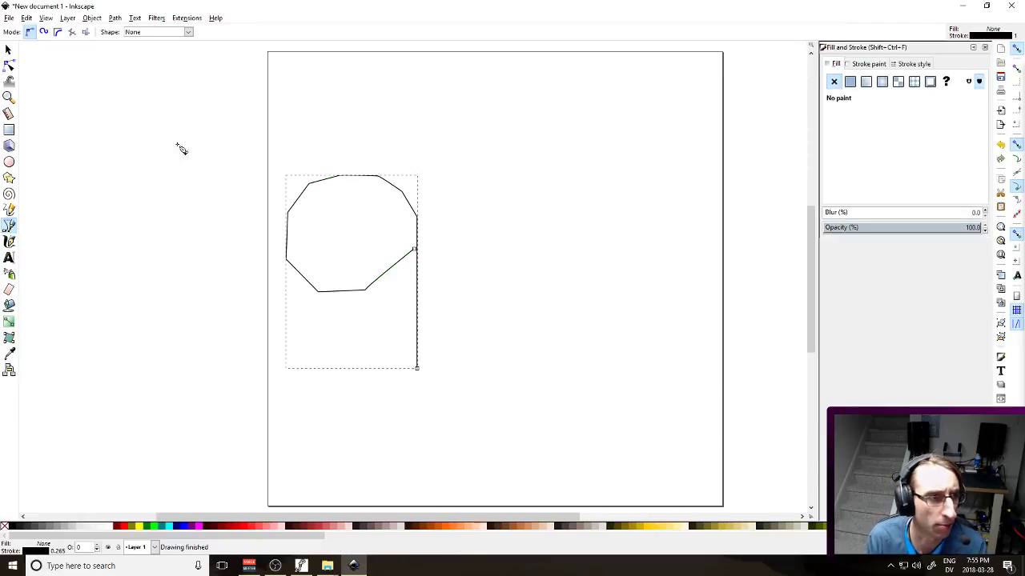
# Set the 9 path's stroke width to 50 px with round joins and round caps
pyautogui.click(9, 49)
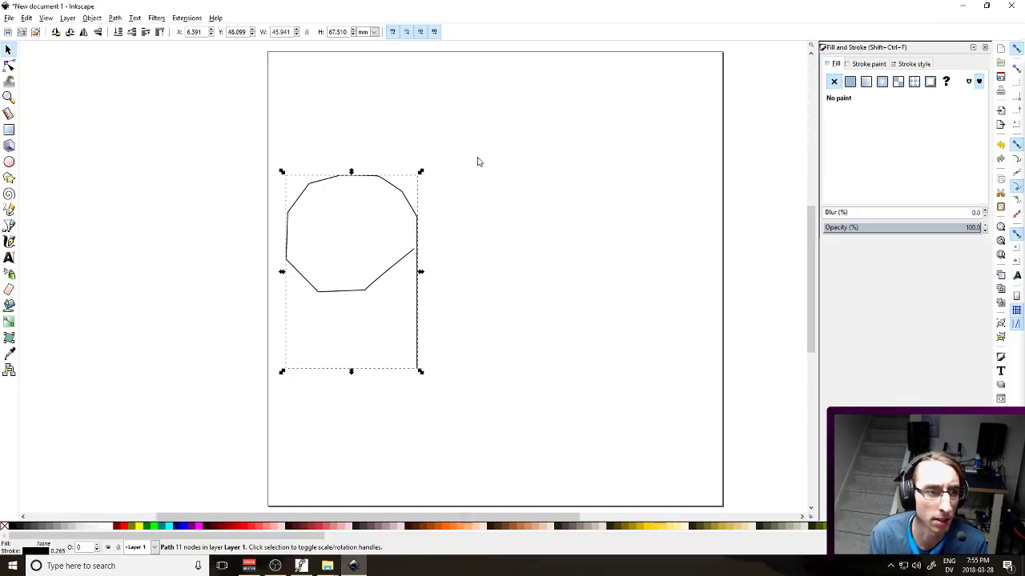
pyautogui.moveTo(261, 142); pyautogui.dragTo(430, 302)
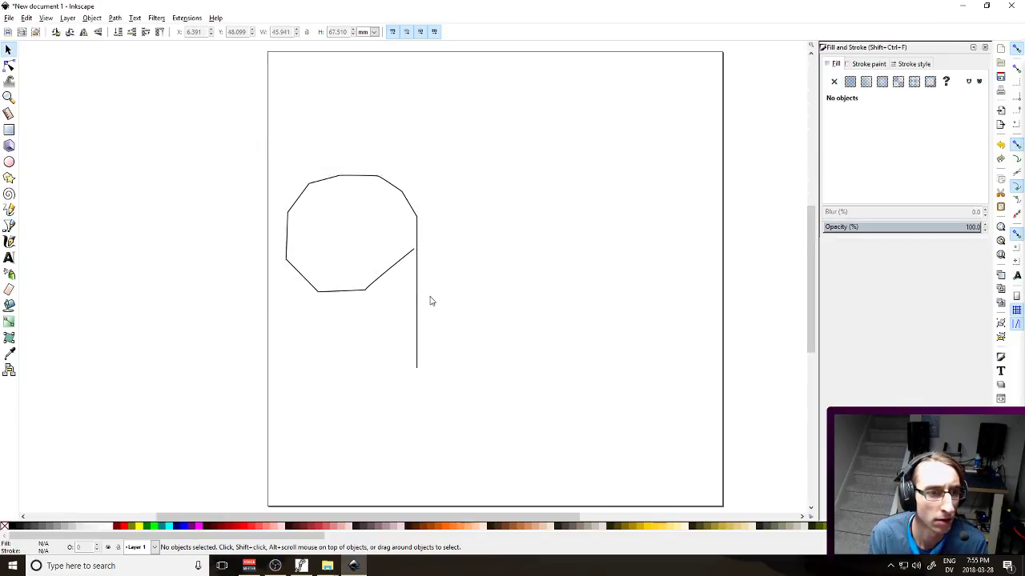
pyautogui.click(415, 257)
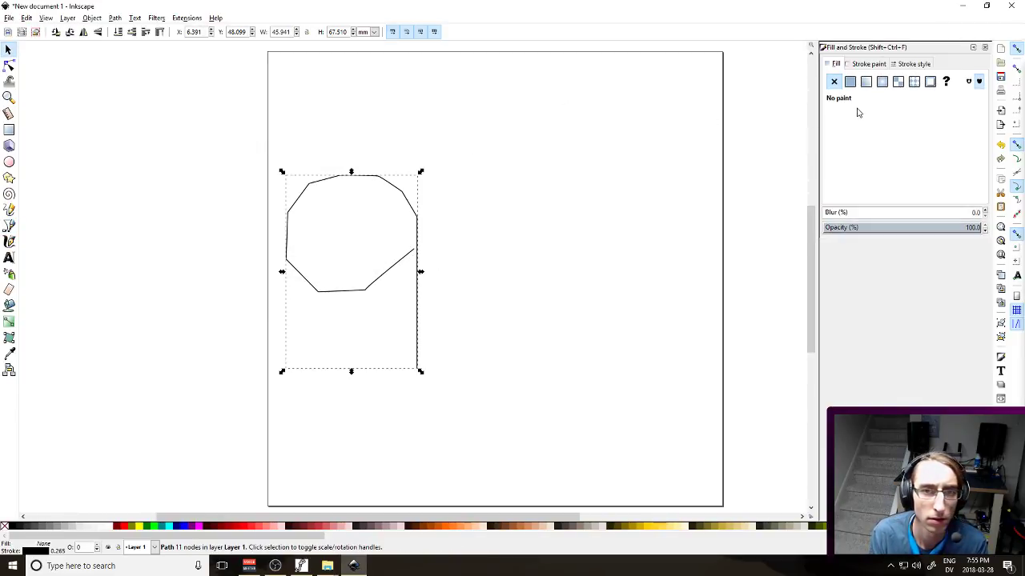
pyautogui.click(869, 64)
pyautogui.click(891, 64)
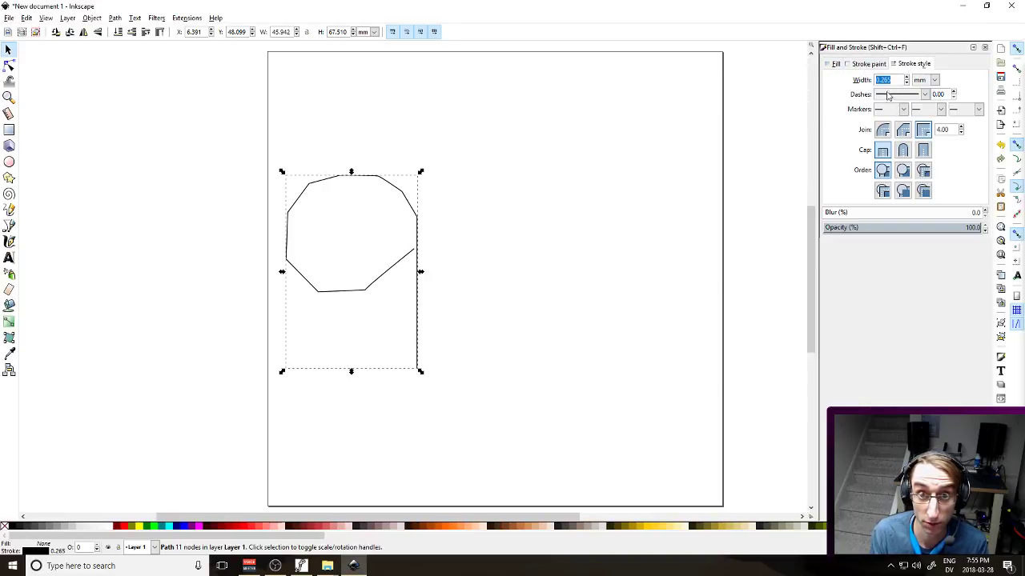
pyautogui.click(923, 80)
pyautogui.click(926, 160)
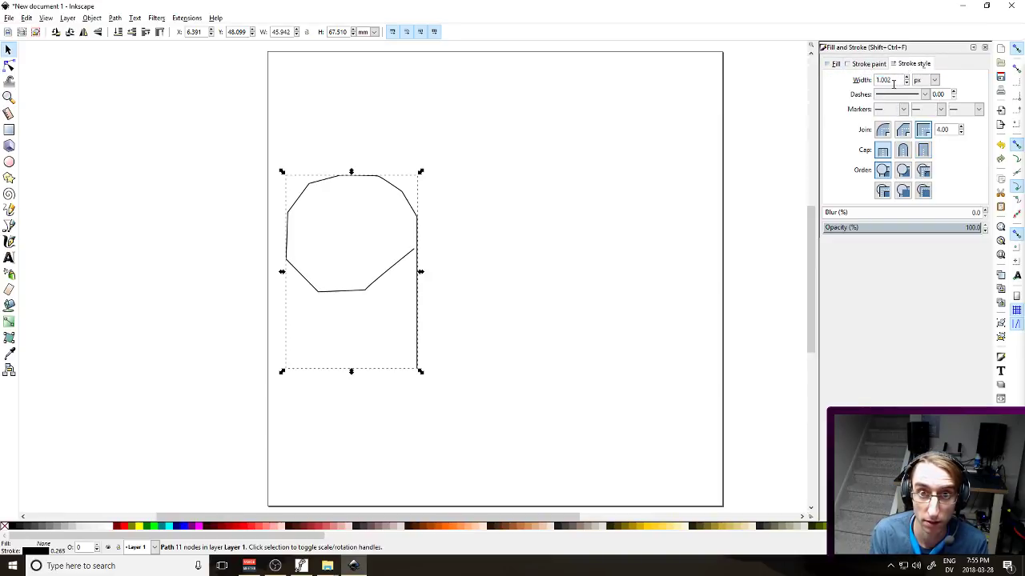
pyautogui.write('500')
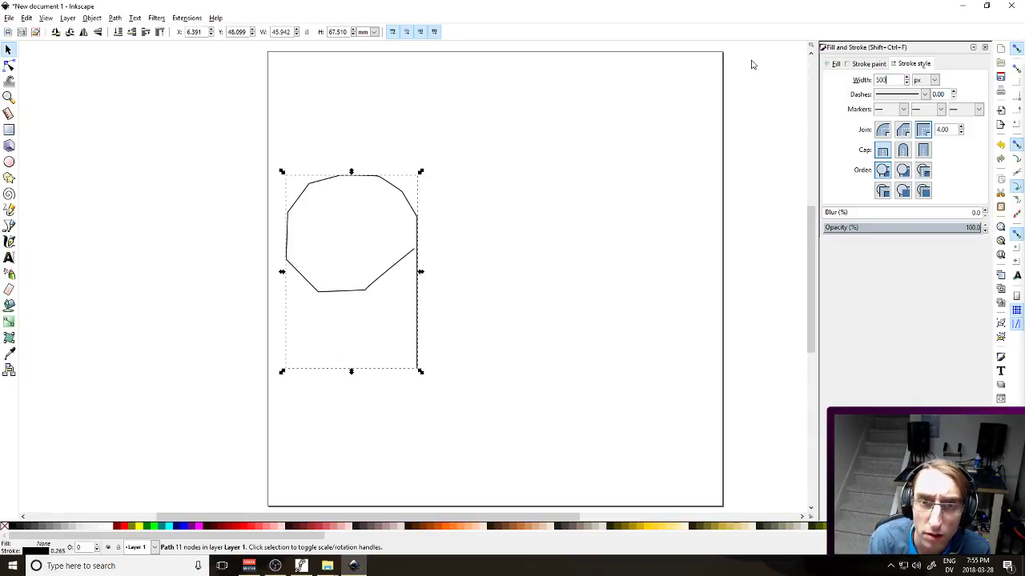
pyautogui.press('Return')
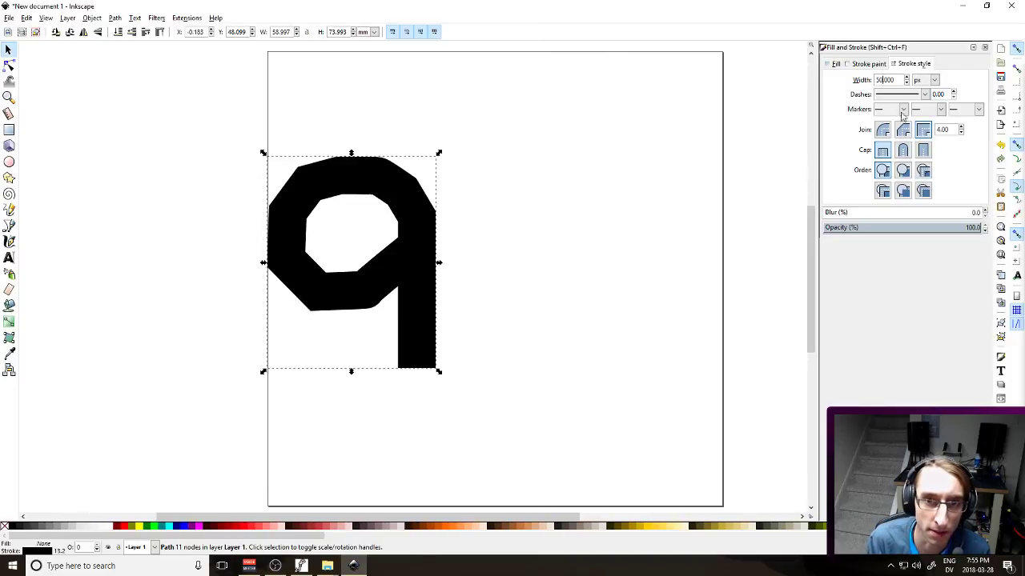
pyautogui.click(882, 129)
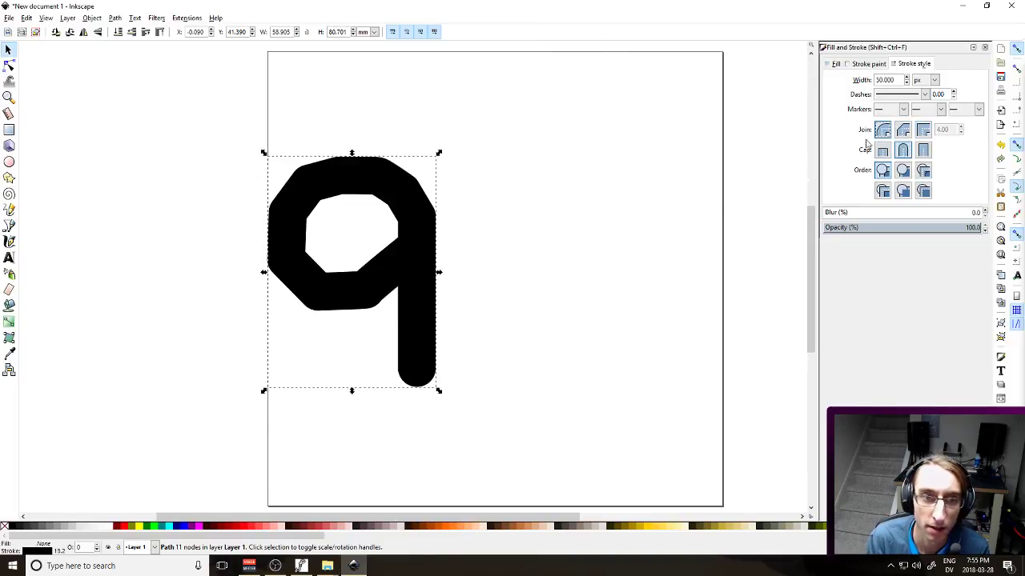
# Make the bowl's nodes auto-smooth, excluding the start node and the node where the stem begins
pyautogui.press('n')
pyautogui.moveTo(227, 154); pyautogui.dragTo(444, 310)
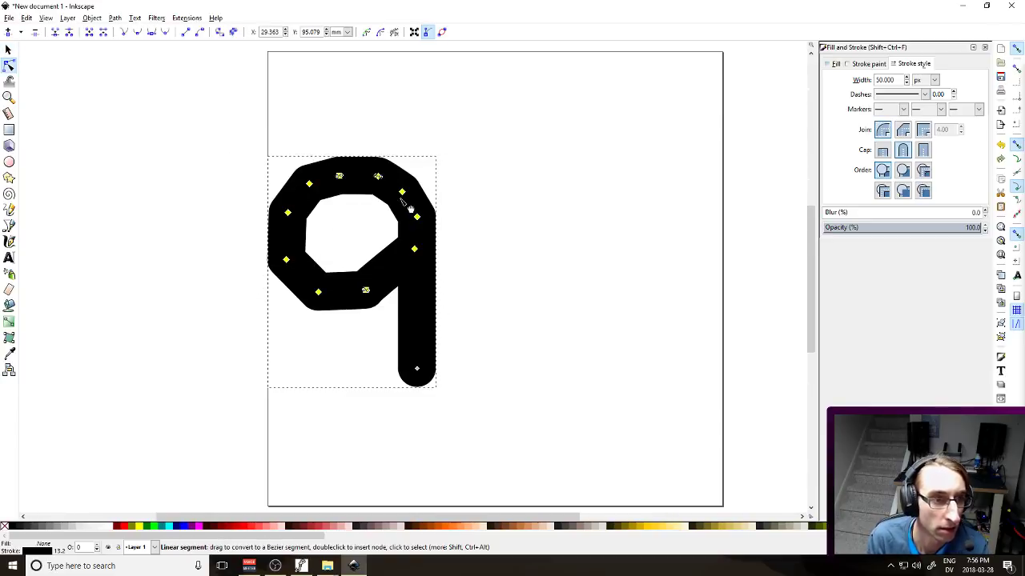
pyautogui.keyDown('shift'); pyautogui.click(415, 249); pyautogui.keyUp('shift')
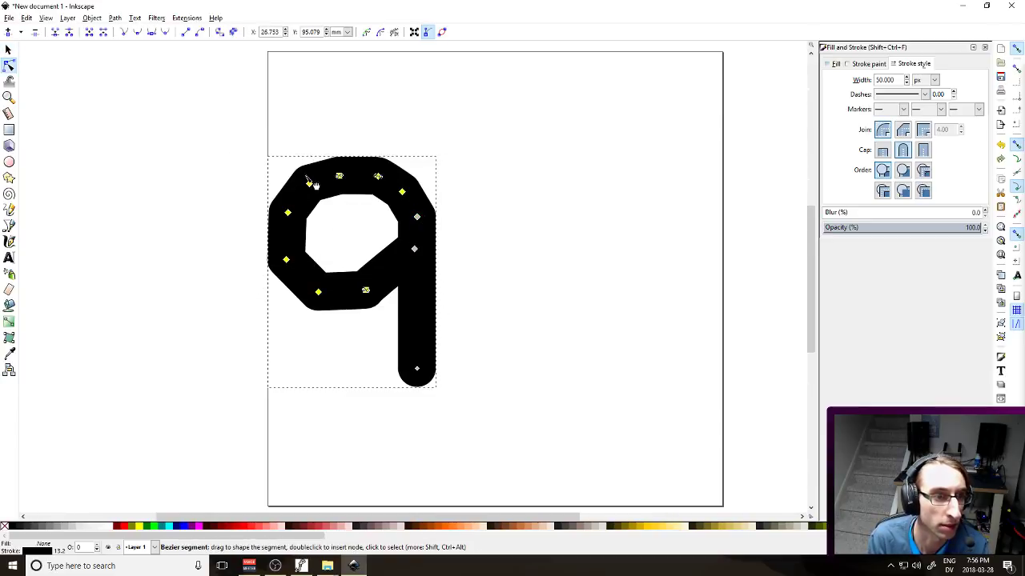
pyautogui.click(165, 32)
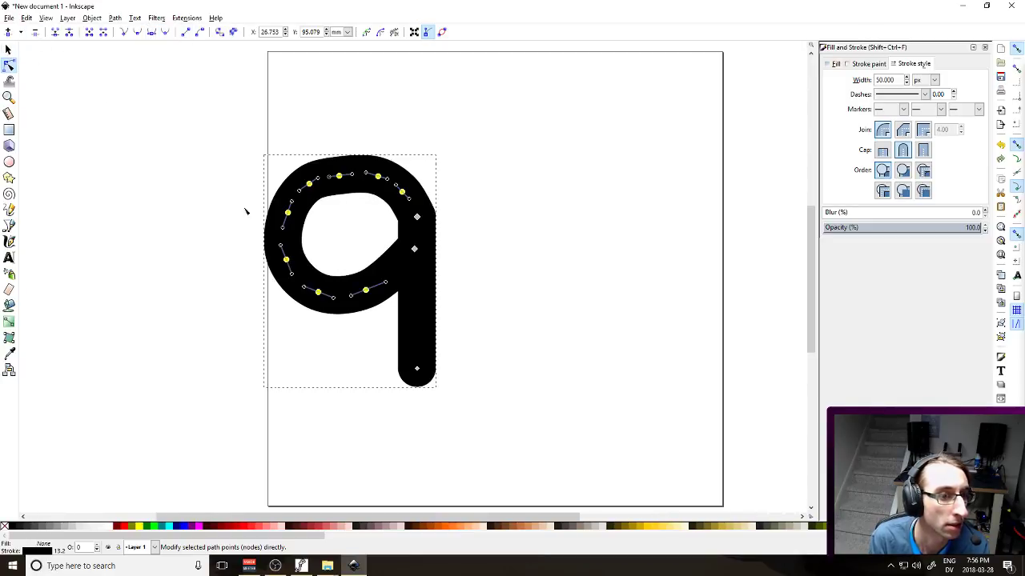
# Lengthen the stem downward by about 20 mm and move the whole 9 inside the page's left edge
pyautogui.moveTo(418, 370); pyautogui.dragTo(416, 425)
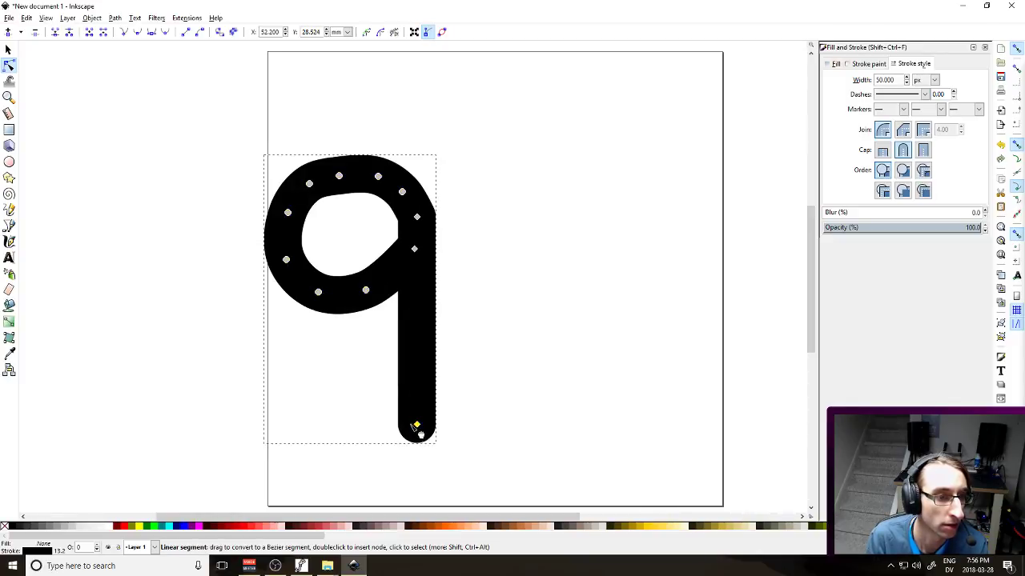
pyautogui.click(7, 50)
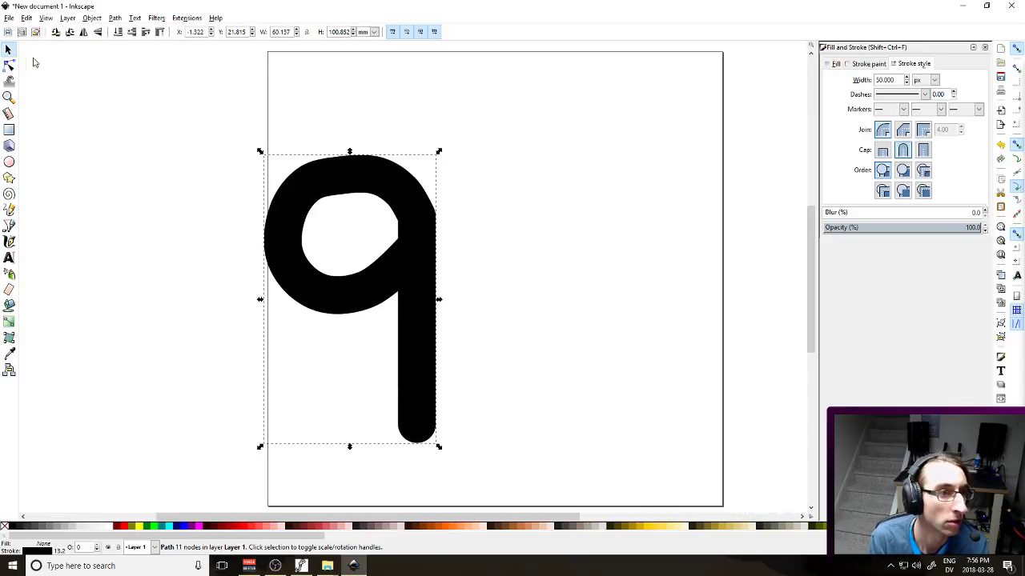
pyautogui.moveTo(314, 187)
pyautogui.mouseDown()
pyautogui.moveTo(335, 210)
pyautogui.moveTo(332, 190)
pyautogui.mouseUp()
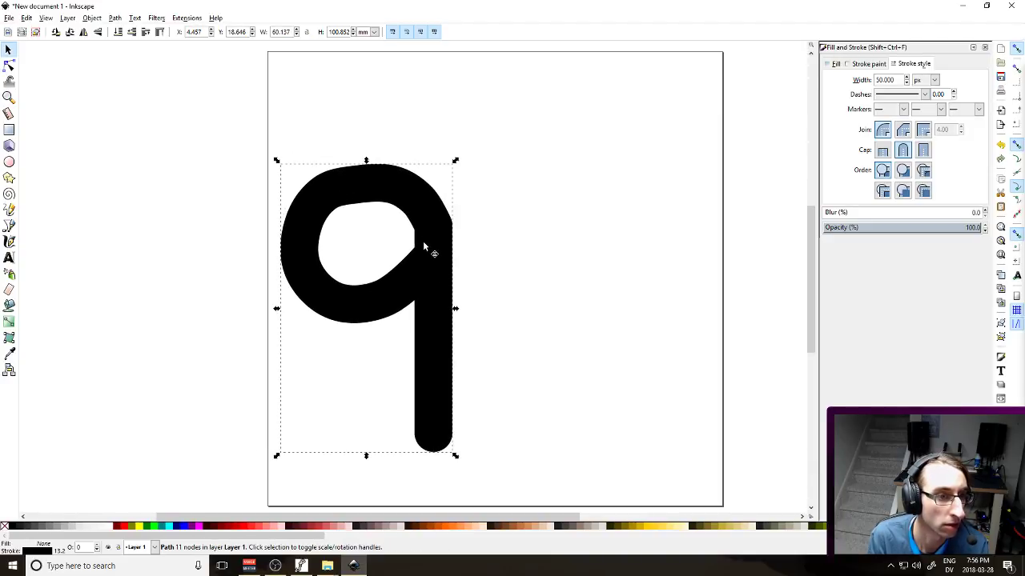
# Move the four lower bowl nodes down about 6 mm to make the bowl taller
pyautogui.press('n')
pyautogui.moveTo(297, 268); pyautogui.dragTo(402, 332)
pyautogui.hotkey('ctrl', 'z')
pyautogui.moveTo(273, 250); pyautogui.dragTo(446, 316)
pyautogui.press('Down')
pyautogui.press('Down')
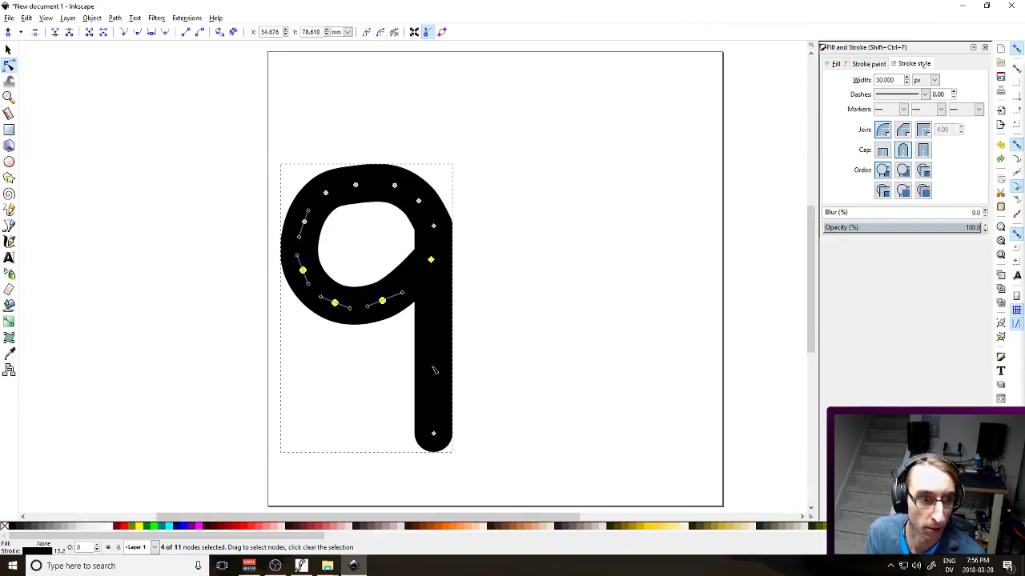
pyautogui.press('Down')
pyautogui.press('Down')
pyautogui.press('Down')
pyautogui.press('Down')
pyautogui.press('Down')
pyautogui.press('Down')
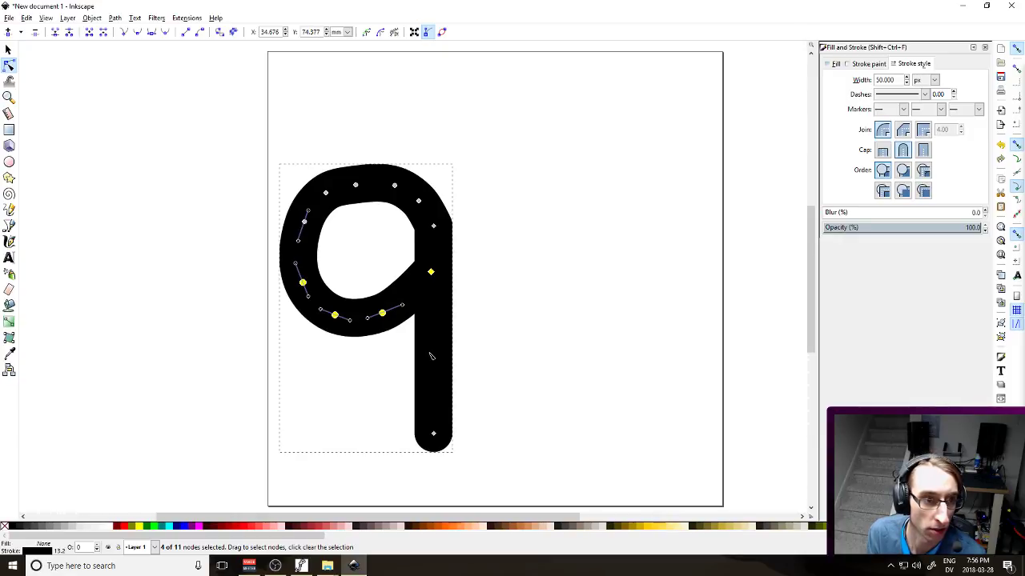
# Extend the stem by moving its bottom end node down about 9 mm
pyautogui.moveTo(403, 391); pyautogui.dragTo(449, 460)
pyautogui.press('Down')
pyautogui.press('Down')
pyautogui.press('Down')
pyautogui.press('Down')
pyautogui.press('Down')
pyautogui.press('Down')
pyautogui.press('Down')
pyautogui.press('Down')
pyautogui.press('Down')
pyautogui.press('Down')
pyautogui.press('Down')
pyautogui.press('Down')
pyautogui.press('Down')
pyautogui.press('Down')
pyautogui.press('Down')
pyautogui.press('Down')
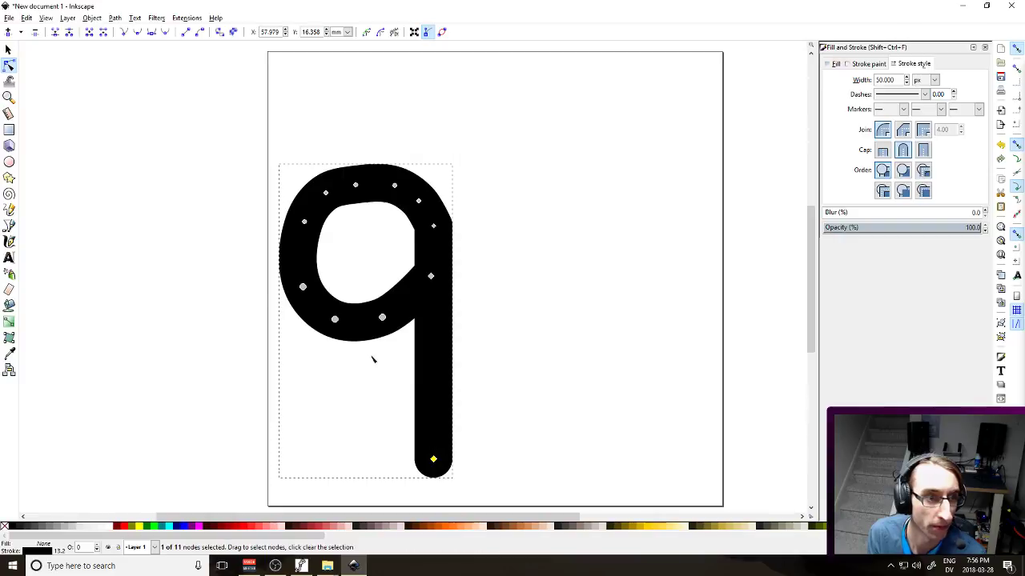
# Enlarge the 9 to about 68 × 124 mm and position it near the page's lower-left corner
pyautogui.click(8, 50)
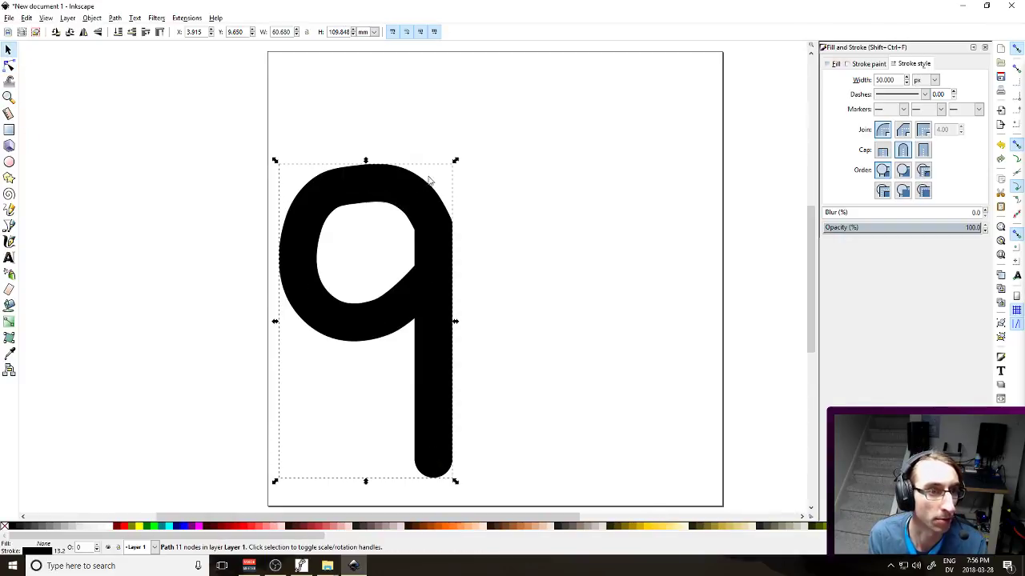
pyautogui.moveTo(454, 160); pyautogui.dragTo(480, 148)
pyautogui.moveTo(415, 198); pyautogui.dragTo(430, 214)
pyautogui.moveTo(464, 165)
pyautogui.mouseDown()
pyautogui.moveTo(483, 146)
pyautogui.moveTo(501, 153)
pyautogui.mouseUp()
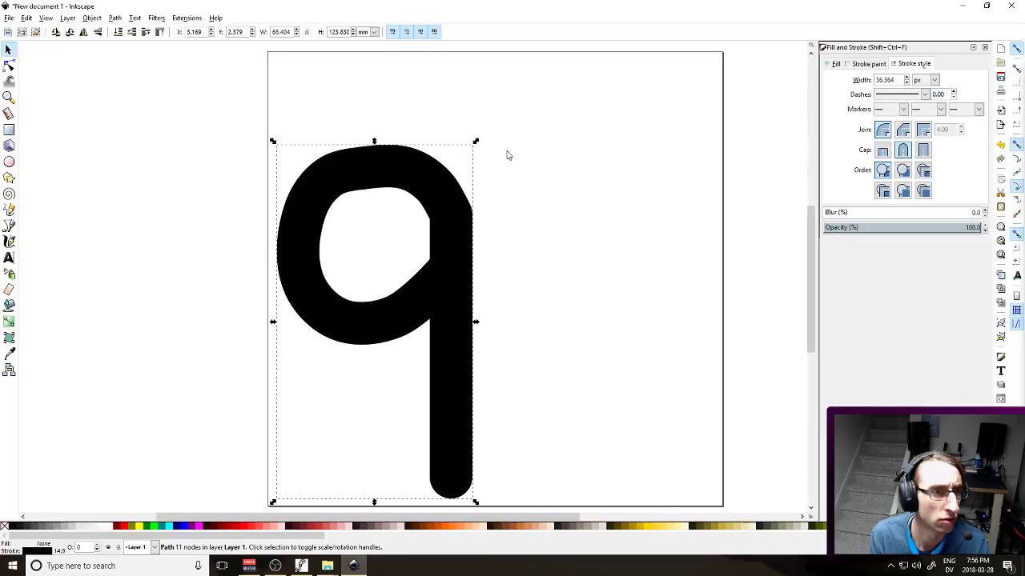
# Save the drawing of the 9 in the Characters folder as an Inkscape SVG named DIGIT 9
pyautogui.click(521, 165)
pyautogui.press('ctrl')
pyautogui.hotkey('ctrl', 's')
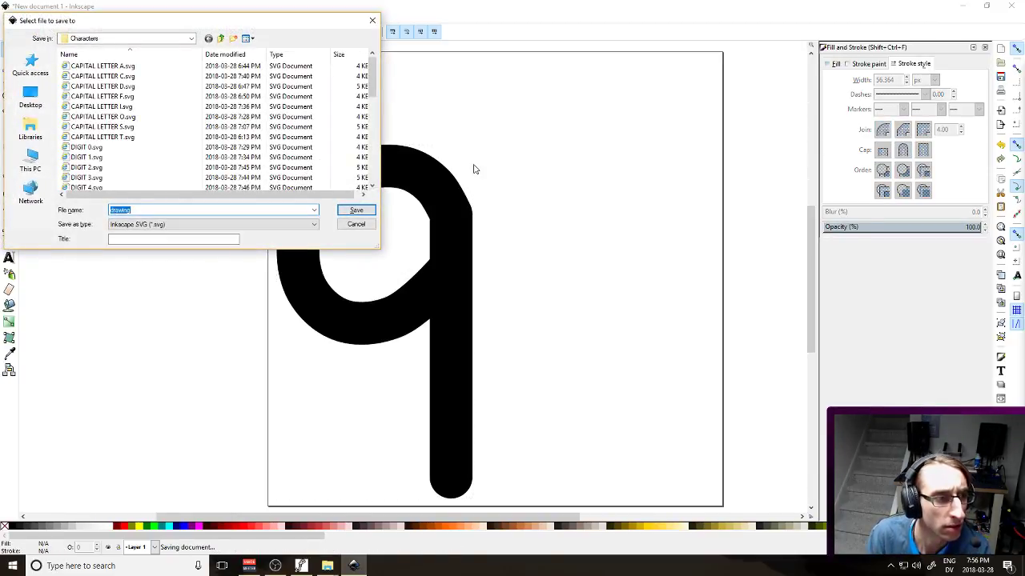
pyautogui.write('DIGIT 9')
pyautogui.press('BackSpace')
pyautogui.press('Return')
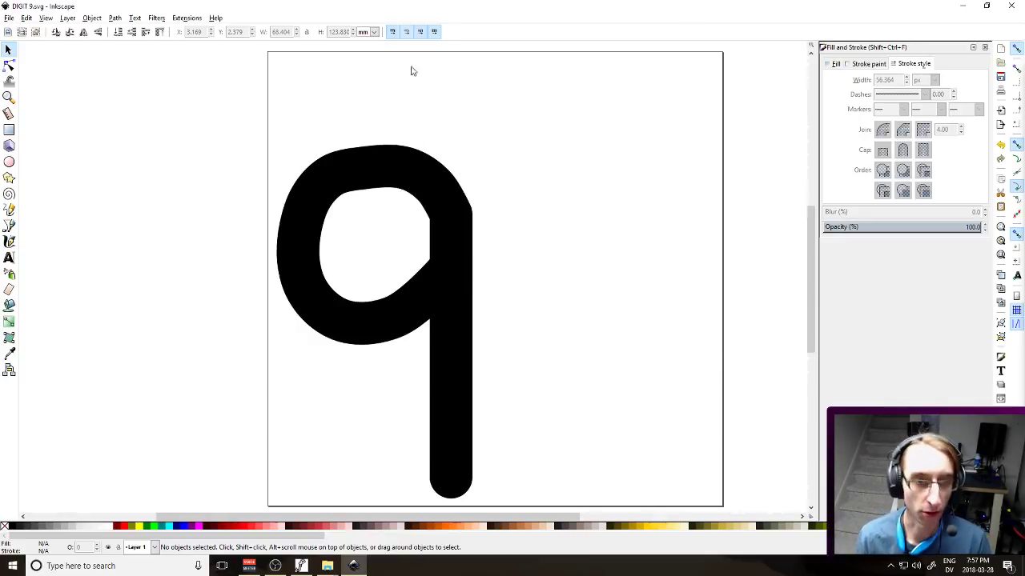
# Close Inkscape and, in FontForge, import DIGIT 2.svg into the empty digit two glyph
pyautogui.click(1007, 5)
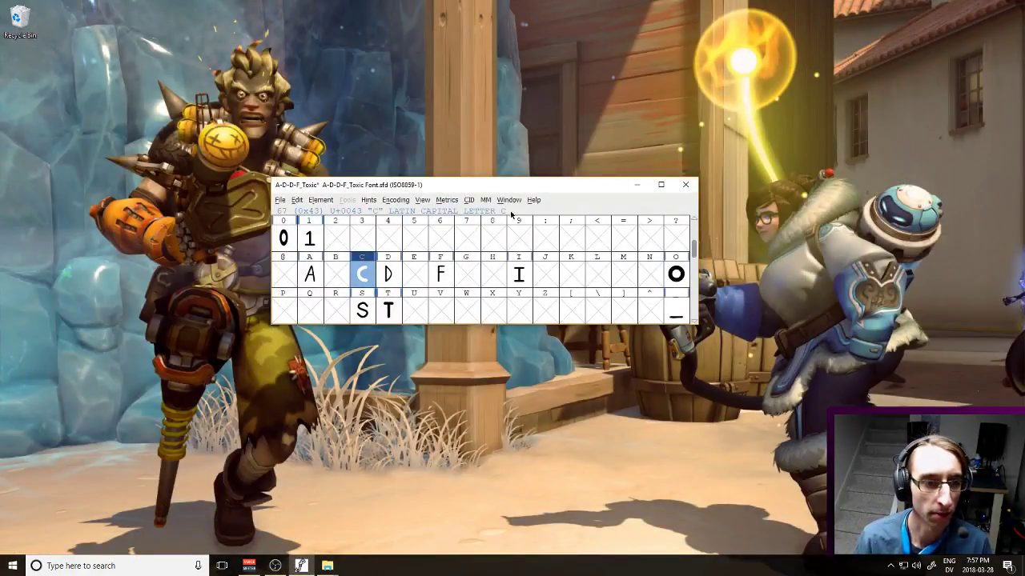
pyautogui.doubleClick(332, 236)
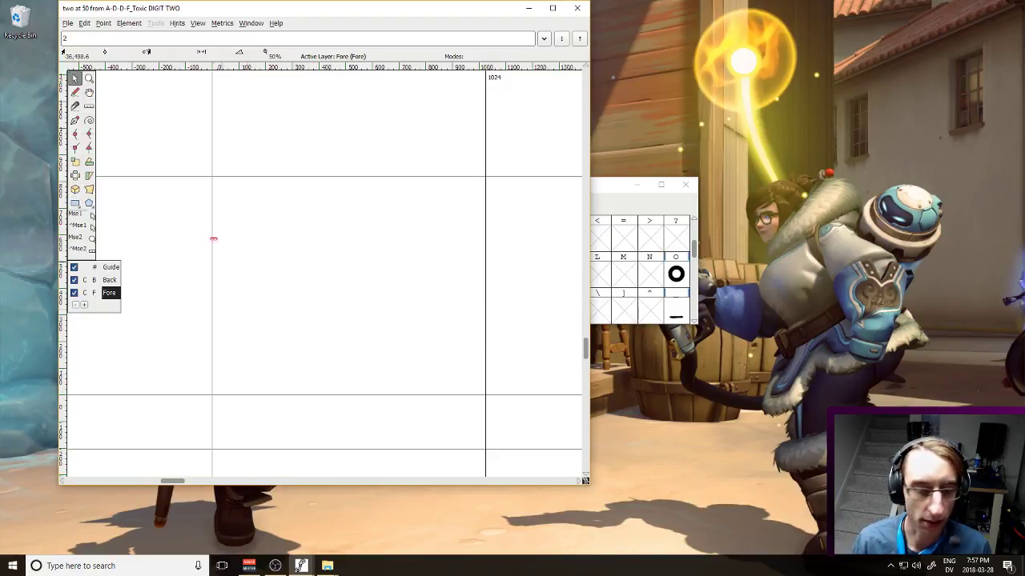
pyautogui.click(68, 22)
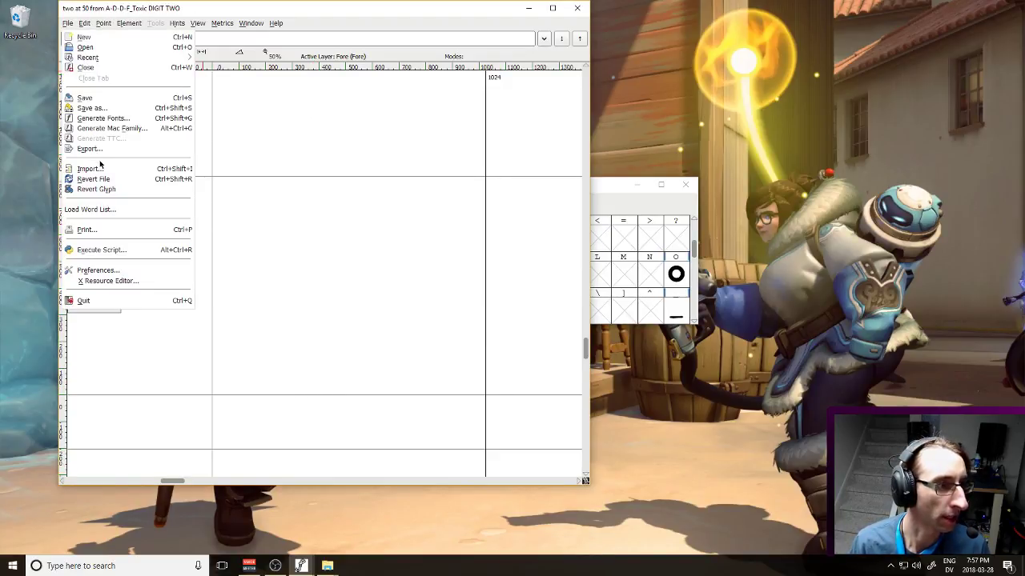
pyautogui.click(102, 168)
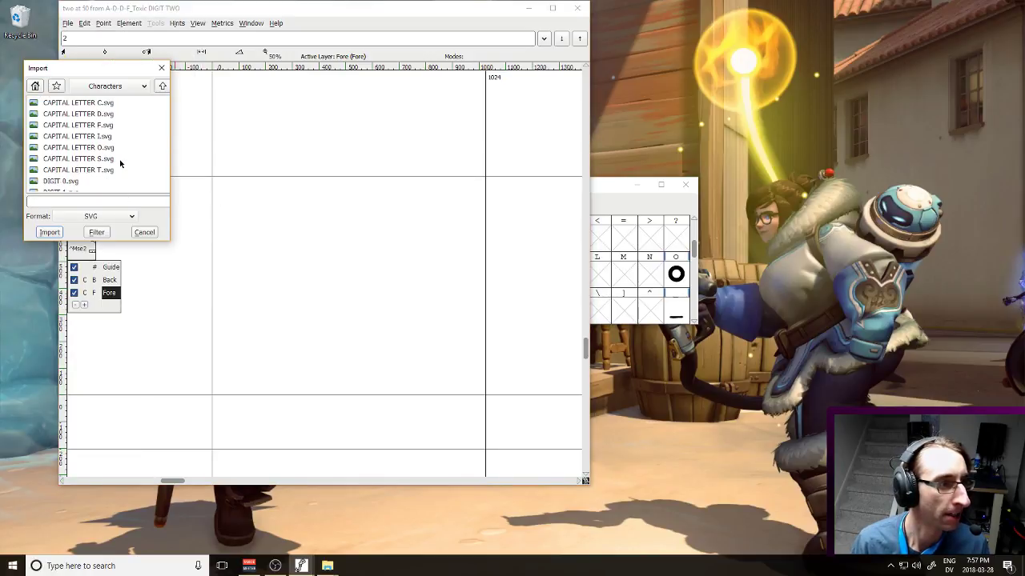
pyautogui.scroll(-2, 88, 183)
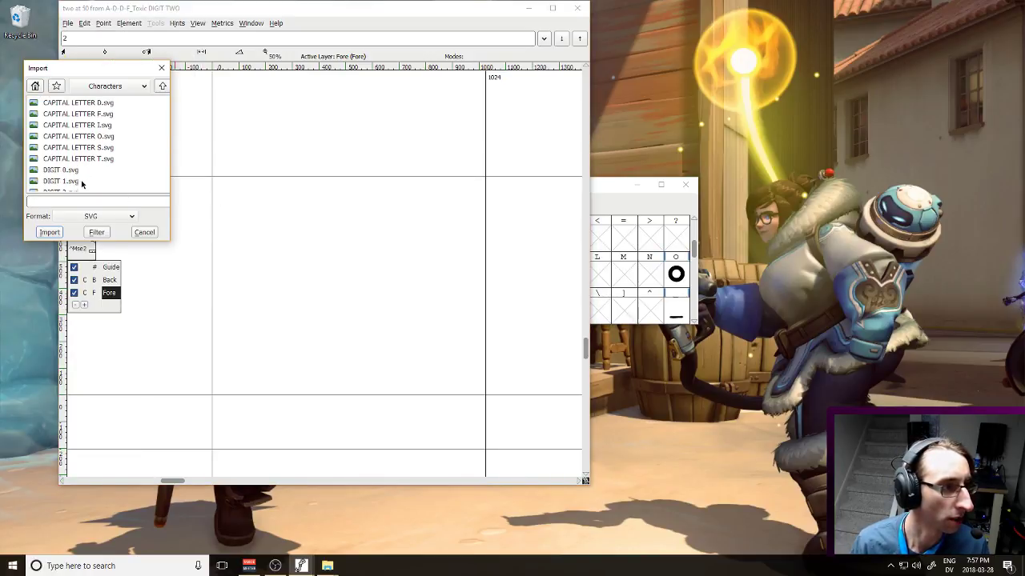
pyautogui.doubleClick(76, 181)
# Raise the whole outline of the 2 until its base sits on the baseline, and close the glyph
pyautogui.moveTo(198, 202); pyautogui.dragTo(418, 464)
pyautogui.hotkey('shift', 'Up')
pyautogui.hotkey('shift', 'Up')
pyautogui.hotkey('shift', 'Up')
pyautogui.hotkey('shift', 'Up')
pyautogui.hotkey('shift', 'Up')
pyautogui.hotkey('shift', 'Up')
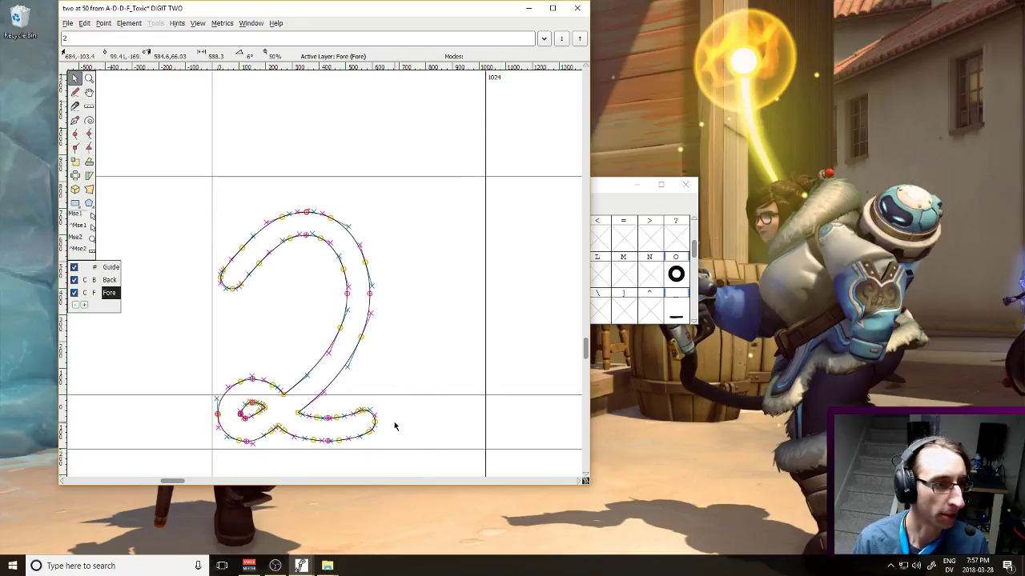
pyautogui.hotkey('shift', 'Up')
pyautogui.hotkey('shift', 'Up')
pyautogui.hotkey('shift', 'Up')
pyautogui.hotkey('shift', 'Up')
pyautogui.hotkey('shift', 'Up')
pyautogui.hotkey('shift', 'Up')
pyautogui.hotkey('shift', 'Up')
pyautogui.hotkey('shift', 'Up')
pyautogui.hotkey('shift', 'Up')
pyautogui.hotkey('shift', 'Up')
pyautogui.hotkey('shift', 'Up')
pyautogui.hotkey('shift', 'Up')
pyautogui.hotkey('shift', 'Up')
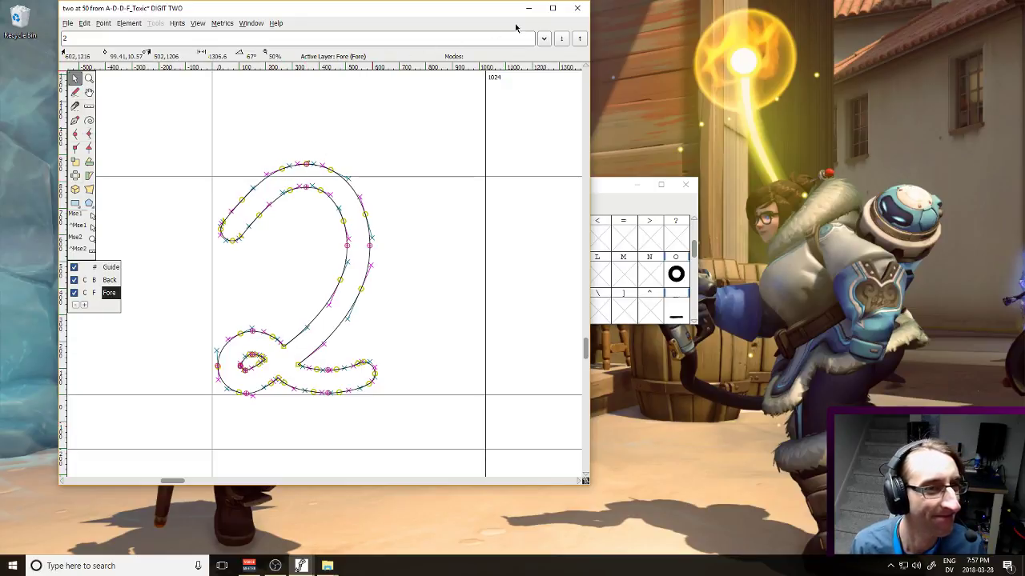
pyautogui.click(578, 8)
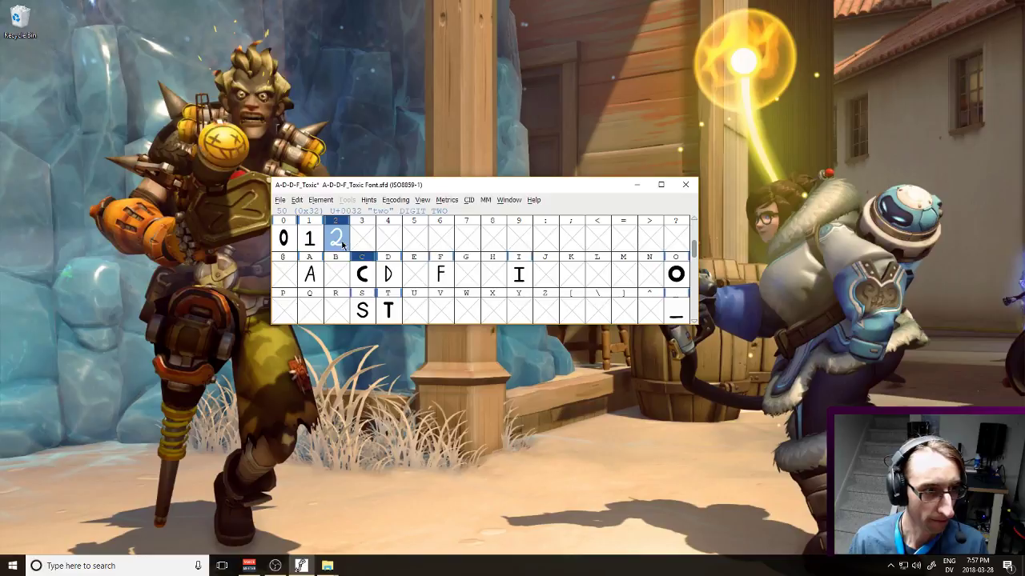
# Open the empty digit three glyph and import DIGIT 3.svg into it
pyautogui.doubleClick(362, 239)
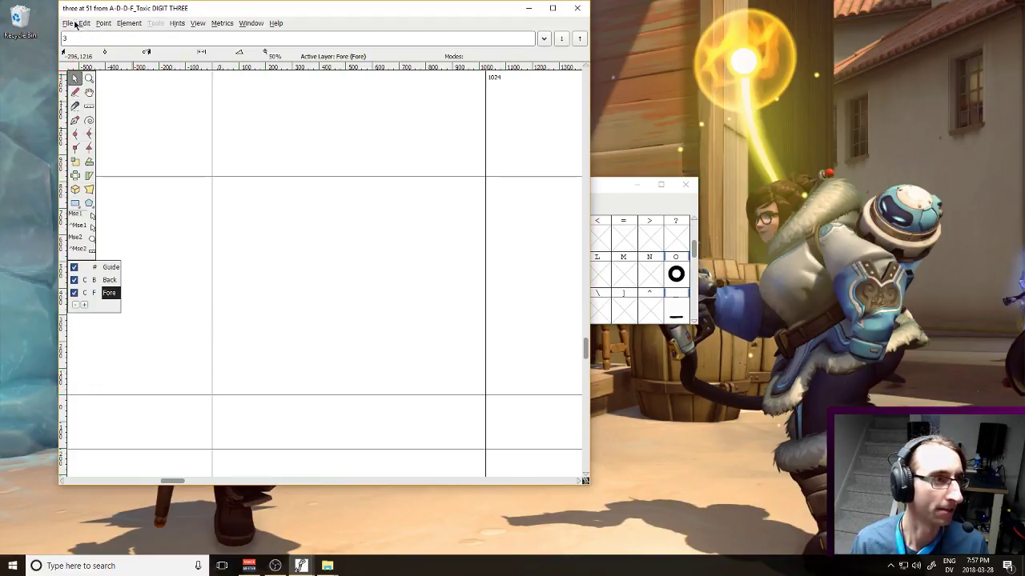
pyautogui.click(69, 23)
pyautogui.click(104, 169)
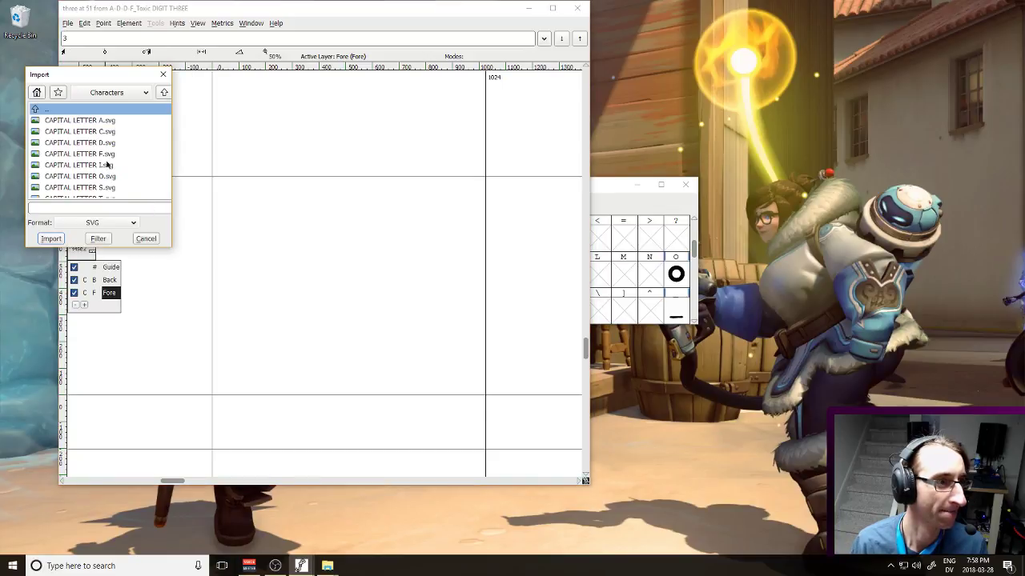
pyautogui.scroll(-3, 113, 167)
pyautogui.doubleClick(84, 188)
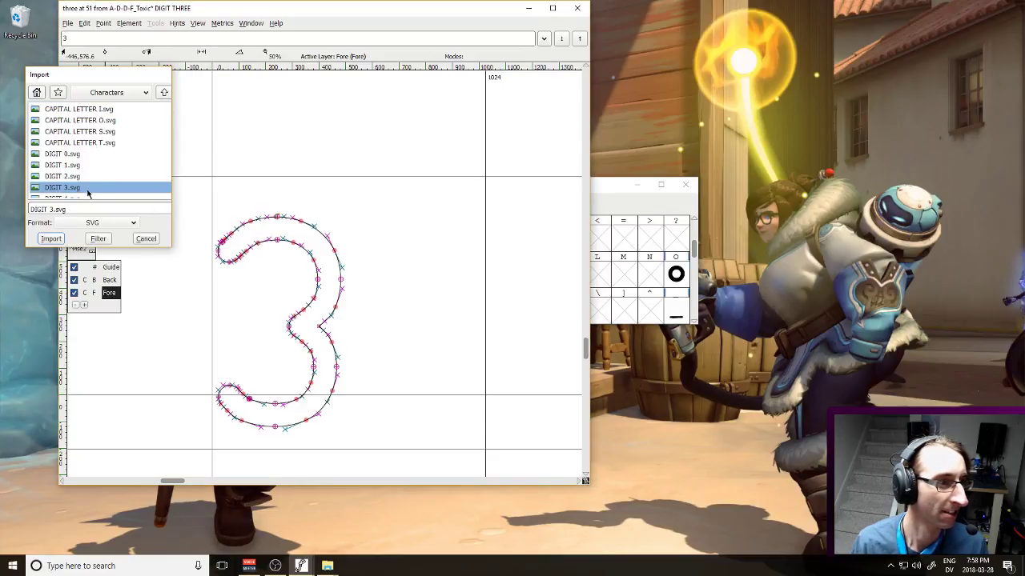
# Raise the whole 3 onto the baseline, narrow its advance width to about 516, and close the glyph
pyautogui.moveTo(172, 175); pyautogui.dragTo(385, 453)
pyautogui.hotkey('shift', 'Up')
pyautogui.hotkey('shift', 'Up')
pyautogui.hotkey('shift', 'Up')
pyautogui.hotkey('shift', 'Up')
pyautogui.hotkey('shift', 'Up')
pyautogui.hotkey('shift', 'Up')
pyautogui.hotkey('shift', 'Up')
pyautogui.hotkey('shift', 'Up')
pyautogui.hotkey('shift', 'Up')
pyautogui.hotkey('shift', 'Up')
pyautogui.hotkey('shift', 'Up')
pyautogui.hotkey('shift', 'Up')
pyautogui.hotkey('shift', 'Up')
pyautogui.moveTo(485, 275); pyautogui.dragTo(350, 298)
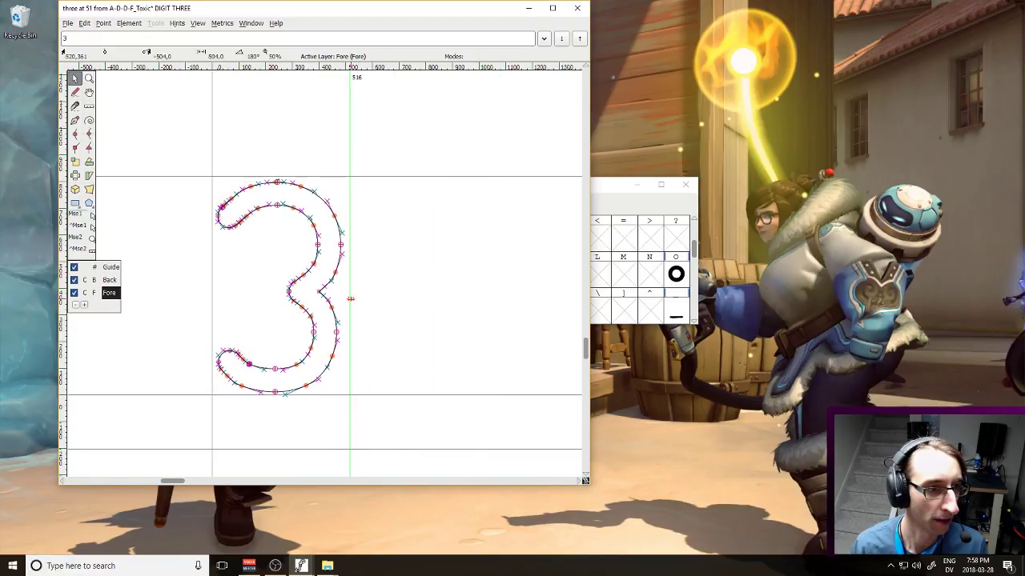
pyautogui.click(577, 9)
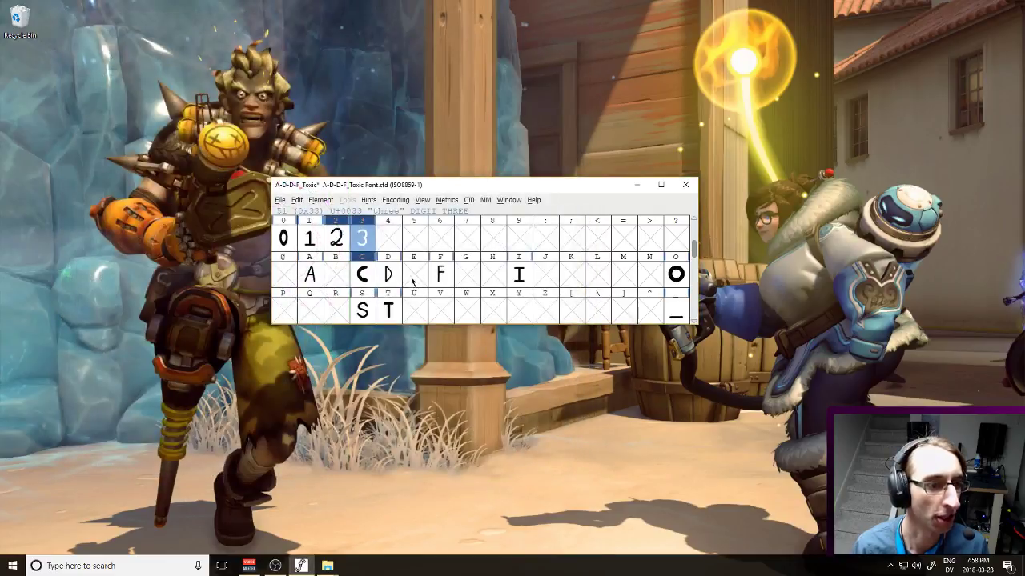
# Open the empty digit four glyph and import DIGIT 4.svg into it
pyautogui.doubleClick(390, 229)
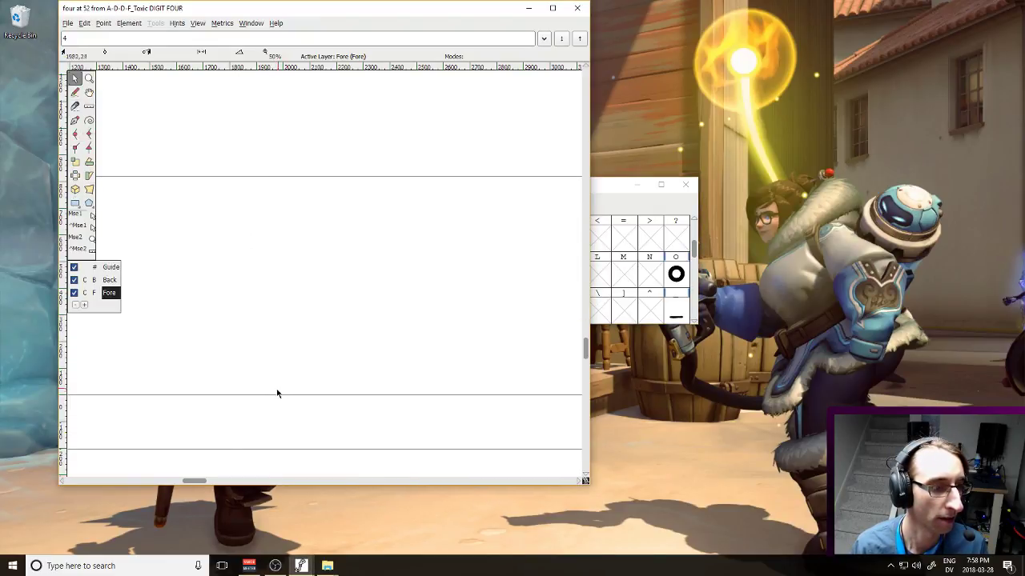
pyautogui.click(161, 481)
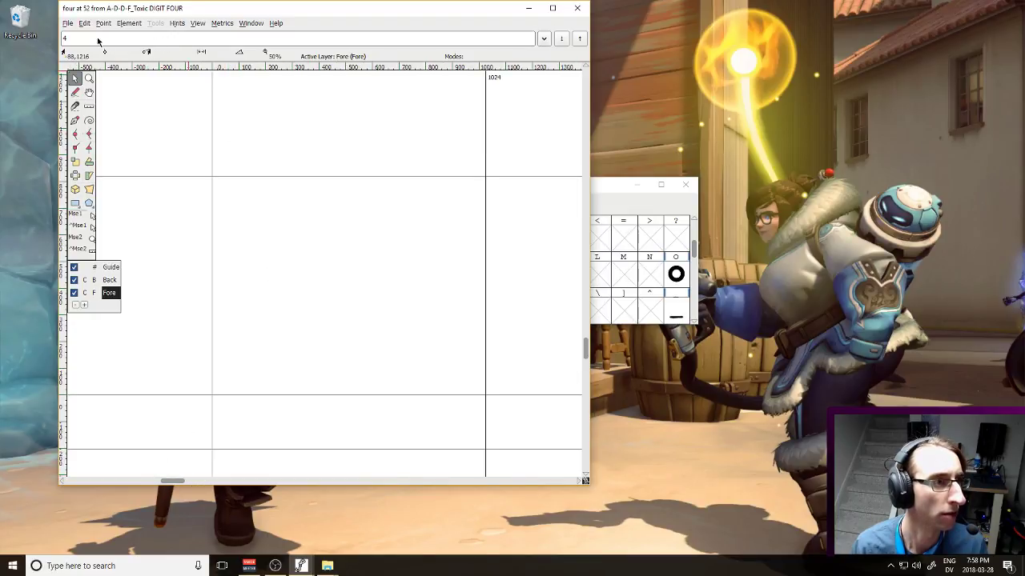
pyautogui.click(69, 24)
pyautogui.click(93, 169)
pyautogui.scroll(-8, 62, 180)
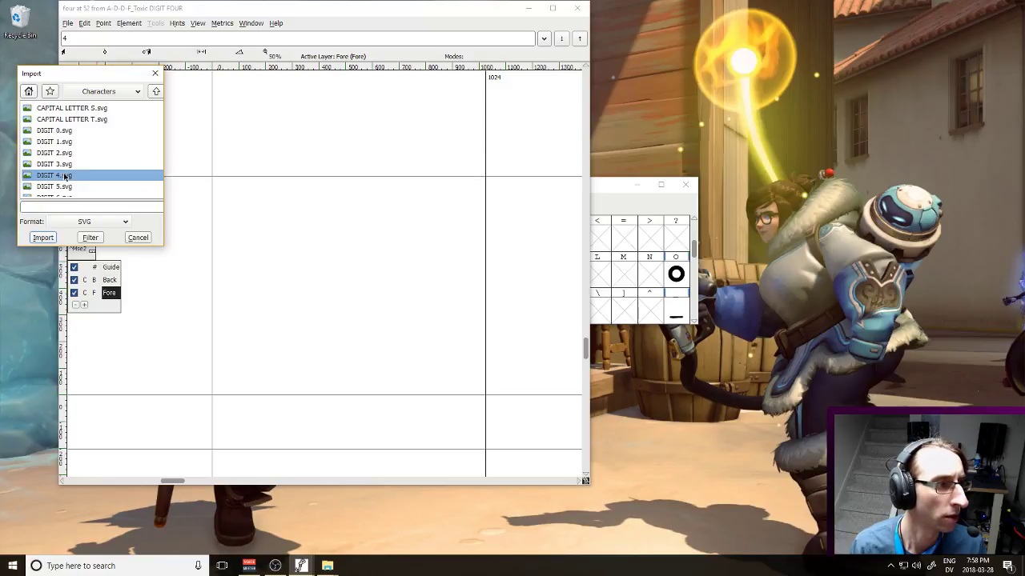
pyautogui.doubleClick(64, 177)
# Raise the whole outline of the 4 until the foot of its stem sits just above the baseline
pyautogui.moveTo(181, 200); pyautogui.dragTo(400, 498)
pyautogui.press('Up')
pyautogui.press('Up')
pyautogui.press('Up')
pyautogui.press('Up')
pyautogui.press('Up')
pyautogui.press('Up')
pyautogui.press('Up')
pyautogui.press('Up')
pyautogui.press('Up')
pyautogui.press('Up')
pyautogui.press('Up')
pyautogui.press('Up')
pyautogui.press('Up')
pyautogui.press('Up')
pyautogui.press('Up')
pyautogui.press('Up')
pyautogui.press('Up')
pyautogui.press('Up')
pyautogui.press('Down')
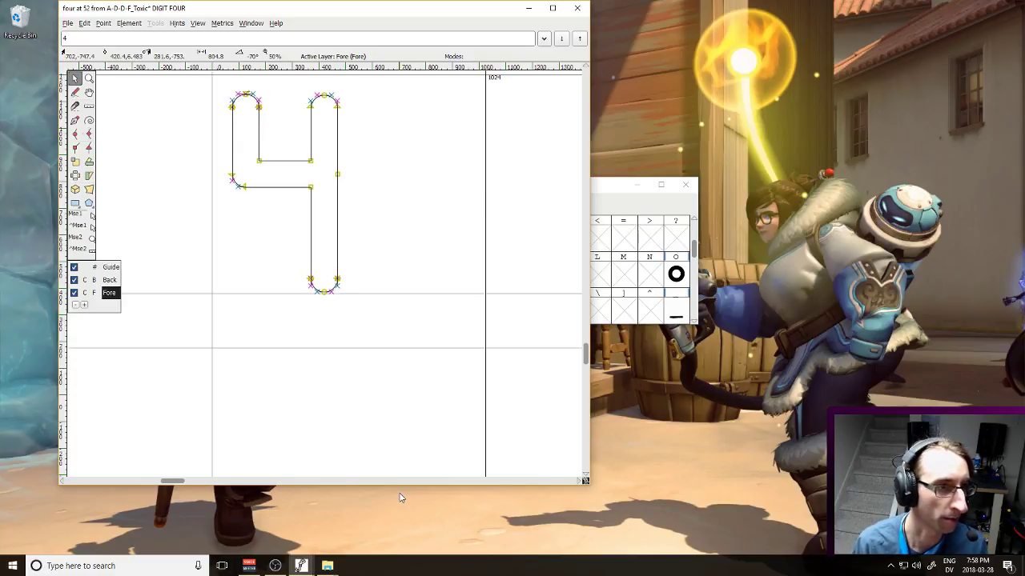
pyautogui.scroll(3, 400, 432)
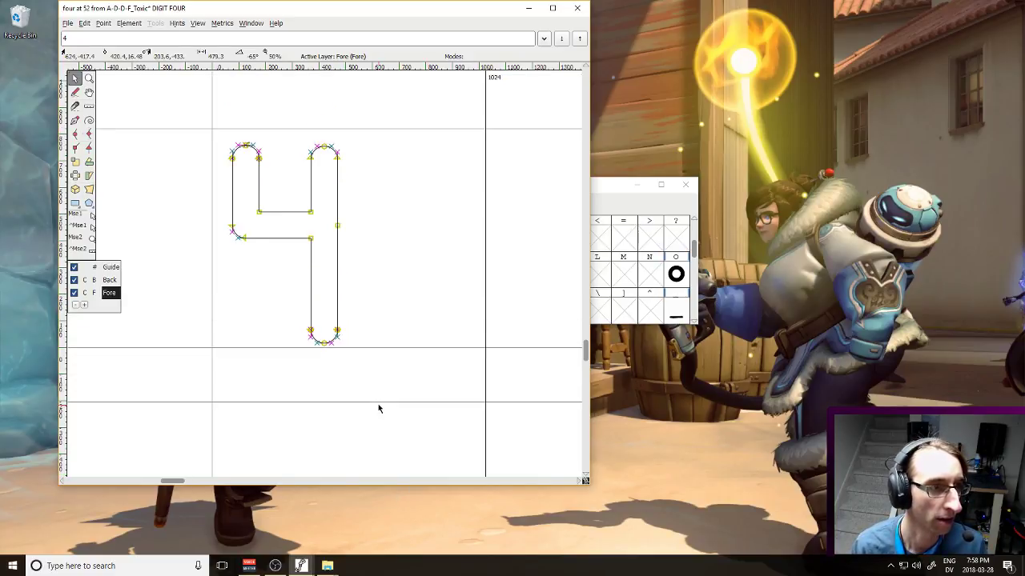
# Shift the 4 left by about 50 units, narrow its advance width to just past the stem, and close the glyph
pyautogui.press('Left')
pyautogui.press('Left')
pyautogui.press('Left')
pyautogui.press('Left')
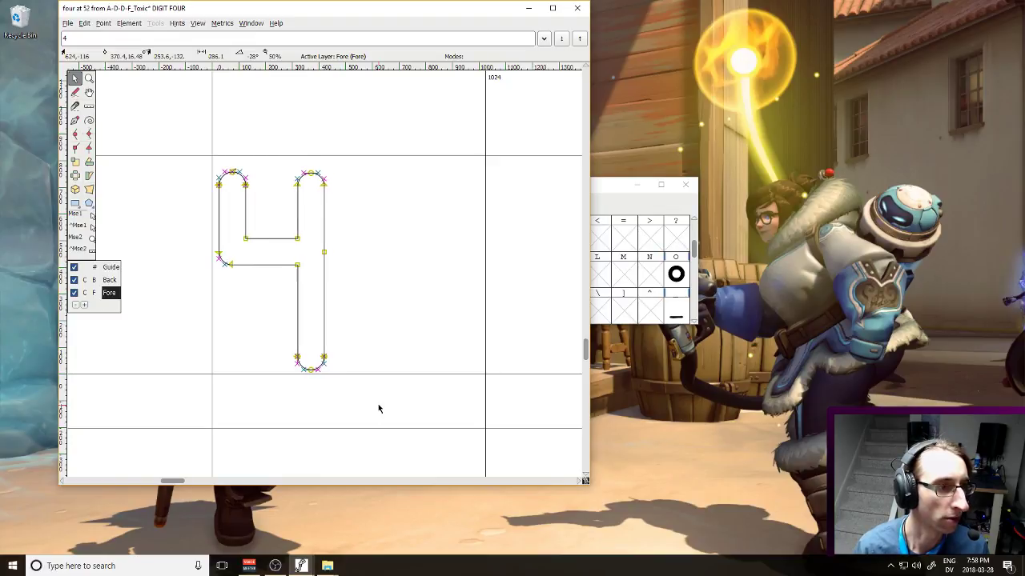
pyautogui.moveTo(484, 238); pyautogui.dragTo(329, 252)
pyautogui.click(577, 8)
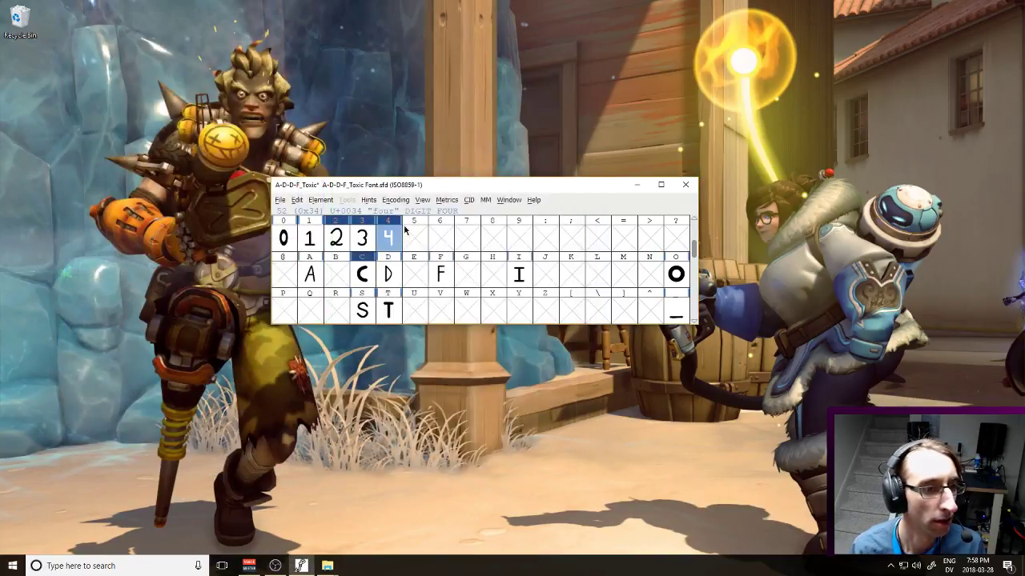
# Open the empty digit five glyph and import DIGIT 5.svg into it
pyautogui.doubleClick(418, 236)
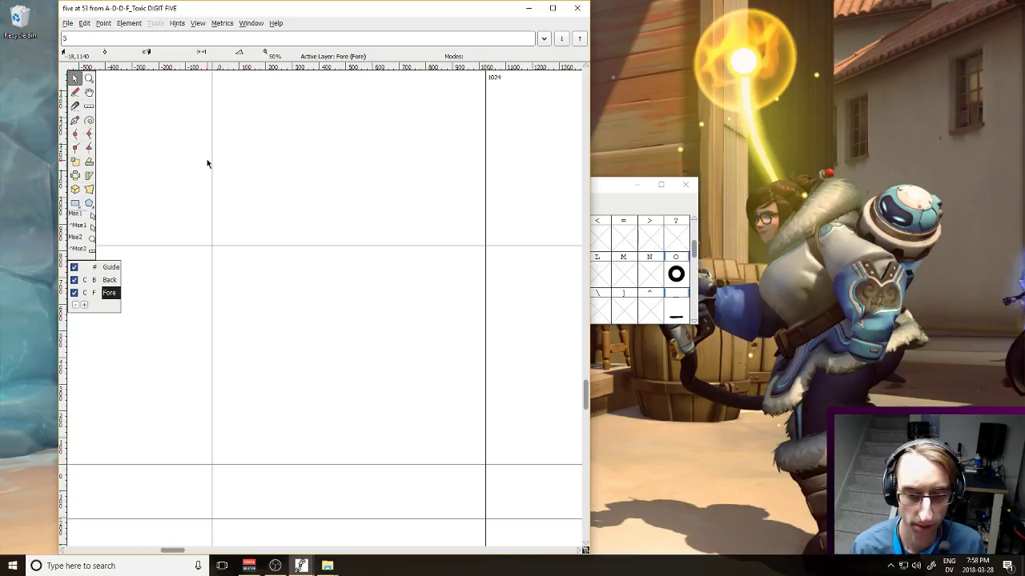
pyautogui.click(67, 22)
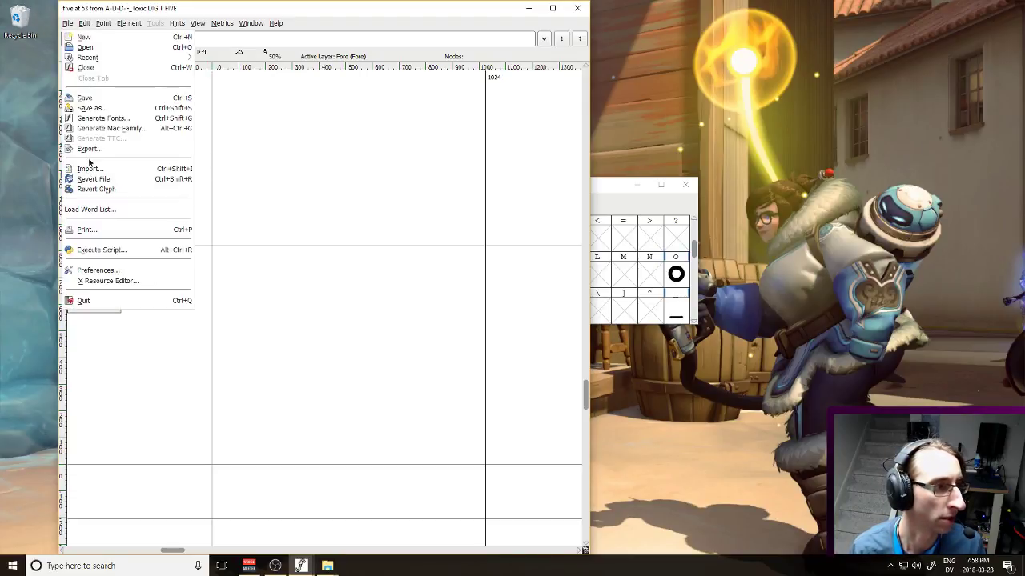
pyautogui.click(96, 172)
pyautogui.scroll(-5, 101, 164)
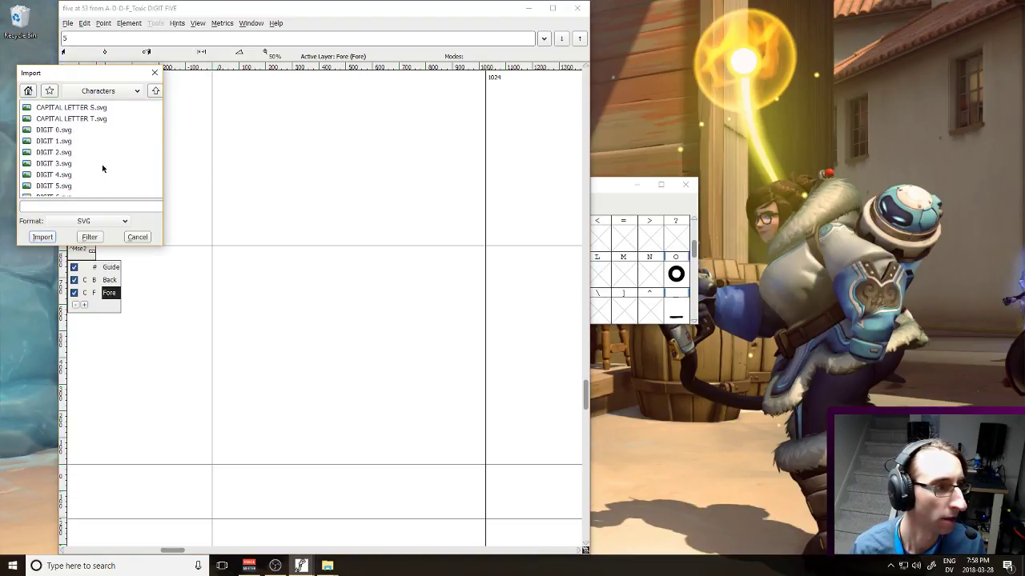
pyautogui.doubleClick(78, 188)
# Raise the whole 5 to just above the baseline, narrow its advance width to about 566, and close the glyph
pyautogui.moveTo(184, 272); pyautogui.dragTo(392, 522)
pyautogui.hotkey('shift', 'Up')
pyautogui.press('Up')
pyautogui.press('Up')
pyautogui.press('Up')
pyautogui.press('Up')
pyautogui.press('Up')
pyautogui.press('Up')
pyautogui.press('Up')
pyautogui.press('Up')
pyautogui.press('Up')
pyautogui.press('Up')
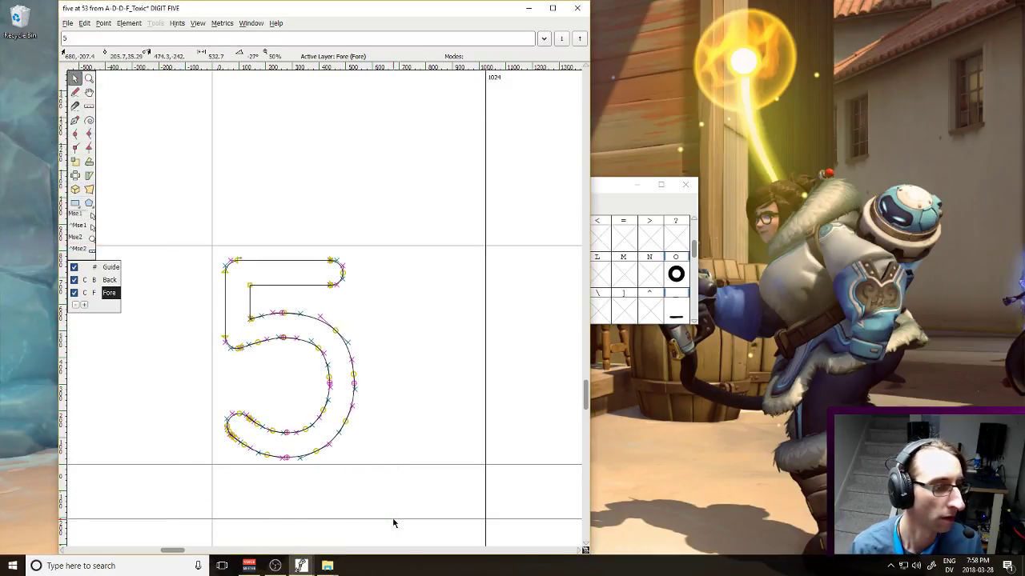
pyautogui.moveTo(485, 400); pyautogui.dragTo(362, 415)
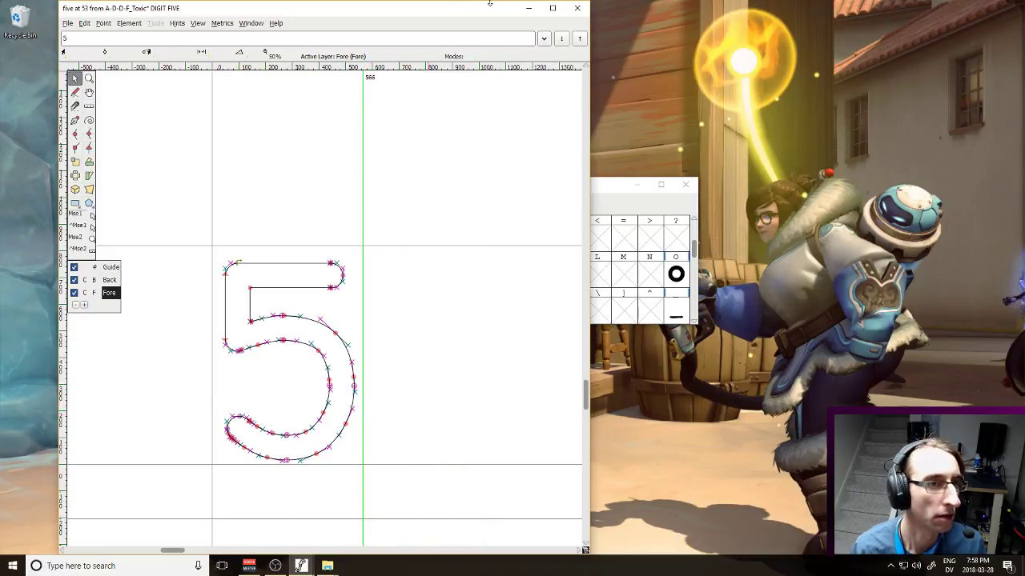
pyautogui.click(577, 8)
# Open the empty digit six glyph and import DIGIT 6.svg into it
pyautogui.doubleClick(438, 235)
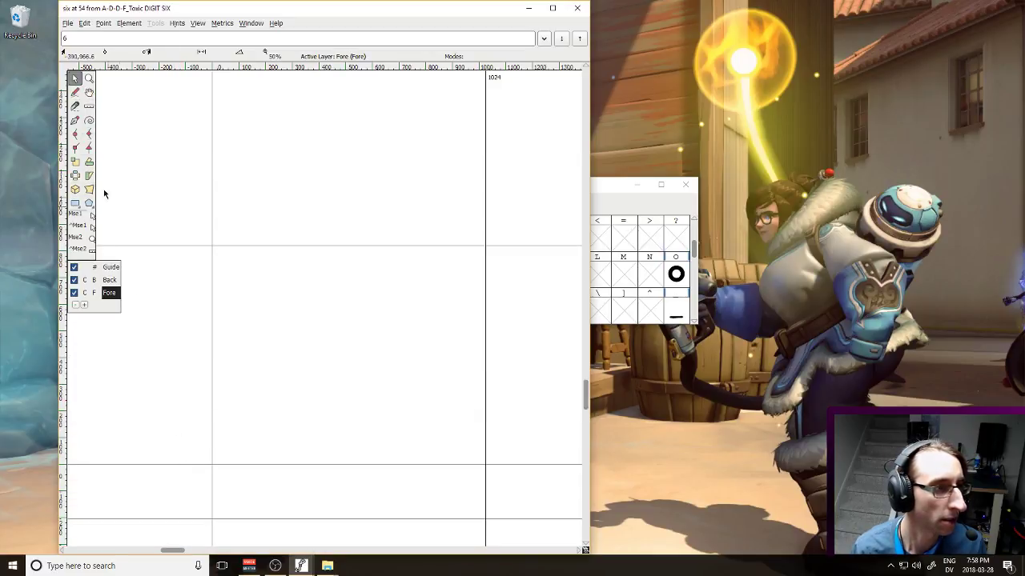
pyautogui.click(68, 23)
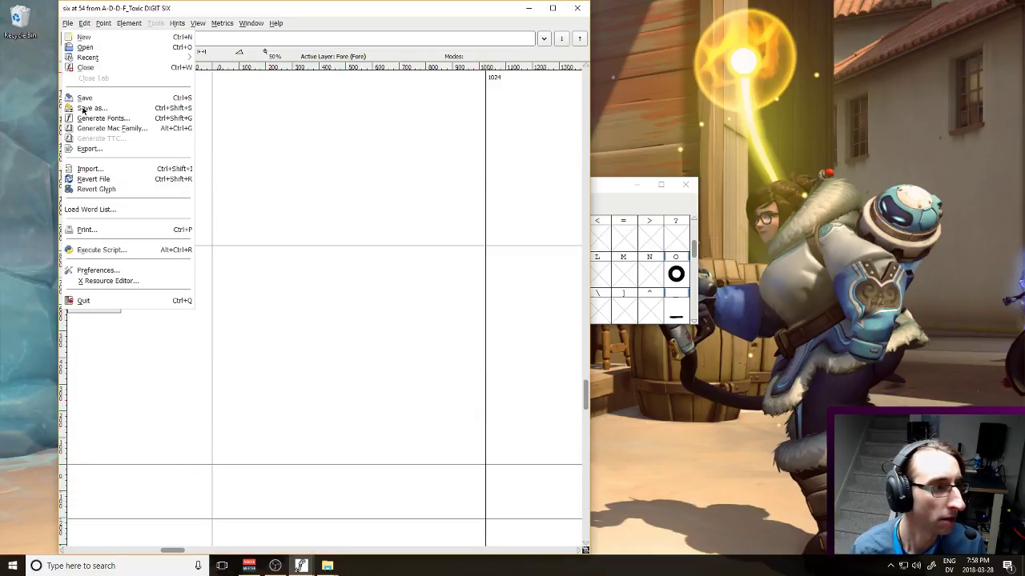
pyautogui.click(92, 169)
pyautogui.scroll(-3, 88, 160)
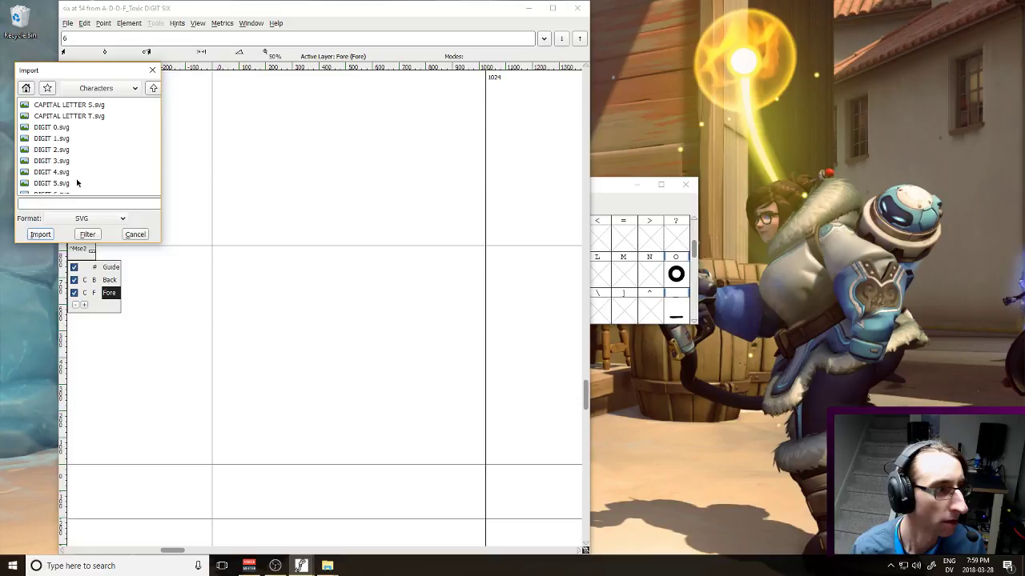
pyautogui.doubleClick(74, 184)
# Raise the whole 6 onto the baseline, narrow its advance width to about 616, and close the glyph
pyautogui.moveTo(170, 278); pyautogui.dragTo(394, 518)
pyautogui.press('Up')
pyautogui.press('Up')
pyautogui.press('Up')
pyautogui.press('Up')
pyautogui.press('Up')
pyautogui.press('Up')
pyautogui.press('Up')
pyautogui.press('Up')
pyautogui.press('Up')
pyautogui.press('Up')
pyautogui.press('Up')
pyautogui.press('Up')
pyautogui.press('Up')
pyautogui.press('Up')
pyautogui.press('Up')
pyautogui.press('Up')
pyautogui.press('Up')
pyautogui.press('Up')
pyautogui.press('Up')
pyautogui.press('Up')
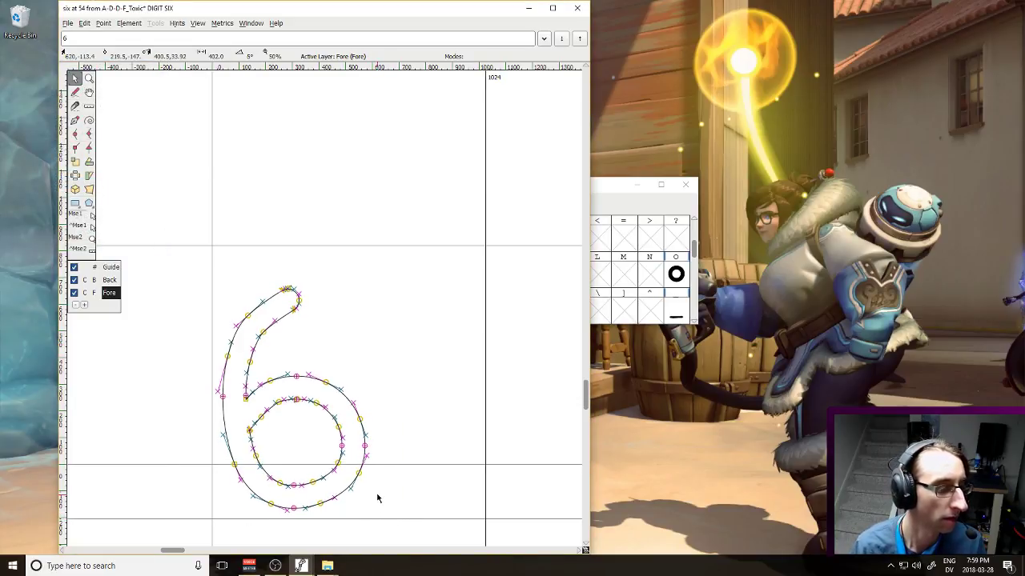
pyautogui.click(349, 306)
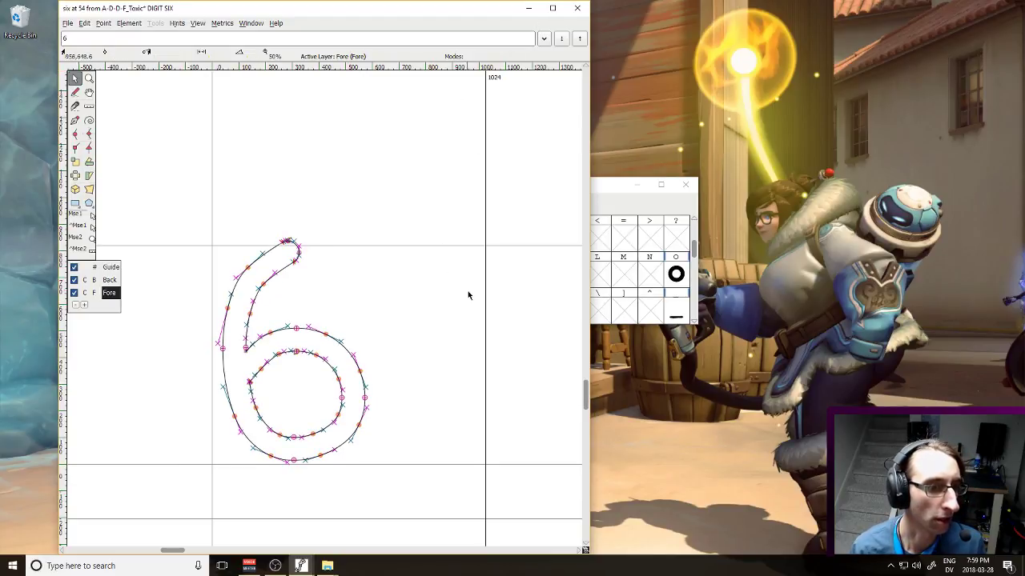
pyautogui.moveTo(486, 303); pyautogui.dragTo(354, 309)
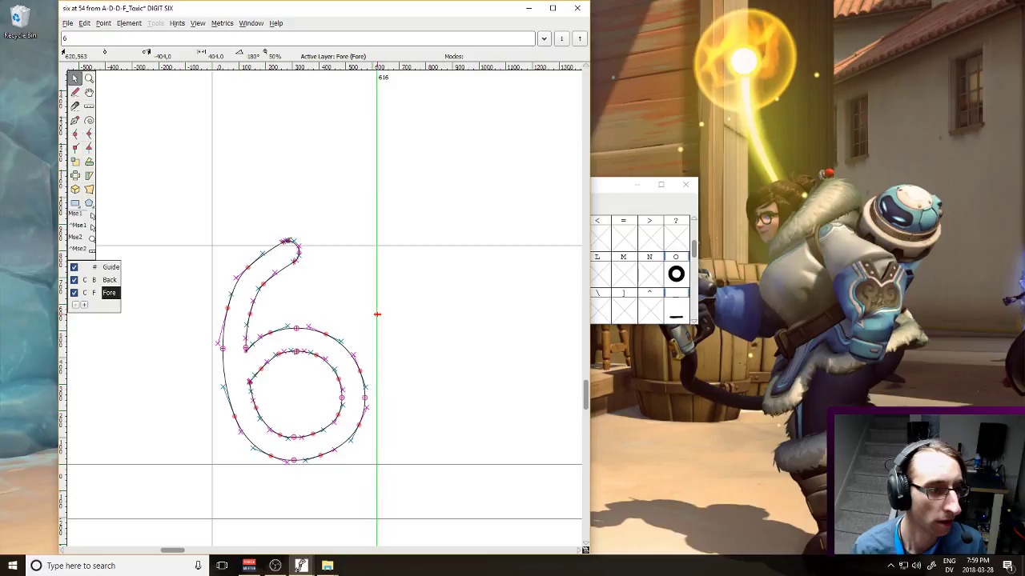
pyautogui.click(577, 8)
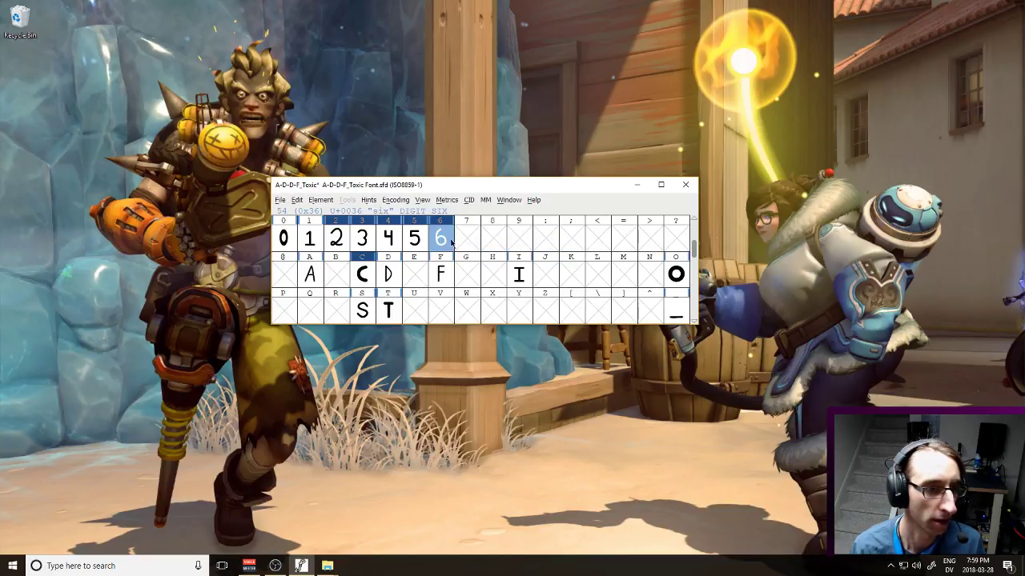
# Reopen the digit six and digit two glyphs to examine their outlines and advance widths, closing each one
pyautogui.doubleClick(440, 238)
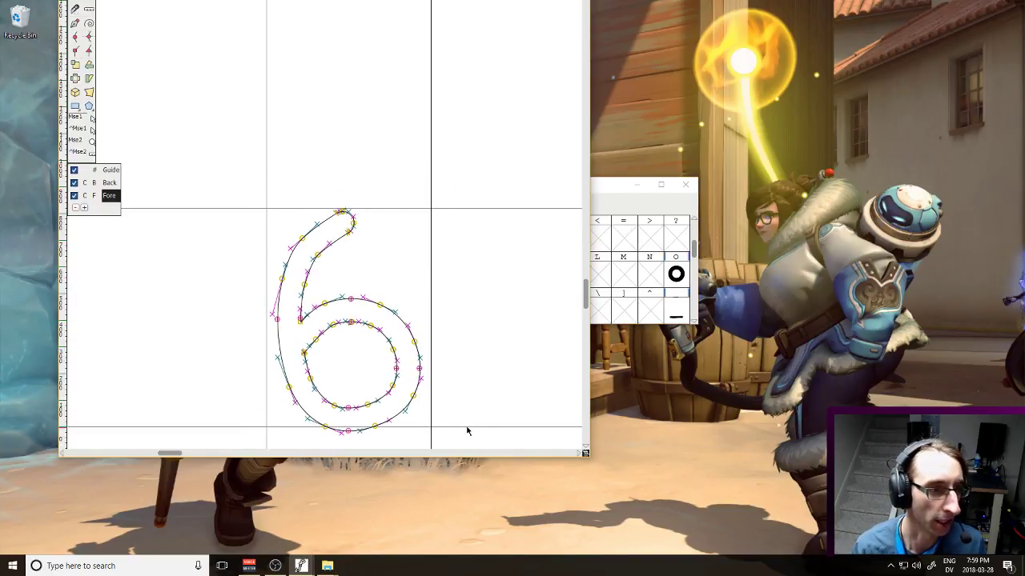
pyautogui.click(520, 287)
pyautogui.doubleClick(452, 462)
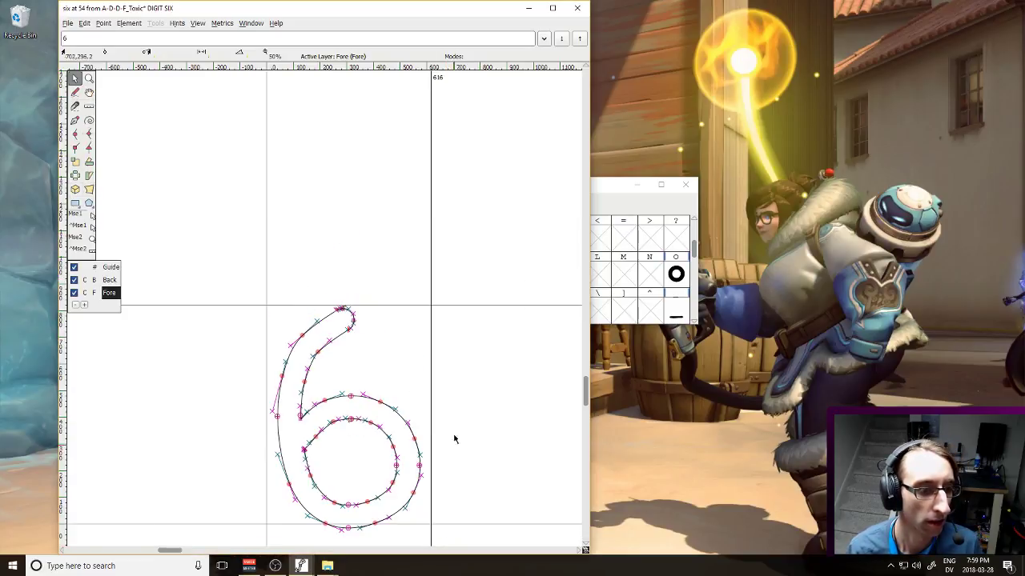
pyautogui.click(573, 8)
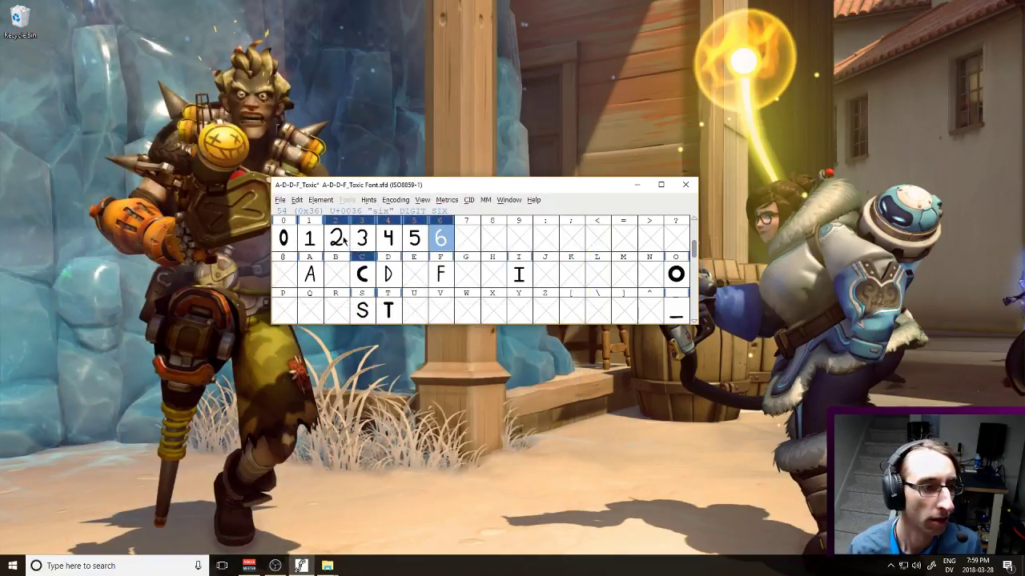
pyautogui.doubleClick(343, 240)
pyautogui.moveTo(243, 203); pyautogui.dragTo(509, 449)
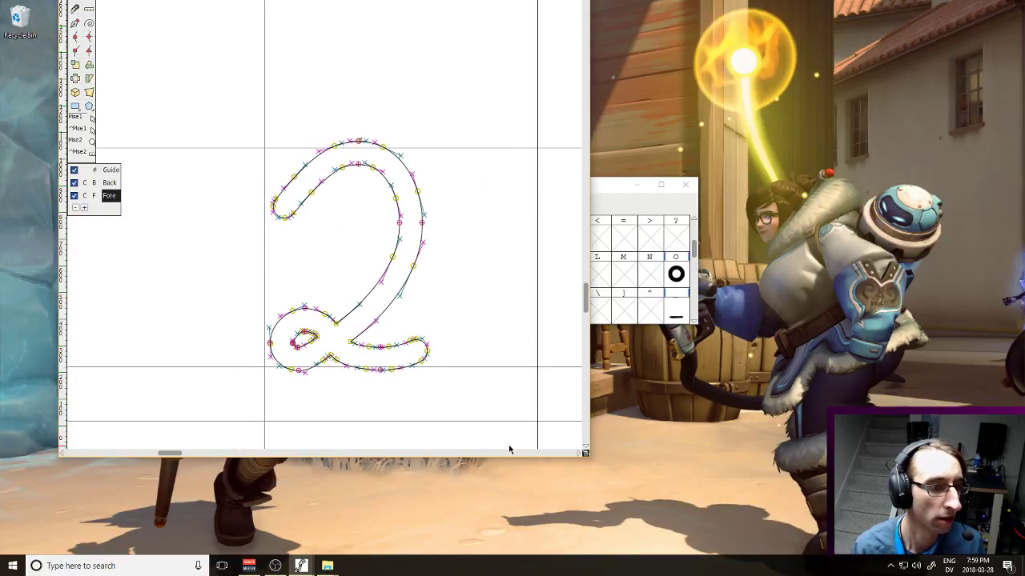
pyautogui.click(479, 309)
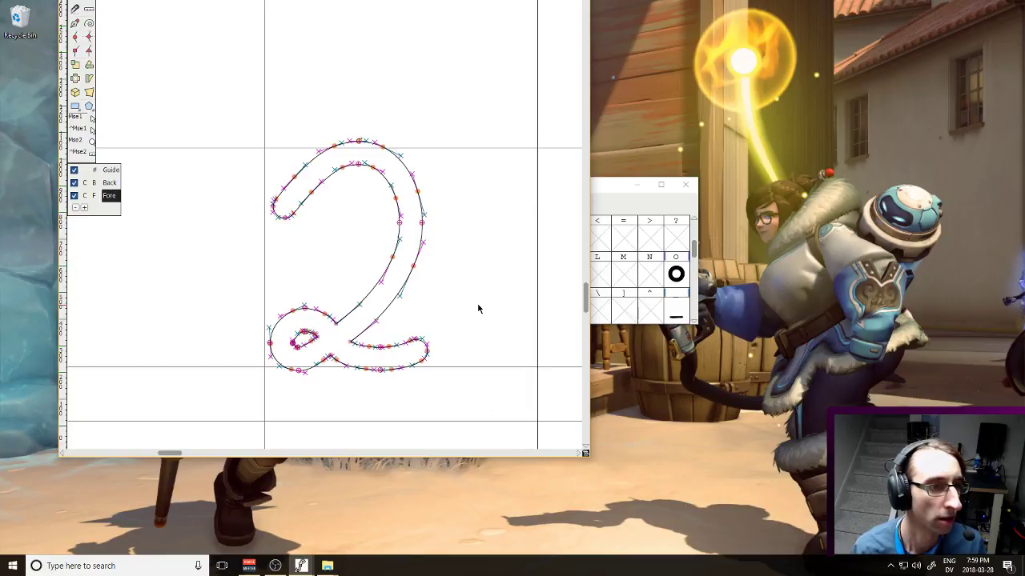
pyautogui.doubleClick(454, 457)
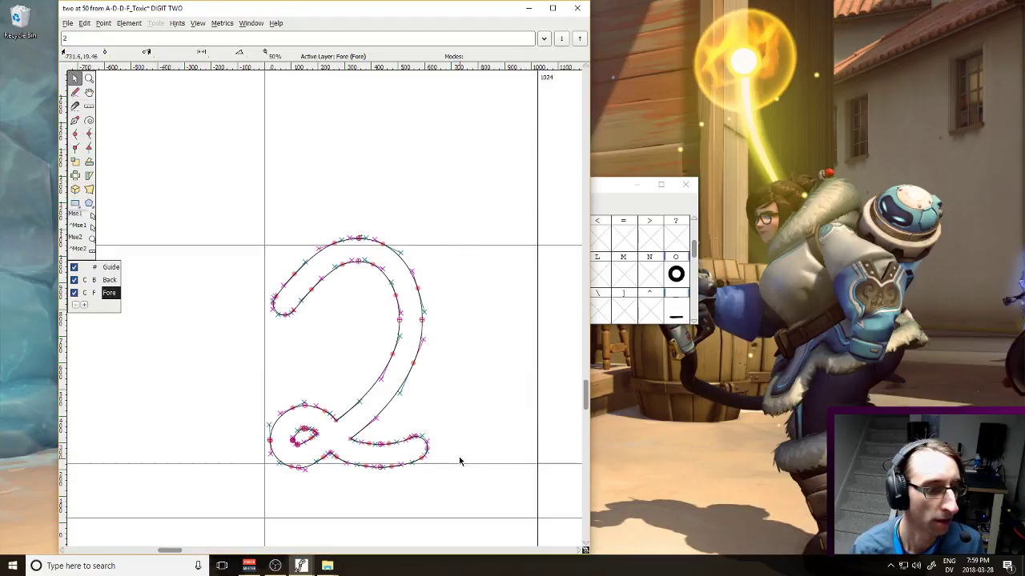
pyautogui.click(578, 10)
# Open the empty digit seven glyph and import DIGIT 7.svg into it
pyautogui.doubleClick(471, 245)
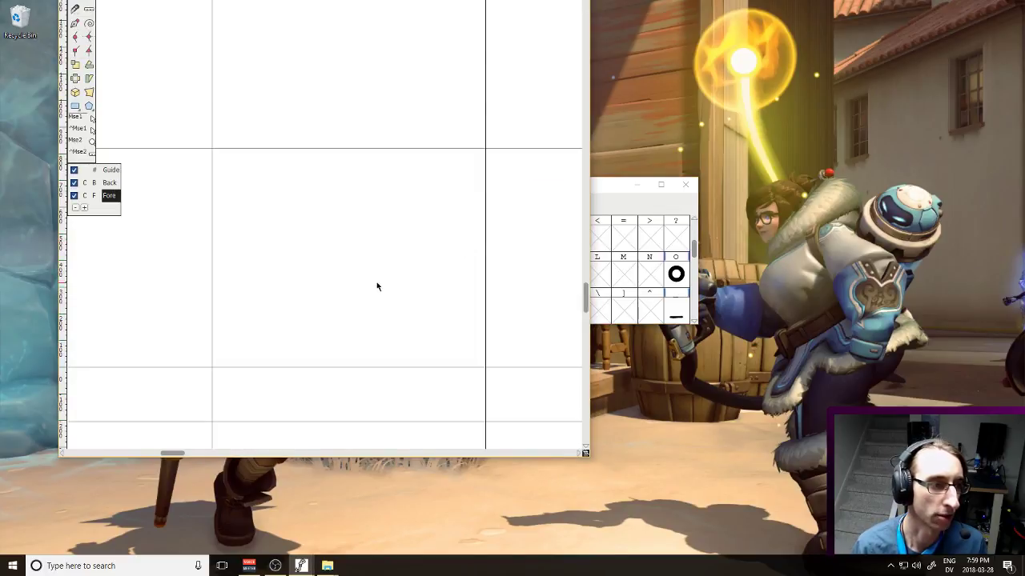
pyautogui.doubleClick(326, 459)
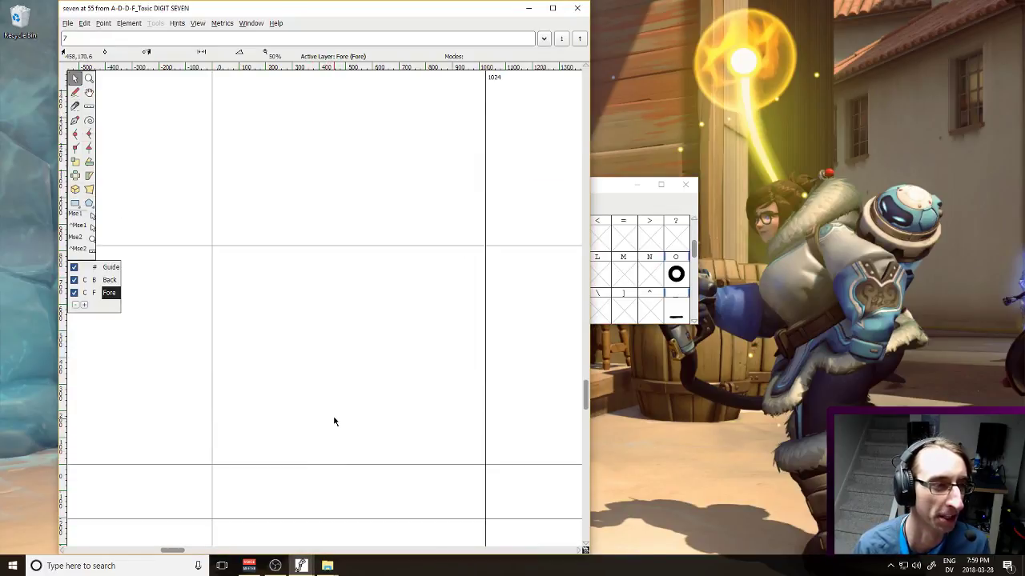
pyautogui.click(67, 23)
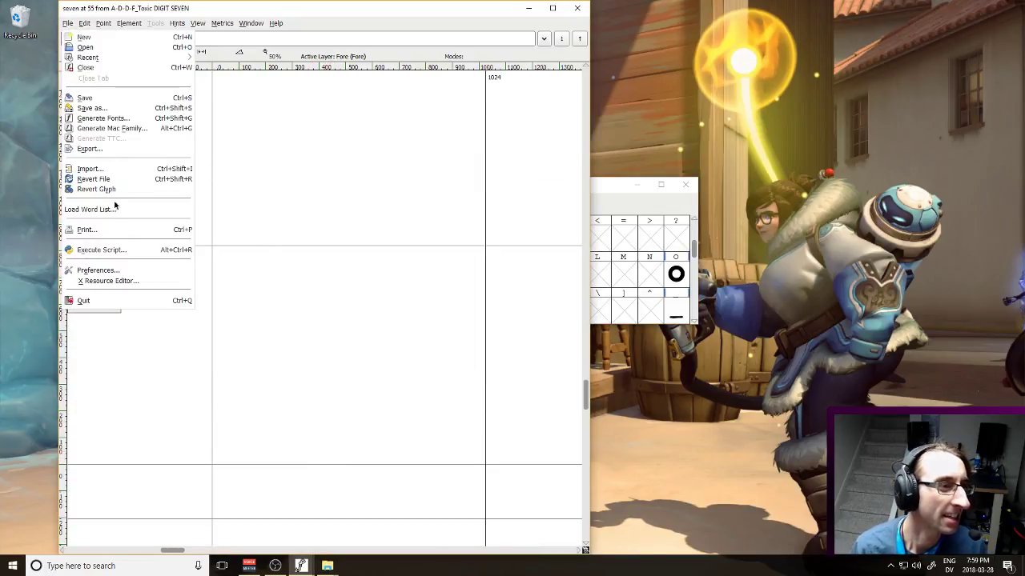
pyautogui.click(104, 172)
pyautogui.scroll(-5, 93, 179)
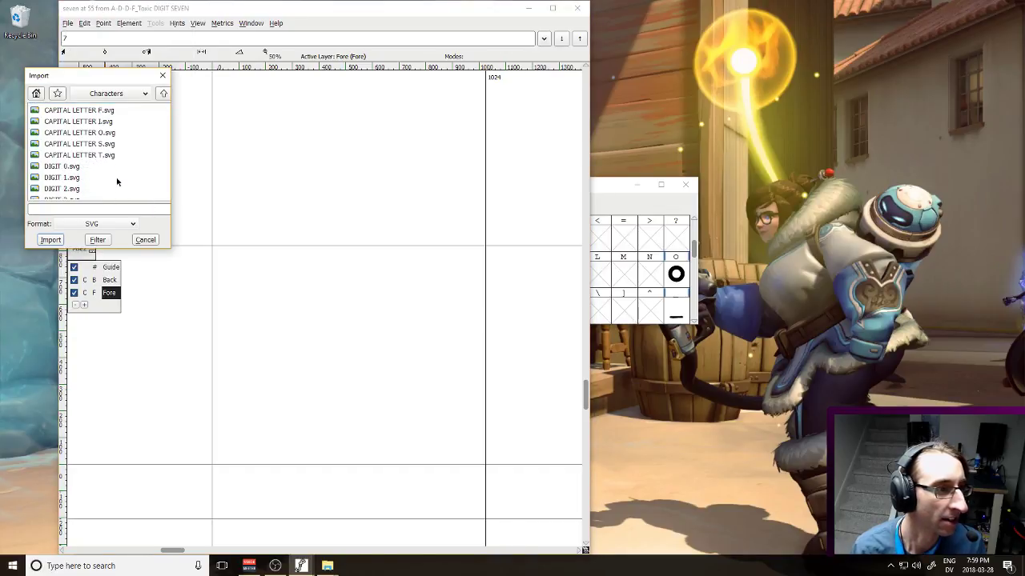
pyautogui.doubleClick(69, 189)
# Raise the whole 7 to just above the baseline, narrow its advance width to about 600, and close the glyph
pyautogui.moveTo(188, 266); pyautogui.dragTo(377, 521)
pyautogui.press('Up')
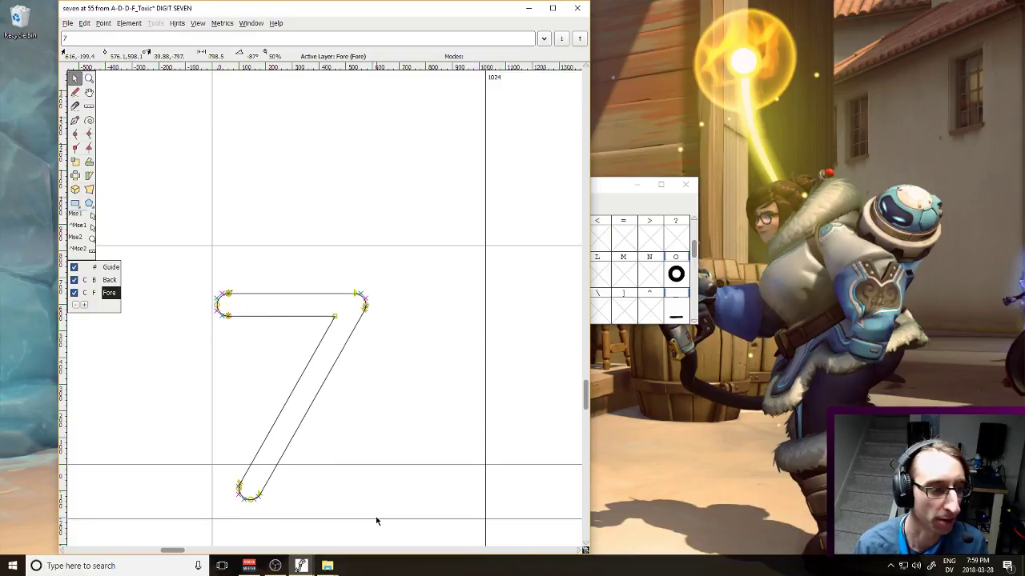
pyautogui.press('Up')
pyautogui.press('Up')
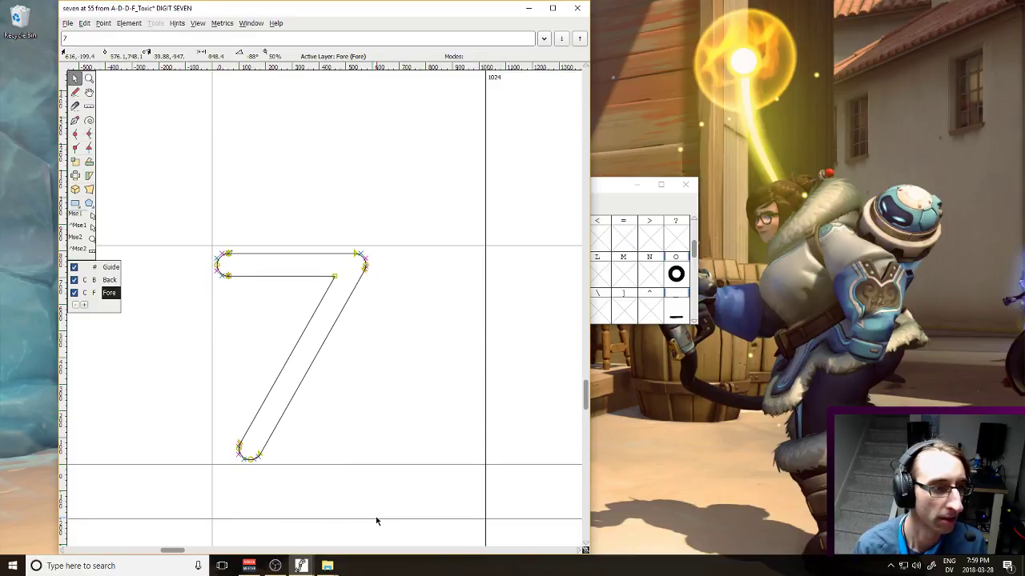
pyautogui.click(577, 8)
pyautogui.doubleClick(468, 236)
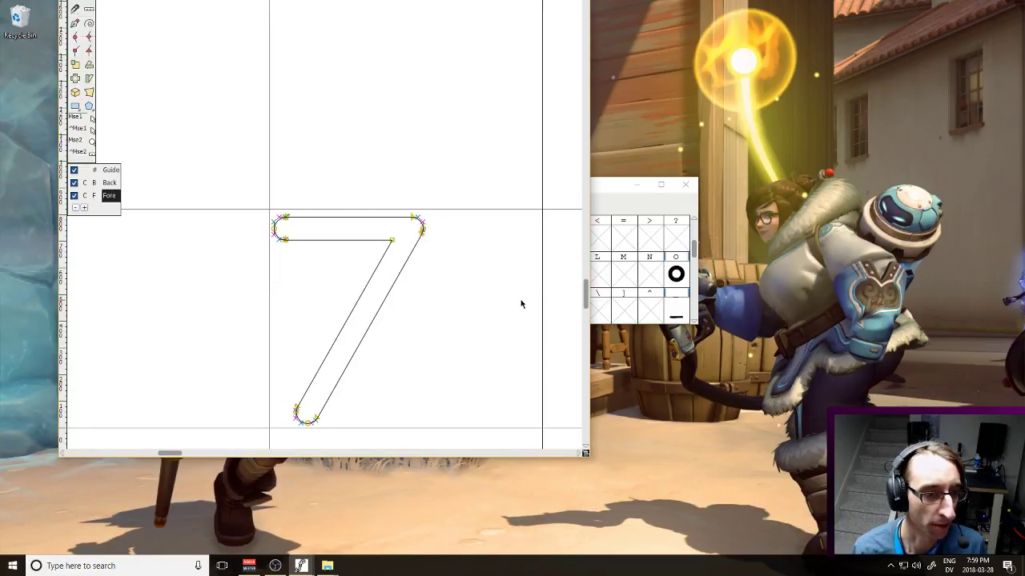
pyautogui.moveTo(542, 311); pyautogui.dragTo(429, 317)
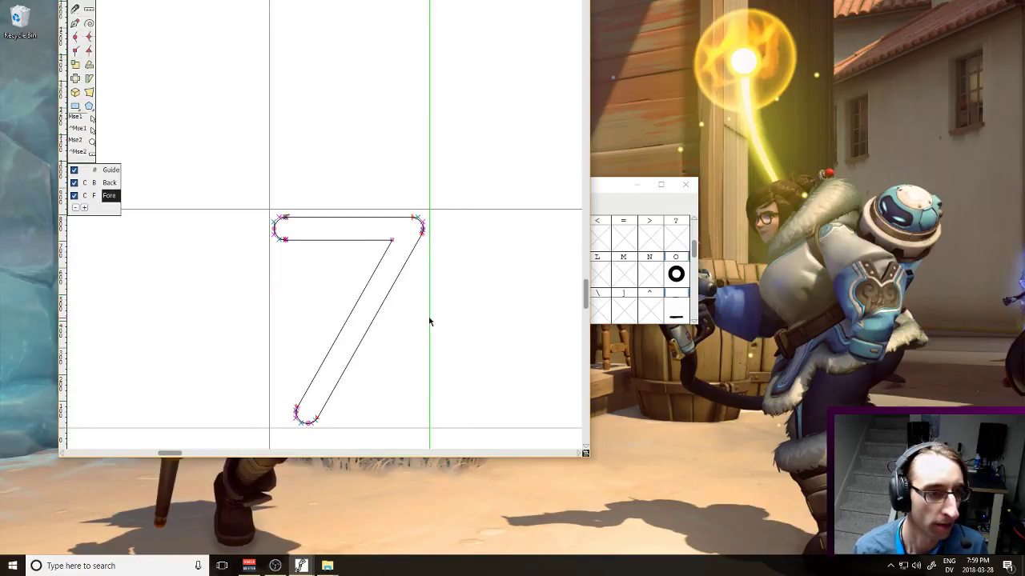
pyautogui.doubleClick(403, 454)
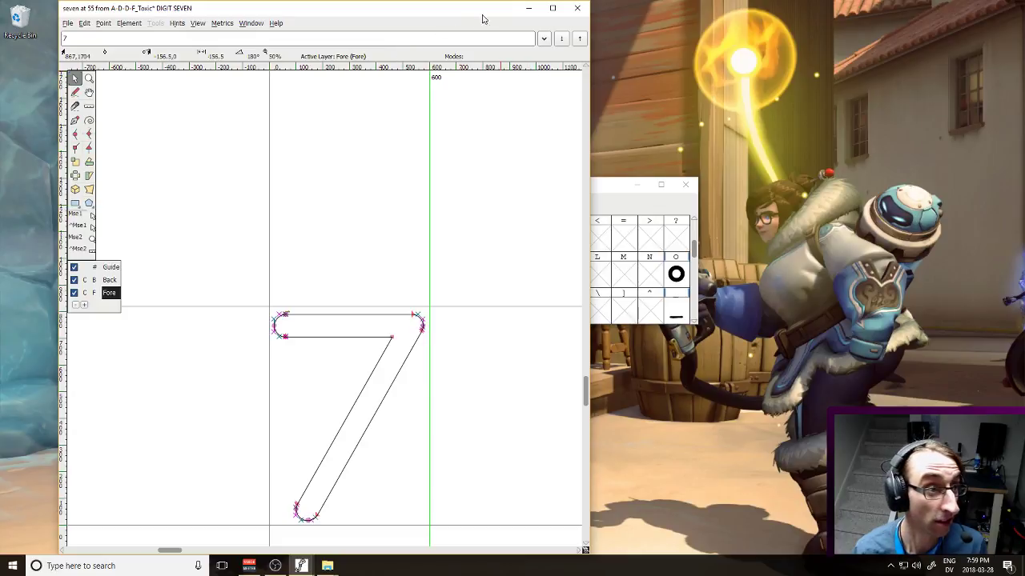
pyautogui.click(575, 7)
# Open the empty digit eight glyph and import DIGIT 8.svg into it
pyautogui.doubleClick(500, 238)
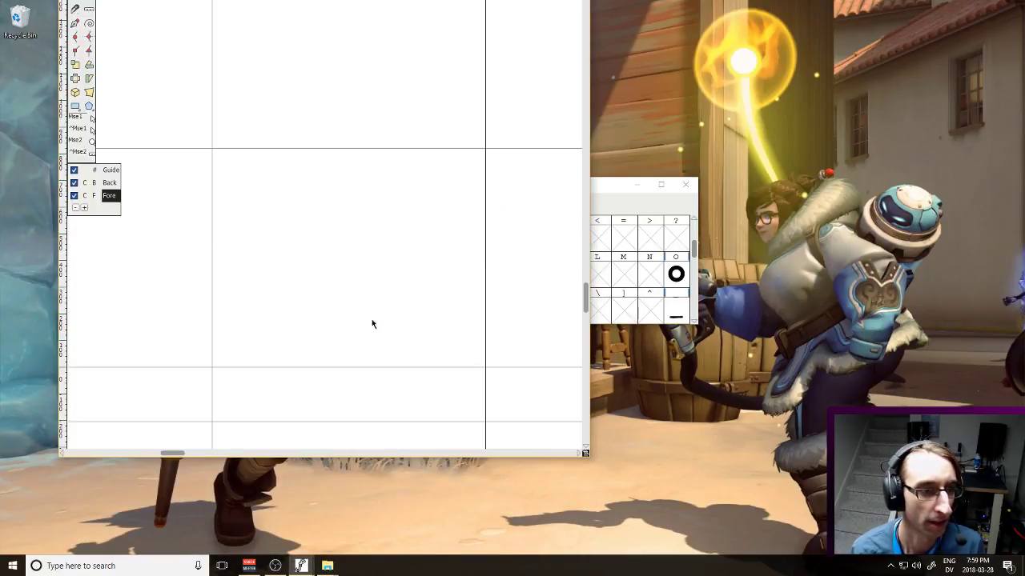
pyautogui.doubleClick(267, 459)
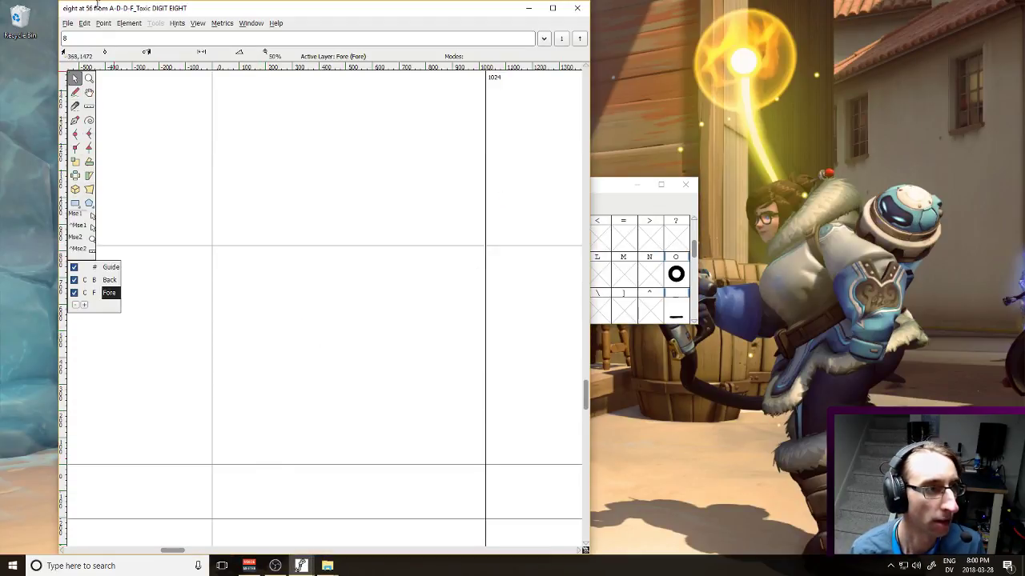
pyautogui.click(69, 23)
pyautogui.click(89, 169)
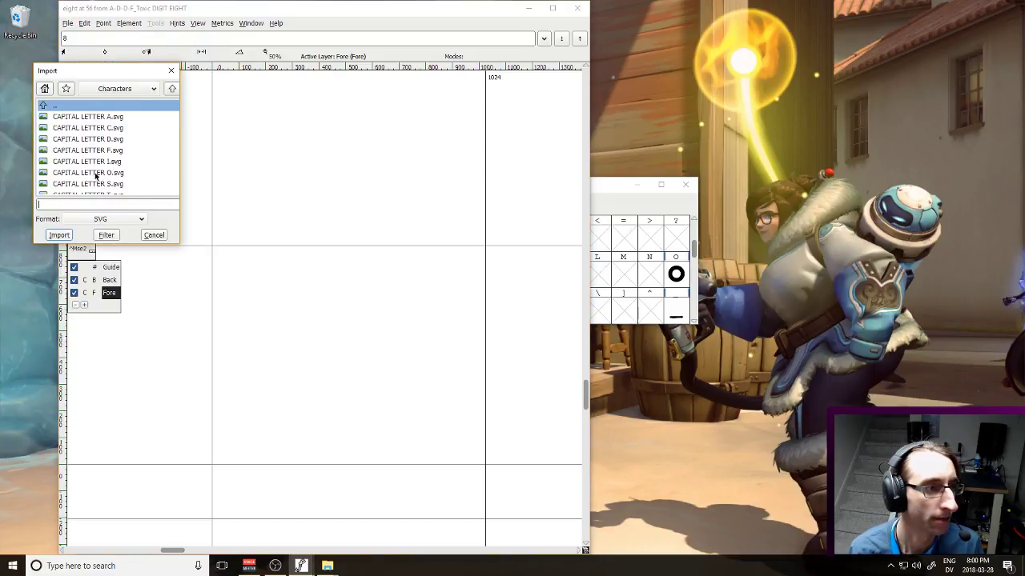
pyautogui.scroll(-4, 94, 176)
pyautogui.doubleClick(86, 185)
# Select the whole 8 outline and raise it until its lowest point rests on the baseline
pyautogui.moveTo(188, 267); pyautogui.dragTo(398, 520)
pyautogui.hotkey('shift', 'Up')
pyautogui.hotkey('shift', 'Up')
pyautogui.hotkey('shift', 'Up')
pyautogui.hotkey('shift', 'Up')
pyautogui.hotkey('shift', 'Up')
pyautogui.hotkey('shift', 'Up')
pyautogui.hotkey('shift', 'Up')
pyautogui.hotkey('shift', 'Up')
pyautogui.hotkey('shift', 'Up')
pyautogui.hotkey('shift', 'Up')
pyautogui.hotkey('shift', 'Up')
pyautogui.hotkey('shift', 'Up')
pyautogui.hotkey('shift', 'Up')
pyautogui.hotkey('shift', 'Up')
pyautogui.hotkey('shift', 'Up')
pyautogui.hotkey('shift', 'Up')
pyautogui.hotkey('shift', 'Up')
pyautogui.hotkey('shift', 'Up')
pyautogui.hotkey('shift', 'Up')
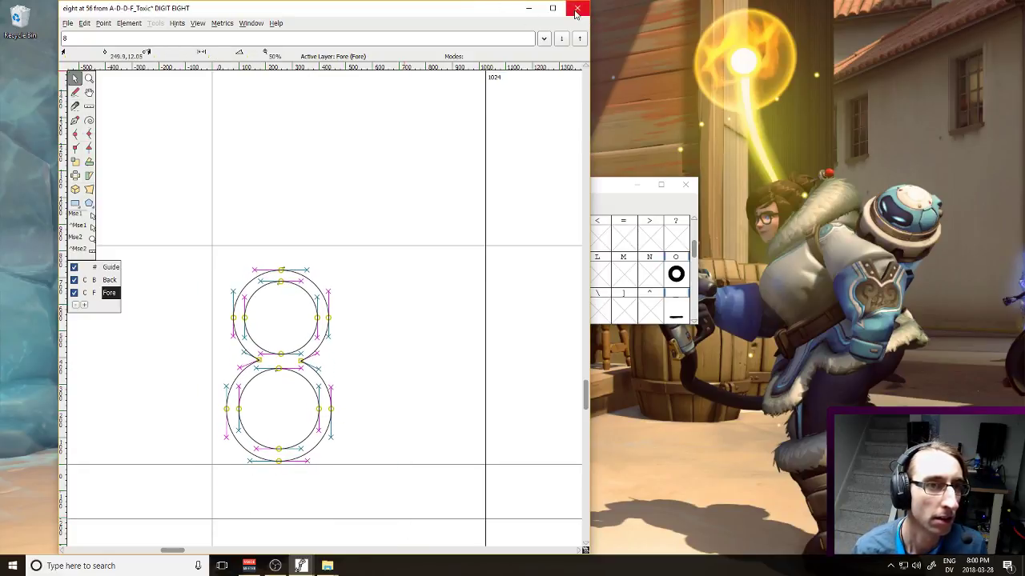
pyautogui.hotkey('shift', 'Down')
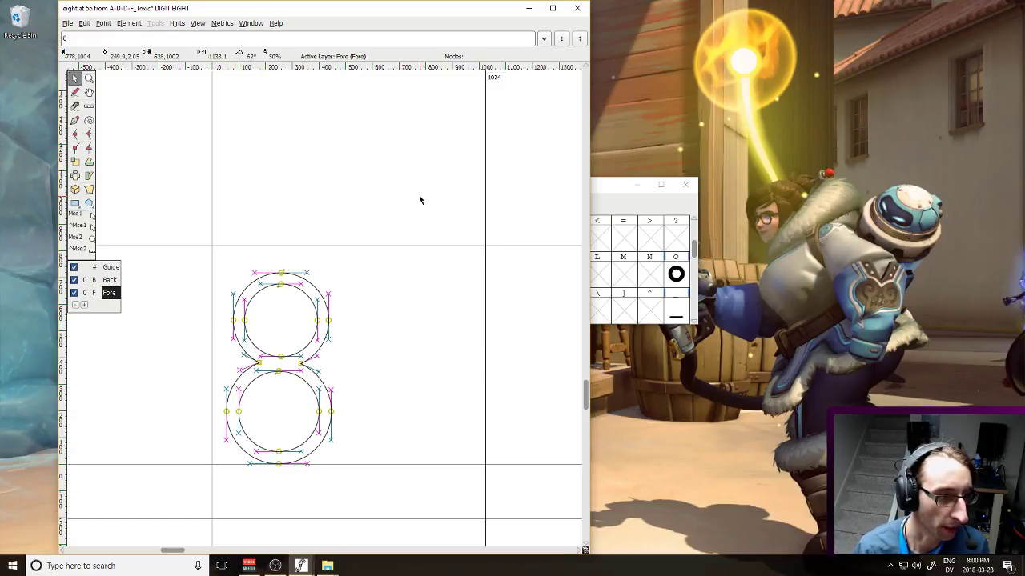
# Shift the 8 about 40 units left, narrow its advance width to about 424, and close the glyph
pyautogui.hotkey('shift', 'Left')
pyautogui.hotkey('shift', 'Left')
pyautogui.hotkey('shift', 'Left')
pyautogui.hotkey('shift', 'Left')
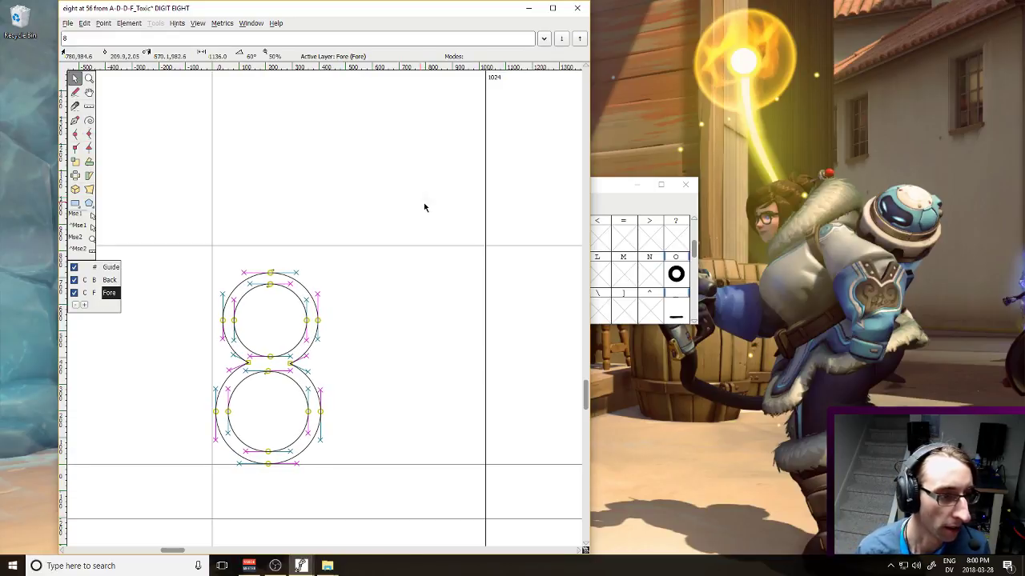
pyautogui.moveTo(485, 315); pyautogui.dragTo(324, 359)
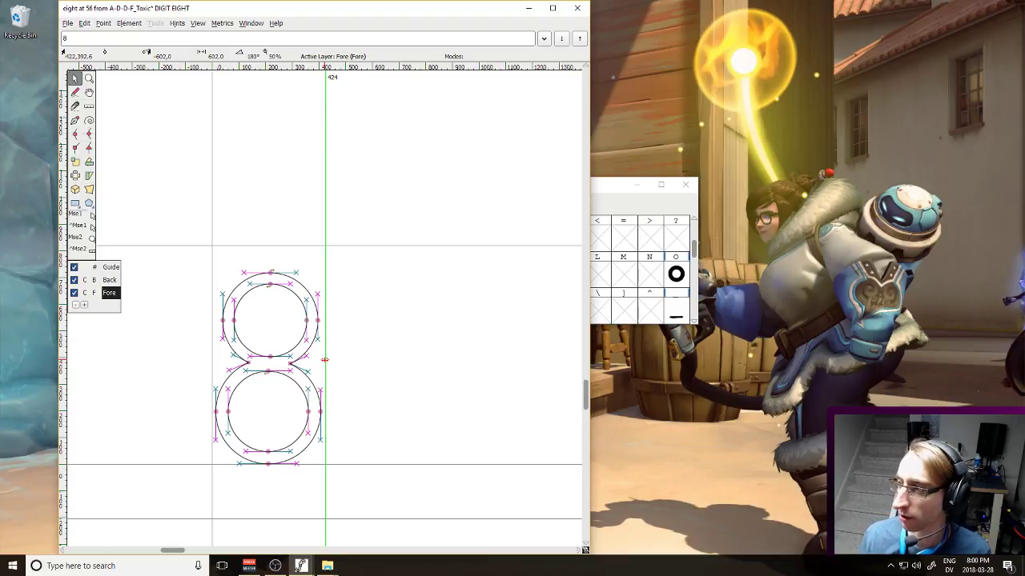
pyautogui.click(577, 8)
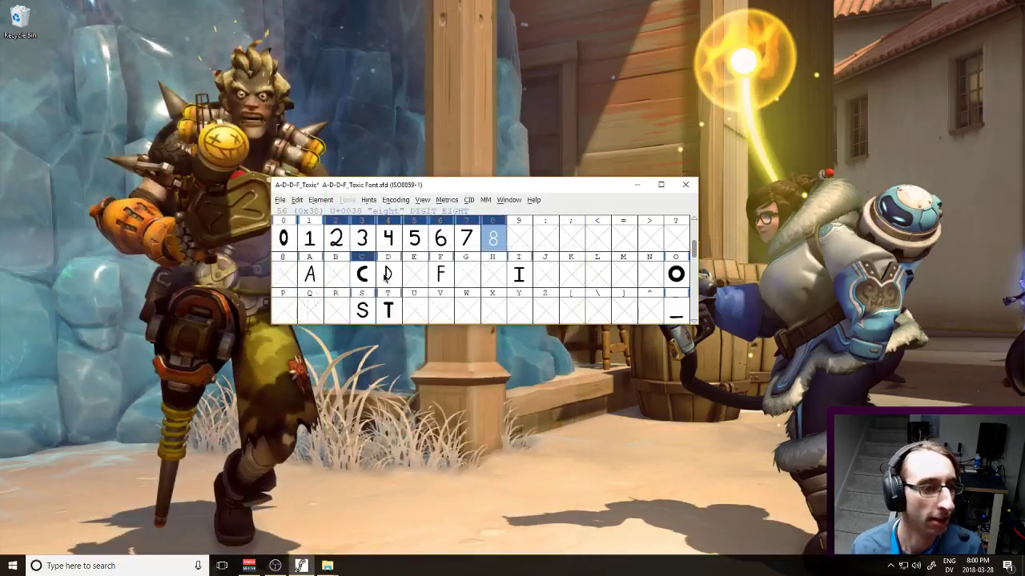
# Open the empty digit nine glyph, import DIGIT 9.svg into it, and select the whole 9 outline
pyautogui.doubleClick(518, 242)
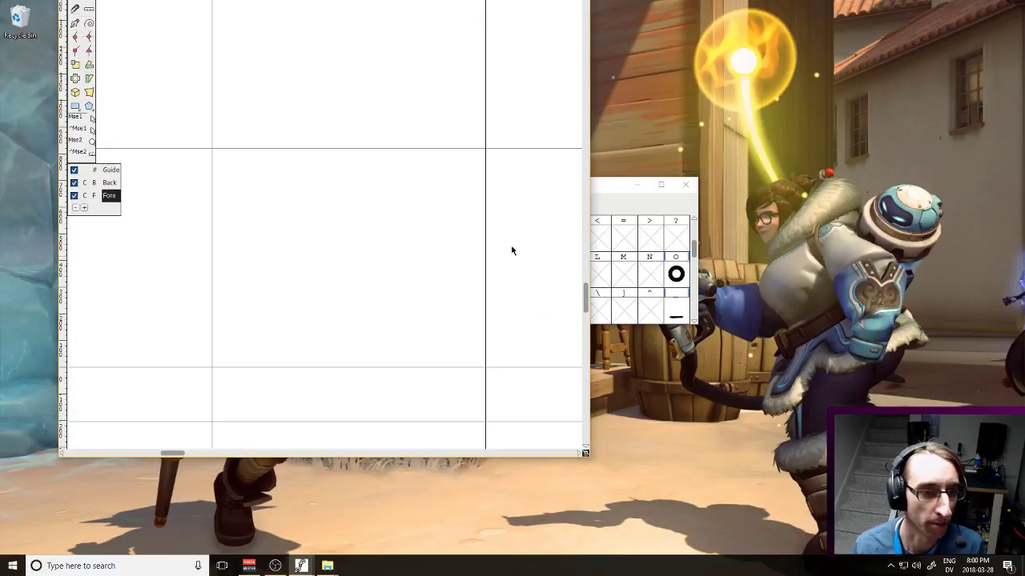
pyautogui.doubleClick(282, 461)
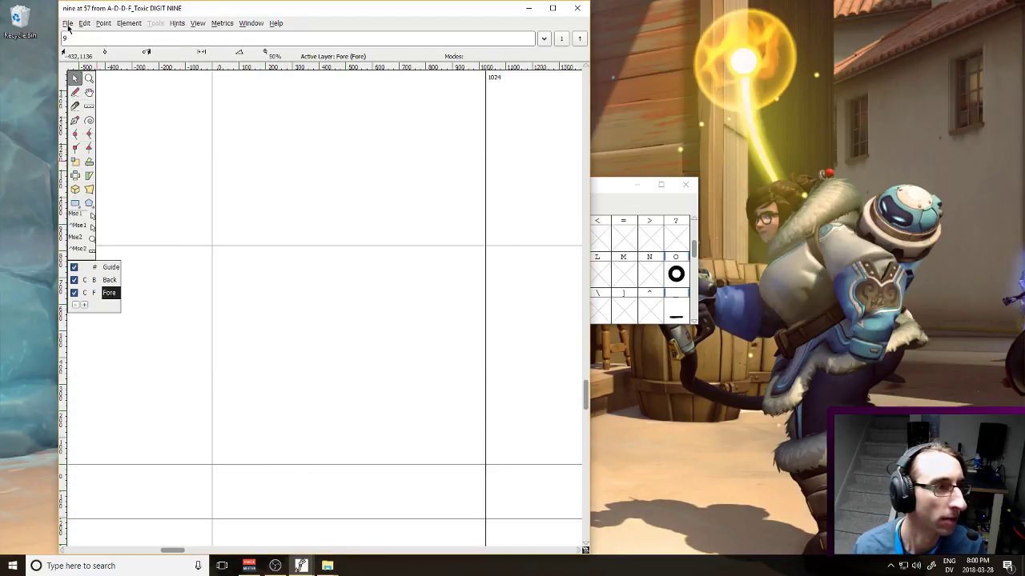
pyautogui.click(68, 24)
pyautogui.click(101, 168)
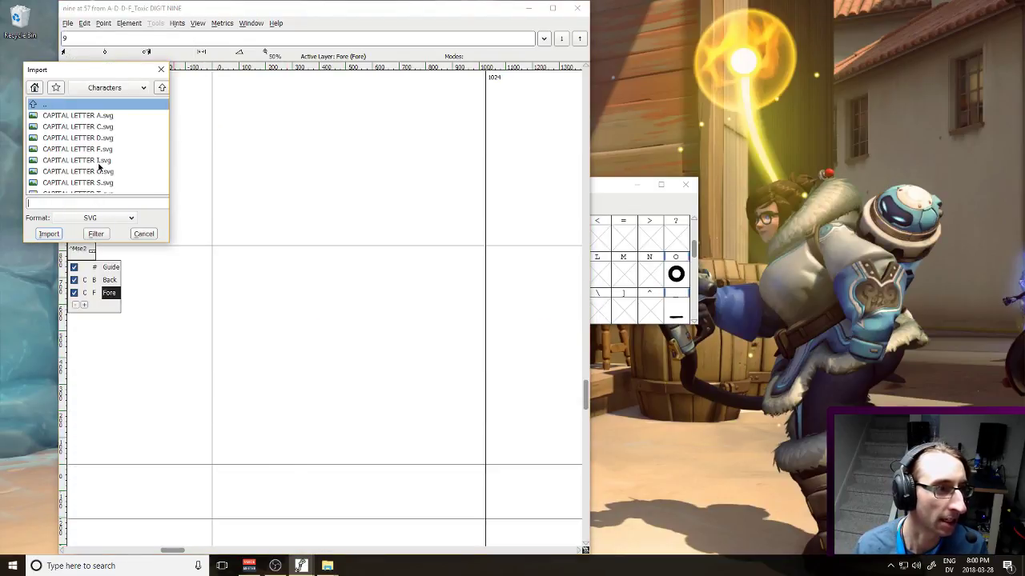
pyautogui.scroll(-5, 98, 168)
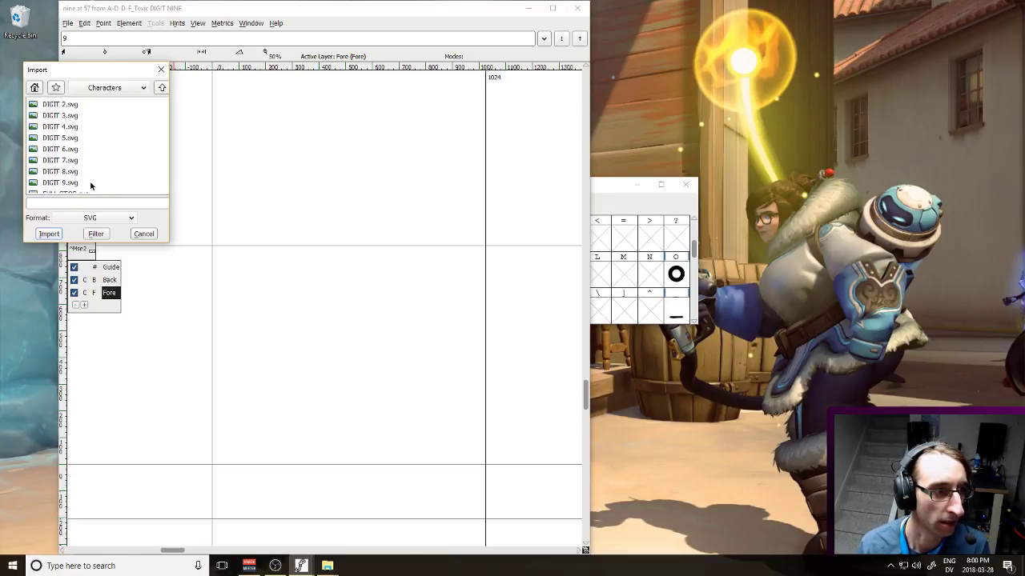
pyautogui.click(90, 183)
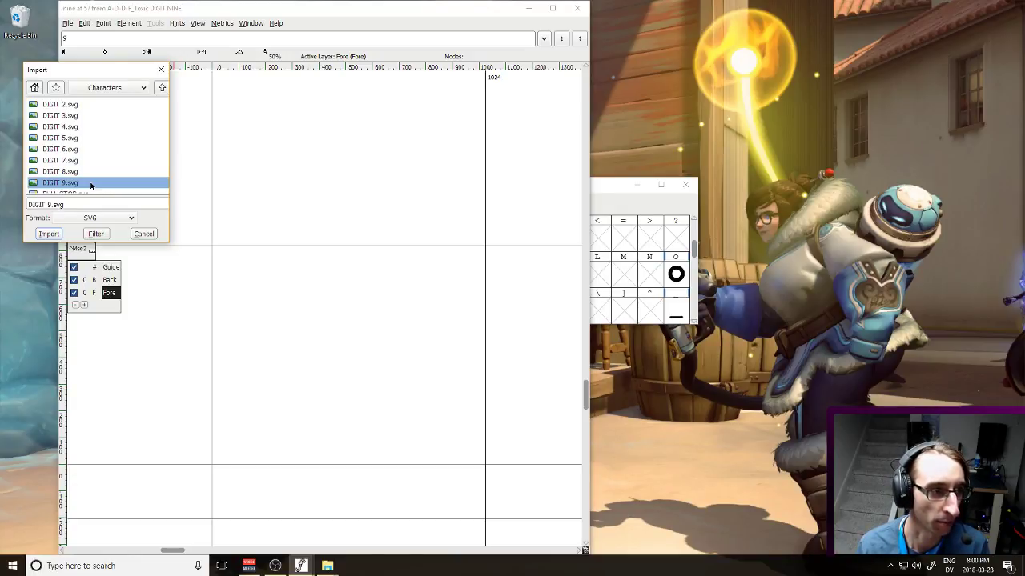
pyautogui.doubleClick(91, 183)
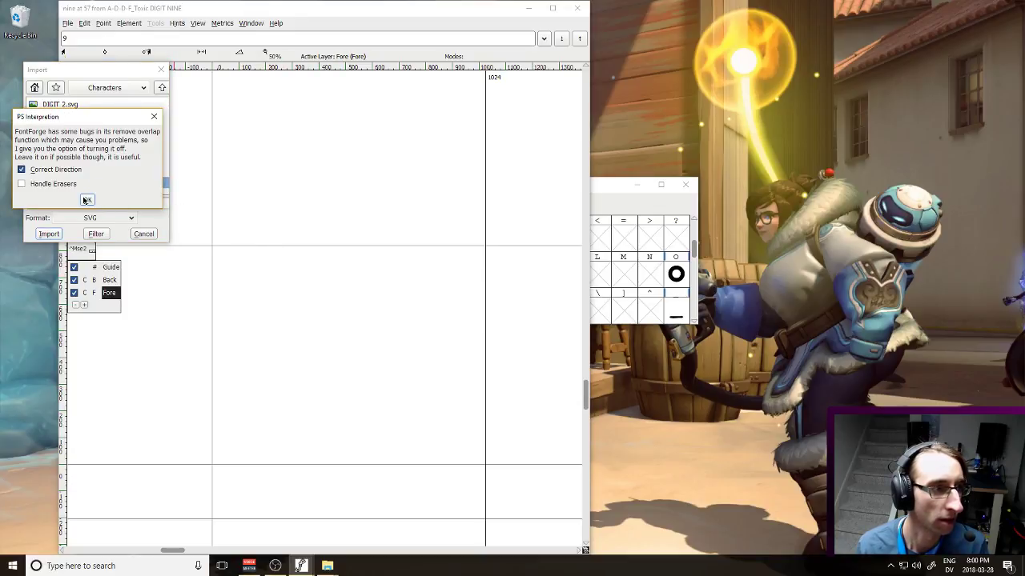
pyautogui.click(153, 117)
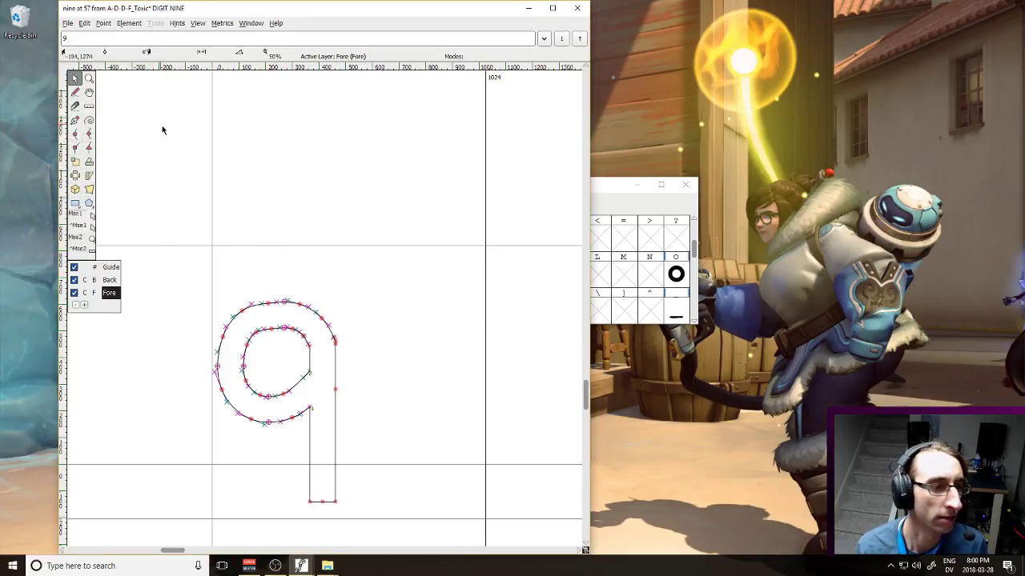
pyautogui.moveTo(192, 238); pyautogui.dragTo(419, 503)
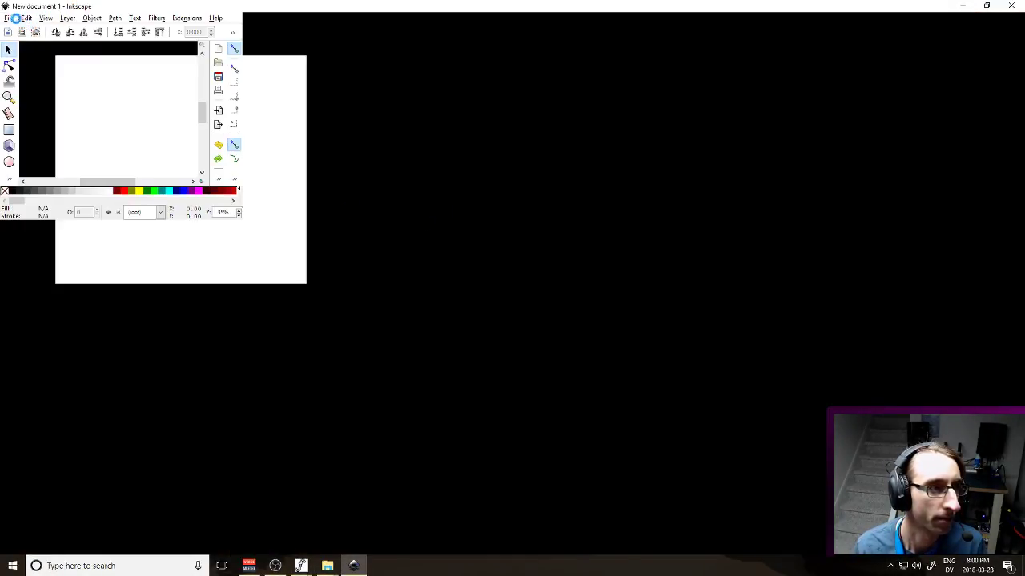
# In Inkscape, open the recent file DIGIT 9.svg and bring the whole 9 path into view for inspection
pyautogui.click(9, 17)
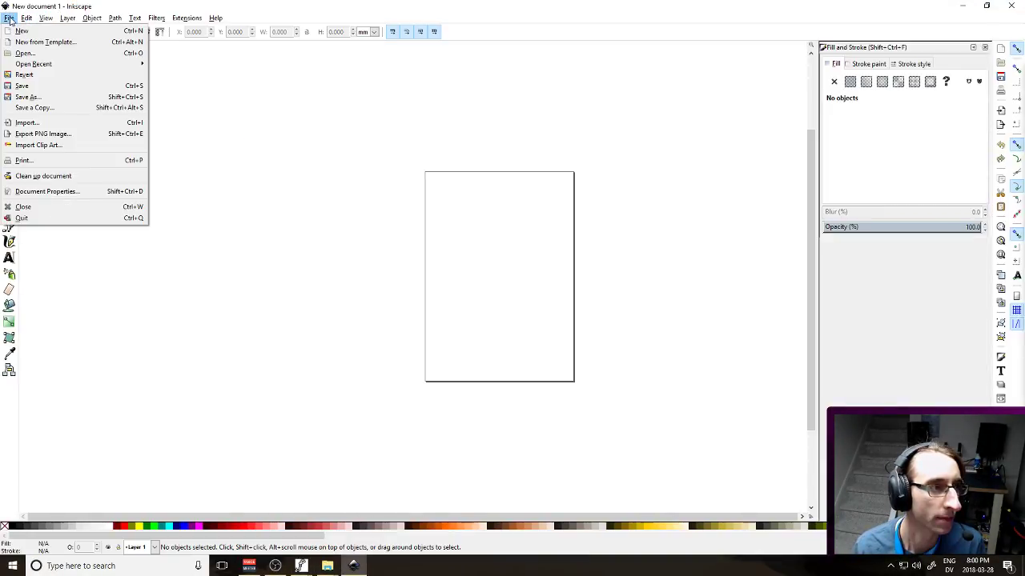
pyautogui.moveTo(129, 68)
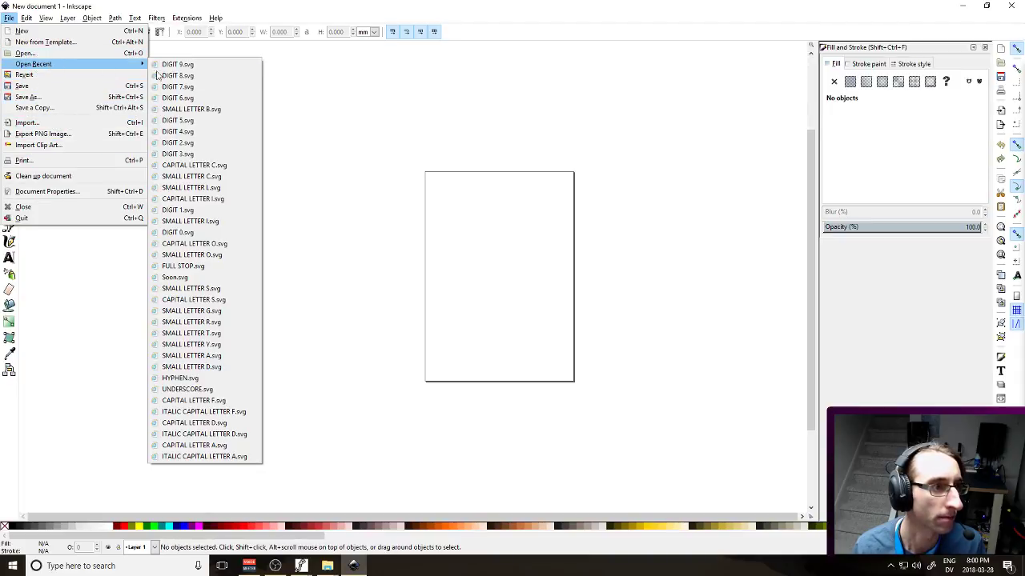
pyautogui.click(210, 64)
pyautogui.click(298, 192)
pyautogui.scroll(-10, 413, 243)
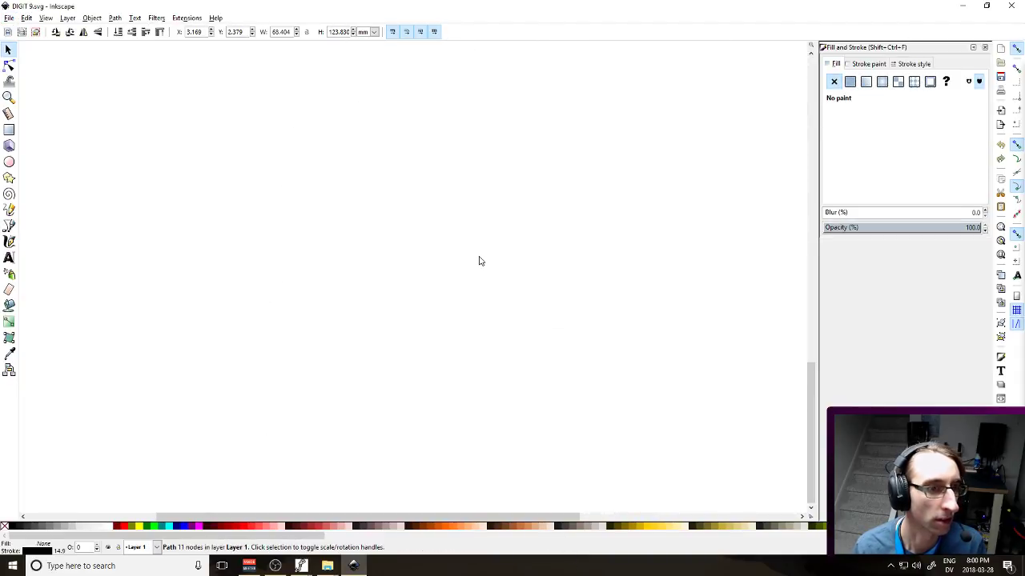
pyautogui.scroll(8, 476, 245)
pyautogui.scroll(-2, 475, 245)
pyautogui.scroll(3, 475, 245)
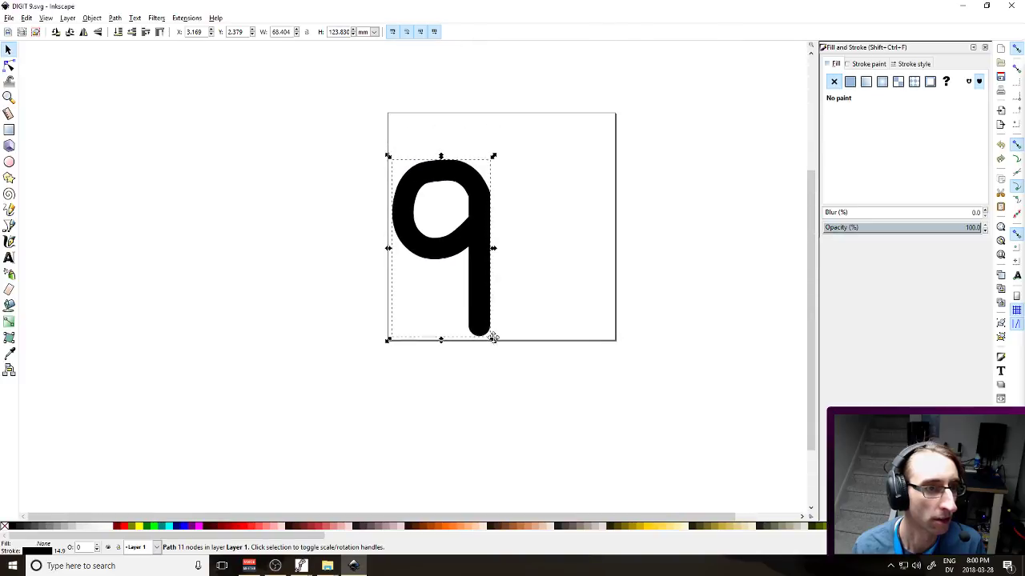
# Convert the selected 9 drawing's stroke to a path and deselect it
pyautogui.click(115, 18)
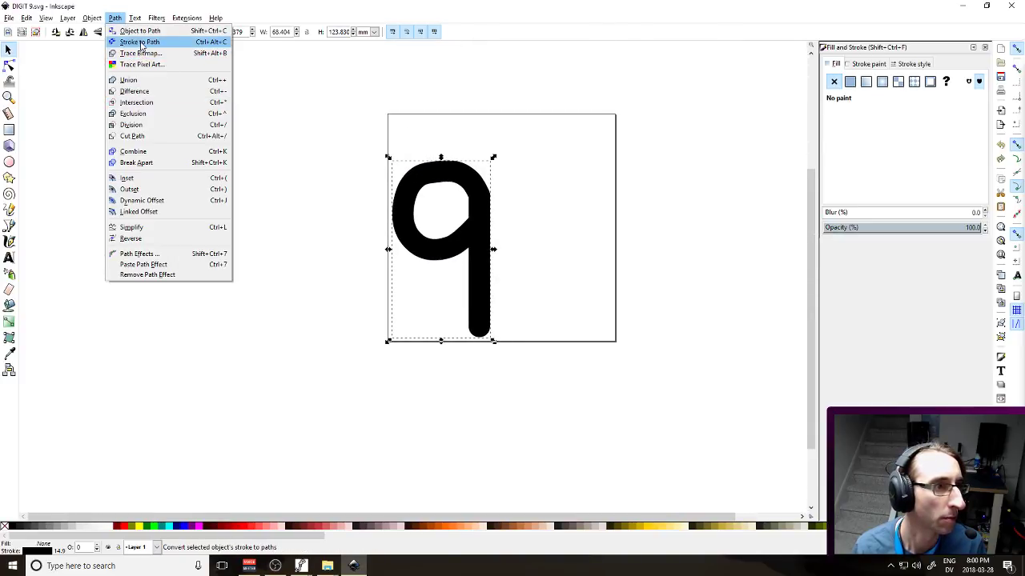
pyautogui.click(140, 42)
pyautogui.click(607, 189)
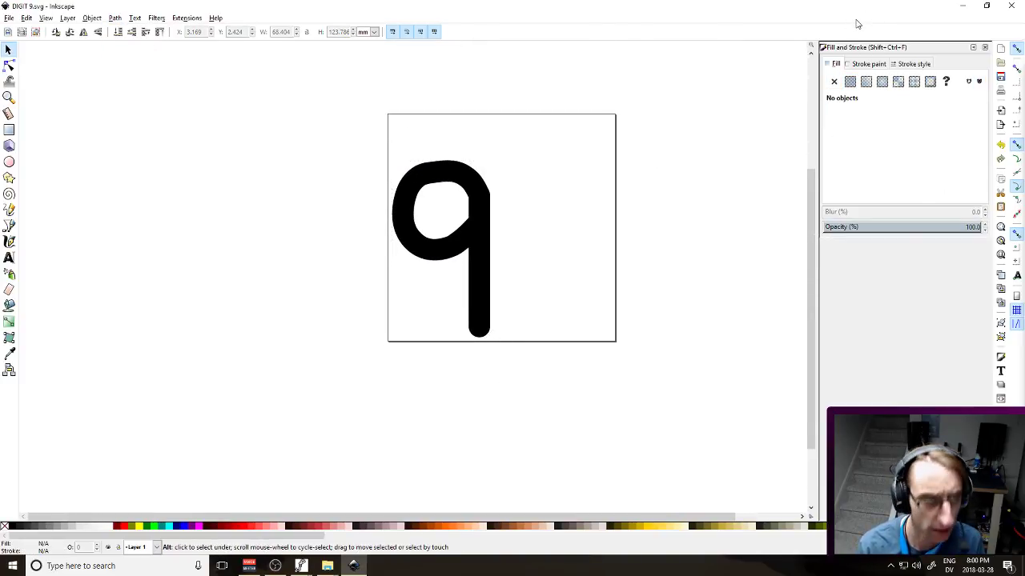
# Switch to the nine glyph window in FontForge and import the corrected DIGIT 9.svg
pyautogui.hotkey('alt', 'Tab')
pyautogui.click(68, 23)
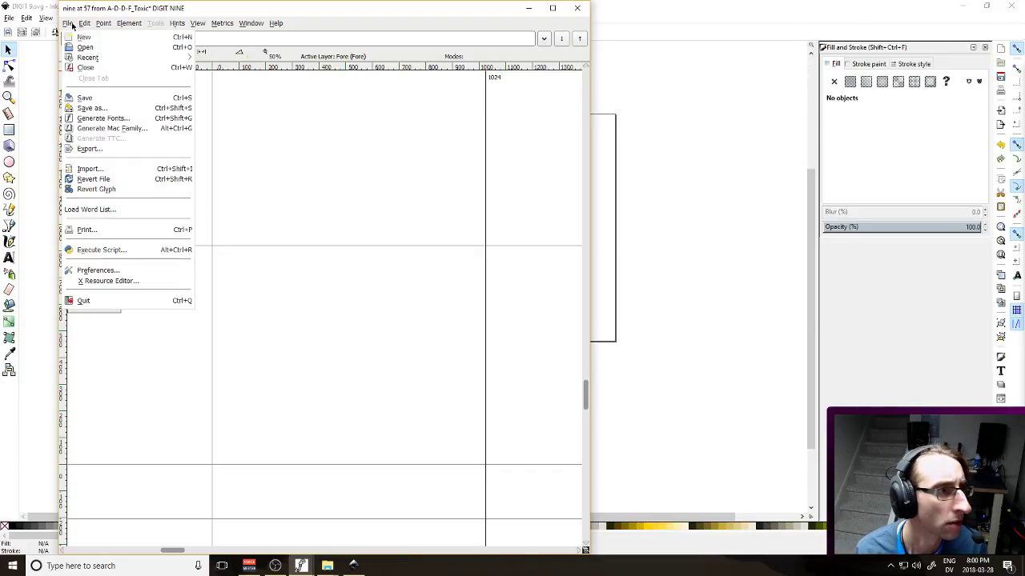
pyautogui.click(112, 169)
pyautogui.scroll(-4, 110, 177)
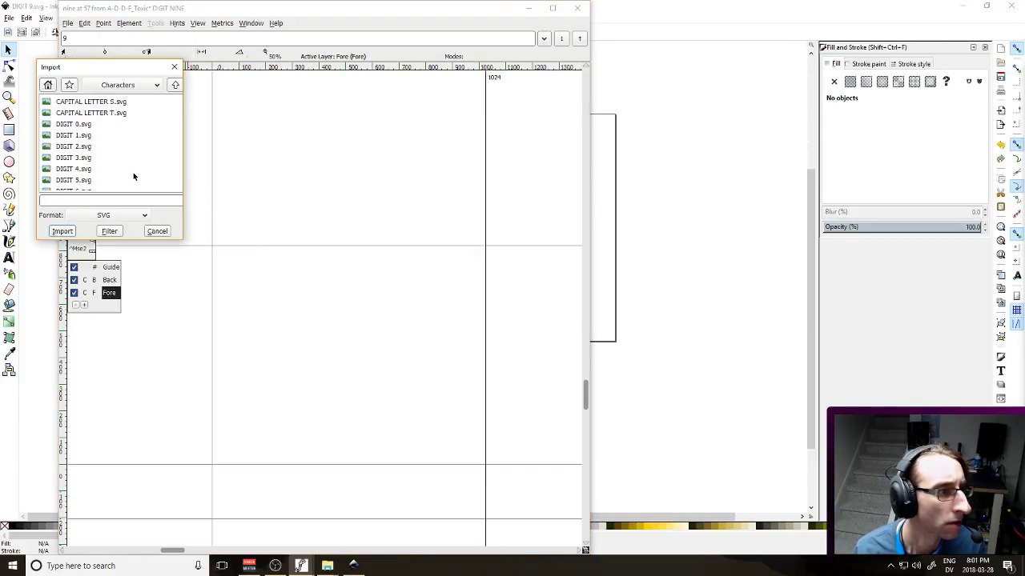
pyautogui.doubleClick(88, 181)
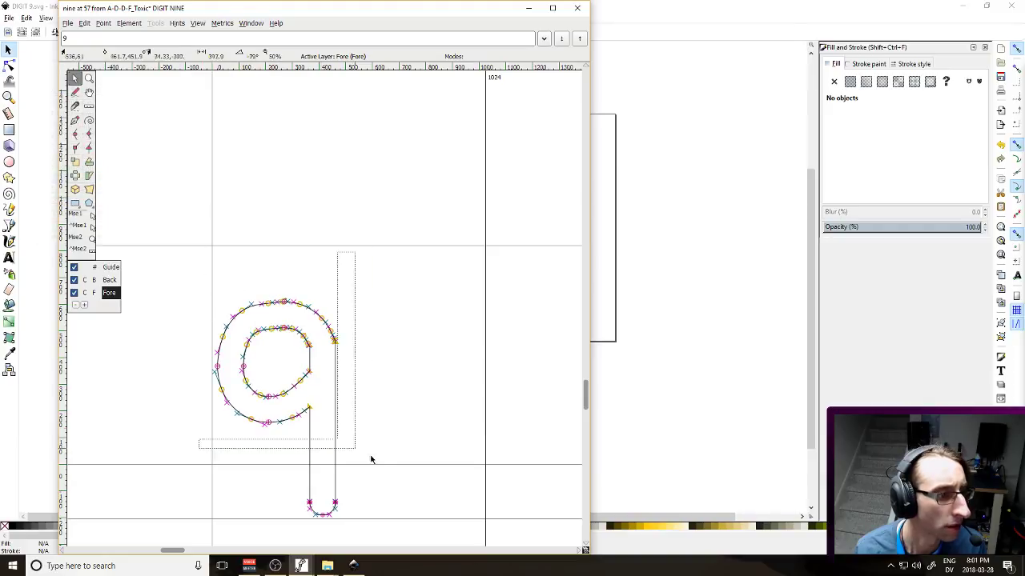
# Select the whole 9 outline, raise it until its lowest point rests near the baseline, and deselect it
pyautogui.scroll(-2, 359, 449)
pyautogui.press('Up')
pyautogui.press('Up')
pyautogui.press('Up')
pyautogui.press('Up')
pyautogui.press('Up')
pyautogui.press('Up')
pyautogui.press('Up')
pyautogui.press('Up')
pyautogui.press('Up')
pyautogui.press('Up')
pyautogui.press('Up')
pyautogui.press('Up')
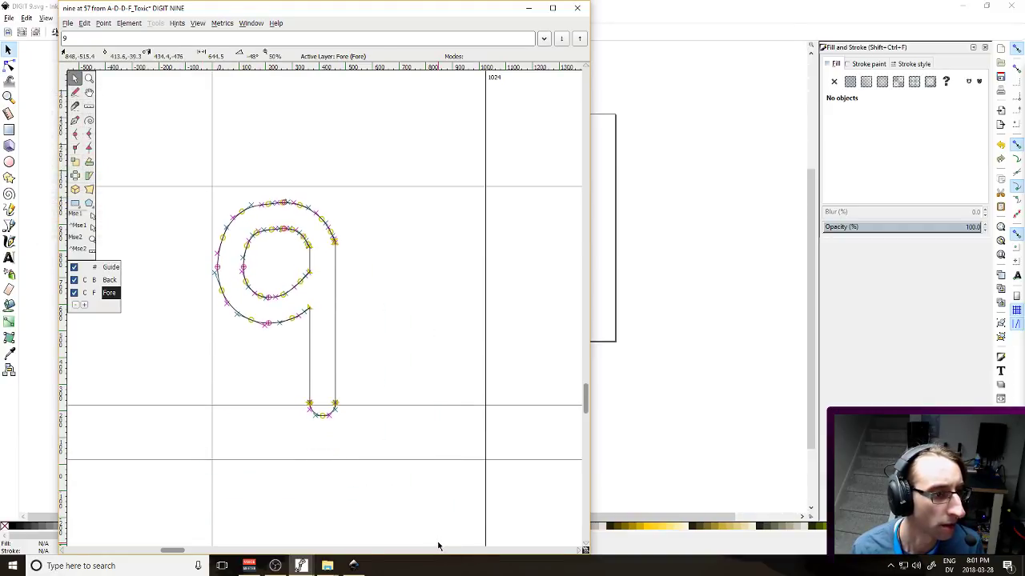
pyautogui.click(492, 384)
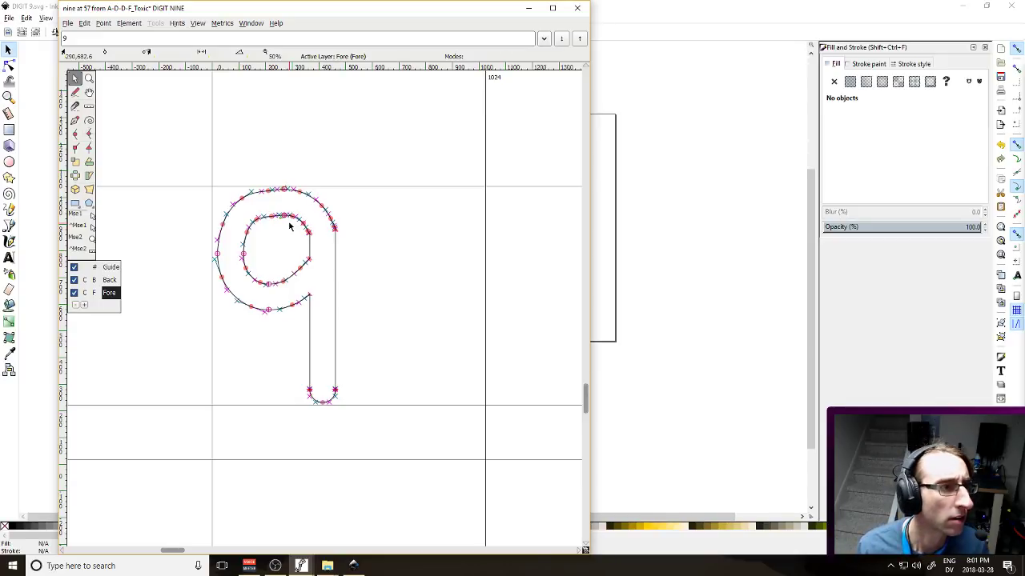
# Narrow the 9's advance width to about 496 and close the glyph
pyautogui.moveTo(485, 293); pyautogui.dragTo(345, 318)
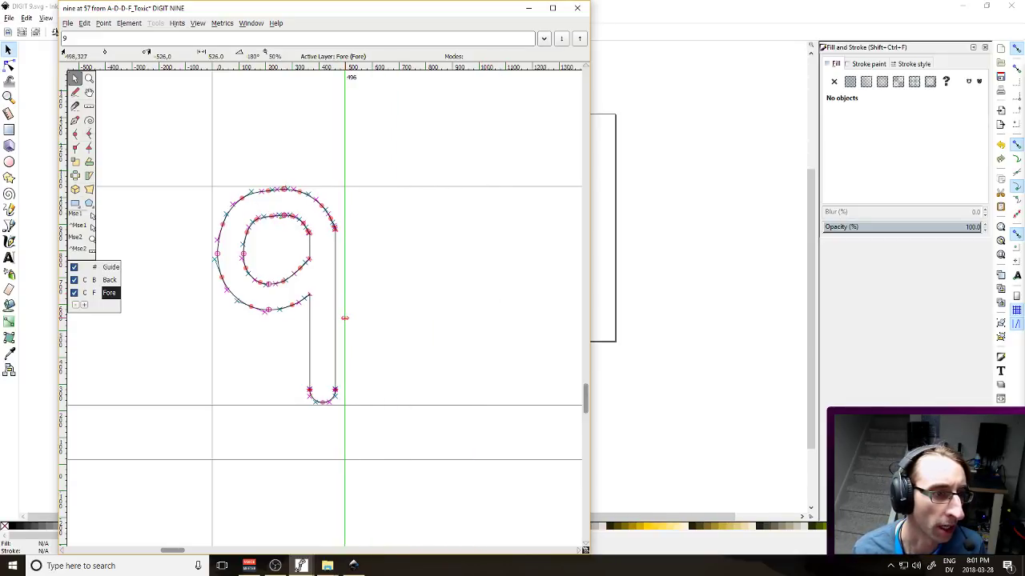
pyautogui.click(578, 10)
# Save DIGIT 9.svg in Inkscape and close Inkscape to return to the FontForge glyph overview
pyautogui.hotkey('ctrl', 's')
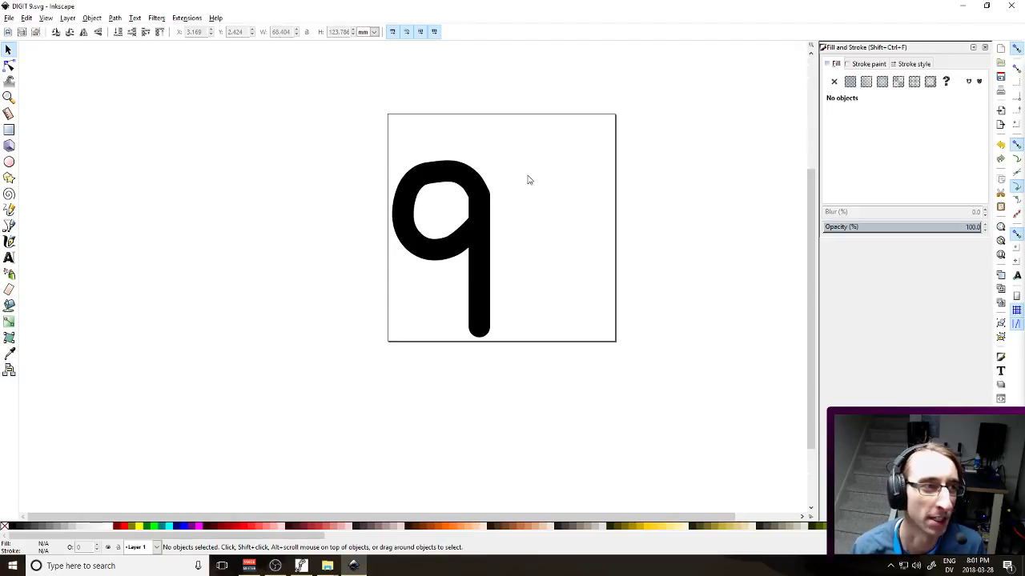
pyautogui.press('super')
pyautogui.click(405, 189)
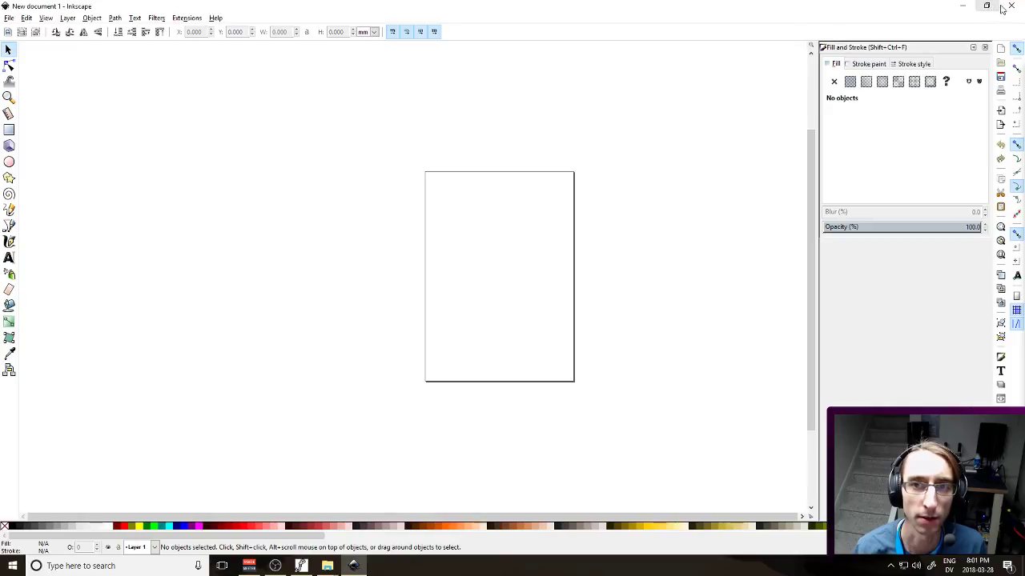
pyautogui.click(1010, 7)
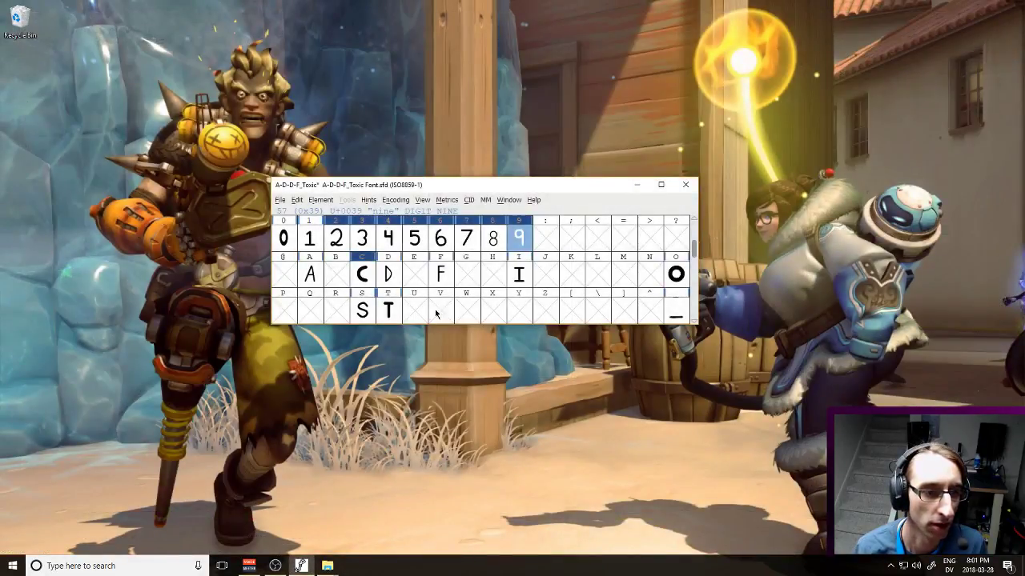
# Open the empty lowercase b glyph and import SMALL LETTER B.svg into it
pyautogui.scroll(-2, 376, 273)
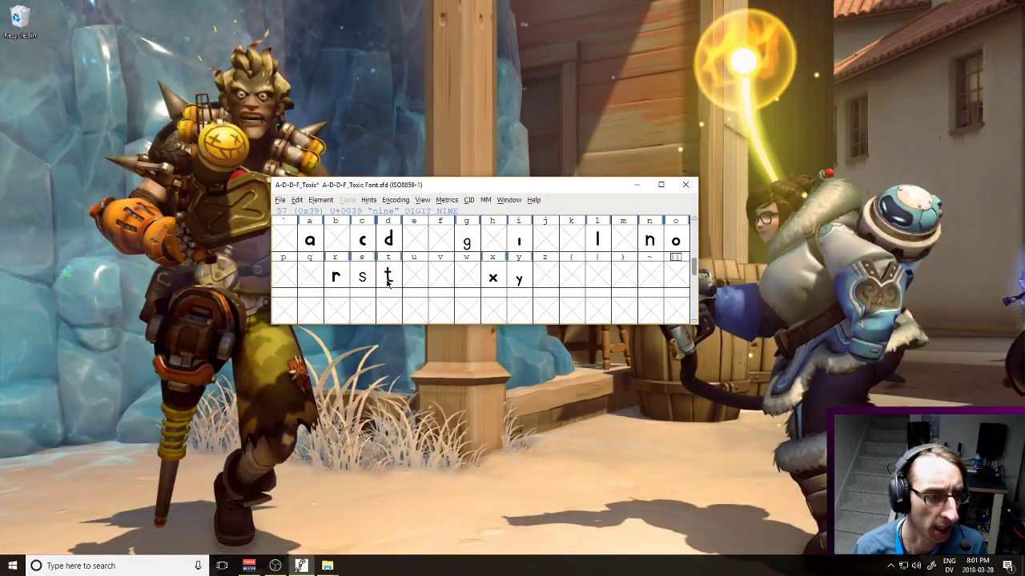
pyautogui.scroll(1, 350, 257)
pyautogui.doubleClick(336, 272)
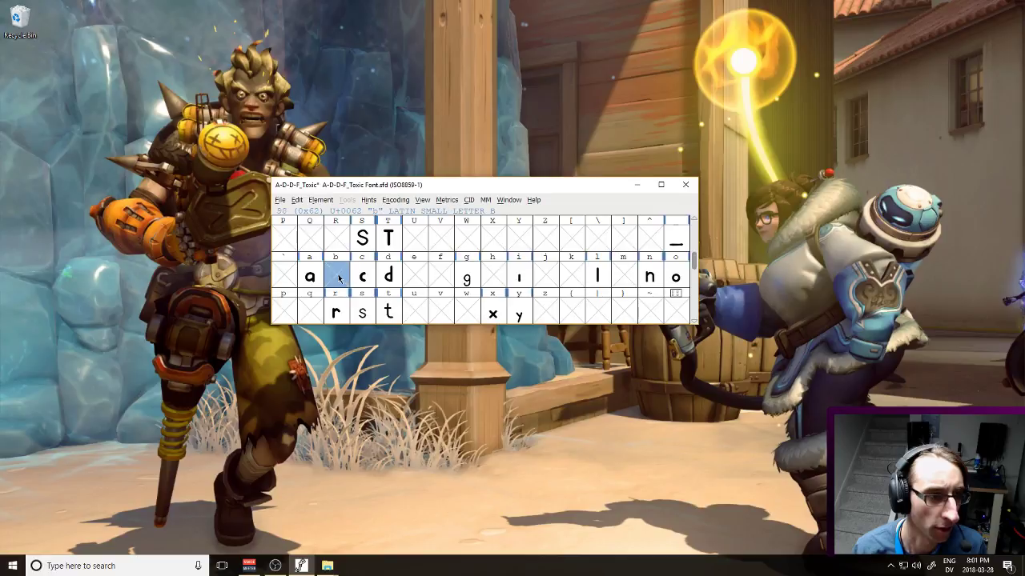
pyautogui.doubleClick(267, 458)
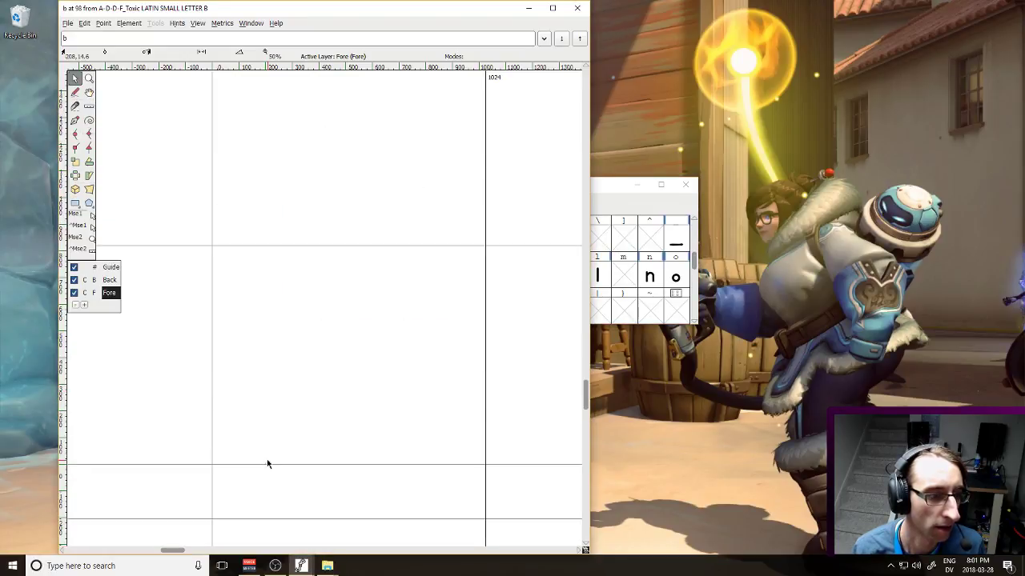
pyautogui.click(67, 22)
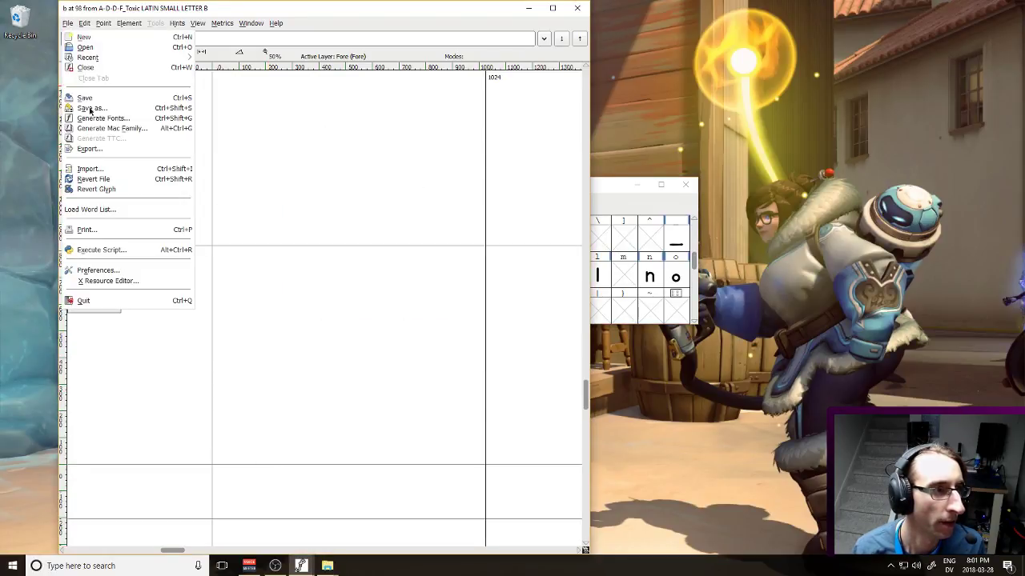
pyautogui.click(98, 170)
pyautogui.scroll(-3, 77, 163)
pyautogui.scroll(-3, 77, 168)
pyautogui.click(92, 175)
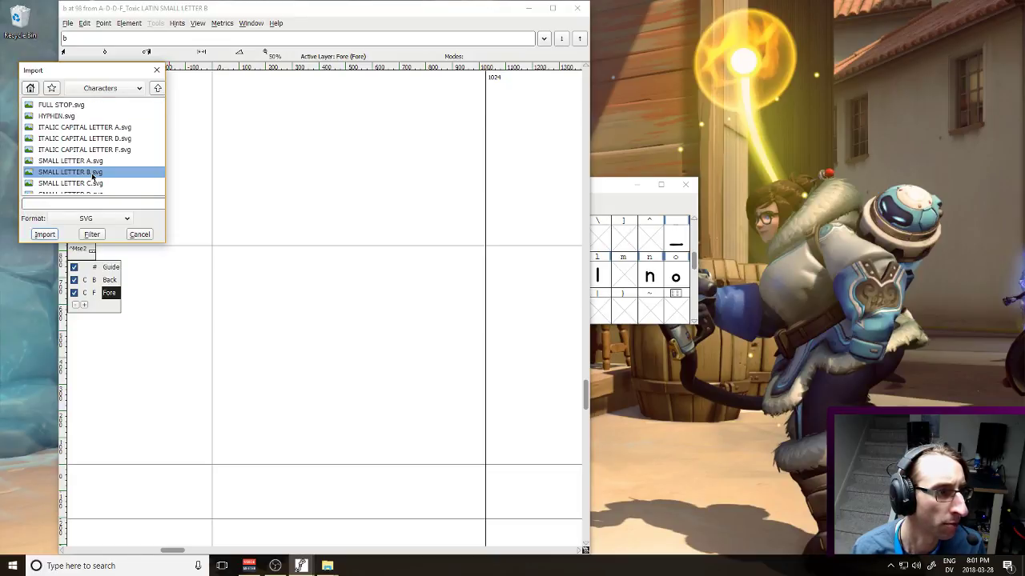
pyautogui.doubleClick(92, 175)
# Raise the imported b outline until its bowl rests on the baseline and close the glyph
pyautogui.press('Up')
pyautogui.press('Up')
pyautogui.press('Up')
pyautogui.press('Up')
pyautogui.press('Up')
pyautogui.press('Up')
pyautogui.press('Up')
pyautogui.press('Up')
pyautogui.press('Up')
pyautogui.press('Up')
pyautogui.press('Up')
pyautogui.press('Up')
pyautogui.press('Up')
pyautogui.press('Up')
pyautogui.press('Up')
pyautogui.press('Up')
pyautogui.press('Up')
pyautogui.press('Up')
pyautogui.press('Up')
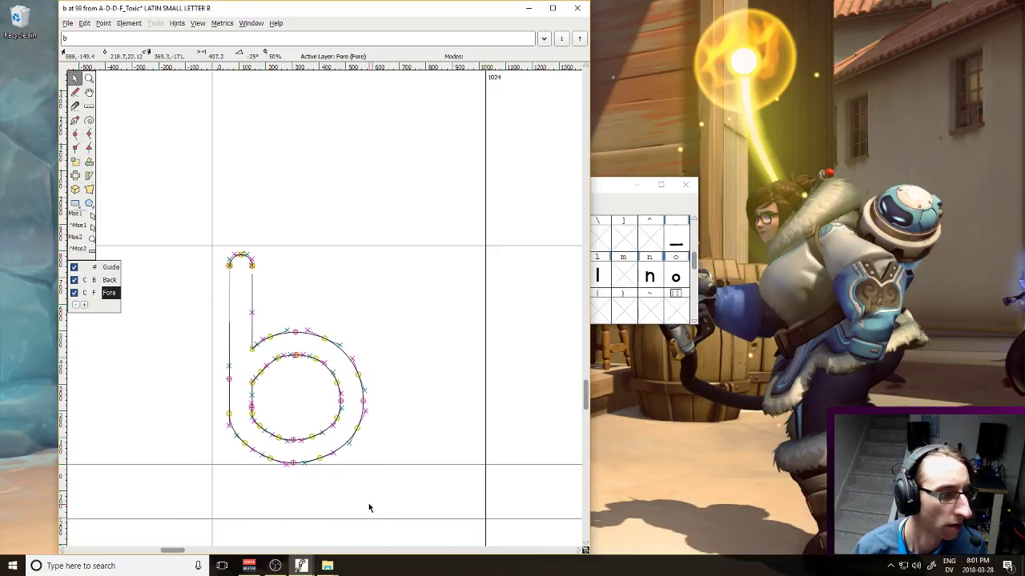
pyautogui.click(68, 24)
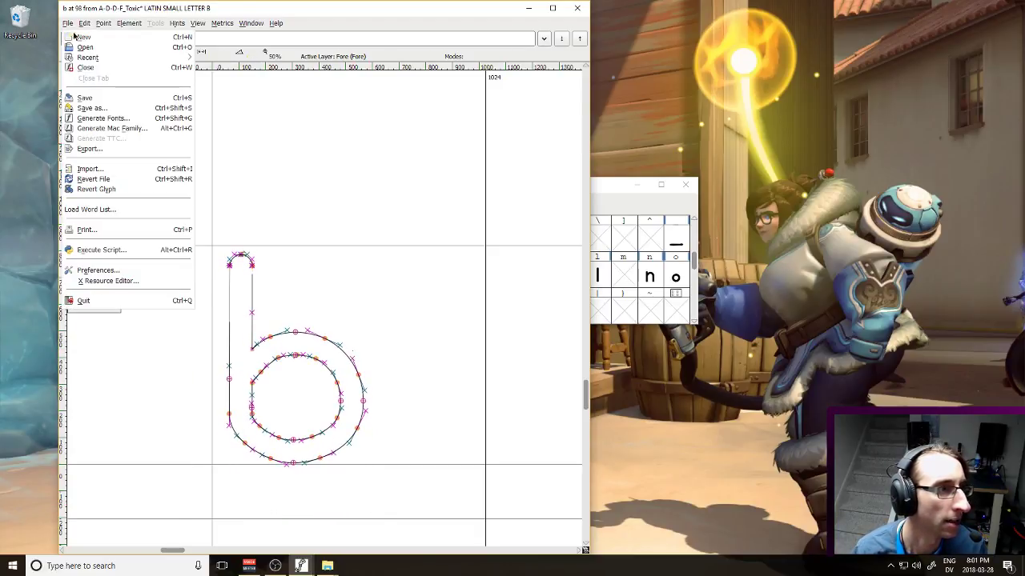
pyautogui.click(577, 8)
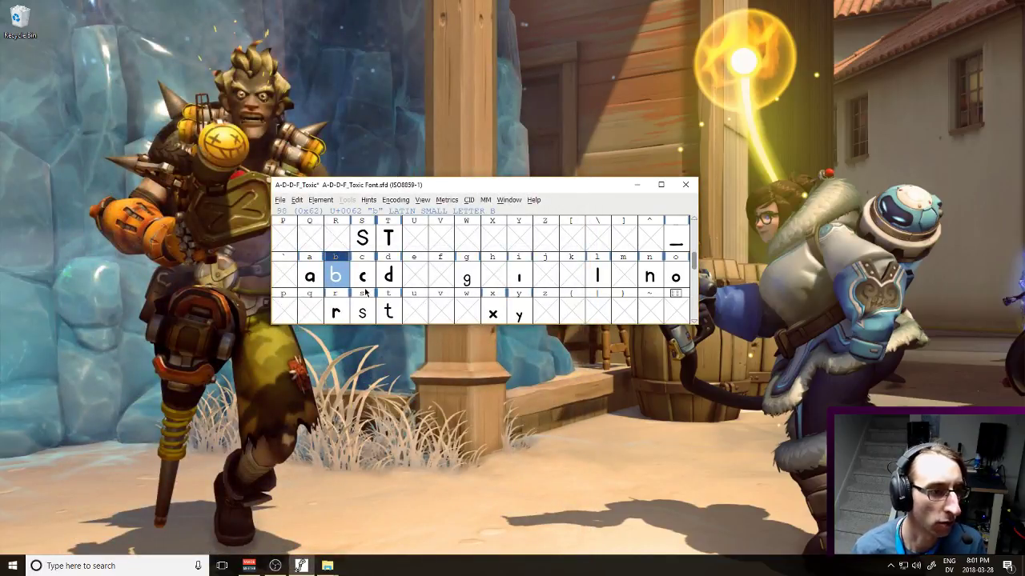
# Reopen the lowercase b glyph, narrow its advance width to about 592, and close it
pyautogui.doubleClick(340, 276)
pyautogui.moveTo(535, 337); pyautogui.dragTo(422, 350)
pyautogui.doubleClick(446, 456)
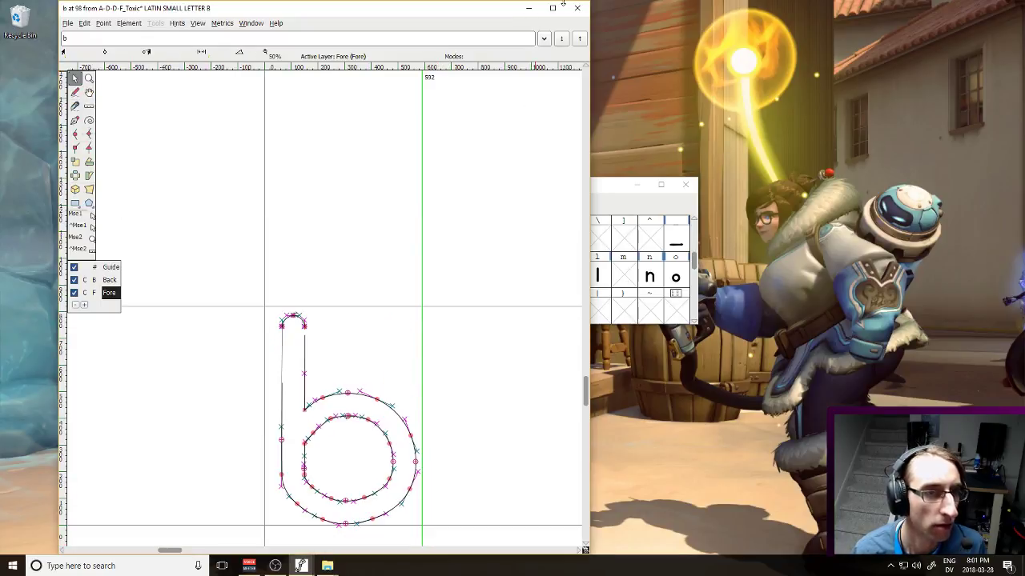
pyautogui.click(577, 8)
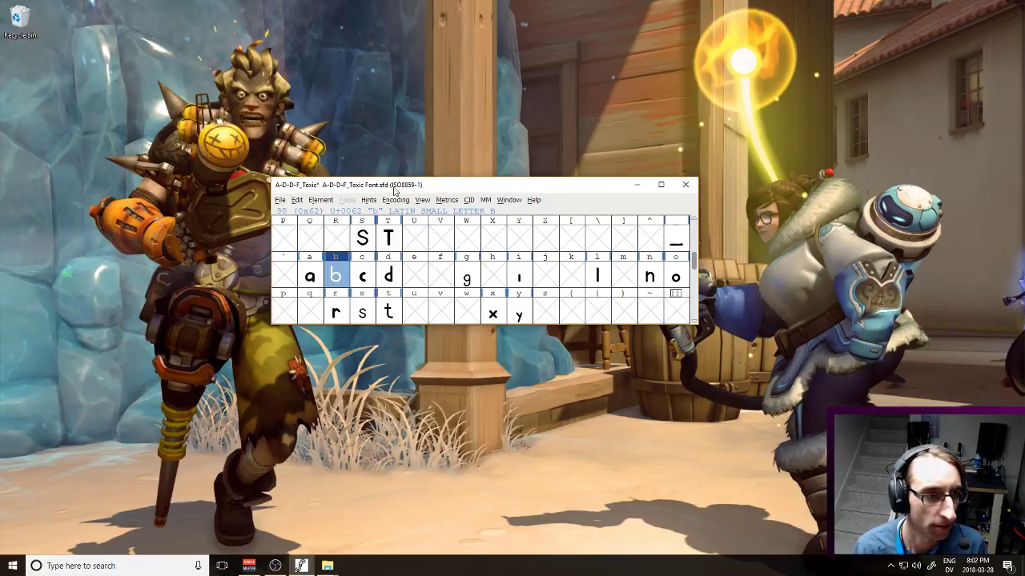
# Save the A-D-D-F_Toxic font project
pyautogui.hotkey('shift', 's')
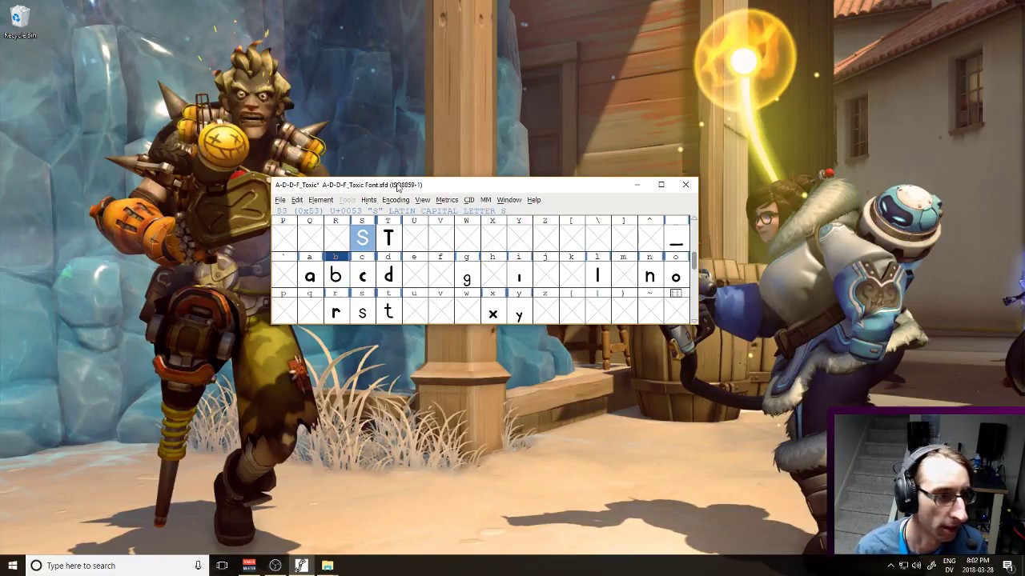
pyautogui.click(281, 199)
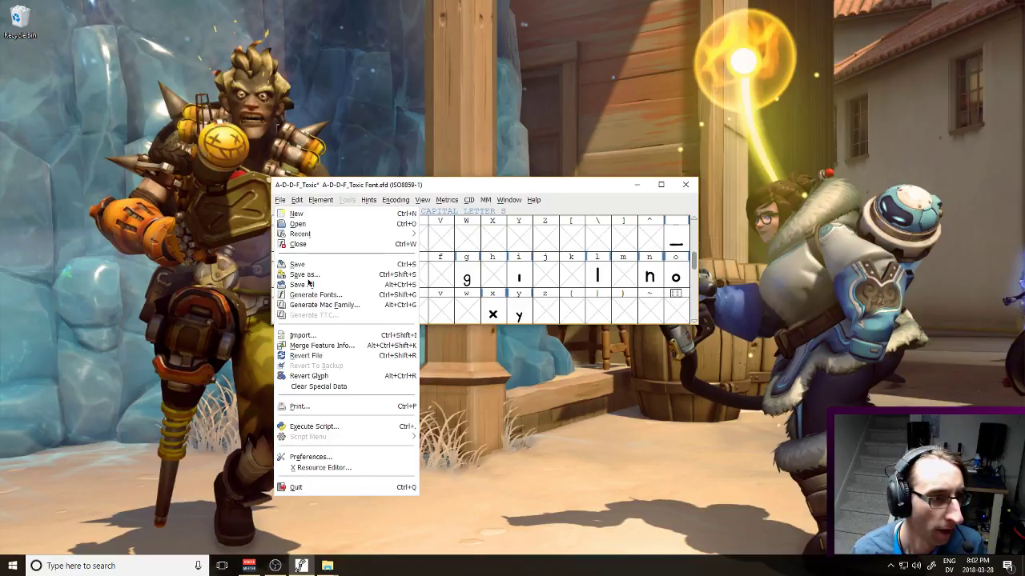
pyautogui.click(297, 264)
# Generate the TrueType font A-D-D-F_Toxic.ttf in the _CURRENT FONT folder, replacing the existing file and accepting the validation notice
pyautogui.click(282, 200)
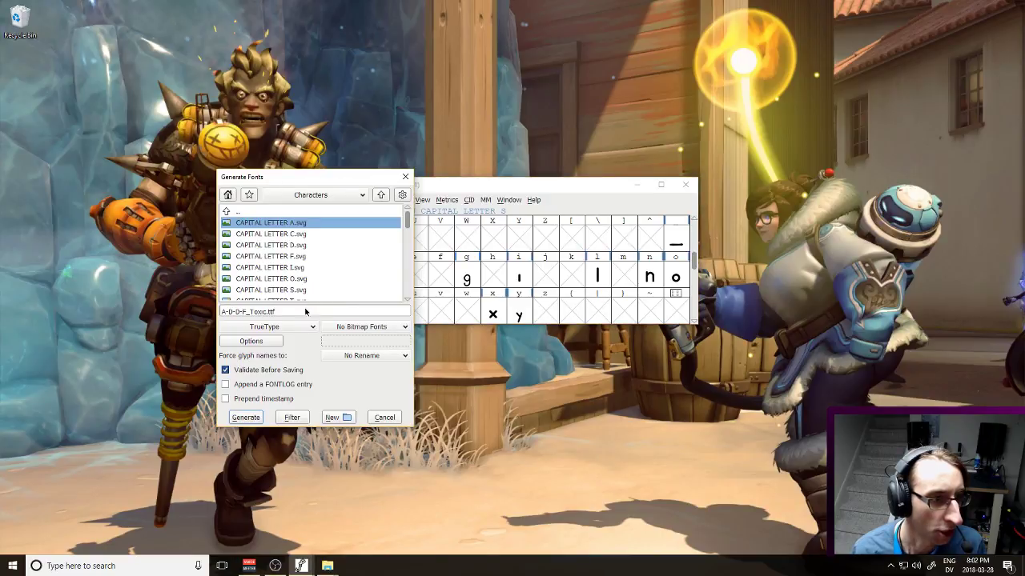
pyautogui.click(381, 194)
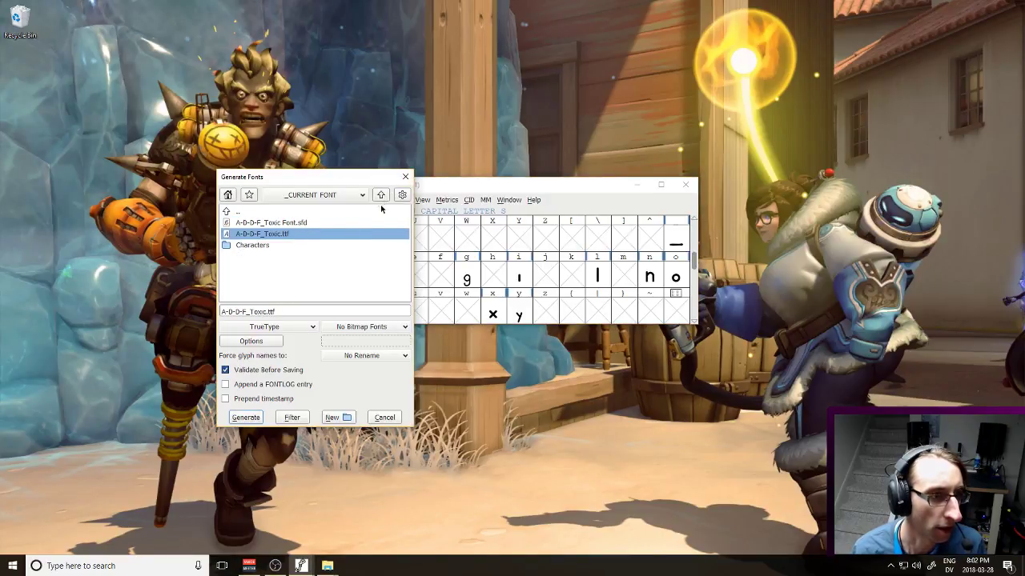
pyautogui.click(247, 418)
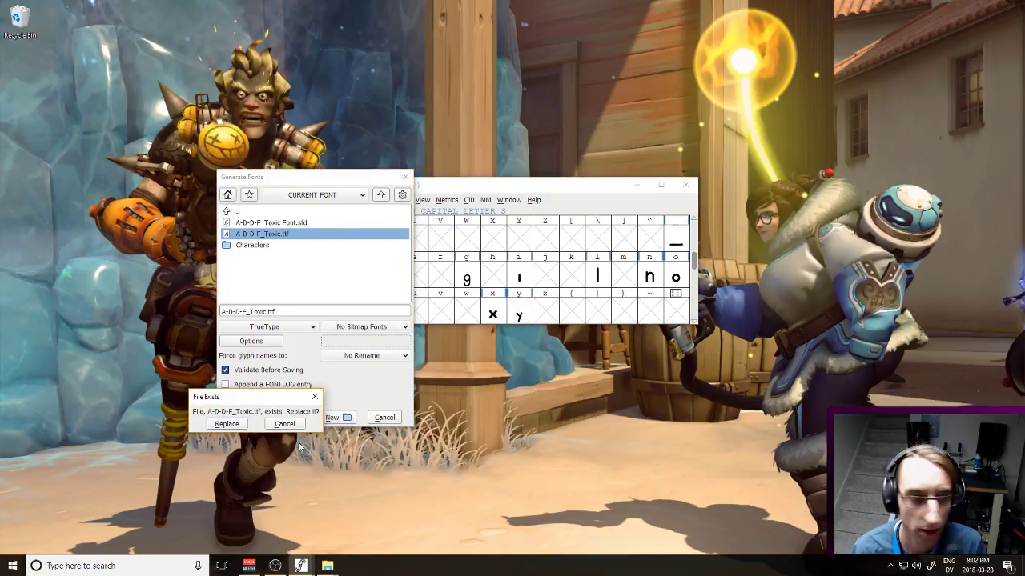
pyautogui.click(227, 423)
pyautogui.click(295, 486)
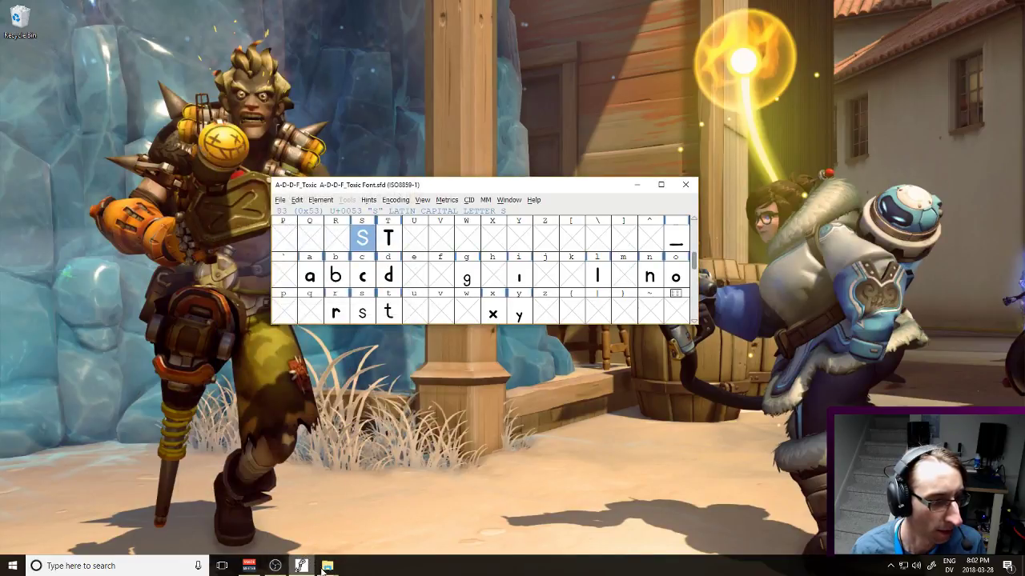
# Preview A-D-D-F_Toxic.ttf in an enlarged font viewer, check the sample text's letter and digit spacing, and close it
pyautogui.moveTo(303, 560)
pyautogui.click(297, 542)
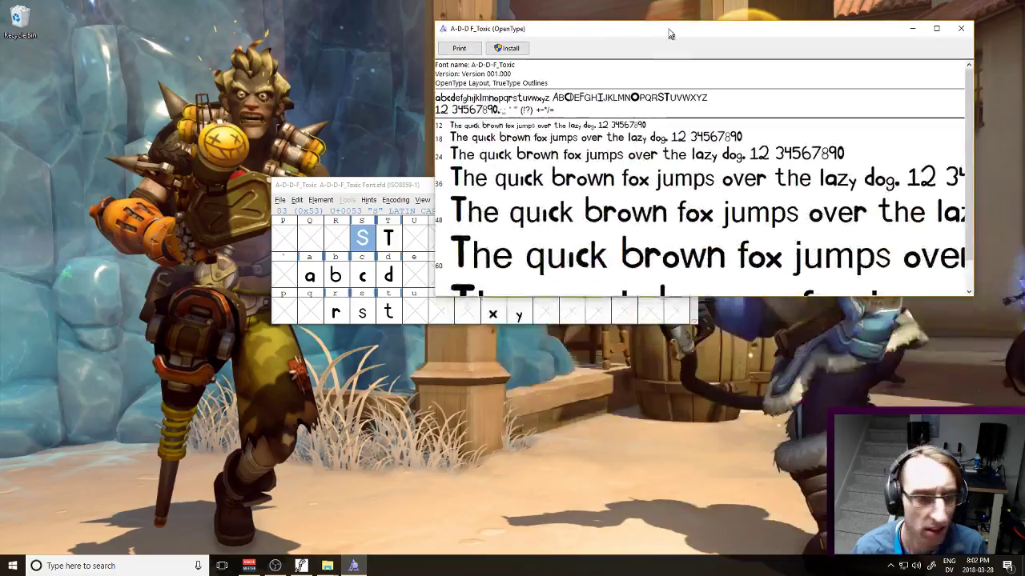
pyautogui.doubleClick(668, 32)
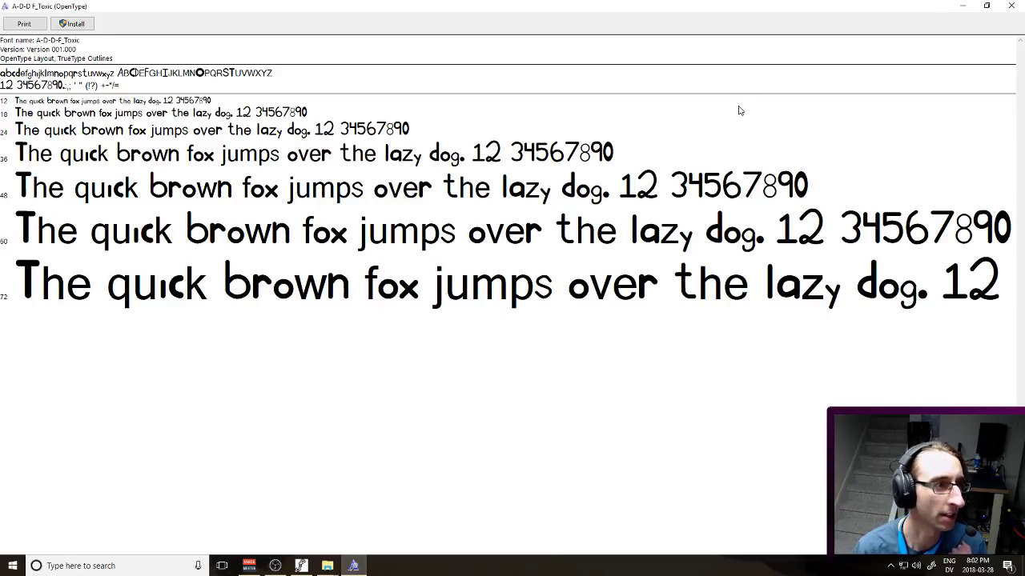
pyautogui.click(1009, 5)
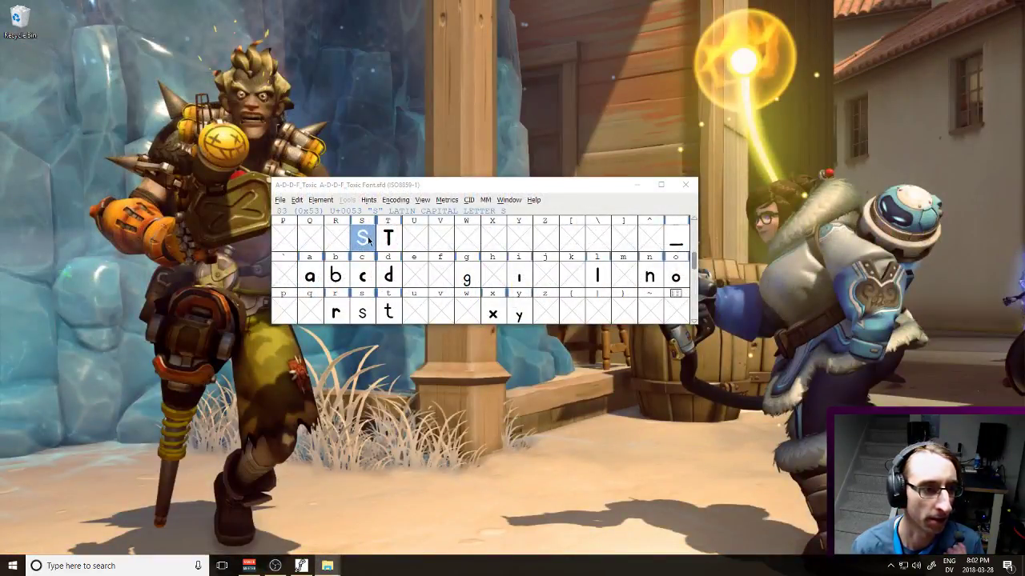
# Open the digit two glyph, narrow its advance width to about 658, and close it
pyautogui.doubleClick(340, 238)
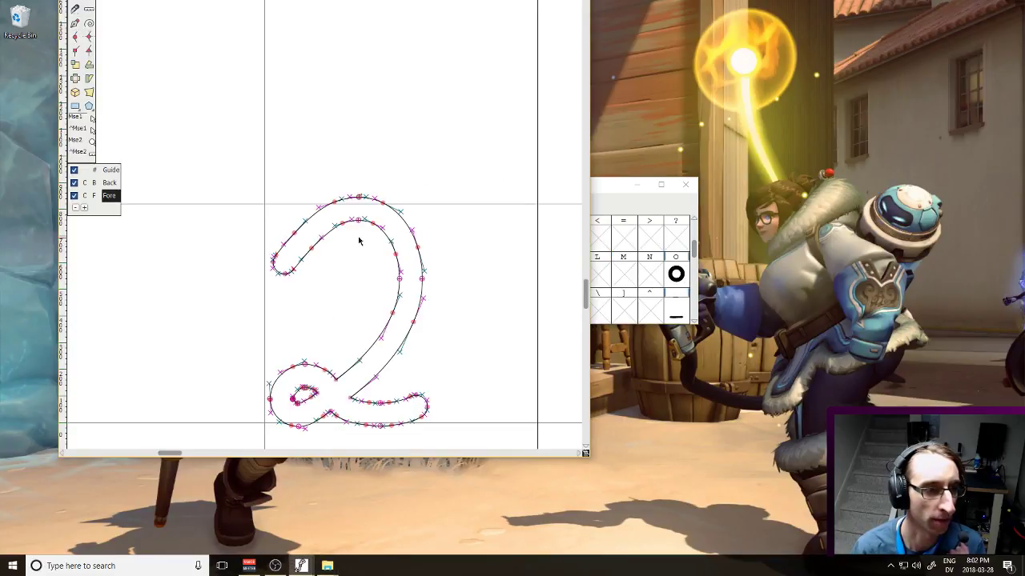
pyautogui.moveTo(538, 277); pyautogui.dragTo(440, 288)
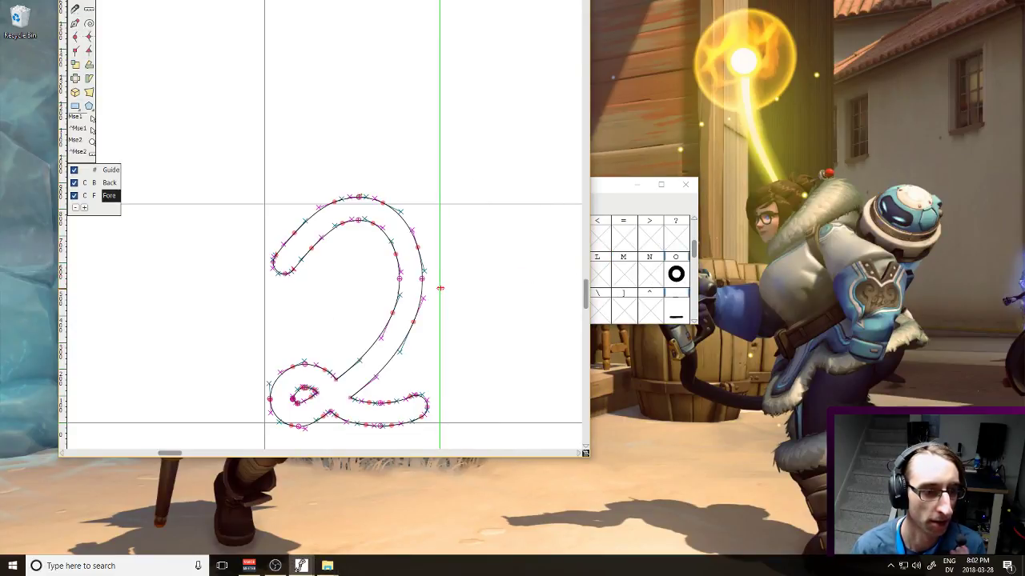
pyautogui.doubleClick(461, 456)
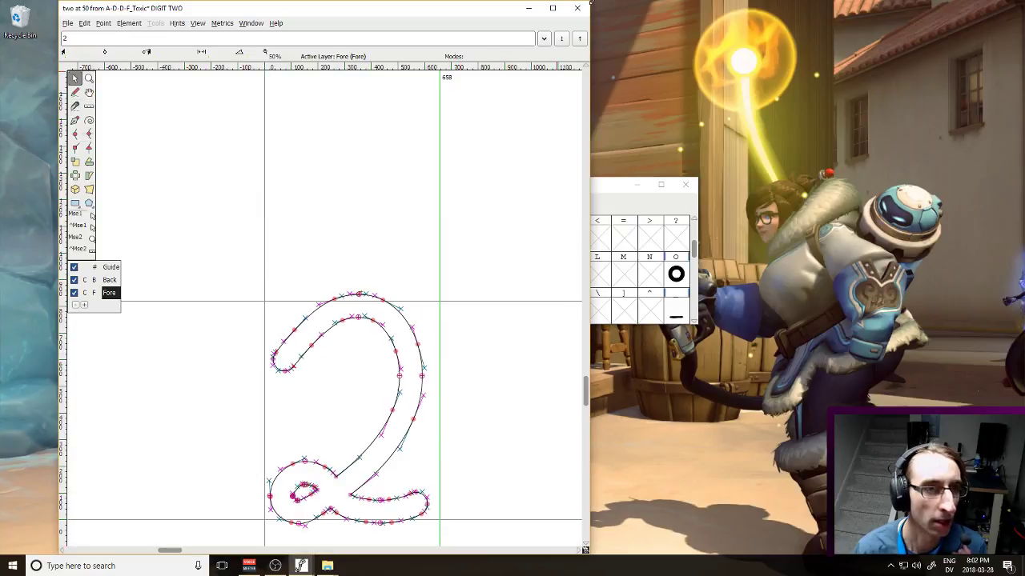
pyautogui.click(580, 8)
# Save the font project and regenerate the TrueType font A-D-D-F_Toxic.ttf in _CURRENT FONT, replacing the existing file and accepting the validation notice
pyautogui.click(280, 199)
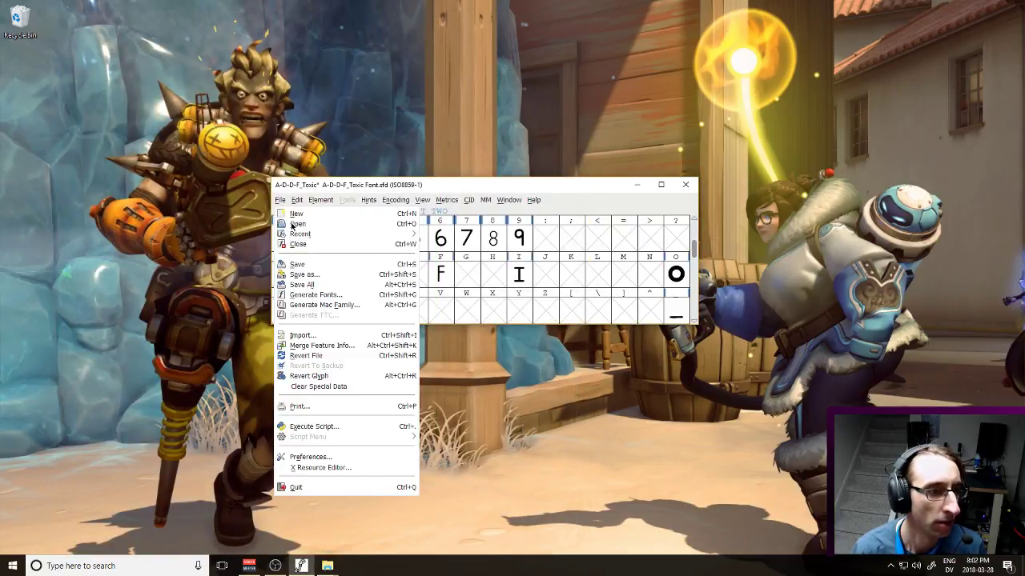
pyautogui.click(298, 261)
pyautogui.click(280, 200)
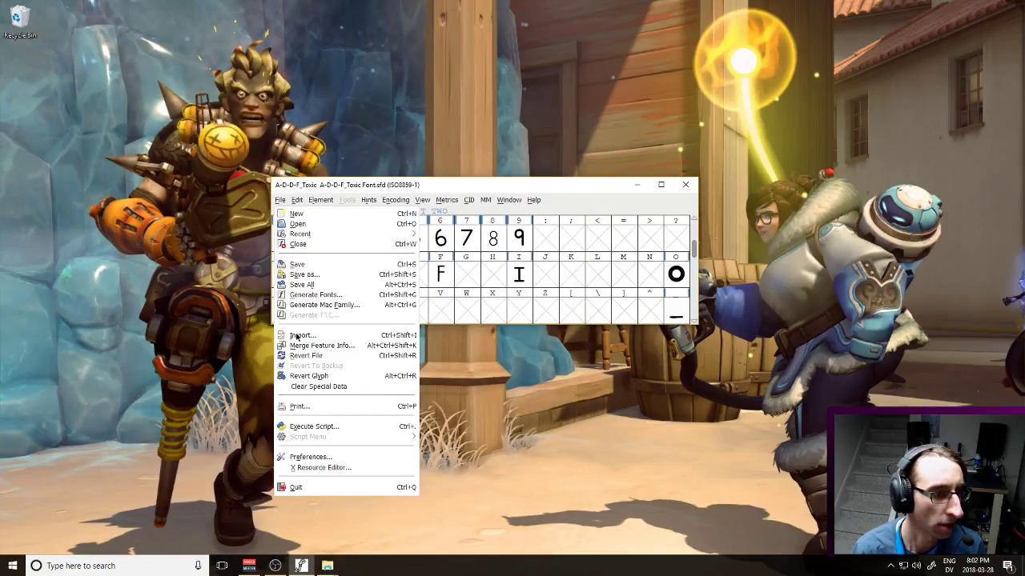
pyautogui.click(304, 295)
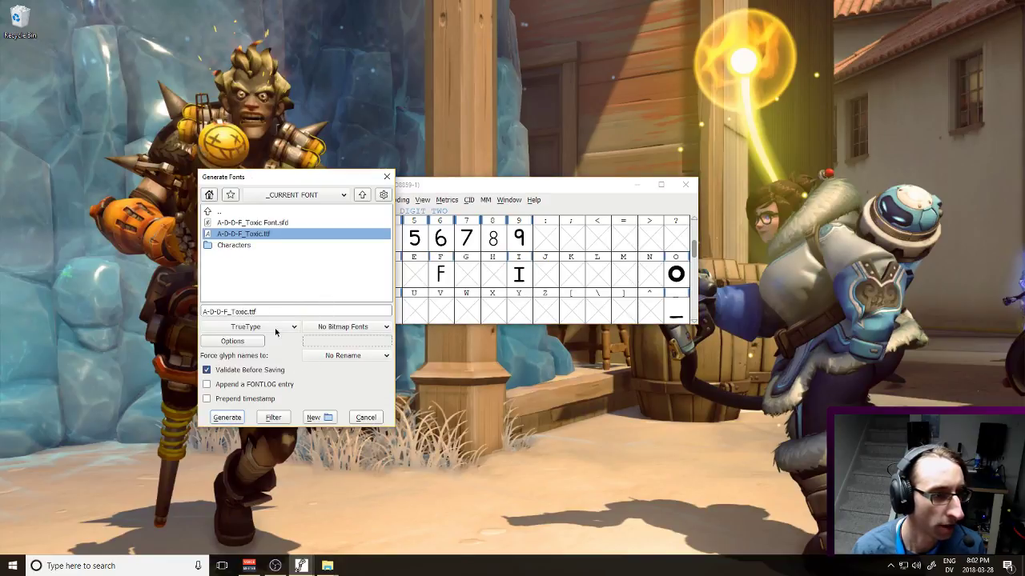
pyautogui.click(228, 418)
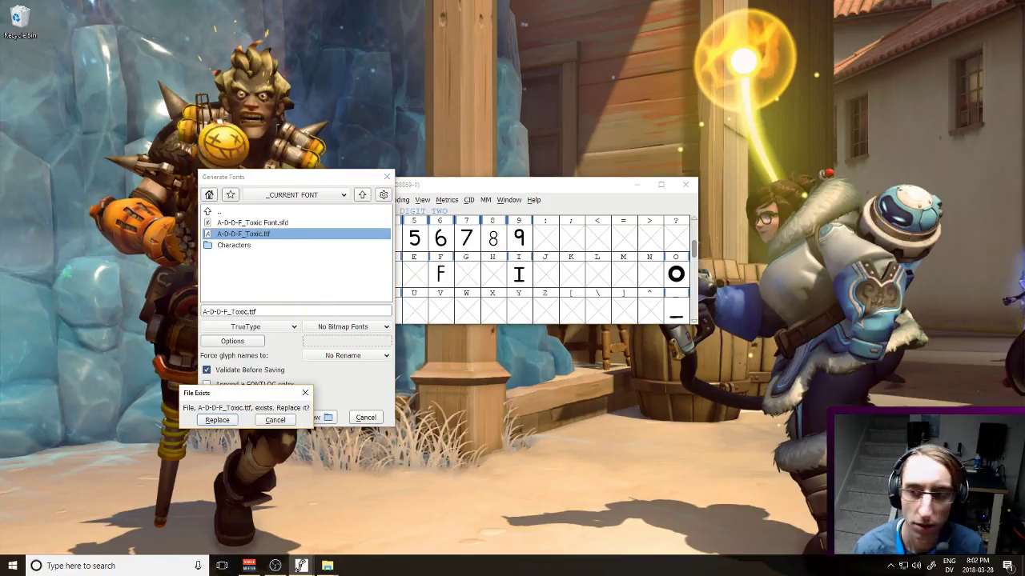
pyautogui.click(216, 419)
pyautogui.click(276, 486)
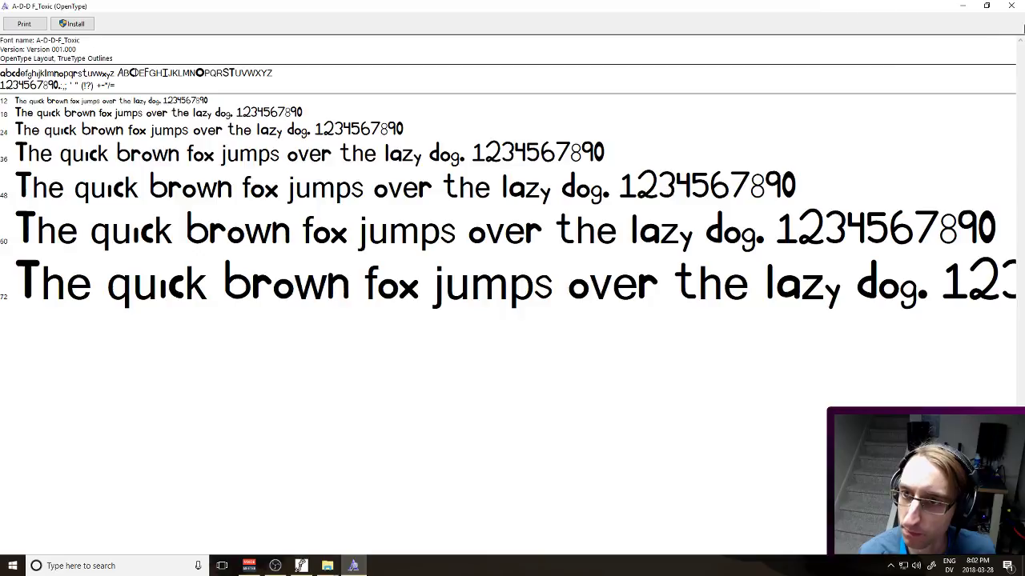
pyautogui.hotkey('alt', 'Tab')
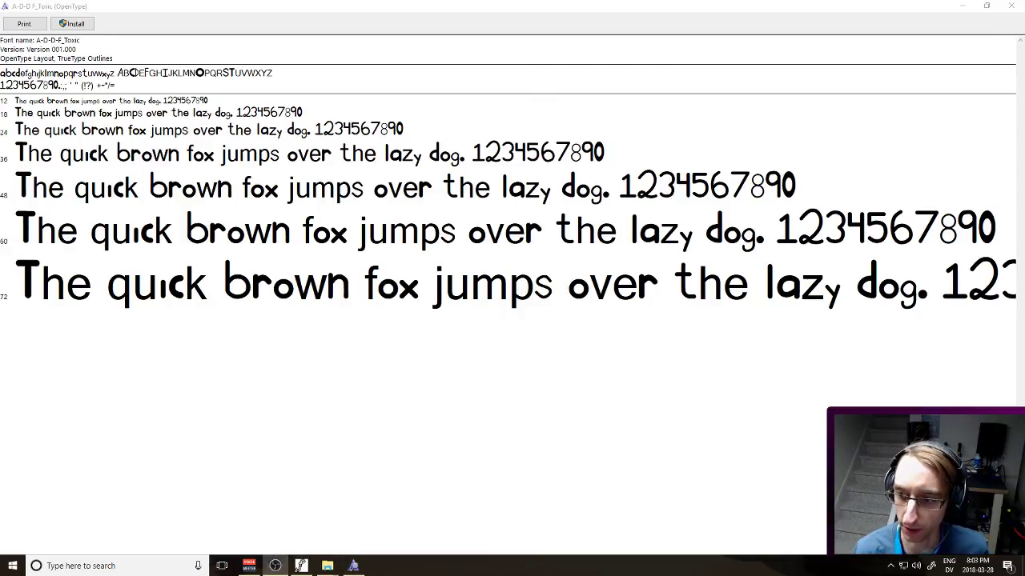
pyautogui.click(417, 7)
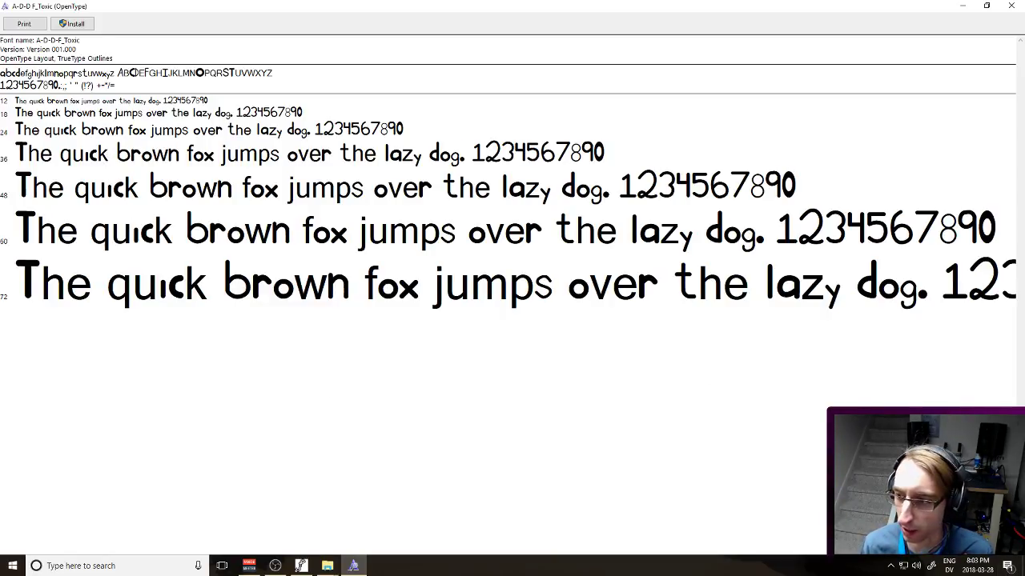
pyautogui.hotkey('alt', 'Tab')
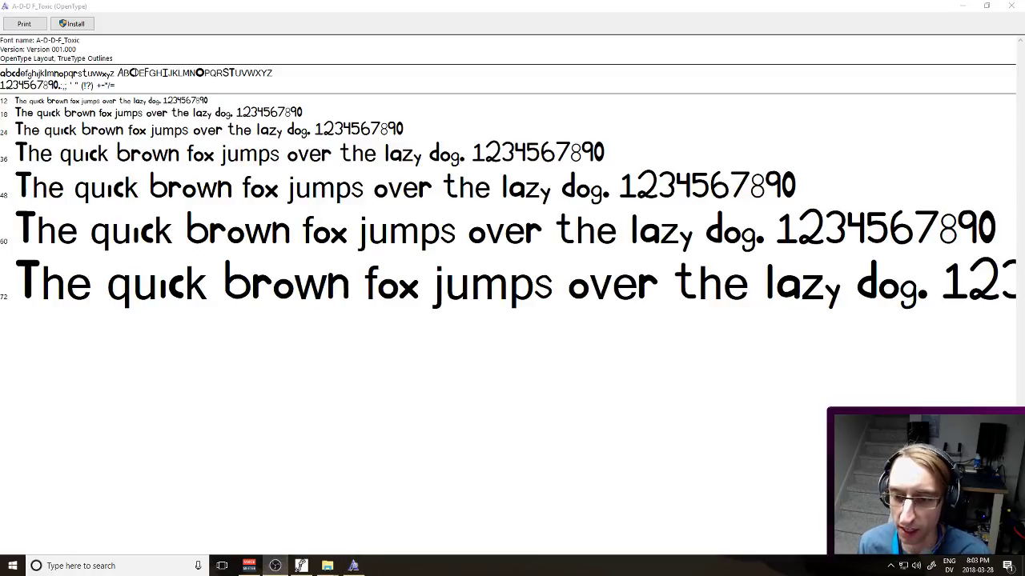